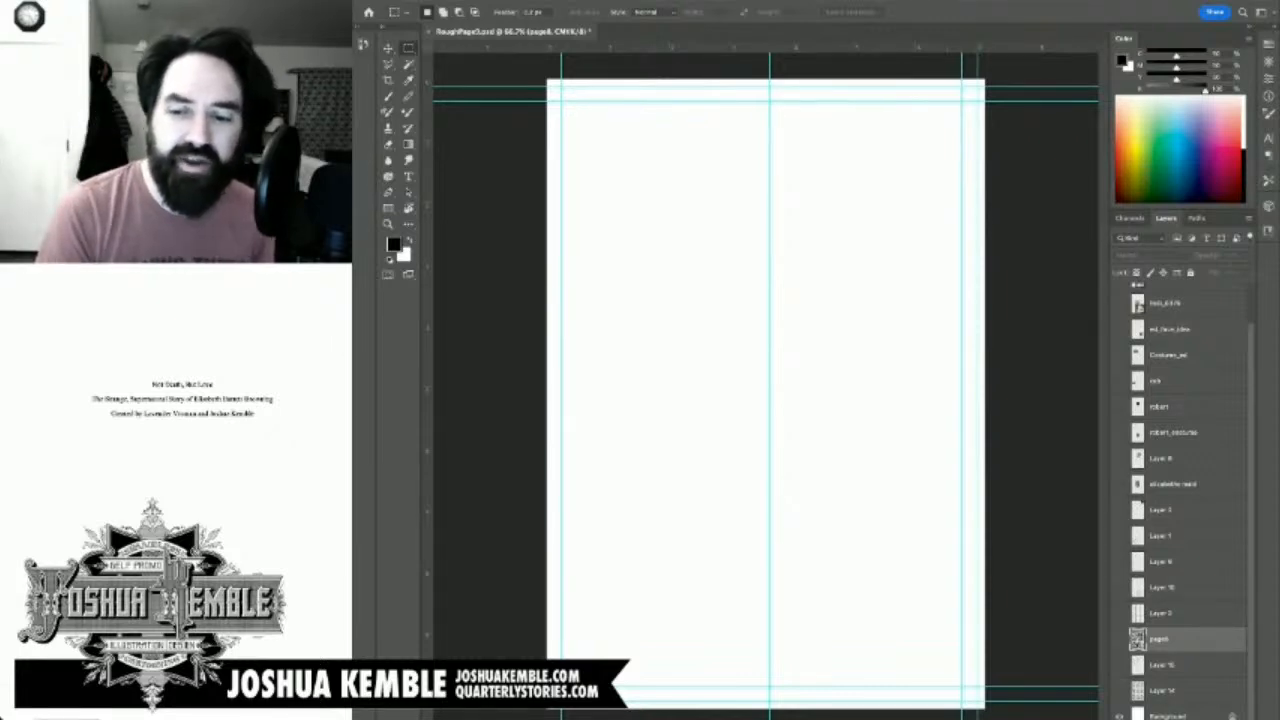
Step: Show the finished comic page layer, scale it down to under half size and place it in the canvas's right half
{"action": "left_click", "coordinate": [1119, 638]}
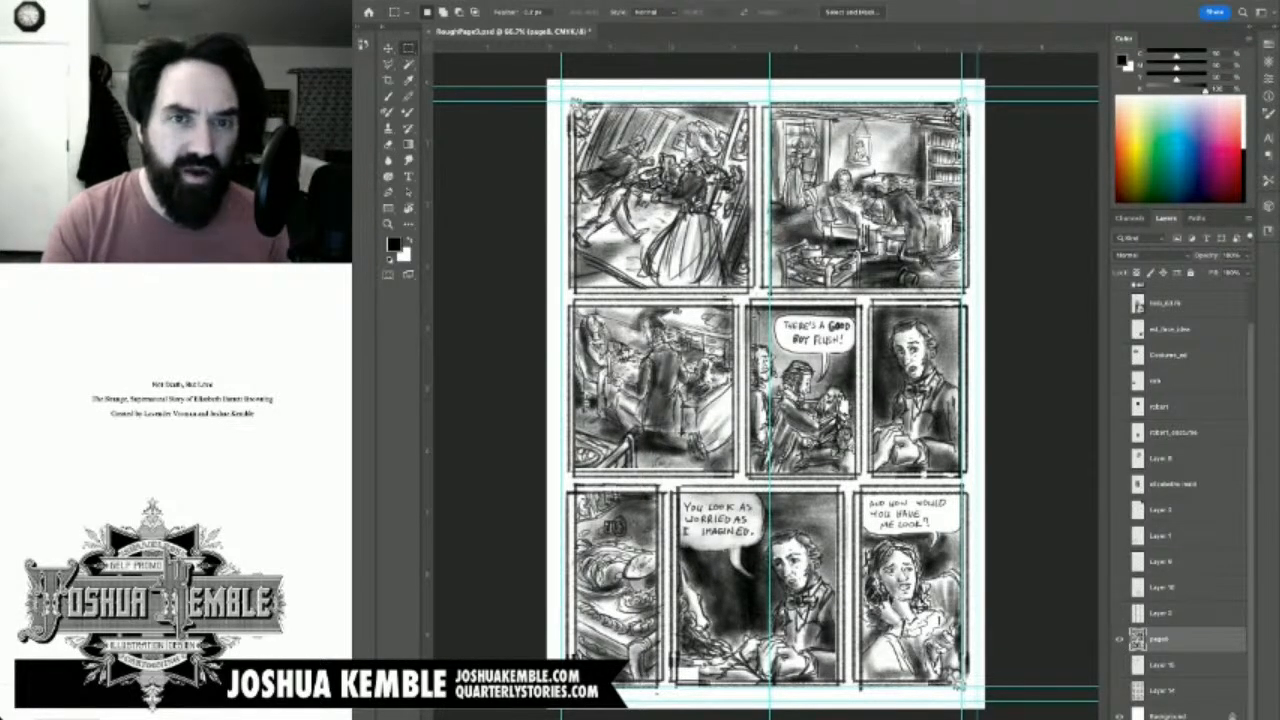
{"action": "key", "text": "ctrl+t"}
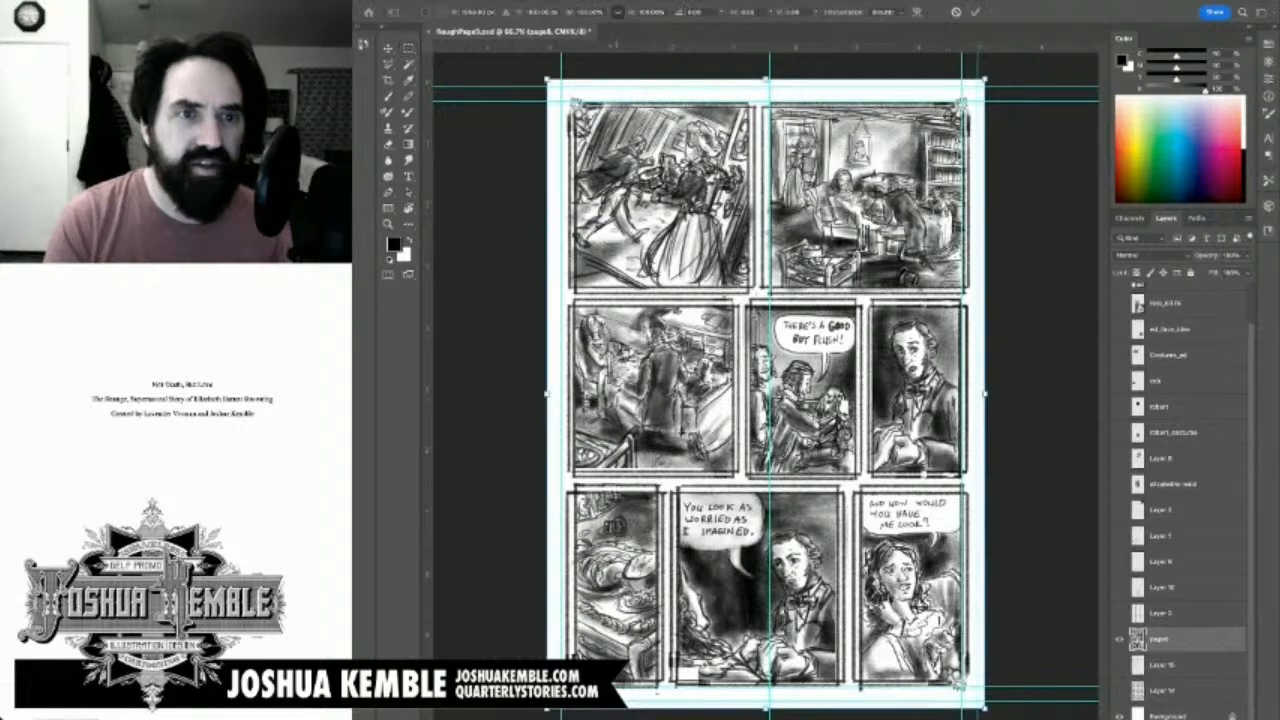
{"action": "left_click_drag", "start_coordinate": [546, 79], "coordinate": [786, 420]}
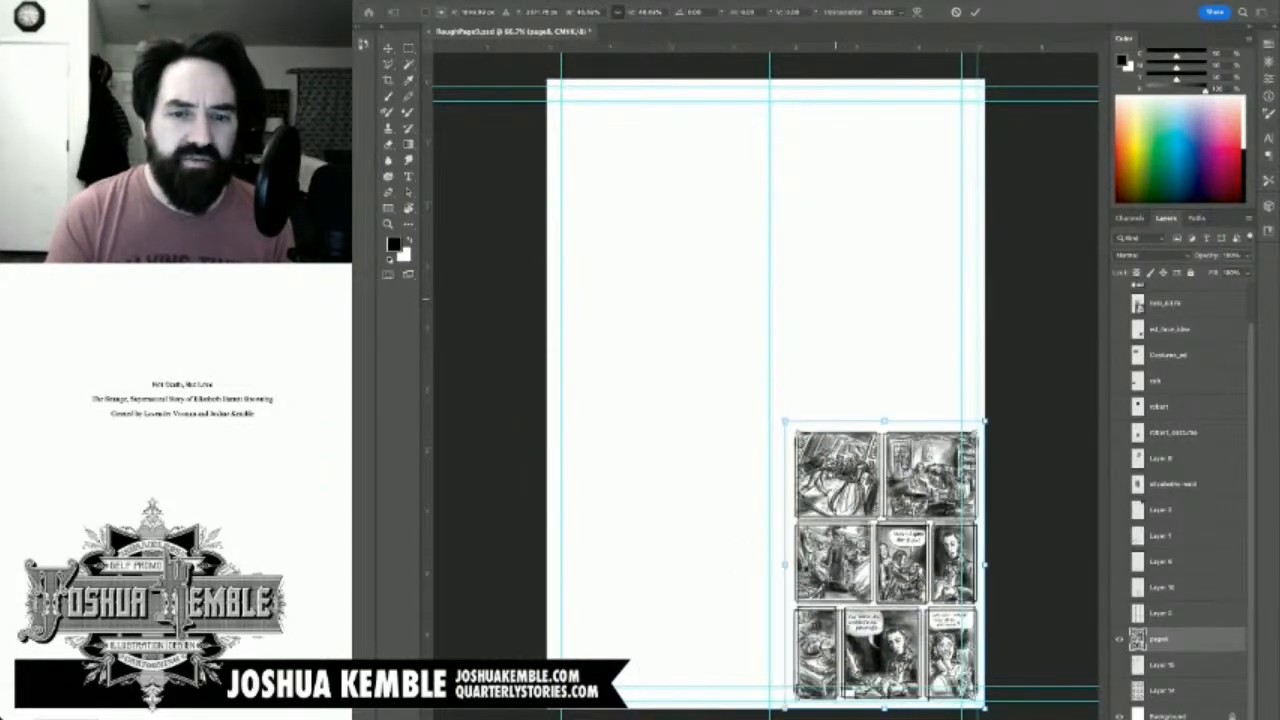
{"action": "left_click_drag", "start_coordinate": [886, 566], "coordinate": [865, 396]}
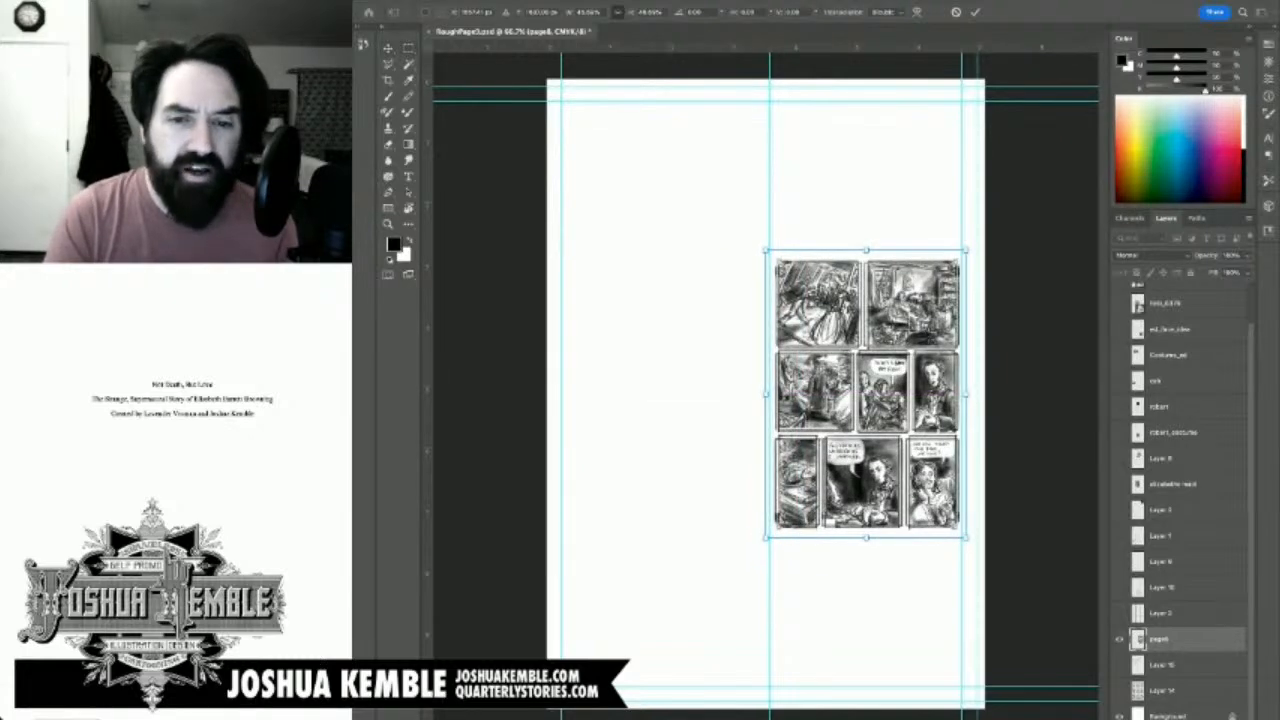
{"action": "key", "text": "Return"}
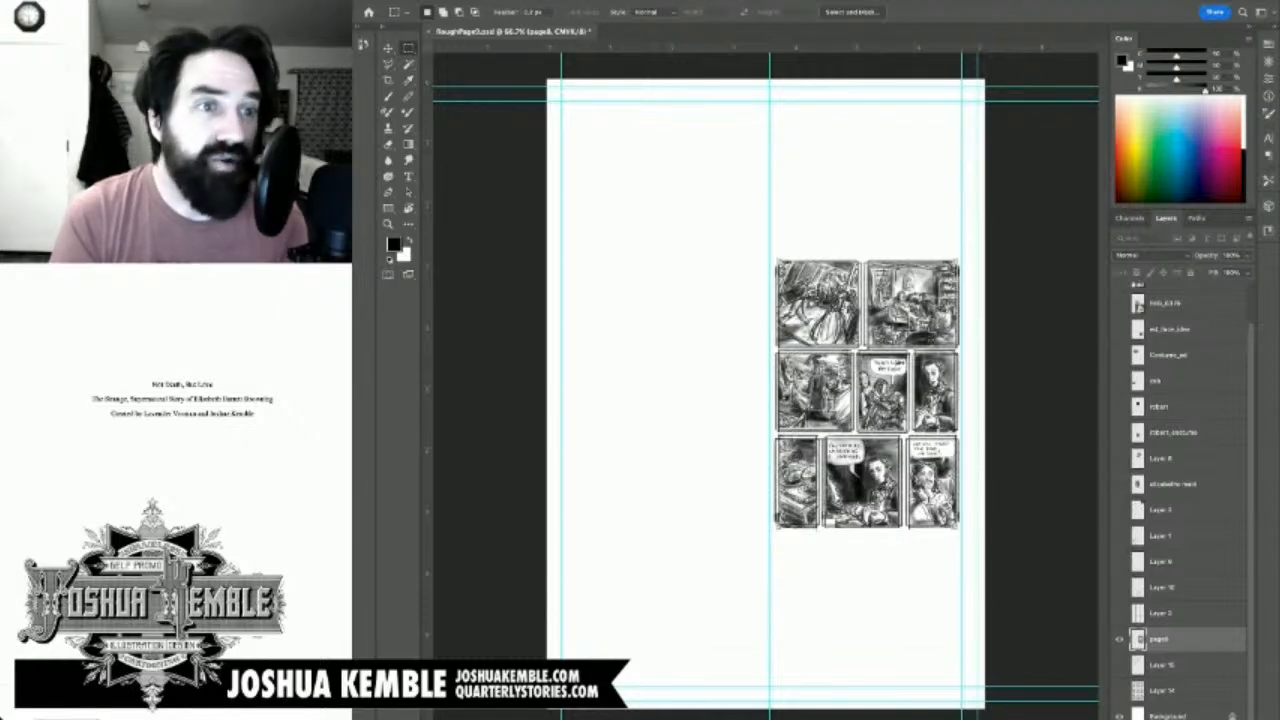
Step: Bring the script to the next page's dialogue and add a new empty layer above Layer 14
{"action": "scroll", "coordinate": [176, 400], "scroll_direction": "down", "scroll_amount": 5}
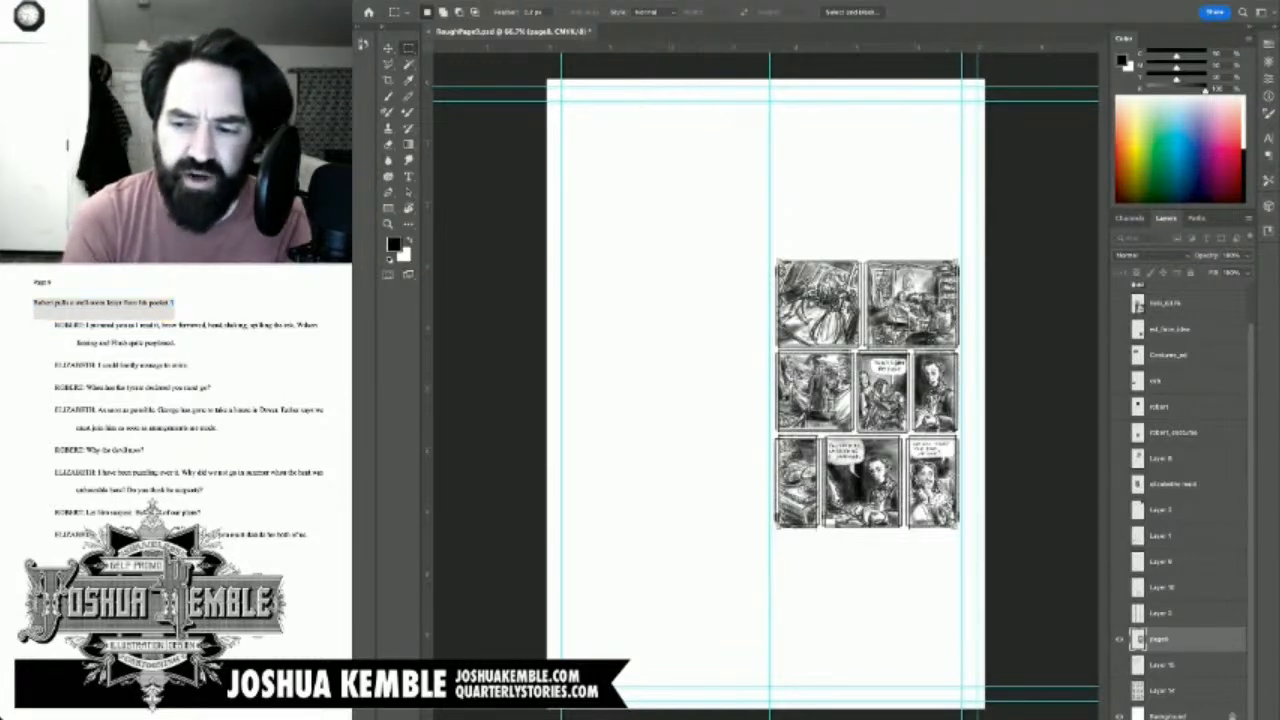
{"action": "left_click", "coordinate": [1163, 691]}
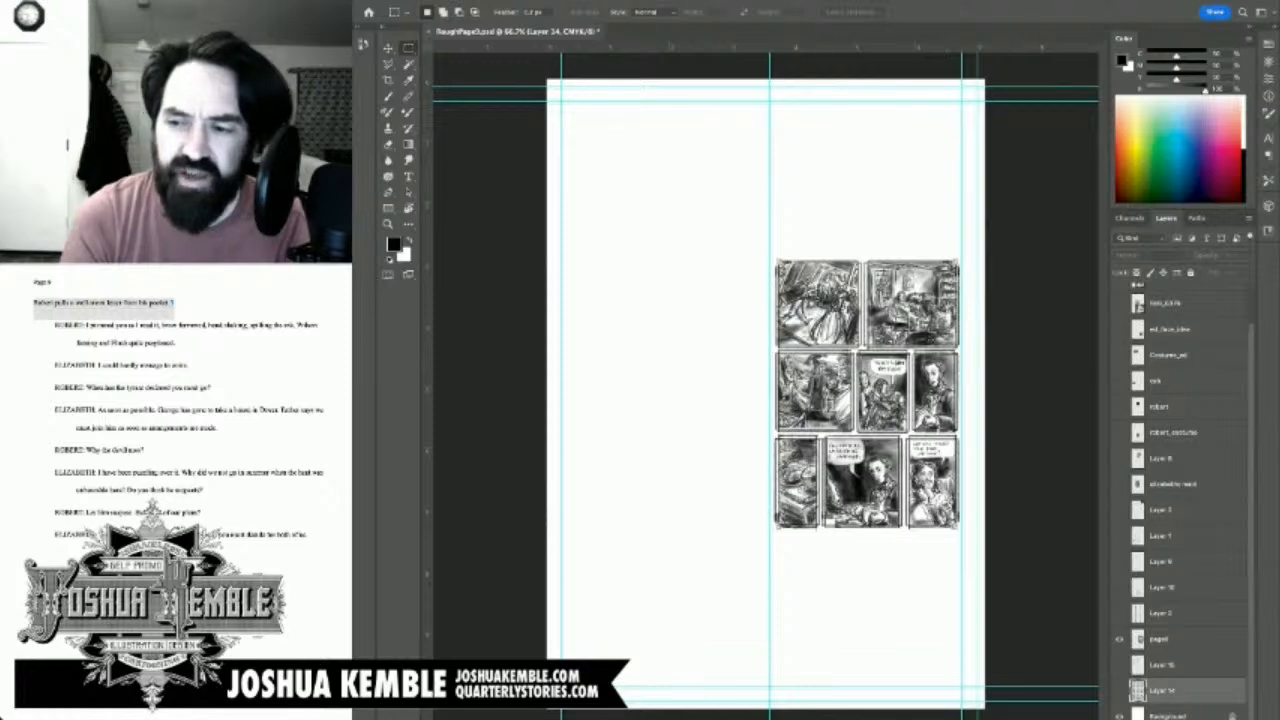
{"action": "key", "text": "ctrl+shift+alt+n"}
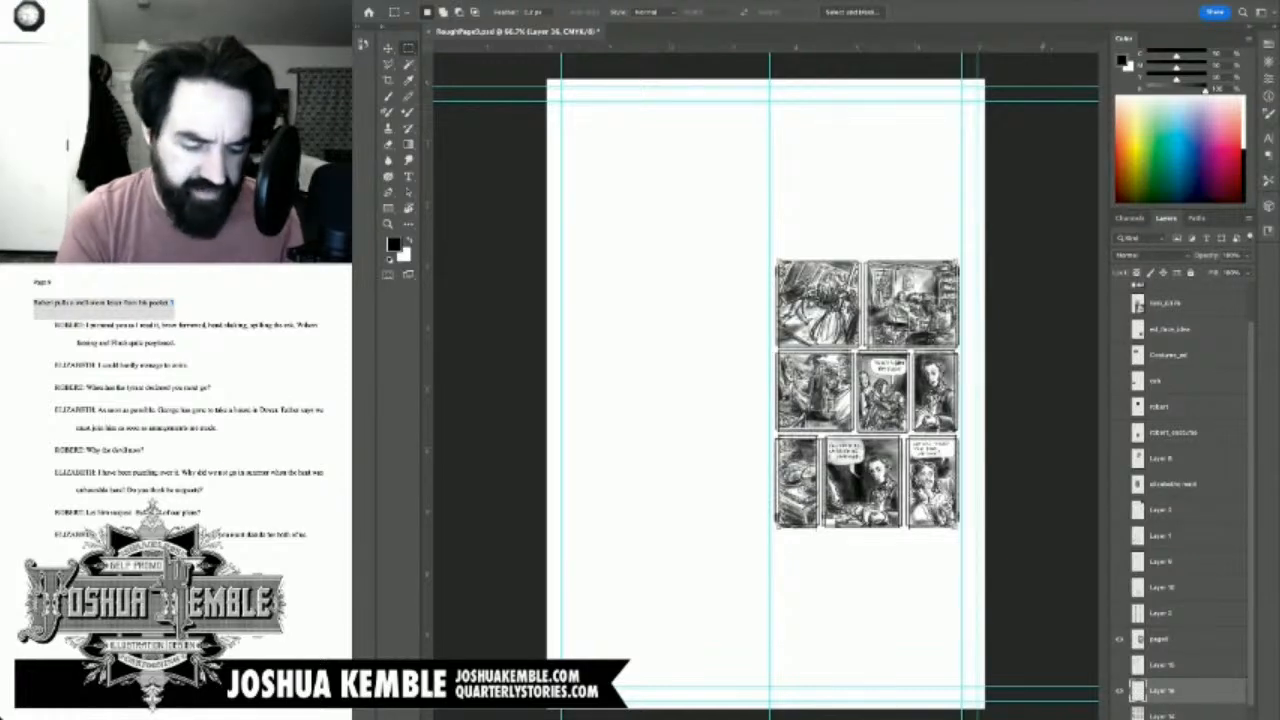
Step: Handwrite the first note "1. R. pulls letter" with the Brush near the page's upper margin and save the document
{"action": "key", "text": "b"}
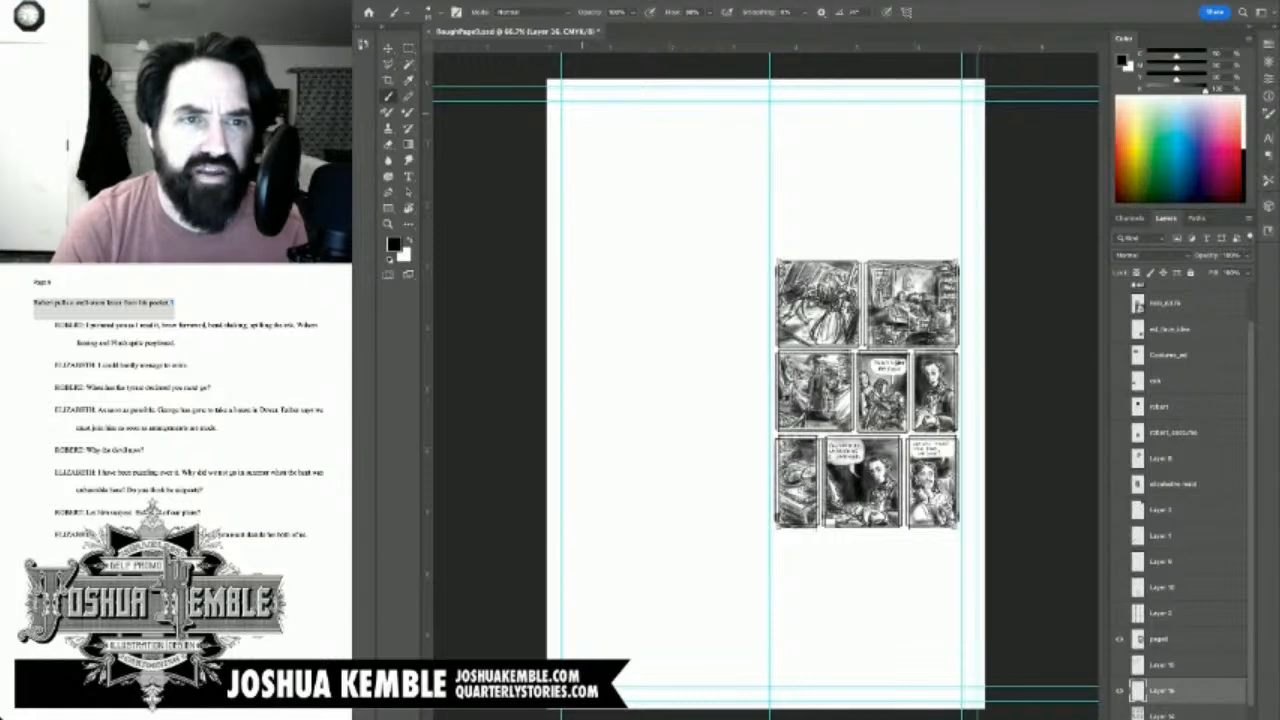
{"action": "left_click_drag", "start_coordinate": [582, 113], "coordinate": [654, 120]}
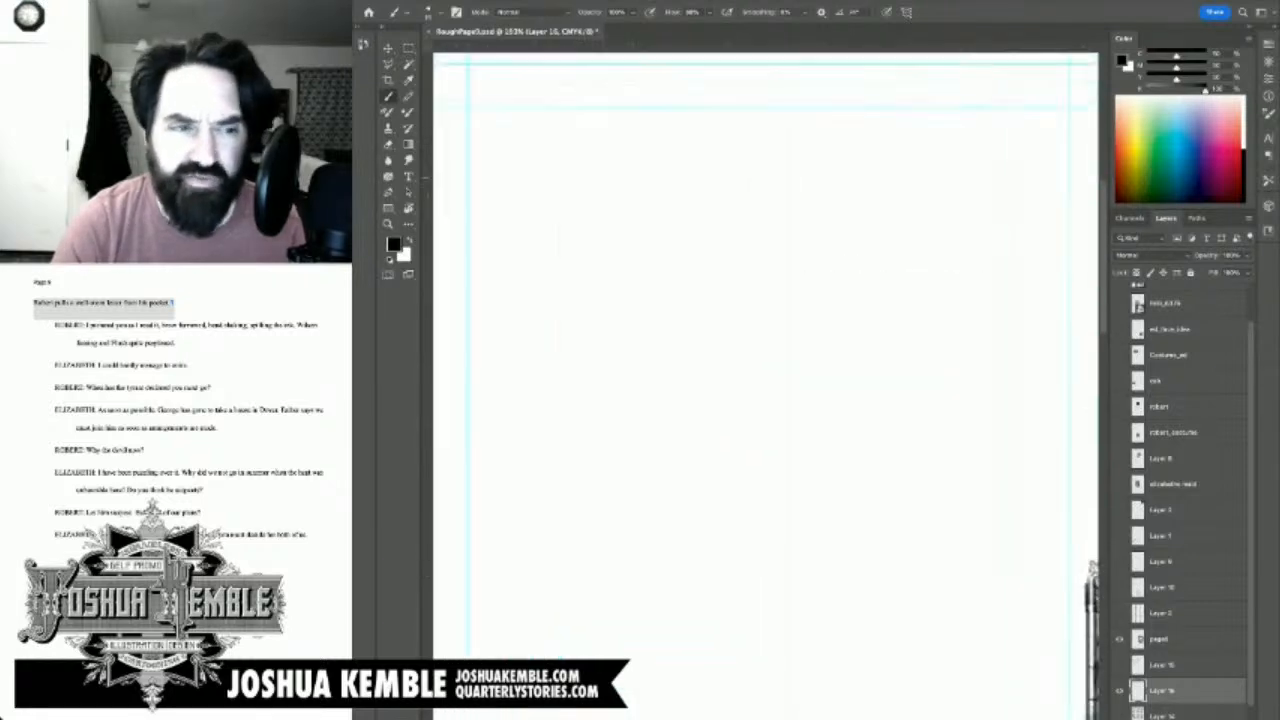
{"action": "mouse_move", "coordinate": [563, 161]}
{"action": "left_mouse_down"}
{"action": "mouse_move", "coordinate": [606, 155]}
{"action": "mouse_move", "coordinate": [584, 173]}
{"action": "left_mouse_up"}
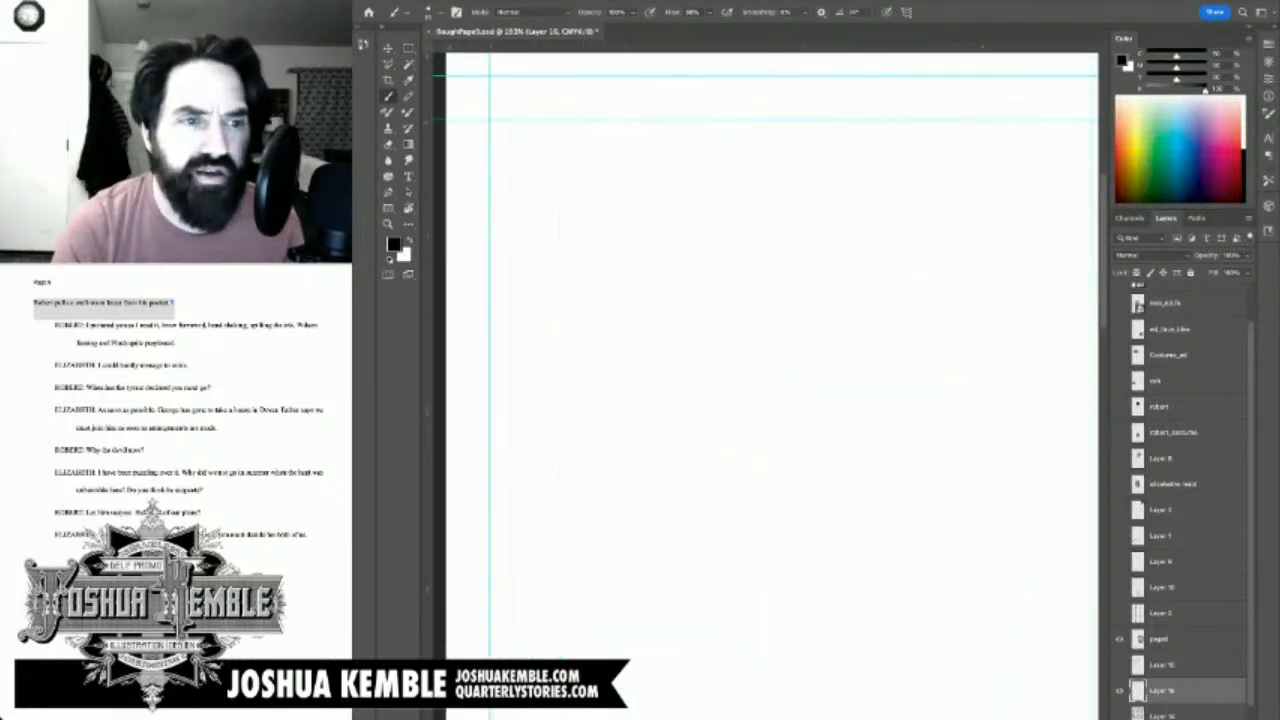
{"action": "left_click_drag", "start_coordinate": [700, 300], "coordinate": [675, 329]}
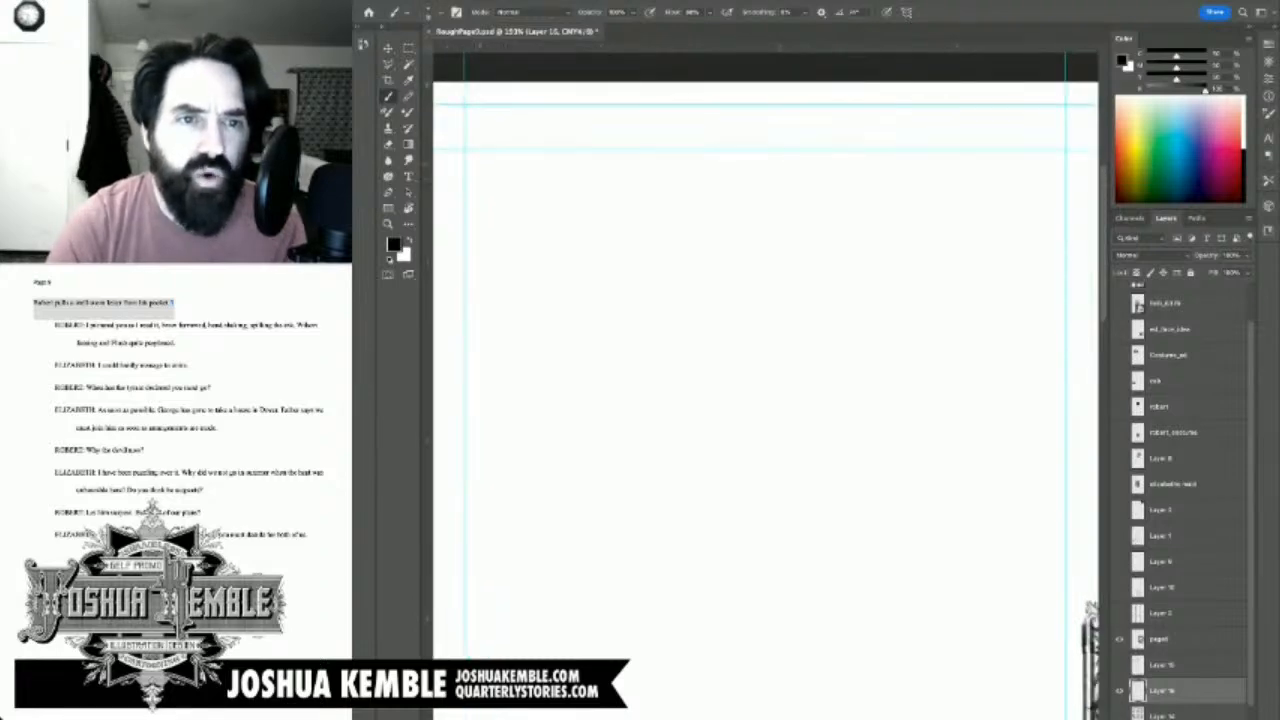
{"action": "mouse_move", "coordinate": [480, 160]}
{"action": "left_mouse_down"}
{"action": "mouse_move", "coordinate": [474, 202]}
{"action": "mouse_move", "coordinate": [511, 191]}
{"action": "mouse_move", "coordinate": [571, 214]}
{"action": "mouse_move", "coordinate": [597, 190]}
{"action": "mouse_move", "coordinate": [608, 198]}
{"action": "left_mouse_up"}
{"action": "left_click", "coordinate": [488, 198]}
{"action": "mouse_move", "coordinate": [617, 174]}
{"action": "left_mouse_down"}
{"action": "mouse_move", "coordinate": [624, 206]}
{"action": "mouse_move", "coordinate": [684, 206]}
{"action": "left_mouse_up"}
{"action": "mouse_move", "coordinate": [698, 178]}
{"action": "left_mouse_down"}
{"action": "mouse_move", "coordinate": [696, 208]}
{"action": "mouse_move", "coordinate": [706, 188]}
{"action": "left_mouse_up"}
{"action": "left_click", "coordinate": [718, 203]}
{"action": "left_click_drag", "start_coordinate": [702, 200], "coordinate": [745, 193]}
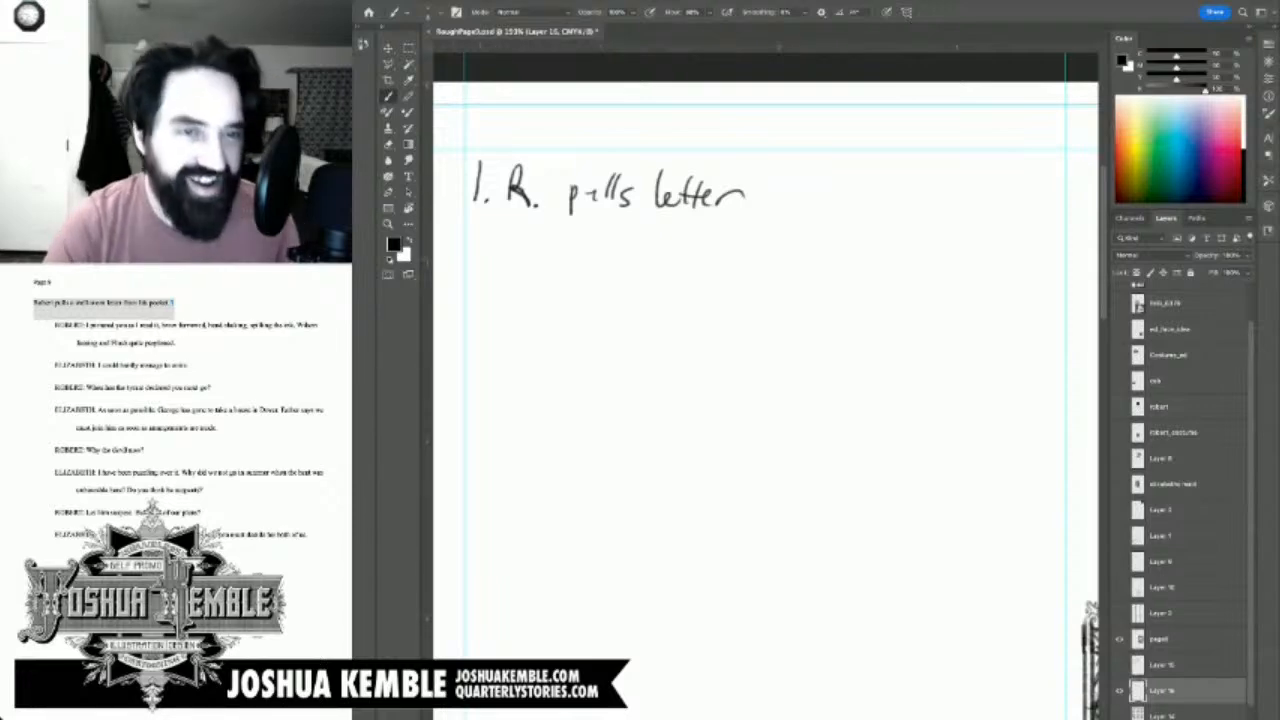
{"action": "key", "text": "ctrl+s"}
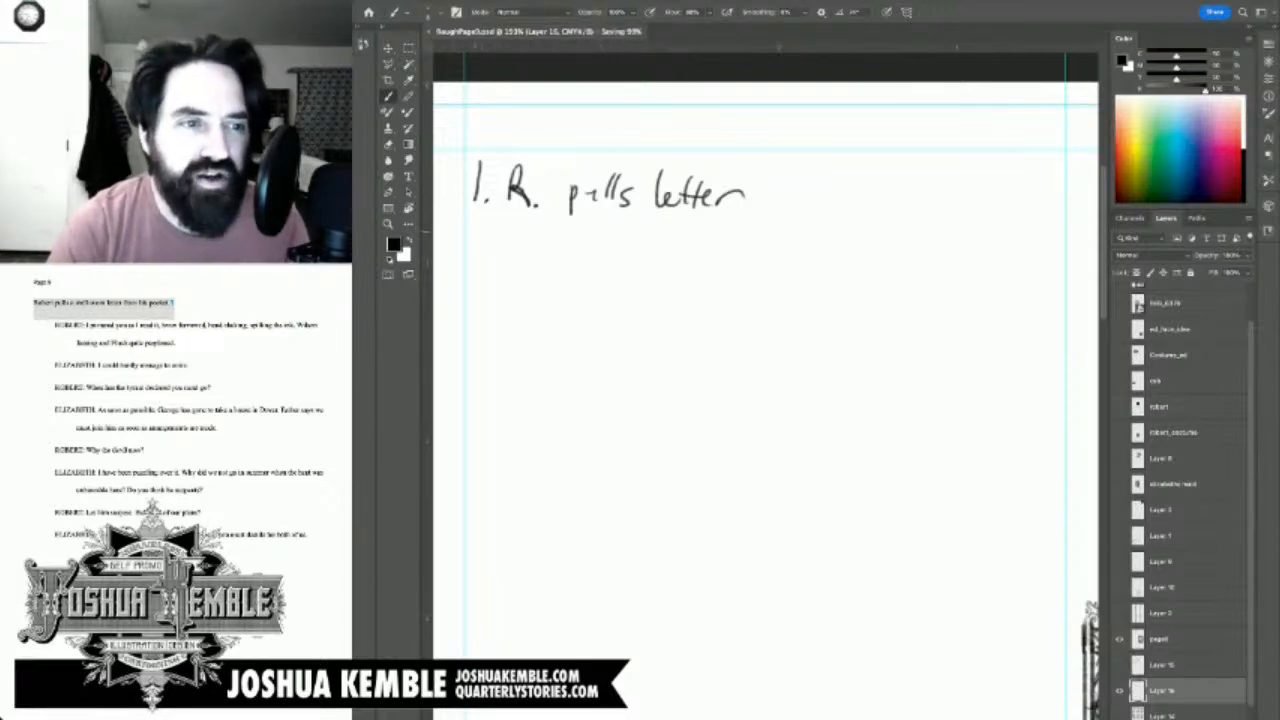
Step: Number a second line "2." and append "(2 small panels)" to the first note
{"action": "left_click_drag", "start_coordinate": [474, 232], "coordinate": [492, 249]}
{"action": "left_click", "coordinate": [502, 249]}
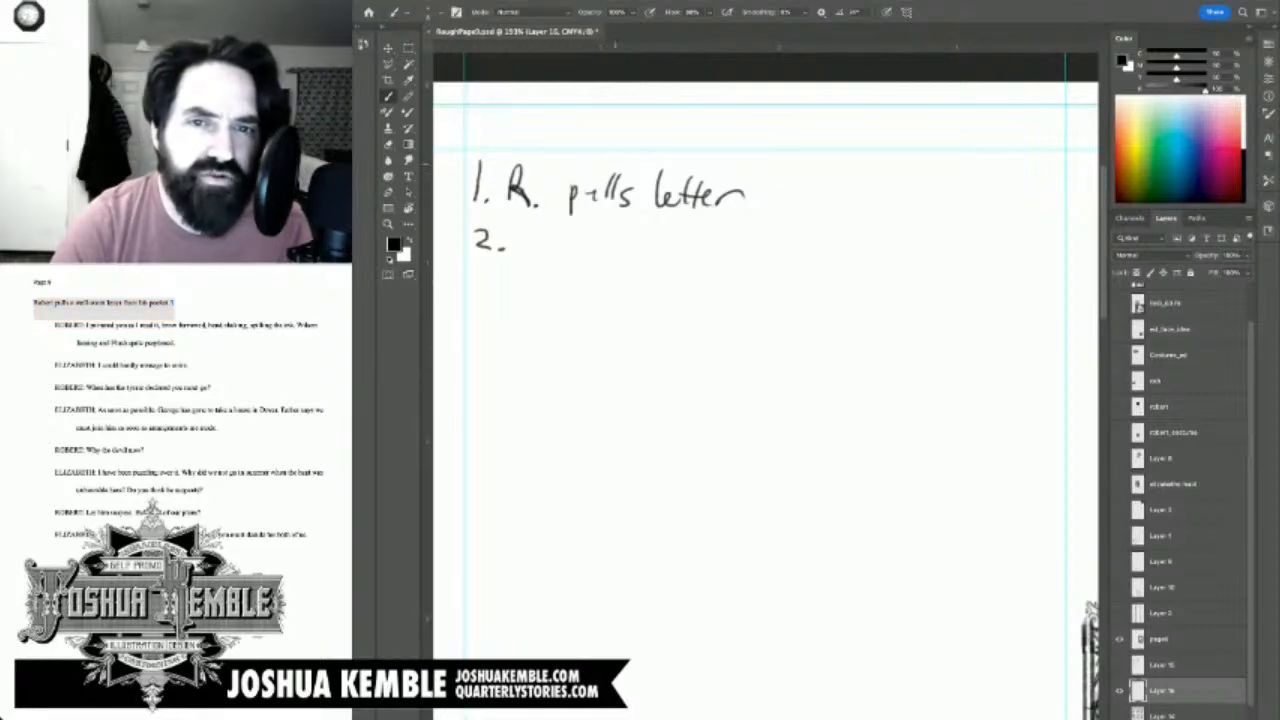
{"action": "mouse_move", "coordinate": [783, 156]}
{"action": "left_mouse_down"}
{"action": "mouse_move", "coordinate": [761, 204]}
{"action": "mouse_move", "coordinate": [774, 210]}
{"action": "left_mouse_up"}
{"action": "mouse_move", "coordinate": [783, 179]}
{"action": "left_mouse_down"}
{"action": "mouse_move", "coordinate": [797, 176]}
{"action": "mouse_move", "coordinate": [798, 199]}
{"action": "left_mouse_up"}
{"action": "mouse_move", "coordinate": [807, 193]}
{"action": "left_mouse_down"}
{"action": "mouse_move", "coordinate": [806, 213]}
{"action": "mouse_move", "coordinate": [866, 202]}
{"action": "left_mouse_up"}
{"action": "mouse_move", "coordinate": [884, 168]}
{"action": "left_mouse_down"}
{"action": "mouse_move", "coordinate": [892, 210]}
{"action": "mouse_move", "coordinate": [912, 216]}
{"action": "left_mouse_up"}
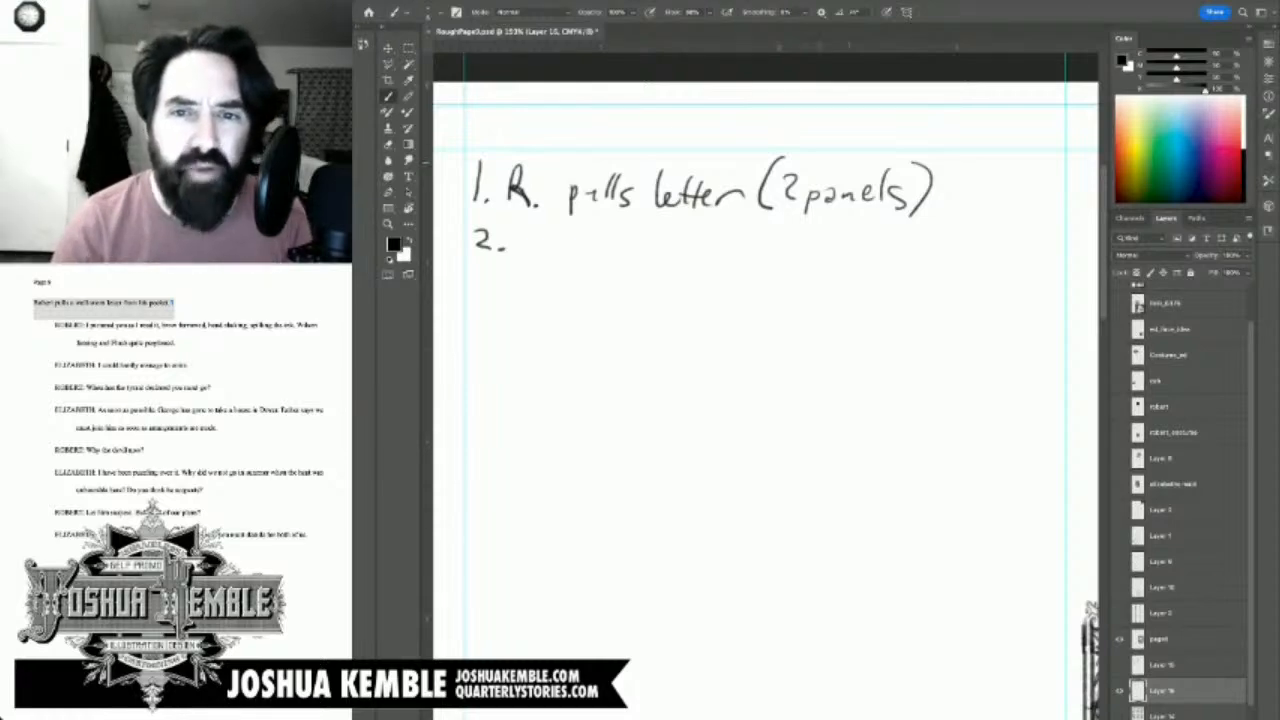
{"action": "left_click_drag", "start_coordinate": [822, 158], "coordinate": [810, 174]}
{"action": "left_click_drag", "start_coordinate": [827, 158], "coordinate": [865, 173]}
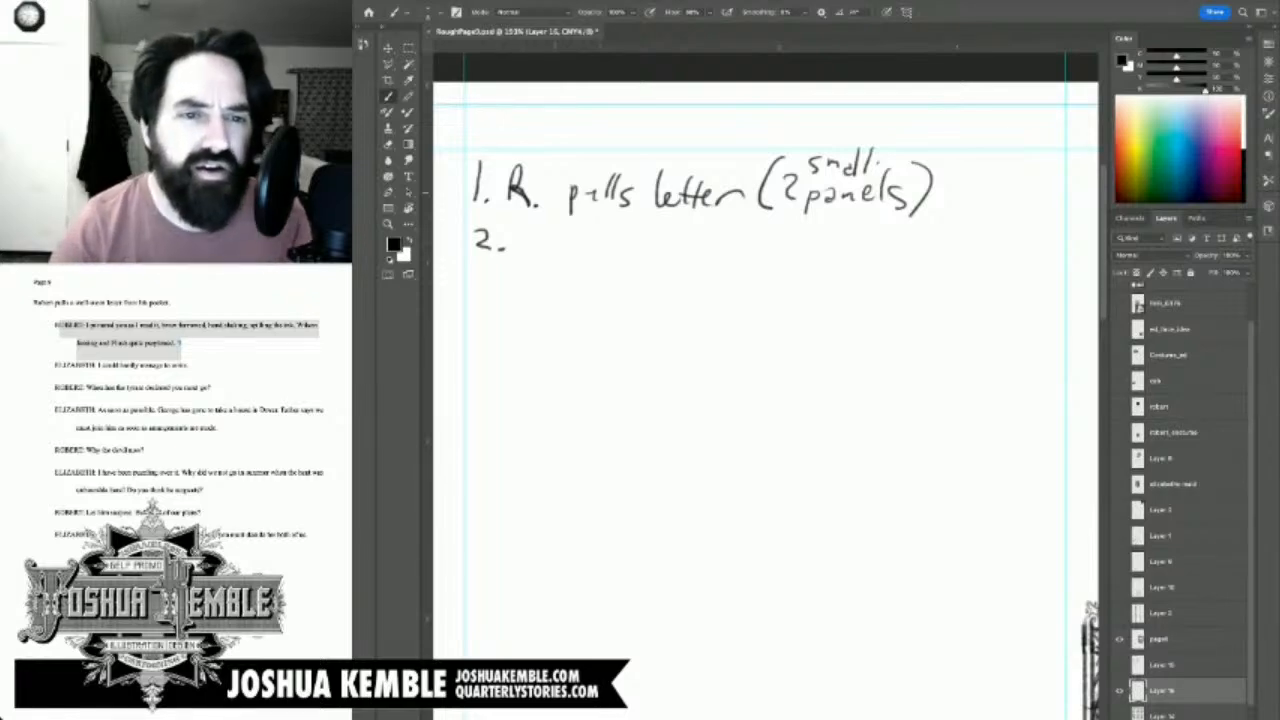
Step: Handwrite "Overhead?" beside the number 2
{"action": "left_click_drag", "start_coordinate": [524, 236], "coordinate": [599, 252]}
{"action": "left_click_drag", "start_coordinate": [602, 242], "coordinate": [632, 250]}
{"action": "left_click_drag", "start_coordinate": [630, 242], "coordinate": [652, 249]}
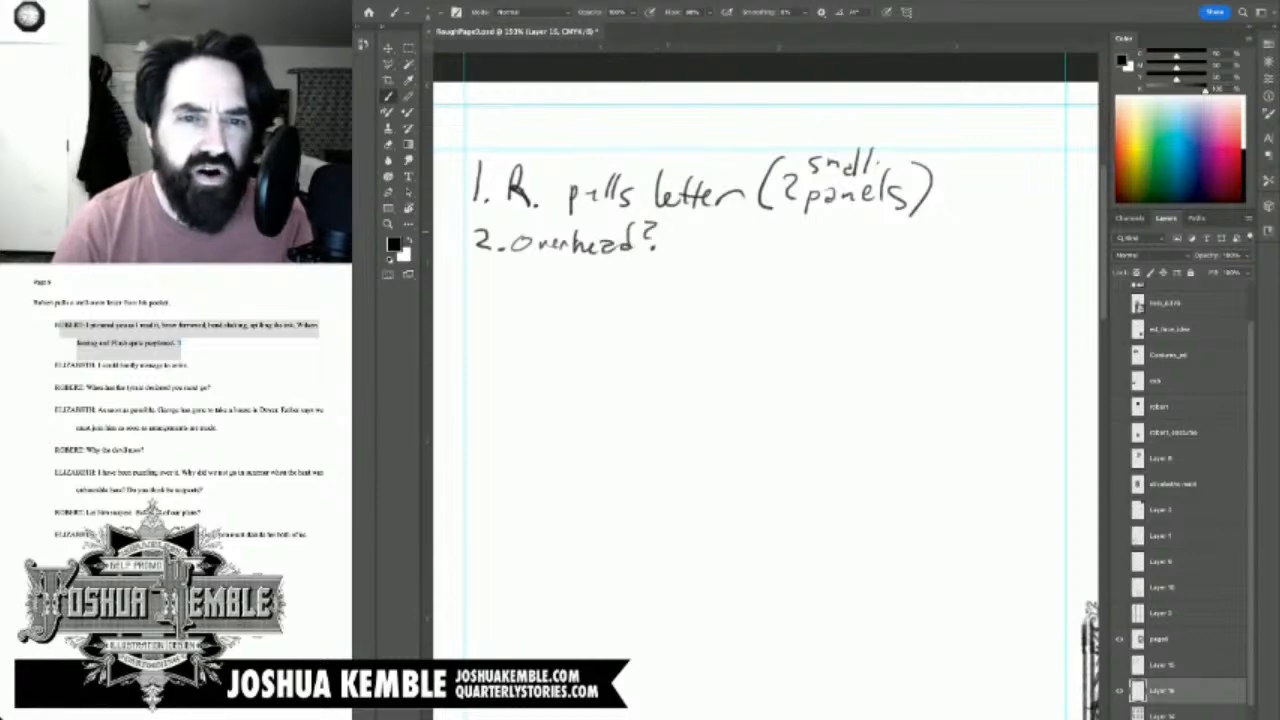
Step: Complete the second note with the character list "R., E.B.B., W., & F."
{"action": "left_click_drag", "start_coordinate": [672, 230], "coordinate": [672, 252]}
{"action": "mouse_move", "coordinate": [672, 229]}
{"action": "left_mouse_down"}
{"action": "mouse_move", "coordinate": [689, 251]}
{"action": "mouse_move", "coordinate": [758, 251]}
{"action": "left_mouse_up"}
{"action": "left_click", "coordinate": [699, 246]}
{"action": "left_click_drag", "start_coordinate": [758, 228], "coordinate": [759, 250]}
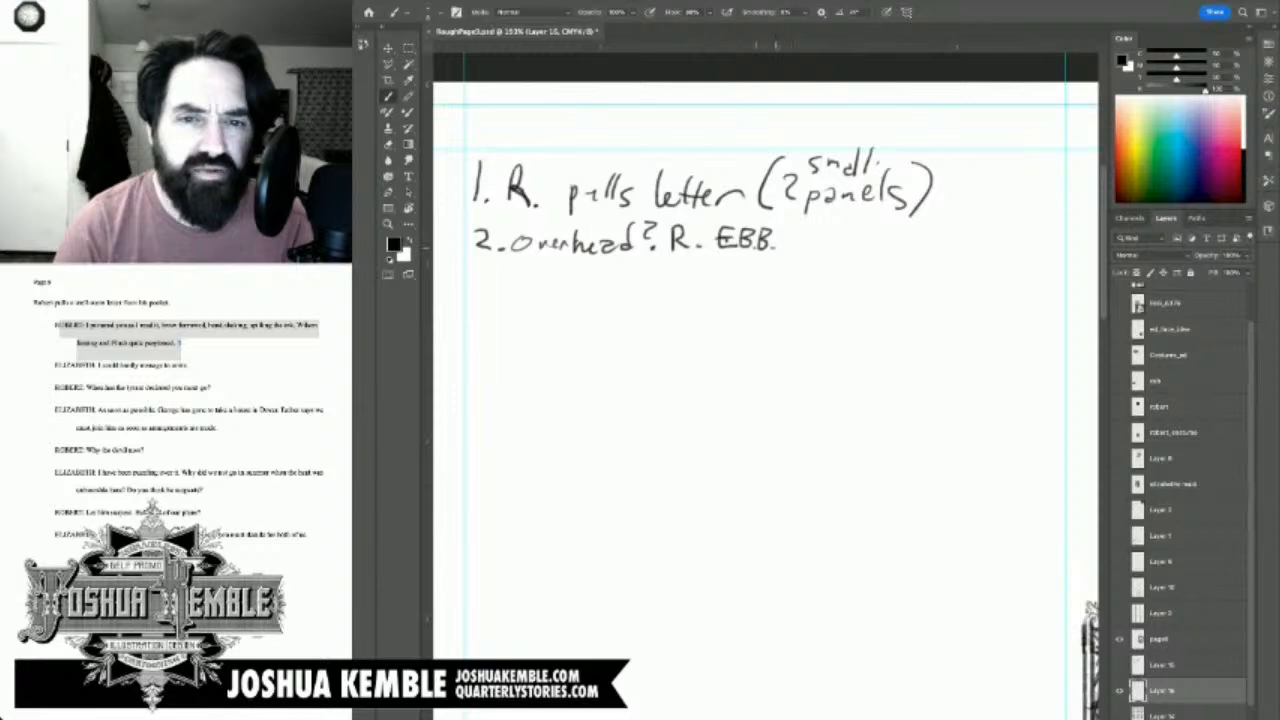
{"action": "left_click_drag", "start_coordinate": [707, 249], "coordinate": [702, 262]}
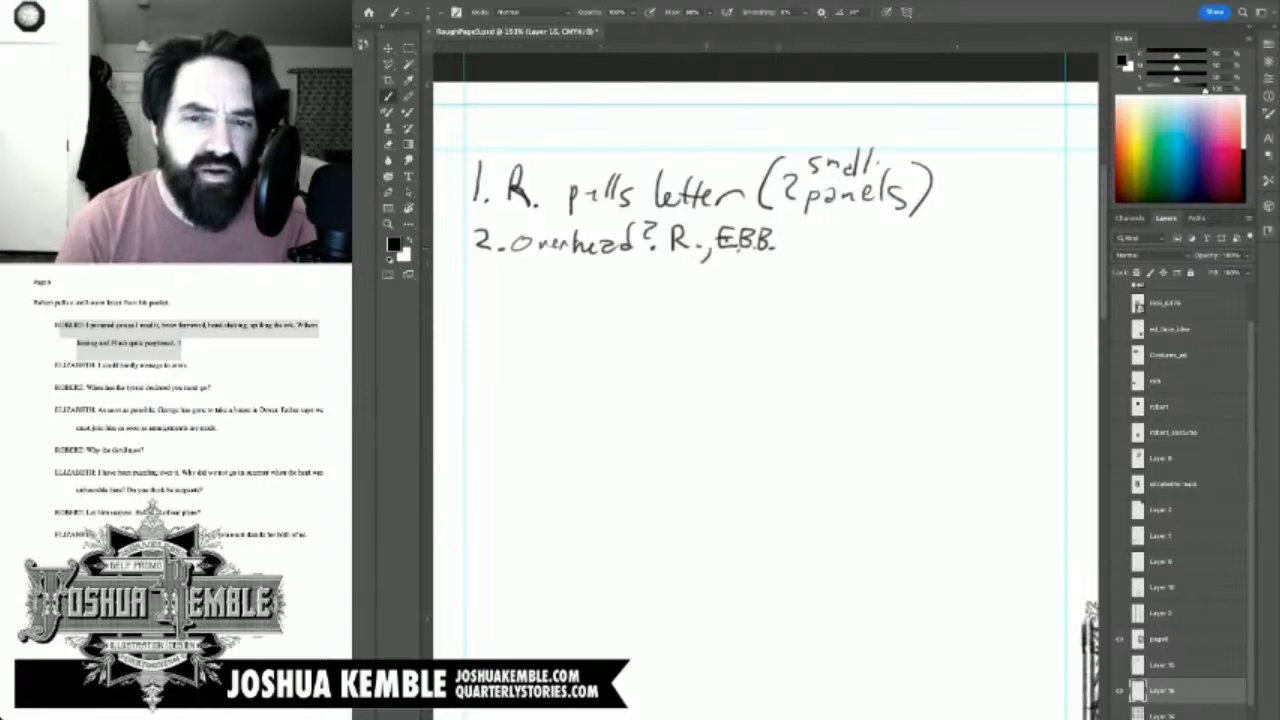
{"action": "left_click_drag", "start_coordinate": [781, 244], "coordinate": [773, 265]}
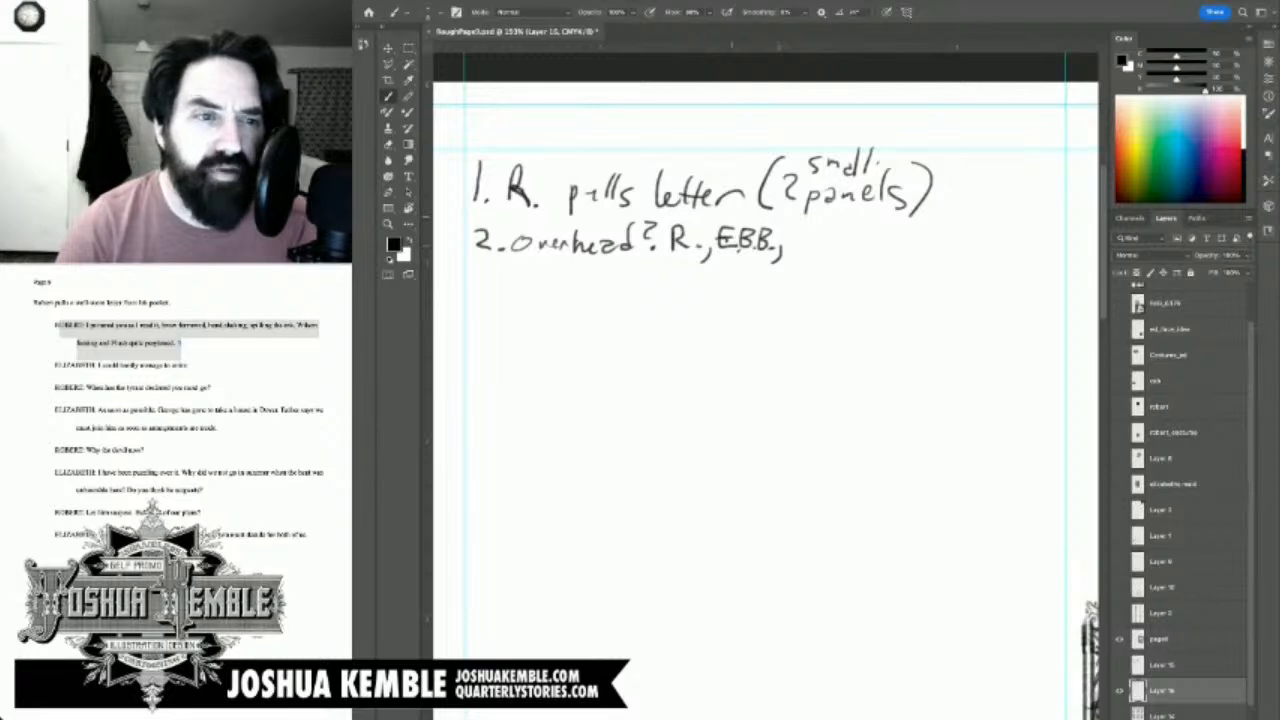
{"action": "mouse_move", "coordinate": [789, 229]}
{"action": "left_mouse_down"}
{"action": "mouse_move", "coordinate": [800, 246]}
{"action": "mouse_move", "coordinate": [812, 228]}
{"action": "mouse_move", "coordinate": [829, 263]}
{"action": "left_mouse_up"}
{"action": "left_click", "coordinate": [818, 256]}
{"action": "left_click_drag", "start_coordinate": [868, 222], "coordinate": [838, 248]}
{"action": "left_click", "coordinate": [867, 256]}
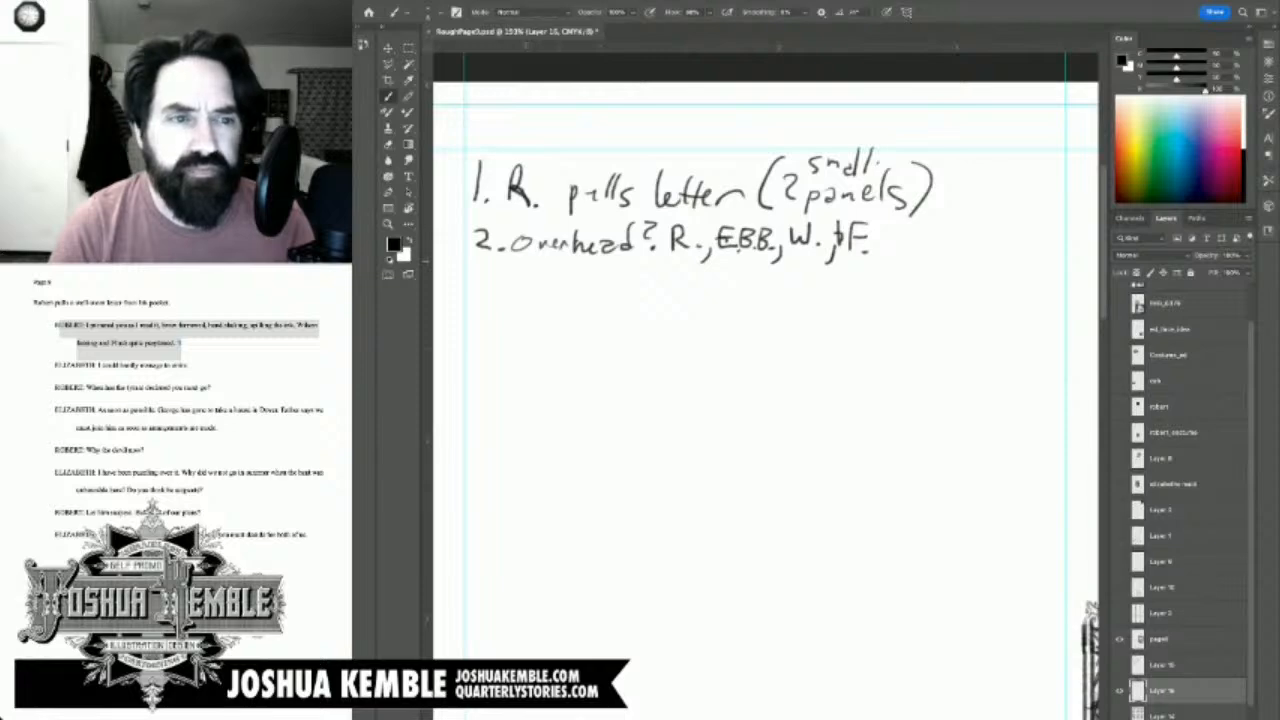
Step: Handwrite "Both R. & EBB dialog" beneath the second note and number the following line "3."
{"action": "mouse_move", "coordinate": [522, 262]}
{"action": "left_mouse_down"}
{"action": "mouse_move", "coordinate": [523, 282]}
{"action": "mouse_move", "coordinate": [556, 267]}
{"action": "left_mouse_up"}
{"action": "mouse_move", "coordinate": [555, 258]}
{"action": "left_mouse_down"}
{"action": "mouse_move", "coordinate": [555, 284]}
{"action": "mouse_move", "coordinate": [693, 266]}
{"action": "left_mouse_up"}
{"action": "left_click", "coordinate": [614, 283]}
{"action": "left_click_drag", "start_coordinate": [674, 279], "coordinate": [695, 291]}
{"action": "mouse_move", "coordinate": [711, 274]}
{"action": "left_mouse_down"}
{"action": "mouse_move", "coordinate": [712, 289]}
{"action": "mouse_move", "coordinate": [757, 293]}
{"action": "mouse_move", "coordinate": [744, 292]}
{"action": "left_mouse_up"}
{"action": "mouse_move", "coordinate": [767, 284]}
{"action": "left_mouse_down"}
{"action": "mouse_move", "coordinate": [806, 281]}
{"action": "mouse_move", "coordinate": [814, 297]}
{"action": "left_mouse_up"}
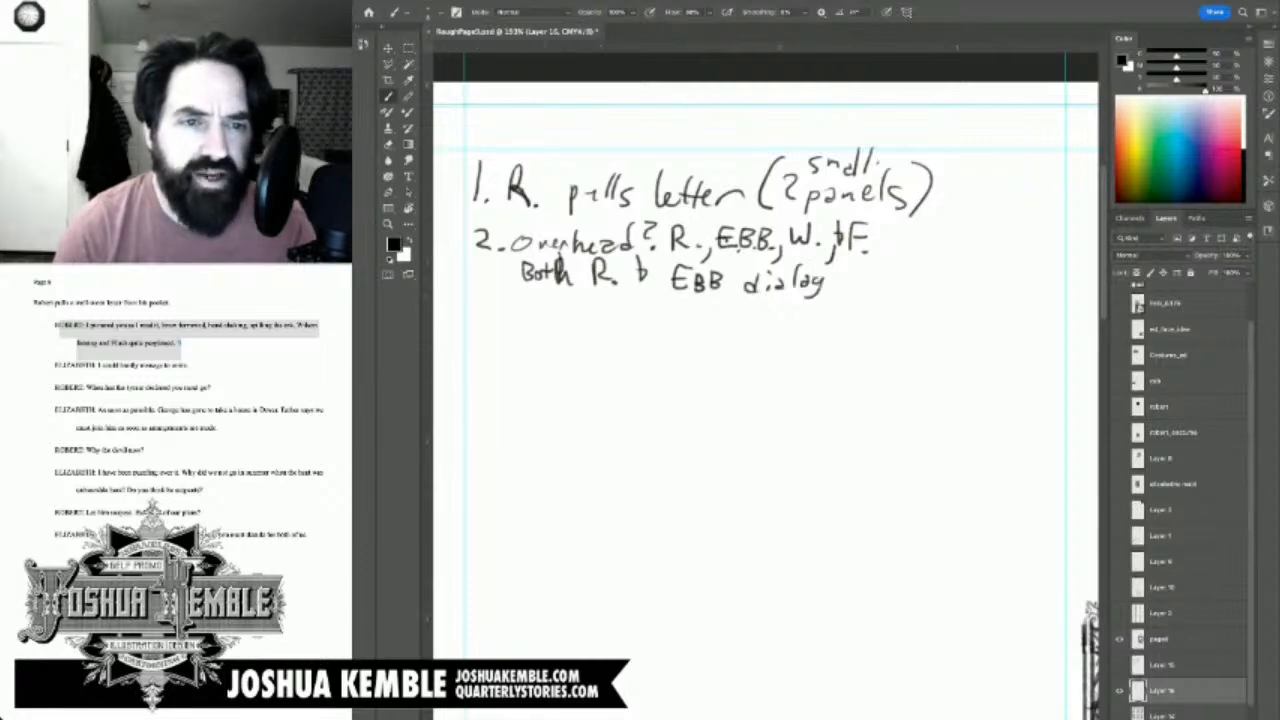
{"action": "mouse_move", "coordinate": [480, 303]}
{"action": "left_mouse_down"}
{"action": "mouse_move", "coordinate": [493, 307]}
{"action": "mouse_move", "coordinate": [483, 327]}
{"action": "left_mouse_up"}
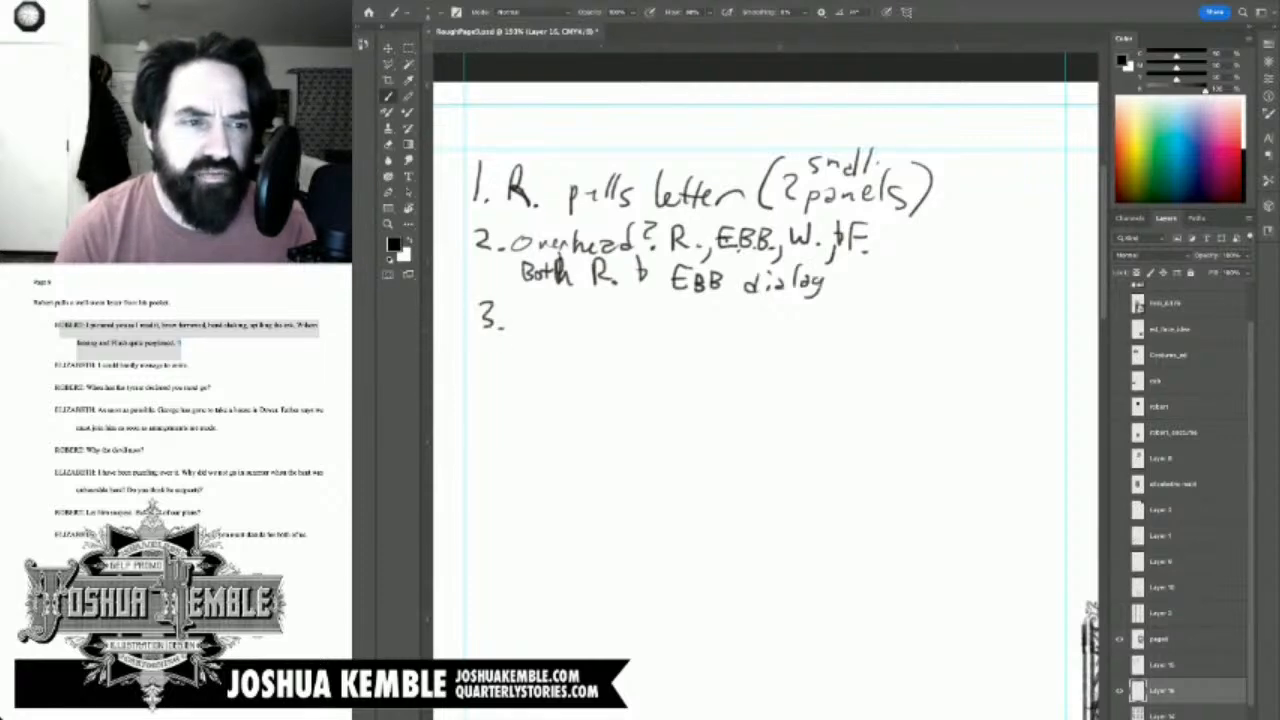
Step: Mark Robert's next dialogue line in the script, then renumber the second note "2 & 3" and erase the separate 3
{"action": "left_click_drag", "start_coordinate": [55, 325], "coordinate": [194, 368]}
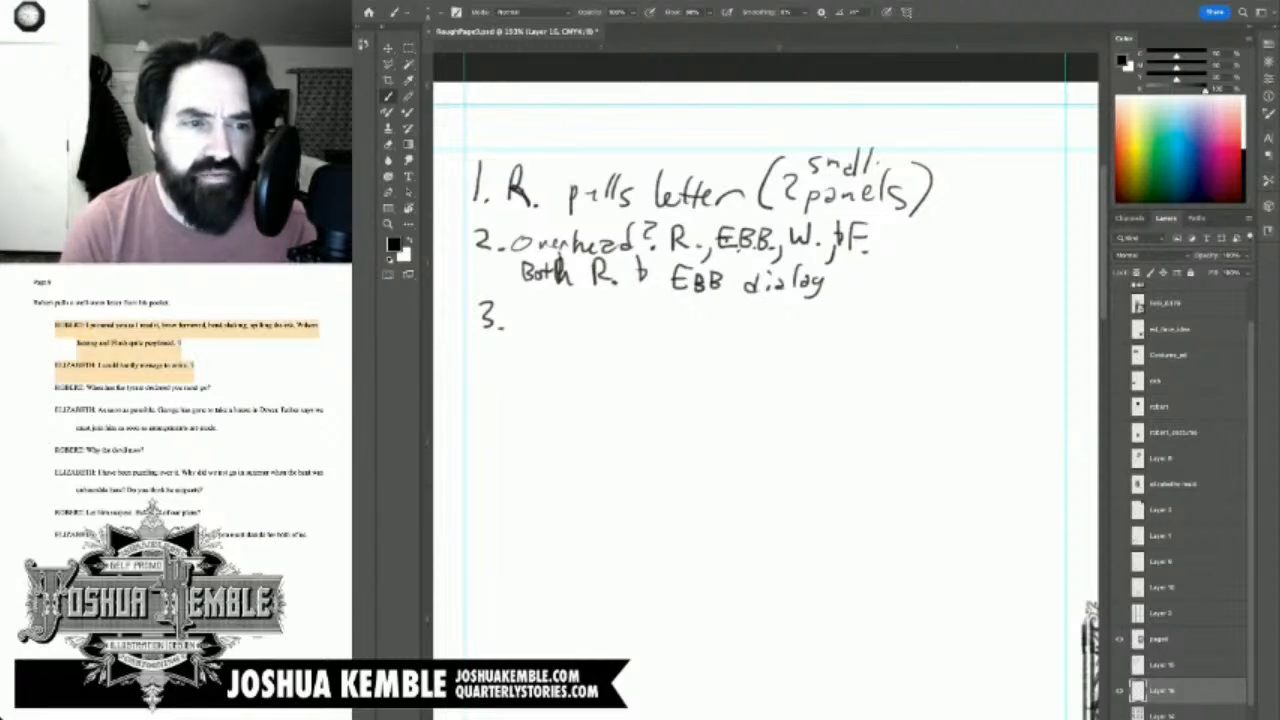
{"action": "left_click_drag", "start_coordinate": [55, 388], "coordinate": [215, 390]}
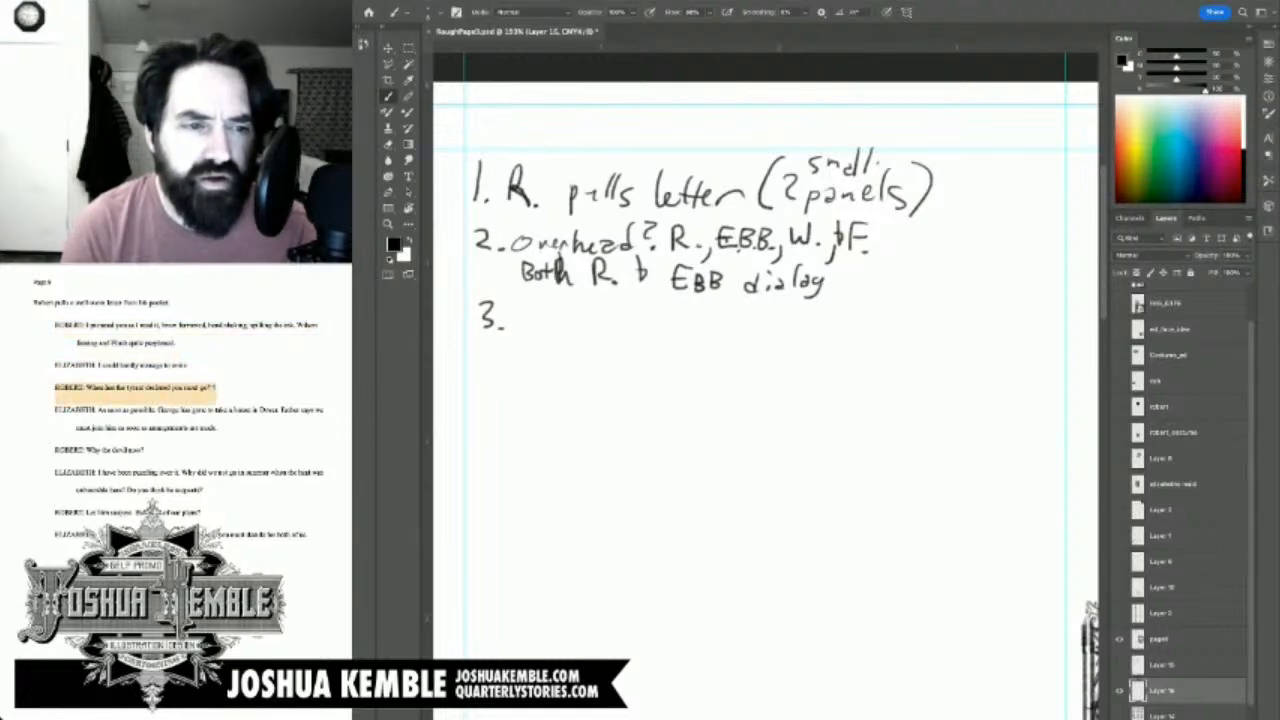
{"action": "left_click", "coordinate": [628, 330]}
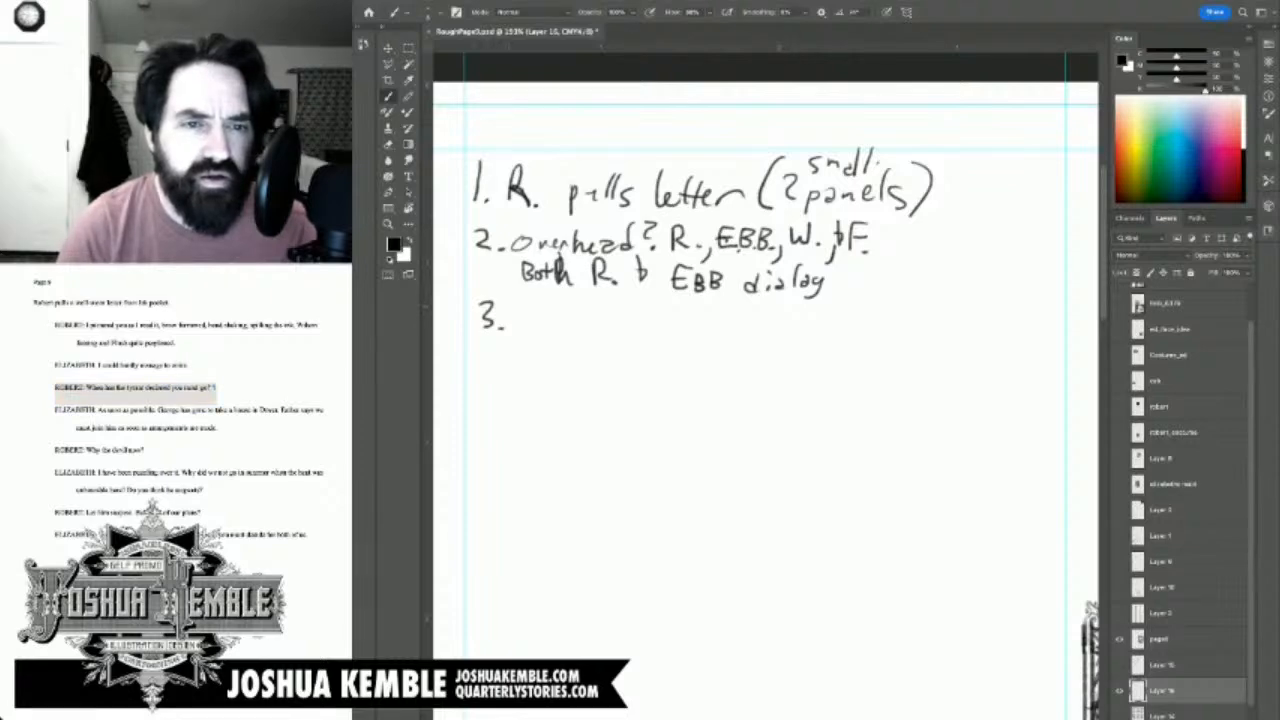
{"action": "left_click_drag", "start_coordinate": [475, 258], "coordinate": [479, 289]}
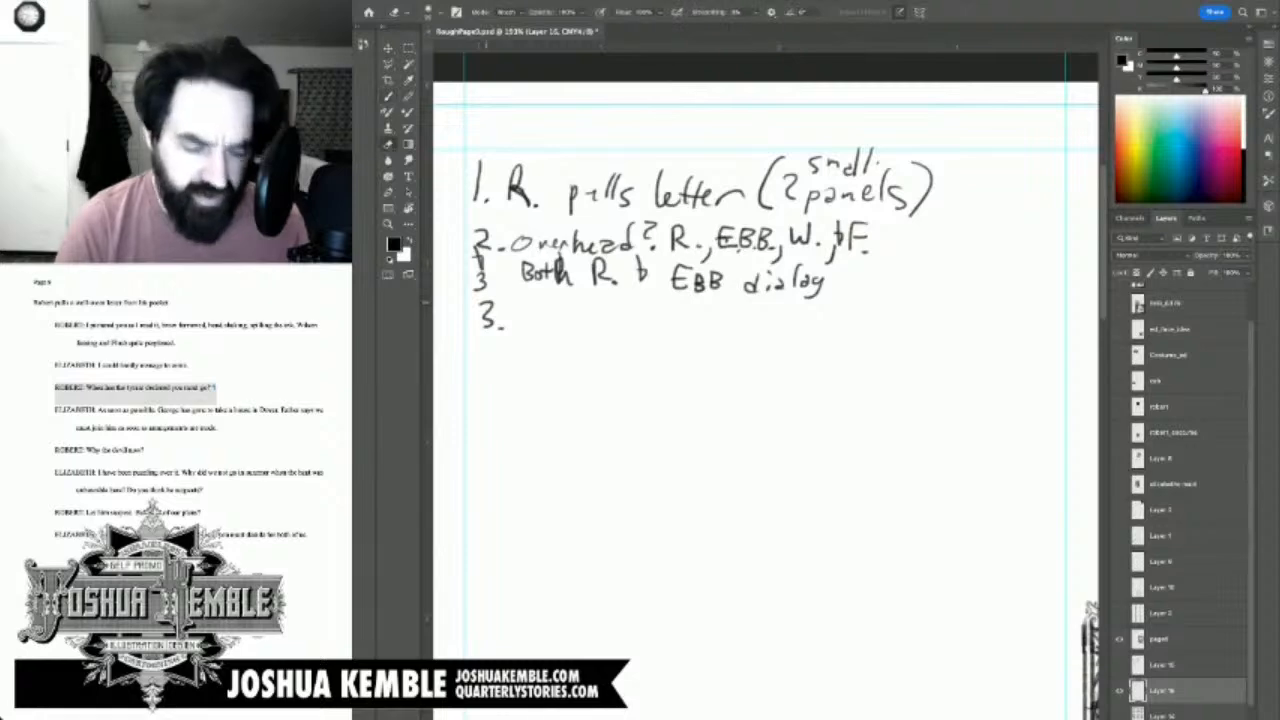
{"action": "key", "text": "ctrl+z"}
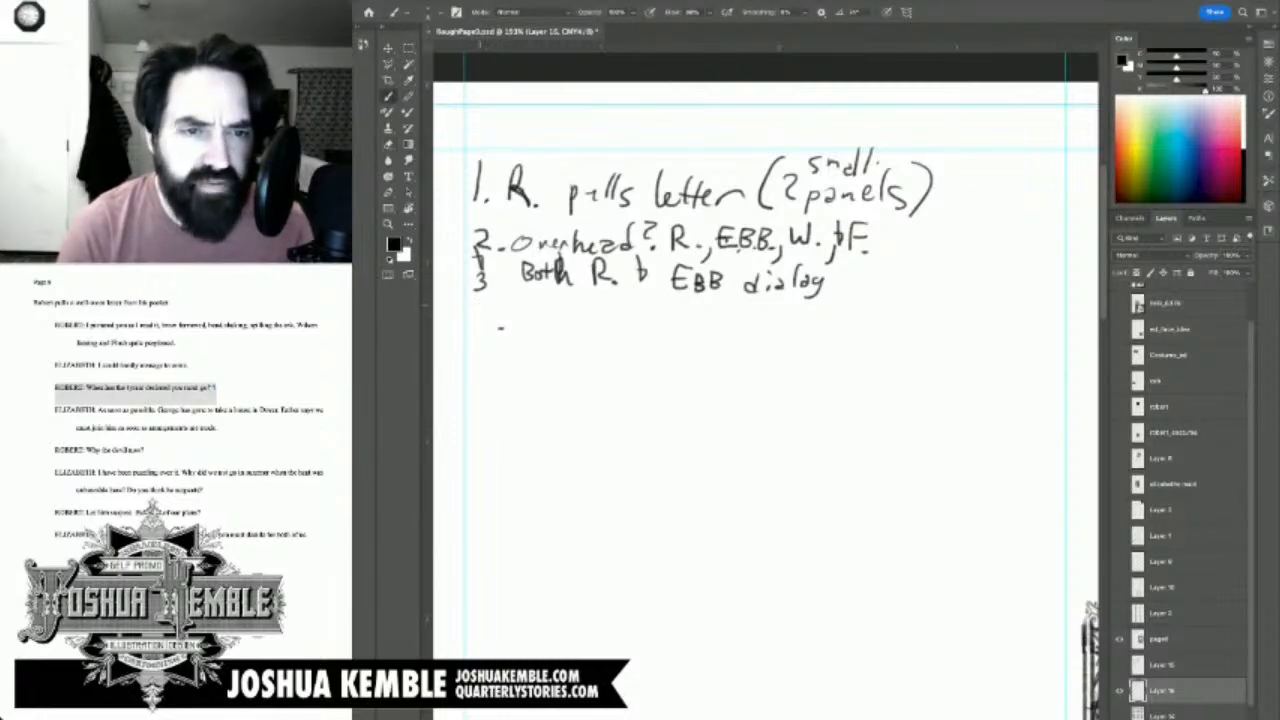
Step: Handwrite the note "4. Closeup of Robert" below the second note
{"action": "mouse_move", "coordinate": [480, 304]}
{"action": "left_mouse_down"}
{"action": "mouse_move", "coordinate": [482, 340]}
{"action": "mouse_move", "coordinate": [539, 320]}
{"action": "mouse_move", "coordinate": [598, 322]}
{"action": "left_mouse_up"}
{"action": "left_click", "coordinate": [503, 326]}
{"action": "mouse_move", "coordinate": [602, 322]}
{"action": "left_mouse_down"}
{"action": "mouse_move", "coordinate": [604, 336]}
{"action": "mouse_move", "coordinate": [622, 322]}
{"action": "mouse_move", "coordinate": [680, 334]}
{"action": "left_mouse_up"}
{"action": "left_click_drag", "start_coordinate": [688, 325], "coordinate": [721, 330]}
{"action": "left_click_drag", "start_coordinate": [725, 321], "coordinate": [742, 329]}
{"action": "left_click_drag", "start_coordinate": [734, 323], "coordinate": [759, 321]}
Step: Mark Elizabeth's following dialogue in the script and handwrite the note "5. Close up of E.B.B."
{"action": "key", "text": "super+Tab"}
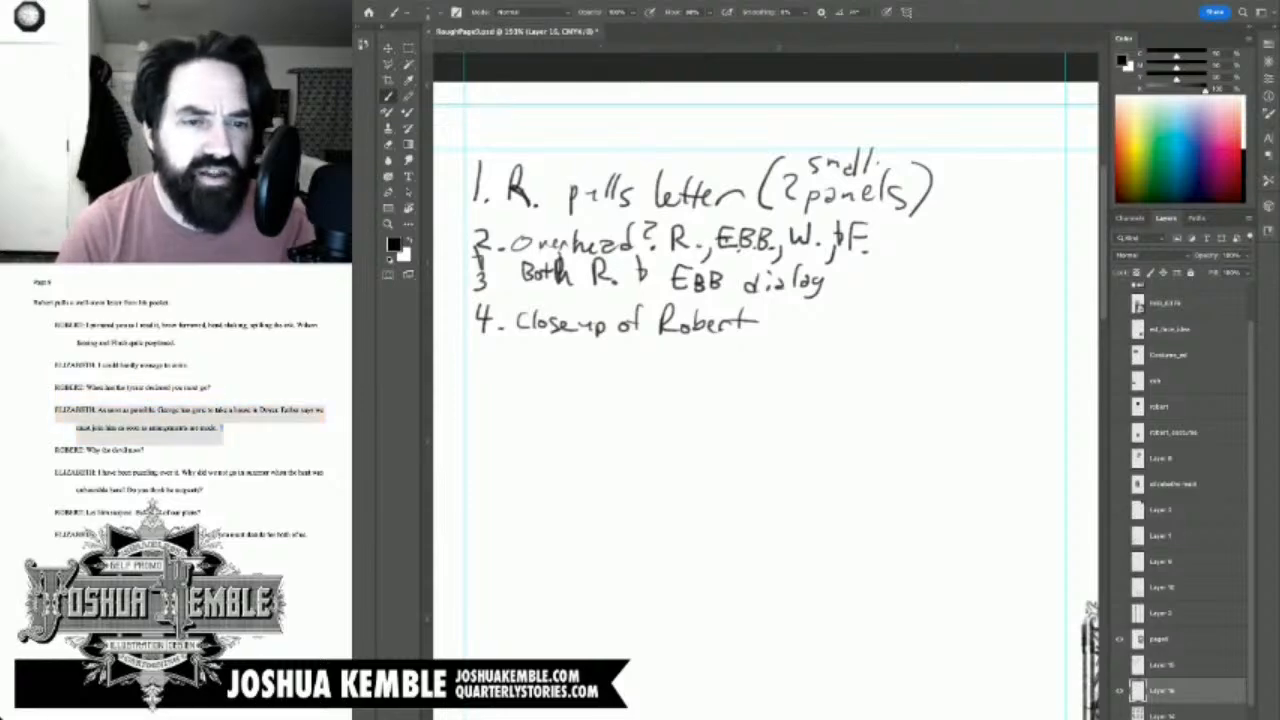
{"action": "mouse_move", "coordinate": [493, 348]}
{"action": "left_mouse_down"}
{"action": "mouse_move", "coordinate": [530, 369]}
{"action": "mouse_move", "coordinate": [535, 353]}
{"action": "mouse_move", "coordinate": [537, 368]}
{"action": "mouse_move", "coordinate": [548, 357]}
{"action": "mouse_move", "coordinate": [607, 364]}
{"action": "mouse_move", "coordinate": [605, 382]}
{"action": "mouse_move", "coordinate": [653, 352]}
{"action": "mouse_move", "coordinate": [694, 376]}
{"action": "left_mouse_up"}
{"action": "mouse_move", "coordinate": [680, 359]}
{"action": "left_mouse_down"}
{"action": "mouse_move", "coordinate": [706, 372]}
{"action": "mouse_move", "coordinate": [734, 362]}
{"action": "mouse_move", "coordinate": [726, 348]}
{"action": "mouse_move", "coordinate": [761, 369]}
{"action": "mouse_move", "coordinate": [751, 351]}
{"action": "left_mouse_up"}
{"action": "left_click", "coordinate": [743, 371]}
{"action": "left_click", "coordinate": [778, 378]}
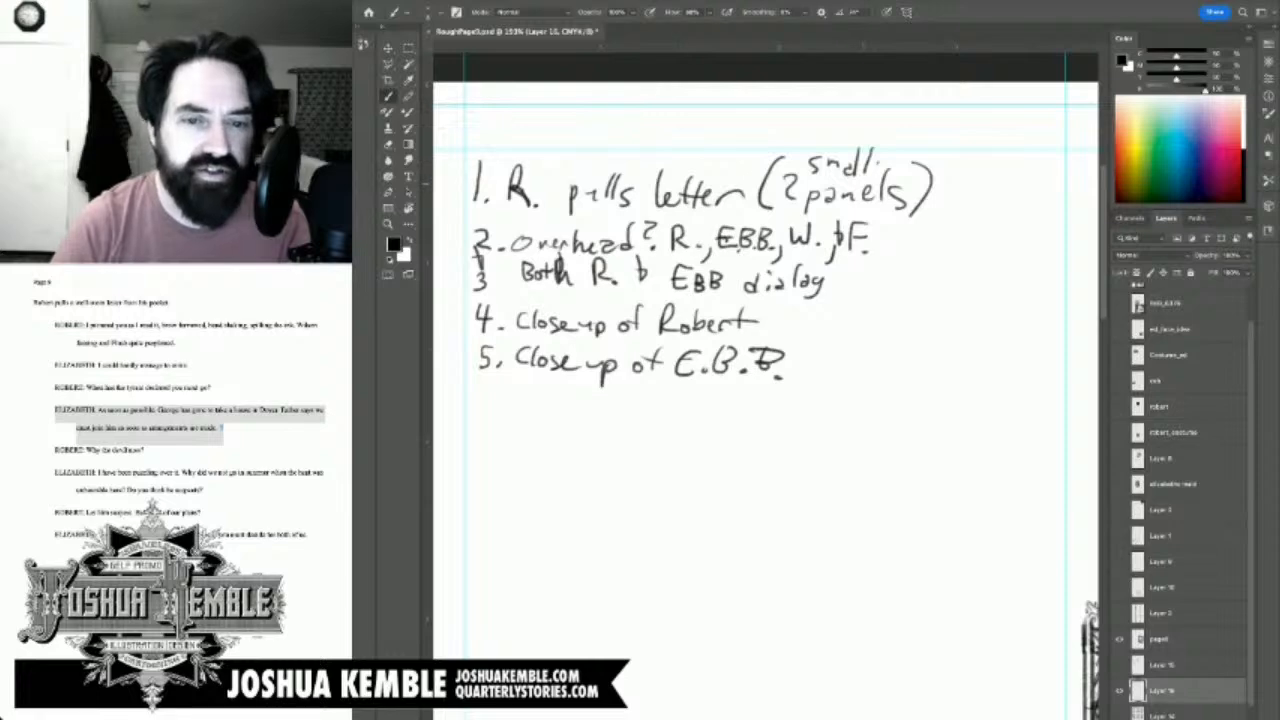
Step: Sketch a small panel below the notes containing a simple face and a speech balloon in its upper corner
{"action": "mouse_move", "coordinate": [562, 428]}
{"action": "left_mouse_down"}
{"action": "mouse_move", "coordinate": [552, 518]}
{"action": "mouse_move", "coordinate": [622, 514]}
{"action": "left_mouse_up"}
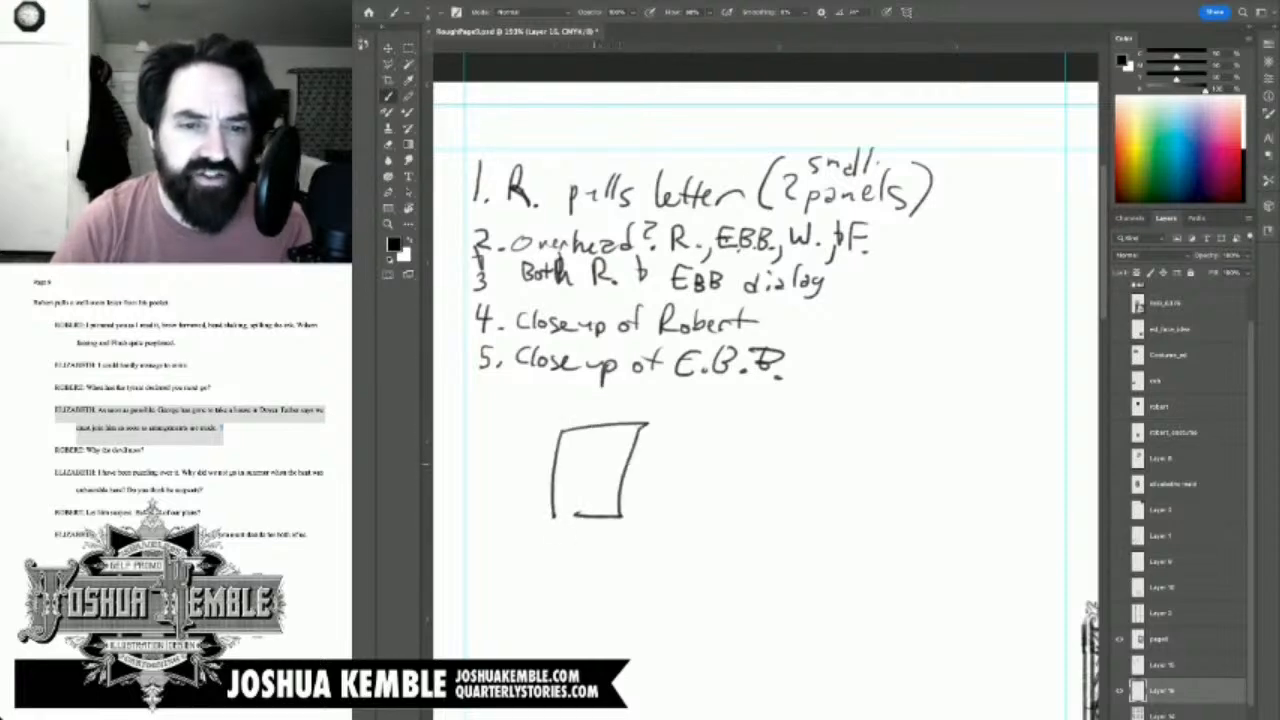
{"action": "mouse_move", "coordinate": [606, 440]}
{"action": "left_mouse_down"}
{"action": "mouse_move", "coordinate": [600, 494]}
{"action": "mouse_move", "coordinate": [606, 438]}
{"action": "mouse_move", "coordinate": [601, 472]}
{"action": "mouse_move", "coordinate": [574, 504]}
{"action": "left_mouse_up"}
{"action": "left_click", "coordinate": [590, 464]}
{"action": "left_click_drag", "start_coordinate": [586, 494], "coordinate": [578, 511]}
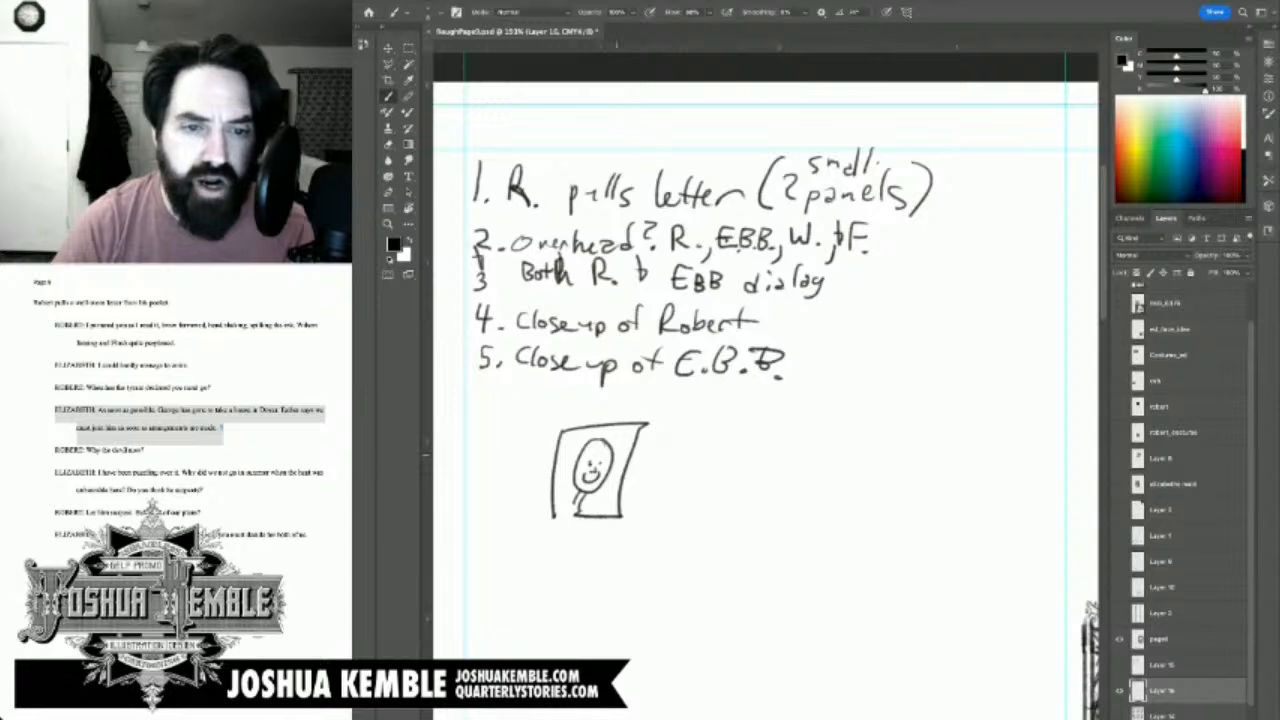
{"action": "mouse_move", "coordinate": [622, 460]}
{"action": "left_mouse_down"}
{"action": "mouse_move", "coordinate": [610, 430]}
{"action": "mouse_move", "coordinate": [636, 424]}
{"action": "left_mouse_up"}
{"action": "left_click_drag", "start_coordinate": [616, 456], "coordinate": [636, 454]}
Step: Sketch a second small panel beside the first with a speech balloon and a figure facing the opposite way
{"action": "mouse_move", "coordinate": [628, 446]}
{"action": "left_mouse_down"}
{"action": "mouse_move", "coordinate": [684, 509]}
{"action": "mouse_move", "coordinate": [788, 504]}
{"action": "mouse_move", "coordinate": [790, 427]}
{"action": "mouse_move", "coordinate": [693, 421]}
{"action": "mouse_move", "coordinate": [726, 445]}
{"action": "mouse_move", "coordinate": [719, 483]}
{"action": "mouse_move", "coordinate": [738, 484]}
{"action": "mouse_move", "coordinate": [744, 447]}
{"action": "mouse_move", "coordinate": [710, 432]}
{"action": "left_mouse_up"}
{"action": "left_click_drag", "start_coordinate": [710, 436], "coordinate": [732, 424]}
{"action": "mouse_move", "coordinate": [686, 440]}
{"action": "left_mouse_down"}
{"action": "mouse_move", "coordinate": [719, 453]}
{"action": "mouse_move", "coordinate": [732, 514]}
{"action": "left_mouse_up"}
{"action": "mouse_move", "coordinate": [742, 464]}
{"action": "left_mouse_down"}
{"action": "mouse_move", "coordinate": [746, 480]}
{"action": "mouse_move", "coordinate": [752, 442]}
{"action": "mouse_move", "coordinate": [724, 452]}
{"action": "left_mouse_up"}
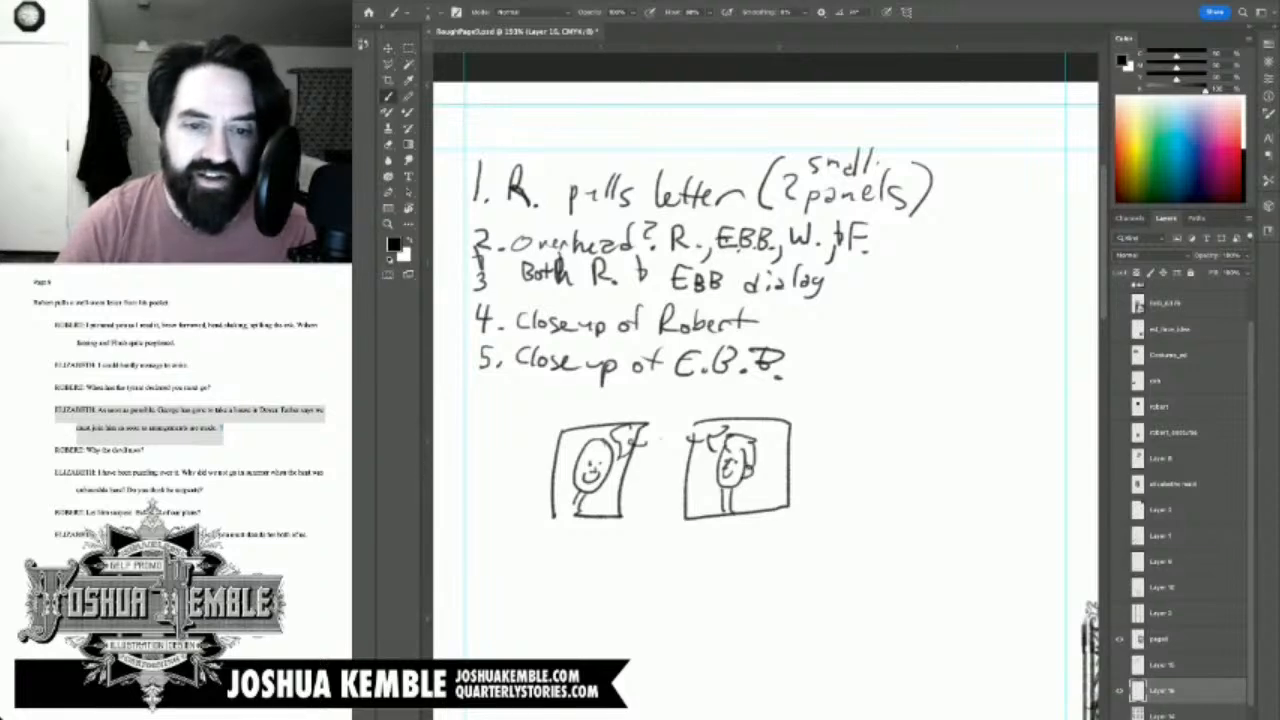
Step: Sketch two more small panels in the thumbnail row, one with a face and speech balloon, the other with a closer face
{"action": "mouse_move", "coordinate": [830, 422]}
{"action": "left_mouse_down"}
{"action": "mouse_move", "coordinate": [902, 506]}
{"action": "mouse_move", "coordinate": [888, 412]}
{"action": "mouse_move", "coordinate": [840, 410]}
{"action": "mouse_move", "coordinate": [850, 480]}
{"action": "mouse_move", "coordinate": [838, 500]}
{"action": "mouse_move", "coordinate": [852, 504]}
{"action": "left_mouse_up"}
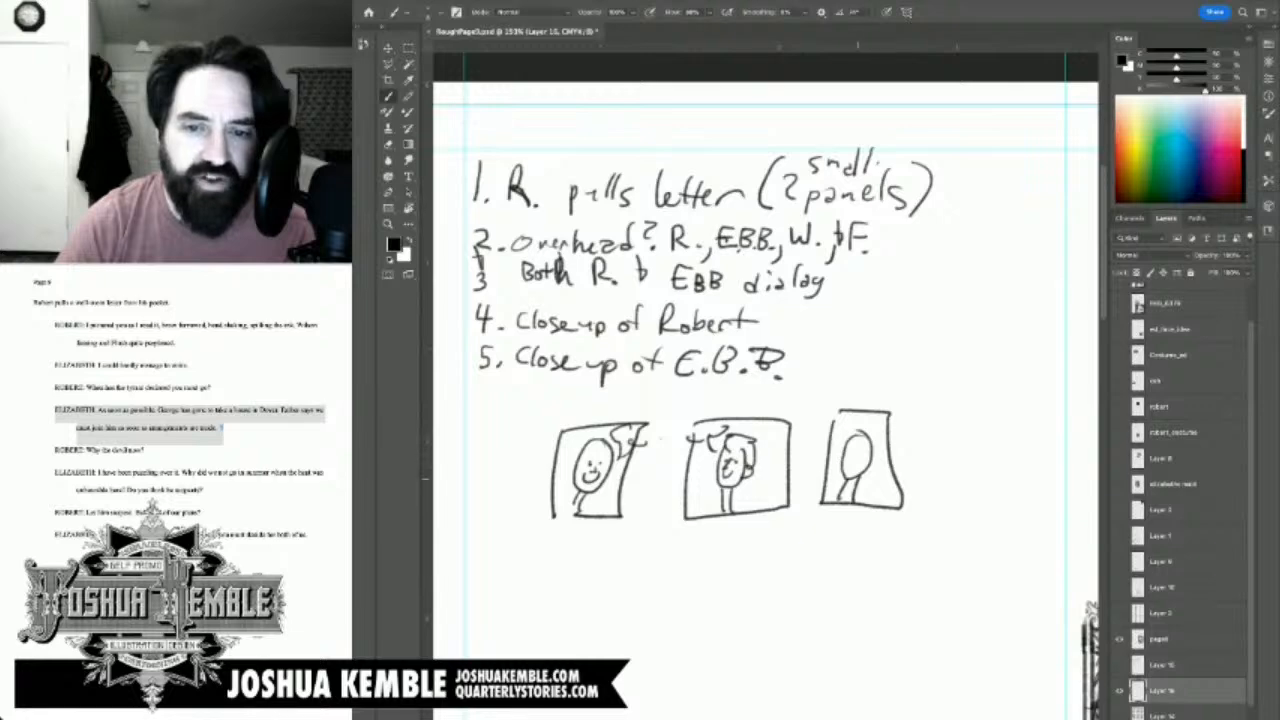
{"action": "mouse_move", "coordinate": [860, 446]}
{"action": "left_mouse_down"}
{"action": "mouse_move", "coordinate": [862, 465]}
{"action": "mouse_move", "coordinate": [882, 444]}
{"action": "mouse_move", "coordinate": [880, 414]}
{"action": "mouse_move", "coordinate": [886, 444]}
{"action": "left_mouse_up"}
{"action": "left_click", "coordinate": [850, 452]}
{"action": "mouse_move", "coordinate": [880, 432]}
{"action": "left_mouse_down"}
{"action": "mouse_move", "coordinate": [903, 432]}
{"action": "mouse_move", "coordinate": [960, 512]}
{"action": "mouse_move", "coordinate": [998, 408]}
{"action": "left_mouse_up"}
{"action": "left_click_drag", "start_coordinate": [914, 408], "coordinate": [1000, 404]}
{"action": "mouse_move", "coordinate": [950, 446]}
{"action": "left_mouse_down"}
{"action": "mouse_move", "coordinate": [942, 480]}
{"action": "mouse_move", "coordinate": [971, 476]}
{"action": "mouse_move", "coordinate": [952, 445]}
{"action": "mouse_move", "coordinate": [953, 470]}
{"action": "mouse_move", "coordinate": [964, 465]}
{"action": "mouse_move", "coordinate": [955, 487]}
{"action": "mouse_move", "coordinate": [957, 431]}
{"action": "mouse_move", "coordinate": [991, 449]}
{"action": "left_mouse_up"}
{"action": "left_click_drag", "start_coordinate": [981, 449], "coordinate": [991, 457]}
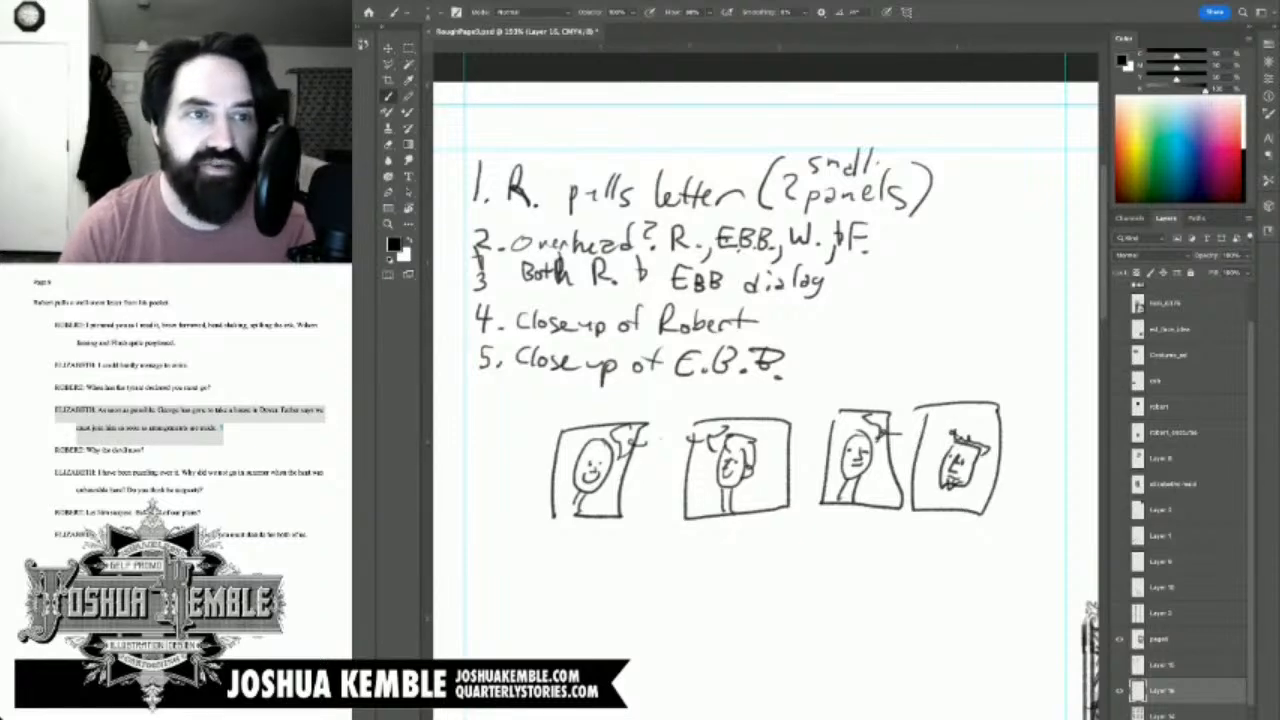
Step: Delete the whole row of thumbnail panels below the notes and clear the selection
{"action": "key", "text": "m"}
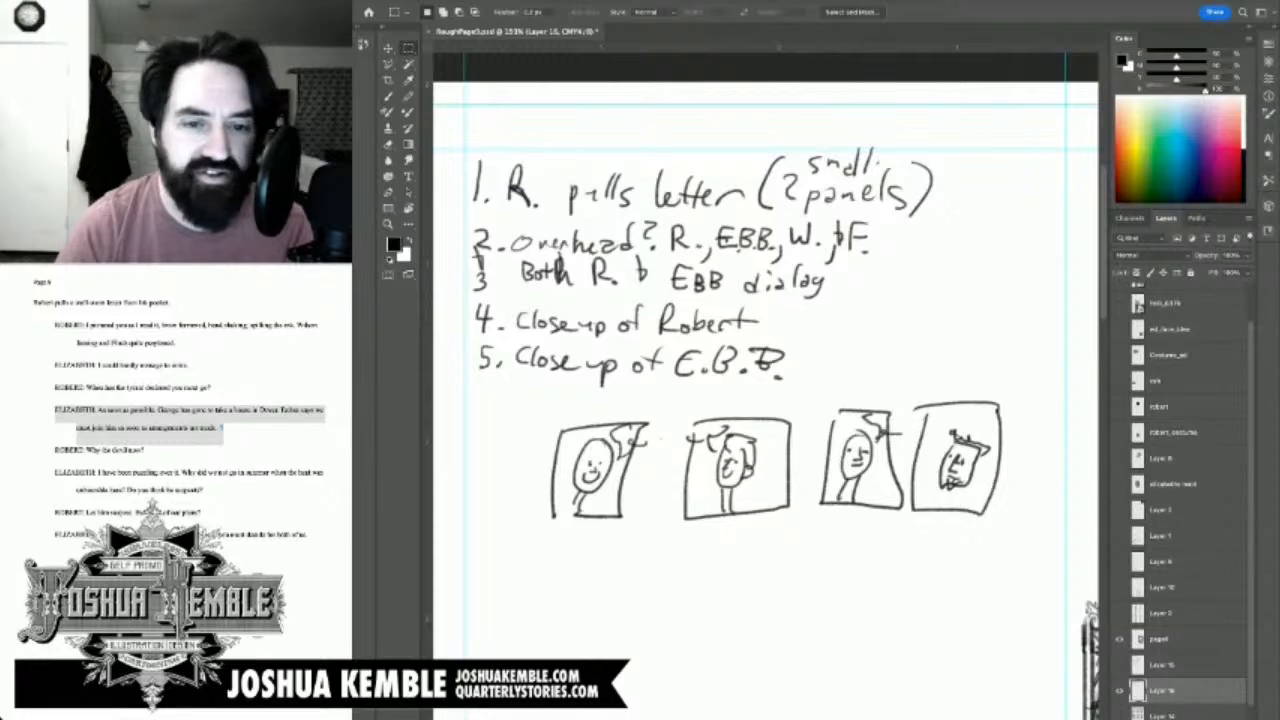
{"action": "left_click_drag", "start_coordinate": [544, 404], "coordinate": [1040, 546]}
{"action": "key", "text": "Delete"}
{"action": "left_click_drag", "start_coordinate": [894, 391], "coordinate": [1043, 453]}
{"action": "key", "text": "Delete"}
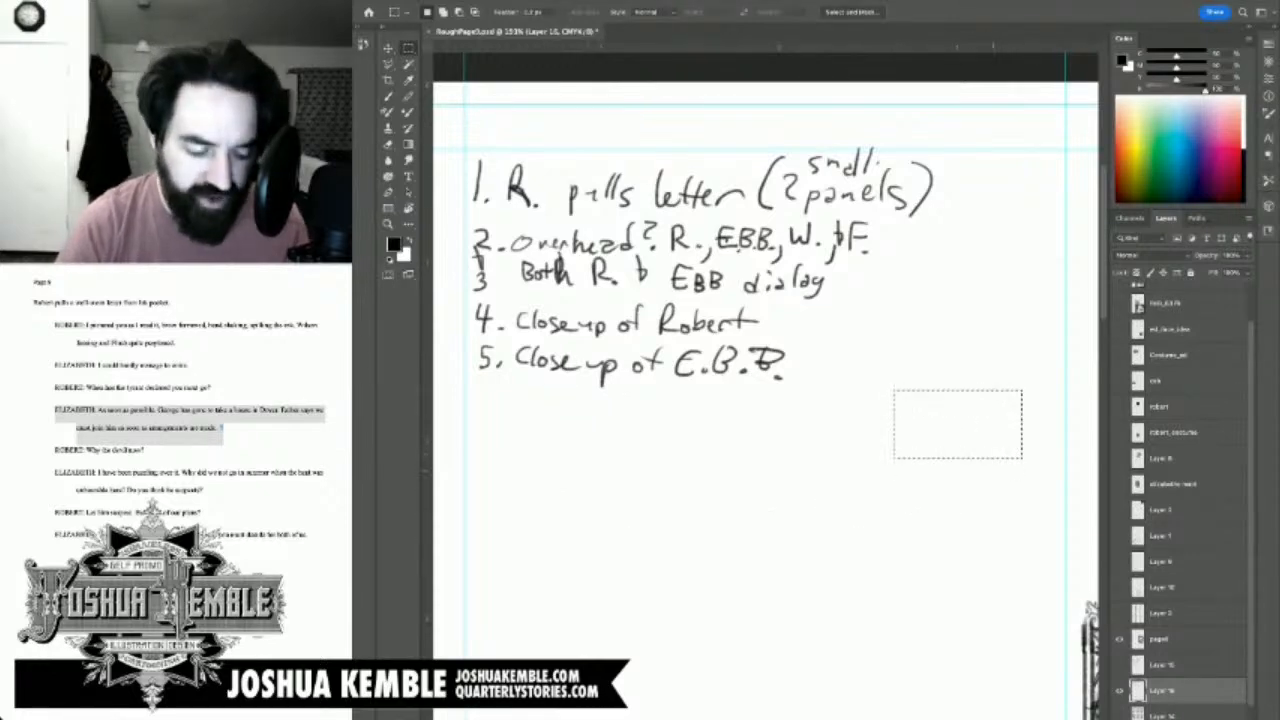
{"action": "key", "text": "ctrl+d"}
{"action": "key", "text": "b"}
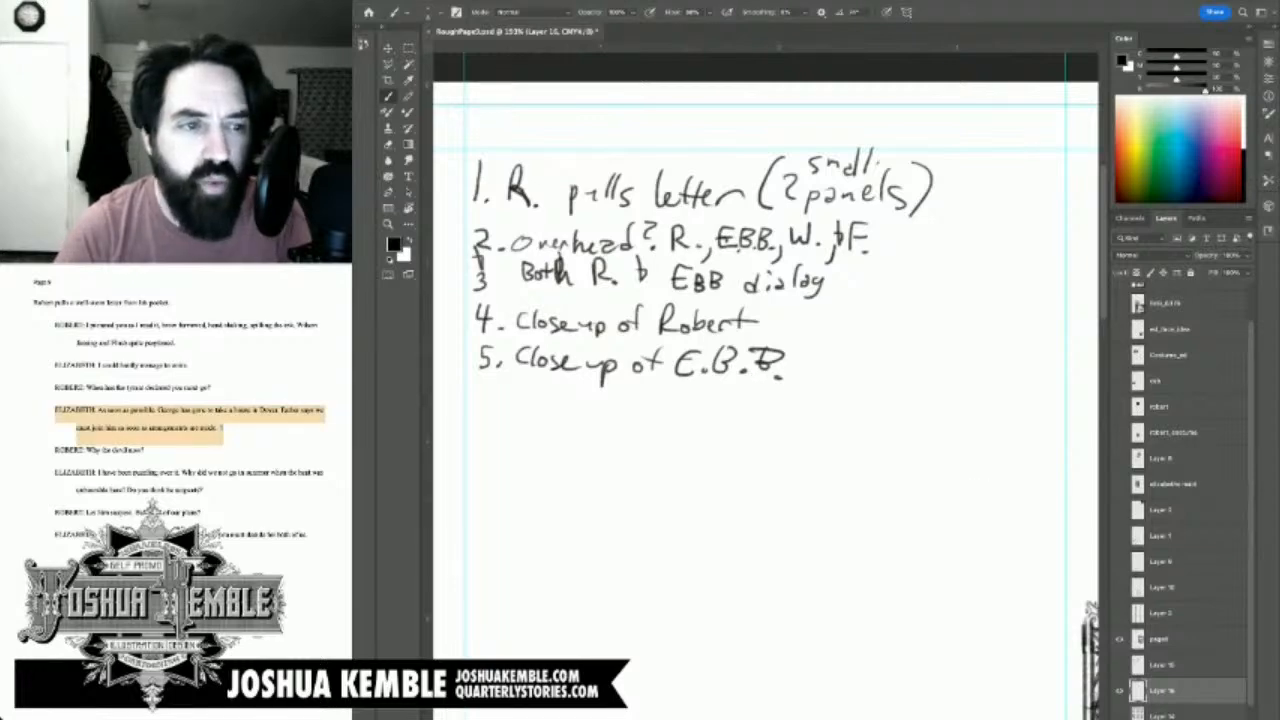
Step: Mark Robert's question and Elizabeth's reply in the script, and handwrite the number "6." below the fifth note
{"action": "left_click_drag", "start_coordinate": [93, 391], "coordinate": [212, 390]}
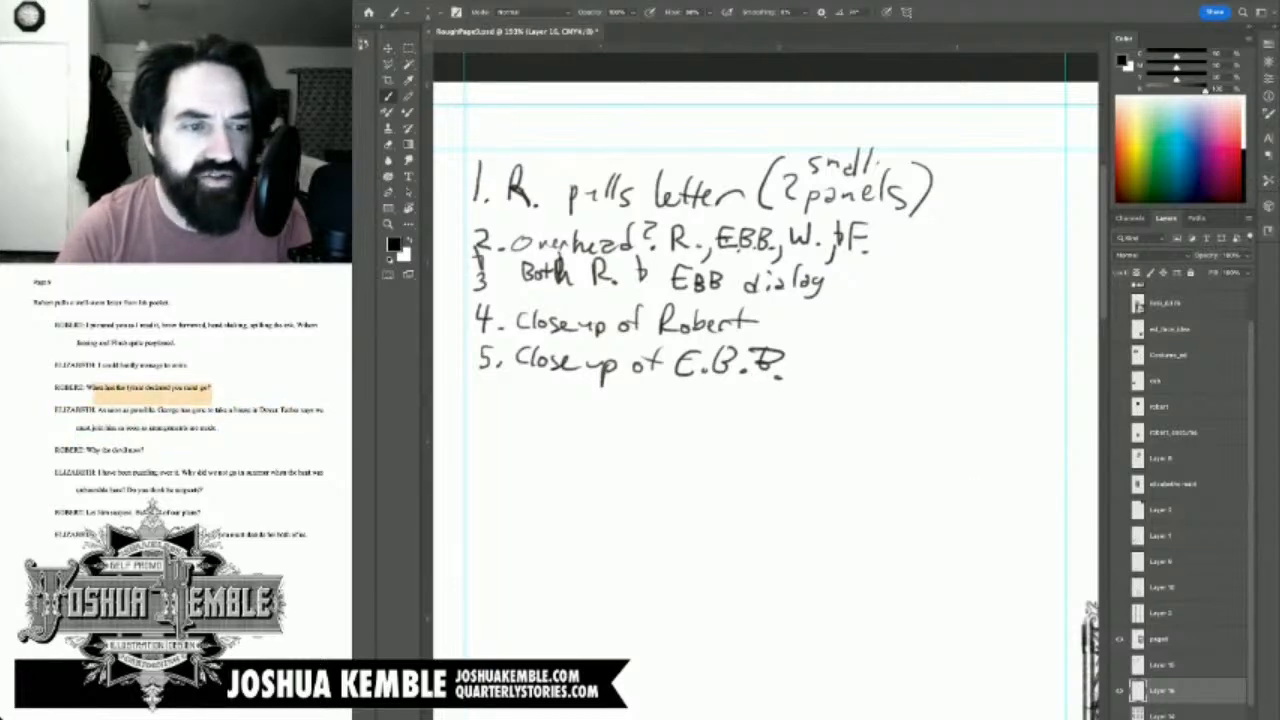
{"action": "left_click_drag", "start_coordinate": [55, 411], "coordinate": [222, 428]}
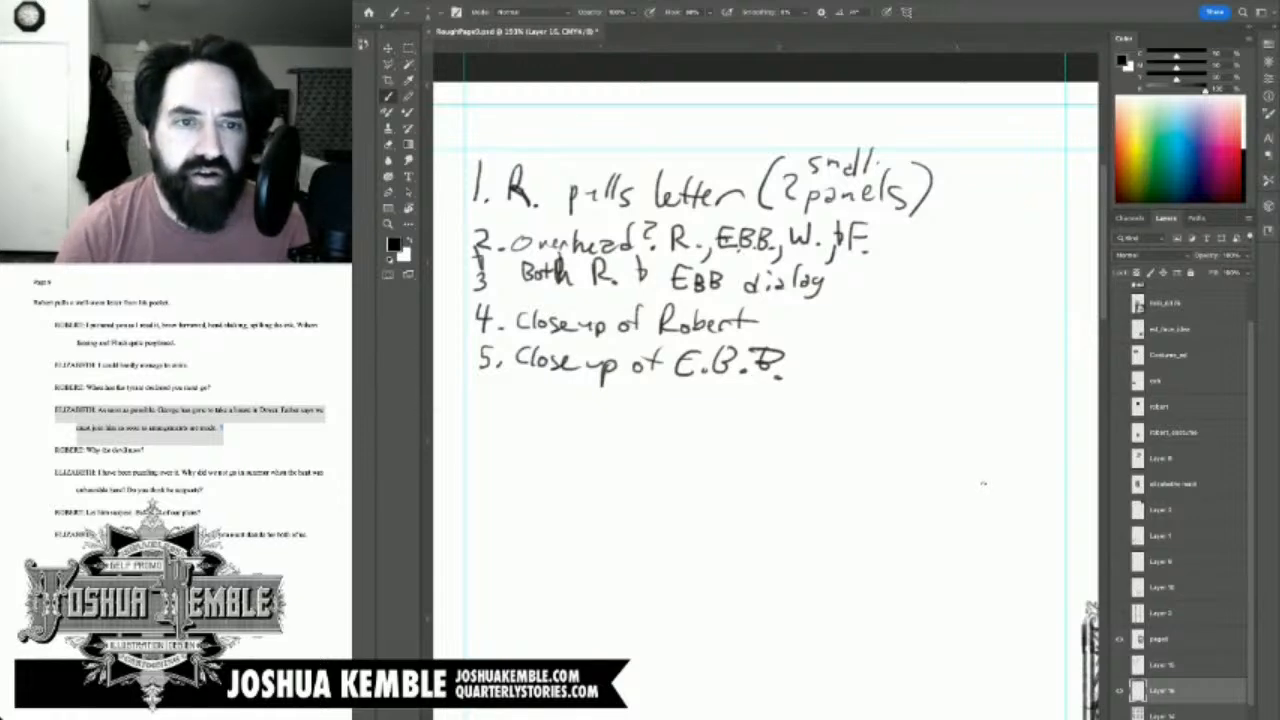
{"action": "left_click_drag", "start_coordinate": [505, 399], "coordinate": [508, 415]}
{"action": "key", "text": "super+z"}
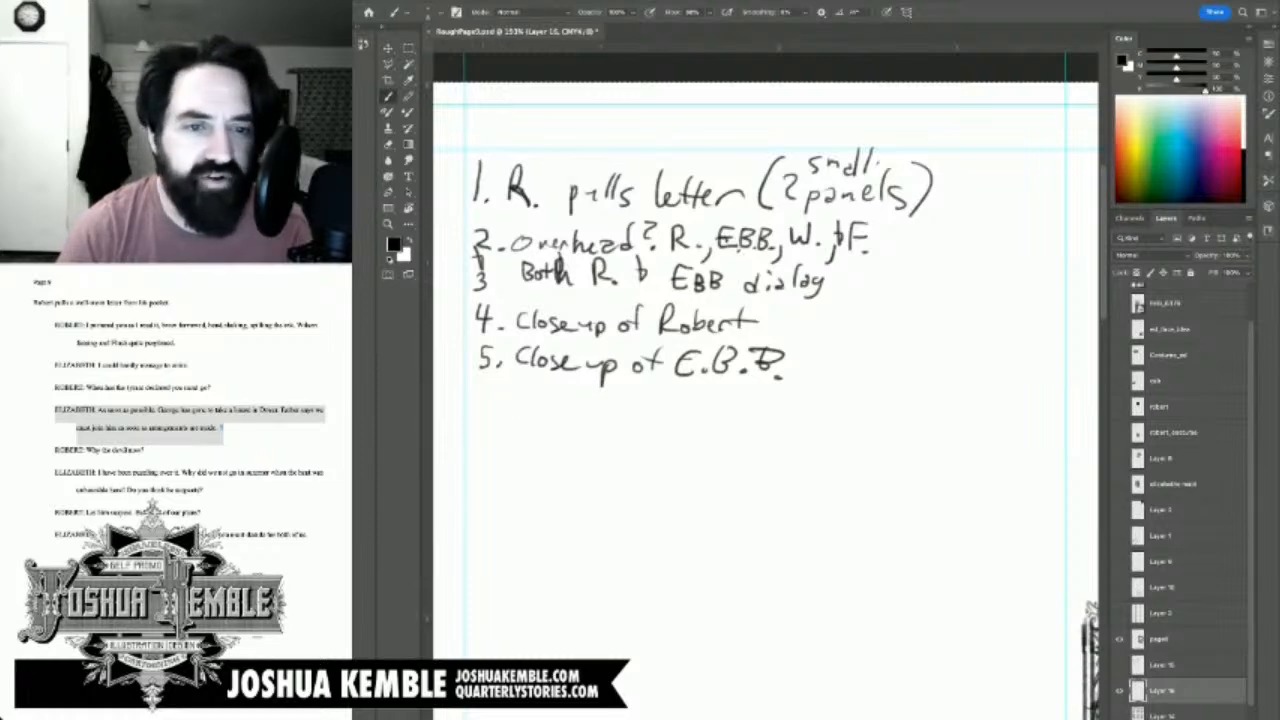
{"action": "left_click_drag", "start_coordinate": [495, 388], "coordinate": [483, 403]}
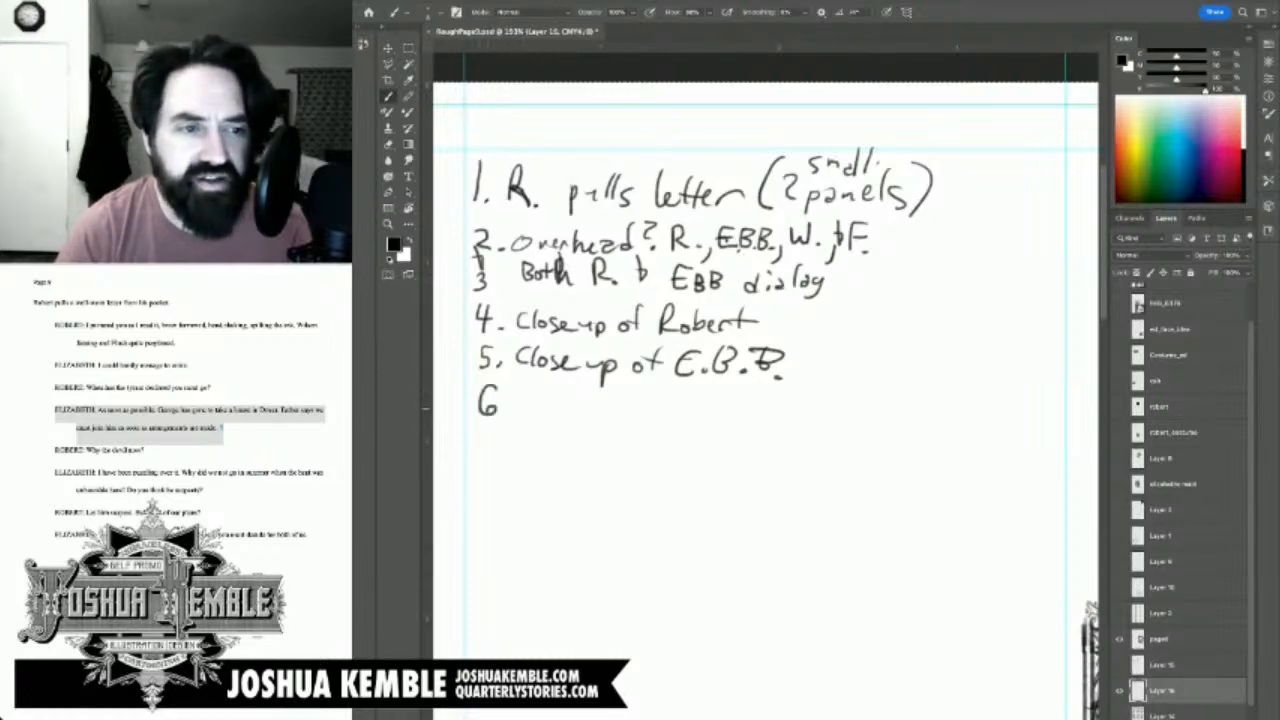
{"action": "left_click", "coordinate": [506, 412]}
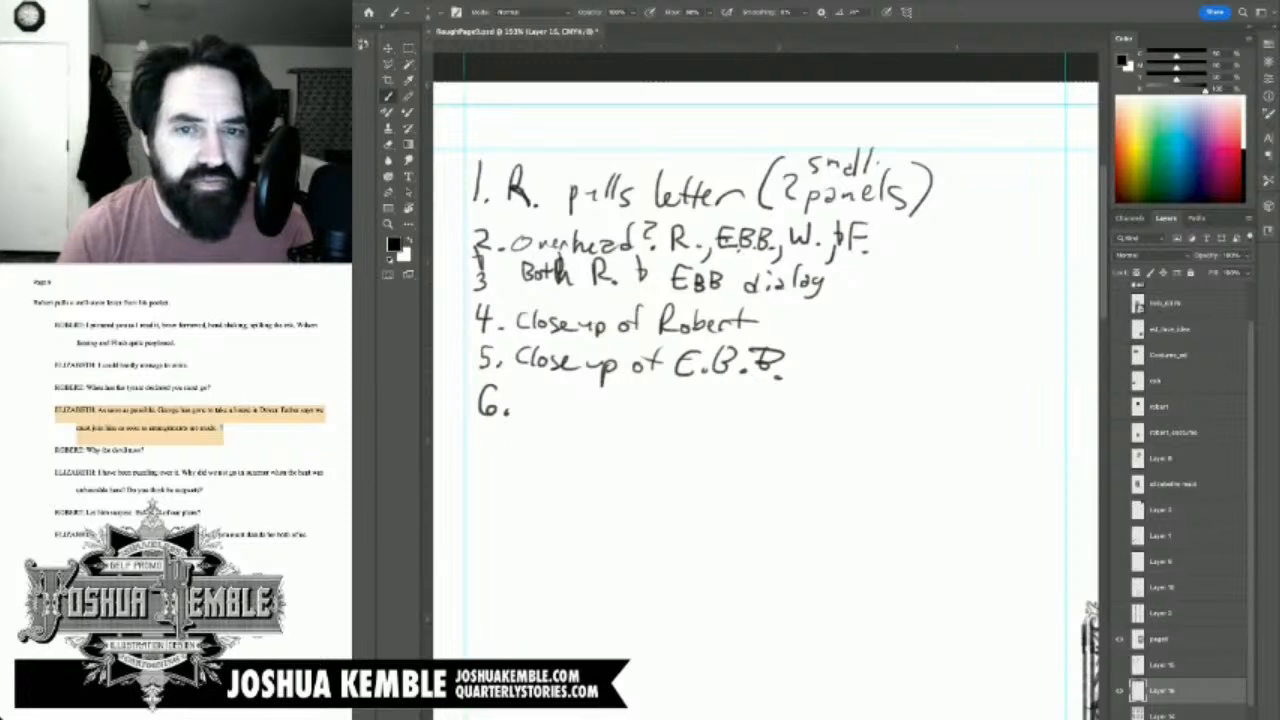
Step: Mark the script dialogue from Robert's "Why the devil now?" through Elizabeth's following reply
{"action": "left_click", "coordinate": [221, 428]}
{"action": "left_click_drag", "start_coordinate": [55, 450], "coordinate": [149, 450]}
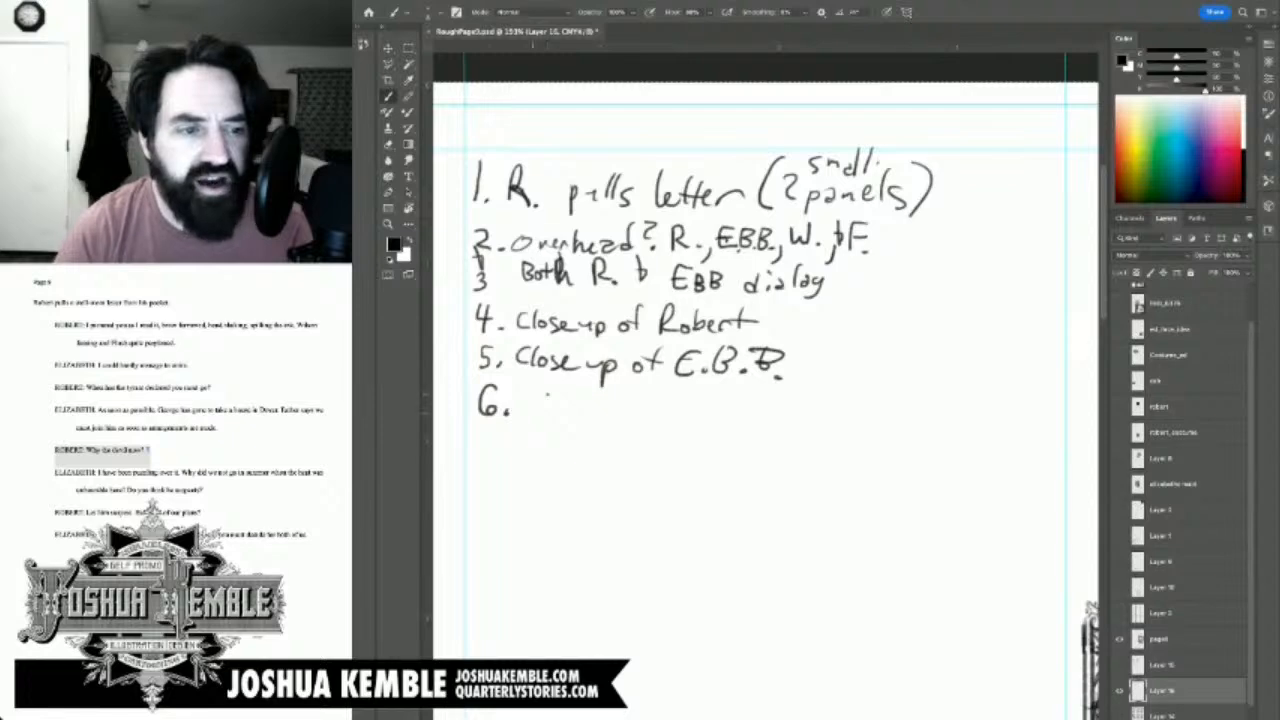
{"action": "left_click_drag", "start_coordinate": [55, 450], "coordinate": [207, 490]}
{"action": "left_click", "coordinate": [673, 397]}
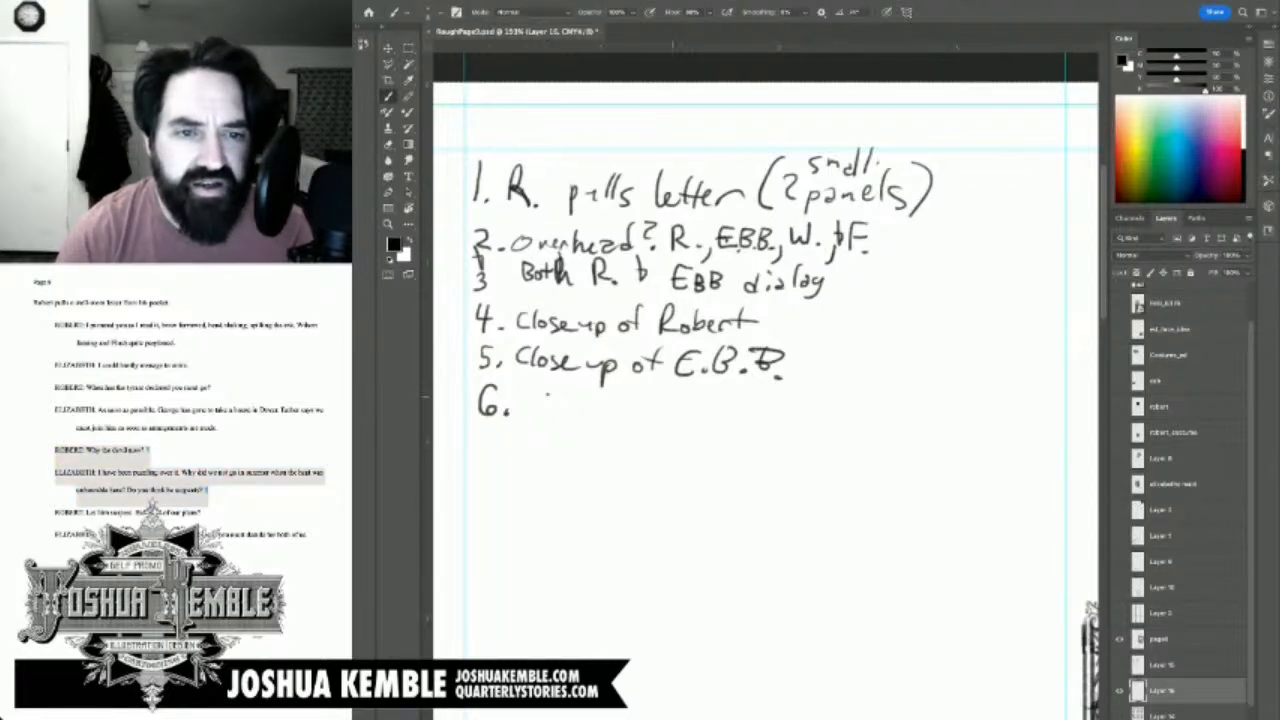
Step: Handwrite "Midshot of R. & EBB" as the text of note 6
{"action": "mouse_move", "coordinate": [530, 408]}
{"action": "left_mouse_down"}
{"action": "mouse_move", "coordinate": [548, 386]}
{"action": "mouse_move", "coordinate": [554, 408]}
{"action": "left_mouse_up"}
{"action": "left_click_drag", "start_coordinate": [563, 400], "coordinate": [574, 418]}
{"action": "mouse_move", "coordinate": [600, 402]}
{"action": "left_mouse_down"}
{"action": "mouse_move", "coordinate": [590, 421]}
{"action": "mouse_move", "coordinate": [630, 408]}
{"action": "left_mouse_up"}
{"action": "mouse_move", "coordinate": [644, 390]}
{"action": "left_mouse_down"}
{"action": "mouse_move", "coordinate": [646, 416]}
{"action": "mouse_move", "coordinate": [664, 404]}
{"action": "mouse_move", "coordinate": [702, 418]}
{"action": "mouse_move", "coordinate": [707, 402]}
{"action": "left_mouse_up"}
{"action": "mouse_move", "coordinate": [720, 390]}
{"action": "left_mouse_down"}
{"action": "mouse_move", "coordinate": [712, 416]}
{"action": "mouse_move", "coordinate": [726, 404]}
{"action": "mouse_move", "coordinate": [752, 420]}
{"action": "left_mouse_up"}
{"action": "mouse_move", "coordinate": [752, 392]}
{"action": "left_mouse_down"}
{"action": "mouse_move", "coordinate": [768, 418]}
{"action": "mouse_move", "coordinate": [840, 399]}
{"action": "left_mouse_up"}
{"action": "left_click", "coordinate": [776, 408]}
{"action": "left_click_drag", "start_coordinate": [852, 384], "coordinate": [880, 408]}
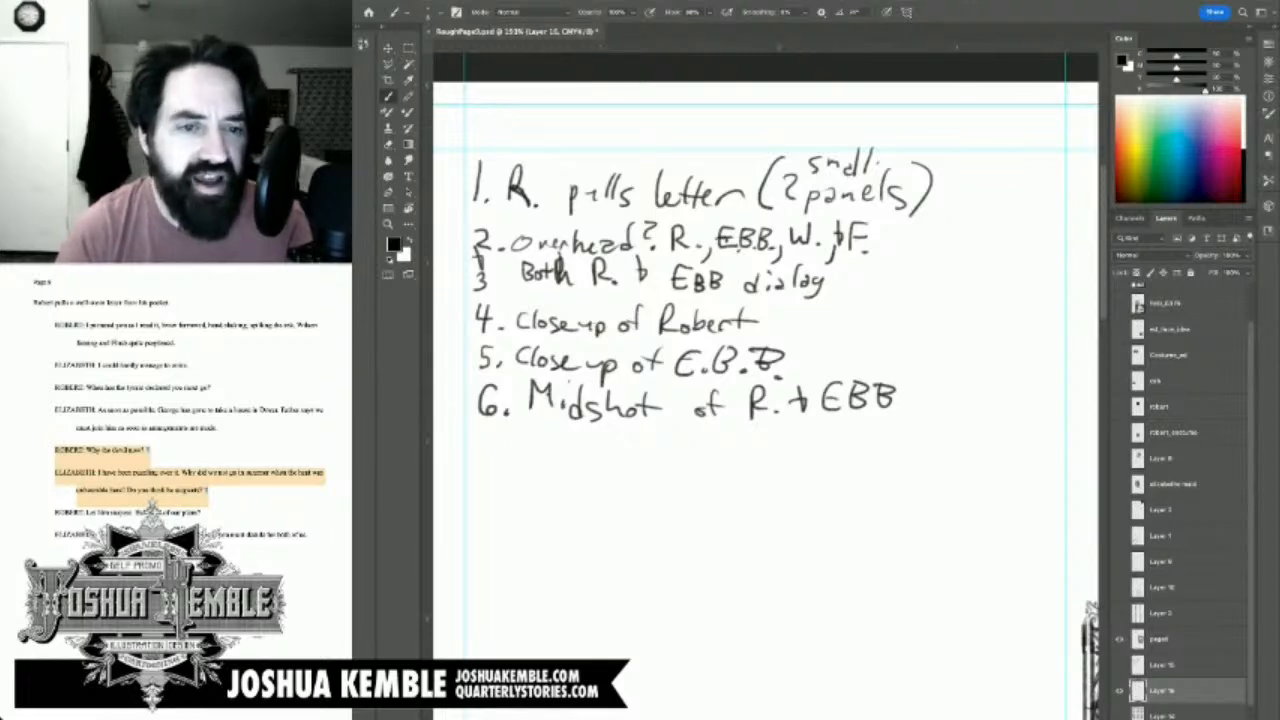
Step: Handwrite the note "7. Closer to each" below note 6, with "R & EBB" in small letters above it
{"action": "key", "text": "super+Tab"}
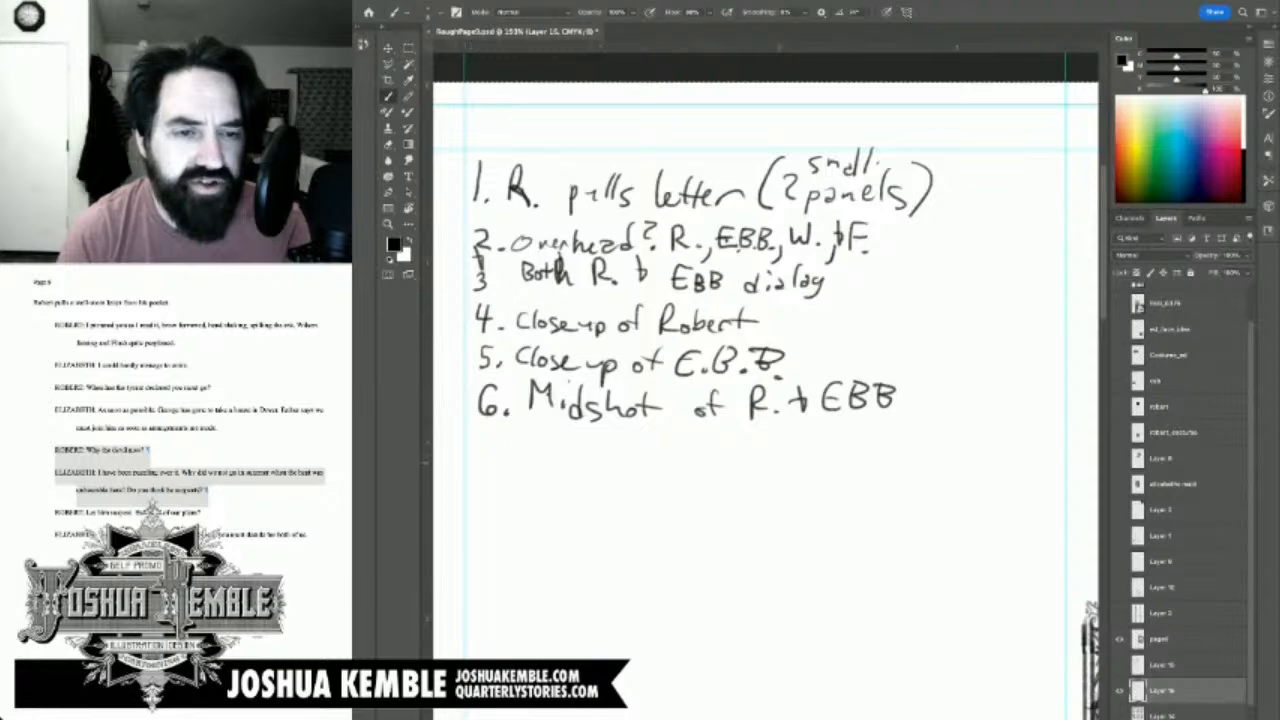
{"action": "left_click_drag", "start_coordinate": [477, 442], "coordinate": [489, 484]}
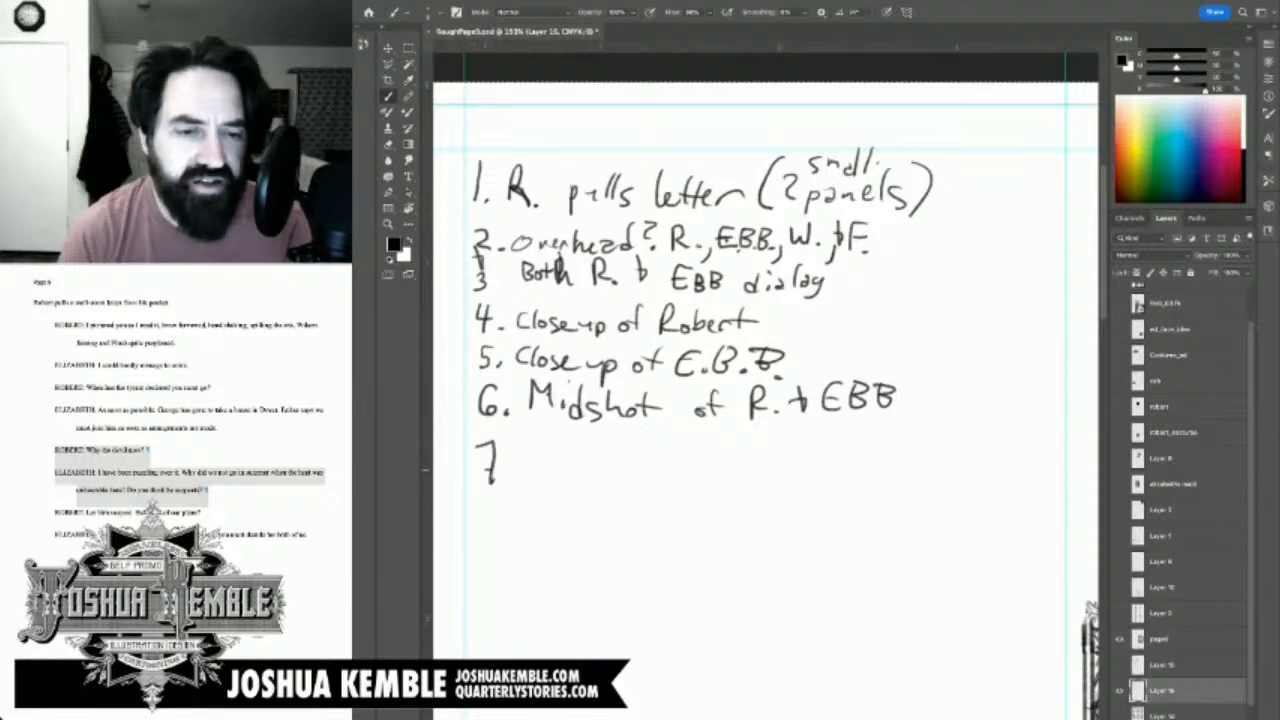
{"action": "left_click", "coordinate": [510, 478]}
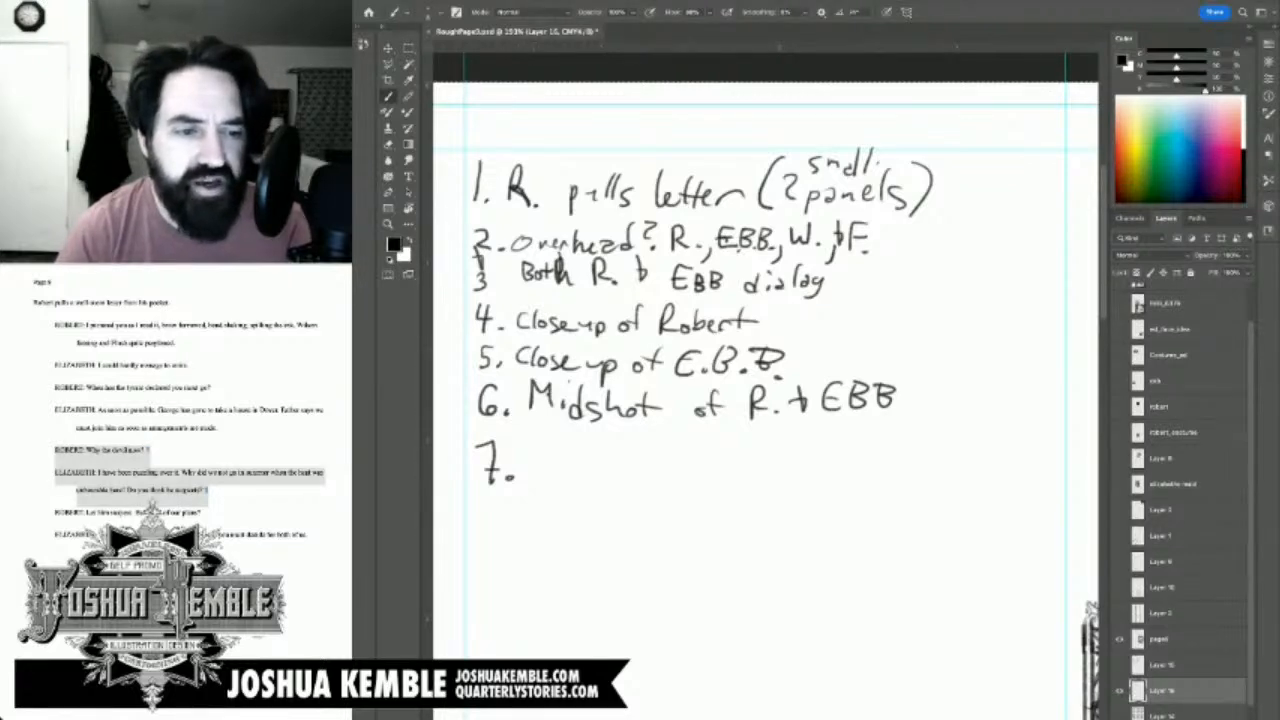
{"action": "key", "text": "super+Tab"}
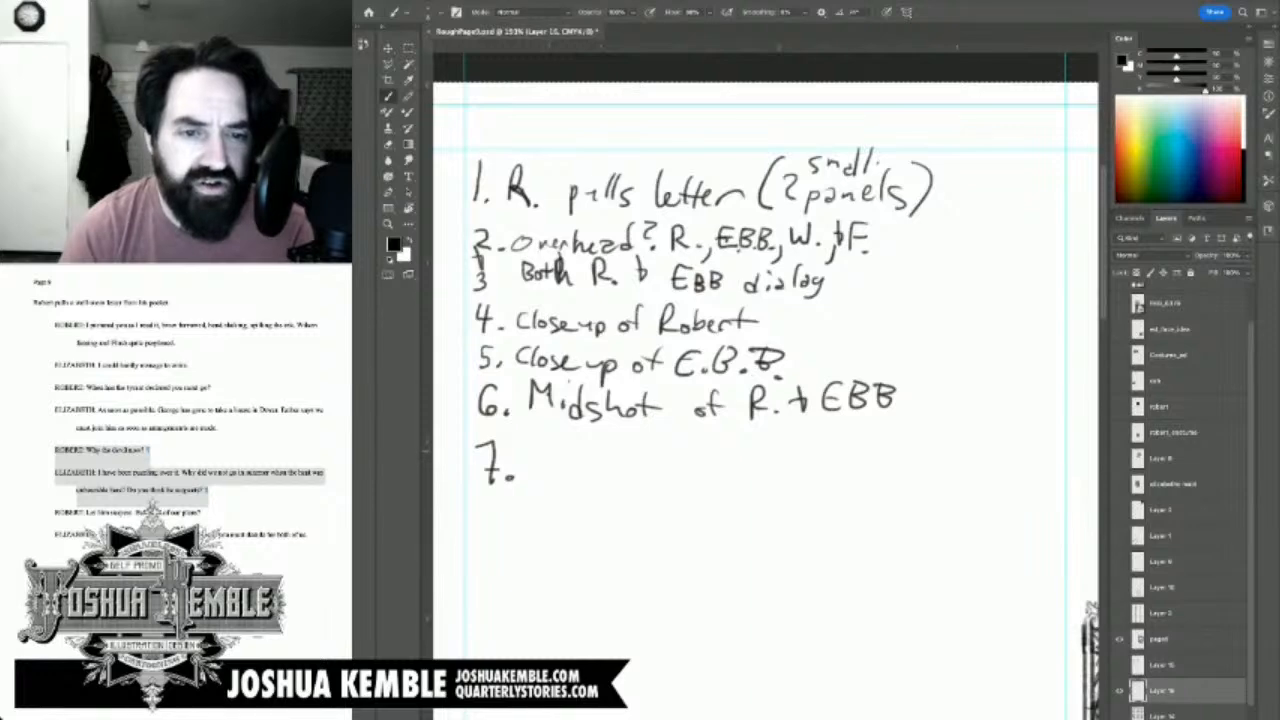
{"action": "mouse_move", "coordinate": [550, 447]}
{"action": "left_mouse_down"}
{"action": "mouse_move", "coordinate": [548, 470]}
{"action": "mouse_move", "coordinate": [562, 468]}
{"action": "left_mouse_up"}
{"action": "left_click_drag", "start_coordinate": [573, 457], "coordinate": [580, 473]}
{"action": "left_click_drag", "start_coordinate": [594, 468], "coordinate": [617, 466]}
{"action": "mouse_move", "coordinate": [513, 422]}
{"action": "left_mouse_down"}
{"action": "mouse_move", "coordinate": [513, 442]}
{"action": "mouse_move", "coordinate": [611, 446]}
{"action": "mouse_move", "coordinate": [632, 477]}
{"action": "mouse_move", "coordinate": [638, 466]}
{"action": "left_mouse_up"}
{"action": "left_click_drag", "start_coordinate": [646, 466], "coordinate": [700, 476]}
{"action": "left_click_drag", "start_coordinate": [706, 476], "coordinate": [745, 476]}
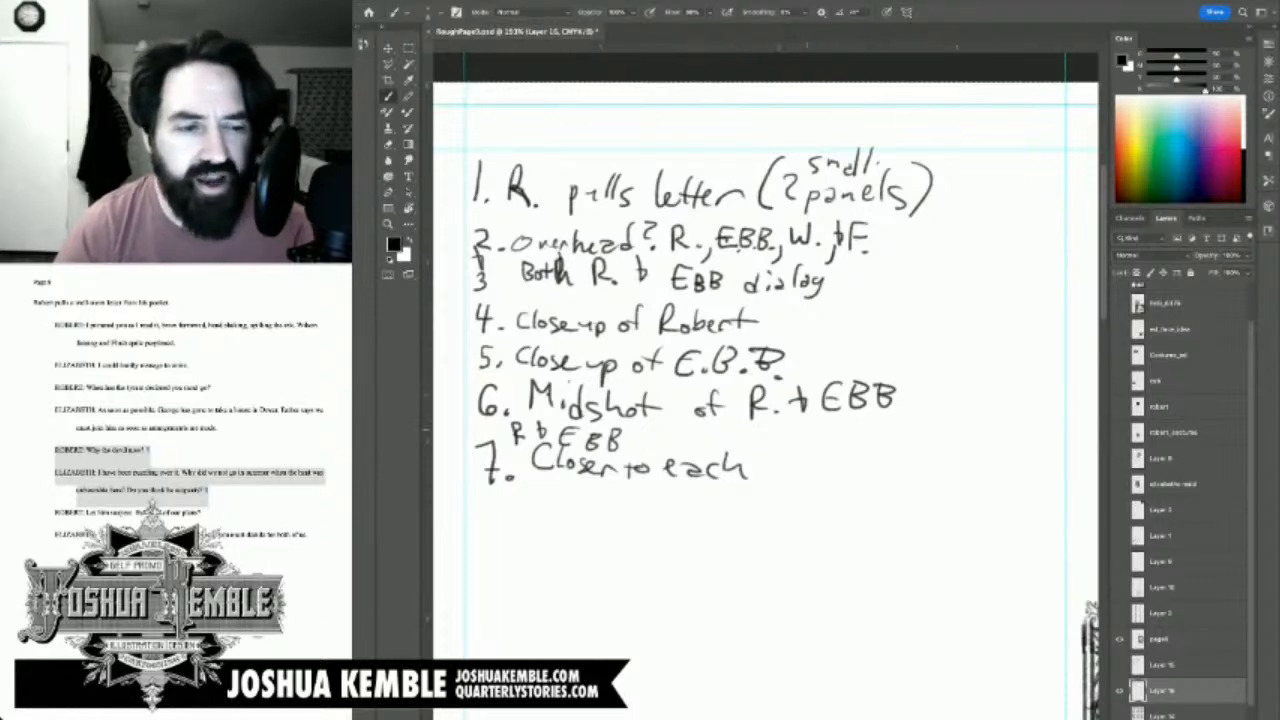
Step: Mark the script's closing dialogue and handwrite a boxed "Tension" label beside note 7
{"action": "key", "text": "super+Tab"}
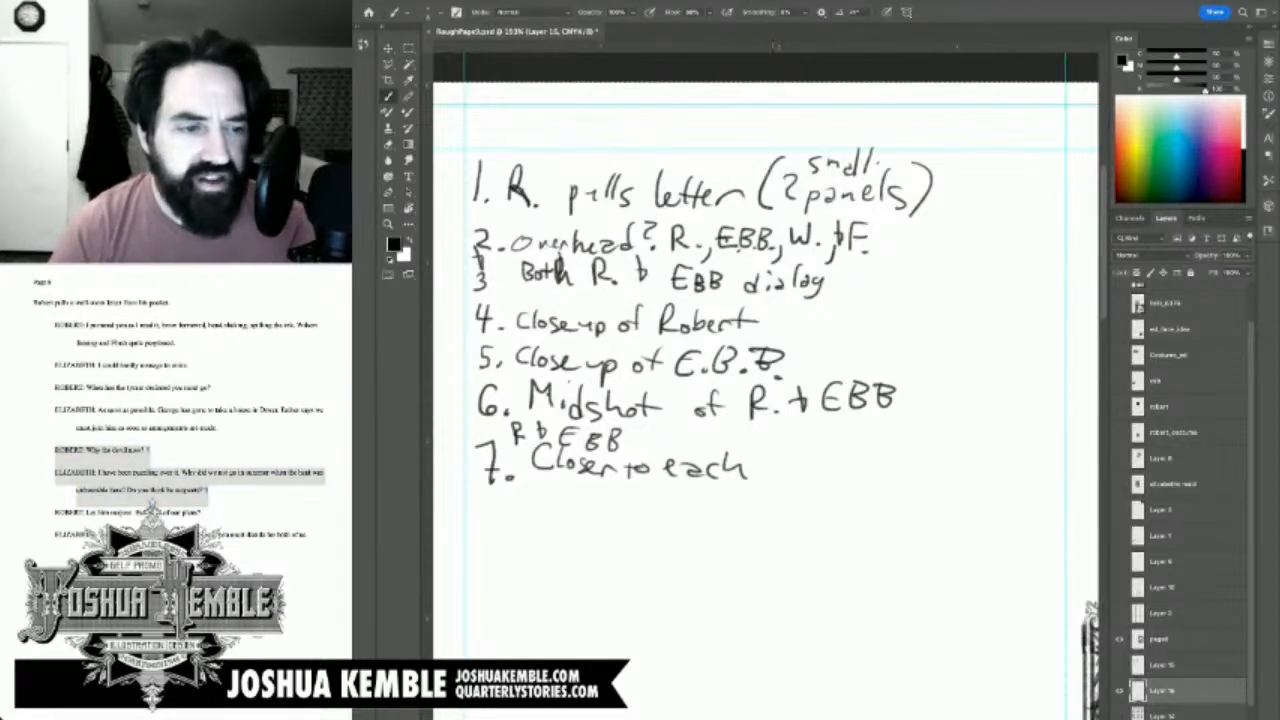
{"action": "left_click_drag", "start_coordinate": [95, 513], "coordinate": [314, 535]}
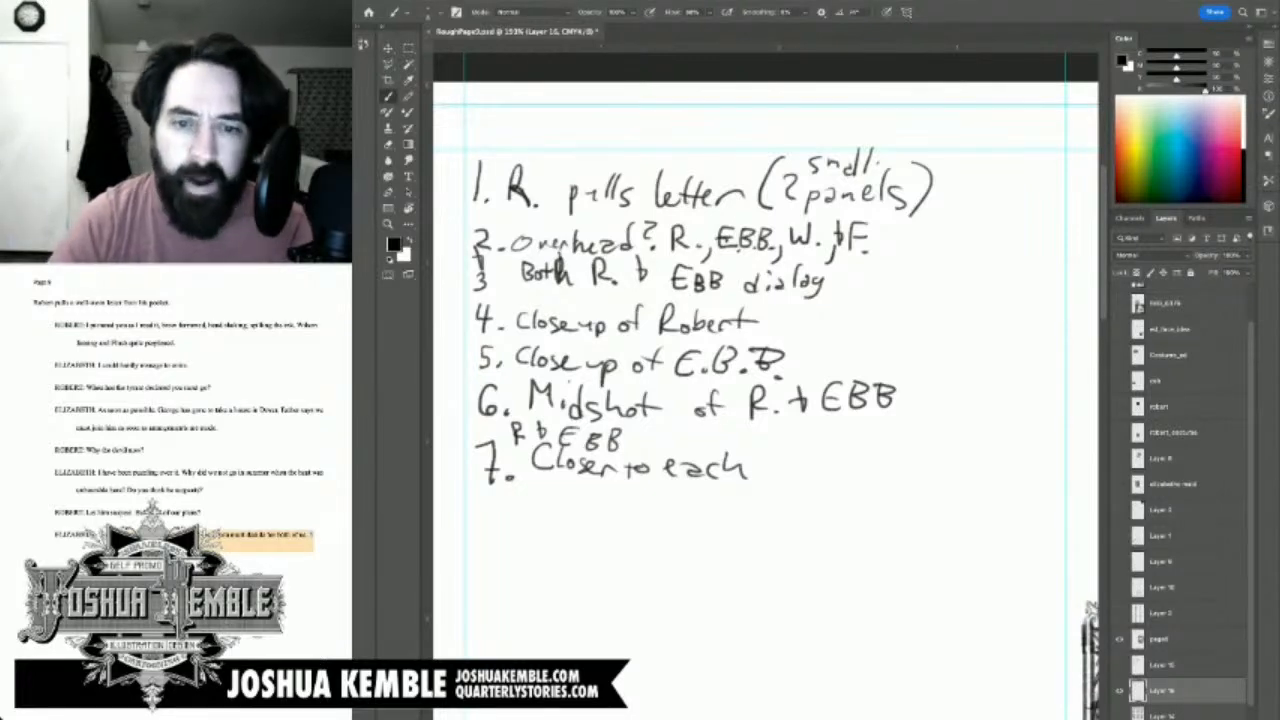
{"action": "left_click_drag", "start_coordinate": [779, 456], "coordinate": [810, 452]}
{"action": "mouse_move", "coordinate": [796, 455]}
{"action": "left_mouse_down"}
{"action": "mouse_move", "coordinate": [797, 477]}
{"action": "mouse_move", "coordinate": [842, 485]}
{"action": "left_mouse_up"}
{"action": "mouse_move", "coordinate": [864, 470]}
{"action": "left_mouse_down"}
{"action": "mouse_move", "coordinate": [864, 484]}
{"action": "mouse_move", "coordinate": [910, 482]}
{"action": "left_mouse_up"}
{"action": "mouse_move", "coordinate": [765, 436]}
{"action": "left_mouse_down"}
{"action": "mouse_move", "coordinate": [767, 496]}
{"action": "mouse_move", "coordinate": [930, 476]}
{"action": "mouse_move", "coordinate": [760, 445]}
{"action": "left_mouse_up"}
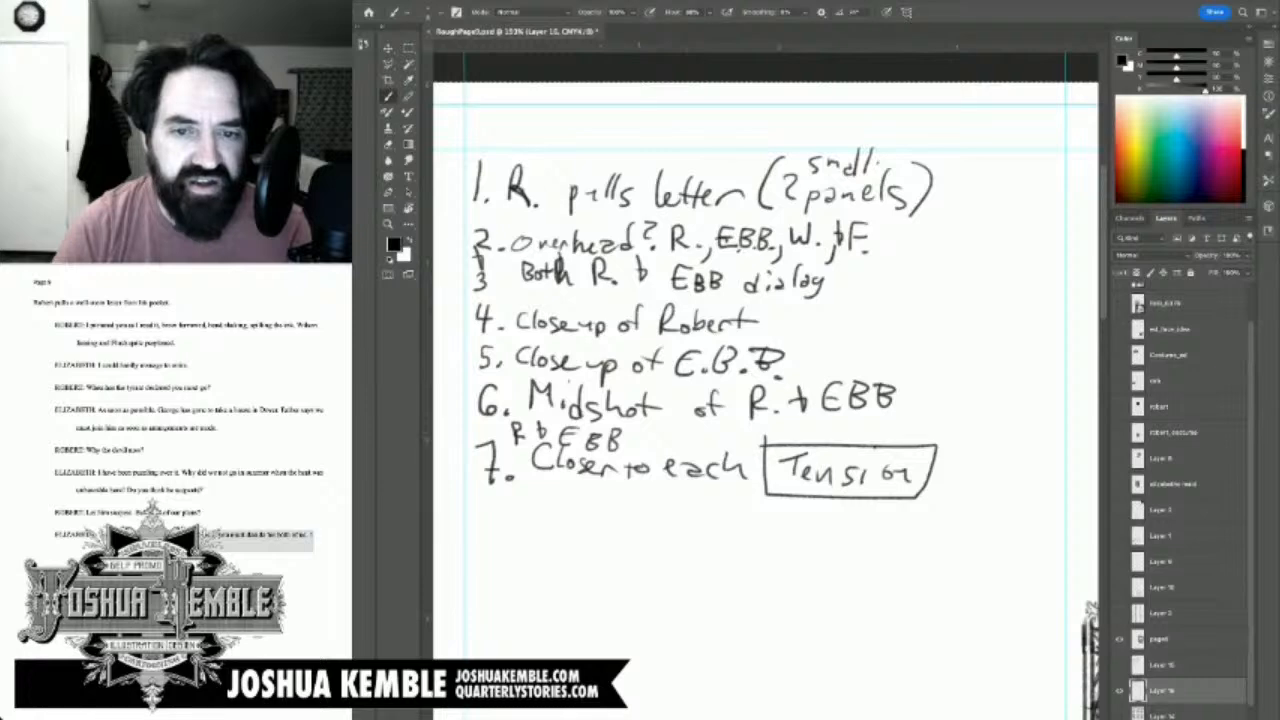
Step: Handwrite boxed mood labels: "suspense" under note 6, "intense" beside the close-up notes, and "sympathy" beside note 3
{"action": "mouse_move", "coordinate": [638, 427]}
{"action": "left_mouse_down"}
{"action": "mouse_move", "coordinate": [718, 449]}
{"action": "mouse_move", "coordinate": [722, 419]}
{"action": "mouse_move", "coordinate": [646, 421]}
{"action": "mouse_move", "coordinate": [642, 436]}
{"action": "left_mouse_up"}
{"action": "left_click_drag", "start_coordinate": [646, 432], "coordinate": [722, 432]}
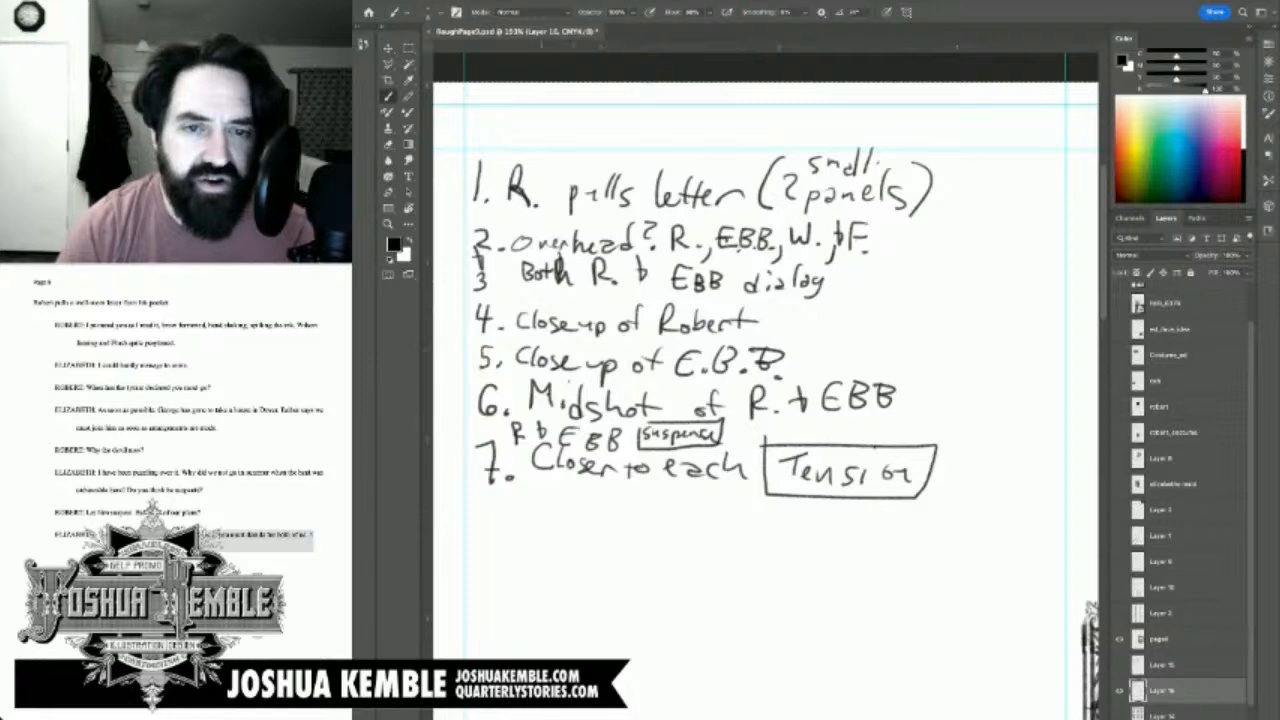
{"action": "mouse_move", "coordinate": [793, 306]}
{"action": "left_mouse_down"}
{"action": "mouse_move", "coordinate": [802, 370]}
{"action": "mouse_move", "coordinate": [892, 350]}
{"action": "mouse_move", "coordinate": [787, 305]}
{"action": "mouse_move", "coordinate": [809, 337]}
{"action": "mouse_move", "coordinate": [834, 322]}
{"action": "mouse_move", "coordinate": [872, 340]}
{"action": "left_mouse_up"}
{"action": "left_click_drag", "start_coordinate": [866, 338], "coordinate": [882, 346]}
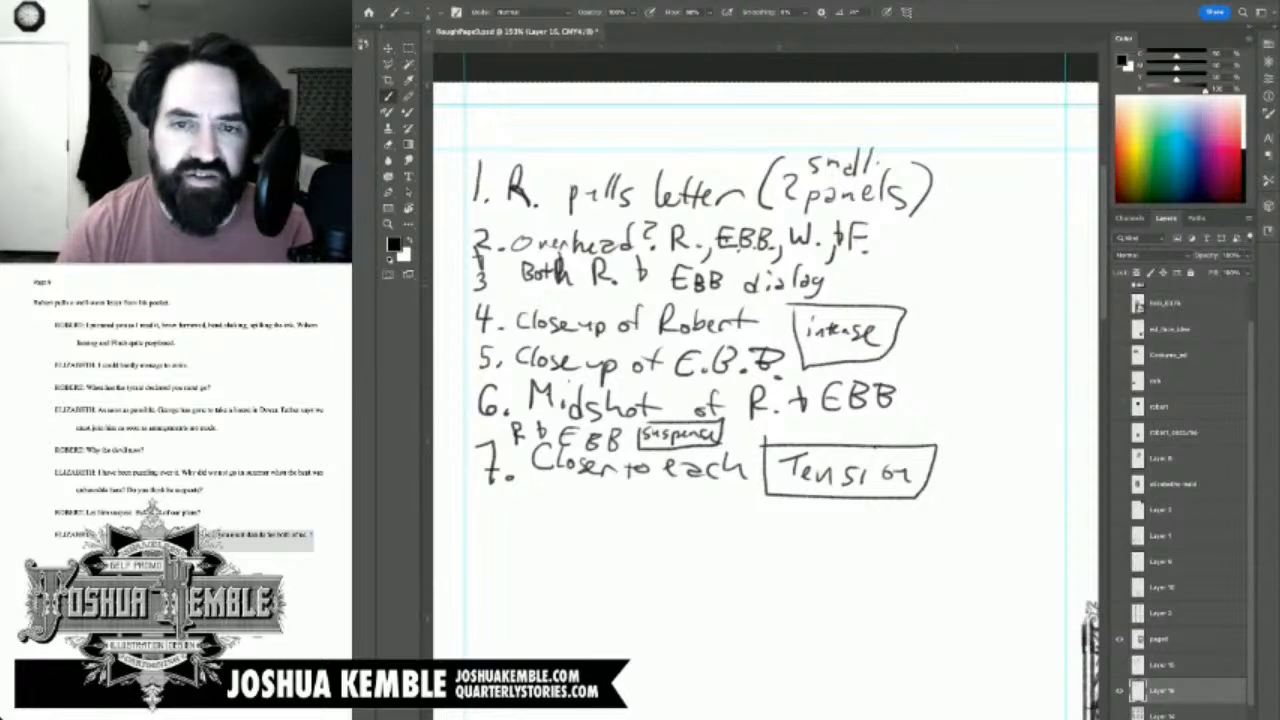
{"action": "mouse_move", "coordinate": [840, 260]}
{"action": "left_mouse_down"}
{"action": "mouse_move", "coordinate": [834, 296]}
{"action": "mouse_move", "coordinate": [932, 298]}
{"action": "mouse_move", "coordinate": [956, 252]}
{"action": "mouse_move", "coordinate": [840, 256]}
{"action": "mouse_move", "coordinate": [868, 292]}
{"action": "mouse_move", "coordinate": [918, 278]}
{"action": "mouse_move", "coordinate": [940, 282]}
{"action": "mouse_move", "coordinate": [934, 296]}
{"action": "left_mouse_up"}
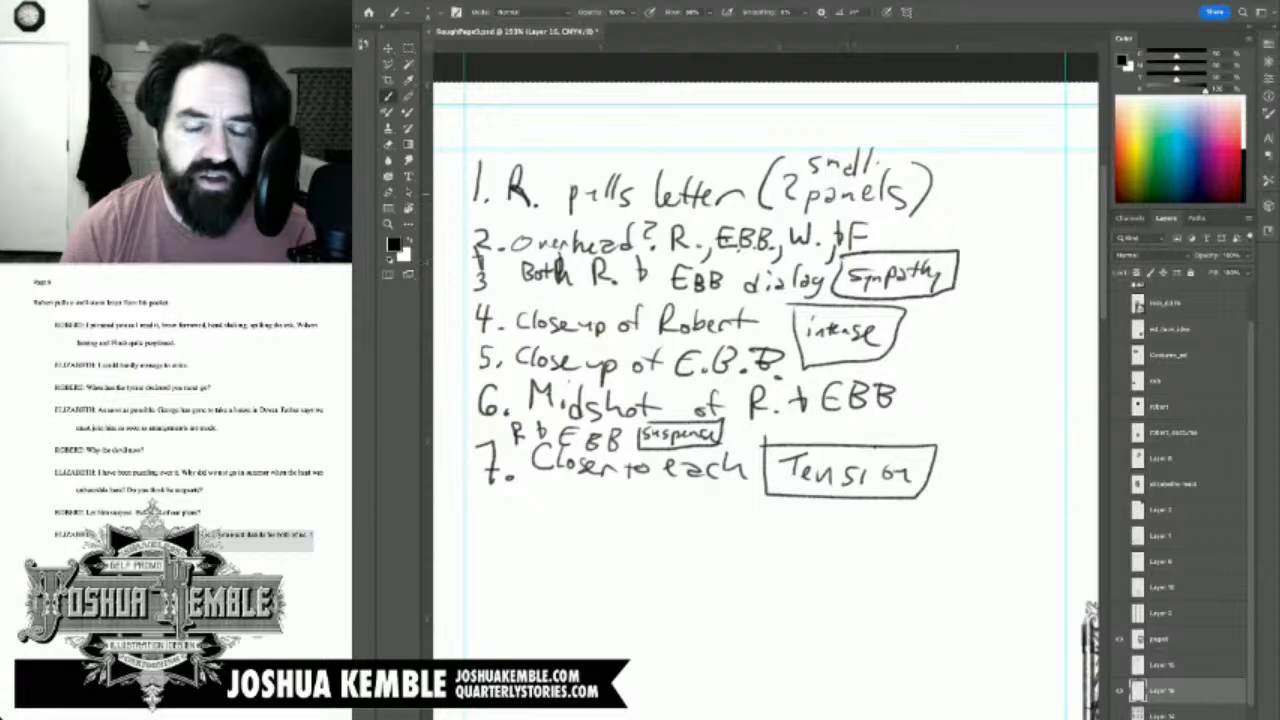
Step: Handwrite a boxed "Action insert" label beside note 1
{"action": "mouse_move", "coordinate": [940, 162]}
{"action": "left_mouse_down"}
{"action": "mouse_move", "coordinate": [938, 210]}
{"action": "mouse_move", "coordinate": [1030, 214]}
{"action": "mouse_move", "coordinate": [1052, 168]}
{"action": "left_mouse_up"}
{"action": "mouse_move", "coordinate": [1052, 166]}
{"action": "left_mouse_down"}
{"action": "mouse_move", "coordinate": [938, 158]}
{"action": "mouse_move", "coordinate": [956, 189]}
{"action": "left_mouse_up"}
{"action": "left_click_drag", "start_coordinate": [966, 186], "coordinate": [972, 196]}
{"action": "mouse_move", "coordinate": [964, 186]}
{"action": "left_mouse_down"}
{"action": "mouse_move", "coordinate": [980, 196]}
{"action": "mouse_move", "coordinate": [1004, 184]}
{"action": "mouse_move", "coordinate": [982, 214]}
{"action": "mouse_move", "coordinate": [996, 208]}
{"action": "left_mouse_up"}
{"action": "left_click_drag", "start_coordinate": [998, 198], "coordinate": [1026, 204]}
{"action": "mouse_move", "coordinate": [1026, 186]}
{"action": "left_mouse_down"}
{"action": "mouse_move", "coordinate": [1030, 204]}
{"action": "mouse_move", "coordinate": [1032, 192]}
{"action": "left_mouse_up"}
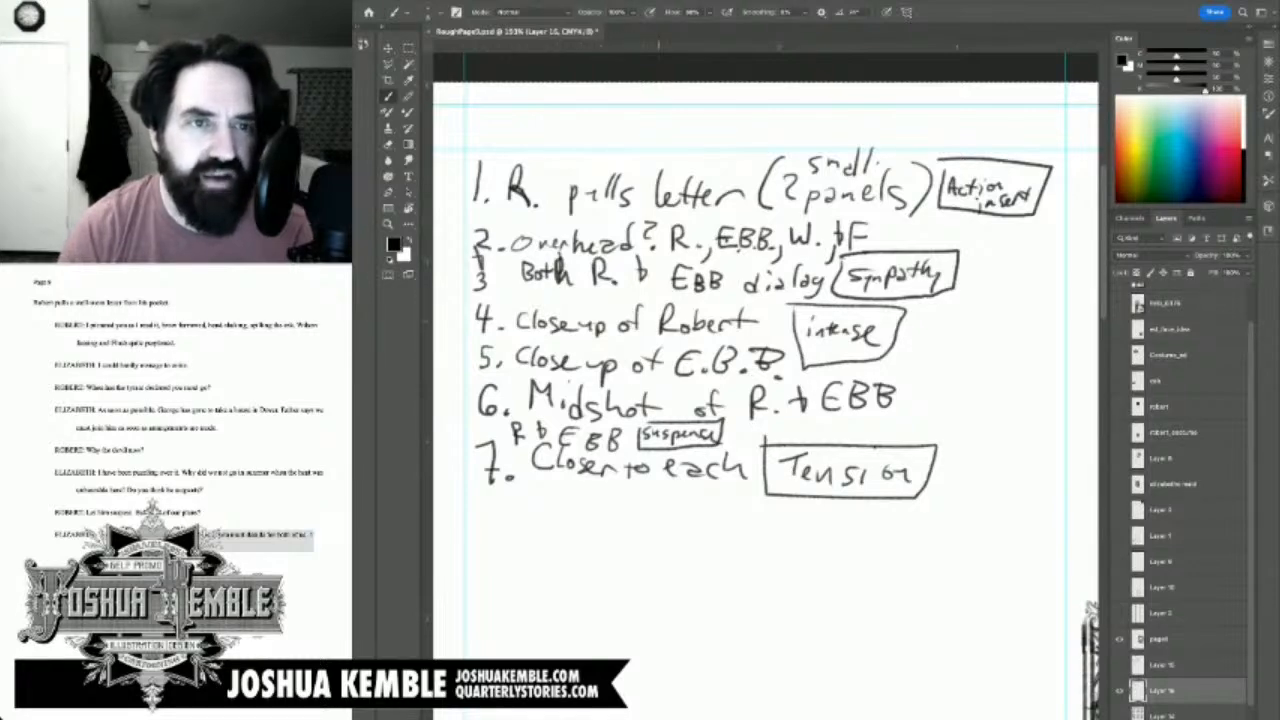
Step: Save the rough page document with the notes and the previous page's rough in view
{"action": "key", "text": "m"}
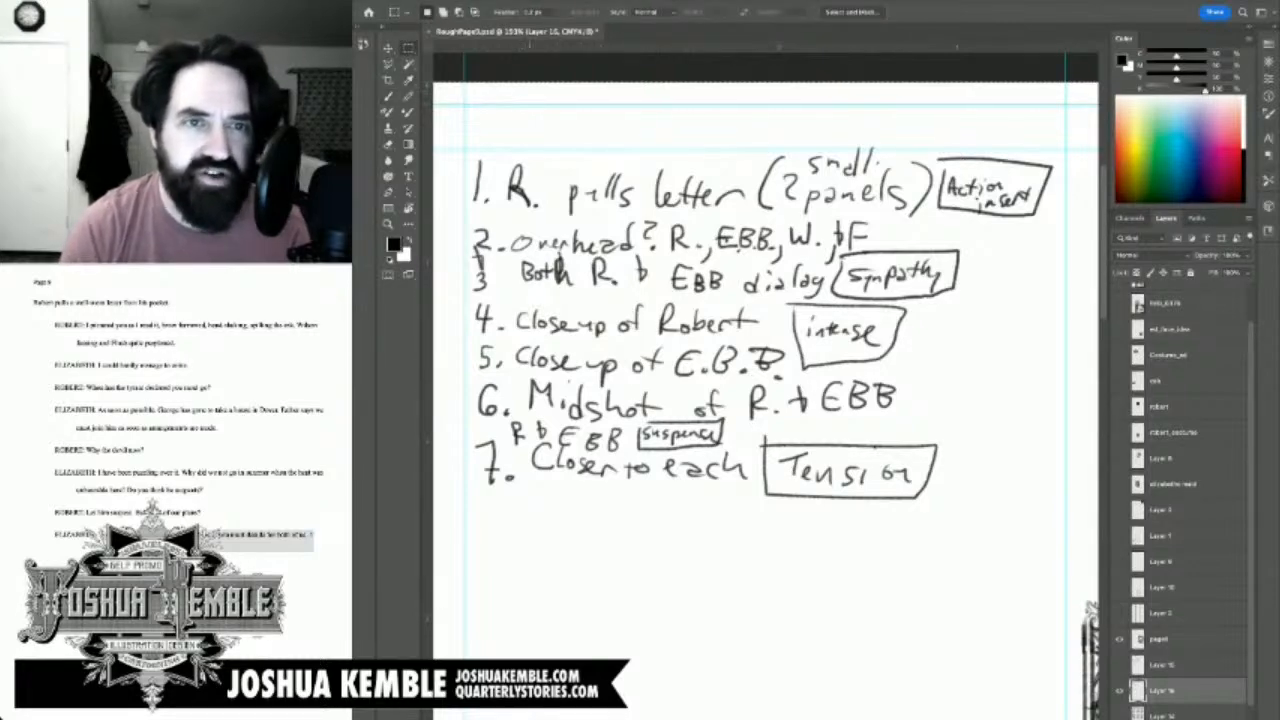
{"action": "key", "text": "ctrl+0"}
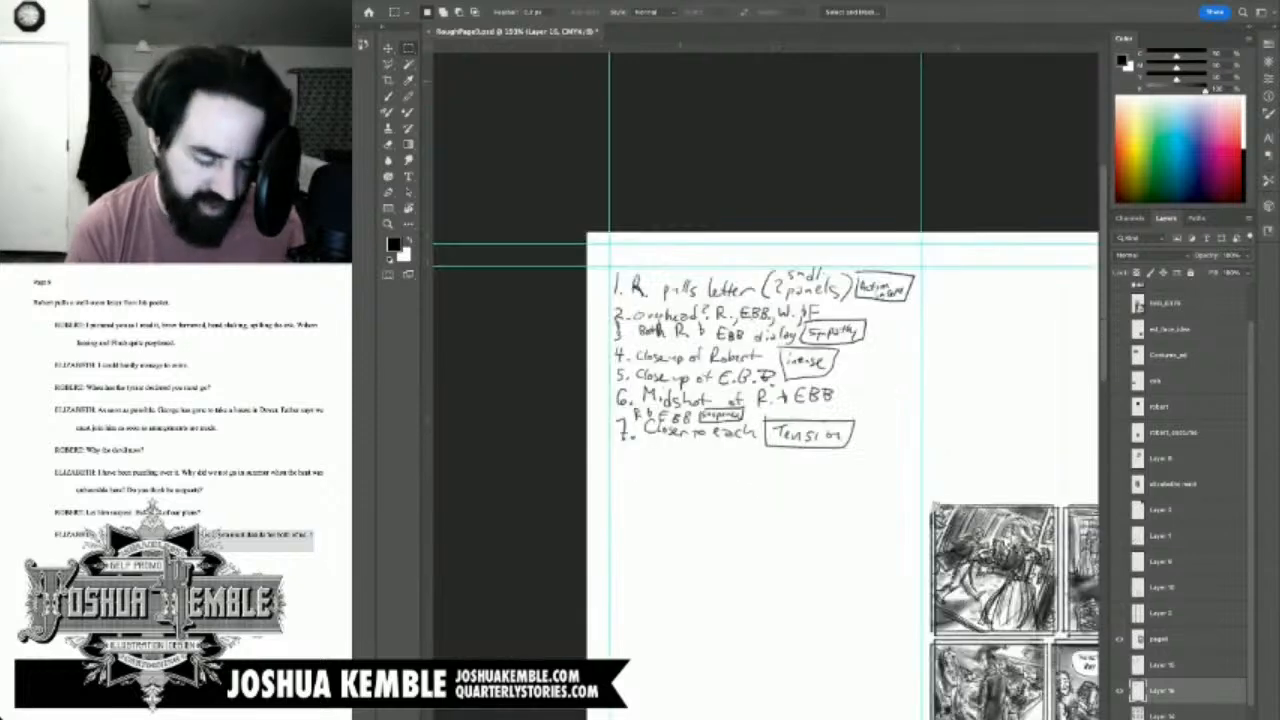
{"action": "key", "text": "ctrl+s"}
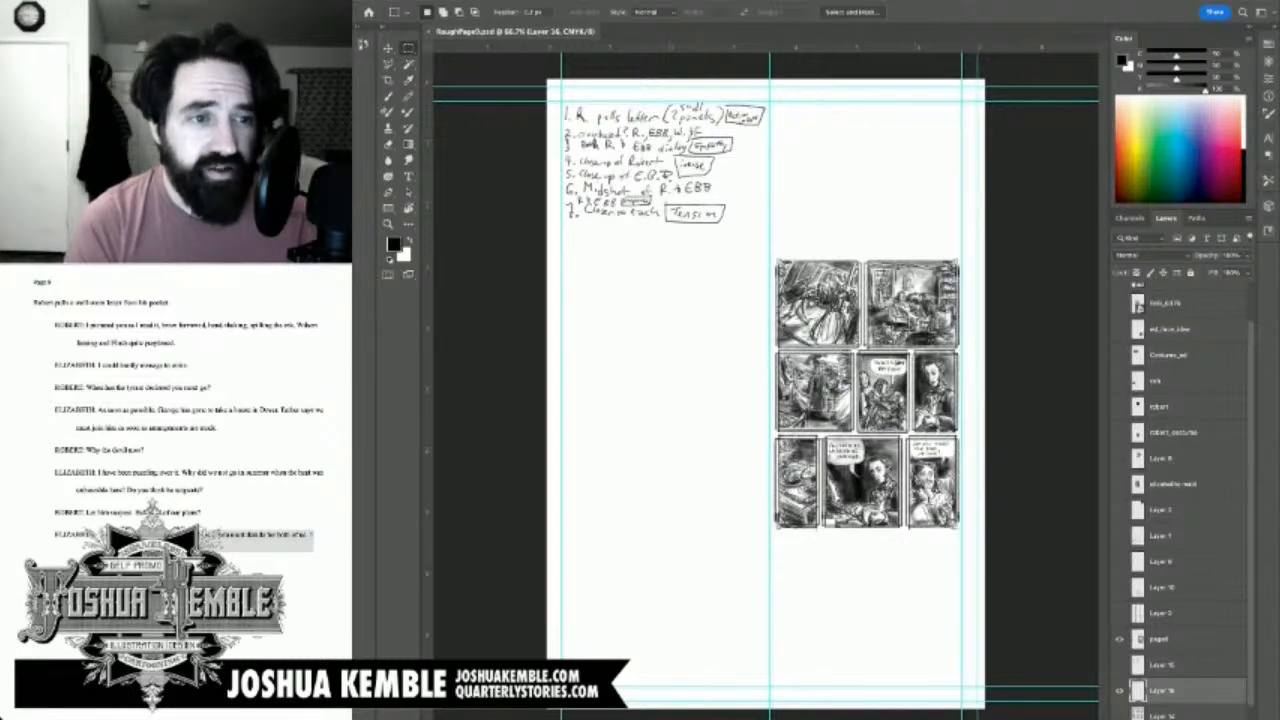
Step: Switch to the browser, show the Google image results for "wally wood 22 panels" and preview the first image
{"action": "key", "text": "super+Tab"}
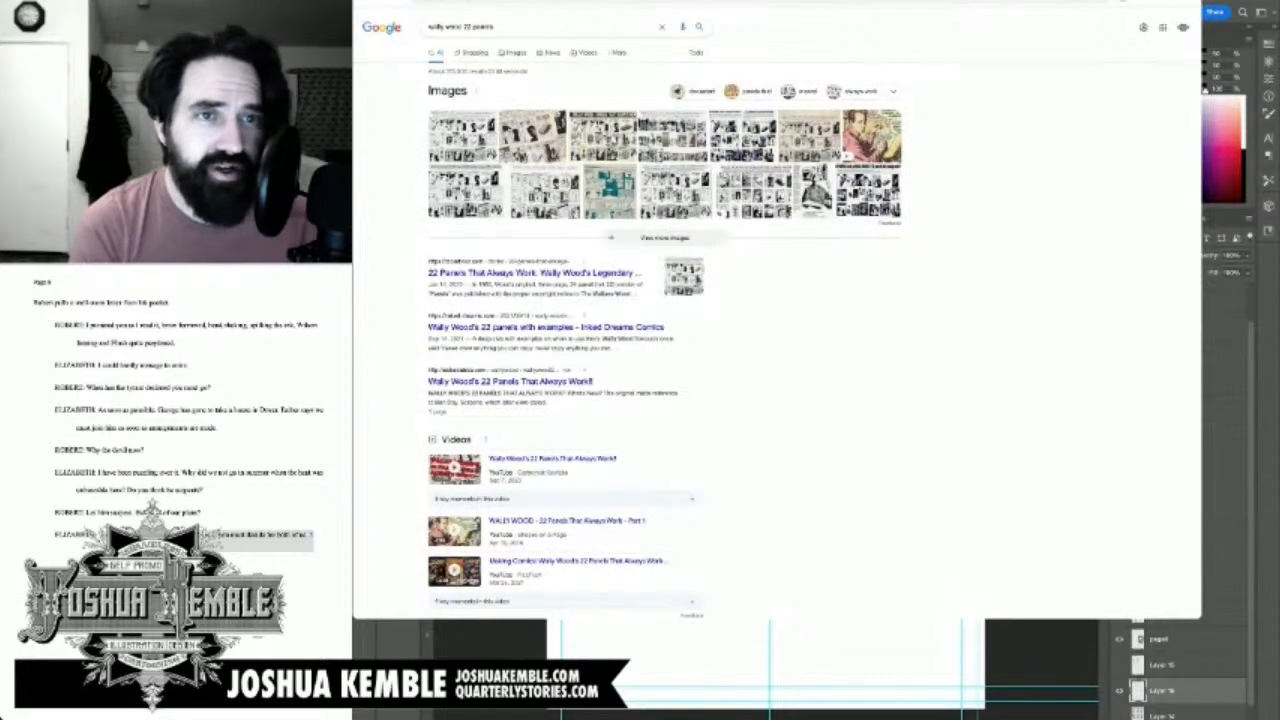
{"action": "left_click_drag", "start_coordinate": [1000, 0], "coordinate": [1018, 0]}
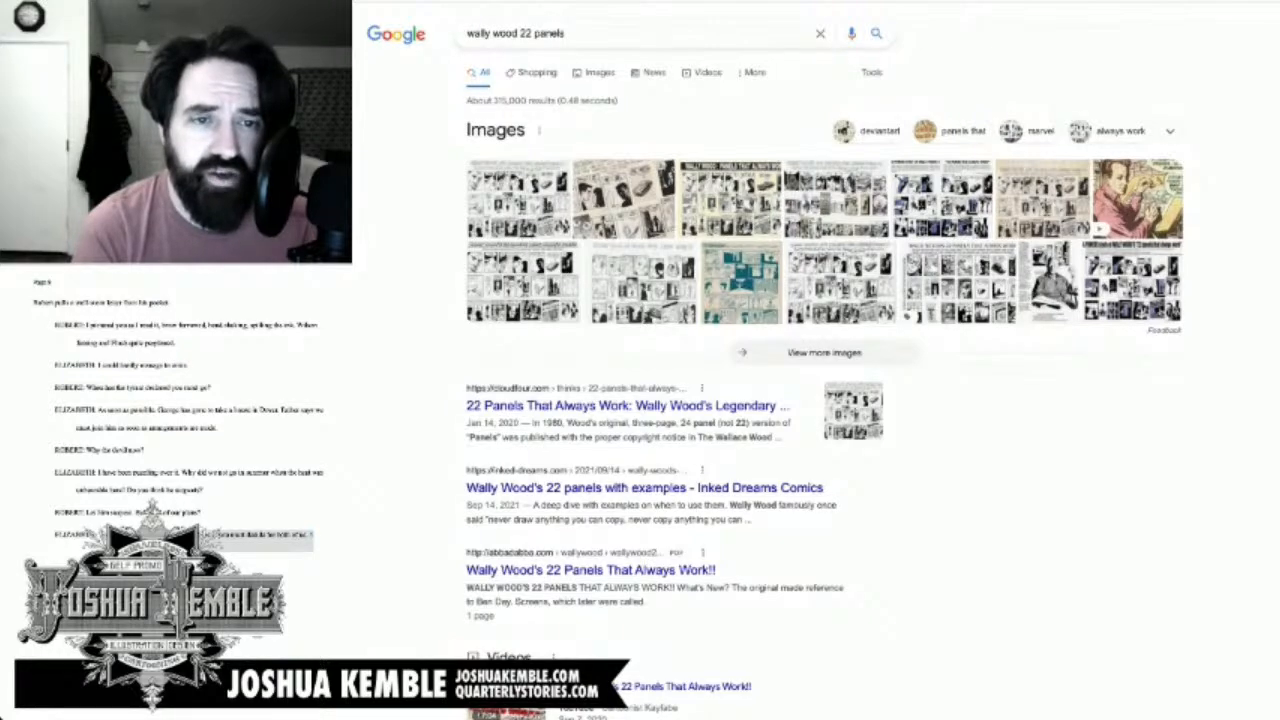
{"action": "left_click", "coordinate": [599, 73]}
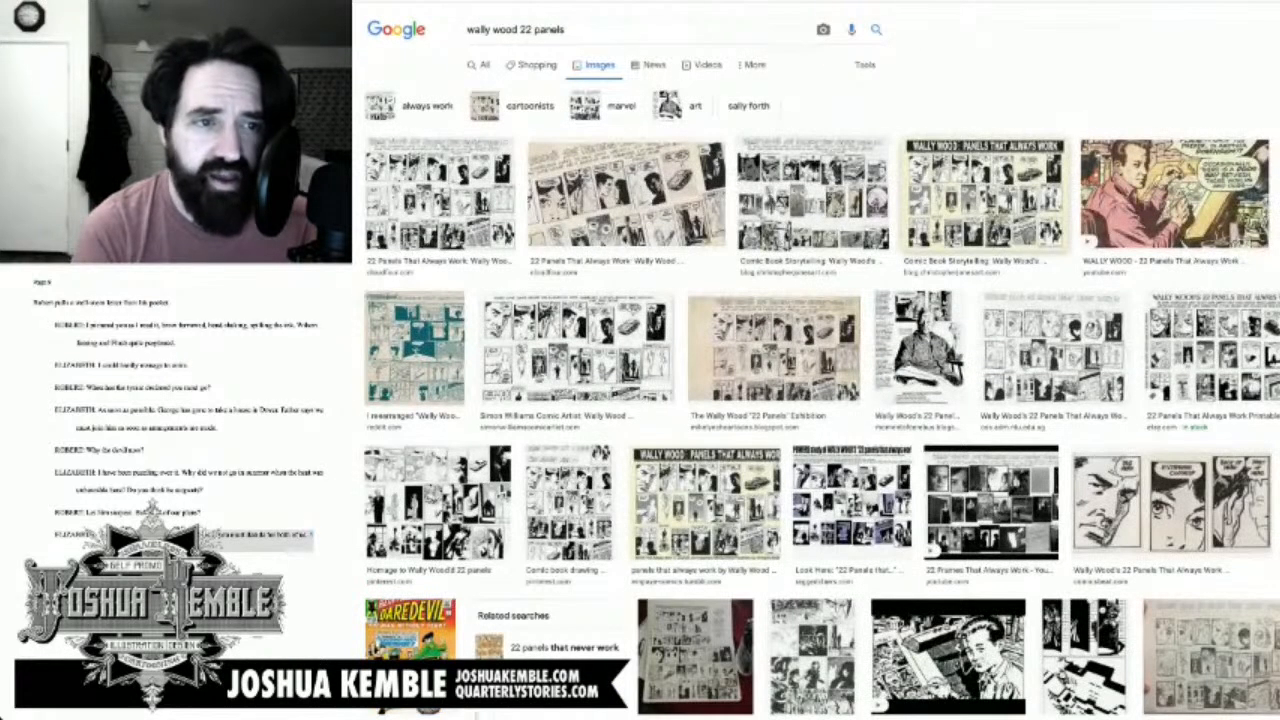
{"action": "left_click", "coordinate": [440, 195]}
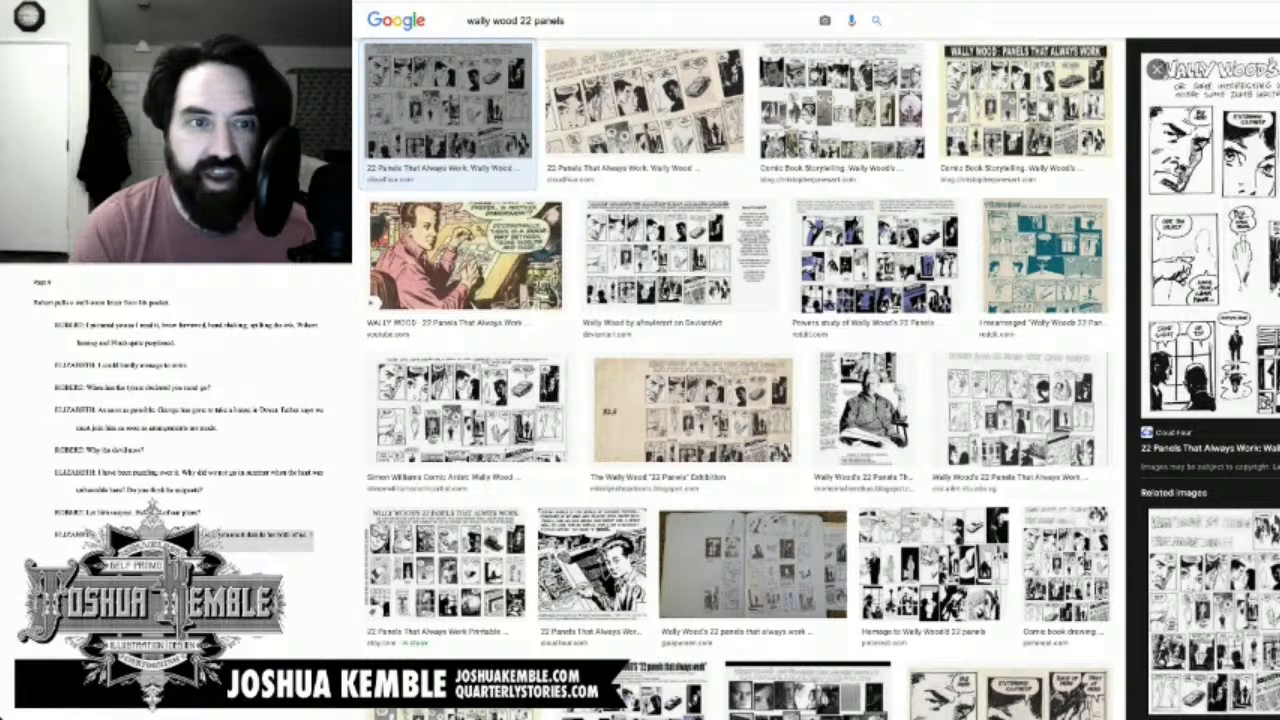
{"action": "left_click", "coordinate": [466, 20]}
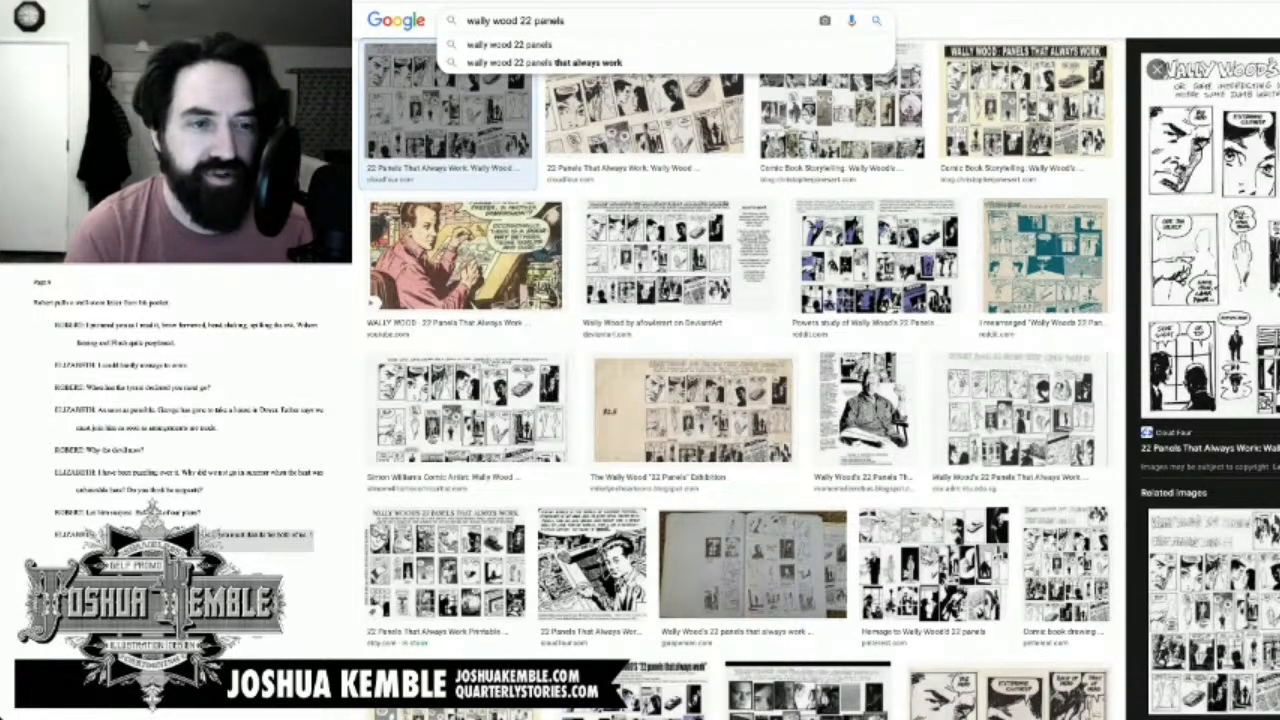
Step: Return to Photoshop and place the Wally Wood 22 panels reference image above the previous page's rough
{"action": "key", "text": "super+Tab"}
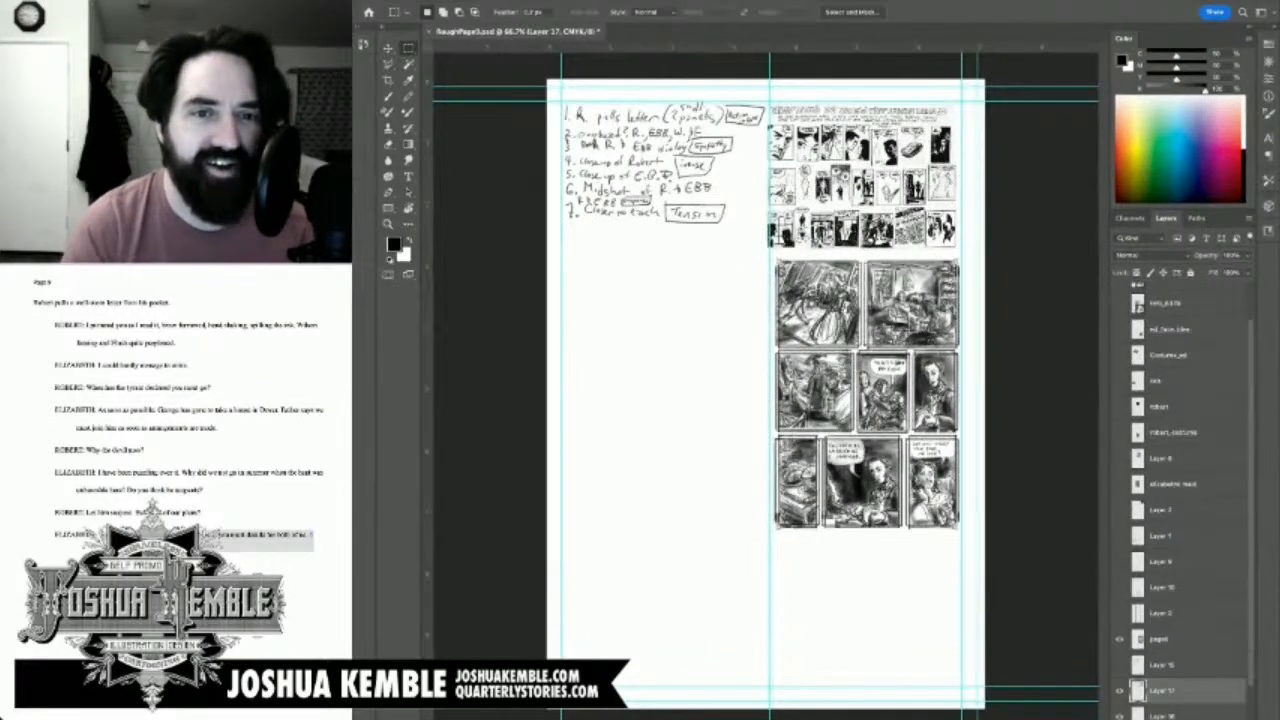
{"action": "key", "text": "super+plus"}
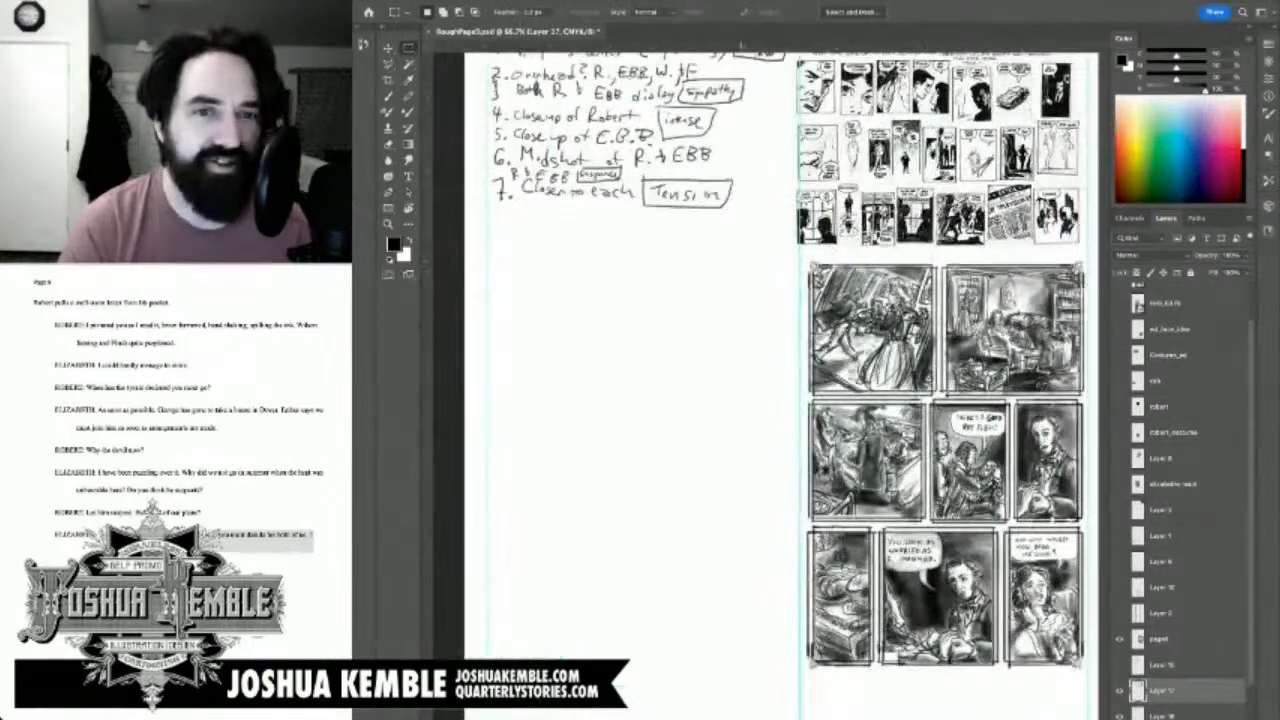
Step: Add a new layer above the previous page's rough and draw a tall page outline below the handwritten notes
{"action": "left_click_drag", "start_coordinate": [775, 372], "coordinate": [740, 434]}
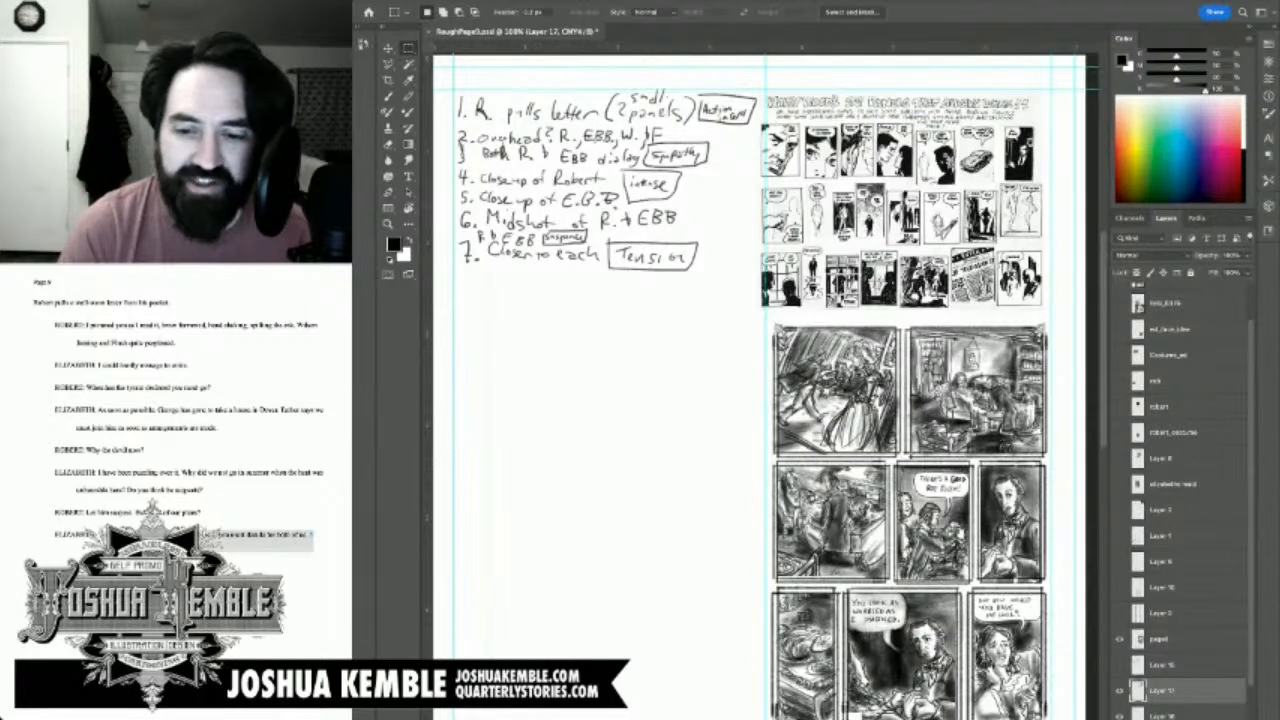
{"action": "scroll", "coordinate": [1180, 500], "scroll_direction": "down", "scroll_amount": 2}
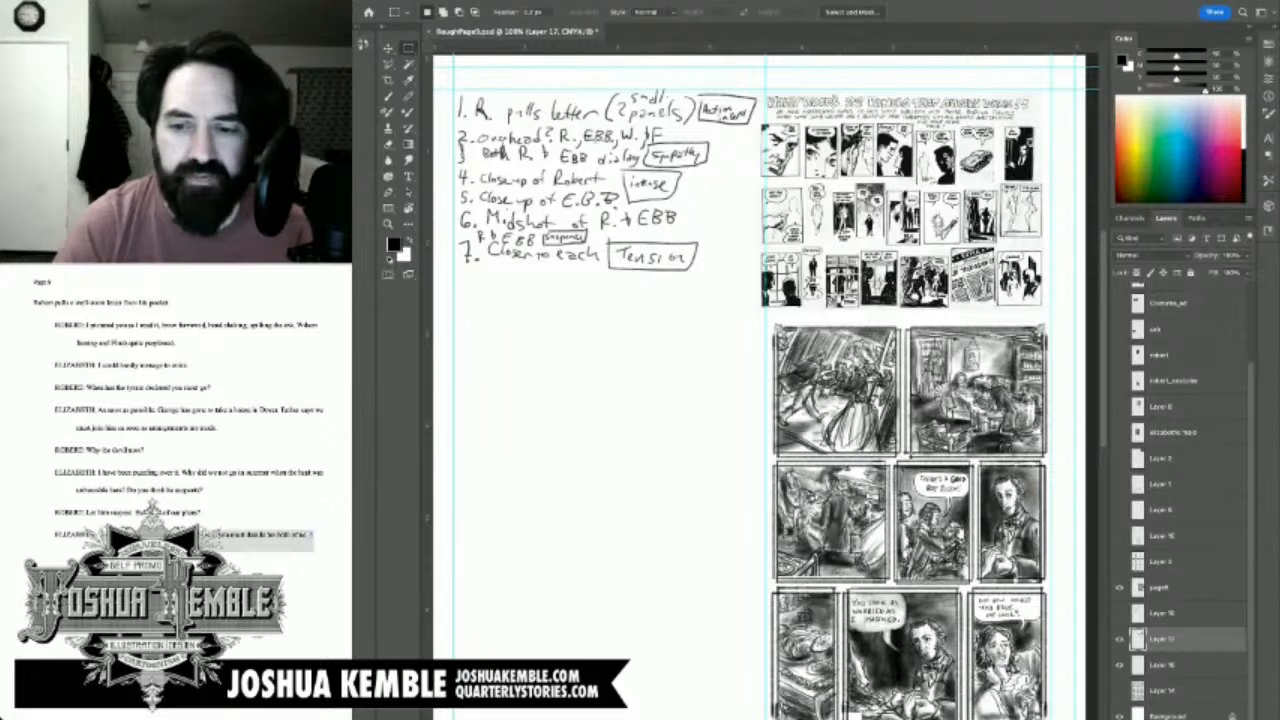
{"action": "left_click", "coordinate": [1160, 588]}
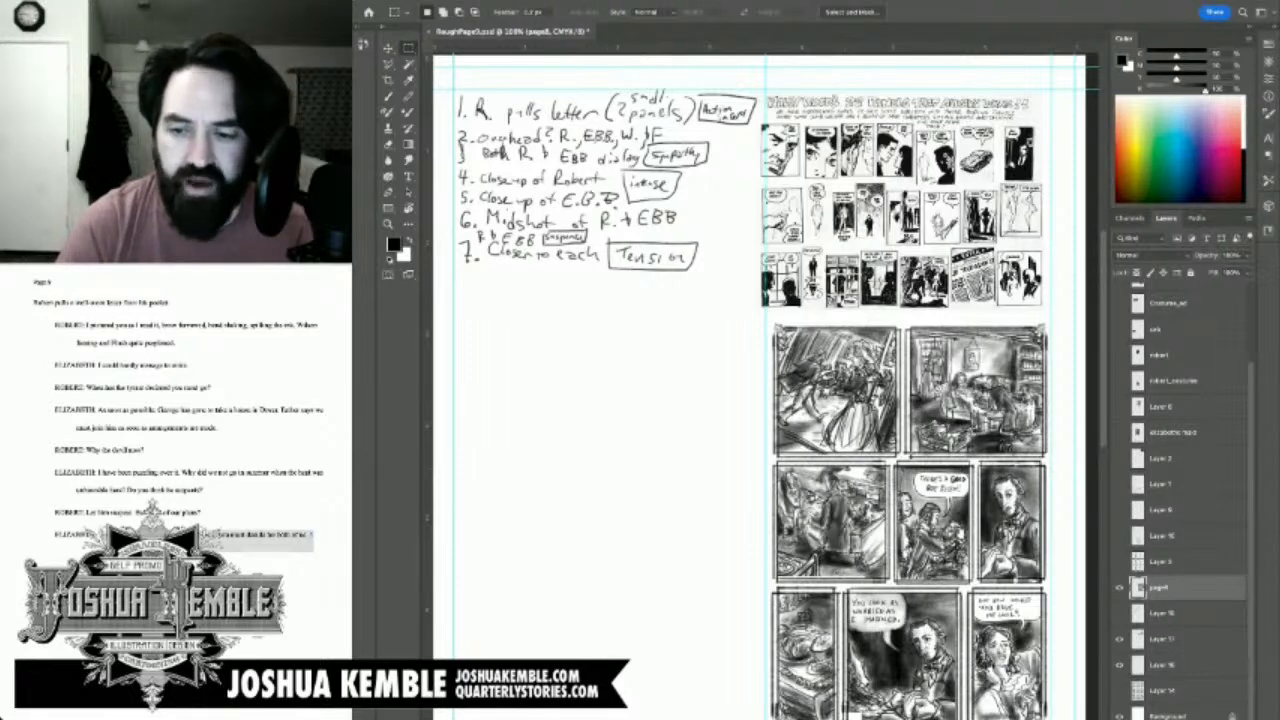
{"action": "key", "text": "ctrl+shift+alt+n"}
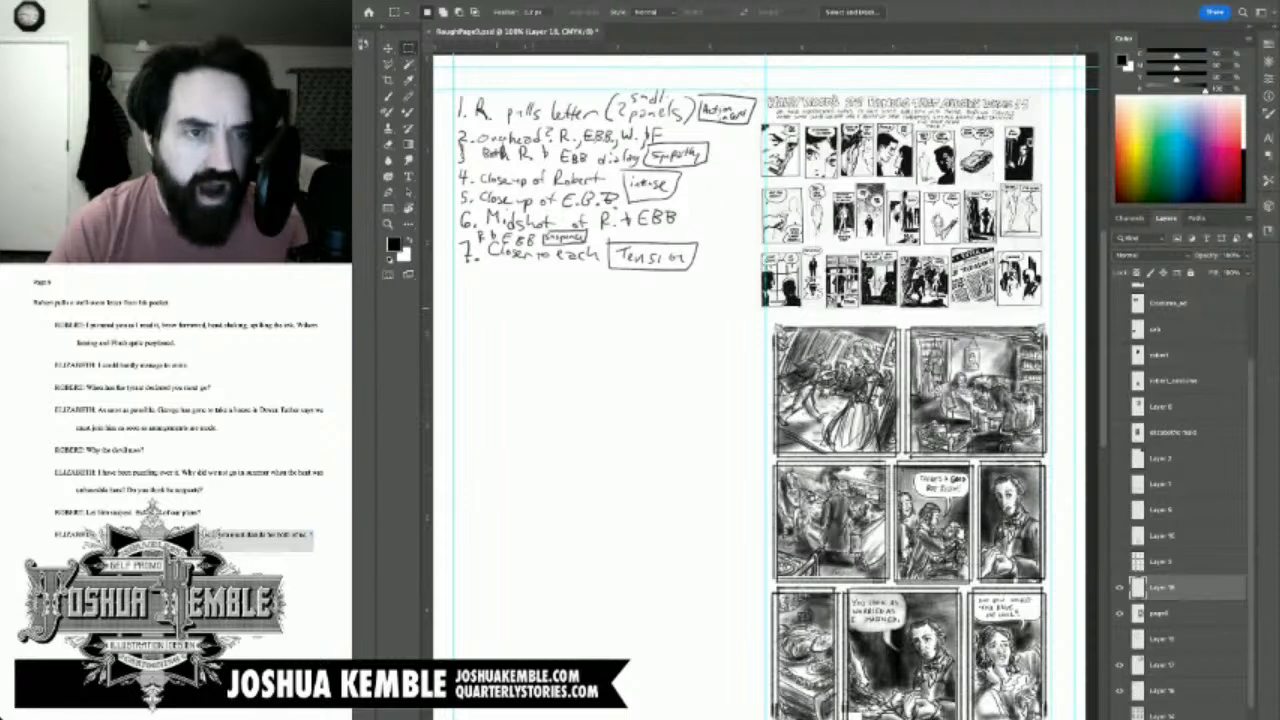
{"action": "key", "text": "b"}
{"action": "left_click_drag", "start_coordinate": [480, 298], "coordinate": [662, 298]}
{"action": "key", "text": "ctrl+z"}
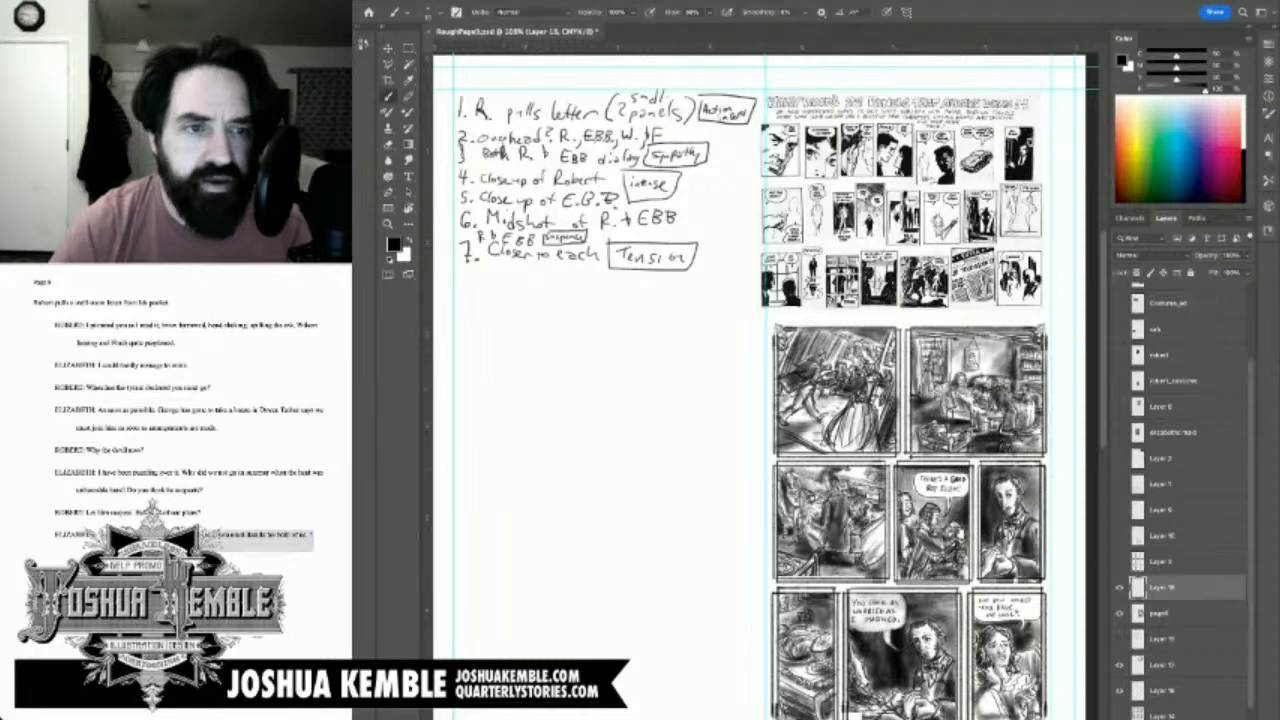
{"action": "mouse_move", "coordinate": [500, 314]}
{"action": "left_mouse_down"}
{"action": "mouse_move", "coordinate": [505, 558]}
{"action": "mouse_move", "coordinate": [678, 566]}
{"action": "mouse_move", "coordinate": [704, 552]}
{"action": "mouse_move", "coordinate": [705, 314]}
{"action": "mouse_move", "coordinate": [668, 294]}
{"action": "mouse_move", "coordinate": [528, 284]}
{"action": "mouse_move", "coordinate": [503, 298]}
{"action": "mouse_move", "coordinate": [503, 330]}
{"action": "left_mouse_up"}
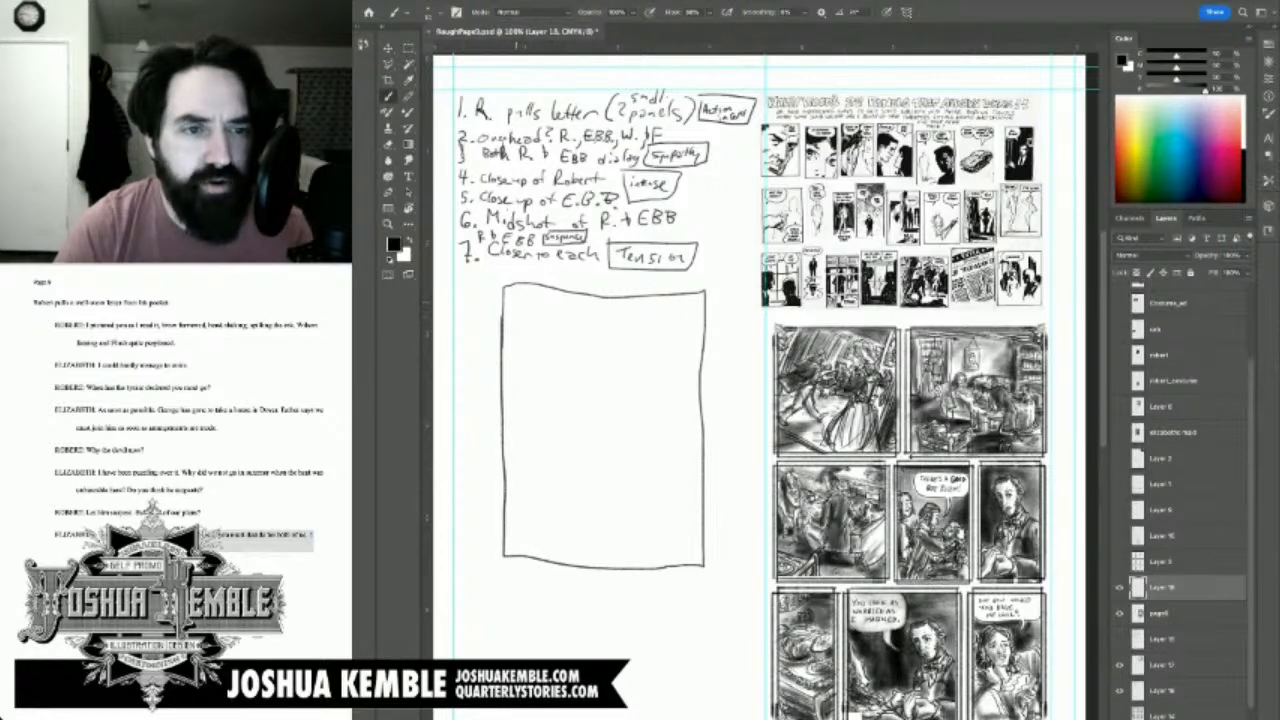
Step: Draw a small upright panel frame in the upper-left corner of the page outline
{"action": "mouse_move", "coordinate": [514, 296]}
{"action": "left_mouse_down"}
{"action": "mouse_move", "coordinate": [516, 354]}
{"action": "mouse_move", "coordinate": [543, 362]}
{"action": "left_mouse_up"}
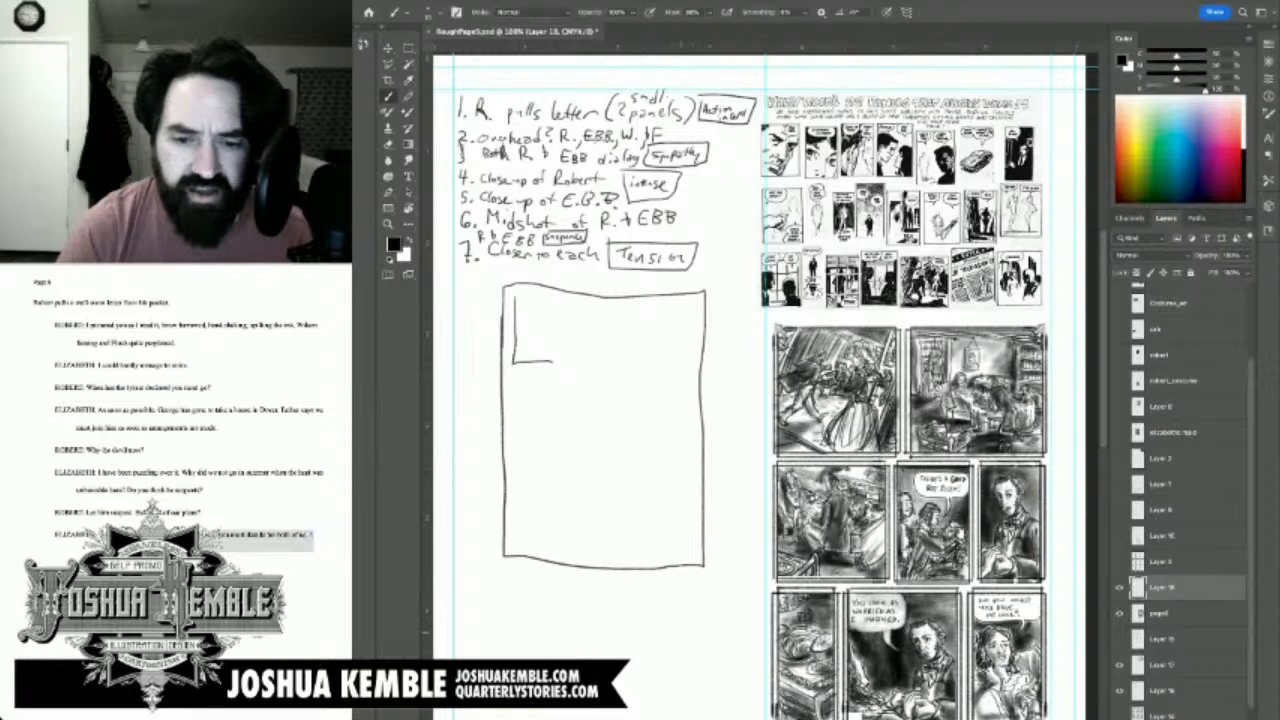
{"action": "left_click_drag", "start_coordinate": [682, 632], "coordinate": [856, 636]}
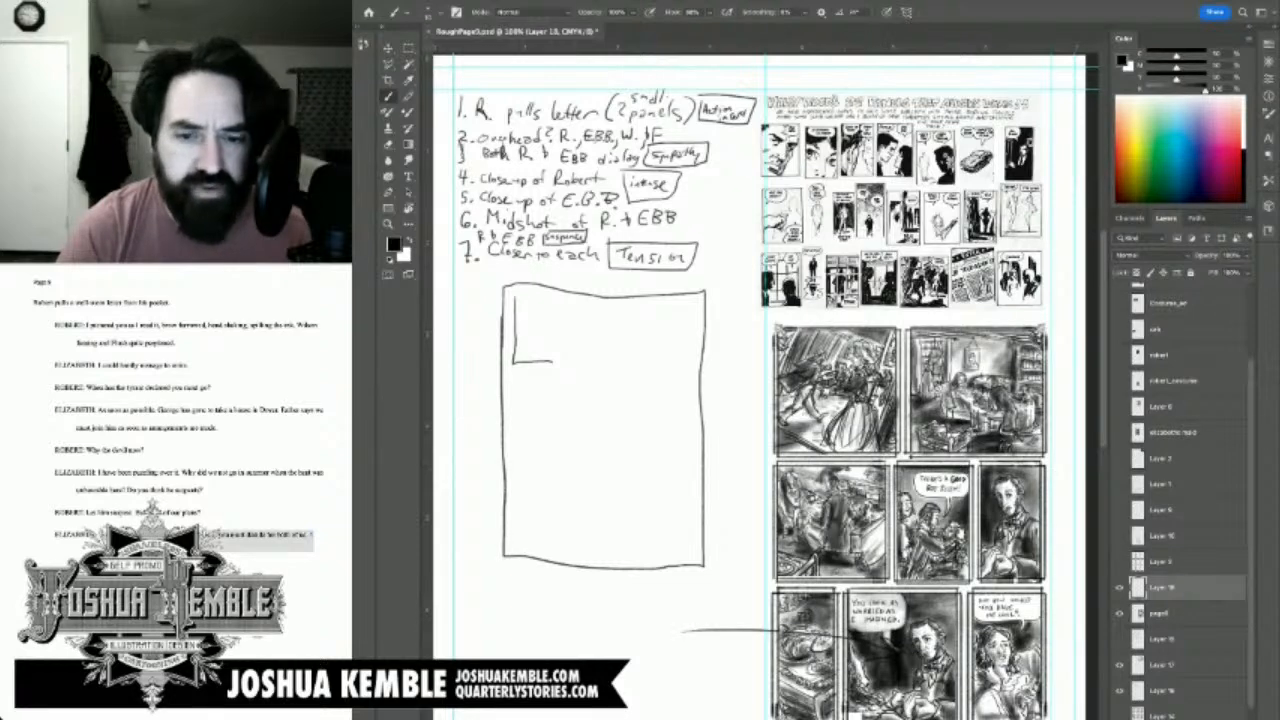
{"action": "key", "text": "ctrl+z"}
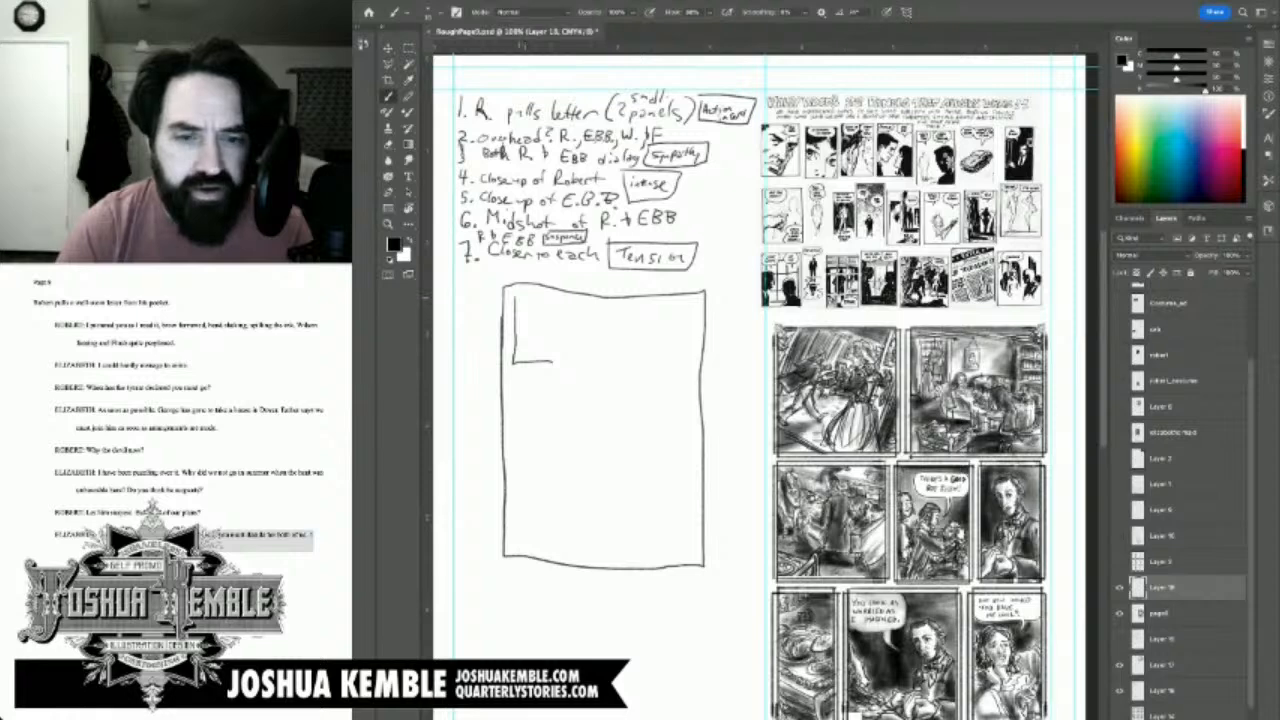
{"action": "mouse_move", "coordinate": [514, 297]}
{"action": "left_mouse_down"}
{"action": "mouse_move", "coordinate": [567, 298]}
{"action": "mouse_move", "coordinate": [571, 342]}
{"action": "left_mouse_up"}
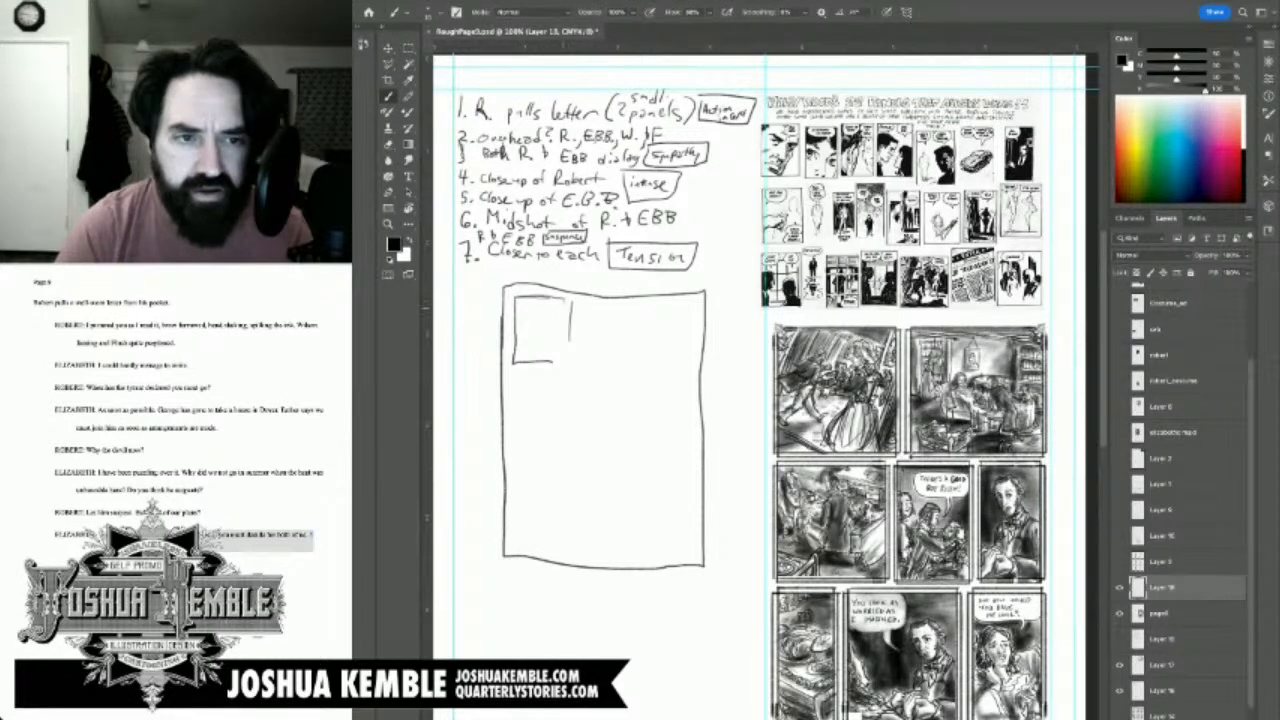
{"action": "left_click_drag", "start_coordinate": [564, 298], "coordinate": [564, 366]}
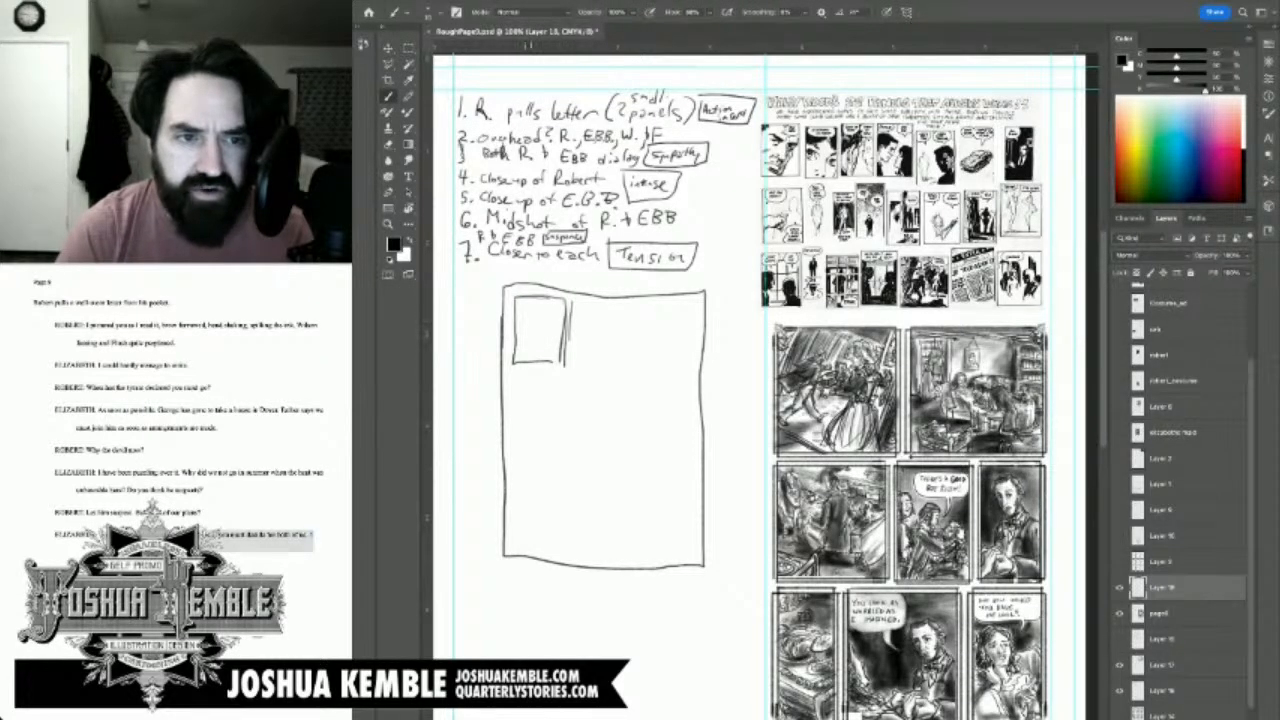
Step: Sketch a dark standing figure in the first thumbnail panel and start shading along the panel's left side
{"action": "left_click_drag", "start_coordinate": [533, 311], "coordinate": [541, 305]}
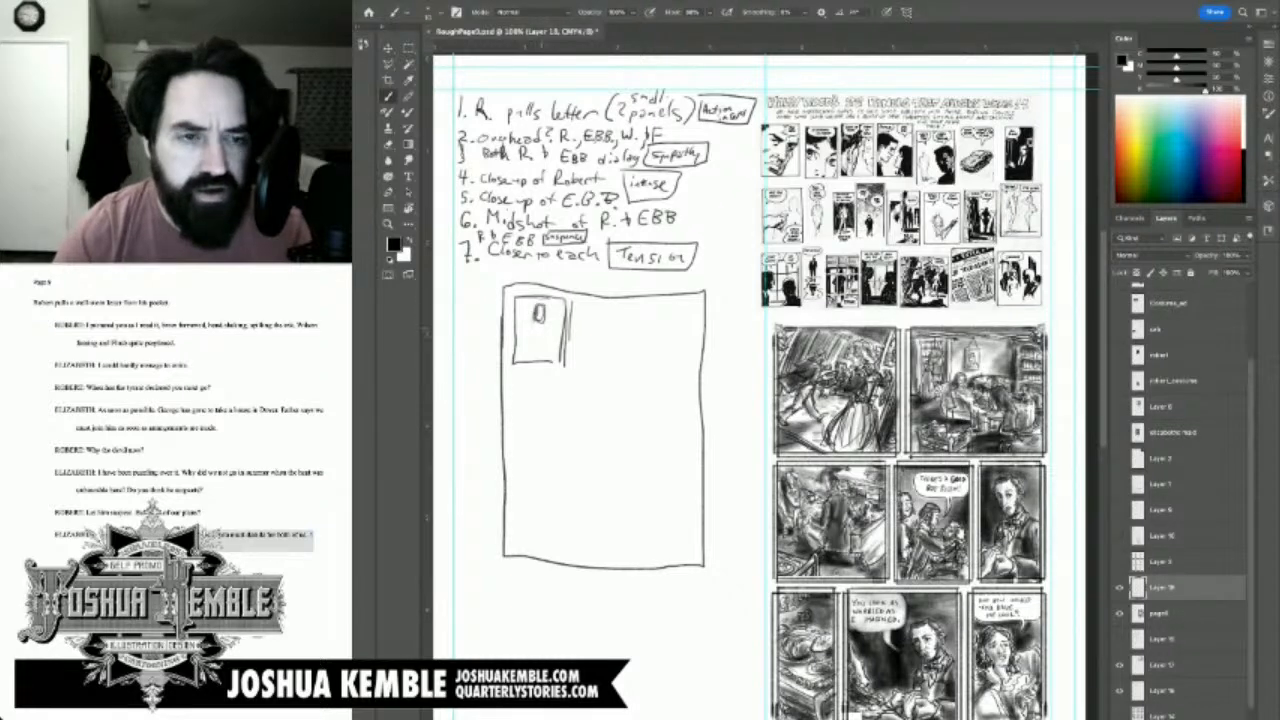
{"action": "mouse_move", "coordinate": [533, 307]}
{"action": "left_mouse_down"}
{"action": "mouse_move", "coordinate": [522, 342]}
{"action": "mouse_move", "coordinate": [540, 334]}
{"action": "mouse_move", "coordinate": [550, 350]}
{"action": "mouse_move", "coordinate": [545, 328]}
{"action": "mouse_move", "coordinate": [554, 350]}
{"action": "mouse_move", "coordinate": [544, 314]}
{"action": "mouse_move", "coordinate": [545, 360]}
{"action": "left_mouse_up"}
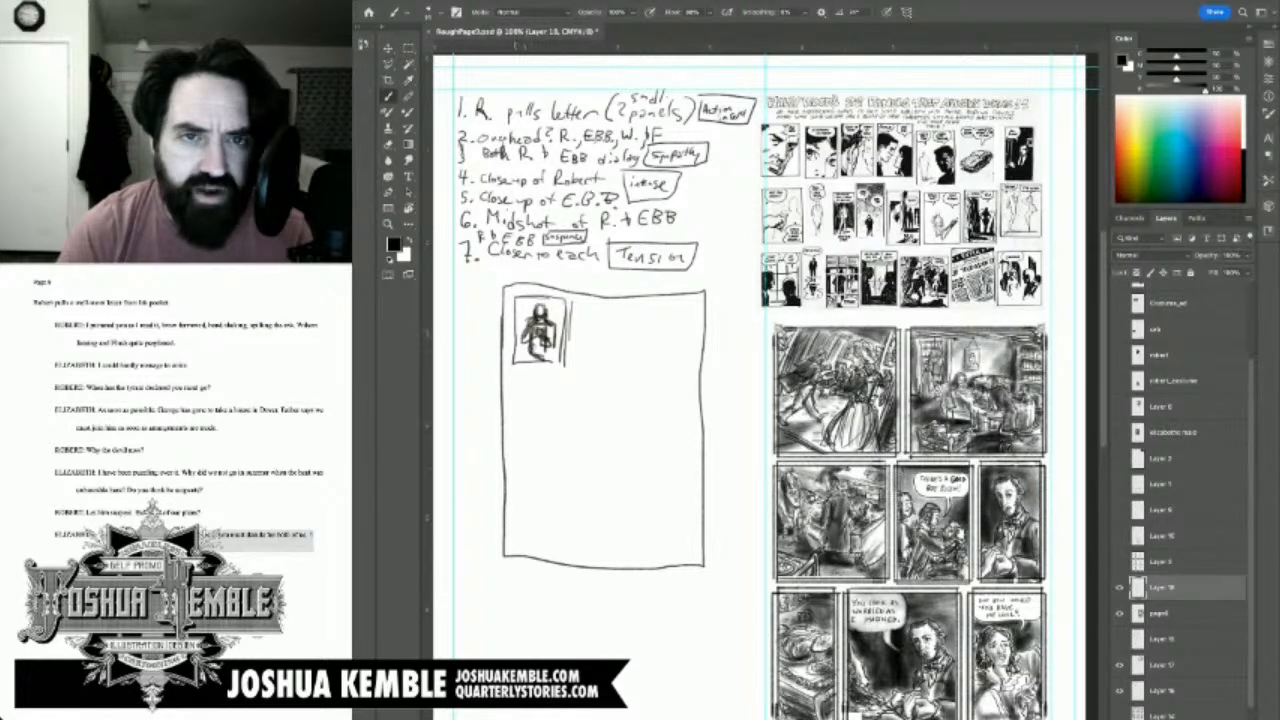
{"action": "left_click_drag", "start_coordinate": [517, 298], "coordinate": [516, 364]}
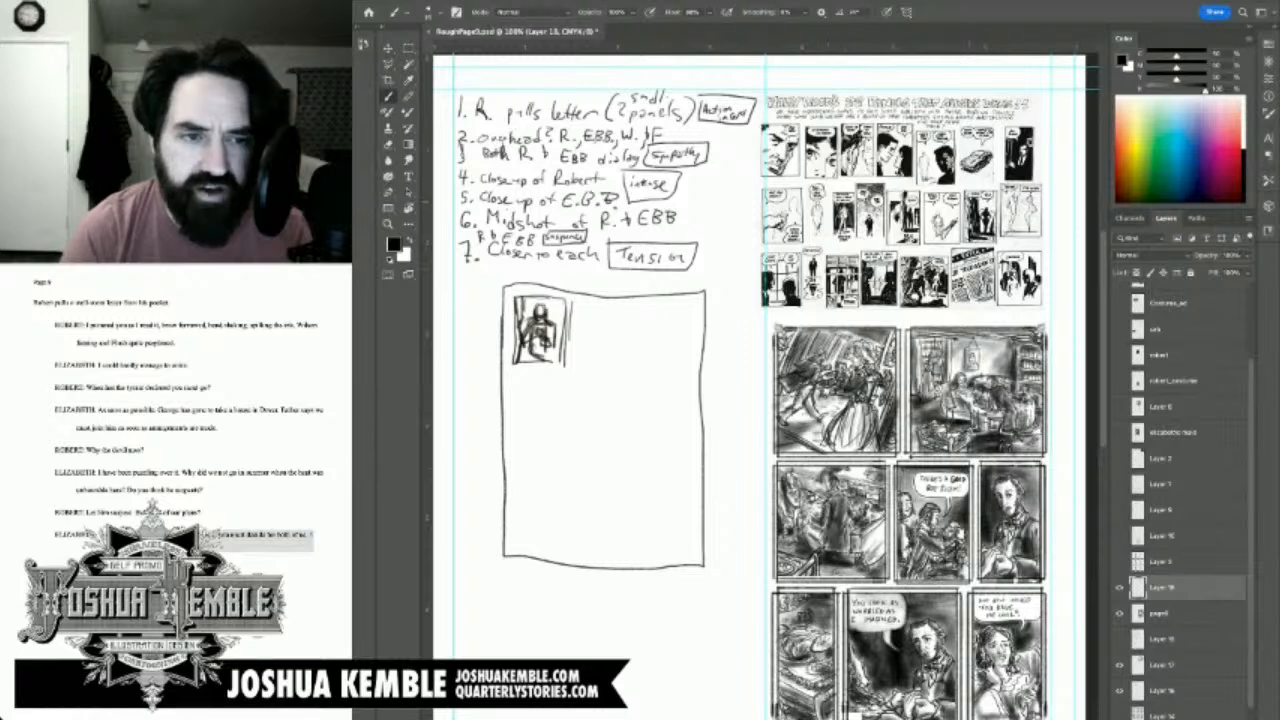
Step: Extend the first panel to the page outline's left edge with dark background strokes and thicken its border
{"action": "mouse_move", "coordinate": [521, 344]}
{"action": "left_mouse_down"}
{"action": "mouse_move", "coordinate": [514, 364]}
{"action": "mouse_move", "coordinate": [514, 344]}
{"action": "left_mouse_up"}
{"action": "left_click_drag", "start_coordinate": [515, 288], "coordinate": [512, 344]}
{"action": "left_click_drag", "start_coordinate": [518, 339], "coordinate": [513, 356]}
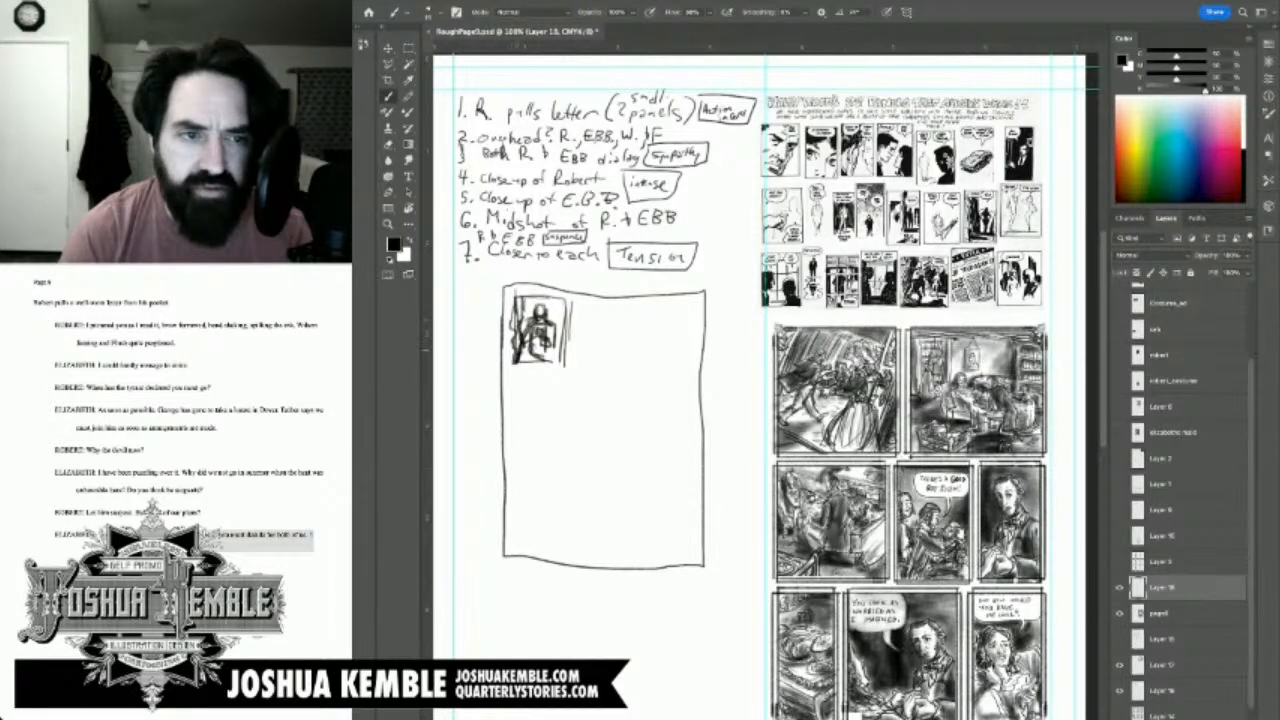
{"action": "left_click_drag", "start_coordinate": [511, 296], "coordinate": [506, 358]}
{"action": "left_click_drag", "start_coordinate": [510, 305], "coordinate": [505, 366]}
{"action": "left_click_drag", "start_coordinate": [505, 367], "coordinate": [557, 366]}
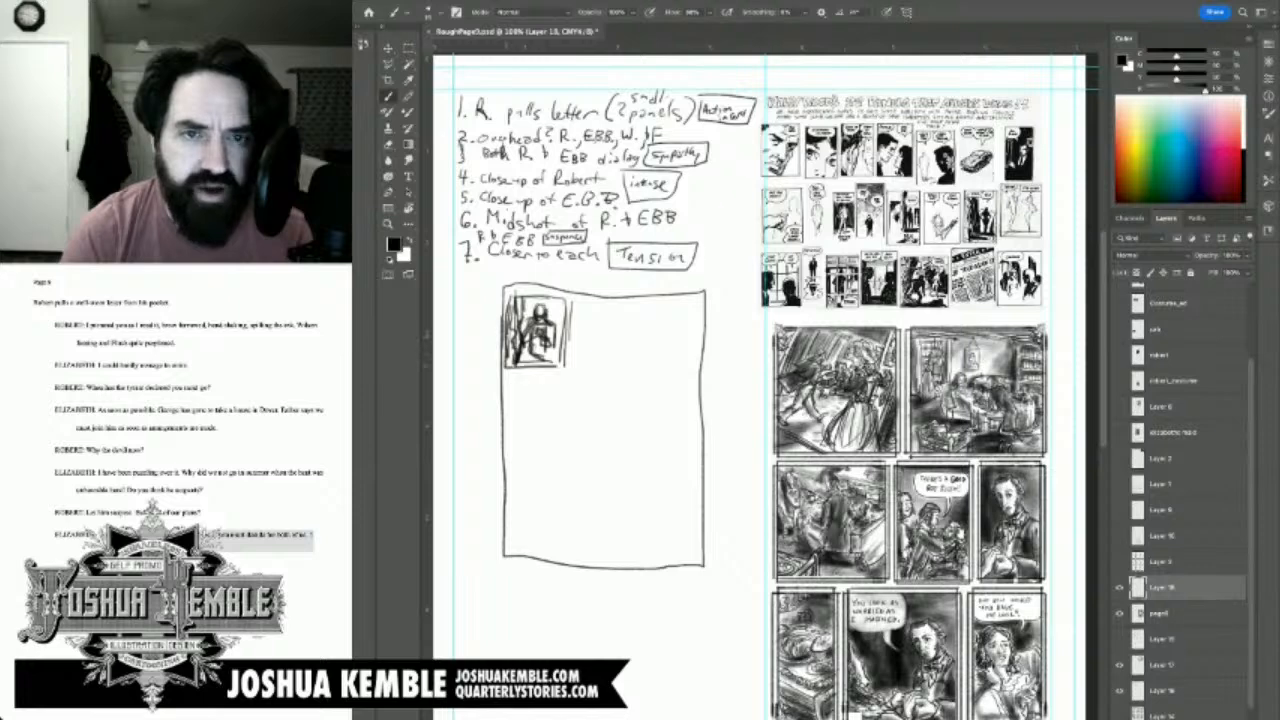
{"action": "left_click_drag", "start_coordinate": [562, 312], "coordinate": [560, 368]}
{"action": "mouse_move", "coordinate": [522, 304]}
{"action": "left_mouse_down"}
{"action": "mouse_move", "coordinate": [566, 300]}
{"action": "mouse_move", "coordinate": [528, 299]}
{"action": "mouse_move", "coordinate": [558, 297]}
{"action": "mouse_move", "coordinate": [574, 360]}
{"action": "left_mouse_up"}
Step: Draw a slightly wider second panel frame beside the first one in the page thumbnail
{"action": "left_click_drag", "start_coordinate": [574, 300], "coordinate": [574, 318]}
{"action": "mouse_move", "coordinate": [573, 308]}
{"action": "left_mouse_down"}
{"action": "mouse_move", "coordinate": [571, 378]}
{"action": "mouse_move", "coordinate": [637, 372]}
{"action": "mouse_move", "coordinate": [637, 310]}
{"action": "mouse_move", "coordinate": [566, 300]}
{"action": "mouse_move", "coordinate": [618, 305]}
{"action": "left_mouse_up"}
{"action": "left_click_drag", "start_coordinate": [614, 305], "coordinate": [634, 311]}
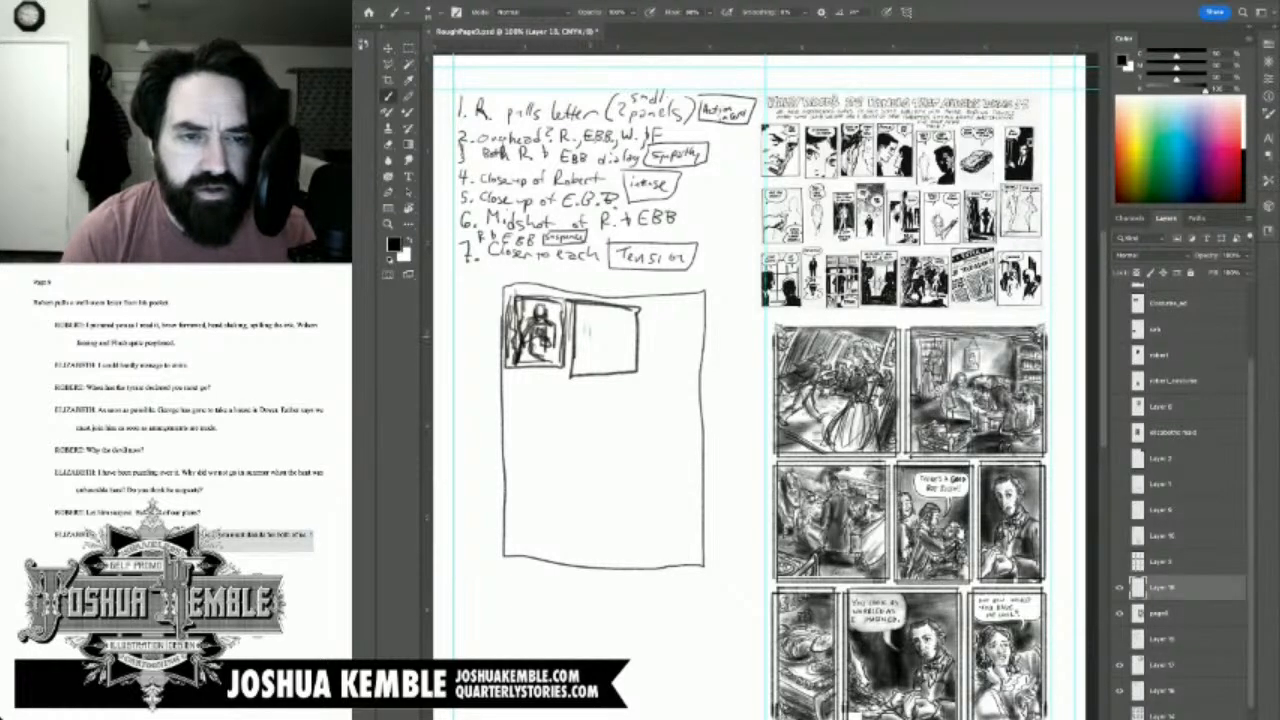
Step: Sketch a background figure on the left and a larger figure on the right of the second panel, darkening its border
{"action": "mouse_move", "coordinate": [587, 332]}
{"action": "left_mouse_down"}
{"action": "mouse_move", "coordinate": [594, 343]}
{"action": "mouse_move", "coordinate": [584, 322]}
{"action": "mouse_move", "coordinate": [583, 367]}
{"action": "left_mouse_up"}
{"action": "left_click_drag", "start_coordinate": [580, 346], "coordinate": [582, 375]}
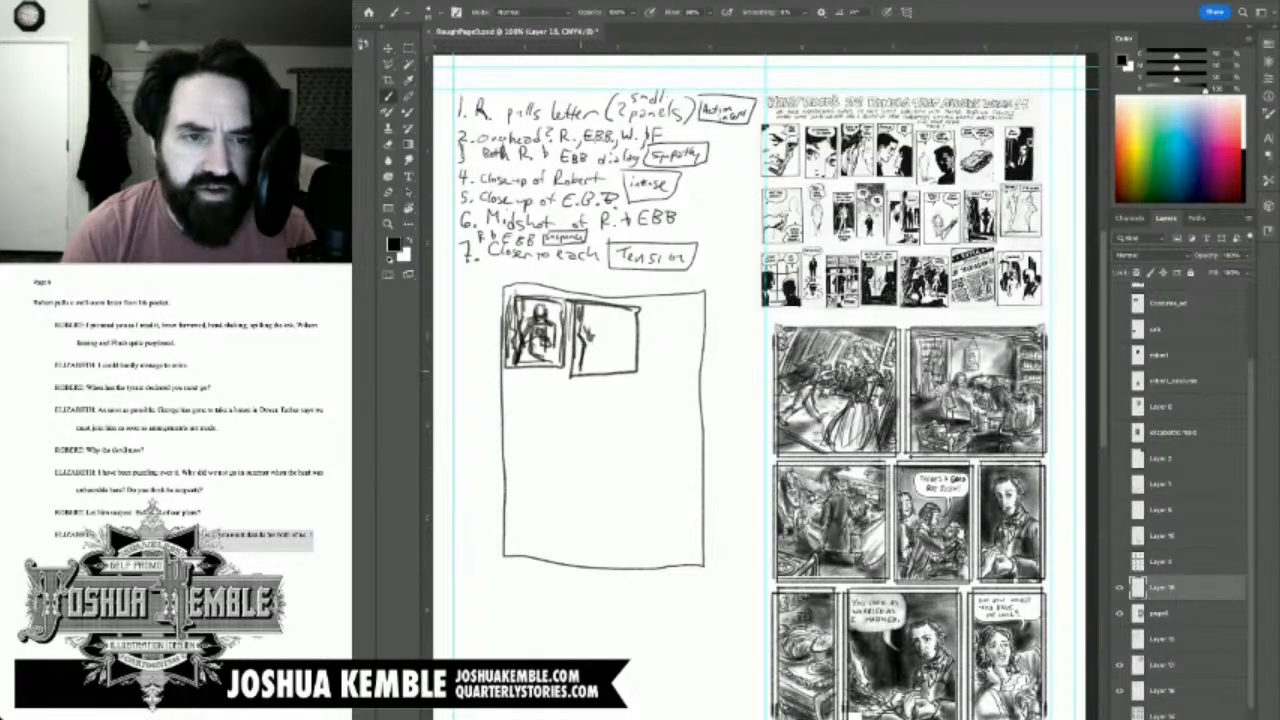
{"action": "left_click_drag", "start_coordinate": [578, 326], "coordinate": [570, 382]}
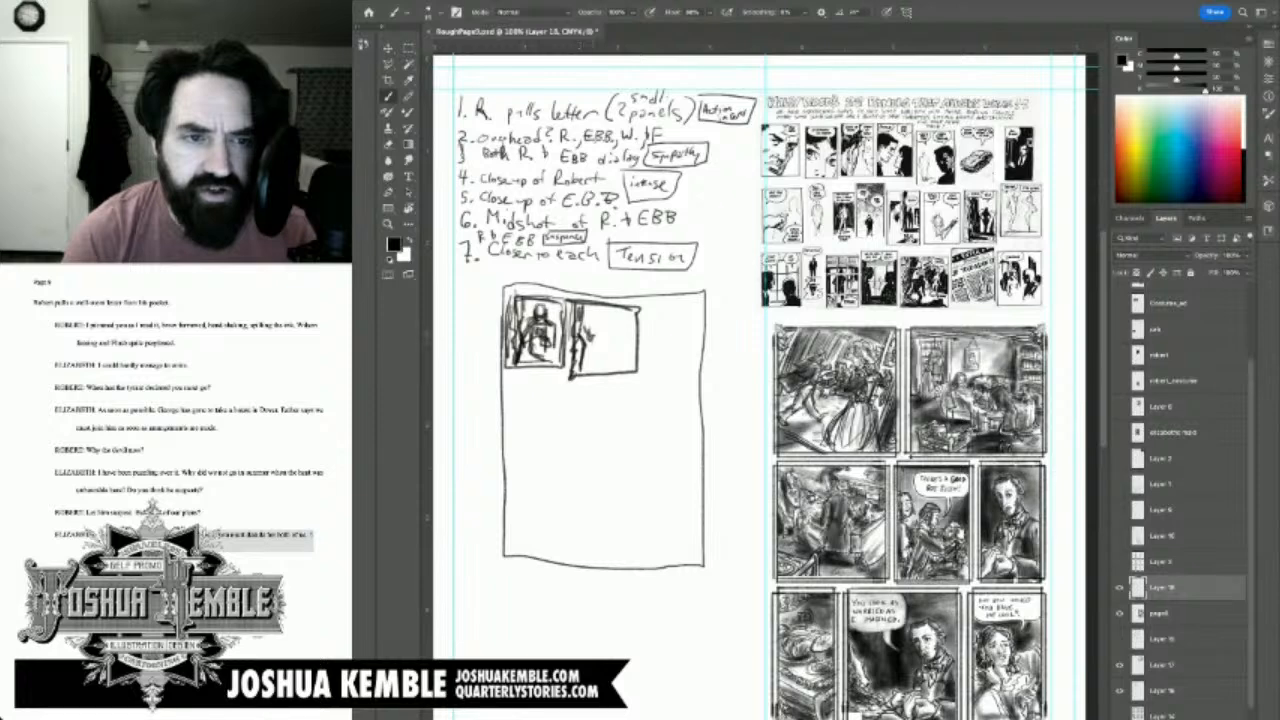
{"action": "mouse_move", "coordinate": [605, 321]}
{"action": "left_mouse_down"}
{"action": "mouse_move", "coordinate": [609, 336]}
{"action": "mouse_move", "coordinate": [610, 313]}
{"action": "mouse_move", "coordinate": [615, 327]}
{"action": "mouse_move", "coordinate": [587, 327]}
{"action": "mouse_move", "coordinate": [597, 319]}
{"action": "mouse_move", "coordinate": [593, 345]}
{"action": "mouse_move", "coordinate": [605, 310]}
{"action": "mouse_move", "coordinate": [596, 352]}
{"action": "left_mouse_up"}
{"action": "mouse_move", "coordinate": [600, 348]}
{"action": "left_mouse_down"}
{"action": "mouse_move", "coordinate": [591, 356]}
{"action": "mouse_move", "coordinate": [614, 345]}
{"action": "mouse_move", "coordinate": [628, 362]}
{"action": "mouse_move", "coordinate": [570, 372]}
{"action": "mouse_move", "coordinate": [642, 367]}
{"action": "left_mouse_up"}
{"action": "left_click_drag", "start_coordinate": [637, 325], "coordinate": [634, 371]}
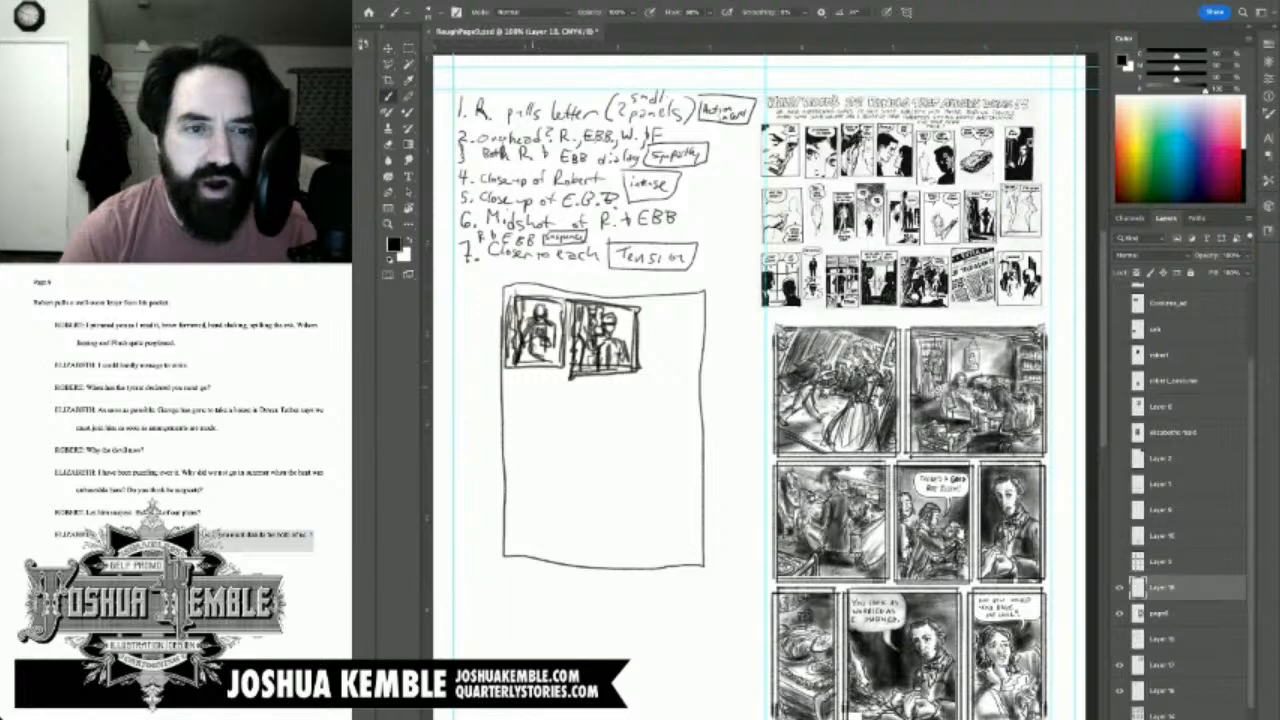
Step: Draw an arrow beneath each of the two thumbnail panels and highlight the first speech in the script
{"action": "mouse_move", "coordinate": [537, 378]}
{"action": "left_mouse_down"}
{"action": "mouse_move", "coordinate": [538, 393]}
{"action": "mouse_move", "coordinate": [621, 398]}
{"action": "mouse_move", "coordinate": [609, 407]}
{"action": "left_mouse_up"}
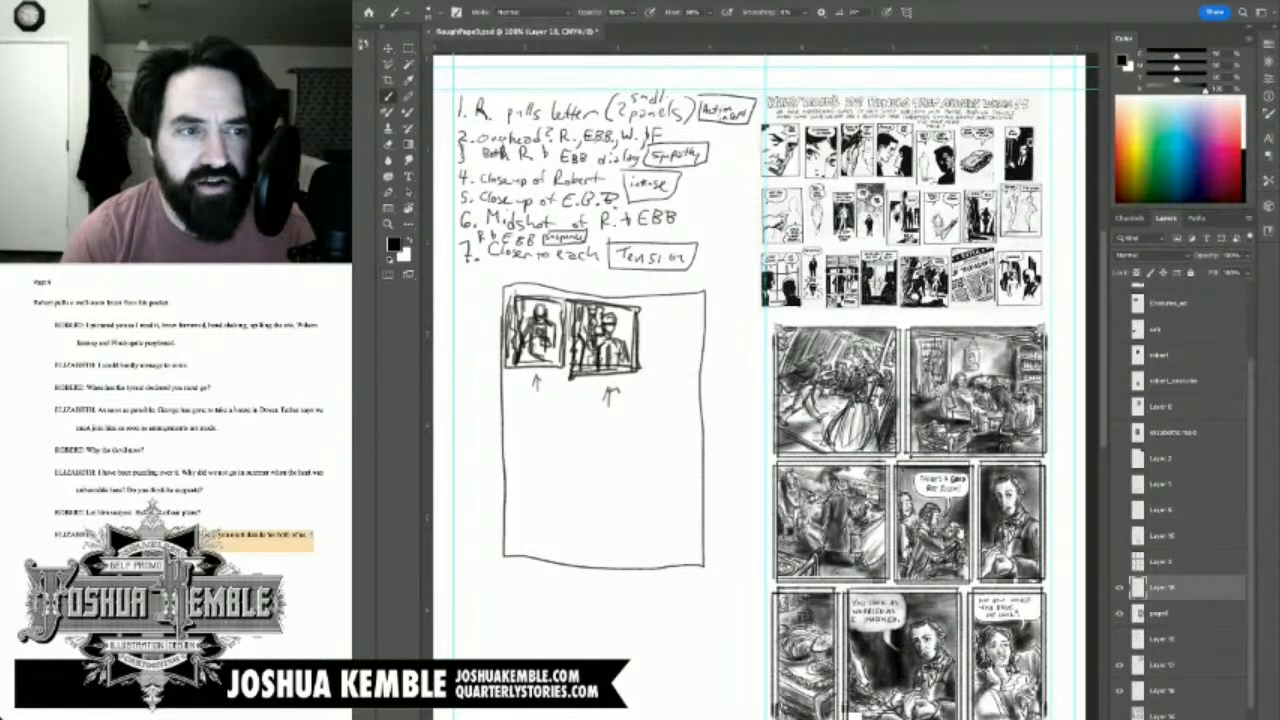
{"action": "left_click_drag", "start_coordinate": [87, 325], "coordinate": [180, 344]}
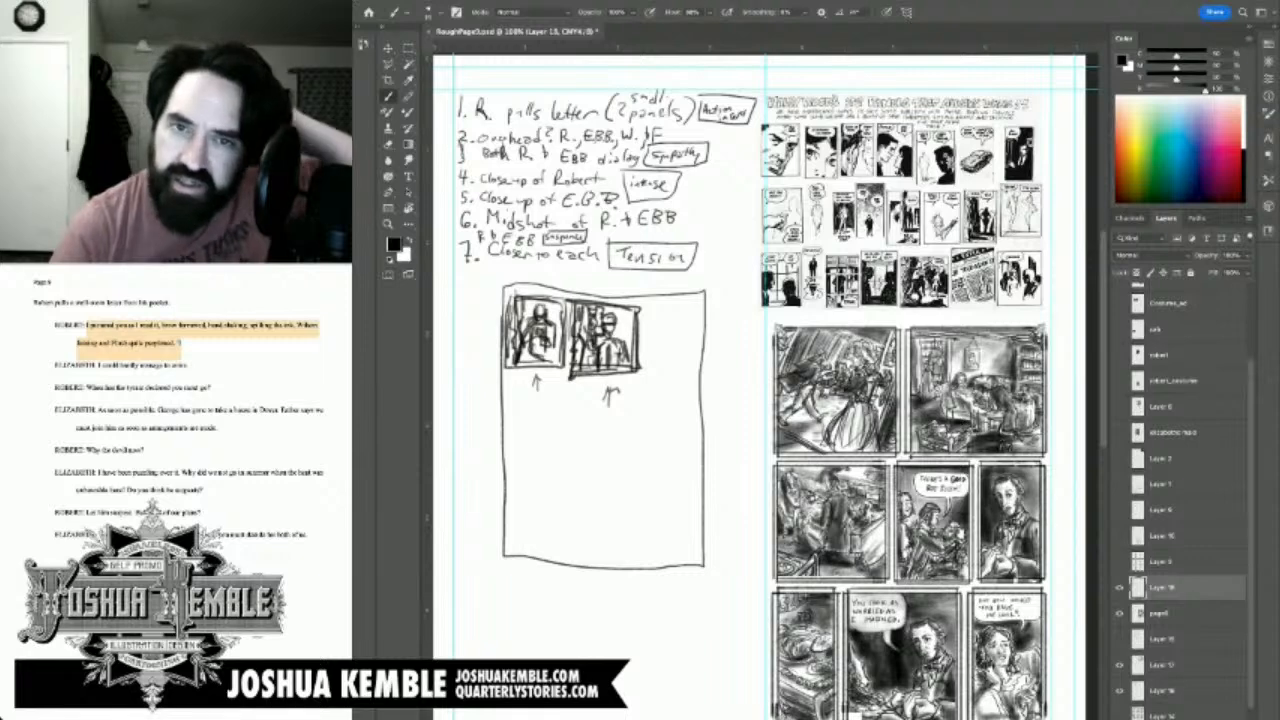
{"action": "key", "text": "super+Tab"}
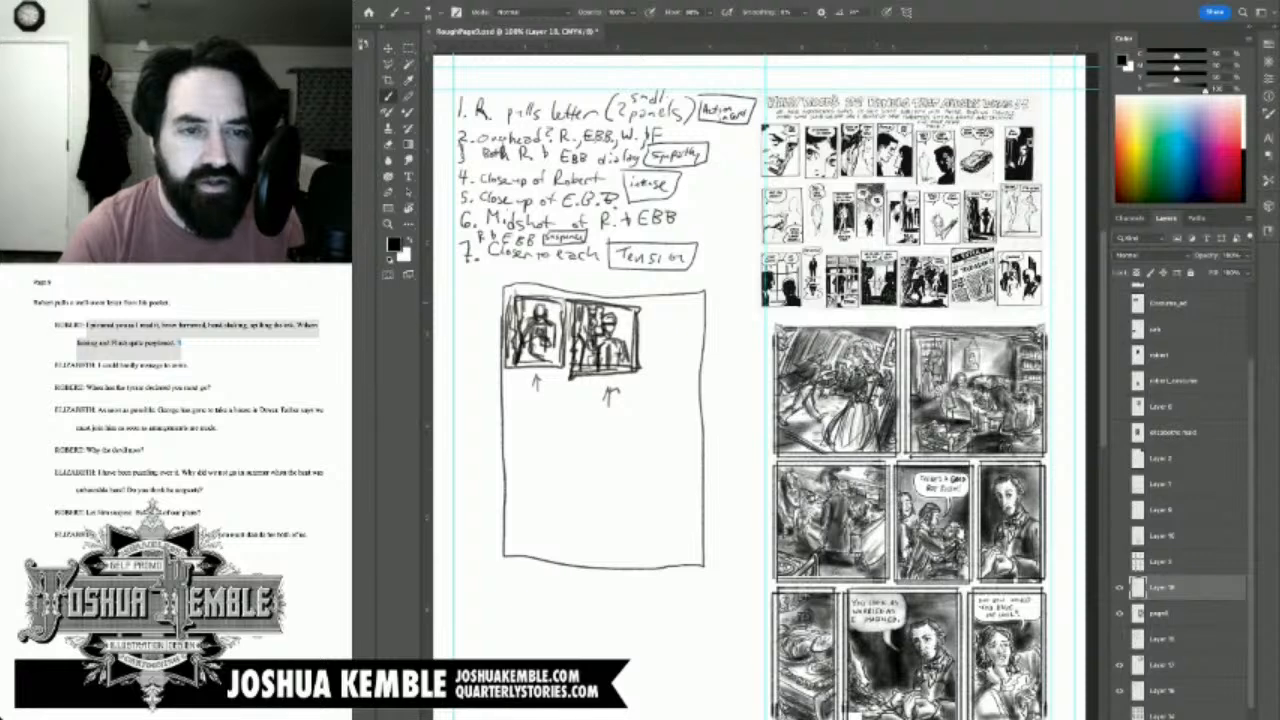
{"action": "scroll", "coordinate": [583, 329], "scroll_direction": "up", "scroll_amount": 4}
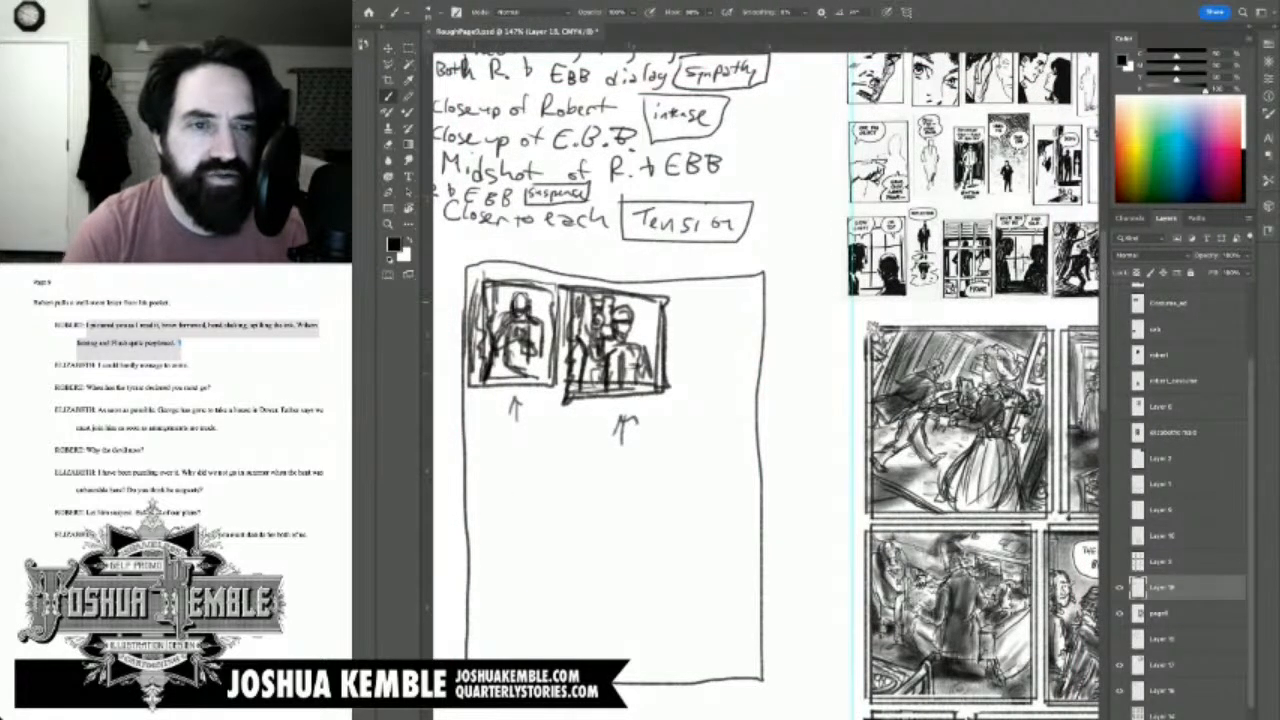
{"action": "key", "text": "m"}
{"action": "left_click_drag", "start_coordinate": [688, 290], "coordinate": [481, 434]}
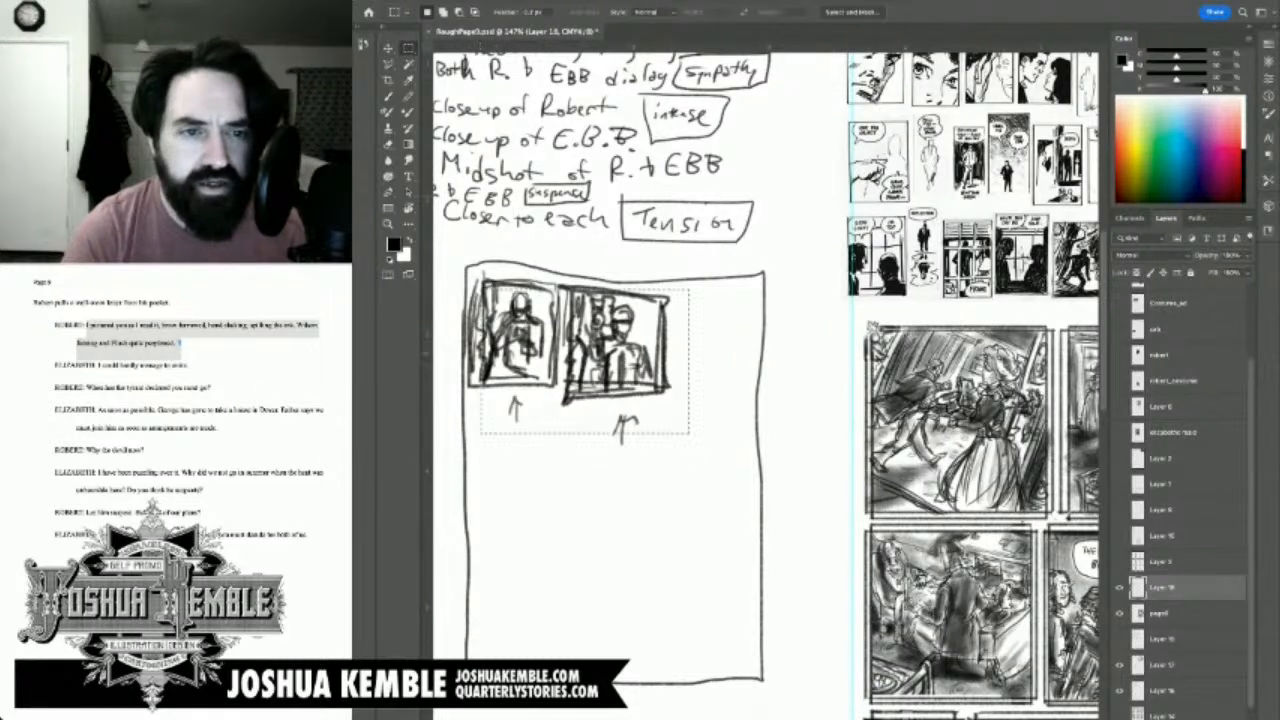
{"action": "left_click", "coordinate": [711, 377]}
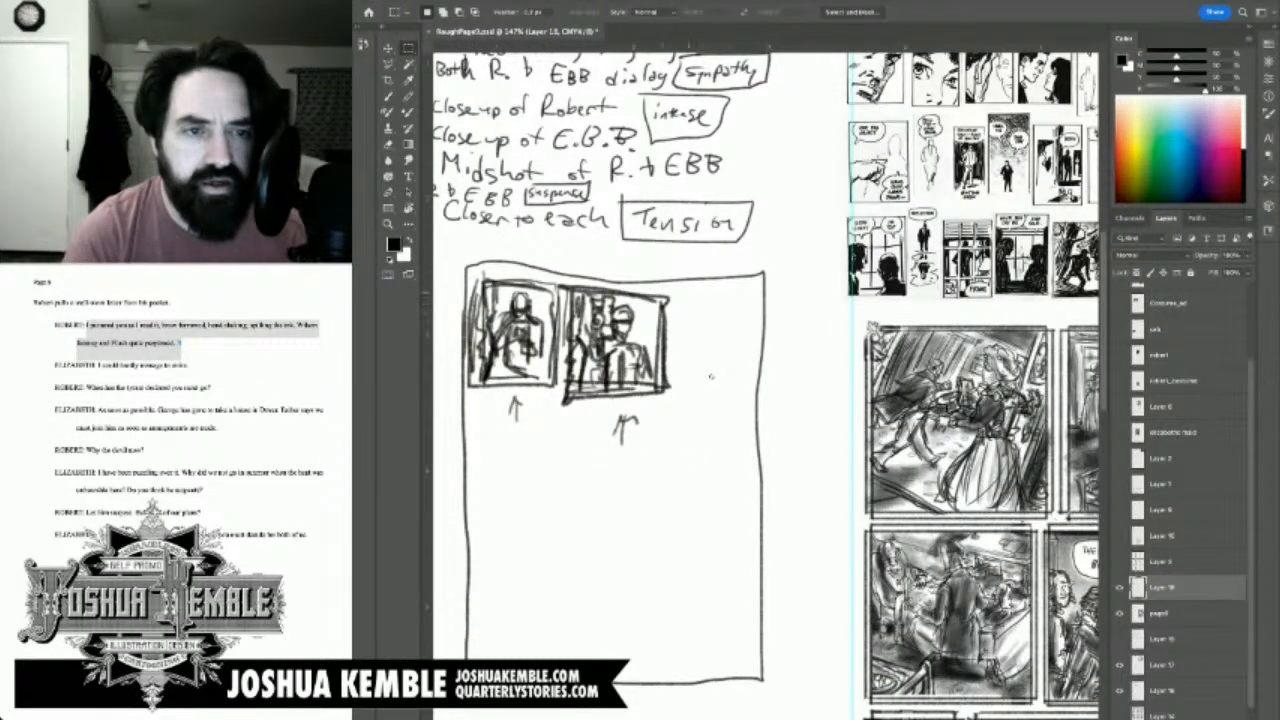
{"action": "left_click_drag", "start_coordinate": [690, 288], "coordinate": [476, 414]}
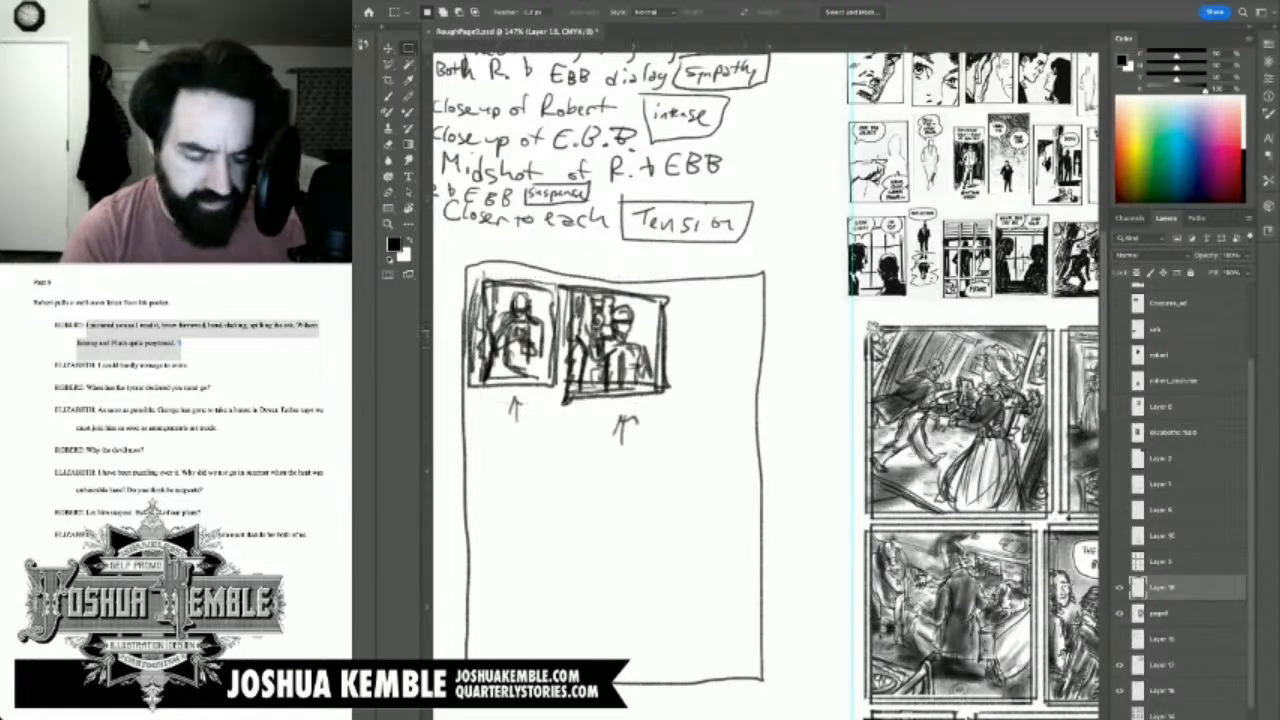
{"action": "key", "text": "b"}
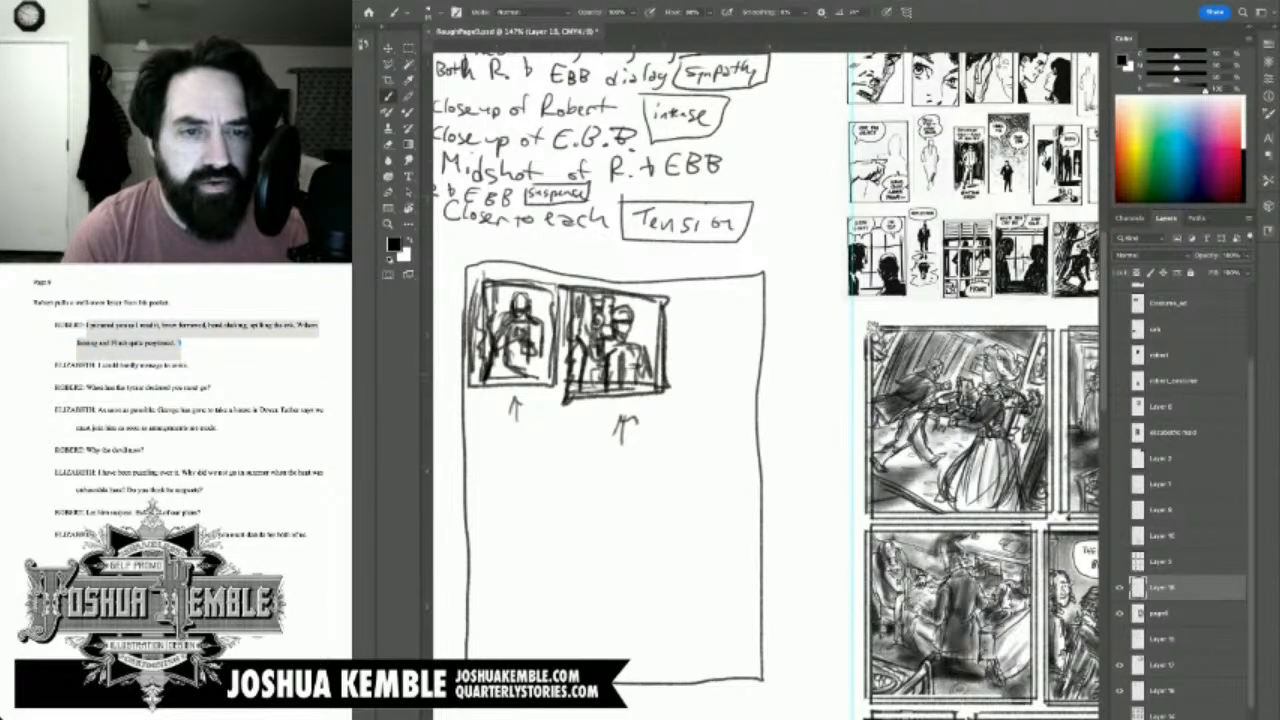
Step: Delete a vertical strip containing the right border of the second thumbnail panel to narrow the panel
{"action": "left_click_drag", "start_coordinate": [660, 420], "coordinate": [825, 405]}
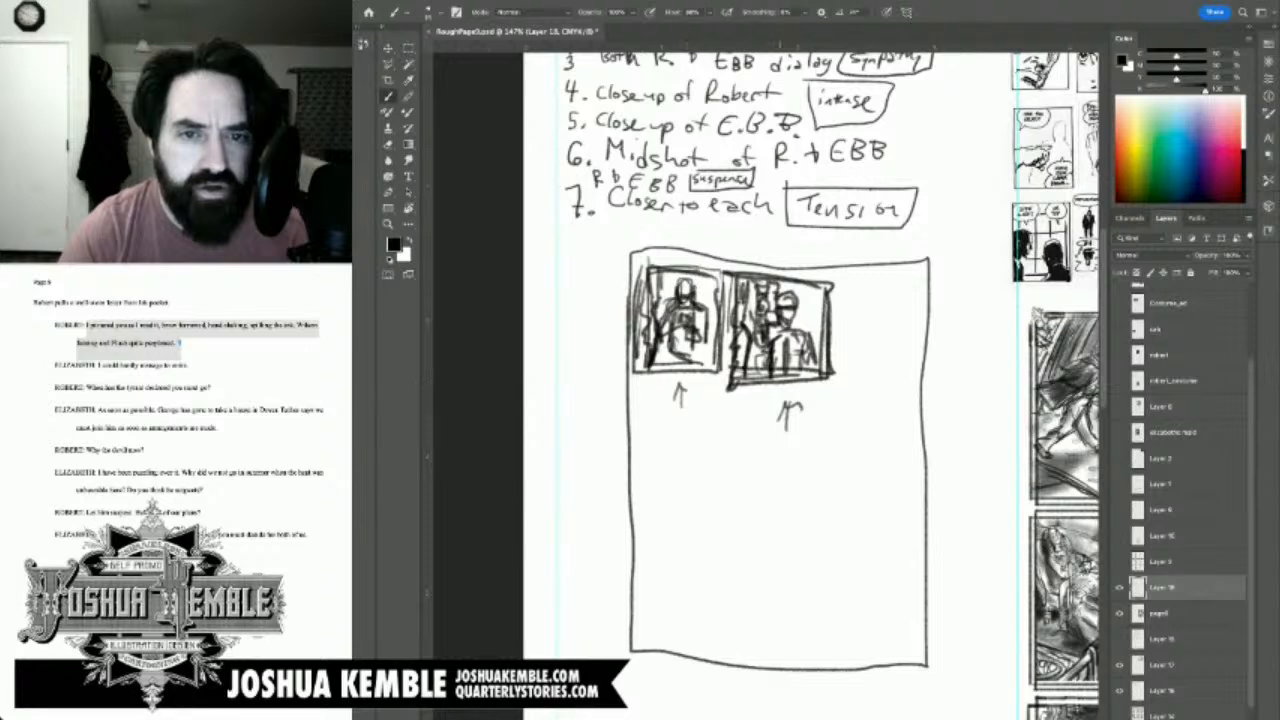
{"action": "left_click_drag", "start_coordinate": [820, 283], "coordinate": [820, 358]}
{"action": "key", "text": "m"}
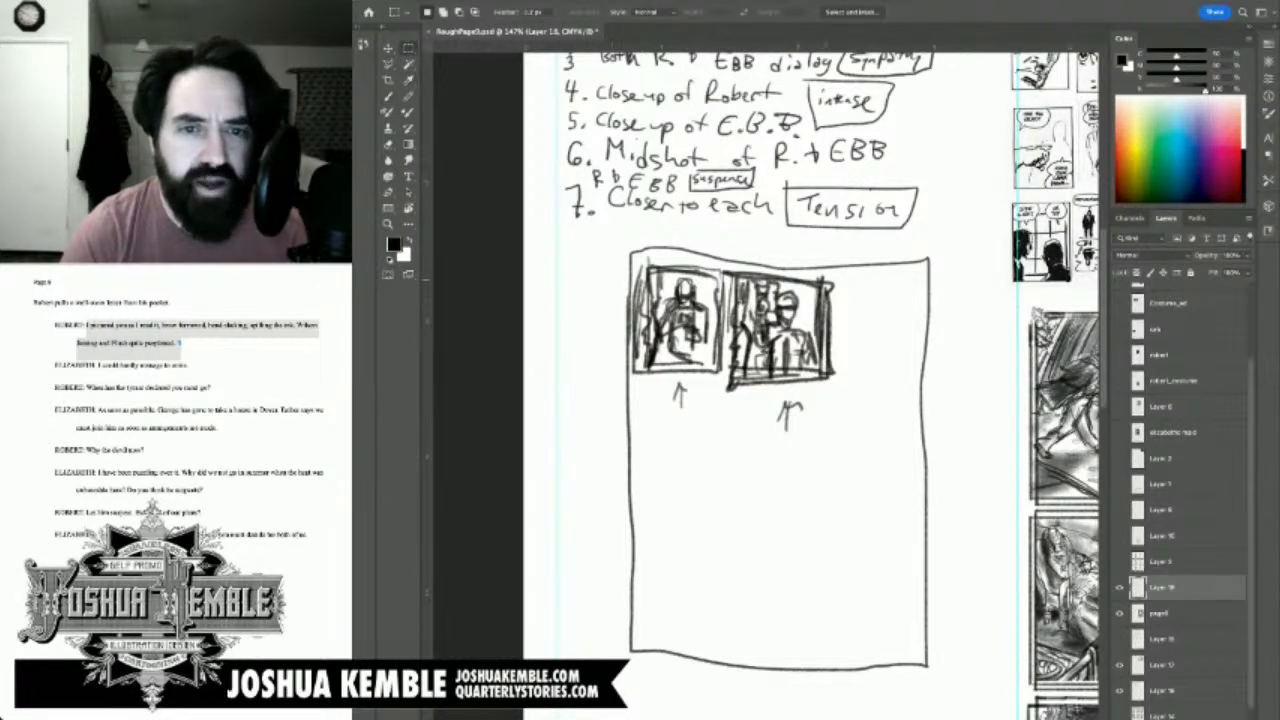
{"action": "left_click_drag", "start_coordinate": [804, 270], "coordinate": [855, 392]}
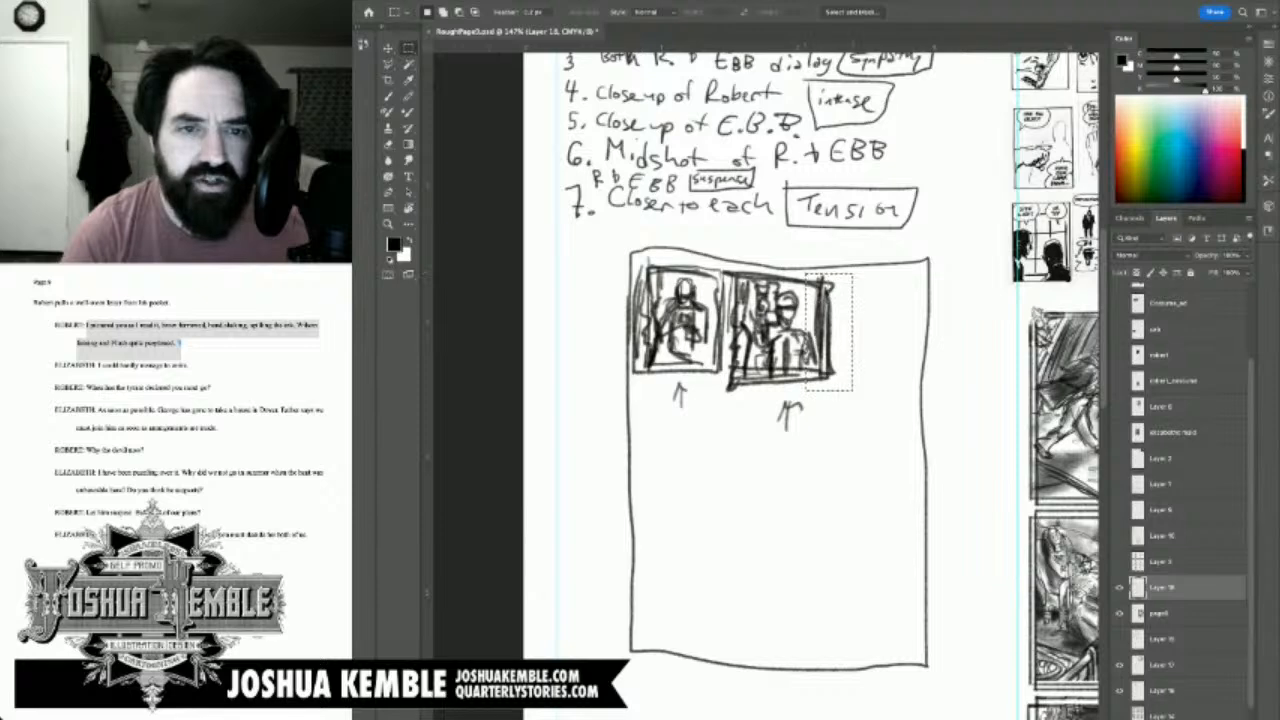
{"action": "key", "text": "Delete"}
{"action": "key", "text": "super+d"}
Step: Delete the strip along the first panel's right border and the thin sliver left of the second panel
{"action": "left_click_drag", "start_coordinate": [700, 262], "coordinate": [722, 377]}
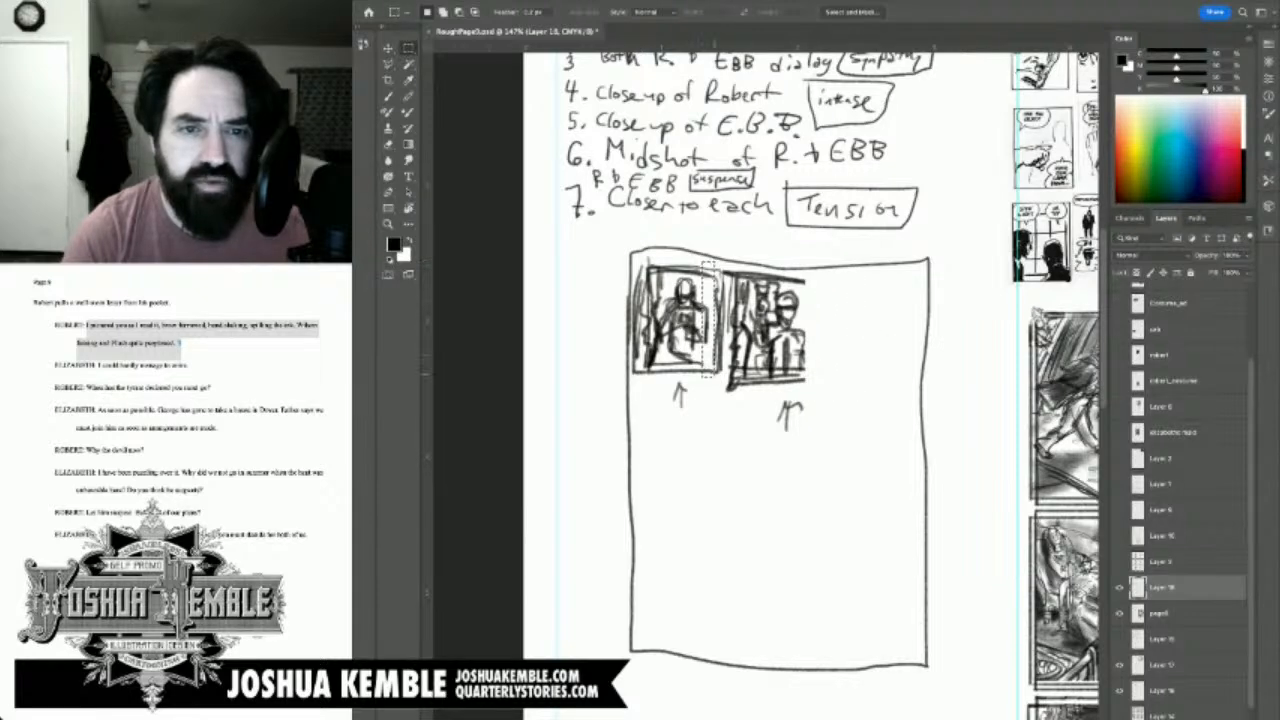
{"action": "key", "text": "Delete"}
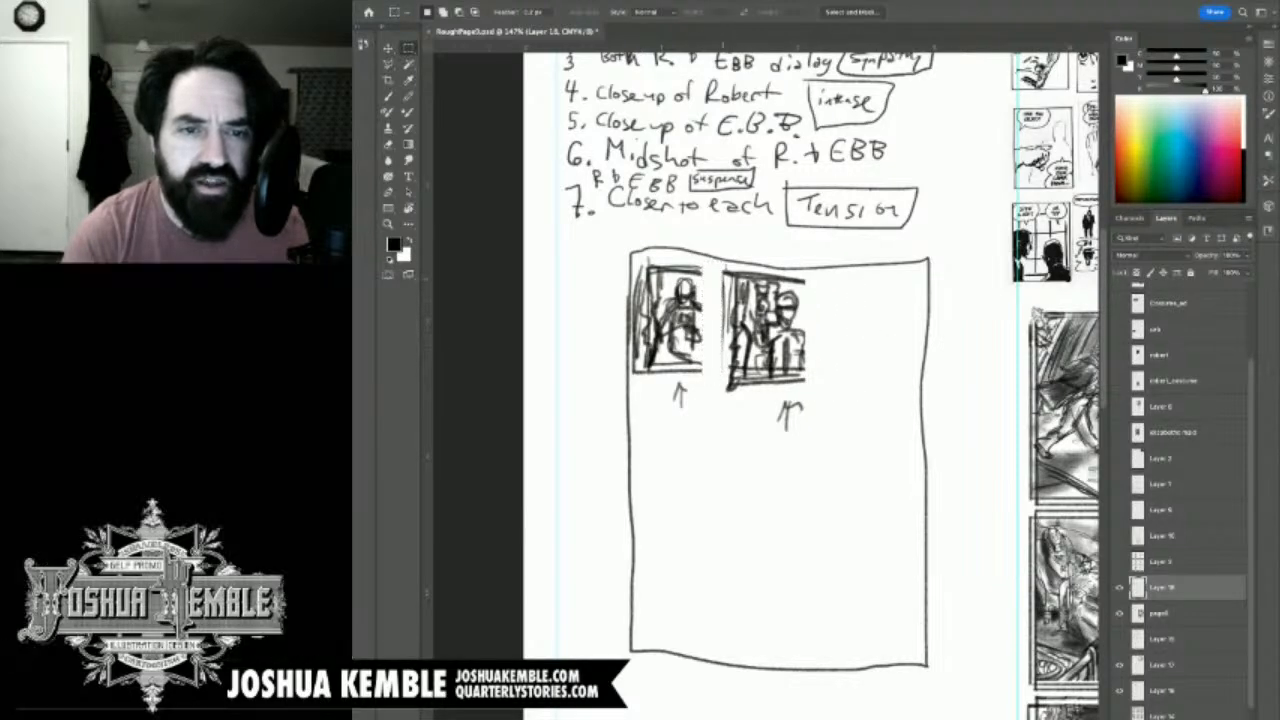
{"action": "key", "text": "Delete"}
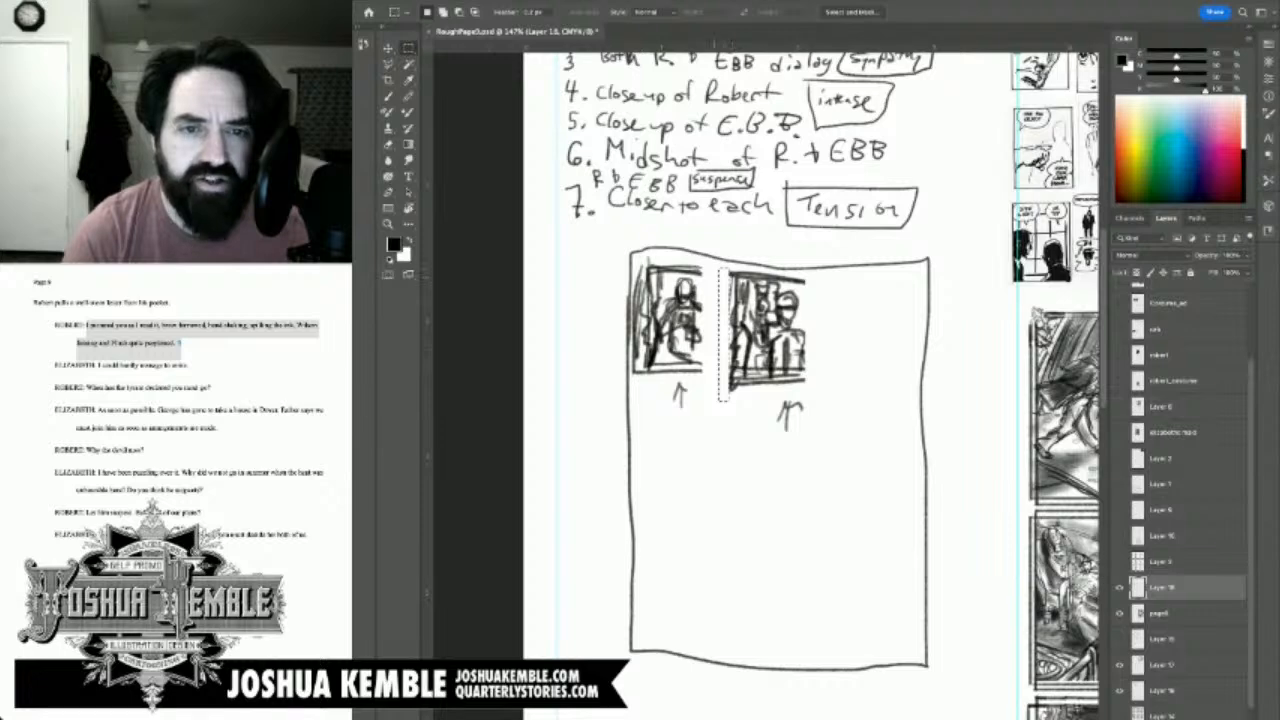
{"action": "key", "text": "super+d"}
Step: Select the second thumbnail panel, move it left to close the gap with the first panel, and clear the selection
{"action": "mouse_move", "coordinate": [713, 268]}
{"action": "left_mouse_down"}
{"action": "mouse_move", "coordinate": [841, 392]}
{"action": "mouse_move", "coordinate": [829, 391]}
{"action": "left_mouse_up"}
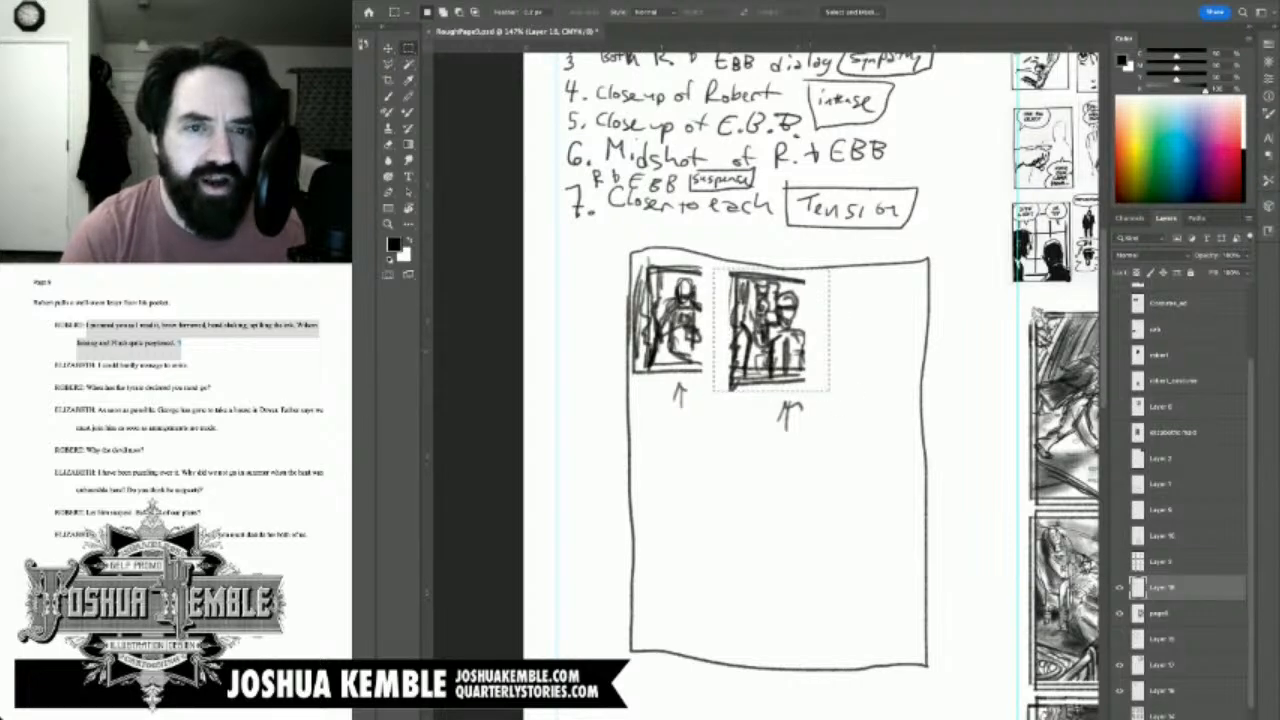
{"action": "key", "text": "v"}
{"action": "left_click_drag", "start_coordinate": [792, 341], "coordinate": [776, 338]}
{"action": "key", "text": "super+d"}
{"action": "key", "text": "b"}
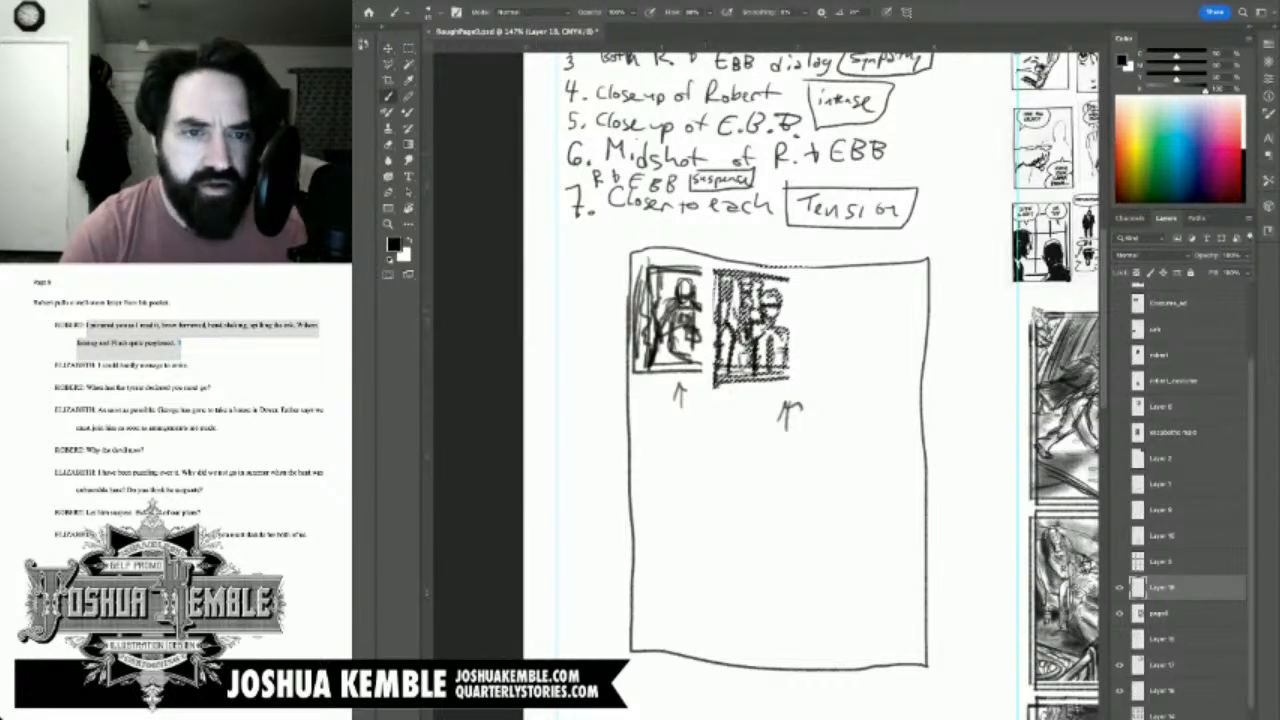
{"action": "key", "text": "m"}
{"action": "key", "text": "super+d"}
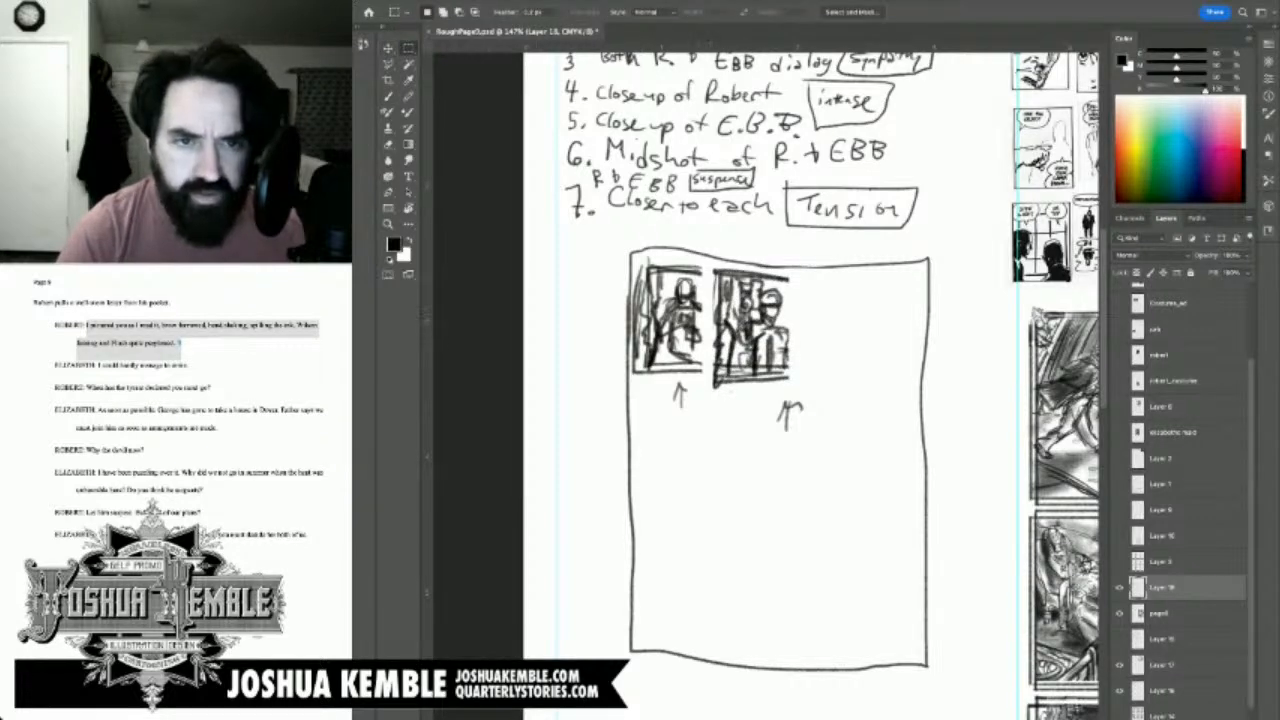
Step: Redraw the missing right borders of the first and second thumbnail panels
{"action": "key", "text": "b"}
{"action": "left_click_drag", "start_coordinate": [705, 270], "coordinate": [701, 358]}
{"action": "left_click_drag", "start_coordinate": [704, 273], "coordinate": [703, 359]}
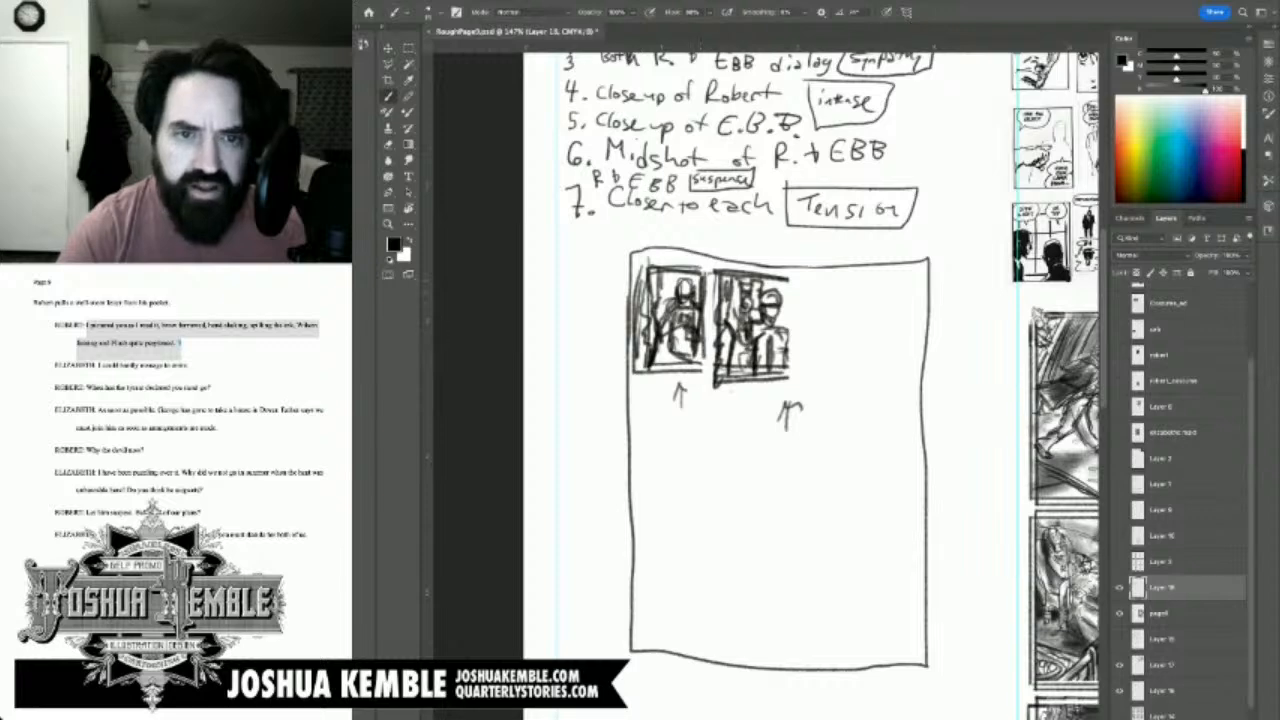
{"action": "left_click_drag", "start_coordinate": [784, 280], "coordinate": [787, 372]}
Step: Draw a wider third panel frame to the right of the second and add a wide oval speech balloon across its top
{"action": "left_click_drag", "start_coordinate": [801, 278], "coordinate": [802, 408]}
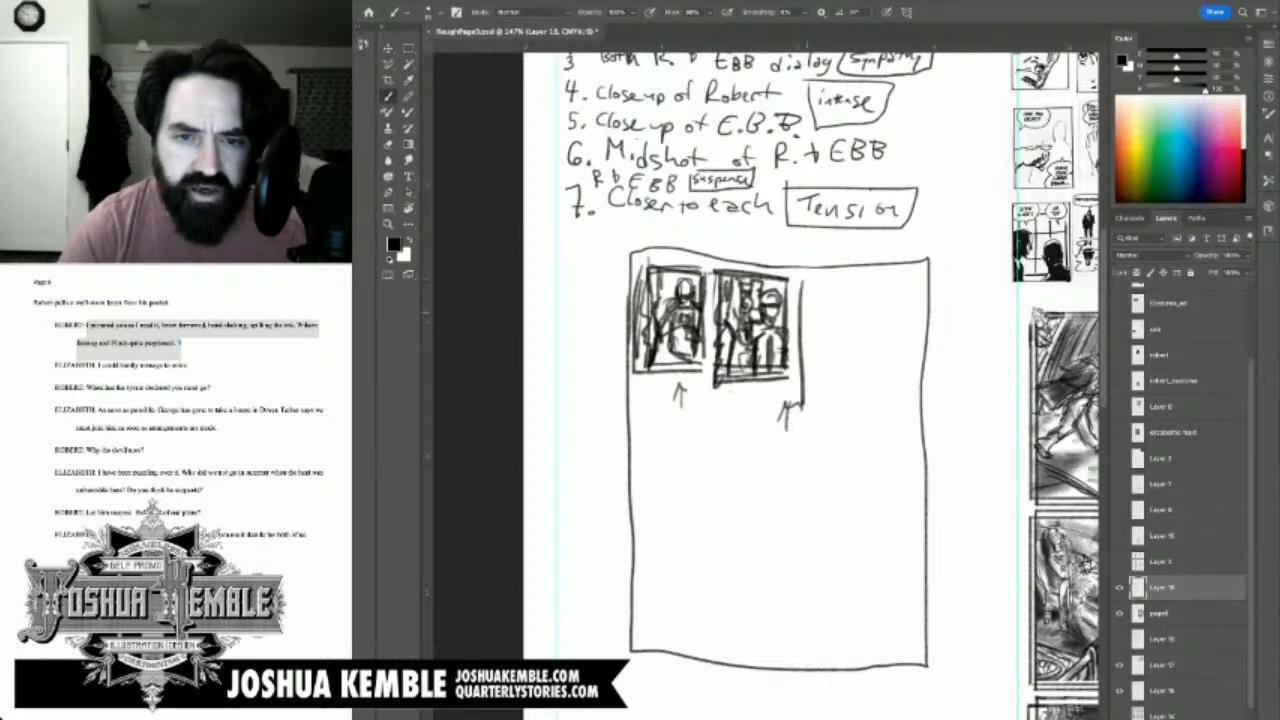
{"action": "left_click_drag", "start_coordinate": [805, 309], "coordinate": [804, 394]}
{"action": "left_click_drag", "start_coordinate": [802, 390], "coordinate": [903, 395]}
{"action": "left_click_drag", "start_coordinate": [907, 395], "coordinate": [918, 279]}
{"action": "mouse_move", "coordinate": [918, 276]}
{"action": "left_mouse_down"}
{"action": "mouse_move", "coordinate": [808, 276]}
{"action": "mouse_move", "coordinate": [856, 276]}
{"action": "left_mouse_up"}
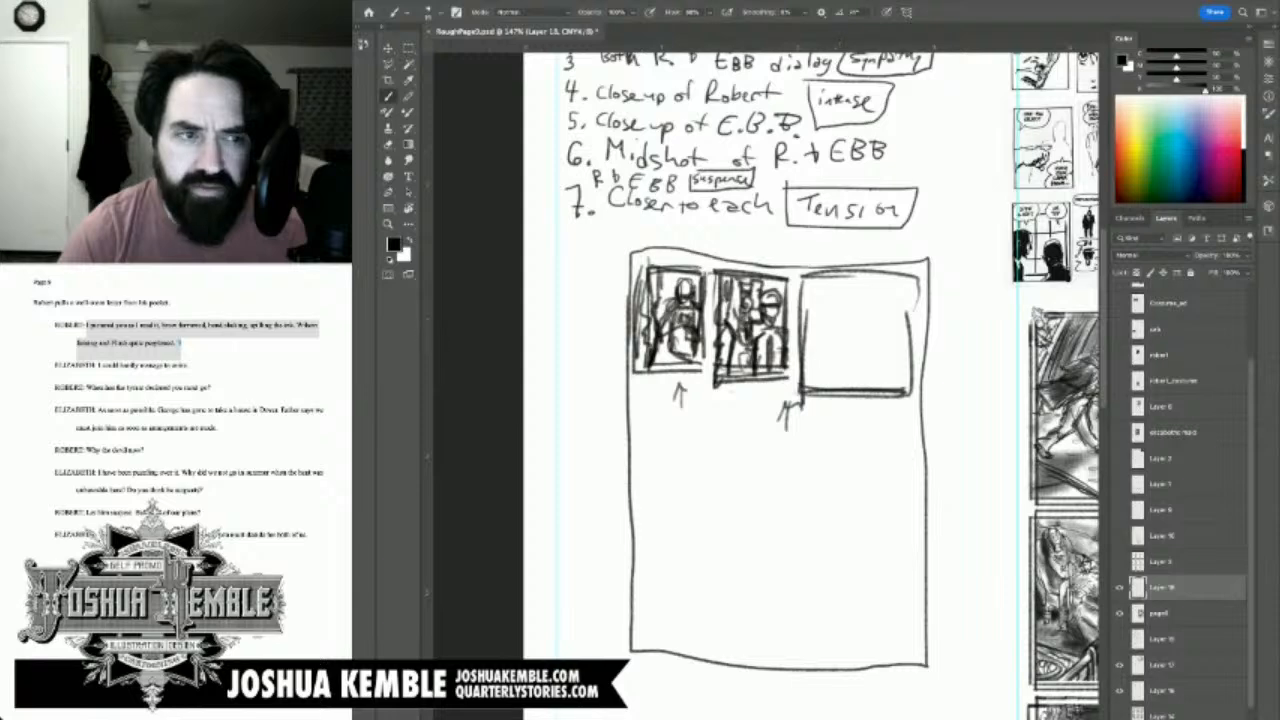
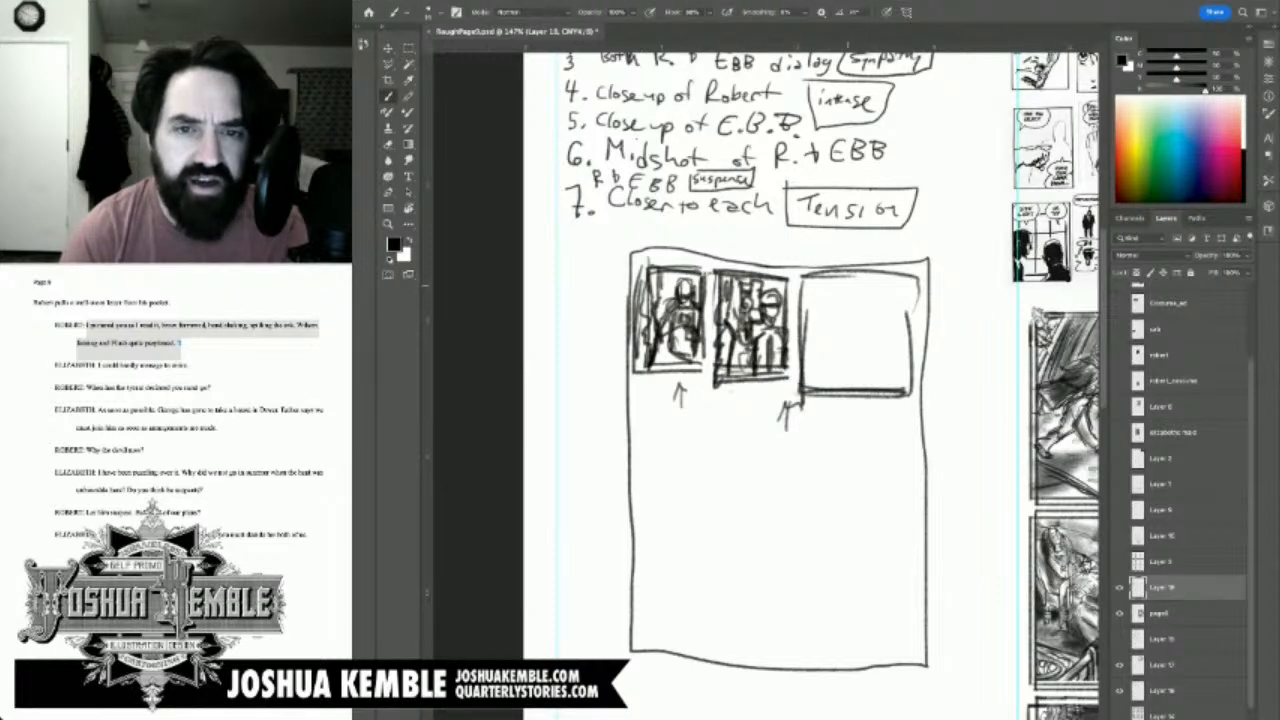
{"action": "mouse_move", "coordinate": [898, 278]}
{"action": "left_mouse_down"}
{"action": "mouse_move", "coordinate": [821, 285]}
{"action": "mouse_move", "coordinate": [890, 303]}
{"action": "left_mouse_up"}
{"action": "mouse_move", "coordinate": [808, 291]}
{"action": "left_mouse_down"}
{"action": "mouse_move", "coordinate": [899, 301]}
{"action": "mouse_move", "coordinate": [880, 274]}
{"action": "mouse_move", "coordinate": [879, 328]}
{"action": "mouse_move", "coordinate": [891, 331]}
{"action": "left_mouse_up"}
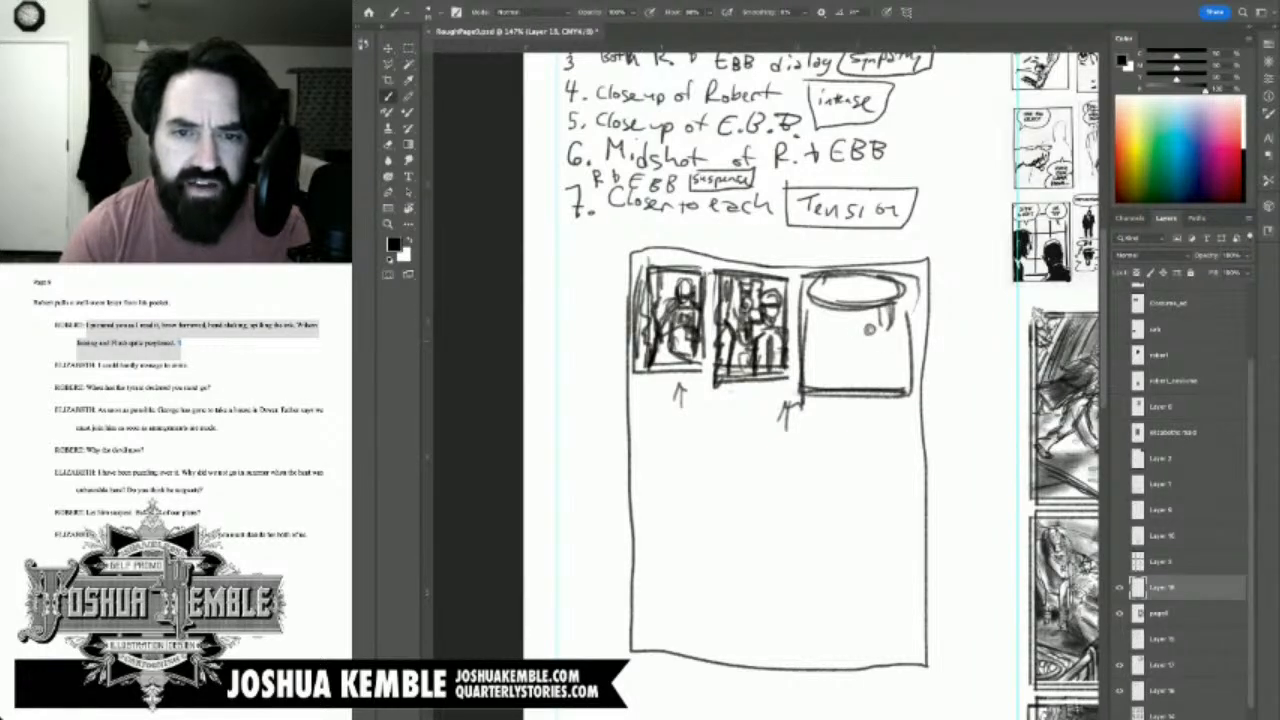
{"action": "mouse_move", "coordinate": [848, 324]}
{"action": "left_mouse_down"}
{"action": "mouse_move", "coordinate": [893, 336]}
{"action": "mouse_move", "coordinate": [867, 363]}
{"action": "left_mouse_up"}
{"action": "mouse_move", "coordinate": [868, 353]}
{"action": "left_mouse_down"}
{"action": "mouse_move", "coordinate": [867, 375]}
{"action": "mouse_move", "coordinate": [883, 377]}
{"action": "mouse_move", "coordinate": [817, 362]}
{"action": "mouse_move", "coordinate": [842, 367]}
{"action": "left_mouse_up"}
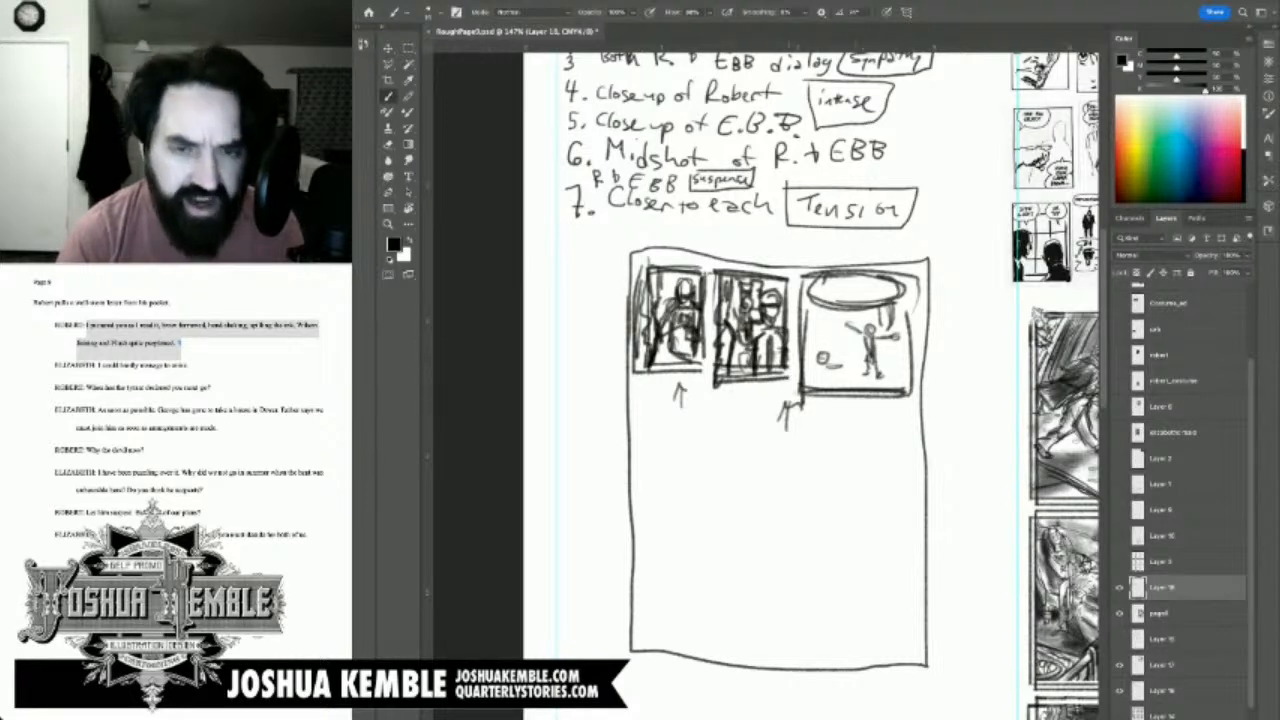
{"action": "key", "text": "e"}
{"action": "mouse_move", "coordinate": [852, 330]}
{"action": "left_mouse_down"}
{"action": "mouse_move", "coordinate": [824, 357]}
{"action": "mouse_move", "coordinate": [860, 336]}
{"action": "mouse_move", "coordinate": [878, 373]}
{"action": "left_mouse_up"}
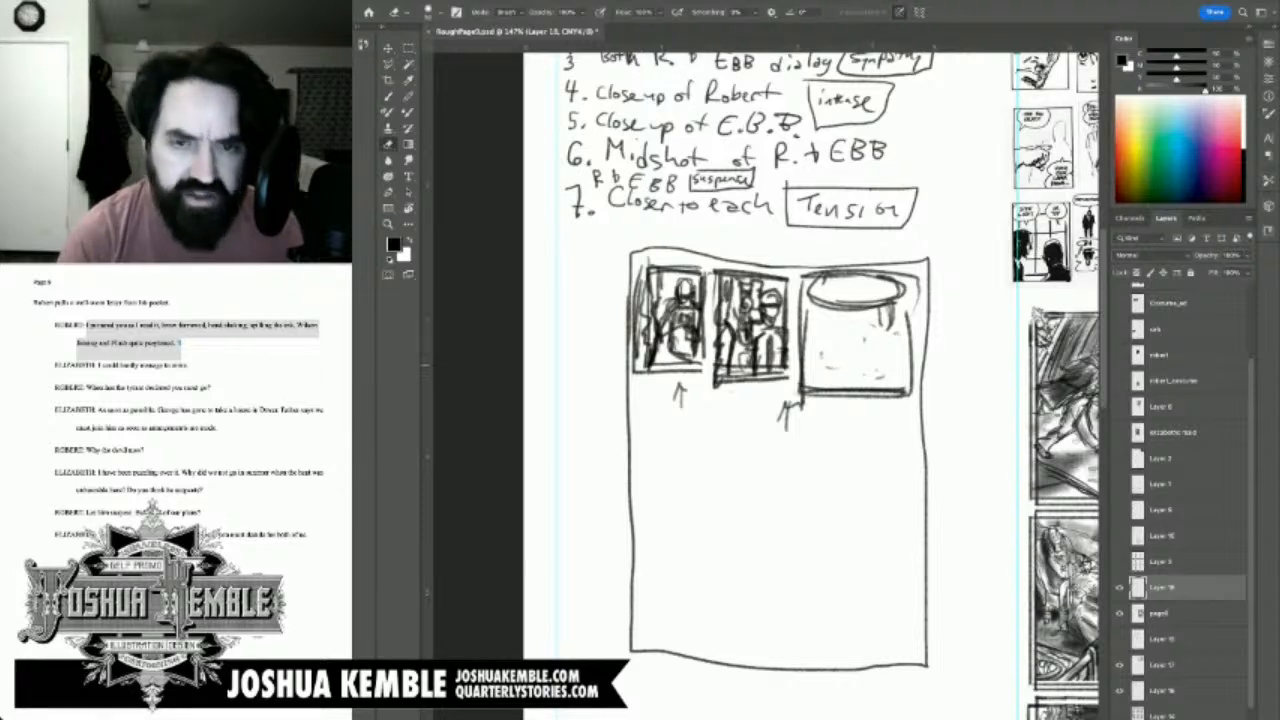
{"action": "key", "text": "b"}
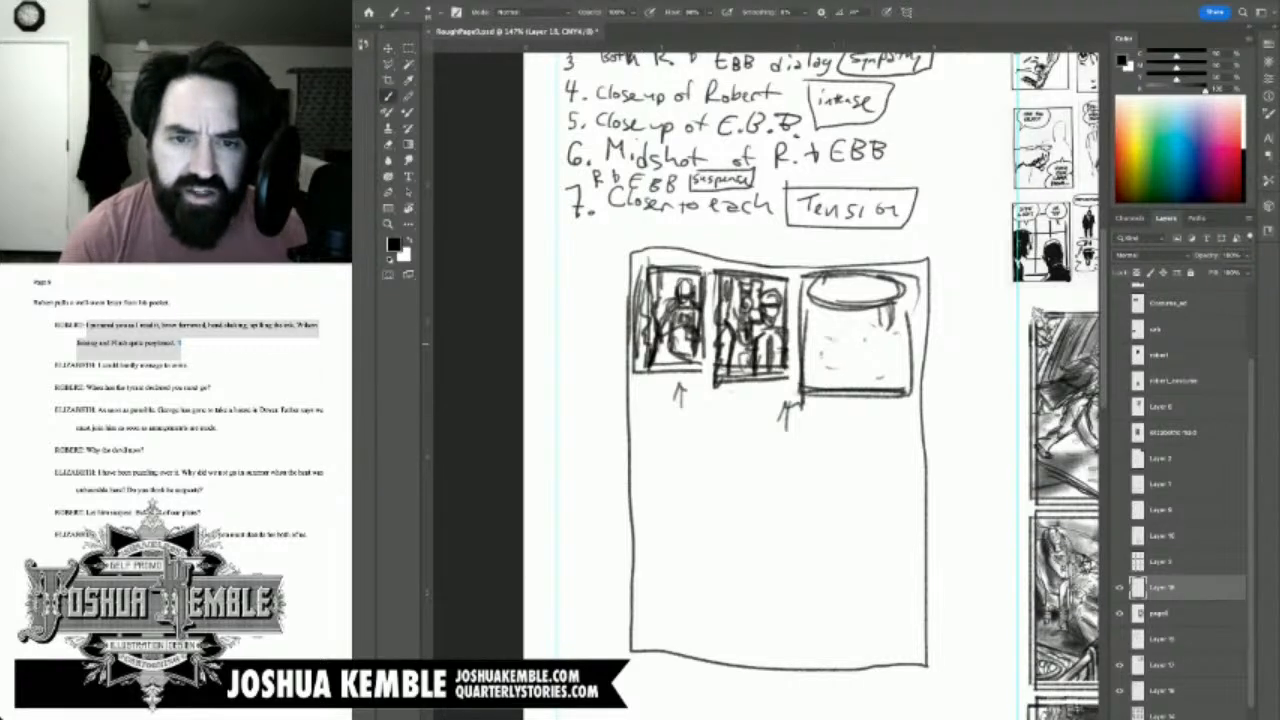
{"action": "mouse_move", "coordinate": [838, 332]}
{"action": "left_mouse_down"}
{"action": "mouse_move", "coordinate": [875, 343]}
{"action": "mouse_move", "coordinate": [827, 345]}
{"action": "left_mouse_up"}
{"action": "left_click_drag", "start_coordinate": [880, 420], "coordinate": [512, 220]}
{"action": "mouse_move", "coordinate": [620, 320]}
{"action": "left_mouse_down"}
{"action": "mouse_move", "coordinate": [867, 379]}
{"action": "mouse_move", "coordinate": [889, 468]}
{"action": "left_mouse_up"}
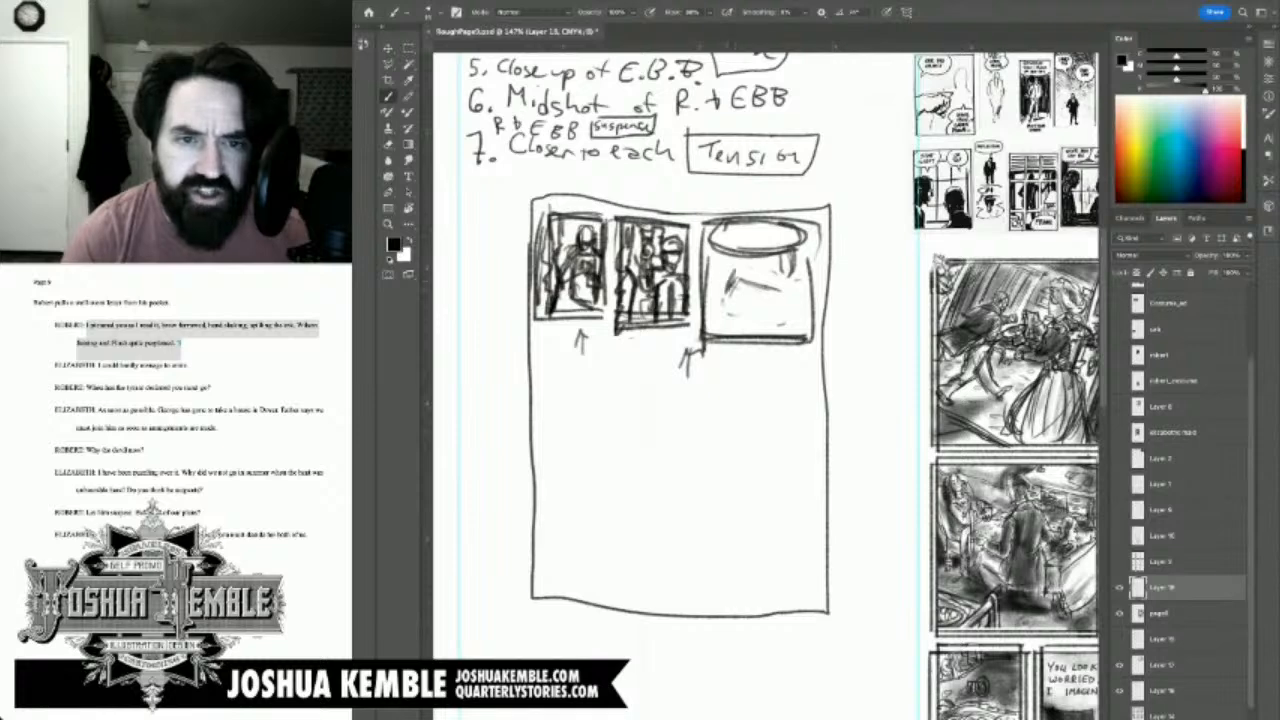
{"action": "mouse_move", "coordinate": [734, 286]}
{"action": "left_mouse_down"}
{"action": "mouse_move", "coordinate": [760, 298]}
{"action": "mouse_move", "coordinate": [750, 302]}
{"action": "mouse_move", "coordinate": [743, 267]}
{"action": "mouse_move", "coordinate": [781, 263]}
{"action": "mouse_move", "coordinate": [774, 312]}
{"action": "mouse_move", "coordinate": [768, 284]}
{"action": "mouse_move", "coordinate": [766, 300]}
{"action": "mouse_move", "coordinate": [796, 310]}
{"action": "mouse_move", "coordinate": [806, 286]}
{"action": "mouse_move", "coordinate": [766, 328]}
{"action": "mouse_move", "coordinate": [764, 296]}
{"action": "mouse_move", "coordinate": [798, 308]}
{"action": "mouse_move", "coordinate": [730, 282]}
{"action": "left_mouse_up"}
{"action": "key", "text": "e"}
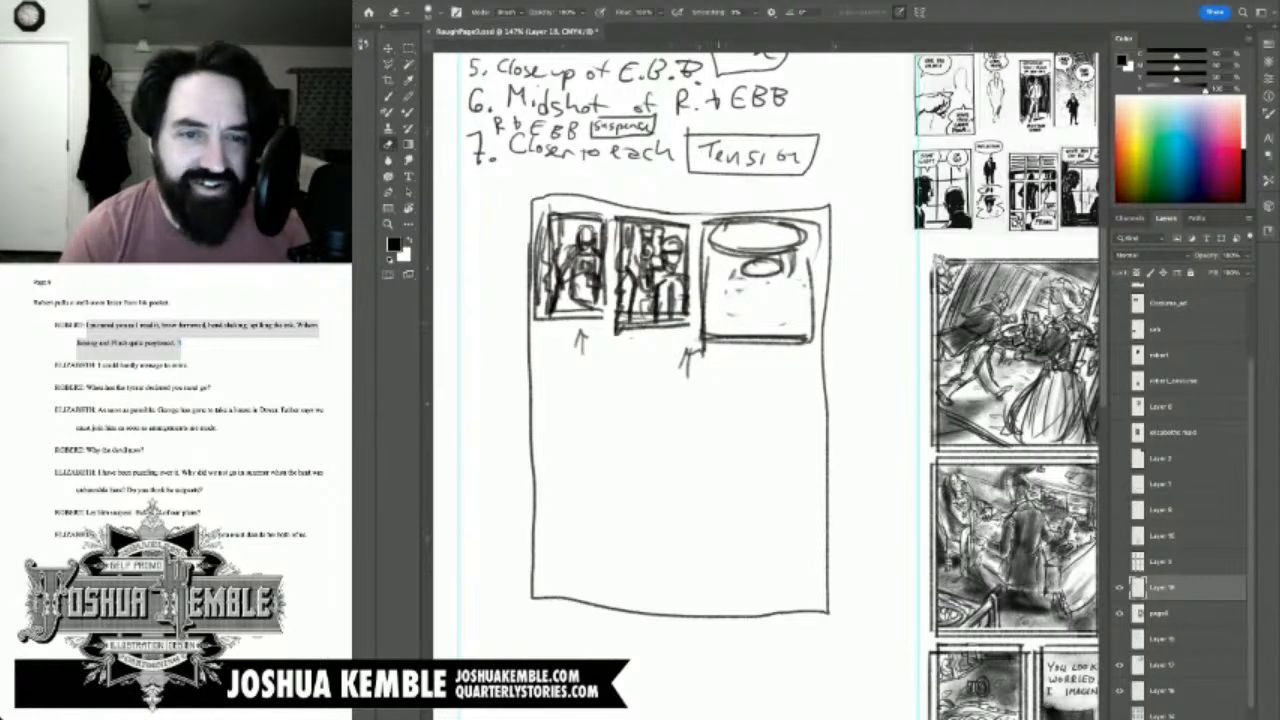
{"action": "key", "text": "b"}
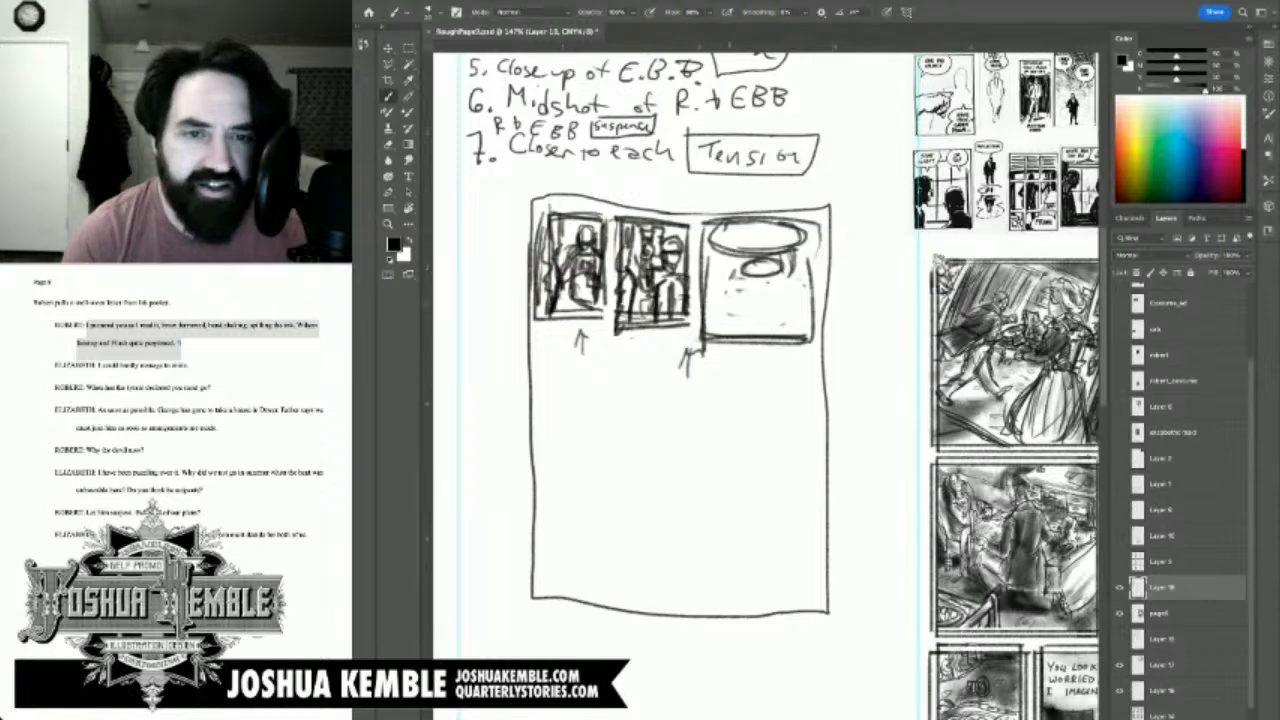
{"action": "scroll", "coordinate": [742, 275], "scroll_direction": "up", "scroll_amount": 5}
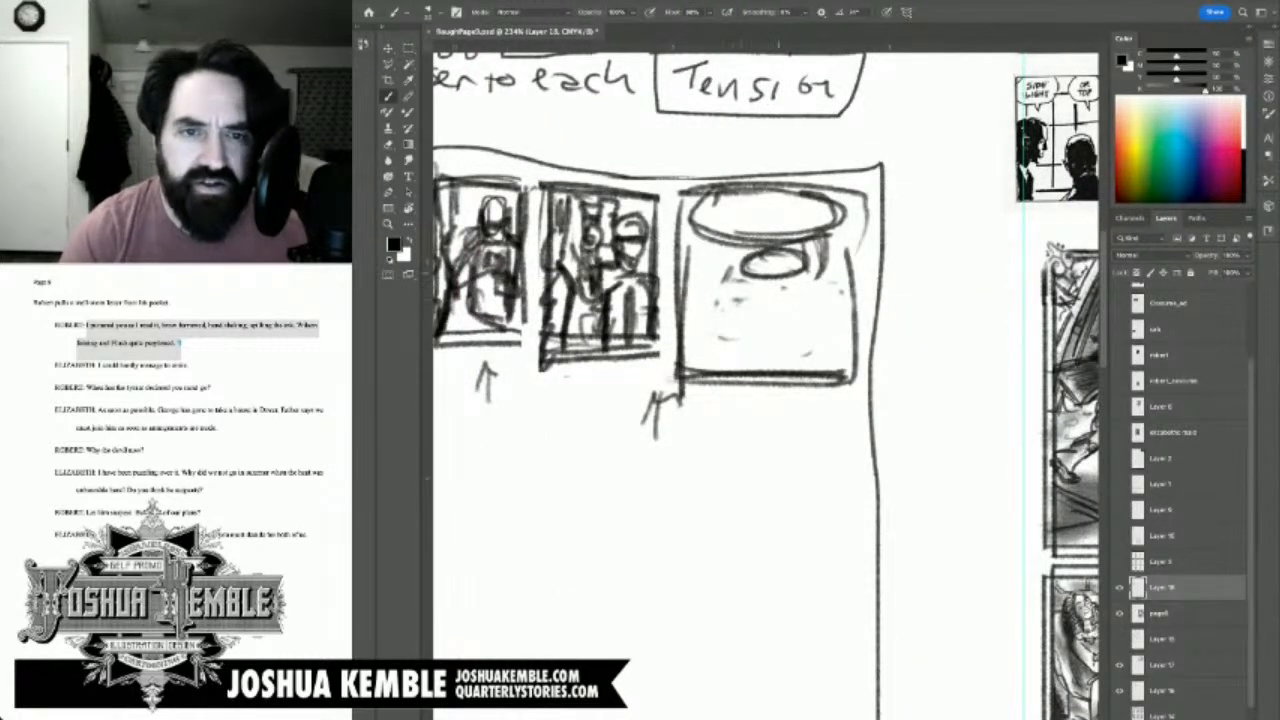
{"action": "key", "text": "e"}
{"action": "left_click_drag", "start_coordinate": [804, 252], "coordinate": [726, 278]}
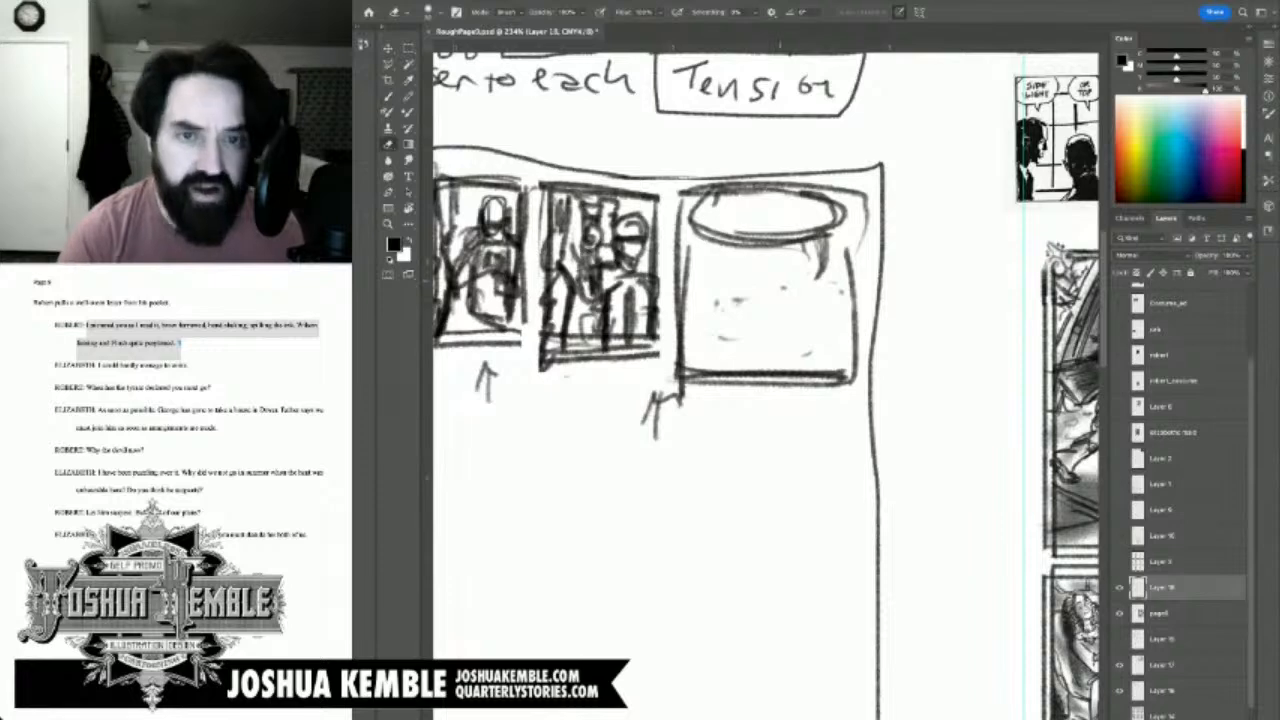
Step: Sketch a small dark figure at the third panel's left edge and a cluster of small figures toward its centre
{"action": "key", "text": "b"}
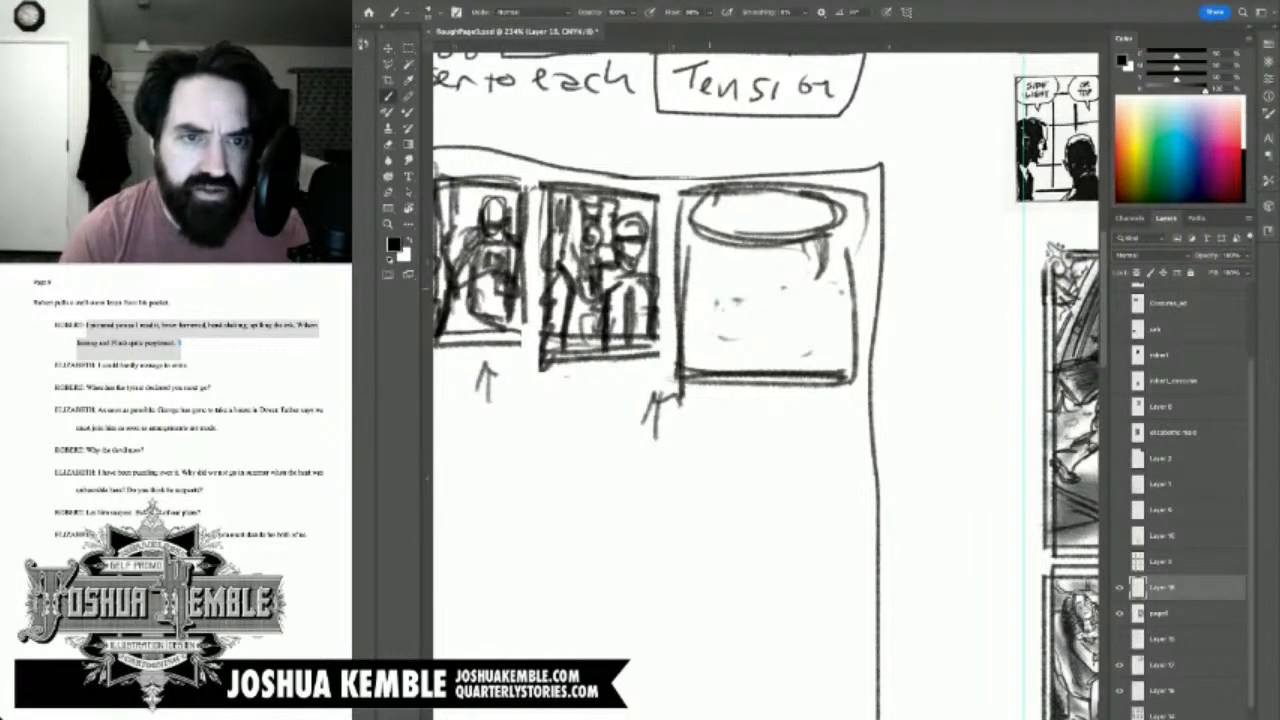
{"action": "mouse_move", "coordinate": [720, 274]}
{"action": "left_mouse_down"}
{"action": "mouse_move", "coordinate": [702, 298]}
{"action": "mouse_move", "coordinate": [734, 304]}
{"action": "left_mouse_up"}
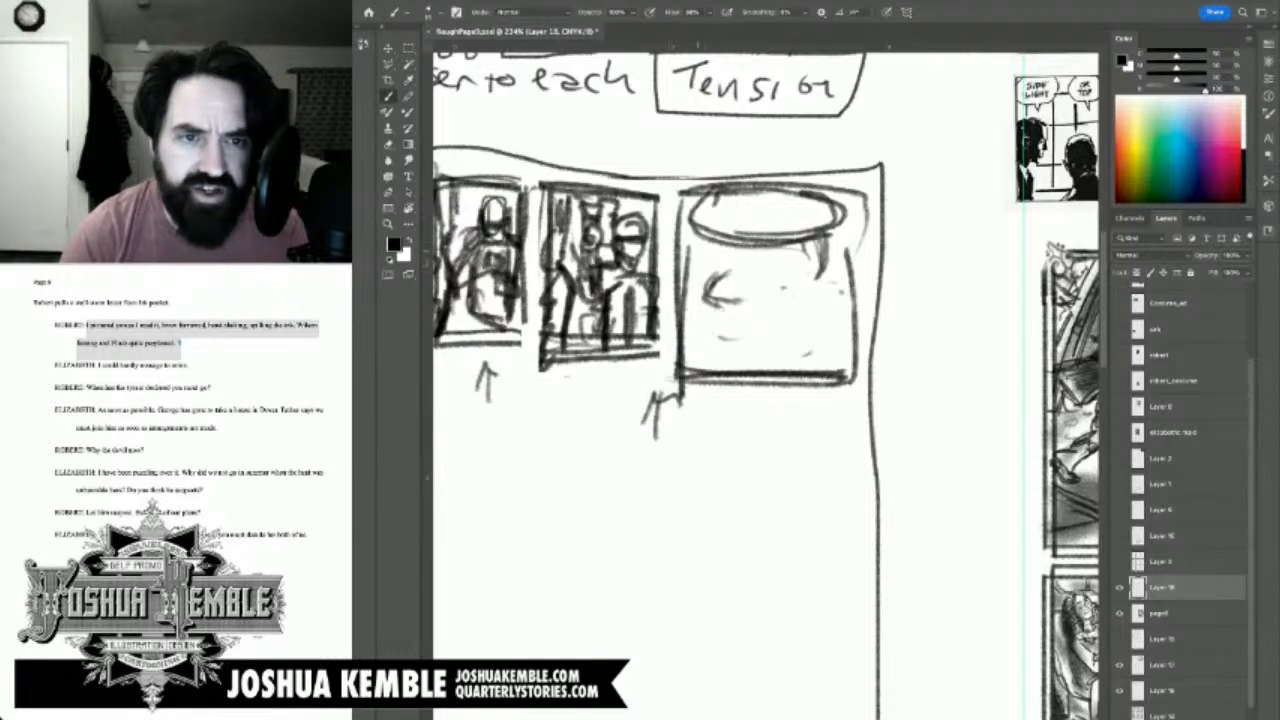
{"action": "mouse_move", "coordinate": [697, 248]}
{"action": "left_mouse_down"}
{"action": "mouse_move", "coordinate": [692, 275]}
{"action": "mouse_move", "coordinate": [700, 266]}
{"action": "left_mouse_up"}
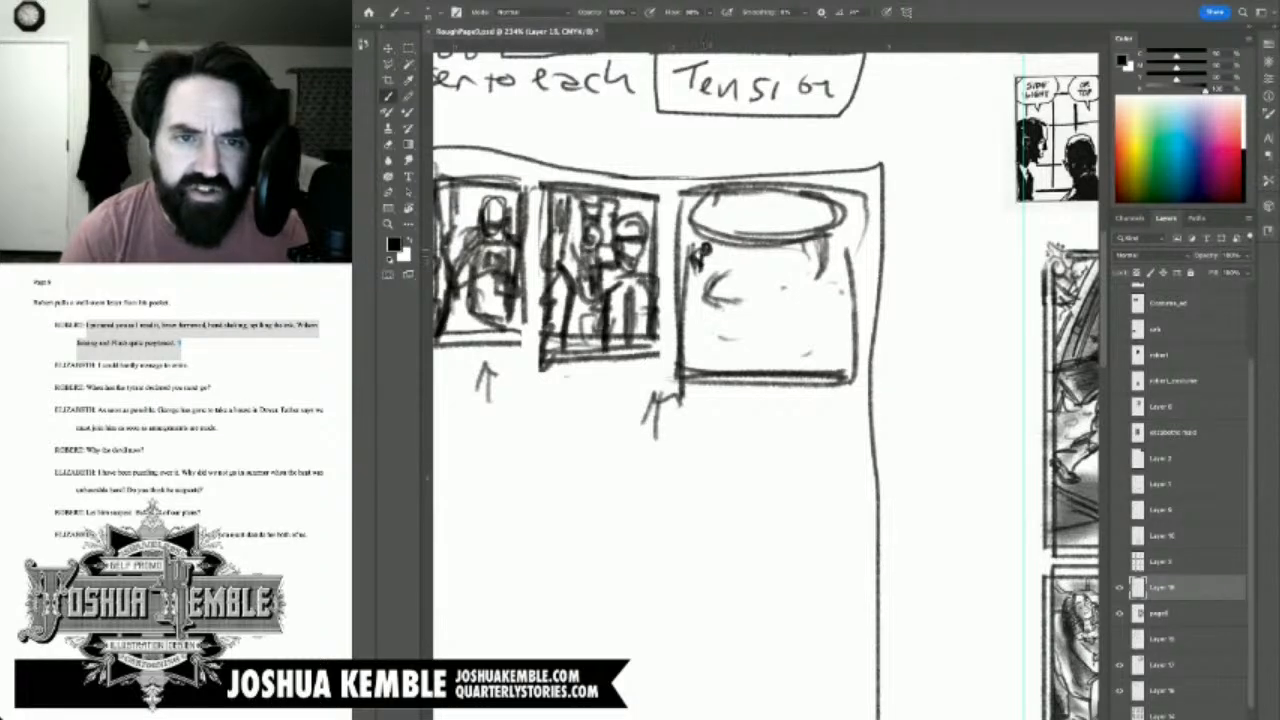
{"action": "mouse_move", "coordinate": [700, 256]}
{"action": "left_mouse_down"}
{"action": "mouse_move", "coordinate": [699, 296]}
{"action": "mouse_move", "coordinate": [710, 246]}
{"action": "mouse_move", "coordinate": [726, 290]}
{"action": "mouse_move", "coordinate": [718, 318]}
{"action": "mouse_move", "coordinate": [738, 288]}
{"action": "mouse_move", "coordinate": [754, 300]}
{"action": "mouse_move", "coordinate": [744, 272]}
{"action": "mouse_move", "coordinate": [760, 288]}
{"action": "mouse_move", "coordinate": [758, 306]}
{"action": "mouse_move", "coordinate": [748, 300]}
{"action": "mouse_move", "coordinate": [770, 298]}
{"action": "mouse_move", "coordinate": [755, 314]}
{"action": "mouse_move", "coordinate": [740, 300]}
{"action": "mouse_move", "coordinate": [774, 320]}
{"action": "mouse_move", "coordinate": [786, 278]}
{"action": "mouse_move", "coordinate": [790, 312]}
{"action": "mouse_move", "coordinate": [728, 310]}
{"action": "left_mouse_up"}
{"action": "left_click_drag", "start_coordinate": [797, 274], "coordinate": [793, 290]}
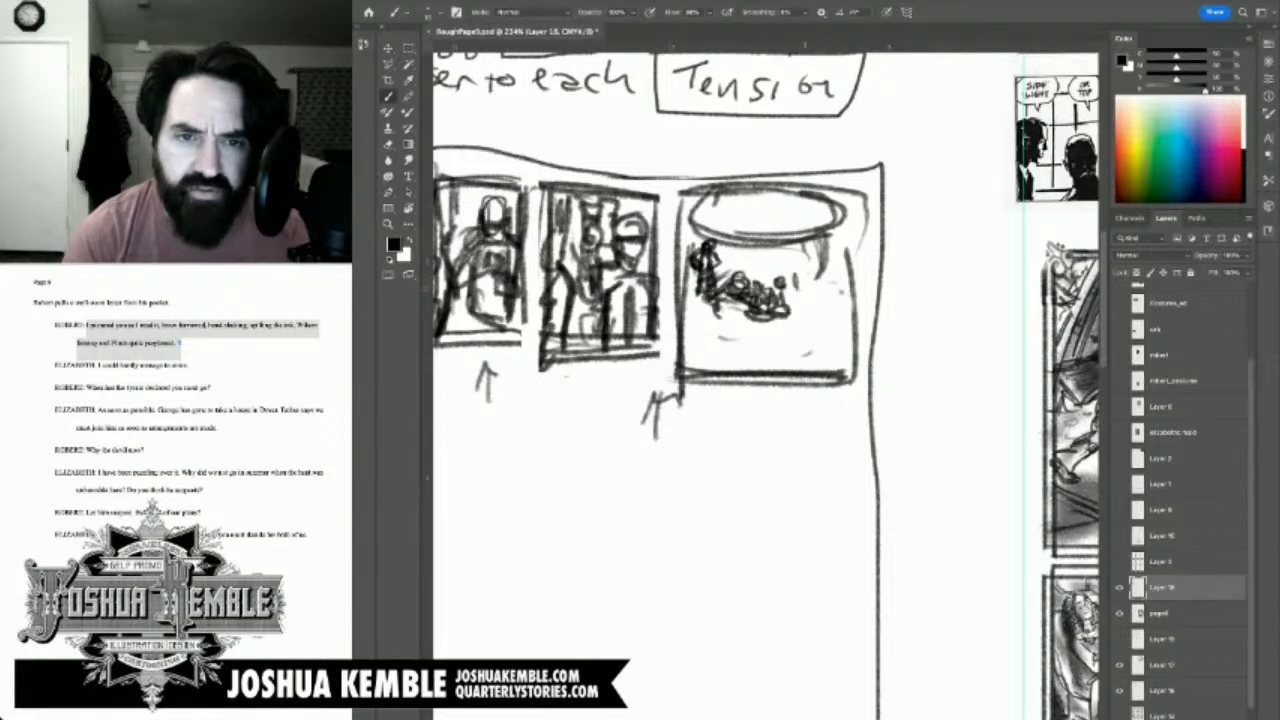
{"action": "key", "text": "r"}
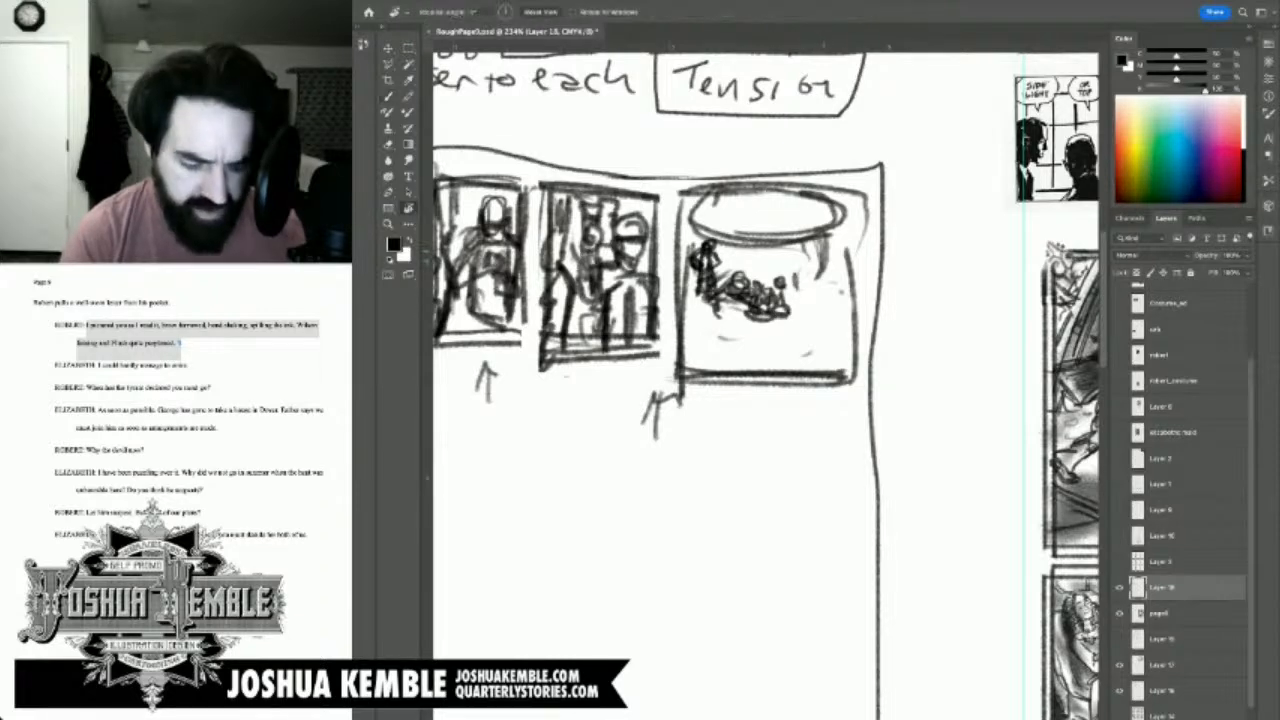
{"action": "key", "text": "e"}
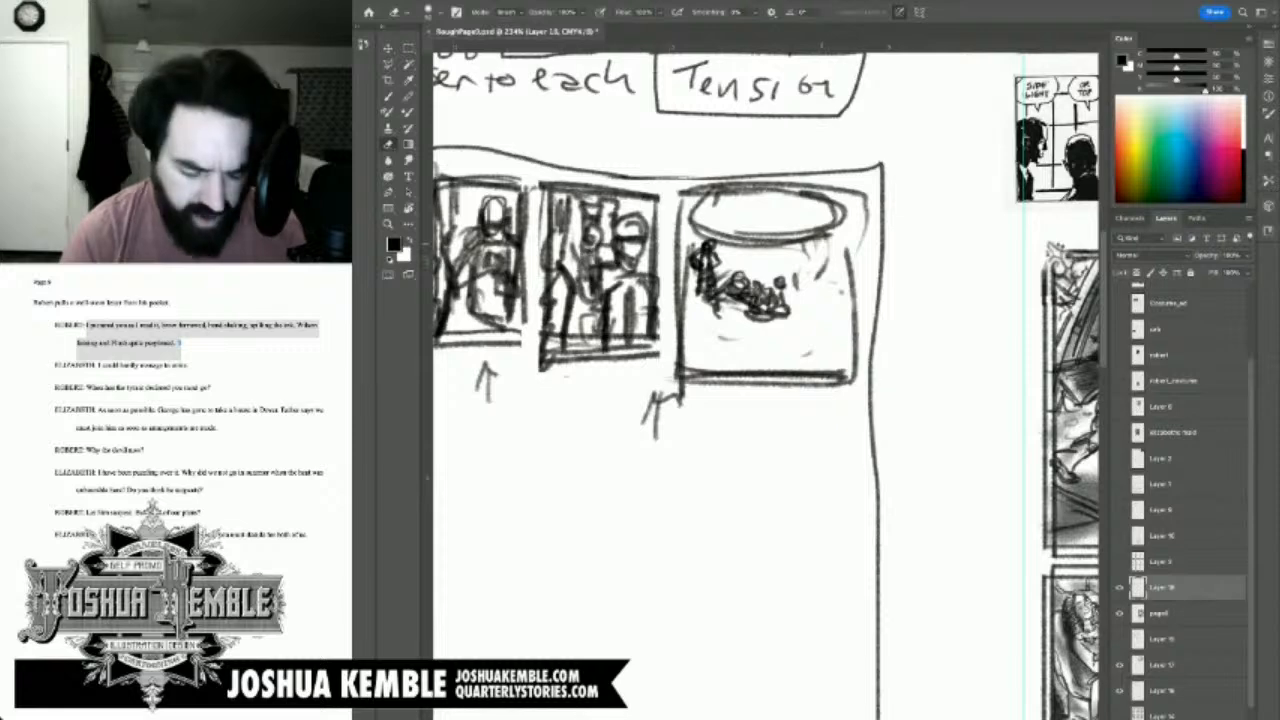
{"action": "key", "text": "b"}
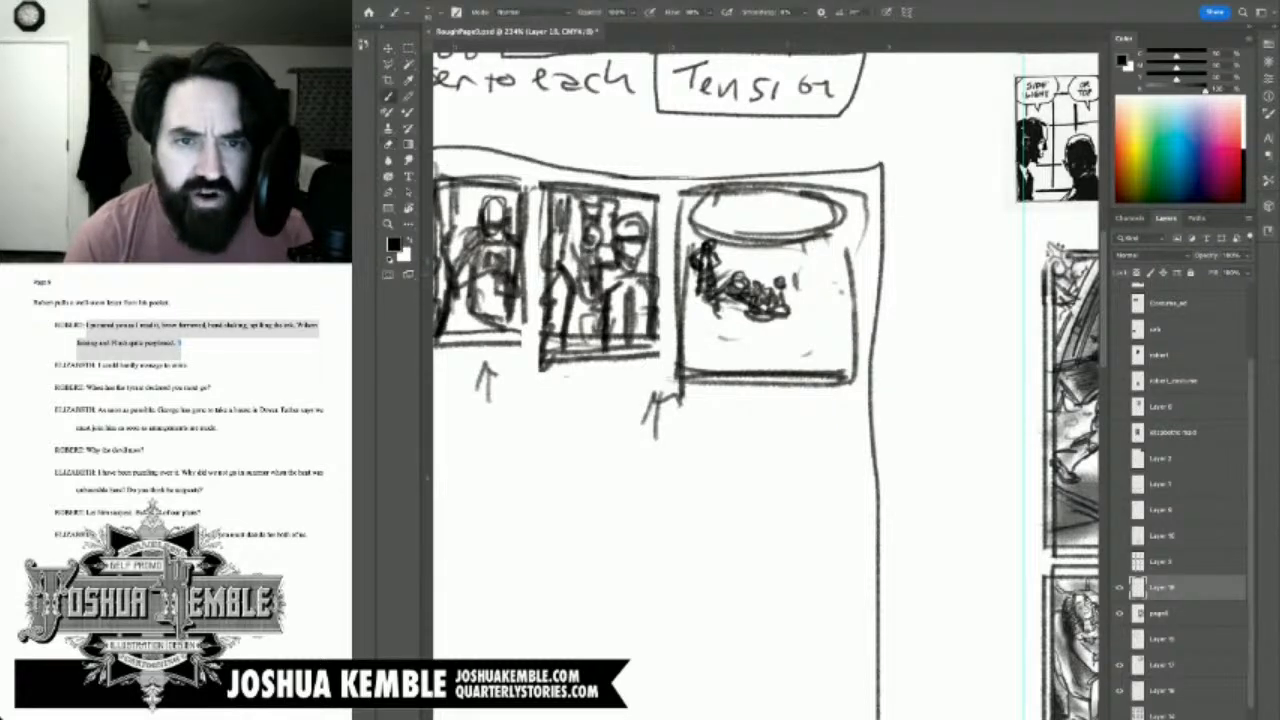
Step: Sketch a larger figure on the right side of the third panel and an oval in its lower-left corner joined by a curved line
{"action": "mouse_move", "coordinate": [811, 252]}
{"action": "left_mouse_down"}
{"action": "mouse_move", "coordinate": [820, 285]}
{"action": "mouse_move", "coordinate": [812, 276]}
{"action": "mouse_move", "coordinate": [798, 301]}
{"action": "mouse_move", "coordinate": [802, 284]}
{"action": "mouse_move", "coordinate": [776, 280]}
{"action": "mouse_move", "coordinate": [764, 259]}
{"action": "mouse_move", "coordinate": [784, 264]}
{"action": "mouse_move", "coordinate": [760, 259]}
{"action": "left_mouse_up"}
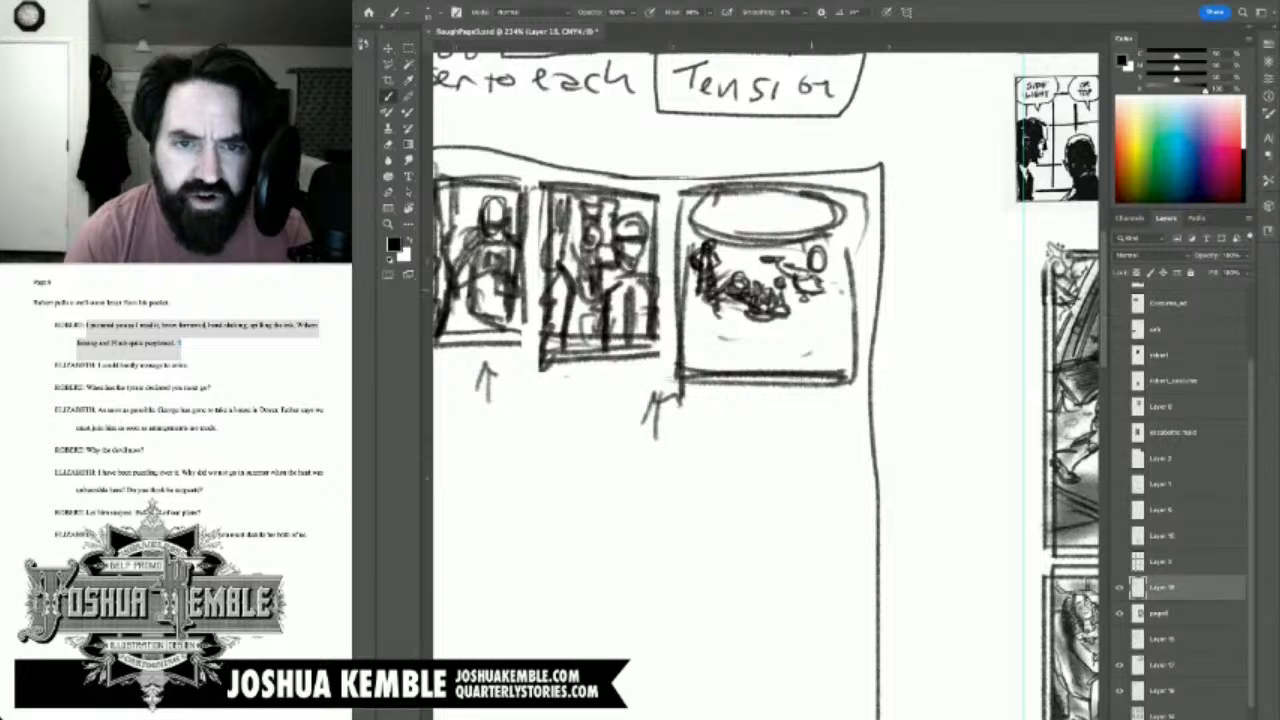
{"action": "mouse_move", "coordinate": [822, 286]}
{"action": "left_mouse_down"}
{"action": "mouse_move", "coordinate": [784, 297]}
{"action": "mouse_move", "coordinate": [806, 291]}
{"action": "mouse_move", "coordinate": [816, 308]}
{"action": "mouse_move", "coordinate": [828, 271]}
{"action": "mouse_move", "coordinate": [812, 336]}
{"action": "mouse_move", "coordinate": [764, 348]}
{"action": "mouse_move", "coordinate": [822, 334]}
{"action": "left_mouse_up"}
{"action": "mouse_move", "coordinate": [826, 328]}
{"action": "left_mouse_down"}
{"action": "mouse_move", "coordinate": [813, 358]}
{"action": "mouse_move", "coordinate": [737, 339]}
{"action": "left_mouse_up"}
{"action": "mouse_move", "coordinate": [704, 282]}
{"action": "left_mouse_down"}
{"action": "mouse_move", "coordinate": [756, 328]}
{"action": "mouse_move", "coordinate": [818, 322]}
{"action": "left_mouse_up"}
{"action": "mouse_move", "coordinate": [786, 316]}
{"action": "left_mouse_down"}
{"action": "mouse_move", "coordinate": [846, 313]}
{"action": "mouse_move", "coordinate": [834, 335]}
{"action": "left_mouse_up"}
{"action": "mouse_move", "coordinate": [846, 325]}
{"action": "left_mouse_down"}
{"action": "mouse_move", "coordinate": [699, 333]}
{"action": "mouse_move", "coordinate": [692, 345]}
{"action": "mouse_move", "coordinate": [752, 366]}
{"action": "mouse_move", "coordinate": [706, 340]}
{"action": "mouse_move", "coordinate": [772, 346]}
{"action": "left_mouse_up"}
{"action": "left_click_drag", "start_coordinate": [700, 362], "coordinate": [770, 346]}
{"action": "mouse_move", "coordinate": [766, 340]}
{"action": "left_mouse_down"}
{"action": "mouse_move", "coordinate": [694, 346]}
{"action": "mouse_move", "coordinate": [768, 364]}
{"action": "left_mouse_up"}
{"action": "left_click_drag", "start_coordinate": [706, 318], "coordinate": [720, 334]}
Step: Return to the full view of the notes and thumbnails and save the rough page file
{"action": "left_click", "coordinate": [180, 345]}
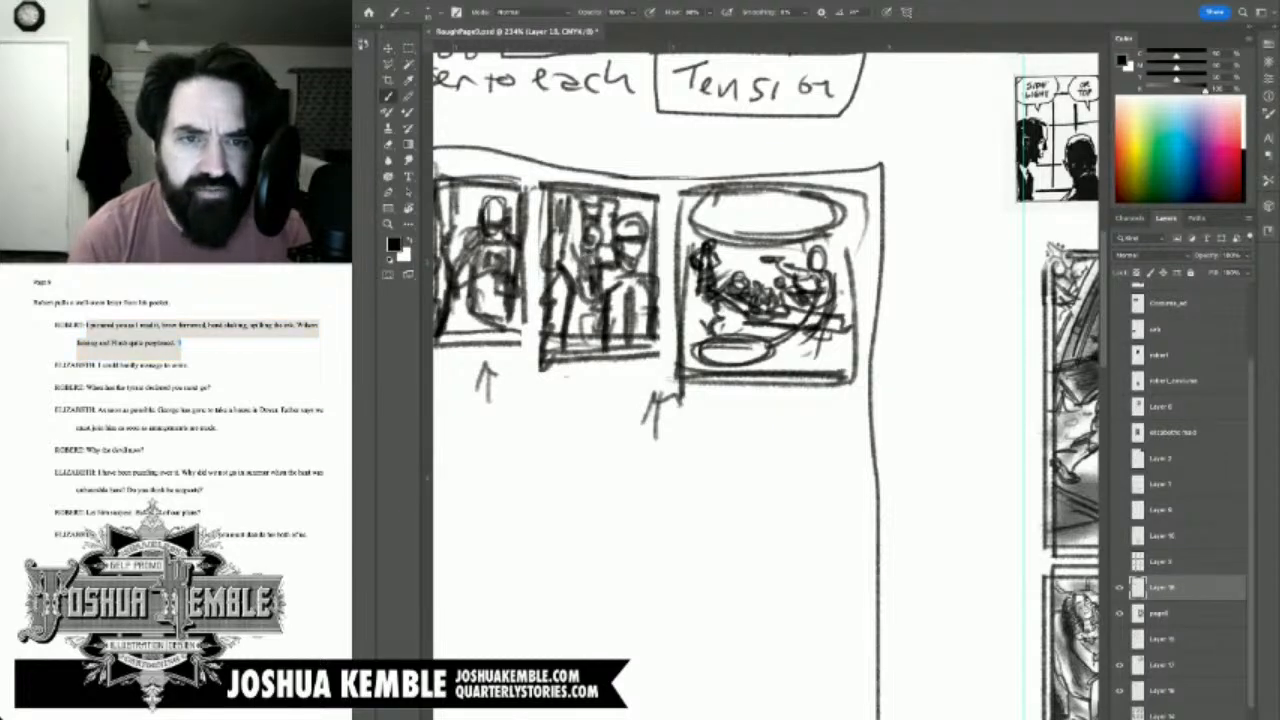
{"action": "left_click_drag", "start_coordinate": [690, 460], "coordinate": [833, 387]}
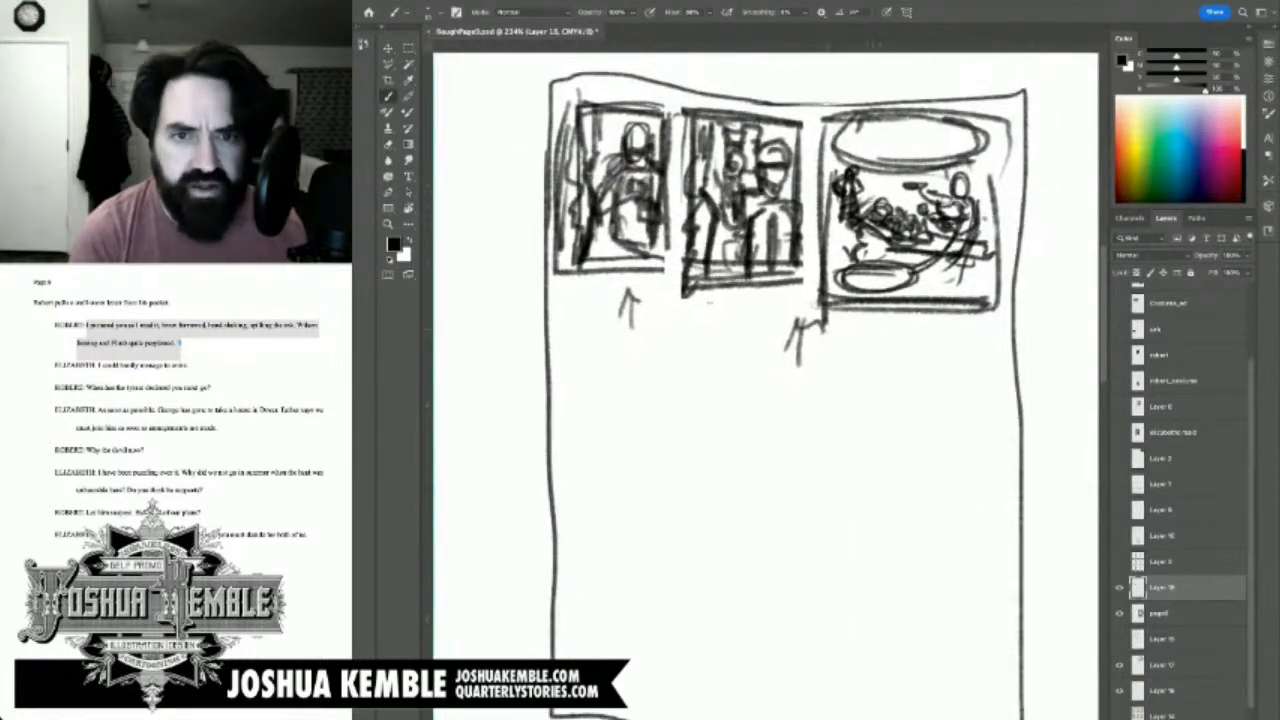
{"action": "key", "text": "ctrl+1"}
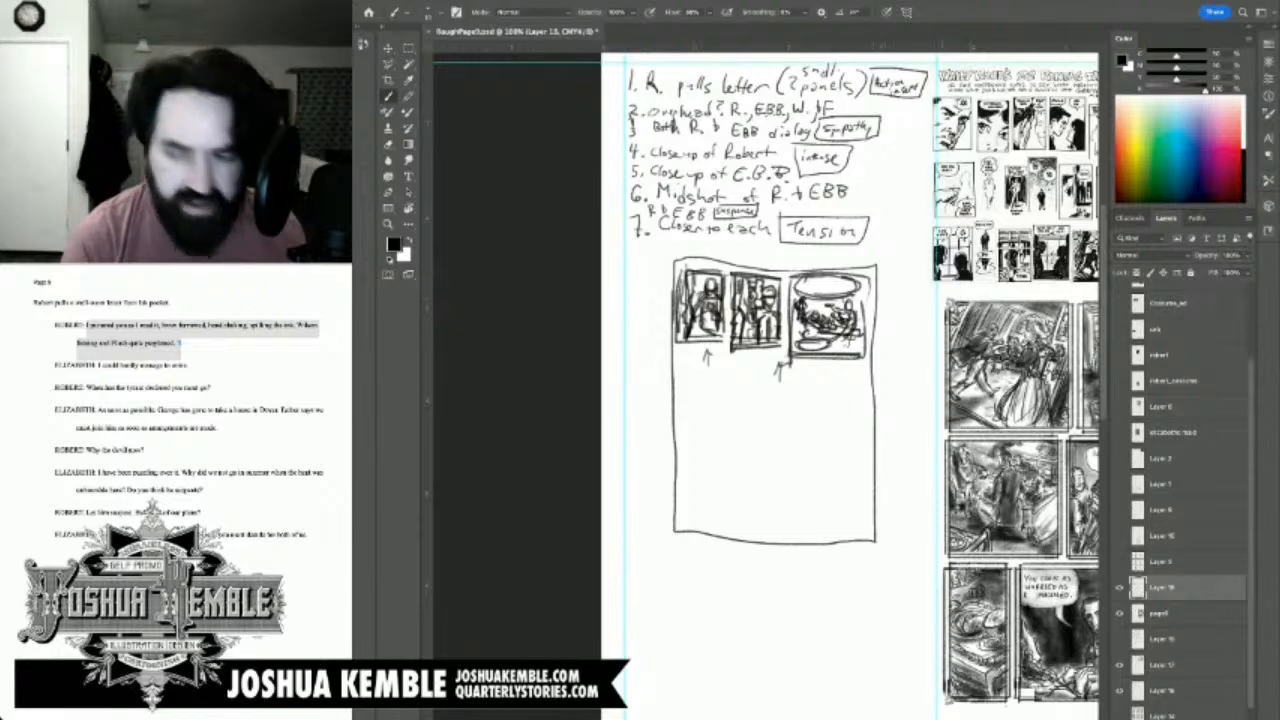
{"action": "key", "text": "ctrl+s"}
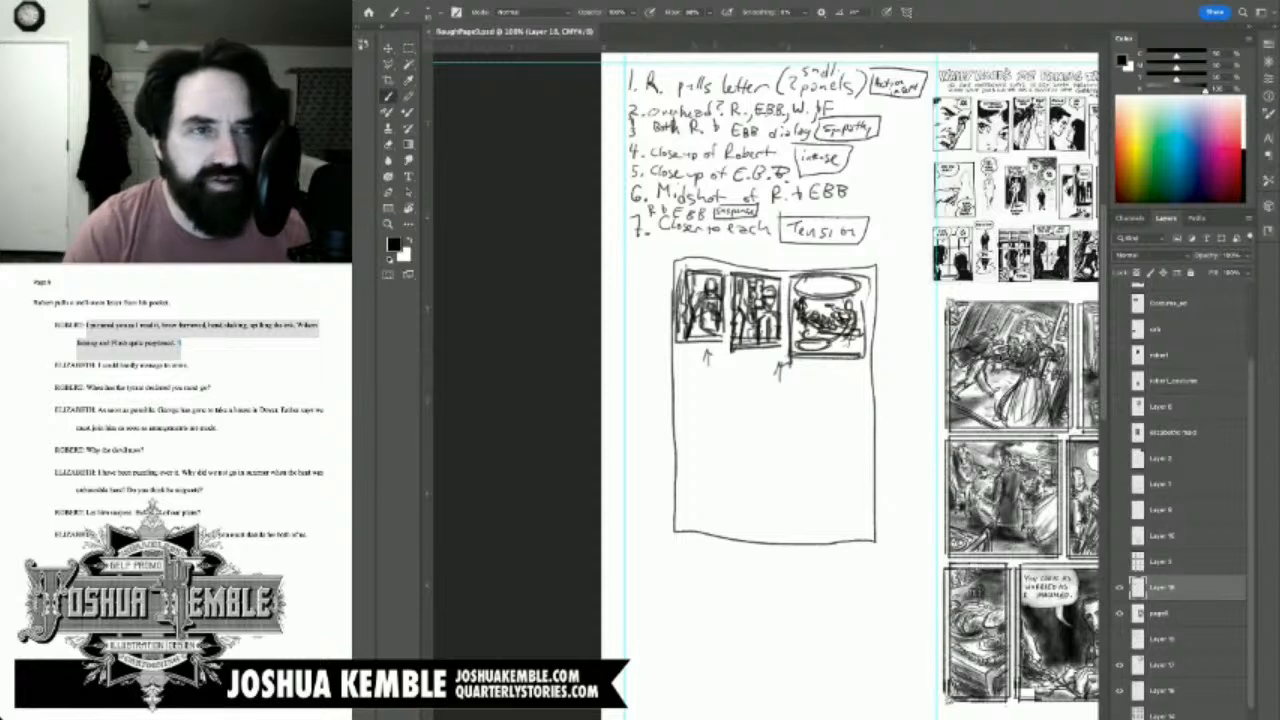
Step: Extend the first and second thumbnail panels slightly downward by drawing new lower borders beneath them
{"action": "key", "text": "m"}
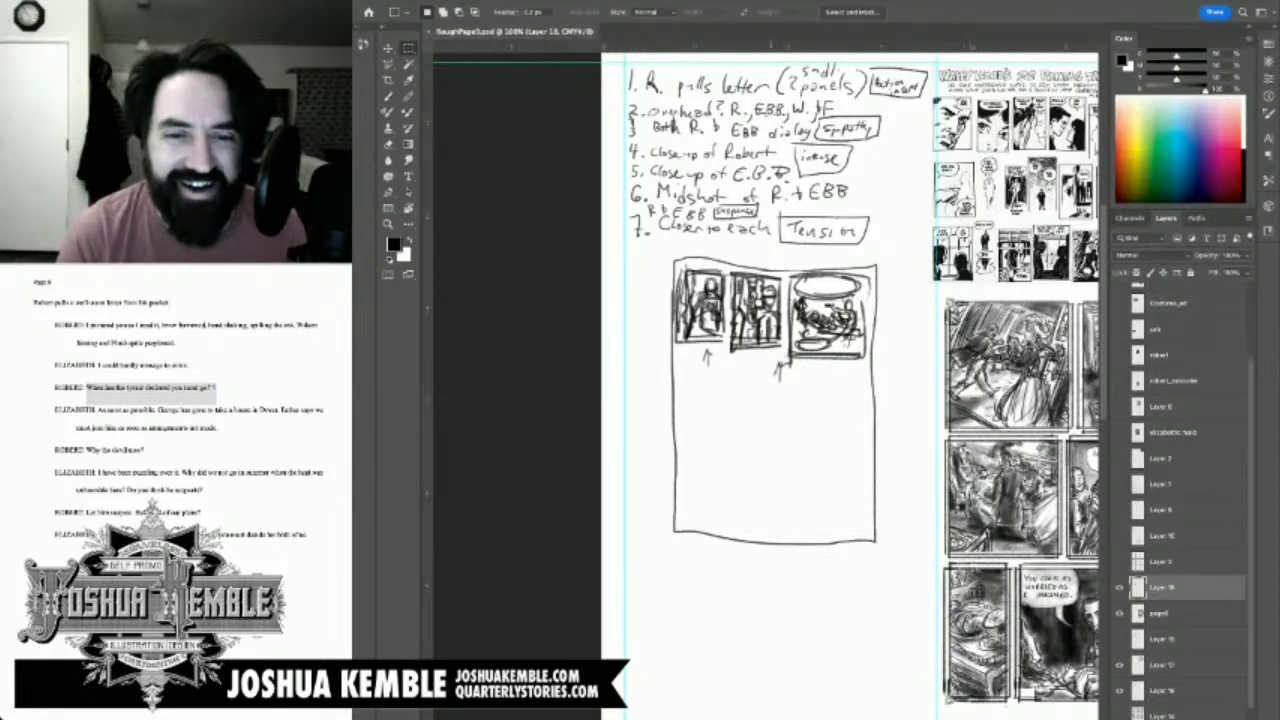
{"action": "scroll", "coordinate": [804, 359], "scroll_direction": "up", "scroll_amount": 5}
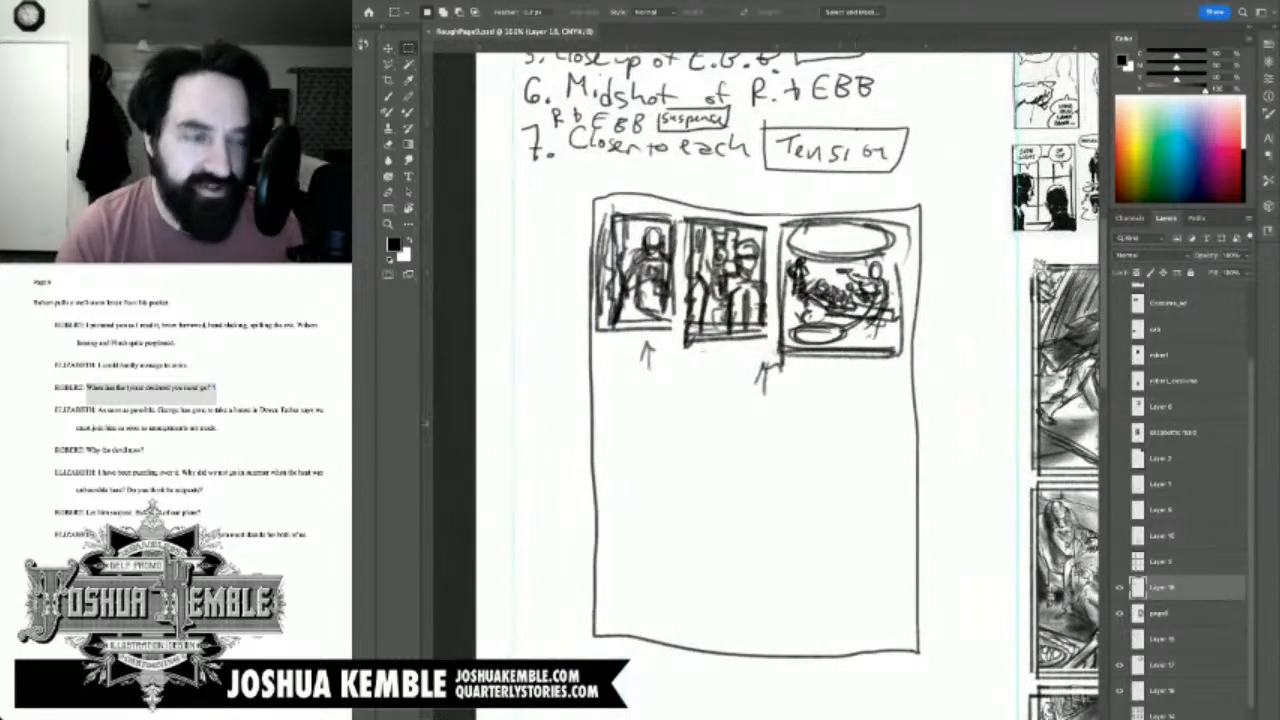
{"action": "scroll", "coordinate": [712, 381], "scroll_direction": "down", "scroll_amount": 3}
{"action": "key", "text": "b"}
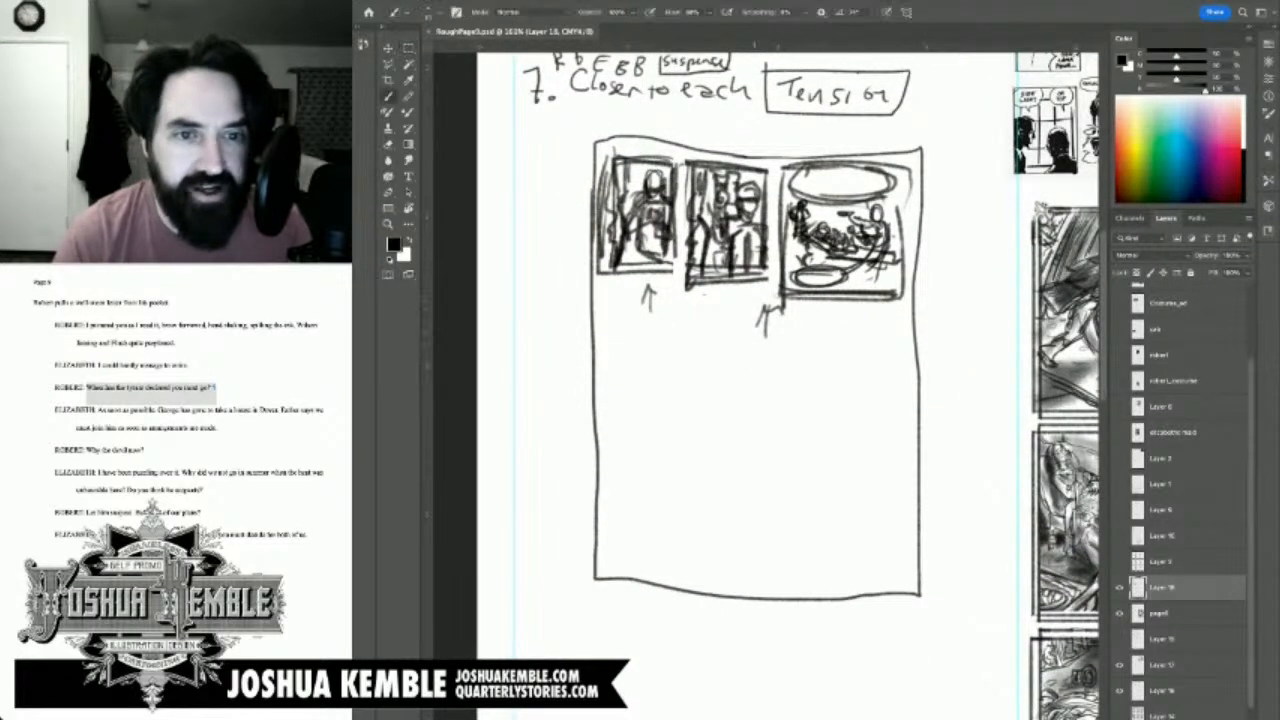
{"action": "mouse_move", "coordinate": [675, 258]}
{"action": "left_mouse_down"}
{"action": "mouse_move", "coordinate": [675, 289]}
{"action": "mouse_move", "coordinate": [594, 287]}
{"action": "mouse_move", "coordinate": [598, 298]}
{"action": "left_mouse_up"}
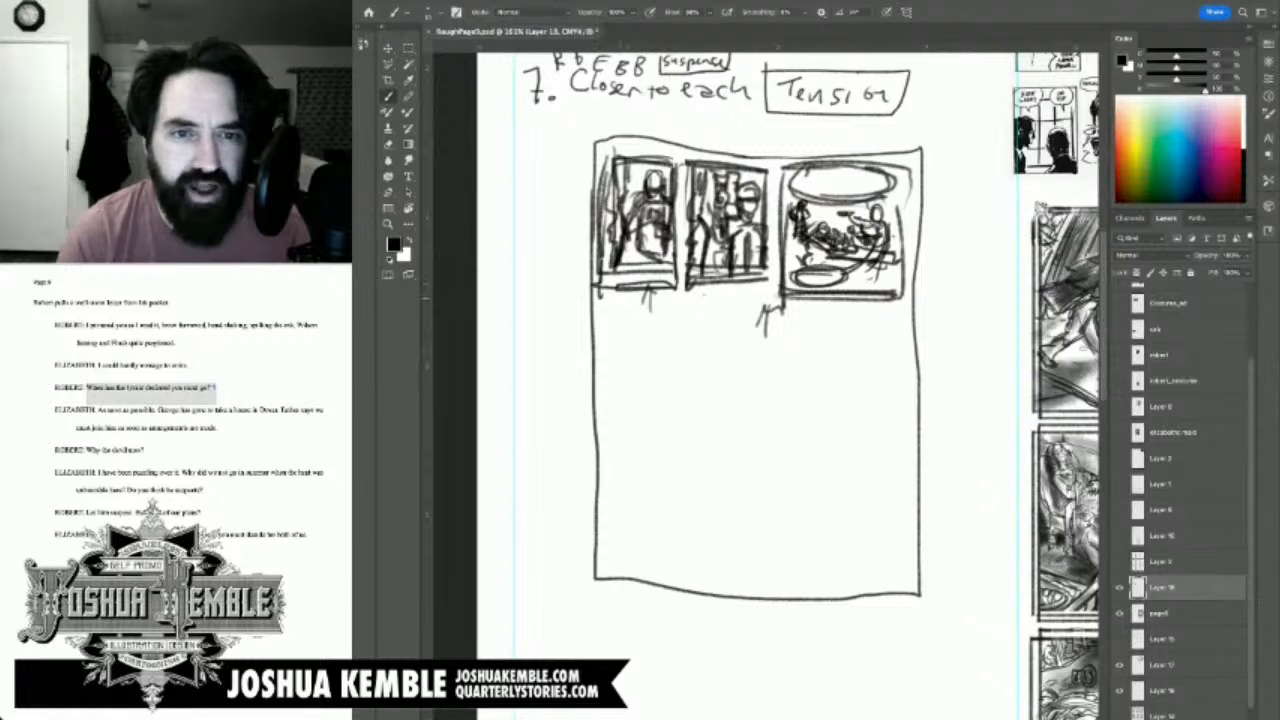
{"action": "mouse_move", "coordinate": [682, 286]}
{"action": "left_mouse_down"}
{"action": "mouse_move", "coordinate": [768, 294]}
{"action": "mouse_move", "coordinate": [768, 256]}
{"action": "left_mouse_up"}
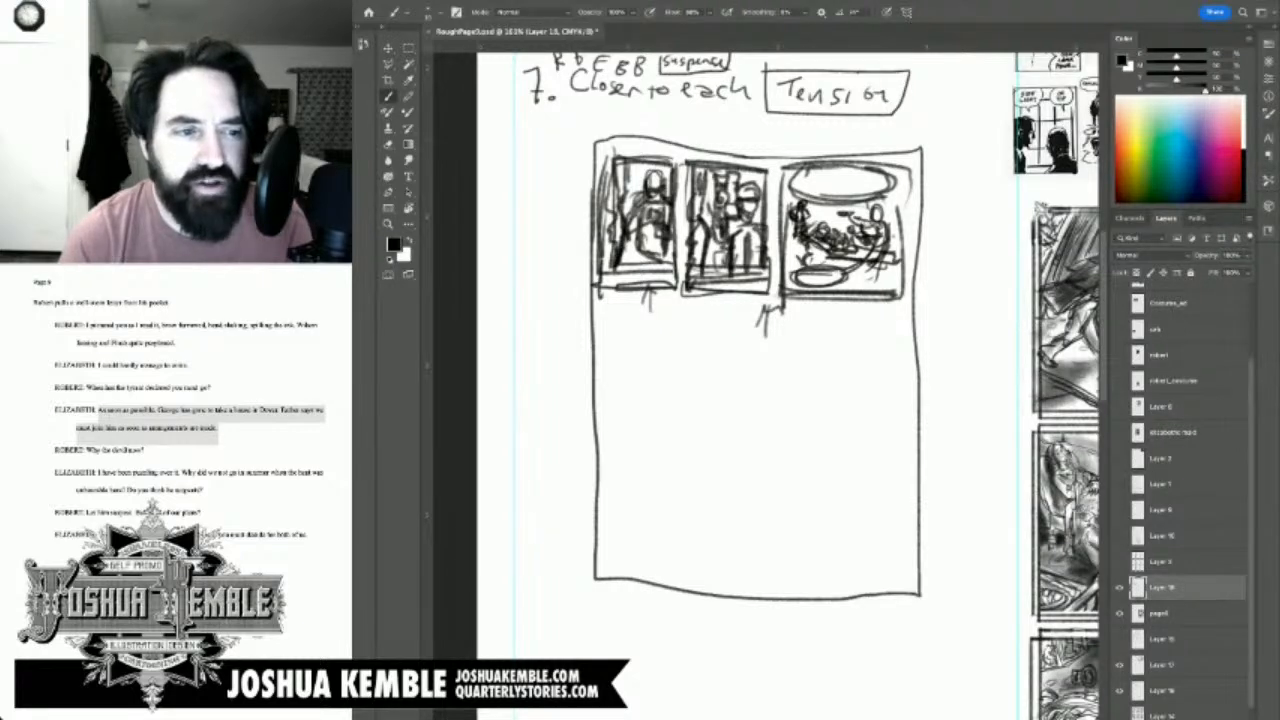
Step: Highlight Robert's line "When has the tyrant declared you must go?" in the script and return to the drawing
{"action": "left_click_drag", "start_coordinate": [86, 388], "coordinate": [214, 388]}
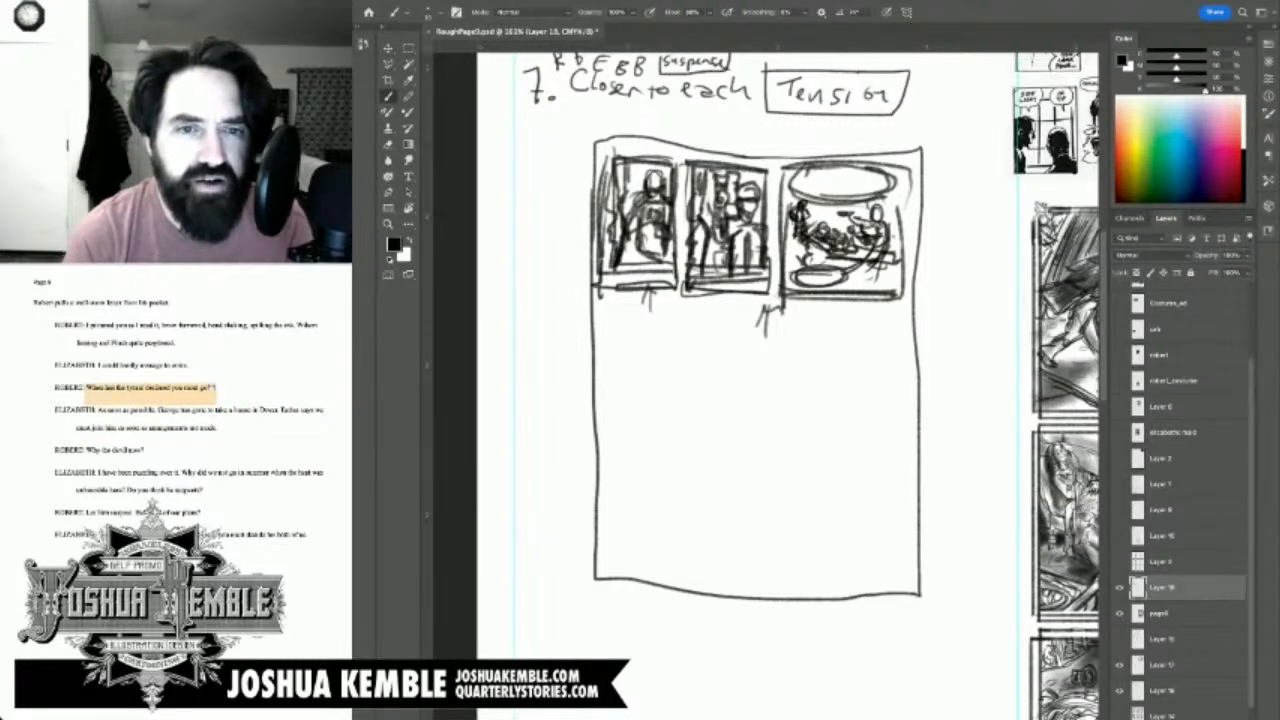
{"action": "key", "text": "super+Tab"}
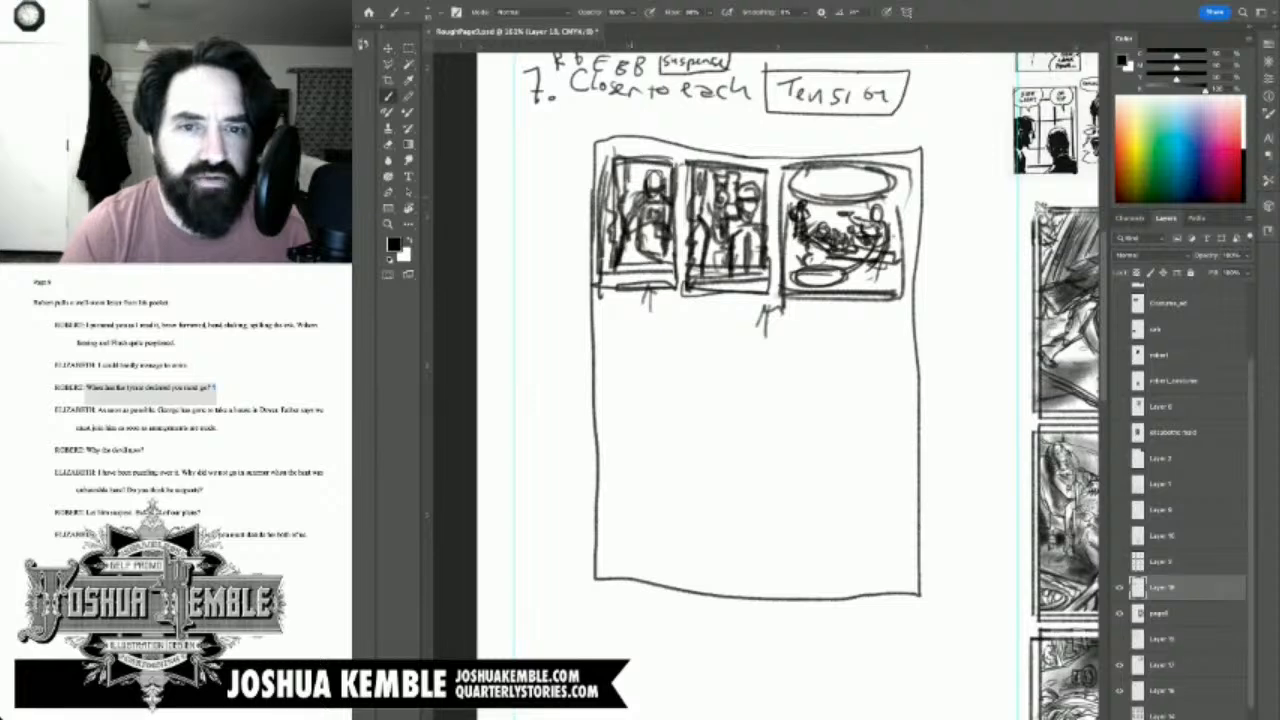
Step: Number the three top-row thumbnail panels 1, 2 and 3 above their upper borders
{"action": "mouse_move", "coordinate": [760, 270]}
{"action": "left_mouse_down"}
{"action": "mouse_move", "coordinate": [688, 612]}
{"action": "mouse_move", "coordinate": [699, 584]}
{"action": "left_mouse_up"}
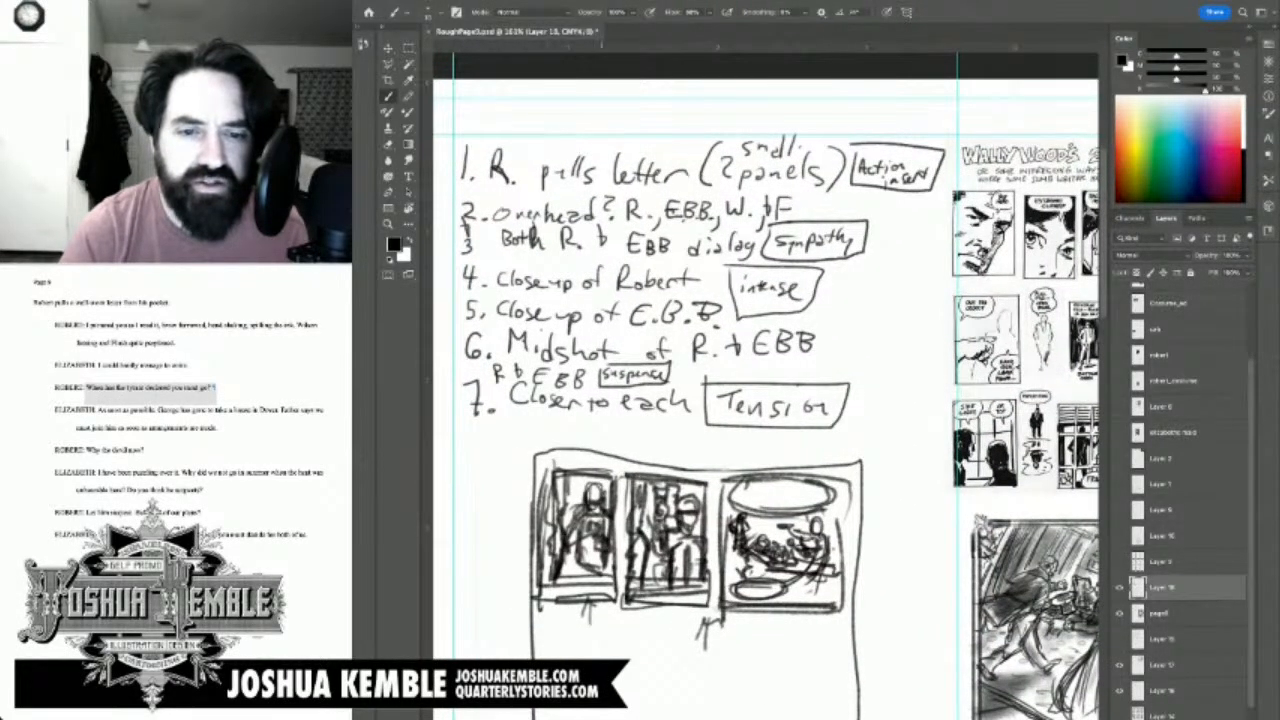
{"action": "left_click_drag", "start_coordinate": [649, 452], "coordinate": [661, 465]}
{"action": "left_click_drag", "start_coordinate": [750, 451], "coordinate": [751, 466]}
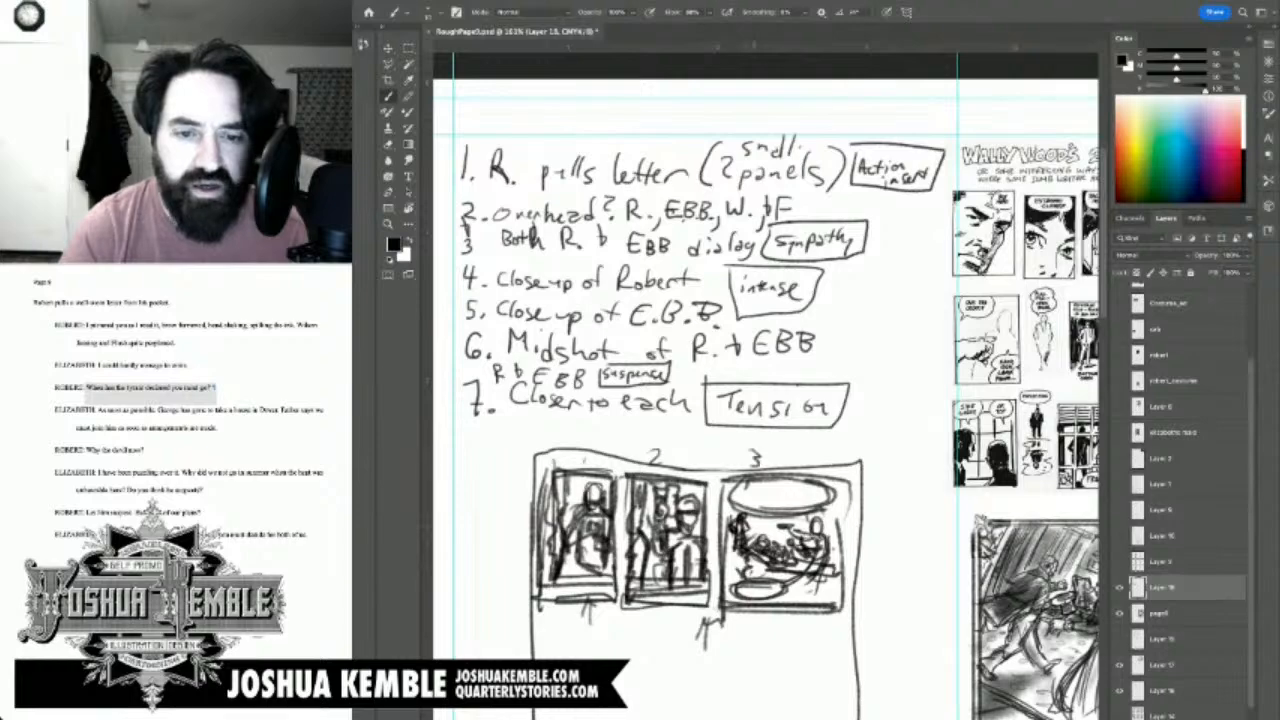
{"action": "left_click_drag", "start_coordinate": [585, 442], "coordinate": [585, 461]}
Step: Draw the rectangular border of a fourth thumbnail panel directly beneath the first panel
{"action": "mouse_move", "coordinate": [746, 528]}
{"action": "left_mouse_down"}
{"action": "mouse_move", "coordinate": [750, 328]}
{"action": "mouse_move", "coordinate": [792, 458]}
{"action": "mouse_move", "coordinate": [791, 371]}
{"action": "mouse_move", "coordinate": [598, 401]}
{"action": "mouse_move", "coordinate": [547, 497]}
{"action": "mouse_move", "coordinate": [548, 486]}
{"action": "mouse_move", "coordinate": [780, 334]}
{"action": "mouse_move", "coordinate": [782, 318]}
{"action": "mouse_move", "coordinate": [648, 342]}
{"action": "mouse_move", "coordinate": [568, 462]}
{"action": "mouse_move", "coordinate": [769, 346]}
{"action": "mouse_move", "coordinate": [768, 331]}
{"action": "left_mouse_up"}
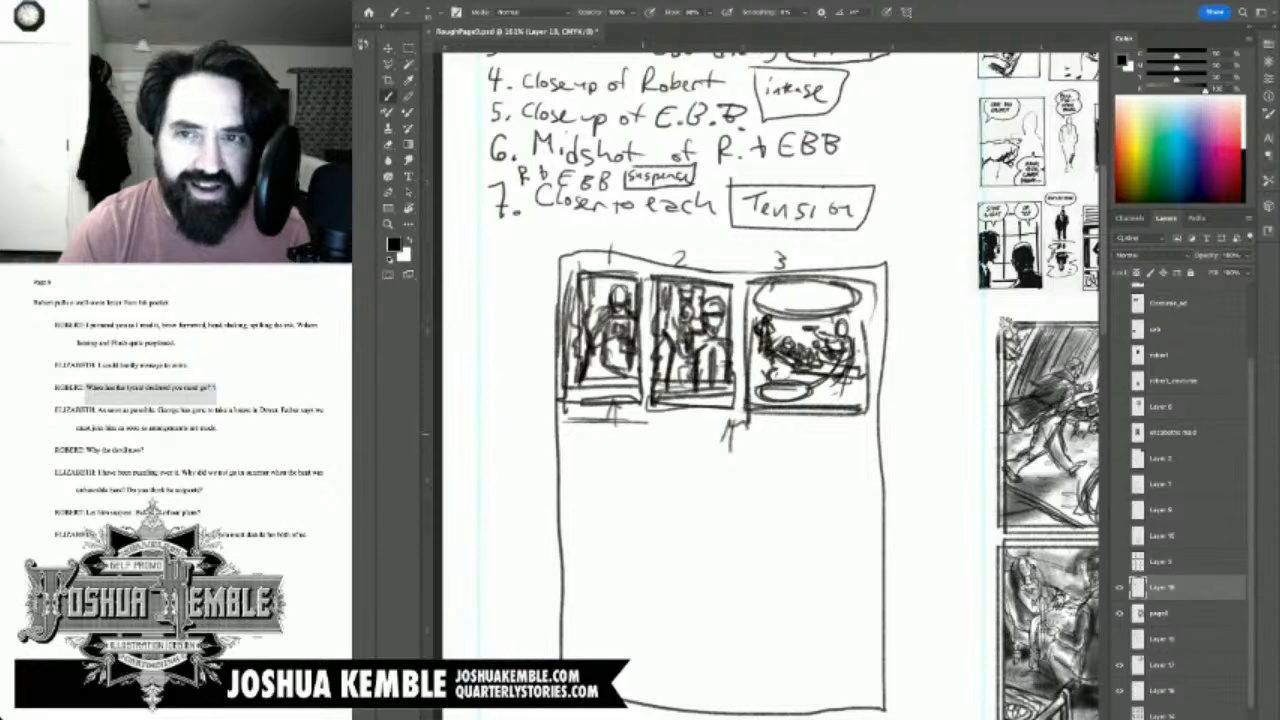
{"action": "left_click_drag", "start_coordinate": [704, 277], "coordinate": [627, 408]}
{"action": "mouse_move", "coordinate": [560, 645]}
{"action": "left_mouse_down"}
{"action": "mouse_move", "coordinate": [635, 425]}
{"action": "mouse_move", "coordinate": [634, 494]}
{"action": "left_mouse_up"}
{"action": "mouse_move", "coordinate": [633, 410]}
{"action": "left_mouse_down"}
{"action": "mouse_move", "coordinate": [631, 510]}
{"action": "mouse_move", "coordinate": [637, 498]}
{"action": "left_mouse_up"}
{"action": "mouse_move", "coordinate": [555, 410]}
{"action": "left_mouse_down"}
{"action": "mouse_move", "coordinate": [553, 501]}
{"action": "mouse_move", "coordinate": [586, 510]}
{"action": "left_mouse_up"}
{"action": "left_click_drag", "start_coordinate": [552, 516], "coordinate": [637, 510]}
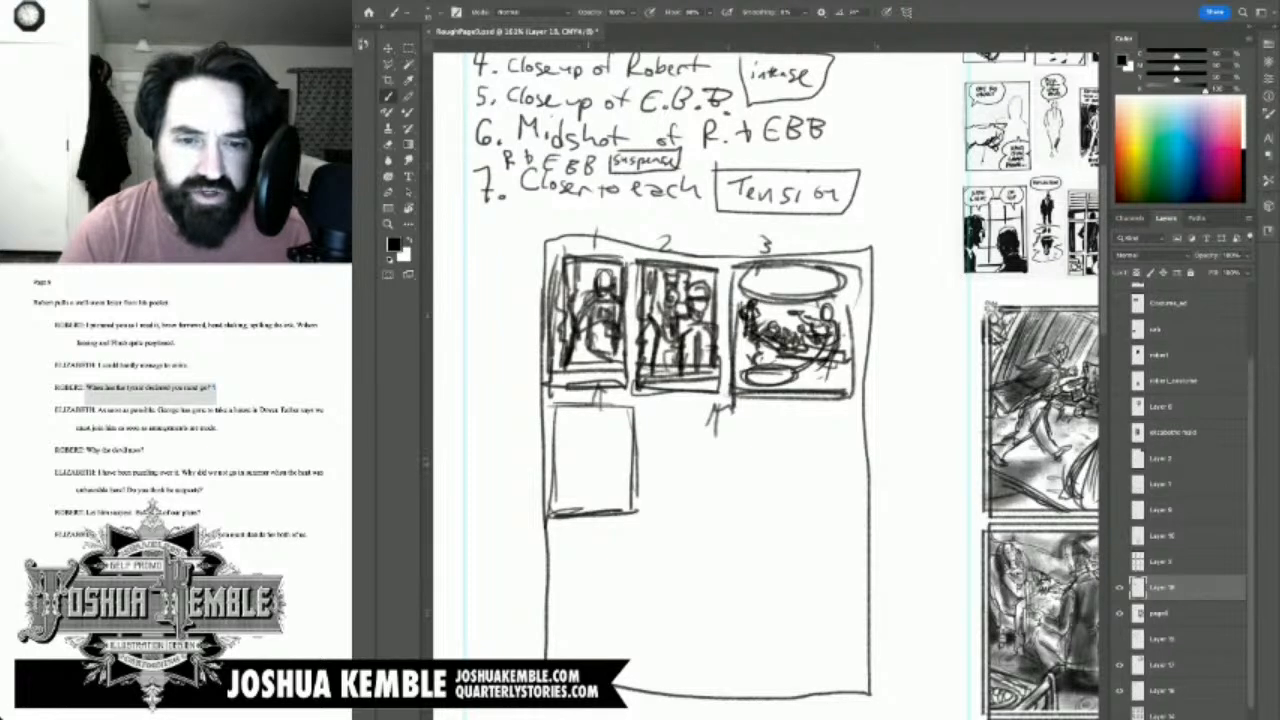
Step: Sketch a close-up of Robert's face with open mouth, neck and collar inside the fourth panel
{"action": "mouse_move", "coordinate": [572, 452]}
{"action": "left_mouse_down"}
{"action": "mouse_move", "coordinate": [584, 490]}
{"action": "mouse_move", "coordinate": [578, 439]}
{"action": "mouse_move", "coordinate": [600, 432]}
{"action": "mouse_move", "coordinate": [581, 436]}
{"action": "mouse_move", "coordinate": [598, 446]}
{"action": "mouse_move", "coordinate": [578, 456]}
{"action": "mouse_move", "coordinate": [590, 478]}
{"action": "mouse_move", "coordinate": [608, 478]}
{"action": "mouse_move", "coordinate": [607, 459]}
{"action": "left_mouse_up"}
{"action": "mouse_move", "coordinate": [605, 435]}
{"action": "left_mouse_down"}
{"action": "mouse_move", "coordinate": [611, 421]}
{"action": "mouse_move", "coordinate": [628, 442]}
{"action": "mouse_move", "coordinate": [614, 488]}
{"action": "mouse_move", "coordinate": [574, 496]}
{"action": "mouse_move", "coordinate": [618, 508]}
{"action": "mouse_move", "coordinate": [590, 504]}
{"action": "left_mouse_up"}
{"action": "mouse_move", "coordinate": [596, 500]}
{"action": "left_mouse_down"}
{"action": "mouse_move", "coordinate": [580, 510]}
{"action": "mouse_move", "coordinate": [602, 512]}
{"action": "left_mouse_up"}
{"action": "left_click_drag", "start_coordinate": [600, 504], "coordinate": [620, 514]}
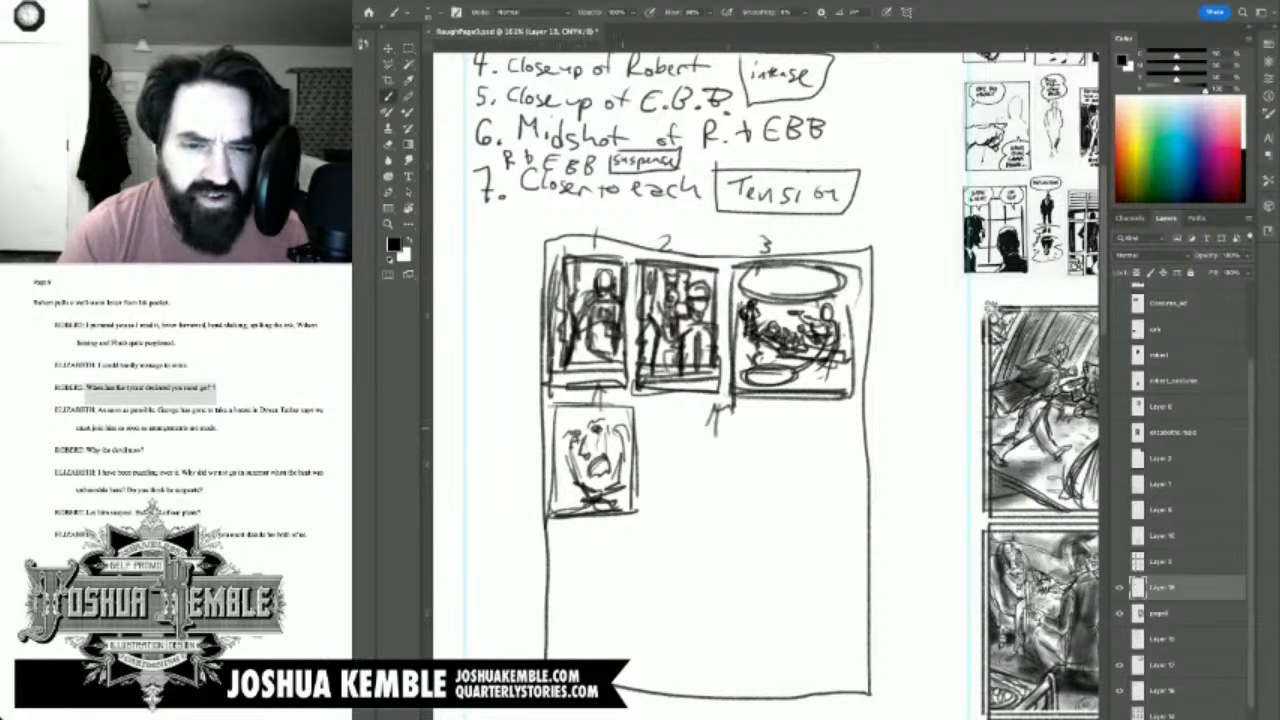
Step: Select the face sketch in the fourth panel and scale it down slightly toward the panel's lower-right corner
{"action": "key", "text": "m"}
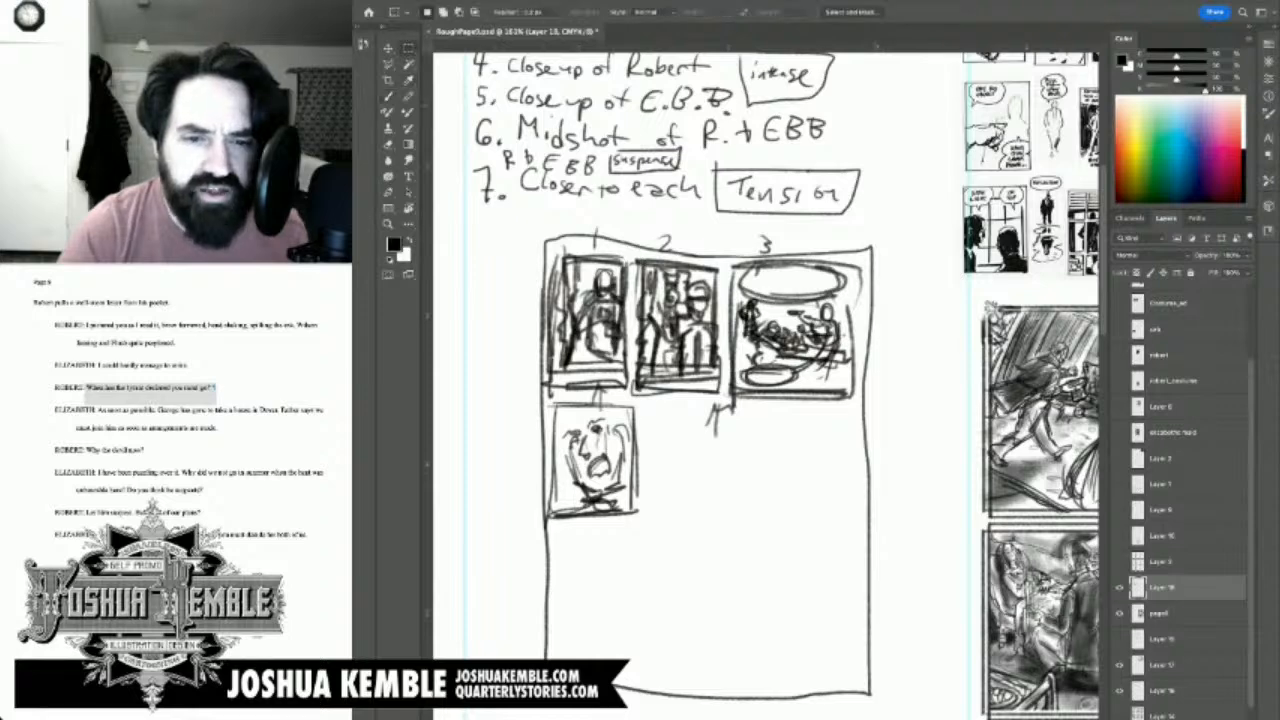
{"action": "left_click_drag", "start_coordinate": [557, 408], "coordinate": [633, 512]}
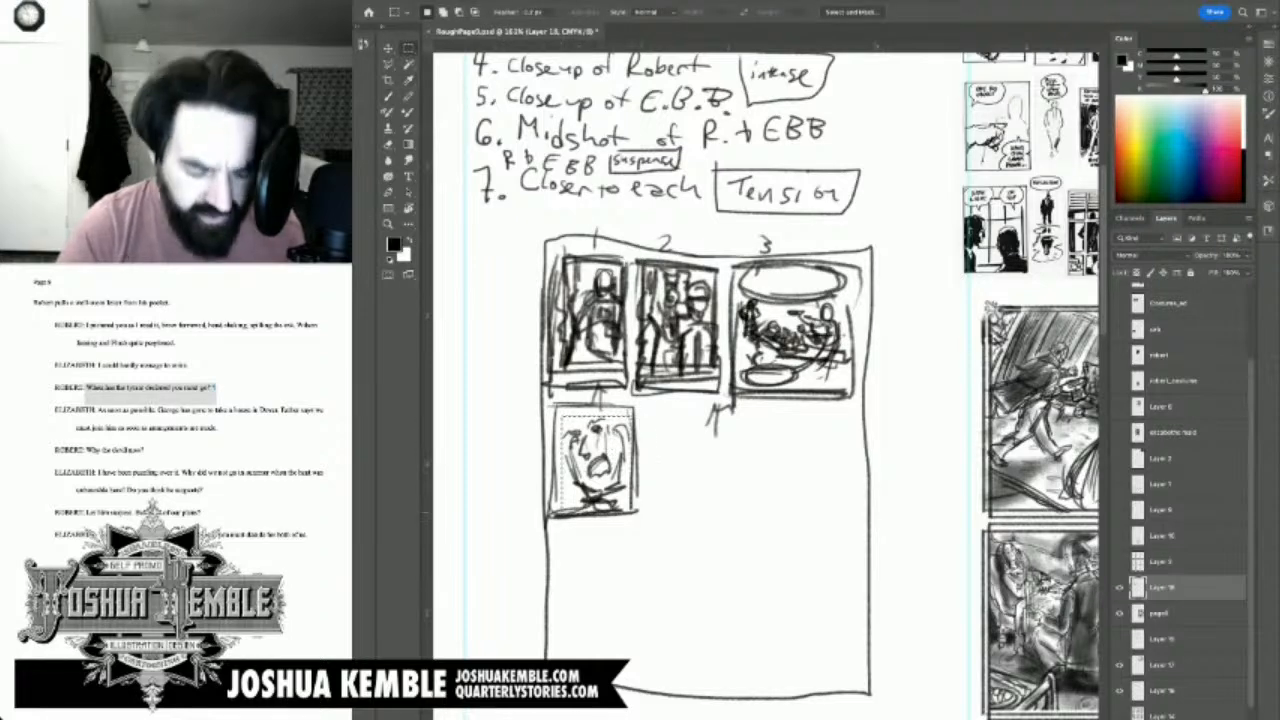
{"action": "key", "text": "ctrl+t"}
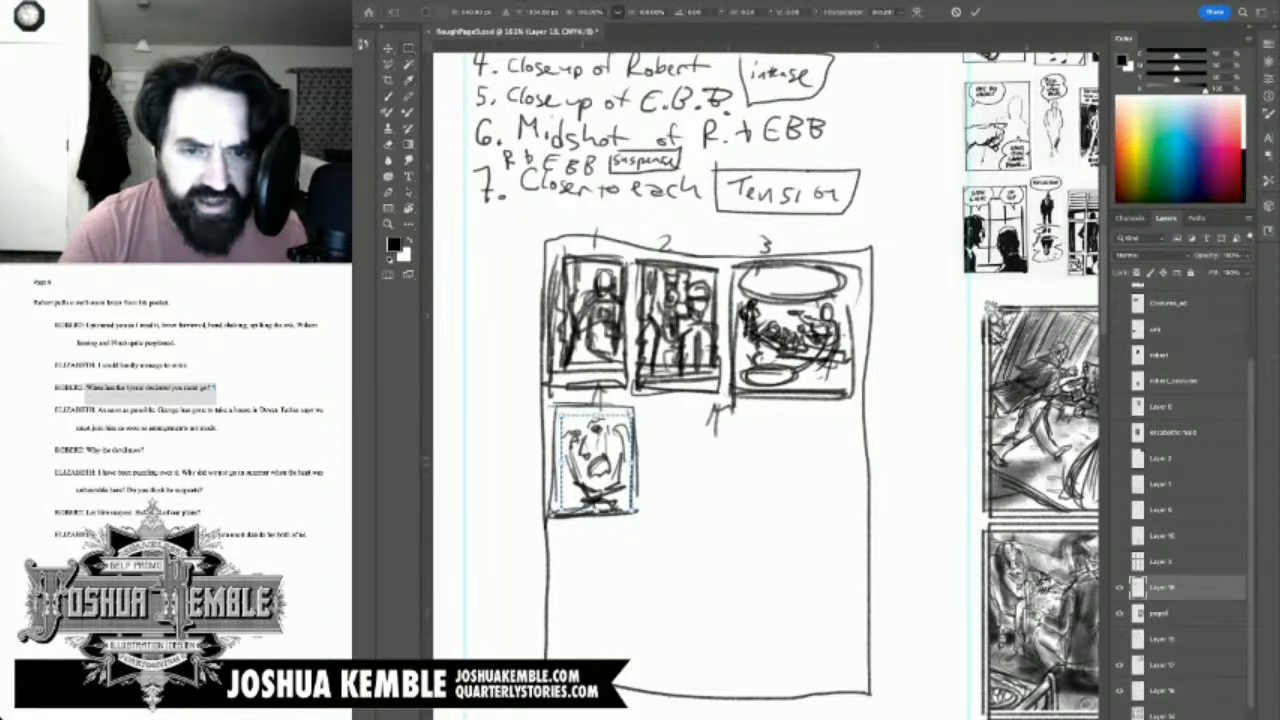
{"action": "left_click_drag", "start_coordinate": [562, 415], "coordinate": [568, 425]}
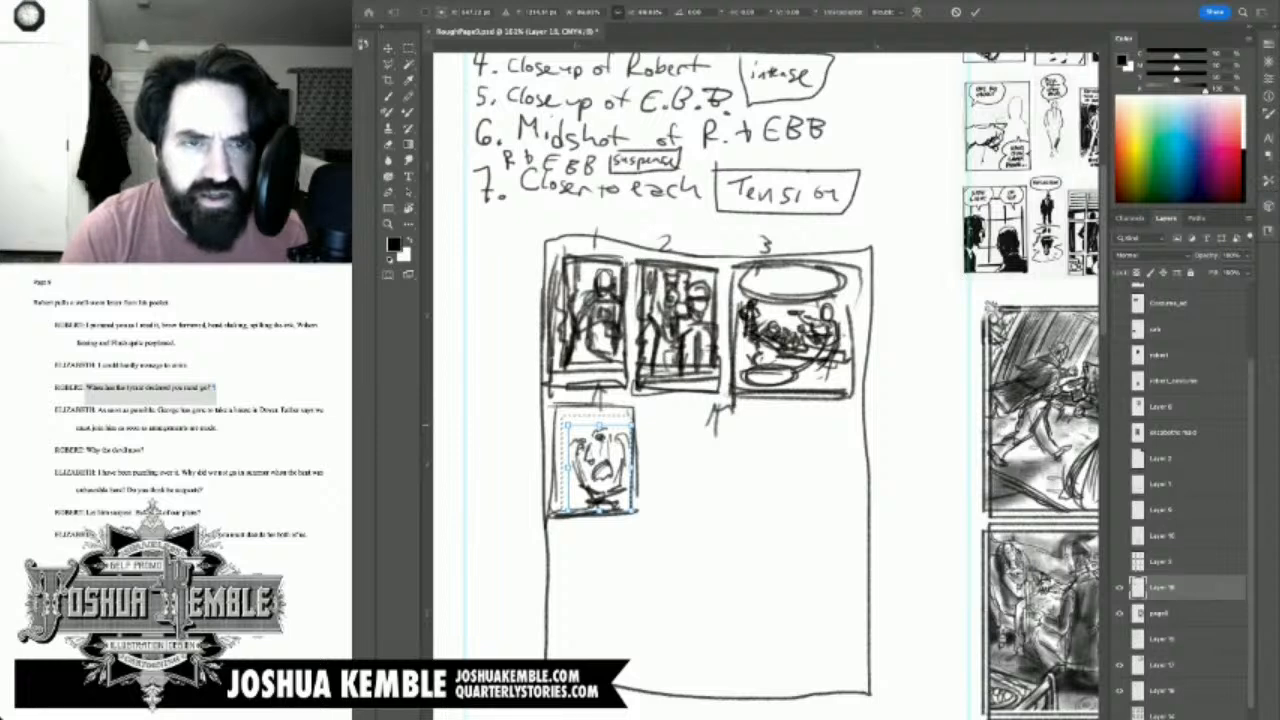
{"action": "key", "text": "Return"}
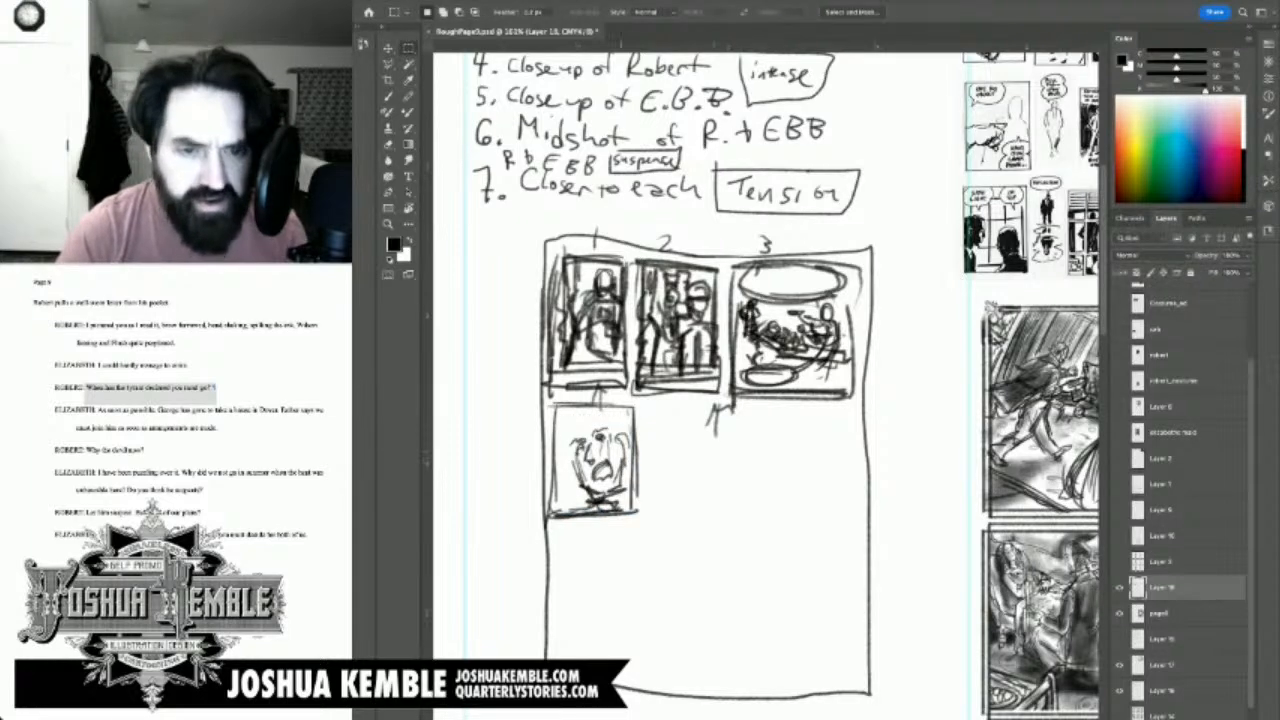
Step: Sketch Robert's hair and the outline of his head along the top of the fourth panel
{"action": "key", "text": "b"}
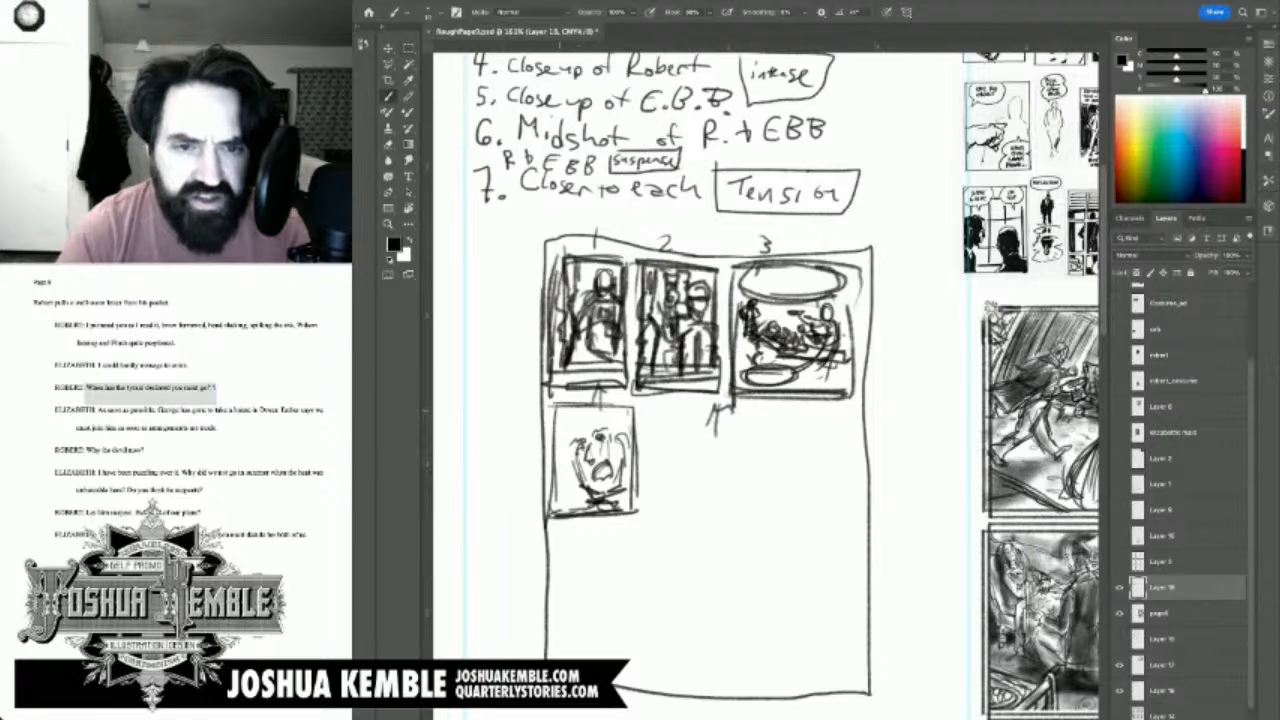
{"action": "mouse_move", "coordinate": [558, 412]}
{"action": "left_mouse_down"}
{"action": "mouse_move", "coordinate": [634, 416]}
{"action": "mouse_move", "coordinate": [577, 420]}
{"action": "left_mouse_up"}
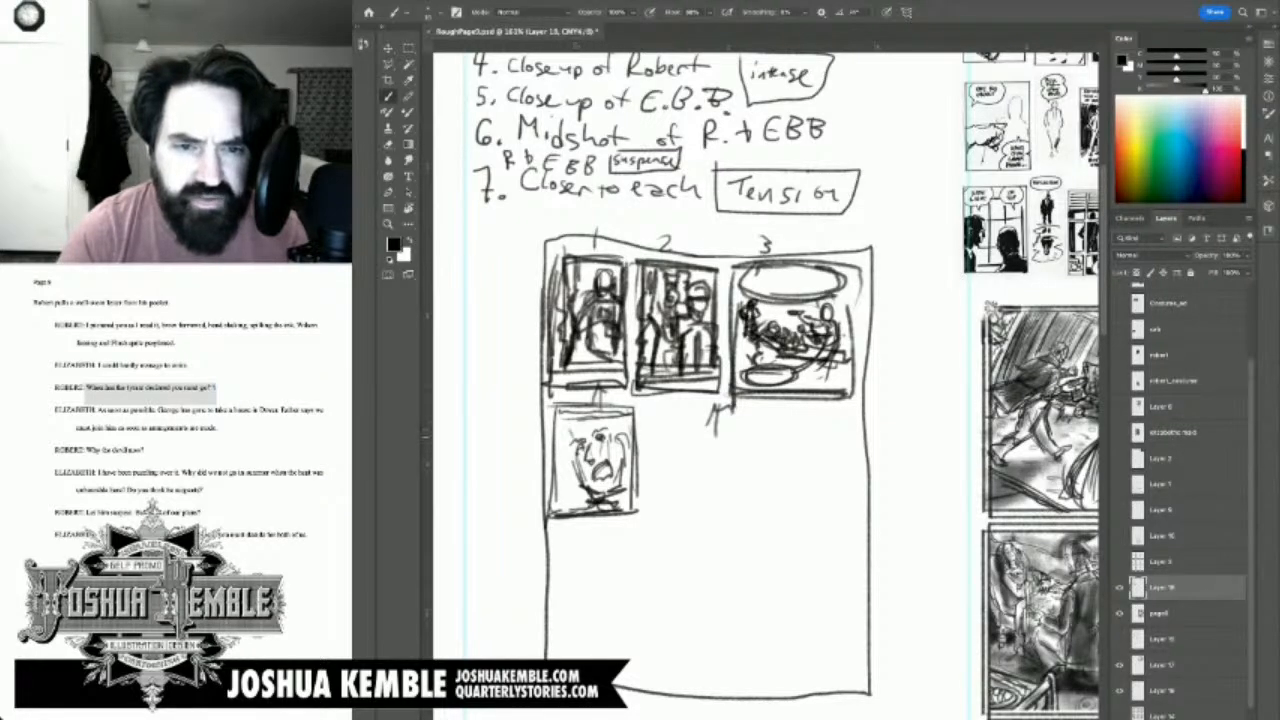
{"action": "key", "text": "s"}
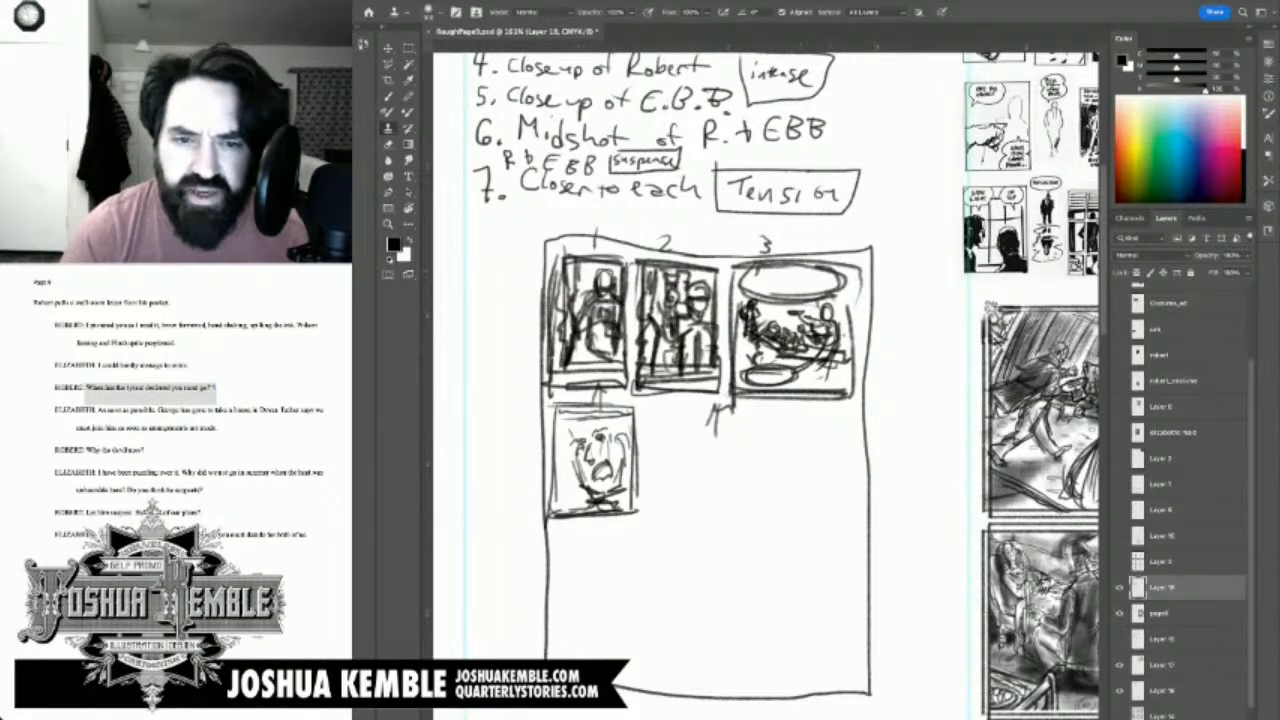
{"action": "left_click", "coordinate": [1119, 588]}
{"action": "left_click", "coordinate": [1119, 588]}
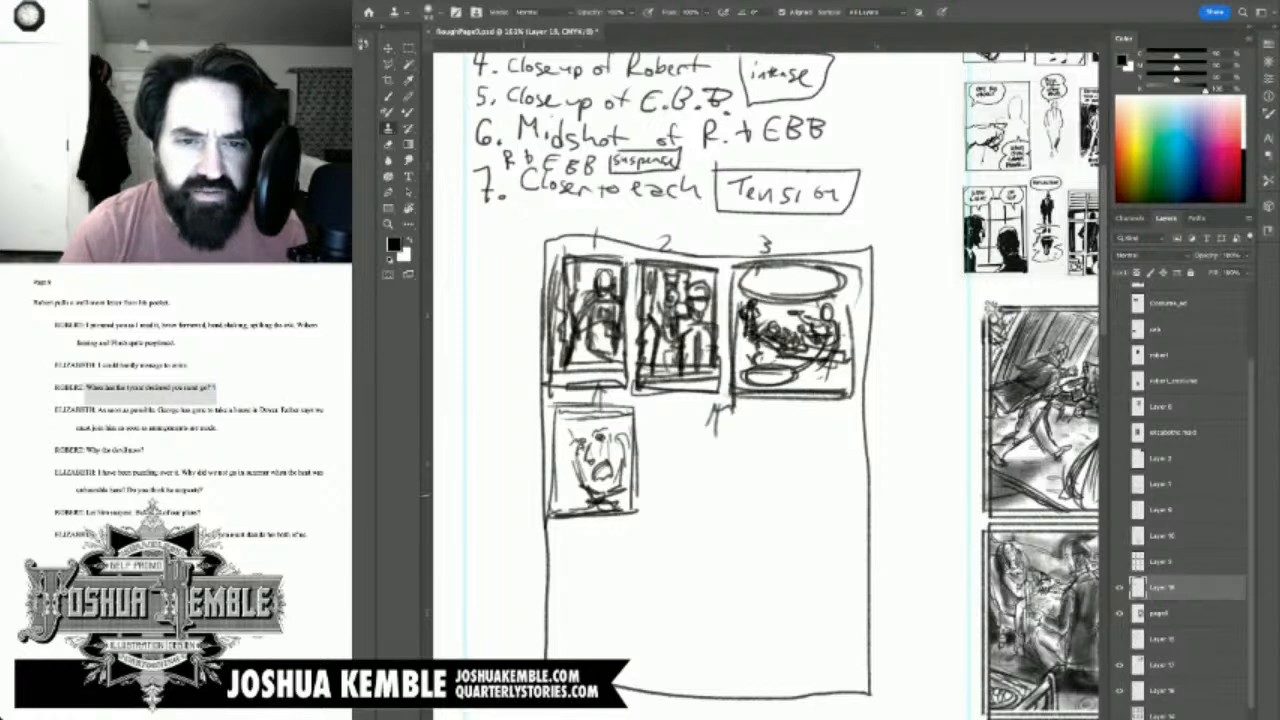
{"action": "key", "text": "e"}
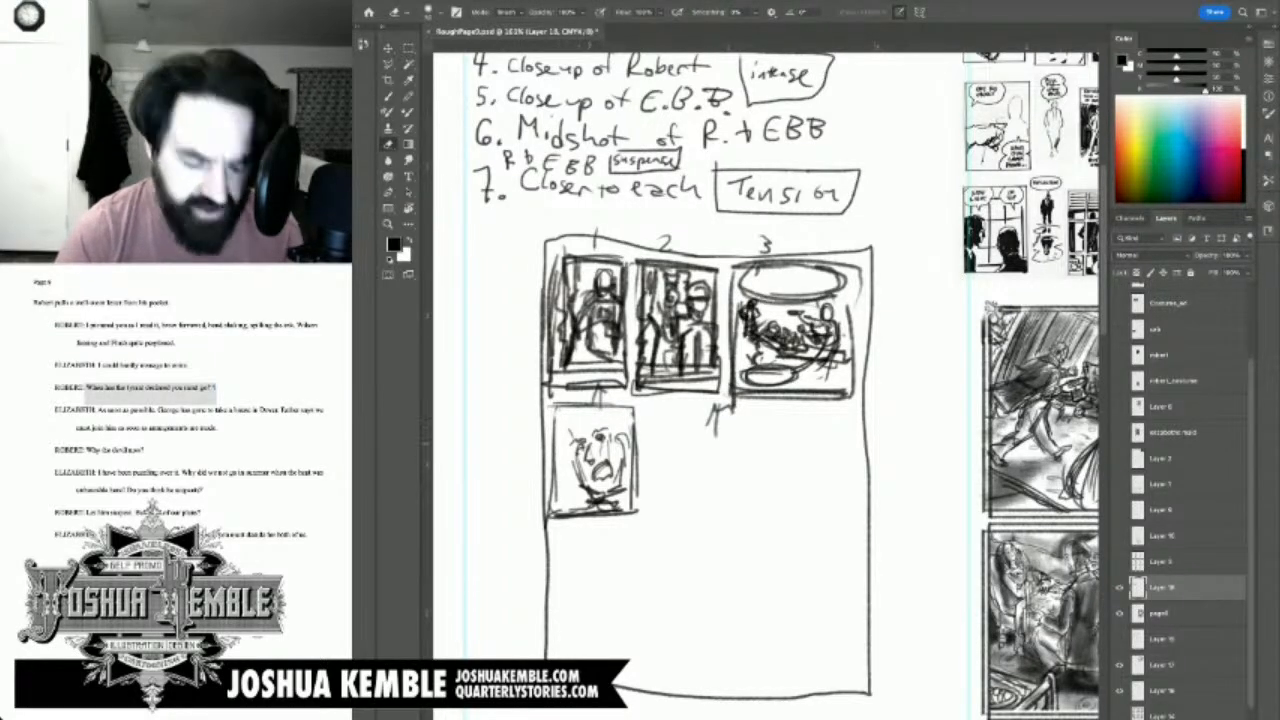
{"action": "key", "text": "b"}
{"action": "mouse_move", "coordinate": [572, 413]}
{"action": "left_mouse_down"}
{"action": "mouse_move", "coordinate": [572, 456]}
{"action": "mouse_move", "coordinate": [566, 417]}
{"action": "mouse_move", "coordinate": [620, 407]}
{"action": "mouse_move", "coordinate": [626, 434]}
{"action": "mouse_move", "coordinate": [640, 424]}
{"action": "left_mouse_up"}
{"action": "mouse_move", "coordinate": [574, 426]}
{"action": "left_mouse_down"}
{"action": "mouse_move", "coordinate": [598, 410]}
{"action": "mouse_move", "coordinate": [566, 434]}
{"action": "left_mouse_up"}
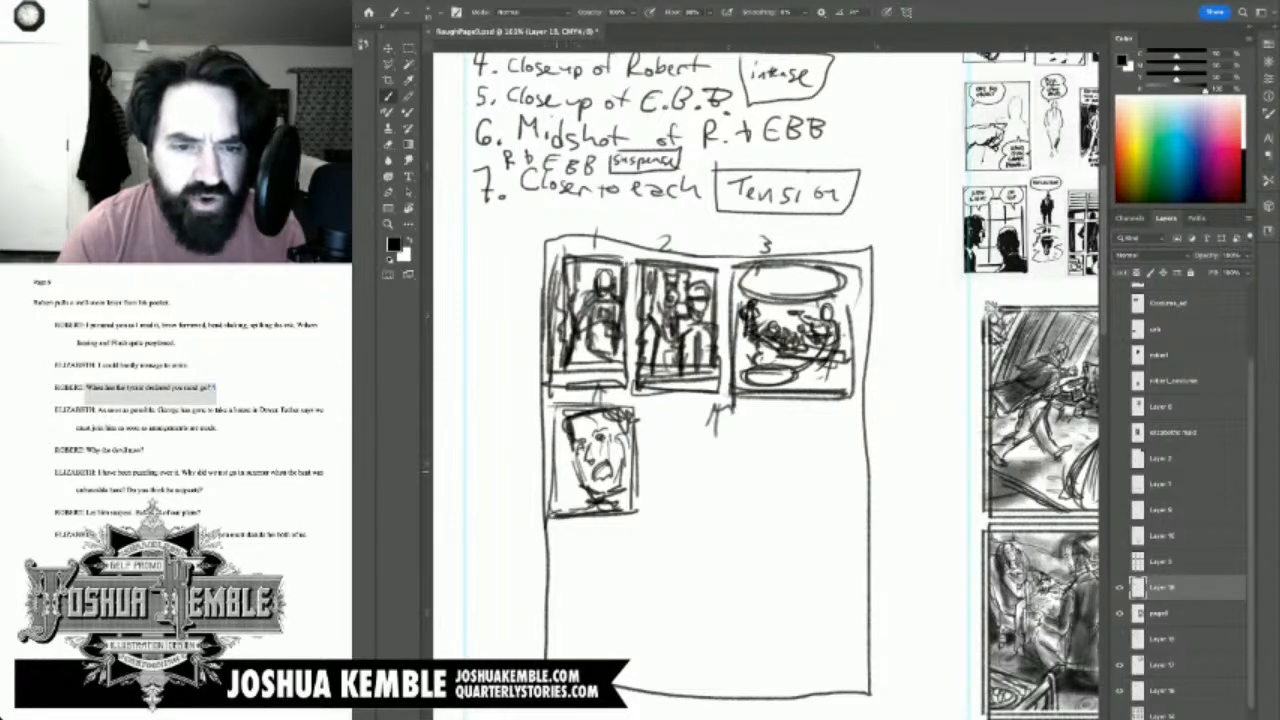
Step: Draw an oval speech balloon with a tail beside Robert's face and extend the fourth panel leftward with new vertical lines
{"action": "mouse_move", "coordinate": [526, 476]}
{"action": "left_mouse_down"}
{"action": "mouse_move", "coordinate": [564, 471]}
{"action": "mouse_move", "coordinate": [533, 502]}
{"action": "mouse_move", "coordinate": [569, 483]}
{"action": "mouse_move", "coordinate": [528, 477]}
{"action": "left_mouse_up"}
{"action": "left_click_drag", "start_coordinate": [525, 487], "coordinate": [582, 491]}
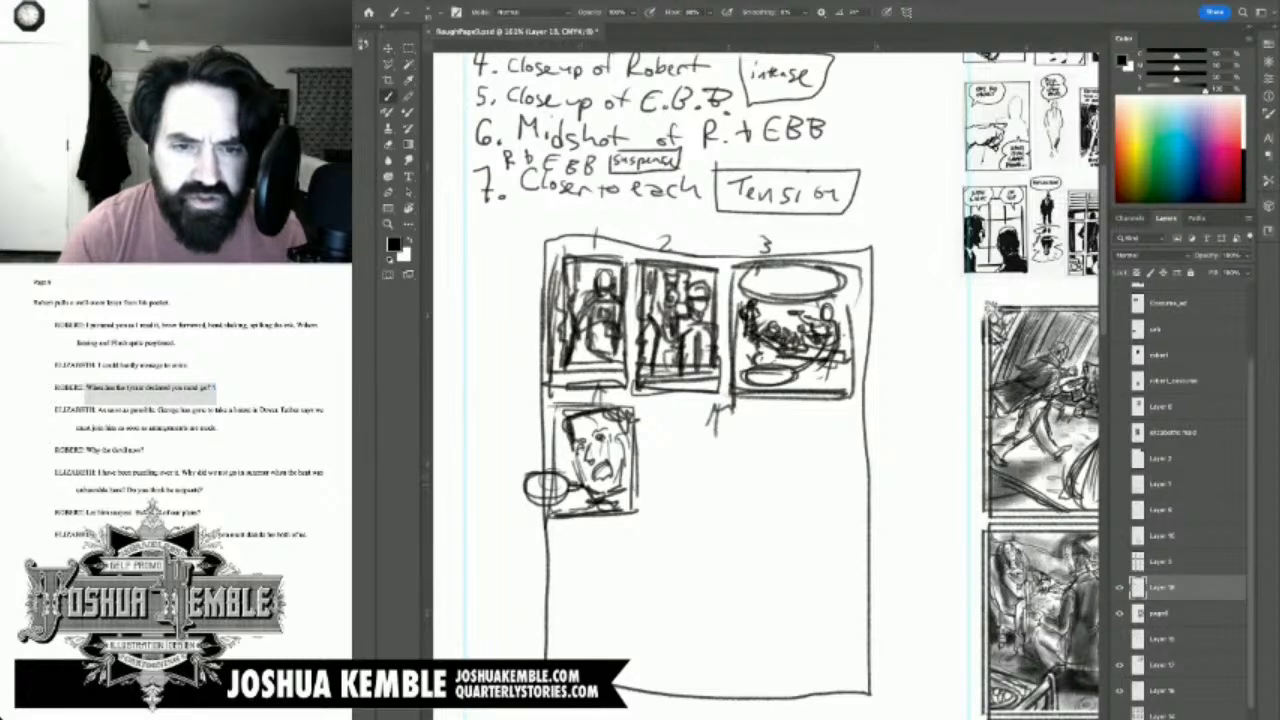
{"action": "mouse_move", "coordinate": [566, 418]}
{"action": "left_mouse_down"}
{"action": "mouse_move", "coordinate": [537, 410]}
{"action": "mouse_move", "coordinate": [568, 407]}
{"action": "mouse_move", "coordinate": [524, 510]}
{"action": "left_mouse_up"}
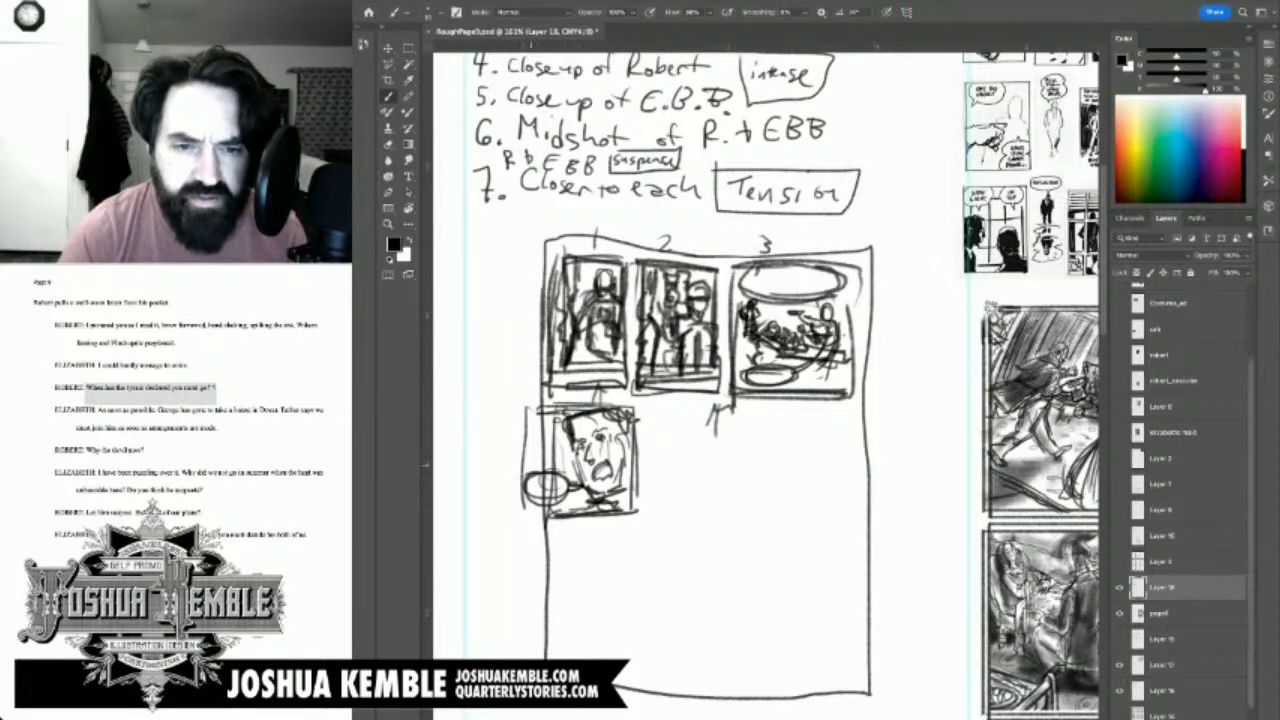
{"action": "mouse_move", "coordinate": [531, 466]}
{"action": "left_mouse_down"}
{"action": "mouse_move", "coordinate": [532, 490]}
{"action": "mouse_move", "coordinate": [573, 492]}
{"action": "mouse_move", "coordinate": [572, 513]}
{"action": "mouse_move", "coordinate": [567, 483]}
{"action": "mouse_move", "coordinate": [587, 478]}
{"action": "mouse_move", "coordinate": [574, 488]}
{"action": "left_mouse_up"}
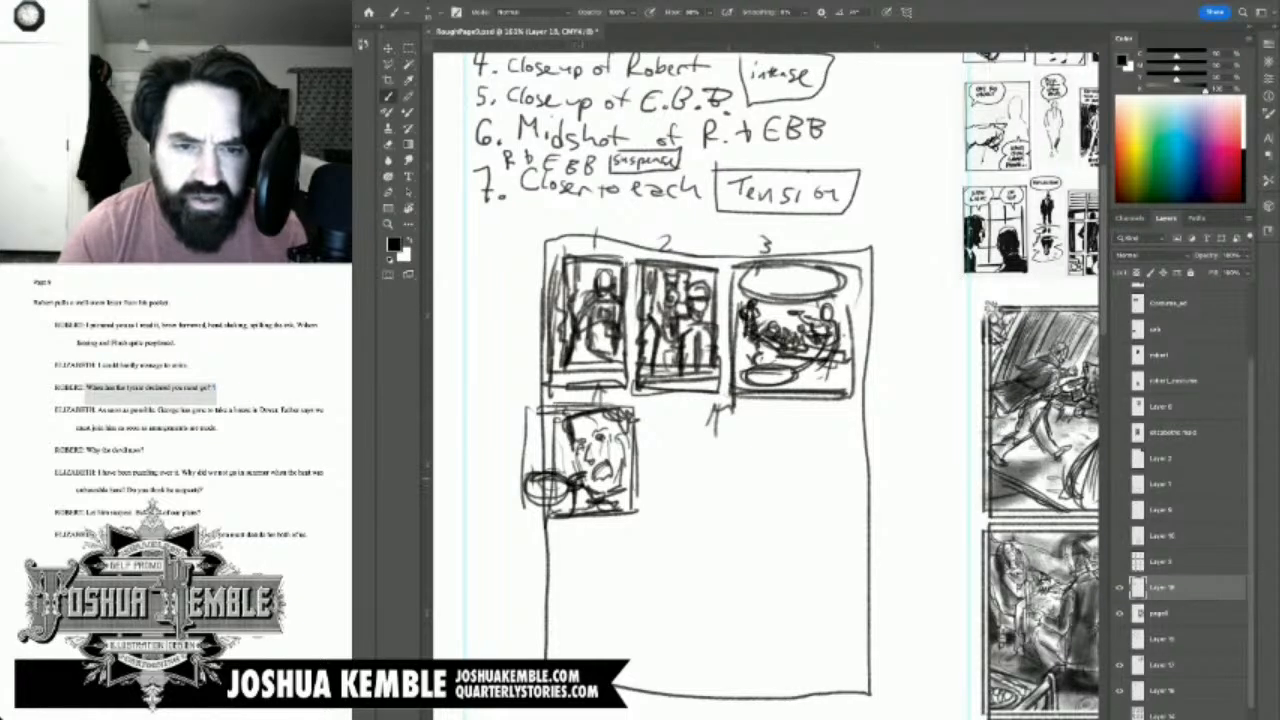
{"action": "left_click_drag", "start_coordinate": [535, 416], "coordinate": [537, 522]}
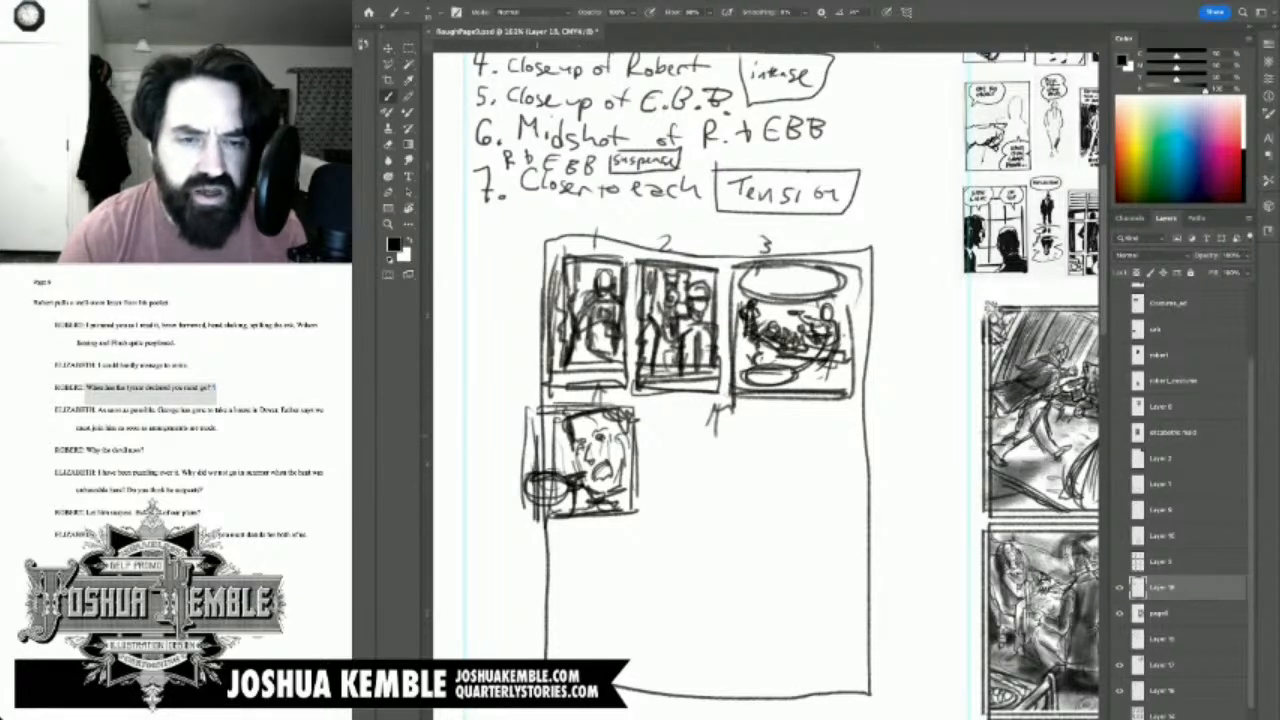
Step: Delete the strip containing the fourth panel's lower border and extend its right border downward
{"action": "key", "text": "m"}
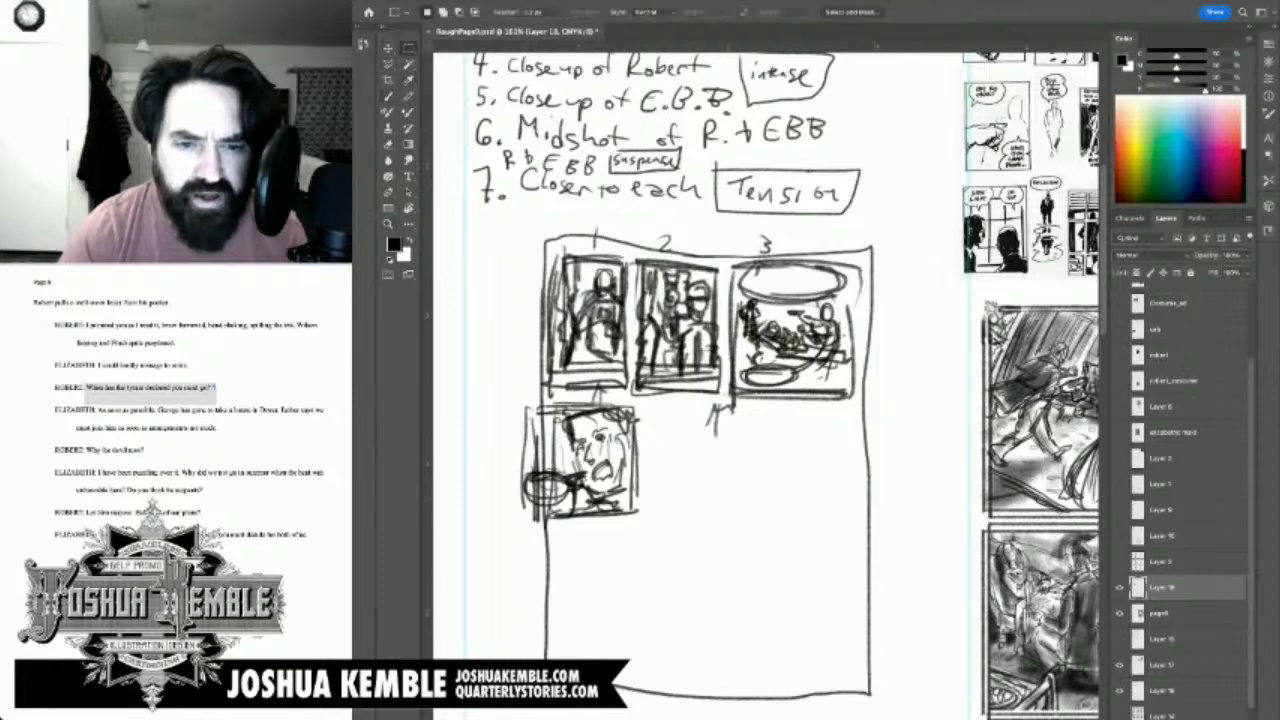
{"action": "left_click_drag", "start_coordinate": [645, 511], "coordinate": [530, 556]}
{"action": "key", "text": "Delete"}
{"action": "key", "text": "ctrl+d"}
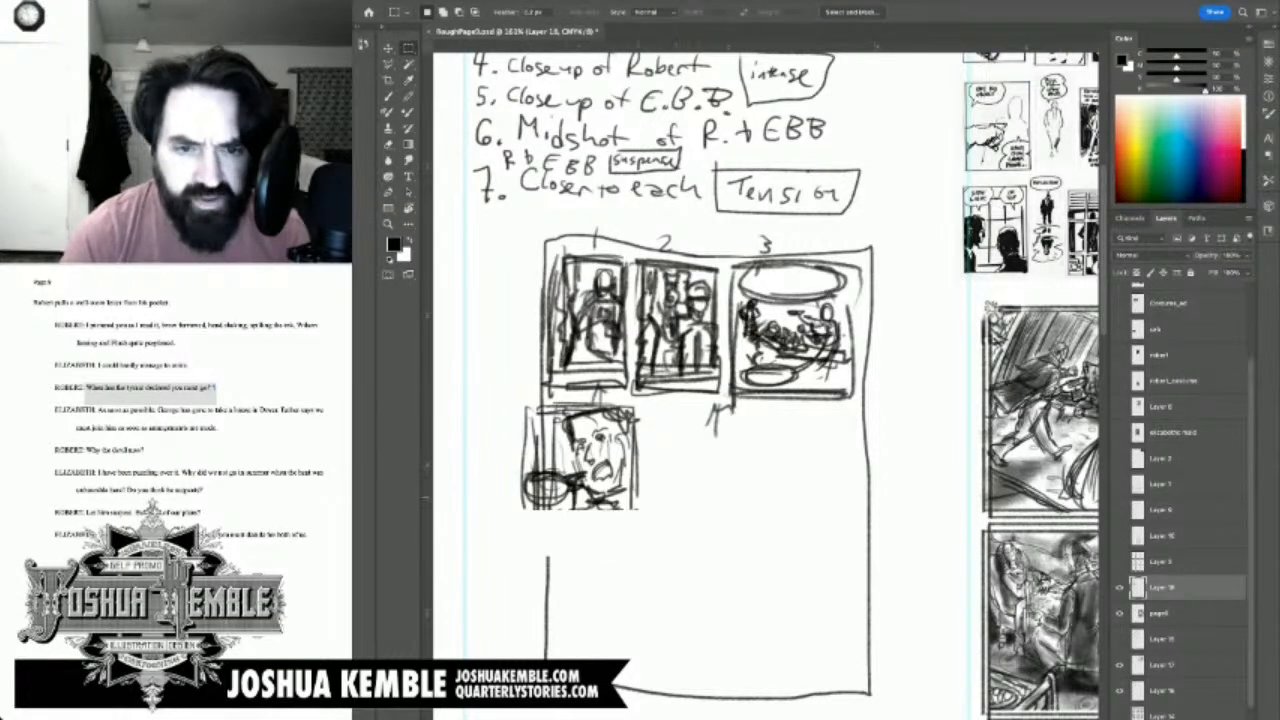
{"action": "key", "text": "b"}
{"action": "left_click_drag", "start_coordinate": [630, 488], "coordinate": [635, 550]}
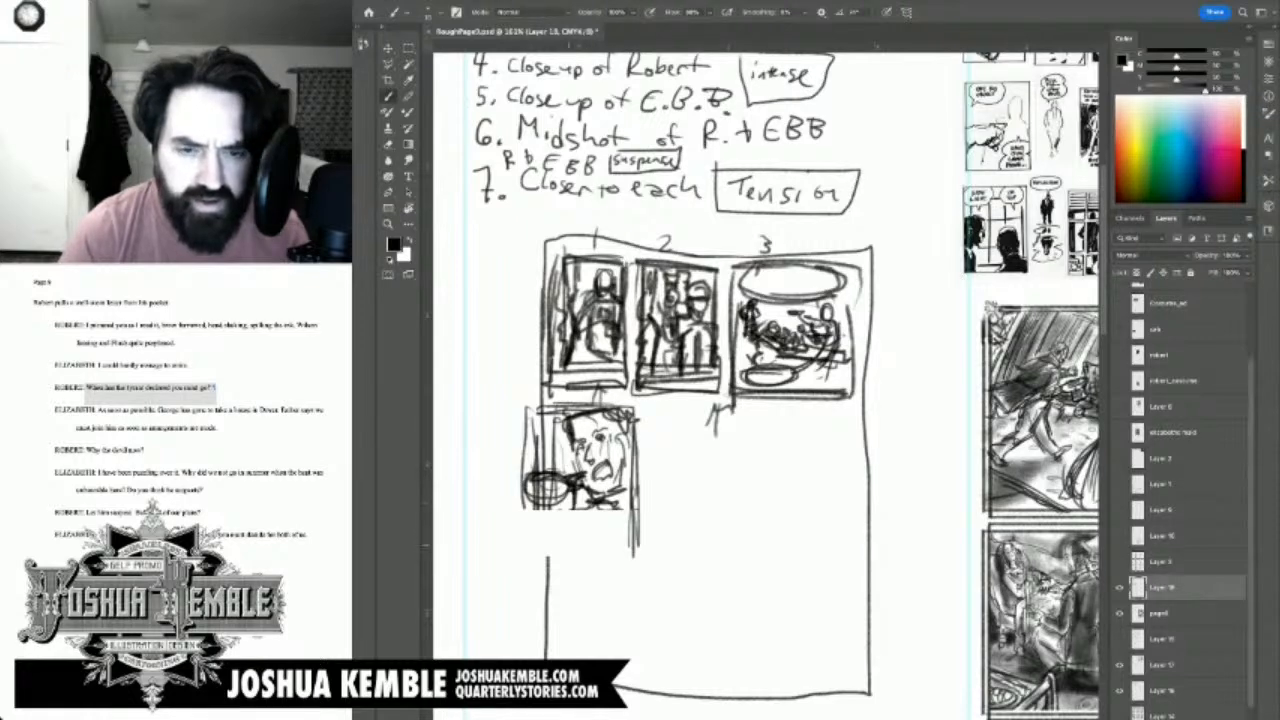
Step: Erase the oval speech balloon beside Robert's face in the fourth panel
{"action": "key", "text": "w"}
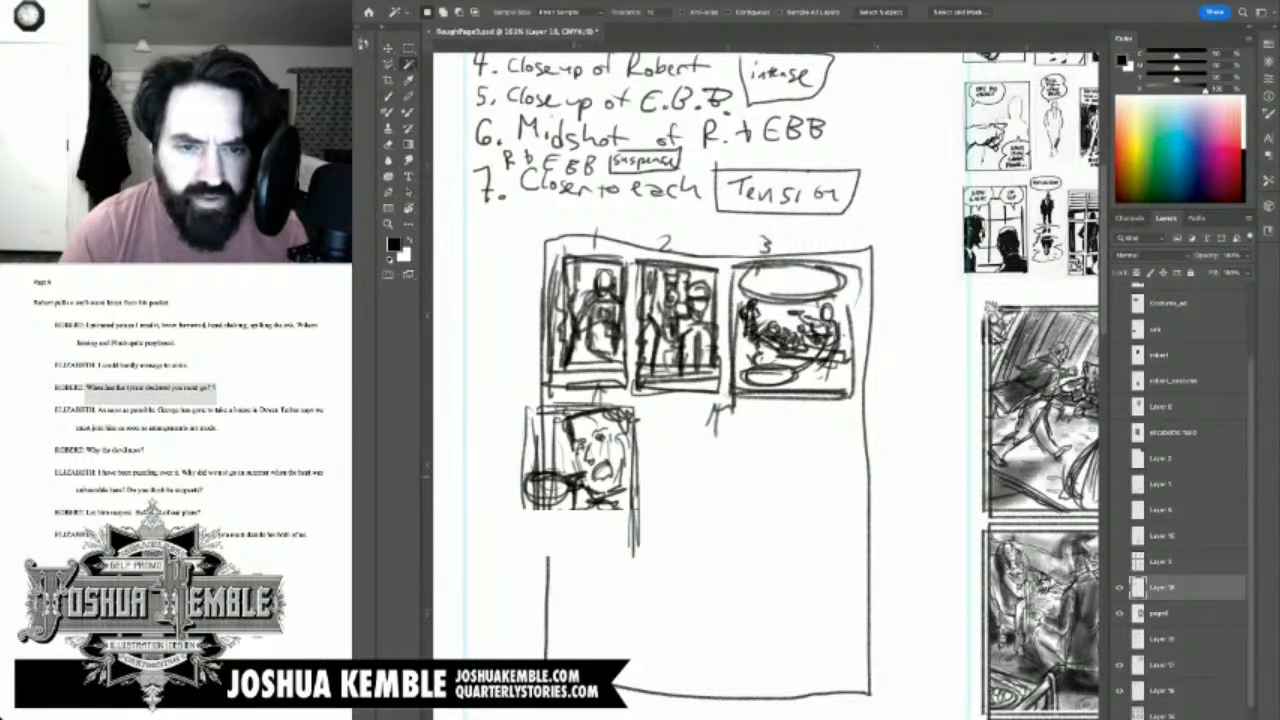
{"action": "key", "text": "e"}
{"action": "mouse_move", "coordinate": [578, 470]}
{"action": "left_mouse_down"}
{"action": "mouse_move", "coordinate": [555, 508]}
{"action": "mouse_move", "coordinate": [538, 468]}
{"action": "mouse_move", "coordinate": [558, 500]}
{"action": "left_mouse_up"}
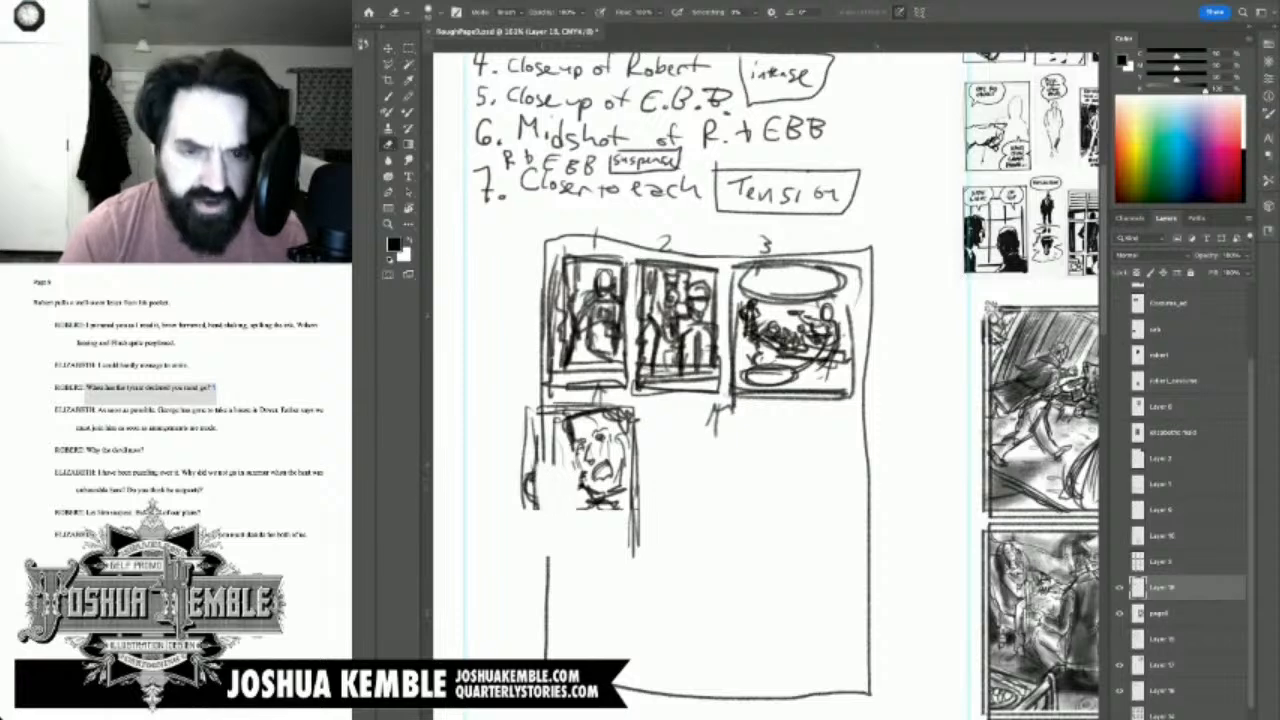
Step: Sketch Robert's hands and shoulders below his face, close the panel's lower edge and darken the area around his mouth
{"action": "key", "text": "b"}
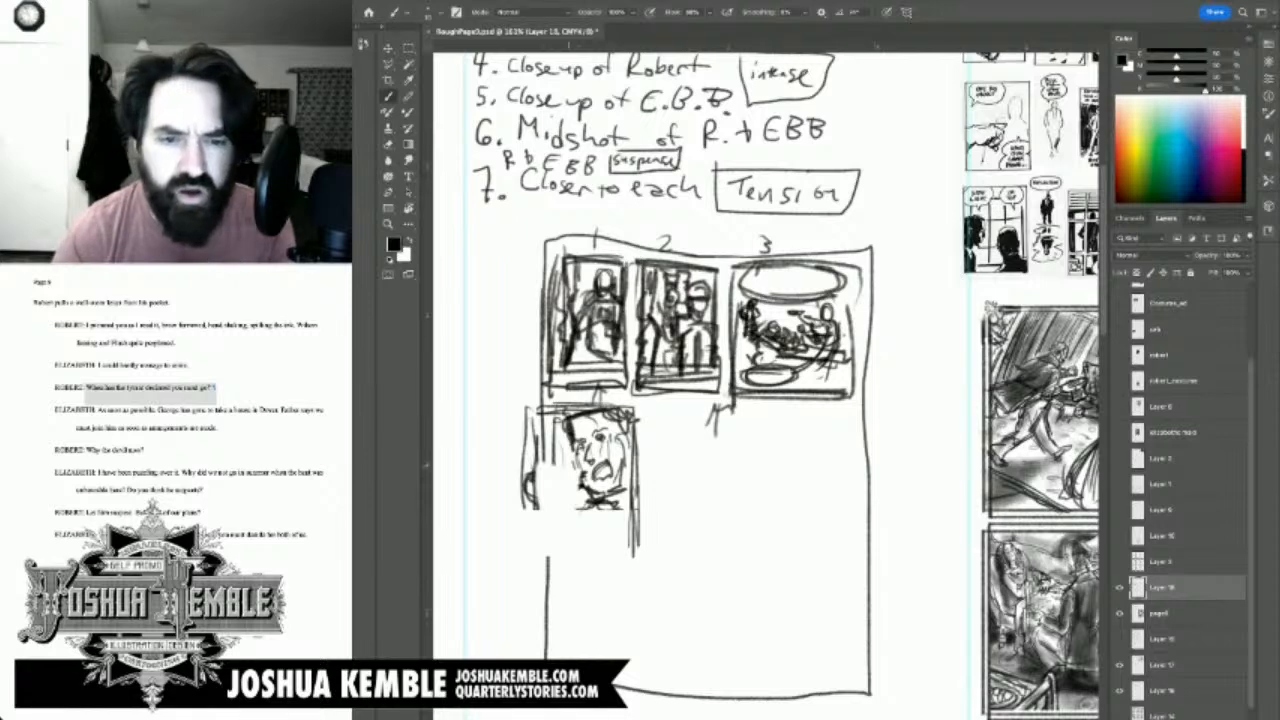
{"action": "mouse_move", "coordinate": [571, 538]}
{"action": "left_mouse_down"}
{"action": "mouse_move", "coordinate": [581, 518]}
{"action": "mouse_move", "coordinate": [600, 537]}
{"action": "mouse_move", "coordinate": [592, 508]}
{"action": "mouse_move", "coordinate": [612, 508]}
{"action": "mouse_move", "coordinate": [622, 540]}
{"action": "mouse_move", "coordinate": [634, 520]}
{"action": "mouse_move", "coordinate": [578, 552]}
{"action": "mouse_move", "coordinate": [566, 530]}
{"action": "mouse_move", "coordinate": [558, 550]}
{"action": "mouse_move", "coordinate": [570, 558]}
{"action": "mouse_move", "coordinate": [556, 558]}
{"action": "mouse_move", "coordinate": [636, 552]}
{"action": "mouse_move", "coordinate": [604, 552]}
{"action": "left_mouse_up"}
{"action": "left_click_drag", "start_coordinate": [636, 532], "coordinate": [606, 550]}
{"action": "mouse_move", "coordinate": [589, 505]}
{"action": "left_mouse_down"}
{"action": "mouse_move", "coordinate": [577, 511]}
{"action": "mouse_move", "coordinate": [590, 504]}
{"action": "mouse_move", "coordinate": [573, 493]}
{"action": "left_mouse_up"}
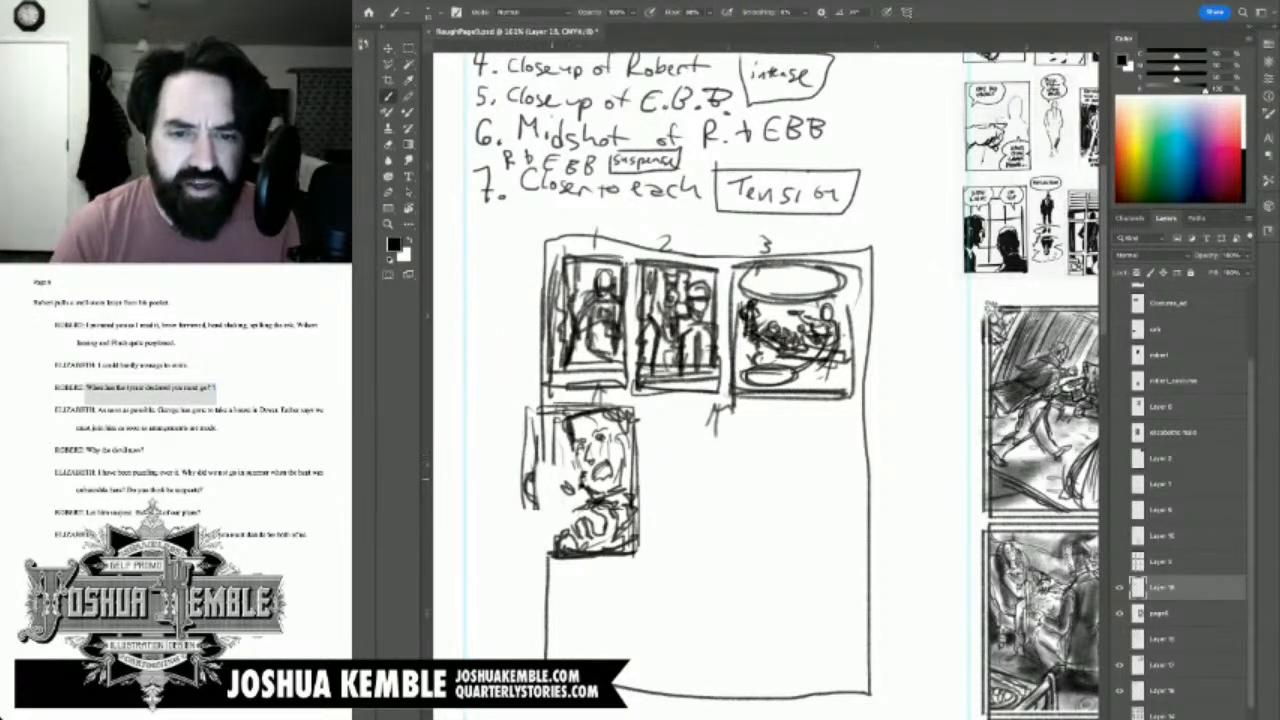
{"action": "left_click_drag", "start_coordinate": [596, 469], "coordinate": [616, 466]}
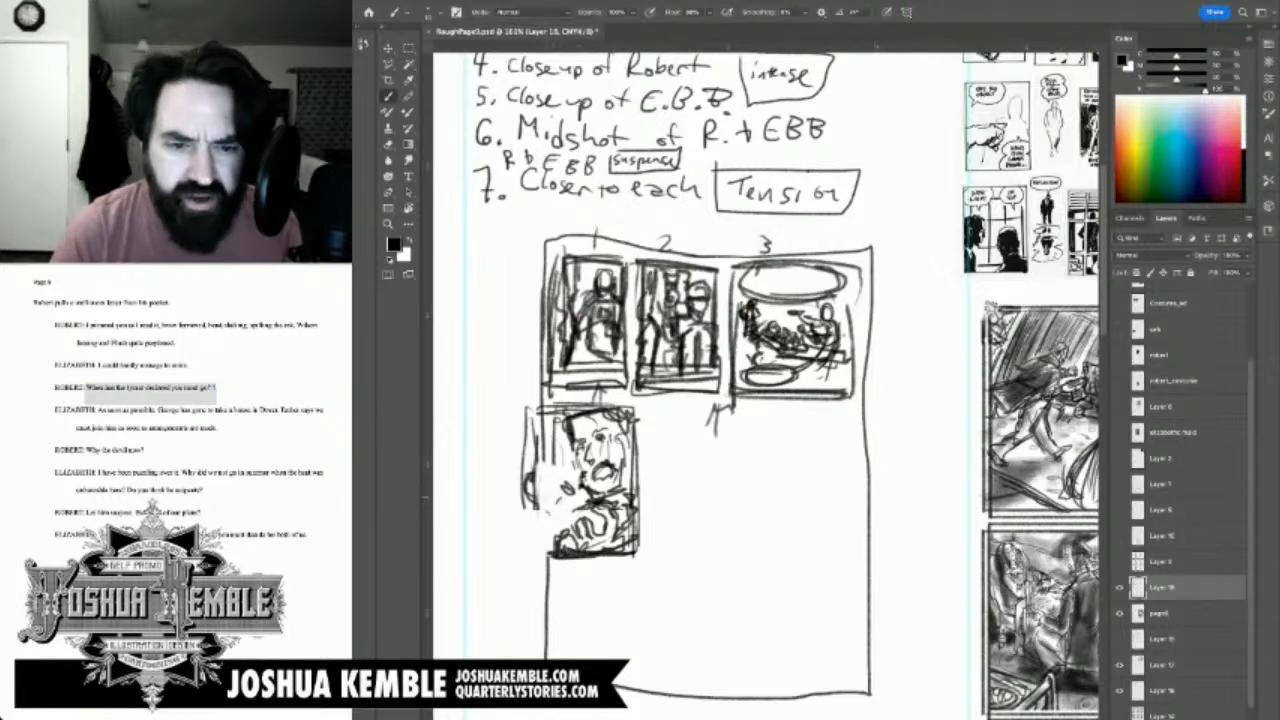
Step: Draw an oval balloon at the fourth panel's left edge, erase its overflow and redraw the left and lower borders
{"action": "mouse_move", "coordinate": [540, 492]}
{"action": "left_mouse_down"}
{"action": "mouse_move", "coordinate": [505, 510]}
{"action": "mouse_move", "coordinate": [545, 500]}
{"action": "mouse_move", "coordinate": [520, 490]}
{"action": "mouse_move", "coordinate": [540, 505]}
{"action": "left_mouse_up"}
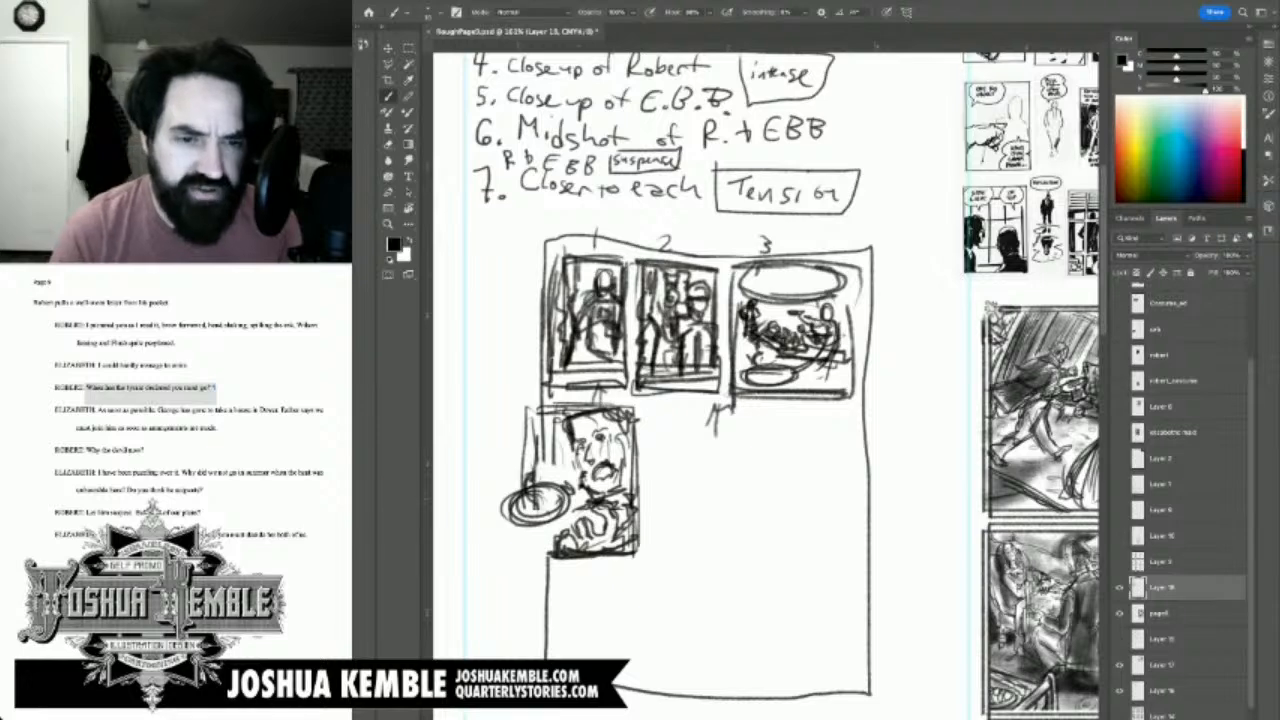
{"action": "key", "text": "e"}
{"action": "mouse_move", "coordinate": [505, 512]}
{"action": "left_mouse_down"}
{"action": "mouse_move", "coordinate": [534, 462]}
{"action": "mouse_move", "coordinate": [550, 492]}
{"action": "mouse_move", "coordinate": [540, 455]}
{"action": "mouse_move", "coordinate": [524, 484]}
{"action": "mouse_move", "coordinate": [576, 484]}
{"action": "mouse_move", "coordinate": [569, 499]}
{"action": "left_mouse_up"}
{"action": "key", "text": "b"}
{"action": "left_click_drag", "start_coordinate": [528, 412], "coordinate": [532, 544]}
{"action": "left_click_drag", "start_coordinate": [530, 456], "coordinate": [532, 554]}
{"action": "left_click_drag", "start_coordinate": [528, 552], "coordinate": [570, 548]}
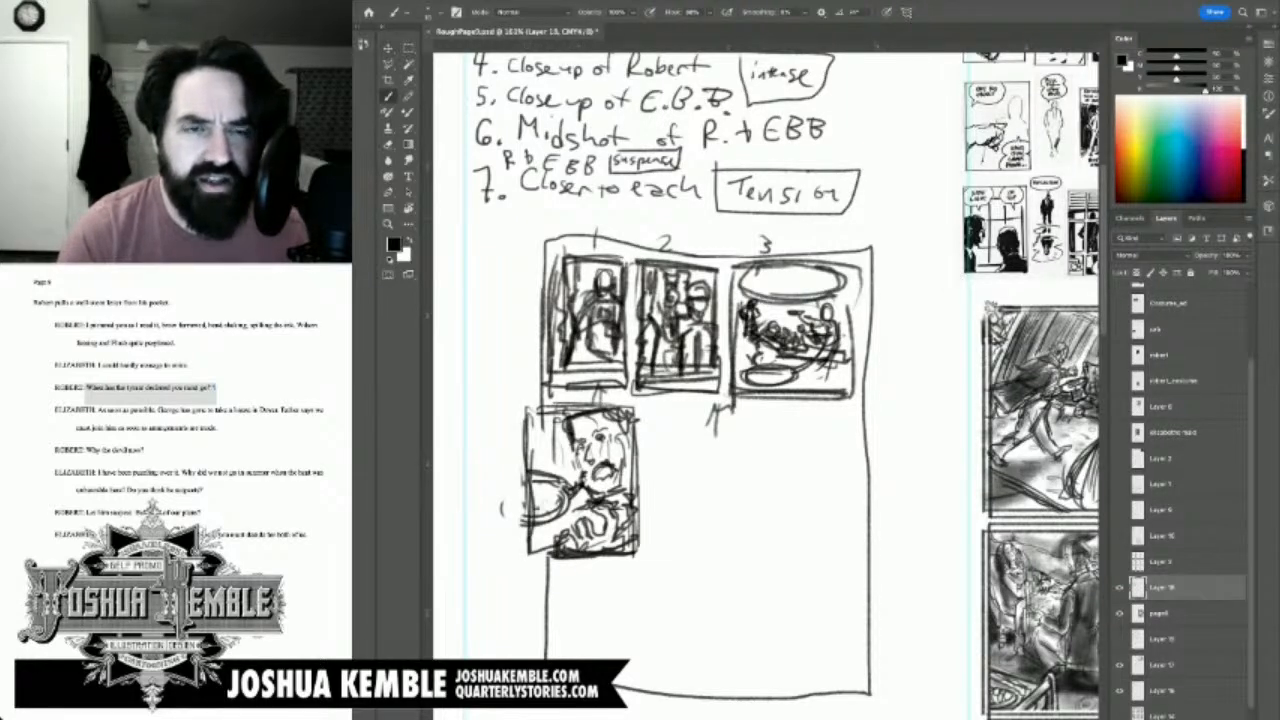
Step: Scale the whole fourth panel down to fit inside the page outline, deselect it and save the file
{"action": "key", "text": "m"}
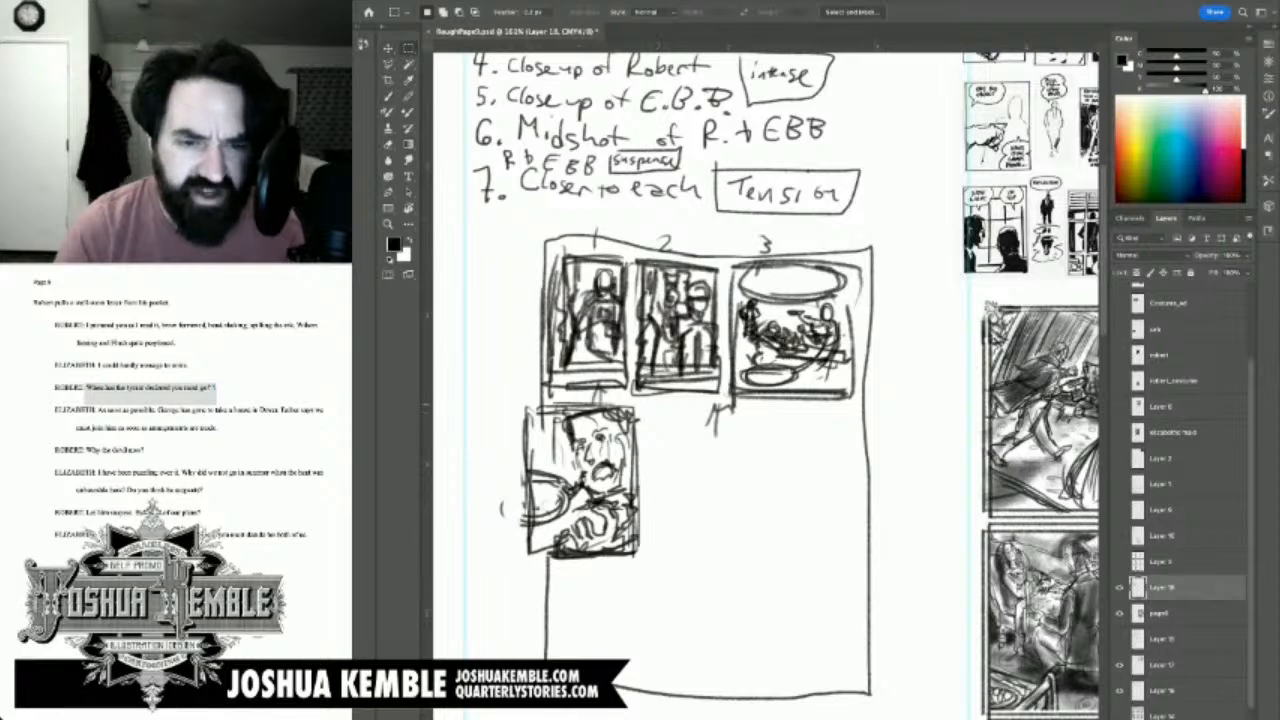
{"action": "mouse_move", "coordinate": [515, 403]}
{"action": "left_mouse_down"}
{"action": "mouse_move", "coordinate": [650, 590]}
{"action": "mouse_move", "coordinate": [650, 558]}
{"action": "left_mouse_up"}
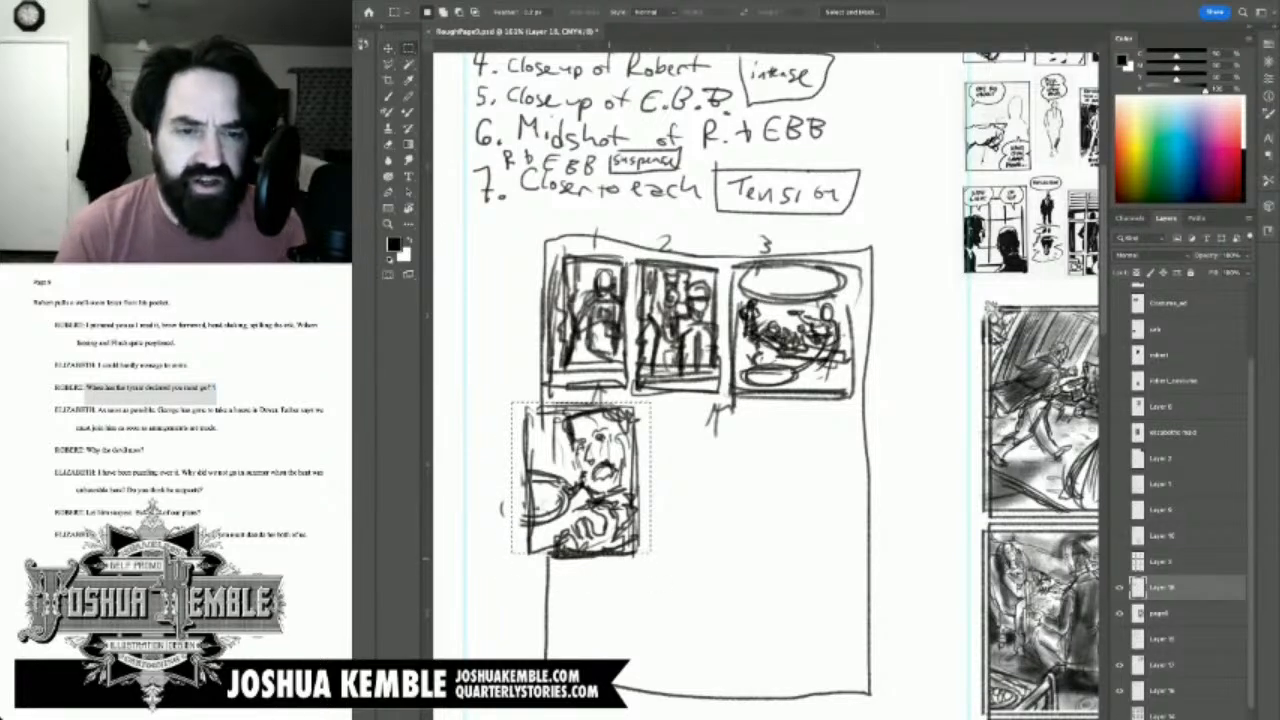
{"action": "key", "text": "ctrl+t"}
{"action": "left_click_drag", "start_coordinate": [512, 553], "coordinate": [542, 520]}
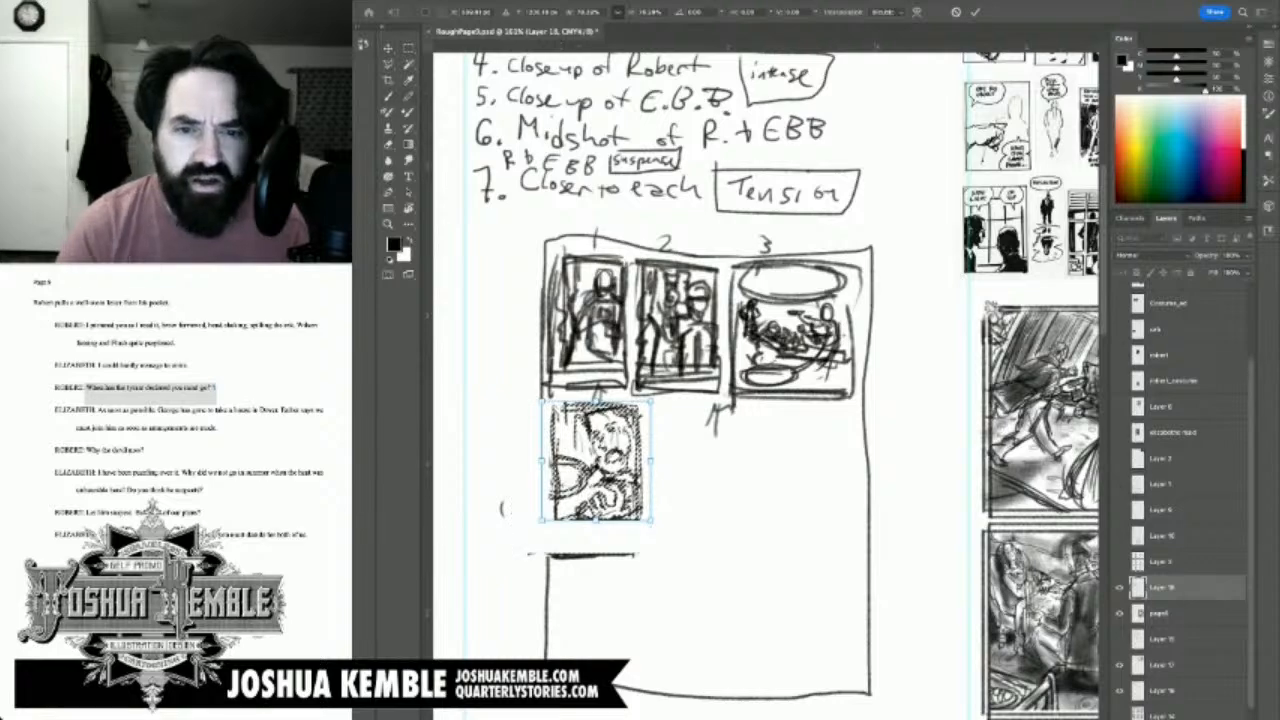
{"action": "key", "text": "Return"}
{"action": "key", "text": "ctrl+d"}
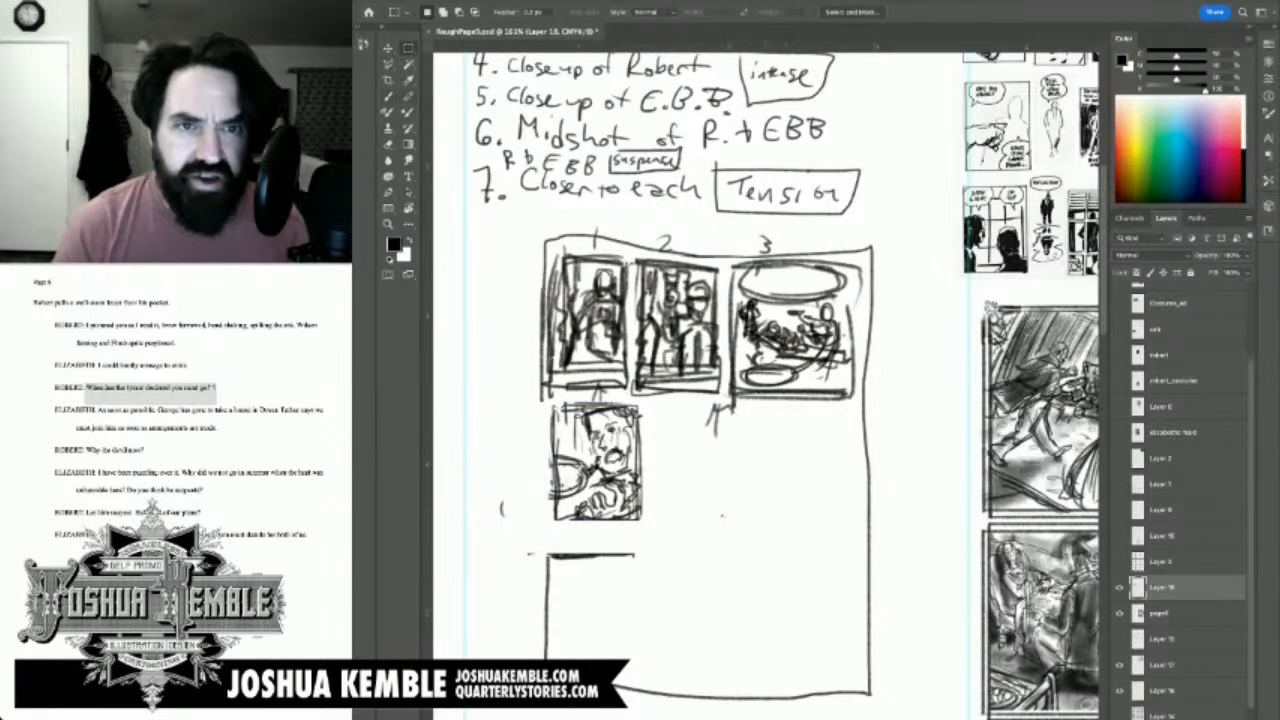
{"action": "key", "text": "ctrl+s"}
{"action": "left_click_drag", "start_coordinate": [722, 516], "coordinate": [693, 562]}
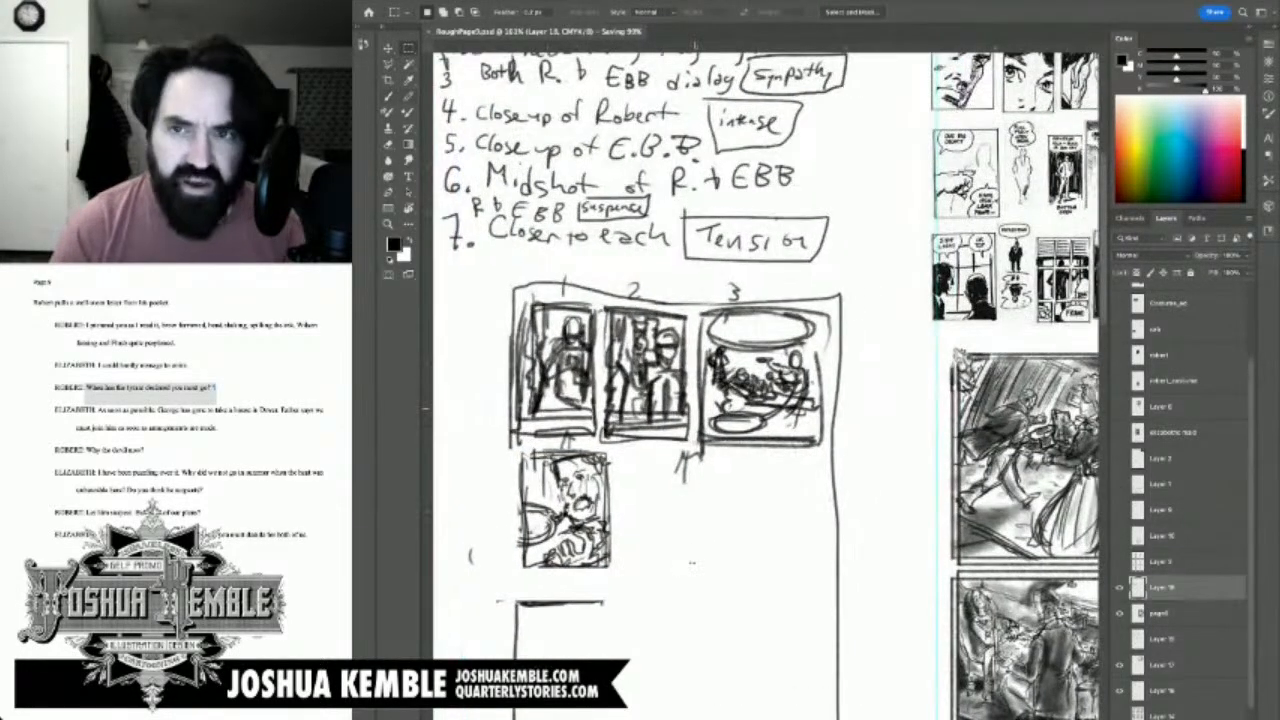
Step: Draw an arrow from the notes to the second close-up in Wally Wood's 22 panels and undo it
{"action": "key", "text": "b"}
{"action": "left_click_drag", "start_coordinate": [748, 400], "coordinate": [662, 552]}
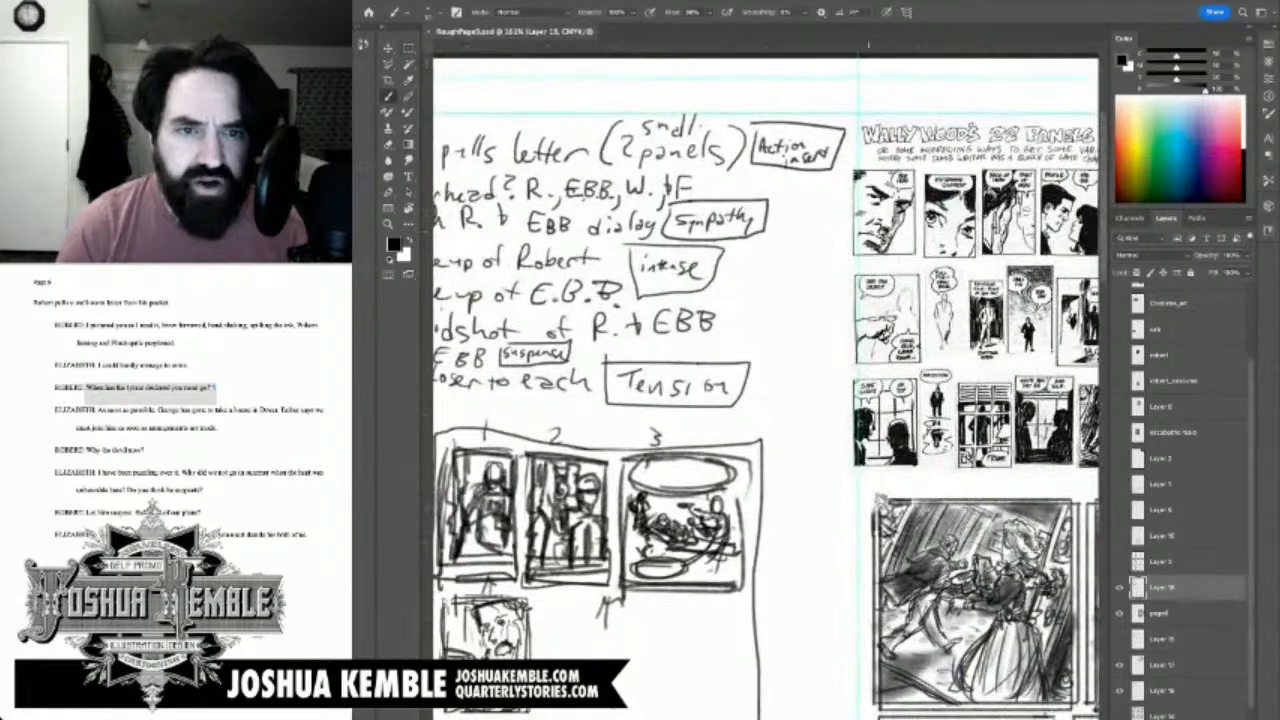
{"action": "left_click_drag", "start_coordinate": [640, 500], "coordinate": [775, 401]}
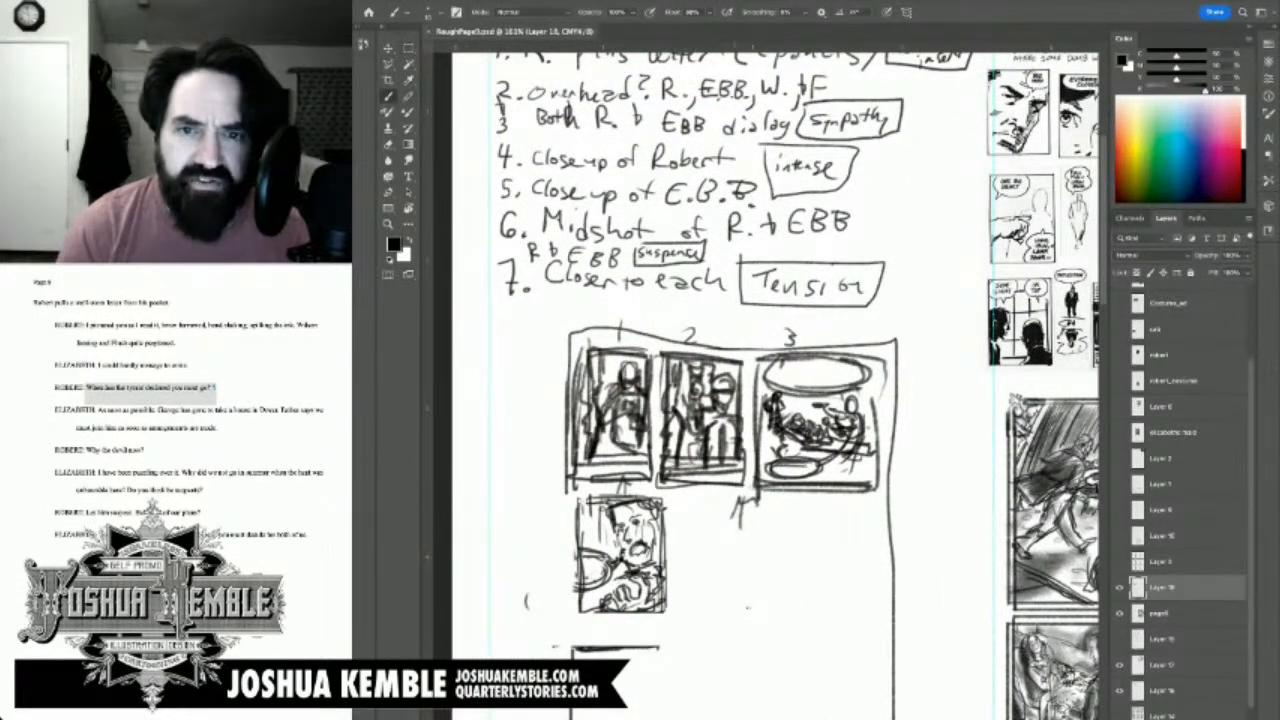
{"action": "left_click_drag", "start_coordinate": [760, 420], "coordinate": [660, 476]}
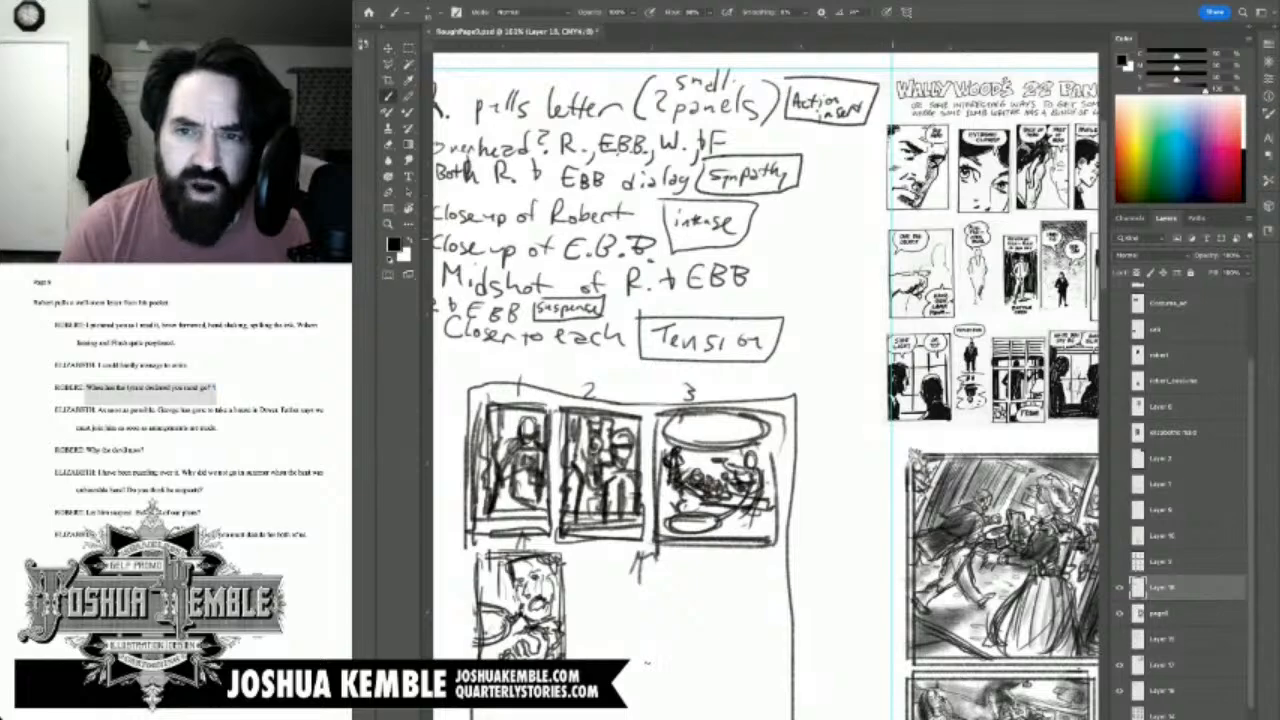
{"action": "mouse_move", "coordinate": [812, 227]}
{"action": "left_mouse_down"}
{"action": "mouse_move", "coordinate": [952, 215]}
{"action": "mouse_move", "coordinate": [950, 226]}
{"action": "mouse_move", "coordinate": [956, 208]}
{"action": "left_mouse_up"}
{"action": "left_click_drag", "start_coordinate": [946, 214], "coordinate": [956, 228]}
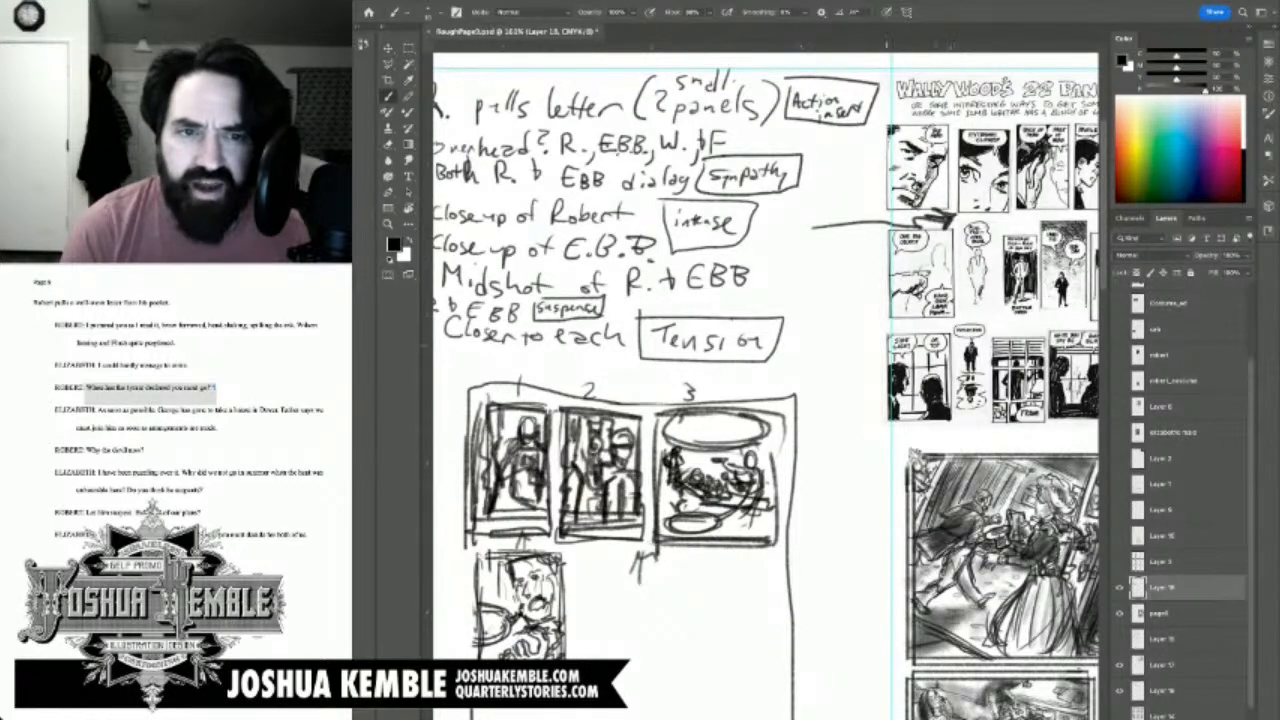
{"action": "key", "text": "ctrl+z"}
Step: Draw the border of a fifth panel beside Robert's close-up in the second row of the page thumbnail
{"action": "mouse_move", "coordinate": [690, 460]}
{"action": "left_mouse_down"}
{"action": "mouse_move", "coordinate": [785, 368]}
{"action": "mouse_move", "coordinate": [780, 398]}
{"action": "left_mouse_up"}
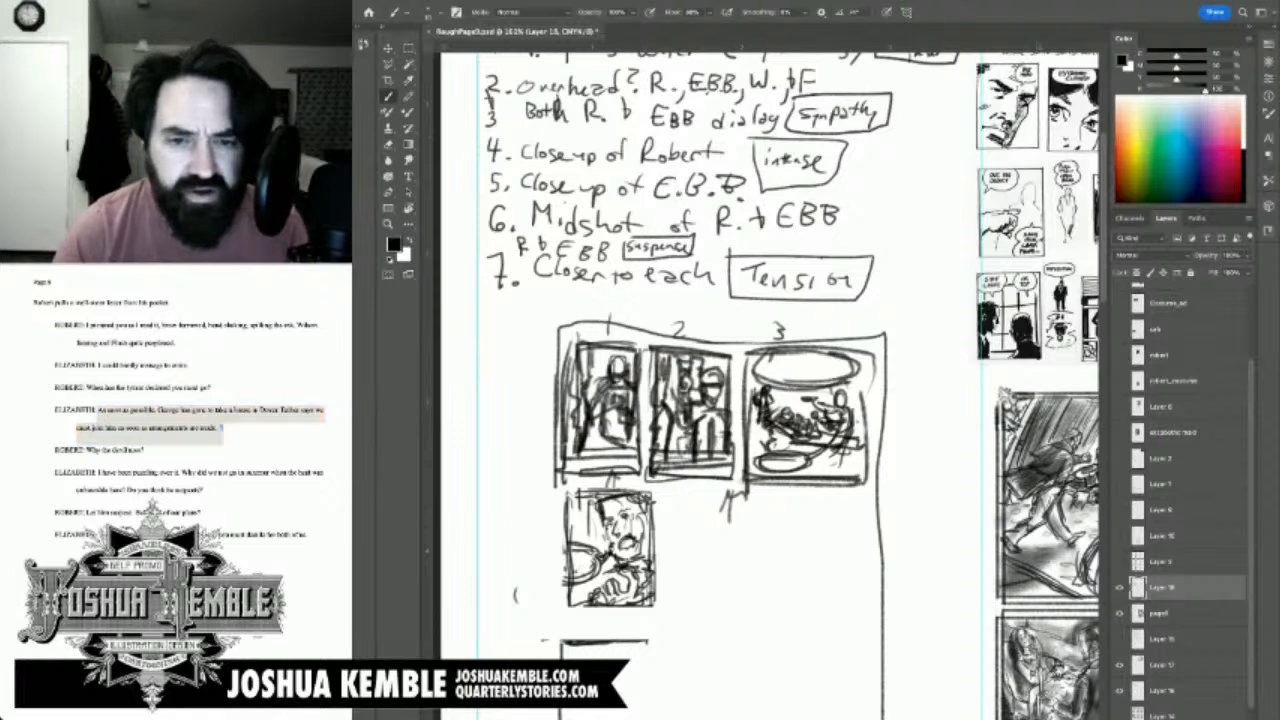
{"action": "mouse_move", "coordinate": [668, 497]}
{"action": "left_mouse_down"}
{"action": "mouse_move", "coordinate": [671, 588]}
{"action": "mouse_move", "coordinate": [706, 604]}
{"action": "left_mouse_up"}
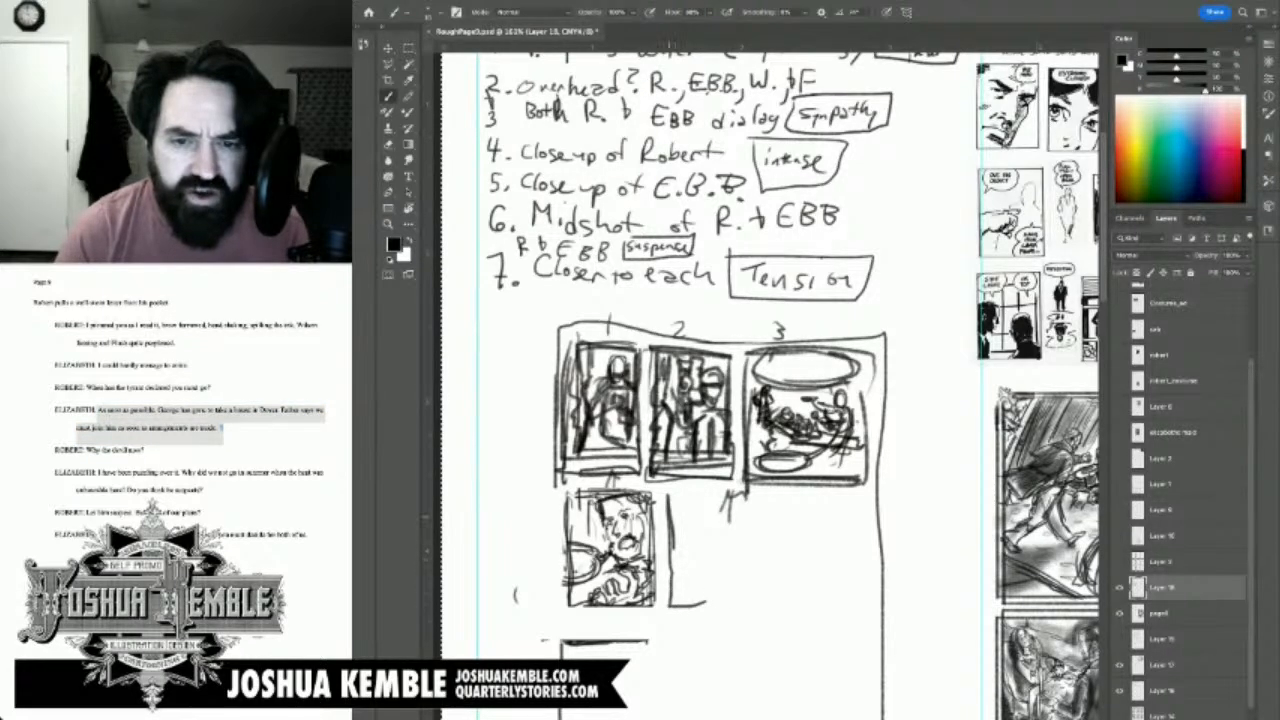
{"action": "mouse_move", "coordinate": [664, 490]}
{"action": "left_mouse_down"}
{"action": "mouse_move", "coordinate": [752, 490]}
{"action": "mouse_move", "coordinate": [748, 525]}
{"action": "left_mouse_up"}
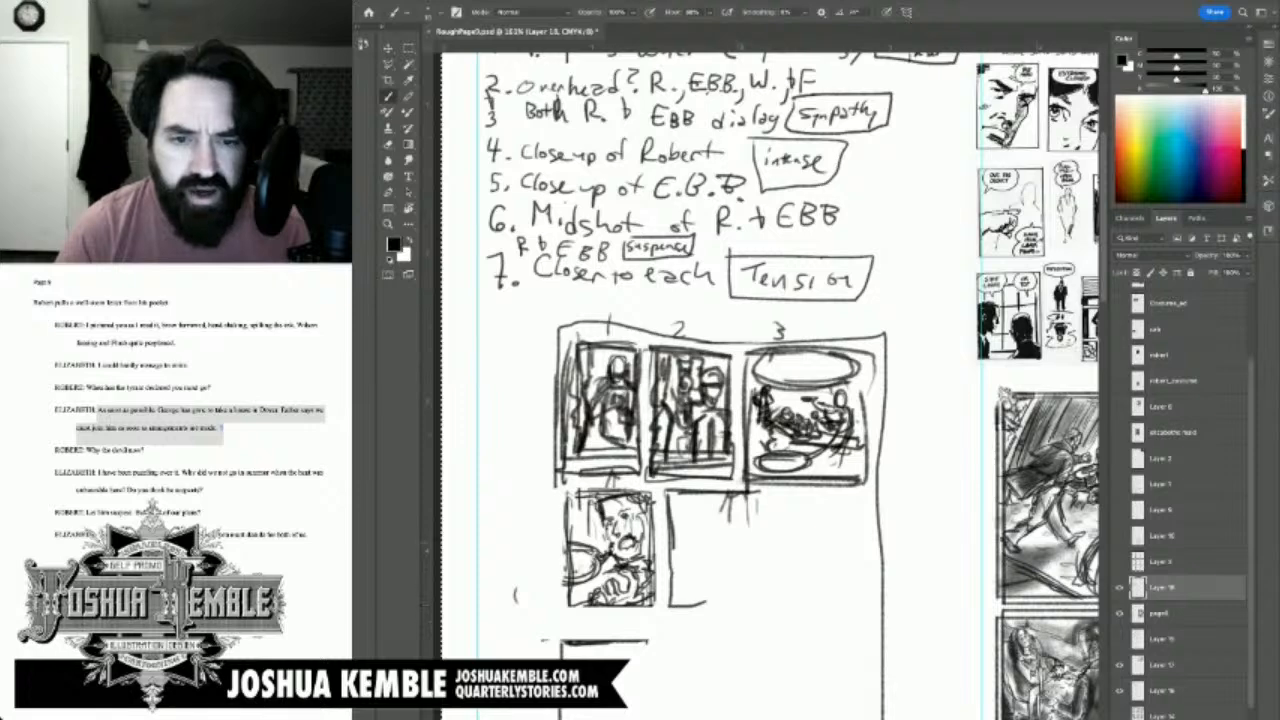
{"action": "left_click_drag", "start_coordinate": [757, 490], "coordinate": [762, 594]}
{"action": "mouse_move", "coordinate": [766, 532]}
{"action": "left_mouse_down"}
{"action": "mouse_move", "coordinate": [768, 612]}
{"action": "mouse_move", "coordinate": [748, 611]}
{"action": "mouse_move", "coordinate": [776, 604]}
{"action": "left_mouse_up"}
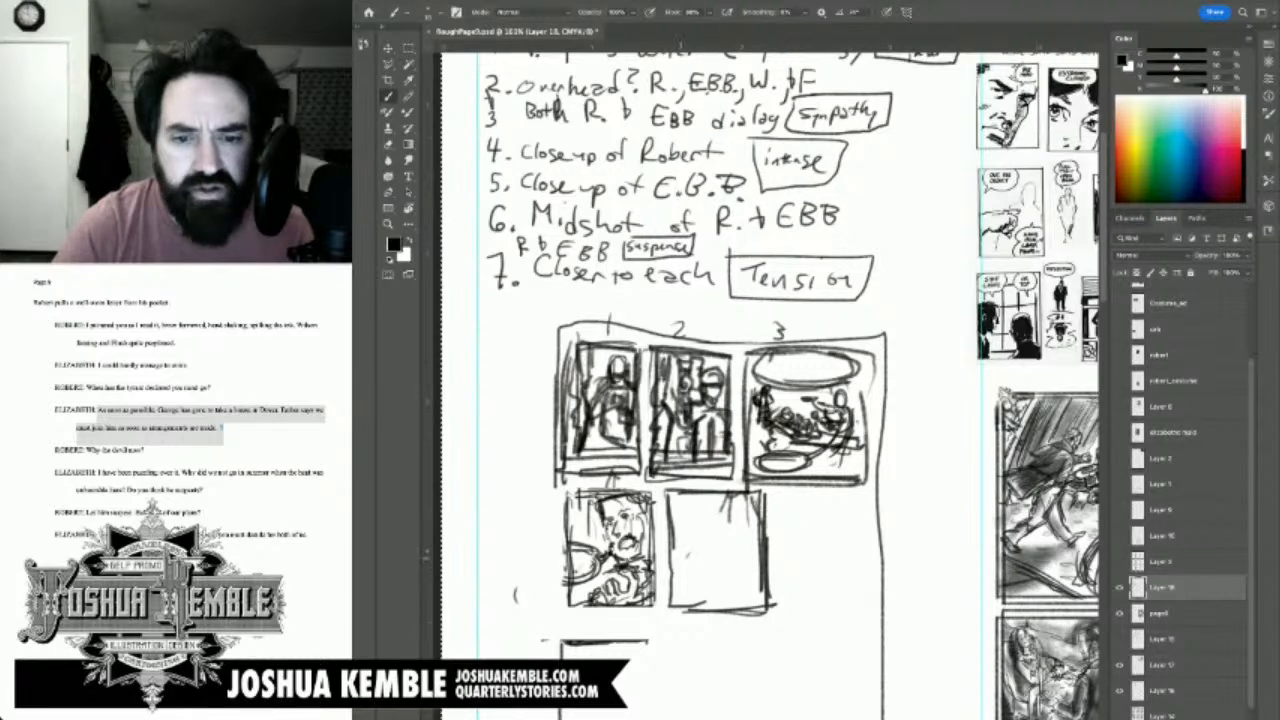
Step: Sketch the eyes, nose and slanted eyebrows of Elizabeth's extreme close-up in the fifth panel
{"action": "left_click_drag", "start_coordinate": [684, 550], "coordinate": [682, 558]}
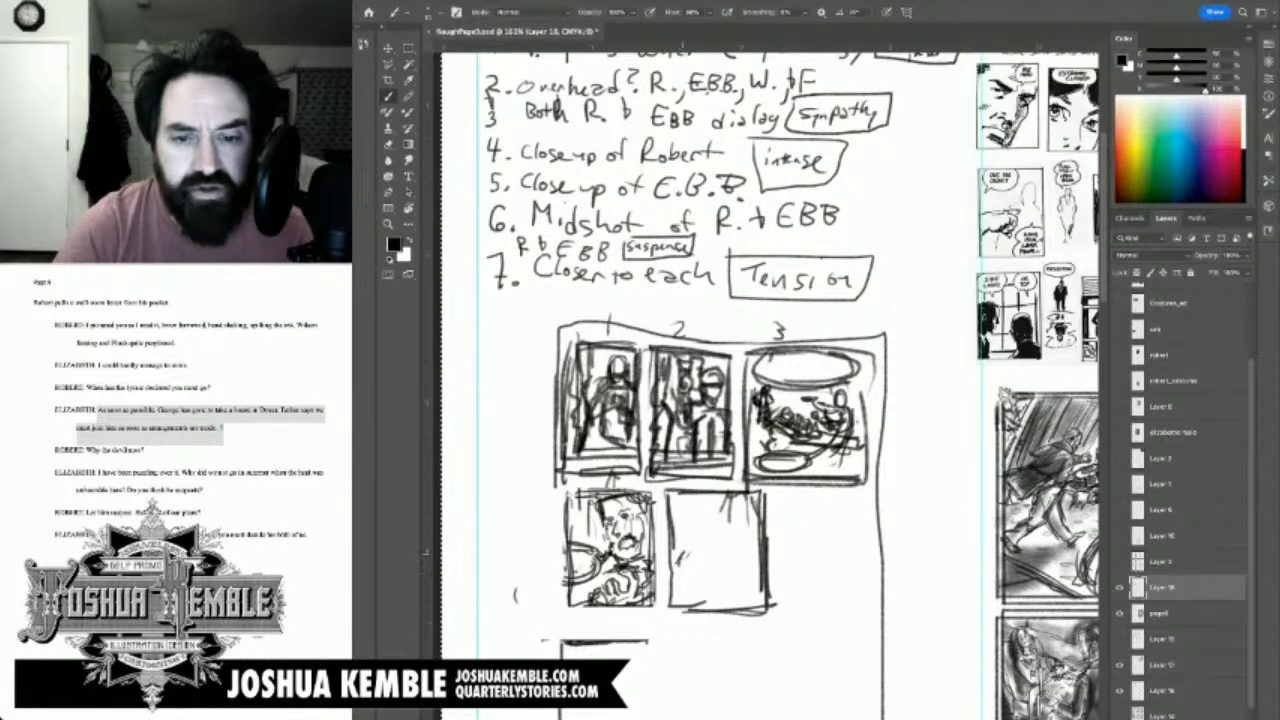
{"action": "mouse_move", "coordinate": [692, 551]}
{"action": "left_mouse_down"}
{"action": "mouse_move", "coordinate": [699, 567]}
{"action": "mouse_move", "coordinate": [727, 557]}
{"action": "mouse_move", "coordinate": [748, 602]}
{"action": "left_mouse_up"}
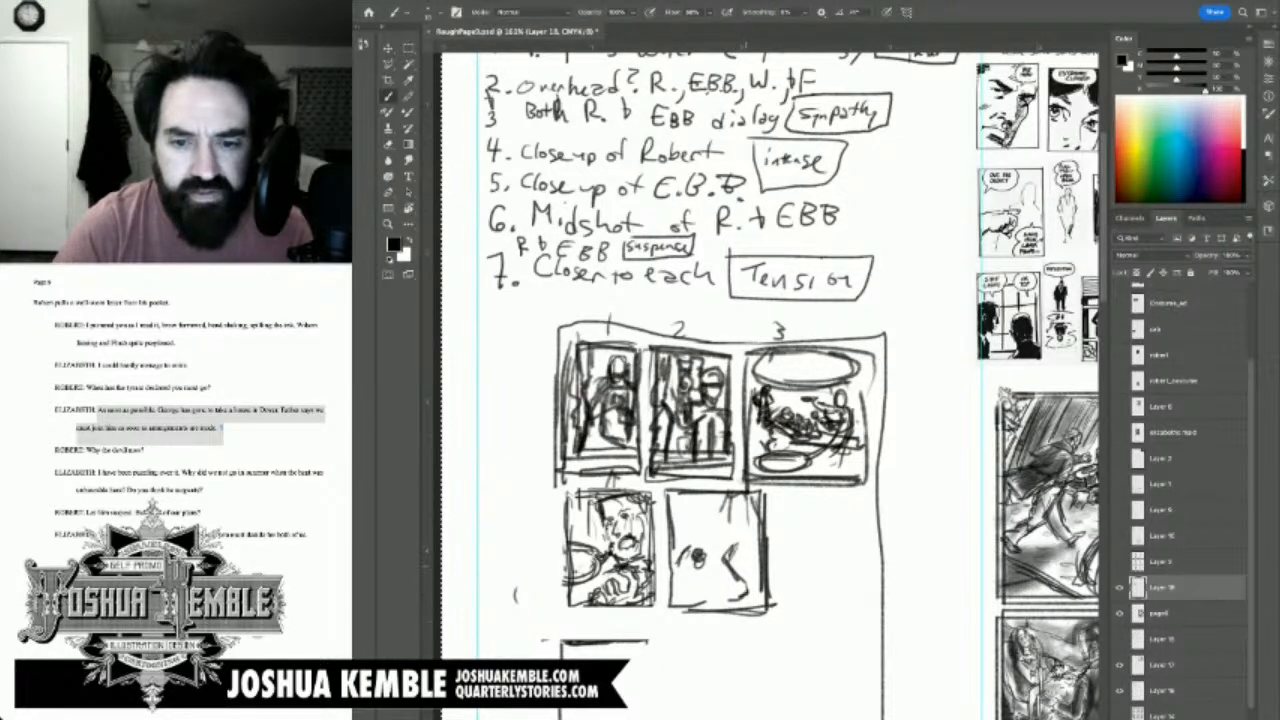
{"action": "left_click_drag", "start_coordinate": [733, 556], "coordinate": [757, 549]}
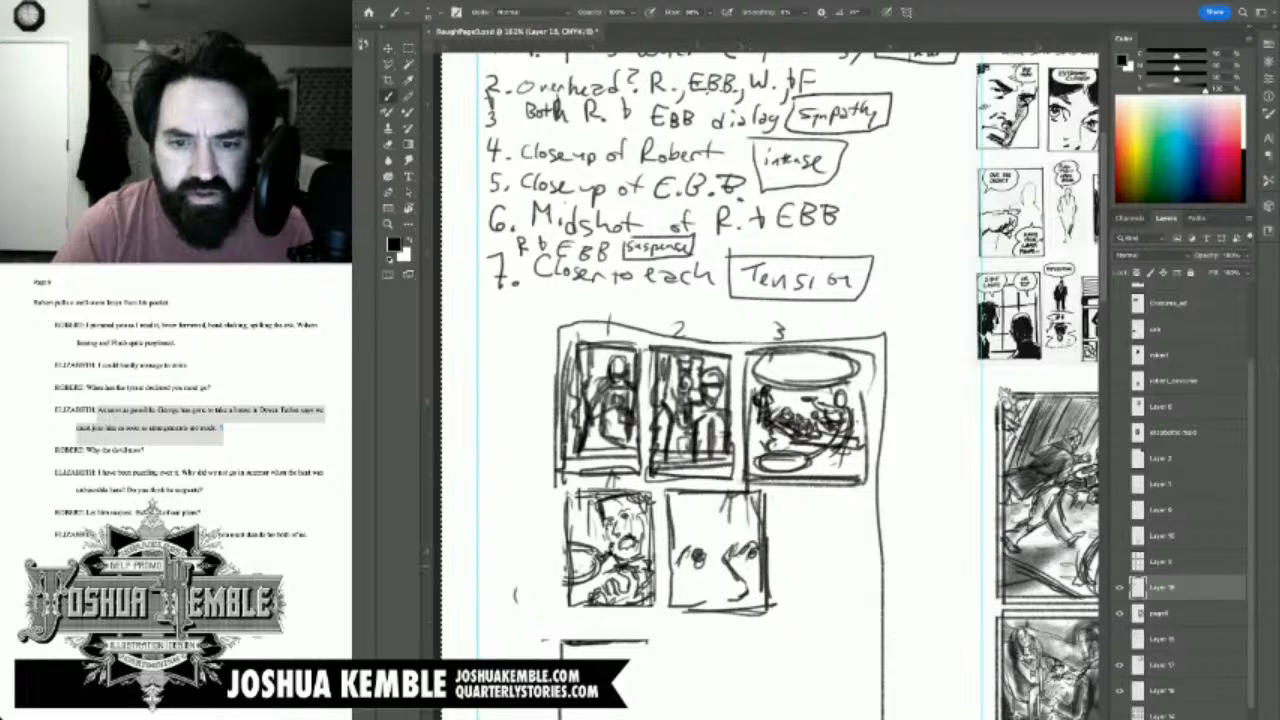
{"action": "mouse_move", "coordinate": [676, 566]}
{"action": "left_mouse_down"}
{"action": "mouse_move", "coordinate": [706, 561]}
{"action": "mouse_move", "coordinate": [704, 535]}
{"action": "left_mouse_up"}
{"action": "left_click_drag", "start_coordinate": [696, 547], "coordinate": [744, 531]}
{"action": "left_click_drag", "start_coordinate": [730, 547], "coordinate": [748, 534]}
{"action": "left_click_drag", "start_coordinate": [740, 540], "coordinate": [762, 530]}
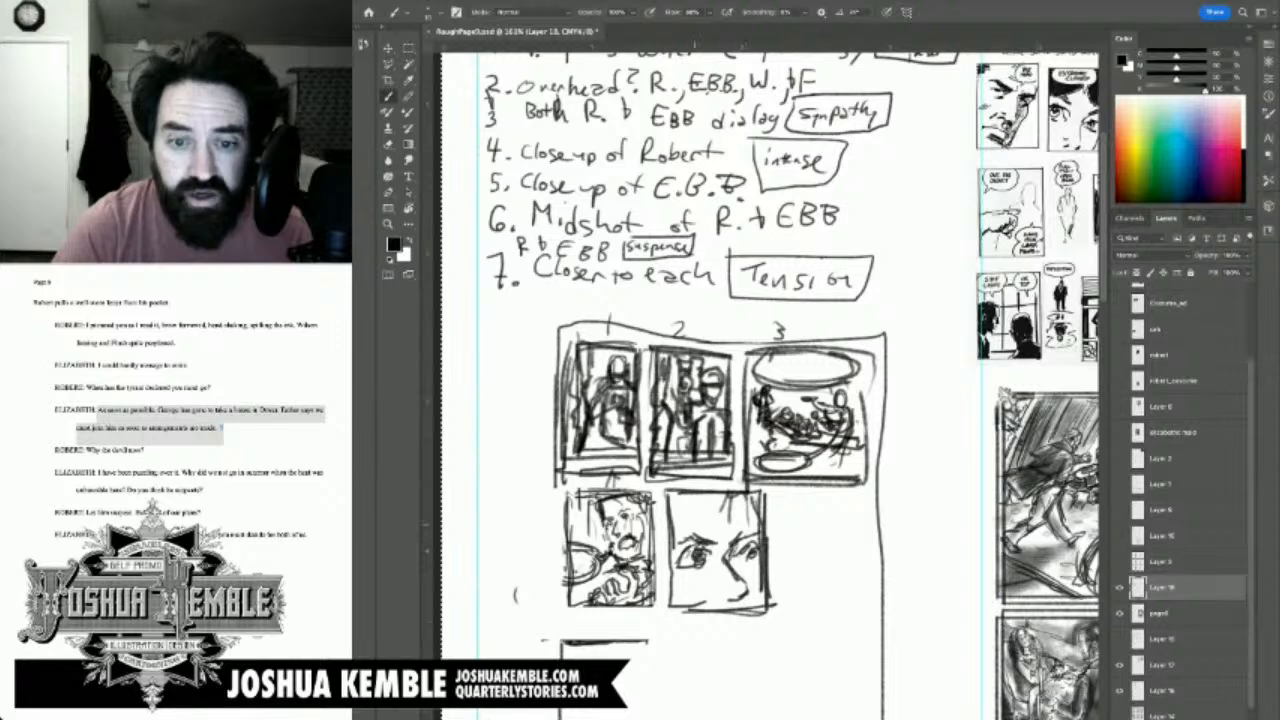
Step: Add a forehead line, brow furrows and a small cheek mark around the eyes in the fifth panel
{"action": "mouse_move", "coordinate": [670, 522]}
{"action": "left_mouse_down"}
{"action": "mouse_move", "coordinate": [744, 520]}
{"action": "mouse_move", "coordinate": [758, 492]}
{"action": "left_mouse_up"}
{"action": "left_click_drag", "start_coordinate": [712, 526], "coordinate": [768, 494]}
{"action": "left_click_drag", "start_coordinate": [716, 540], "coordinate": [714, 524]}
{"action": "left_click_drag", "start_coordinate": [716, 544], "coordinate": [738, 518]}
{"action": "left_click_drag", "start_coordinate": [678, 584], "coordinate": [684, 594]}
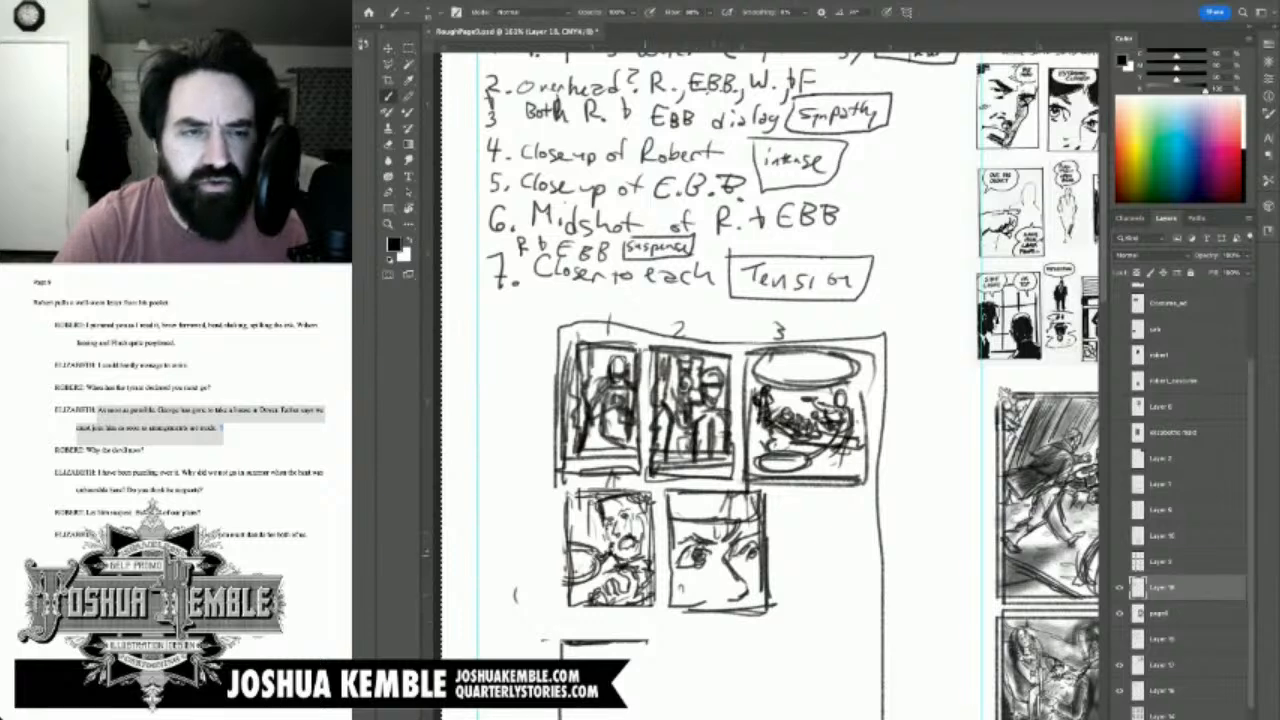
Step: Select the eyes and nose inside the fifth panel, delete them and clear the selection
{"action": "key", "text": "m"}
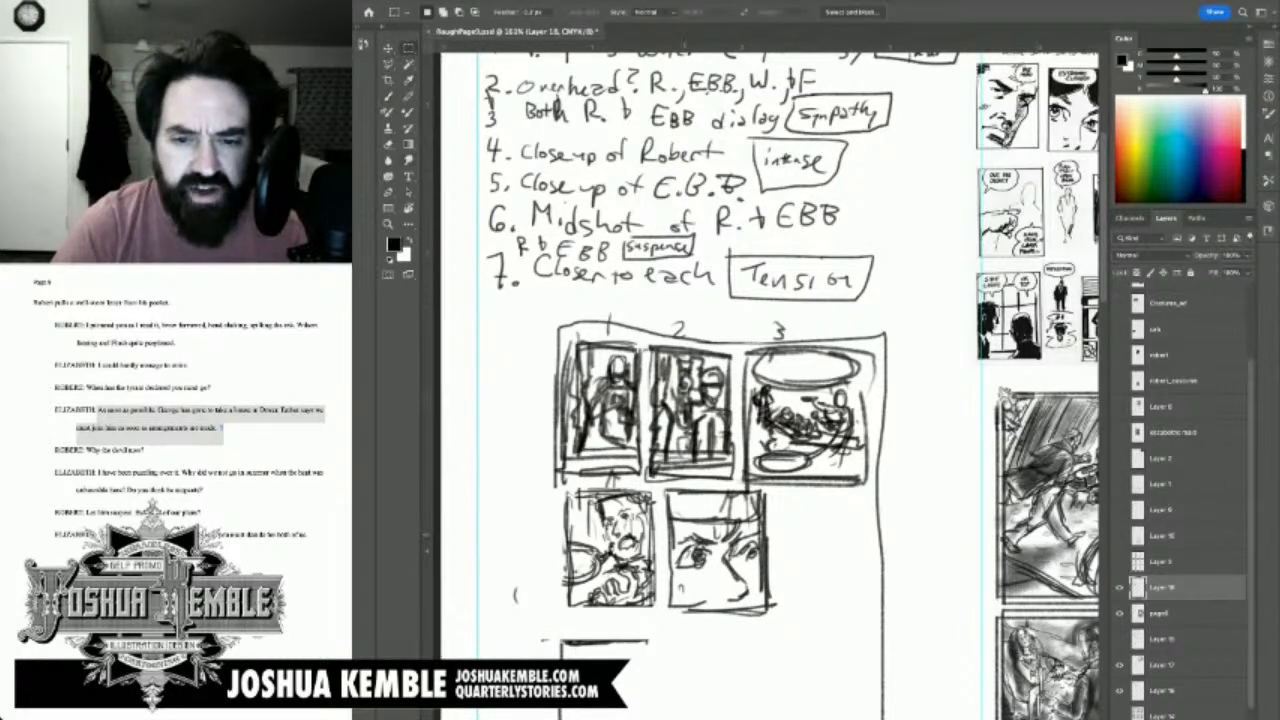
{"action": "left_click_drag", "start_coordinate": [677, 529], "coordinate": [756, 606]}
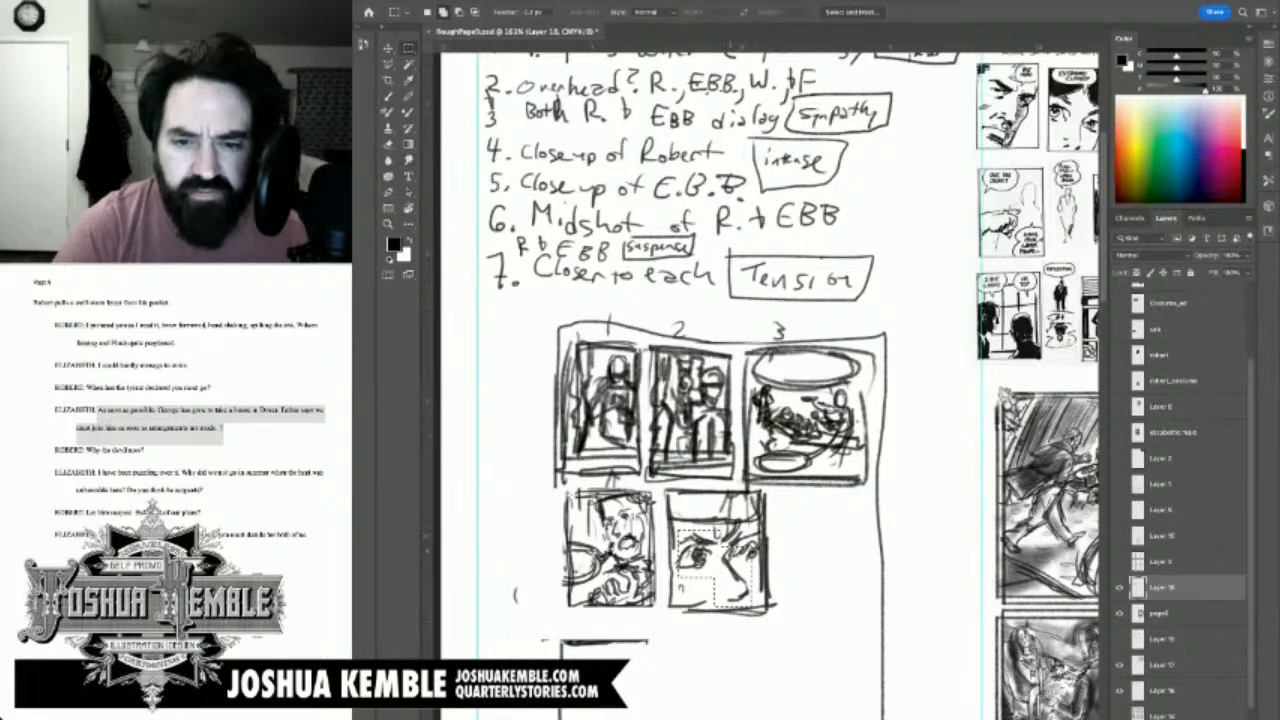
{"action": "key", "text": "Delete"}
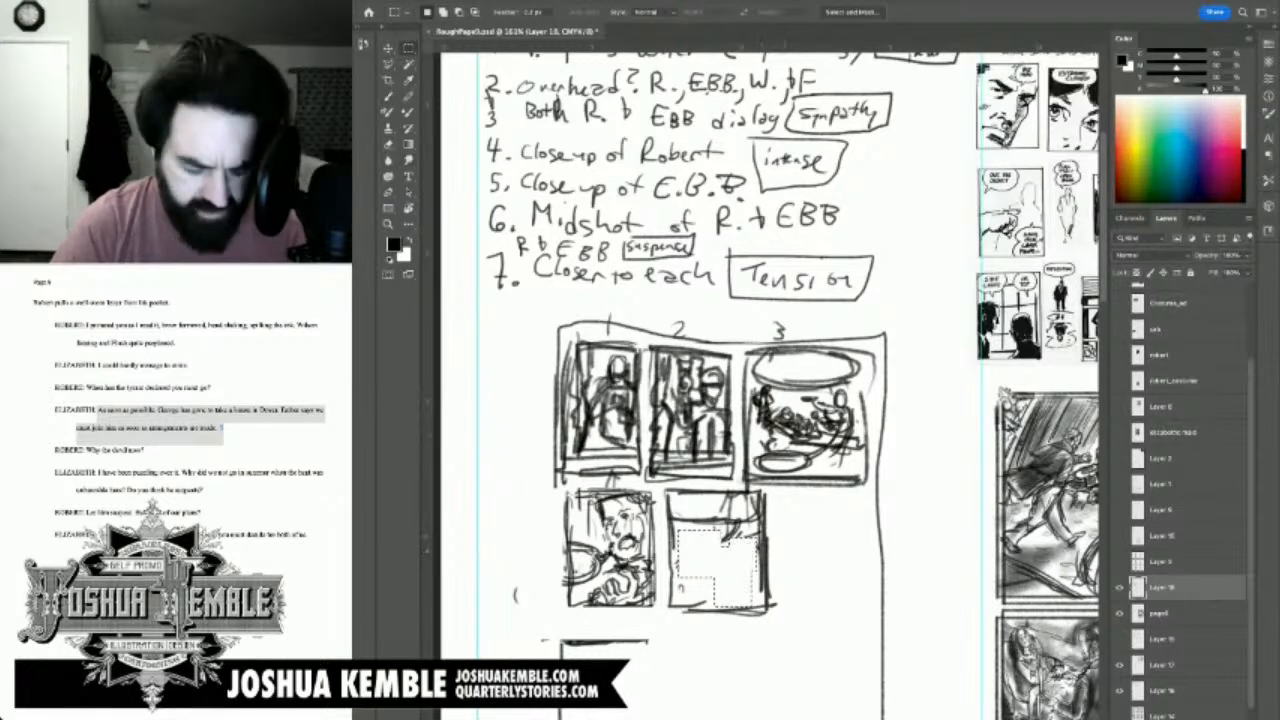
{"action": "key", "text": "ctrl+d"}
Step: Redraw Elizabeth's face smaller in the fifth panel, with eyes, eyebrows, nose, mouth and face outline
{"action": "key", "text": "b"}
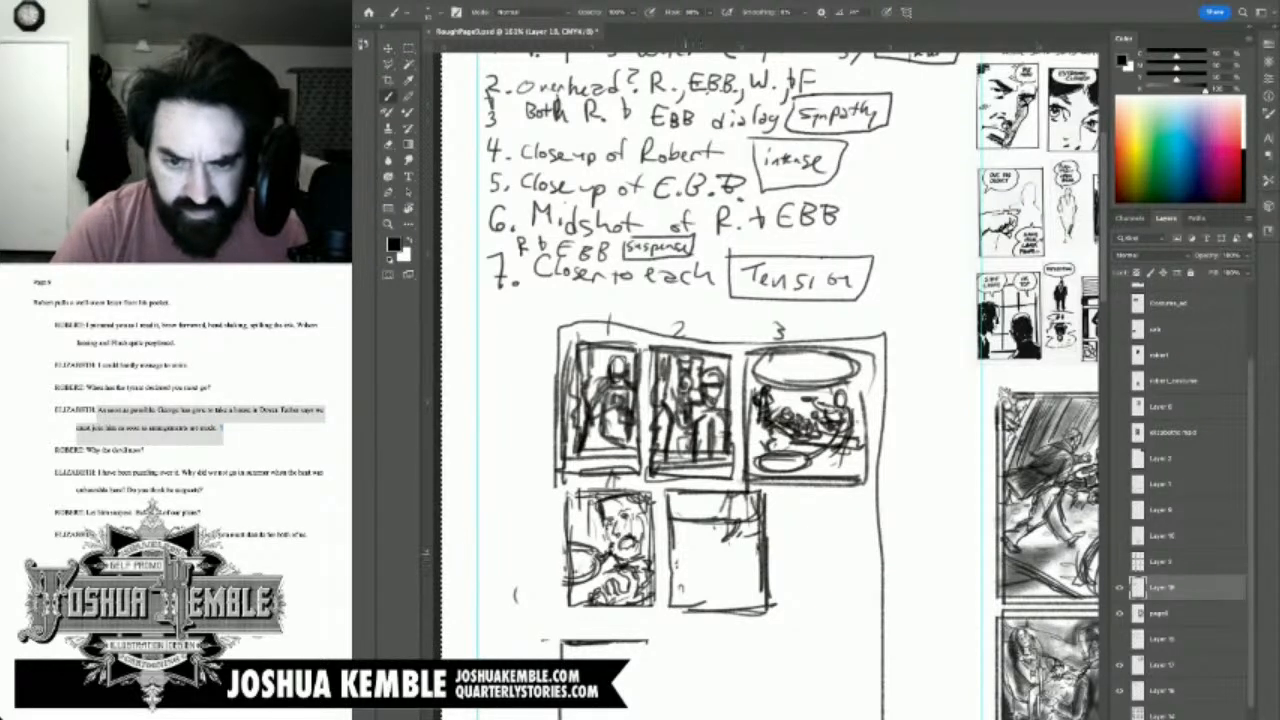
{"action": "mouse_move", "coordinate": [685, 548]}
{"action": "left_mouse_down"}
{"action": "mouse_move", "coordinate": [708, 569]}
{"action": "mouse_move", "coordinate": [743, 562]}
{"action": "mouse_move", "coordinate": [704, 557]}
{"action": "mouse_move", "coordinate": [728, 591]}
{"action": "left_mouse_up"}
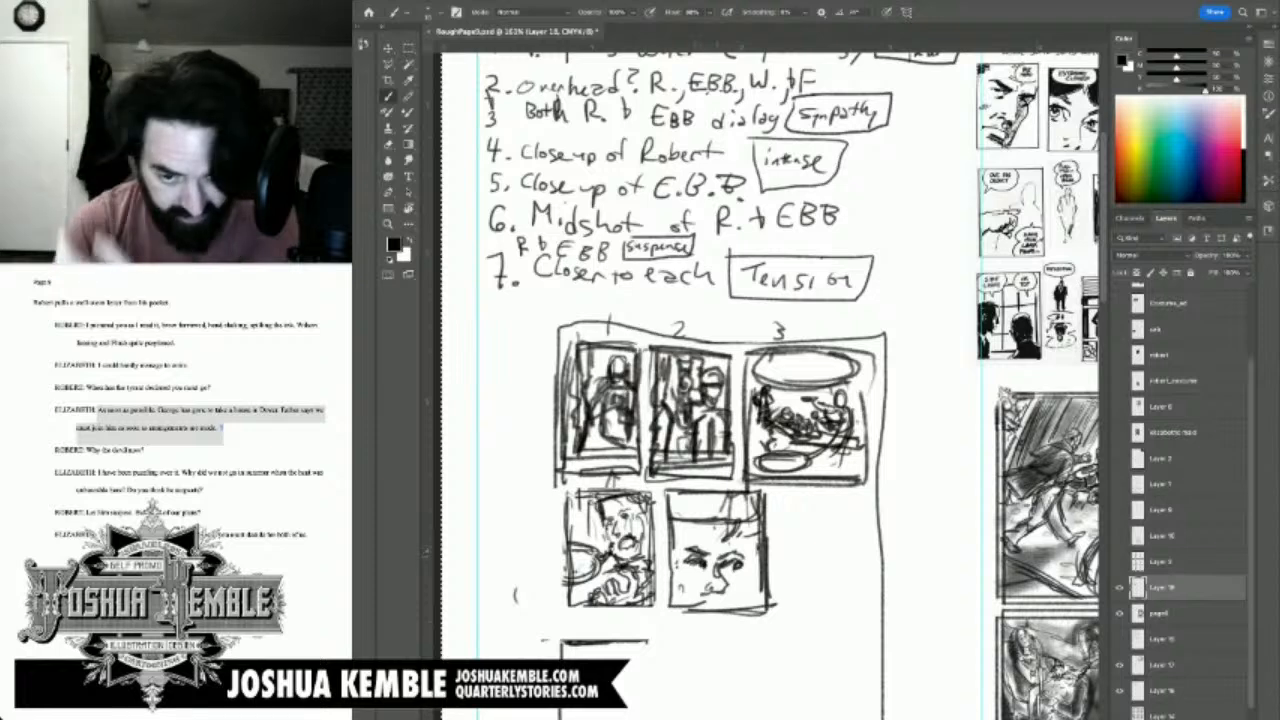
{"action": "mouse_move", "coordinate": [697, 532]}
{"action": "left_mouse_down"}
{"action": "mouse_move", "coordinate": [672, 586]}
{"action": "mouse_move", "coordinate": [674, 543]}
{"action": "mouse_move", "coordinate": [675, 592]}
{"action": "mouse_move", "coordinate": [752, 602]}
{"action": "left_mouse_up"}
{"action": "left_click_drag", "start_coordinate": [672, 600], "coordinate": [762, 598]}
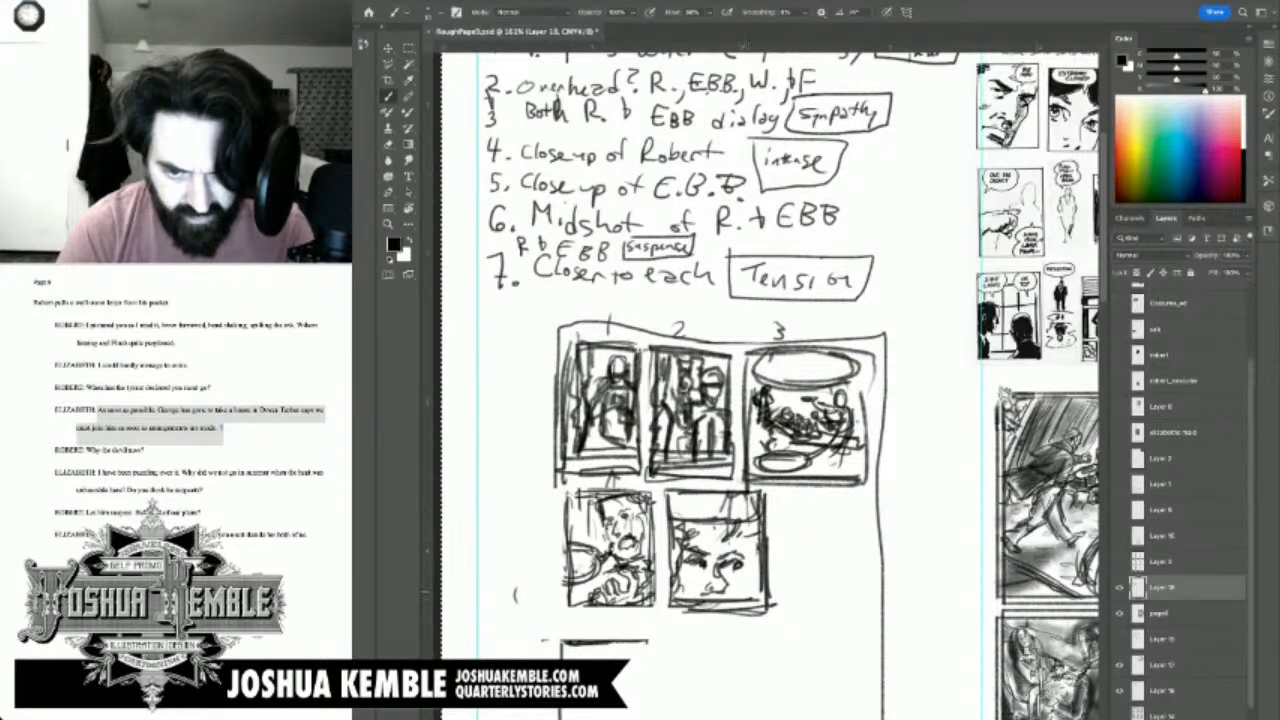
Step: Sketch a hand against the side of Elizabeth's face and hair strokes across her forehead in the fifth panel
{"action": "mouse_move", "coordinate": [754, 546]}
{"action": "left_mouse_down"}
{"action": "mouse_move", "coordinate": [736, 603]}
{"action": "mouse_move", "coordinate": [738, 581]}
{"action": "left_mouse_up"}
{"action": "left_click_drag", "start_coordinate": [755, 573], "coordinate": [744, 597]}
{"action": "left_click_drag", "start_coordinate": [770, 593], "coordinate": [754, 603]}
{"action": "left_click_drag", "start_coordinate": [758, 529], "coordinate": [754, 551]}
{"action": "mouse_move", "coordinate": [758, 537]}
{"action": "left_mouse_down"}
{"action": "mouse_move", "coordinate": [750, 555]}
{"action": "mouse_move", "coordinate": [680, 536]}
{"action": "left_mouse_up"}
Step: Highlight Robert's "Why the devil now?" line together with Elizabeth's reply in the script
{"action": "mouse_move", "coordinate": [603, 488]}
{"action": "left_mouse_down"}
{"action": "mouse_move", "coordinate": [671, 493]}
{"action": "mouse_move", "coordinate": [670, 516]}
{"action": "mouse_move", "coordinate": [732, 454]}
{"action": "left_mouse_up"}
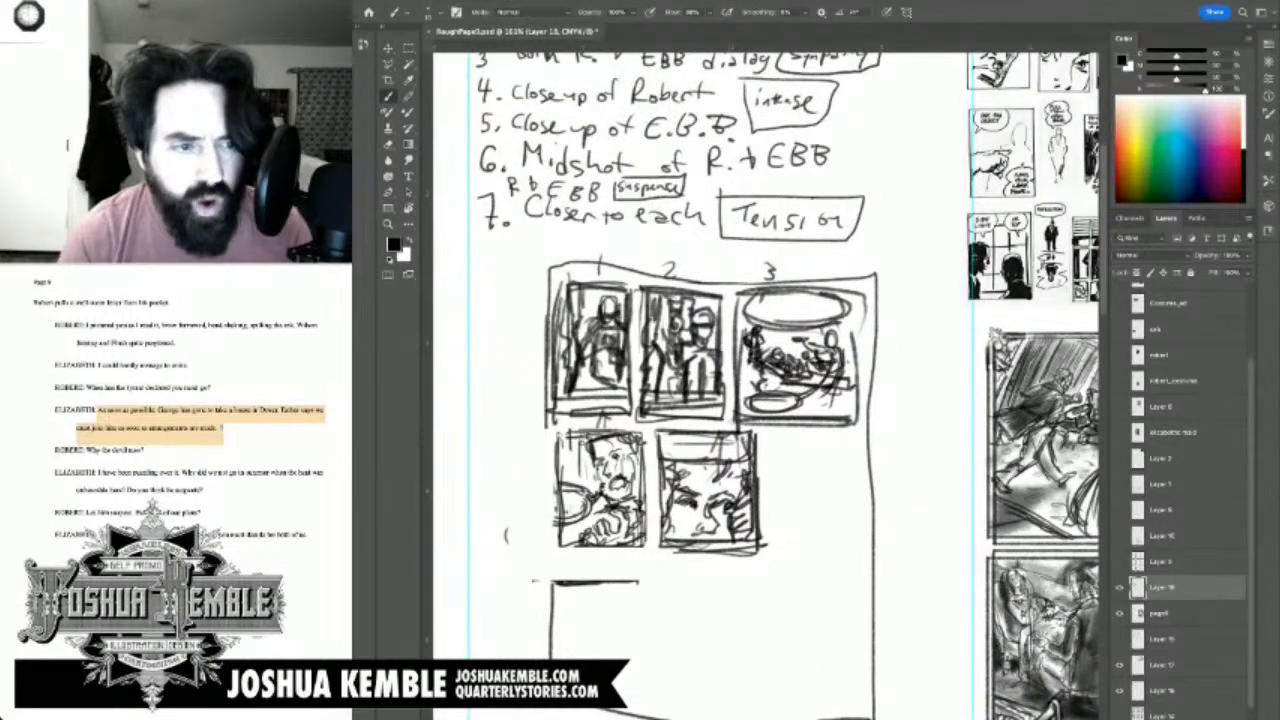
{"action": "left_click_drag", "start_coordinate": [87, 450], "coordinate": [148, 450]}
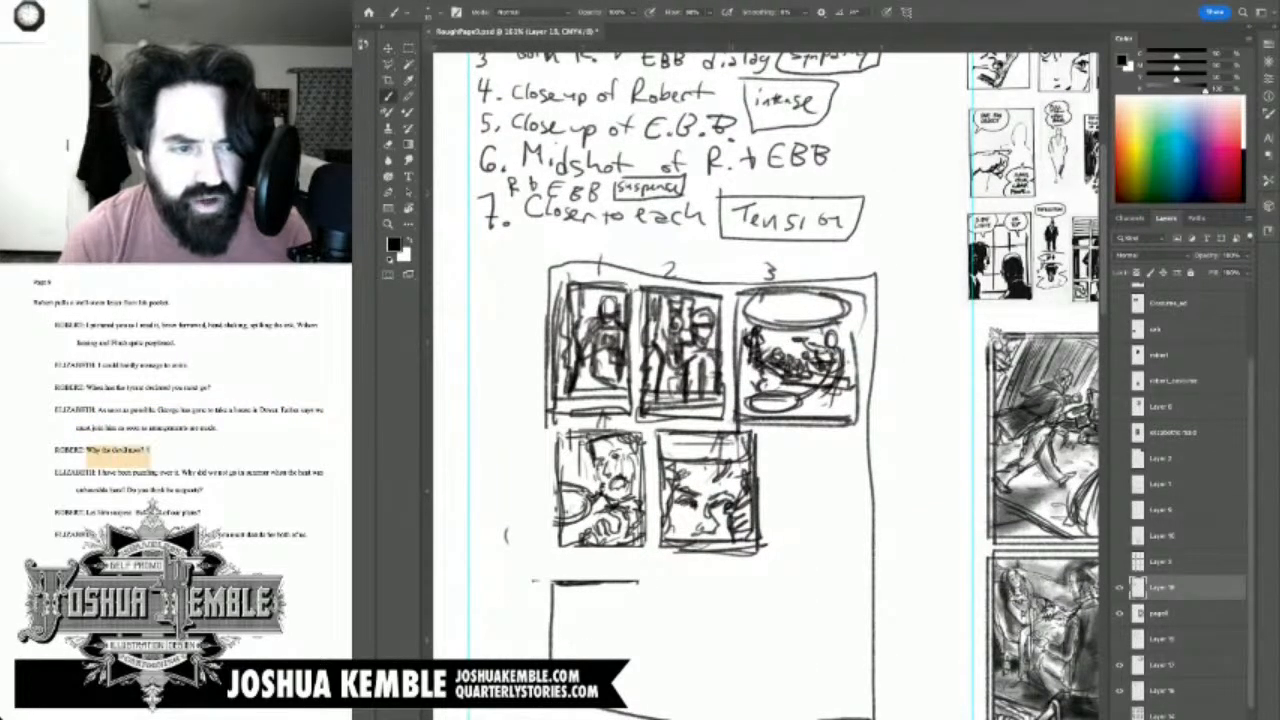
{"action": "left_click_drag", "start_coordinate": [55, 450], "coordinate": [208, 490]}
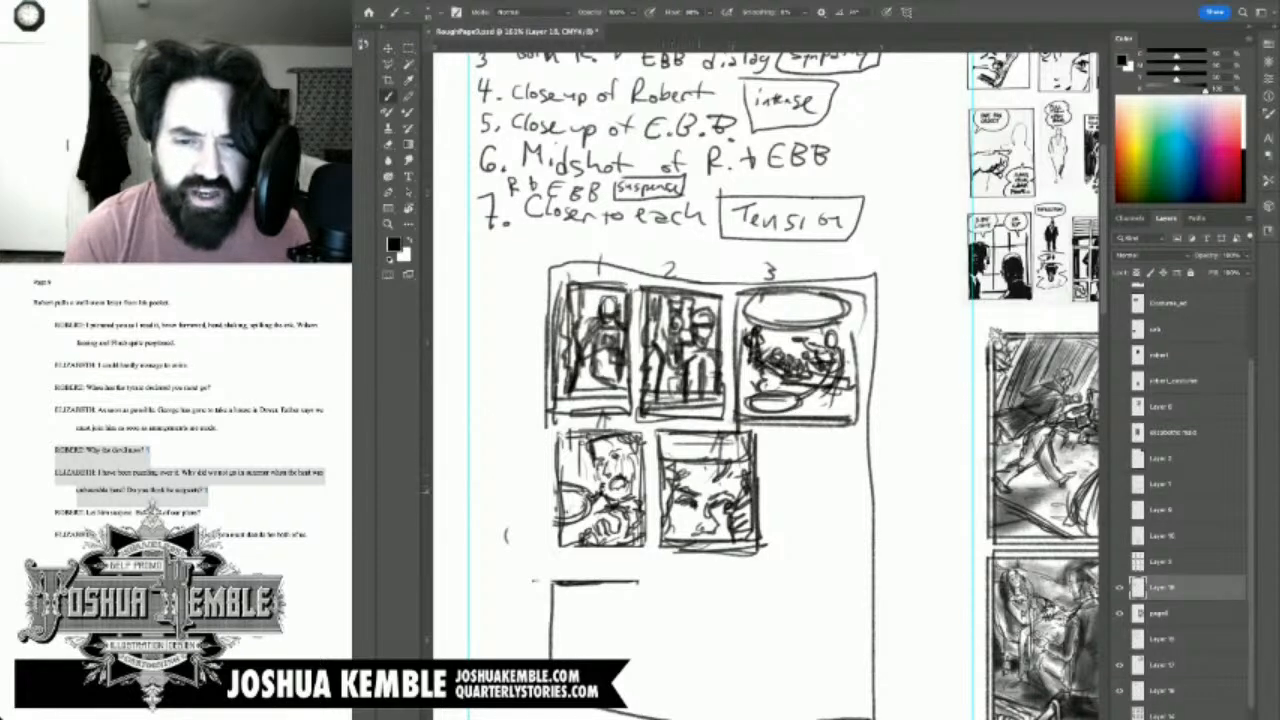
Step: Erase the fifth panel's upper border and the lines above the face, along with its right border
{"action": "key", "text": "e"}
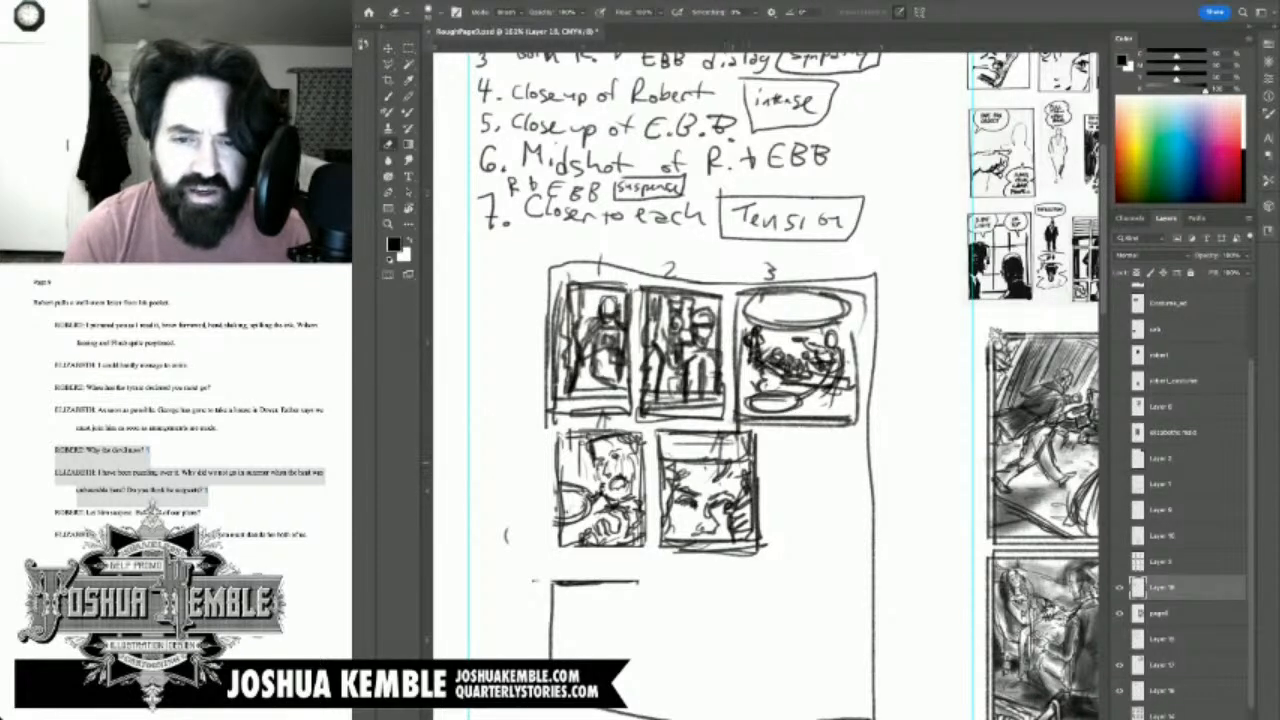
{"action": "mouse_move", "coordinate": [662, 461]}
{"action": "left_mouse_down"}
{"action": "mouse_move", "coordinate": [732, 463]}
{"action": "mouse_move", "coordinate": [638, 445]}
{"action": "mouse_move", "coordinate": [708, 435]}
{"action": "mouse_move", "coordinate": [755, 453]}
{"action": "left_mouse_up"}
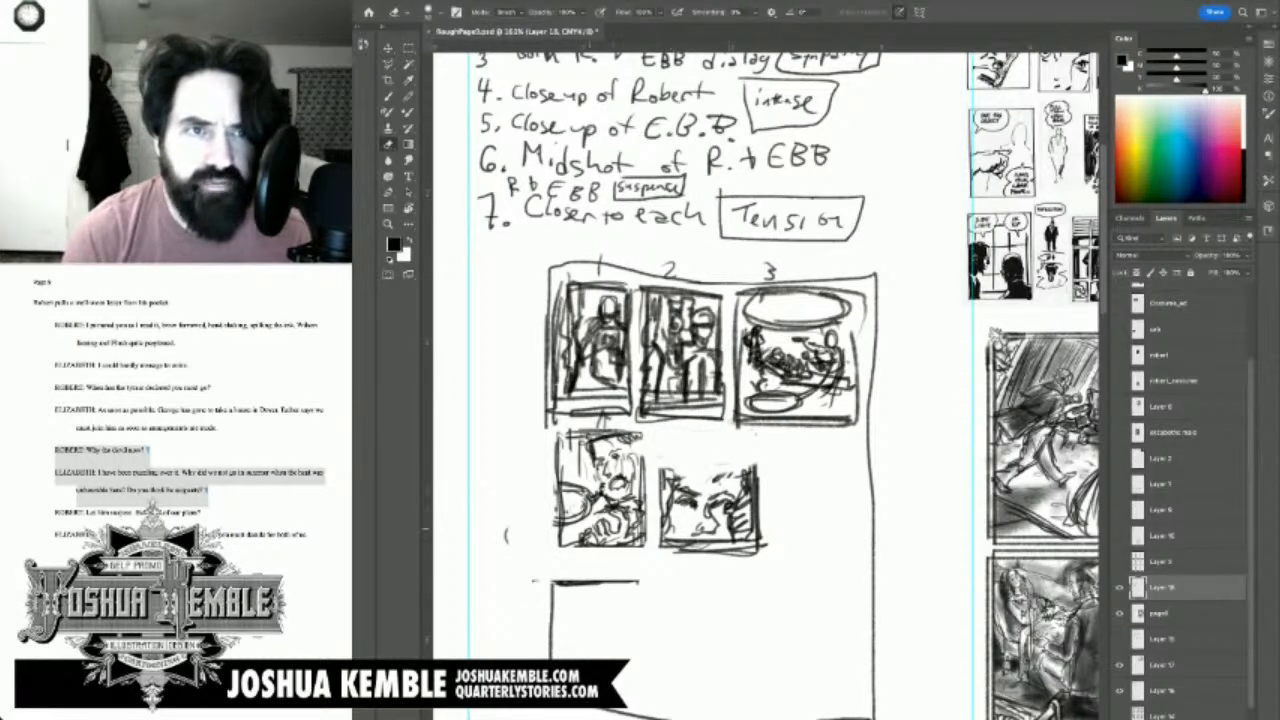
{"action": "key", "text": "m"}
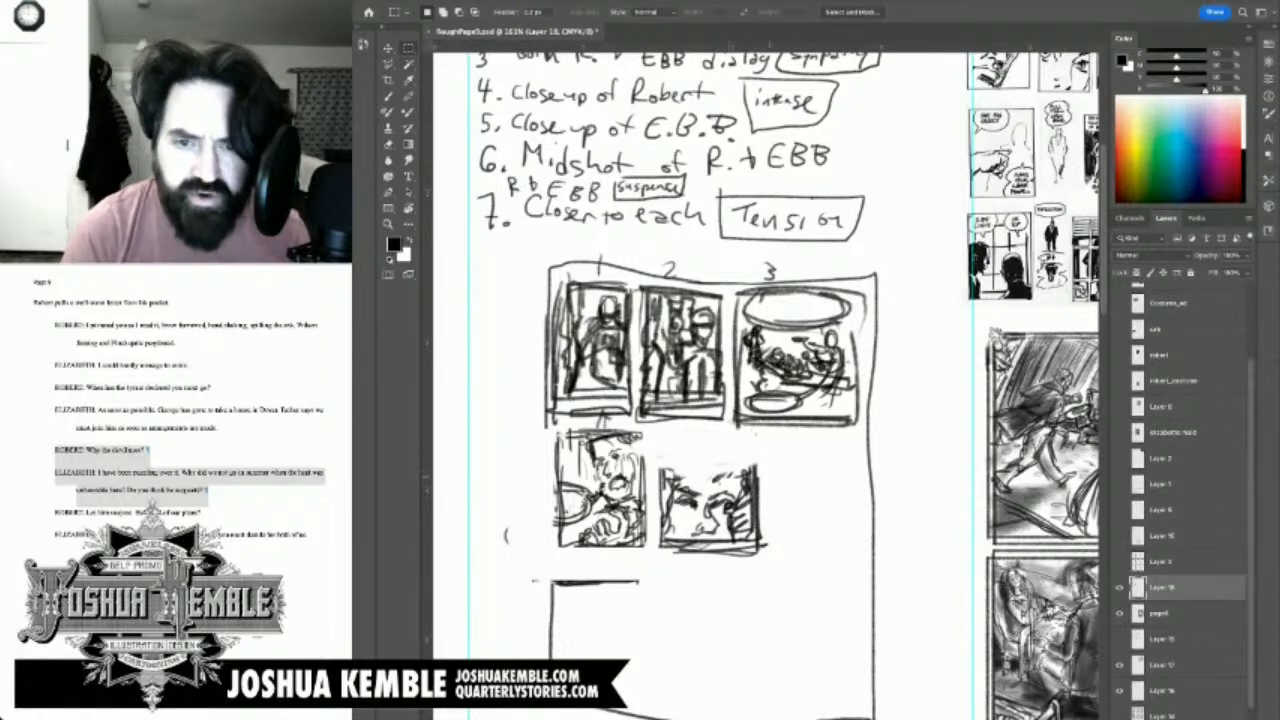
{"action": "key", "text": "e"}
{"action": "mouse_move", "coordinate": [757, 463]}
{"action": "left_mouse_down"}
{"action": "mouse_move", "coordinate": [752, 520]}
{"action": "mouse_move", "coordinate": [766, 549]}
{"action": "left_mouse_up"}
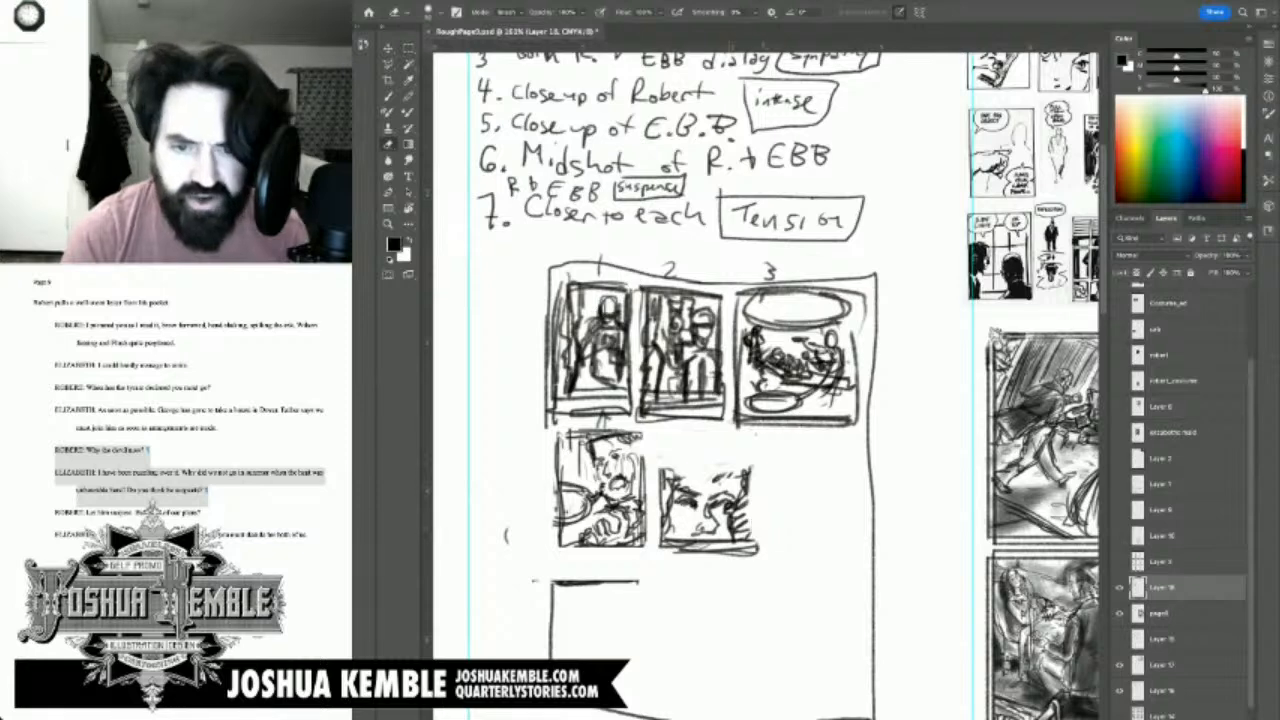
Step: Redraw the fifth panel's upper, right and lower borders to make the panel wider
{"action": "key", "text": "b"}
{"action": "mouse_move", "coordinate": [666, 434]}
{"action": "left_mouse_down"}
{"action": "mouse_move", "coordinate": [666, 492]}
{"action": "mouse_move", "coordinate": [662, 482]}
{"action": "mouse_move", "coordinate": [752, 436]}
{"action": "mouse_move", "coordinate": [868, 438]}
{"action": "mouse_move", "coordinate": [820, 486]}
{"action": "left_mouse_up"}
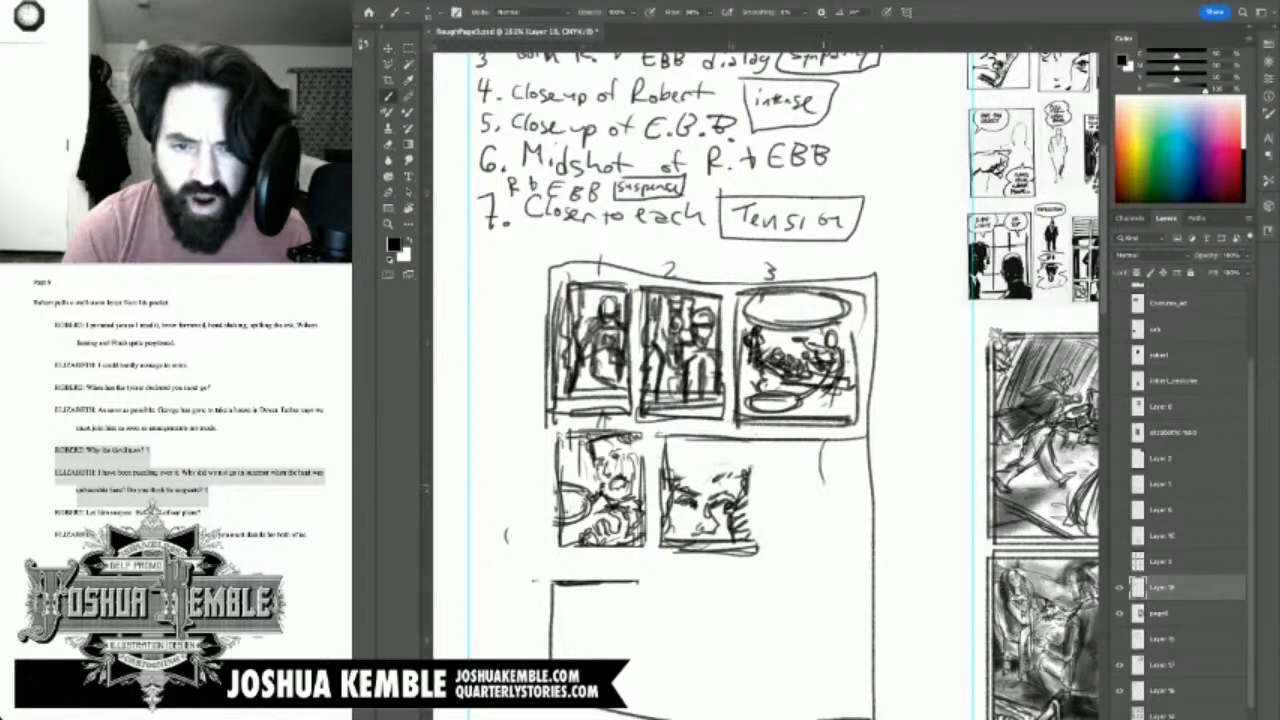
{"action": "left_click_drag", "start_coordinate": [814, 442], "coordinate": [803, 557]}
{"action": "mouse_move", "coordinate": [708, 554]}
{"action": "left_mouse_down"}
{"action": "mouse_move", "coordinate": [808, 556]}
{"action": "mouse_move", "coordinate": [802, 545]}
{"action": "left_mouse_up"}
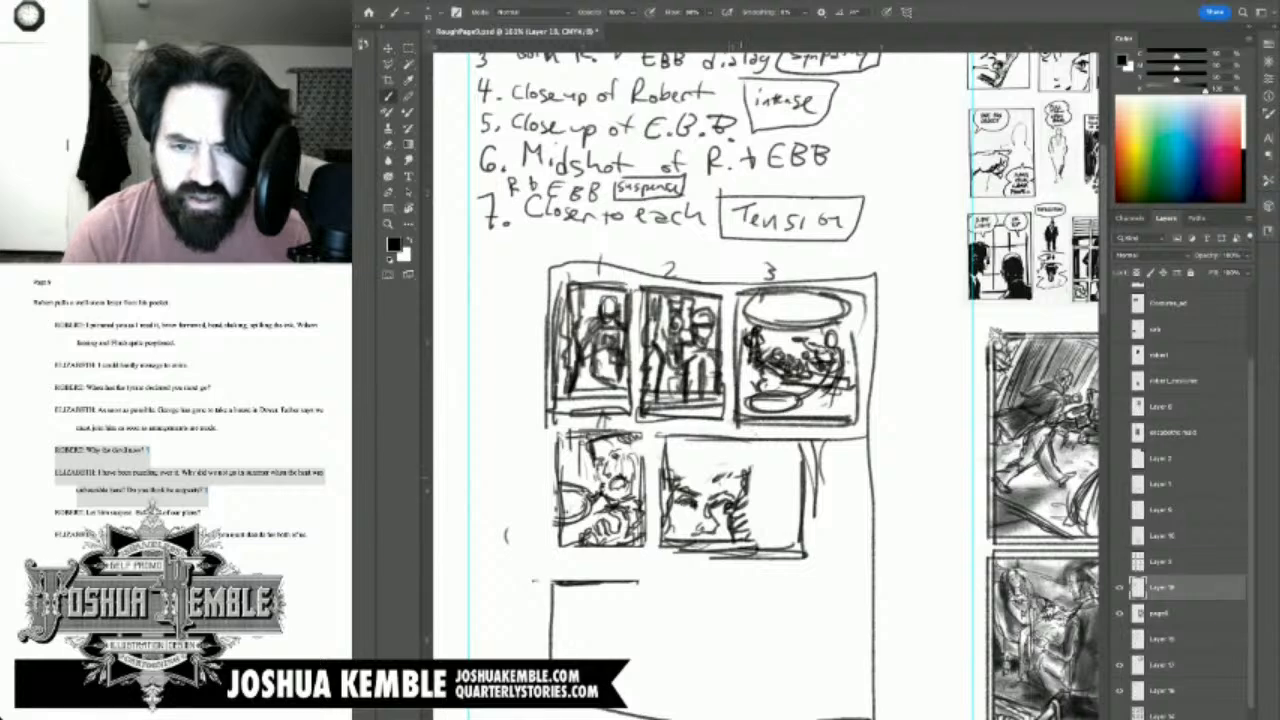
Step: Sketch a curved balloon beside Elizabeth's face in the fifth panel and fill in her hair above the forehead
{"action": "left_click_drag", "start_coordinate": [760, 483], "coordinate": [749, 495]}
{"action": "mouse_move", "coordinate": [763, 497]}
{"action": "left_mouse_down"}
{"action": "mouse_move", "coordinate": [753, 509]}
{"action": "mouse_move", "coordinate": [758, 482]}
{"action": "mouse_move", "coordinate": [764, 506]}
{"action": "left_mouse_up"}
{"action": "mouse_move", "coordinate": [776, 462]}
{"action": "left_mouse_down"}
{"action": "mouse_move", "coordinate": [758, 528]}
{"action": "mouse_move", "coordinate": [776, 540]}
{"action": "mouse_move", "coordinate": [772, 470]}
{"action": "left_mouse_up"}
{"action": "mouse_move", "coordinate": [784, 452]}
{"action": "left_mouse_down"}
{"action": "mouse_move", "coordinate": [756, 534]}
{"action": "mouse_move", "coordinate": [736, 528]}
{"action": "left_mouse_up"}
{"action": "left_click_drag", "start_coordinate": [784, 526], "coordinate": [746, 528]}
{"action": "mouse_move", "coordinate": [654, 446]}
{"action": "left_mouse_down"}
{"action": "mouse_move", "coordinate": [706, 448]}
{"action": "mouse_move", "coordinate": [702, 466]}
{"action": "left_mouse_up"}
{"action": "mouse_move", "coordinate": [674, 464]}
{"action": "left_mouse_down"}
{"action": "mouse_move", "coordinate": [718, 476]}
{"action": "mouse_move", "coordinate": [702, 476]}
{"action": "mouse_move", "coordinate": [730, 460]}
{"action": "left_mouse_up"}
{"action": "mouse_move", "coordinate": [686, 450]}
{"action": "left_mouse_down"}
{"action": "mouse_move", "coordinate": [746, 460]}
{"action": "mouse_move", "coordinate": [720, 478]}
{"action": "mouse_move", "coordinate": [684, 448]}
{"action": "mouse_move", "coordinate": [666, 478]}
{"action": "left_mouse_up"}
{"action": "mouse_move", "coordinate": [762, 450]}
{"action": "left_mouse_down"}
{"action": "mouse_move", "coordinate": [742, 470]}
{"action": "mouse_move", "coordinate": [751, 482]}
{"action": "left_mouse_up"}
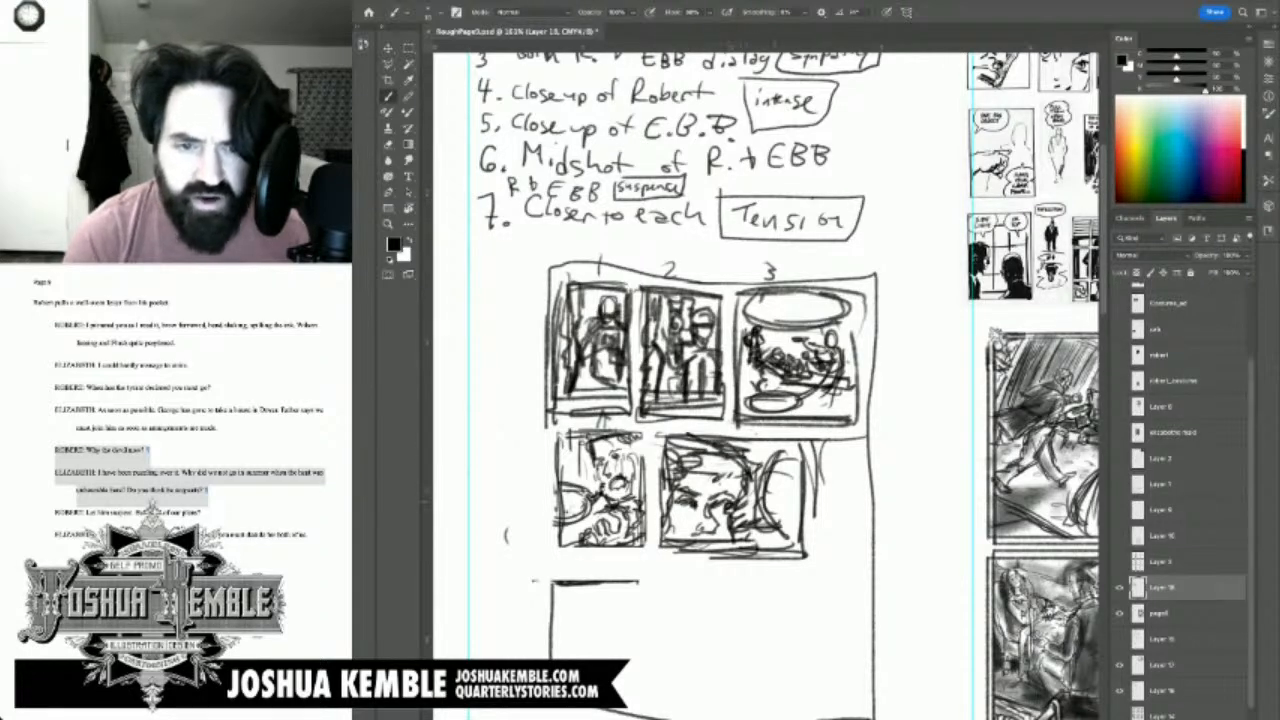
Step: Delete the left part of the fourth panel with its balloon and erase Robert's face, keeping his hands
{"action": "key", "text": "e"}
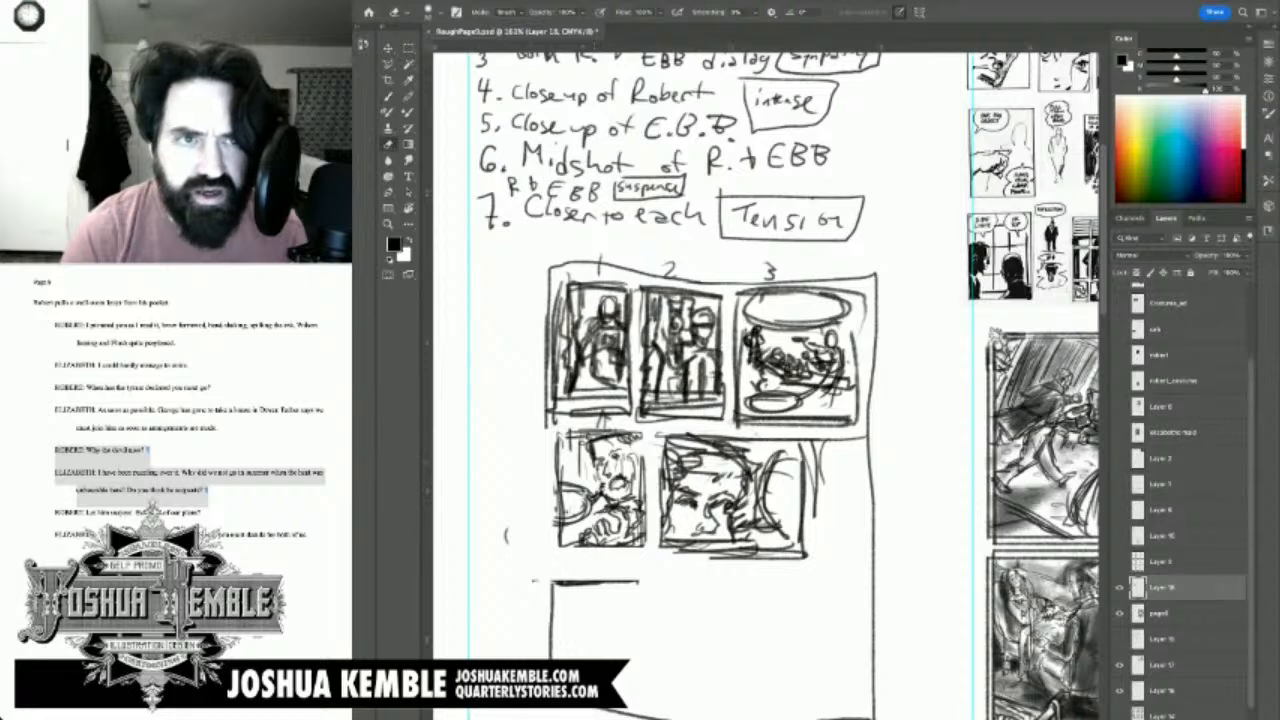
{"action": "key", "text": "m"}
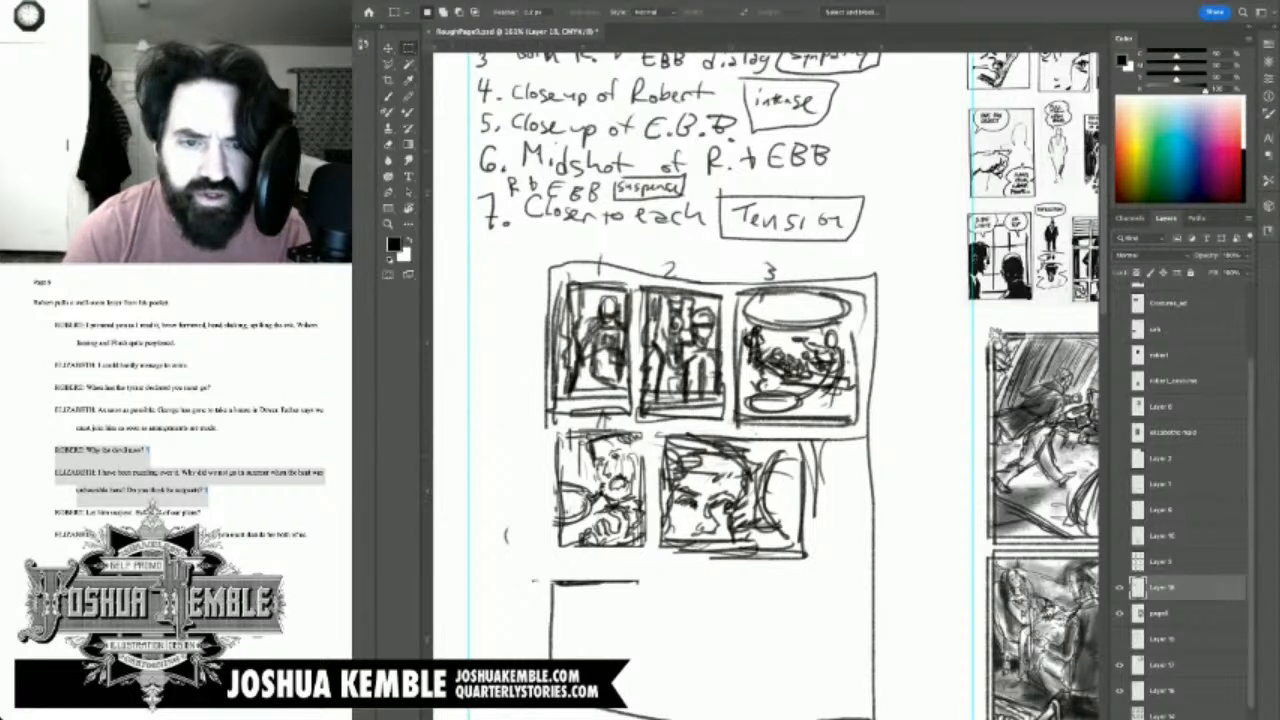
{"action": "mouse_move", "coordinate": [546, 425]}
{"action": "left_mouse_down"}
{"action": "mouse_move", "coordinate": [589, 545]}
{"action": "mouse_move", "coordinate": [593, 527]}
{"action": "left_mouse_up"}
{"action": "key", "text": "Delete"}
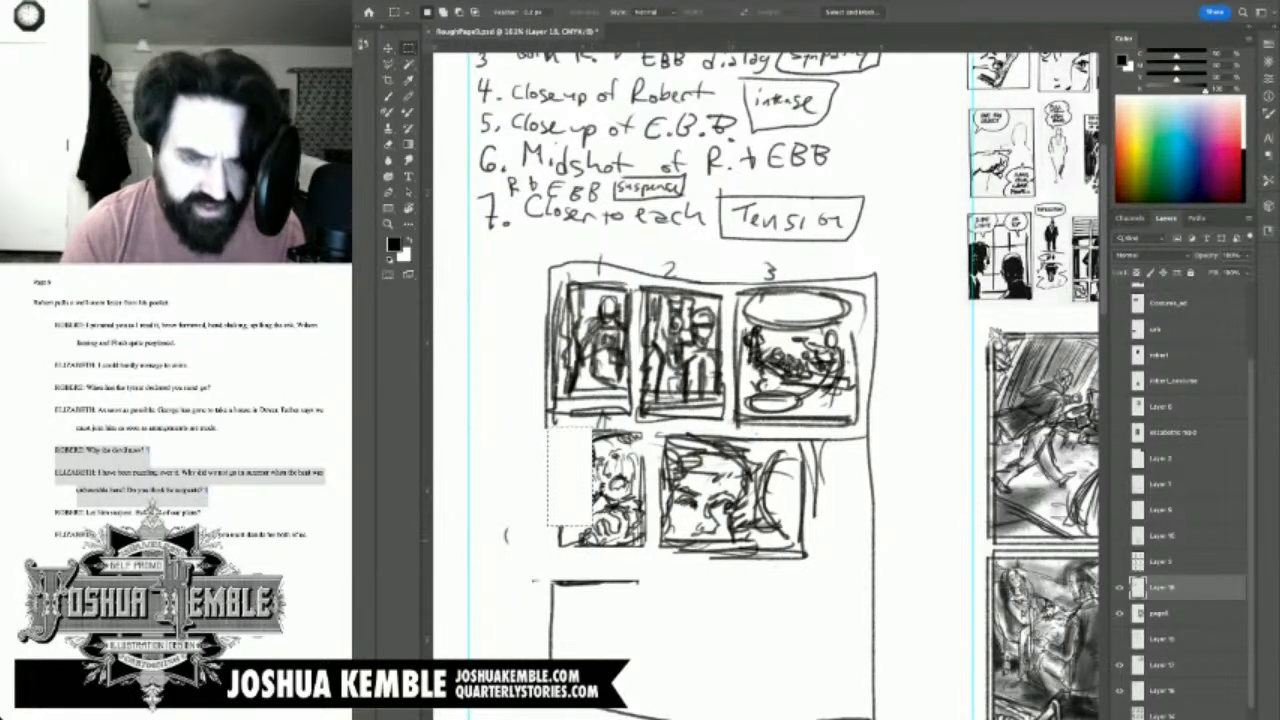
{"action": "key", "text": "super+d"}
{"action": "key", "text": "b"}
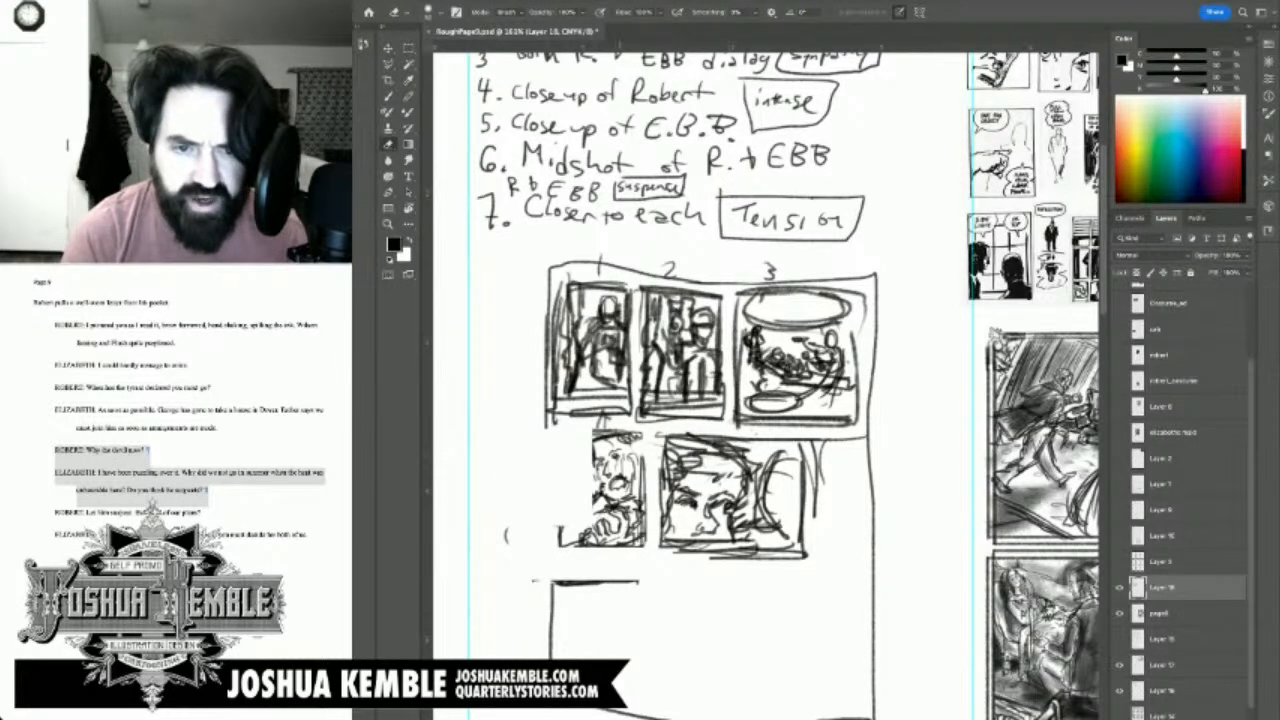
{"action": "mouse_move", "coordinate": [636, 442]}
{"action": "left_mouse_down"}
{"action": "mouse_move", "coordinate": [598, 457]}
{"action": "mouse_move", "coordinate": [627, 467]}
{"action": "mouse_move", "coordinate": [615, 505]}
{"action": "left_mouse_up"}
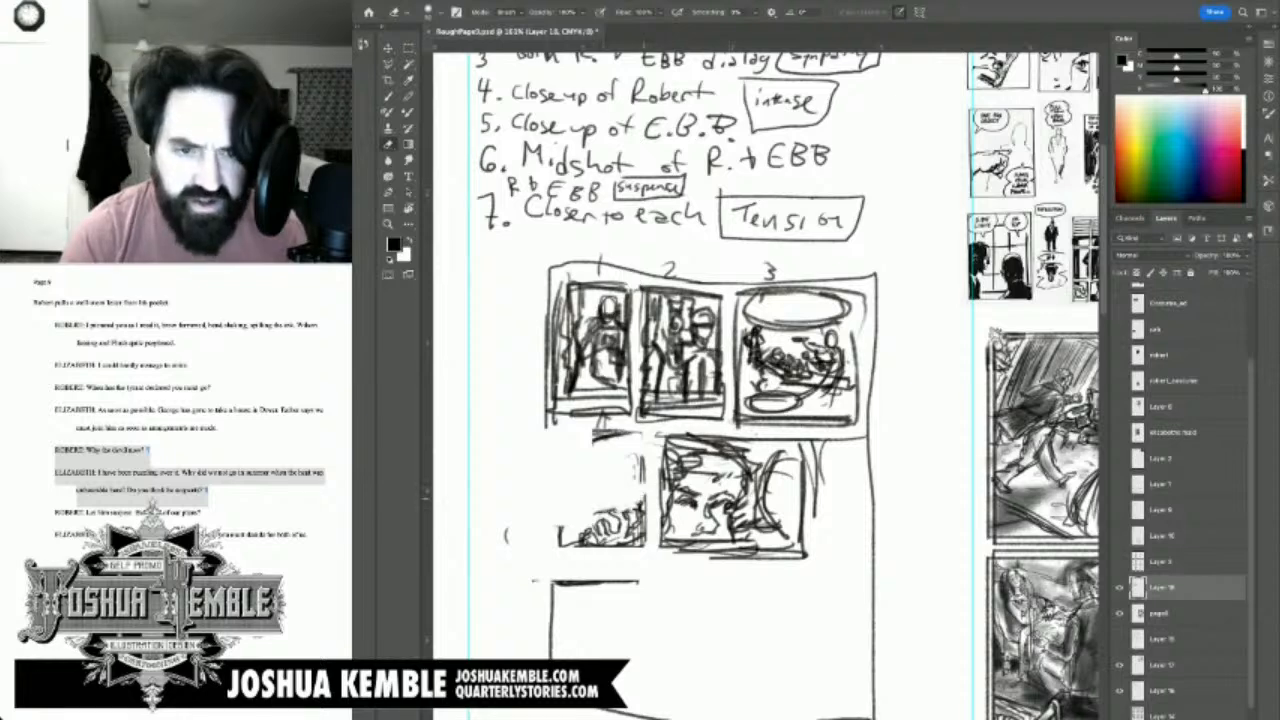
{"action": "key", "text": "b"}
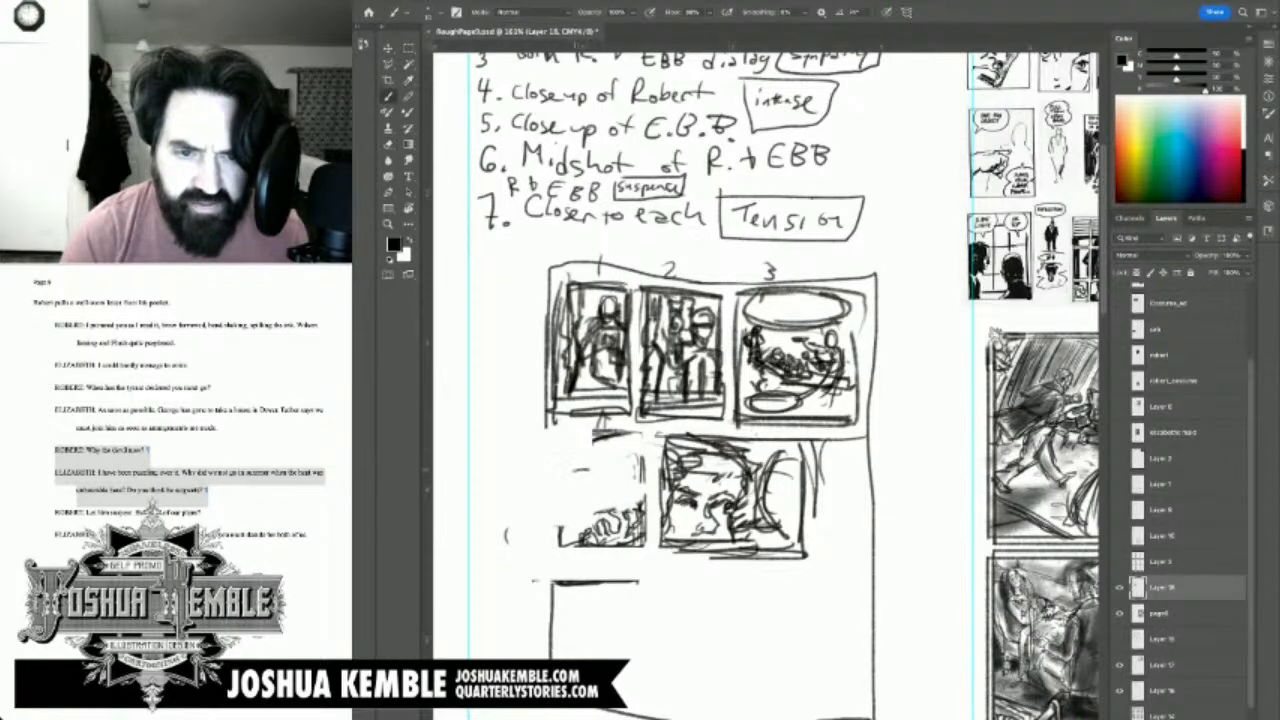
Step: Redraw Robert's face above his hands in the fourth panel and sketch the panel's upper border
{"action": "mouse_move", "coordinate": [564, 462]}
{"action": "left_mouse_down"}
{"action": "mouse_move", "coordinate": [578, 498]}
{"action": "mouse_move", "coordinate": [592, 500]}
{"action": "mouse_move", "coordinate": [606, 474]}
{"action": "mouse_move", "coordinate": [576, 490]}
{"action": "left_mouse_up"}
{"action": "left_click_drag", "start_coordinate": [578, 498], "coordinate": [634, 510]}
{"action": "left_click_drag", "start_coordinate": [618, 498], "coordinate": [630, 510]}
{"action": "left_click_drag", "start_coordinate": [578, 461], "coordinate": [598, 460]}
{"action": "mouse_move", "coordinate": [588, 461]}
{"action": "left_mouse_down"}
{"action": "mouse_move", "coordinate": [606, 460]}
{"action": "mouse_move", "coordinate": [576, 460]}
{"action": "mouse_move", "coordinate": [628, 478]}
{"action": "mouse_move", "coordinate": [614, 518]}
{"action": "mouse_move", "coordinate": [578, 522]}
{"action": "mouse_move", "coordinate": [604, 516]}
{"action": "left_mouse_up"}
{"action": "mouse_move", "coordinate": [612, 486]}
{"action": "left_mouse_down"}
{"action": "mouse_move", "coordinate": [630, 482]}
{"action": "mouse_move", "coordinate": [624, 502]}
{"action": "left_mouse_up"}
{"action": "mouse_move", "coordinate": [636, 450]}
{"action": "left_mouse_down"}
{"action": "mouse_move", "coordinate": [630, 480]}
{"action": "mouse_move", "coordinate": [634, 467]}
{"action": "left_mouse_up"}
{"action": "mouse_move", "coordinate": [650, 462]}
{"action": "left_mouse_down"}
{"action": "mouse_move", "coordinate": [642, 479]}
{"action": "mouse_move", "coordinate": [600, 450]}
{"action": "left_mouse_up"}
{"action": "mouse_move", "coordinate": [604, 450]}
{"action": "left_mouse_down"}
{"action": "mouse_move", "coordinate": [548, 460]}
{"action": "mouse_move", "coordinate": [534, 446]}
{"action": "mouse_move", "coordinate": [632, 446]}
{"action": "left_mouse_up"}
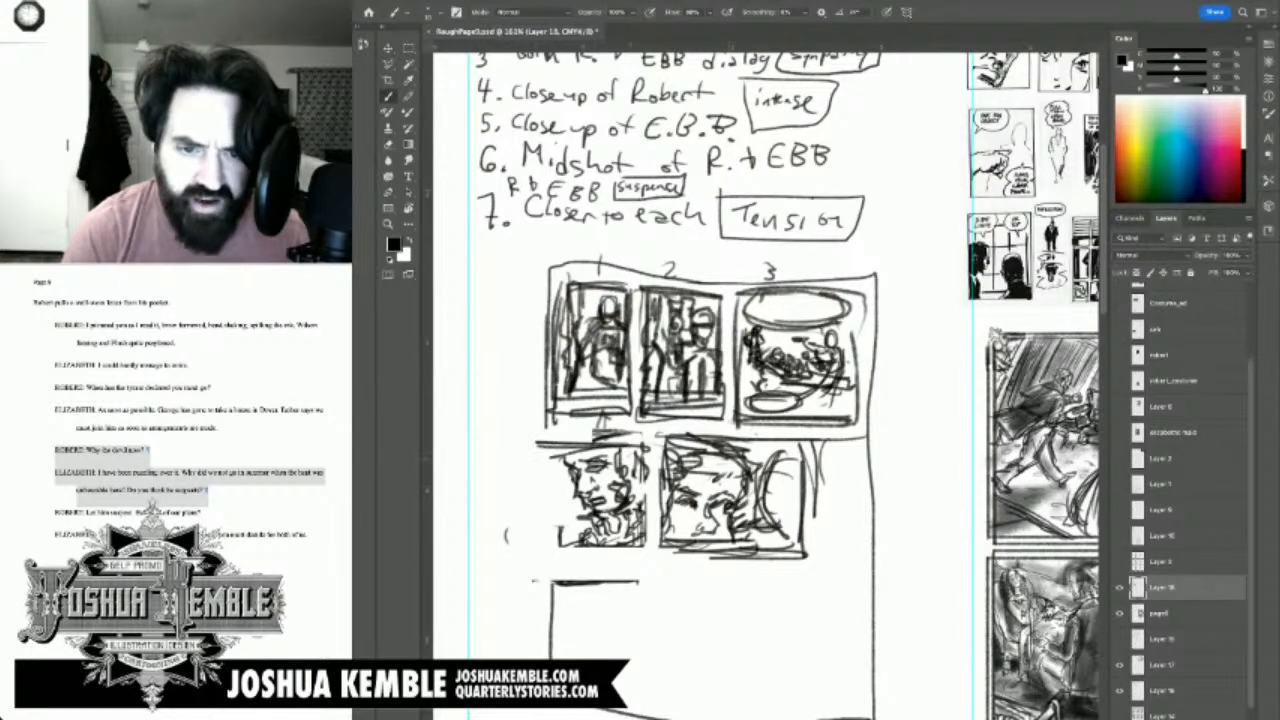
Step: Draw the fourth panel's left and lower borders further out and add a curved balloon beside Robert's face
{"action": "mouse_move", "coordinate": [522, 438]}
{"action": "left_mouse_down"}
{"action": "mouse_move", "coordinate": [516, 538]}
{"action": "mouse_move", "coordinate": [494, 546]}
{"action": "left_mouse_up"}
{"action": "mouse_move", "coordinate": [492, 546]}
{"action": "left_mouse_down"}
{"action": "mouse_move", "coordinate": [612, 544]}
{"action": "mouse_move", "coordinate": [496, 542]}
{"action": "left_mouse_up"}
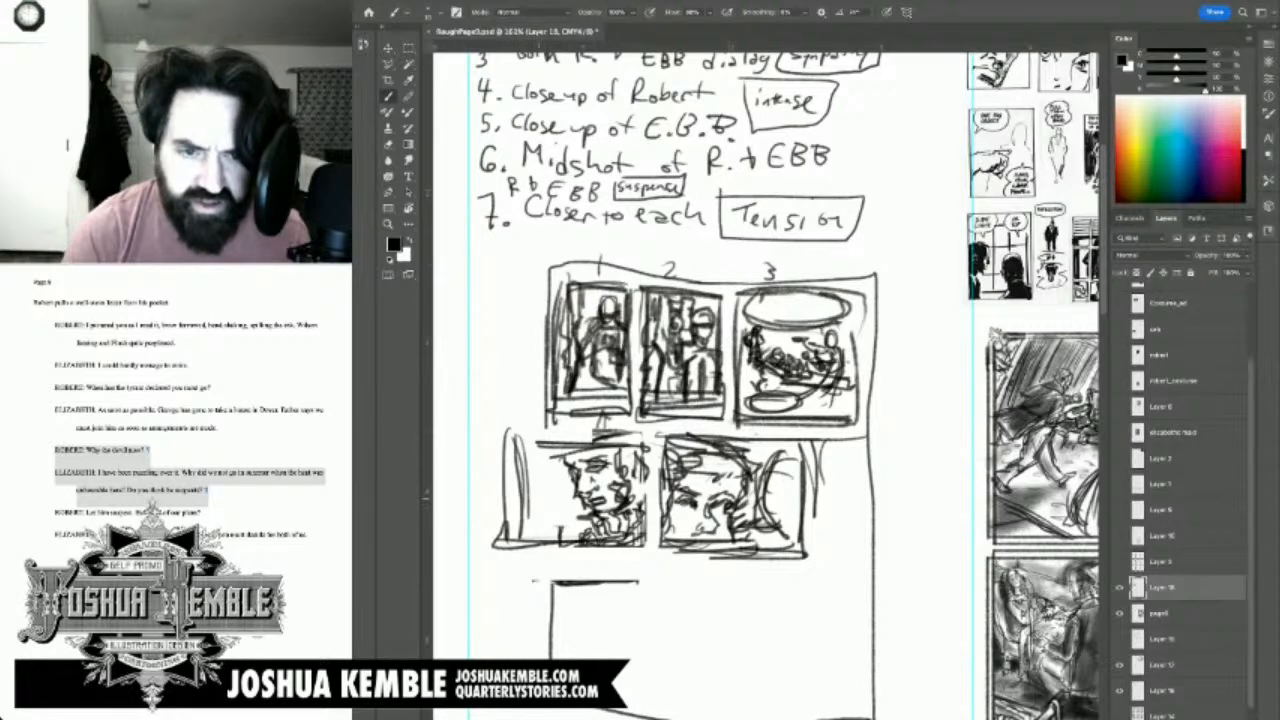
{"action": "mouse_move", "coordinate": [520, 473]}
{"action": "left_mouse_down"}
{"action": "mouse_move", "coordinate": [549, 510]}
{"action": "mouse_move", "coordinate": [552, 540]}
{"action": "mouse_move", "coordinate": [530, 545]}
{"action": "mouse_move", "coordinate": [586, 509]}
{"action": "left_mouse_up"}
Step: Move the fourth and fifth panels together into the page frame and scale them down slightly to fit its width
{"action": "key", "text": "m"}
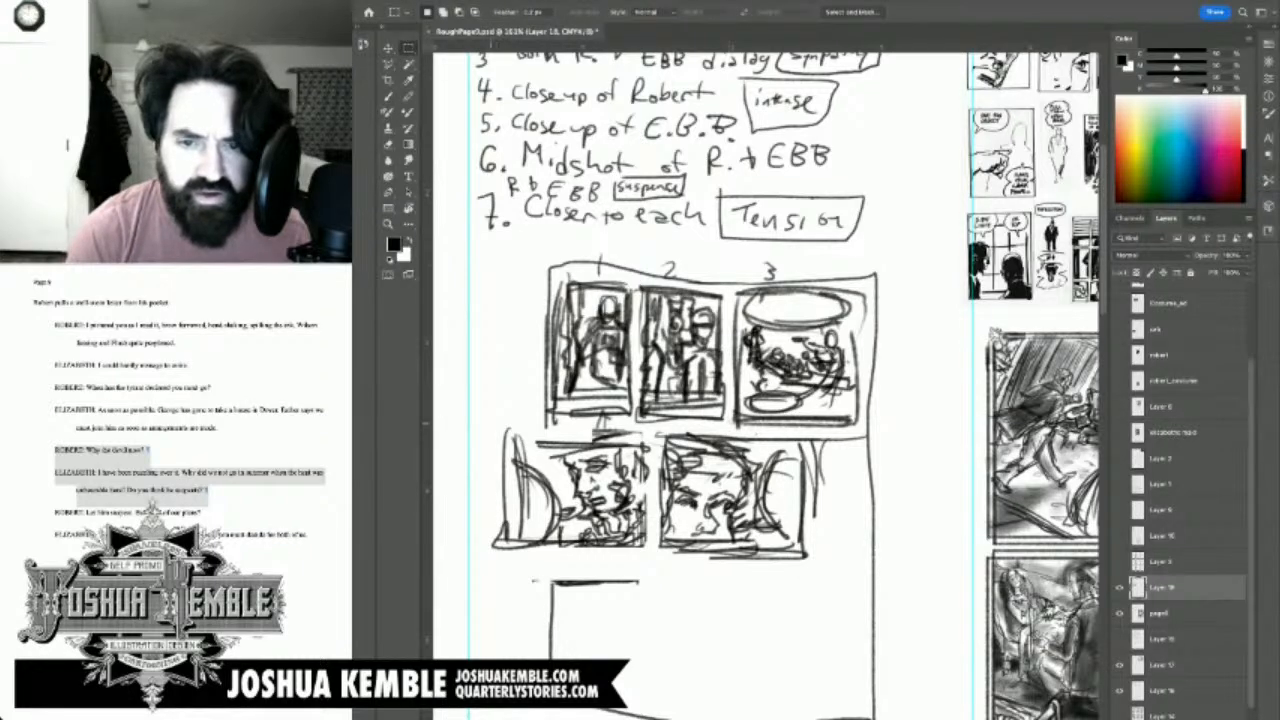
{"action": "left_click_drag", "start_coordinate": [485, 428], "coordinate": [830, 577]}
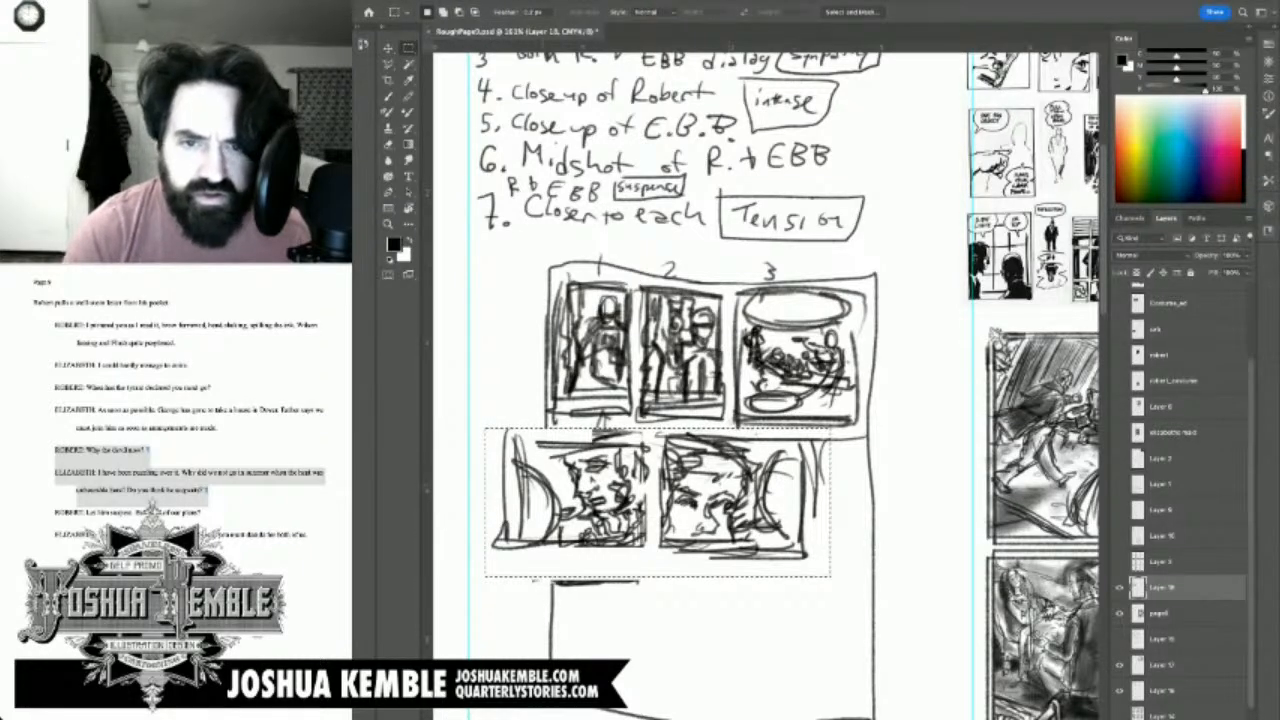
{"action": "key", "text": "v"}
{"action": "left_click_drag", "start_coordinate": [660, 500], "coordinate": [724, 495]}
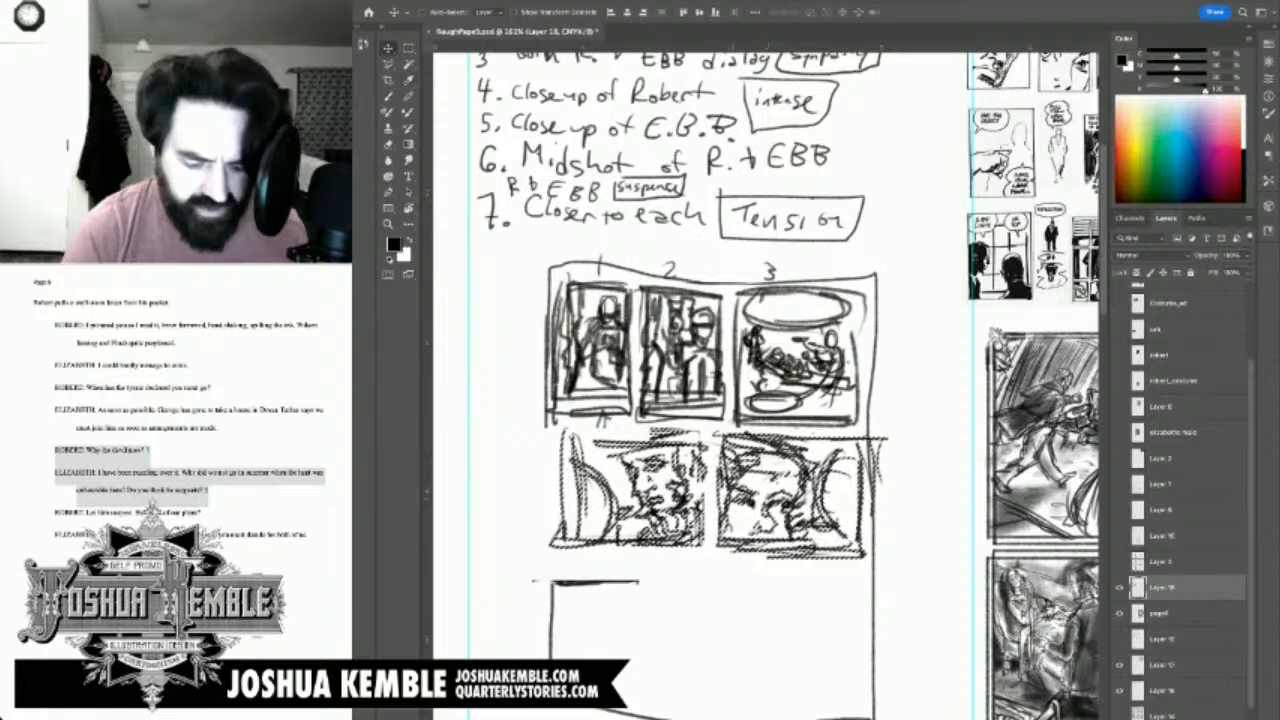
{"action": "key", "text": "ctrl+t"}
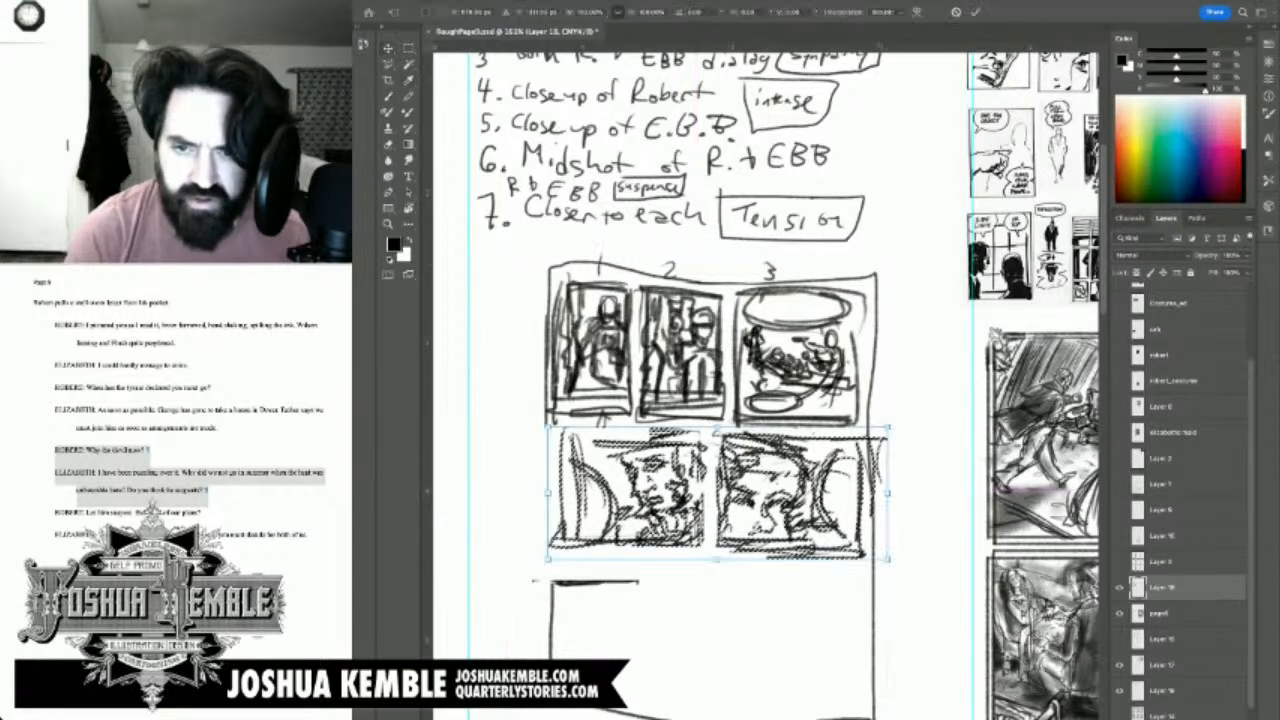
{"action": "left_click_drag", "start_coordinate": [888, 560], "coordinate": [878, 556]}
{"action": "key", "text": "Return"}
{"action": "key", "text": "ctrl+d"}
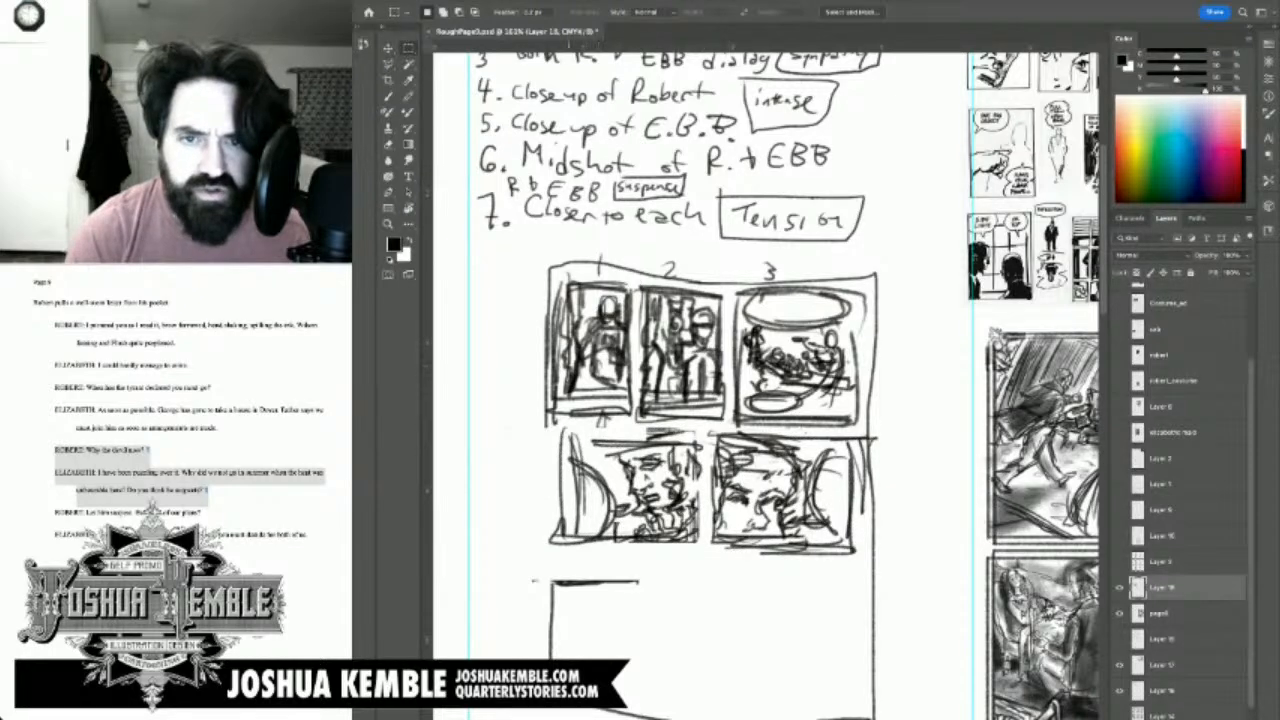
Step: Select the first five panels together and compress them vertically to free space in the lower part of the page frame
{"action": "left_click_drag", "start_coordinate": [561, 273], "coordinate": [862, 575]}
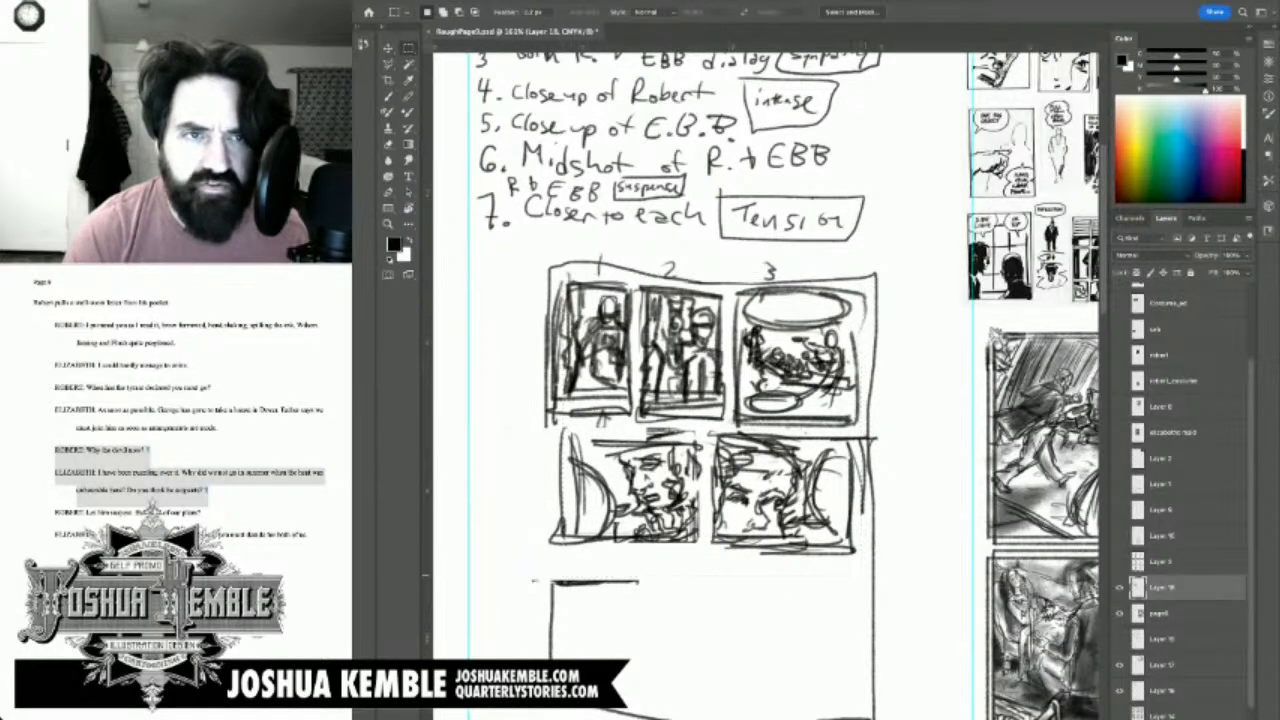
{"action": "key", "text": "v"}
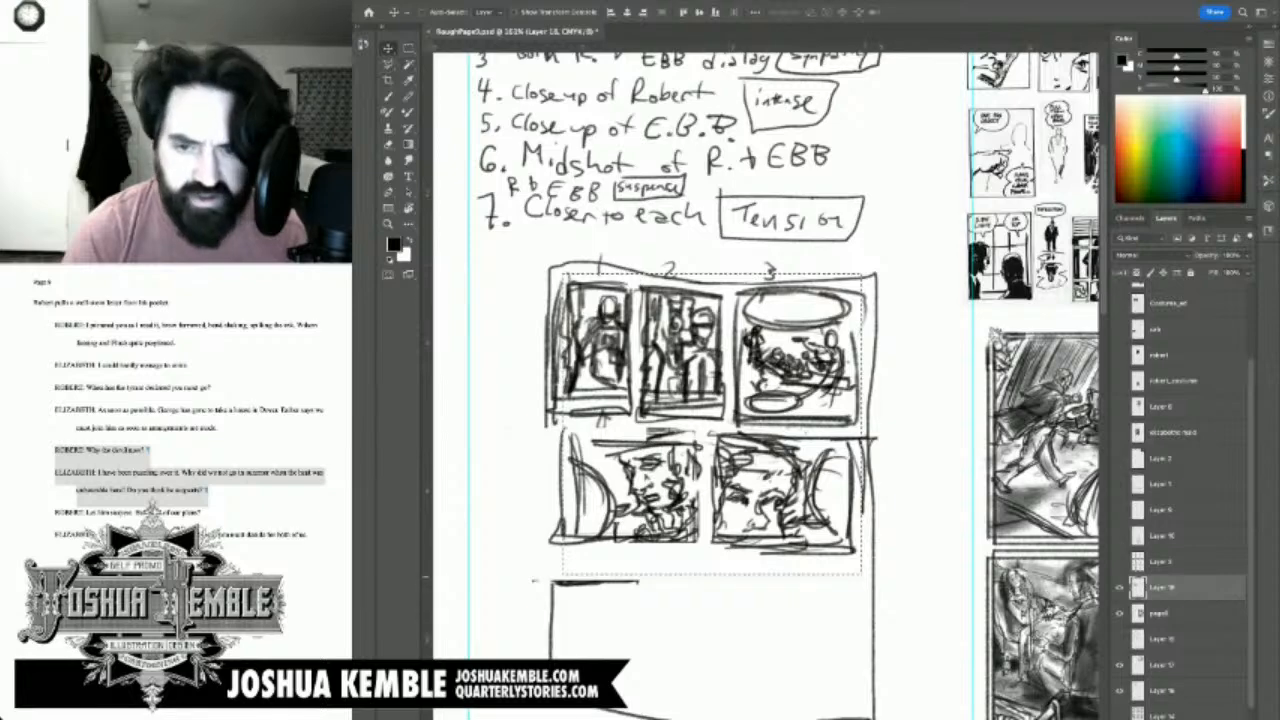
{"action": "key", "text": "ctrl+t"}
{"action": "left_click_drag", "start_coordinate": [862, 575], "coordinate": [846, 558]}
{"action": "key", "text": "ctrl+z"}
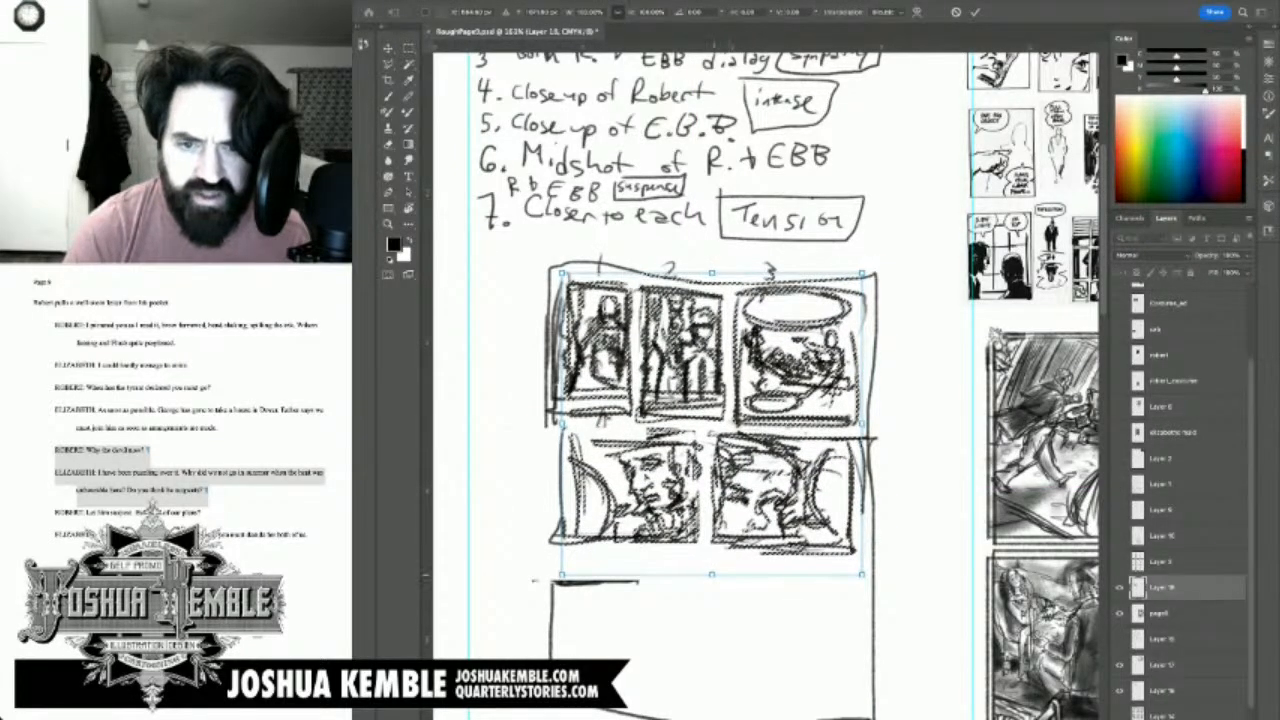
{"action": "left_click_drag", "start_coordinate": [711, 575], "coordinate": [711, 545]}
{"action": "key", "text": "Return"}
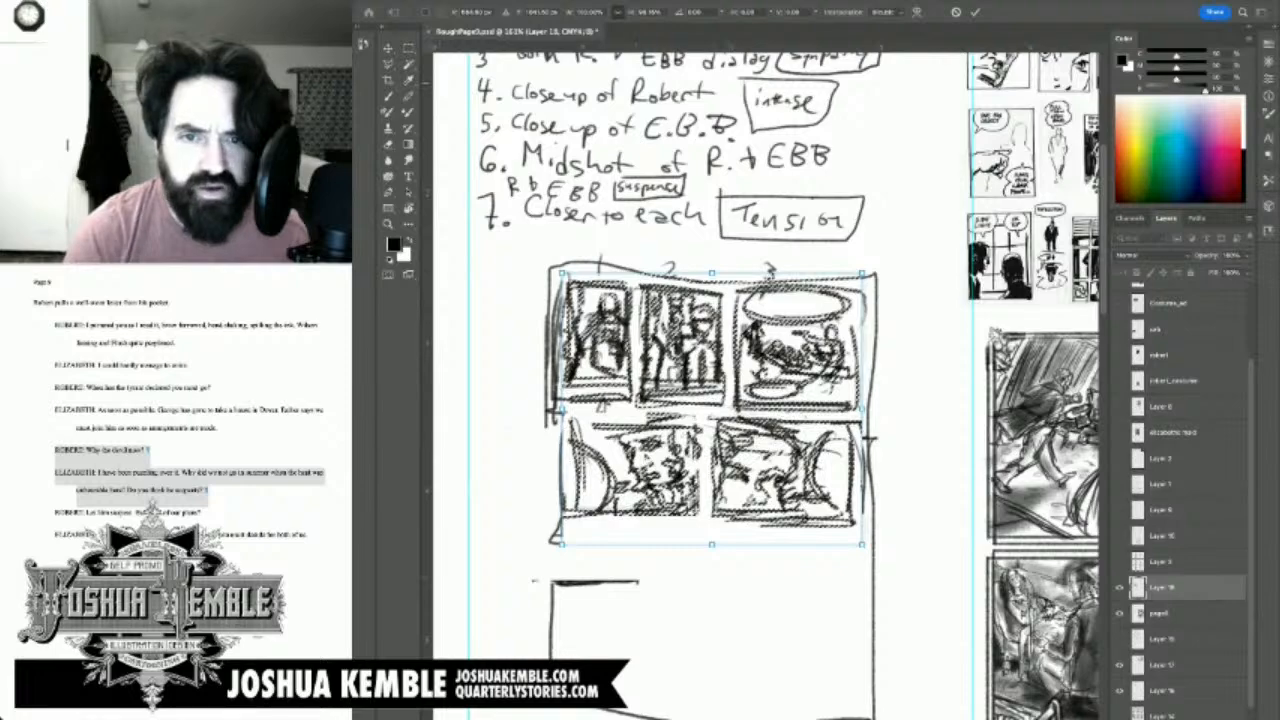
Step: Delete the leftover border line below the fourth panel, redraw the page frame's left edge beside that row, and save the file
{"action": "left_click_drag", "start_coordinate": [880, 370], "coordinate": [695, 397]}
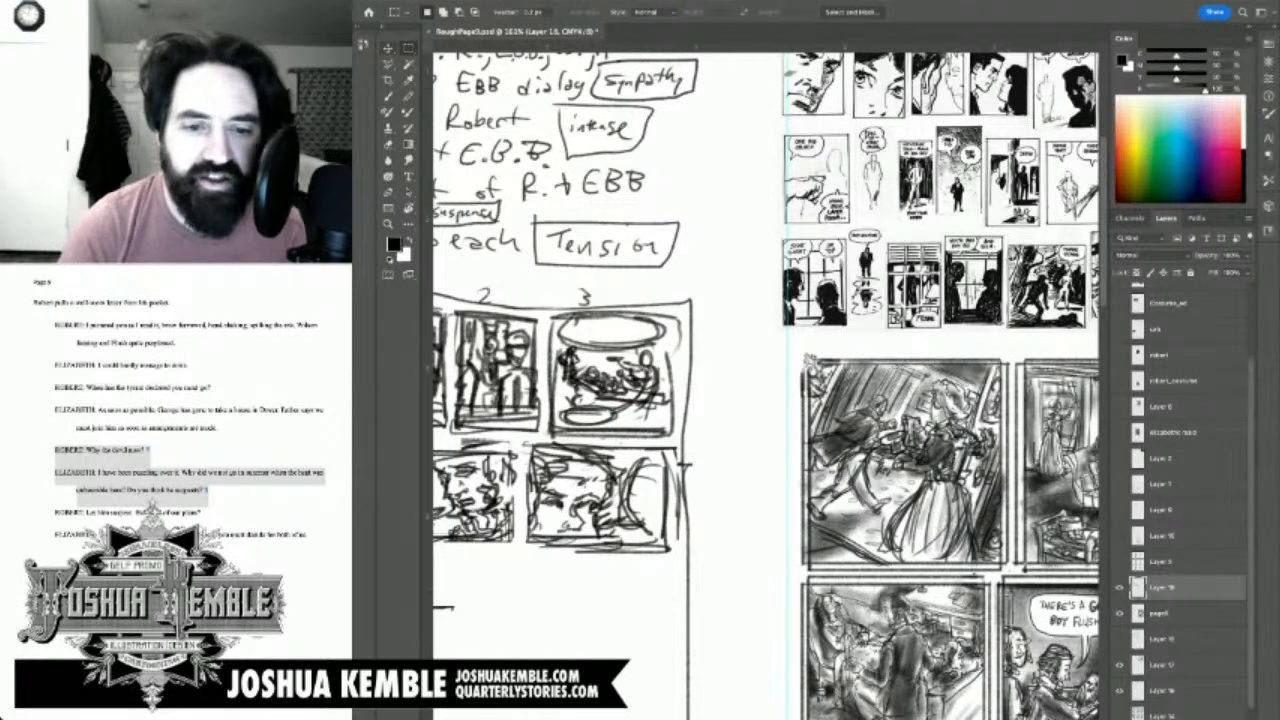
{"action": "left_click_drag", "start_coordinate": [600, 560], "coordinate": [718, 316]}
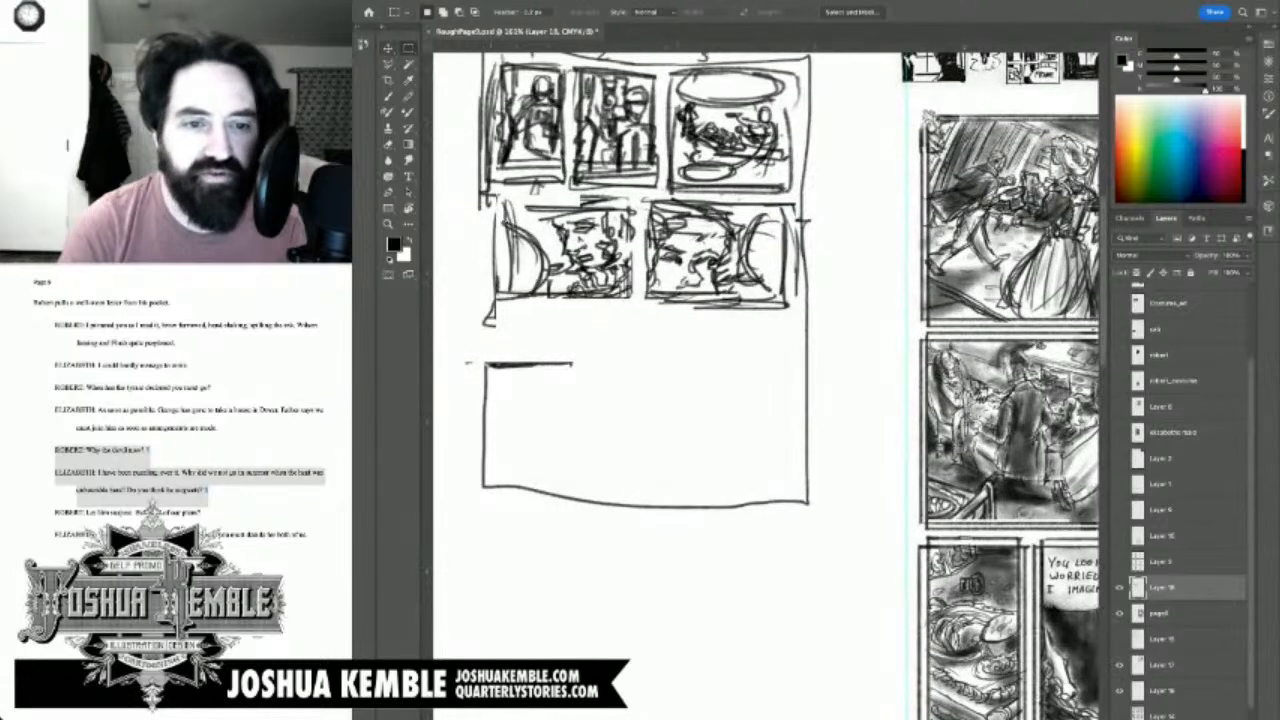
{"action": "left_click_drag", "start_coordinate": [487, 331], "coordinate": [615, 409]}
{"action": "key", "text": "Delete"}
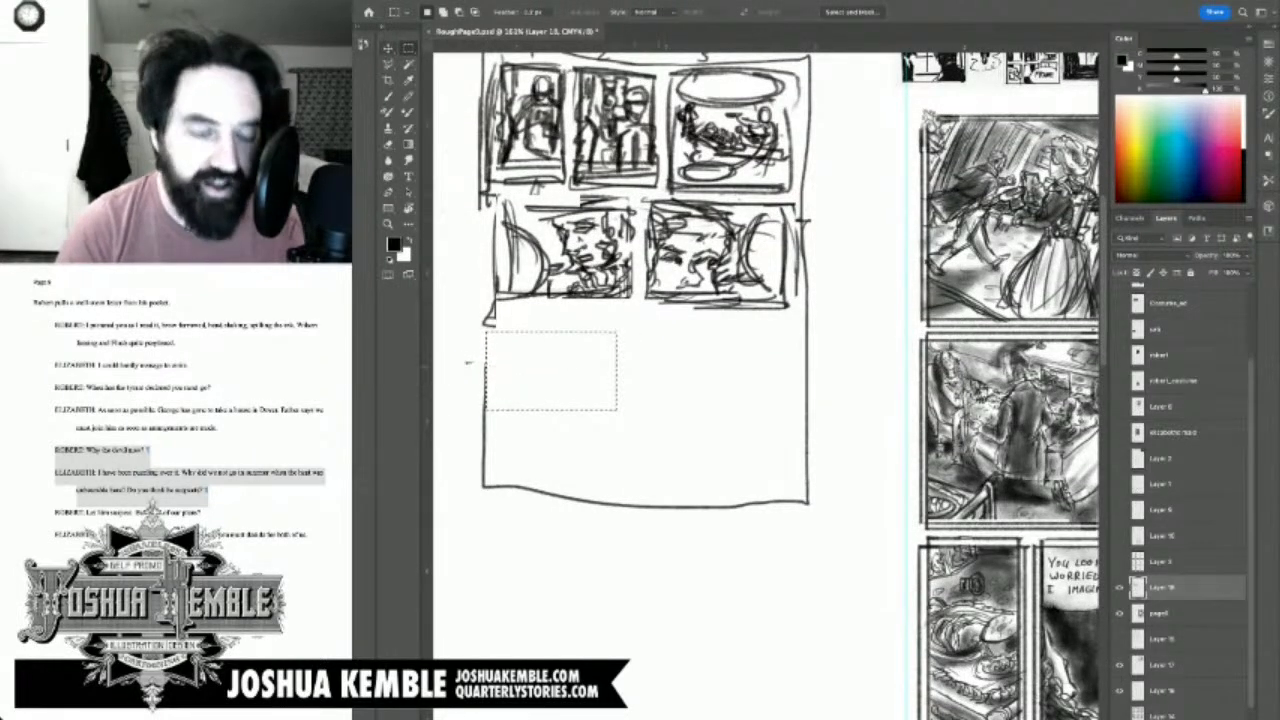
{"action": "key", "text": "ctrl+d"}
{"action": "key", "text": "b"}
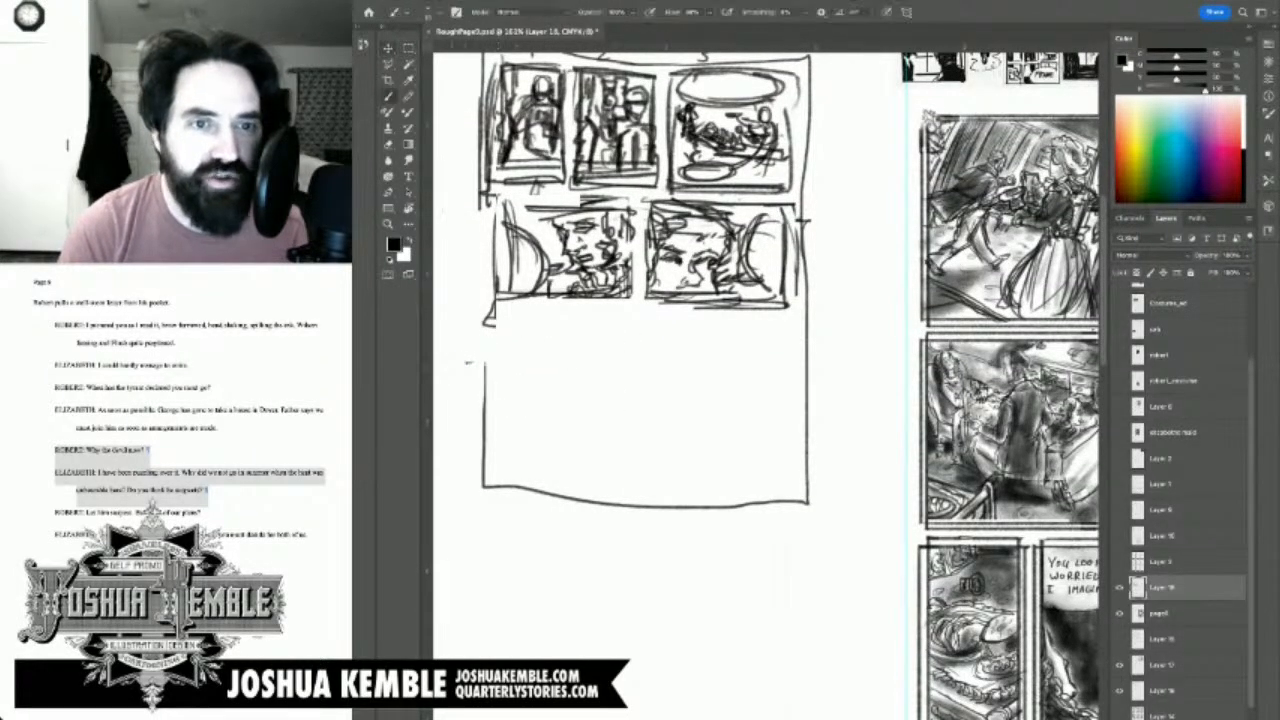
{"action": "left_click_drag", "start_coordinate": [480, 196], "coordinate": [477, 380]}
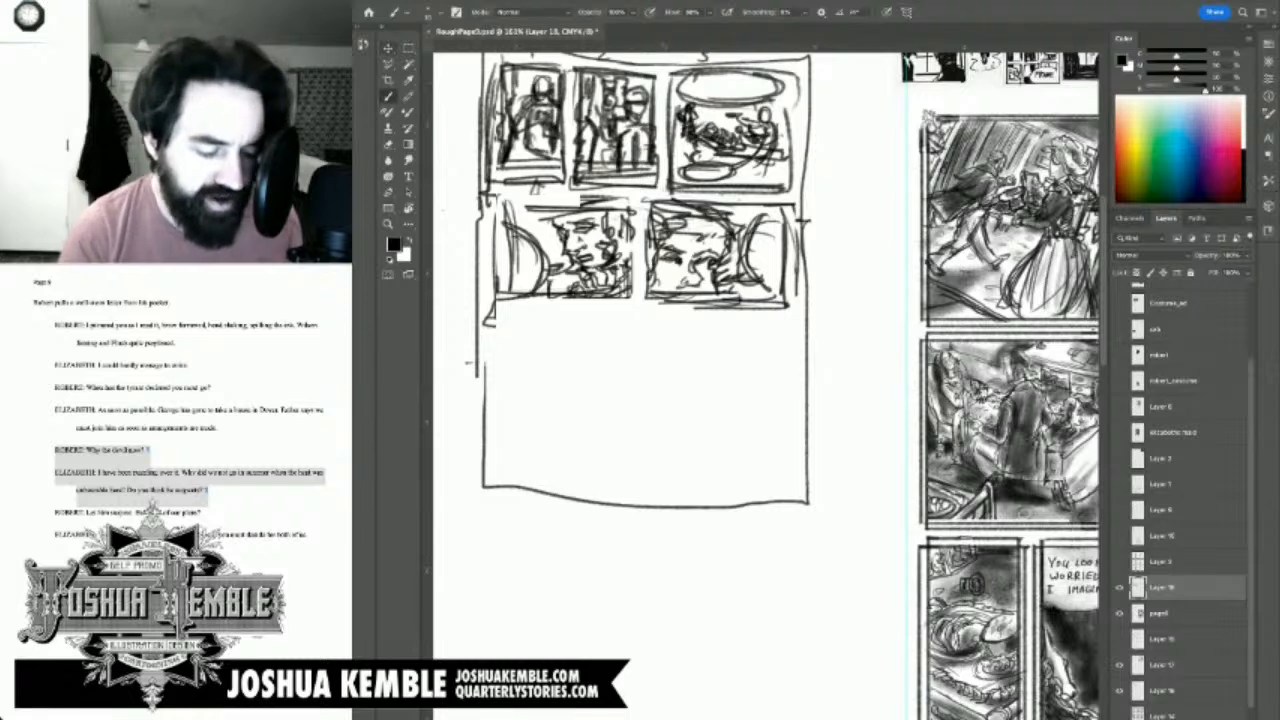
{"action": "key", "text": "ctrl+s"}
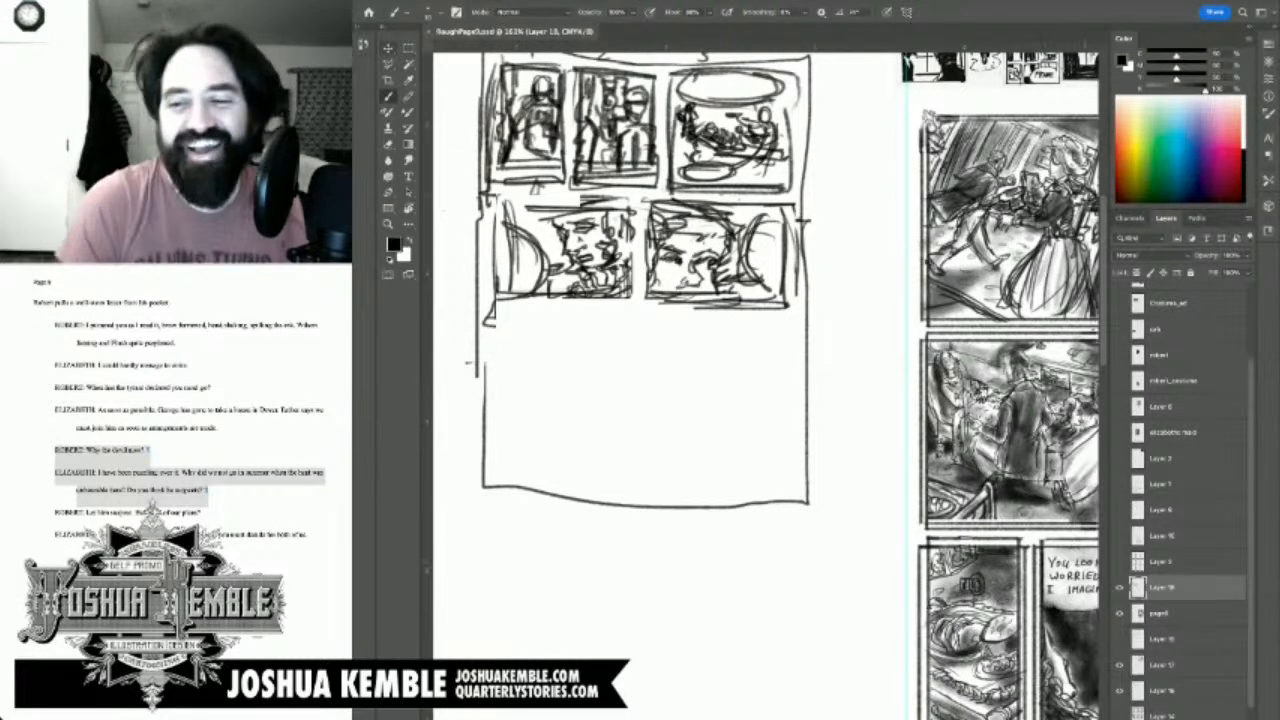
{"action": "left_click", "coordinate": [1119, 588]}
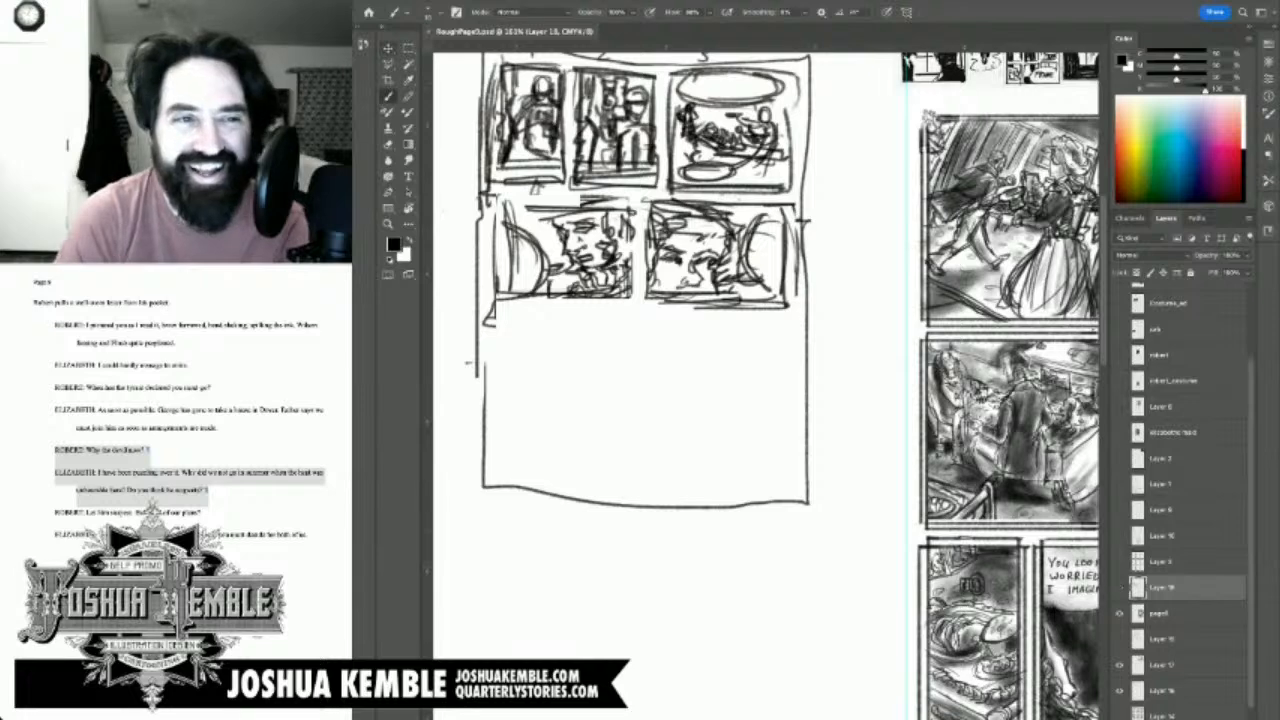
{"action": "left_click", "coordinate": [1119, 588]}
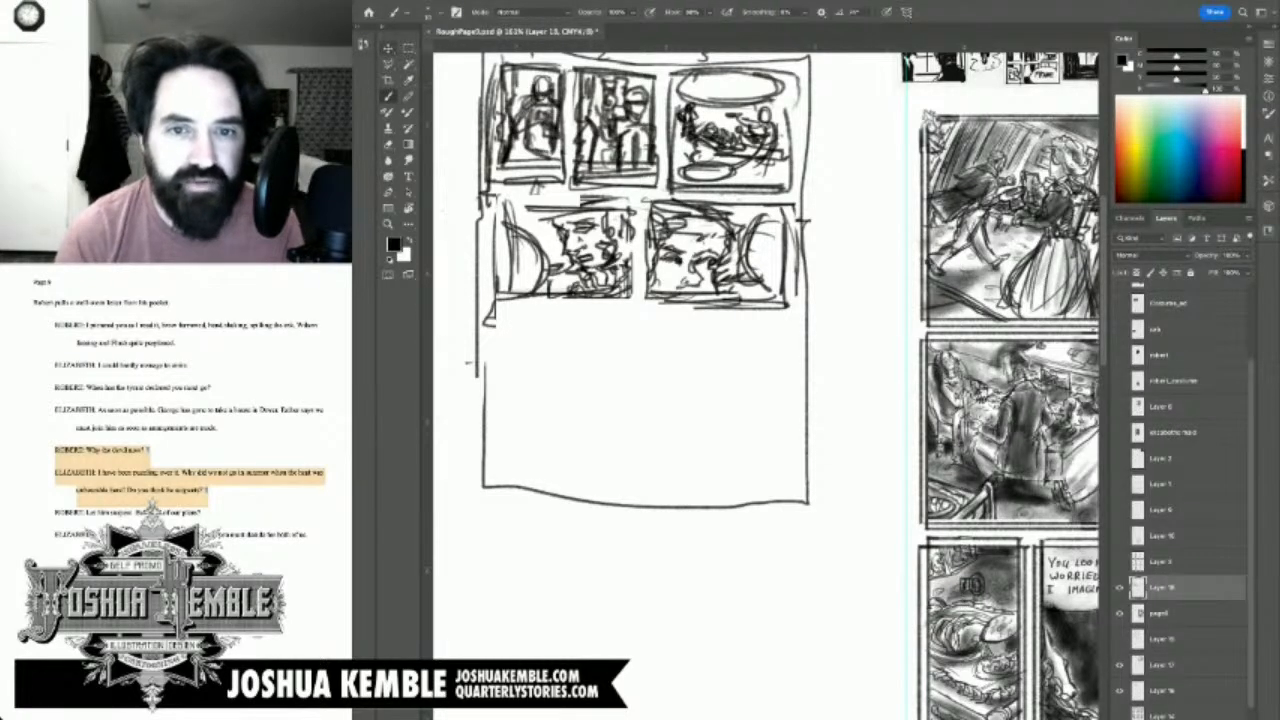
Step: Draw the sixth panel's borders below the fourth panel, filling the left half of the remaining page frame
{"action": "left_click_drag", "start_coordinate": [761, 236], "coordinate": [807, 538]}
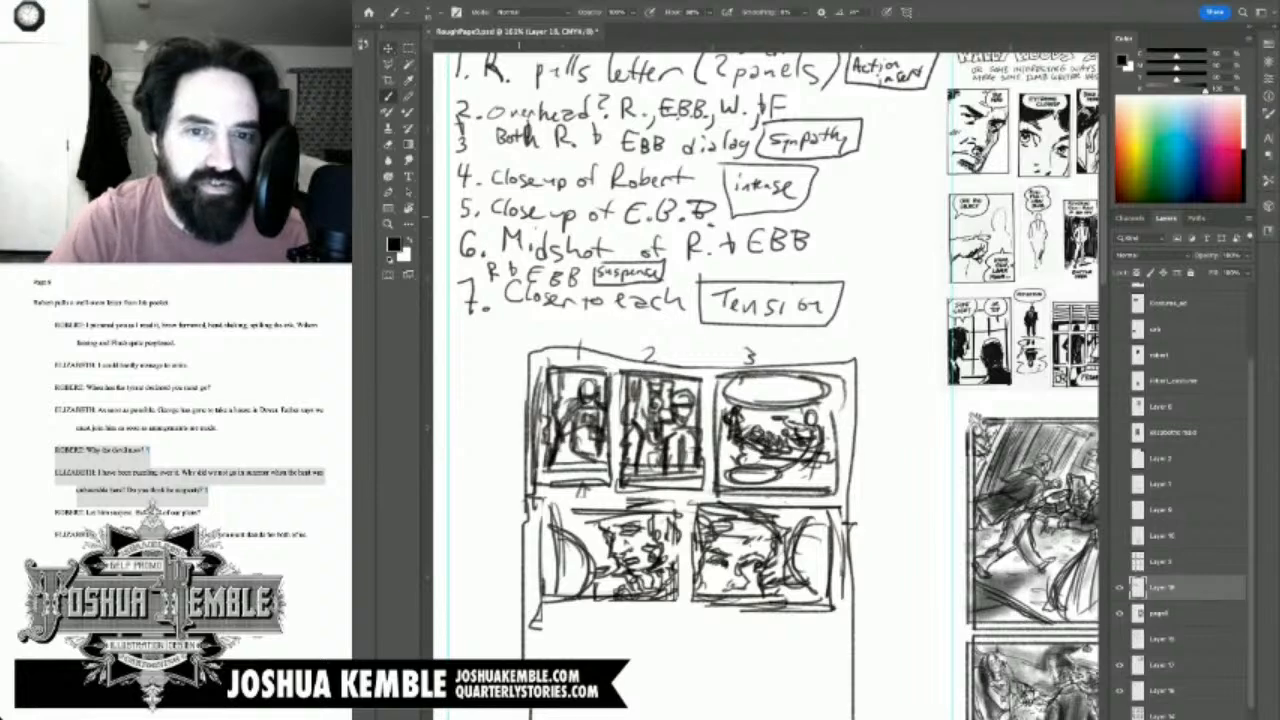
{"action": "left_click_drag", "start_coordinate": [690, 520], "coordinate": [721, 339]}
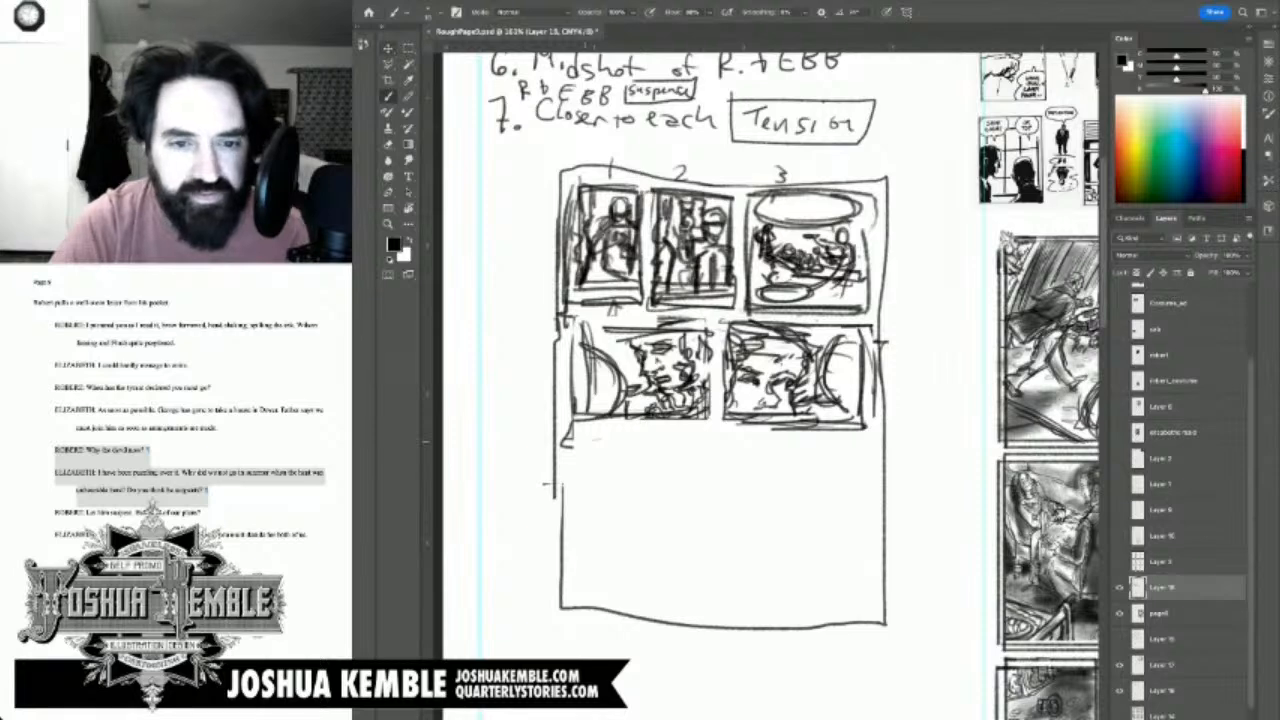
{"action": "mouse_move", "coordinate": [582, 438]}
{"action": "left_mouse_down"}
{"action": "mouse_move", "coordinate": [740, 442]}
{"action": "mouse_move", "coordinate": [729, 496]}
{"action": "left_mouse_up"}
{"action": "mouse_move", "coordinate": [719, 434]}
{"action": "left_mouse_down"}
{"action": "mouse_move", "coordinate": [708, 570]}
{"action": "mouse_move", "coordinate": [718, 598]}
{"action": "mouse_move", "coordinate": [729, 590]}
{"action": "left_mouse_up"}
{"action": "left_click_drag", "start_coordinate": [729, 482], "coordinate": [729, 616]}
{"action": "left_click_drag", "start_coordinate": [732, 440], "coordinate": [736, 610]}
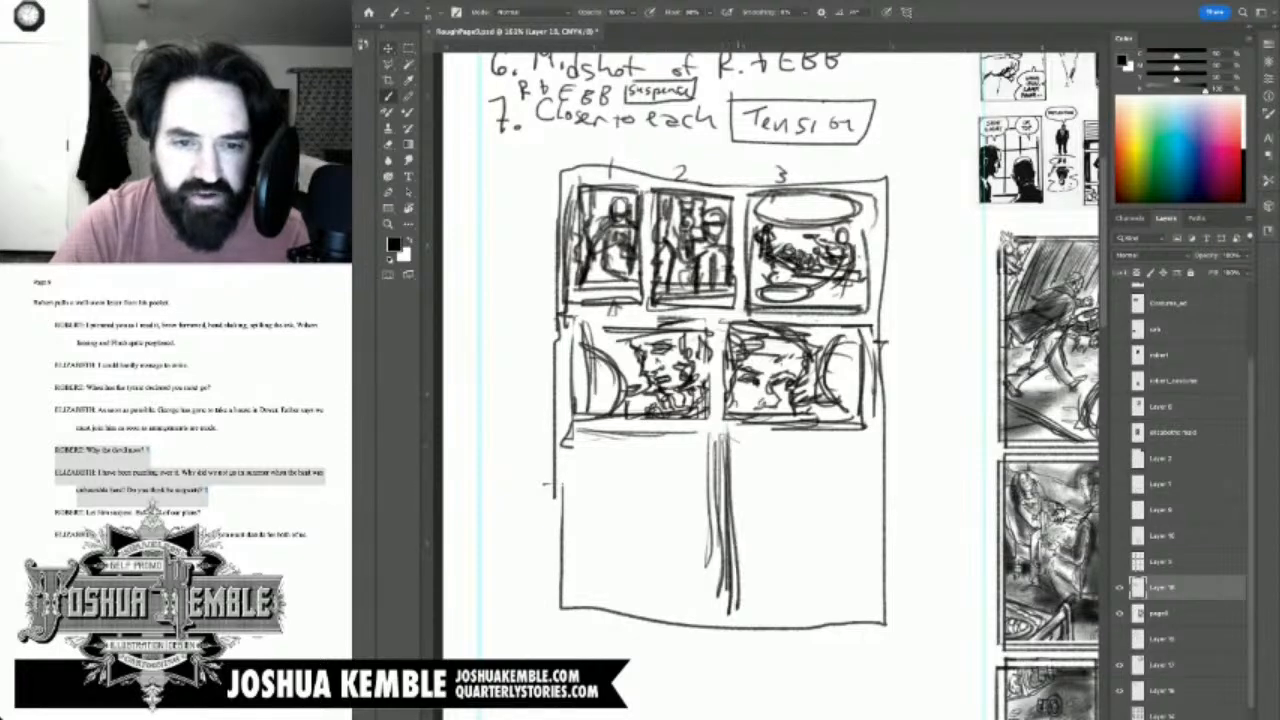
{"action": "mouse_move", "coordinate": [577, 432]}
{"action": "left_mouse_down"}
{"action": "mouse_move", "coordinate": [580, 618]}
{"action": "mouse_move", "coordinate": [670, 596]}
{"action": "left_mouse_up"}
{"action": "left_click_drag", "start_coordinate": [580, 598], "coordinate": [714, 594]}
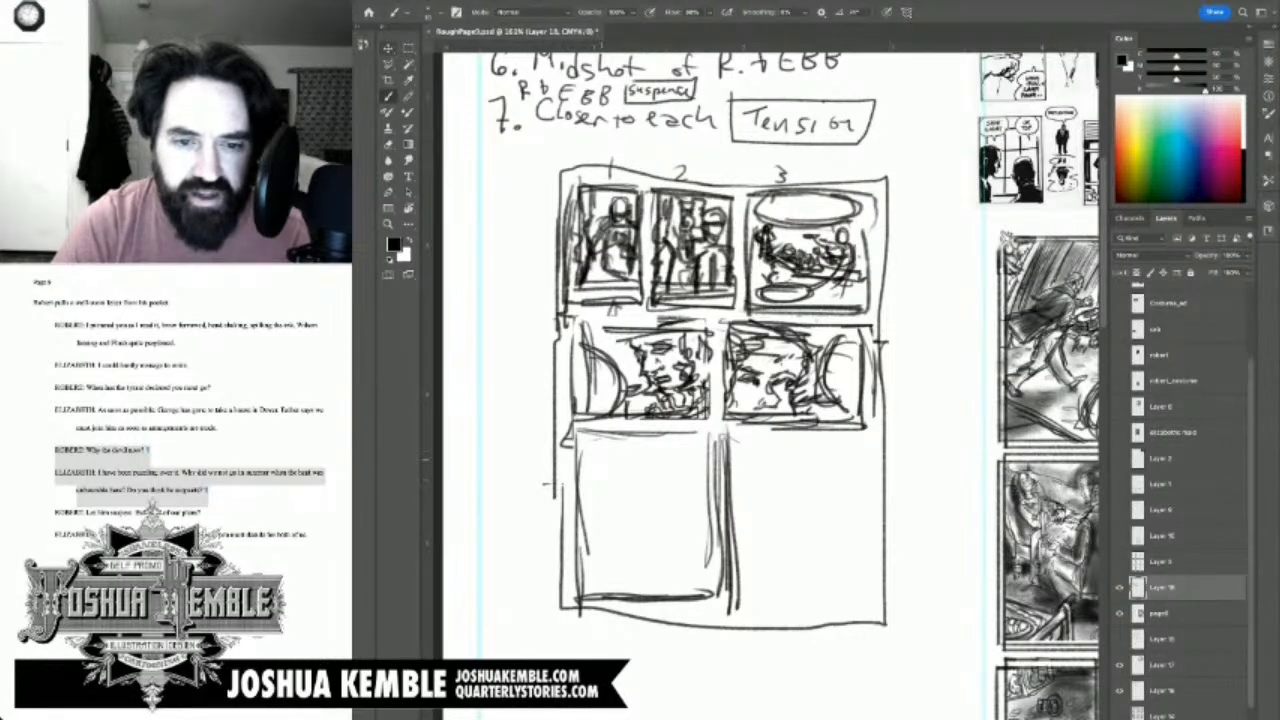
Step: Sketch diagonal perspective lines across the sixth panel and a large foreground figure's head and shoulder on its left side
{"action": "mouse_move", "coordinate": [588, 440]}
{"action": "left_mouse_down"}
{"action": "mouse_move", "coordinate": [686, 528]}
{"action": "mouse_move", "coordinate": [714, 518]}
{"action": "left_mouse_up"}
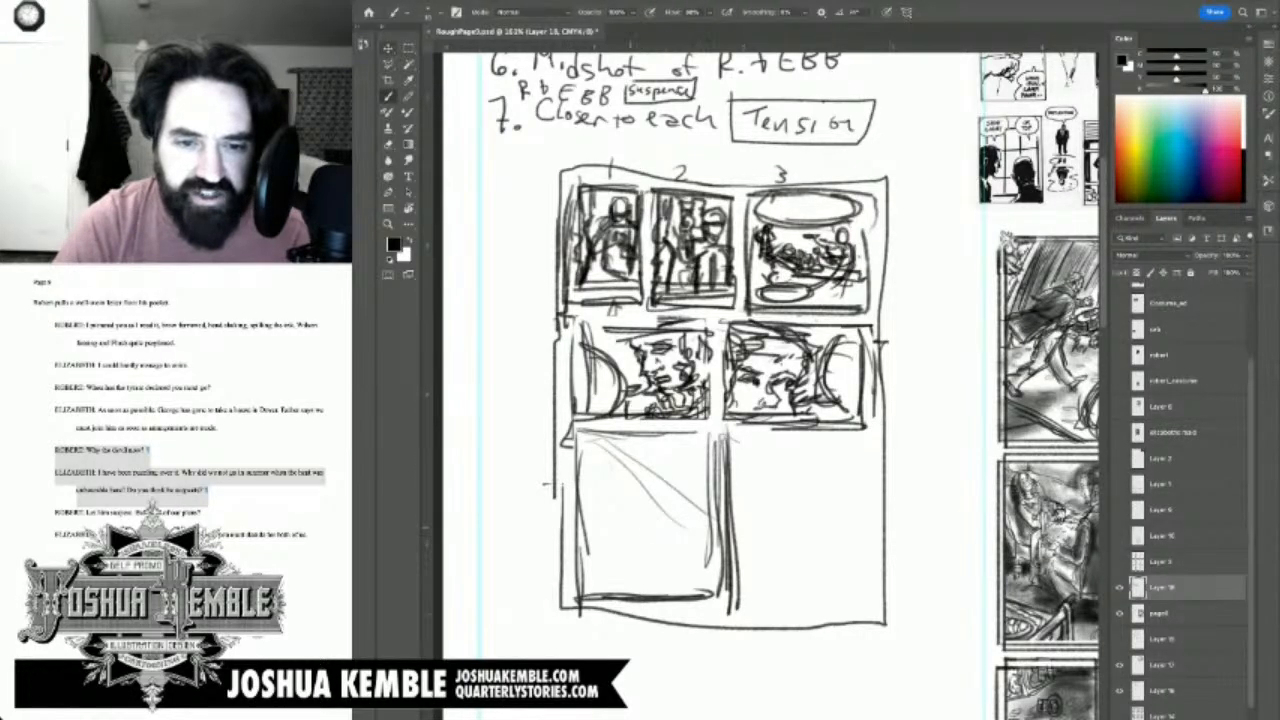
{"action": "left_click_drag", "start_coordinate": [590, 436], "coordinate": [709, 537]}
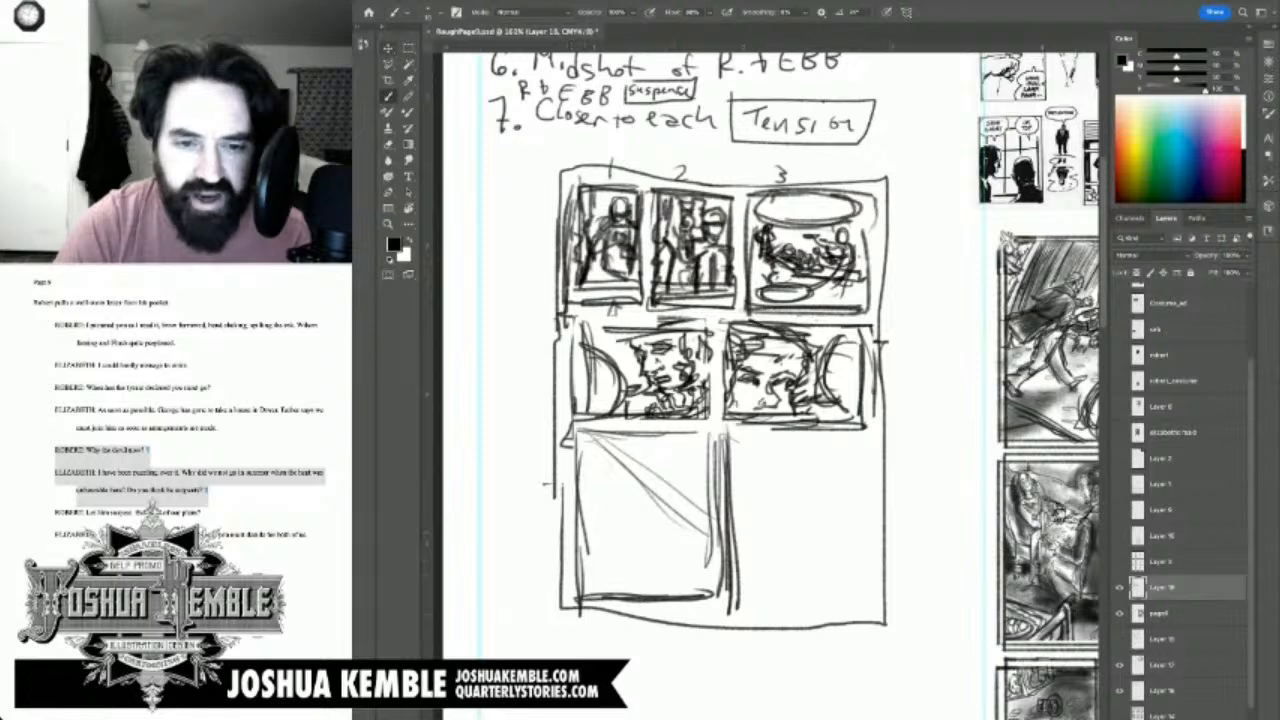
{"action": "left_click_drag", "start_coordinate": [593, 581], "coordinate": [665, 595]}
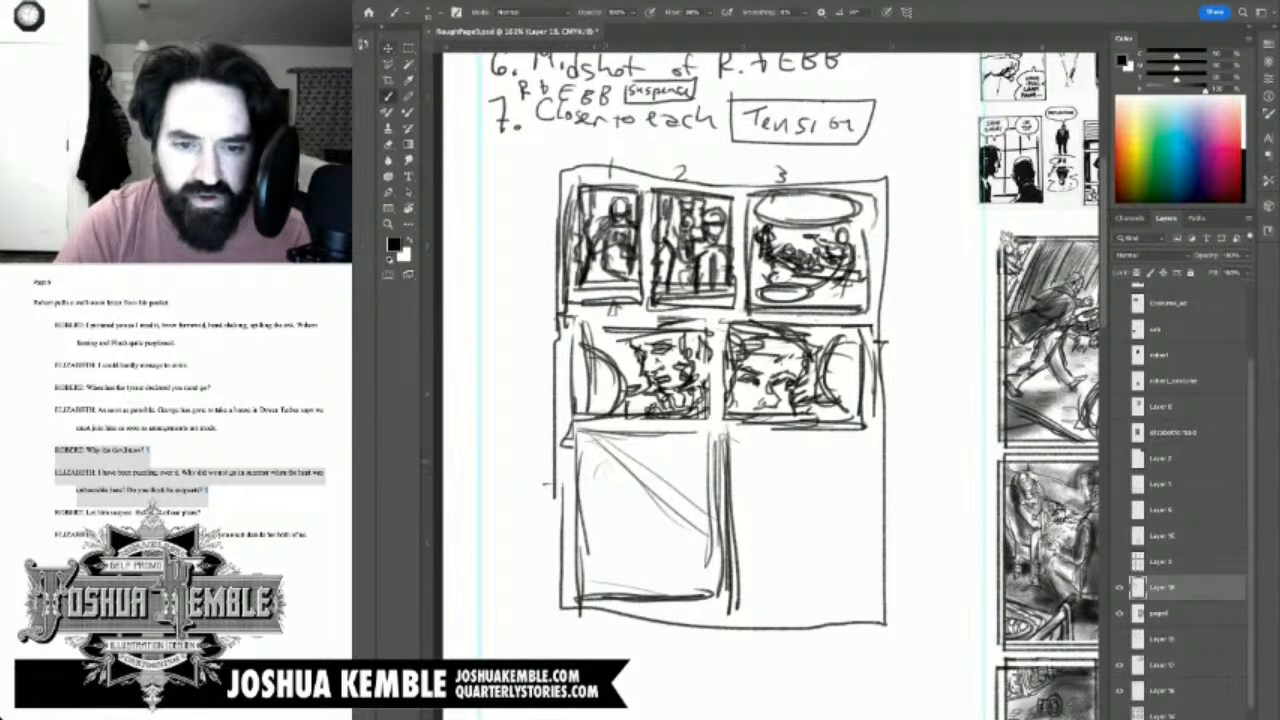
{"action": "mouse_move", "coordinate": [610, 461]}
{"action": "left_mouse_down"}
{"action": "mouse_move", "coordinate": [589, 489]}
{"action": "mouse_move", "coordinate": [595, 512]}
{"action": "left_mouse_up"}
{"action": "mouse_move", "coordinate": [624, 467]}
{"action": "left_mouse_down"}
{"action": "mouse_move", "coordinate": [598, 476]}
{"action": "mouse_move", "coordinate": [598, 521]}
{"action": "mouse_move", "coordinate": [594, 503]}
{"action": "mouse_move", "coordinate": [604, 526]}
{"action": "mouse_move", "coordinate": [624, 520]}
{"action": "mouse_move", "coordinate": [636, 486]}
{"action": "mouse_move", "coordinate": [630, 520]}
{"action": "mouse_move", "coordinate": [598, 542]}
{"action": "mouse_move", "coordinate": [582, 526]}
{"action": "mouse_move", "coordinate": [622, 554]}
{"action": "mouse_move", "coordinate": [628, 594]}
{"action": "mouse_move", "coordinate": [618, 590]}
{"action": "left_mouse_up"}
{"action": "left_click_drag", "start_coordinate": [640, 486], "coordinate": [725, 533]}
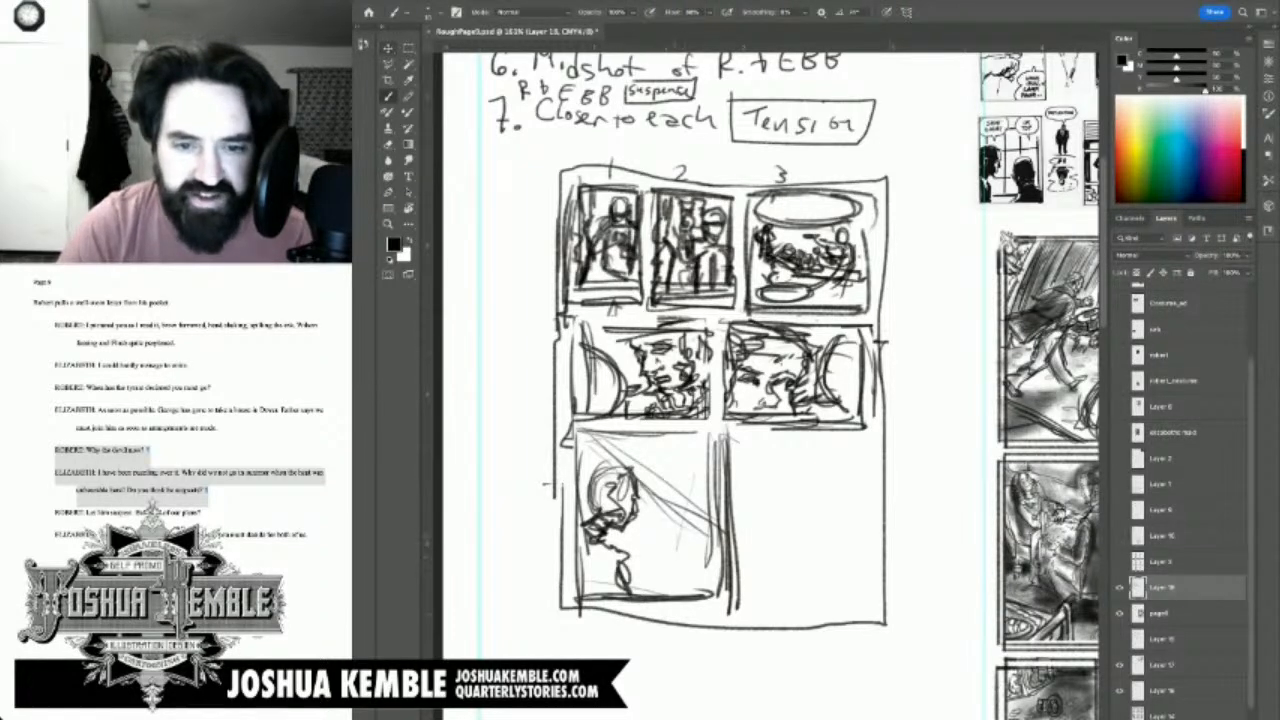
{"action": "mouse_move", "coordinate": [590, 493]}
{"action": "left_mouse_down"}
{"action": "mouse_move", "coordinate": [614, 466]}
{"action": "mouse_move", "coordinate": [632, 473]}
{"action": "mouse_move", "coordinate": [583, 488]}
{"action": "left_mouse_up"}
Step: Sketch the small reclining background figure with its furniture in the sixth panel's lower right corner
{"action": "mouse_move", "coordinate": [676, 519]}
{"action": "left_mouse_down"}
{"action": "mouse_move", "coordinate": [677, 544]}
{"action": "mouse_move", "coordinate": [688, 523]}
{"action": "mouse_move", "coordinate": [690, 540]}
{"action": "mouse_move", "coordinate": [676, 522]}
{"action": "mouse_move", "coordinate": [676, 552]}
{"action": "mouse_move", "coordinate": [688, 548]}
{"action": "mouse_move", "coordinate": [674, 552]}
{"action": "mouse_move", "coordinate": [694, 544]}
{"action": "mouse_move", "coordinate": [662, 556]}
{"action": "left_mouse_up"}
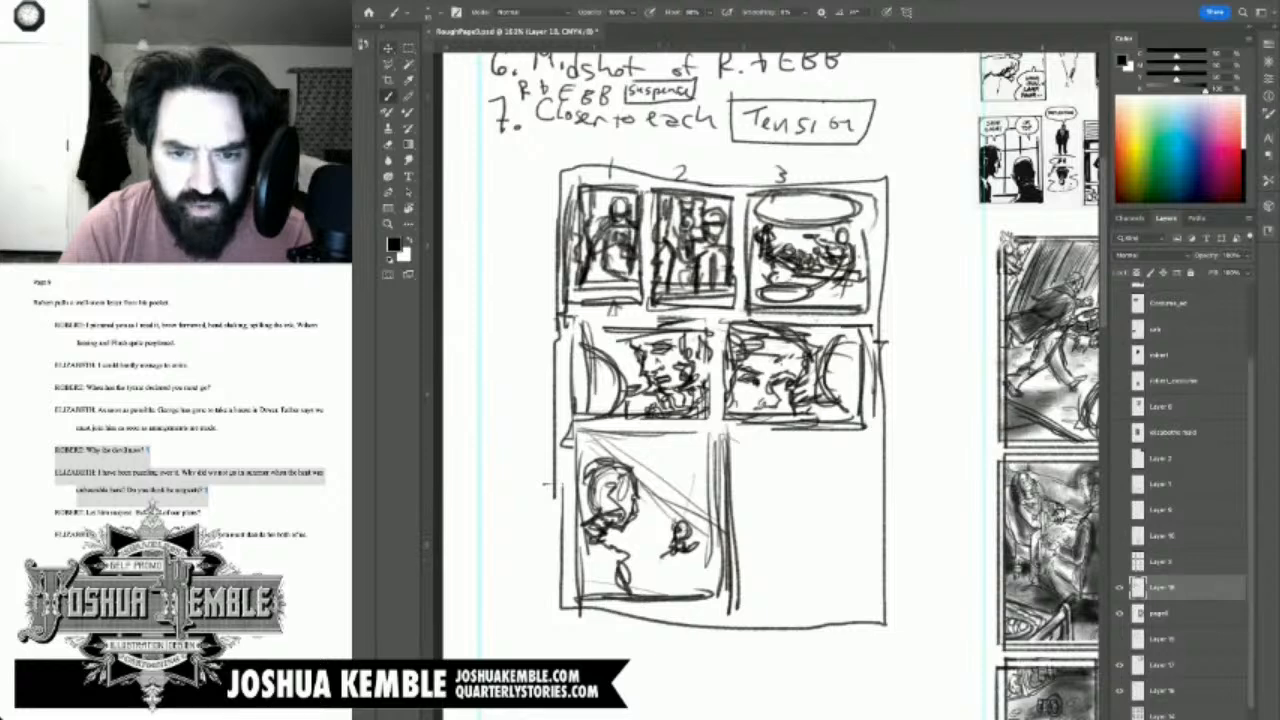
{"action": "mouse_move", "coordinate": [664, 558]}
{"action": "left_mouse_down"}
{"action": "mouse_move", "coordinate": [646, 564]}
{"action": "mouse_move", "coordinate": [661, 585]}
{"action": "left_mouse_up"}
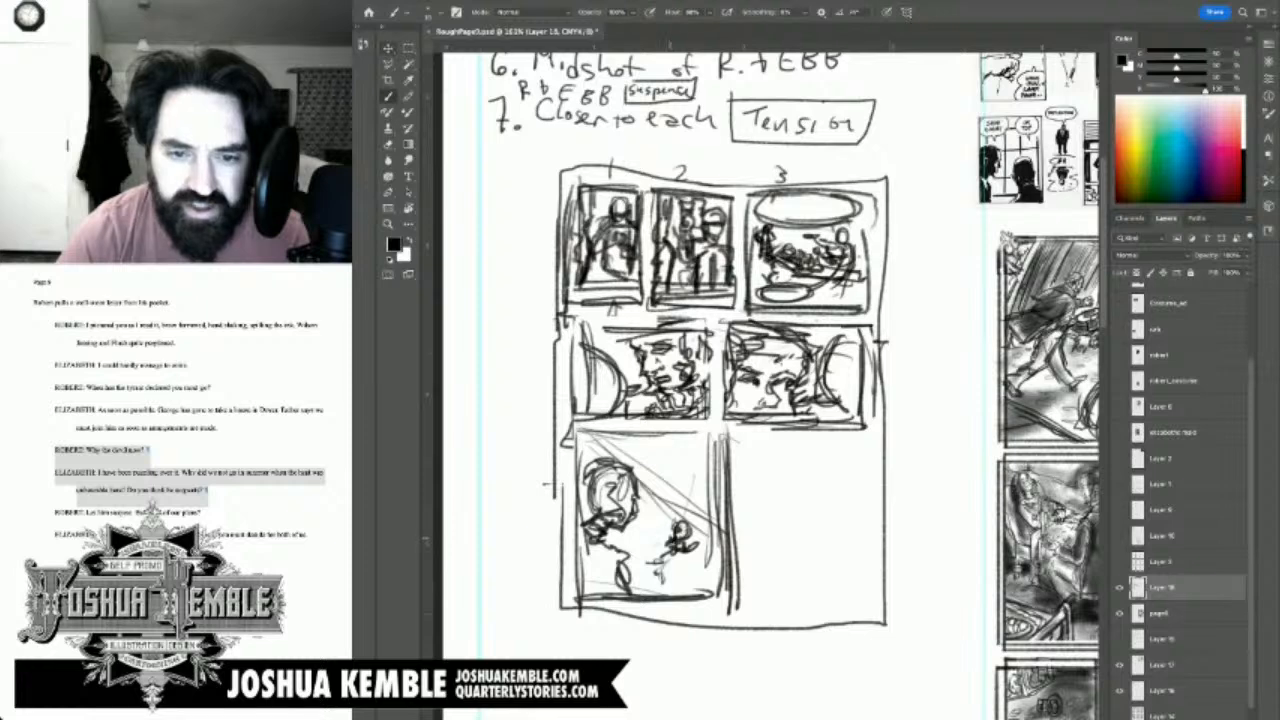
{"action": "mouse_move", "coordinate": [683, 541]}
{"action": "left_mouse_down"}
{"action": "mouse_move", "coordinate": [648, 560]}
{"action": "mouse_move", "coordinate": [669, 548]}
{"action": "mouse_move", "coordinate": [660, 572]}
{"action": "mouse_move", "coordinate": [672, 570]}
{"action": "mouse_move", "coordinate": [712, 517]}
{"action": "mouse_move", "coordinate": [682, 558]}
{"action": "left_mouse_up"}
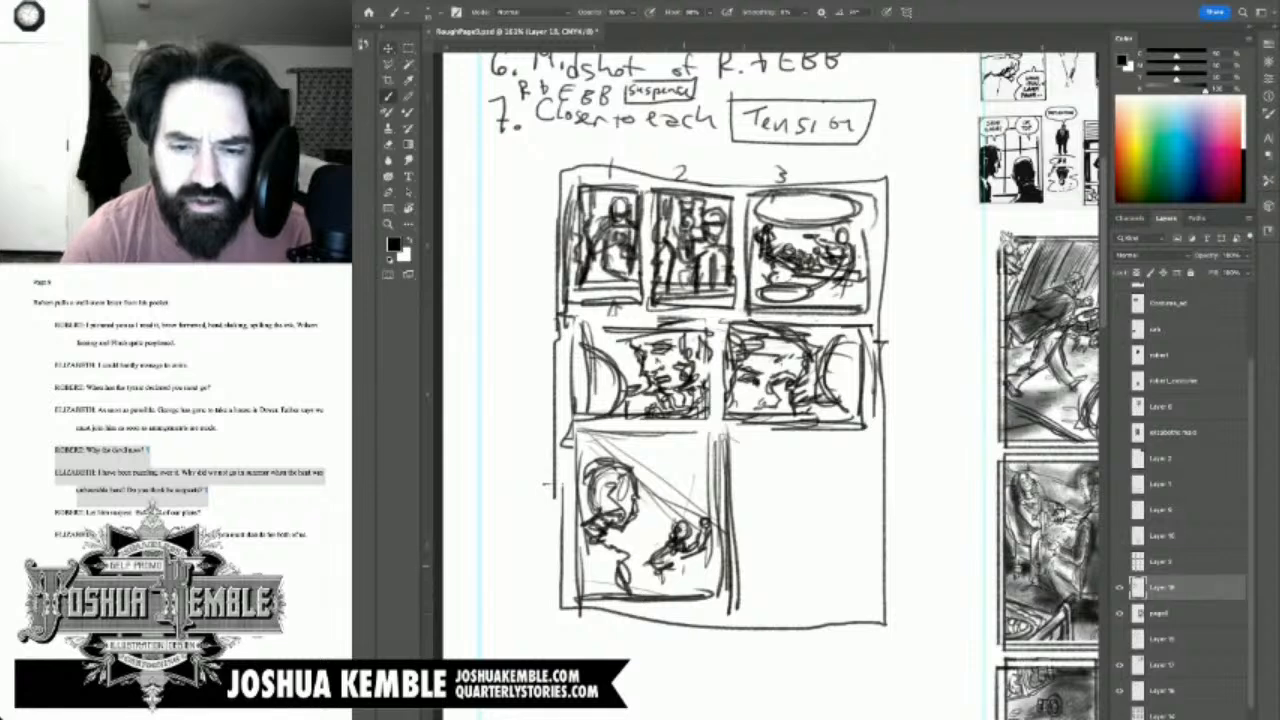
{"action": "mouse_move", "coordinate": [683, 557]}
{"action": "left_mouse_down"}
{"action": "mouse_move", "coordinate": [682, 595]}
{"action": "mouse_move", "coordinate": [647, 552]}
{"action": "mouse_move", "coordinate": [670, 558]}
{"action": "mouse_move", "coordinate": [650, 594]}
{"action": "left_mouse_up"}
{"action": "left_click_drag", "start_coordinate": [690, 562], "coordinate": [686, 596]}
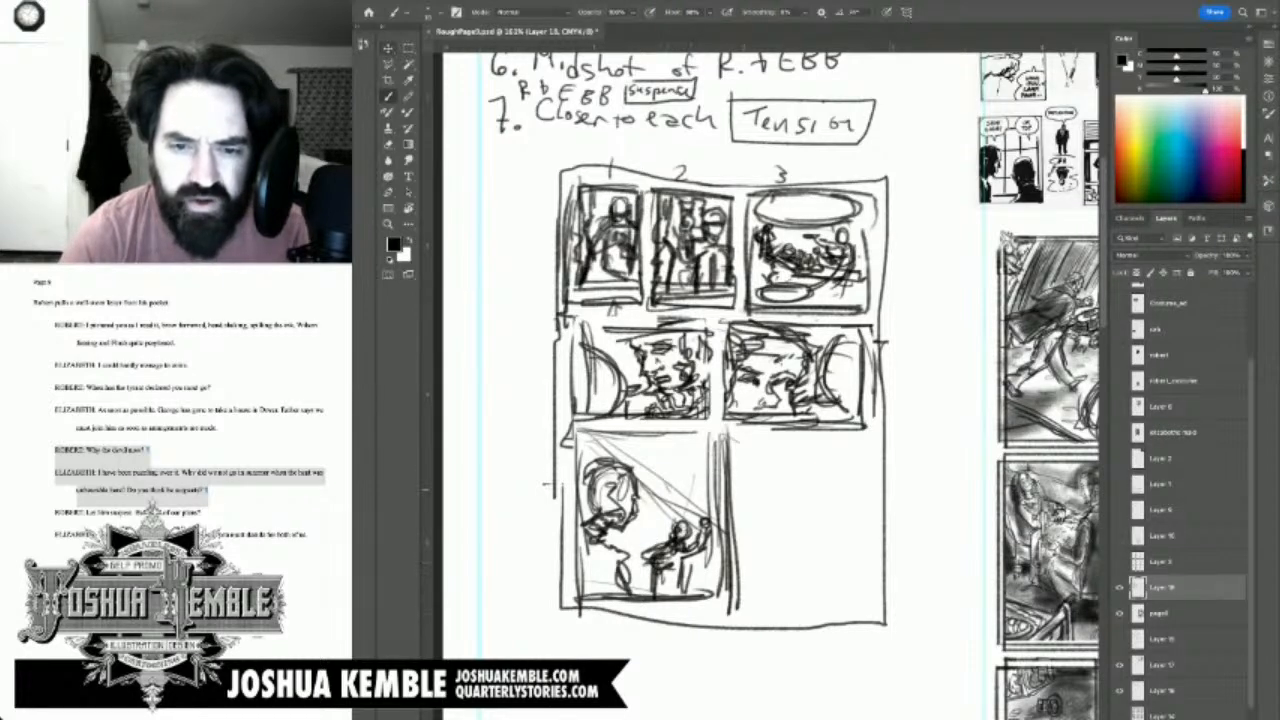
Step: Add a small oval balloon with a curved tail near the sixth panel's upper edge and a crossed circle beneath it
{"action": "mouse_move", "coordinate": [656, 470]}
{"action": "left_mouse_down"}
{"action": "mouse_move", "coordinate": [692, 512]}
{"action": "mouse_move", "coordinate": [696, 502]}
{"action": "left_mouse_up"}
{"action": "left_click_drag", "start_coordinate": [638, 452], "coordinate": [688, 512]}
{"action": "mouse_move", "coordinate": [614, 426]}
{"action": "left_mouse_down"}
{"action": "mouse_move", "coordinate": [682, 516]}
{"action": "mouse_move", "coordinate": [617, 553]}
{"action": "left_mouse_up"}
{"action": "mouse_move", "coordinate": [643, 522]}
{"action": "left_mouse_down"}
{"action": "mouse_move", "coordinate": [618, 554]}
{"action": "mouse_move", "coordinate": [661, 536]}
{"action": "mouse_move", "coordinate": [659, 550]}
{"action": "left_mouse_up"}
{"action": "mouse_move", "coordinate": [648, 446]}
{"action": "left_mouse_down"}
{"action": "mouse_move", "coordinate": [706, 443]}
{"action": "mouse_move", "coordinate": [645, 453]}
{"action": "mouse_move", "coordinate": [701, 452]}
{"action": "mouse_move", "coordinate": [692, 515]}
{"action": "left_mouse_up"}
{"action": "left_click_drag", "start_coordinate": [692, 459], "coordinate": [694, 510]}
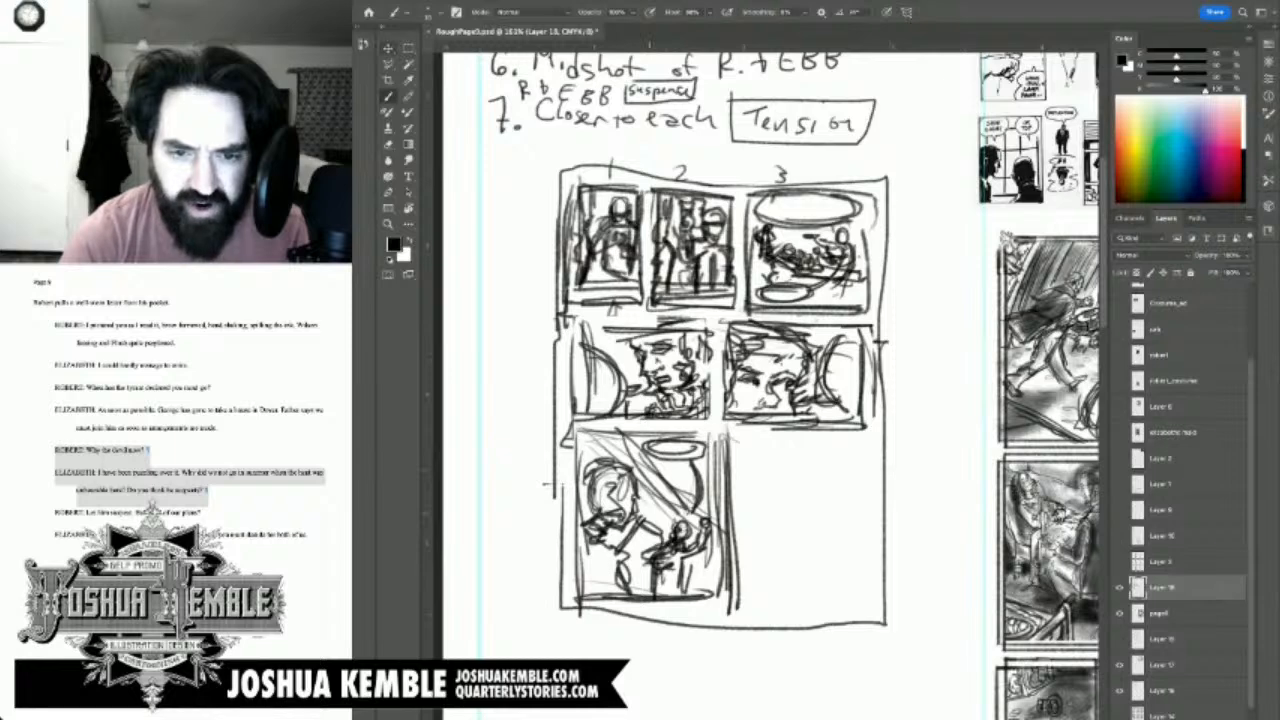
{"action": "mouse_move", "coordinate": [669, 468]}
{"action": "left_mouse_down"}
{"action": "mouse_move", "coordinate": [644, 492]}
{"action": "mouse_move", "coordinate": [660, 507]}
{"action": "mouse_move", "coordinate": [690, 496]}
{"action": "mouse_move", "coordinate": [656, 518]}
{"action": "mouse_move", "coordinate": [670, 514]}
{"action": "left_mouse_up"}
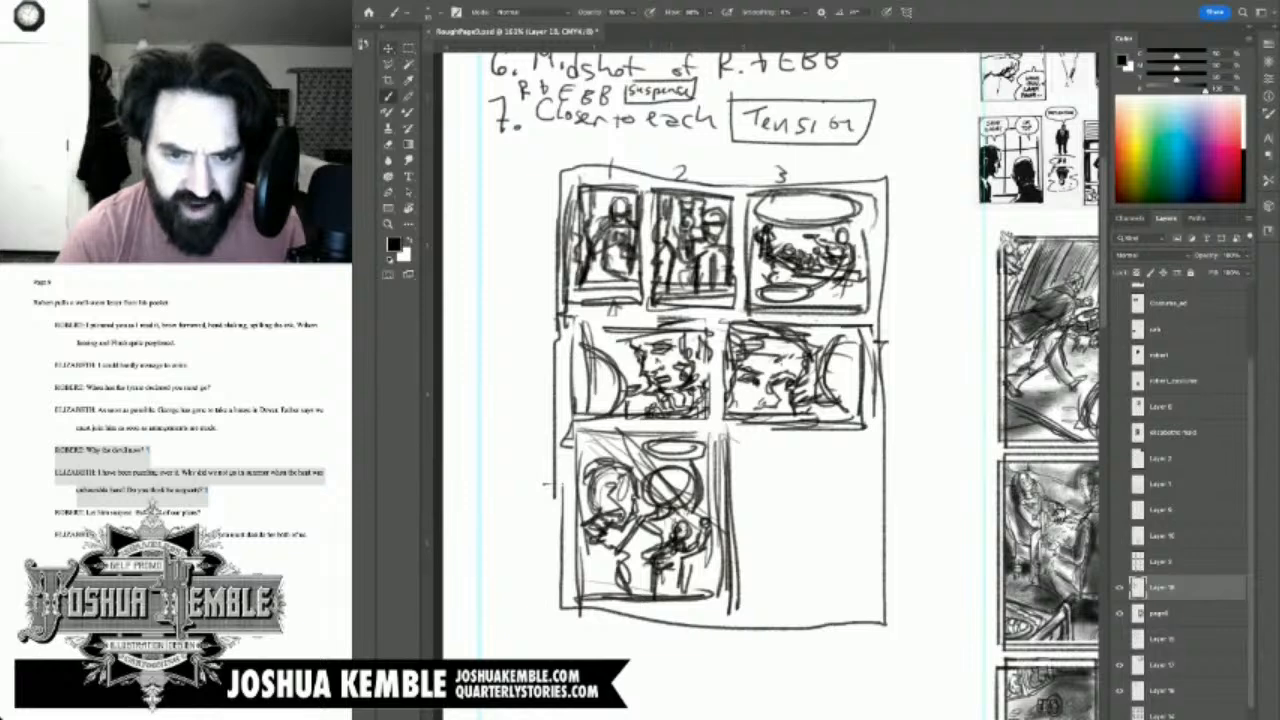
{"action": "key", "text": "e"}
{"action": "mouse_move", "coordinate": [653, 585]}
{"action": "left_mouse_down"}
{"action": "mouse_move", "coordinate": [684, 585]}
{"action": "mouse_move", "coordinate": [630, 595]}
{"action": "left_mouse_up"}
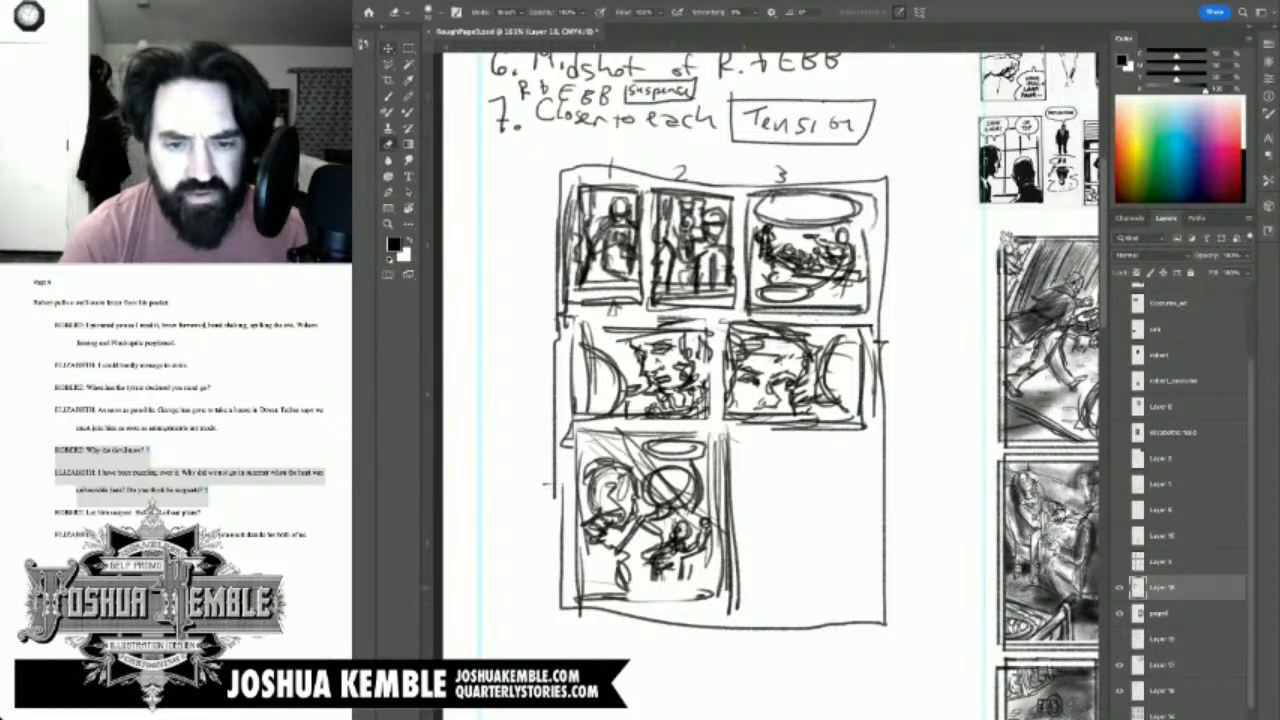
{"action": "key", "text": "super+z"}
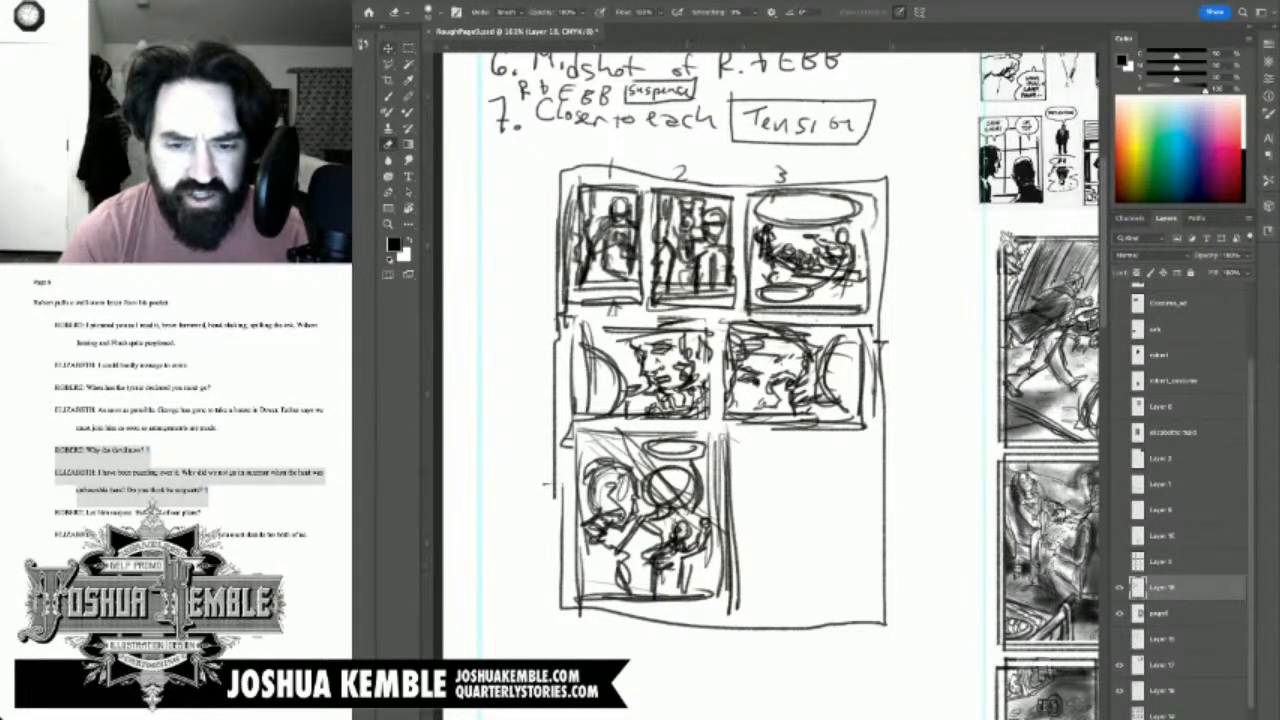
{"action": "mouse_move", "coordinate": [654, 568]}
{"action": "left_mouse_down"}
{"action": "mouse_move", "coordinate": [652, 590]}
{"action": "mouse_move", "coordinate": [630, 593]}
{"action": "left_mouse_up"}
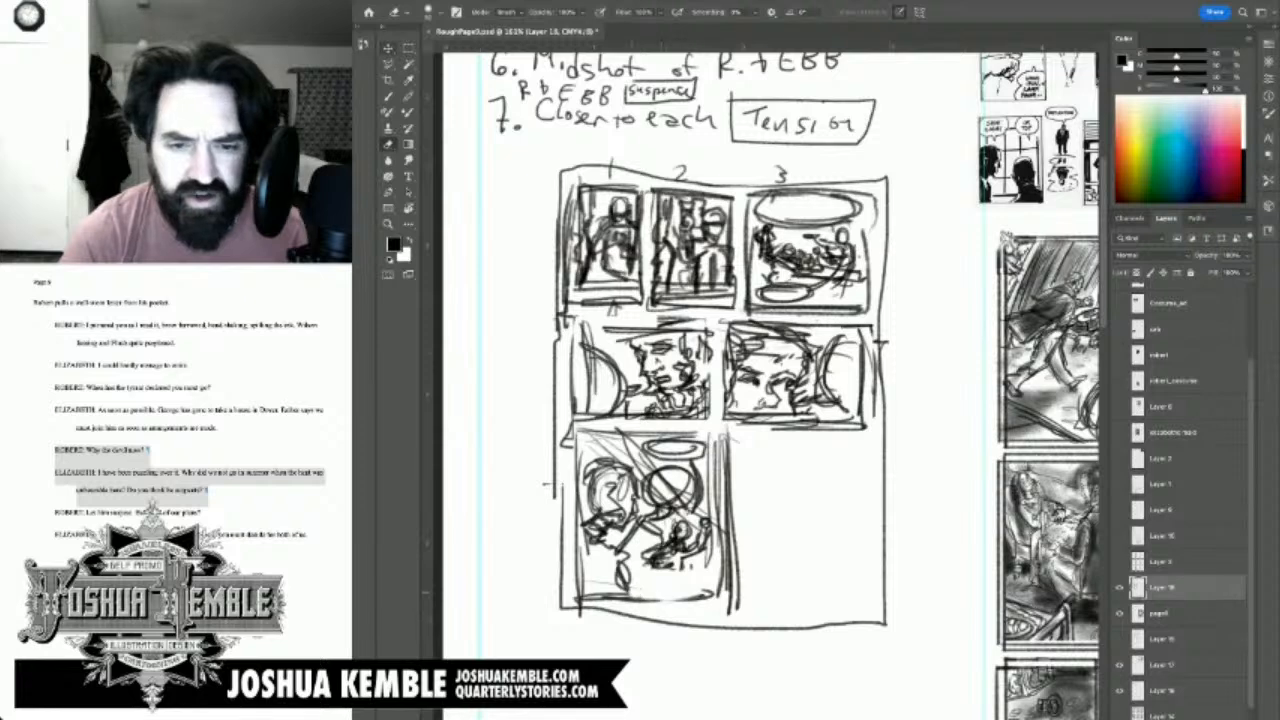
{"action": "key", "text": "super+z"}
{"action": "left_click_drag", "start_coordinate": [719, 601], "coordinate": [685, 593]}
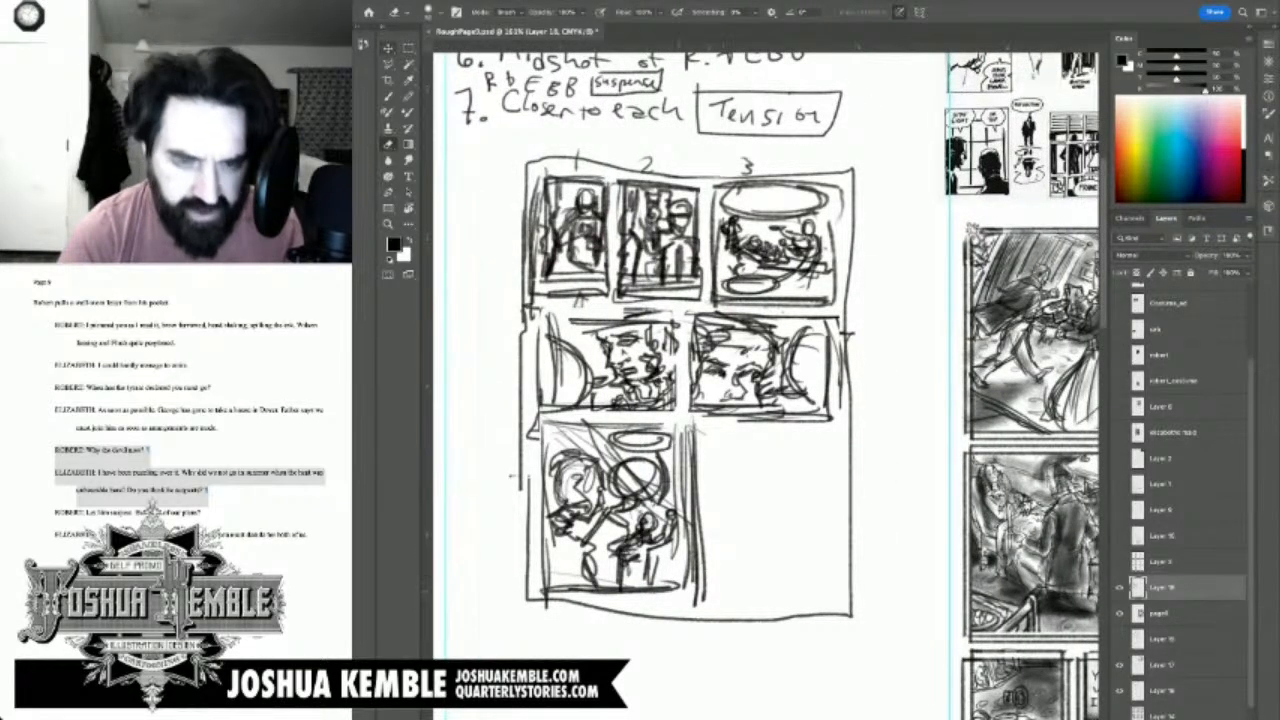
{"action": "key", "text": "v"}
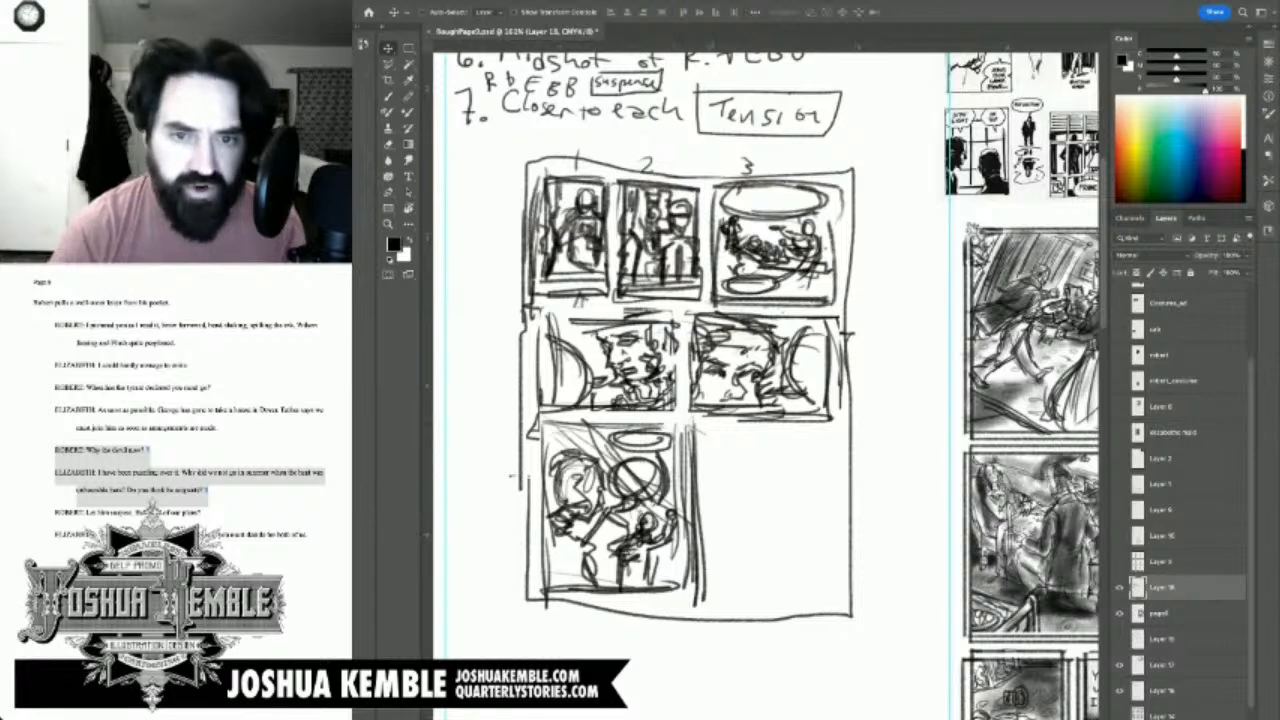
Step: Draw the seventh panel's borders beside the sixth panel, filling the remaining right half of the page frame's bottom row
{"action": "key", "text": "b"}
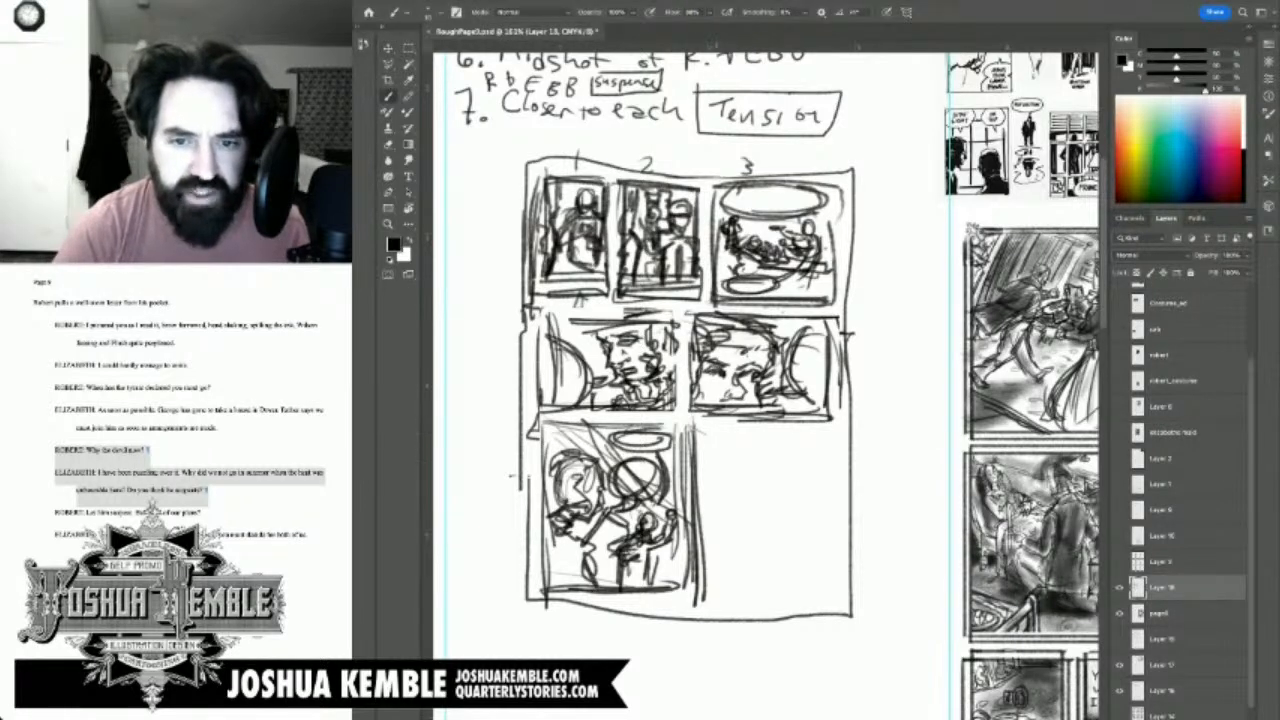
{"action": "left_click_drag", "start_coordinate": [715, 432], "coordinate": [716, 496]}
{"action": "left_click_drag", "start_coordinate": [708, 426], "coordinate": [712, 552]}
{"action": "left_click_drag", "start_coordinate": [715, 434], "coordinate": [716, 592]}
{"action": "mouse_move", "coordinate": [711, 502]}
{"action": "left_mouse_down"}
{"action": "mouse_move", "coordinate": [730, 578]}
{"action": "mouse_move", "coordinate": [852, 577]}
{"action": "left_mouse_up"}
{"action": "mouse_move", "coordinate": [700, 440]}
{"action": "left_mouse_down"}
{"action": "mouse_move", "coordinate": [830, 438]}
{"action": "mouse_move", "coordinate": [818, 558]}
{"action": "left_mouse_up"}
{"action": "left_click_drag", "start_coordinate": [832, 496], "coordinate": [830, 578]}
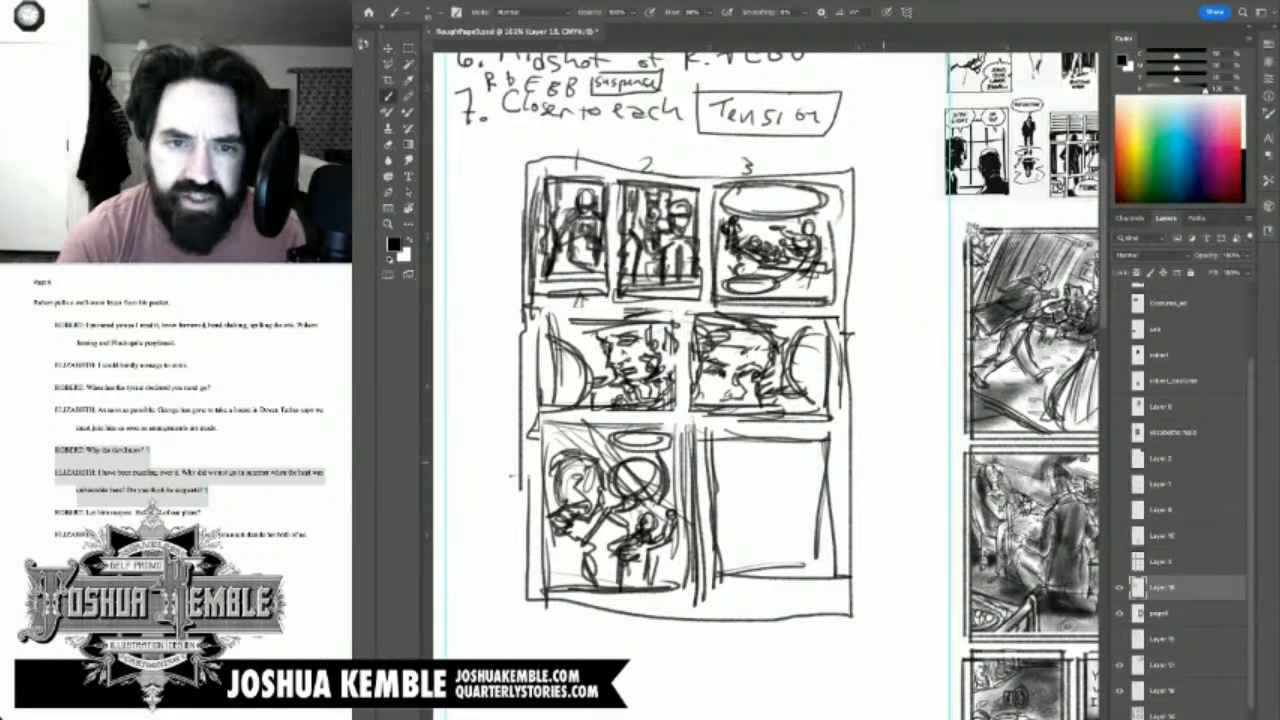
Step: Consult the Wally Wood panel reference and sketch two large head profiles facing each other in the seventh panel
{"action": "left_click_drag", "start_coordinate": [1000, 230], "coordinate": [504, 558]}
{"action": "left_click_drag", "start_coordinate": [687, 499], "coordinate": [815, 455]}
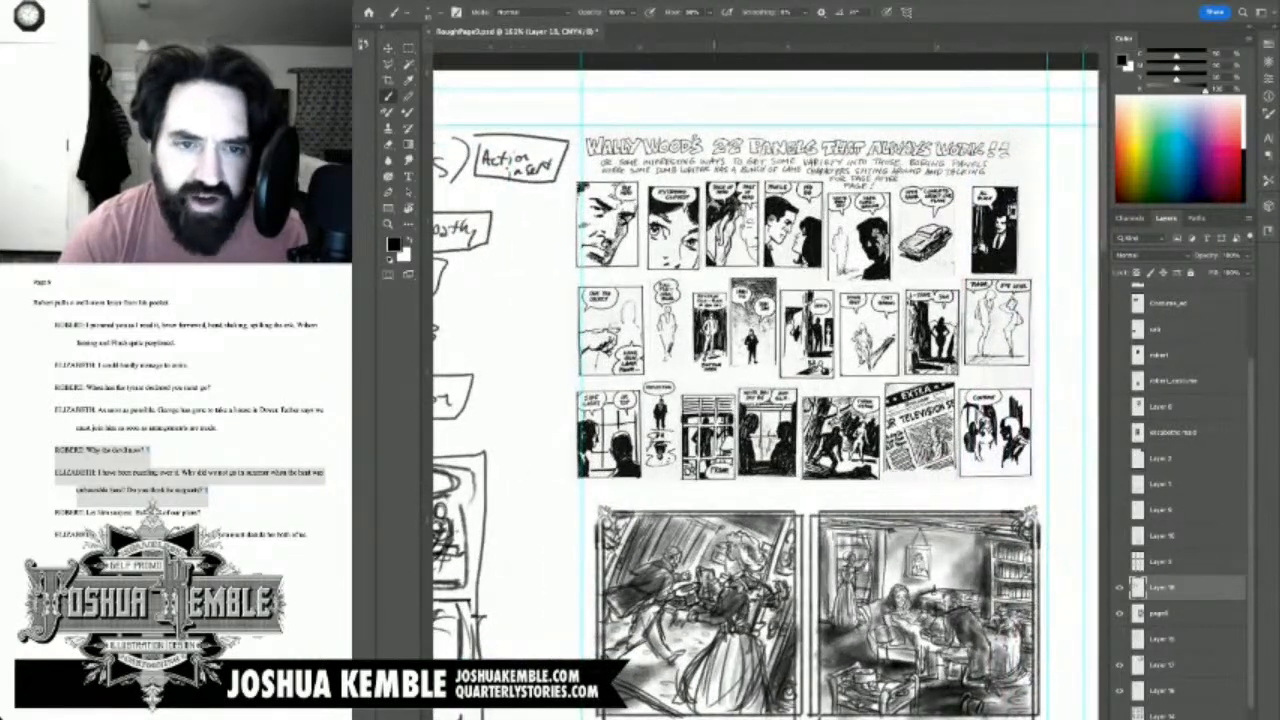
{"action": "mouse_move", "coordinate": [554, 306]}
{"action": "left_mouse_down"}
{"action": "mouse_move", "coordinate": [800, 270]}
{"action": "mouse_move", "coordinate": [795, 286]}
{"action": "left_mouse_up"}
{"action": "left_click_drag", "start_coordinate": [788, 693], "coordinate": [1024, 449]}
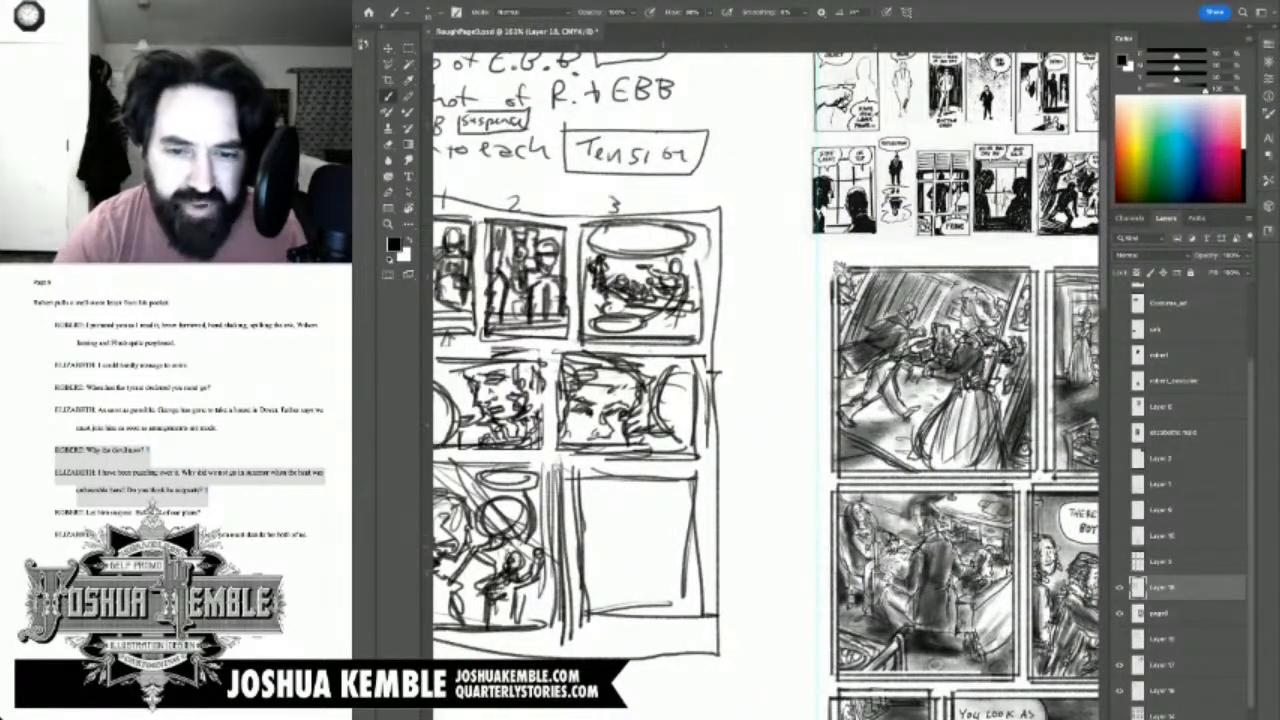
{"action": "left_click_drag", "start_coordinate": [892, 545], "coordinate": [978, 483]}
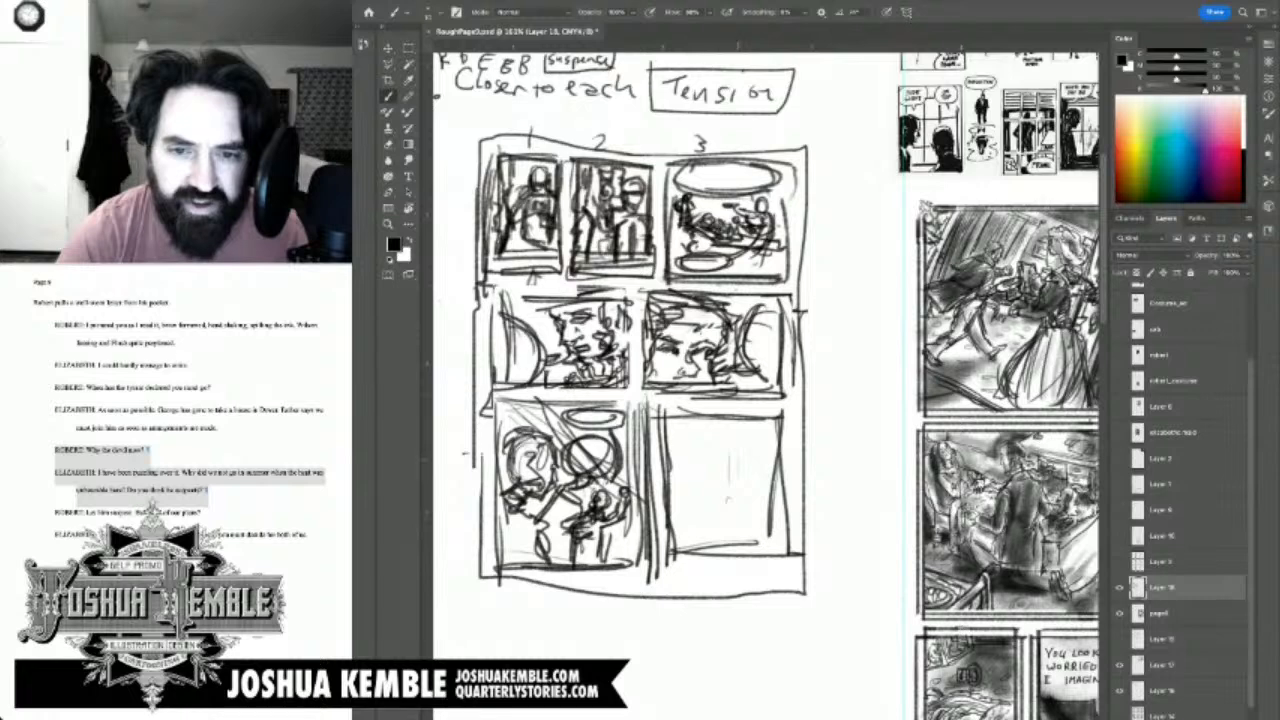
{"action": "mouse_move", "coordinate": [731, 449]}
{"action": "left_mouse_down"}
{"action": "mouse_move", "coordinate": [729, 495]}
{"action": "mouse_move", "coordinate": [746, 512]}
{"action": "mouse_move", "coordinate": [732, 494]}
{"action": "mouse_move", "coordinate": [757, 469]}
{"action": "mouse_move", "coordinate": [750, 530]}
{"action": "mouse_move", "coordinate": [758, 540]}
{"action": "mouse_move", "coordinate": [780, 522]}
{"action": "mouse_move", "coordinate": [754, 542]}
{"action": "left_mouse_up"}
{"action": "mouse_move", "coordinate": [750, 476]}
{"action": "left_mouse_down"}
{"action": "mouse_move", "coordinate": [766, 467]}
{"action": "mouse_move", "coordinate": [792, 496]}
{"action": "left_mouse_up"}
{"action": "mouse_move", "coordinate": [728, 446]}
{"action": "left_mouse_down"}
{"action": "mouse_move", "coordinate": [778, 428]}
{"action": "mouse_move", "coordinate": [786, 462]}
{"action": "mouse_move", "coordinate": [700, 468]}
{"action": "mouse_move", "coordinate": [702, 456]}
{"action": "mouse_move", "coordinate": [694, 479]}
{"action": "mouse_move", "coordinate": [713, 498]}
{"action": "mouse_move", "coordinate": [697, 506]}
{"action": "mouse_move", "coordinate": [680, 486]}
{"action": "mouse_move", "coordinate": [706, 508]}
{"action": "mouse_move", "coordinate": [696, 542]}
{"action": "mouse_move", "coordinate": [680, 544]}
{"action": "left_mouse_up"}
{"action": "mouse_move", "coordinate": [682, 450]}
{"action": "left_mouse_down"}
{"action": "mouse_move", "coordinate": [672, 458]}
{"action": "mouse_move", "coordinate": [686, 434]}
{"action": "mouse_move", "coordinate": [672, 429]}
{"action": "left_mouse_up"}
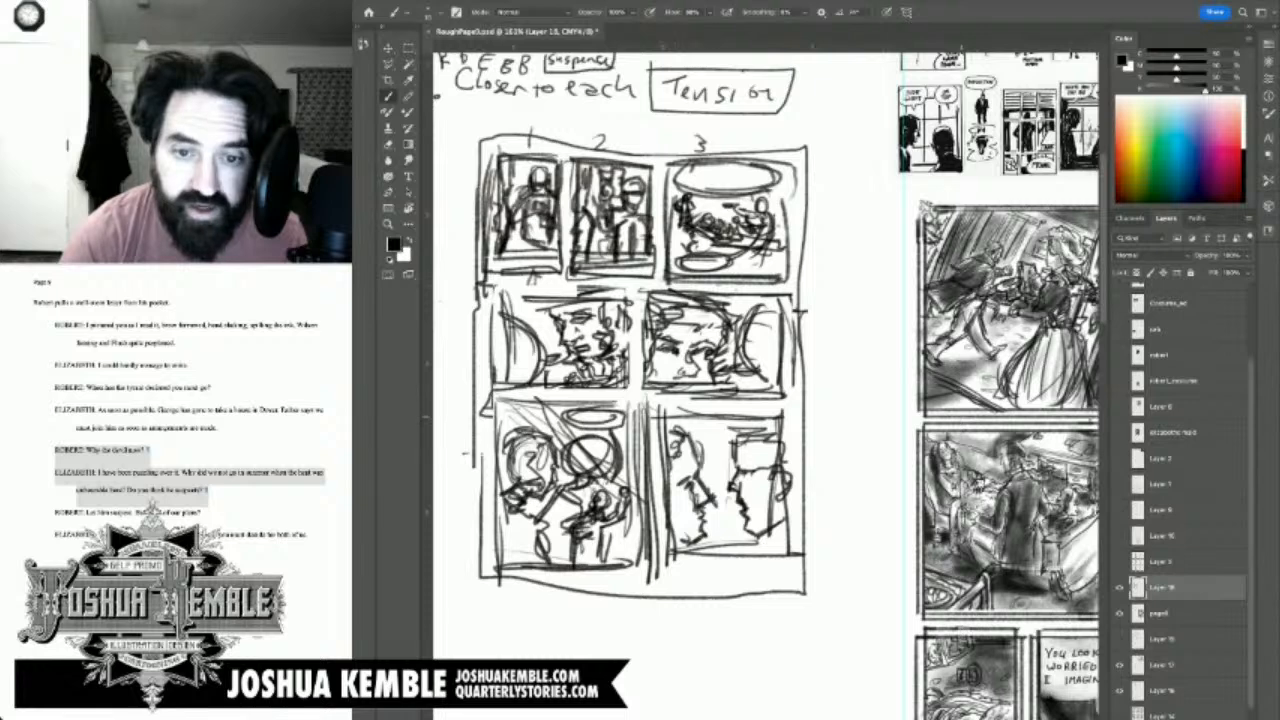
{"action": "mouse_move", "coordinate": [750, 430]}
{"action": "left_mouse_down"}
{"action": "mouse_move", "coordinate": [735, 440]}
{"action": "mouse_move", "coordinate": [763, 420]}
{"action": "mouse_move", "coordinate": [784, 434]}
{"action": "left_mouse_up"}
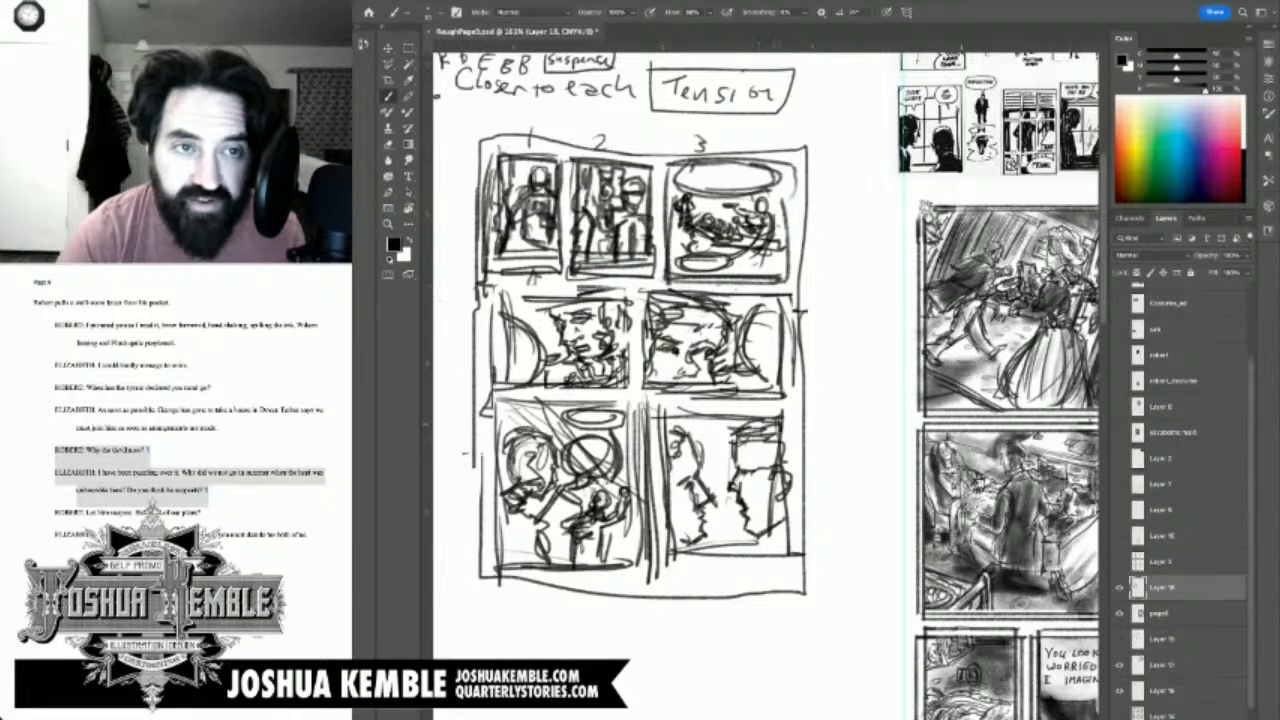
Step: Scale down the two sketched profiles toward the seventh panel's lower left corner
{"action": "key", "text": "m"}
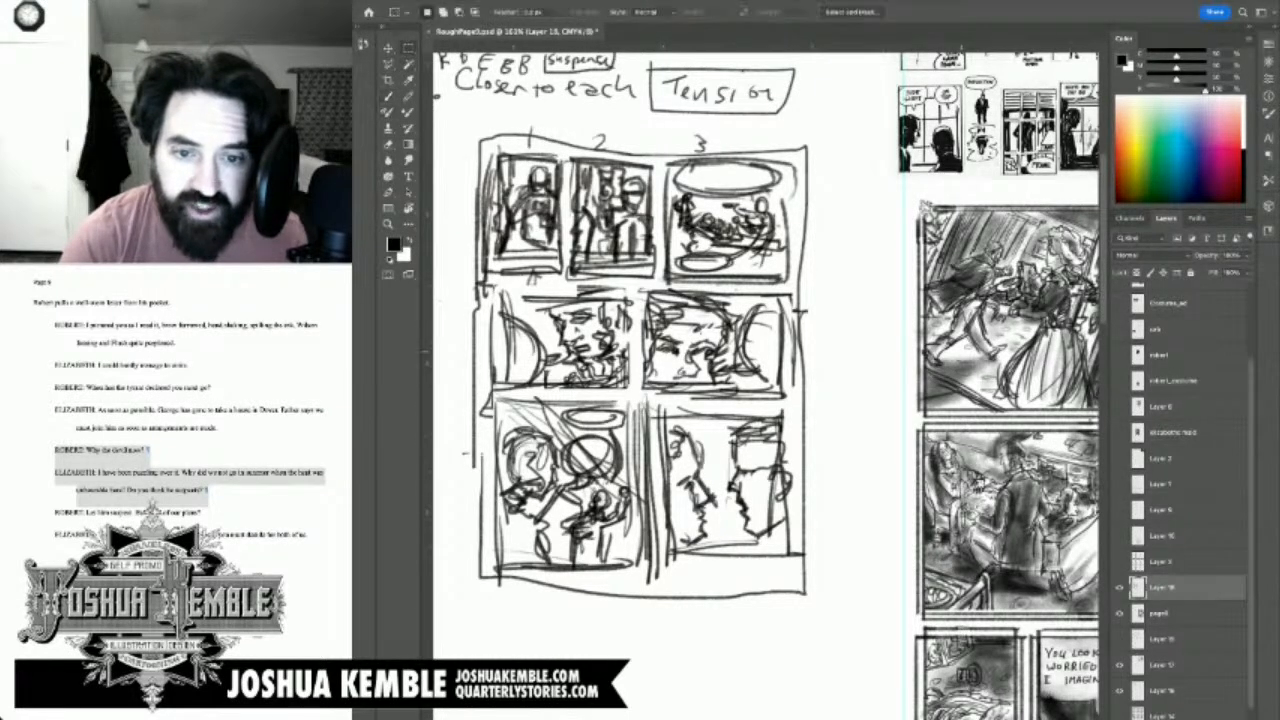
{"action": "left_click_drag", "start_coordinate": [666, 420], "coordinate": [784, 548]}
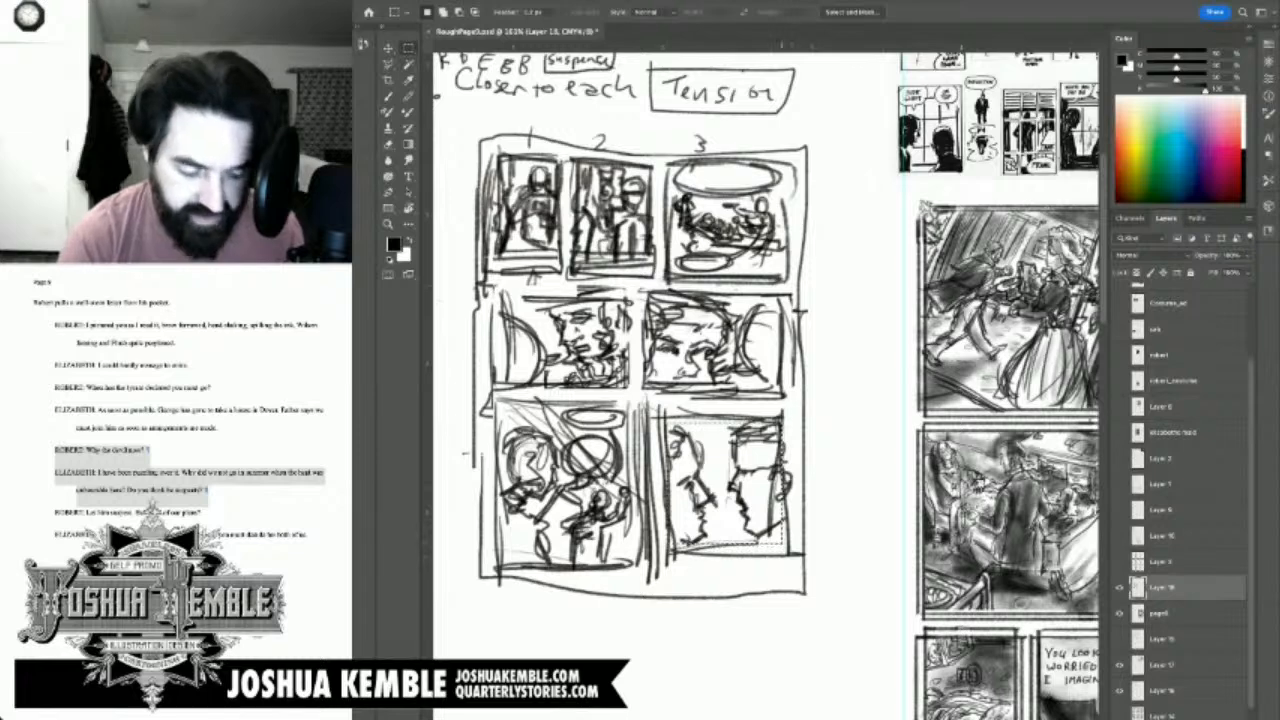
{"action": "key", "text": "ctrl+t"}
{"action": "left_click_drag", "start_coordinate": [784, 420], "coordinate": [755, 450]}
{"action": "key", "text": "Return"}
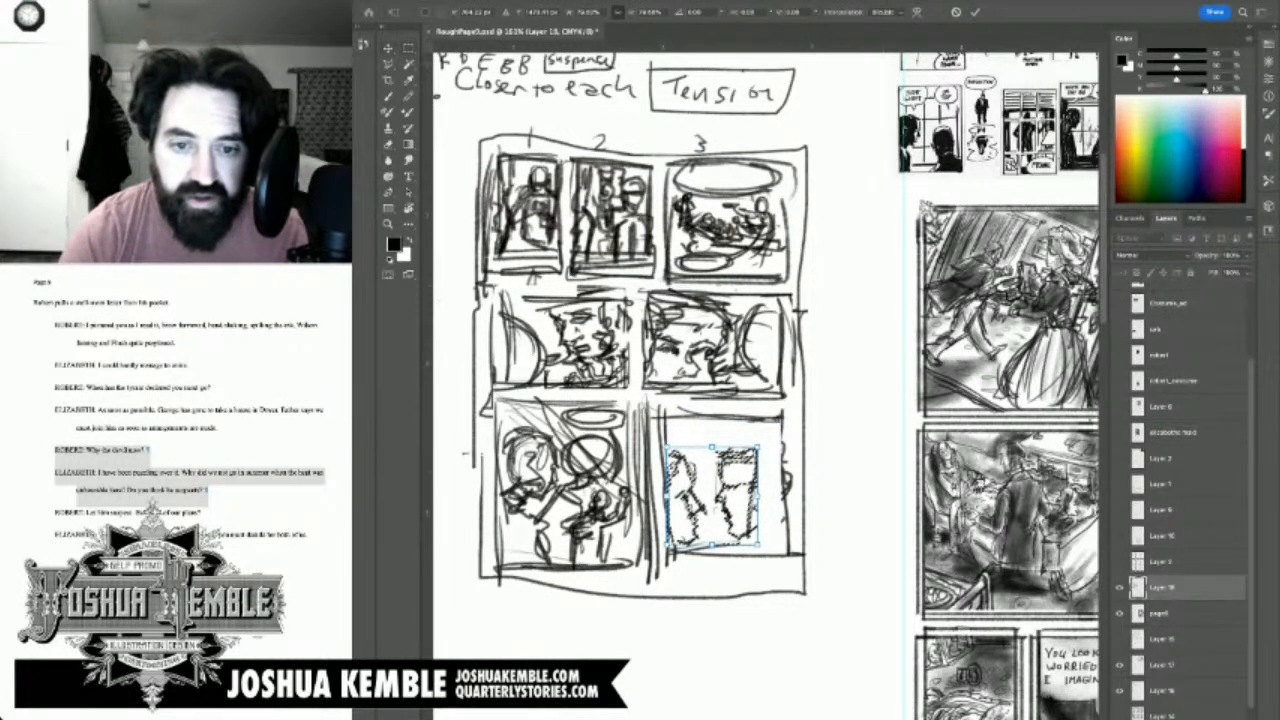
{"action": "key", "text": "ctrl+d"}
{"action": "key", "text": "ctrl+d"}
Step: Move the seventh panel's right-hand profile outward to the panel's right border, widening the gap between the faces
{"action": "left_click_drag", "start_coordinate": [702, 436], "coordinate": [771, 541]}
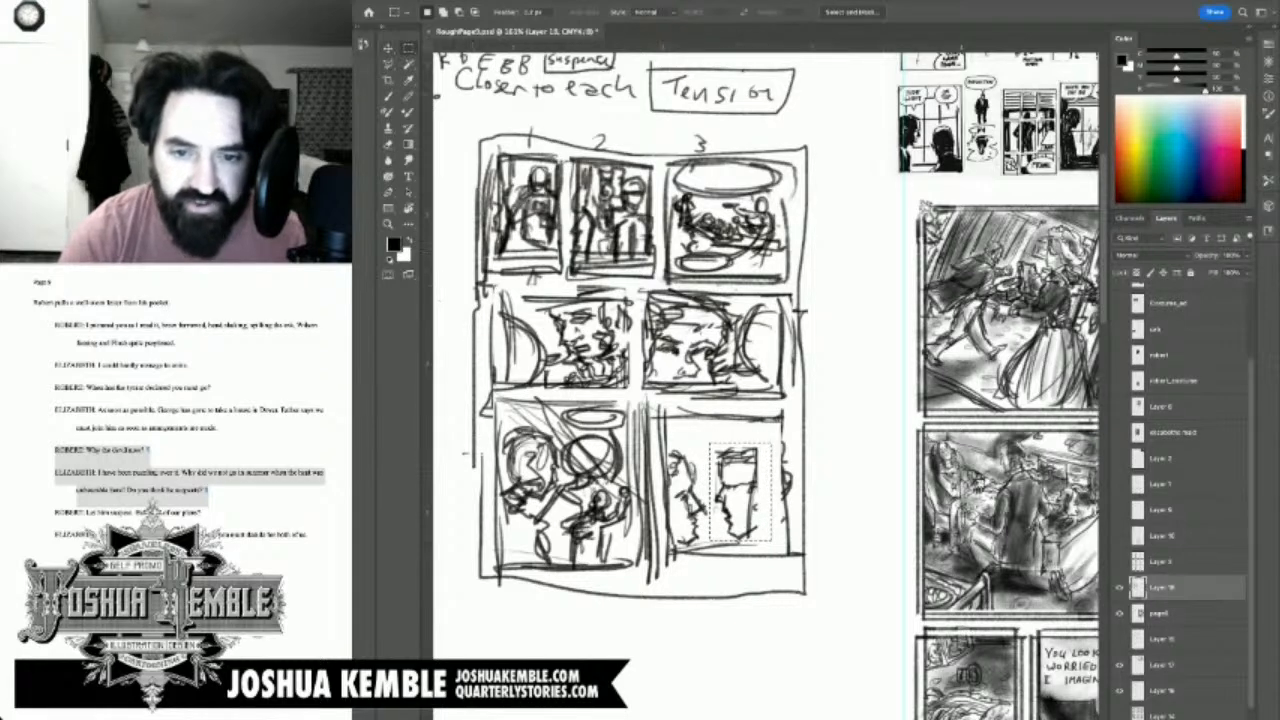
{"action": "key", "text": "v"}
{"action": "left_click_drag", "start_coordinate": [740, 490], "coordinate": [766, 481]}
{"action": "key", "text": "m"}
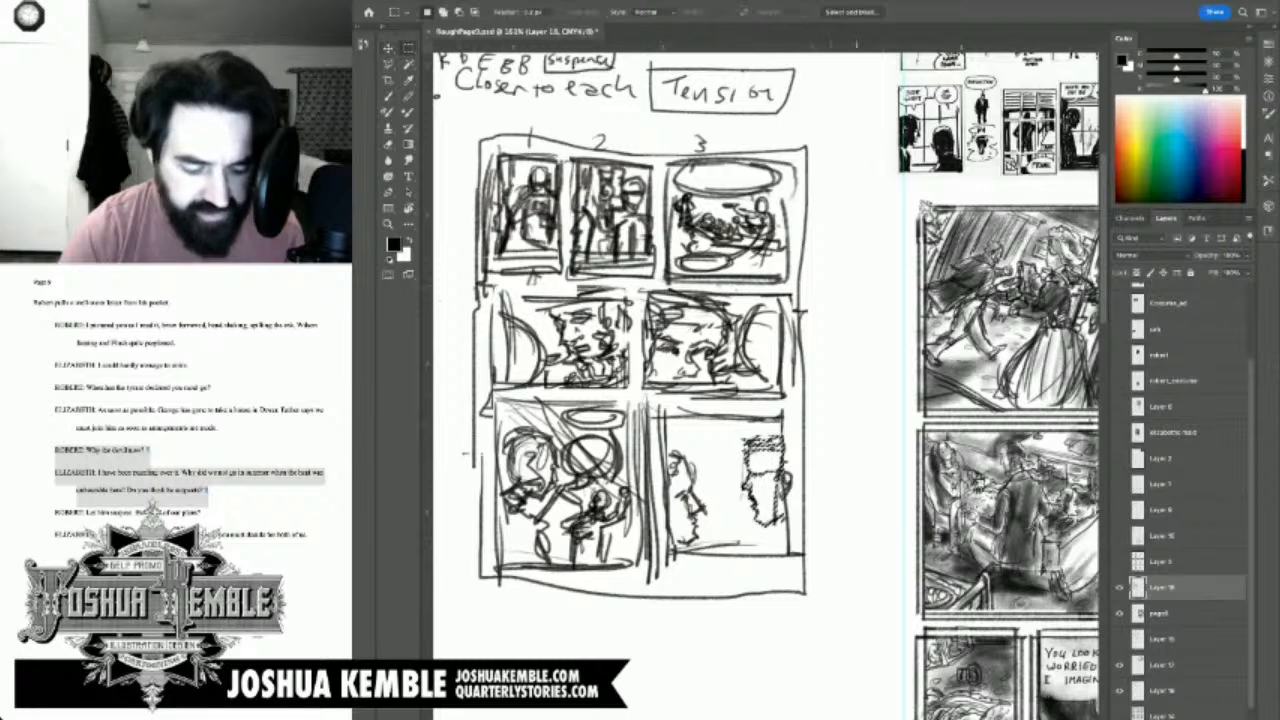
Step: Sketch a wide speech balloon with a tail along the seventh panel's upper edge, above the two heads
{"action": "key", "text": "b"}
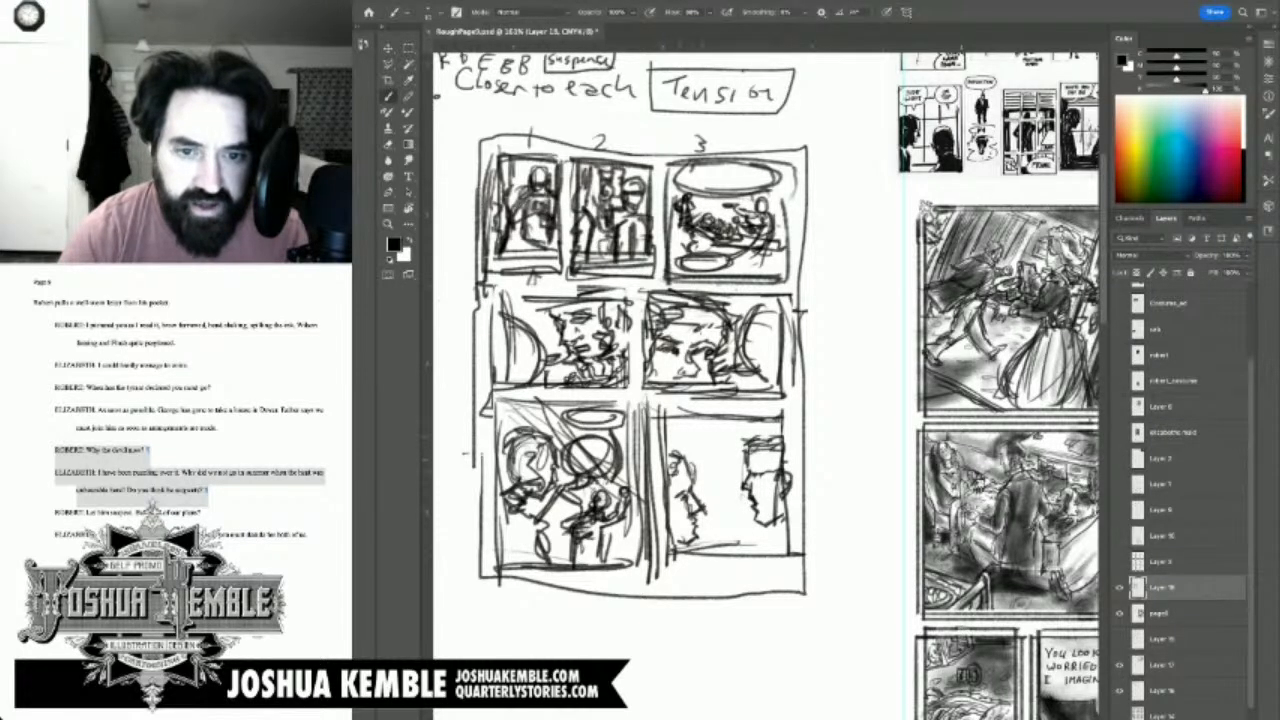
{"action": "left_click_drag", "start_coordinate": [672, 430], "coordinate": [736, 431]}
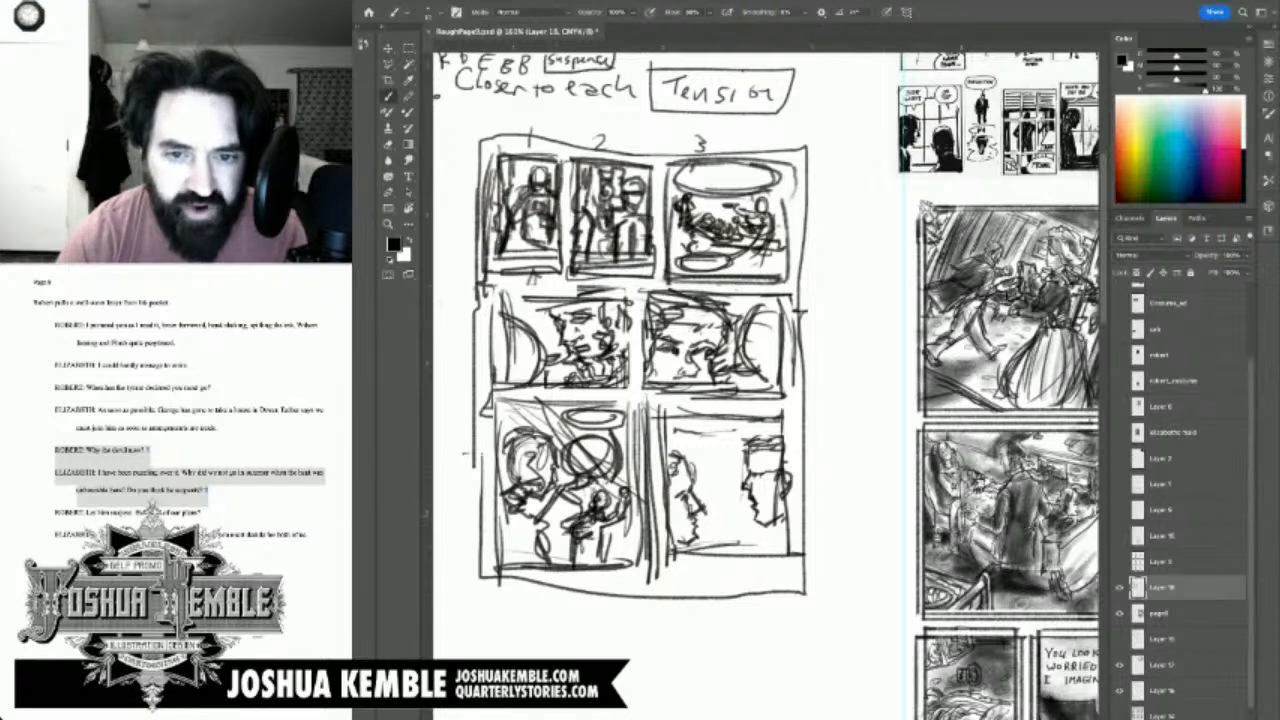
{"action": "left_click_drag", "start_coordinate": [714, 440], "coordinate": [737, 476]}
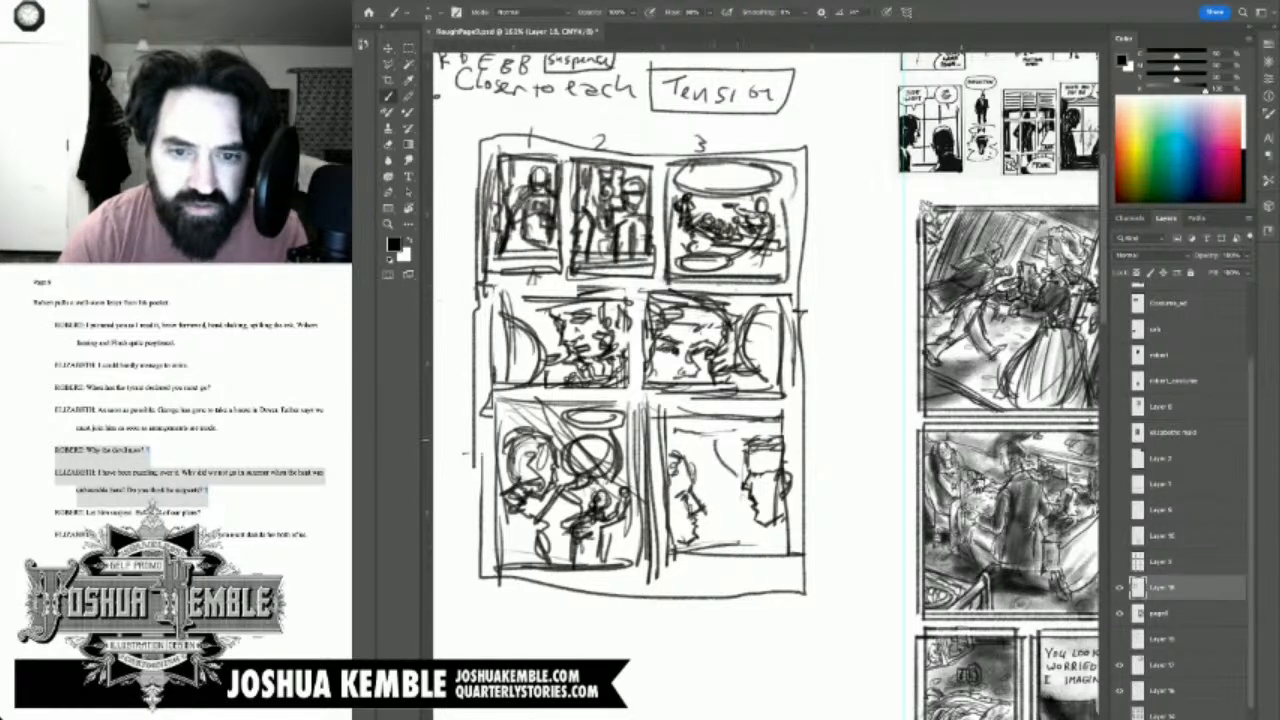
{"action": "mouse_move", "coordinate": [674, 432]}
{"action": "left_mouse_down"}
{"action": "mouse_move", "coordinate": [722, 453]}
{"action": "mouse_move", "coordinate": [771, 421]}
{"action": "left_mouse_up"}
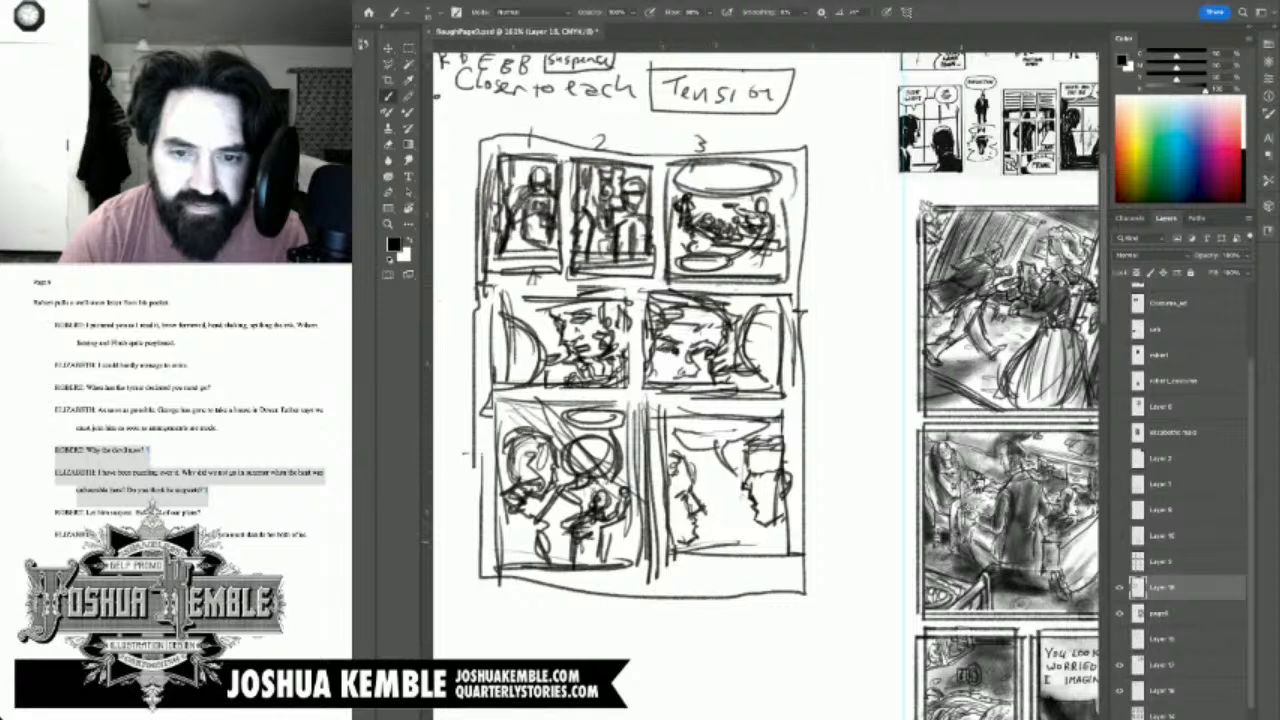
Step: Add a low curved shape along the seventh panel's lower edge, small strokes between the faces and light guide lines behind them
{"action": "mouse_move", "coordinate": [717, 526]}
{"action": "left_mouse_down"}
{"action": "mouse_move", "coordinate": [785, 533]}
{"action": "mouse_move", "coordinate": [754, 548]}
{"action": "left_mouse_up"}
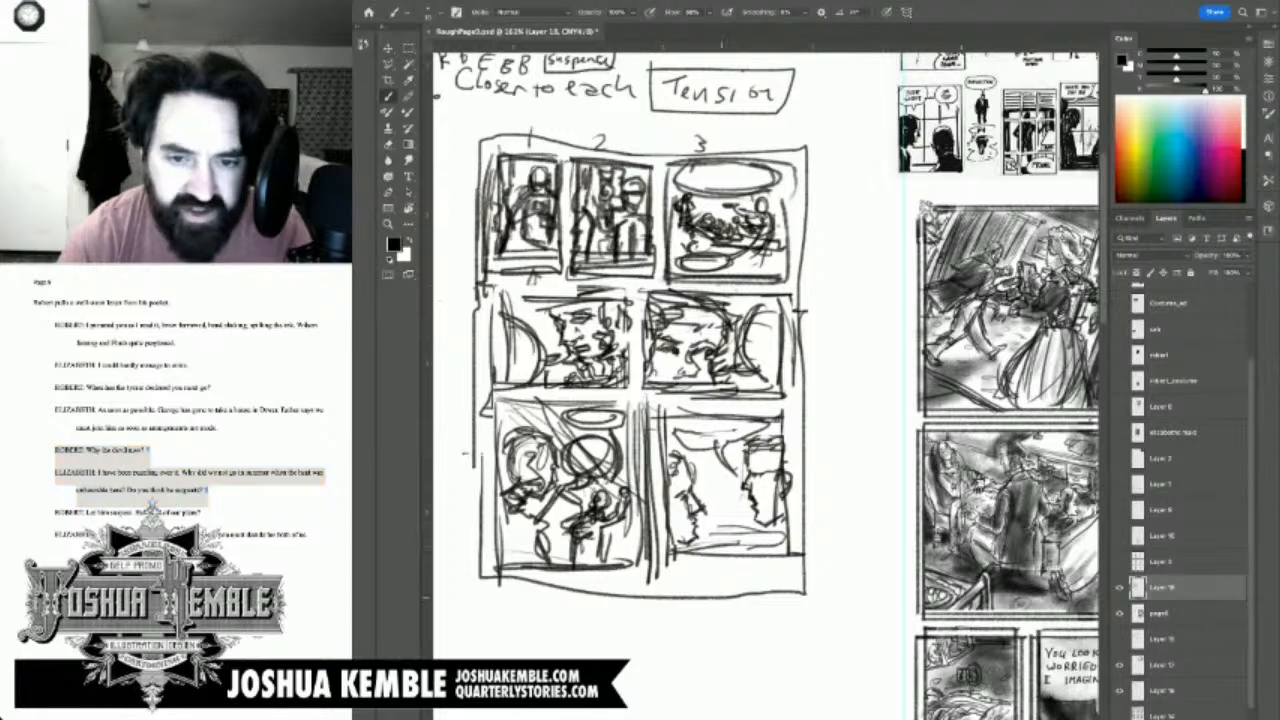
{"action": "mouse_move", "coordinate": [706, 550]}
{"action": "left_mouse_down"}
{"action": "mouse_move", "coordinate": [750, 532]}
{"action": "mouse_move", "coordinate": [784, 548]}
{"action": "left_mouse_up"}
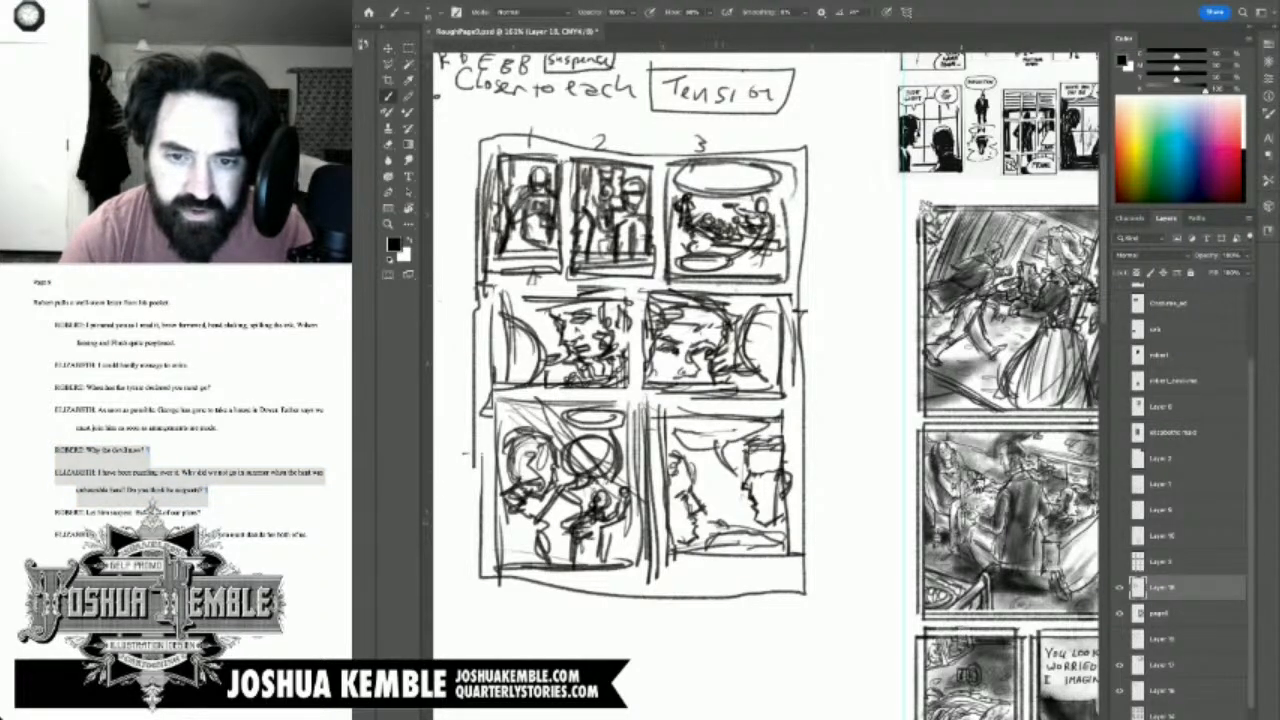
{"action": "left_click_drag", "start_coordinate": [706, 526], "coordinate": [733, 534]}
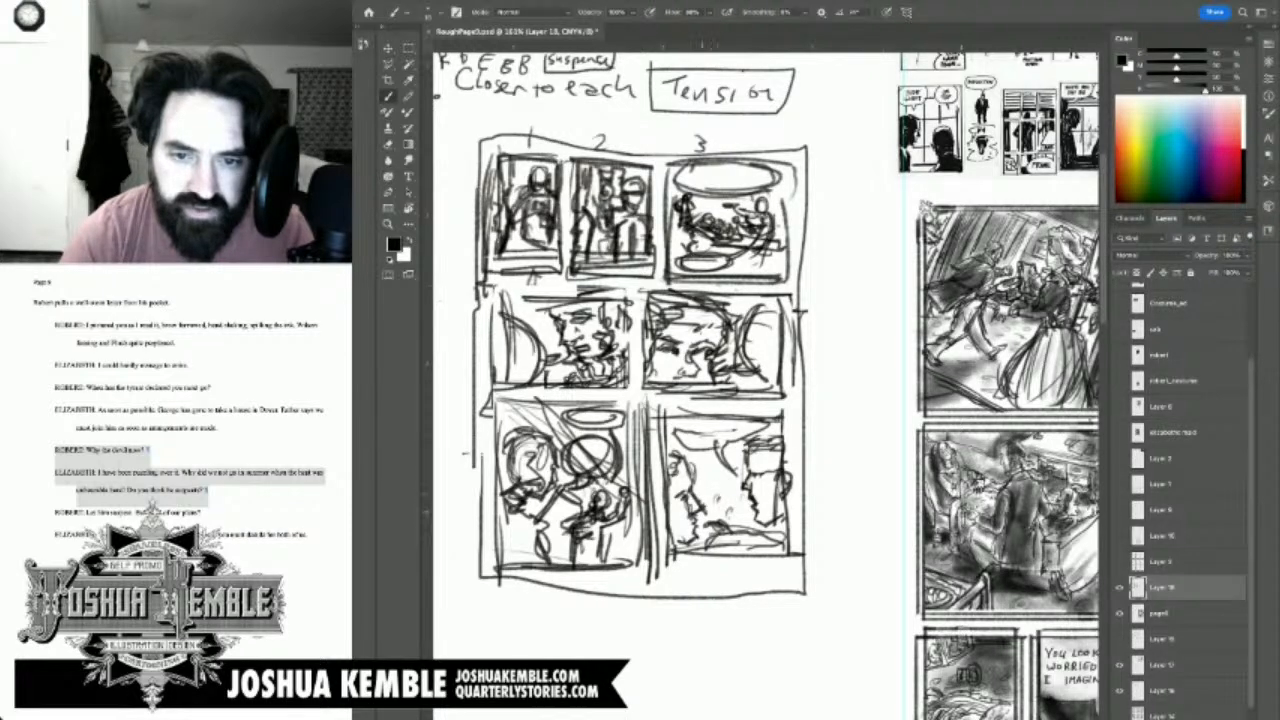
{"action": "mouse_move", "coordinate": [715, 474]}
{"action": "left_mouse_down"}
{"action": "mouse_move", "coordinate": [716, 520]}
{"action": "mouse_move", "coordinate": [728, 501]}
{"action": "mouse_move", "coordinate": [753, 514]}
{"action": "mouse_move", "coordinate": [706, 462]}
{"action": "mouse_move", "coordinate": [756, 460]}
{"action": "mouse_move", "coordinate": [812, 432]}
{"action": "left_mouse_up"}
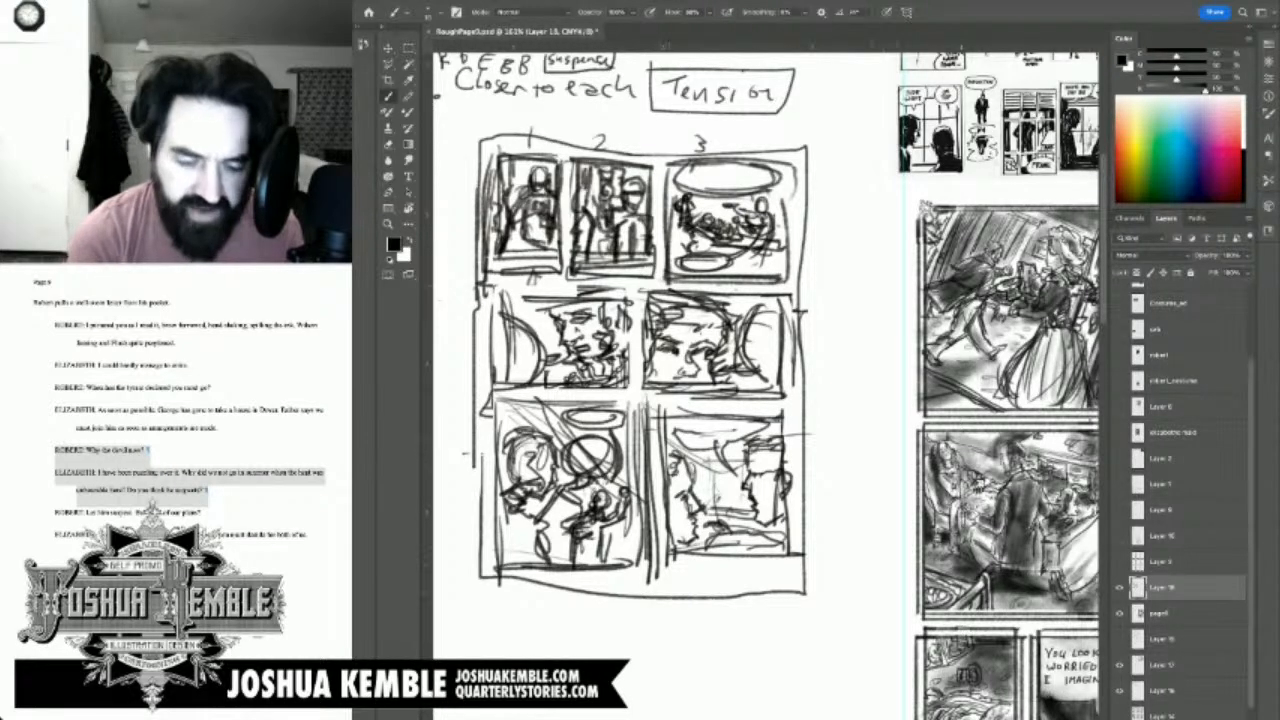
Step: Narrow the first two panels of the top row together horizontally, keeping their left edge in place
{"action": "key", "text": "ctrl+0"}
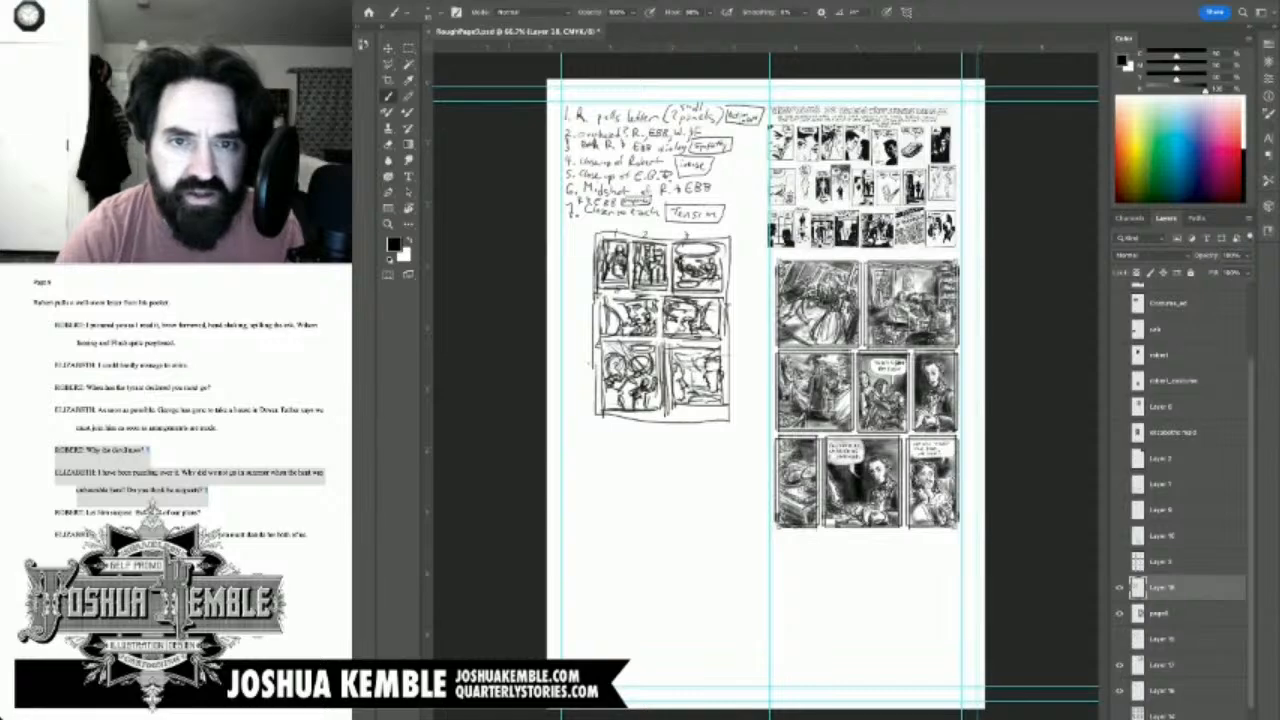
{"action": "key", "text": "m"}
{"action": "scroll", "coordinate": [699, 312], "scroll_direction": "up", "scroll_amount": 5}
{"action": "left_click_drag", "start_coordinate": [699, 312], "coordinate": [816, 386]}
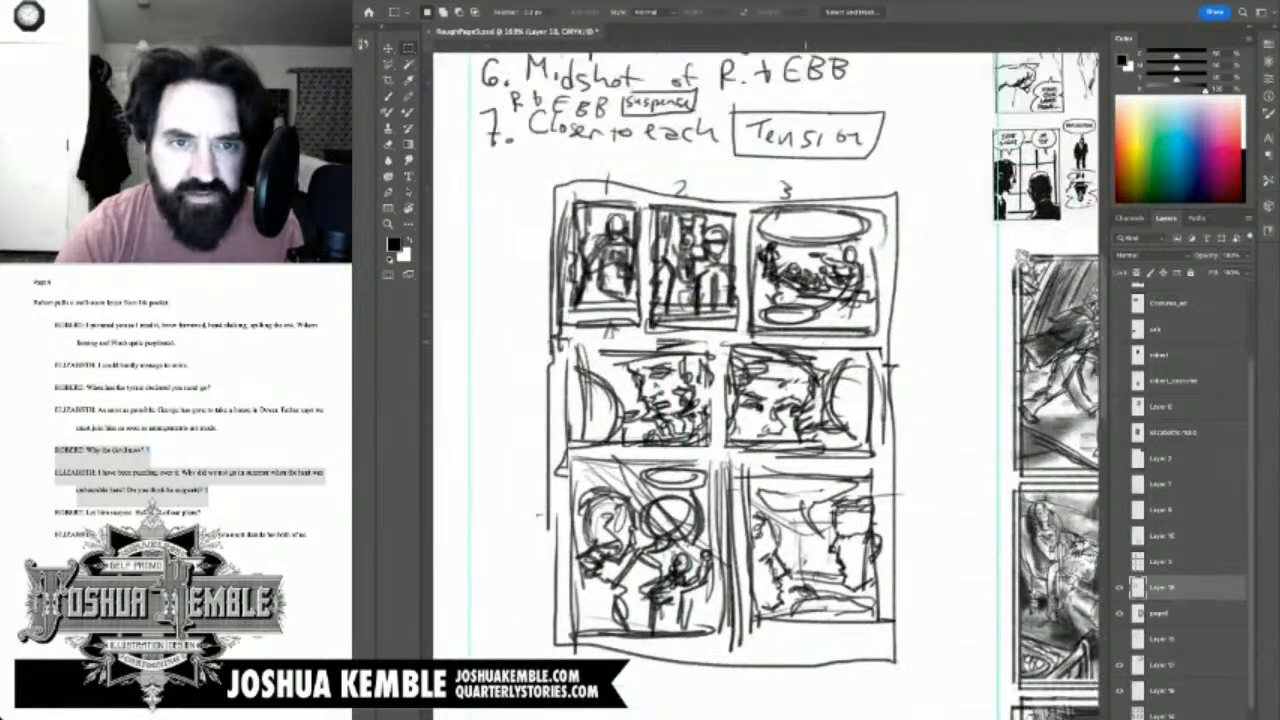
{"action": "mouse_move", "coordinate": [562, 198]}
{"action": "left_mouse_down"}
{"action": "mouse_move", "coordinate": [616, 320]}
{"action": "mouse_move", "coordinate": [742, 332]}
{"action": "left_mouse_up"}
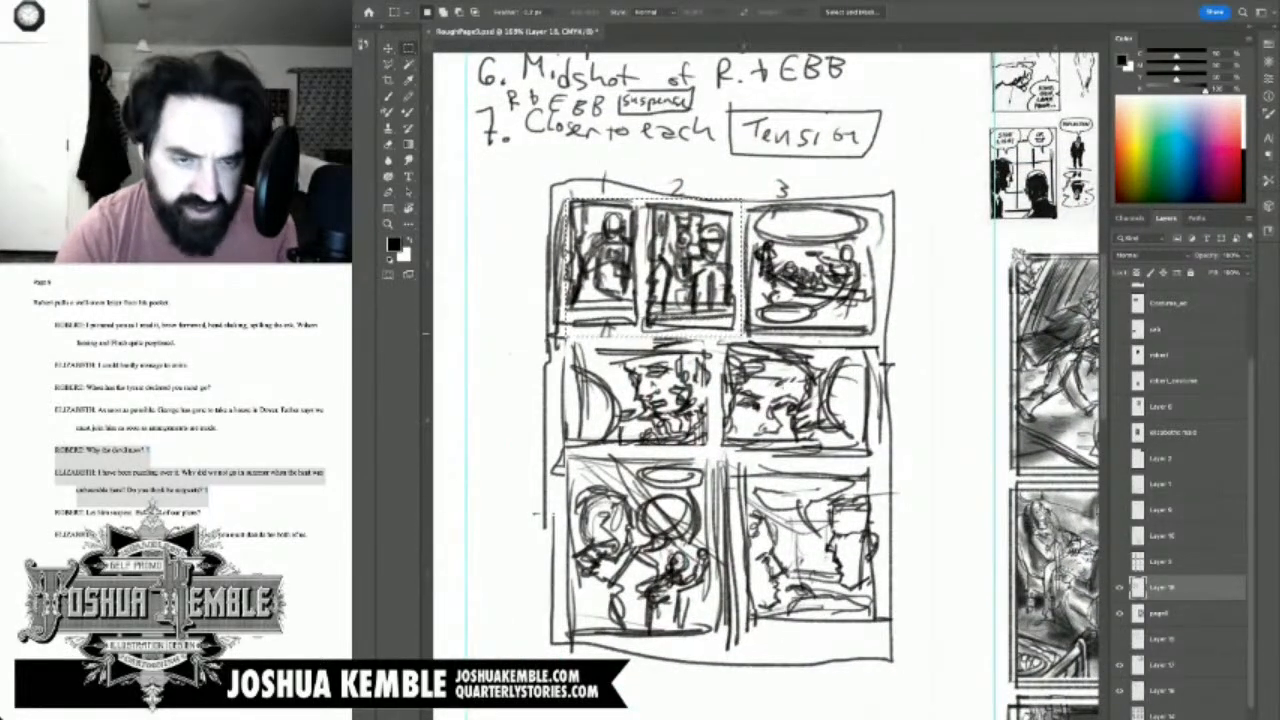
{"action": "key", "text": "super+t"}
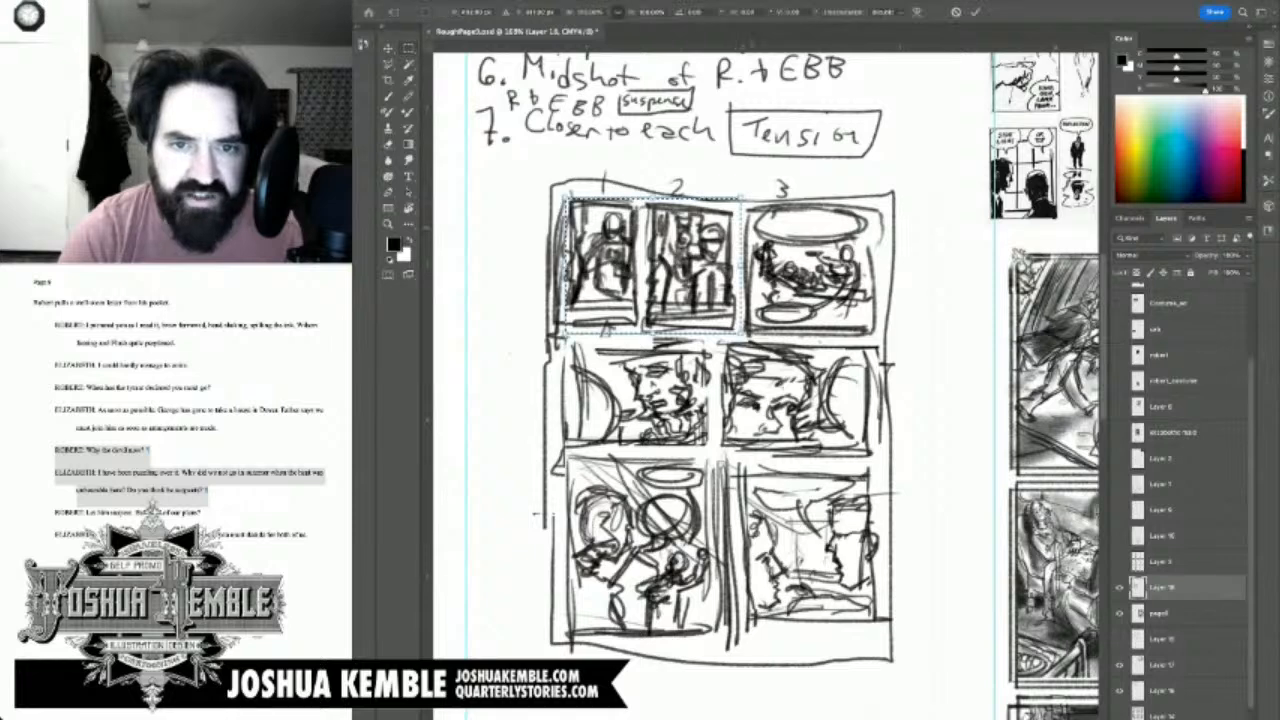
{"action": "left_click_drag", "start_coordinate": [740, 265], "coordinate": [712, 265]}
{"action": "key", "text": "super+z"}
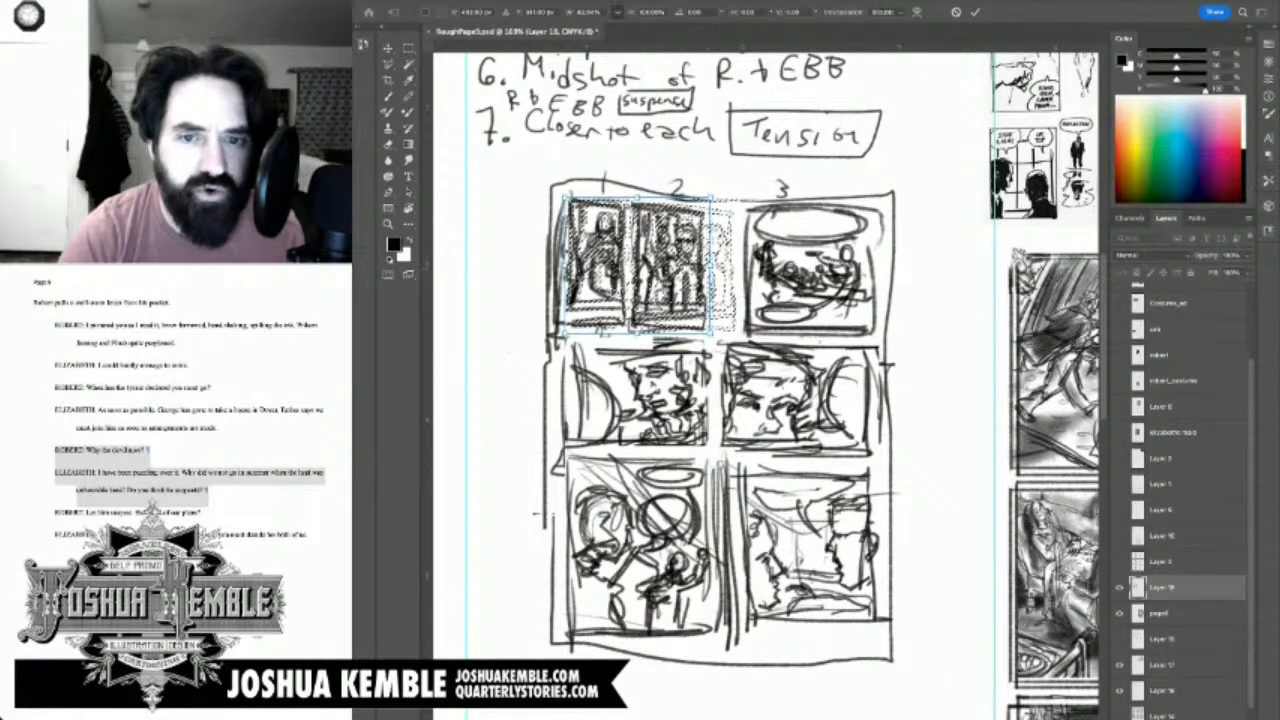
{"action": "key", "text": "Return"}
{"action": "key", "text": "super+d"}
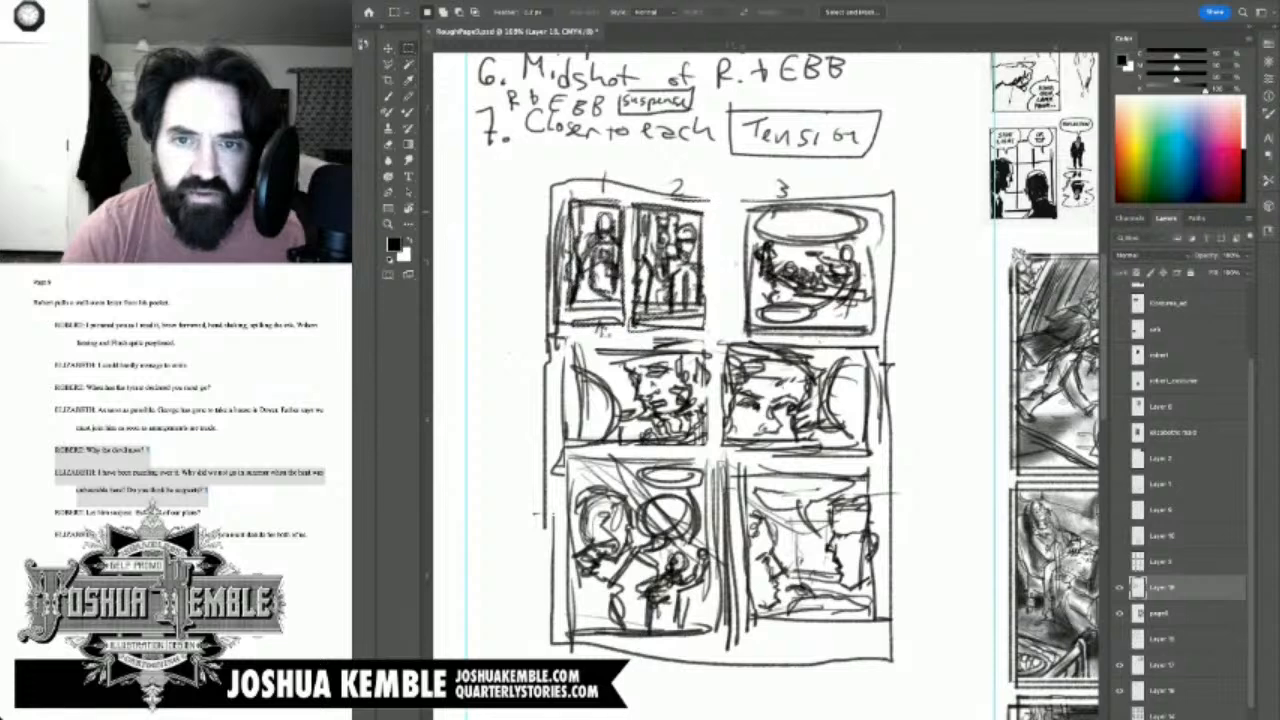
Step: Widen the third panel toward the left to fill the gap beside the second panel
{"action": "left_click_drag", "start_coordinate": [882, 205], "coordinate": [728, 340]}
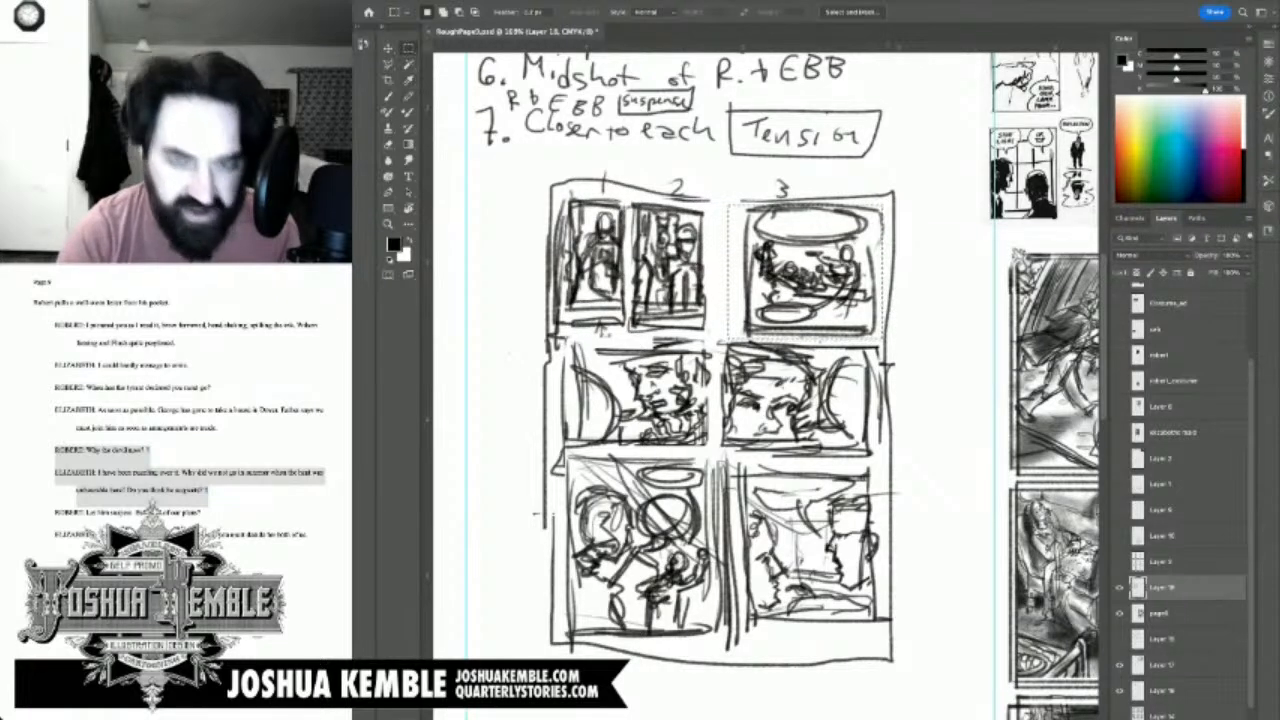
{"action": "key", "text": "super+t"}
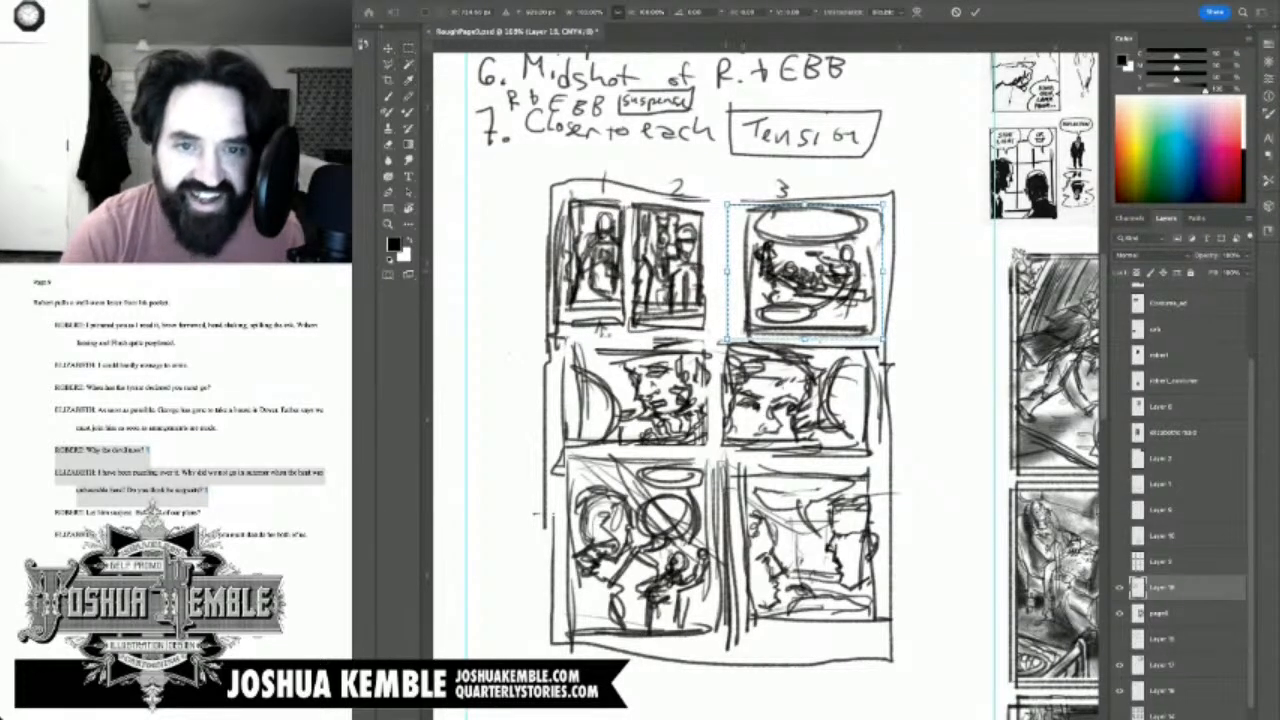
{"action": "left_click_drag", "start_coordinate": [728, 271], "coordinate": [700, 271]}
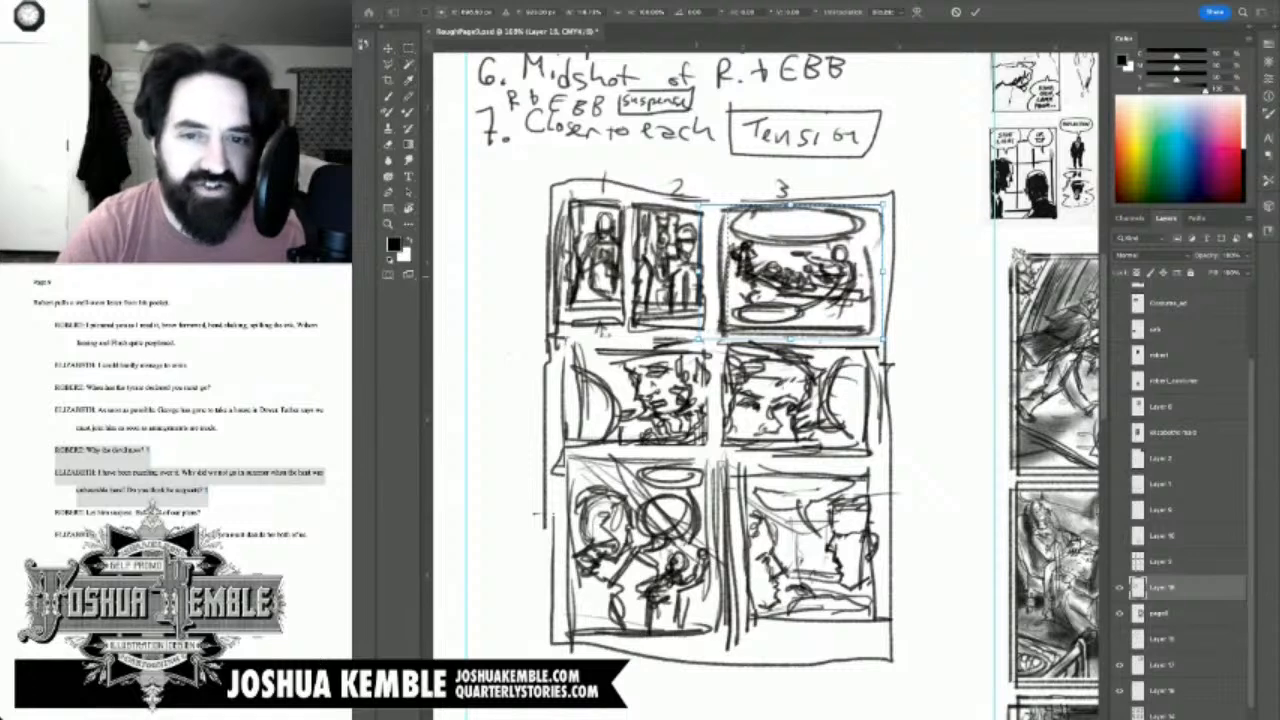
{"action": "key", "text": "Return"}
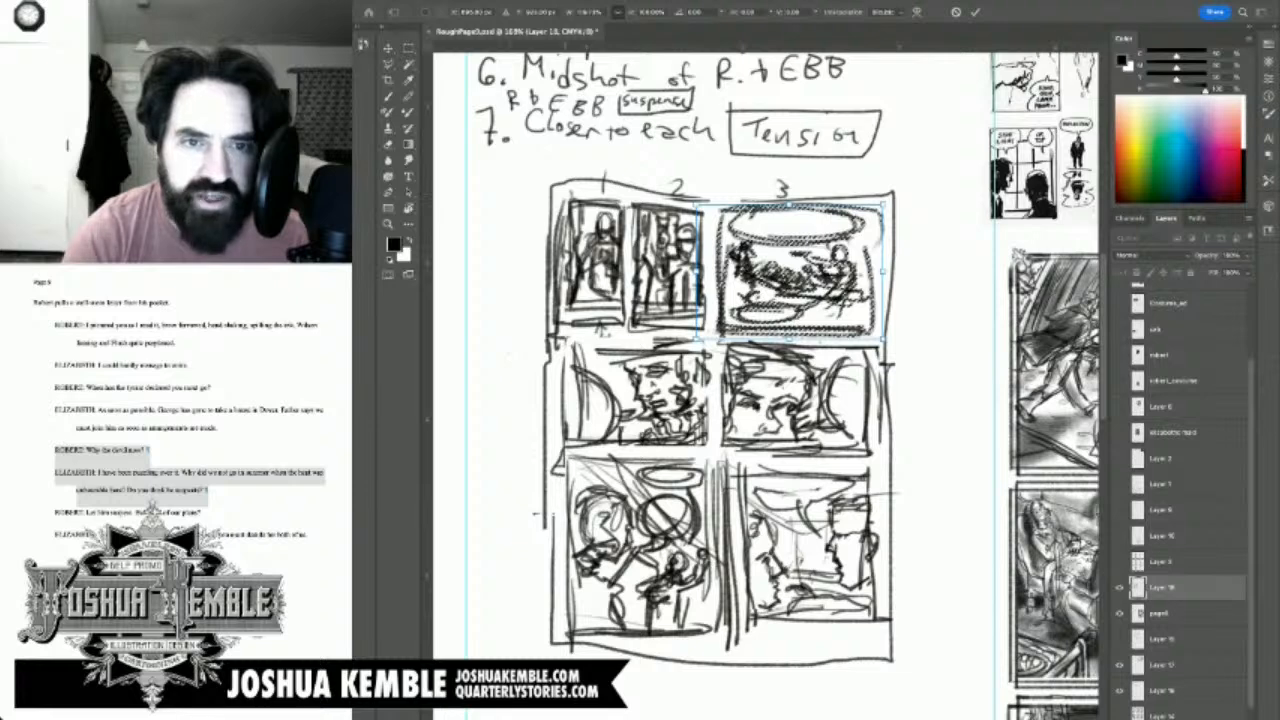
{"action": "key", "text": "Return"}
Step: Narrow the first two panels of the top row together from their right side, opening a gap before the third panel
{"action": "left_click_drag", "start_coordinate": [558, 195], "coordinate": [711, 338]}
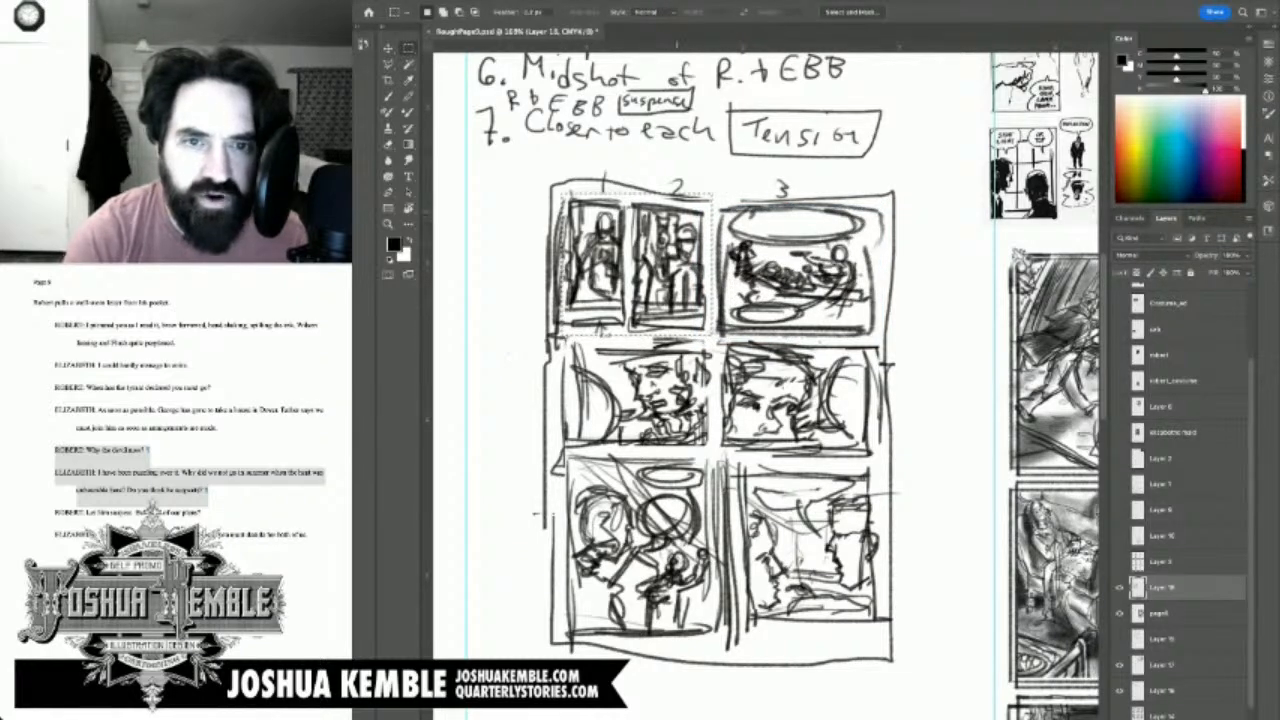
{"action": "key", "text": "v"}
{"action": "key", "text": "ctrl+t"}
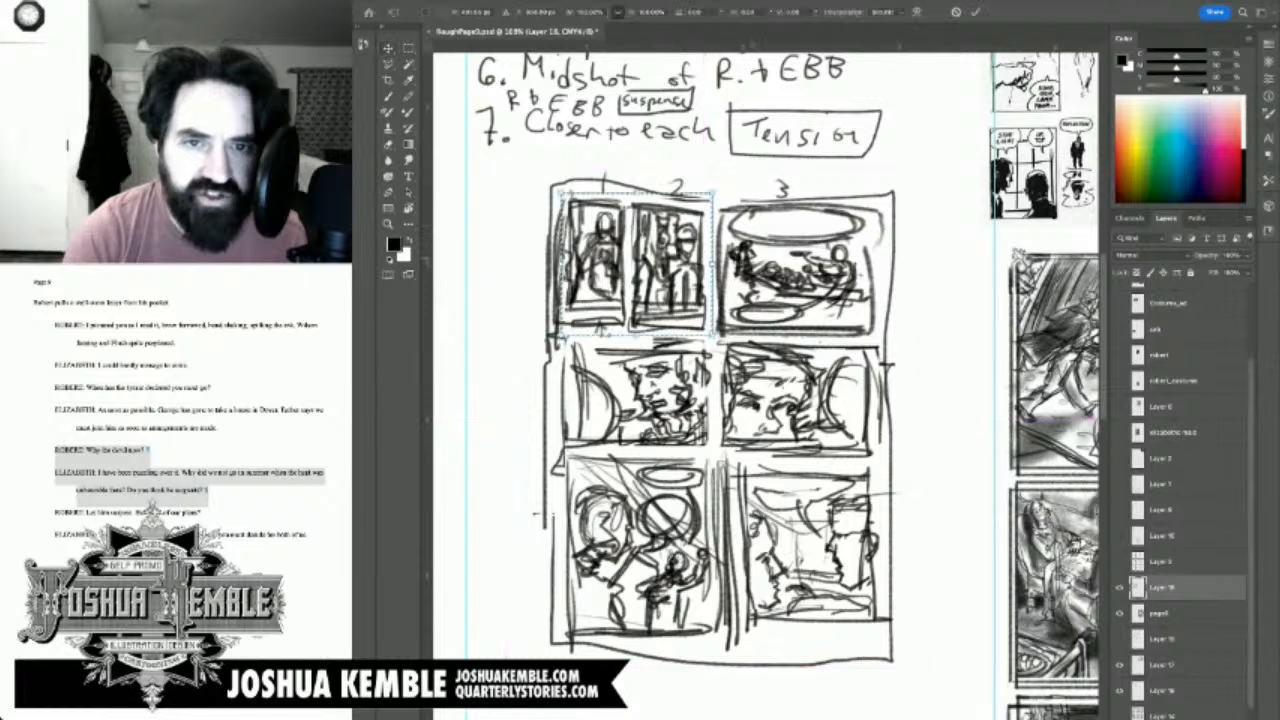
{"action": "key", "text": "Down"}
{"action": "key", "text": "Down"}
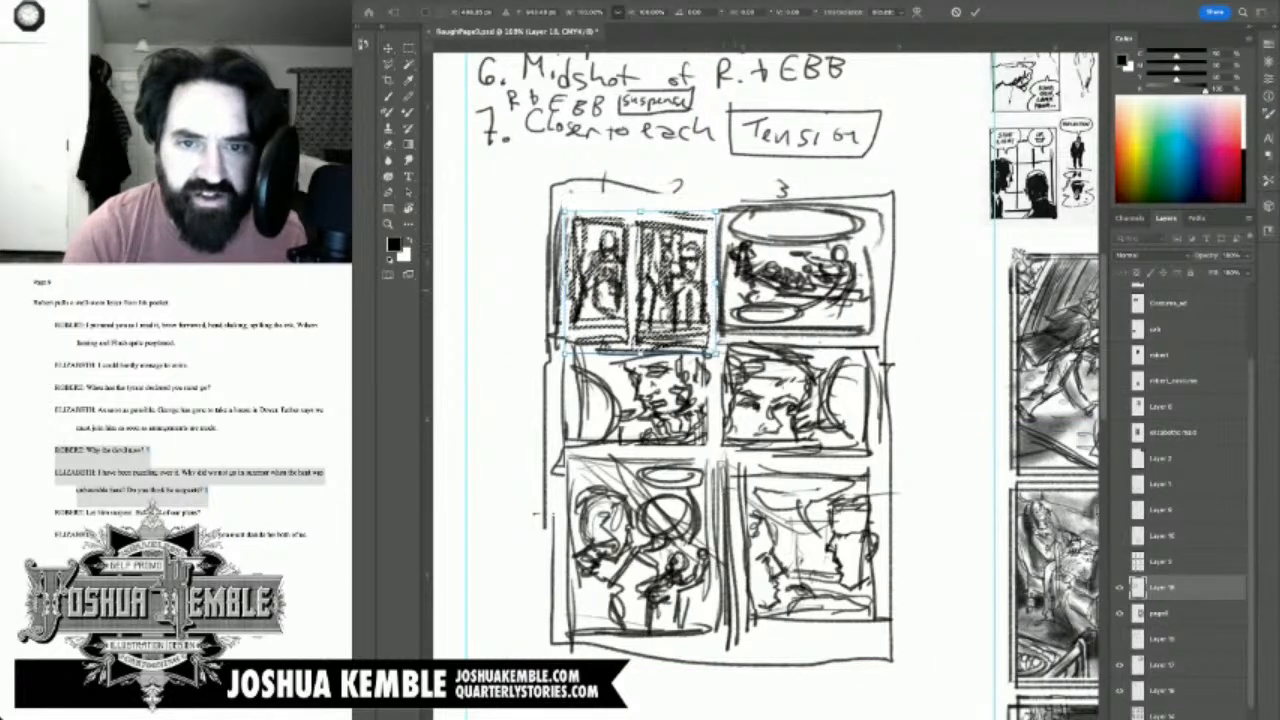
{"action": "key", "text": "Right"}
{"action": "left_click_drag", "start_coordinate": [712, 264], "coordinate": [695, 264]}
{"action": "key", "text": "Return"}
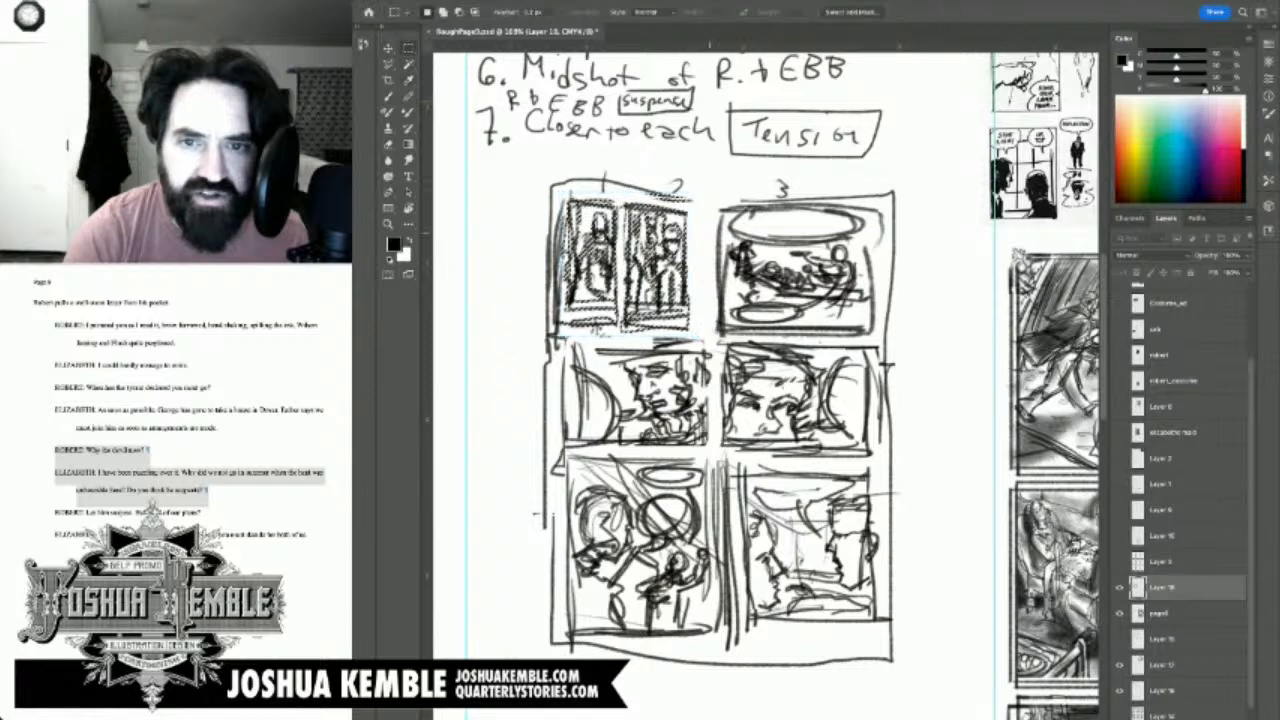
Step: Stretch the third panel's left edge toward the second panel, leaving only a narrow gutter between them
{"action": "left_click_drag", "start_coordinate": [710, 206], "coordinate": [884, 337]}
{"action": "key", "text": "ctrl+t"}
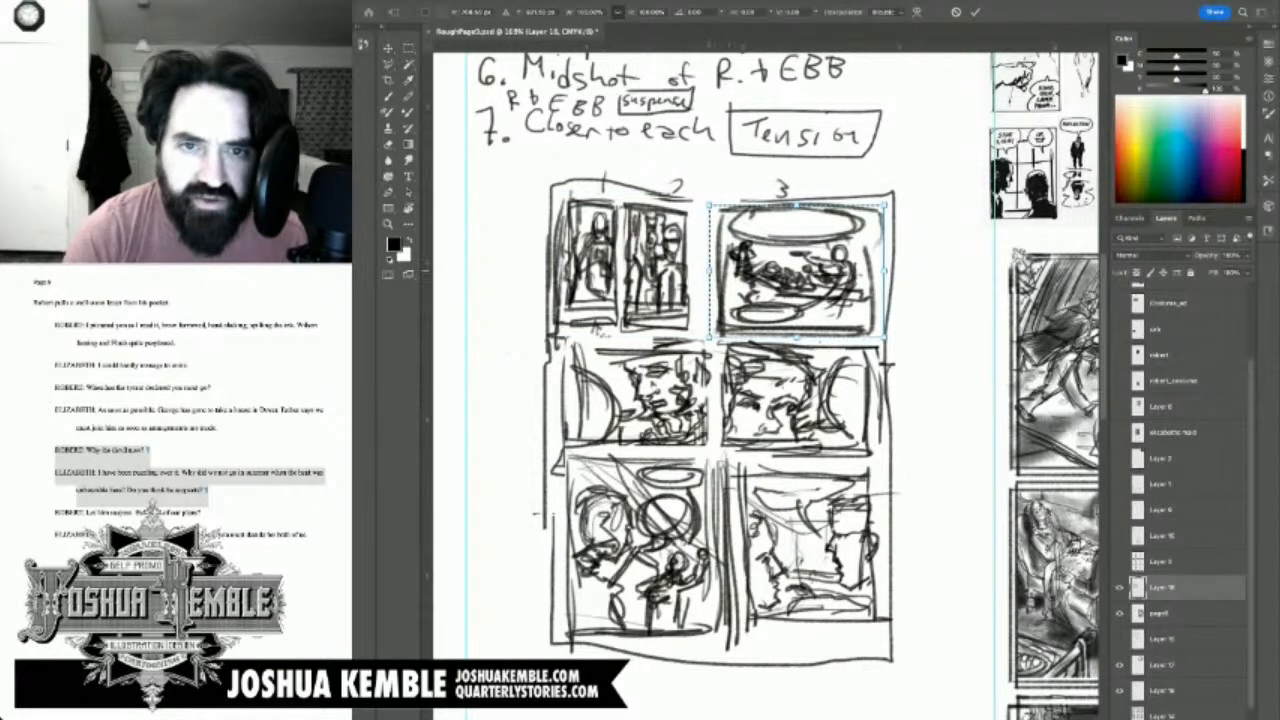
{"action": "left_click_drag", "start_coordinate": [710, 271], "coordinate": [691, 271]}
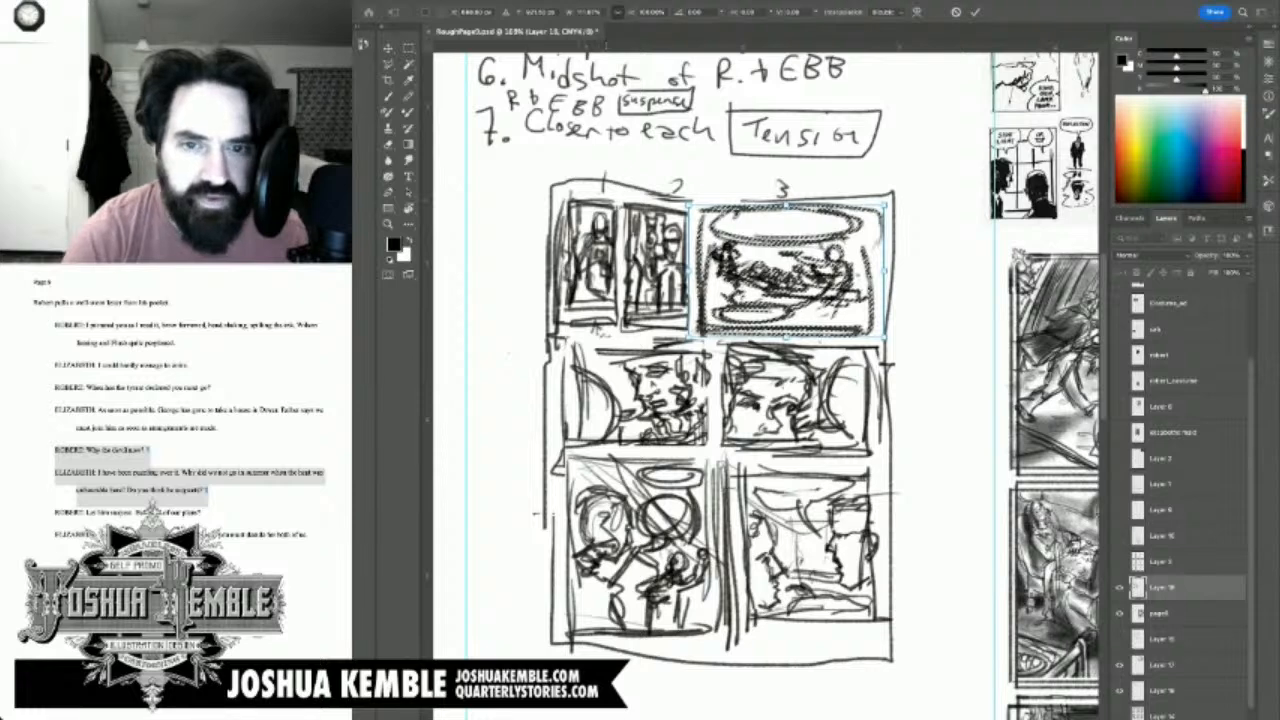
{"action": "key", "text": "Return"}
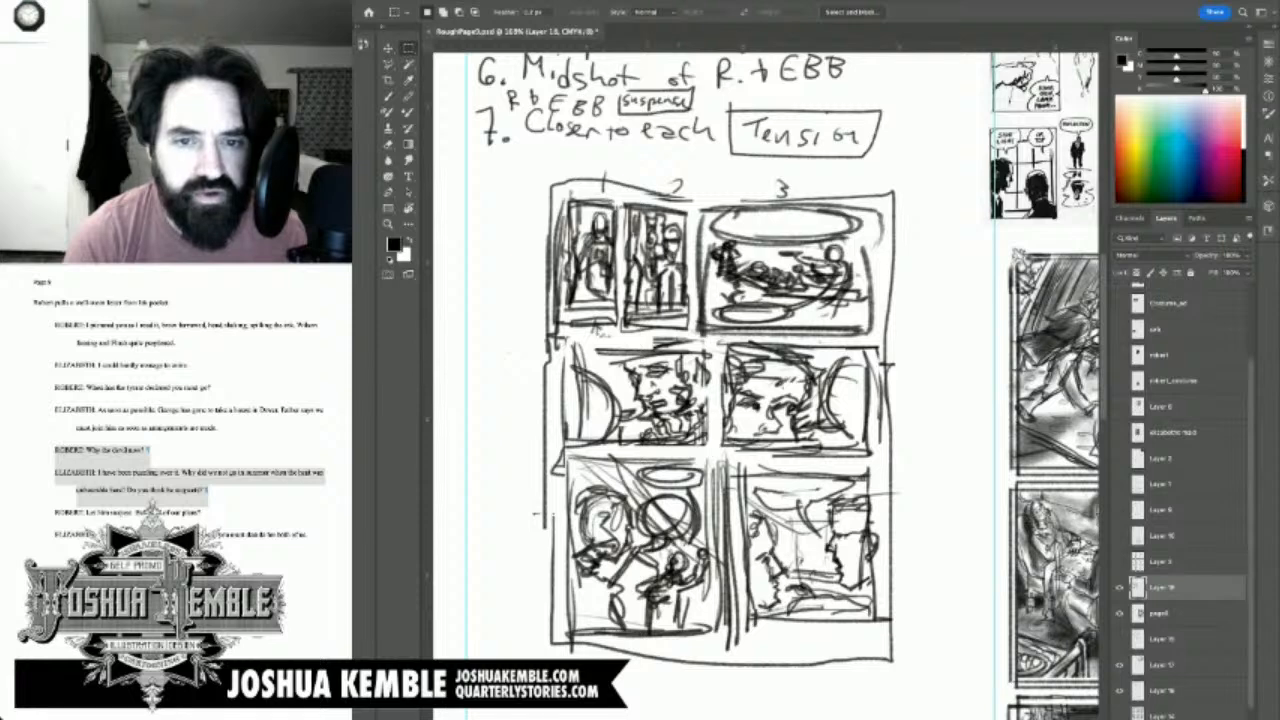
Step: Erase a narrow vertical strip along the fifth panel's left side, including its border, to widen the middle-row gutter
{"action": "left_click_drag", "start_coordinate": [718, 343], "coordinate": [881, 453]}
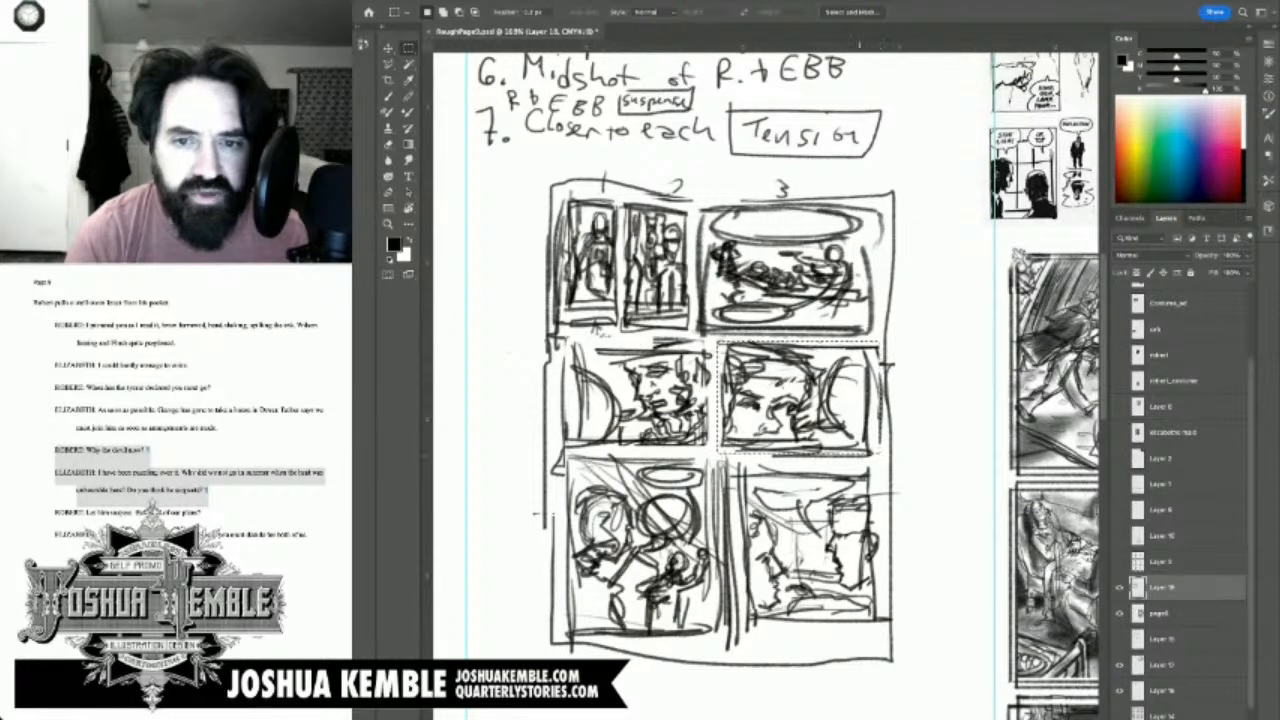
{"action": "left_click", "coordinate": [732, 341]}
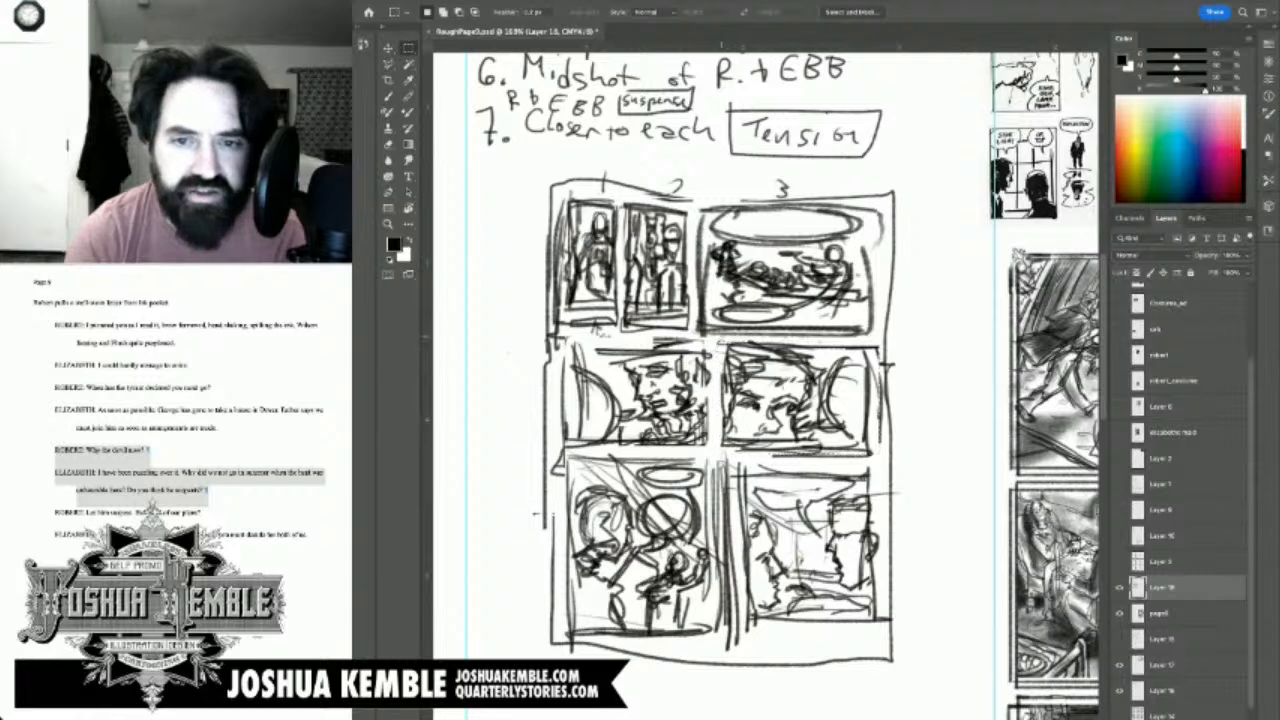
{"action": "left_click_drag", "start_coordinate": [732, 341], "coordinate": [742, 440]}
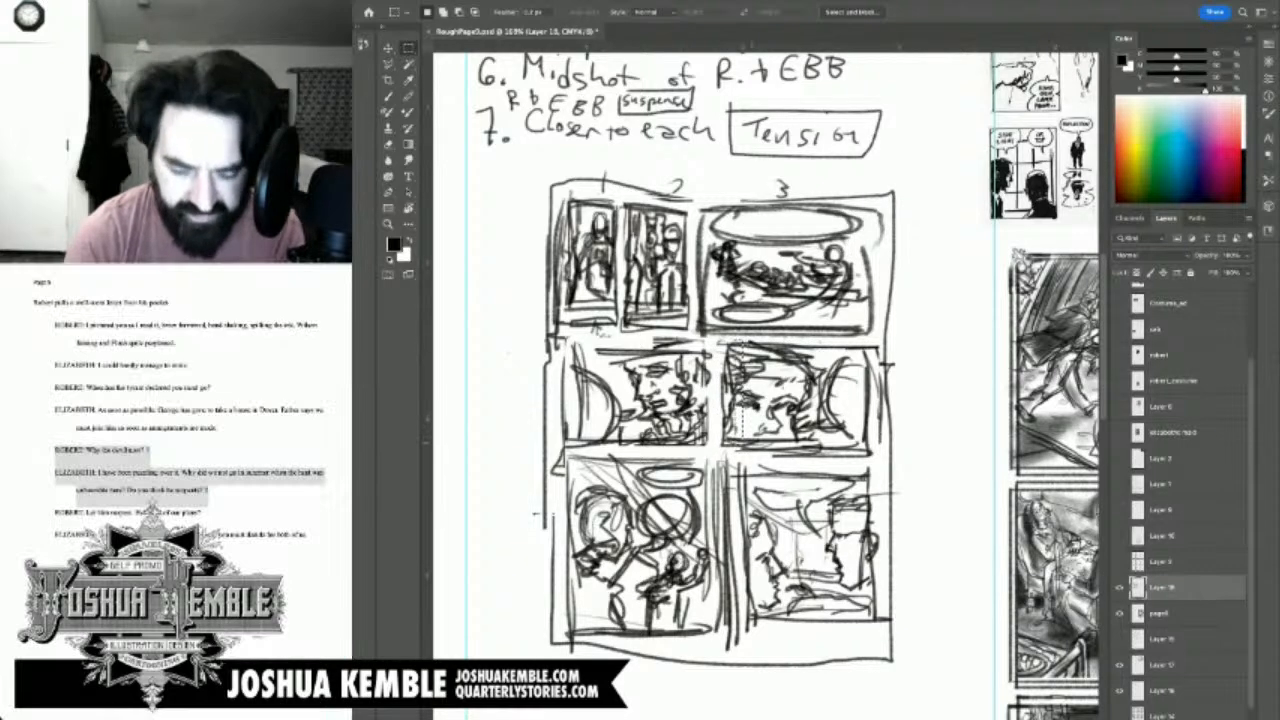
{"action": "key", "text": "Delete"}
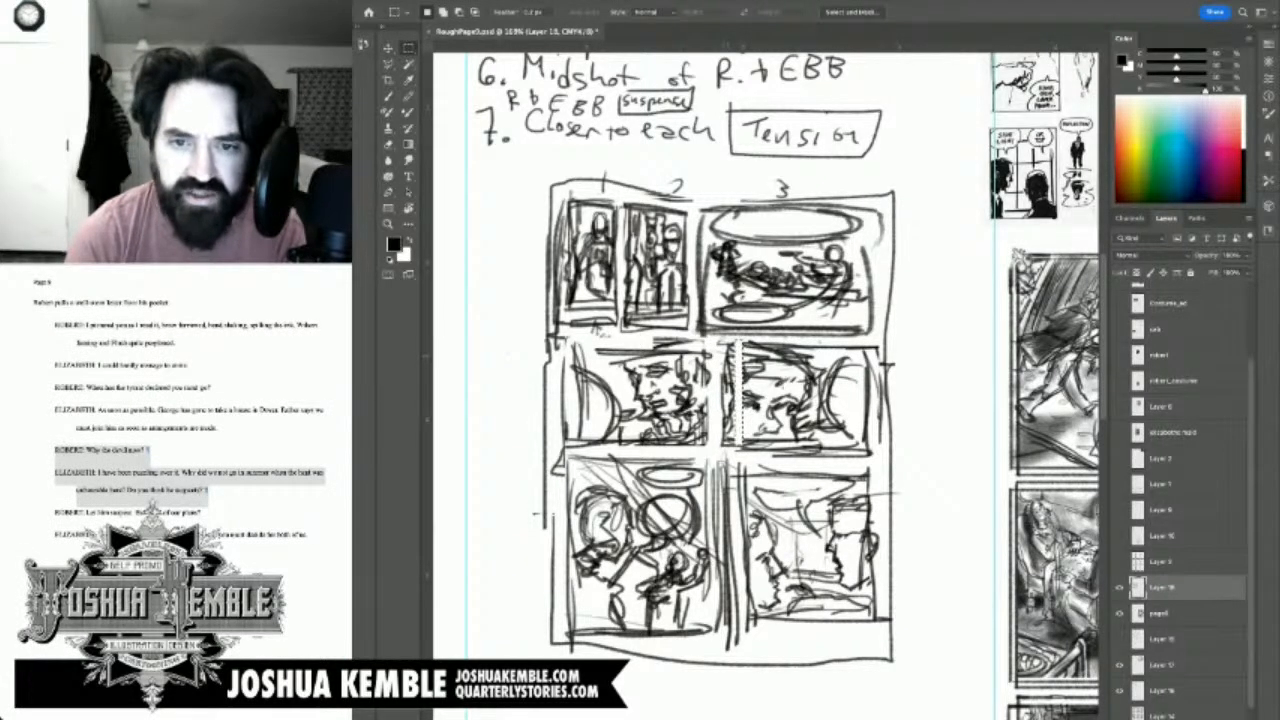
{"action": "mouse_move", "coordinate": [721, 340]}
{"action": "left_mouse_down"}
{"action": "mouse_move", "coordinate": [742, 400]}
{"action": "mouse_move", "coordinate": [740, 452]}
{"action": "left_mouse_up"}
{"action": "key", "text": "Delete"}
{"action": "key", "text": "ctrl+d"}
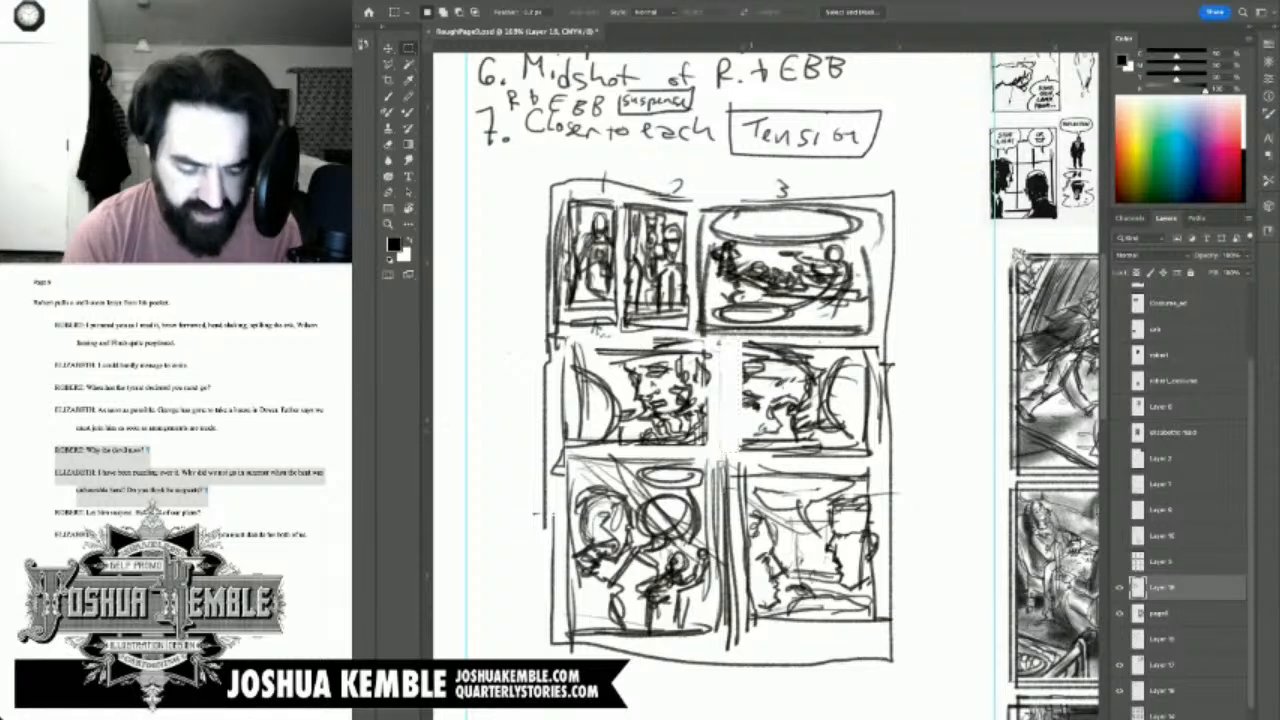
Step: Redraw the fourth panel's right border and move the whole panel right toward the fifth panel
{"action": "key", "text": "b"}
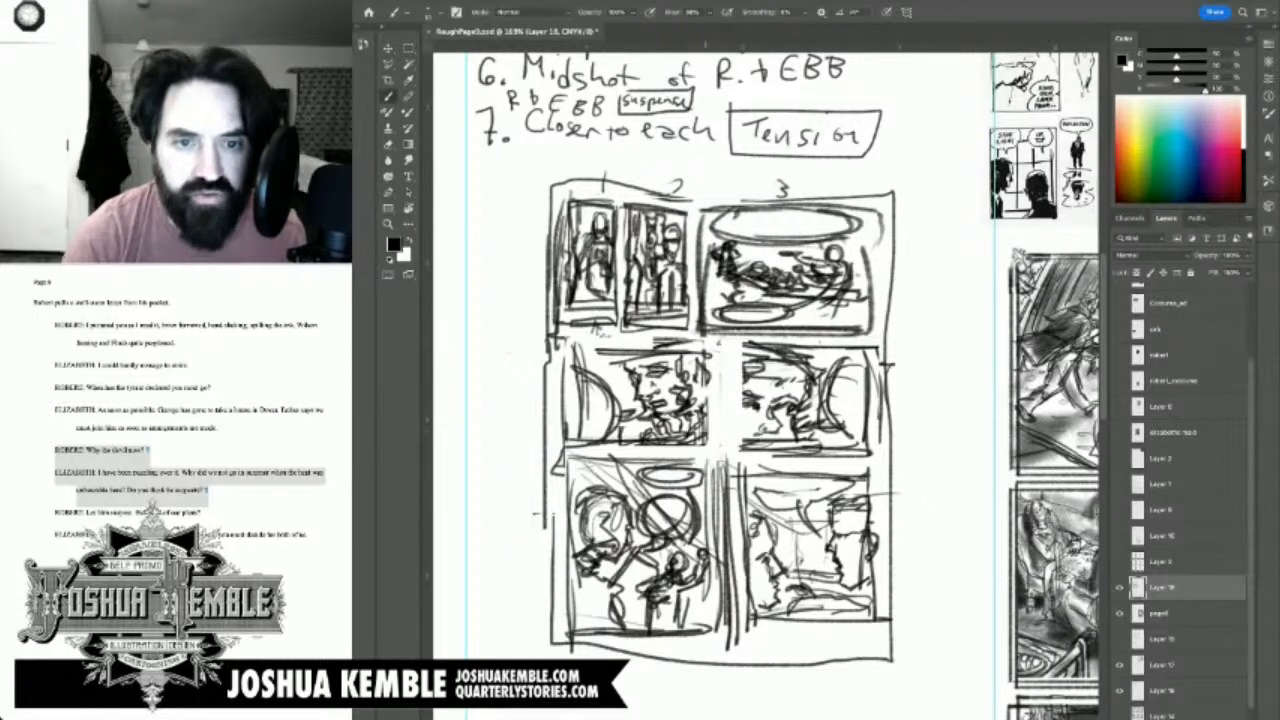
{"action": "left_click_drag", "start_coordinate": [707, 342], "coordinate": [707, 458]}
{"action": "key", "text": "m"}
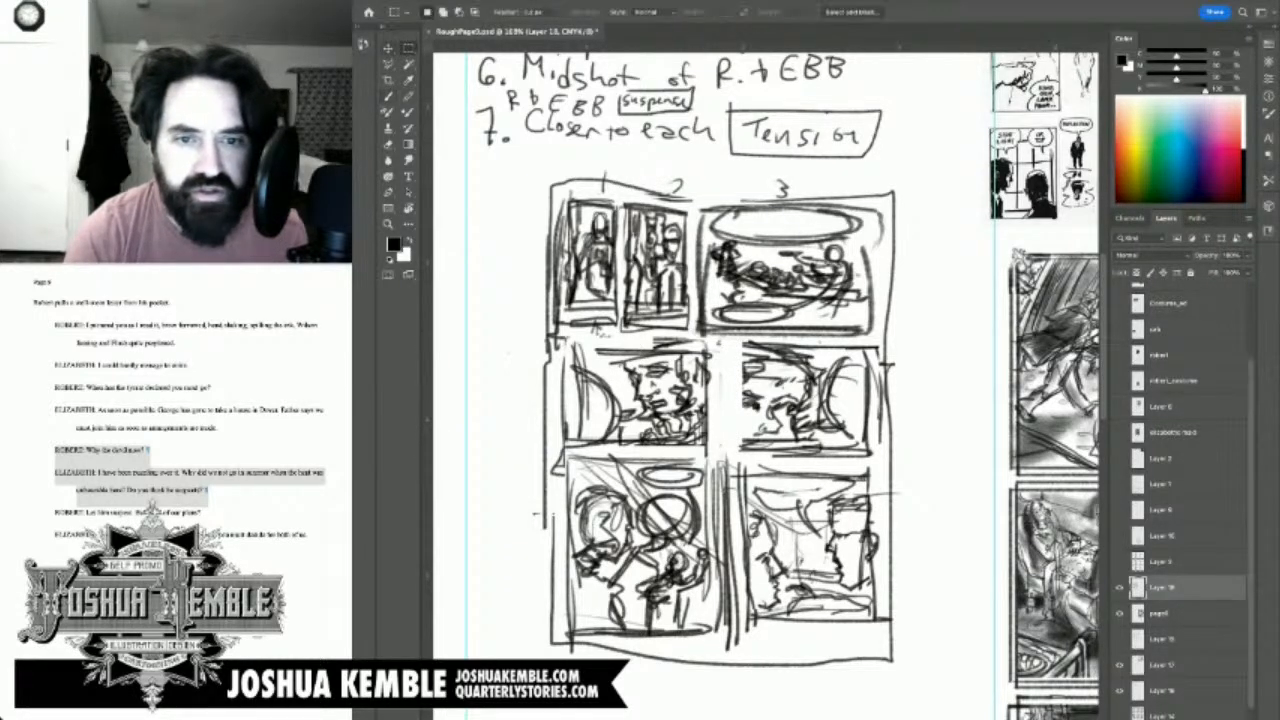
{"action": "left_click_drag", "start_coordinate": [557, 330], "coordinate": [712, 450]}
{"action": "key", "text": "v"}
{"action": "mouse_move", "coordinate": [652, 396]}
{"action": "left_mouse_down"}
{"action": "mouse_move", "coordinate": [688, 400]}
{"action": "mouse_move", "coordinate": [675, 404]}
{"action": "left_mouse_up"}
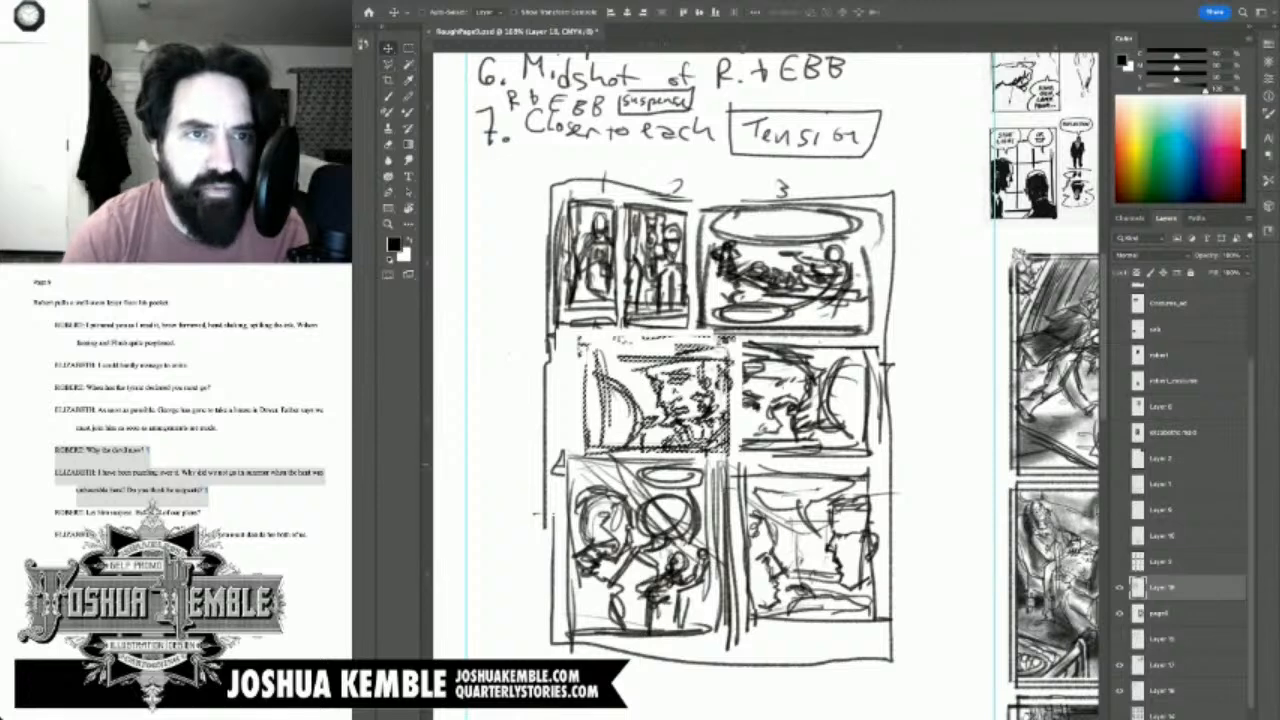
{"action": "key", "text": "m"}
{"action": "key", "text": "ctrl+d"}
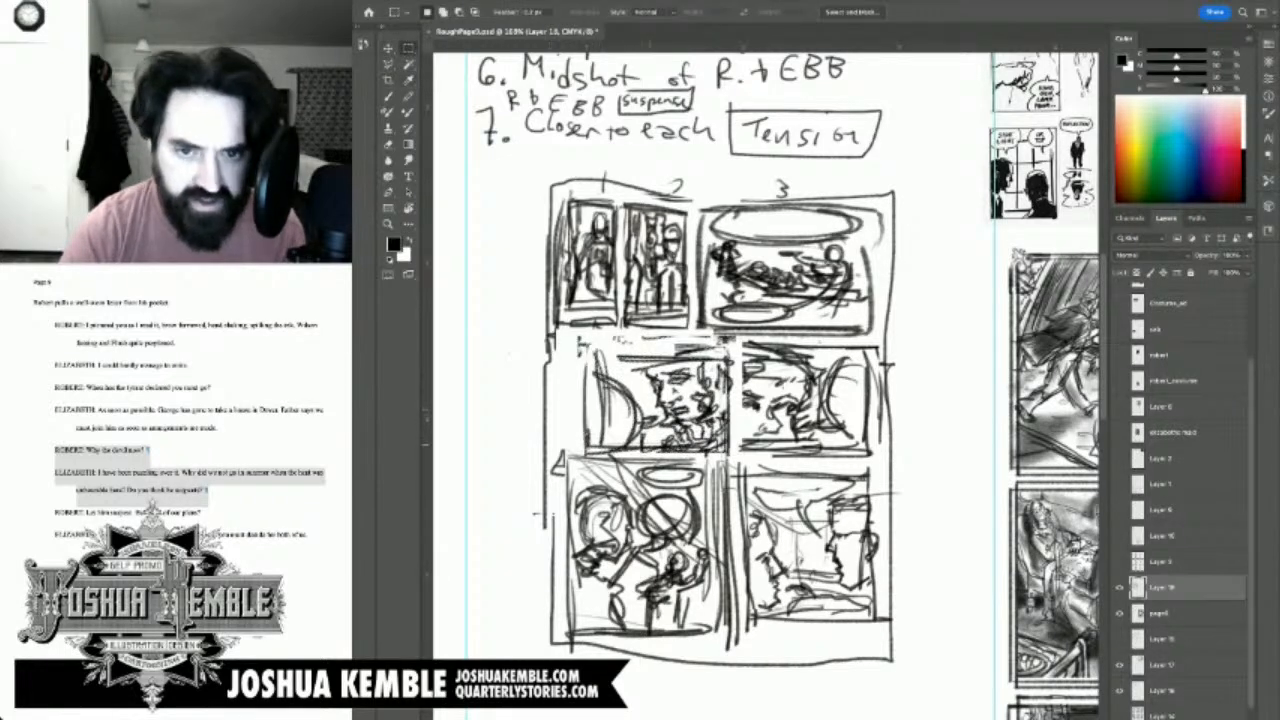
Step: Draw the fifth panel's new left border and extend the fourth panel to the page's left edge with background and upper border strokes
{"action": "key", "text": "b"}
{"action": "left_click_drag", "start_coordinate": [747, 346], "coordinate": [743, 440]}
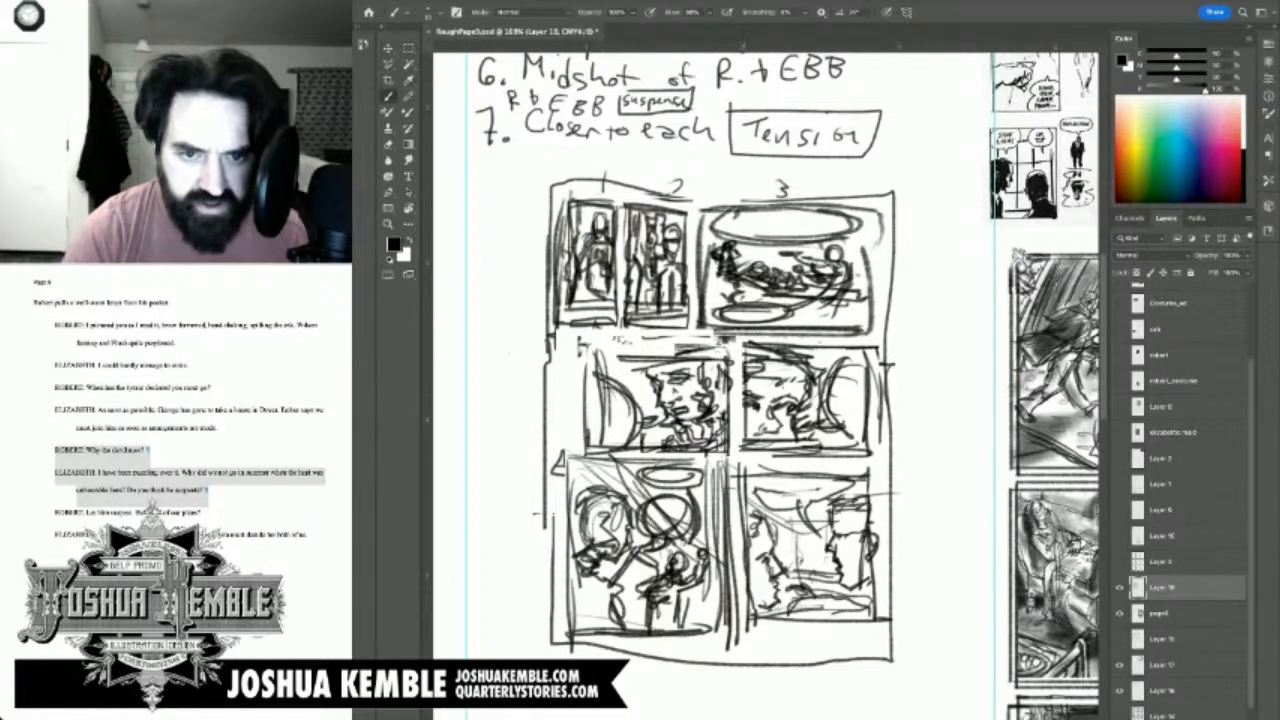
{"action": "mouse_move", "coordinate": [550, 402]}
{"action": "left_mouse_down"}
{"action": "mouse_move", "coordinate": [577, 413]}
{"action": "mouse_move", "coordinate": [585, 376]}
{"action": "left_mouse_up"}
{"action": "mouse_move", "coordinate": [557, 346]}
{"action": "left_mouse_down"}
{"action": "mouse_move", "coordinate": [557, 446]}
{"action": "mouse_move", "coordinate": [624, 450]}
{"action": "mouse_move", "coordinate": [670, 338]}
{"action": "mouse_move", "coordinate": [742, 347]}
{"action": "left_mouse_up"}
{"action": "left_click_drag", "start_coordinate": [608, 341], "coordinate": [742, 346]}
{"action": "left_click_drag", "start_coordinate": [656, 341], "coordinate": [728, 340]}
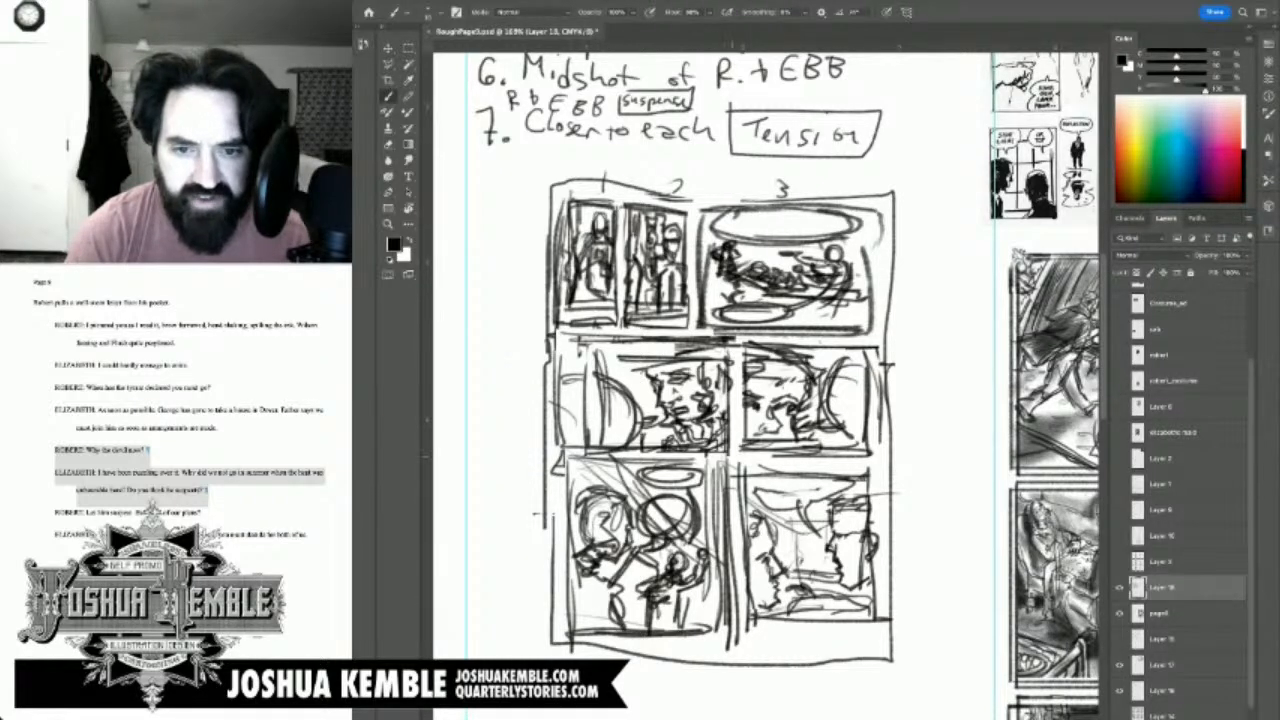
{"action": "left_click_drag", "start_coordinate": [738, 453], "coordinate": [742, 467]}
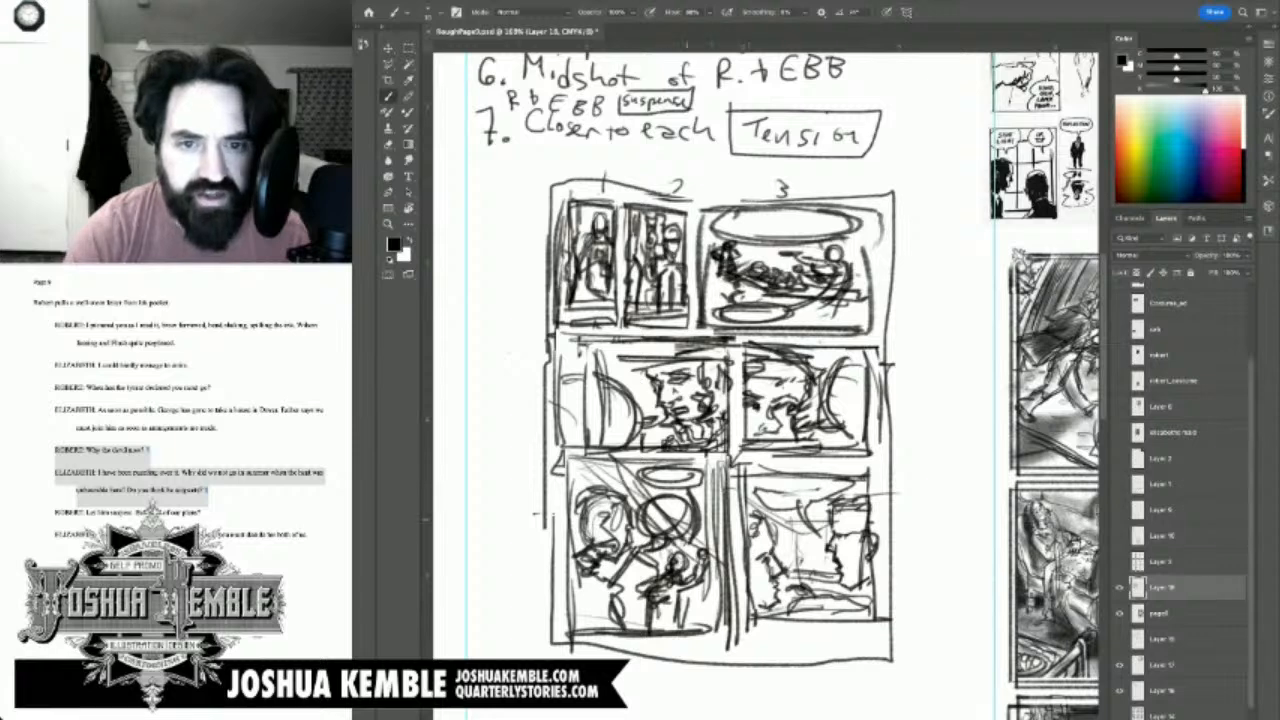
Step: Compress the sixth panel vertically from its lower and upper edges, keeping its width
{"action": "key", "text": "m"}
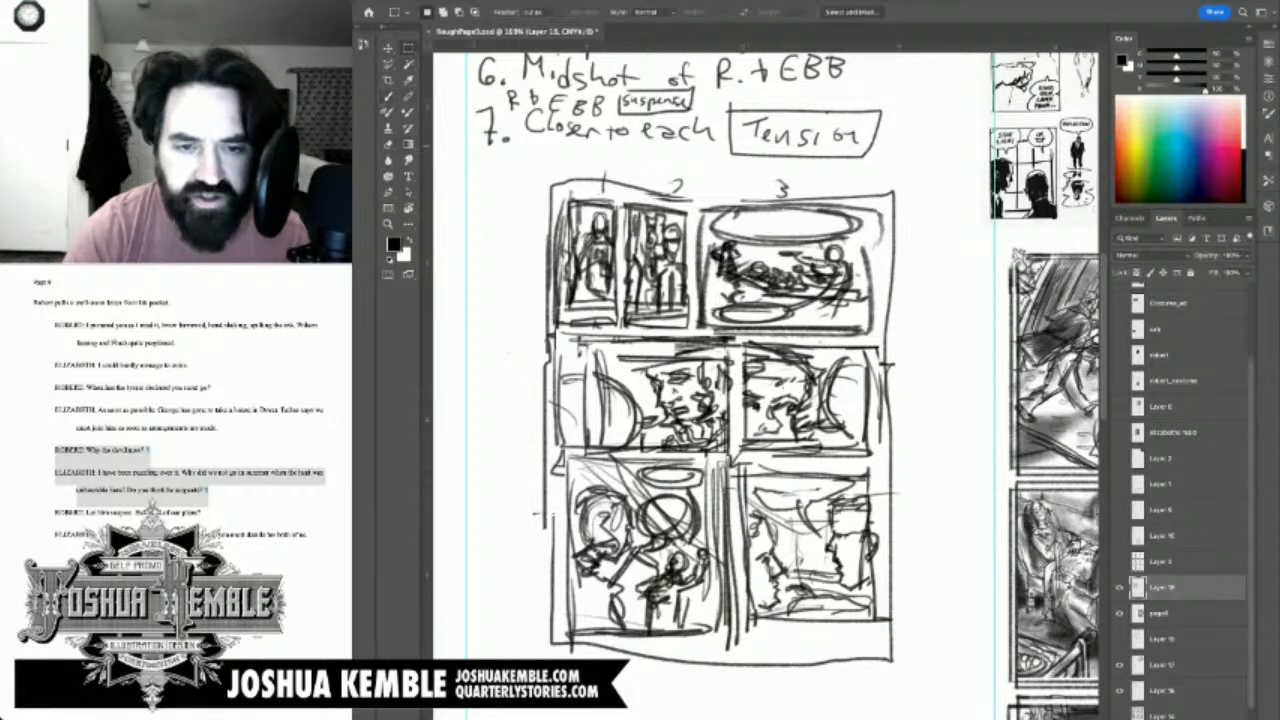
{"action": "mouse_move", "coordinate": [561, 456]}
{"action": "left_mouse_down"}
{"action": "mouse_move", "coordinate": [712, 655]}
{"action": "mouse_move", "coordinate": [738, 644]}
{"action": "left_mouse_up"}
{"action": "key", "text": "ctrl+t"}
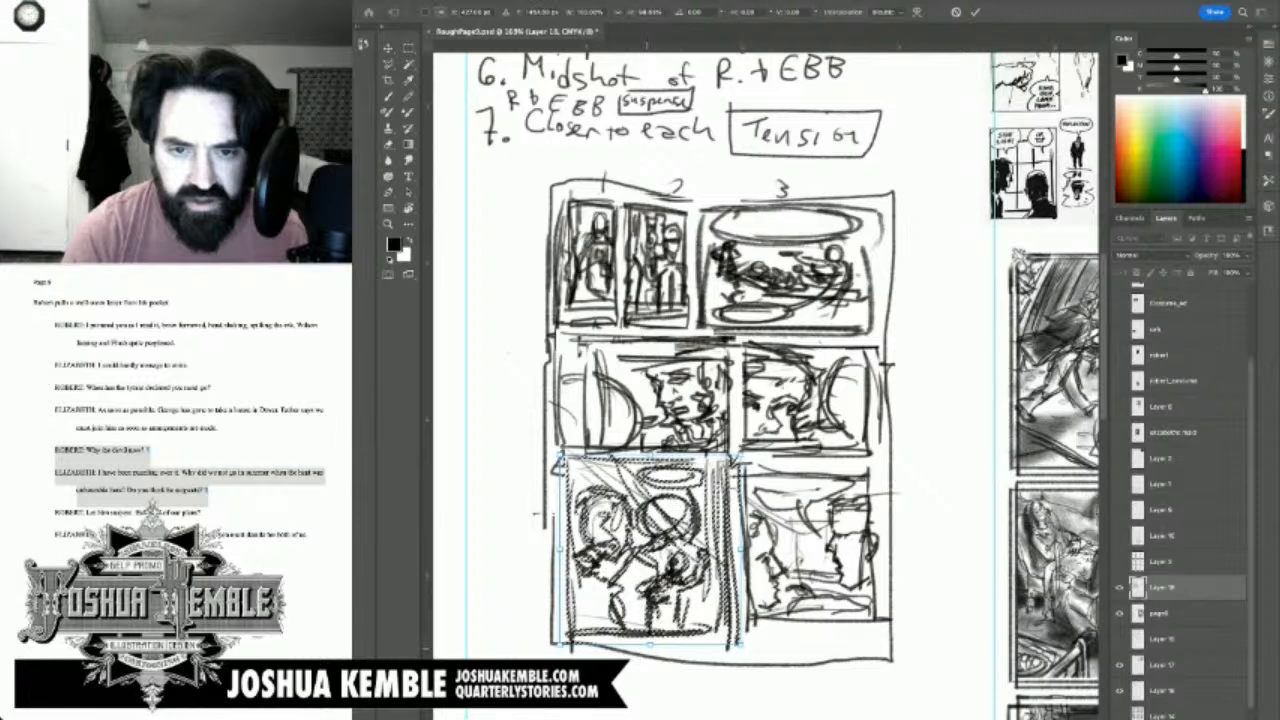
{"action": "left_click_drag", "start_coordinate": [650, 645], "coordinate": [650, 632]}
{"action": "left_click_drag", "start_coordinate": [650, 456], "coordinate": [650, 462]}
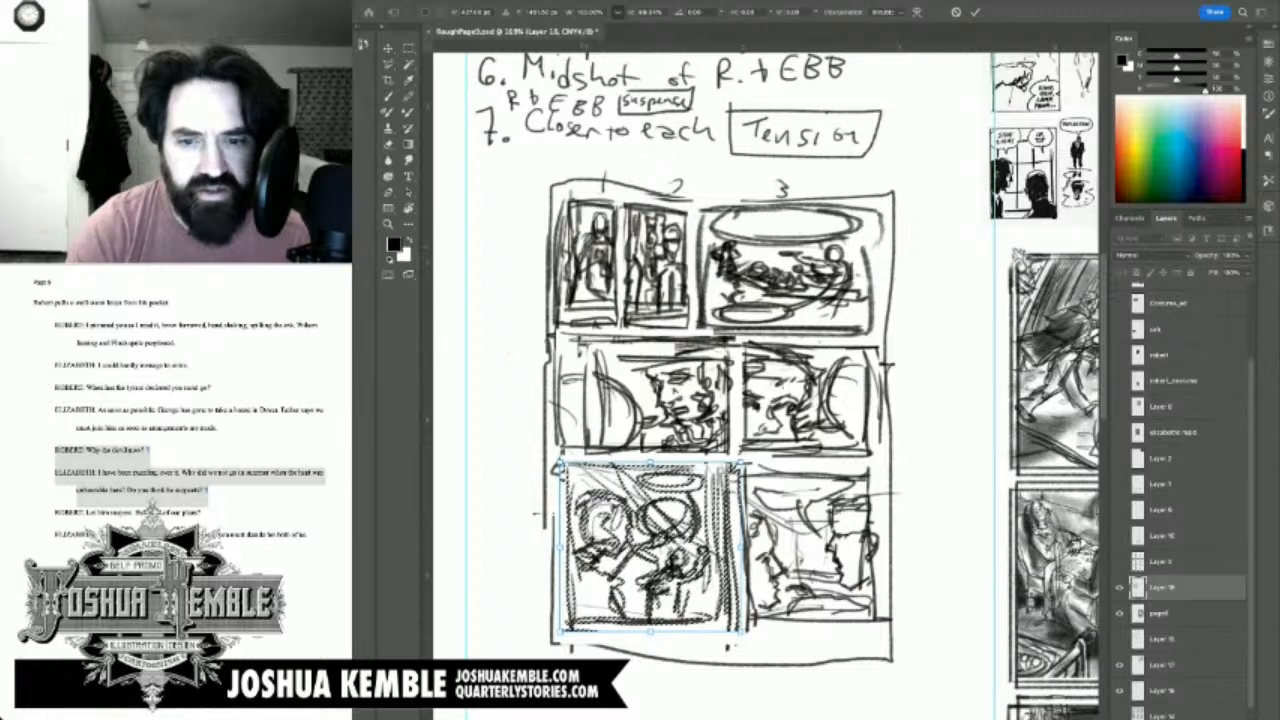
{"action": "key", "text": "Return"}
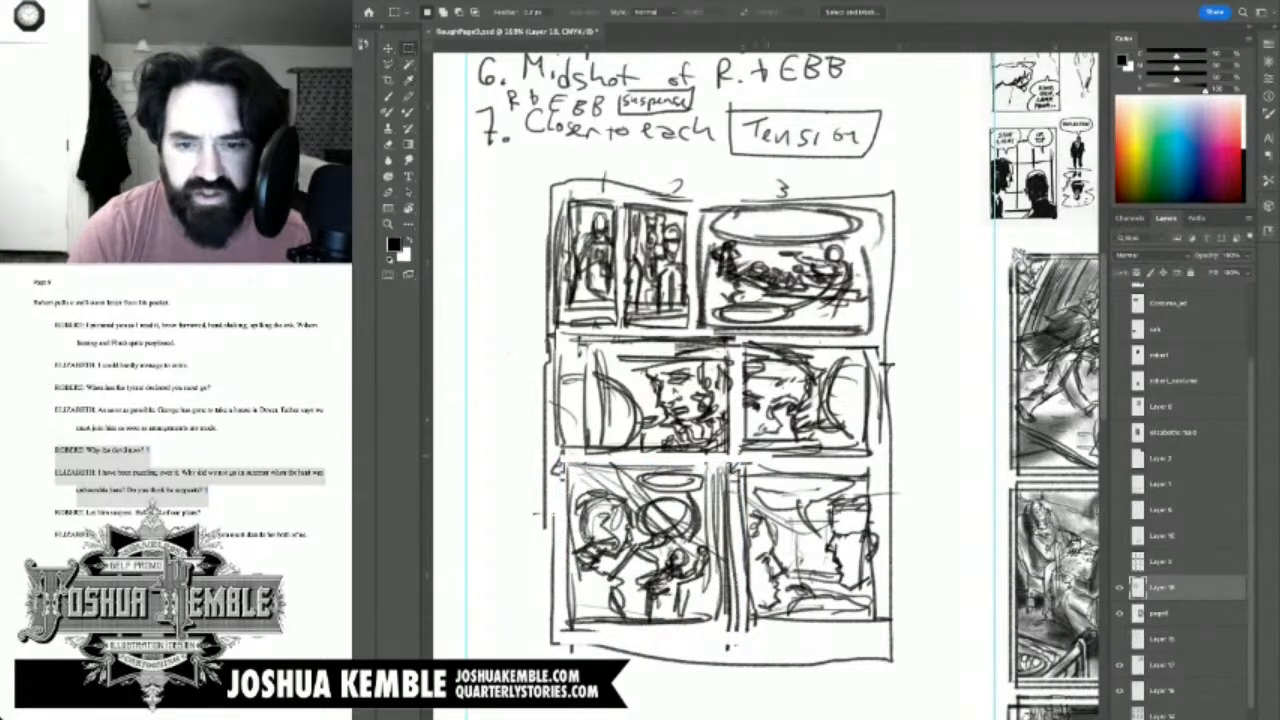
{"action": "mouse_move", "coordinate": [738, 459]}
{"action": "left_mouse_down"}
{"action": "mouse_move", "coordinate": [900, 586]}
{"action": "mouse_move", "coordinate": [880, 636]}
{"action": "left_mouse_up"}
{"action": "key", "text": "ctrl+t"}
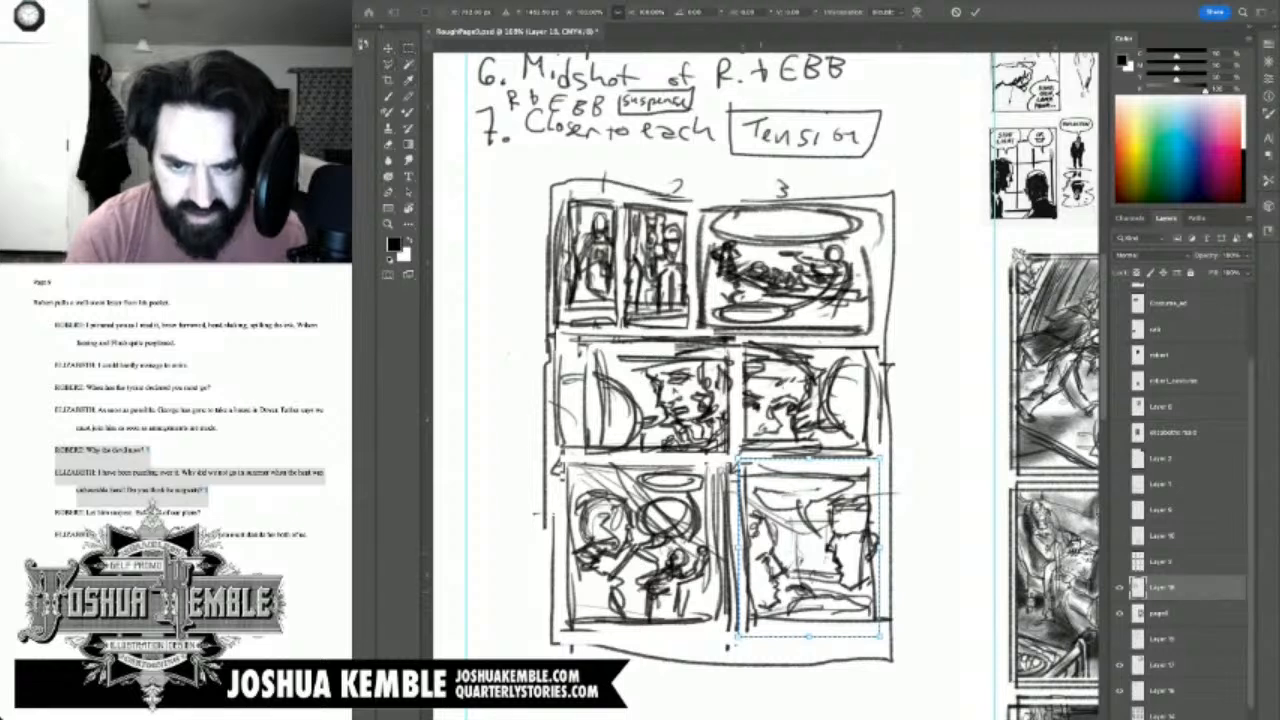
{"action": "left_click_drag", "start_coordinate": [738, 548], "coordinate": [752, 548]}
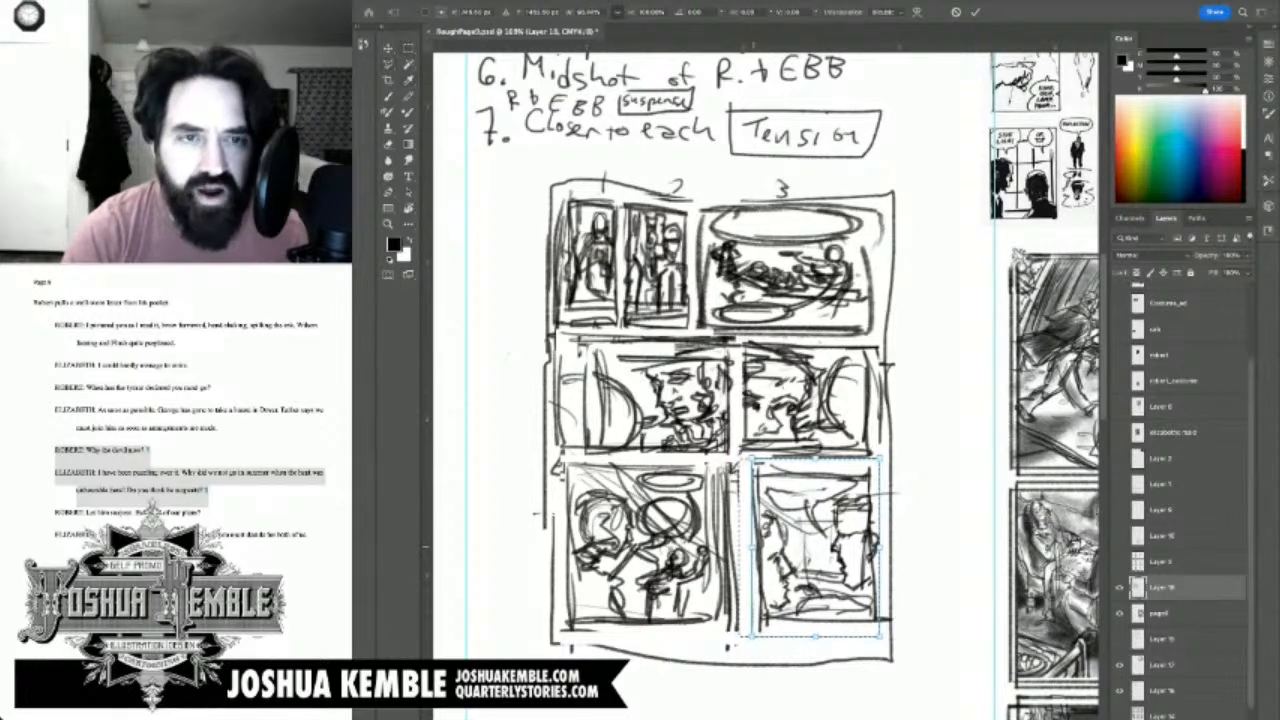
{"action": "key", "text": "Escape"}
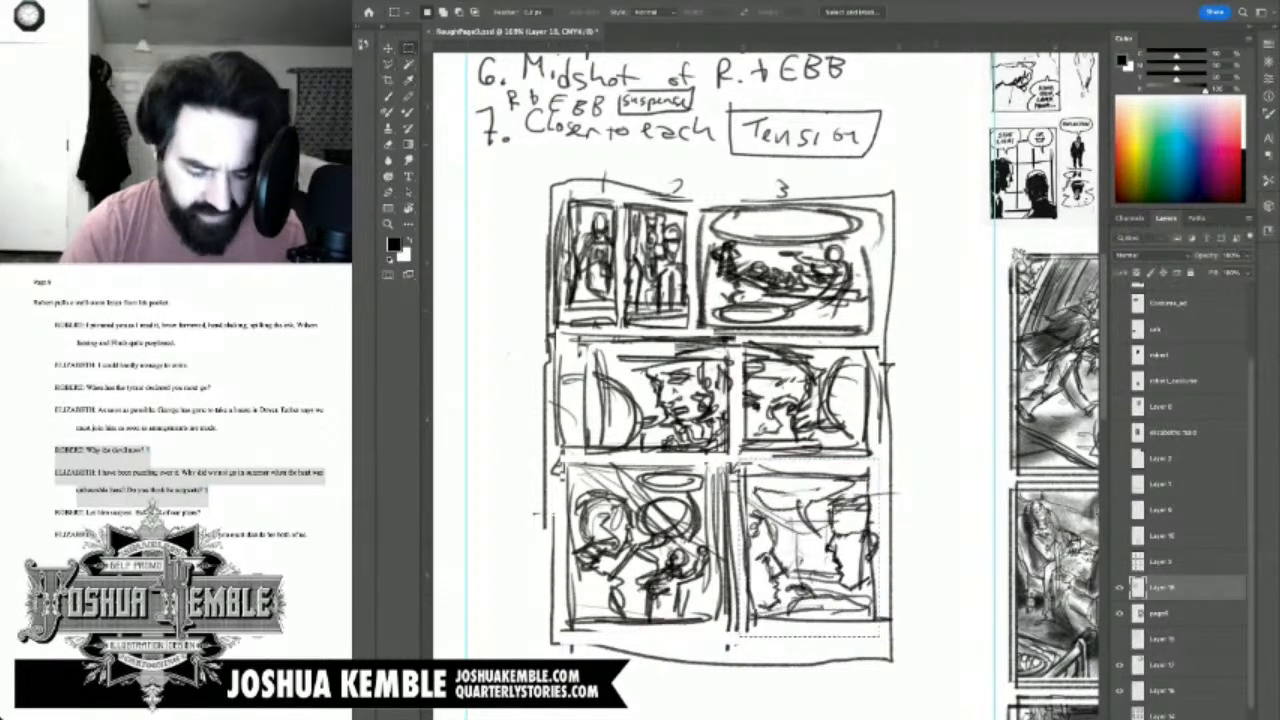
{"action": "key", "text": "ctrl+d"}
Step: Draw a low box across the seventh panel's lower edge and scale the whole panel down toward the page's right side
{"action": "key", "text": "b"}
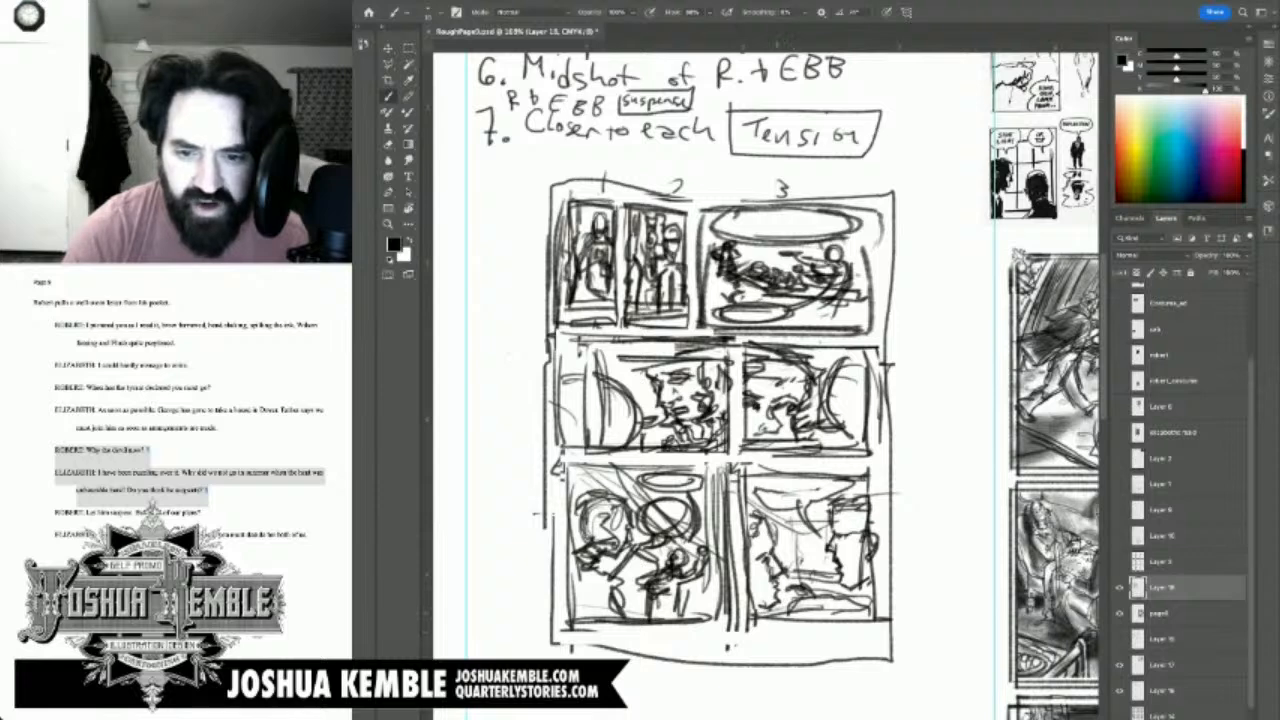
{"action": "mouse_move", "coordinate": [793, 605]}
{"action": "left_mouse_down"}
{"action": "mouse_move", "coordinate": [777, 643]}
{"action": "mouse_move", "coordinate": [846, 643]}
{"action": "mouse_move", "coordinate": [879, 604]}
{"action": "mouse_move", "coordinate": [880, 636]}
{"action": "mouse_move", "coordinate": [754, 650]}
{"action": "mouse_move", "coordinate": [752, 612]}
{"action": "left_mouse_up"}
{"action": "key", "text": "m"}
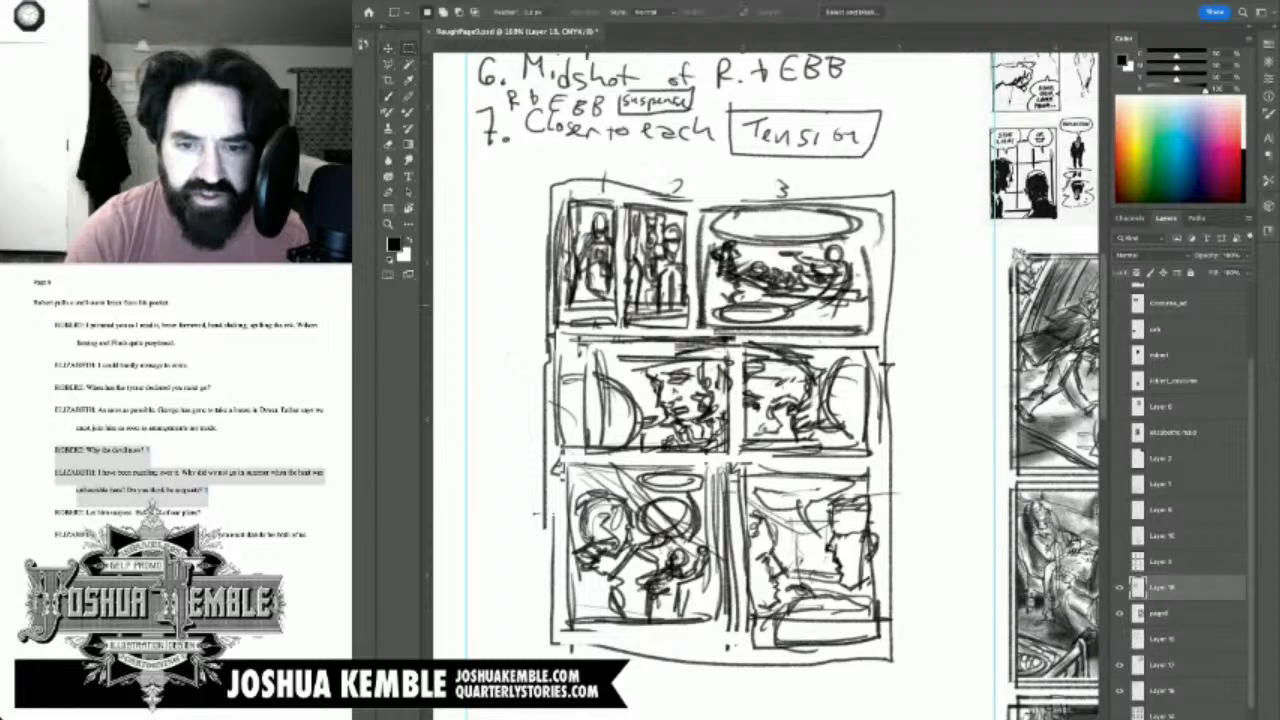
{"action": "mouse_move", "coordinate": [734, 461]}
{"action": "left_mouse_down"}
{"action": "mouse_move", "coordinate": [890, 660]}
{"action": "mouse_move", "coordinate": [853, 613]}
{"action": "left_mouse_up"}
{"action": "key", "text": "ctrl+t"}
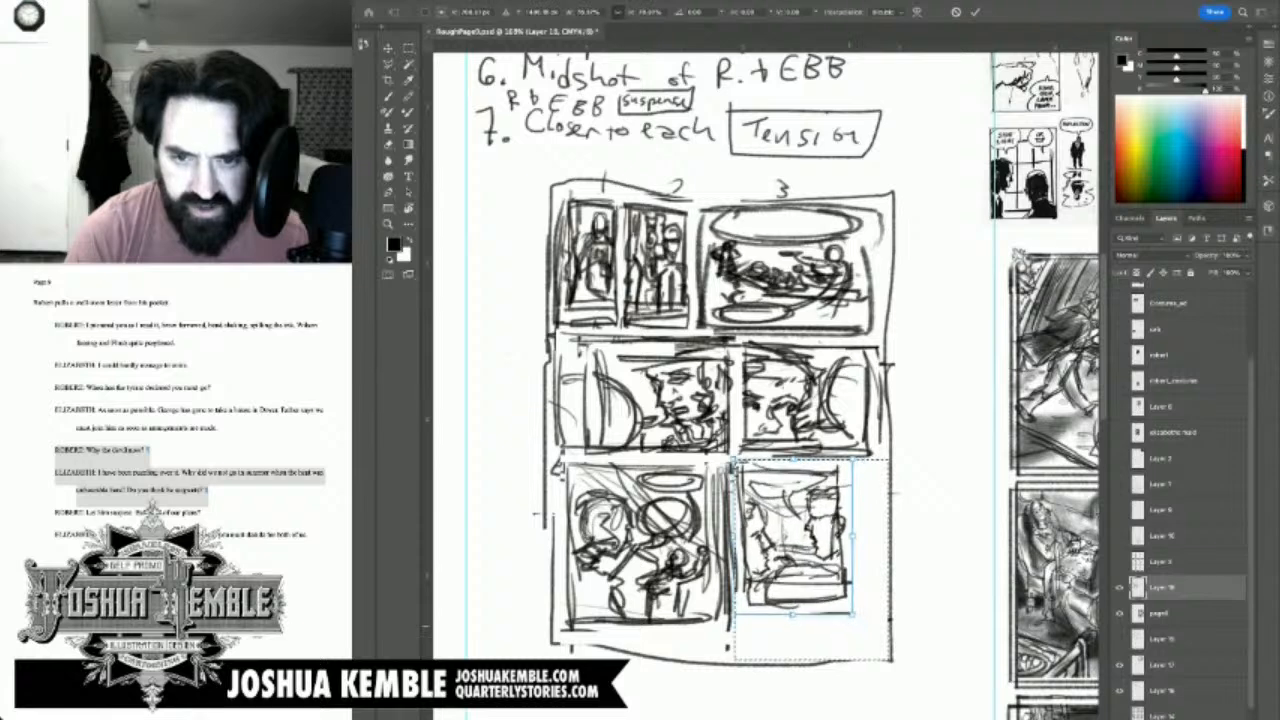
{"action": "left_click_drag", "start_coordinate": [796, 541], "coordinate": [823, 546]}
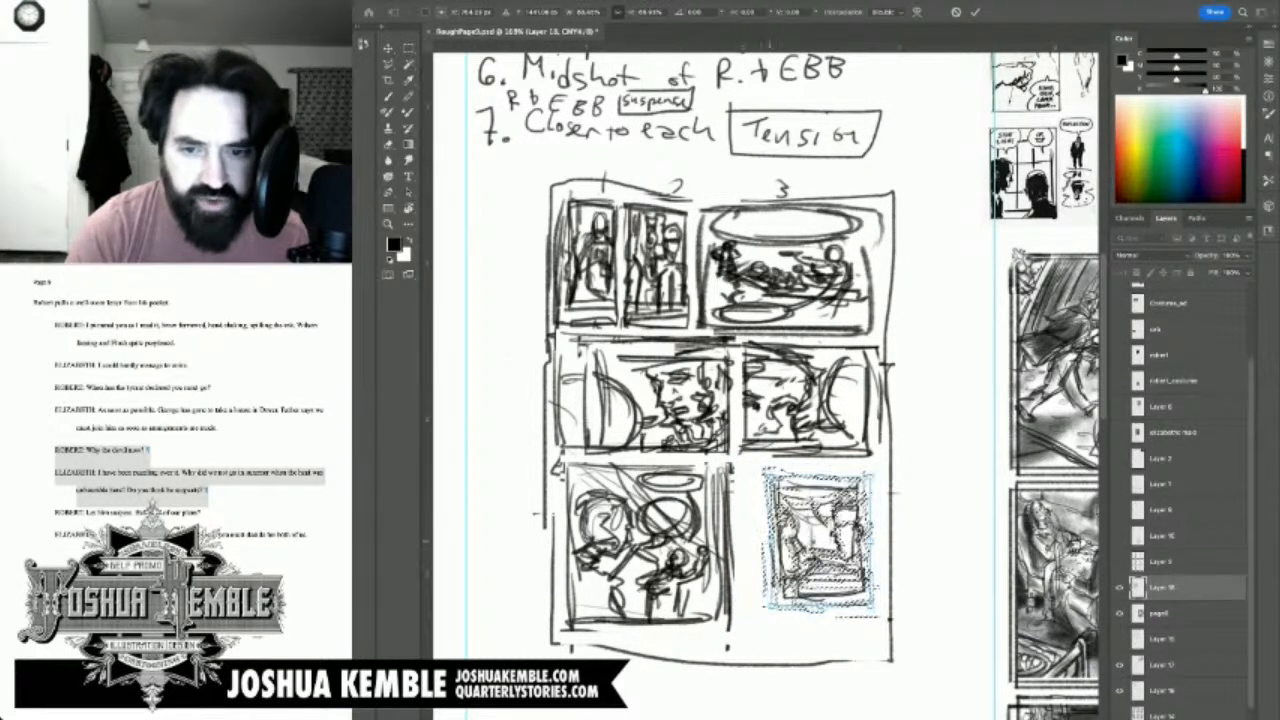
{"action": "left_click_drag", "start_coordinate": [762, 618], "coordinate": [772, 626]}
{"action": "key", "text": "Return"}
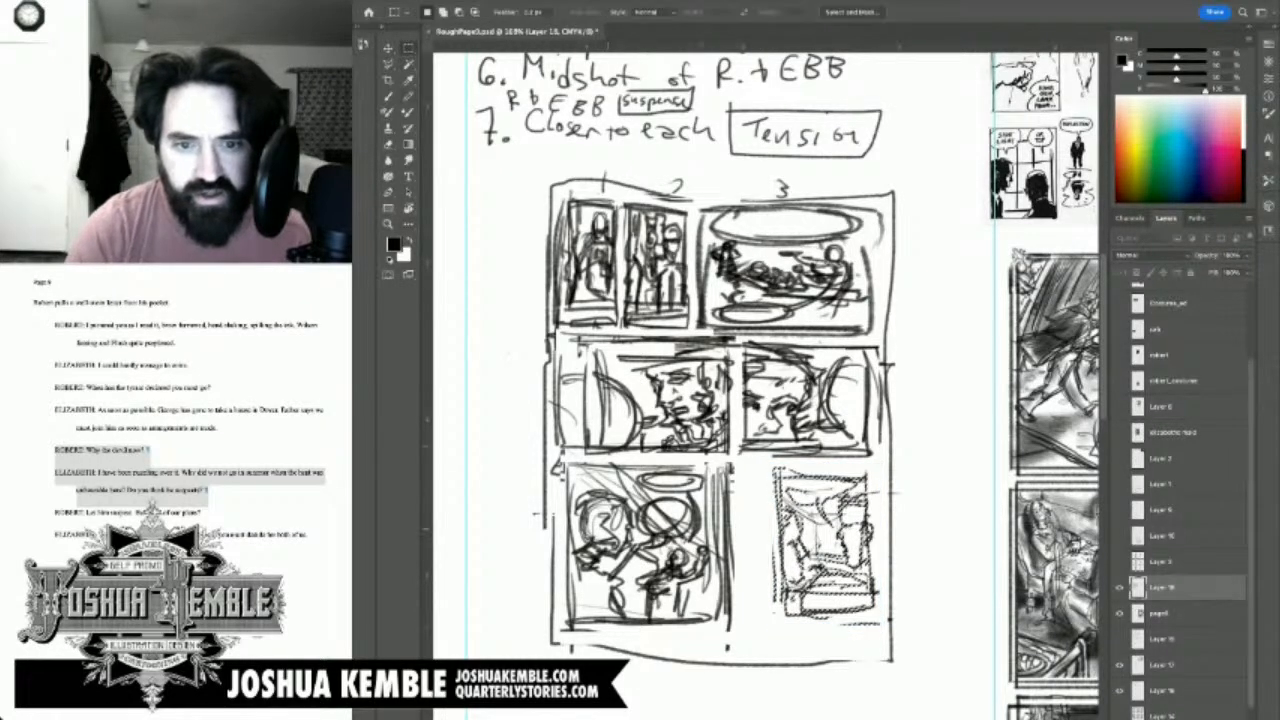
Step: Widen the sixth panel to the right up to the reduced seventh panel, and shorten it slightly from its lower edge
{"action": "mouse_move", "coordinate": [747, 460]}
{"action": "left_mouse_down"}
{"action": "mouse_move", "coordinate": [573, 645]}
{"action": "mouse_move", "coordinate": [564, 636]}
{"action": "left_mouse_up"}
{"action": "key", "text": "ctrl+t"}
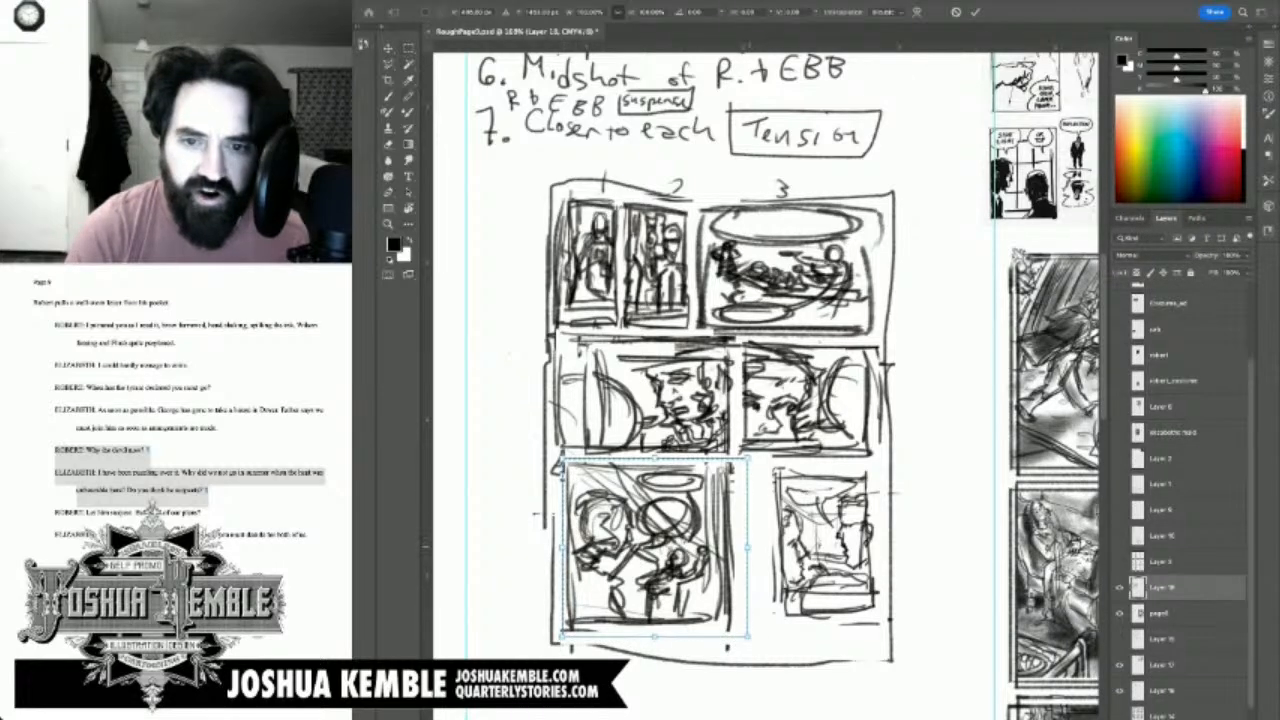
{"action": "left_click_drag", "start_coordinate": [747, 548], "coordinate": [783, 548]}
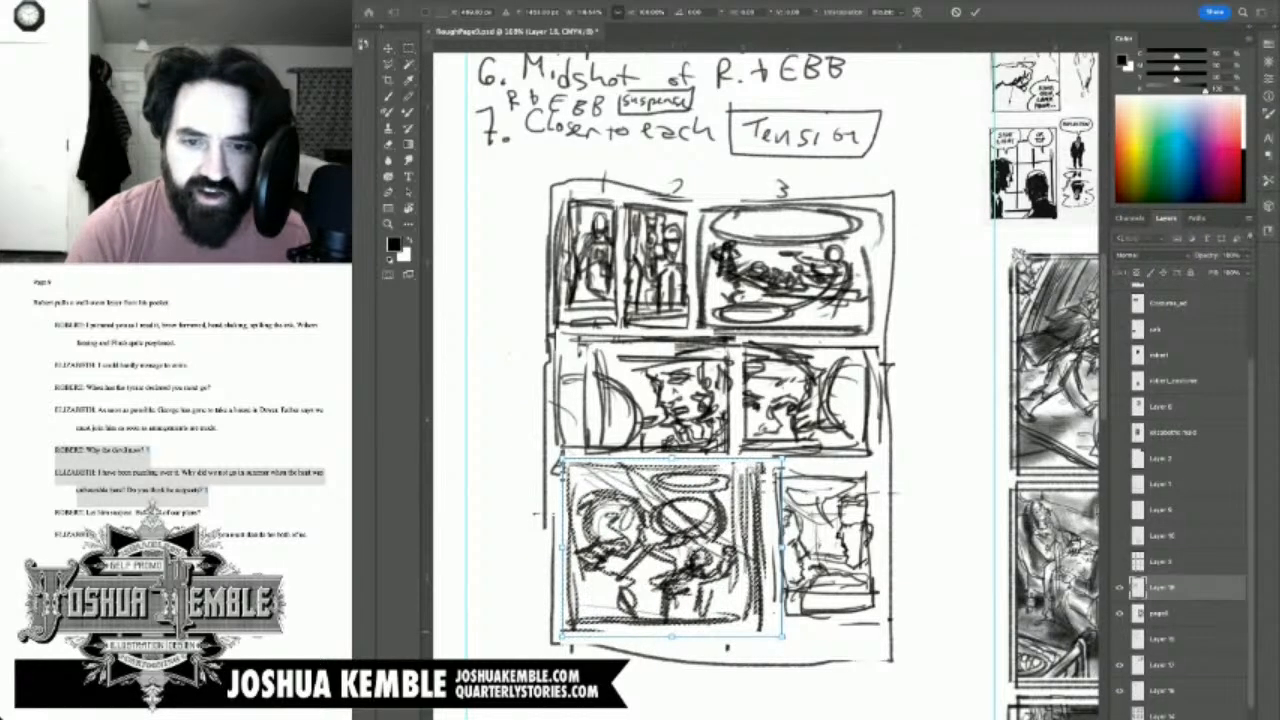
{"action": "left_click_drag", "start_coordinate": [672, 637], "coordinate": [672, 629]}
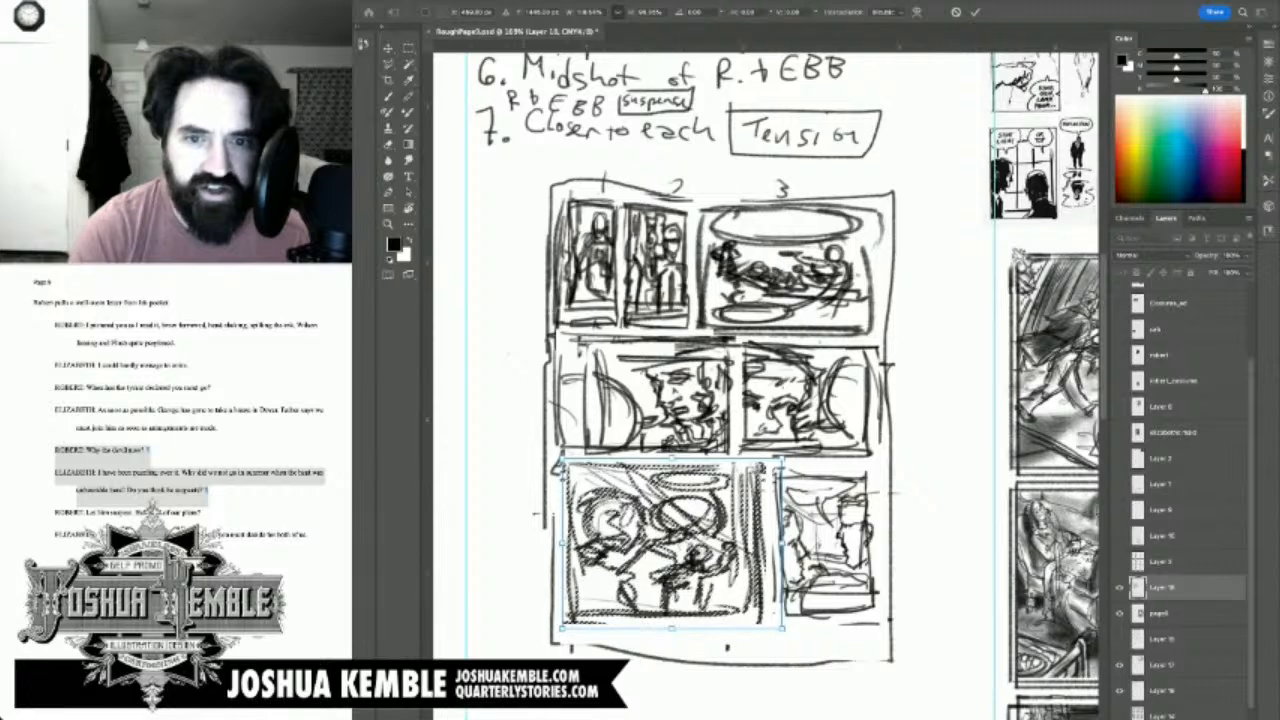
{"action": "key", "text": "Return"}
{"action": "left_click", "coordinate": [700, 642]}
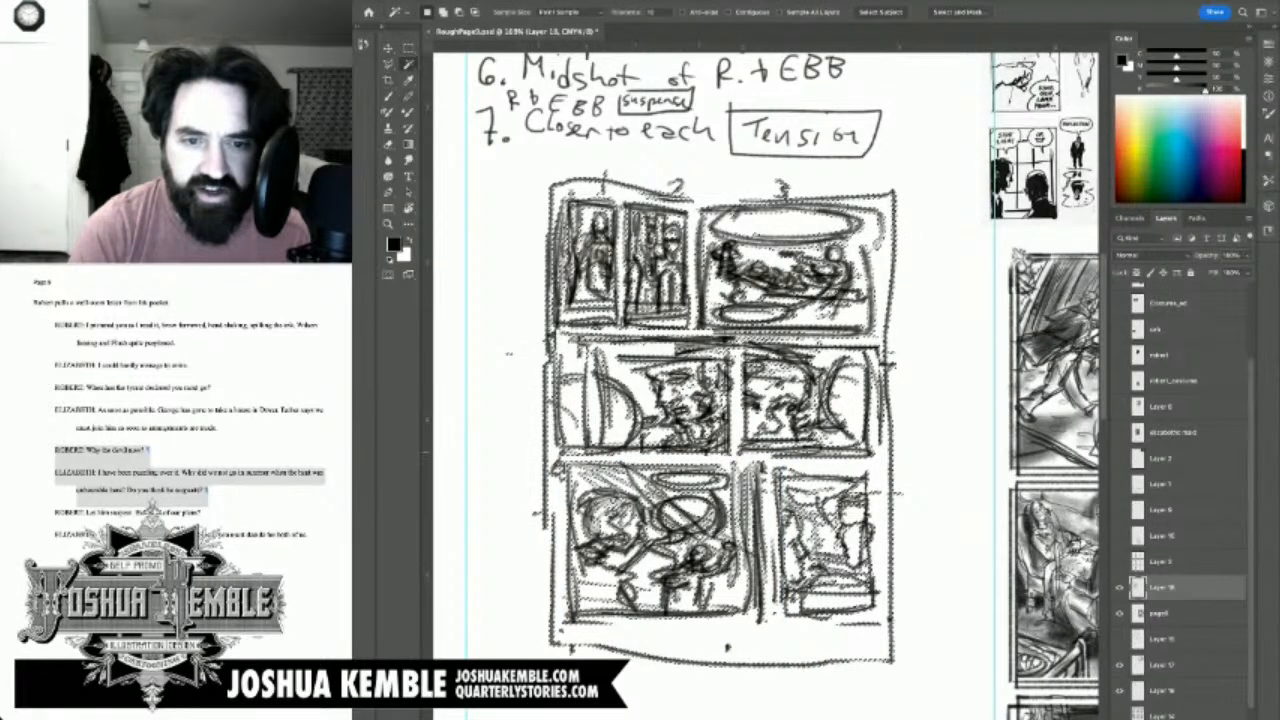
Step: Clear the selection and sketch a row of two narrow boxes and one wide box below the page thumbnail
{"action": "key", "text": "ctrl+d"}
{"action": "key", "text": "ctrl+minus"}
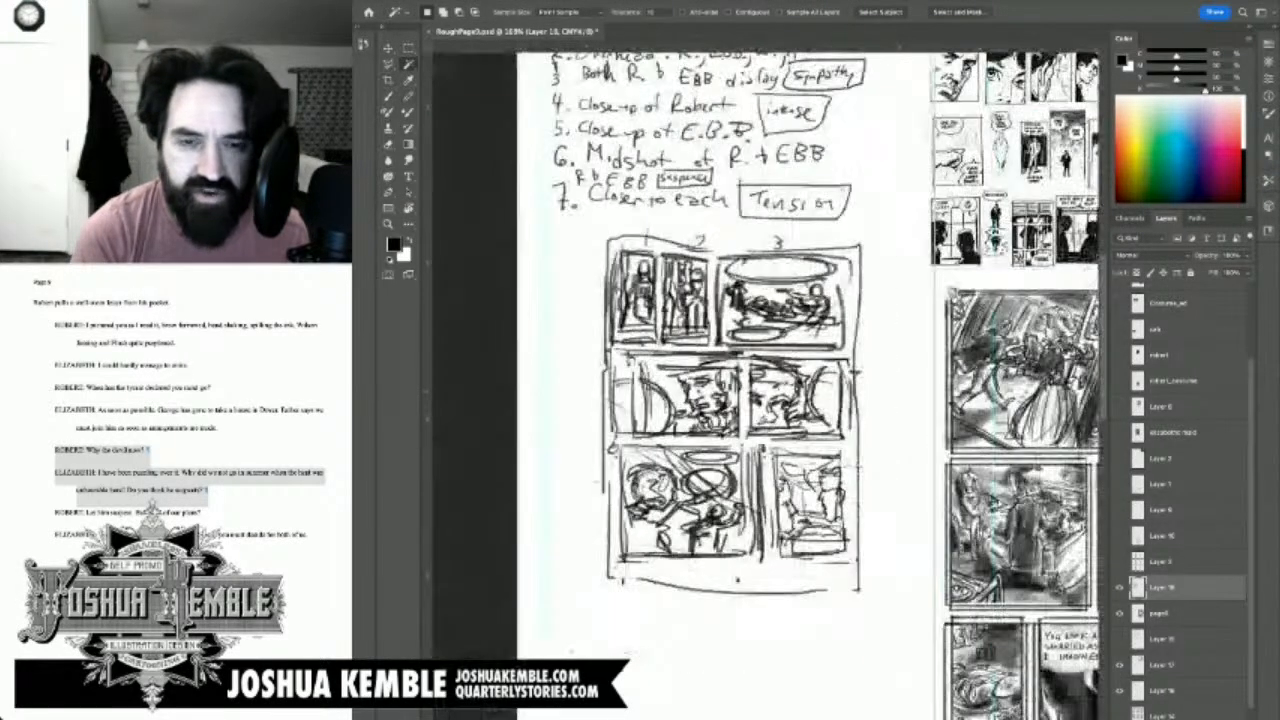
{"action": "key", "text": "ctrl+minus"}
{"action": "key", "text": "ctrl+minus"}
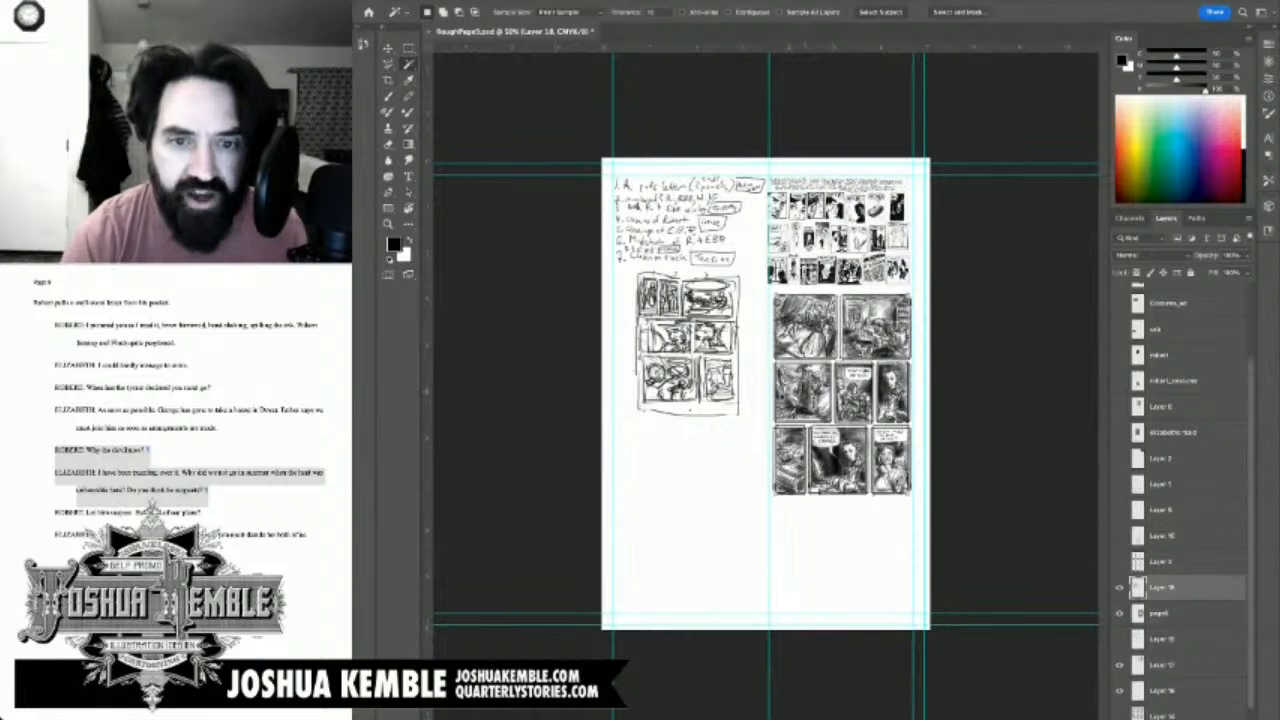
{"action": "left_click_drag", "start_coordinate": [732, 358], "coordinate": [828, 346]}
{"action": "key", "text": "b"}
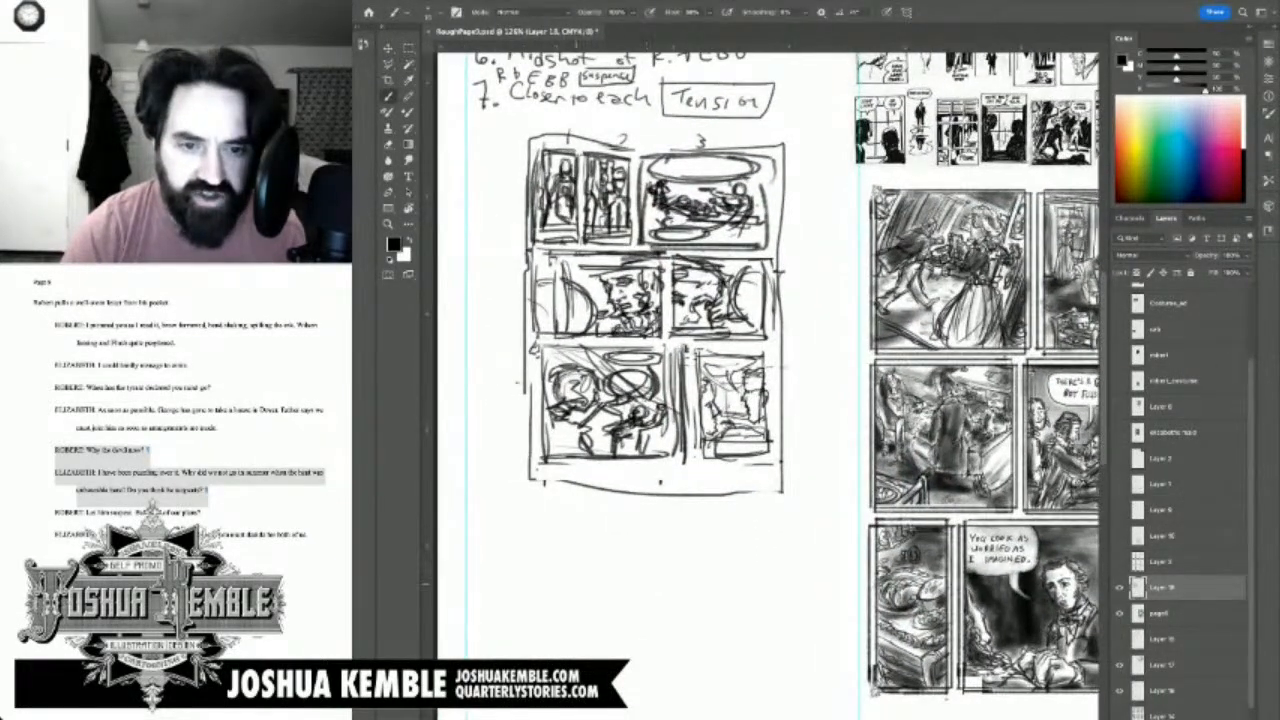
{"action": "mouse_move", "coordinate": [565, 548]}
{"action": "left_mouse_down"}
{"action": "mouse_move", "coordinate": [566, 586]}
{"action": "mouse_move", "coordinate": [588, 584]}
{"action": "mouse_move", "coordinate": [619, 550]}
{"action": "left_mouse_up"}
{"action": "mouse_move", "coordinate": [698, 542]}
{"action": "left_mouse_down"}
{"action": "mouse_move", "coordinate": [646, 543]}
{"action": "mouse_move", "coordinate": [632, 584]}
{"action": "mouse_move", "coordinate": [697, 545]}
{"action": "left_mouse_up"}
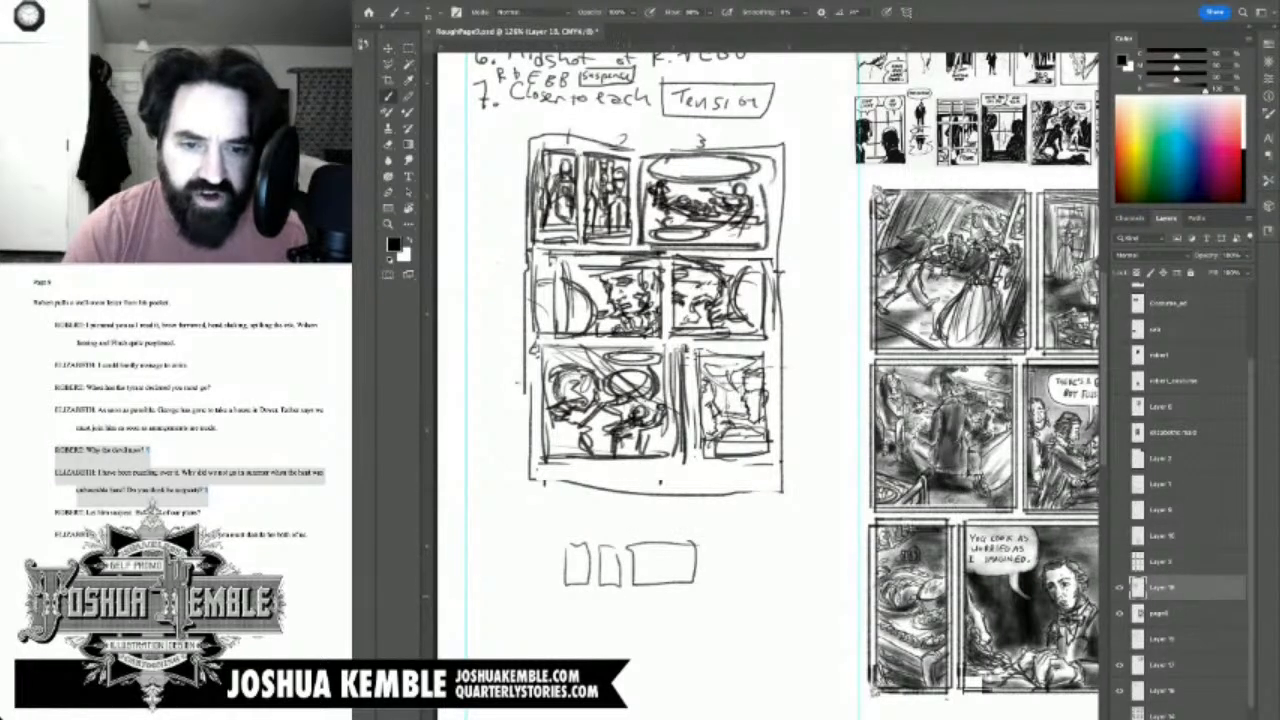
Step: Complete the small layout diagram with two boxes in each lower row, and try a reading-path line across it
{"action": "mouse_move", "coordinate": [576, 594]}
{"action": "left_mouse_down"}
{"action": "mouse_move", "coordinate": [634, 594]}
{"action": "mouse_move", "coordinate": [566, 620]}
{"action": "mouse_move", "coordinate": [646, 622]}
{"action": "mouse_move", "coordinate": [644, 597]}
{"action": "mouse_move", "coordinate": [696, 590]}
{"action": "mouse_move", "coordinate": [657, 622]}
{"action": "left_mouse_up"}
{"action": "mouse_move", "coordinate": [656, 624]}
{"action": "left_mouse_down"}
{"action": "mouse_move", "coordinate": [689, 624]}
{"action": "mouse_move", "coordinate": [694, 594]}
{"action": "left_mouse_up"}
{"action": "mouse_move", "coordinate": [562, 635]}
{"action": "left_mouse_down"}
{"action": "mouse_move", "coordinate": [666, 631]}
{"action": "mouse_move", "coordinate": [667, 666]}
{"action": "mouse_move", "coordinate": [566, 670]}
{"action": "left_mouse_up"}
{"action": "left_click_drag", "start_coordinate": [566, 636], "coordinate": [566, 662]}
{"action": "mouse_move", "coordinate": [677, 631]}
{"action": "left_mouse_down"}
{"action": "mouse_move", "coordinate": [677, 672]}
{"action": "mouse_move", "coordinate": [701, 672]}
{"action": "left_mouse_up"}
{"action": "left_click_drag", "start_coordinate": [701, 670], "coordinate": [700, 637]}
{"action": "left_click_drag", "start_coordinate": [669, 632], "coordinate": [698, 632]}
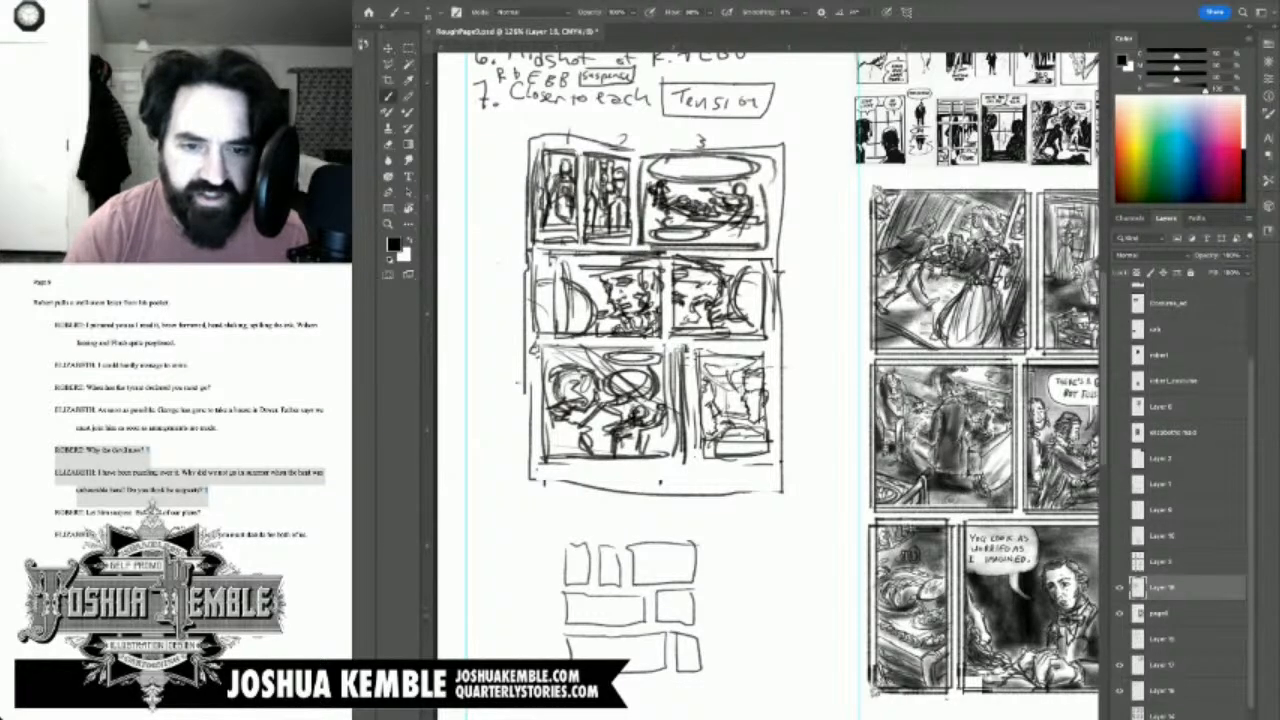
{"action": "mouse_move", "coordinate": [572, 564]}
{"action": "left_mouse_down"}
{"action": "mouse_move", "coordinate": [611, 593]}
{"action": "mouse_move", "coordinate": [592, 612]}
{"action": "mouse_move", "coordinate": [732, 638]}
{"action": "left_mouse_up"}
{"action": "key", "text": "ctrl+z"}
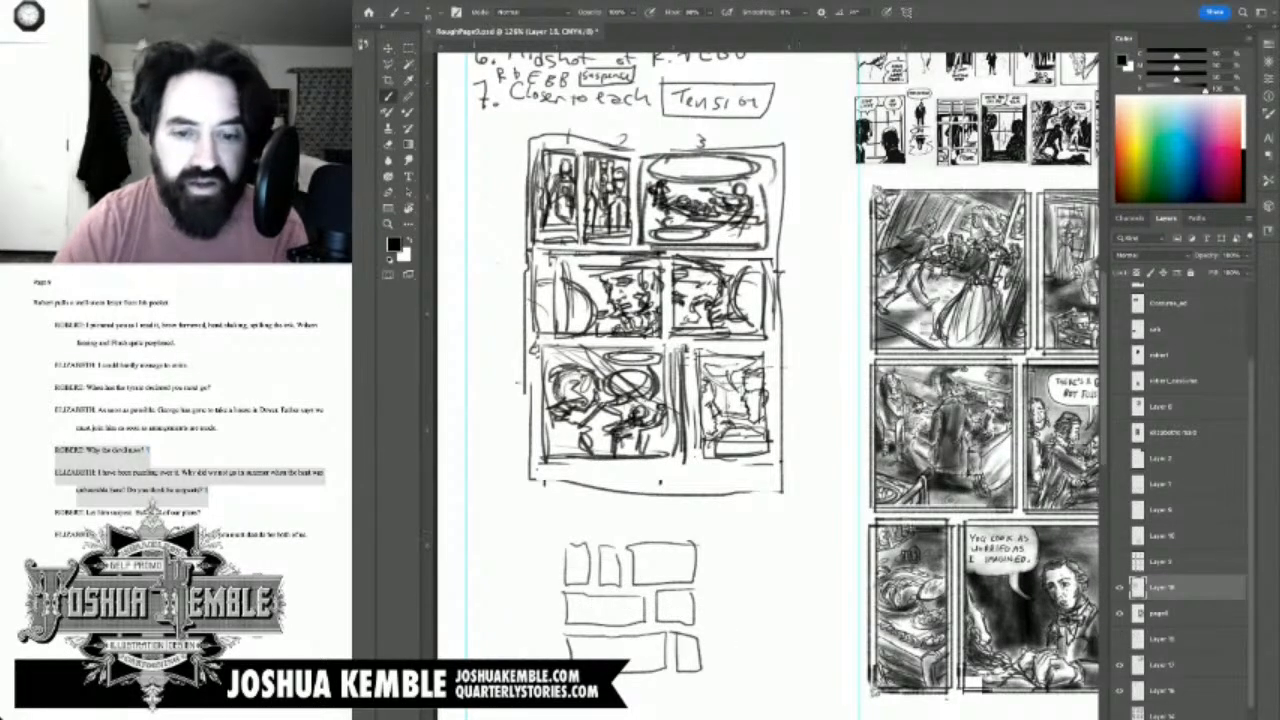
Step: Delete the small layout diagram below the page thumbnail and clear the selection
{"action": "key", "text": "m"}
{"action": "left_click_drag", "start_coordinate": [537, 521], "coordinate": [752, 703]}
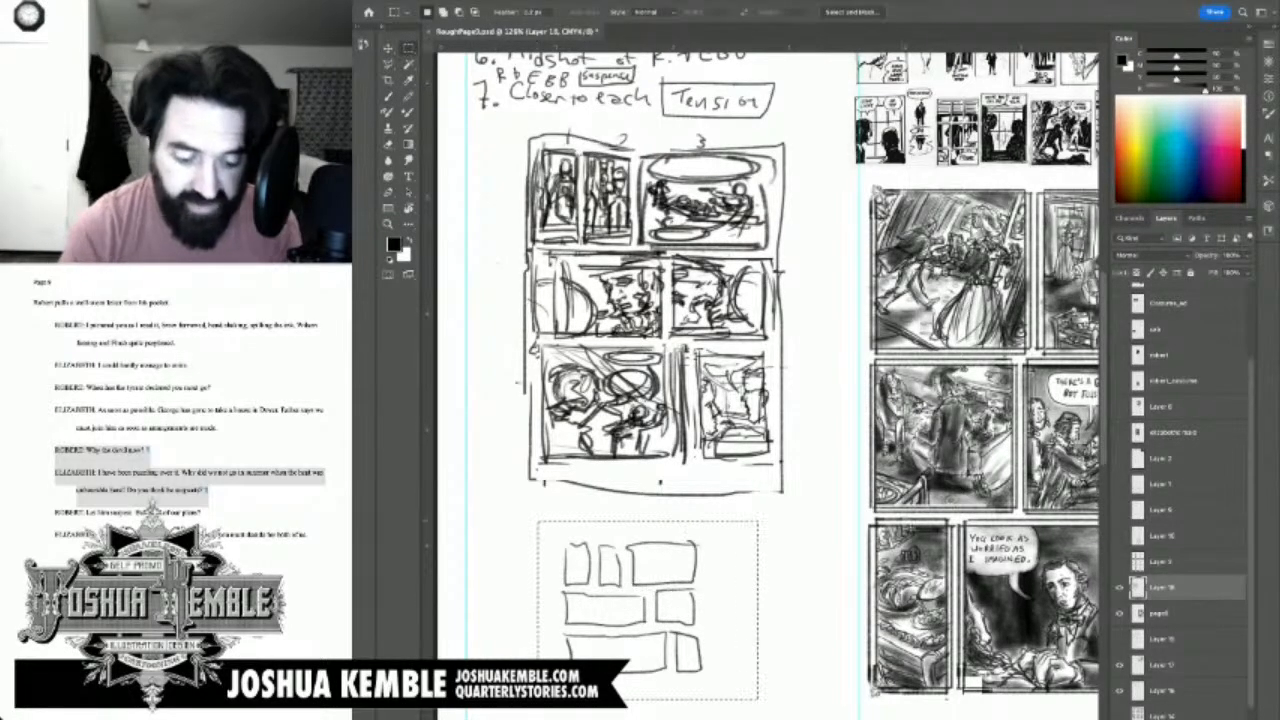
{"action": "key", "text": "Delete"}
{"action": "key", "text": "ctrl+minus"}
{"action": "key", "text": "ctrl+minus"}
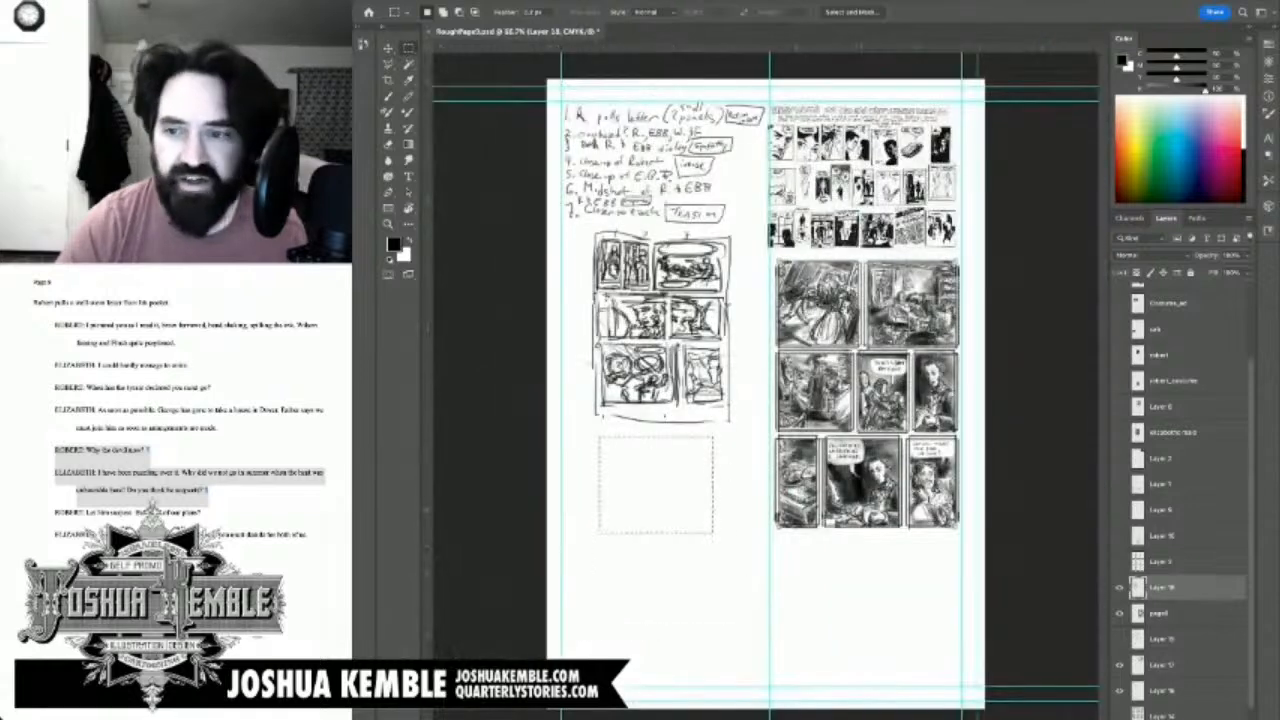
{"action": "key", "text": "ctrl+d"}
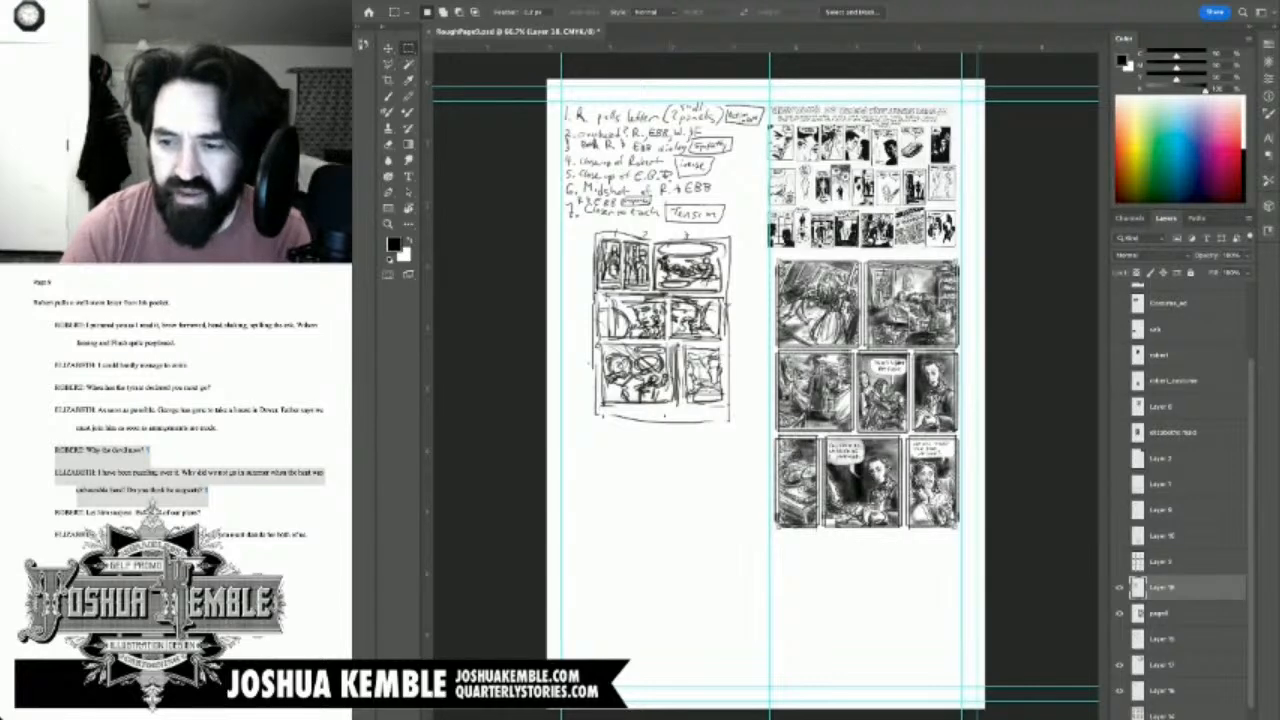
Step: Move the thumbnail layer below Layer 17, check its content, and save the document
{"action": "left_click_drag", "start_coordinate": [1162, 588], "coordinate": [1162, 678]}
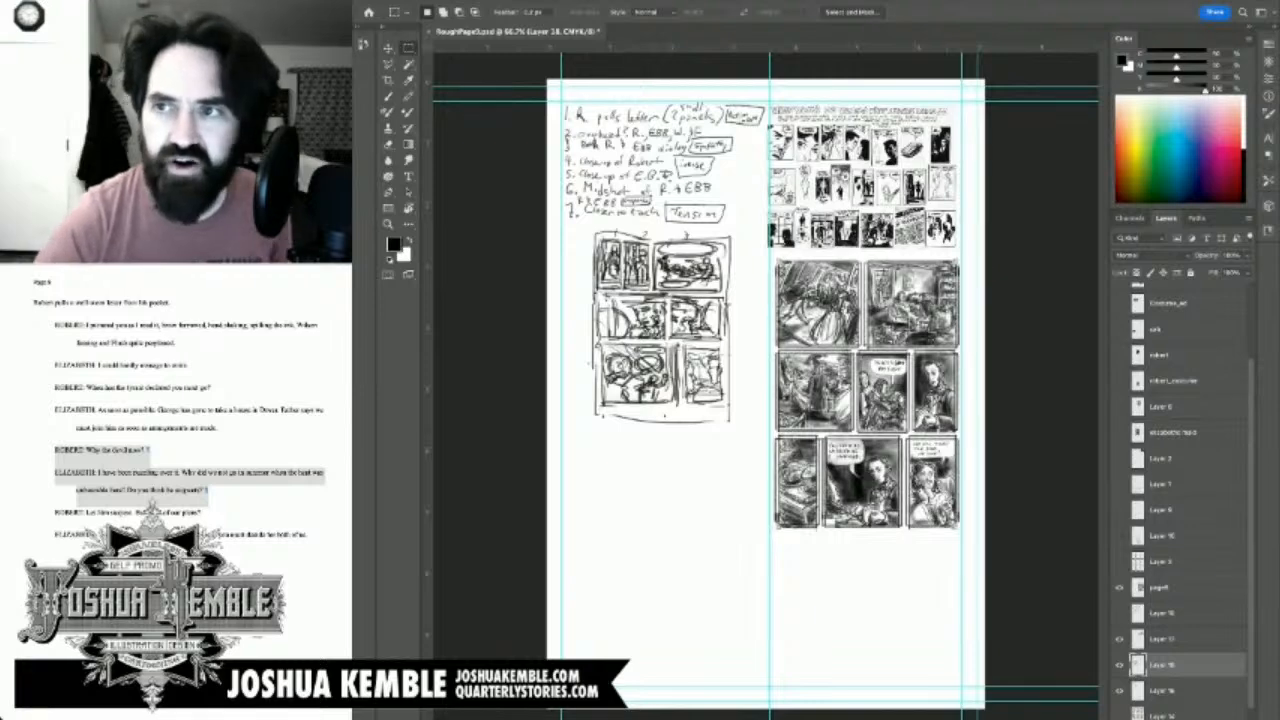
{"action": "key", "text": "ctrl+s"}
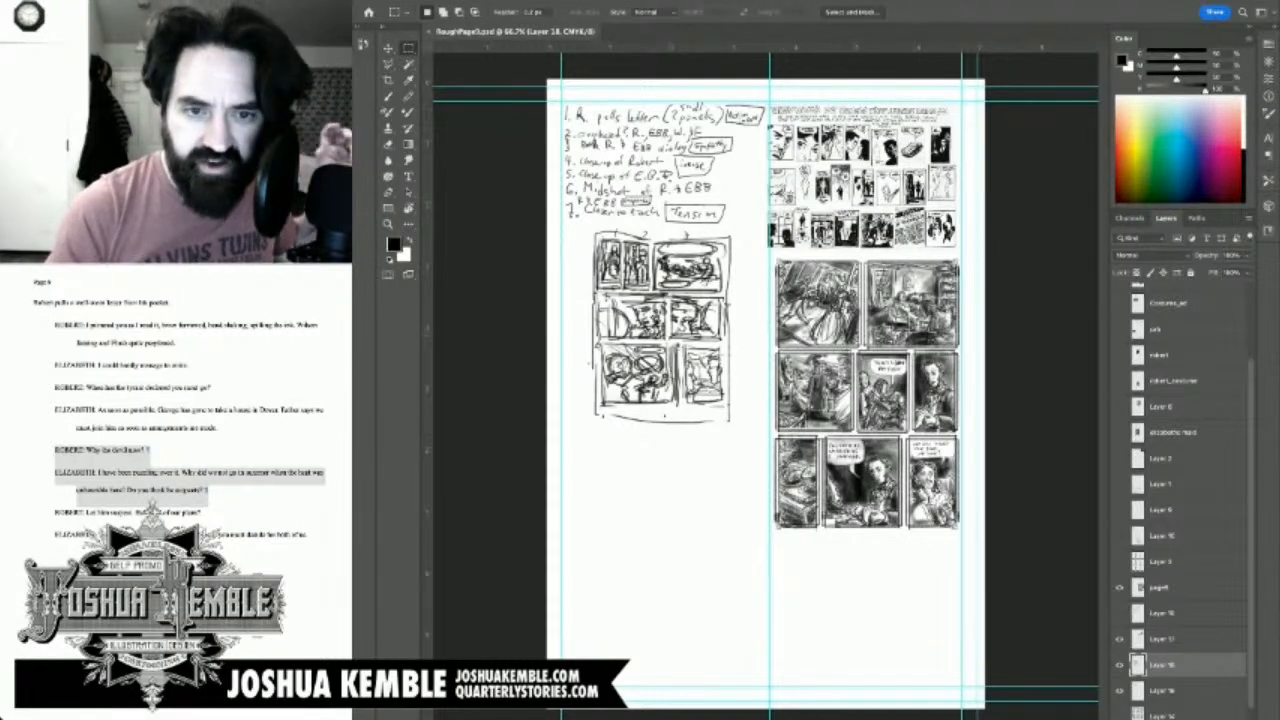
{"action": "left_click", "coordinate": [1119, 665]}
{"action": "left_click", "coordinate": [1119, 665]}
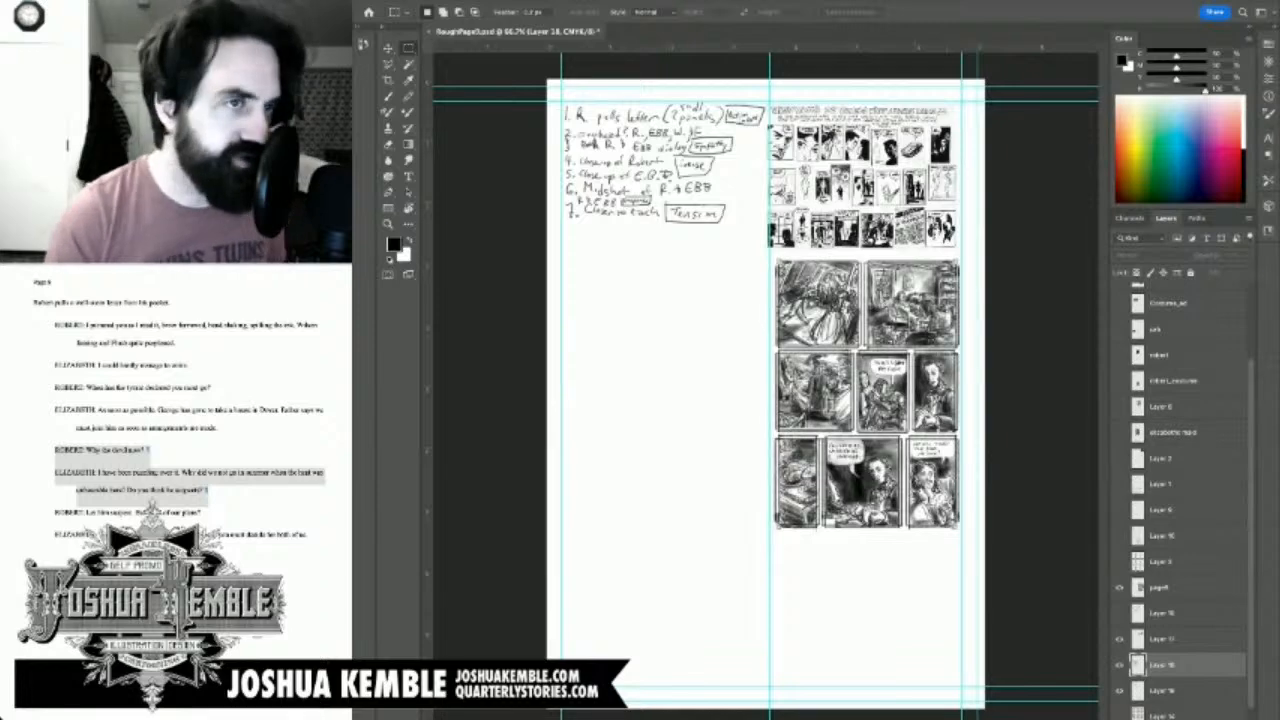
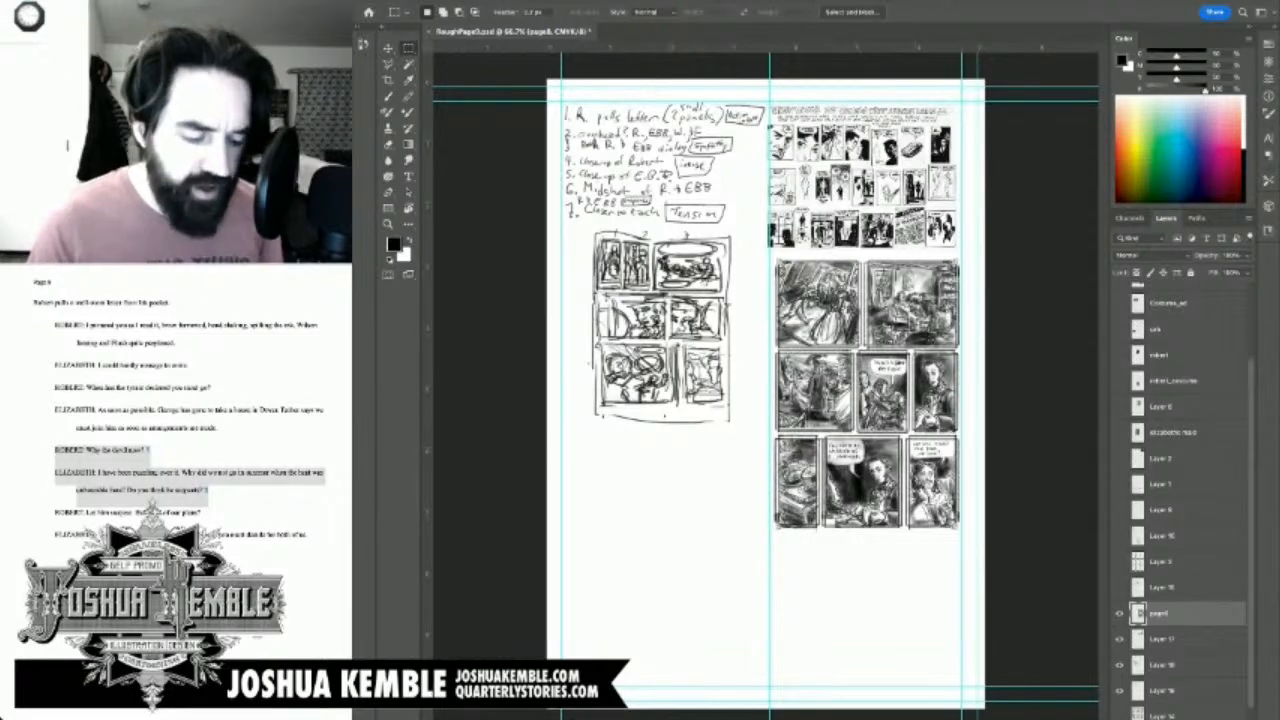
{"action": "key", "text": "ctrl+s"}
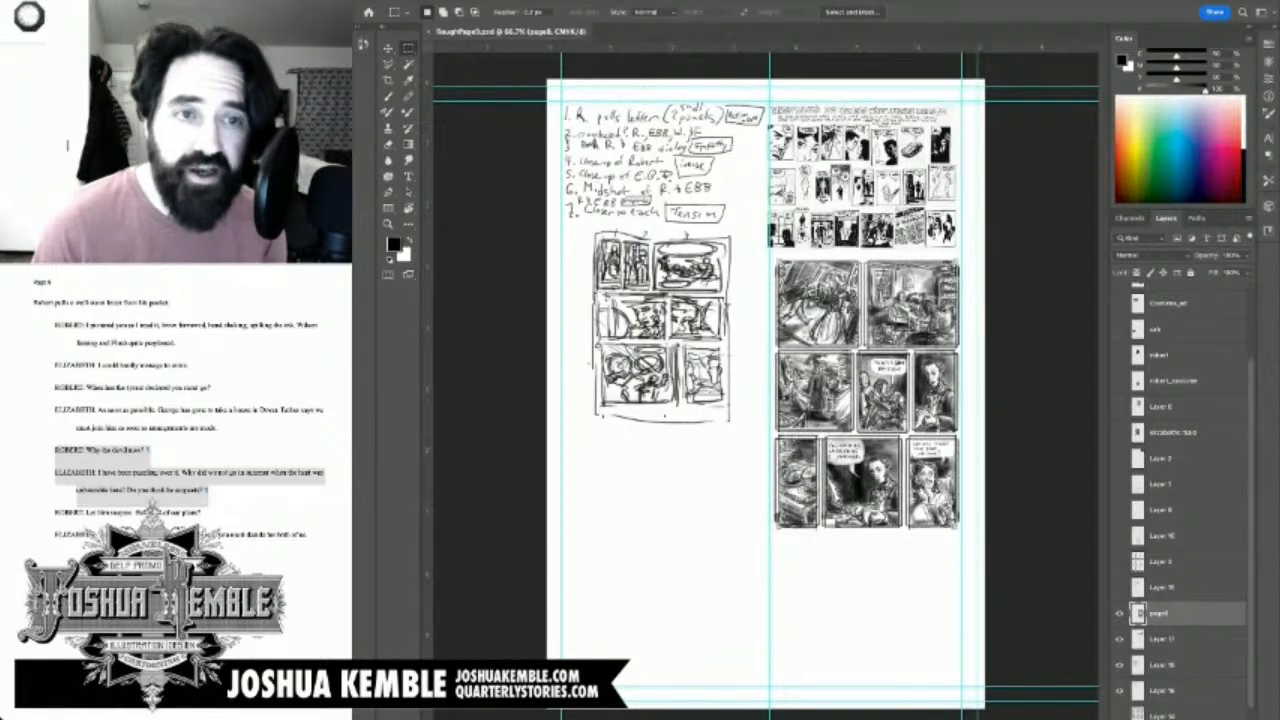
Step: Show the nine-panel grid layer and make it active, with the guides hidden
{"action": "left_click", "coordinate": [1119, 562]}
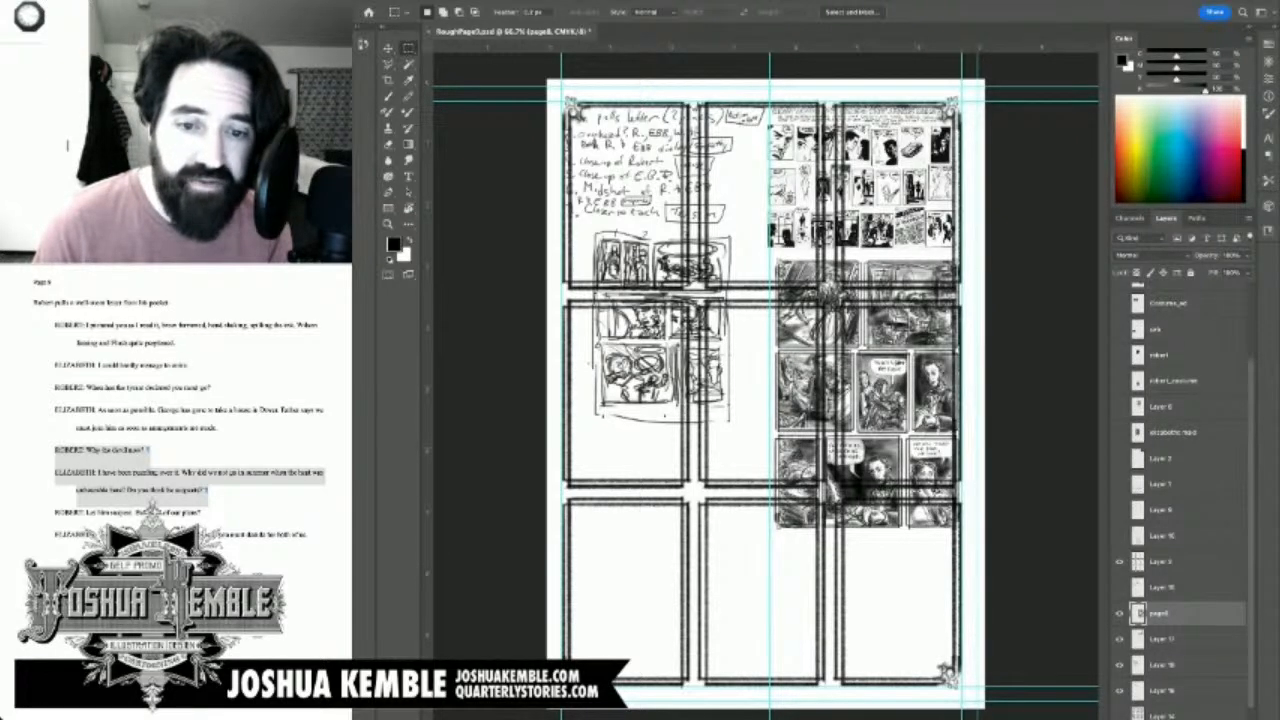
{"action": "left_click", "coordinate": [1119, 562]}
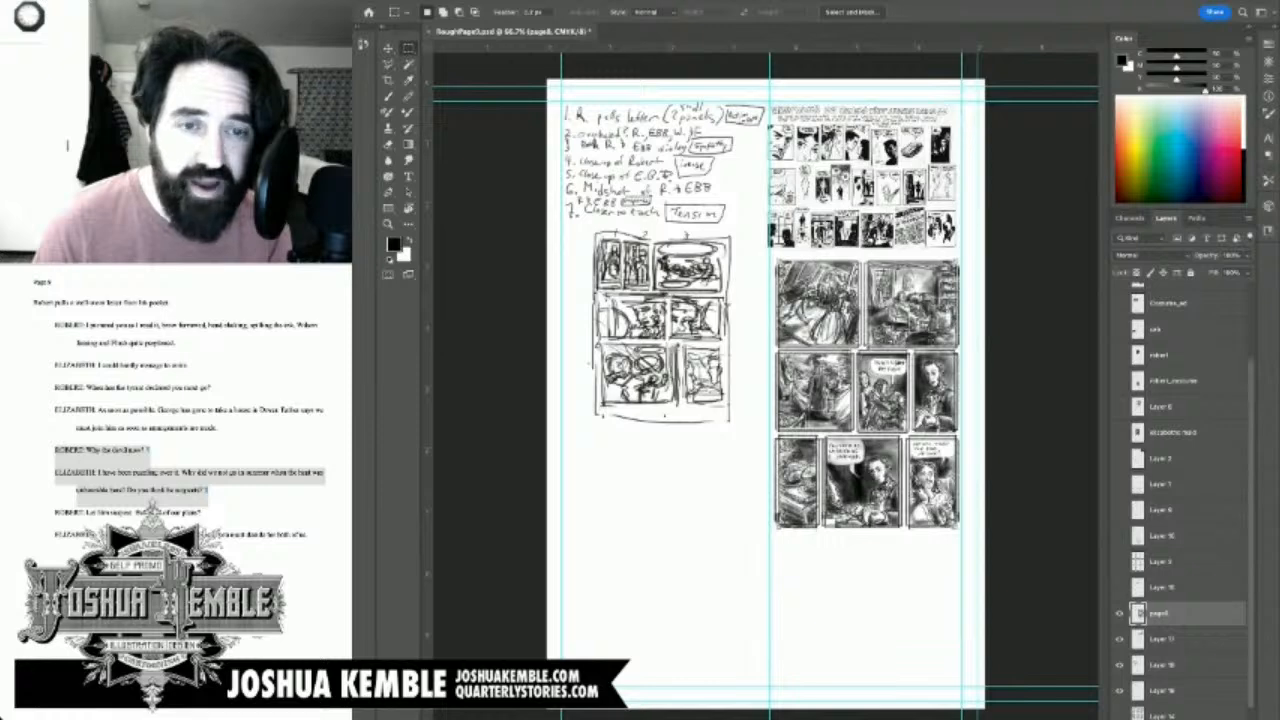
{"action": "left_click", "coordinate": [1119, 562]}
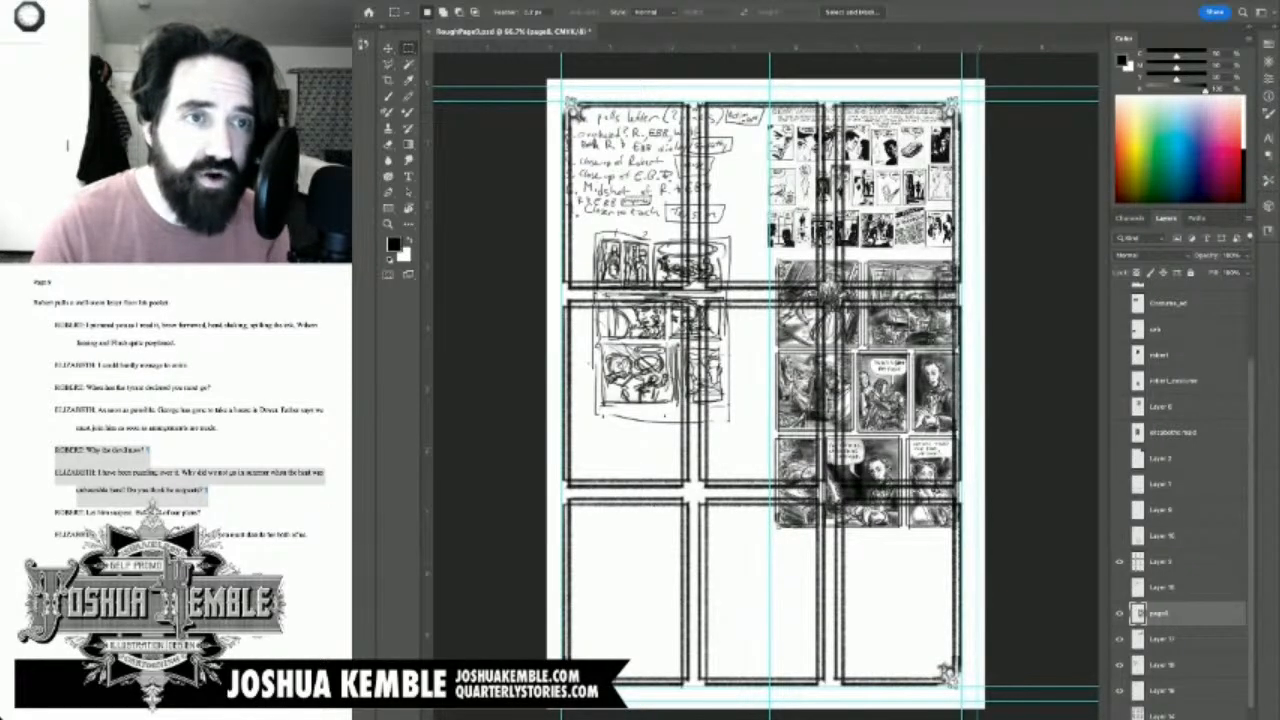
{"action": "key", "text": "ctrl+semicolon"}
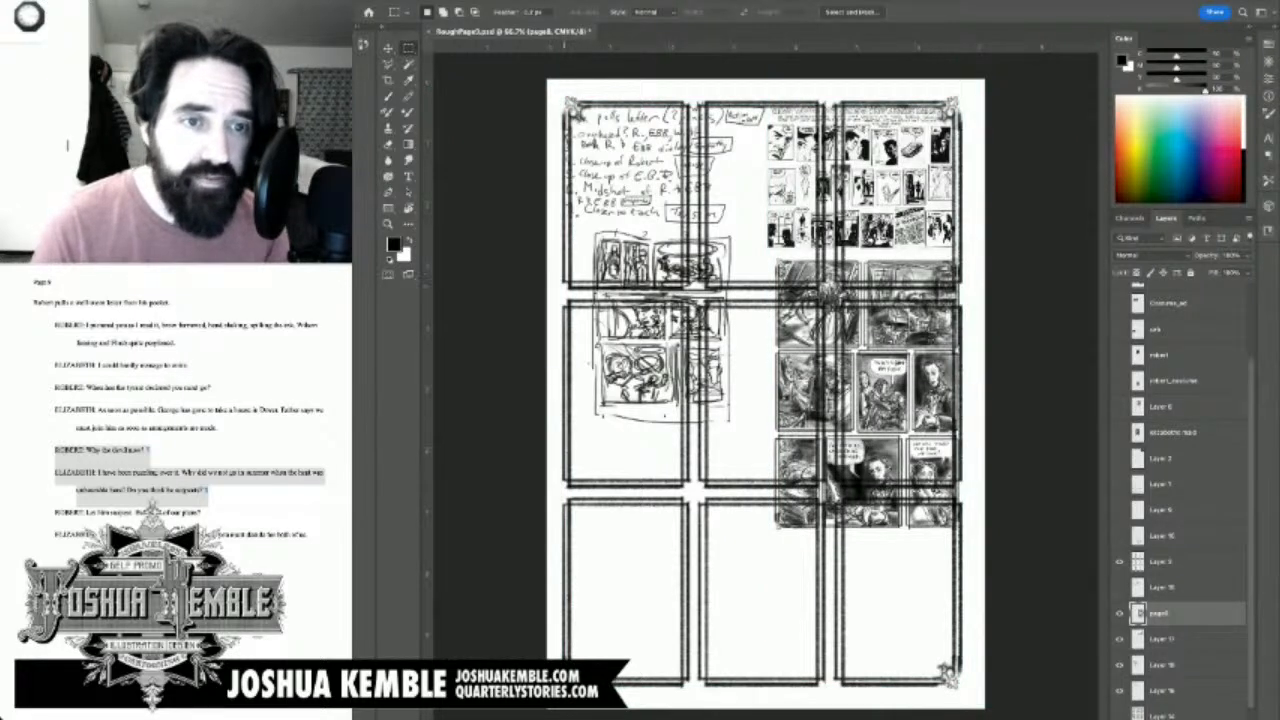
{"action": "left_click_drag", "start_coordinate": [551, 250], "coordinate": [987, 571]}
{"action": "left_click", "coordinate": [1162, 562]}
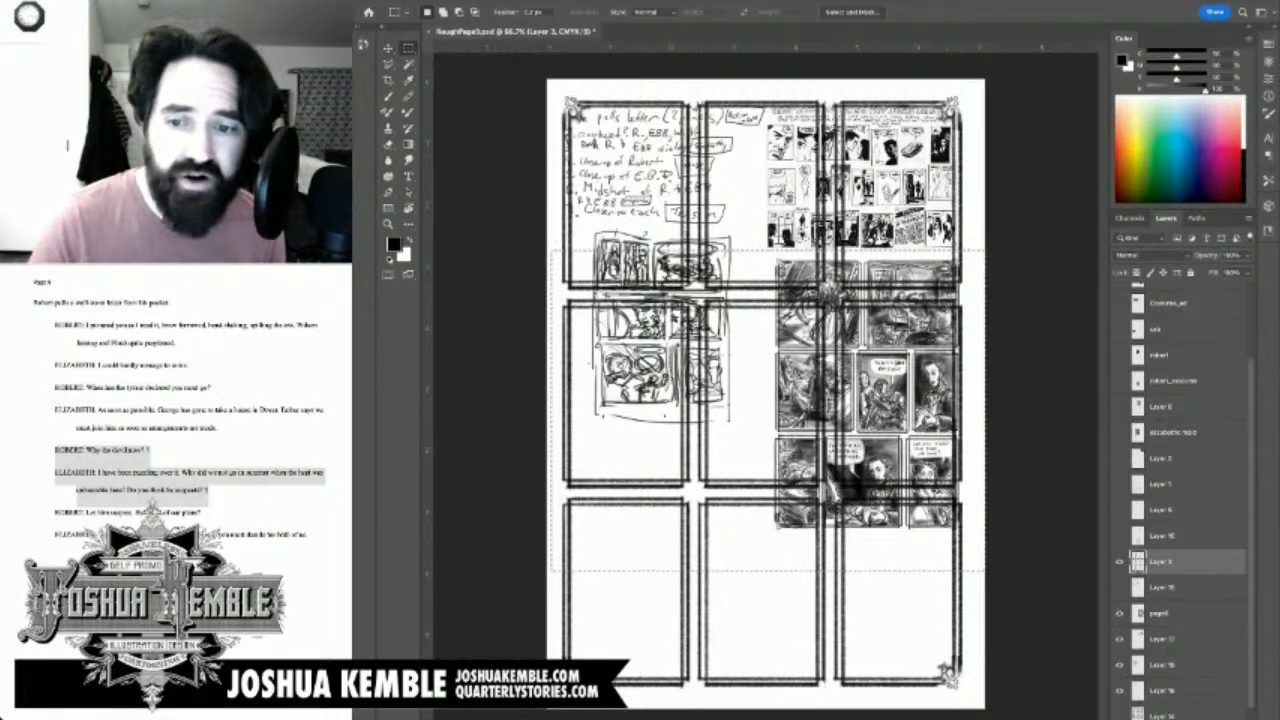
{"action": "key", "text": "v"}
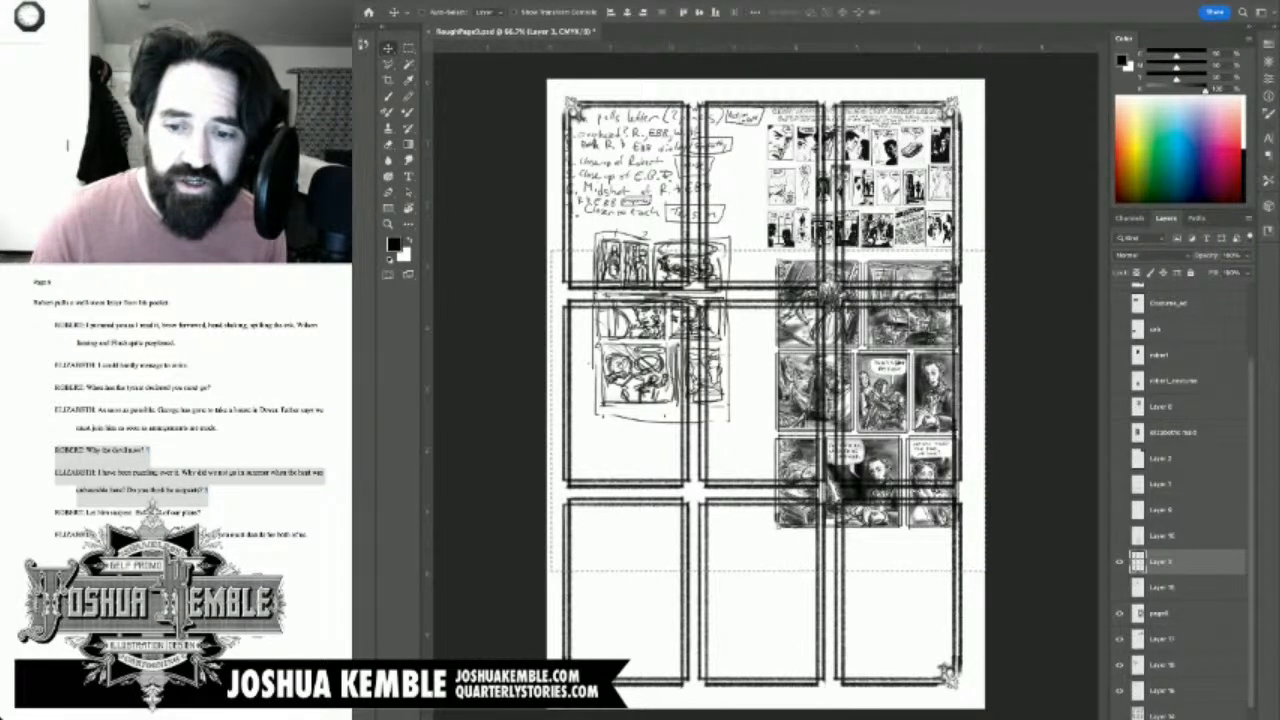
Step: Rename the handwritten notes layer as notes, and clear it and the old page artwork beneath it from view
{"action": "scroll", "coordinate": [1183, 500], "scroll_direction": "down", "scroll_amount": 1}
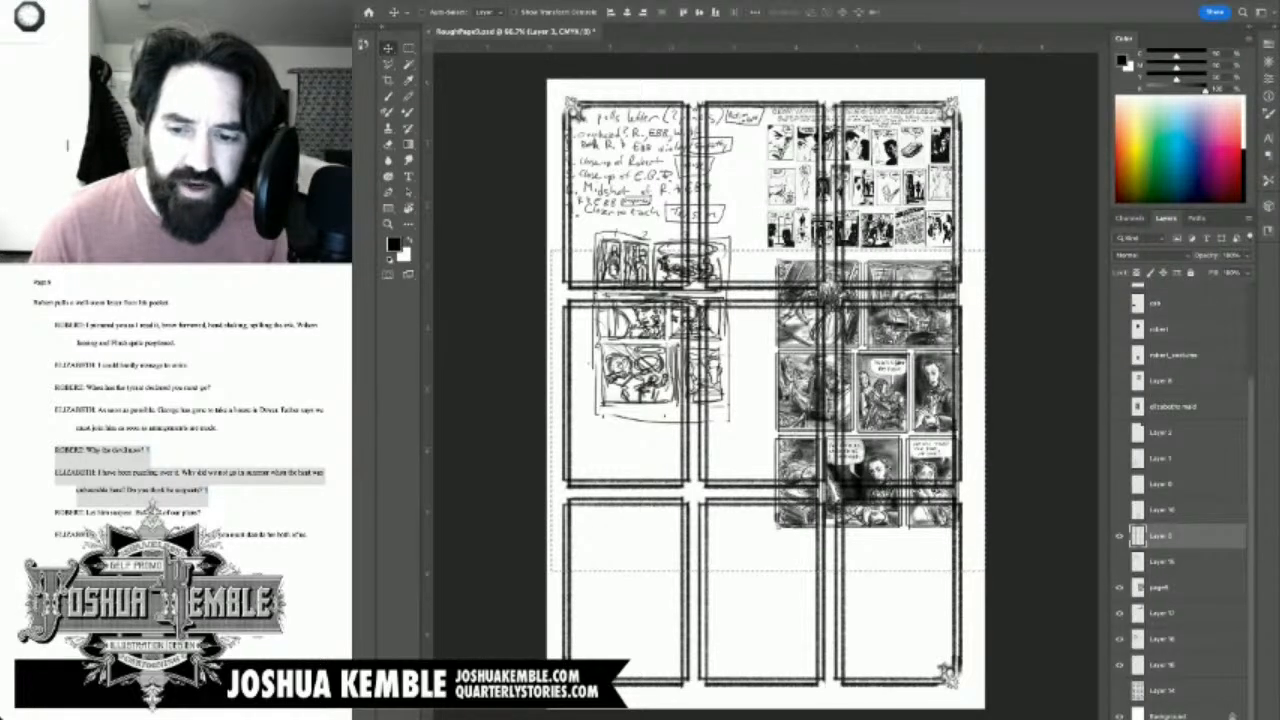
{"action": "left_click", "coordinate": [1119, 665]}
{"action": "left_click", "coordinate": [1119, 665]}
{"action": "double_click", "coordinate": [1162, 665]}
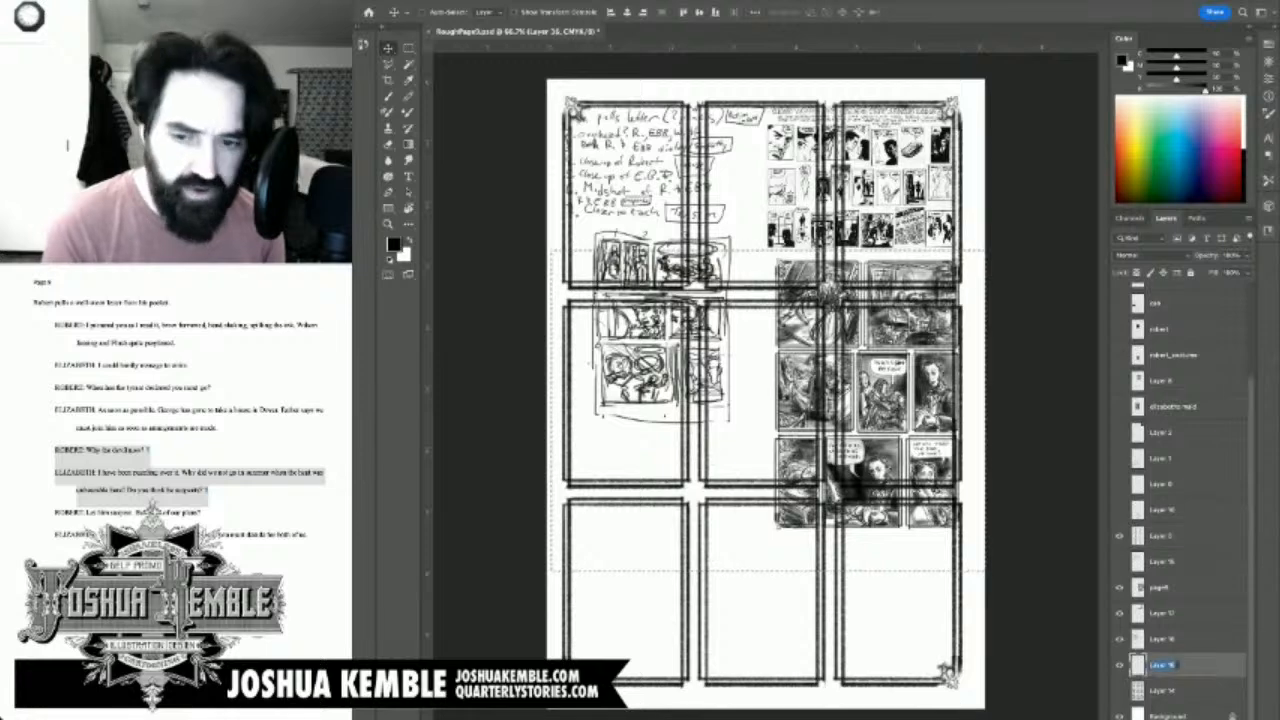
{"action": "type", "text": "notes"}
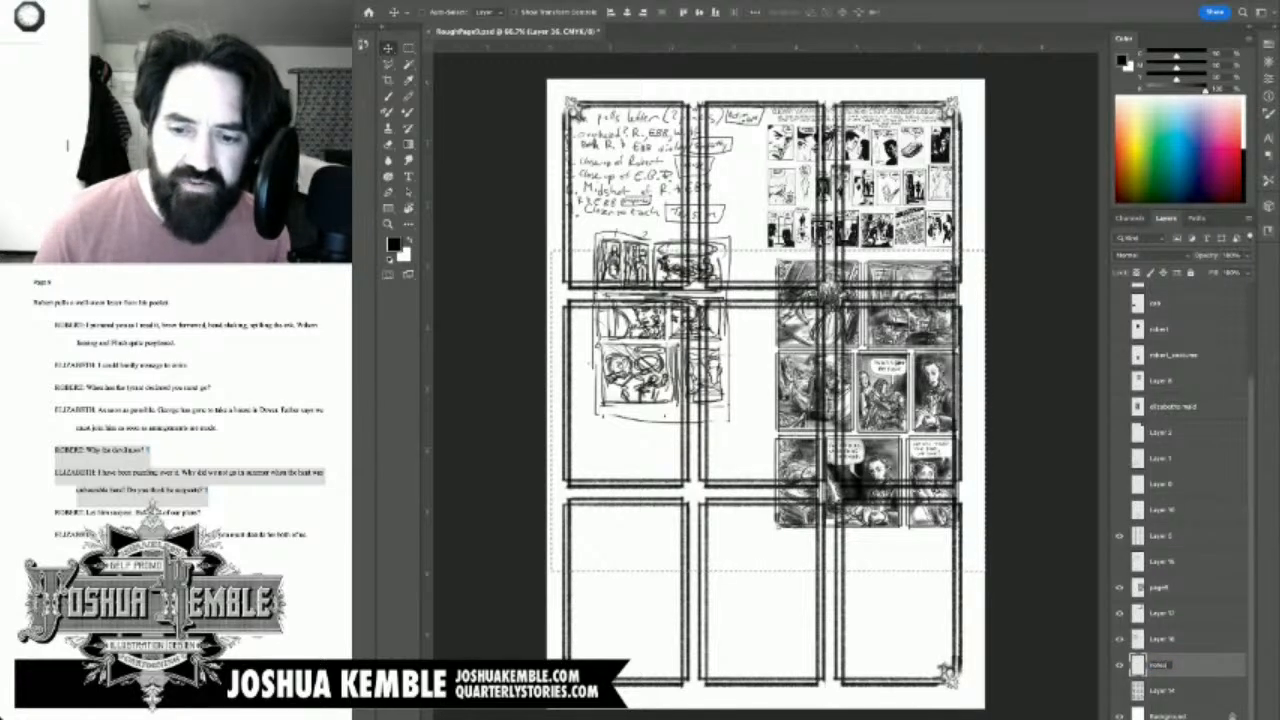
{"action": "key", "text": "Return"}
{"action": "left_click", "coordinate": [1119, 665]}
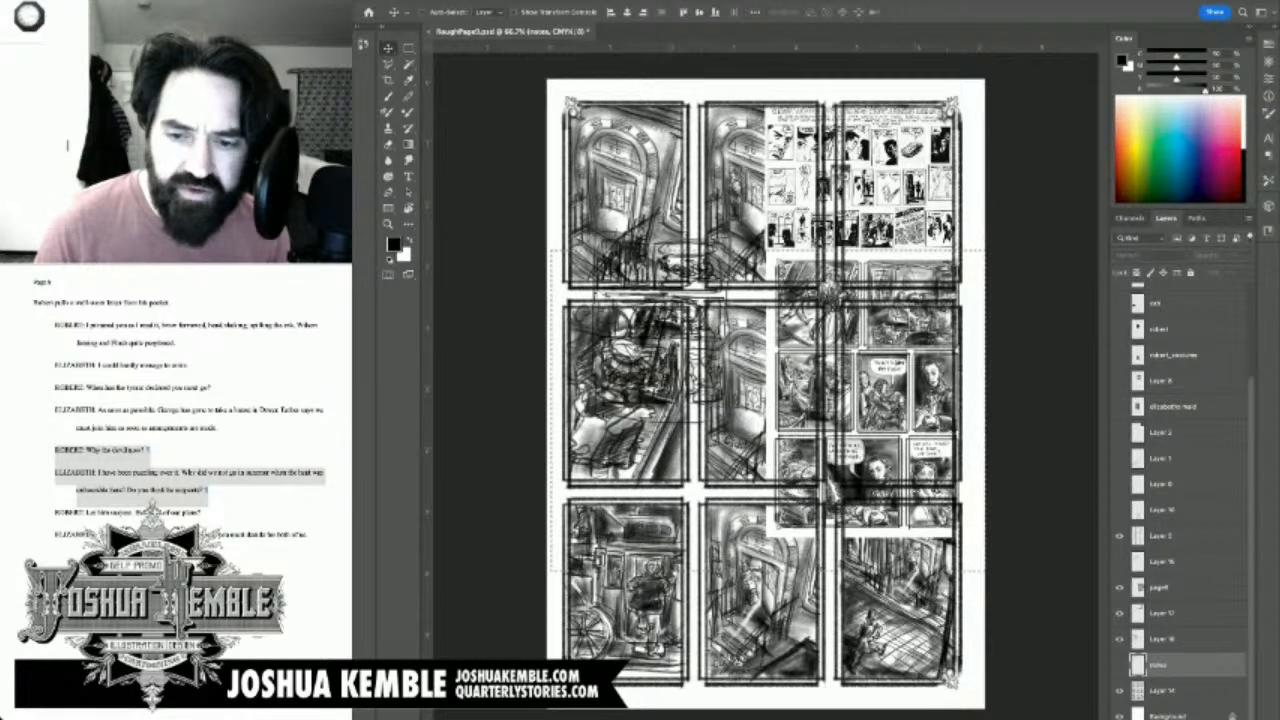
{"action": "key", "text": "super+z"}
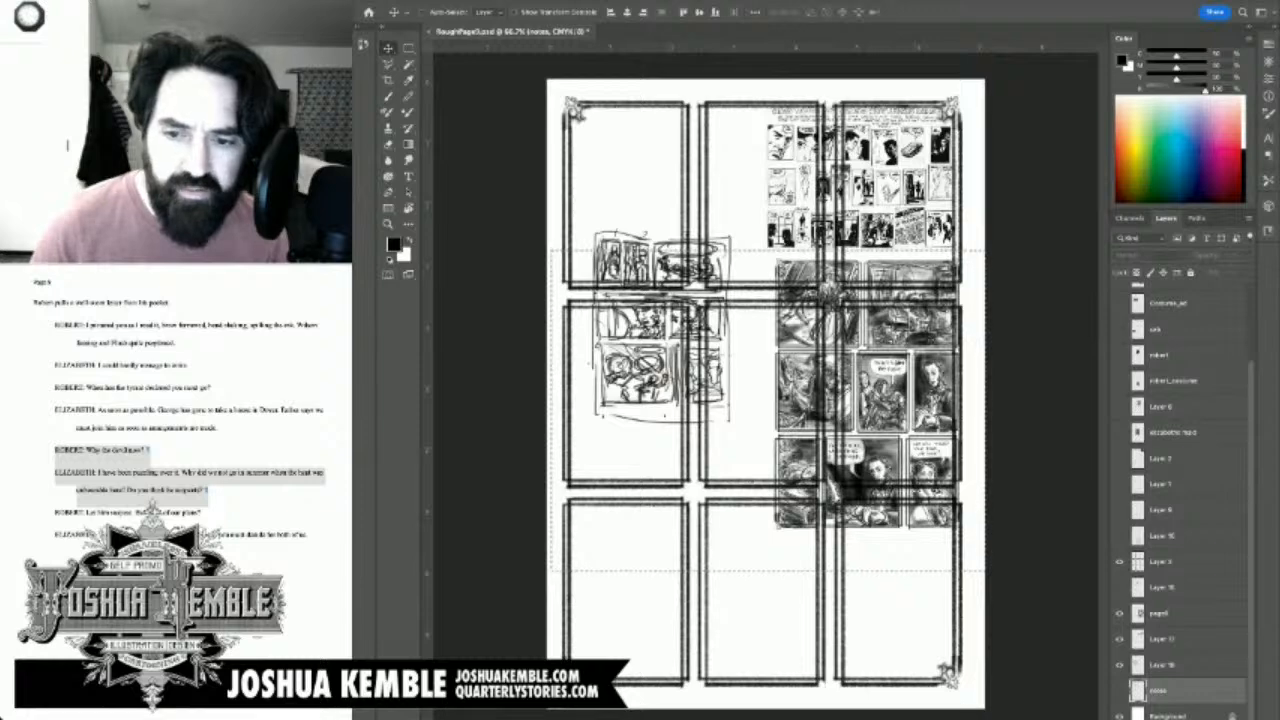
Step: Identify the page thumbnail's layer by toggling its visibility and rename it as thumb
{"action": "left_click", "coordinate": [1119, 665]}
{"action": "left_click", "coordinate": [1119, 665]}
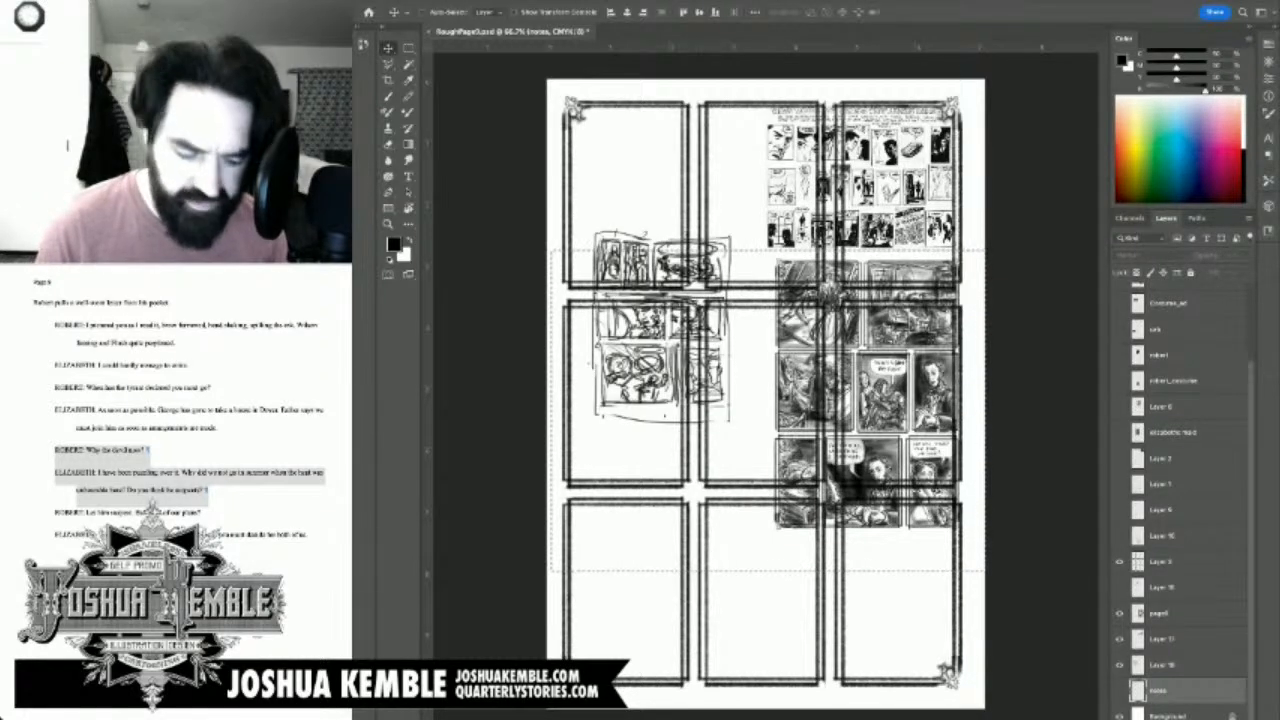
{"action": "double_click", "coordinate": [1162, 665]}
{"action": "type", "text": "thumb"}
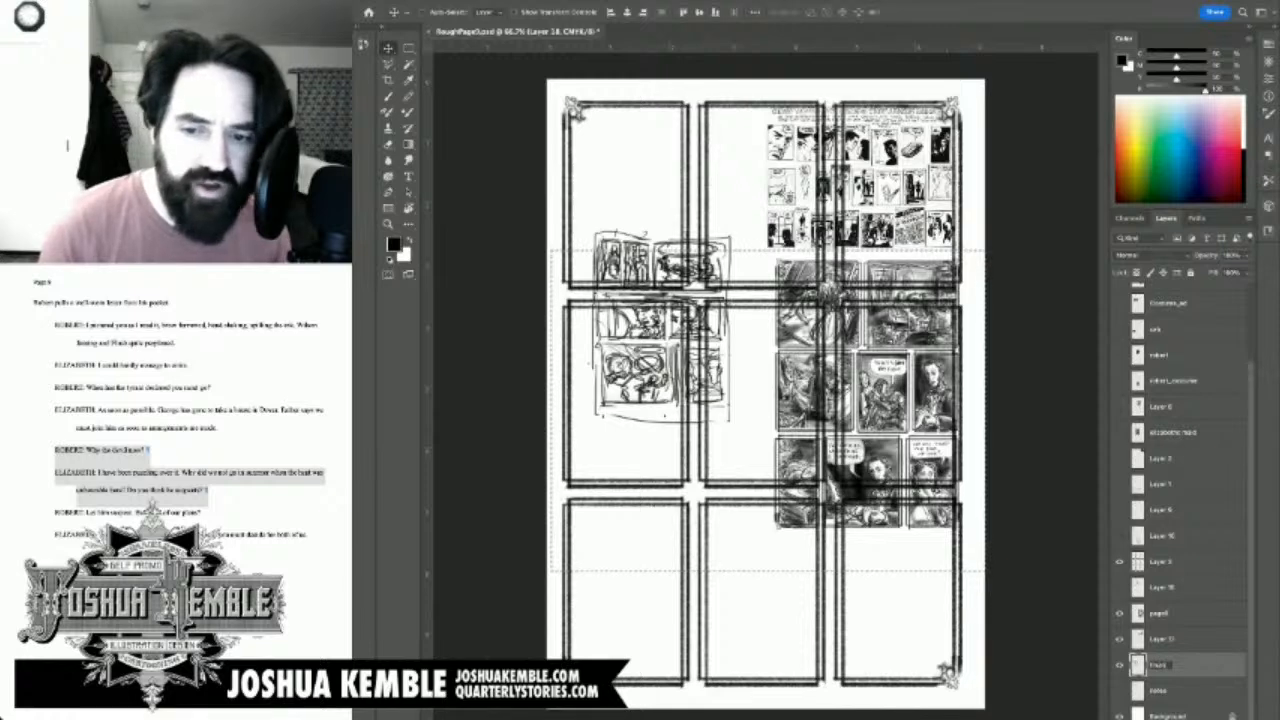
{"action": "key", "text": "Return"}
Step: Rename the layer holding the printed panel reference sheet as 22panels and save the document
{"action": "left_click", "coordinate": [1162, 639]}
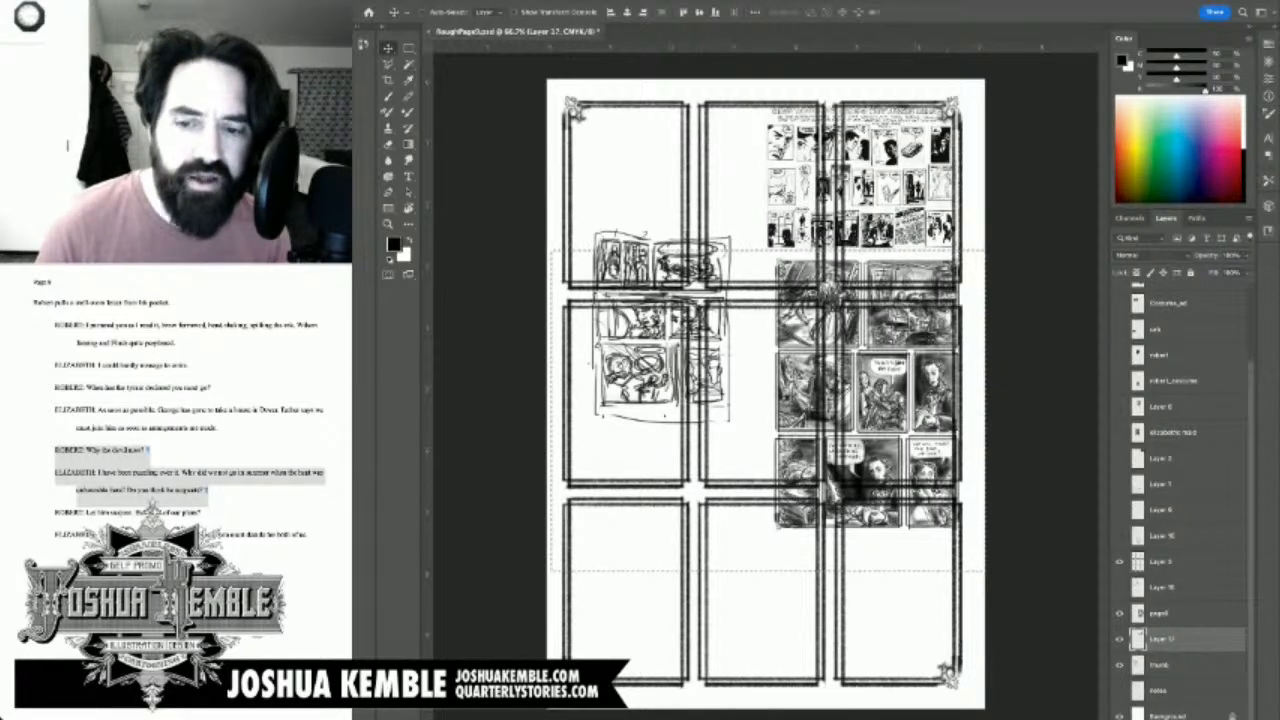
{"action": "left_click", "coordinate": [1119, 639]}
{"action": "left_click", "coordinate": [1119, 639]}
{"action": "double_click", "coordinate": [1162, 639]}
{"action": "type", "text": "22panels"}
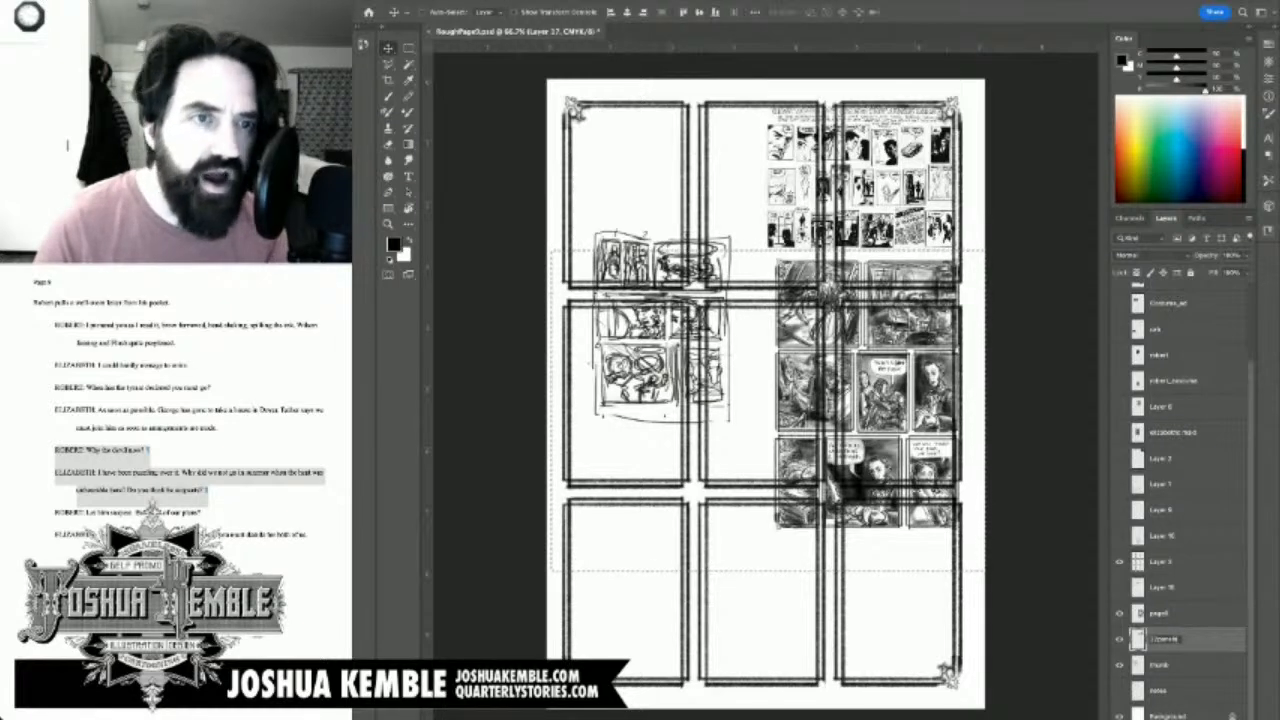
{"action": "key", "text": "Return"}
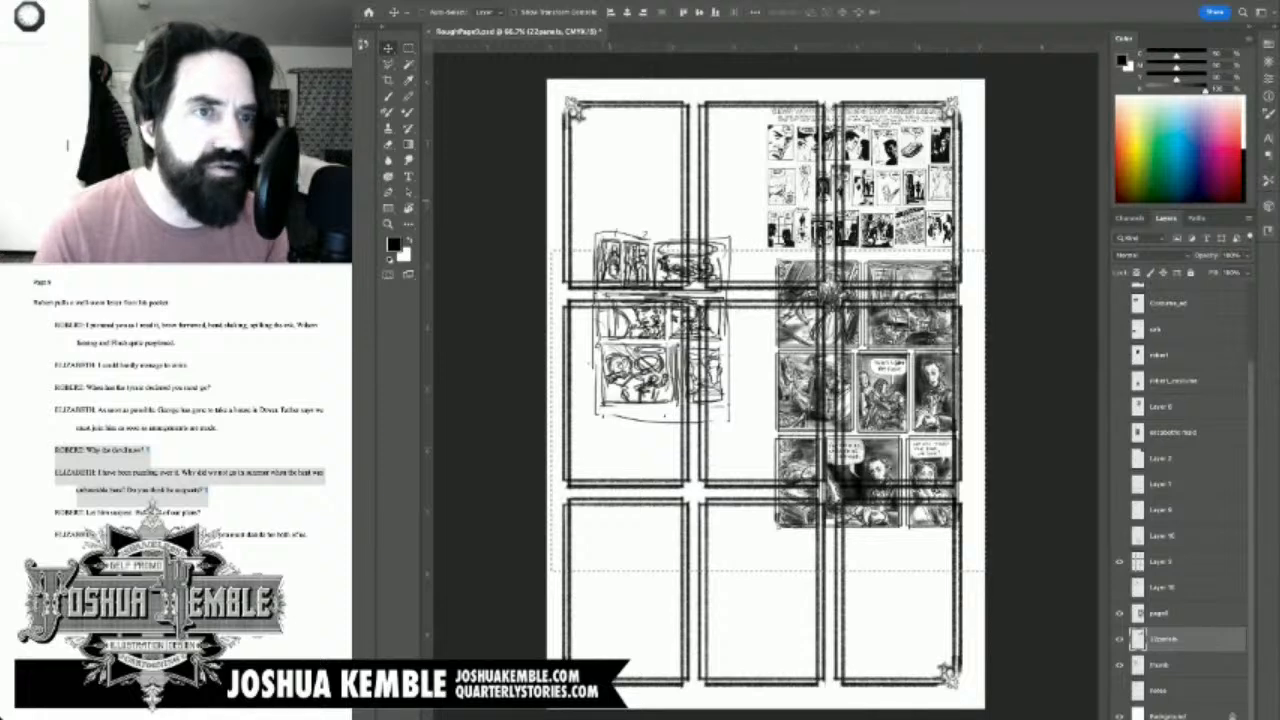
{"action": "key", "text": "m"}
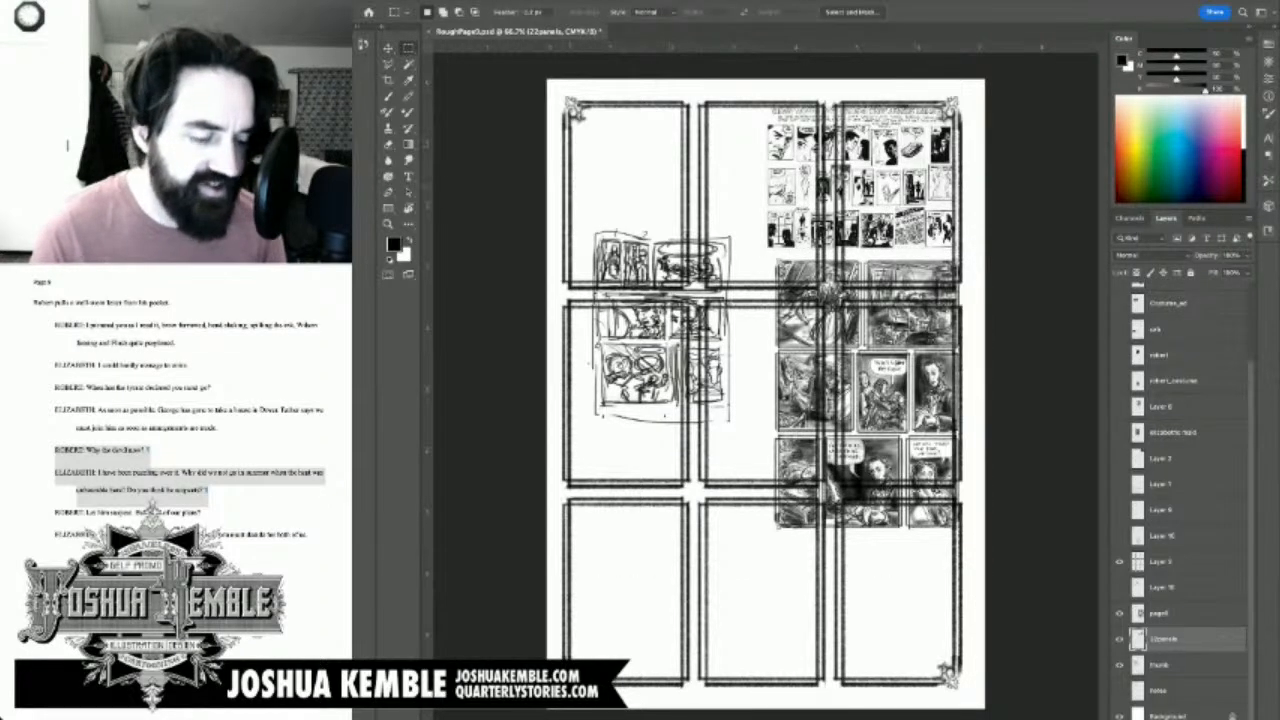
{"action": "key", "text": "ctrl+s"}
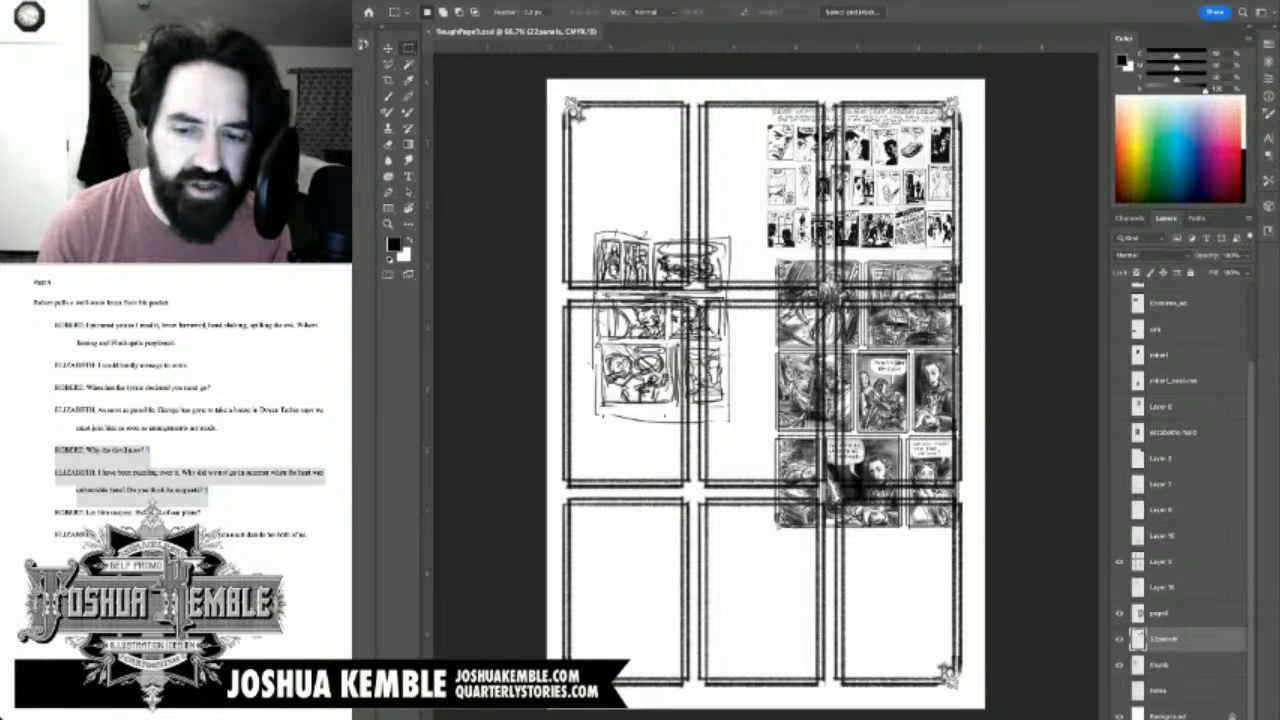
Step: Hide the 22panels and reference page layers, and delete the old rough sketch layer above them
{"action": "left_click", "coordinate": [1119, 639]}
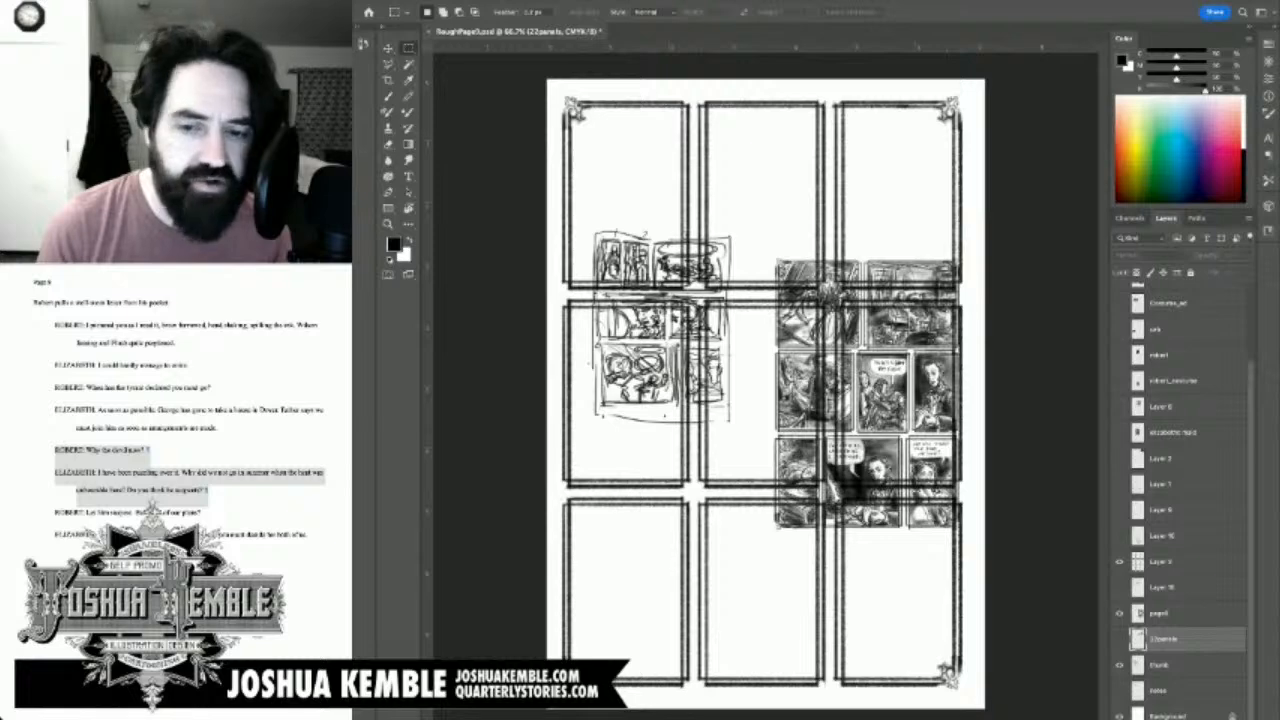
{"action": "left_click", "coordinate": [1119, 614]}
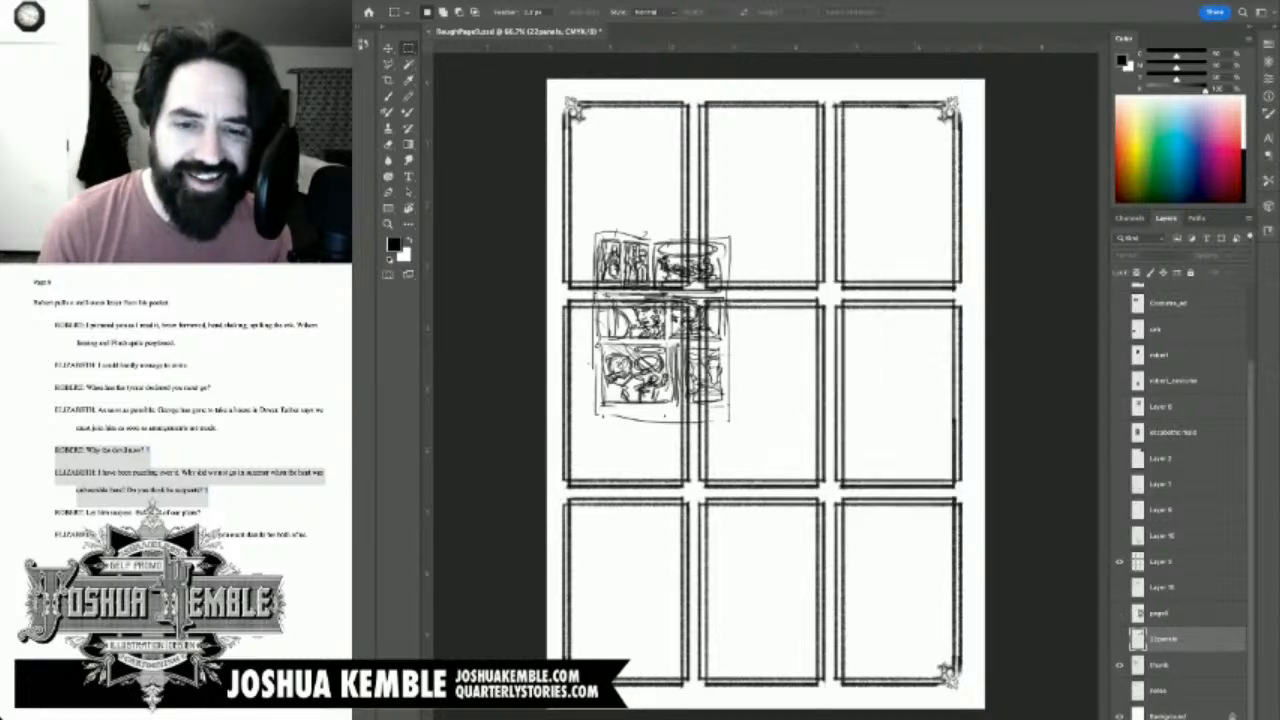
{"action": "left_click", "coordinate": [1119, 614]}
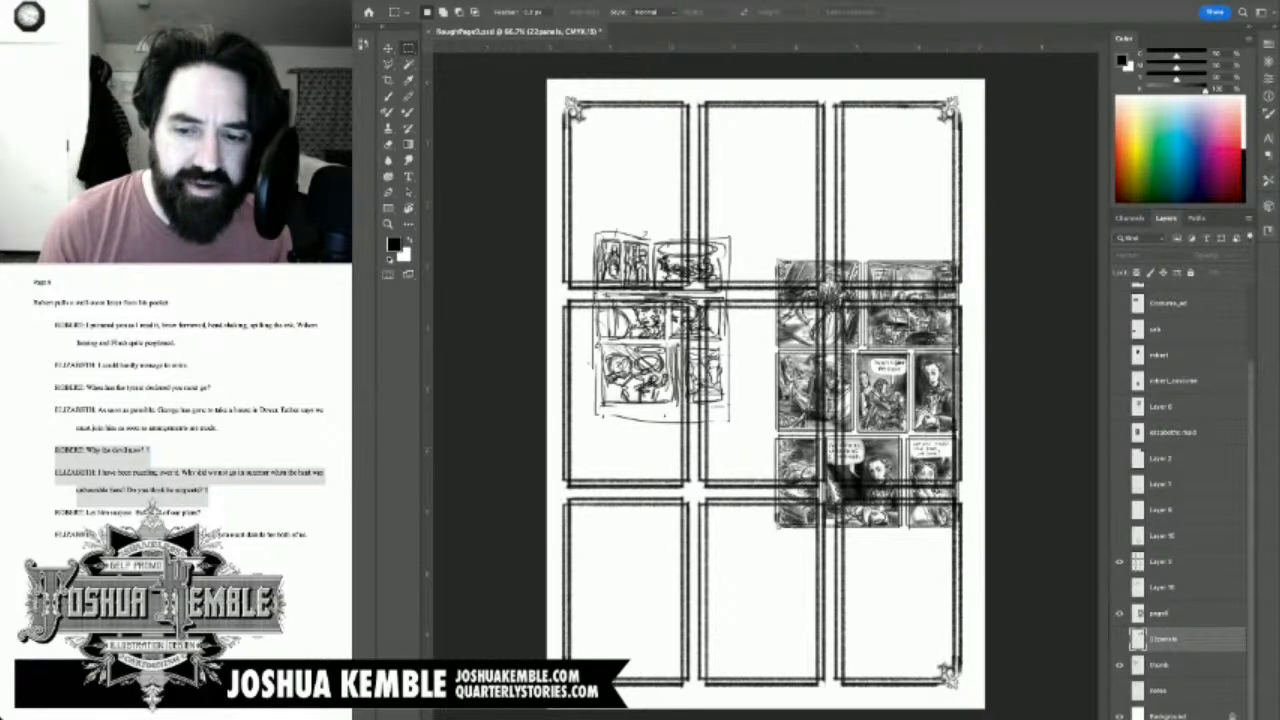
{"action": "left_click", "coordinate": [1119, 614]}
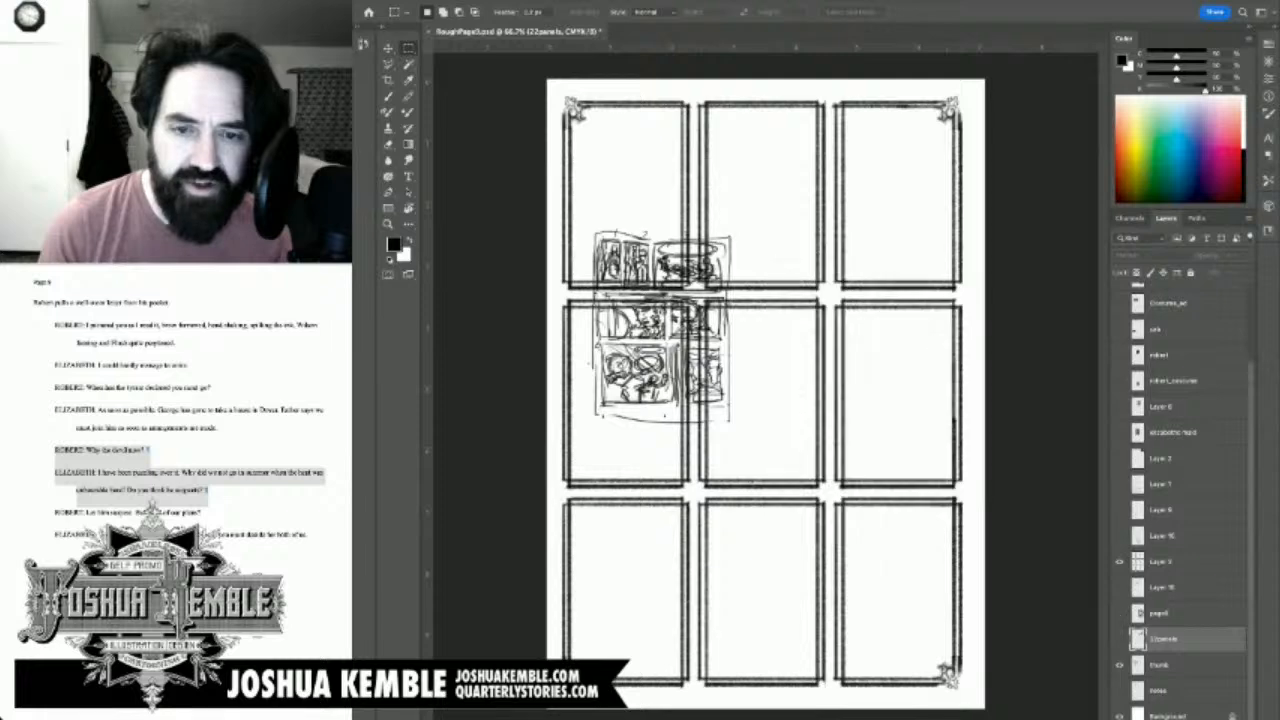
{"action": "left_click", "coordinate": [1119, 587]}
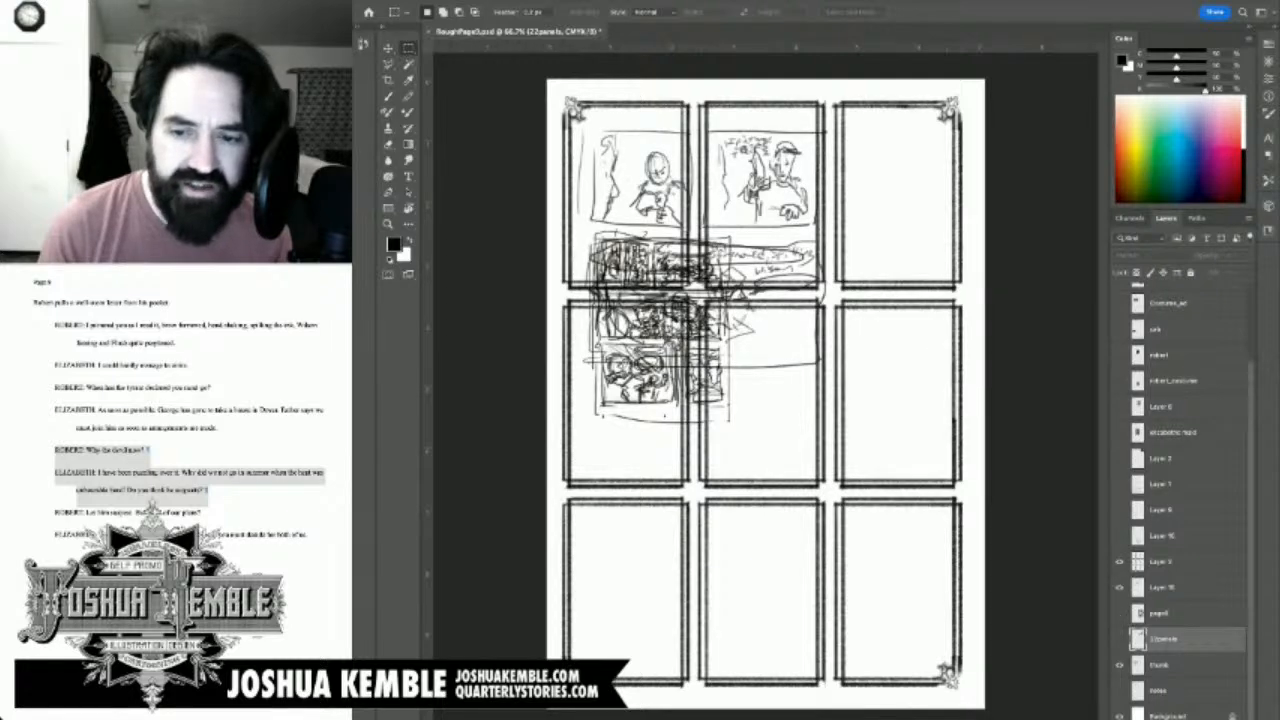
{"action": "mouse_move", "coordinate": [1163, 587]}
{"action": "left_mouse_down"}
{"action": "mouse_move", "coordinate": [1178, 679]}
{"action": "mouse_move", "coordinate": [1237, 719]}
{"action": "left_mouse_up"}
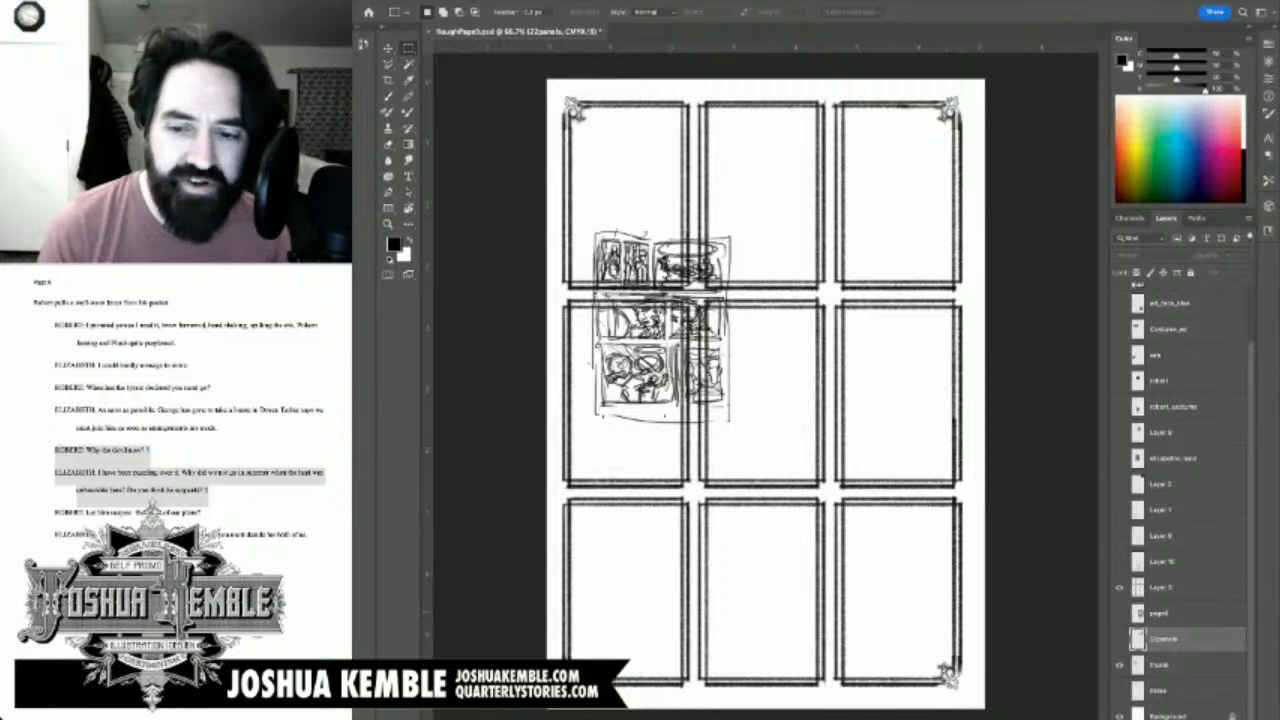
Step: Select the top row's middle panel frame and its neighbouring gutters on the nine-panel grid layer
{"action": "left_click", "coordinate": [1162, 588]}
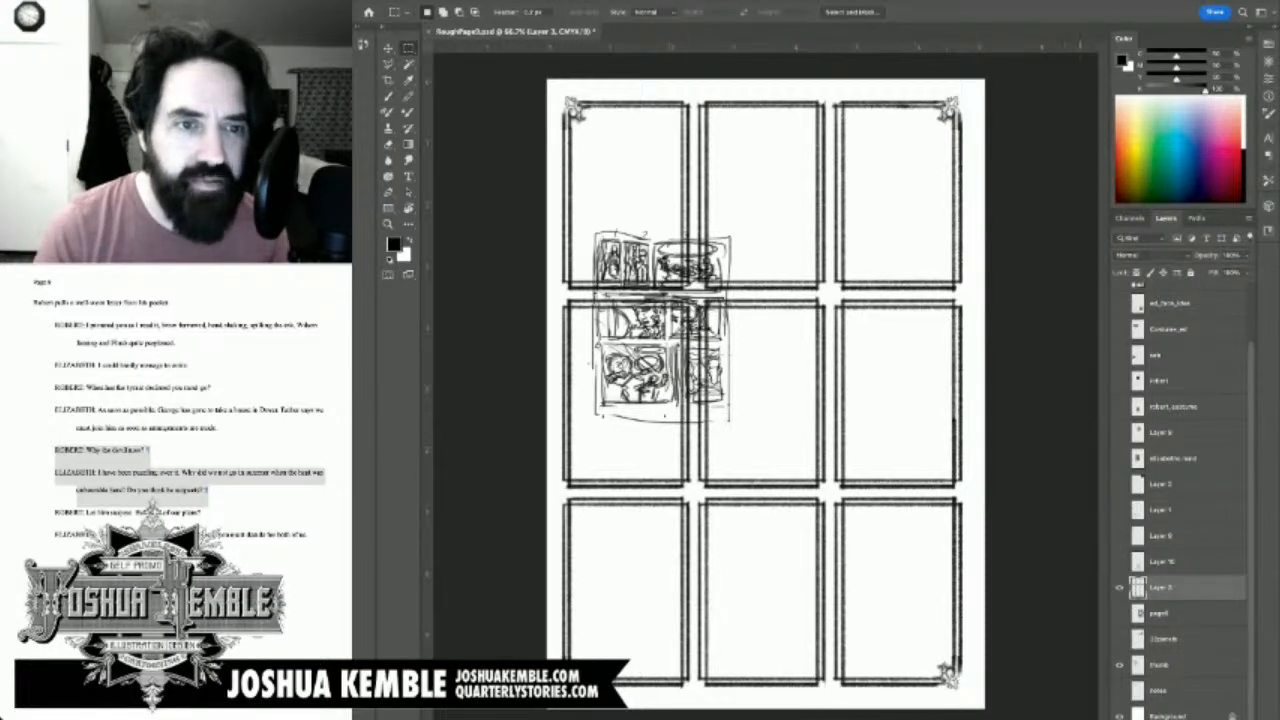
{"action": "left_click", "coordinate": [640, 190], "text": "super"}
{"action": "left_click_drag", "start_coordinate": [703, 211], "coordinate": [688, 291]}
{"action": "left_click_drag", "start_coordinate": [652, 122], "coordinate": [974, 428]}
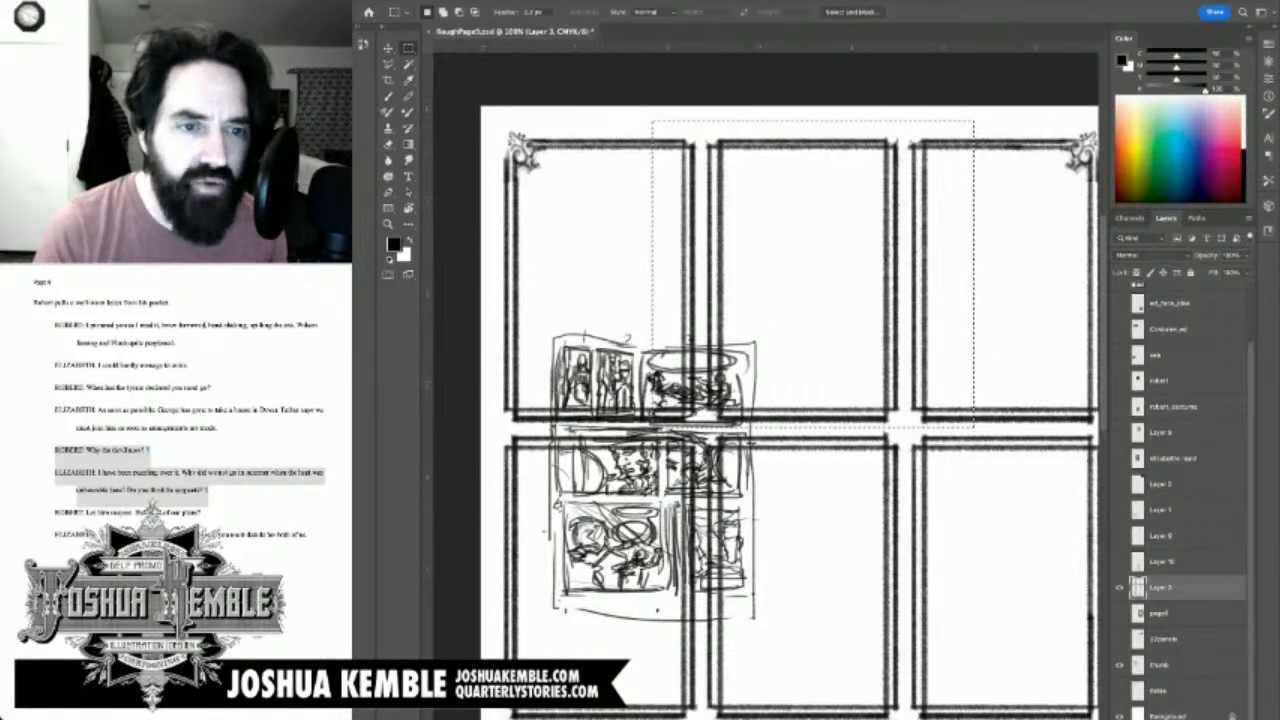
Step: Narrow the top row's first panel by moving the selected borders between the first and third panels to the left
{"action": "key", "text": "v"}
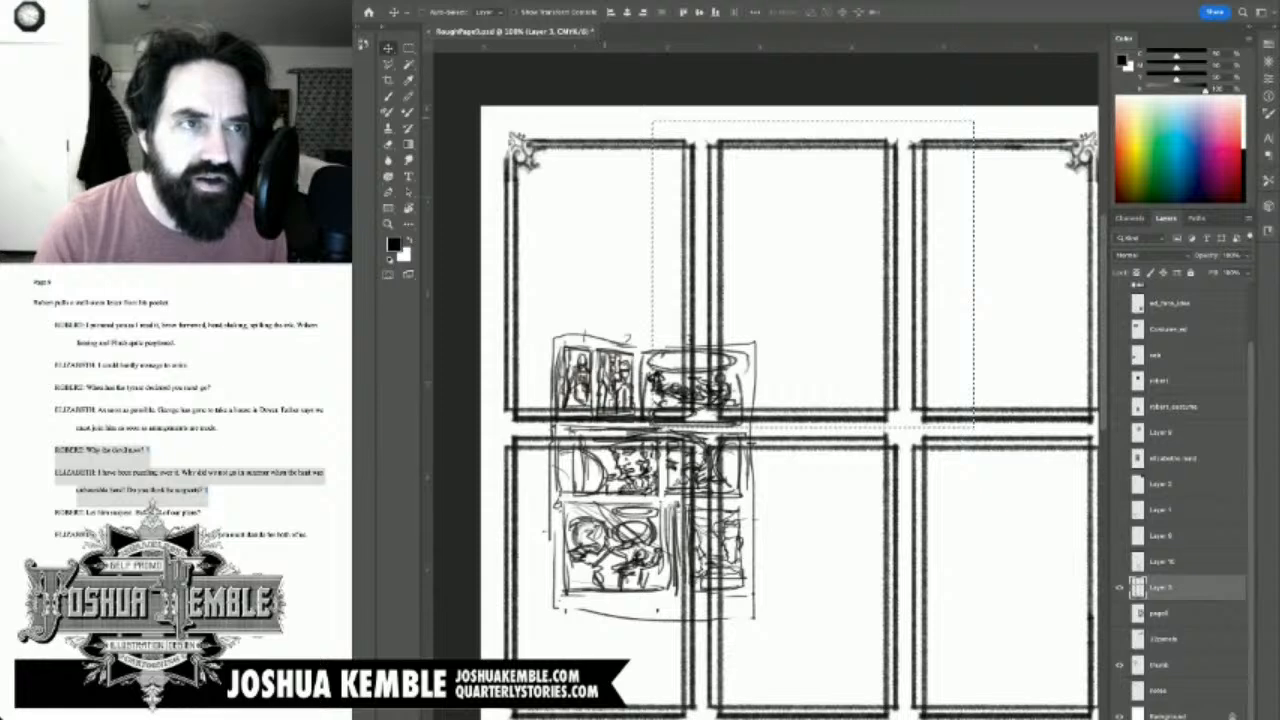
{"action": "key", "text": "m"}
{"action": "left_click_drag", "start_coordinate": [599, 121], "coordinate": [907, 428]}
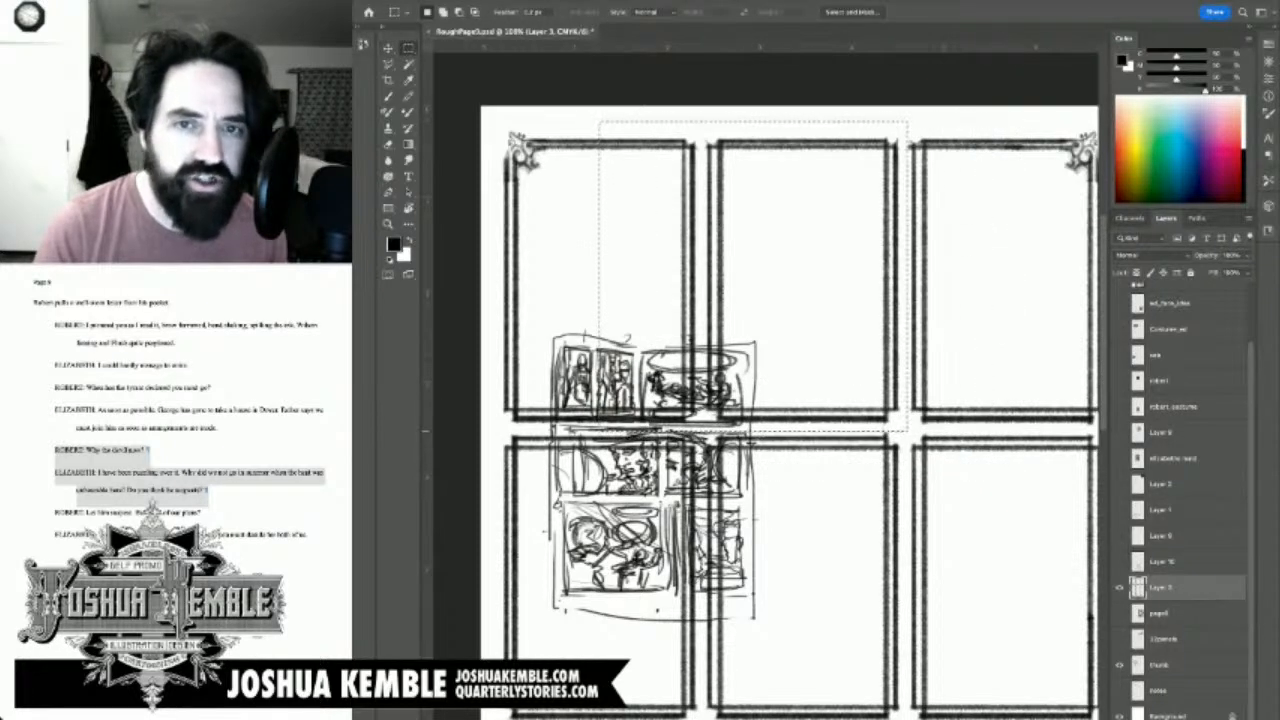
{"action": "left_click_drag", "start_coordinate": [596, 118], "coordinate": [1008, 435]}
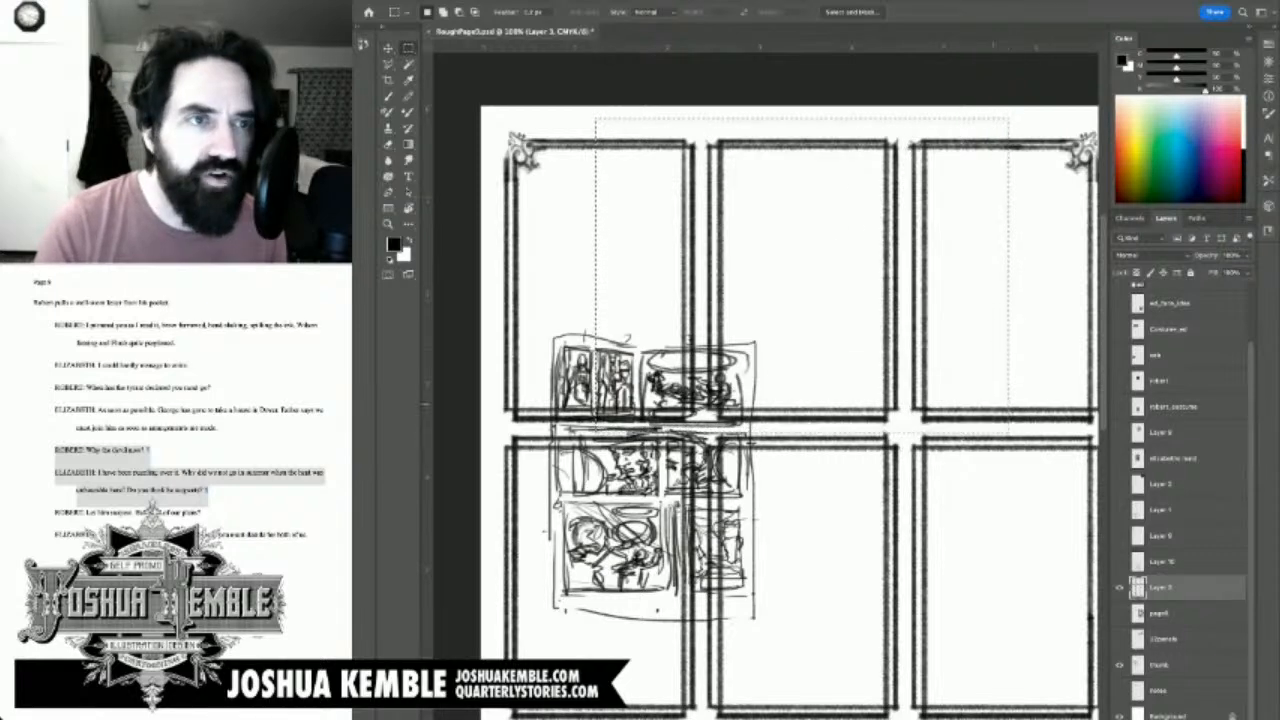
{"action": "key", "text": "v"}
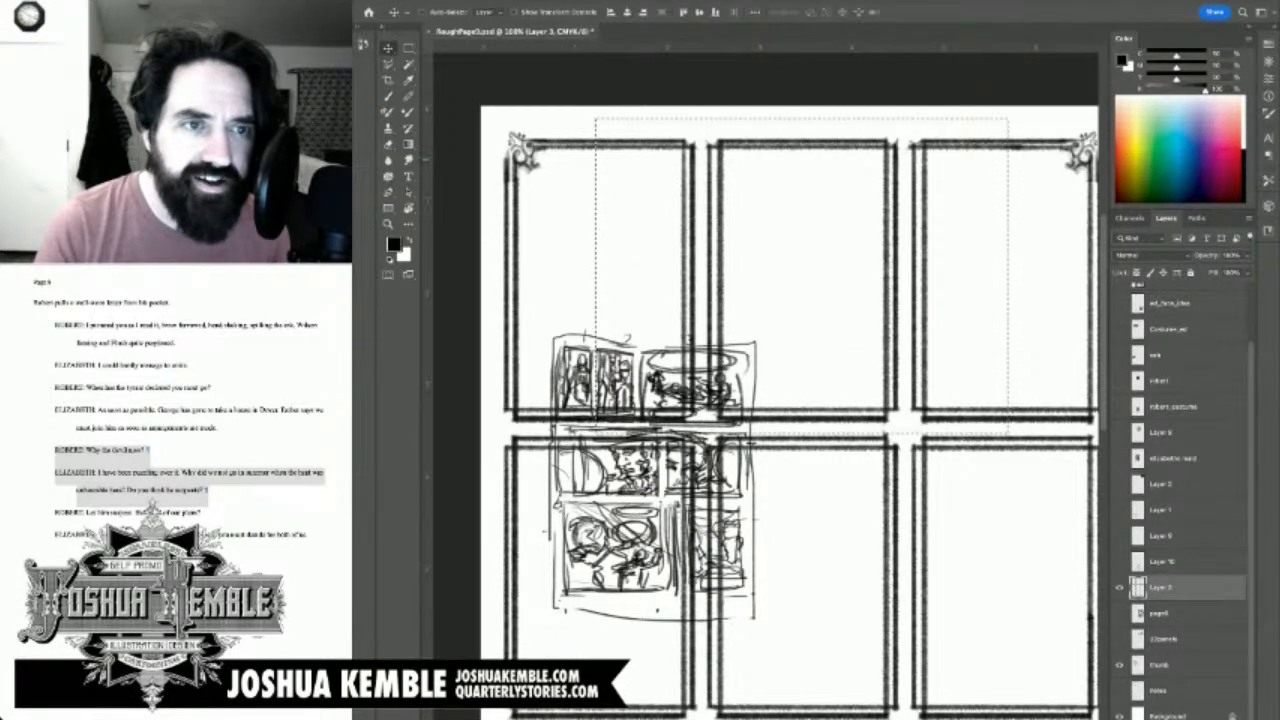
{"action": "left_click_drag", "start_coordinate": [710, 155], "coordinate": [671, 154]}
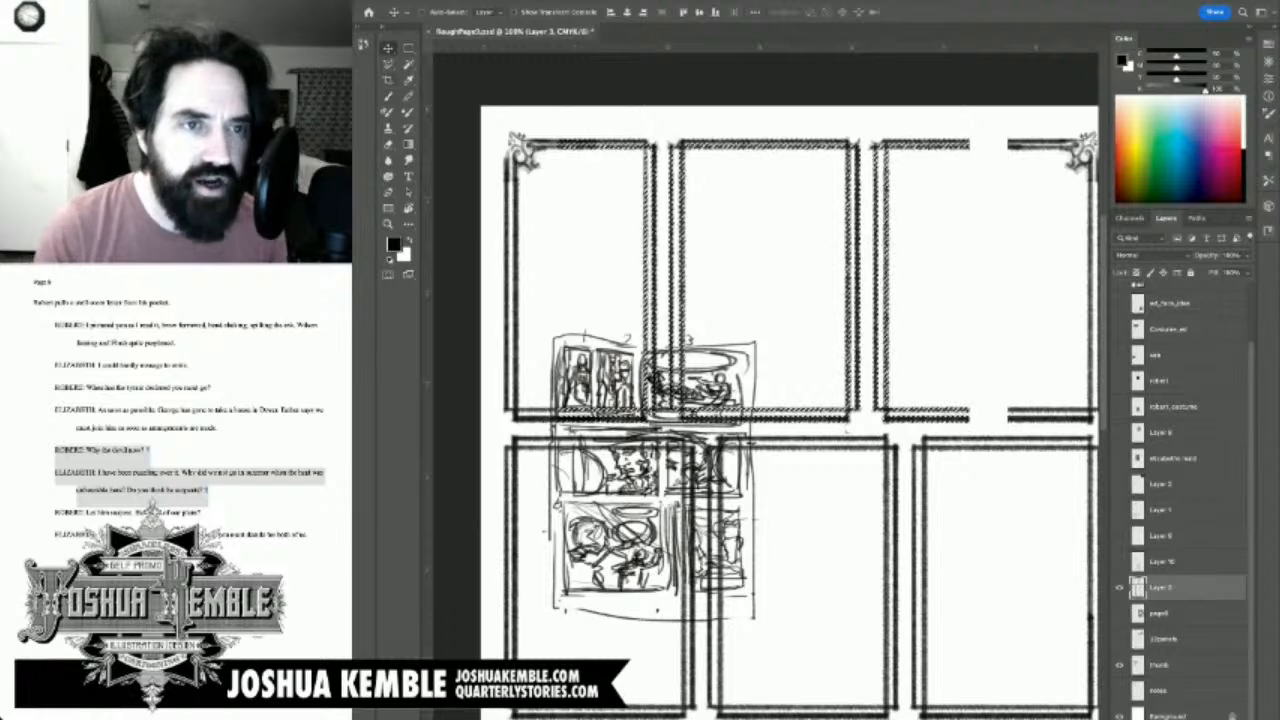
{"action": "key", "text": "shift+Left"}
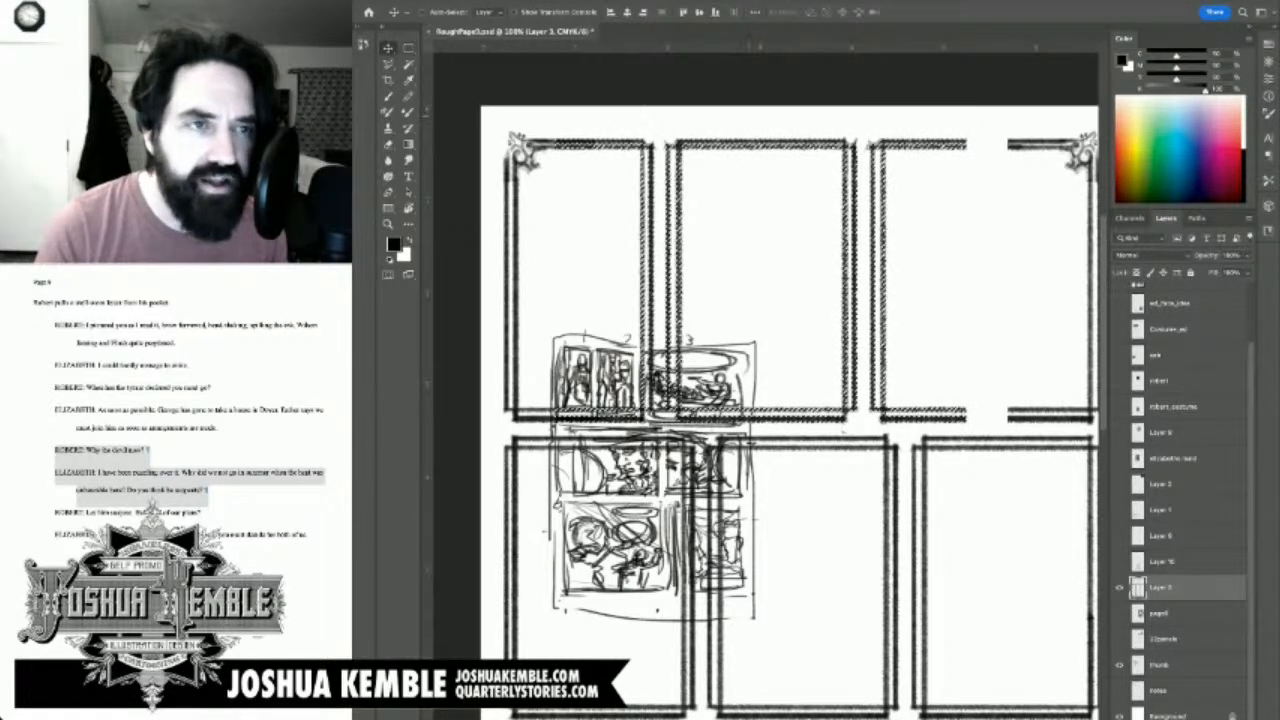
Step: Narrow the top row's second panel by shifting its right border and the third panel's left border further left, and deselect
{"action": "key", "text": "m"}
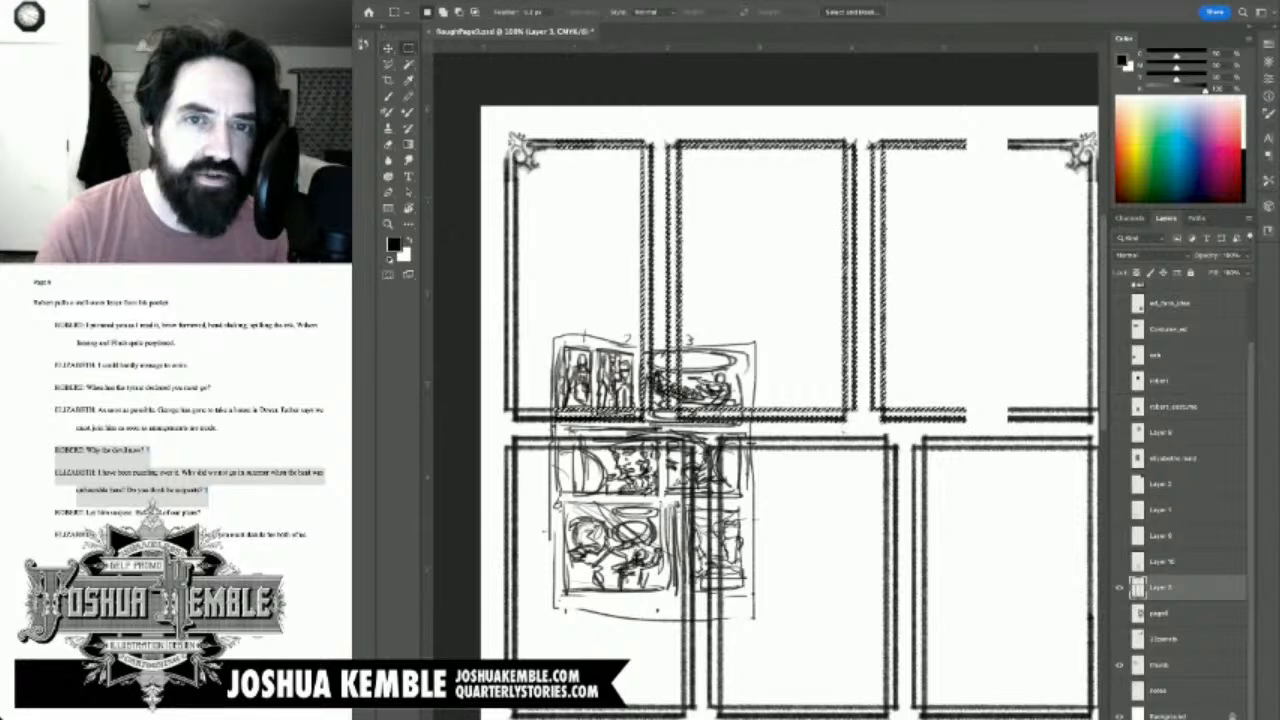
{"action": "left_click_drag", "start_coordinate": [740, 104], "coordinate": [992, 432]}
{"action": "left_click_drag", "start_coordinate": [734, 104], "coordinate": [774, 432]}
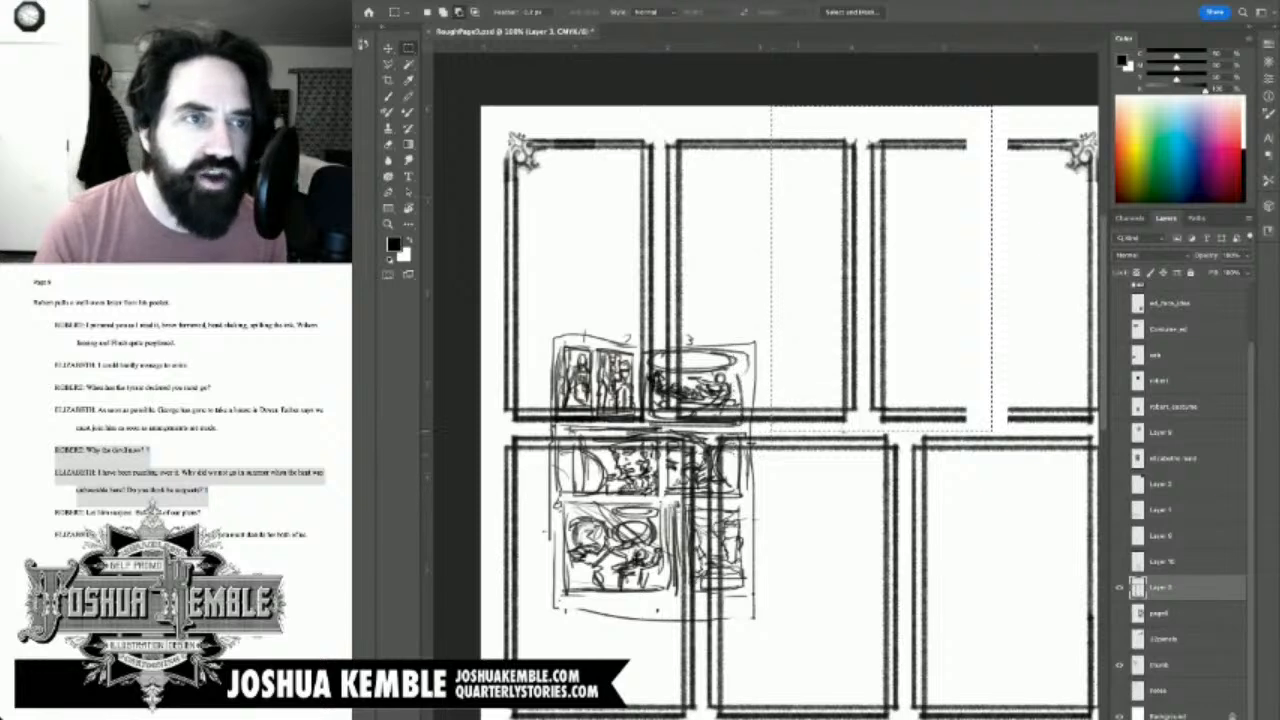
{"action": "key", "text": "v"}
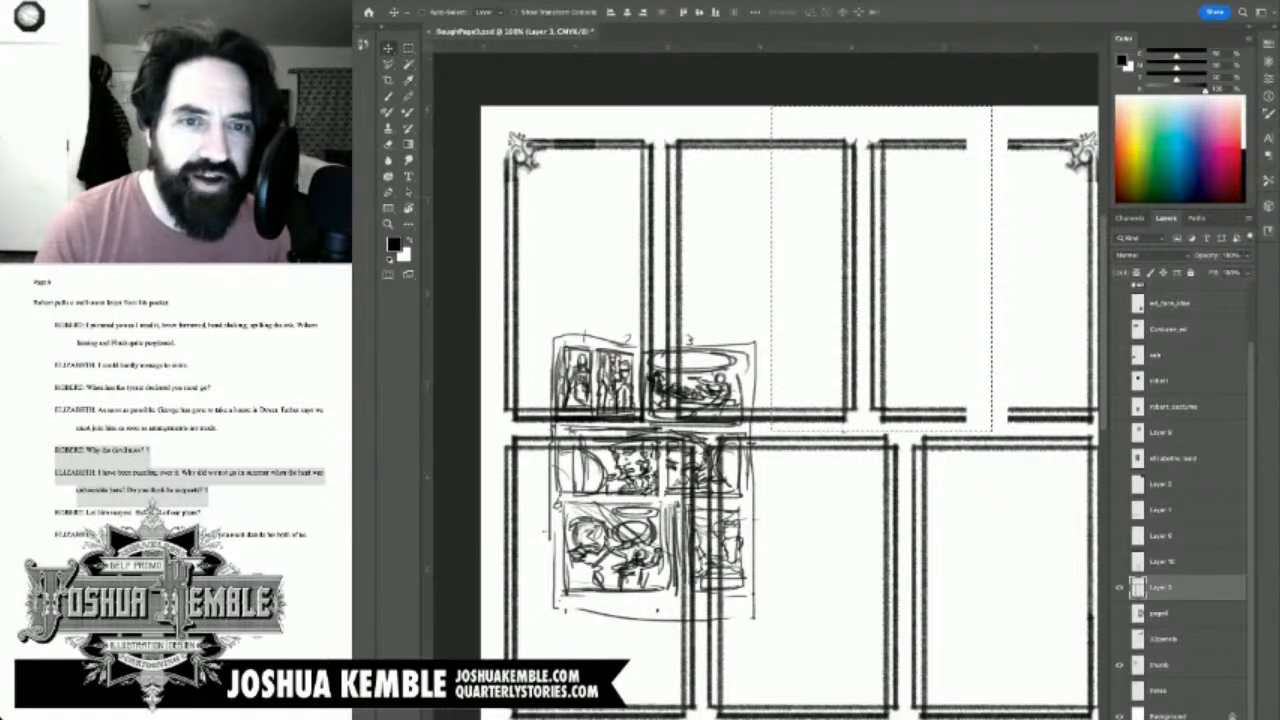
{"action": "left_click_drag", "start_coordinate": [850, 210], "coordinate": [706, 220]}
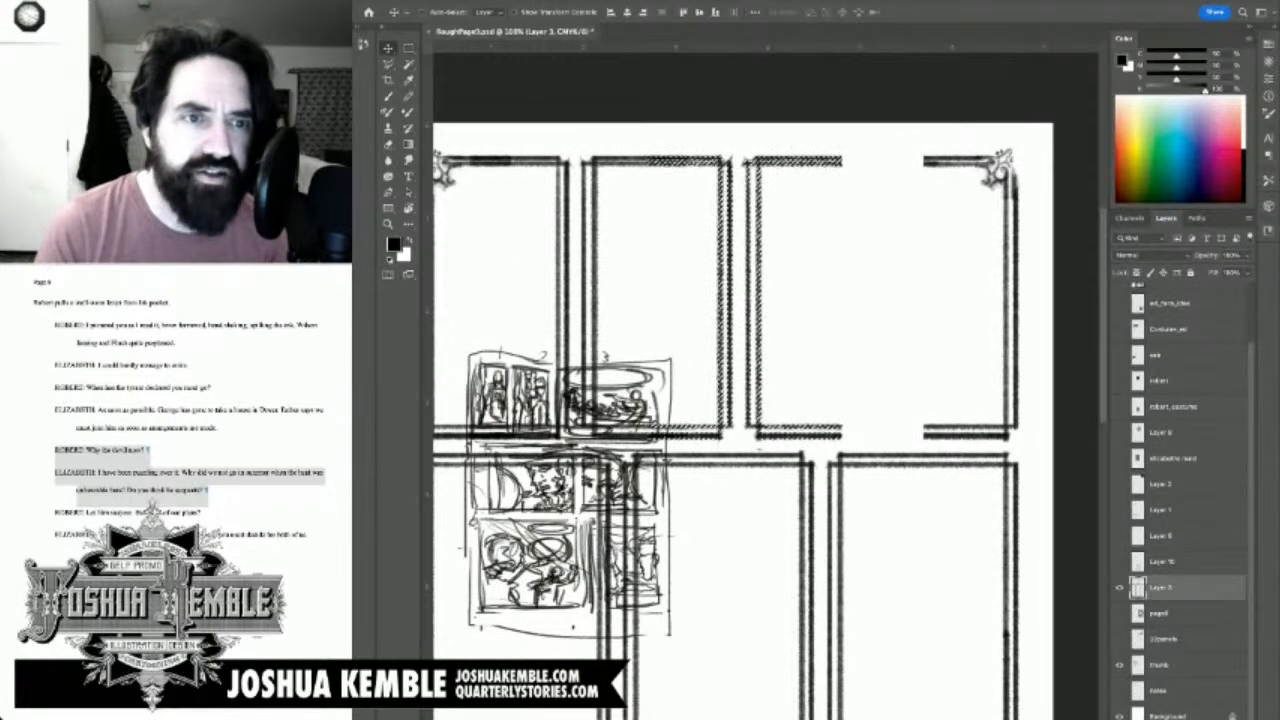
{"action": "key", "text": "m"}
{"action": "key", "text": "super+d"}
Step: Brush in the missing segments of the third top panel's double border along its upper and lower edges
{"action": "mouse_move", "coordinate": [740, 360]}
{"action": "left_mouse_down"}
{"action": "mouse_move", "coordinate": [760, 306]}
{"action": "mouse_move", "coordinate": [746, 324]}
{"action": "left_mouse_up"}
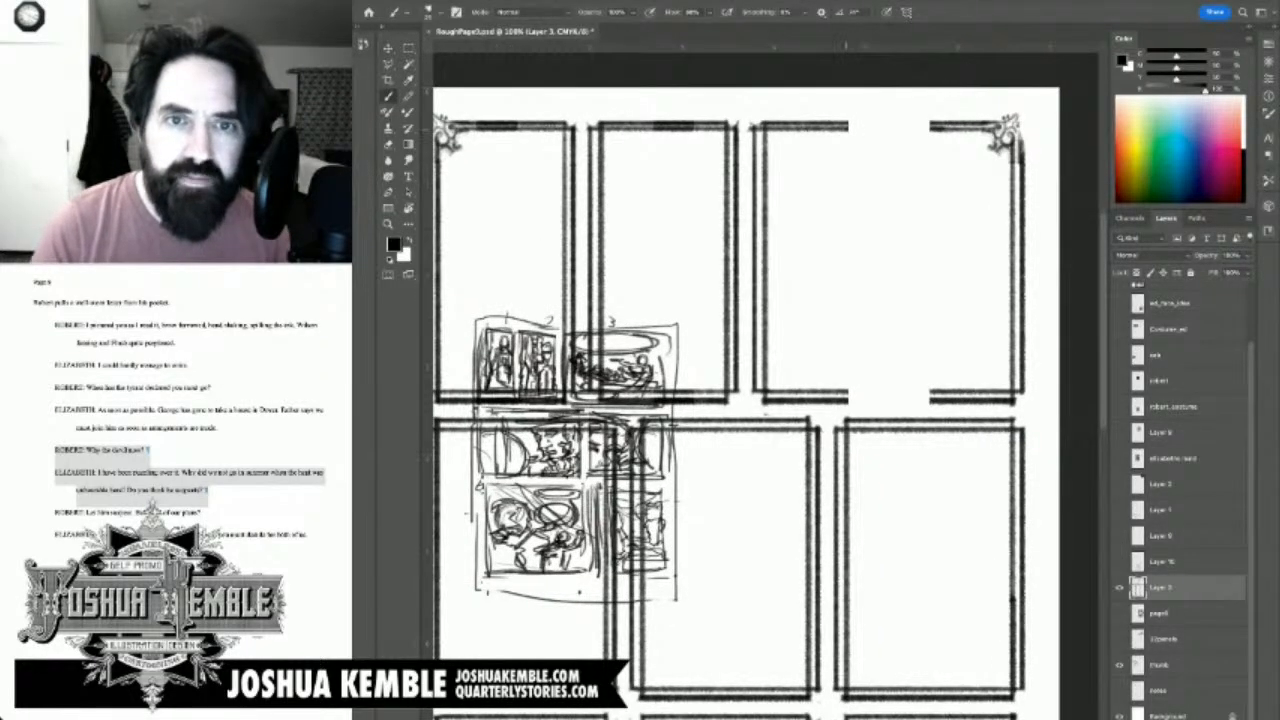
{"action": "left_click_drag", "start_coordinate": [842, 128], "coordinate": [930, 128]}
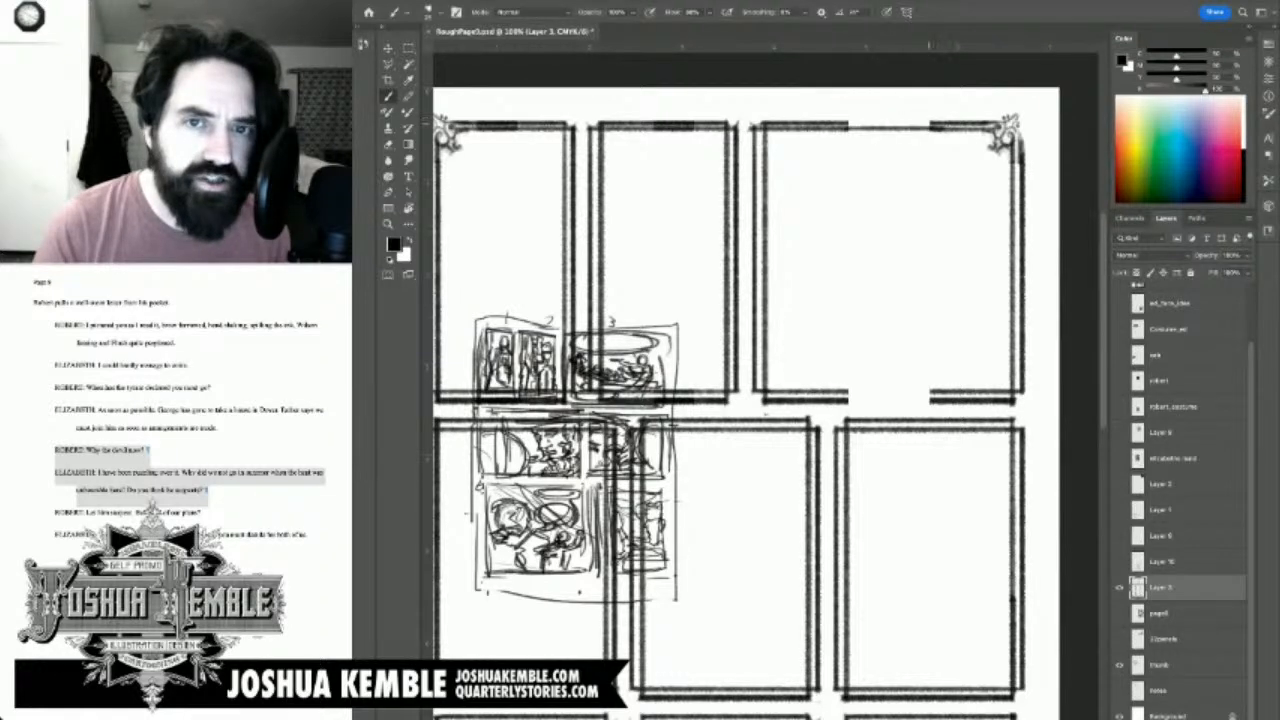
{"action": "mouse_move", "coordinate": [931, 124]}
{"action": "left_mouse_down"}
{"action": "mouse_move", "coordinate": [847, 124]}
{"action": "mouse_move", "coordinate": [944, 124]}
{"action": "left_mouse_up"}
{"action": "mouse_move", "coordinate": [936, 392]}
{"action": "left_mouse_down"}
{"action": "mouse_move", "coordinate": [840, 392]}
{"action": "mouse_move", "coordinate": [934, 392]}
{"action": "left_mouse_up"}
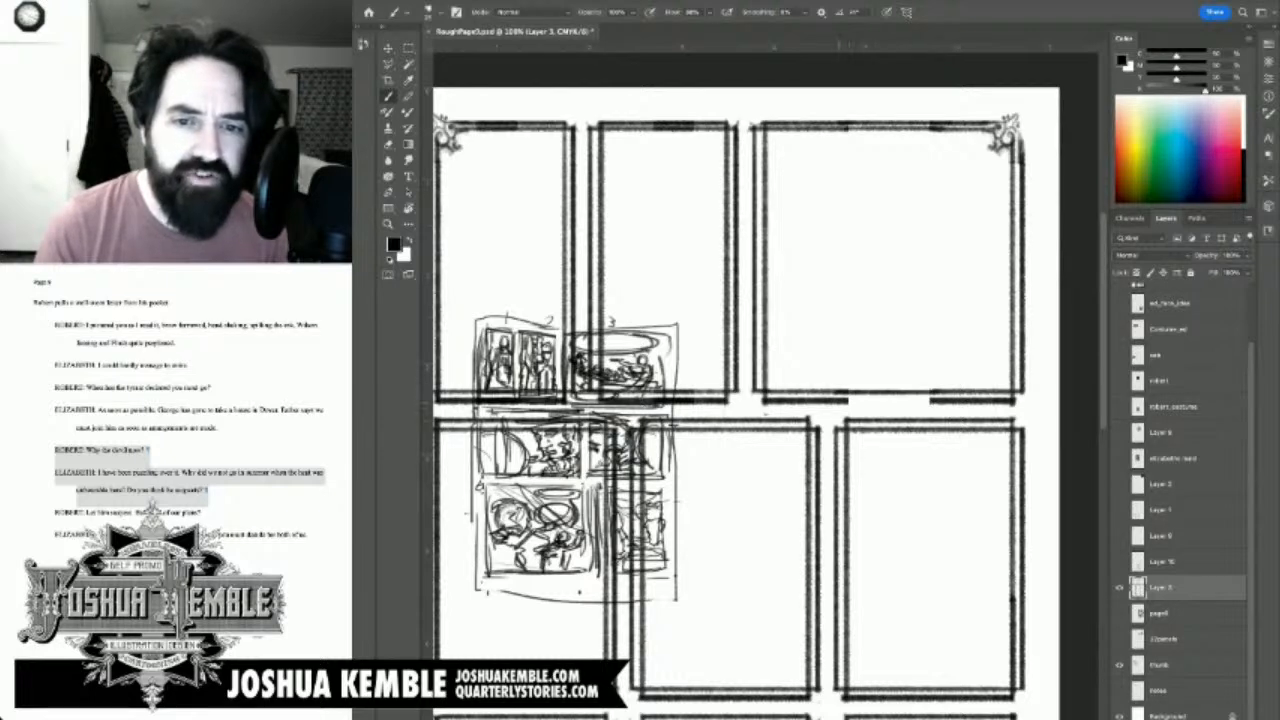
{"action": "mouse_move", "coordinate": [932, 399]}
{"action": "left_mouse_down"}
{"action": "mouse_move", "coordinate": [844, 399]}
{"action": "mouse_move", "coordinate": [970, 399]}
{"action": "left_mouse_up"}
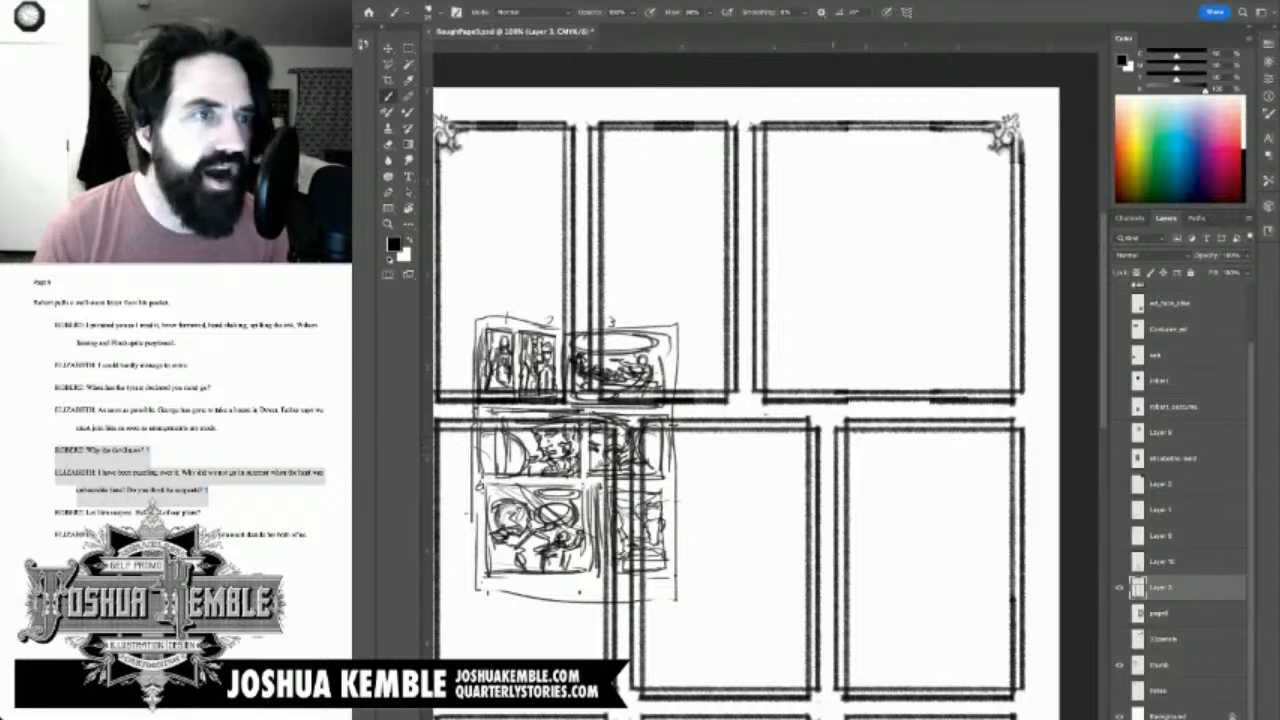
Step: Delete the middle panel frame from the second row of the page and clear the selection
{"action": "left_click_drag", "start_coordinate": [693, 425], "coordinate": [725, 374]}
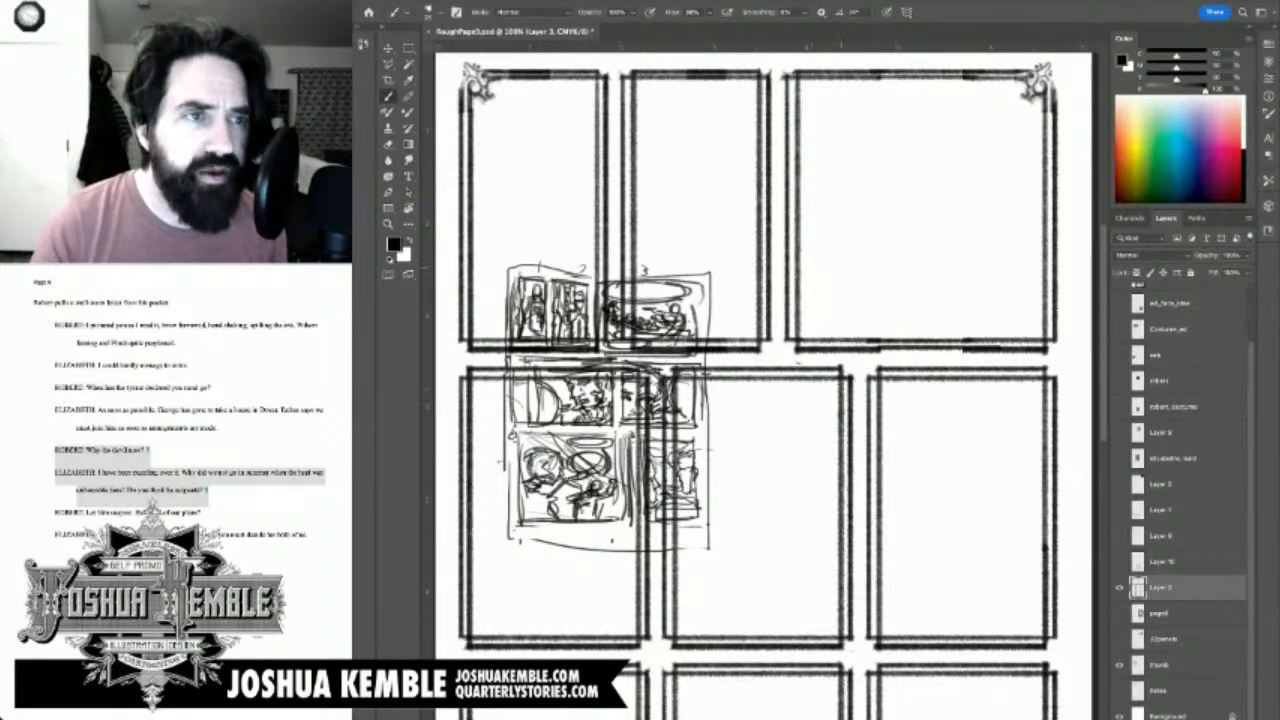
{"action": "key", "text": "m"}
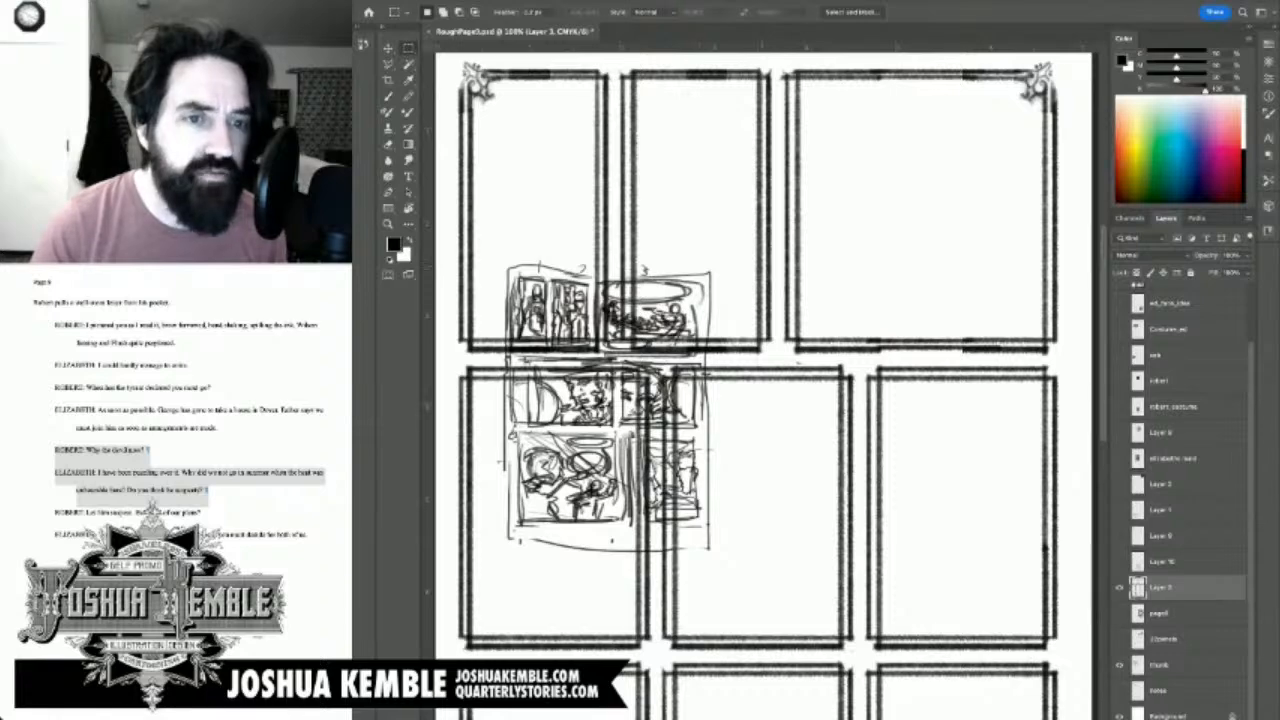
{"action": "scroll", "coordinate": [764, 386], "scroll_direction": "down", "scroll_amount": 3}
{"action": "left_click_drag", "start_coordinate": [641, 215], "coordinate": [840, 515]}
{"action": "left_click_drag", "start_coordinate": [832, 472], "coordinate": [826, 472]}
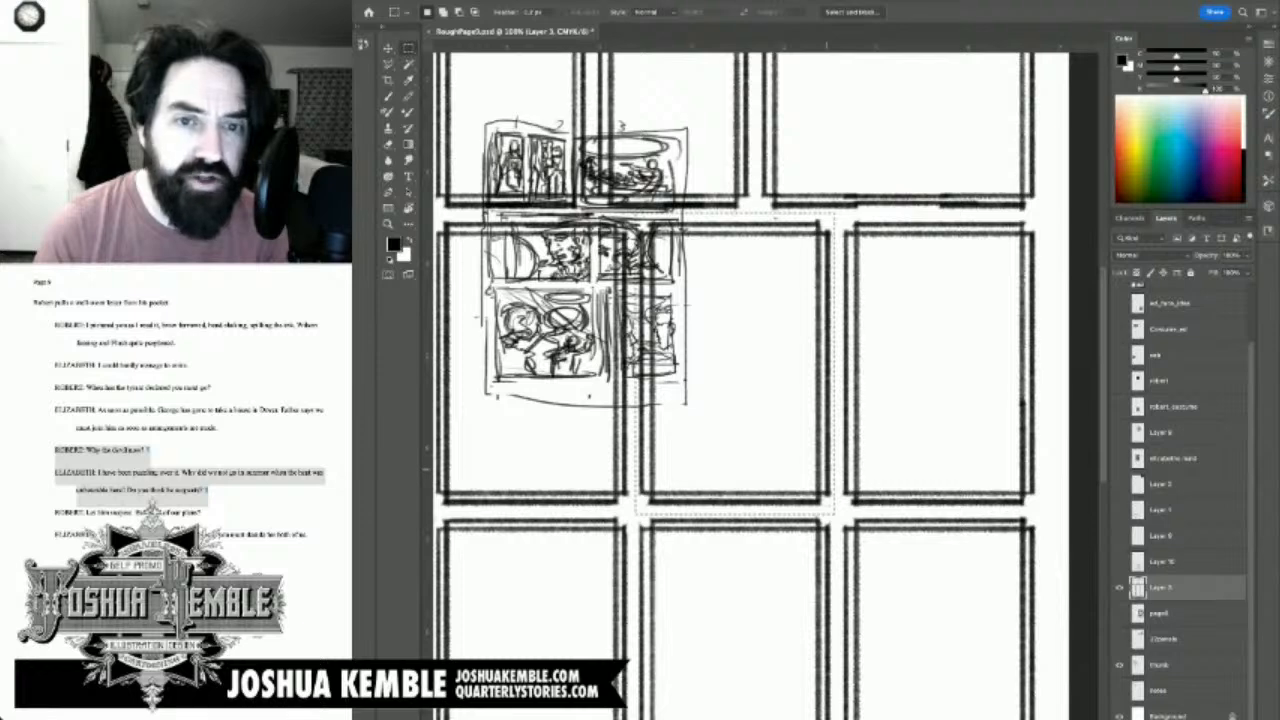
{"action": "key", "text": "Delete"}
{"action": "key", "text": "ctrl+d"}
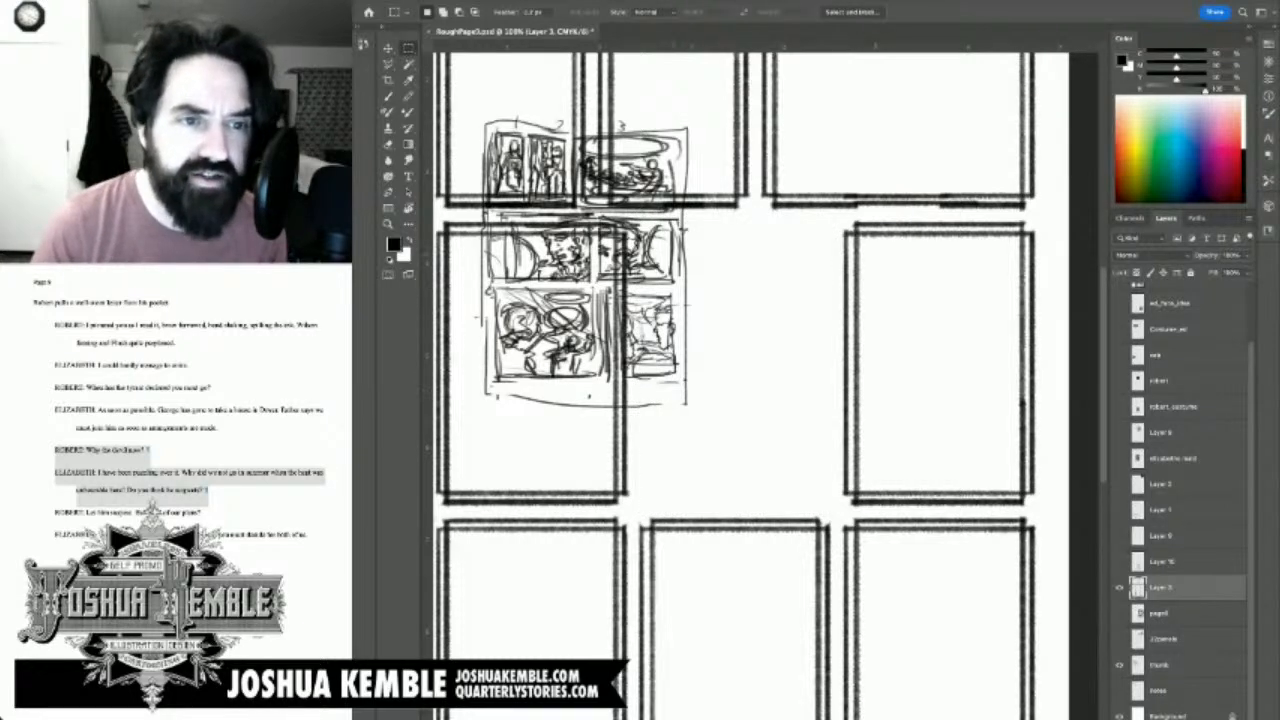
Step: Show the guides and move the right end of the second row's first panel past the vertical centre guide to widen it
{"action": "left_click_drag", "start_coordinate": [547, 217], "coordinate": [703, 510]}
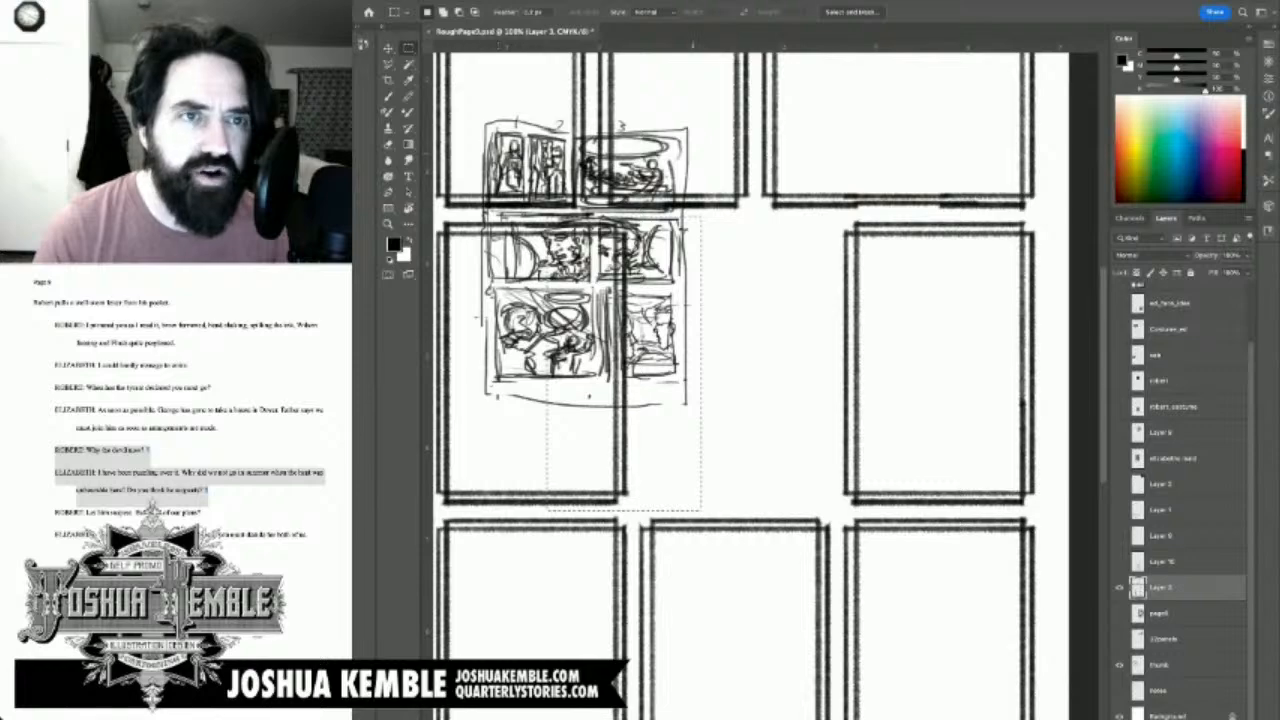
{"action": "scroll", "coordinate": [766, 385], "scroll_direction": "up", "scroll_amount": 3}
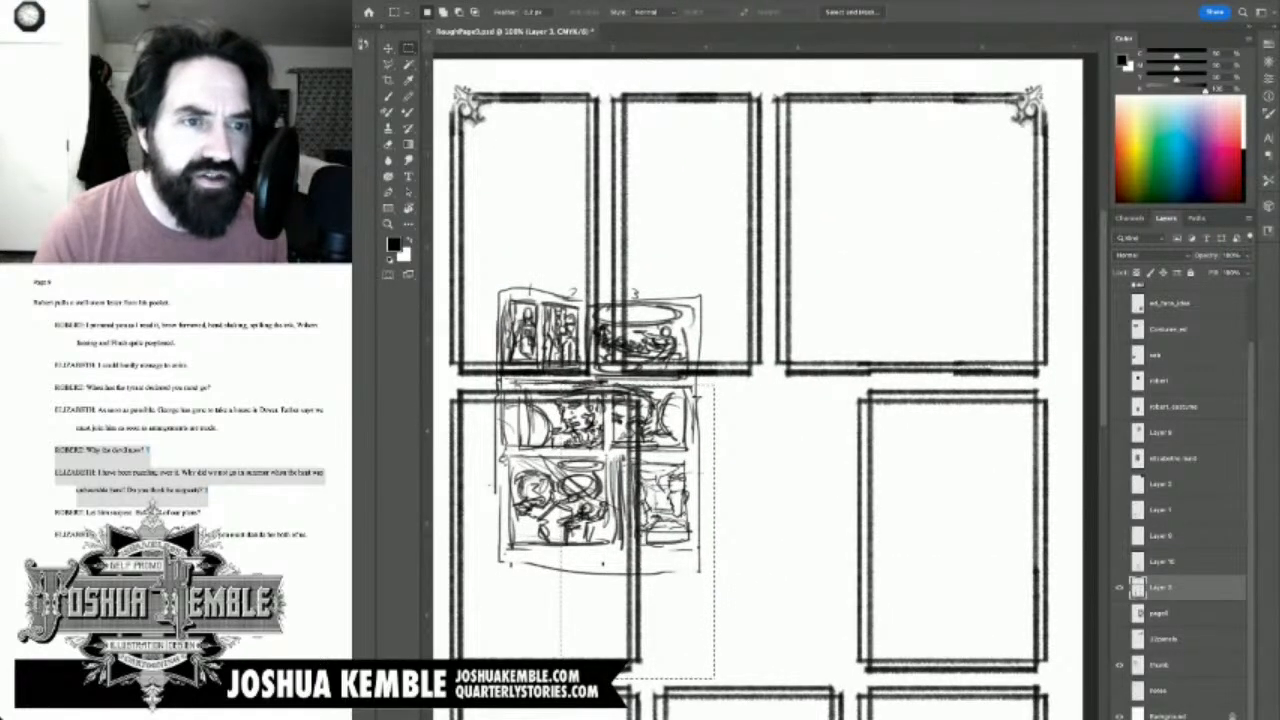
{"action": "key", "text": "super+semicolon"}
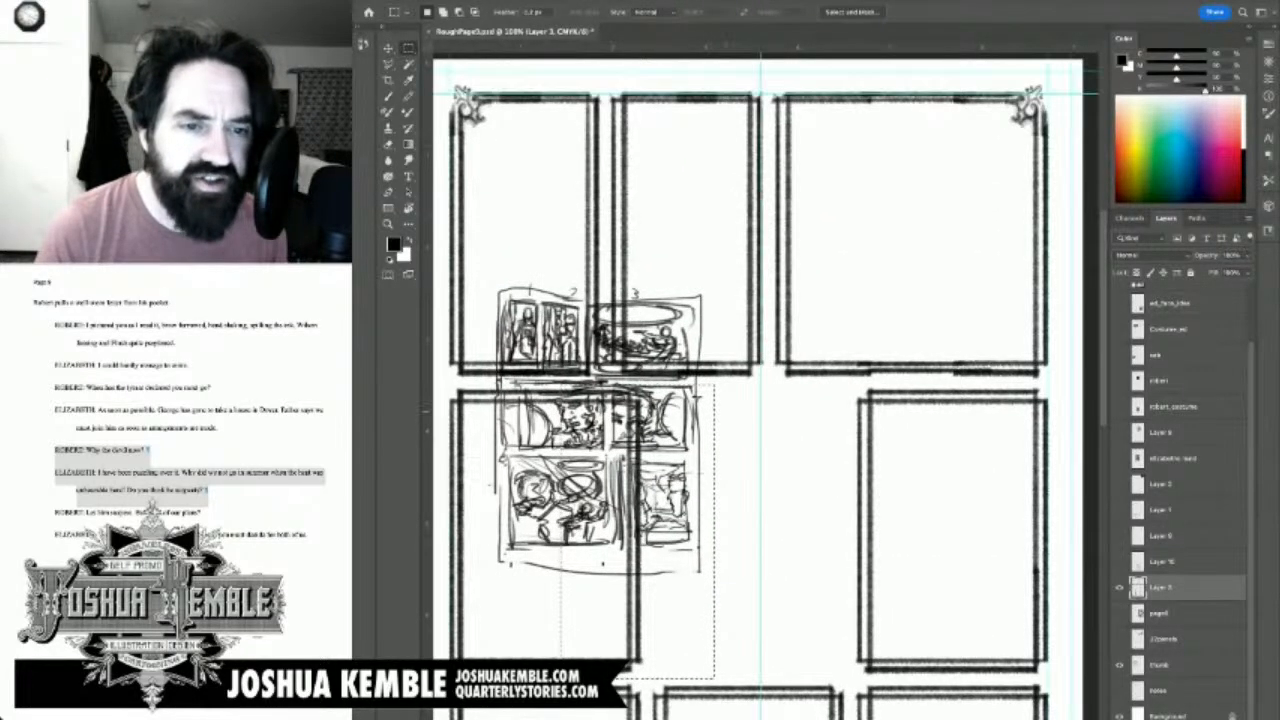
{"action": "left_click_drag", "start_coordinate": [720, 390], "coordinate": [797, 218]}
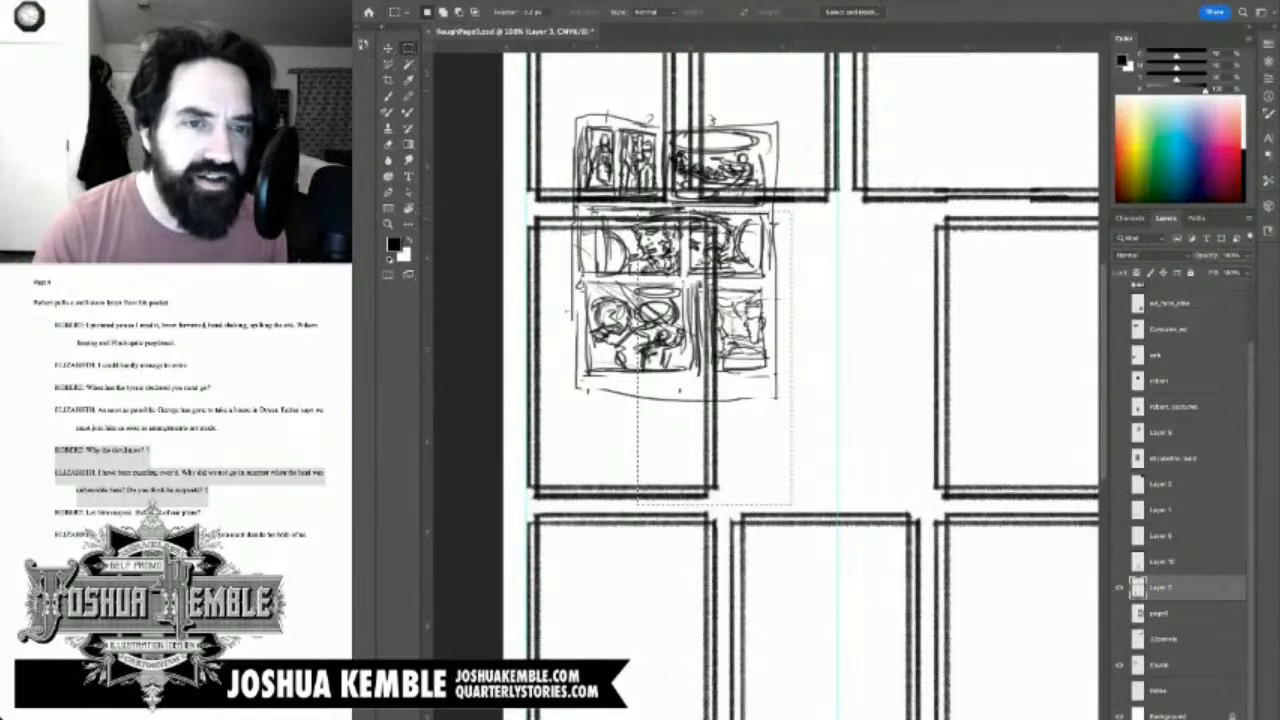
{"action": "key", "text": "v"}
{"action": "left_click_drag", "start_coordinate": [714, 443], "coordinate": [890, 468]}
{"action": "left_click_drag", "start_coordinate": [838, 284], "coordinate": [836, 284]}
{"action": "key", "text": "m"}
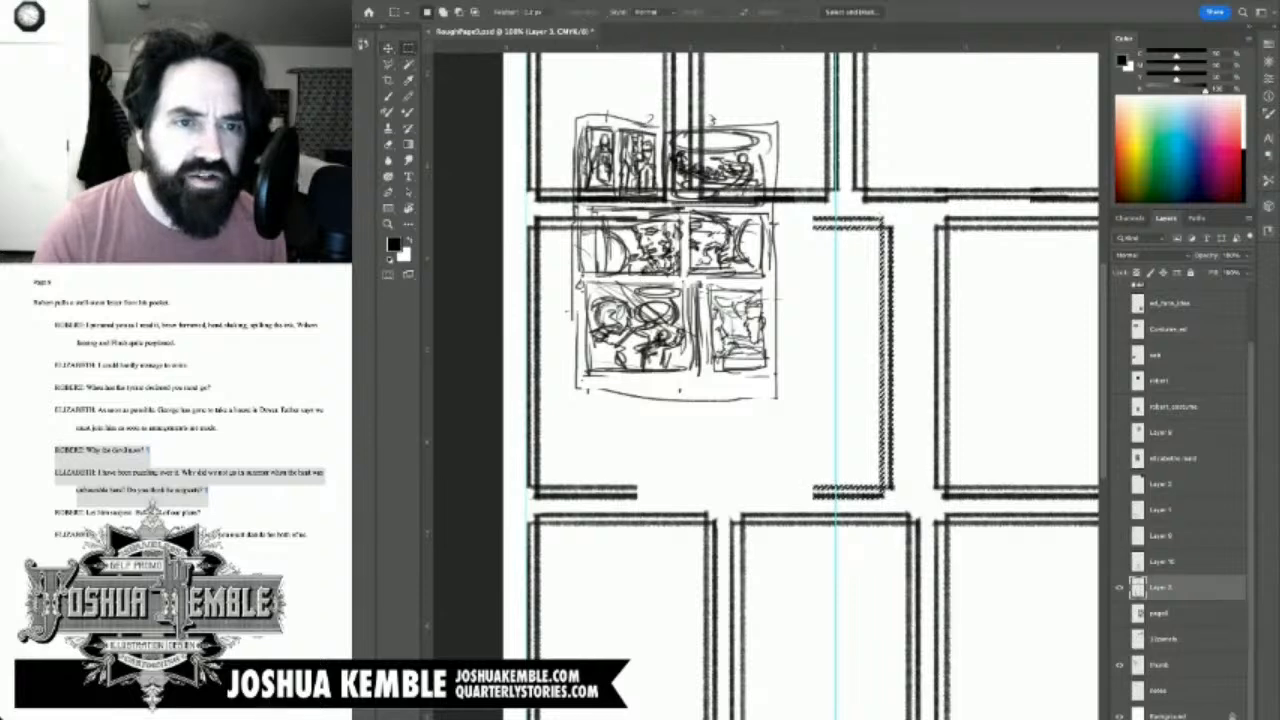
{"action": "key", "text": "ctrl+d"}
Step: Hide the thumbnail sketch layer and brush in the missing upper and lower border lines of the widened second-row panel
{"action": "left_click_drag", "start_coordinate": [836, 360], "coordinate": [739, 375]}
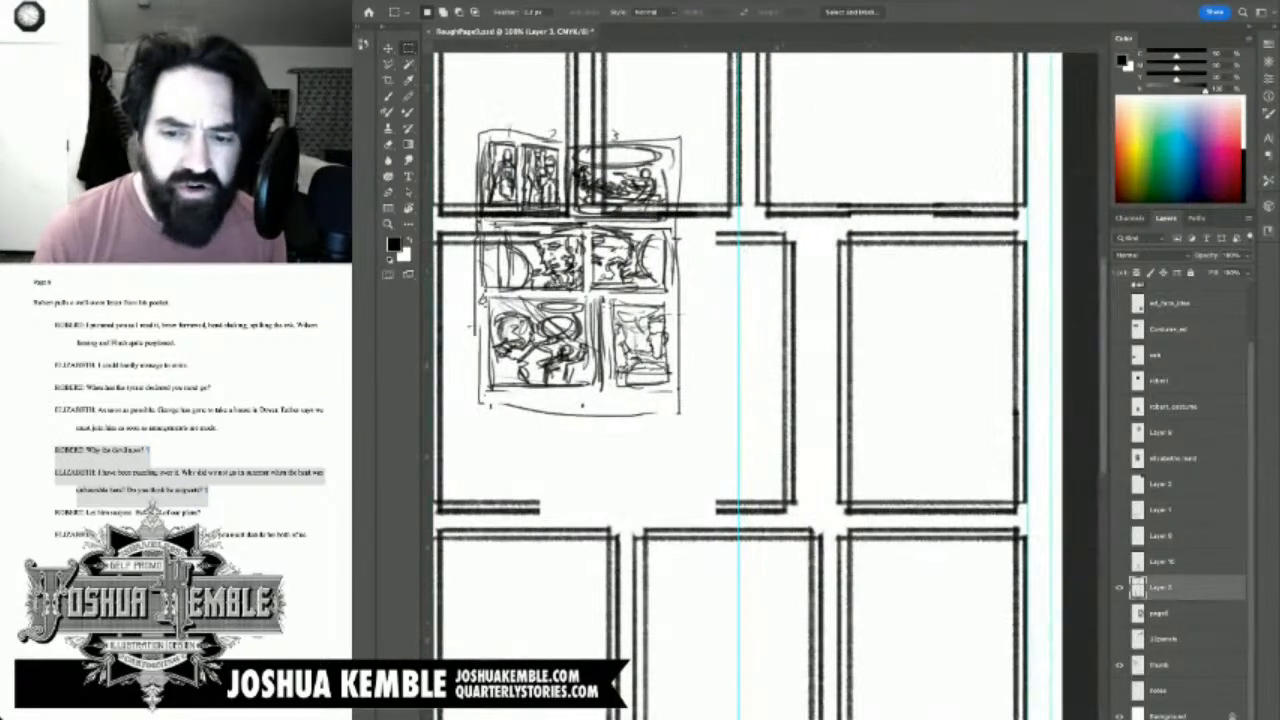
{"action": "left_click", "coordinate": [1119, 664]}
{"action": "left_click_drag", "start_coordinate": [647, 280], "coordinate": [710, 292]}
{"action": "key", "text": "ctrl+minus"}
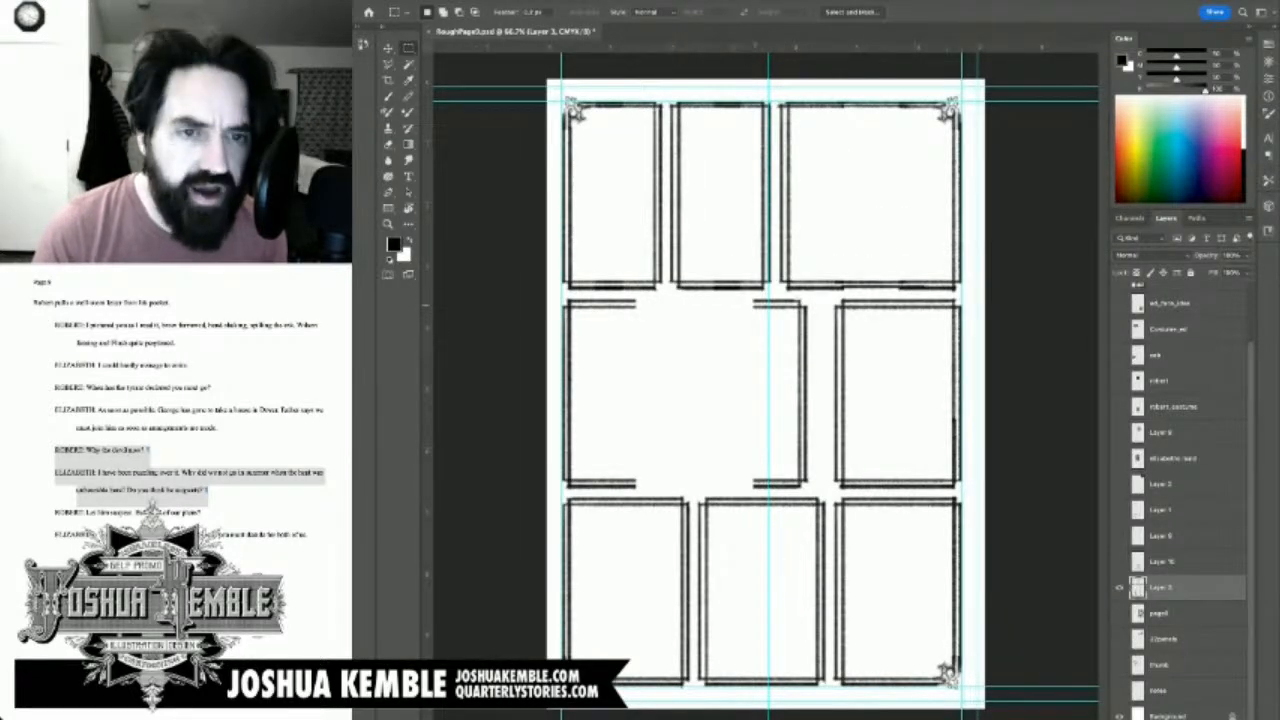
{"action": "key", "text": "b"}
{"action": "left_click_drag", "start_coordinate": [758, 307], "coordinate": [634, 301]}
{"action": "left_click_drag", "start_coordinate": [632, 481], "coordinate": [760, 481]}
{"action": "left_click_drag", "start_coordinate": [634, 487], "coordinate": [760, 487]}
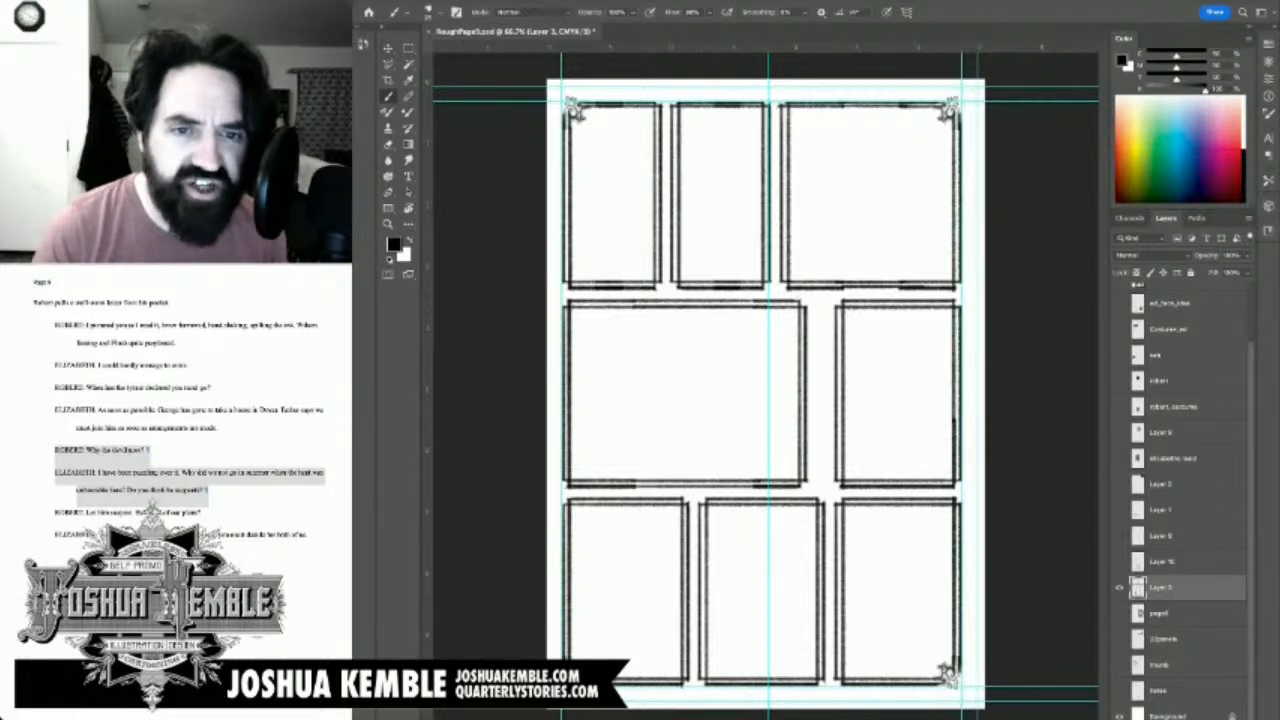
Step: Widen the second row's right panel by moving its left border toward the neighbouring wide panel, and deselect
{"action": "key", "text": "m"}
{"action": "left_click_drag", "start_coordinate": [824, 292], "coordinate": [924, 492]}
{"action": "key", "text": "v"}
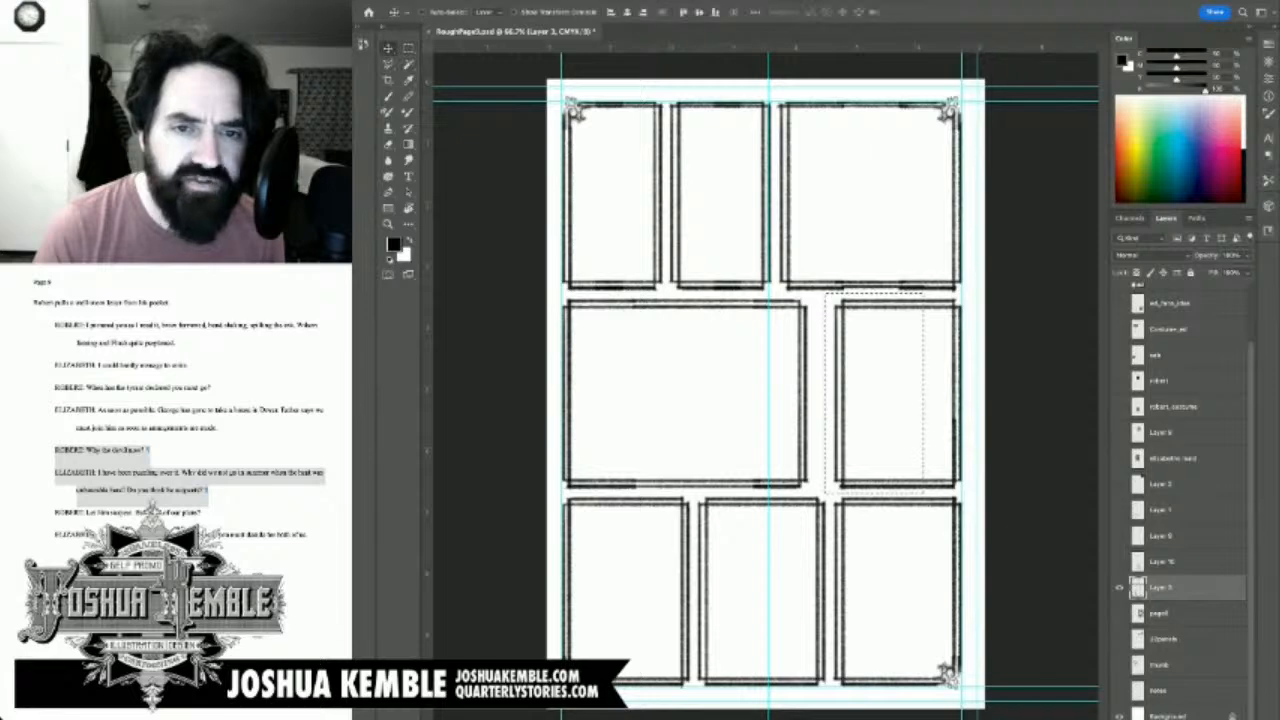
{"action": "left_click_drag", "start_coordinate": [844, 393], "coordinate": [822, 398]}
{"action": "key", "text": "m"}
{"action": "key", "text": "ctrl+d"}
Step: Brush over the gaps in the second-row right panel's upper and lower borders and clear the selection
{"action": "key", "text": "b"}
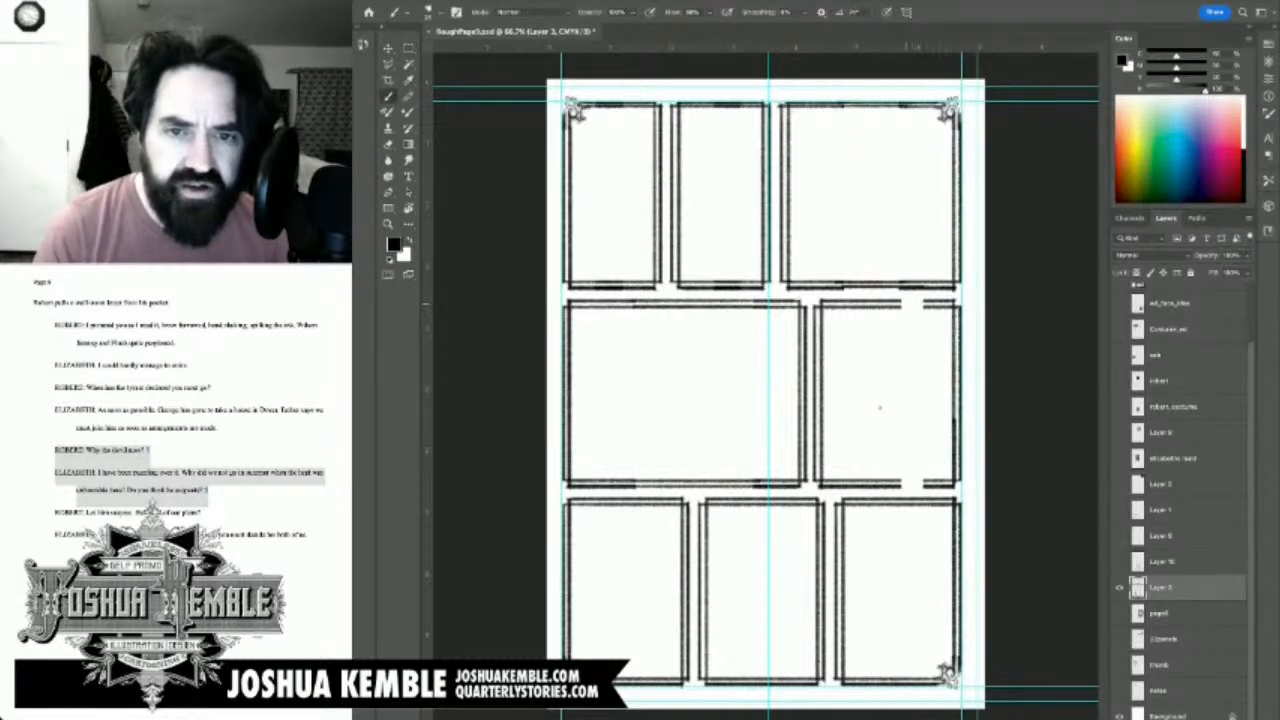
{"action": "left_click_drag", "start_coordinate": [900, 302], "coordinate": [926, 307]}
{"action": "key", "text": "super+z"}
{"action": "left_click_drag", "start_coordinate": [900, 481], "coordinate": [926, 487]}
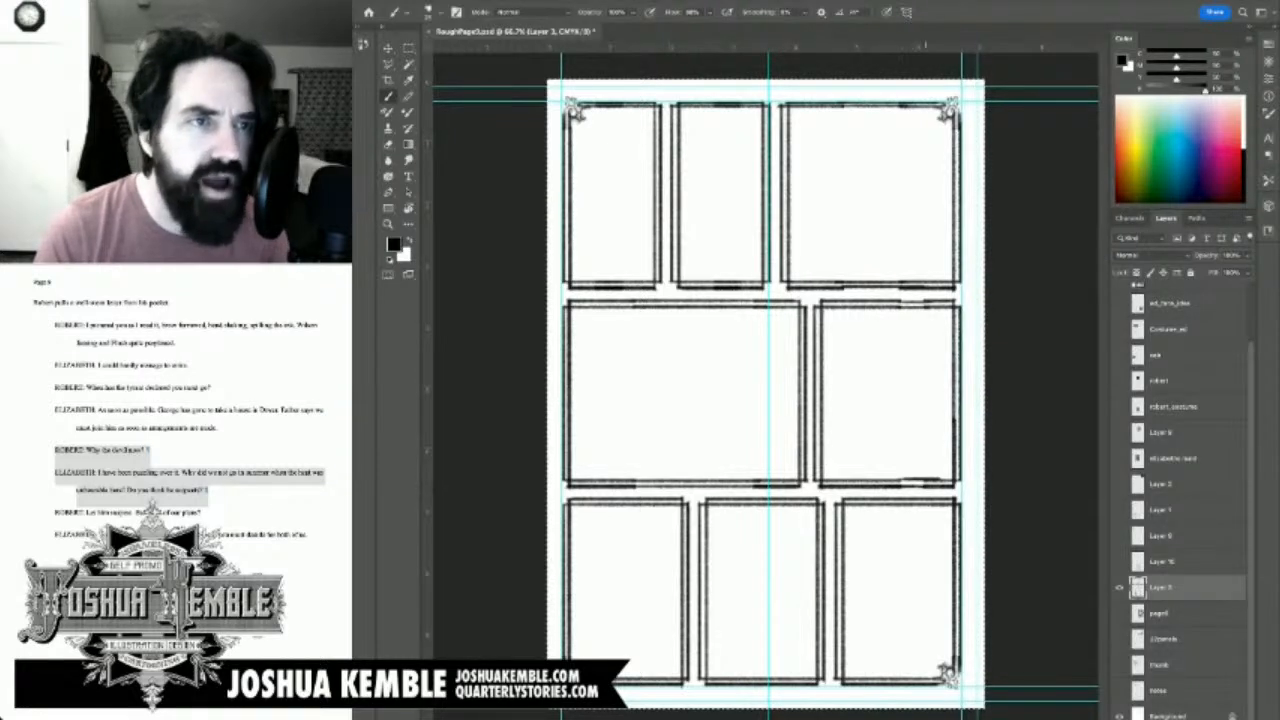
{"action": "key", "text": "m"}
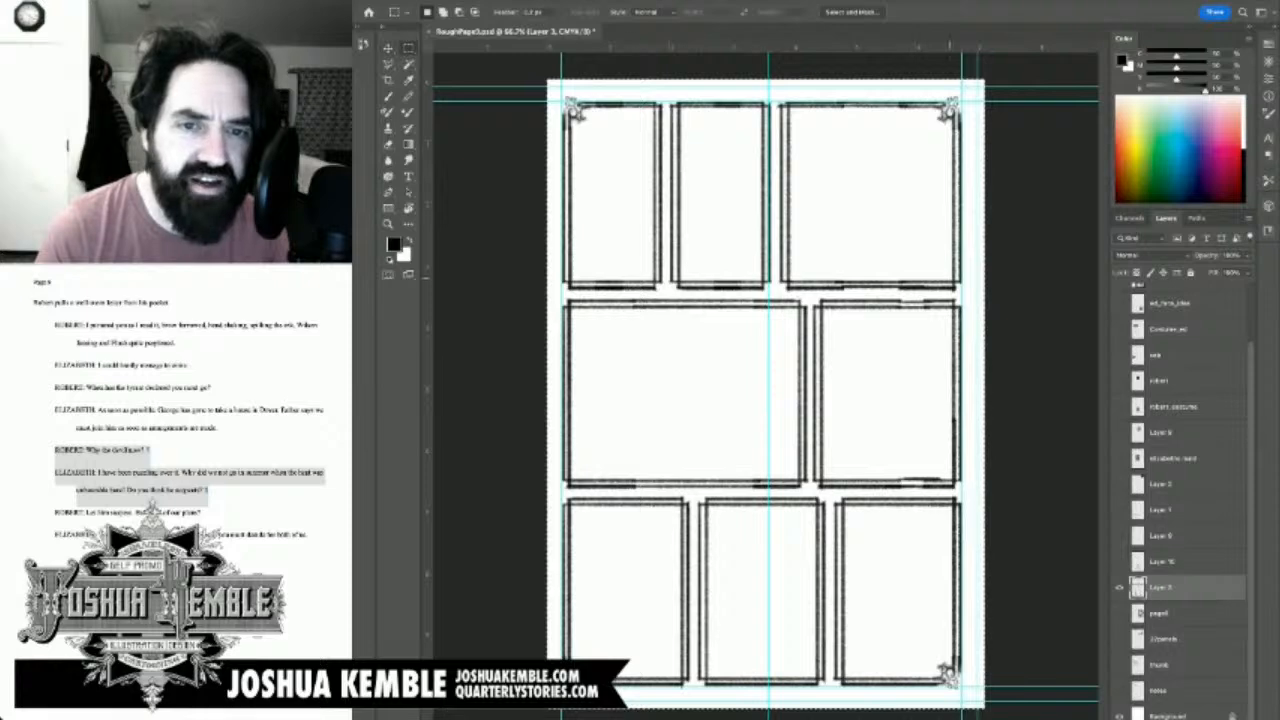
{"action": "key", "text": "super+d"}
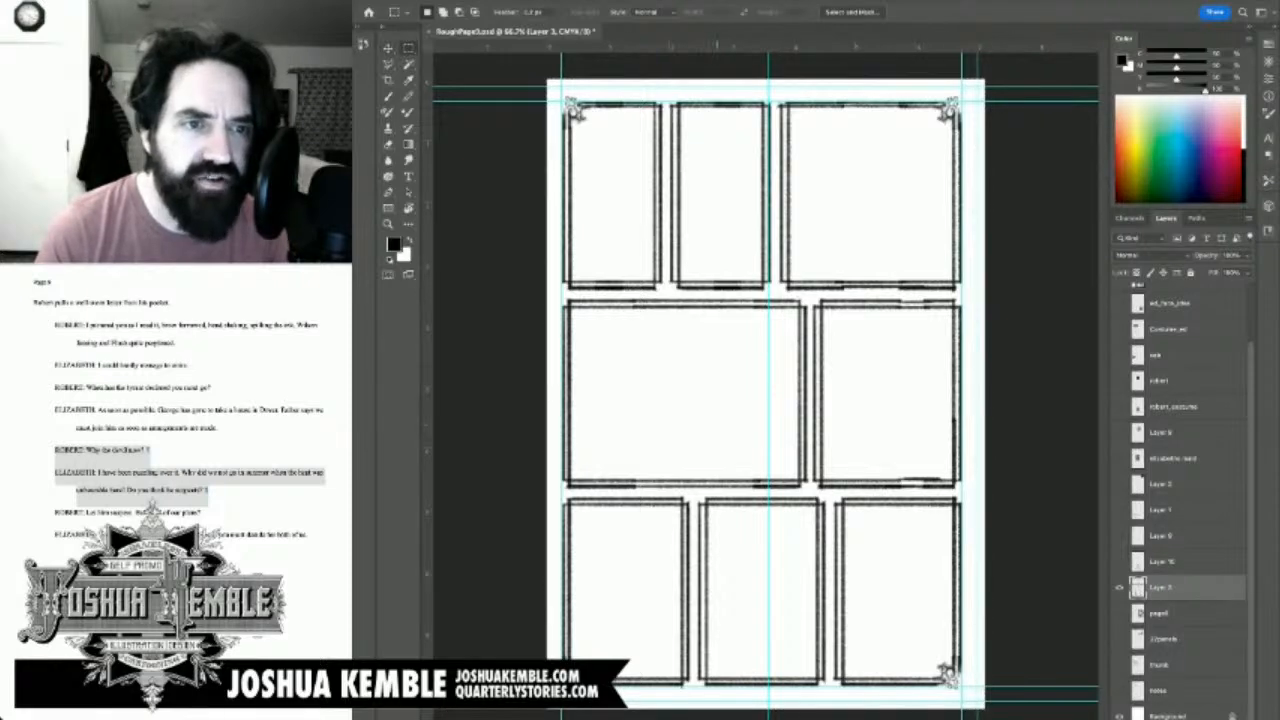
{"action": "left_click_drag", "start_coordinate": [552, 200], "coordinate": [984, 397]}
{"action": "key", "text": "v"}
{"action": "key", "text": "m"}
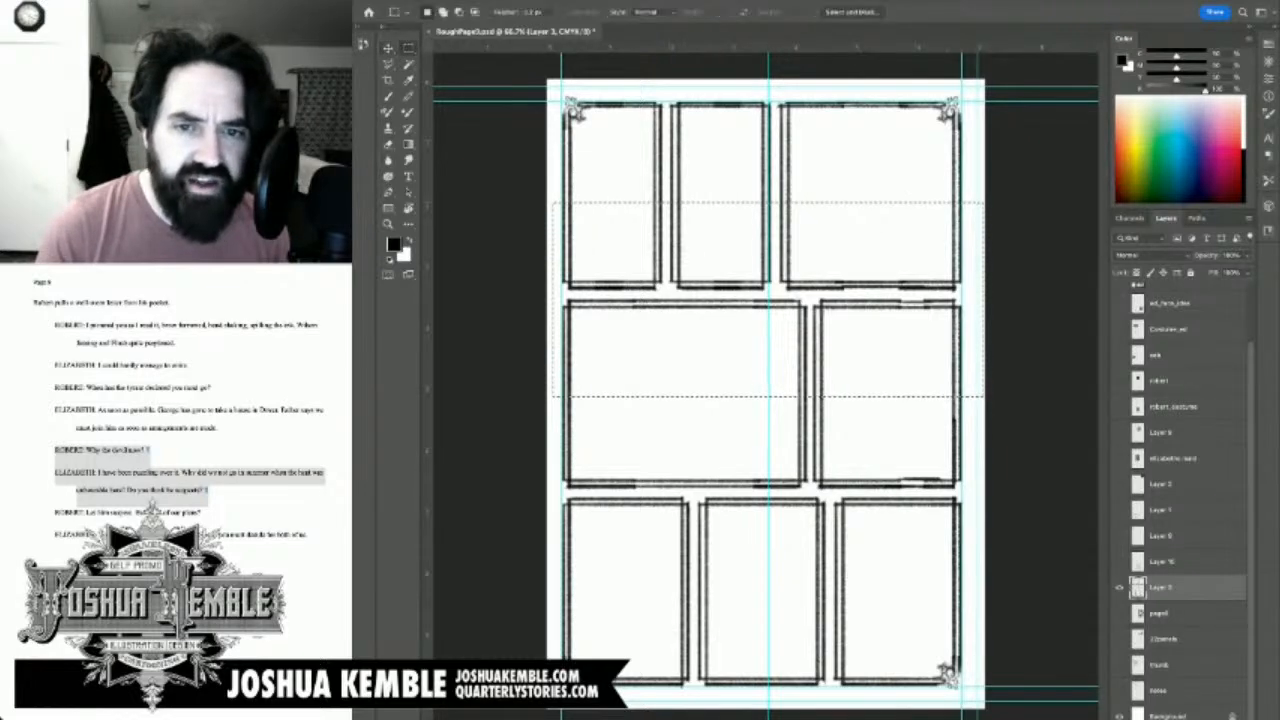
{"action": "key", "text": "ctrl+d"}
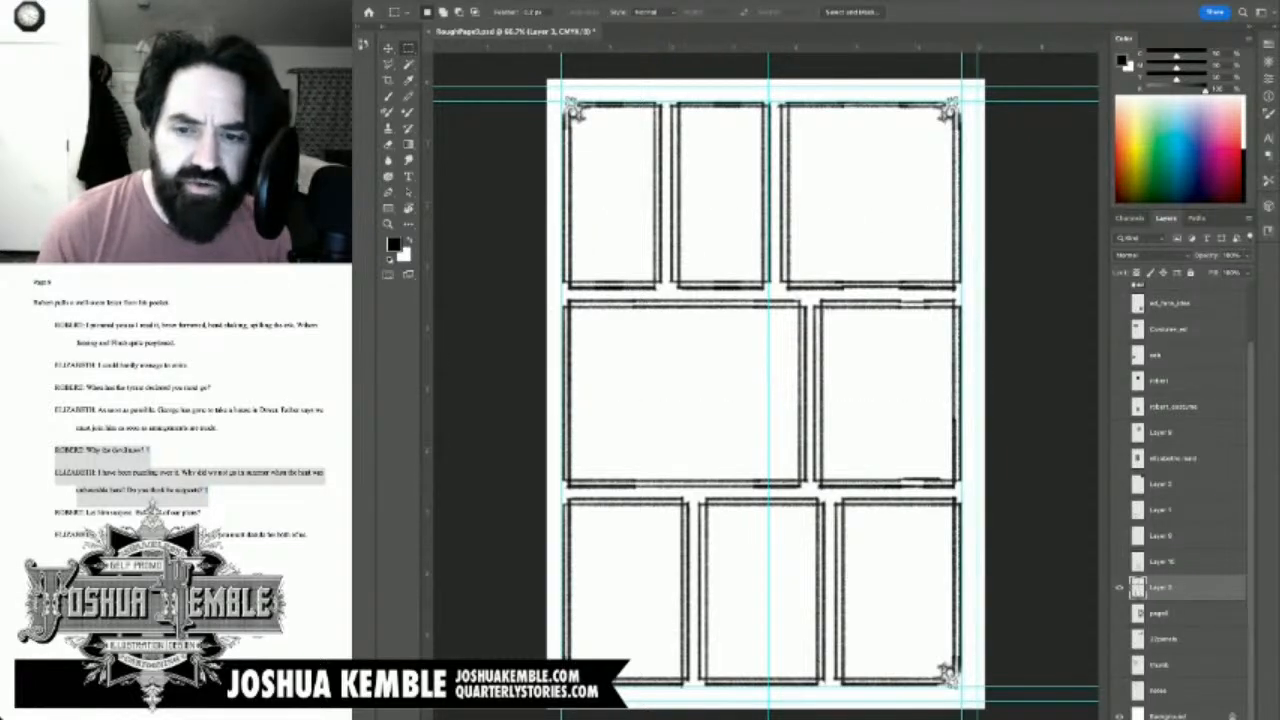
Step: Show the thumbnail sketch layer over the revised panel borders, leaving the page layer hidden
{"action": "left_click", "coordinate": [1119, 613]}
{"action": "left_click", "coordinate": [1119, 613]}
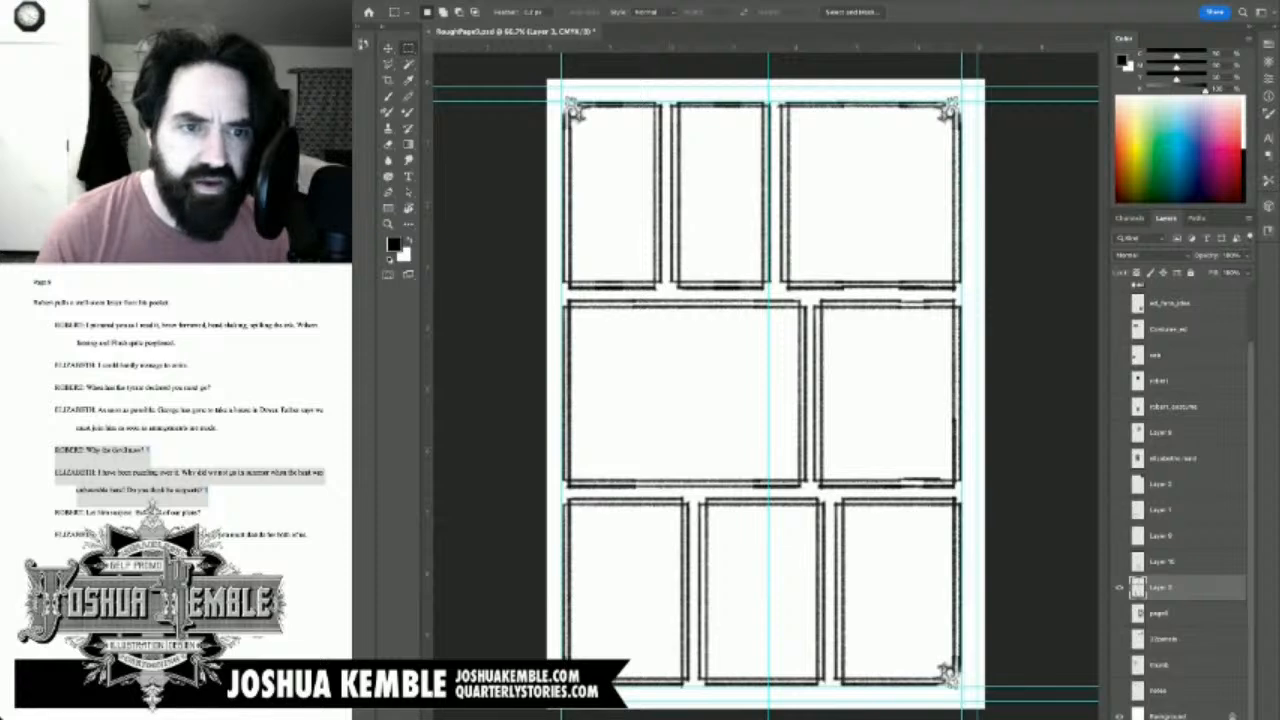
{"action": "left_click", "coordinate": [1119, 664]}
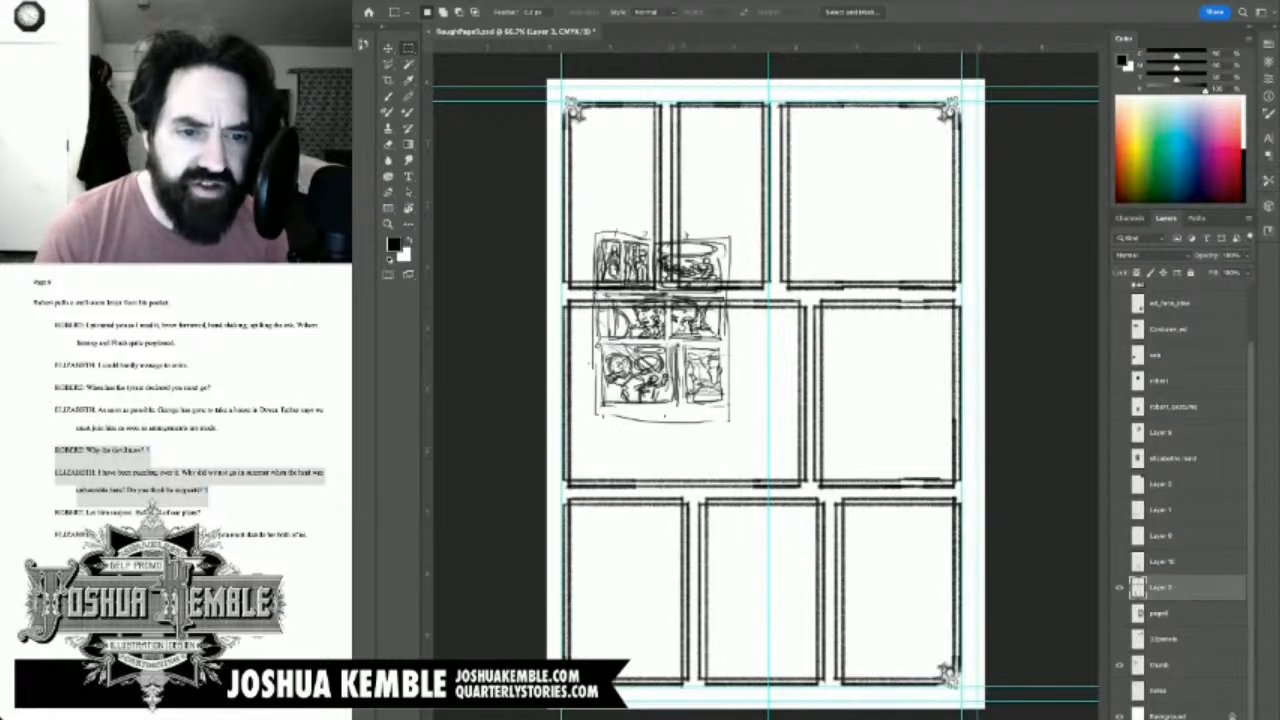
Step: Delete the divider between the bottom row's left and middle panels to merge them, and clear the selection
{"action": "left_click_drag", "start_coordinate": [672, 492], "coordinate": [740, 700]}
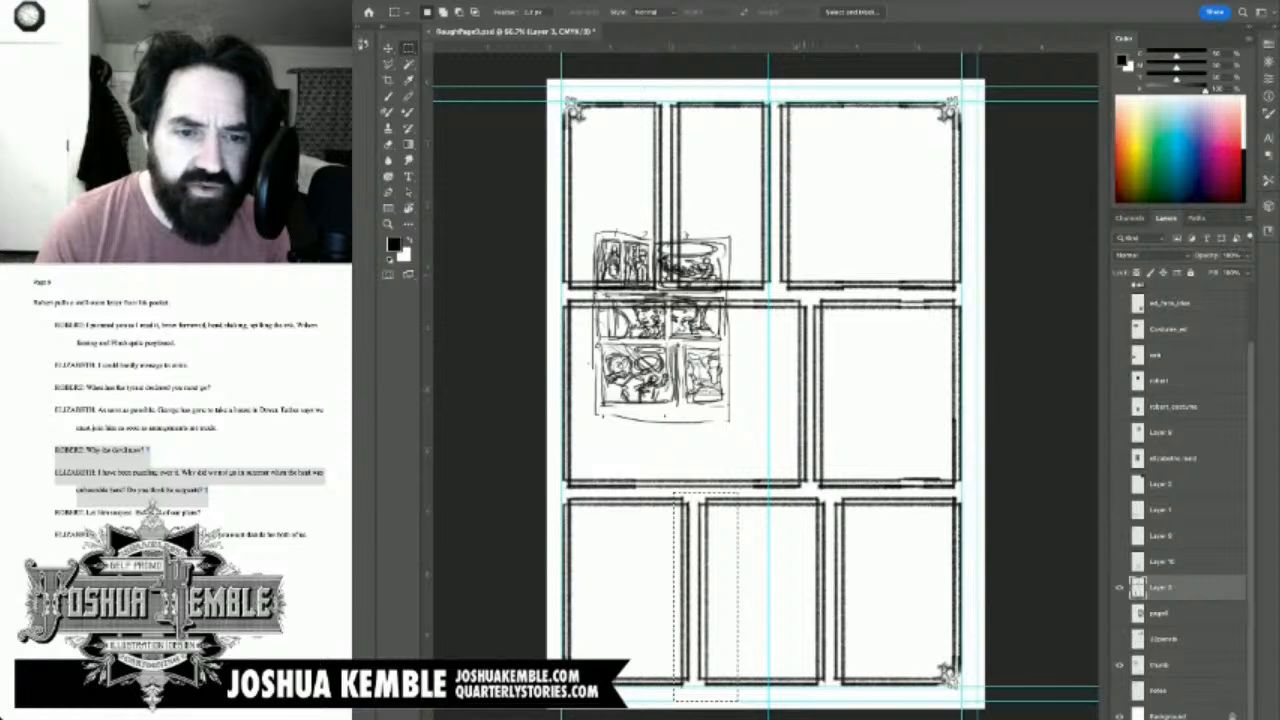
{"action": "key", "text": "Delete"}
{"action": "key", "text": "ctrl+d"}
Step: Brush over the gaps in the upper and lower borders of the merged bottom-row panel, and hide the guides
{"action": "key", "text": "b"}
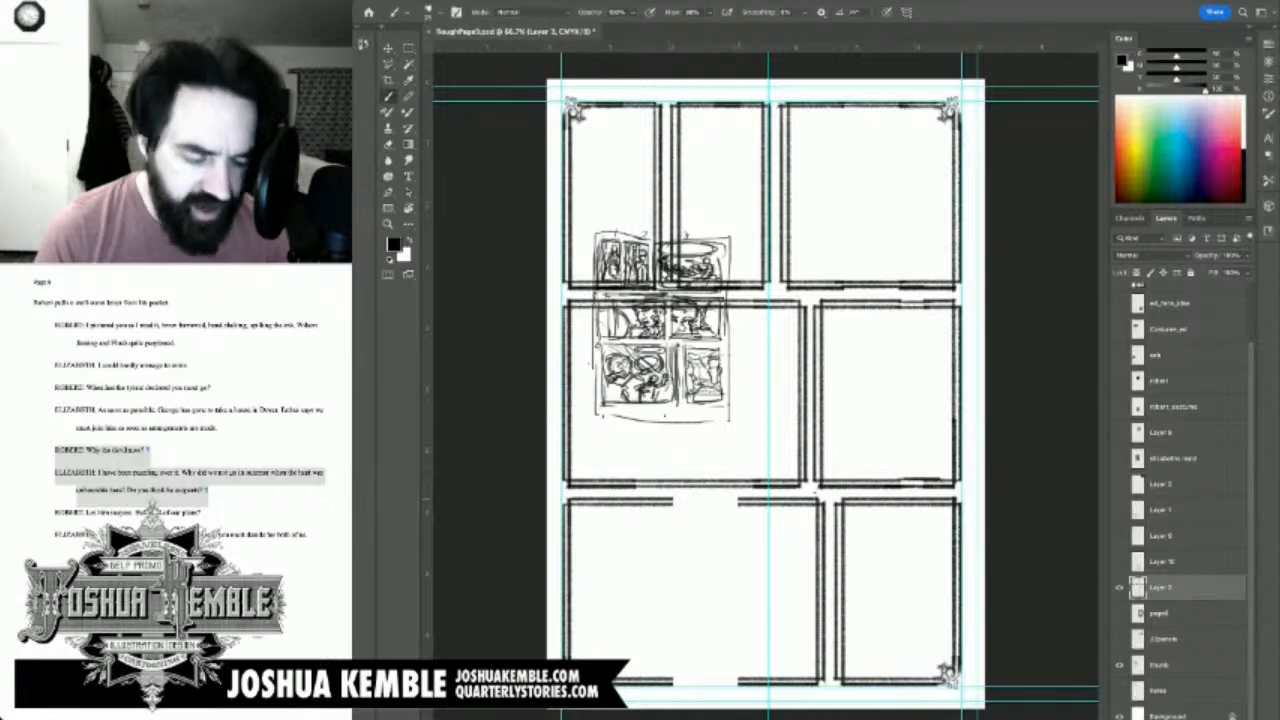
{"action": "key", "text": "ctrl+a"}
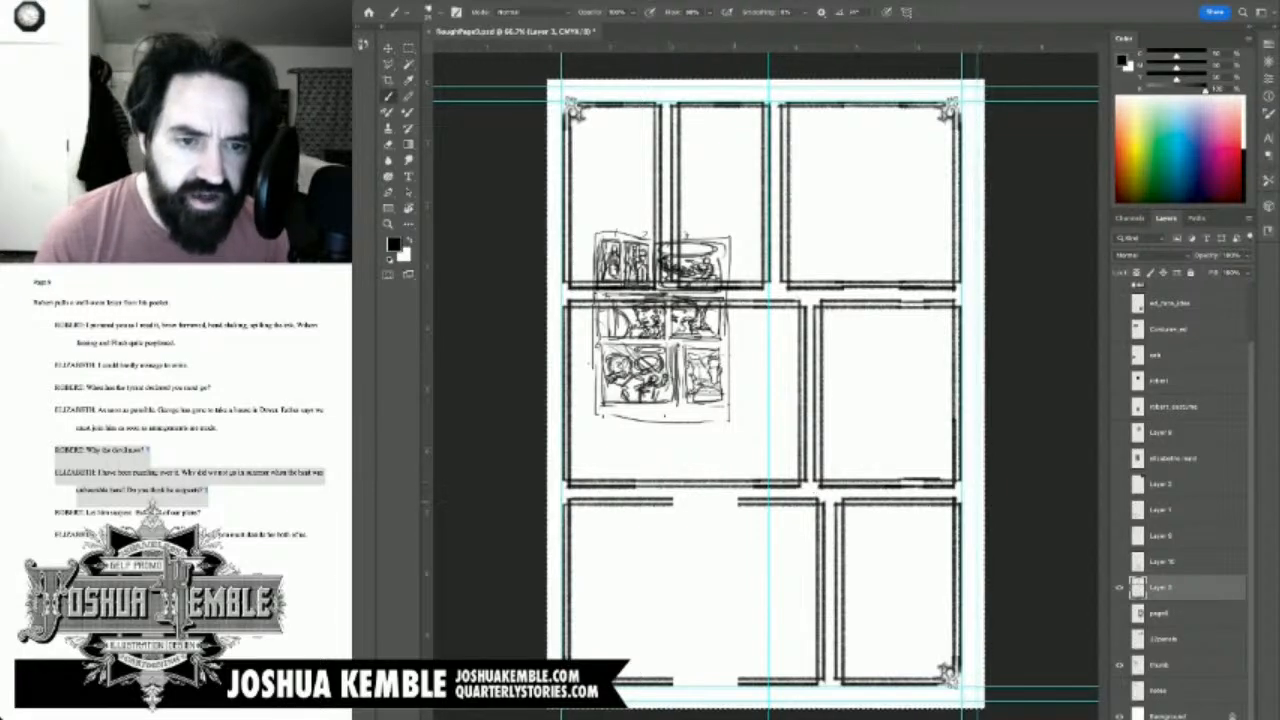
{"action": "left_click_drag", "start_coordinate": [736, 499], "coordinate": [662, 504]}
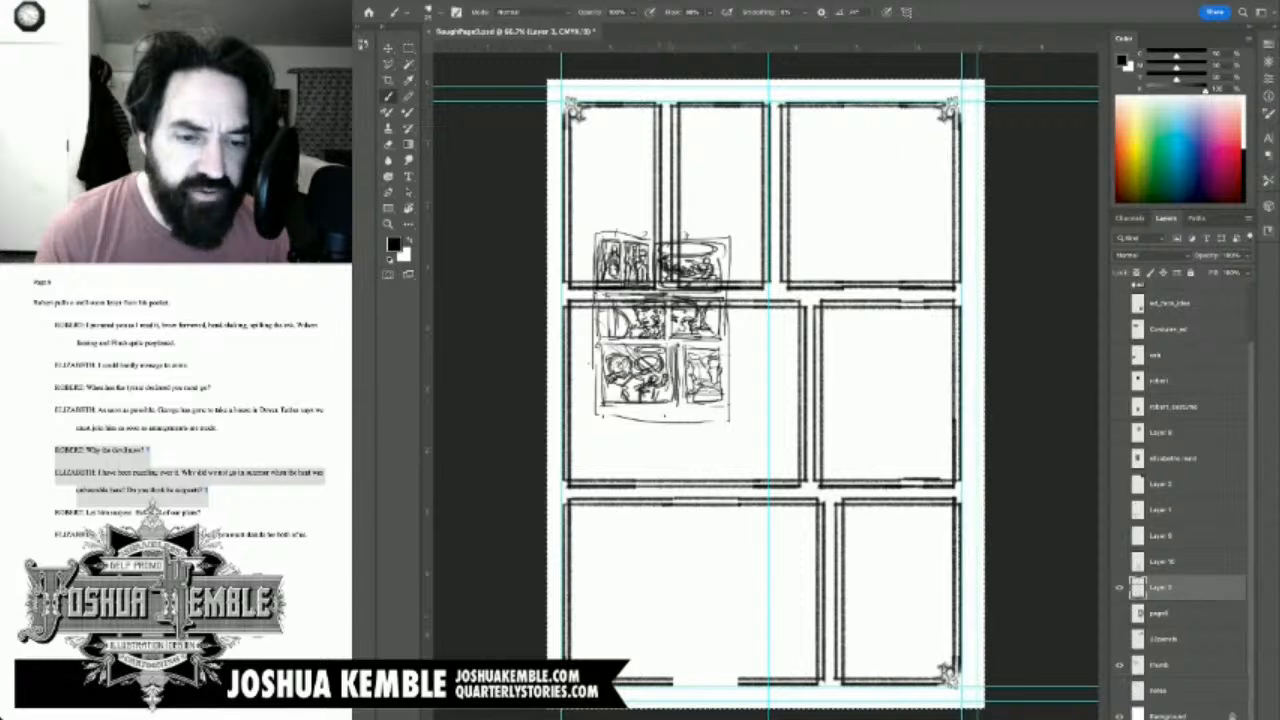
{"action": "mouse_move", "coordinate": [740, 680]}
{"action": "left_mouse_down"}
{"action": "mouse_move", "coordinate": [670, 686]}
{"action": "mouse_move", "coordinate": [736, 687]}
{"action": "left_mouse_up"}
{"action": "key", "text": "ctrl+z"}
{"action": "key", "text": "ctrl+z"}
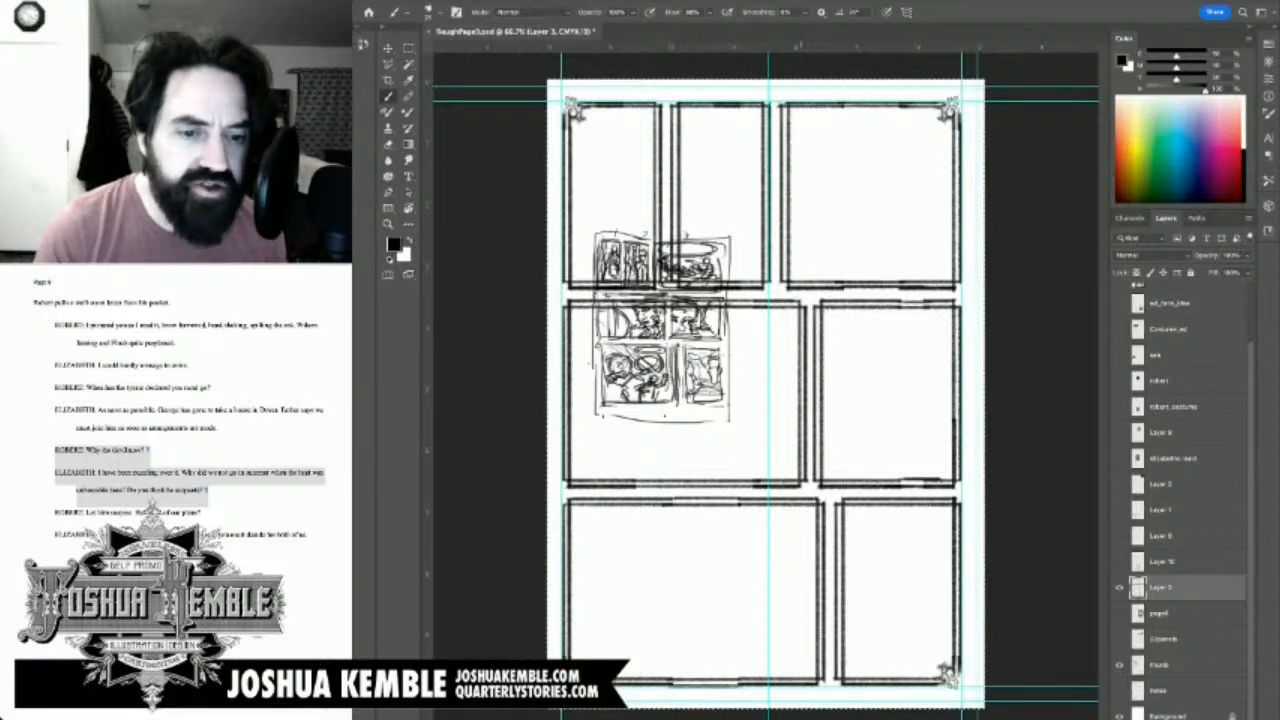
{"action": "key", "text": "ctrl+z"}
{"action": "key", "text": "ctrl+z"}
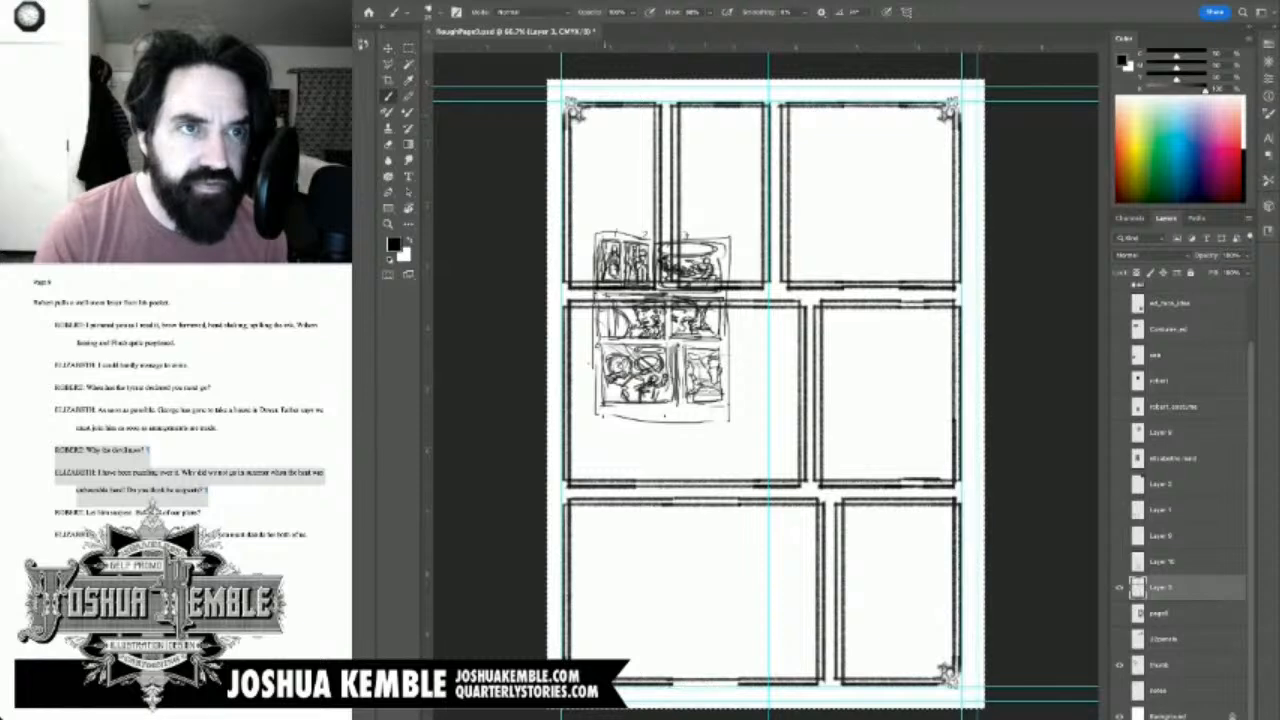
{"action": "key", "text": "ctrl+h"}
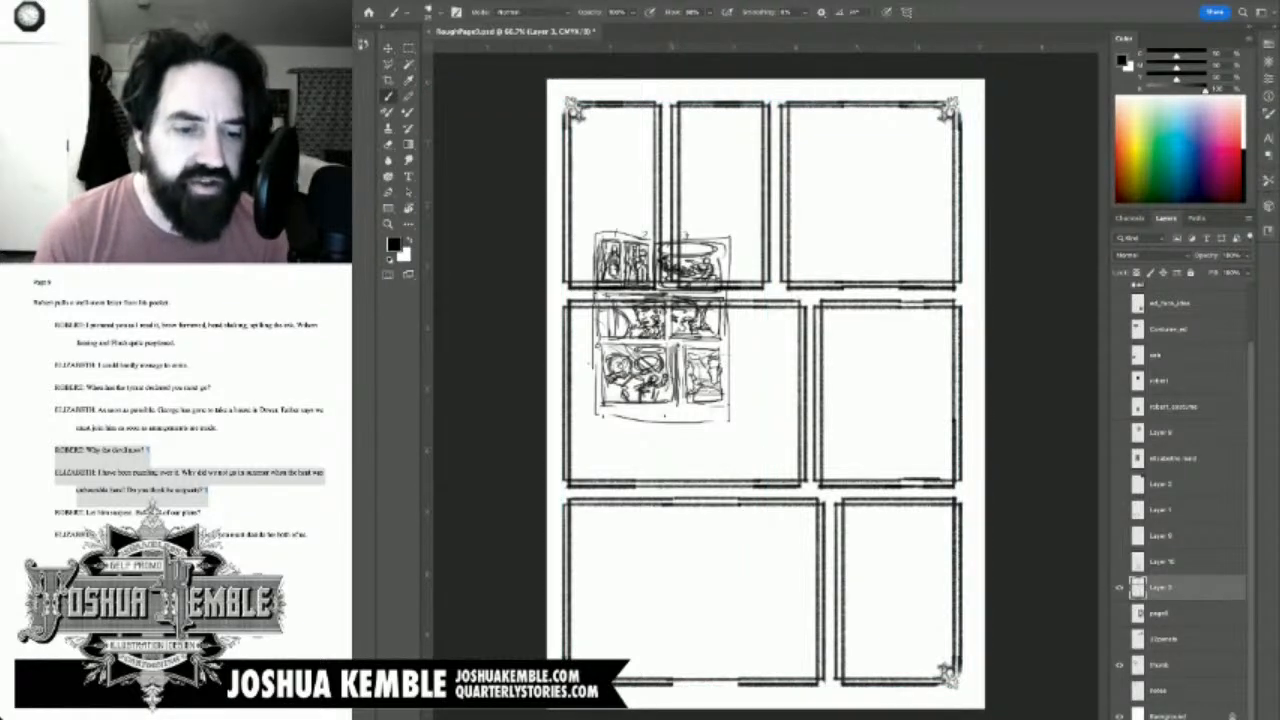
{"action": "mouse_move", "coordinate": [672, 684]}
{"action": "left_mouse_down"}
{"action": "mouse_move", "coordinate": [740, 684]}
{"action": "mouse_move", "coordinate": [674, 685]}
{"action": "left_mouse_up"}
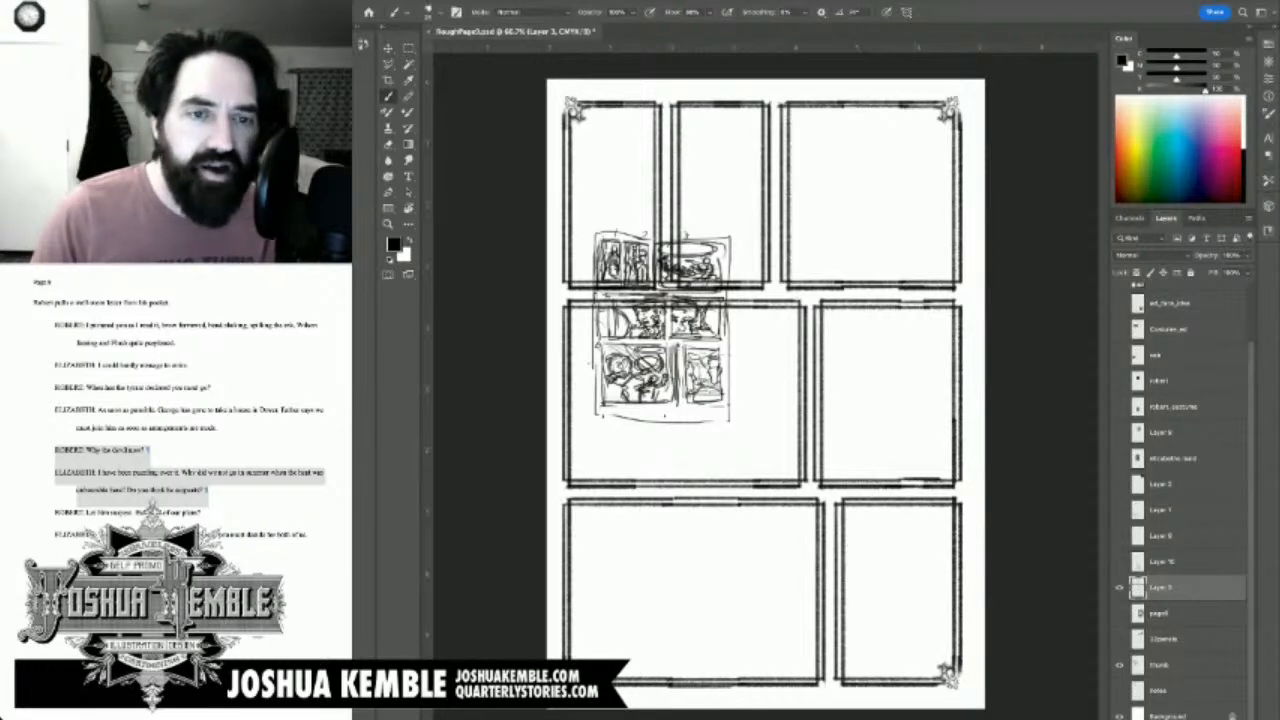
{"action": "left_click", "coordinate": [1119, 665]}
{"action": "left_click", "coordinate": [1119, 665]}
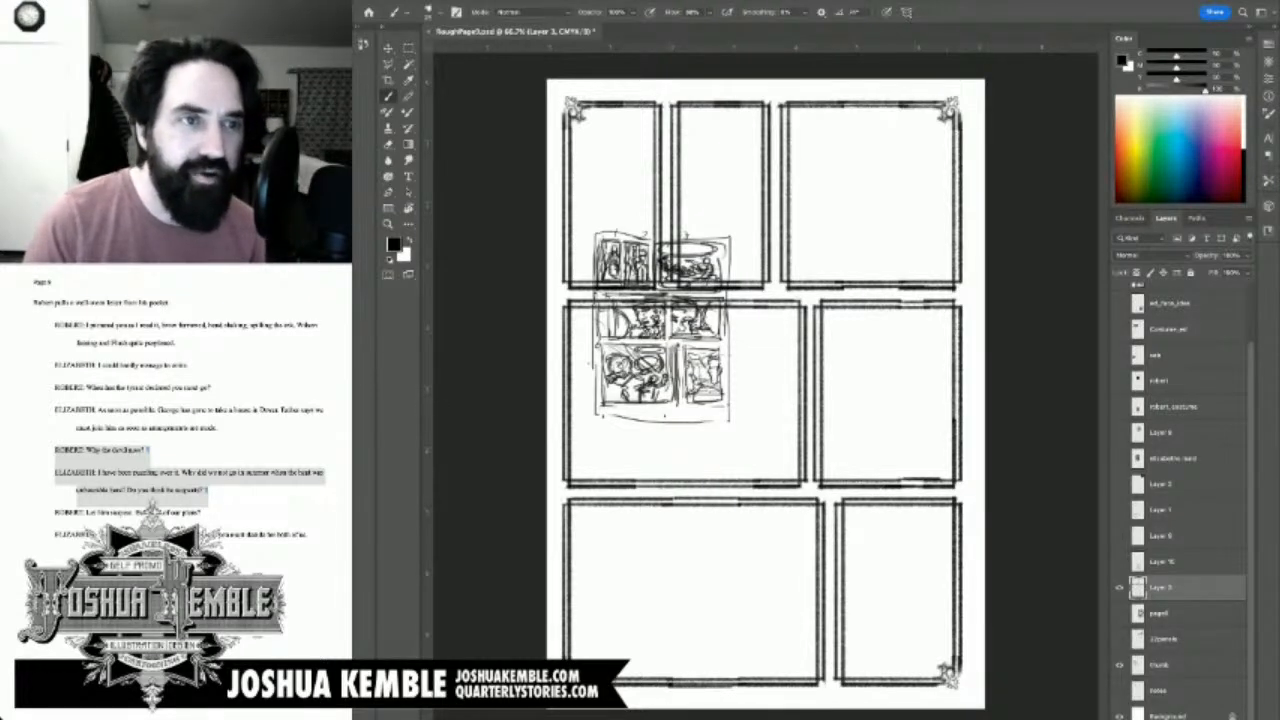
Step: Select the page-wide band from mid first row to the upper third row, move it up to shorten the first row, and deselect
{"action": "key", "text": "m"}
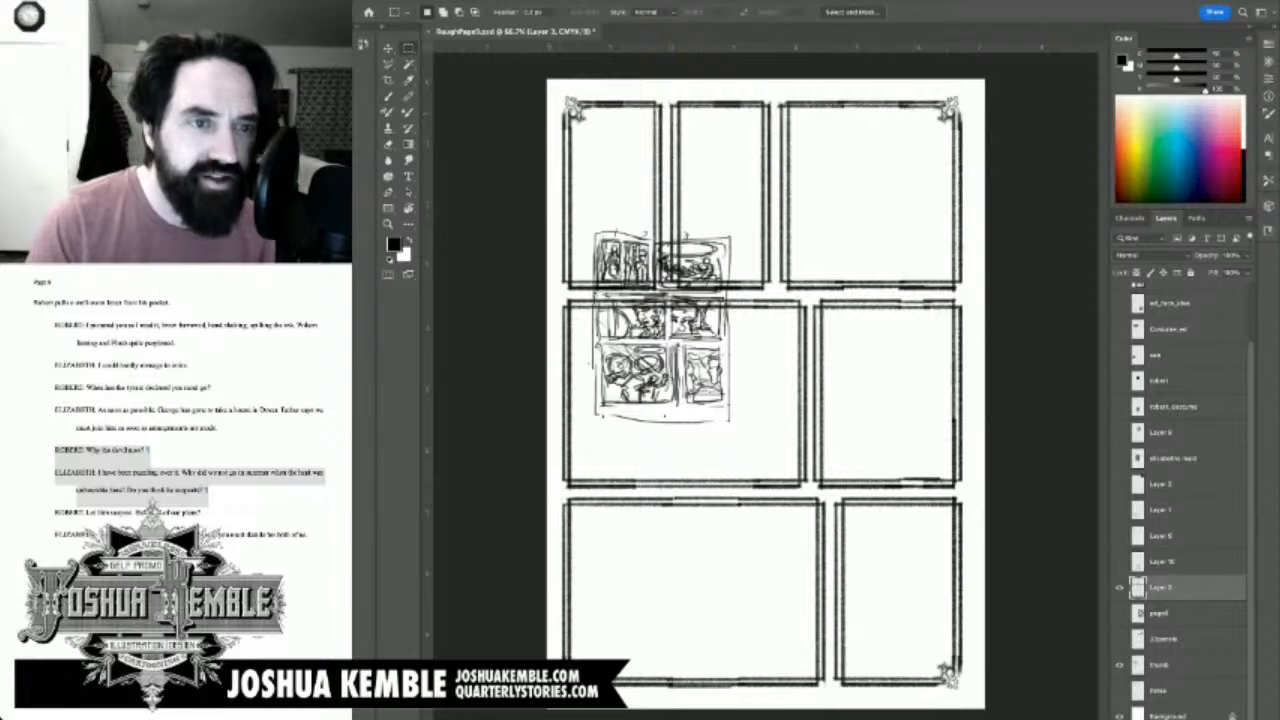
{"action": "left_click_drag", "start_coordinate": [555, 198], "coordinate": [985, 565]}
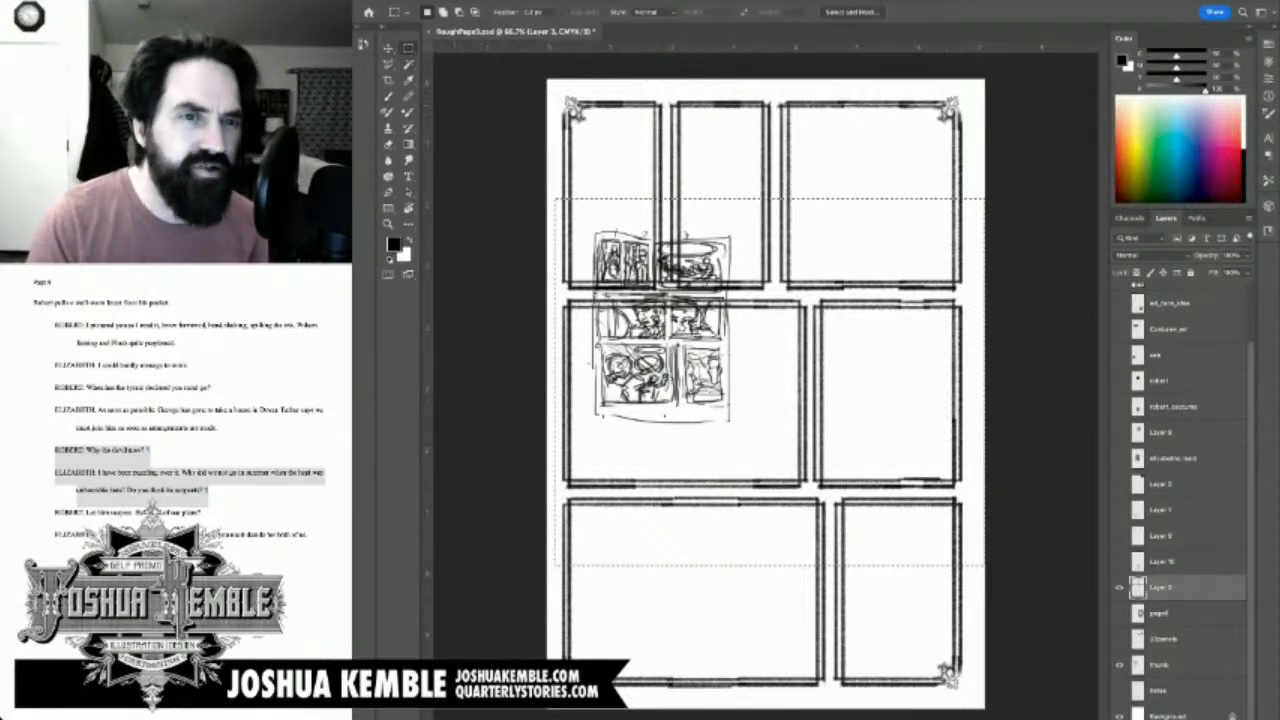
{"action": "key", "text": "v"}
{"action": "key", "text": "shift+Up"}
{"action": "key", "text": "shift+Up"}
{"action": "key", "text": "shift+Up"}
{"action": "key", "text": "shift+Up"}
{"action": "key", "text": "shift+Up"}
{"action": "key", "text": "shift+Up"}
{"action": "key", "text": "shift+Up"}
{"action": "key", "text": "shift+Up"}
{"action": "key", "text": "shift+Up"}
{"action": "key", "text": "shift+Up"}
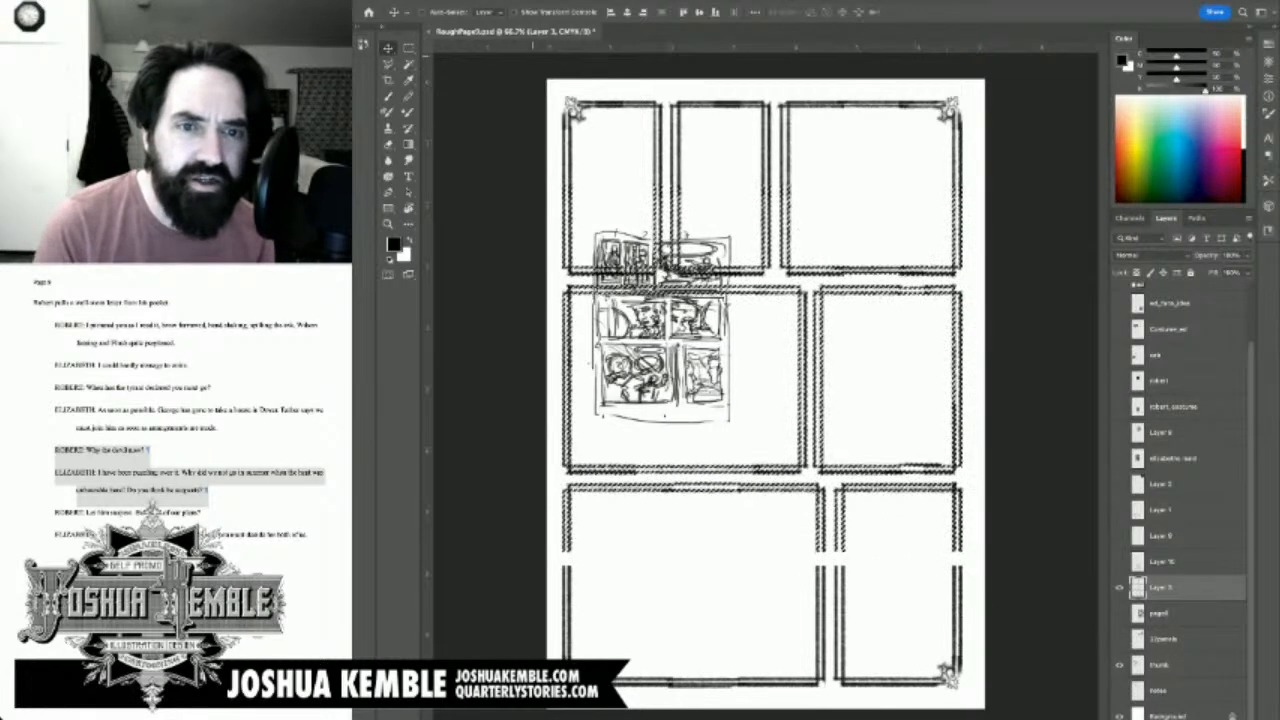
{"action": "key", "text": "shift+Up"}
{"action": "key", "text": "shift+Up"}
{"action": "key", "text": "shift+Up"}
{"action": "key", "text": "shift+Up"}
{"action": "key", "text": "shift+Up"}
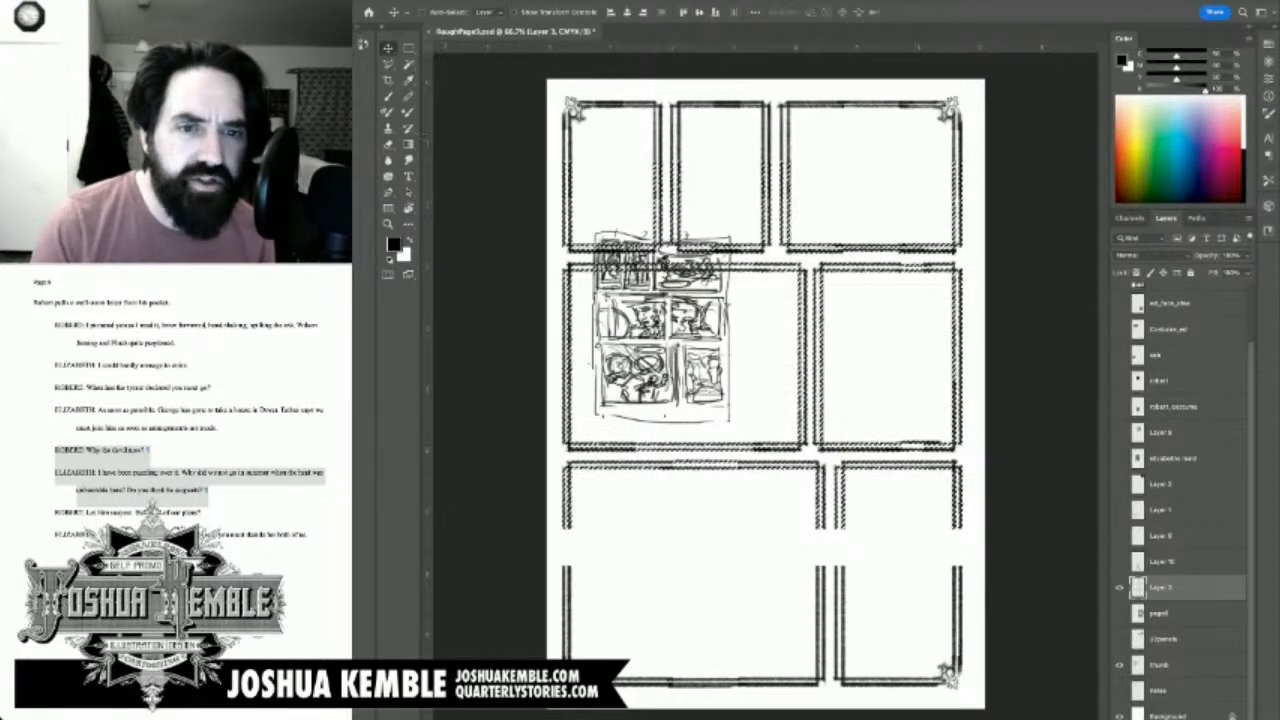
{"action": "key", "text": "m"}
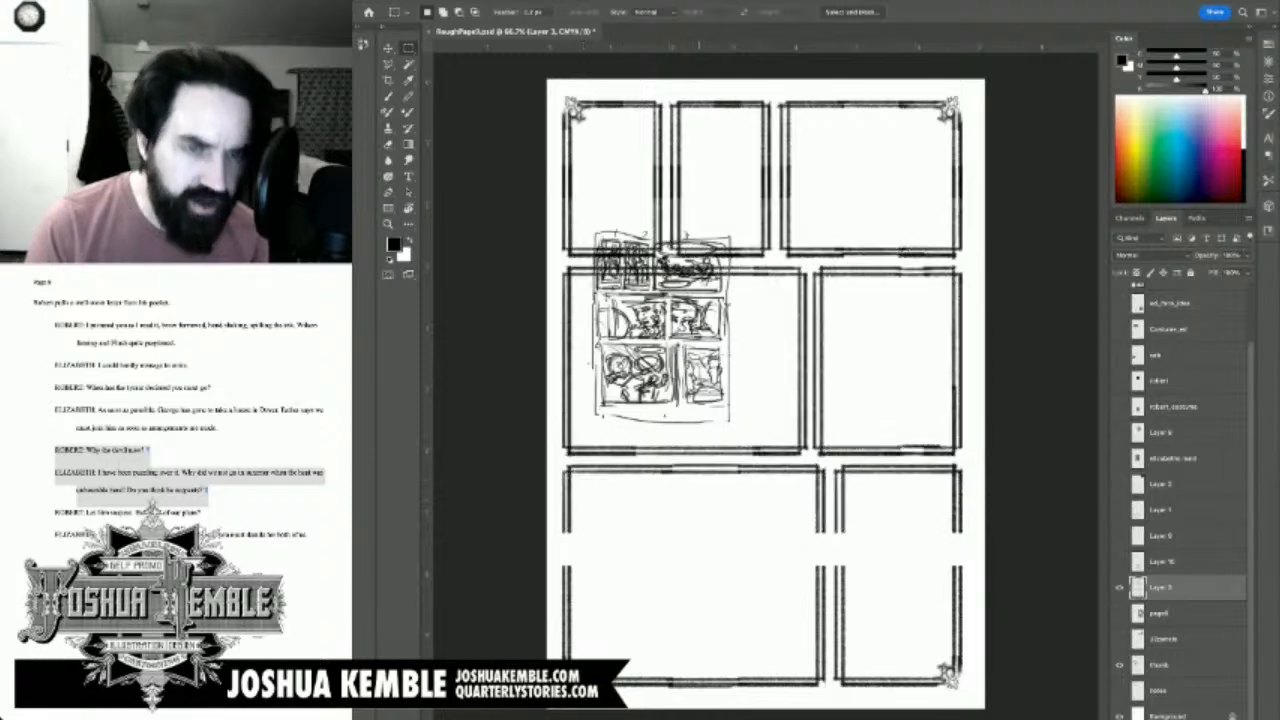
Step: Brush in the missing vertical border segments of both bottom-row panels so they connect to the raised upper parts
{"action": "key", "text": "b"}
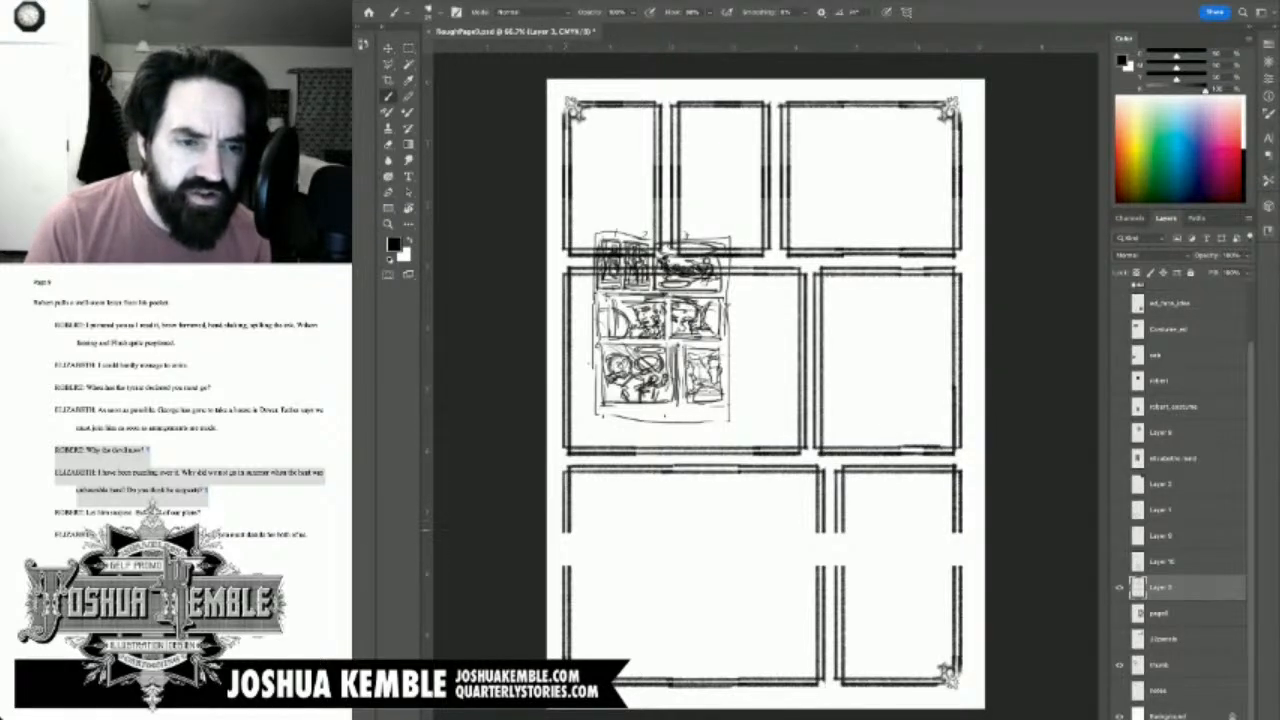
{"action": "left_click_drag", "start_coordinate": [564, 530], "coordinate": [570, 574]}
{"action": "mouse_move", "coordinate": [817, 530]}
{"action": "left_mouse_down"}
{"action": "mouse_move", "coordinate": [817, 588]}
{"action": "mouse_move", "coordinate": [824, 576]}
{"action": "left_mouse_up"}
{"action": "left_click_drag", "start_coordinate": [837, 528], "coordinate": [837, 576]}
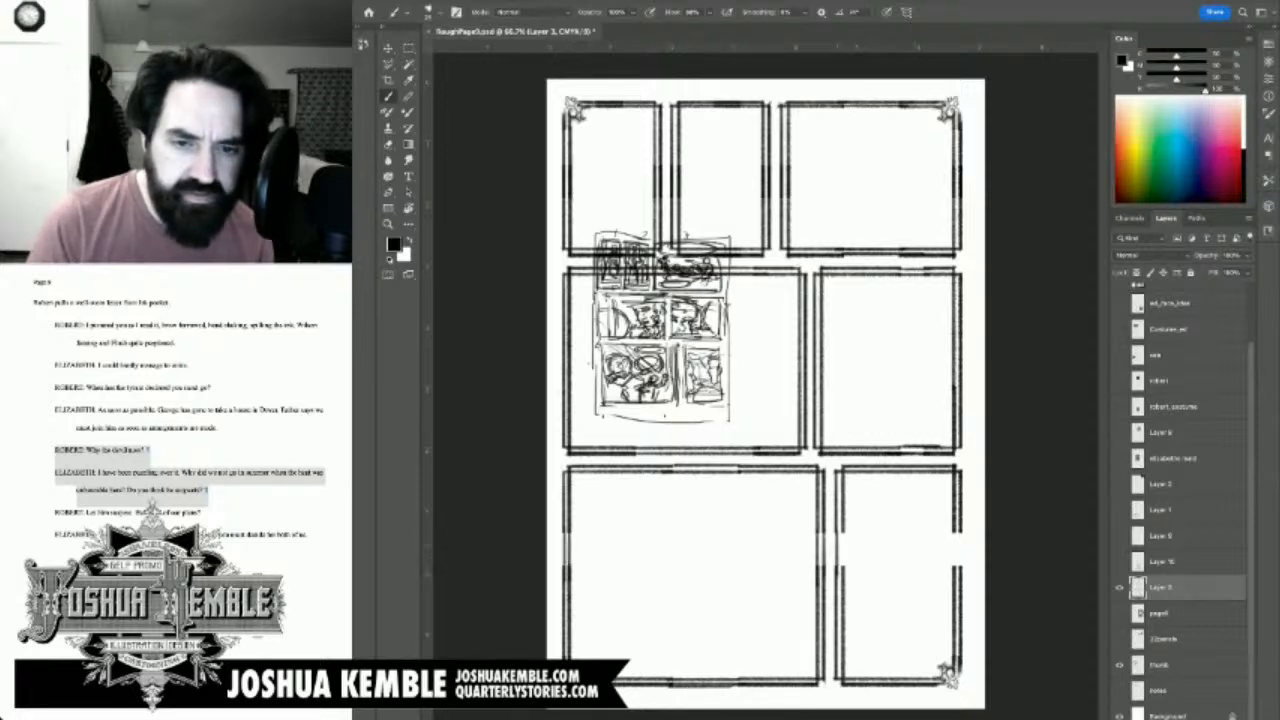
{"action": "left_click_drag", "start_coordinate": [843, 530], "coordinate": [843, 576]}
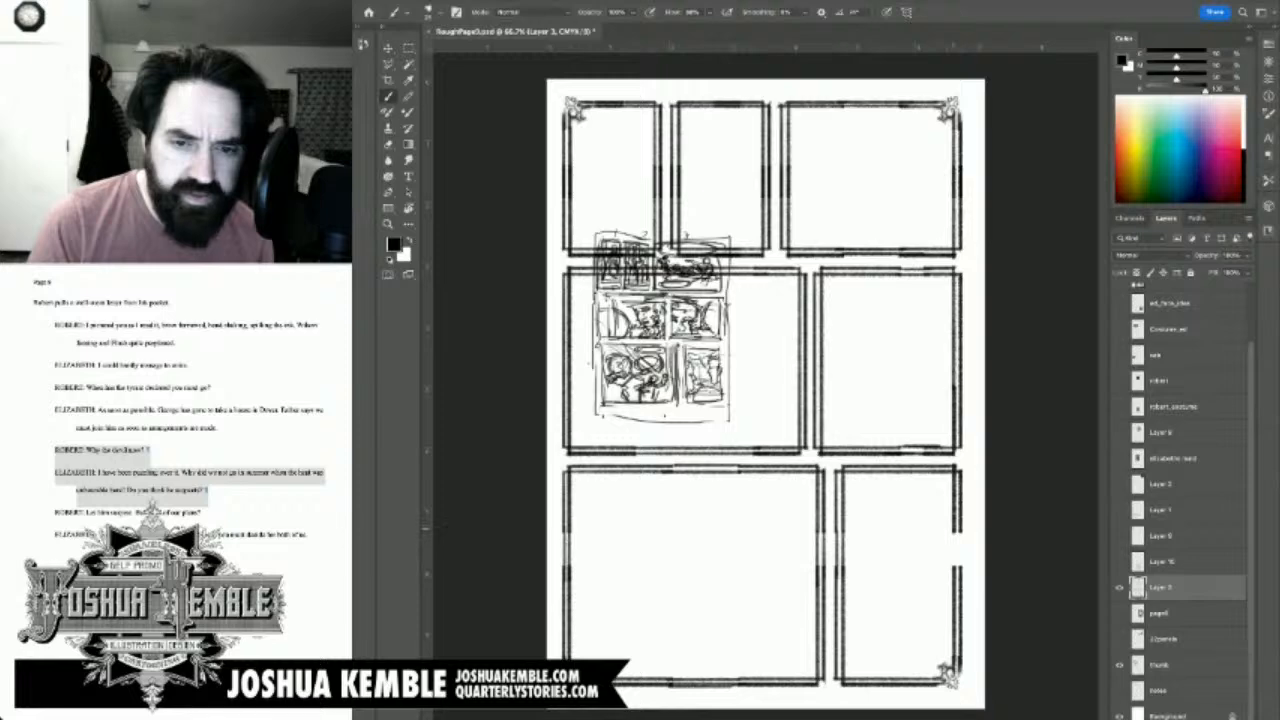
{"action": "left_click_drag", "start_coordinate": [954, 532], "coordinate": [954, 576]}
{"action": "left_click_drag", "start_coordinate": [961, 532], "coordinate": [961, 580]}
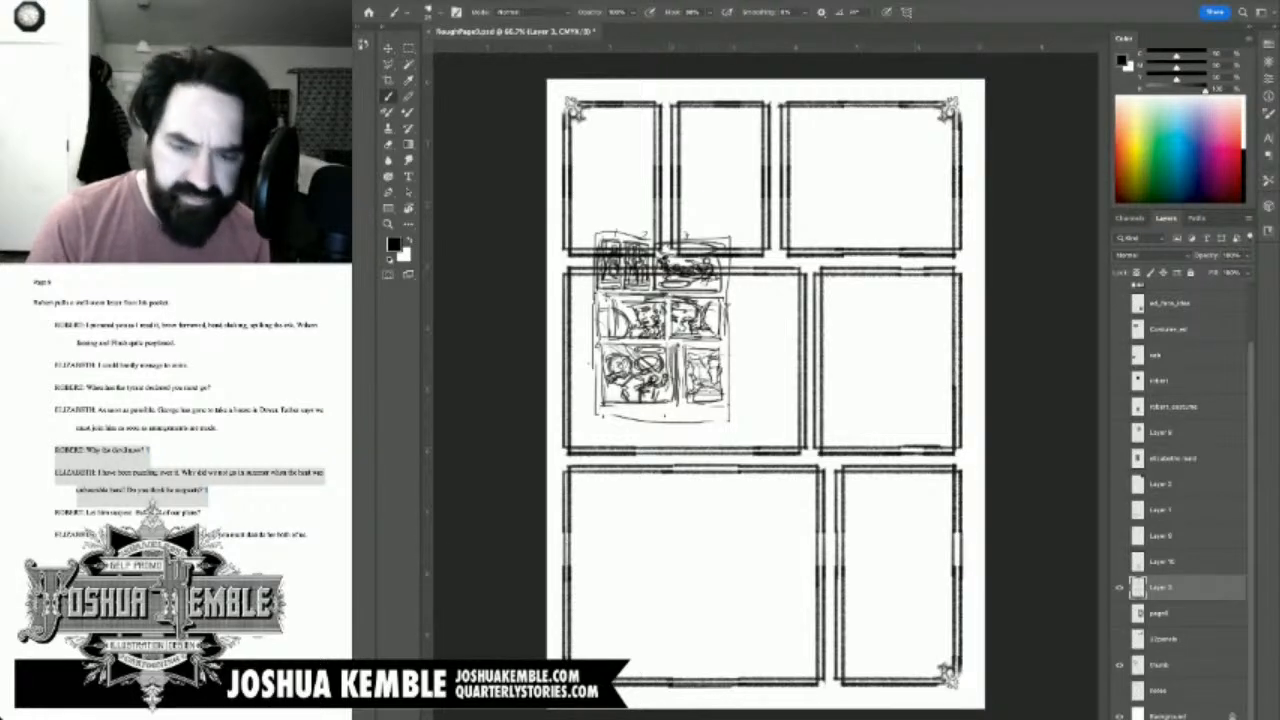
Step: Rename the panel border layer to panel_borders
{"action": "double_click", "coordinate": [1160, 587]}
{"action": "type", "text": "panels"}
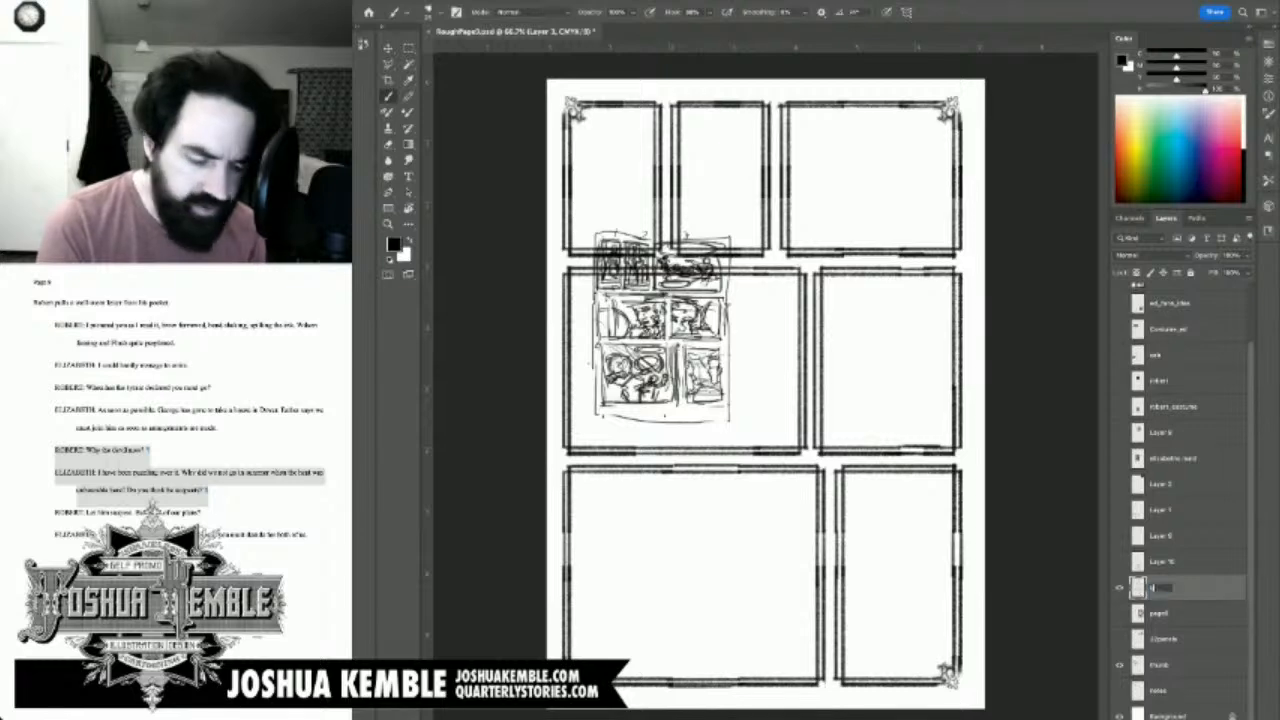
{"action": "key", "text": "Return"}
{"action": "type", "text": "_line"}
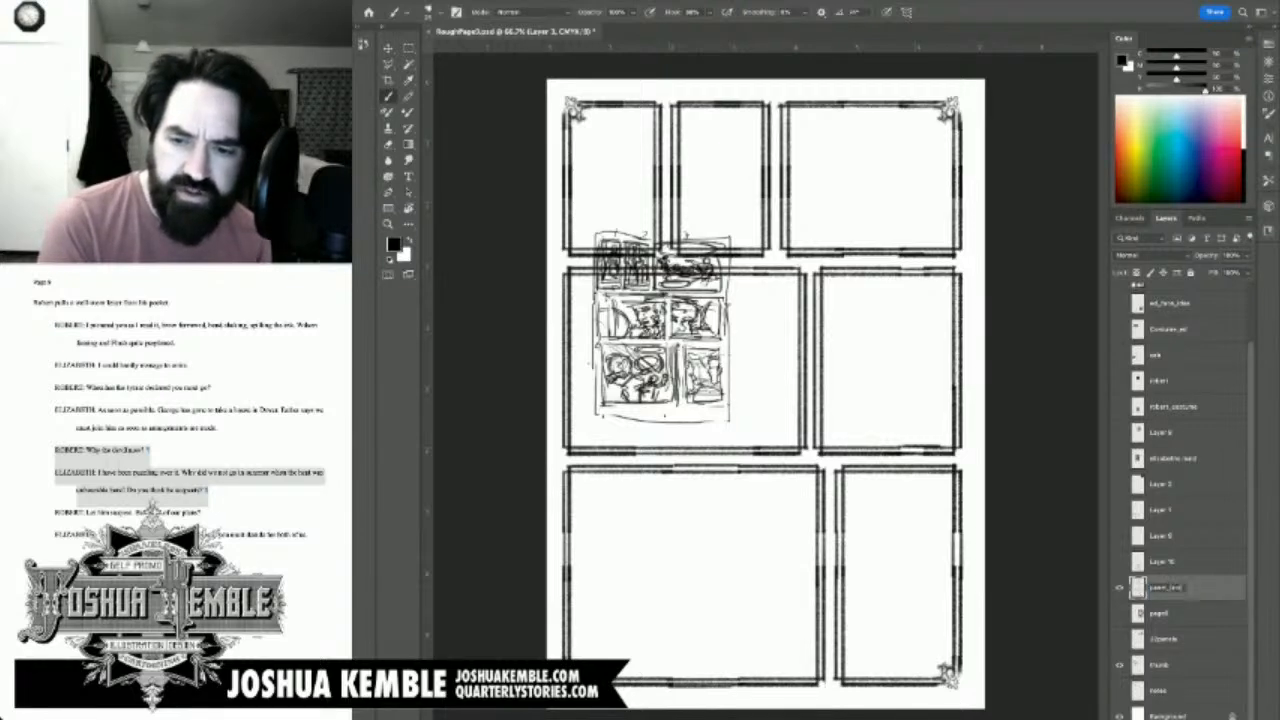
{"action": "type", "text": "ders"}
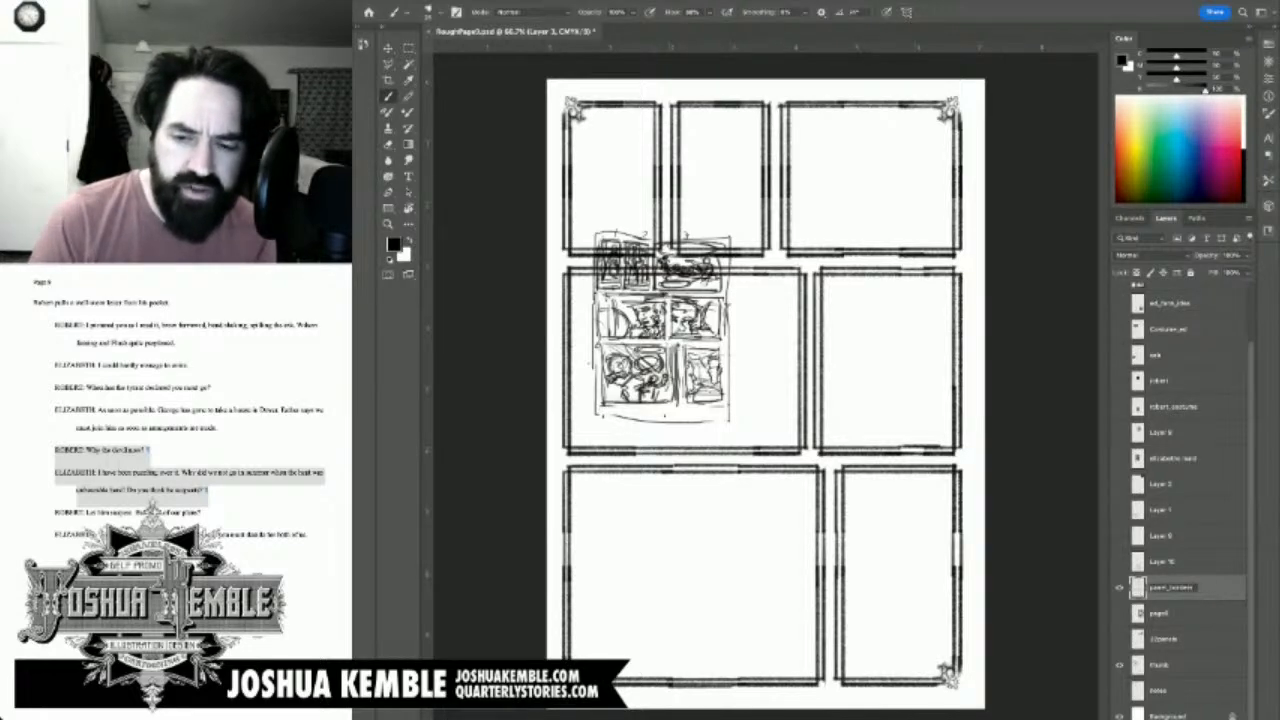
{"action": "key", "text": "Return"}
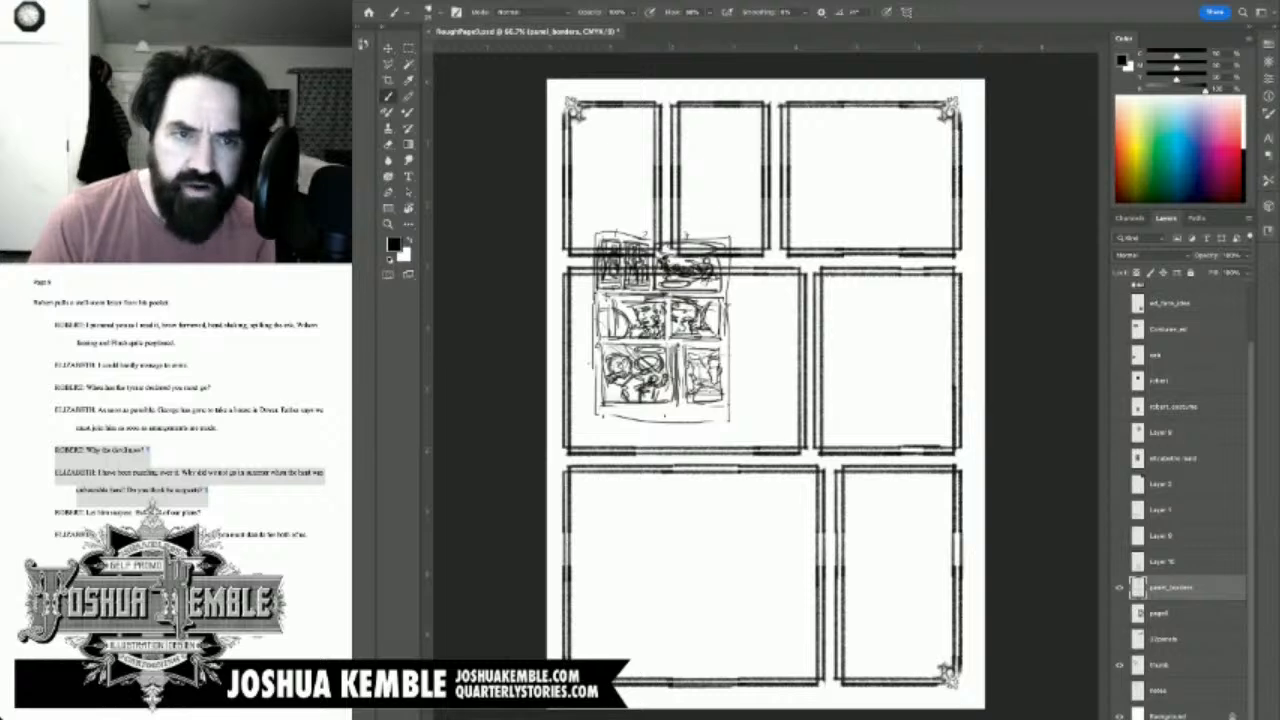
Step: Move the thumbnail sketch on the thumb layer up and right over the top-row panels, and save the document
{"action": "left_click", "coordinate": [1160, 665]}
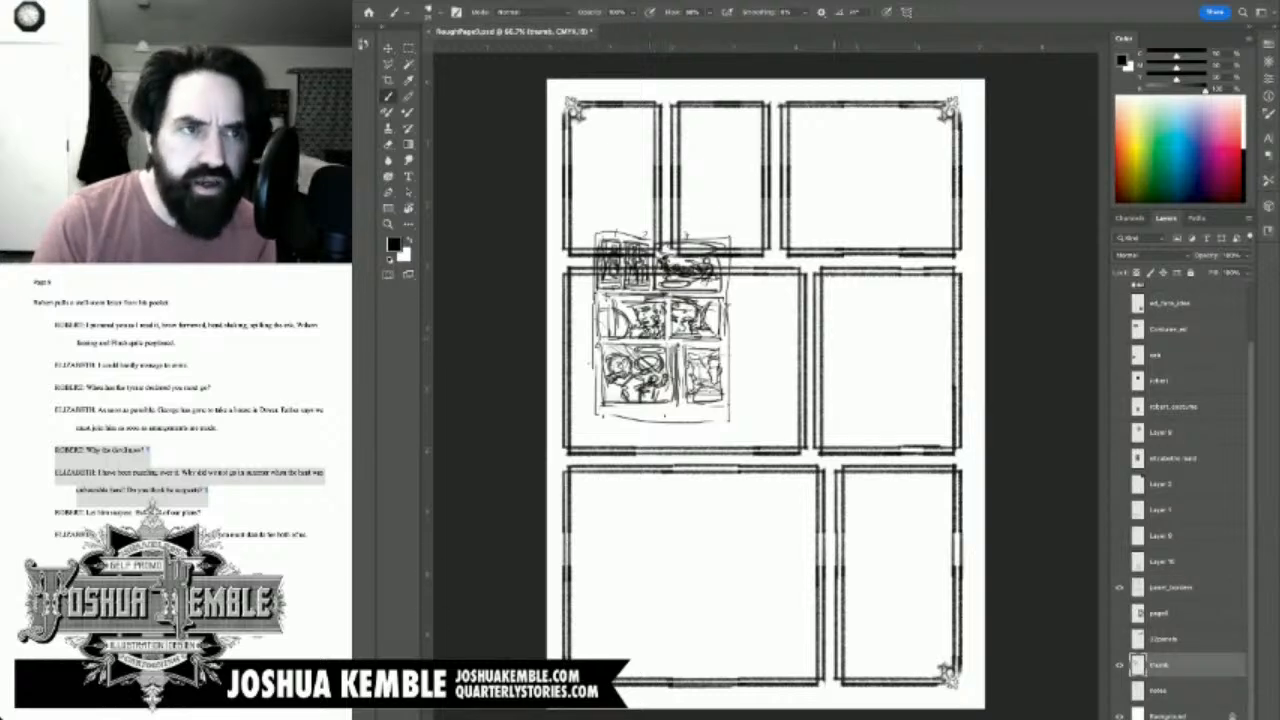
{"action": "key", "text": "v"}
{"action": "mouse_move", "coordinate": [662, 330]}
{"action": "left_mouse_down"}
{"action": "mouse_move", "coordinate": [747, 253]}
{"action": "mouse_move", "coordinate": [762, 230]}
{"action": "mouse_move", "coordinate": [746, 211]}
{"action": "left_mouse_up"}
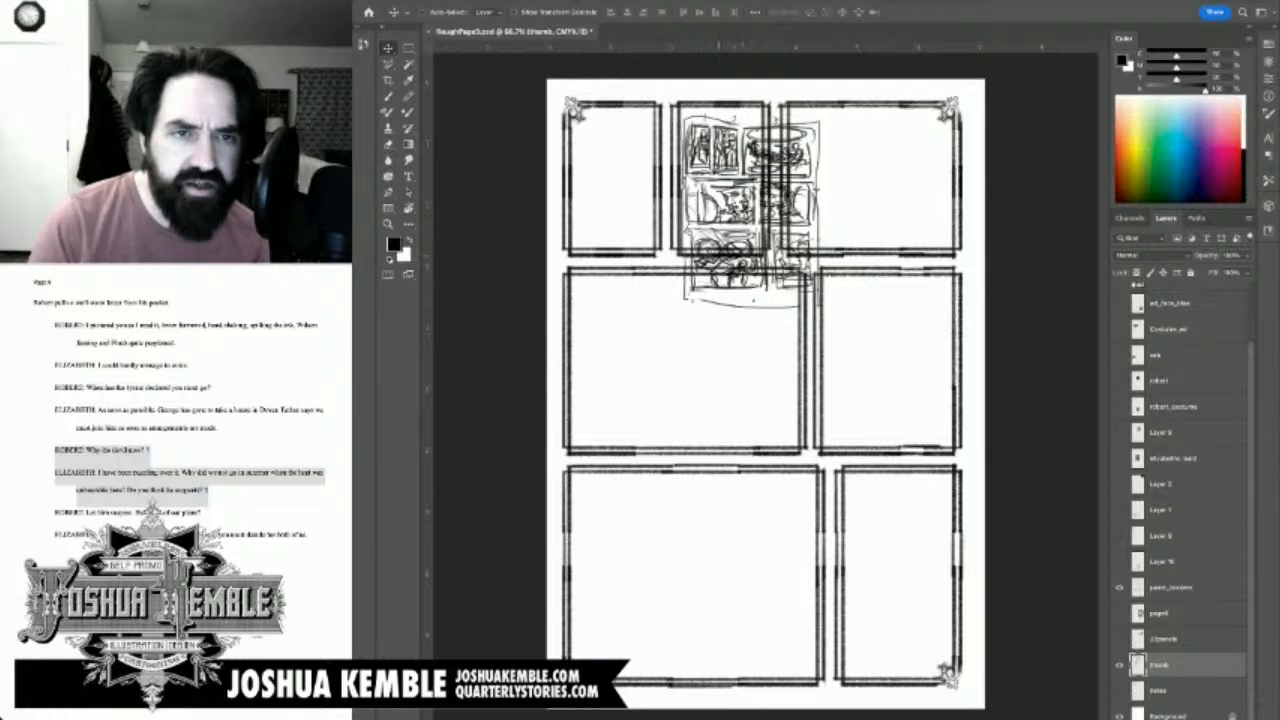
{"action": "left_click_drag", "start_coordinate": [645, 124], "coordinate": [705, 124]}
{"action": "key", "text": "super+s"}
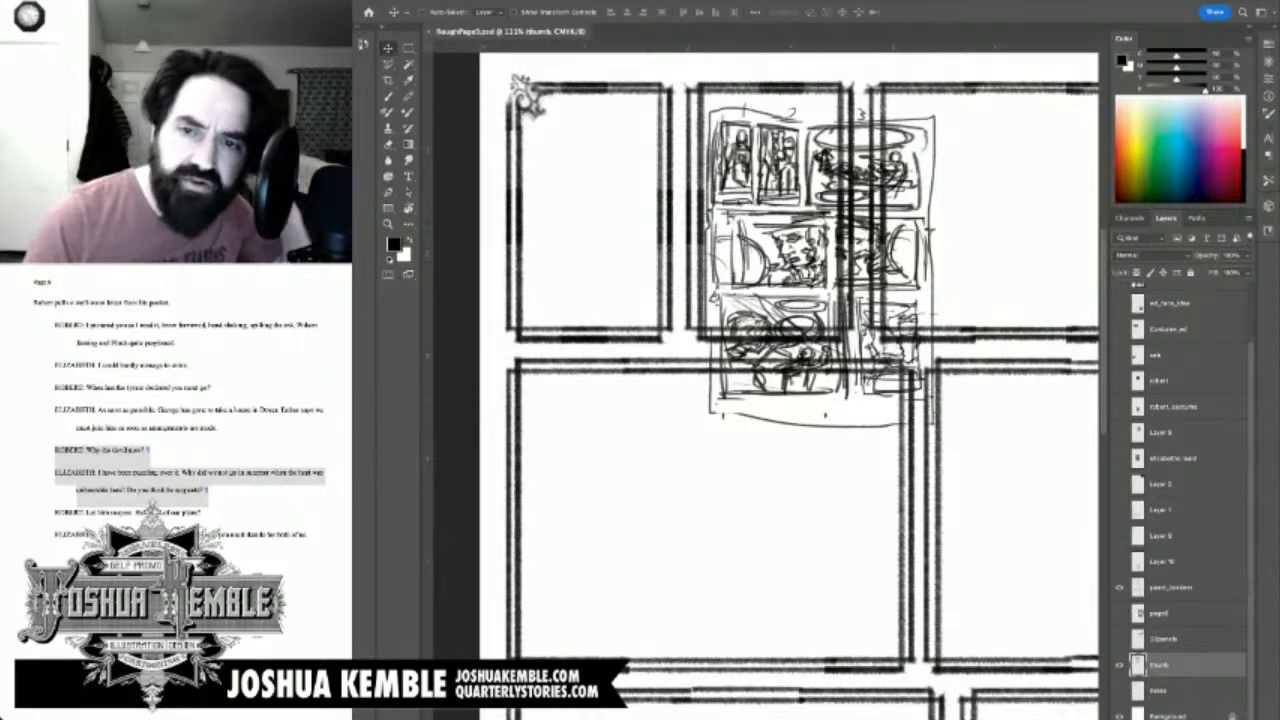
Step: Delete all hidden layers above panel_borders, from Layer 10 through the topmost layer, and save the document
{"action": "scroll", "coordinate": [1180, 500], "scroll_direction": "up", "scroll_amount": 2}
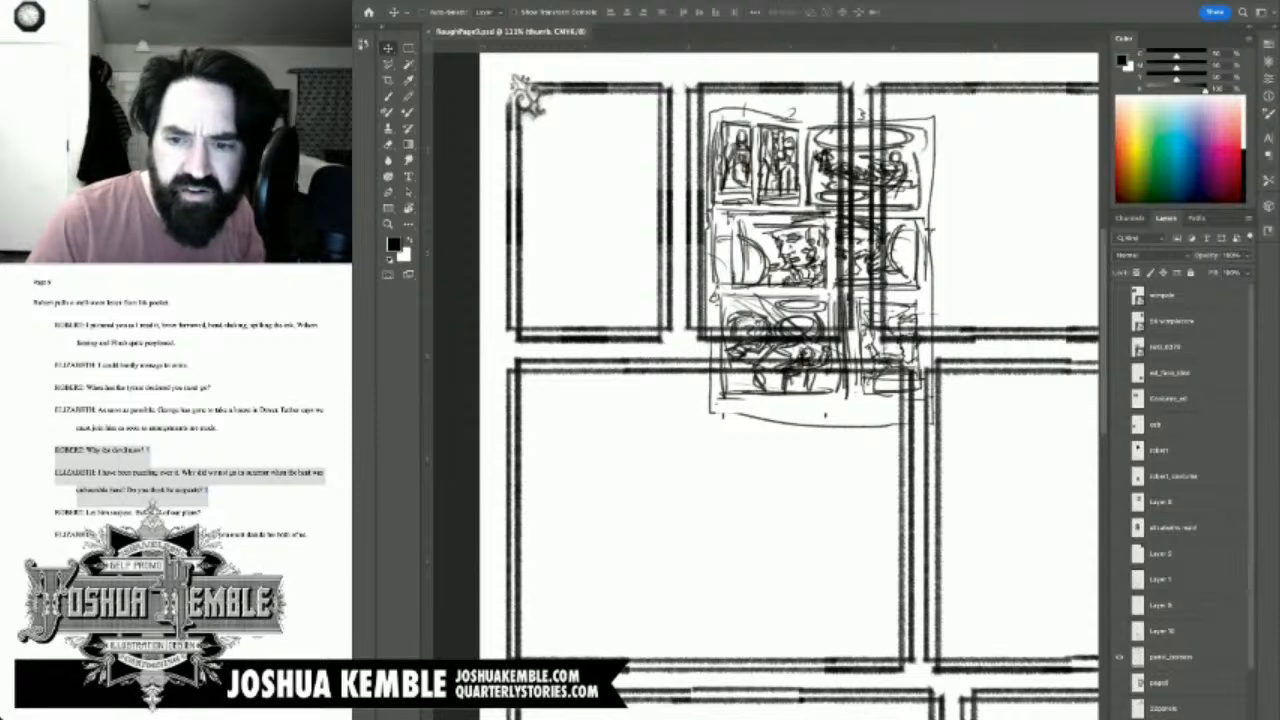
{"action": "scroll", "coordinate": [1180, 500], "scroll_direction": "down", "scroll_amount": 2}
{"action": "scroll", "coordinate": [1184, 500], "scroll_direction": "up", "scroll_amount": 2}
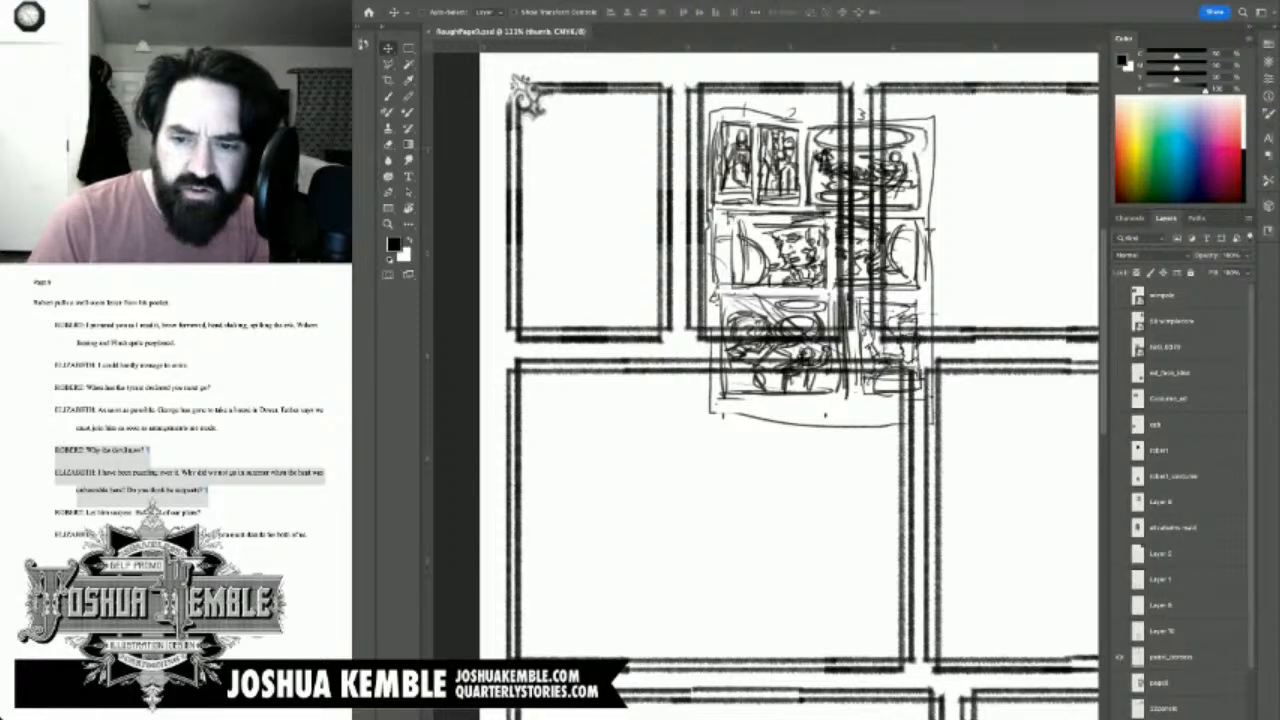
{"action": "scroll", "coordinate": [1184, 500], "scroll_direction": "down", "scroll_amount": 3}
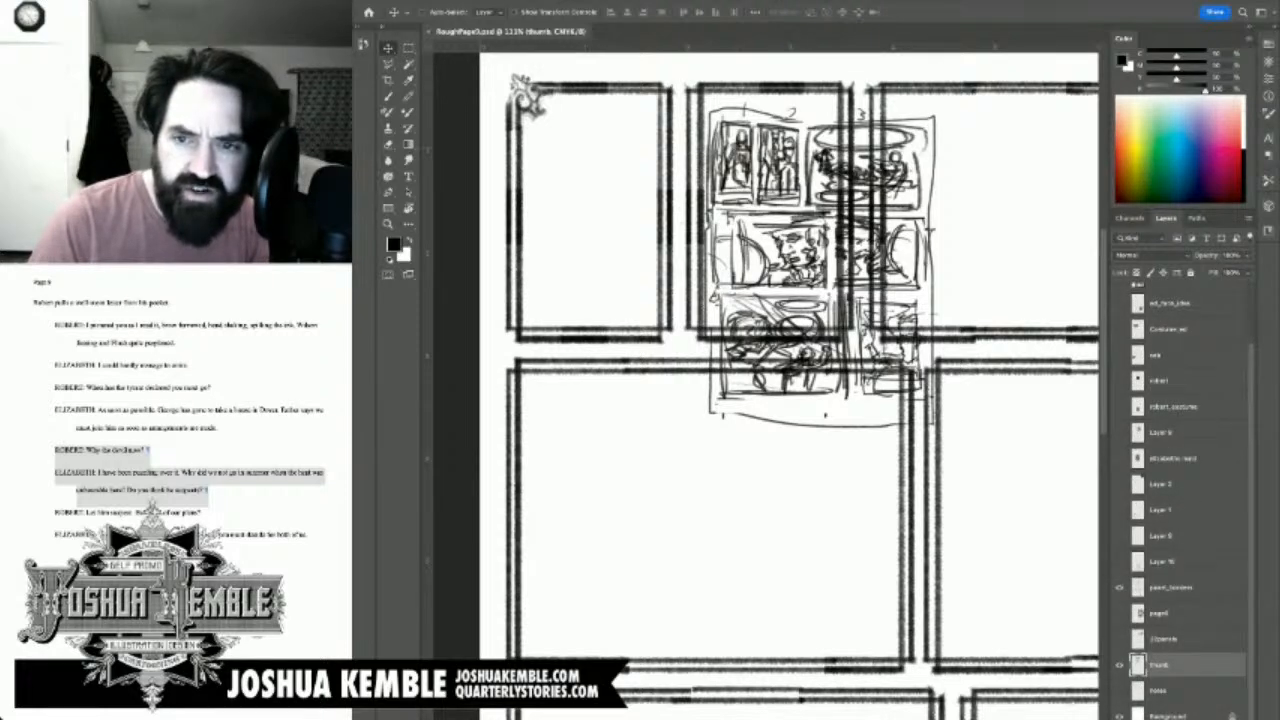
{"action": "scroll", "coordinate": [1185, 500], "scroll_direction": "up", "scroll_amount": 3}
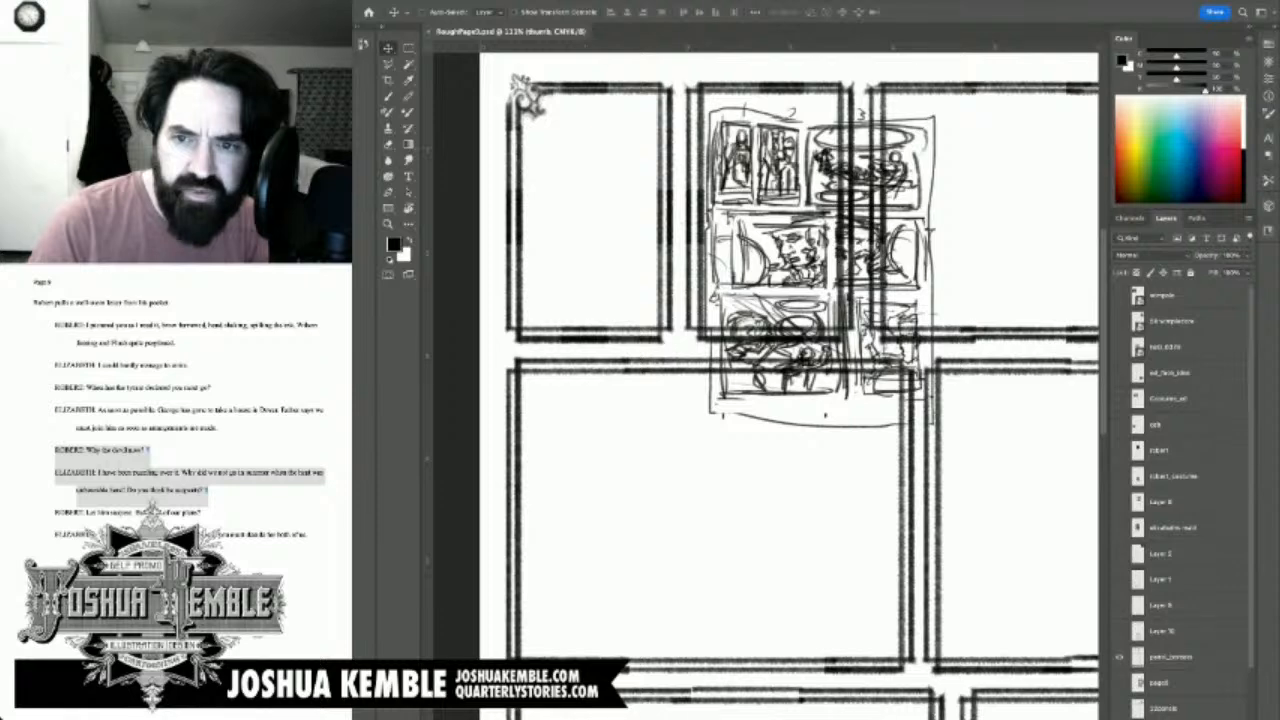
{"action": "left_click", "coordinate": [1120, 372]}
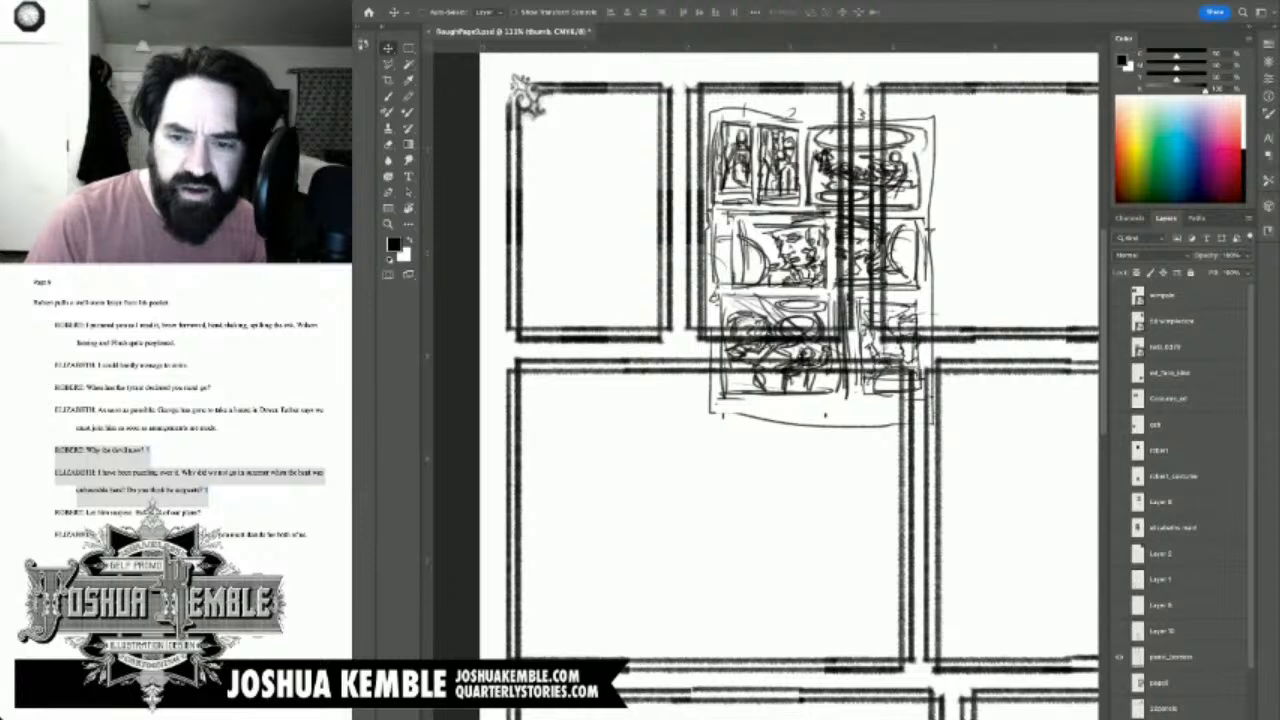
{"action": "scroll", "coordinate": [1182, 500], "scroll_direction": "down", "scroll_amount": 3}
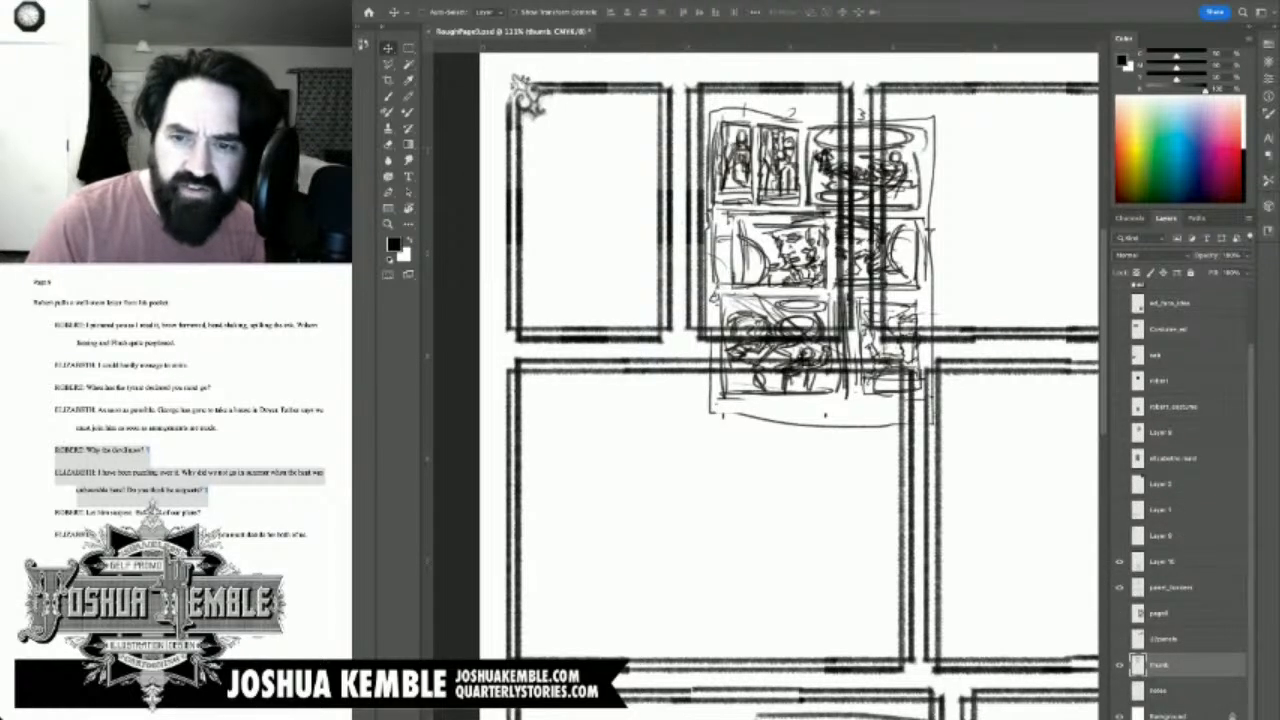
{"action": "left_click", "coordinate": [1128, 562]}
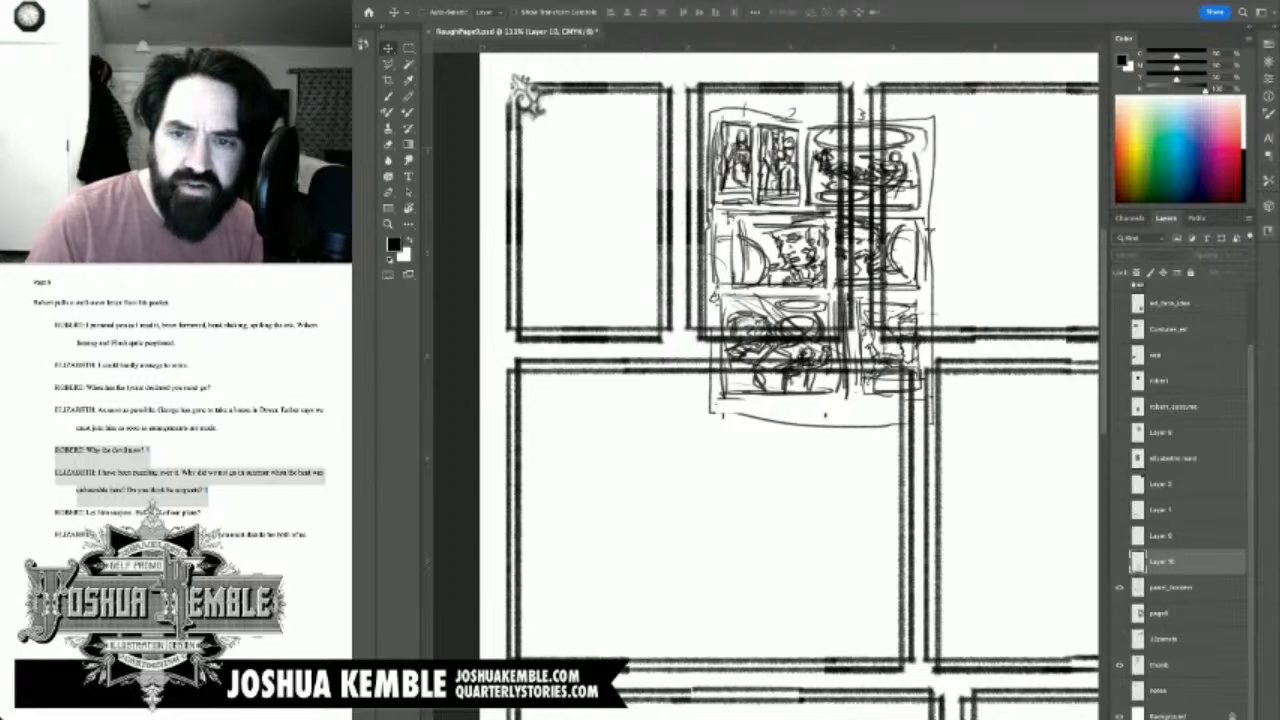
{"action": "scroll", "coordinate": [1182, 500], "scroll_direction": "up", "scroll_amount": 3}
{"action": "left_click", "coordinate": [1162, 296], "text": "shift"}
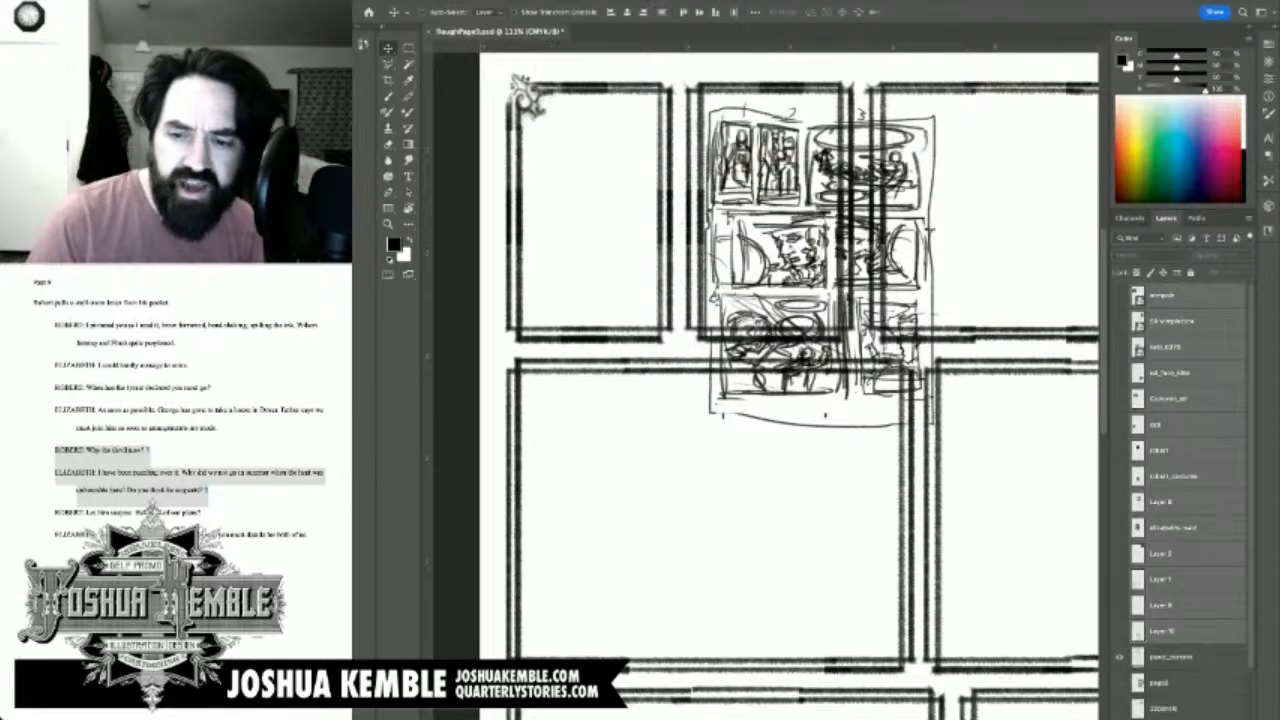
{"action": "key", "text": "ctrl+e"}
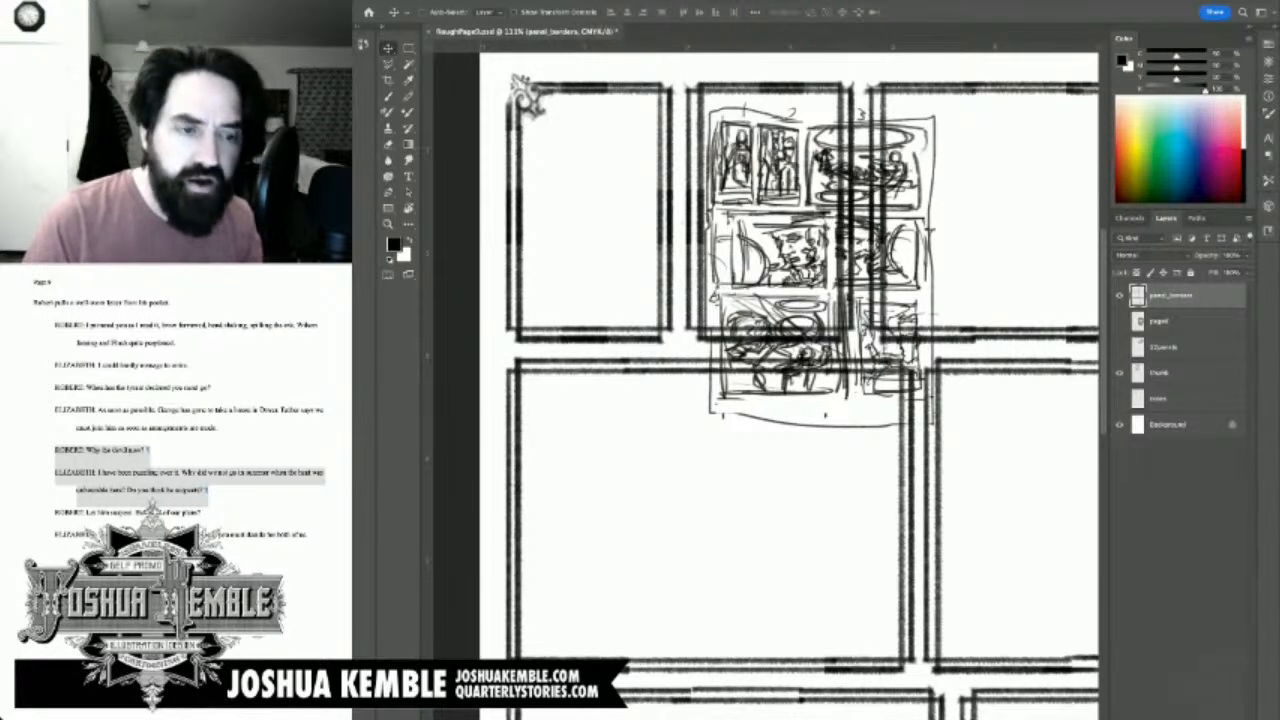
{"action": "key", "text": "ctrl+s"}
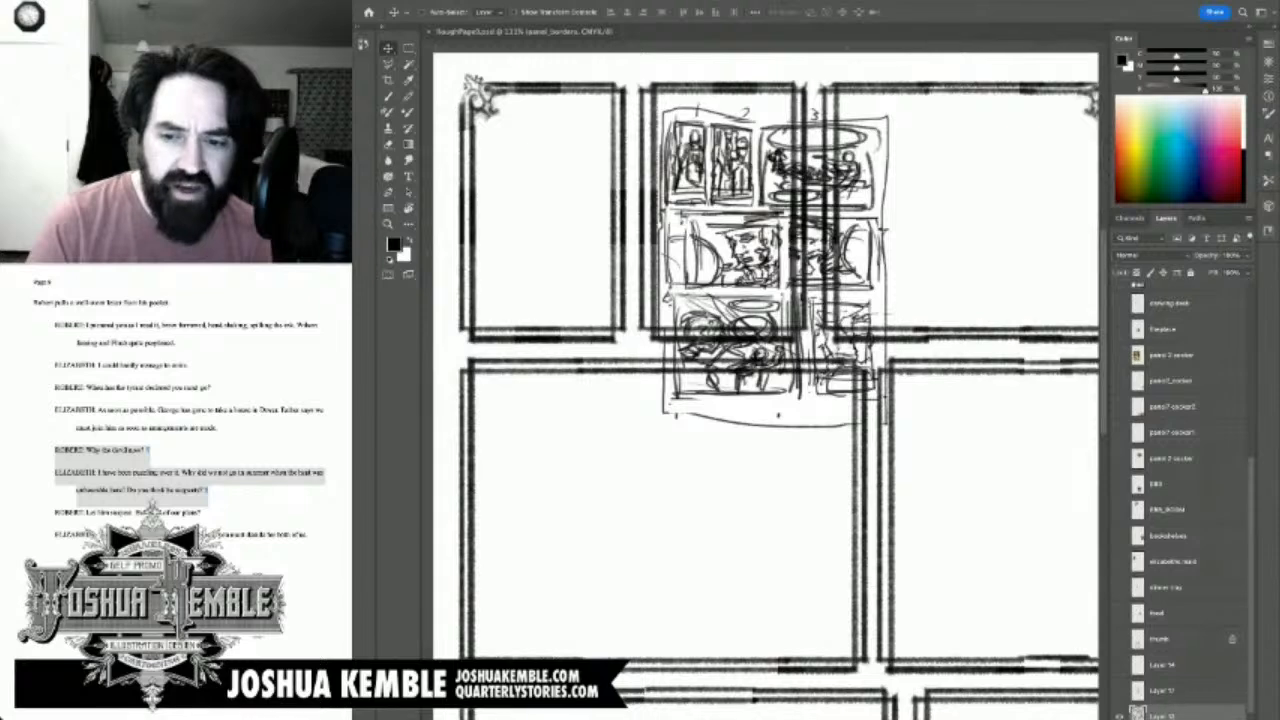
Step: Hide the layer just below Layer 17 in the older page file, and dock that file beside the comic page document
{"action": "left_click", "coordinate": [1164, 691]}
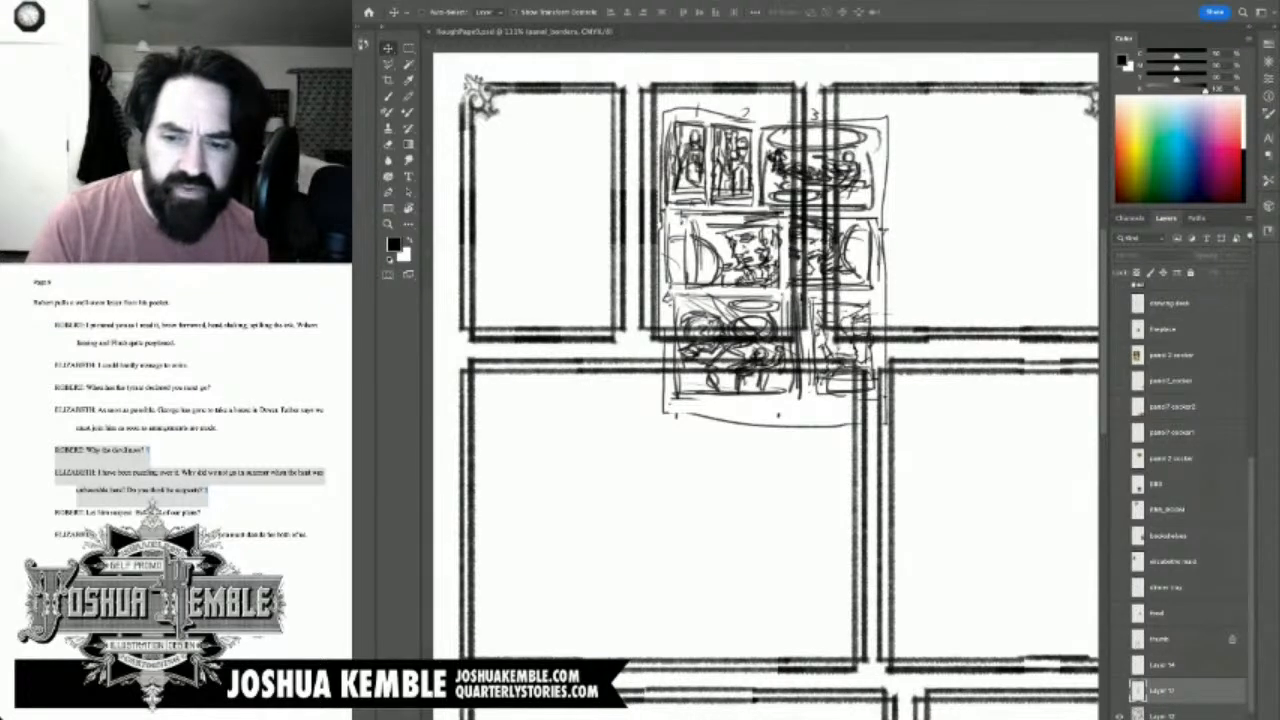
{"action": "left_click", "coordinate": [1120, 690]}
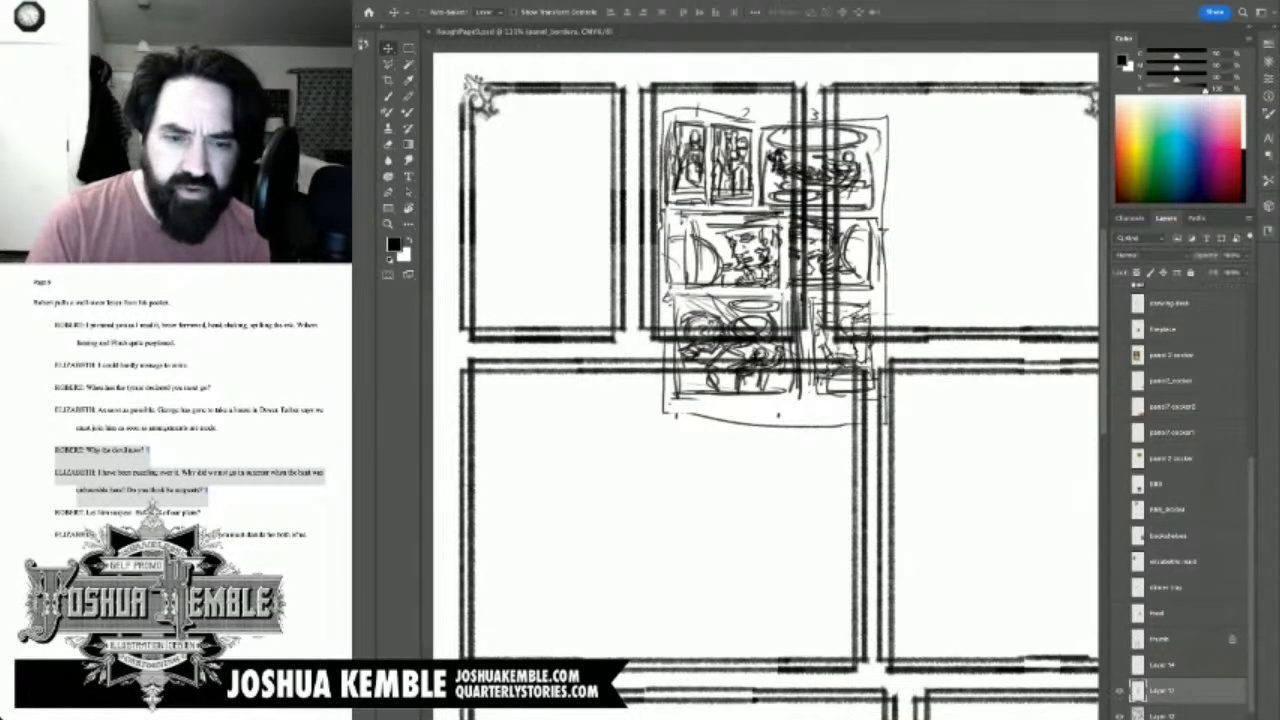
{"action": "left_click", "coordinate": [1120, 691]}
{"action": "left_click", "coordinate": [1120, 716]}
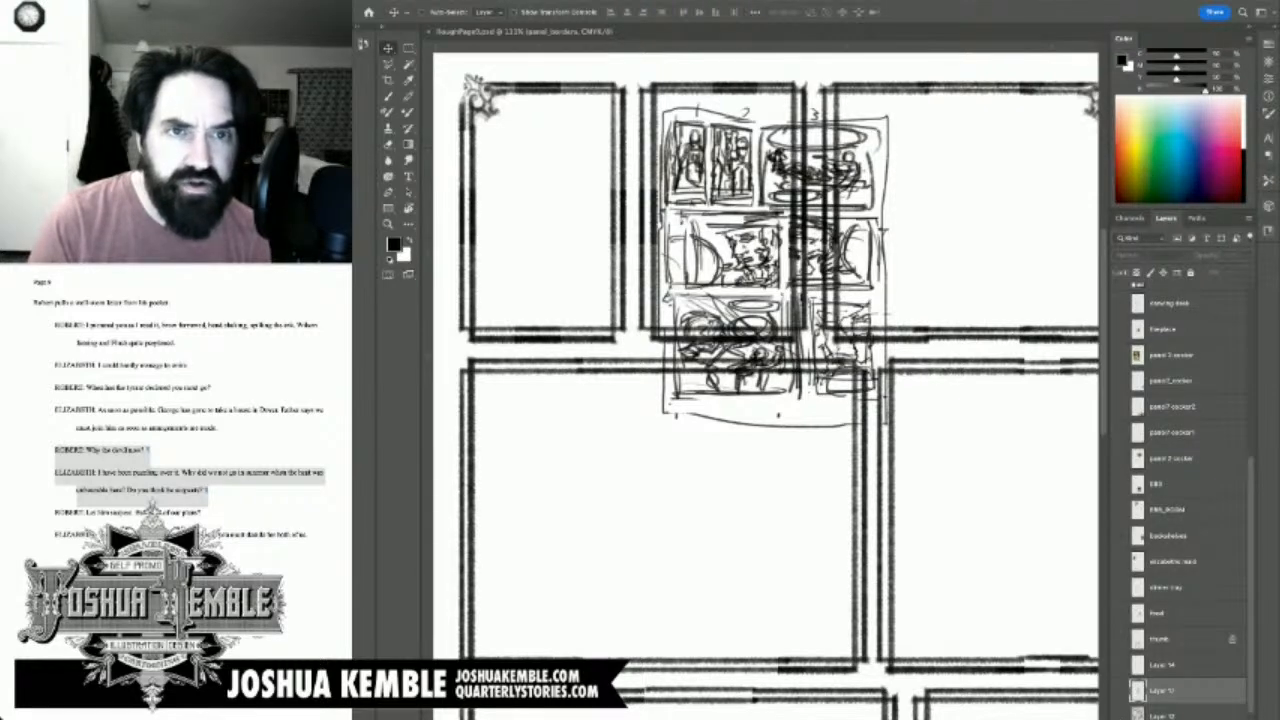
{"action": "left_click_drag", "start_coordinate": [864, 29], "coordinate": [700, 31]}
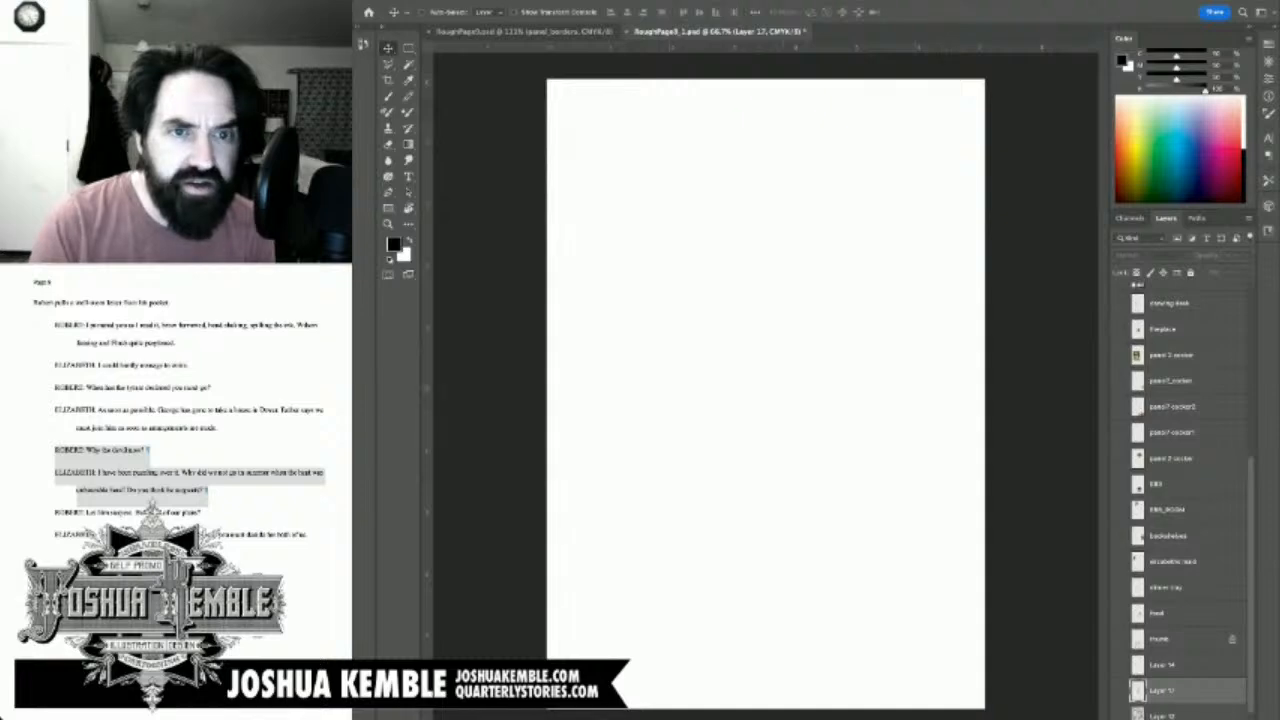
Step: In the comic page document, read the handwritten panel notes with the borders and thumbnail temporarily hidden, and restore the original layer visibility
{"action": "left_click", "coordinate": [524, 31]}
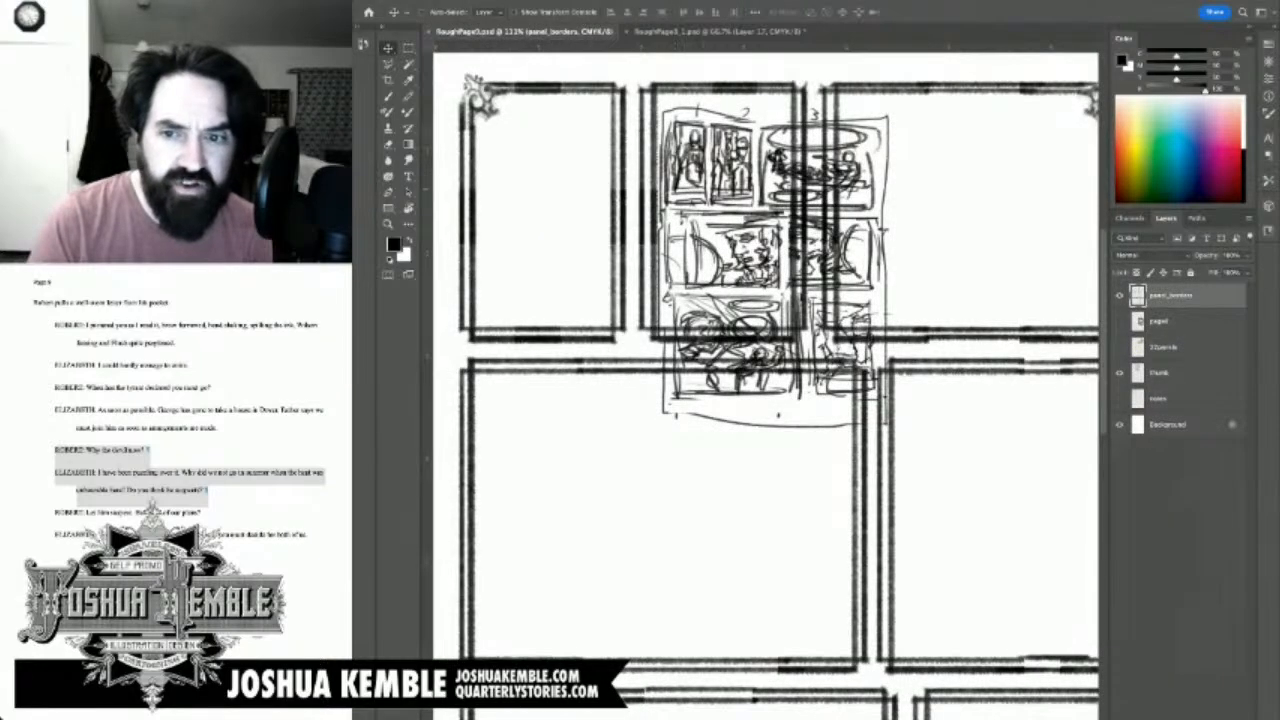
{"action": "left_click", "coordinate": [1119, 398]}
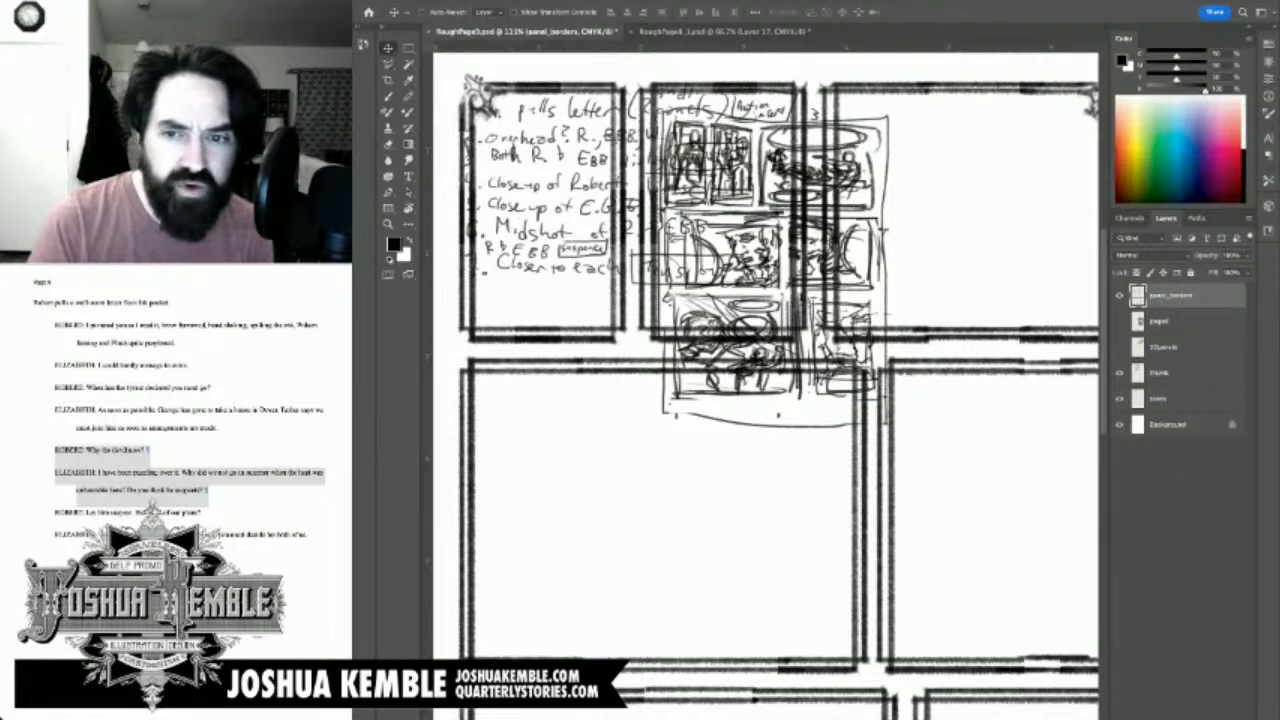
{"action": "left_click", "coordinate": [1119, 295]}
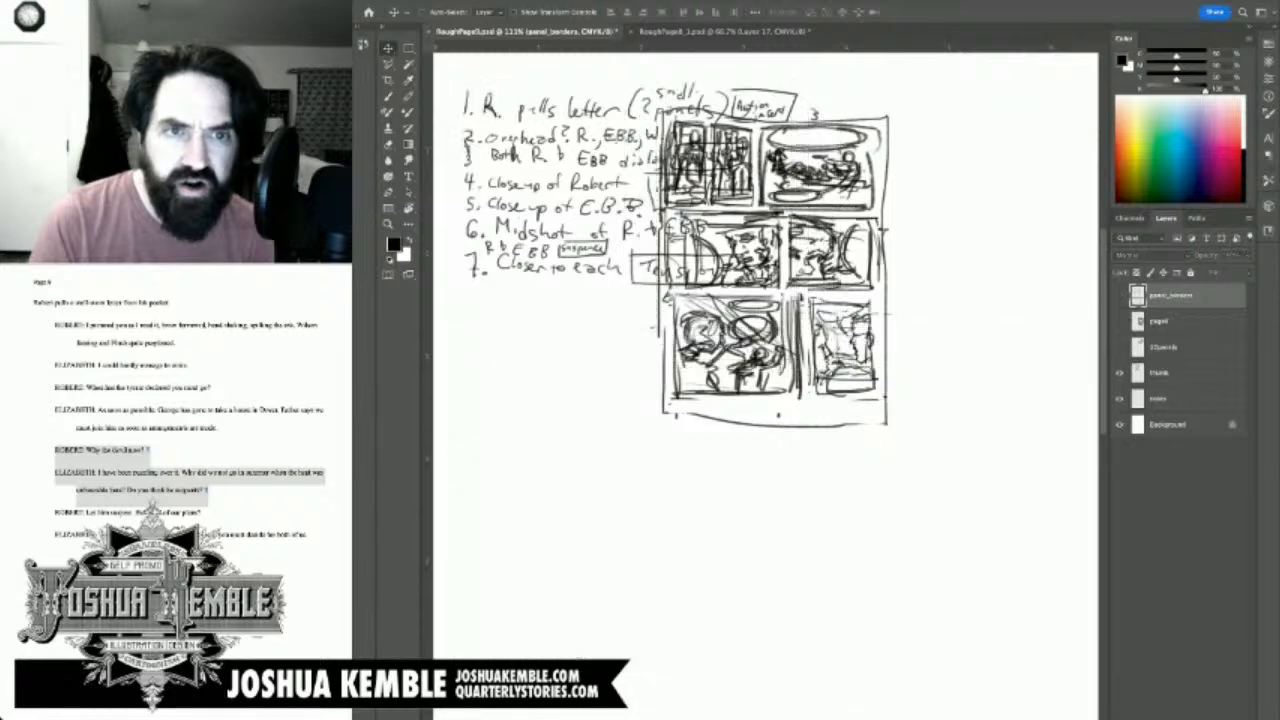
{"action": "left_click", "coordinate": [1119, 372]}
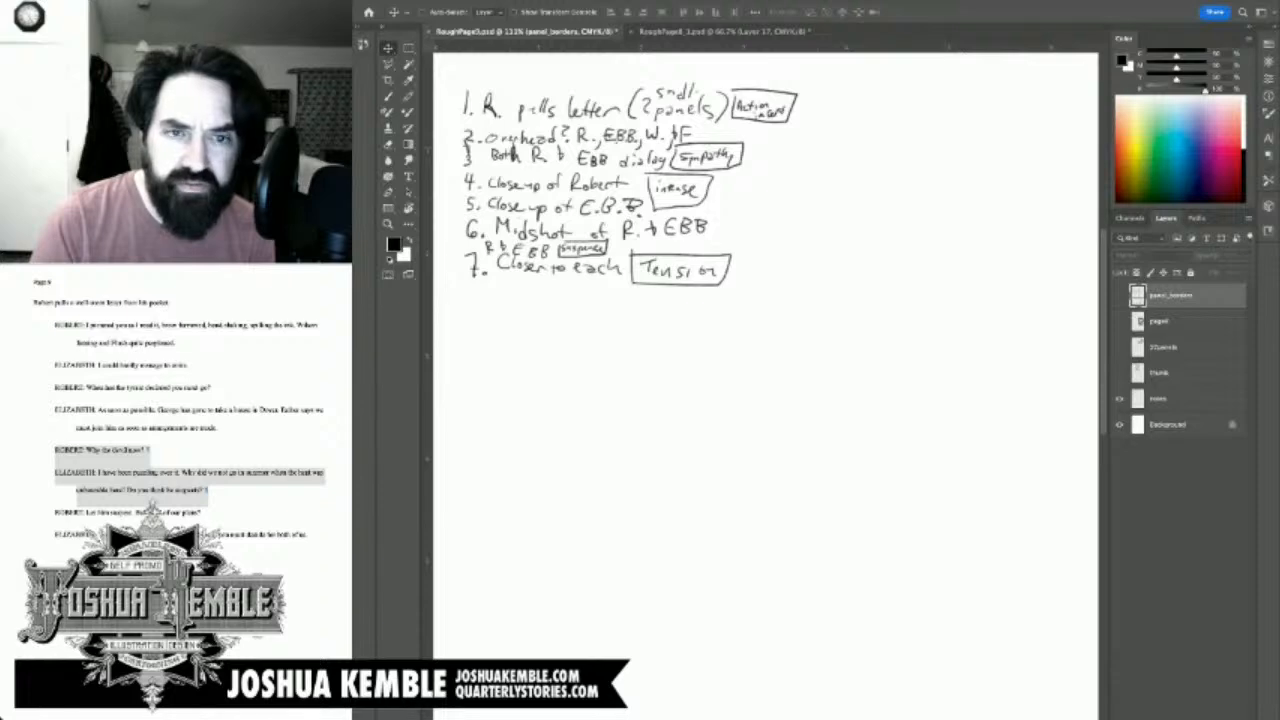
{"action": "left_click", "coordinate": [1119, 372]}
{"action": "left_click", "coordinate": [1119, 295]}
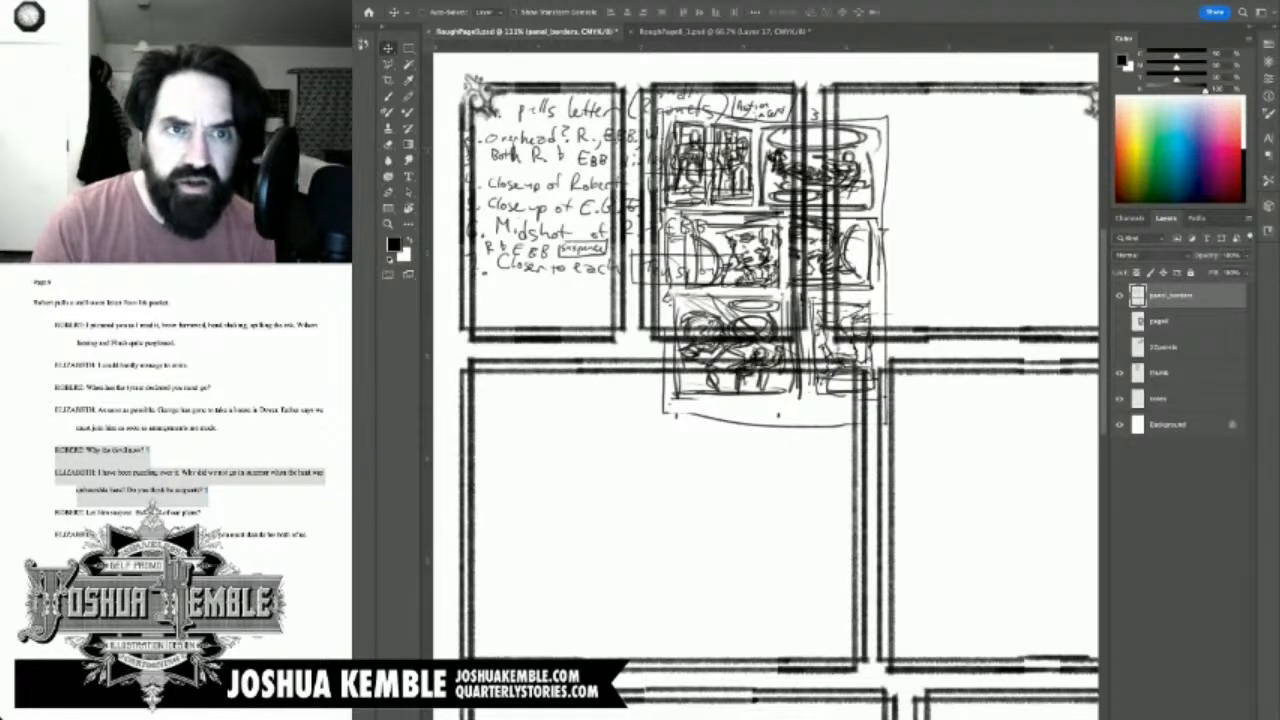
{"action": "left_click", "coordinate": [1119, 398]}
Step: In the older page file, show only the robert_costume and robert reference layers
{"action": "left_click", "coordinate": [720, 31]}
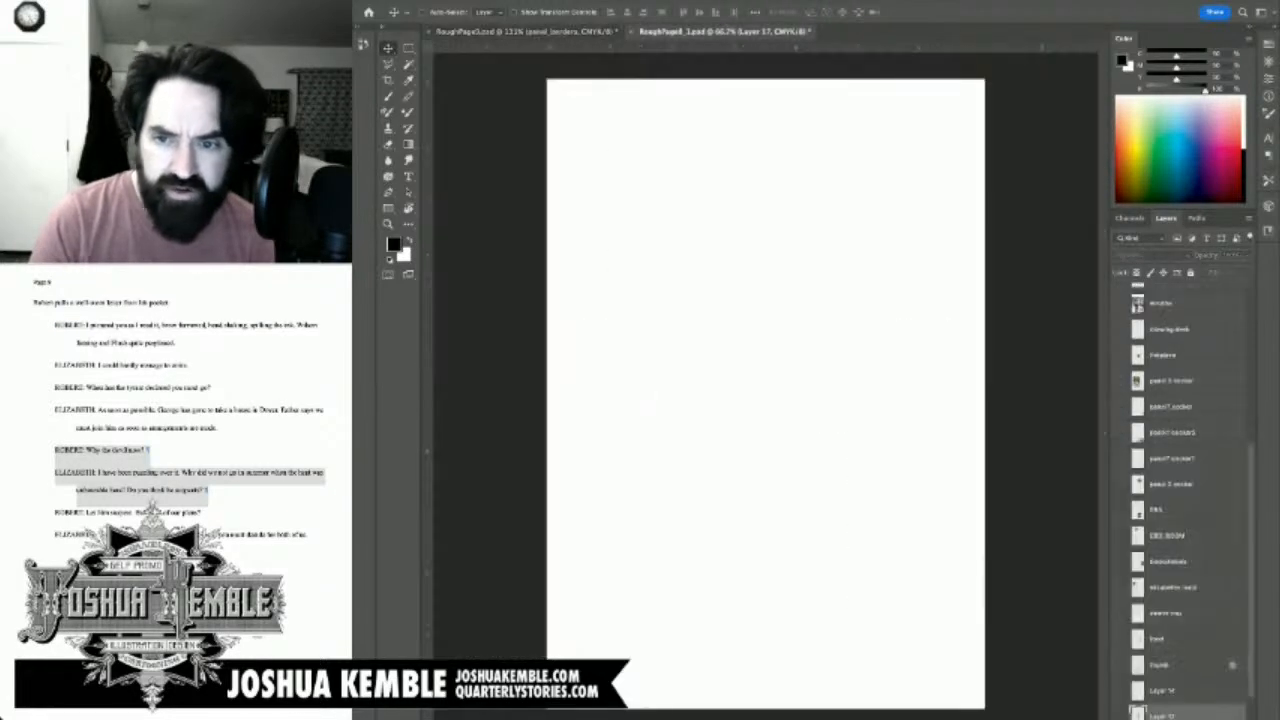
{"action": "scroll", "coordinate": [1180, 500], "scroll_direction": "up", "scroll_amount": 5}
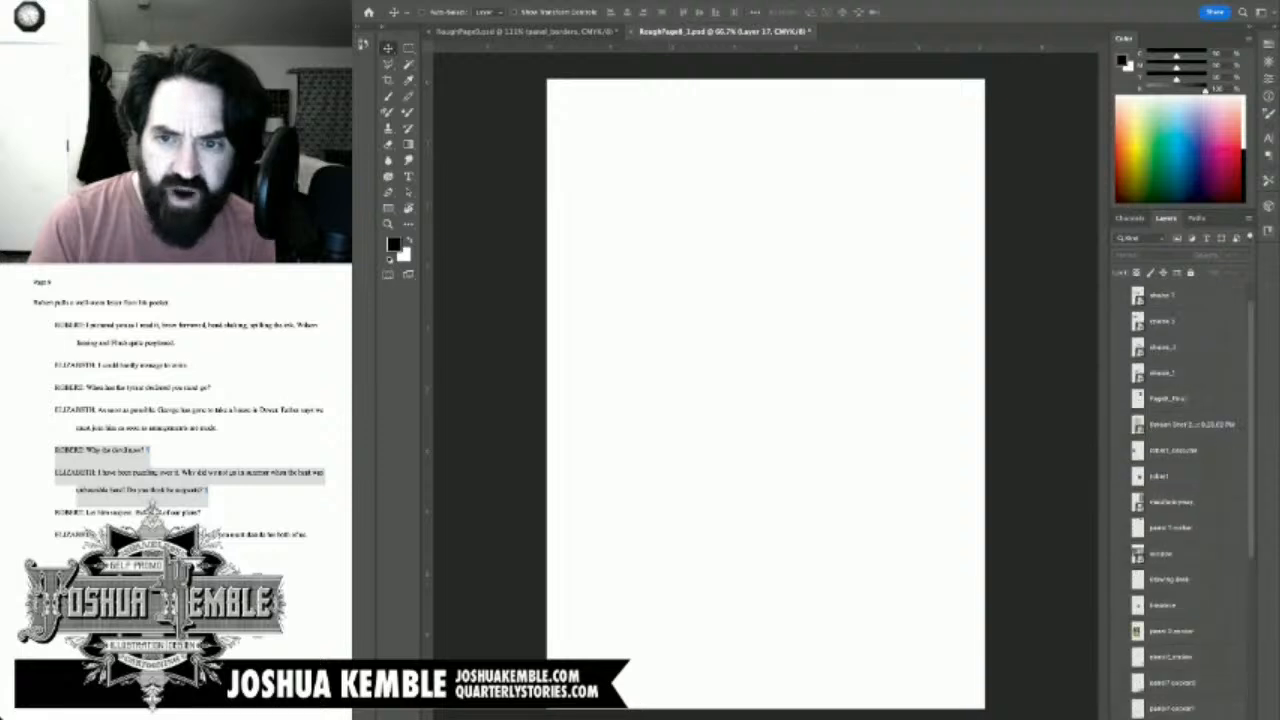
{"action": "left_click", "coordinate": [1119, 295]}
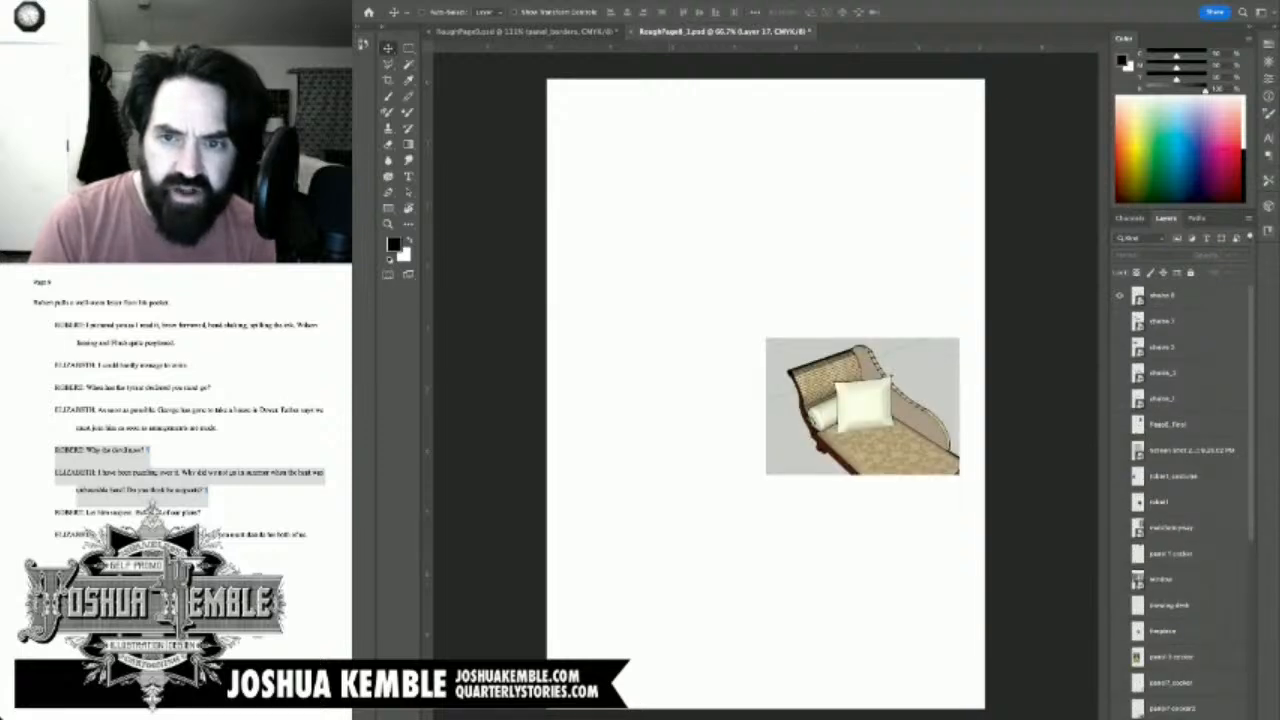
{"action": "left_click", "coordinate": [1119, 321]}
{"action": "left_click_drag", "start_coordinate": [1119, 321], "coordinate": [1119, 295]}
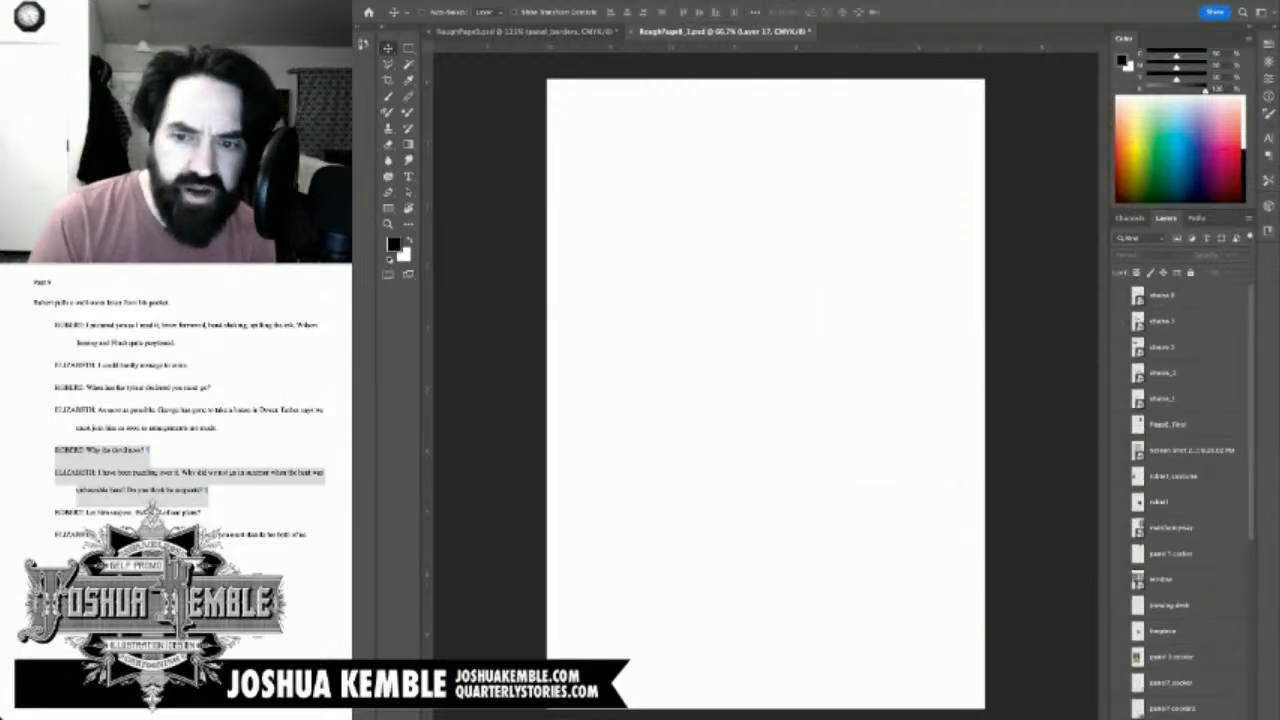
{"action": "left_click", "coordinate": [1119, 476]}
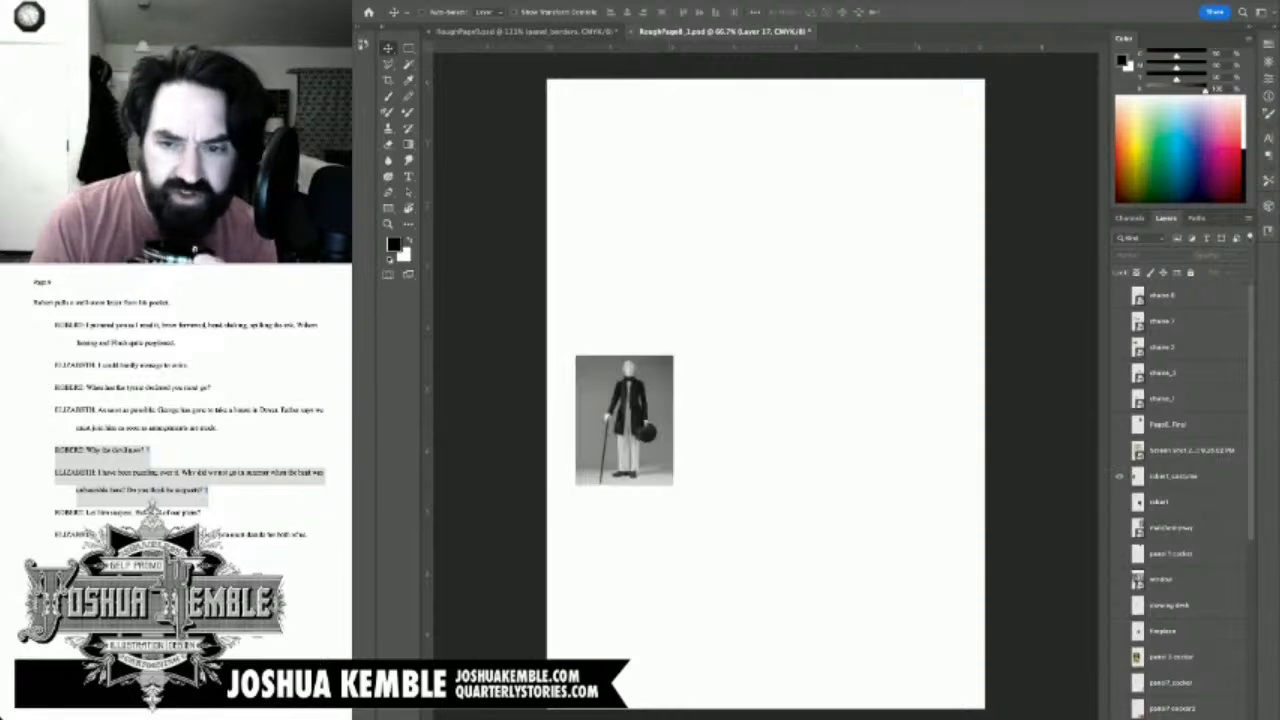
{"action": "left_click", "coordinate": [1119, 501]}
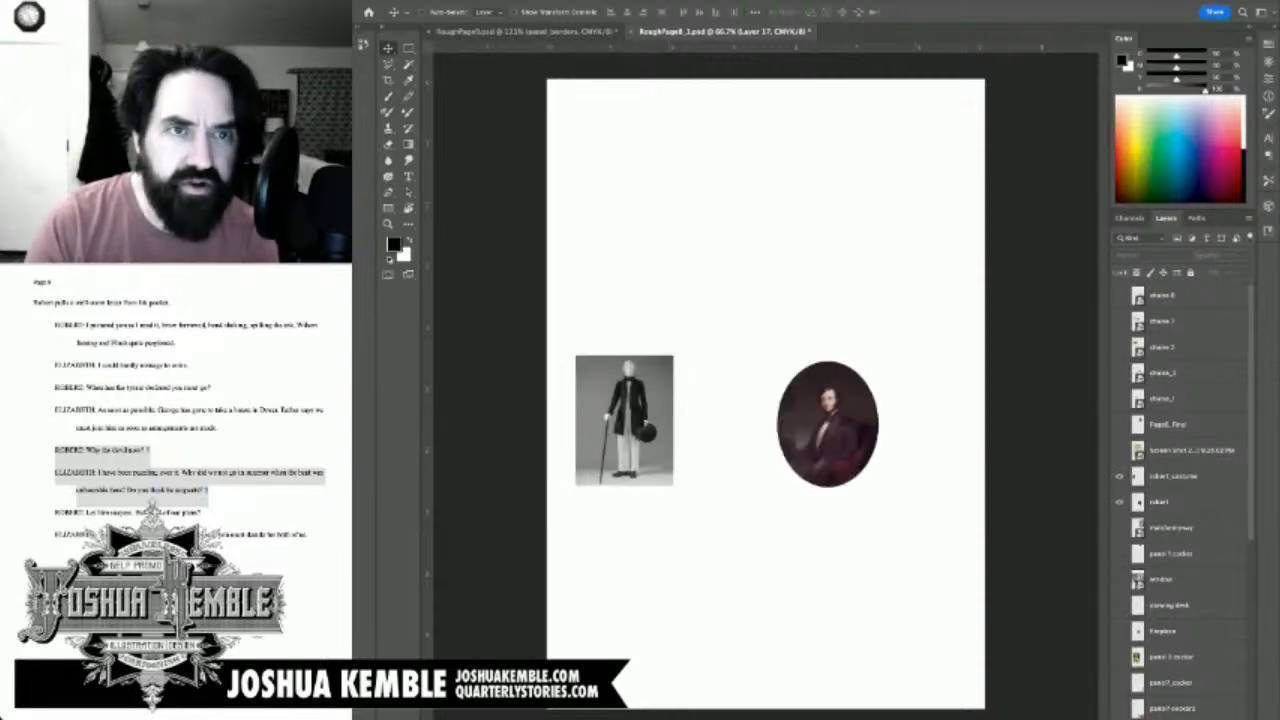
{"action": "key", "text": "ctrl+w"}
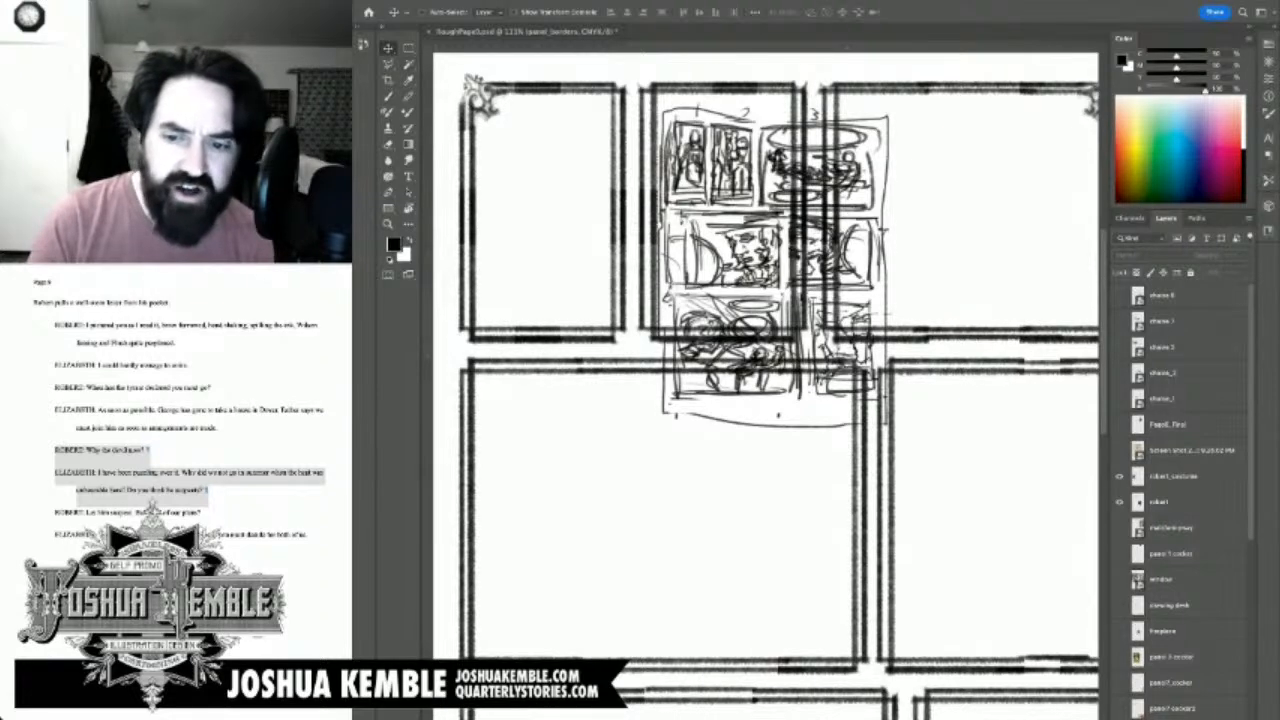
{"action": "scroll", "coordinate": [1180, 500], "scroll_direction": "down", "scroll_amount": 5}
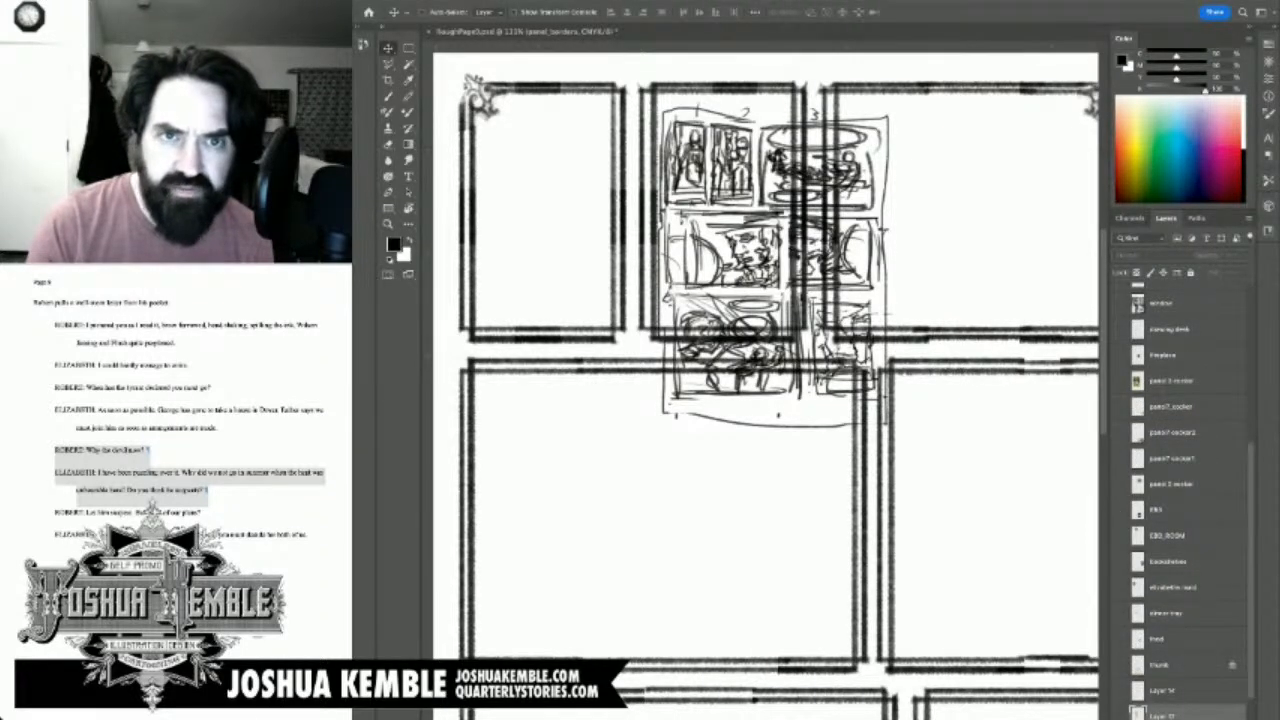
{"action": "left_click_drag", "start_coordinate": [730, 70], "coordinate": [722, 32]}
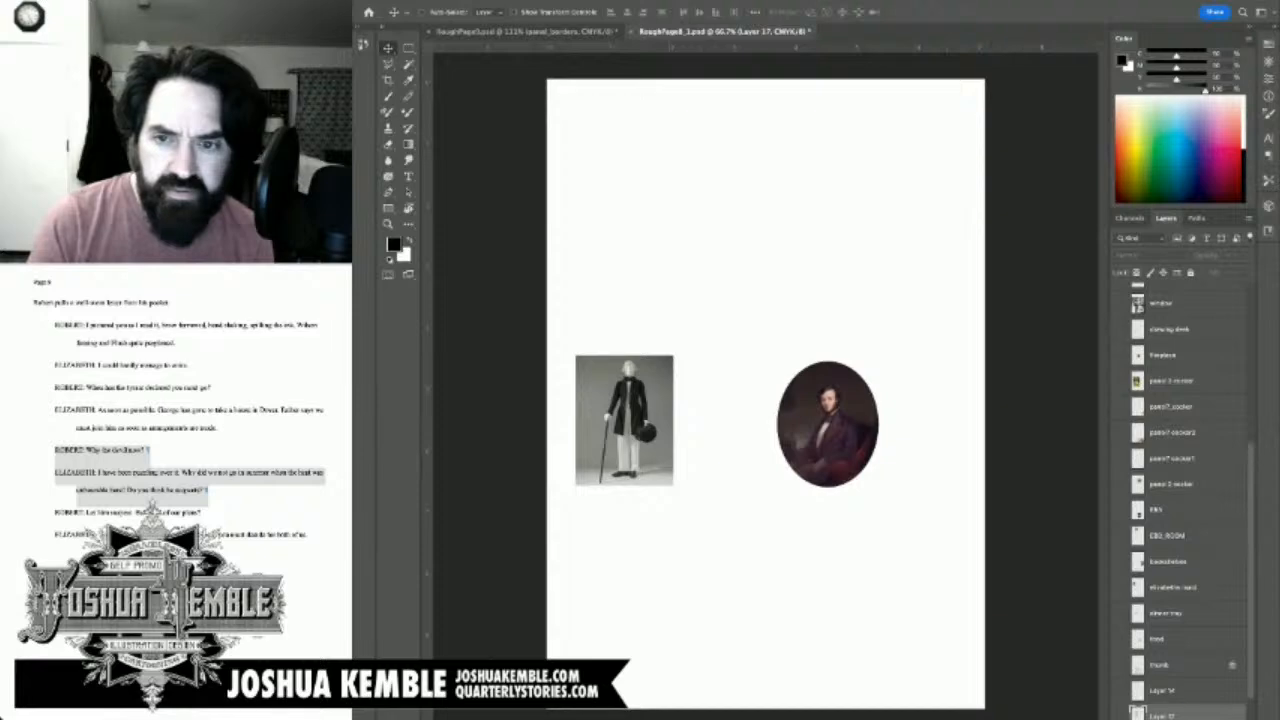
Step: Copy the robert_costume and robert layers from the older page file into the comic page document
{"action": "scroll", "coordinate": [1180, 500], "scroll_direction": "up", "scroll_amount": 5}
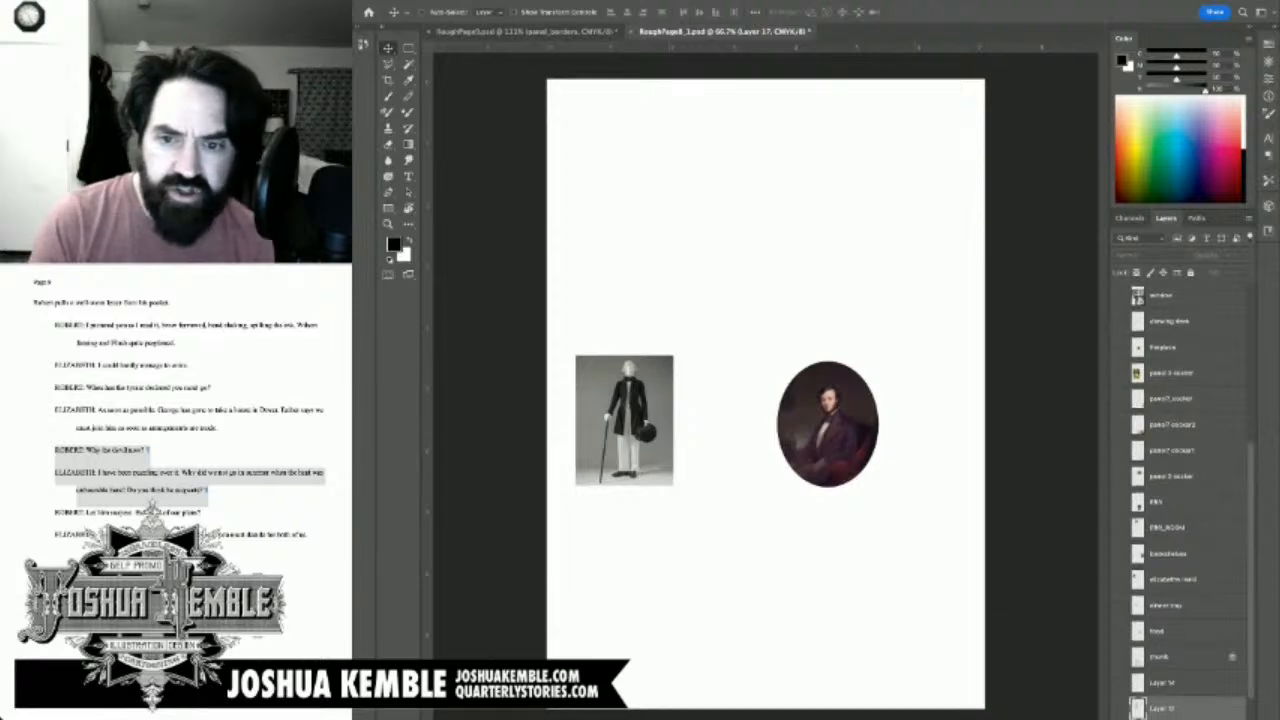
{"action": "left_click", "coordinate": [1175, 477]}
{"action": "left_click", "coordinate": [1170, 502], "text": "shift"}
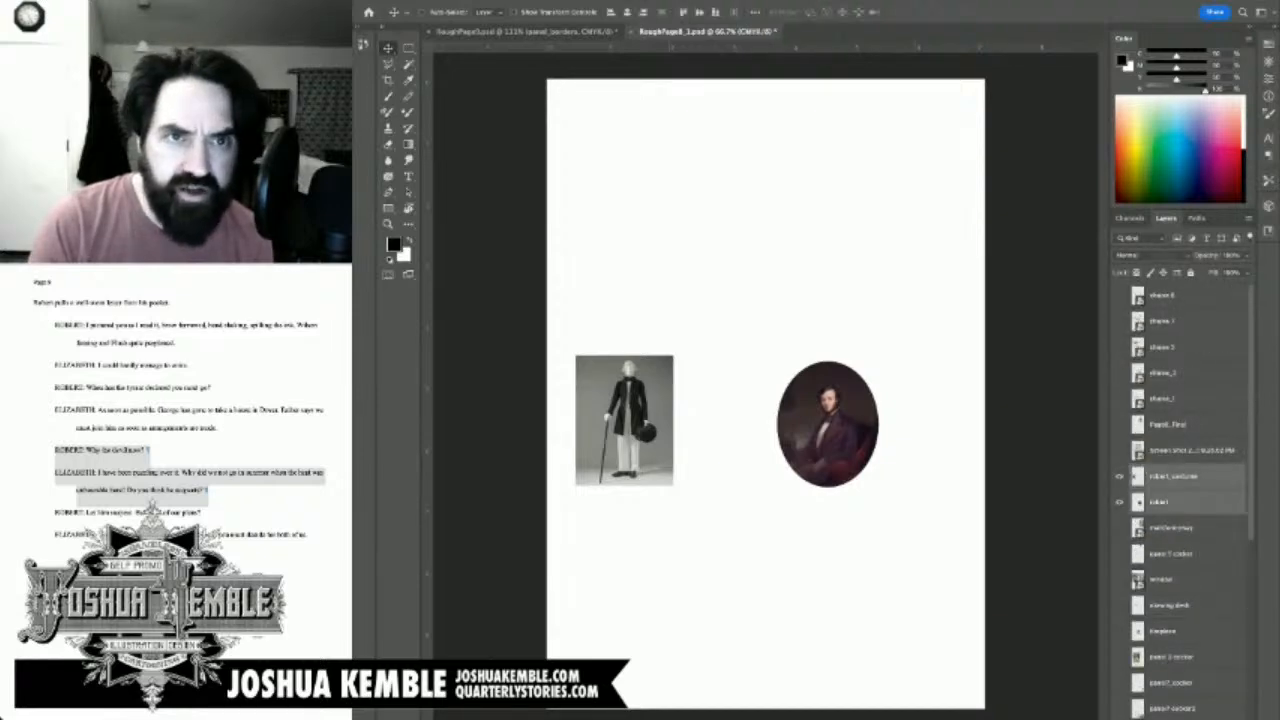
{"action": "left_click_drag", "start_coordinate": [730, 32], "coordinate": [553, 297]}
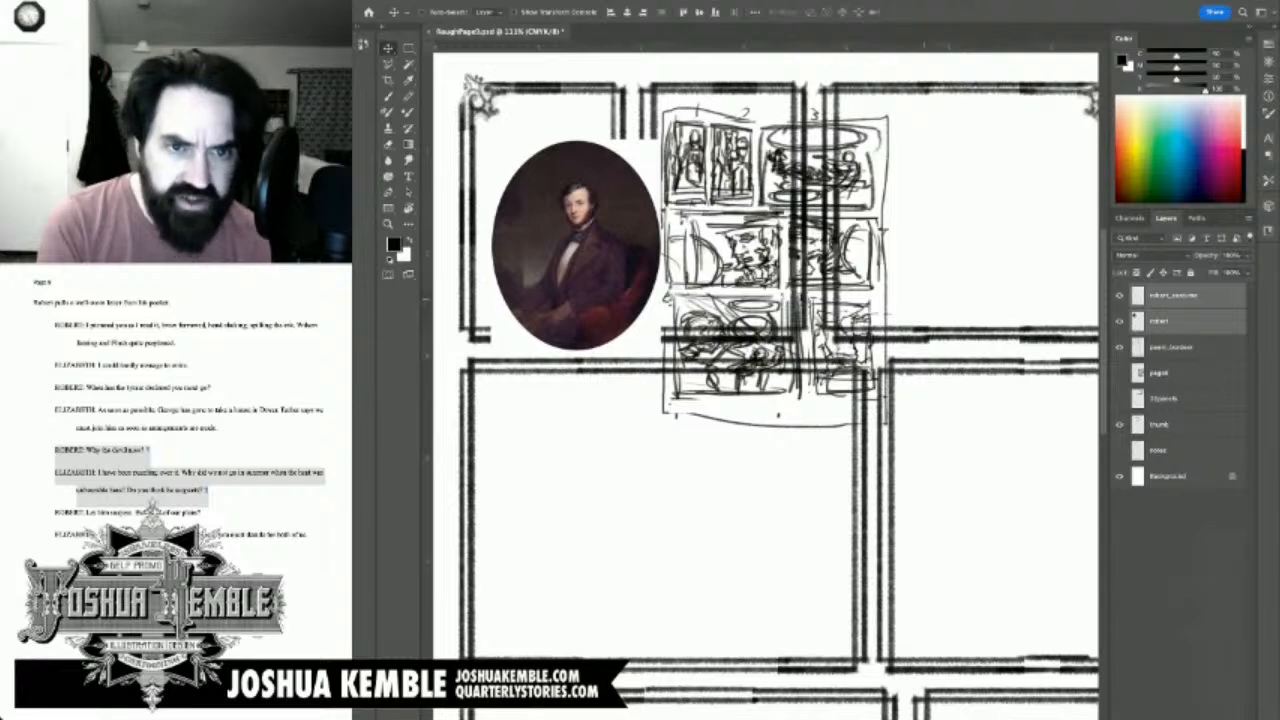
Step: Move both reference pictures into the wide middle-row panel beneath the first two panels, and save the document
{"action": "key", "text": "super+minus"}
{"action": "key", "text": "super+minus"}
{"action": "key", "text": "super+minus"}
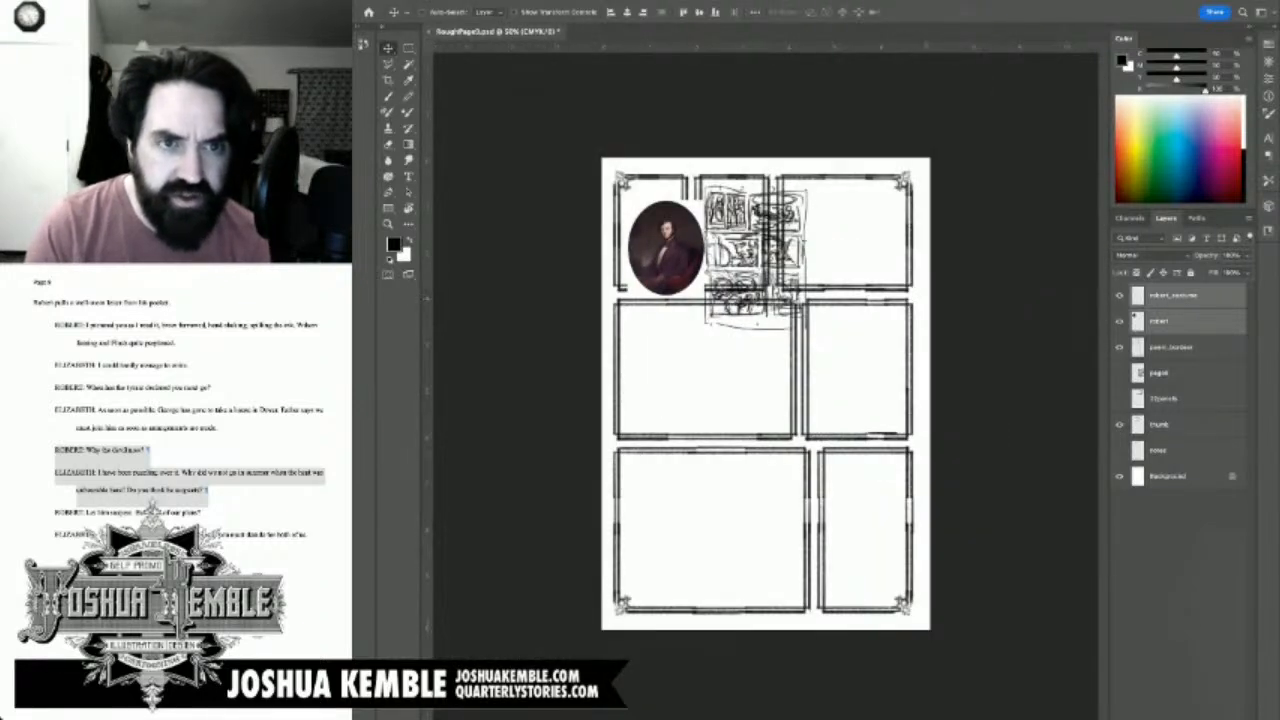
{"action": "left_click_drag", "start_coordinate": [667, 249], "coordinate": [739, 343]}
{"action": "left_click", "coordinate": [1160, 321]}
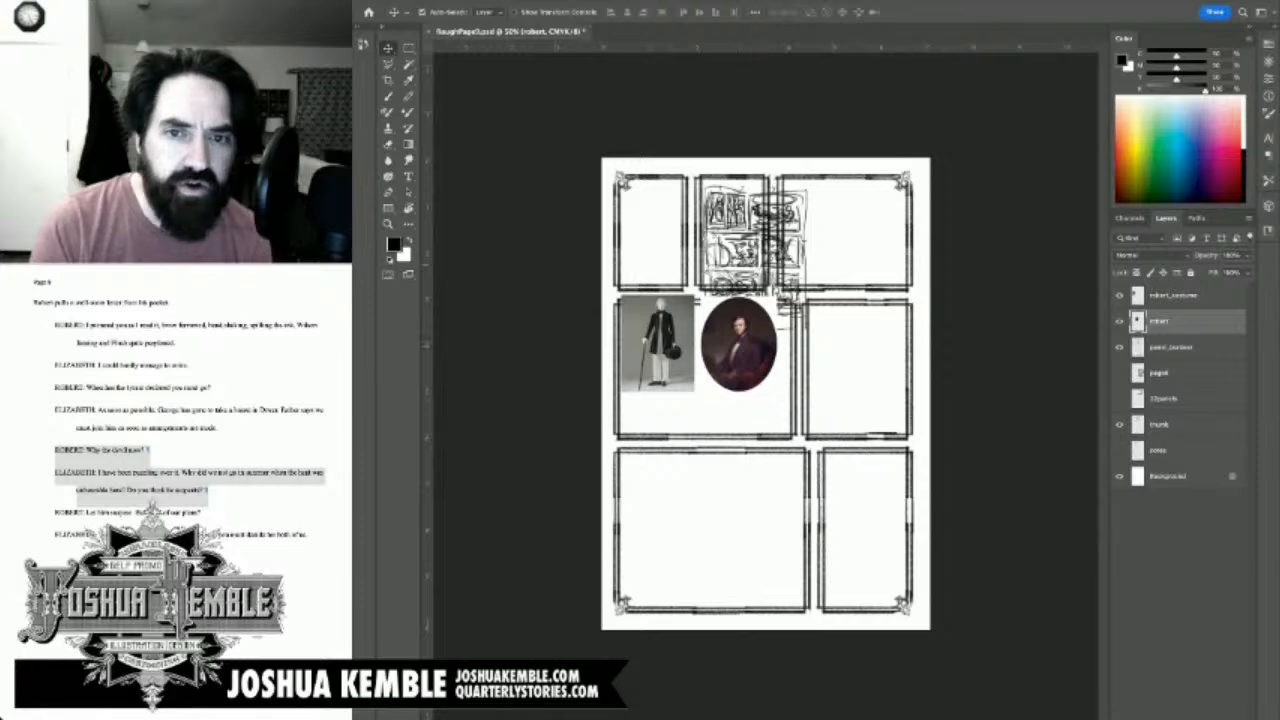
{"action": "left_click_drag", "start_coordinate": [630, 219], "coordinate": [697, 222]}
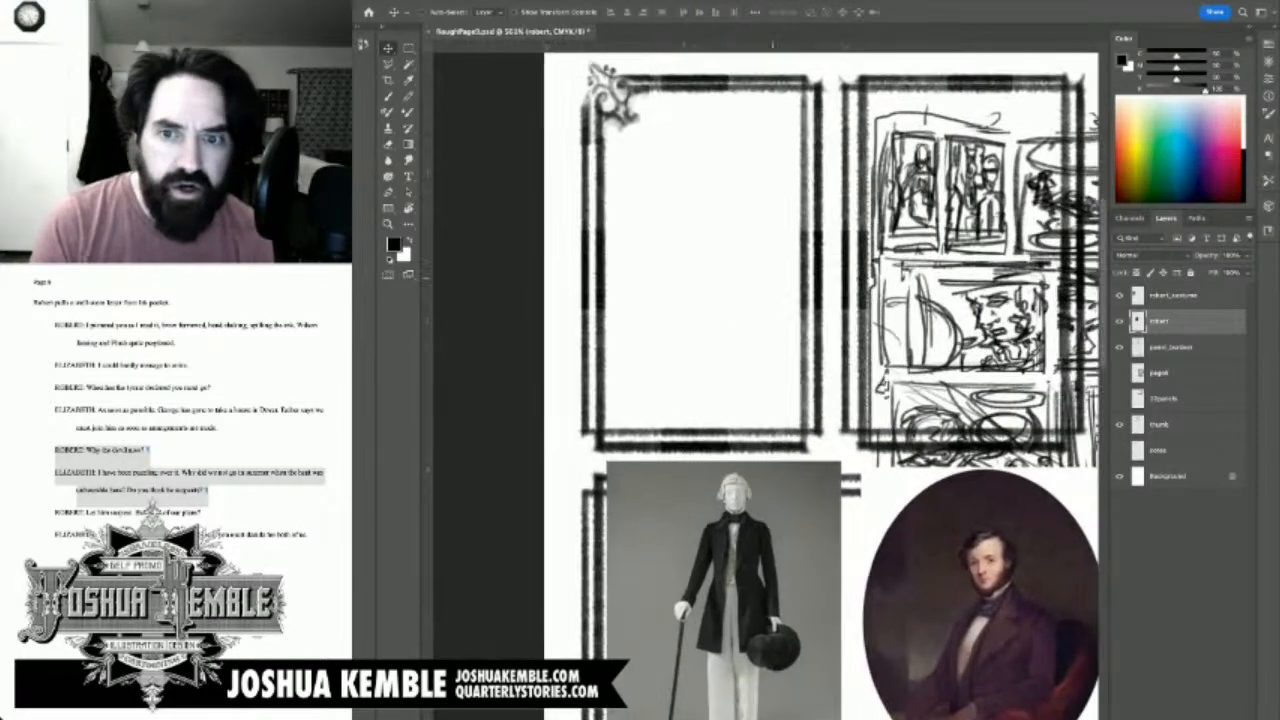
{"action": "left_click_drag", "start_coordinate": [601, 314], "coordinate": [545, 300]}
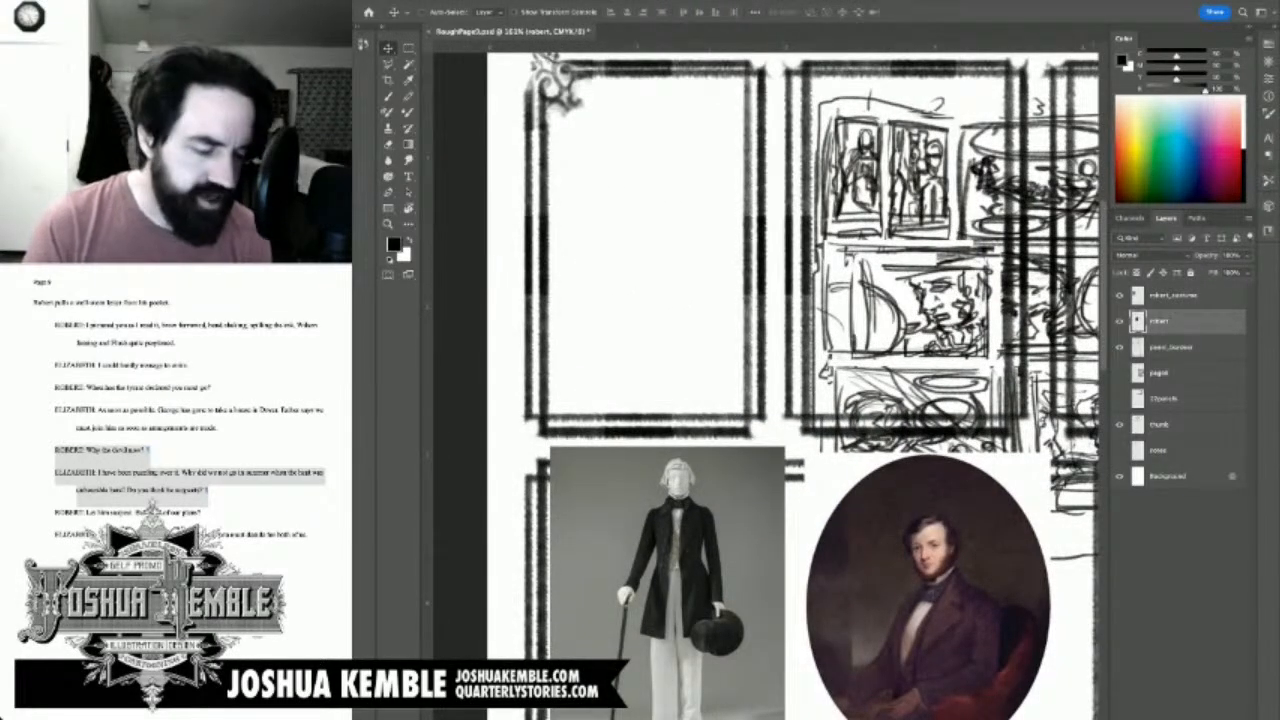
{"action": "key", "text": "ctrl+s"}
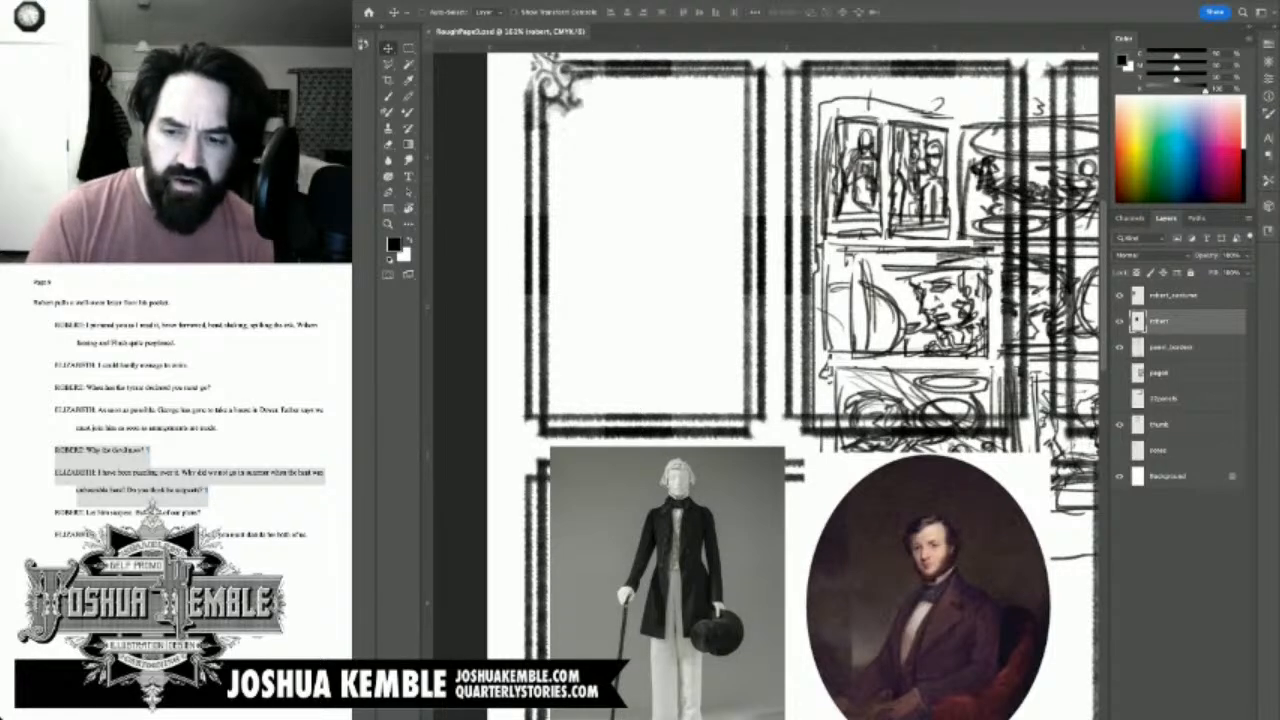
Step: Add a new layer directly below panel_borders and name it roughs
{"action": "left_click", "coordinate": [1140, 372]}
{"action": "key", "text": "ctrl+shift+alt+n"}
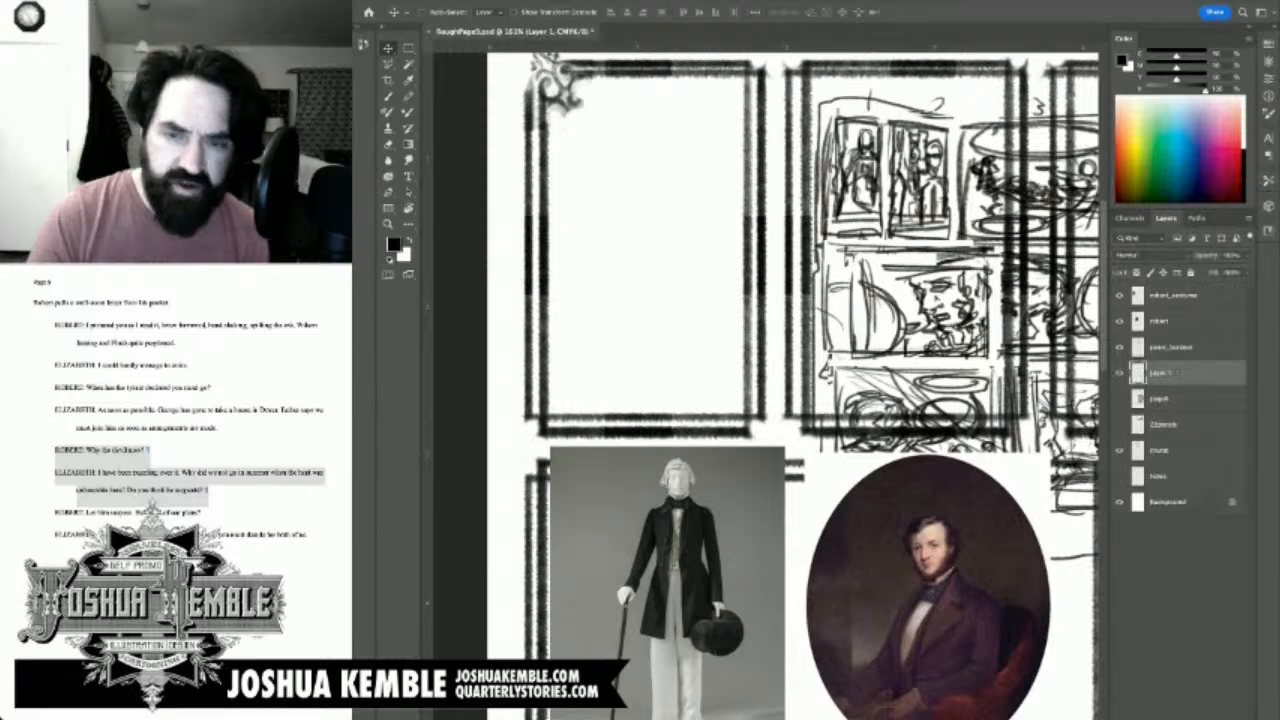
{"action": "type", "text": "roughs"}
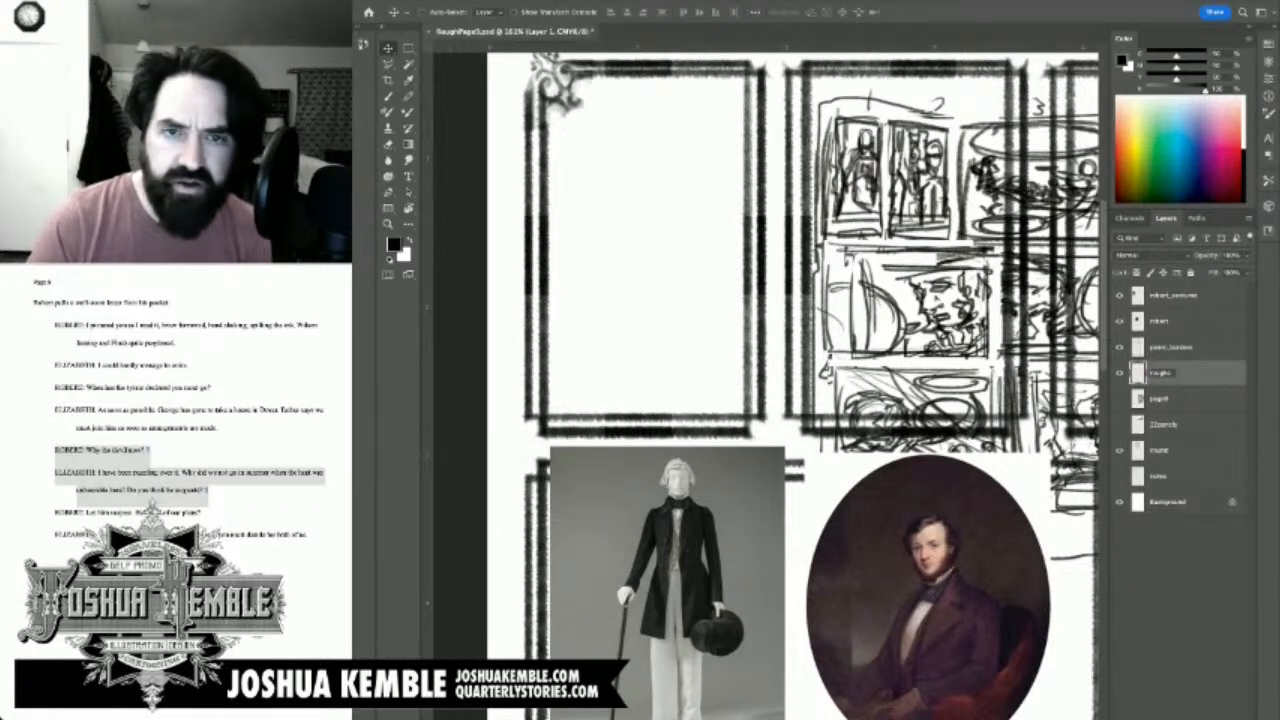
{"action": "key", "text": "Return"}
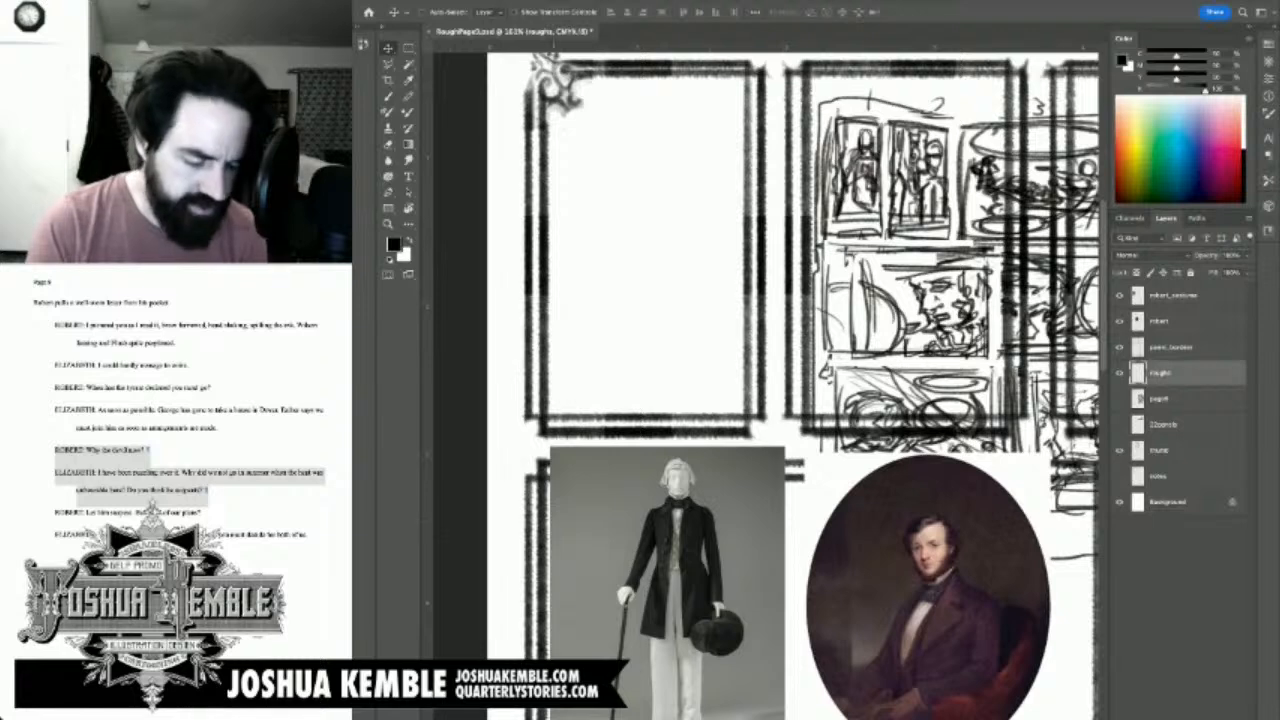
Step: Brush a loose rough of the man's oval head, shoulders, bent arms and hands holding the letter in the first panel
{"action": "key", "text": "b"}
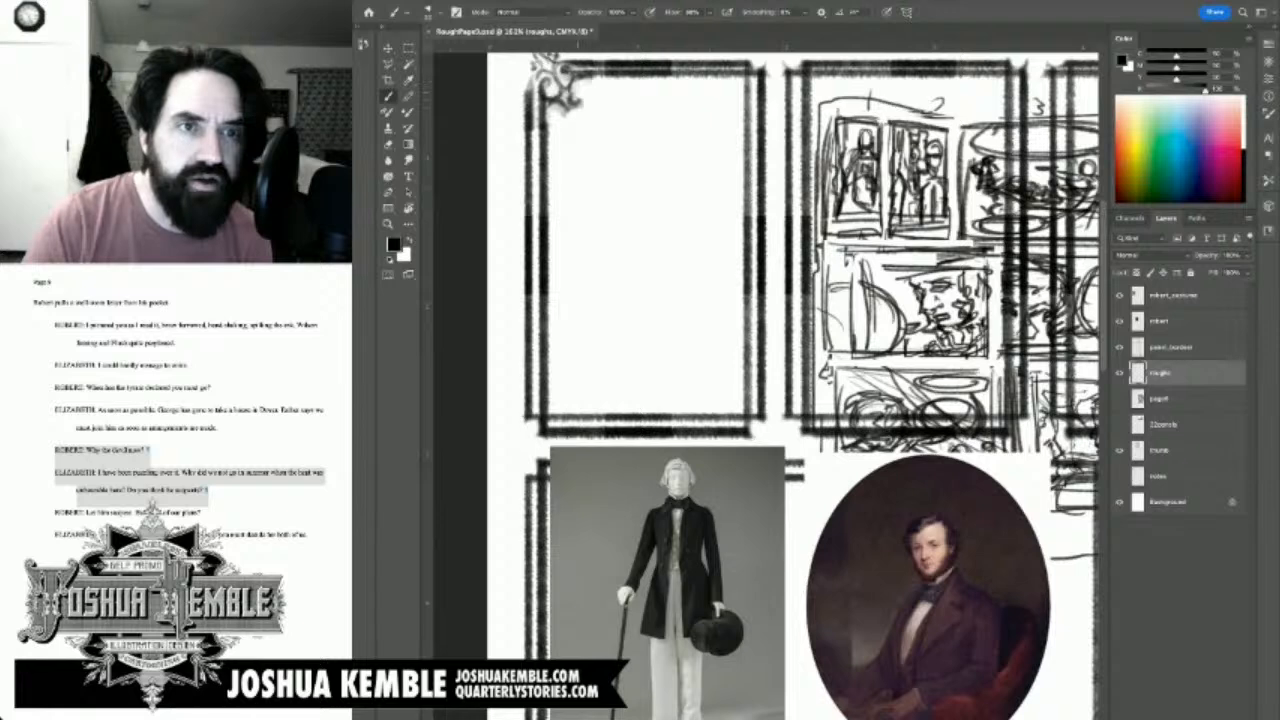
{"action": "mouse_move", "coordinate": [575, 104]}
{"action": "left_mouse_down"}
{"action": "mouse_move", "coordinate": [578, 168]}
{"action": "mouse_move", "coordinate": [690, 212]}
{"action": "mouse_move", "coordinate": [670, 140]}
{"action": "mouse_move", "coordinate": [716, 128]}
{"action": "mouse_move", "coordinate": [722, 206]}
{"action": "left_mouse_up"}
{"action": "mouse_move", "coordinate": [723, 162]}
{"action": "left_mouse_down"}
{"action": "mouse_move", "coordinate": [710, 218]}
{"action": "mouse_move", "coordinate": [672, 188]}
{"action": "mouse_move", "coordinate": [702, 240]}
{"action": "mouse_move", "coordinate": [690, 232]}
{"action": "left_mouse_up"}
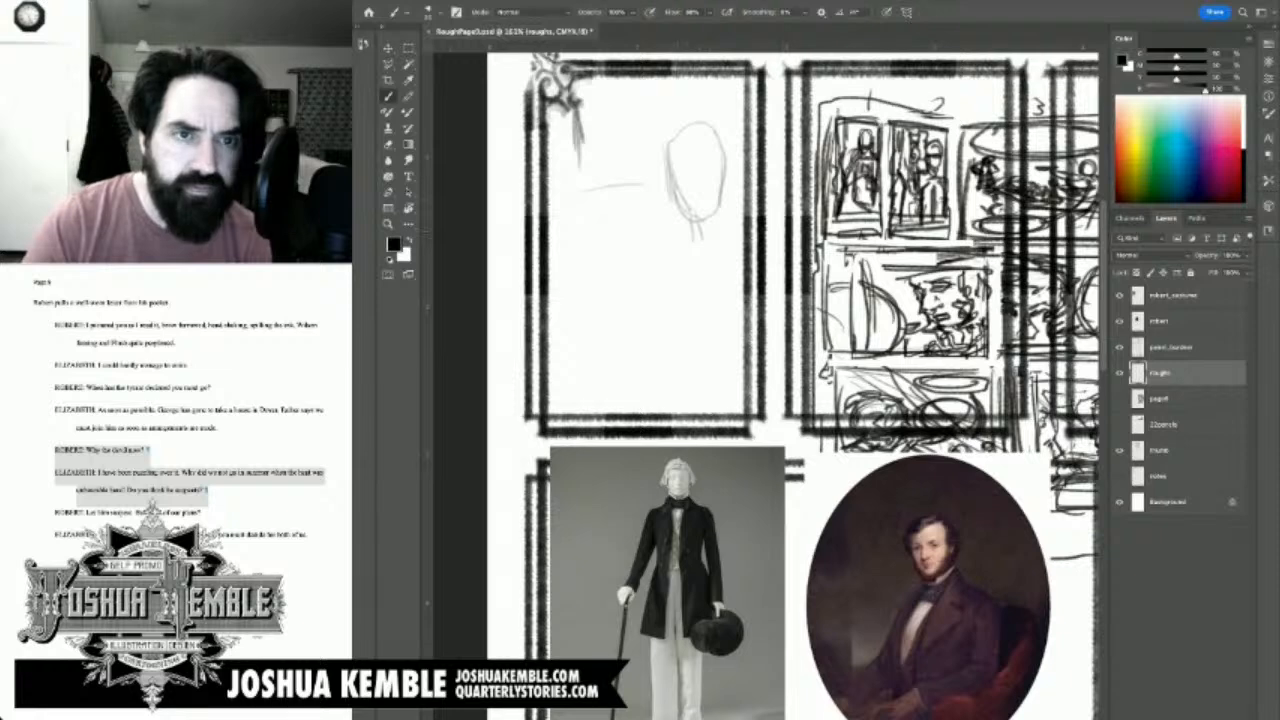
{"action": "mouse_move", "coordinate": [668, 144]}
{"action": "left_mouse_down"}
{"action": "mouse_move", "coordinate": [656, 190]}
{"action": "mouse_move", "coordinate": [702, 216]}
{"action": "mouse_move", "coordinate": [682, 118]}
{"action": "mouse_move", "coordinate": [652, 146]}
{"action": "left_mouse_up"}
{"action": "mouse_move", "coordinate": [673, 202]}
{"action": "left_mouse_down"}
{"action": "mouse_move", "coordinate": [704, 188]}
{"action": "mouse_move", "coordinate": [644, 233]}
{"action": "mouse_move", "coordinate": [744, 186]}
{"action": "mouse_move", "coordinate": [704, 183]}
{"action": "mouse_move", "coordinate": [722, 220]}
{"action": "left_mouse_up"}
{"action": "mouse_move", "coordinate": [626, 222]}
{"action": "left_mouse_down"}
{"action": "mouse_move", "coordinate": [622, 290]}
{"action": "mouse_move", "coordinate": [667, 302]}
{"action": "mouse_move", "coordinate": [742, 187]}
{"action": "mouse_move", "coordinate": [682, 293]}
{"action": "mouse_move", "coordinate": [602, 255]}
{"action": "mouse_move", "coordinate": [597, 270]}
{"action": "mouse_move", "coordinate": [692, 285]}
{"action": "mouse_move", "coordinate": [712, 275]}
{"action": "mouse_move", "coordinate": [685, 300]}
{"action": "mouse_move", "coordinate": [713, 272]}
{"action": "mouse_move", "coordinate": [707, 311]}
{"action": "mouse_move", "coordinate": [715, 258]}
{"action": "mouse_move", "coordinate": [692, 342]}
{"action": "left_mouse_up"}
{"action": "mouse_move", "coordinate": [704, 256]}
{"action": "left_mouse_down"}
{"action": "mouse_move", "coordinate": [698, 280]}
{"action": "mouse_move", "coordinate": [719, 256]}
{"action": "mouse_move", "coordinate": [713, 279]}
{"action": "left_mouse_up"}
{"action": "mouse_move", "coordinate": [735, 203]}
{"action": "left_mouse_down"}
{"action": "mouse_move", "coordinate": [717, 265]}
{"action": "mouse_move", "coordinate": [735, 207]}
{"action": "left_mouse_up"}
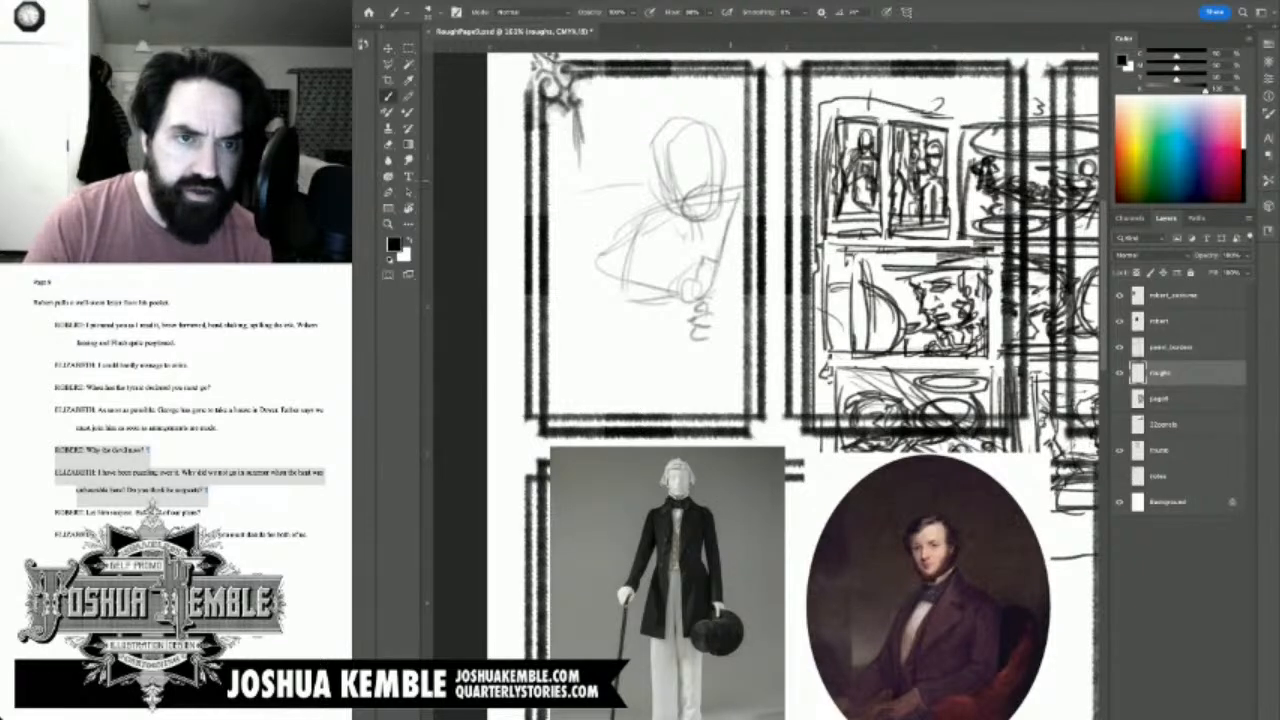
Step: Rough in the figure's lower body and legs, and add angled vertical strokes beside him in the first panel
{"action": "left_click_drag", "start_coordinate": [660, 246], "coordinate": [685, 383]}
{"action": "left_click_drag", "start_coordinate": [669, 332], "coordinate": [659, 408]}
{"action": "left_click_drag", "start_coordinate": [671, 290], "coordinate": [674, 410]}
{"action": "left_click_drag", "start_coordinate": [675, 298], "coordinate": [693, 412]}
{"action": "left_click_drag", "start_coordinate": [676, 334], "coordinate": [687, 384]}
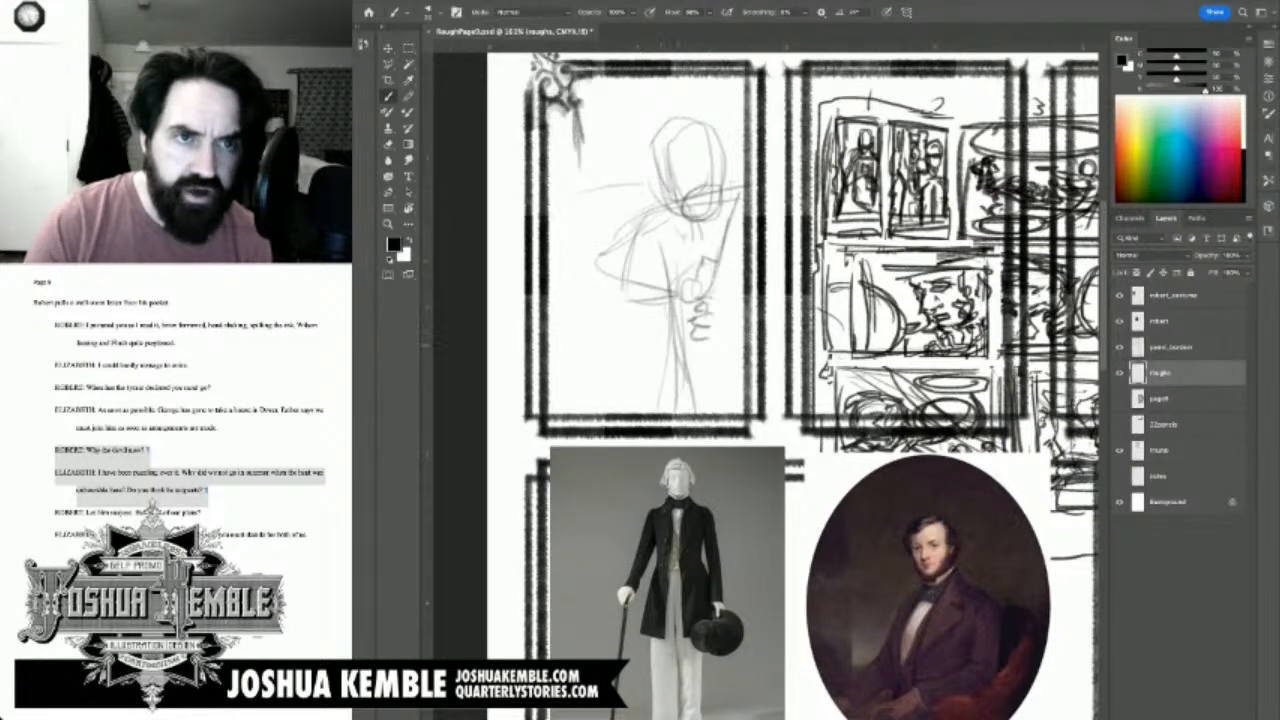
{"action": "left_click_drag", "start_coordinate": [608, 82], "coordinate": [570, 262]}
{"action": "left_click_drag", "start_coordinate": [588, 198], "coordinate": [567, 286]}
{"action": "left_click_drag", "start_coordinate": [588, 163], "coordinate": [686, 205]}
{"action": "left_click_drag", "start_coordinate": [594, 153], "coordinate": [732, 188]}
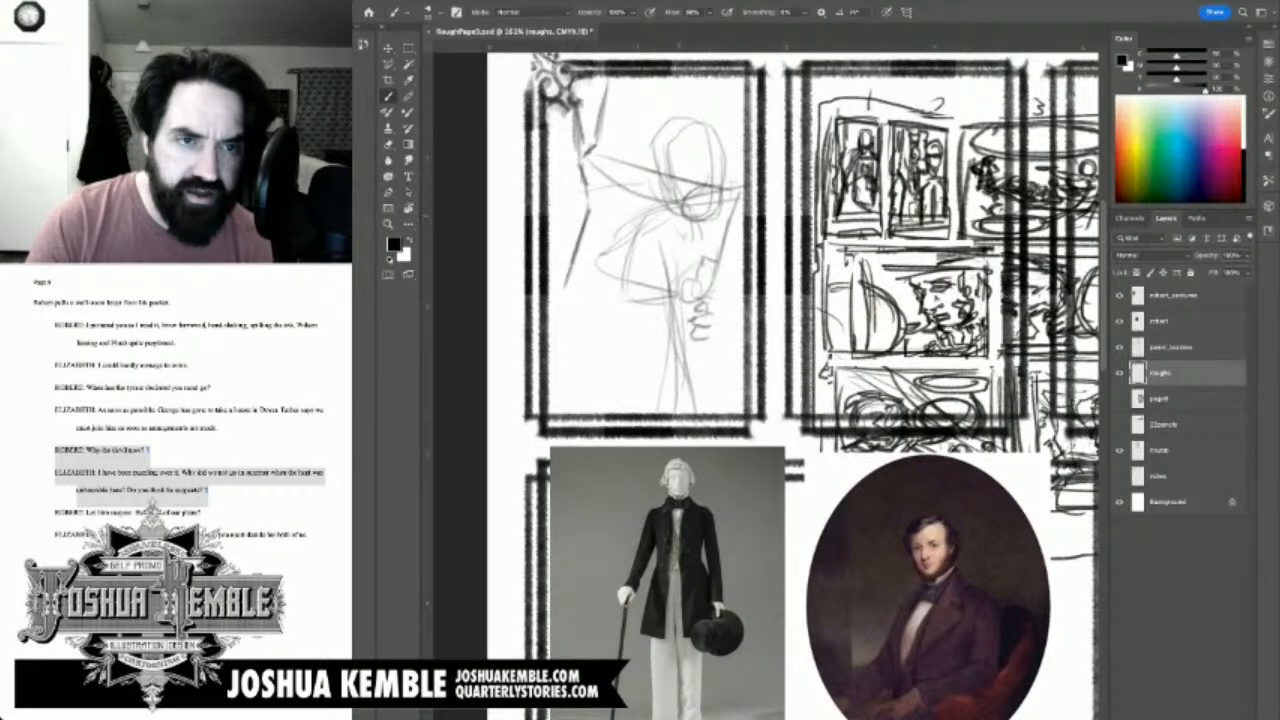
{"action": "key", "text": "ctrl+z"}
{"action": "key", "text": "ctrl+z"}
{"action": "key", "text": "ctrl+z"}
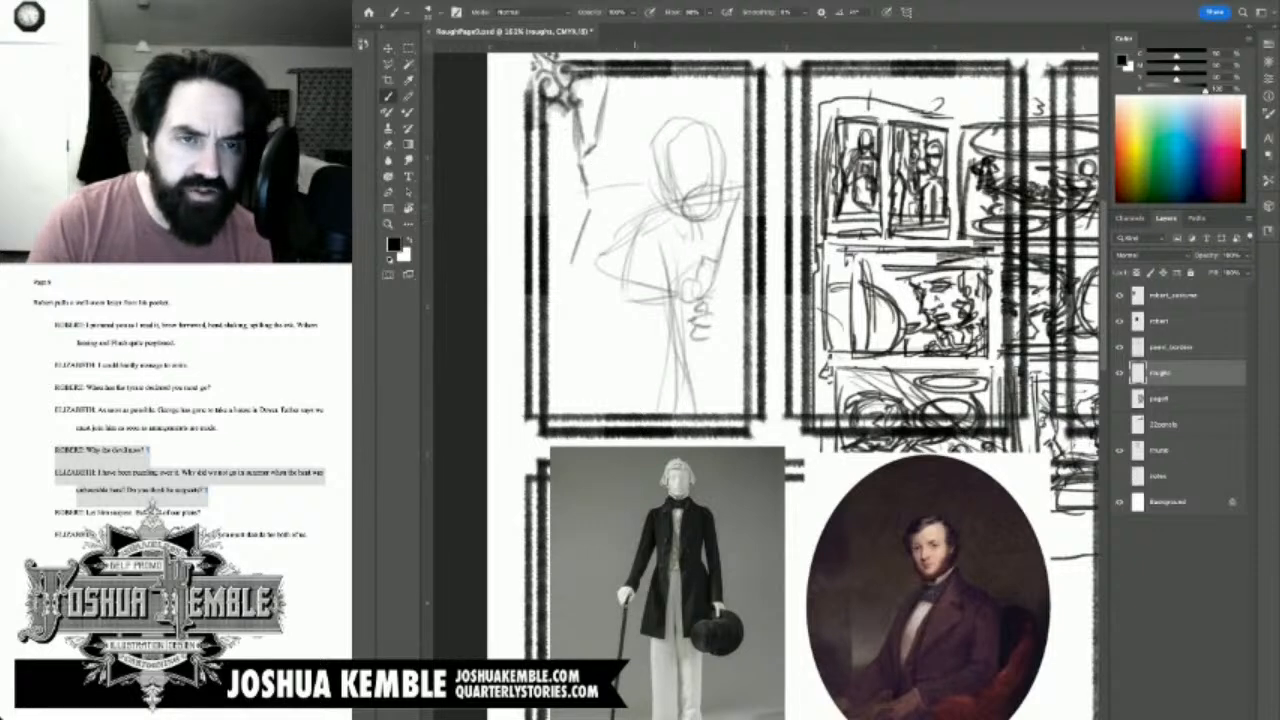
Step: Undo the latest angled strokes beside the man in the first panel
{"action": "left_click_drag", "start_coordinate": [583, 168], "coordinate": [590, 197]}
{"action": "mouse_move", "coordinate": [592, 205]}
{"action": "left_mouse_down"}
{"action": "mouse_move", "coordinate": [567, 330]}
{"action": "mouse_move", "coordinate": [546, 363]}
{"action": "left_mouse_up"}
{"action": "key", "text": "ctrl+z"}
{"action": "key", "text": "ctrl+z"}
{"action": "key", "text": "ctrl+z"}
{"action": "key", "text": "ctrl+z"}
{"action": "key", "text": "ctrl+z"}
{"action": "key", "text": "ctrl+z"}
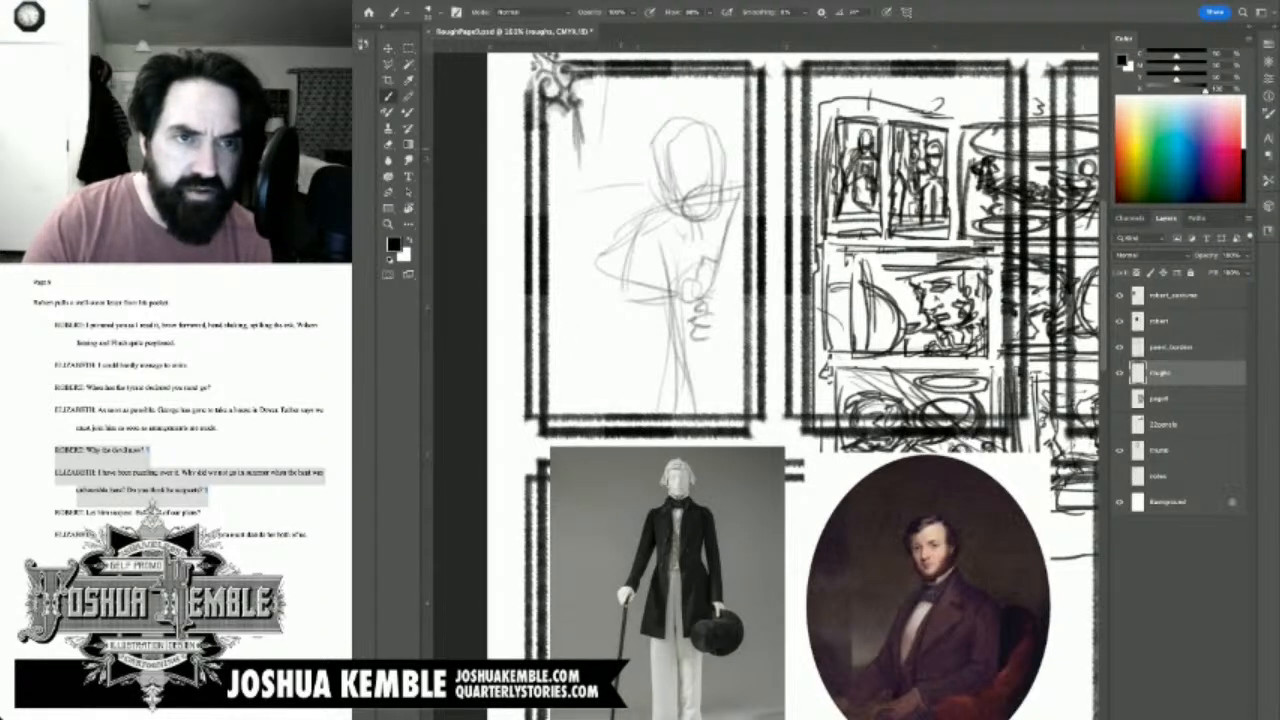
Step: Brush a tapering vertical contour down from the corner ornament, continuing it beside the man to the first panel's lower edge
{"action": "left_click_drag", "start_coordinate": [582, 112], "coordinate": [589, 167]}
{"action": "mouse_move", "coordinate": [578, 86]}
{"action": "left_mouse_down"}
{"action": "mouse_move", "coordinate": [590, 241]}
{"action": "mouse_move", "coordinate": [670, 197]}
{"action": "left_mouse_up"}
{"action": "mouse_move", "coordinate": [580, 209]}
{"action": "left_mouse_down"}
{"action": "mouse_move", "coordinate": [604, 256]}
{"action": "mouse_move", "coordinate": [598, 380]}
{"action": "left_mouse_up"}
{"action": "mouse_move", "coordinate": [604, 276]}
{"action": "left_mouse_down"}
{"action": "mouse_move", "coordinate": [603, 372]}
{"action": "mouse_move", "coordinate": [596, 400]}
{"action": "mouse_move", "coordinate": [577, 401]}
{"action": "left_mouse_up"}
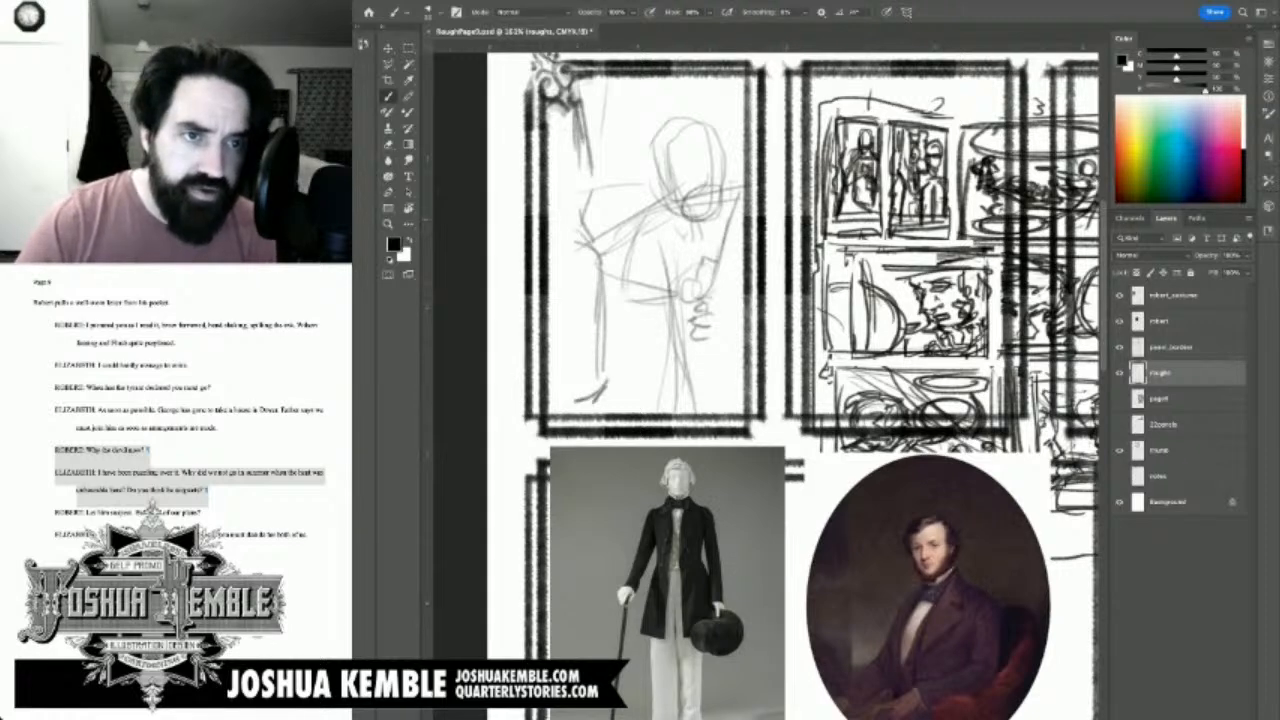
{"action": "left_click_drag", "start_coordinate": [589, 188], "coordinate": [578, 222]}
{"action": "left_click_drag", "start_coordinate": [570, 112], "coordinate": [594, 190]}
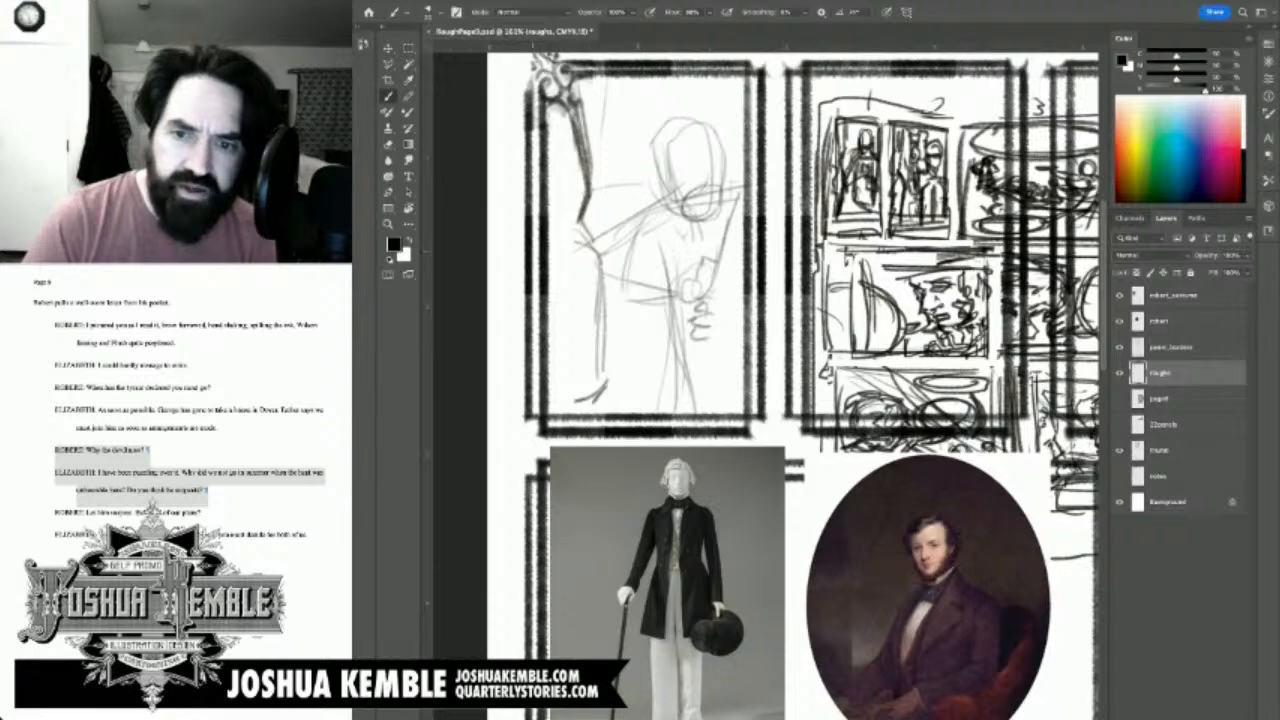
Step: Show the layer with the shaded, lettered comic page, examine its panels, and hide it again
{"action": "left_click", "coordinate": [1119, 398]}
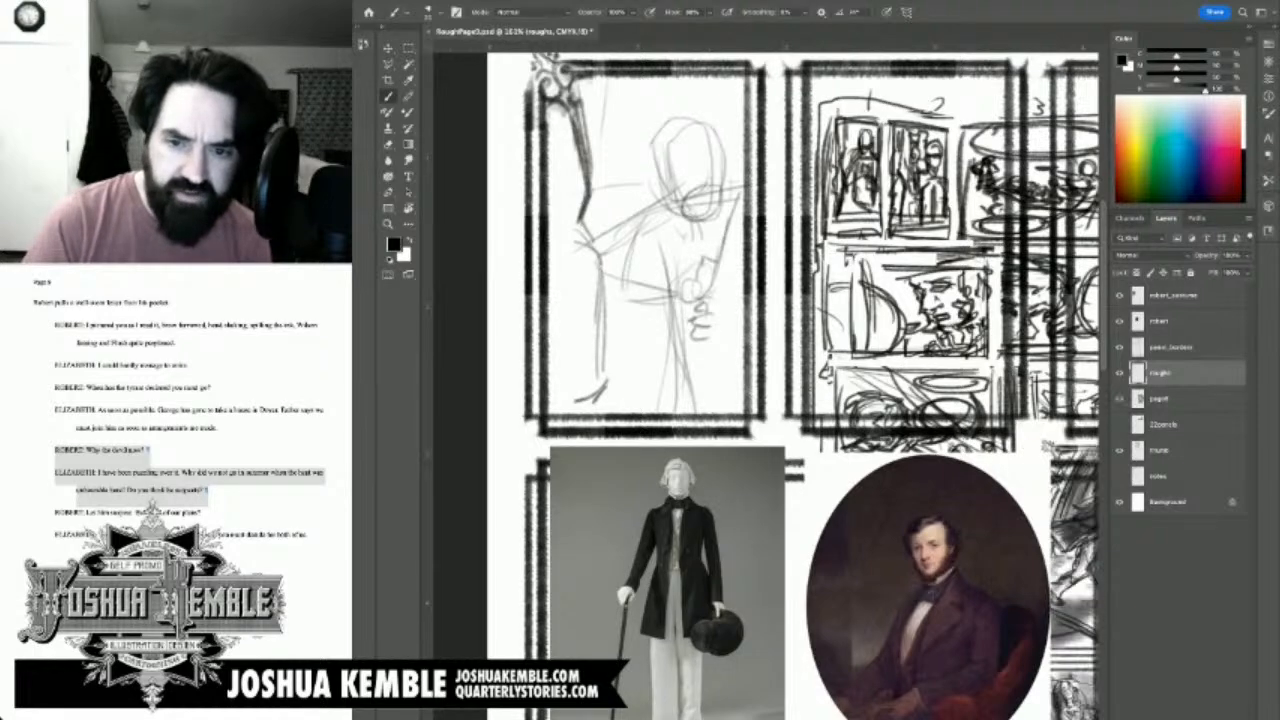
{"action": "mouse_move", "coordinate": [1000, 460]}
{"action": "left_mouse_down"}
{"action": "mouse_move", "coordinate": [692, 307]}
{"action": "mouse_move", "coordinate": [667, 262]}
{"action": "left_mouse_up"}
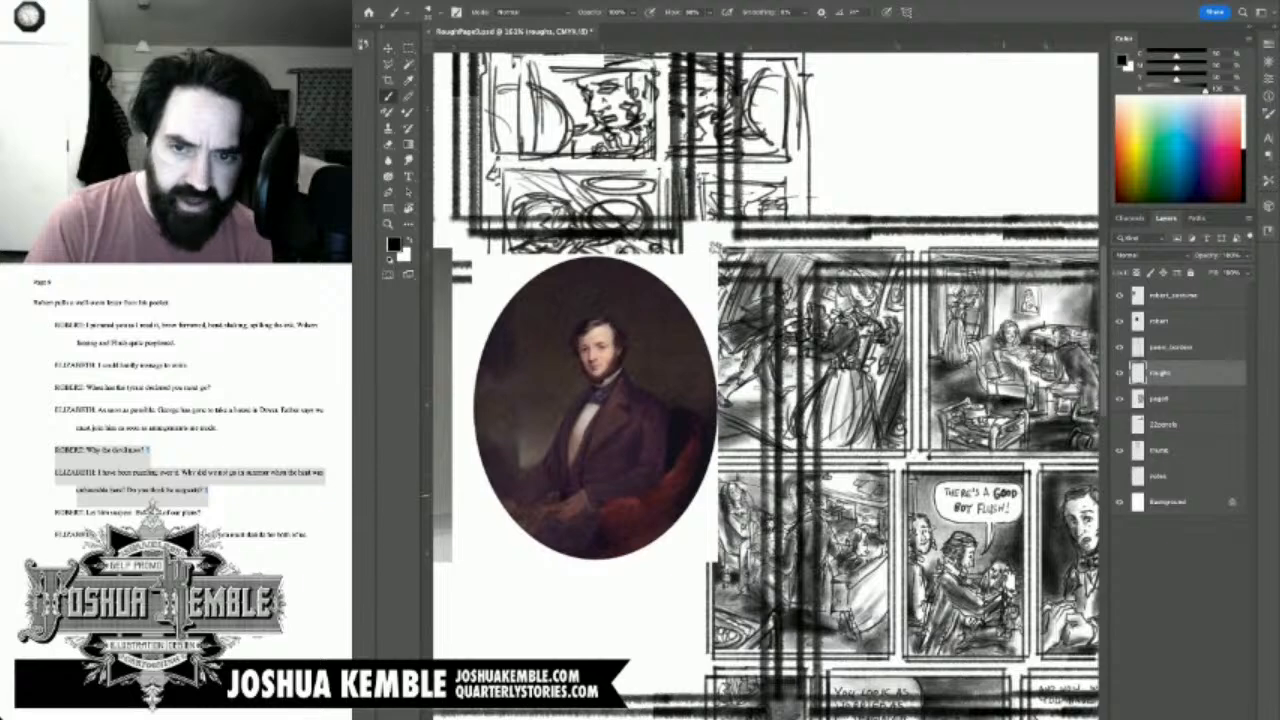
{"action": "left_click", "coordinate": [1119, 398]}
{"action": "mouse_move", "coordinate": [620, 330]}
{"action": "left_mouse_down"}
{"action": "mouse_move", "coordinate": [1014, 570]}
{"action": "mouse_move", "coordinate": [986, 637]}
{"action": "left_mouse_up"}
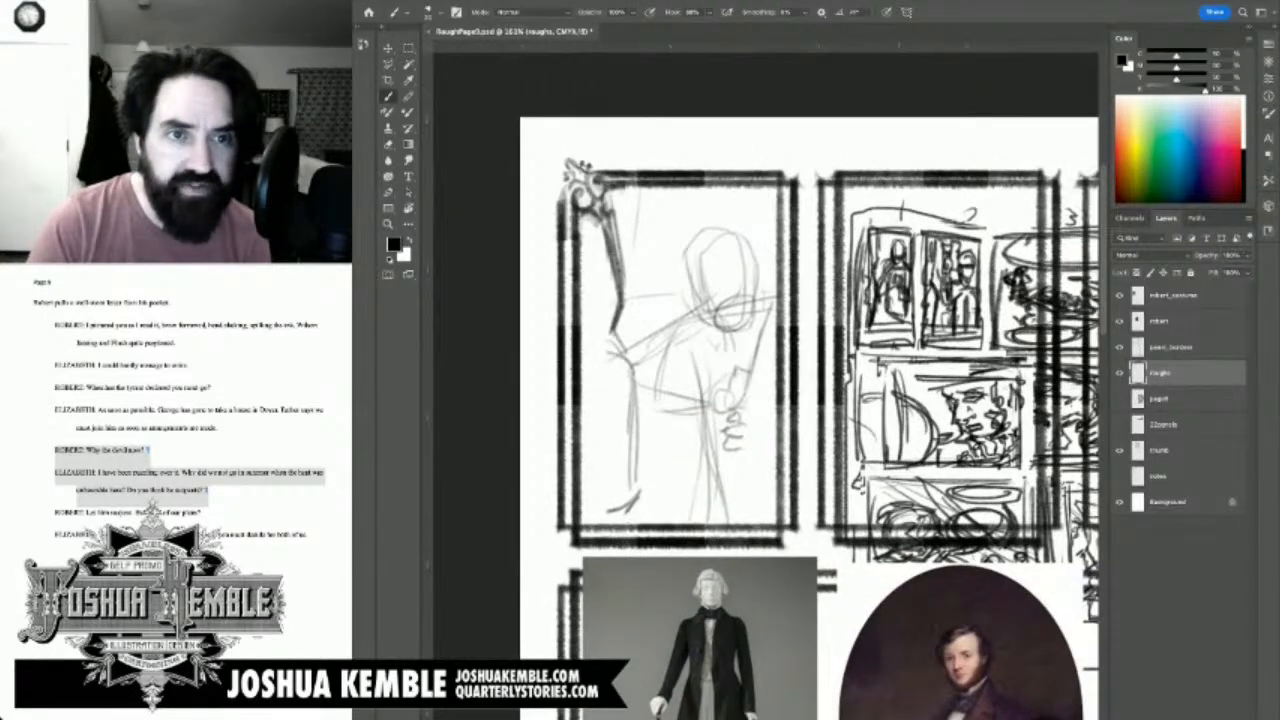
{"action": "left_click_drag", "start_coordinate": [584, 225], "coordinate": [589, 334]}
{"action": "left_click_drag", "start_coordinate": [860, 480], "coordinate": [688, 335]}
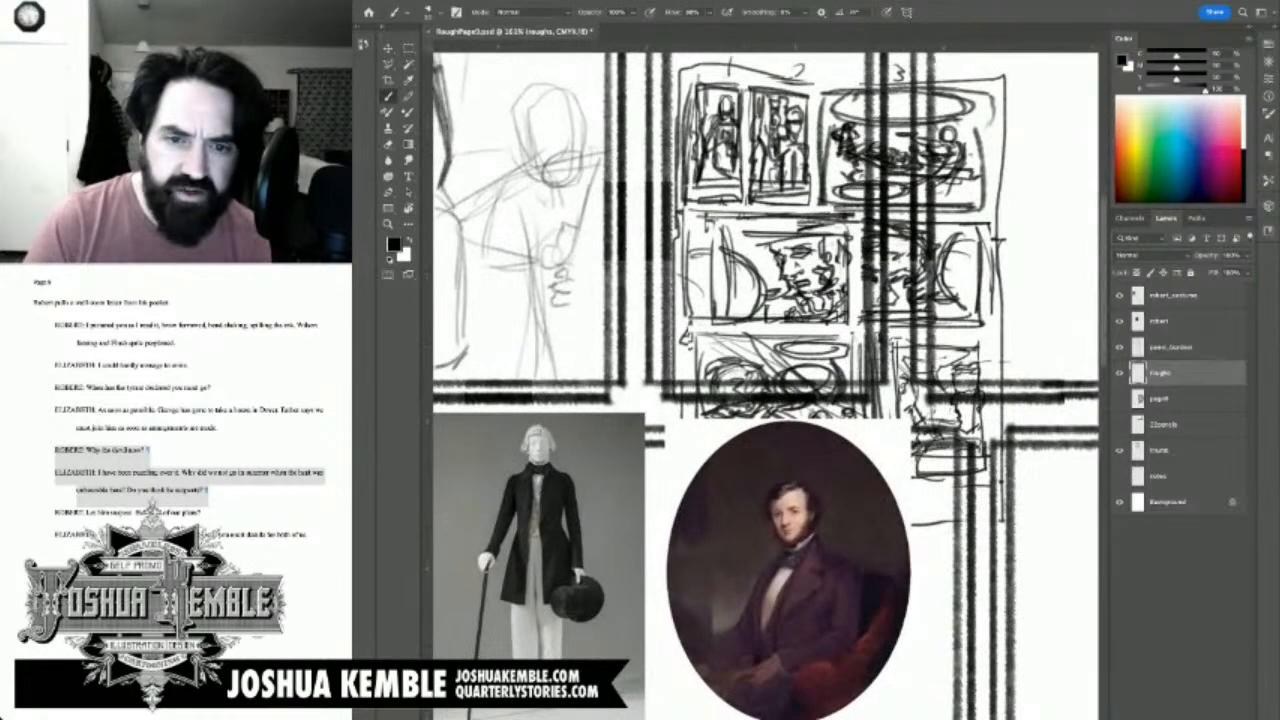
{"action": "left_click_drag", "start_coordinate": [908, 412], "coordinate": [716, 158]}
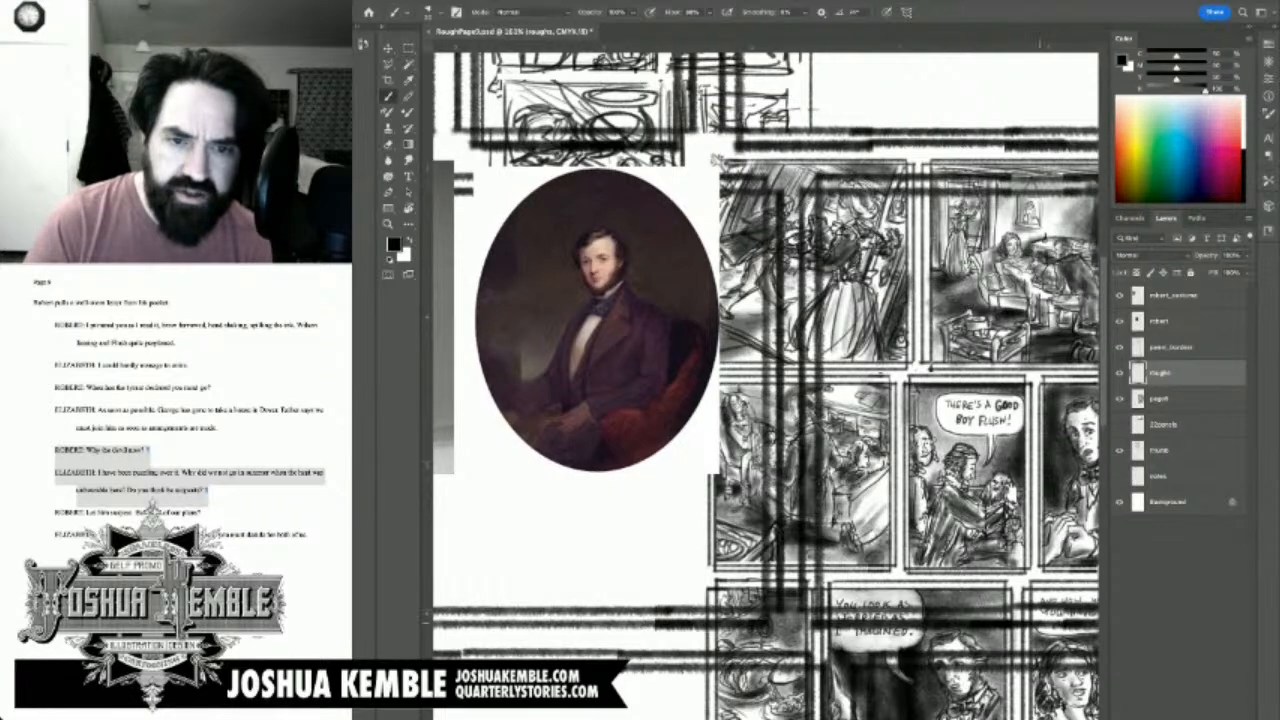
{"action": "left_click_drag", "start_coordinate": [1042, 464], "coordinate": [871, 204]}
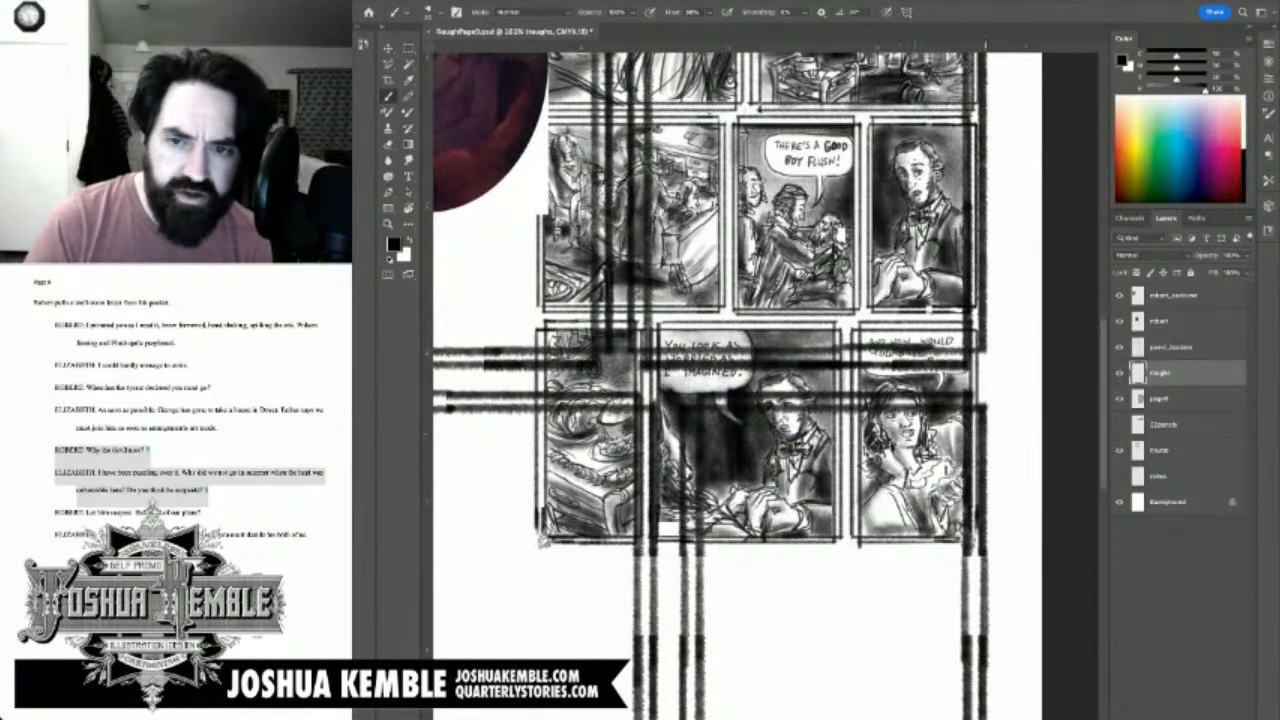
{"action": "left_click", "coordinate": [1119, 399]}
{"action": "mouse_move", "coordinate": [640, 260]}
{"action": "left_mouse_down"}
{"action": "mouse_move", "coordinate": [947, 524]}
{"action": "mouse_move", "coordinate": [915, 579]}
{"action": "left_mouse_up"}
Step: Draw and shade the ornate post along the first panel's outer side, and add a curved stroke at the man's raised shoulder
{"action": "mouse_move", "coordinate": [603, 148]}
{"action": "left_mouse_down"}
{"action": "mouse_move", "coordinate": [597, 275]}
{"action": "mouse_move", "coordinate": [590, 256]}
{"action": "mouse_move", "coordinate": [610, 396]}
{"action": "mouse_move", "coordinate": [652, 456]}
{"action": "left_mouse_up"}
{"action": "left_click_drag", "start_coordinate": [596, 310], "coordinate": [622, 448]}
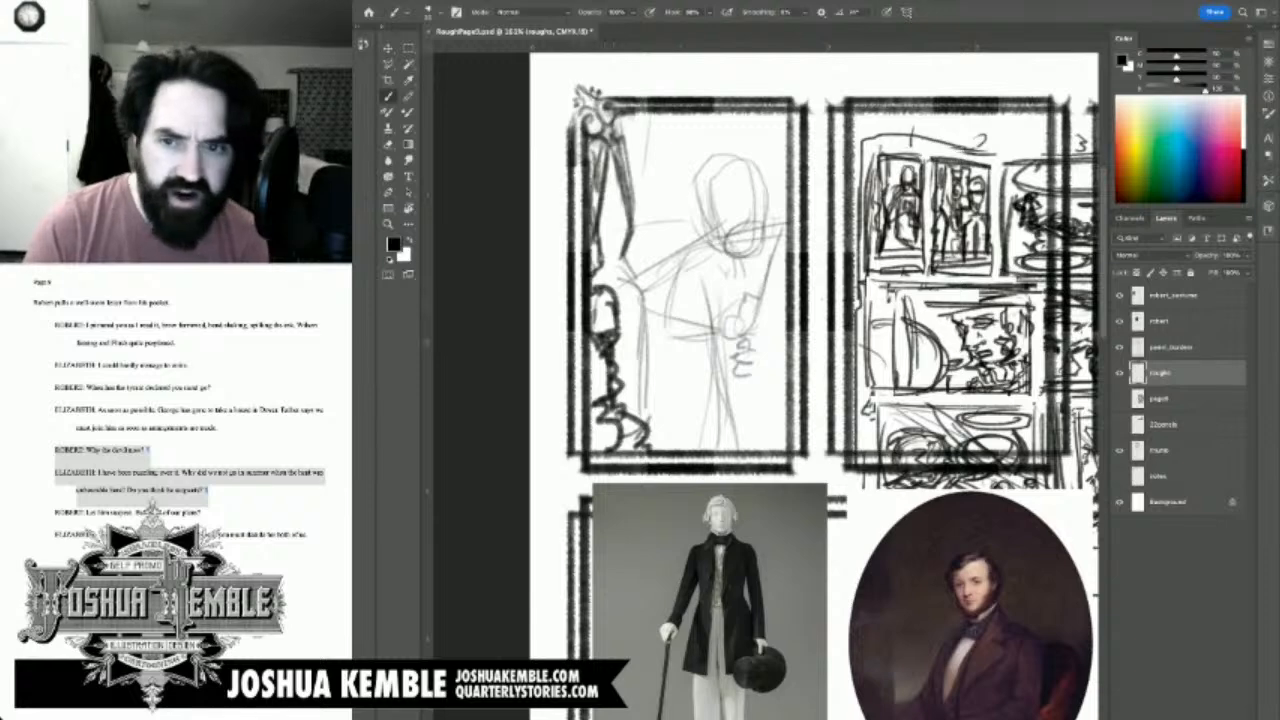
{"action": "left_click_drag", "start_coordinate": [597, 294], "coordinate": [597, 410]}
{"action": "mouse_move", "coordinate": [600, 346]}
{"action": "left_mouse_down"}
{"action": "mouse_move", "coordinate": [600, 446]}
{"action": "mouse_move", "coordinate": [625, 446]}
{"action": "mouse_move", "coordinate": [589, 362]}
{"action": "mouse_move", "coordinate": [598, 246]}
{"action": "mouse_move", "coordinate": [586, 146]}
{"action": "left_mouse_up"}
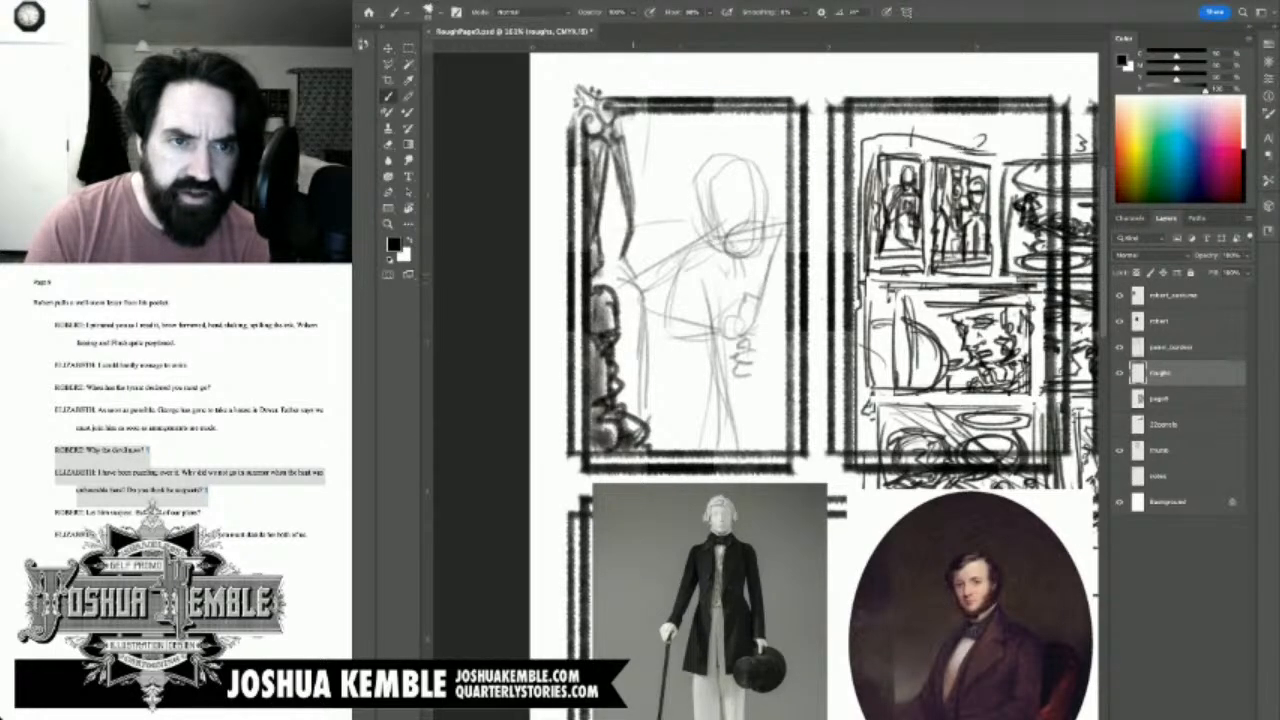
{"action": "left_click_drag", "start_coordinate": [624, 260], "coordinate": [643, 350]}
{"action": "left_click_drag", "start_coordinate": [640, 302], "coordinate": [645, 390]}
{"action": "mouse_move", "coordinate": [645, 340]}
{"action": "left_mouse_down"}
{"action": "mouse_move", "coordinate": [650, 406]}
{"action": "mouse_move", "coordinate": [636, 426]}
{"action": "left_mouse_up"}
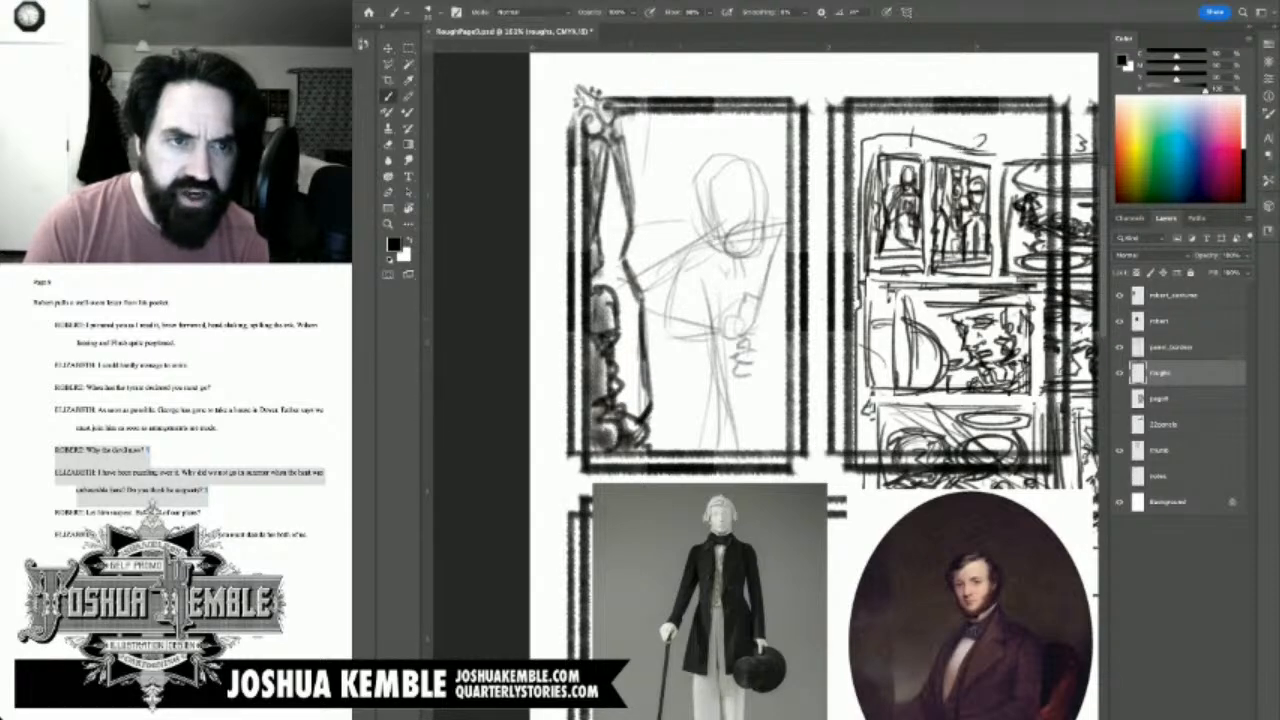
{"action": "mouse_move", "coordinate": [645, 246]}
{"action": "left_mouse_down"}
{"action": "mouse_move", "coordinate": [691, 278]}
{"action": "mouse_move", "coordinate": [668, 306]}
{"action": "mouse_move", "coordinate": [670, 328]}
{"action": "left_mouse_up"}
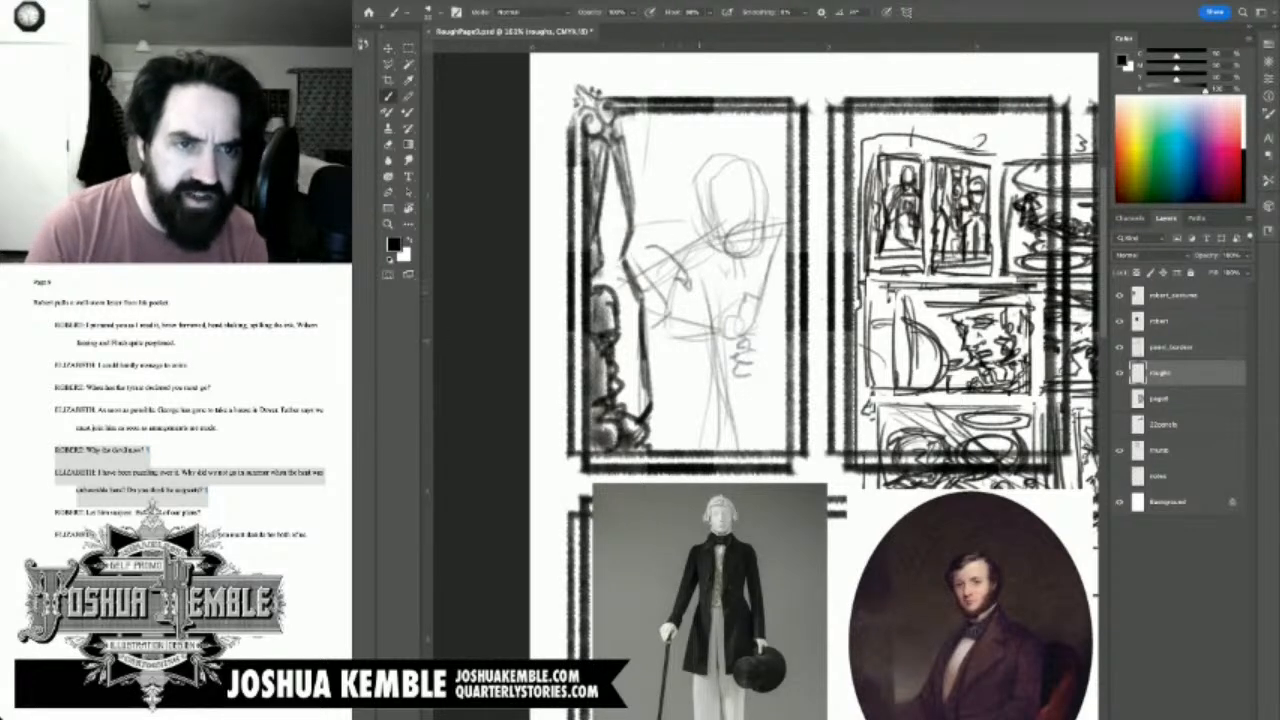
{"action": "mouse_move", "coordinate": [642, 254]}
{"action": "left_mouse_down"}
{"action": "mouse_move", "coordinate": [828, 200]}
{"action": "mouse_move", "coordinate": [816, 214]}
{"action": "mouse_move", "coordinate": [730, 206]}
{"action": "left_mouse_up"}
{"action": "key", "text": "ctrl+z"}
{"action": "key", "text": "ctrl+z"}
{"action": "key", "text": "ctrl+z"}
{"action": "key", "text": "ctrl+z"}
{"action": "key", "text": "ctrl+z"}
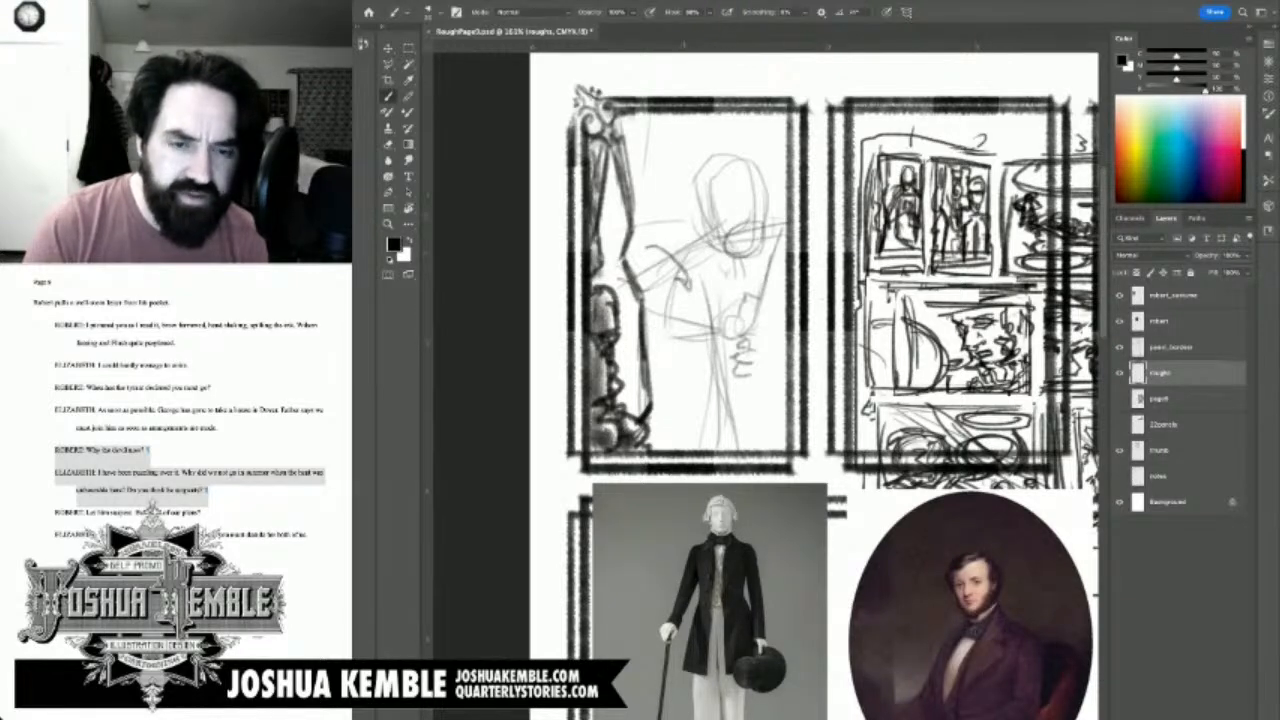
Step: Draw the man's downturned face over the oval head with brow, eyes, nose, mouth and bearded jaw
{"action": "scroll", "coordinate": [709, 228], "scroll_direction": "up", "scroll_amount": 3}
{"action": "left_click_drag", "start_coordinate": [709, 228], "coordinate": [639, 217]}
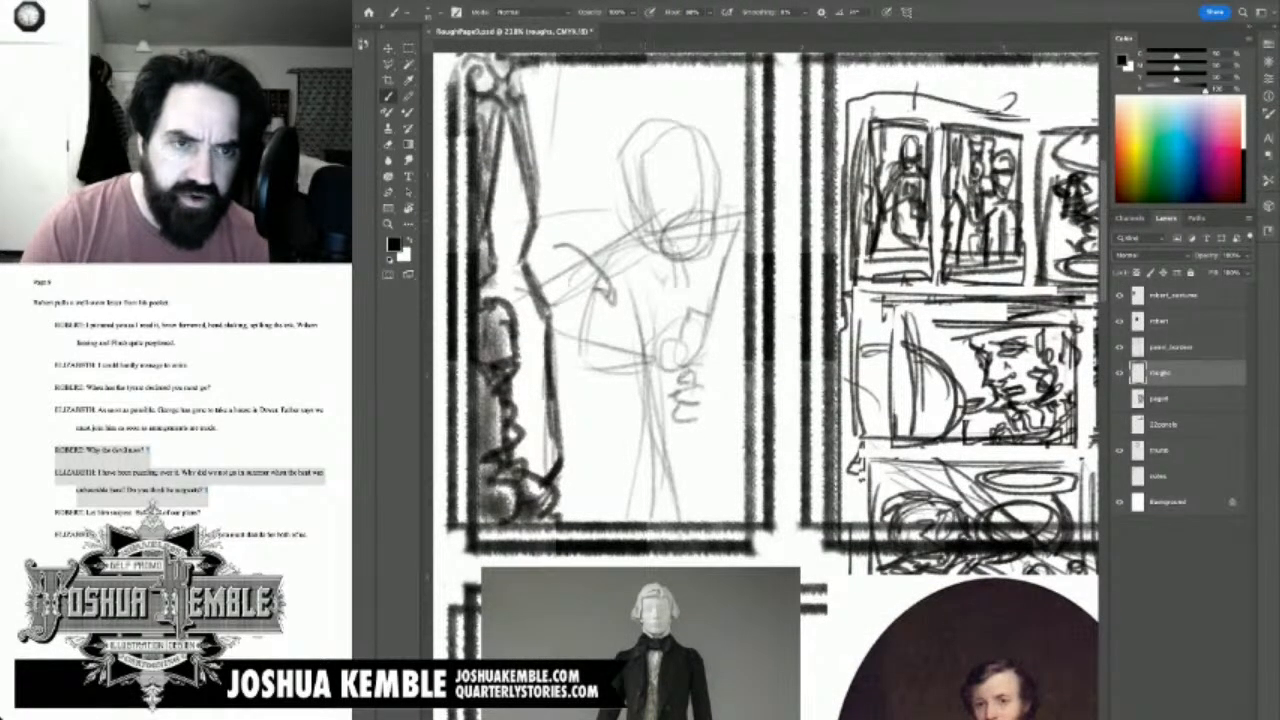
{"action": "left_click_drag", "start_coordinate": [635, 221], "coordinate": [670, 187]}
{"action": "mouse_move", "coordinate": [635, 221]}
{"action": "left_mouse_down"}
{"action": "mouse_move", "coordinate": [671, 182]}
{"action": "mouse_move", "coordinate": [645, 234]}
{"action": "mouse_move", "coordinate": [694, 248]}
{"action": "left_mouse_up"}
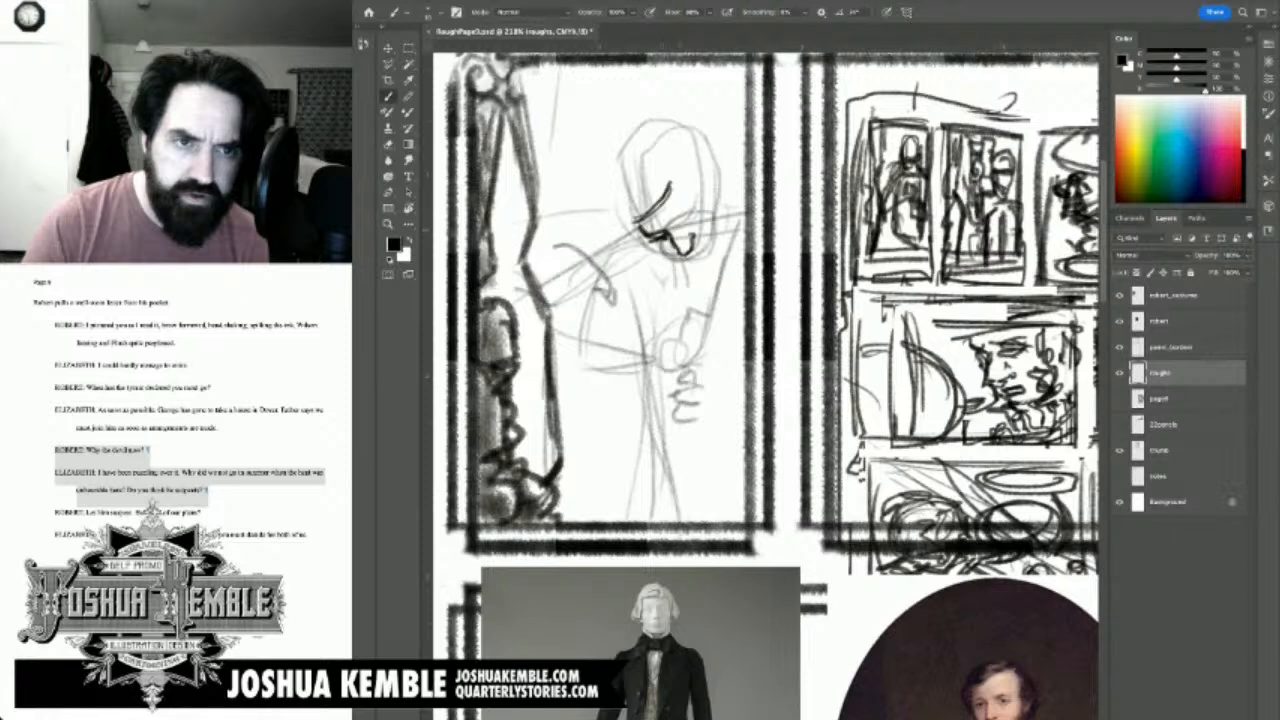
{"action": "left_click_drag", "start_coordinate": [673, 230], "coordinate": [696, 218]}
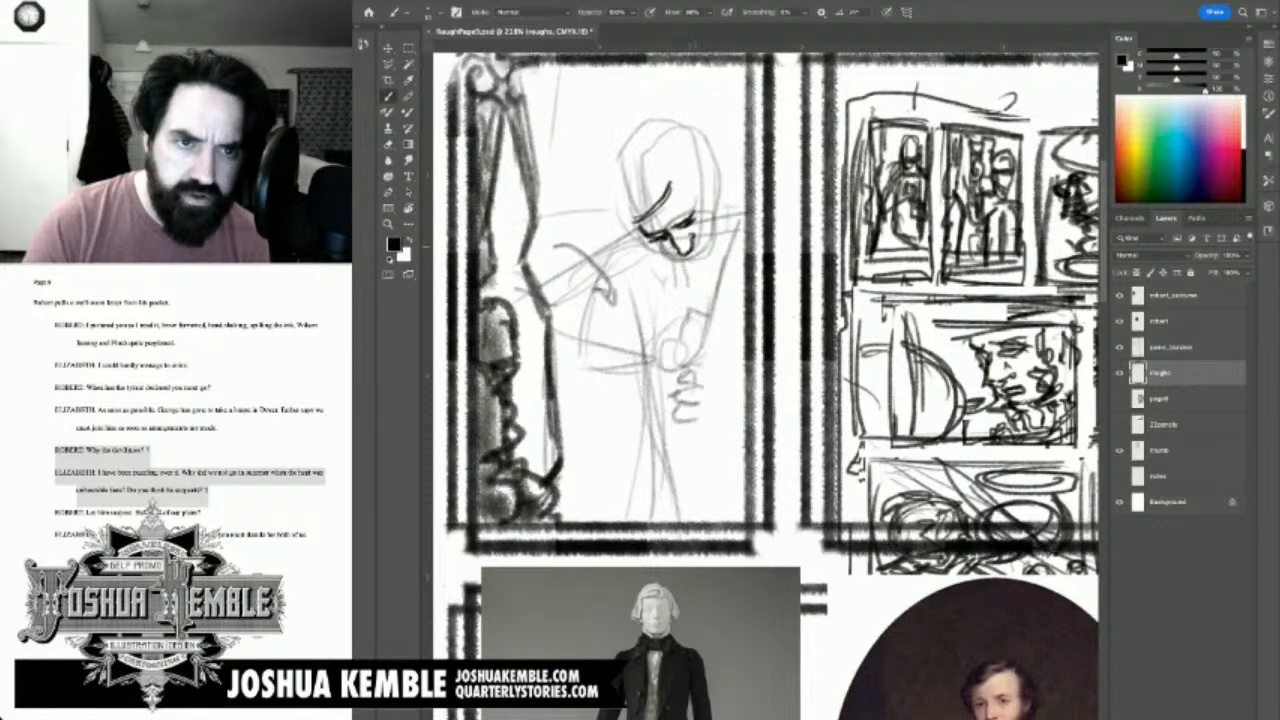
{"action": "left_click_drag", "start_coordinate": [695, 244], "coordinate": [702, 248]}
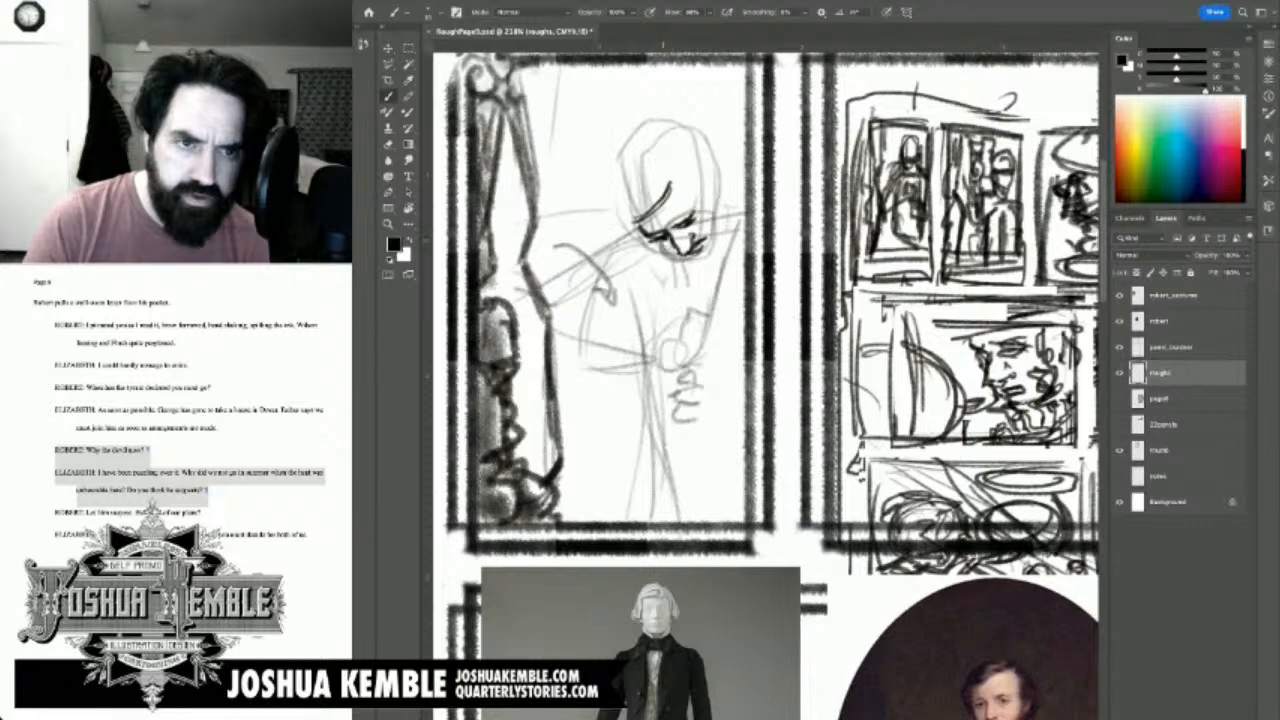
{"action": "left_click_drag", "start_coordinate": [652, 254], "coordinate": [708, 254]}
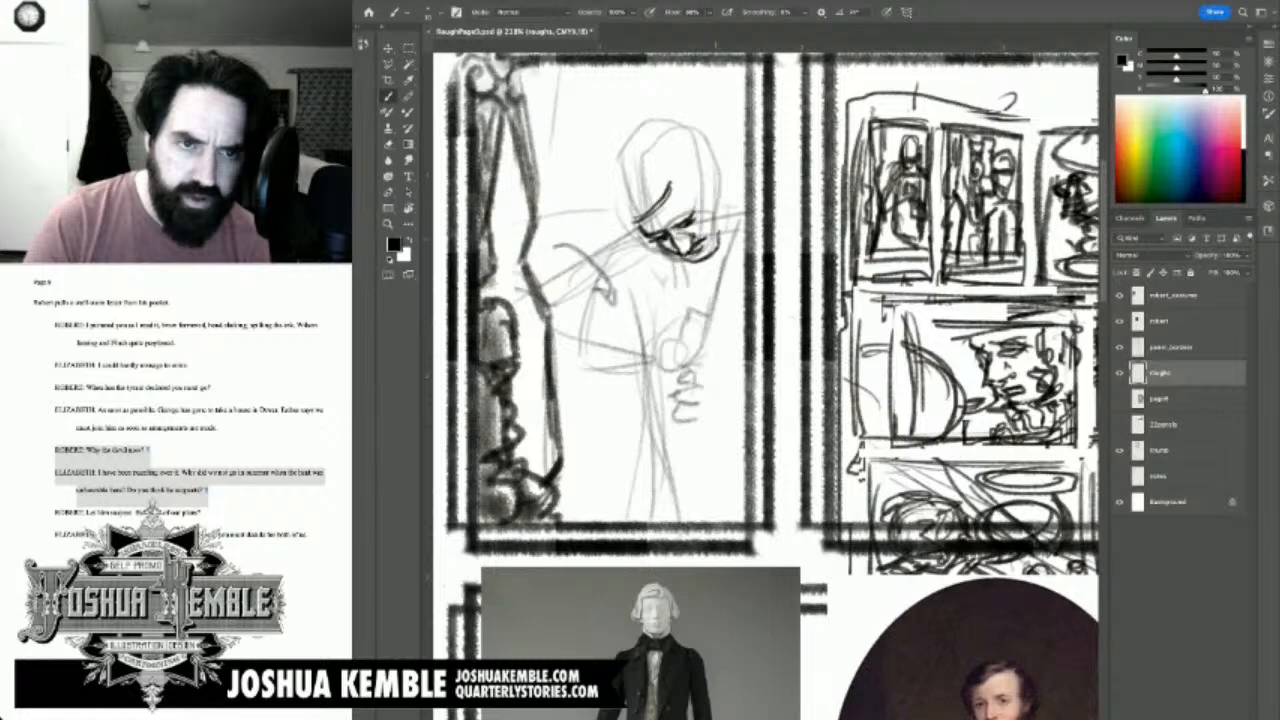
{"action": "mouse_move", "coordinate": [648, 250]}
{"action": "left_mouse_down"}
{"action": "mouse_move", "coordinate": [678, 253]}
{"action": "mouse_move", "coordinate": [688, 272]}
{"action": "mouse_move", "coordinate": [716, 261]}
{"action": "left_mouse_up"}
Step: Outline the man's forehead and temple, and brush swept hair strokes around the side and back of his head
{"action": "mouse_move", "coordinate": [710, 320]}
{"action": "left_mouse_down"}
{"action": "mouse_move", "coordinate": [612, 282]}
{"action": "mouse_move", "coordinate": [620, 292]}
{"action": "left_mouse_up"}
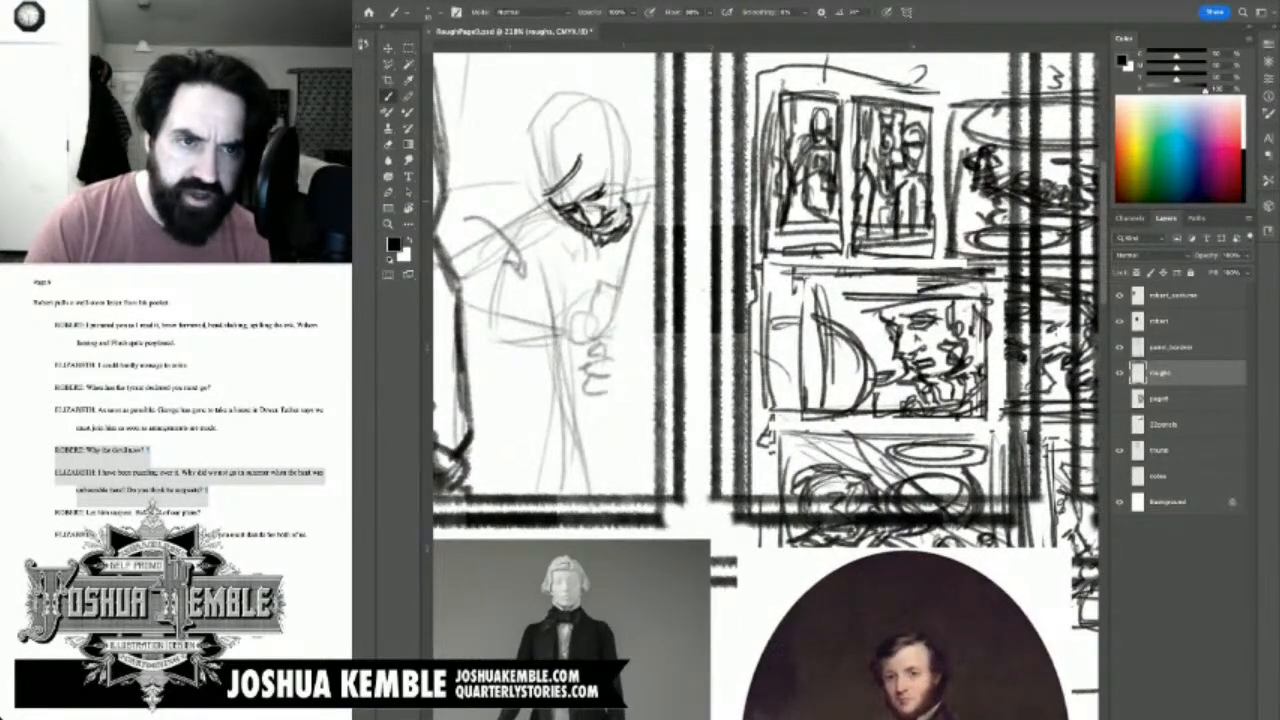
{"action": "mouse_move", "coordinate": [626, 188]}
{"action": "left_mouse_down"}
{"action": "mouse_move", "coordinate": [614, 170]}
{"action": "mouse_move", "coordinate": [582, 170]}
{"action": "mouse_move", "coordinate": [608, 170]}
{"action": "left_mouse_up"}
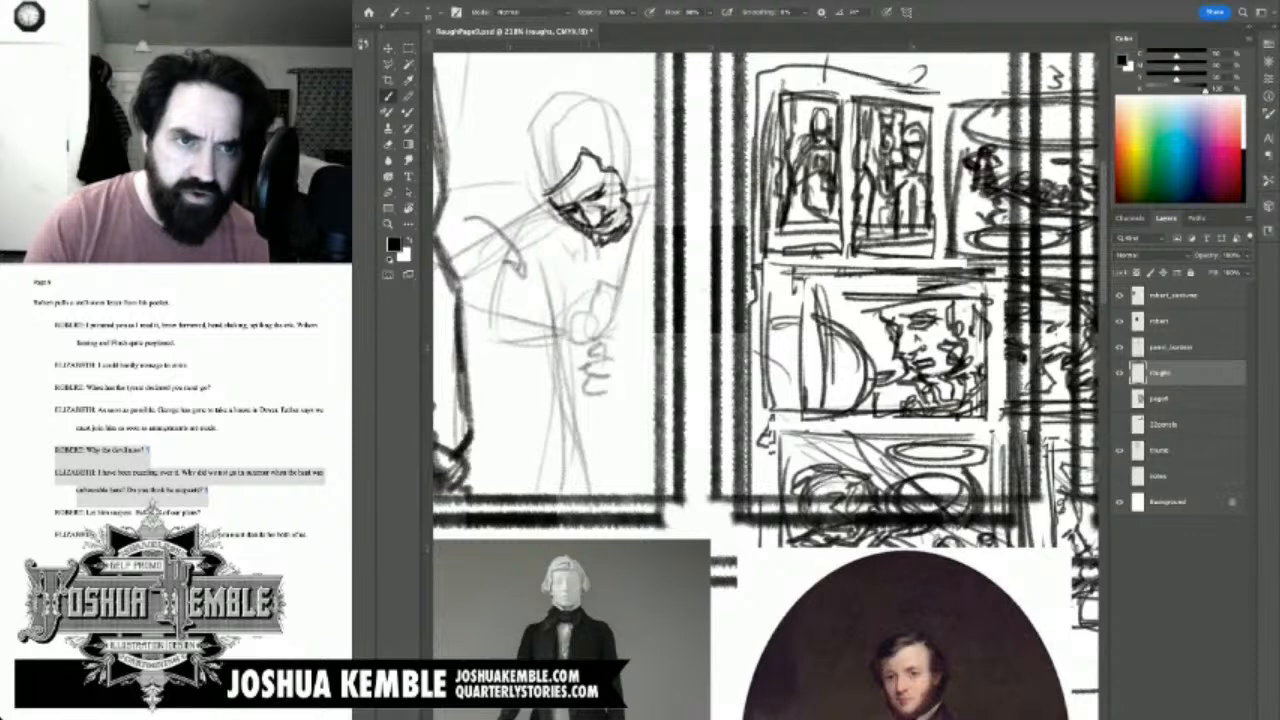
{"action": "left_click_drag", "start_coordinate": [610, 280], "coordinate": [668, 297]}
{"action": "mouse_move", "coordinate": [618, 204]}
{"action": "left_mouse_down"}
{"action": "mouse_move", "coordinate": [590, 224]}
{"action": "mouse_move", "coordinate": [622, 234]}
{"action": "left_mouse_up"}
{"action": "left_click_drag", "start_coordinate": [586, 190], "coordinate": [580, 212]}
{"action": "mouse_move", "coordinate": [590, 162]}
{"action": "left_mouse_down"}
{"action": "mouse_move", "coordinate": [582, 210]}
{"action": "mouse_move", "coordinate": [626, 146]}
{"action": "left_mouse_up"}
{"action": "left_click_drag", "start_coordinate": [592, 206], "coordinate": [636, 140]}
{"action": "left_click_drag", "start_coordinate": [609, 183], "coordinate": [600, 203]}
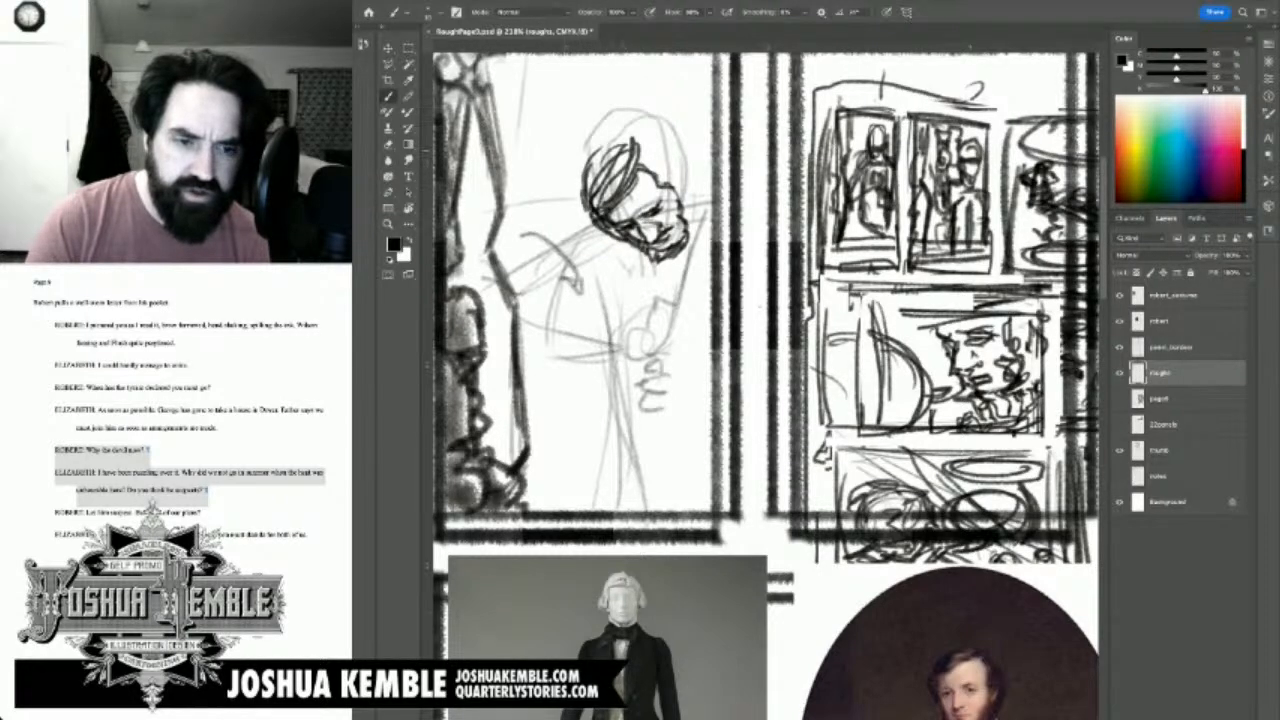
{"action": "left_click_drag", "start_coordinate": [622, 140], "coordinate": [580, 182]}
Step: Undo the stray stroke and tighten the back of the man's head, erasing the excess hair outline
{"action": "mouse_move", "coordinate": [634, 404]}
{"action": "left_mouse_down"}
{"action": "mouse_move", "coordinate": [648, 545]}
{"action": "mouse_move", "coordinate": [674, 472]}
{"action": "left_mouse_up"}
{"action": "key", "text": "super+z"}
{"action": "mouse_move", "coordinate": [640, 400]}
{"action": "left_mouse_down"}
{"action": "mouse_move", "coordinate": [662, 417]}
{"action": "mouse_move", "coordinate": [611, 380]}
{"action": "left_mouse_up"}
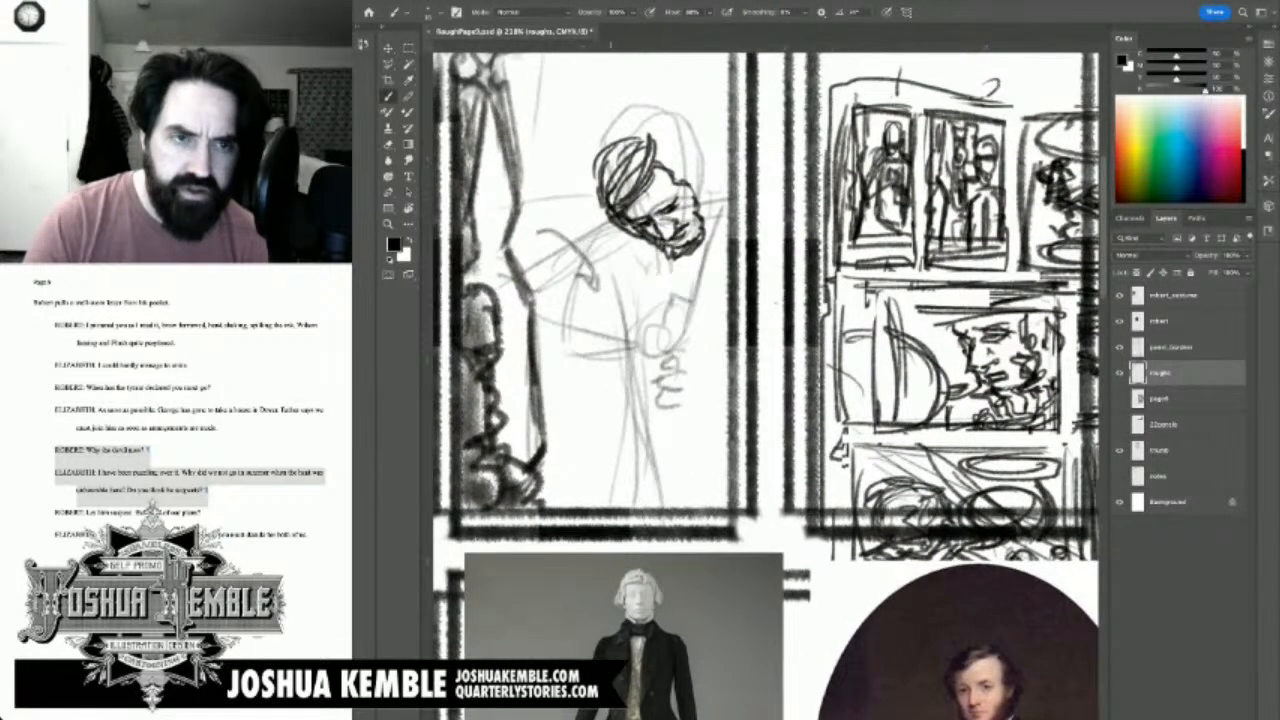
{"action": "mouse_move", "coordinate": [600, 172]}
{"action": "left_mouse_down"}
{"action": "mouse_move", "coordinate": [599, 210]}
{"action": "mouse_move", "coordinate": [625, 230]}
{"action": "mouse_move", "coordinate": [604, 230]}
{"action": "mouse_move", "coordinate": [601, 150]}
{"action": "mouse_move", "coordinate": [610, 220]}
{"action": "left_mouse_up"}
{"action": "key", "text": "e"}
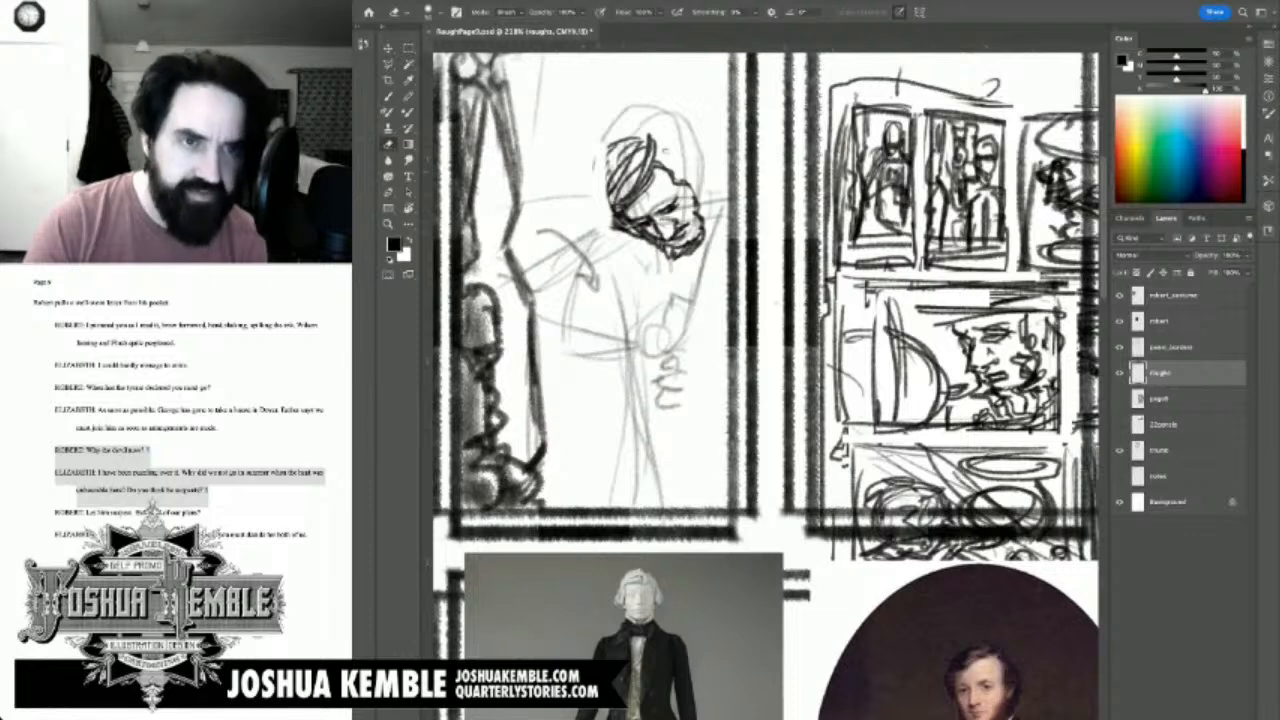
Step: Brush in the man's top hair and front curls, and reinforce the far side of his face
{"action": "key", "text": "b"}
{"action": "mouse_move", "coordinate": [611, 150]}
{"action": "left_mouse_down"}
{"action": "mouse_move", "coordinate": [612, 196]}
{"action": "mouse_move", "coordinate": [638, 140]}
{"action": "mouse_move", "coordinate": [658, 130]}
{"action": "left_mouse_up"}
{"action": "mouse_move", "coordinate": [654, 132]}
{"action": "left_mouse_down"}
{"action": "mouse_move", "coordinate": [698, 158]}
{"action": "mouse_move", "coordinate": [686, 190]}
{"action": "mouse_move", "coordinate": [676, 178]}
{"action": "mouse_move", "coordinate": [696, 178]}
{"action": "mouse_move", "coordinate": [700, 196]}
{"action": "mouse_move", "coordinate": [679, 181]}
{"action": "left_mouse_up"}
{"action": "mouse_move", "coordinate": [694, 161]}
{"action": "left_mouse_down"}
{"action": "mouse_move", "coordinate": [680, 173]}
{"action": "mouse_move", "coordinate": [663, 149]}
{"action": "mouse_move", "coordinate": [684, 142]}
{"action": "left_mouse_up"}
{"action": "mouse_move", "coordinate": [684, 142]}
{"action": "left_mouse_down"}
{"action": "mouse_move", "coordinate": [698, 160]}
{"action": "mouse_move", "coordinate": [668, 152]}
{"action": "mouse_move", "coordinate": [677, 166]}
{"action": "left_mouse_up"}
{"action": "left_click_drag", "start_coordinate": [672, 154], "coordinate": [694, 163]}
{"action": "left_click_drag", "start_coordinate": [694, 152], "coordinate": [702, 160]}
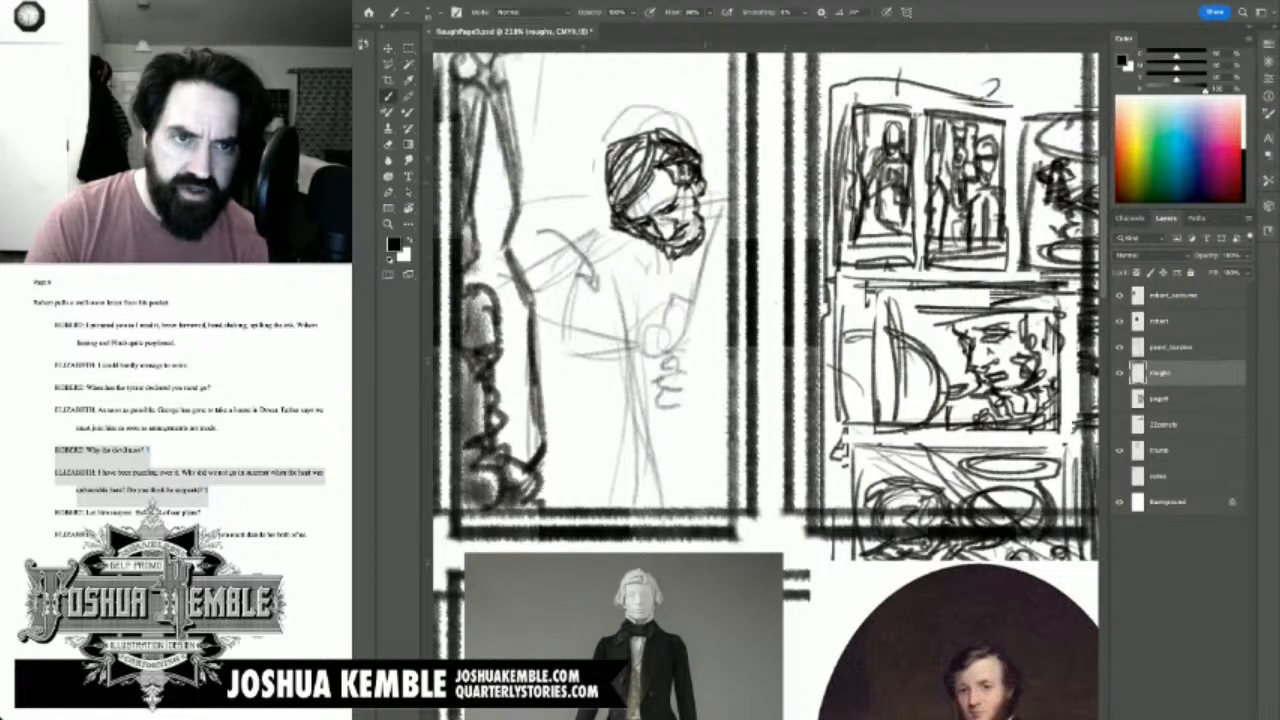
{"action": "left_click_drag", "start_coordinate": [704, 193], "coordinate": [706, 230]}
Step: Draw the man's collar and bow tie beneath his chin in the first panel
{"action": "left_click_drag", "start_coordinate": [700, 330], "coordinate": [680, 229]}
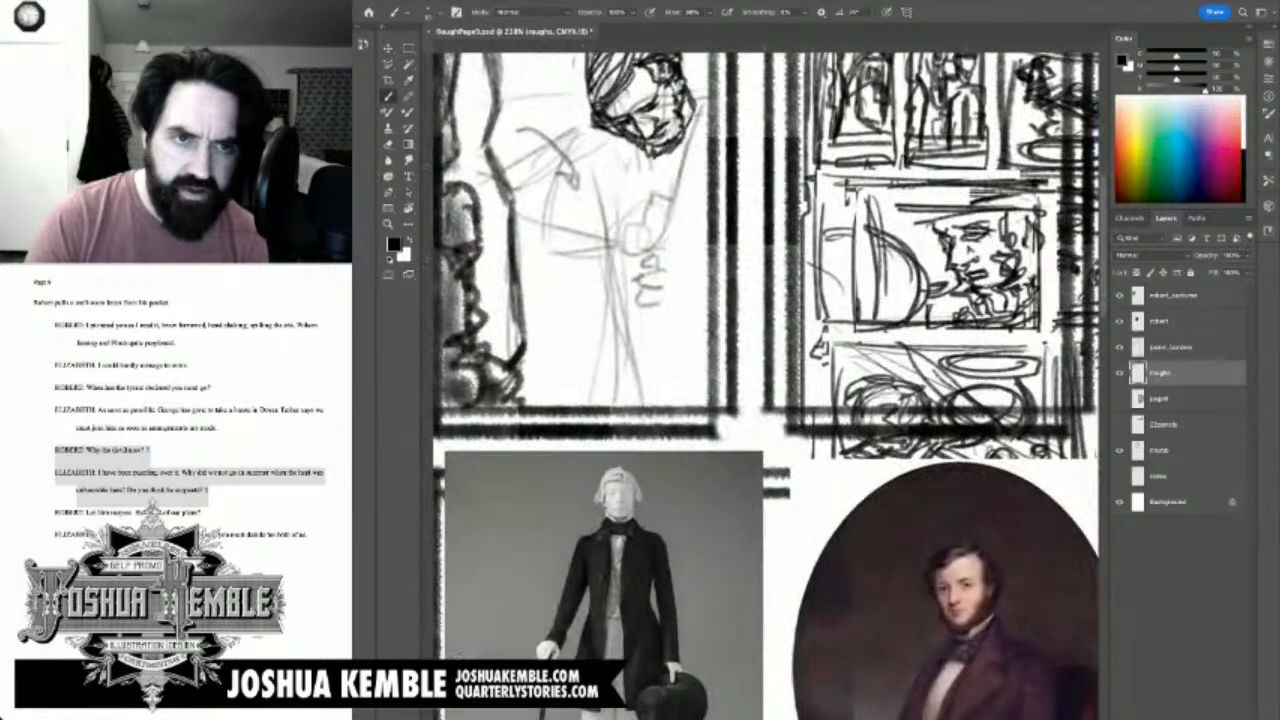
{"action": "mouse_move", "coordinate": [648, 151]}
{"action": "left_mouse_down"}
{"action": "mouse_move", "coordinate": [647, 167]}
{"action": "mouse_move", "coordinate": [675, 165]}
{"action": "mouse_move", "coordinate": [682, 141]}
{"action": "mouse_move", "coordinate": [694, 161]}
{"action": "mouse_move", "coordinate": [629, 146]}
{"action": "mouse_move", "coordinate": [627, 173]}
{"action": "left_mouse_up"}
{"action": "mouse_move", "coordinate": [627, 173]}
{"action": "left_mouse_down"}
{"action": "mouse_move", "coordinate": [652, 160]}
{"action": "mouse_move", "coordinate": [654, 190]}
{"action": "mouse_move", "coordinate": [674, 164]}
{"action": "mouse_move", "coordinate": [641, 222]}
{"action": "left_mouse_up"}
{"action": "left_click_drag", "start_coordinate": [643, 203], "coordinate": [677, 193]}
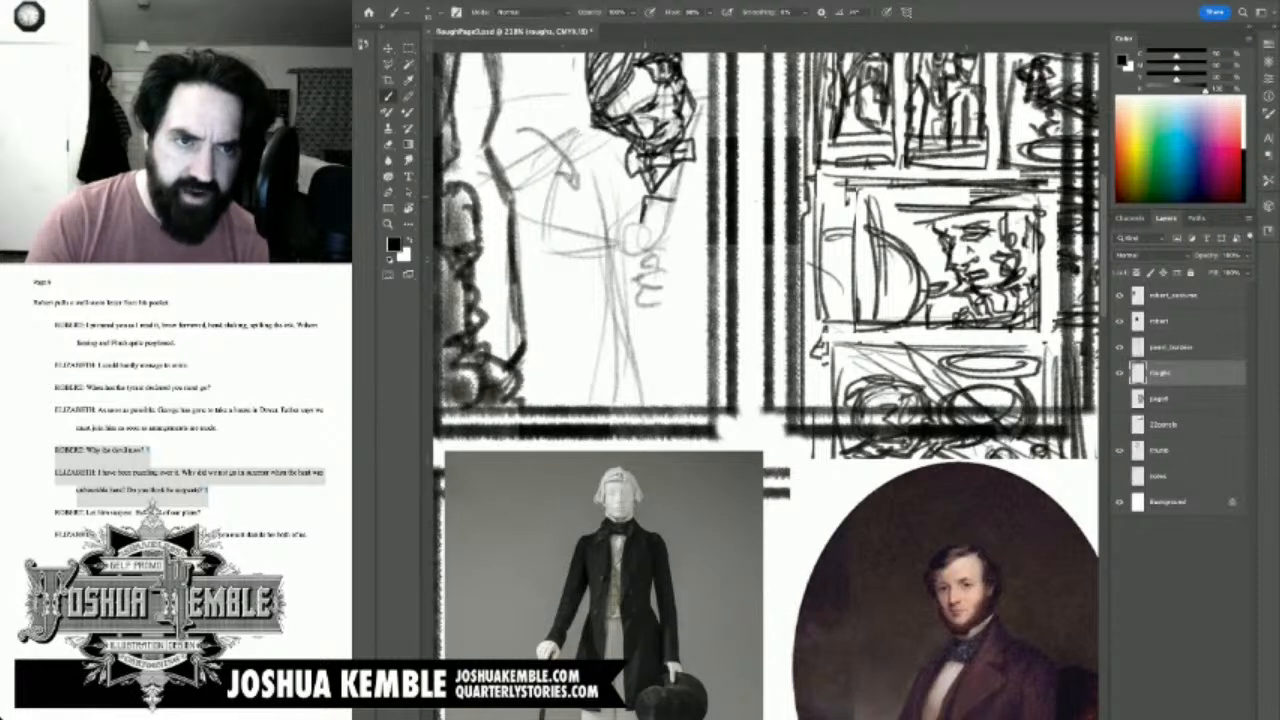
Step: Draw the fingers of the man's upper hand and the curled fist below it over the rough hand shapes
{"action": "mouse_move", "coordinate": [612, 228]}
{"action": "left_mouse_down"}
{"action": "mouse_move", "coordinate": [652, 222]}
{"action": "mouse_move", "coordinate": [645, 241]}
{"action": "mouse_move", "coordinate": [662, 244]}
{"action": "mouse_move", "coordinate": [650, 216]}
{"action": "left_mouse_up"}
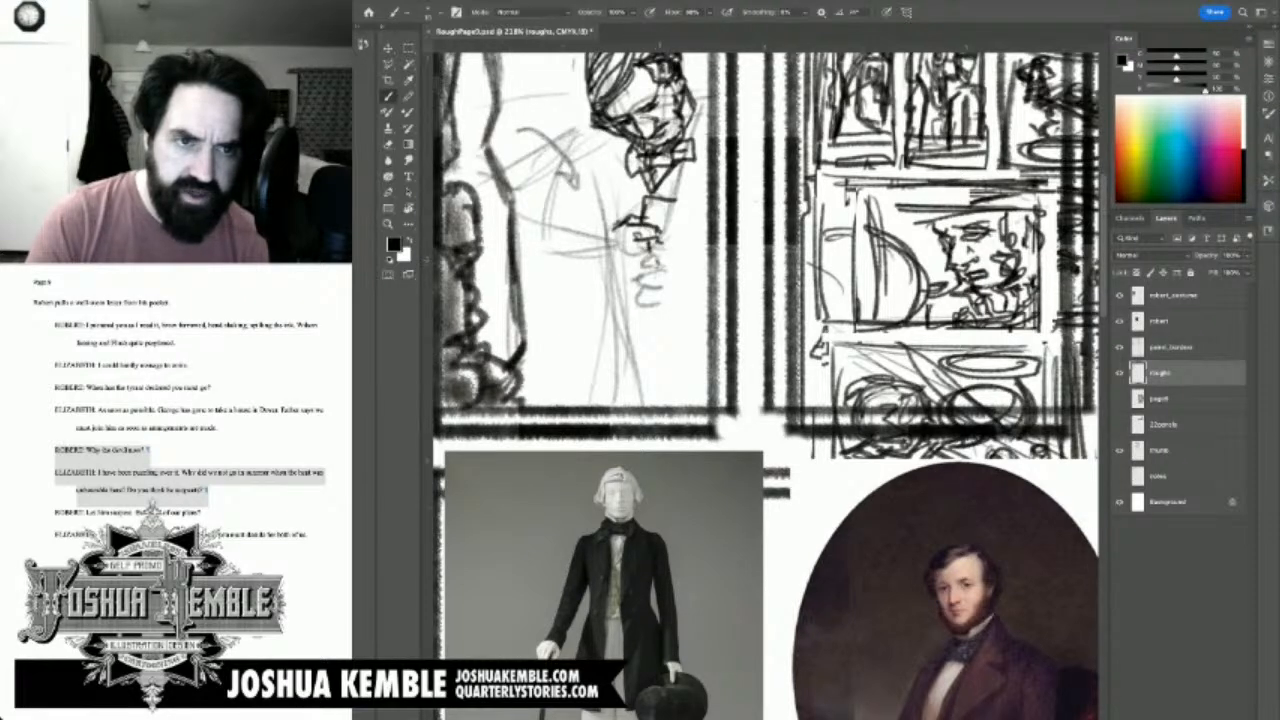
{"action": "left_click_drag", "start_coordinate": [636, 268], "coordinate": [667, 265]}
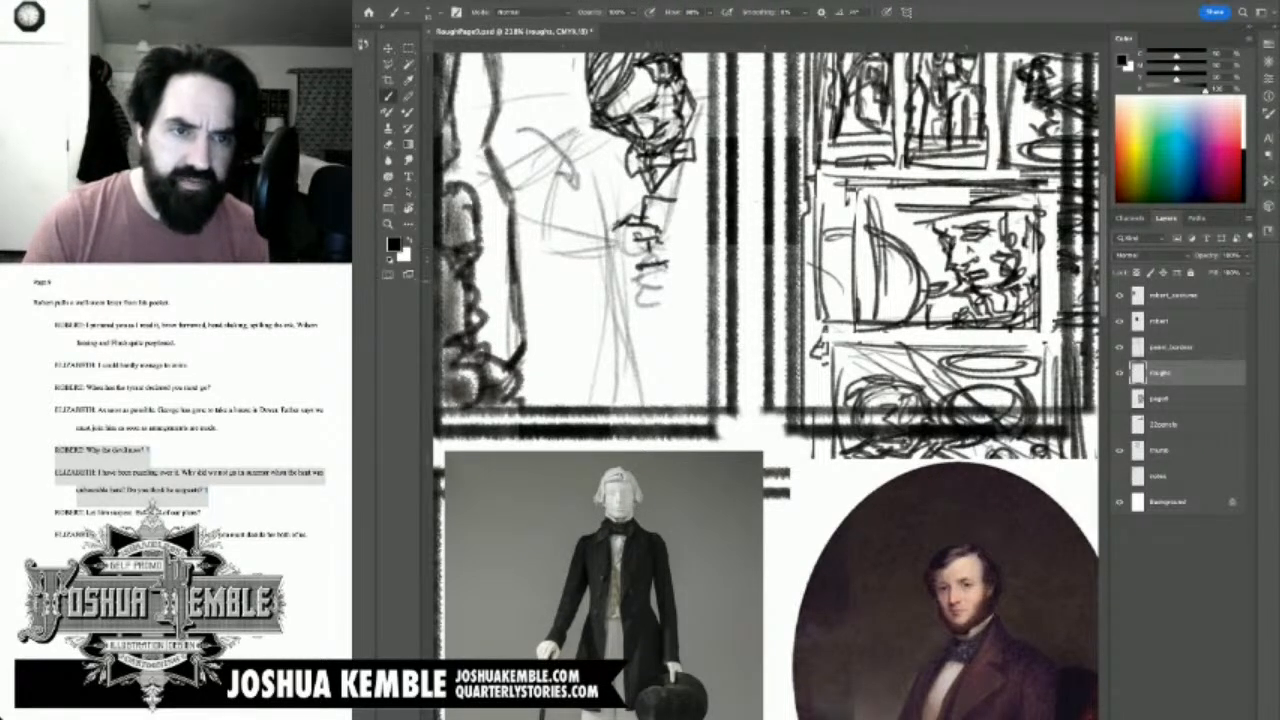
{"action": "mouse_move", "coordinate": [653, 263]}
{"action": "left_mouse_down"}
{"action": "mouse_move", "coordinate": [675, 259]}
{"action": "mouse_move", "coordinate": [662, 260]}
{"action": "left_mouse_up"}
{"action": "left_click_drag", "start_coordinate": [644, 276], "coordinate": [668, 272]}
{"action": "mouse_move", "coordinate": [650, 278]}
{"action": "left_mouse_down"}
{"action": "mouse_move", "coordinate": [672, 274]}
{"action": "mouse_move", "coordinate": [641, 282]}
{"action": "mouse_move", "coordinate": [636, 306]}
{"action": "mouse_move", "coordinate": [662, 286]}
{"action": "mouse_move", "coordinate": [654, 296]}
{"action": "left_mouse_up"}
{"action": "left_click_drag", "start_coordinate": [640, 296], "coordinate": [640, 306]}
{"action": "mouse_move", "coordinate": [642, 310]}
{"action": "left_mouse_down"}
{"action": "mouse_move", "coordinate": [660, 298]}
{"action": "mouse_move", "coordinate": [642, 318]}
{"action": "mouse_move", "coordinate": [688, 324]}
{"action": "mouse_move", "coordinate": [702, 292]}
{"action": "mouse_move", "coordinate": [674, 266]}
{"action": "mouse_move", "coordinate": [692, 264]}
{"action": "mouse_move", "coordinate": [700, 310]}
{"action": "left_mouse_up"}
{"action": "mouse_move", "coordinate": [684, 264]}
{"action": "left_mouse_down"}
{"action": "mouse_move", "coordinate": [710, 274]}
{"action": "mouse_move", "coordinate": [653, 261]}
{"action": "left_mouse_up"}
Step: Outline the sleeve and shoulder leading to the man's lower fist, and add the edge line above his upper hand
{"action": "mouse_move", "coordinate": [687, 188]}
{"action": "left_mouse_down"}
{"action": "mouse_move", "coordinate": [656, 260]}
{"action": "mouse_move", "coordinate": [662, 238]}
{"action": "left_mouse_up"}
{"action": "mouse_move", "coordinate": [690, 168]}
{"action": "left_mouse_down"}
{"action": "mouse_move", "coordinate": [663, 264]}
{"action": "mouse_move", "coordinate": [684, 238]}
{"action": "left_mouse_up"}
{"action": "left_click_drag", "start_coordinate": [689, 99], "coordinate": [692, 151]}
{"action": "left_click_drag", "start_coordinate": [693, 101], "coordinate": [714, 114]}
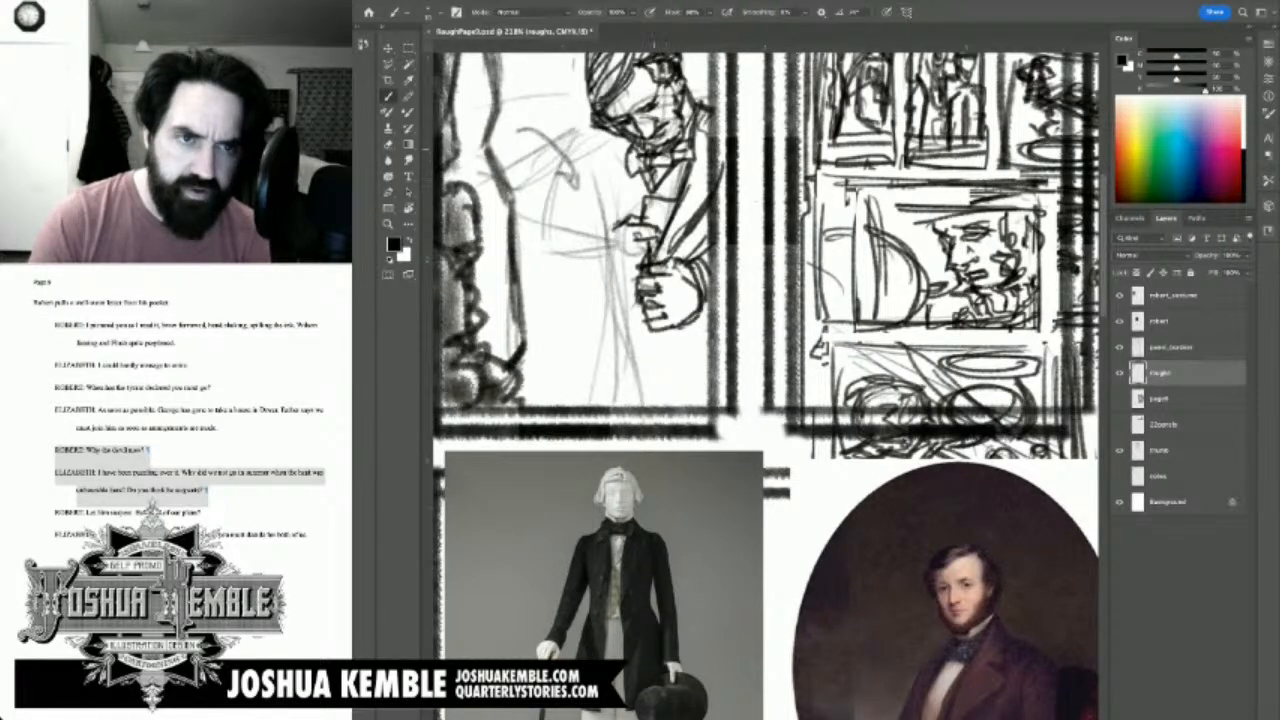
{"action": "left_click_drag", "start_coordinate": [634, 178], "coordinate": [629, 216]}
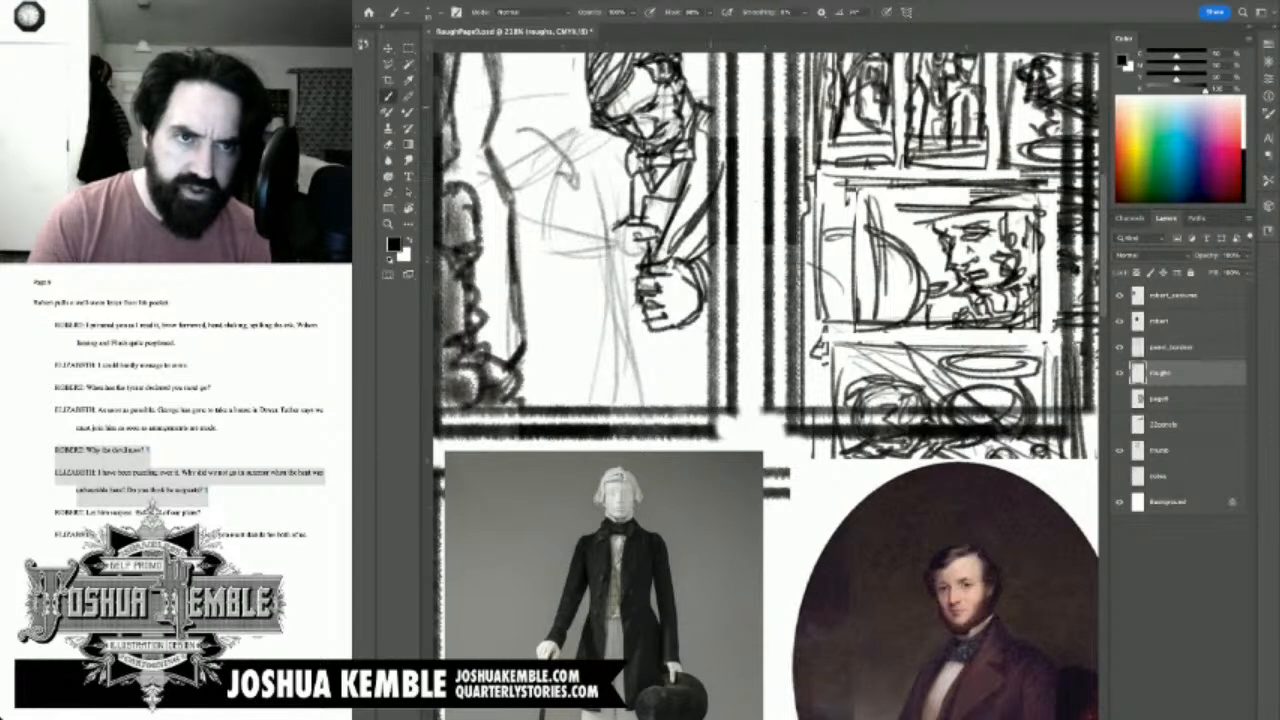
Step: Outline the man's other arm bent at the elbow, and add the coat folds and lapel strokes across his chest
{"action": "left_click_drag", "start_coordinate": [598, 108], "coordinate": [510, 168]}
{"action": "mouse_move", "coordinate": [546, 142]}
{"action": "left_mouse_down"}
{"action": "mouse_move", "coordinate": [512, 175]}
{"action": "mouse_move", "coordinate": [544, 208]}
{"action": "left_mouse_up"}
{"action": "left_click_drag", "start_coordinate": [512, 166], "coordinate": [604, 238]}
{"action": "mouse_move", "coordinate": [550, 204]}
{"action": "left_mouse_down"}
{"action": "mouse_move", "coordinate": [606, 240]}
{"action": "mouse_move", "coordinate": [592, 242]}
{"action": "mouse_move", "coordinate": [604, 230]}
{"action": "mouse_move", "coordinate": [588, 242]}
{"action": "left_mouse_up"}
{"action": "mouse_move", "coordinate": [622, 184]}
{"action": "left_mouse_down"}
{"action": "mouse_move", "coordinate": [608, 218]}
{"action": "mouse_move", "coordinate": [584, 190]}
{"action": "mouse_move", "coordinate": [538, 176]}
{"action": "mouse_move", "coordinate": [542, 160]}
{"action": "mouse_move", "coordinate": [556, 170]}
{"action": "left_mouse_up"}
{"action": "mouse_move", "coordinate": [622, 146]}
{"action": "left_mouse_down"}
{"action": "mouse_move", "coordinate": [580, 170]}
{"action": "mouse_move", "coordinate": [636, 180]}
{"action": "mouse_move", "coordinate": [632, 190]}
{"action": "mouse_move", "coordinate": [600, 182]}
{"action": "left_mouse_up"}
{"action": "mouse_move", "coordinate": [606, 130]}
{"action": "left_mouse_down"}
{"action": "mouse_move", "coordinate": [598, 190]}
{"action": "mouse_move", "coordinate": [610, 164]}
{"action": "left_mouse_up"}
{"action": "left_click_drag", "start_coordinate": [618, 134], "coordinate": [618, 208]}
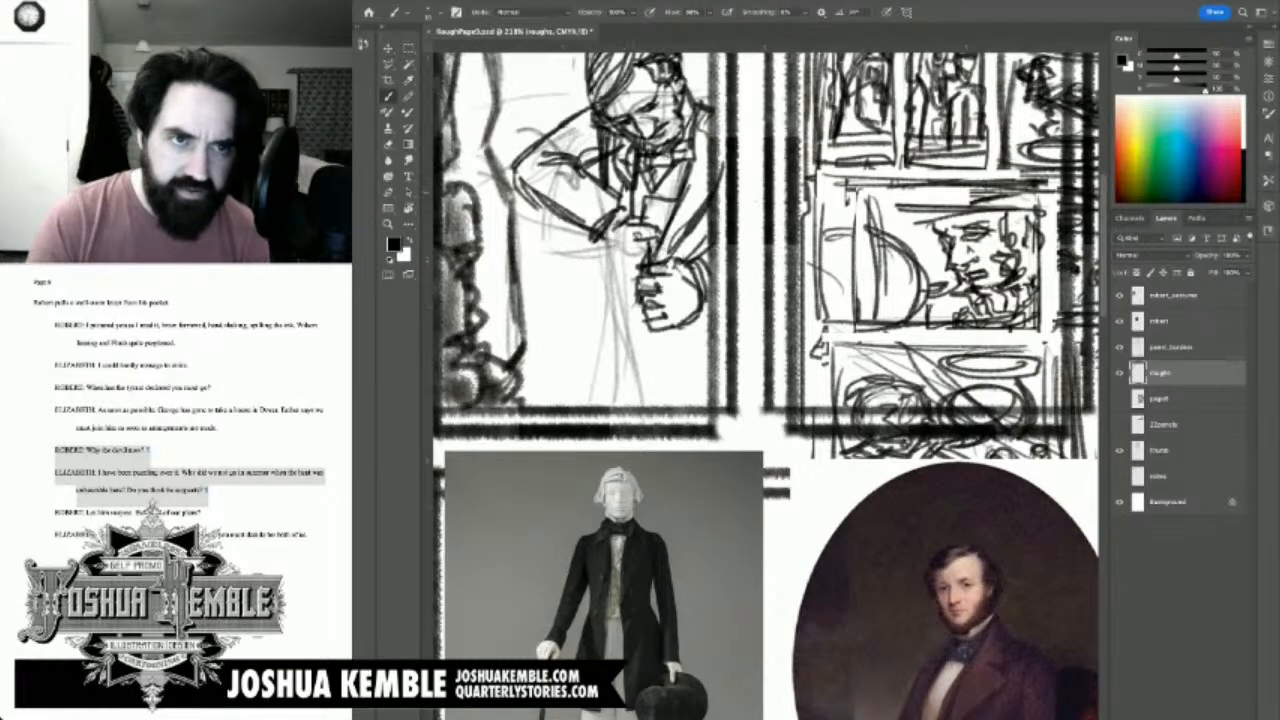
Step: Erase stray marks near the bent arm's shoulder, and redraw the shoulder lines on both sides of the man's head
{"action": "key", "text": "e"}
{"action": "mouse_move", "coordinate": [600, 130]}
{"action": "left_mouse_down"}
{"action": "mouse_move", "coordinate": [614, 162]}
{"action": "mouse_move", "coordinate": [596, 184]}
{"action": "left_mouse_up"}
{"action": "key", "text": "b"}
{"action": "left_click_drag", "start_coordinate": [592, 101], "coordinate": [541, 147]}
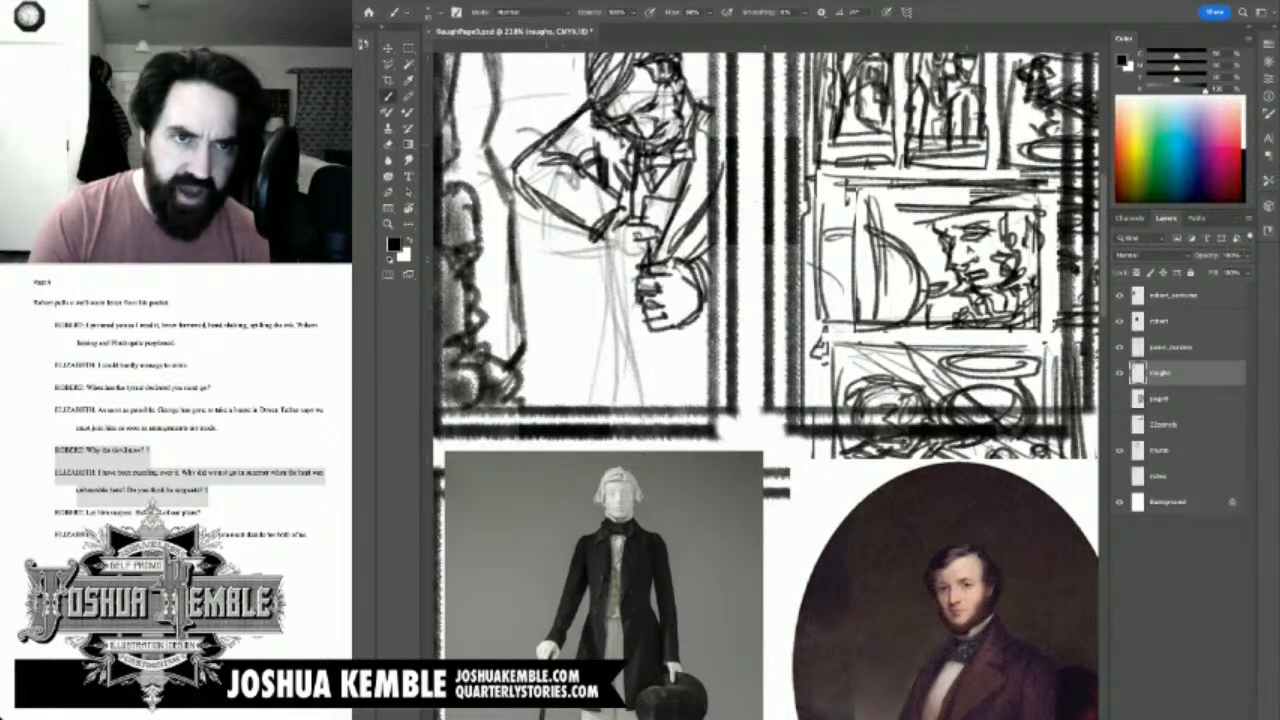
{"action": "mouse_move", "coordinate": [626, 86]}
{"action": "left_mouse_down"}
{"action": "mouse_move", "coordinate": [738, 116]}
{"action": "mouse_move", "coordinate": [720, 116]}
{"action": "left_mouse_up"}
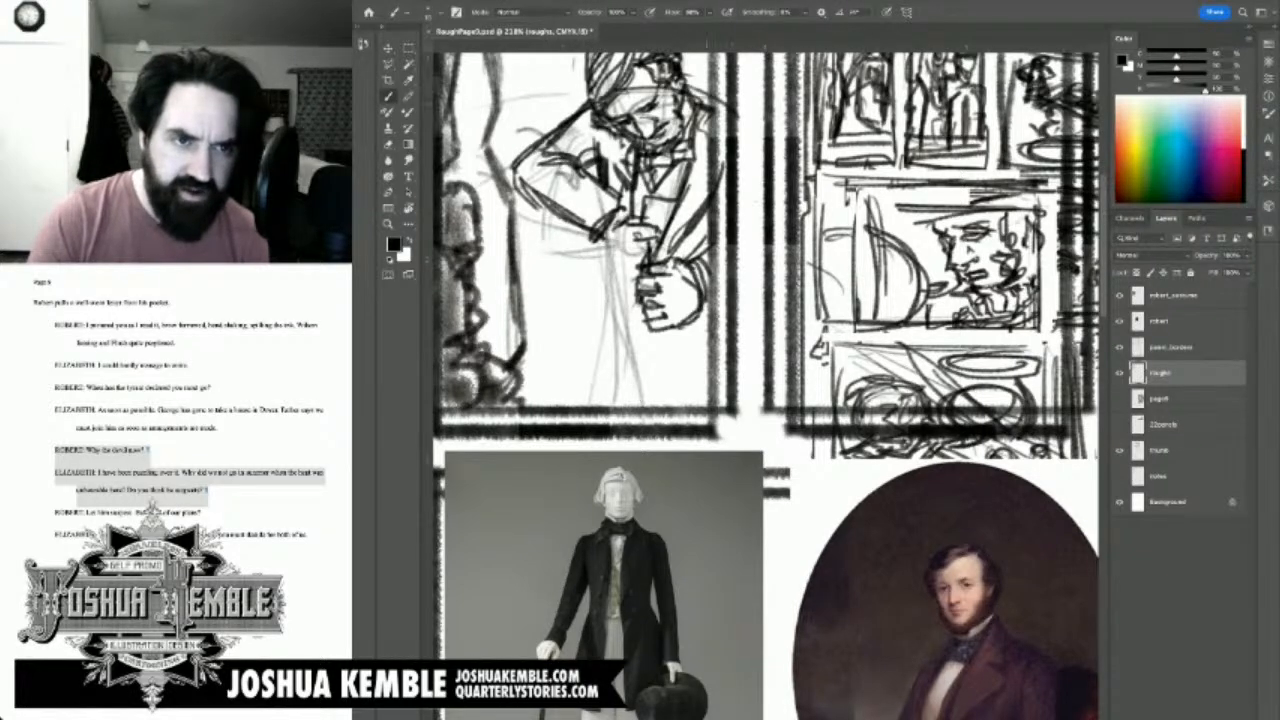
Step: Erase the man's upper hand and the end of its sleeve in the first panel
{"action": "mouse_move", "coordinate": [640, 250]}
{"action": "left_mouse_down"}
{"action": "mouse_move", "coordinate": [657, 247]}
{"action": "mouse_move", "coordinate": [640, 215]}
{"action": "mouse_move", "coordinate": [672, 236]}
{"action": "mouse_move", "coordinate": [612, 230]}
{"action": "mouse_move", "coordinate": [634, 200]}
{"action": "mouse_move", "coordinate": [602, 238]}
{"action": "left_mouse_up"}
{"action": "key", "text": "e"}
{"action": "key", "text": "b"}
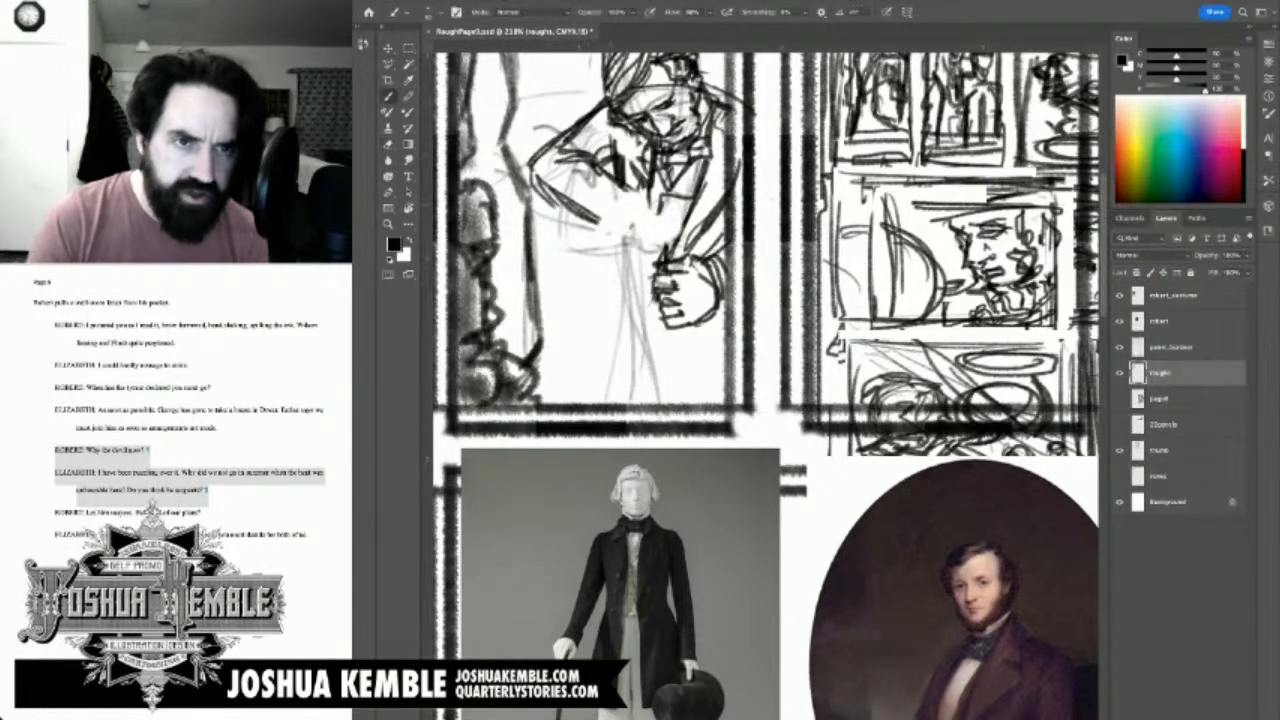
Step: Erase the rough forearm lines and redraw the man's bent sleeve and cuff above his waist in the first panel
{"action": "mouse_move", "coordinate": [630, 190]}
{"action": "left_mouse_down"}
{"action": "mouse_move", "coordinate": [592, 234]}
{"action": "mouse_move", "coordinate": [630, 214]}
{"action": "mouse_move", "coordinate": [606, 231]}
{"action": "mouse_move", "coordinate": [677, 217]}
{"action": "left_mouse_up"}
{"action": "key", "text": "e"}
{"action": "left_click_drag", "start_coordinate": [578, 224], "coordinate": [626, 190]}
{"action": "mouse_move", "coordinate": [626, 190]}
{"action": "left_mouse_down"}
{"action": "mouse_move", "coordinate": [594, 230]}
{"action": "mouse_move", "coordinate": [636, 204]}
{"action": "left_mouse_up"}
{"action": "mouse_move", "coordinate": [562, 143]}
{"action": "left_mouse_down"}
{"action": "mouse_move", "coordinate": [530, 178]}
{"action": "mouse_move", "coordinate": [558, 198]}
{"action": "left_mouse_up"}
{"action": "mouse_move", "coordinate": [554, 162]}
{"action": "left_mouse_down"}
{"action": "mouse_move", "coordinate": [575, 128]}
{"action": "mouse_move", "coordinate": [550, 142]}
{"action": "left_mouse_up"}
{"action": "key", "text": "b"}
{"action": "mouse_move", "coordinate": [596, 105]}
{"action": "left_mouse_down"}
{"action": "mouse_move", "coordinate": [530, 142]}
{"action": "mouse_move", "coordinate": [578, 208]}
{"action": "left_mouse_up"}
{"action": "left_click_drag", "start_coordinate": [560, 146], "coordinate": [576, 152]}
{"action": "mouse_move", "coordinate": [580, 150]}
{"action": "left_mouse_down"}
{"action": "mouse_move", "coordinate": [618, 185]}
{"action": "mouse_move", "coordinate": [610, 194]}
{"action": "mouse_move", "coordinate": [646, 206]}
{"action": "mouse_move", "coordinate": [656, 236]}
{"action": "mouse_move", "coordinate": [645, 228]}
{"action": "left_mouse_up"}
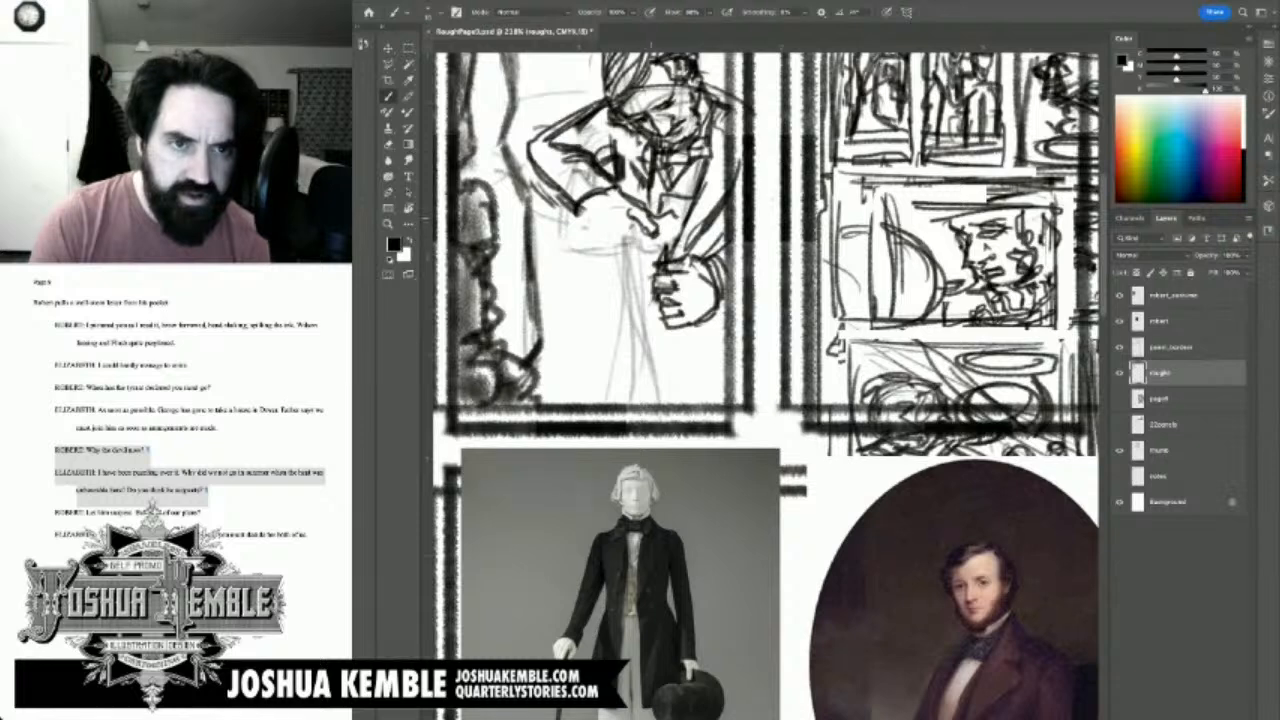
Step: Draw the man's upper hand with curled fingers extending from the bent sleeve, and add the coat line beside it
{"action": "mouse_move", "coordinate": [651, 211]}
{"action": "left_mouse_down"}
{"action": "mouse_move", "coordinate": [659, 229]}
{"action": "mouse_move", "coordinate": [634, 236]}
{"action": "mouse_move", "coordinate": [650, 243]}
{"action": "mouse_move", "coordinate": [665, 201]}
{"action": "mouse_move", "coordinate": [682, 215]}
{"action": "mouse_move", "coordinate": [686, 204]}
{"action": "left_mouse_up"}
{"action": "key", "text": "e"}
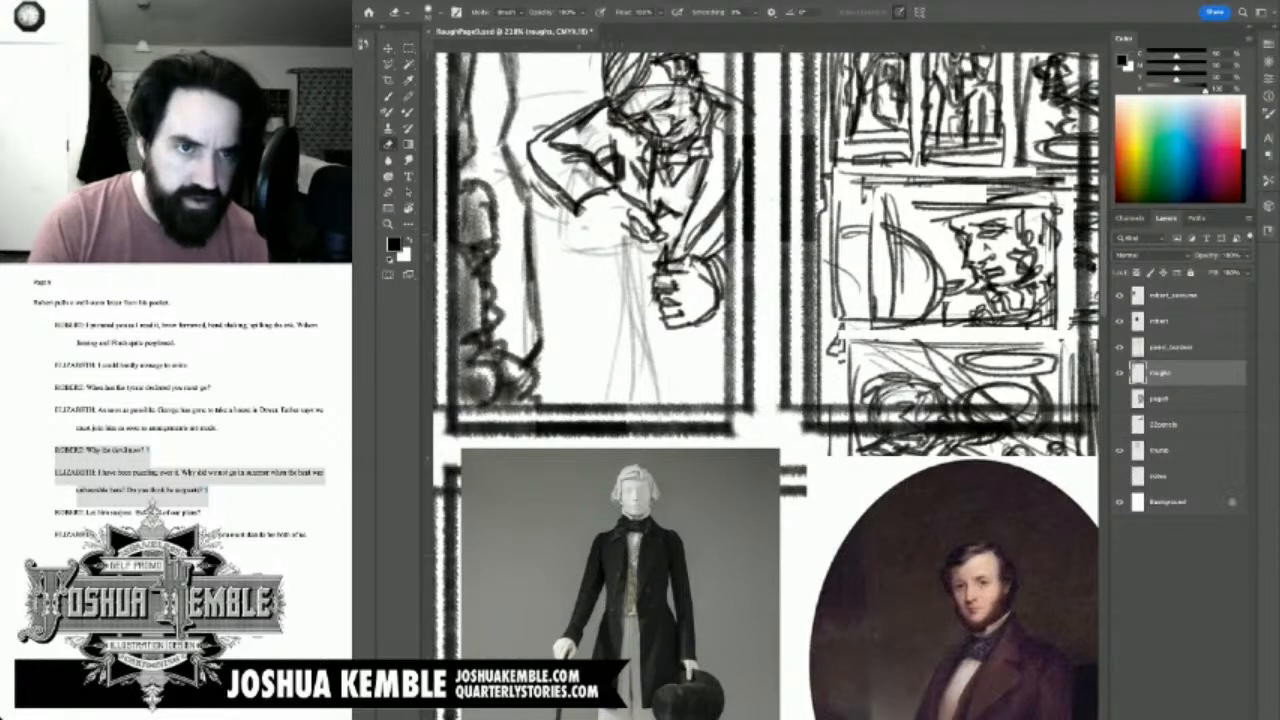
{"action": "key", "text": "b"}
{"action": "mouse_move", "coordinate": [590, 204]}
{"action": "left_mouse_down"}
{"action": "mouse_move", "coordinate": [596, 226]}
{"action": "mouse_move", "coordinate": [640, 254]}
{"action": "mouse_move", "coordinate": [606, 258]}
{"action": "mouse_move", "coordinate": [640, 258]}
{"action": "left_mouse_up"}
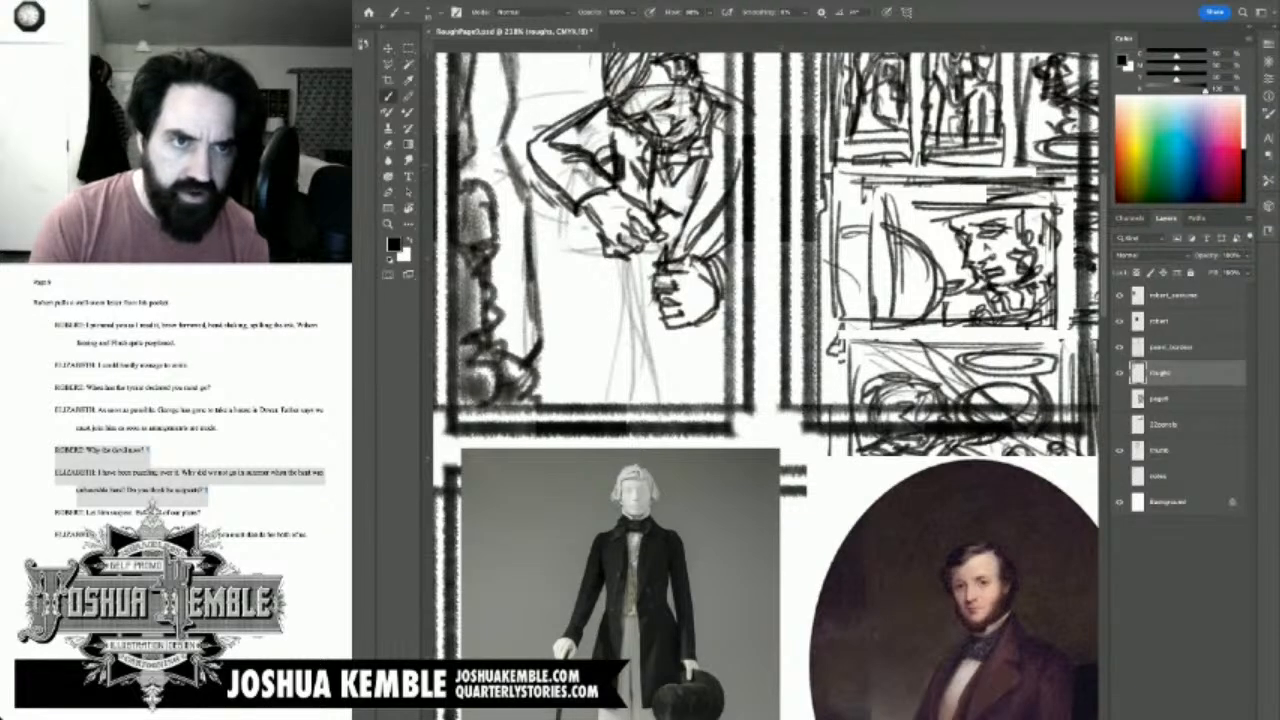
{"action": "mouse_move", "coordinate": [626, 138]}
{"action": "left_mouse_down"}
{"action": "mouse_move", "coordinate": [645, 170]}
{"action": "mouse_move", "coordinate": [637, 196]}
{"action": "mouse_move", "coordinate": [684, 222]}
{"action": "left_mouse_up"}
{"action": "mouse_move", "coordinate": [656, 248]}
{"action": "left_mouse_down"}
{"action": "mouse_move", "coordinate": [638, 255]}
{"action": "mouse_move", "coordinate": [674, 251]}
{"action": "left_mouse_up"}
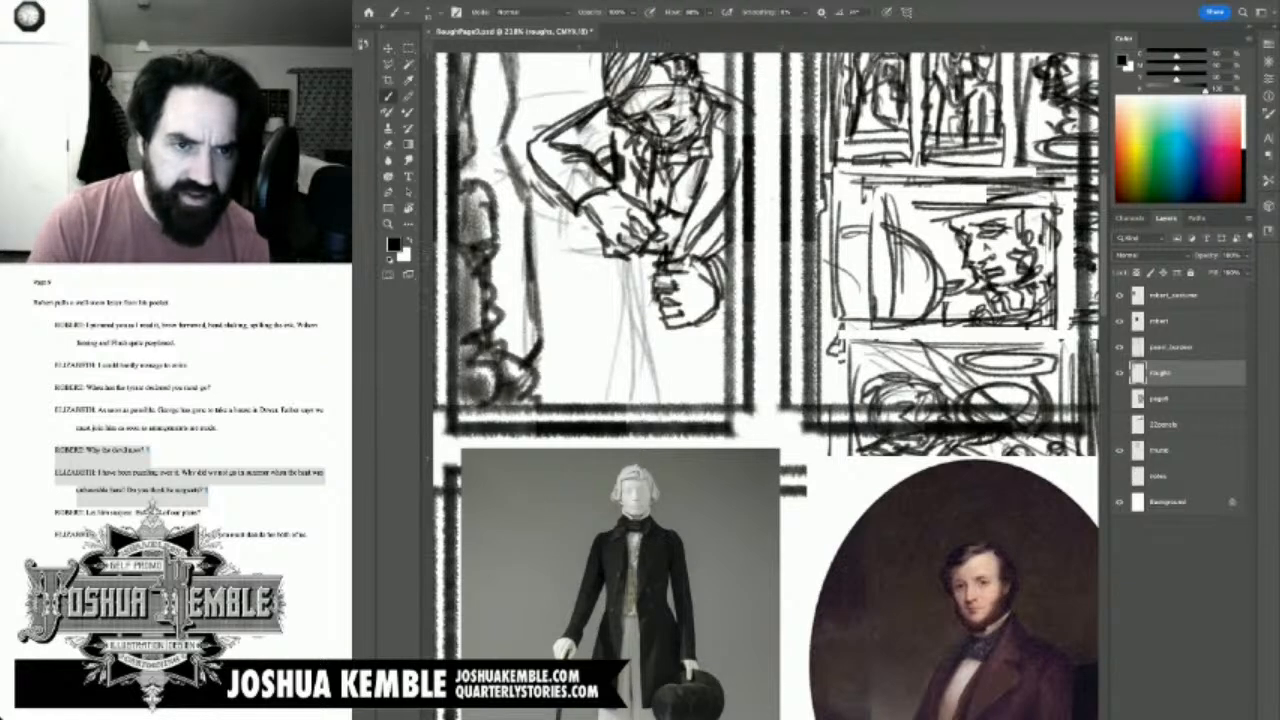
Step: Erase the underside of the man's lower fist, redraw it smaller, and add two clothing lines running down below it
{"action": "mouse_move", "coordinate": [681, 303]}
{"action": "left_mouse_down"}
{"action": "mouse_move", "coordinate": [695, 307]}
{"action": "mouse_move", "coordinate": [684, 322]}
{"action": "mouse_move", "coordinate": [718, 316]}
{"action": "left_mouse_up"}
{"action": "key", "text": "e"}
{"action": "mouse_move", "coordinate": [650, 284]}
{"action": "left_mouse_down"}
{"action": "mouse_move", "coordinate": [686, 320]}
{"action": "mouse_move", "coordinate": [716, 312]}
{"action": "mouse_move", "coordinate": [648, 268]}
{"action": "mouse_move", "coordinate": [674, 292]}
{"action": "mouse_move", "coordinate": [660, 298]}
{"action": "mouse_move", "coordinate": [678, 302]}
{"action": "mouse_move", "coordinate": [664, 310]}
{"action": "mouse_move", "coordinate": [680, 324]}
{"action": "mouse_move", "coordinate": [740, 282]}
{"action": "left_mouse_up"}
{"action": "key", "text": "b"}
{"action": "mouse_move", "coordinate": [672, 322]}
{"action": "left_mouse_down"}
{"action": "mouse_move", "coordinate": [668, 350]}
{"action": "mouse_move", "coordinate": [680, 364]}
{"action": "mouse_move", "coordinate": [676, 336]}
{"action": "mouse_move", "coordinate": [690, 398]}
{"action": "left_mouse_up"}
{"action": "left_click_drag", "start_coordinate": [700, 298], "coordinate": [708, 376]}
Step: Sketch the long coat and leg lines below the man's upper hand, ending in a rough shape near the panel's base
{"action": "left_click_drag", "start_coordinate": [602, 242], "coordinate": [622, 298]}
{"action": "left_click_drag", "start_coordinate": [632, 246], "coordinate": [636, 356]}
{"action": "mouse_move", "coordinate": [602, 242]}
{"action": "left_mouse_down"}
{"action": "mouse_move", "coordinate": [604, 286]}
{"action": "mouse_move", "coordinate": [612, 264]}
{"action": "mouse_move", "coordinate": [598, 336]}
{"action": "left_mouse_up"}
{"action": "mouse_move", "coordinate": [614, 266]}
{"action": "left_mouse_down"}
{"action": "mouse_move", "coordinate": [594, 372]}
{"action": "mouse_move", "coordinate": [640, 406]}
{"action": "left_mouse_up"}
{"action": "left_click_drag", "start_coordinate": [634, 314], "coordinate": [636, 404]}
{"action": "left_click_drag", "start_coordinate": [644, 306], "coordinate": [642, 402]}
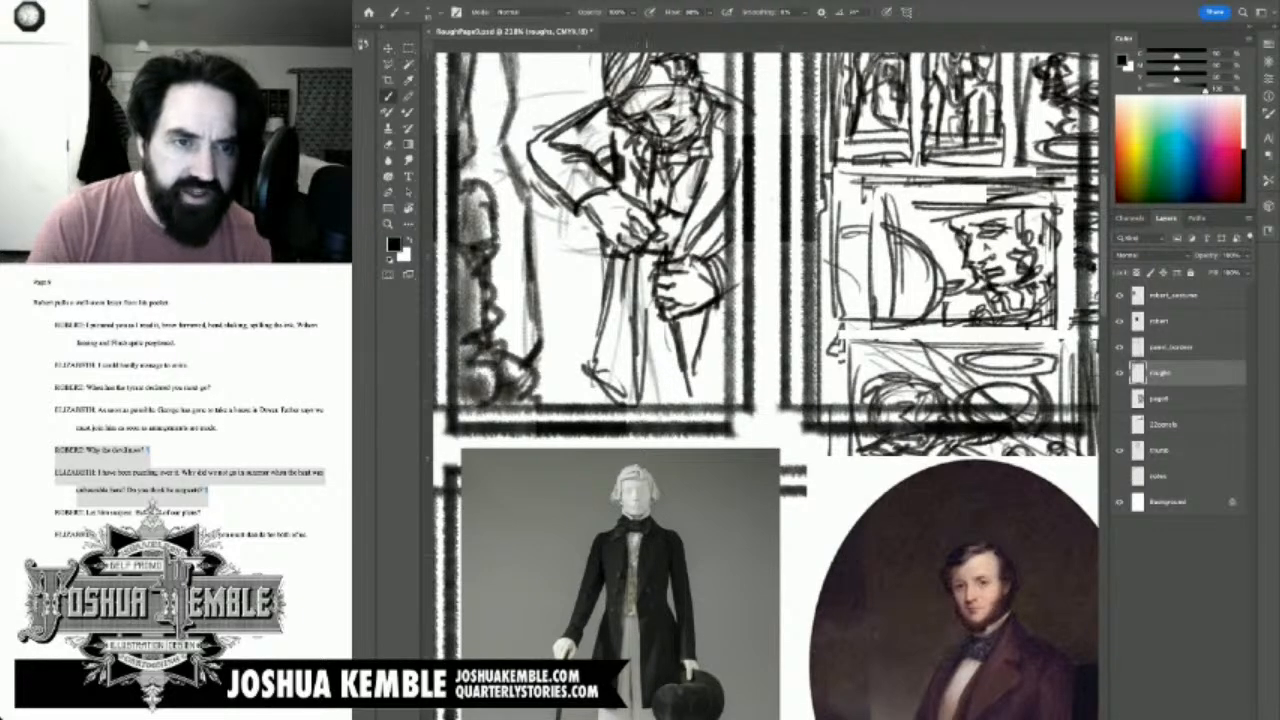
{"action": "left_click_drag", "start_coordinate": [599, 334], "coordinate": [622, 398]}
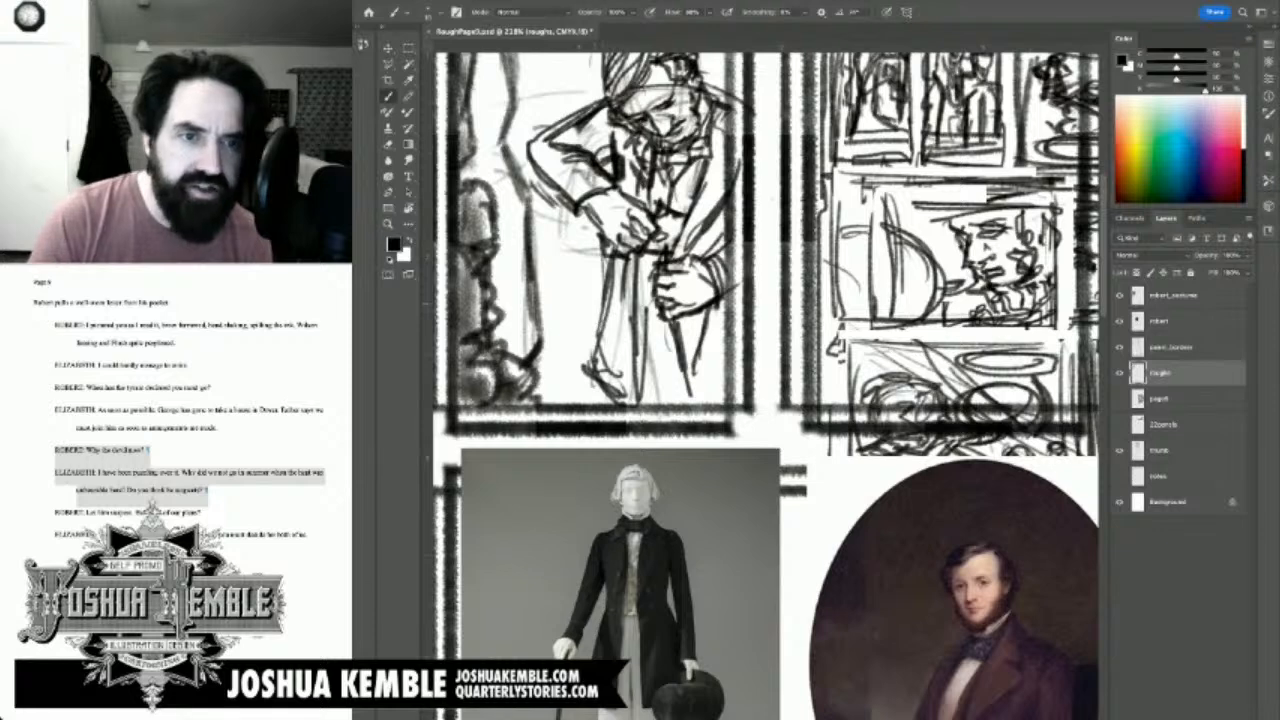
Step: Add fold lines to the man's lower clothing and a cuff at the lower fist, and erase stray marks between the legs
{"action": "left_click_drag", "start_coordinate": [617, 288], "coordinate": [611, 367]}
{"action": "left_click_drag", "start_coordinate": [686, 328], "coordinate": [689, 366]}
{"action": "left_click_drag", "start_coordinate": [672, 292], "coordinate": [726, 304]}
{"action": "mouse_move", "coordinate": [712, 258]}
{"action": "left_mouse_down"}
{"action": "mouse_move", "coordinate": [720, 306]}
{"action": "mouse_move", "coordinate": [730, 264]}
{"action": "left_mouse_up"}
{"action": "left_click_drag", "start_coordinate": [722, 300], "coordinate": [740, 300]}
{"action": "left_click_drag", "start_coordinate": [676, 386], "coordinate": [712, 408]}
{"action": "left_click_drag", "start_coordinate": [636, 270], "coordinate": [650, 290]}
{"action": "left_click_drag", "start_coordinate": [630, 282], "coordinate": [669, 287]}
{"action": "mouse_move", "coordinate": [660, 337]}
{"action": "left_mouse_down"}
{"action": "mouse_move", "coordinate": [668, 403]}
{"action": "mouse_move", "coordinate": [602, 406]}
{"action": "left_mouse_up"}
{"action": "mouse_move", "coordinate": [640, 340]}
{"action": "left_mouse_down"}
{"action": "mouse_move", "coordinate": [688, 479]}
{"action": "mouse_move", "coordinate": [757, 496]}
{"action": "left_mouse_up"}
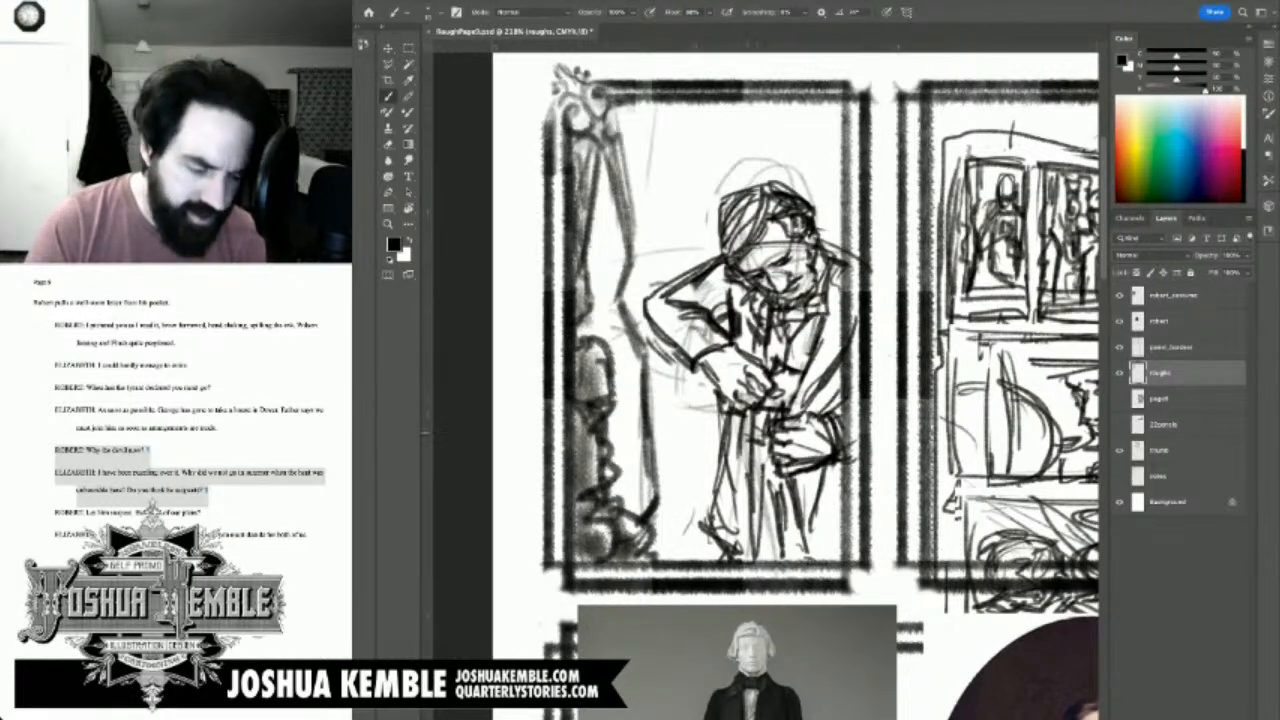
{"action": "key", "text": "e"}
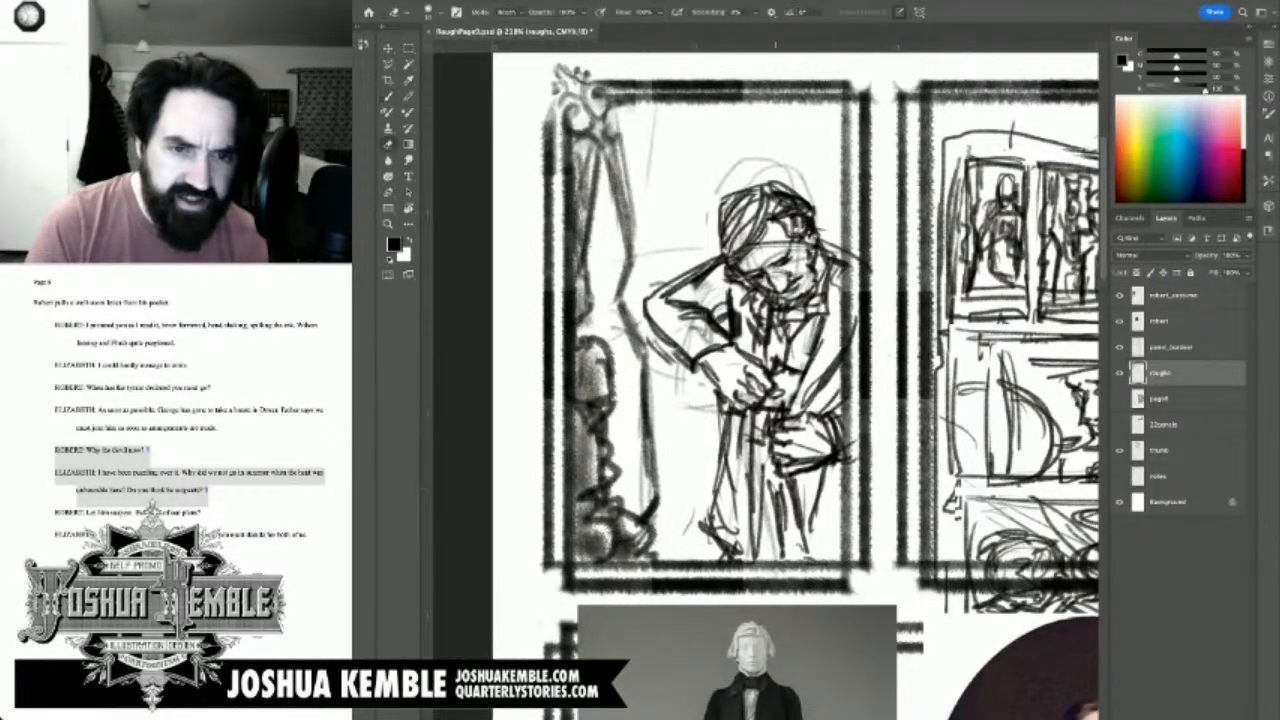
{"action": "left_click_drag", "start_coordinate": [757, 475], "coordinate": [745, 550]}
Step: Show the finished page's layer, examine how its panels and figures are drawn, and hide the layer again
{"action": "mouse_move", "coordinate": [960, 450]}
{"action": "left_mouse_down"}
{"action": "mouse_move", "coordinate": [771, 405]}
{"action": "mouse_move", "coordinate": [500, 255]}
{"action": "left_mouse_up"}
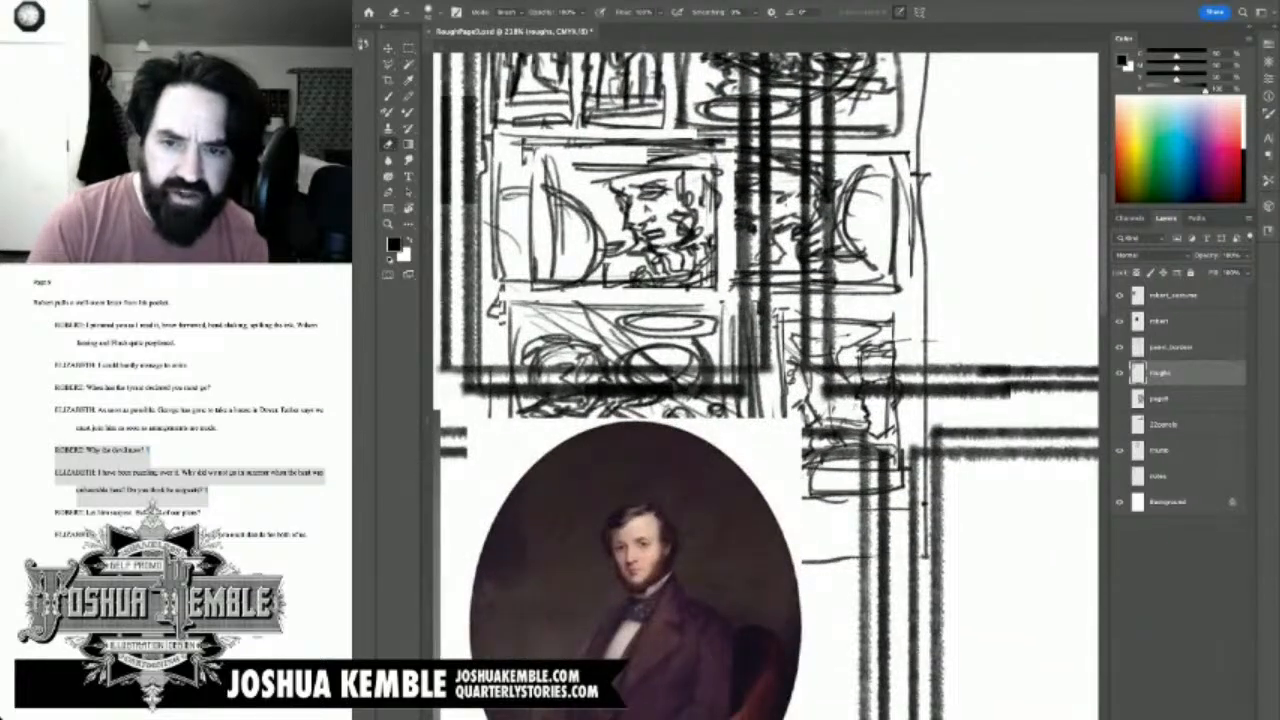
{"action": "left_click", "coordinate": [1119, 399]}
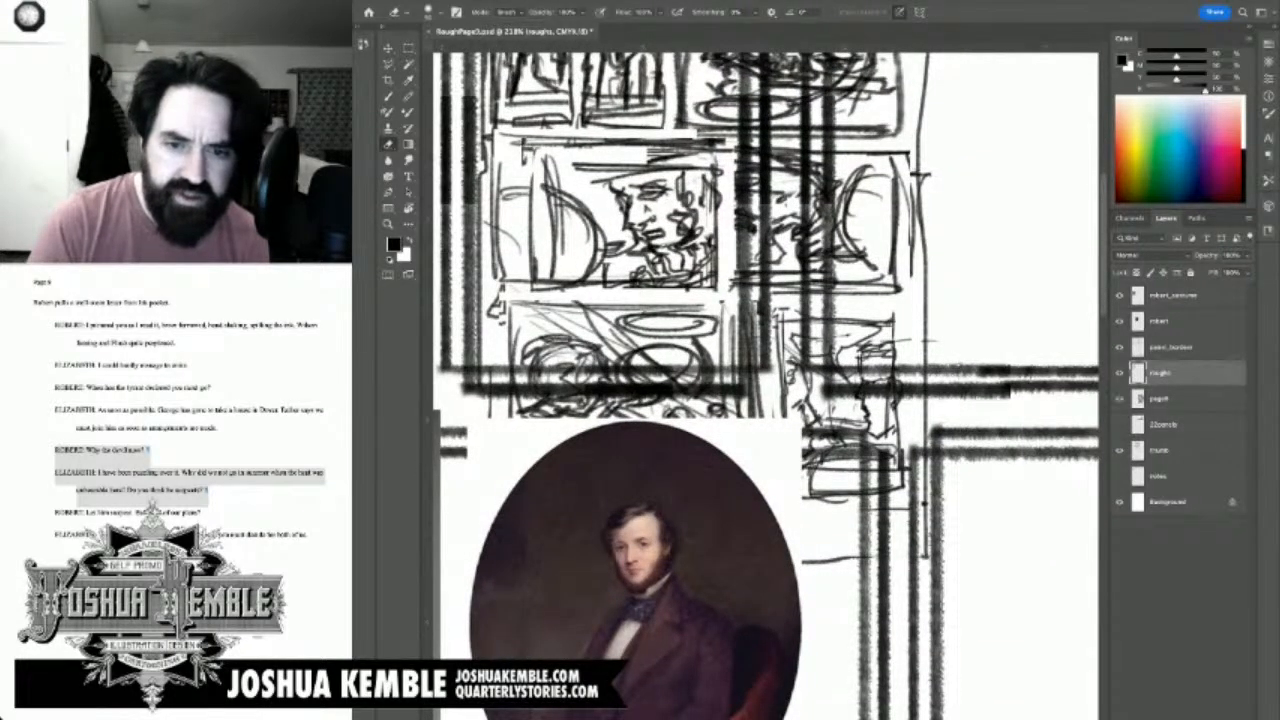
{"action": "left_click_drag", "start_coordinate": [798, 410], "coordinate": [505, 10]}
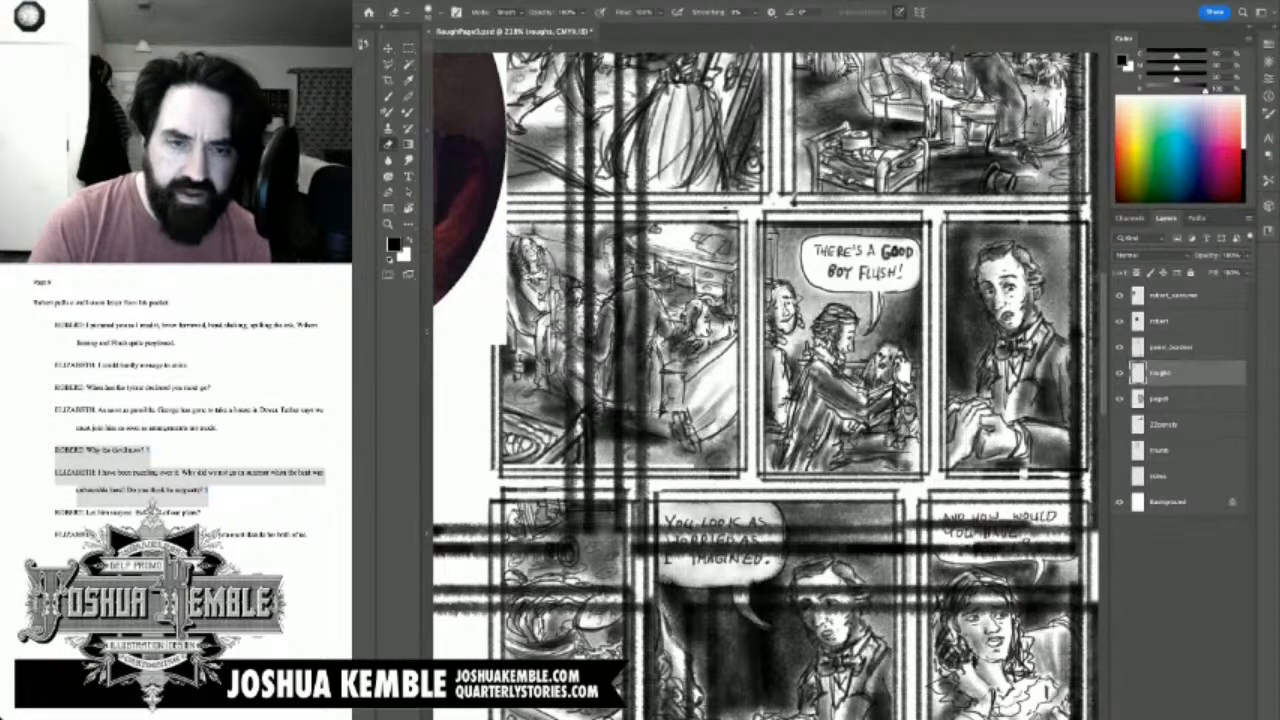
{"action": "left_click_drag", "start_coordinate": [660, 410], "coordinate": [978, 560]}
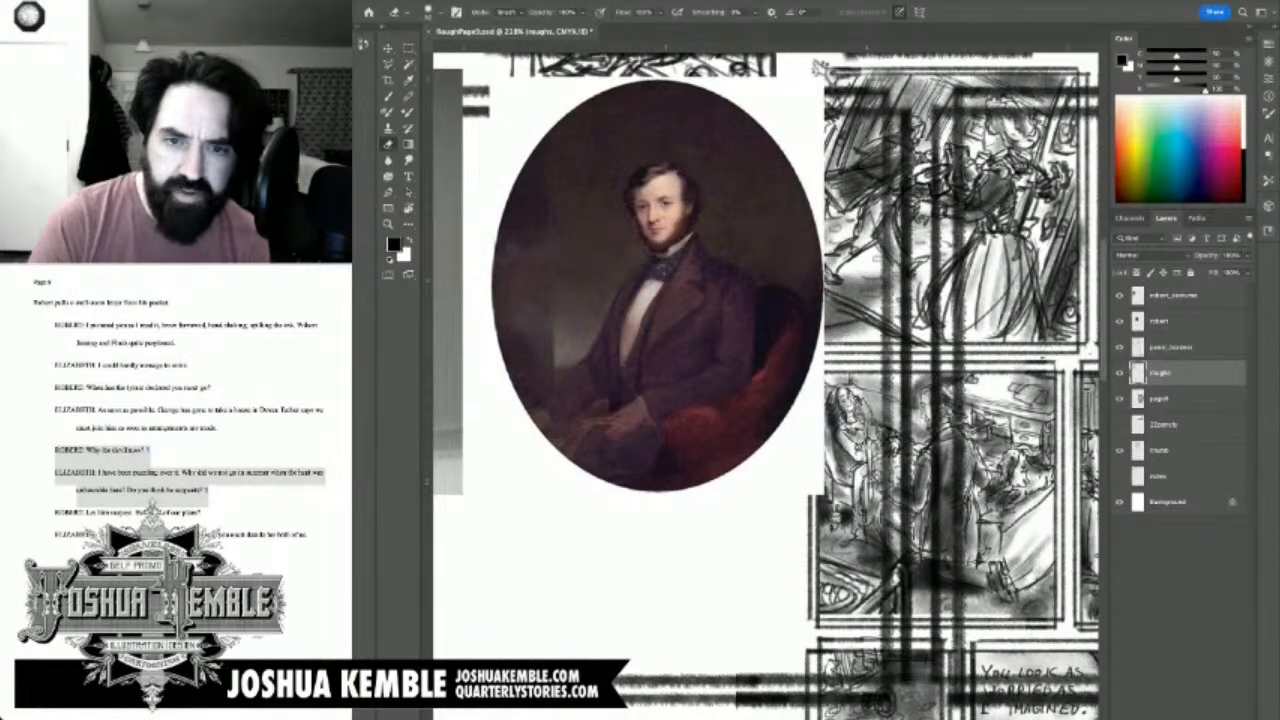
{"action": "left_click", "coordinate": [1119, 399]}
{"action": "left_click_drag", "start_coordinate": [560, 180], "coordinate": [993, 695]}
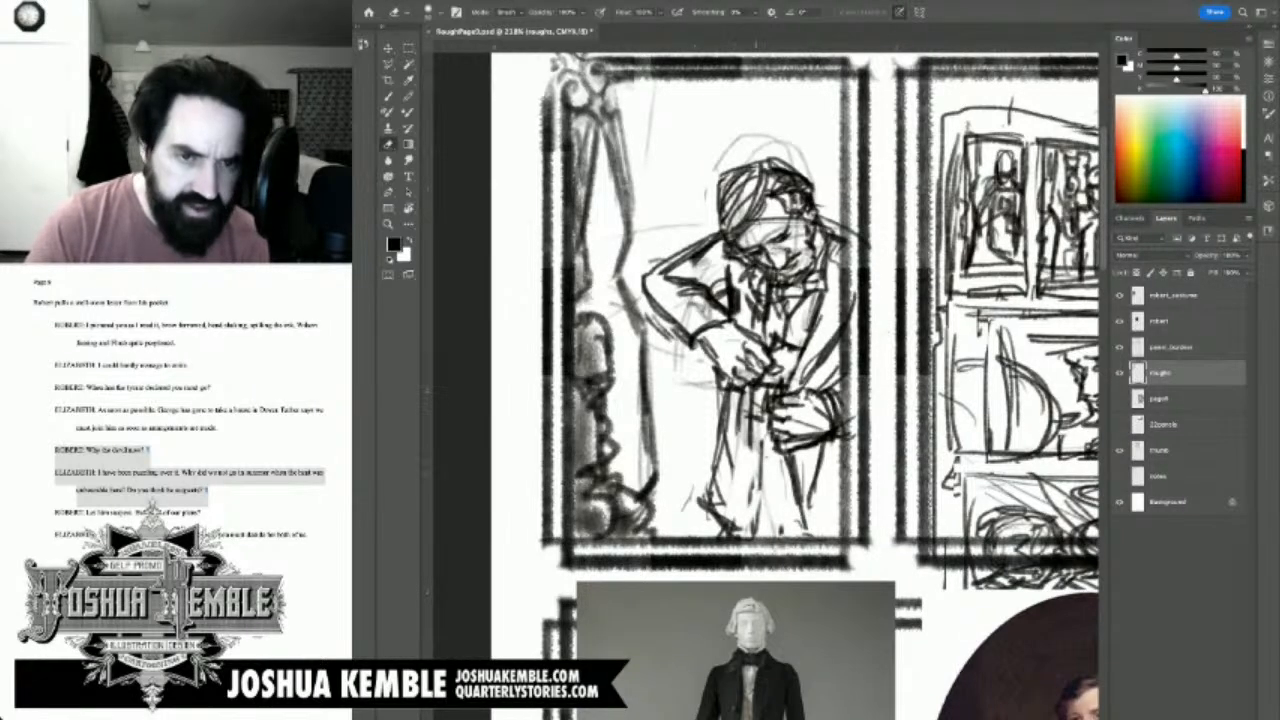
Step: Delete the man's legs below the lower fist in the first panel using rectangular selections
{"action": "key", "text": "r"}
{"action": "mouse_move", "coordinate": [803, 478]}
{"action": "left_mouse_down"}
{"action": "mouse_move", "coordinate": [787, 484]}
{"action": "mouse_move", "coordinate": [845, 480]}
{"action": "mouse_move", "coordinate": [802, 485]}
{"action": "left_mouse_up"}
{"action": "key", "text": "m"}
{"action": "mouse_move", "coordinate": [738, 460]}
{"action": "left_mouse_down"}
{"action": "mouse_move", "coordinate": [776, 468]}
{"action": "mouse_move", "coordinate": [867, 558]}
{"action": "left_mouse_up"}
{"action": "key", "text": "Delete"}
{"action": "key", "text": "ctrl+d"}
{"action": "left_click_drag", "start_coordinate": [727, 454], "coordinate": [816, 504]}
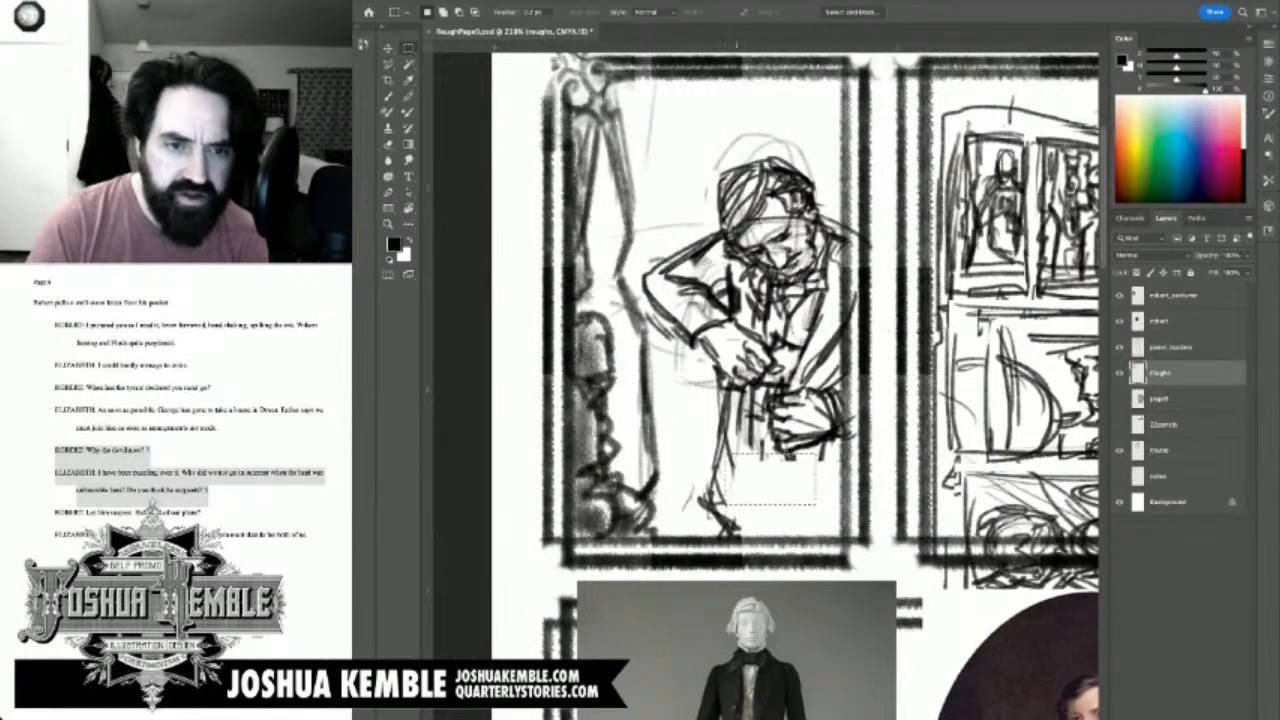
{"action": "left_click_drag", "start_coordinate": [680, 450], "coordinate": [870, 556]}
{"action": "key", "text": "Delete"}
{"action": "key", "text": "ctrl+d"}
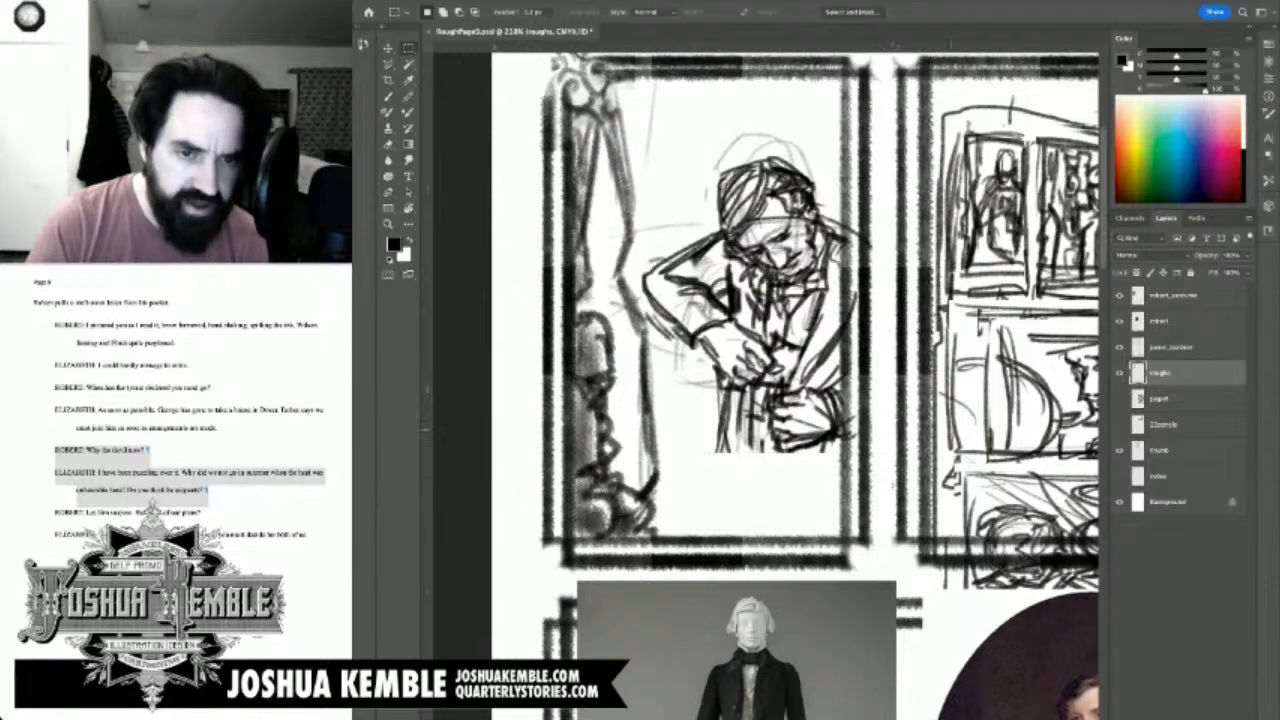
Step: Redraw the man's near leg as a raised, bent thigh with folds beneath the lower fist, and erase marks overlapping the border
{"action": "key", "text": "b"}
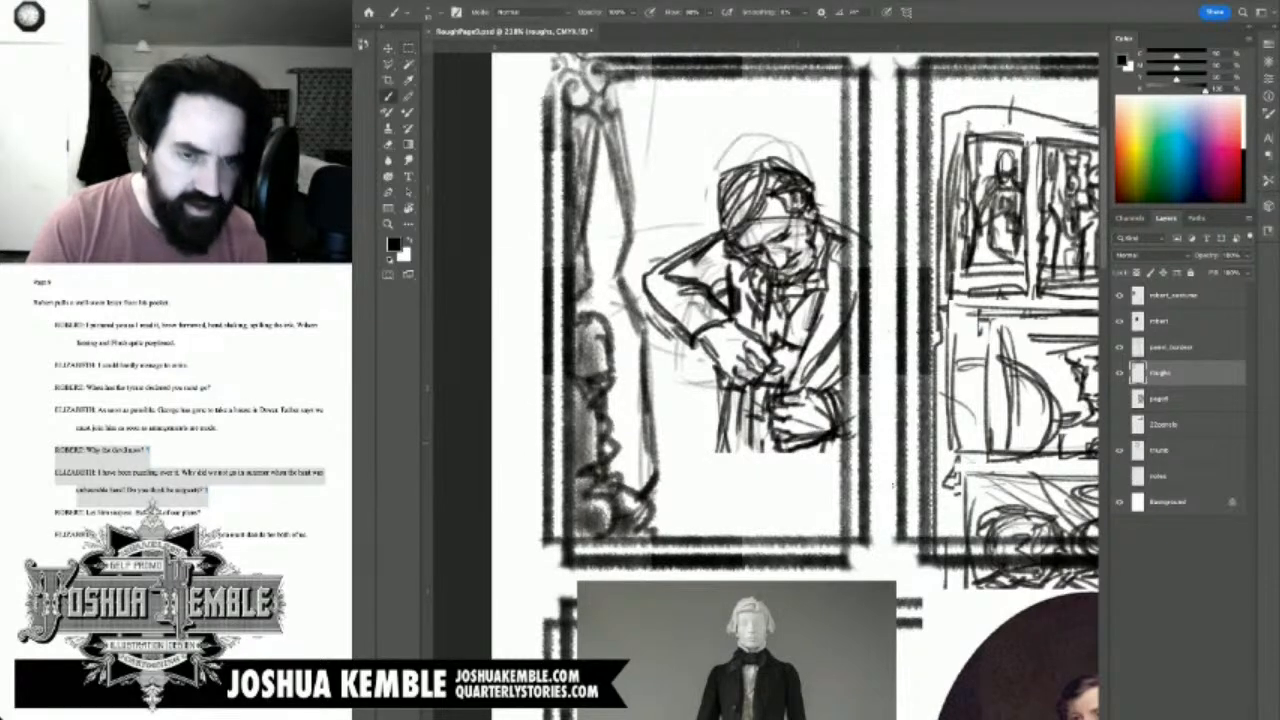
{"action": "key", "text": "ctrl+a"}
{"action": "mouse_move", "coordinate": [788, 458]}
{"action": "left_mouse_down"}
{"action": "mouse_move", "coordinate": [748, 506]}
{"action": "mouse_move", "coordinate": [777, 471]}
{"action": "mouse_move", "coordinate": [750, 524]}
{"action": "mouse_move", "coordinate": [778, 482]}
{"action": "mouse_move", "coordinate": [830, 496]}
{"action": "left_mouse_up"}
{"action": "mouse_move", "coordinate": [802, 446]}
{"action": "left_mouse_down"}
{"action": "mouse_move", "coordinate": [774, 460]}
{"action": "mouse_move", "coordinate": [844, 488]}
{"action": "left_mouse_up"}
{"action": "left_click_drag", "start_coordinate": [848, 420], "coordinate": [866, 450]}
{"action": "mouse_move", "coordinate": [868, 400]}
{"action": "left_mouse_down"}
{"action": "mouse_move", "coordinate": [876, 462]}
{"action": "mouse_move", "coordinate": [837, 514]}
{"action": "mouse_move", "coordinate": [840, 540]}
{"action": "left_mouse_up"}
{"action": "key", "text": "e"}
{"action": "mouse_move", "coordinate": [860, 422]}
{"action": "left_mouse_down"}
{"action": "mouse_move", "coordinate": [859, 494]}
{"action": "mouse_move", "coordinate": [878, 402]}
{"action": "left_mouse_up"}
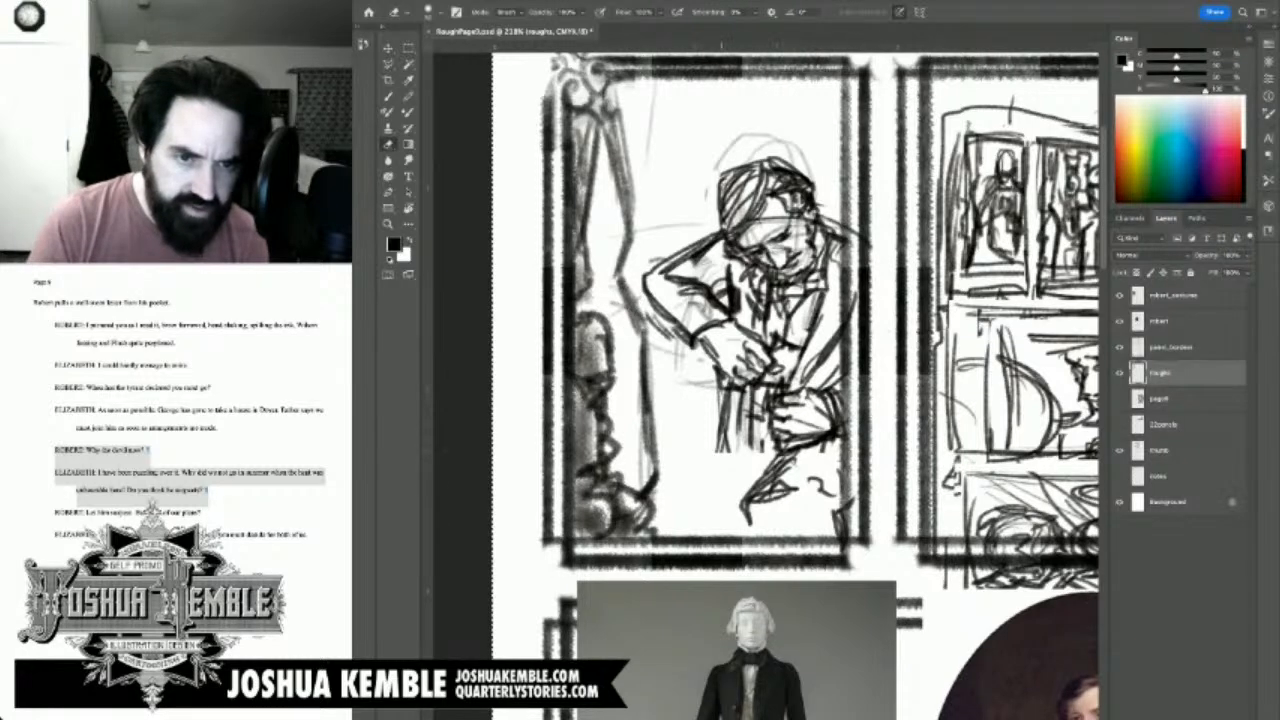
Step: Extend the hanging coat lines below the man's upper hand down to the bent thigh
{"action": "key", "text": "b"}
{"action": "left_click_drag", "start_coordinate": [716, 448], "coordinate": [720, 480]}
{"action": "mouse_move", "coordinate": [732, 424]}
{"action": "left_mouse_down"}
{"action": "mouse_move", "coordinate": [748, 516]}
{"action": "mouse_move", "coordinate": [750, 498]}
{"action": "left_mouse_up"}
{"action": "left_click_drag", "start_coordinate": [714, 444], "coordinate": [730, 520]}
{"action": "mouse_move", "coordinate": [742, 474]}
{"action": "left_mouse_down"}
{"action": "mouse_move", "coordinate": [748, 522]}
{"action": "mouse_move", "coordinate": [734, 546]}
{"action": "mouse_move", "coordinate": [758, 538]}
{"action": "mouse_move", "coordinate": [790, 488]}
{"action": "mouse_move", "coordinate": [804, 494]}
{"action": "left_mouse_up"}
{"action": "left_click_drag", "start_coordinate": [780, 440], "coordinate": [821, 483]}
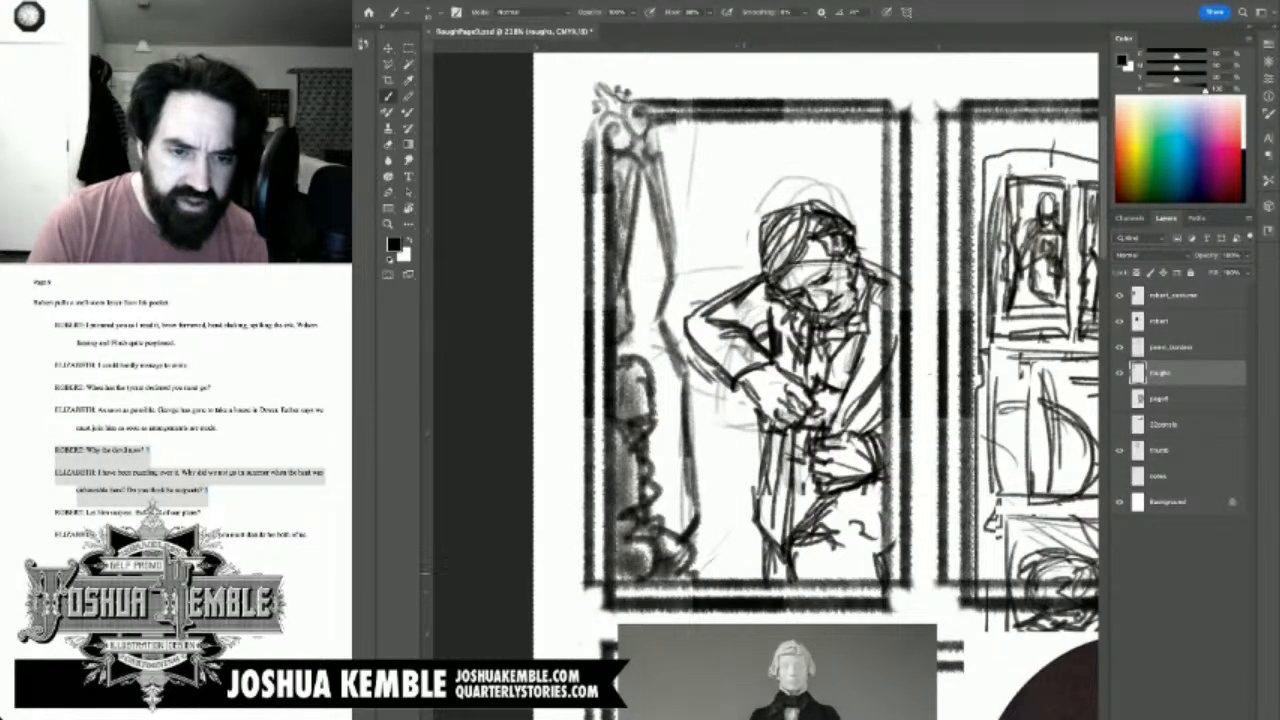
{"action": "left_click_drag", "start_coordinate": [697, 547], "coordinate": [730, 566]}
{"action": "mouse_move", "coordinate": [690, 574]}
{"action": "left_mouse_down"}
{"action": "mouse_move", "coordinate": [775, 570]}
{"action": "mouse_move", "coordinate": [822, 612]}
{"action": "left_mouse_up"}
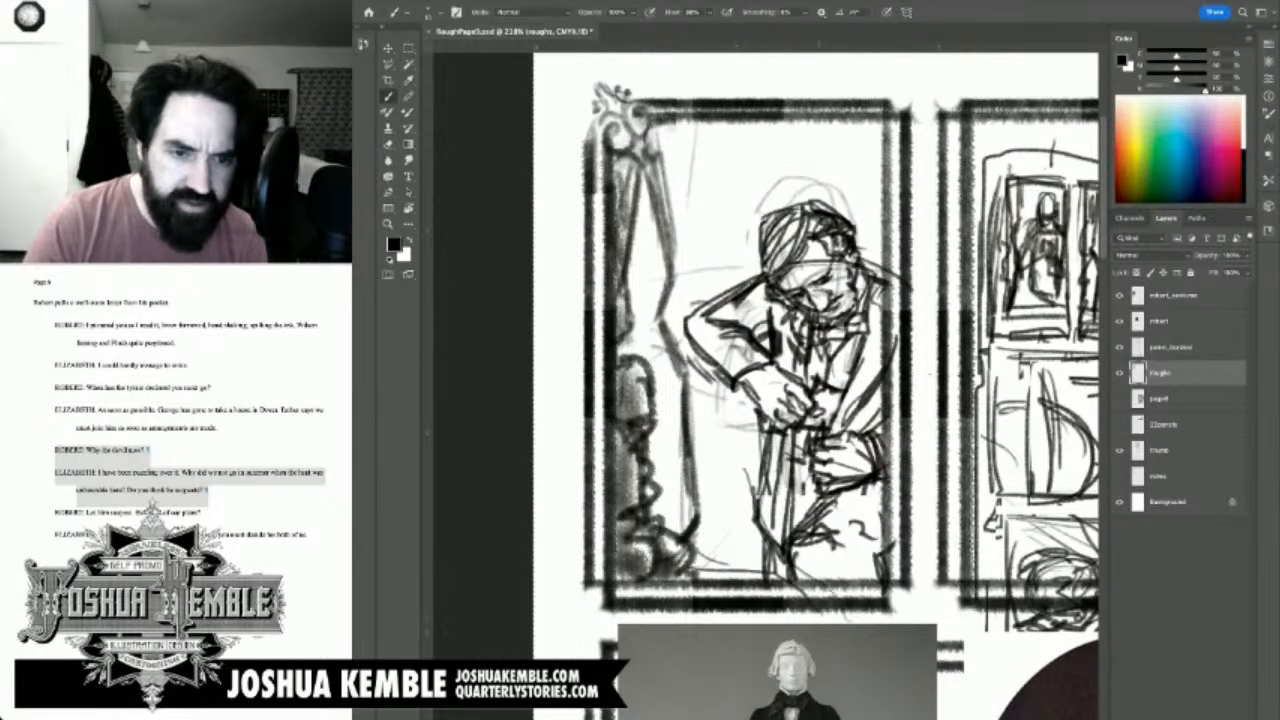
{"action": "key", "text": "e"}
{"action": "left_click_drag", "start_coordinate": [756, 492], "coordinate": [802, 594]}
{"action": "left_click_drag", "start_coordinate": [690, 564], "coordinate": [806, 578]}
{"action": "key", "text": "b"}
{"action": "mouse_move", "coordinate": [790, 524]}
{"action": "left_mouse_down"}
{"action": "mouse_move", "coordinate": [730, 540]}
{"action": "mouse_move", "coordinate": [800, 542]}
{"action": "left_mouse_up"}
{"action": "mouse_move", "coordinate": [714, 532]}
{"action": "left_mouse_down"}
{"action": "mouse_move", "coordinate": [808, 552]}
{"action": "mouse_move", "coordinate": [826, 580]}
{"action": "left_mouse_up"}
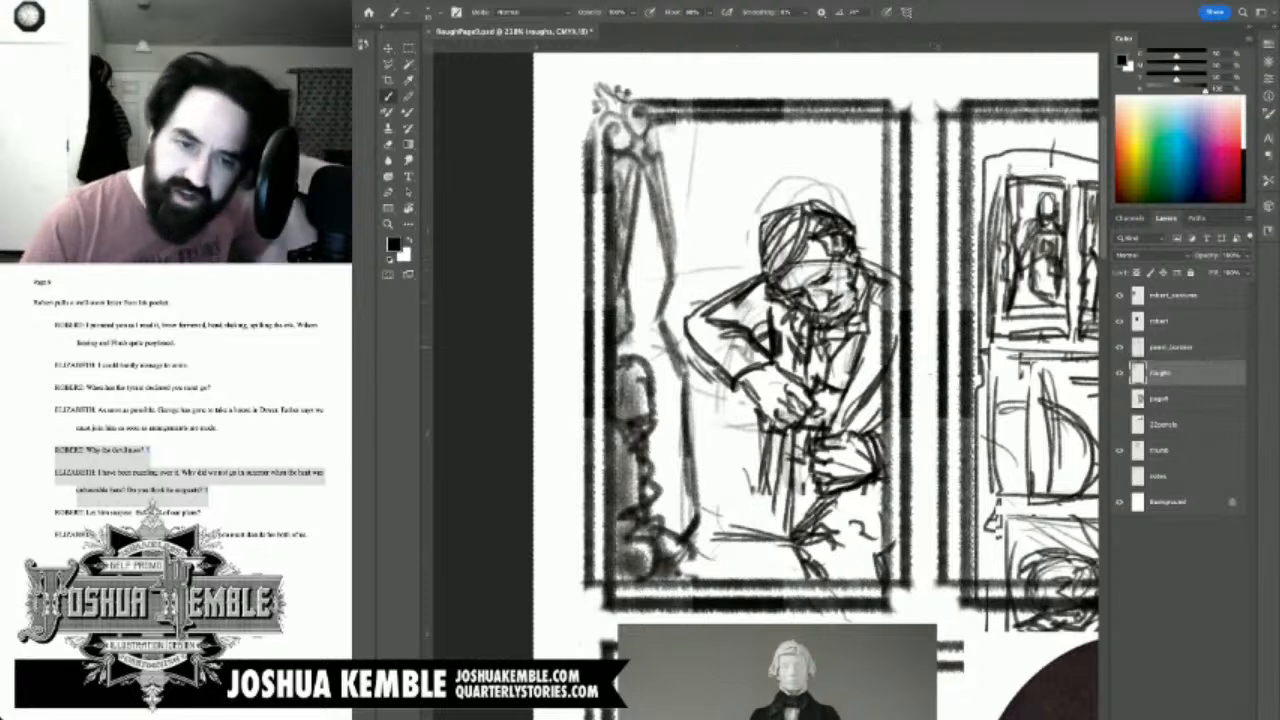
{"action": "key", "text": "e"}
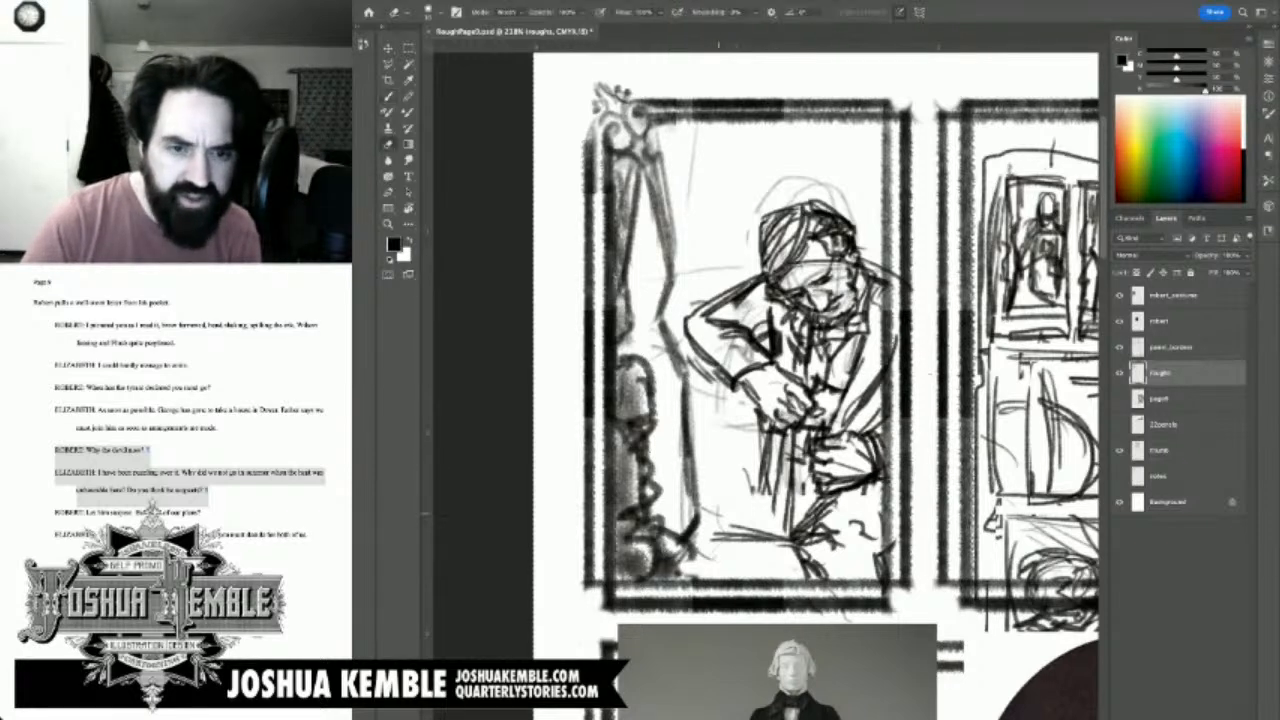
{"action": "mouse_move", "coordinate": [712, 530]}
{"action": "left_mouse_down"}
{"action": "mouse_move", "coordinate": [782, 538]}
{"action": "mouse_move", "coordinate": [805, 568]}
{"action": "left_mouse_up"}
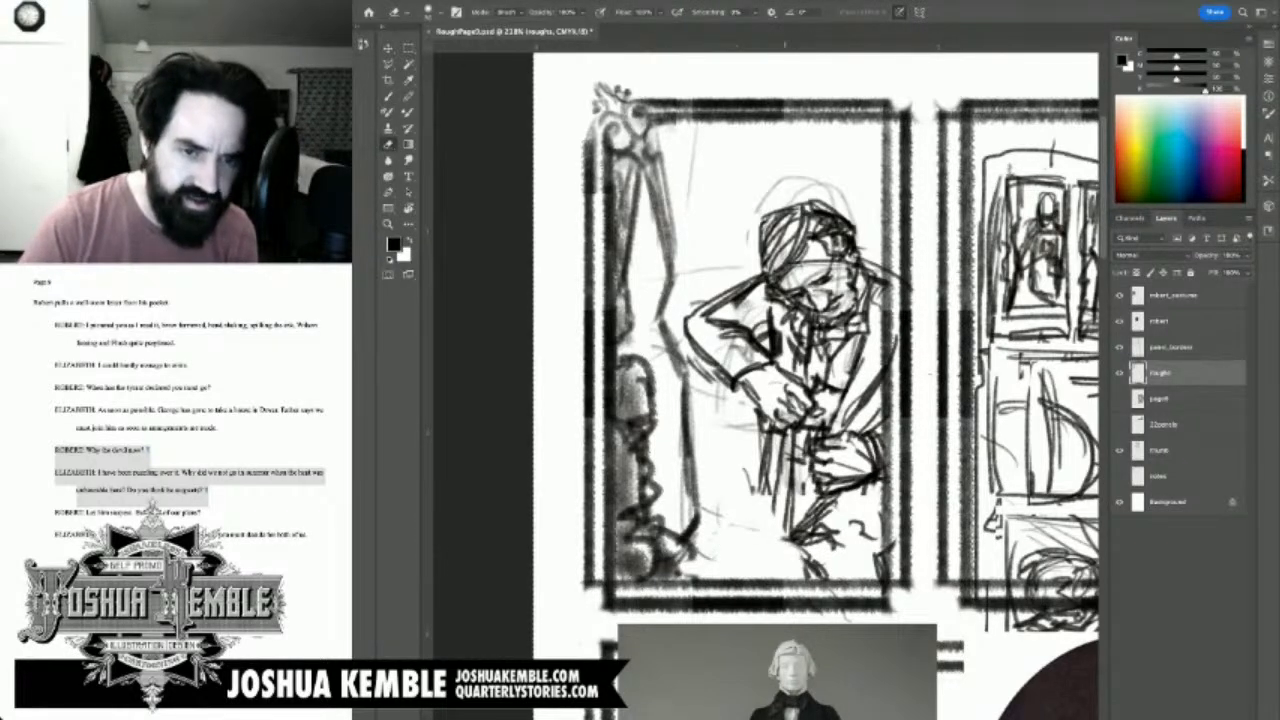
Step: Redraw the coat edge and far leg lines running from the man's upper hand to the base of the panel
{"action": "key", "text": "b"}
{"action": "left_click_drag", "start_coordinate": [755, 480], "coordinate": [753, 510]}
{"action": "mouse_move", "coordinate": [766, 483]}
{"action": "left_mouse_down"}
{"action": "mouse_move", "coordinate": [760, 521]}
{"action": "mouse_move", "coordinate": [787, 543]}
{"action": "left_mouse_up"}
{"action": "mouse_move", "coordinate": [756, 514]}
{"action": "left_mouse_down"}
{"action": "mouse_move", "coordinate": [783, 527]}
{"action": "mouse_move", "coordinate": [766, 578]}
{"action": "left_mouse_up"}
{"action": "left_click_drag", "start_coordinate": [697, 549], "coordinate": [723, 571]}
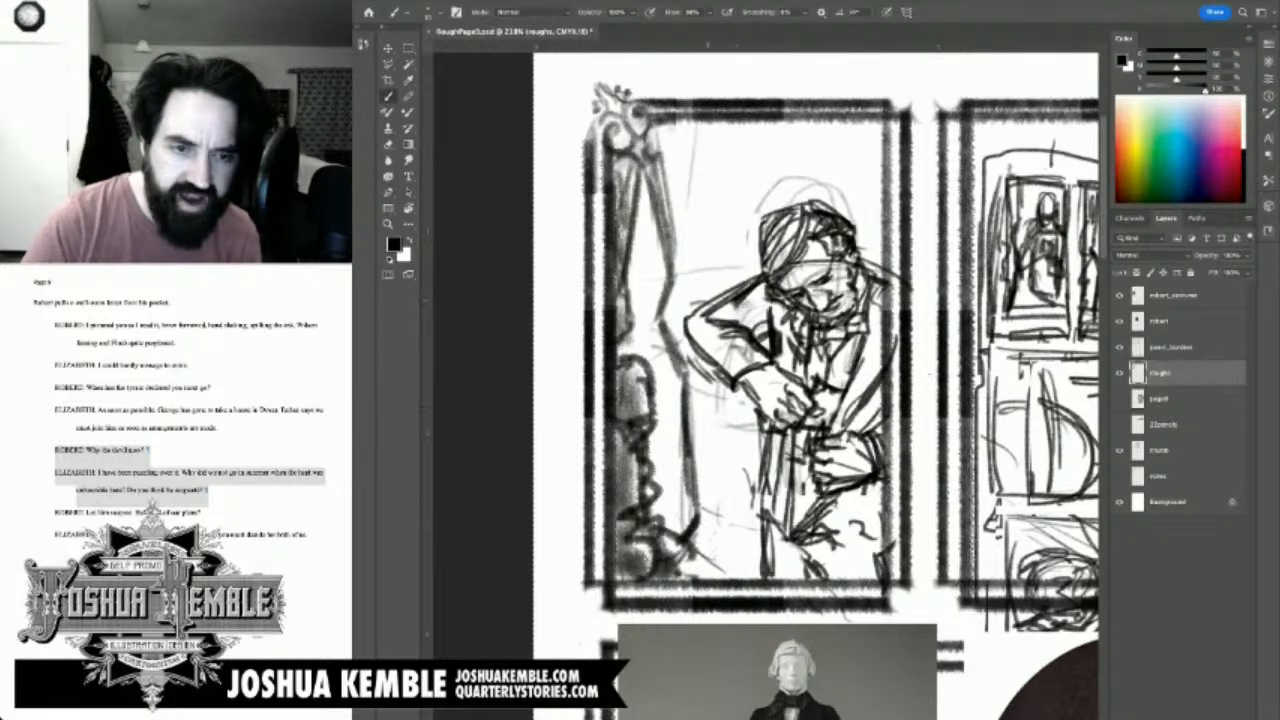
Step: Sketch background furniture with ledges, shelves and small props between the curtain and the man
{"action": "mouse_move", "coordinate": [695, 458]}
{"action": "left_mouse_down"}
{"action": "mouse_move", "coordinate": [766, 446]}
{"action": "mouse_move", "coordinate": [740, 471]}
{"action": "mouse_move", "coordinate": [776, 470]}
{"action": "left_mouse_up"}
{"action": "mouse_move", "coordinate": [688, 477]}
{"action": "left_mouse_down"}
{"action": "mouse_move", "coordinate": [748, 475]}
{"action": "mouse_move", "coordinate": [742, 552]}
{"action": "left_mouse_up"}
{"action": "mouse_move", "coordinate": [742, 482]}
{"action": "left_mouse_down"}
{"action": "mouse_move", "coordinate": [744, 576]}
{"action": "mouse_move", "coordinate": [726, 562]}
{"action": "mouse_move", "coordinate": [754, 570]}
{"action": "left_mouse_up"}
{"action": "mouse_move", "coordinate": [698, 528]}
{"action": "left_mouse_down"}
{"action": "mouse_move", "coordinate": [738, 550]}
{"action": "mouse_move", "coordinate": [726, 528]}
{"action": "mouse_move", "coordinate": [750, 560]}
{"action": "mouse_move", "coordinate": [716, 528]}
{"action": "mouse_move", "coordinate": [720, 494]}
{"action": "mouse_move", "coordinate": [732, 546]}
{"action": "mouse_move", "coordinate": [788, 571]}
{"action": "mouse_move", "coordinate": [778, 578]}
{"action": "left_mouse_up"}
{"action": "mouse_move", "coordinate": [720, 410]}
{"action": "left_mouse_down"}
{"action": "mouse_move", "coordinate": [722, 442]}
{"action": "mouse_move", "coordinate": [698, 400]}
{"action": "mouse_move", "coordinate": [724, 420]}
{"action": "mouse_move", "coordinate": [726, 442]}
{"action": "mouse_move", "coordinate": [710, 410]}
{"action": "mouse_move", "coordinate": [718, 436]}
{"action": "left_mouse_up"}
{"action": "key", "text": "ctrl+z"}
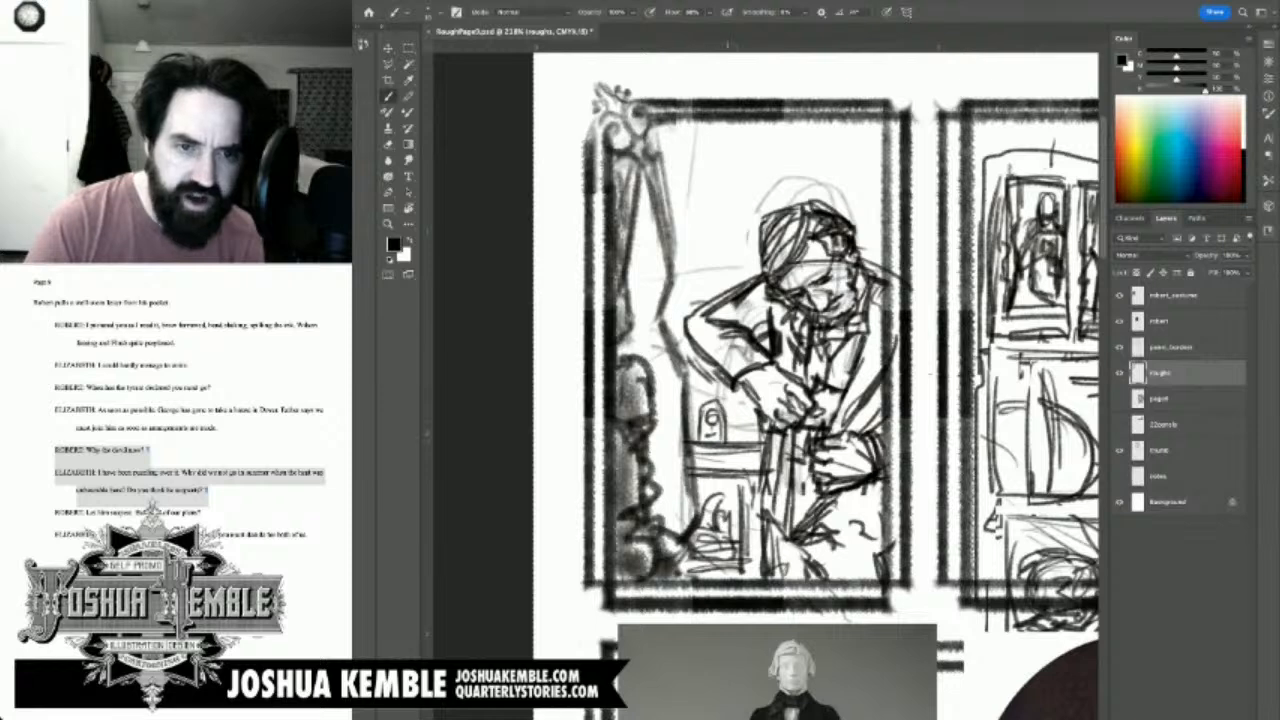
{"action": "mouse_move", "coordinate": [664, 315]}
{"action": "left_mouse_down"}
{"action": "mouse_move", "coordinate": [704, 314]}
{"action": "mouse_move", "coordinate": [709, 298]}
{"action": "left_mouse_up"}
{"action": "left_click_drag", "start_coordinate": [673, 292], "coordinate": [726, 295]}
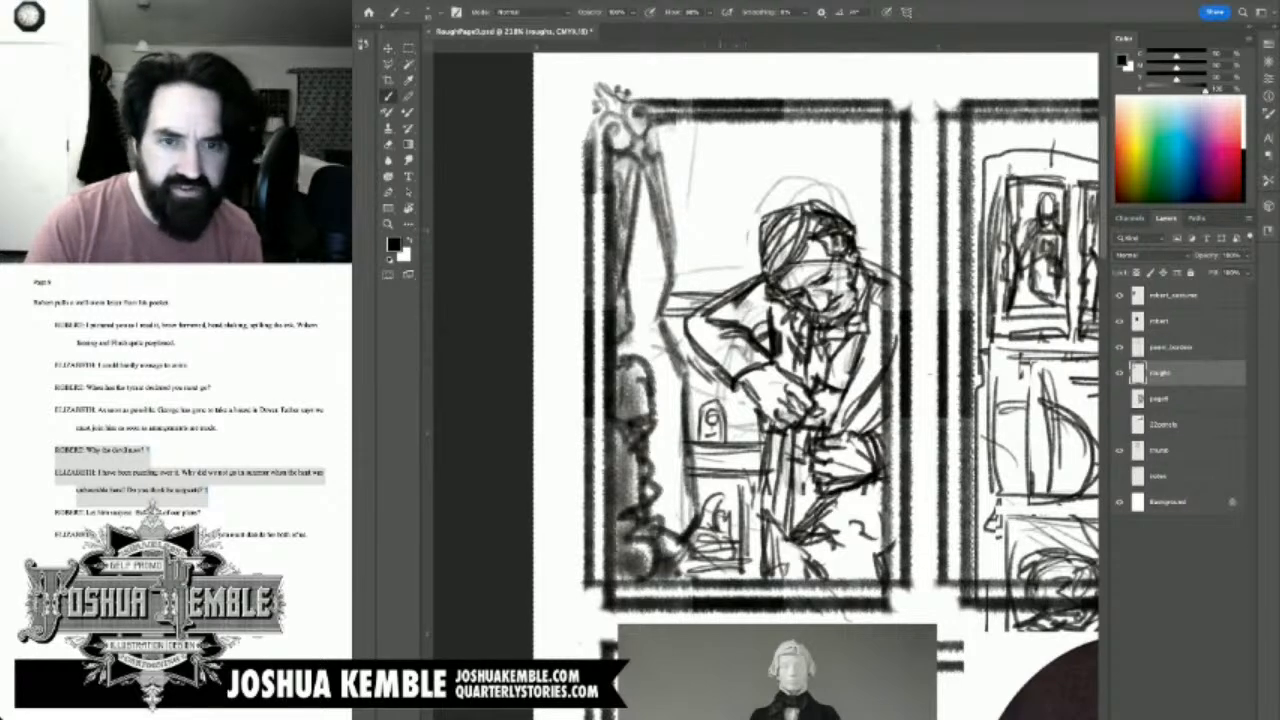
{"action": "left_click_drag", "start_coordinate": [701, 268], "coordinate": [699, 297]}
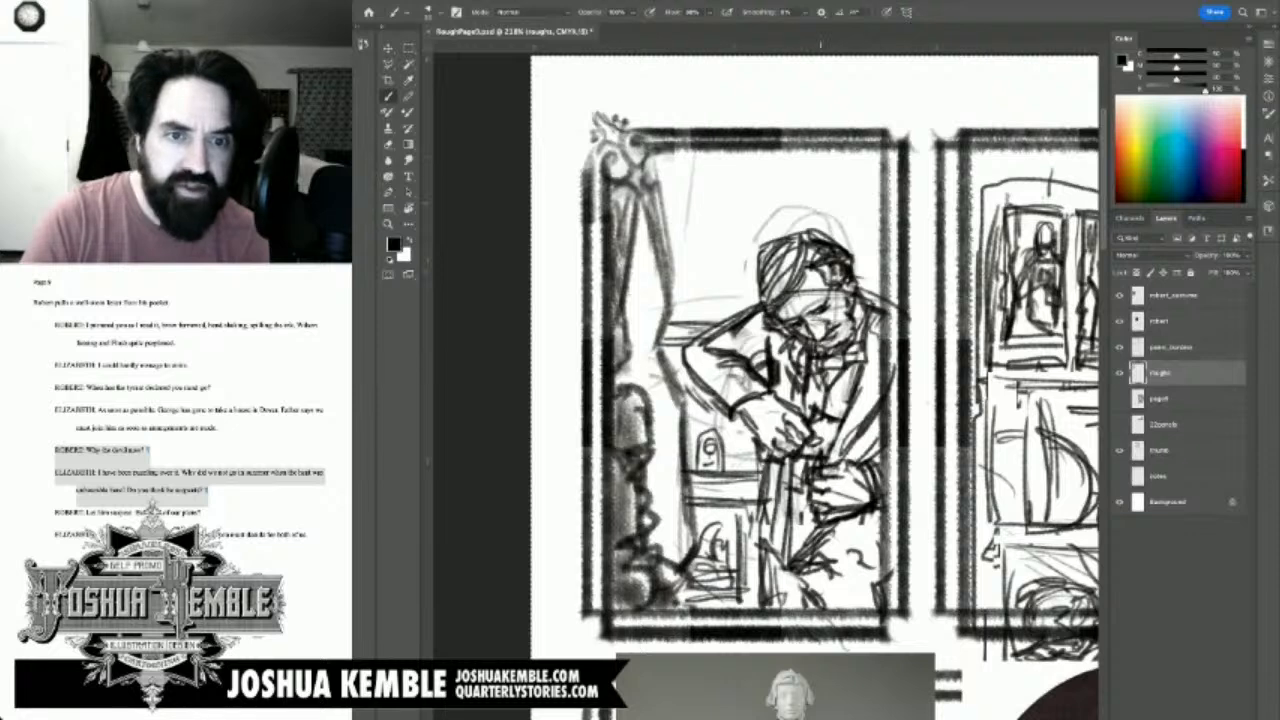
Step: Shade the man's hair, bent sleeve and the coat front below his hands with soft grey tone
{"action": "left_click_drag", "start_coordinate": [796, 246], "coordinate": [771, 300]}
{"action": "mouse_move", "coordinate": [826, 253]}
{"action": "left_mouse_down"}
{"action": "mouse_move", "coordinate": [807, 279]}
{"action": "mouse_move", "coordinate": [829, 277]}
{"action": "mouse_move", "coordinate": [793, 331]}
{"action": "mouse_move", "coordinate": [810, 318]}
{"action": "mouse_move", "coordinate": [828, 347]}
{"action": "mouse_move", "coordinate": [726, 356]}
{"action": "left_mouse_up"}
{"action": "mouse_move", "coordinate": [782, 338]}
{"action": "left_mouse_down"}
{"action": "mouse_move", "coordinate": [744, 362]}
{"action": "mouse_move", "coordinate": [718, 350]}
{"action": "mouse_move", "coordinate": [702, 380]}
{"action": "mouse_move", "coordinate": [752, 394]}
{"action": "mouse_move", "coordinate": [794, 444]}
{"action": "mouse_move", "coordinate": [790, 366]}
{"action": "mouse_move", "coordinate": [804, 396]}
{"action": "left_mouse_up"}
{"action": "mouse_move", "coordinate": [788, 458]}
{"action": "left_mouse_down"}
{"action": "mouse_move", "coordinate": [776, 520]}
{"action": "mouse_move", "coordinate": [786, 548]}
{"action": "left_mouse_up"}
{"action": "mouse_move", "coordinate": [828, 362]}
{"action": "left_mouse_down"}
{"action": "mouse_move", "coordinate": [818, 454]}
{"action": "mouse_move", "coordinate": [792, 478]}
{"action": "mouse_move", "coordinate": [800, 524]}
{"action": "left_mouse_up"}
{"action": "mouse_move", "coordinate": [812, 466]}
{"action": "left_mouse_down"}
{"action": "mouse_move", "coordinate": [796, 526]}
{"action": "mouse_move", "coordinate": [806, 530]}
{"action": "left_mouse_up"}
Step: Shade the man's other sleeve, the coat side behind the lower fist, and the bent leg down to the panel's base
{"action": "left_click_drag", "start_coordinate": [872, 396], "coordinate": [856, 450]}
{"action": "left_click_drag", "start_coordinate": [884, 328], "coordinate": [850, 440]}
{"action": "mouse_move", "coordinate": [872, 386]}
{"action": "left_mouse_down"}
{"action": "mouse_move", "coordinate": [858, 504]}
{"action": "mouse_move", "coordinate": [826, 522]}
{"action": "left_mouse_up"}
{"action": "mouse_move", "coordinate": [870, 482]}
{"action": "left_mouse_down"}
{"action": "mouse_move", "coordinate": [820, 518]}
{"action": "mouse_move", "coordinate": [796, 574]}
{"action": "left_mouse_up"}
{"action": "mouse_move", "coordinate": [870, 524]}
{"action": "left_mouse_down"}
{"action": "mouse_move", "coordinate": [800, 580]}
{"action": "mouse_move", "coordinate": [868, 566]}
{"action": "mouse_move", "coordinate": [836, 566]}
{"action": "mouse_move", "coordinate": [850, 620]}
{"action": "left_mouse_up"}
{"action": "left_click_drag", "start_coordinate": [838, 570], "coordinate": [878, 625]}
{"action": "left_click_drag", "start_coordinate": [890, 566], "coordinate": [870, 620]}
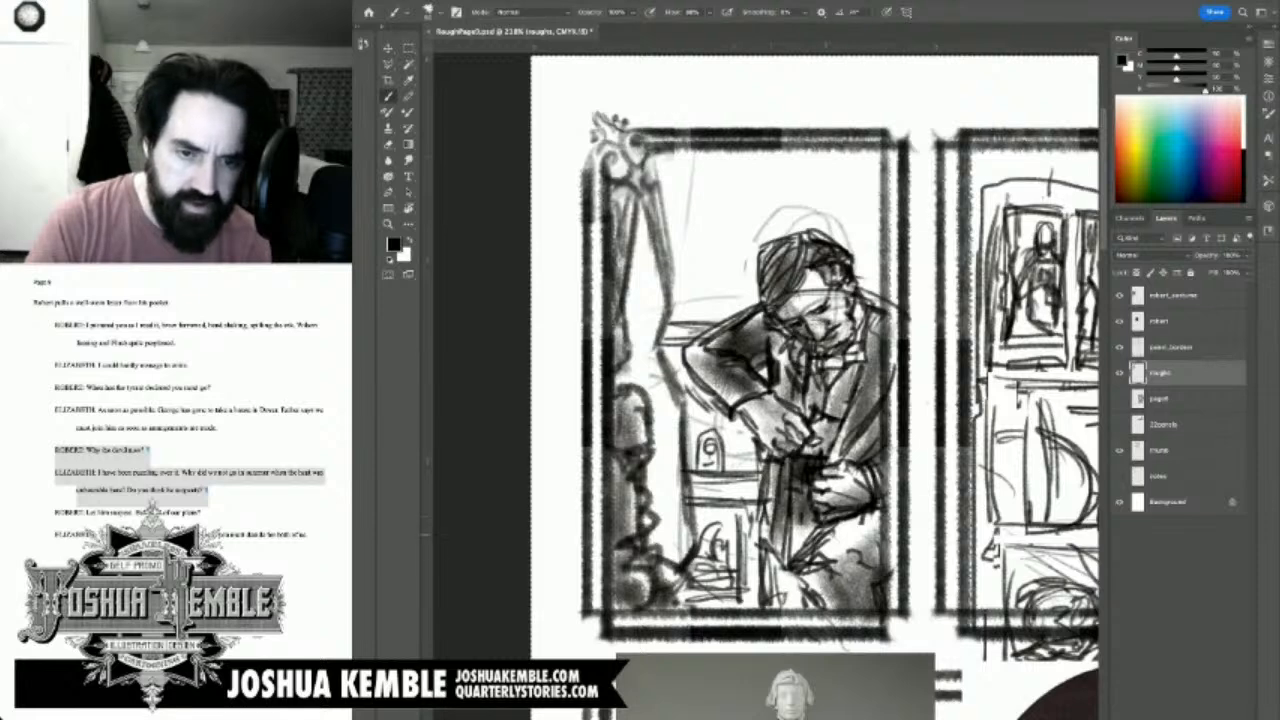
Step: Darken the far leg and the gap beside the bent thigh with a smaller brush, then enlarge the brush again
{"action": "key", "text": "["}
{"action": "left_click_drag", "start_coordinate": [804, 570], "coordinate": [793, 603]}
{"action": "left_click_drag", "start_coordinate": [788, 572], "coordinate": [801, 614]}
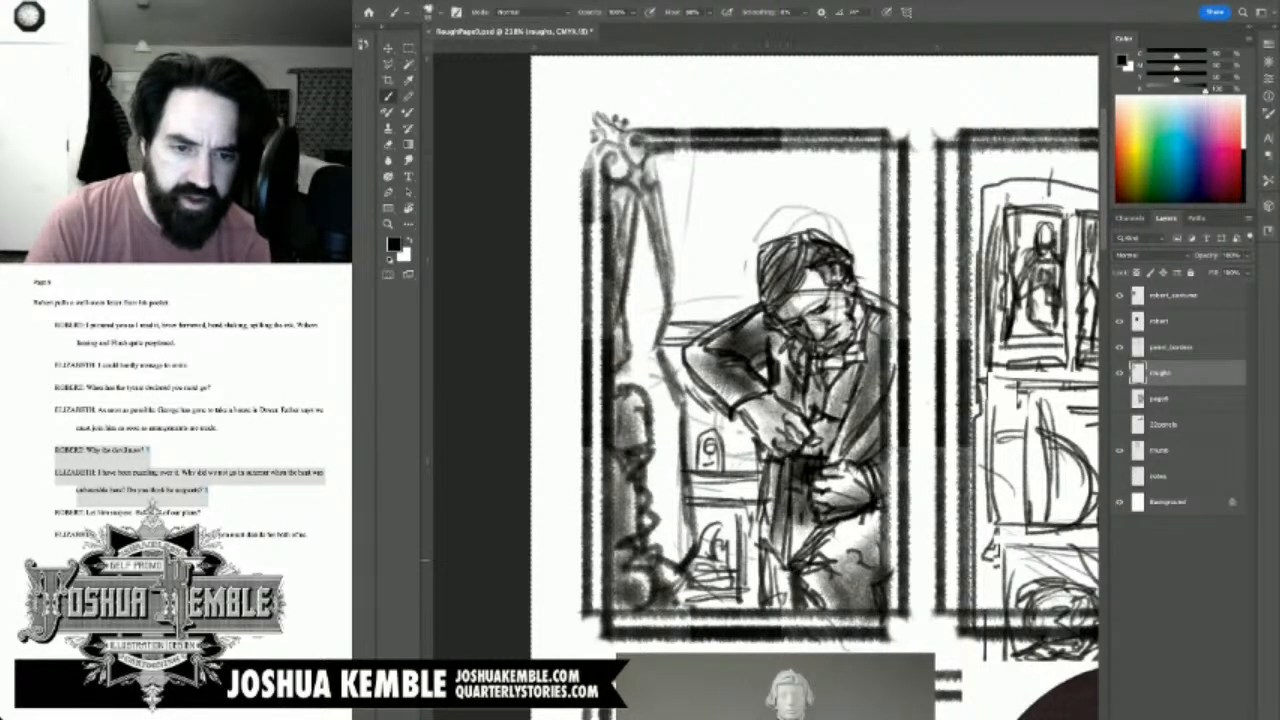
{"action": "left_click_drag", "start_coordinate": [782, 558], "coordinate": [786, 610]}
{"action": "left_click_drag", "start_coordinate": [780, 552], "coordinate": [783, 616]}
{"action": "left_click_drag", "start_coordinate": [787, 562], "coordinate": [786, 607]}
{"action": "left_click_drag", "start_coordinate": [766, 560], "coordinate": [770, 599]}
{"action": "key", "text": "]"}
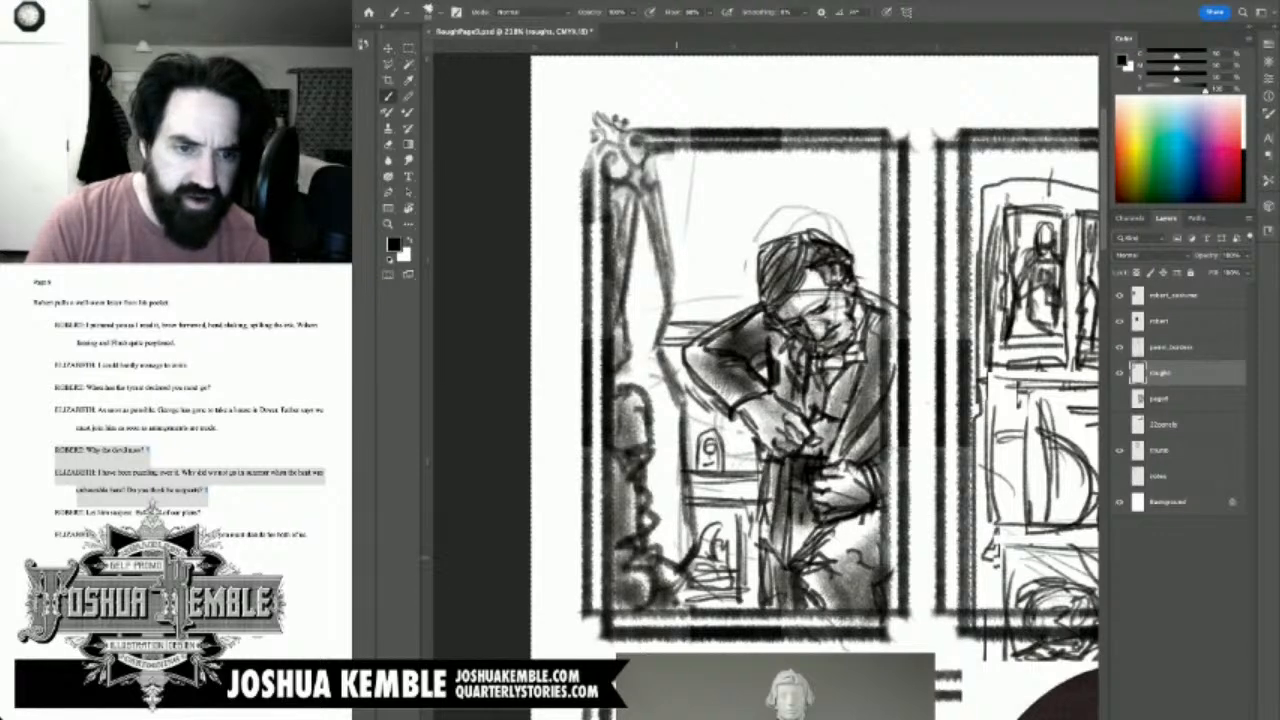
Step: Shade the background furniture, its shelves and the area behind the man's bent elbow with grey tone
{"action": "mouse_move", "coordinate": [697, 523]}
{"action": "left_mouse_down"}
{"action": "mouse_move", "coordinate": [718, 512]}
{"action": "mouse_move", "coordinate": [743, 545]}
{"action": "mouse_move", "coordinate": [676, 597]}
{"action": "mouse_move", "coordinate": [748, 602]}
{"action": "left_mouse_up"}
{"action": "left_click_drag", "start_coordinate": [757, 570], "coordinate": [755, 516]}
{"action": "mouse_move", "coordinate": [754, 606]}
{"action": "left_mouse_down"}
{"action": "mouse_move", "coordinate": [754, 474]}
{"action": "mouse_move", "coordinate": [758, 486]}
{"action": "mouse_move", "coordinate": [719, 436]}
{"action": "mouse_move", "coordinate": [698, 440]}
{"action": "mouse_move", "coordinate": [688, 462]}
{"action": "left_mouse_up"}
{"action": "mouse_move", "coordinate": [697, 418]}
{"action": "left_mouse_down"}
{"action": "mouse_move", "coordinate": [688, 470]}
{"action": "mouse_move", "coordinate": [727, 414]}
{"action": "left_mouse_up"}
{"action": "mouse_move", "coordinate": [716, 418]}
{"action": "left_mouse_down"}
{"action": "mouse_move", "coordinate": [740, 442]}
{"action": "mouse_move", "coordinate": [726, 462]}
{"action": "mouse_move", "coordinate": [746, 470]}
{"action": "mouse_move", "coordinate": [732, 454]}
{"action": "left_mouse_up"}
{"action": "left_click_drag", "start_coordinate": [692, 404], "coordinate": [712, 388]}
{"action": "mouse_move", "coordinate": [688, 414]}
{"action": "left_mouse_down"}
{"action": "mouse_move", "coordinate": [708, 388]}
{"action": "mouse_move", "coordinate": [700, 398]}
{"action": "left_mouse_up"}
{"action": "left_click_drag", "start_coordinate": [706, 410], "coordinate": [670, 362]}
{"action": "left_click_drag", "start_coordinate": [696, 392], "coordinate": [670, 352]}
{"action": "left_click_drag", "start_coordinate": [696, 376], "coordinate": [660, 344]}
{"action": "left_click_drag", "start_coordinate": [766, 362], "coordinate": [758, 379]}
{"action": "mouse_move", "coordinate": [698, 328]}
{"action": "left_mouse_down"}
{"action": "mouse_move", "coordinate": [652, 336]}
{"action": "mouse_move", "coordinate": [670, 334]}
{"action": "left_mouse_up"}
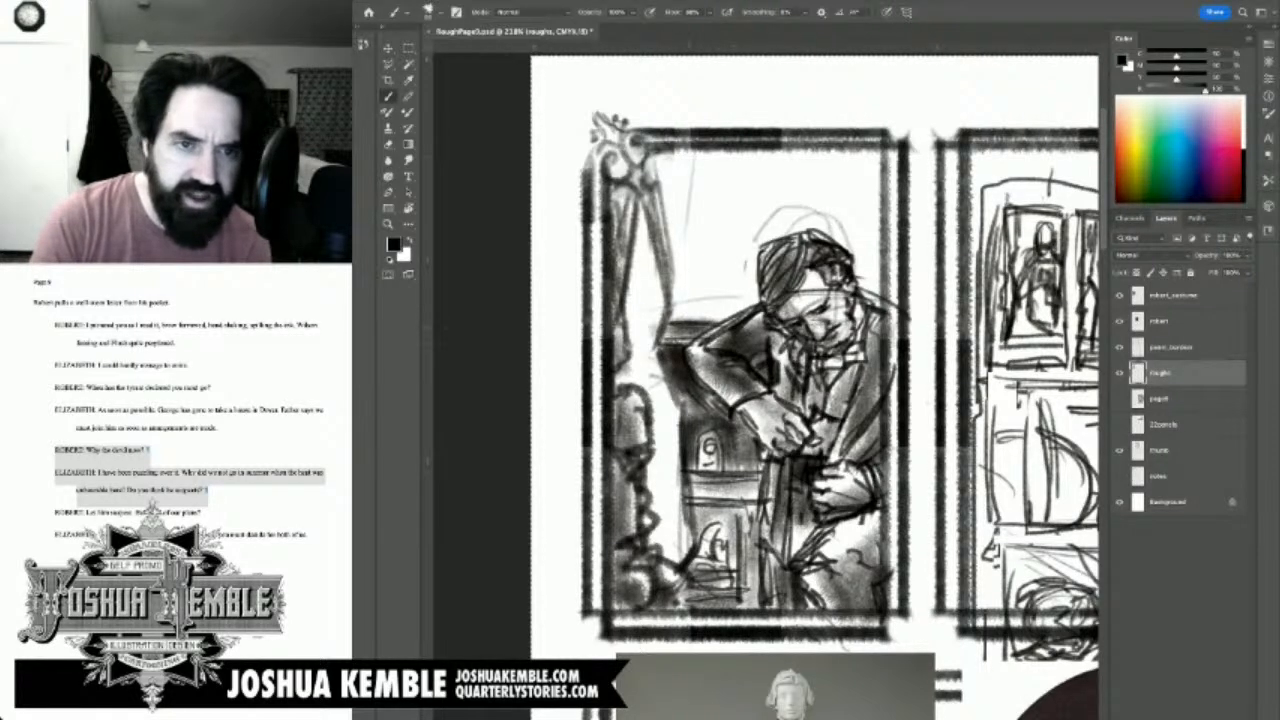
Step: Fill the background above and around the man's head with dark, streaky shading up to the panel's upper border
{"action": "mouse_move", "coordinate": [740, 304]}
{"action": "left_mouse_down"}
{"action": "mouse_move", "coordinate": [698, 324]}
{"action": "mouse_move", "coordinate": [656, 320]}
{"action": "left_mouse_up"}
{"action": "left_click_drag", "start_coordinate": [766, 268], "coordinate": [674, 292]}
{"action": "left_click_drag", "start_coordinate": [898, 276], "coordinate": [858, 290]}
{"action": "left_click_drag", "start_coordinate": [892, 246], "coordinate": [850, 276]}
{"action": "mouse_move", "coordinate": [884, 222]}
{"action": "left_mouse_down"}
{"action": "mouse_move", "coordinate": [836, 262]}
{"action": "mouse_move", "coordinate": [780, 250]}
{"action": "mouse_move", "coordinate": [688, 270]}
{"action": "left_mouse_up"}
{"action": "left_click_drag", "start_coordinate": [830, 212], "coordinate": [662, 274]}
{"action": "left_click_drag", "start_coordinate": [728, 226], "coordinate": [678, 254]}
{"action": "mouse_move", "coordinate": [668, 152]}
{"action": "left_mouse_down"}
{"action": "mouse_move", "coordinate": [656, 246]}
{"action": "mouse_move", "coordinate": [716, 142]}
{"action": "left_mouse_up"}
{"action": "left_click_drag", "start_coordinate": [700, 256], "coordinate": [750, 146]}
{"action": "mouse_move", "coordinate": [730, 236]}
{"action": "left_mouse_down"}
{"action": "mouse_move", "coordinate": [790, 140]}
{"action": "mouse_move", "coordinate": [850, 128]}
{"action": "left_mouse_up"}
{"action": "left_click_drag", "start_coordinate": [780, 218], "coordinate": [864, 140]}
{"action": "mouse_move", "coordinate": [824, 208]}
{"action": "left_mouse_down"}
{"action": "mouse_move", "coordinate": [882, 144]}
{"action": "mouse_move", "coordinate": [894, 154]}
{"action": "left_mouse_up"}
{"action": "mouse_move", "coordinate": [846, 226]}
{"action": "left_mouse_down"}
{"action": "mouse_move", "coordinate": [894, 156]}
{"action": "mouse_move", "coordinate": [846, 234]}
{"action": "left_mouse_up"}
{"action": "mouse_move", "coordinate": [834, 216]}
{"action": "left_mouse_down"}
{"action": "mouse_move", "coordinate": [726, 234]}
{"action": "mouse_move", "coordinate": [676, 298]}
{"action": "left_mouse_up"}
{"action": "left_click_drag", "start_coordinate": [738, 276], "coordinate": [684, 300]}
{"action": "left_click_drag", "start_coordinate": [848, 224], "coordinate": [896, 250]}
{"action": "left_click_drag", "start_coordinate": [894, 260], "coordinate": [850, 238]}
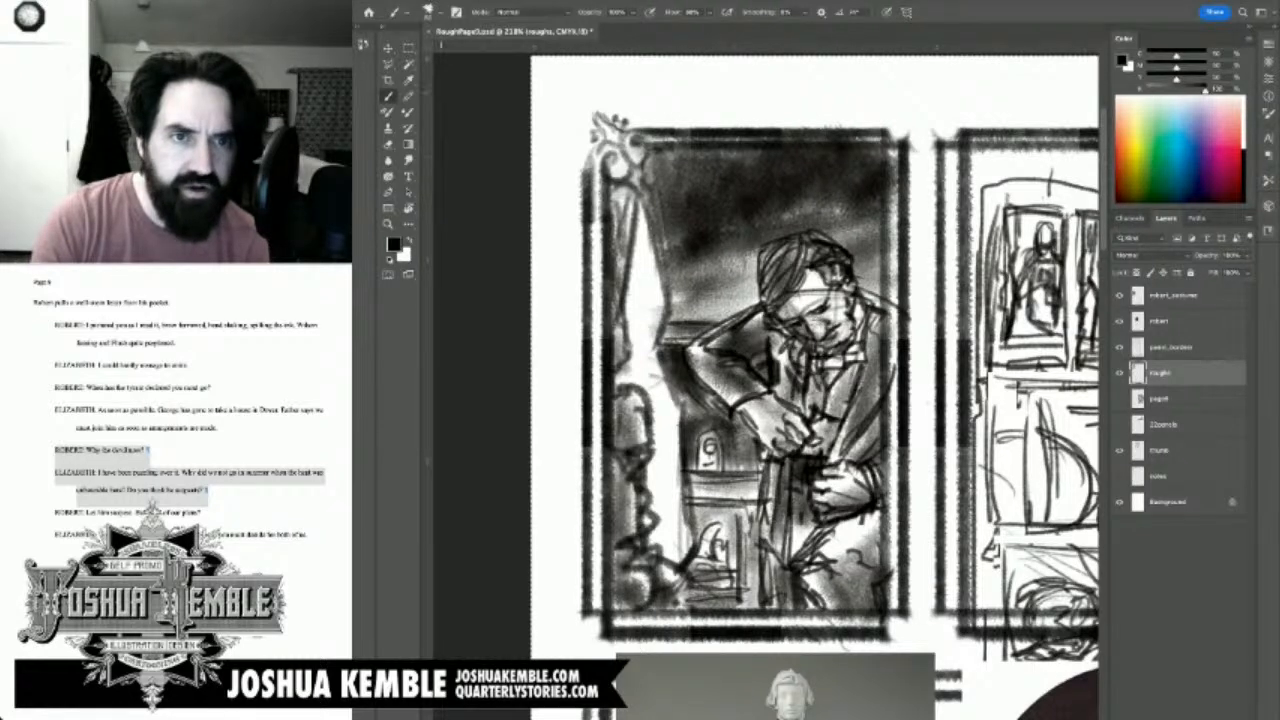
Step: Delete the shading that spills past the first panel's side and lower borders using rectangular selections
{"action": "key", "text": "m"}
{"action": "mouse_move", "coordinate": [539, 62]}
{"action": "left_mouse_down"}
{"action": "mouse_move", "coordinate": [616, 101]}
{"action": "mouse_move", "coordinate": [562, 89]}
{"action": "mouse_move", "coordinate": [728, 130]}
{"action": "mouse_move", "coordinate": [914, 143]}
{"action": "mouse_move", "coordinate": [920, 126]}
{"action": "mouse_move", "coordinate": [926, 496]}
{"action": "mouse_move", "coordinate": [883, 645]}
{"action": "left_mouse_up"}
{"action": "key", "text": "Delete"}
{"action": "key", "text": "super+d"}
{"action": "left_click_drag", "start_coordinate": [590, 618], "coordinate": [876, 656]}
{"action": "key", "text": "Delete"}
{"action": "key", "text": "super+d"}
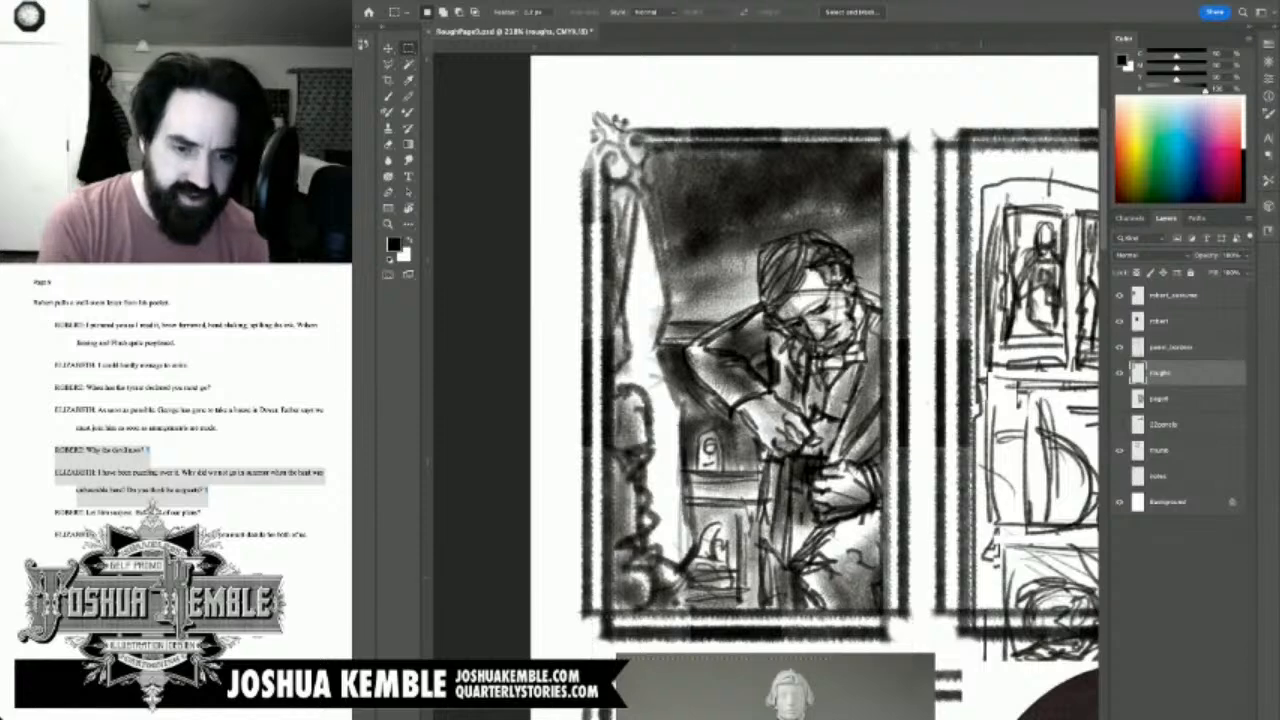
Step: Review the whole page, and toggle the thumbnail sketch layer off and on to compare the panels
{"action": "key", "text": "super+minus"}
{"action": "key", "text": "super+minus"}
{"action": "key", "text": "super+minus"}
{"action": "key", "text": "super+minus"}
{"action": "key", "text": "super+minus"}
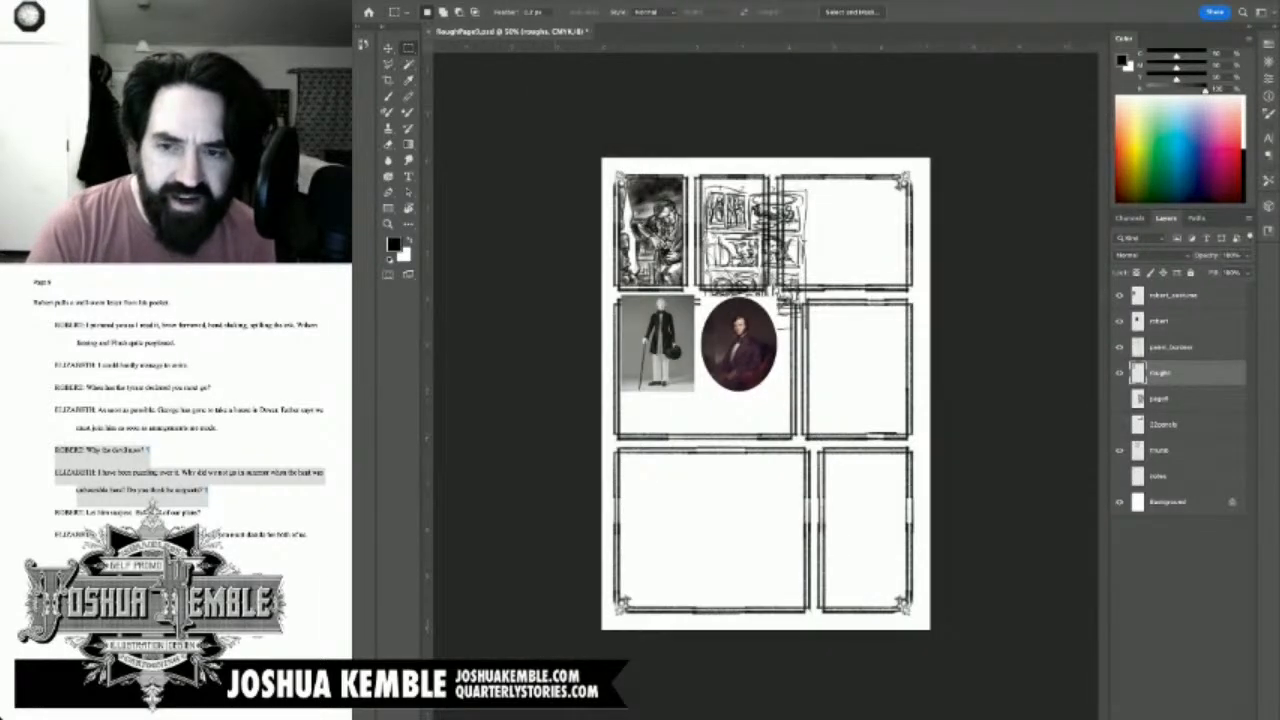
{"action": "left_click", "coordinate": [1119, 450]}
{"action": "left_click", "coordinate": [1119, 450]}
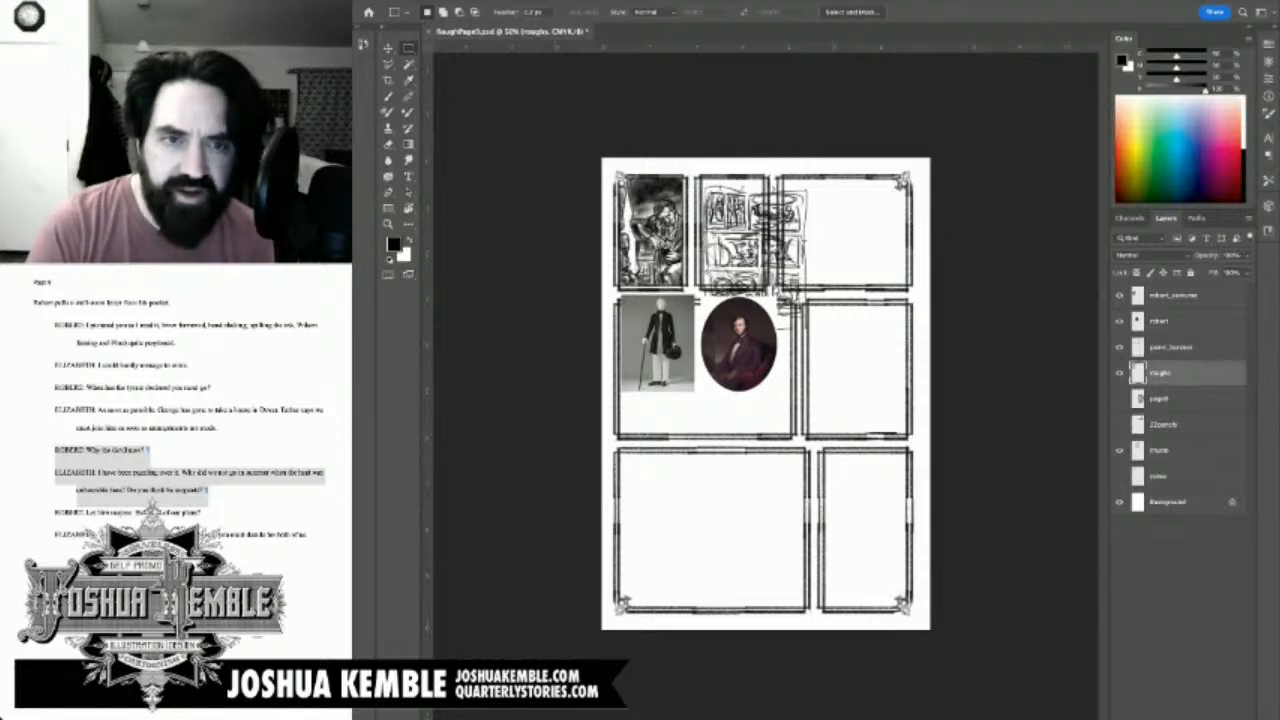
Step: Move the thumbnail sketch off the second panel and over the third panel, and save the page
{"action": "left_click", "coordinate": [1137, 450]}
{"action": "key", "text": "v"}
{"action": "left_click_drag", "start_coordinate": [752, 245], "coordinate": [843, 247]}
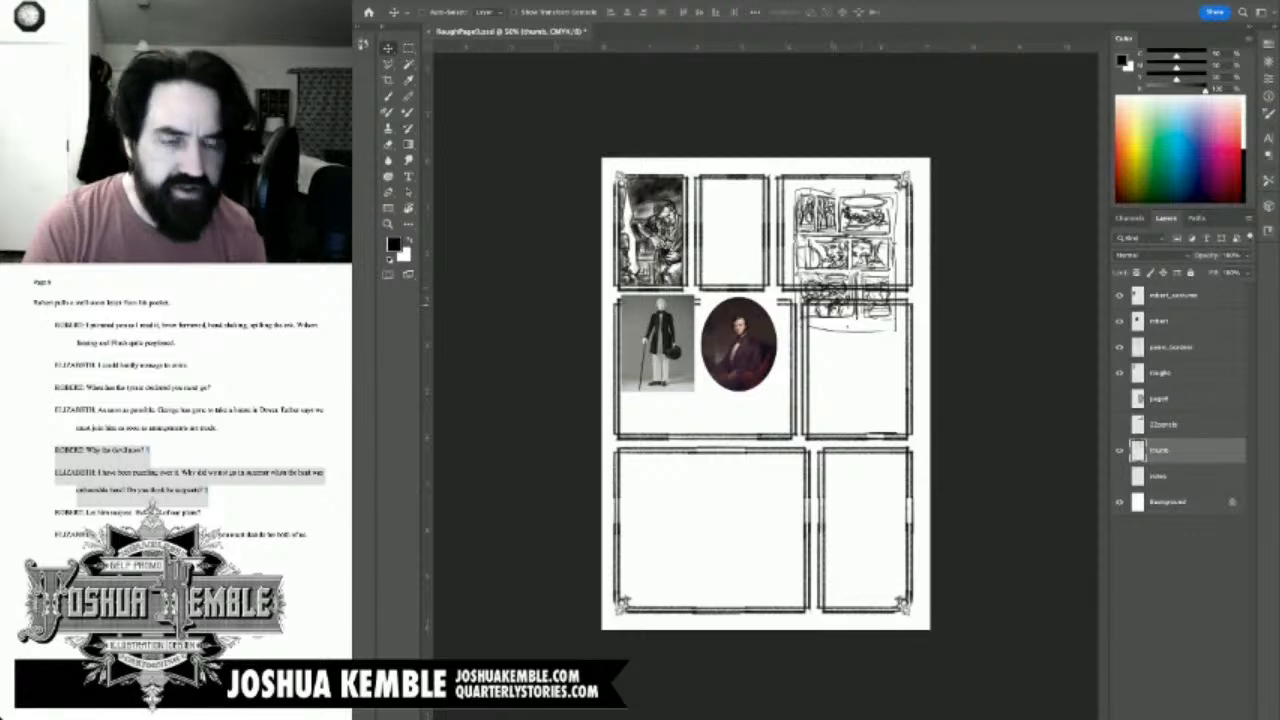
{"action": "key", "text": "super+s"}
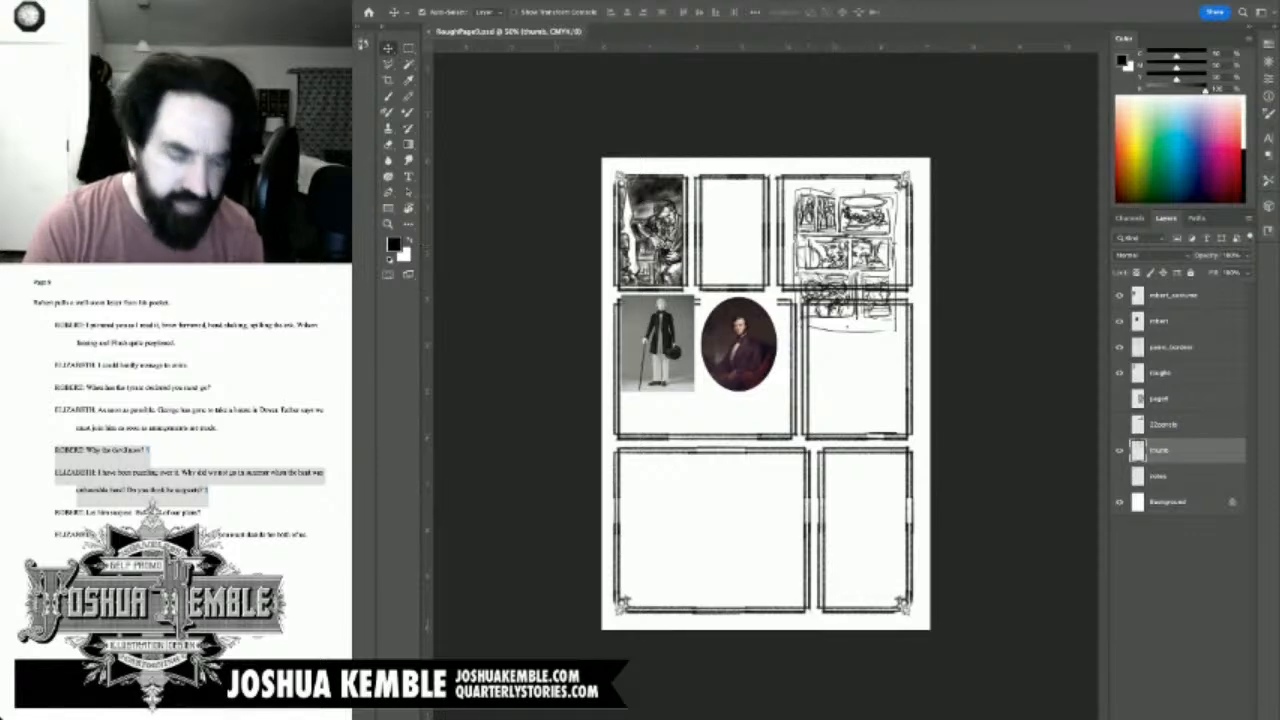
Step: Copy the first panel's rough drawing on the roughs layer into the empty second panel, deselect it and save the page
{"action": "left_click_drag", "start_coordinate": [721, 185], "coordinate": [785, 190]}
{"action": "key", "text": "b"}
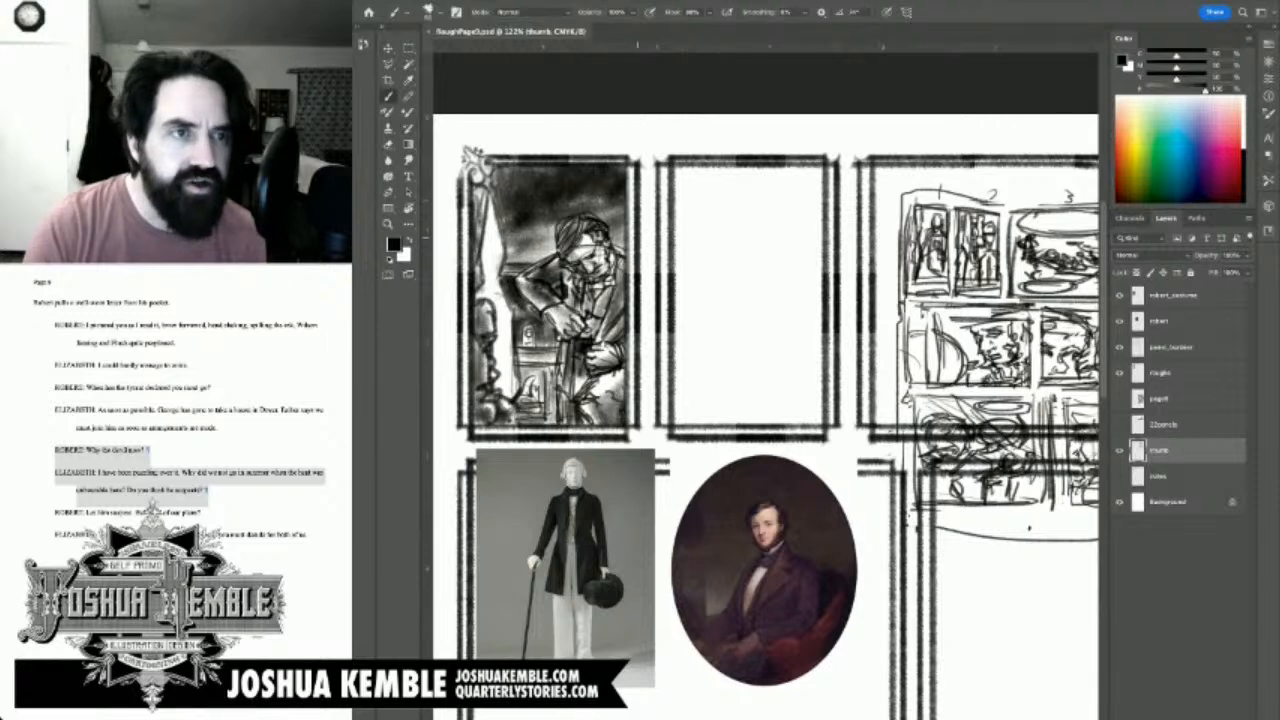
{"action": "left_click_drag", "start_coordinate": [735, 375], "coordinate": [797, 395]}
{"action": "key", "text": "m"}
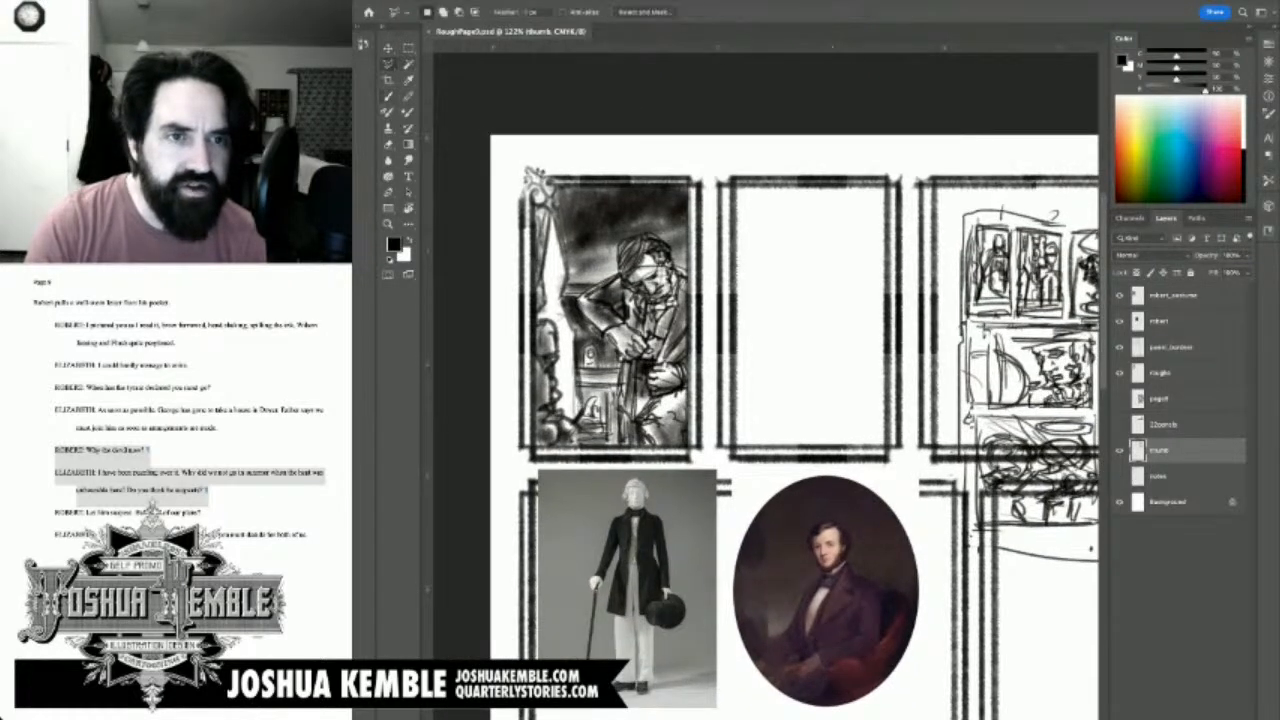
{"action": "left_click_drag", "start_coordinate": [506, 166], "coordinate": [712, 468]}
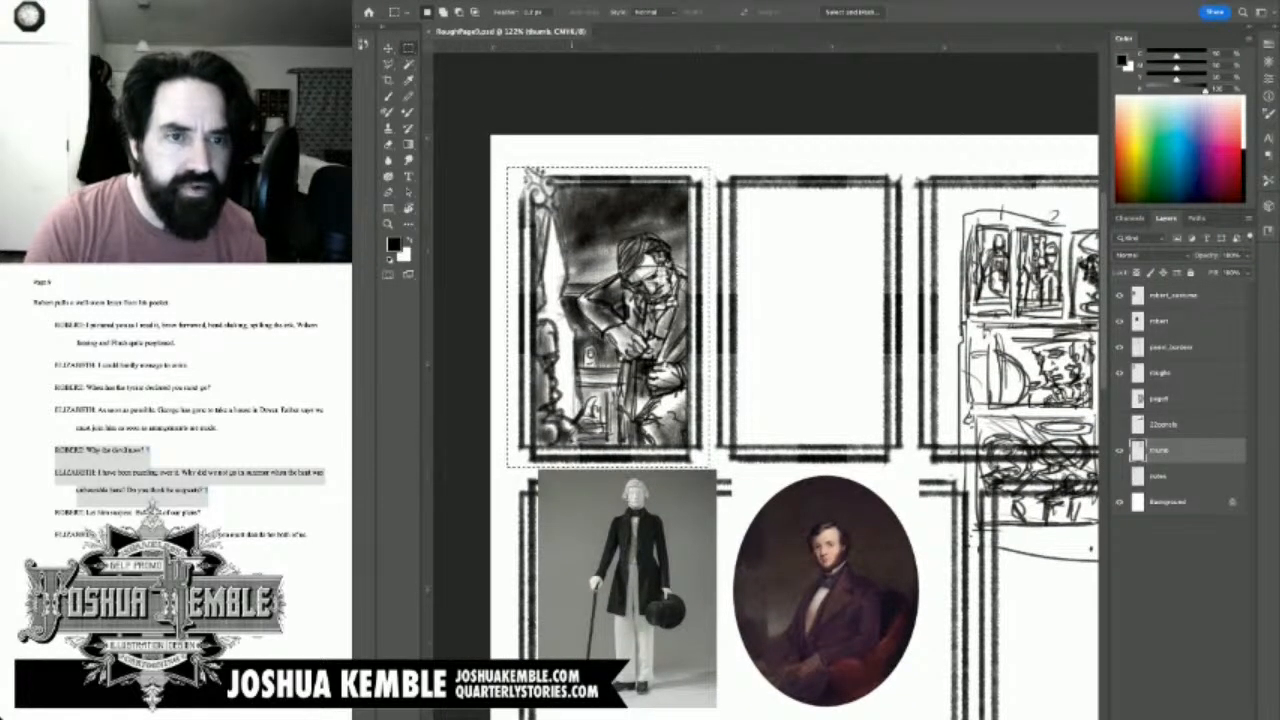
{"action": "key", "text": "v"}
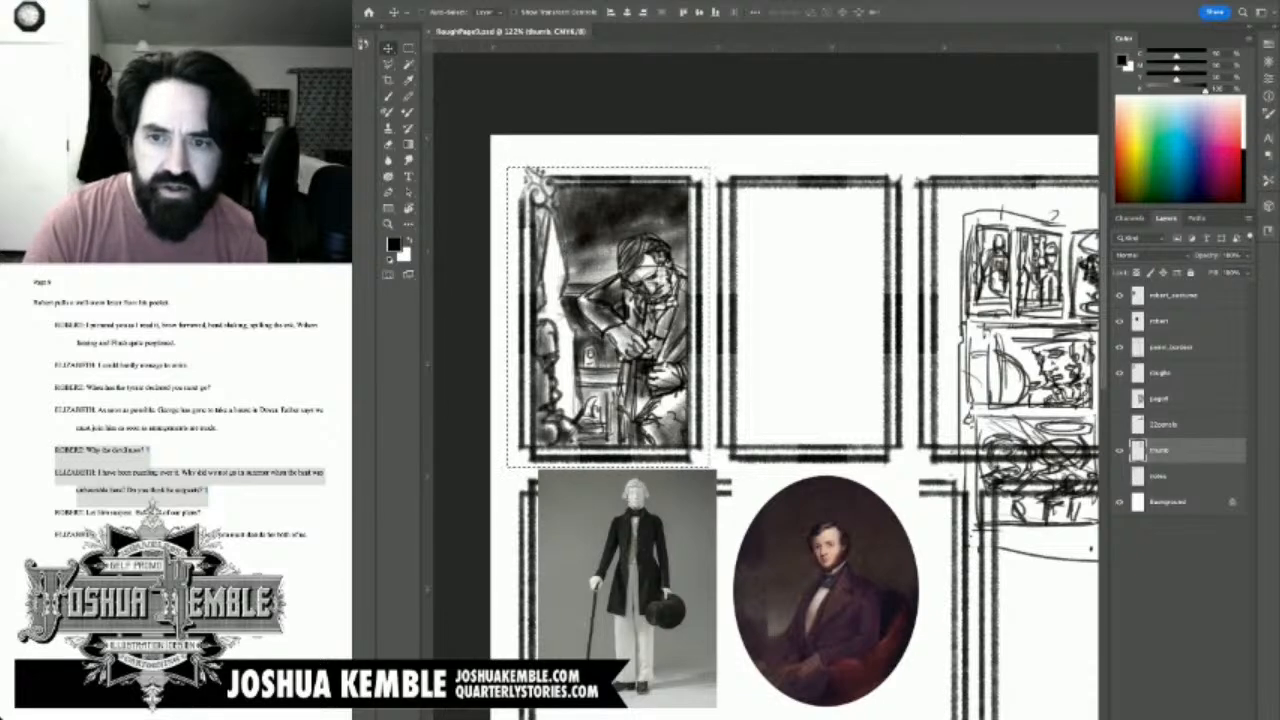
{"action": "left_click", "coordinate": [1171, 347]}
{"action": "left_click", "coordinate": [1161, 373]}
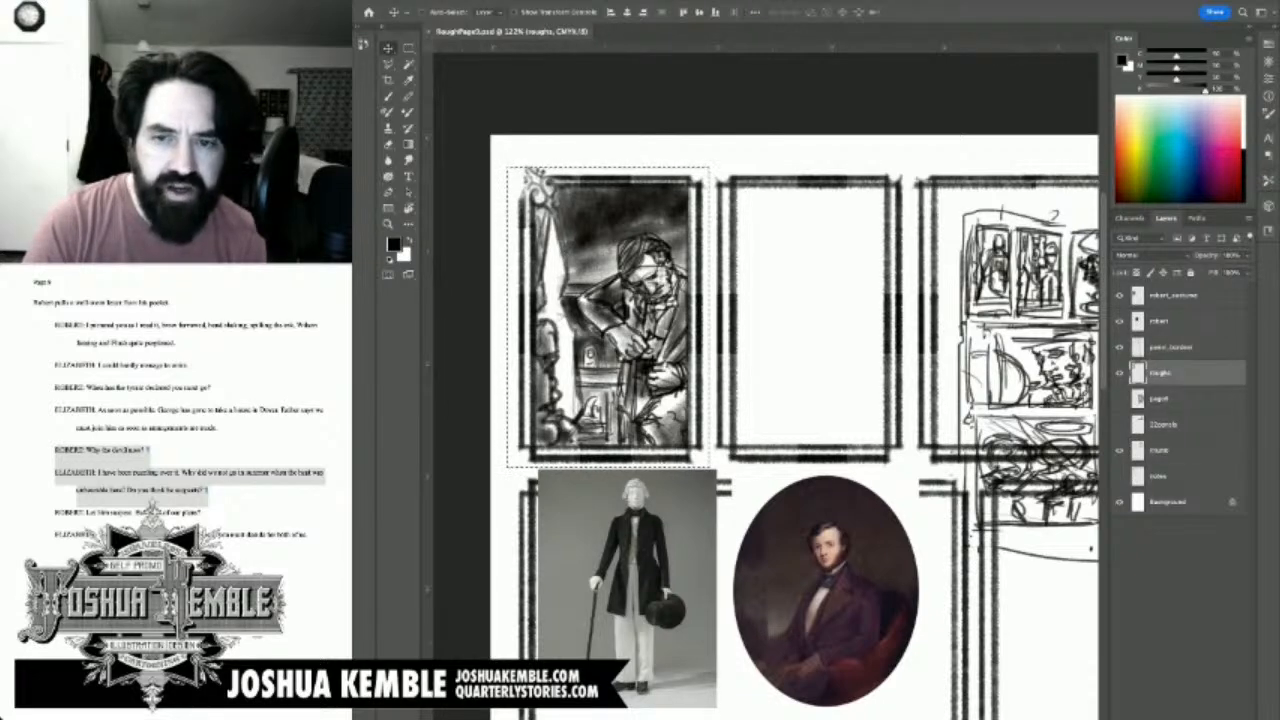
{"action": "key", "text": "Delete"}
{"action": "key", "text": "ctrl+z"}
{"action": "left_click_drag", "start_coordinate": [610, 310], "coordinate": [820, 310]}
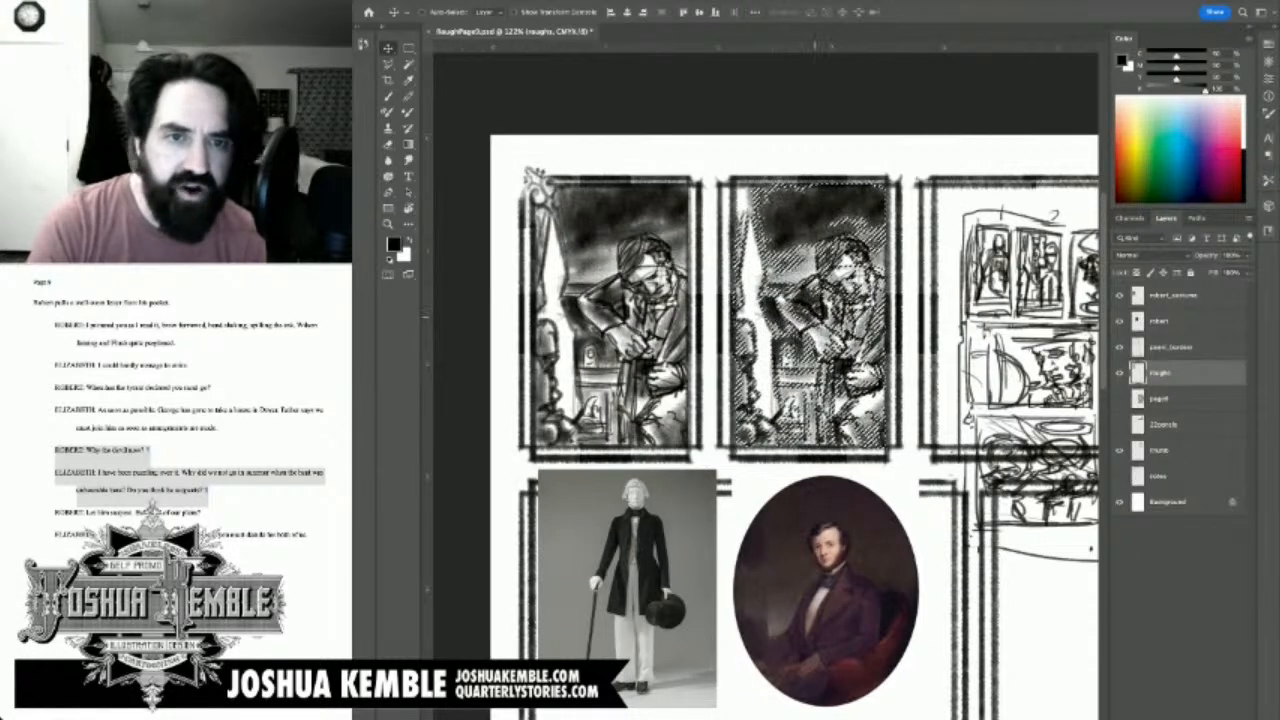
{"action": "key", "text": "m"}
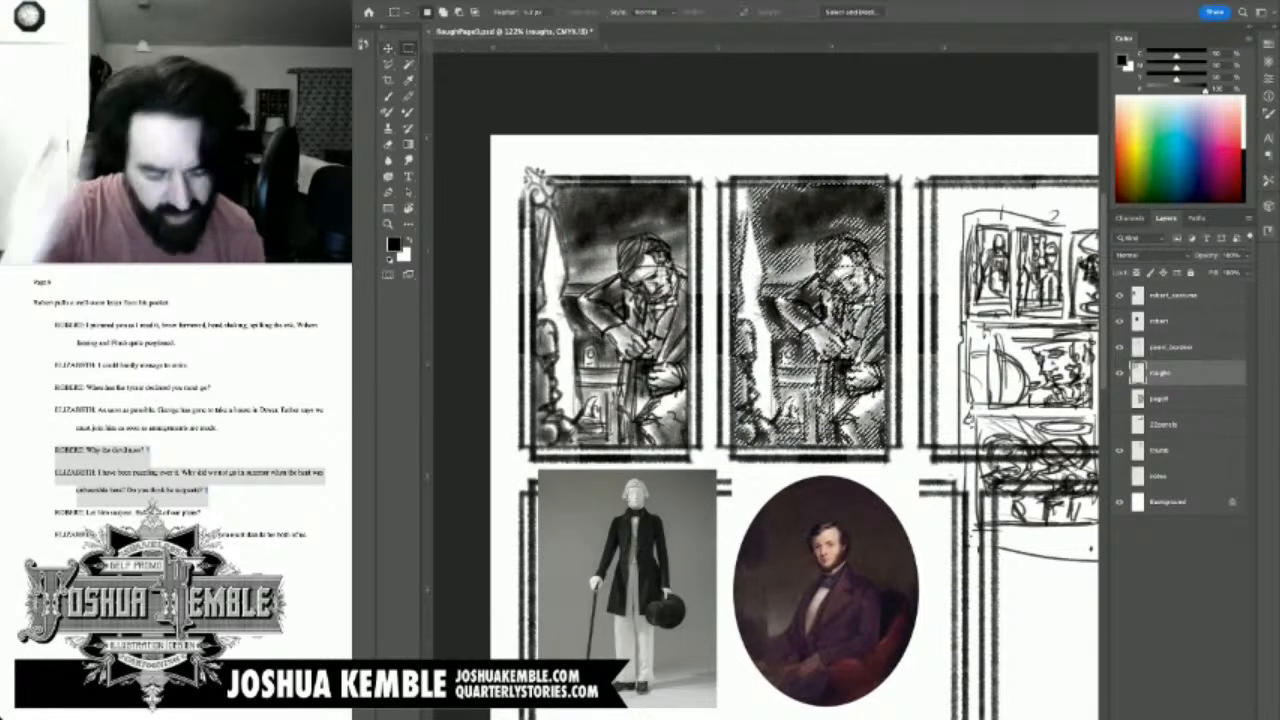
{"action": "key", "text": "ctrl+d"}
{"action": "key", "text": "ctrl+s"}
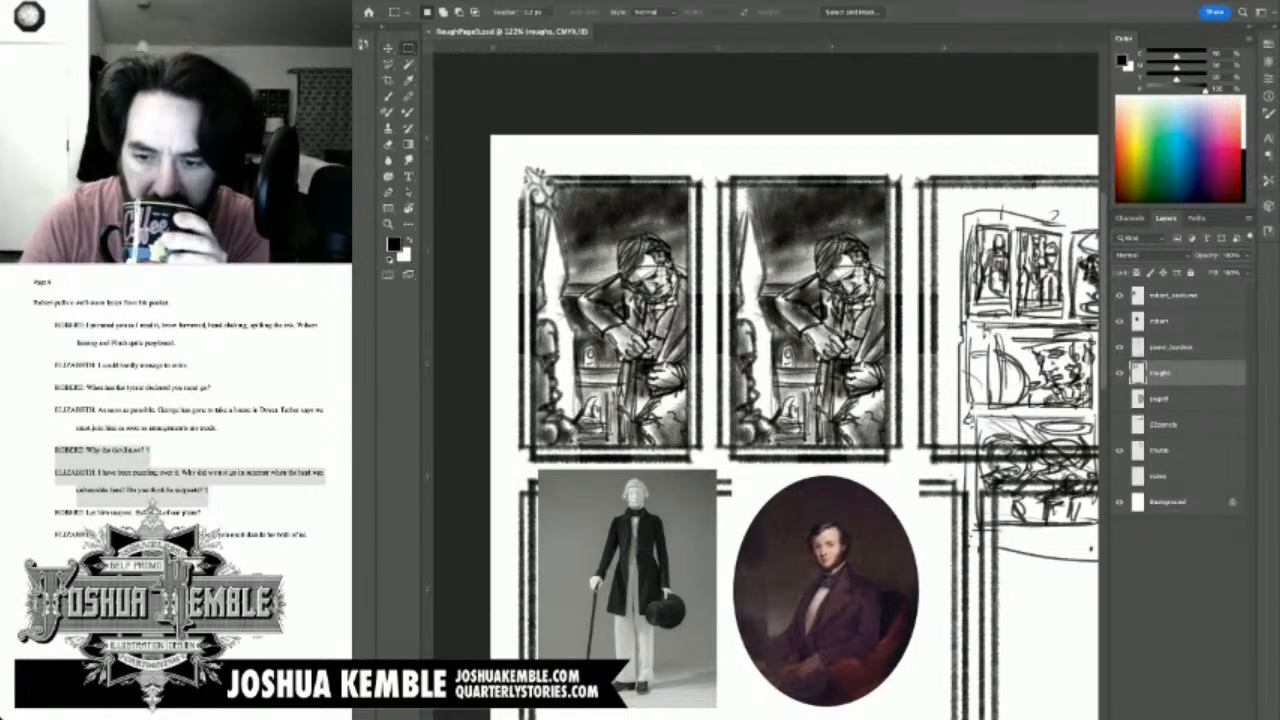
Step: Add a new layer above the roughs layer and set the brush colour to 100% cyan
{"action": "key", "text": "ctrl+shift+alt+n"}
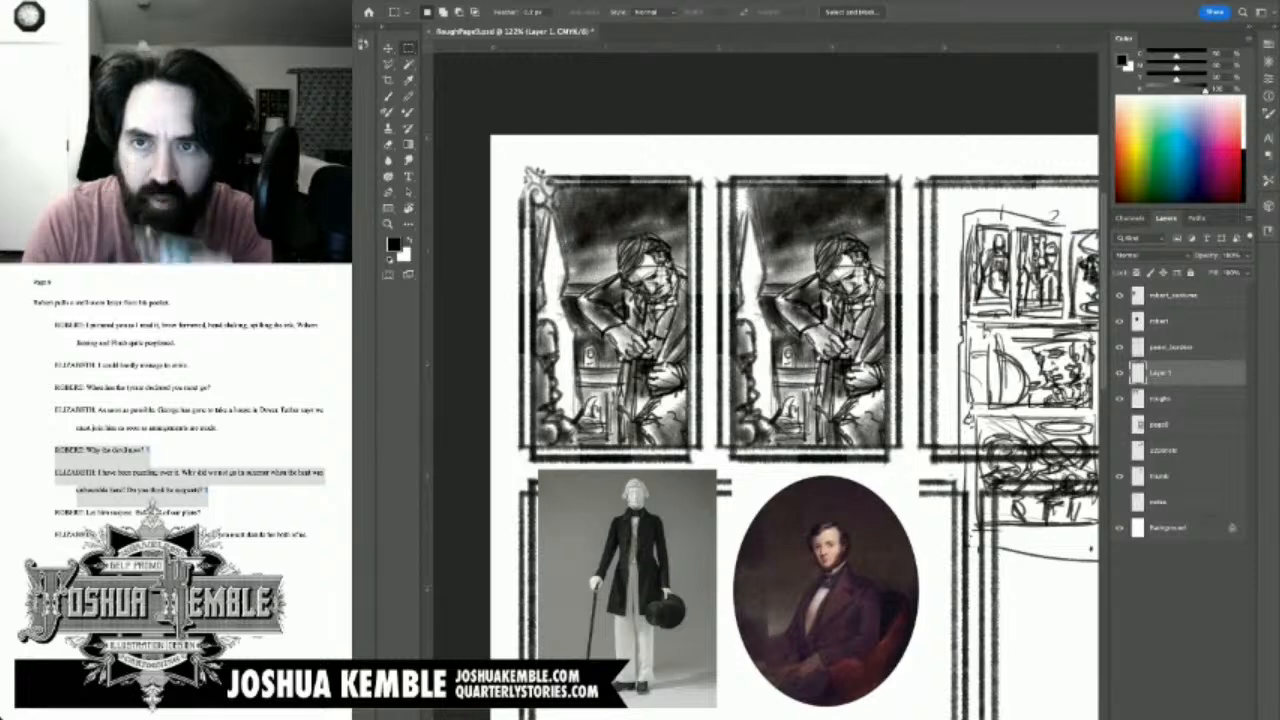
{"action": "left_click_drag", "start_coordinate": [1205, 91], "coordinate": [1146, 80]}
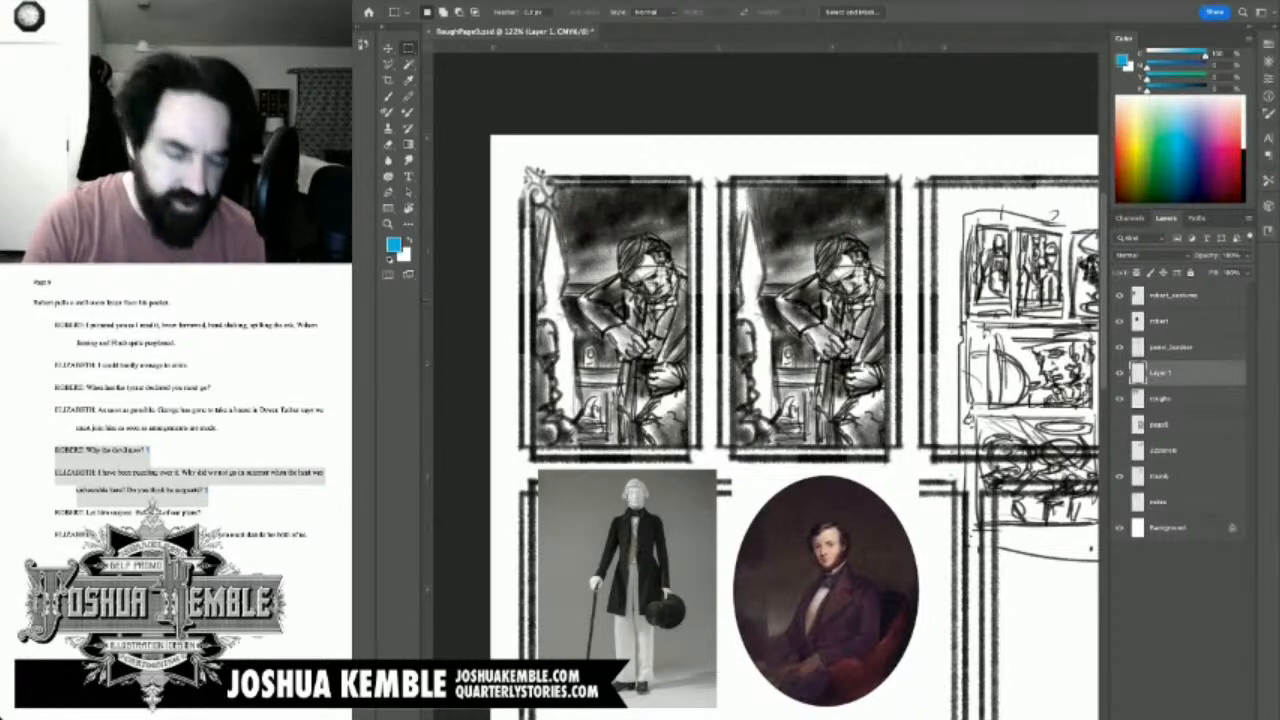
{"action": "scroll", "coordinate": [842, 280], "scroll_direction": "up", "scroll_amount": 3}
{"action": "key", "text": "b"}
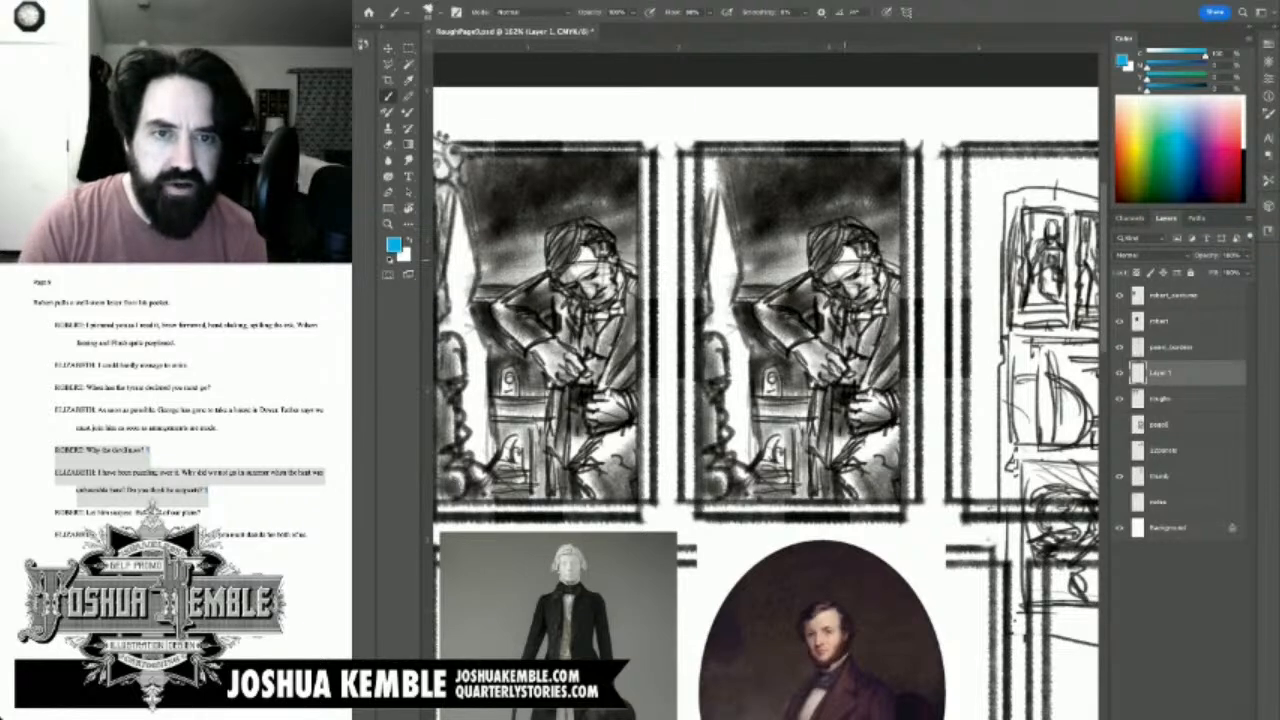
Step: Sketch the man's mouth, beard, brow and hairline in cyan over the head in the second panel
{"action": "left_click_drag", "start_coordinate": [845, 260], "coordinate": [819, 236]}
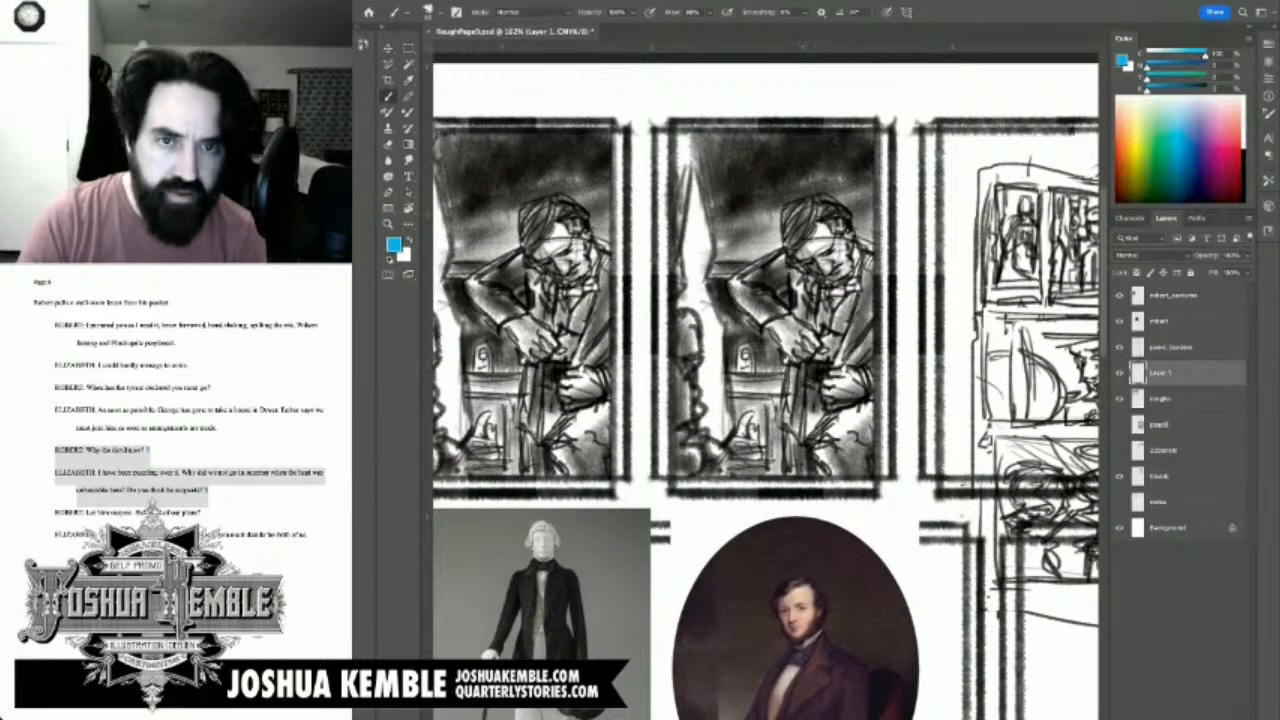
{"action": "left_click", "coordinate": [826, 263]}
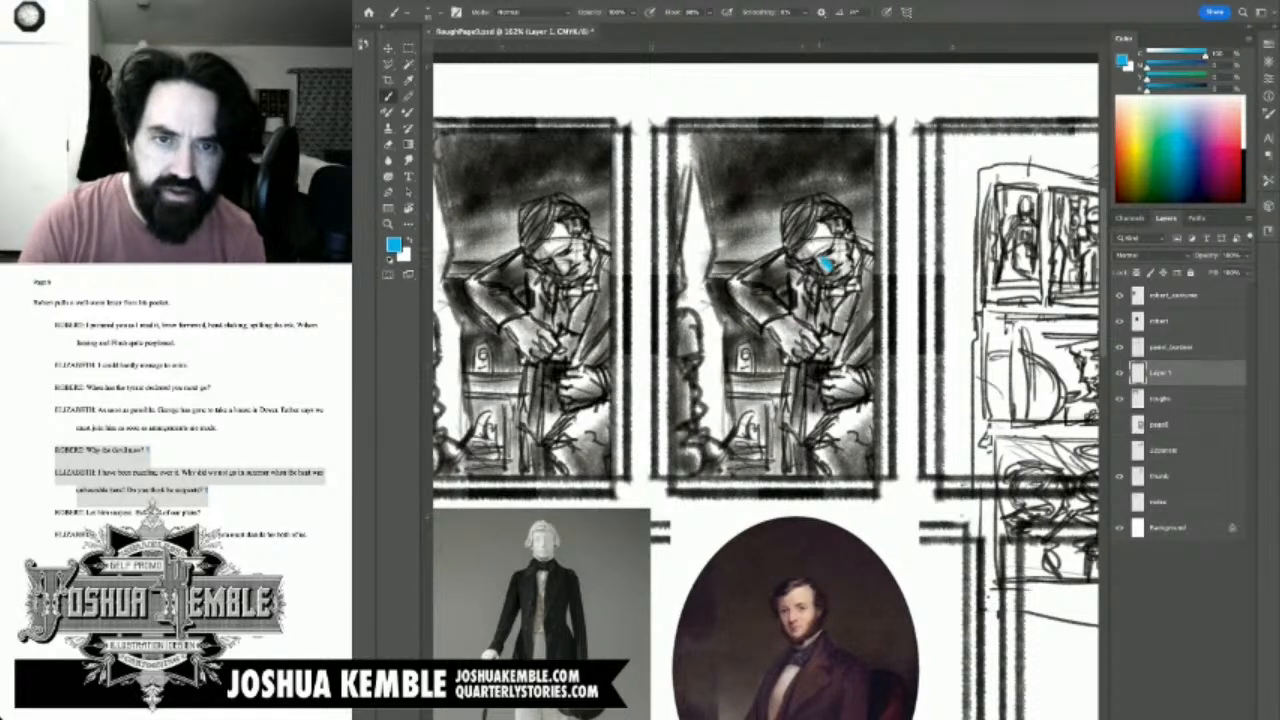
{"action": "key", "text": "e"}
{"action": "left_click_drag", "start_coordinate": [822, 268], "coordinate": [826, 267]}
{"action": "key", "text": "b"}
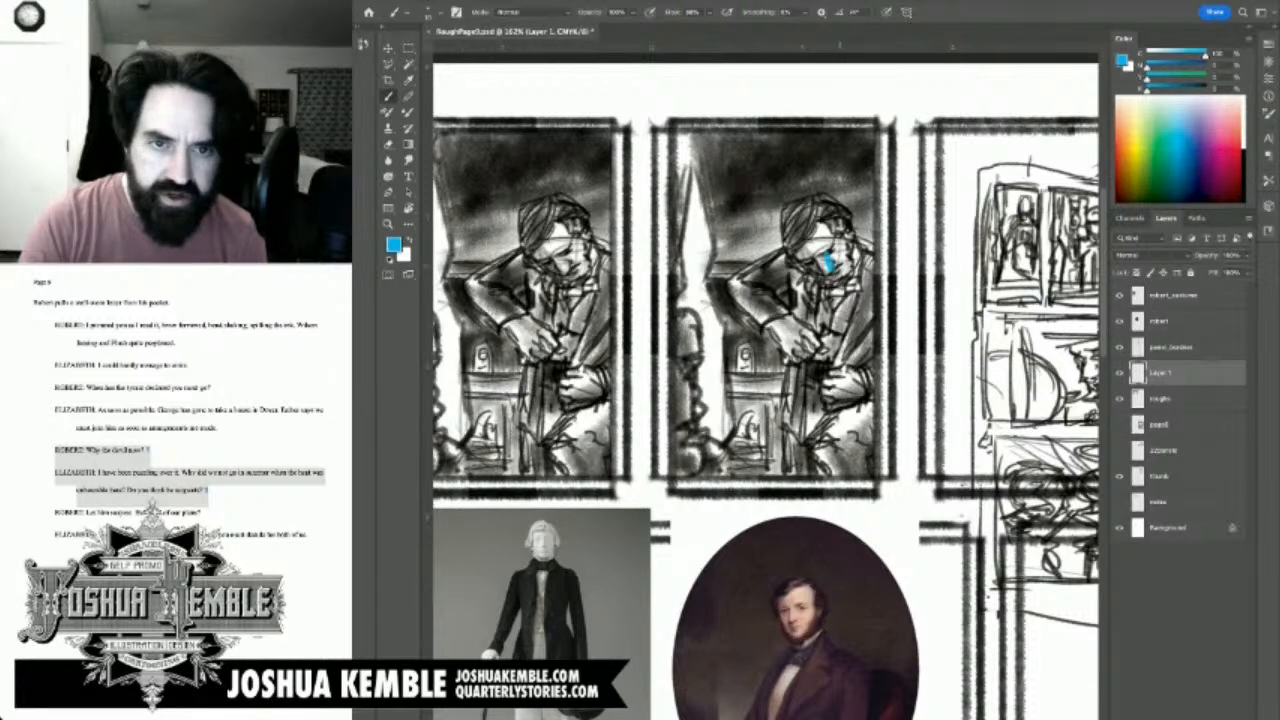
{"action": "mouse_move", "coordinate": [836, 270]}
{"action": "left_mouse_down"}
{"action": "mouse_move", "coordinate": [846, 255]}
{"action": "mouse_move", "coordinate": [826, 278]}
{"action": "left_mouse_up"}
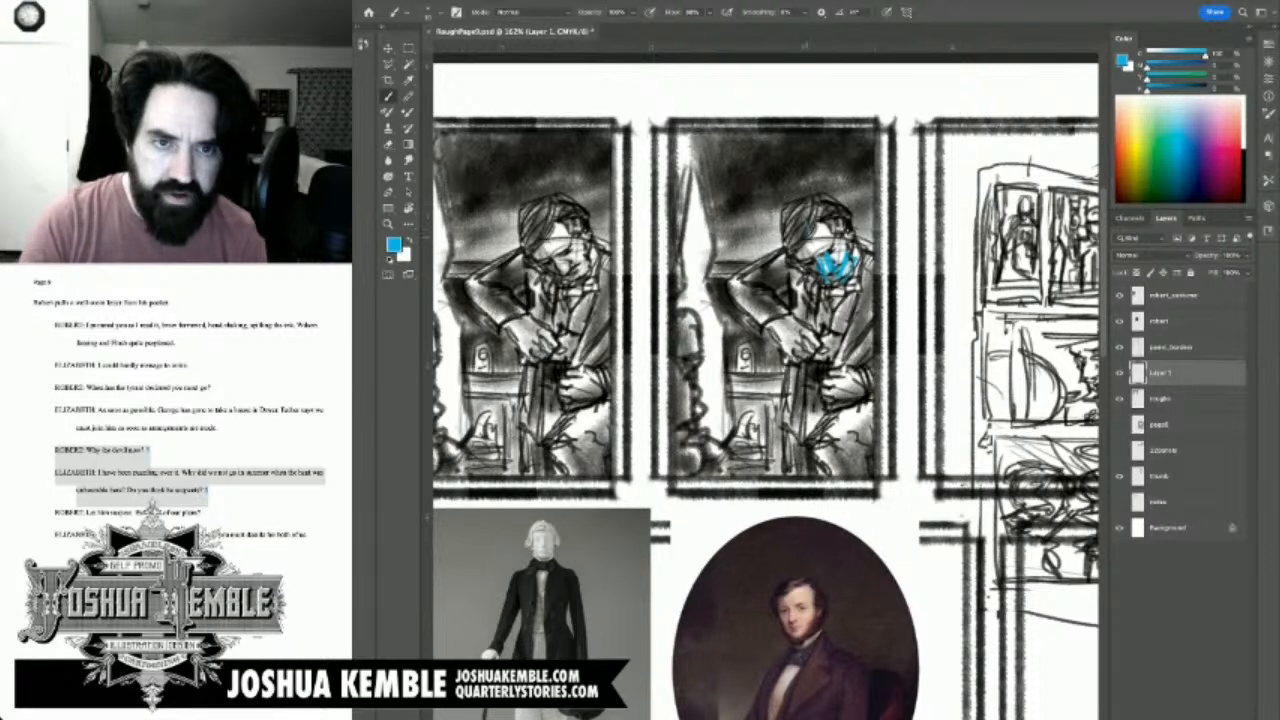
{"action": "mouse_move", "coordinate": [802, 216]}
{"action": "left_mouse_down"}
{"action": "mouse_move", "coordinate": [808, 240]}
{"action": "mouse_move", "coordinate": [845, 232]}
{"action": "left_mouse_up"}
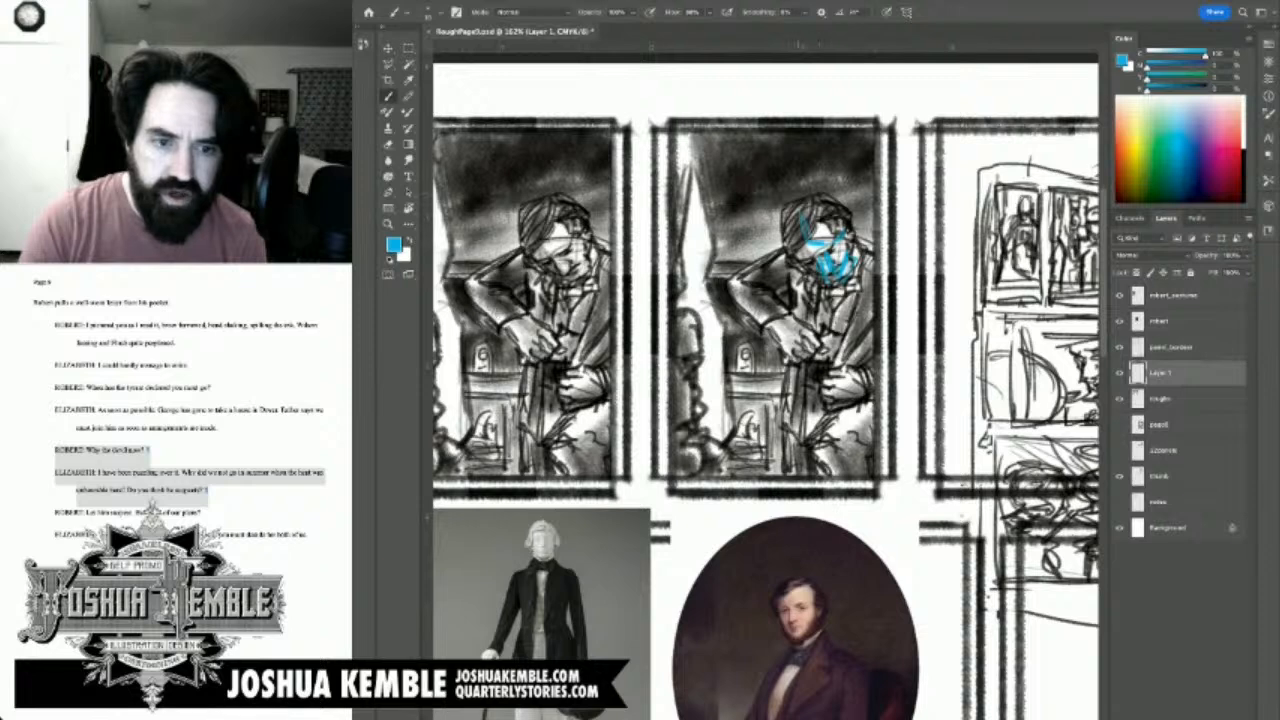
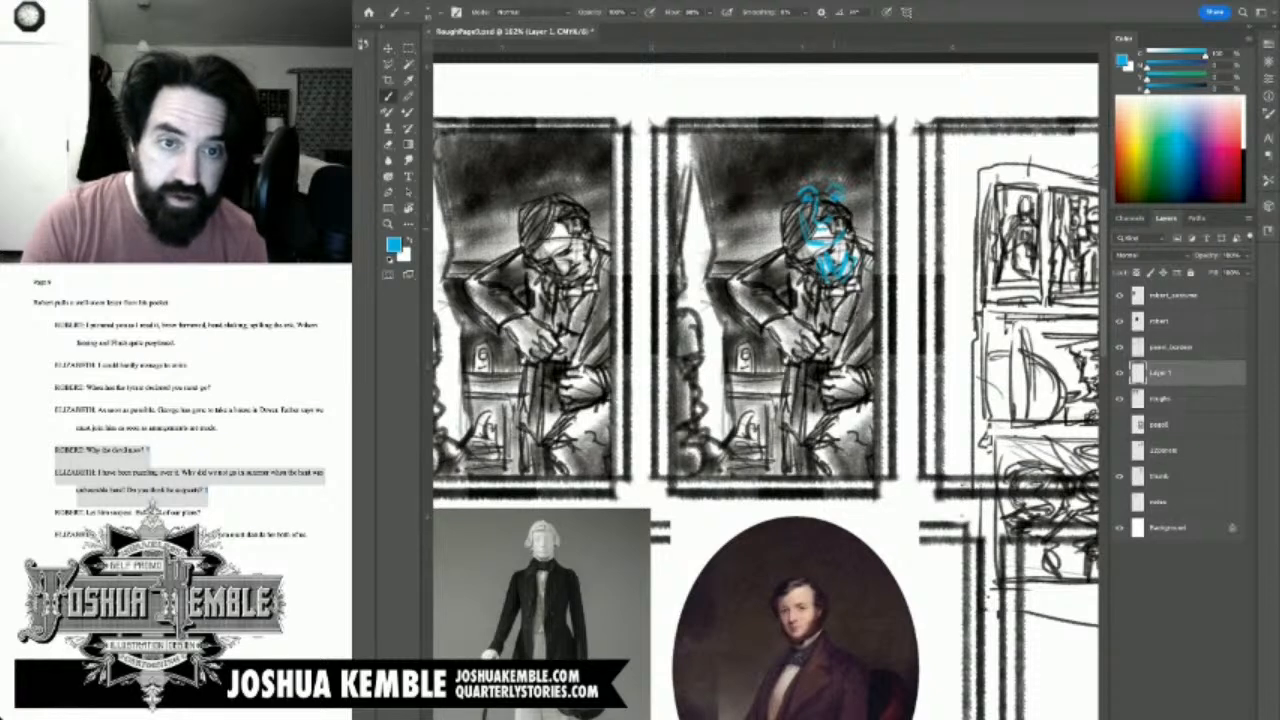
Step: Clean up the cyan strokes around the man's eyes and erase those over his mouth and beard
{"action": "key", "text": "e"}
{"action": "mouse_move", "coordinate": [806, 216]}
{"action": "left_mouse_down"}
{"action": "mouse_move", "coordinate": [804, 234]}
{"action": "mouse_move", "coordinate": [834, 240]}
{"action": "left_mouse_up"}
{"action": "key", "text": "b"}
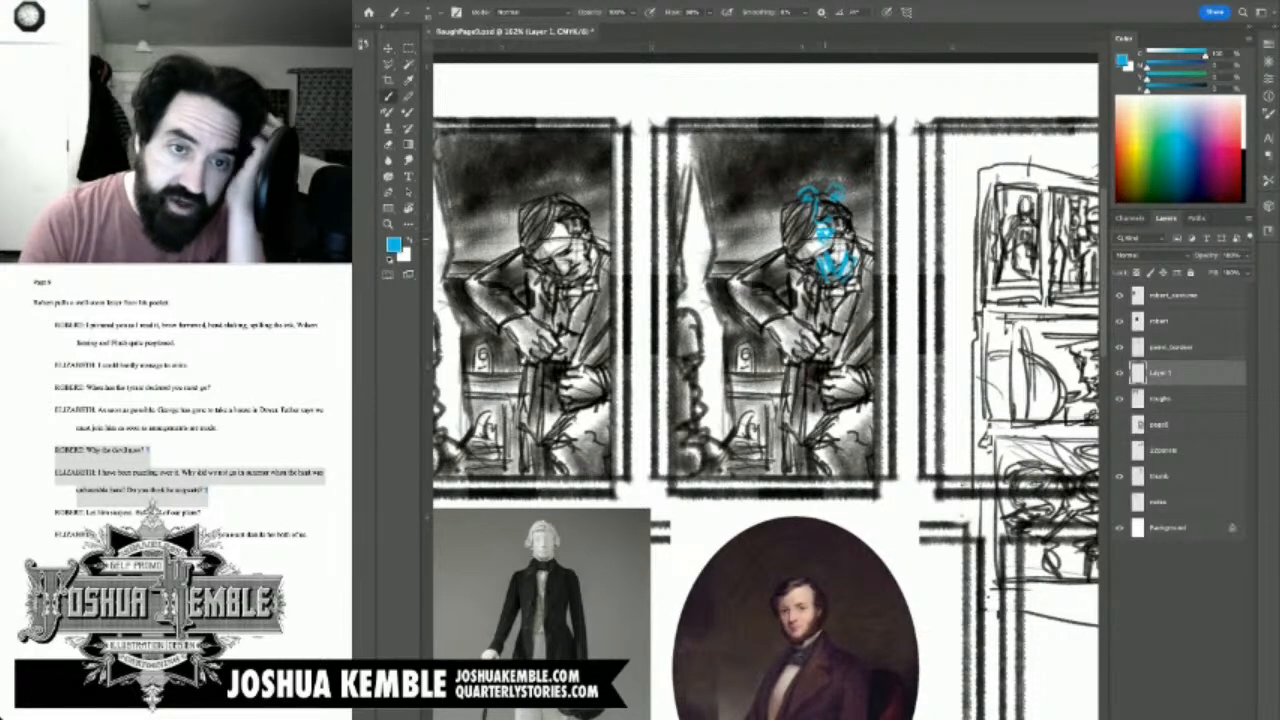
{"action": "key", "text": "e"}
{"action": "left_click_drag", "start_coordinate": [832, 260], "coordinate": [852, 276]}
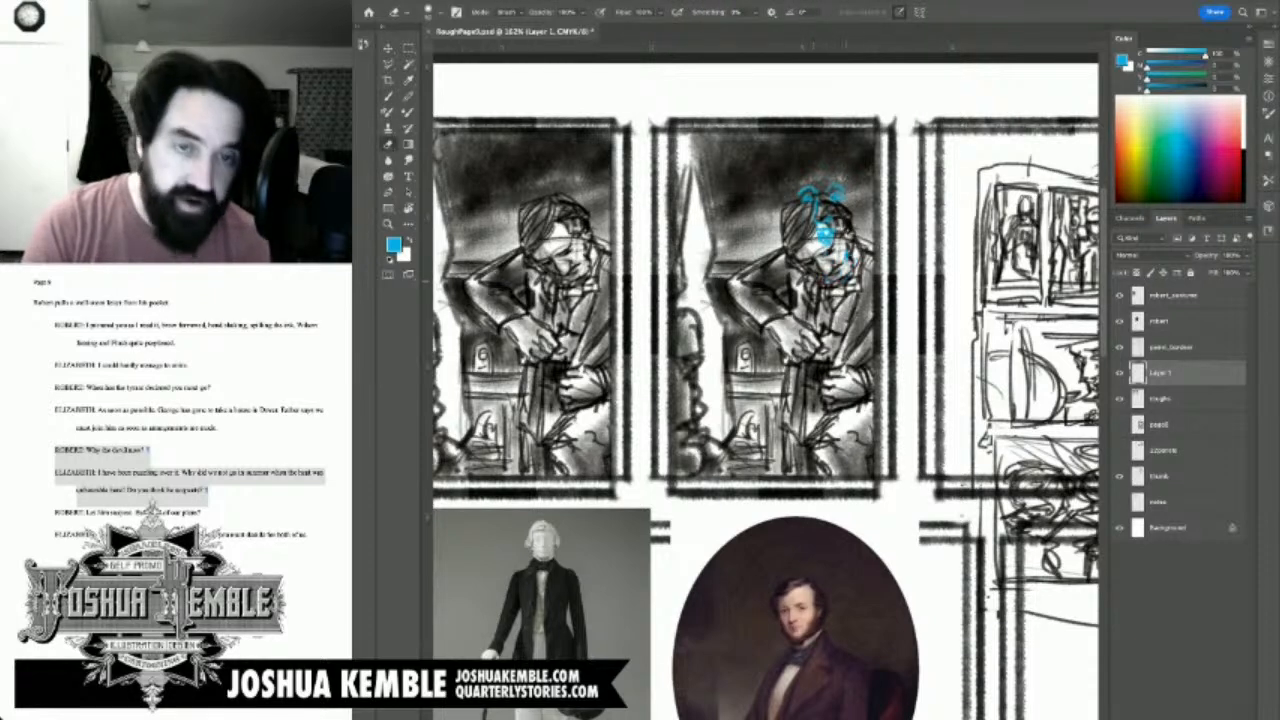
{"action": "key", "text": "b"}
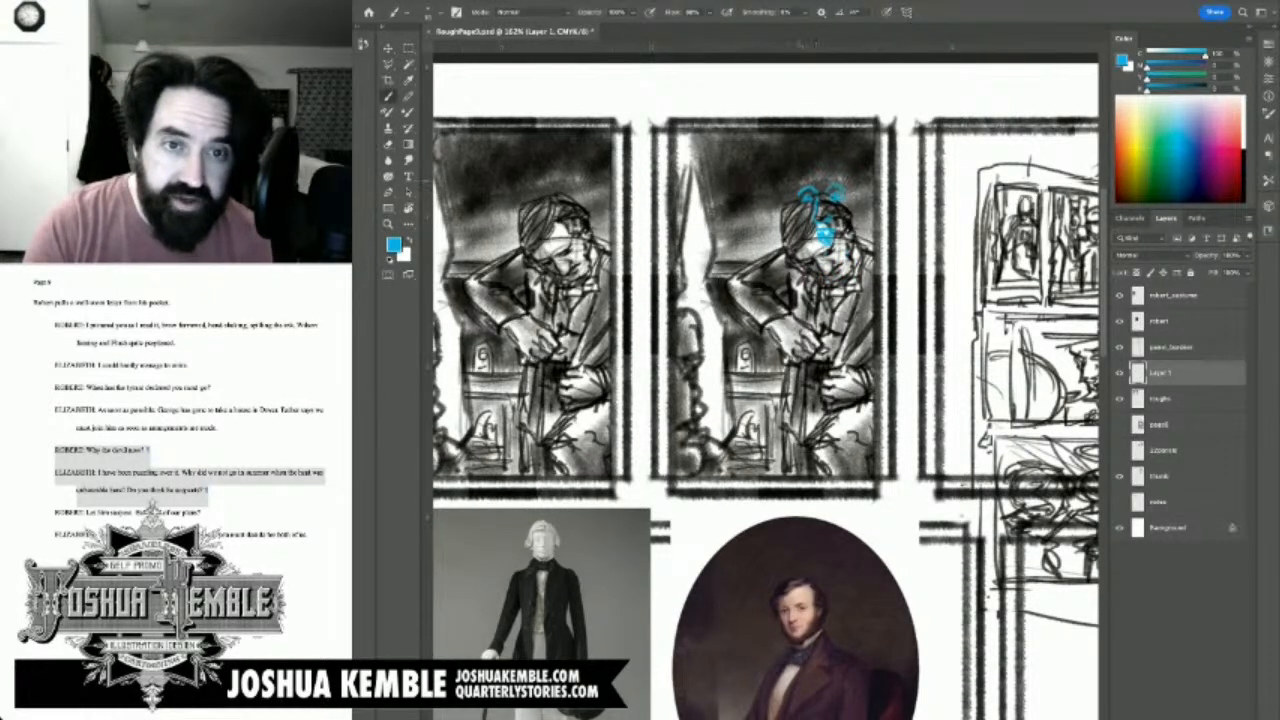
Step: Redraw the man's head higher in cyan, with face outline, full curly hair and a beard down to the collar
{"action": "mouse_move", "coordinate": [797, 178]}
{"action": "left_mouse_down"}
{"action": "mouse_move", "coordinate": [817, 160]}
{"action": "mouse_move", "coordinate": [825, 172]}
{"action": "mouse_move", "coordinate": [830, 155]}
{"action": "mouse_move", "coordinate": [793, 172]}
{"action": "mouse_move", "coordinate": [828, 148]}
{"action": "mouse_move", "coordinate": [849, 154]}
{"action": "mouse_move", "coordinate": [845, 170]}
{"action": "left_mouse_up"}
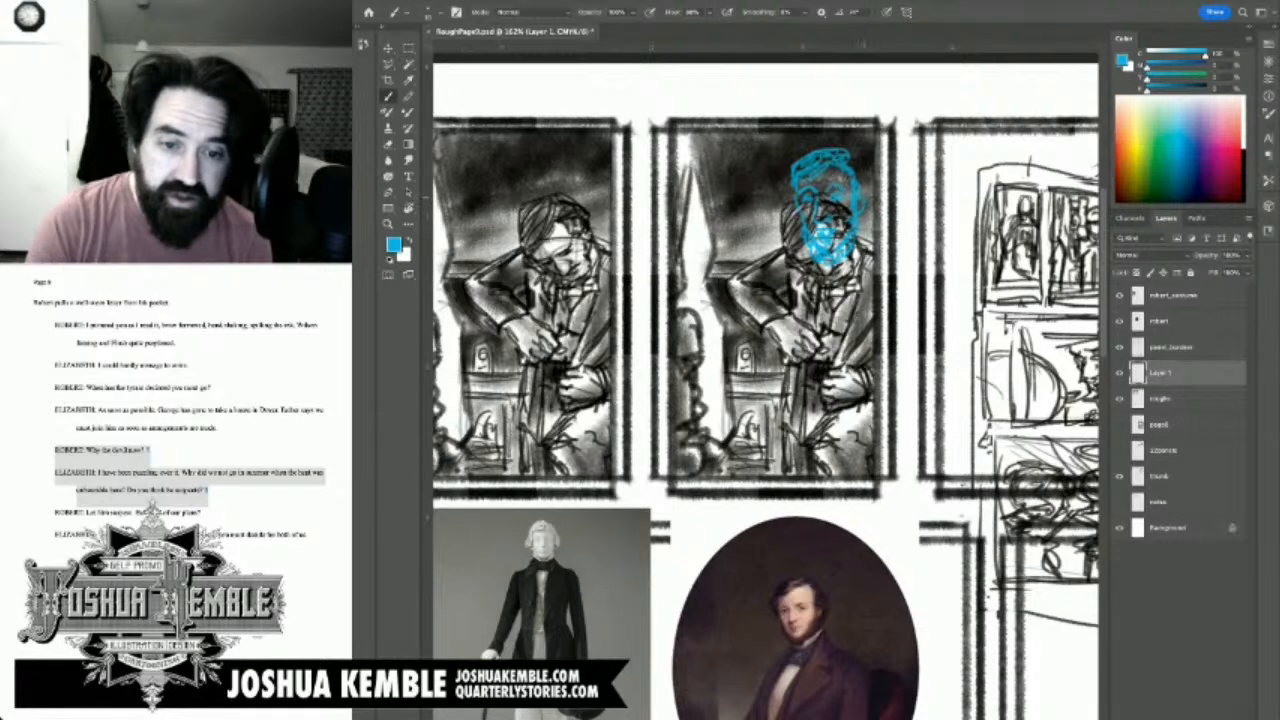
{"action": "mouse_move", "coordinate": [859, 190]}
{"action": "left_mouse_down"}
{"action": "mouse_move", "coordinate": [869, 184]}
{"action": "mouse_move", "coordinate": [863, 205]}
{"action": "left_mouse_up"}
{"action": "left_click_drag", "start_coordinate": [851, 156], "coordinate": [872, 178]}
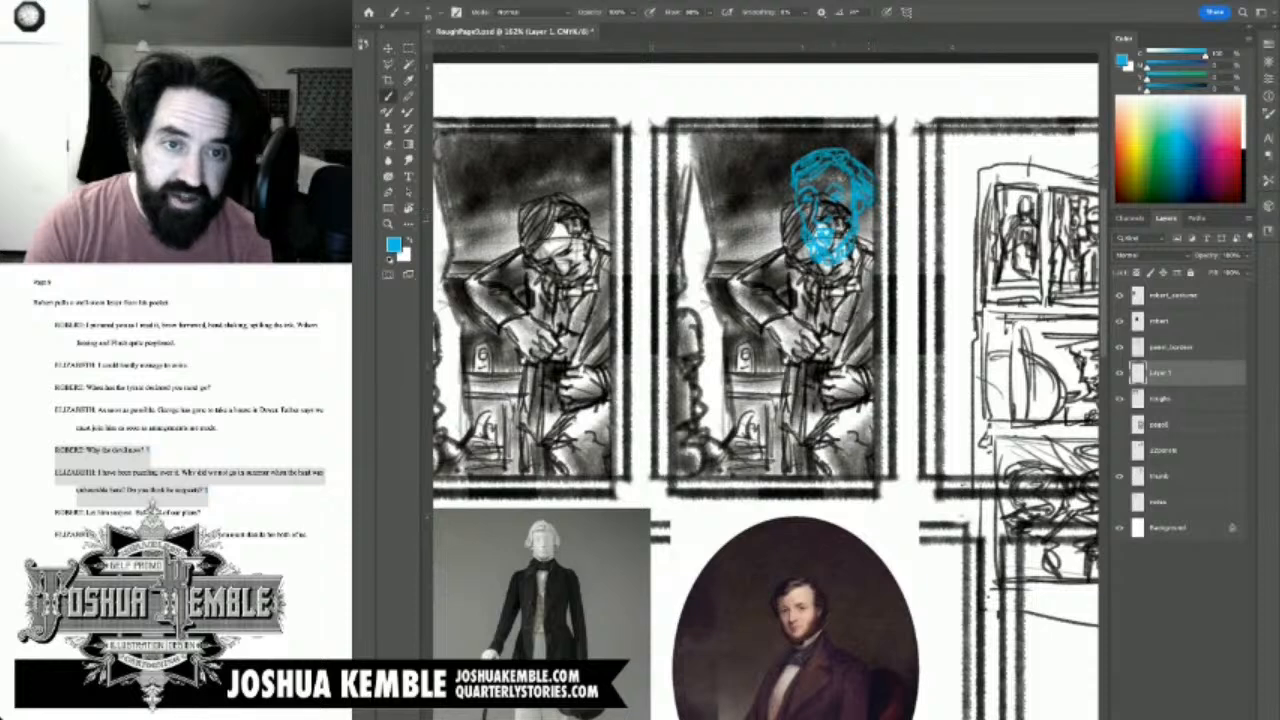
{"action": "left_click_drag", "start_coordinate": [787, 178], "coordinate": [791, 212]}
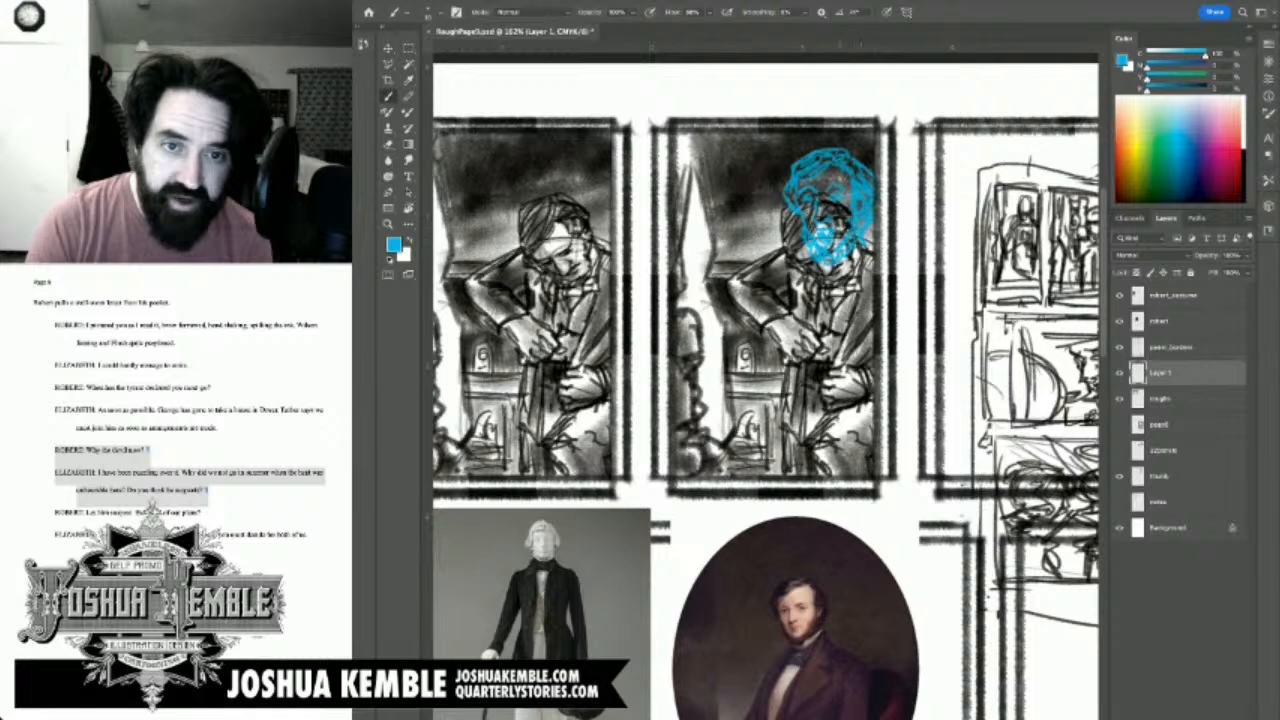
{"action": "left_click_drag", "start_coordinate": [865, 248], "coordinate": [843, 274]}
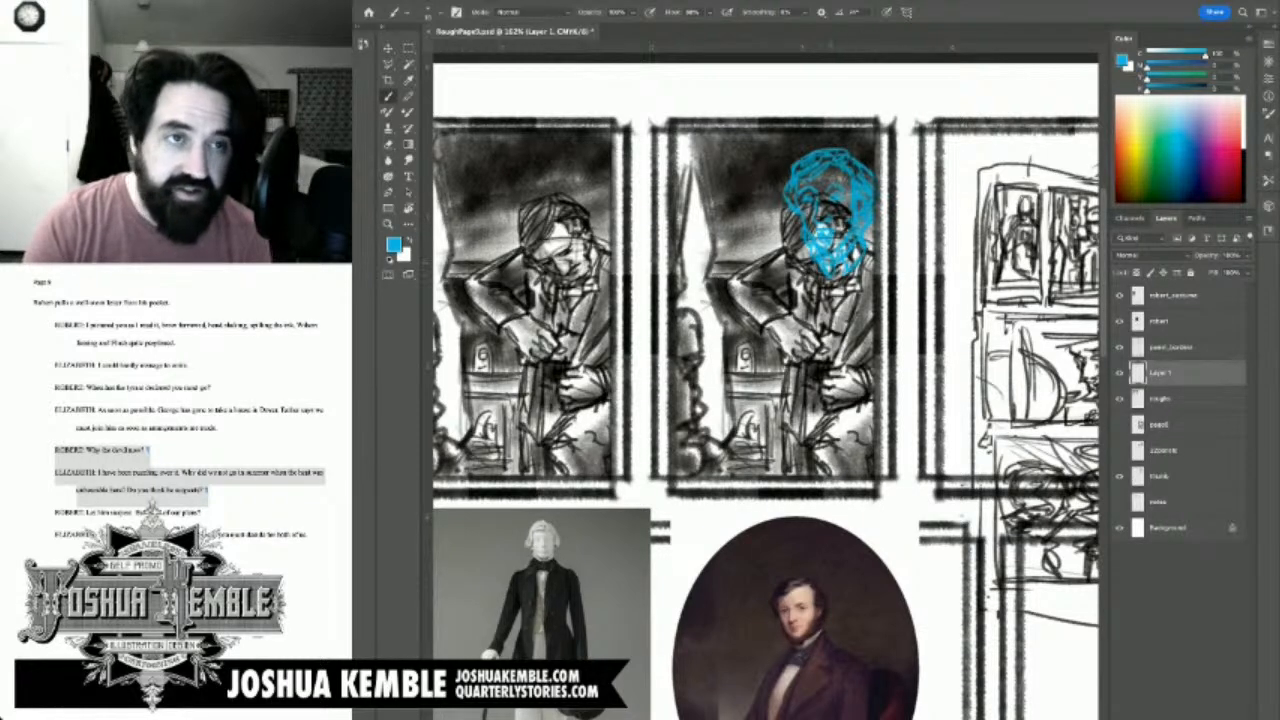
Step: Scale the cyan head down slightly and reposition it above the man's collar
{"action": "key", "text": "ctrl+t"}
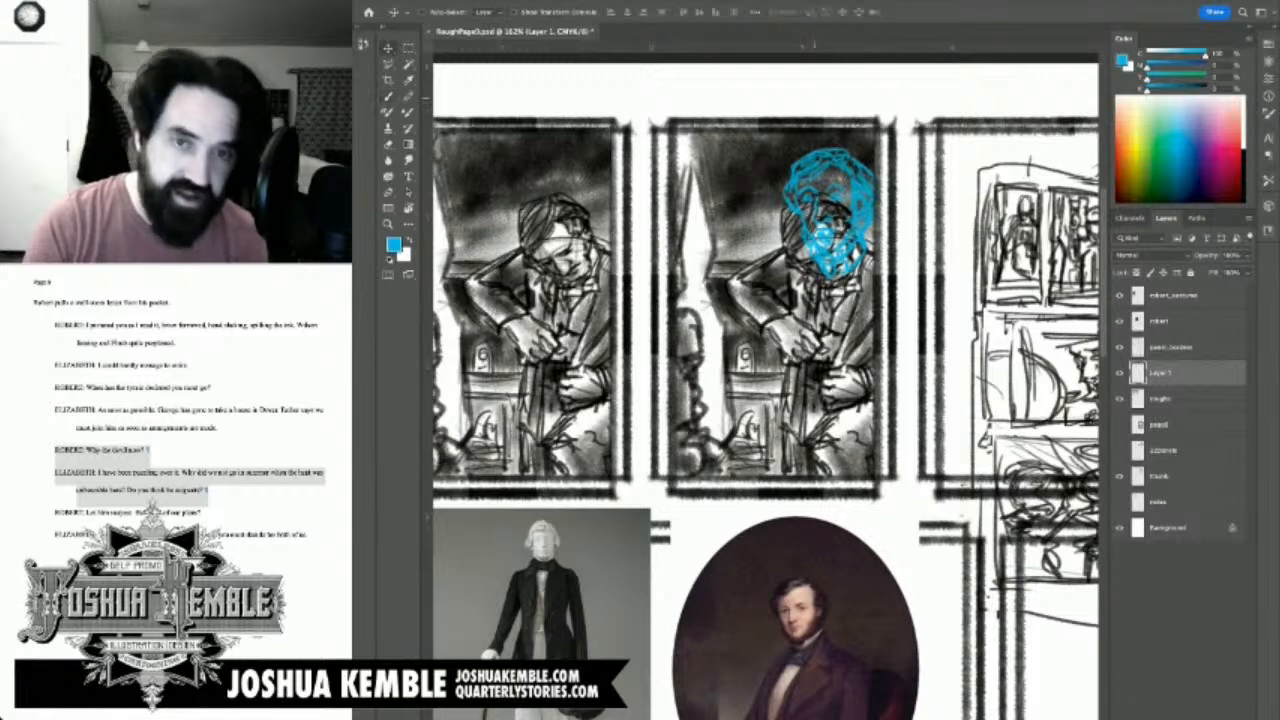
{"action": "left_click_drag", "start_coordinate": [880, 283], "coordinate": [856, 249]}
{"action": "left_click_drag", "start_coordinate": [821, 190], "coordinate": [834, 214]}
{"action": "left_click_drag", "start_coordinate": [794, 168], "coordinate": [780, 150]}
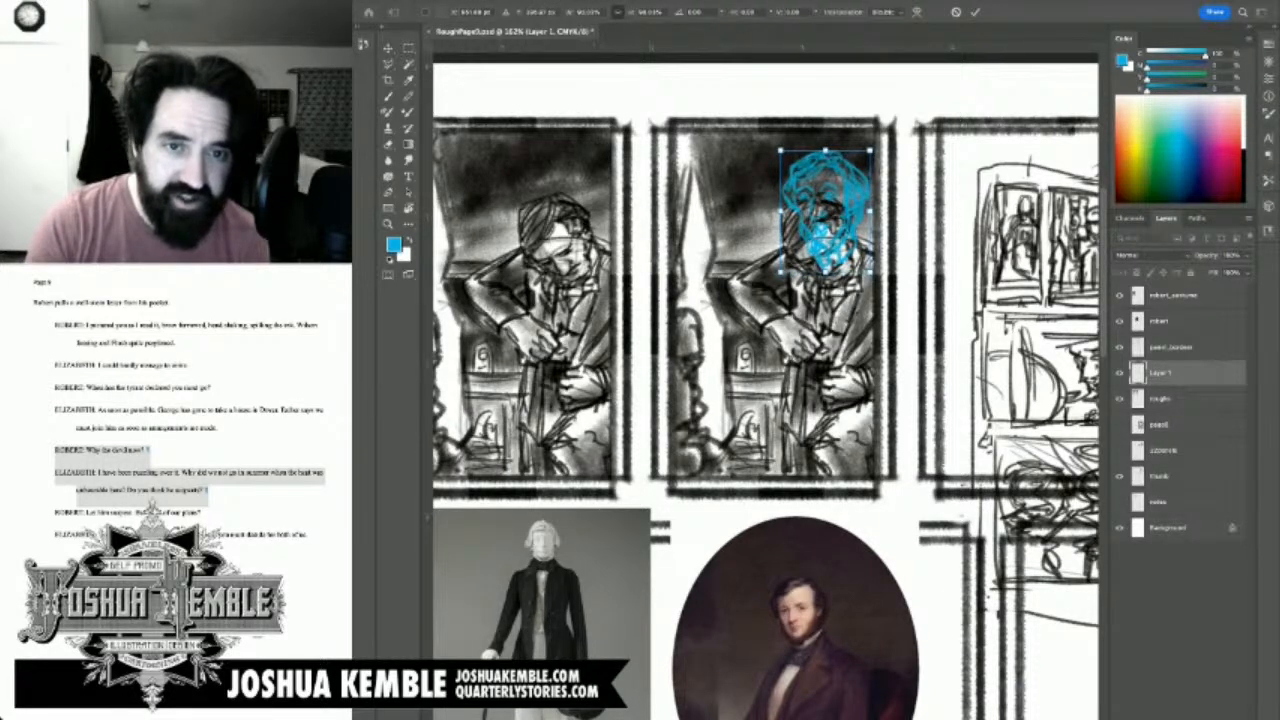
{"action": "key", "text": "Return"}
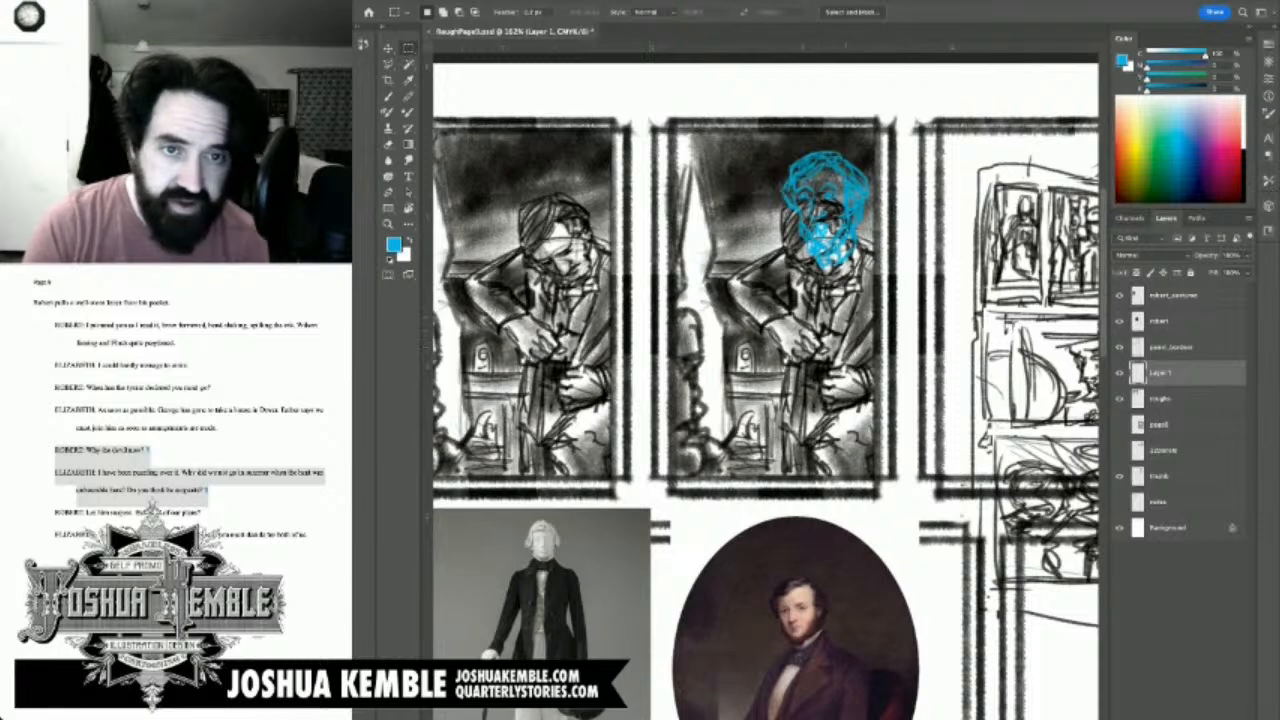
Step: Rough in the man's shoulder and bent arm in cyan beside his head, erasing and undoing stray strokes
{"action": "key", "text": "b"}
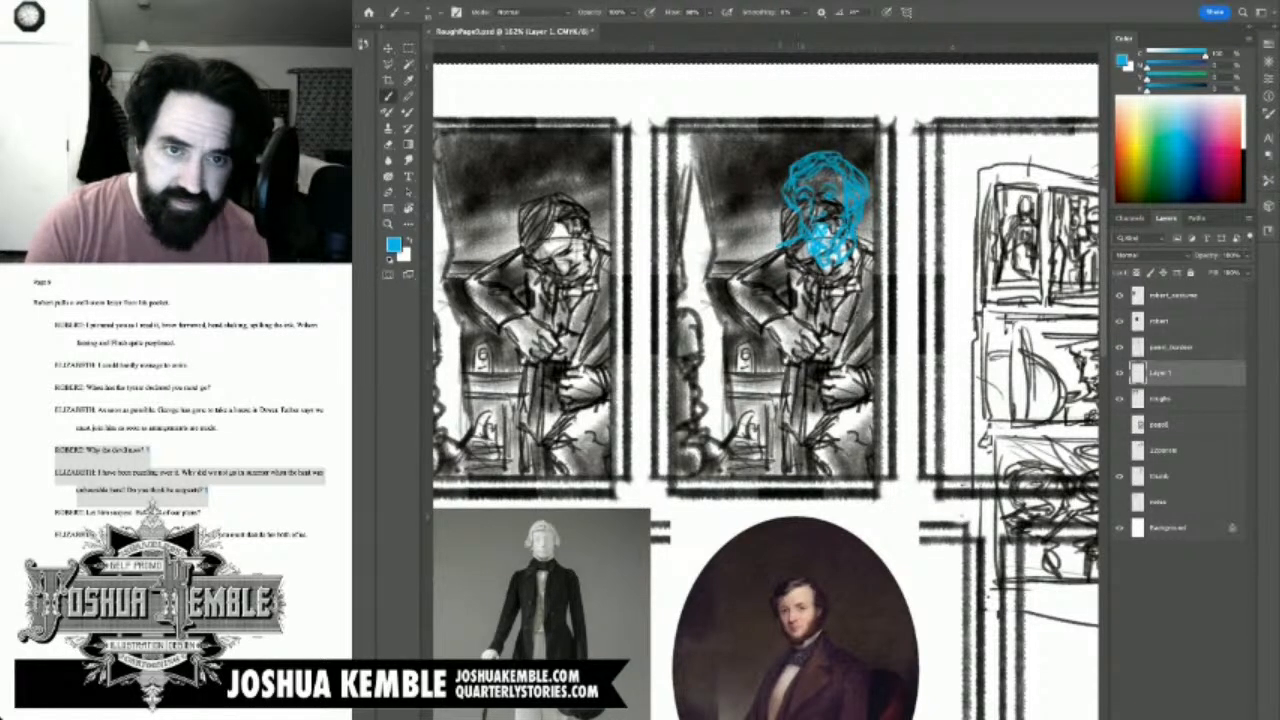
{"action": "mouse_move", "coordinate": [802, 244]}
{"action": "left_mouse_down"}
{"action": "mouse_move", "coordinate": [778, 254]}
{"action": "mouse_move", "coordinate": [771, 278]}
{"action": "left_mouse_up"}
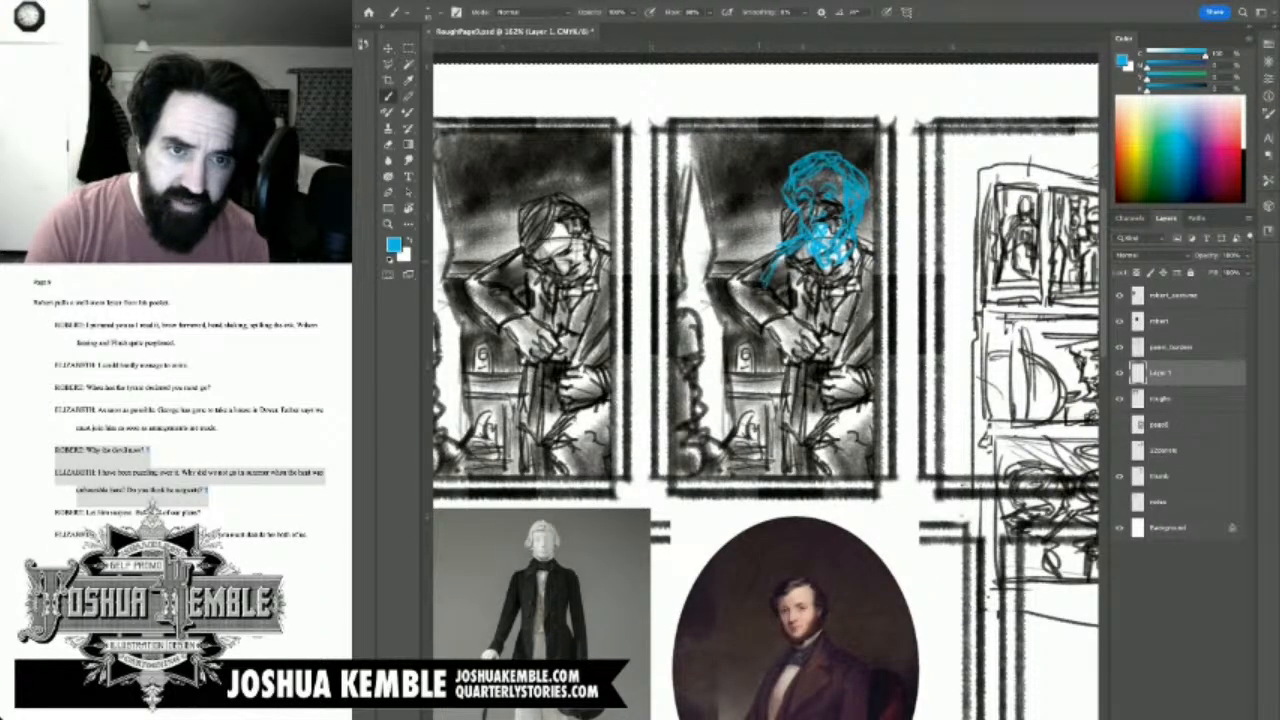
{"action": "left_click_drag", "start_coordinate": [772, 262], "coordinate": [768, 320]}
{"action": "left_click_drag", "start_coordinate": [734, 262], "coordinate": [745, 340]}
{"action": "key", "text": "e"}
{"action": "mouse_move", "coordinate": [769, 262]}
{"action": "left_mouse_down"}
{"action": "mouse_move", "coordinate": [796, 242]}
{"action": "mouse_move", "coordinate": [769, 314]}
{"action": "left_mouse_up"}
{"action": "left_click_drag", "start_coordinate": [736, 266], "coordinate": [740, 336]}
{"action": "key", "text": "b"}
{"action": "mouse_move", "coordinate": [740, 290]}
{"action": "left_mouse_down"}
{"action": "mouse_move", "coordinate": [750, 322]}
{"action": "mouse_move", "coordinate": [795, 288]}
{"action": "mouse_move", "coordinate": [738, 311]}
{"action": "mouse_move", "coordinate": [748, 328]}
{"action": "left_mouse_up"}
{"action": "key", "text": "ctrl+z"}
Step: Draw the man's forearm raised from the elbow up to a cuff at the wrist
{"action": "left_click_drag", "start_coordinate": [730, 242], "coordinate": [741, 310]}
{"action": "left_click_drag", "start_coordinate": [761, 264], "coordinate": [762, 304]}
{"action": "left_click_drag", "start_coordinate": [764, 240], "coordinate": [765, 296]}
{"action": "left_click_drag", "start_coordinate": [732, 240], "coordinate": [750, 233]}
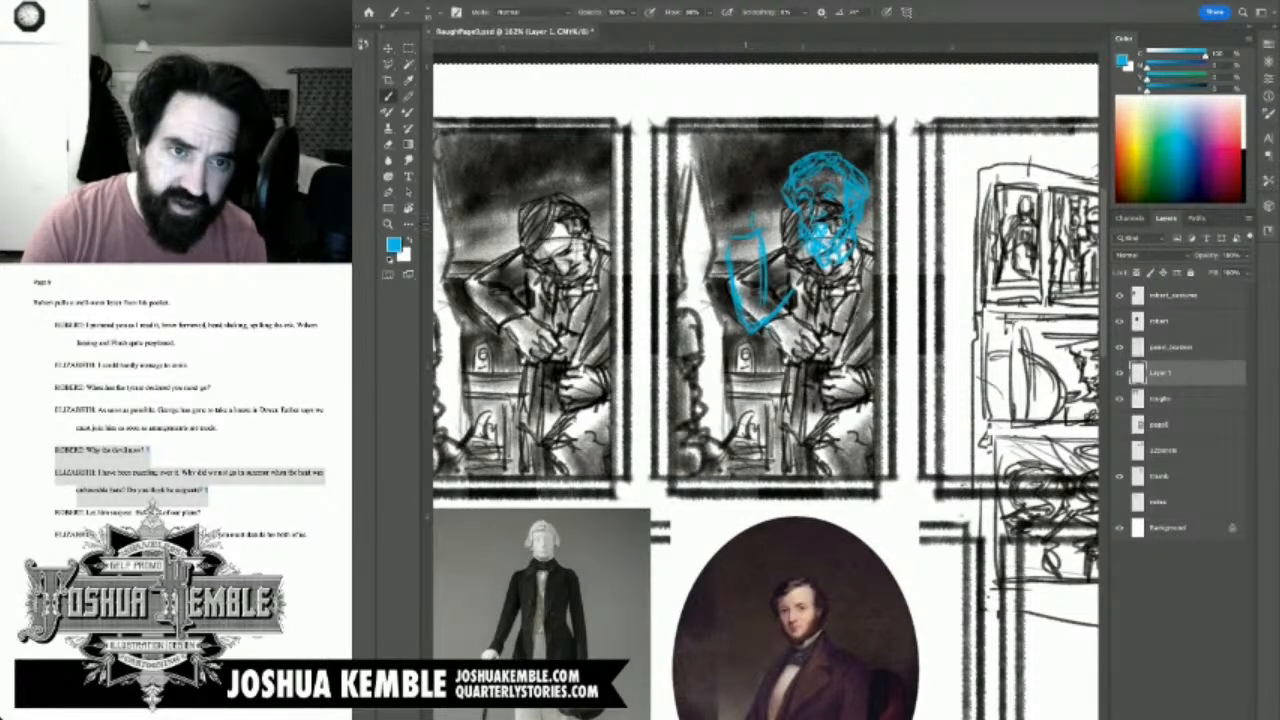
Step: Sketch the raised hand holding up a letter with scribbled writing near the second panel's upper border
{"action": "left_click_drag", "start_coordinate": [760, 193], "coordinate": [742, 218]}
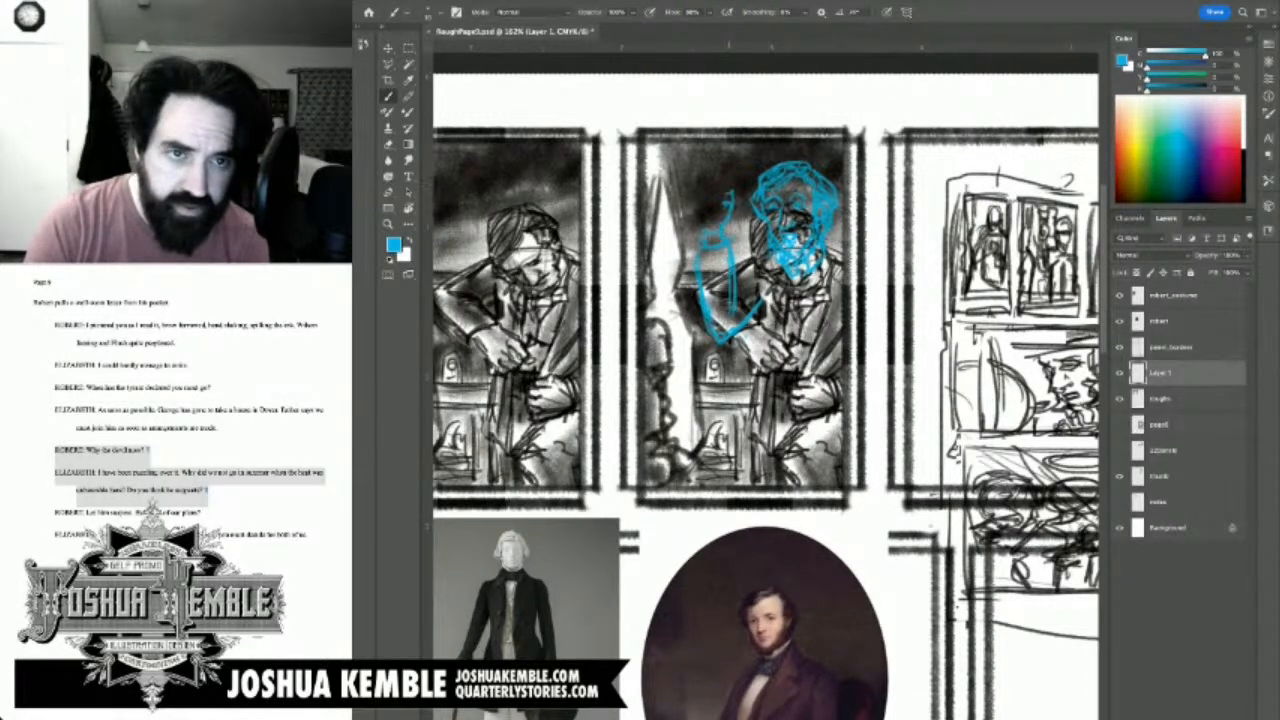
{"action": "mouse_move", "coordinate": [723, 208]}
{"action": "left_mouse_down"}
{"action": "mouse_move", "coordinate": [745, 184]}
{"action": "mouse_move", "coordinate": [742, 194]}
{"action": "mouse_move", "coordinate": [748, 157]}
{"action": "mouse_move", "coordinate": [690, 194]}
{"action": "mouse_move", "coordinate": [714, 196]}
{"action": "mouse_move", "coordinate": [702, 188]}
{"action": "left_mouse_up"}
{"action": "mouse_move", "coordinate": [722, 146]}
{"action": "left_mouse_down"}
{"action": "mouse_move", "coordinate": [721, 161]}
{"action": "mouse_move", "coordinate": [747, 158]}
{"action": "mouse_move", "coordinate": [699, 212]}
{"action": "mouse_move", "coordinate": [703, 230]}
{"action": "mouse_move", "coordinate": [707, 202]}
{"action": "mouse_move", "coordinate": [716, 214]}
{"action": "left_mouse_up"}
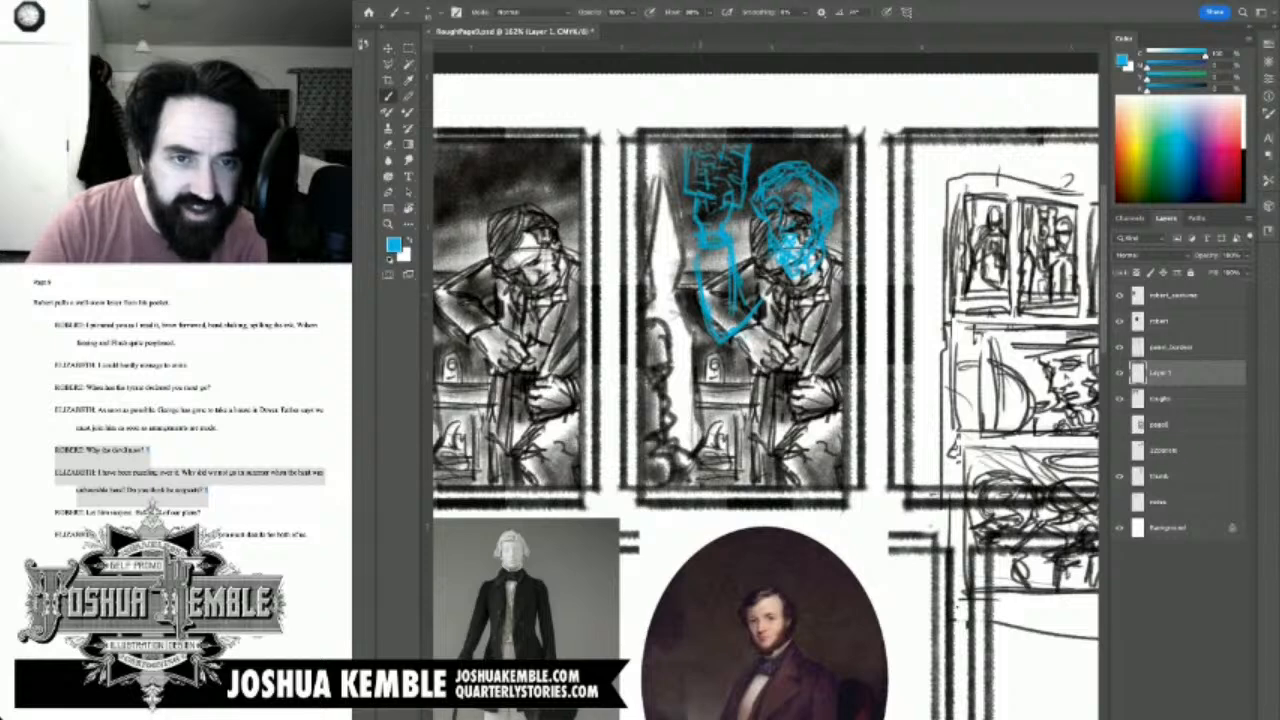
Step: Erase the inner forearm and elbow lines of the raised arm to make room for reworking it
{"action": "key", "text": "e"}
{"action": "mouse_move", "coordinate": [756, 306]}
{"action": "left_mouse_down"}
{"action": "mouse_move", "coordinate": [728, 340]}
{"action": "mouse_move", "coordinate": [736, 268]}
{"action": "left_mouse_up"}
{"action": "key", "text": "b"}
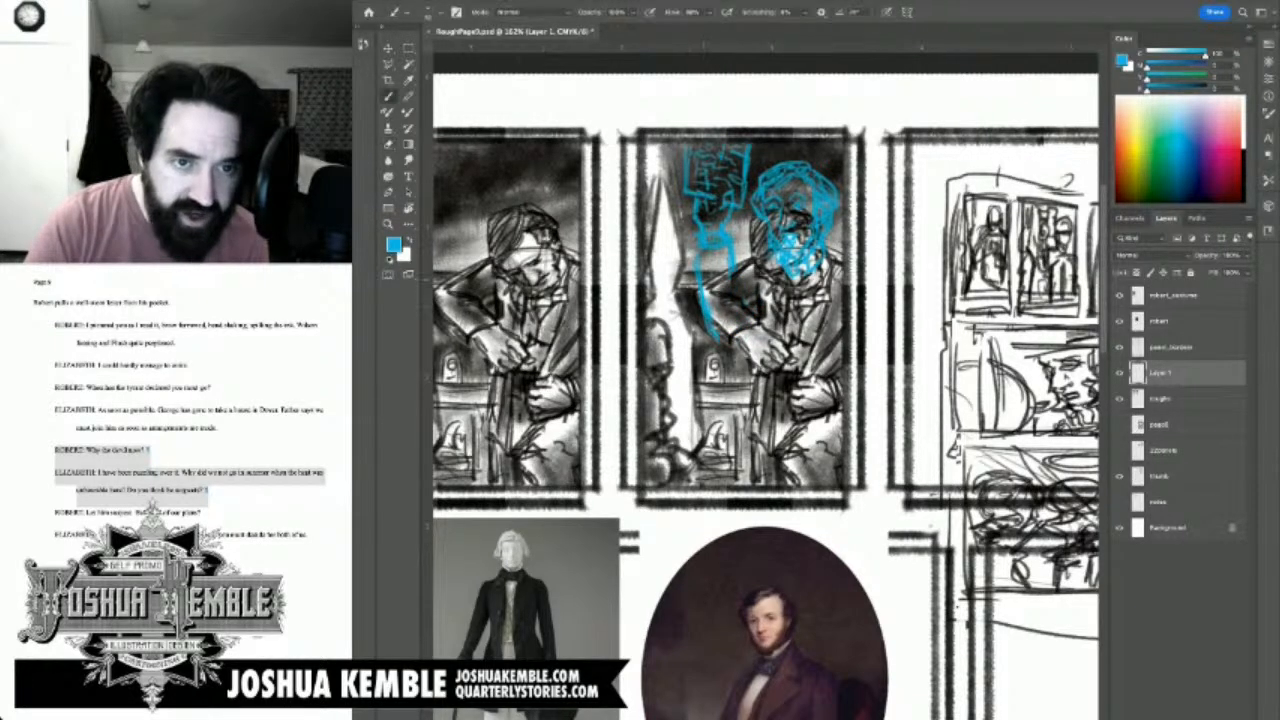
Step: Redraw the raised arm in cyan, with both forearm edges, the bent elbow and the upper arm joining the shoulder
{"action": "left_click_drag", "start_coordinate": [694, 288], "coordinate": [708, 330]}
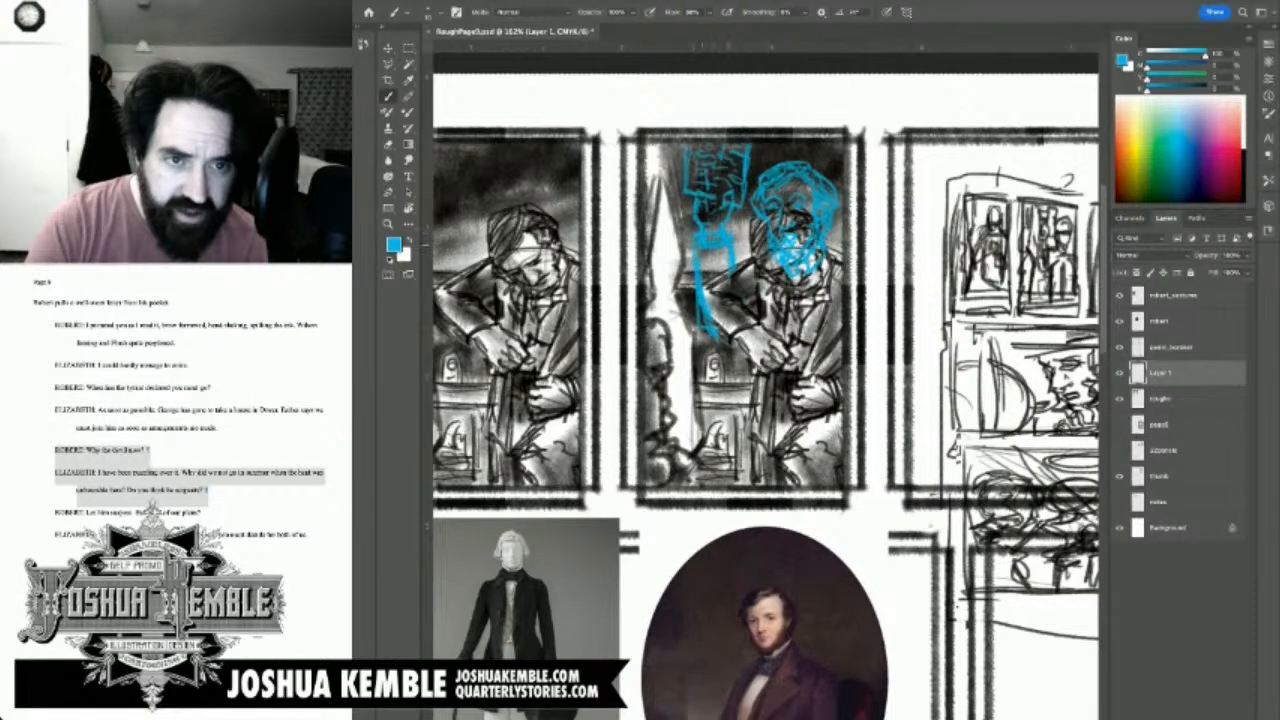
{"action": "mouse_move", "coordinate": [731, 272]}
{"action": "left_mouse_down"}
{"action": "mouse_move", "coordinate": [734, 332]}
{"action": "mouse_move", "coordinate": [711, 336]}
{"action": "mouse_move", "coordinate": [733, 352]}
{"action": "left_mouse_up"}
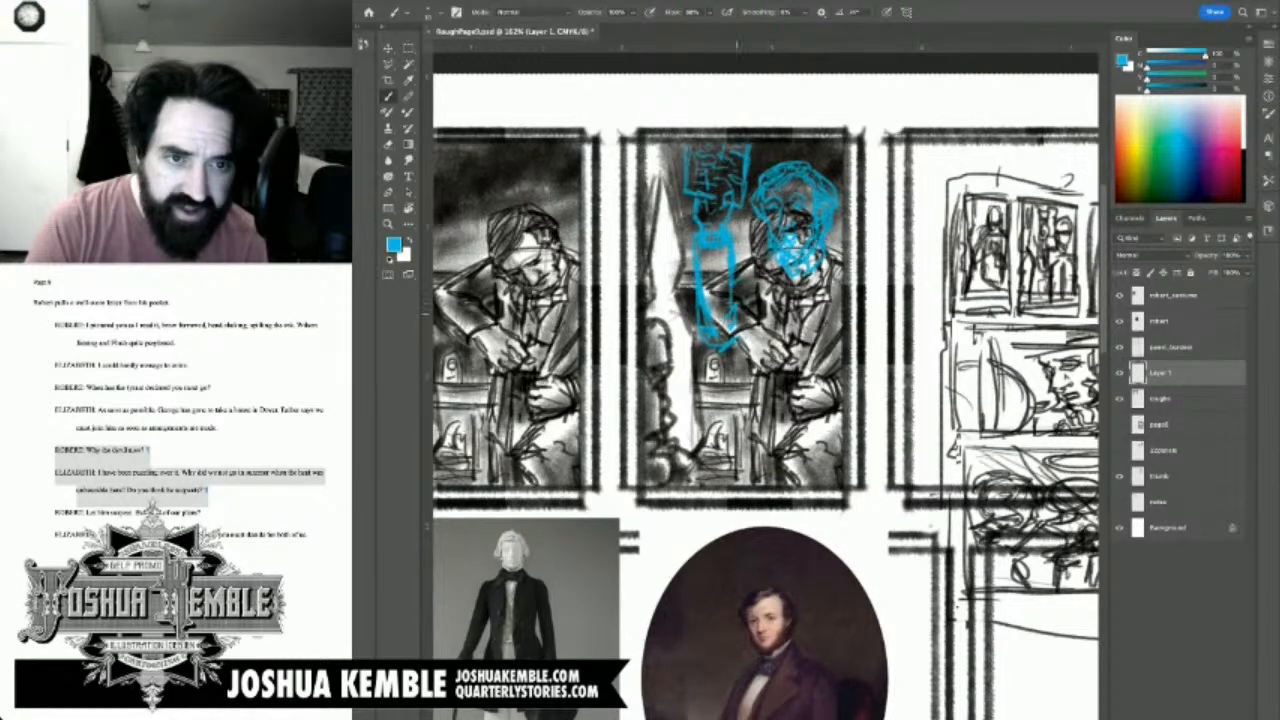
{"action": "mouse_move", "coordinate": [731, 298]}
{"action": "left_mouse_down"}
{"action": "mouse_move", "coordinate": [722, 340]}
{"action": "mouse_move", "coordinate": [748, 328]}
{"action": "mouse_move", "coordinate": [722, 300]}
{"action": "mouse_move", "coordinate": [751, 314]}
{"action": "left_mouse_up"}
{"action": "mouse_move", "coordinate": [756, 270]}
{"action": "left_mouse_down"}
{"action": "mouse_move", "coordinate": [765, 312]}
{"action": "mouse_move", "coordinate": [764, 264]}
{"action": "left_mouse_up"}
{"action": "mouse_move", "coordinate": [764, 284]}
{"action": "left_mouse_down"}
{"action": "mouse_move", "coordinate": [753, 306]}
{"action": "mouse_move", "coordinate": [738, 287]}
{"action": "left_mouse_up"}
{"action": "mouse_move", "coordinate": [762, 294]}
{"action": "left_mouse_down"}
{"action": "mouse_move", "coordinate": [752, 305]}
{"action": "mouse_move", "coordinate": [740, 274]}
{"action": "mouse_move", "coordinate": [778, 250]}
{"action": "left_mouse_up"}
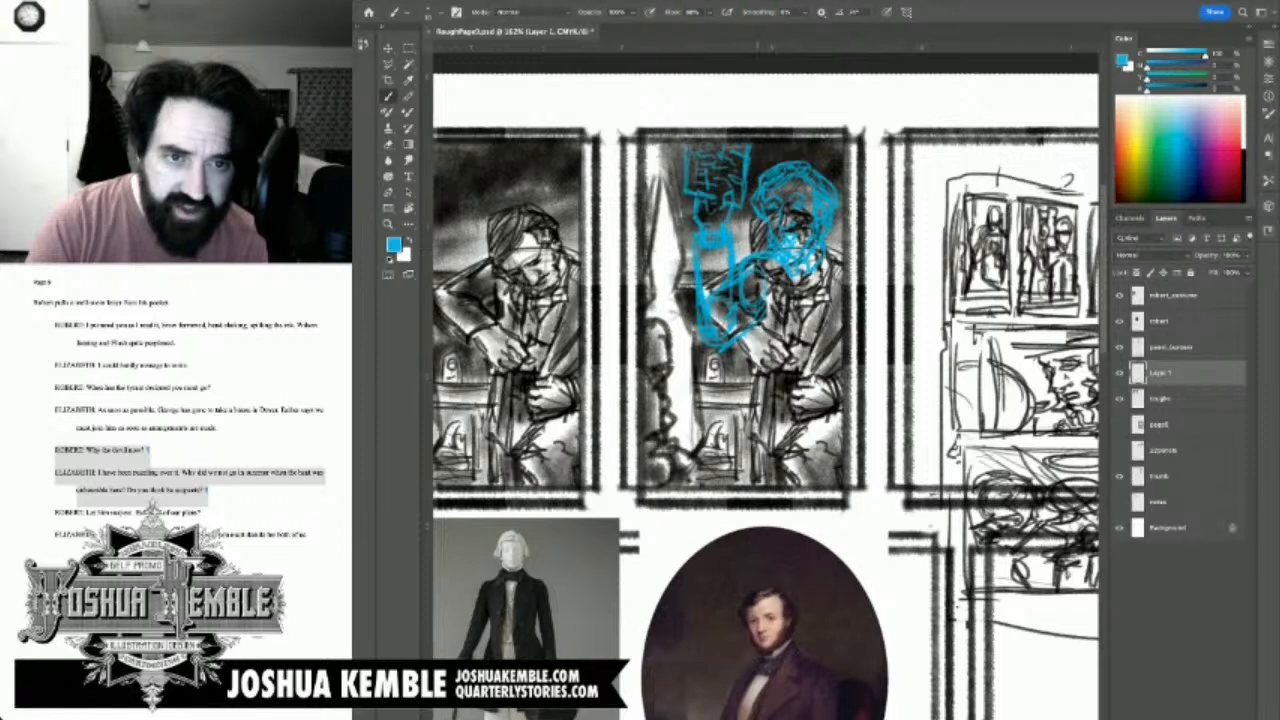
{"action": "left_click_drag", "start_coordinate": [766, 297], "coordinate": [758, 313]}
Step: Erase the overlapping lines inside the bent elbow and restroke the sleeve's inner edge
{"action": "key", "text": "e"}
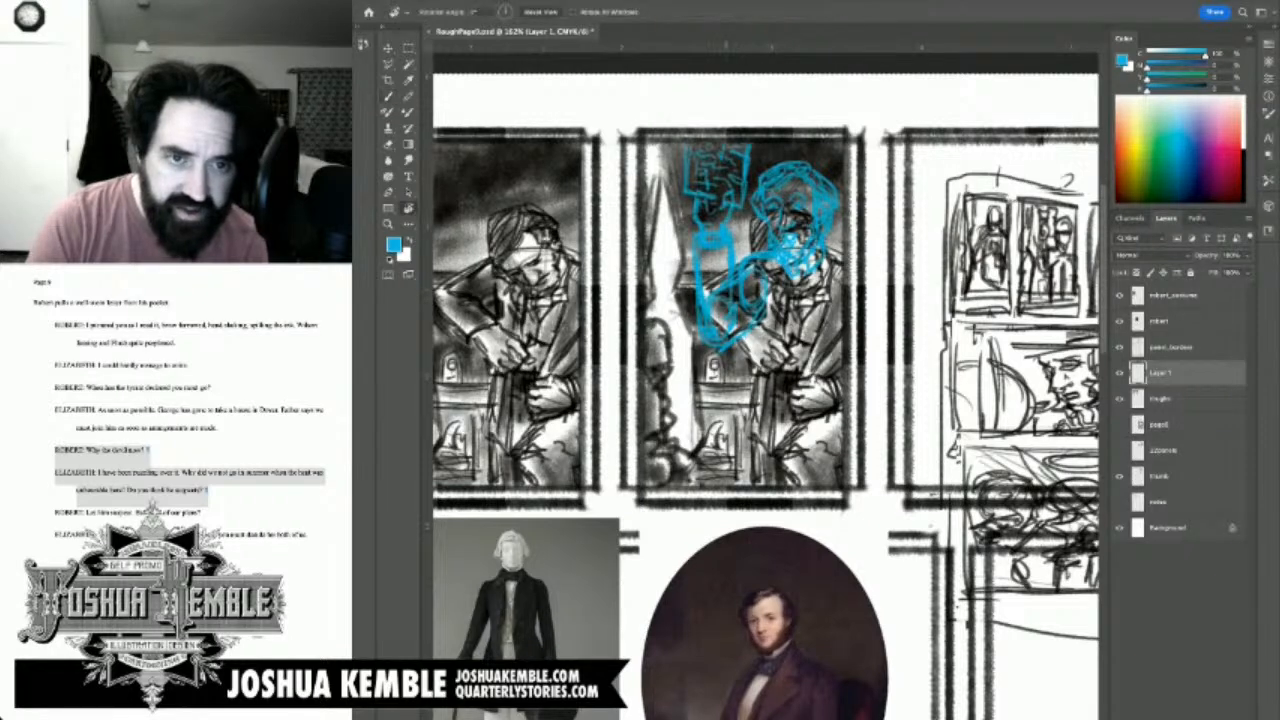
{"action": "mouse_move", "coordinate": [728, 298]}
{"action": "left_mouse_down"}
{"action": "mouse_move", "coordinate": [728, 315]}
{"action": "mouse_move", "coordinate": [741, 284]}
{"action": "left_mouse_up"}
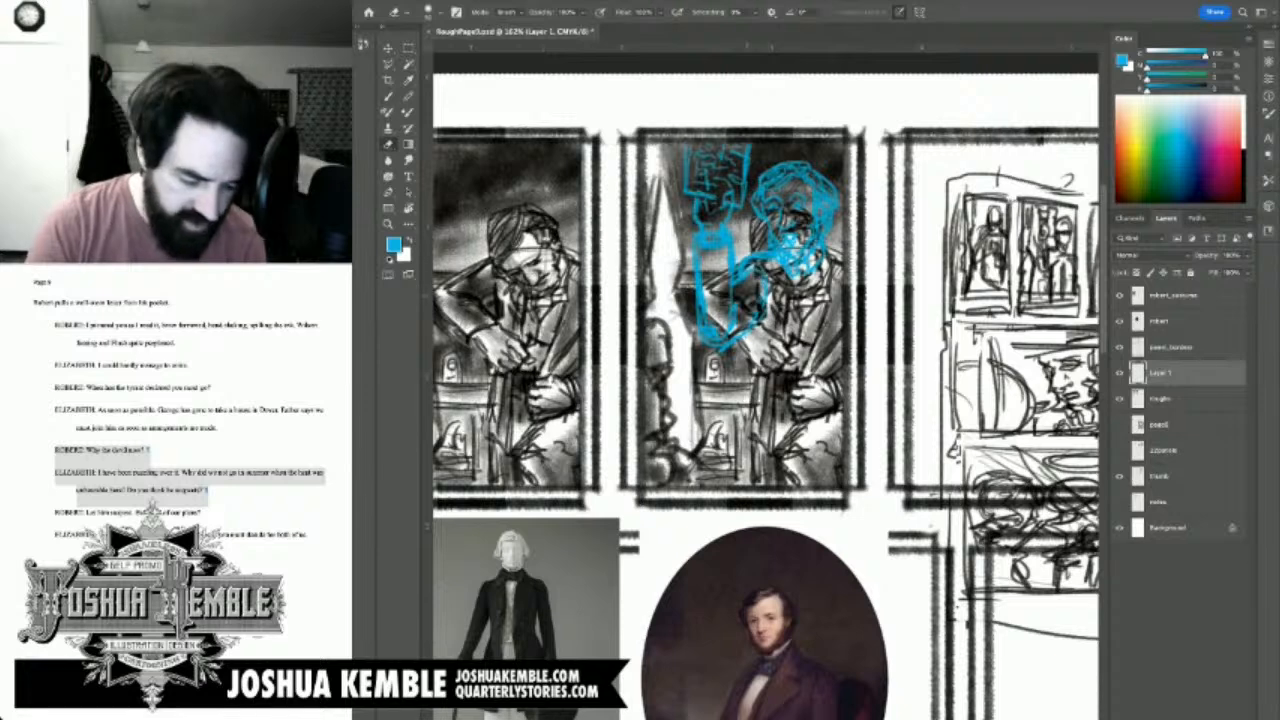
{"action": "key", "text": "b"}
{"action": "mouse_move", "coordinate": [740, 300]}
{"action": "left_mouse_down"}
{"action": "mouse_move", "coordinate": [756, 318]}
{"action": "mouse_move", "coordinate": [730, 338]}
{"action": "left_mouse_up"}
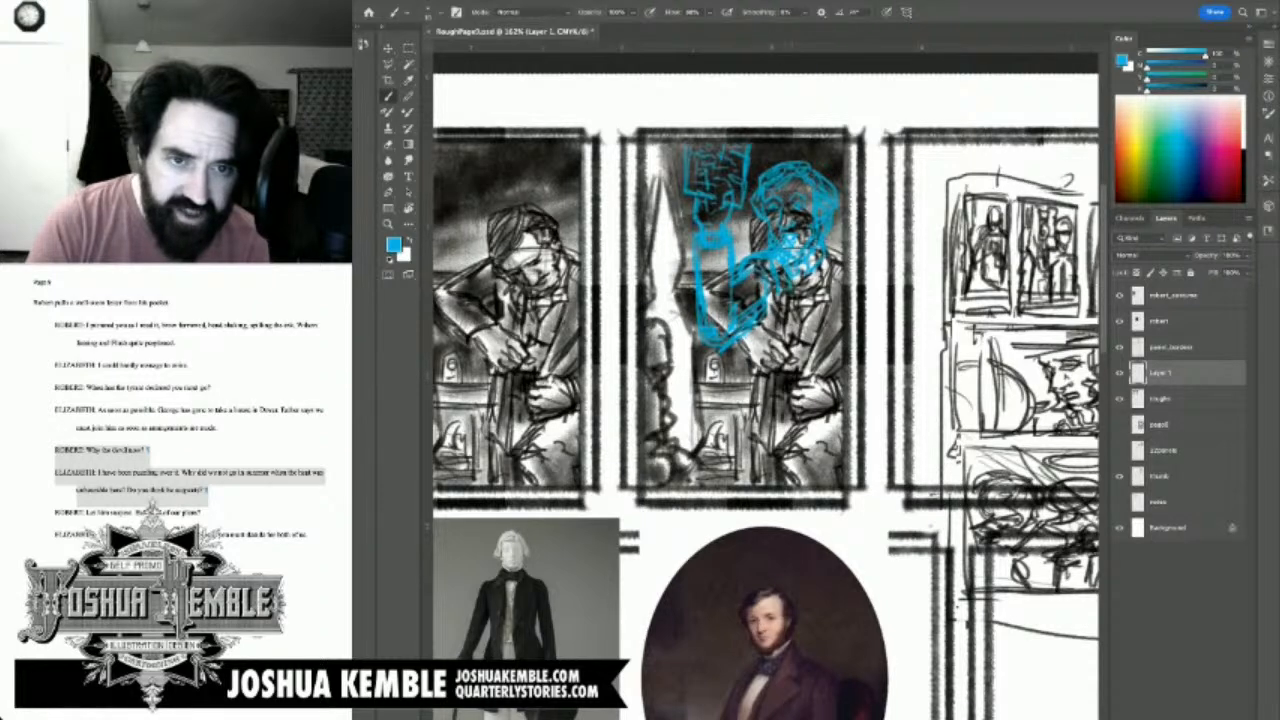
Step: Sketch the man's lapel, long coat front, far arm and lower hand in cyan, cleaning up stray lines at the hem
{"action": "left_click_drag", "start_coordinate": [782, 298], "coordinate": [779, 450]}
{"action": "left_click_drag", "start_coordinate": [756, 334], "coordinate": [751, 462]}
{"action": "mouse_move", "coordinate": [753, 384]}
{"action": "left_mouse_down"}
{"action": "mouse_move", "coordinate": [739, 448]}
{"action": "mouse_move", "coordinate": [750, 485]}
{"action": "mouse_move", "coordinate": [777, 481]}
{"action": "mouse_move", "coordinate": [787, 422]}
{"action": "left_mouse_up"}
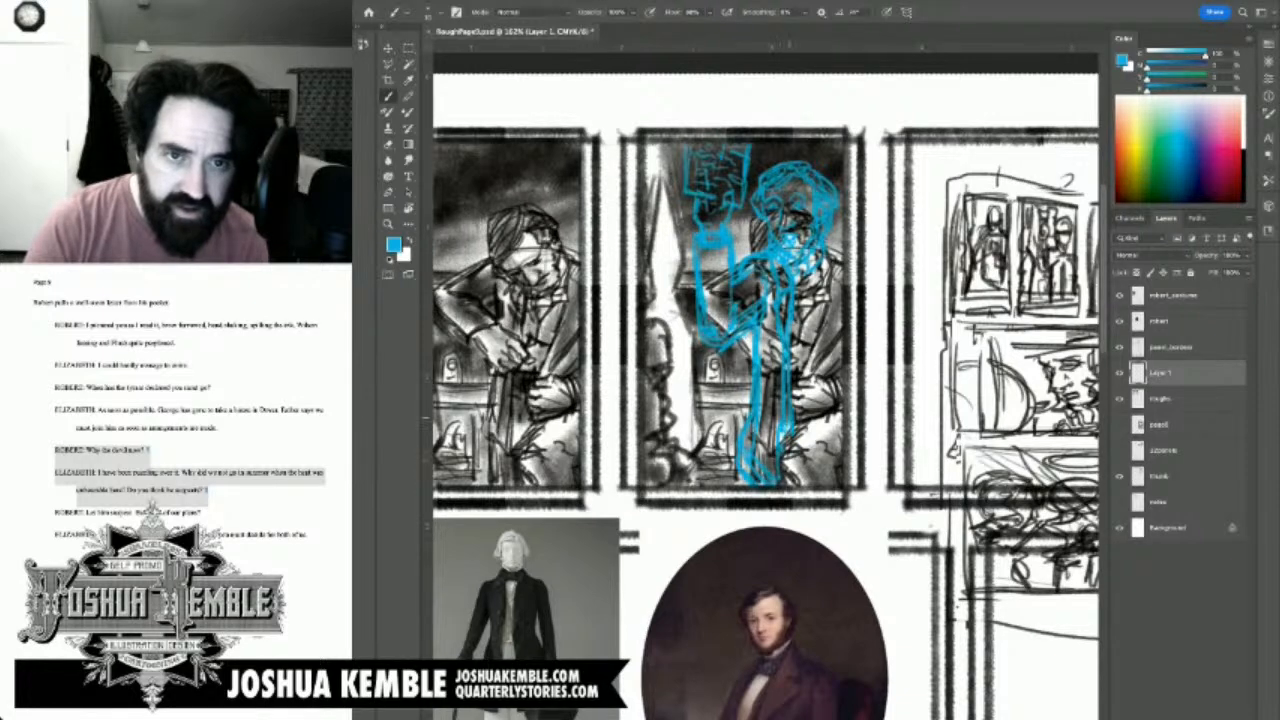
{"action": "key", "text": "e"}
{"action": "left_click_drag", "start_coordinate": [742, 458], "coordinate": [756, 480]}
{"action": "key", "text": "b"}
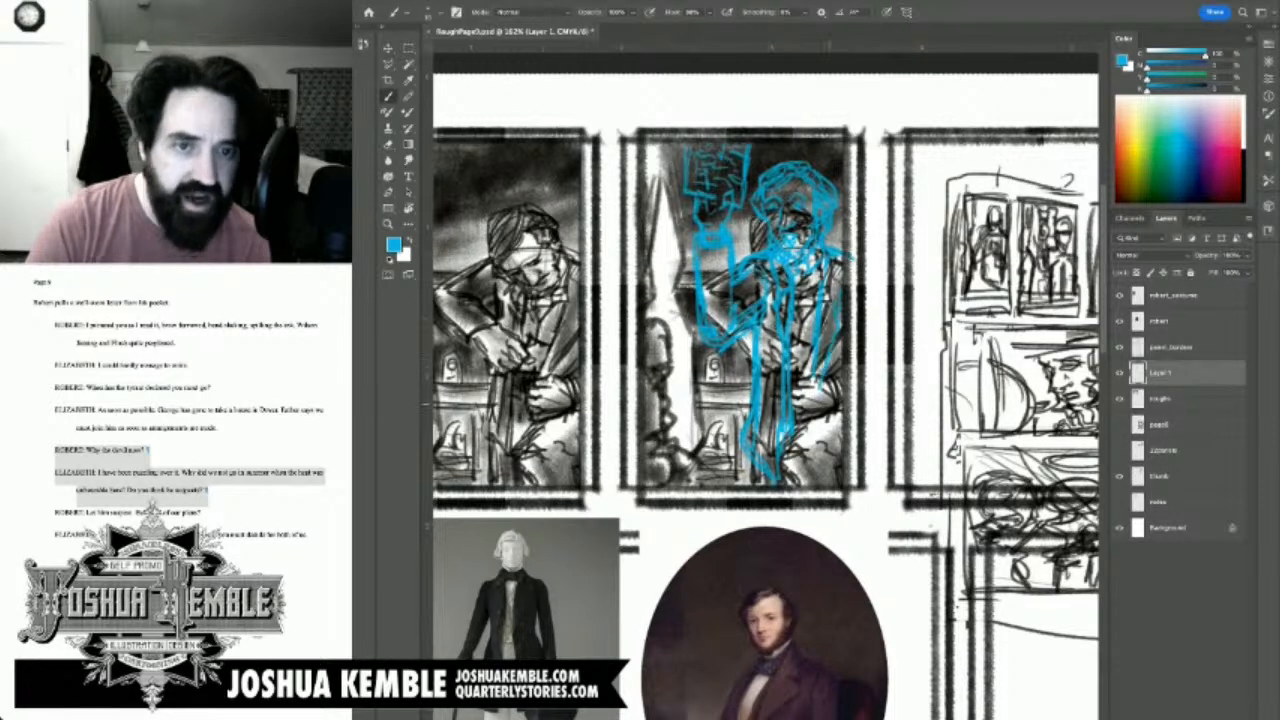
{"action": "key", "text": "e"}
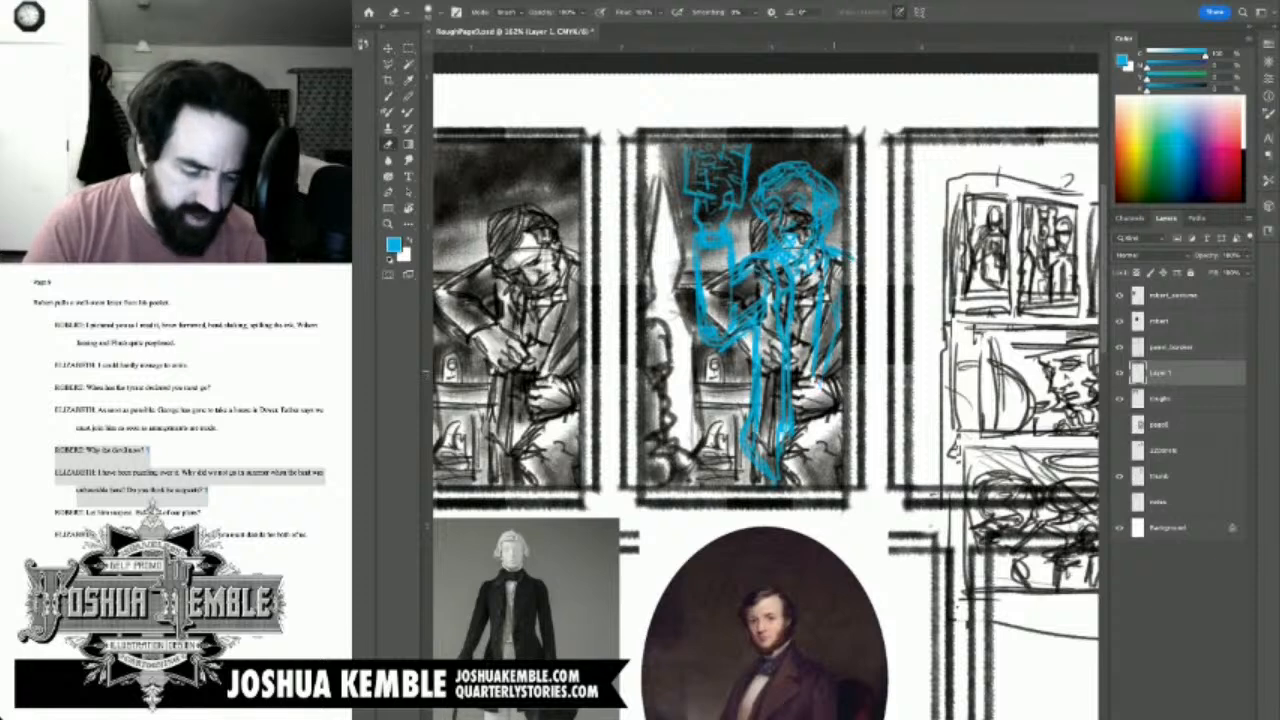
{"action": "key", "text": "b"}
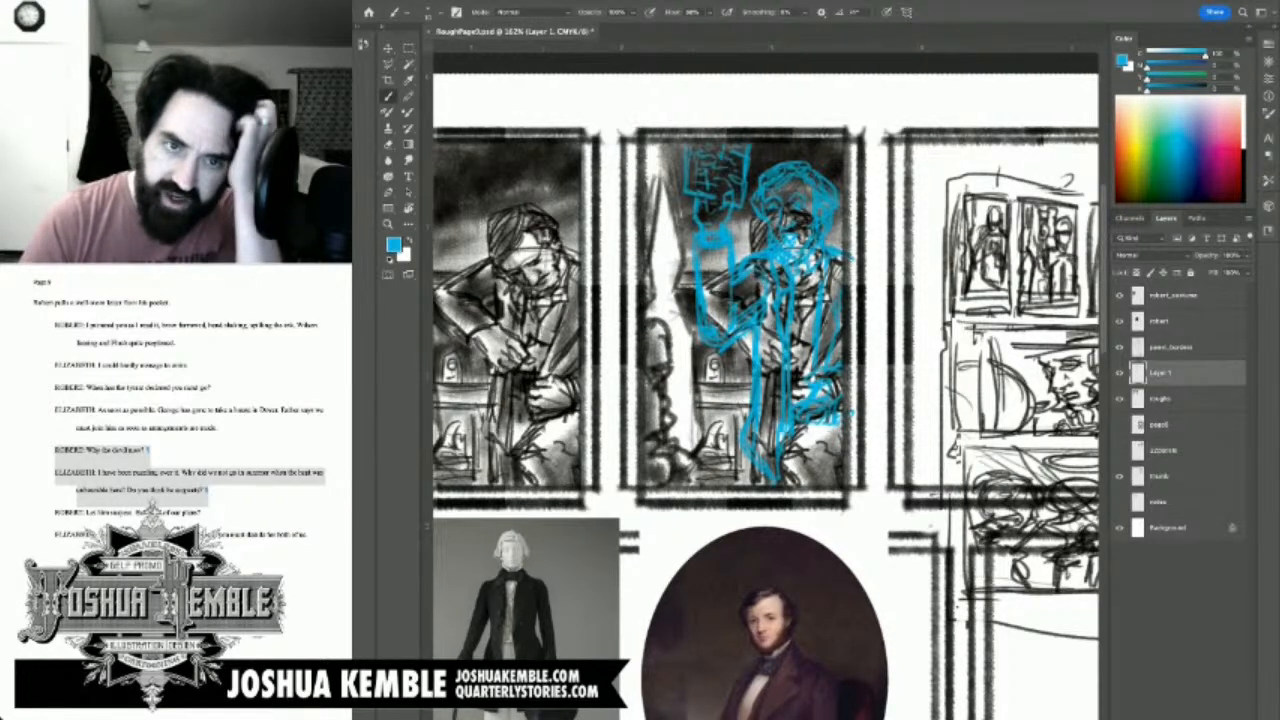
Step: On the roughs layer, erase the old black drawing beneath the cyan letter, head, raised arm and coat
{"action": "left_click", "coordinate": [1162, 399]}
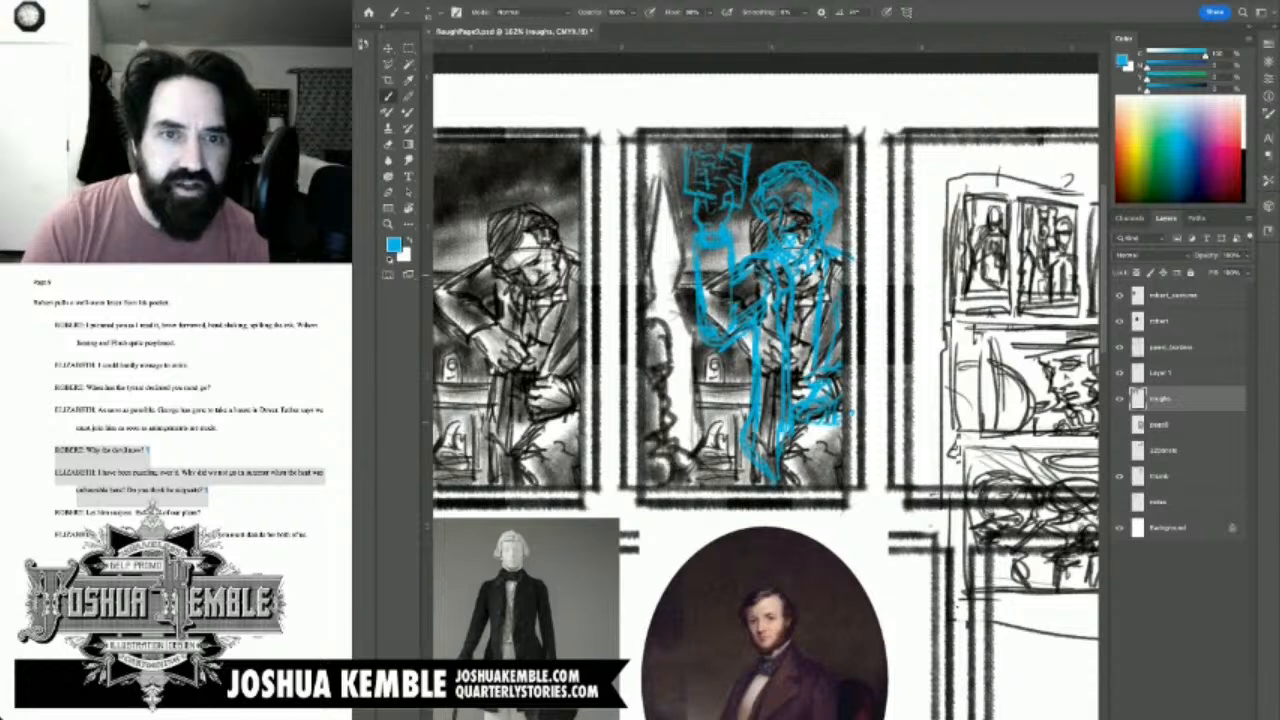
{"action": "key", "text": "e"}
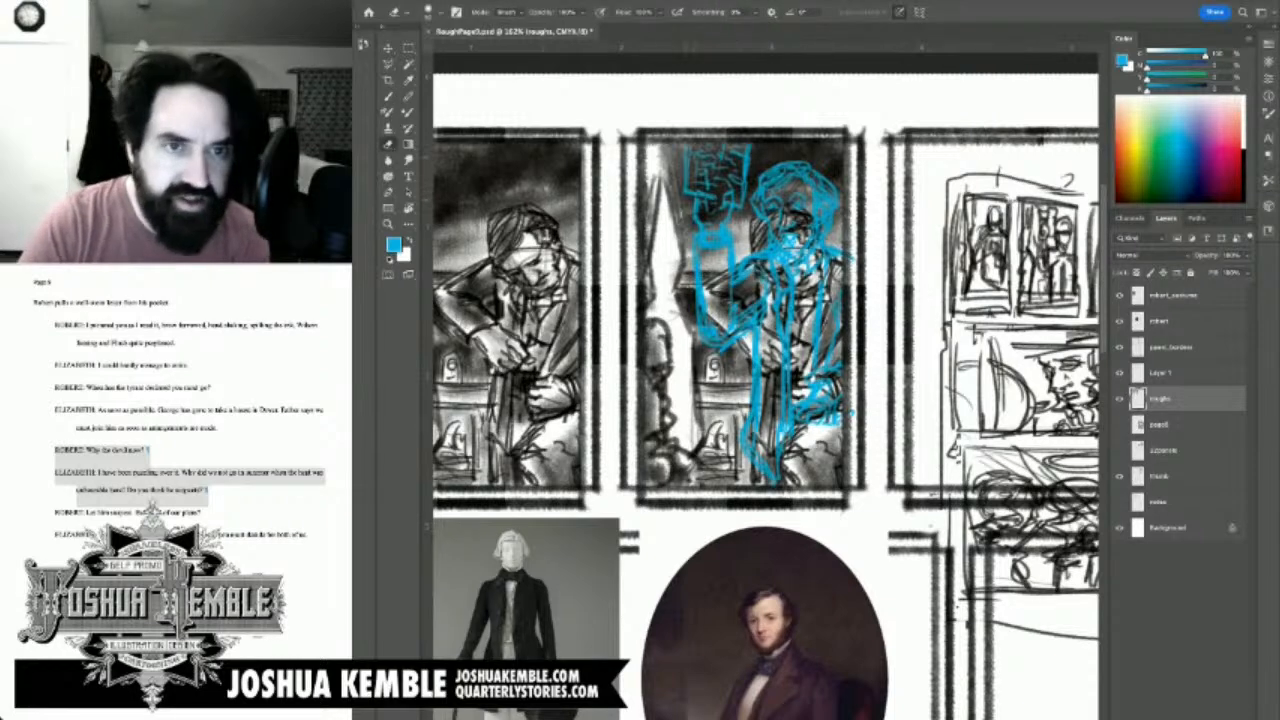
{"action": "mouse_move", "coordinate": [695, 145]}
{"action": "left_mouse_down"}
{"action": "mouse_move", "coordinate": [697, 192]}
{"action": "mouse_move", "coordinate": [714, 175]}
{"action": "mouse_move", "coordinate": [742, 190]}
{"action": "mouse_move", "coordinate": [716, 225]}
{"action": "mouse_move", "coordinate": [704, 215]}
{"action": "mouse_move", "coordinate": [720, 320]}
{"action": "mouse_move", "coordinate": [730, 290]}
{"action": "mouse_move", "coordinate": [748, 296]}
{"action": "mouse_move", "coordinate": [760, 270]}
{"action": "mouse_move", "coordinate": [783, 285]}
{"action": "mouse_move", "coordinate": [800, 270]}
{"action": "mouse_move", "coordinate": [770, 195]}
{"action": "mouse_move", "coordinate": [800, 186]}
{"action": "mouse_move", "coordinate": [764, 178]}
{"action": "mouse_move", "coordinate": [825, 196]}
{"action": "mouse_move", "coordinate": [811, 241]}
{"action": "mouse_move", "coordinate": [797, 220]}
{"action": "mouse_move", "coordinate": [806, 288]}
{"action": "mouse_move", "coordinate": [830, 290]}
{"action": "mouse_move", "coordinate": [829, 390]}
{"action": "mouse_move", "coordinate": [798, 300]}
{"action": "left_mouse_up"}
{"action": "key", "text": "super+z"}
{"action": "mouse_move", "coordinate": [789, 250]}
{"action": "left_mouse_down"}
{"action": "mouse_move", "coordinate": [811, 280]}
{"action": "mouse_move", "coordinate": [802, 240]}
{"action": "mouse_move", "coordinate": [754, 263]}
{"action": "mouse_move", "coordinate": [762, 228]}
{"action": "mouse_move", "coordinate": [788, 205]}
{"action": "mouse_move", "coordinate": [805, 225]}
{"action": "mouse_move", "coordinate": [828, 195]}
{"action": "mouse_move", "coordinate": [800, 182]}
{"action": "mouse_move", "coordinate": [760, 198]}
{"action": "mouse_move", "coordinate": [780, 172]}
{"action": "mouse_move", "coordinate": [835, 268]}
{"action": "mouse_move", "coordinate": [828, 254]}
{"action": "mouse_move", "coordinate": [838, 388]}
{"action": "mouse_move", "coordinate": [816, 378]}
{"action": "mouse_move", "coordinate": [830, 405]}
{"action": "mouse_move", "coordinate": [798, 412]}
{"action": "mouse_move", "coordinate": [822, 414]}
{"action": "mouse_move", "coordinate": [838, 400]}
{"action": "mouse_move", "coordinate": [809, 366]}
{"action": "left_mouse_up"}
{"action": "mouse_move", "coordinate": [768, 304]}
{"action": "left_mouse_down"}
{"action": "mouse_move", "coordinate": [772, 416]}
{"action": "mouse_move", "coordinate": [784, 410]}
{"action": "mouse_move", "coordinate": [768, 440]}
{"action": "left_mouse_up"}
{"action": "mouse_move", "coordinate": [758, 376]}
{"action": "left_mouse_down"}
{"action": "mouse_move", "coordinate": [758, 454]}
{"action": "mouse_move", "coordinate": [748, 446]}
{"action": "mouse_move", "coordinate": [773, 468]}
{"action": "left_mouse_up"}
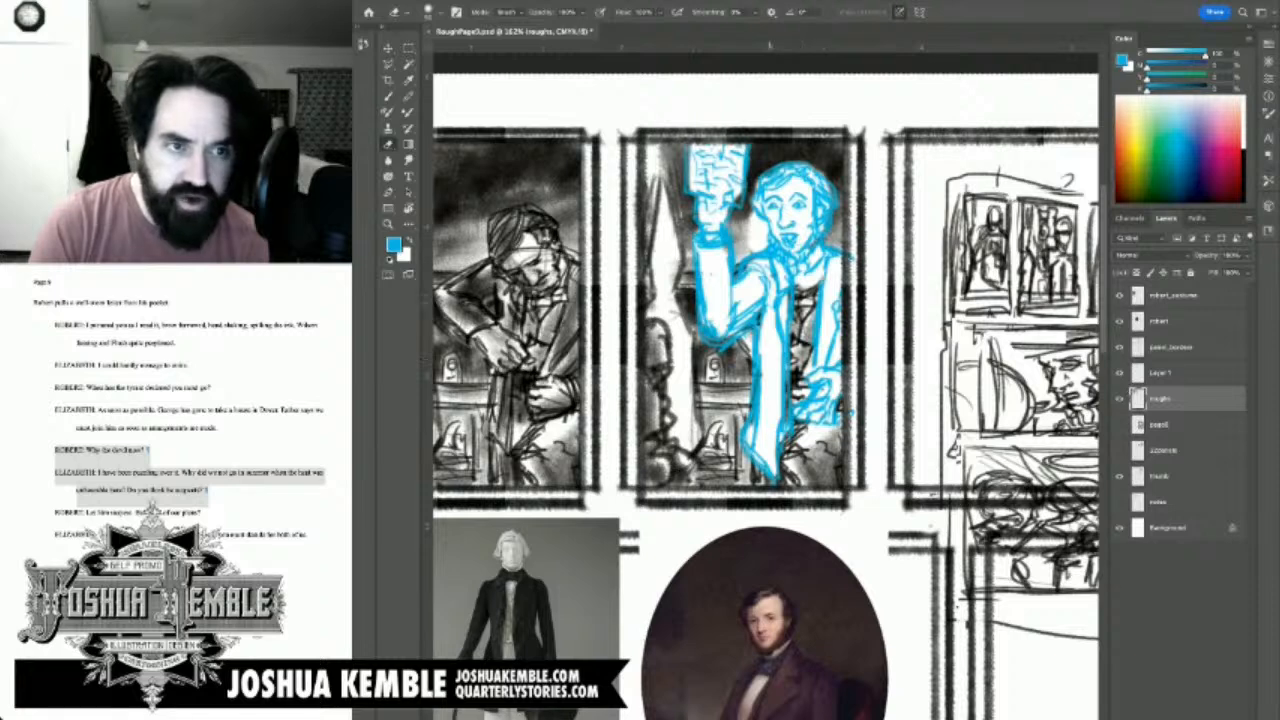
Step: Recolor the cyan figure lines on Layer 1 black by locking transparent pixels and filling with the default foreground color
{"action": "key", "text": "b"}
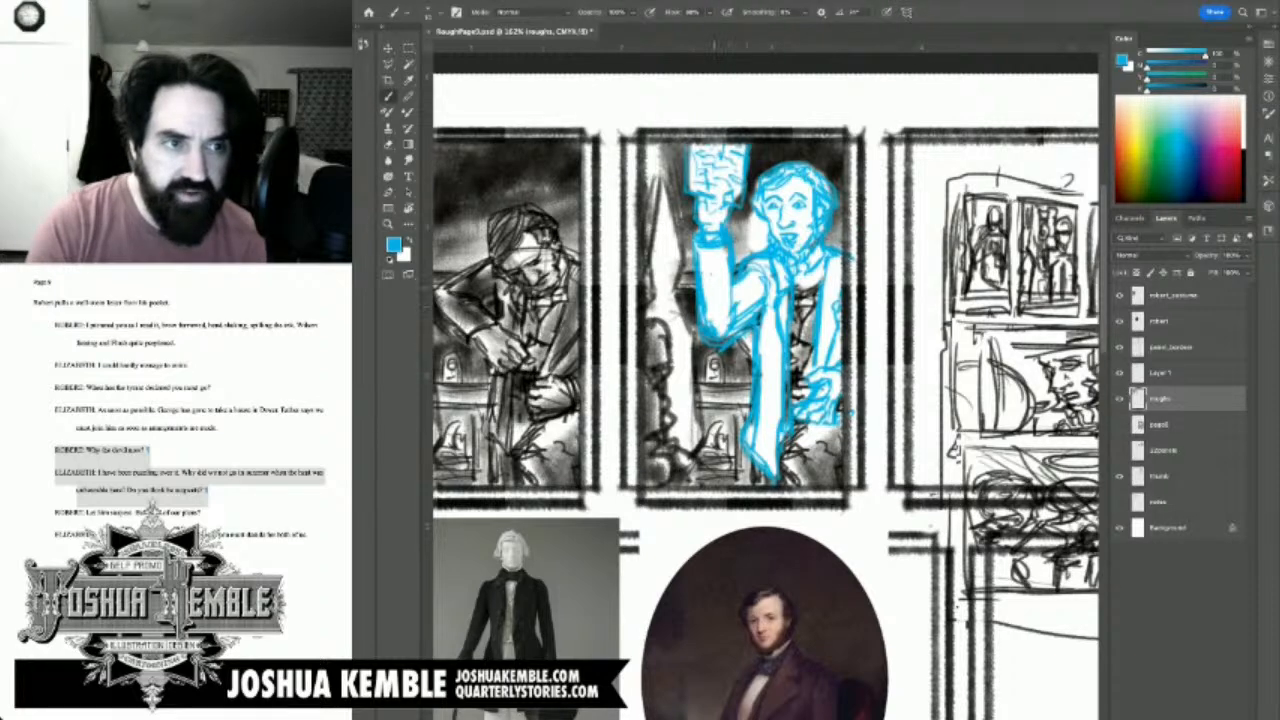
{"action": "key", "text": "d"}
{"action": "key", "text": "x"}
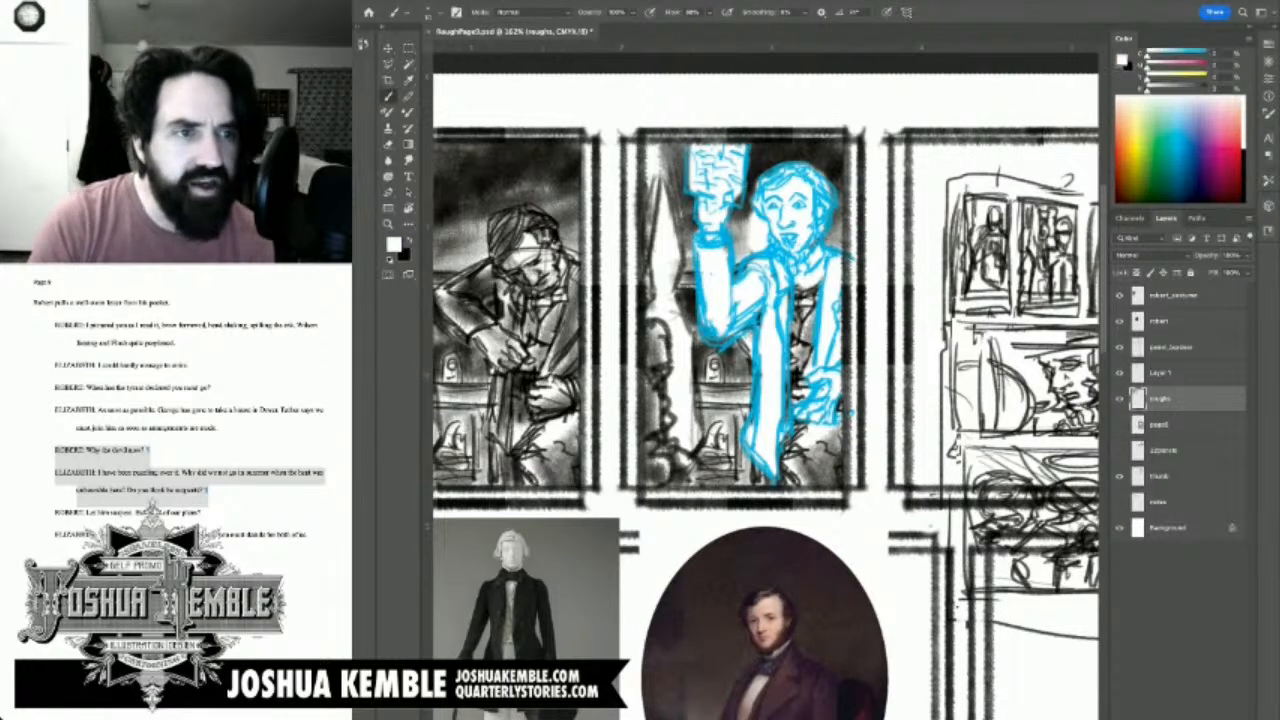
{"action": "key", "text": "x"}
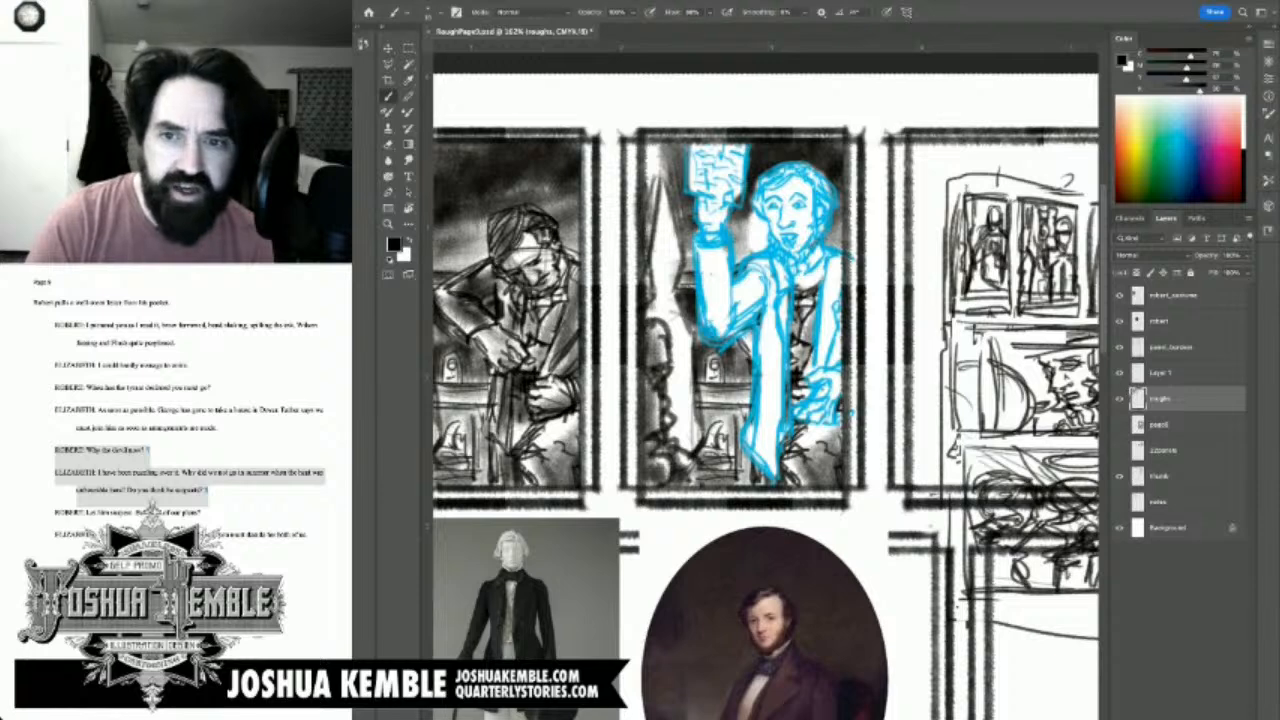
{"action": "left_click", "coordinate": [1162, 373]}
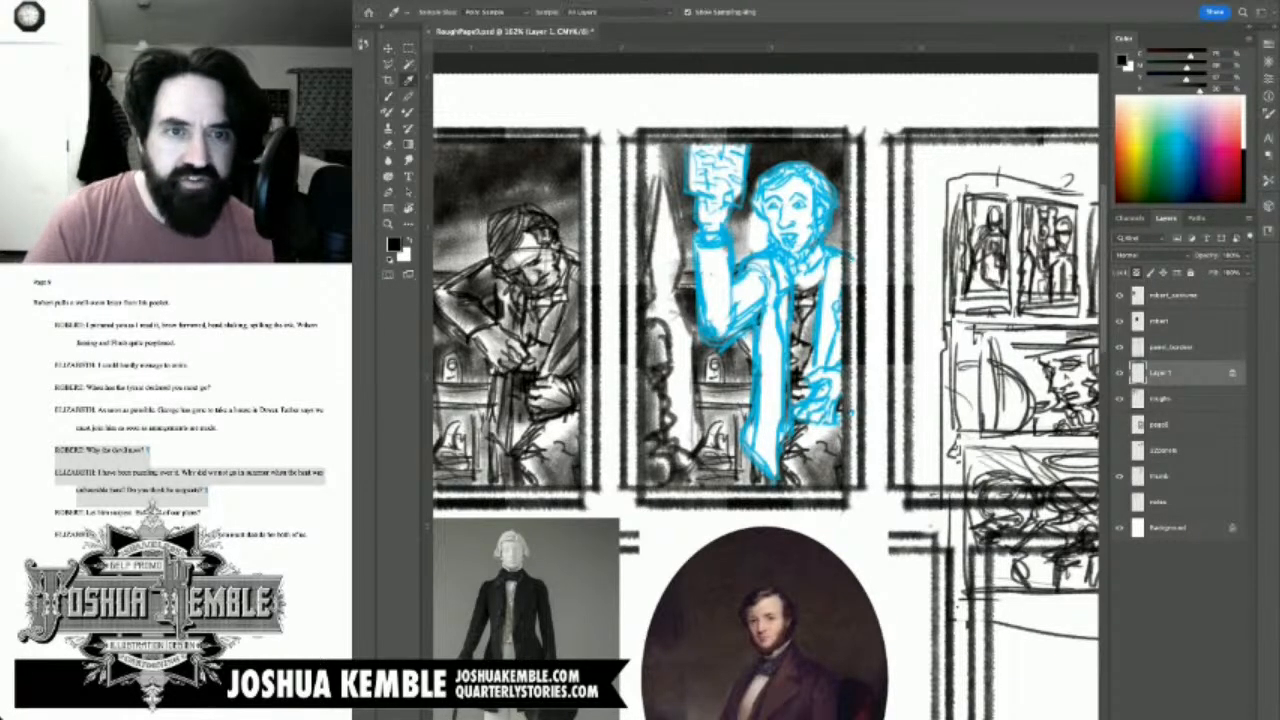
{"action": "key", "text": "alt+BackSpace"}
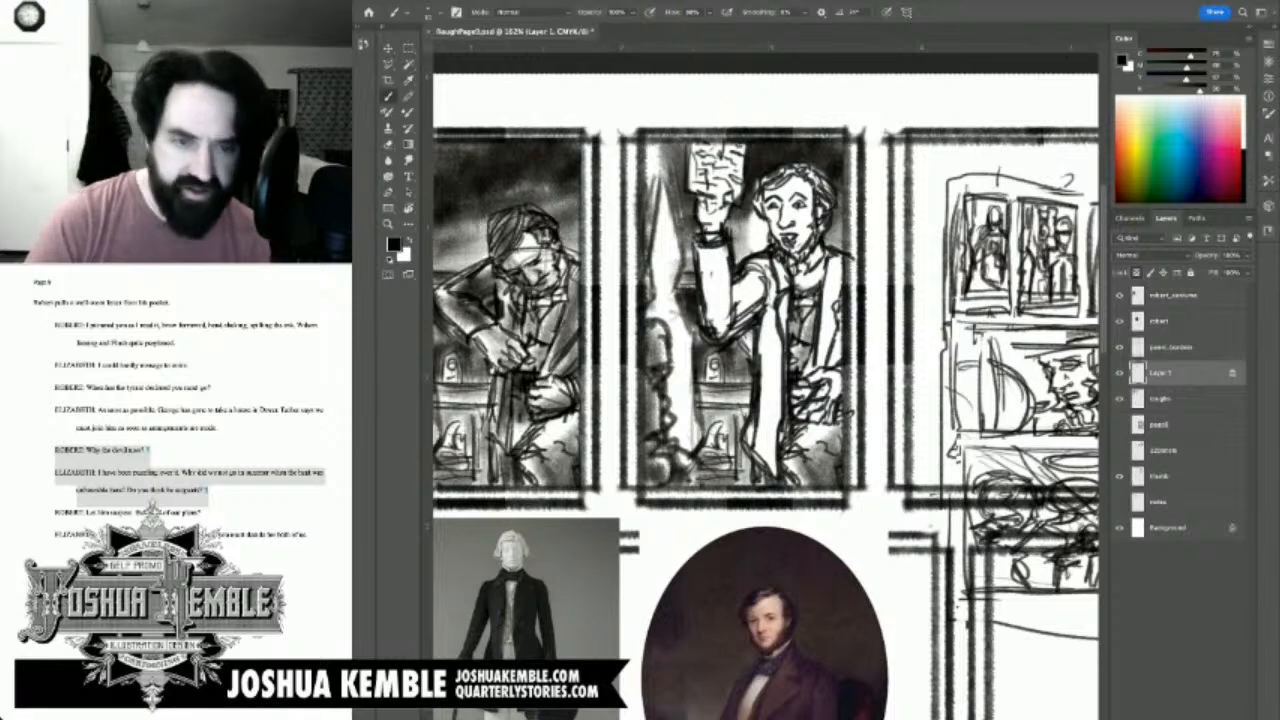
Step: On the roughs layer, add black shading to the man's head, the raised hand and the window curtain, adjusting the brush size
{"action": "left_click", "coordinate": [1162, 399]}
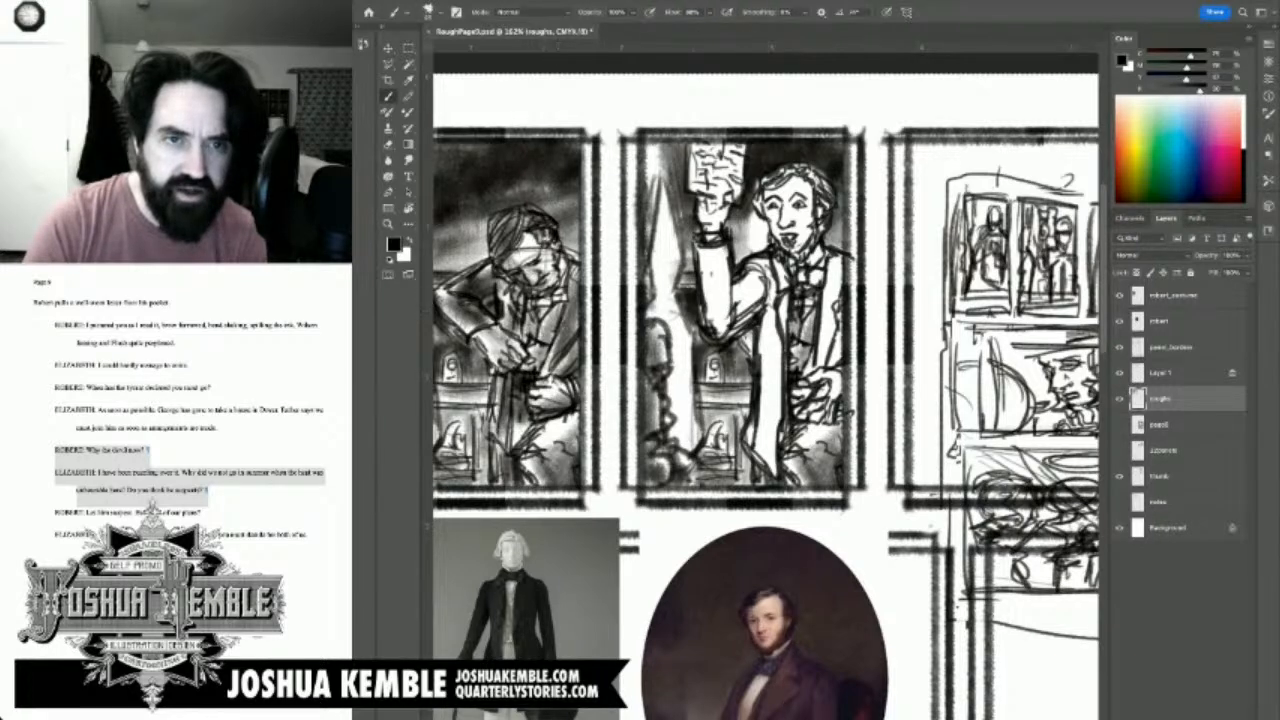
{"action": "mouse_move", "coordinate": [771, 186]}
{"action": "left_mouse_down"}
{"action": "mouse_move", "coordinate": [795, 171]}
{"action": "mouse_move", "coordinate": [818, 186]}
{"action": "mouse_move", "coordinate": [820, 225]}
{"action": "left_mouse_up"}
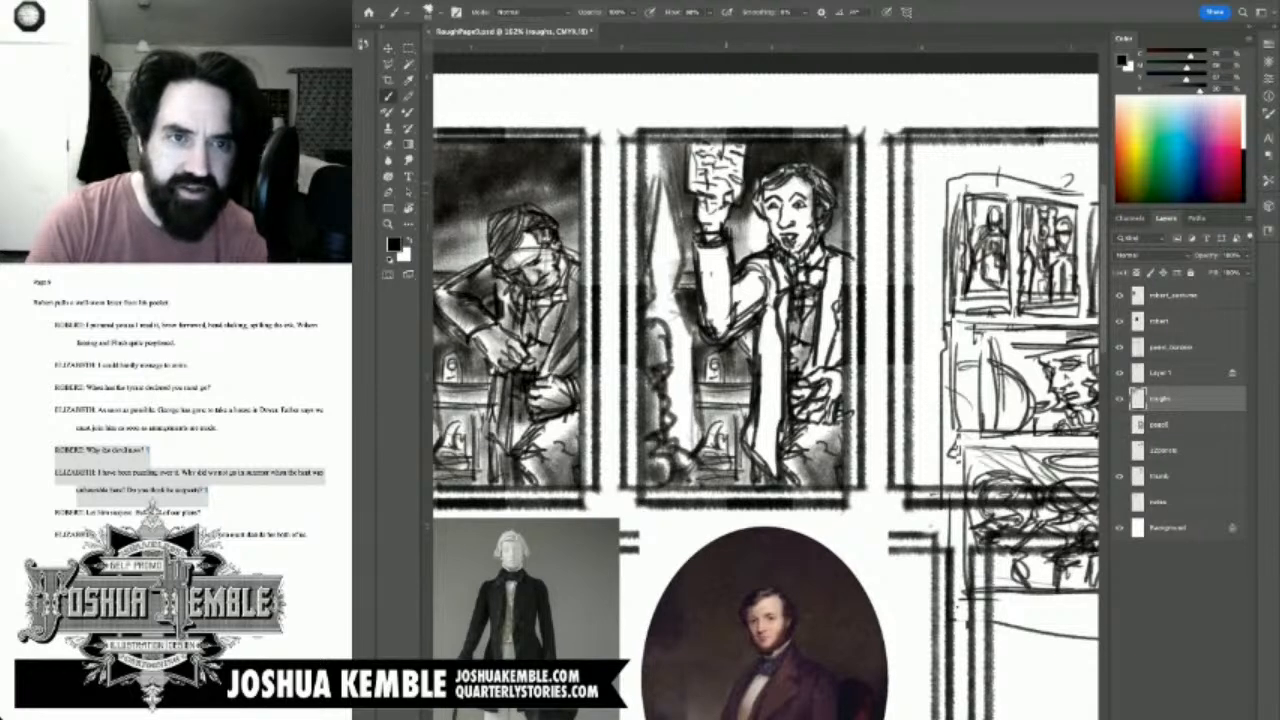
{"action": "mouse_move", "coordinate": [733, 190]}
{"action": "left_mouse_down"}
{"action": "mouse_move", "coordinate": [731, 208]}
{"action": "mouse_move", "coordinate": [715, 206]}
{"action": "left_mouse_up"}
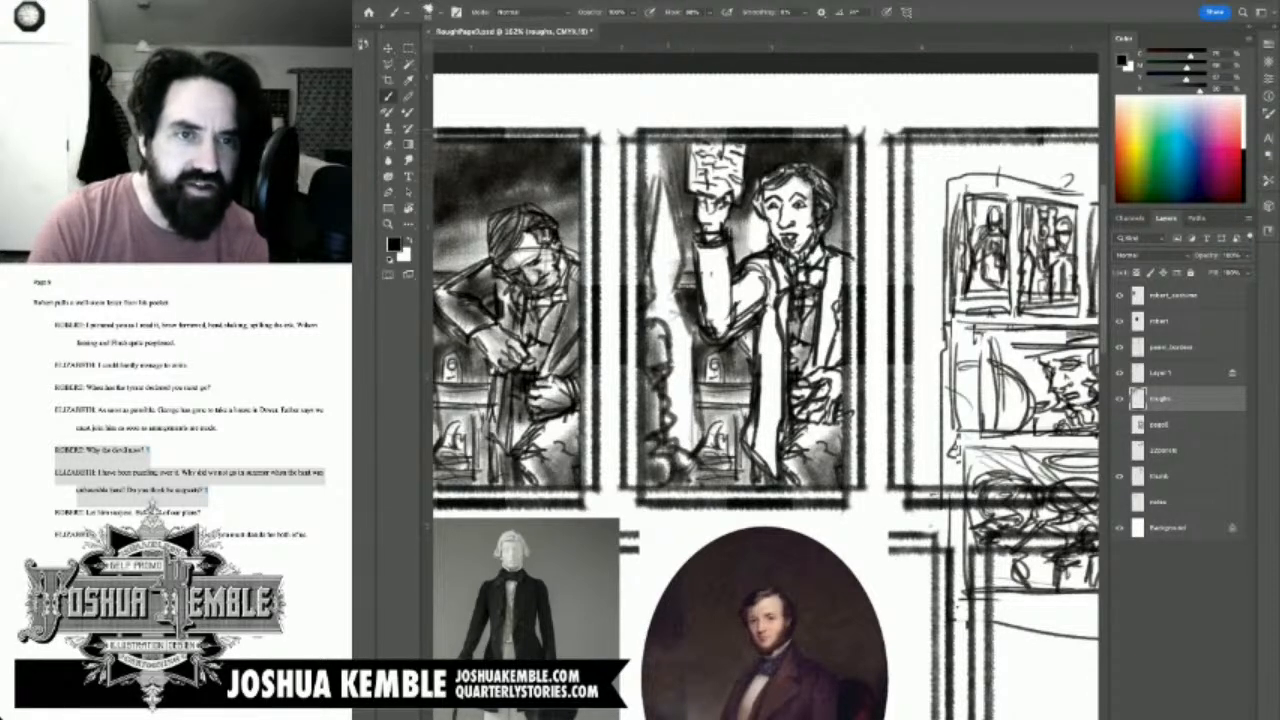
{"action": "key", "text": "bracketleft"}
{"action": "key", "text": "bracketleft"}
{"action": "key", "text": "bracketleft"}
{"action": "left_click_drag", "start_coordinate": [650, 151], "coordinate": [665, 183]}
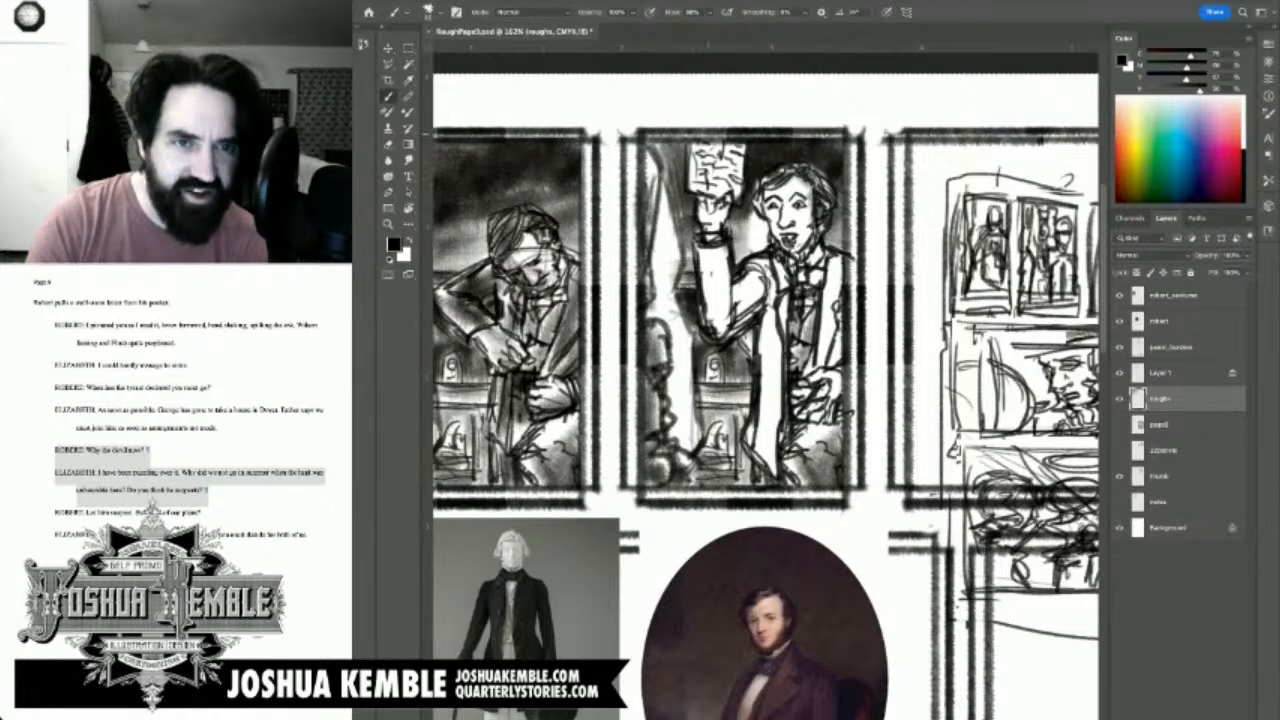
Step: Shade the letter, the raised sleeve, the shoulder and the long coat front down to the hem in dark tone
{"action": "mouse_move", "coordinate": [702, 150]}
{"action": "left_mouse_down"}
{"action": "mouse_move", "coordinate": [720, 198]}
{"action": "mouse_move", "coordinate": [744, 190]}
{"action": "mouse_move", "coordinate": [710, 238]}
{"action": "mouse_move", "coordinate": [716, 312]}
{"action": "left_mouse_up"}
{"action": "mouse_move", "coordinate": [712, 250]}
{"action": "left_mouse_down"}
{"action": "mouse_move", "coordinate": [734, 336]}
{"action": "mouse_move", "coordinate": [744, 298]}
{"action": "mouse_move", "coordinate": [780, 278]}
{"action": "mouse_move", "coordinate": [770, 266]}
{"action": "mouse_move", "coordinate": [760, 274]}
{"action": "mouse_move", "coordinate": [772, 310]}
{"action": "left_mouse_up"}
{"action": "left_click_drag", "start_coordinate": [788, 260], "coordinate": [772, 358]}
{"action": "left_click_drag", "start_coordinate": [786, 294], "coordinate": [768, 446]}
{"action": "left_click_drag", "start_coordinate": [782, 338], "coordinate": [756, 454]}
{"action": "left_click_drag", "start_coordinate": [776, 438], "coordinate": [758, 478]}
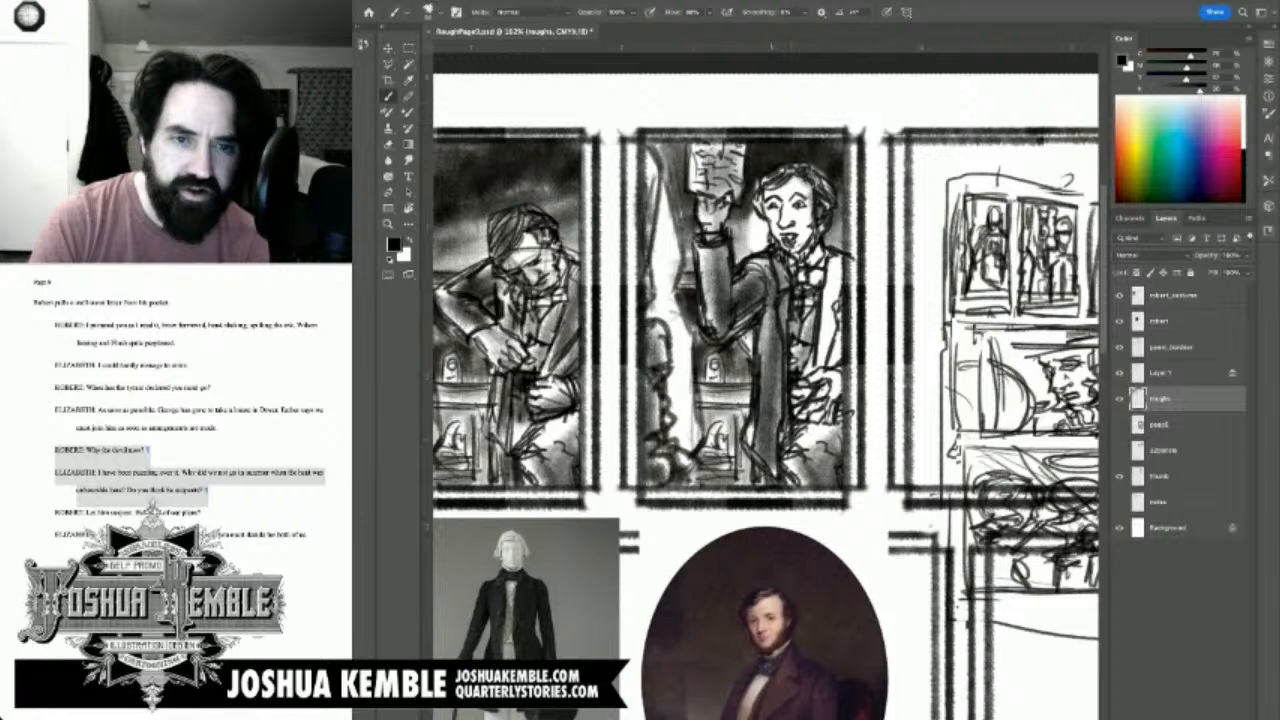
Step: Darken the man's bow tie and collar in panel two and touch up the waistcoat in panel one
{"action": "mouse_move", "coordinate": [800, 276]}
{"action": "left_mouse_down"}
{"action": "mouse_move", "coordinate": [816, 284]}
{"action": "mouse_move", "coordinate": [801, 281]}
{"action": "left_mouse_up"}
{"action": "left_click_drag", "start_coordinate": [532, 300], "coordinate": [548, 308]}
{"action": "left_click_drag", "start_coordinate": [538, 310], "coordinate": [563, 300]}
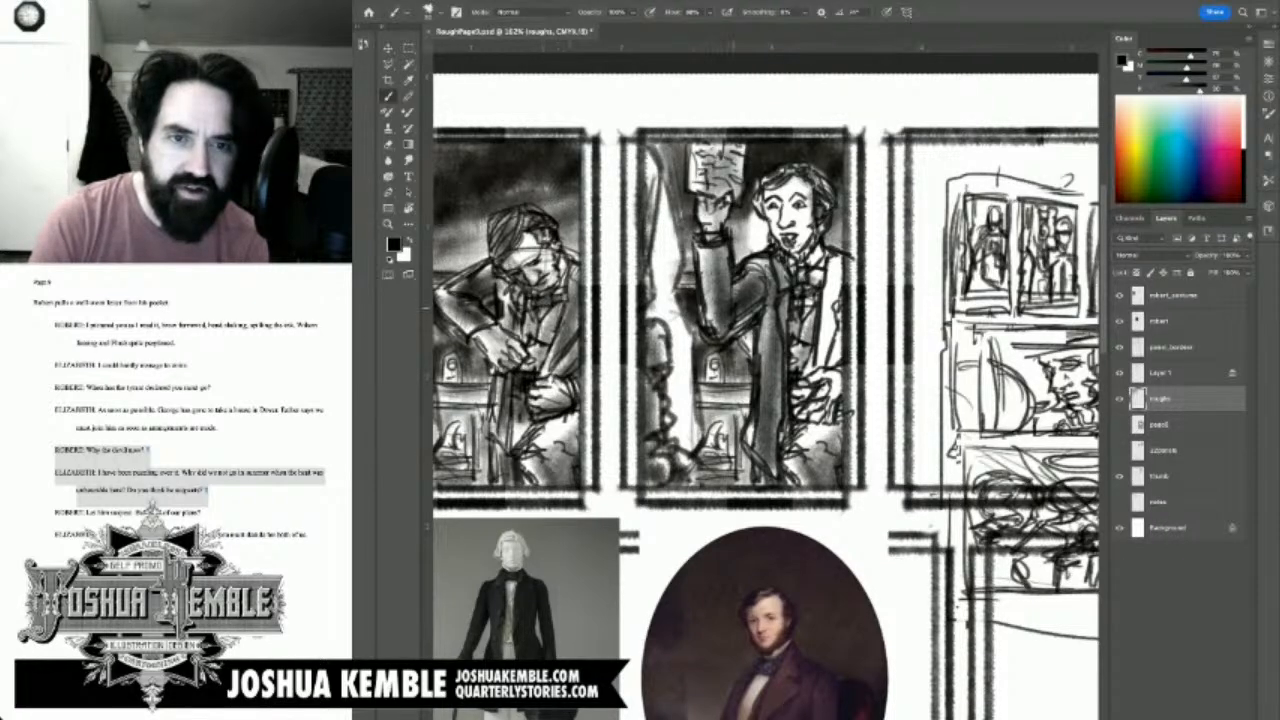
{"action": "mouse_move", "coordinate": [802, 272]}
{"action": "left_mouse_down"}
{"action": "mouse_move", "coordinate": [820, 285]}
{"action": "mouse_move", "coordinate": [796, 289]}
{"action": "left_mouse_up"}
{"action": "left_click_drag", "start_coordinate": [813, 281], "coordinate": [821, 275]}
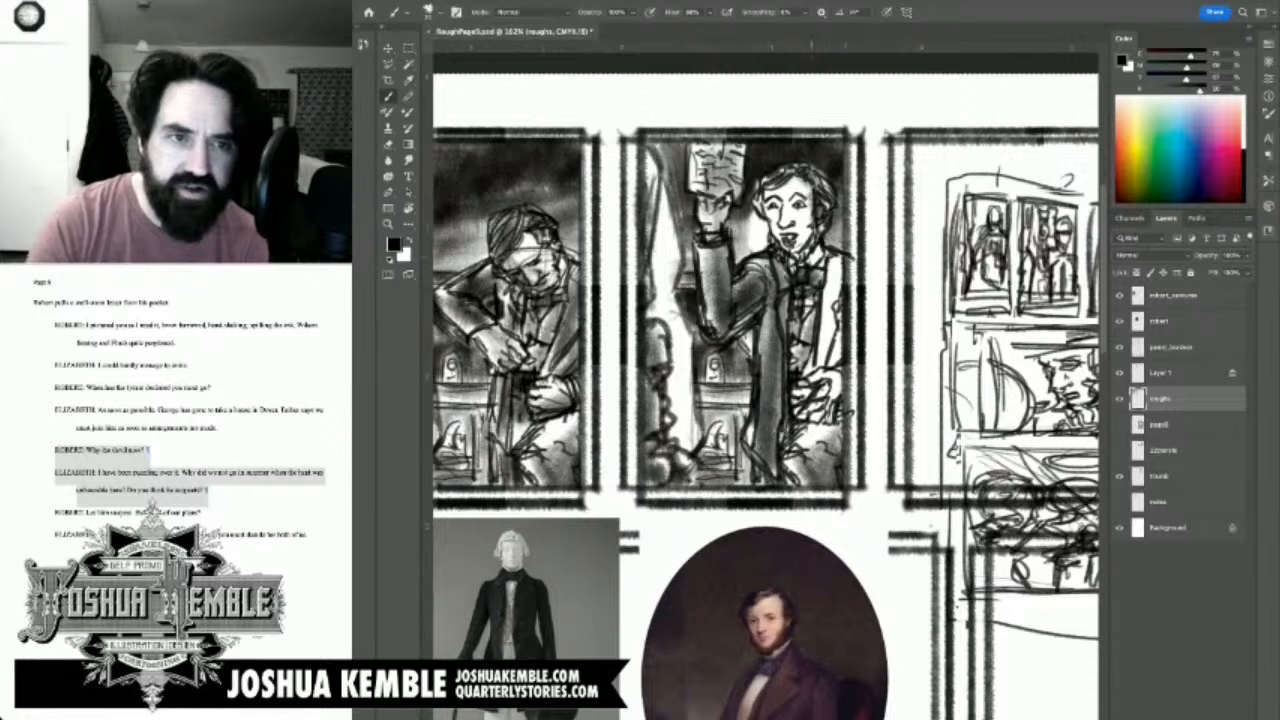
Step: Shade the man's face, waistcoat, lower hand and far coat side, and darken the background beside his head
{"action": "mouse_move", "coordinate": [792, 190]}
{"action": "left_mouse_down"}
{"action": "mouse_move", "coordinate": [809, 195]}
{"action": "mouse_move", "coordinate": [786, 205]}
{"action": "mouse_move", "coordinate": [789, 187]}
{"action": "mouse_move", "coordinate": [804, 228]}
{"action": "mouse_move", "coordinate": [796, 256]}
{"action": "mouse_move", "coordinate": [800, 244]}
{"action": "mouse_move", "coordinate": [809, 264]}
{"action": "mouse_move", "coordinate": [856, 272]}
{"action": "mouse_move", "coordinate": [832, 366]}
{"action": "mouse_move", "coordinate": [819, 363]}
{"action": "mouse_move", "coordinate": [810, 402]}
{"action": "mouse_move", "coordinate": [794, 406]}
{"action": "left_mouse_up"}
{"action": "left_click_drag", "start_coordinate": [806, 396], "coordinate": [792, 410]}
{"action": "mouse_move", "coordinate": [826, 346]}
{"action": "left_mouse_down"}
{"action": "mouse_move", "coordinate": [802, 418]}
{"action": "mouse_move", "coordinate": [824, 406]}
{"action": "mouse_move", "coordinate": [828, 478]}
{"action": "left_mouse_up"}
{"action": "mouse_move", "coordinate": [850, 430]}
{"action": "left_mouse_down"}
{"action": "mouse_move", "coordinate": [830, 496]}
{"action": "mouse_move", "coordinate": [806, 438]}
{"action": "mouse_move", "coordinate": [830, 431]}
{"action": "left_mouse_up"}
{"action": "left_click_drag", "start_coordinate": [842, 314], "coordinate": [818, 376]}
{"action": "left_click_drag", "start_coordinate": [838, 298], "coordinate": [820, 350]}
{"action": "left_click_drag", "start_coordinate": [755, 198], "coordinate": [762, 240]}
{"action": "left_click_drag", "start_coordinate": [764, 216], "coordinate": [740, 246]}
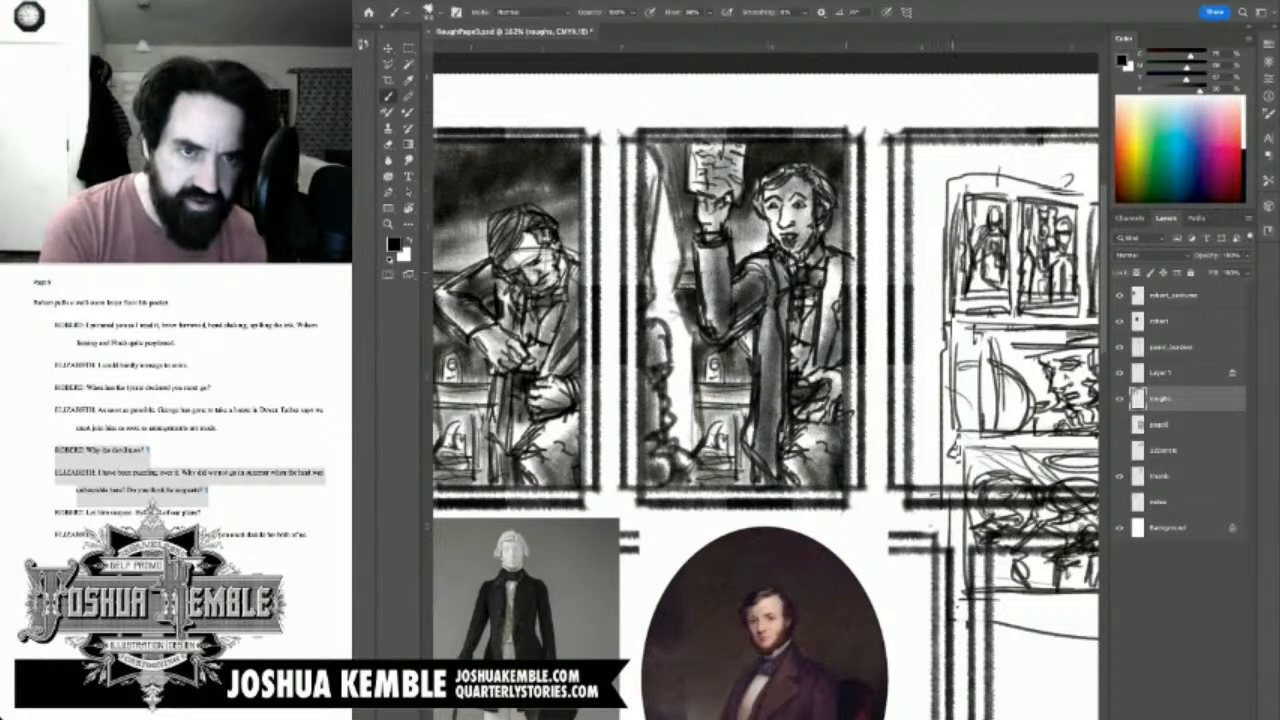
Step: Compare the line and roughs layers, merge Layer 1 into the roughs layer and save the document
{"action": "key", "text": "ctrl+0"}
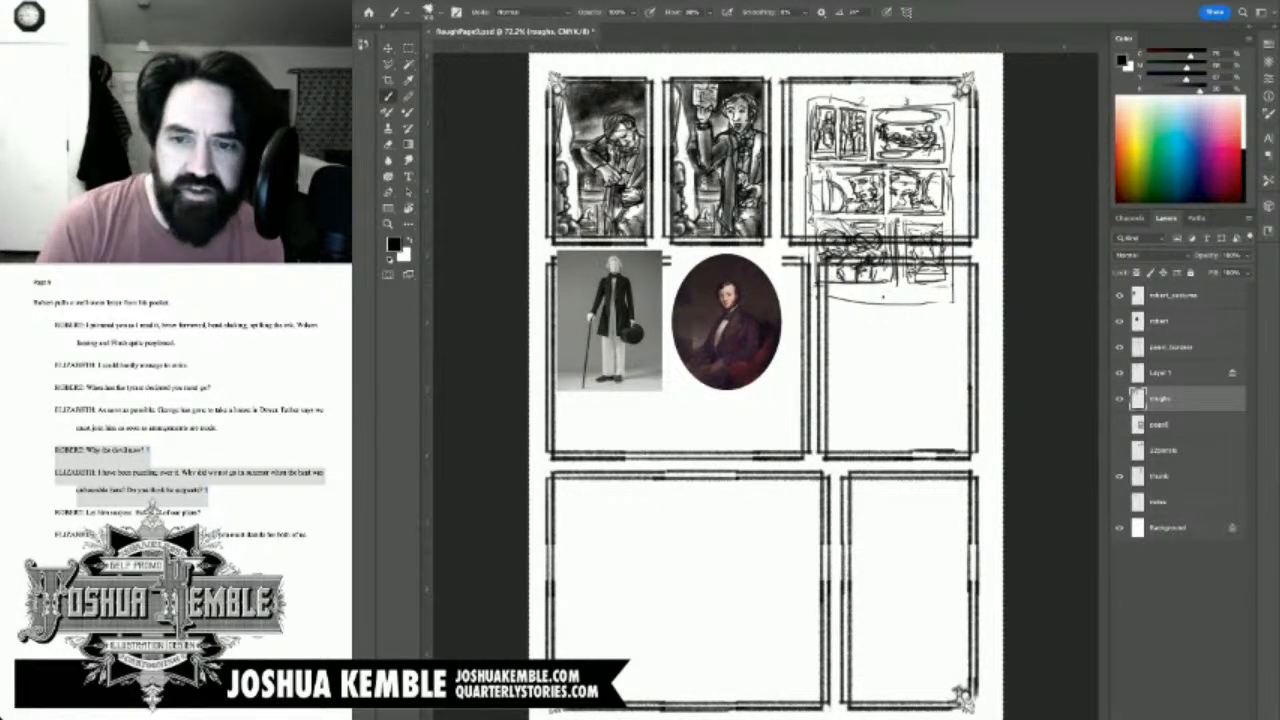
{"action": "left_click", "coordinate": [1120, 399]}
{"action": "left_click", "coordinate": [1120, 399]}
{"action": "left_click", "coordinate": [1162, 373]}
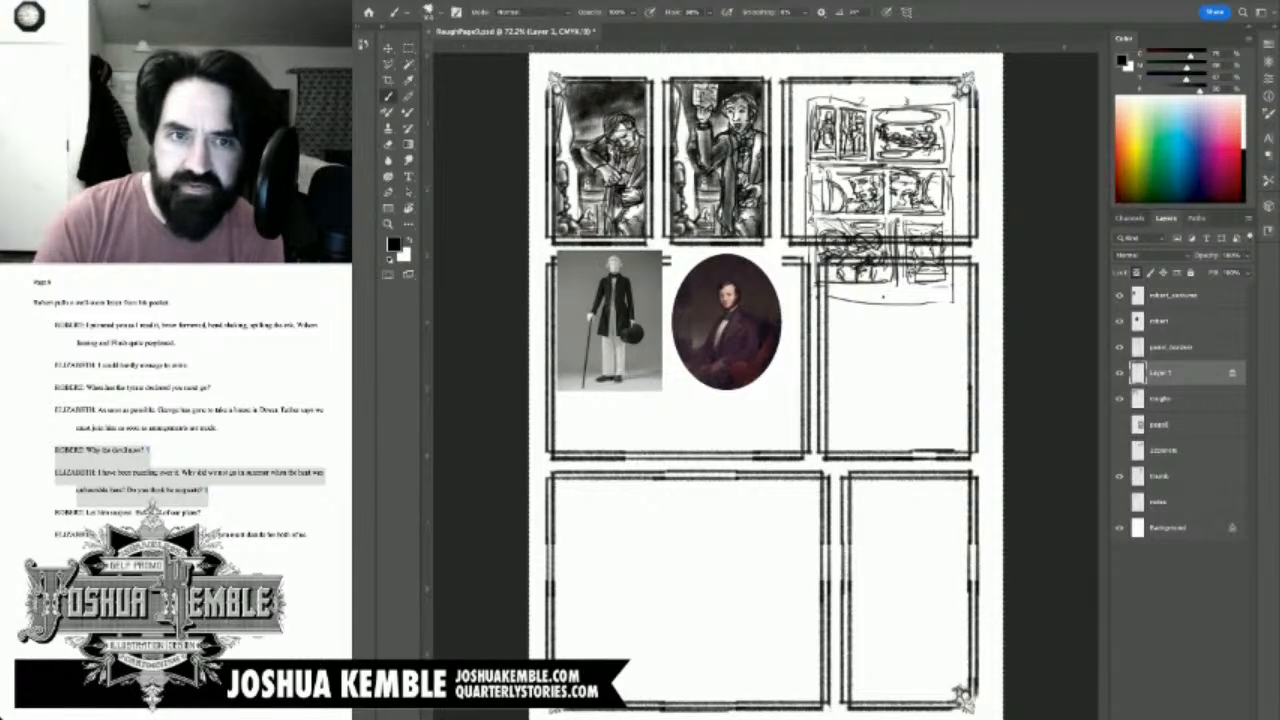
{"action": "key", "text": "Delete"}
{"action": "left_click", "coordinate": [1120, 372]}
{"action": "left_click", "coordinate": [1120, 372]}
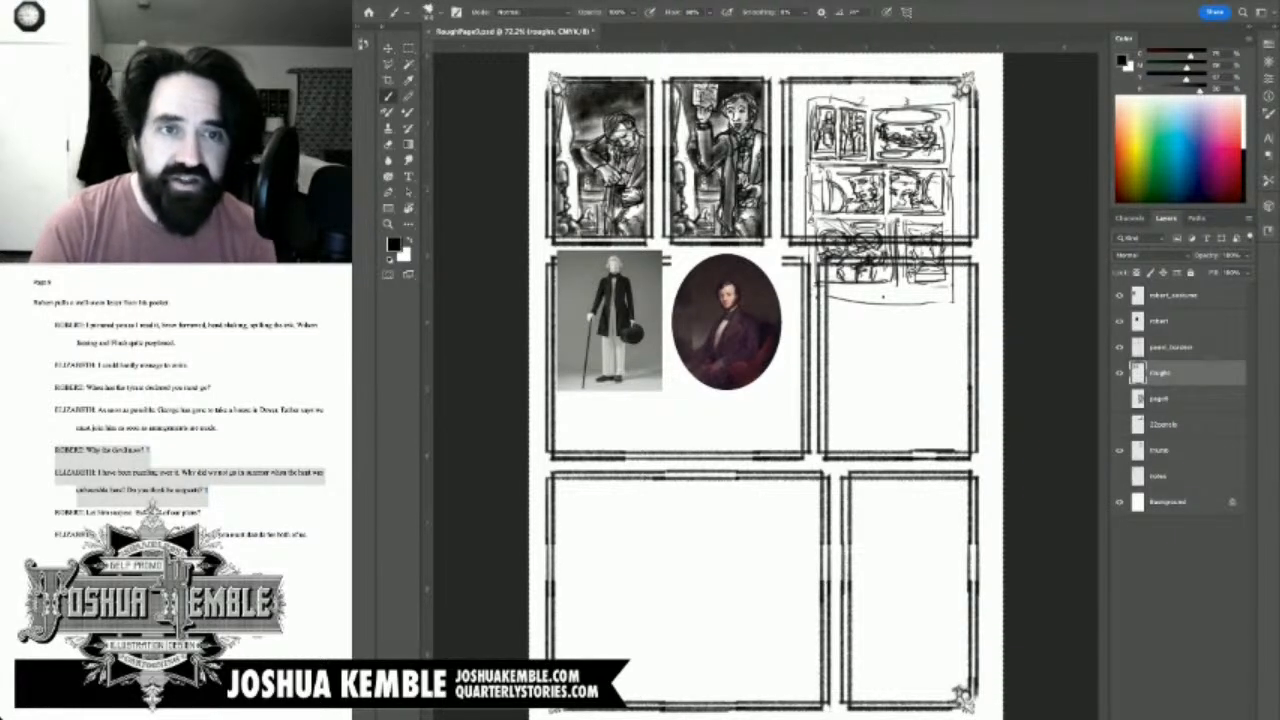
{"action": "key", "text": "super+s"}
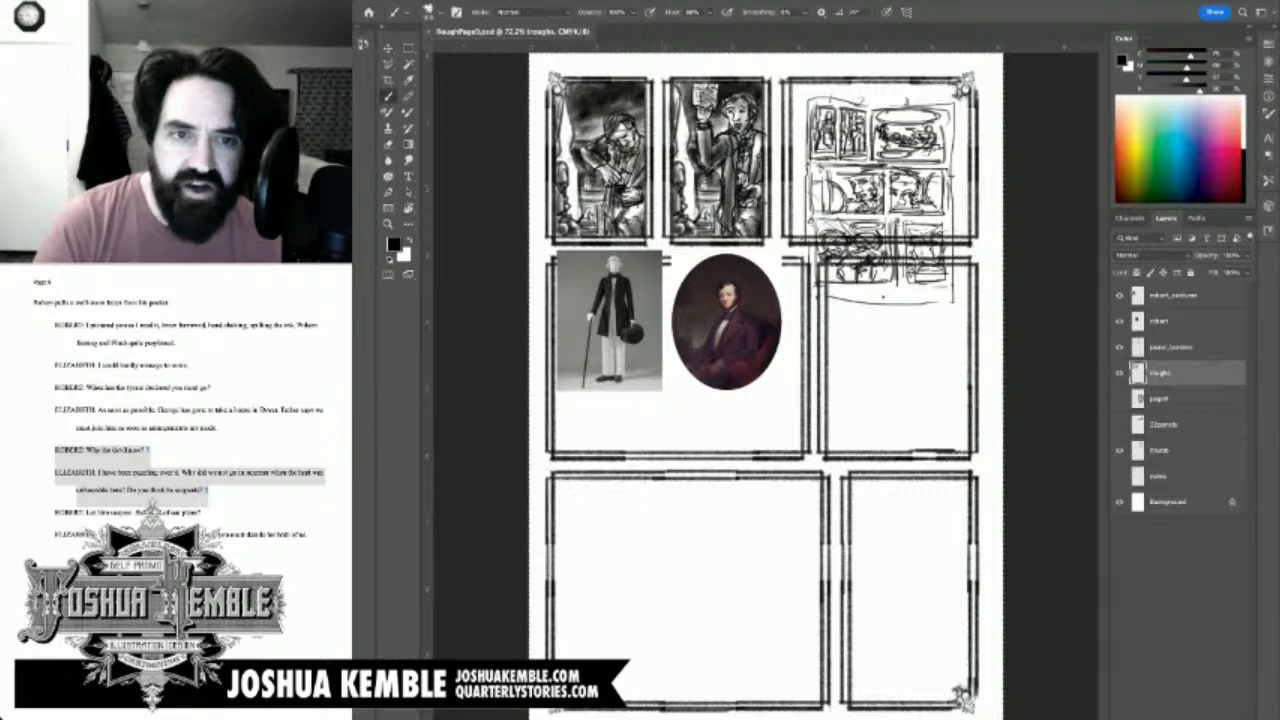
Step: Hide the two reference picture layers and move the thumbnail page sketch out of panel three into the large second-row panel
{"action": "left_click", "coordinate": [1120, 321]}
{"action": "left_click", "coordinate": [1120, 295]}
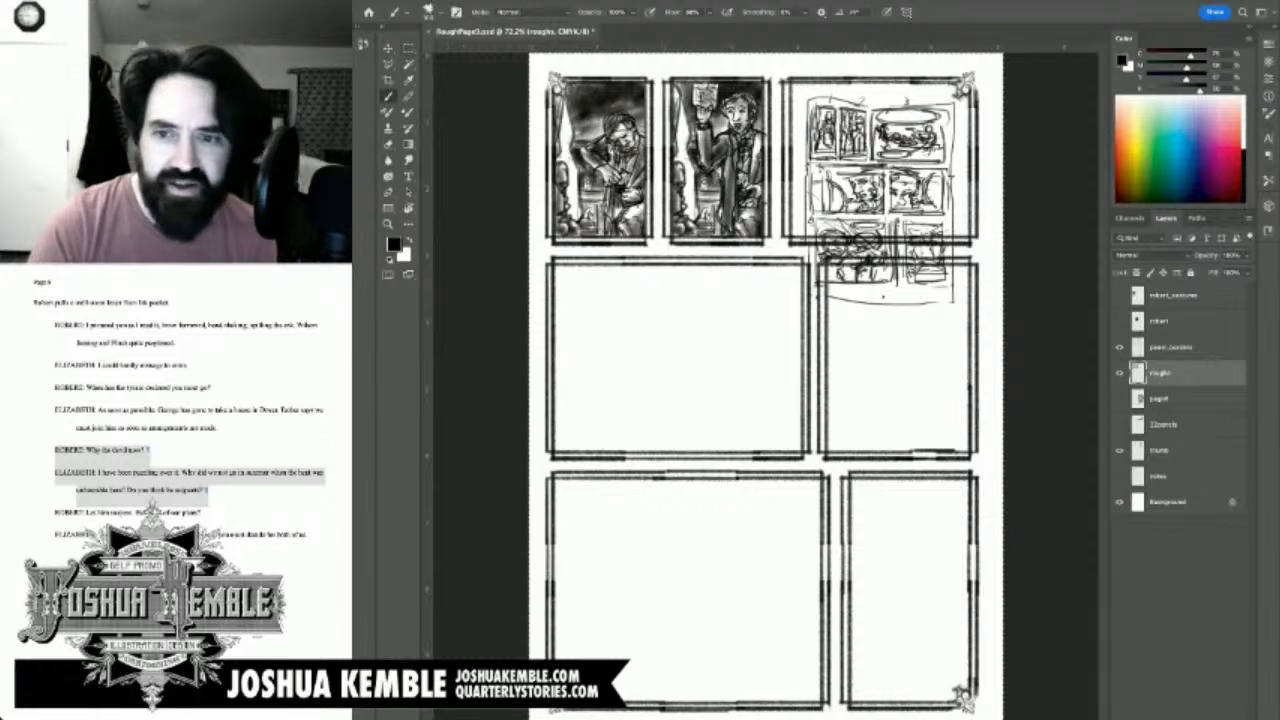
{"action": "key", "text": "v"}
{"action": "left_click", "coordinate": [1171, 347]}
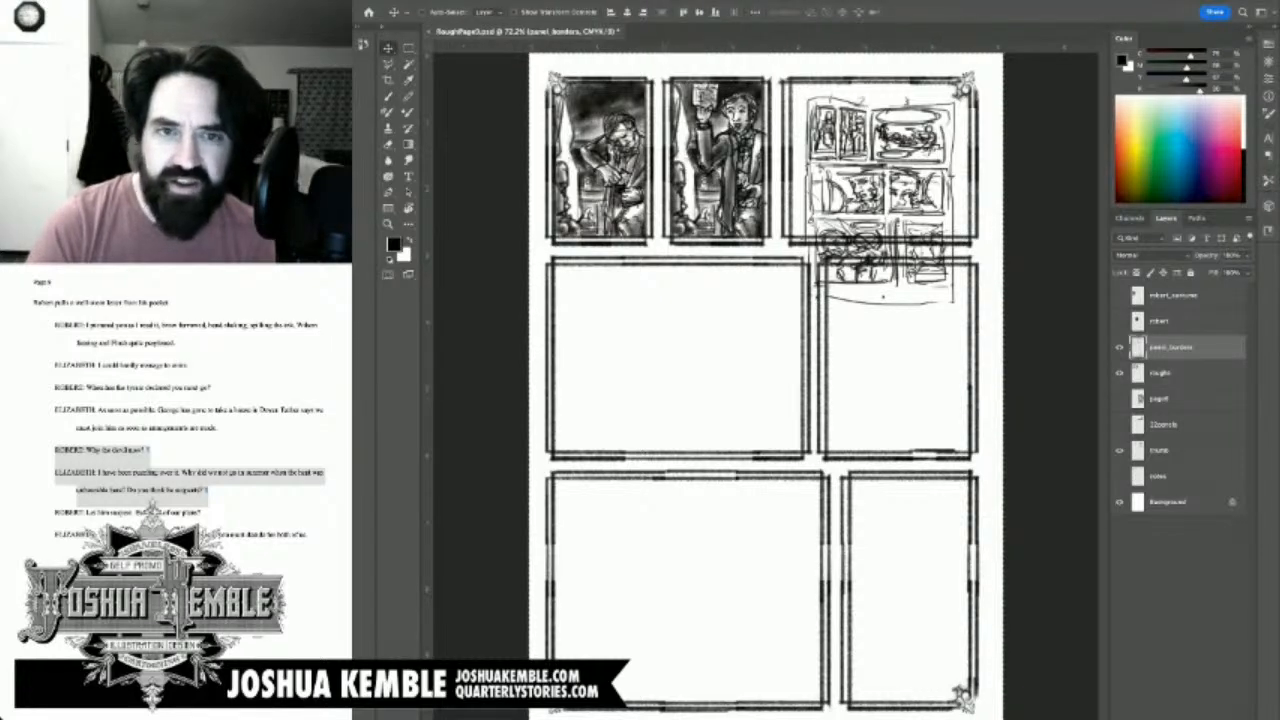
{"action": "left_click", "coordinate": [1160, 450]}
{"action": "mouse_move", "coordinate": [880, 197]}
{"action": "left_mouse_down"}
{"action": "mouse_move", "coordinate": [875, 360]}
{"action": "mouse_move", "coordinate": [705, 372]}
{"action": "left_mouse_up"}
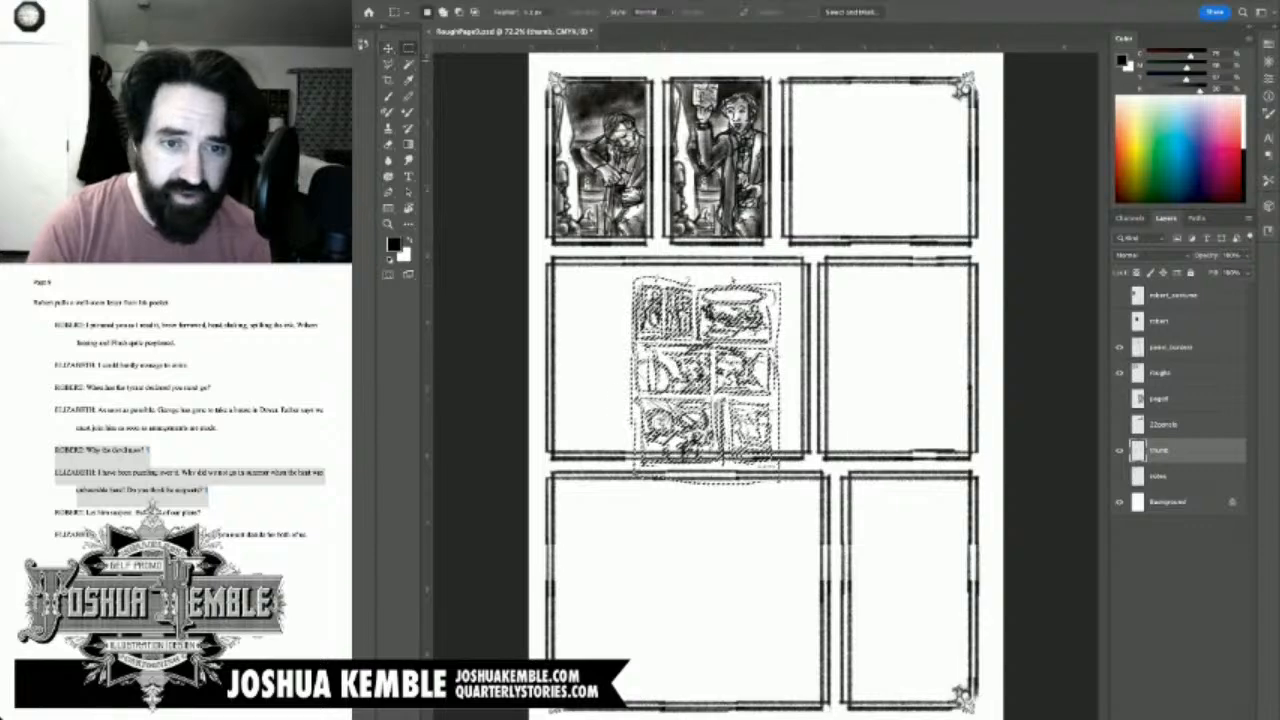
Step: Ready the Rectangular Marquee tool beside the empty third panel and save the page
{"action": "key", "text": "m"}
{"action": "scroll", "coordinate": [894, 265], "scroll_direction": "up", "scroll_amount": 5}
{"action": "scroll", "coordinate": [894, 265], "scroll_direction": "up", "scroll_amount": 3}
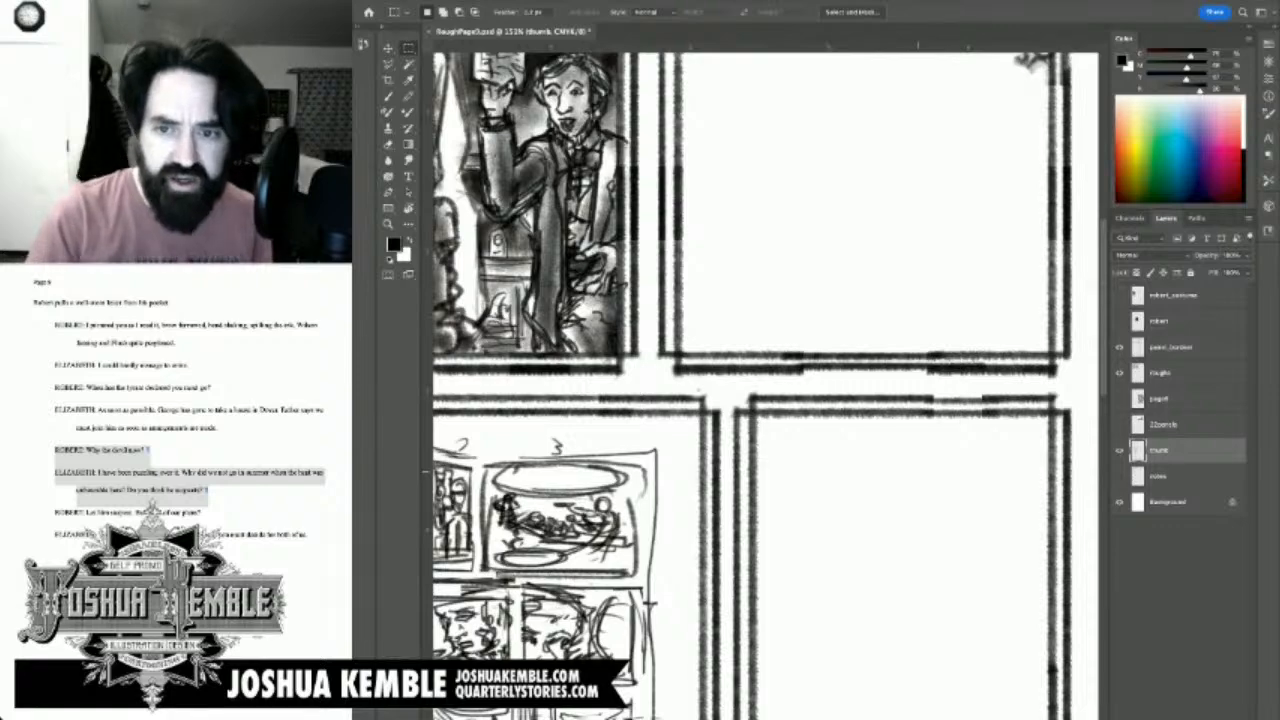
{"action": "key", "text": "ctrl+s"}
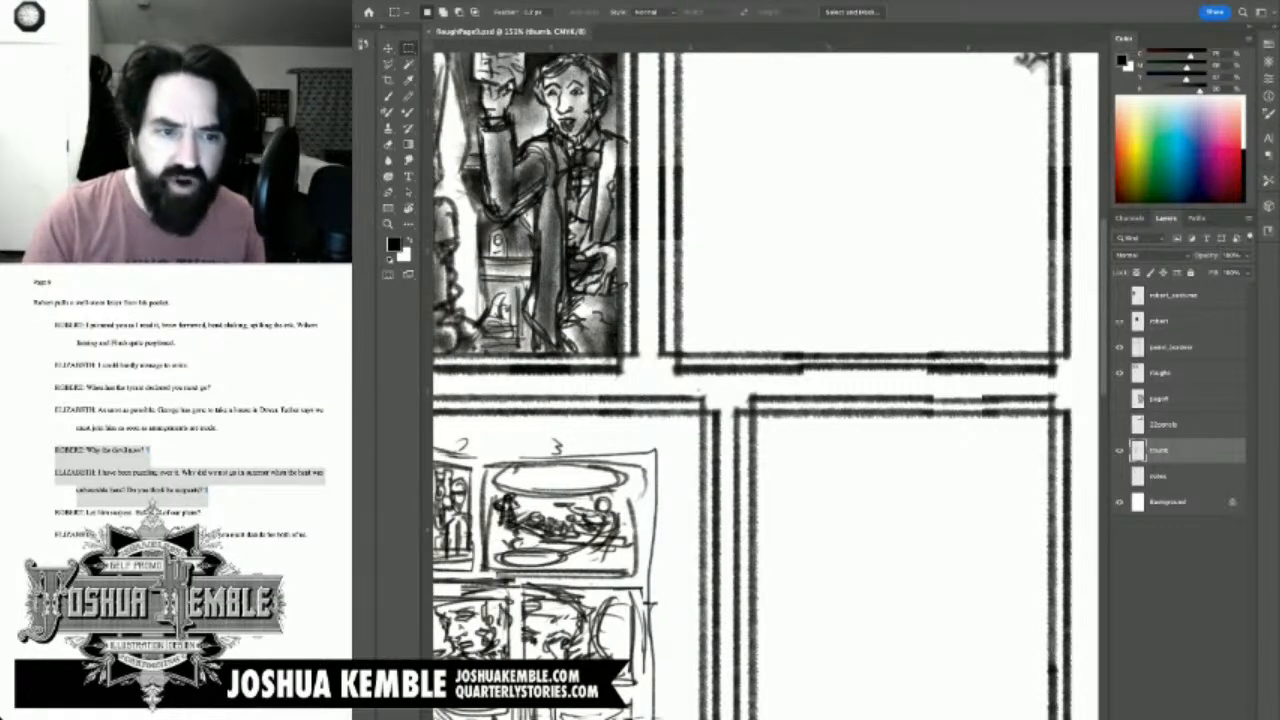
Step: Show the costume photo and oval portrait reference layers and move both pictures toward the smaller second-row panel
{"action": "left_click", "coordinate": [1119, 296]}
{"action": "key", "text": "ctrl+0"}
{"action": "key", "text": "v"}
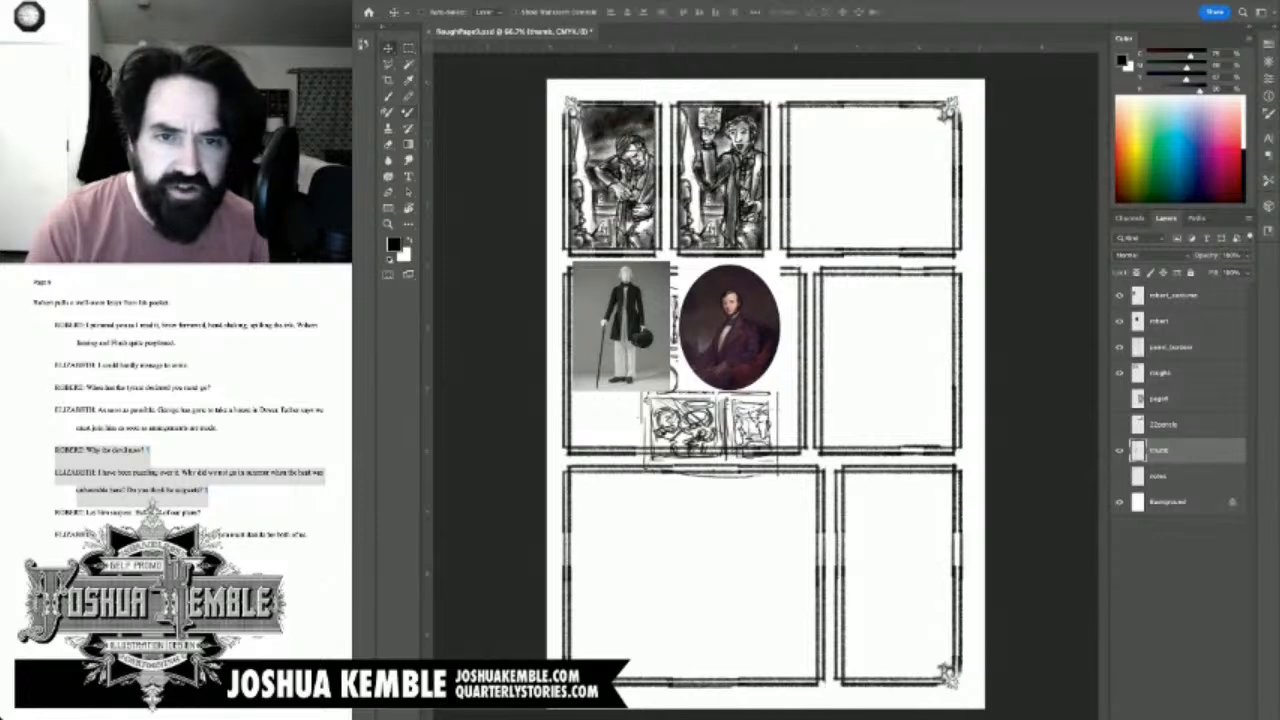
{"action": "left_click_drag", "start_coordinate": [730, 325], "coordinate": [928, 329]}
{"action": "key", "text": "super+z"}
{"action": "left_click", "coordinate": [740, 326], "text": "super"}
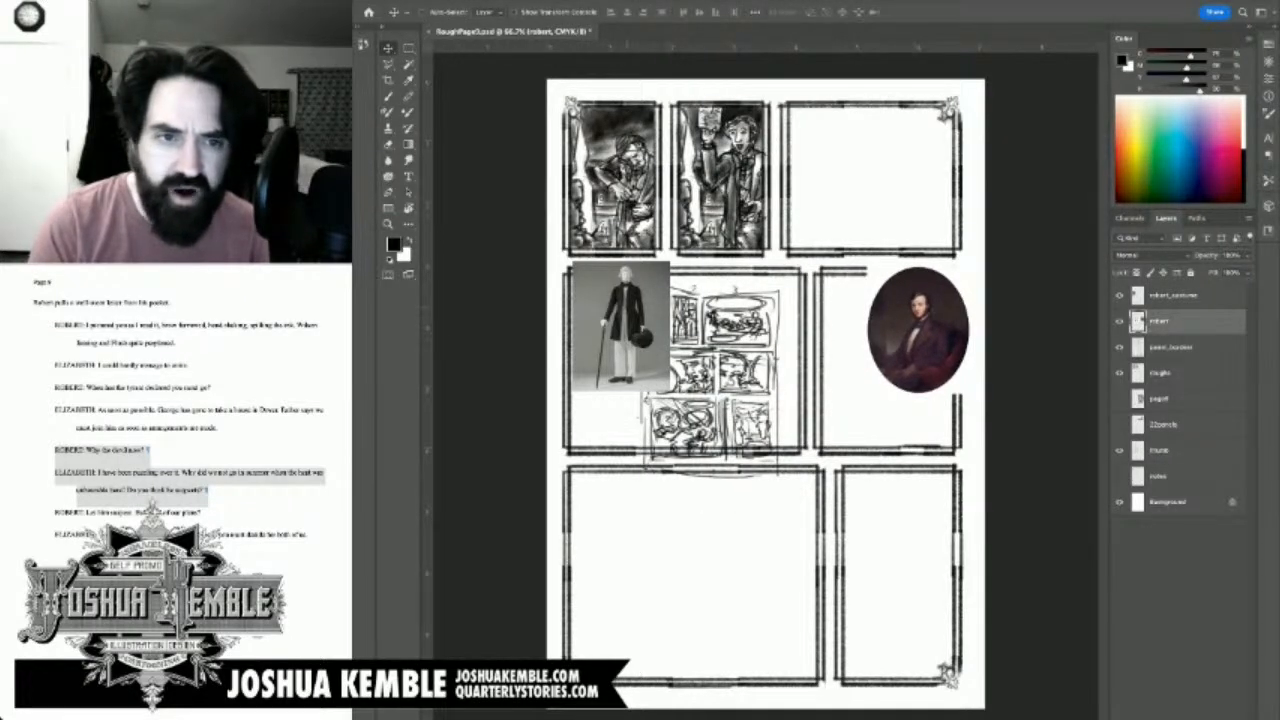
{"action": "left_click", "coordinate": [622, 328], "text": "super"}
{"action": "left_click_drag", "start_coordinate": [622, 328], "coordinate": [827, 330]}
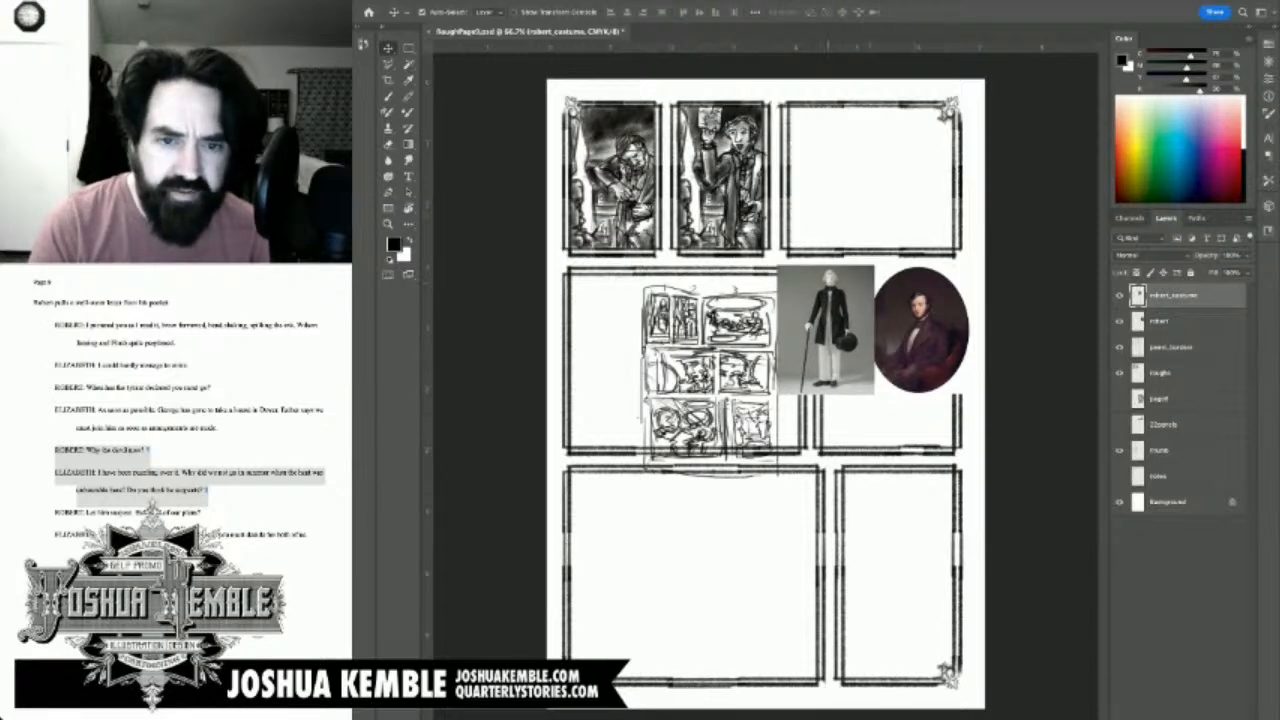
Step: Select the costume and portrait layers together, shift them farther over the smaller second-row panel, and save the page
{"action": "scroll", "coordinate": [870, 180], "scroll_direction": "up", "scroll_amount": 3}
{"action": "left_click_drag", "start_coordinate": [796, 440], "coordinate": [842, 440]}
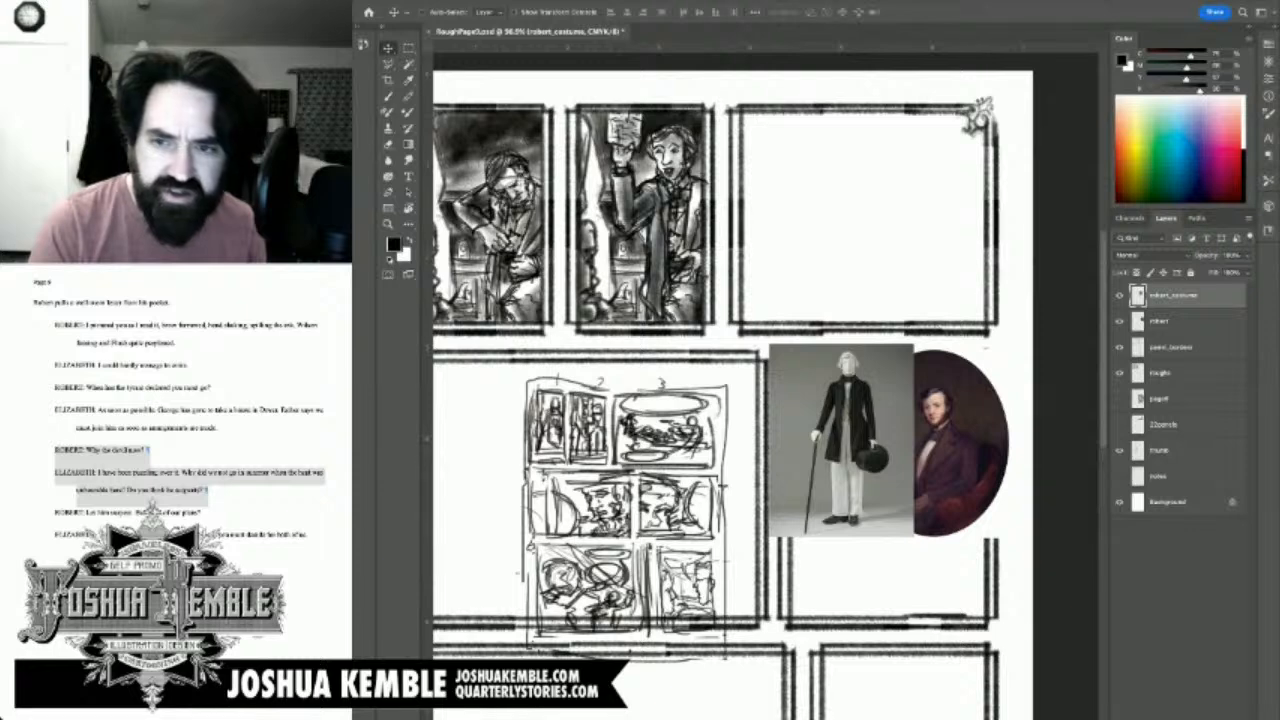
{"action": "left_click", "coordinate": [1162, 321], "text": "shift"}
{"action": "left_click_drag", "start_coordinate": [880, 440], "coordinate": [913, 434]}
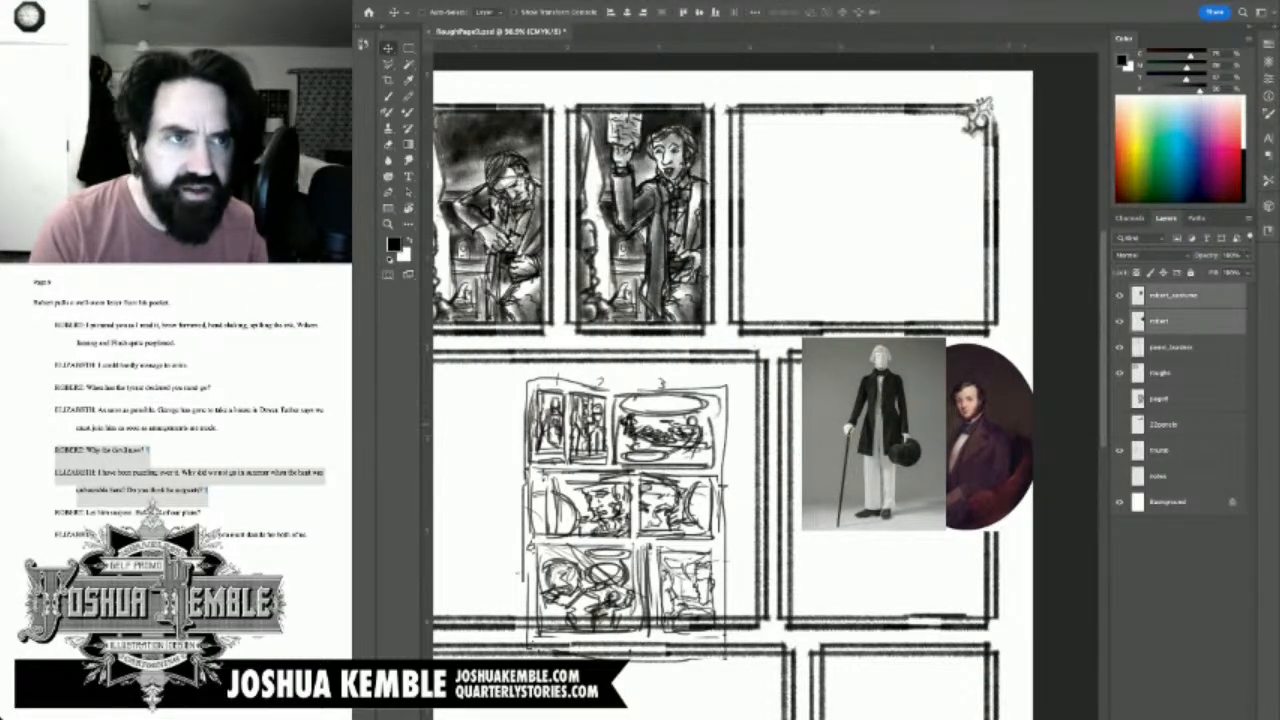
{"action": "key", "text": "m"}
{"action": "key", "text": "ctrl+s"}
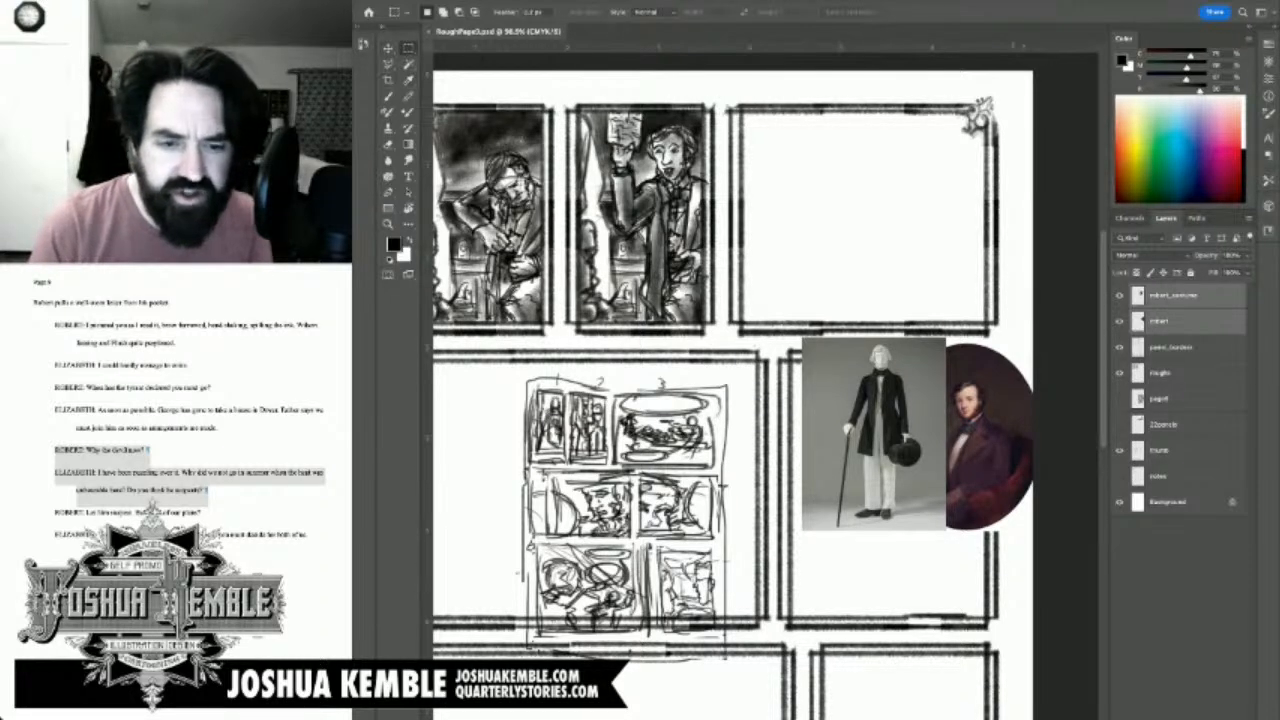
Step: In the other page document, hide the costume and portrait layers, preview neighbouring reference layers, and show chaise_1
{"action": "key", "text": "ctrl+Tab"}
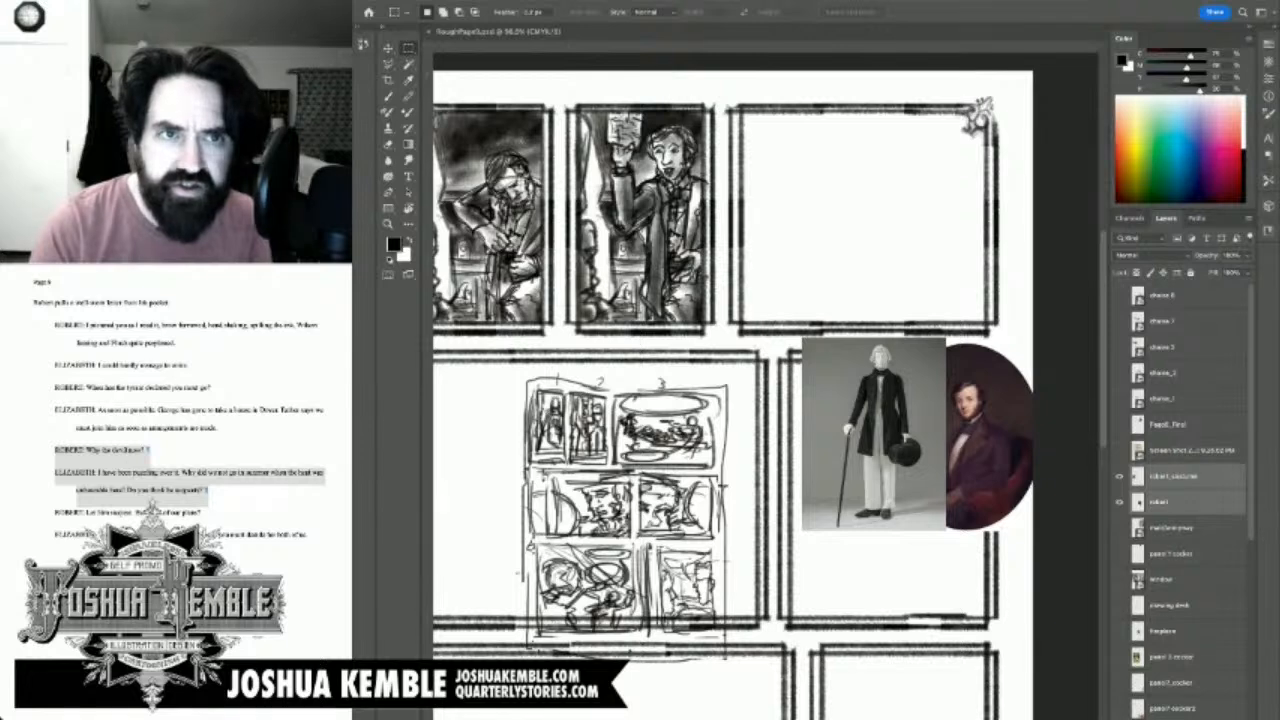
{"action": "left_click_drag", "start_coordinate": [700, 36], "coordinate": [700, 32]}
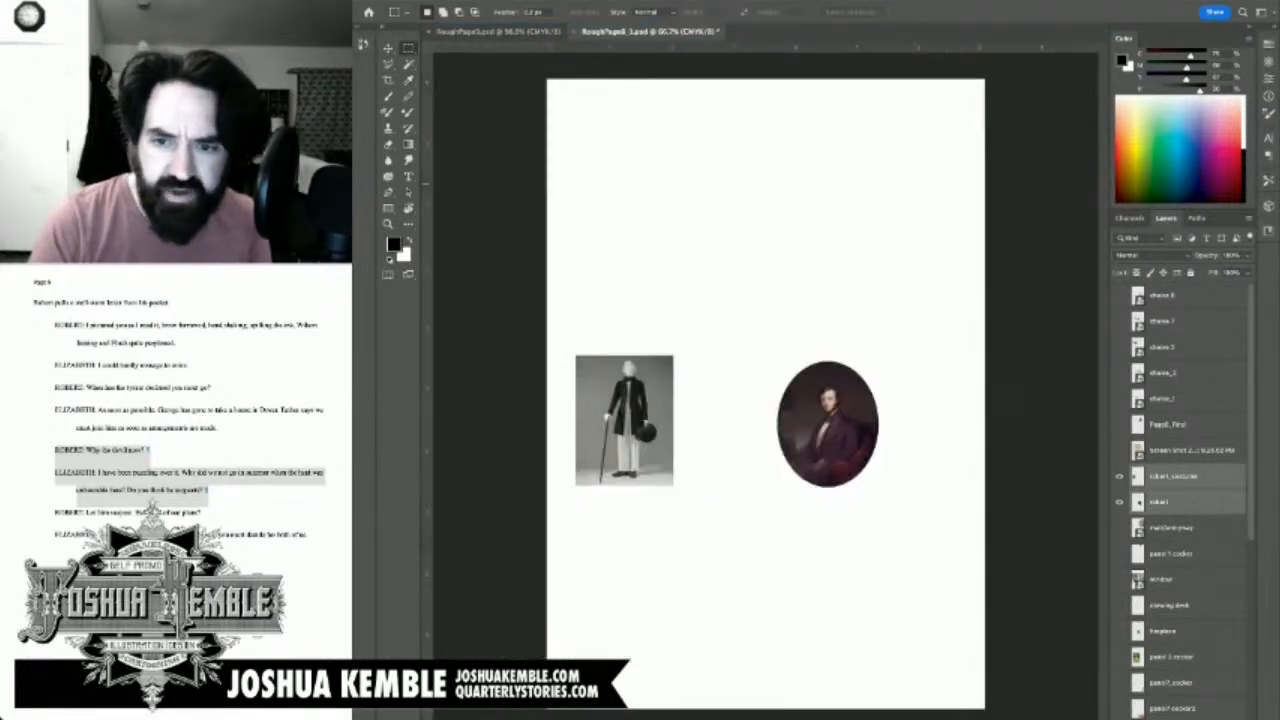
{"action": "left_click", "coordinate": [1119, 476]}
{"action": "left_click", "coordinate": [1119, 501]}
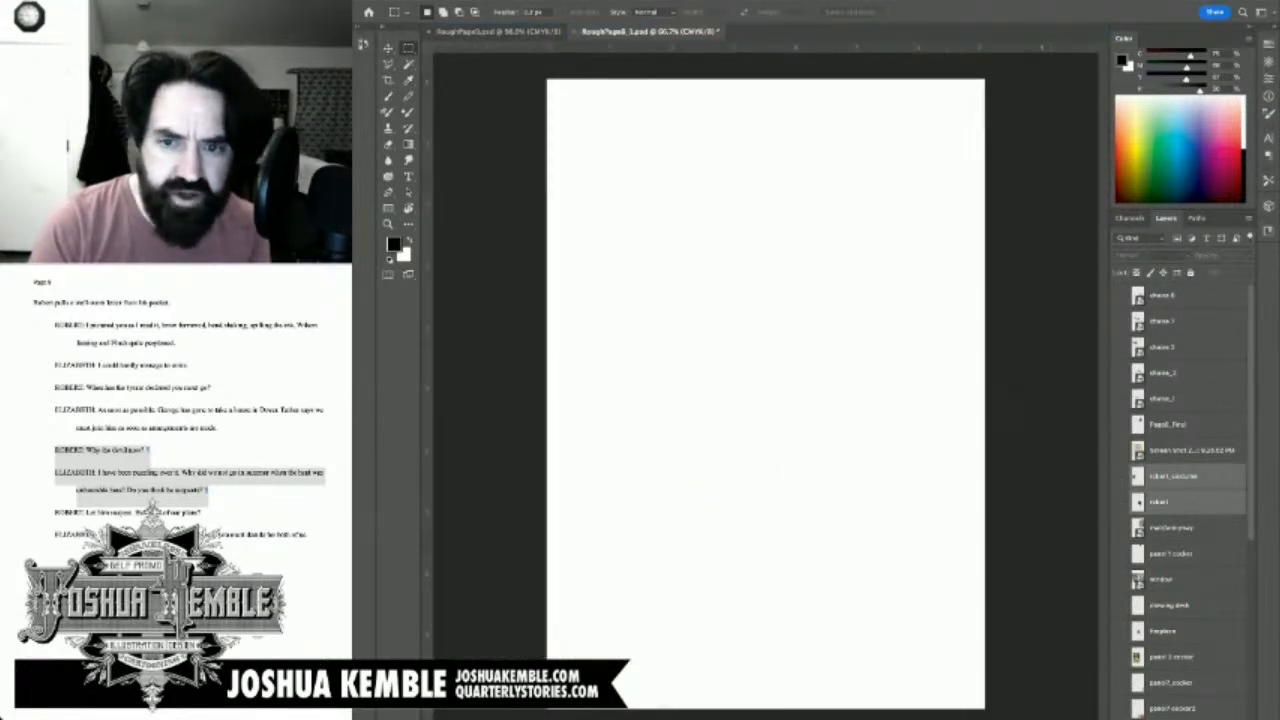
{"action": "left_click", "coordinate": [1119, 450]}
{"action": "left_click", "coordinate": [1119, 450]}
{"action": "left_click", "coordinate": [1119, 424]}
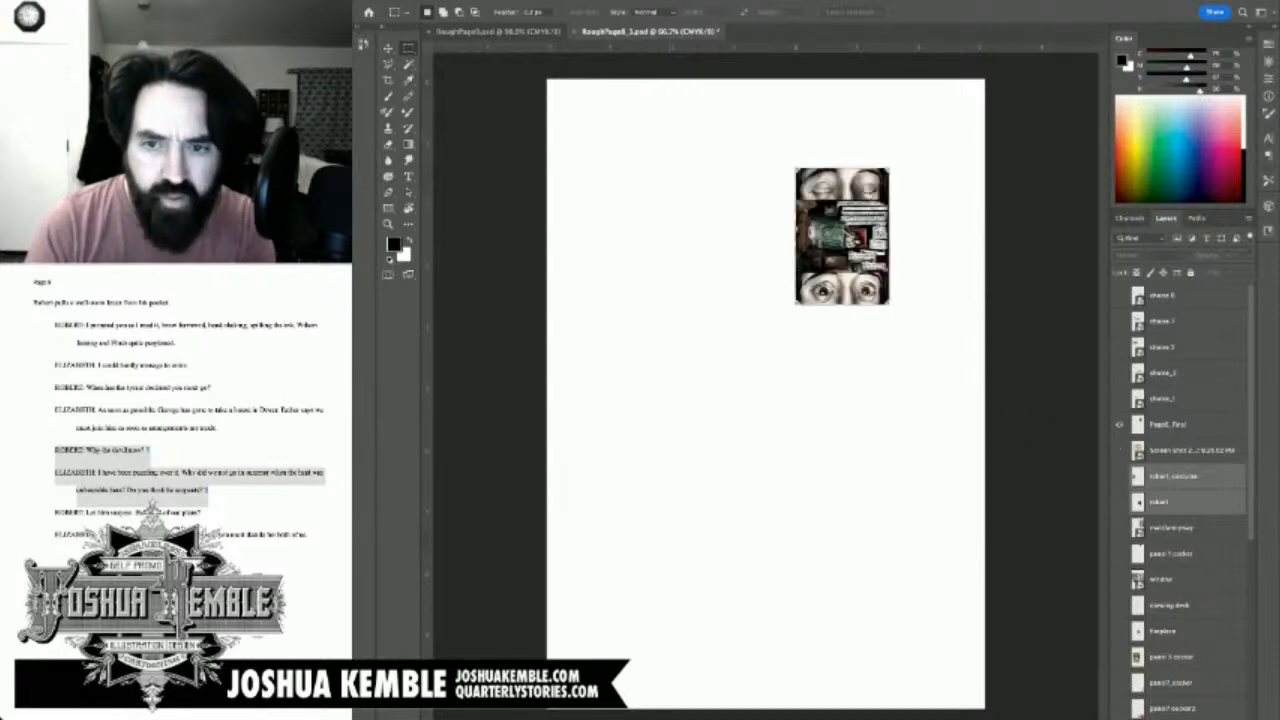
{"action": "left_click", "coordinate": [1119, 424]}
{"action": "left_click", "coordinate": [1119, 398]}
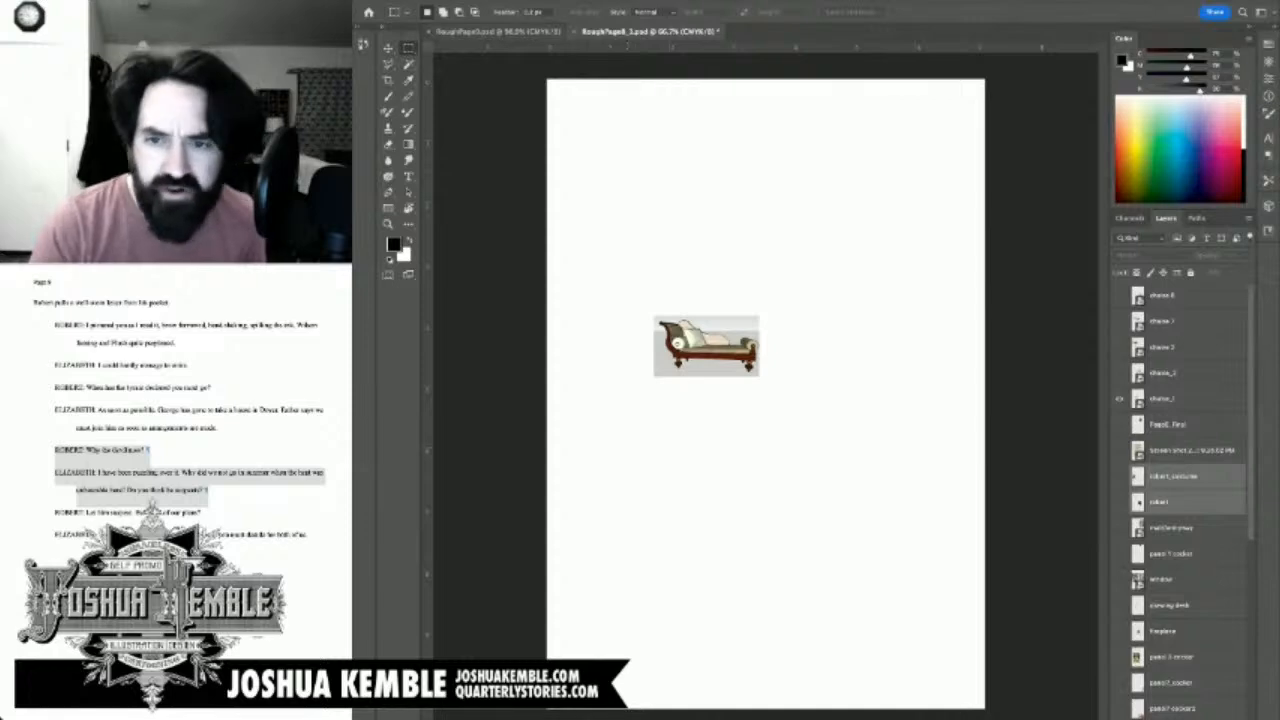
Step: Copy the chaise_1 reference layer into the comic page, placing it beside the costume photo below the first row
{"action": "left_click", "coordinate": [490, 31]}
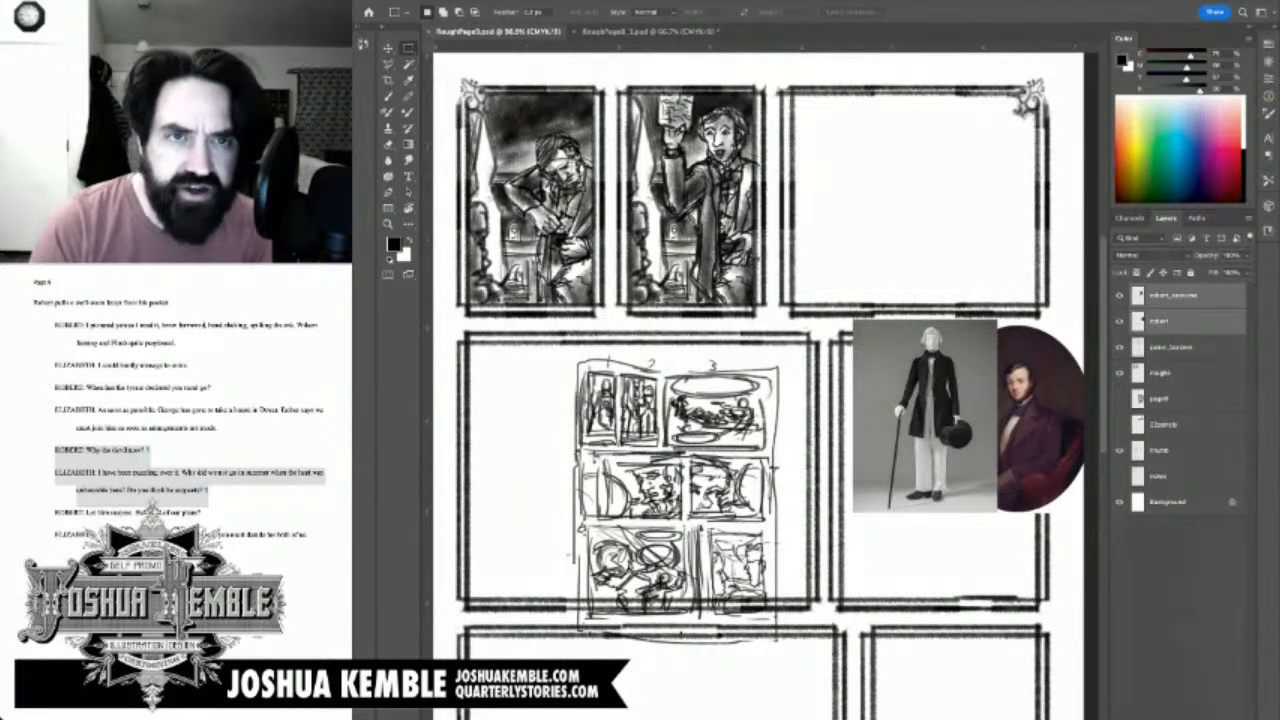
{"action": "left_click", "coordinate": [650, 31]}
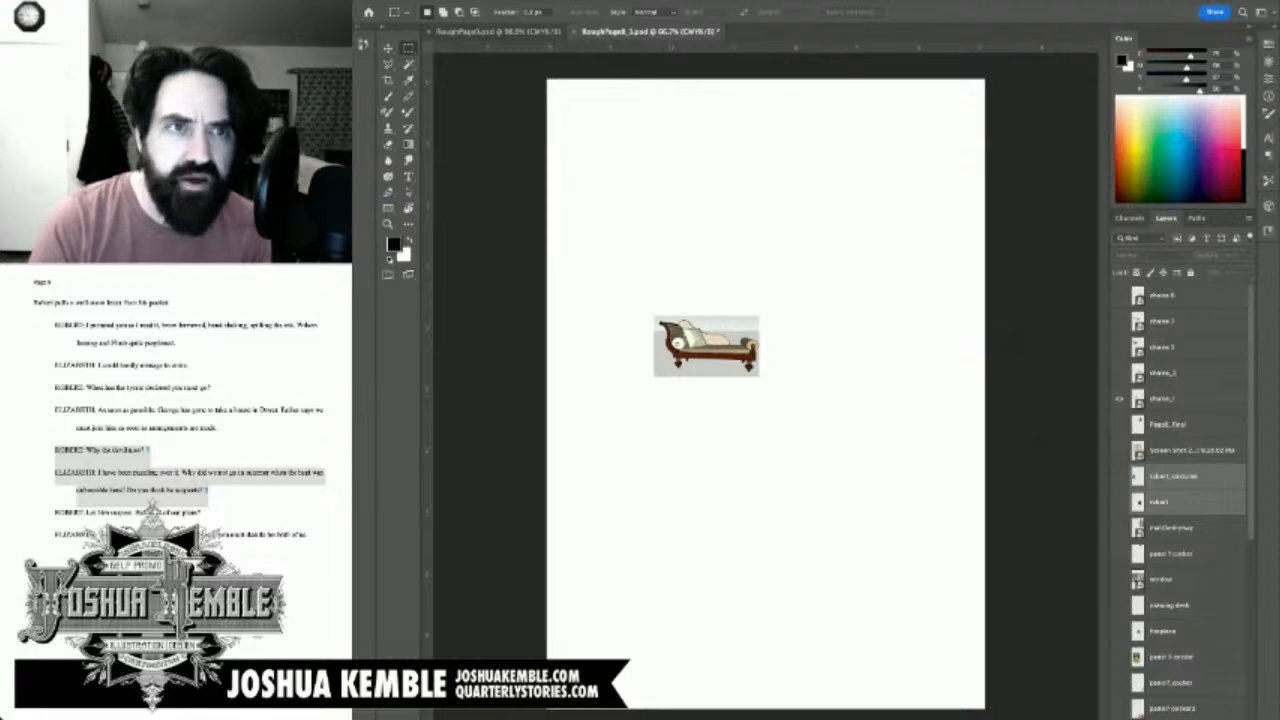
{"action": "left_click", "coordinate": [1163, 399]}
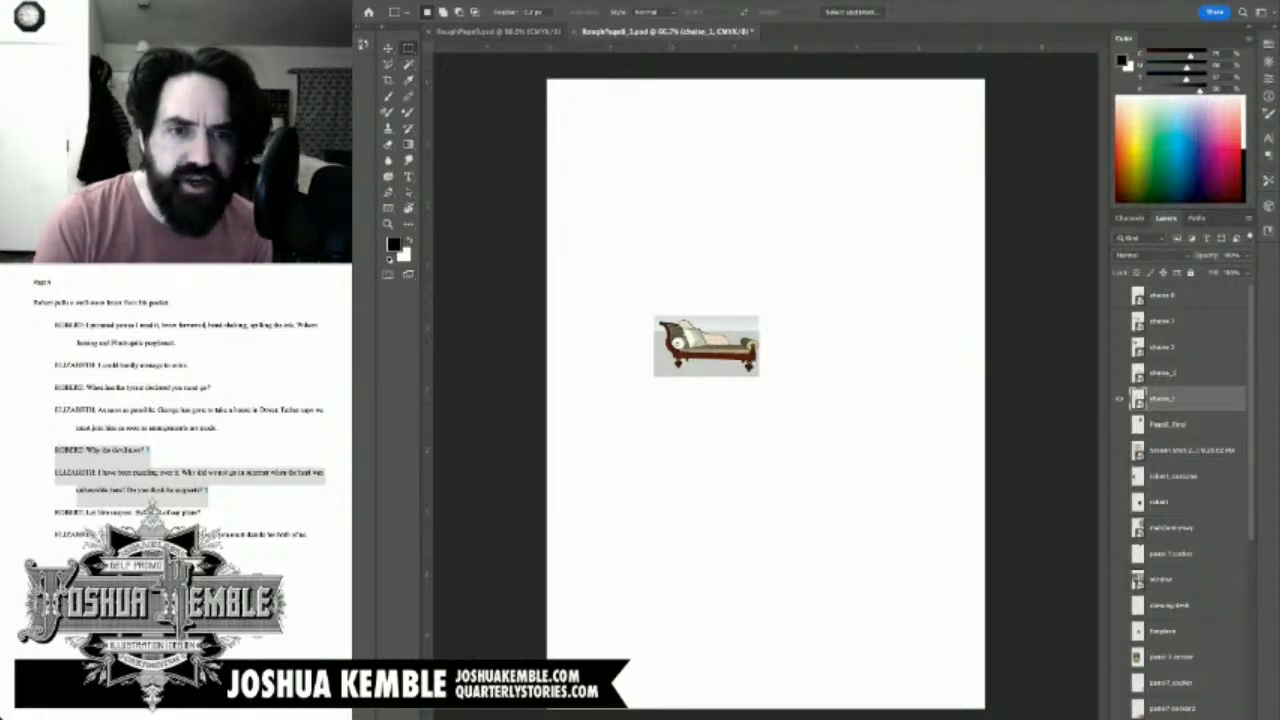
{"action": "key", "text": "super+w"}
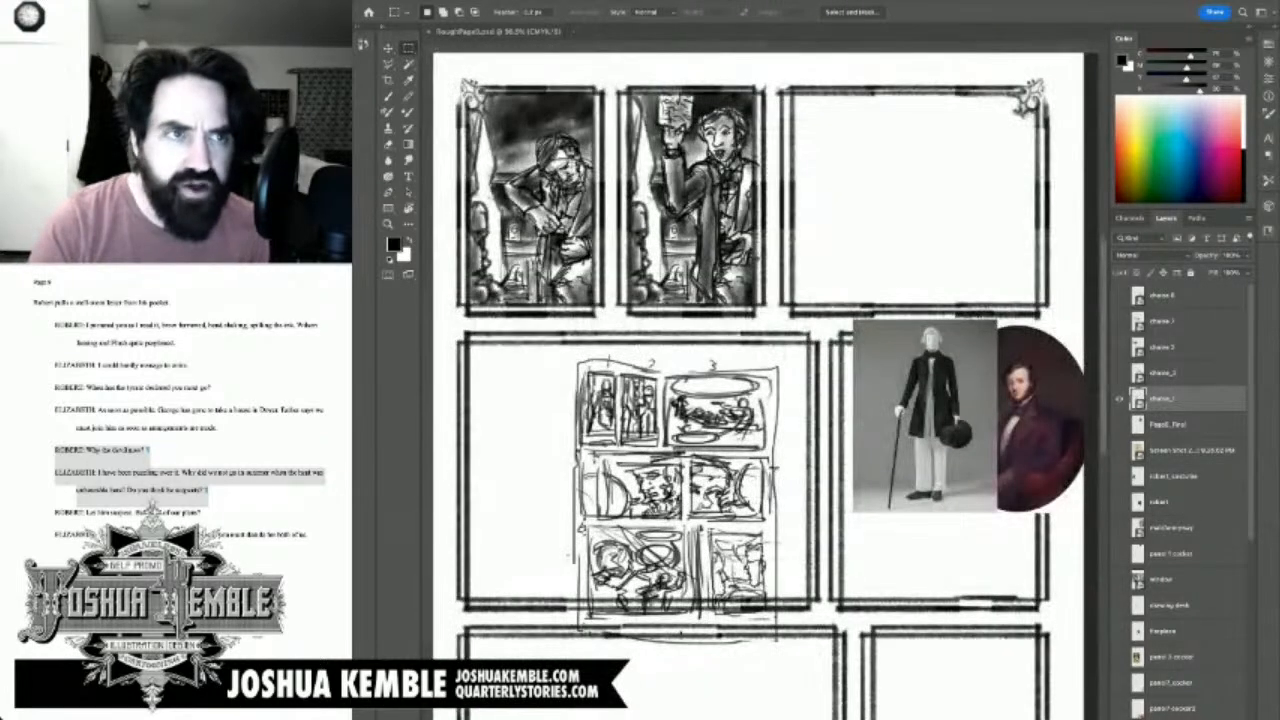
{"action": "key", "text": "v"}
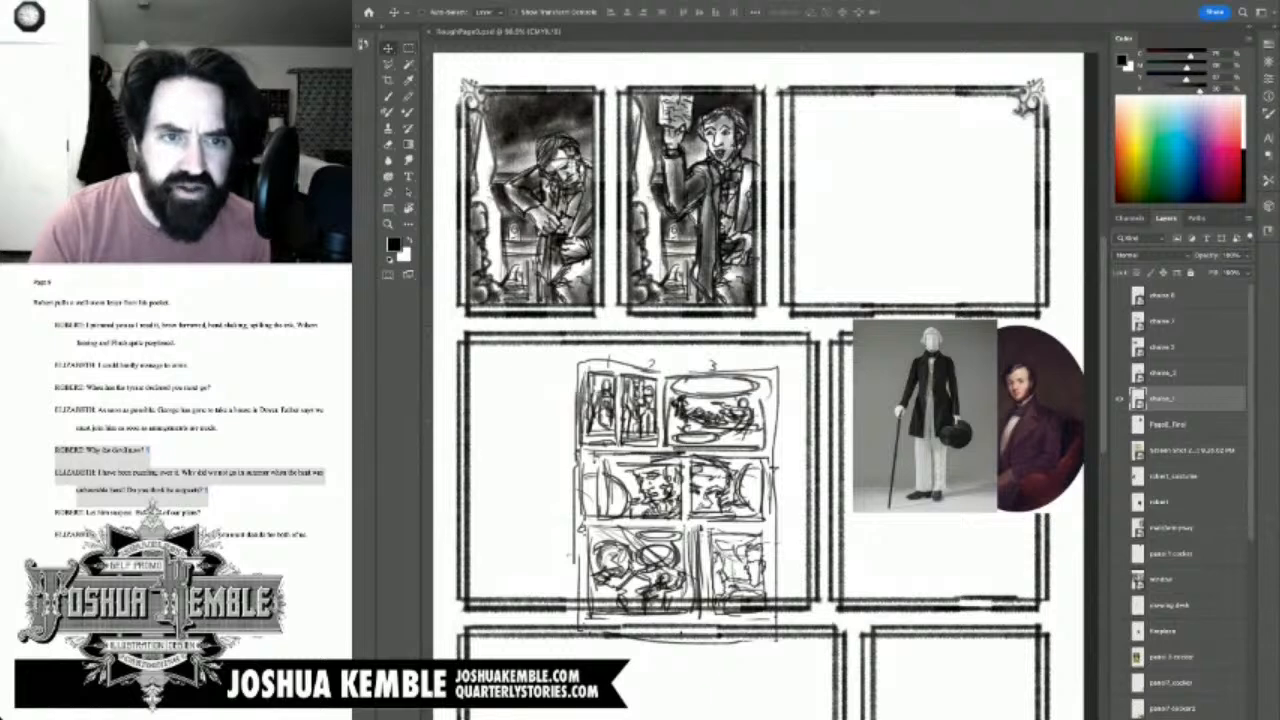
{"action": "left_click_drag", "start_coordinate": [1162, 398], "coordinate": [776, 346]}
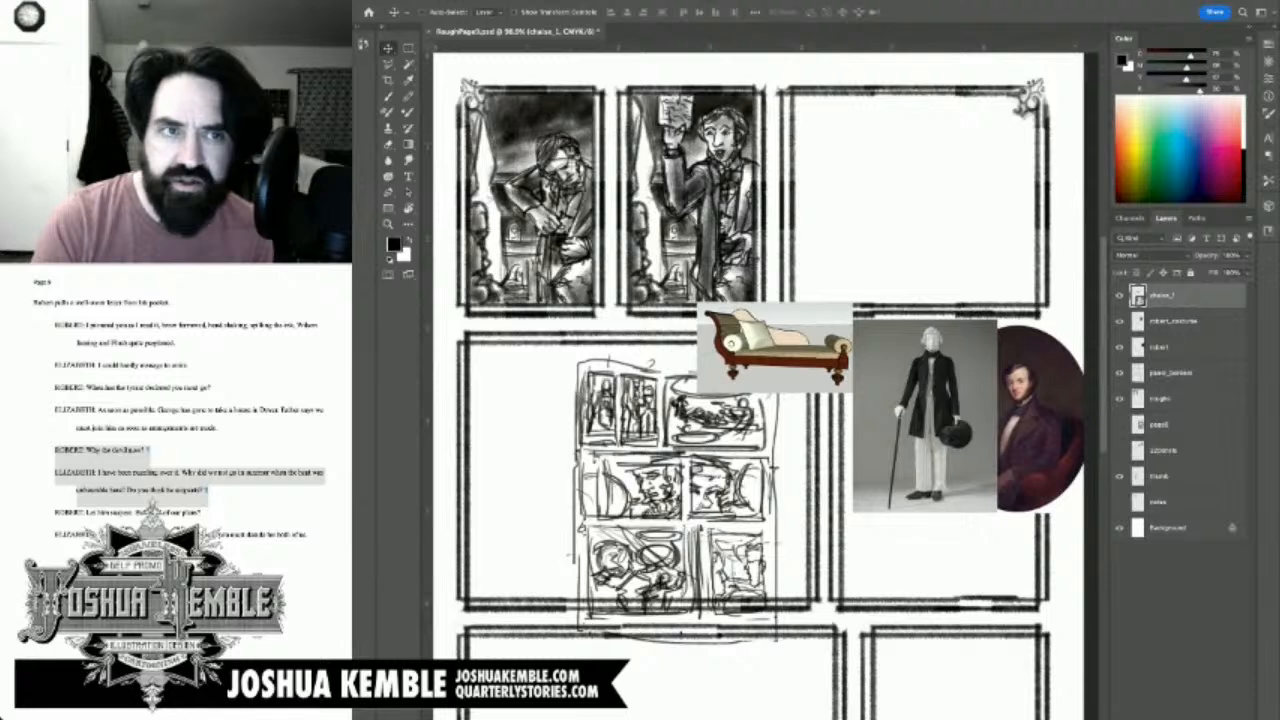
Step: Return to the reference document, hide the chaise_1 layer and preview the chaise layer above it
{"action": "key", "text": "ctrl+Tab"}
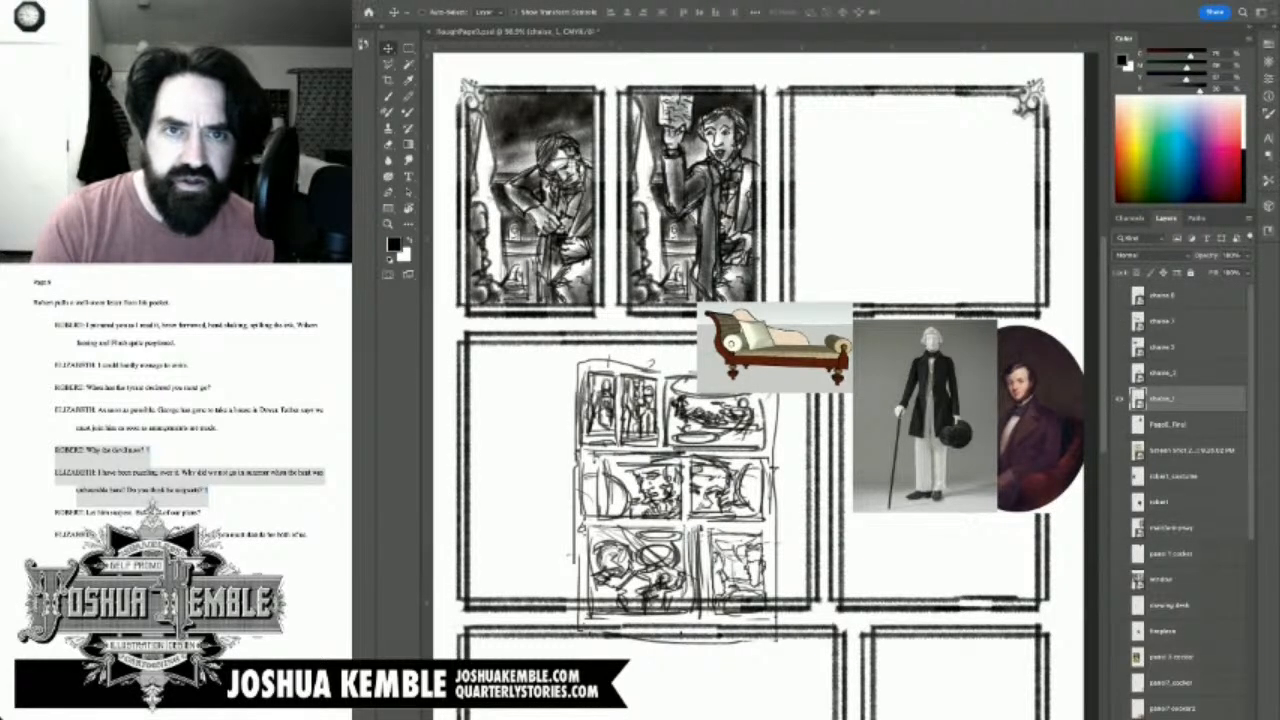
{"action": "key", "text": "ctrl+Tab"}
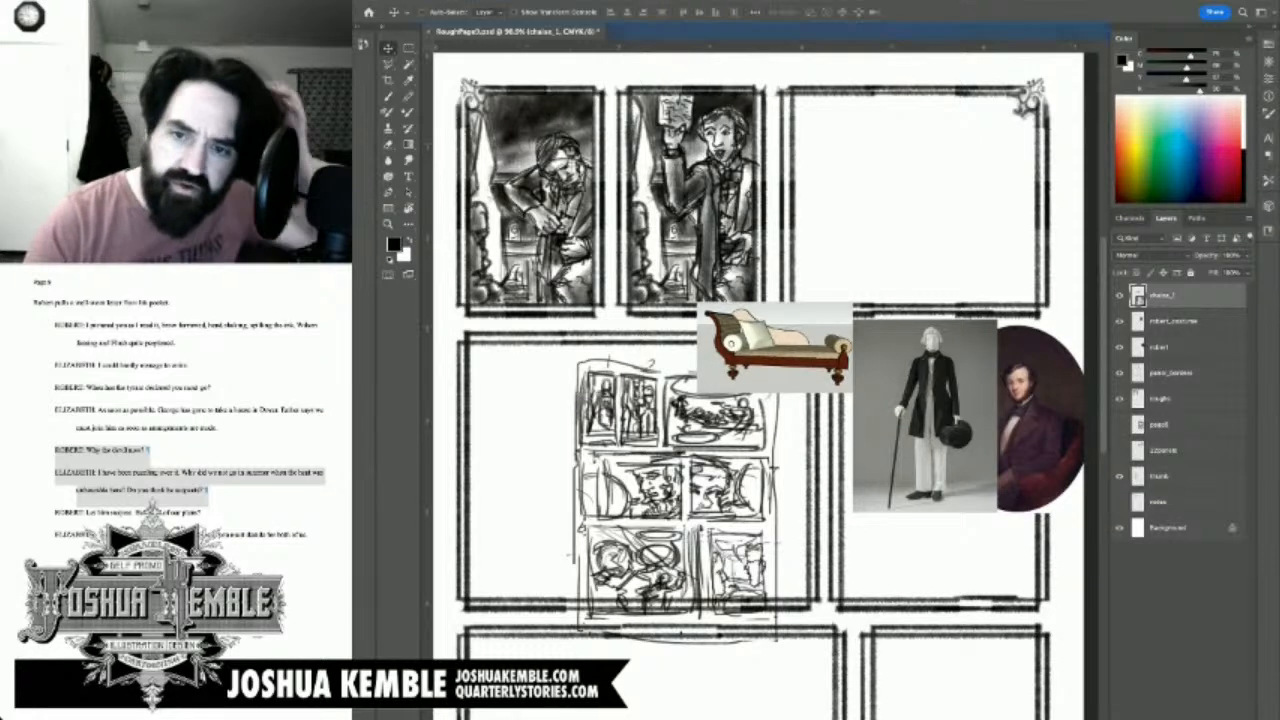
{"action": "key", "text": "ctrl+Tab"}
{"action": "left_click", "coordinate": [1120, 399]}
{"action": "left_click", "coordinate": [1120, 373]}
{"action": "left_click", "coordinate": [1120, 373]}
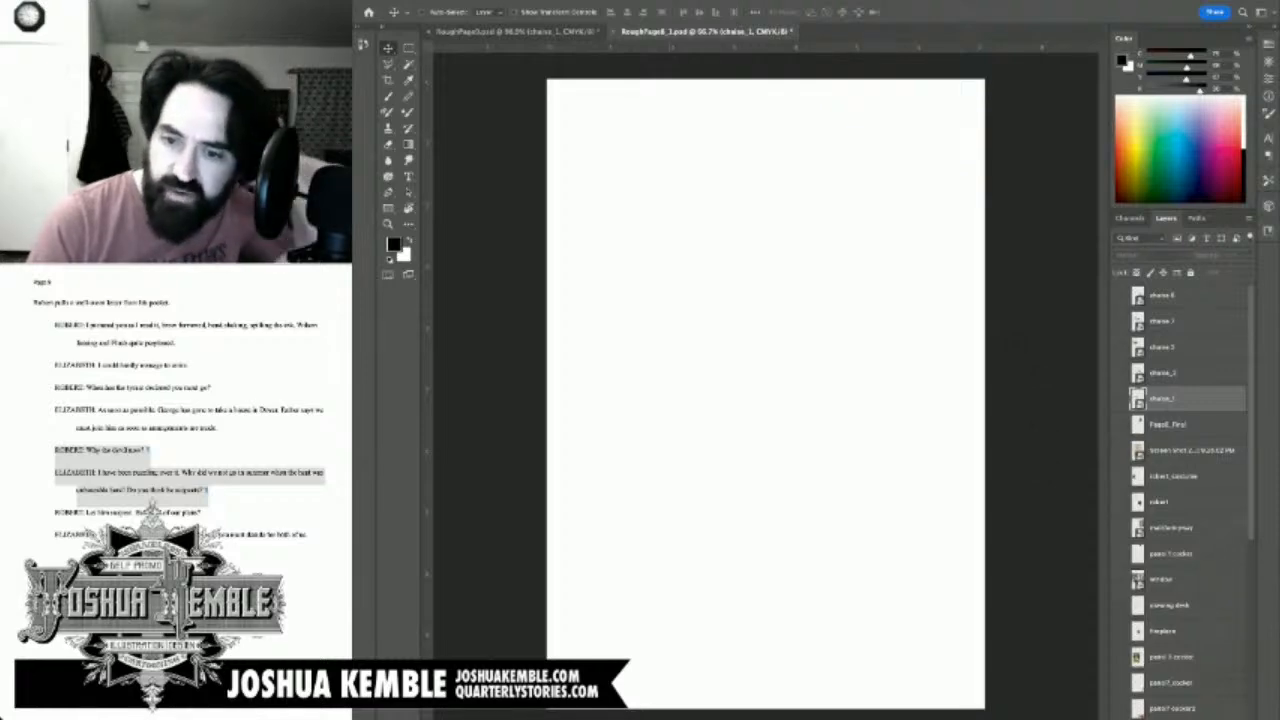
Step: Preview the nine-panel page, window and desk reference layers, leaving only the desk picture shown
{"action": "left_click", "coordinate": [1120, 527]}
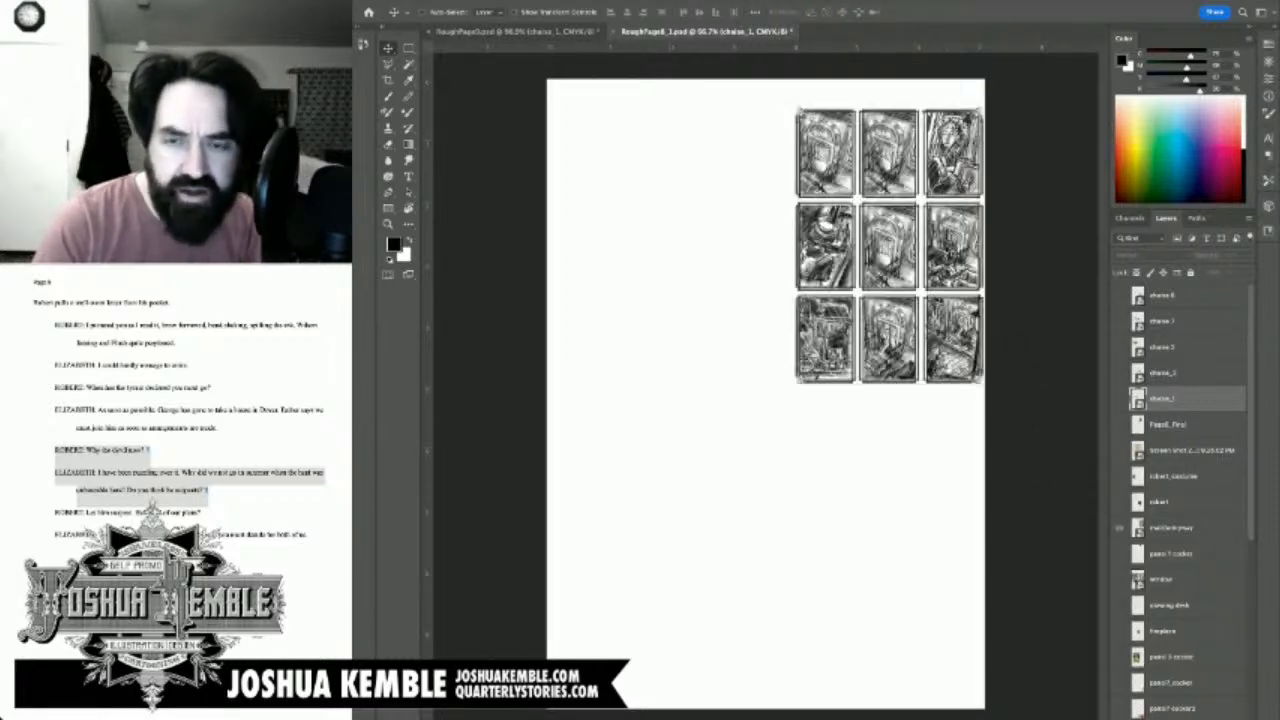
{"action": "left_click", "coordinate": [1120, 527]}
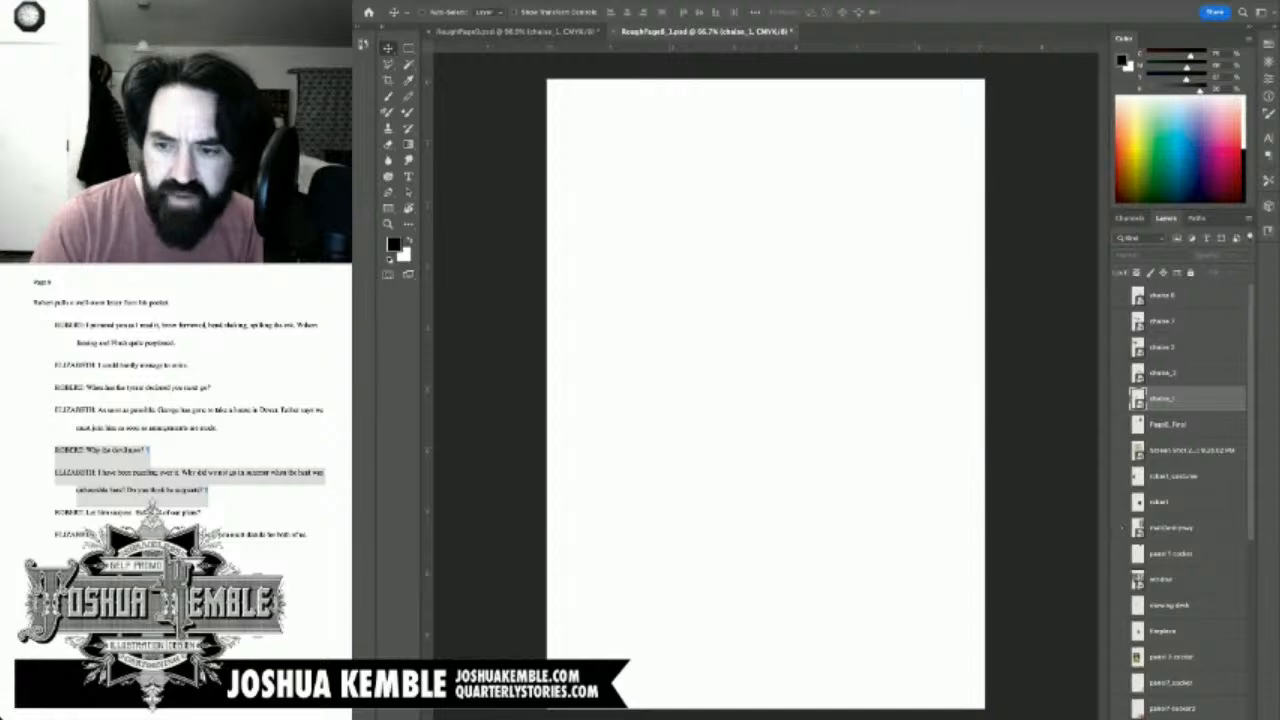
{"action": "scroll", "coordinate": [1185, 490], "scroll_direction": "down", "scroll_amount": 4}
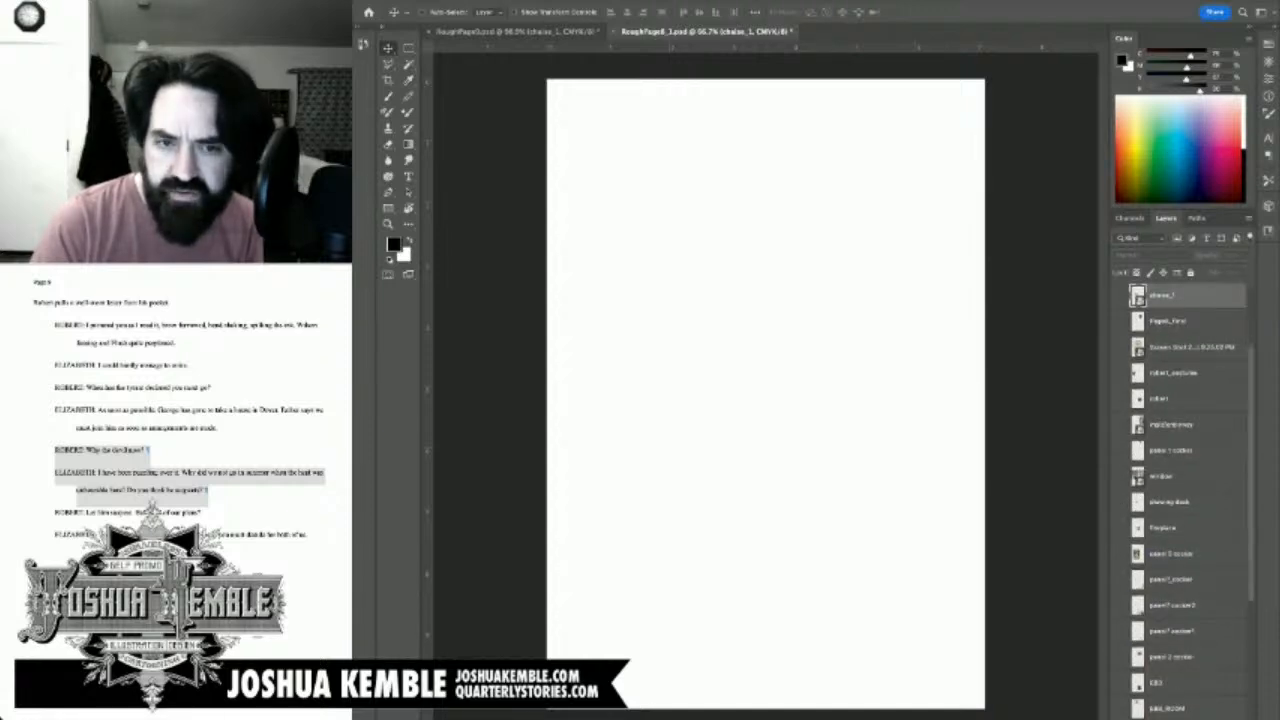
{"action": "left_click", "coordinate": [1120, 476]}
{"action": "left_click", "coordinate": [1120, 502]}
{"action": "left_click", "coordinate": [1120, 476]}
{"action": "left_click", "coordinate": [1120, 502]}
{"action": "left_click", "coordinate": [1120, 502]}
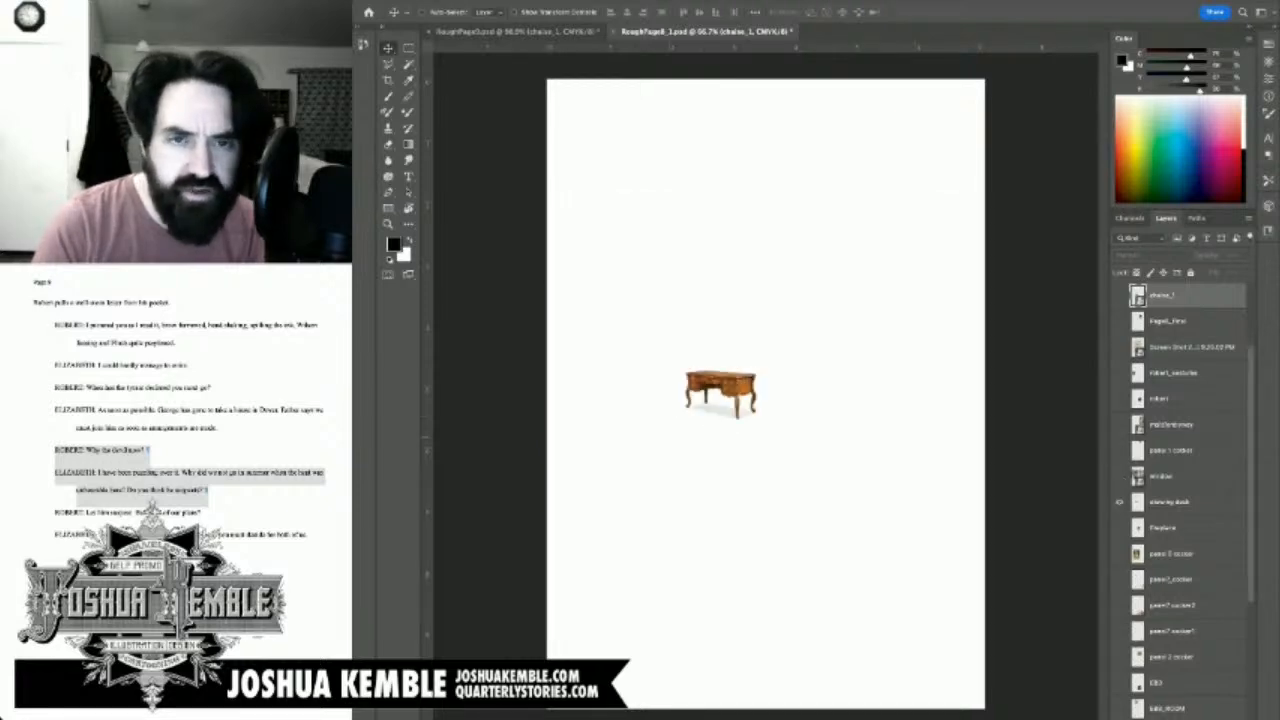
{"action": "left_click", "coordinate": [517, 32]}
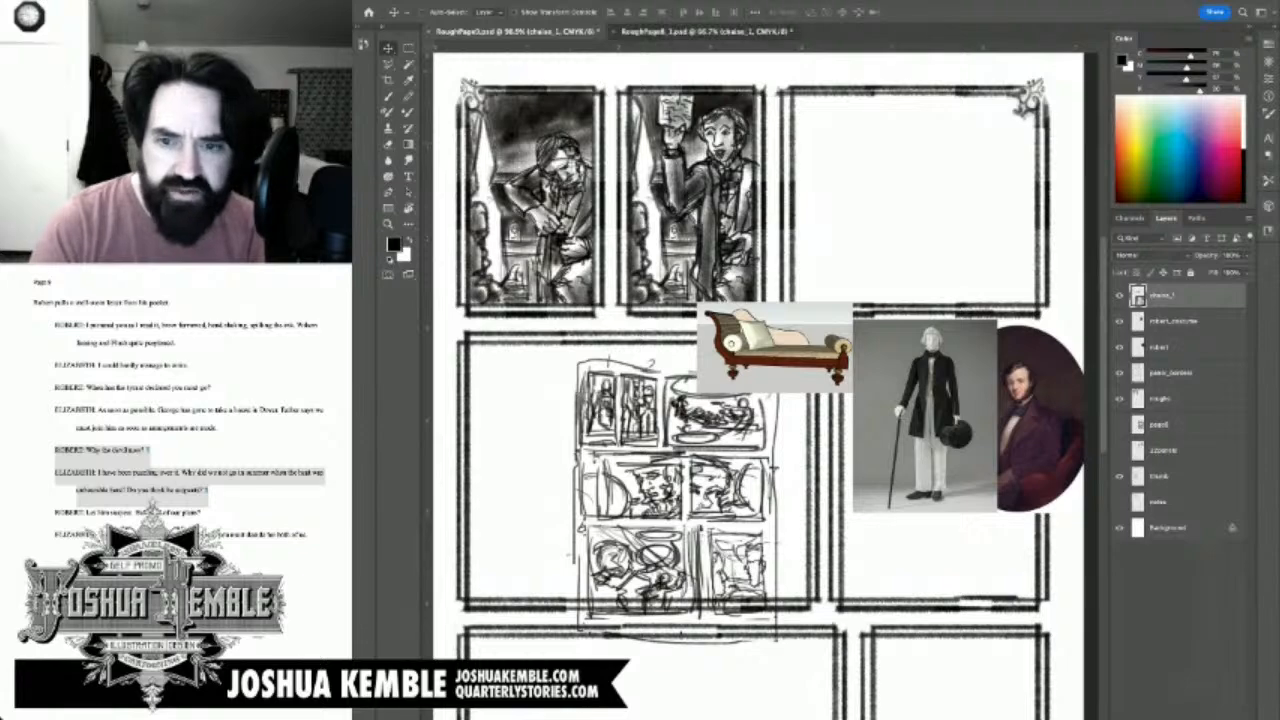
{"action": "left_click", "coordinate": [760, 32]}
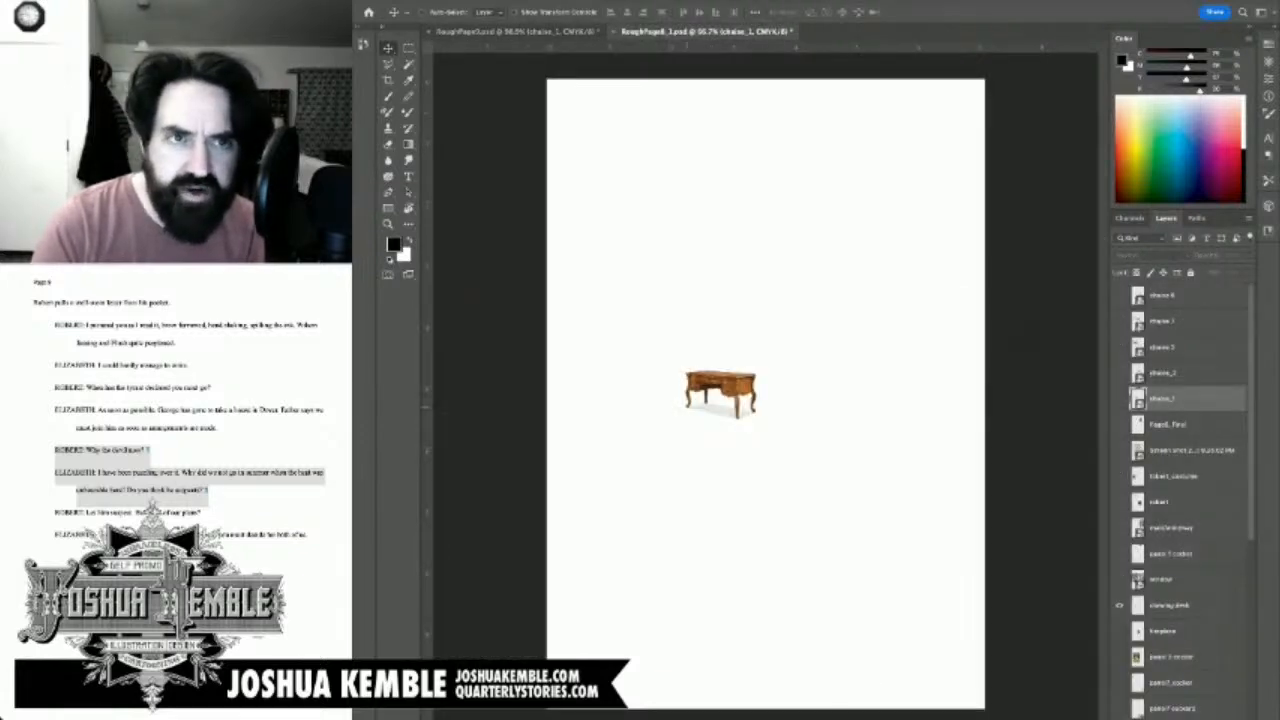
{"action": "left_click_drag", "start_coordinate": [1162, 399], "coordinate": [570, 127]}
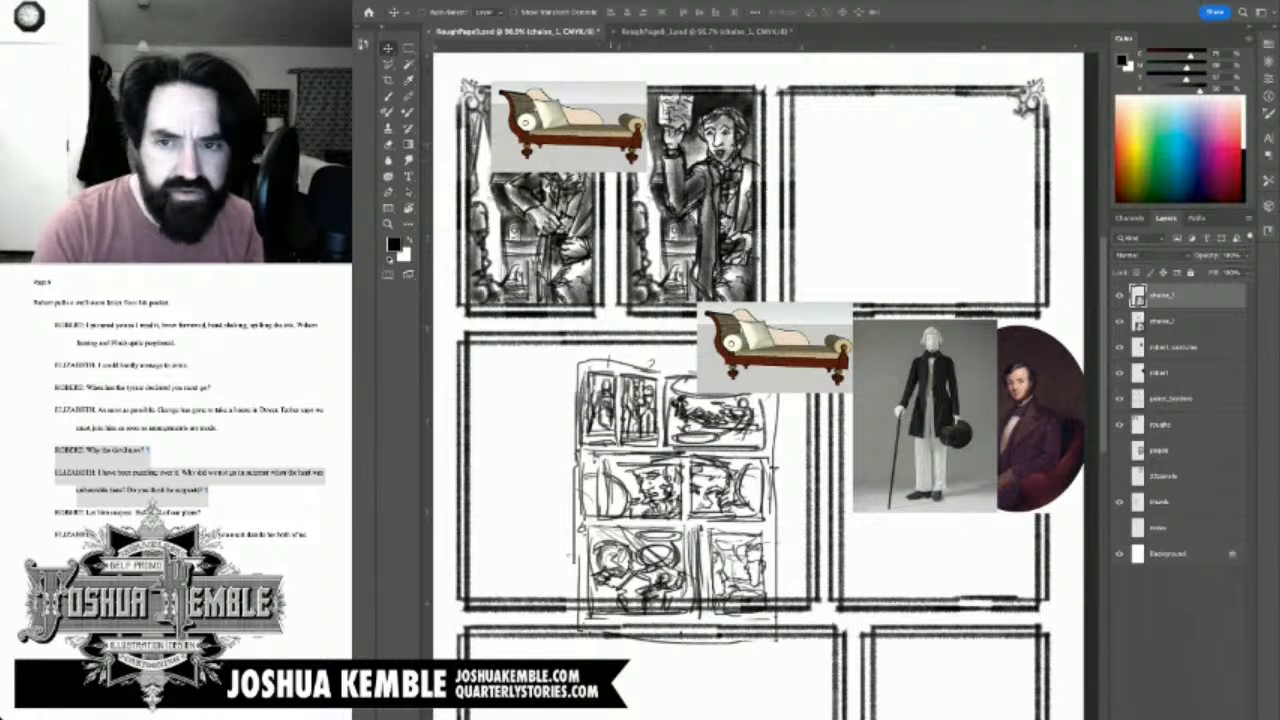
{"action": "key", "text": "ctrl+e"}
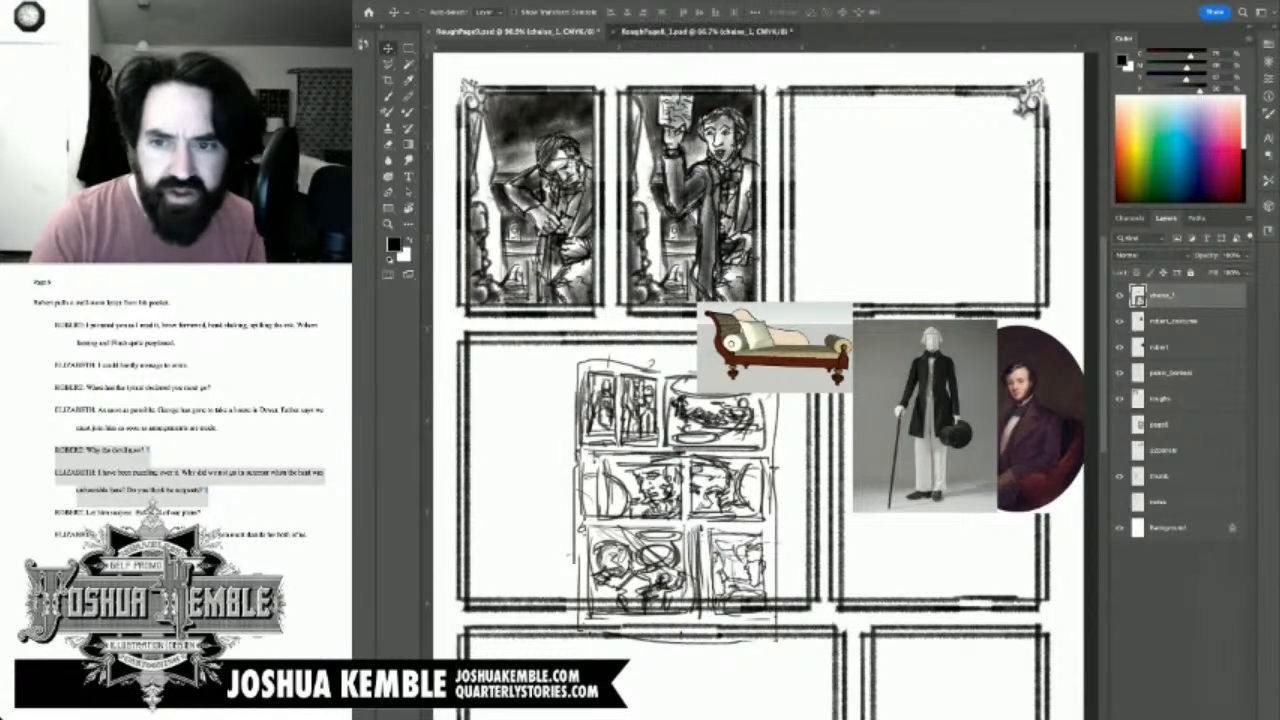
Step: Copy the desk reference layer into the comic page over the edge of panel two, and return to the reference document
{"action": "left_click", "coordinate": [690, 32]}
{"action": "left_click", "coordinate": [1170, 605]}
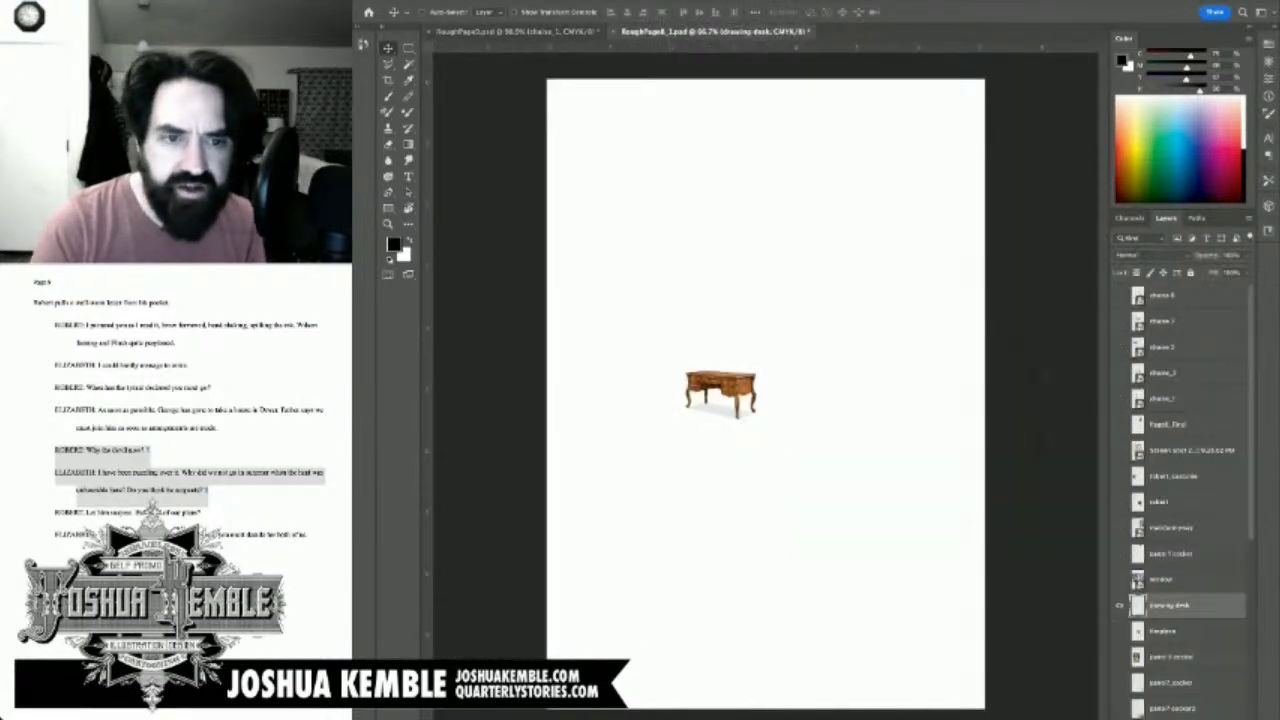
{"action": "left_click_drag", "start_coordinate": [703, 414], "coordinate": [558, 32]}
{"action": "left_click_drag", "start_coordinate": [718, 397], "coordinate": [522, 36]}
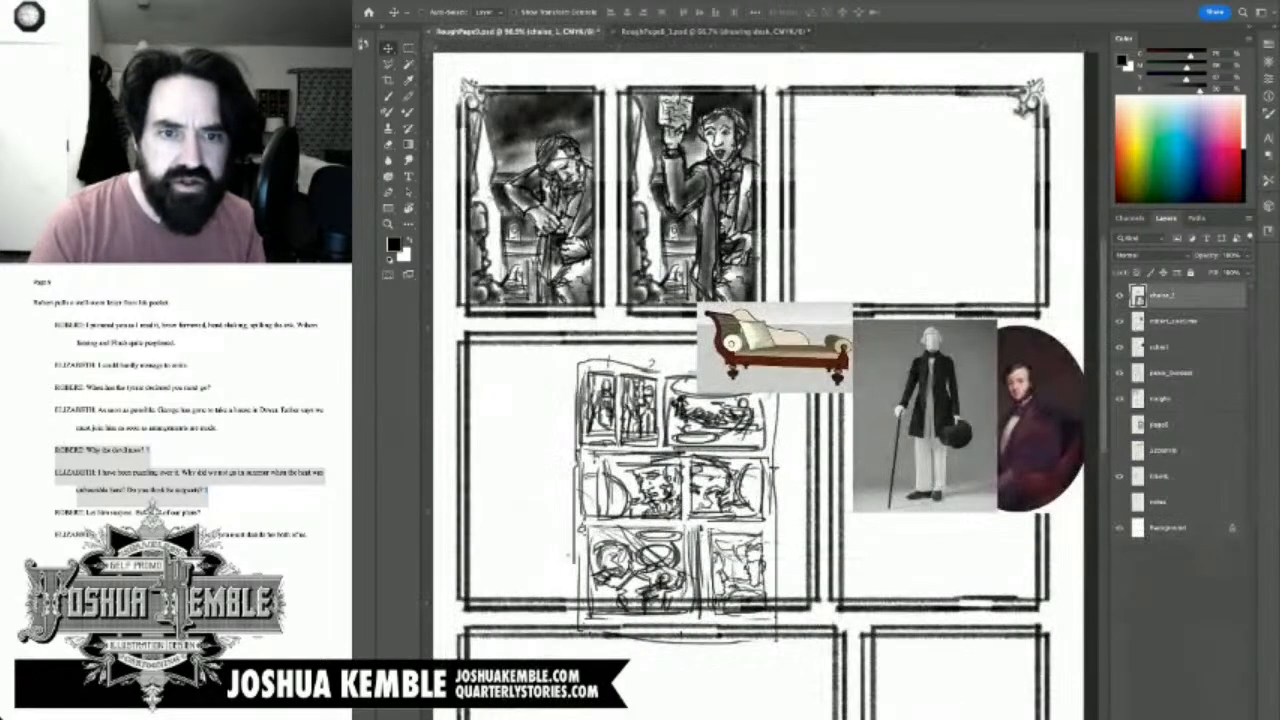
{"action": "left_click_drag", "start_coordinate": [752, 345], "coordinate": [843, 393]}
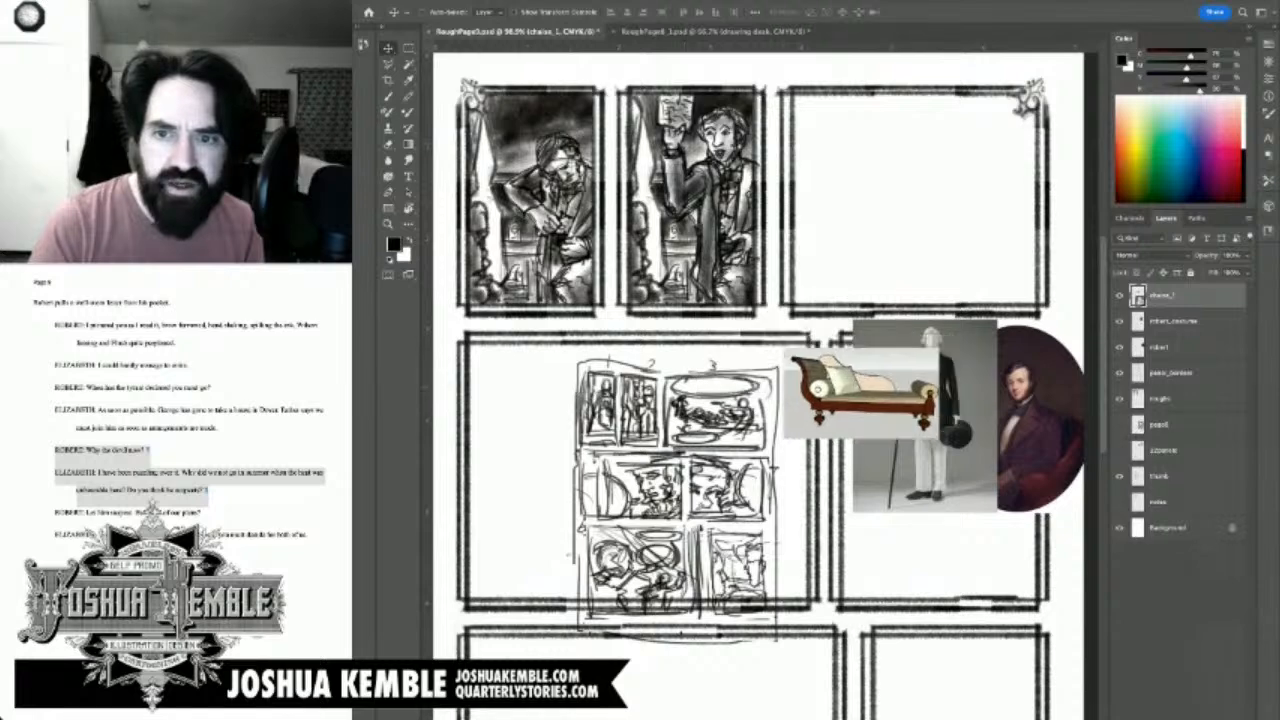
{"action": "key", "text": "super+z"}
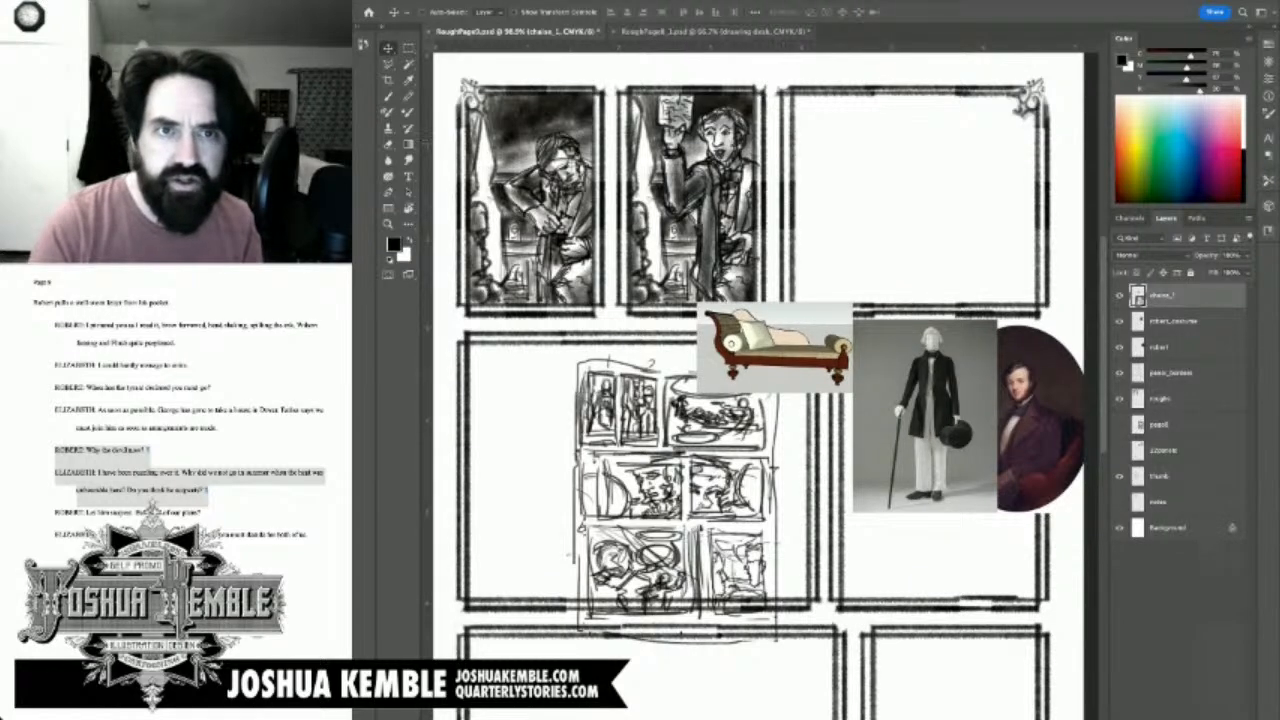
{"action": "left_click", "coordinate": [712, 31]}
{"action": "key", "text": "super+w"}
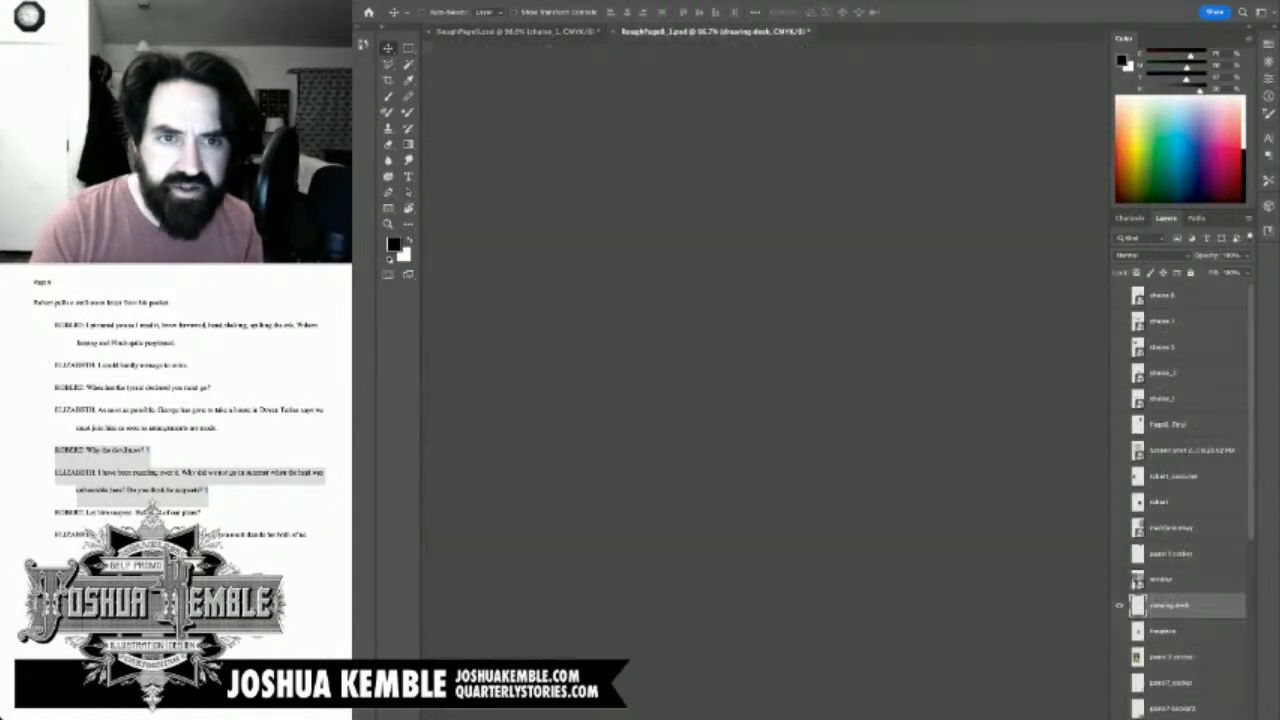
{"action": "key", "text": "super+v"}
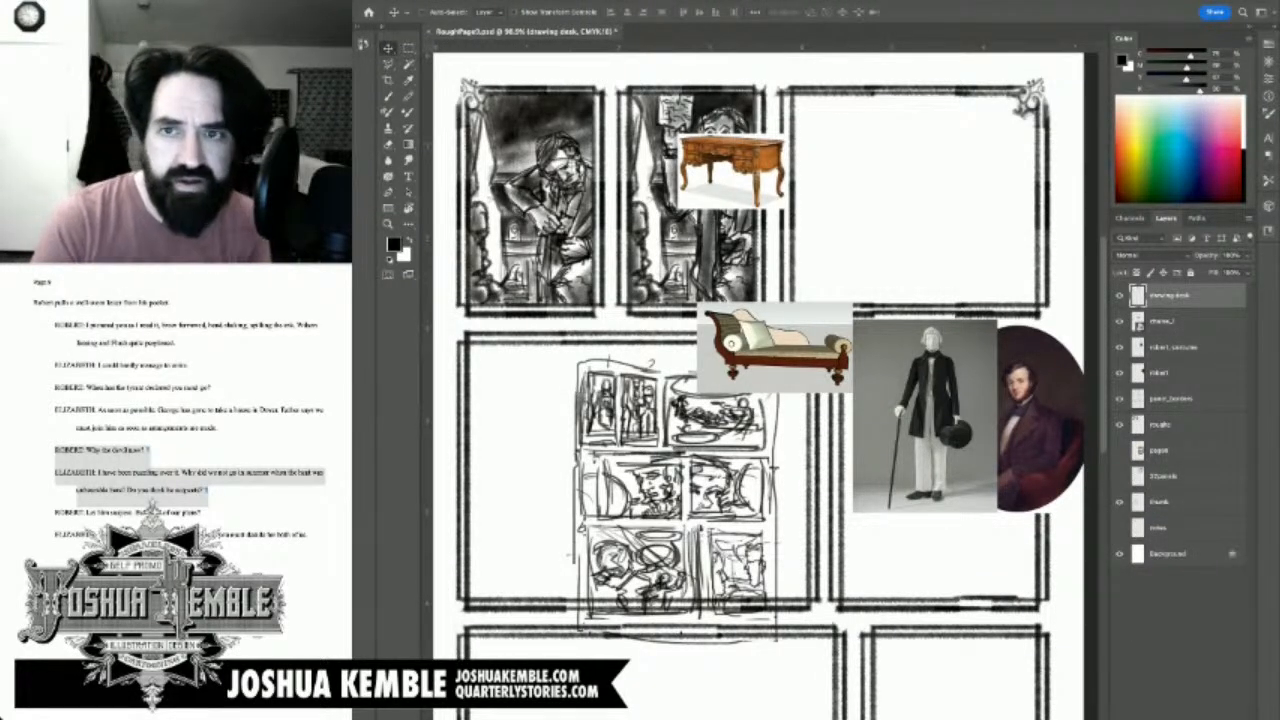
{"action": "key", "text": "ctrl+Tab"}
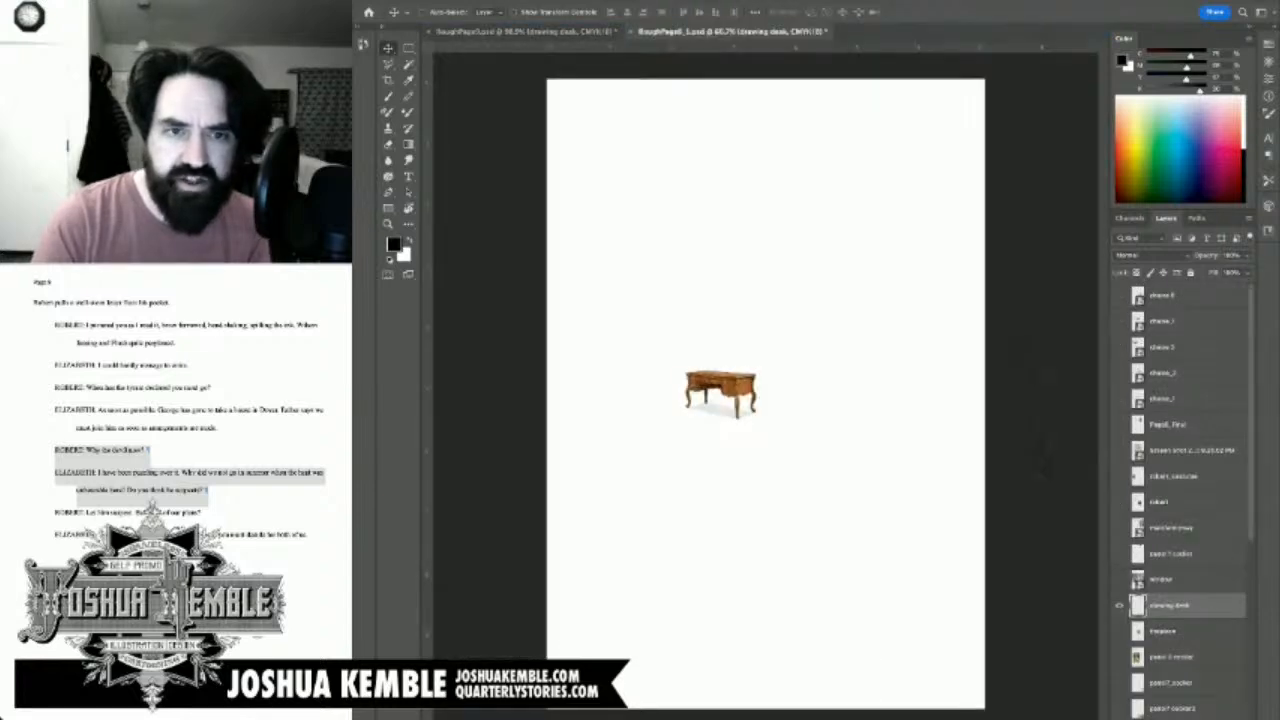
Step: Move the desk picture to the upper outer corner of panel three in the comic page, and return to the reference document
{"action": "key", "text": "ctrl+Tab"}
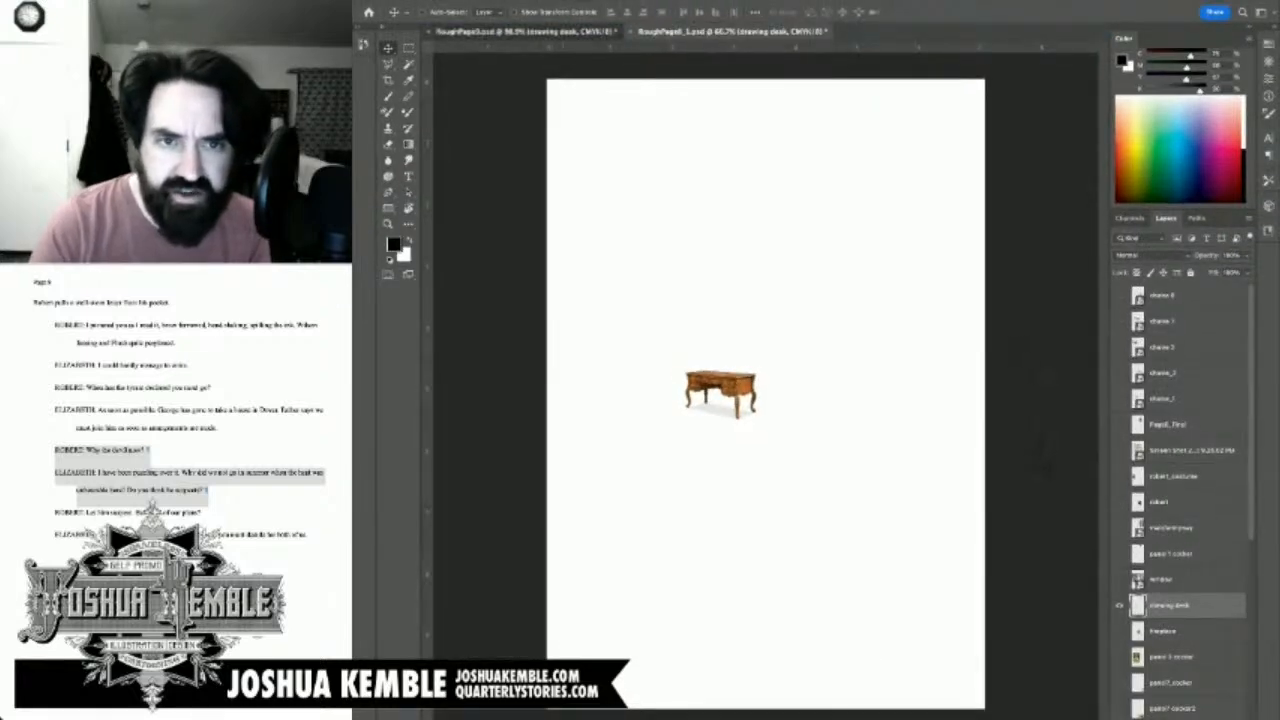
{"action": "left_click_drag", "start_coordinate": [732, 170], "coordinate": [997, 95]}
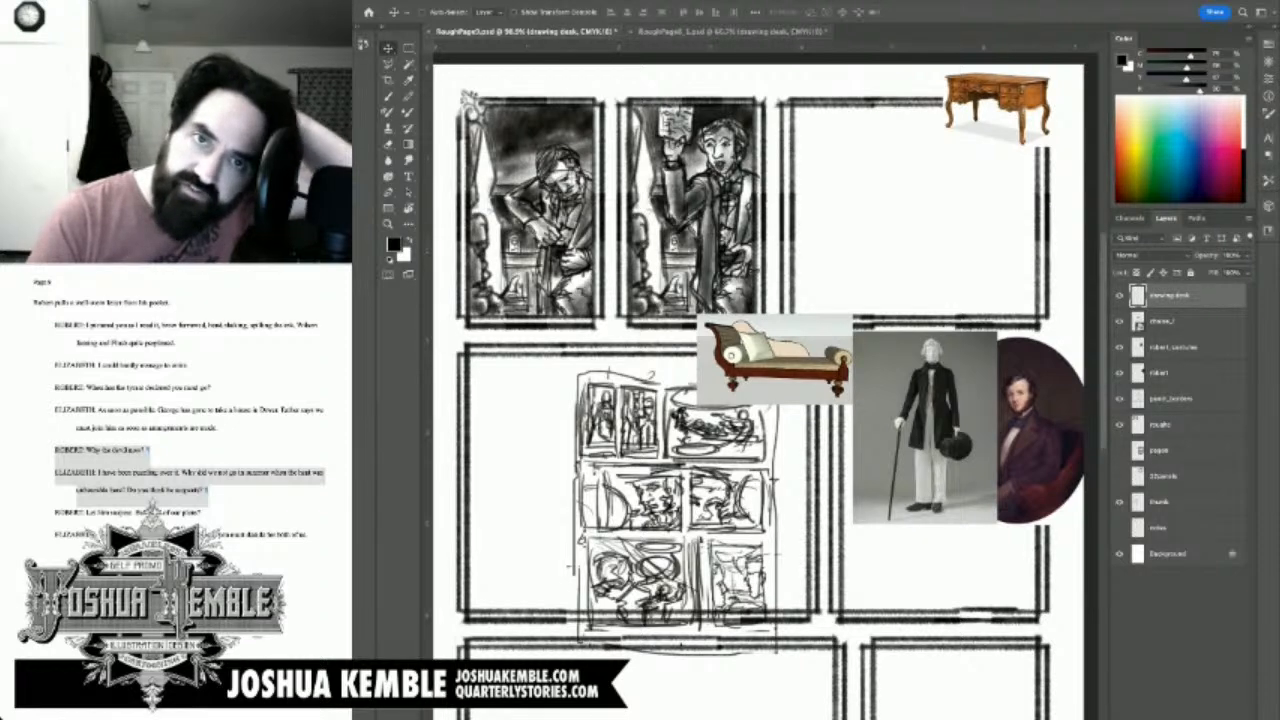
{"action": "key", "text": "ctrl+Tab"}
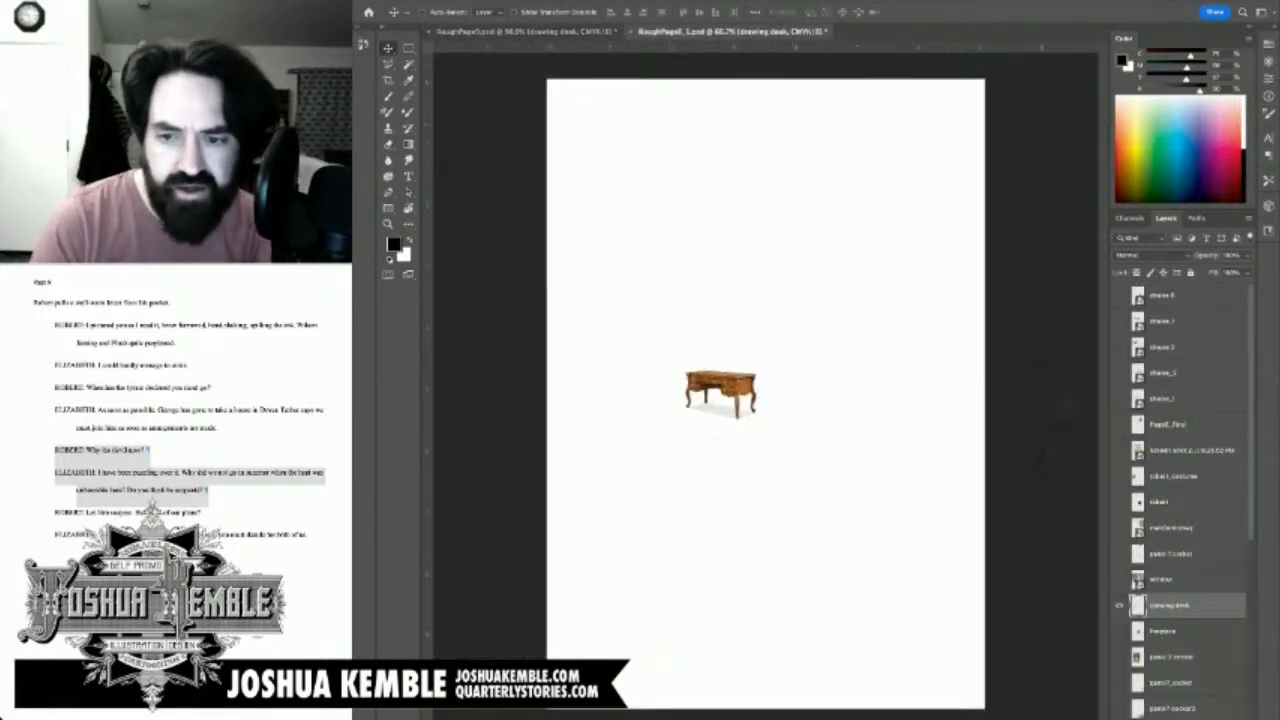
Step: Hide the desk layer and preview the window, cocker and following reference layers above it one by one
{"action": "left_click", "coordinate": [1119, 605]}
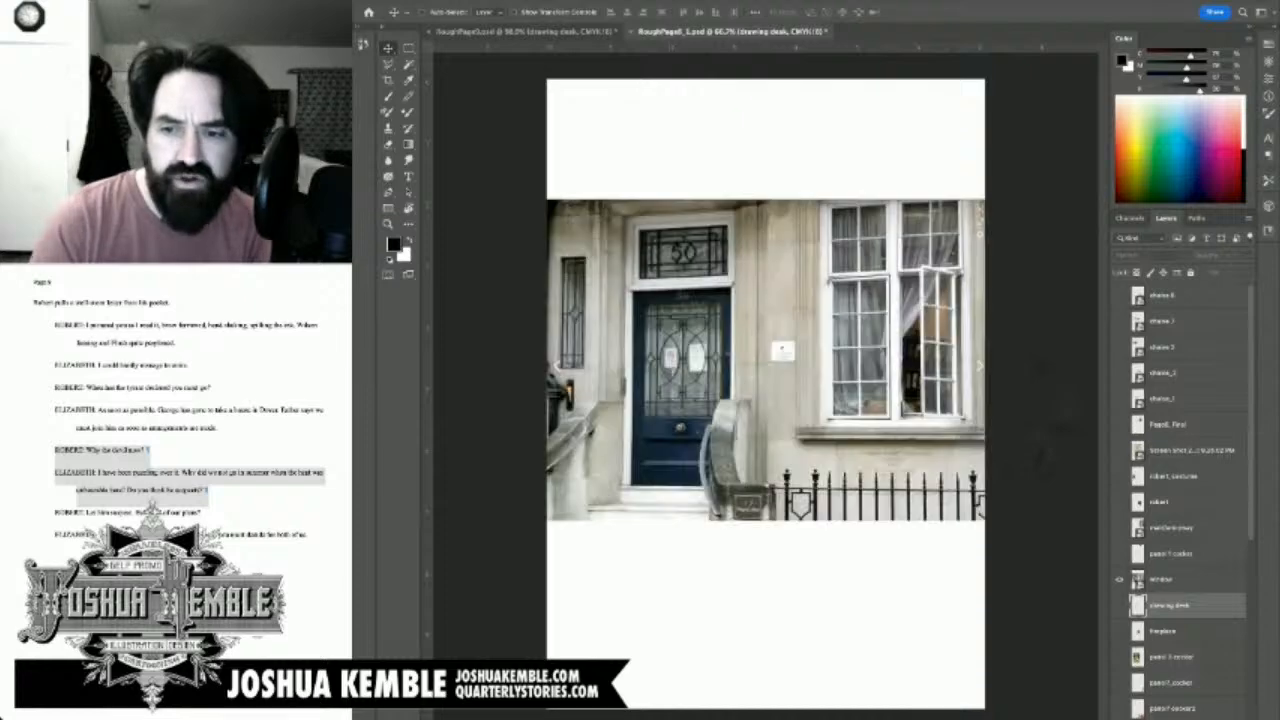
{"action": "left_click", "coordinate": [1119, 579]}
{"action": "left_click", "coordinate": [1119, 553]}
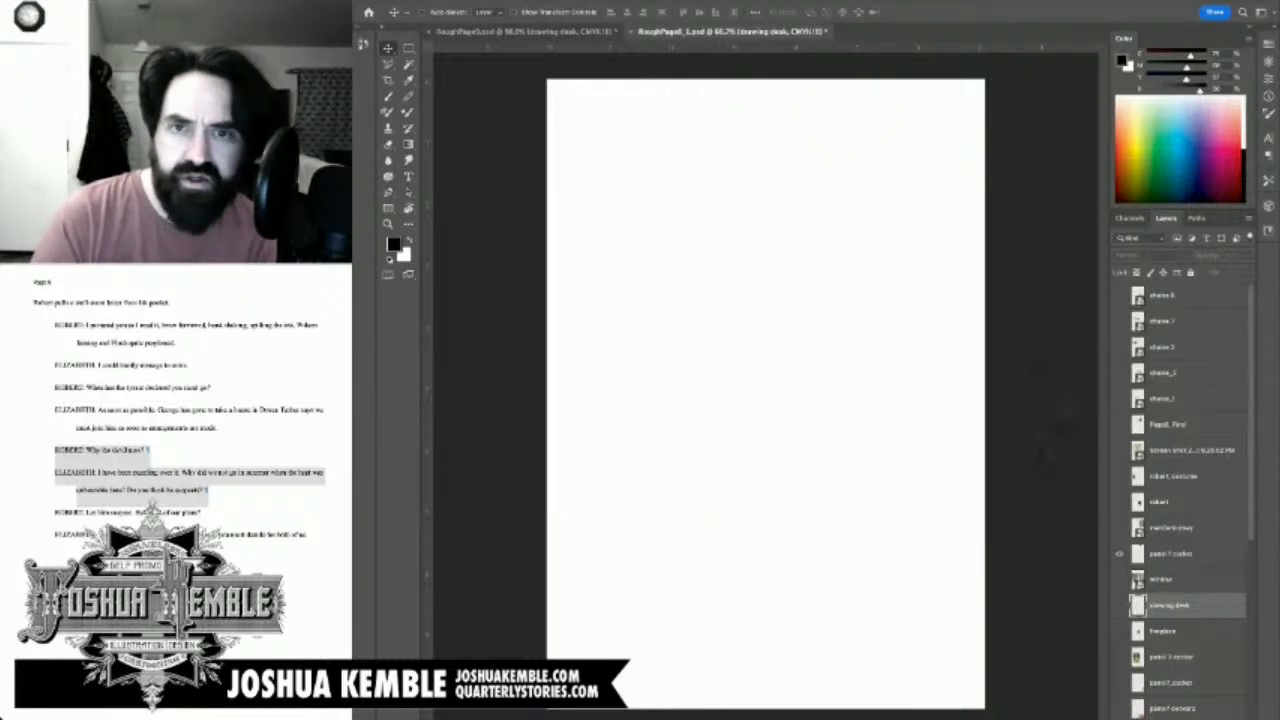
{"action": "left_click", "coordinate": [1119, 553]}
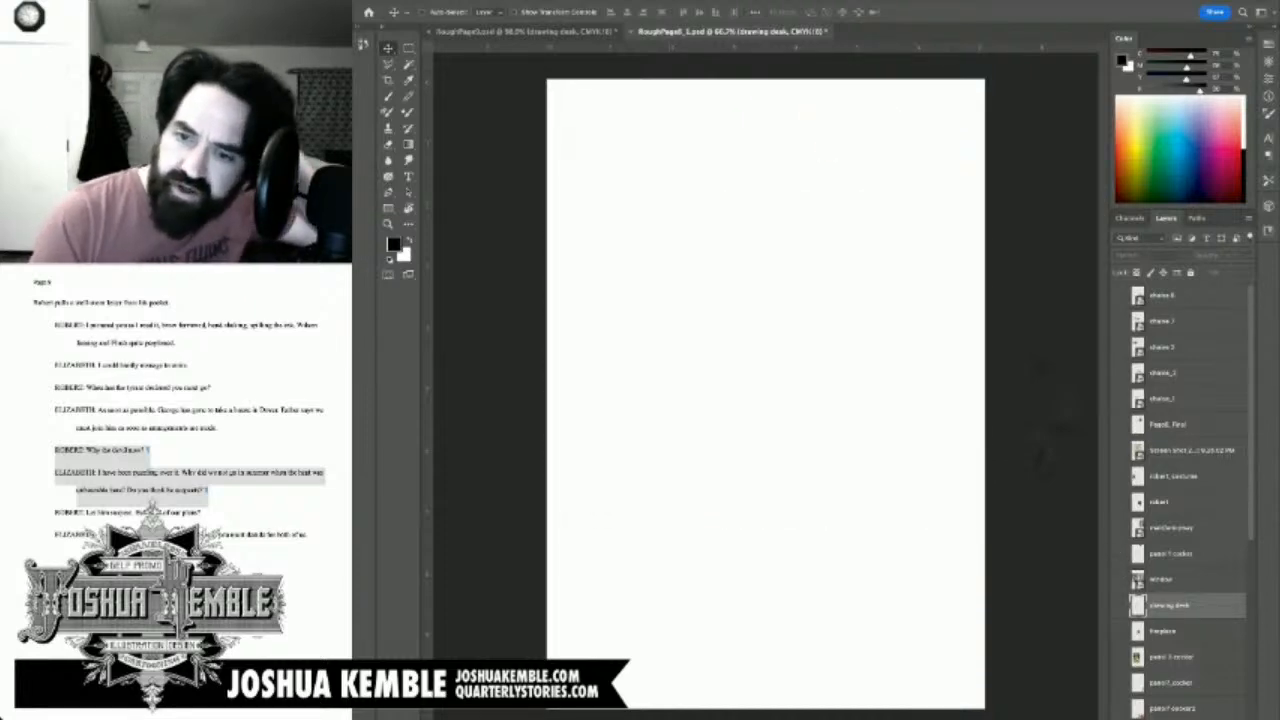
{"action": "left_click", "coordinate": [1119, 527]}
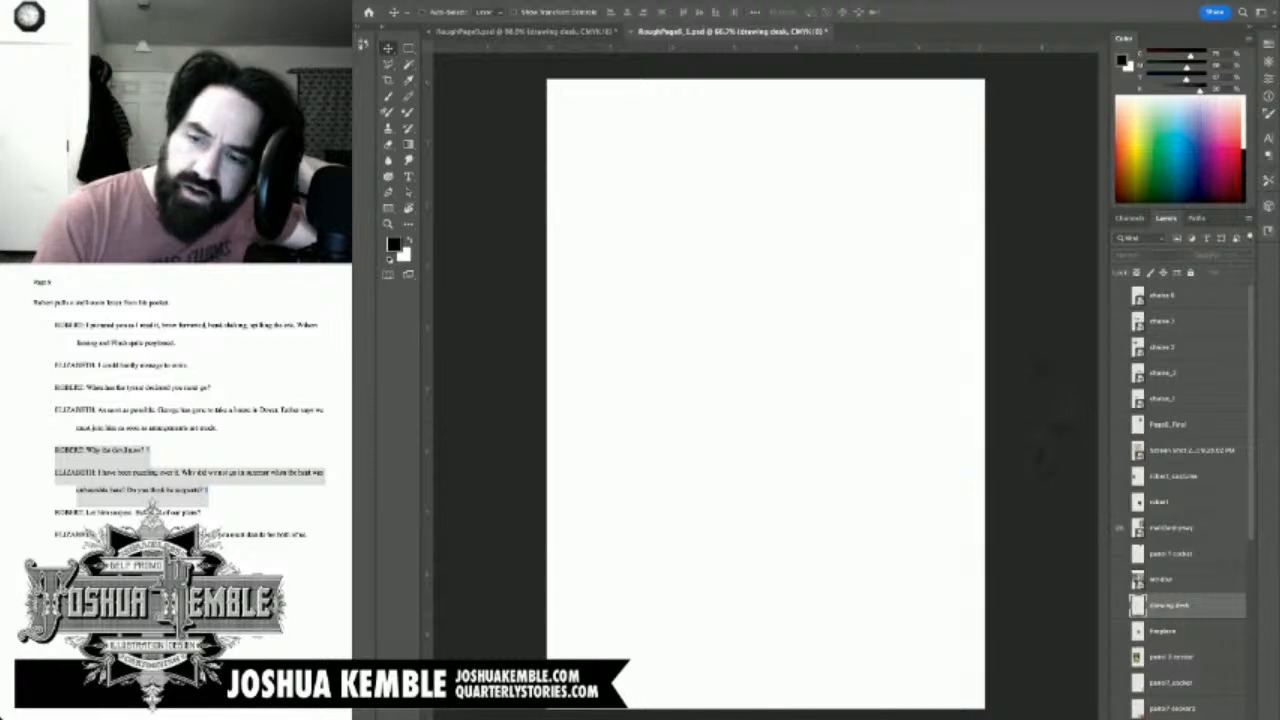
{"action": "left_click", "coordinate": [1119, 527]}
Step: Preview the oval portrait, costume, dog sketch screenshot and final page layers, leaving all of them hidden
{"action": "left_click", "coordinate": [1119, 501]}
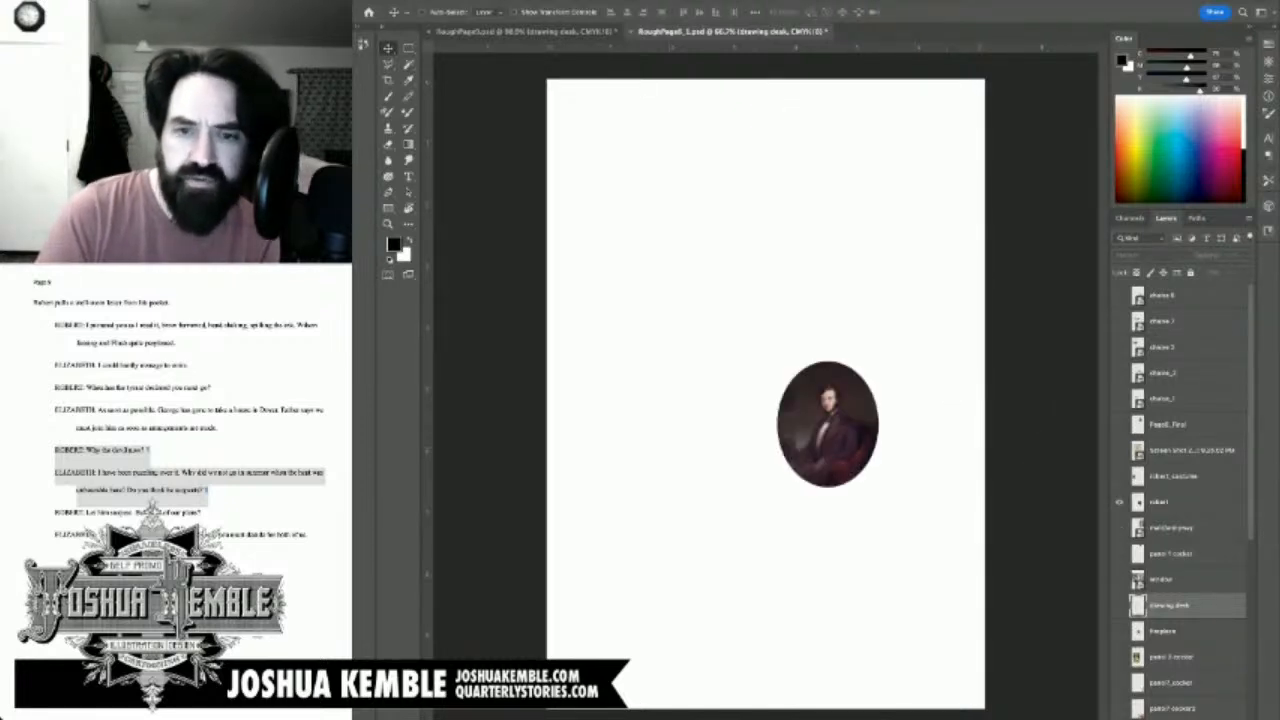
{"action": "left_click", "coordinate": [1119, 501]}
{"action": "left_click", "coordinate": [1119, 476]}
{"action": "left_click", "coordinate": [1119, 476]}
{"action": "left_click", "coordinate": [1119, 450]}
{"action": "left_click", "coordinate": [1119, 424]}
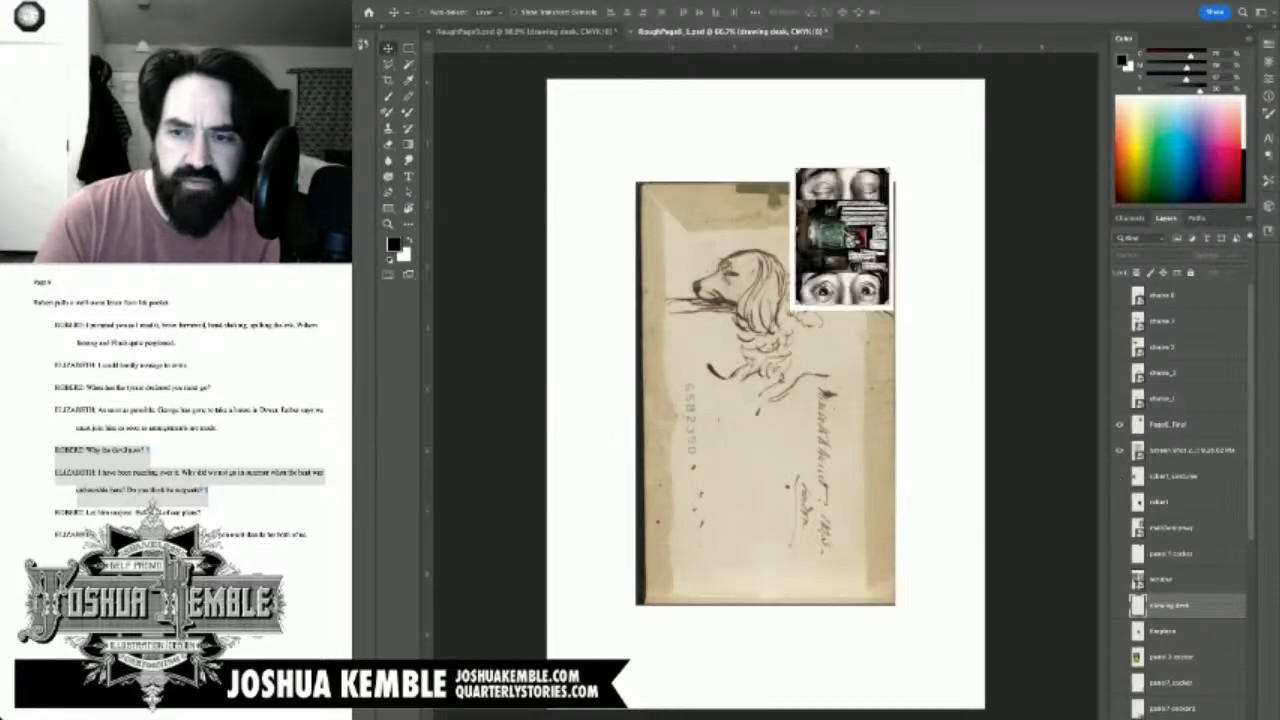
{"action": "left_click", "coordinate": [1119, 398]}
{"action": "left_click_drag", "start_coordinate": [1119, 398], "coordinate": [1119, 450]}
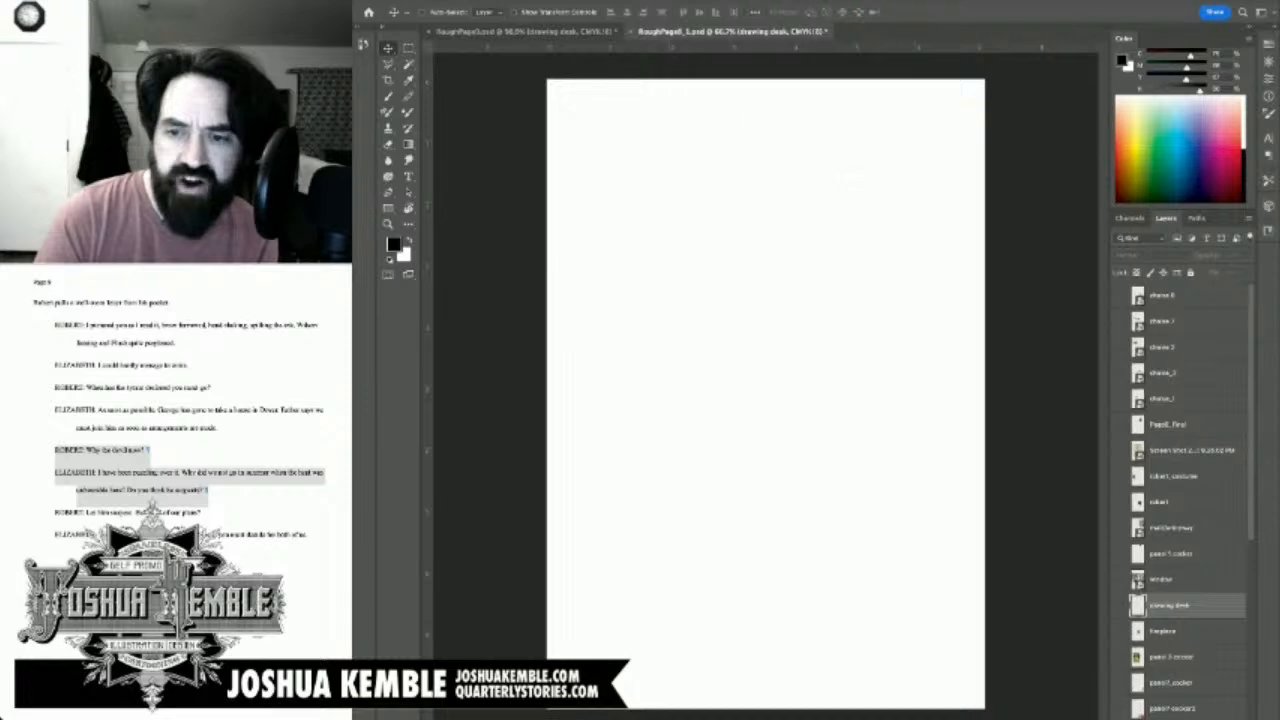
Step: Show the fireplace reference layer and copy it into the comic page, placing it over the upper part of panel one
{"action": "scroll", "coordinate": [1185, 500], "scroll_direction": "down", "scroll_amount": 2}
{"action": "left_click", "coordinate": [1119, 527]}
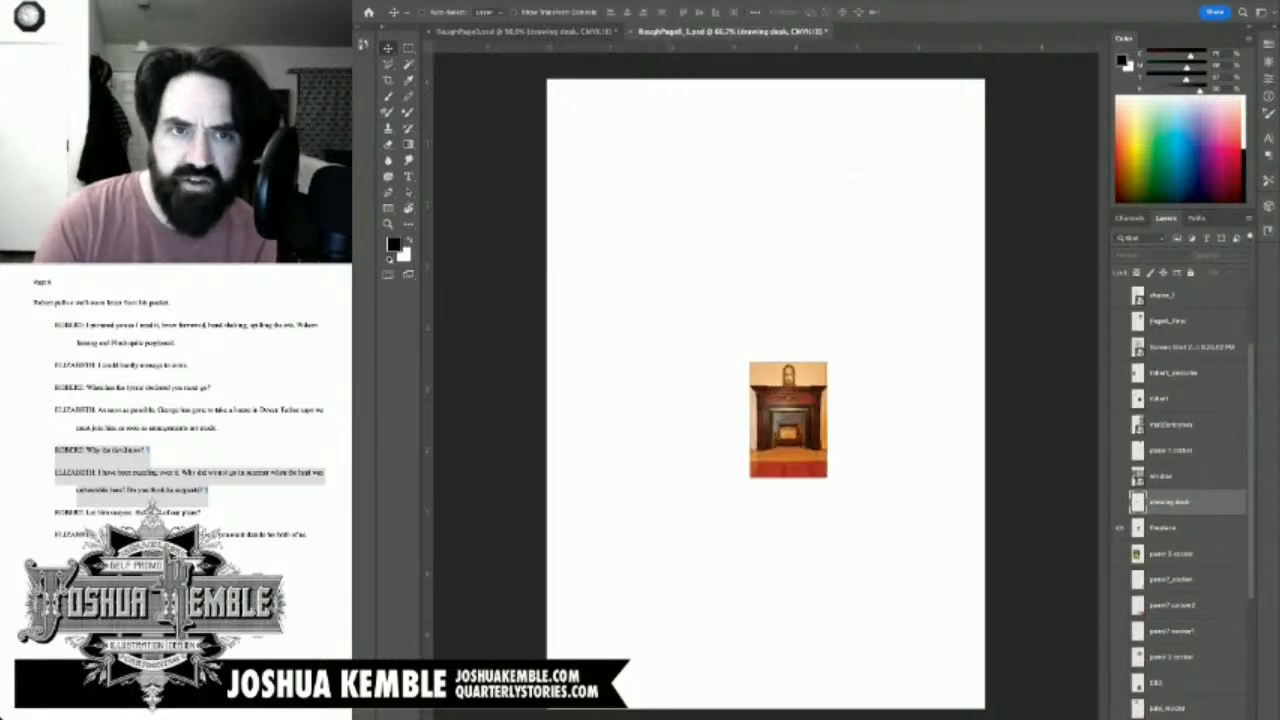
{"action": "left_click", "coordinate": [1165, 527]}
{"action": "left_click", "coordinate": [525, 32]}
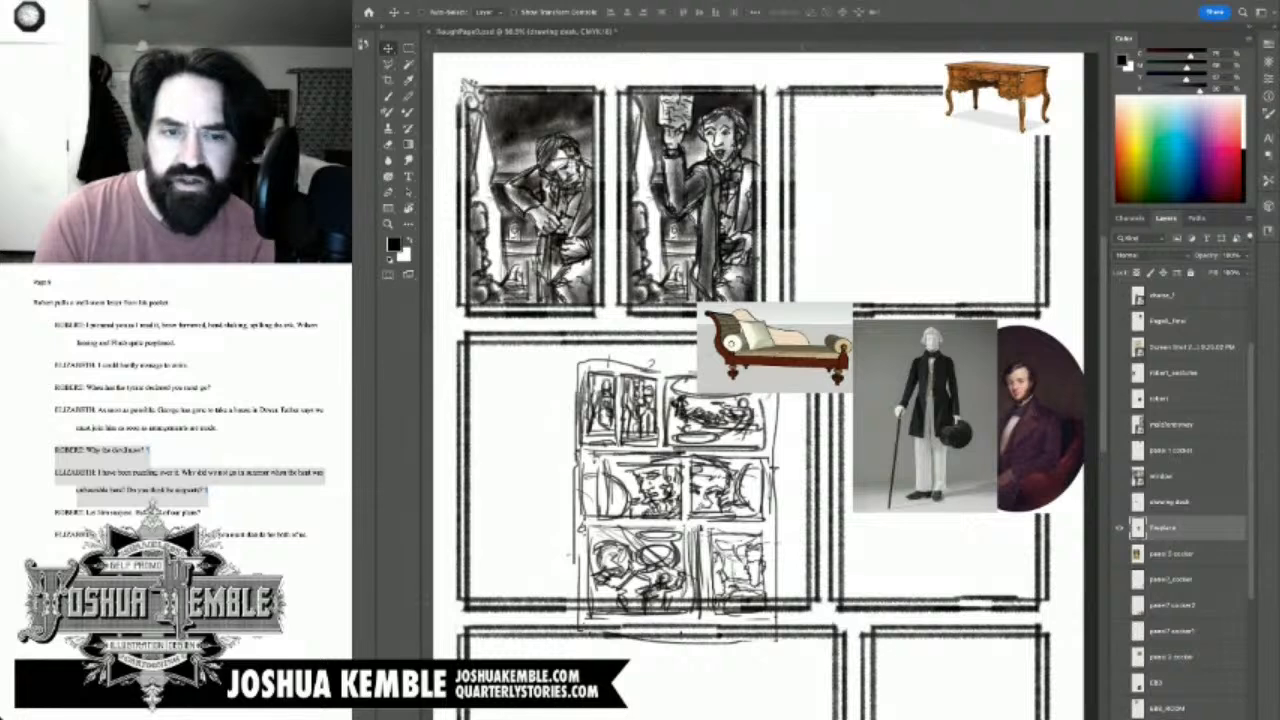
{"action": "left_click_drag", "start_coordinate": [802, 100], "coordinate": [805, 115]}
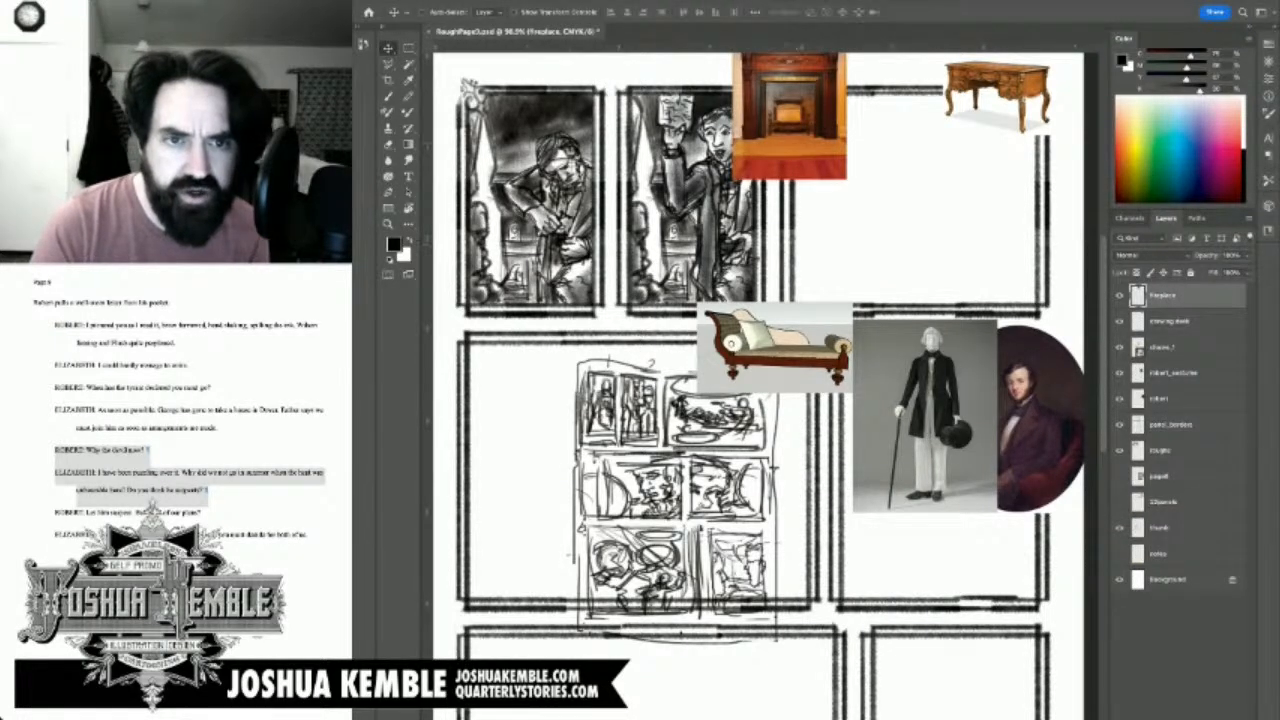
{"action": "left_click_drag", "start_coordinate": [789, 115], "coordinate": [504, 145]}
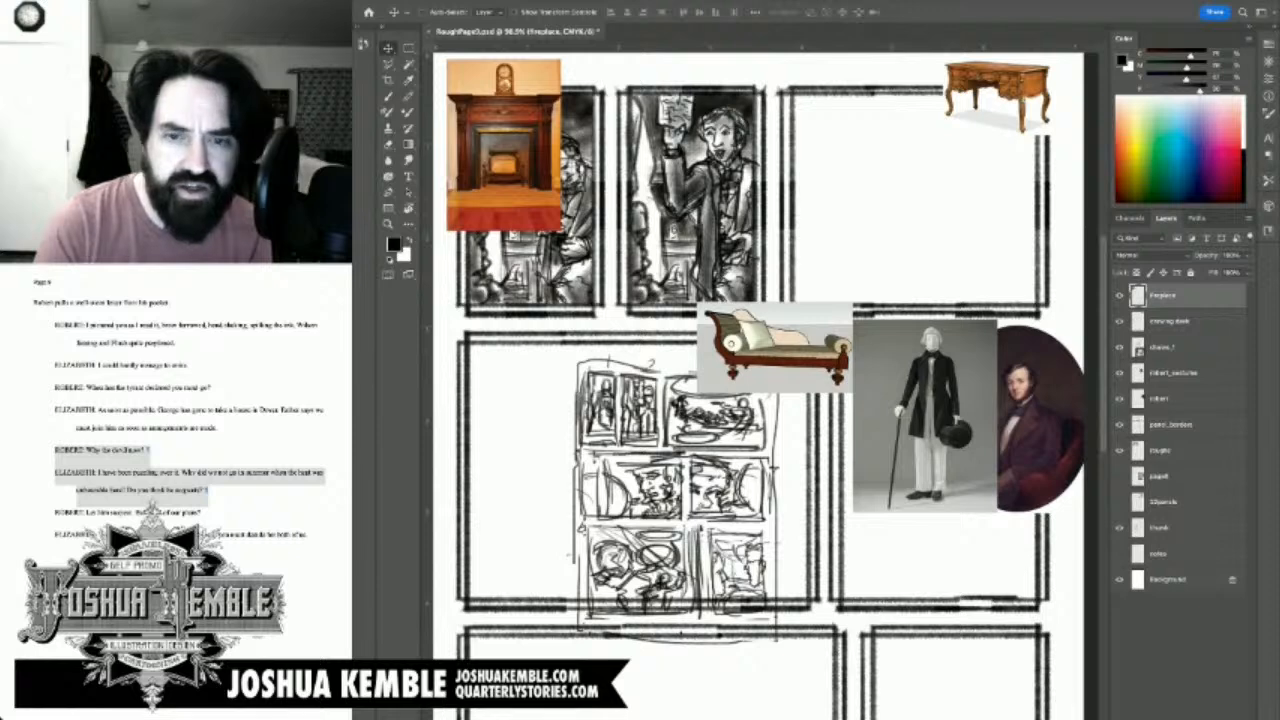
Step: In the reference document, hide the fireplace layer and show the large sitting cocker photo, checking back against the comic page
{"action": "key", "text": "ctrl+Tab"}
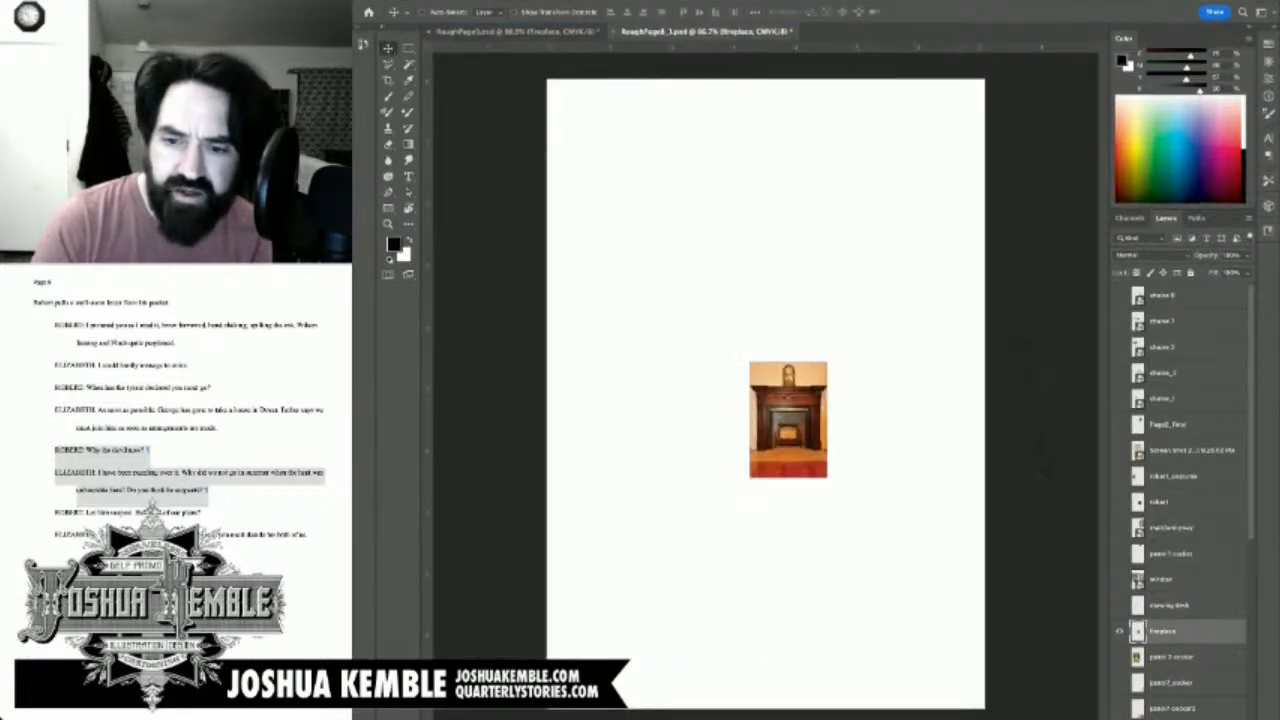
{"action": "left_click", "coordinate": [1119, 631]}
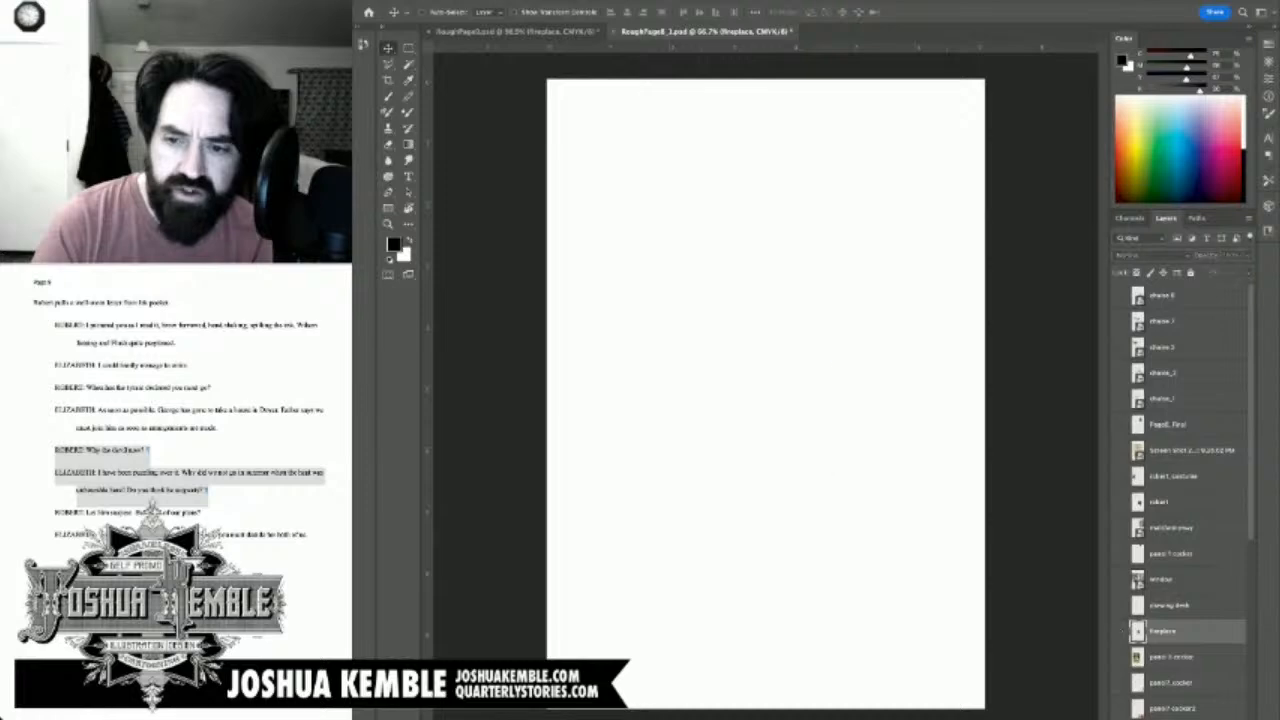
{"action": "scroll", "coordinate": [1180, 500], "scroll_direction": "down", "scroll_amount": 10}
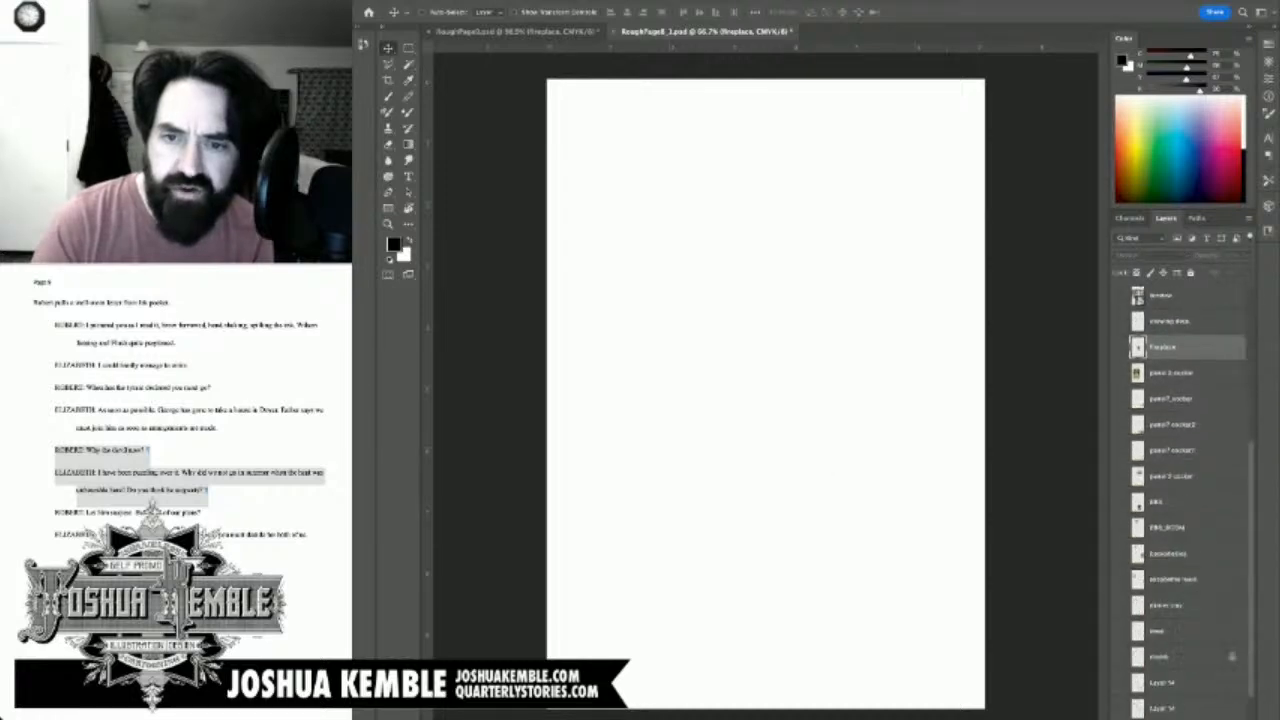
{"action": "left_click", "coordinate": [1119, 373]}
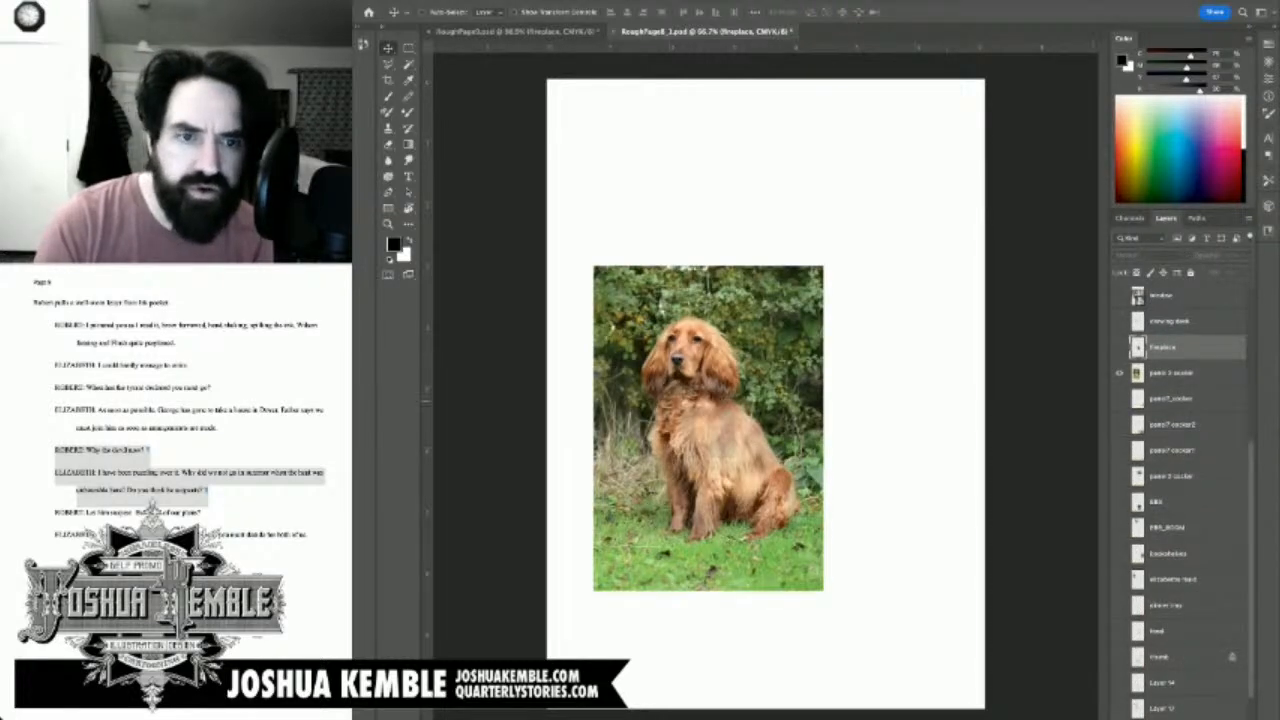
{"action": "left_click", "coordinate": [517, 32]}
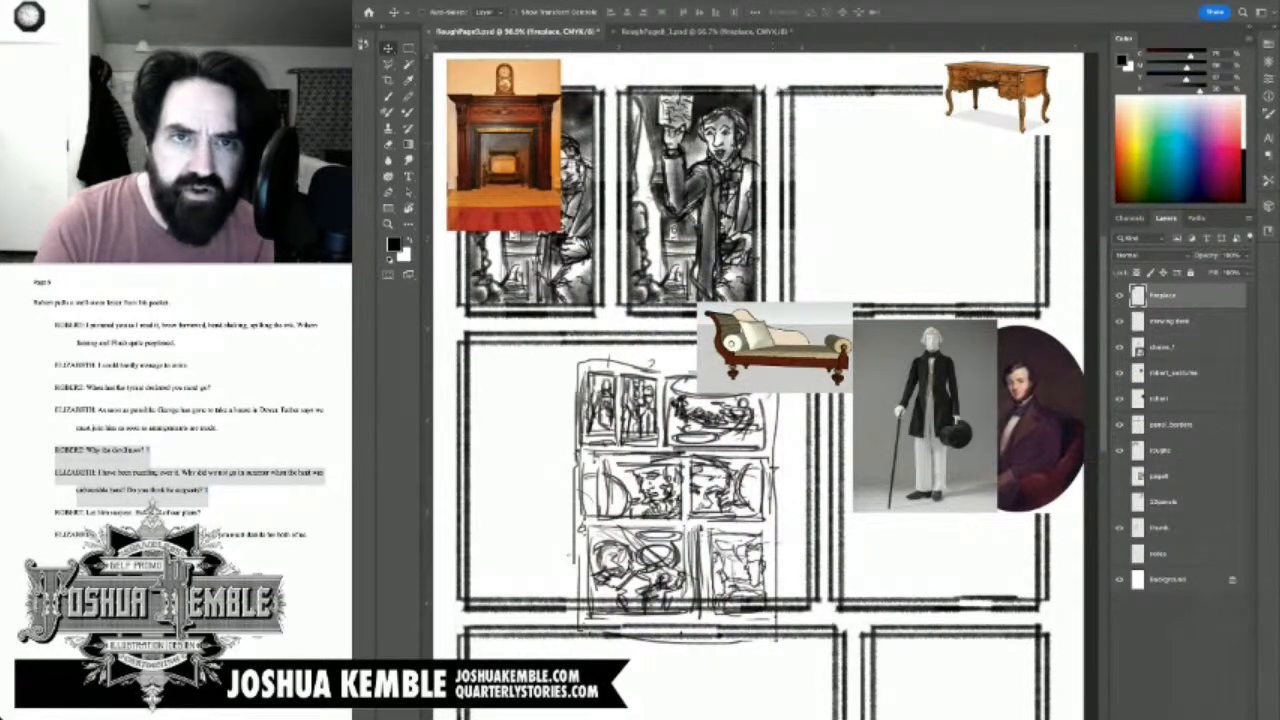
{"action": "left_click", "coordinate": [703, 32]}
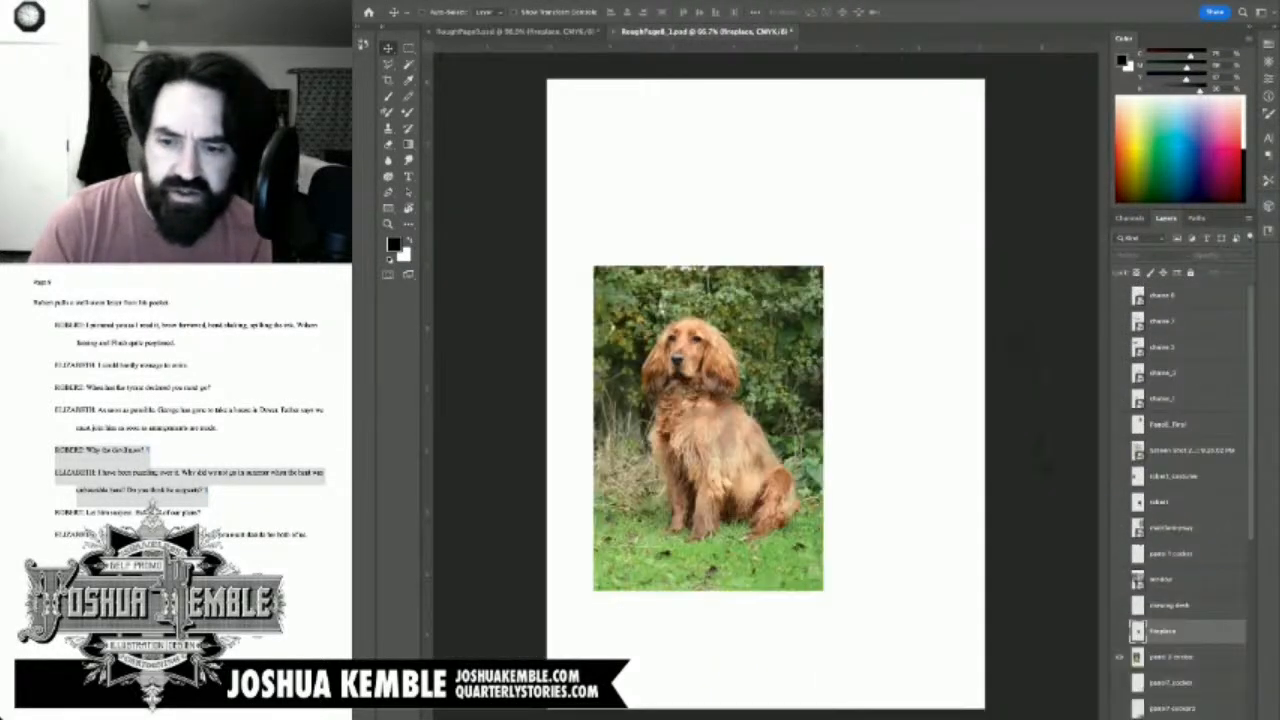
Step: Show the smaller cocker photo too, and copy the large sitting cocker layer into the comic page
{"action": "left_click", "coordinate": [1119, 683]}
{"action": "left_click", "coordinate": [1119, 657]}
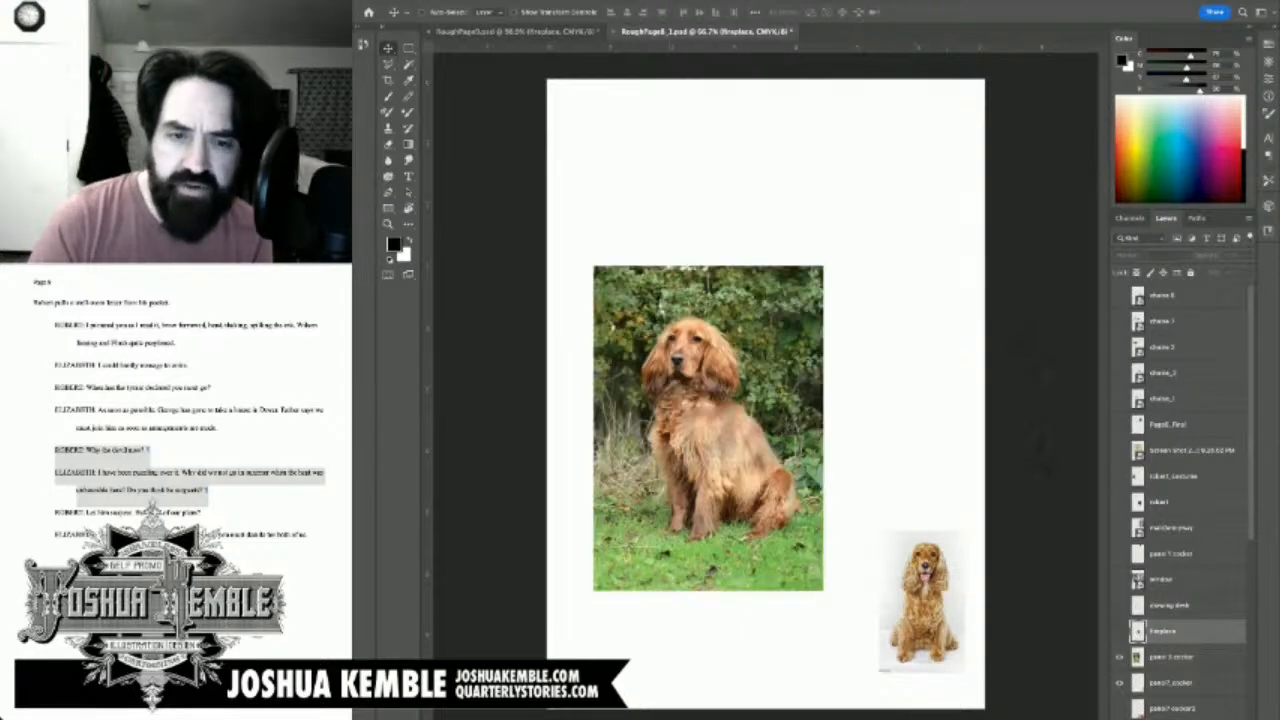
{"action": "left_click", "coordinate": [1172, 657]}
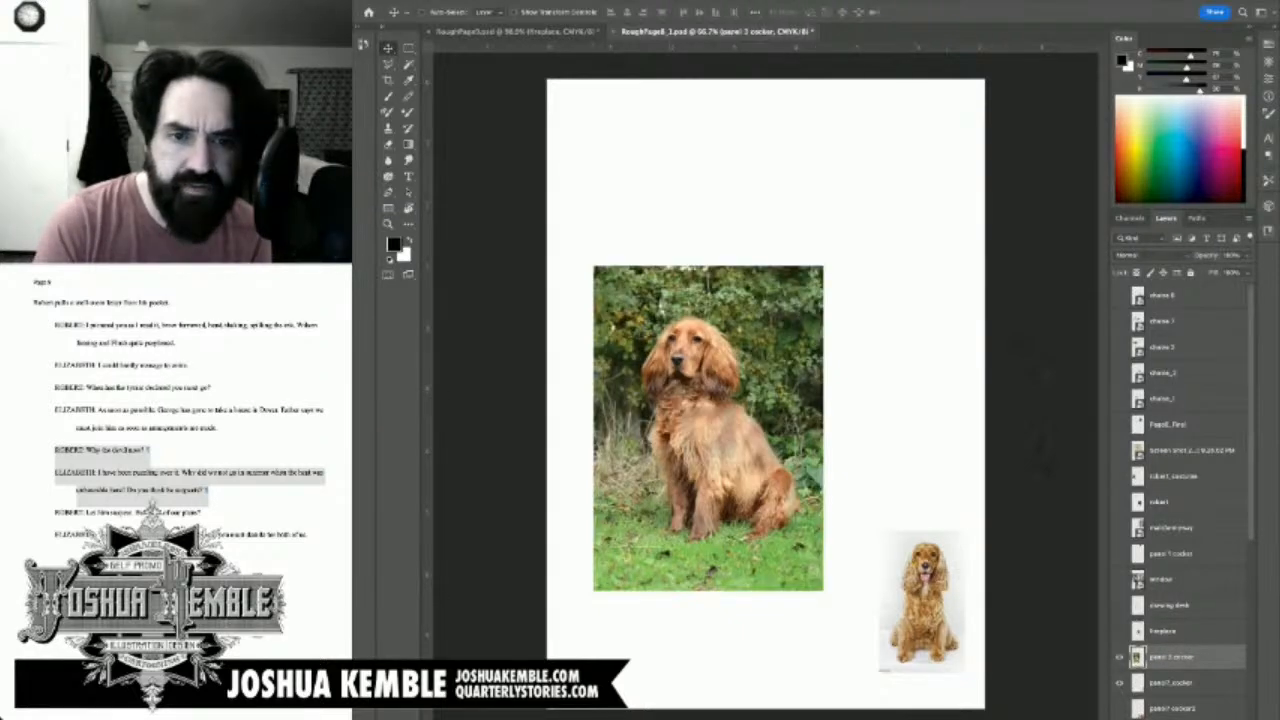
{"action": "left_click", "coordinate": [518, 32]}
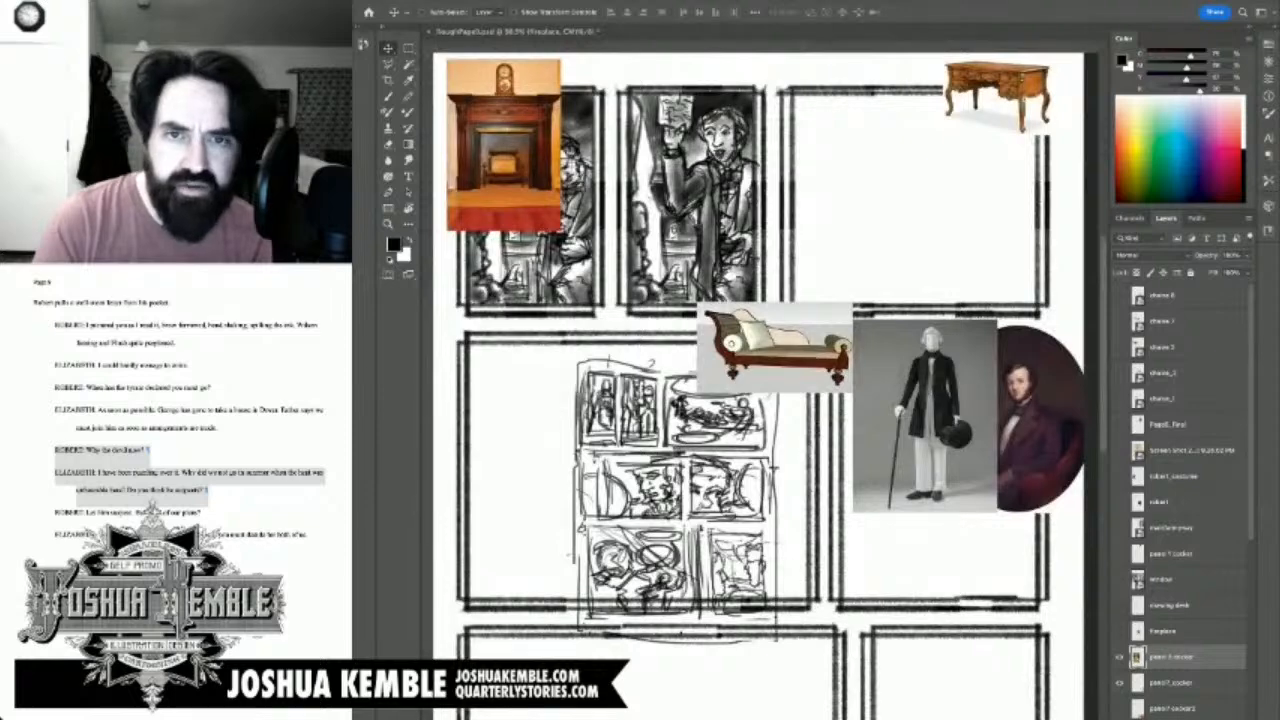
{"action": "key", "text": "ctrl+shift+bracketright"}
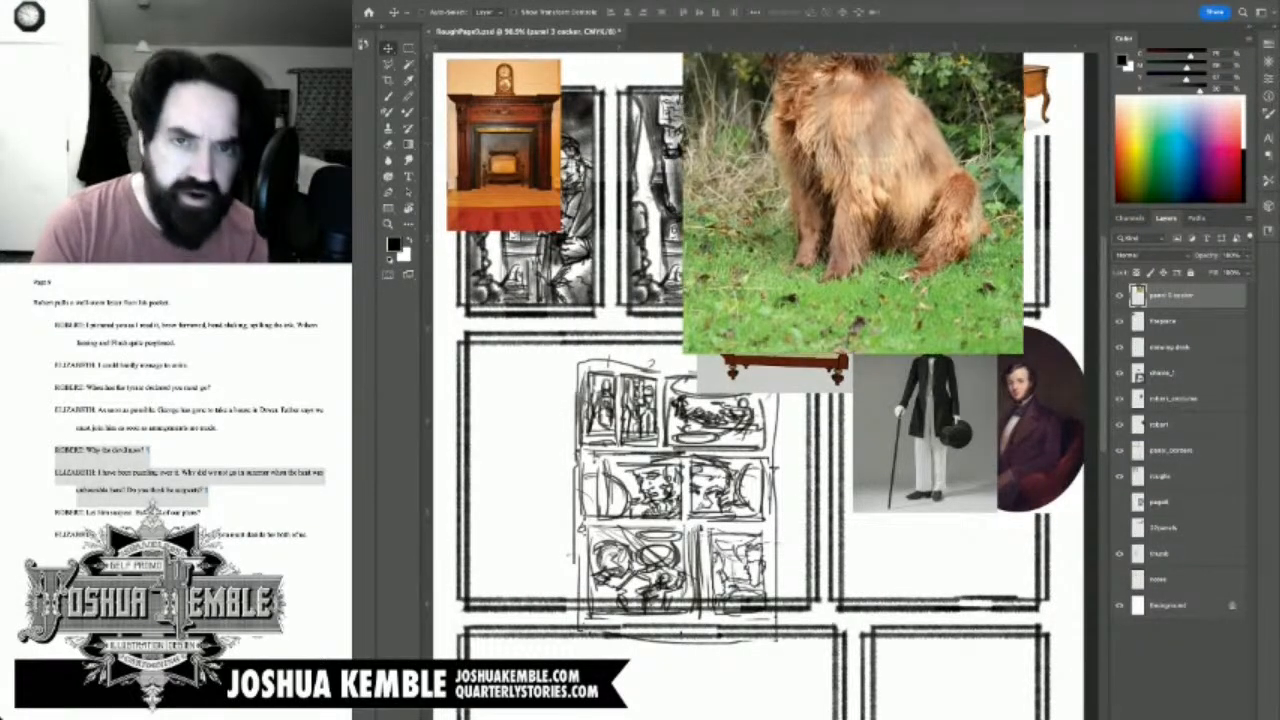
Step: Scale down the cocker photo and place it below the chaise, beside the costume photo
{"action": "key", "text": "ctrl+t"}
{"action": "left_click_drag", "start_coordinate": [850, 200], "coordinate": [825, 503]}
{"action": "left_click_drag", "start_coordinate": [997, 177], "coordinate": [736, 546]}
{"action": "left_click_drag", "start_coordinate": [697, 602], "coordinate": [822, 449]}
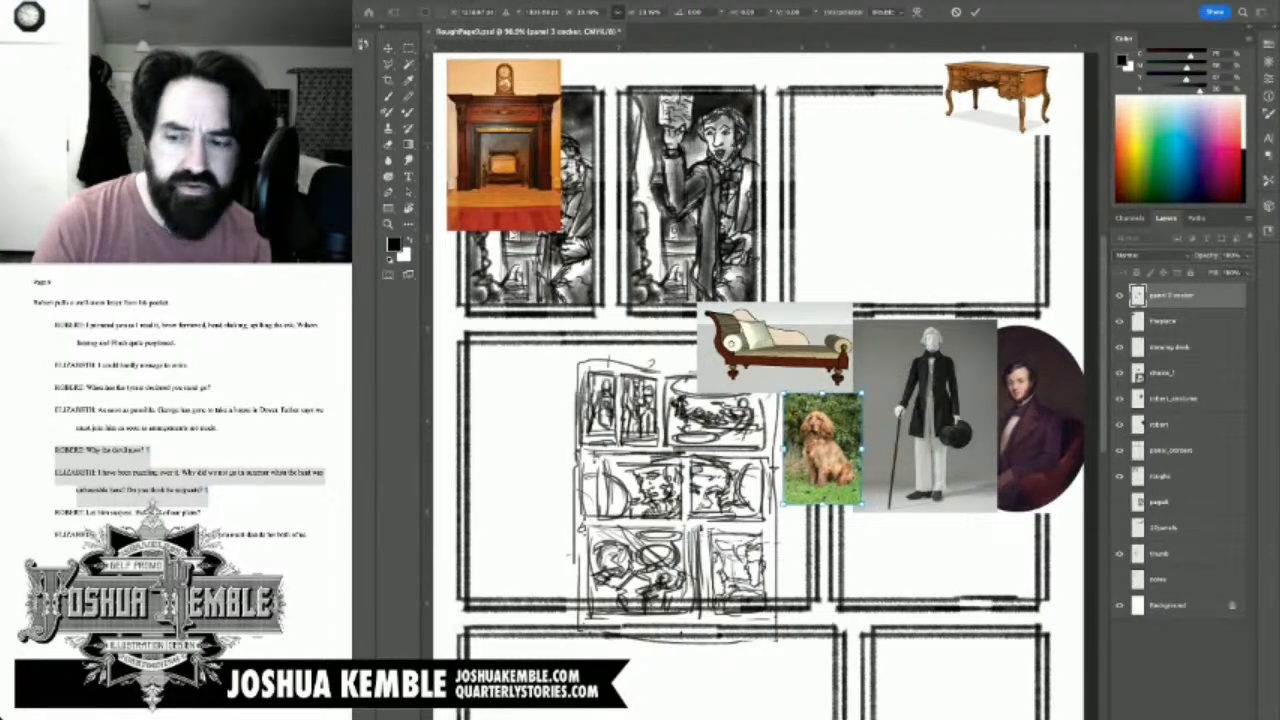
{"action": "key", "text": "Return"}
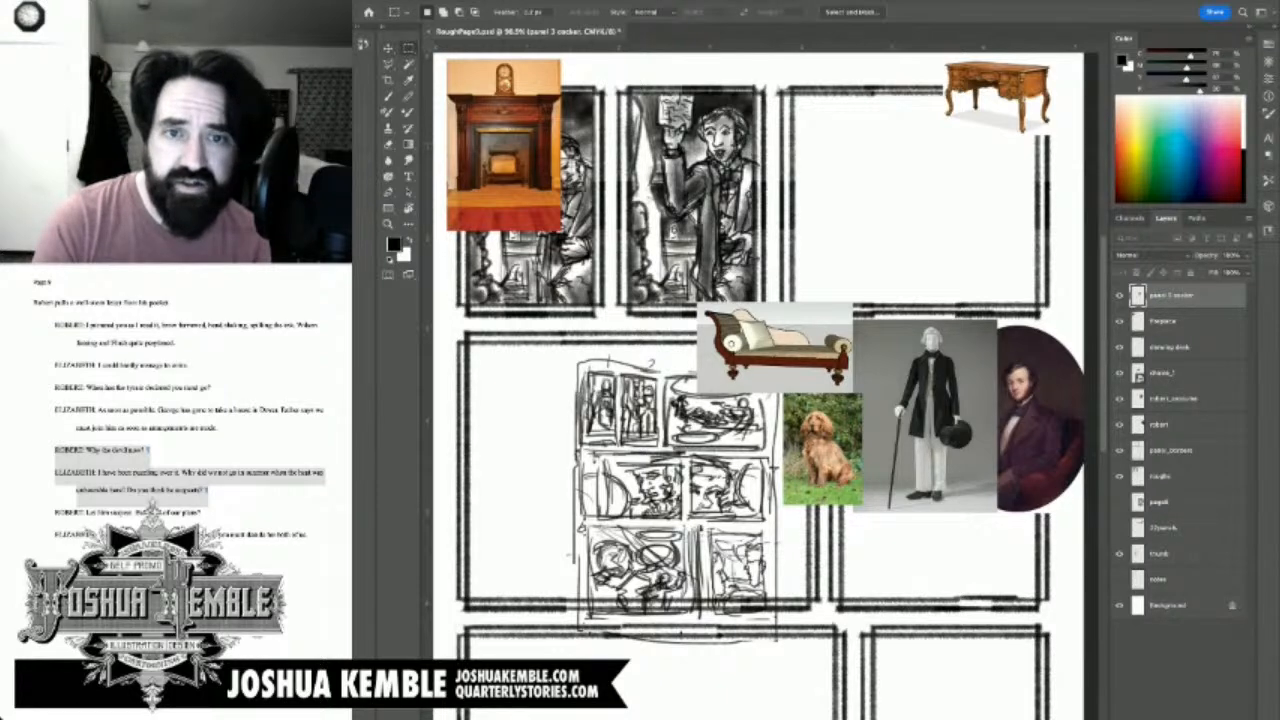
Step: Return to the reference document, hide the large cocker photo and preview the three panel 7 cocker layers
{"action": "left_click_drag", "start_coordinate": [900, 60], "coordinate": [735, 31]}
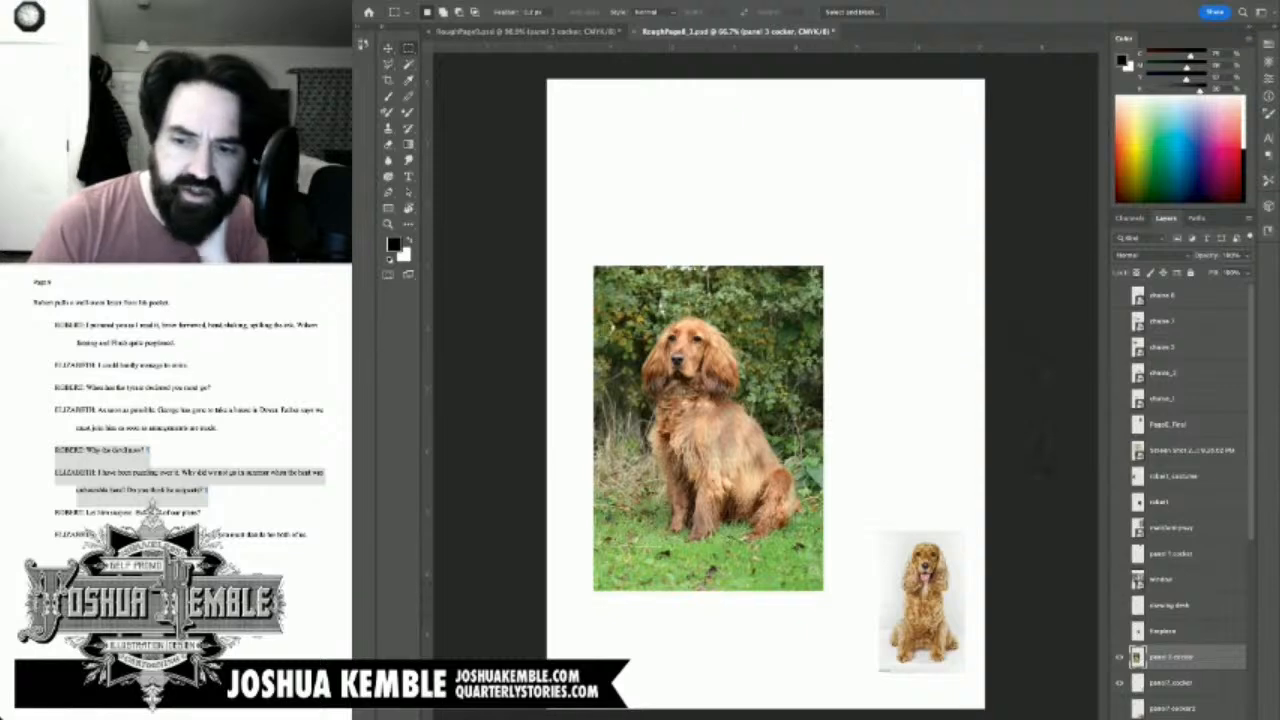
{"action": "left_click", "coordinate": [1119, 657]}
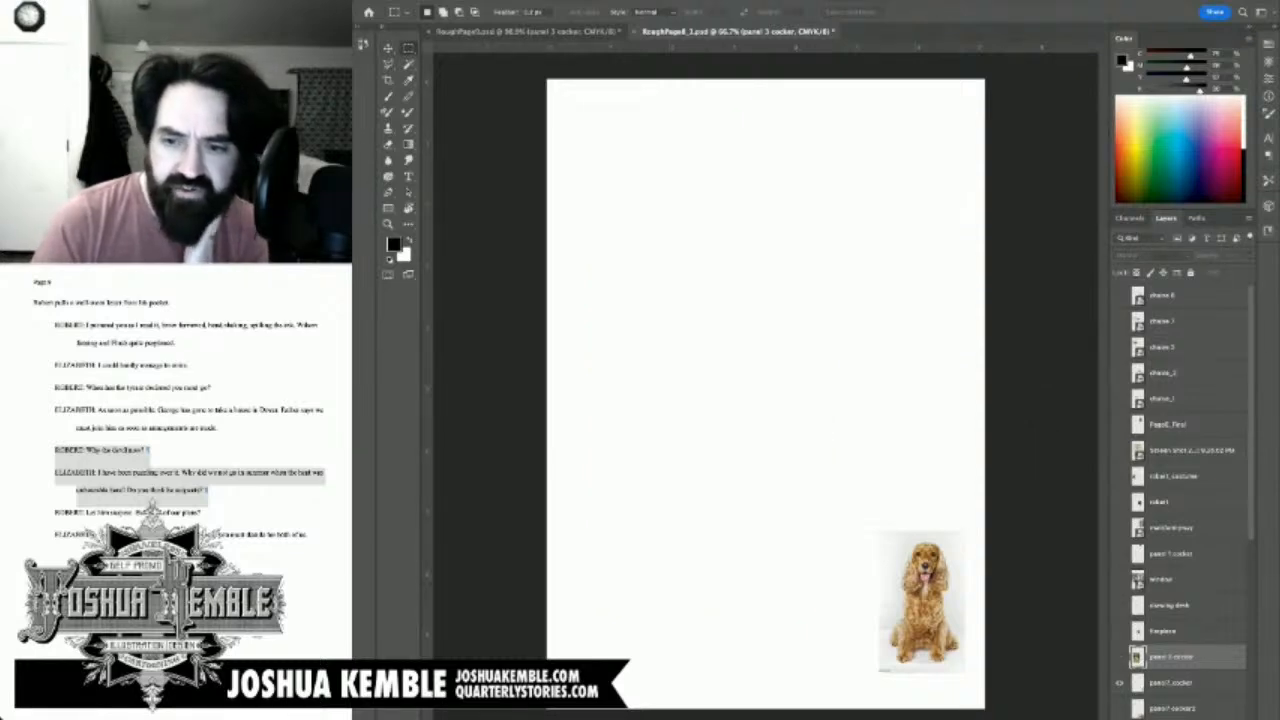
{"action": "scroll", "coordinate": [1185, 500], "scroll_direction": "down", "scroll_amount": 4}
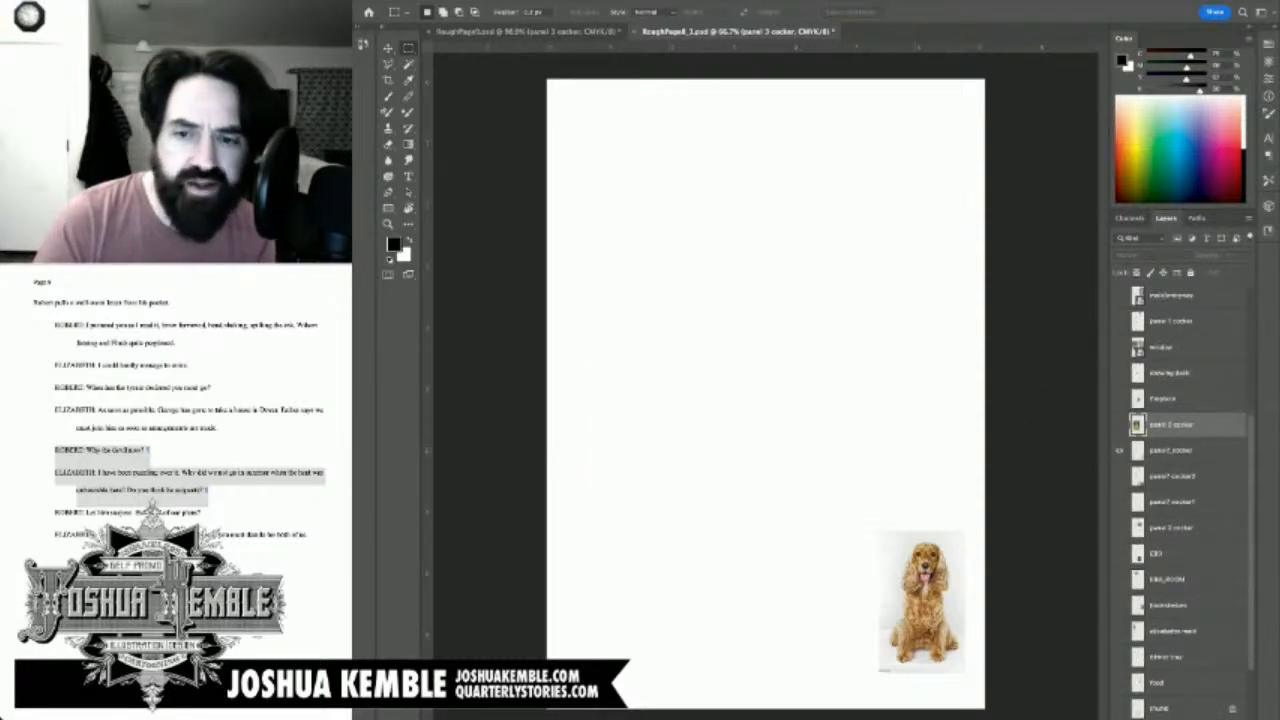
{"action": "left_click", "coordinate": [1119, 450]}
{"action": "left_click", "coordinate": [1119, 476]}
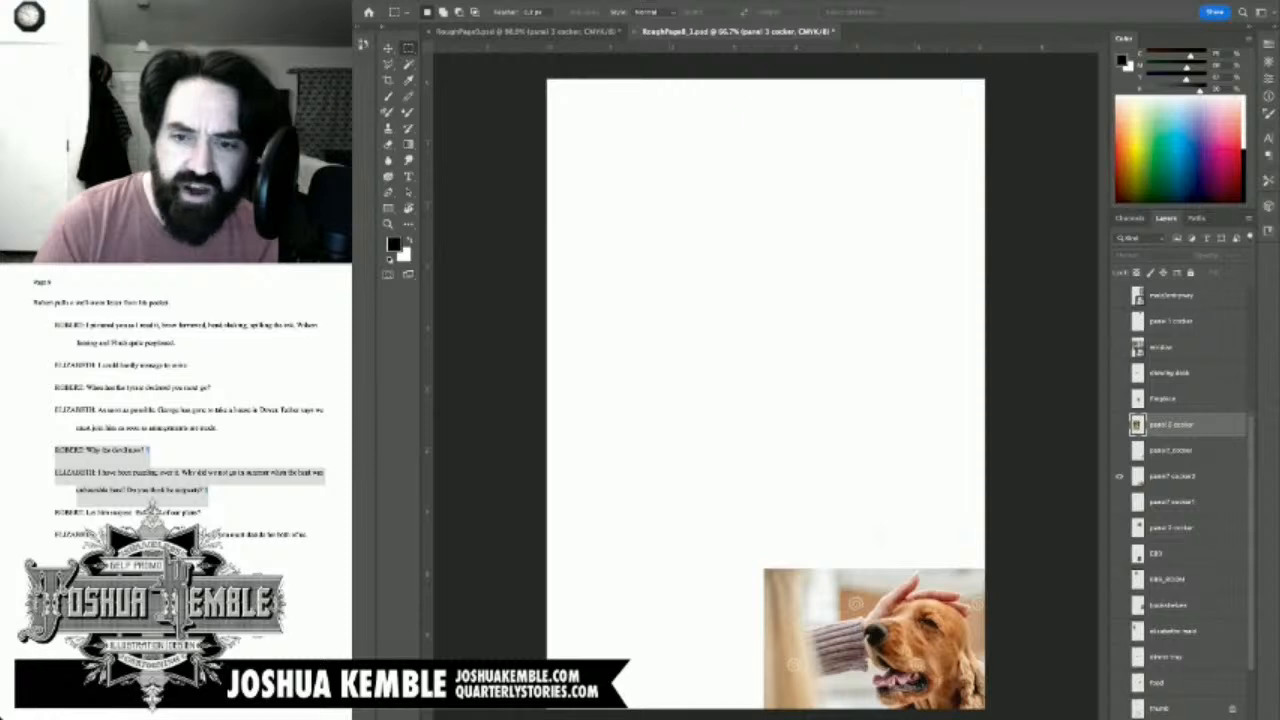
{"action": "left_click", "coordinate": [1119, 476]}
{"action": "left_click", "coordinate": [1119, 501]}
{"action": "scroll", "coordinate": [1185, 500], "scroll_direction": "down", "scroll_amount": 3}
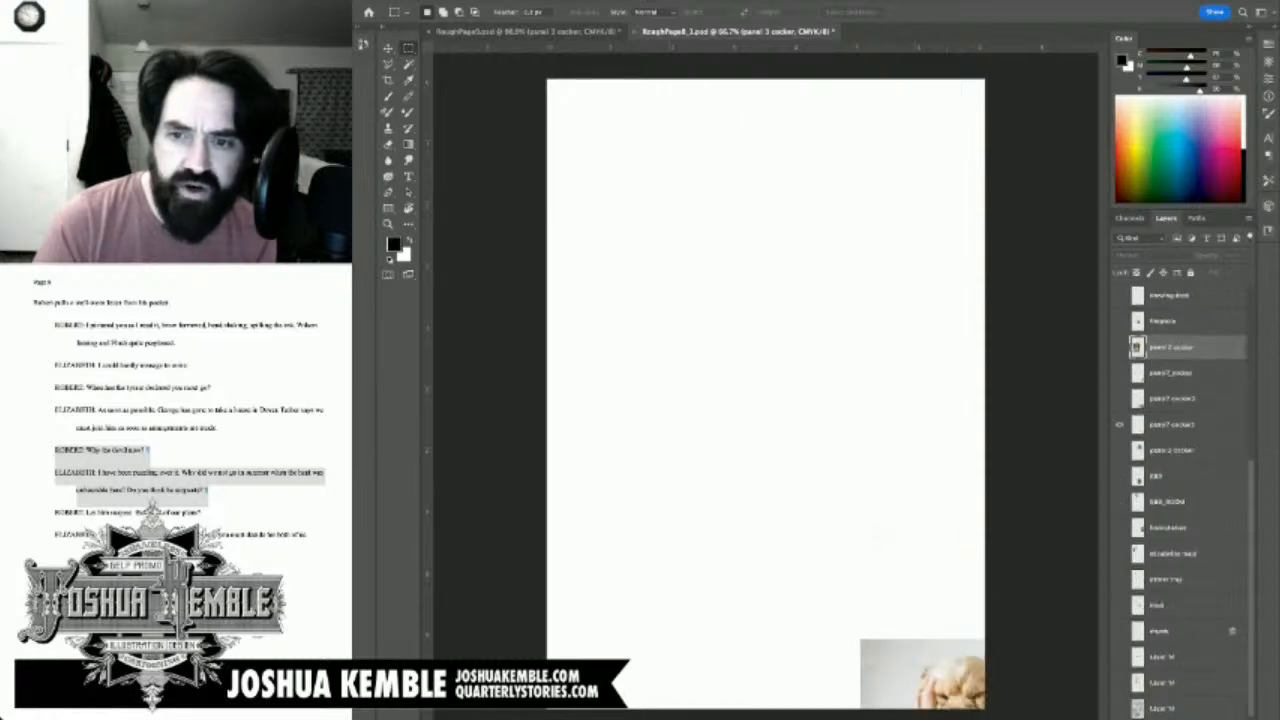
Step: Preview the lying cocker photo among the reference layers, and hide both cocker layers that are showing
{"action": "left_click", "coordinate": [1119, 450]}
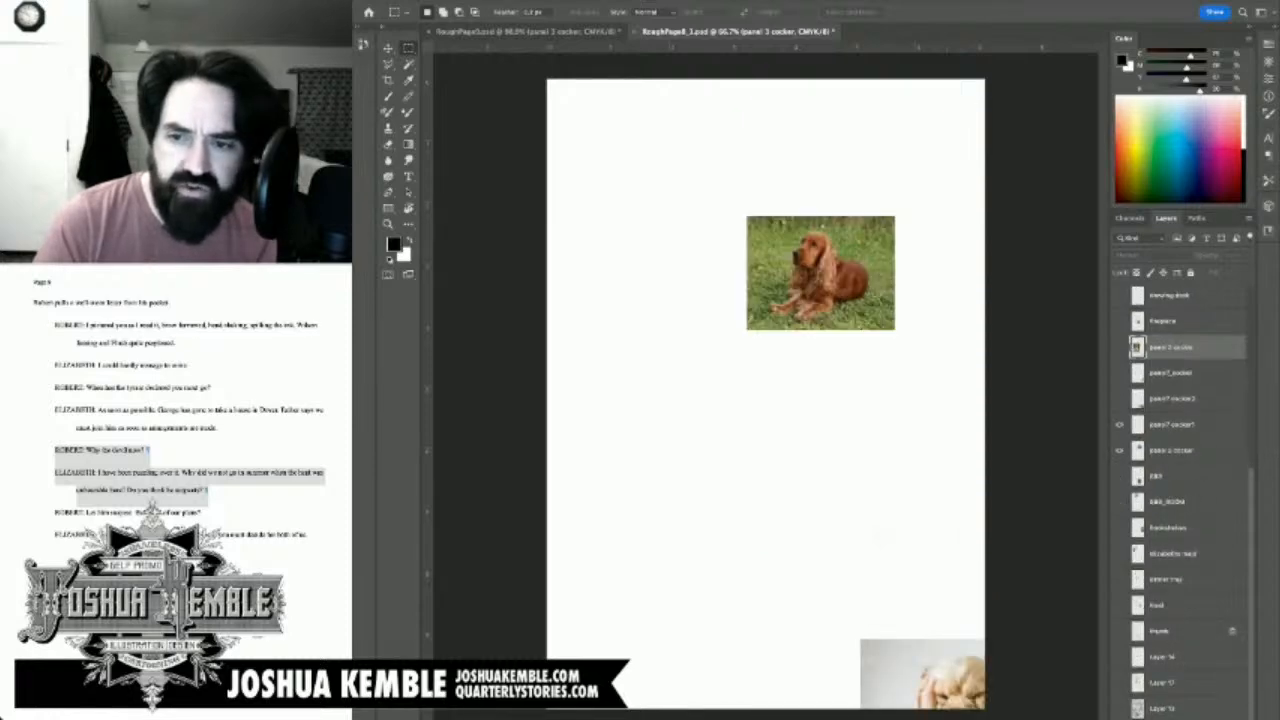
{"action": "left_click", "coordinate": [1119, 424]}
{"action": "left_click", "coordinate": [1119, 450]}
Step: Show the marble bust layer and copy it into the comic page, over the second panel
{"action": "left_click", "coordinate": [1119, 476]}
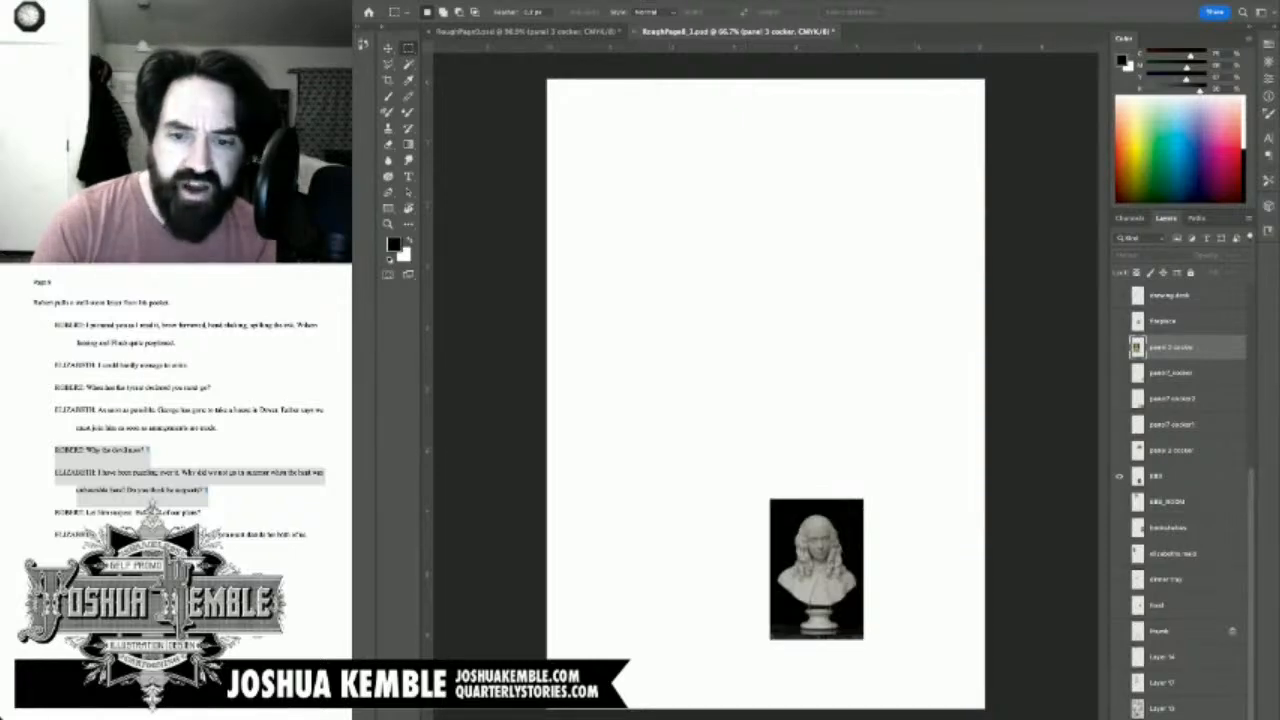
{"action": "key", "text": "ctrl+w"}
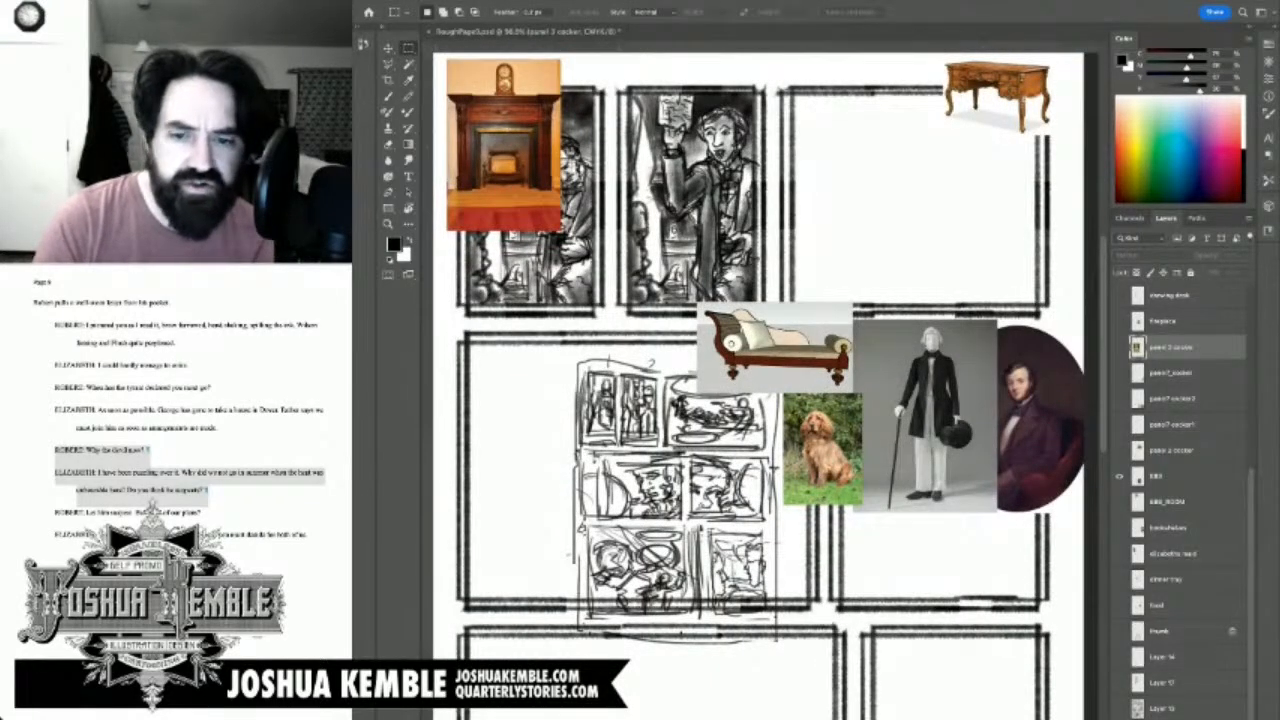
{"action": "key", "text": "v"}
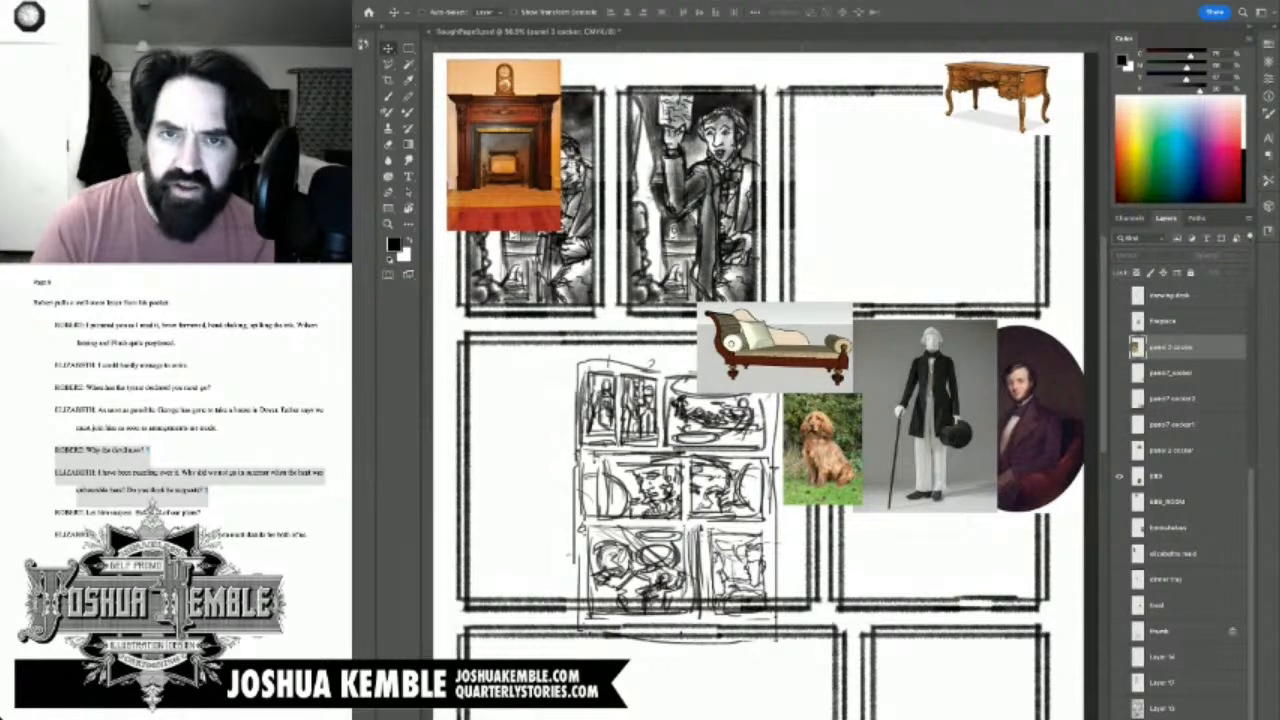
{"action": "left_click", "coordinate": [1160, 631]}
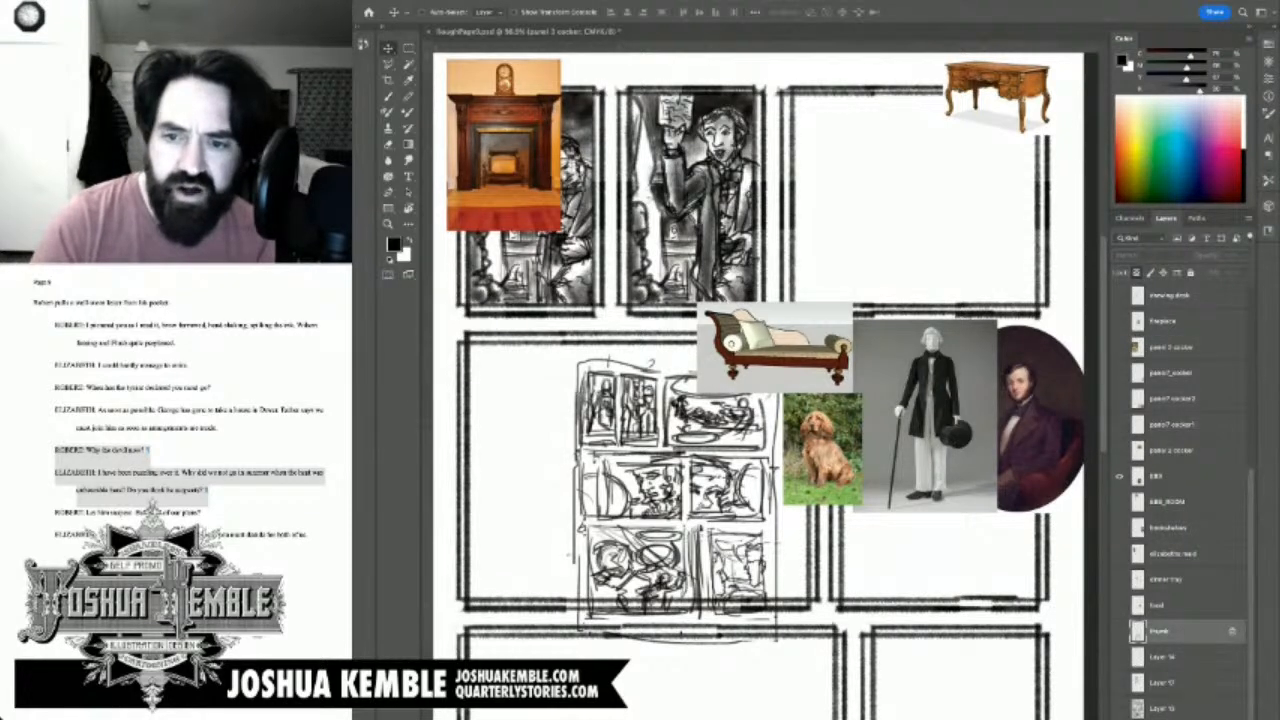
{"action": "left_click", "coordinate": [1160, 477]}
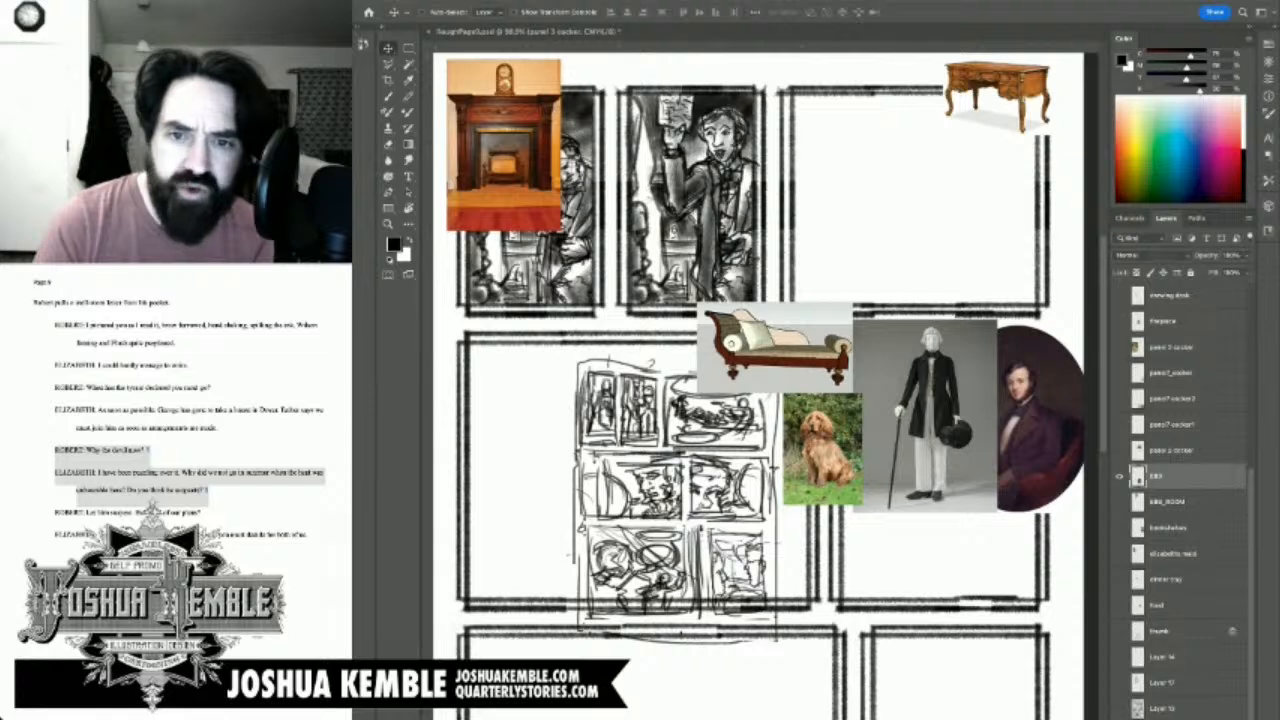
{"action": "left_click_drag", "start_coordinate": [1155, 477], "coordinate": [768, 243]}
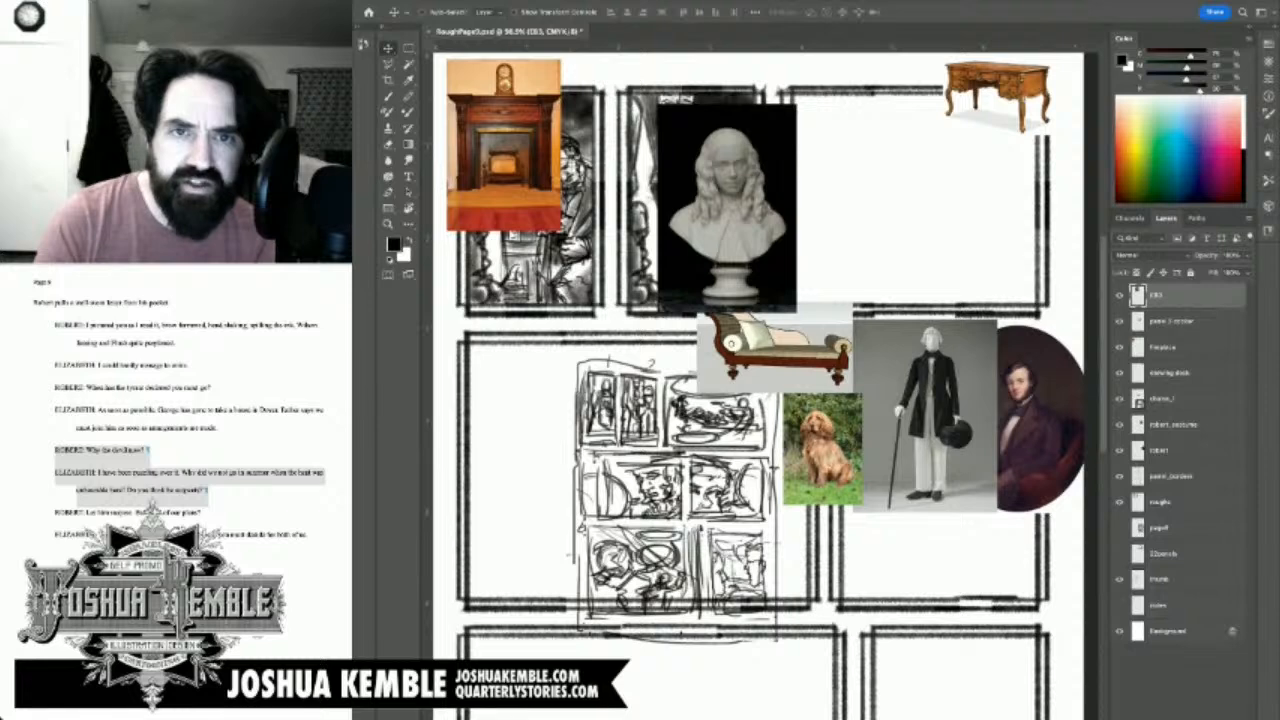
Step: Return to the reference document, hide the bust, and preview the room sketch and bookshelves layers before hiding them again
{"action": "key", "text": "ctrl+Tab"}
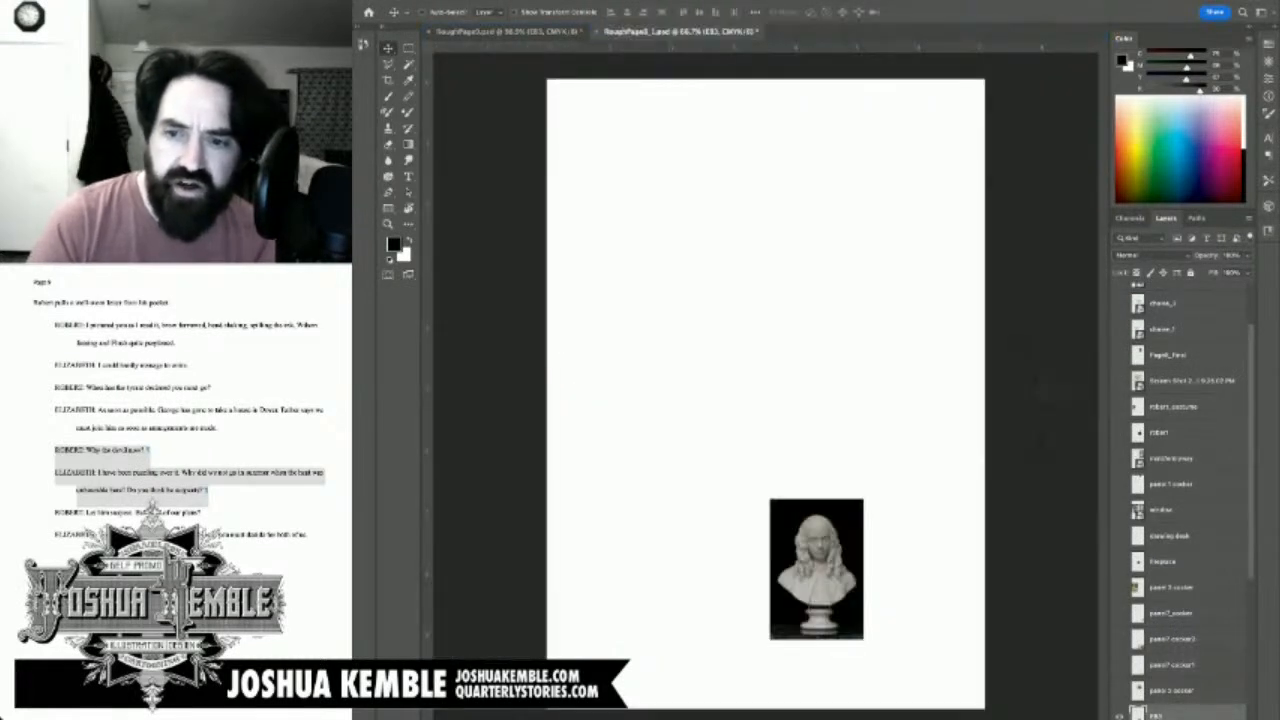
{"action": "scroll", "coordinate": [1180, 500], "scroll_direction": "down", "scroll_amount": 5}
{"action": "left_click", "coordinate": [1120, 458]}
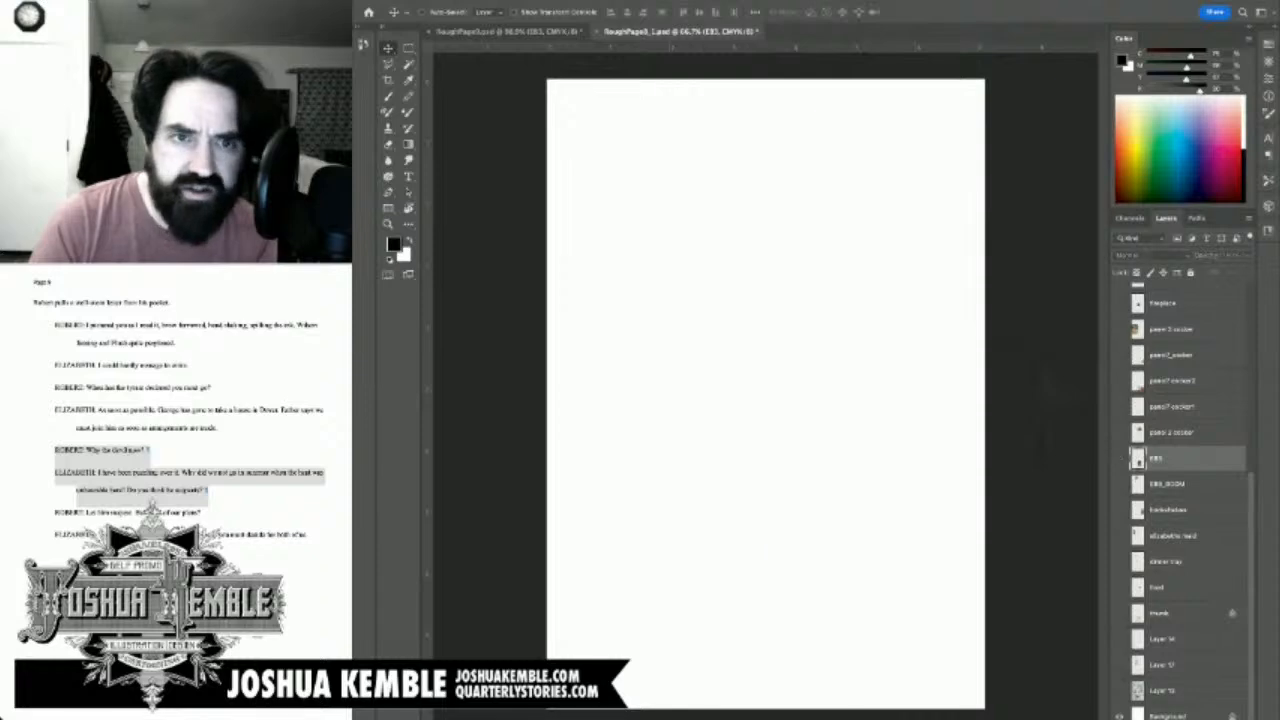
{"action": "left_click", "coordinate": [1120, 484]}
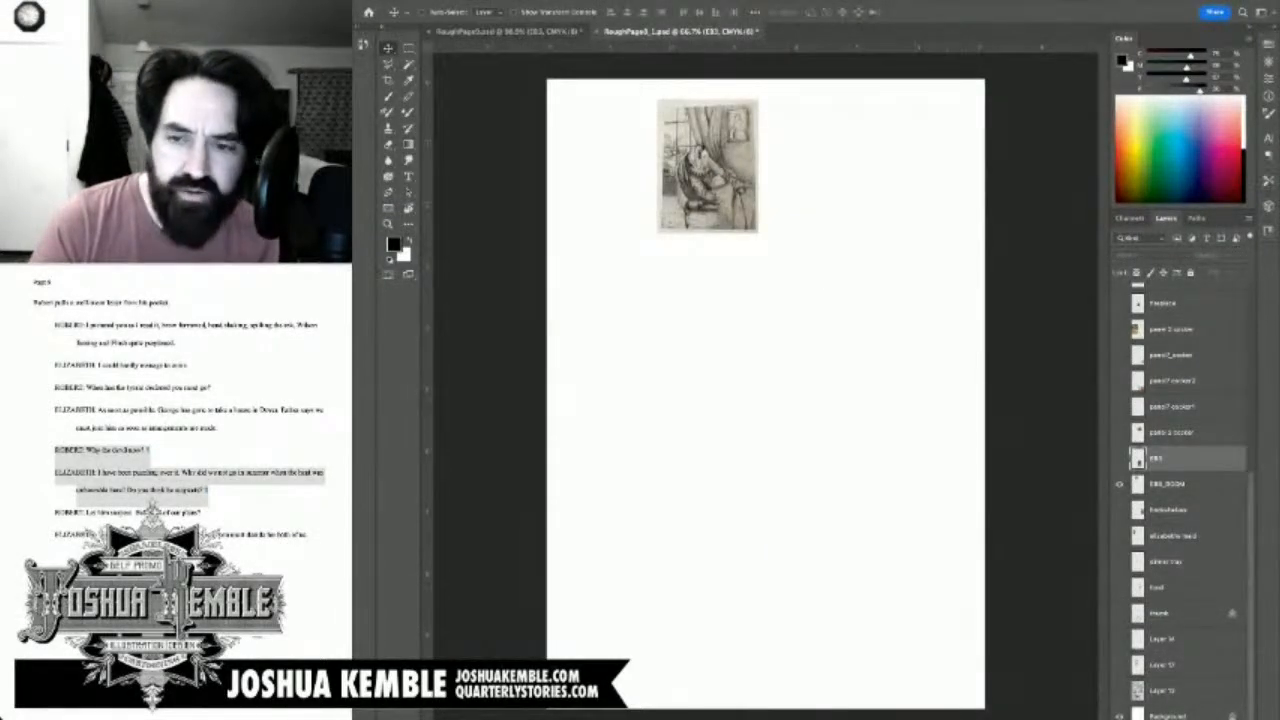
{"action": "left_click", "coordinate": [1120, 484]}
{"action": "left_click", "coordinate": [1120, 484]}
{"action": "left_click", "coordinate": [1120, 484]}
{"action": "left_click", "coordinate": [1120, 510]}
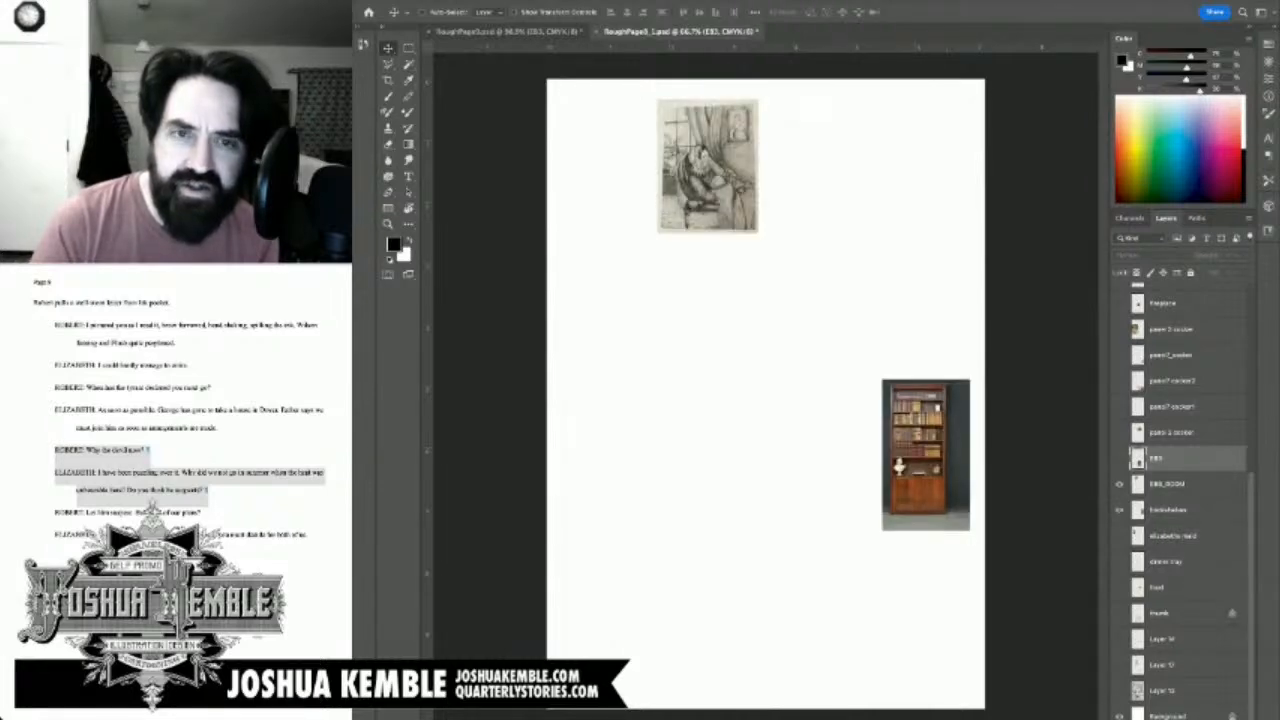
{"action": "left_click", "coordinate": [1120, 510]}
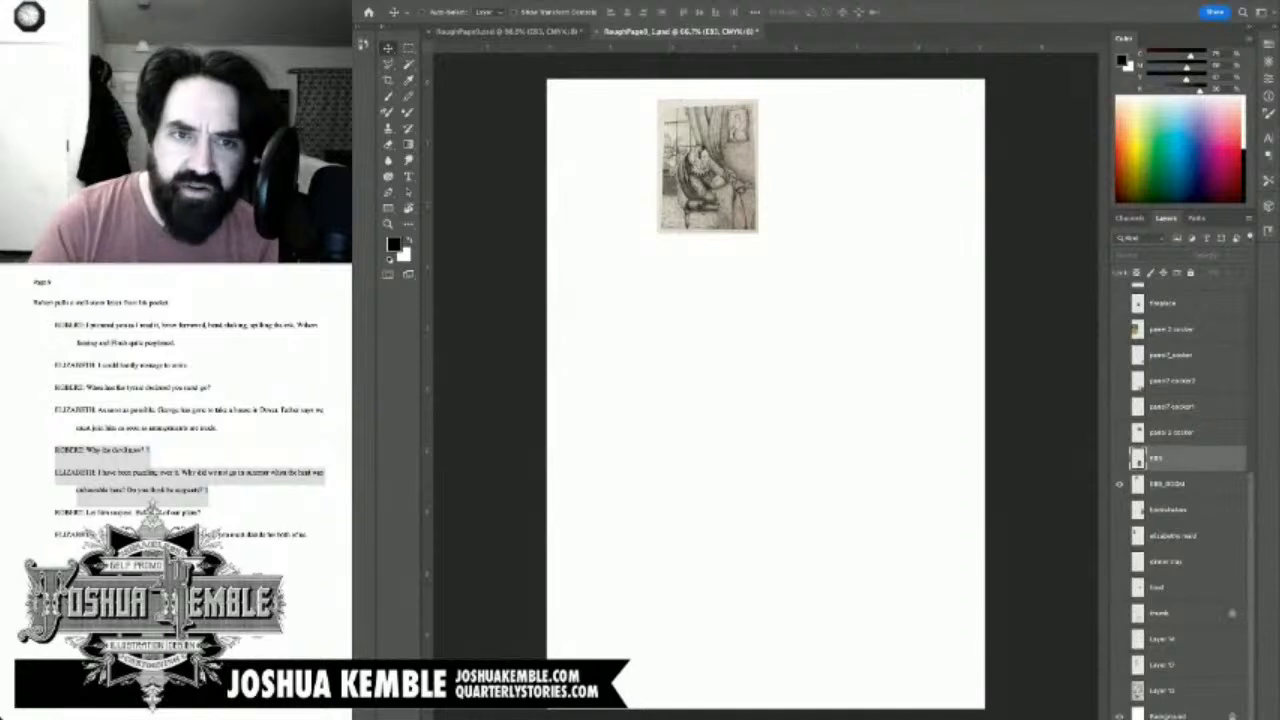
{"action": "left_click", "coordinate": [1120, 484]}
Step: Show the maid photo layer and copy it into the comic page, between the fireplace and the bust
{"action": "left_click", "coordinate": [1120, 536]}
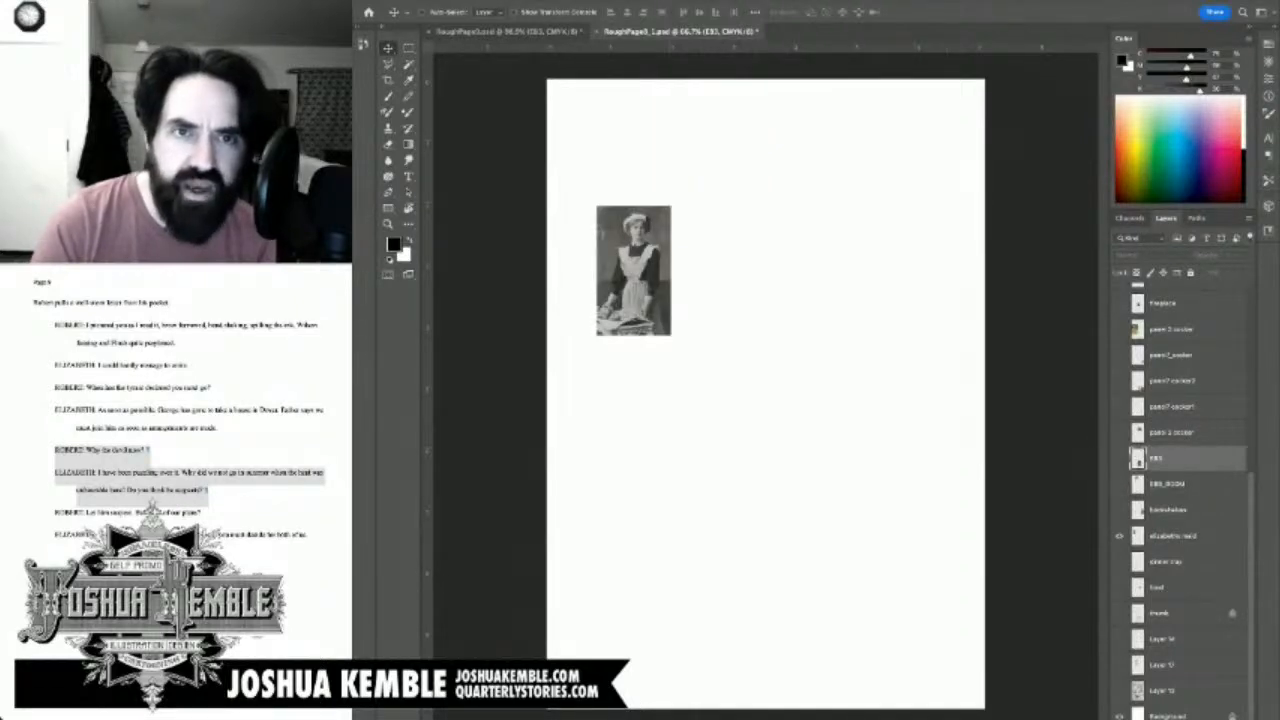
{"action": "left_click", "coordinate": [1173, 536]}
{"action": "key", "text": "ctrl+Tab"}
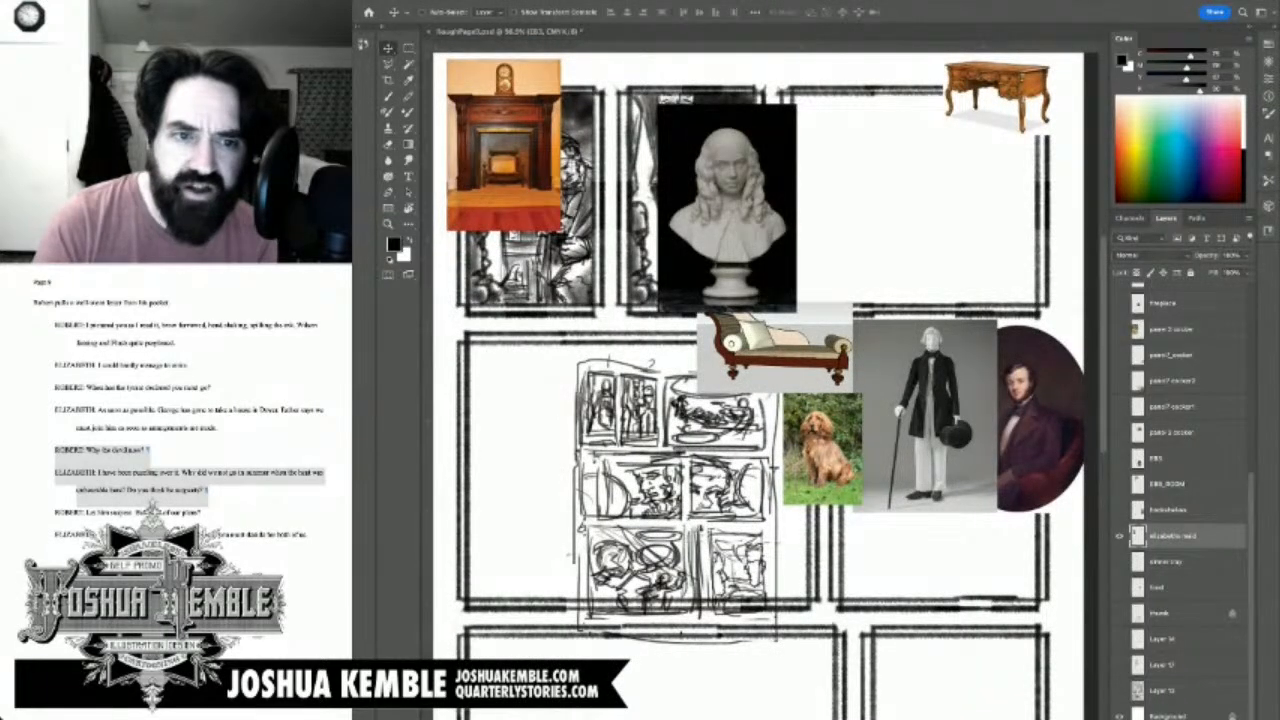
{"action": "mouse_move", "coordinate": [1173, 536]}
{"action": "left_mouse_down"}
{"action": "mouse_move", "coordinate": [560, 368]}
{"action": "mouse_move", "coordinate": [624, 361]}
{"action": "mouse_move", "coordinate": [686, 424]}
{"action": "mouse_move", "coordinate": [751, 369]}
{"action": "mouse_move", "coordinate": [624, 278]}
{"action": "mouse_move", "coordinate": [603, 215]}
{"action": "mouse_move", "coordinate": [606, 303]}
{"action": "mouse_move", "coordinate": [602, 227]}
{"action": "left_mouse_up"}
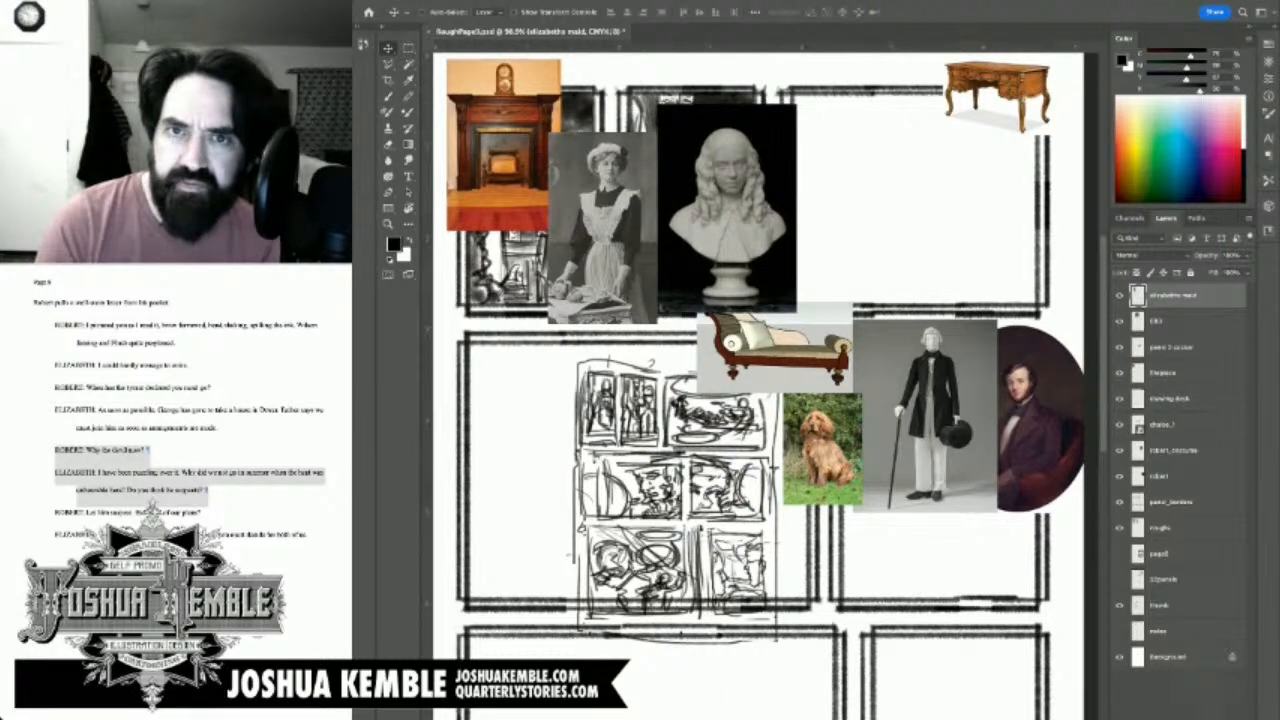
Step: Return to the reference document, hide the maid photo, and show the dinner tray and food layers
{"action": "scroll", "coordinate": [519, 236], "scroll_direction": "left", "scroll_amount": 1}
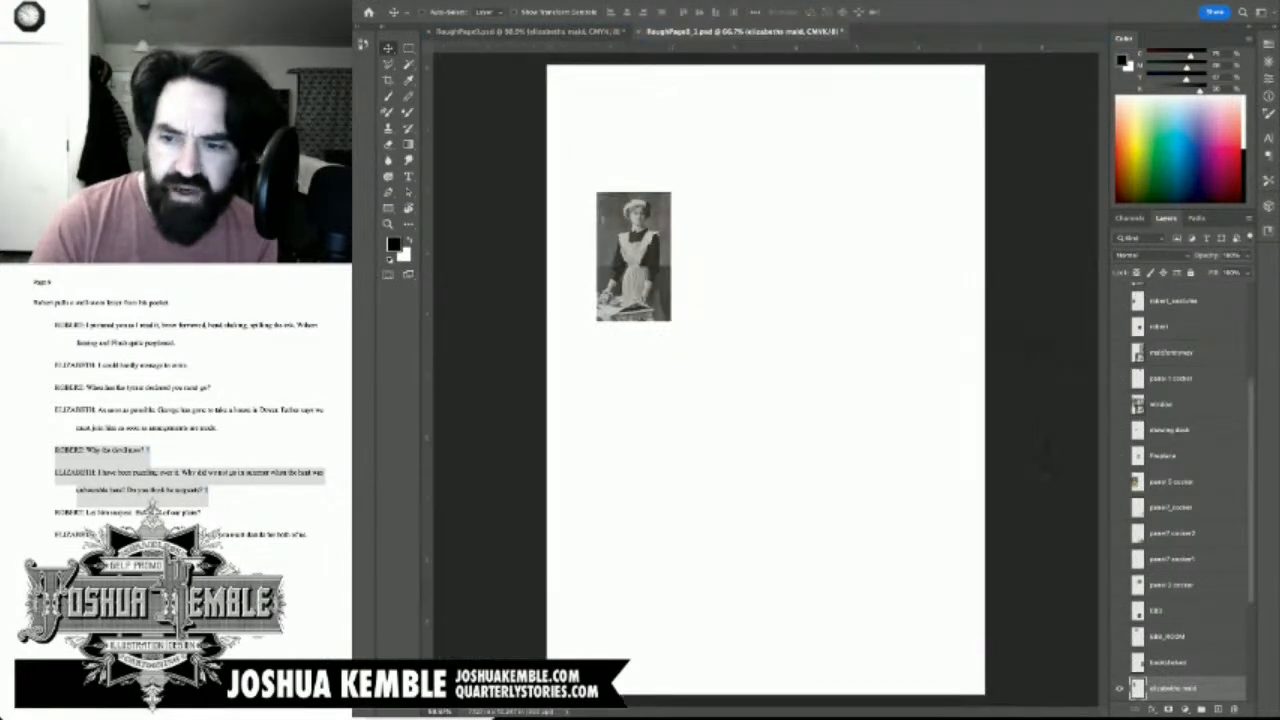
{"action": "scroll", "coordinate": [1180, 490], "scroll_direction": "down", "scroll_amount": 5}
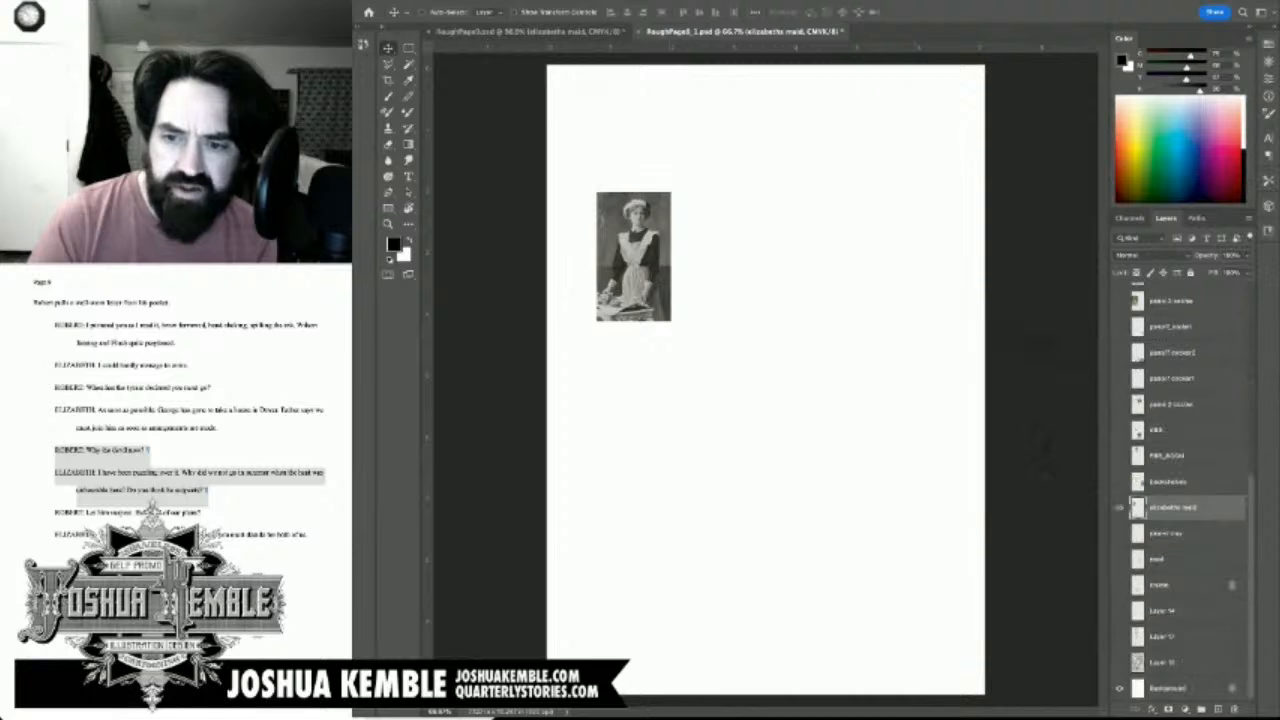
{"action": "left_click", "coordinate": [1119, 507]}
{"action": "left_click", "coordinate": [1119, 533]}
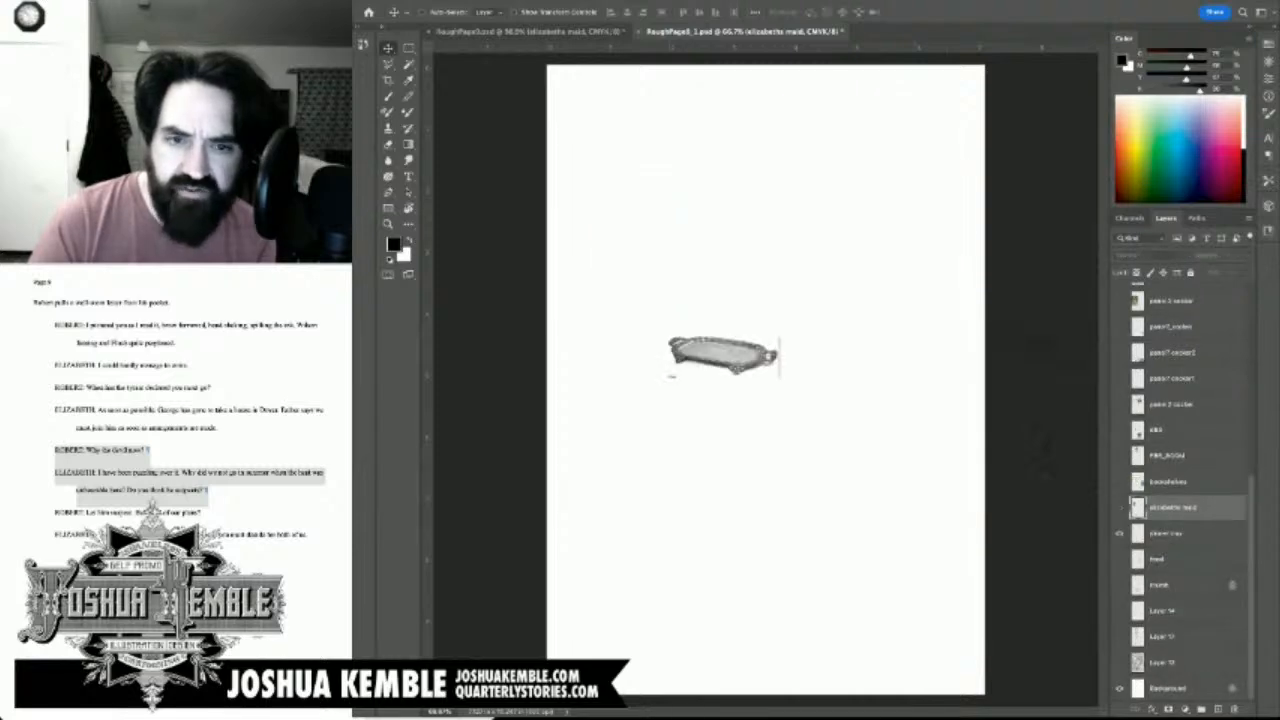
{"action": "left_click", "coordinate": [1119, 559]}
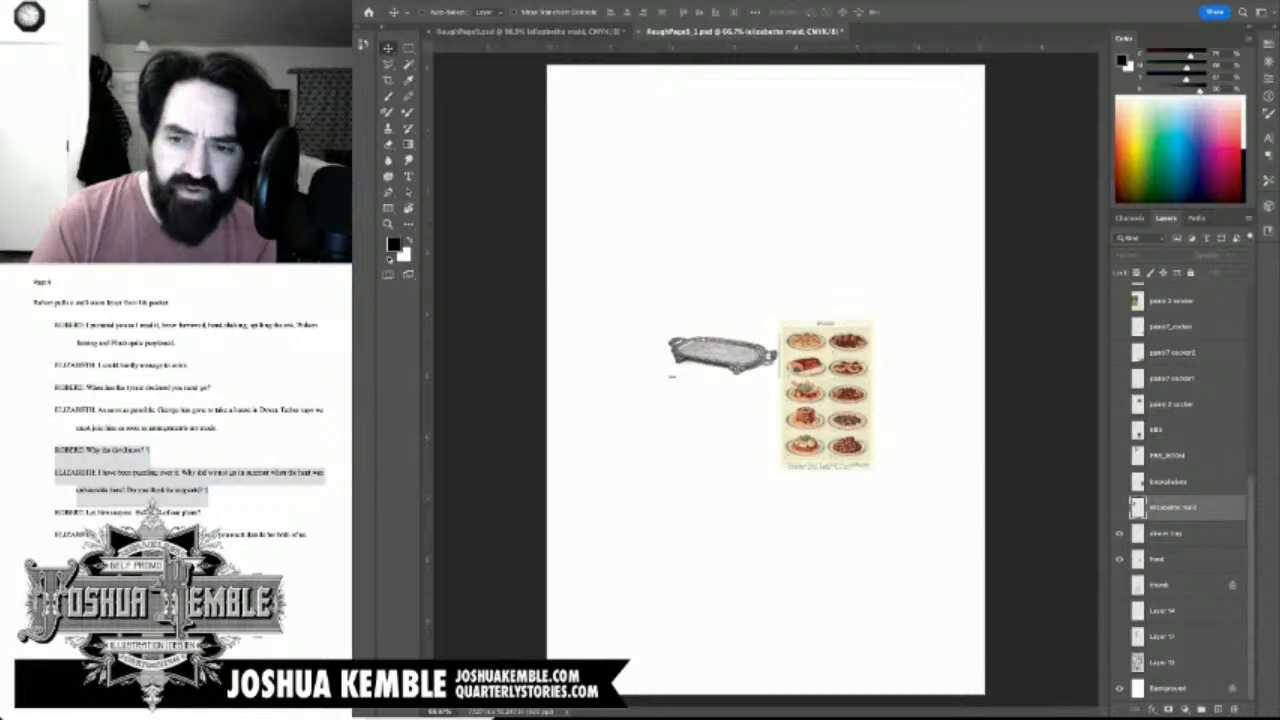
Step: Copy the dinner tray layer into the comic page and place it just below the chaise
{"action": "left_click", "coordinate": [1135, 532]}
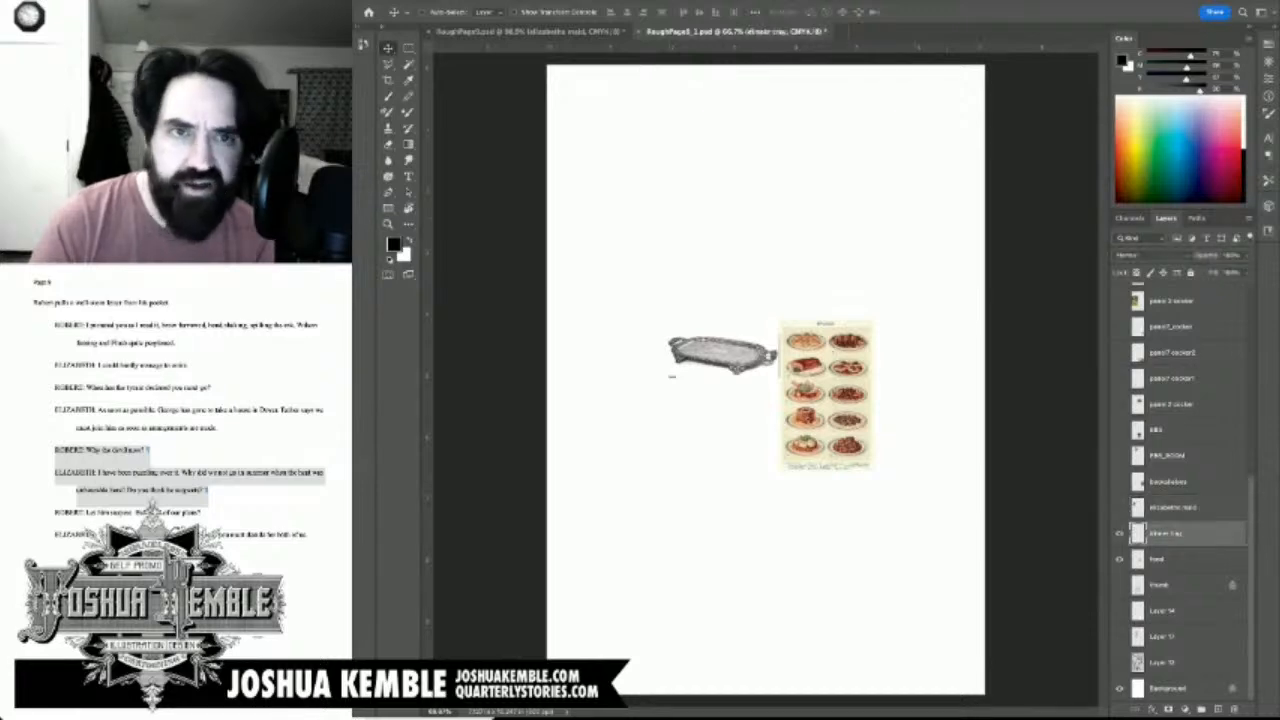
{"action": "key", "text": "ctrl+w"}
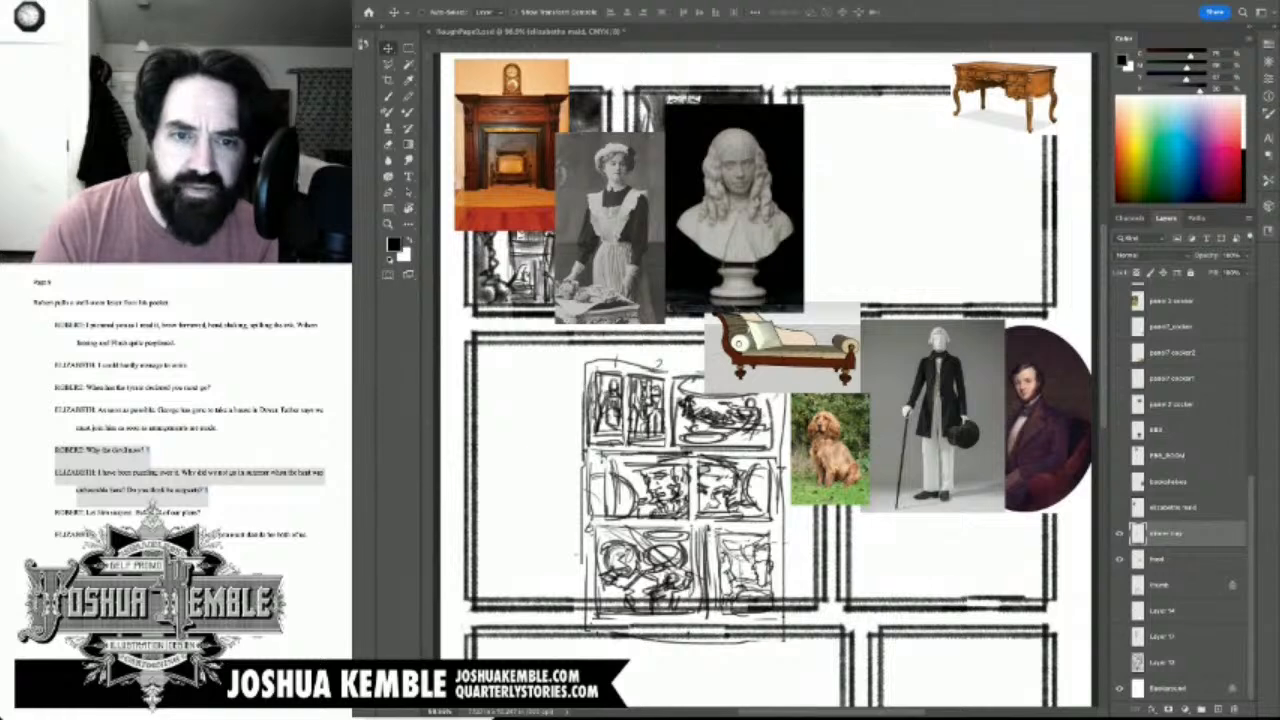
{"action": "key", "text": "ctrl+v"}
{"action": "mouse_move", "coordinate": [650, 342]}
{"action": "left_mouse_down"}
{"action": "mouse_move", "coordinate": [738, 355]}
{"action": "mouse_move", "coordinate": [786, 418]}
{"action": "left_mouse_up"}
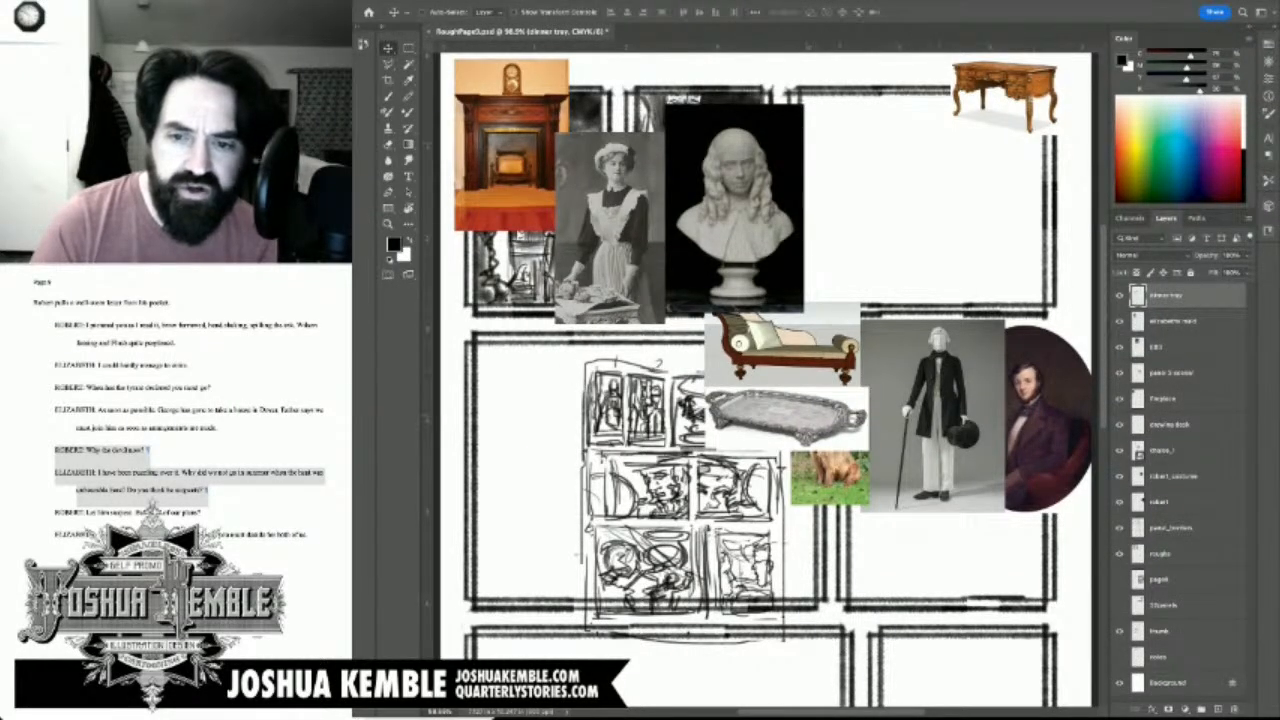
Step: Return to the reference document, hide the tray and food, and preview the remaining lower sketch layers before going back to the comic page
{"action": "key", "text": "ctrl+Tab"}
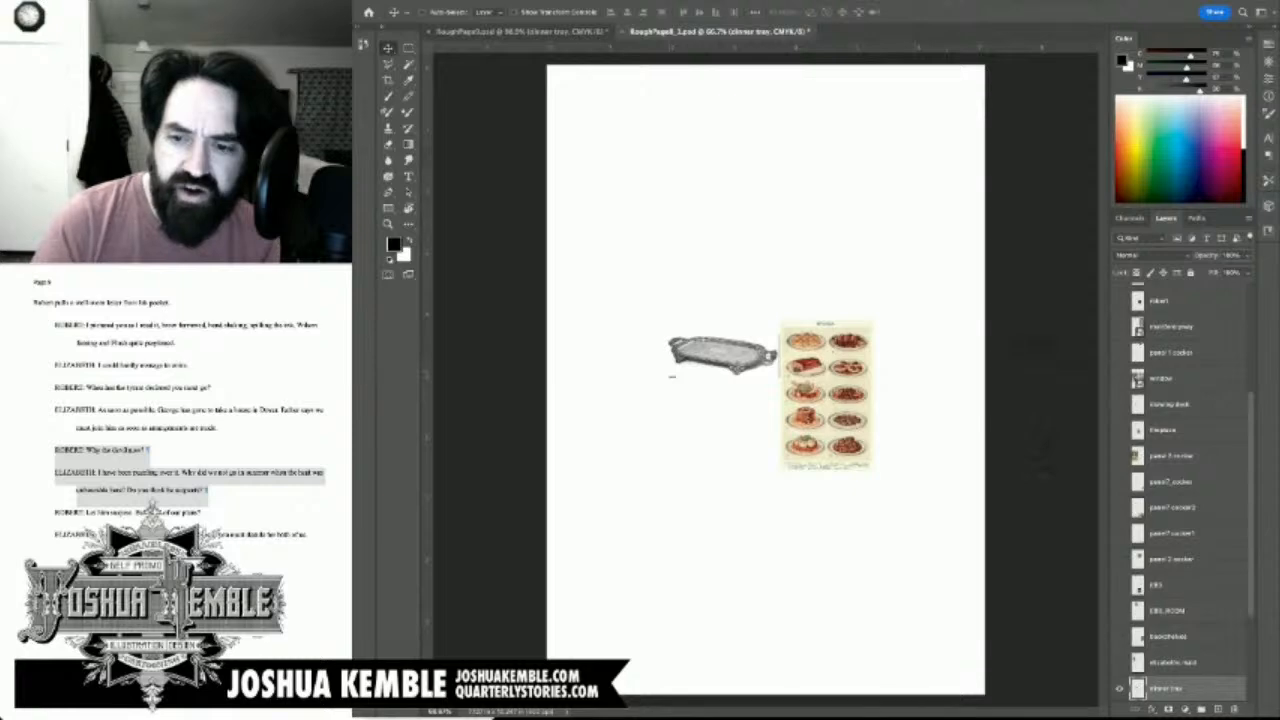
{"action": "scroll", "coordinate": [1180, 490], "scroll_direction": "down", "scroll_amount": 3}
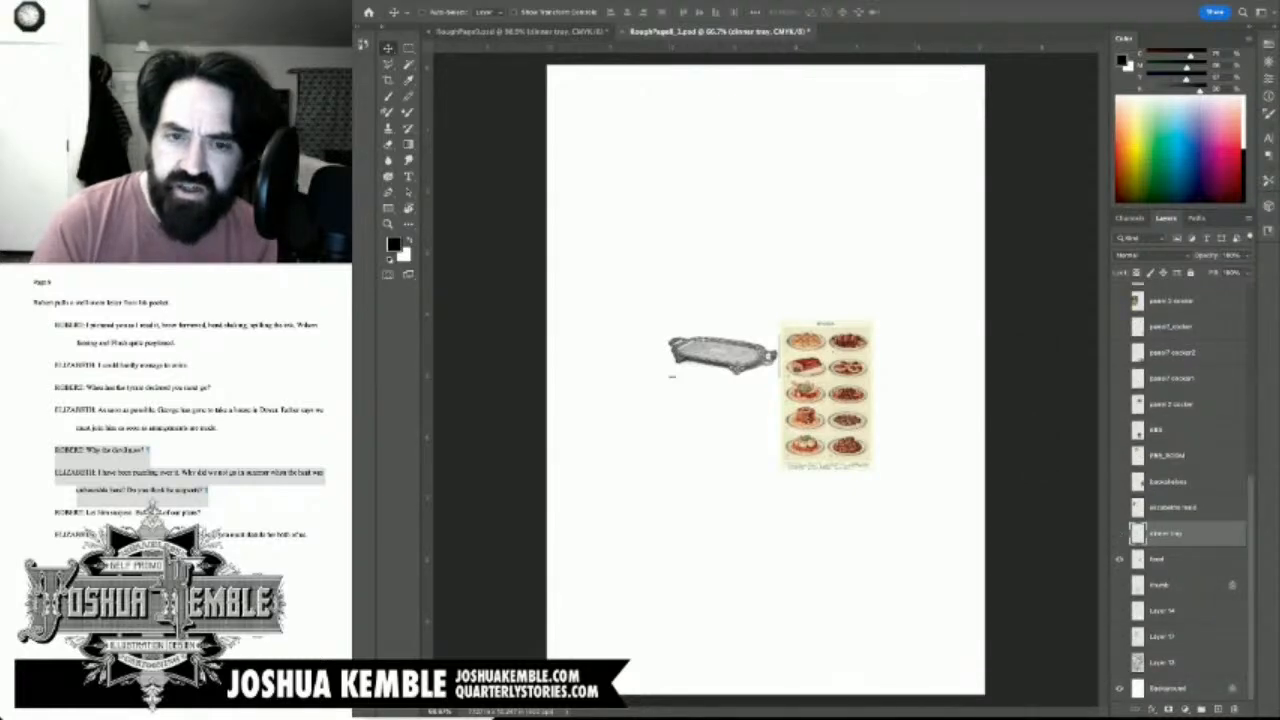
{"action": "left_click", "coordinate": [1119, 559]}
{"action": "left_click", "coordinate": [1119, 584]}
{"action": "left_click", "coordinate": [1119, 584]}
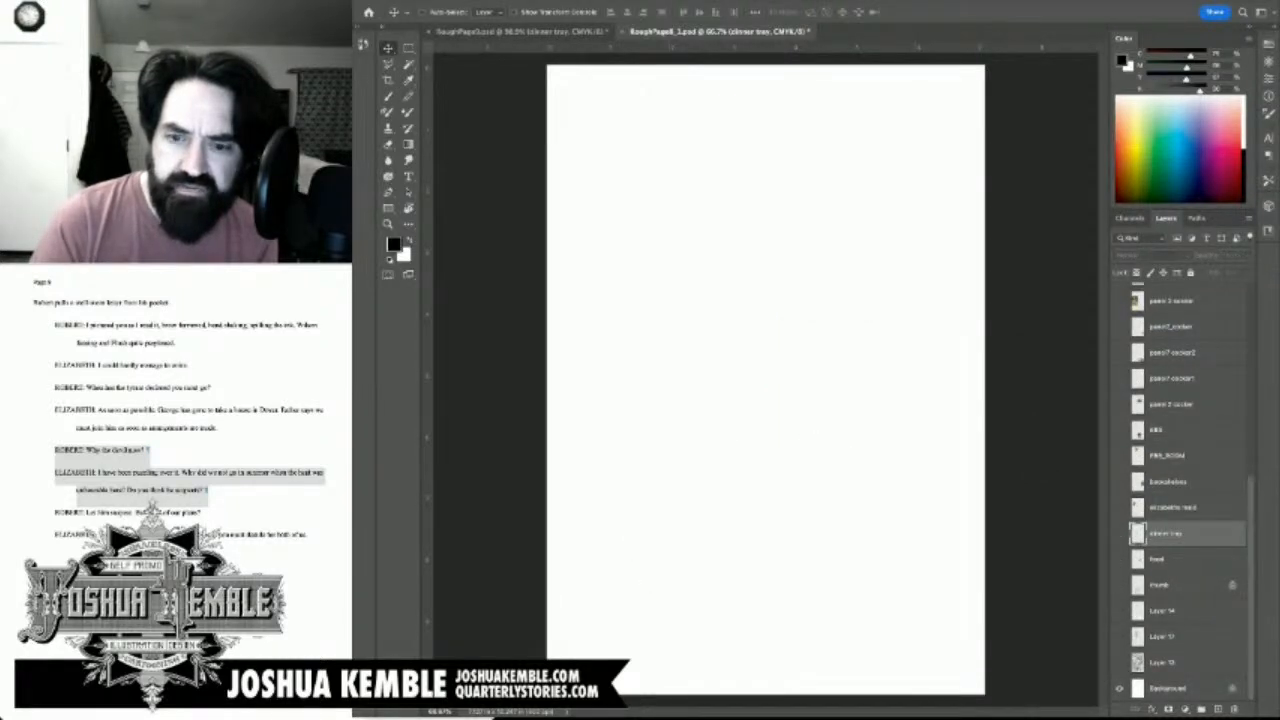
{"action": "left_click", "coordinate": [1119, 636]}
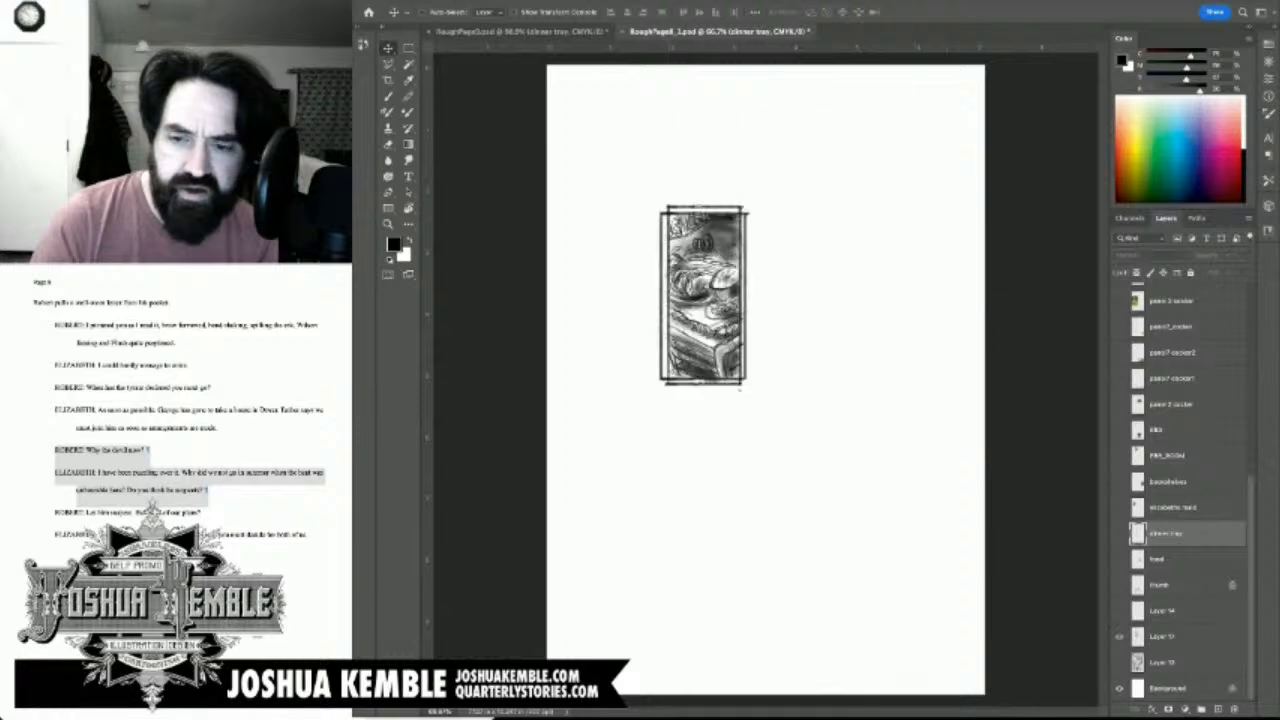
{"action": "left_click", "coordinate": [1119, 636]}
{"action": "left_click", "coordinate": [1119, 662]}
{"action": "left_click", "coordinate": [1119, 662]}
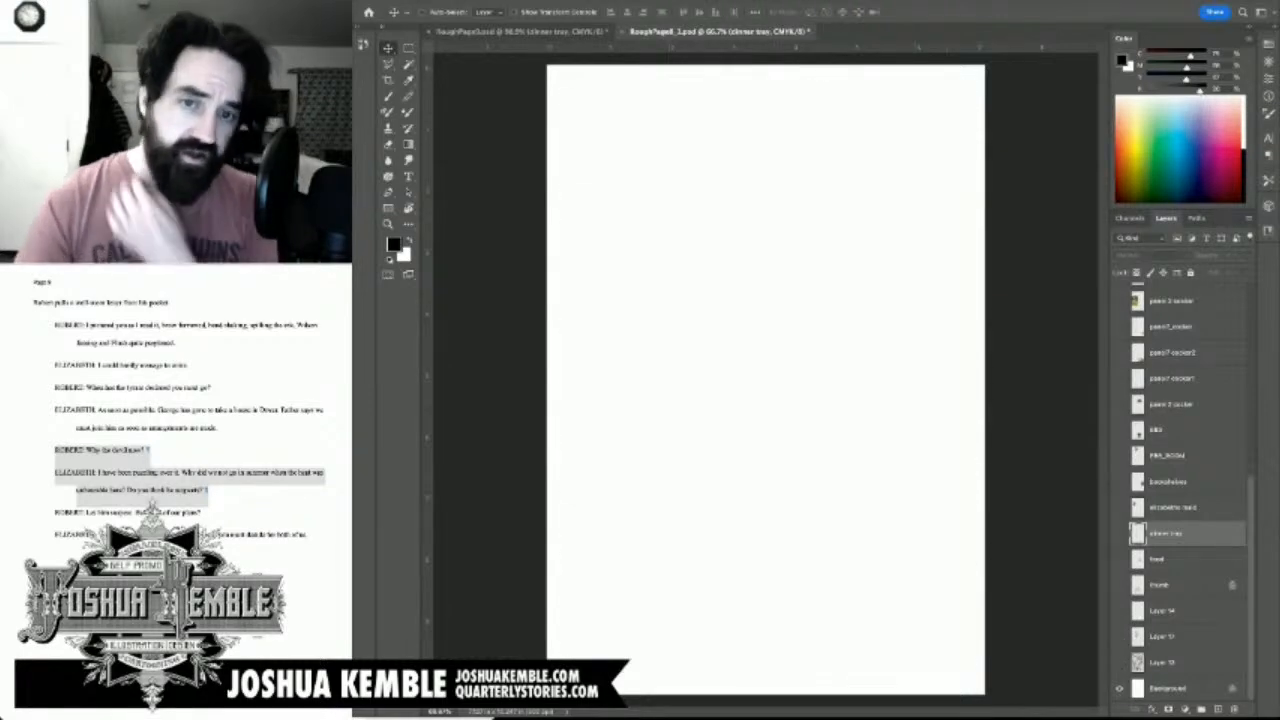
{"action": "key", "text": "super+w"}
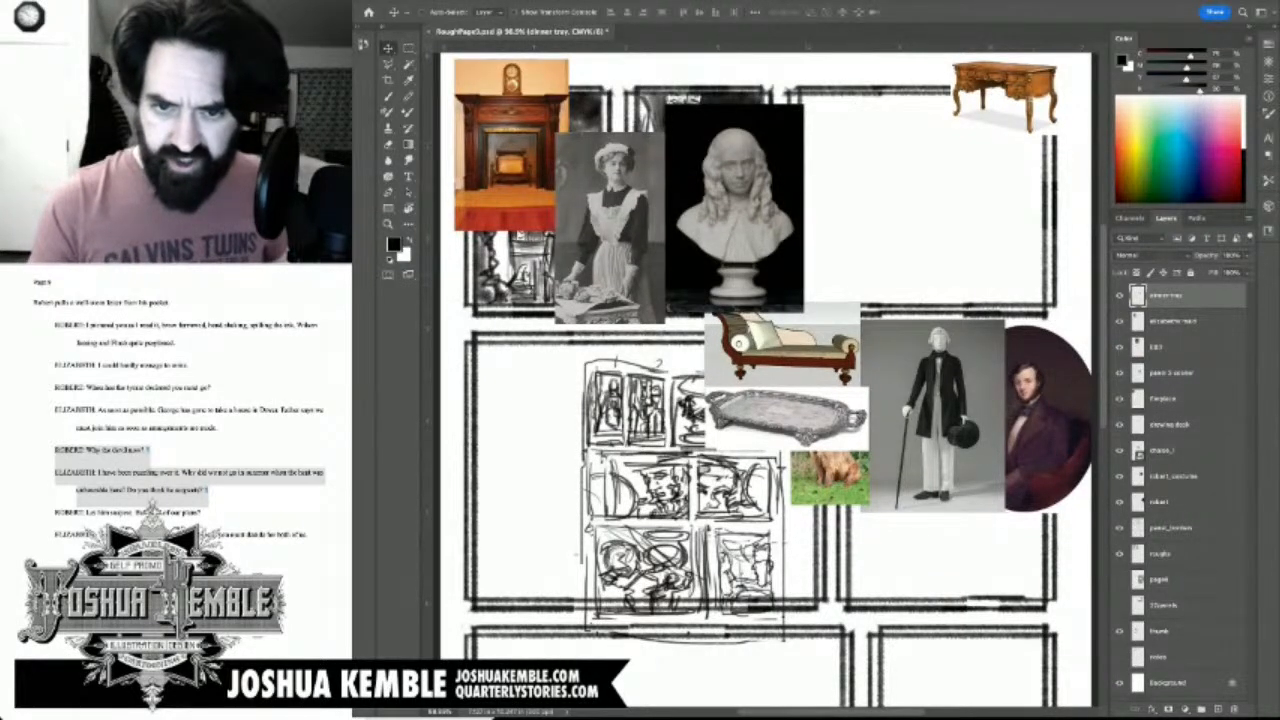
Step: Show the previous page's rough, stack its layer just below the bust layer, and place it beside the chaise under the maid photo
{"action": "left_click", "coordinate": [1119, 580]}
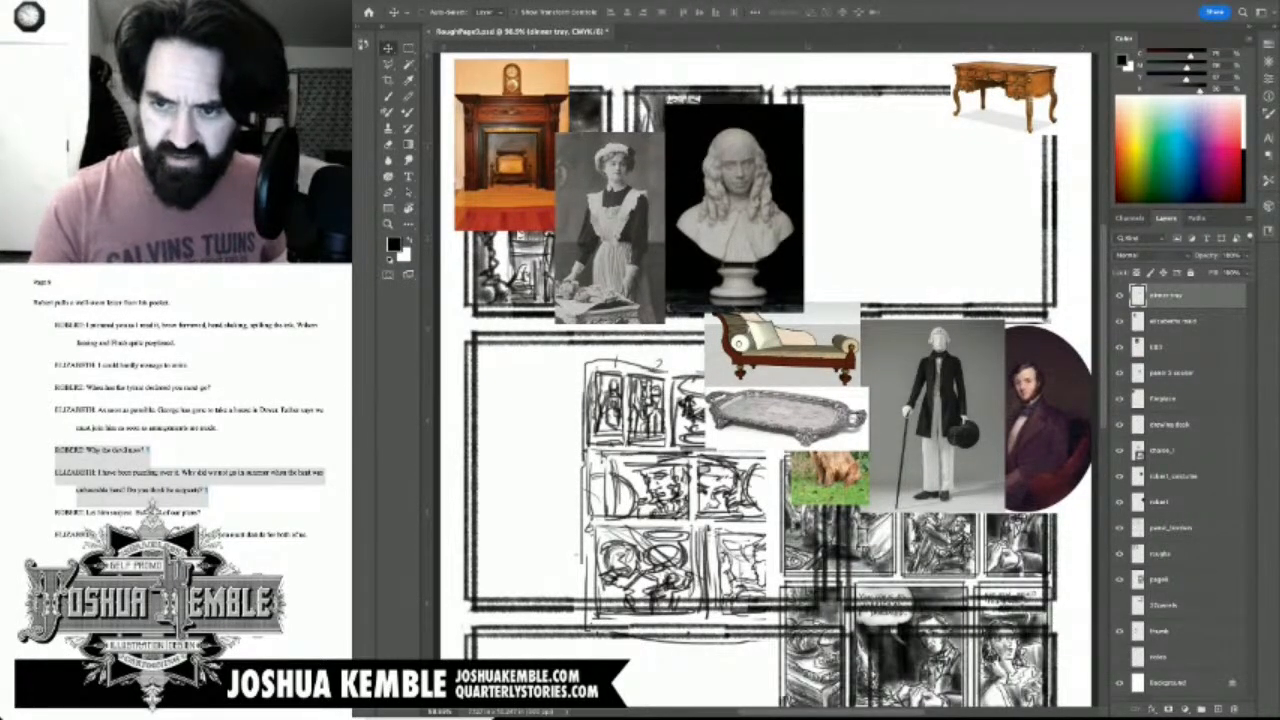
{"action": "left_click", "coordinate": [1137, 578]}
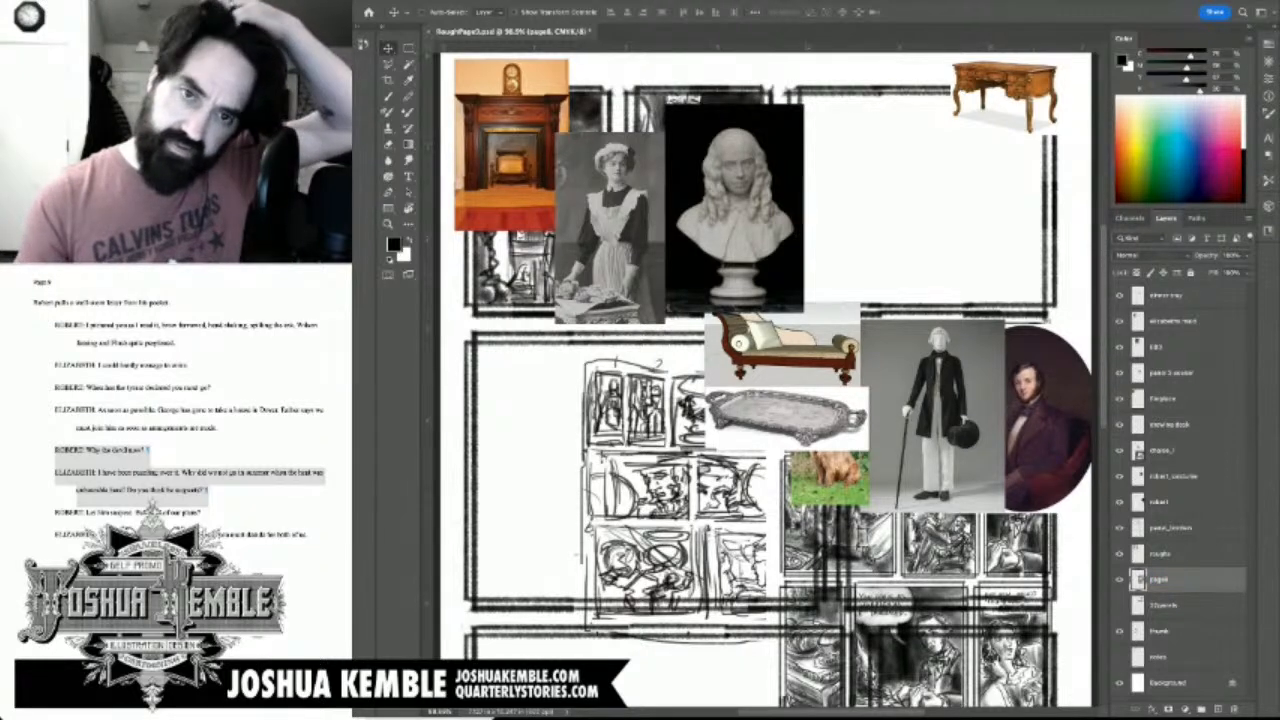
{"action": "left_click_drag", "start_coordinate": [1137, 578], "coordinate": [1150, 290]}
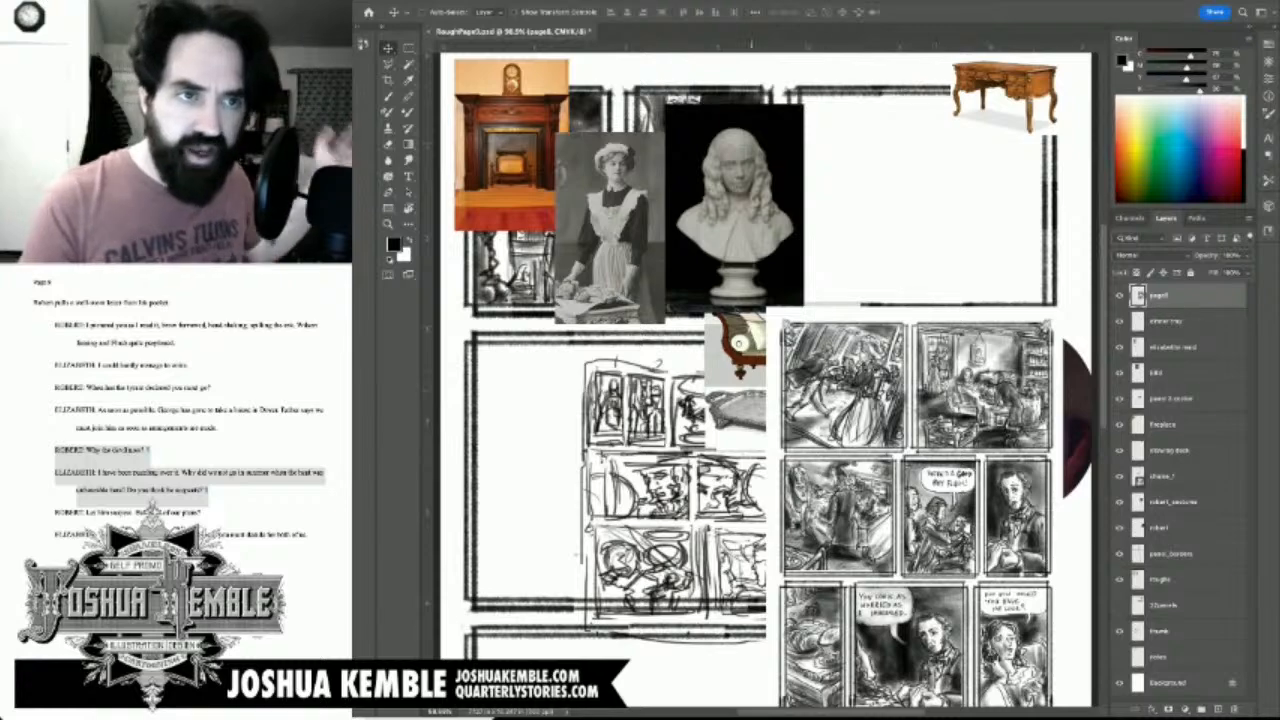
{"action": "mouse_move", "coordinate": [915, 510]}
{"action": "left_mouse_down"}
{"action": "mouse_move", "coordinate": [586, 441]}
{"action": "mouse_move", "coordinate": [652, 477]}
{"action": "mouse_move", "coordinate": [644, 520]}
{"action": "mouse_move", "coordinate": [601, 368]}
{"action": "mouse_move", "coordinate": [605, 400]}
{"action": "left_mouse_up"}
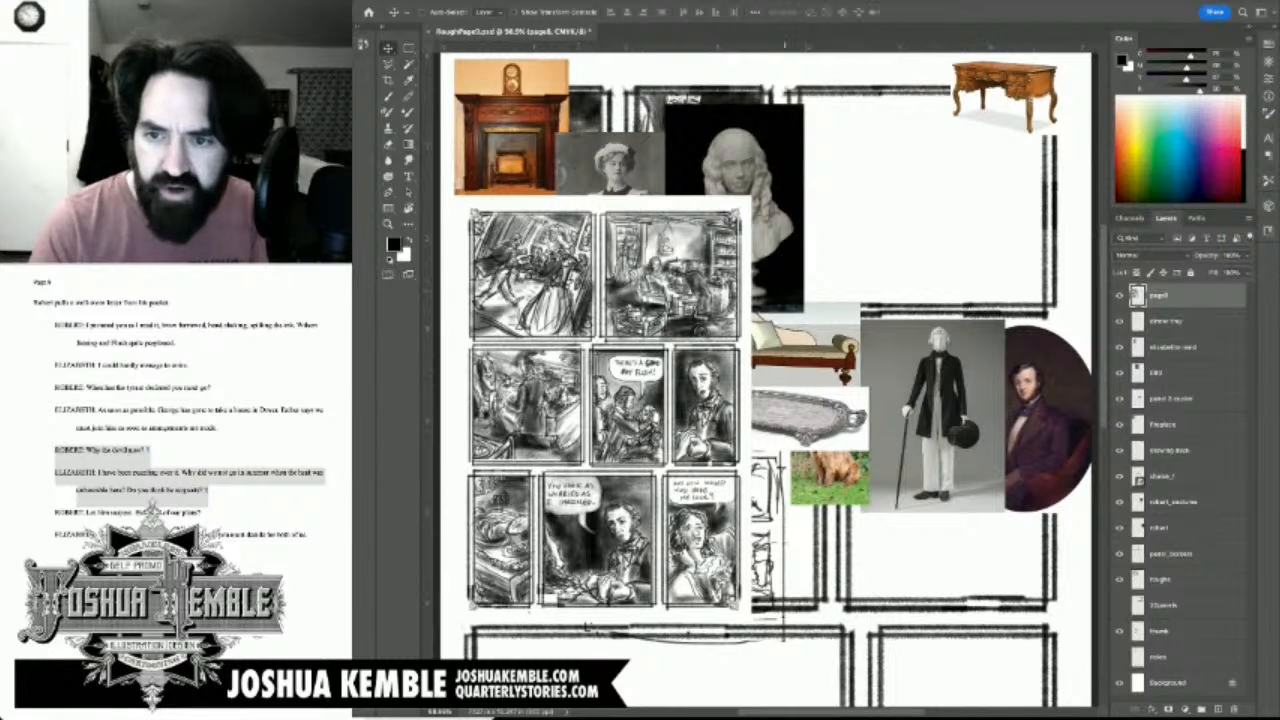
{"action": "left_click_drag", "start_coordinate": [1160, 295], "coordinate": [1160, 386]}
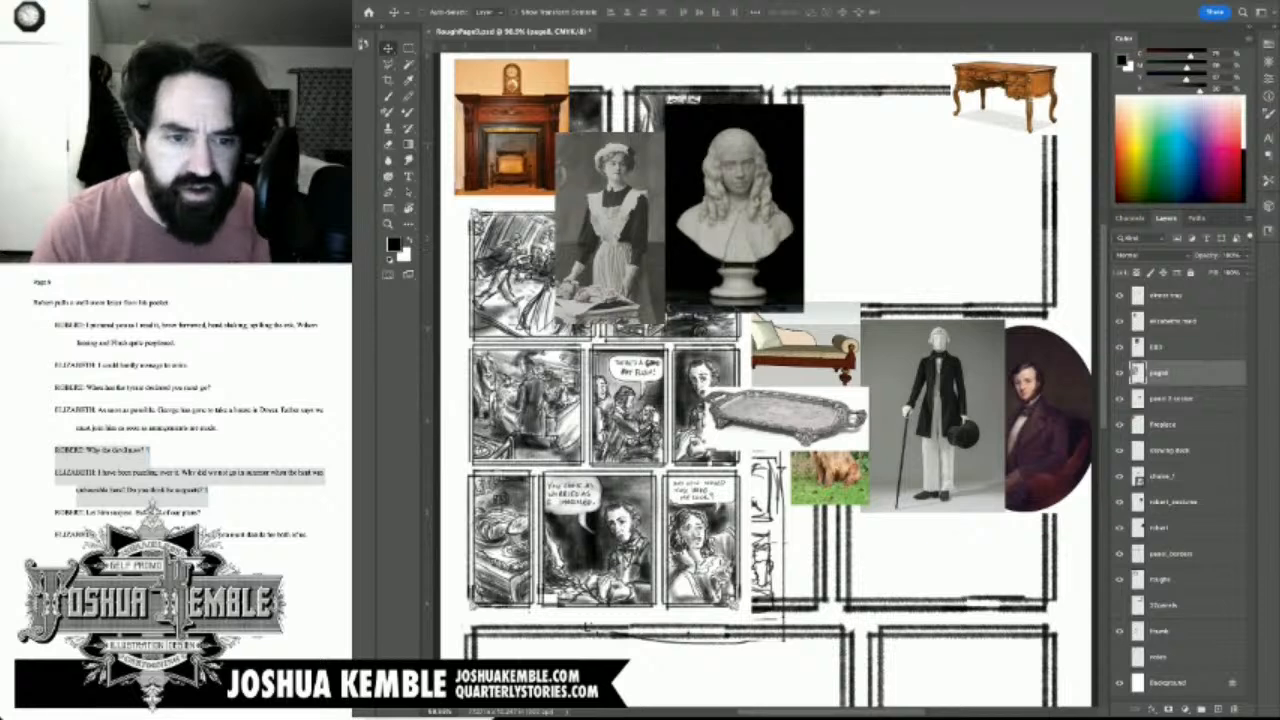
{"action": "left_click_drag", "start_coordinate": [637, 442], "coordinate": [586, 552]}
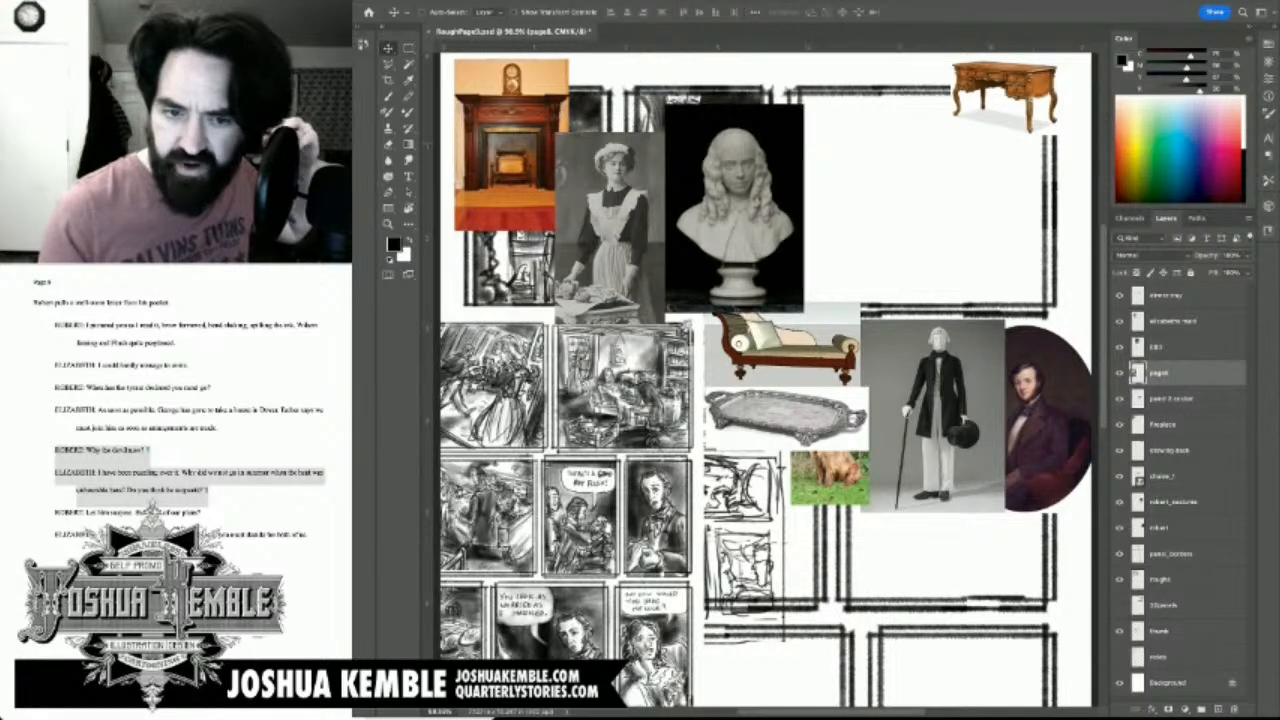
Step: Move the thumbnail sketch up into the third panel beside the bust, and save the page
{"action": "left_click", "coordinate": [1160, 631]}
{"action": "mouse_move", "coordinate": [742, 545]}
{"action": "left_mouse_down"}
{"action": "mouse_move", "coordinate": [988, 631]}
{"action": "mouse_move", "coordinate": [1004, 695]}
{"action": "left_mouse_up"}
{"action": "scroll", "coordinate": [1004, 690], "scroll_direction": "down", "scroll_amount": 1}
{"action": "mouse_move", "coordinate": [964, 552]}
{"action": "left_mouse_down"}
{"action": "mouse_move", "coordinate": [943, 541]}
{"action": "mouse_move", "coordinate": [935, 272]}
{"action": "mouse_move", "coordinate": [847, 204]}
{"action": "left_mouse_up"}
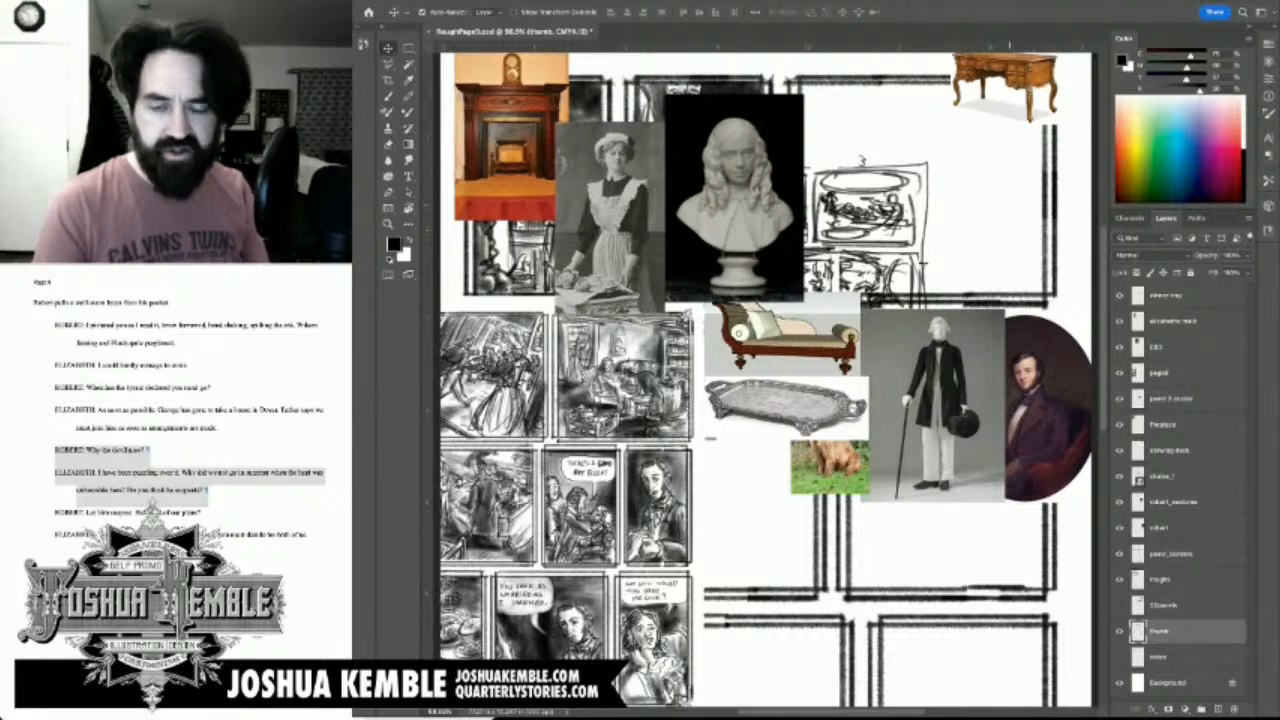
{"action": "key", "text": "ctrl+s"}
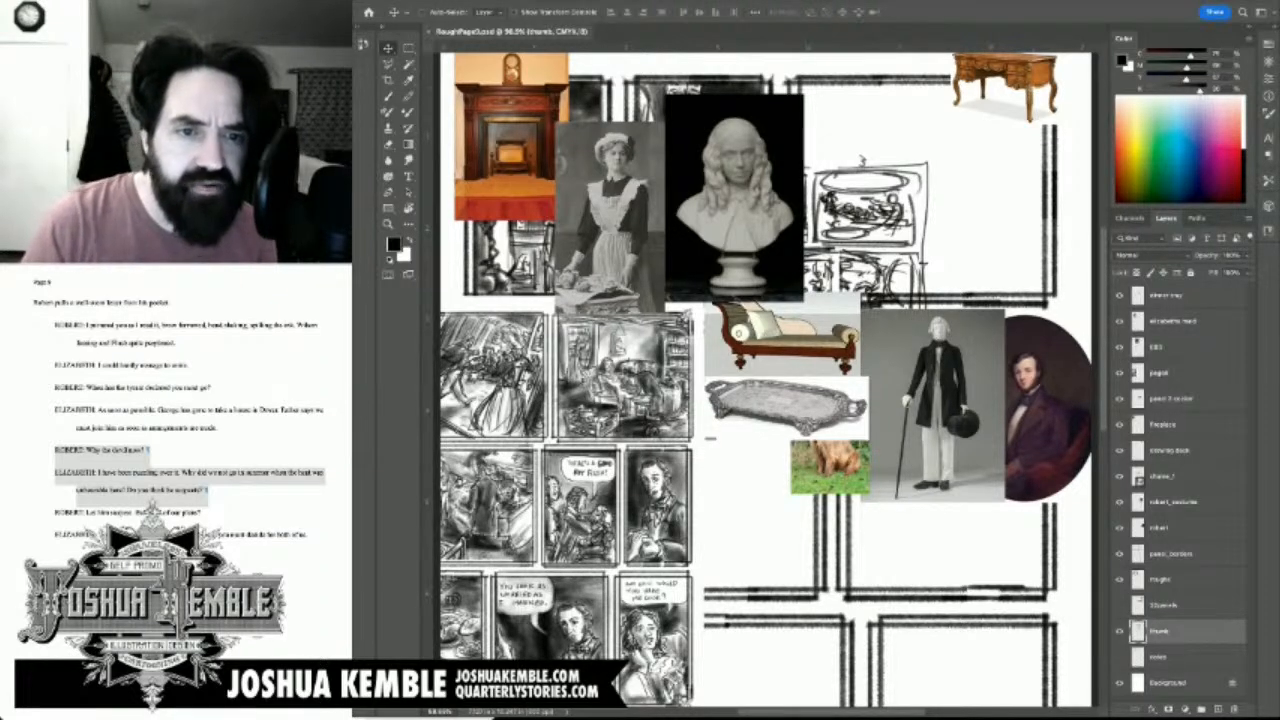
Step: Copy the sitting-room panel from the previous page's rough onto its own layer, hide the full rough, and start transforming the copy
{"action": "key", "text": "m"}
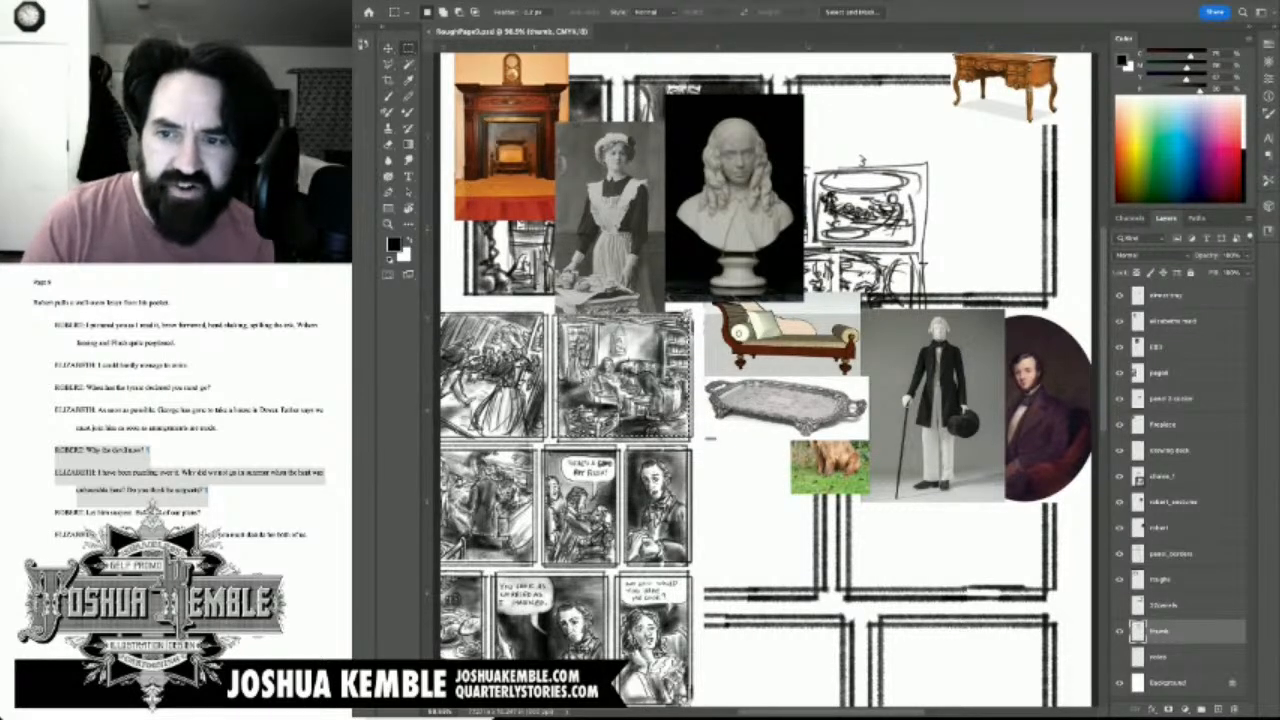
{"action": "left_click", "coordinate": [1160, 373]}
{"action": "left_click", "coordinate": [1120, 373]}
{"action": "left_click", "coordinate": [1120, 373]}
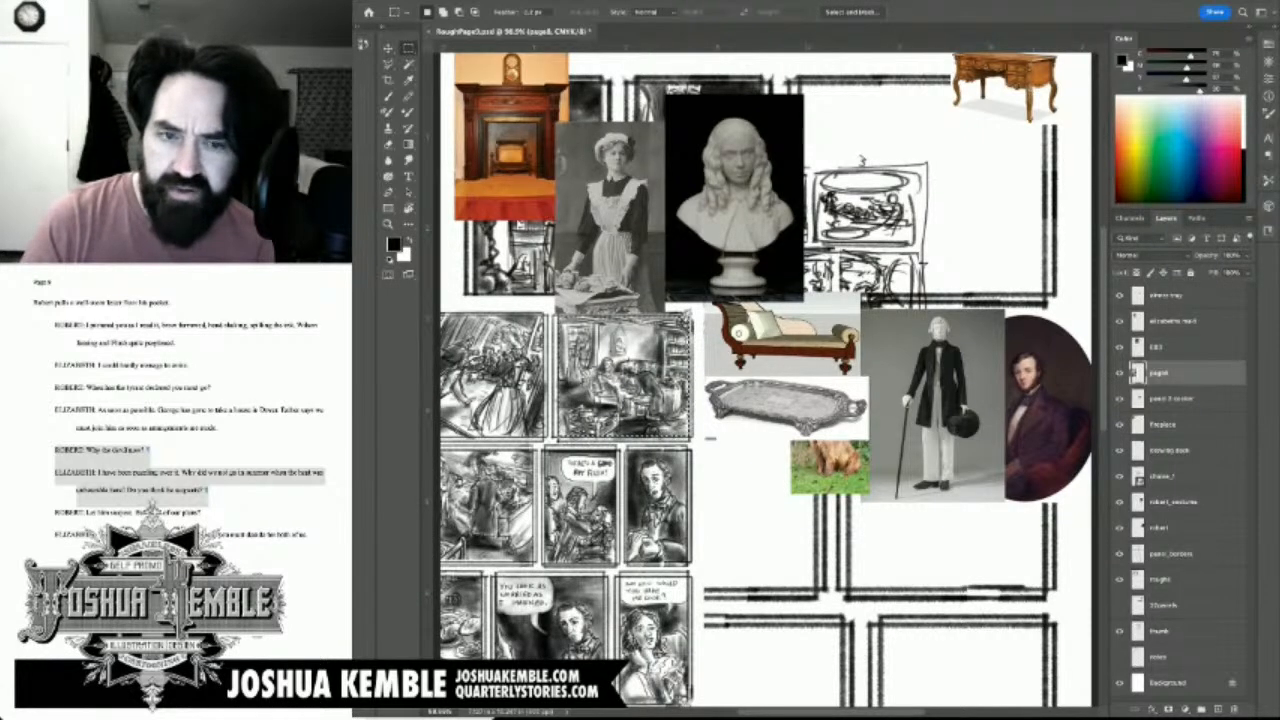
{"action": "left_click", "coordinate": [1120, 373]}
{"action": "key", "text": "super+v"}
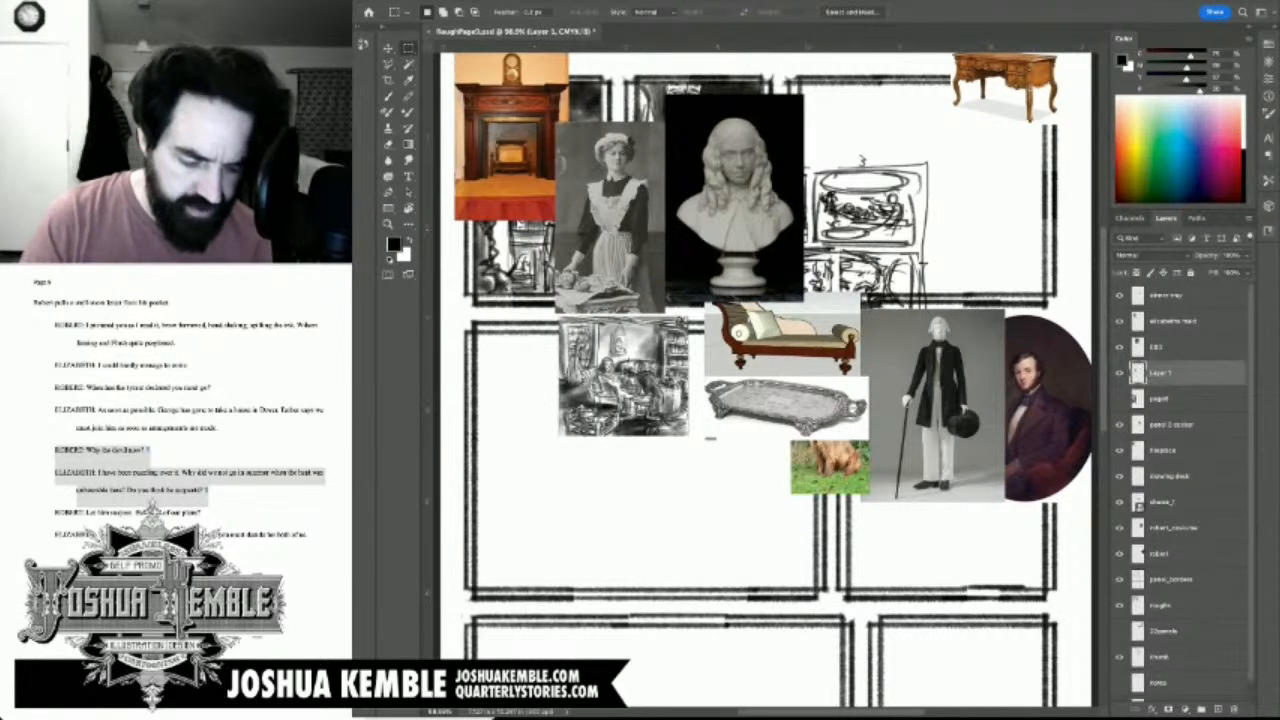
{"action": "key", "text": "super+t"}
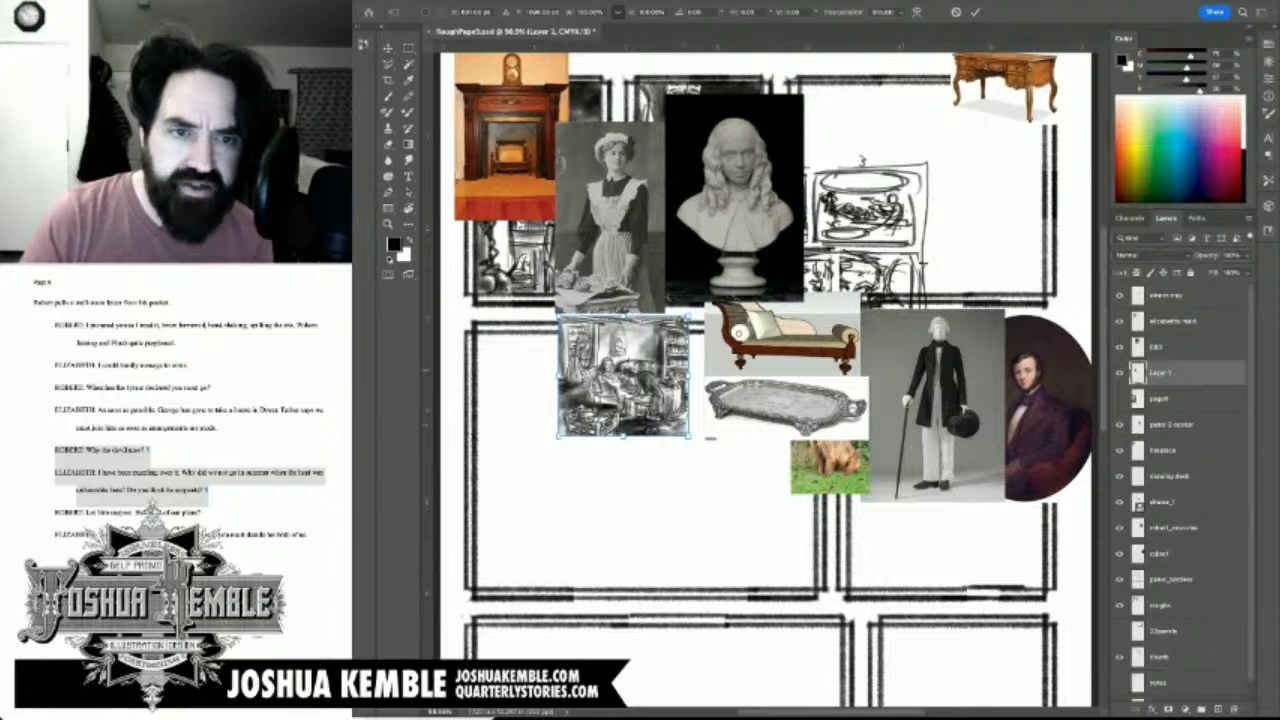
Step: Enlarge the small room sketch to fill the top row's third panel and move its layer beneath the panel borders layer
{"action": "left_click_drag", "start_coordinate": [689, 316], "coordinate": [765, 246]}
{"action": "mouse_move", "coordinate": [726, 322]}
{"action": "left_mouse_down"}
{"action": "mouse_move", "coordinate": [777, 274]}
{"action": "mouse_move", "coordinate": [958, 183]}
{"action": "mouse_move", "coordinate": [1008, 181]}
{"action": "left_mouse_up"}
{"action": "left_click_drag", "start_coordinate": [838, 106], "coordinate": [803, 72]}
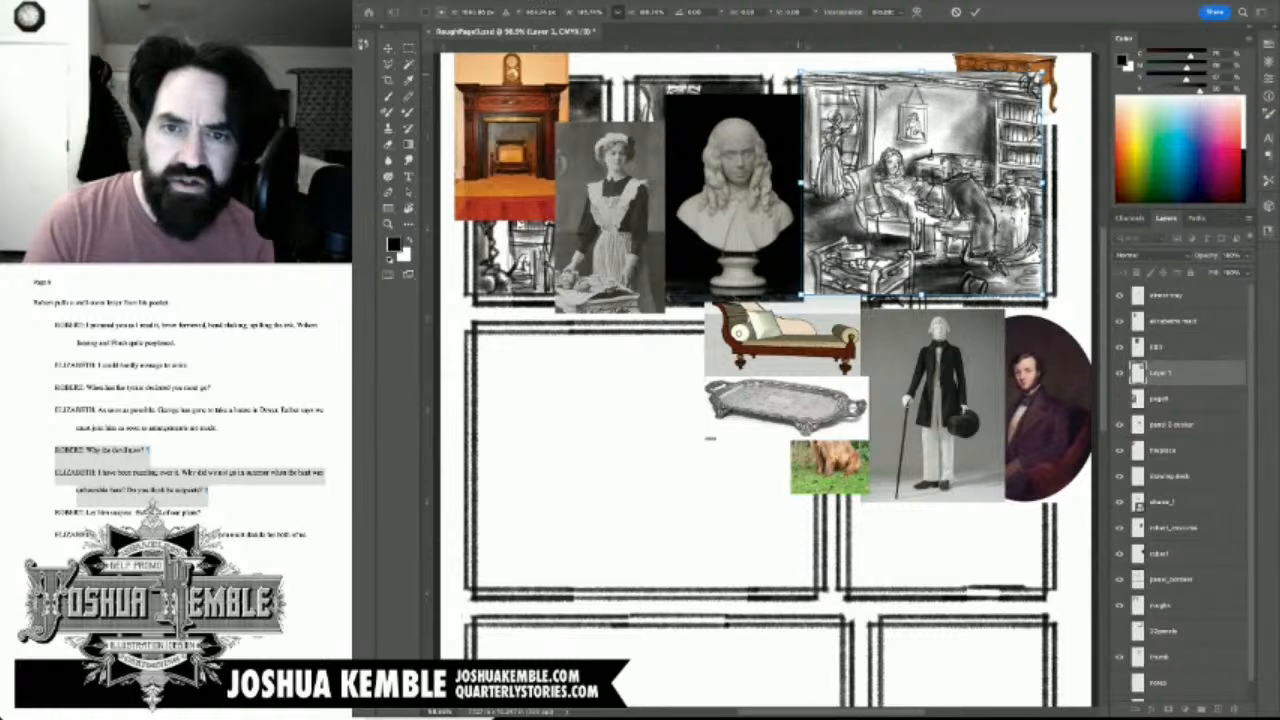
{"action": "left_click_drag", "start_coordinate": [848, 116], "coordinate": [847, 123]}
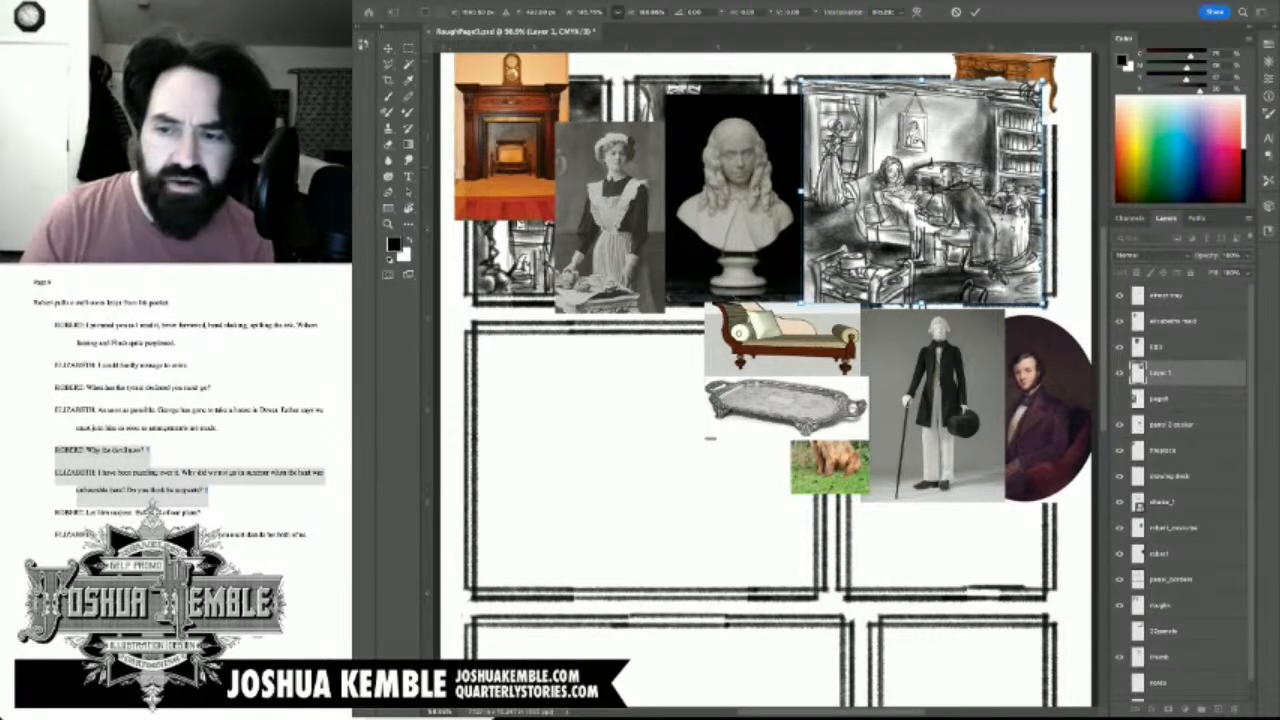
{"action": "key", "text": "Return"}
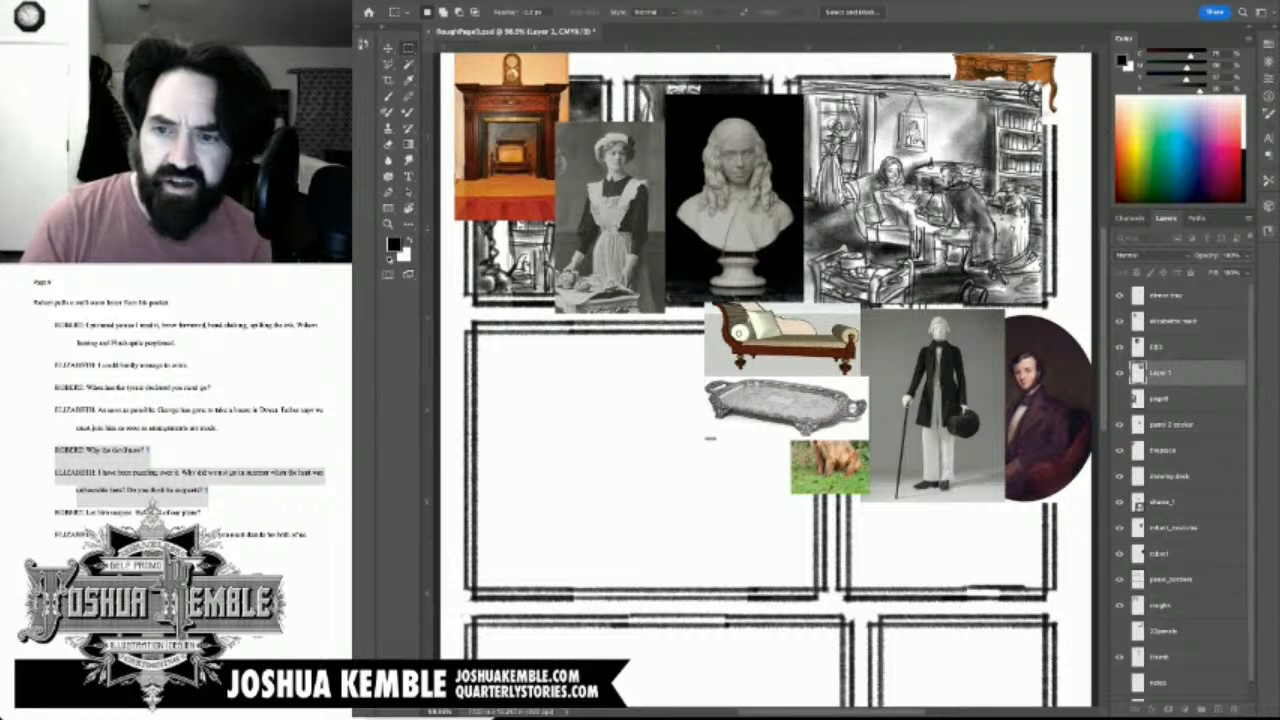
{"action": "mouse_move", "coordinate": [1160, 372]}
{"action": "left_mouse_down"}
{"action": "mouse_move", "coordinate": [1160, 592]}
{"action": "mouse_move", "coordinate": [1160, 580]}
{"action": "left_mouse_up"}
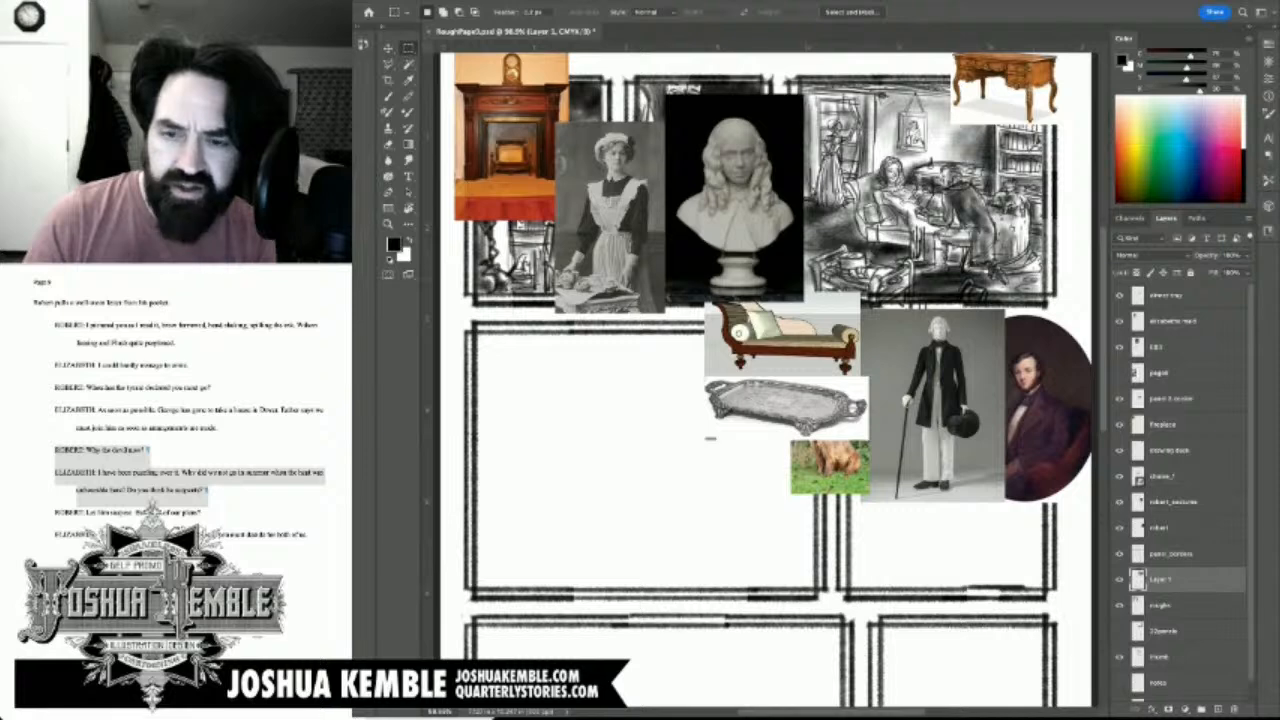
Step: Move the thumbnail page sketch on the thumb layer into the empty first panel of the second row
{"action": "left_click", "coordinate": [1160, 657]}
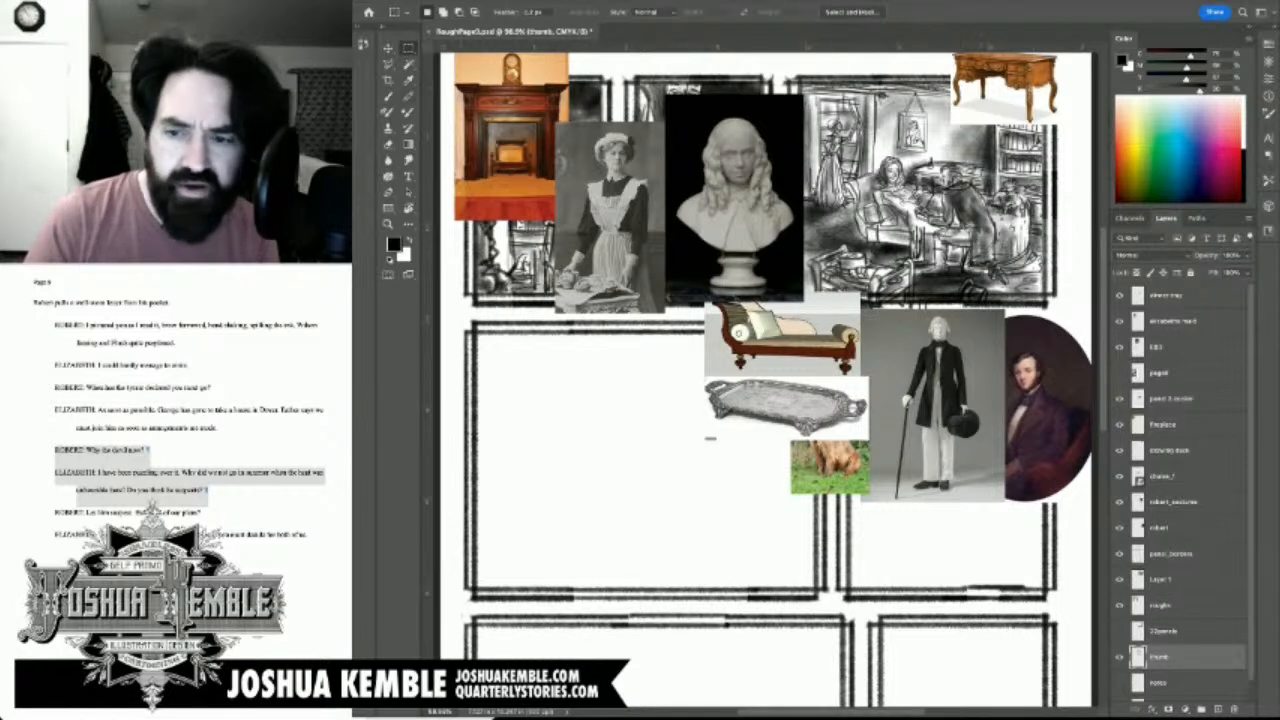
{"action": "key", "text": "v"}
{"action": "mouse_move", "coordinate": [1093, 125]}
{"action": "left_mouse_down"}
{"action": "mouse_move", "coordinate": [978, 312]}
{"action": "mouse_move", "coordinate": [876, 338]}
{"action": "mouse_move", "coordinate": [877, 326]}
{"action": "left_mouse_up"}
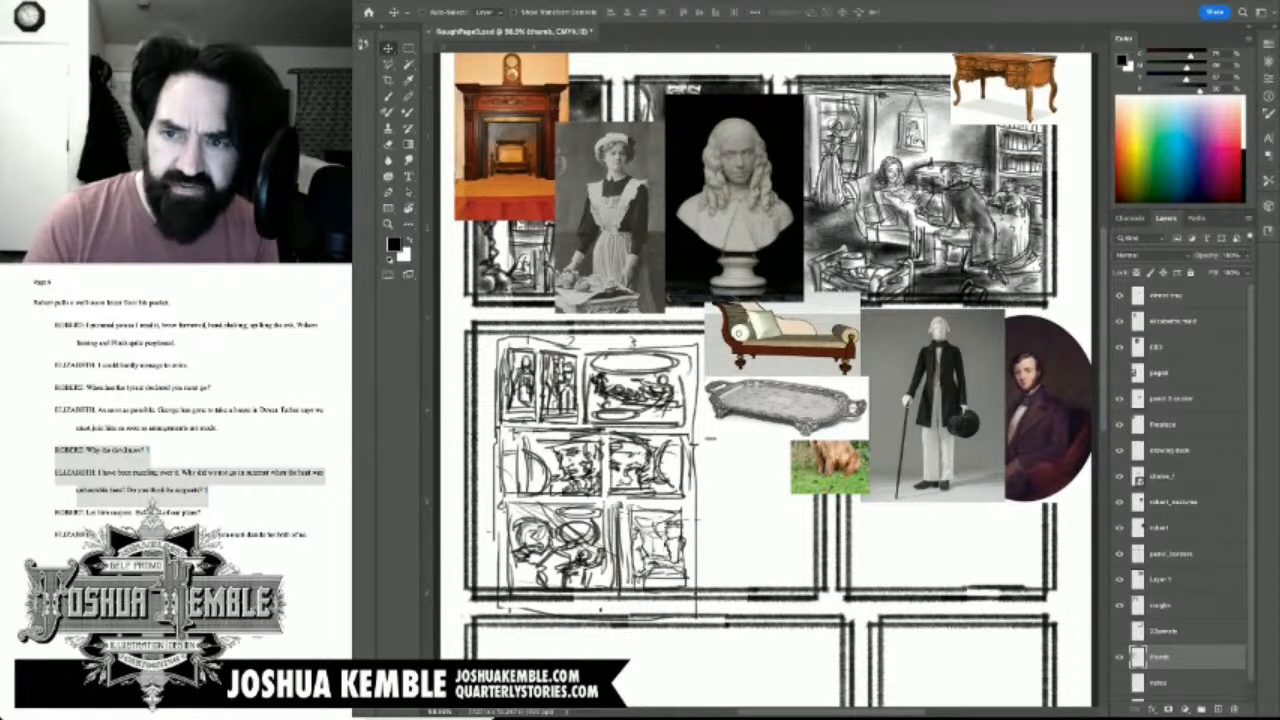
Step: Hide the tray, maid, bust, page and fireplace reference layers to uncover the top row of panels
{"action": "left_click_drag", "start_coordinate": [1119, 296], "coordinate": [1119, 372]}
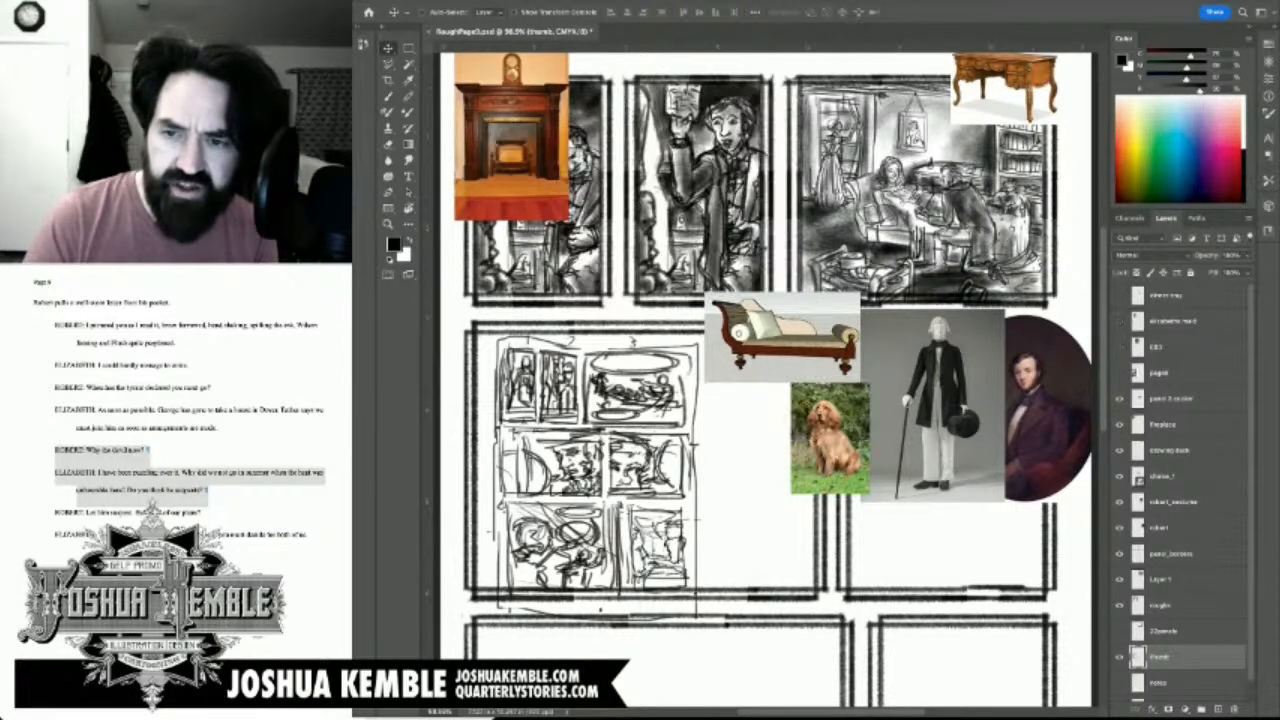
{"action": "left_click", "coordinate": [1119, 399]}
{"action": "left_click", "coordinate": [1119, 399]}
{"action": "left_click", "coordinate": [1119, 399]}
{"action": "left_click", "coordinate": [1119, 399]}
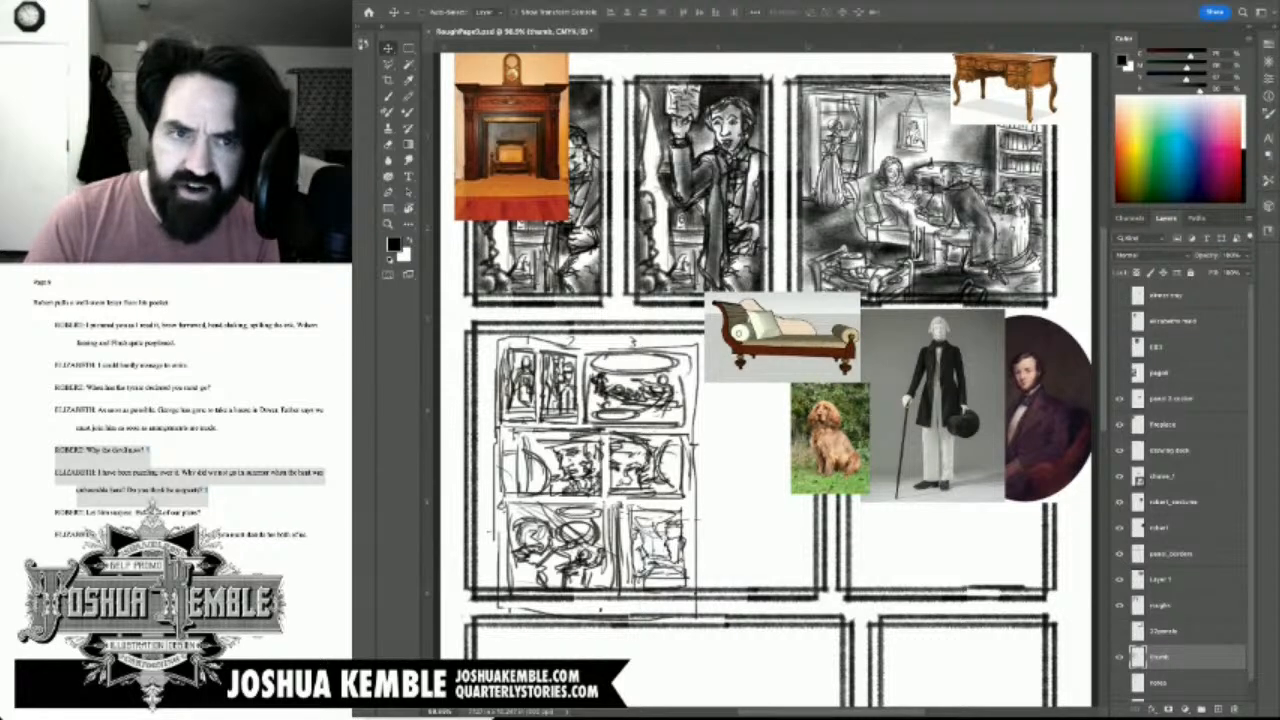
{"action": "scroll", "coordinate": [1182, 492], "scroll_direction": "down", "scroll_amount": 1}
{"action": "scroll", "coordinate": [1182, 492], "scroll_direction": "up", "scroll_amount": 1}
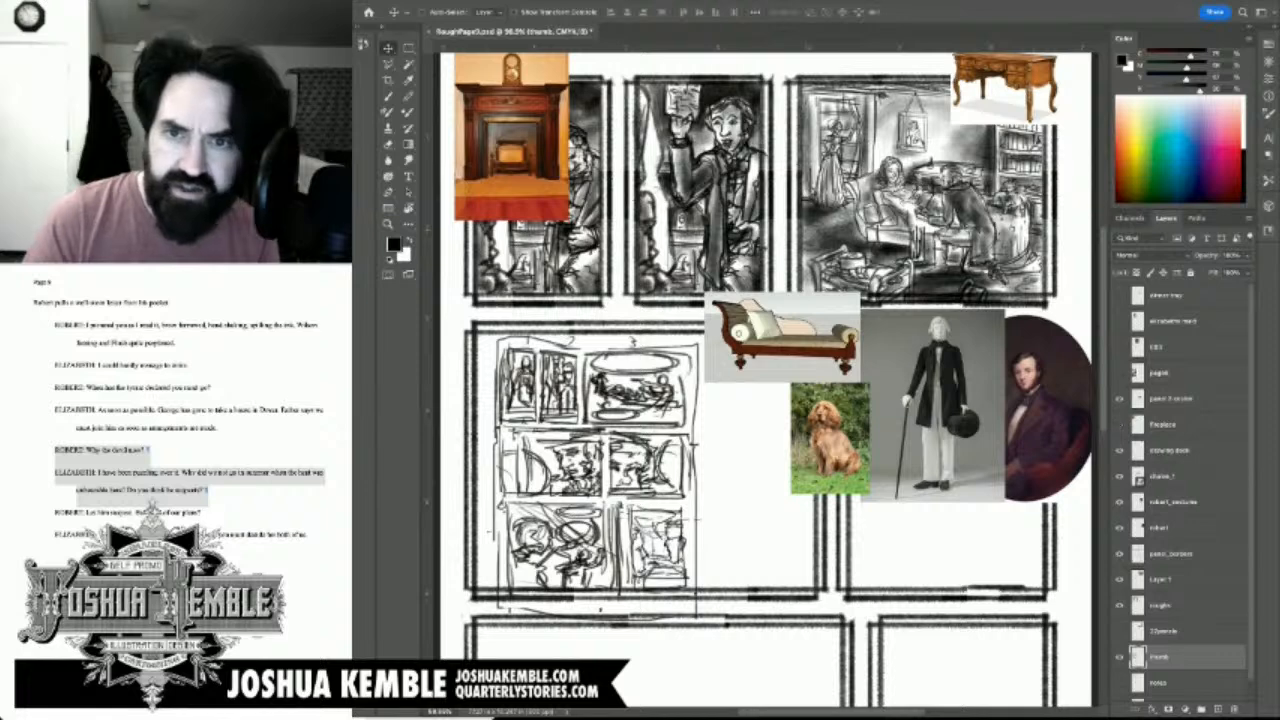
{"action": "left_click", "coordinate": [1119, 424]}
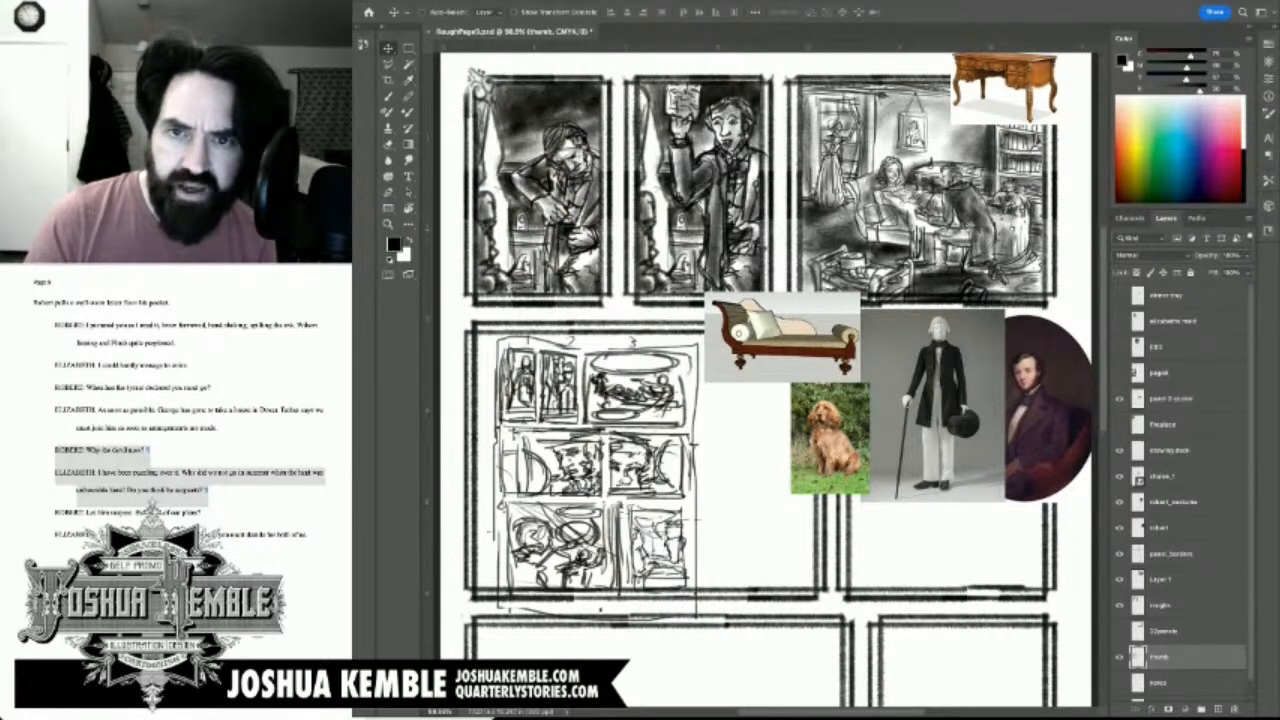
Step: Check what the roughs and chaise layers contain by comparing the page with each one hidden and shown
{"action": "left_click", "coordinate": [1160, 605]}
{"action": "left_click", "coordinate": [1119, 605]}
{"action": "left_click", "coordinate": [1119, 605]}
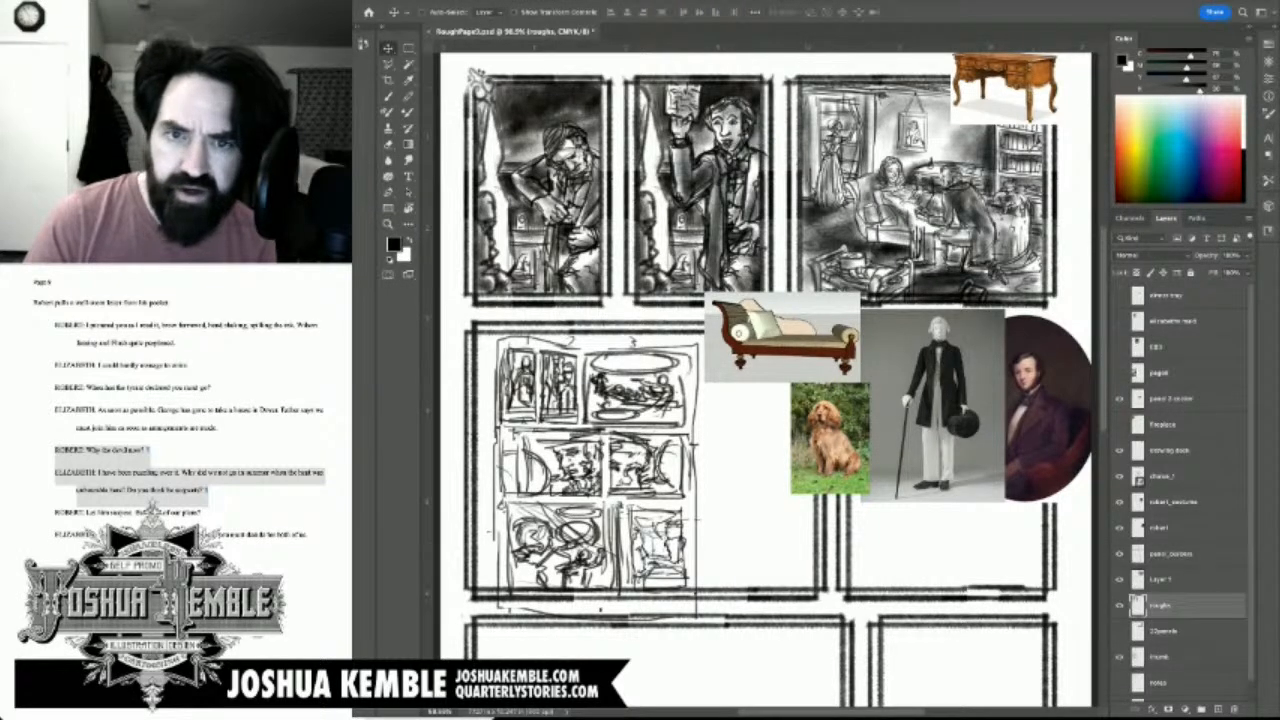
{"action": "left_click", "coordinate": [1138, 477]}
{"action": "left_click_drag", "start_coordinate": [938, 280], "coordinate": [905, 320]}
{"action": "left_click", "coordinate": [1119, 477]}
{"action": "left_click", "coordinate": [1119, 477]}
{"action": "left_click", "coordinate": [1119, 477]}
{"action": "left_click", "coordinate": [1119, 477]}
Step: On Layer 1, delete the strips of the room sketch that extend below and above the third panel's frame
{"action": "left_click", "coordinate": [1160, 579]}
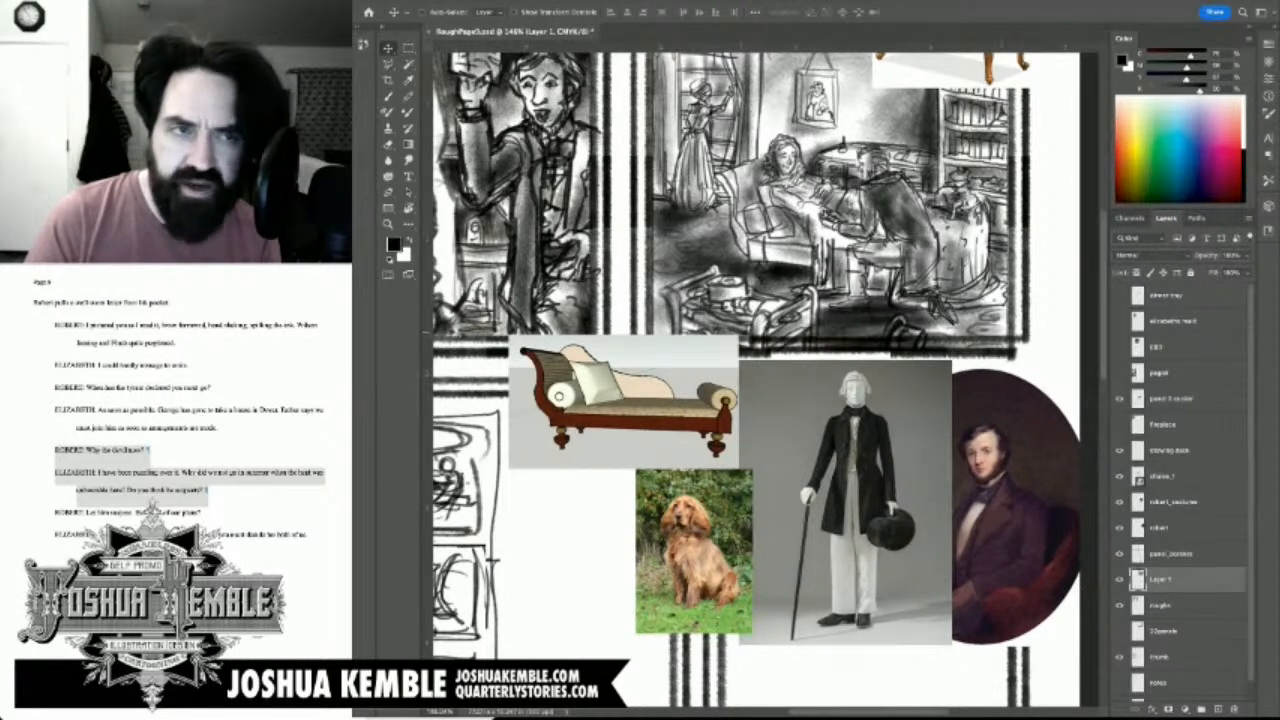
{"action": "key", "text": "m"}
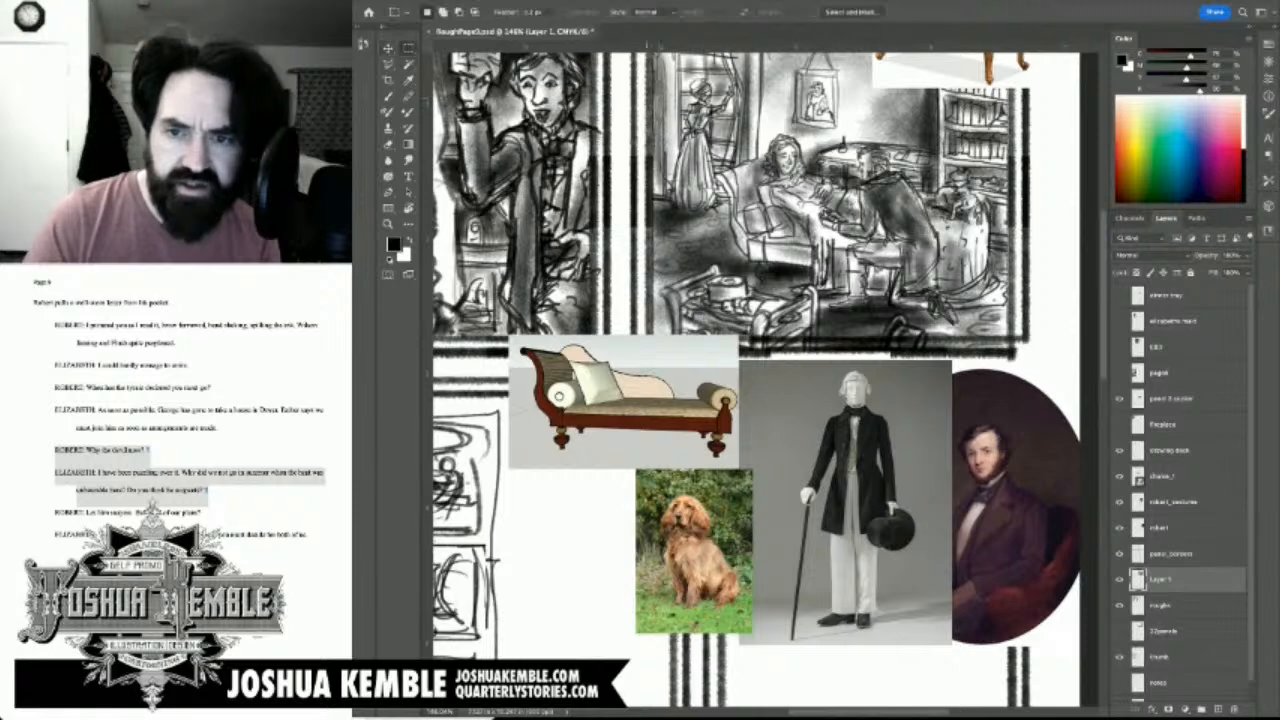
{"action": "mouse_move", "coordinate": [1024, 341]}
{"action": "left_mouse_down"}
{"action": "mouse_move", "coordinate": [662, 405]}
{"action": "mouse_move", "coordinate": [608, 436]}
{"action": "left_mouse_up"}
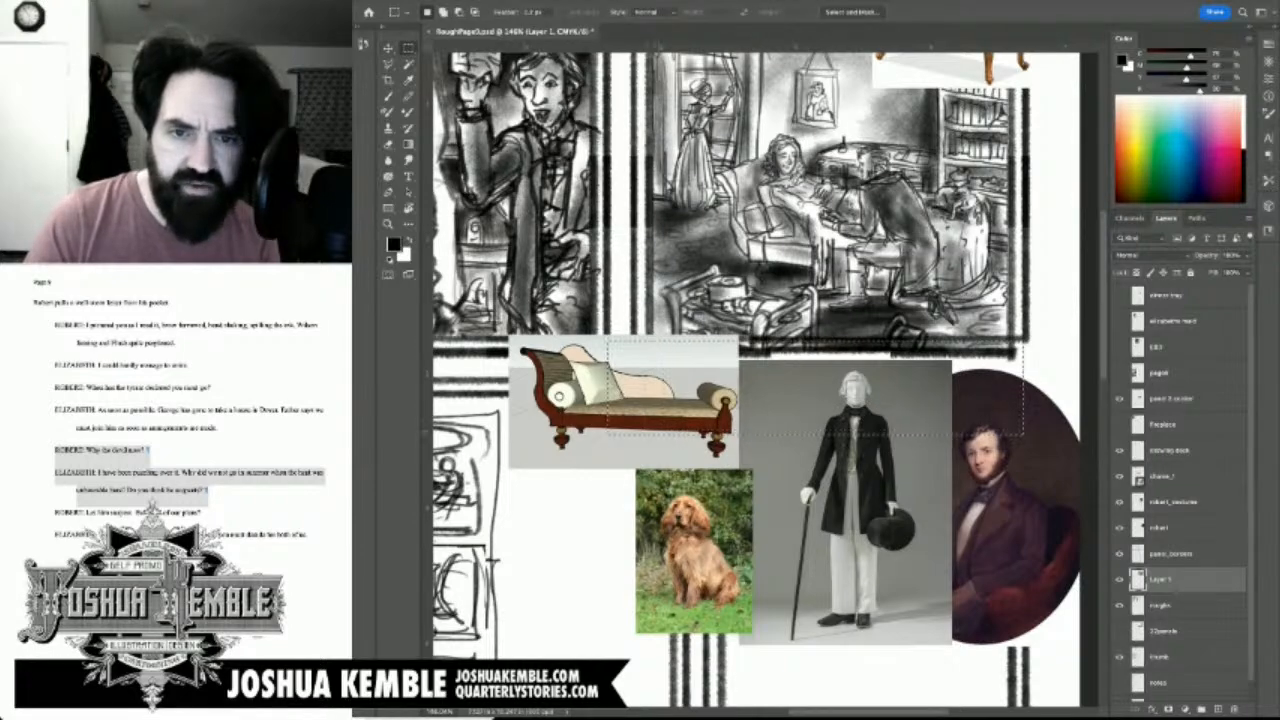
{"action": "key", "text": "Delete"}
{"action": "key", "text": "ctrl+d"}
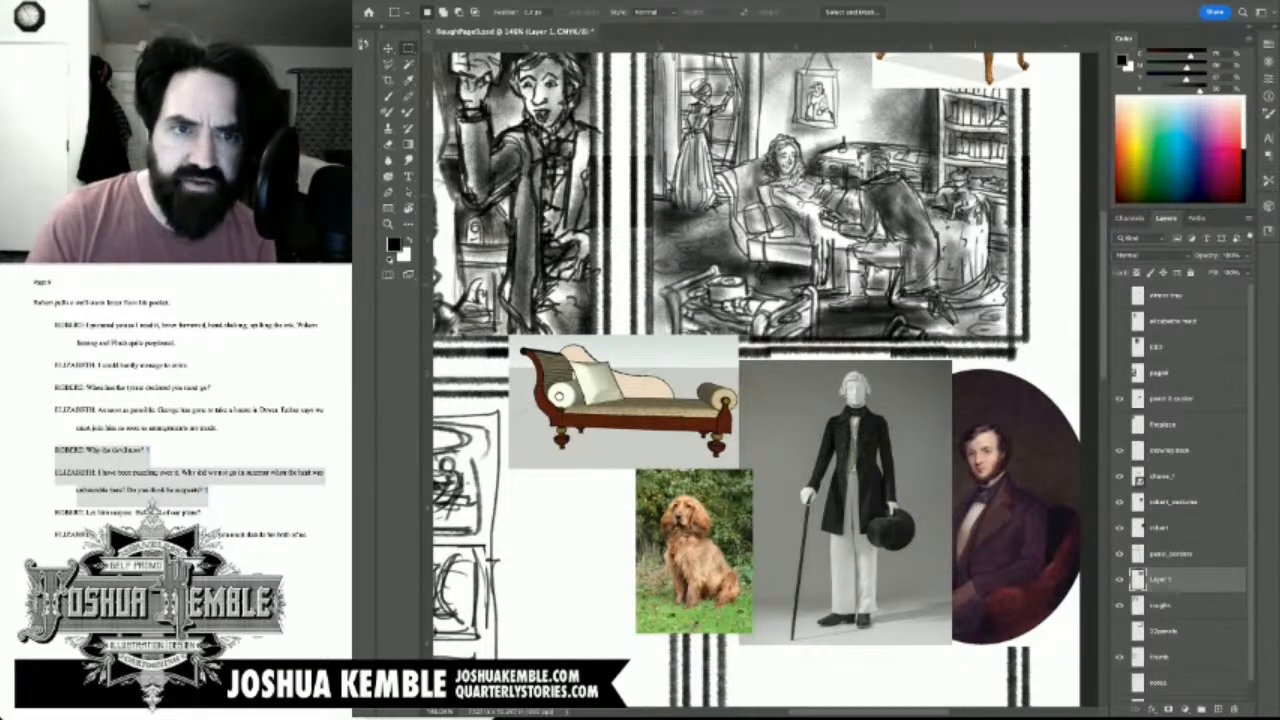
{"action": "scroll", "coordinate": [756, 384], "scroll_direction": "up", "scroll_amount": 5}
{"action": "left_click_drag", "start_coordinate": [622, 148], "coordinate": [1054, 168]}
{"action": "key", "text": "Delete"}
{"action": "key", "text": "ctrl+d"}
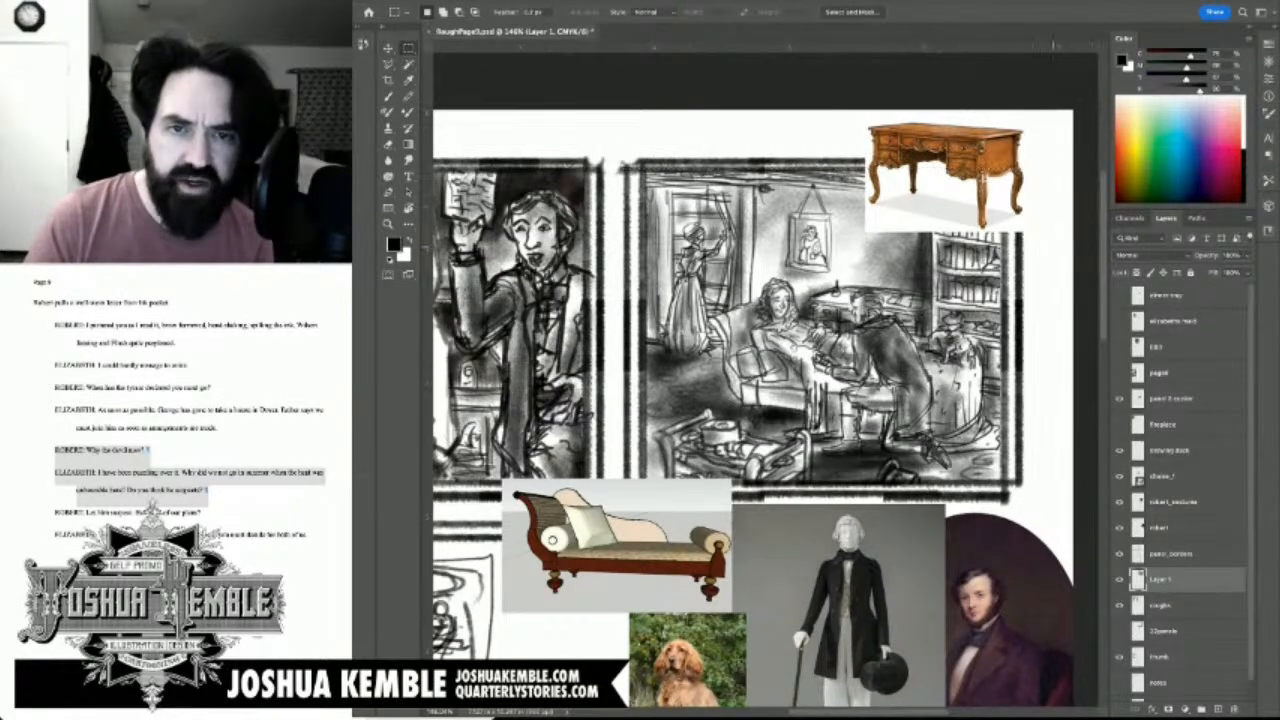
Step: Save the page file with the trimmed room sketch
{"action": "mouse_move", "coordinate": [813, 413]}
{"action": "left_mouse_down"}
{"action": "mouse_move", "coordinate": [802, 341]}
{"action": "mouse_move", "coordinate": [838, 343]}
{"action": "left_mouse_up"}
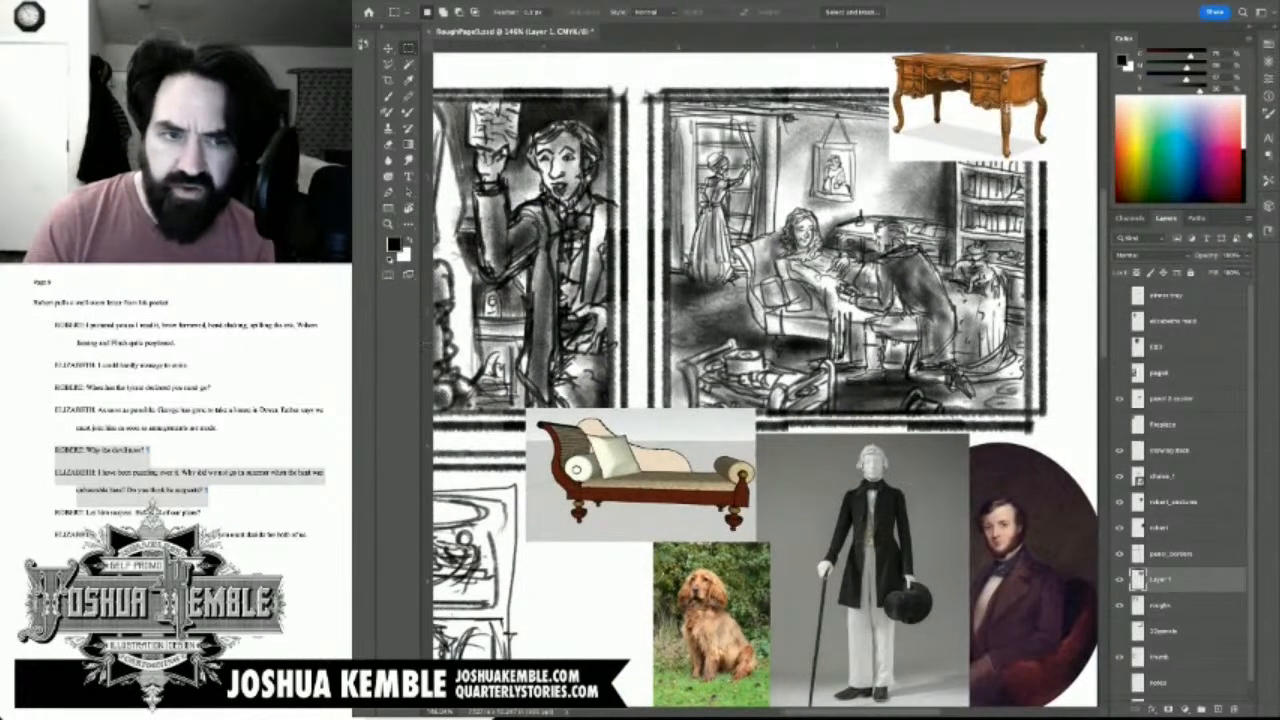
{"action": "mouse_move", "coordinate": [861, 400]}
{"action": "left_mouse_down"}
{"action": "mouse_move", "coordinate": [1037, 315]}
{"action": "mouse_move", "coordinate": [1071, 284]}
{"action": "left_mouse_up"}
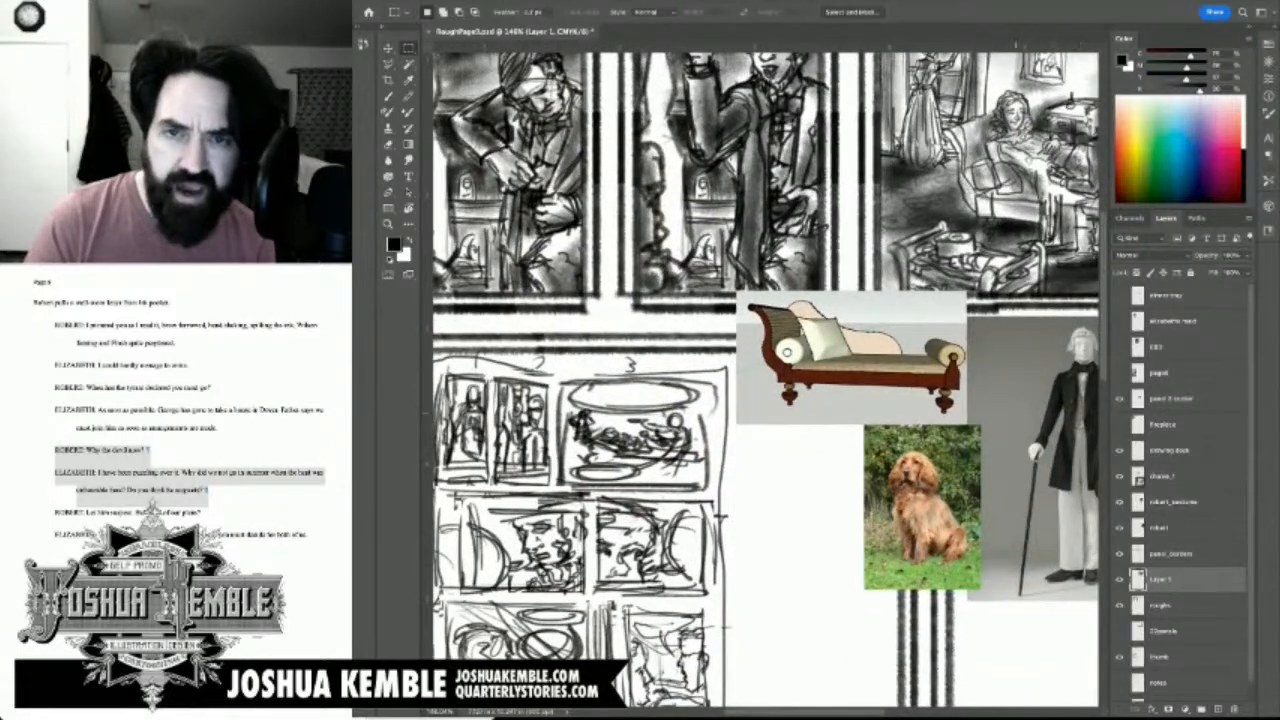
{"action": "left_click_drag", "start_coordinate": [840, 300], "coordinate": [745, 481]}
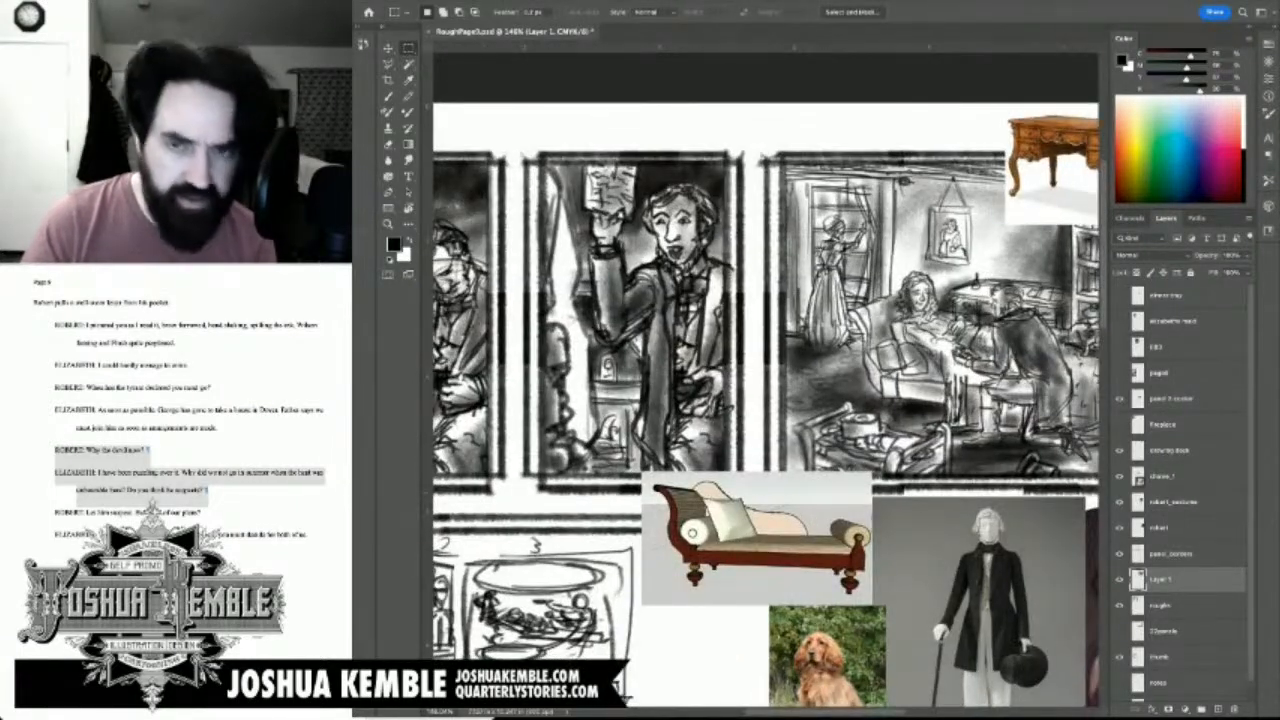
{"action": "key", "text": "ctrl+s"}
Step: Hide the writing desk and chaise reference layers and save the document
{"action": "left_click_drag", "start_coordinate": [780, 385], "coordinate": [609, 366]}
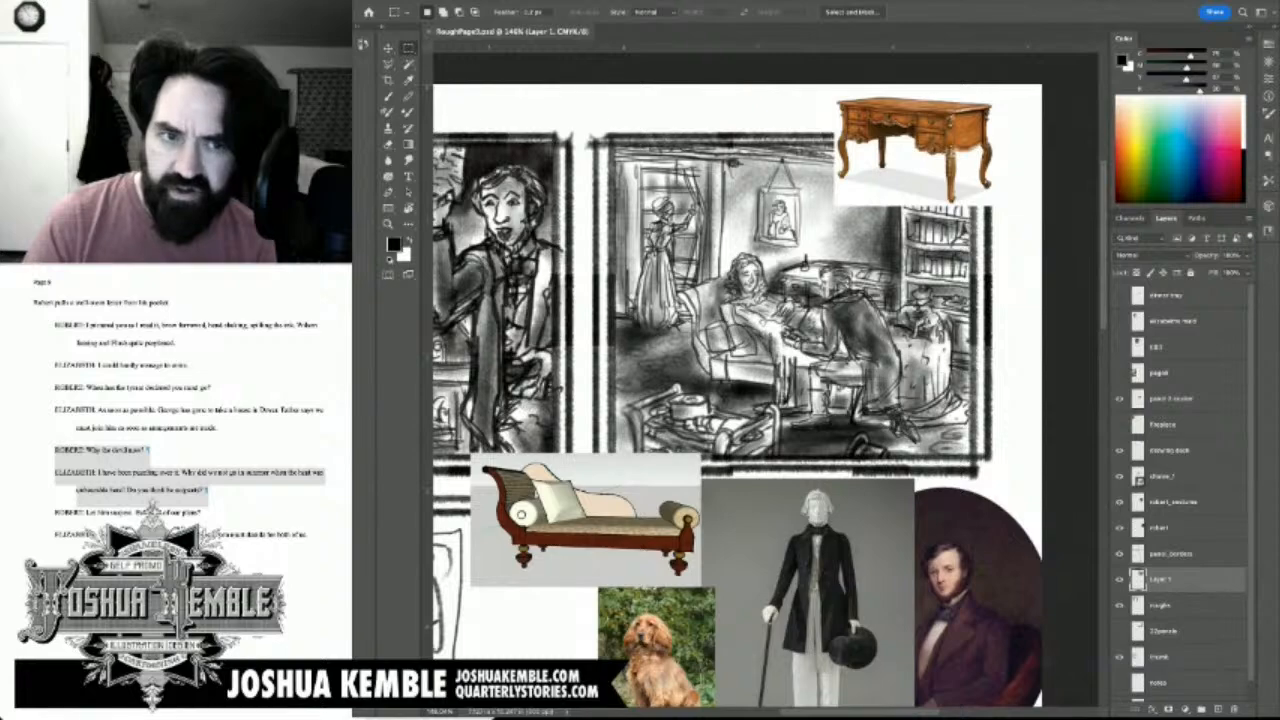
{"action": "left_click_drag", "start_coordinate": [826, 615], "coordinate": [1009, 564]}
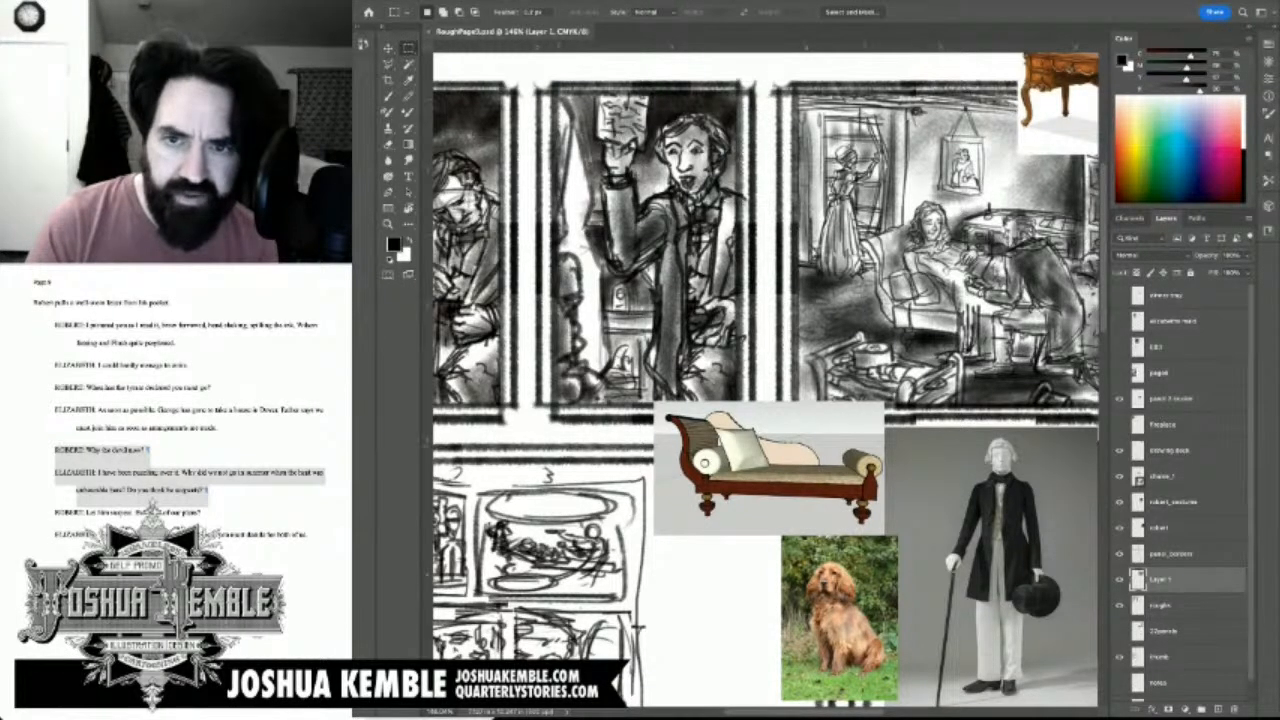
{"action": "left_click_drag", "start_coordinate": [1009, 564], "coordinate": [900, 624]}
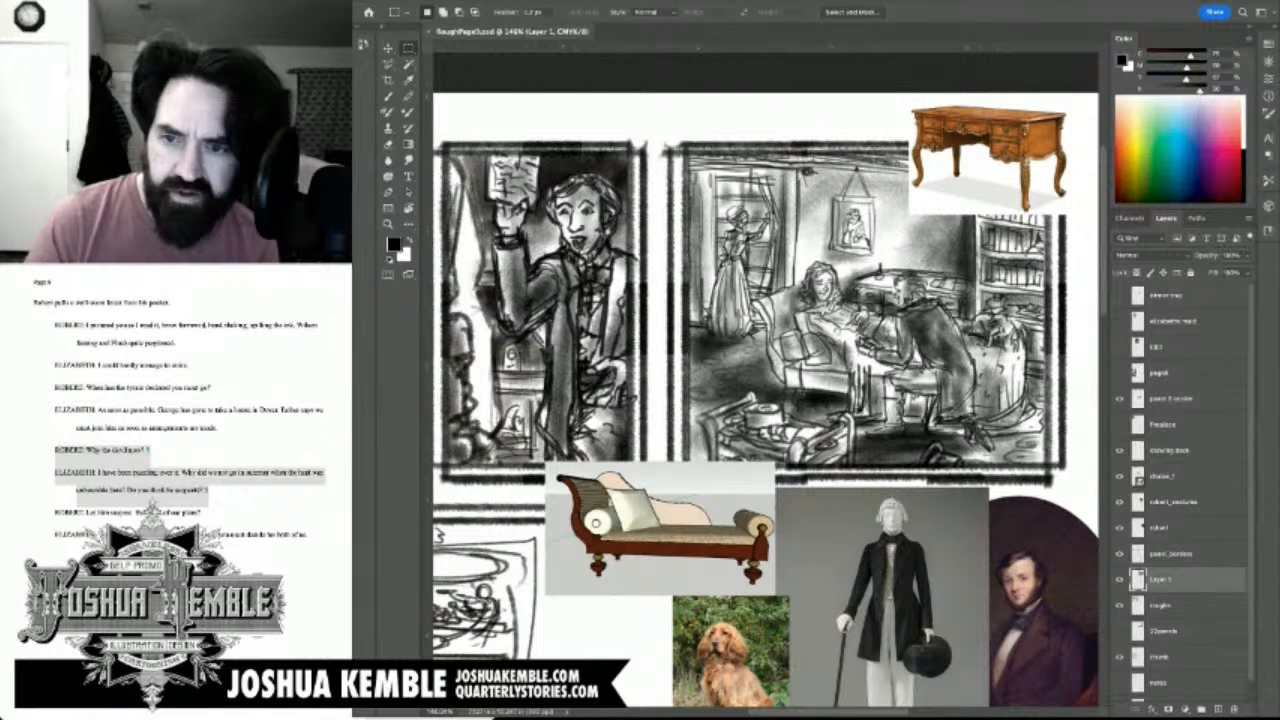
{"action": "left_click", "coordinate": [1119, 399]}
{"action": "left_click", "coordinate": [1119, 399]}
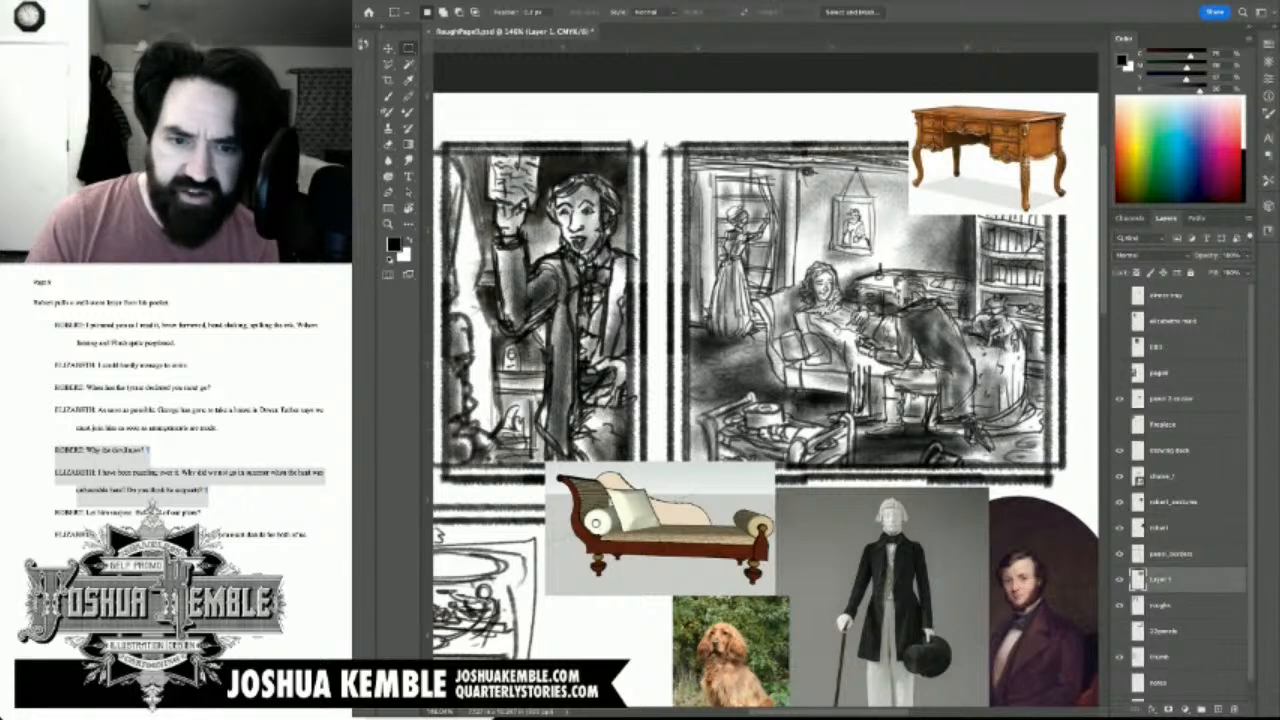
{"action": "left_click", "coordinate": [1119, 450]}
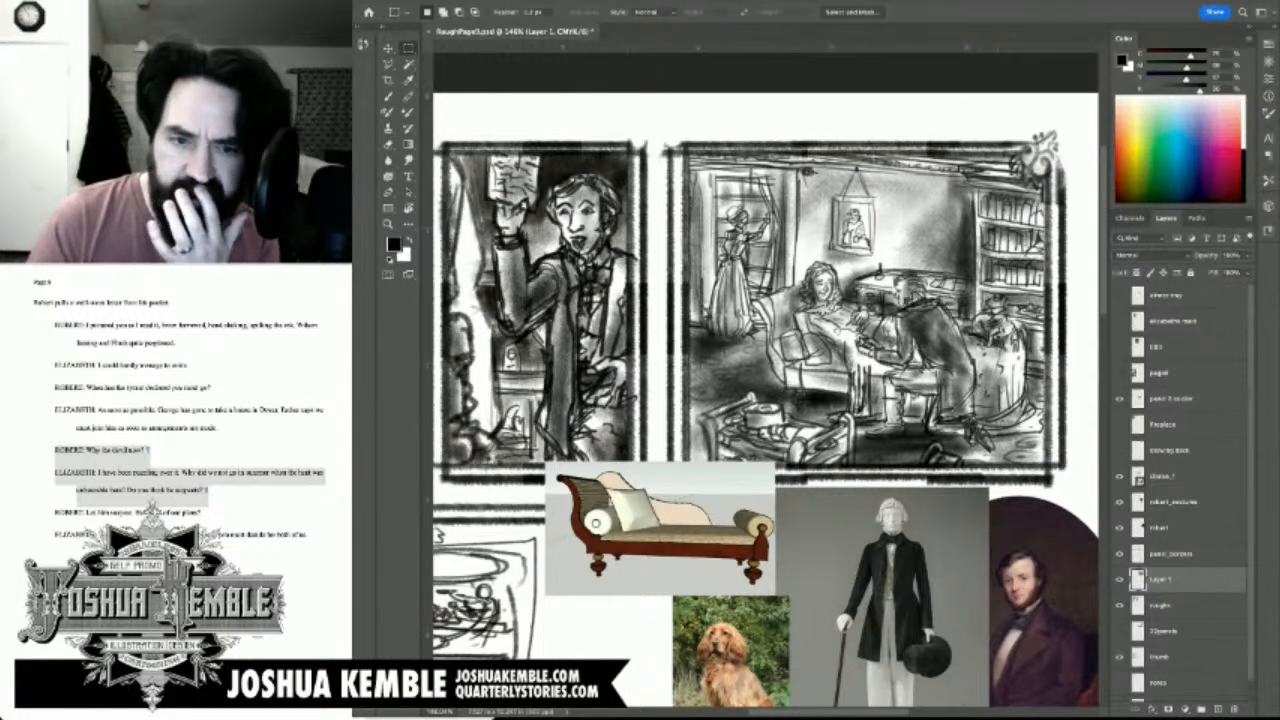
{"action": "left_click", "coordinate": [1119, 476]}
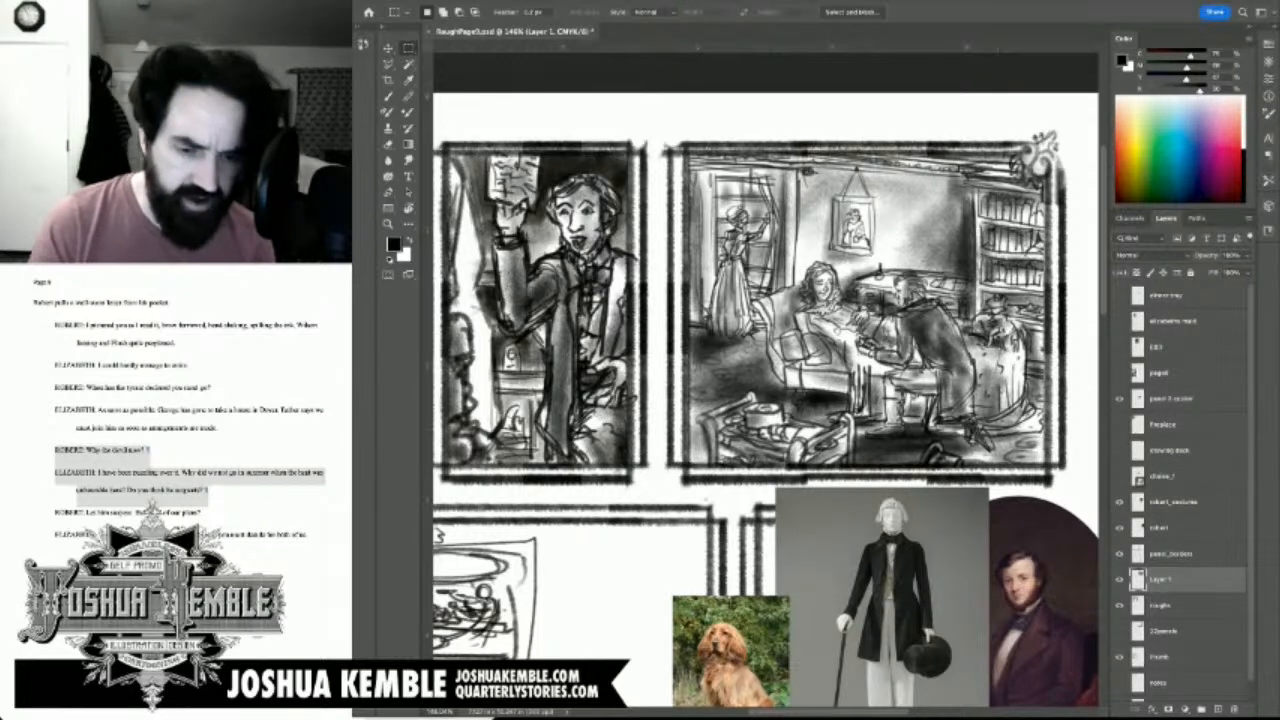
{"action": "key", "text": "ctrl+s"}
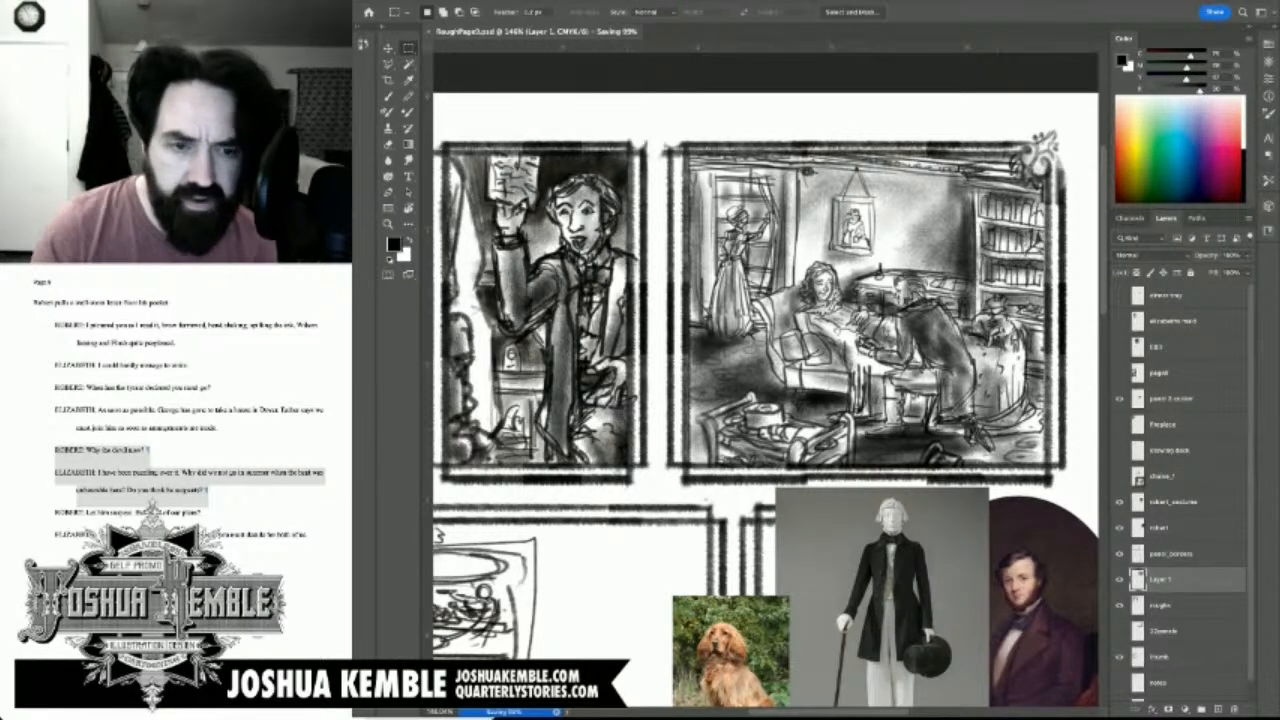
Step: Create a new layer above Layer 1 and set the foreground colour to magenta
{"action": "key", "text": "ctrl+minus"}
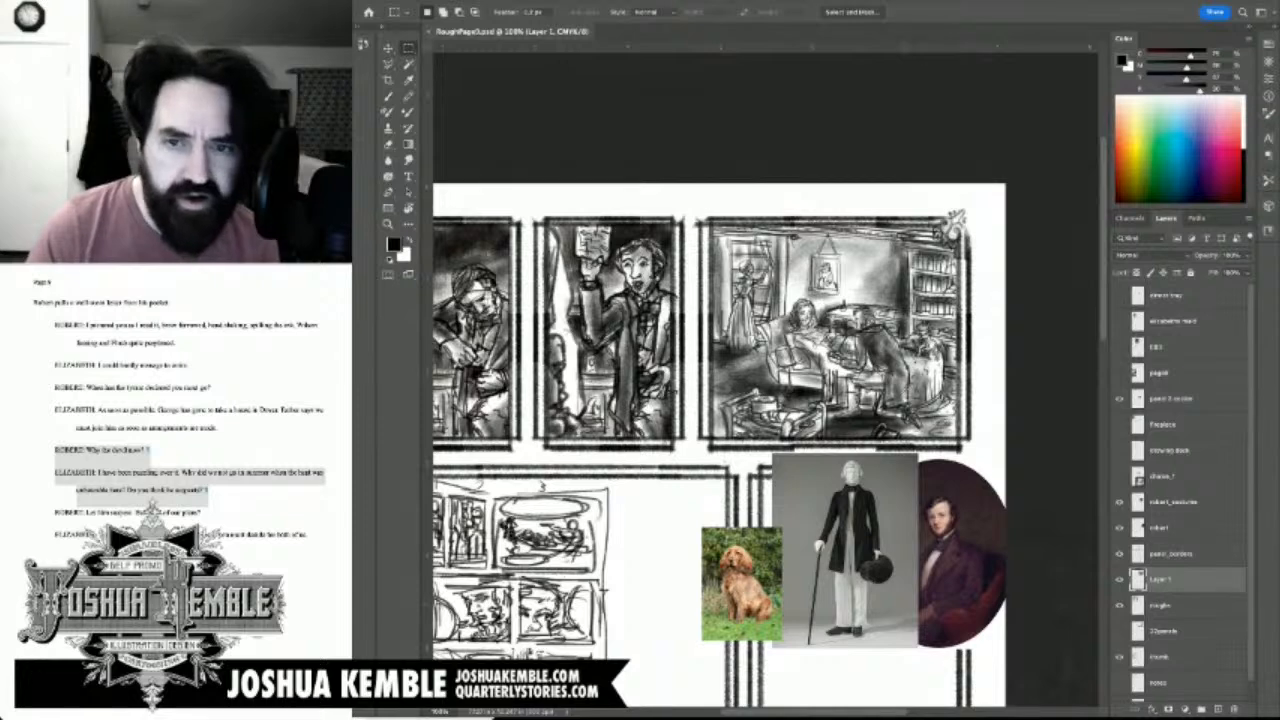
{"action": "left_click_drag", "start_coordinate": [766, 380], "coordinate": [791, 366]}
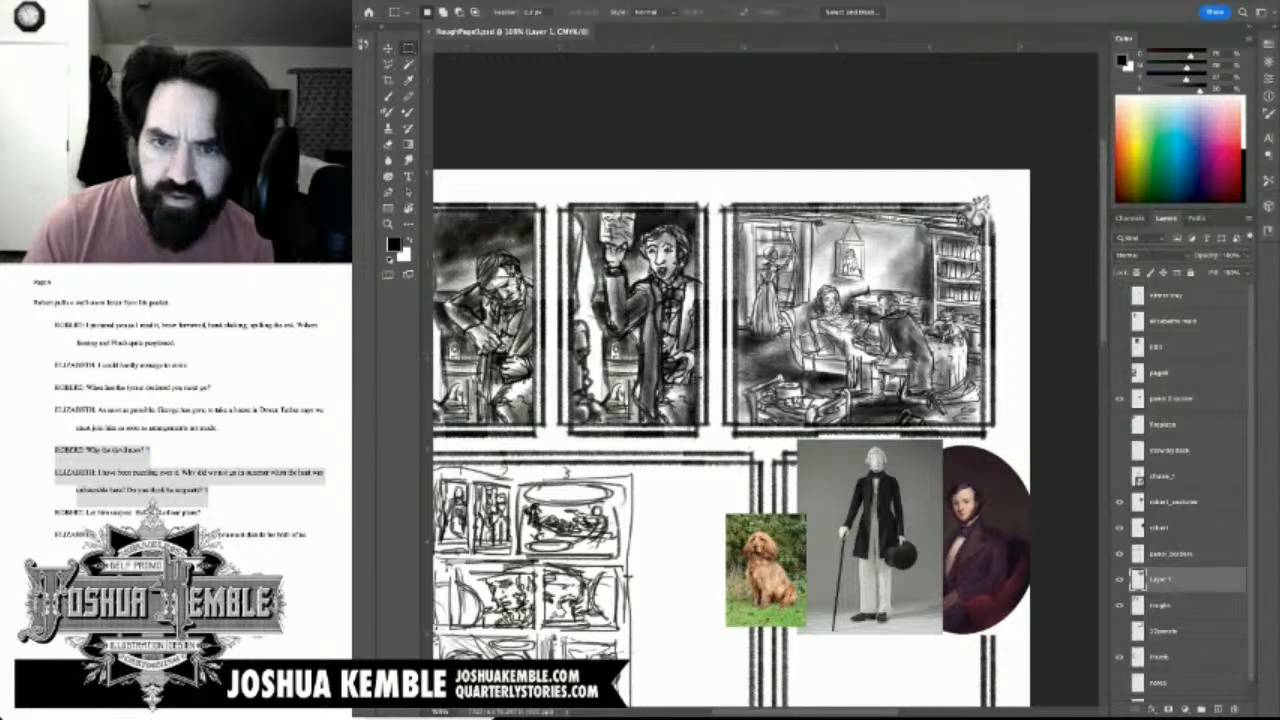
{"action": "left_click", "coordinate": [1119, 580]}
{"action": "left_click", "coordinate": [1119, 580]}
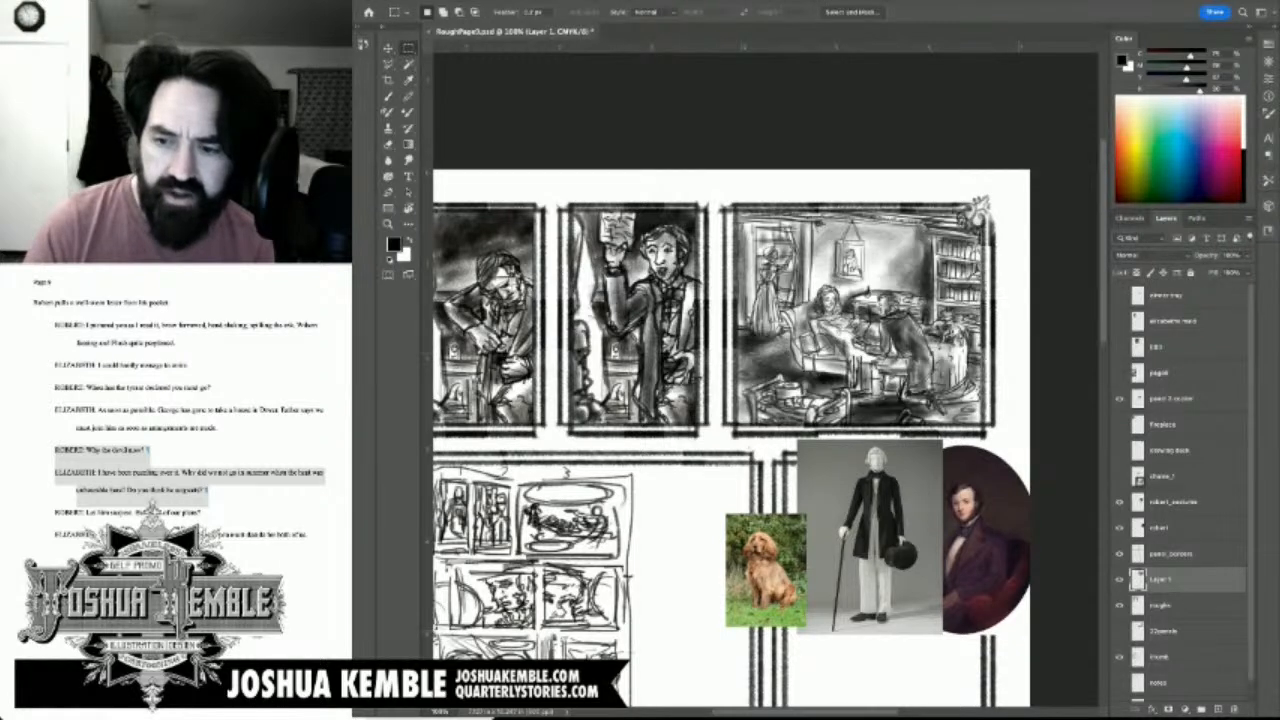
{"action": "left_click", "coordinate": [1236, 709]}
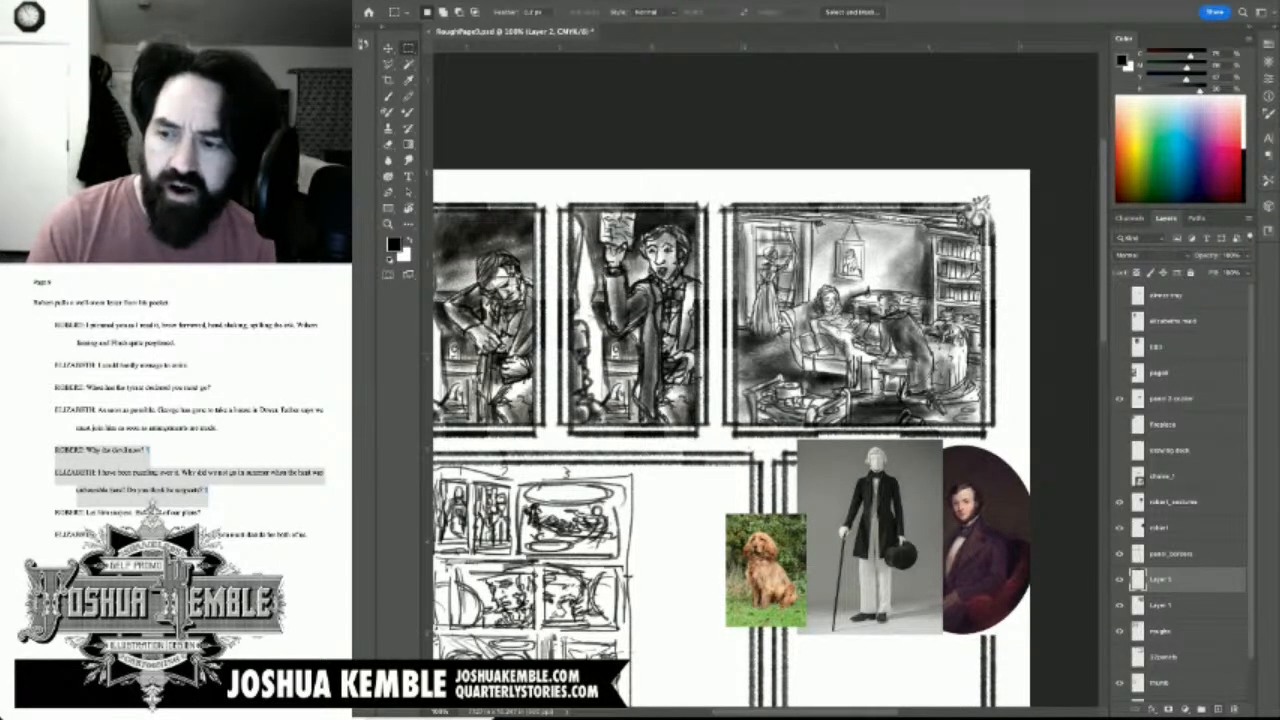
{"action": "mouse_move", "coordinate": [1187, 68]}
{"action": "left_mouse_down"}
{"action": "mouse_move", "coordinate": [1147, 68]}
{"action": "mouse_move", "coordinate": [1147, 80]}
{"action": "mouse_move", "coordinate": [1205, 91]}
{"action": "mouse_move", "coordinate": [1147, 91]}
{"action": "mouse_move", "coordinate": [1206, 56]}
{"action": "left_mouse_up"}
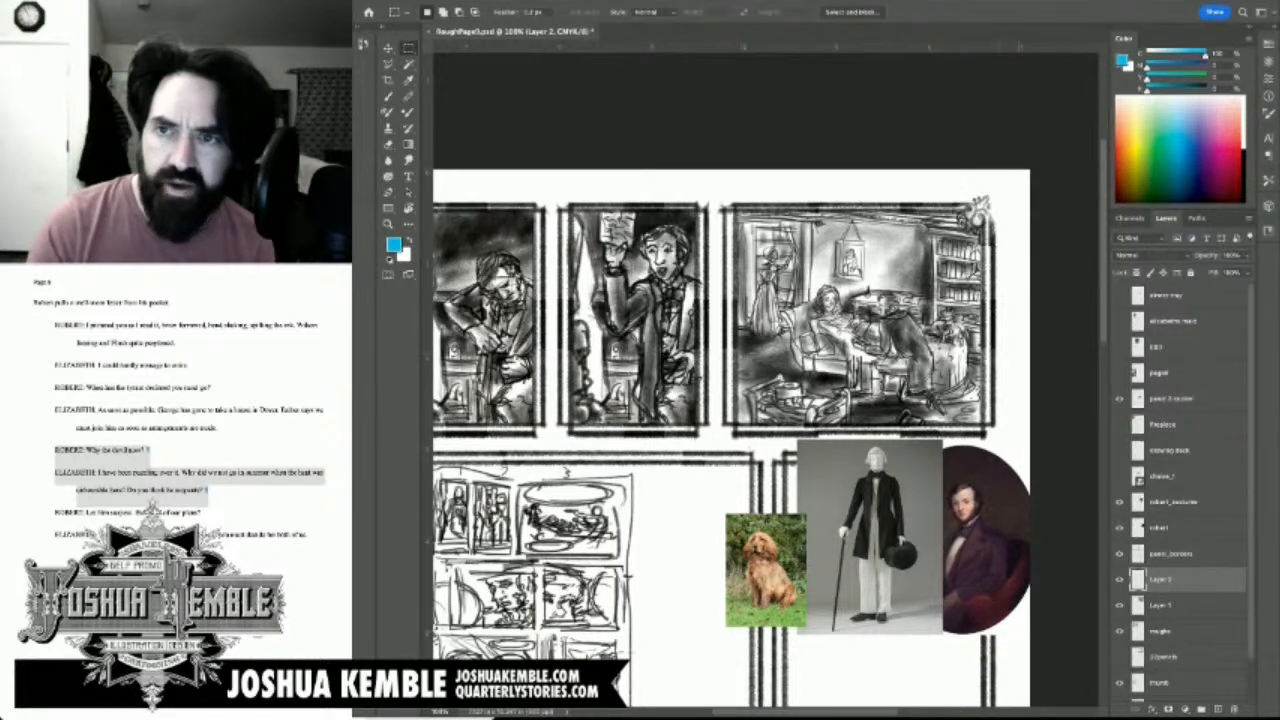
{"action": "mouse_move", "coordinate": [1205, 56]}
{"action": "left_mouse_down"}
{"action": "mouse_move", "coordinate": [1147, 56]}
{"action": "mouse_move", "coordinate": [1206, 68]}
{"action": "left_mouse_up"}
Step: Sketch the seated spaniel in magenta on Layer 2, over the man beside the chaise in the third panel
{"action": "scroll", "coordinate": [869, 345], "scroll_direction": "up", "scroll_amount": 5}
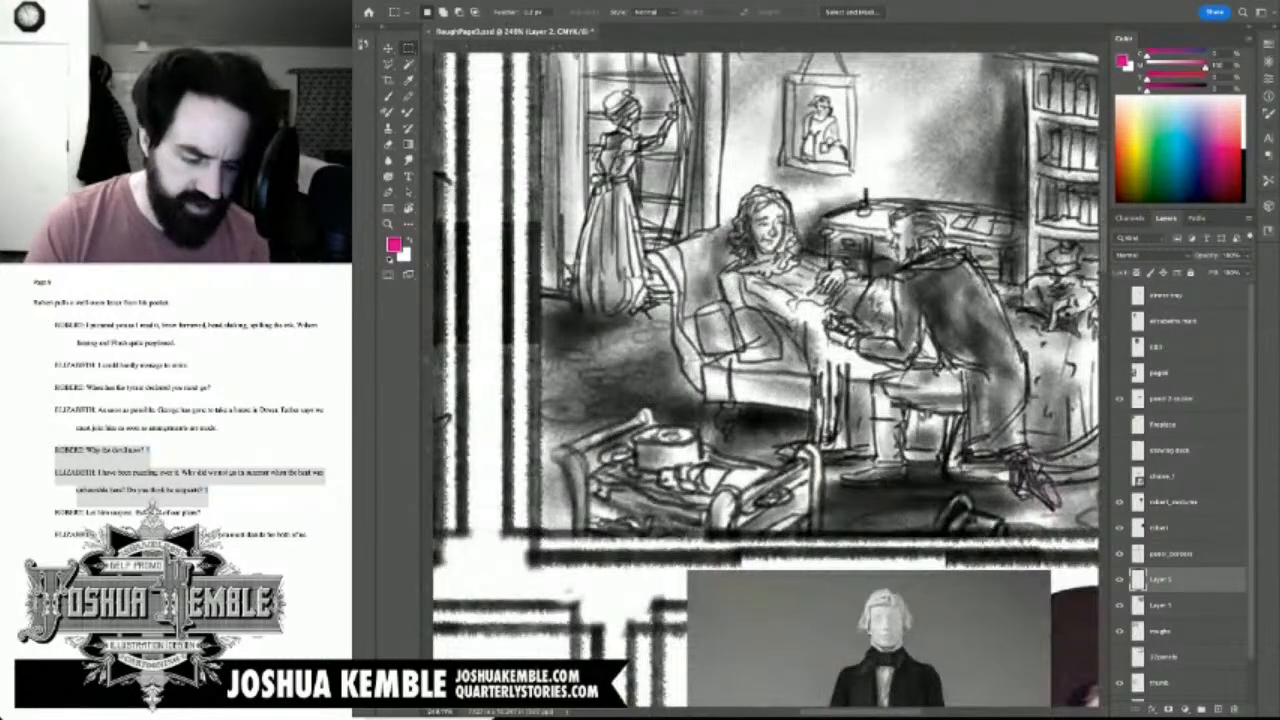
{"action": "left_click_drag", "start_coordinate": [869, 345], "coordinate": [758, 372]}
{"action": "key", "text": "b"}
{"action": "left_click_drag", "start_coordinate": [810, 445], "coordinate": [851, 345]}
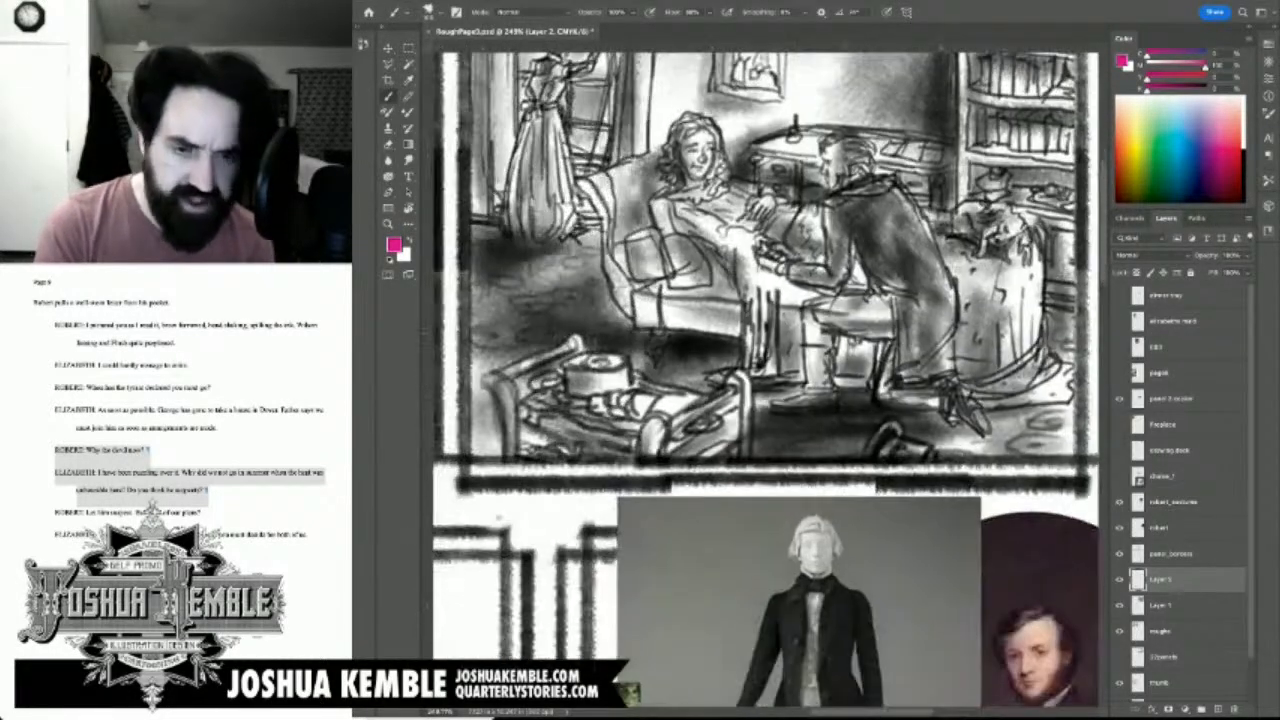
{"action": "key", "text": "super+minus"}
{"action": "key", "text": "super+minus"}
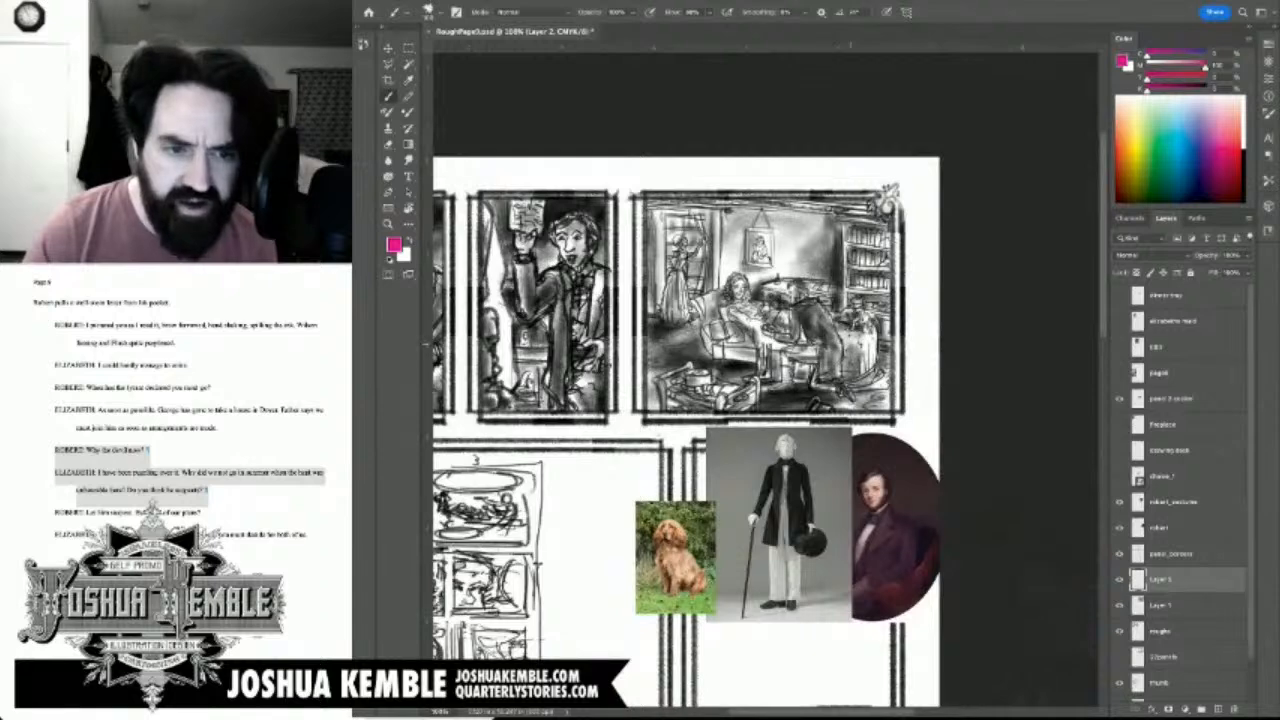
{"action": "left_click_drag", "start_coordinate": [851, 416], "coordinate": [878, 415]}
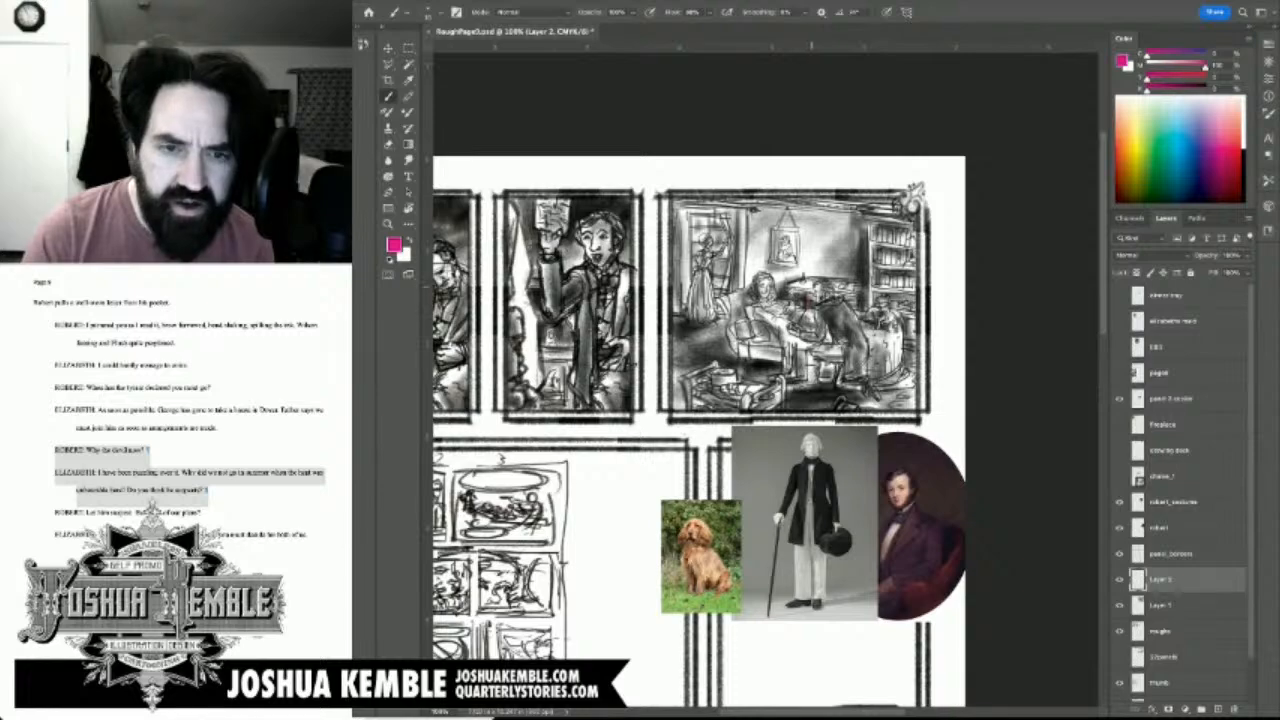
{"action": "scroll", "coordinate": [806, 307], "scroll_direction": "up", "scroll_amount": 5}
{"action": "scroll", "coordinate": [766, 380], "scroll_direction": "down", "scroll_amount": 3}
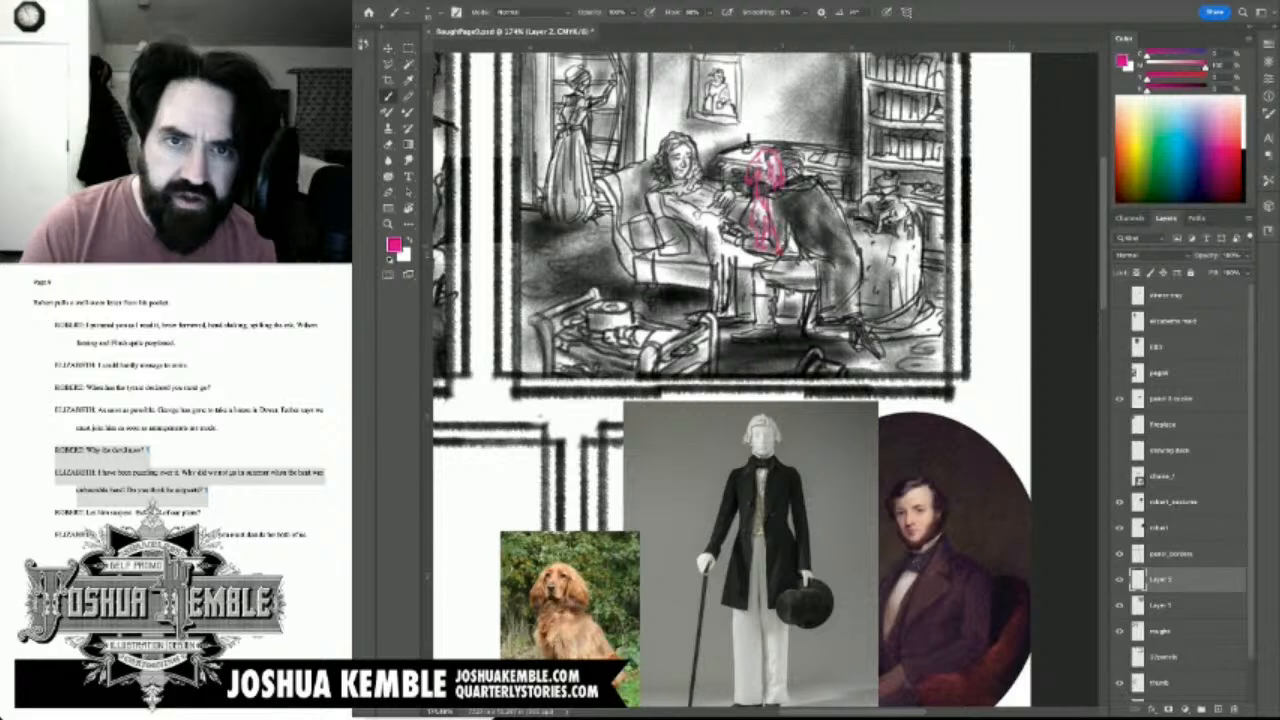
{"action": "left_click_drag", "start_coordinate": [779, 254], "coordinate": [807, 219]}
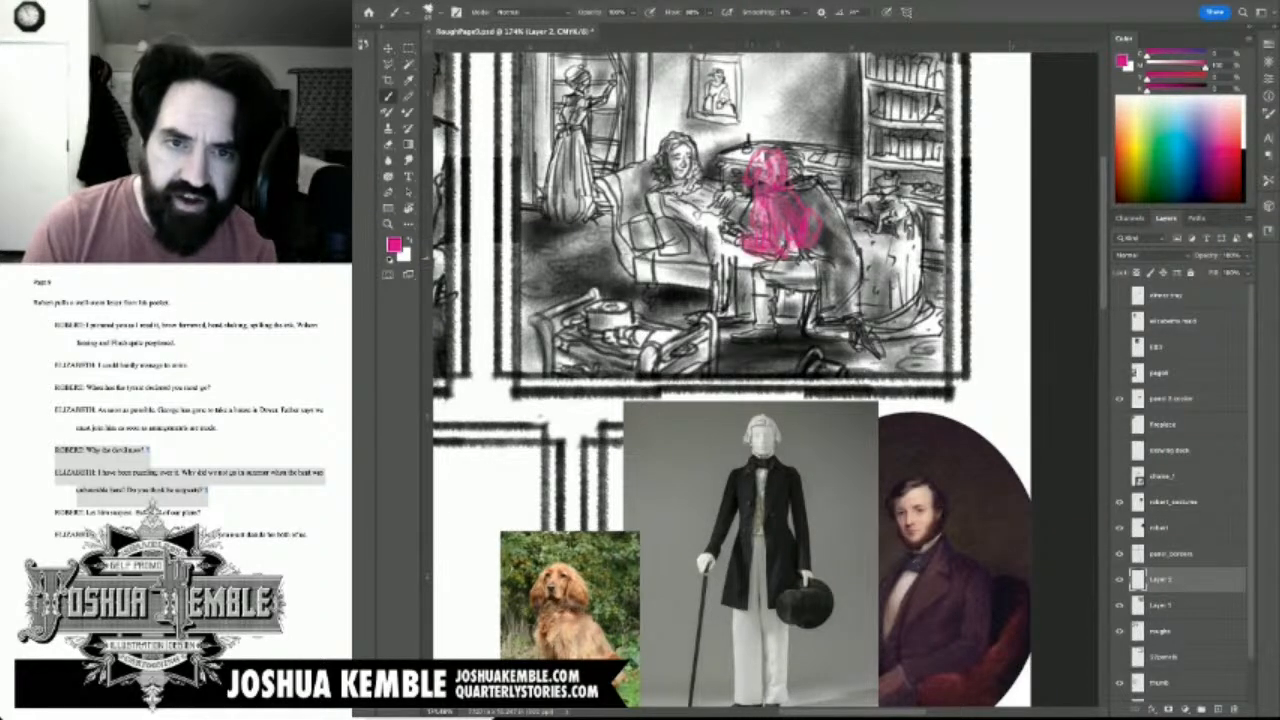
{"action": "left_click_drag", "start_coordinate": [784, 244], "coordinate": [826, 250]}
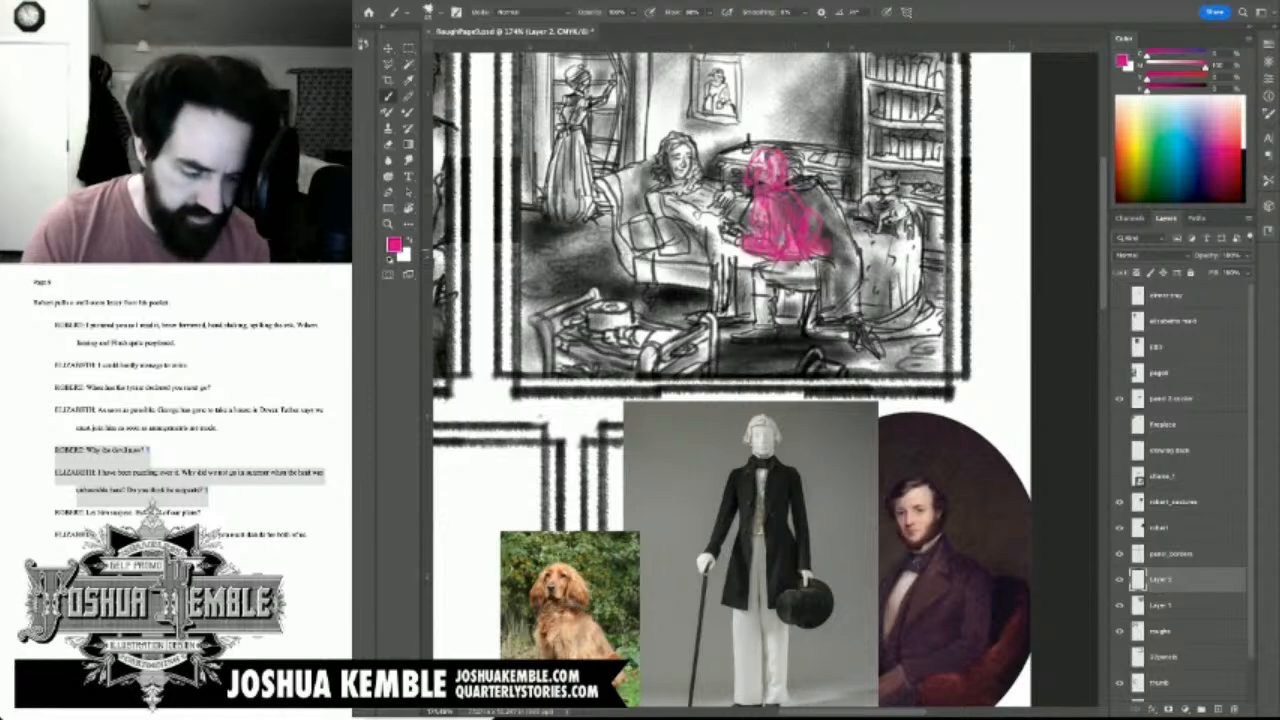
Step: Scale down the magenta dog sketch and move it up and closer to the reclining woman
{"action": "key", "text": "ctrl+t"}
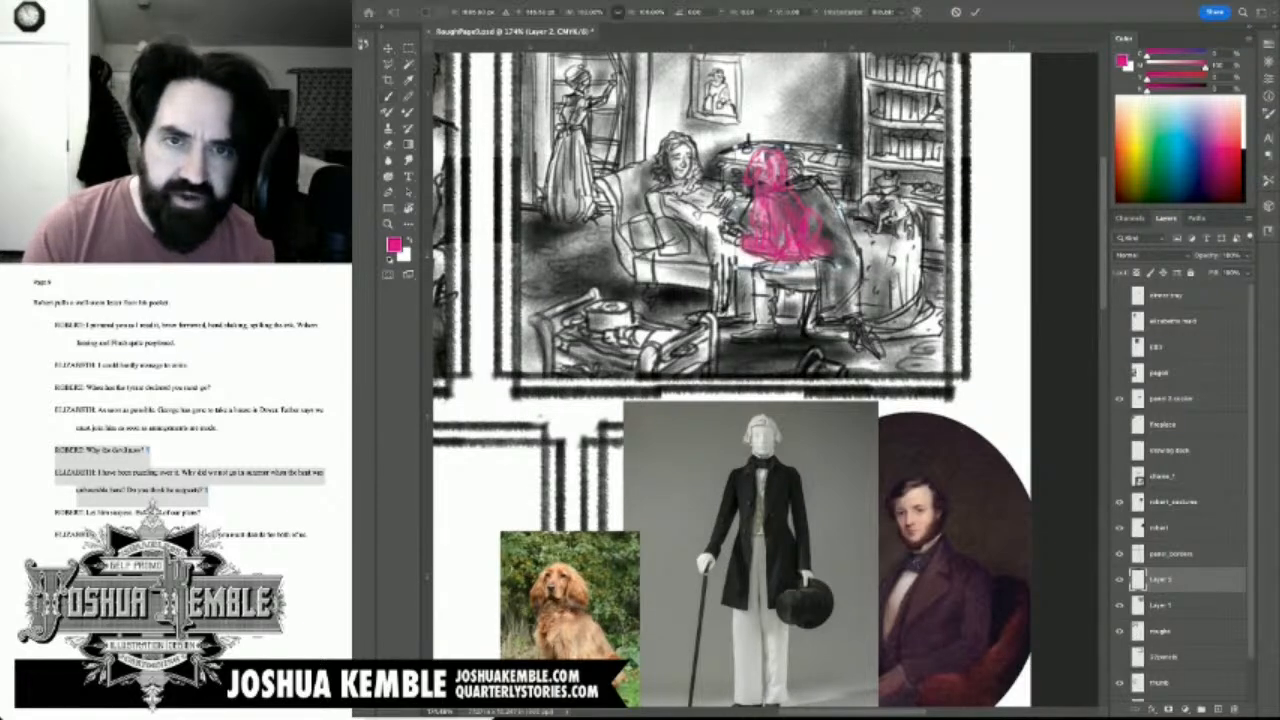
{"action": "left_click_drag", "start_coordinate": [842, 147], "coordinate": [807, 187]}
{"action": "left_click_drag", "start_coordinate": [779, 241], "coordinate": [775, 189]}
{"action": "left_click_drag", "start_coordinate": [738, 138], "coordinate": [727, 127]}
{"action": "left_click_drag", "start_coordinate": [770, 184], "coordinate": [808, 225]}
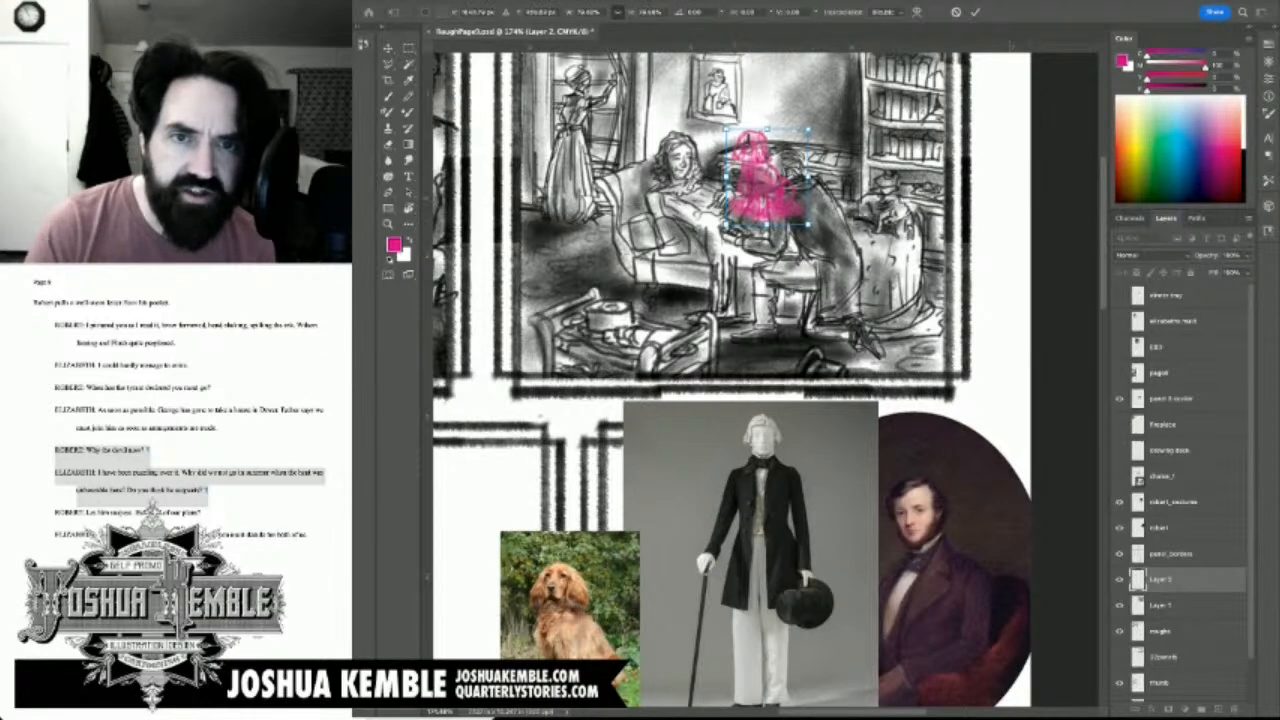
{"action": "key", "text": "Return"}
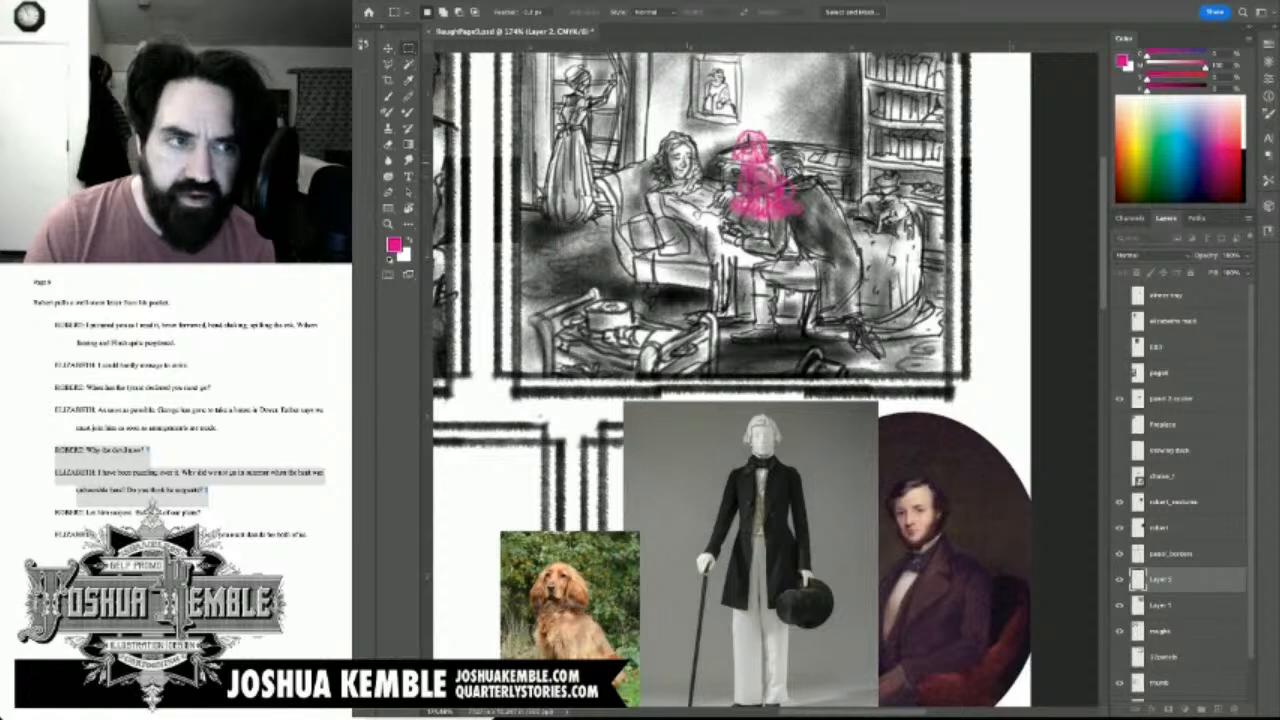
Step: Highlight the line "I could hardly manage to write" in the script
{"action": "scroll", "coordinate": [766, 380], "scroll_direction": "left", "scroll_amount": 3}
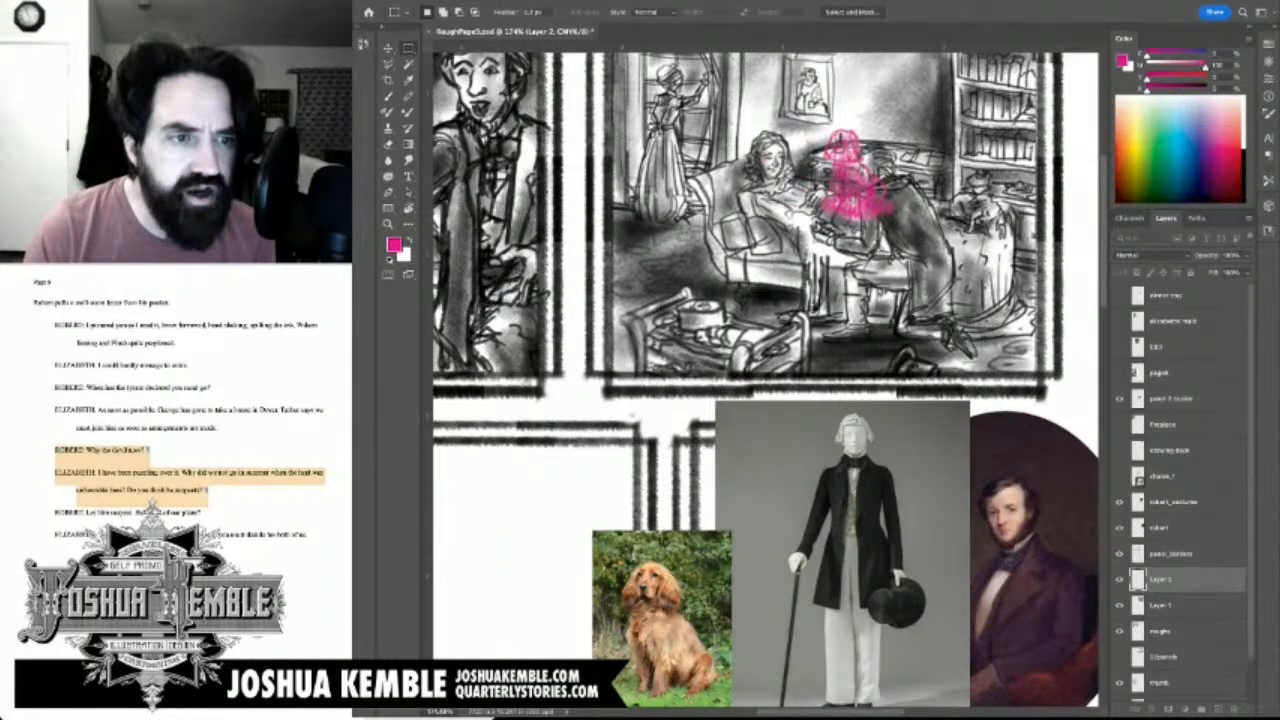
{"action": "left_click_drag", "start_coordinate": [98, 366], "coordinate": [190, 367]}
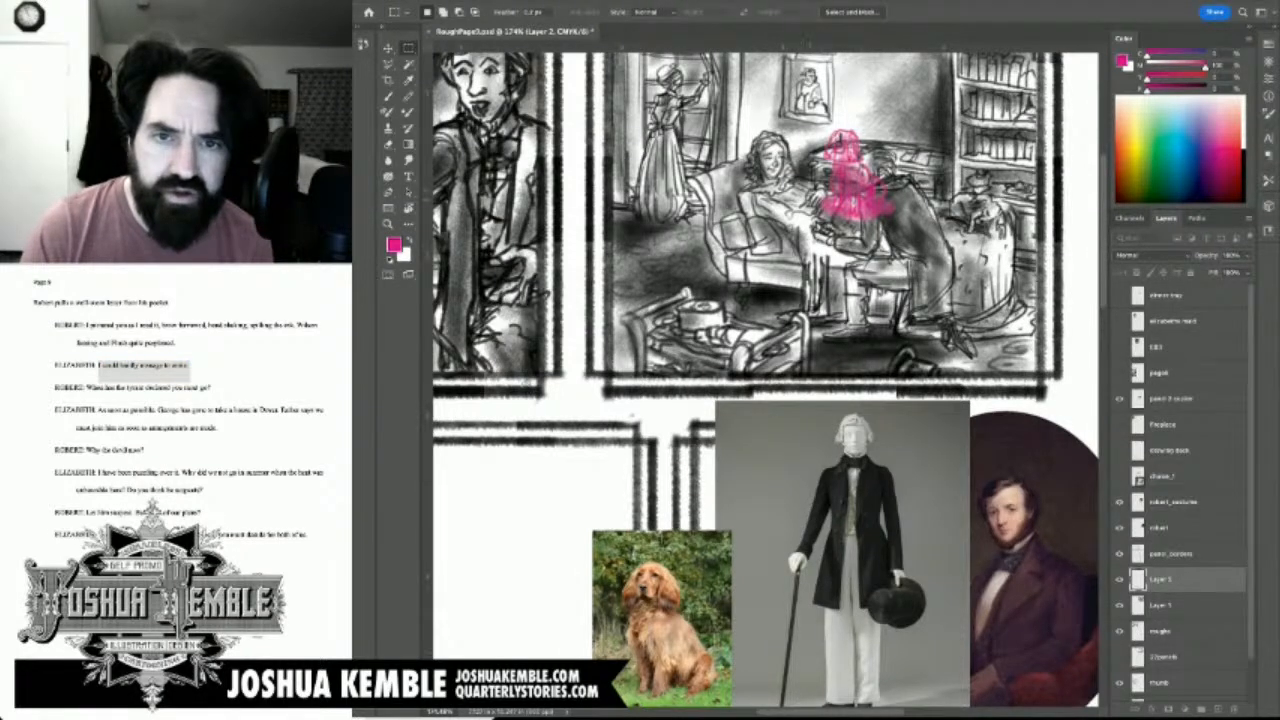
Step: Lock Layer 2's transparent pixels and recolour the magenta dog sketch with black sampled from the man's coat
{"action": "key", "text": "b"}
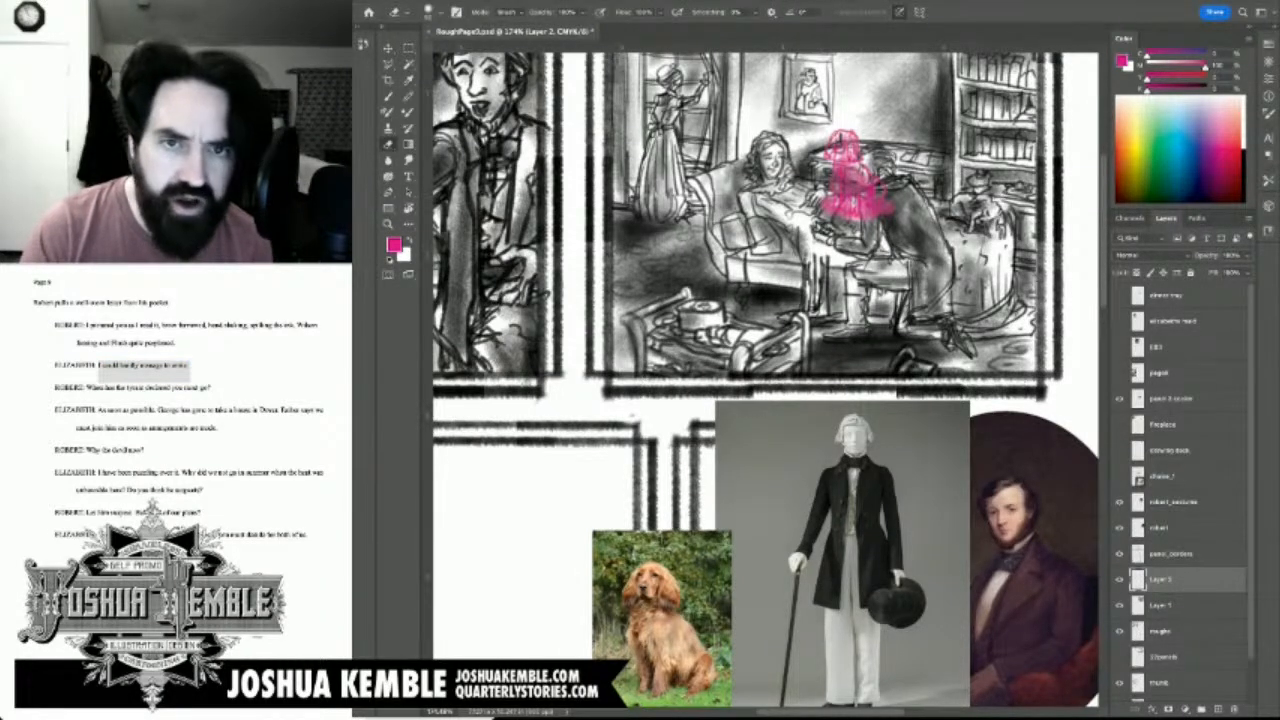
{"action": "key", "text": "b"}
{"action": "scroll", "coordinate": [770, 156], "scroll_direction": "up", "scroll_amount": 3}
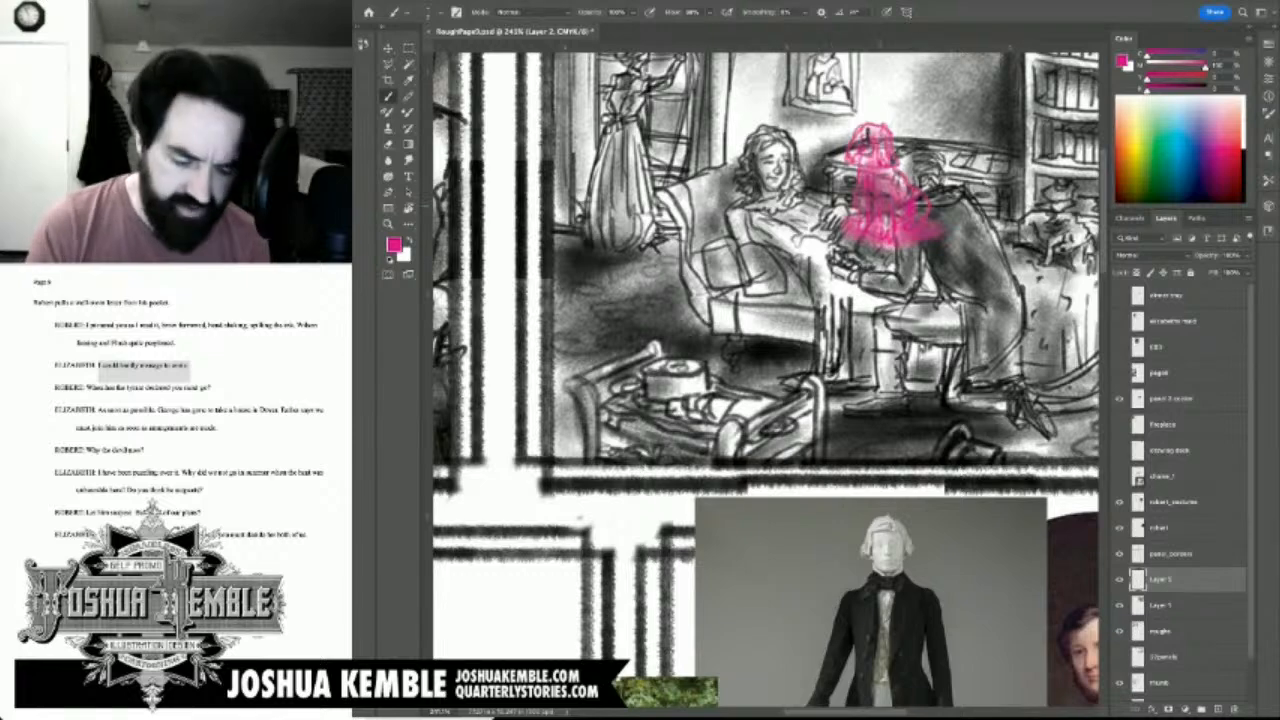
{"action": "key", "text": "super+minus"}
{"action": "key", "text": "super+minus"}
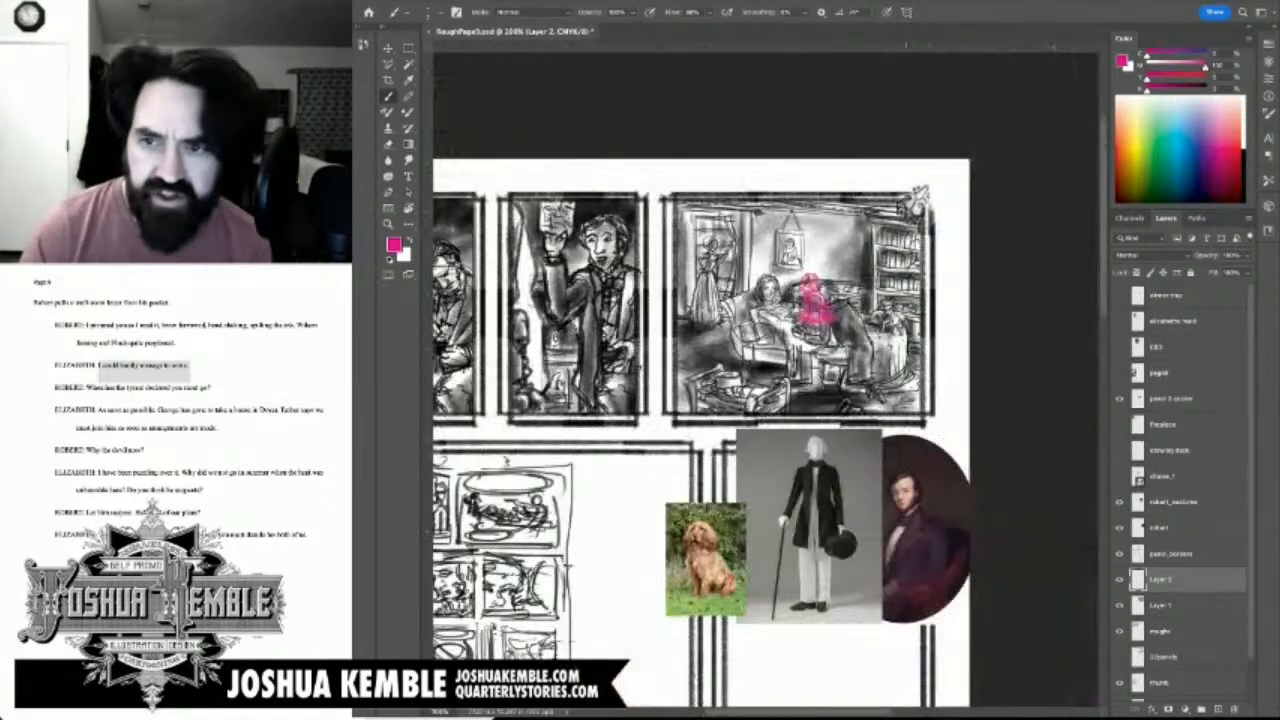
{"action": "left_click", "coordinate": [1136, 272]}
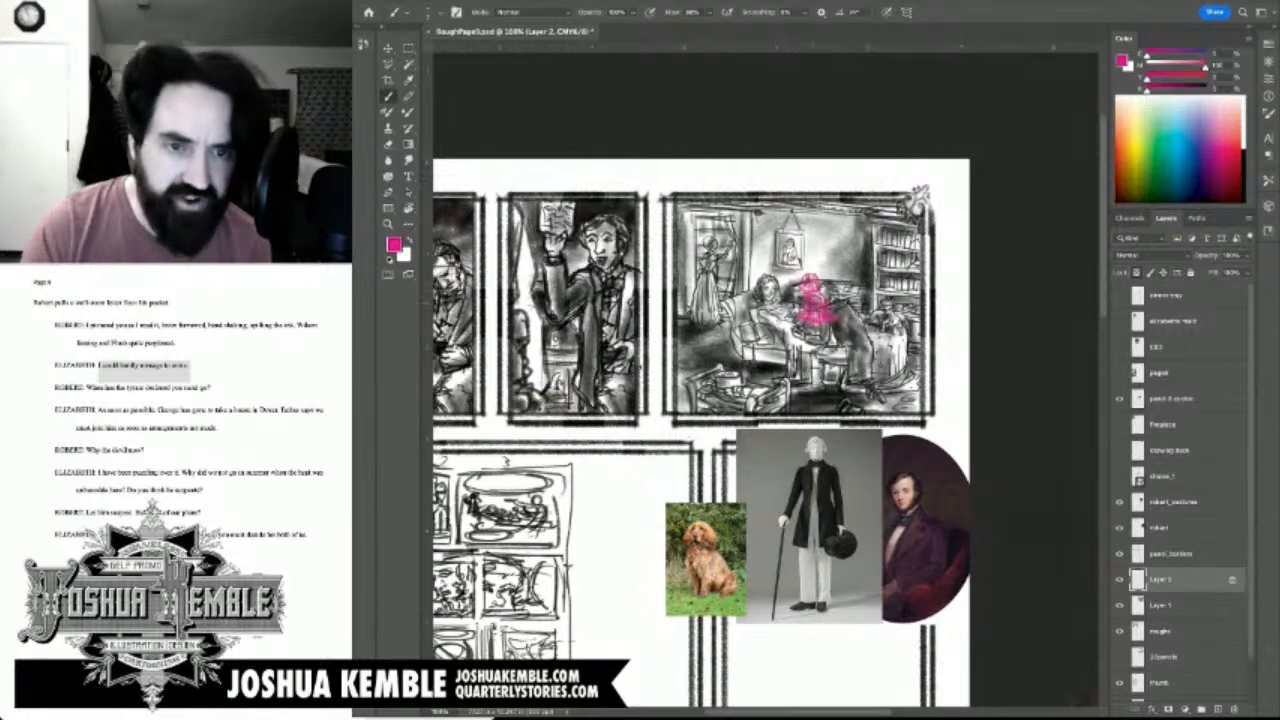
{"action": "key", "text": "i"}
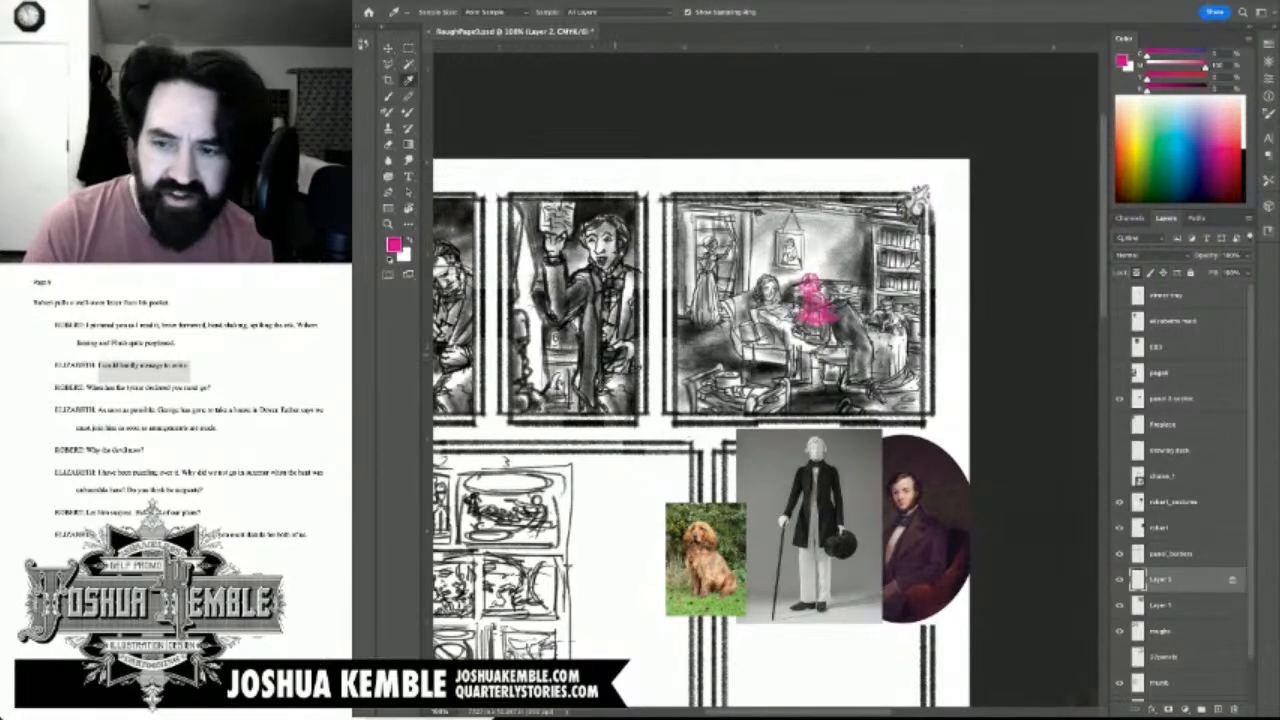
{"action": "left_click", "coordinate": [852, 336]}
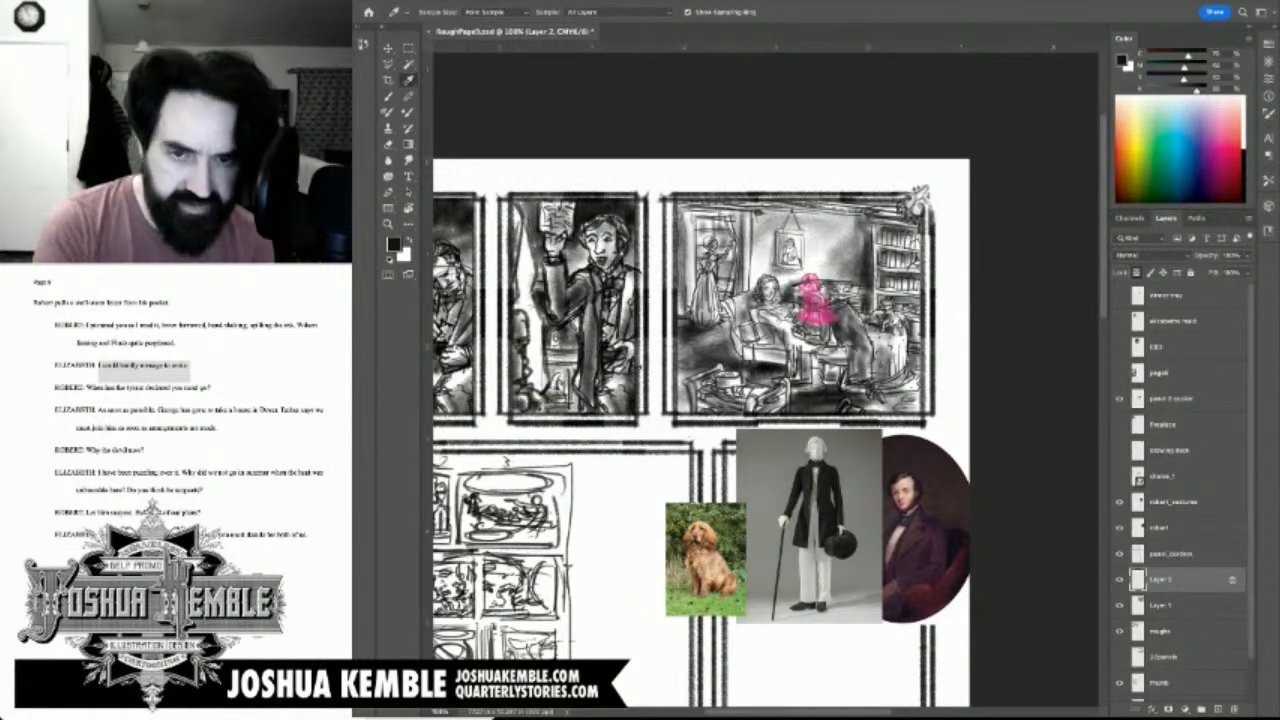
{"action": "key", "text": "alt+BackSpace"}
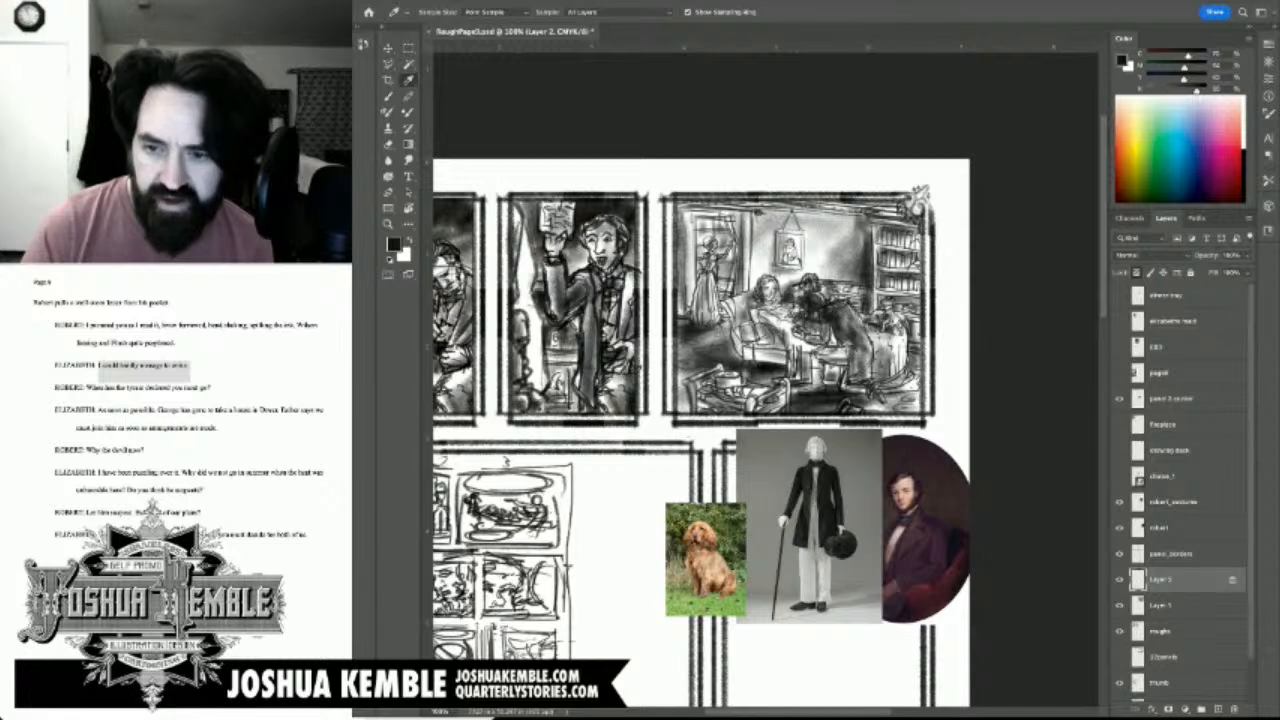
Step: On Layer 1, erase the room sketch lying behind the dog figure
{"action": "key", "text": "alt+bracketleft"}
{"action": "key", "text": "b"}
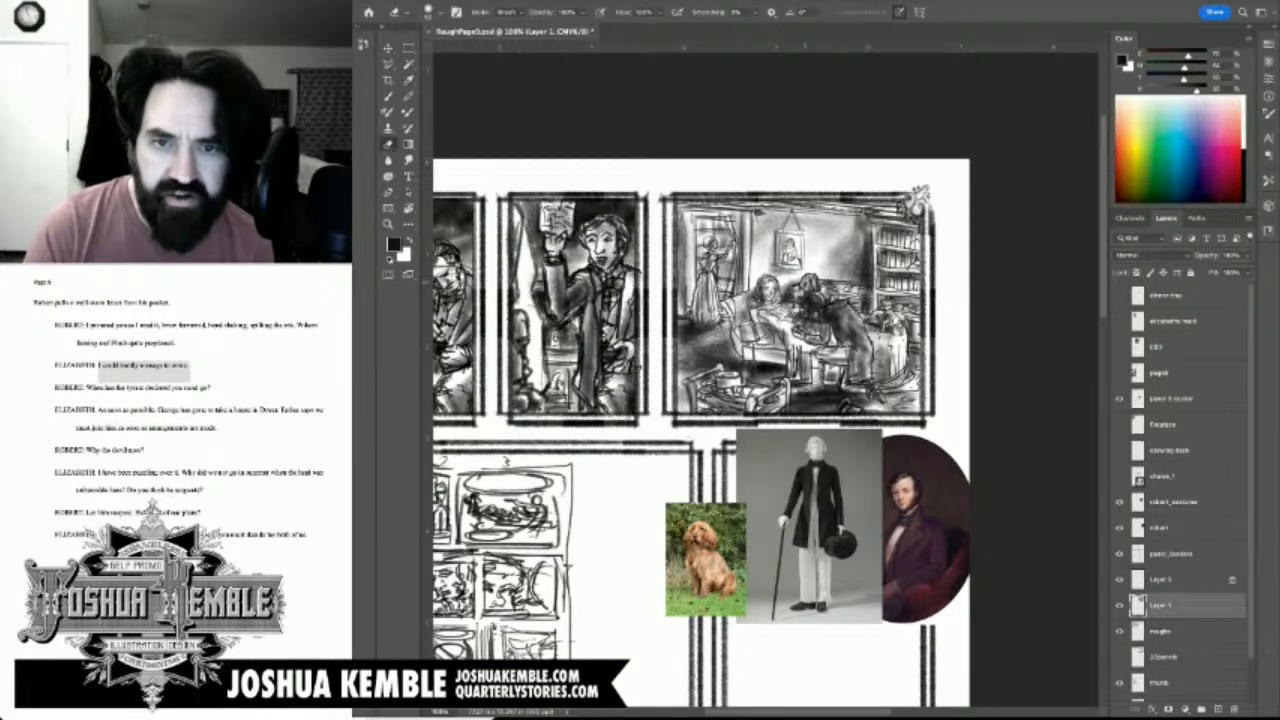
{"action": "mouse_move", "coordinate": [814, 286]}
{"action": "left_mouse_down"}
{"action": "mouse_move", "coordinate": [827, 304]}
{"action": "mouse_move", "coordinate": [805, 307]}
{"action": "mouse_move", "coordinate": [833, 315]}
{"action": "left_mouse_up"}
Step: Check the page reference layer by showing and hiding it again, and save the document
{"action": "mouse_move", "coordinate": [740, 480]}
{"action": "left_mouse_down"}
{"action": "mouse_move", "coordinate": [891, 280]}
{"action": "mouse_move", "coordinate": [834, 212]}
{"action": "mouse_move", "coordinate": [782, 228]}
{"action": "left_mouse_up"}
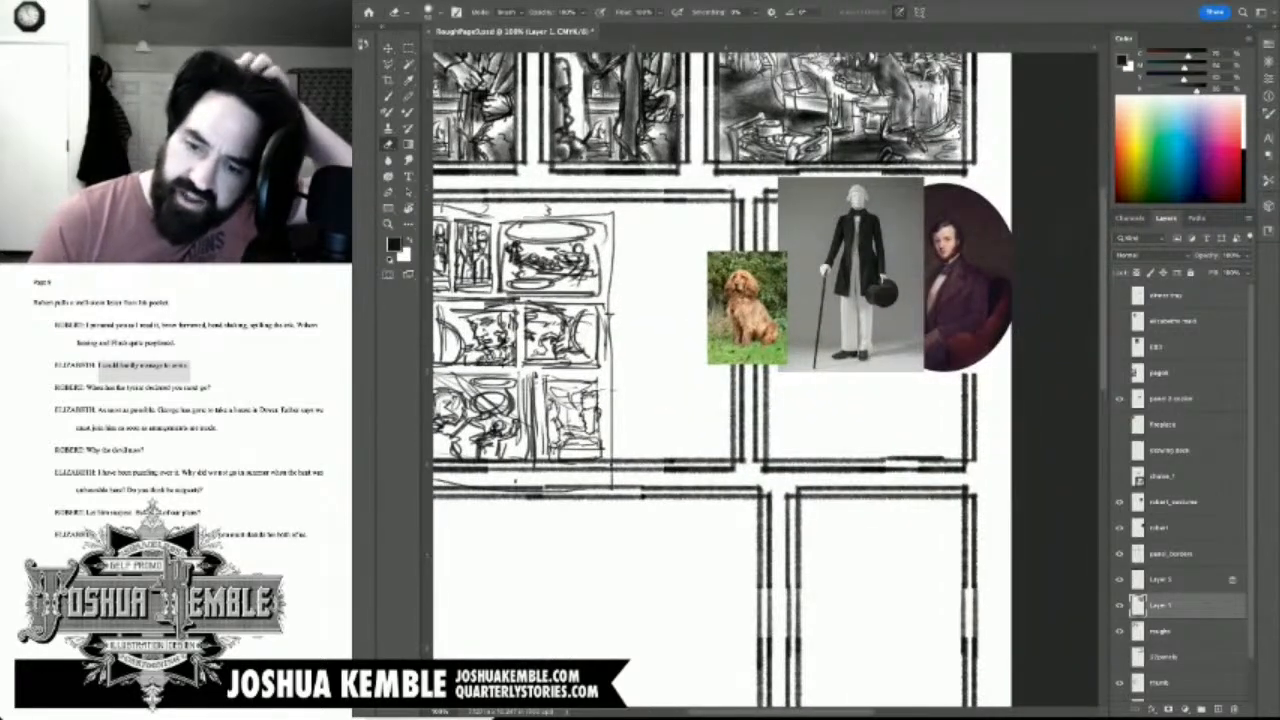
{"action": "scroll", "coordinate": [1180, 490], "scroll_direction": "down", "scroll_amount": 2}
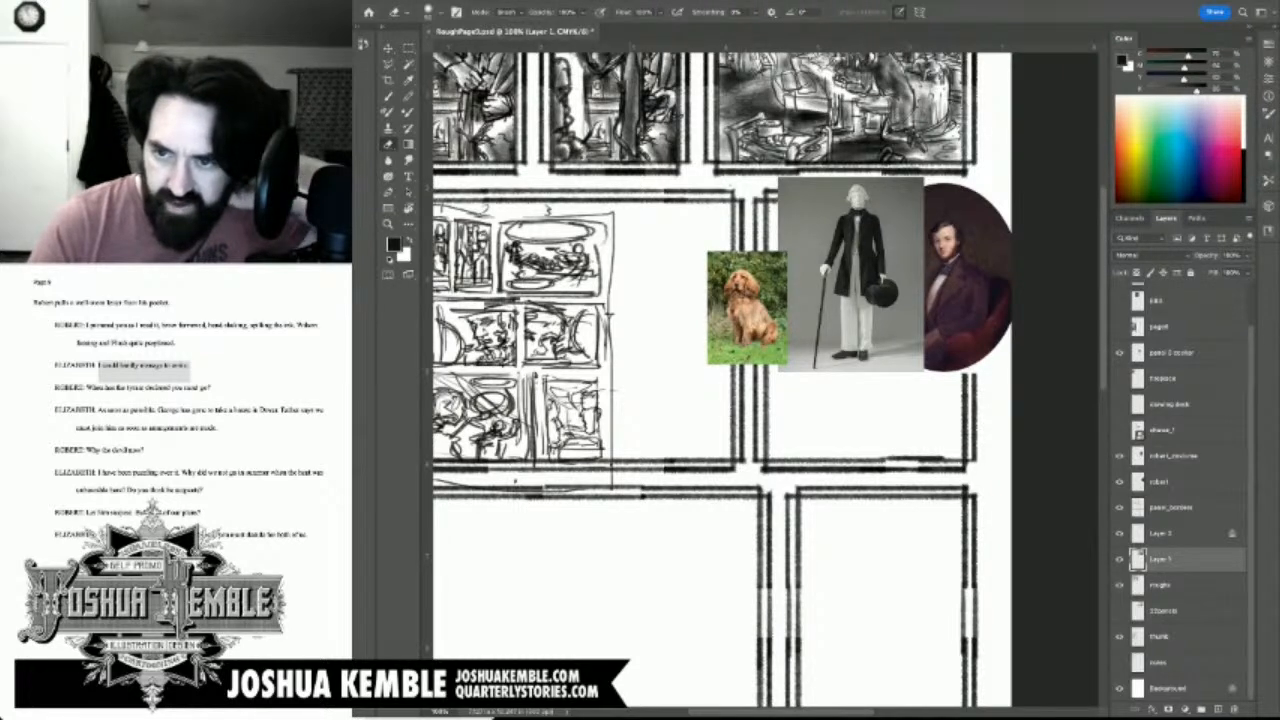
{"action": "left_click", "coordinate": [1119, 326]}
{"action": "left_click", "coordinate": [1119, 326]}
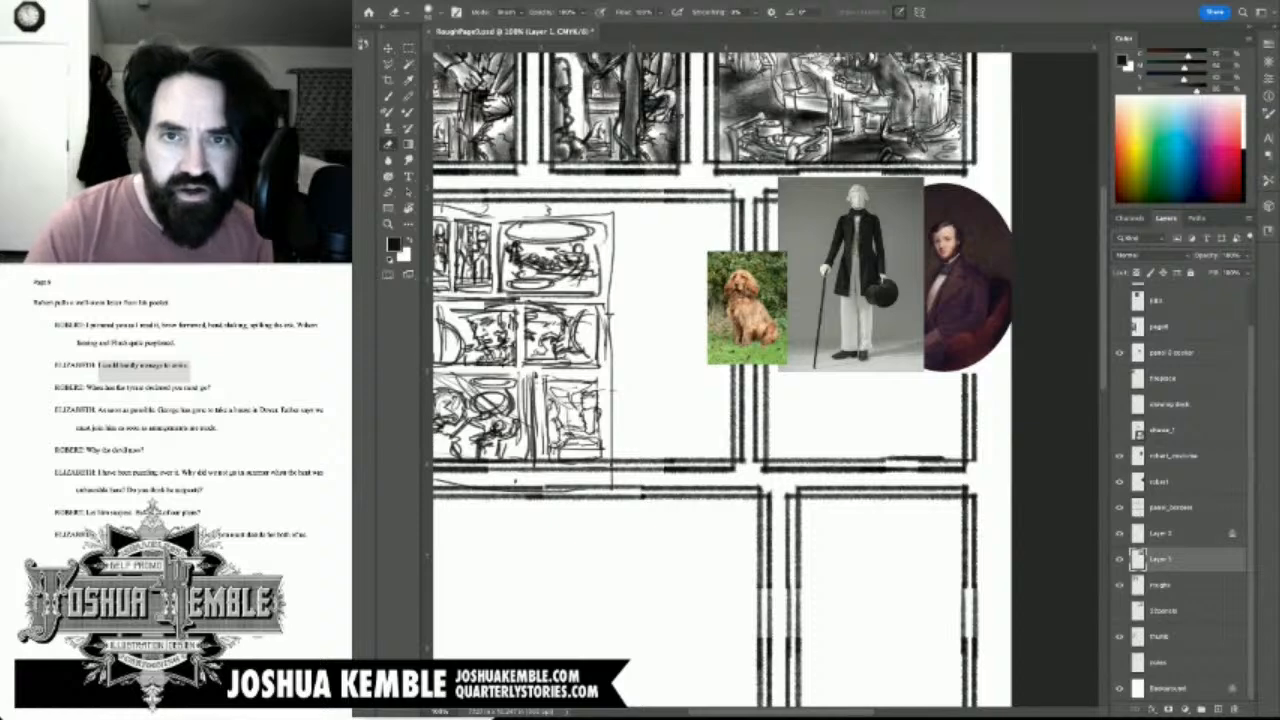
{"action": "left_click_drag", "start_coordinate": [947, 407], "coordinate": [899, 626]}
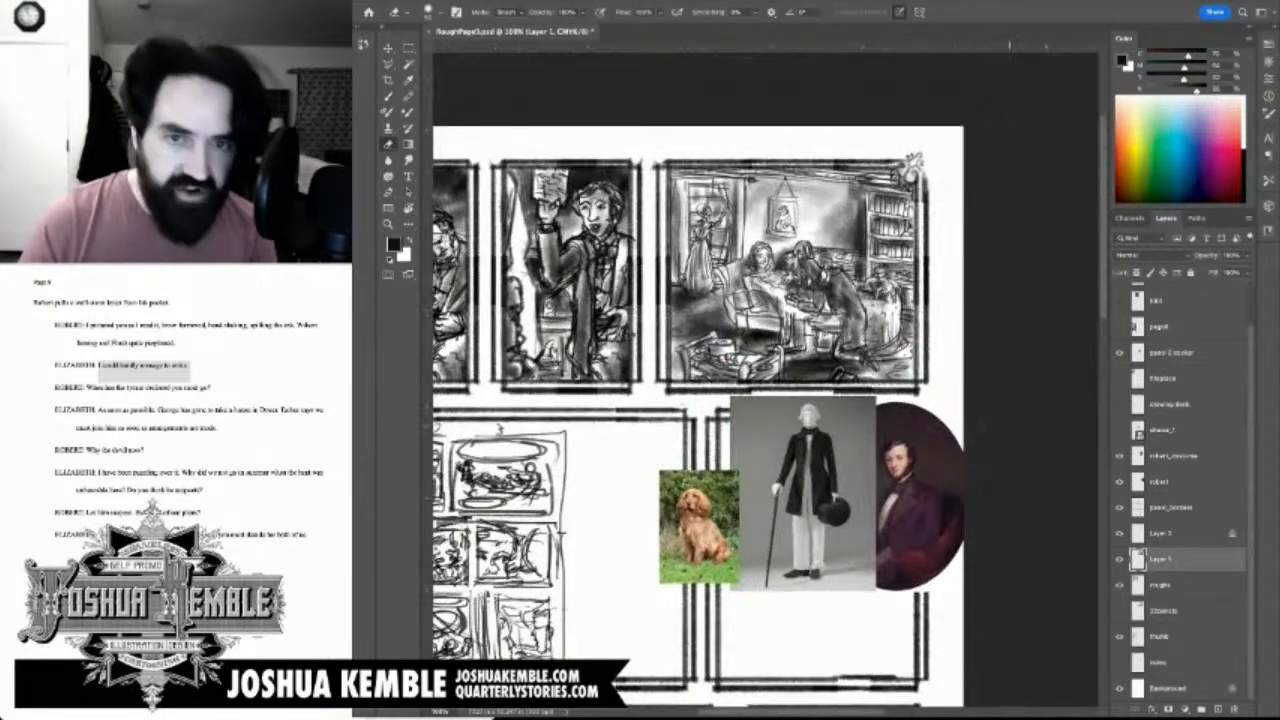
{"action": "key", "text": "ctrl+s"}
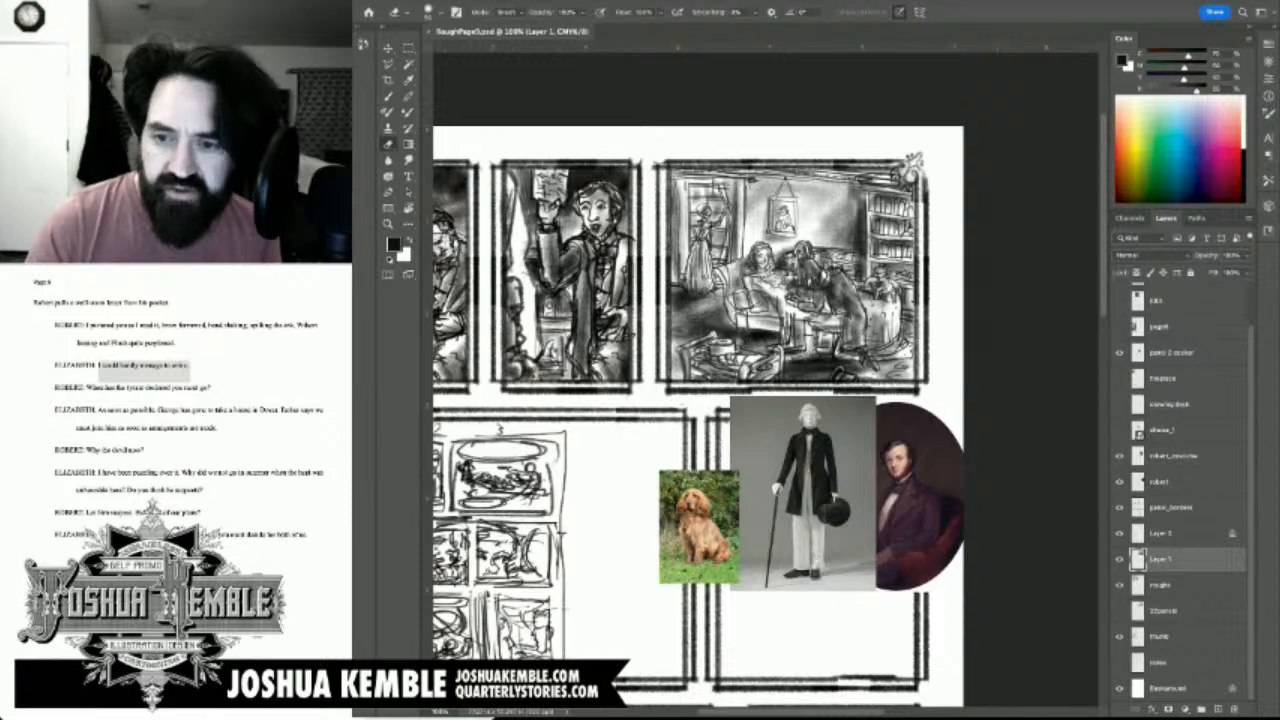
Step: Create a new layer directly above Layer 1 and set the foreground colour to magenta
{"action": "left_click", "coordinate": [1218, 709]}
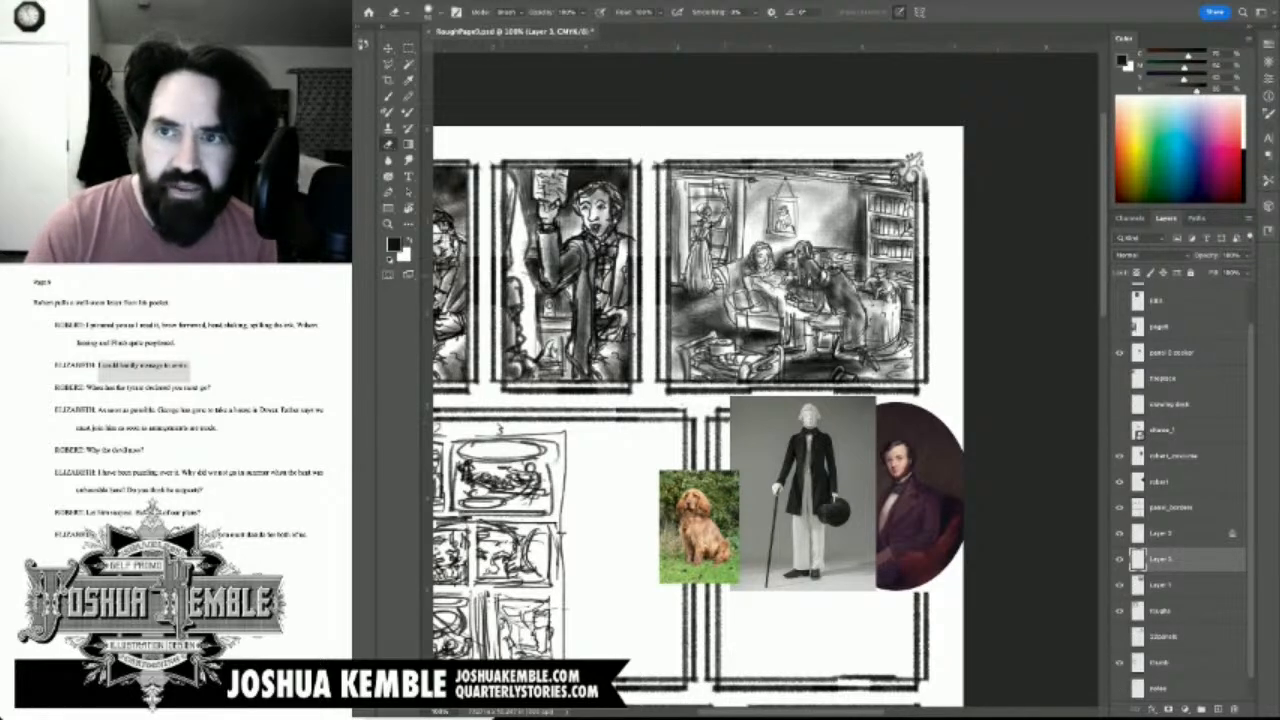
{"action": "left_click_drag", "start_coordinate": [1184, 68], "coordinate": [1146, 56]}
{"action": "scroll", "coordinate": [862, 285], "scroll_direction": "up", "scroll_amount": 5}
{"action": "left_click_drag", "start_coordinate": [620, 400], "coordinate": [1042, 343]}
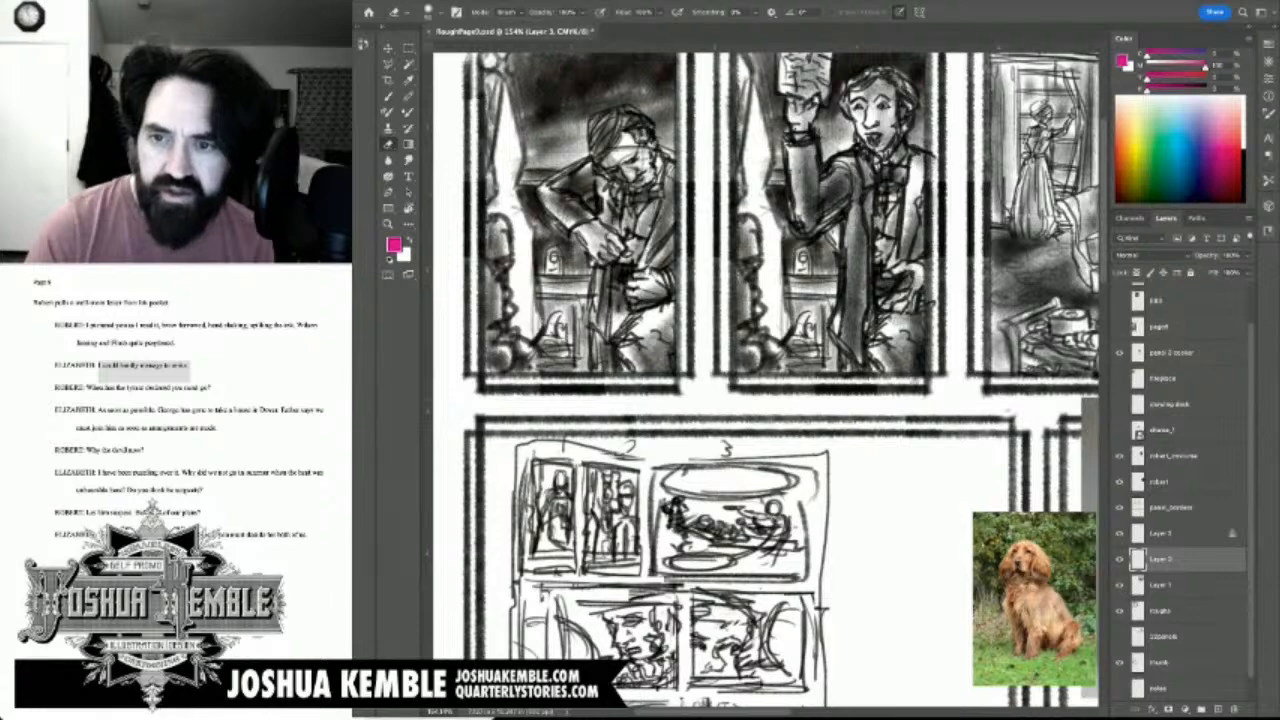
Step: Show the maid reference photo layer and move the photo beside the third panel's frame
{"action": "scroll", "coordinate": [1182, 490], "scroll_direction": "up", "scroll_amount": 2}
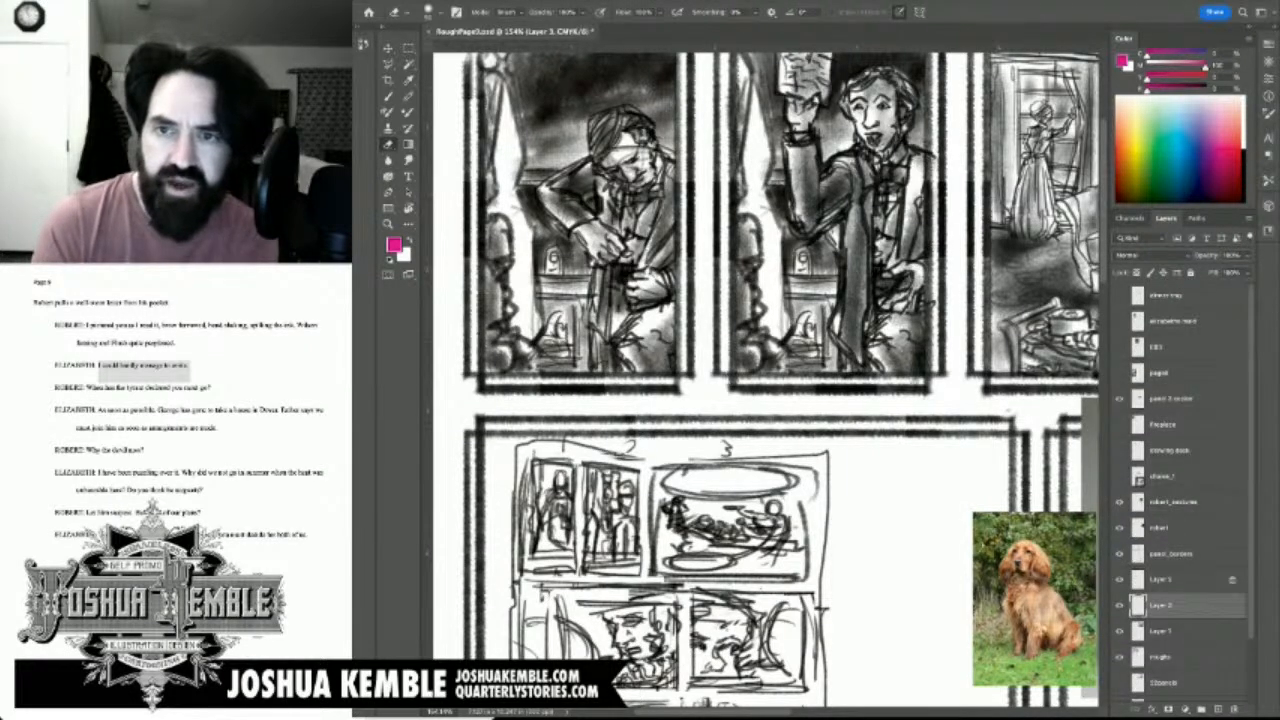
{"action": "left_click", "coordinate": [1119, 321]}
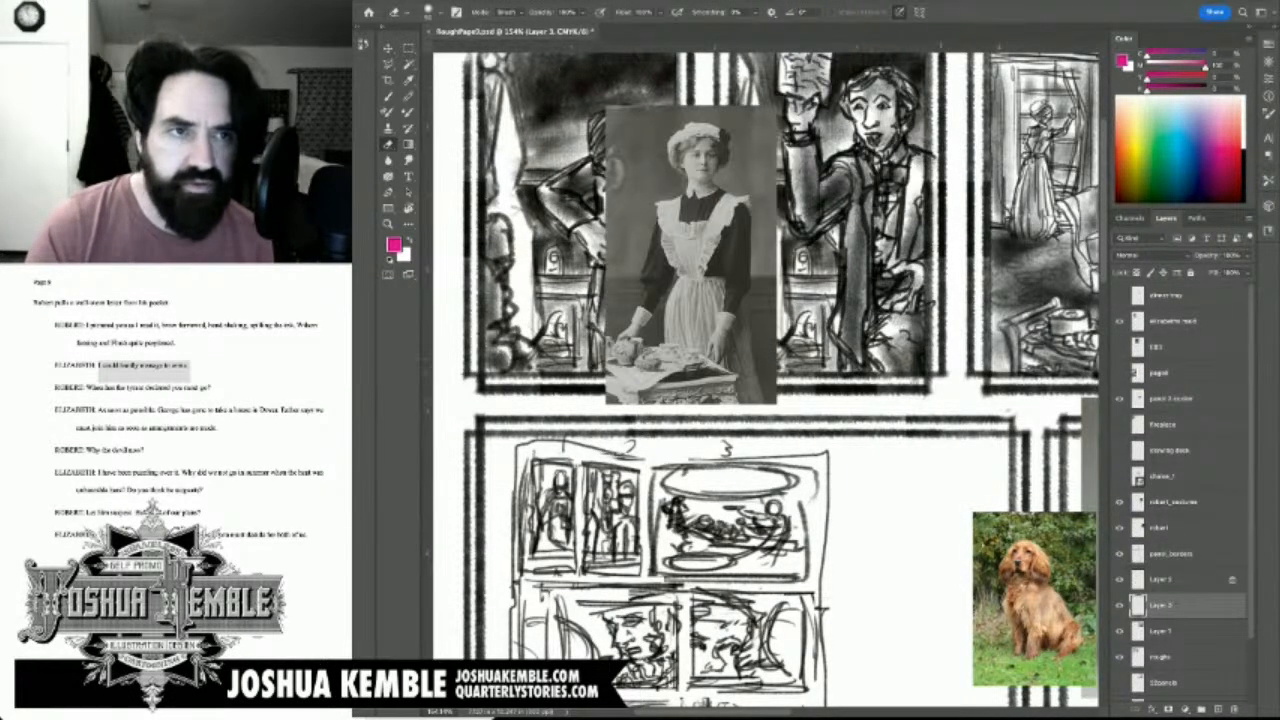
{"action": "left_click_drag", "start_coordinate": [736, 263], "coordinate": [663, 362]}
{"action": "left_click", "coordinate": [388, 48]}
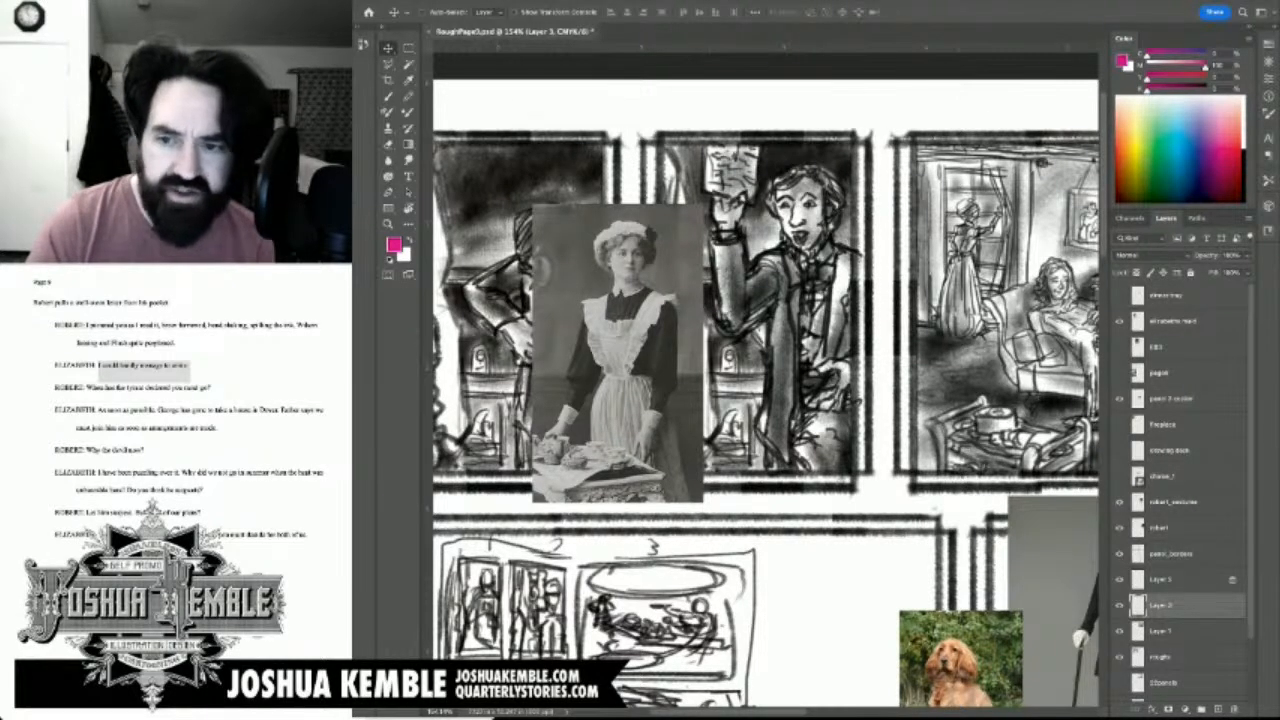
{"action": "left_click", "coordinate": [1174, 321]}
{"action": "left_click_drag", "start_coordinate": [666, 420], "coordinate": [813, 392]}
{"action": "left_click_drag", "start_coordinate": [1028, 389], "coordinate": [848, 462]}
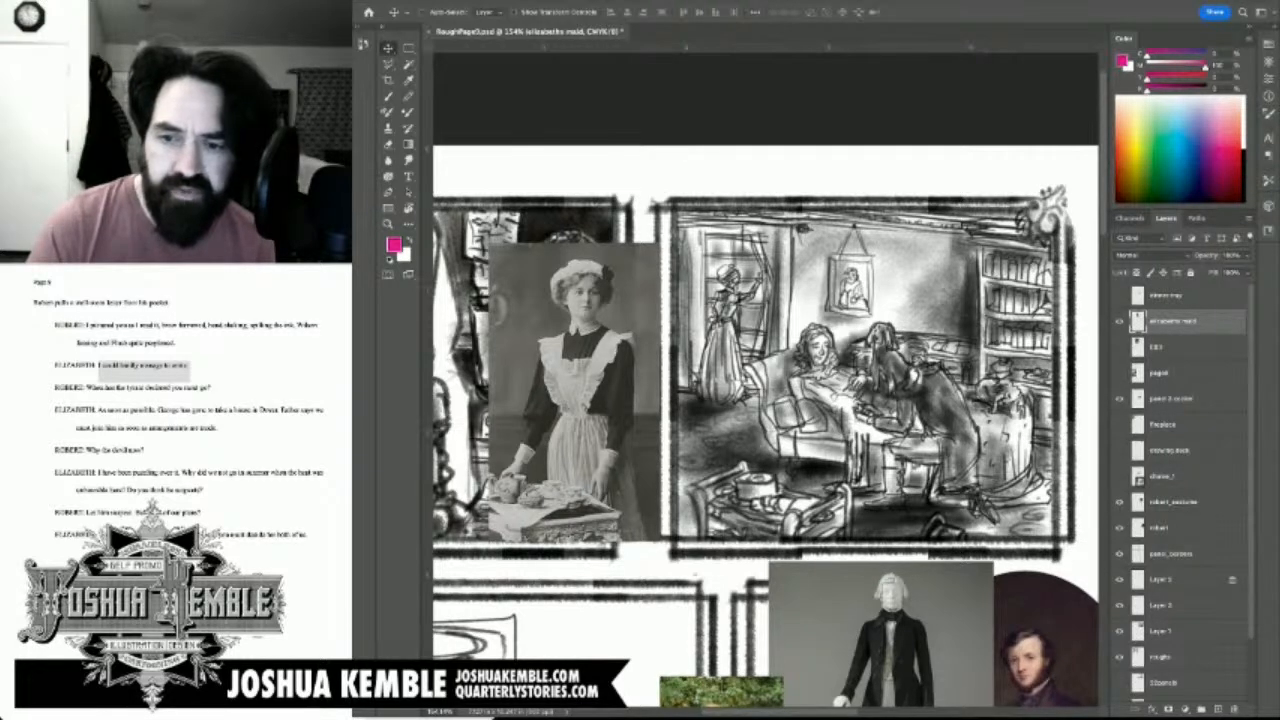
Step: Check Layer 2 by toggling its visibility, and add a new layer above it for brush drawing over the maid at the window
{"action": "left_click", "coordinate": [1119, 580]}
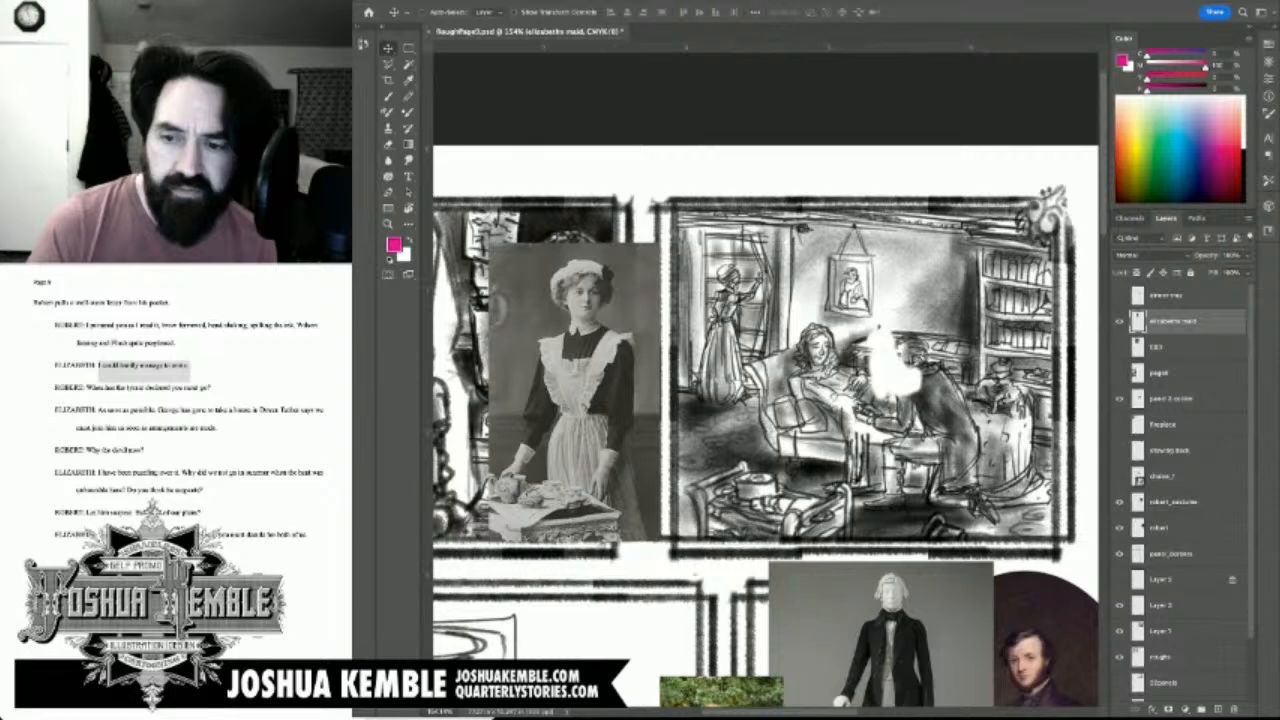
{"action": "left_click", "coordinate": [1119, 580]}
{"action": "left_click", "coordinate": [1160, 579]}
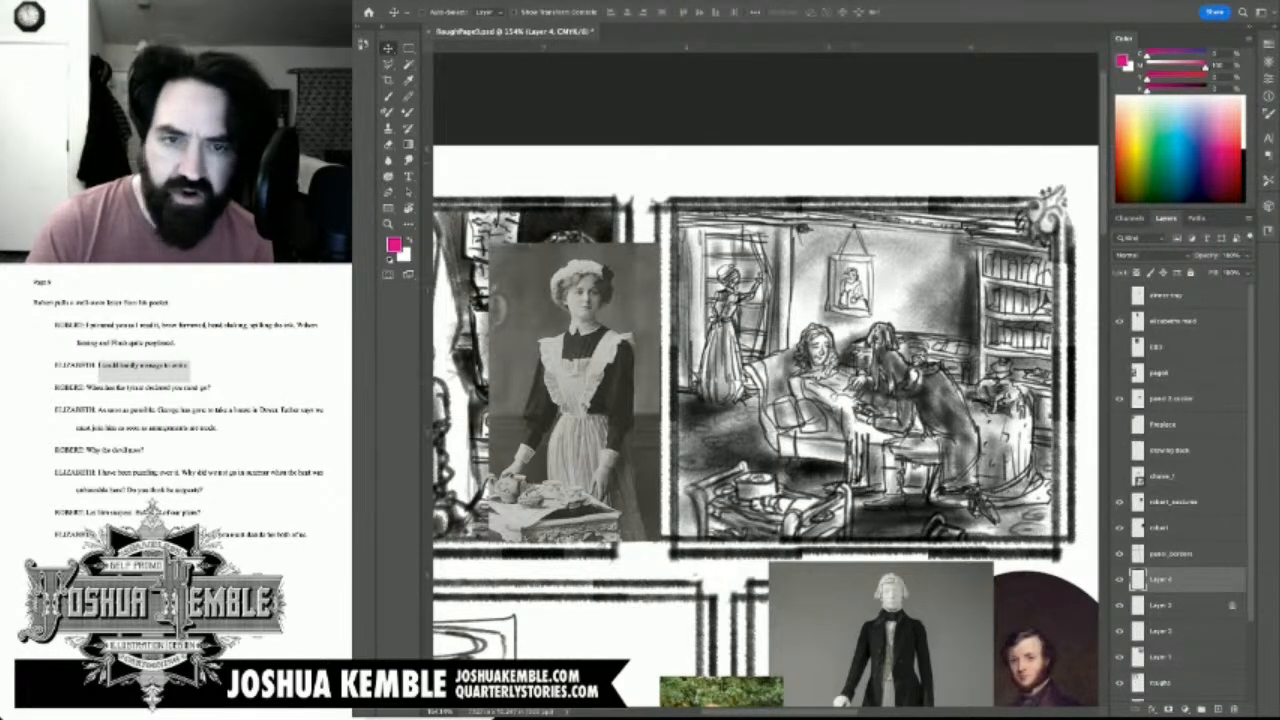
{"action": "key", "text": "b"}
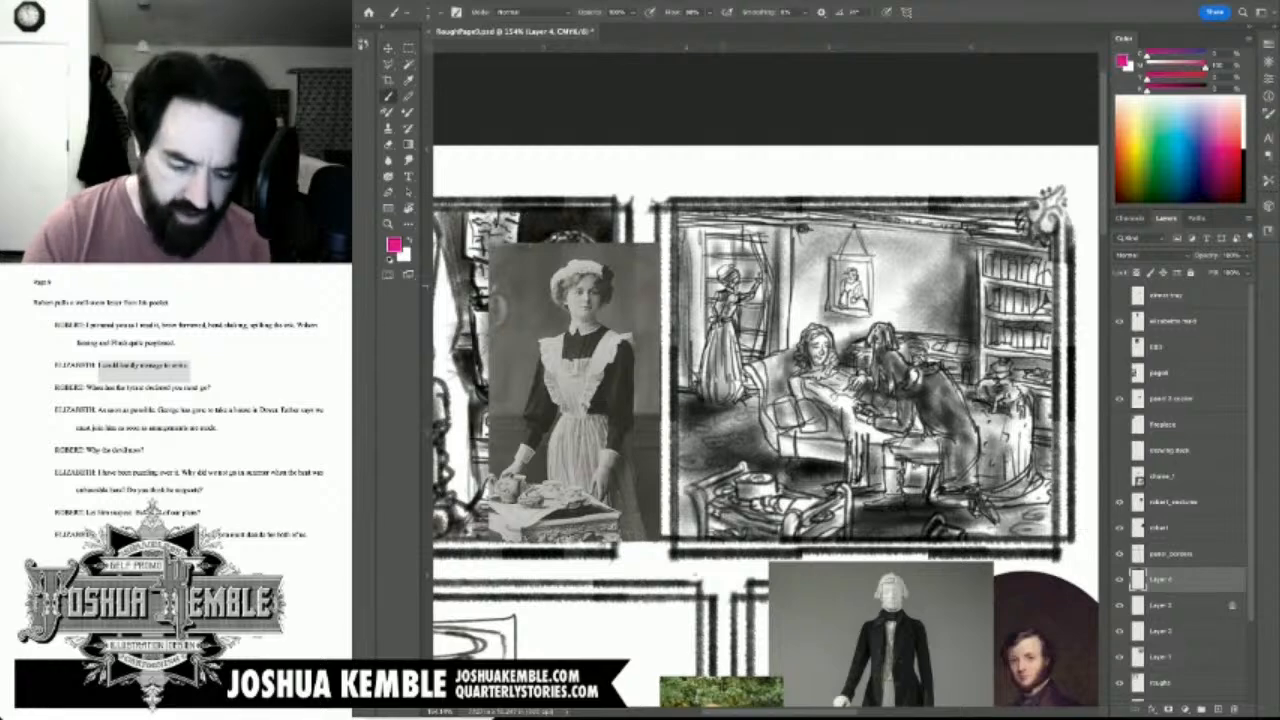
{"action": "scroll", "coordinate": [719, 290], "scroll_direction": "up", "scroll_amount": 2}
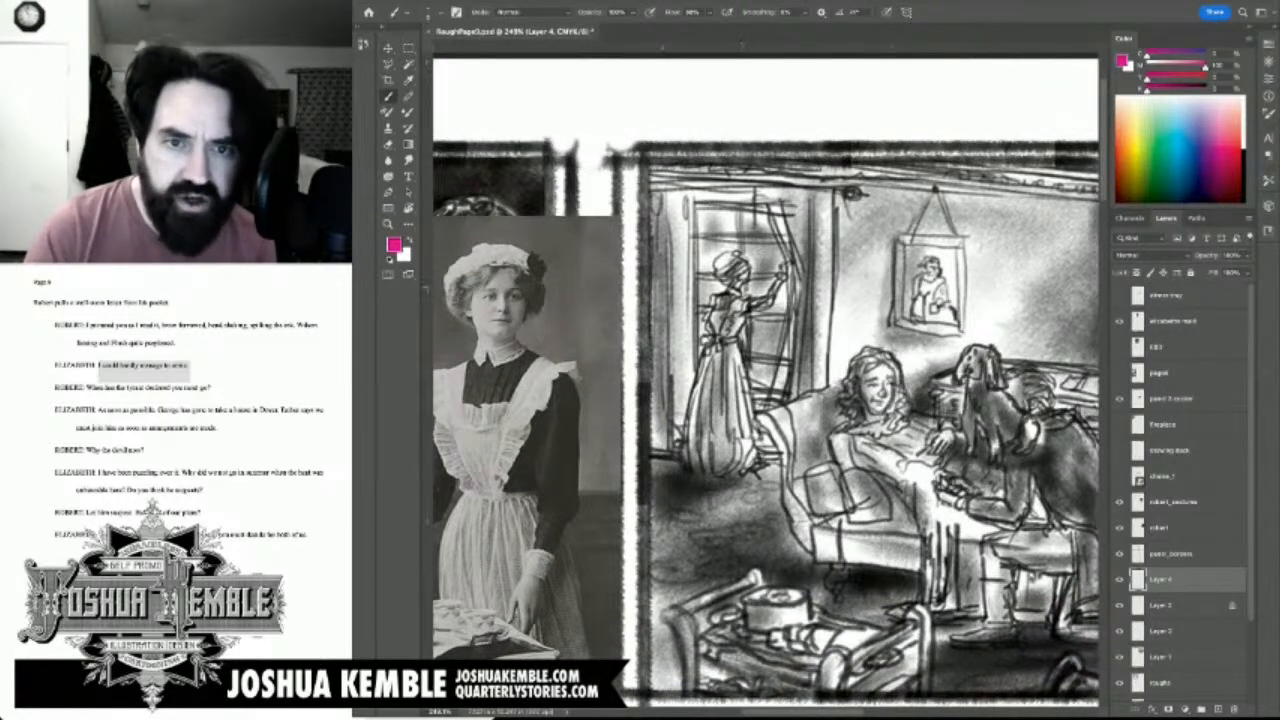
Step: Redraw the head of the maid at the window in magenta, with her face in profile, hair and frilled cap, following the reference photo
{"action": "left_click_drag", "start_coordinate": [730, 277], "coordinate": [748, 271]}
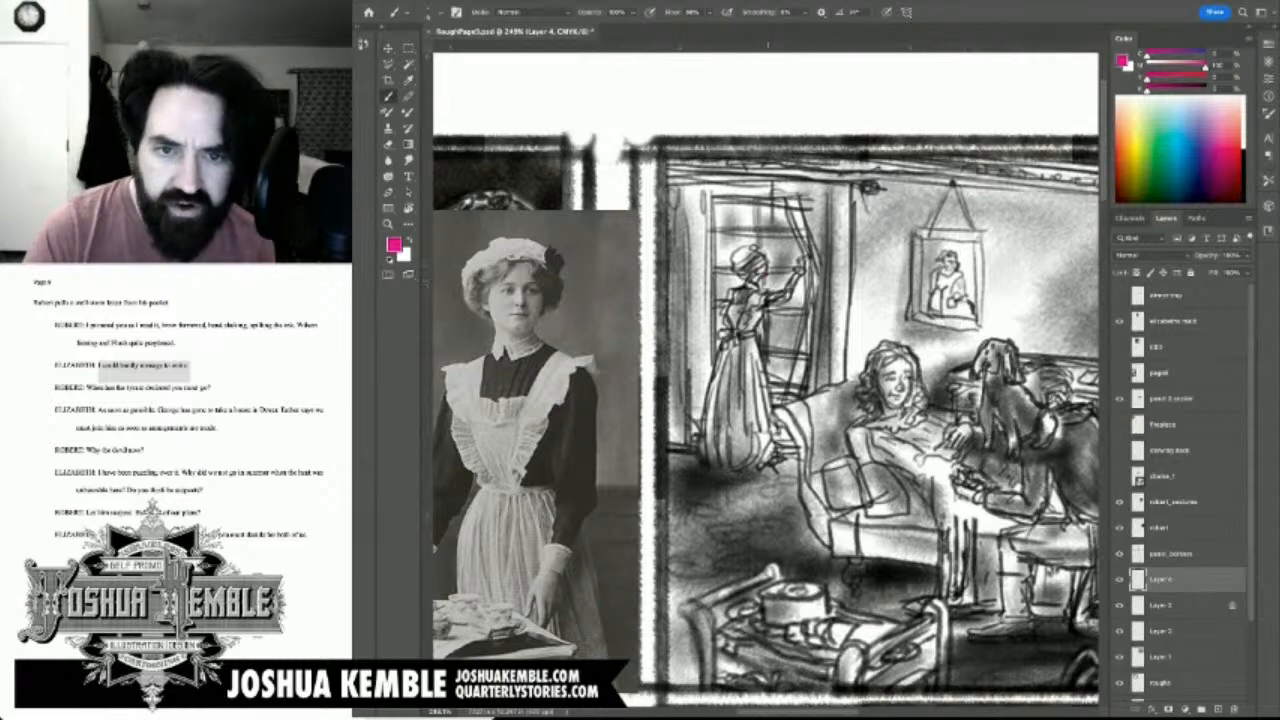
{"action": "scroll", "coordinate": [760, 280], "scroll_direction": "up", "scroll_amount": 3}
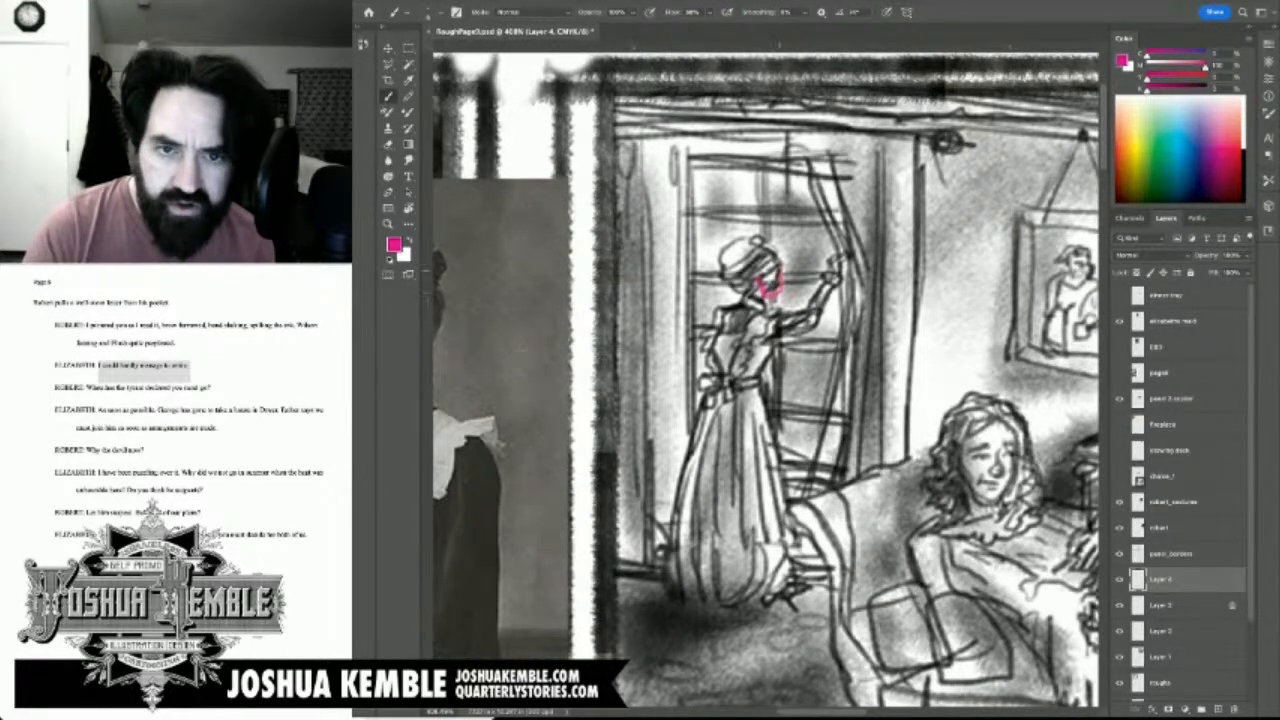
{"action": "left_click_drag", "start_coordinate": [770, 280], "coordinate": [905, 258]}
{"action": "left_click_drag", "start_coordinate": [917, 230], "coordinate": [915, 244]}
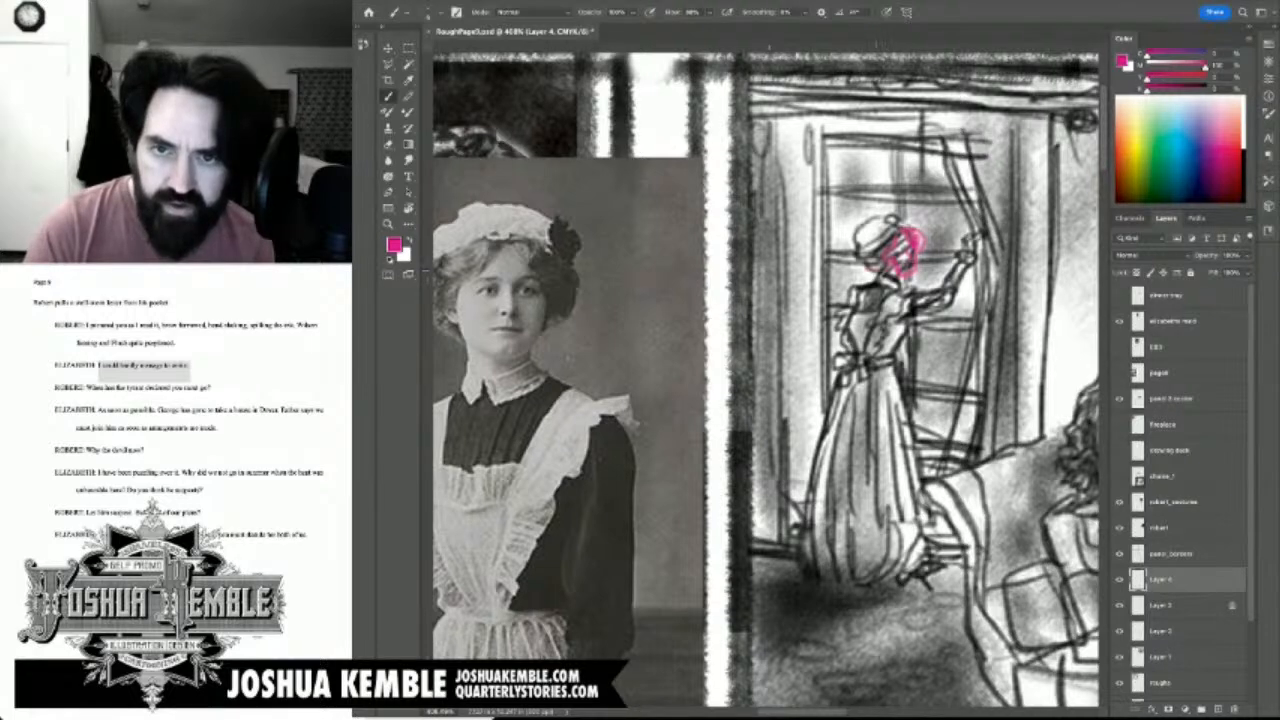
{"action": "mouse_move", "coordinate": [872, 250]}
{"action": "left_mouse_down"}
{"action": "mouse_move", "coordinate": [852, 258]}
{"action": "mouse_move", "coordinate": [862, 254]}
{"action": "left_mouse_up"}
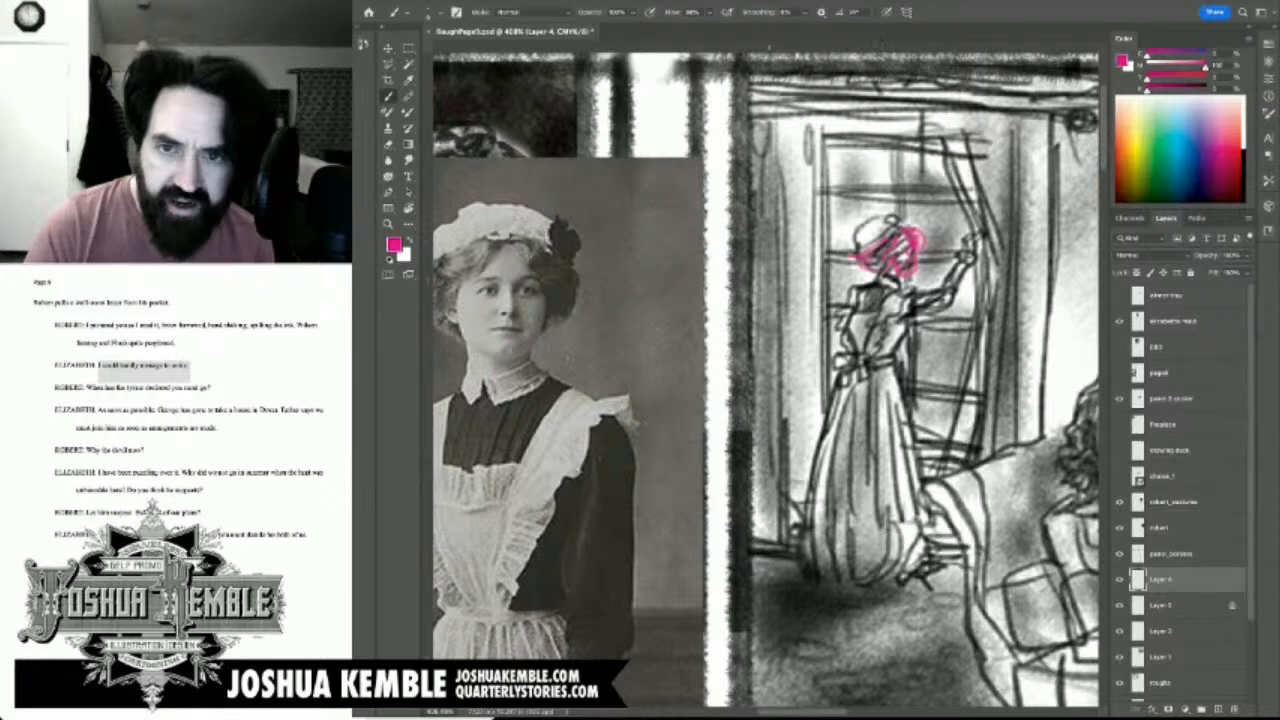
{"action": "left_click_drag", "start_coordinate": [904, 220], "coordinate": [907, 216]}
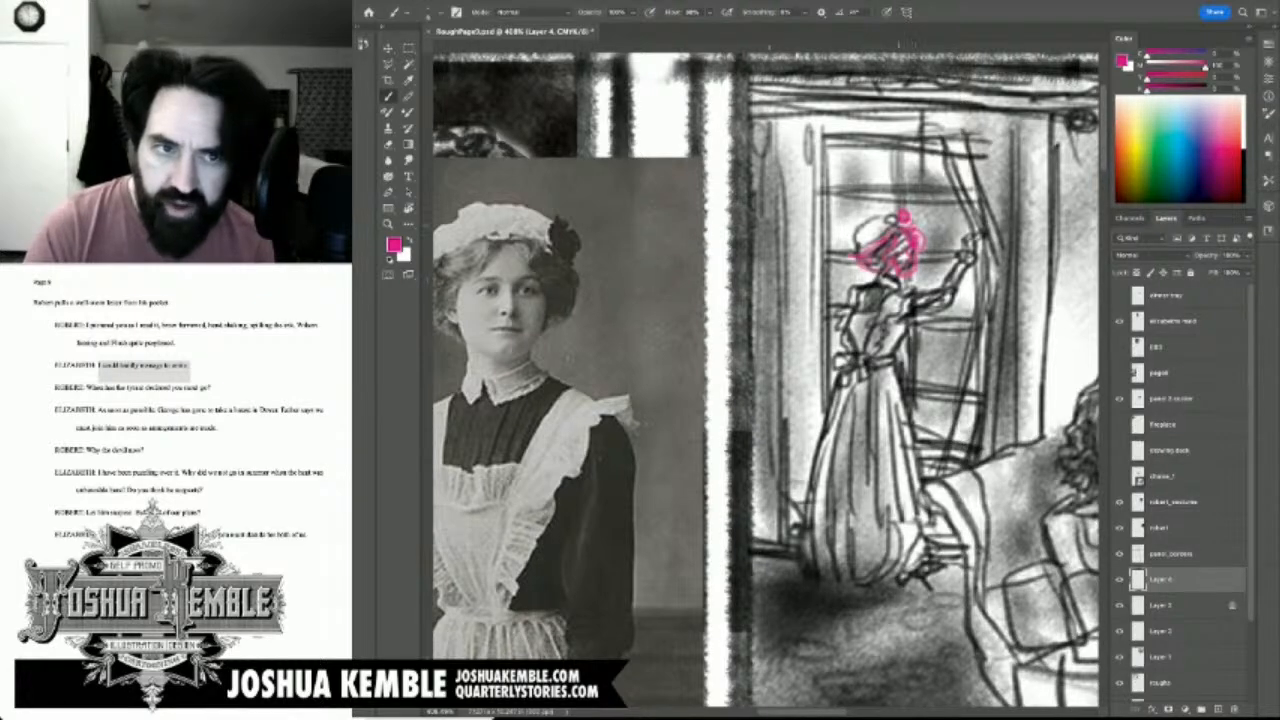
{"action": "mouse_move", "coordinate": [893, 216]}
{"action": "left_mouse_down"}
{"action": "mouse_move", "coordinate": [860, 238]}
{"action": "mouse_move", "coordinate": [890, 220]}
{"action": "mouse_move", "coordinate": [877, 214]}
{"action": "mouse_move", "coordinate": [862, 236]}
{"action": "left_mouse_up"}
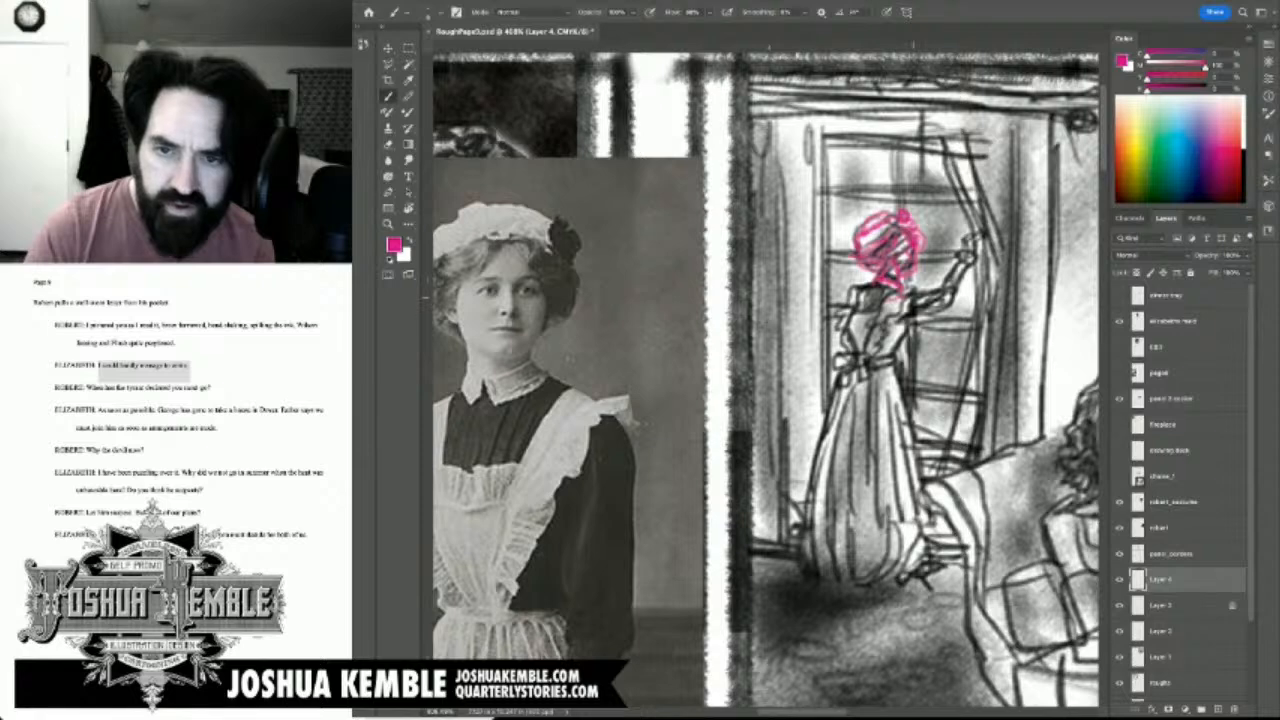
Step: Sketch the maid's forearm reaching lower toward the window in magenta, with the curtain edge falling from the window top to her hand
{"action": "mouse_move", "coordinate": [912, 293]}
{"action": "left_mouse_down"}
{"action": "mouse_move", "coordinate": [942, 326]}
{"action": "mouse_move", "coordinate": [972, 284]}
{"action": "left_mouse_up"}
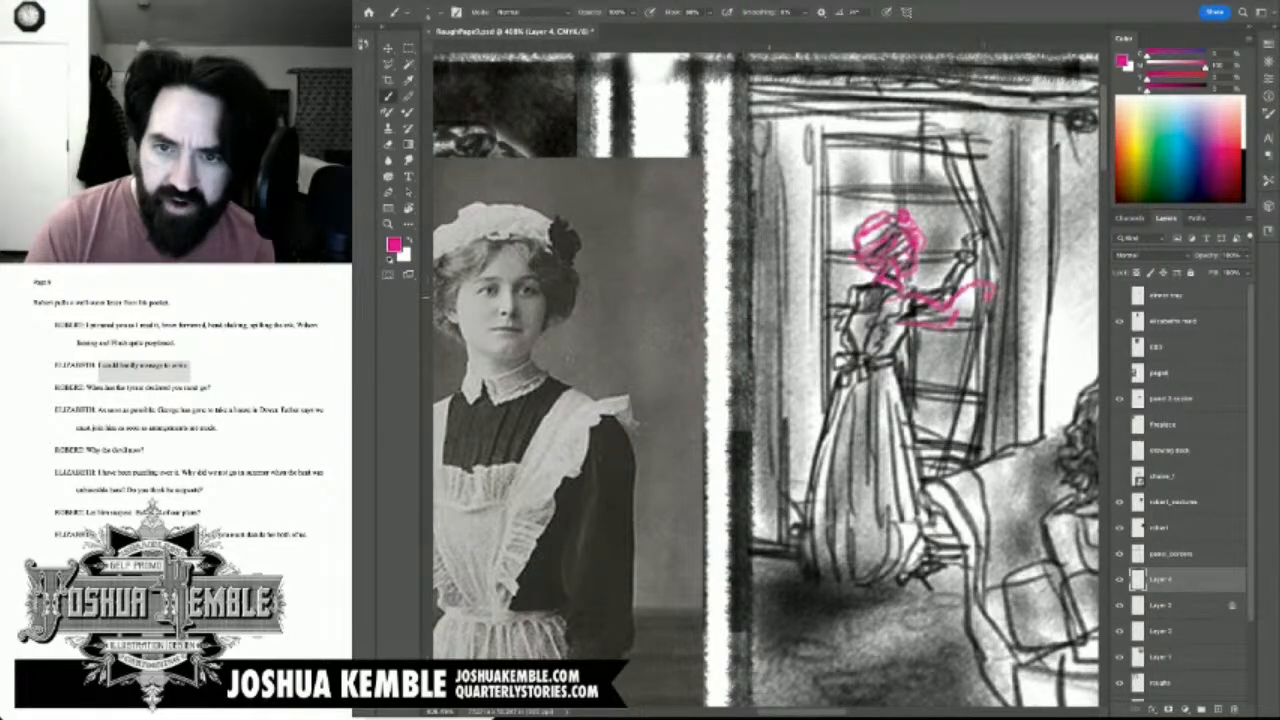
{"action": "mouse_move", "coordinate": [975, 289]}
{"action": "left_mouse_down"}
{"action": "mouse_move", "coordinate": [957, 318]}
{"action": "mouse_move", "coordinate": [902, 320]}
{"action": "mouse_move", "coordinate": [958, 310]}
{"action": "left_mouse_up"}
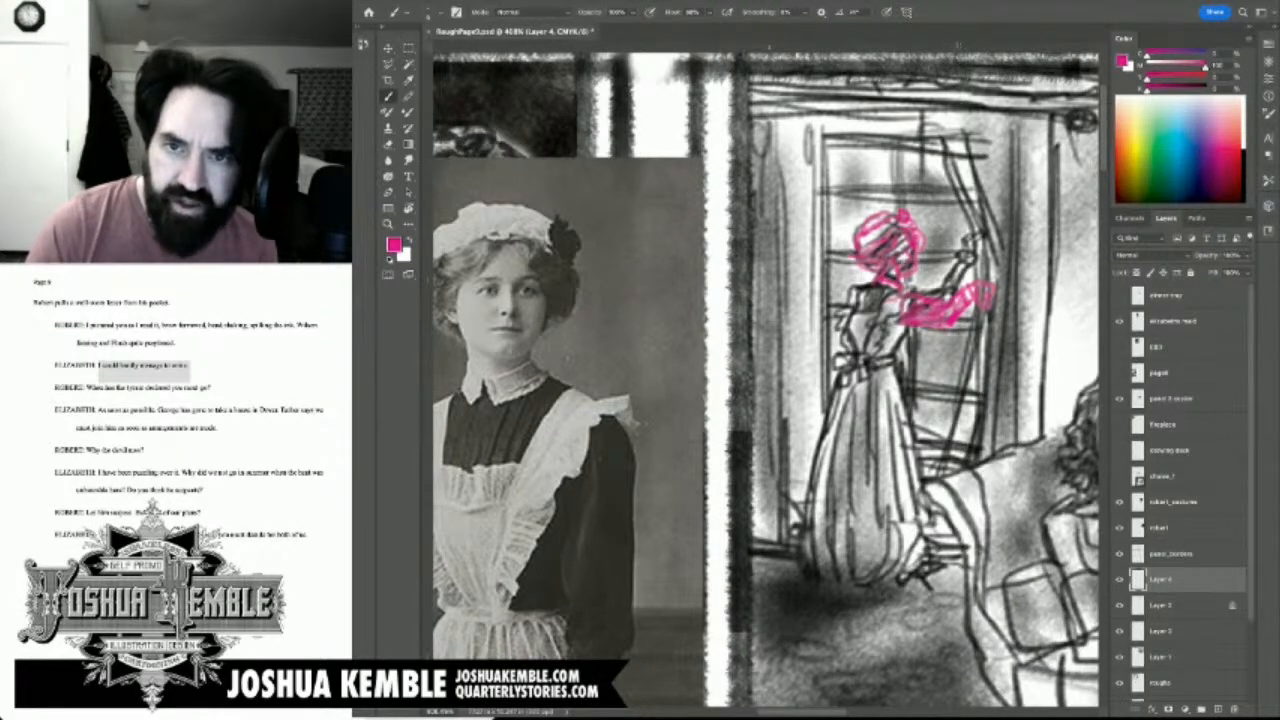
{"action": "left_click_drag", "start_coordinate": [946, 143], "coordinate": [976, 290]}
{"action": "left_click_drag", "start_coordinate": [955, 150], "coordinate": [993, 290]}
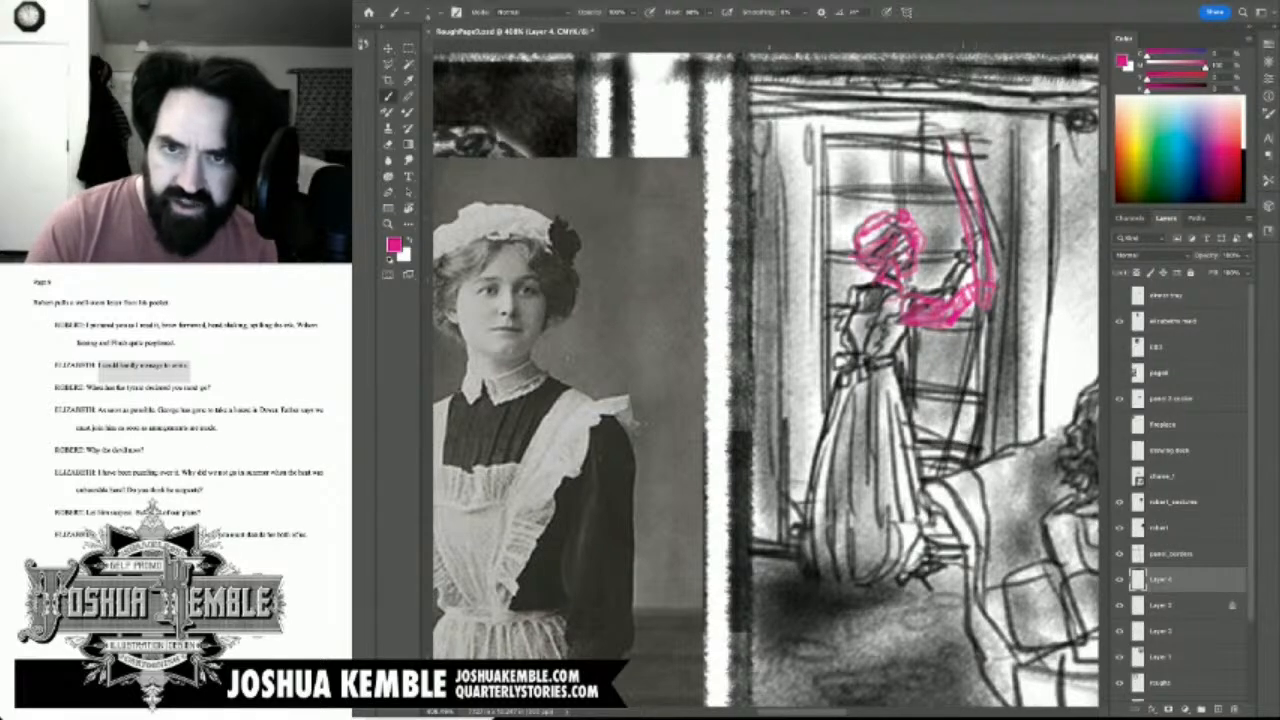
{"action": "left_click_drag", "start_coordinate": [931, 124], "coordinate": [969, 188]}
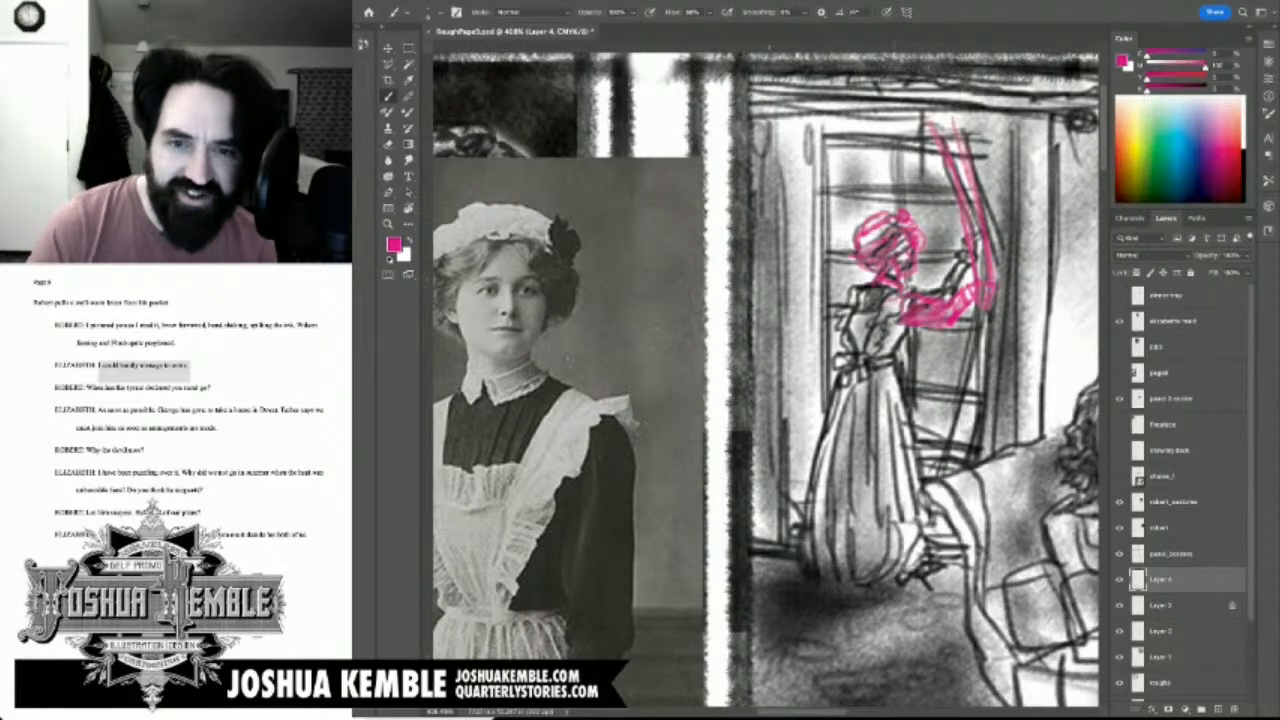
Step: Sketch the maid's other hand at her waist and the front edge of her skirt in magenta
{"action": "left_click_drag", "start_coordinate": [890, 400], "coordinate": [846, 355]}
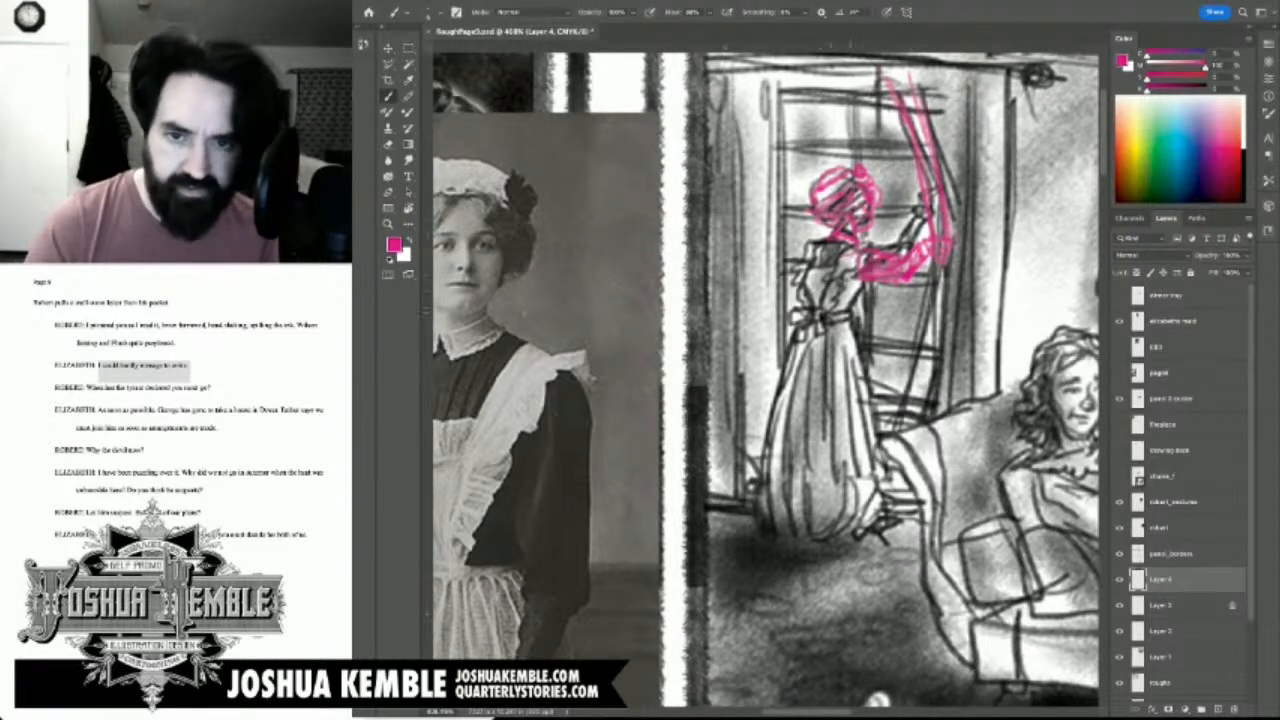
{"action": "left_click_drag", "start_coordinate": [859, 303], "coordinate": [869, 315]}
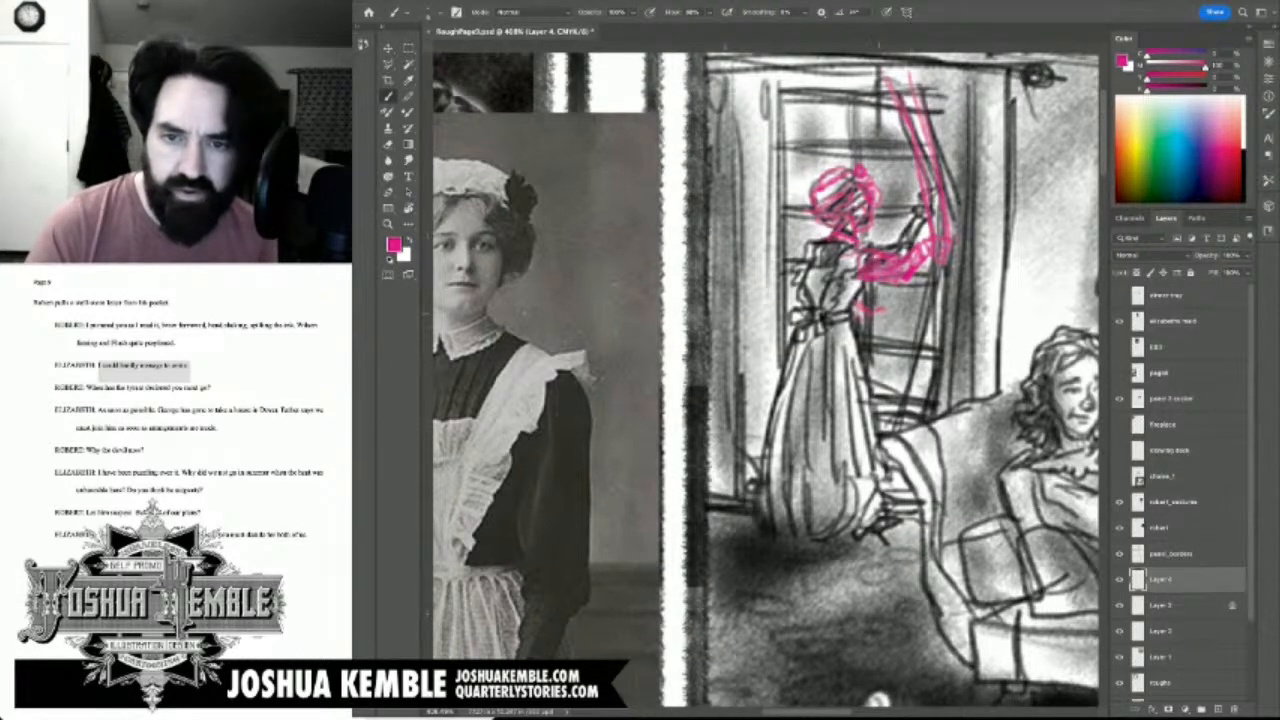
{"action": "left_click_drag", "start_coordinate": [876, 312], "coordinate": [879, 335]}
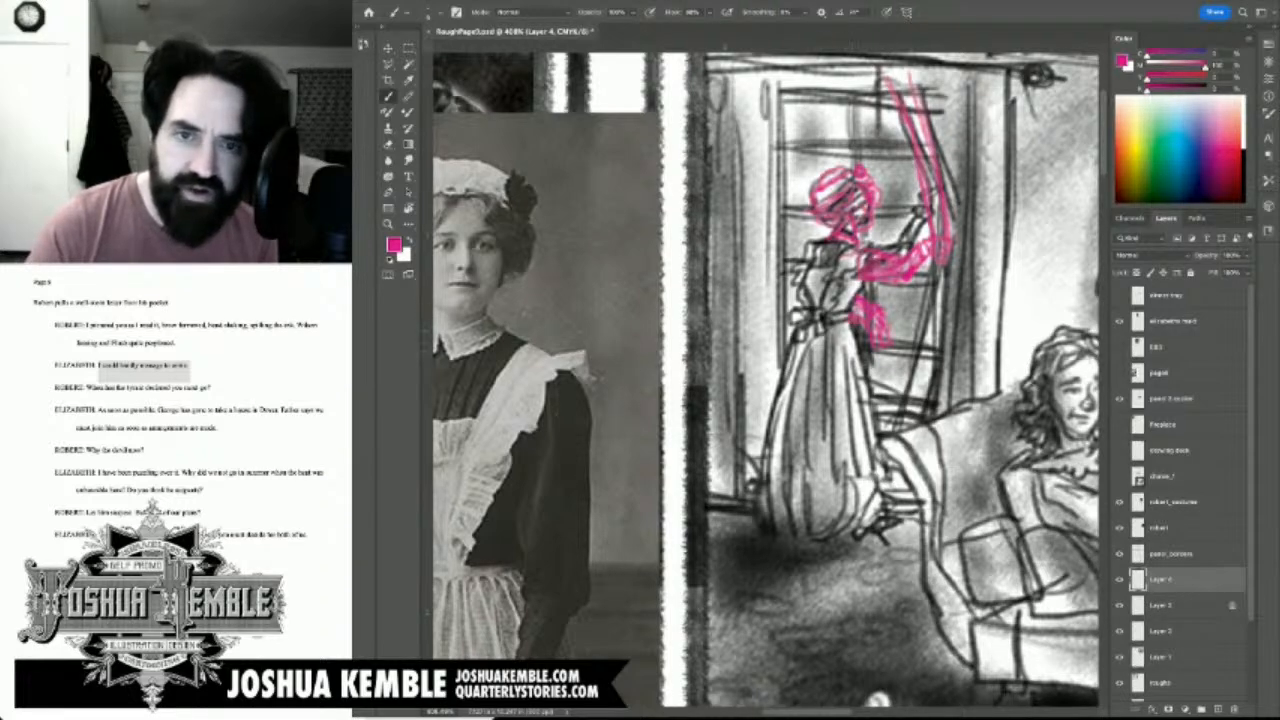
{"action": "left_click_drag", "start_coordinate": [852, 328], "coordinate": [884, 448]}
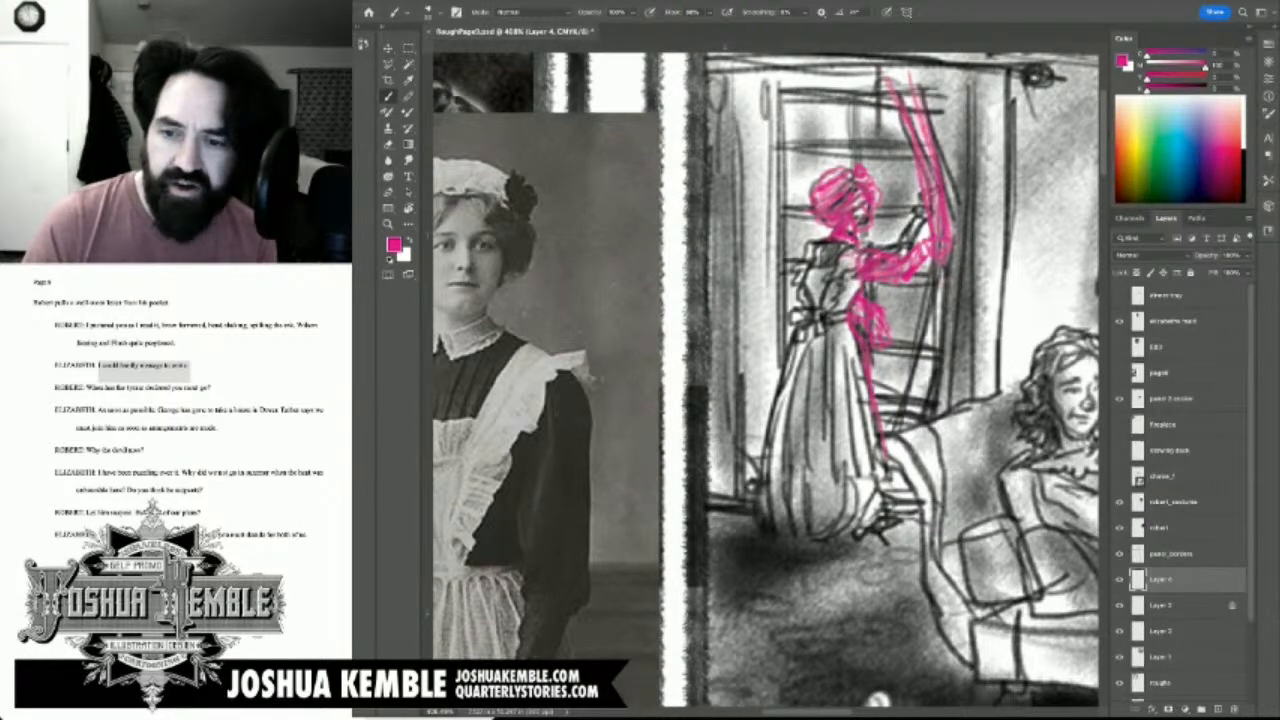
Step: Compare the magenta redraw on Layer 4 with the old maid sketch by toggling its visibility and viewing the whole panel
{"action": "left_click", "coordinate": [1119, 580]}
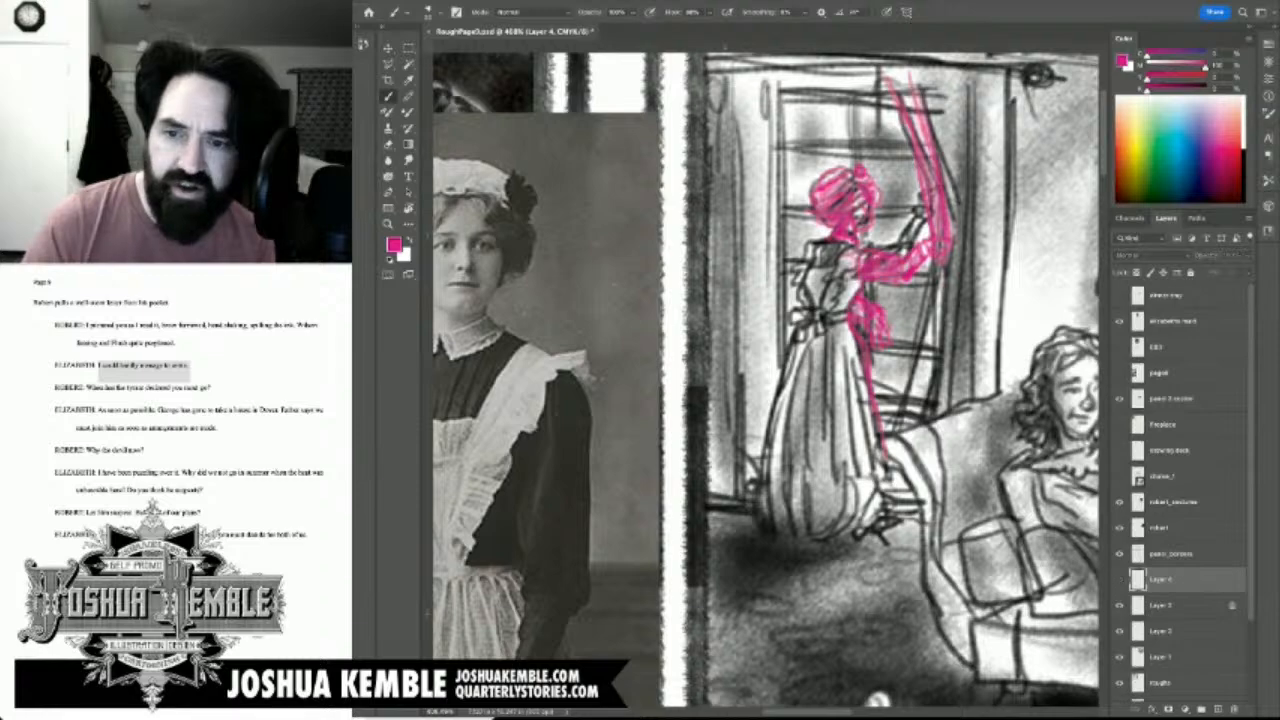
{"action": "left_click", "coordinate": [1119, 580]}
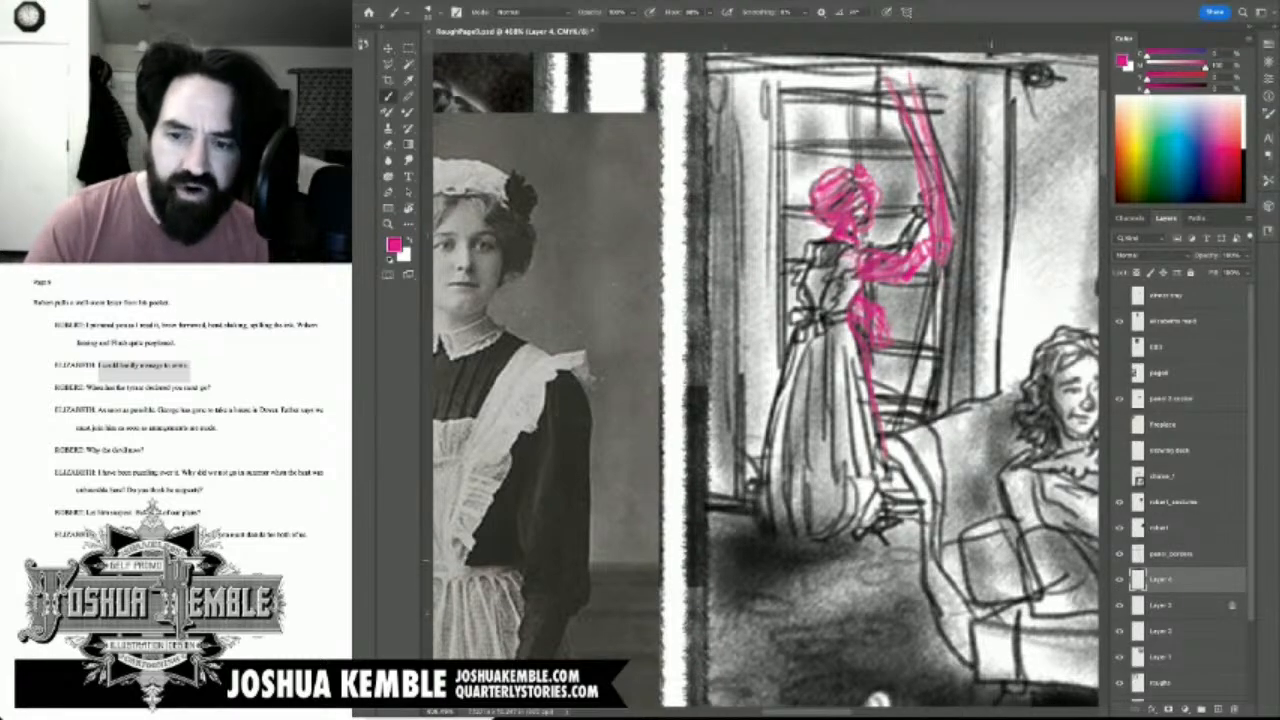
{"action": "left_click_drag", "start_coordinate": [878, 697], "coordinate": [622, 688]}
{"action": "left_click", "coordinate": [1119, 580]}
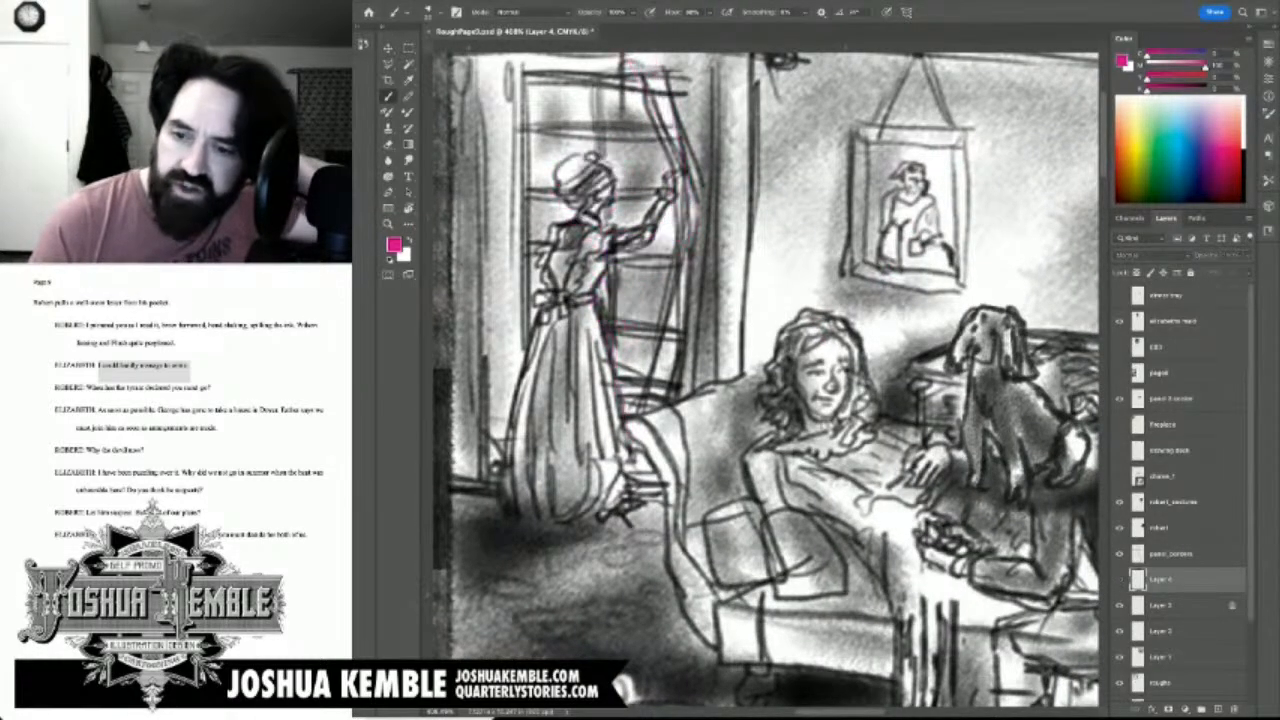
{"action": "left_click", "coordinate": [1119, 580]}
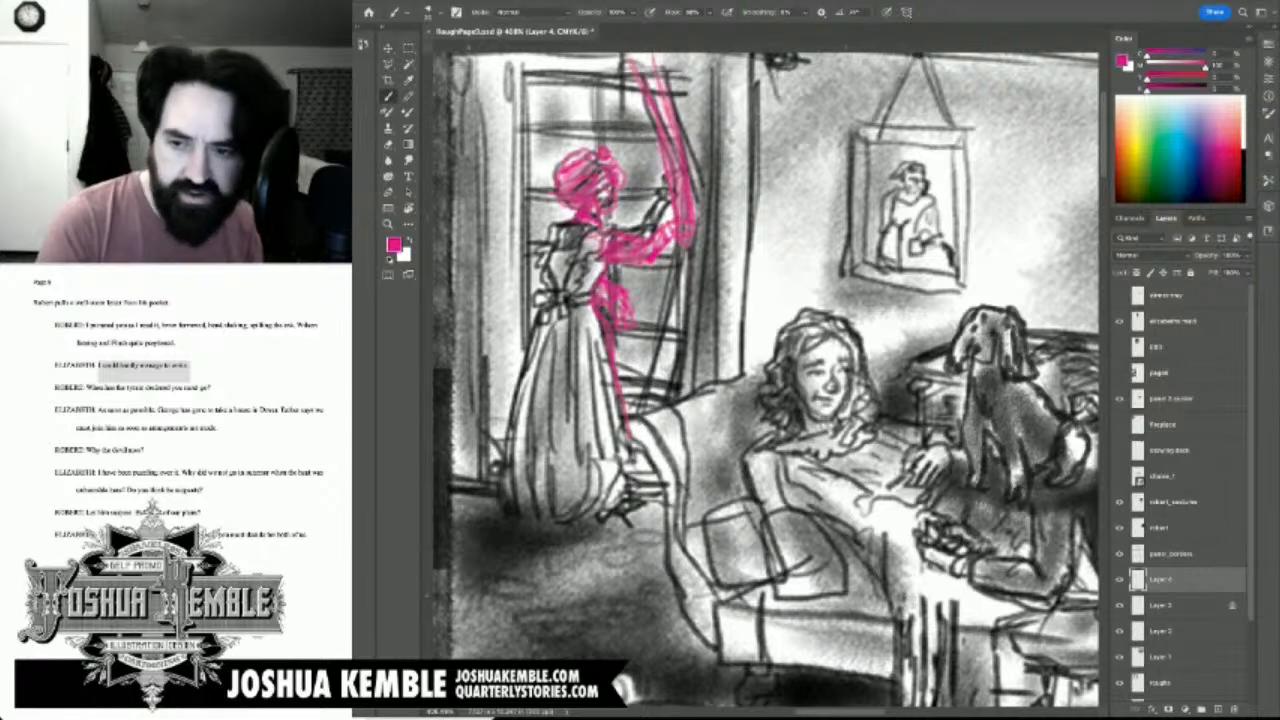
{"action": "key", "text": "ctrl+minus"}
{"action": "key", "text": "ctrl+minus"}
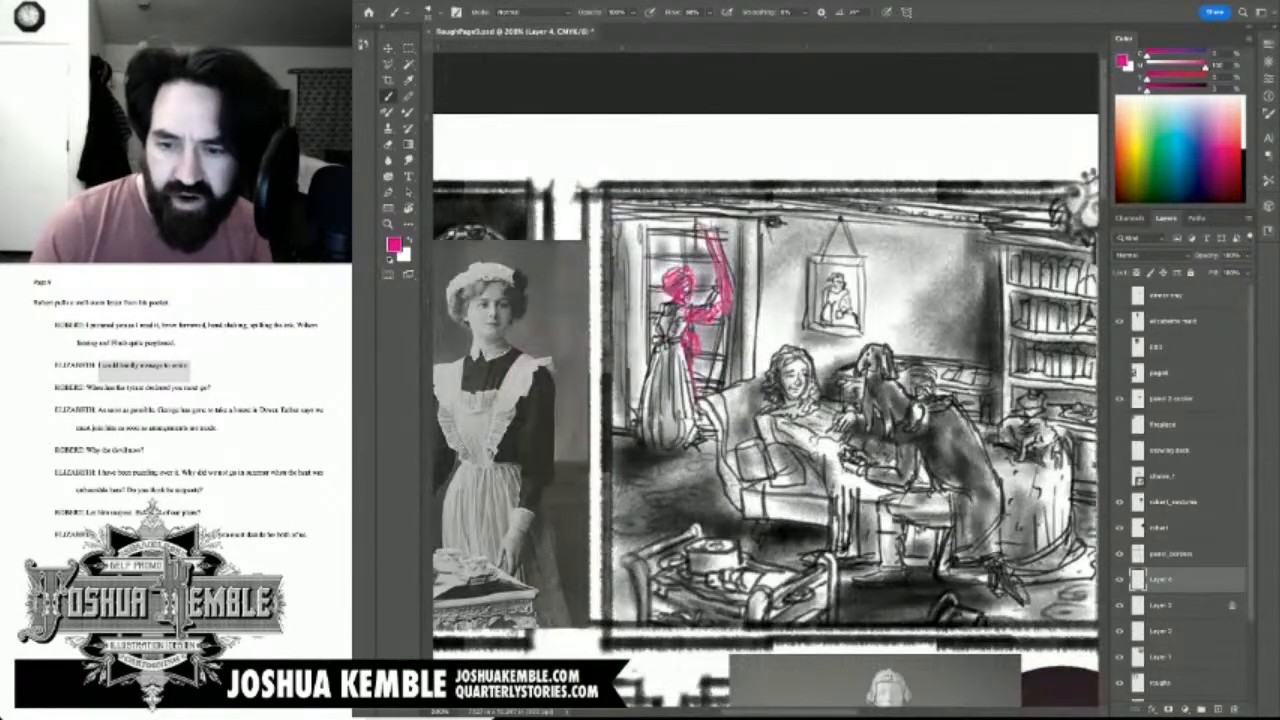
Step: Erase the old black lines on Layer 1 around the maid's redrawn head, arm and curtain
{"action": "left_click", "coordinate": [1119, 657]}
{"action": "left_click", "coordinate": [1119, 657]}
{"action": "left_click", "coordinate": [1161, 657]}
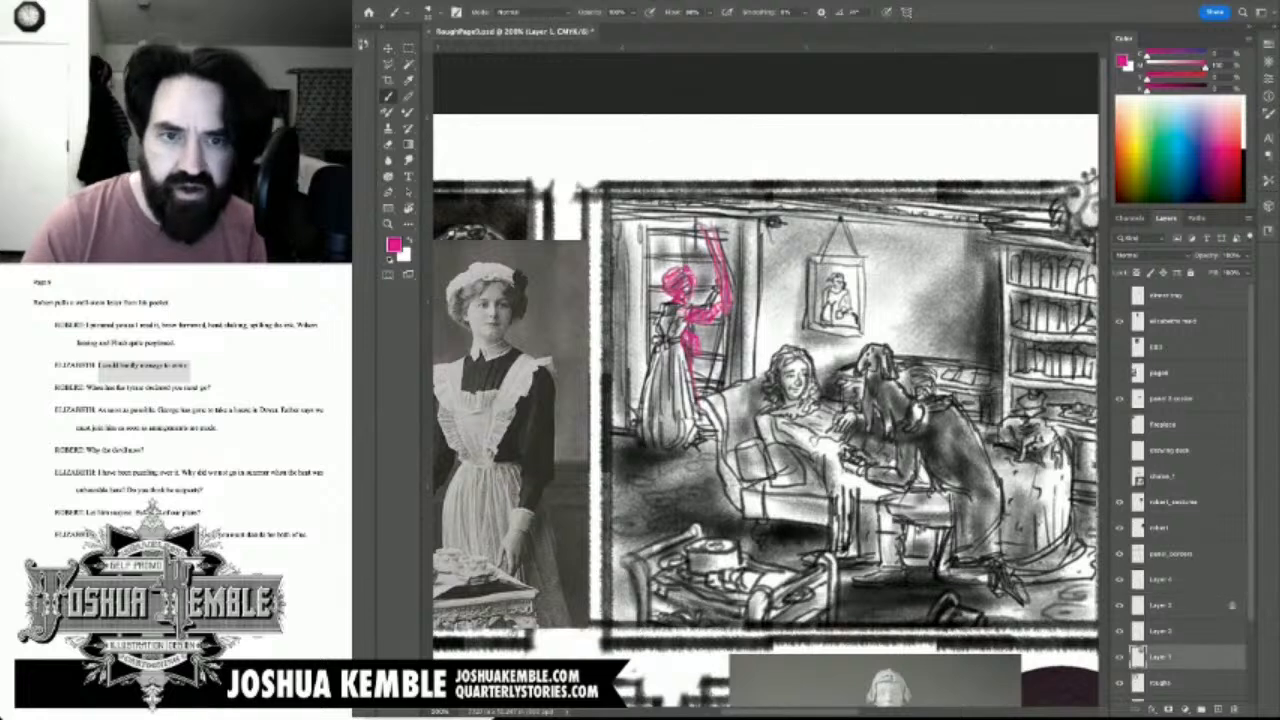
{"action": "key", "text": "e"}
{"action": "mouse_move", "coordinate": [720, 276]}
{"action": "left_mouse_down"}
{"action": "mouse_move", "coordinate": [702, 308]}
{"action": "mouse_move", "coordinate": [680, 279]}
{"action": "mouse_move", "coordinate": [672, 312]}
{"action": "mouse_move", "coordinate": [676, 273]}
{"action": "mouse_move", "coordinate": [666, 285]}
{"action": "mouse_move", "coordinate": [695, 316]}
{"action": "mouse_move", "coordinate": [727, 311]}
{"action": "mouse_move", "coordinate": [686, 338]}
{"action": "mouse_move", "coordinate": [692, 381]}
{"action": "left_mouse_up"}
{"action": "key", "text": "super+z"}
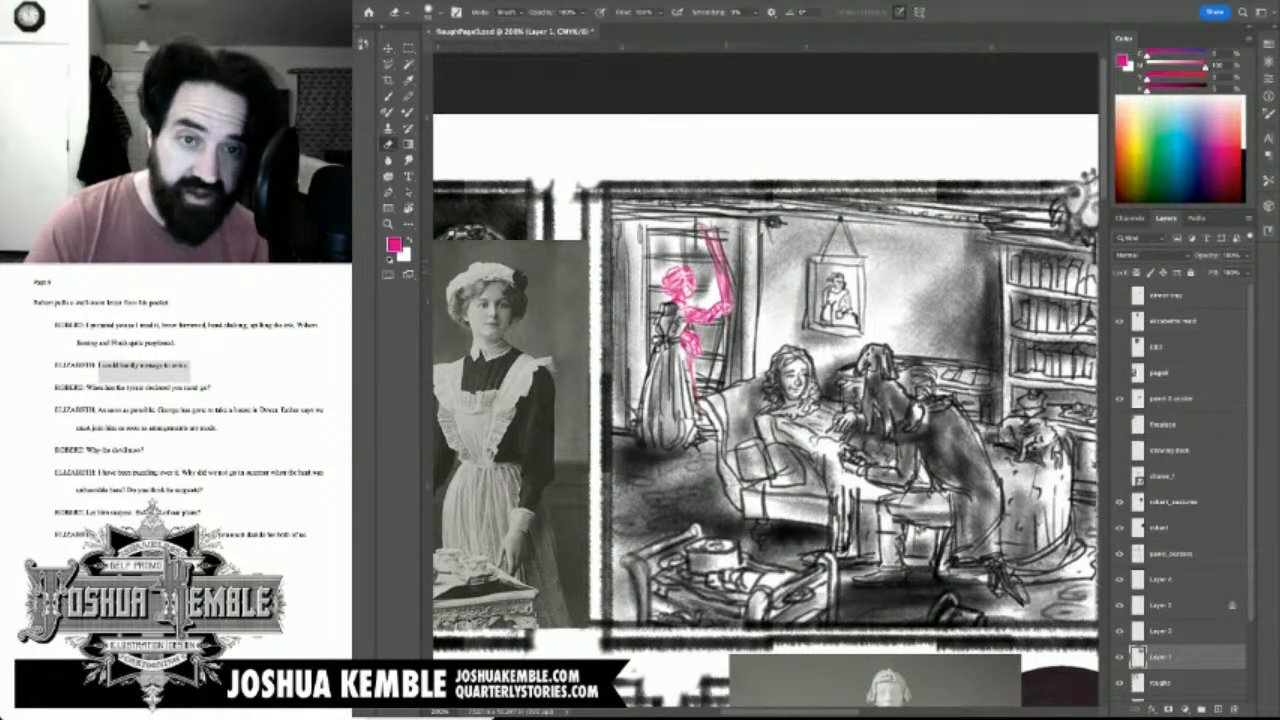
{"action": "left_click_drag", "start_coordinate": [709, 235], "coordinate": [727, 291]}
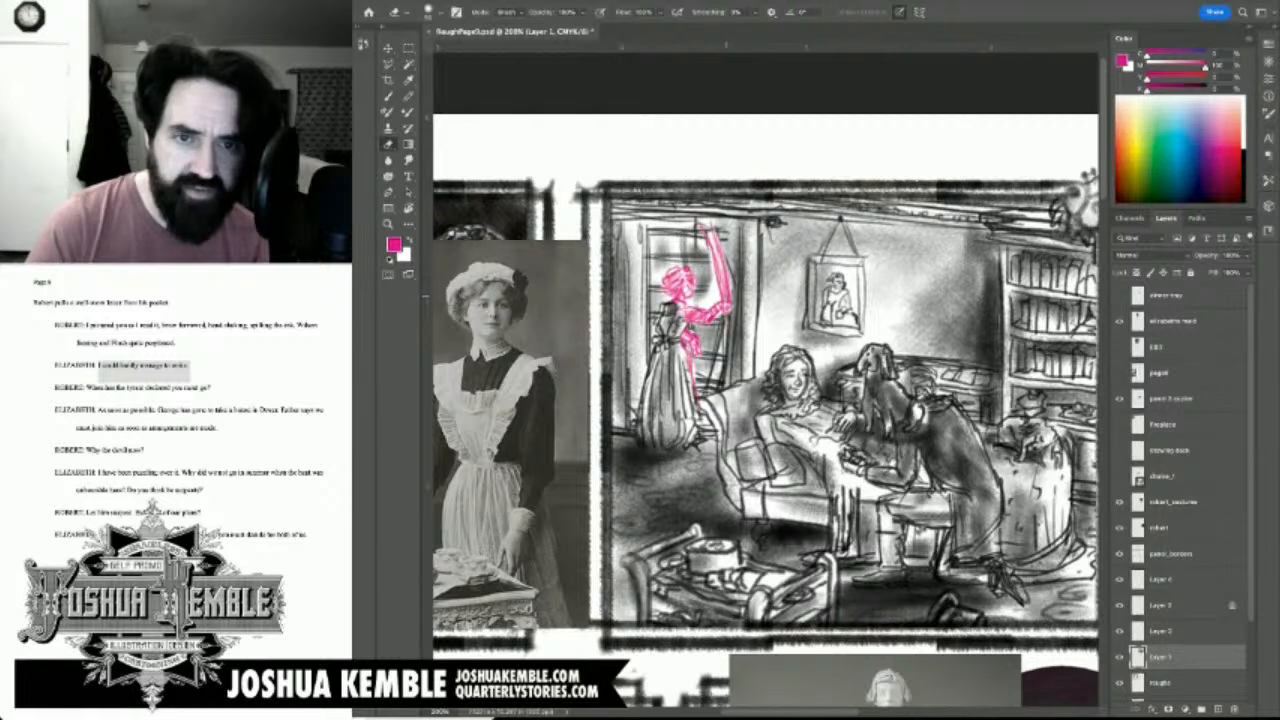
{"action": "left_click_drag", "start_coordinate": [712, 239], "coordinate": [704, 226]}
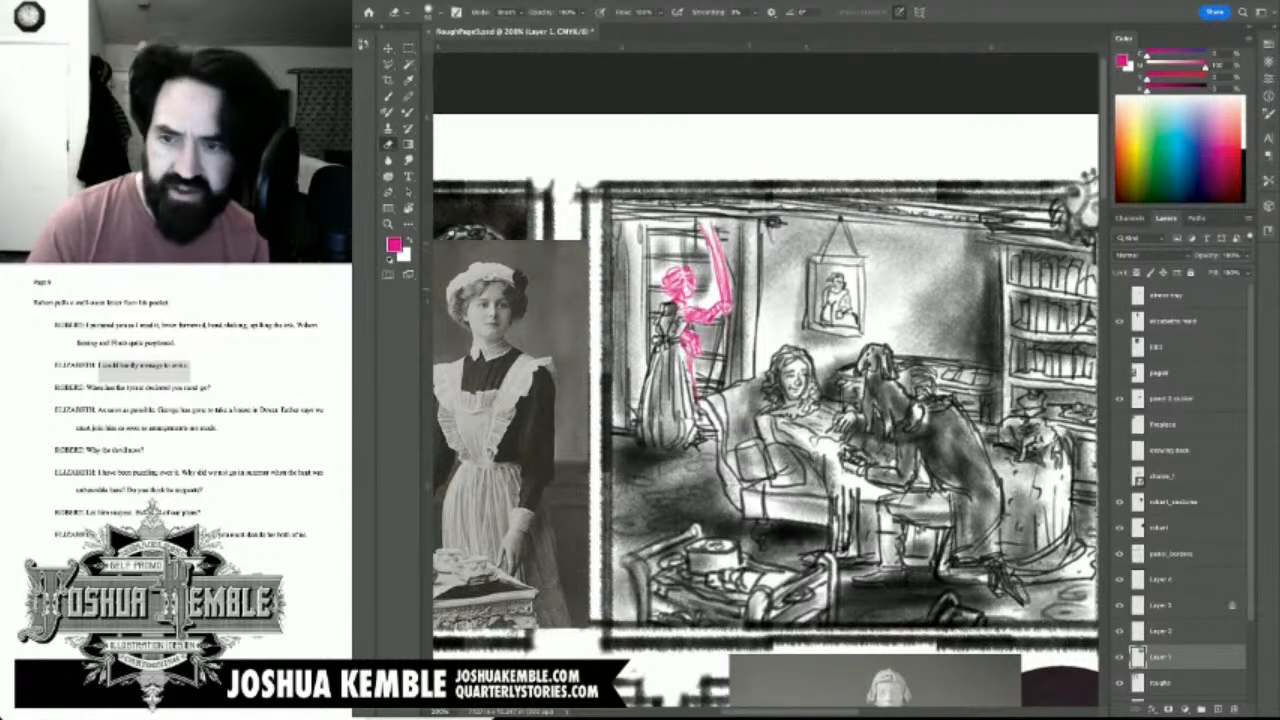
{"action": "key", "text": "b"}
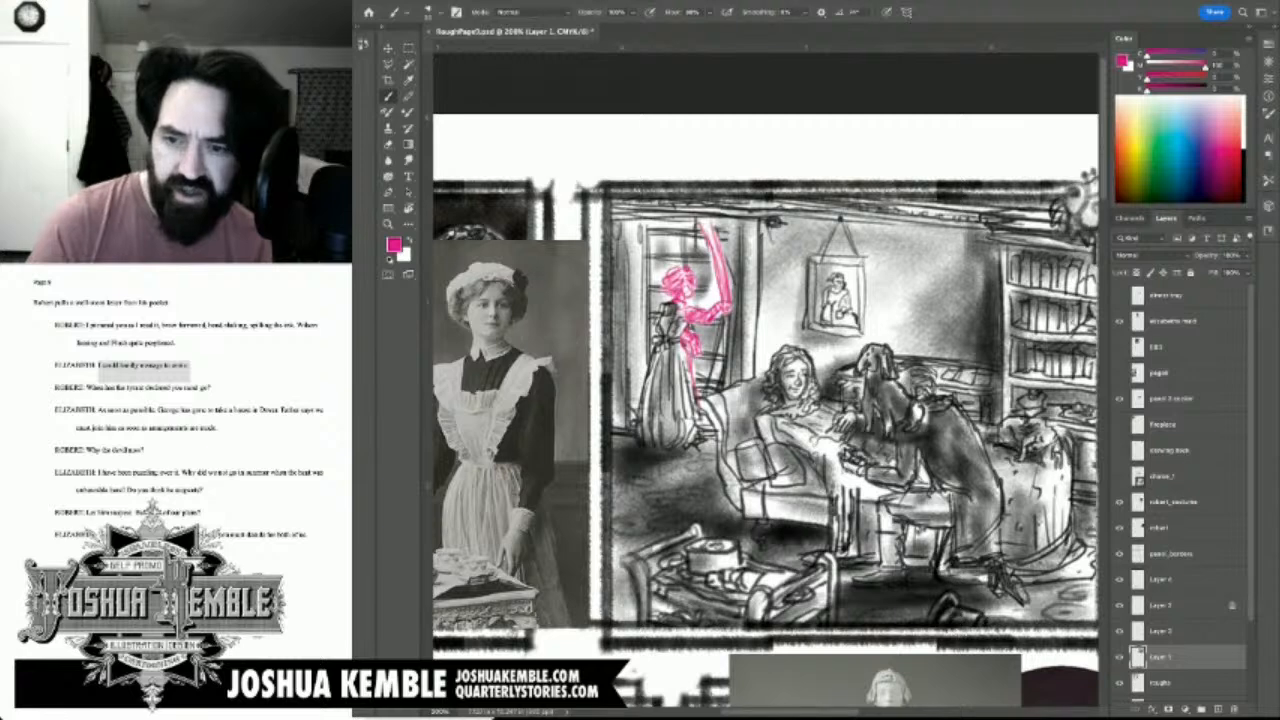
Step: Hide the spaniel and maid reference photo layers
{"action": "scroll", "coordinate": [1180, 490], "scroll_direction": "down", "scroll_amount": 2}
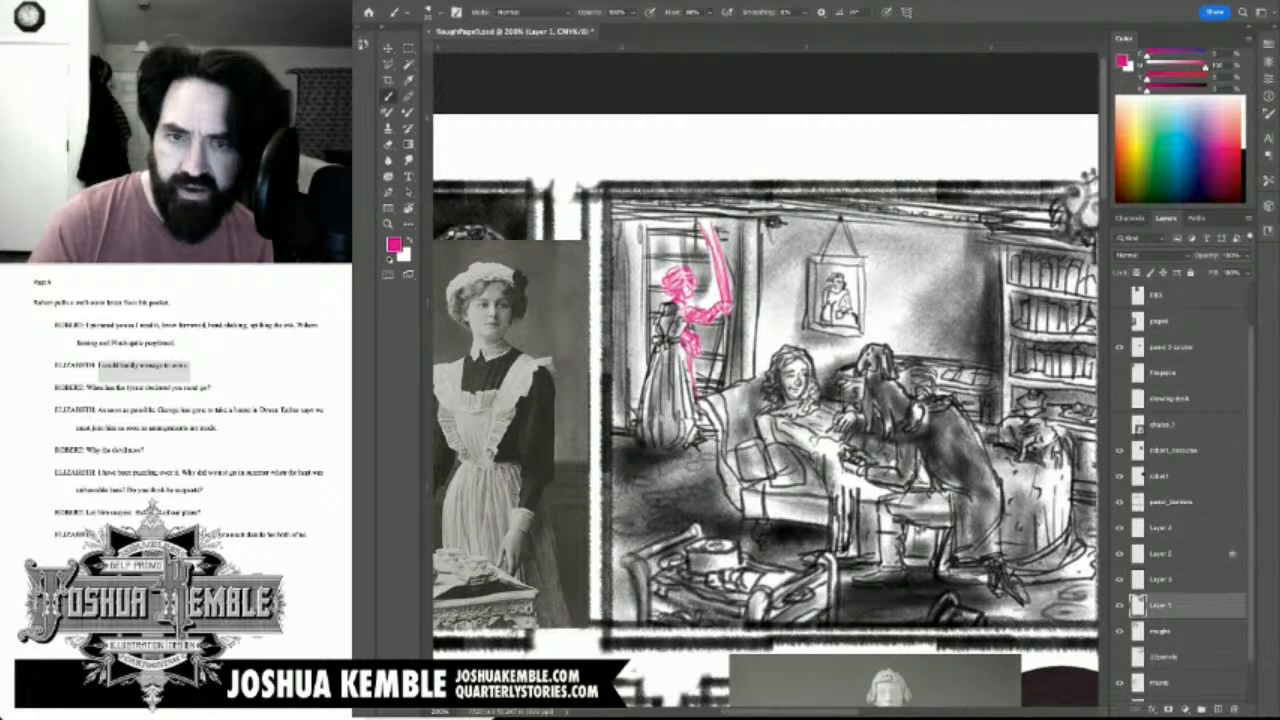
{"action": "left_click", "coordinate": [1120, 347]}
{"action": "left_click", "coordinate": [1120, 347]}
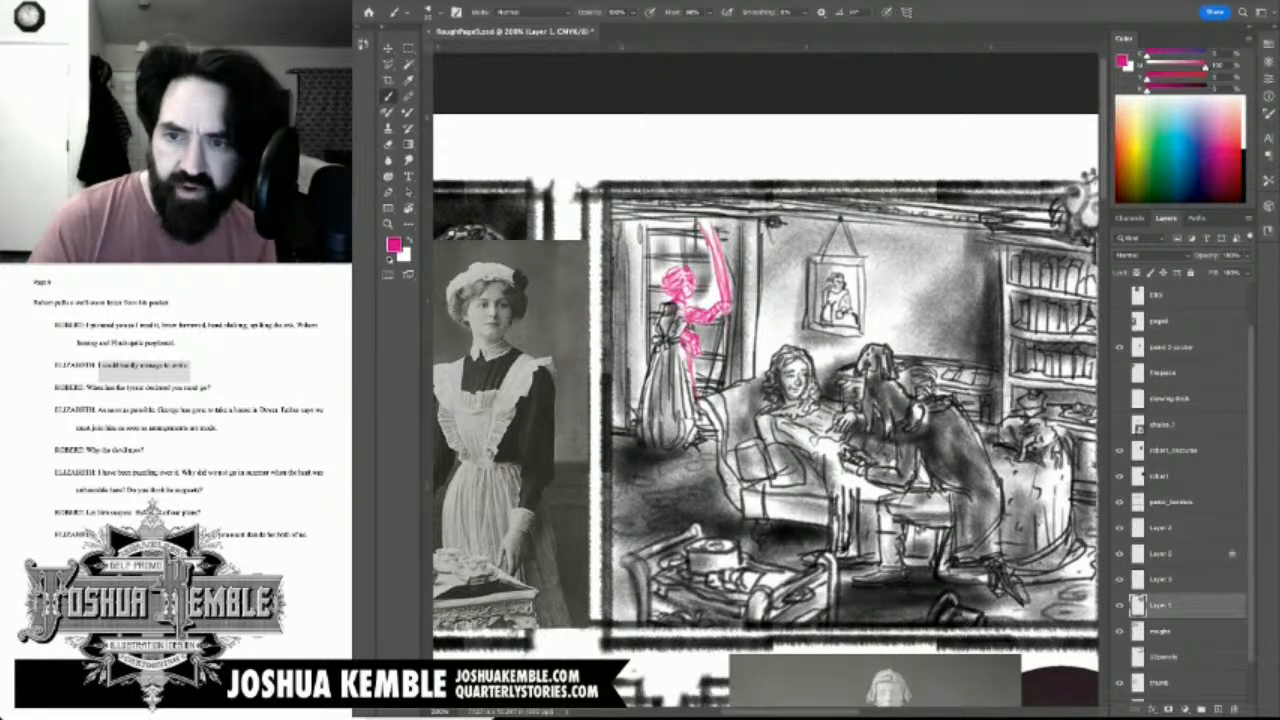
{"action": "left_click", "coordinate": [1120, 347]}
{"action": "left_click", "coordinate": [1120, 347]}
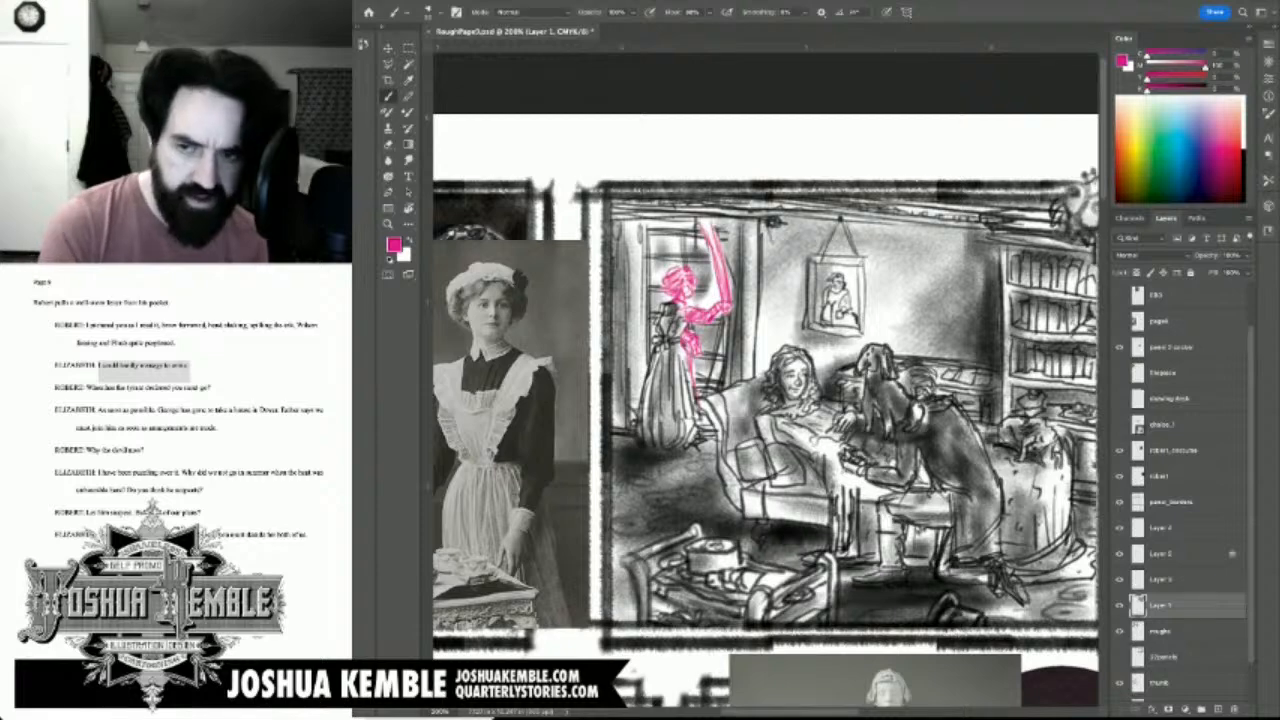
{"action": "key", "text": "ctrl+0"}
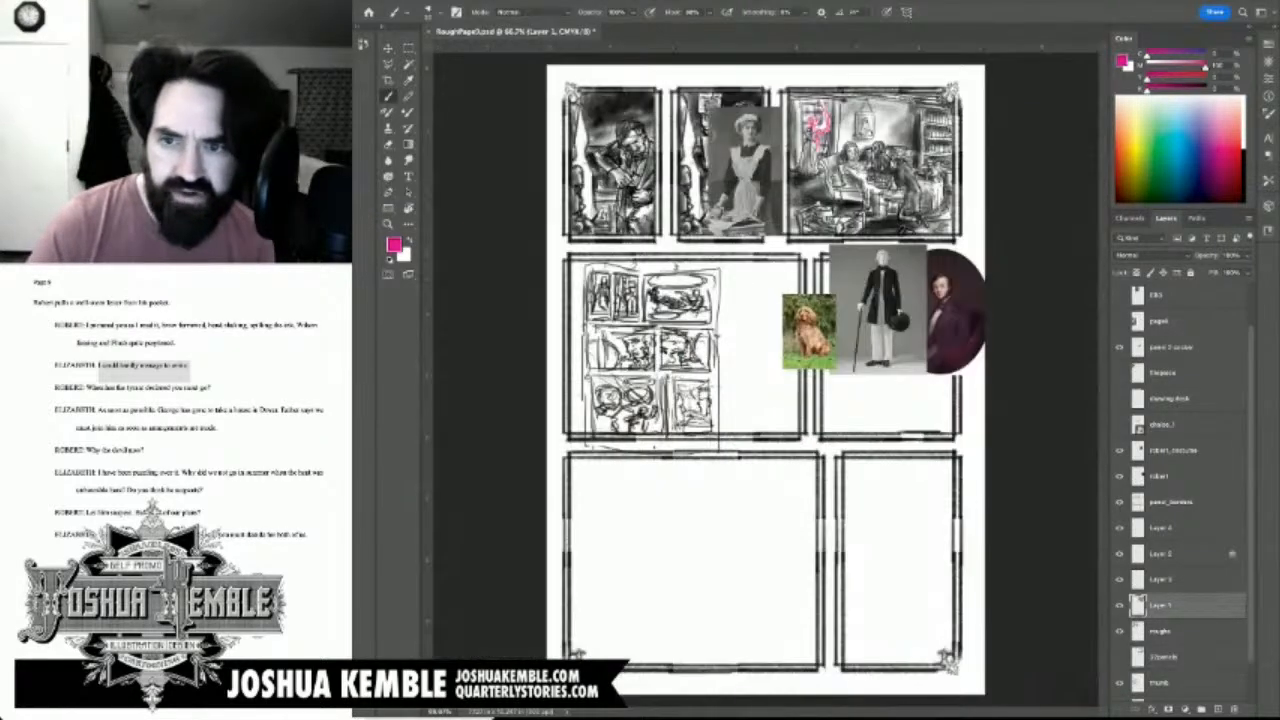
{"action": "left_click", "coordinate": [1120, 347]}
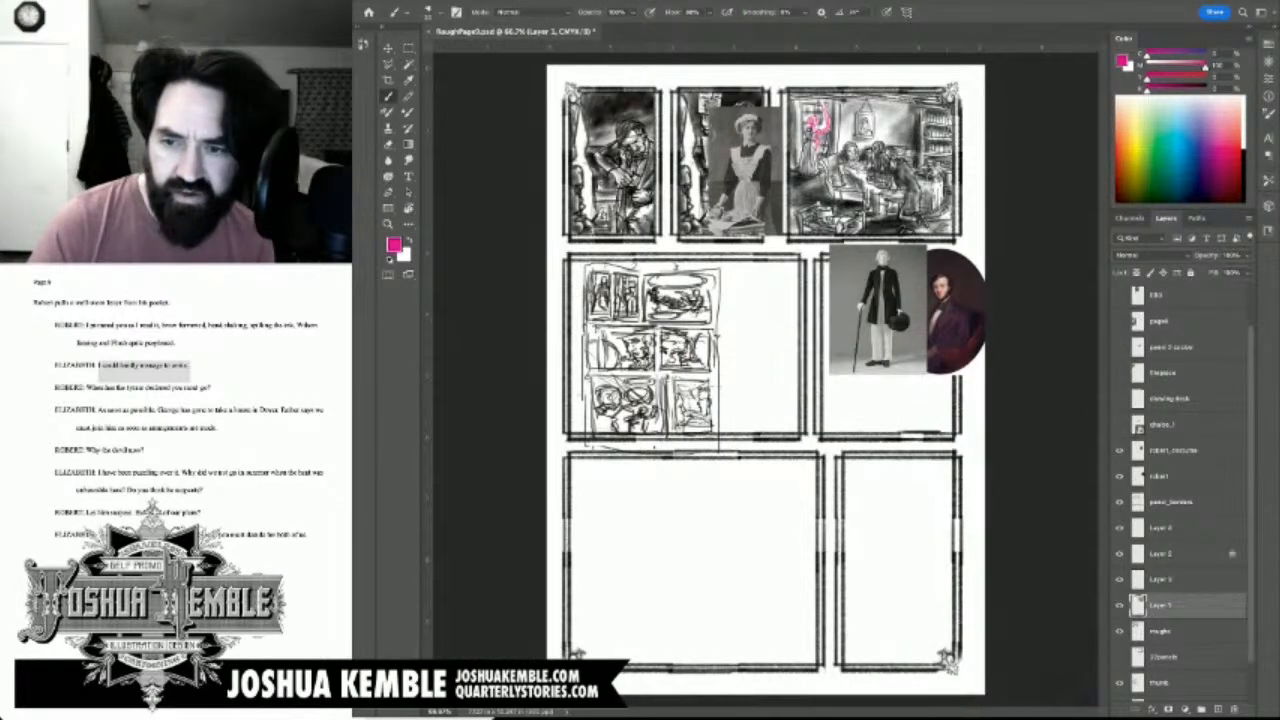
{"action": "scroll", "coordinate": [1150, 450], "scroll_direction": "up", "scroll_amount": 2}
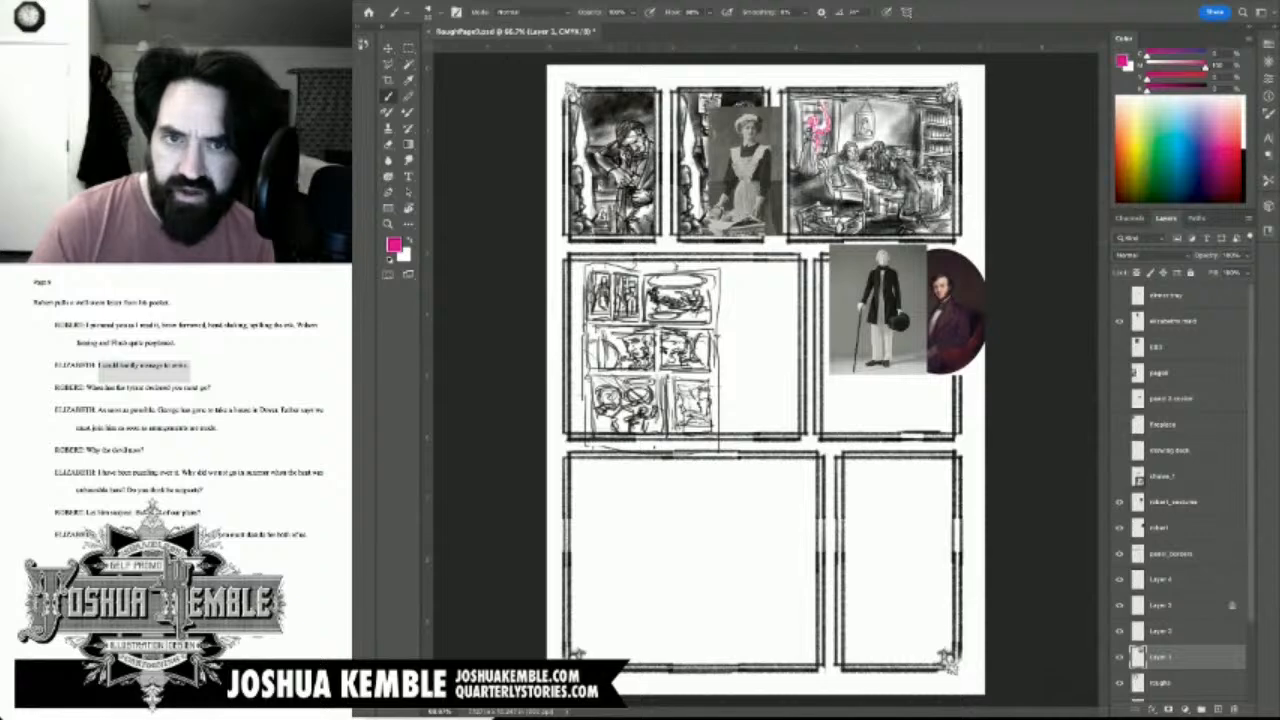
{"action": "left_click", "coordinate": [1120, 321]}
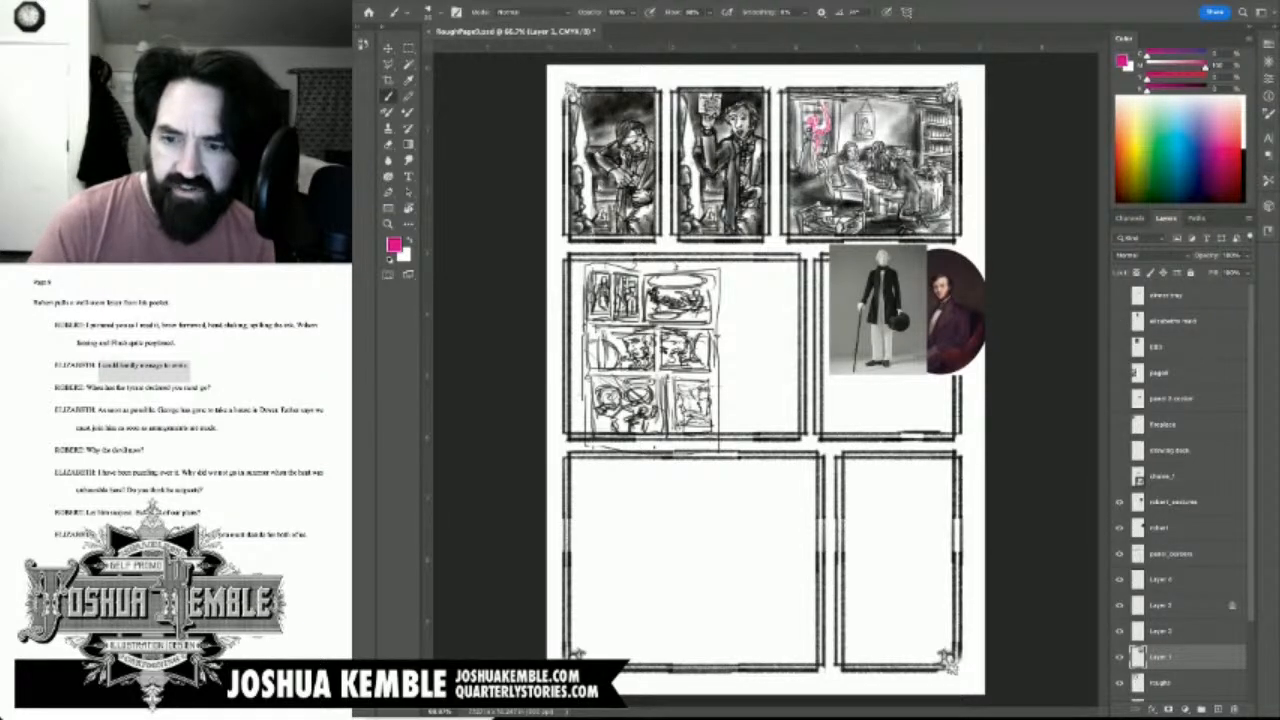
Step: Identify Layer 4 by toggling its visibility, select it and lock its transparent pixels for recolouring the magenta maid lines
{"action": "scroll", "coordinate": [1180, 500], "scroll_direction": "down", "scroll_amount": 3}
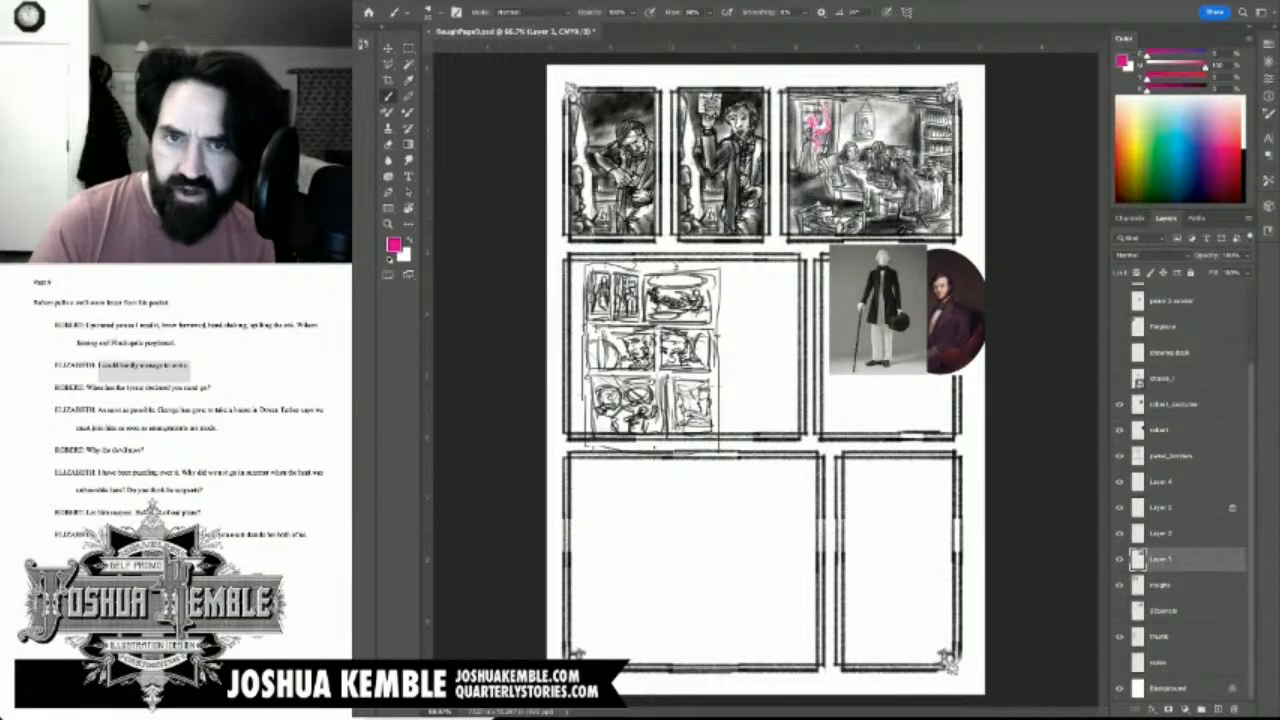
{"action": "left_click", "coordinate": [1120, 482]}
{"action": "left_click", "coordinate": [1120, 482]}
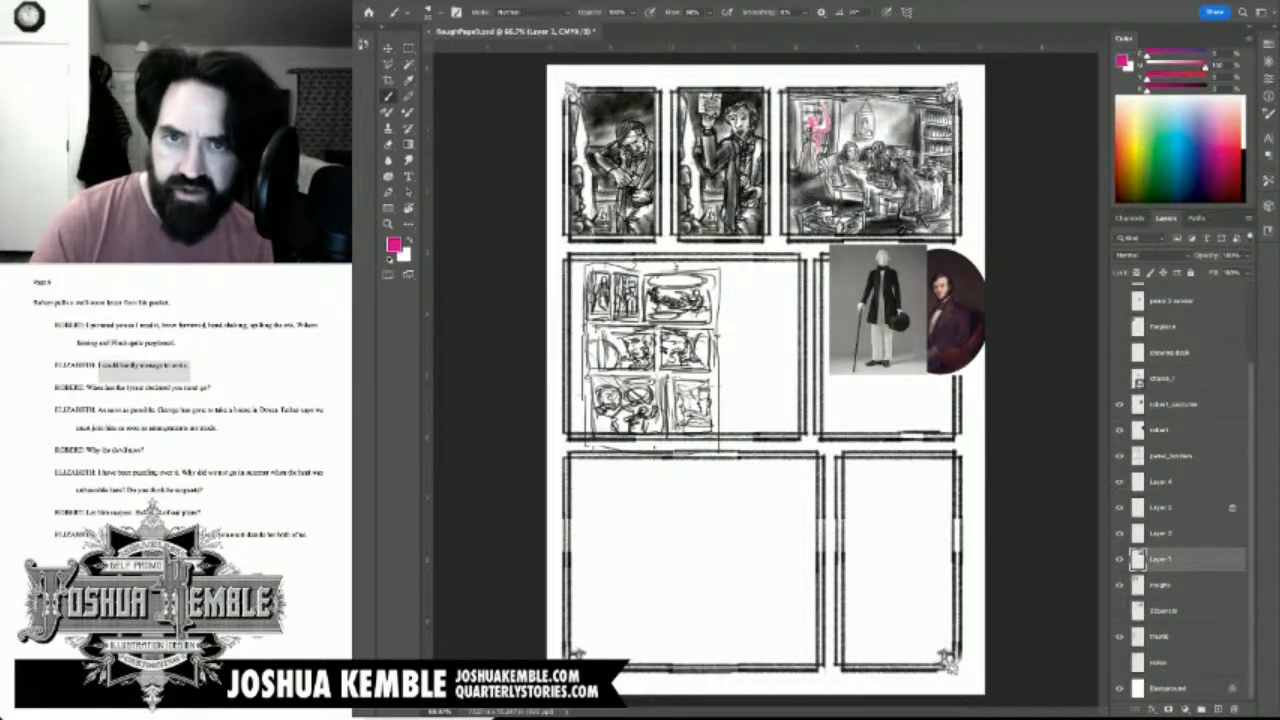
{"action": "left_click", "coordinate": [1162, 482]}
{"action": "left_click", "coordinate": [1137, 272]}
{"action": "scroll", "coordinate": [821, 130], "scroll_direction": "up", "scroll_amount": 10}
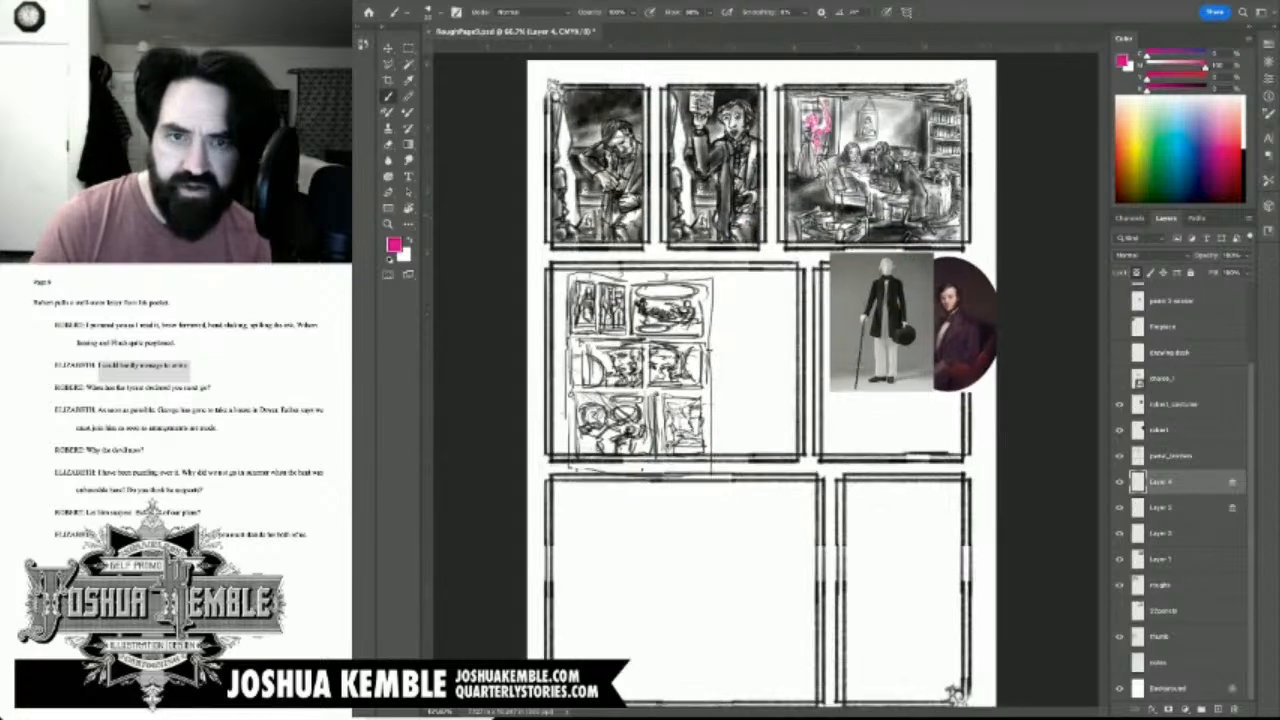
{"action": "left_click_drag", "start_coordinate": [790, 250], "coordinate": [719, 465]}
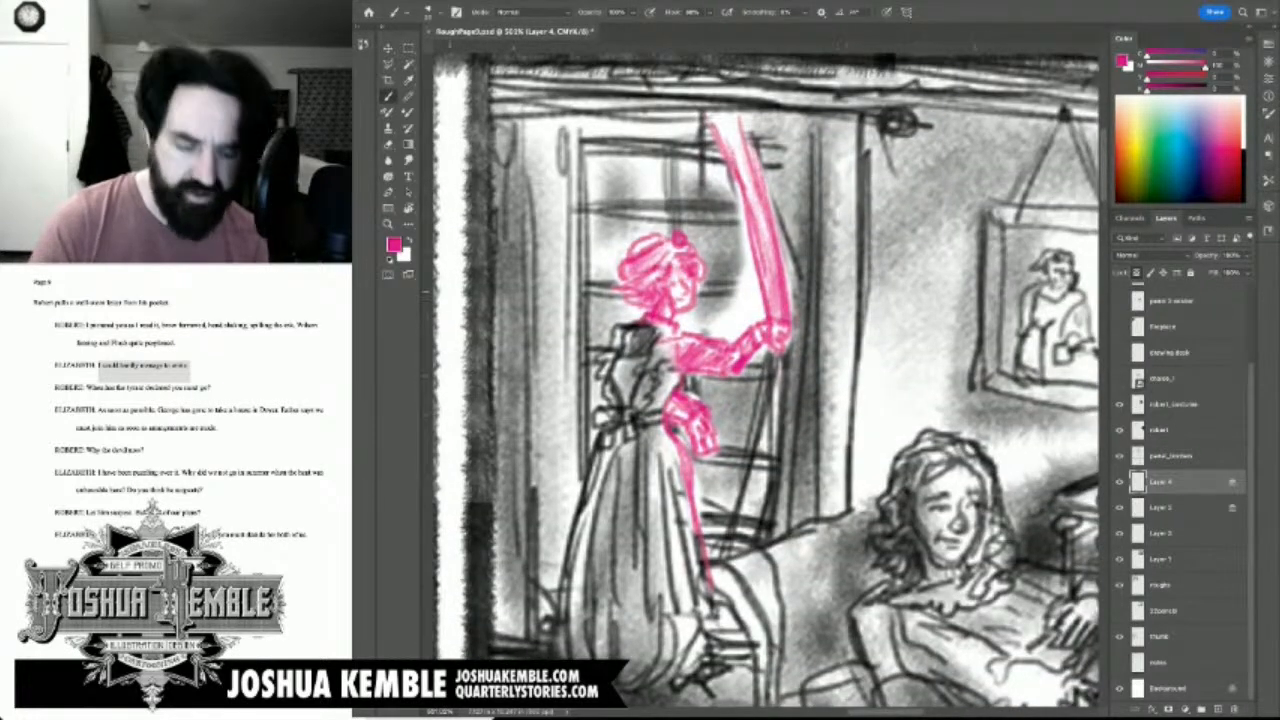
Step: Recolour the maid's magenta lines on Layer 4 to black and save the file
{"action": "key", "text": "d"}
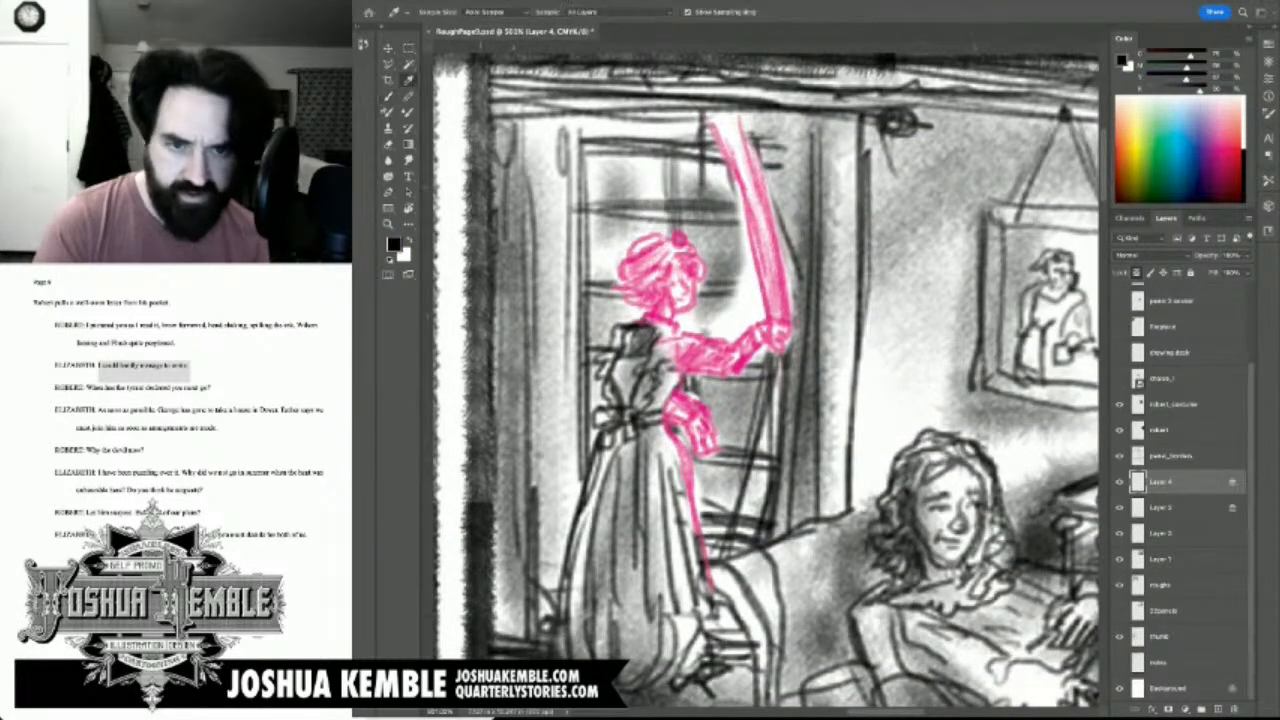
{"action": "key", "text": "alt+BackSpace"}
{"action": "key", "text": "super+minus"}
{"action": "key", "text": "super+minus"}
{"action": "key", "text": "super+minus"}
{"action": "key", "text": "super+minus"}
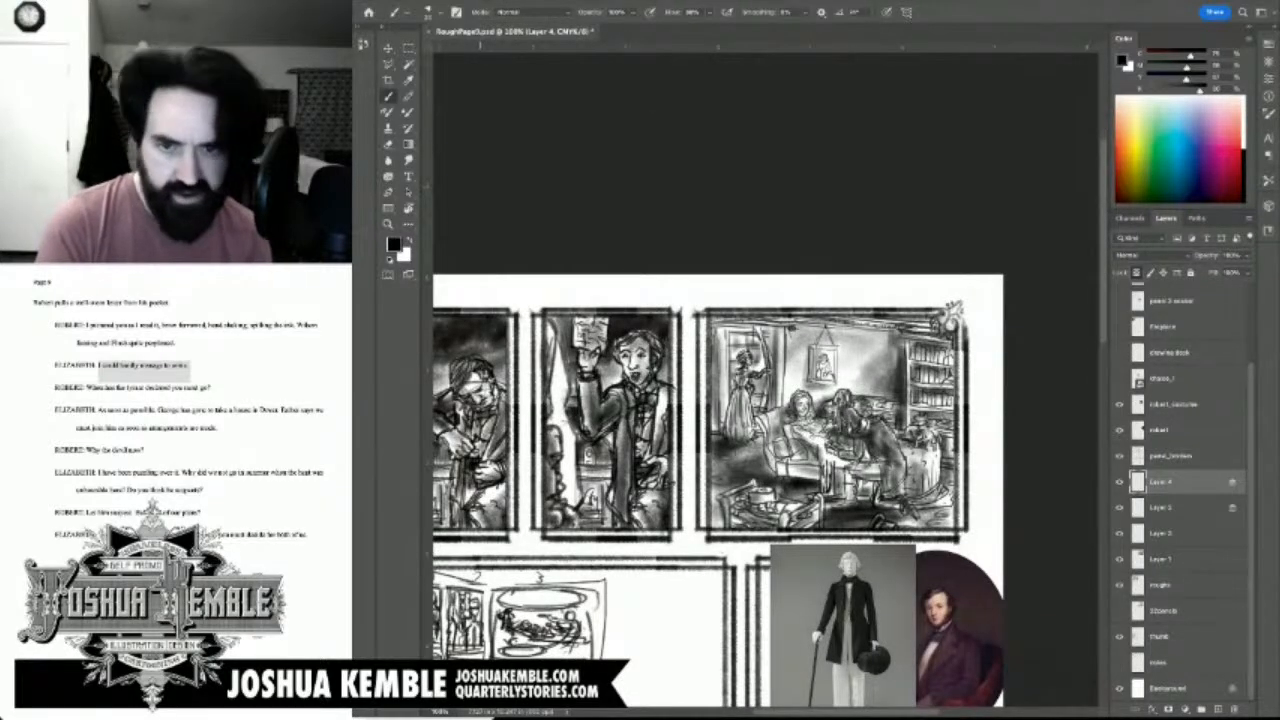
{"action": "key", "text": "super+s"}
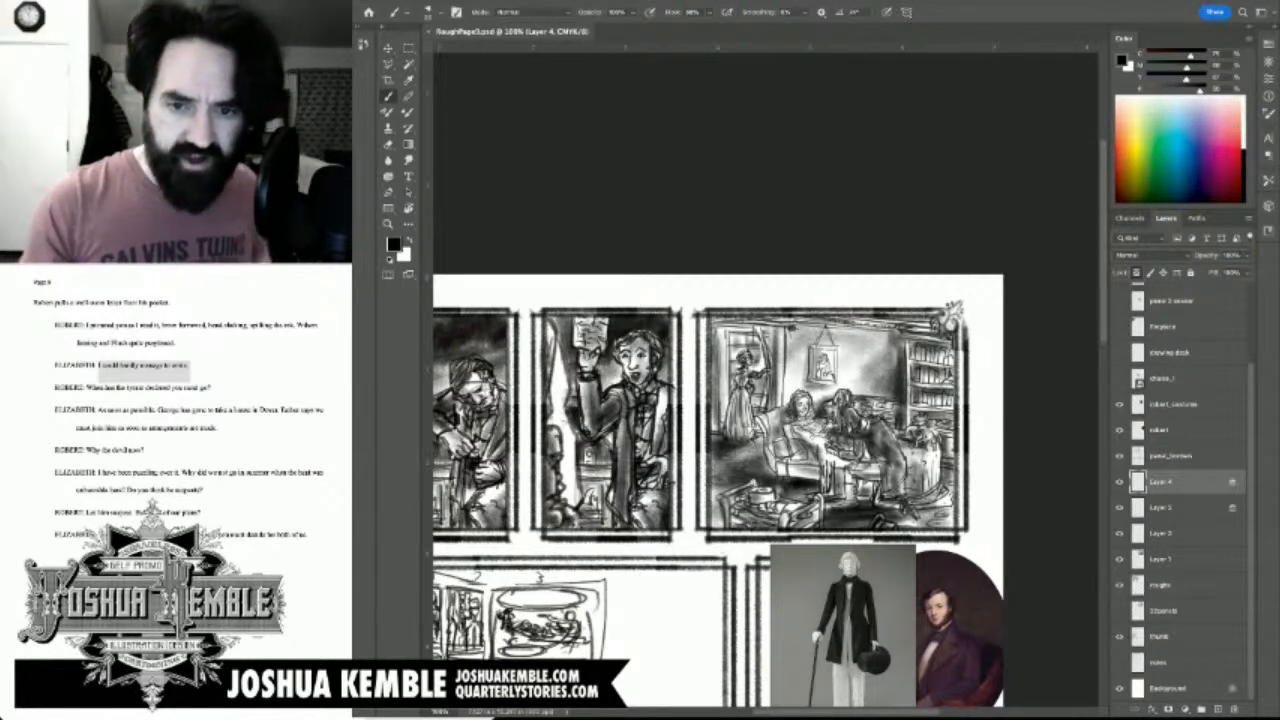
Step: Examine the page and the third panel with the black maid redraw, comparing it with the neighbouring panels and the reference images
{"action": "scroll", "coordinate": [715, 480], "scroll_direction": "down", "scroll_amount": 5}
{"action": "scroll", "coordinate": [715, 480], "scroll_direction": "right", "scroll_amount": 2}
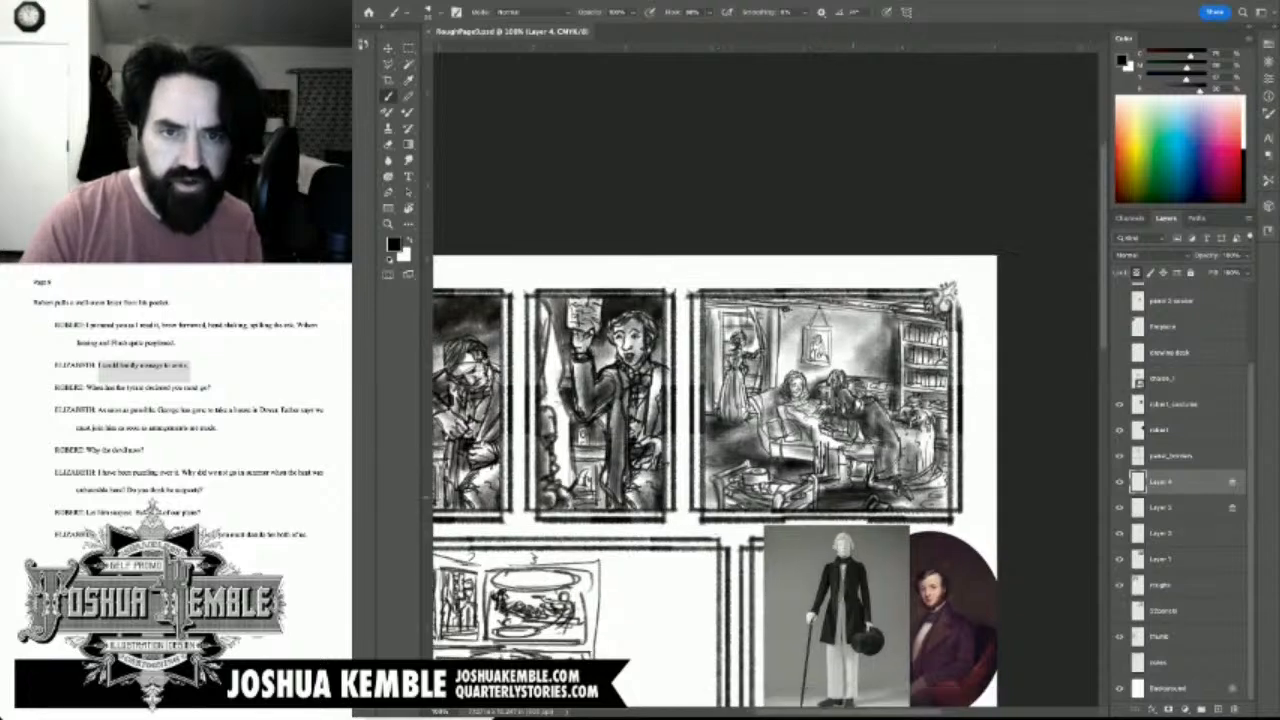
{"action": "scroll", "coordinate": [715, 400], "scroll_direction": "left", "scroll_amount": 3}
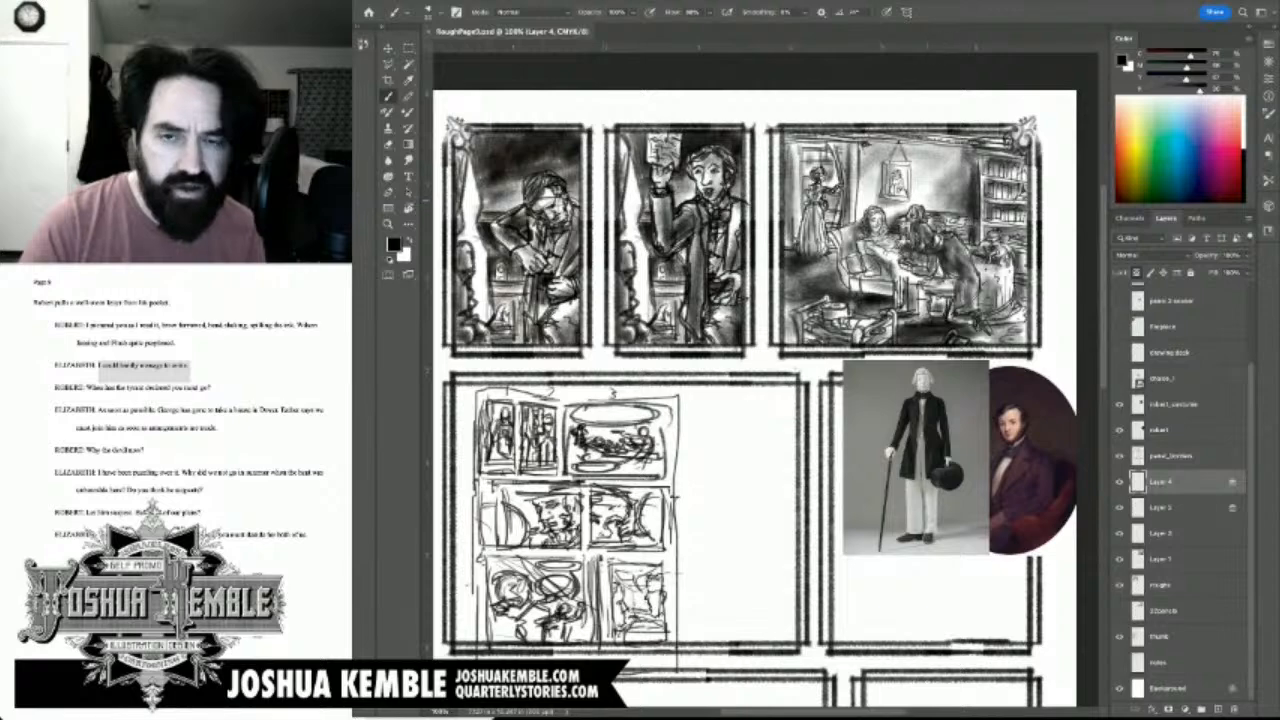
{"action": "scroll", "coordinate": [949, 202], "scroll_direction": "up", "scroll_amount": 4}
{"action": "scroll", "coordinate": [949, 202], "scroll_direction": "right", "scroll_amount": 2}
{"action": "scroll", "coordinate": [765, 380], "scroll_direction": "down", "scroll_amount": 2}
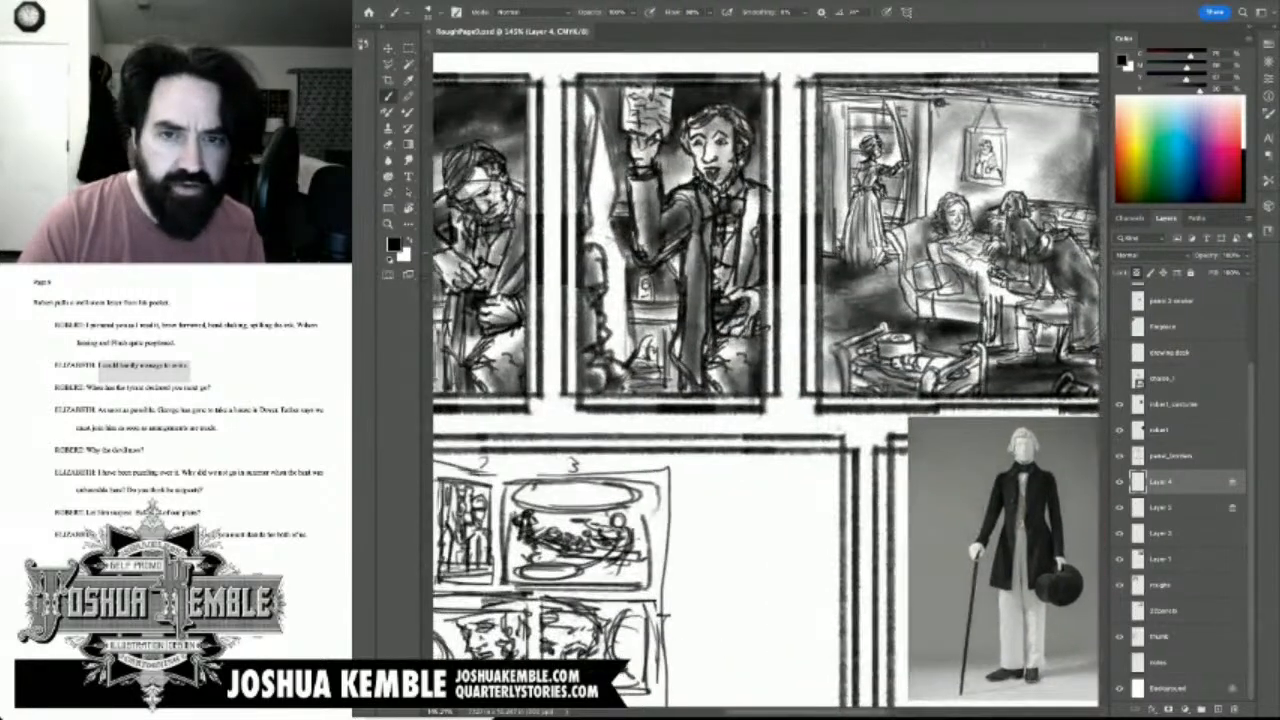
{"action": "scroll", "coordinate": [765, 380], "scroll_direction": "up", "scroll_amount": 2}
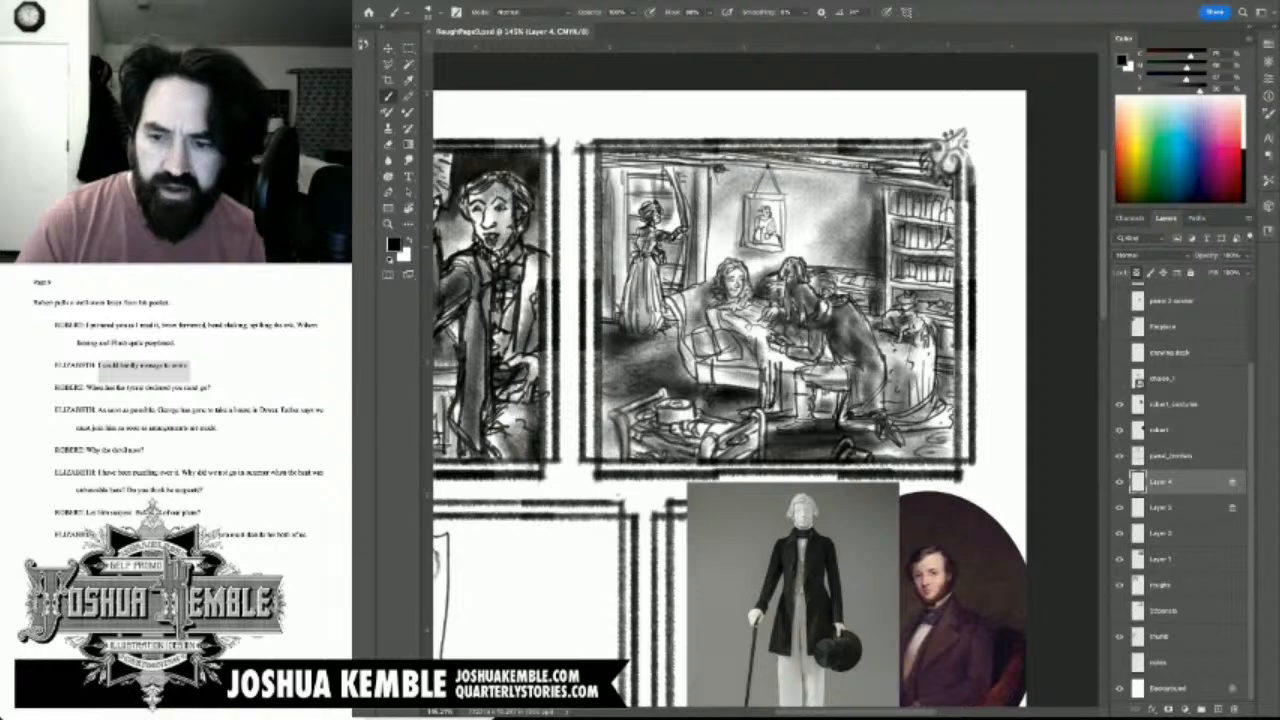
{"action": "scroll", "coordinate": [765, 380], "scroll_direction": "up", "scroll_amount": 3}
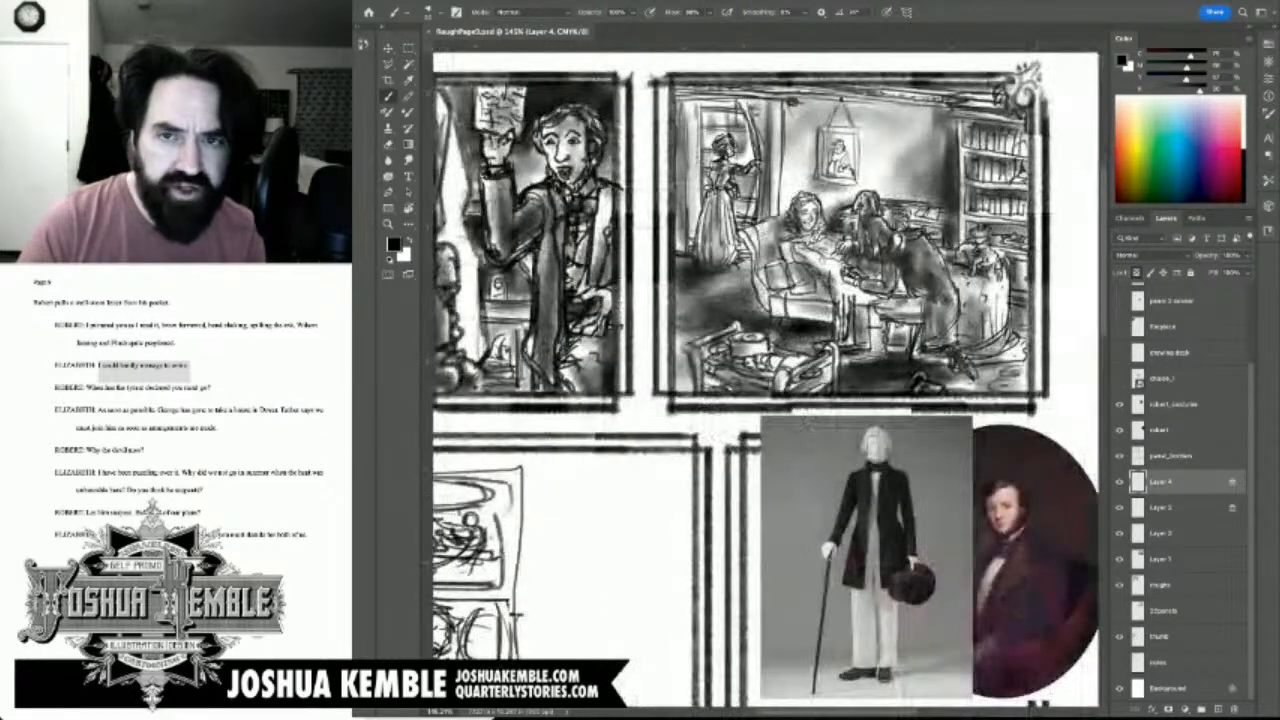
{"action": "scroll", "coordinate": [765, 380], "scroll_direction": "down", "scroll_amount": 2}
{"action": "scroll", "coordinate": [765, 380], "scroll_direction": "left", "scroll_amount": 1}
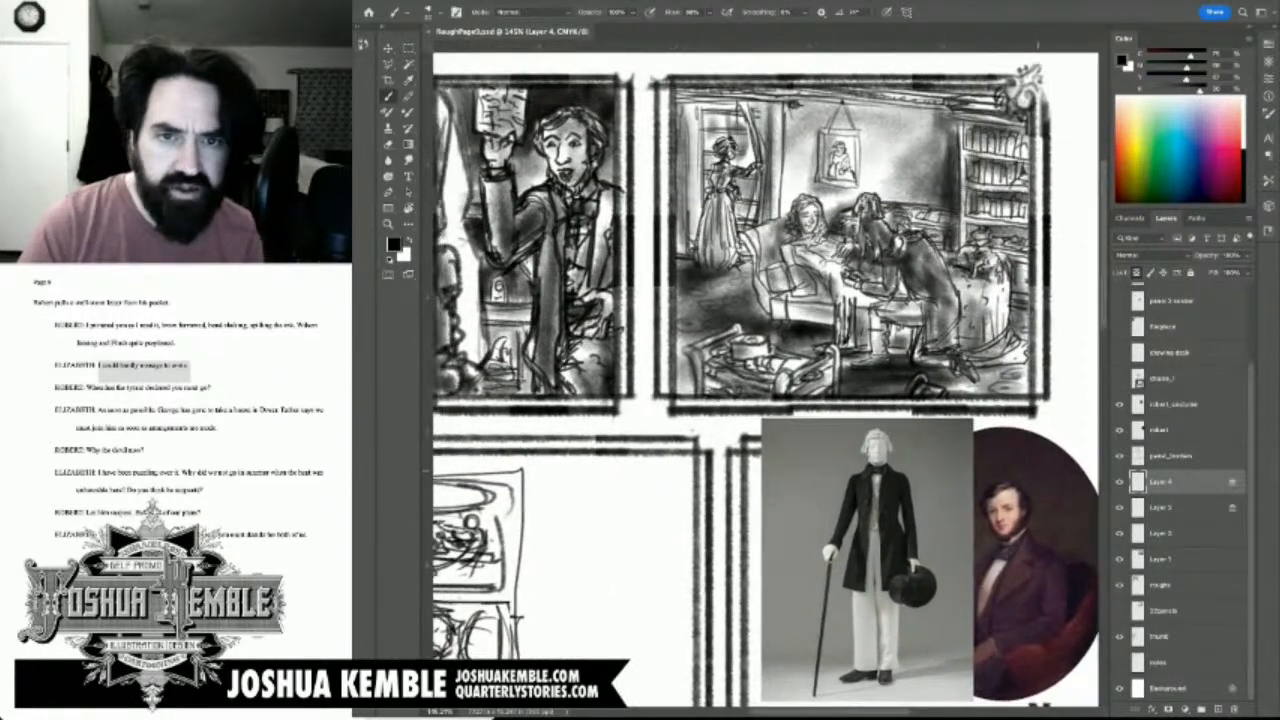
{"action": "scroll", "coordinate": [790, 185], "scroll_direction": "up", "scroll_amount": 5}
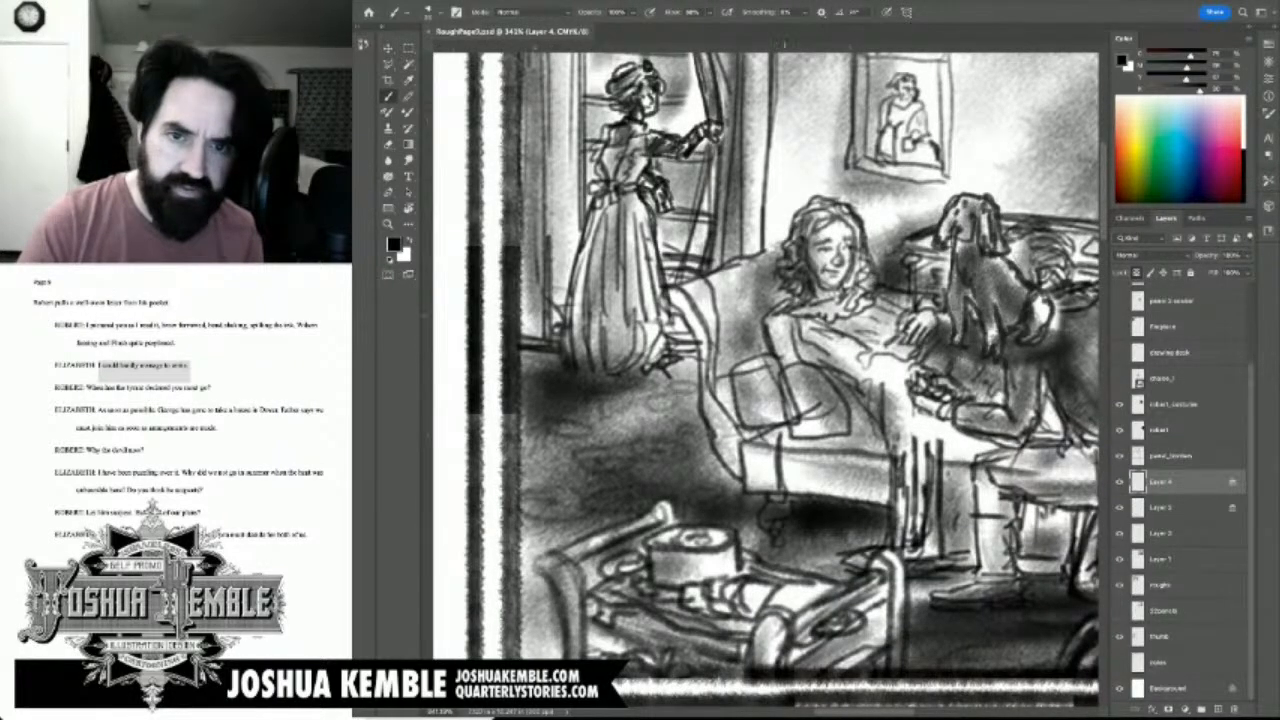
{"action": "scroll", "coordinate": [768, 383], "scroll_direction": "right", "scroll_amount": 5}
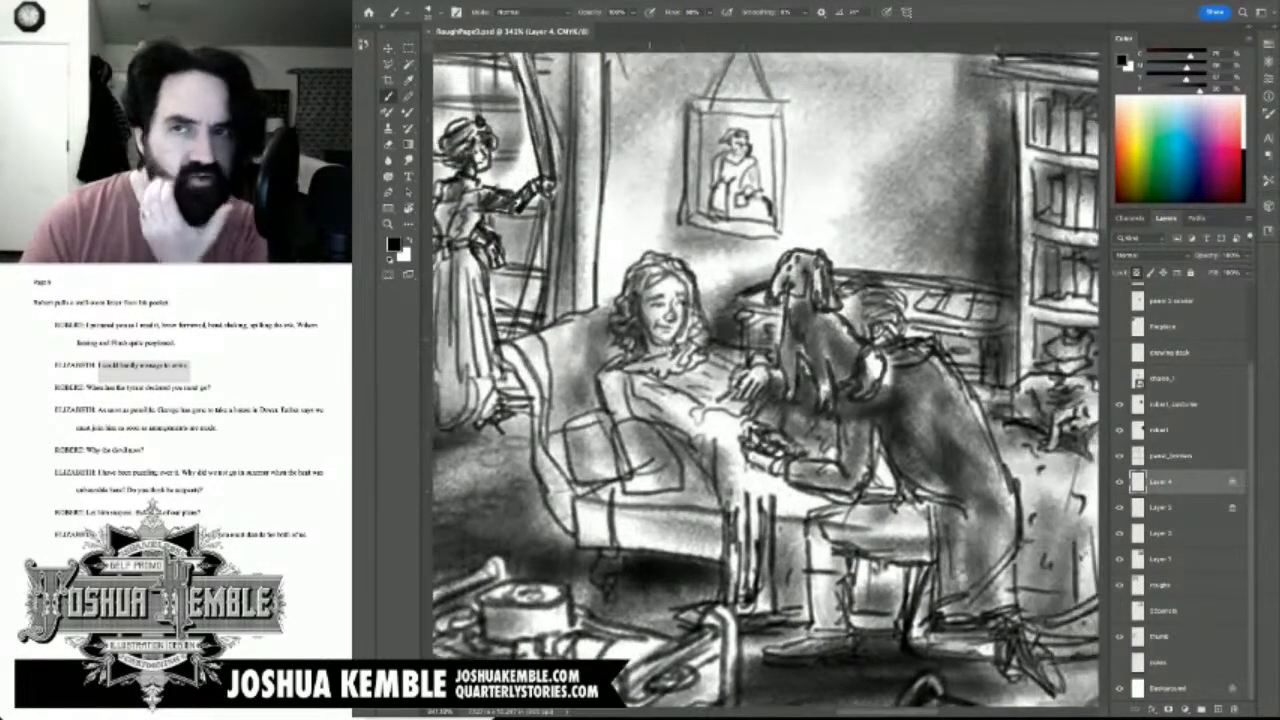
Step: Set the foreground colour to magenta and show the marble bust reference layer beside the third panel
{"action": "left_click_drag", "start_coordinate": [1186, 79], "coordinate": [1147, 91]}
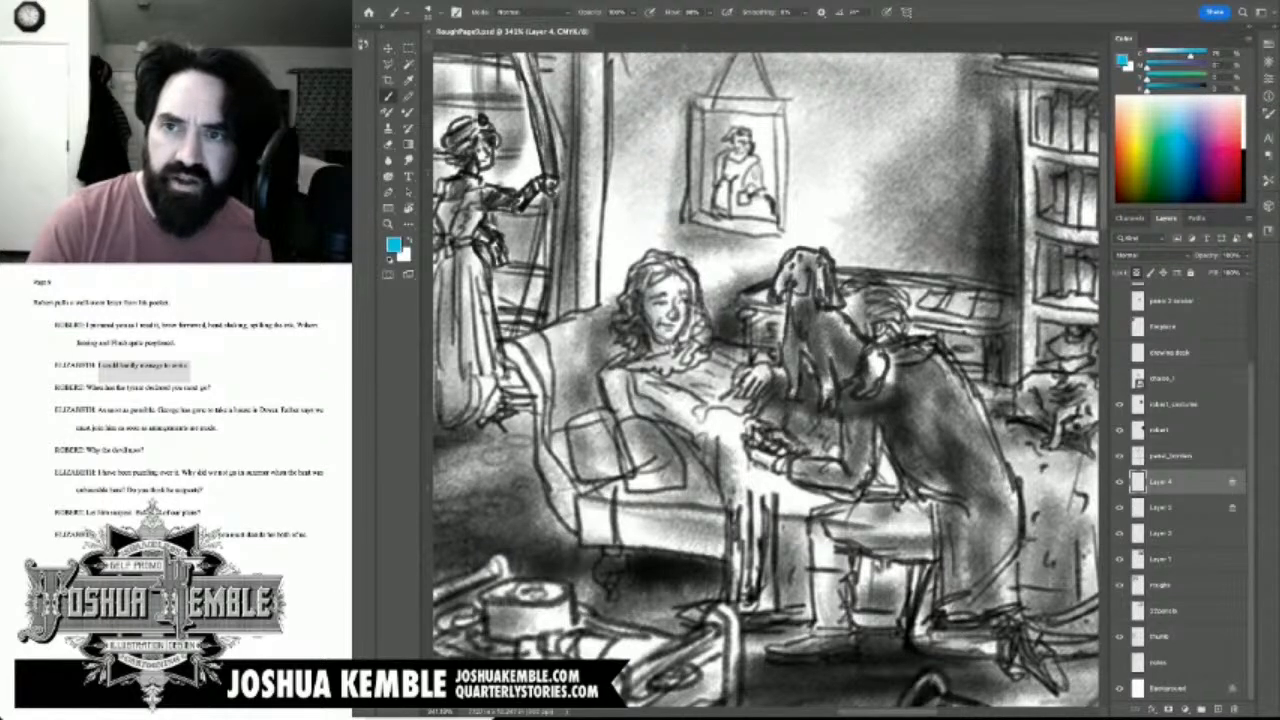
{"action": "mouse_move", "coordinate": [1190, 55]}
{"action": "left_mouse_down"}
{"action": "mouse_move", "coordinate": [1147, 55]}
{"action": "mouse_move", "coordinate": [1206, 67]}
{"action": "left_mouse_up"}
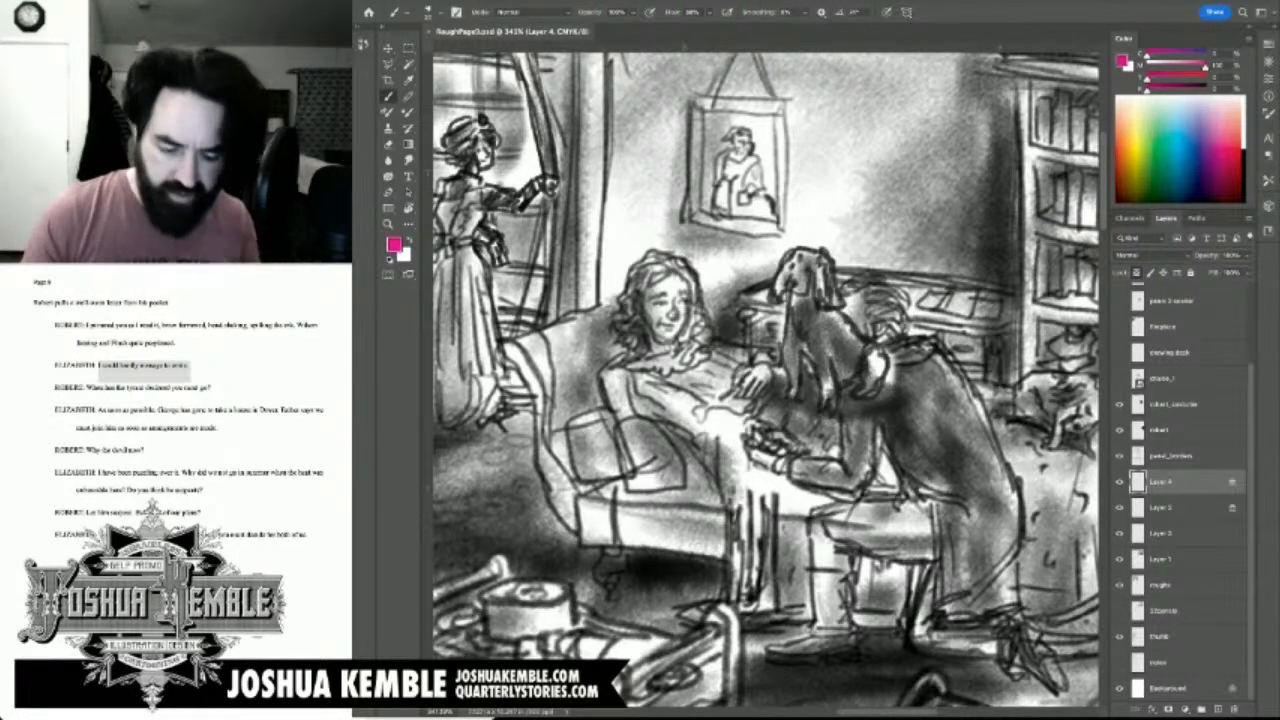
{"action": "key", "text": "super+minus"}
{"action": "key", "text": "super+minus"}
{"action": "key", "text": "super+minus"}
{"action": "key", "text": "super+minus"}
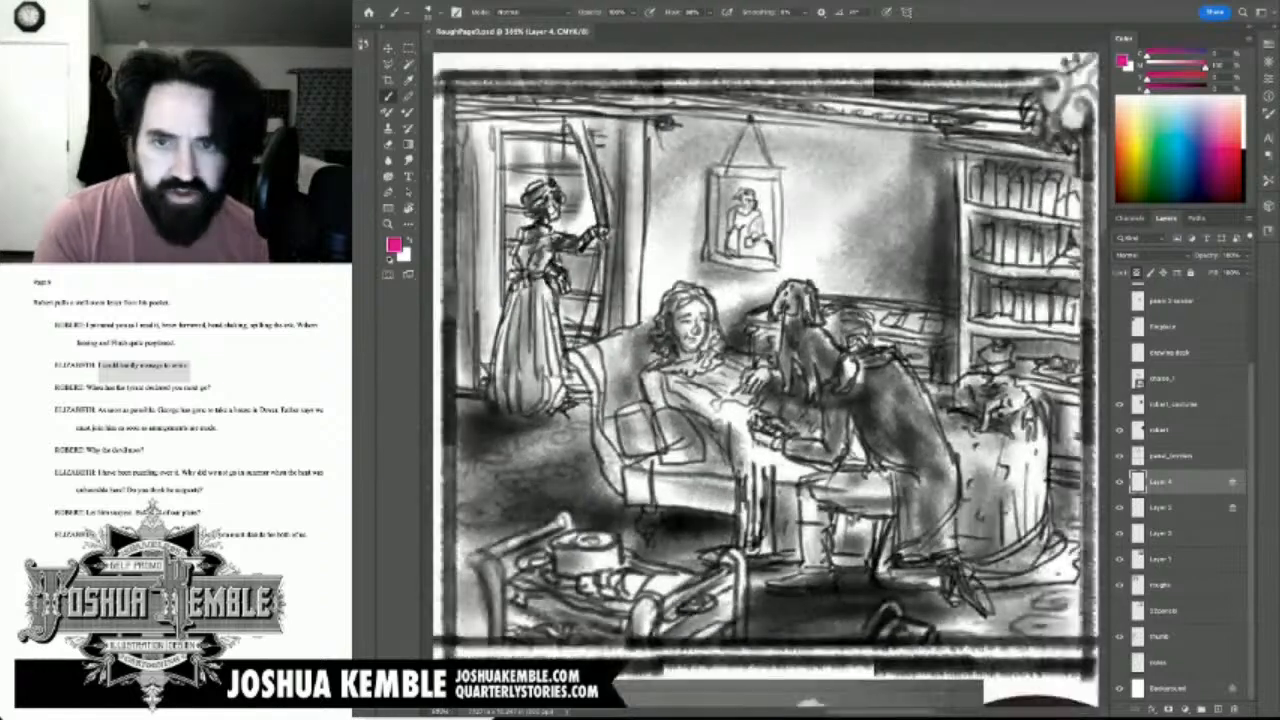
{"action": "key", "text": "super+equal"}
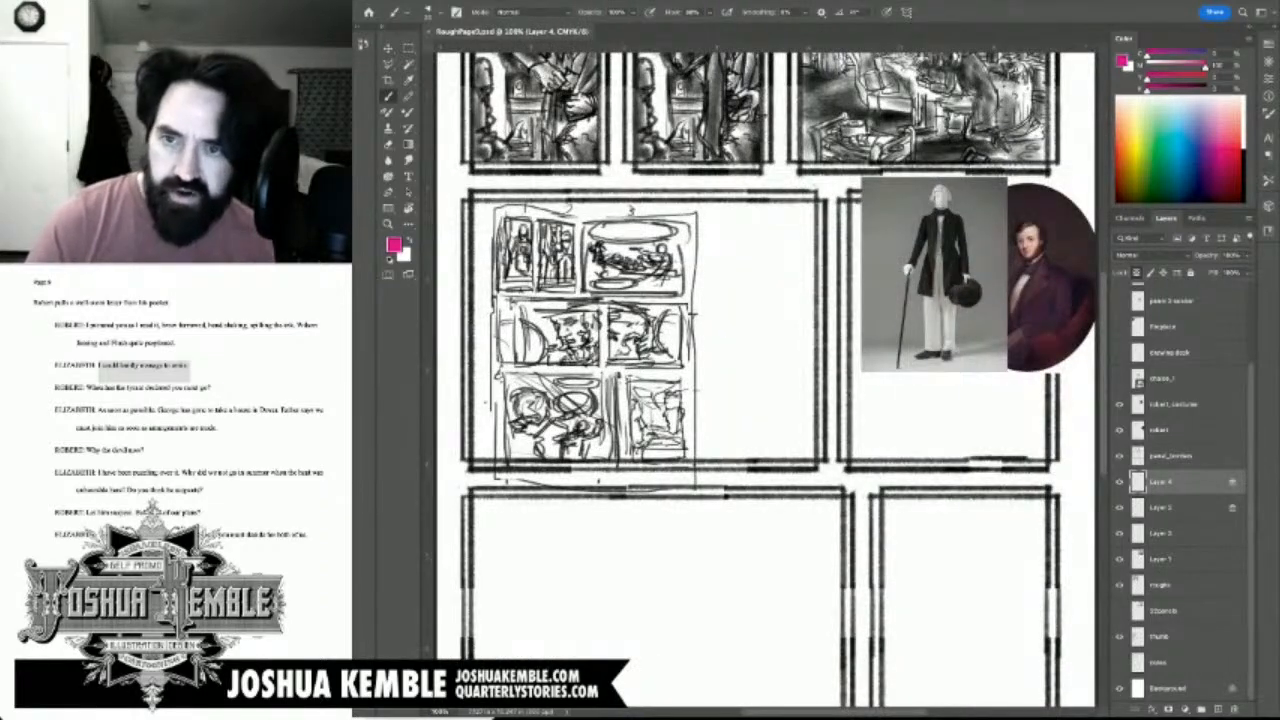
{"action": "scroll", "coordinate": [1180, 490], "scroll_direction": "up", "scroll_amount": 3}
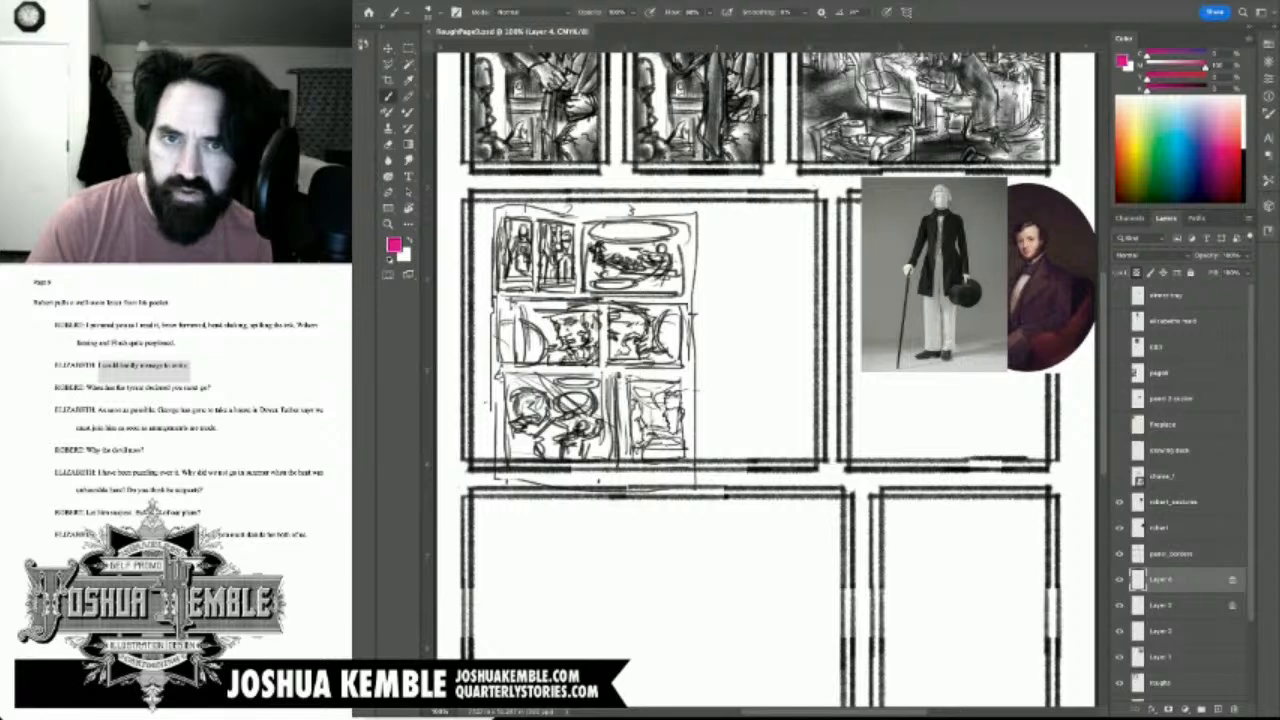
{"action": "left_click", "coordinate": [1119, 347]}
{"action": "scroll", "coordinate": [866, 242], "scroll_direction": "up", "scroll_amount": 3}
{"action": "scroll", "coordinate": [866, 242], "scroll_direction": "up", "scroll_amount": 6}
{"action": "scroll", "coordinate": [866, 242], "scroll_direction": "up", "scroll_amount": 5}
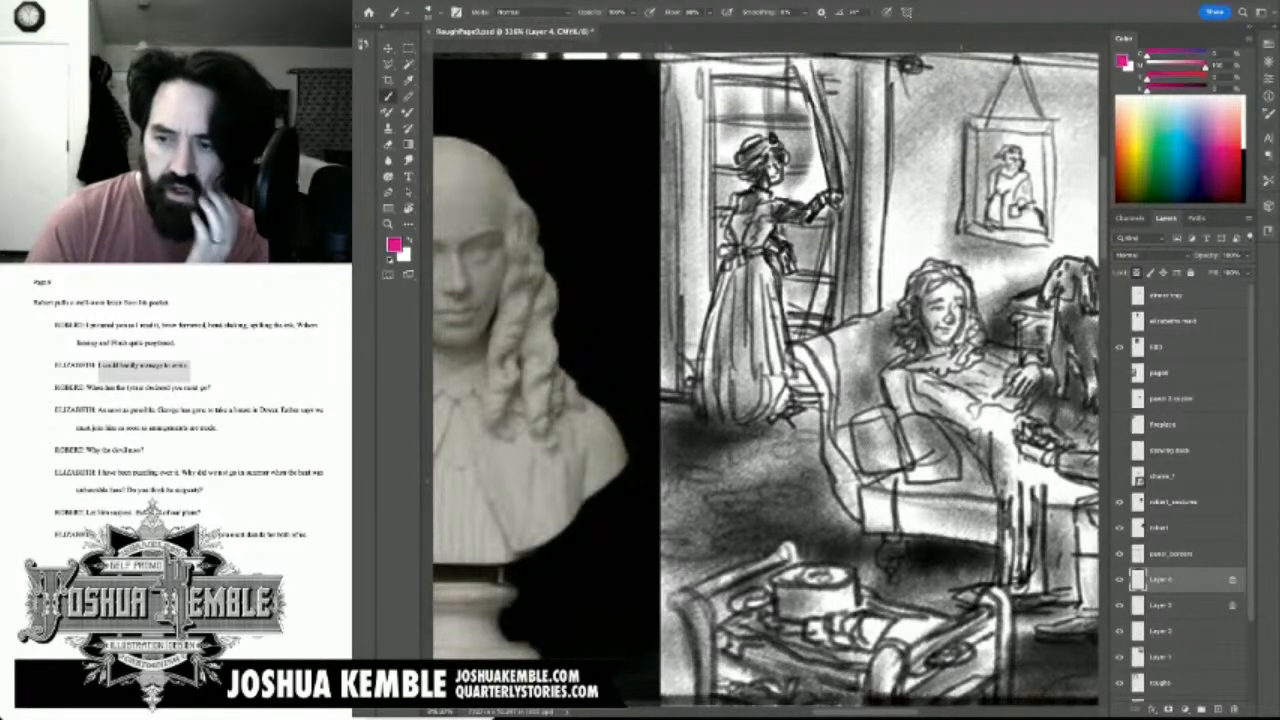
Step: Add a new empty layer directly above Layer 4
{"action": "scroll", "coordinate": [1180, 500], "scroll_direction": "down", "scroll_amount": 2}
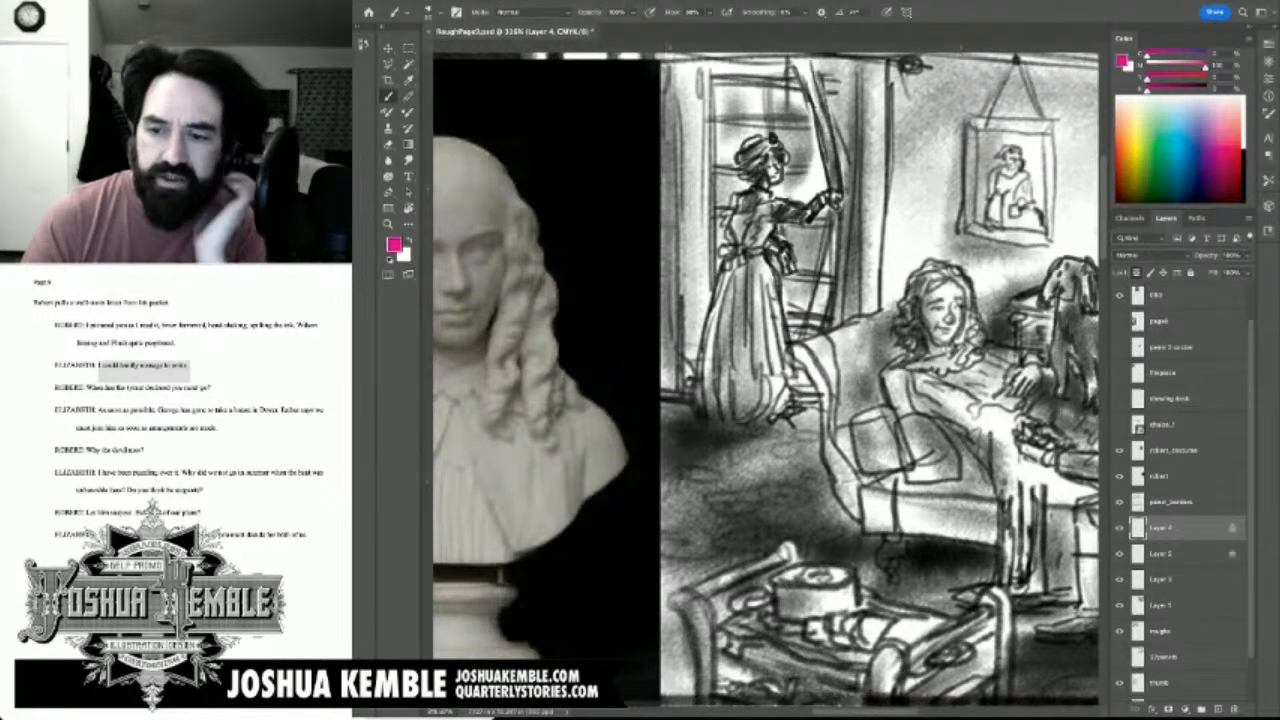
{"action": "left_click", "coordinate": [1215, 709]}
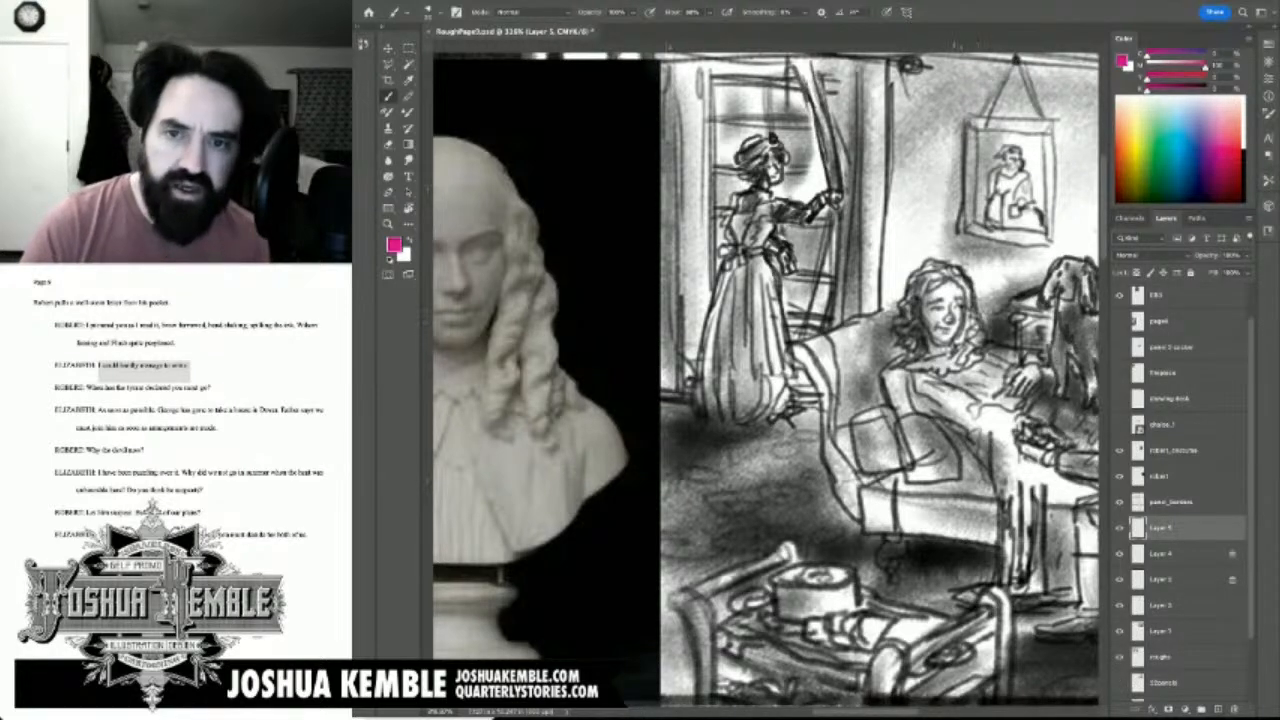
{"action": "left_click_drag", "start_coordinate": [900, 330], "coordinate": [618, 403]}
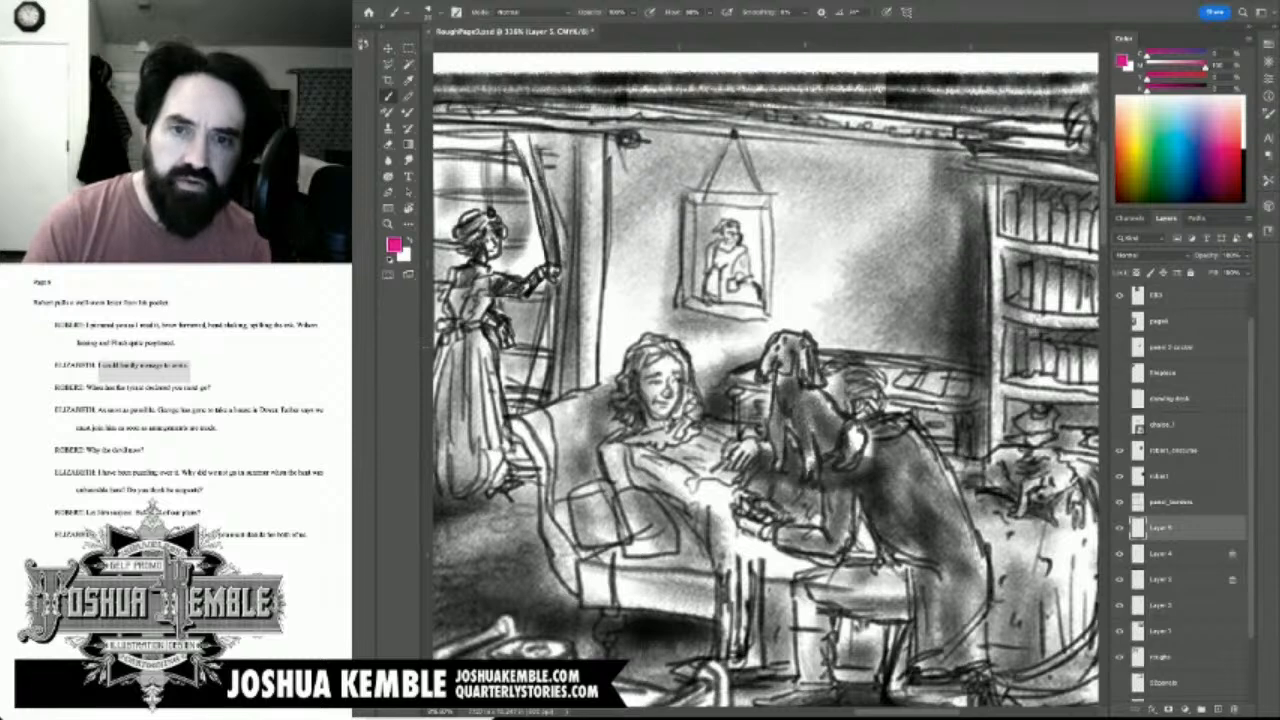
{"action": "mouse_move", "coordinate": [800, 325]}
{"action": "left_mouse_down"}
{"action": "mouse_move", "coordinate": [925, 266]}
{"action": "mouse_move", "coordinate": [943, 274]}
{"action": "left_mouse_up"}
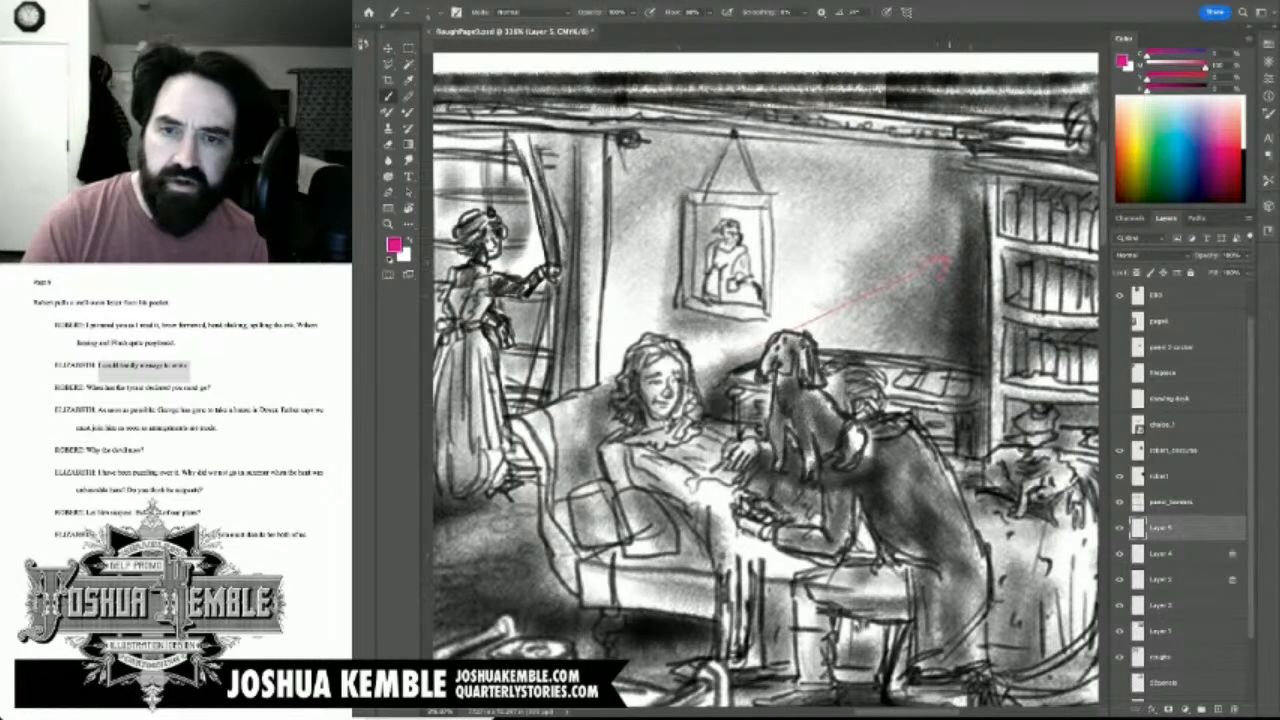
{"action": "key", "text": "super+z"}
{"action": "key", "text": "super+z"}
{"action": "left_click_drag", "start_coordinate": [708, 370], "coordinate": [942, 263]}
{"action": "key", "text": "super+z"}
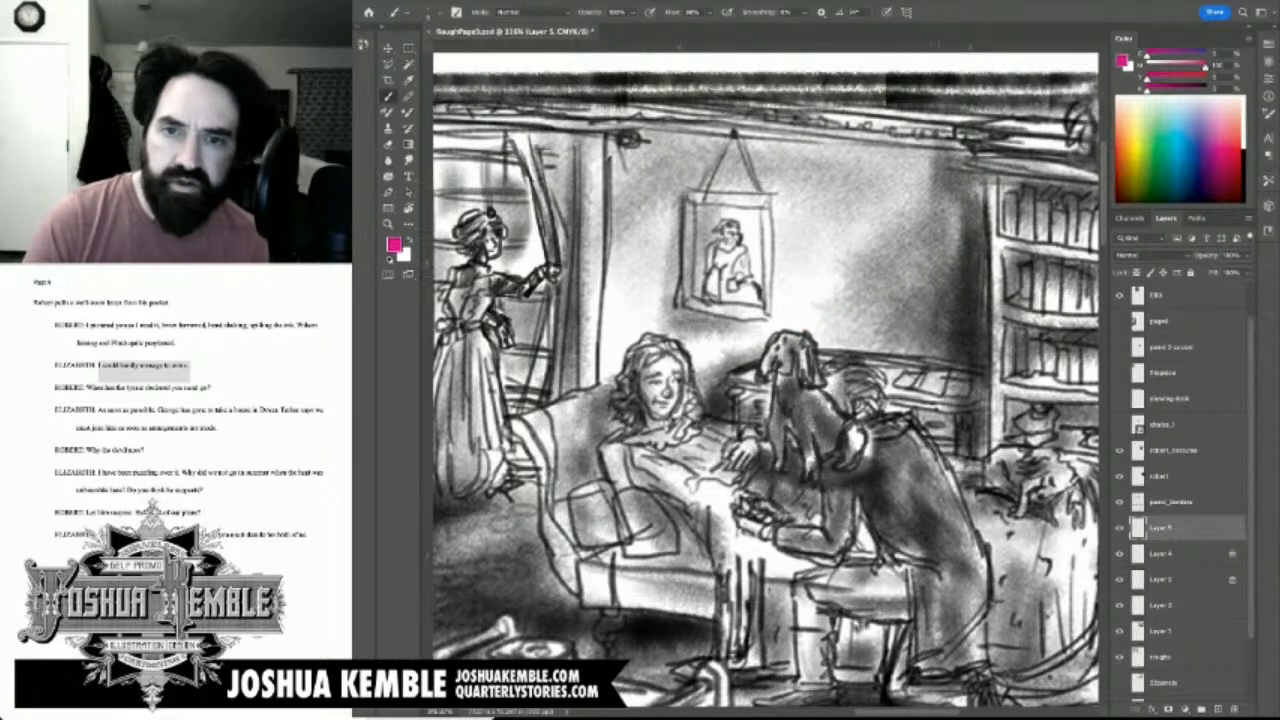
Step: Mark a small magenta point on the dark wall just beside the bookcase
{"action": "left_click_drag", "start_coordinate": [953, 256], "coordinate": [950, 267]}
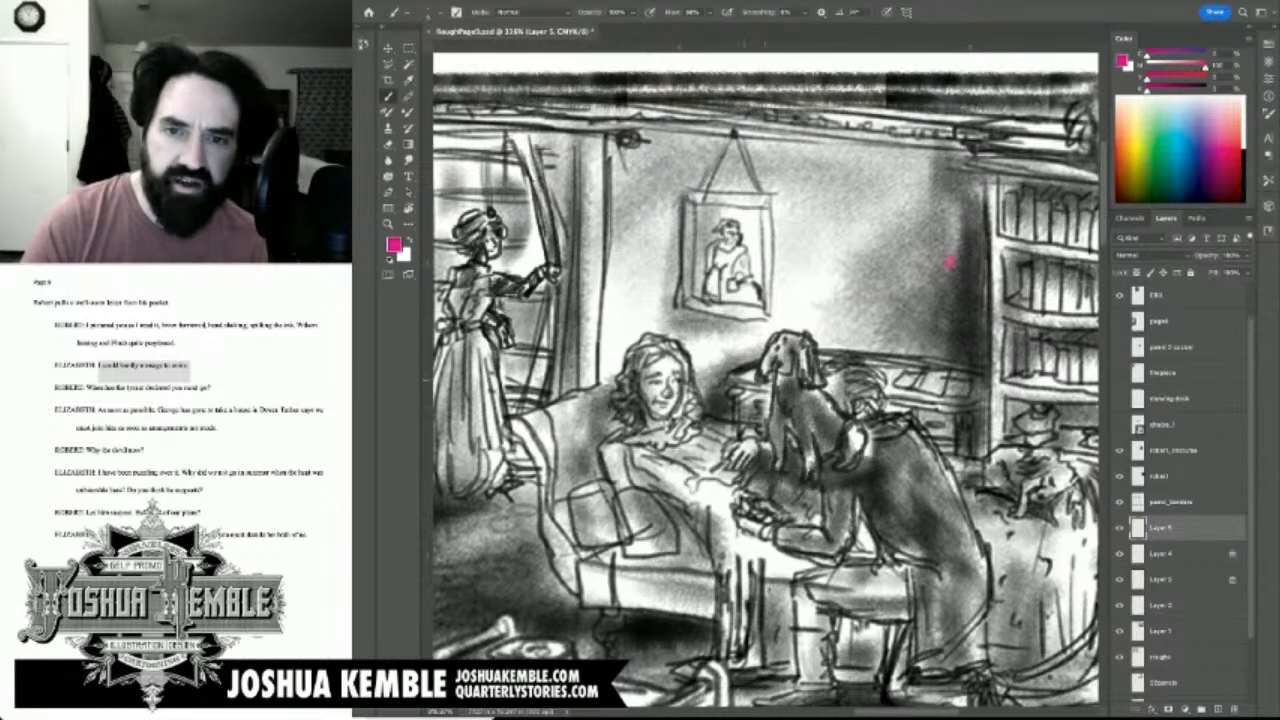
{"action": "scroll", "coordinate": [767, 383], "scroll_direction": "down", "scroll_amount": 2}
{"action": "scroll", "coordinate": [767, 383], "scroll_direction": "right", "scroll_amount": 3}
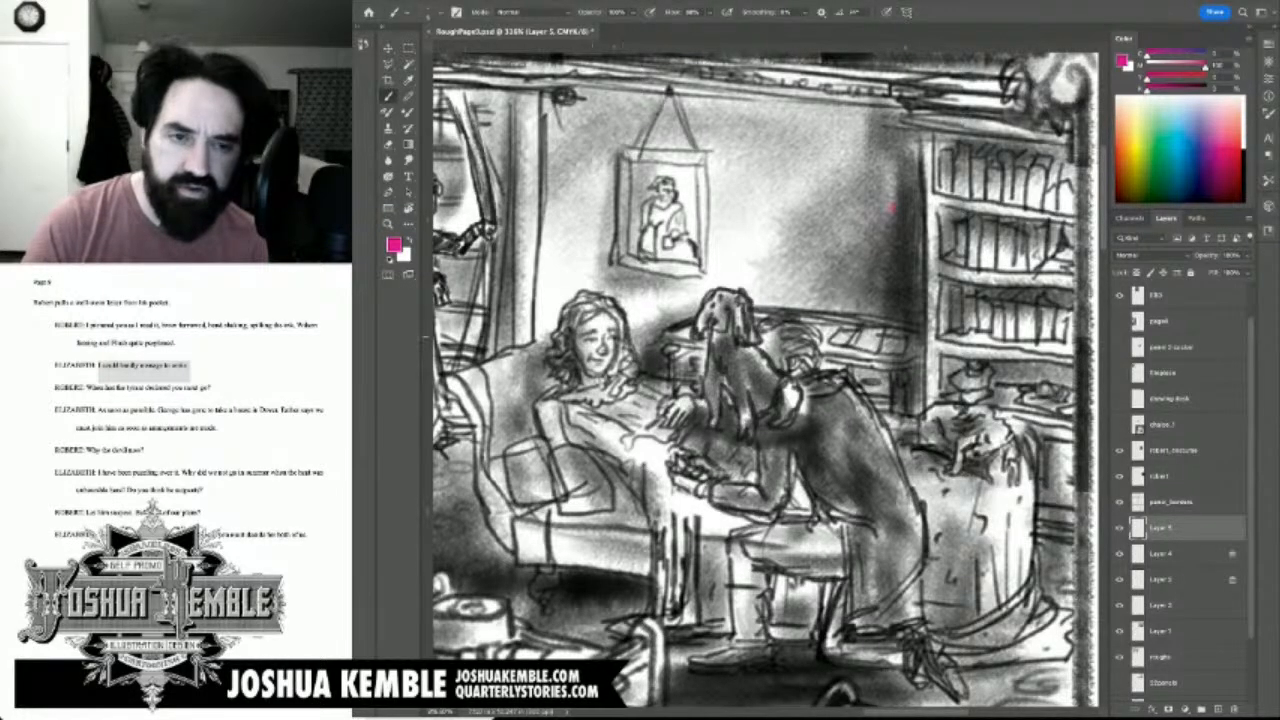
Step: Sketch the reclining woman's head and ringlet hair in magenta over the old head, using the marble bust as reference
{"action": "scroll", "coordinate": [767, 383], "scroll_direction": "left", "scroll_amount": 15}
{"action": "scroll", "coordinate": [767, 383], "scroll_direction": "down", "scroll_amount": 6}
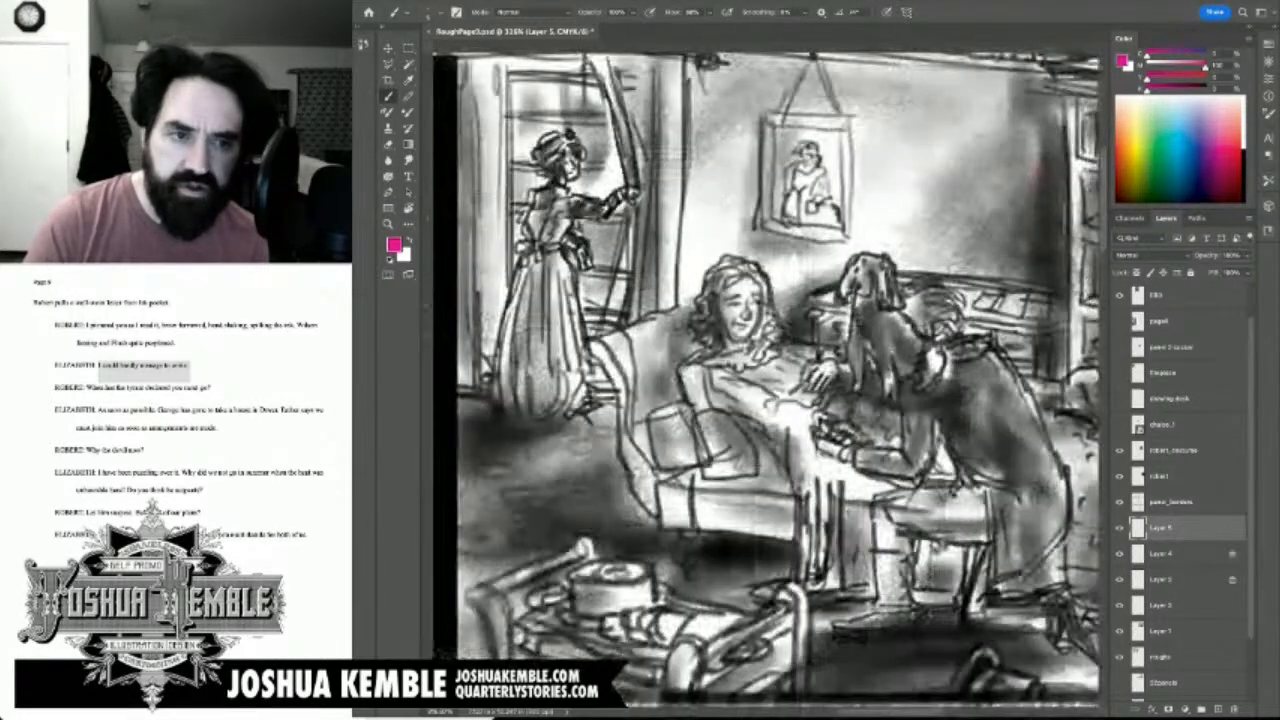
{"action": "scroll", "coordinate": [767, 383], "scroll_direction": "down", "scroll_amount": 16}
{"action": "scroll", "coordinate": [767, 383], "scroll_direction": "left", "scroll_amount": 14}
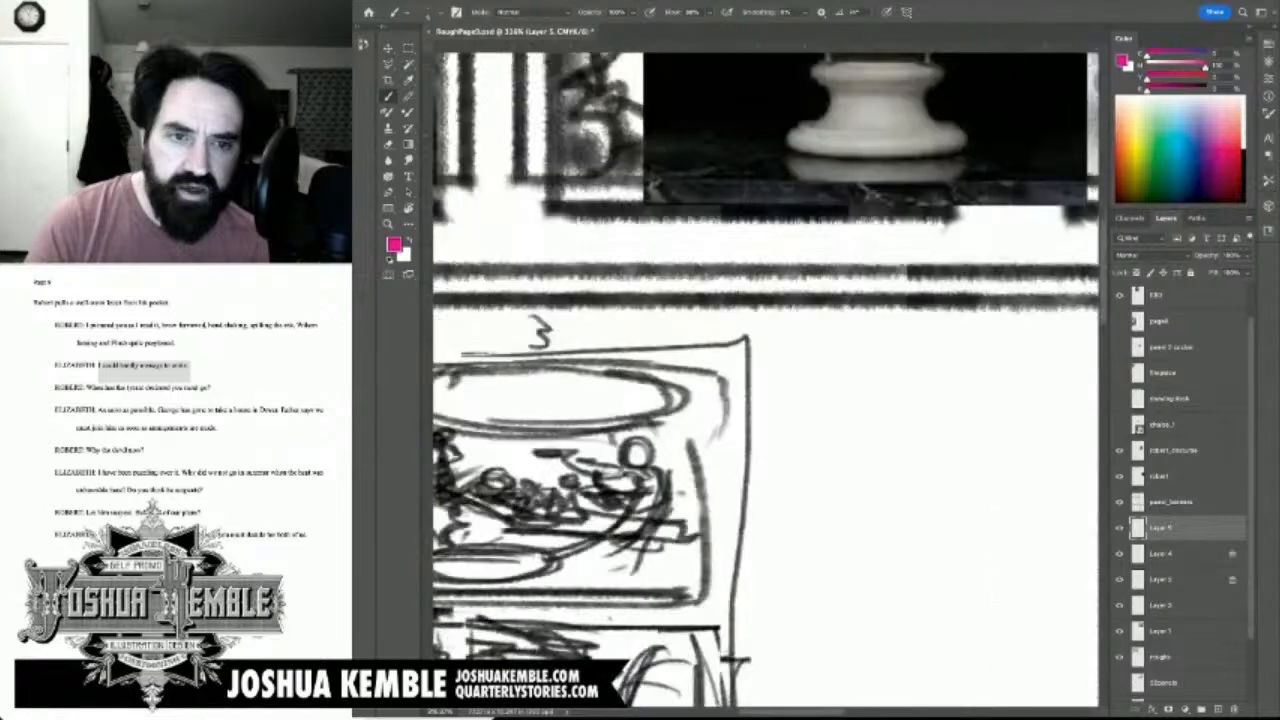
{"action": "scroll", "coordinate": [767, 383], "scroll_direction": "up", "scroll_amount": 10}
{"action": "scroll", "coordinate": [767, 383], "scroll_direction": "right", "scroll_amount": 14}
{"action": "scroll", "coordinate": [851, 425], "scroll_direction": "up", "scroll_amount": 10}
{"action": "scroll", "coordinate": [851, 425], "scroll_direction": "right", "scroll_amount": 11}
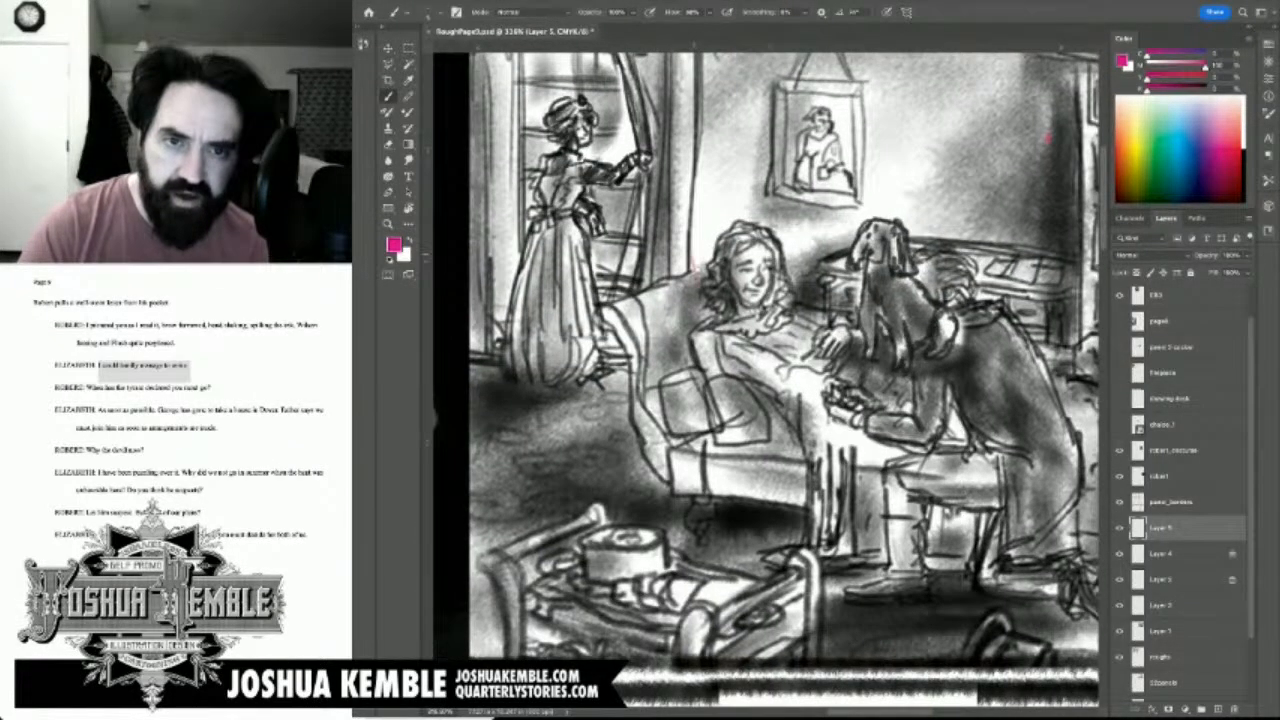
{"action": "left_click_drag", "start_coordinate": [696, 280], "coordinate": [703, 245]}
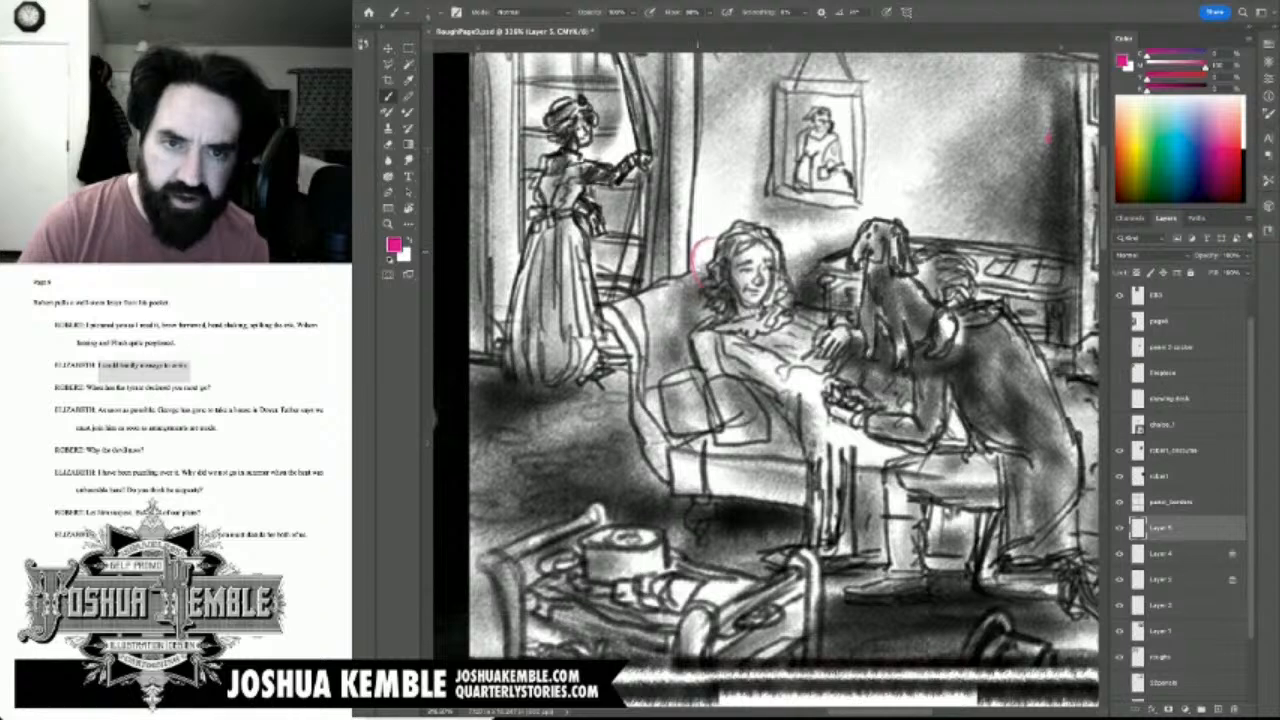
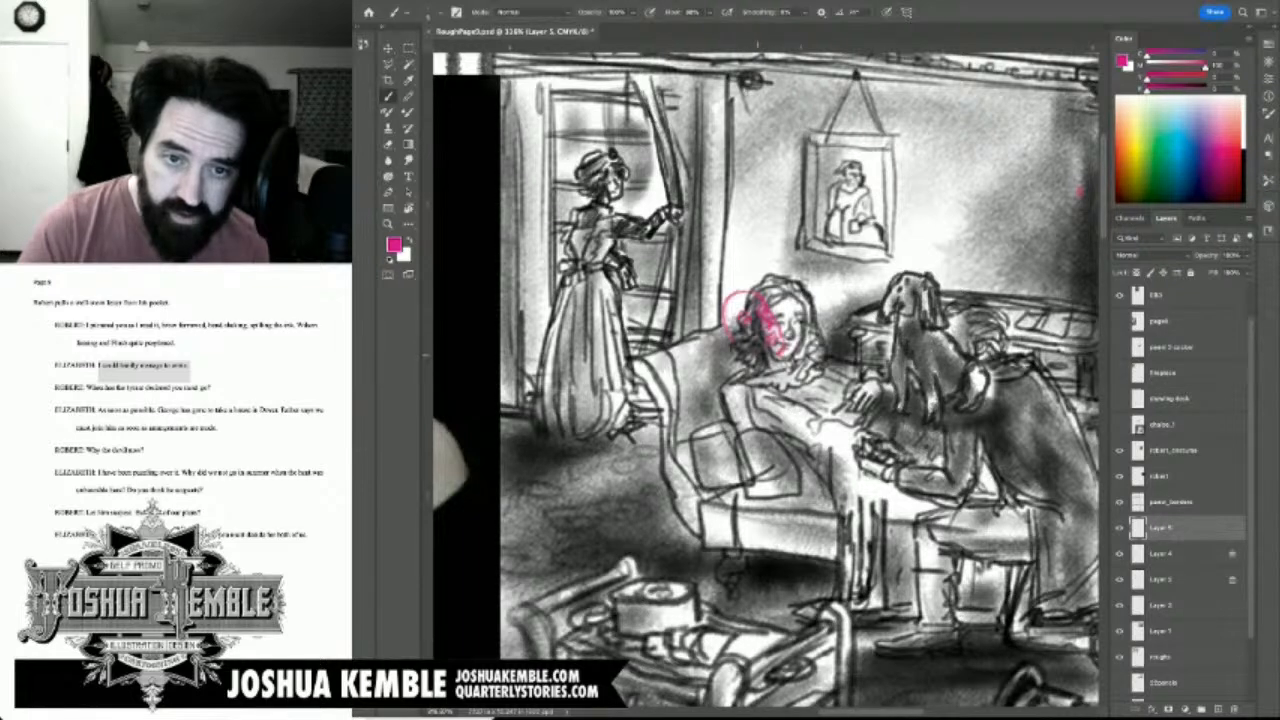
{"action": "left_click_drag", "start_coordinate": [730, 316], "coordinate": [752, 345]}
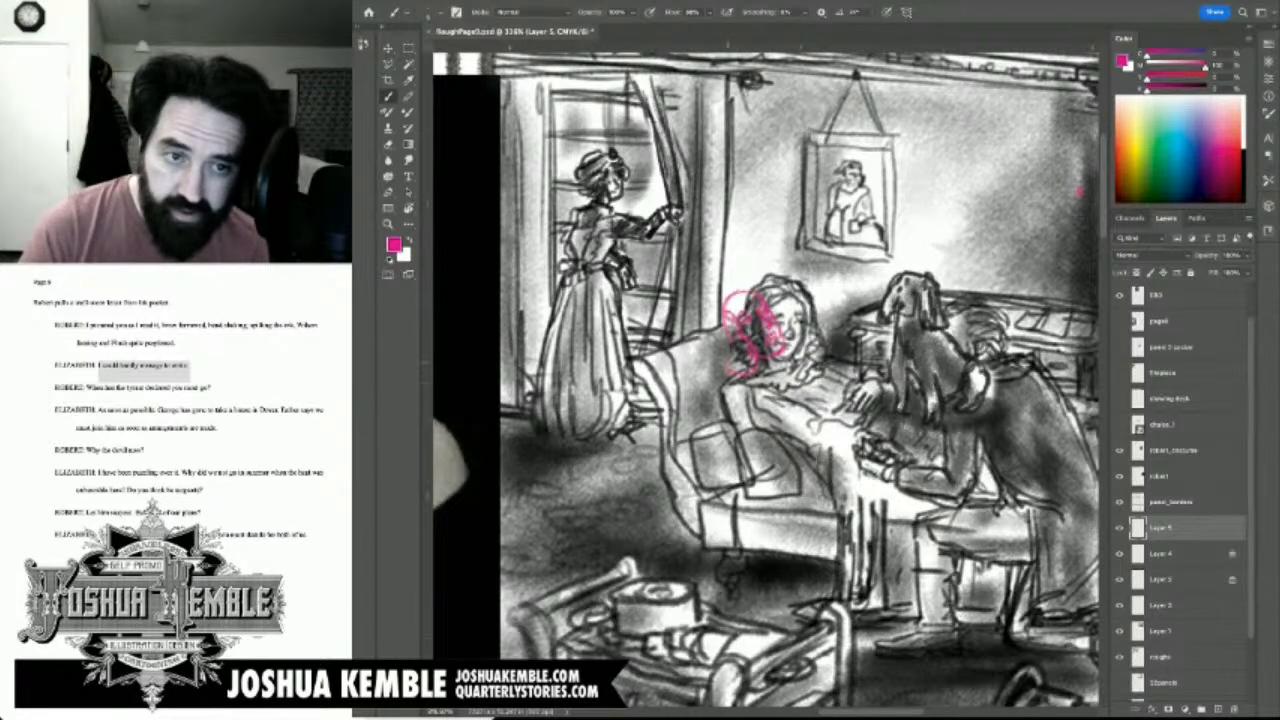
{"action": "left_click_drag", "start_coordinate": [735, 340], "coordinate": [895, 353]}
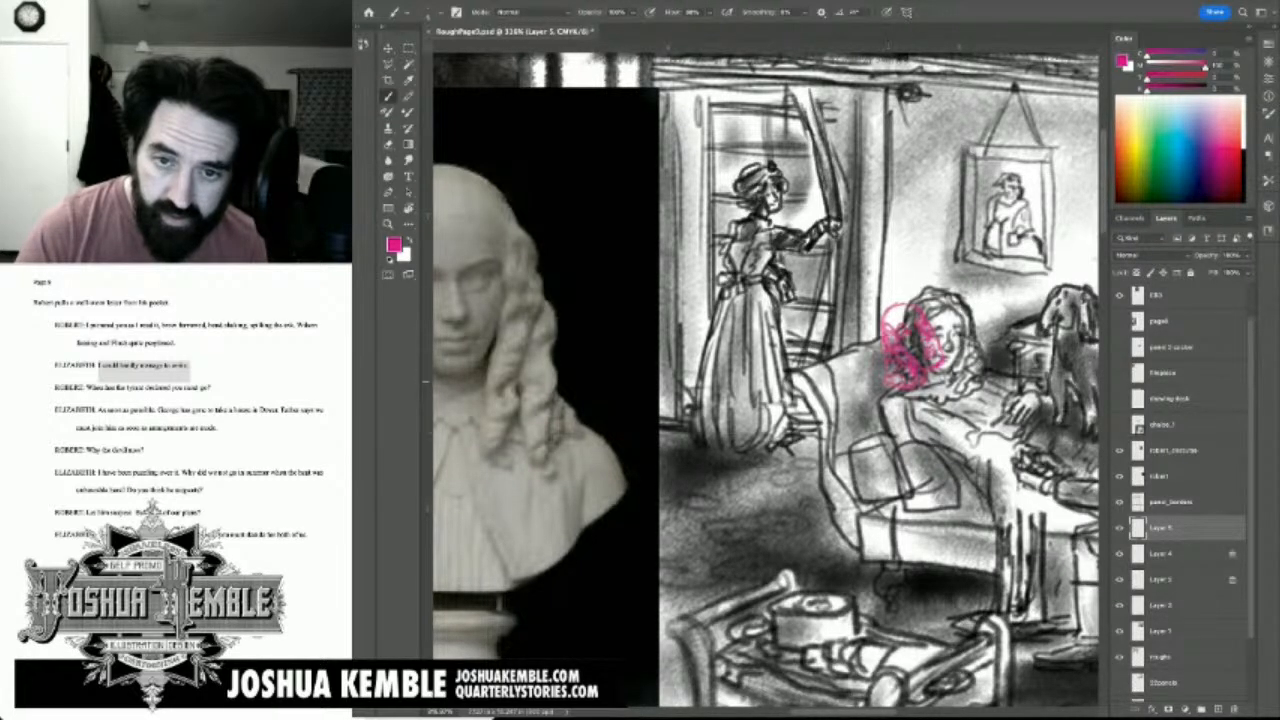
{"action": "mouse_move", "coordinate": [876, 318]}
{"action": "left_mouse_down"}
{"action": "mouse_move", "coordinate": [872, 342]}
{"action": "mouse_move", "coordinate": [941, 312]}
{"action": "mouse_move", "coordinate": [872, 323]}
{"action": "mouse_move", "coordinate": [903, 312]}
{"action": "left_mouse_up"}
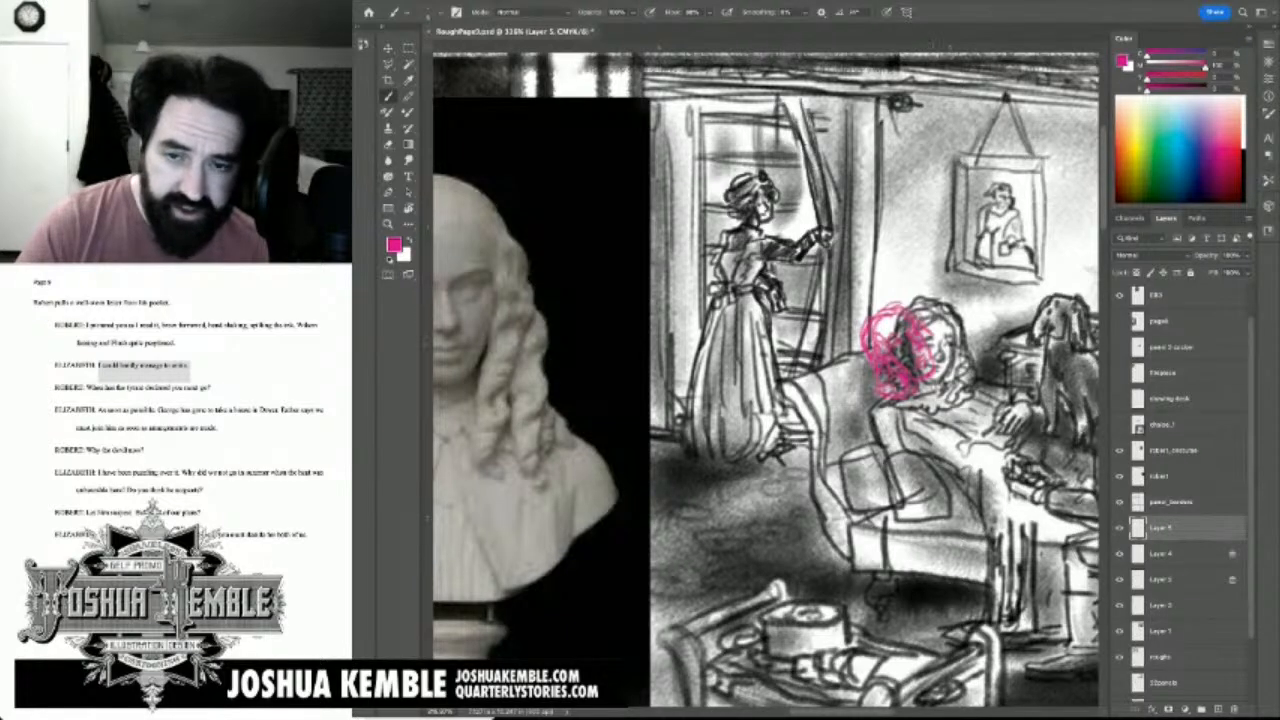
{"action": "left_click_drag", "start_coordinate": [931, 342], "coordinate": [936, 380]}
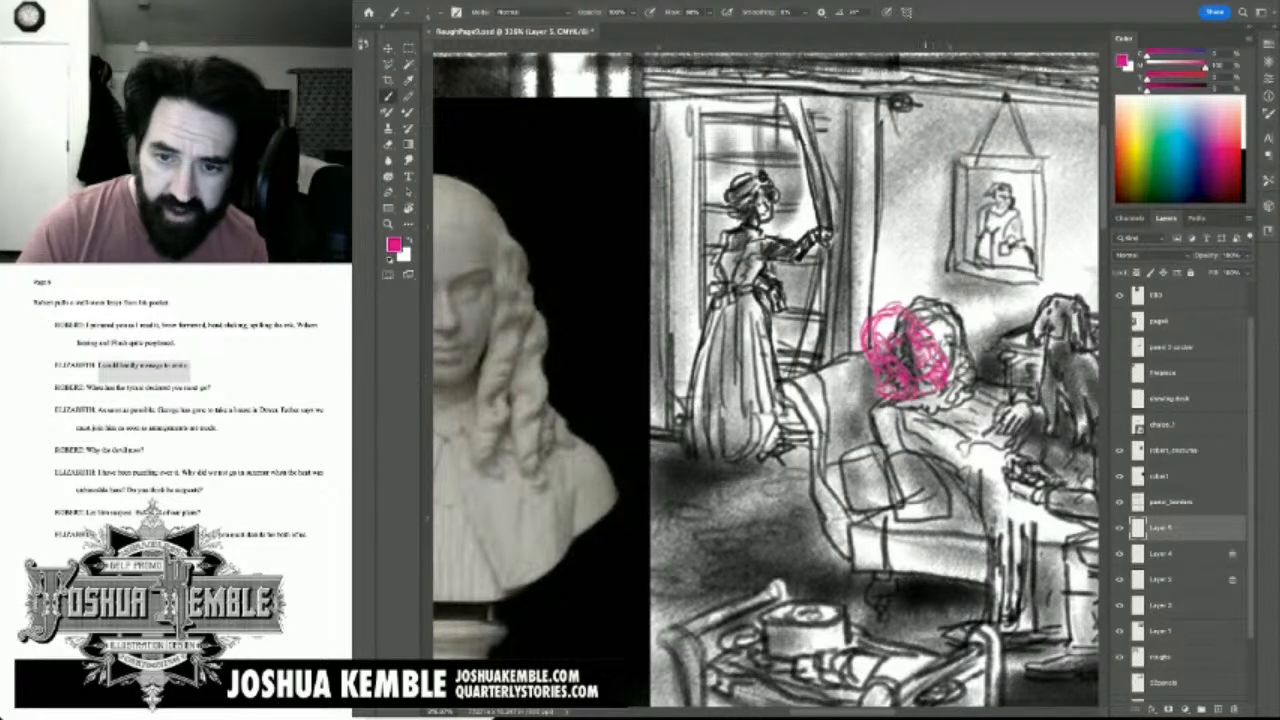
Step: Sketch the reclining woman's shoulders, torso and raised arm in magenta, plus her other hand resting at her lap
{"action": "mouse_move", "coordinate": [920, 405]}
{"action": "left_mouse_down"}
{"action": "mouse_move", "coordinate": [982, 382]}
{"action": "mouse_move", "coordinate": [1000, 397]}
{"action": "left_mouse_up"}
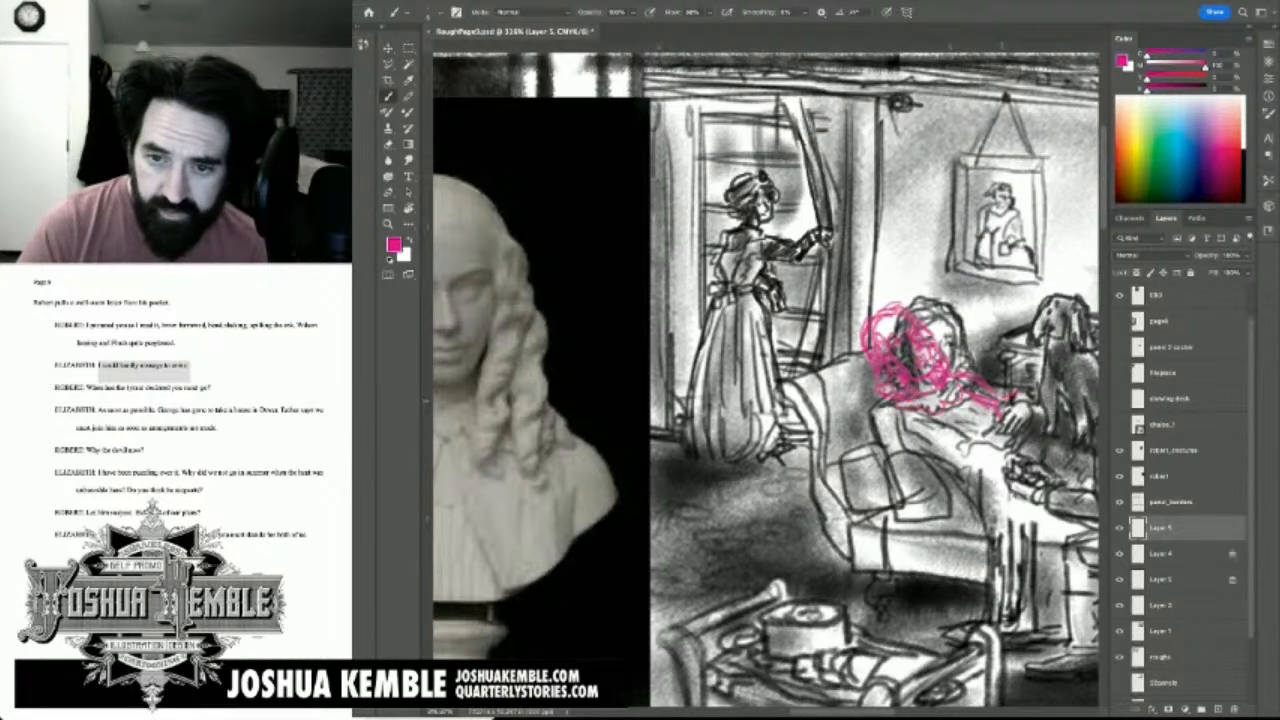
{"action": "mouse_move", "coordinate": [1004, 405]}
{"action": "left_mouse_down"}
{"action": "mouse_move", "coordinate": [1040, 374]}
{"action": "mouse_move", "coordinate": [1036, 358]}
{"action": "left_mouse_up"}
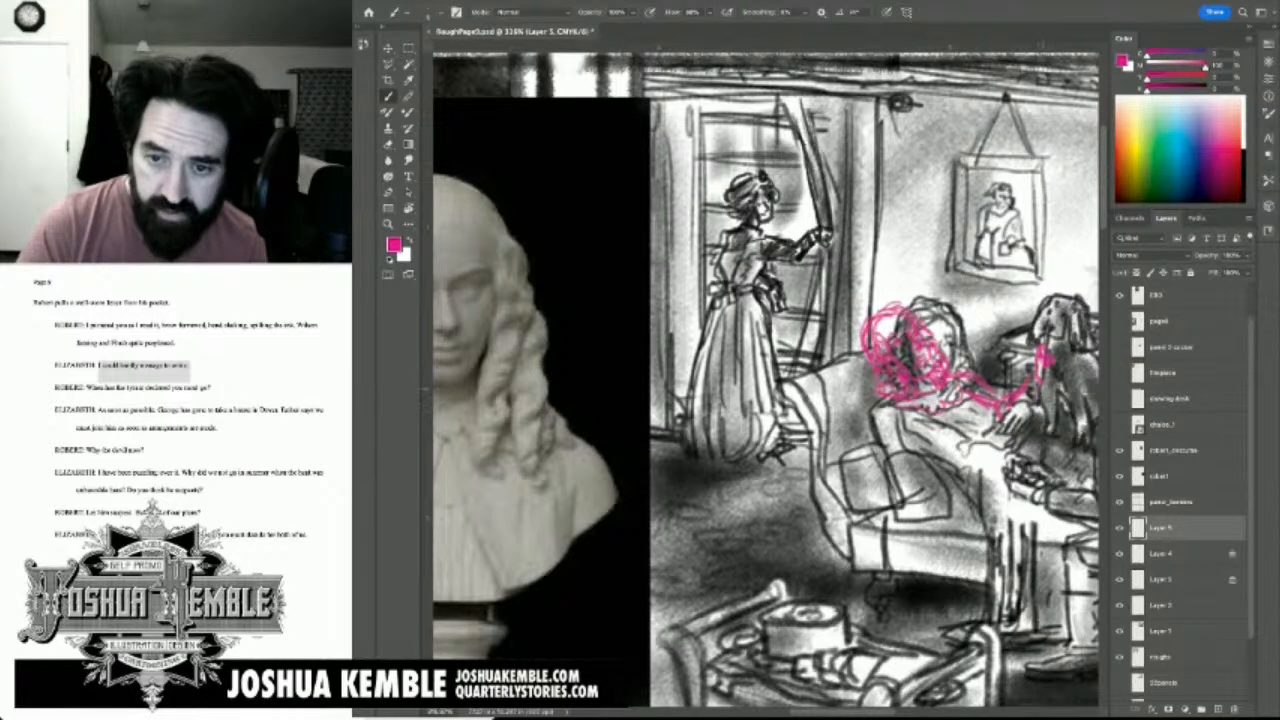
{"action": "left_click_drag", "start_coordinate": [1006, 420], "coordinate": [814, 398]}
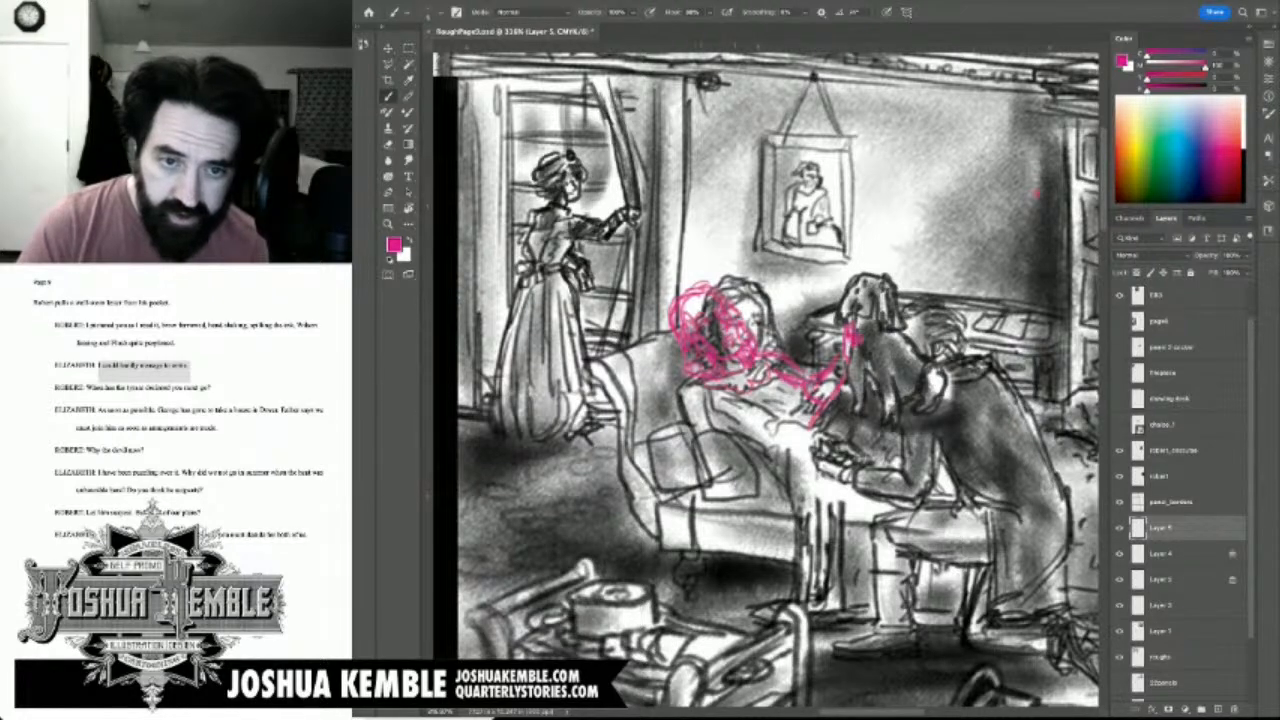
{"action": "mouse_move", "coordinate": [722, 392]}
{"action": "left_mouse_down"}
{"action": "mouse_move", "coordinate": [770, 420]}
{"action": "mouse_move", "coordinate": [768, 443]}
{"action": "mouse_move", "coordinate": [790, 450]}
{"action": "mouse_move", "coordinate": [810, 420]}
{"action": "left_mouse_up"}
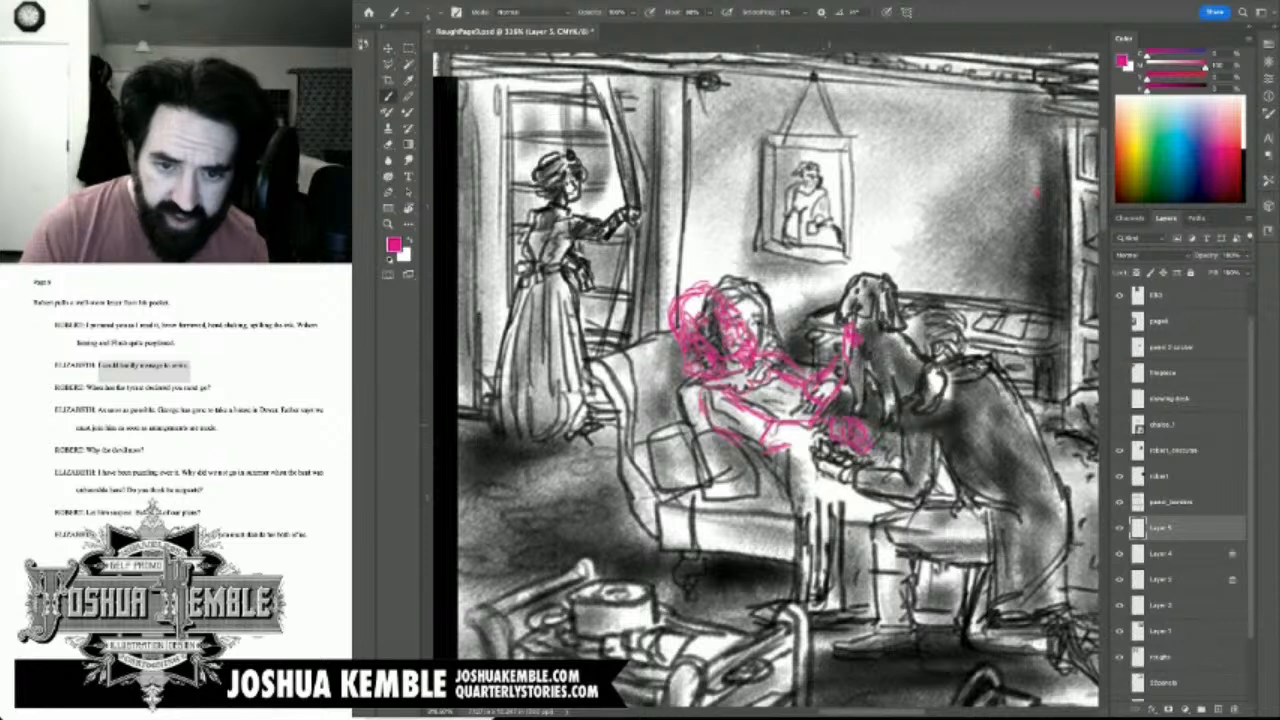
Step: Sketch the woman's skirt and legs falling from her lap to the floor in magenta, and hatch shading over her figure
{"action": "mouse_move", "coordinate": [831, 452]}
{"action": "left_mouse_down"}
{"action": "mouse_move", "coordinate": [842, 567]}
{"action": "mouse_move", "coordinate": [833, 557]}
{"action": "left_mouse_up"}
{"action": "left_click_drag", "start_coordinate": [840, 480], "coordinate": [842, 524]}
{"action": "left_click_drag", "start_coordinate": [838, 458], "coordinate": [842, 502]}
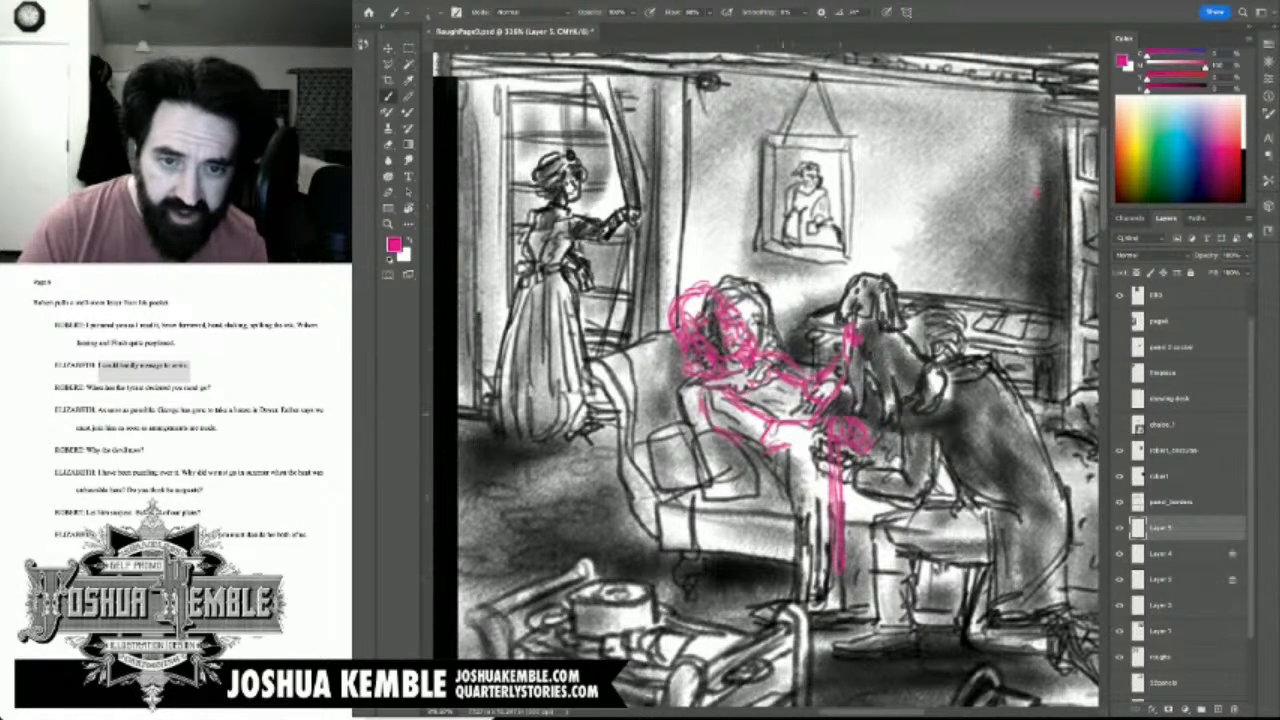
{"action": "left_click_drag", "start_coordinate": [798, 465], "coordinate": [806, 490]}
{"action": "left_click_drag", "start_coordinate": [804, 432], "coordinate": [816, 536]}
{"action": "left_click_drag", "start_coordinate": [798, 472], "coordinate": [816, 532]}
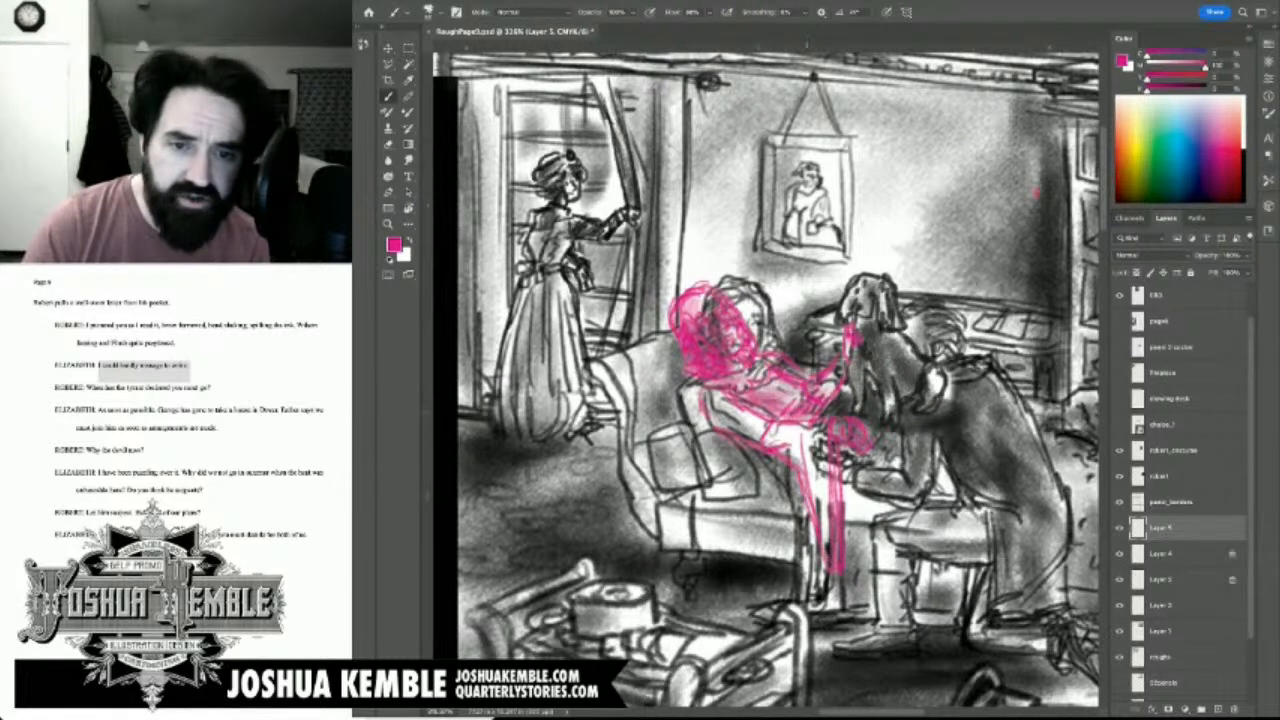
{"action": "mouse_move", "coordinate": [717, 394]}
{"action": "left_mouse_down"}
{"action": "mouse_move", "coordinate": [778, 446]}
{"action": "mouse_move", "coordinate": [804, 453]}
{"action": "mouse_move", "coordinate": [799, 438]}
{"action": "mouse_move", "coordinate": [821, 502]}
{"action": "mouse_move", "coordinate": [814, 550]}
{"action": "left_mouse_up"}
{"action": "left_click_drag", "start_coordinate": [826, 448], "coordinate": [818, 500]}
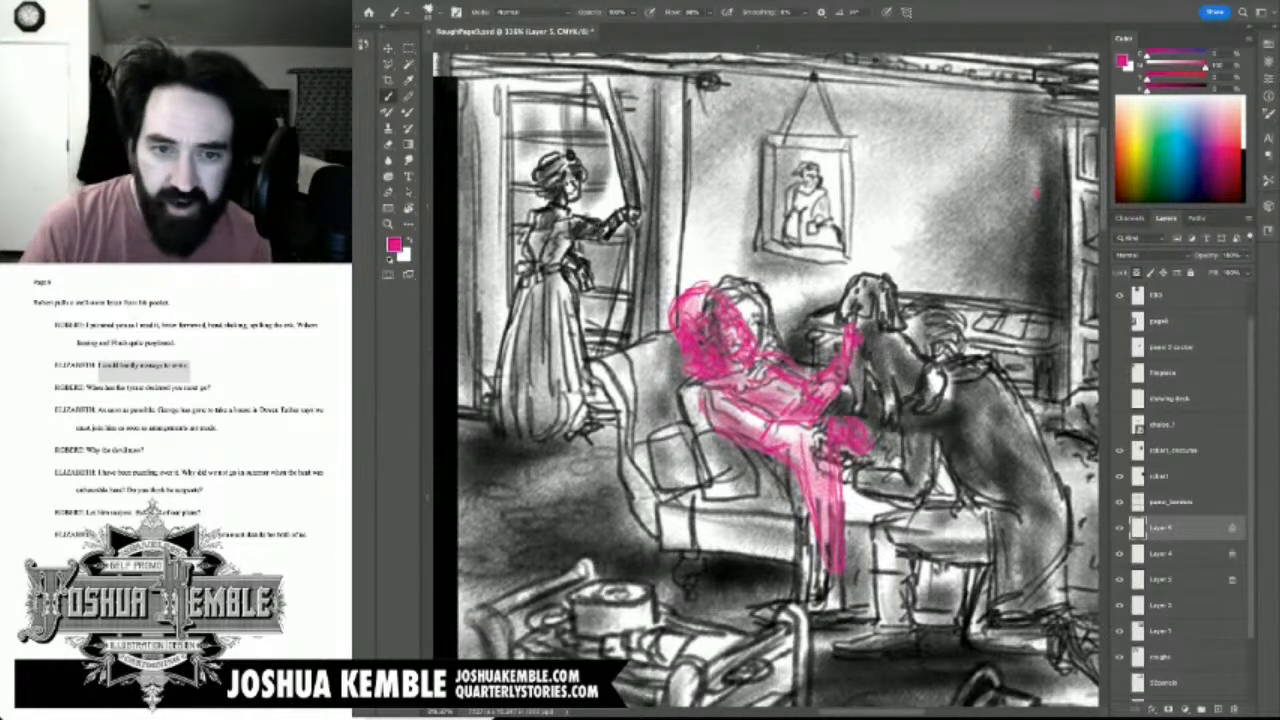
Step: Compare the drawing with Layer 5 hidden and shown, and recolour the layer's magenta strokes black
{"action": "left_click", "coordinate": [1119, 528]}
{"action": "left_click", "coordinate": [1119, 528]}
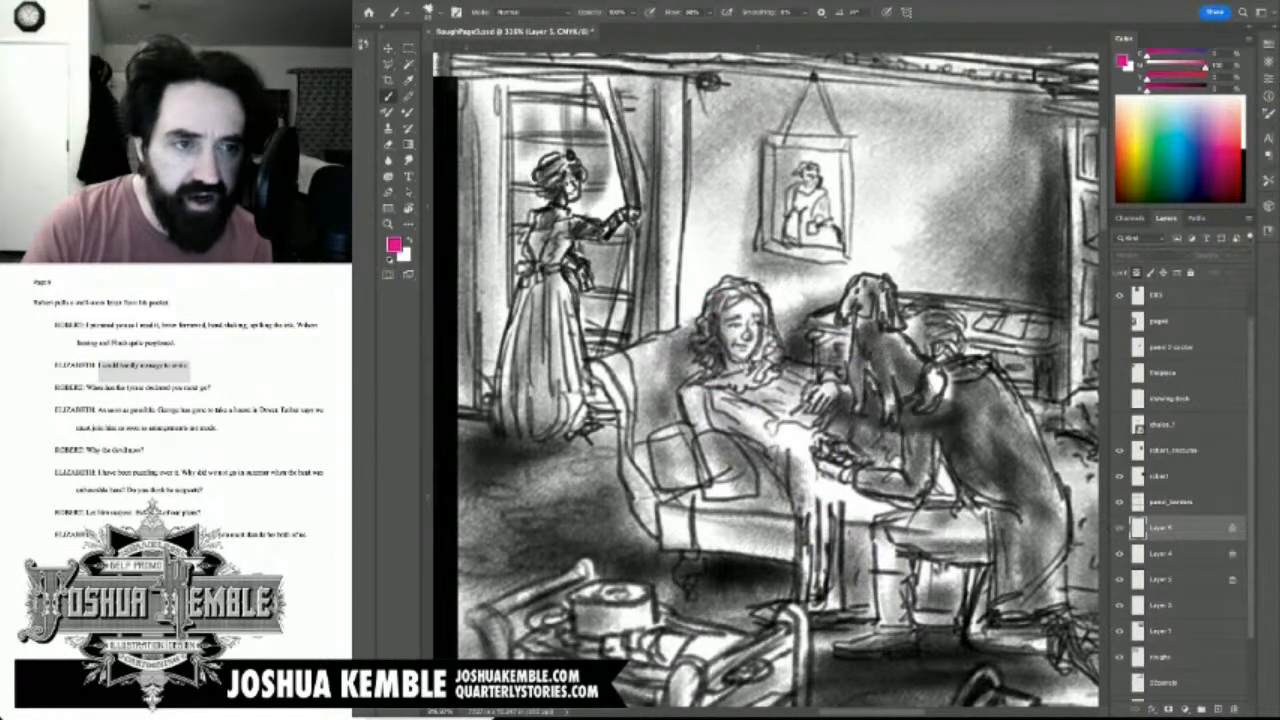
{"action": "key", "text": "d"}
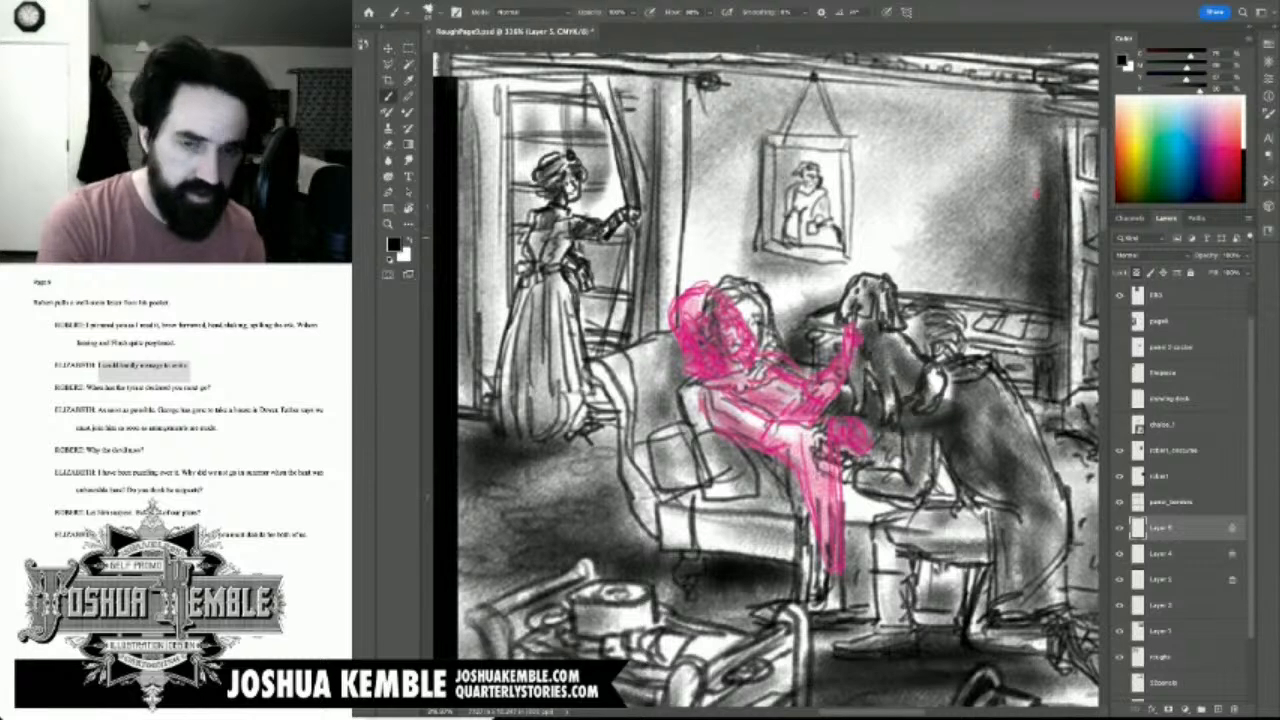
{"action": "key", "text": "alt+shift+BackSpace"}
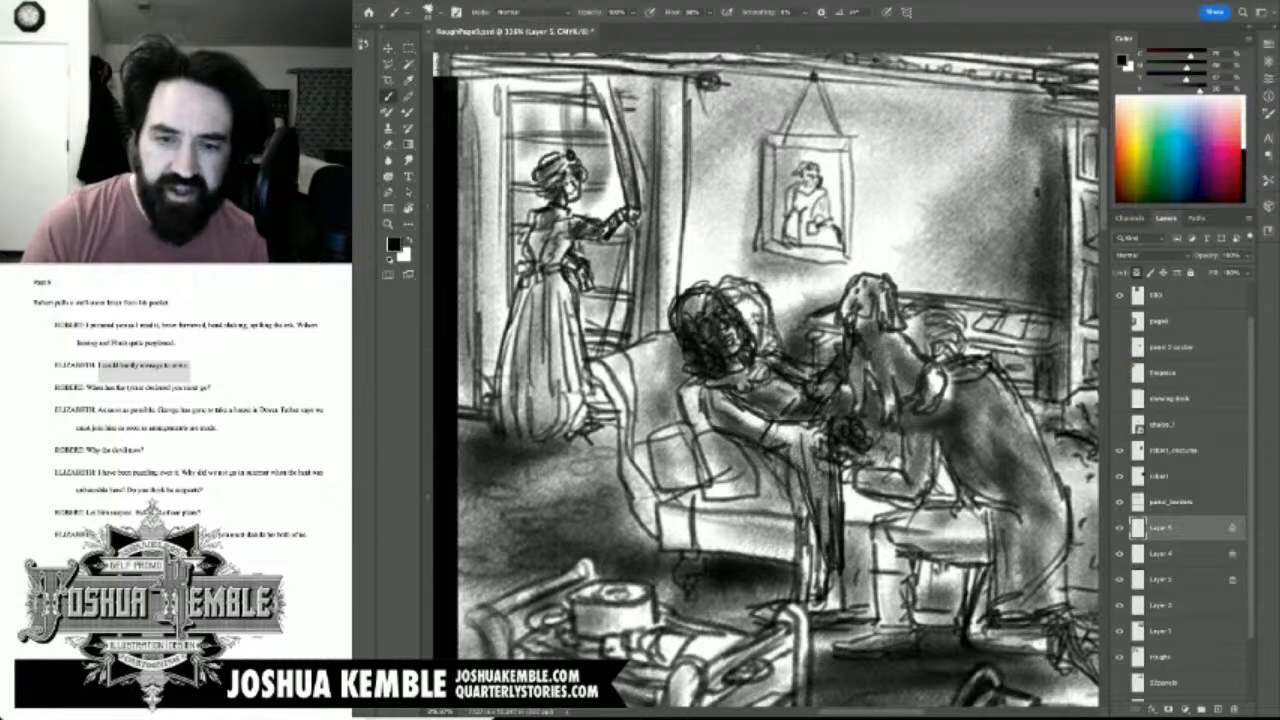
Step: Erase the old reclining woman on Layer 1 around the new figure's head, torso, arm and skirt
{"action": "left_click", "coordinate": [1161, 631]}
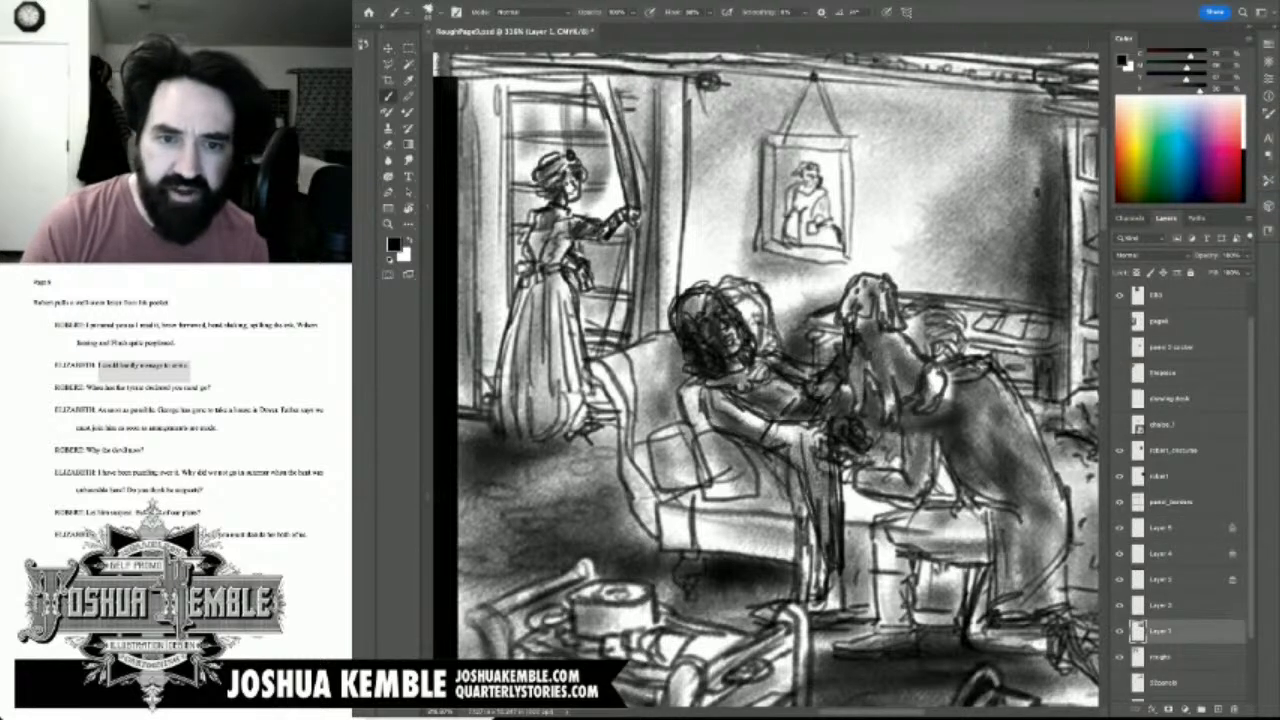
{"action": "key", "text": "e"}
{"action": "mouse_move", "coordinate": [745, 298]}
{"action": "left_mouse_down"}
{"action": "mouse_move", "coordinate": [760, 328]}
{"action": "mouse_move", "coordinate": [714, 322]}
{"action": "mouse_move", "coordinate": [706, 306]}
{"action": "mouse_move", "coordinate": [690, 350]}
{"action": "mouse_move", "coordinate": [760, 368]}
{"action": "mouse_move", "coordinate": [728, 406]}
{"action": "left_mouse_up"}
{"action": "mouse_move", "coordinate": [762, 330]}
{"action": "left_mouse_down"}
{"action": "mouse_move", "coordinate": [765, 365]}
{"action": "mouse_move", "coordinate": [774, 316]}
{"action": "mouse_move", "coordinate": [740, 280]}
{"action": "mouse_move", "coordinate": [716, 278]}
{"action": "mouse_move", "coordinate": [770, 316]}
{"action": "left_mouse_up"}
{"action": "mouse_move", "coordinate": [776, 364]}
{"action": "left_mouse_down"}
{"action": "mouse_move", "coordinate": [812, 400]}
{"action": "mouse_move", "coordinate": [842, 372]}
{"action": "left_mouse_up"}
{"action": "mouse_move", "coordinate": [842, 372]}
{"action": "left_mouse_down"}
{"action": "mouse_move", "coordinate": [828, 358]}
{"action": "mouse_move", "coordinate": [820, 378]}
{"action": "mouse_move", "coordinate": [836, 428]}
{"action": "mouse_move", "coordinate": [858, 442]}
{"action": "mouse_move", "coordinate": [820, 446]}
{"action": "mouse_move", "coordinate": [821, 554]}
{"action": "left_mouse_up"}
{"action": "mouse_move", "coordinate": [770, 434]}
{"action": "left_mouse_down"}
{"action": "mouse_move", "coordinate": [742, 438]}
{"action": "mouse_move", "coordinate": [698, 378]}
{"action": "left_mouse_up"}
{"action": "mouse_move", "coordinate": [792, 502]}
{"action": "left_mouse_down"}
{"action": "mouse_move", "coordinate": [768, 452]}
{"action": "mouse_move", "coordinate": [806, 522]}
{"action": "mouse_move", "coordinate": [806, 570]}
{"action": "mouse_move", "coordinate": [828, 600]}
{"action": "mouse_move", "coordinate": [846, 584]}
{"action": "left_mouse_up"}
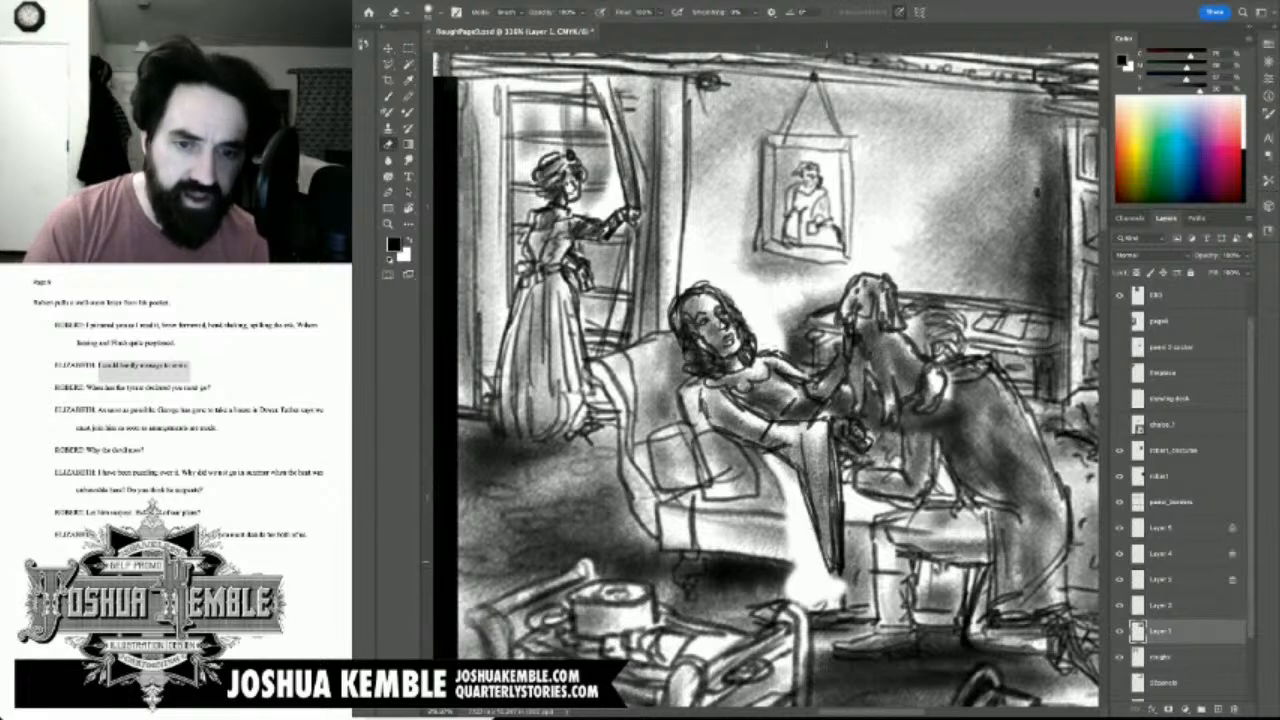
Step: Restore the armchair's seat lines and shading beside the woman's skirt on Layer 1
{"action": "key", "text": "b"}
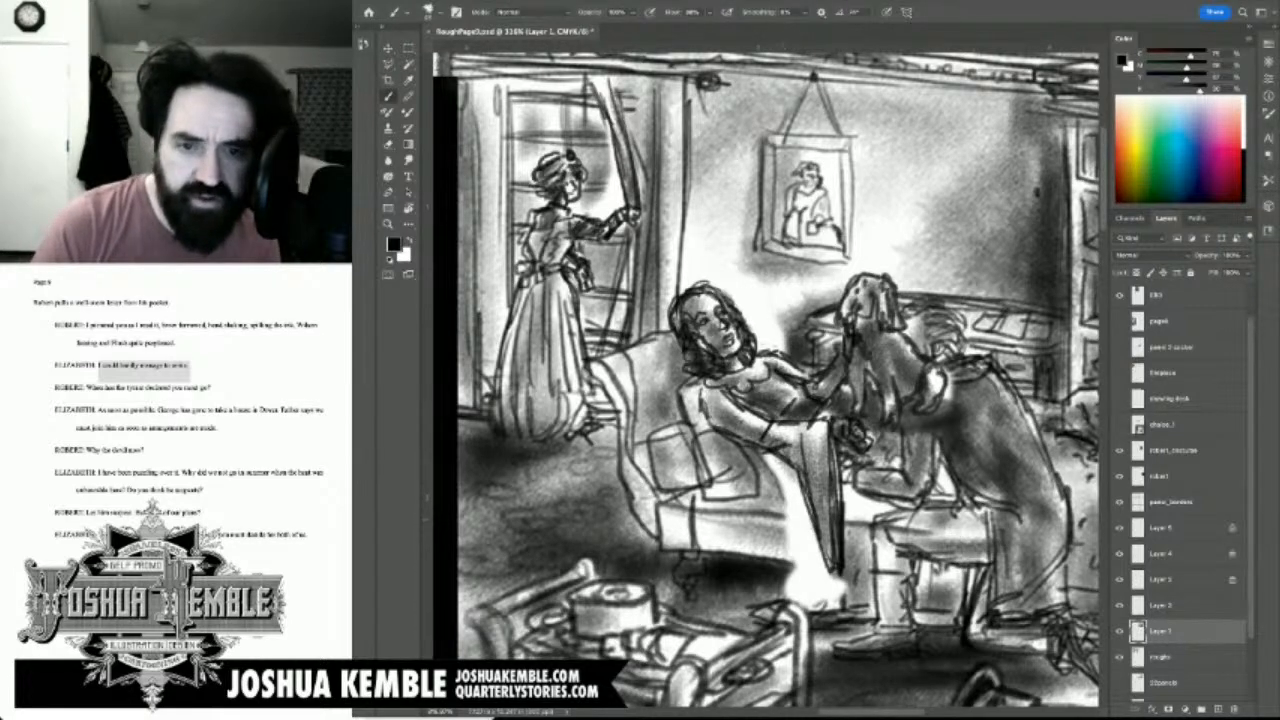
{"action": "mouse_move", "coordinate": [742, 441]}
{"action": "left_mouse_down"}
{"action": "mouse_move", "coordinate": [757, 483]}
{"action": "mouse_move", "coordinate": [762, 471]}
{"action": "left_mouse_up"}
{"action": "left_click_drag", "start_coordinate": [716, 512], "coordinate": [810, 516]}
{"action": "left_click_drag", "start_coordinate": [764, 466], "coordinate": [781, 473]}
{"action": "left_click_drag", "start_coordinate": [749, 451], "coordinate": [795, 477]}
{"action": "key", "text": "bracketright"}
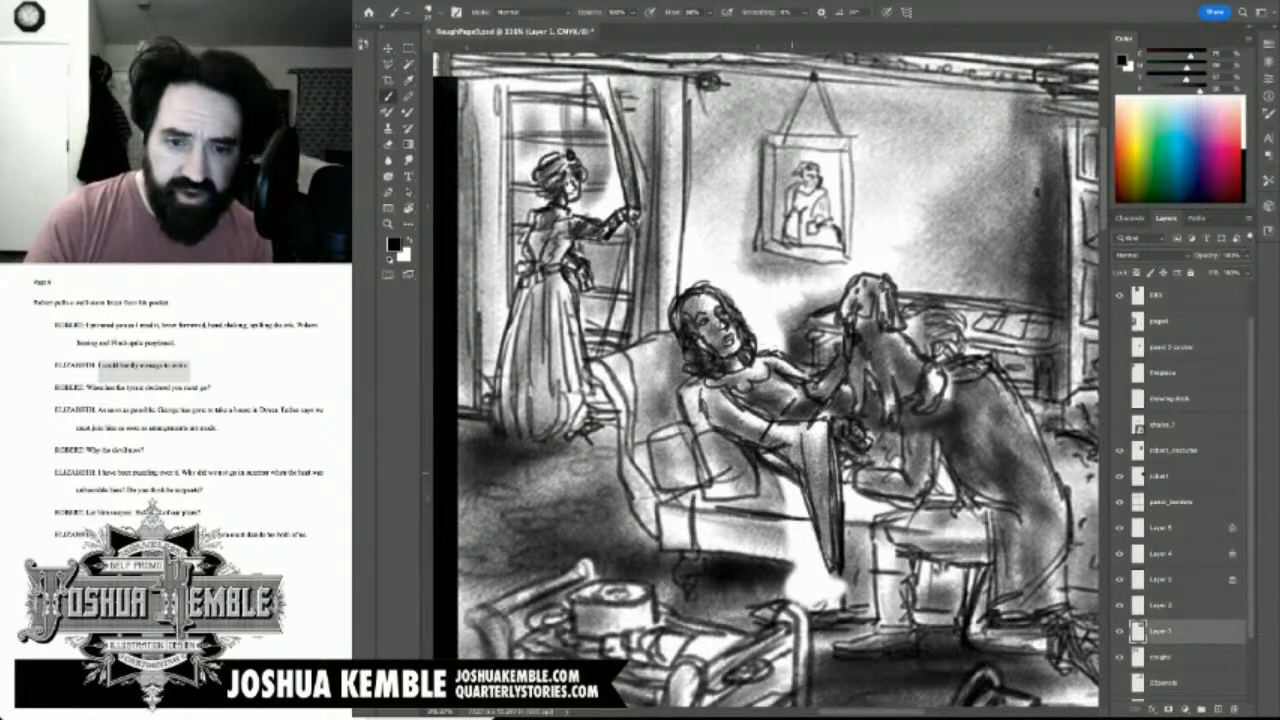
Step: Clean up the tone around the skirt's hem and redraw the dark edge down the chair side of the skirt
{"action": "key", "text": "e"}
{"action": "mouse_move", "coordinate": [786, 520]}
{"action": "left_mouse_down"}
{"action": "mouse_move", "coordinate": [810, 518]}
{"action": "mouse_move", "coordinate": [795, 518]}
{"action": "mouse_move", "coordinate": [795, 612]}
{"action": "left_mouse_up"}
{"action": "key", "text": "b"}
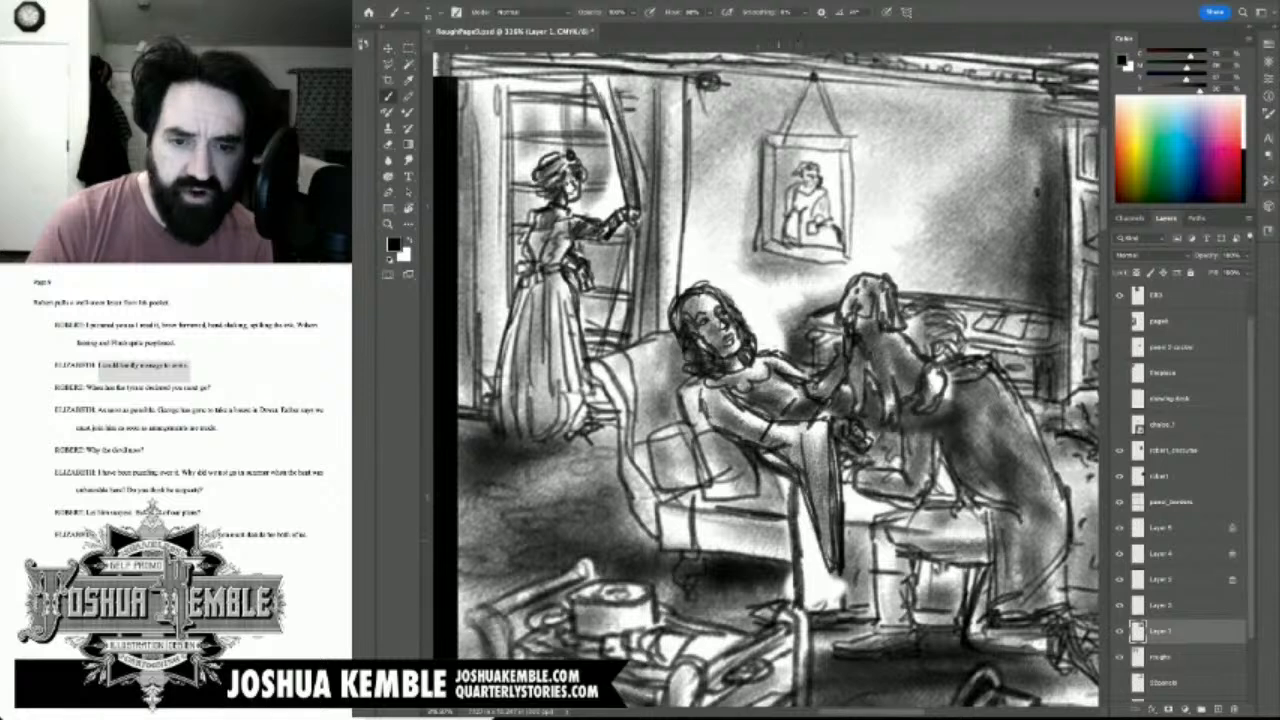
{"action": "key", "text": "bracketright"}
{"action": "left_click_drag", "start_coordinate": [762, 473], "coordinate": [787, 505]}
{"action": "mouse_move", "coordinate": [765, 476]}
{"action": "left_mouse_down"}
{"action": "mouse_move", "coordinate": [792, 488]}
{"action": "mouse_move", "coordinate": [784, 475]}
{"action": "mouse_move", "coordinate": [780, 524]}
{"action": "mouse_move", "coordinate": [806, 612]}
{"action": "left_mouse_up"}
Step: Erase the clutter below the woman's hand beside the stool, and draw a horizontal edge line across the cleared area
{"action": "key", "text": "bracketright"}
{"action": "mouse_move", "coordinate": [880, 500]}
{"action": "left_mouse_down"}
{"action": "mouse_move", "coordinate": [740, 527]}
{"action": "mouse_move", "coordinate": [756, 520]}
{"action": "mouse_move", "coordinate": [712, 492]}
{"action": "mouse_move", "coordinate": [758, 536]}
{"action": "mouse_move", "coordinate": [764, 566]}
{"action": "mouse_move", "coordinate": [746, 604]}
{"action": "mouse_move", "coordinate": [765, 630]}
{"action": "mouse_move", "coordinate": [762, 655]}
{"action": "mouse_move", "coordinate": [774, 646]}
{"action": "left_mouse_up"}
{"action": "key", "text": "e"}
{"action": "key", "text": "b"}
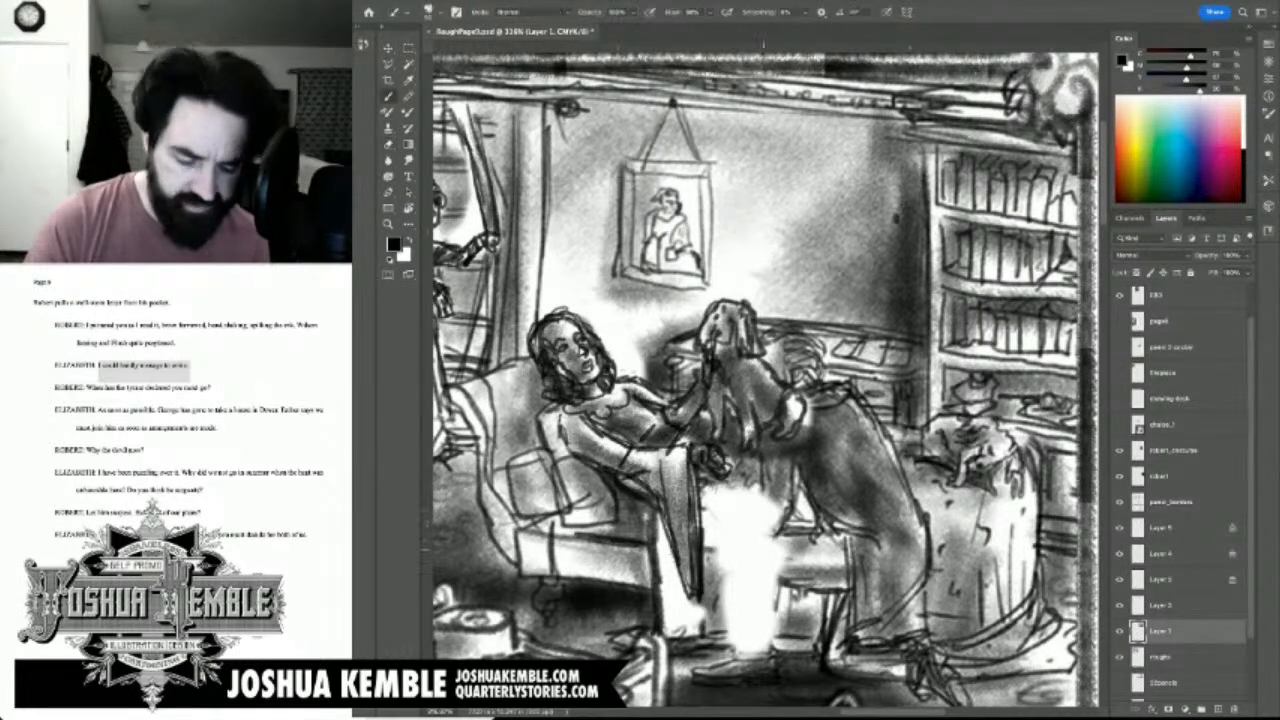
{"action": "key", "text": "["}
{"action": "left_click_drag", "start_coordinate": [706, 535], "coordinate": [764, 544]}
{"action": "left_click_drag", "start_coordinate": [704, 538], "coordinate": [768, 541]}
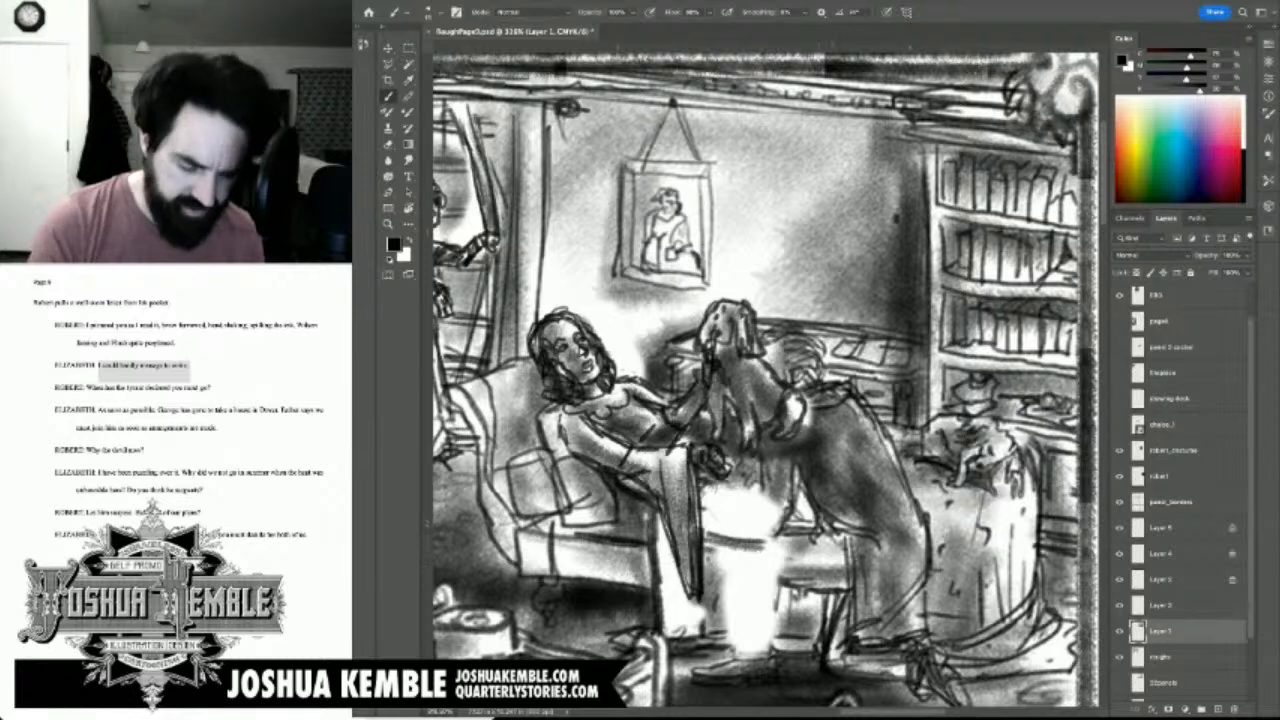
Step: Save the page and hide the marble bust reference layer
{"action": "key", "text": "super+minus"}
{"action": "key", "text": "super+minus"}
{"action": "key", "text": "super+minus"}
{"action": "key", "text": "super+minus"}
{"action": "key", "text": "super+minus"}
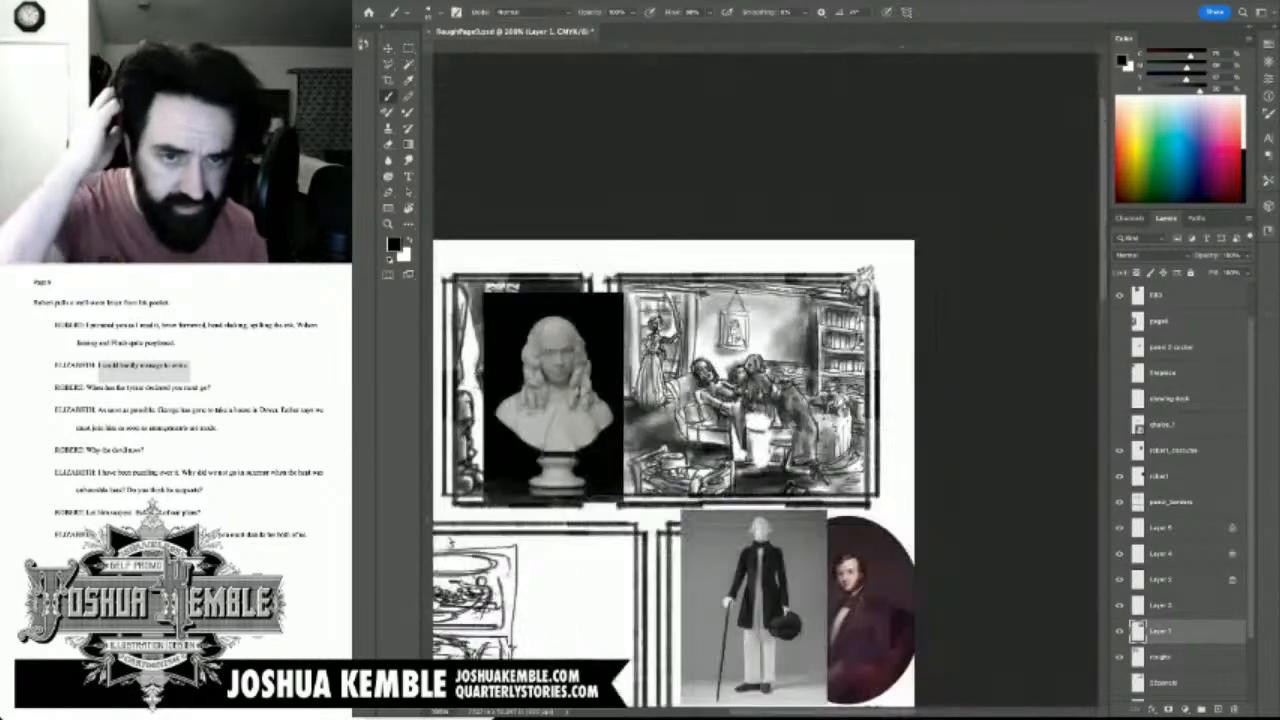
{"action": "key", "text": "super+s"}
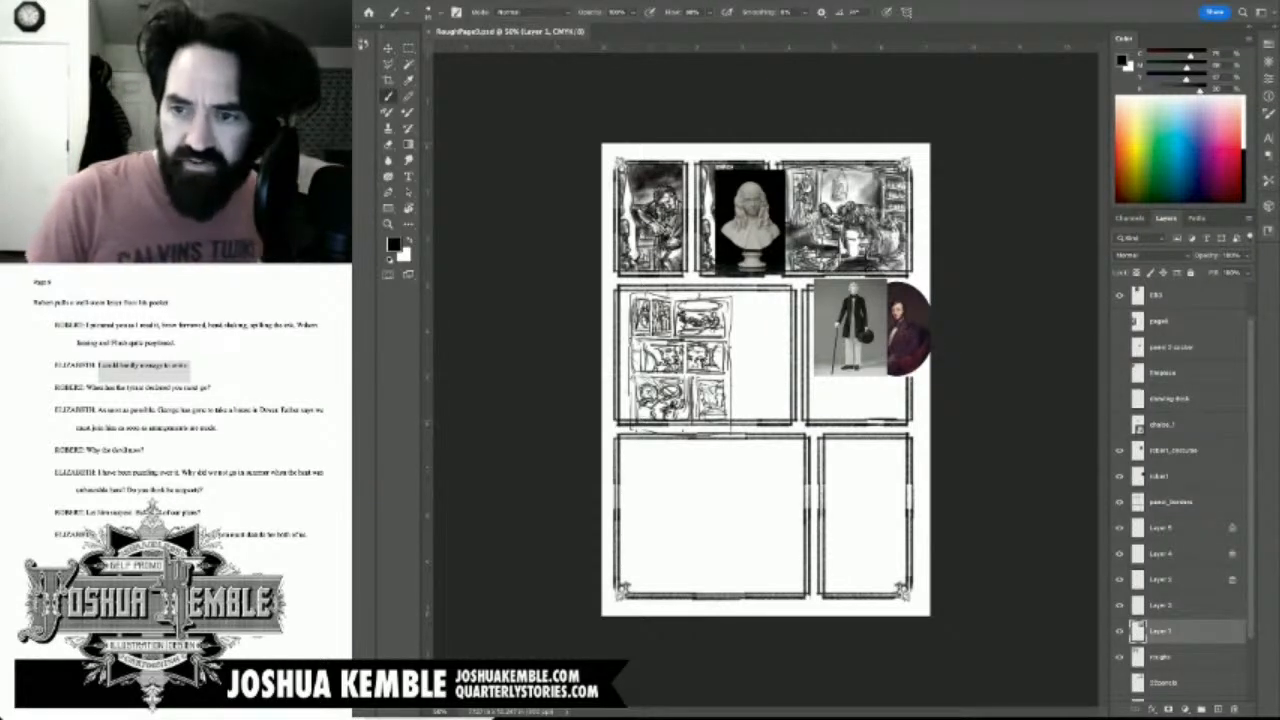
{"action": "scroll", "coordinate": [1180, 480], "scroll_direction": "up", "scroll_amount": 1}
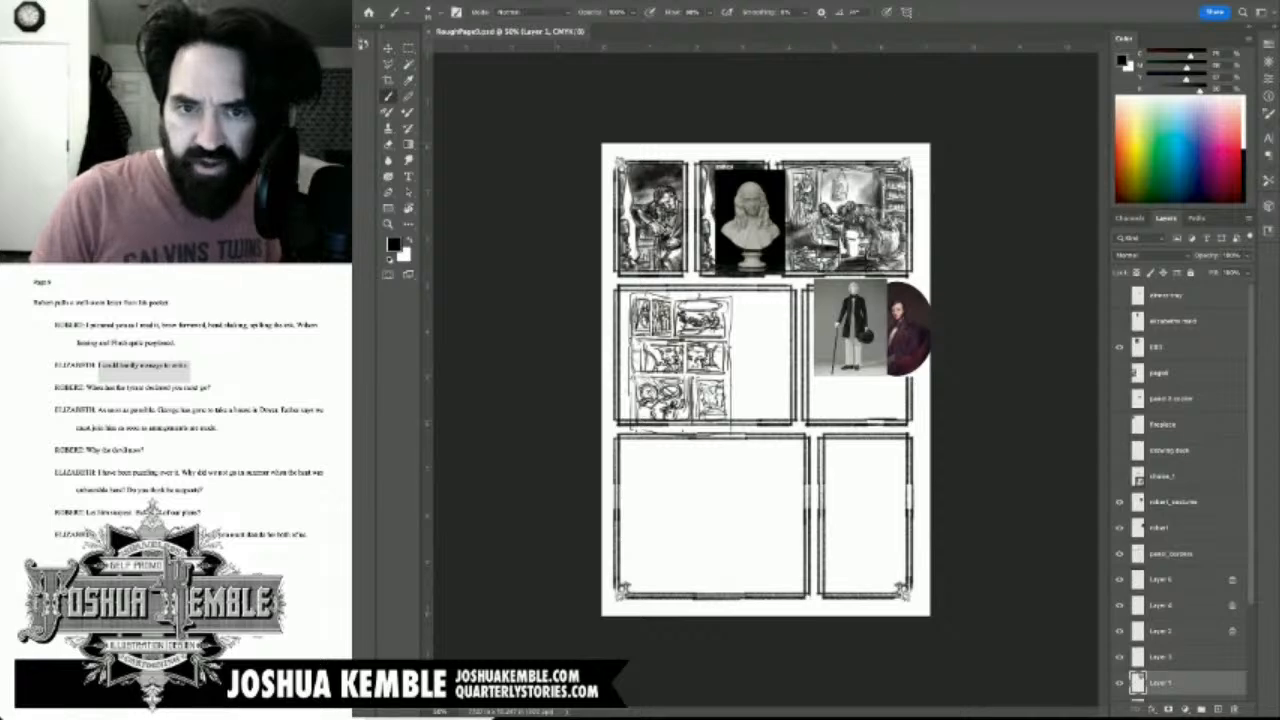
{"action": "left_click", "coordinate": [1172, 347]}
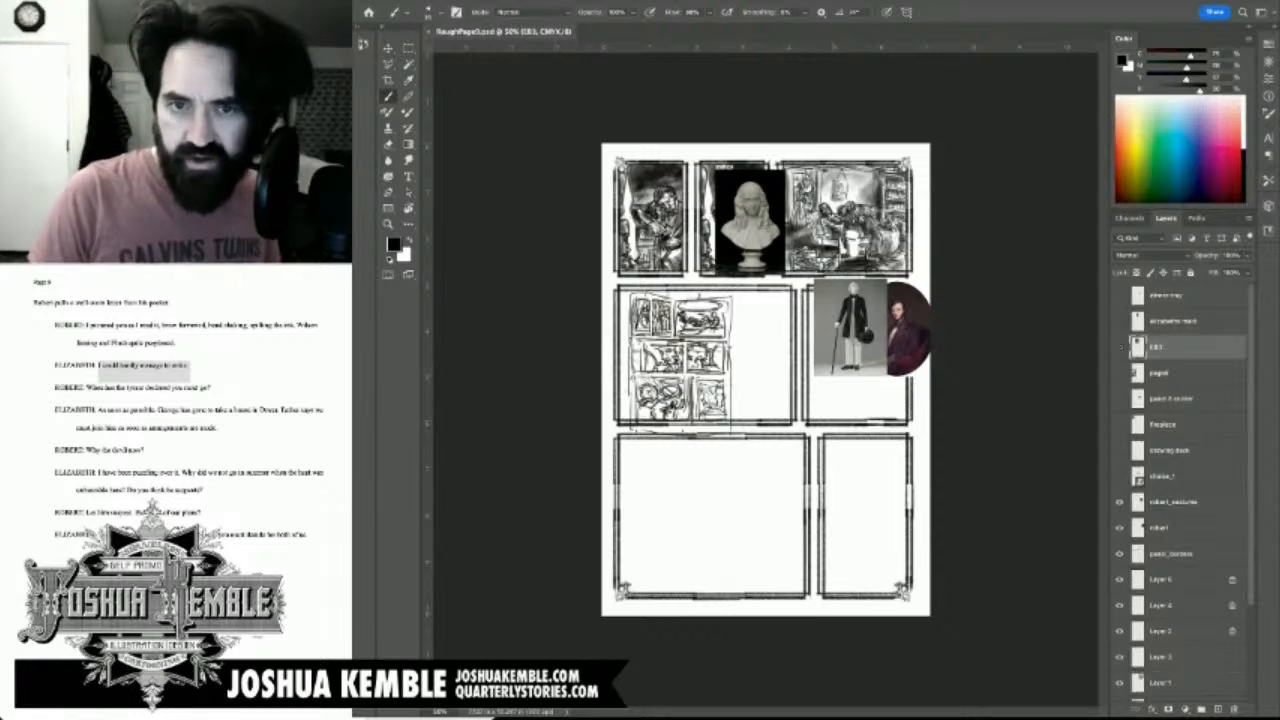
{"action": "left_click", "coordinate": [1120, 347]}
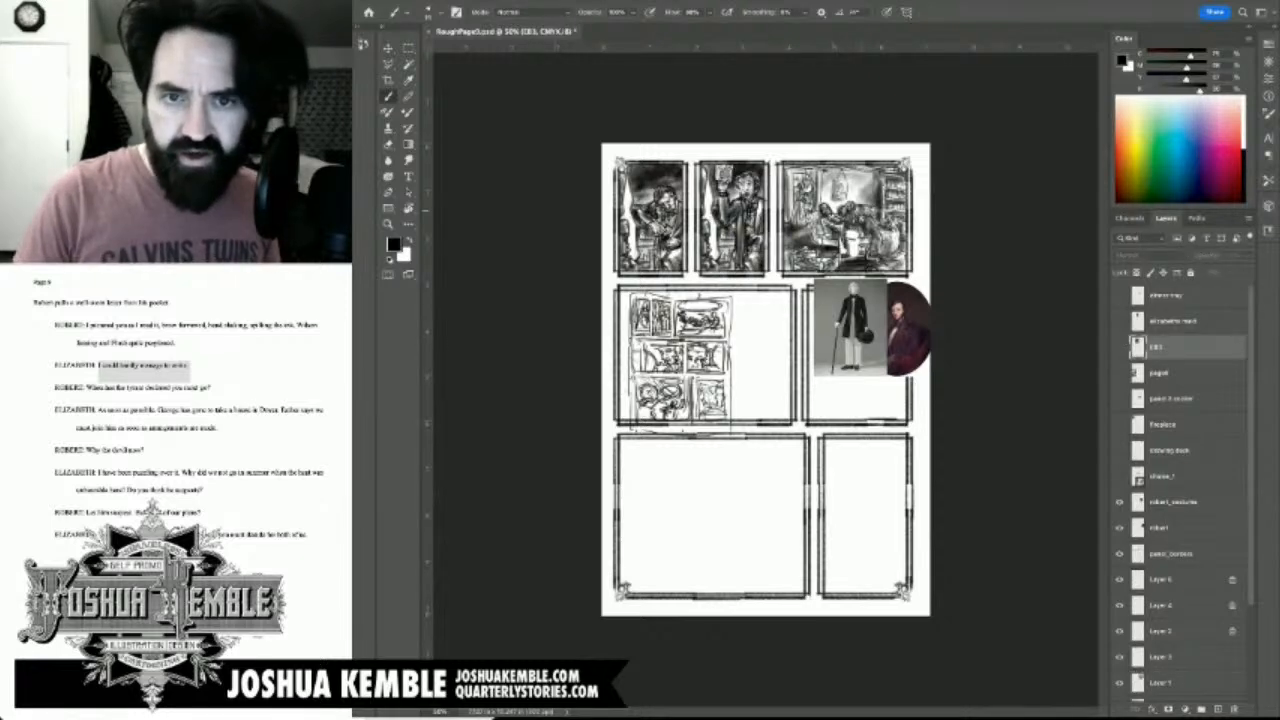
Step: Erase the cluttered objects on top of the draped form in front of the bookcase on Layer 1
{"action": "left_click_drag", "start_coordinate": [849, 205], "coordinate": [908, 221]}
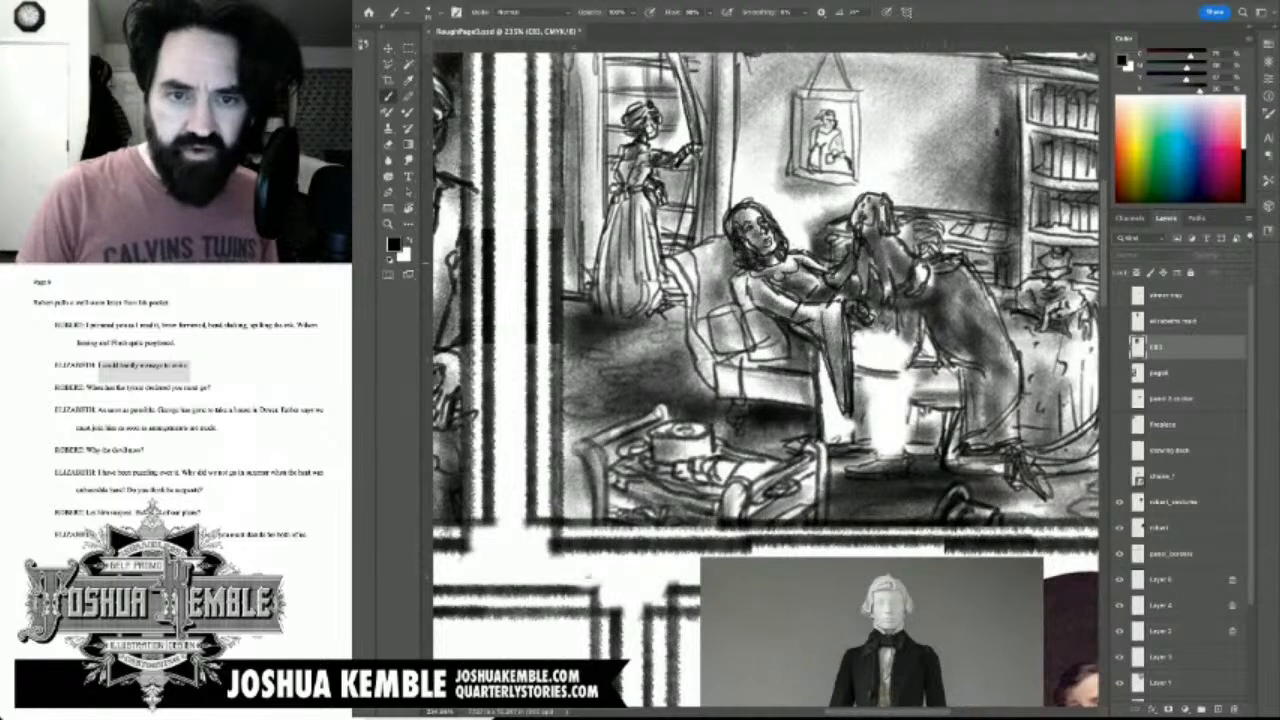
{"action": "scroll", "coordinate": [766, 376], "scroll_direction": "up", "scroll_amount": 3}
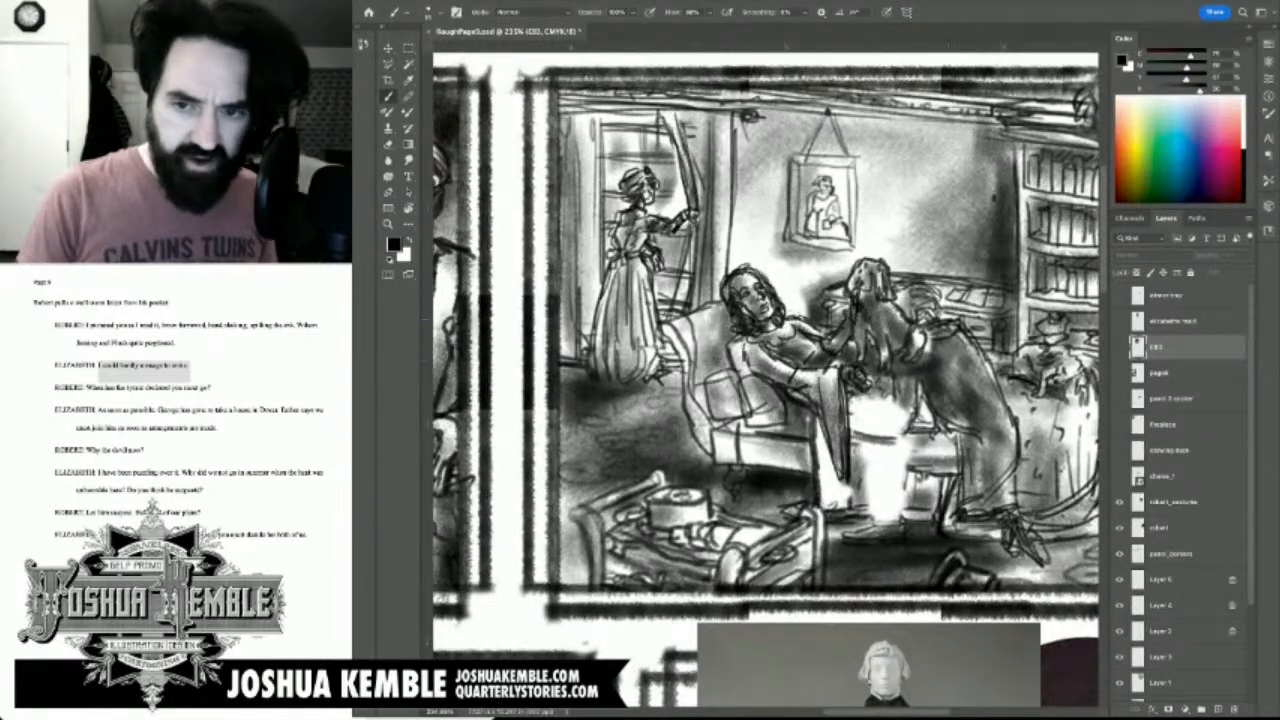
{"action": "scroll", "coordinate": [766, 380], "scroll_direction": "right", "scroll_amount": 2}
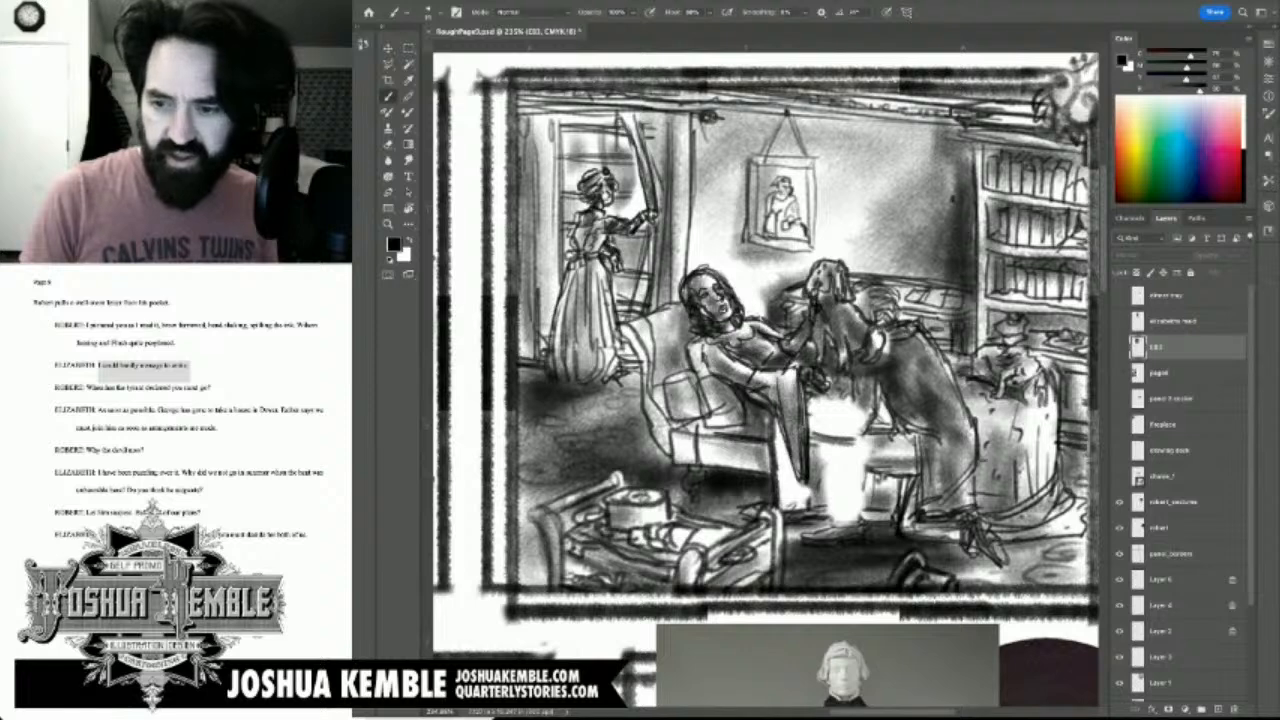
{"action": "scroll", "coordinate": [1180, 500], "scroll_direction": "down", "scroll_amount": 2}
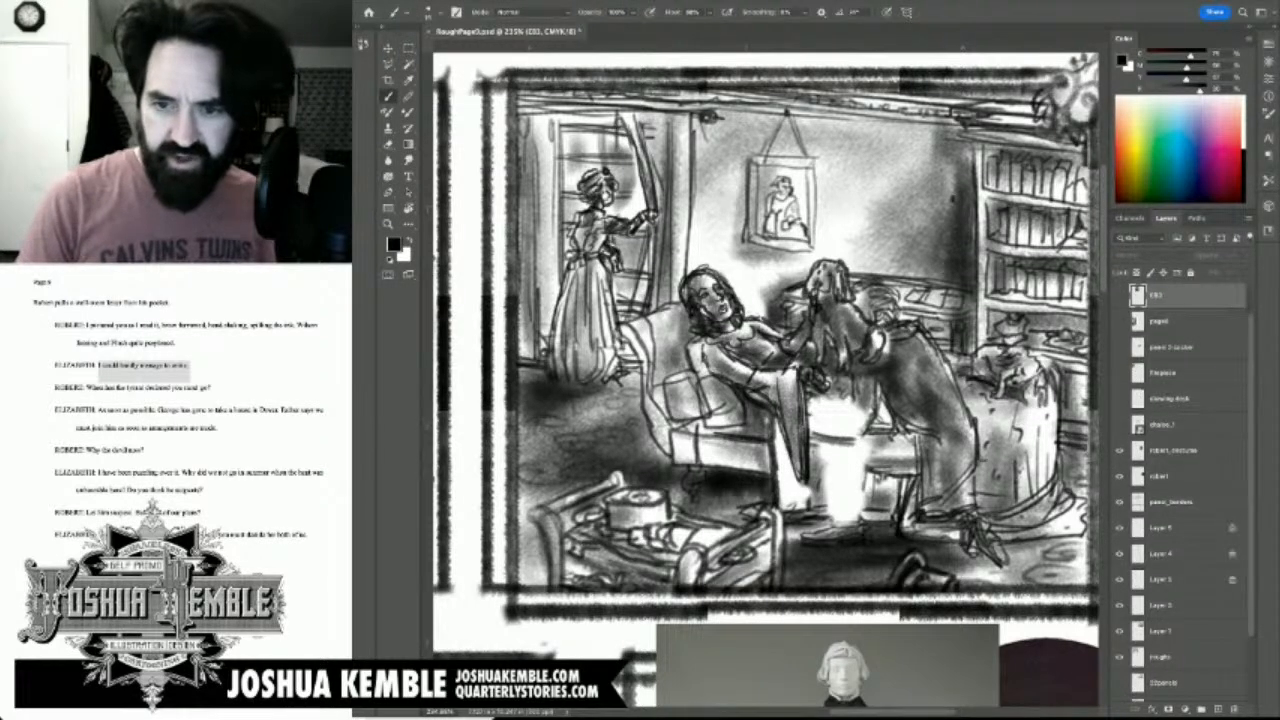
{"action": "left_click", "coordinate": [1162, 631]}
{"action": "key", "text": "e"}
{"action": "mouse_move", "coordinate": [1020, 373]}
{"action": "left_mouse_down"}
{"action": "mouse_move", "coordinate": [1046, 385]}
{"action": "mouse_move", "coordinate": [980, 352]}
{"action": "mouse_move", "coordinate": [1030, 355]}
{"action": "mouse_move", "coordinate": [982, 359]}
{"action": "mouse_move", "coordinate": [1035, 358]}
{"action": "mouse_move", "coordinate": [1055, 385]}
{"action": "mouse_move", "coordinate": [1032, 376]}
{"action": "mouse_move", "coordinate": [1042, 382]}
{"action": "mouse_move", "coordinate": [1019, 397]}
{"action": "mouse_move", "coordinate": [981, 379]}
{"action": "mouse_move", "coordinate": [1020, 371]}
{"action": "left_mouse_up"}
{"action": "key", "text": "b"}
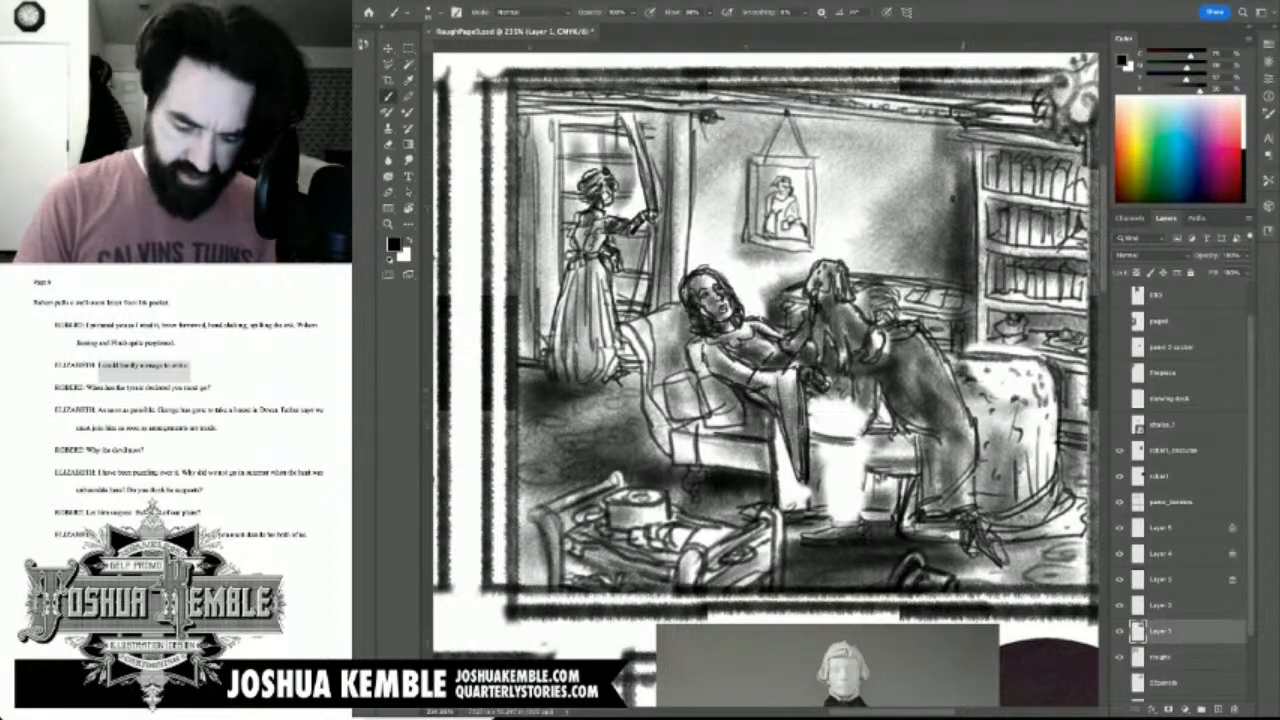
Step: Shade the draped form and the white gaps around the stool and skirt with a larger black brush, and save the page
{"action": "key", "text": "bracketright"}
{"action": "key", "text": "bracketright"}
{"action": "key", "text": "bracketright"}
{"action": "mouse_move", "coordinate": [1030, 370]}
{"action": "left_mouse_down"}
{"action": "mouse_move", "coordinate": [946, 367]}
{"action": "mouse_move", "coordinate": [998, 365]}
{"action": "mouse_move", "coordinate": [1026, 382]}
{"action": "mouse_move", "coordinate": [972, 384]}
{"action": "mouse_move", "coordinate": [982, 398]}
{"action": "mouse_move", "coordinate": [1040, 357]}
{"action": "left_mouse_up"}
{"action": "left_click_drag", "start_coordinate": [850, 406], "coordinate": [810, 424]}
{"action": "mouse_move", "coordinate": [788, 419]}
{"action": "left_mouse_down"}
{"action": "mouse_move", "coordinate": [779, 442]}
{"action": "mouse_move", "coordinate": [799, 505]}
{"action": "mouse_move", "coordinate": [832, 450]}
{"action": "mouse_move", "coordinate": [866, 444]}
{"action": "mouse_move", "coordinate": [836, 508]}
{"action": "mouse_move", "coordinate": [838, 487]}
{"action": "mouse_move", "coordinate": [874, 504]}
{"action": "mouse_move", "coordinate": [794, 516]}
{"action": "left_mouse_up"}
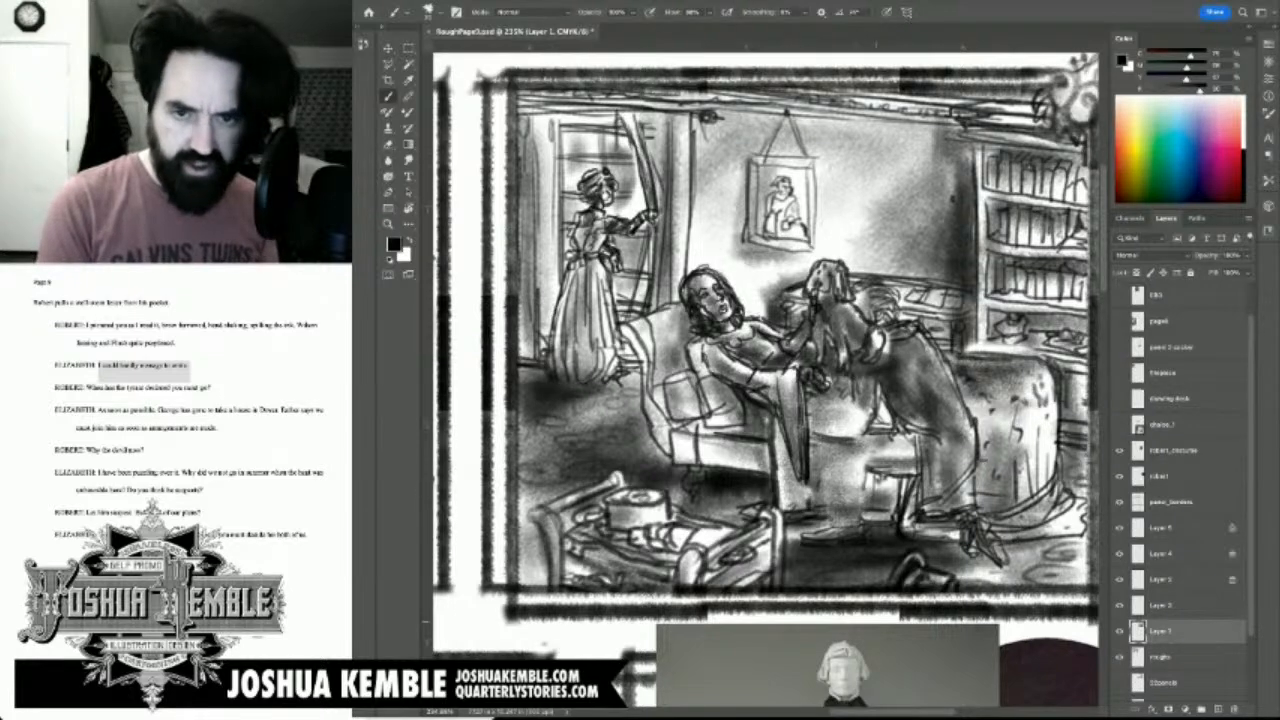
{"action": "key", "text": "ctrl+0"}
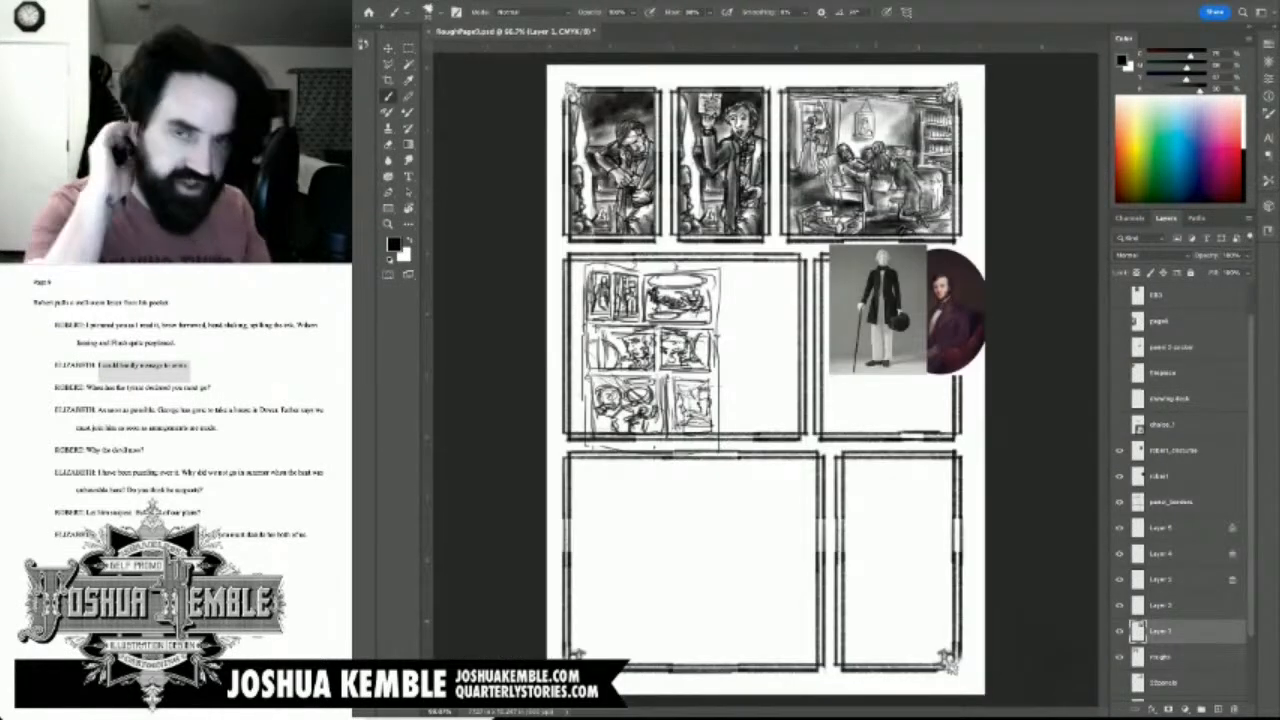
{"action": "key", "text": "ctrl+s"}
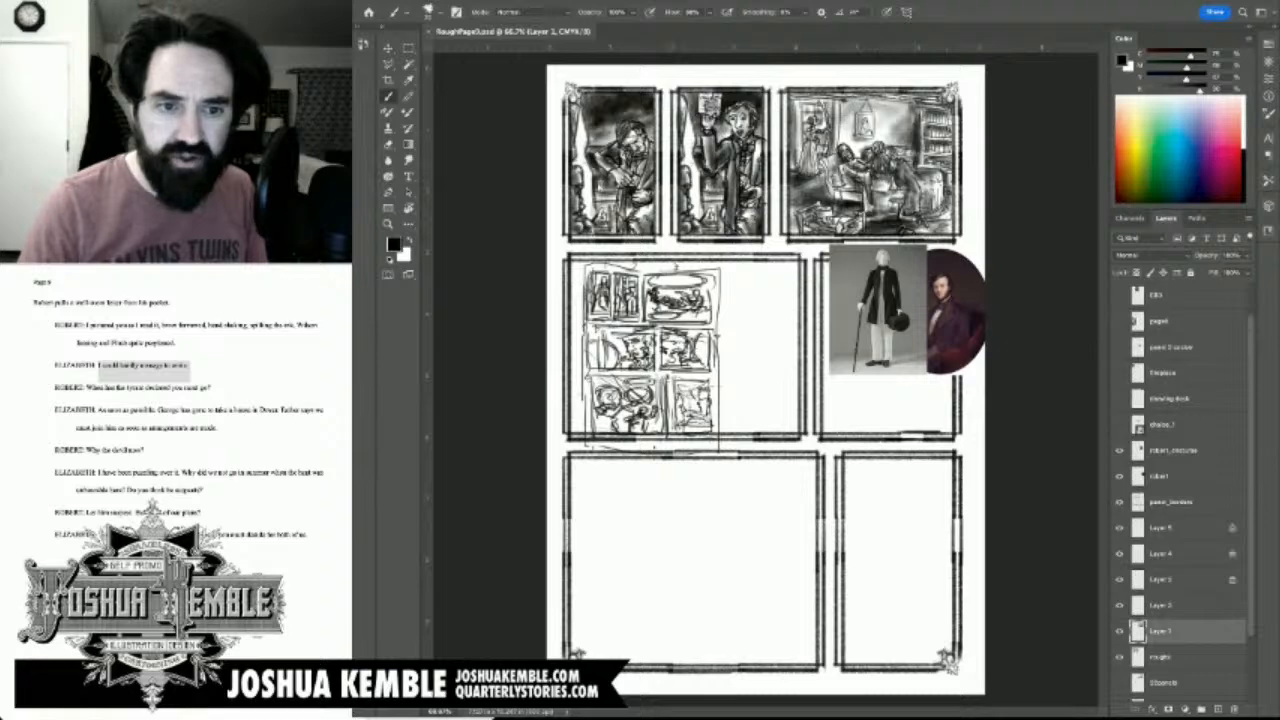
Step: Add a new empty layer directly below the panel borders layer and save the page
{"action": "scroll", "coordinate": [744, 382], "scroll_direction": "up", "scroll_amount": 5}
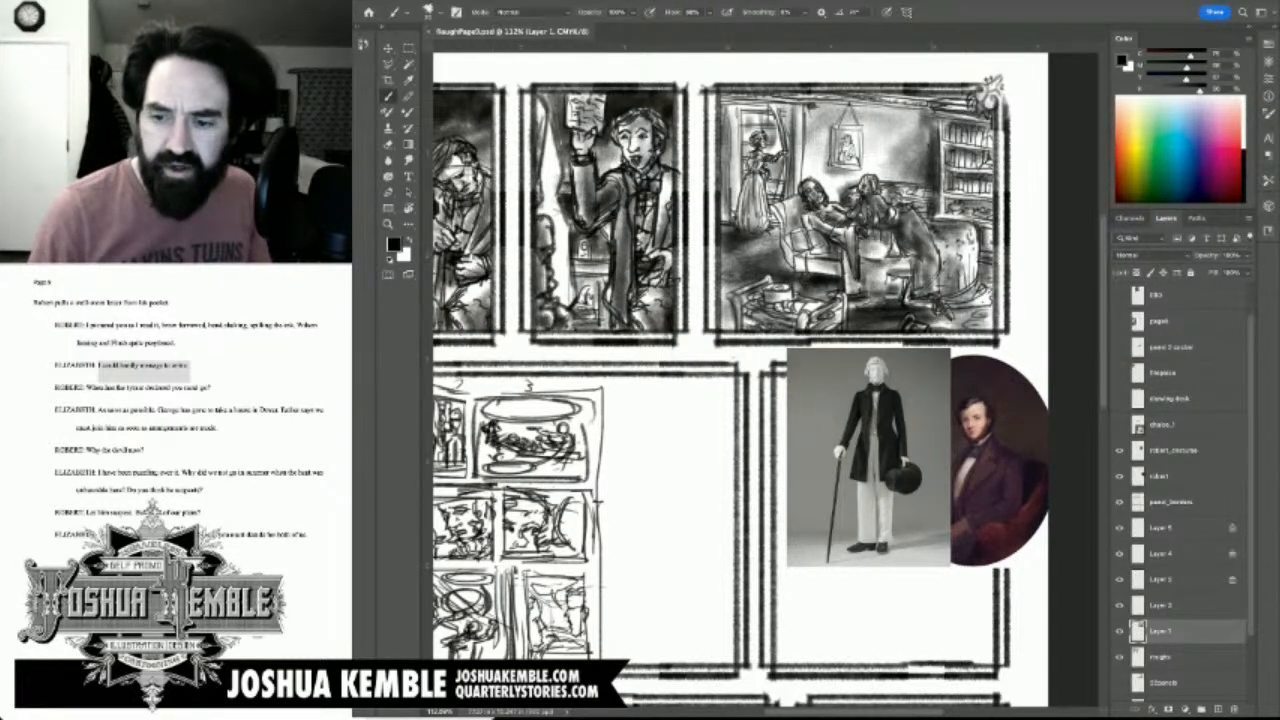
{"action": "left_click", "coordinate": [1176, 451]}
{"action": "left_click", "coordinate": [1218, 709]}
{"action": "left_click_drag", "start_coordinate": [1172, 451], "coordinate": [1172, 538]}
{"action": "key", "text": "ctrl+s"}
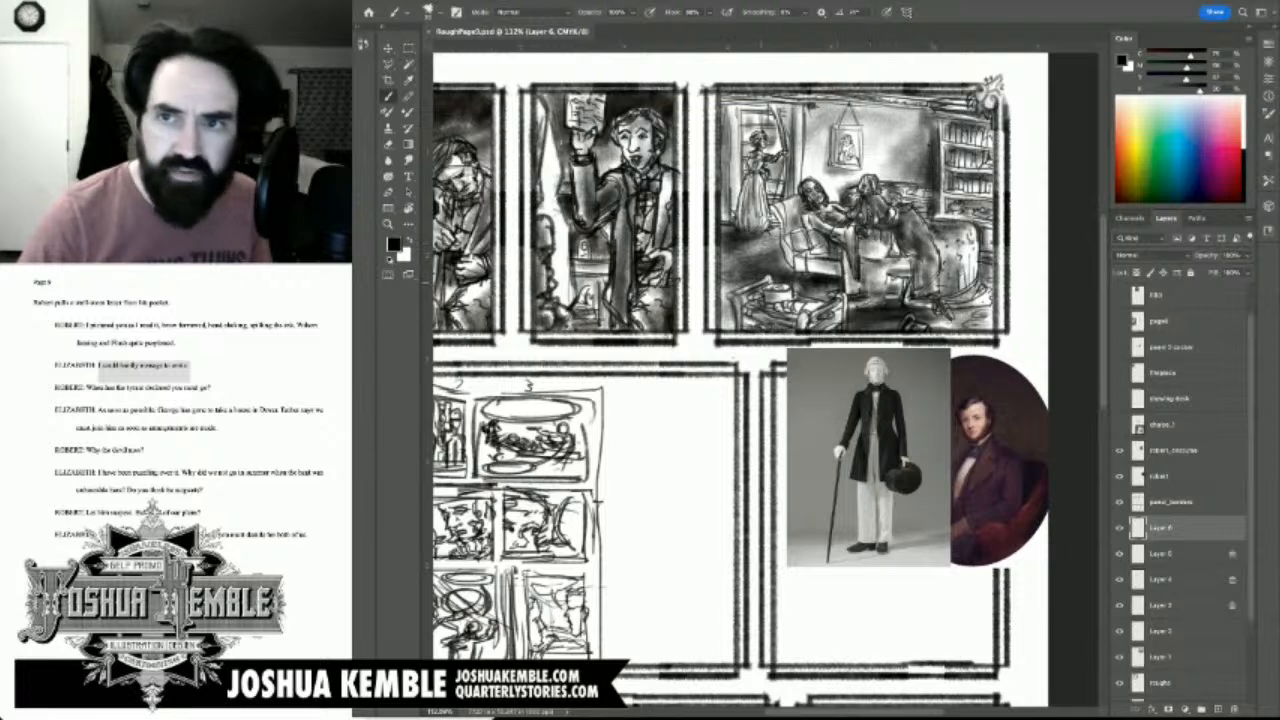
Step: Set the brush colour to magenta and sketch a large head in profile over the third panel's bookcase on Layer 6
{"action": "mouse_move", "coordinate": [1187, 68]}
{"action": "left_mouse_down"}
{"action": "mouse_move", "coordinate": [1147, 68]}
{"action": "mouse_move", "coordinate": [1147, 92]}
{"action": "mouse_move", "coordinate": [1147, 56]}
{"action": "mouse_move", "coordinate": [1205, 68]}
{"action": "left_mouse_up"}
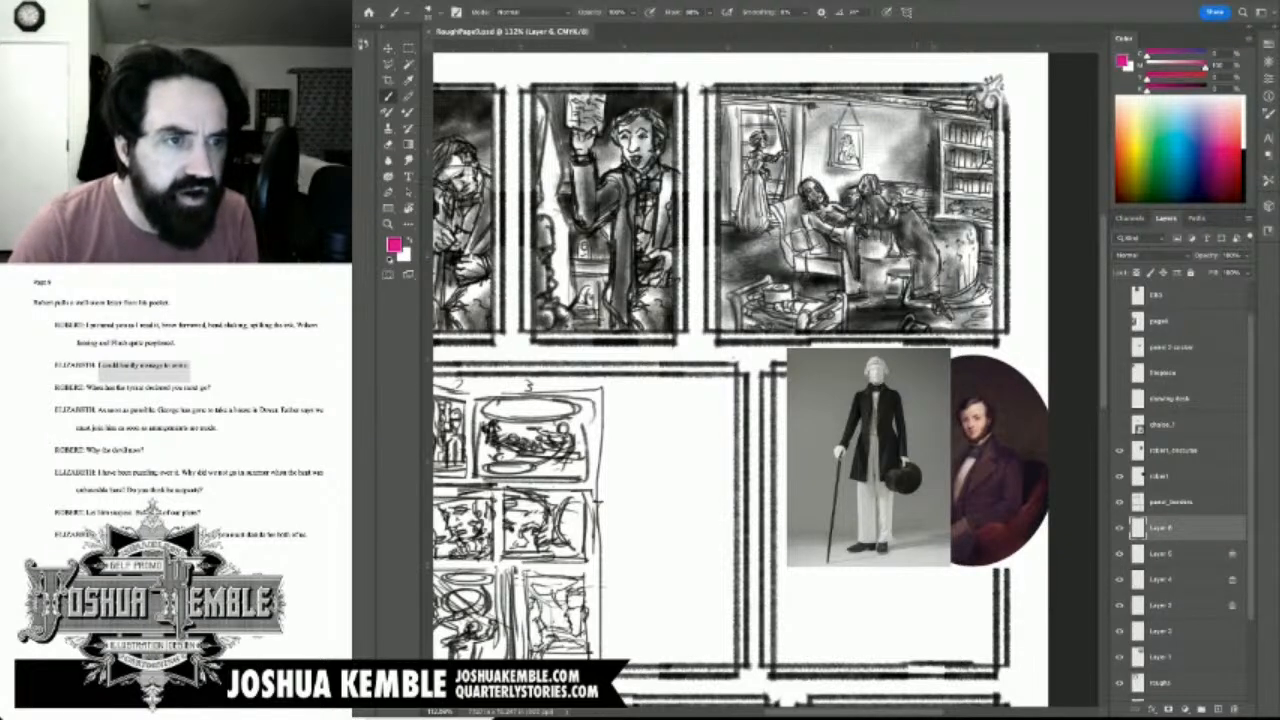
{"action": "left_click_drag", "start_coordinate": [87, 325], "coordinate": [180, 343]}
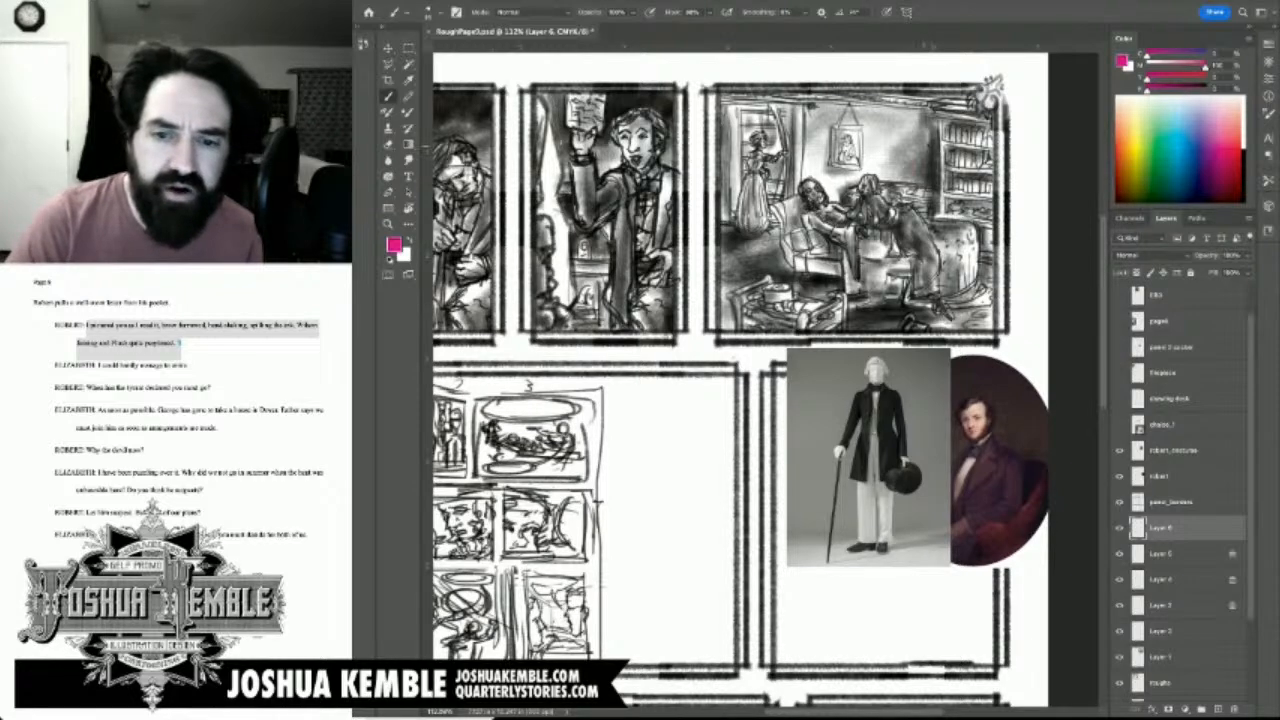
{"action": "left_click_drag", "start_coordinate": [925, 148], "coordinate": [855, 228]}
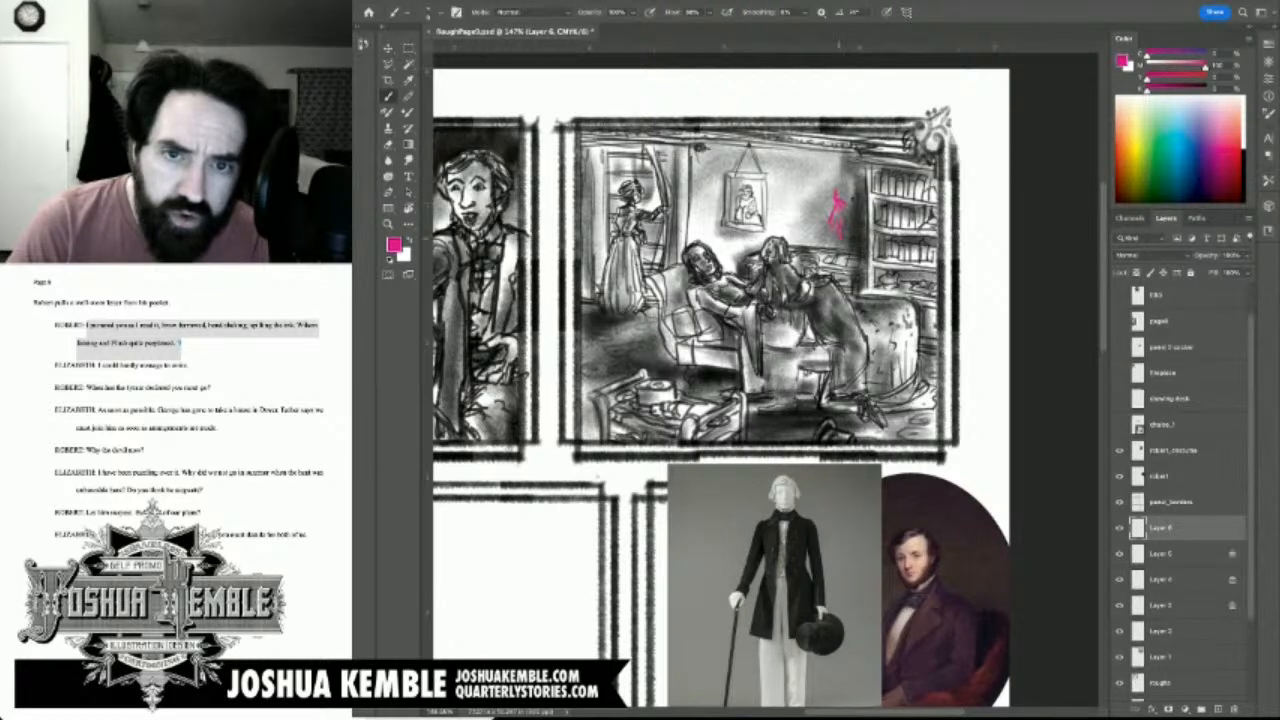
{"action": "left_click_drag", "start_coordinate": [839, 232], "coordinate": [842, 251]}
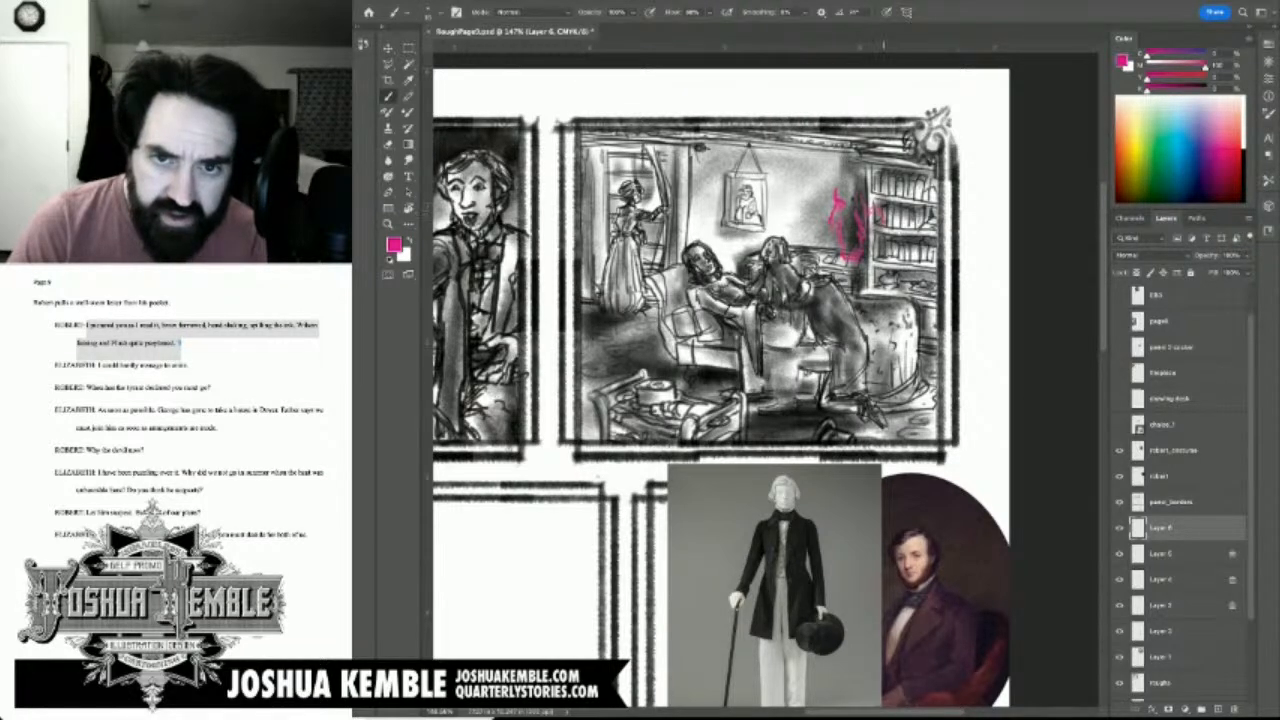
{"action": "left_click_drag", "start_coordinate": [884, 208], "coordinate": [874, 236]}
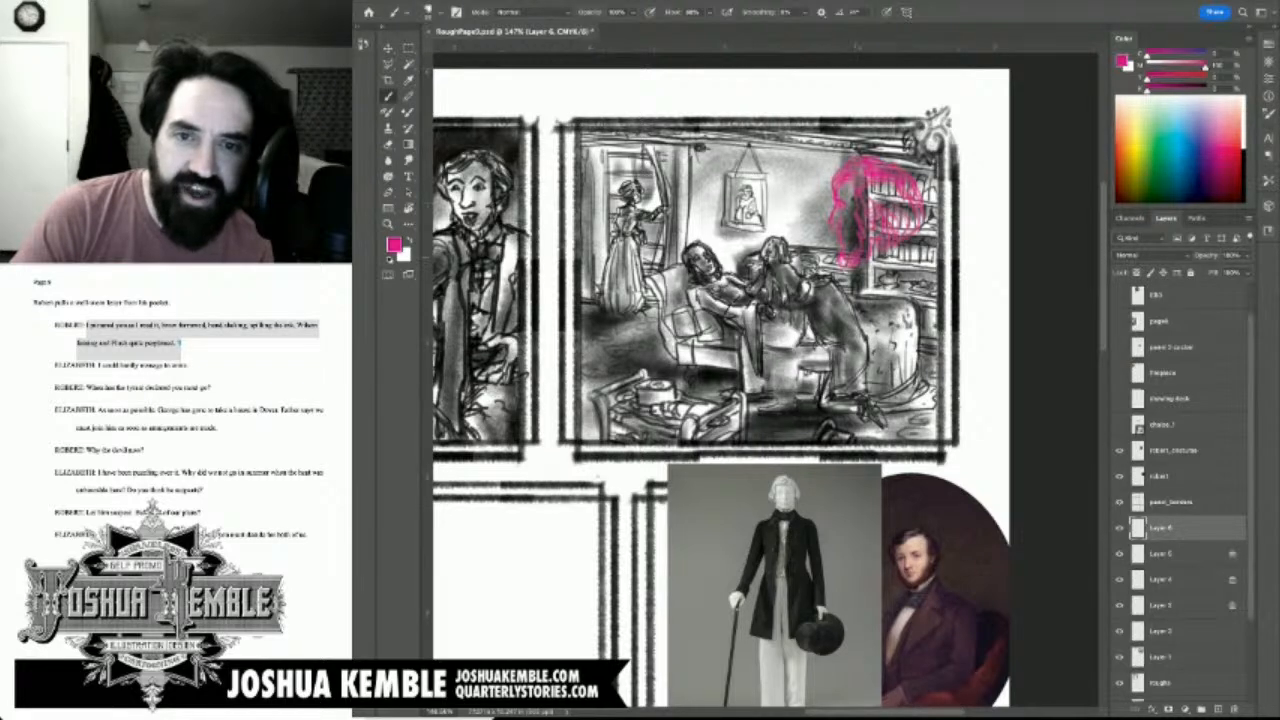
{"action": "mouse_move", "coordinate": [868, 198]}
{"action": "left_mouse_down"}
{"action": "mouse_move", "coordinate": [896, 188]}
{"action": "mouse_move", "coordinate": [890, 230]}
{"action": "mouse_move", "coordinate": [888, 210]}
{"action": "left_mouse_up"}
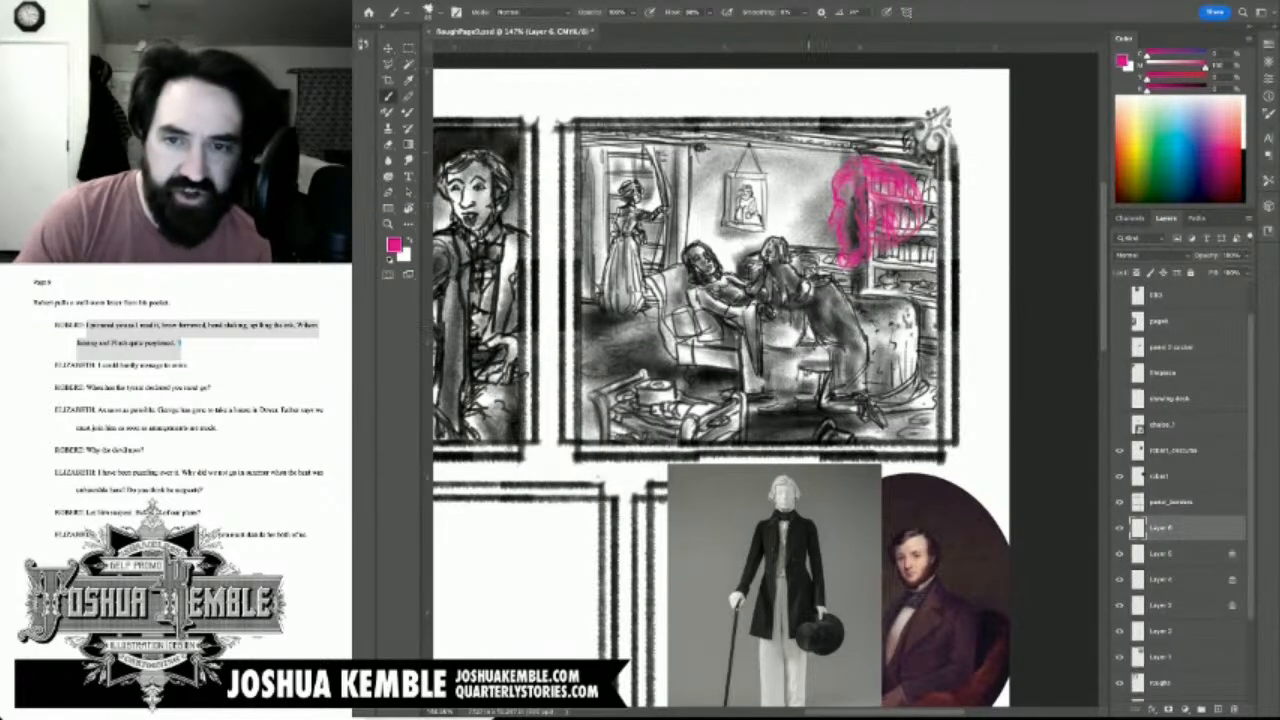
Step: Scale the magenta head sketch down in front of the bookcase
{"action": "key", "text": "ctrl+t"}
{"action": "left_click_drag", "start_coordinate": [927, 270], "coordinate": [876, 206]}
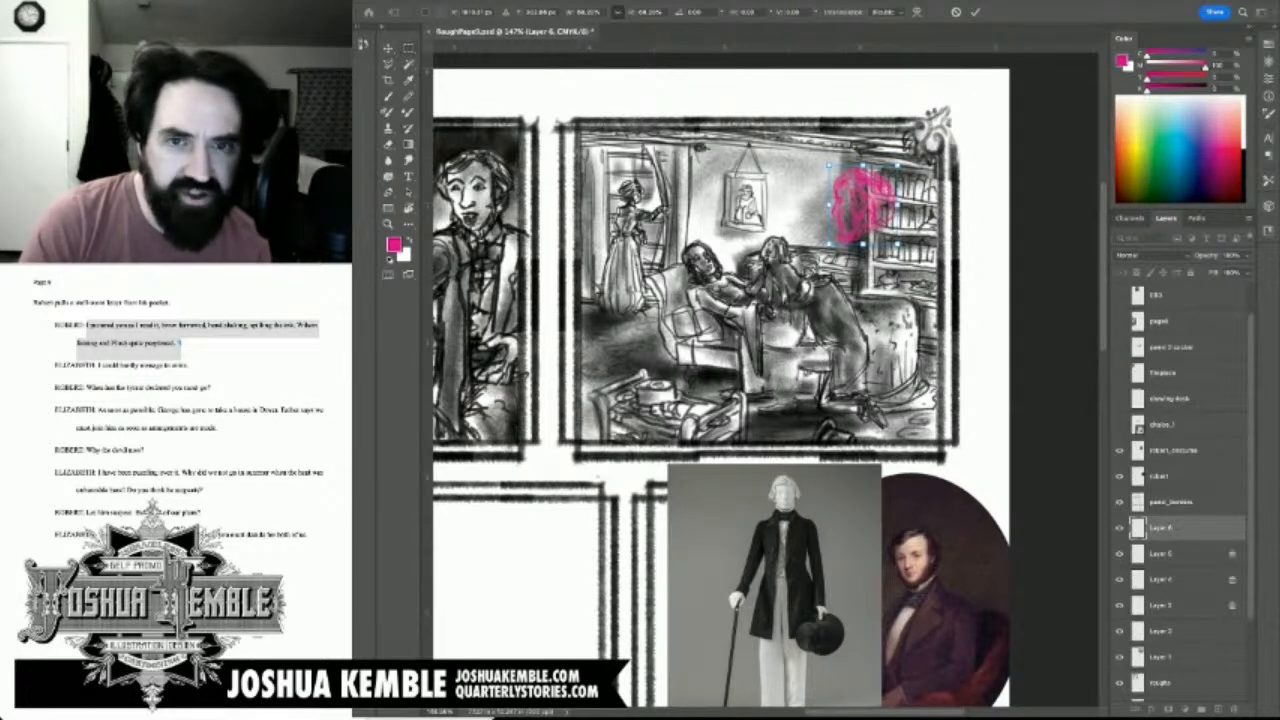
{"action": "key", "text": "Return"}
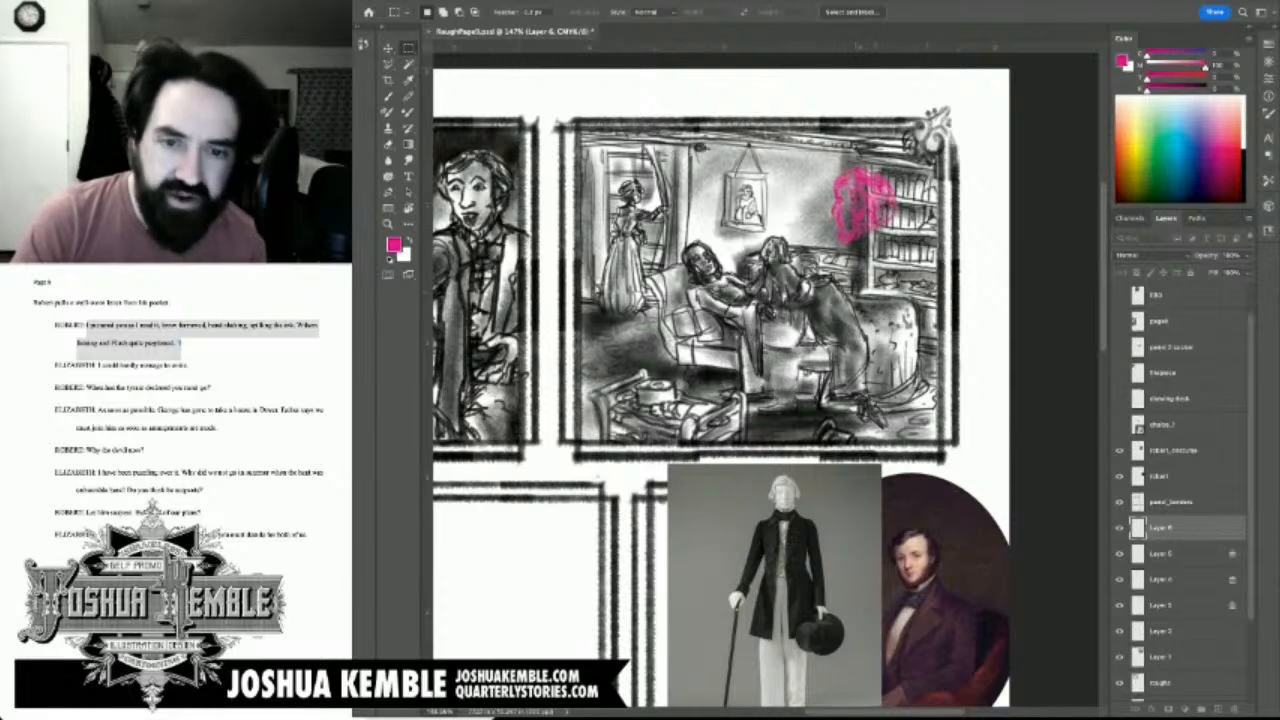
Step: Rough in the magenta figure's chin, neck, torso and lower body down to the floor beside the stool
{"action": "key", "text": "b"}
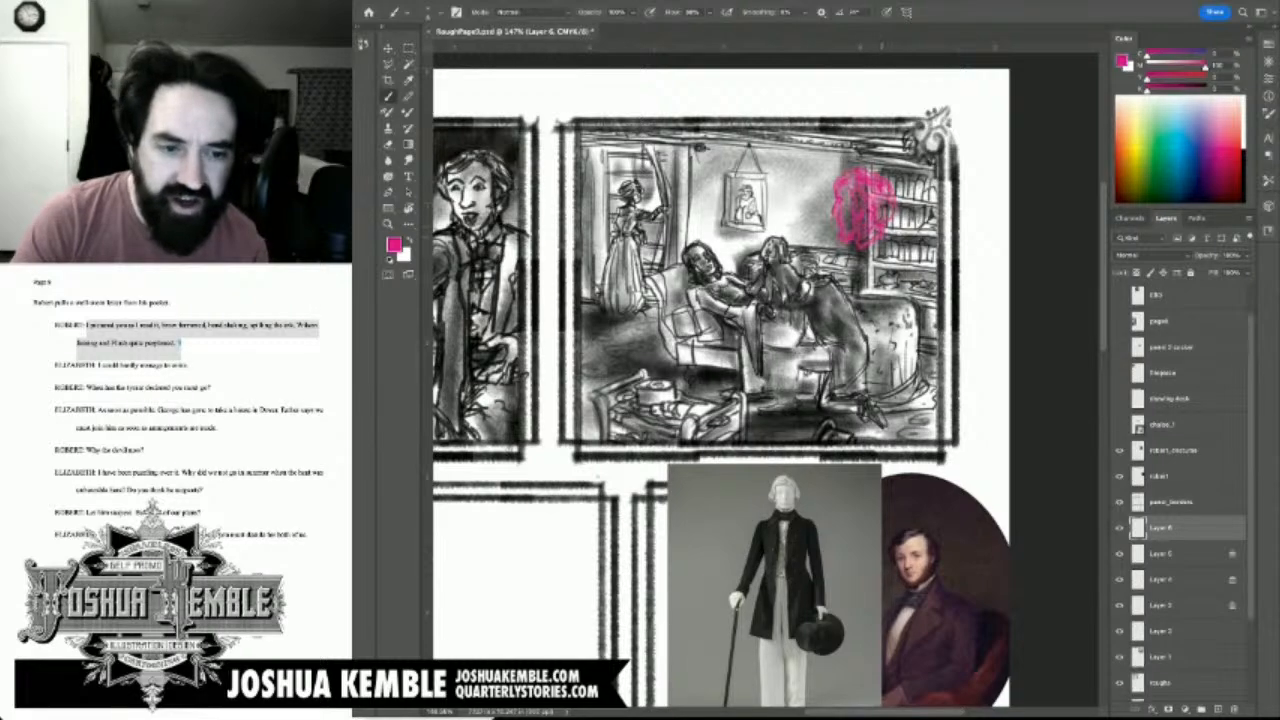
{"action": "left_click_drag", "start_coordinate": [850, 358], "coordinate": [790, 352]}
{"action": "left_click_drag", "start_coordinate": [845, 305], "coordinate": [832, 425]}
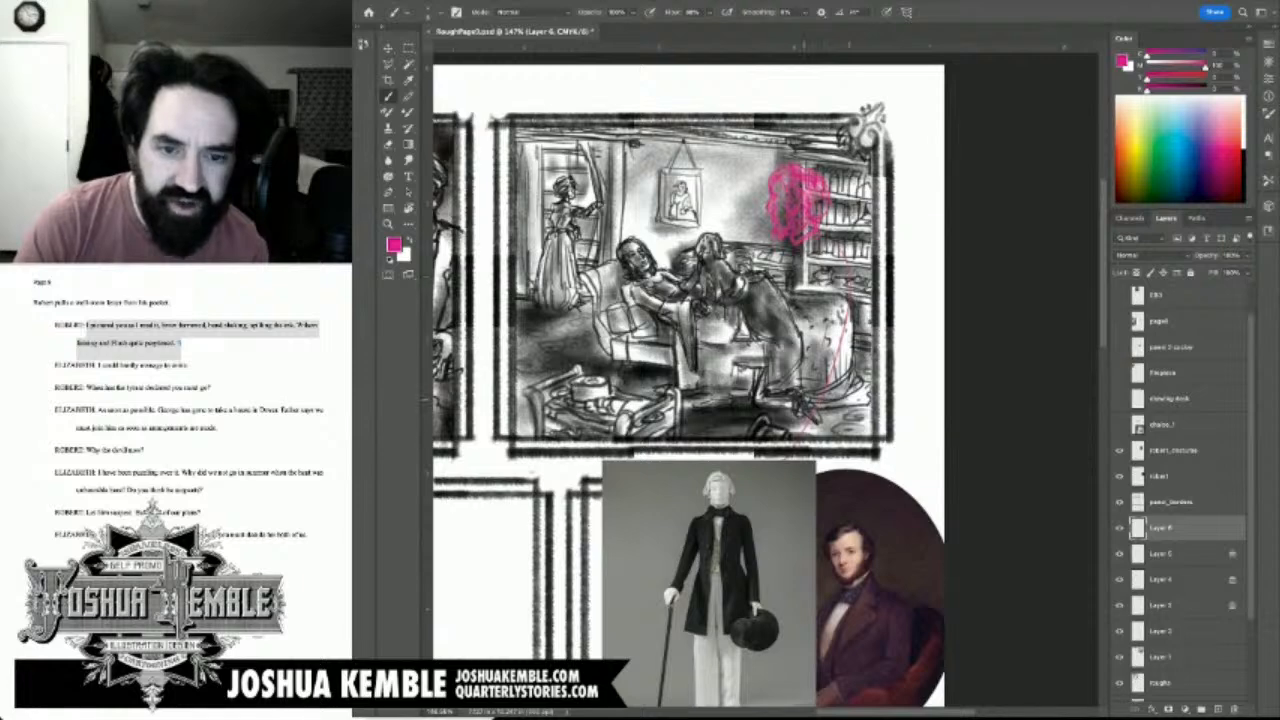
{"action": "key", "text": "ctrl+z"}
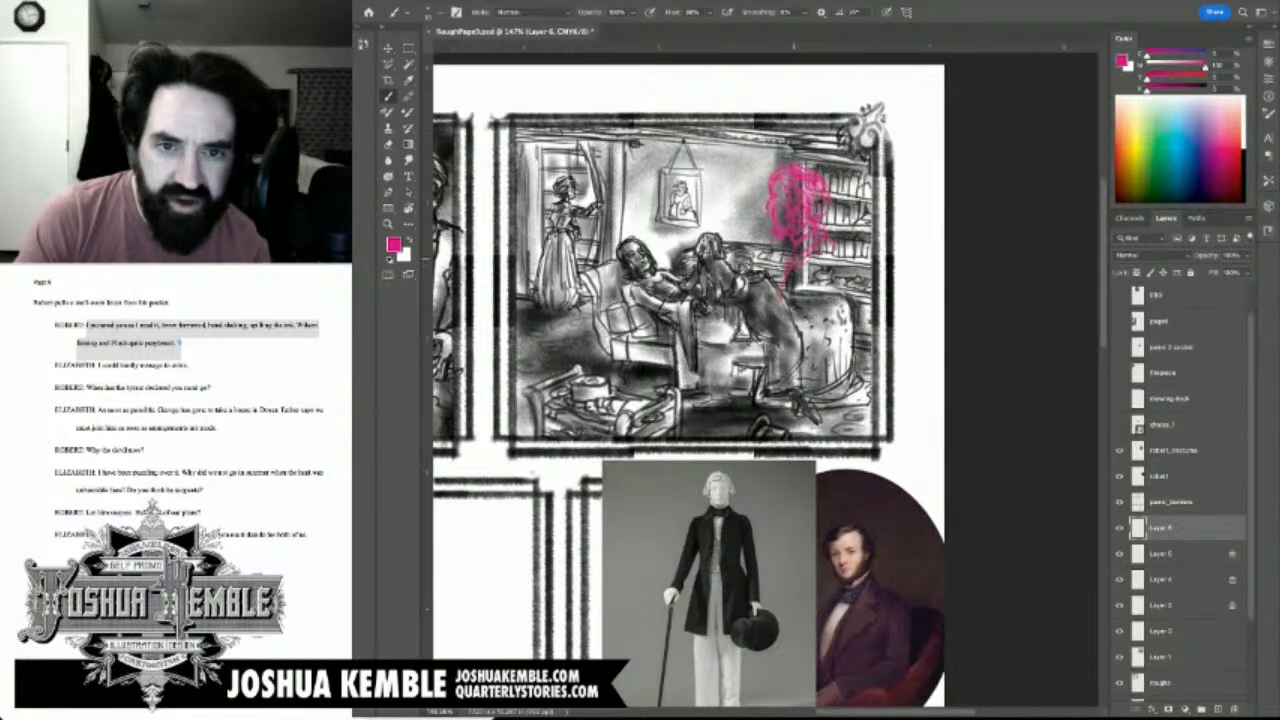
{"action": "mouse_move", "coordinate": [700, 400]}
{"action": "left_mouse_down"}
{"action": "mouse_move", "coordinate": [901, 300]}
{"action": "mouse_move", "coordinate": [676, 402]}
{"action": "left_mouse_up"}
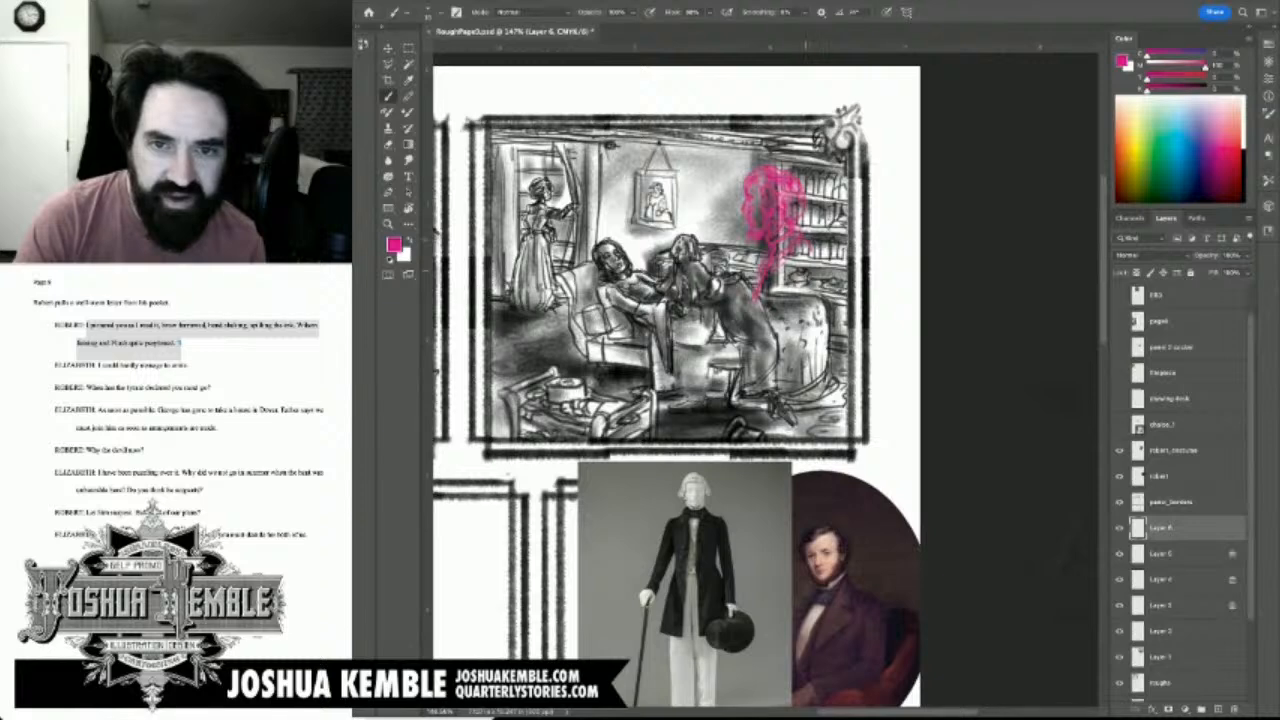
{"action": "mouse_move", "coordinate": [806, 242]}
{"action": "left_mouse_down"}
{"action": "mouse_move", "coordinate": [820, 258]}
{"action": "mouse_move", "coordinate": [800, 336]}
{"action": "mouse_move", "coordinate": [772, 358]}
{"action": "mouse_move", "coordinate": [788, 348]}
{"action": "mouse_move", "coordinate": [787, 388]}
{"action": "left_mouse_up"}
{"action": "left_click_drag", "start_coordinate": [761, 284], "coordinate": [739, 356]}
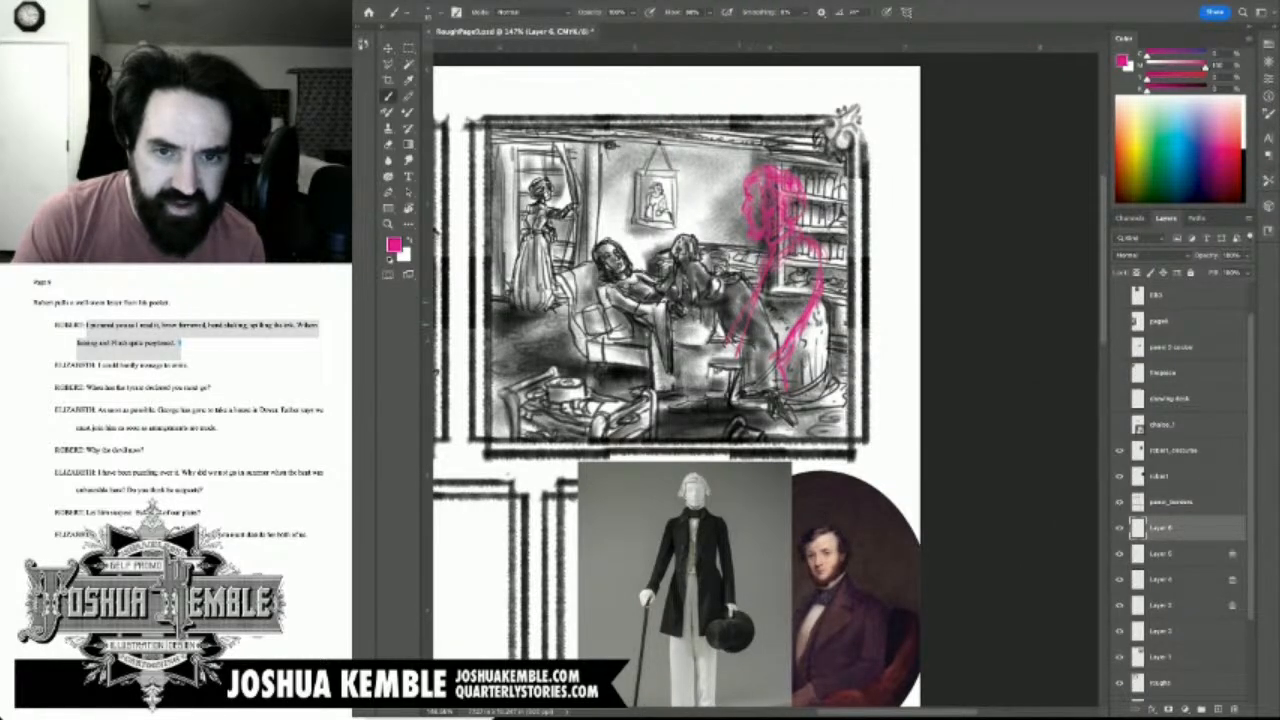
{"action": "mouse_move", "coordinate": [736, 336]}
{"action": "left_mouse_down"}
{"action": "mouse_move", "coordinate": [713, 392]}
{"action": "mouse_move", "coordinate": [760, 412]}
{"action": "left_mouse_up"}
{"action": "left_click_drag", "start_coordinate": [792, 352], "coordinate": [805, 385]}
{"action": "left_click_drag", "start_coordinate": [797, 350], "coordinate": [794, 370]}
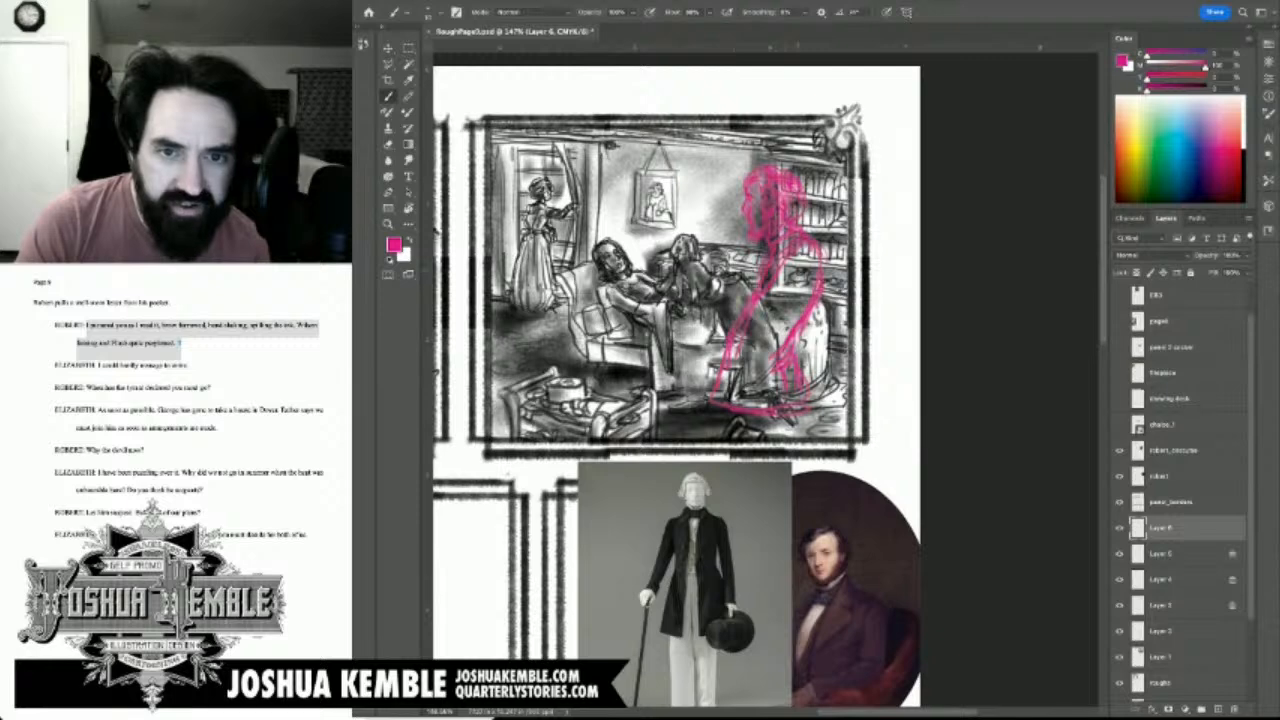
Step: Erase the magenta figure's mid-body lines and redraw the torso with a bent arm reaching toward the seated pair
{"action": "key", "text": "e"}
{"action": "left_click_drag", "start_coordinate": [819, 248], "coordinate": [802, 324]}
{"action": "left_click_drag", "start_coordinate": [750, 304], "coordinate": [736, 332]}
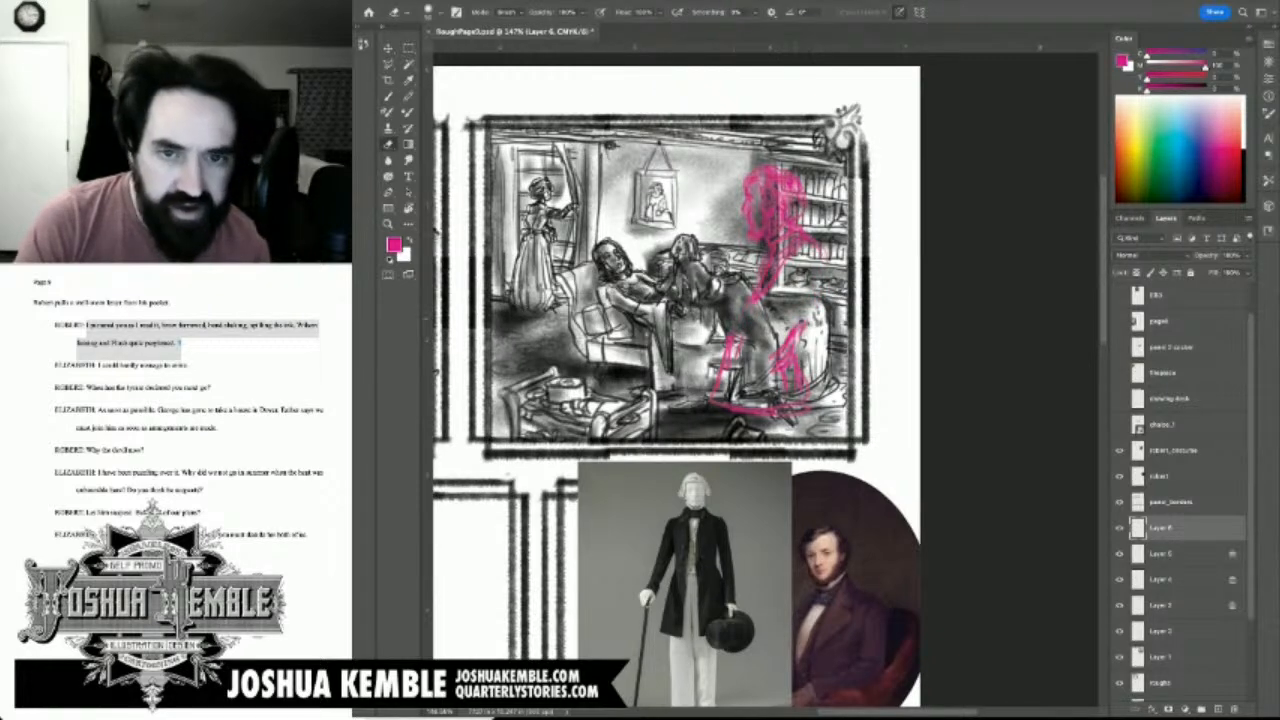
{"action": "key", "text": "b"}
{"action": "mouse_move", "coordinate": [792, 262]}
{"action": "left_mouse_down"}
{"action": "mouse_move", "coordinate": [816, 252]}
{"action": "mouse_move", "coordinate": [827, 295]}
{"action": "mouse_move", "coordinate": [769, 297]}
{"action": "left_mouse_up"}
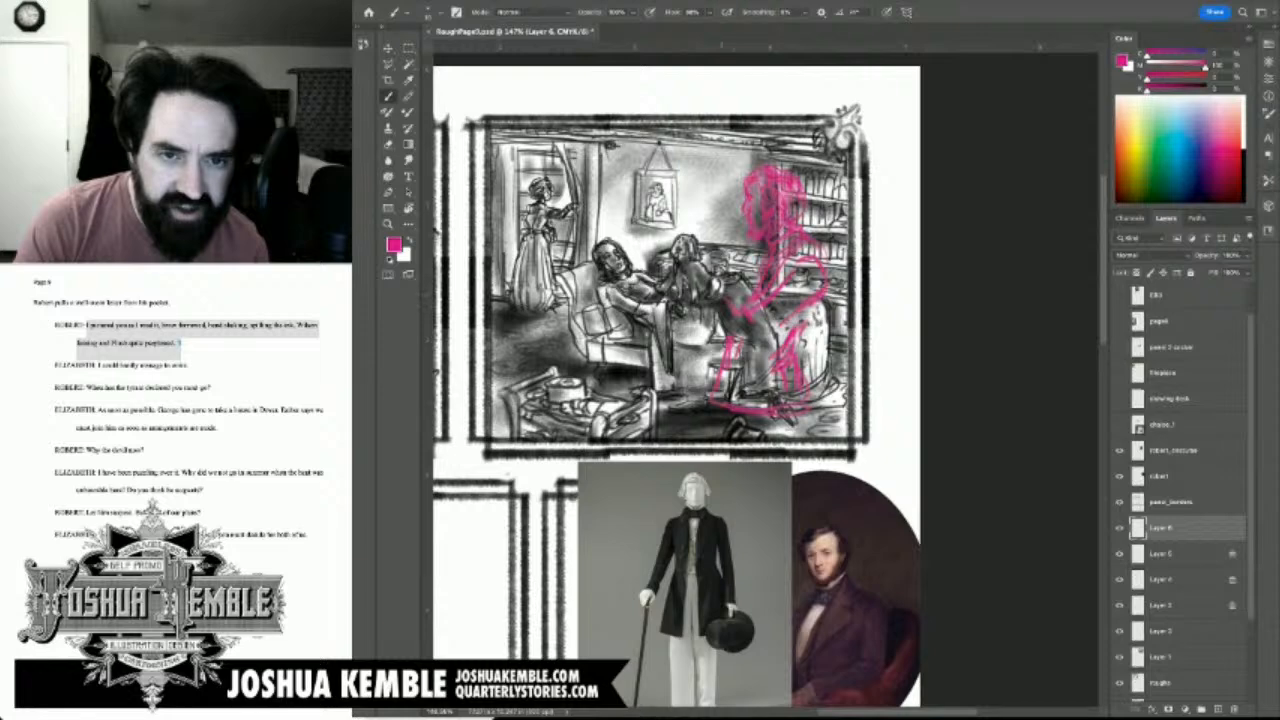
{"action": "mouse_move", "coordinate": [700, 303]}
{"action": "left_mouse_down"}
{"action": "mouse_move", "coordinate": [720, 326]}
{"action": "mouse_move", "coordinate": [660, 266]}
{"action": "left_mouse_up"}
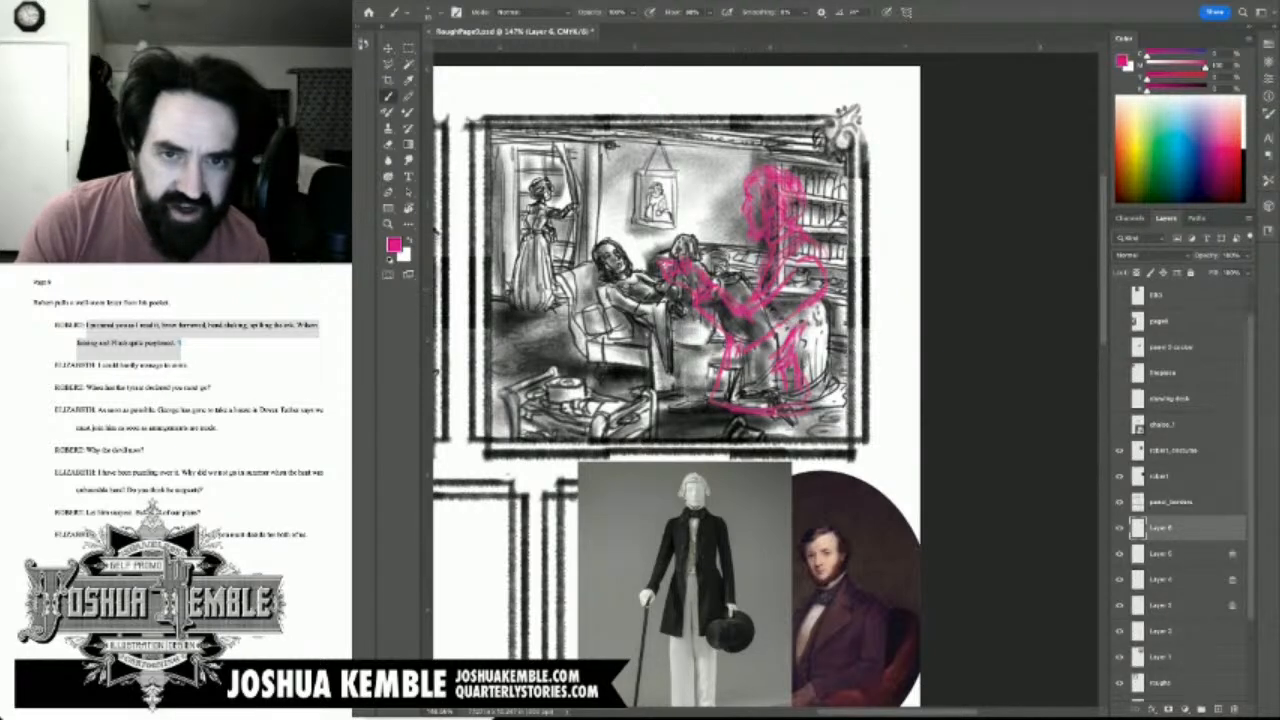
{"action": "mouse_move", "coordinate": [810, 254]}
{"action": "left_mouse_down"}
{"action": "mouse_move", "coordinate": [827, 268]}
{"action": "mouse_move", "coordinate": [824, 308]}
{"action": "mouse_move", "coordinate": [783, 344]}
{"action": "mouse_move", "coordinate": [800, 351]}
{"action": "mouse_move", "coordinate": [801, 371]}
{"action": "left_mouse_up"}
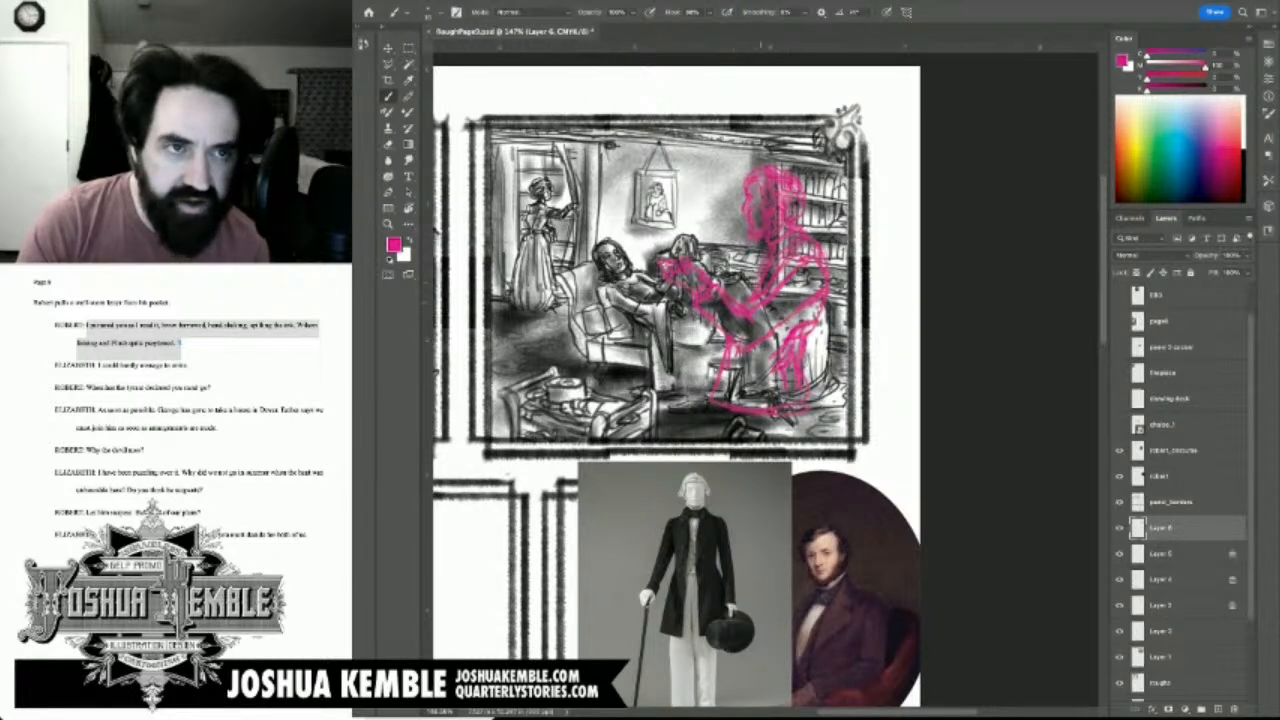
Step: Select the magenta figure's body below the head, scale it down and nudge it up to fit the head
{"action": "key", "text": "m"}
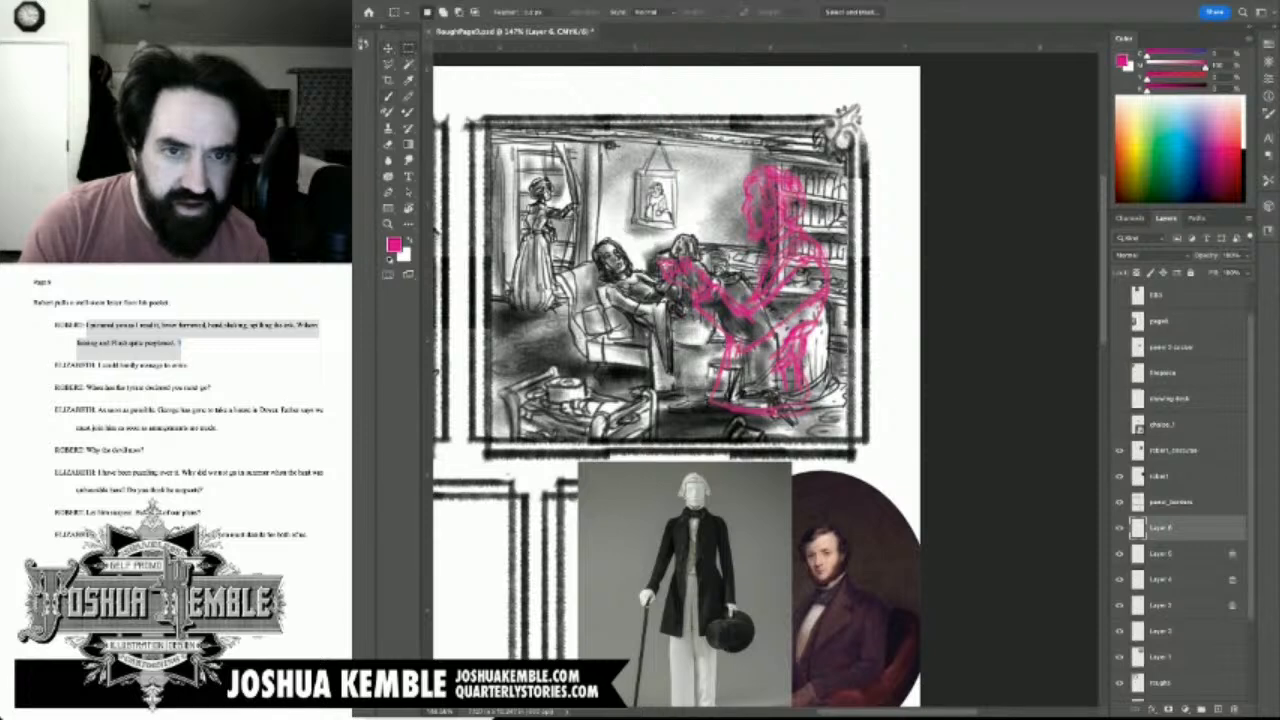
{"action": "left_click_drag", "start_coordinate": [632, 234], "coordinate": [842, 414]}
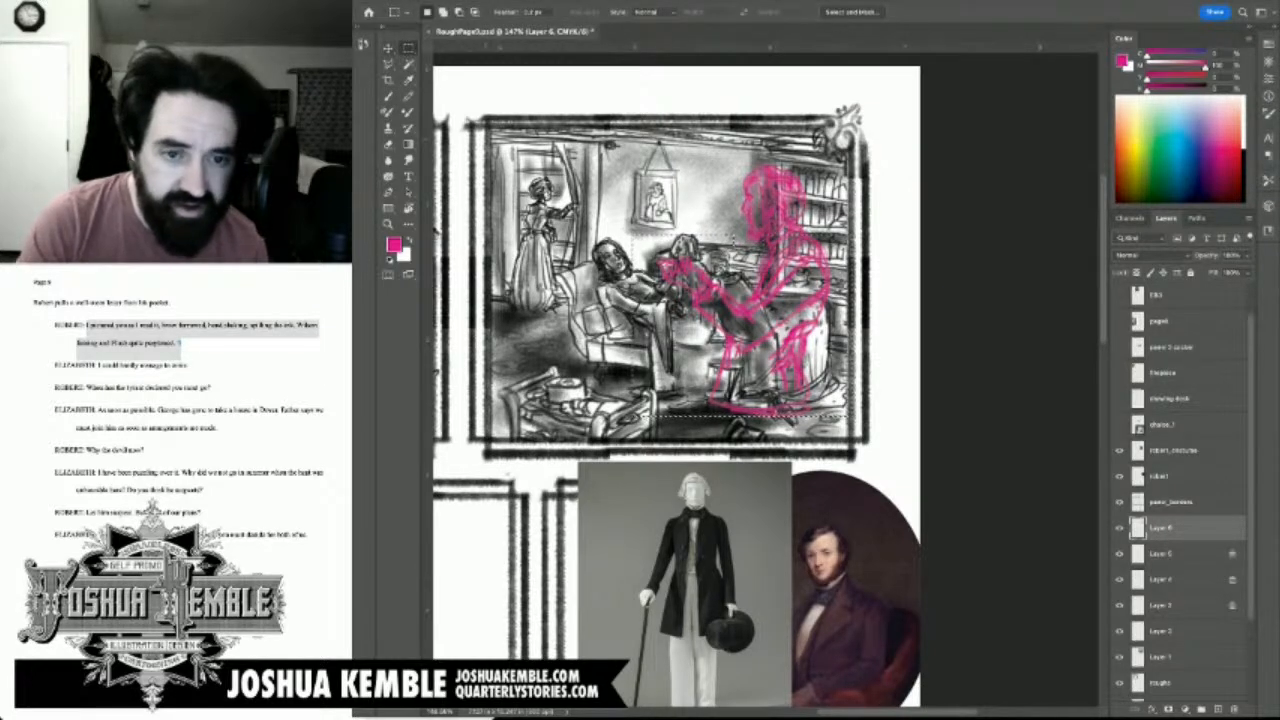
{"action": "key", "text": "v"}
{"action": "key", "text": "ctrl+t"}
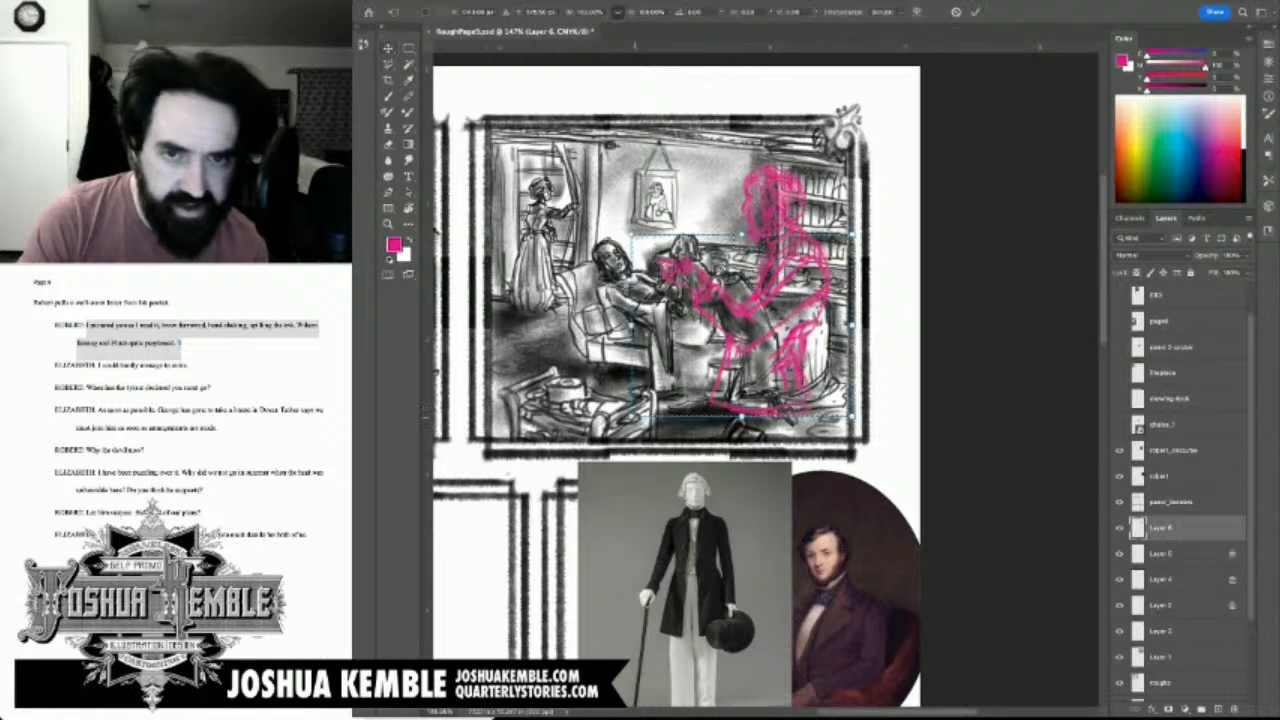
{"action": "left_click_drag", "start_coordinate": [632, 416], "coordinate": [665, 388]}
{"action": "left_click_drag", "start_coordinate": [800, 278], "coordinate": [789, 283]}
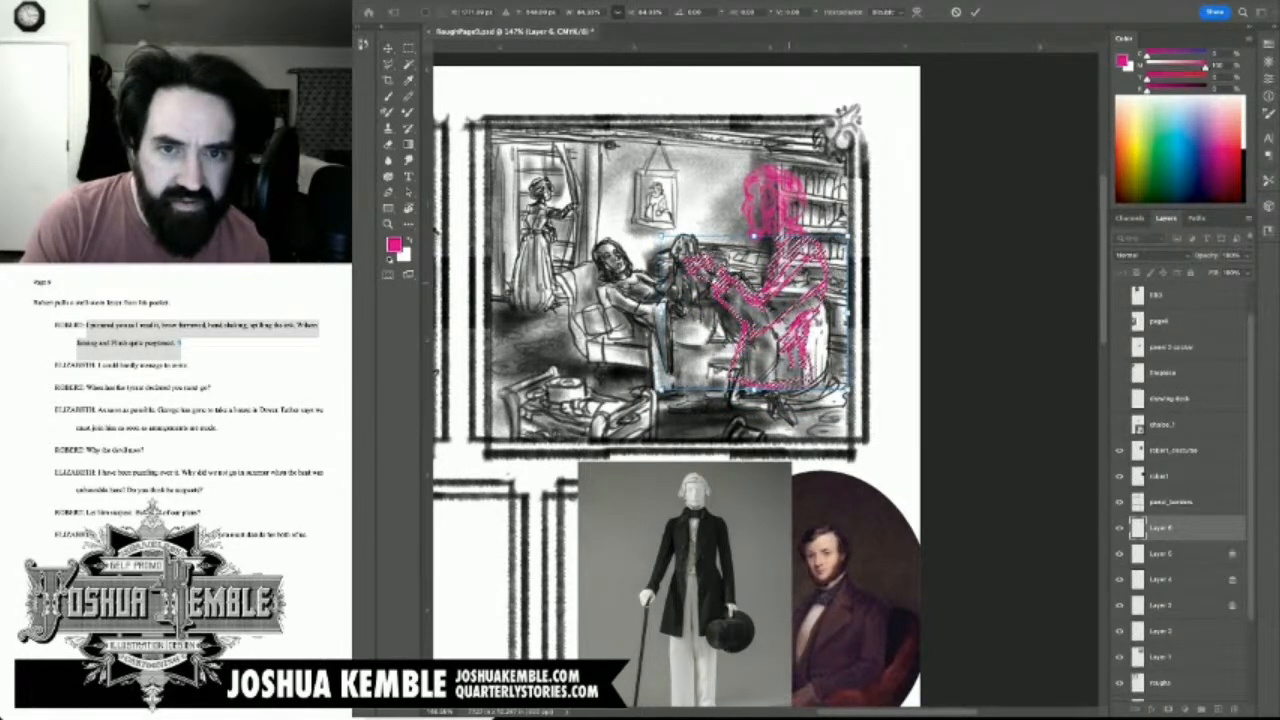
{"action": "key", "text": "Up"}
{"action": "key", "text": "Up"}
{"action": "key", "text": "Up"}
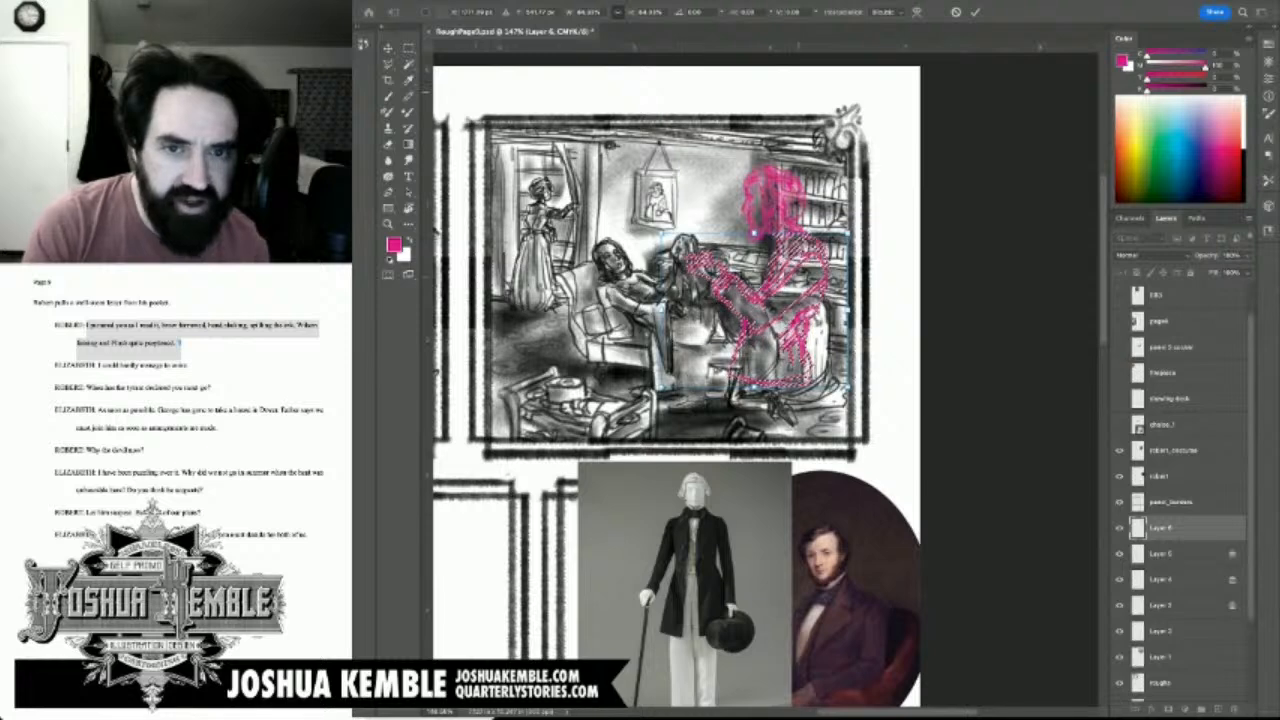
{"action": "key", "text": "Return"}
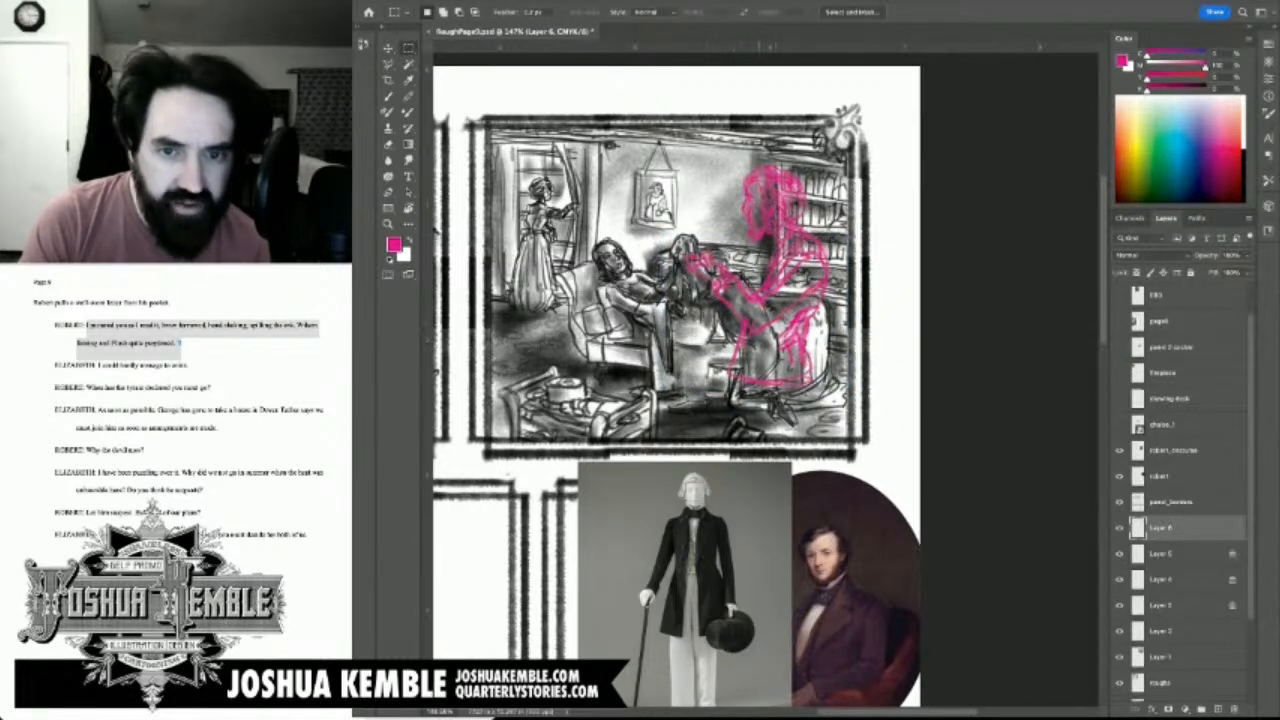
Step: Add brush strokes to the back of the magenta figure's lower body and a short line in front of its face
{"action": "key", "text": "b"}
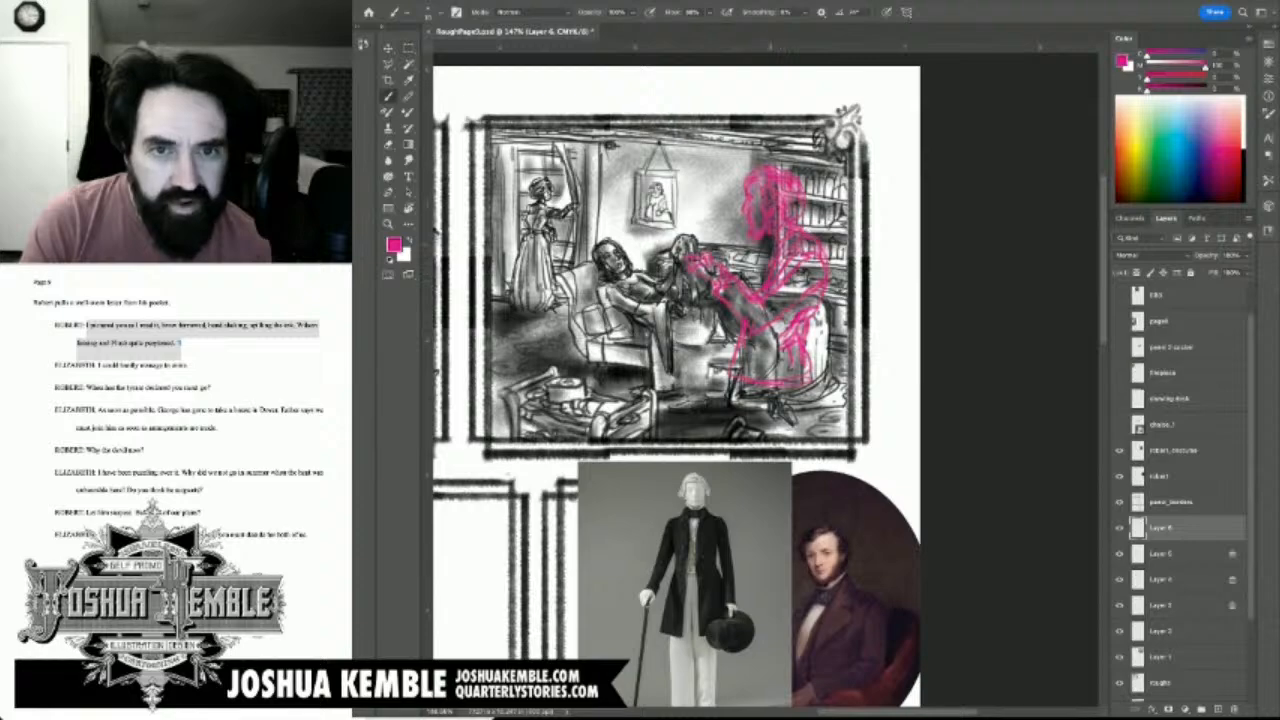
{"action": "left_click_drag", "start_coordinate": [640, 400], "coordinate": [683, 387]}
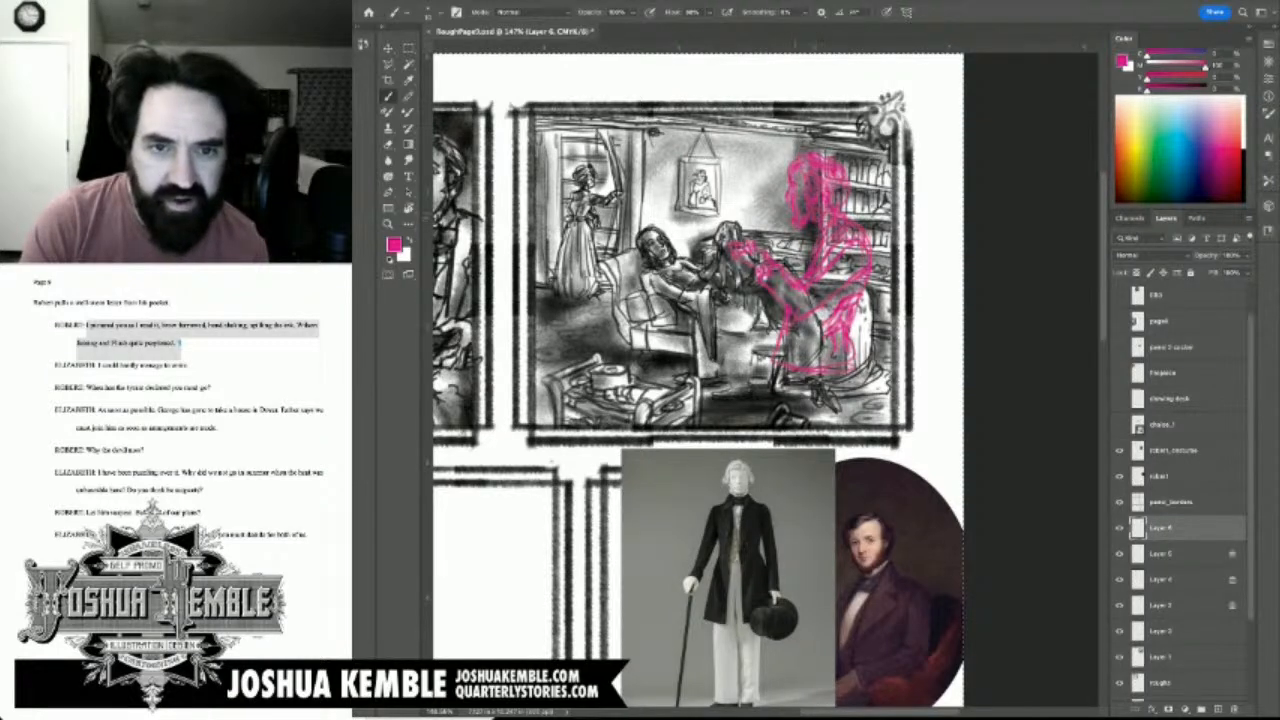
{"action": "left_click_drag", "start_coordinate": [861, 290], "coordinate": [844, 336]}
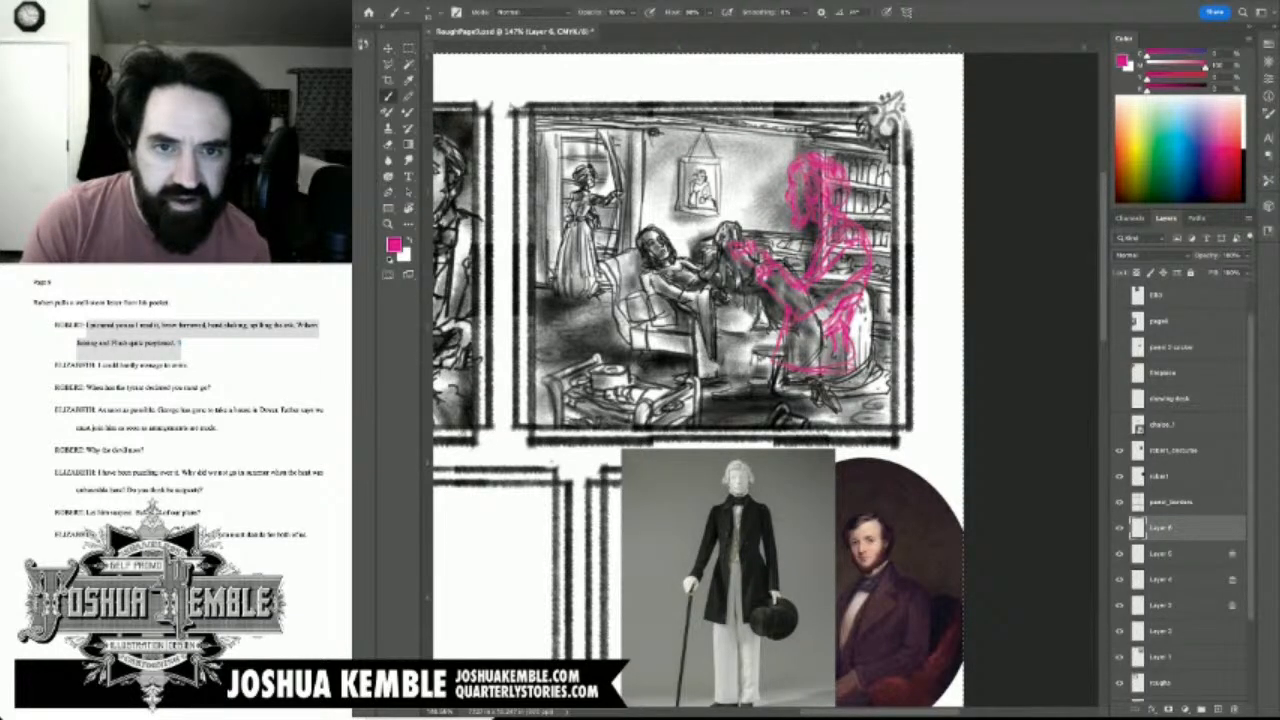
{"action": "left_click_drag", "start_coordinate": [767, 207], "coordinate": [746, 214]}
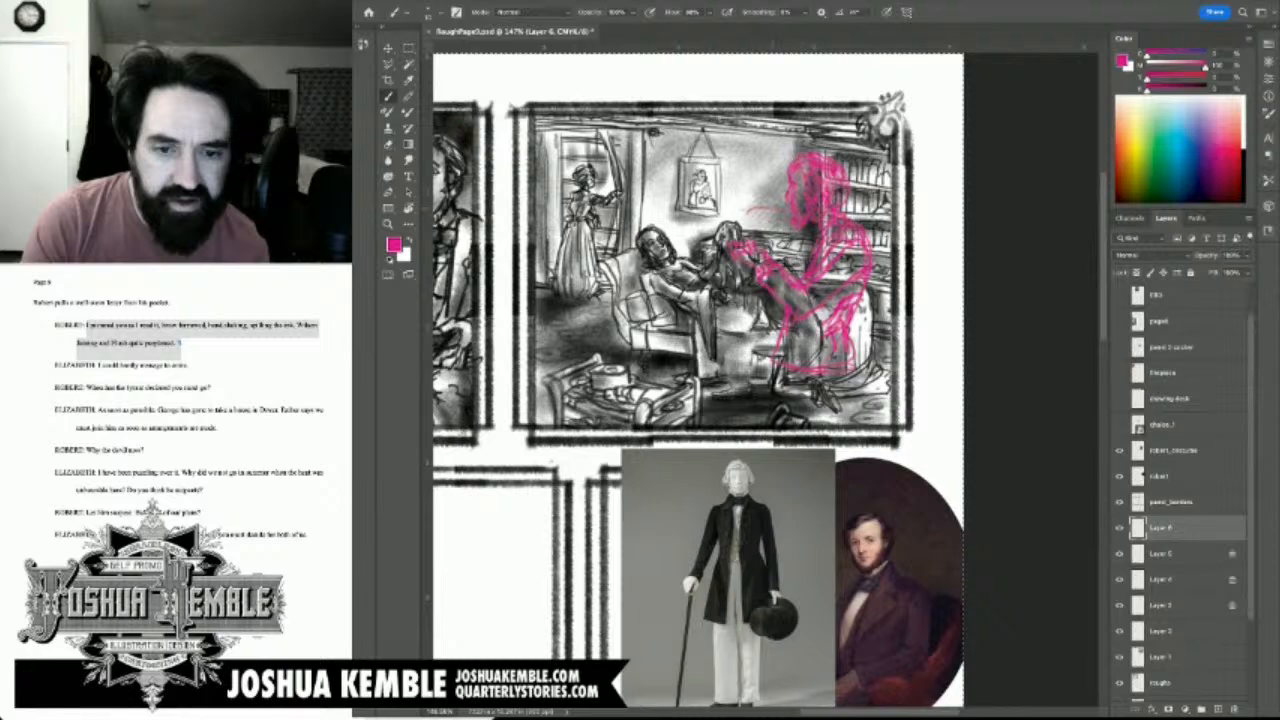
Step: Move the whole magenta figure slightly left and down, closer to the seated pair, and clear the selection
{"action": "mouse_move", "coordinate": [545, 294]}
{"action": "left_mouse_down"}
{"action": "mouse_move", "coordinate": [917, 193]}
{"action": "mouse_move", "coordinate": [886, 198]}
{"action": "left_mouse_up"}
{"action": "left_click_drag", "start_coordinate": [885, 45], "coordinate": [562, 103]}
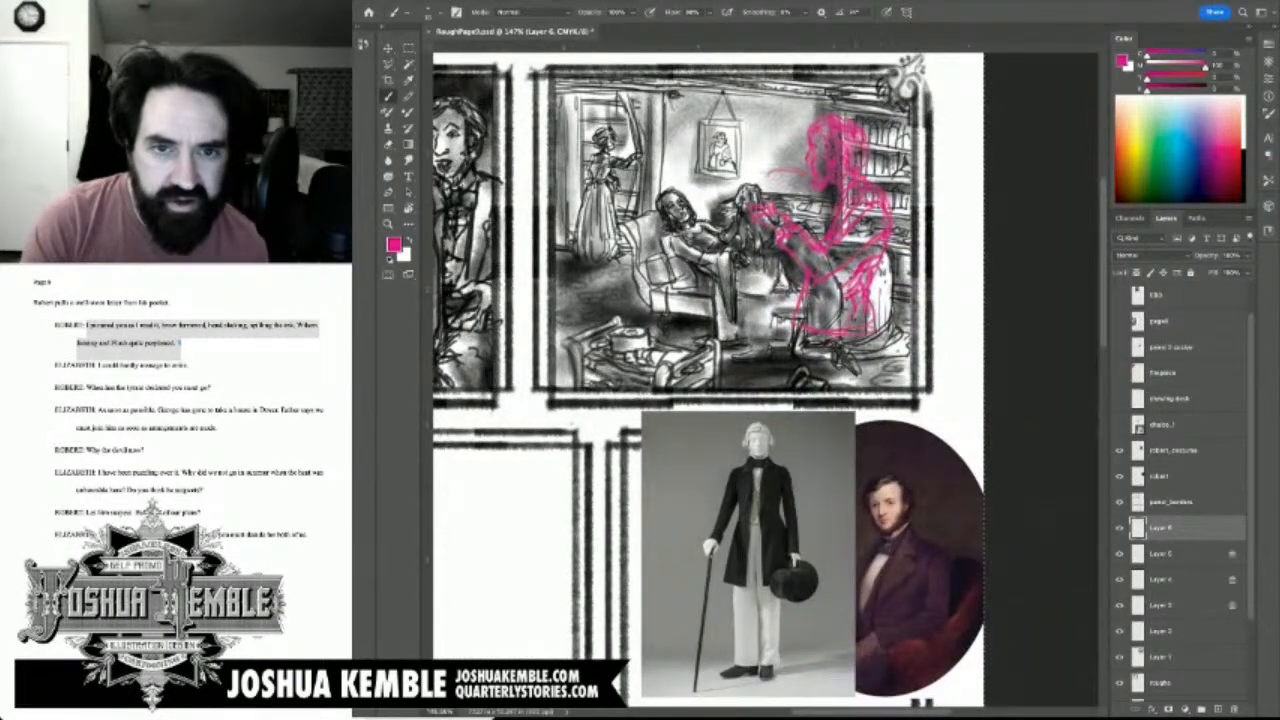
{"action": "left_click_drag", "start_coordinate": [838, 214], "coordinate": [820, 228]}
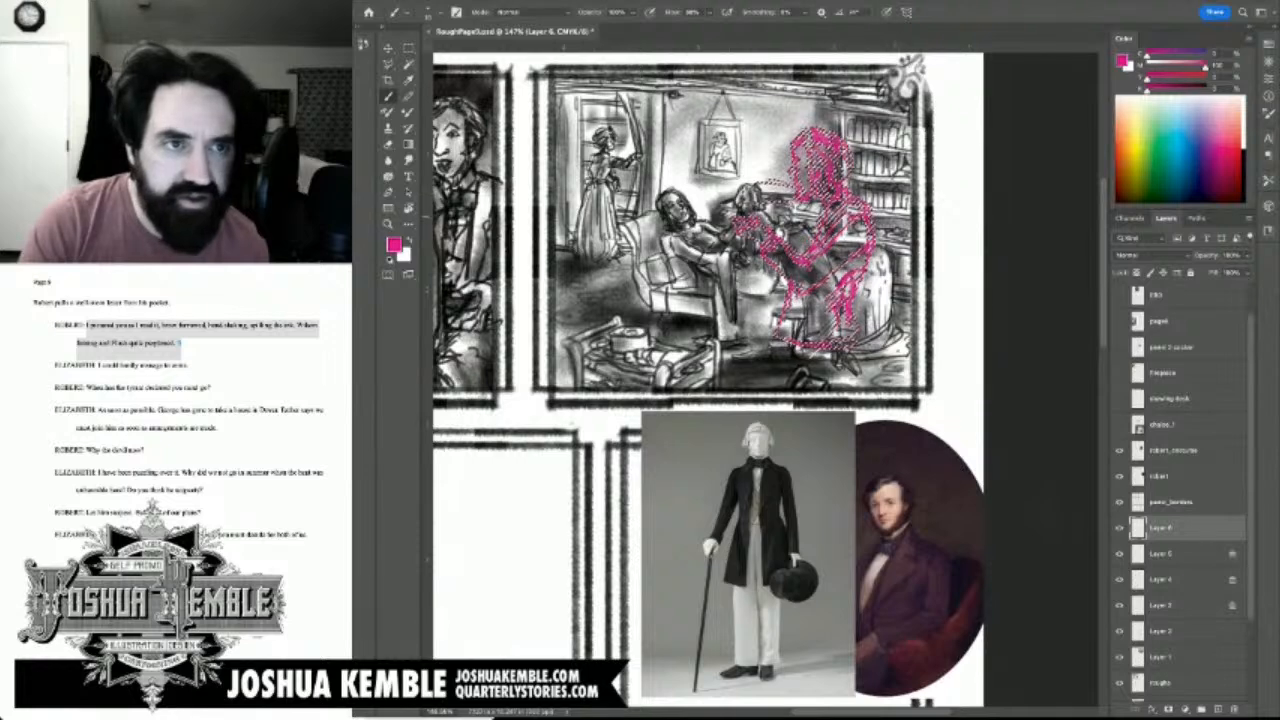
{"action": "key", "text": "m"}
{"action": "key", "text": "ctrl+d"}
{"action": "key", "text": "b"}
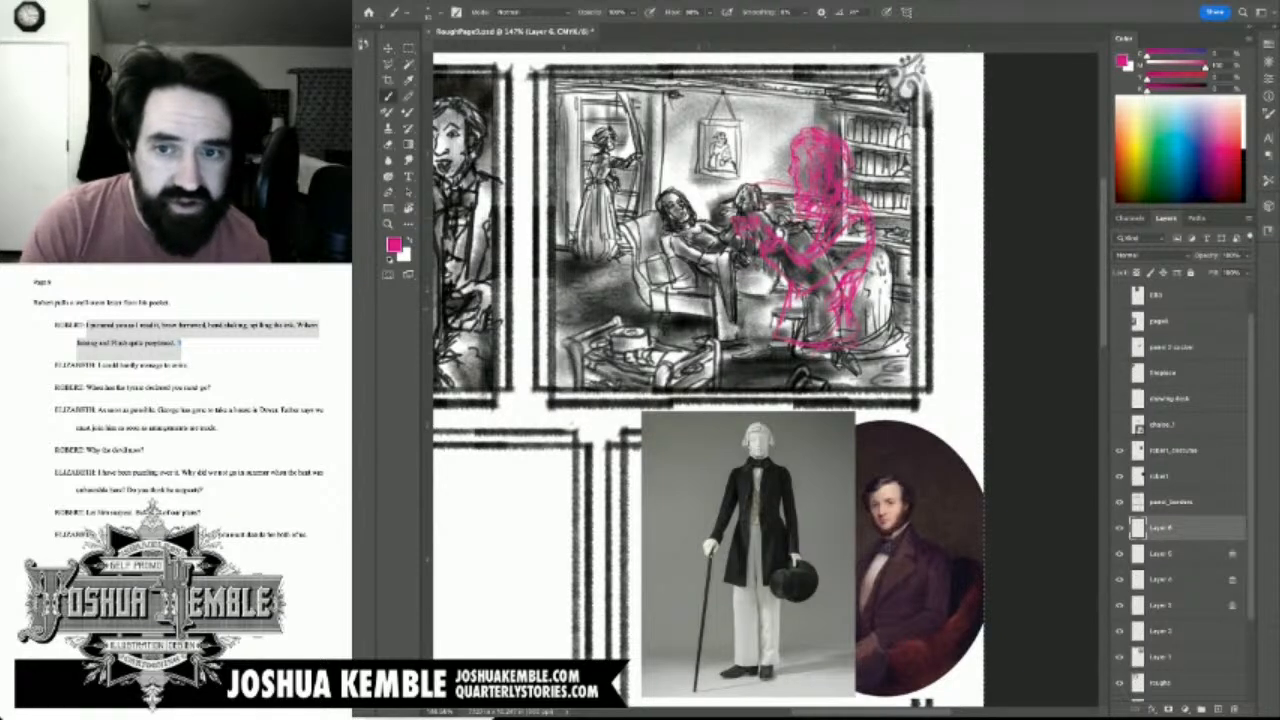
Step: Sketch the magenta figure's outstretched arm and hand reaching to the face of the man in the armchair
{"action": "key", "text": "m"}
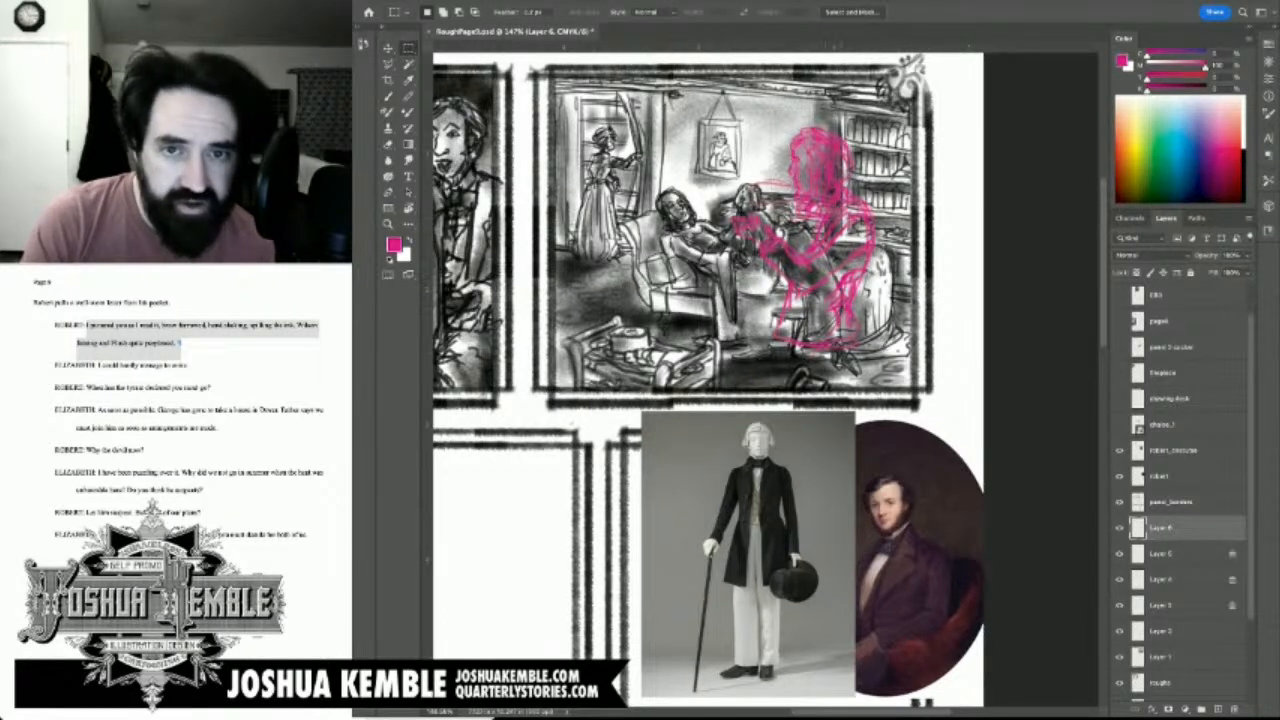
{"action": "key", "text": "b"}
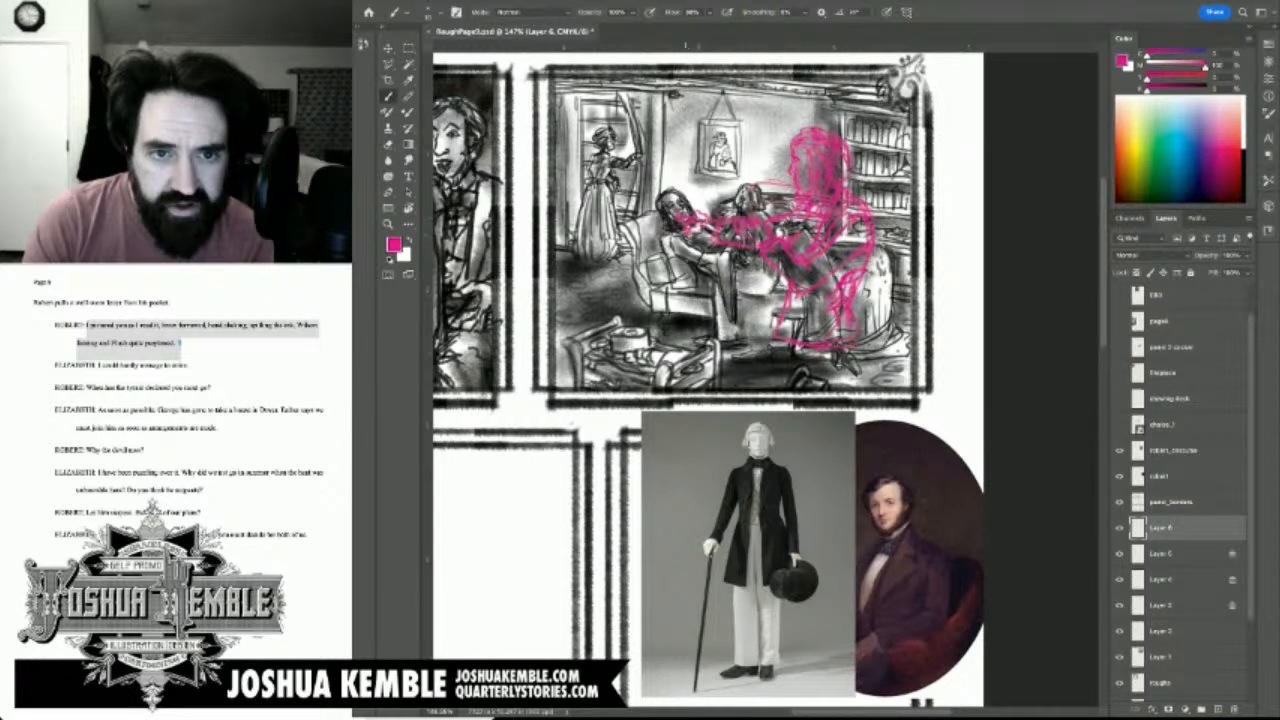
{"action": "left_click_drag", "start_coordinate": [699, 238], "coordinate": [709, 239]}
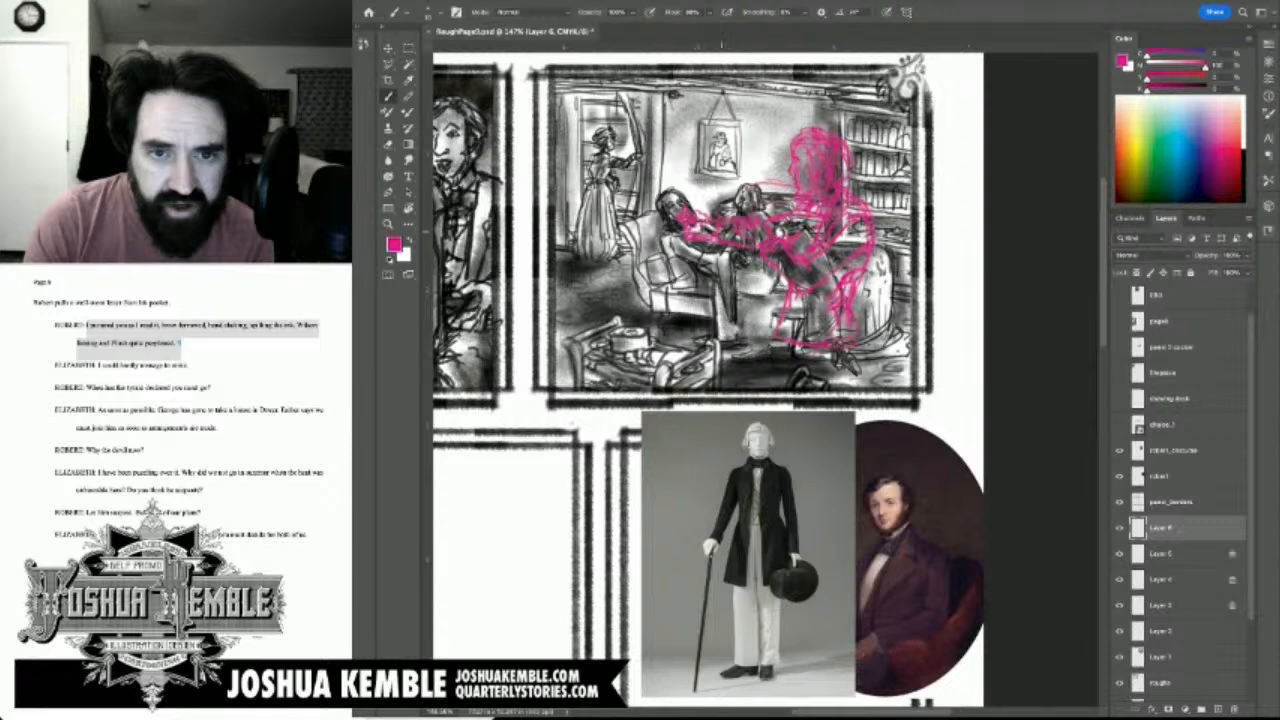
{"action": "left_click_drag", "start_coordinate": [708, 231], "coordinate": [711, 239]}
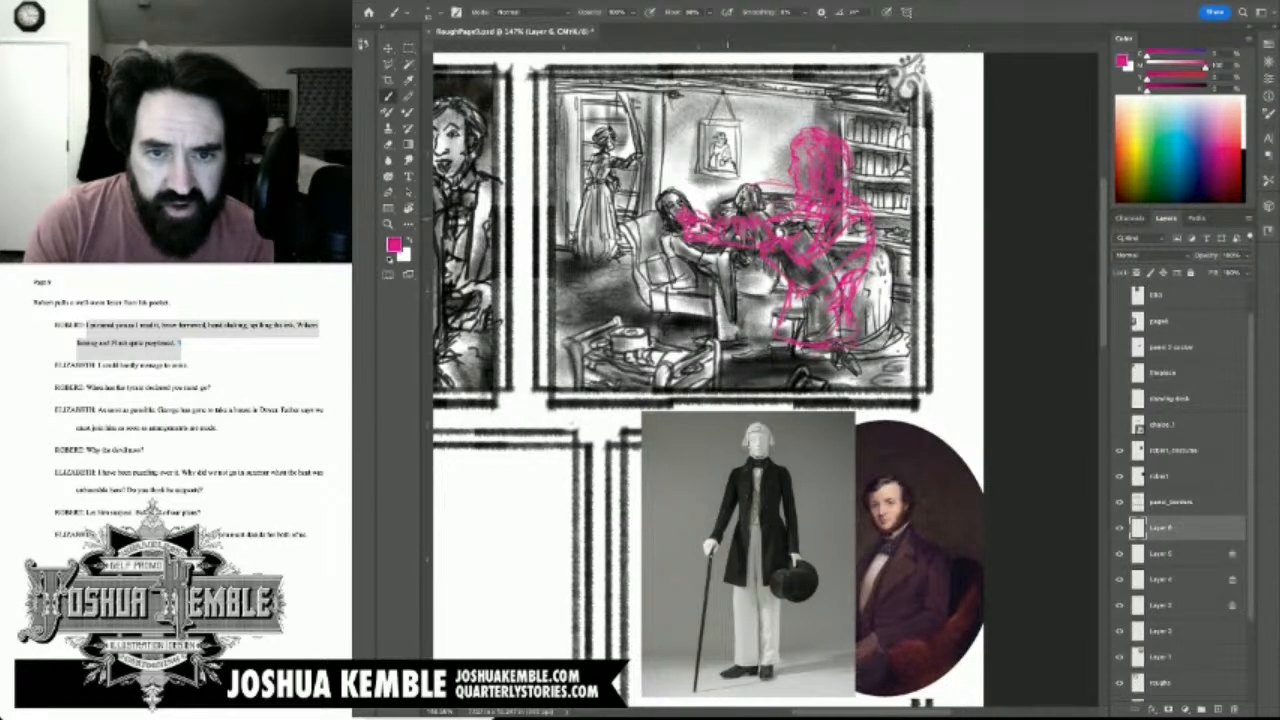
Step: Sketch the magenta figure's lower legs down to the floor, then scale the whole figure down and move it beside the bookshelf
{"action": "mouse_move", "coordinate": [802, 206]}
{"action": "left_mouse_down"}
{"action": "mouse_move", "coordinate": [769, 330]}
{"action": "mouse_move", "coordinate": [797, 361]}
{"action": "left_mouse_up"}
{"action": "left_click_drag", "start_coordinate": [800, 358], "coordinate": [870, 370]}
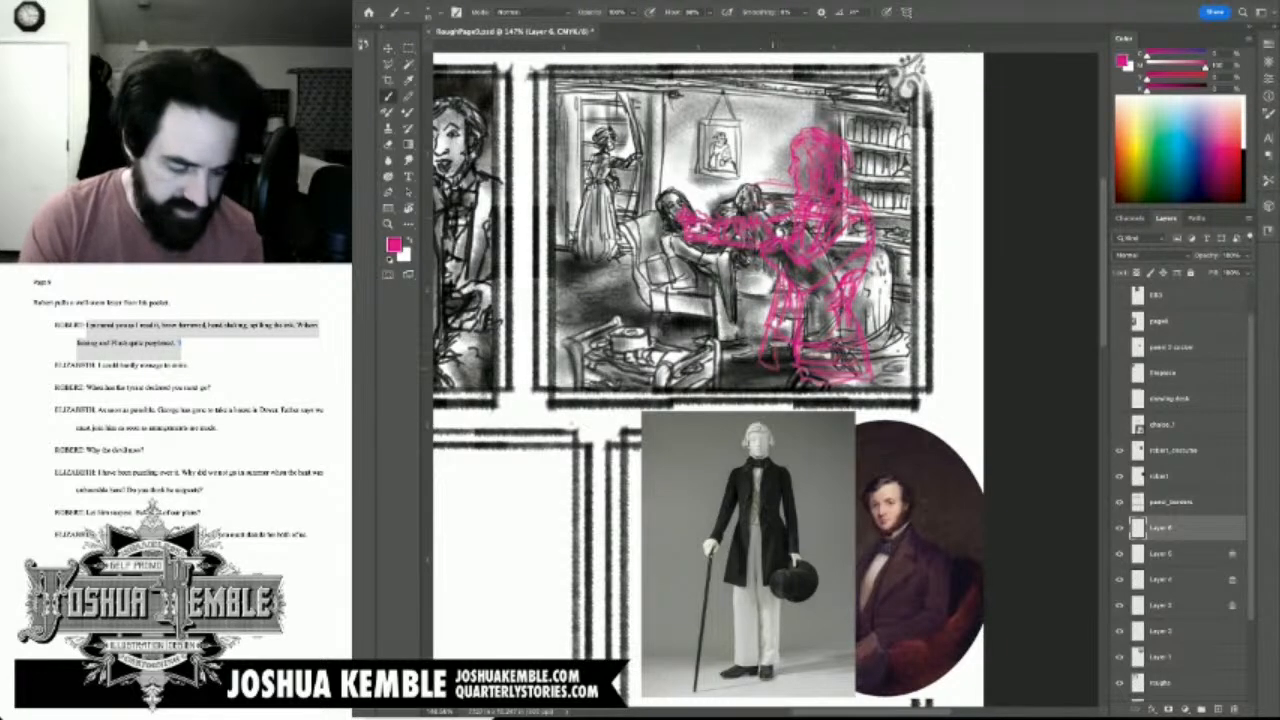
{"action": "key", "text": "ctrl+t"}
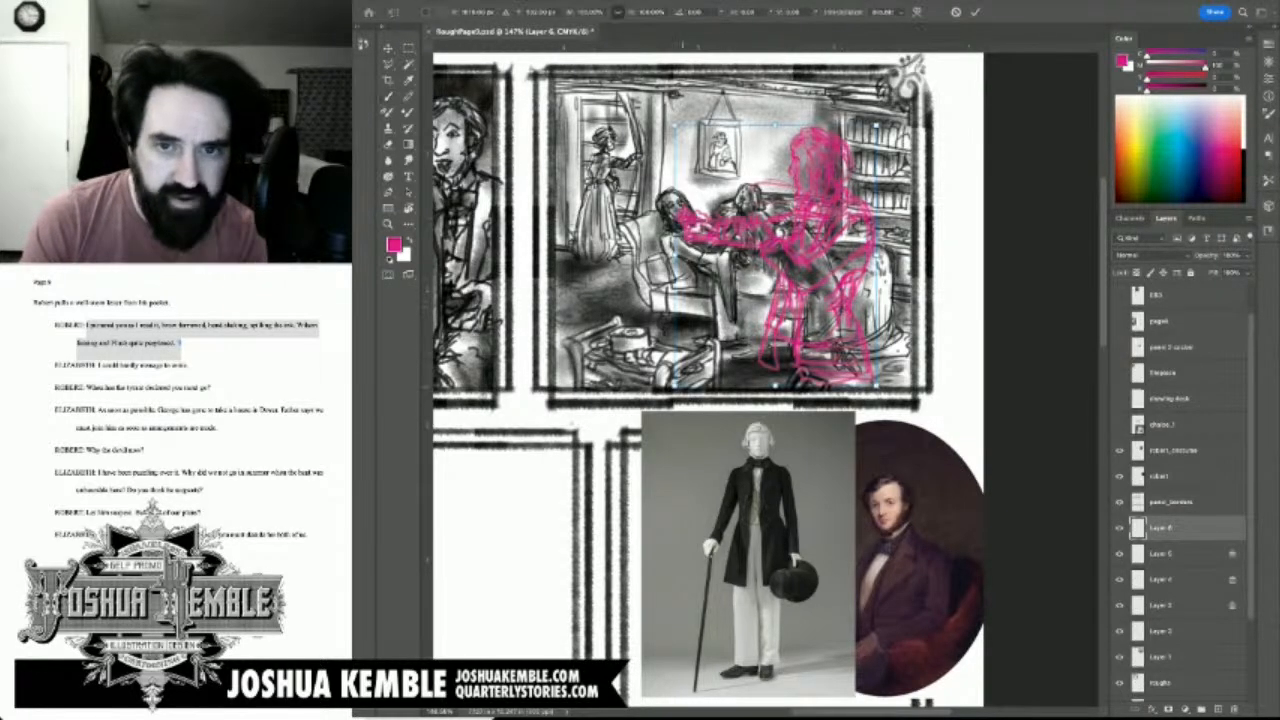
{"action": "left_click_drag", "start_coordinate": [720, 331], "coordinate": [750, 282]}
{"action": "mouse_move", "coordinate": [863, 216]}
{"action": "left_mouse_down"}
{"action": "mouse_move", "coordinate": [1027, 173]}
{"action": "mouse_move", "coordinate": [799, 300]}
{"action": "left_mouse_up"}
{"action": "left_click_drag", "start_coordinate": [827, 256], "coordinate": [862, 236]}
{"action": "left_click_drag", "start_coordinate": [837, 157], "coordinate": [828, 173]}
{"action": "key", "text": "Return"}
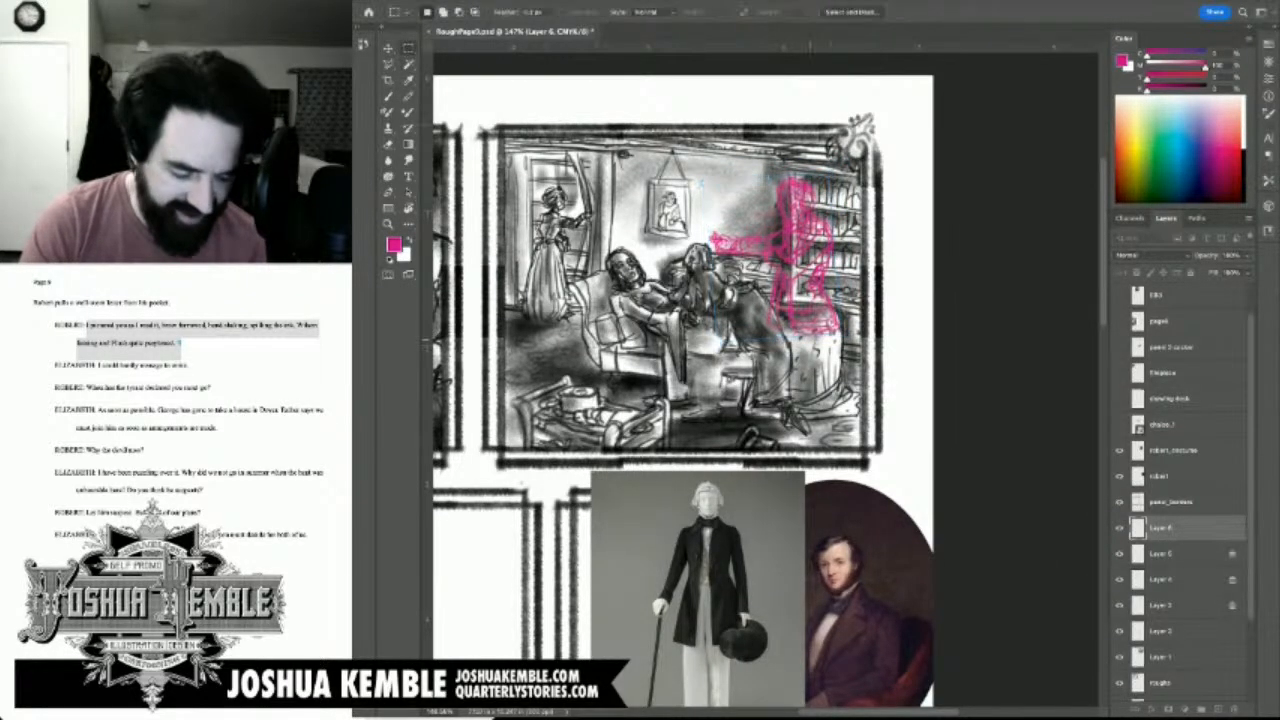
Step: Redraw the magenta figure's legs and feet so it stands on the floor beside the seated pair
{"action": "key", "text": "b"}
{"action": "mouse_move", "coordinate": [512, 401]}
{"action": "left_mouse_down"}
{"action": "mouse_move", "coordinate": [775, 353]}
{"action": "mouse_move", "coordinate": [870, 307]}
{"action": "mouse_move", "coordinate": [569, 429]}
{"action": "left_mouse_up"}
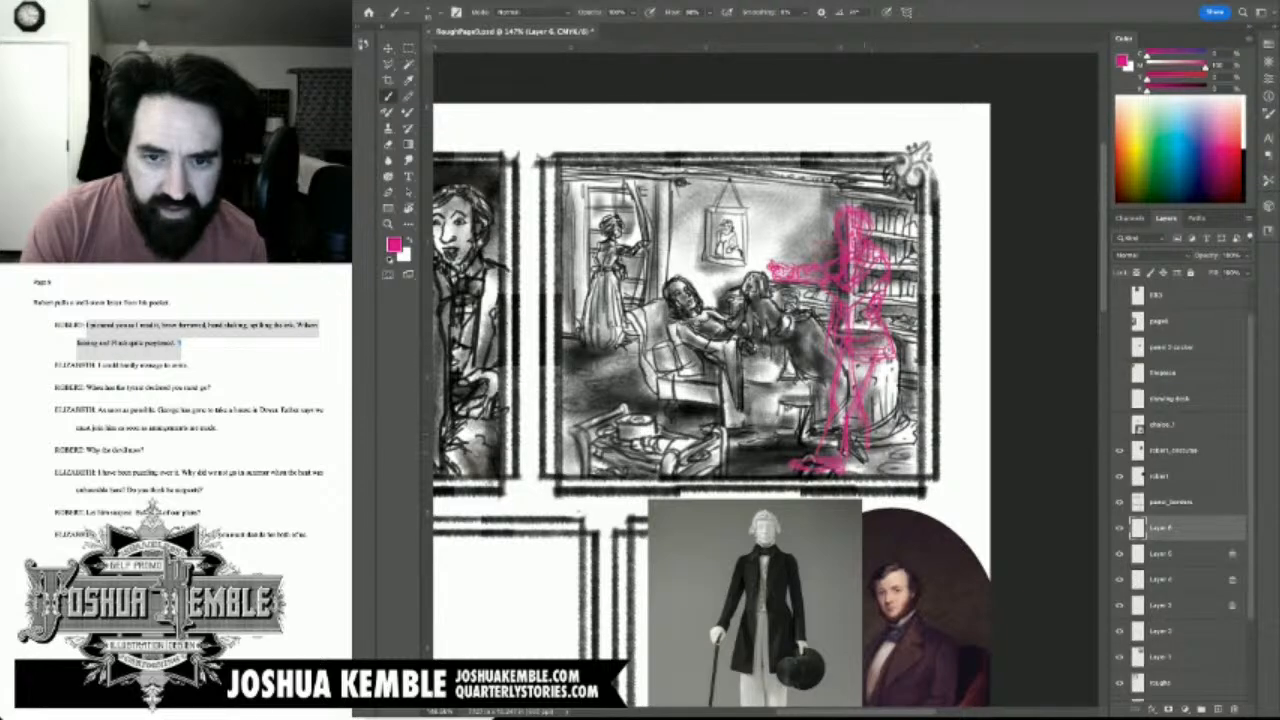
{"action": "left_click_drag", "start_coordinate": [880, 419], "coordinate": [877, 362]}
{"action": "left_click_drag", "start_coordinate": [852, 463], "coordinate": [876, 464]}
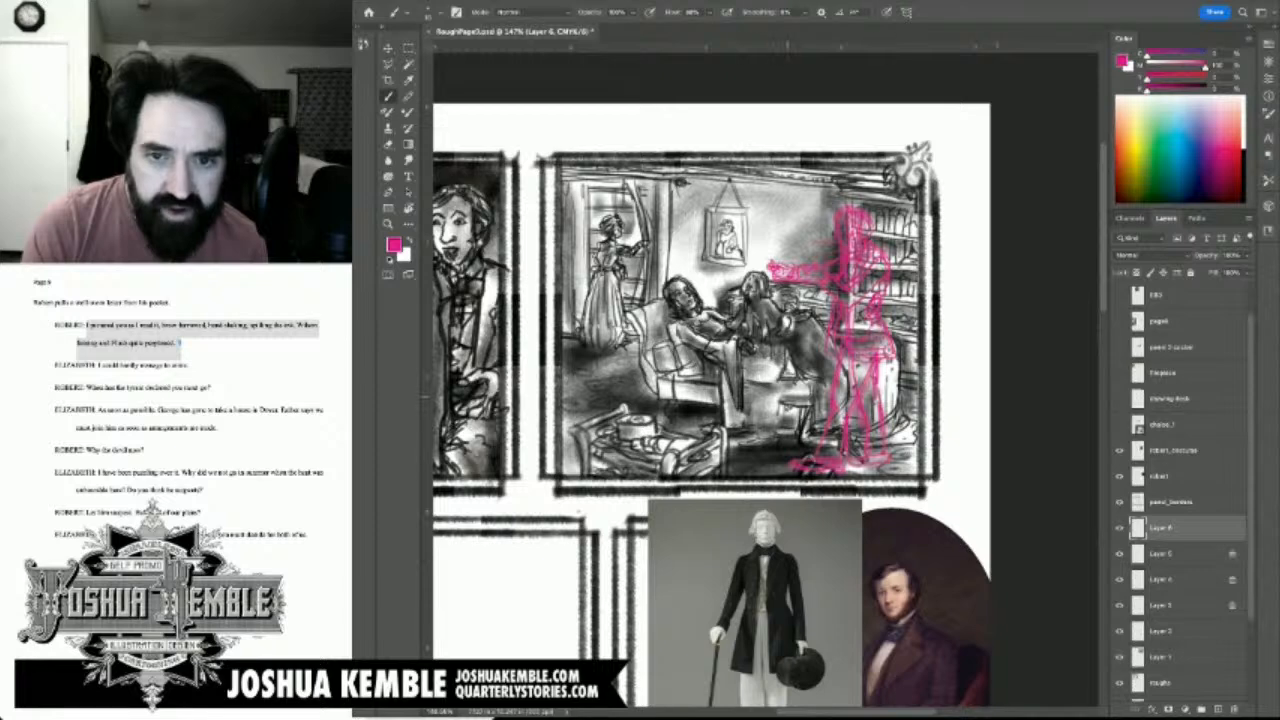
{"action": "key", "text": "e"}
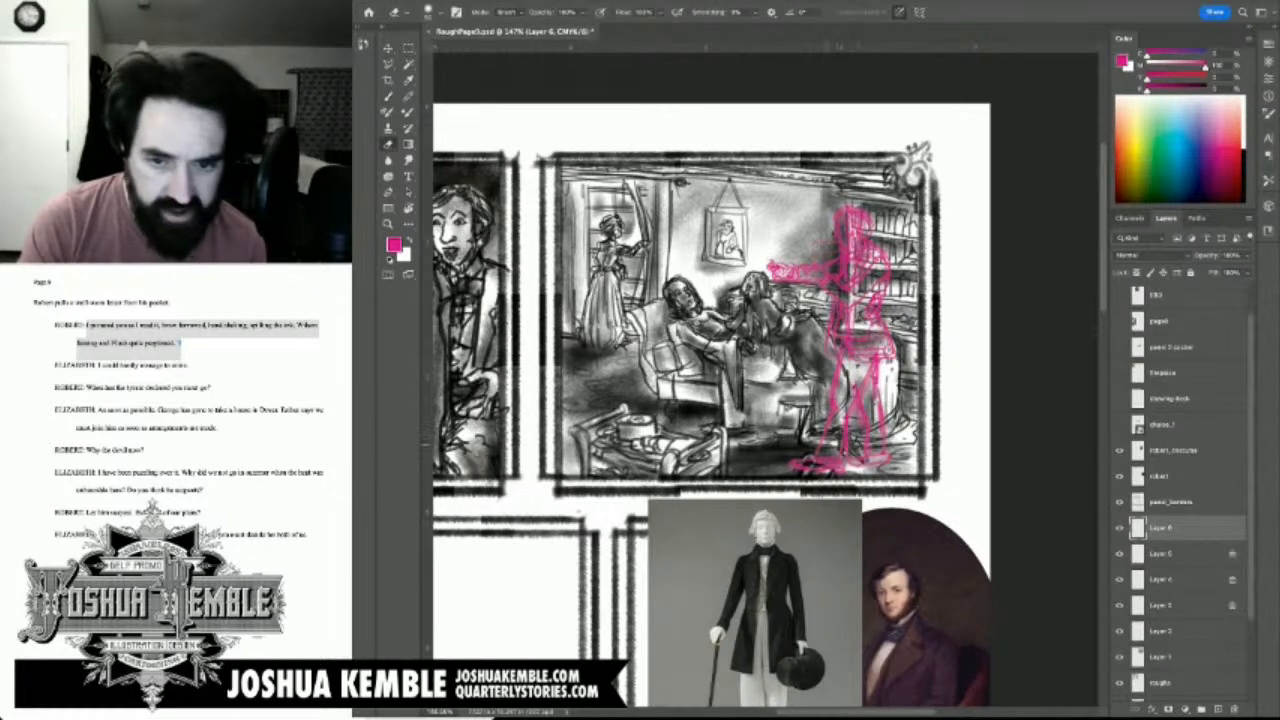
{"action": "key", "text": "b"}
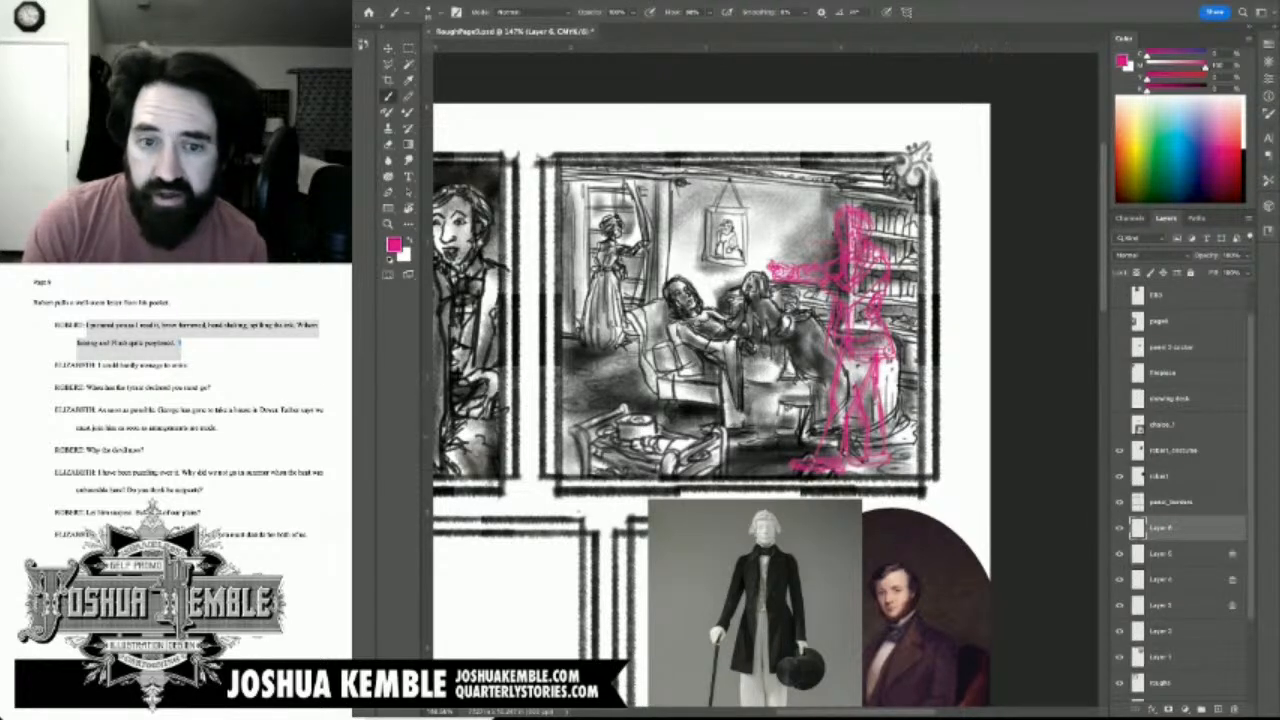
Step: Lock the transparent pixels of Layer 6 and fill the magenta figure's lines with black
{"action": "key", "text": "slash"}
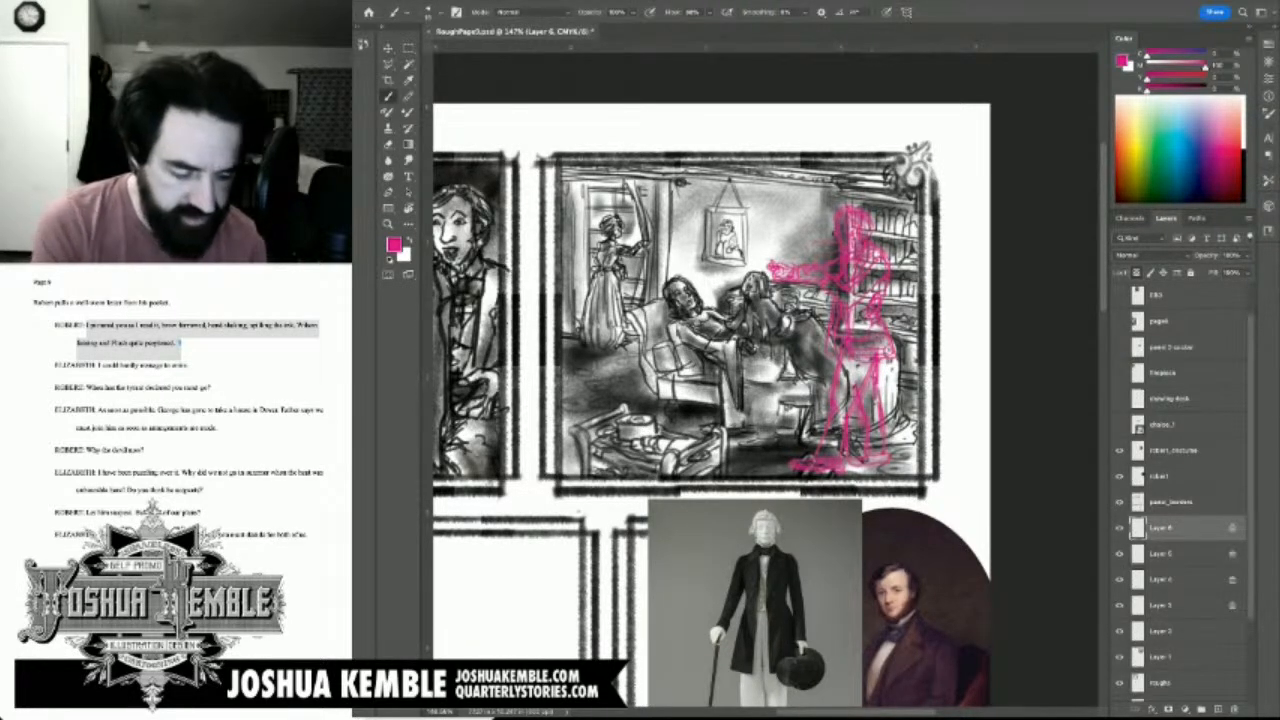
{"action": "key", "text": "d"}
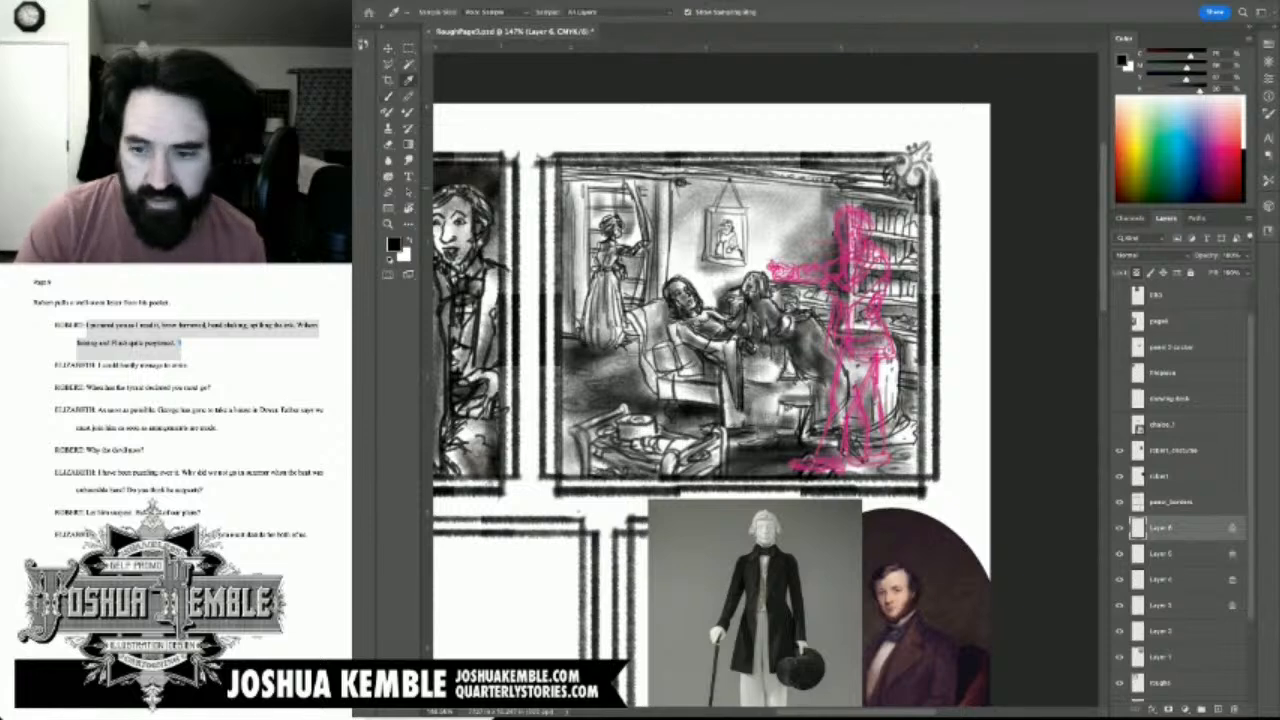
{"action": "key", "text": "alt+BackSpace"}
Step: Erase the old drawing inside the standing figure's arm, body and legs on Layer 1
{"action": "left_click", "coordinate": [1162, 554]}
{"action": "left_click", "coordinate": [1162, 657]}
{"action": "key", "text": "e"}
{"action": "mouse_move", "coordinate": [786, 270]}
{"action": "left_mouse_down"}
{"action": "mouse_move", "coordinate": [838, 265]}
{"action": "mouse_move", "coordinate": [852, 246]}
{"action": "mouse_move", "coordinate": [842, 222]}
{"action": "mouse_move", "coordinate": [838, 242]}
{"action": "mouse_move", "coordinate": [860, 236]}
{"action": "mouse_move", "coordinate": [860, 305]}
{"action": "mouse_move", "coordinate": [830, 283]}
{"action": "mouse_move", "coordinate": [830, 300]}
{"action": "mouse_move", "coordinate": [872, 270]}
{"action": "mouse_move", "coordinate": [858, 315]}
{"action": "mouse_move", "coordinate": [876, 340]}
{"action": "mouse_move", "coordinate": [850, 356]}
{"action": "mouse_move", "coordinate": [845, 310]}
{"action": "mouse_move", "coordinate": [832, 350]}
{"action": "mouse_move", "coordinate": [832, 314]}
{"action": "left_mouse_up"}
{"action": "mouse_move", "coordinate": [860, 360]}
{"action": "left_mouse_down"}
{"action": "mouse_move", "coordinate": [878, 450]}
{"action": "mouse_move", "coordinate": [866, 464]}
{"action": "mouse_move", "coordinate": [838, 406]}
{"action": "mouse_move", "coordinate": [836, 448]}
{"action": "mouse_move", "coordinate": [812, 461]}
{"action": "mouse_move", "coordinate": [840, 462]}
{"action": "mouse_move", "coordinate": [794, 458]}
{"action": "left_mouse_up"}
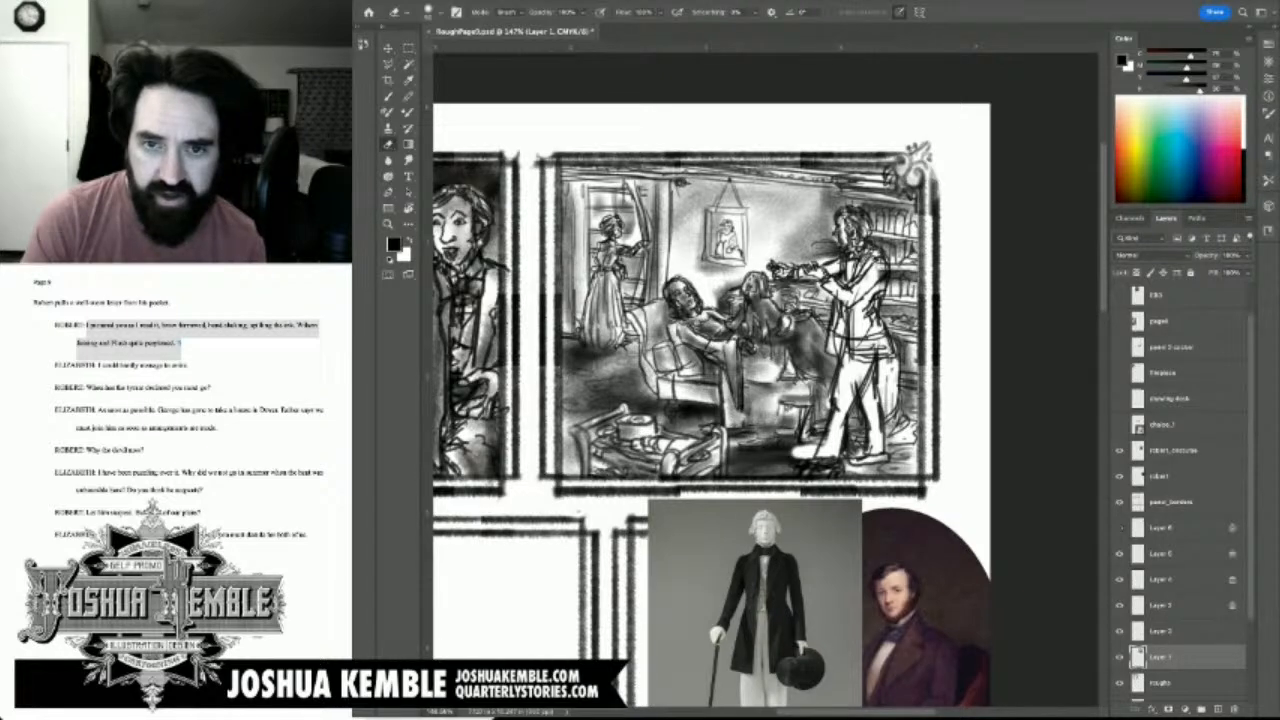
Step: Return to Layer 6, unlock its transparency and draw black shoes on the standing figure
{"action": "left_click", "coordinate": [1119, 528]}
{"action": "left_click", "coordinate": [1161, 528]}
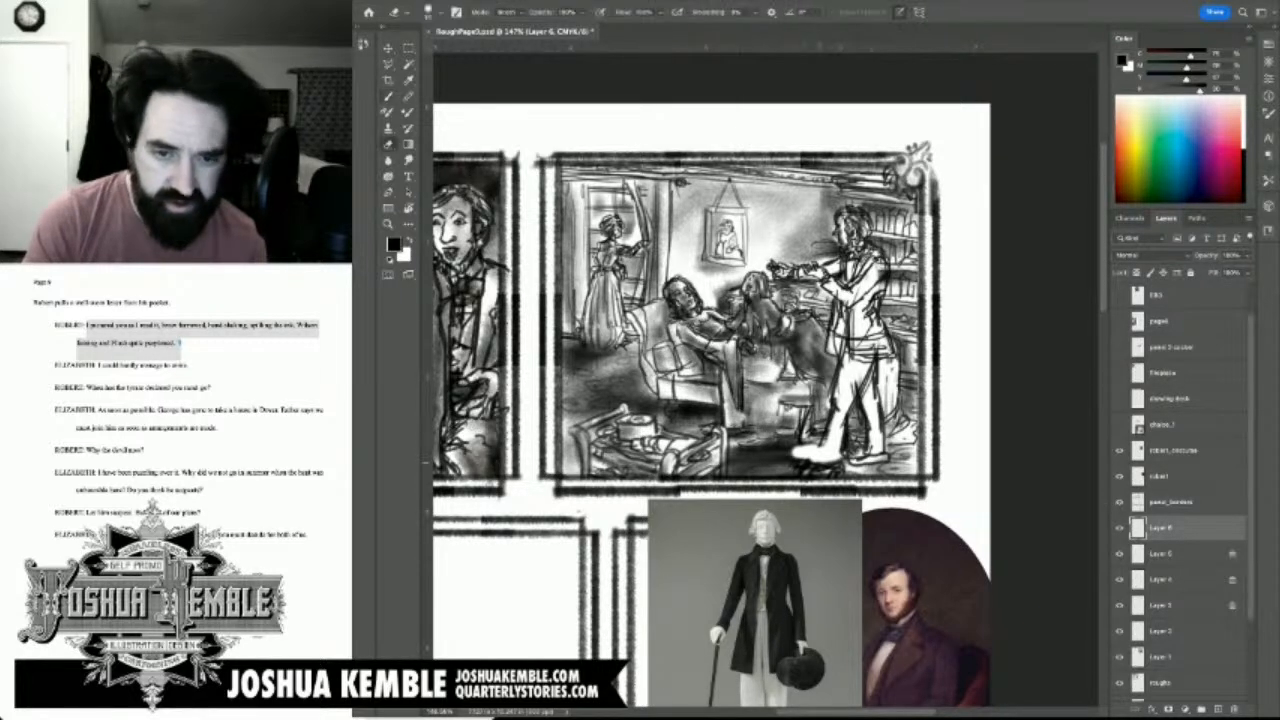
{"action": "key", "text": "b"}
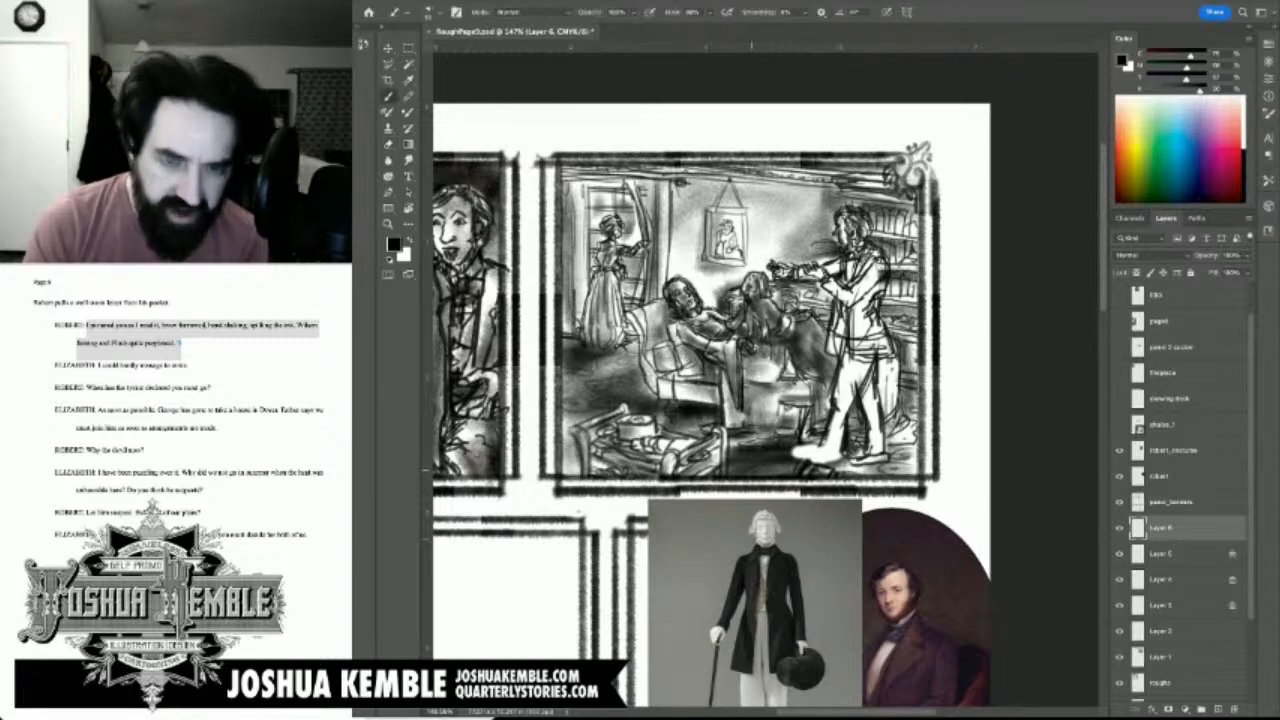
{"action": "left_click_drag", "start_coordinate": [797, 458], "coordinate": [817, 463]}
{"action": "mouse_move", "coordinate": [796, 462]}
{"action": "left_mouse_down"}
{"action": "mouse_move", "coordinate": [830, 448]}
{"action": "mouse_move", "coordinate": [802, 447]}
{"action": "mouse_move", "coordinate": [817, 457]}
{"action": "mouse_move", "coordinate": [840, 445]}
{"action": "mouse_move", "coordinate": [806, 450]}
{"action": "mouse_move", "coordinate": [842, 457]}
{"action": "mouse_move", "coordinate": [836, 443]}
{"action": "mouse_move", "coordinate": [890, 446]}
{"action": "mouse_move", "coordinate": [856, 456]}
{"action": "mouse_move", "coordinate": [872, 461]}
{"action": "left_mouse_up"}
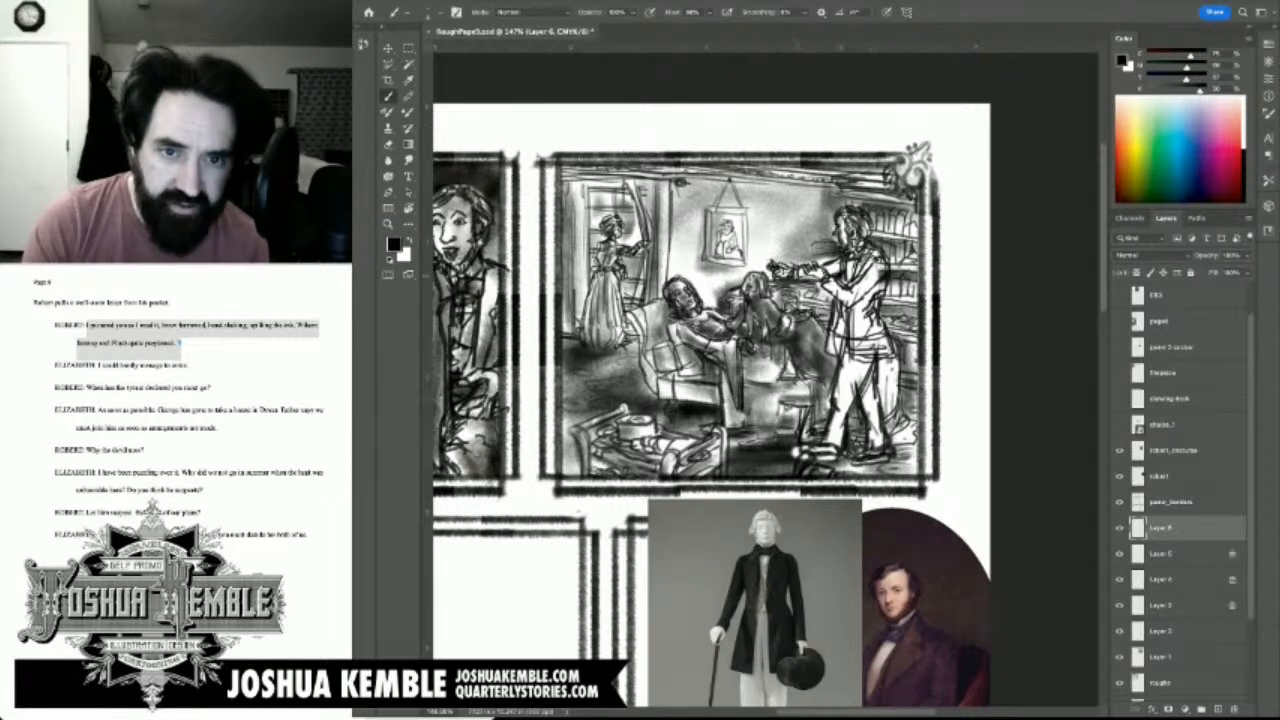
Step: Shade the standing man's sleeve, coat, trousers and shoes with a larger black brush on Layer 6
{"action": "key", "text": "]"}
{"action": "mouse_move", "coordinate": [796, 270]}
{"action": "left_mouse_down"}
{"action": "mouse_move", "coordinate": [780, 273]}
{"action": "mouse_move", "coordinate": [855, 274]}
{"action": "mouse_move", "coordinate": [850, 306]}
{"action": "mouse_move", "coordinate": [864, 298]}
{"action": "mouse_move", "coordinate": [860, 326]}
{"action": "mouse_move", "coordinate": [875, 334]}
{"action": "left_mouse_up"}
{"action": "left_click_drag", "start_coordinate": [884, 286], "coordinate": [882, 334]}
{"action": "left_click_drag", "start_coordinate": [895, 282], "coordinate": [883, 364]}
{"action": "left_click_drag", "start_coordinate": [844, 294], "coordinate": [878, 338]}
{"action": "mouse_move", "coordinate": [864, 322]}
{"action": "left_mouse_down"}
{"action": "mouse_move", "coordinate": [880, 358]}
{"action": "mouse_move", "coordinate": [842, 342]}
{"action": "mouse_move", "coordinate": [846, 406]}
{"action": "left_mouse_up"}
{"action": "left_click_drag", "start_coordinate": [866, 358], "coordinate": [840, 444]}
{"action": "mouse_move", "coordinate": [846, 410]}
{"action": "left_mouse_down"}
{"action": "mouse_move", "coordinate": [832, 460]}
{"action": "mouse_move", "coordinate": [802, 458]}
{"action": "left_mouse_up"}
{"action": "mouse_move", "coordinate": [864, 386]}
{"action": "left_mouse_down"}
{"action": "mouse_move", "coordinate": [876, 446]}
{"action": "mouse_move", "coordinate": [854, 463]}
{"action": "left_mouse_up"}
{"action": "left_click_drag", "start_coordinate": [873, 462], "coordinate": [886, 464]}
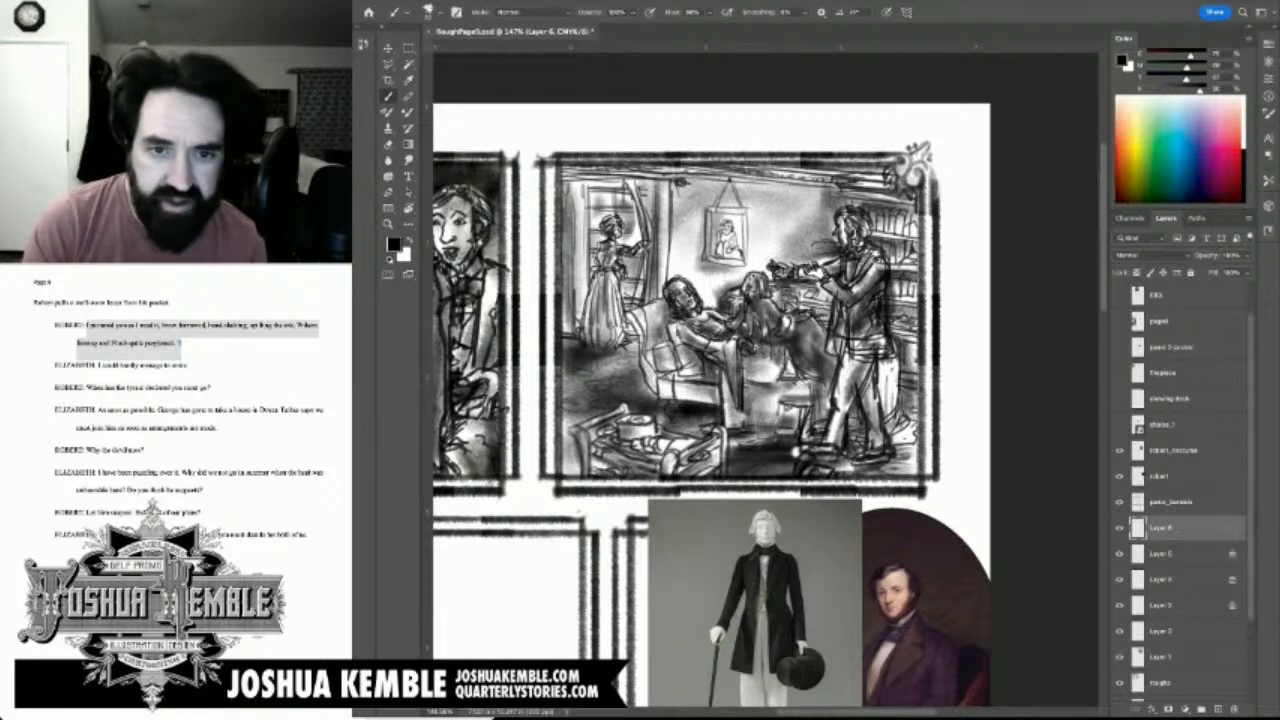
Step: Erase the old skirt and stool between the seated pair and the standing man on Layer 1
{"action": "left_click", "coordinate": [1162, 657]}
{"action": "key", "text": "e"}
{"action": "mouse_move", "coordinate": [798, 354]}
{"action": "left_mouse_down"}
{"action": "mouse_move", "coordinate": [782, 367]}
{"action": "mouse_move", "coordinate": [800, 358]}
{"action": "mouse_move", "coordinate": [820, 370]}
{"action": "mouse_move", "coordinate": [812, 332]}
{"action": "mouse_move", "coordinate": [778, 346]}
{"action": "mouse_move", "coordinate": [800, 286]}
{"action": "mouse_move", "coordinate": [776, 286]}
{"action": "mouse_move", "coordinate": [814, 323]}
{"action": "mouse_move", "coordinate": [831, 367]}
{"action": "mouse_move", "coordinate": [810, 380]}
{"action": "mouse_move", "coordinate": [812, 432]}
{"action": "mouse_move", "coordinate": [750, 440]}
{"action": "mouse_move", "coordinate": [814, 434]}
{"action": "mouse_move", "coordinate": [804, 408]}
{"action": "left_mouse_up"}
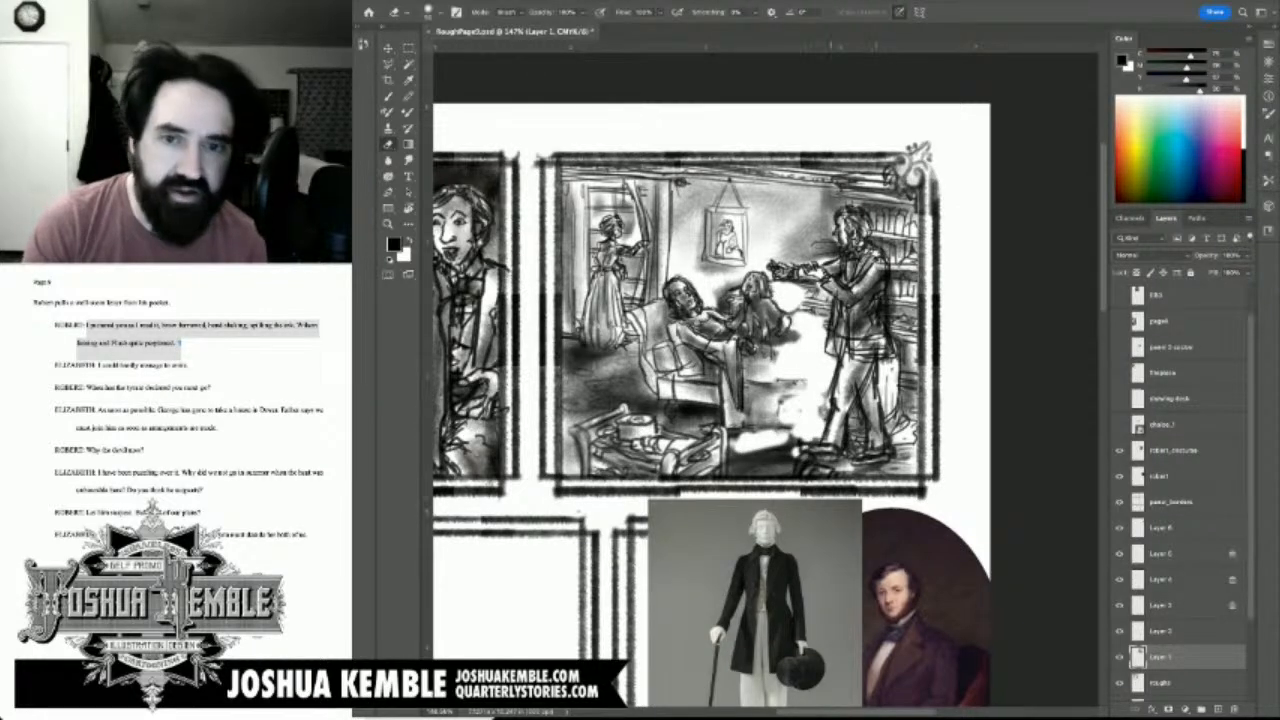
Step: Redraw the couch and reclining legs in the erased gap on Layer 1, and shade the floor beneath them
{"action": "key", "text": "b"}
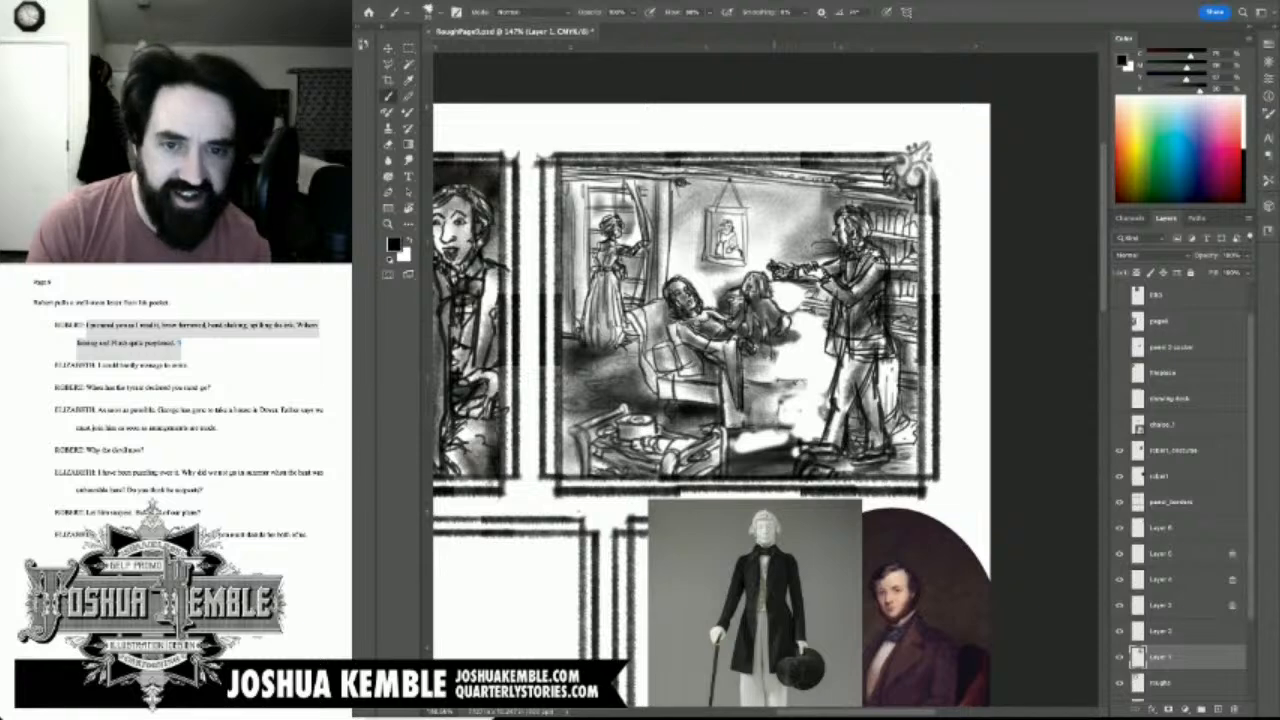
{"action": "key", "text": "["}
{"action": "key", "text": "["}
{"action": "left_click_drag", "start_coordinate": [753, 380], "coordinate": [829, 387]}
{"action": "left_click_drag", "start_coordinate": [764, 430], "coordinate": [838, 434]}
{"action": "mouse_move", "coordinate": [778, 355]}
{"action": "left_mouse_down"}
{"action": "mouse_move", "coordinate": [847, 371]}
{"action": "mouse_move", "coordinate": [830, 322]}
{"action": "mouse_move", "coordinate": [805, 305]}
{"action": "left_mouse_up"}
{"action": "mouse_move", "coordinate": [770, 303]}
{"action": "left_mouse_down"}
{"action": "mouse_move", "coordinate": [807, 308]}
{"action": "mouse_move", "coordinate": [797, 300]}
{"action": "mouse_move", "coordinate": [811, 295]}
{"action": "mouse_move", "coordinate": [799, 283]}
{"action": "mouse_move", "coordinate": [797, 307]}
{"action": "mouse_move", "coordinate": [831, 347]}
{"action": "mouse_move", "coordinate": [834, 376]}
{"action": "mouse_move", "coordinate": [816, 396]}
{"action": "mouse_move", "coordinate": [838, 404]}
{"action": "mouse_move", "coordinate": [822, 428]}
{"action": "left_mouse_up"}
{"action": "key", "text": "]"}
{"action": "mouse_move", "coordinate": [738, 442]}
{"action": "left_mouse_down"}
{"action": "mouse_move", "coordinate": [816, 426]}
{"action": "mouse_move", "coordinate": [808, 436]}
{"action": "mouse_move", "coordinate": [822, 436]}
{"action": "mouse_move", "coordinate": [790, 430]}
{"action": "mouse_move", "coordinate": [884, 458]}
{"action": "left_mouse_up"}
{"action": "mouse_move", "coordinate": [706, 468]}
{"action": "left_mouse_down"}
{"action": "mouse_move", "coordinate": [770, 444]}
{"action": "mouse_move", "coordinate": [724, 446]}
{"action": "left_mouse_up"}
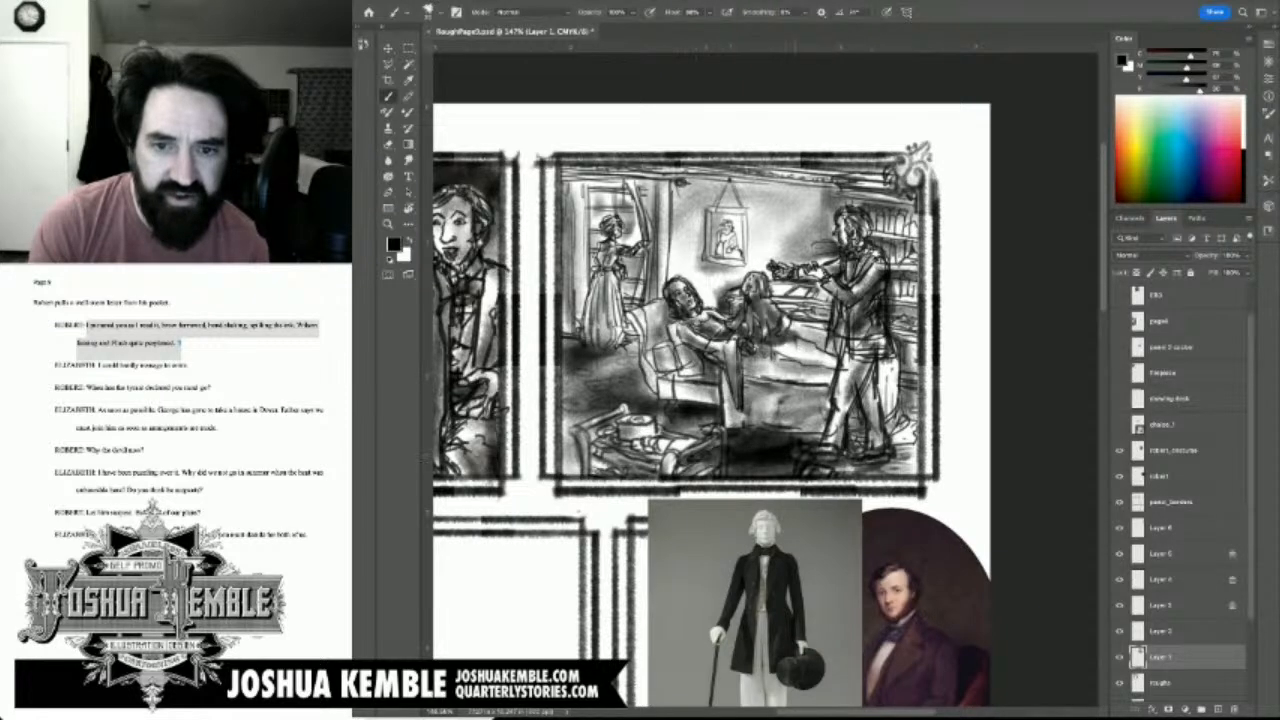
Step: Add grey shading to the standing man's trousers, the armchair back and the dress of the woman in the background
{"action": "mouse_move", "coordinate": [842, 354]}
{"action": "left_mouse_down"}
{"action": "mouse_move", "coordinate": [830, 450]}
{"action": "mouse_move", "coordinate": [830, 438]}
{"action": "left_mouse_up"}
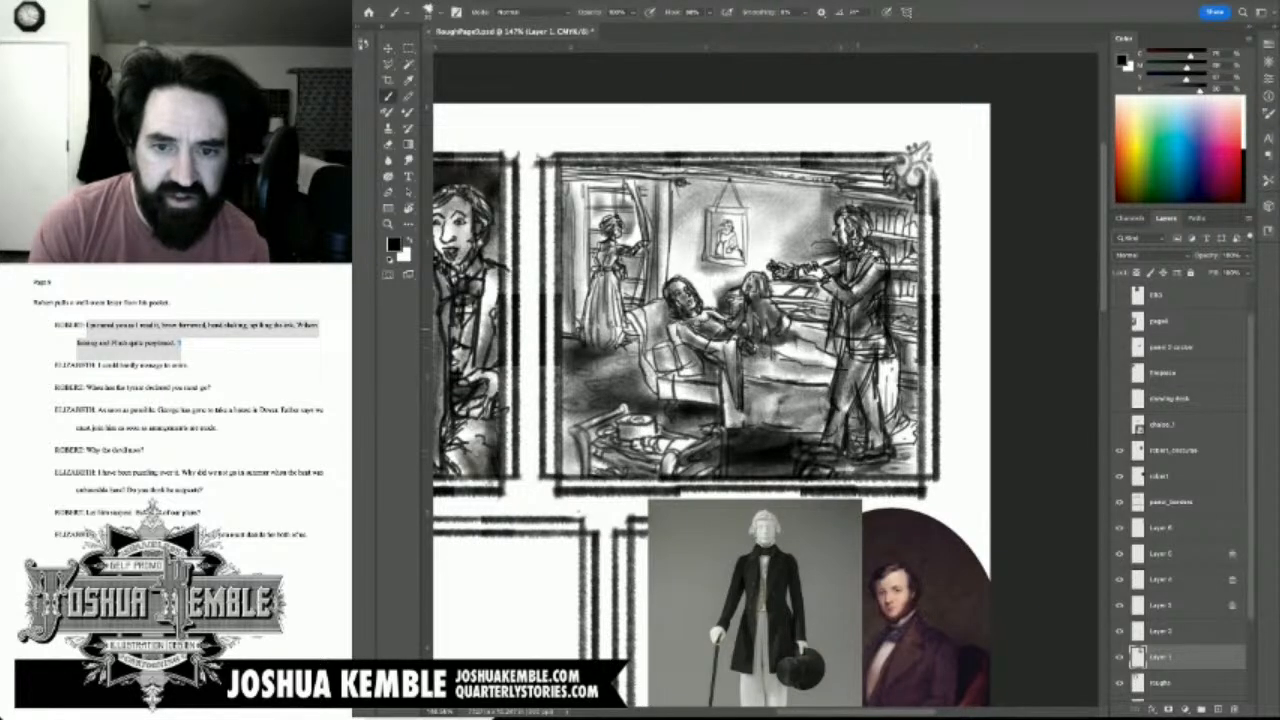
{"action": "mouse_move", "coordinate": [870, 388]}
{"action": "left_mouse_down"}
{"action": "mouse_move", "coordinate": [862, 446]}
{"action": "mouse_move", "coordinate": [848, 446]}
{"action": "left_mouse_up"}
{"action": "left_click_drag", "start_coordinate": [876, 362], "coordinate": [894, 428]}
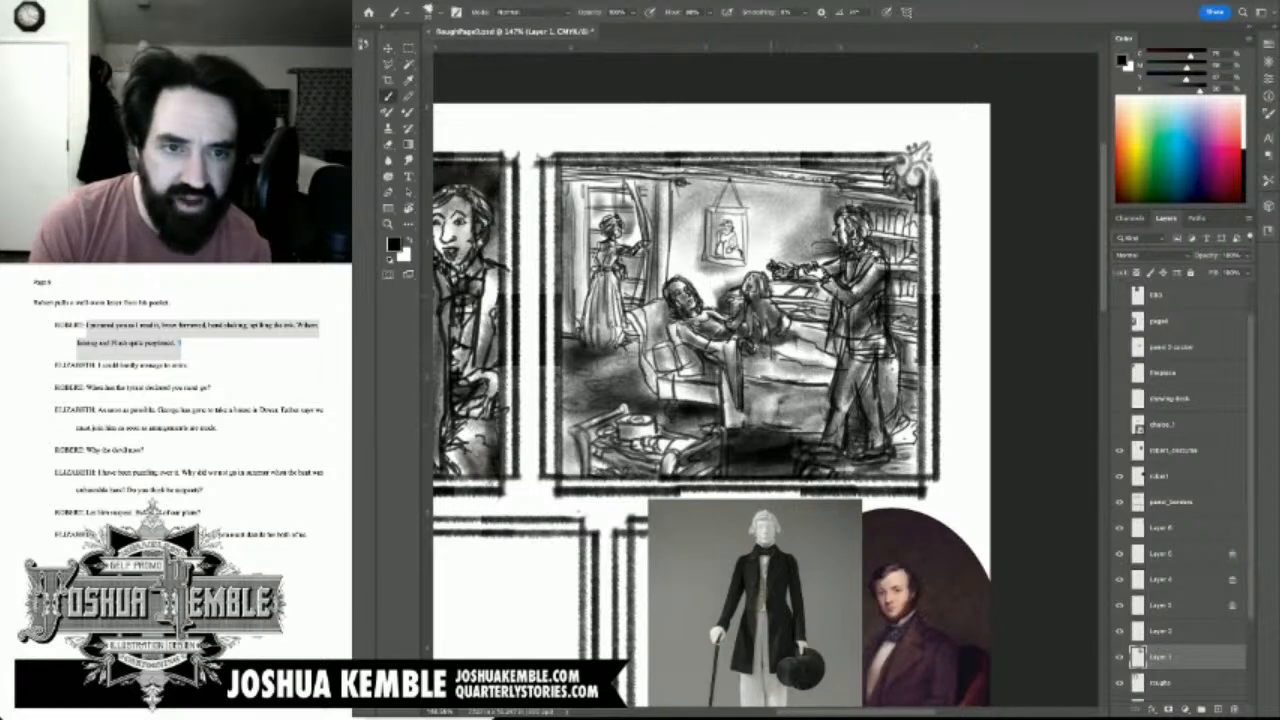
{"action": "mouse_move", "coordinate": [648, 297]}
{"action": "left_mouse_down"}
{"action": "mouse_move", "coordinate": [661, 333]}
{"action": "mouse_move", "coordinate": [669, 326]}
{"action": "left_mouse_up"}
{"action": "left_click_drag", "start_coordinate": [649, 291], "coordinate": [670, 335]}
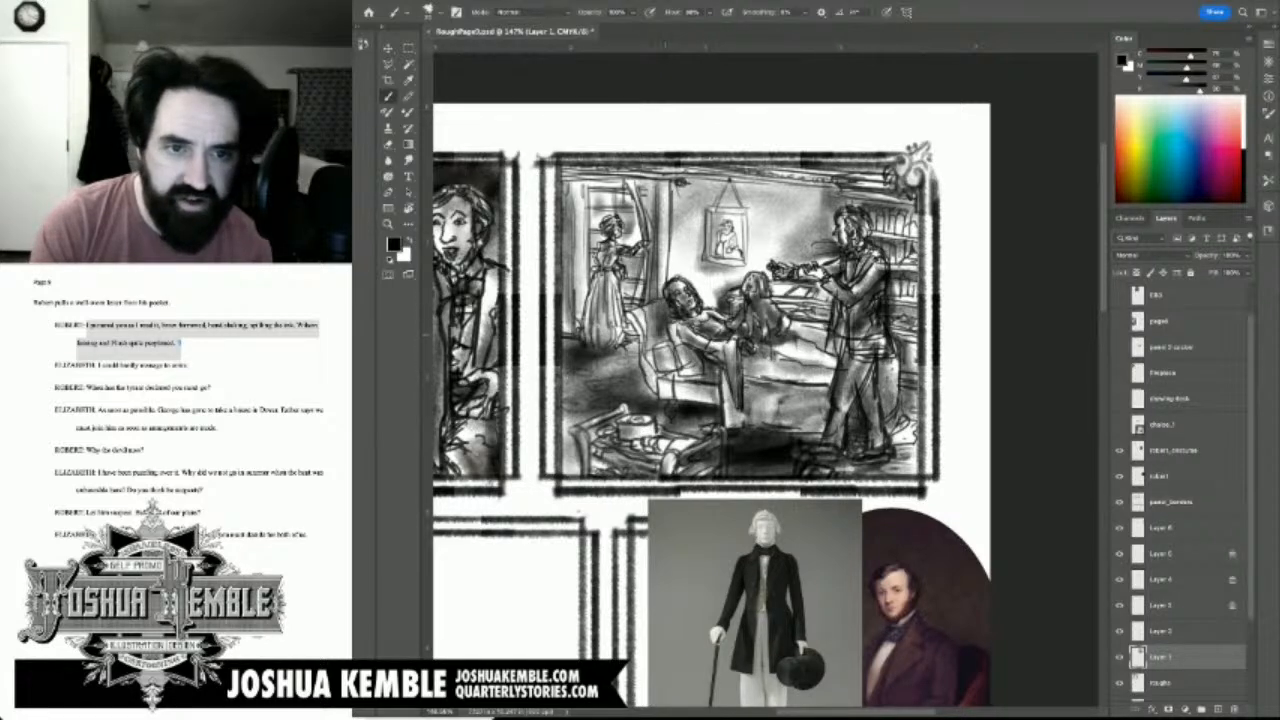
{"action": "mouse_move", "coordinate": [602, 239]}
{"action": "left_mouse_down"}
{"action": "mouse_move", "coordinate": [572, 345]}
{"action": "mouse_move", "coordinate": [617, 375]}
{"action": "left_mouse_up"}
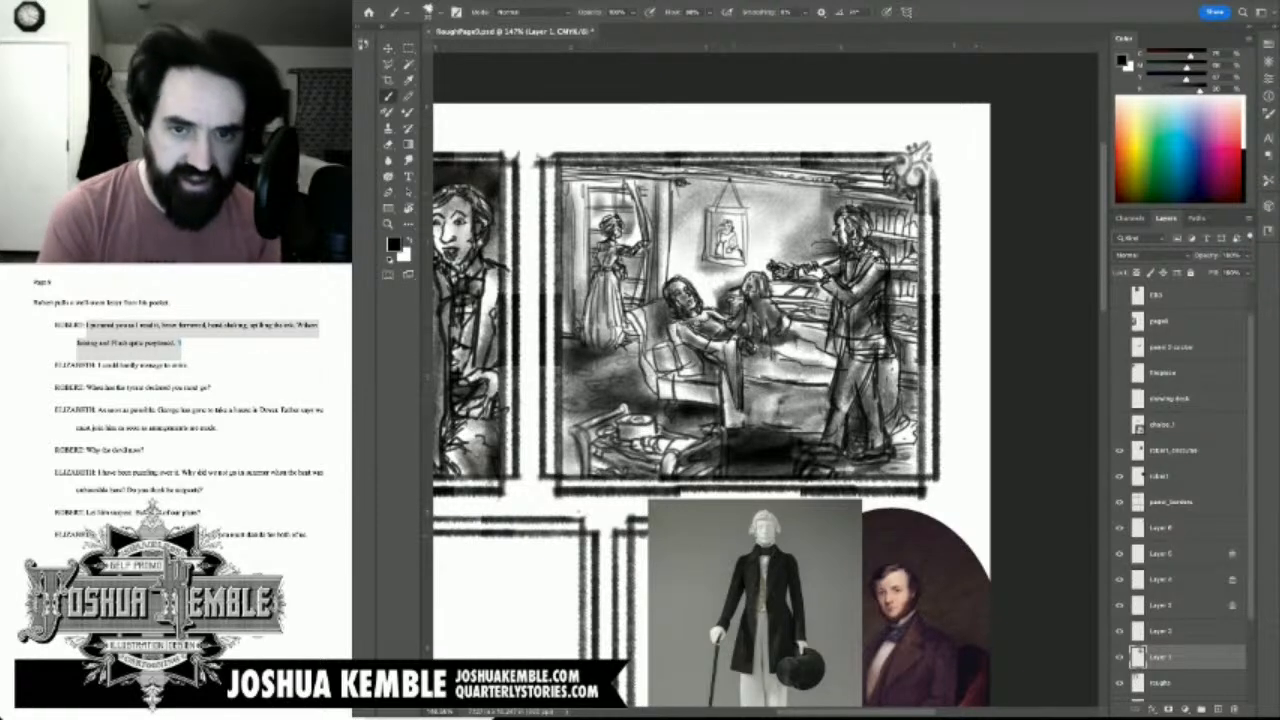
Step: Hide the robert and robert_costume reference layers and the panel borders layer
{"action": "key", "text": "ctrl+minus"}
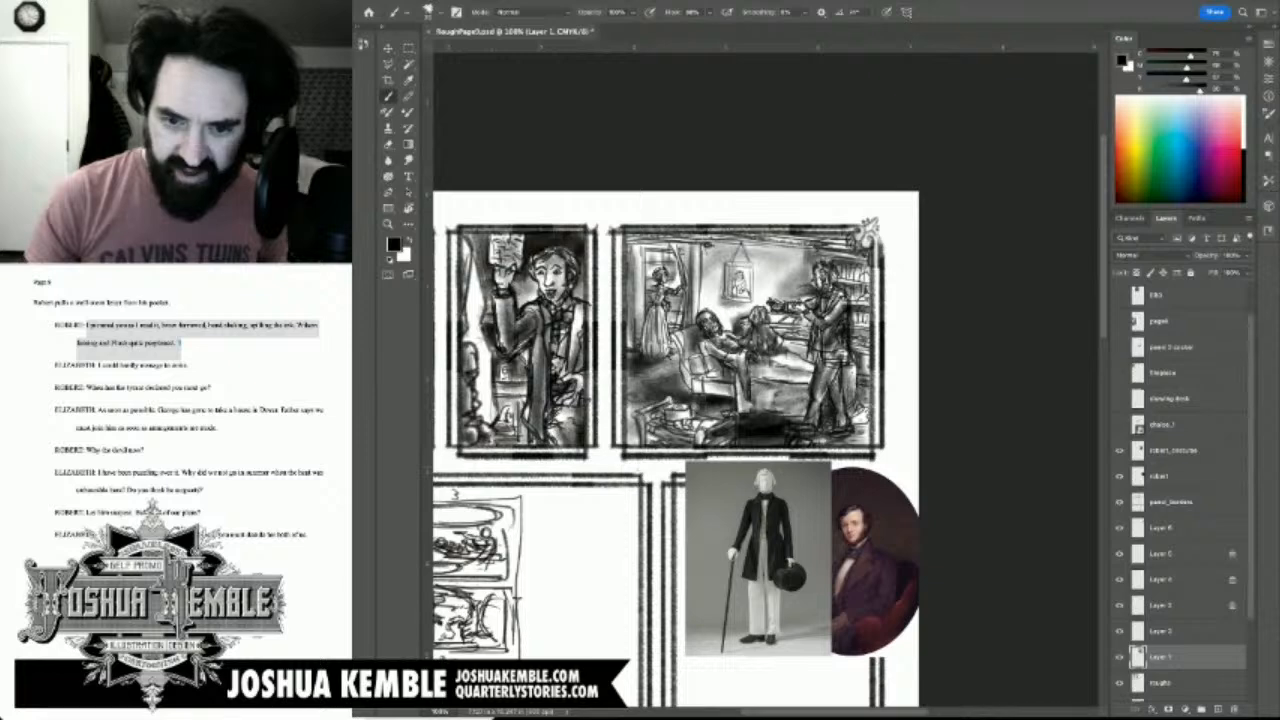
{"action": "left_click", "coordinate": [1119, 476]}
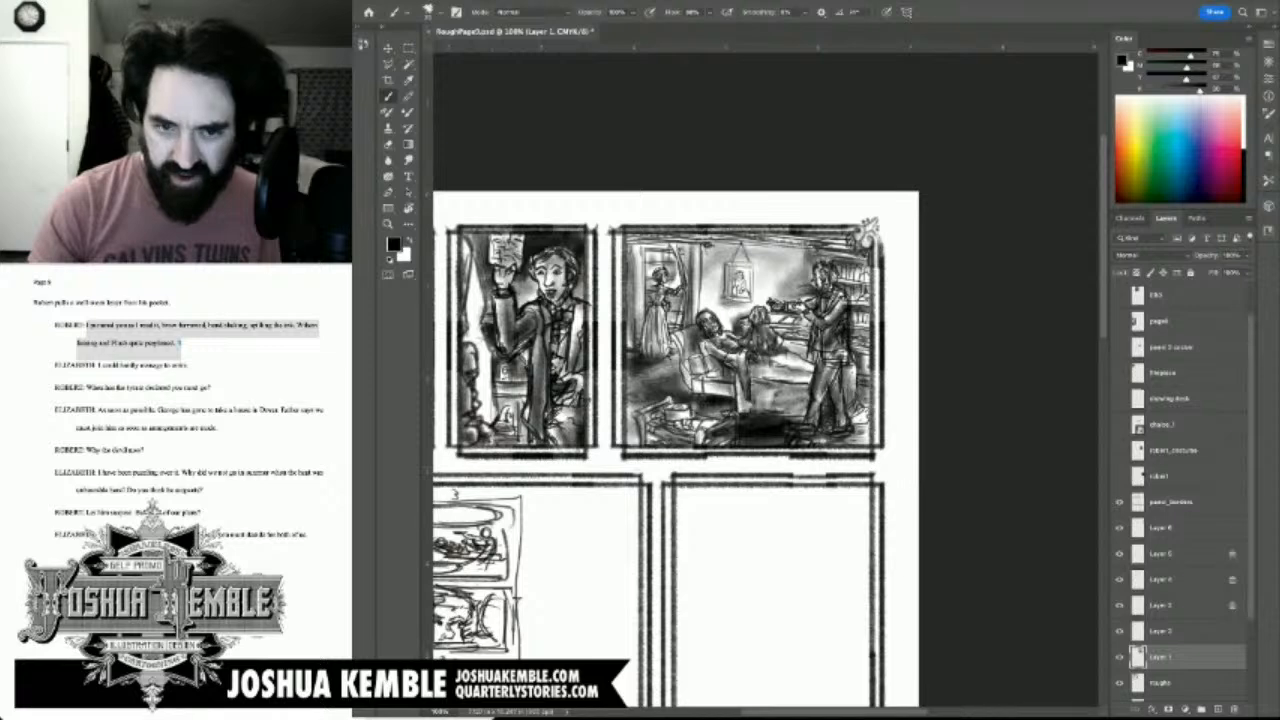
{"action": "left_click", "coordinate": [1119, 501]}
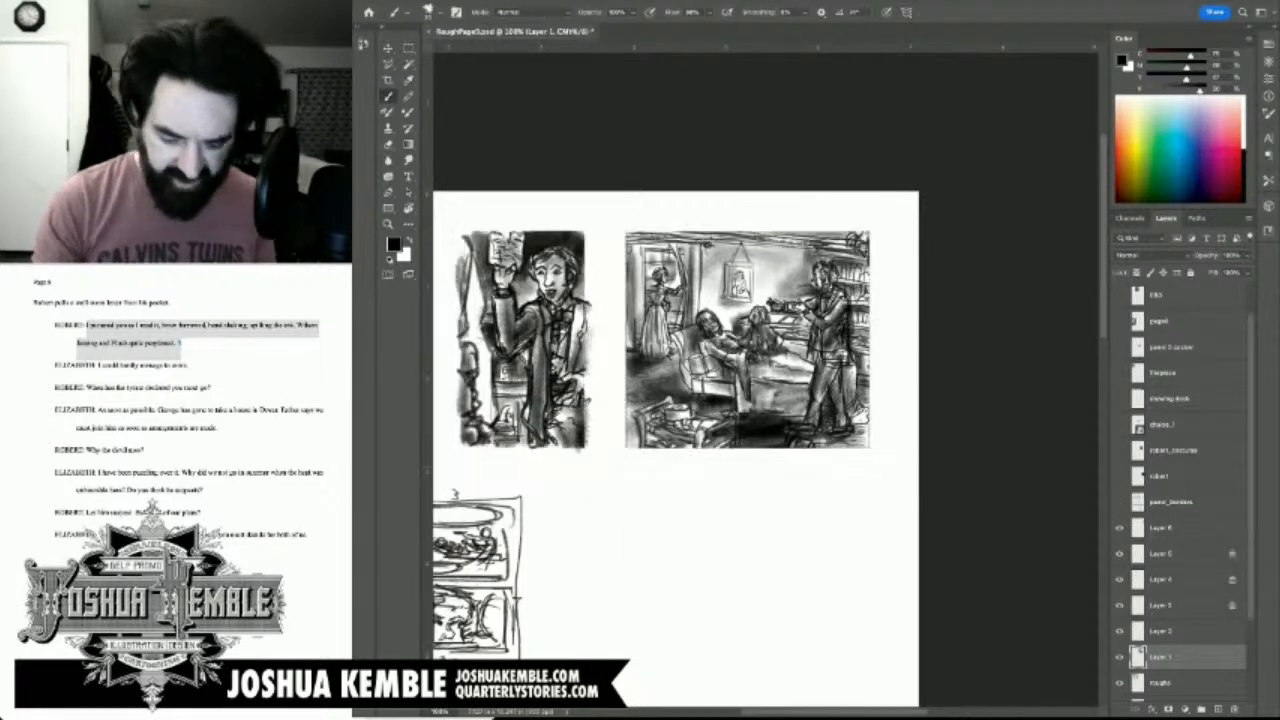
{"action": "key", "text": "super+minus"}
{"action": "key", "text": "super+minus"}
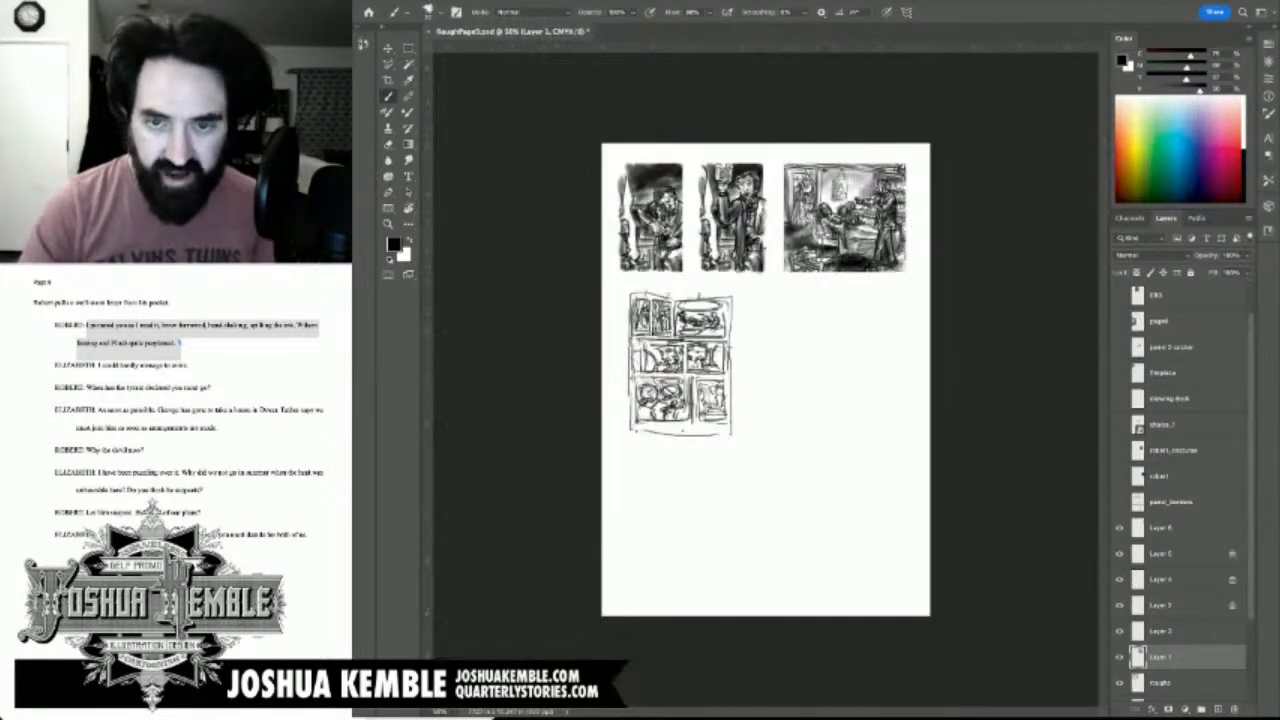
{"action": "key", "text": "super+equal"}
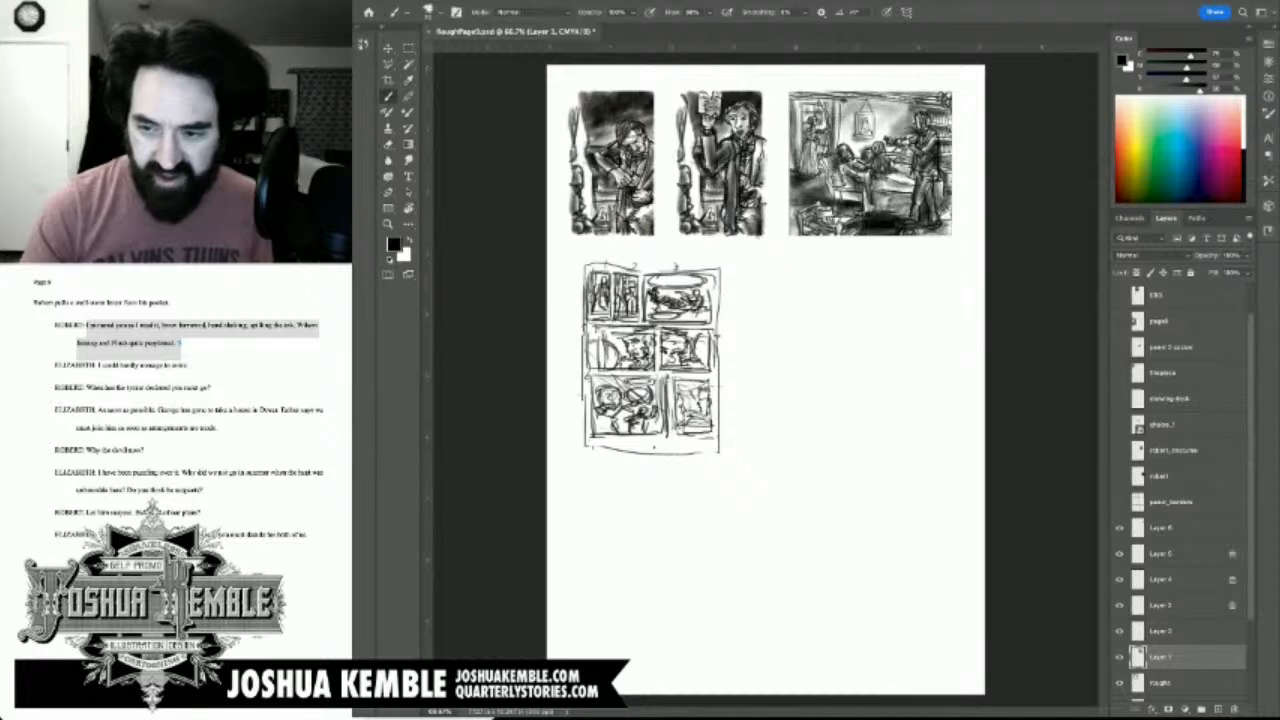
Step: Hide the thumbnail sketch and Background layers, merge the visible rough layers into one, and show the Background again
{"action": "scroll", "coordinate": [1180, 490], "scroll_direction": "down", "scroll_amount": 3}
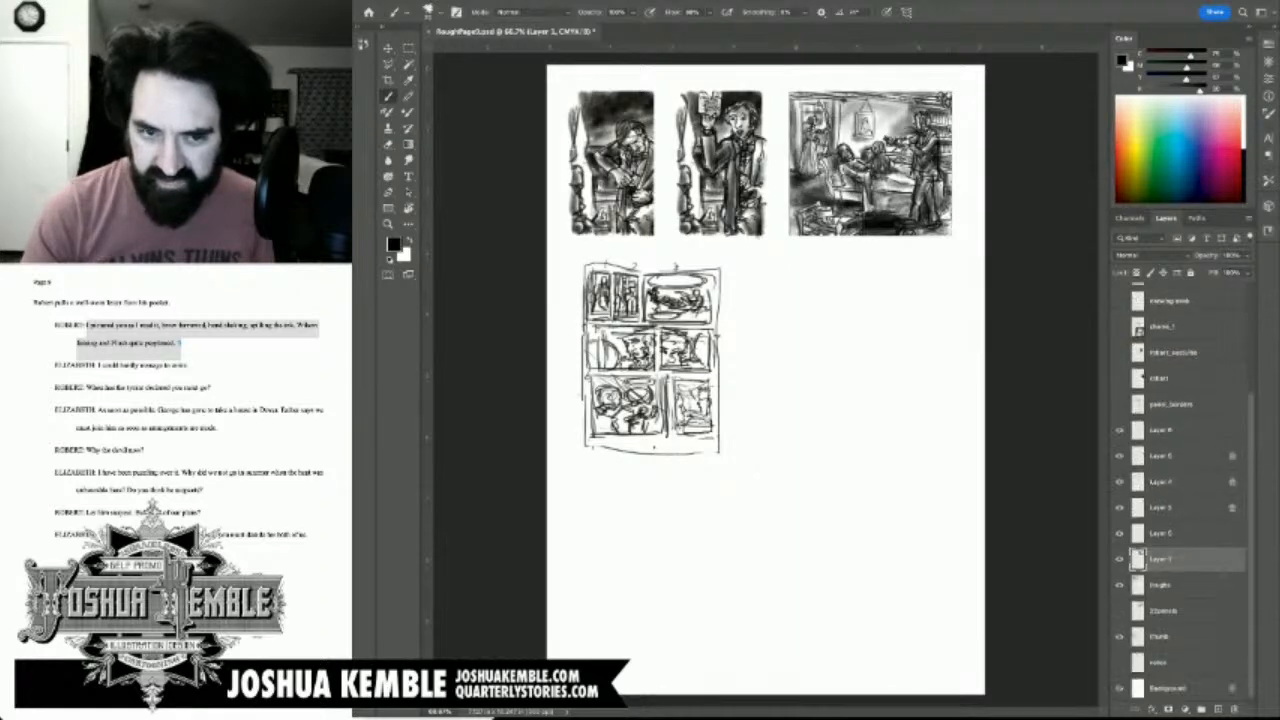
{"action": "left_click", "coordinate": [1119, 637]}
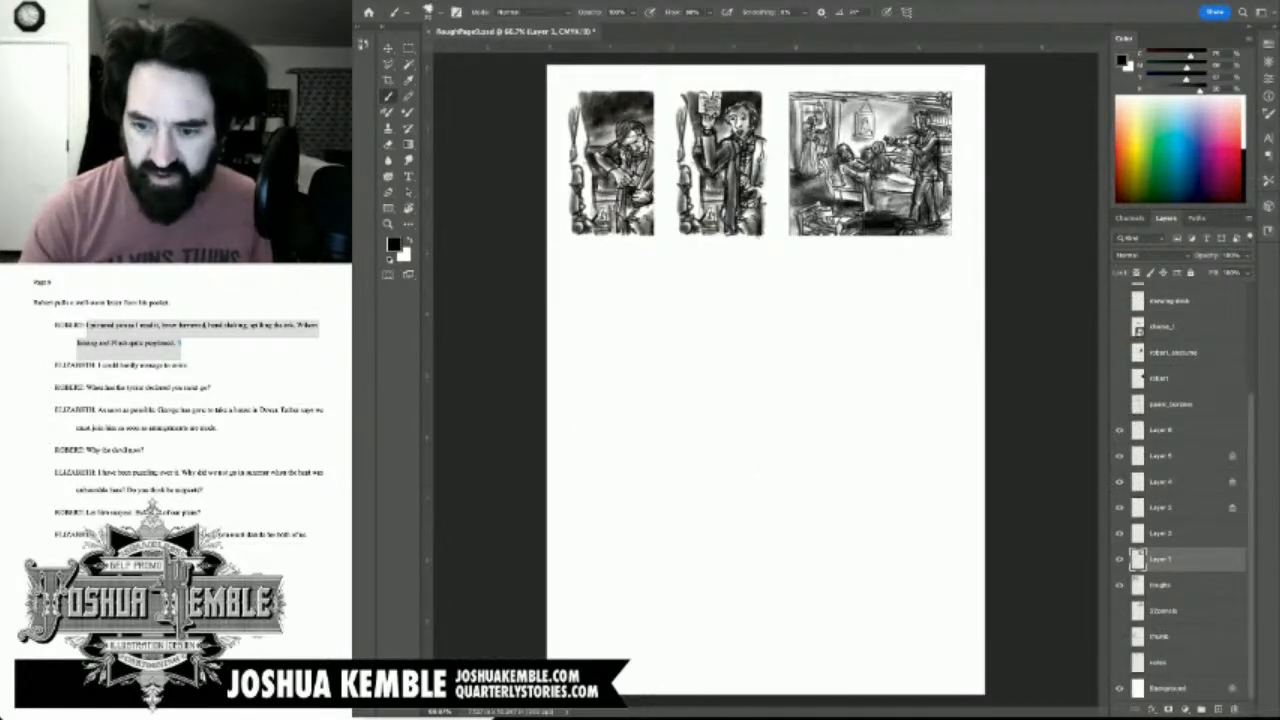
{"action": "left_click", "coordinate": [1119, 688]}
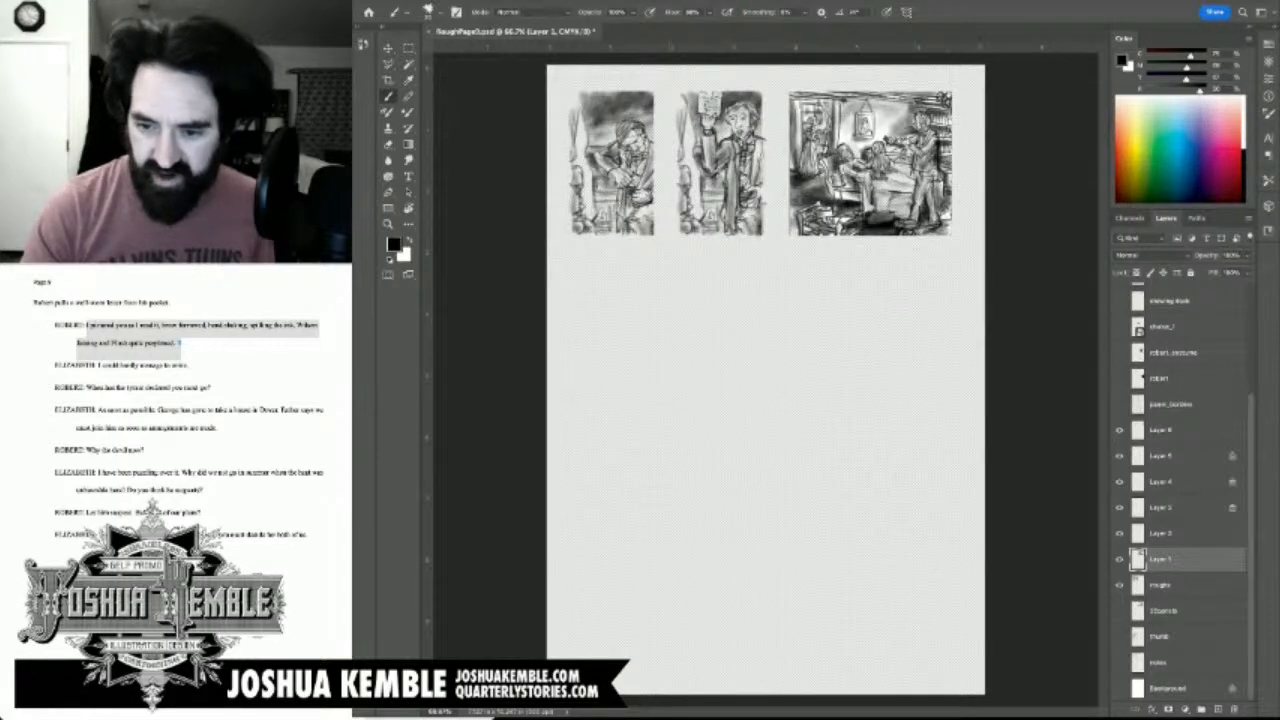
{"action": "key", "text": "super+shift+e"}
{"action": "left_click", "coordinate": [1119, 683]}
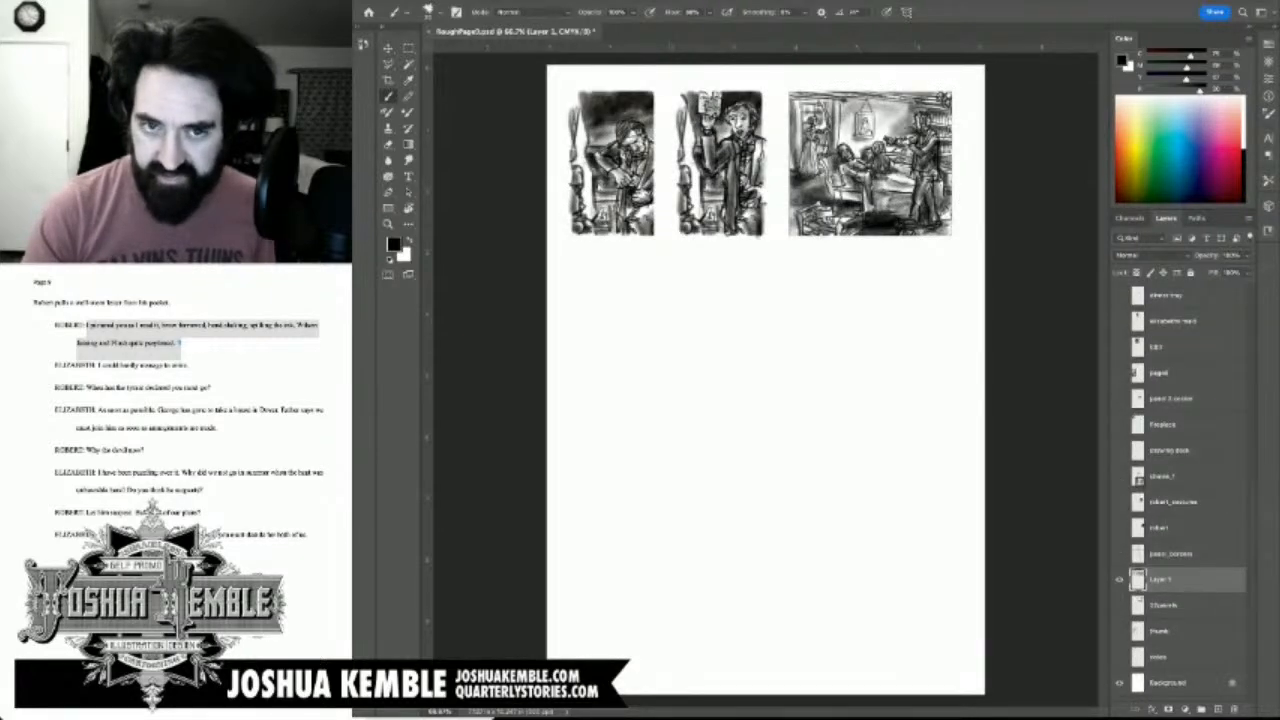
Step: Show the thumbnail sketch and panel borders layers again, leave the notes layer hidden, and save the document
{"action": "left_click", "coordinate": [1119, 657]}
{"action": "left_click", "coordinate": [1119, 631]}
{"action": "left_click", "coordinate": [1119, 605]}
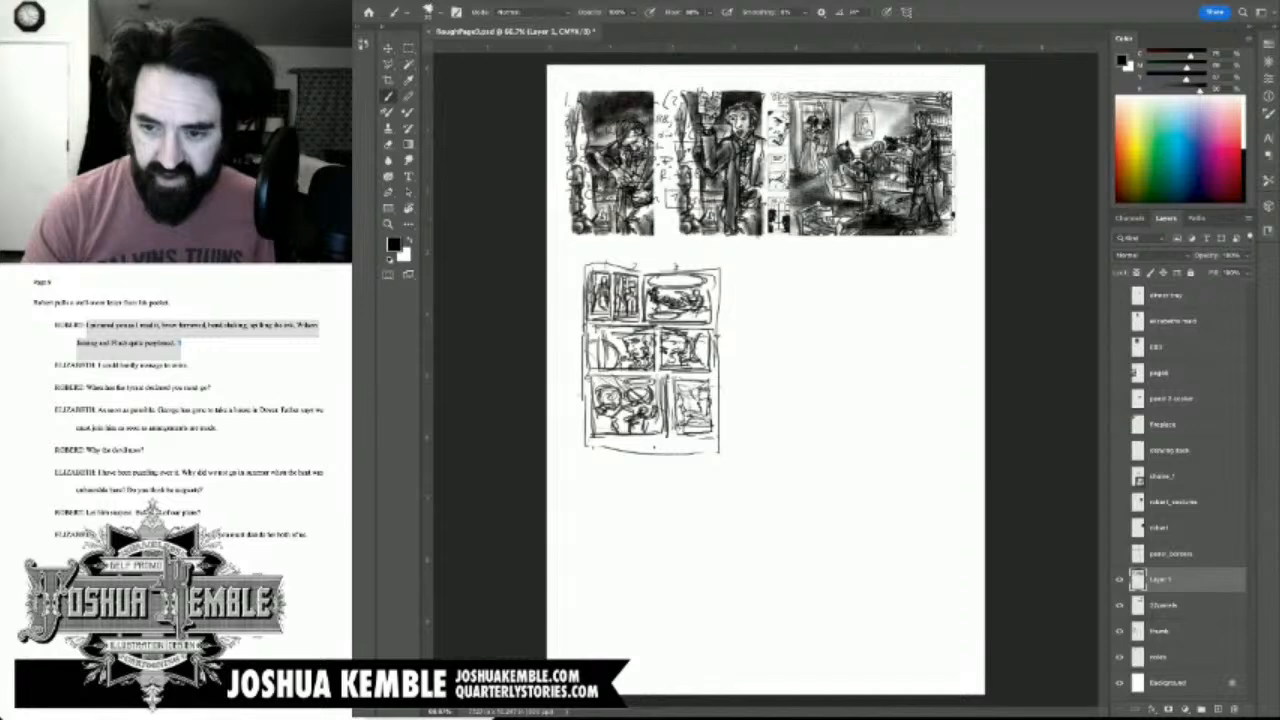
{"action": "left_click", "coordinate": [1119, 605]}
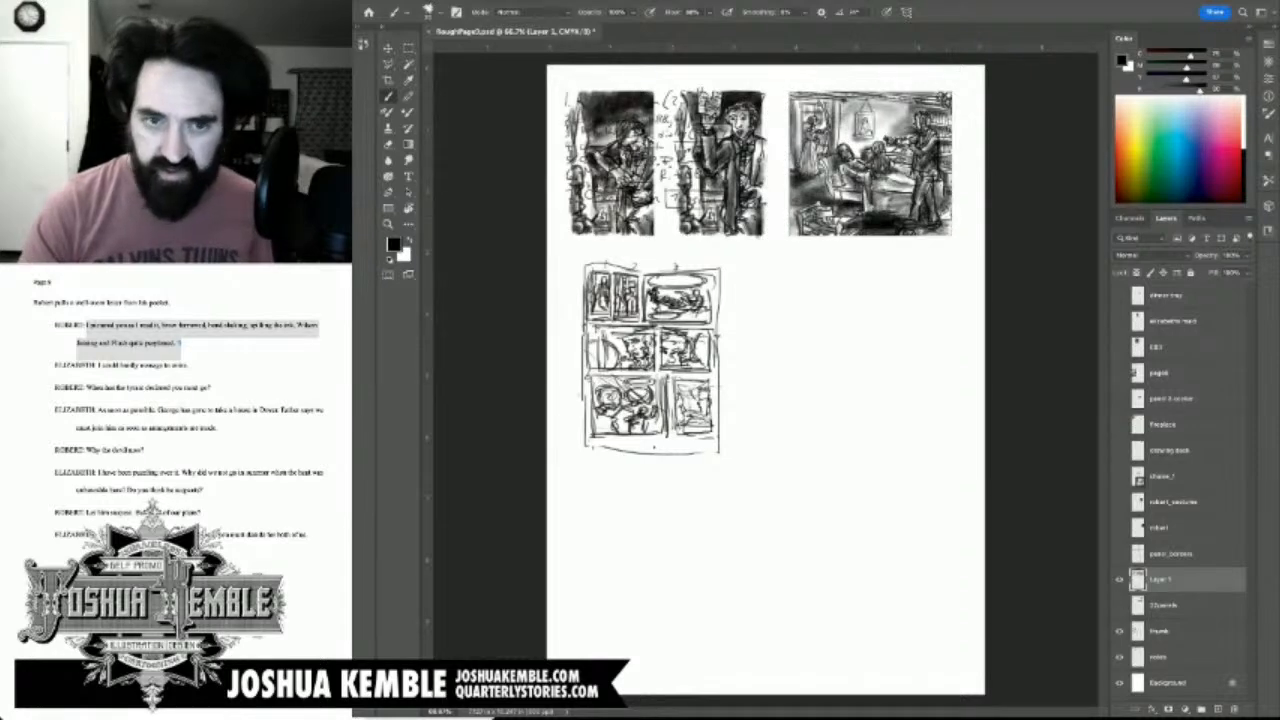
{"action": "left_click", "coordinate": [1119, 553]}
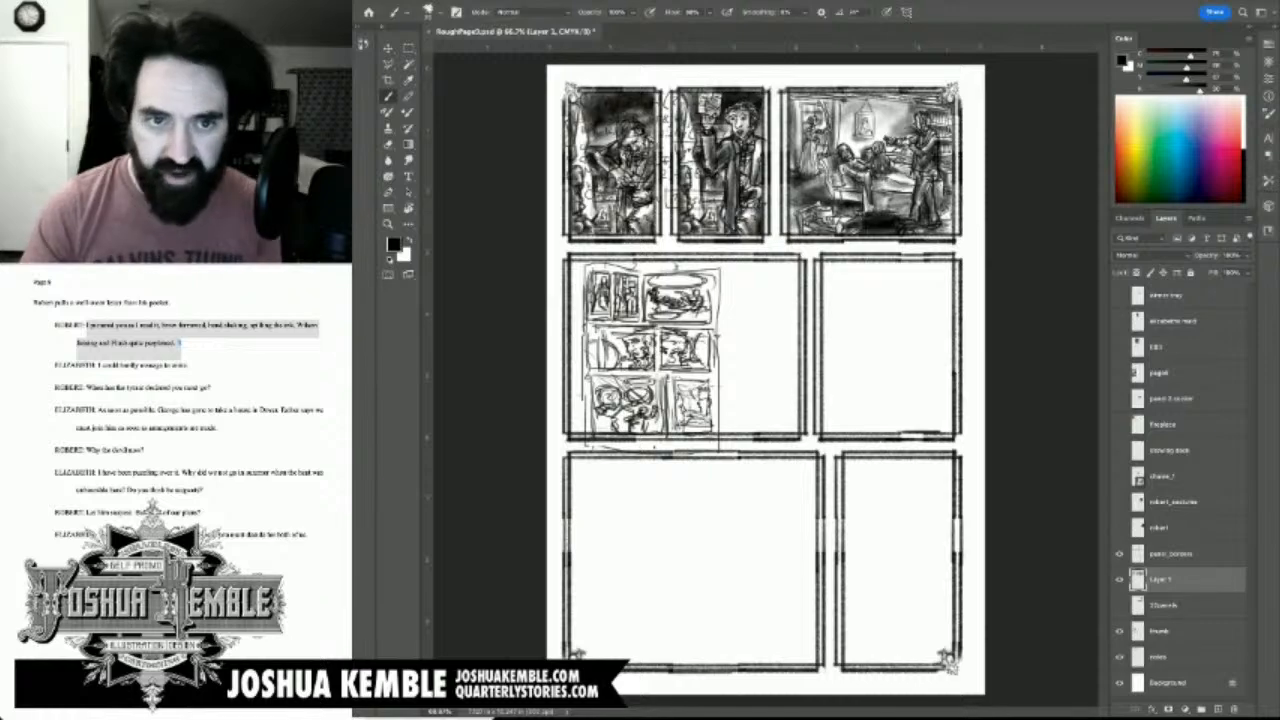
{"action": "left_click", "coordinate": [1119, 657]}
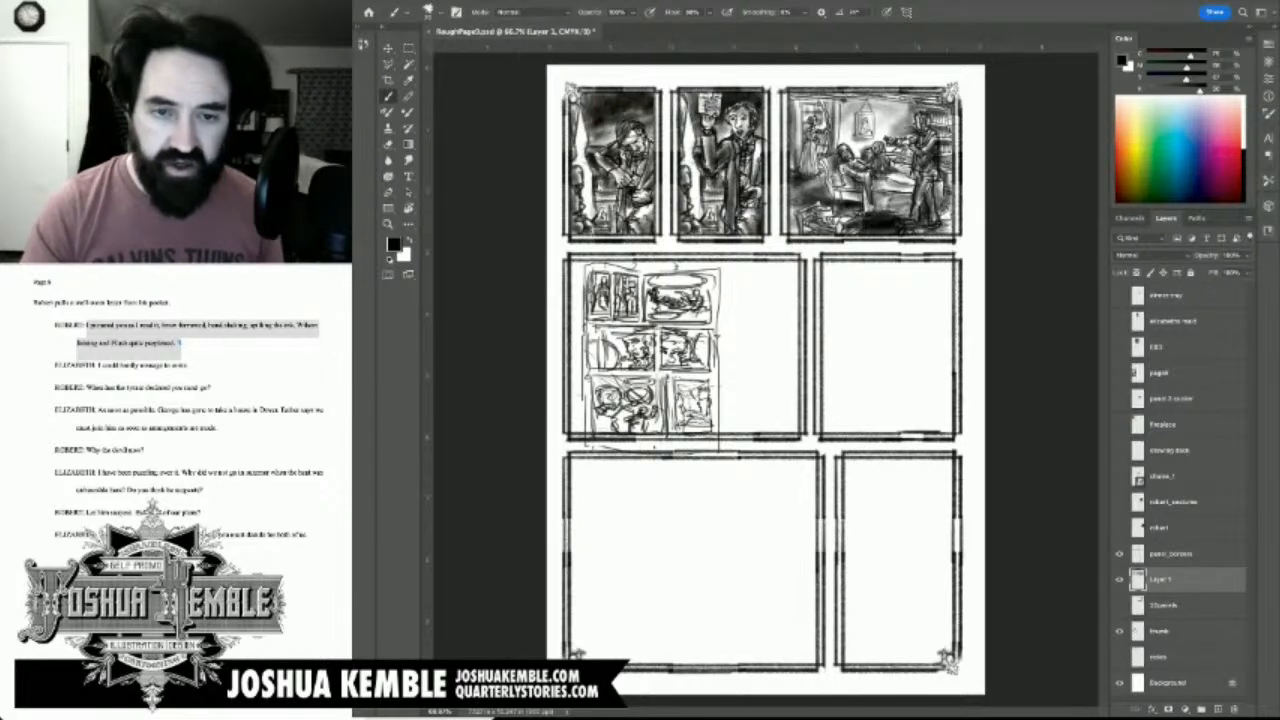
{"action": "key", "text": "ctrl+s"}
{"action": "scroll", "coordinate": [730, 380], "scroll_direction": "up", "scroll_amount": 5}
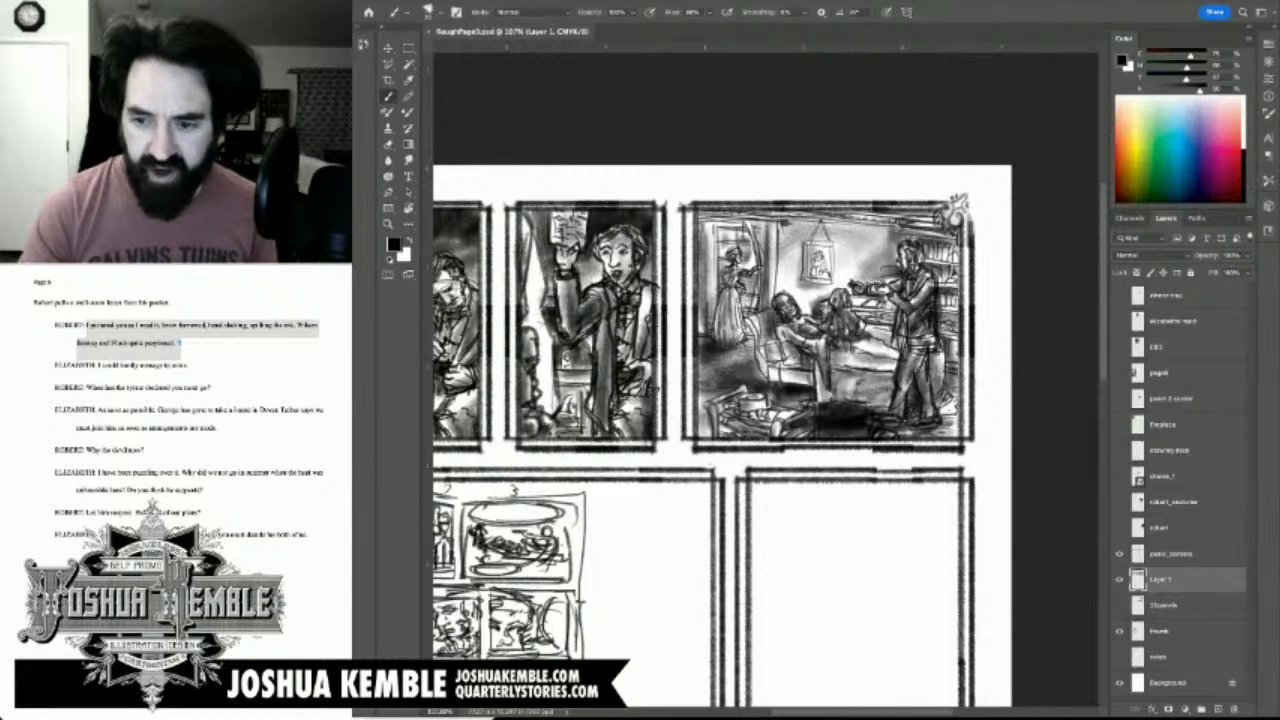
Step: Create a new layer above the merged roughs and sketch the open letter held up in the standing man's outstretched hand
{"action": "left_click", "coordinate": [1218, 709]}
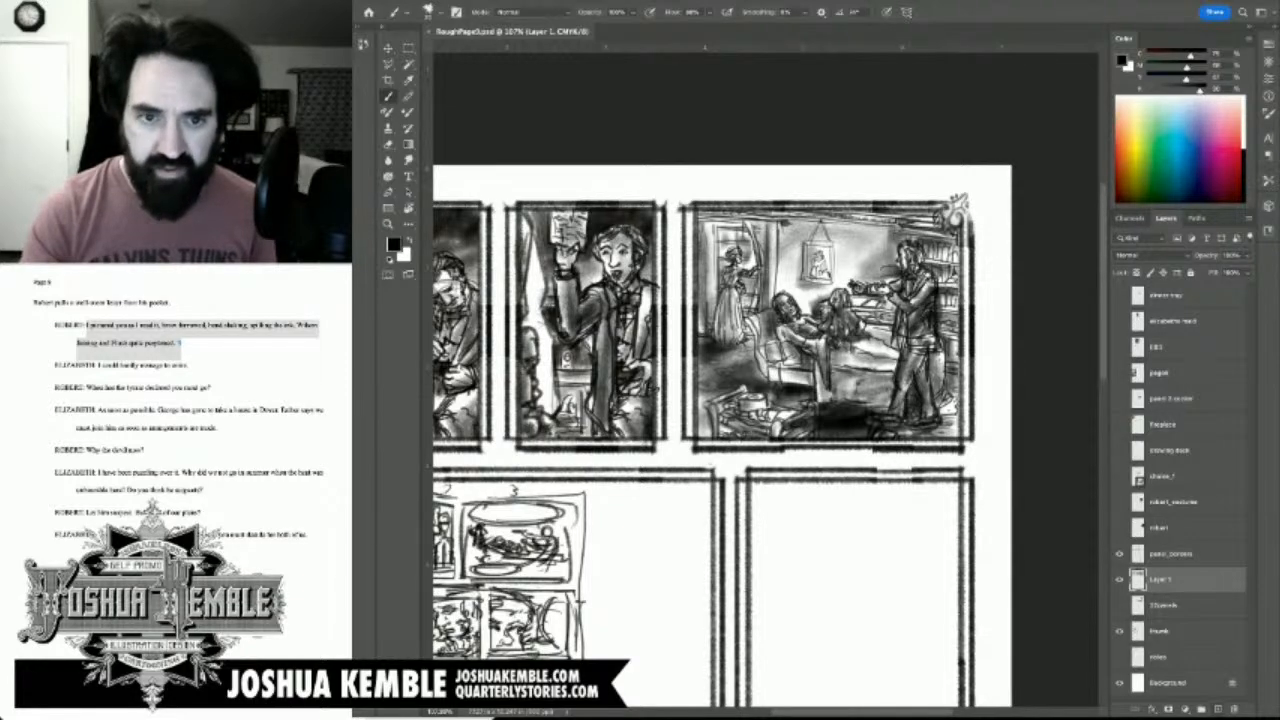
{"action": "scroll", "coordinate": [976, 199], "scroll_direction": "up", "scroll_amount": 3}
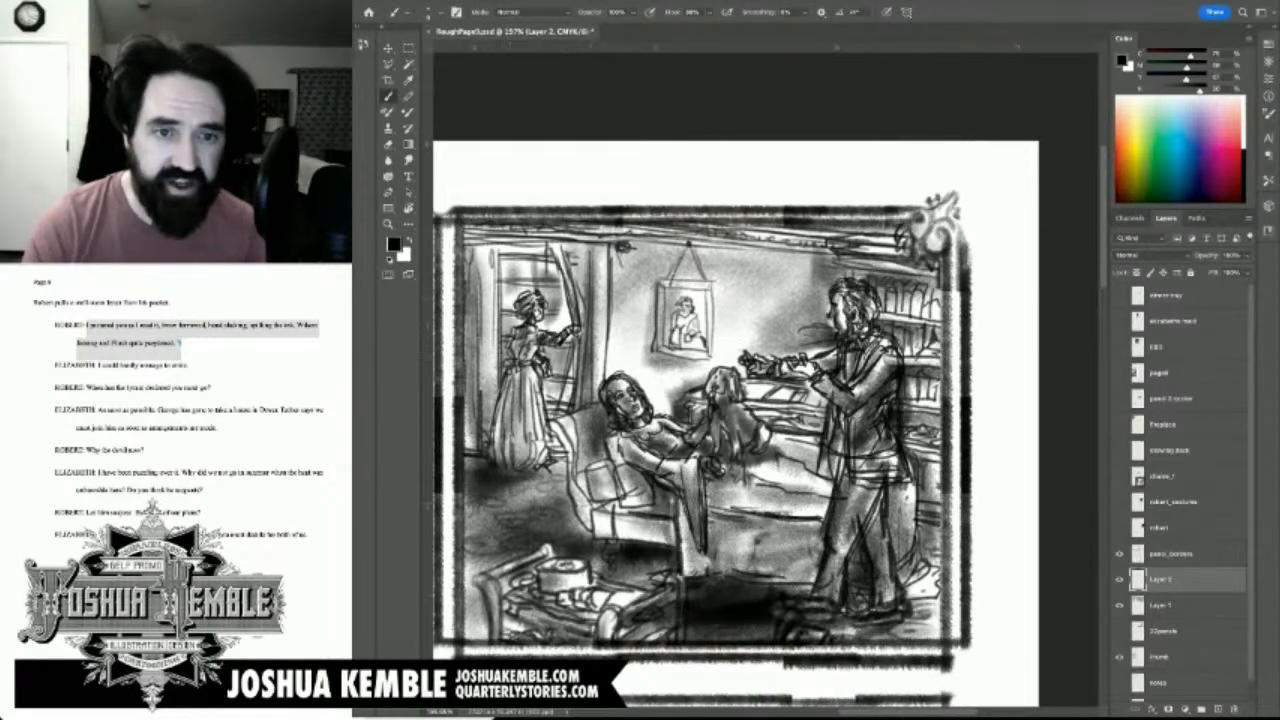
{"action": "scroll", "coordinate": [724, 233], "scroll_direction": "up", "scroll_amount": 3}
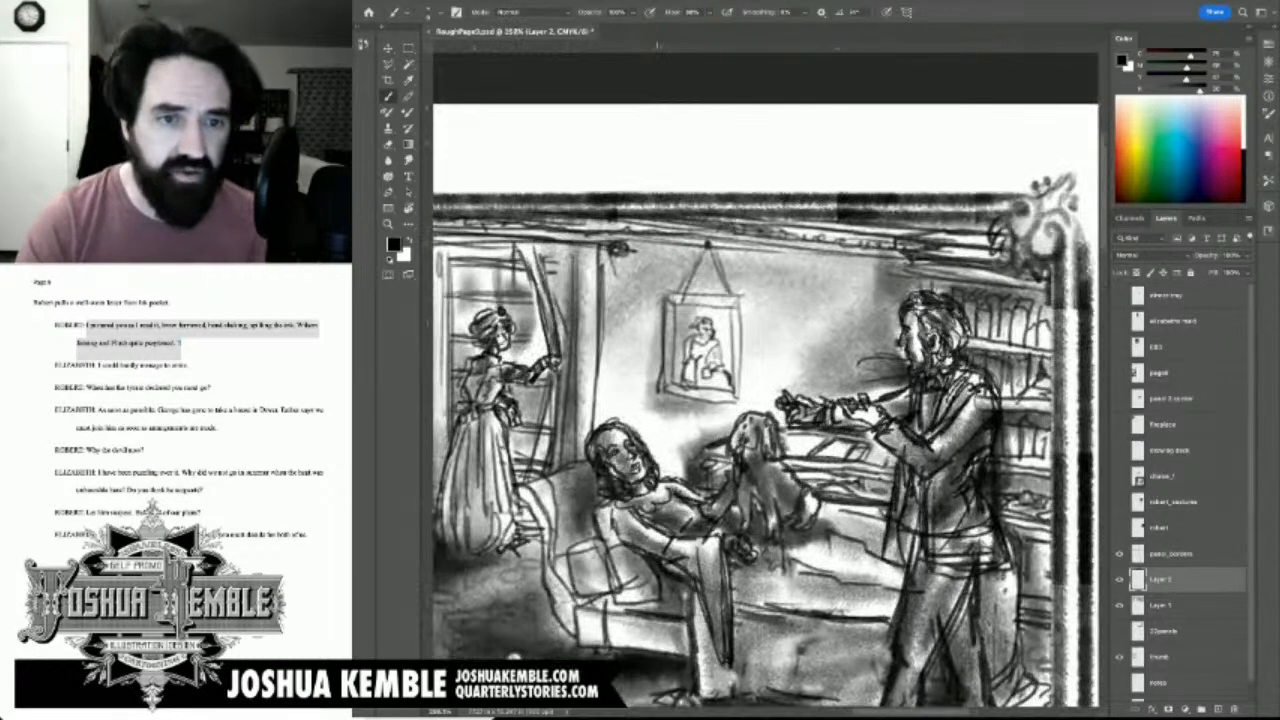
{"action": "key", "text": "super+Tab"}
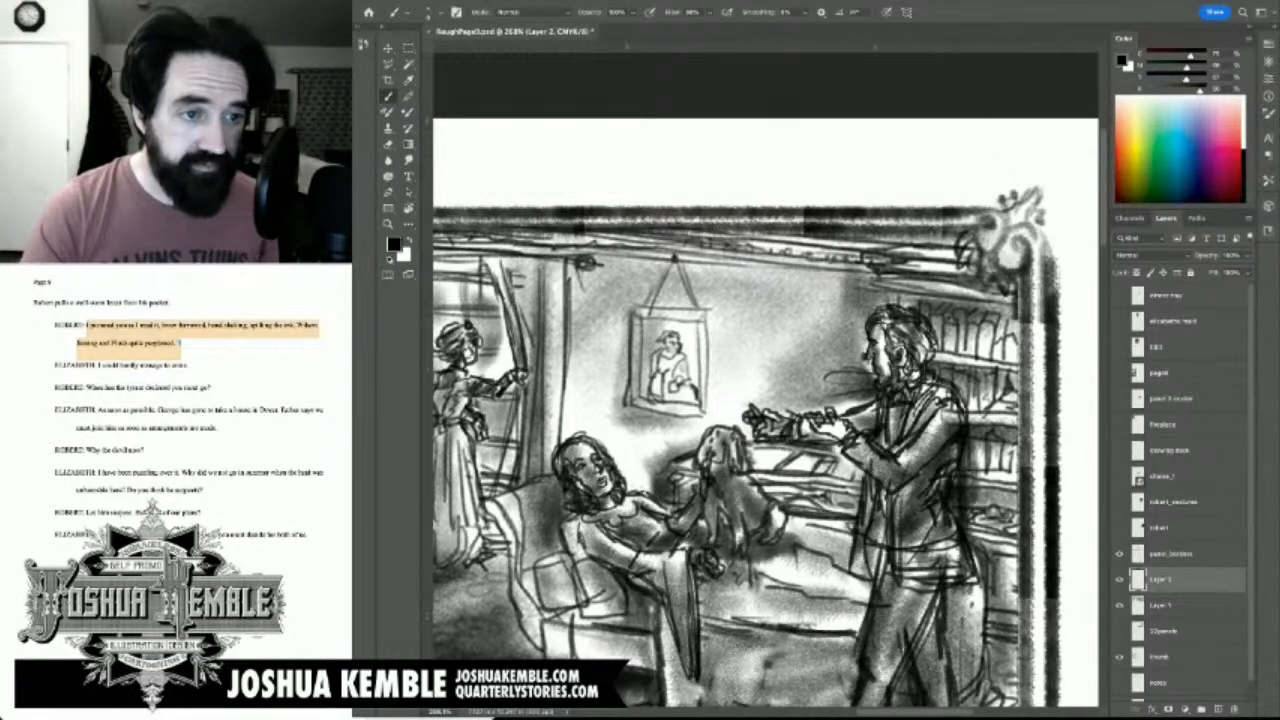
{"action": "key", "text": "super+Tab"}
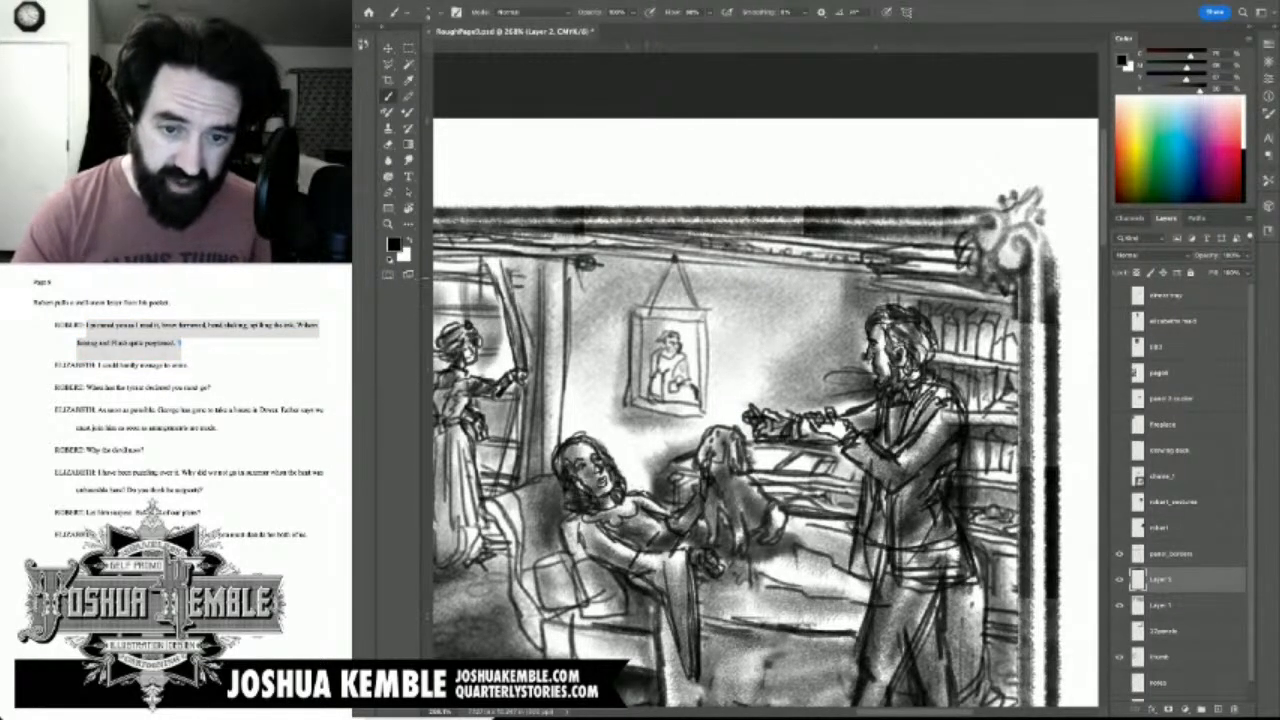
{"action": "mouse_move", "coordinate": [742, 391]}
{"action": "left_mouse_down"}
{"action": "mouse_move", "coordinate": [757, 413]}
{"action": "mouse_move", "coordinate": [730, 345]}
{"action": "mouse_move", "coordinate": [754, 352]}
{"action": "mouse_move", "coordinate": [786, 420]}
{"action": "mouse_move", "coordinate": [754, 426]}
{"action": "mouse_move", "coordinate": [766, 428]}
{"action": "mouse_move", "coordinate": [760, 399]}
{"action": "mouse_move", "coordinate": [771, 415]}
{"action": "mouse_move", "coordinate": [749, 372]}
{"action": "mouse_move", "coordinate": [754, 382]}
{"action": "left_mouse_up"}
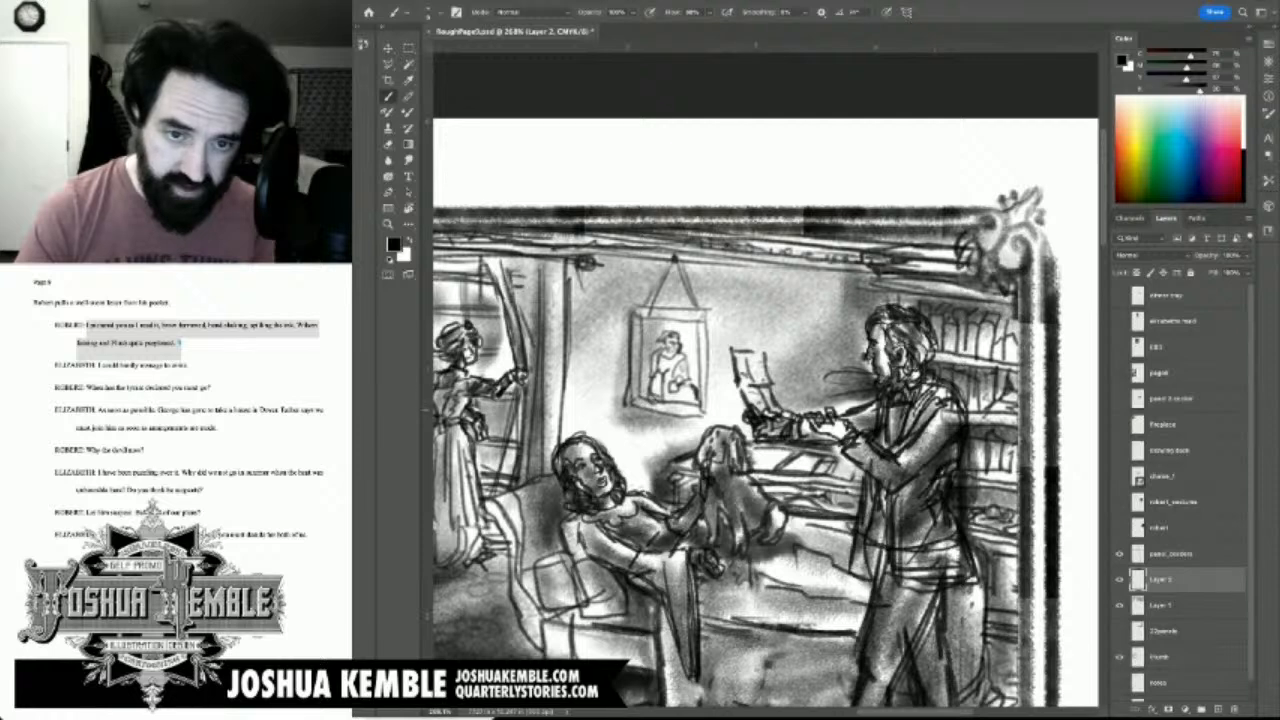
{"action": "key", "text": "bracketright"}
{"action": "key", "text": "bracketright"}
{"action": "key", "text": "bracketright"}
{"action": "mouse_move", "coordinate": [740, 372]}
{"action": "left_mouse_down"}
{"action": "mouse_move", "coordinate": [749, 408]}
{"action": "mouse_move", "coordinate": [781, 429]}
{"action": "left_mouse_up"}
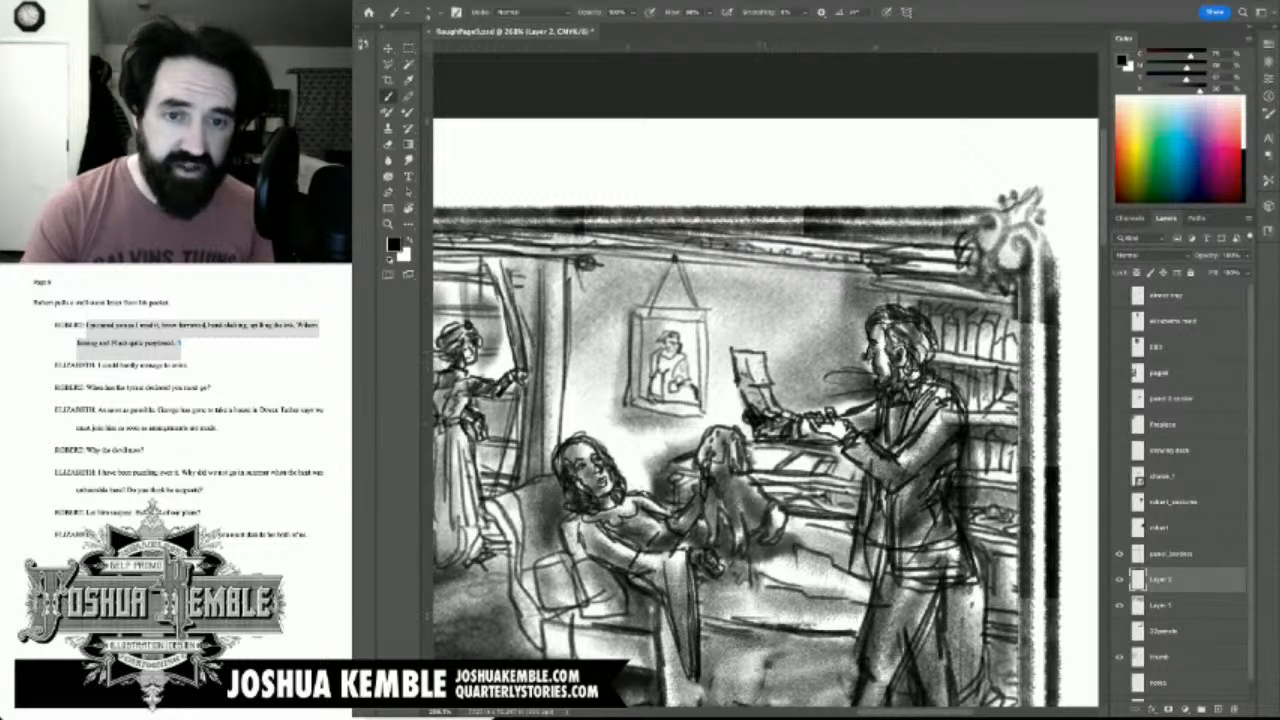
Step: Compare the panel with the new letter sketch layer hidden and shown, then lower the opacity of Layer 1 to fade the merged roughs
{"action": "left_click_drag", "start_coordinate": [700, 400], "coordinate": [805, 467]}
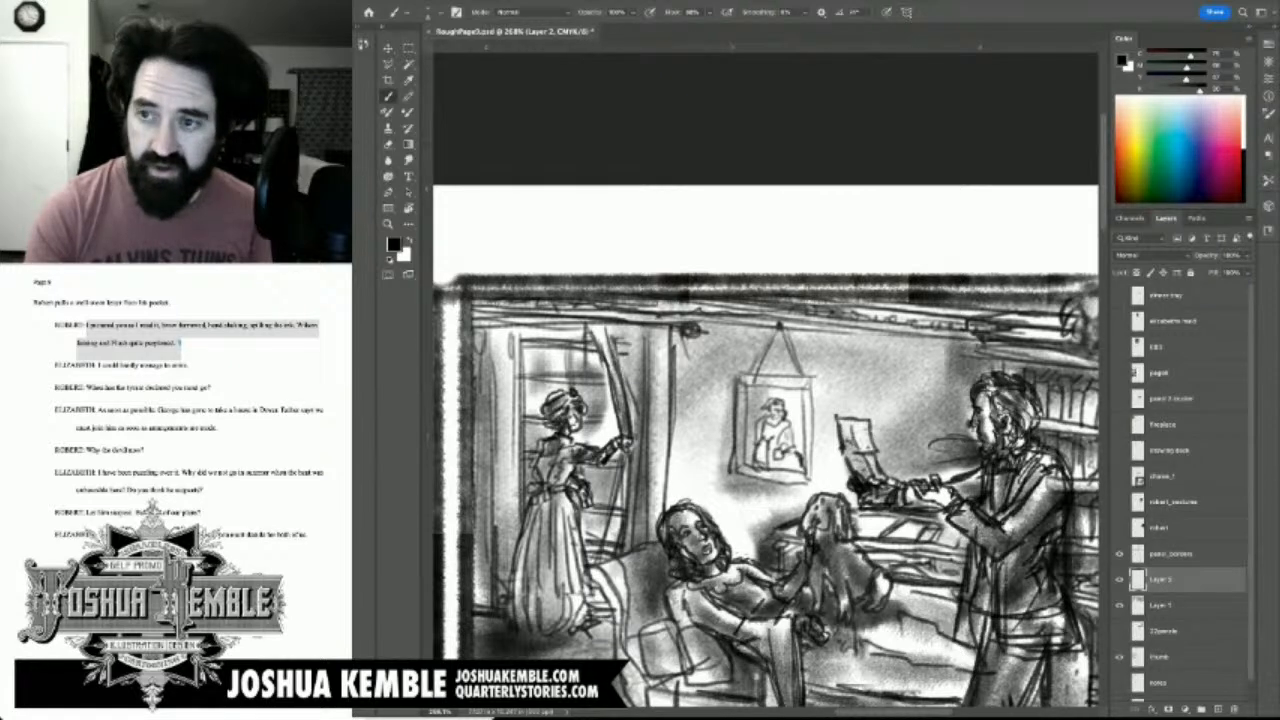
{"action": "key", "text": "super+Tab"}
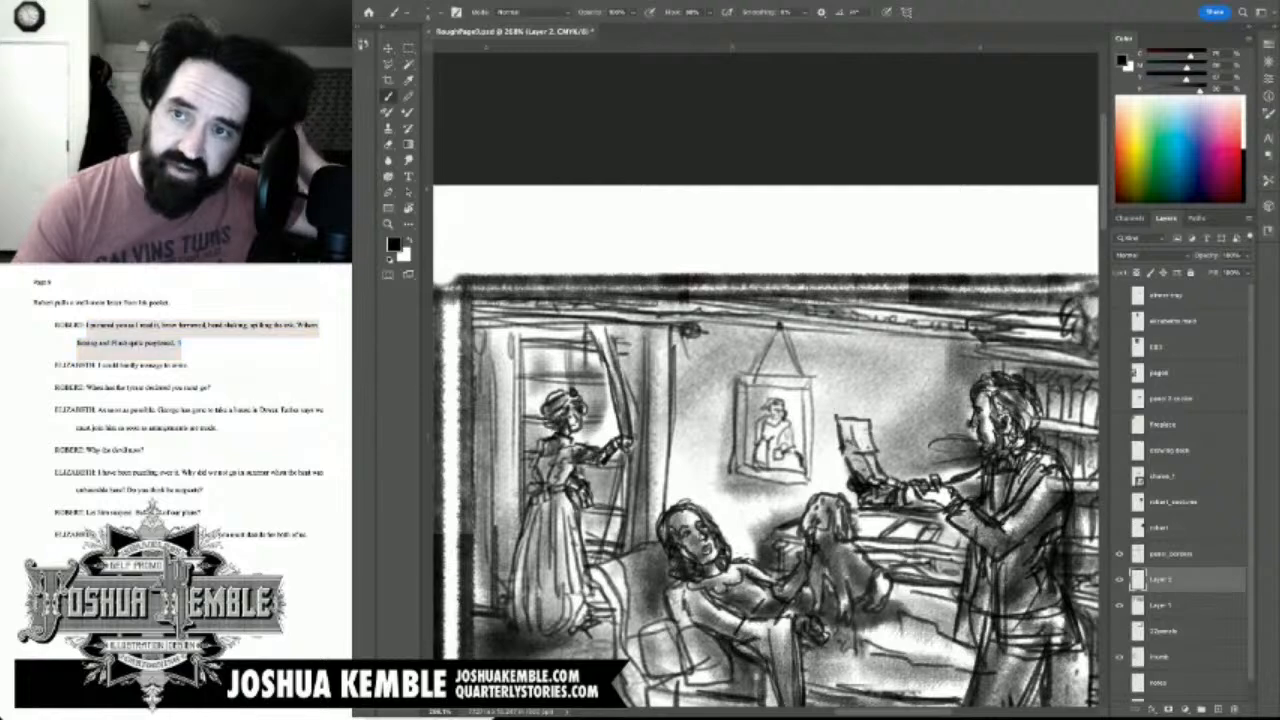
{"action": "key", "text": "super+Tab"}
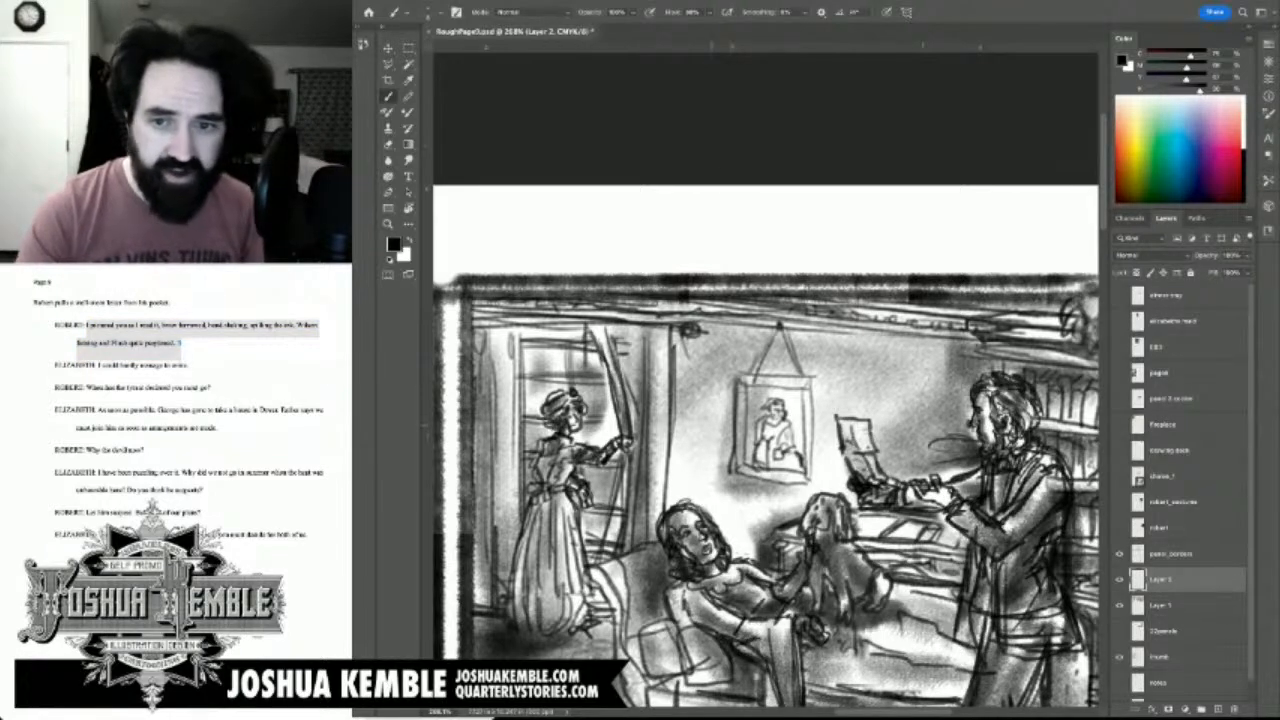
{"action": "scroll", "coordinate": [768, 440], "scroll_direction": "down", "scroll_amount": 5}
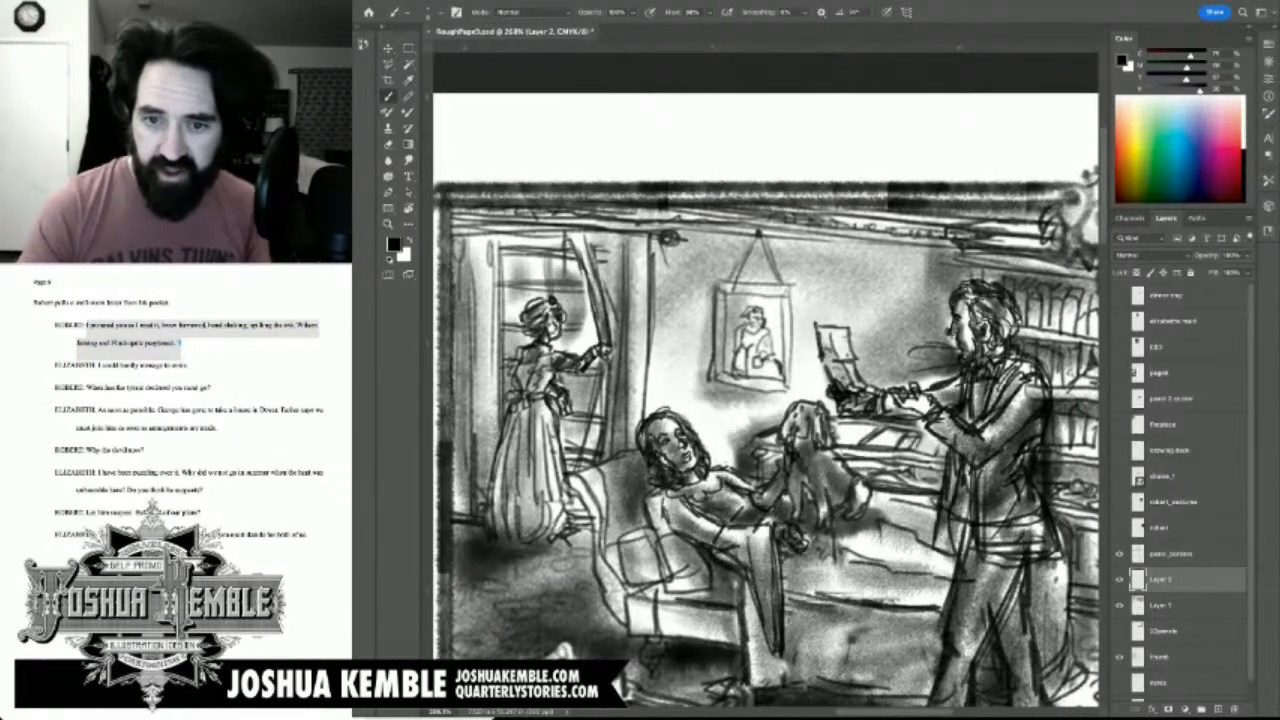
{"action": "left_click", "coordinate": [1119, 580]}
{"action": "left_click", "coordinate": [1119, 580]}
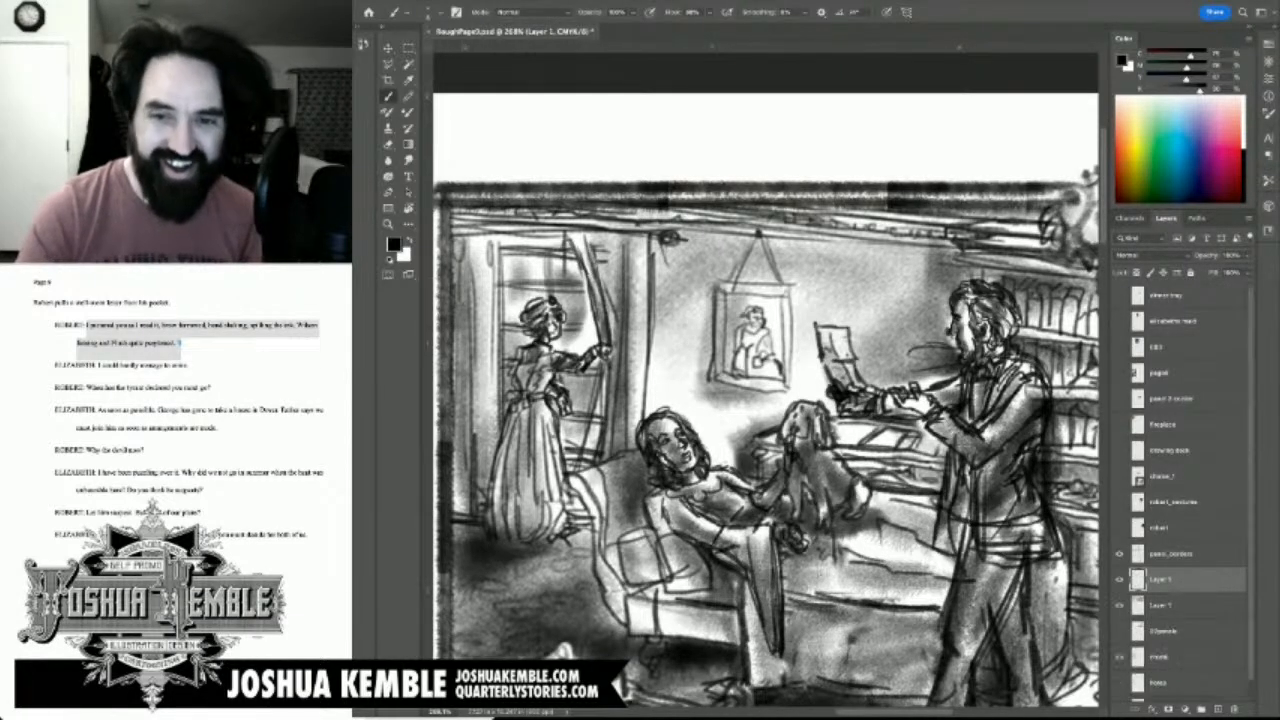
{"action": "left_click_drag", "start_coordinate": [738, 344], "coordinate": [637, 300]}
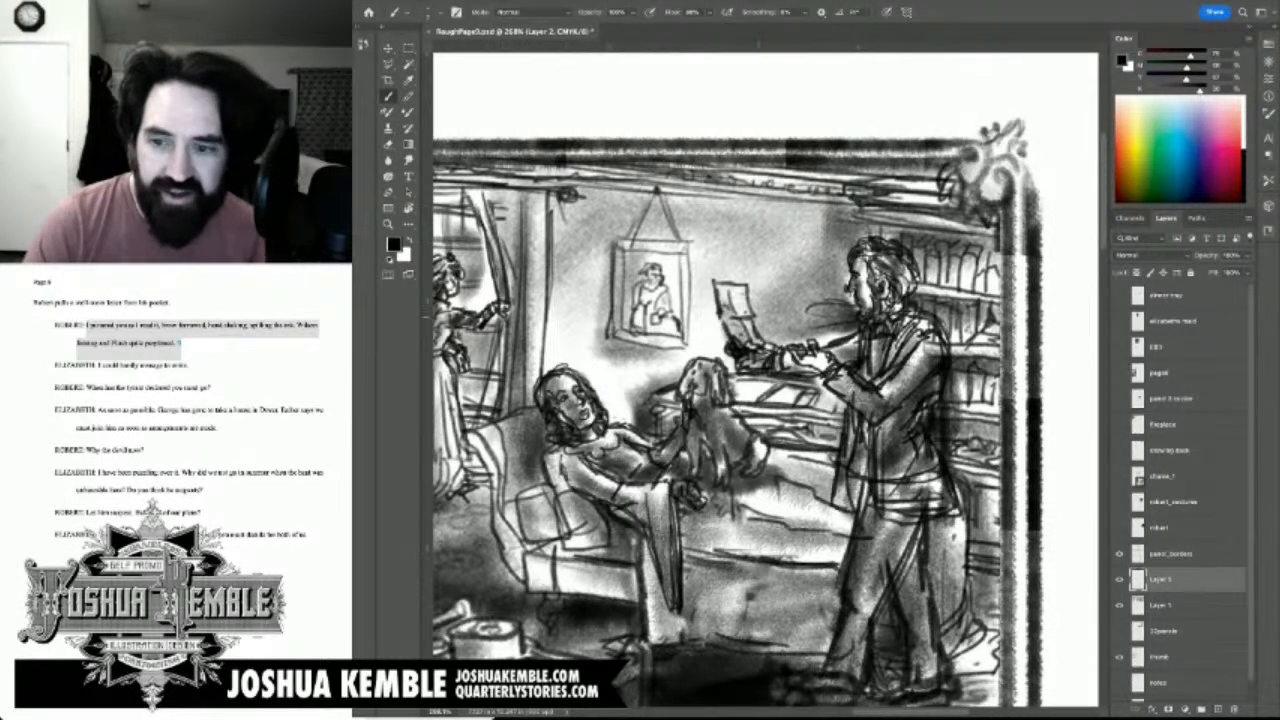
{"action": "left_click", "coordinate": [1162, 605]}
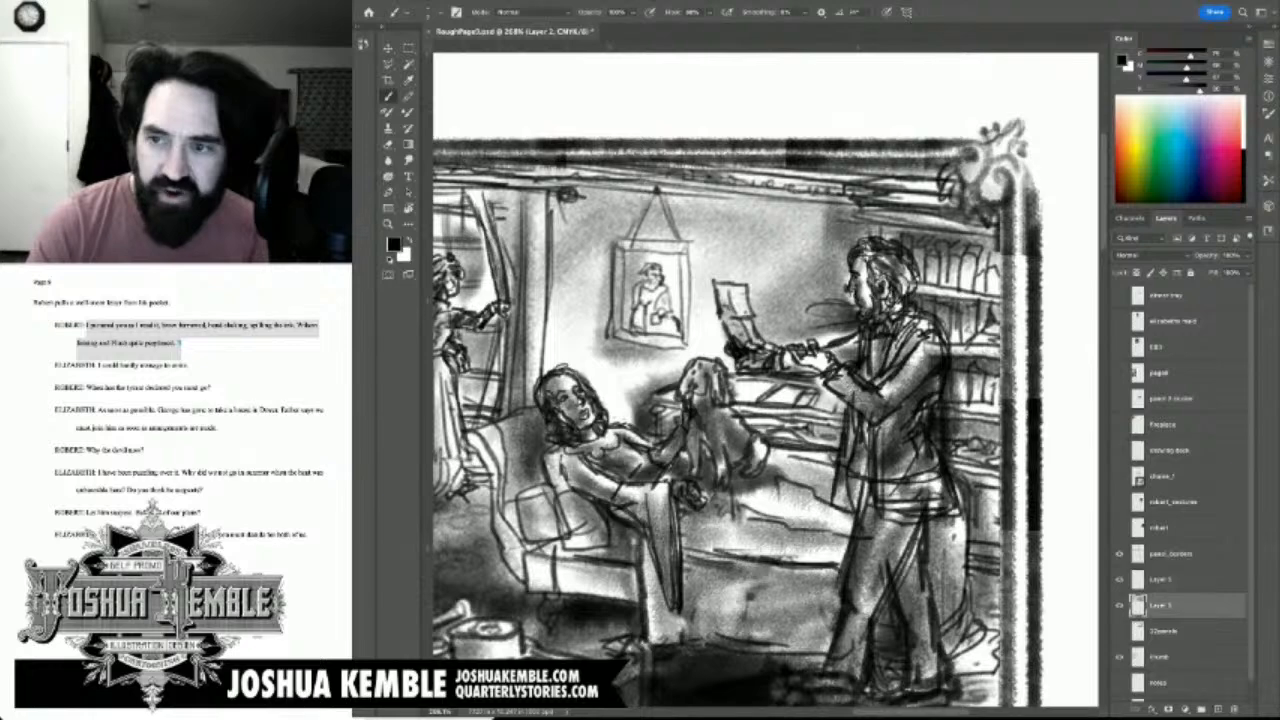
{"action": "left_click_drag", "start_coordinate": [1207, 255], "coordinate": [1174, 255]}
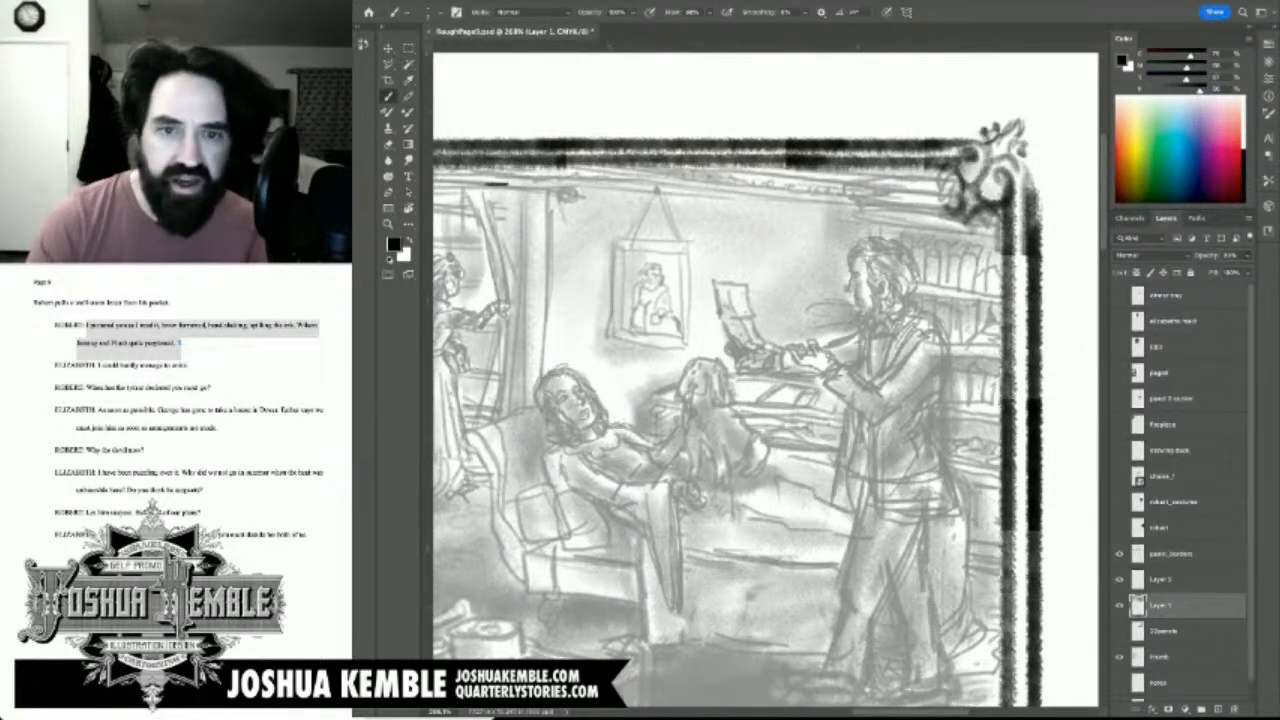
Step: On the layer with the letter sketch, hand-letter "I PICTURED YOU AS I READ IT," near the third panel's upper edge
{"action": "left_click", "coordinate": [1162, 580]}
{"action": "left_click_drag", "start_coordinate": [497, 197], "coordinate": [552, 199]}
{"action": "left_click_drag", "start_coordinate": [562, 193], "coordinate": [575, 207]}
{"action": "mouse_move", "coordinate": [577, 194]}
{"action": "left_mouse_down"}
{"action": "mouse_move", "coordinate": [583, 208]}
{"action": "mouse_move", "coordinate": [604, 194]}
{"action": "mouse_move", "coordinate": [604, 207]}
{"action": "left_mouse_up"}
{"action": "left_click_drag", "start_coordinate": [605, 193], "coordinate": [623, 207]}
{"action": "mouse_move", "coordinate": [623, 193]}
{"action": "left_mouse_down"}
{"action": "mouse_move", "coordinate": [624, 207]}
{"action": "mouse_move", "coordinate": [655, 201]}
{"action": "left_mouse_up"}
{"action": "mouse_move", "coordinate": [662, 193]}
{"action": "left_mouse_down"}
{"action": "mouse_move", "coordinate": [655, 208]}
{"action": "mouse_move", "coordinate": [669, 196]}
{"action": "mouse_move", "coordinate": [716, 203]}
{"action": "left_mouse_up"}
{"action": "mouse_move", "coordinate": [729, 194]}
{"action": "left_mouse_down"}
{"action": "mouse_move", "coordinate": [720, 207]}
{"action": "mouse_move", "coordinate": [764, 195]}
{"action": "mouse_move", "coordinate": [757, 209]}
{"action": "left_mouse_up"}
{"action": "left_click_drag", "start_coordinate": [748, 208], "coordinate": [789, 201]}
{"action": "left_click_drag", "start_coordinate": [789, 201], "coordinate": [805, 200]}
{"action": "left_click_drag", "start_coordinate": [797, 208], "coordinate": [806, 207]}
{"action": "left_click_drag", "start_coordinate": [812, 193], "coordinate": [805, 208]}
{"action": "left_click_drag", "start_coordinate": [812, 193], "coordinate": [815, 203]}
{"action": "left_click_drag", "start_coordinate": [821, 193], "coordinate": [821, 208]}
{"action": "mouse_move", "coordinate": [821, 193]}
{"action": "left_mouse_down"}
{"action": "mouse_move", "coordinate": [820, 208]}
{"action": "mouse_move", "coordinate": [859, 193]}
{"action": "mouse_move", "coordinate": [851, 209]}
{"action": "left_mouse_up"}
{"action": "left_click_drag", "start_coordinate": [859, 204], "coordinate": [856, 212]}
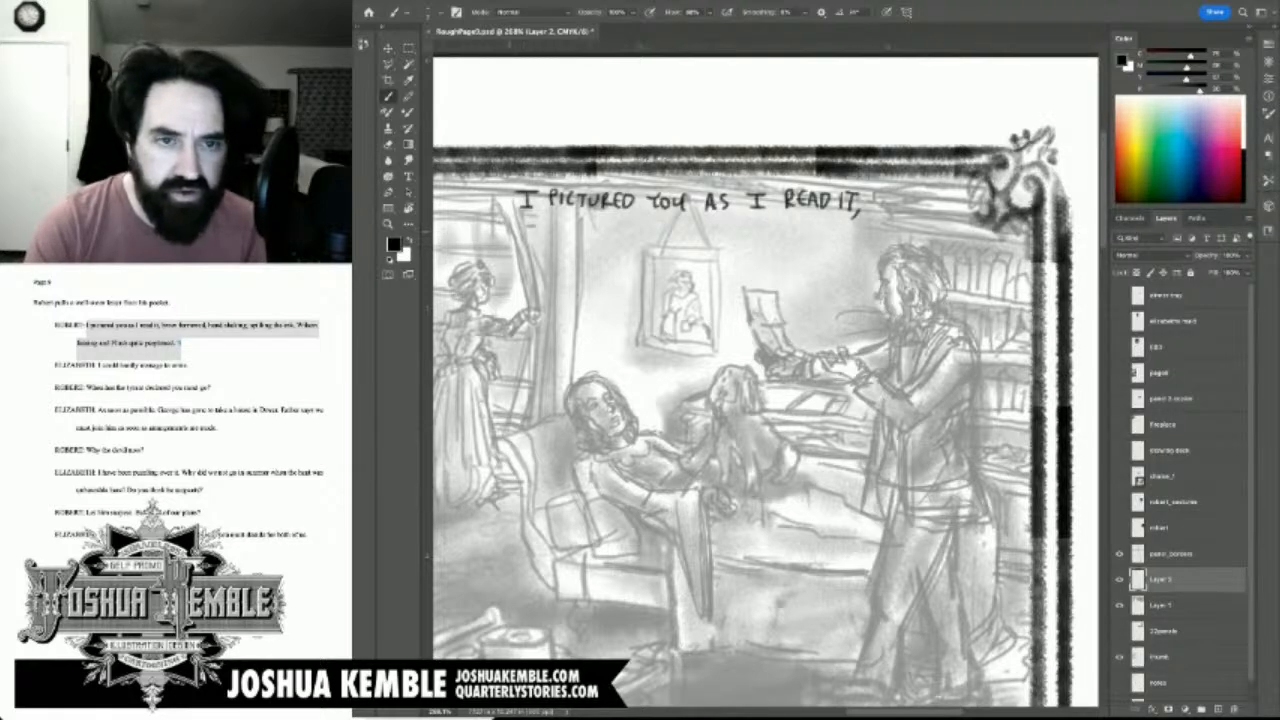
Step: Hand-letter the second dialogue line "BROW FURROWED, HAND SHAKING," beneath the first
{"action": "left_click_drag", "start_coordinate": [515, 226], "coordinate": [516, 239]}
{"action": "mouse_move", "coordinate": [514, 225]}
{"action": "left_mouse_down"}
{"action": "mouse_move", "coordinate": [515, 238]}
{"action": "mouse_move", "coordinate": [526, 232]}
{"action": "left_mouse_up"}
{"action": "mouse_move", "coordinate": [526, 232]}
{"action": "left_mouse_down"}
{"action": "mouse_move", "coordinate": [574, 237]}
{"action": "mouse_move", "coordinate": [584, 222]}
{"action": "left_mouse_up"}
{"action": "mouse_move", "coordinate": [574, 229]}
{"action": "left_mouse_down"}
{"action": "mouse_move", "coordinate": [597, 222]}
{"action": "mouse_move", "coordinate": [611, 238]}
{"action": "left_mouse_up"}
{"action": "mouse_move", "coordinate": [611, 223]}
{"action": "left_mouse_down"}
{"action": "mouse_move", "coordinate": [619, 238]}
{"action": "mouse_move", "coordinate": [651, 223]}
{"action": "mouse_move", "coordinate": [655, 238]}
{"action": "left_mouse_up"}
{"action": "left_click_drag", "start_coordinate": [655, 223], "coordinate": [663, 231]}
{"action": "left_click_drag", "start_coordinate": [655, 238], "coordinate": [670, 238]}
{"action": "mouse_move", "coordinate": [670, 222]}
{"action": "left_mouse_down"}
{"action": "mouse_move", "coordinate": [684, 246]}
{"action": "mouse_move", "coordinate": [699, 236]}
{"action": "left_mouse_up"}
{"action": "mouse_move", "coordinate": [707, 220]}
{"action": "left_mouse_down"}
{"action": "mouse_move", "coordinate": [707, 237]}
{"action": "mouse_move", "coordinate": [717, 221]}
{"action": "left_mouse_up"}
{"action": "left_click_drag", "start_coordinate": [717, 221], "coordinate": [722, 238]}
{"action": "mouse_move", "coordinate": [714, 232]}
{"action": "left_mouse_down"}
{"action": "mouse_move", "coordinate": [726, 238]}
{"action": "mouse_move", "coordinate": [735, 222]}
{"action": "left_mouse_up"}
{"action": "mouse_move", "coordinate": [741, 222]}
{"action": "left_mouse_down"}
{"action": "mouse_move", "coordinate": [741, 238]}
{"action": "mouse_move", "coordinate": [782, 229]}
{"action": "left_mouse_up"}
{"action": "left_click_drag", "start_coordinate": [786, 238], "coordinate": [792, 221]}
{"action": "left_click_drag", "start_coordinate": [792, 221], "coordinate": [798, 238]}
{"action": "left_click_drag", "start_coordinate": [788, 232], "coordinate": [801, 238]}
{"action": "mouse_move", "coordinate": [811, 220]}
{"action": "left_mouse_down"}
{"action": "mouse_move", "coordinate": [812, 238]}
{"action": "mouse_move", "coordinate": [828, 222]}
{"action": "mouse_move", "coordinate": [839, 249]}
{"action": "left_mouse_up"}
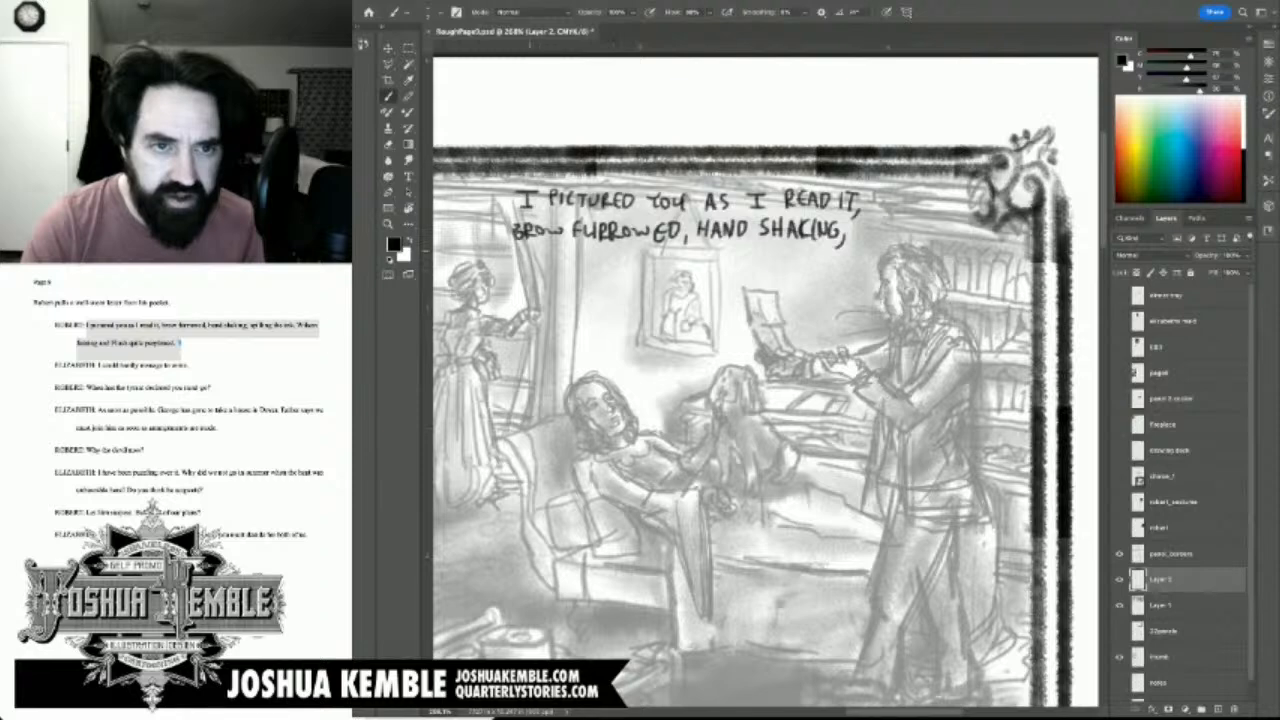
Step: Hand-letter the third dialogue line "SPILLING THE INK." beneath the second, following the script
{"action": "mouse_move", "coordinate": [535, 248]}
{"action": "left_mouse_down"}
{"action": "mouse_move", "coordinate": [523, 261]}
{"action": "mouse_move", "coordinate": [536, 267]}
{"action": "left_mouse_up"}
{"action": "mouse_move", "coordinate": [536, 249]}
{"action": "left_mouse_down"}
{"action": "mouse_move", "coordinate": [547, 263]}
{"action": "mouse_move", "coordinate": [618, 248]}
{"action": "mouse_move", "coordinate": [611, 263]}
{"action": "left_mouse_up"}
{"action": "left_click_drag", "start_coordinate": [617, 249], "coordinate": [624, 262]}
{"action": "left_click_drag", "start_coordinate": [617, 256], "coordinate": [630, 263]}
{"action": "left_click_drag", "start_coordinate": [626, 254], "coordinate": [664, 248]}
{"action": "left_click_drag", "start_coordinate": [657, 249], "coordinate": [665, 264]}
{"action": "mouse_move", "coordinate": [669, 249]}
{"action": "left_mouse_down"}
{"action": "mouse_move", "coordinate": [669, 265]}
{"action": "mouse_move", "coordinate": [682, 249]}
{"action": "left_mouse_up"}
{"action": "left_click_drag", "start_coordinate": [689, 248], "coordinate": [689, 264]}
{"action": "left_click_drag", "start_coordinate": [699, 246], "coordinate": [699, 264]}
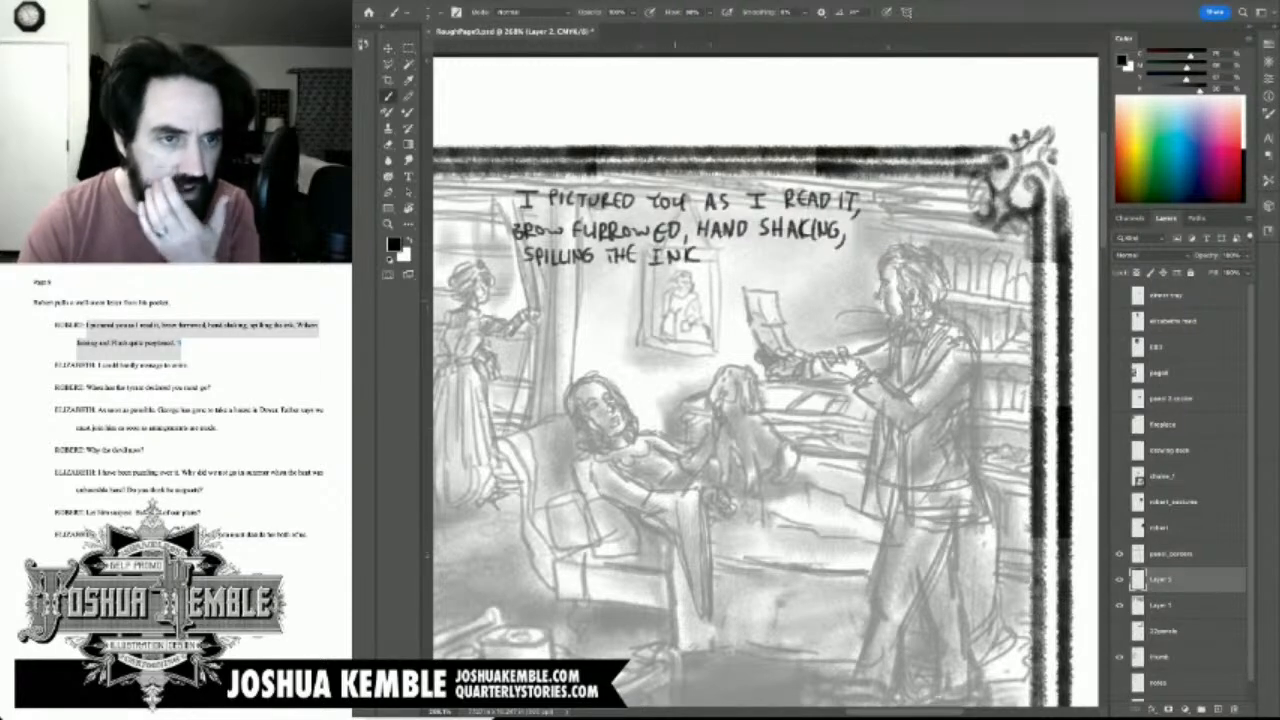
{"action": "key", "text": "super+Tab"}
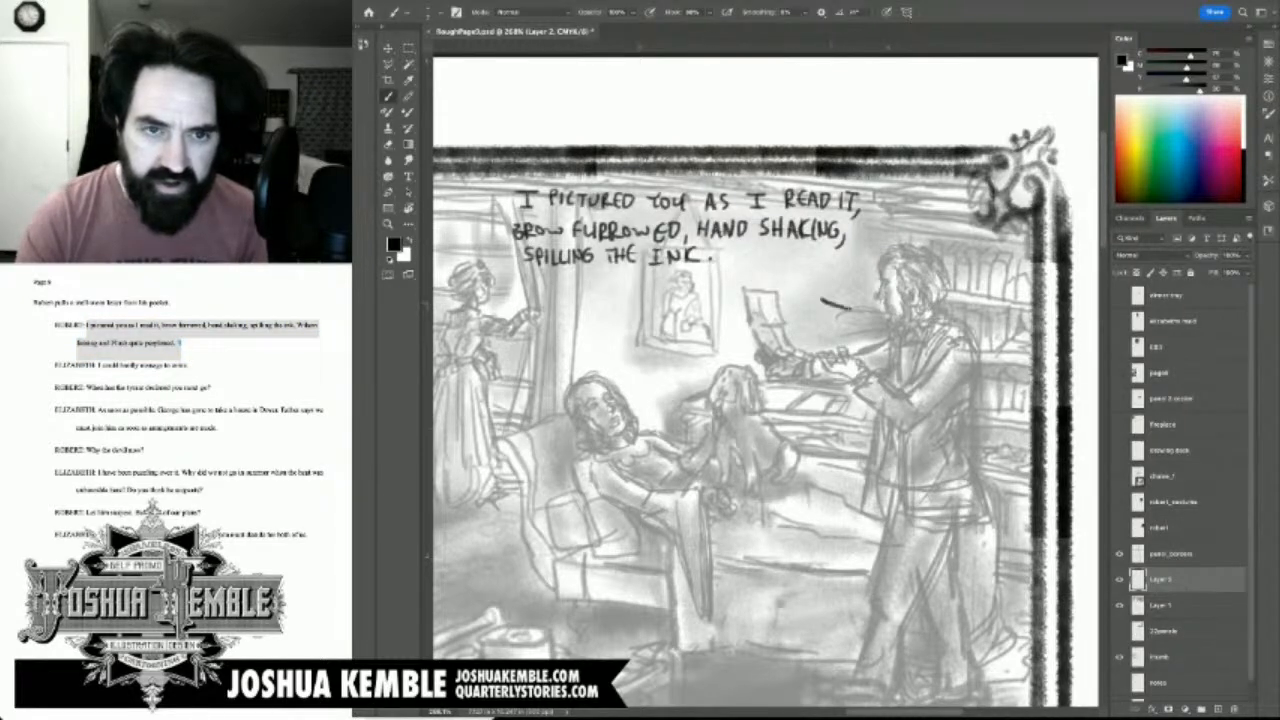
Step: Draw a speech balloon around the three lettered lines, open against the upper border, with a tail pointing to the standing man's mouth
{"action": "mouse_move", "coordinate": [502, 168]}
{"action": "left_mouse_down"}
{"action": "mouse_move", "coordinate": [516, 278]}
{"action": "mouse_move", "coordinate": [594, 287]}
{"action": "mouse_move", "coordinate": [832, 260]}
{"action": "mouse_move", "coordinate": [868, 228]}
{"action": "mouse_move", "coordinate": [866, 170]}
{"action": "left_mouse_up"}
{"action": "mouse_move", "coordinate": [860, 252]}
{"action": "left_mouse_down"}
{"action": "mouse_move", "coordinate": [684, 284]}
{"action": "mouse_move", "coordinate": [562, 284]}
{"action": "left_mouse_up"}
{"action": "mouse_move", "coordinate": [800, 272]}
{"action": "left_mouse_down"}
{"action": "mouse_move", "coordinate": [848, 305]}
{"action": "mouse_move", "coordinate": [822, 268]}
{"action": "mouse_move", "coordinate": [830, 288]}
{"action": "mouse_move", "coordinate": [800, 286]}
{"action": "left_mouse_up"}
{"action": "key", "text": "e"}
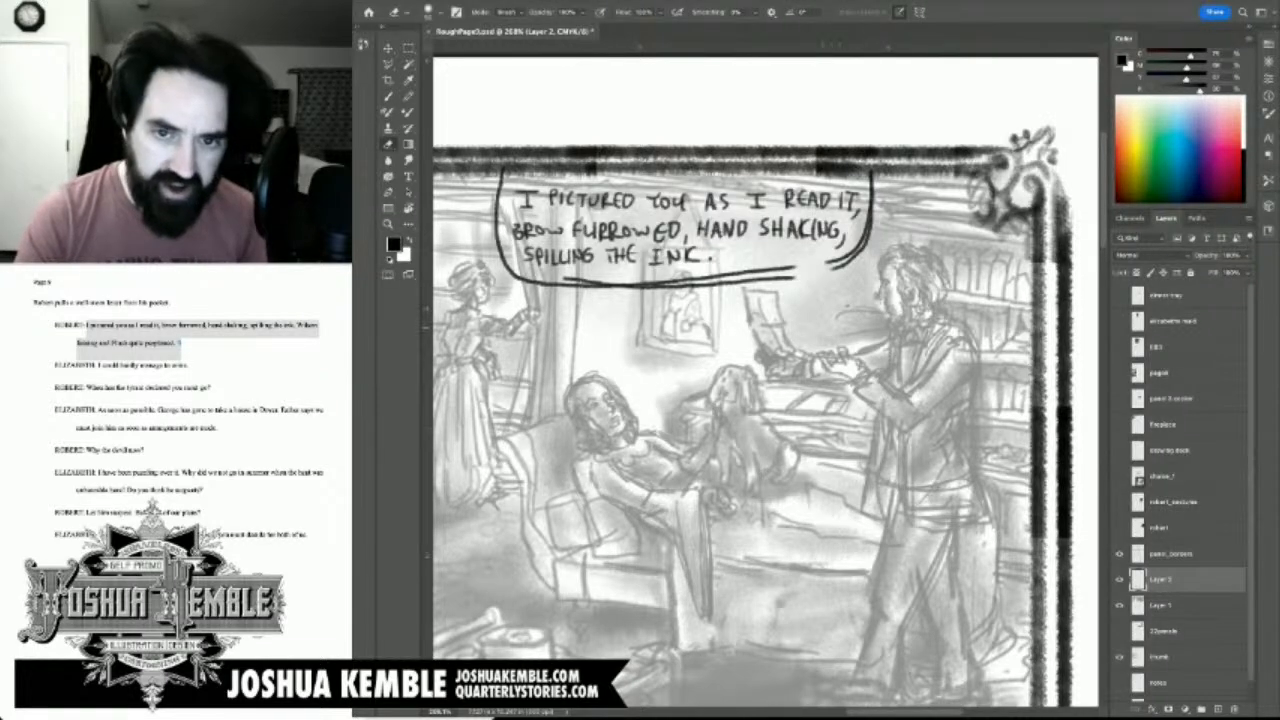
{"action": "key", "text": "b"}
{"action": "left_click_drag", "start_coordinate": [796, 269], "coordinate": [857, 318]}
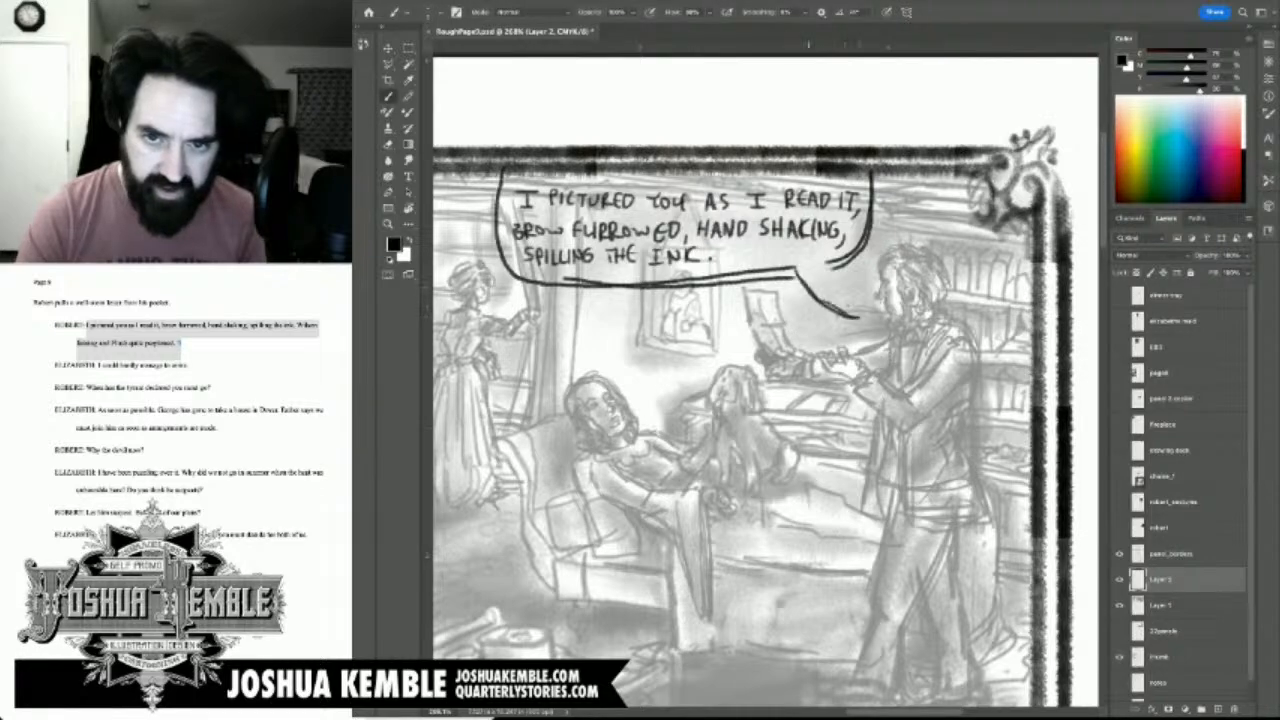
{"action": "left_click_drag", "start_coordinate": [797, 268], "coordinate": [838, 310]}
{"action": "mouse_move", "coordinate": [823, 264]}
{"action": "left_mouse_down"}
{"action": "mouse_move", "coordinate": [868, 319]}
{"action": "mouse_move", "coordinate": [981, 313]}
{"action": "mouse_move", "coordinate": [971, 309]}
{"action": "left_mouse_up"}
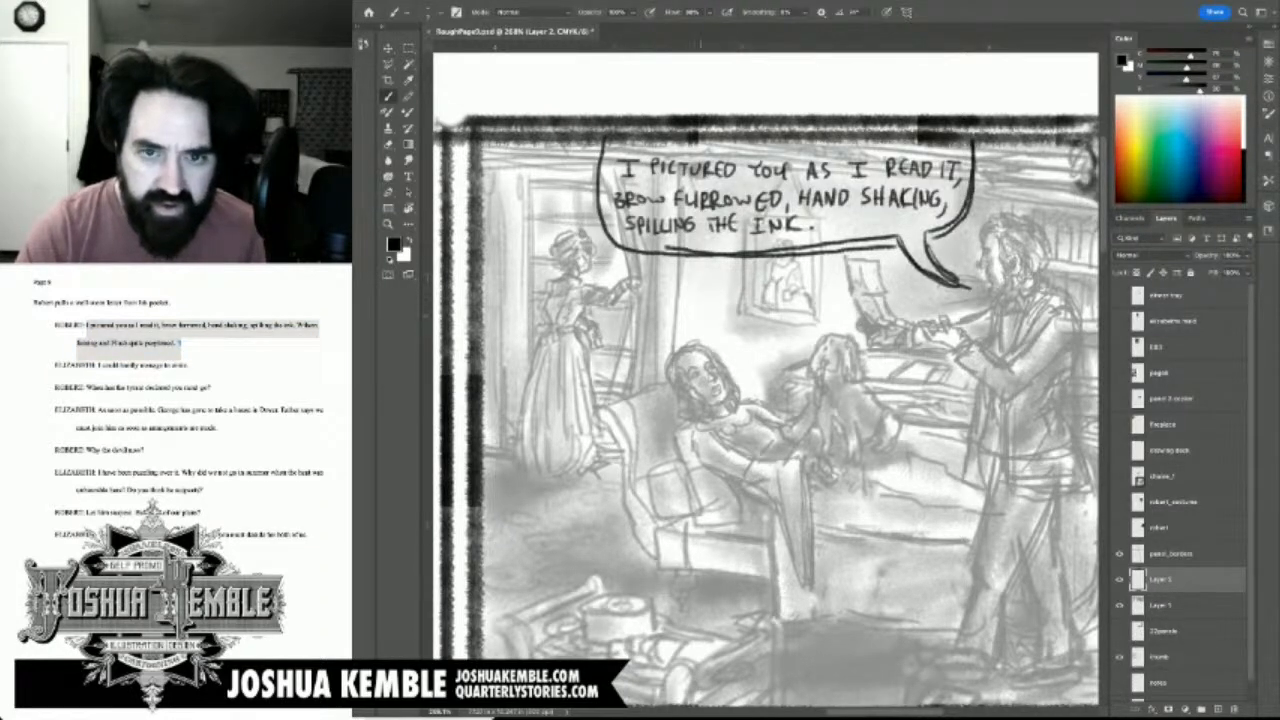
{"action": "mouse_move", "coordinate": [667, 295]}
{"action": "left_mouse_down"}
{"action": "mouse_move", "coordinate": [677, 312]}
{"action": "mouse_move", "coordinate": [684, 296]}
{"action": "mouse_move", "coordinate": [687, 312]}
{"action": "mouse_move", "coordinate": [712, 311]}
{"action": "left_mouse_up"}
{"action": "left_click_drag", "start_coordinate": [713, 297], "coordinate": [732, 295]}
{"action": "key", "text": "super+Tab"}
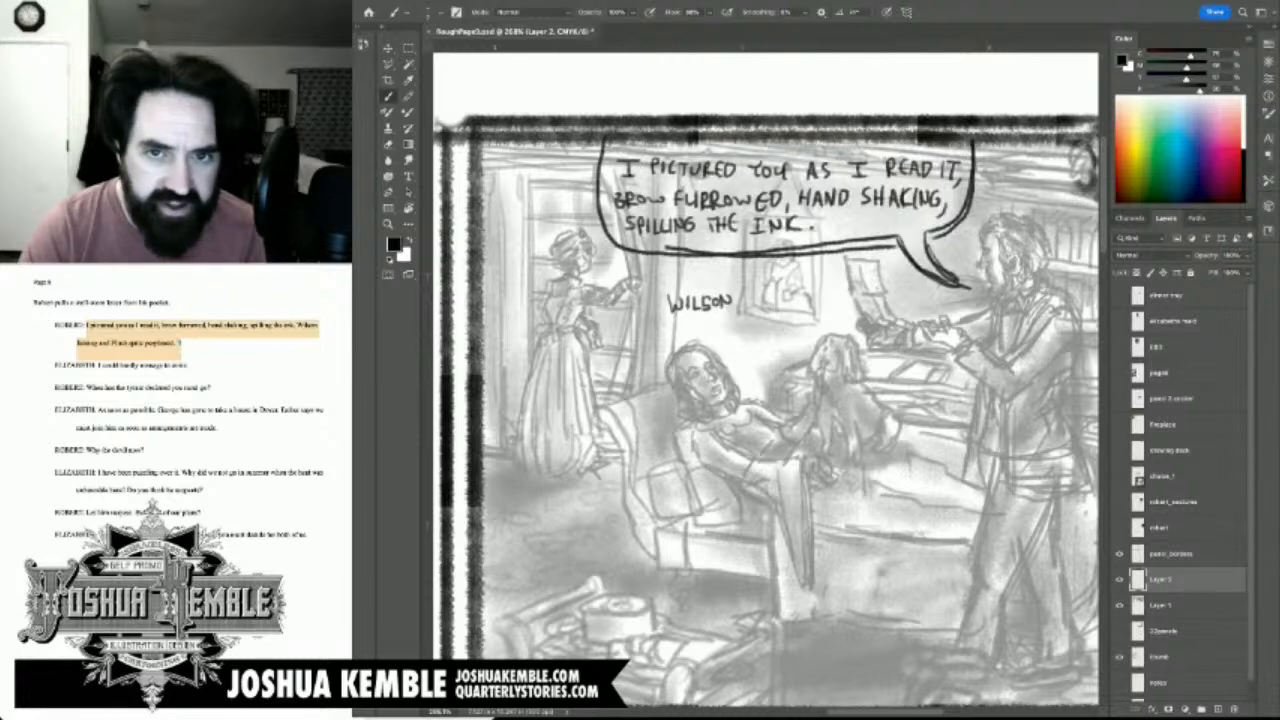
{"action": "mouse_move", "coordinate": [746, 296]}
{"action": "left_mouse_down"}
{"action": "mouse_move", "coordinate": [745, 310]}
{"action": "mouse_move", "coordinate": [789, 306]}
{"action": "left_mouse_up"}
{"action": "mouse_move", "coordinate": [793, 305]}
{"action": "left_mouse_down"}
{"action": "mouse_move", "coordinate": [800, 294]}
{"action": "mouse_move", "coordinate": [812, 304]}
{"action": "left_mouse_up"}
{"action": "key", "text": "e"}
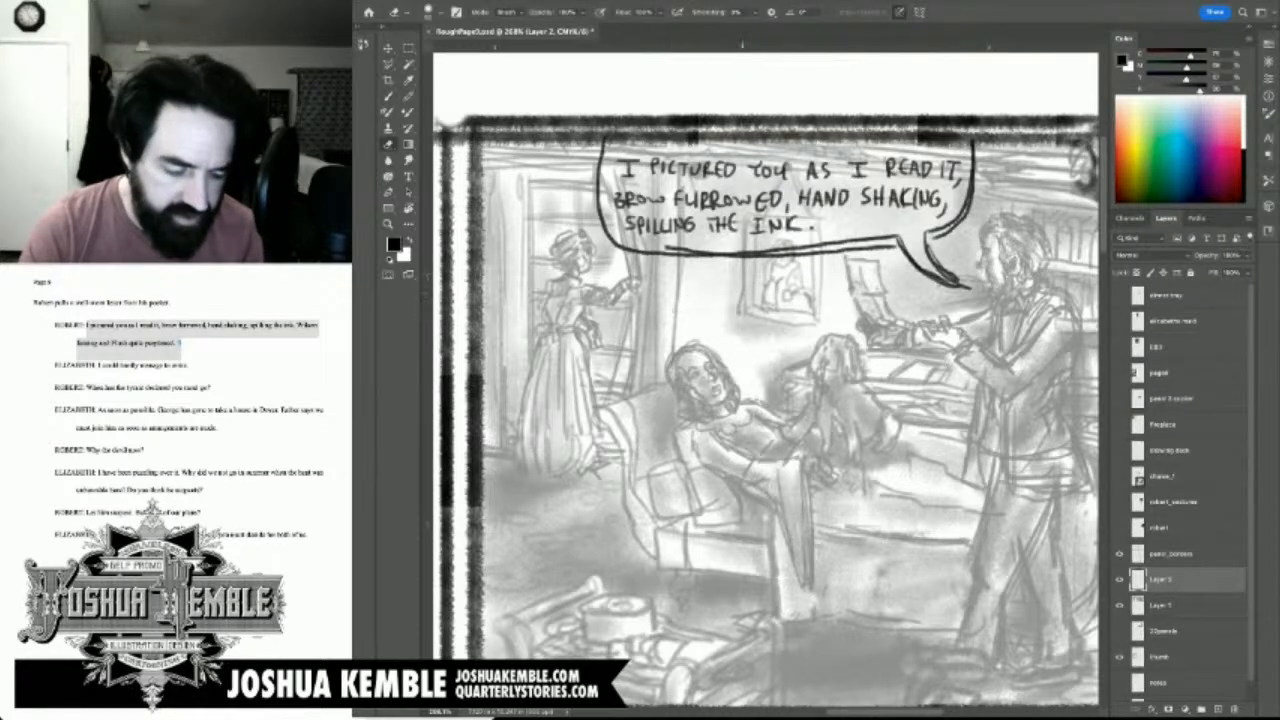
Step: Letter "WILSON FUSSING..." in a small balloon below the main one and join the two with a short connector
{"action": "key", "text": "b"}
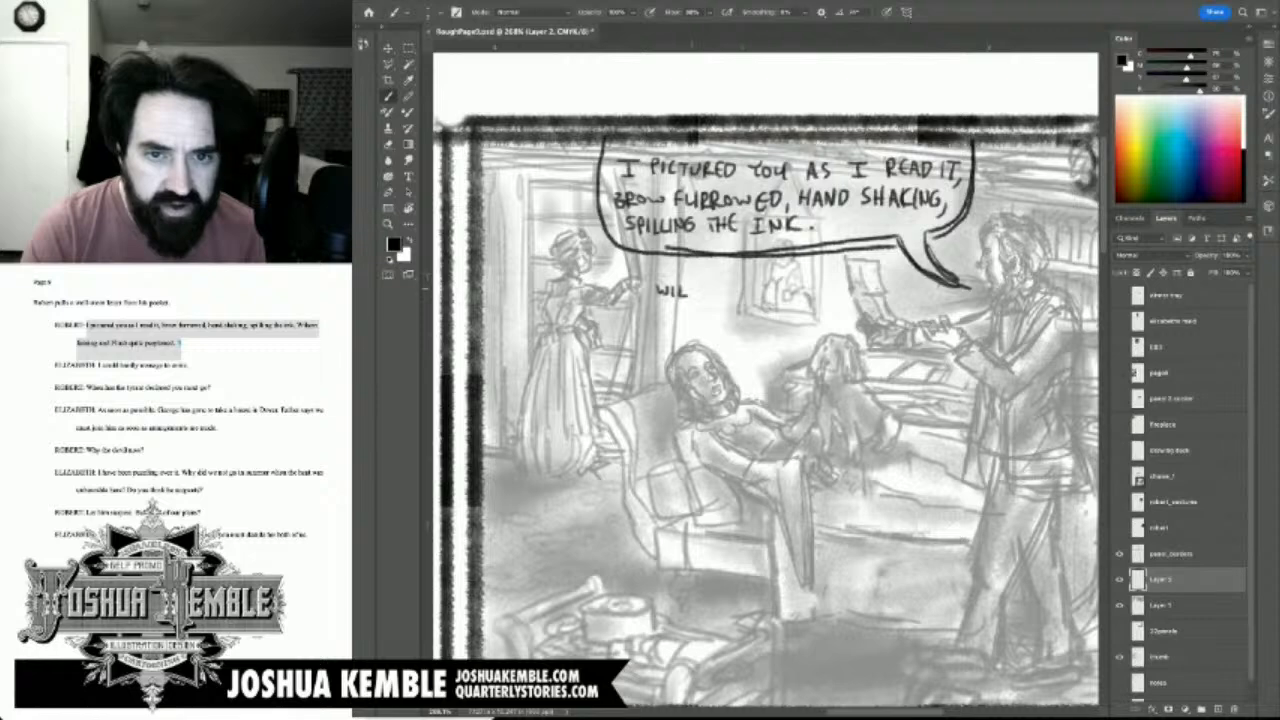
{"action": "mouse_move", "coordinate": [704, 283]}
{"action": "left_mouse_down"}
{"action": "mouse_move", "coordinate": [746, 294]}
{"action": "mouse_move", "coordinate": [768, 281]}
{"action": "left_mouse_up"}
{"action": "mouse_move", "coordinate": [771, 280]}
{"action": "left_mouse_down"}
{"action": "mouse_move", "coordinate": [779, 293]}
{"action": "mouse_move", "coordinate": [806, 276]}
{"action": "left_mouse_up"}
{"action": "left_click_drag", "start_coordinate": [816, 281], "coordinate": [814, 292]}
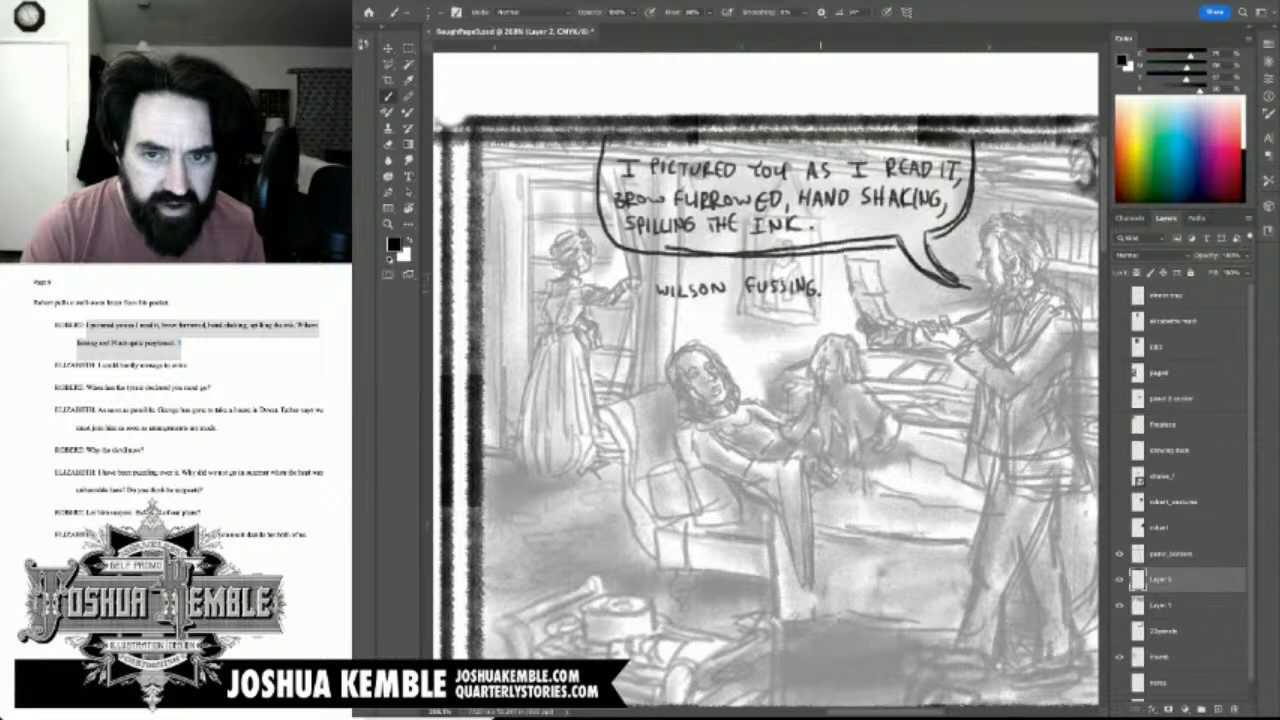
{"action": "mouse_move", "coordinate": [836, 270]}
{"action": "left_mouse_down"}
{"action": "mouse_move", "coordinate": [660, 273]}
{"action": "mouse_move", "coordinate": [643, 298]}
{"action": "mouse_move", "coordinate": [780, 310]}
{"action": "mouse_move", "coordinate": [834, 274]}
{"action": "left_mouse_up"}
{"action": "key", "text": "e"}
{"action": "left_click_drag", "start_coordinate": [733, 252], "coordinate": [732, 277]}
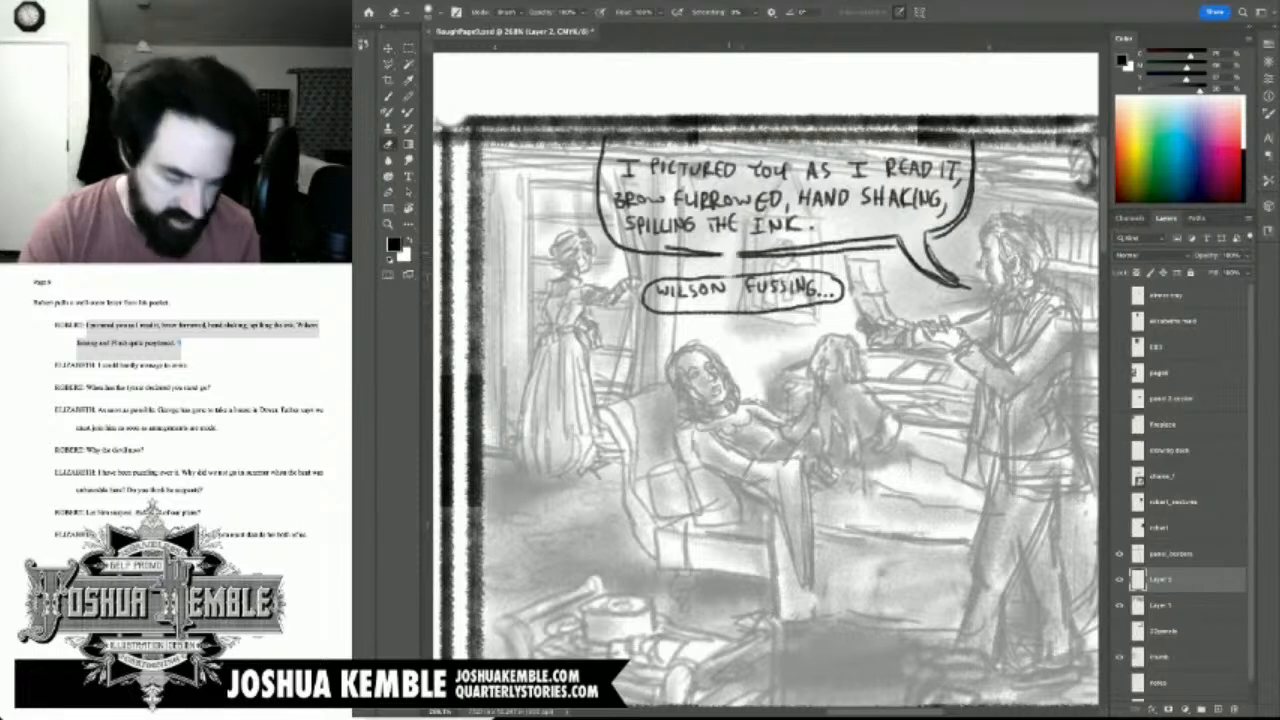
{"action": "key", "text": "b"}
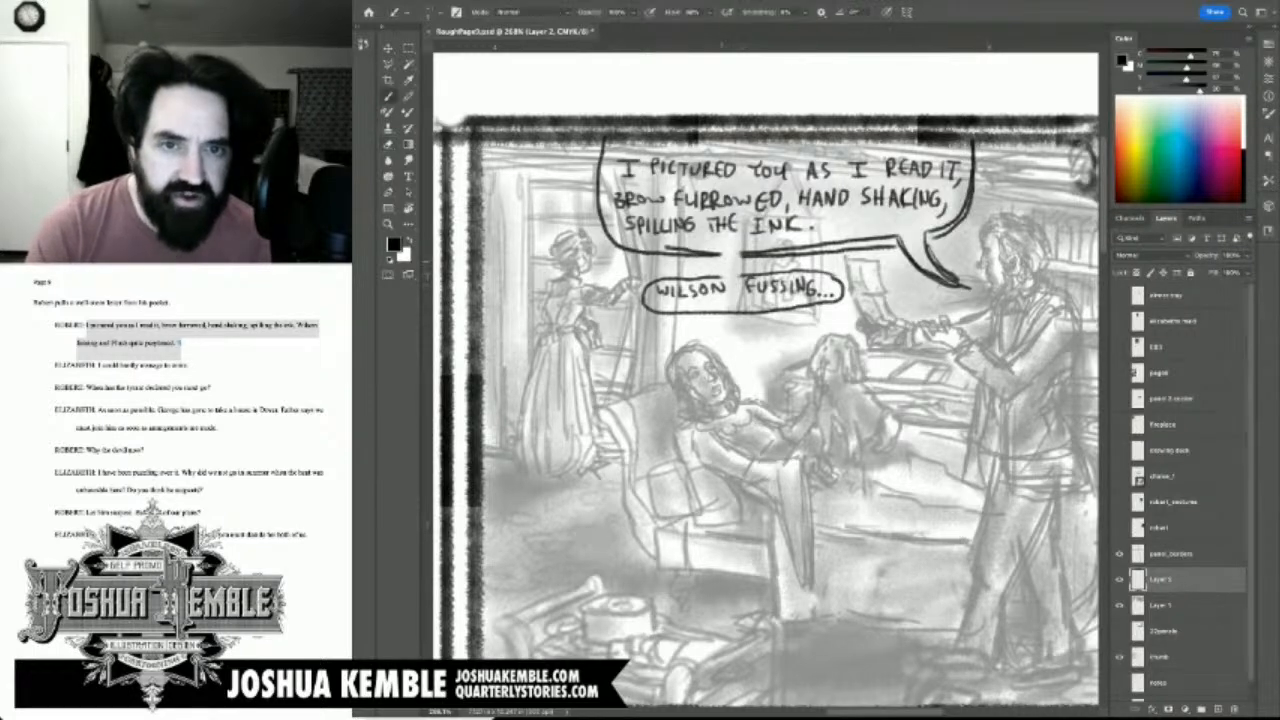
{"action": "mouse_move", "coordinate": [723, 251]}
{"action": "left_mouse_down"}
{"action": "mouse_move", "coordinate": [721, 275]}
{"action": "mouse_move", "coordinate": [734, 275]}
{"action": "left_mouse_up"}
{"action": "scroll", "coordinate": [765, 380], "scroll_direction": "down", "scroll_amount": 2}
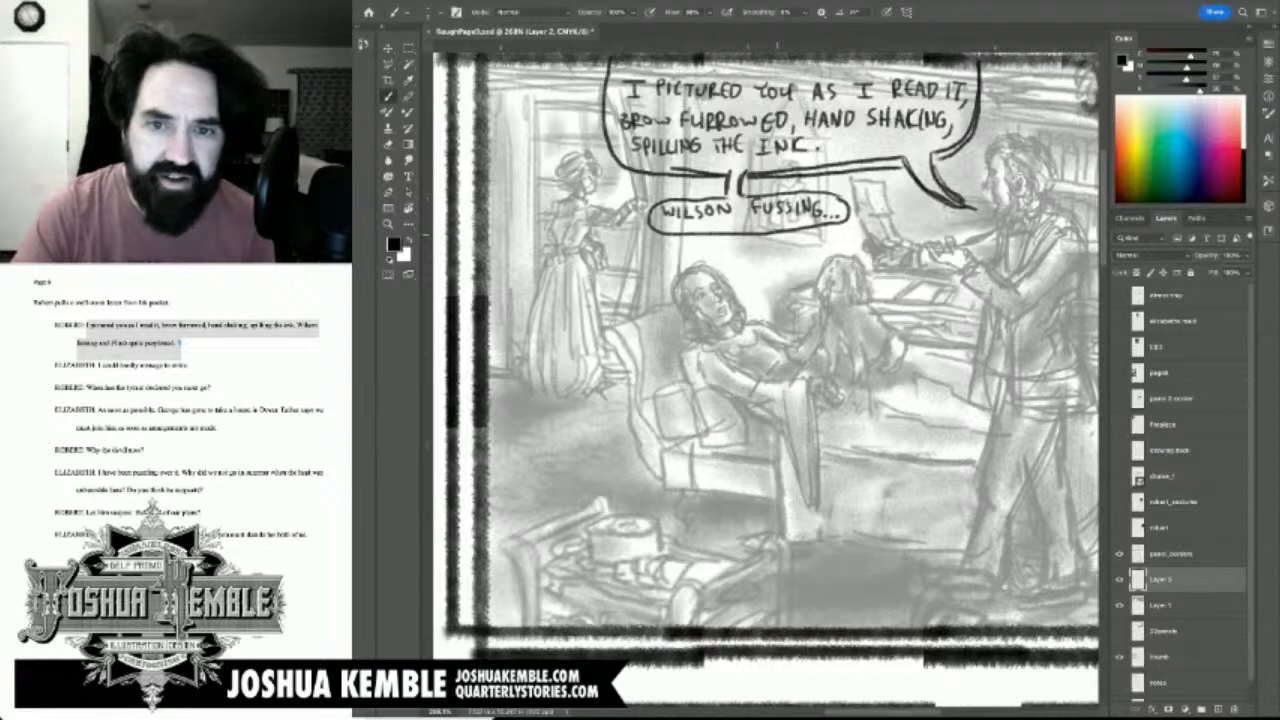
Step: Erase the small "WILSON FUSSING..." balloon and its connector to the main balloon
{"action": "scroll", "coordinate": [765, 380], "scroll_direction": "up", "scroll_amount": 3}
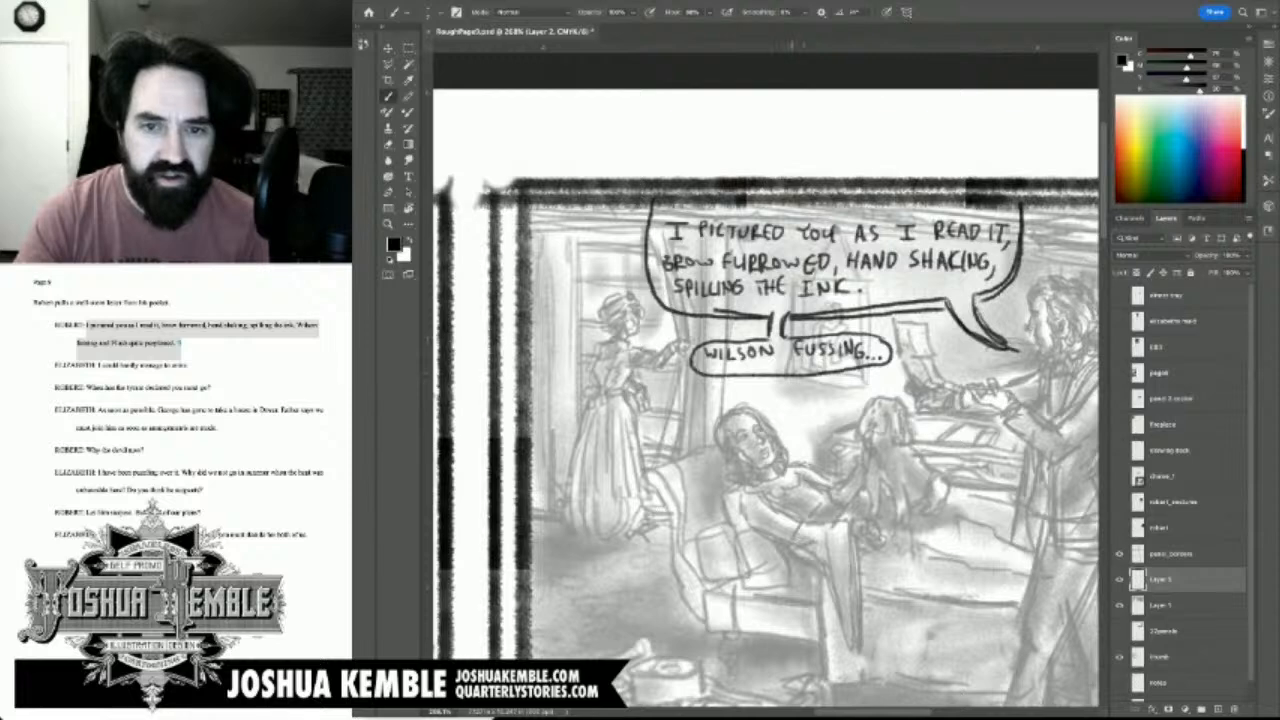
{"action": "key", "text": "e"}
{"action": "mouse_move", "coordinate": [785, 318]}
{"action": "left_mouse_down"}
{"action": "mouse_move", "coordinate": [760, 352]}
{"action": "mouse_move", "coordinate": [880, 362]}
{"action": "mouse_move", "coordinate": [838, 335]}
{"action": "left_mouse_up"}
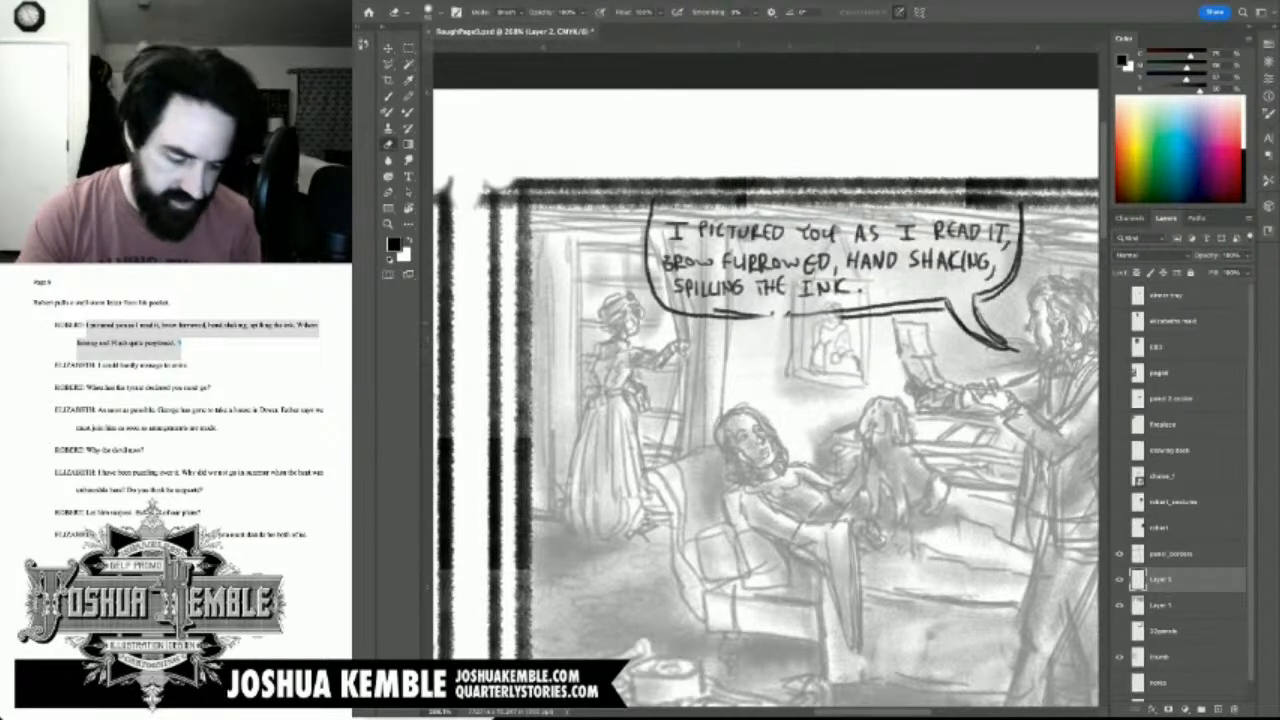
Step: On Layer 1, select the standing man's hands and letter, rotate them slightly counterclockwise and lower them clear of the speech balloon
{"action": "left_click_drag", "start_coordinate": [790, 390], "coordinate": [740, 399]}
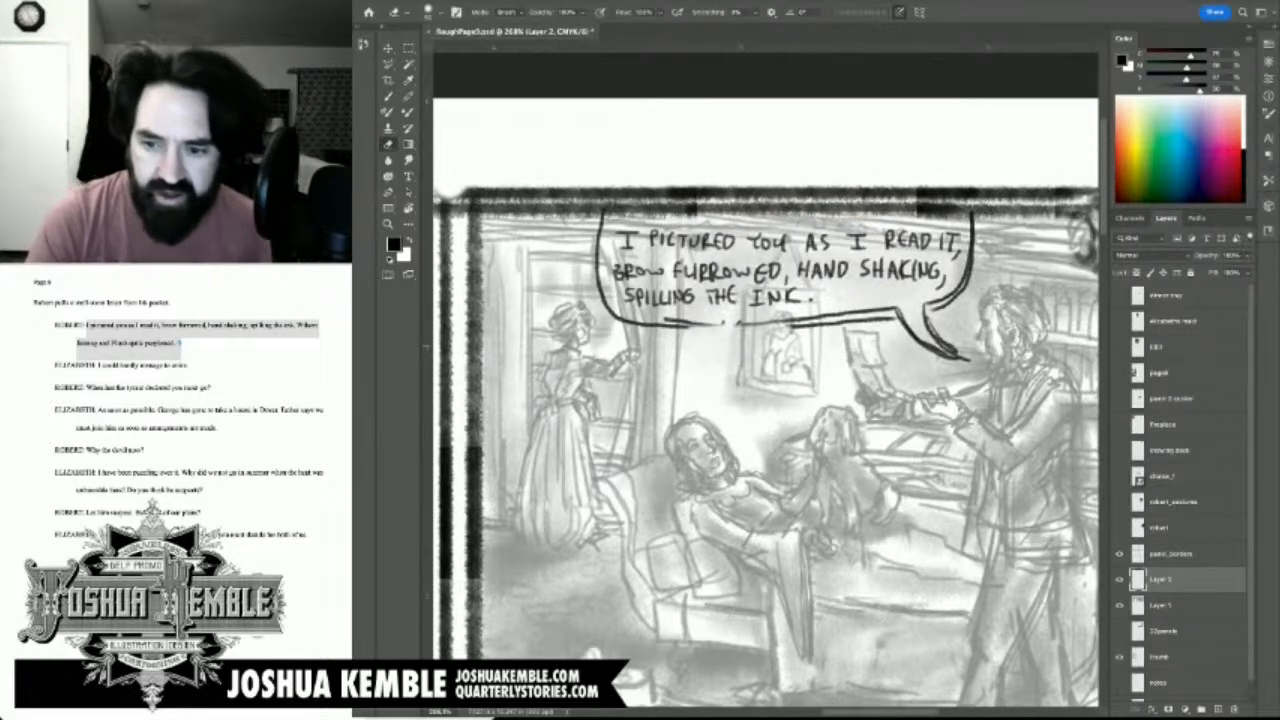
{"action": "left_click", "coordinate": [1165, 605]}
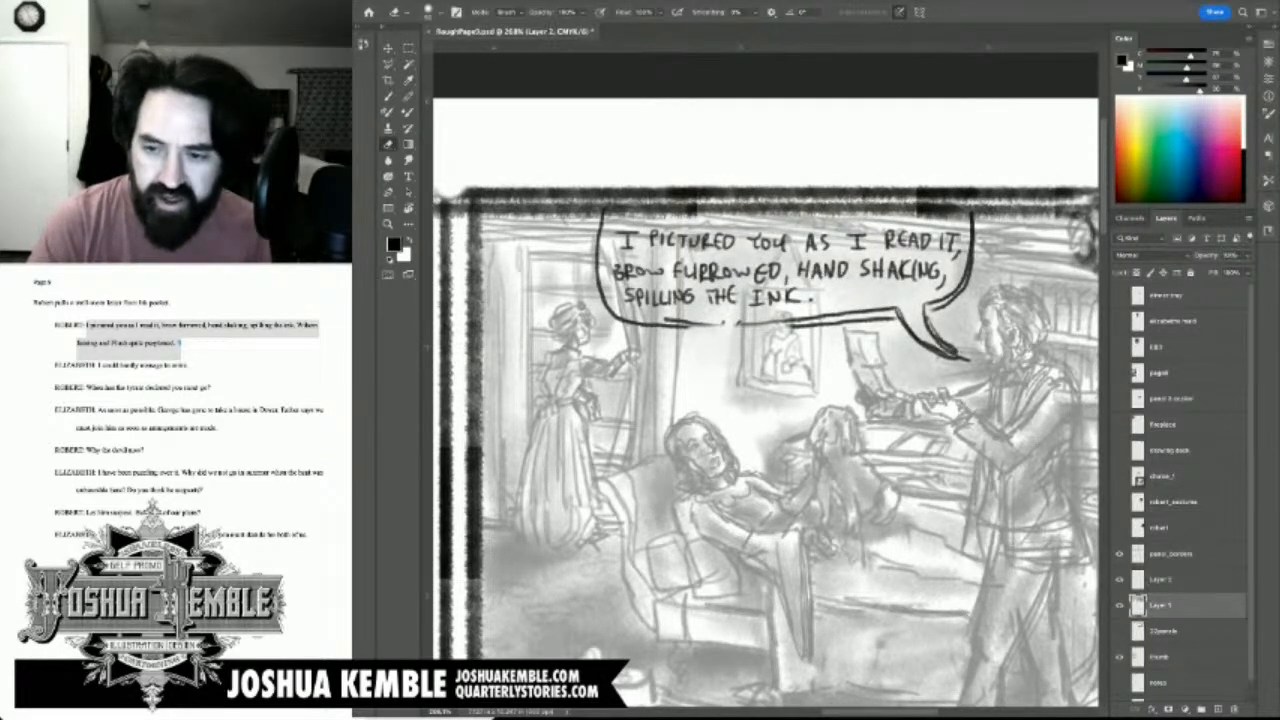
{"action": "left_click", "coordinate": [1119, 605]}
{"action": "left_click", "coordinate": [1119, 605]}
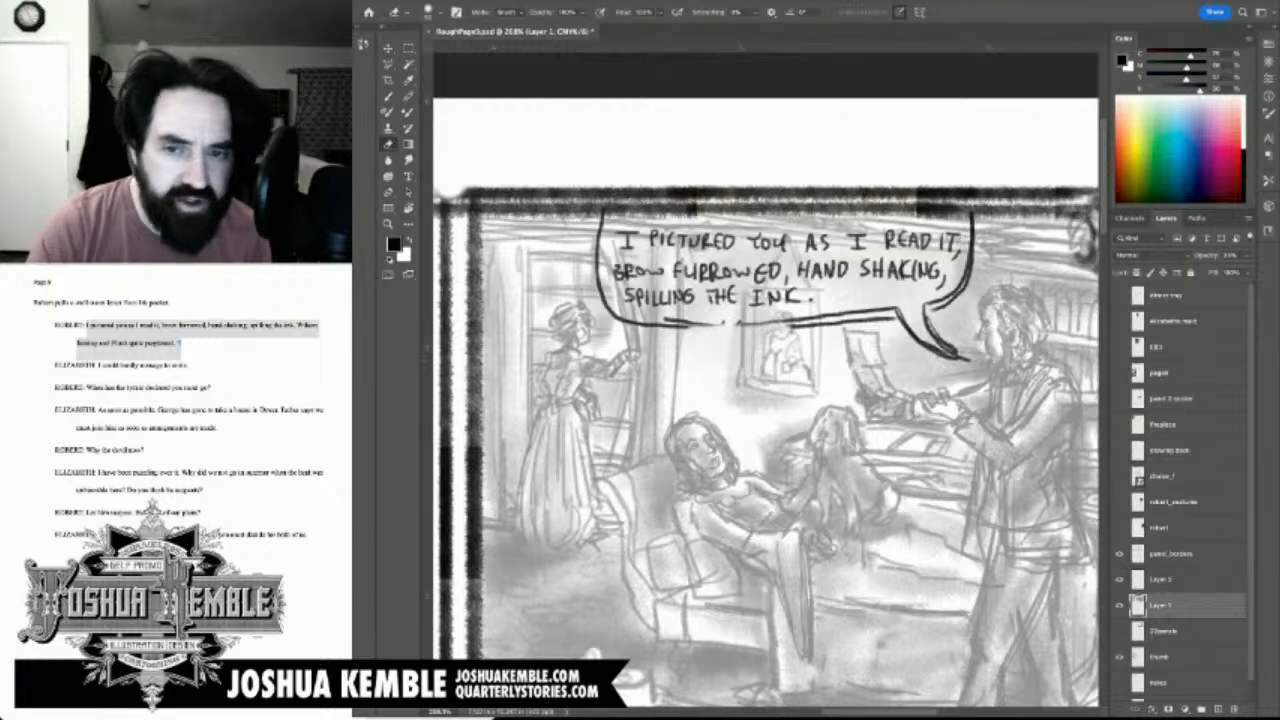
{"action": "key", "text": "l"}
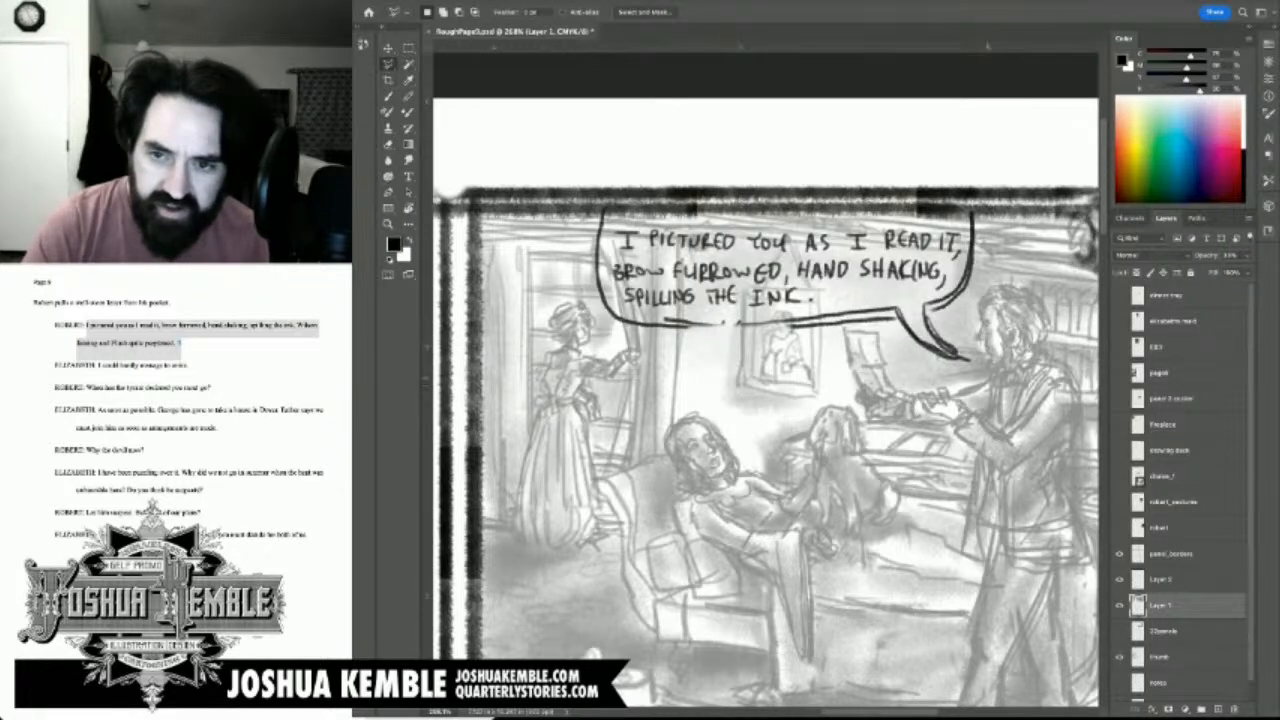
{"action": "left_click", "coordinate": [989, 384]}
{"action": "left_click", "coordinate": [958, 437], "text": "shift"}
{"action": "left_click", "coordinate": [938, 420]}
{"action": "left_click", "coordinate": [918, 407]}
{"action": "left_click", "coordinate": [886, 324]}
{"action": "left_click", "coordinate": [832, 330]}
{"action": "left_click", "coordinate": [858, 408]}
{"action": "left_click", "coordinate": [874, 435]}
{"action": "left_click", "coordinate": [946, 447]}
{"action": "left_click", "coordinate": [958, 437]}
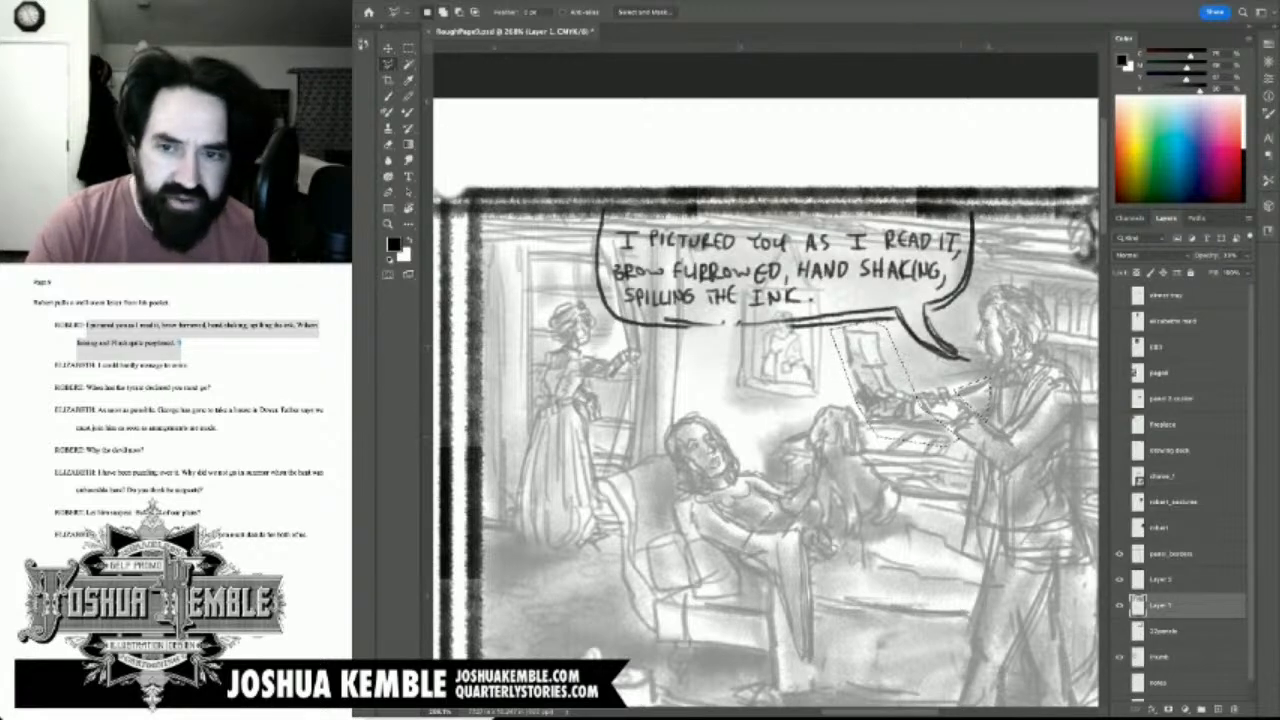
{"action": "key", "text": "v"}
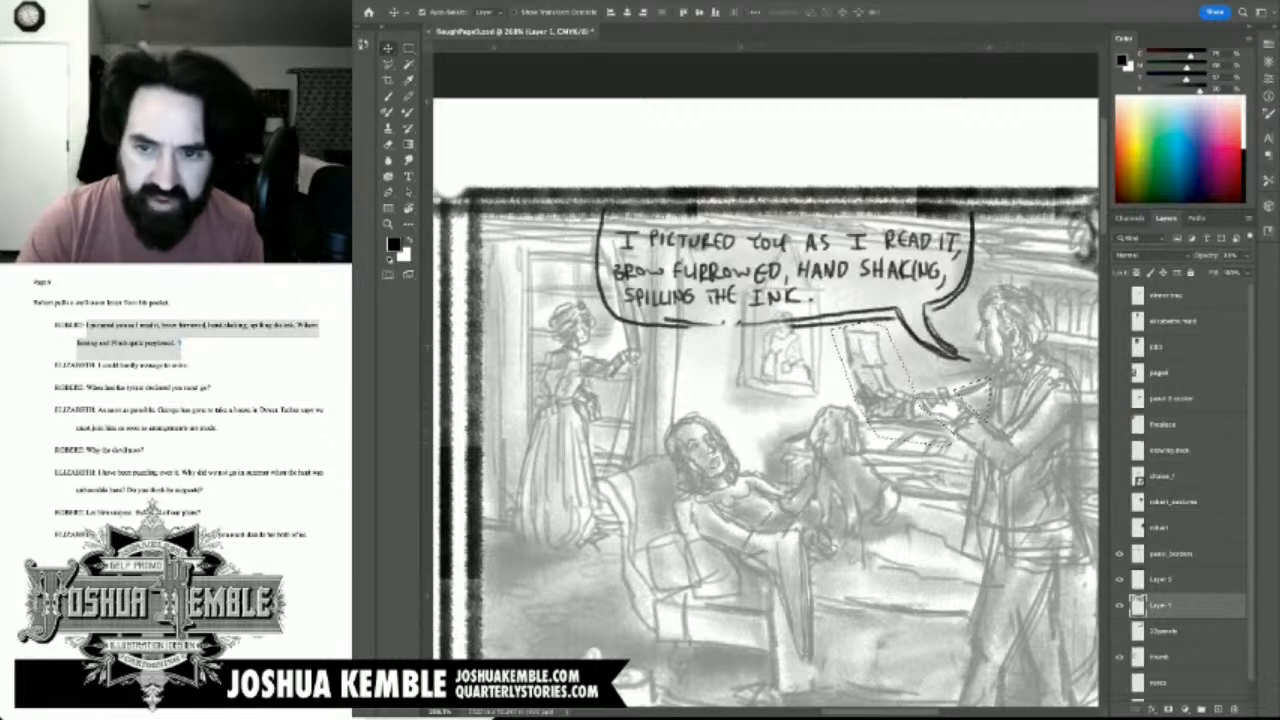
{"action": "key", "text": "ctrl+t"}
{"action": "left_click_drag", "start_coordinate": [1004, 458], "coordinate": [1018, 441]}
{"action": "left_click_drag", "start_coordinate": [912, 390], "coordinate": [901, 433]}
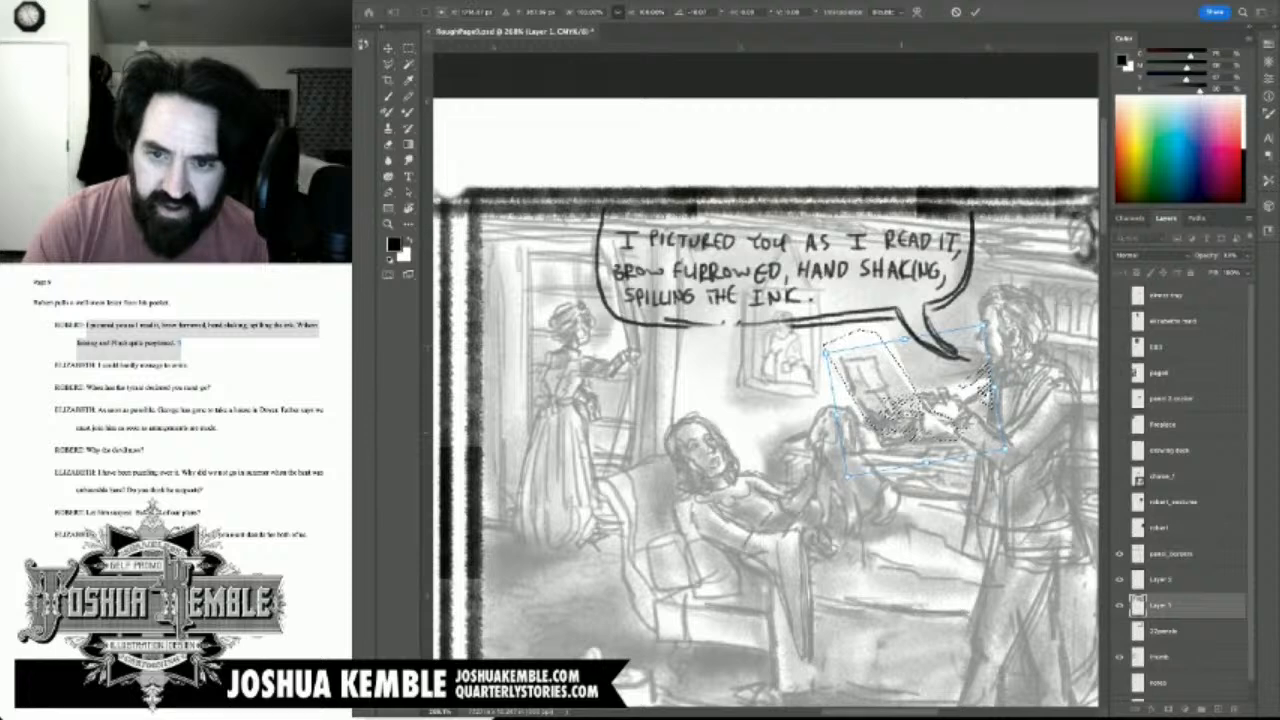
{"action": "left_click_drag", "start_coordinate": [1010, 384], "coordinate": [1008, 378]}
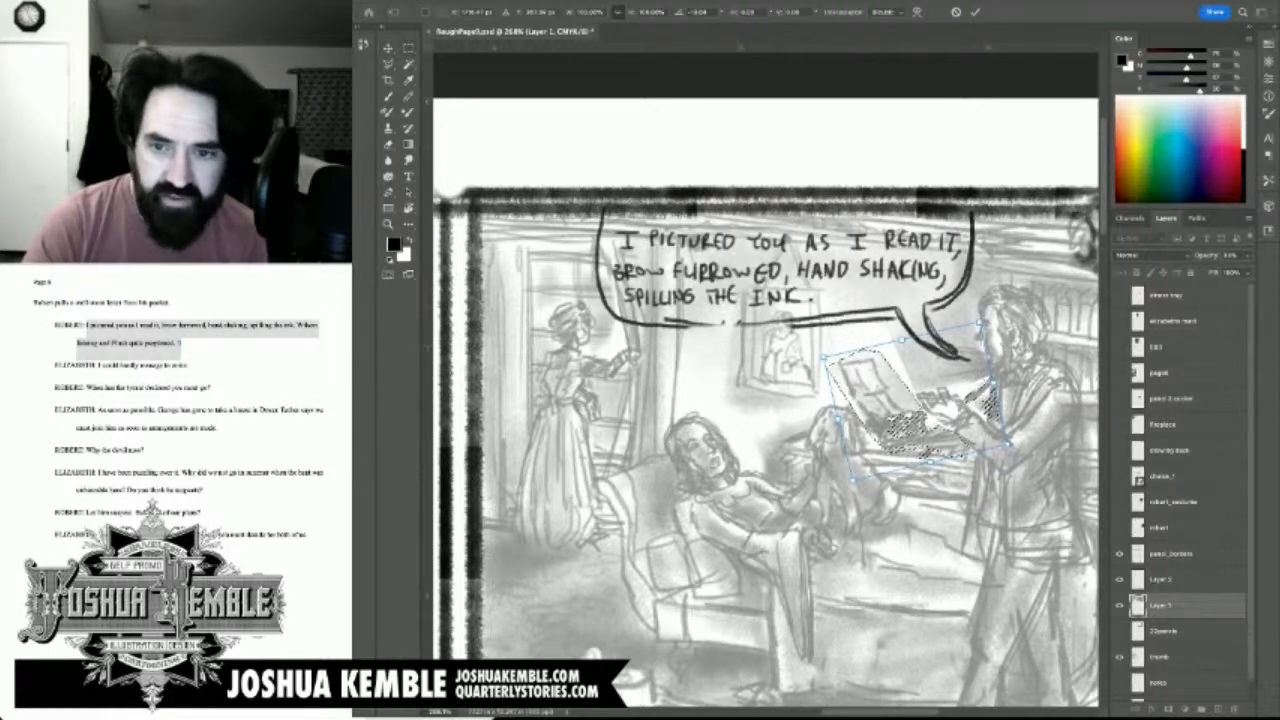
{"action": "key", "text": "Return"}
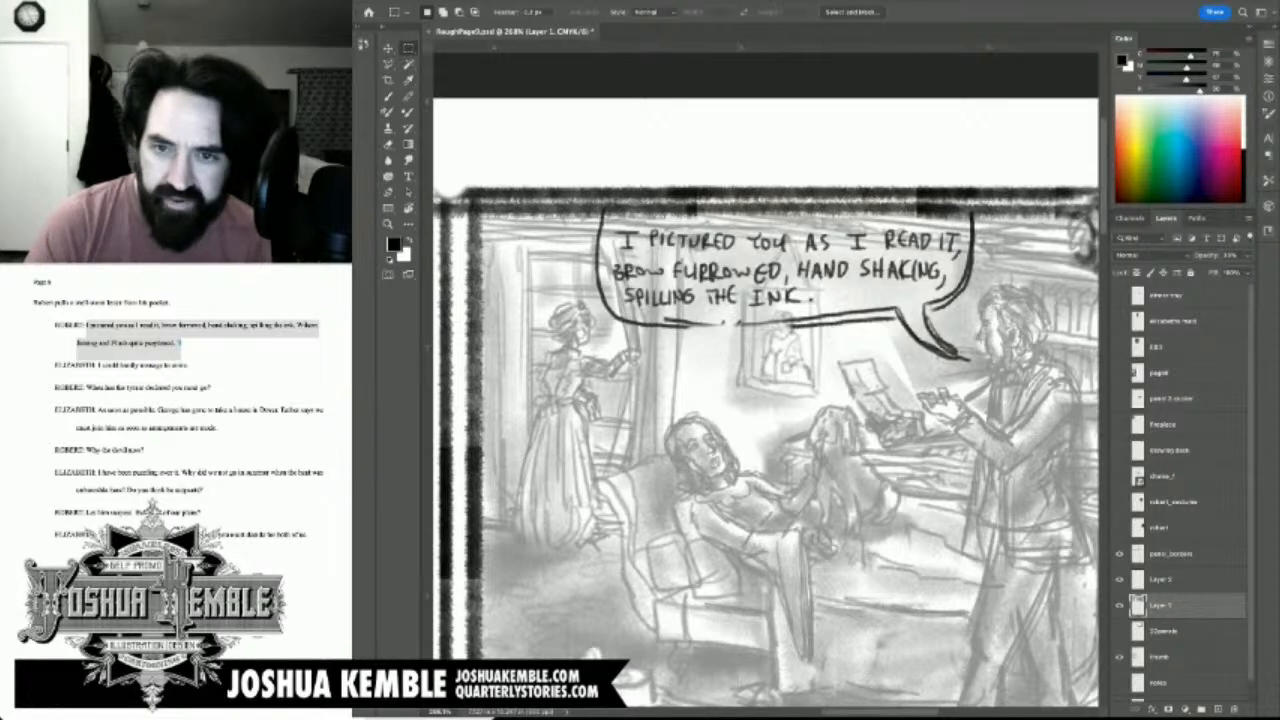
Step: On Layer 2, erase the speech balloon's outline and tail around the lettering, leaving the three lines of dialogue
{"action": "left_click", "coordinate": [1119, 554]}
{"action": "left_click", "coordinate": [1119, 580]}
{"action": "left_click", "coordinate": [1119, 580]}
{"action": "left_click", "coordinate": [1180, 579]}
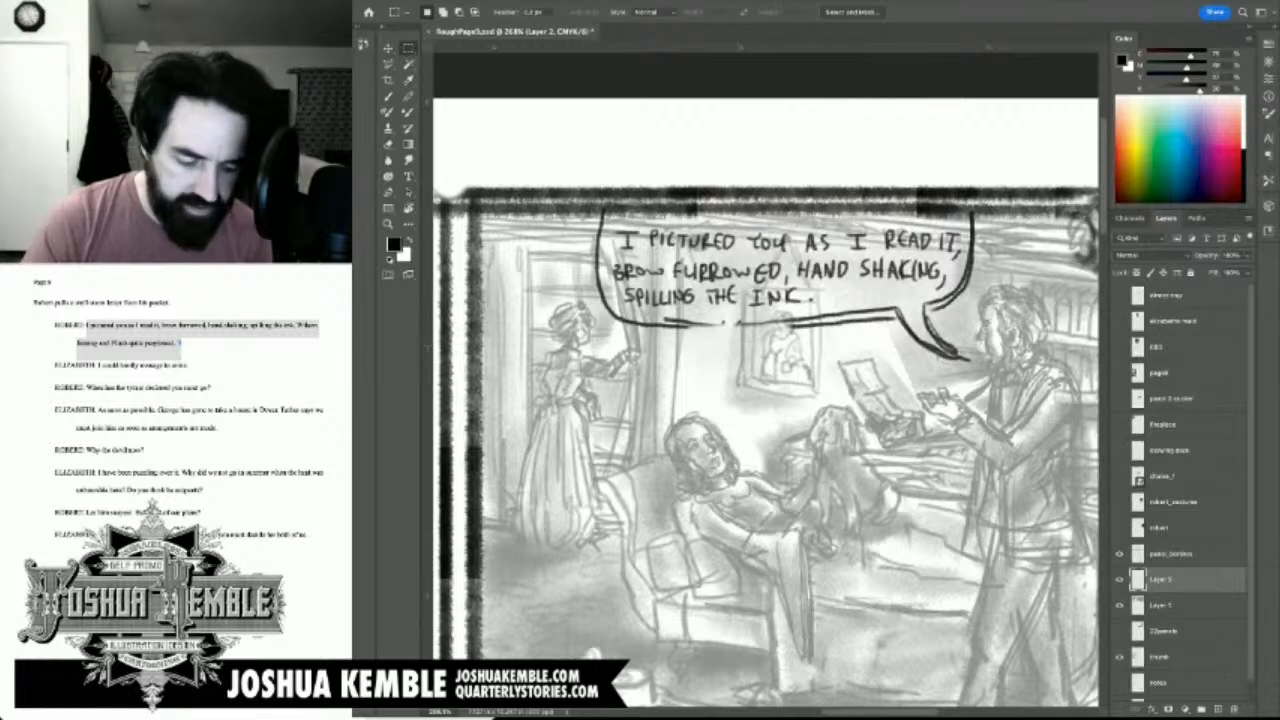
{"action": "key", "text": "b"}
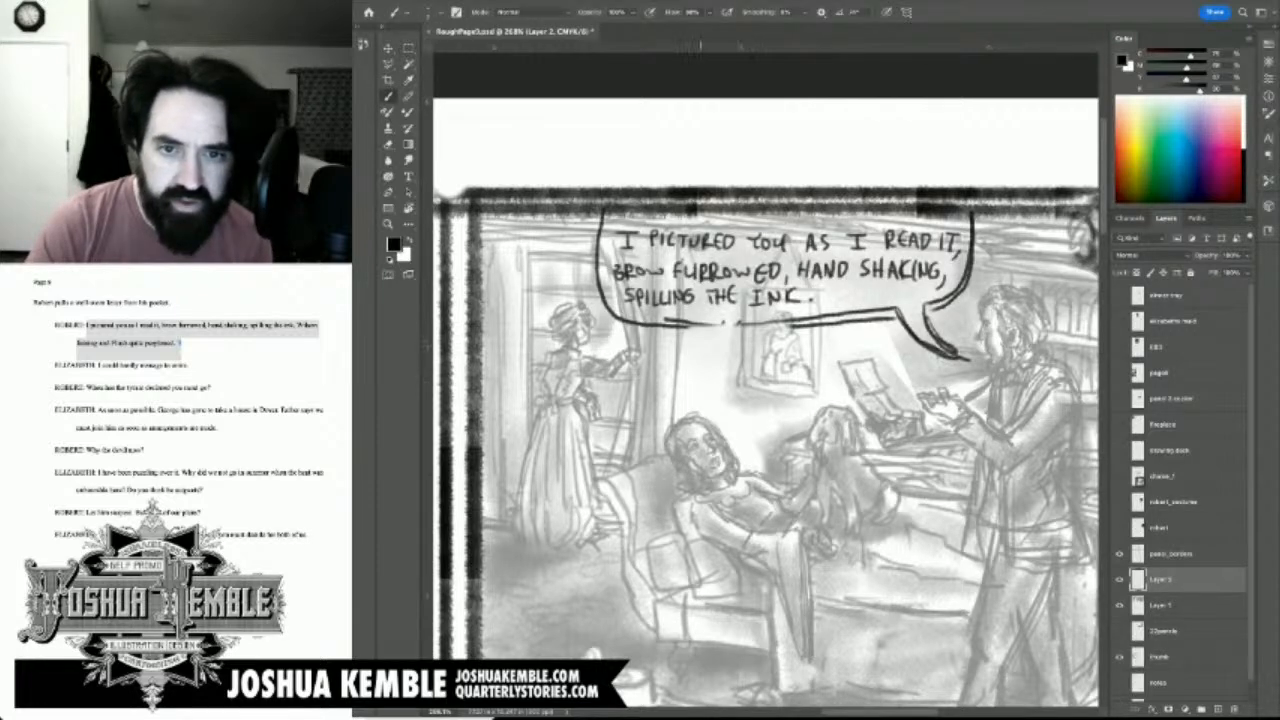
{"action": "key", "text": "e"}
{"action": "mouse_move", "coordinate": [656, 322]}
{"action": "left_mouse_down"}
{"action": "mouse_move", "coordinate": [940, 316]}
{"action": "mouse_move", "coordinate": [962, 358]}
{"action": "left_mouse_up"}
{"action": "mouse_move", "coordinate": [668, 325]}
{"action": "left_mouse_down"}
{"action": "mouse_move", "coordinate": [605, 305]}
{"action": "mouse_move", "coordinate": [599, 210]}
{"action": "left_mouse_up"}
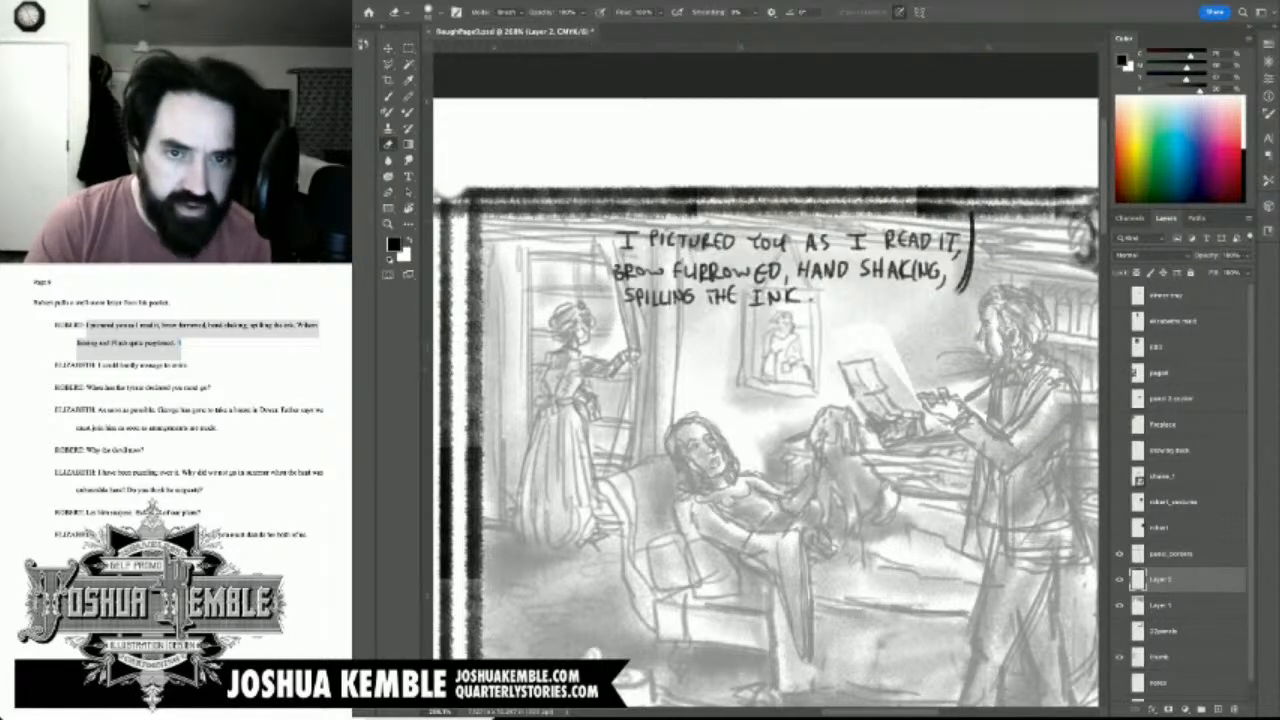
Step: Hand-letter "WILSON" after "SPILLING THE INK." and add the line "FUSING AND FLUSH" beneath it
{"action": "key", "text": "b"}
{"action": "left_click_drag", "start_coordinate": [648, 318], "coordinate": [663, 320]}
{"action": "key", "text": "ctrl+z"}
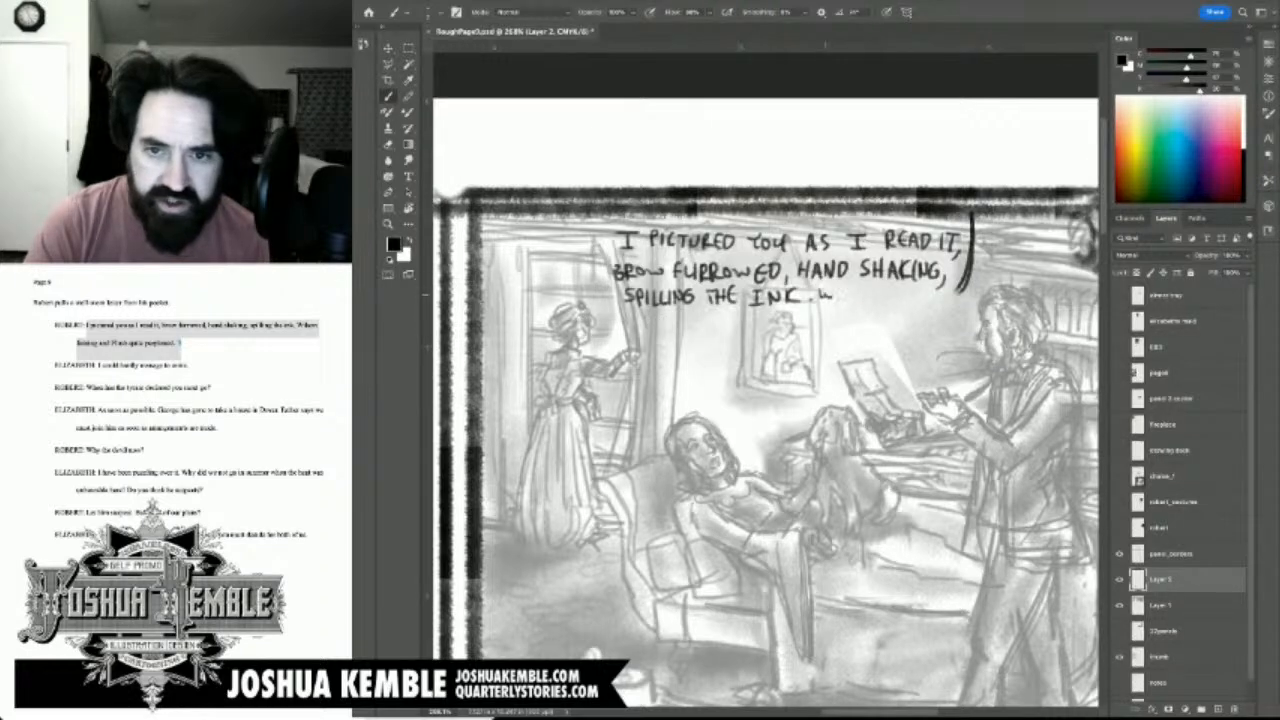
{"action": "mouse_move", "coordinate": [850, 284]}
{"action": "left_mouse_down"}
{"action": "mouse_move", "coordinate": [859, 298]}
{"action": "mouse_move", "coordinate": [908, 285]}
{"action": "left_mouse_up"}
{"action": "mouse_move", "coordinate": [637, 314]}
{"action": "left_mouse_down"}
{"action": "mouse_move", "coordinate": [636, 329]}
{"action": "mouse_move", "coordinate": [648, 314]}
{"action": "left_mouse_up"}
{"action": "mouse_move", "coordinate": [637, 321]}
{"action": "left_mouse_down"}
{"action": "mouse_move", "coordinate": [660, 315]}
{"action": "mouse_move", "coordinate": [664, 330]}
{"action": "mouse_move", "coordinate": [692, 316]}
{"action": "mouse_move", "coordinate": [714, 330]}
{"action": "mouse_move", "coordinate": [744, 314]}
{"action": "mouse_move", "coordinate": [750, 330]}
{"action": "mouse_move", "coordinate": [804, 328]}
{"action": "left_mouse_up"}
{"action": "mouse_move", "coordinate": [806, 313]}
{"action": "left_mouse_down"}
{"action": "mouse_move", "coordinate": [815, 329]}
{"action": "mouse_move", "coordinate": [834, 327]}
{"action": "left_mouse_up"}
{"action": "mouse_move", "coordinate": [845, 314]}
{"action": "left_mouse_down"}
{"action": "mouse_move", "coordinate": [844, 326]}
{"action": "mouse_move", "coordinate": [873, 325]}
{"action": "left_mouse_up"}
{"action": "key", "text": "ctrl+z"}
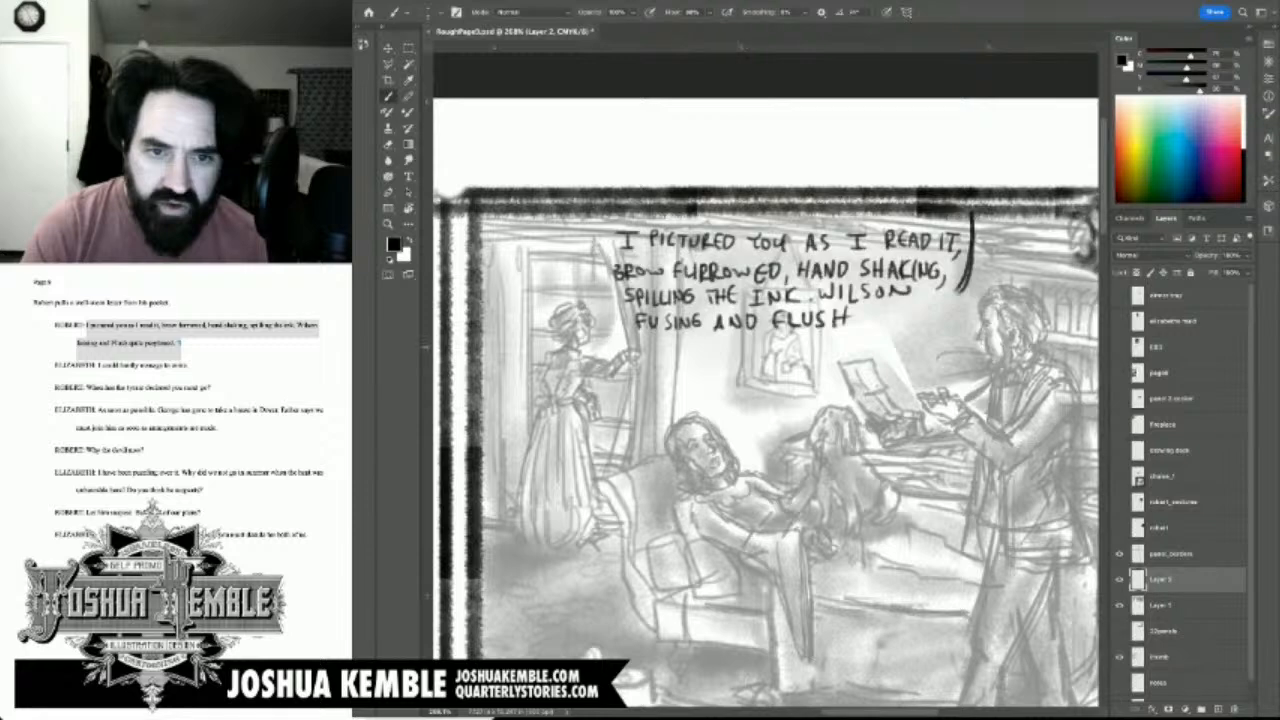
Step: Hand-letter the closing dialogue line "QUITE PERPLEXED" beneath "FUSING AND FLUSH"
{"action": "left_click_drag", "start_coordinate": [678, 343], "coordinate": [677, 345]}
{"action": "left_click_drag", "start_coordinate": [682, 354], "coordinate": [697, 360]}
{"action": "mouse_move", "coordinate": [706, 345]}
{"action": "left_mouse_down"}
{"action": "mouse_move", "coordinate": [706, 361]}
{"action": "mouse_move", "coordinate": [718, 343]}
{"action": "left_mouse_up"}
{"action": "mouse_move", "coordinate": [713, 344]}
{"action": "left_mouse_down"}
{"action": "mouse_move", "coordinate": [716, 363]}
{"action": "mouse_move", "coordinate": [728, 353]}
{"action": "left_mouse_up"}
{"action": "mouse_move", "coordinate": [745, 343]}
{"action": "left_mouse_down"}
{"action": "mouse_move", "coordinate": [745, 362]}
{"action": "mouse_move", "coordinate": [762, 350]}
{"action": "left_mouse_up"}
{"action": "mouse_move", "coordinate": [770, 340]}
{"action": "left_mouse_down"}
{"action": "mouse_move", "coordinate": [770, 358]}
{"action": "mouse_move", "coordinate": [787, 356]}
{"action": "left_mouse_up"}
{"action": "left_click_drag", "start_coordinate": [787, 338], "coordinate": [800, 358]}
{"action": "left_click_drag", "start_coordinate": [800, 358], "coordinate": [808, 357]}
{"action": "left_click_drag", "start_coordinate": [808, 357], "coordinate": [821, 357]}
{"action": "left_click_drag", "start_coordinate": [808, 337], "coordinate": [820, 336]}
{"action": "left_click_drag", "start_coordinate": [808, 348], "coordinate": [854, 353]}
{"action": "left_click_drag", "start_coordinate": [855, 336], "coordinate": [855, 353]}
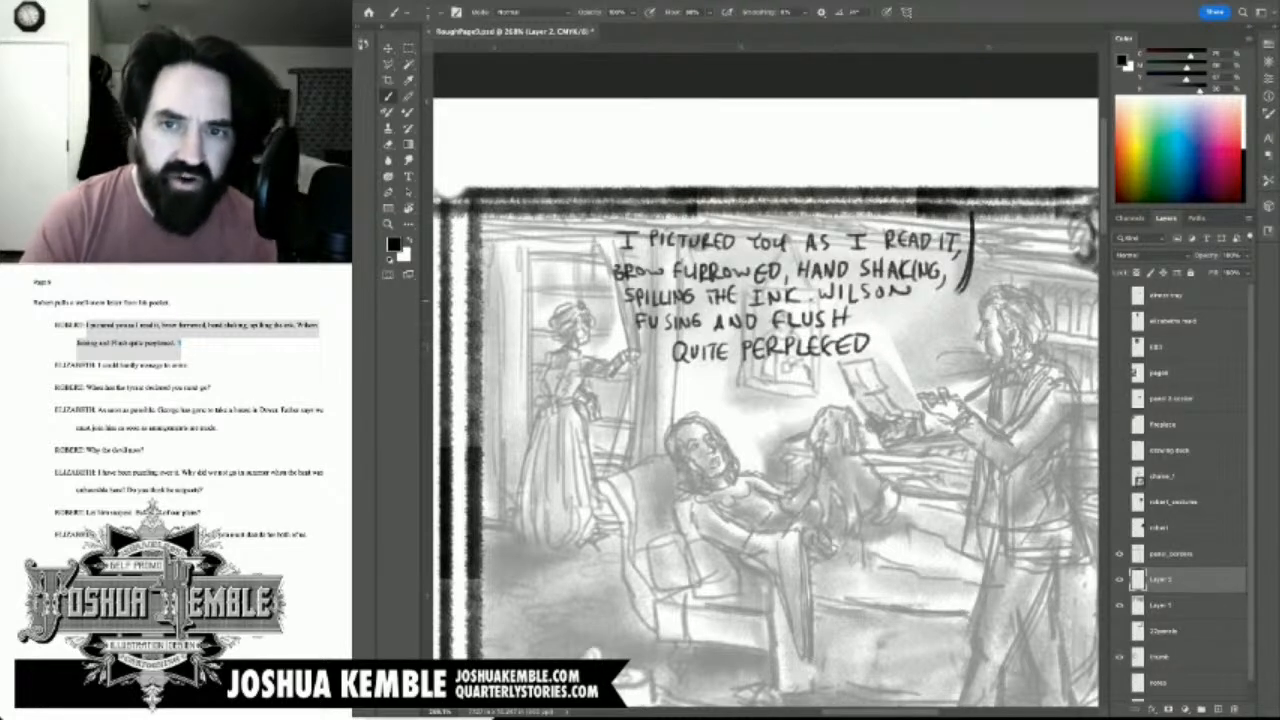
Step: Erase the leftover balloon stroke beside the text, shift the five lettered lines slightly right and compress them a little vertically
{"action": "key", "text": "e"}
{"action": "left_click_drag", "start_coordinate": [972, 212], "coordinate": [964, 294]}
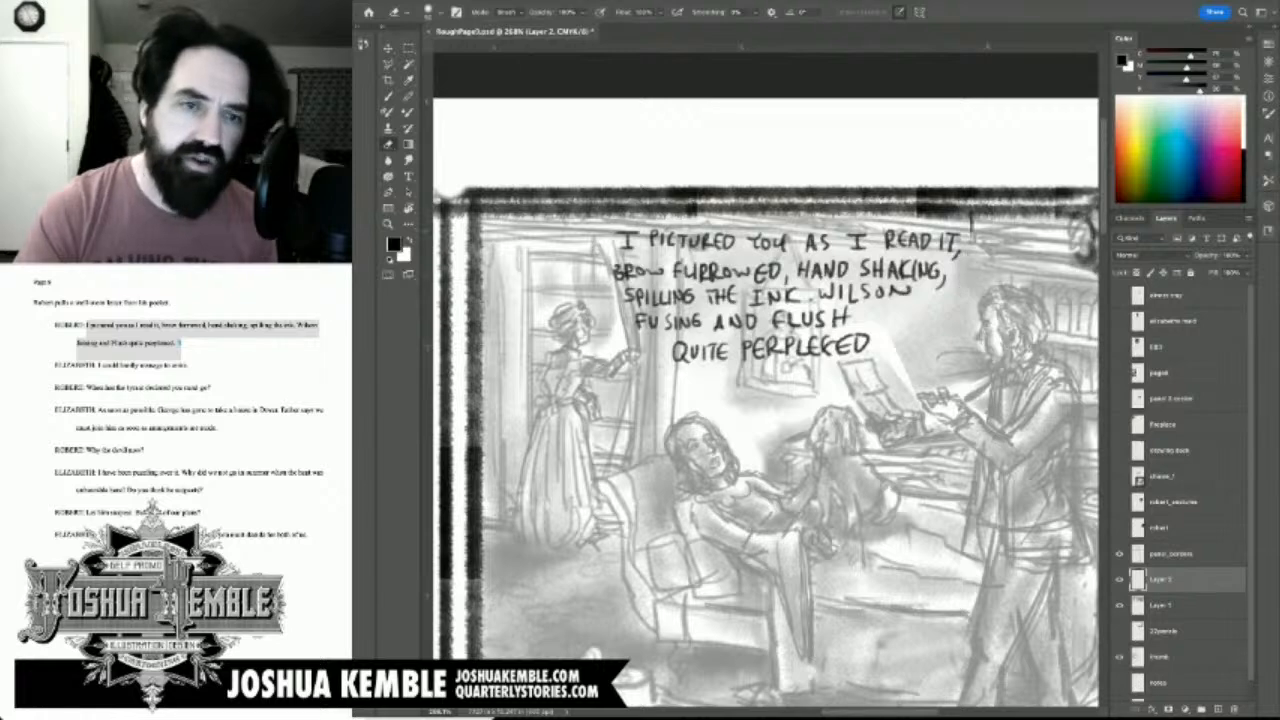
{"action": "key", "text": "v"}
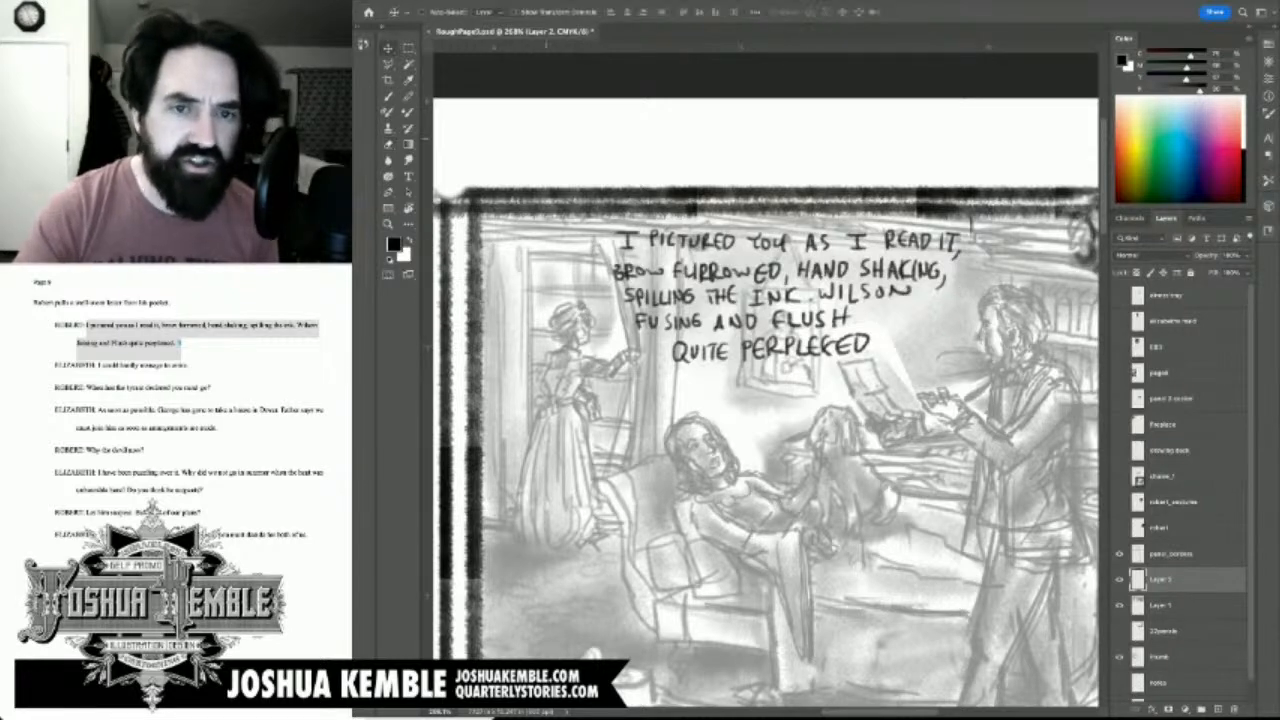
{"action": "key", "text": "m"}
{"action": "left_click_drag", "start_coordinate": [593, 218], "coordinate": [987, 397]}
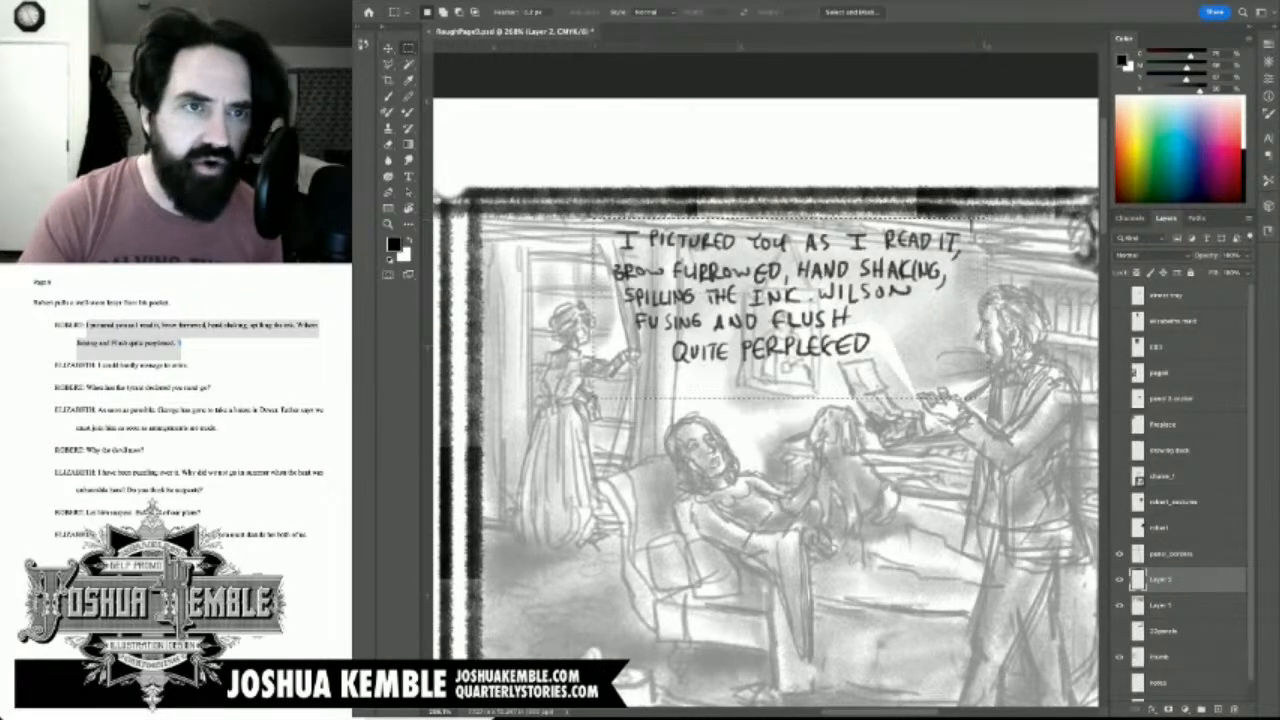
{"action": "key", "text": "v"}
{"action": "mouse_move", "coordinate": [754, 297]}
{"action": "left_mouse_down"}
{"action": "mouse_move", "coordinate": [785, 297]}
{"action": "mouse_move", "coordinate": [774, 299]}
{"action": "left_mouse_up"}
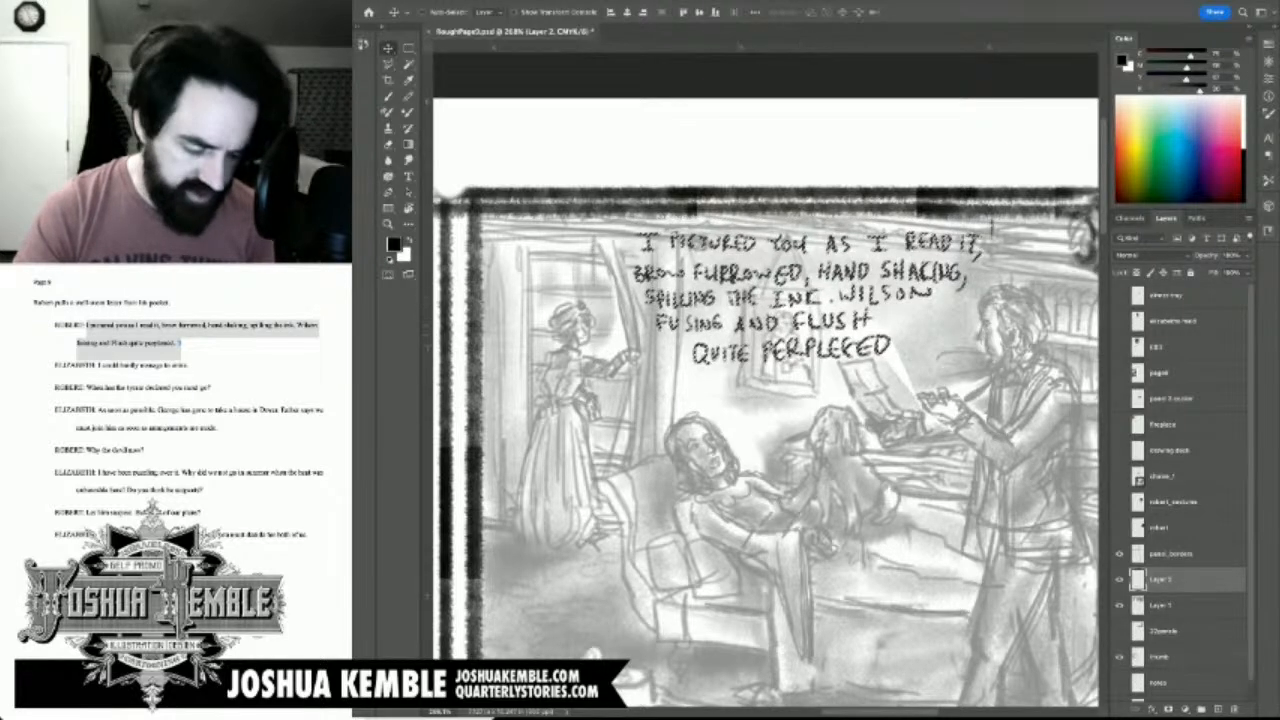
{"action": "key", "text": "ctrl+t"}
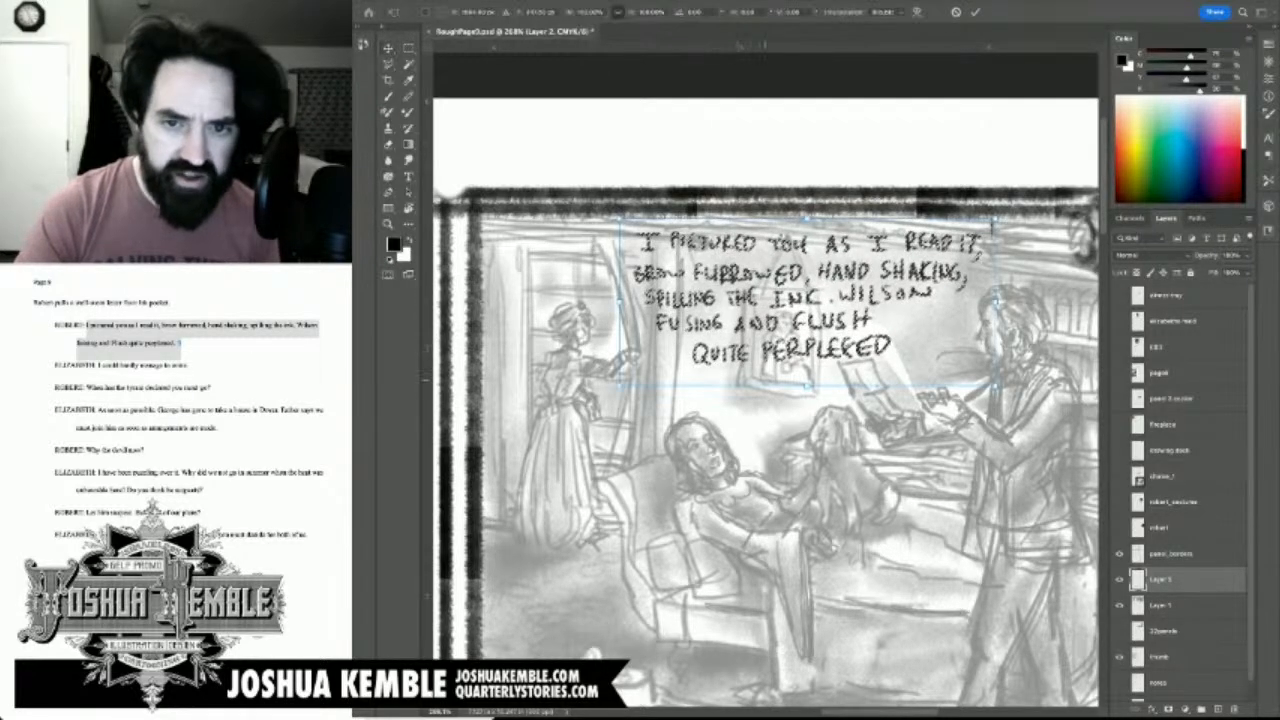
{"action": "left_click_drag", "start_coordinate": [807, 386], "coordinate": [807, 377]}
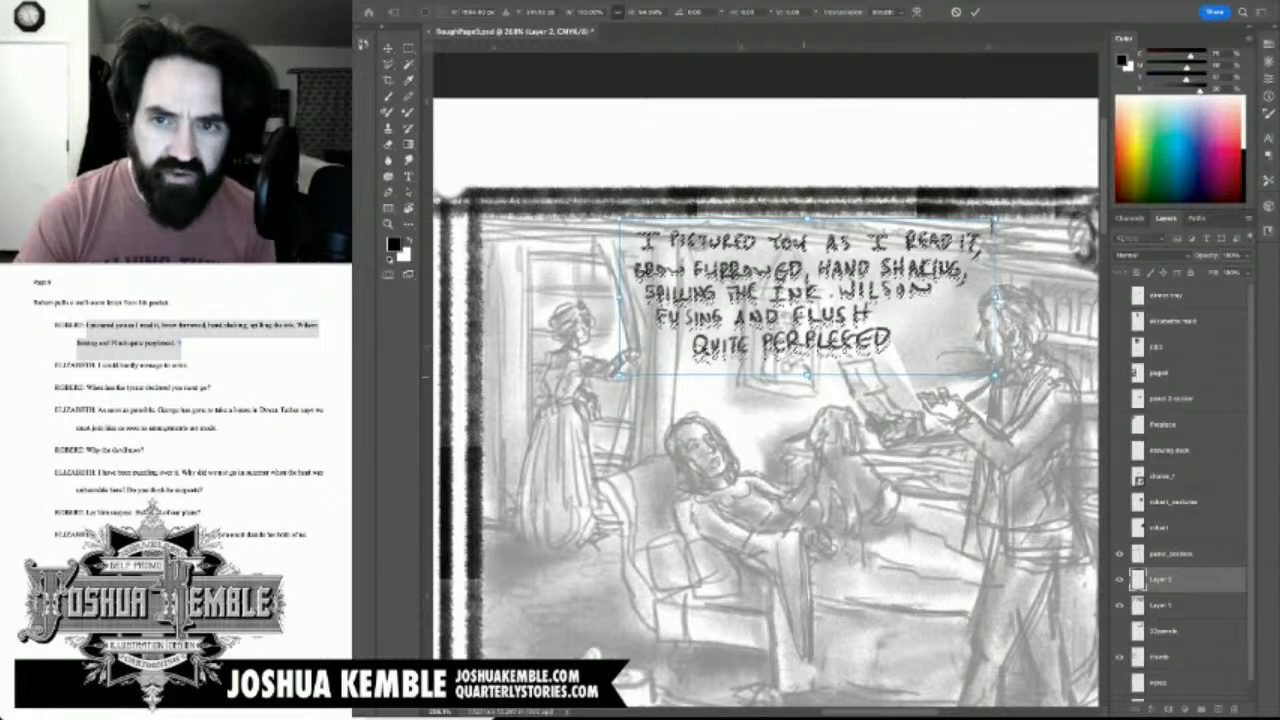
{"action": "left_click_drag", "start_coordinate": [809, 331], "coordinate": [803, 331]}
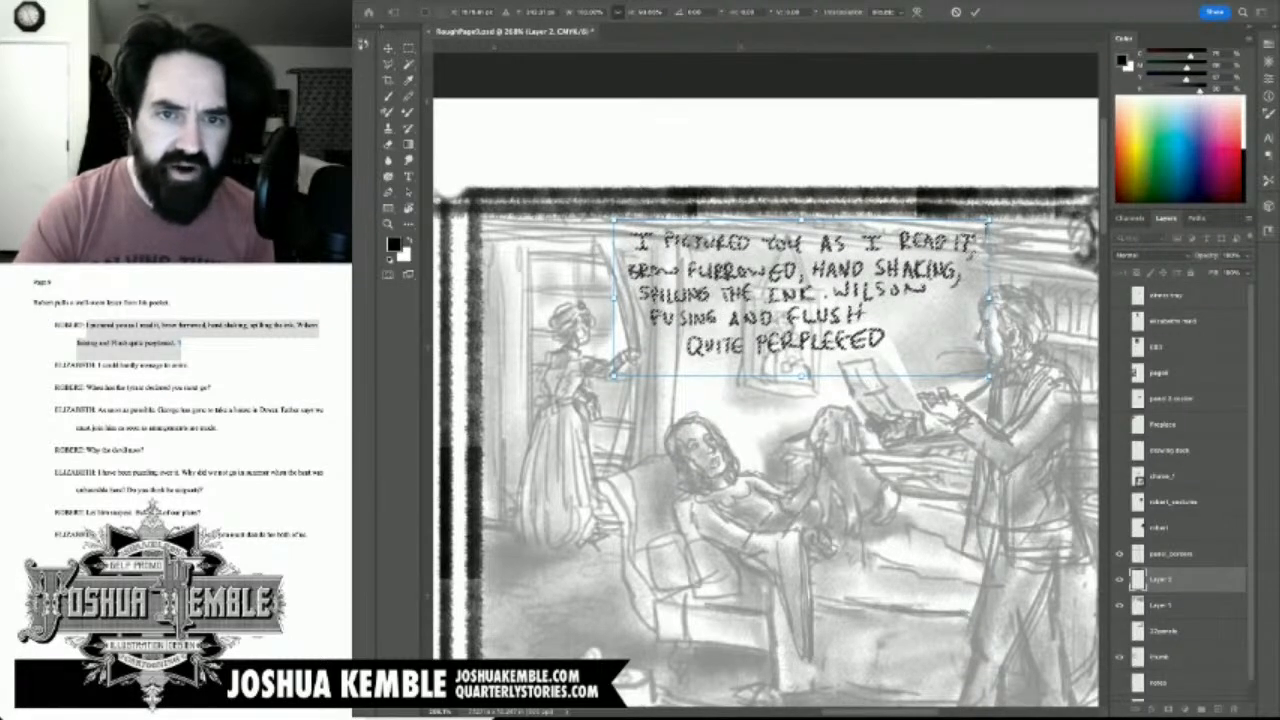
{"action": "key", "text": "Return"}
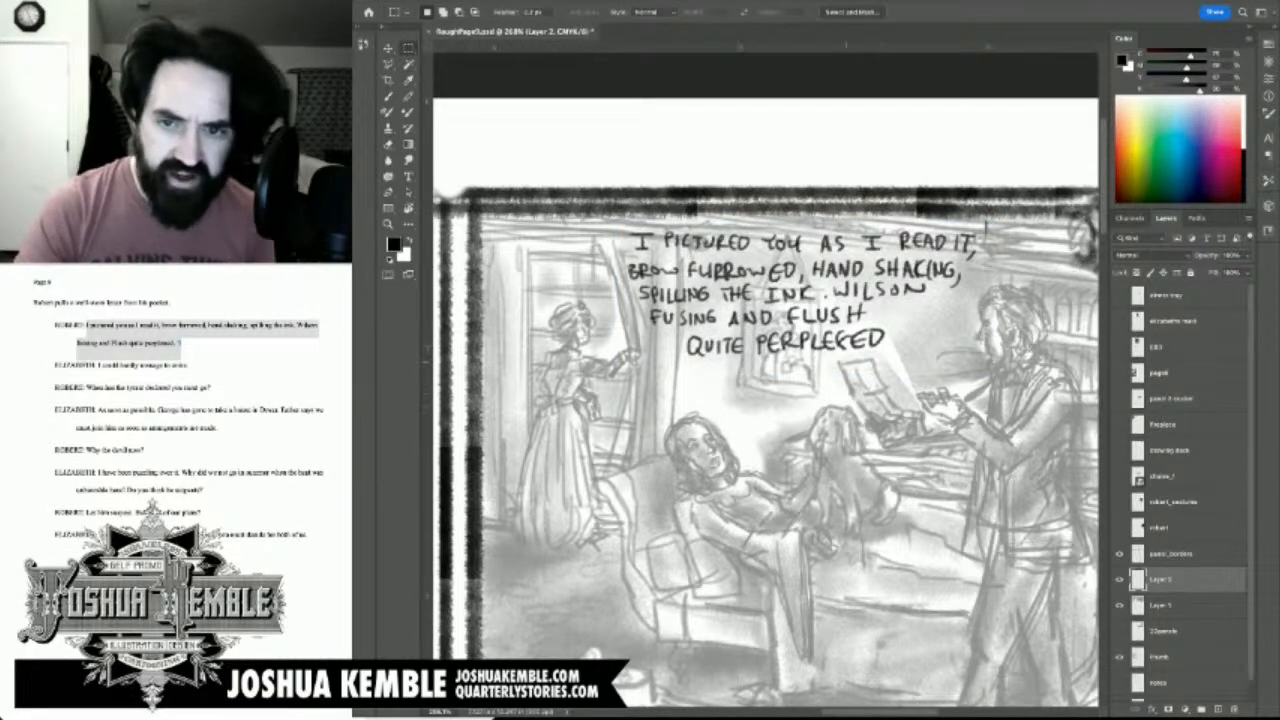
Step: Draw a rounded speech balloon around the five lettered lines, open against the upper border, with a short tail toward the standing man
{"action": "key", "text": "b"}
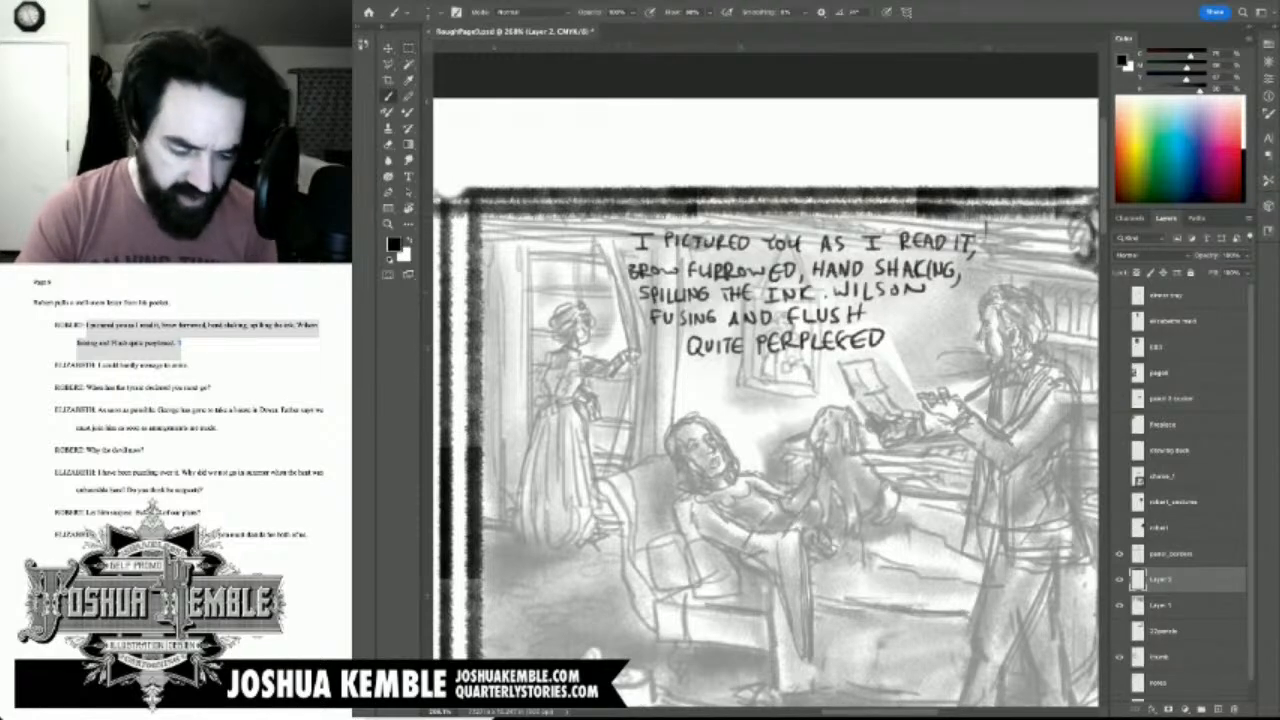
{"action": "key", "text": "p"}
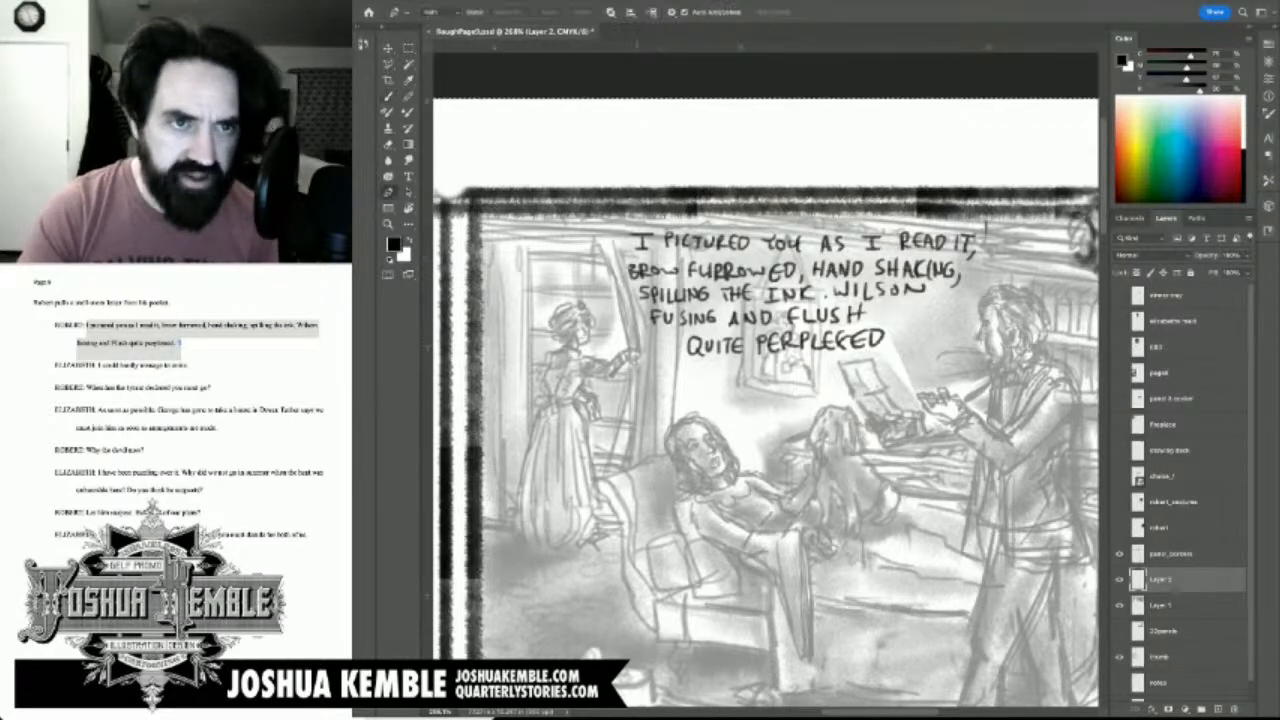
{"action": "key", "text": "b"}
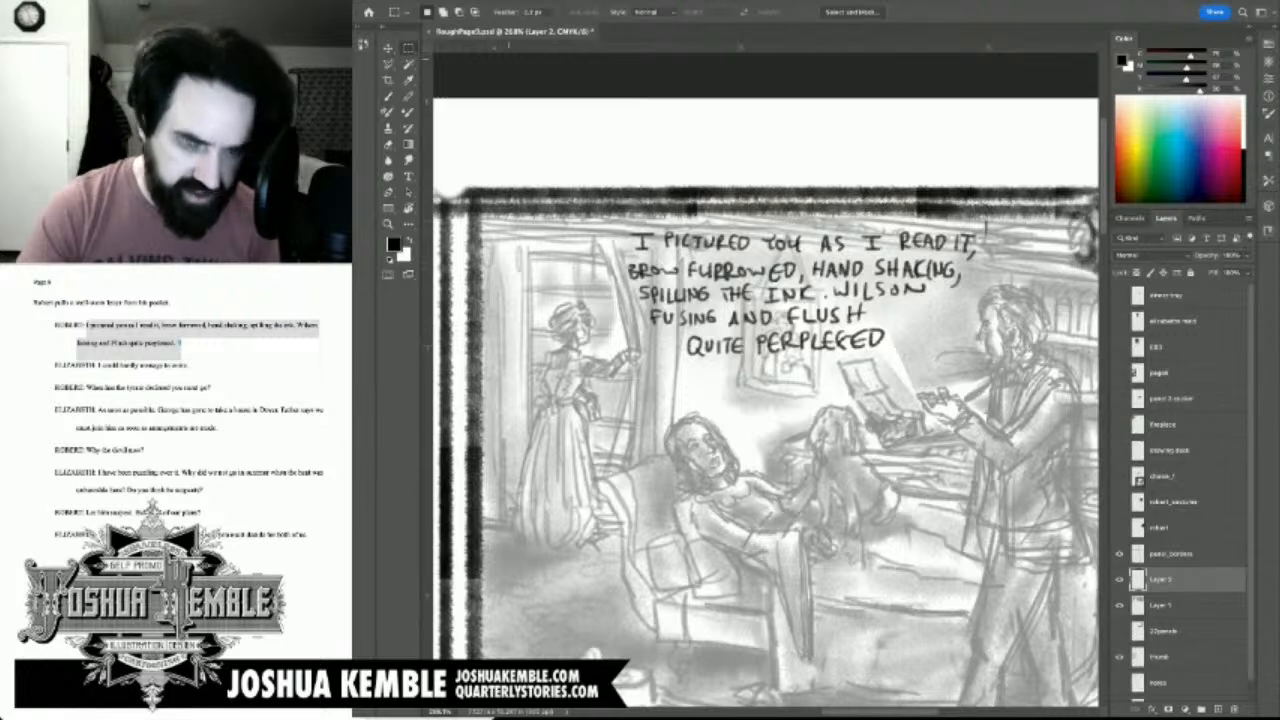
{"action": "mouse_move", "coordinate": [617, 214]}
{"action": "left_mouse_down"}
{"action": "mouse_move", "coordinate": [612, 302]}
{"action": "mouse_move", "coordinate": [650, 346]}
{"action": "mouse_move", "coordinate": [705, 370]}
{"action": "mouse_move", "coordinate": [925, 350]}
{"action": "mouse_move", "coordinate": [990, 250]}
{"action": "mouse_move", "coordinate": [985, 213]}
{"action": "mouse_move", "coordinate": [950, 371]}
{"action": "mouse_move", "coordinate": [969, 365]}
{"action": "left_mouse_up"}
{"action": "left_click_drag", "start_coordinate": [933, 342], "coordinate": [959, 362]}
{"action": "key", "text": "e"}
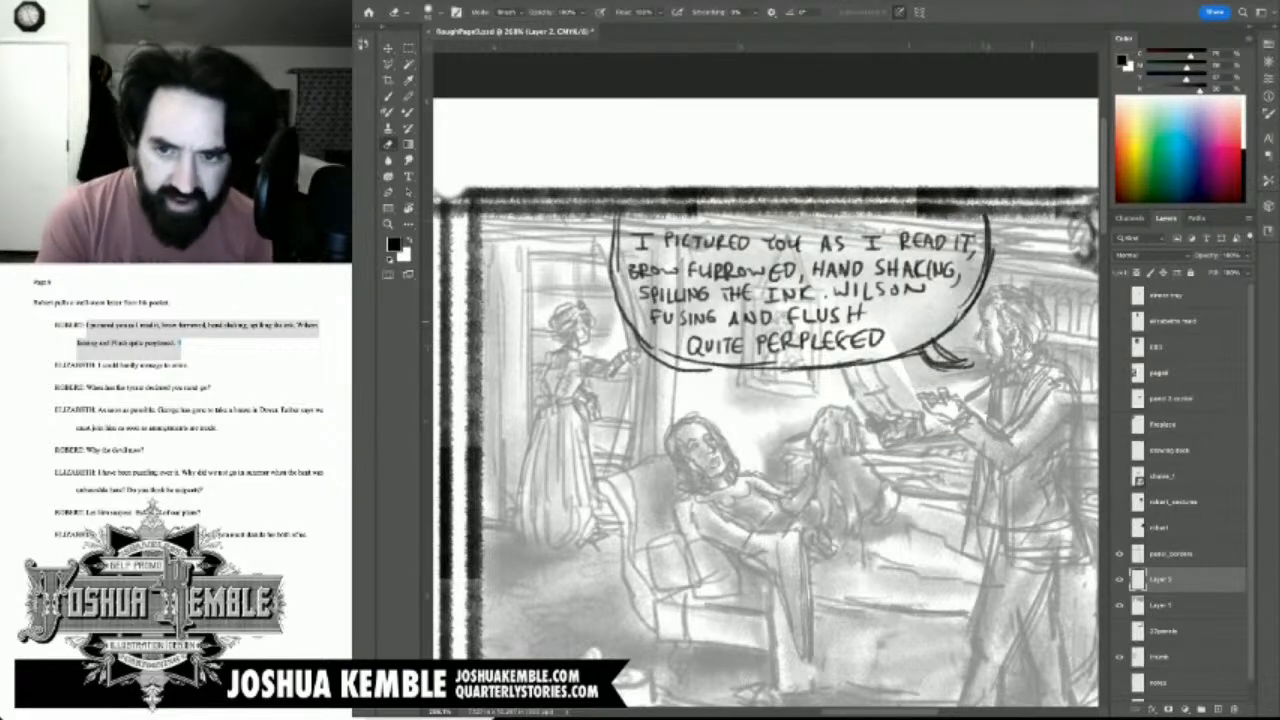
Step: Lasso the standing man and his letter on the sketch layer, scale them down slightly and reposition them beneath the third panel's balloon
{"action": "key", "text": "super+plus"}
{"action": "key", "text": "super+minus"}
{"action": "key", "text": "super+minus"}
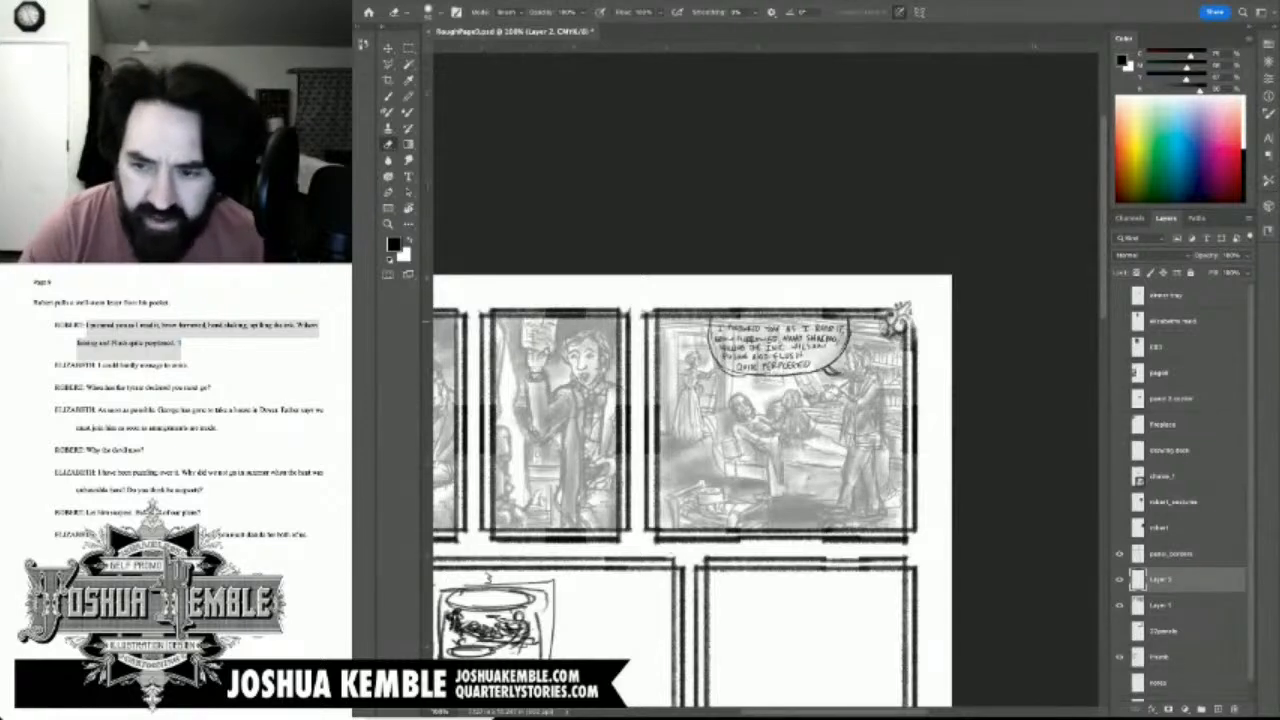
{"action": "left_click", "coordinate": [1162, 605]}
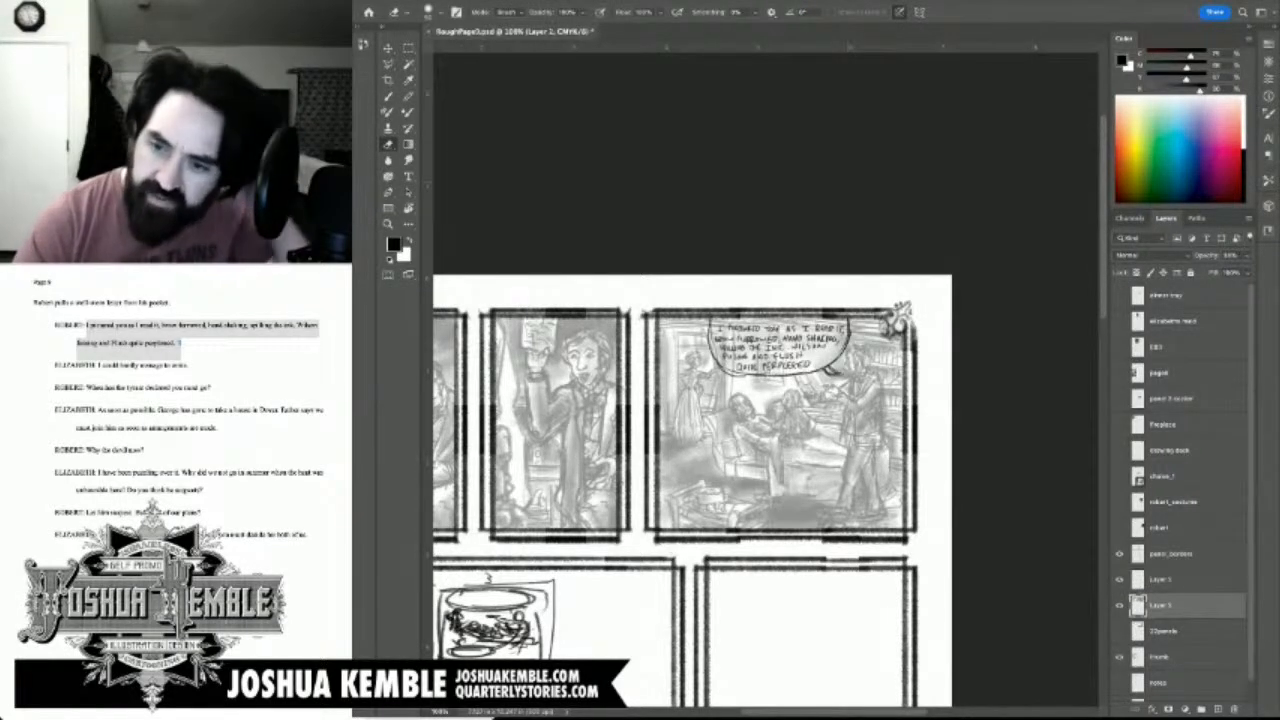
{"action": "left_click", "coordinate": [1119, 605]}
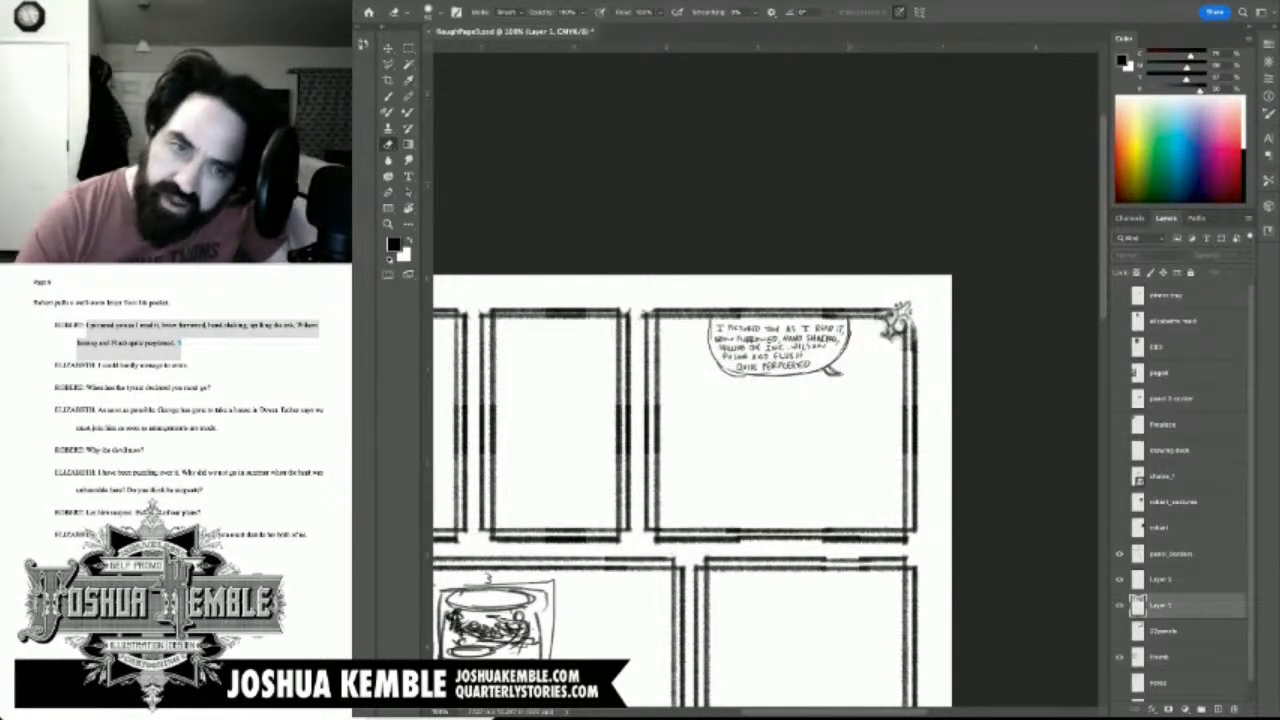
{"action": "left_click", "coordinate": [1119, 605]}
{"action": "key", "text": "m"}
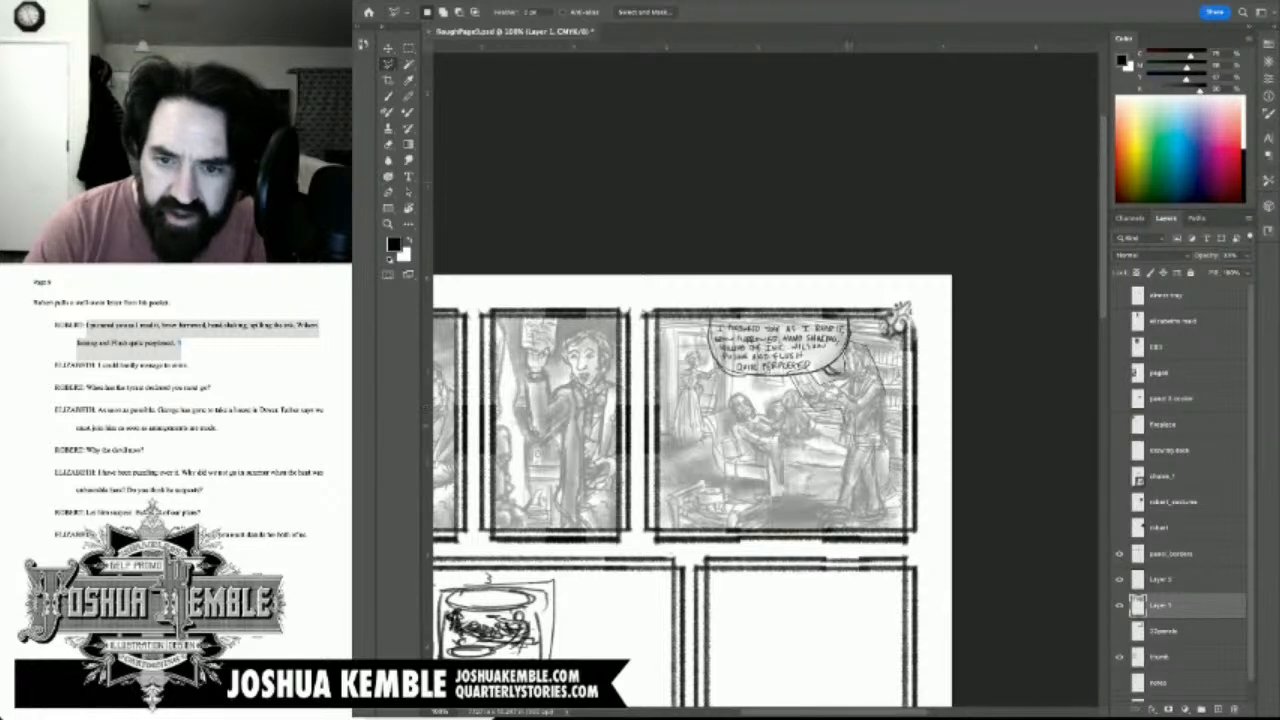
{"action": "mouse_move", "coordinate": [847, 430]}
{"action": "left_mouse_down"}
{"action": "mouse_move", "coordinate": [820, 508]}
{"action": "mouse_move", "coordinate": [890, 484]}
{"action": "left_mouse_up"}
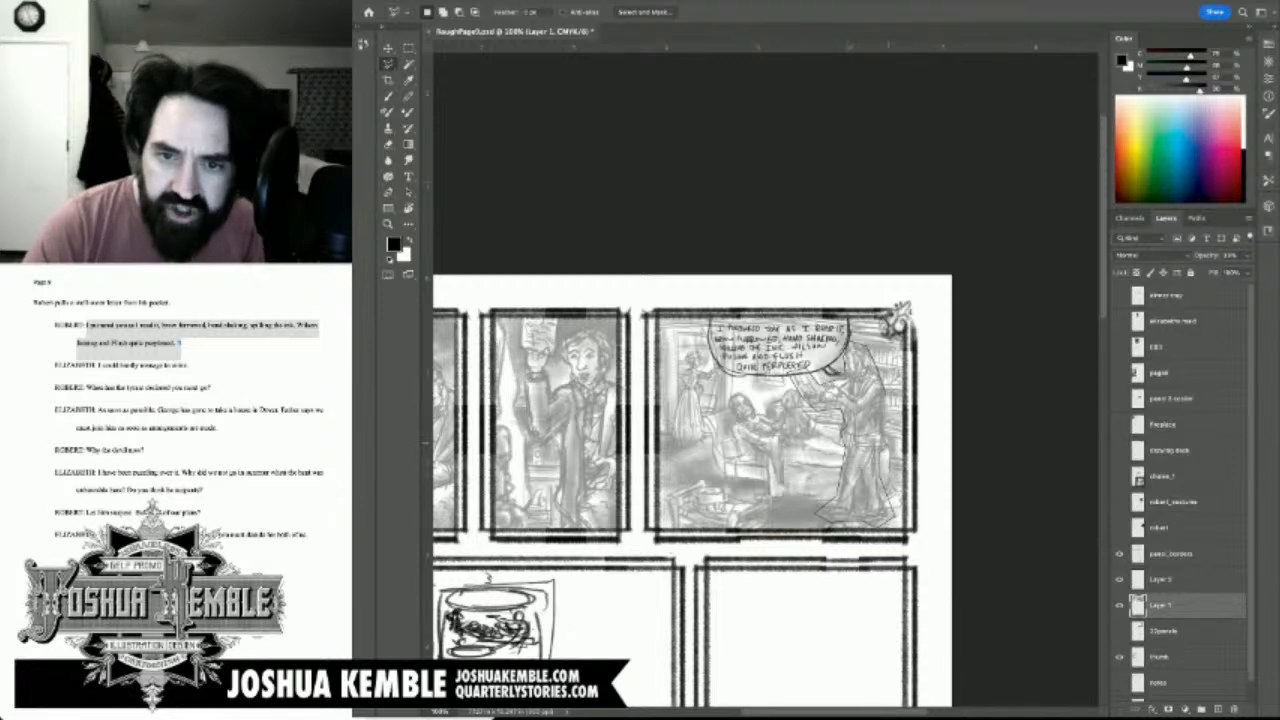
{"action": "key", "text": "Return"}
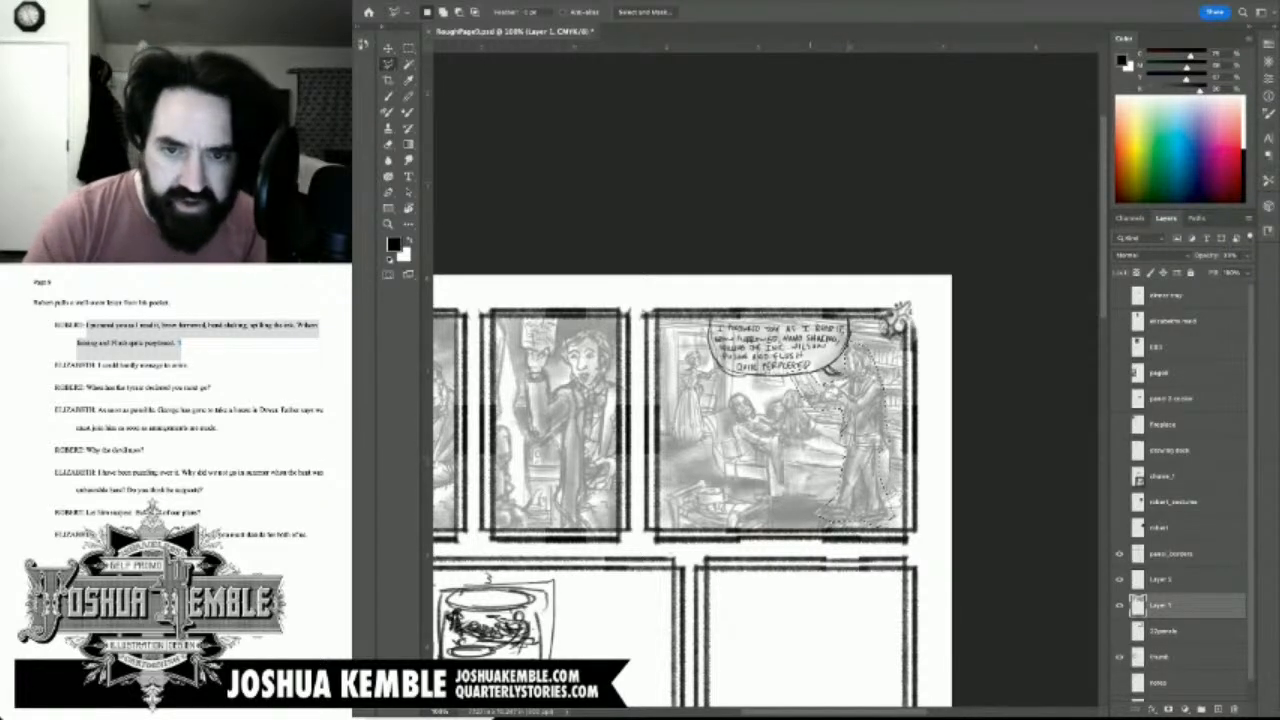
{"action": "key", "text": "ctrl+t"}
{"action": "left_click_drag", "start_coordinate": [787, 341], "coordinate": [796, 356]}
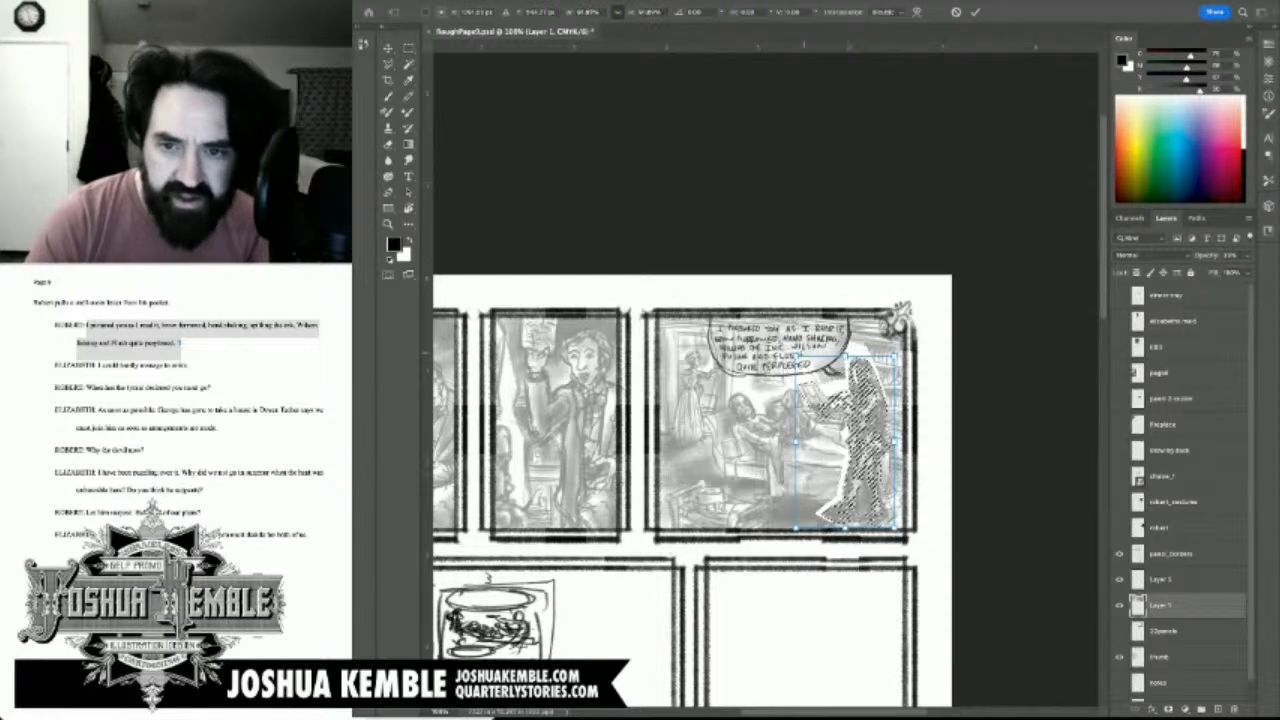
{"action": "left_click_drag", "start_coordinate": [871, 403], "coordinate": [872, 400]}
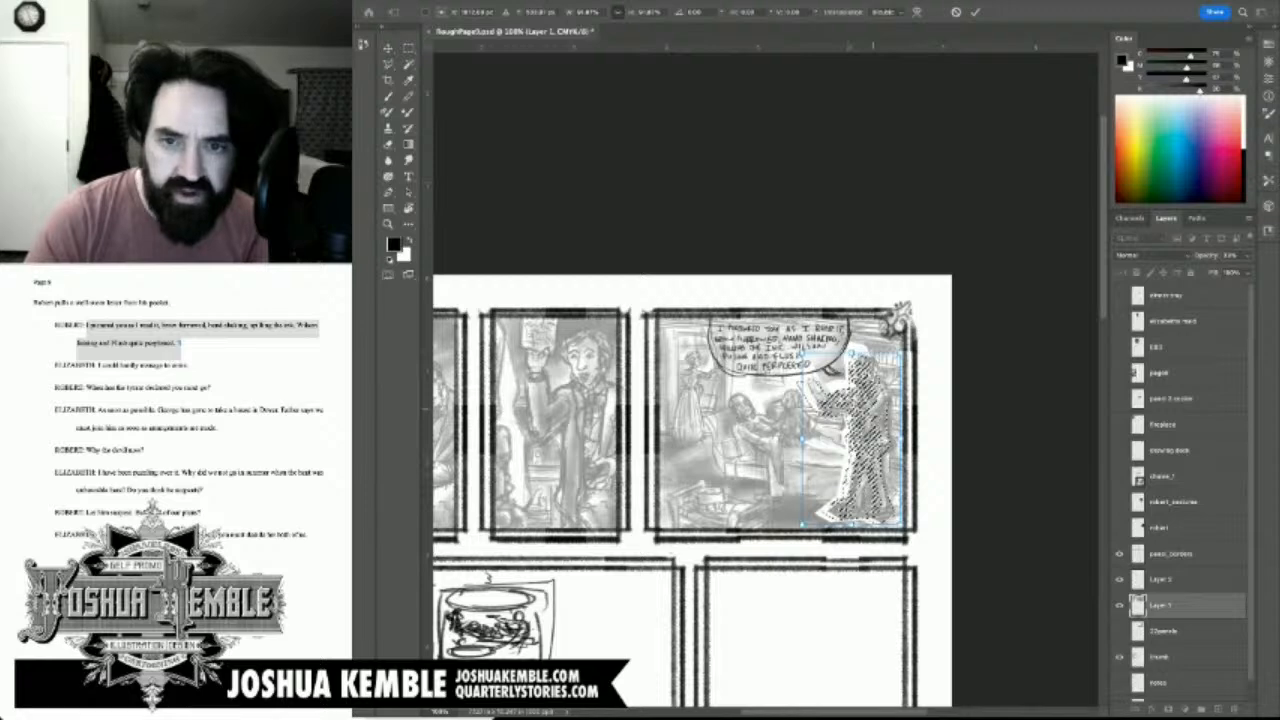
{"action": "key", "text": "Return"}
{"action": "key", "text": "m"}
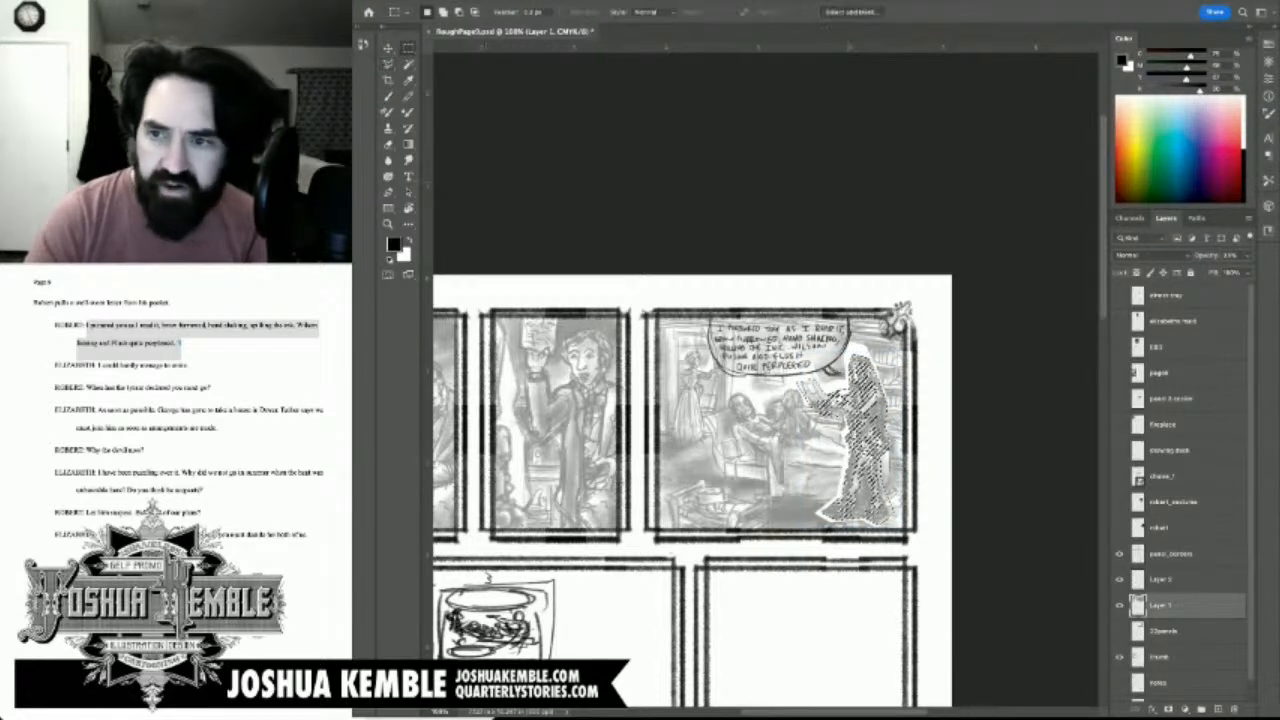
{"action": "key", "text": "ctrl+d"}
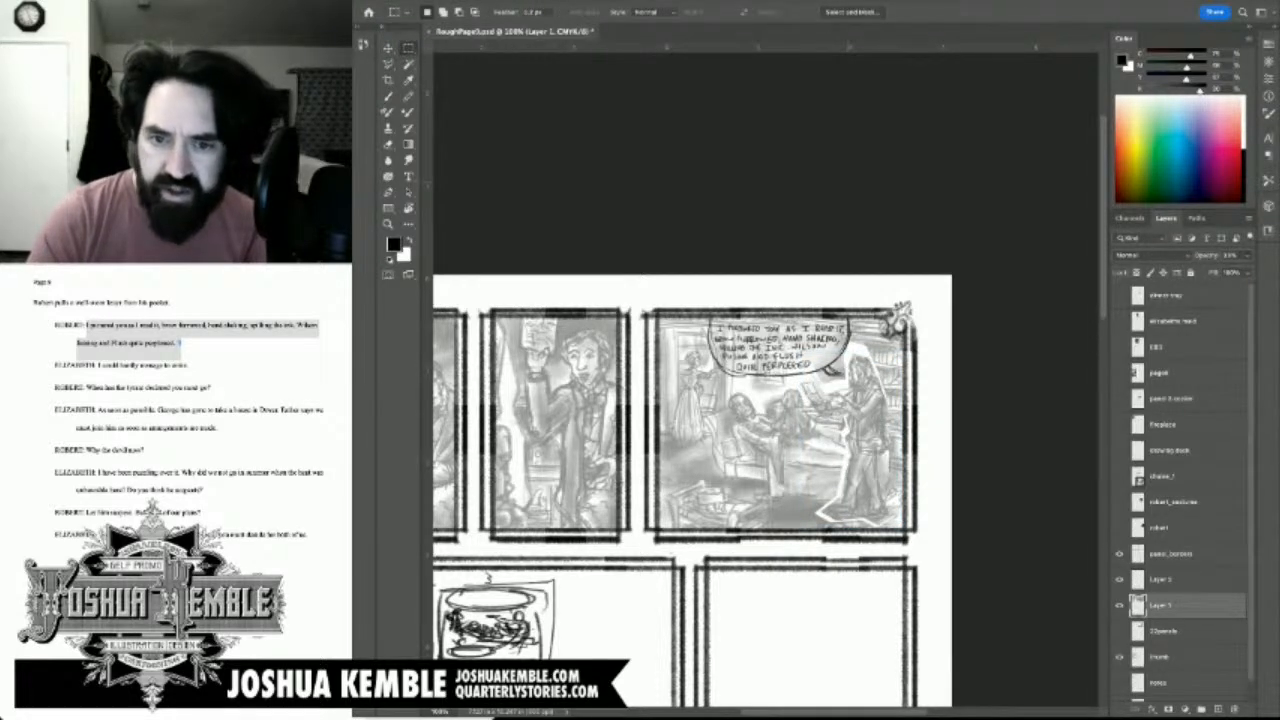
Step: Restore the sketch layer to 100% opacity and paint the speech balloon's interior white on a new layer beneath the lettering
{"action": "key", "text": "ctrl+z"}
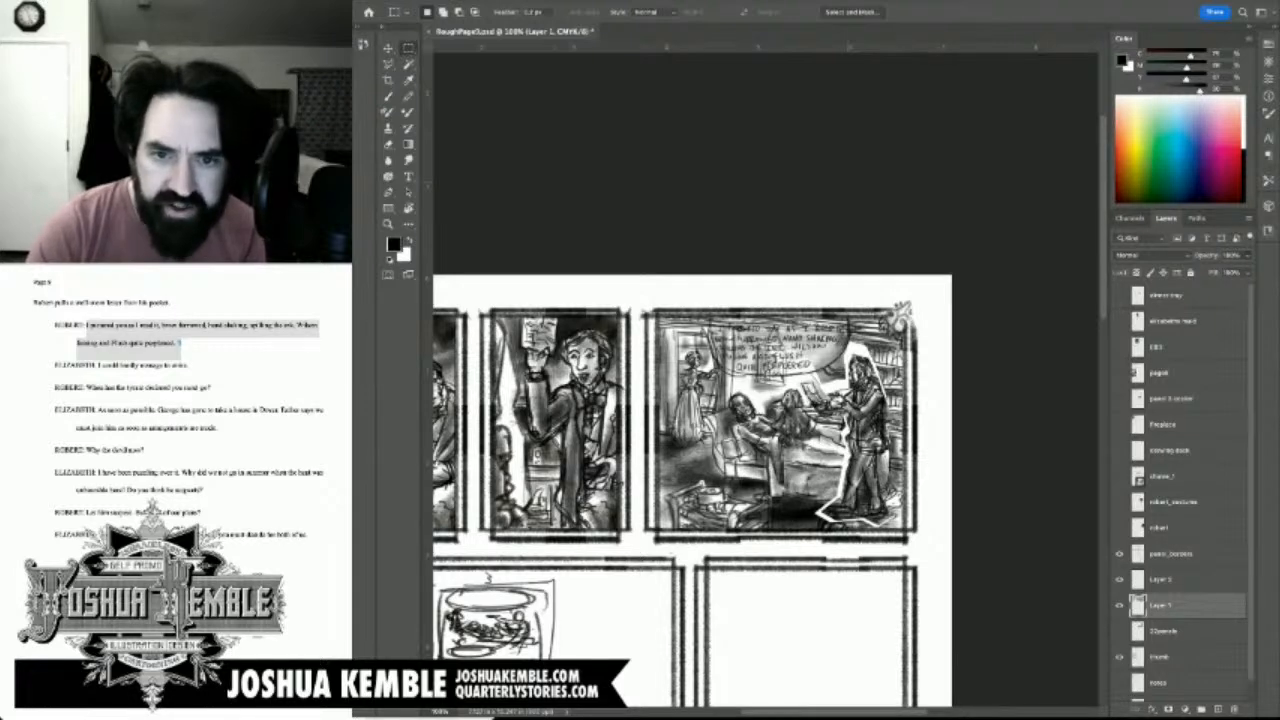
{"action": "key", "text": "b"}
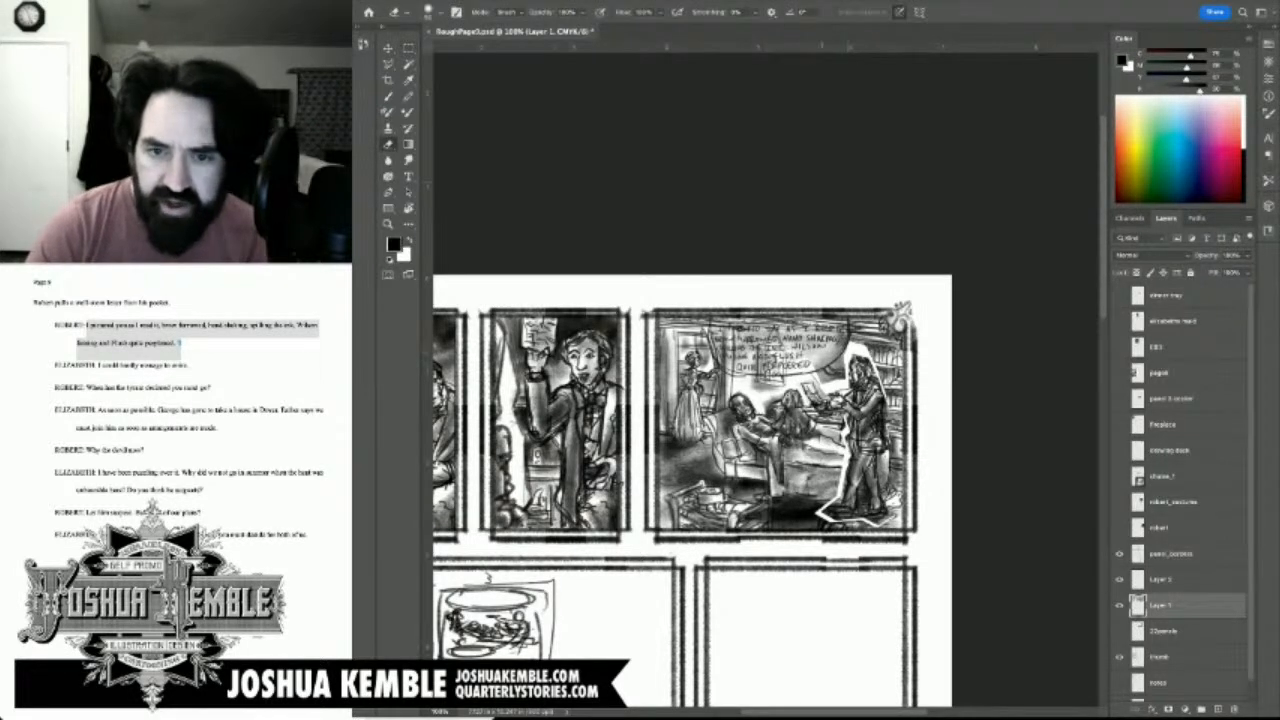
{"action": "left_click", "coordinate": [1162, 580]}
{"action": "scroll", "coordinate": [827, 358], "scroll_direction": "up", "scroll_amount": 5}
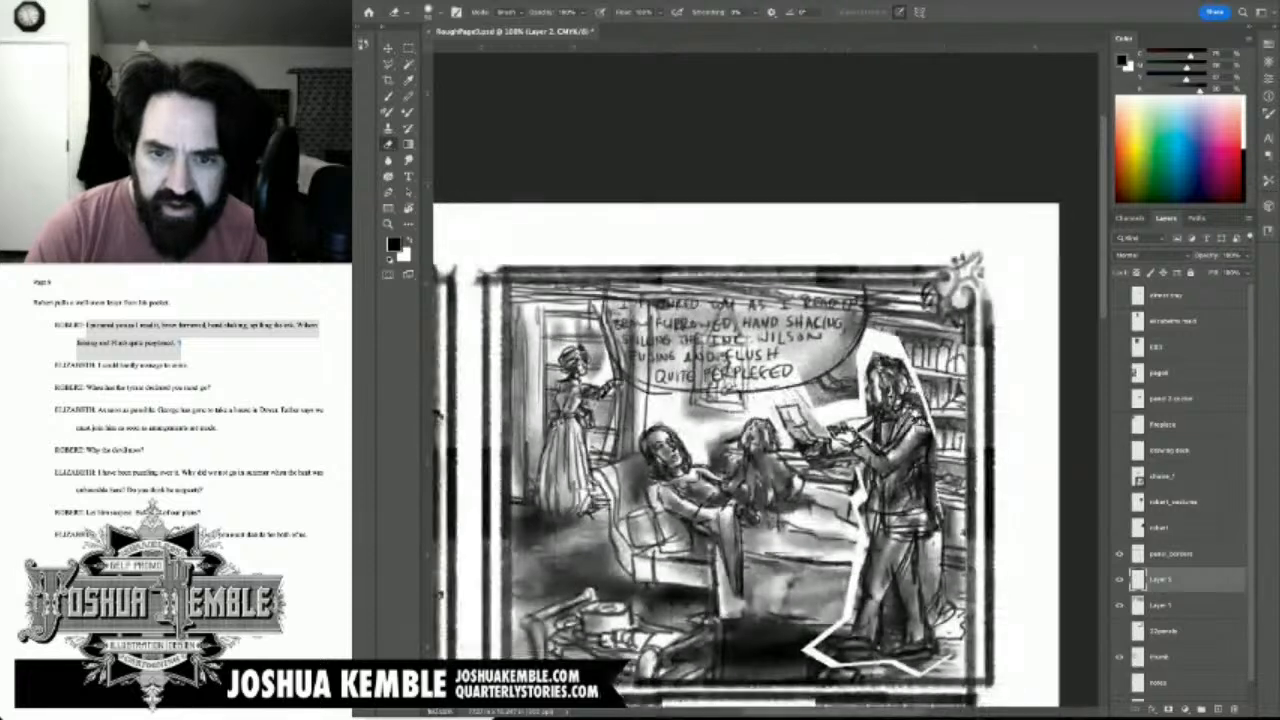
{"action": "key", "text": "b"}
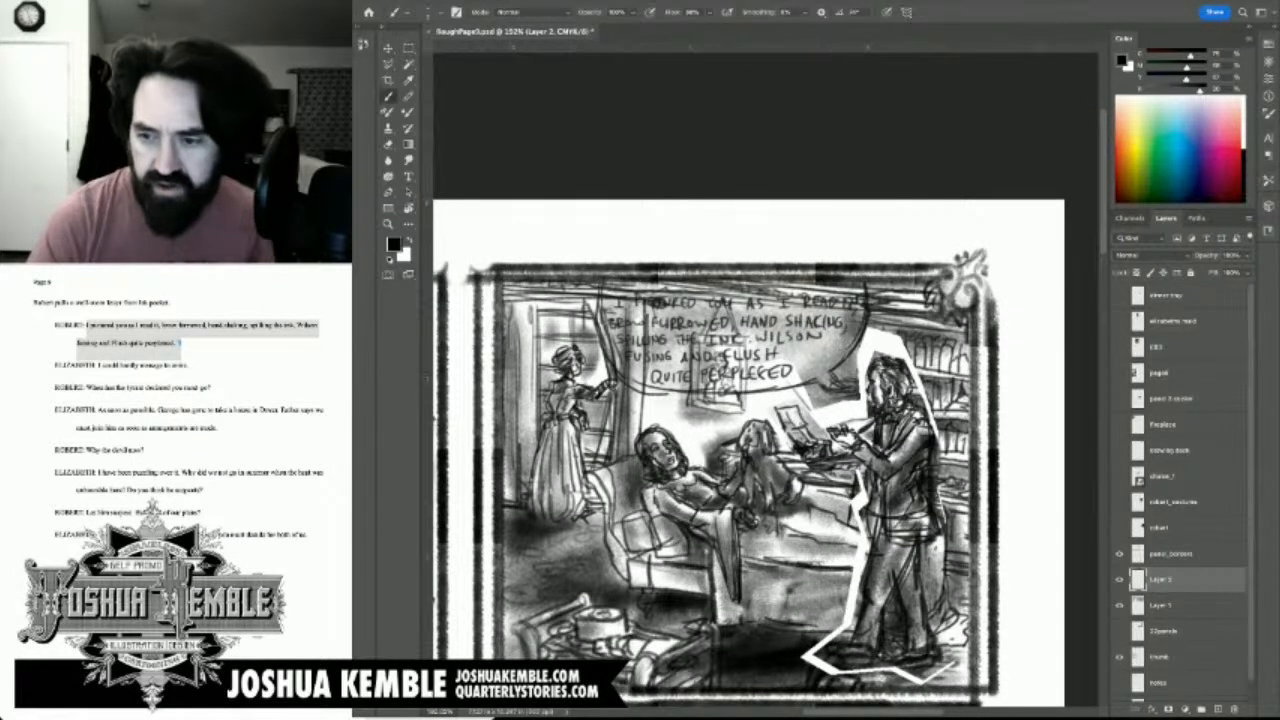
{"action": "key", "text": "ctrl+shift+alt+n"}
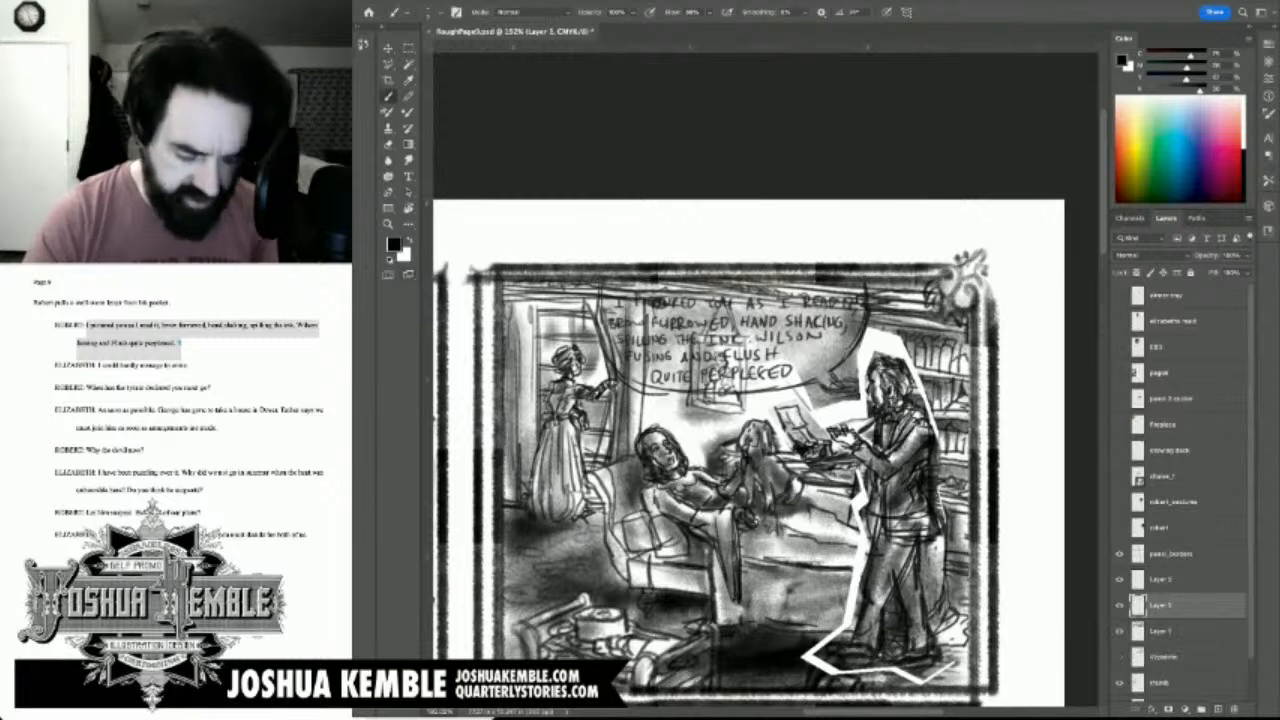
{"action": "key", "text": "x"}
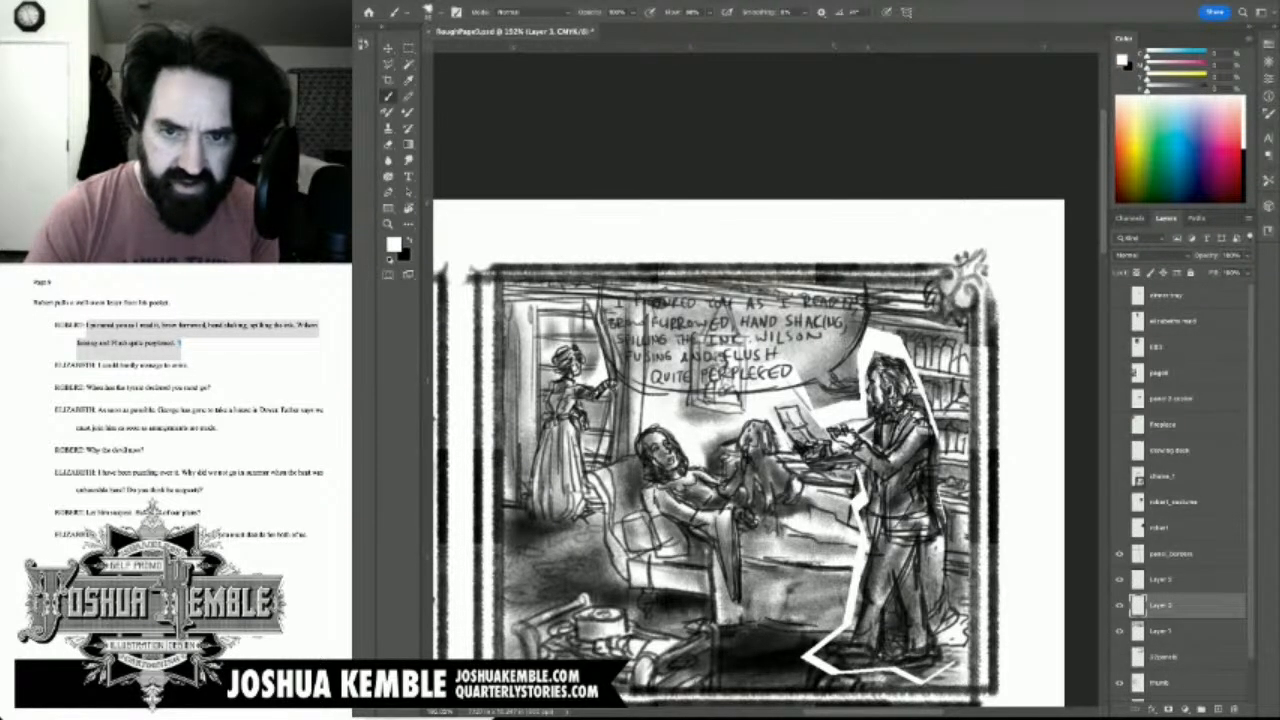
{"action": "mouse_move", "coordinate": [832, 376]}
{"action": "left_mouse_down"}
{"action": "mouse_move", "coordinate": [812, 350]}
{"action": "mouse_move", "coordinate": [832, 312]}
{"action": "mouse_move", "coordinate": [780, 338]}
{"action": "mouse_move", "coordinate": [808, 290]}
{"action": "mouse_move", "coordinate": [624, 298]}
{"action": "mouse_move", "coordinate": [633, 345]}
{"action": "mouse_move", "coordinate": [615, 370]}
{"action": "mouse_move", "coordinate": [700, 385]}
{"action": "mouse_move", "coordinate": [760, 360]}
{"action": "mouse_move", "coordinate": [735, 395]}
{"action": "mouse_move", "coordinate": [705, 345]}
{"action": "mouse_move", "coordinate": [606, 298]}
{"action": "mouse_move", "coordinate": [613, 328]}
{"action": "left_mouse_up"}
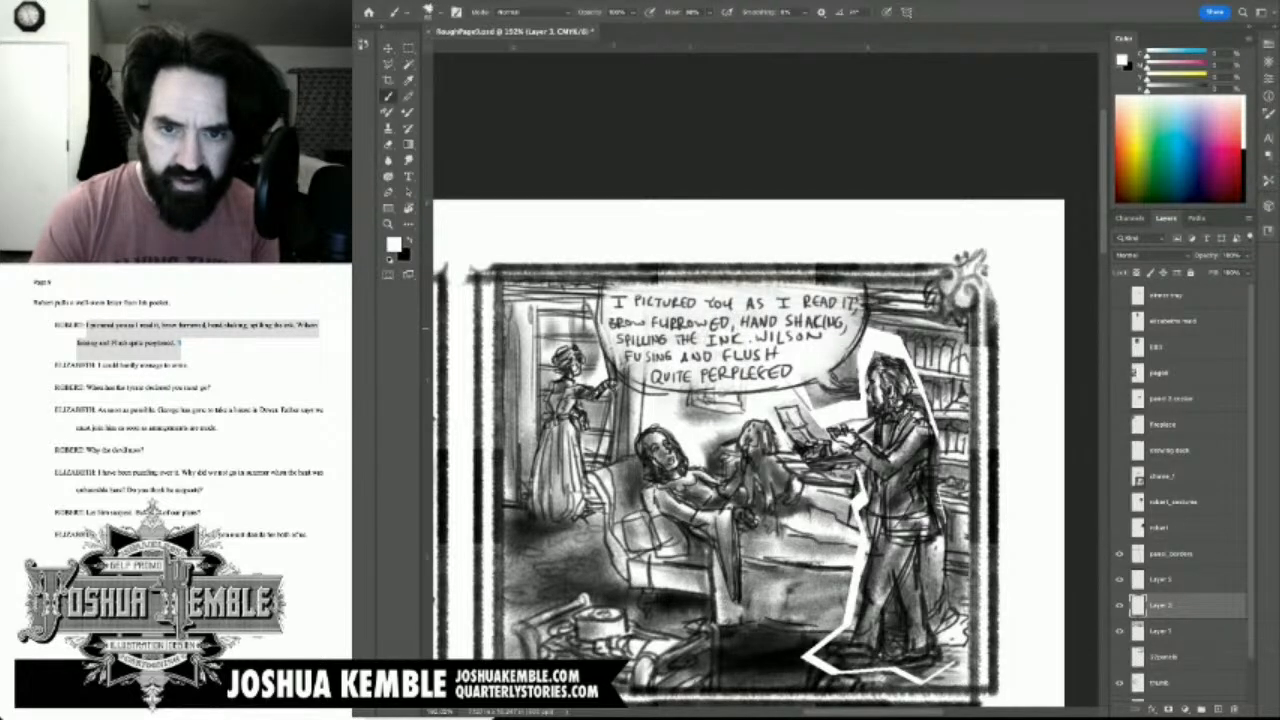
{"action": "left_click_drag", "start_coordinate": [820, 298], "coordinate": [861, 322]}
{"action": "mouse_move", "coordinate": [688, 390]}
{"action": "left_mouse_down"}
{"action": "mouse_move", "coordinate": [630, 378]}
{"action": "mouse_move", "coordinate": [624, 364]}
{"action": "left_mouse_up"}
Step: Add a black period after "QUITE PERPLEXED" on the lettering layer with a smaller brush
{"action": "left_click", "coordinate": [1180, 580]}
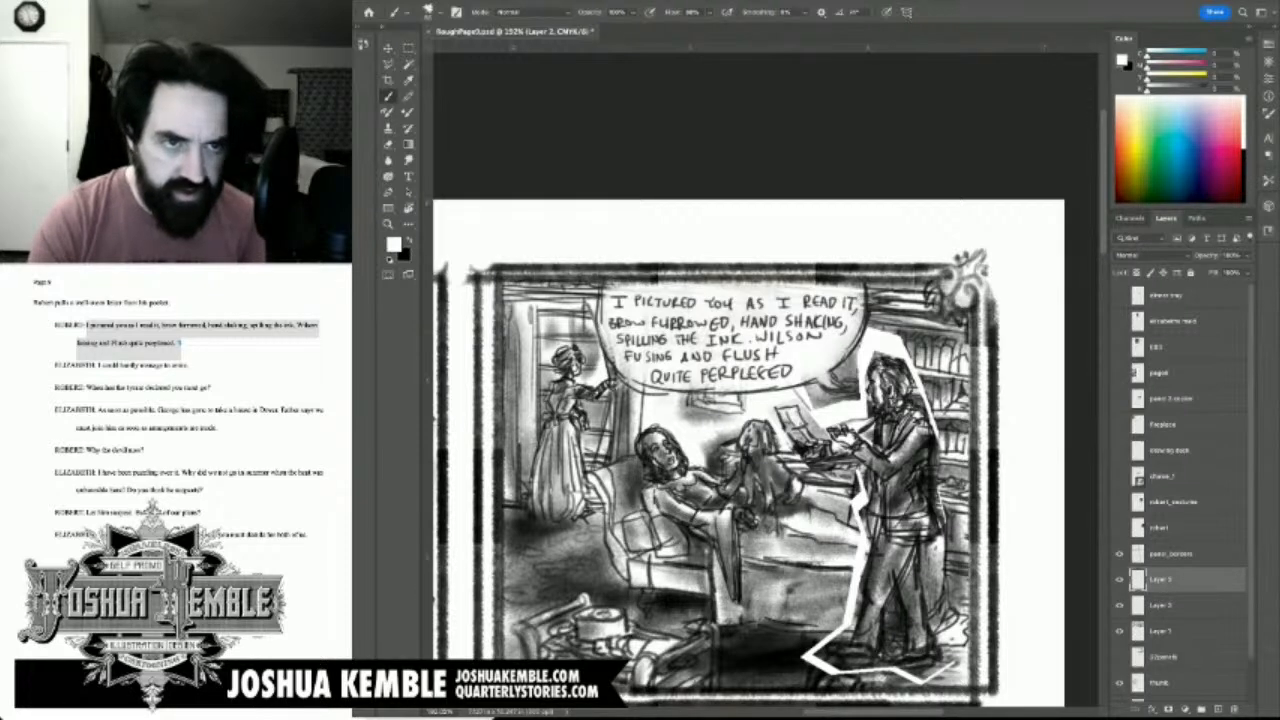
{"action": "key", "text": "x"}
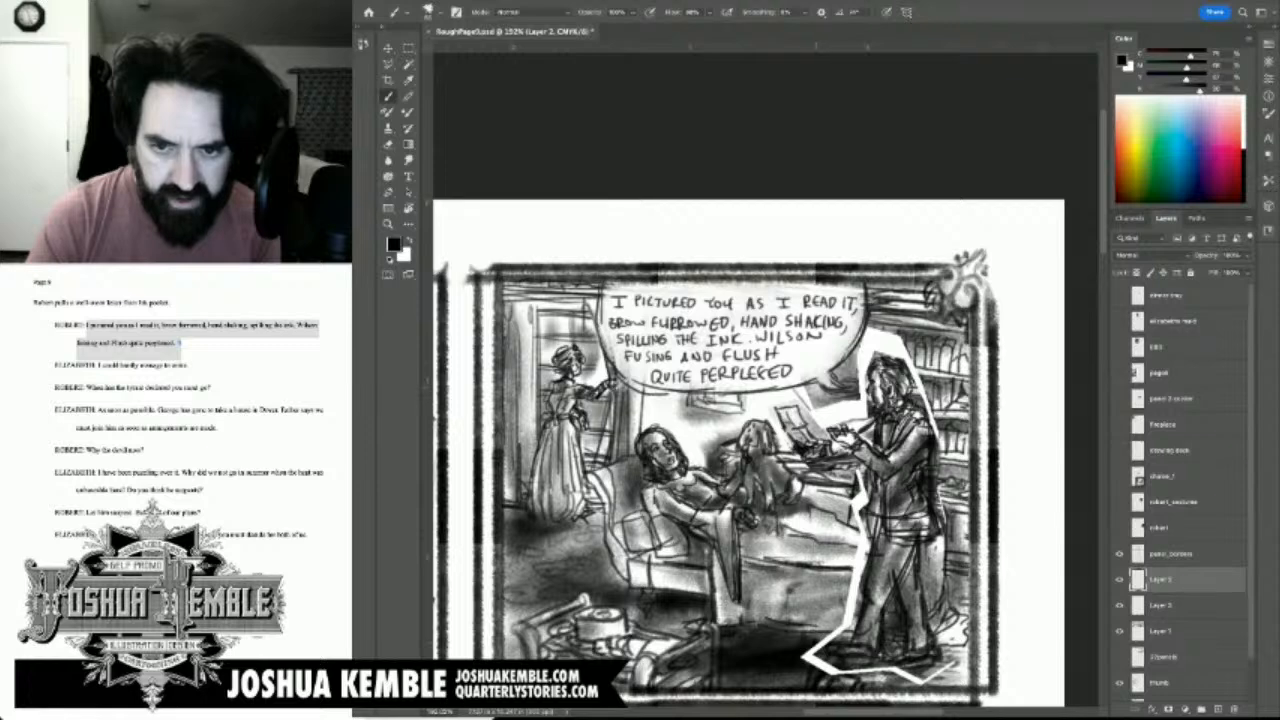
{"action": "key", "text": "["}
{"action": "key", "text": "["}
{"action": "key", "text": "["}
{"action": "left_click", "coordinate": [797, 375]}
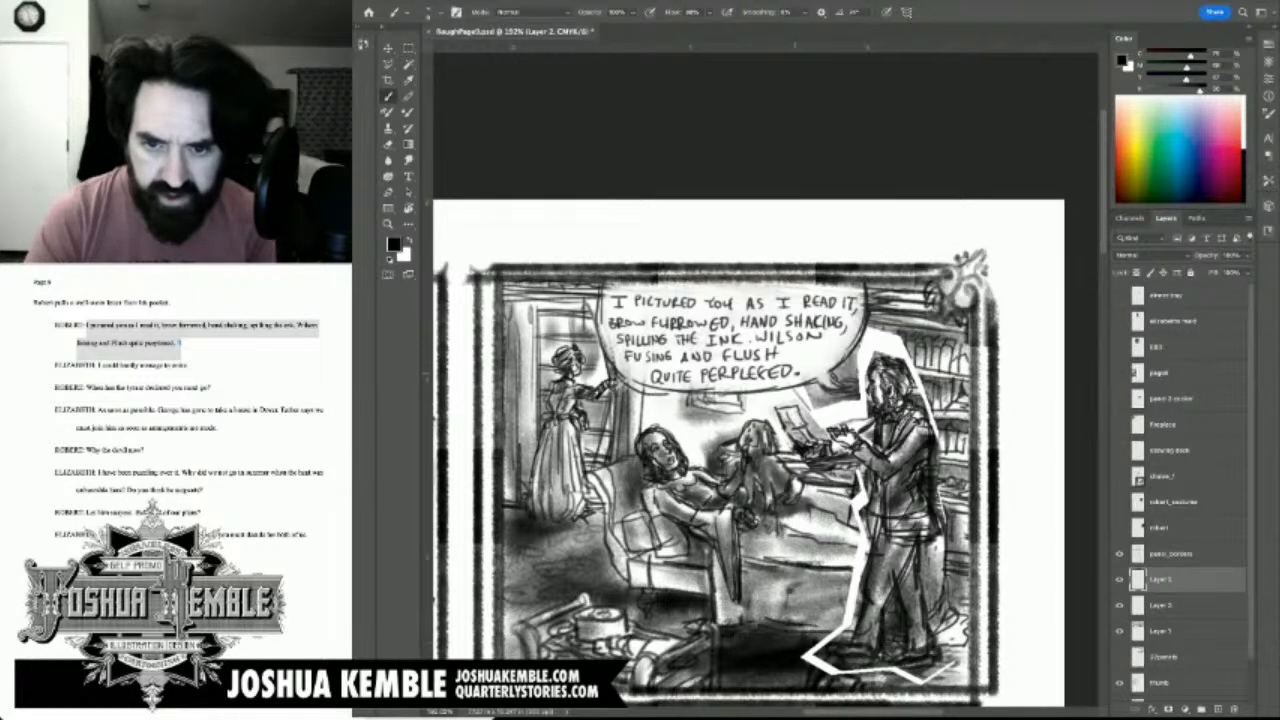
Step: Darken the area around the balloon's tail and paint over the white gaps surrounding the standing man, his letter and his feet
{"action": "left_click_drag", "start_coordinate": [818, 384], "coordinate": [857, 400]}
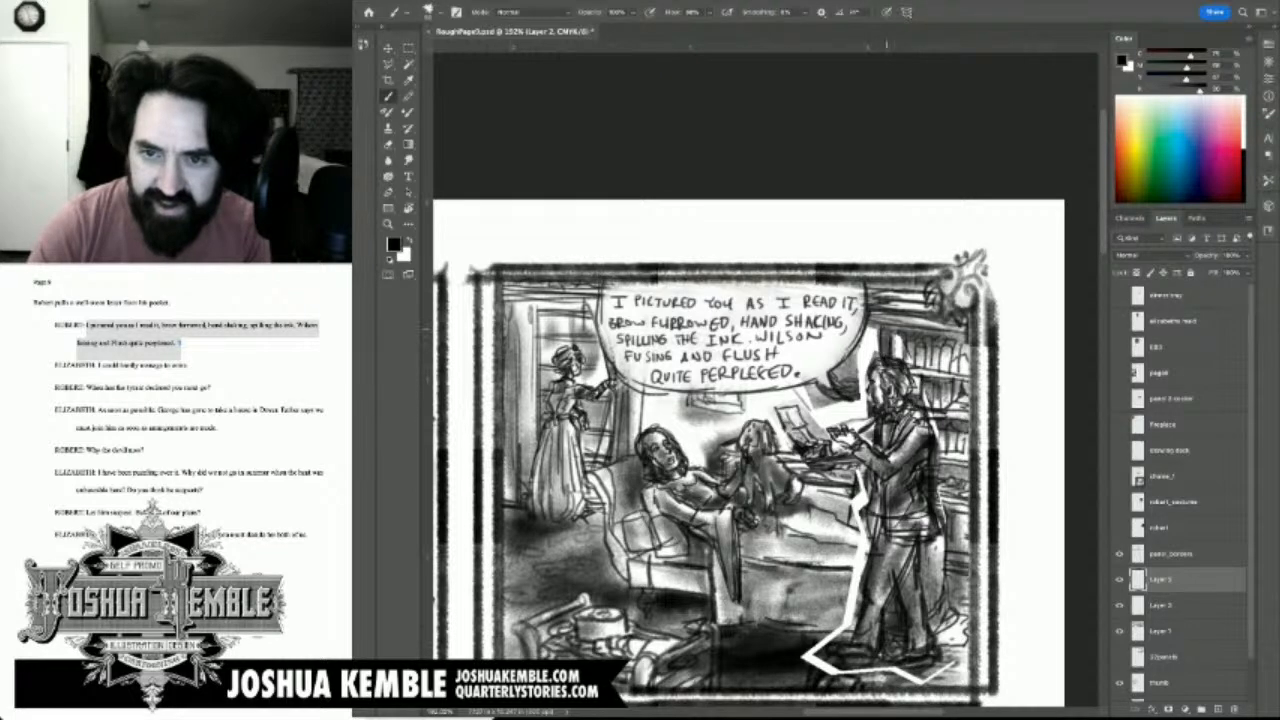
{"action": "mouse_move", "coordinate": [909, 358]}
{"action": "left_mouse_down"}
{"action": "mouse_move", "coordinate": [944, 460]}
{"action": "mouse_move", "coordinate": [950, 542]}
{"action": "left_mouse_up"}
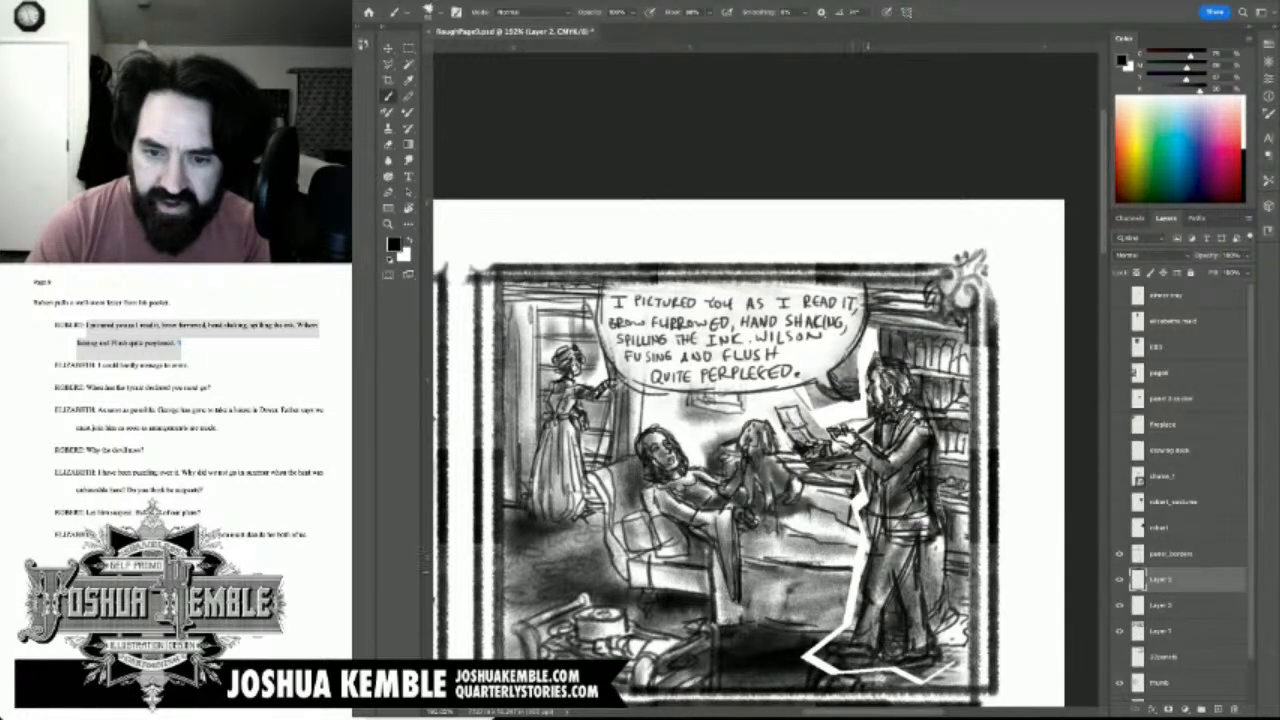
{"action": "mouse_move", "coordinate": [826, 627]}
{"action": "left_mouse_down"}
{"action": "mouse_move", "coordinate": [854, 633]}
{"action": "mouse_move", "coordinate": [828, 629]}
{"action": "left_mouse_up"}
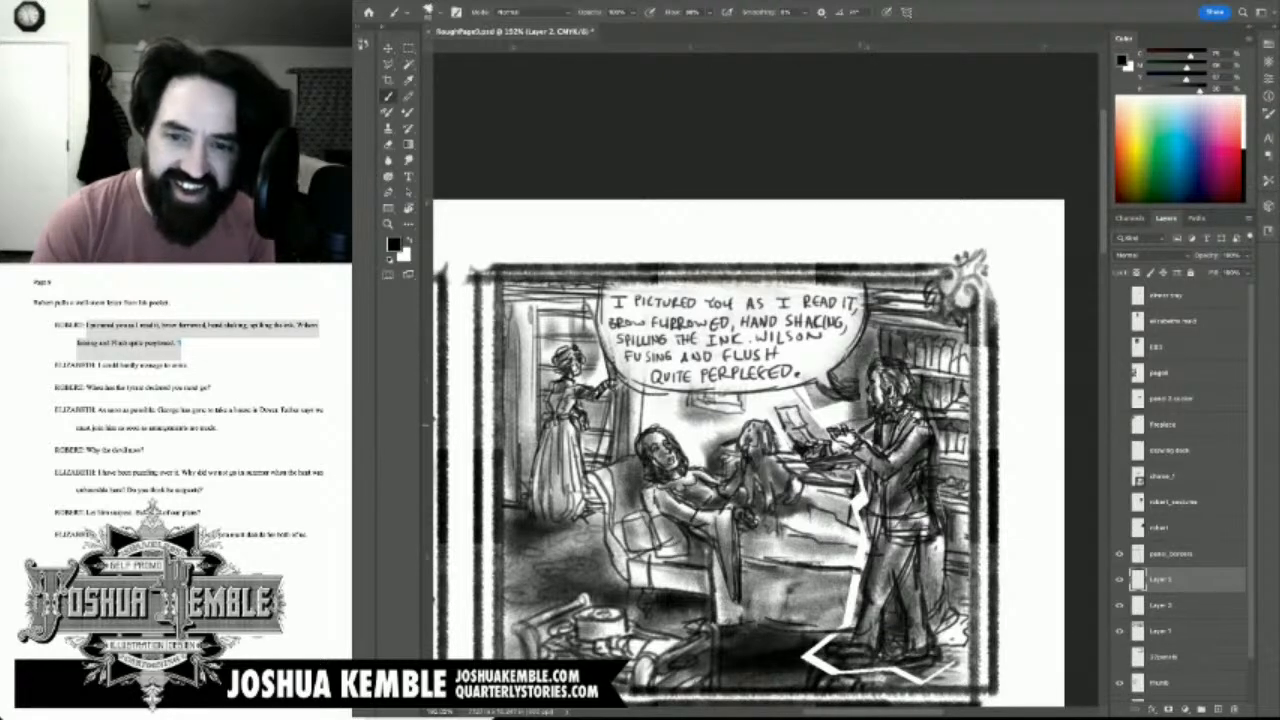
{"action": "left_click_drag", "start_coordinate": [850, 418], "coordinate": [768, 404]}
{"action": "mouse_move", "coordinate": [846, 500]}
{"action": "left_mouse_down"}
{"action": "mouse_move", "coordinate": [860, 490]}
{"action": "mouse_move", "coordinate": [856, 522]}
{"action": "mouse_move", "coordinate": [866, 506]}
{"action": "mouse_move", "coordinate": [860, 560]}
{"action": "left_mouse_up"}
{"action": "key", "text": "bracketleft"}
{"action": "key", "text": "bracketleft"}
{"action": "mouse_move", "coordinate": [862, 476]}
{"action": "left_mouse_down"}
{"action": "mouse_move", "coordinate": [870, 530]}
{"action": "mouse_move", "coordinate": [848, 628]}
{"action": "mouse_move", "coordinate": [856, 580]}
{"action": "left_mouse_up"}
{"action": "key", "text": "bracketright"}
{"action": "key", "text": "bracketright"}
{"action": "mouse_move", "coordinate": [848, 636]}
{"action": "left_mouse_down"}
{"action": "mouse_move", "coordinate": [814, 646]}
{"action": "mouse_move", "coordinate": [808, 664]}
{"action": "mouse_move", "coordinate": [920, 682]}
{"action": "mouse_move", "coordinate": [966, 656]}
{"action": "left_mouse_up"}
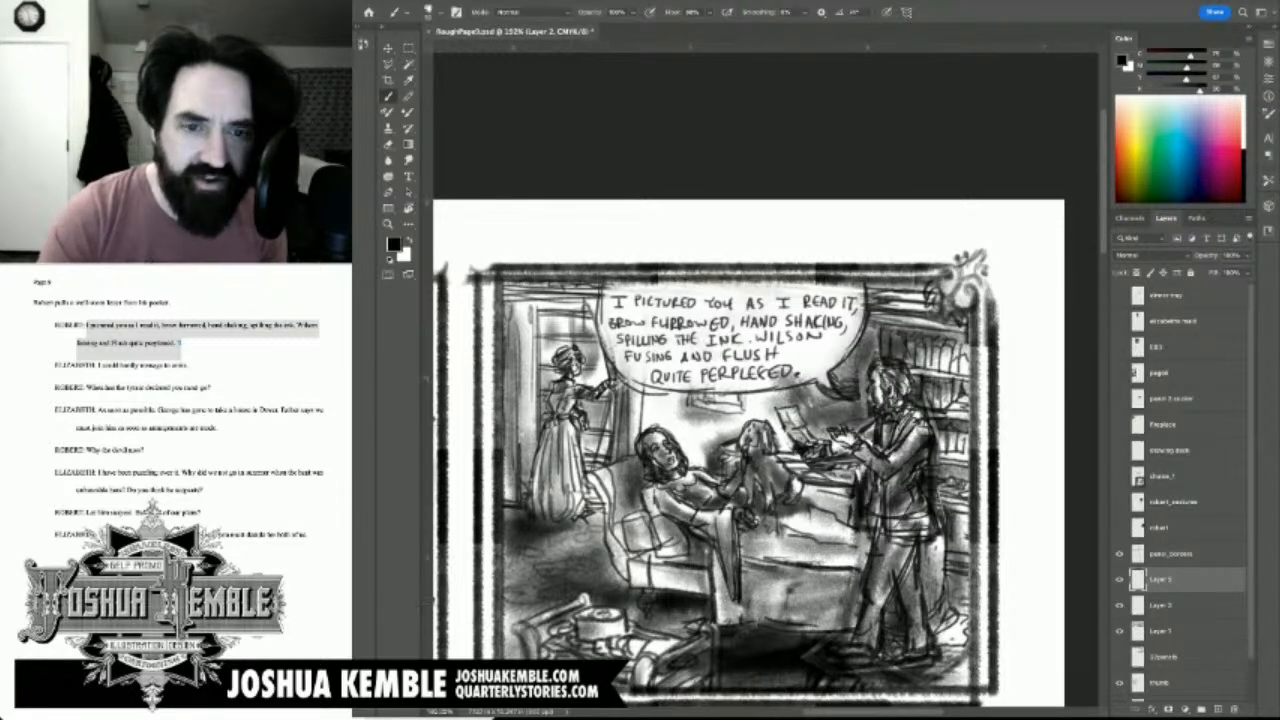
Step: Lasso the seated figure's head on the sketch layer, compress it slightly in height and touch up the area around it
{"action": "key", "text": "l"}
{"action": "left_click", "coordinate": [686, 450]}
{"action": "left_click", "coordinate": [670, 424]}
{"action": "left_click", "coordinate": [641, 421]}
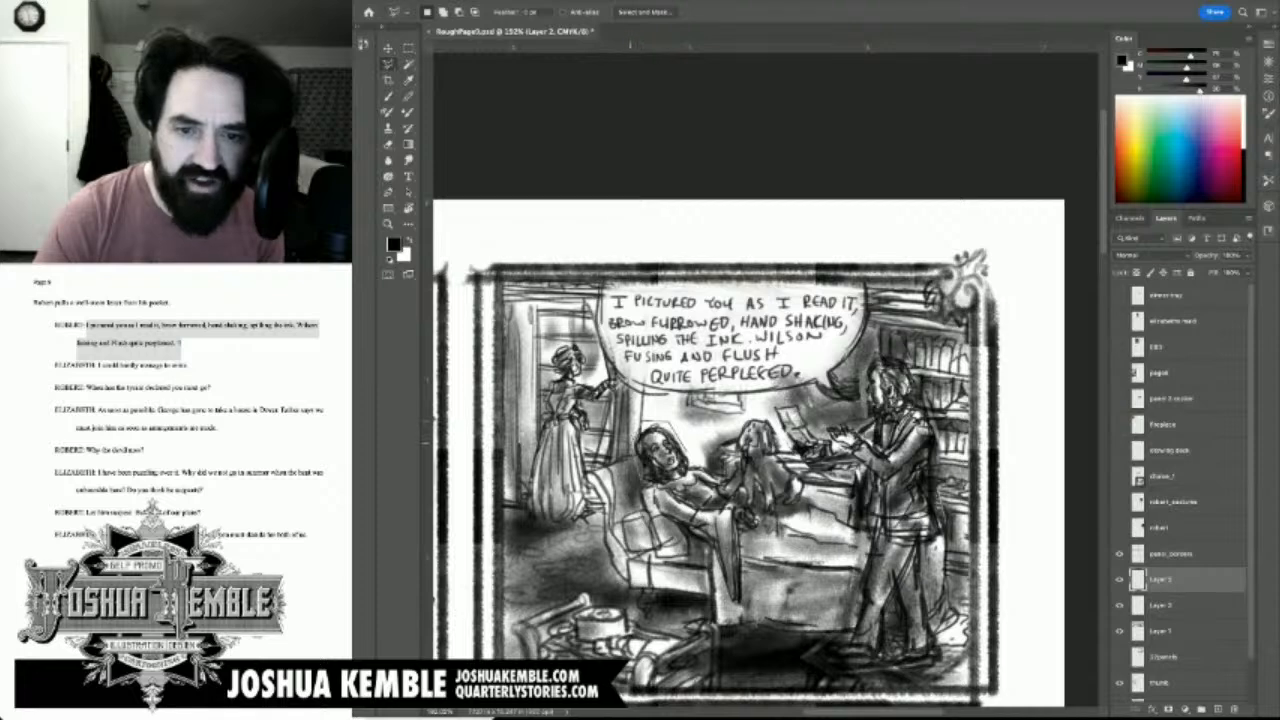
{"action": "left_click", "coordinate": [650, 484]}
{"action": "left_click", "coordinate": [676, 484]}
{"action": "left_click", "coordinate": [687, 452]}
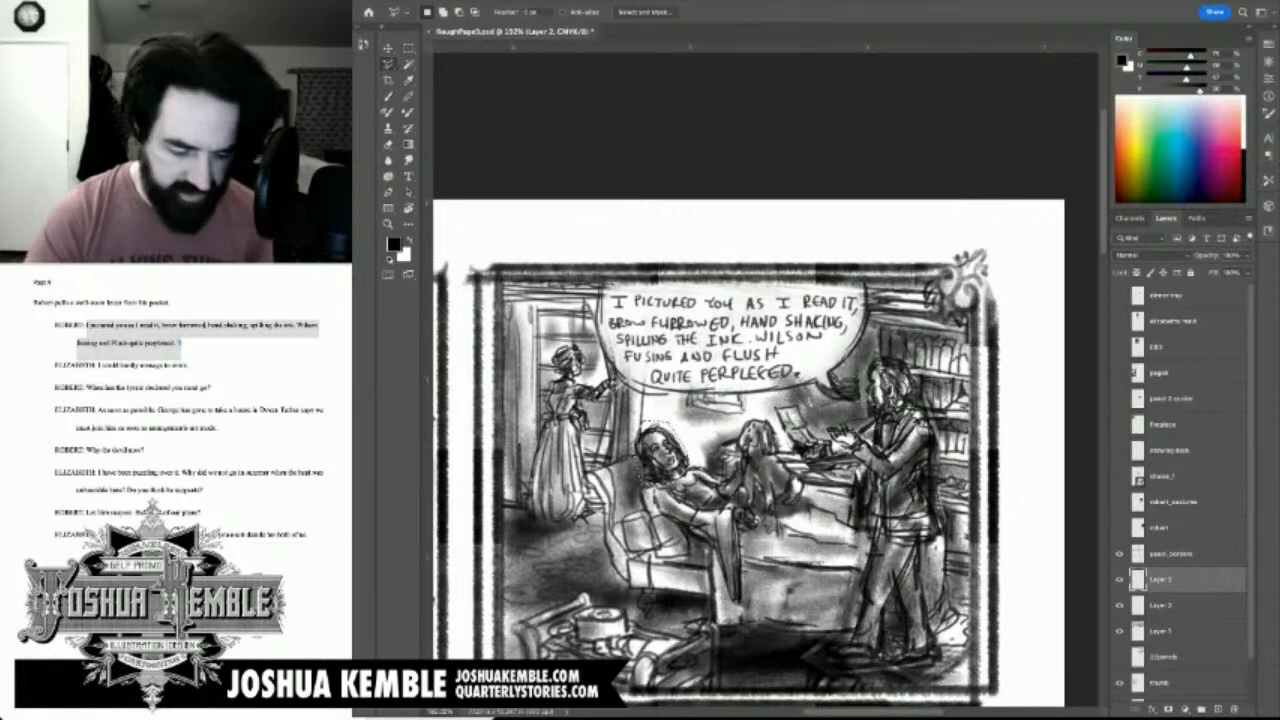
{"action": "left_click", "coordinate": [1161, 631]}
{"action": "key", "text": "super+t"}
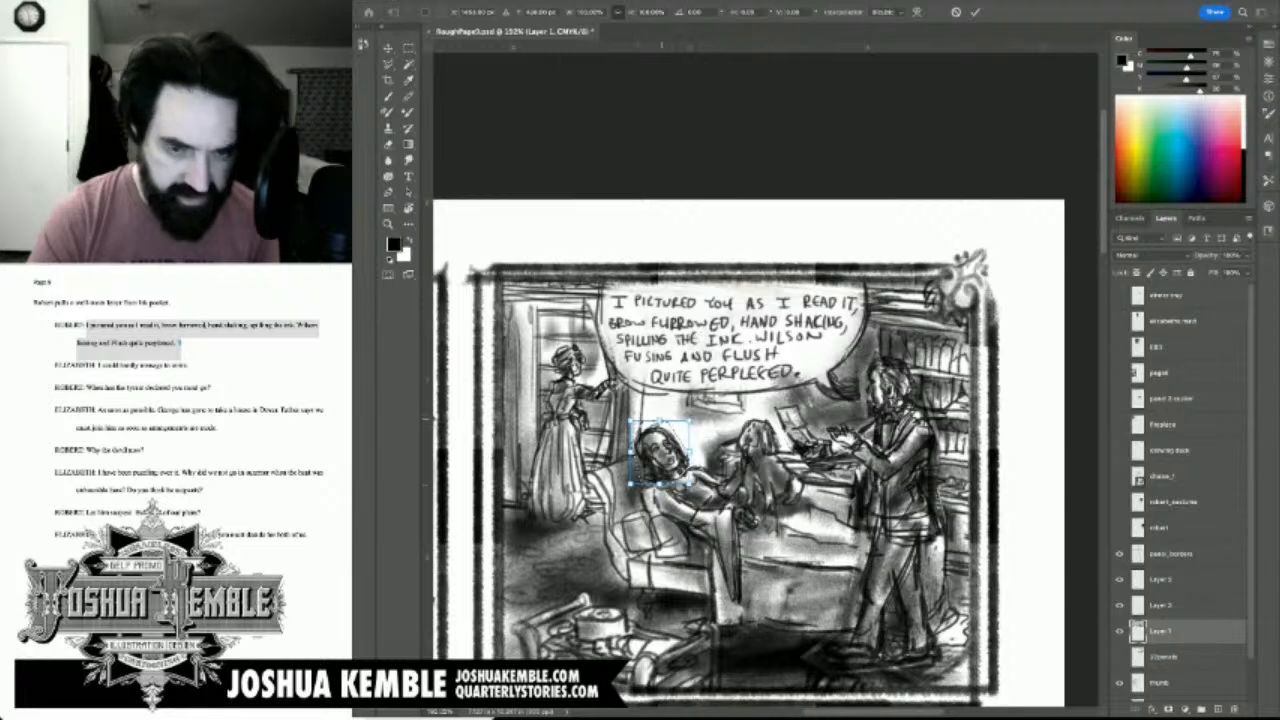
{"action": "left_click_drag", "start_coordinate": [660, 421], "coordinate": [661, 428]}
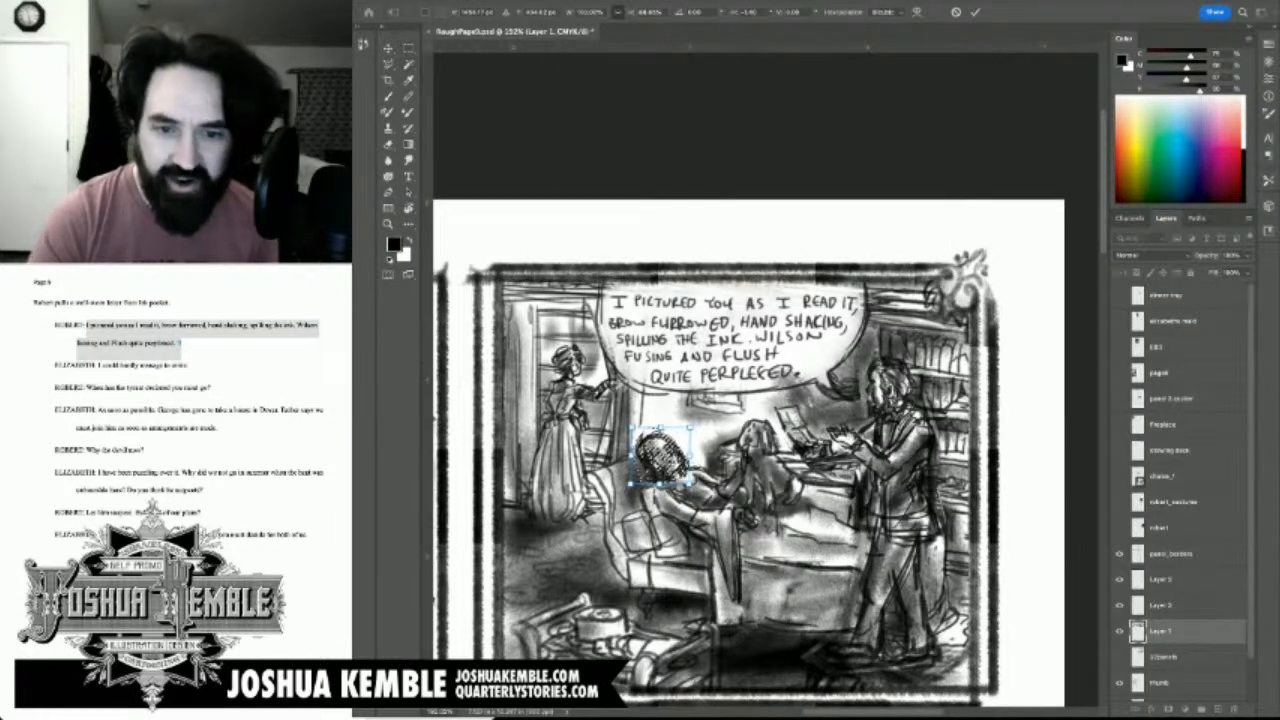
{"action": "key", "text": "Return"}
{"action": "key", "text": "super+d"}
{"action": "left_click_drag", "start_coordinate": [690, 478], "coordinate": [617, 508]}
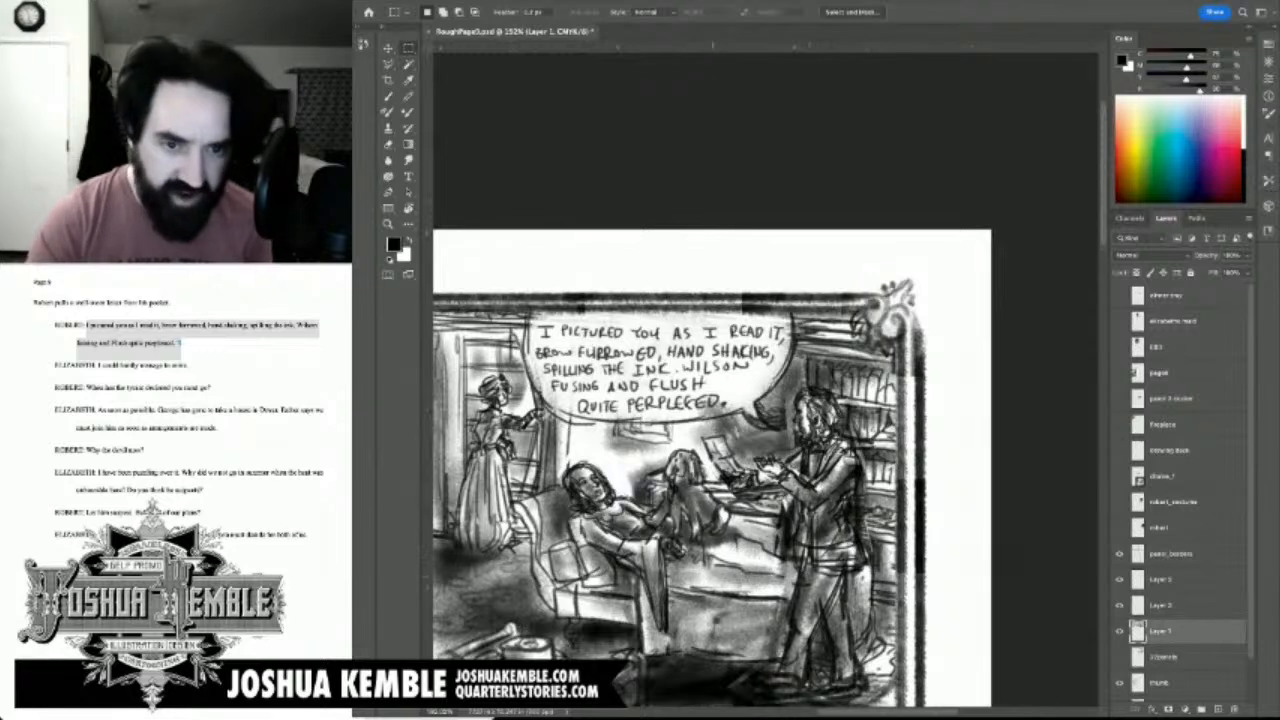
{"action": "key", "text": "b"}
{"action": "left_click_drag", "start_coordinate": [571, 437], "coordinate": [567, 467]}
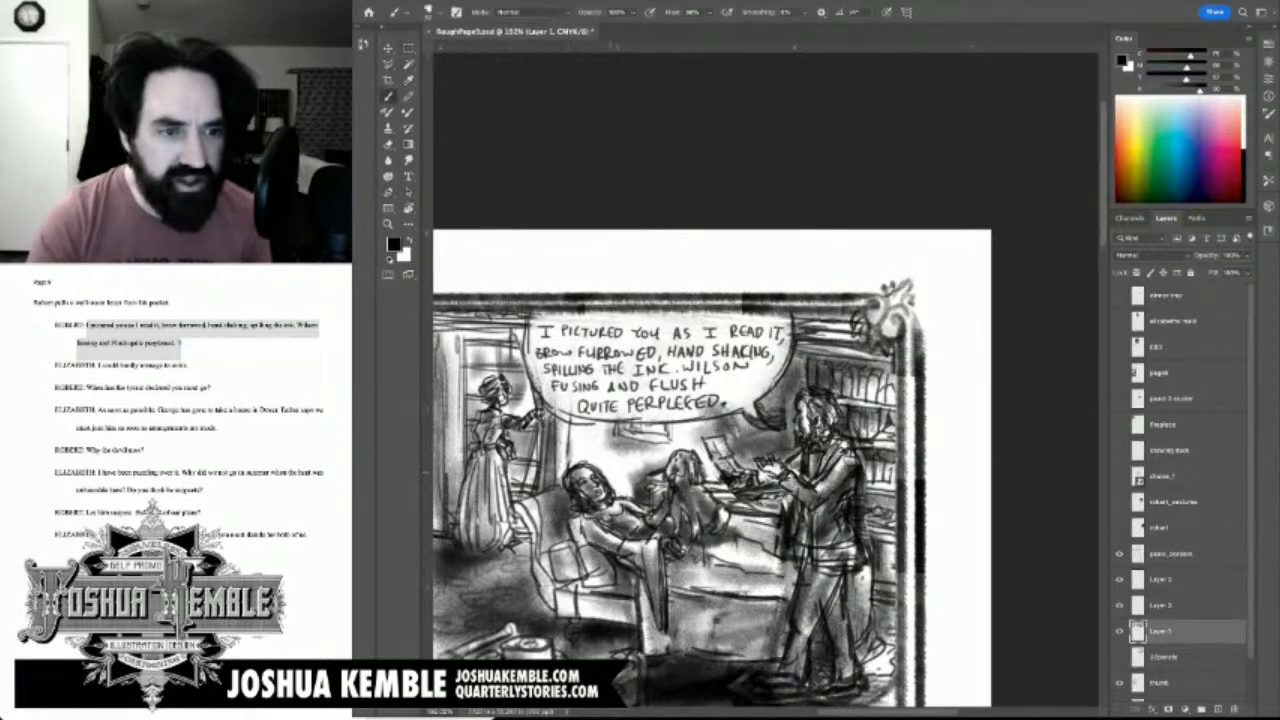
Step: Lower the sketch layer's opacity so the third panel's drawing fades to light grey
{"action": "left_click_drag", "start_coordinate": [700, 470], "coordinate": [764, 299]}
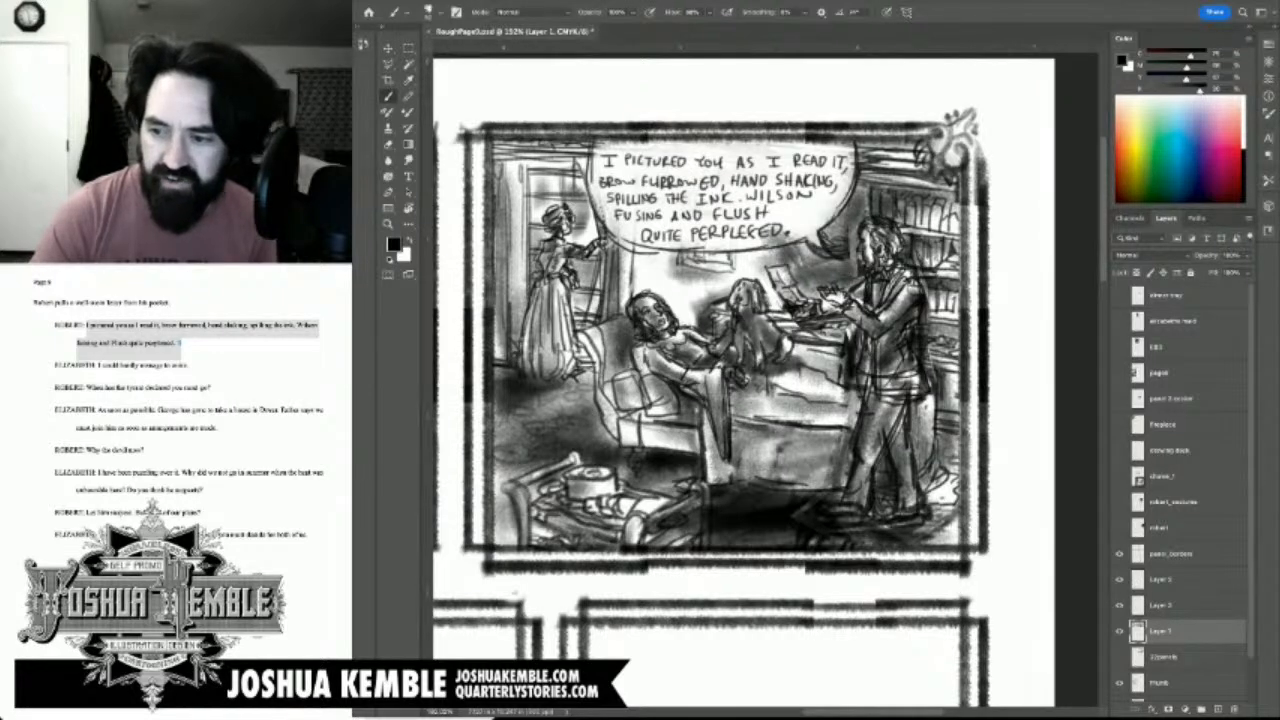
{"action": "left_click", "coordinate": [1162, 580]}
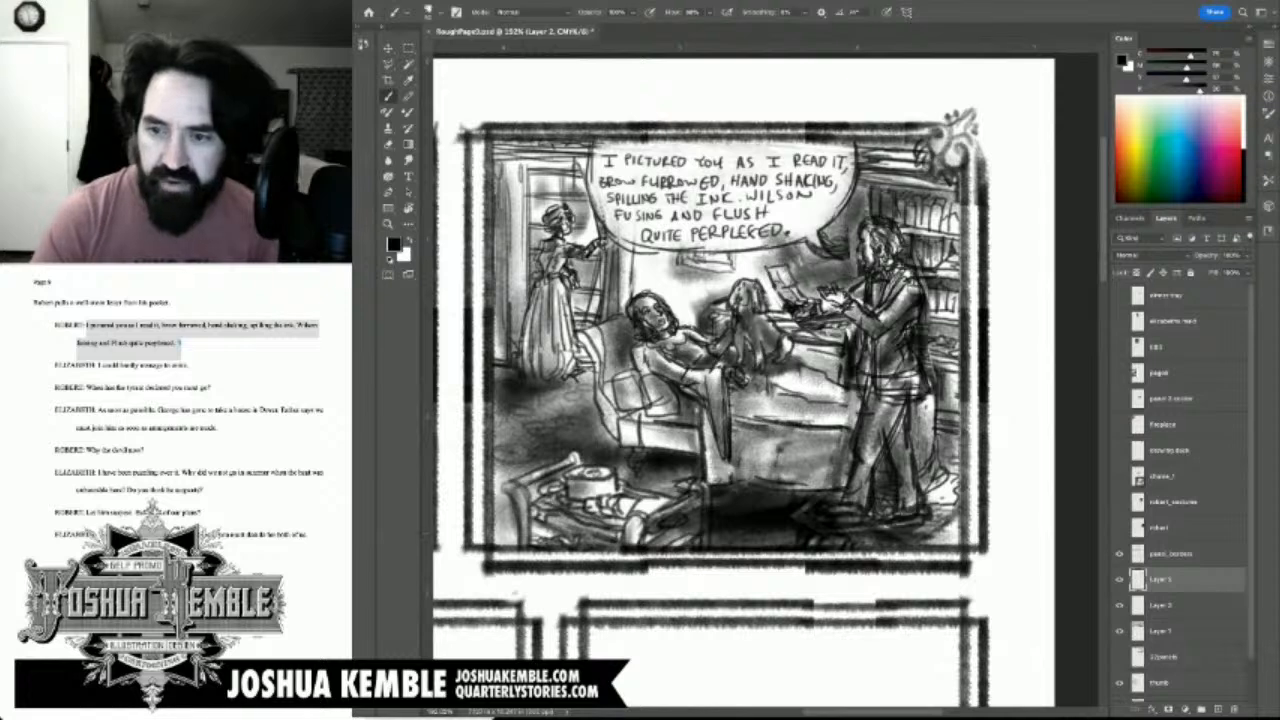
{"action": "left_click", "coordinate": [1162, 631]}
{"action": "mouse_move", "coordinate": [1207, 256]}
{"action": "left_mouse_down"}
{"action": "mouse_move", "coordinate": [1181, 256]}
{"action": "mouse_move", "coordinate": [1210, 256]}
{"action": "left_mouse_up"}
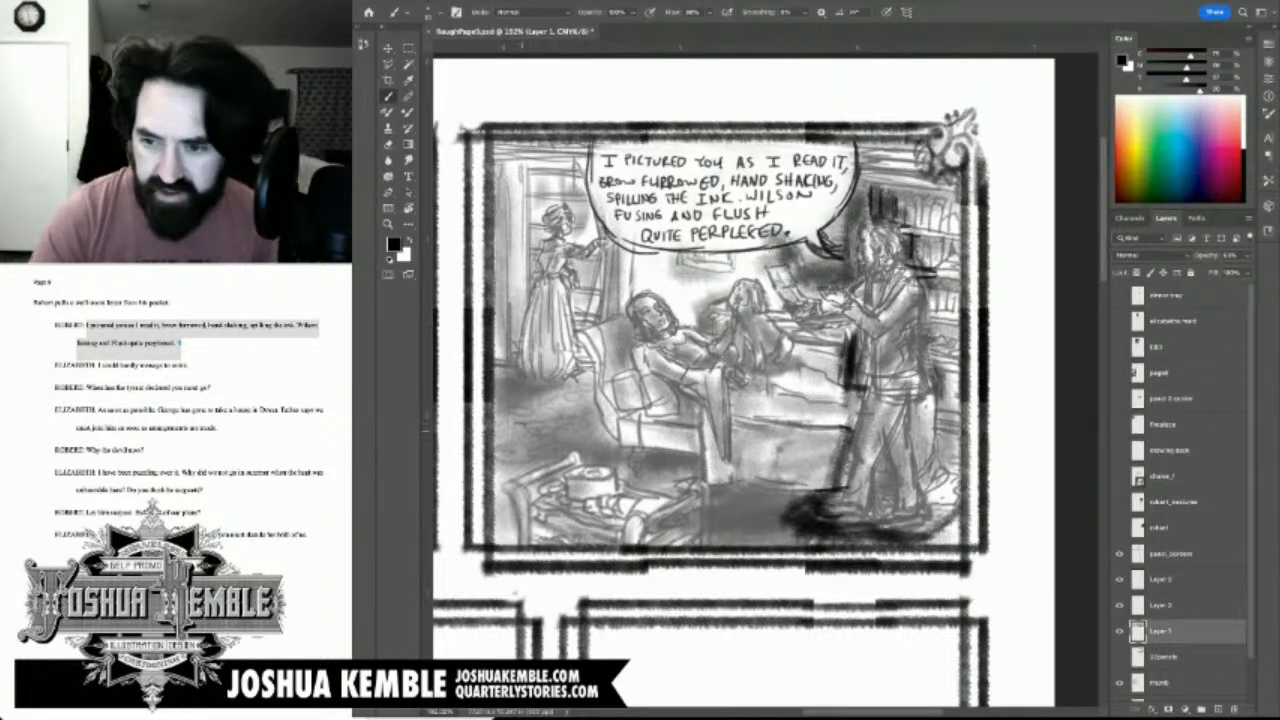
Step: Hand-letter "I COULD HARDLY" on the lettering layer, below the armchair in the third panel
{"action": "left_click", "coordinate": [1162, 580]}
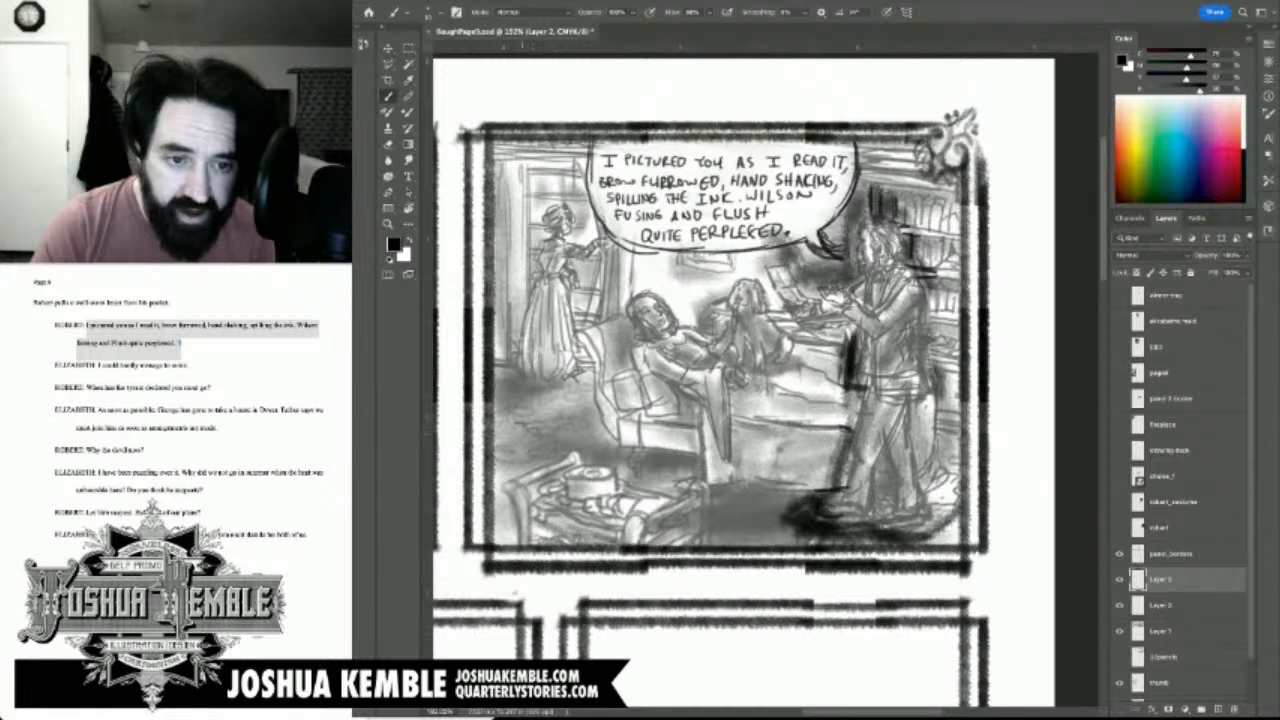
{"action": "left_click_drag", "start_coordinate": [550, 435], "coordinate": [615, 446]}
{"action": "left_click_drag", "start_coordinate": [620, 433], "coordinate": [629, 446]}
{"action": "left_click_drag", "start_coordinate": [629, 432], "coordinate": [640, 446]}
{"action": "mouse_move", "coordinate": [640, 433]}
{"action": "left_mouse_down"}
{"action": "mouse_move", "coordinate": [641, 446]}
{"action": "mouse_move", "coordinate": [662, 446]}
{"action": "left_mouse_up"}
{"action": "left_click_drag", "start_coordinate": [663, 432], "coordinate": [670, 447]}
Step: Hand-letter the second line "MANAGE TO WRITE" directly beneath "I COULD HARDLY"
{"action": "mouse_move", "coordinate": [513, 464]}
{"action": "left_mouse_down"}
{"action": "mouse_move", "coordinate": [516, 450]}
{"action": "mouse_move", "coordinate": [524, 464]}
{"action": "mouse_move", "coordinate": [551, 451]}
{"action": "mouse_move", "coordinate": [561, 465]}
{"action": "left_mouse_up"}
{"action": "left_click_drag", "start_coordinate": [553, 460], "coordinate": [577, 465]}
{"action": "left_click_drag", "start_coordinate": [577, 452], "coordinate": [585, 458]}
{"action": "mouse_move", "coordinate": [577, 464]}
{"action": "left_mouse_down"}
{"action": "mouse_move", "coordinate": [611, 453]}
{"action": "mouse_move", "coordinate": [662, 464]}
{"action": "left_mouse_up"}
{"action": "left_click_drag", "start_coordinate": [665, 452], "coordinate": [679, 464]}
{"action": "left_click_drag", "start_coordinate": [680, 451], "coordinate": [688, 450]}
{"action": "left_click_drag", "start_coordinate": [680, 458], "coordinate": [687, 457]}
{"action": "left_click_drag", "start_coordinate": [679, 464], "coordinate": [689, 463]}
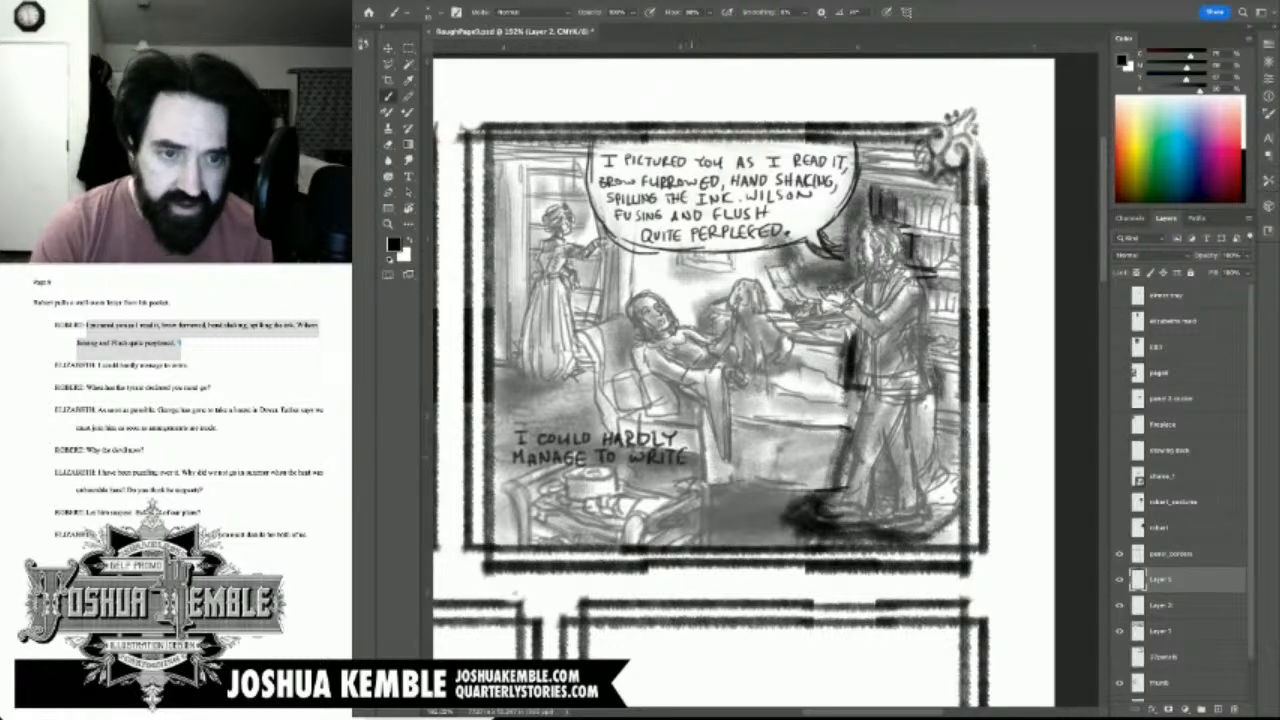
Step: Finish the reply with a period after "WRITE" and nudge both lettered lines slightly down and to the left
{"action": "left_click", "coordinate": [693, 461]}
{"action": "key", "text": "m"}
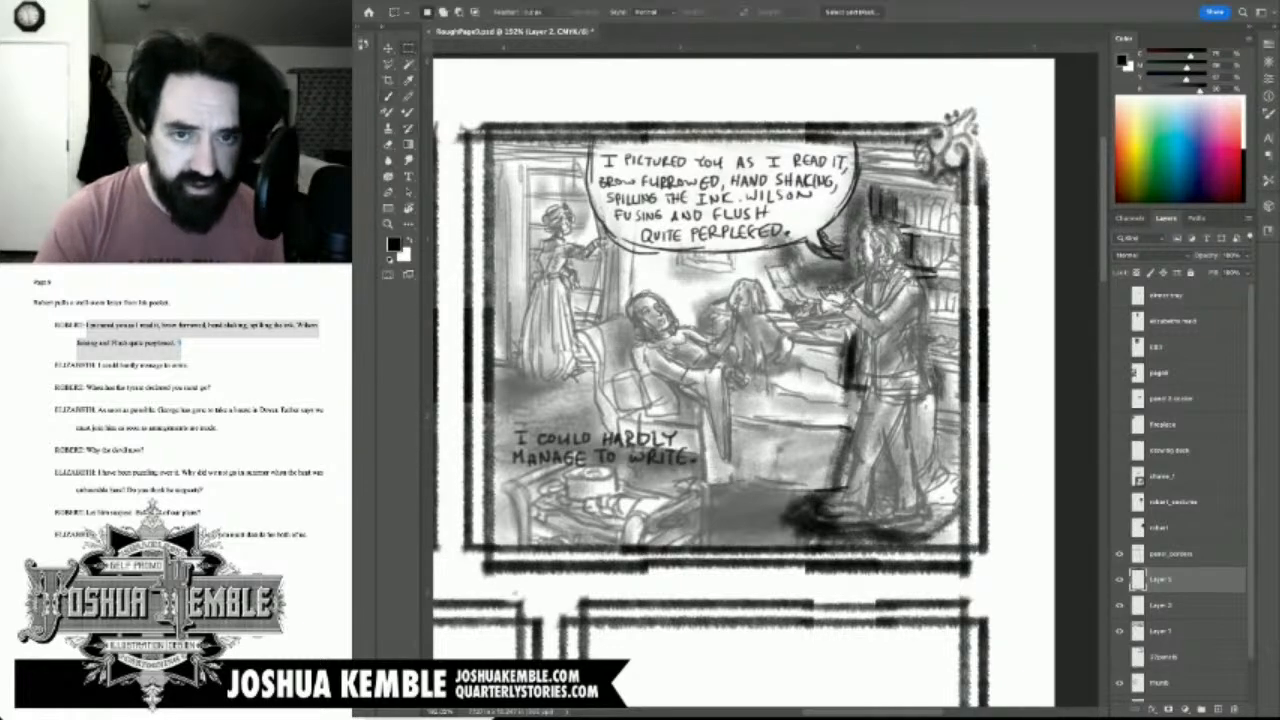
{"action": "left_click_drag", "start_coordinate": [500, 424], "coordinate": [710, 492]}
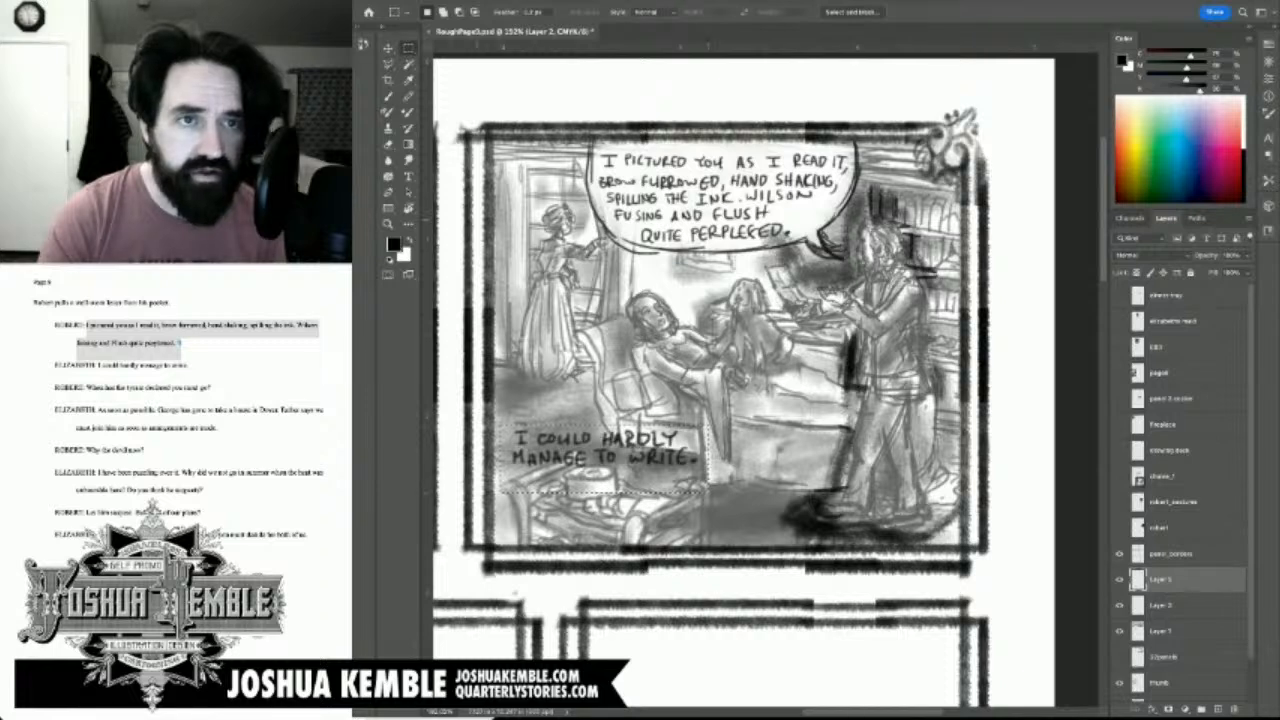
{"action": "key", "text": "v"}
{"action": "mouse_move", "coordinate": [600, 450]}
{"action": "left_mouse_down"}
{"action": "mouse_move", "coordinate": [633, 477]}
{"action": "mouse_move", "coordinate": [600, 462]}
{"action": "mouse_move", "coordinate": [600, 505]}
{"action": "mouse_move", "coordinate": [595, 452]}
{"action": "left_mouse_up"}
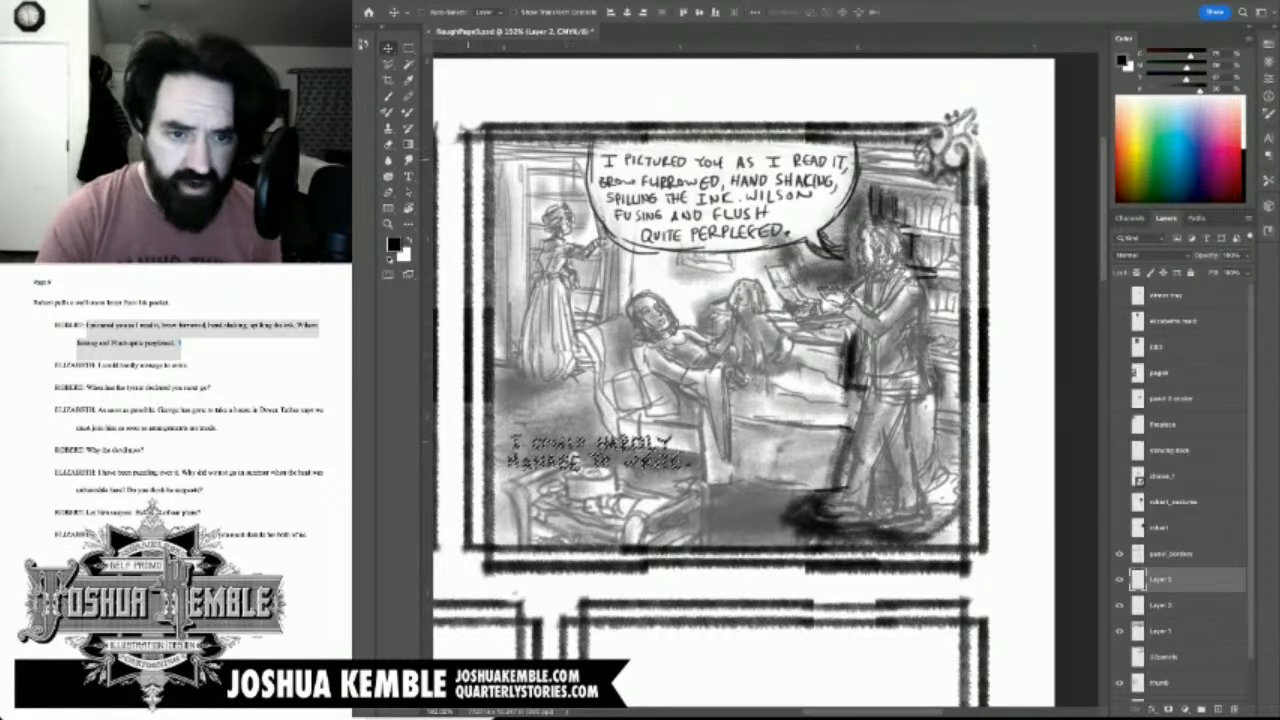
{"action": "key", "text": "b"}
{"action": "key", "text": "ctrl+d"}
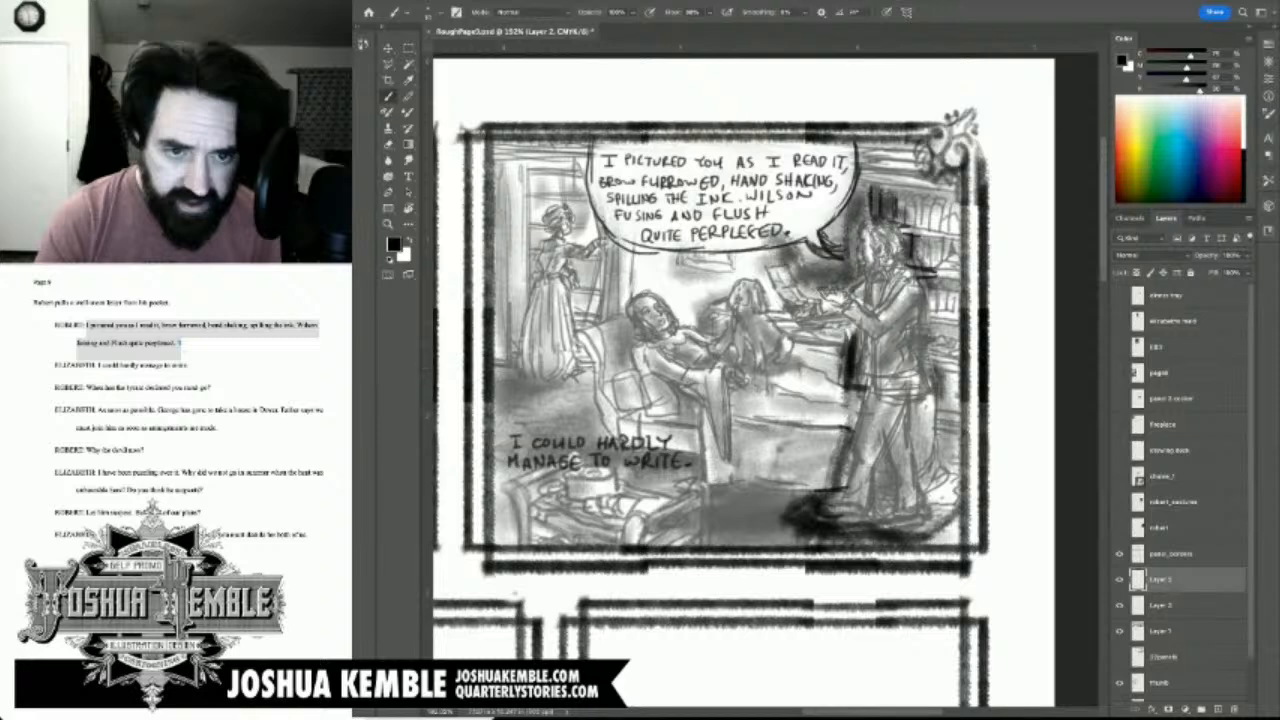
Step: Draw a balloon outline around "I COULD HARDLY MANAGE TO WRITE." with a curved tail rising toward the seated woman
{"action": "left_click_drag", "start_coordinate": [615, 359], "coordinate": [597, 426]}
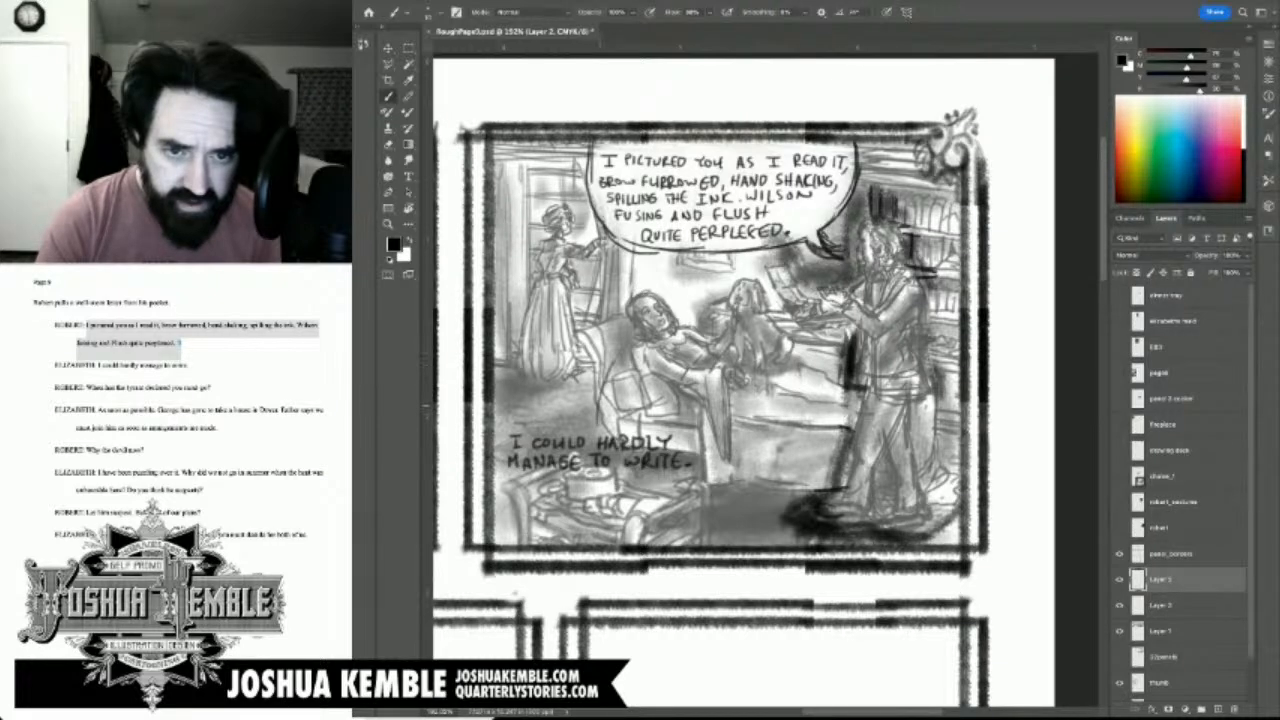
{"action": "mouse_move", "coordinate": [615, 357]}
{"action": "left_mouse_down"}
{"action": "mouse_move", "coordinate": [595, 425]}
{"action": "mouse_move", "coordinate": [608, 406]}
{"action": "mouse_move", "coordinate": [606, 423]}
{"action": "left_mouse_up"}
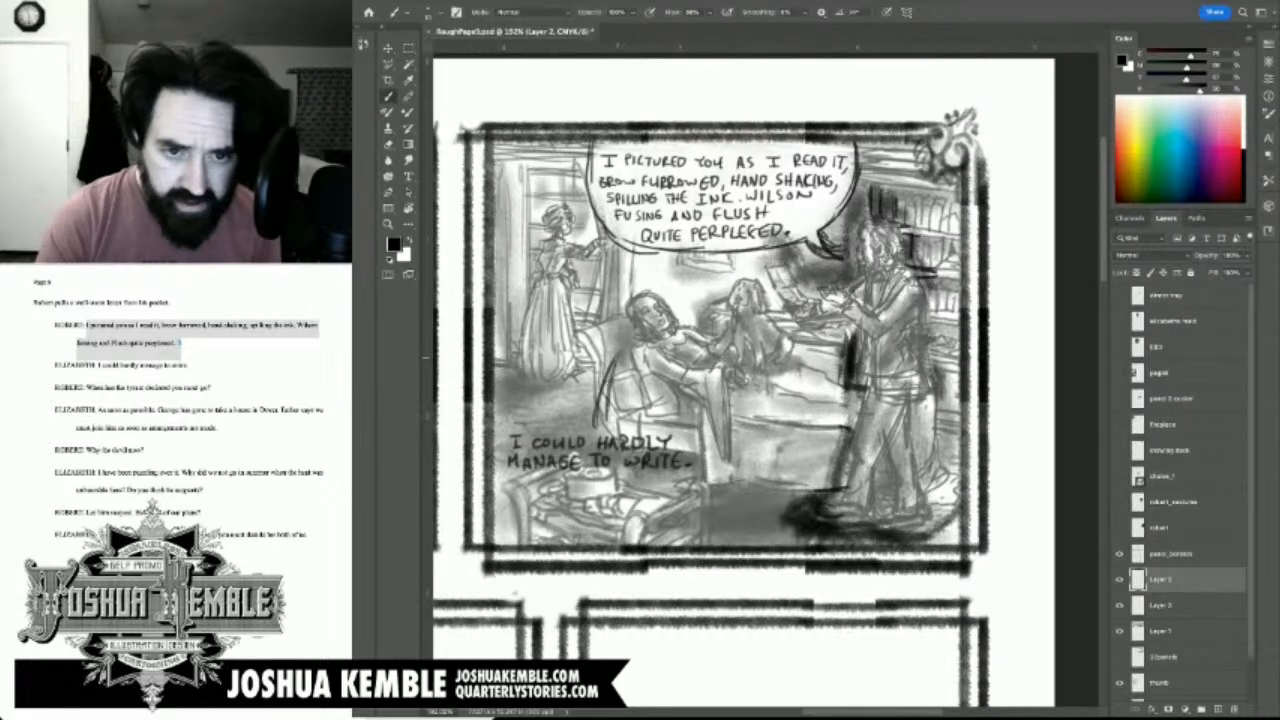
{"action": "left_click_drag", "start_coordinate": [616, 366], "coordinate": [606, 418]}
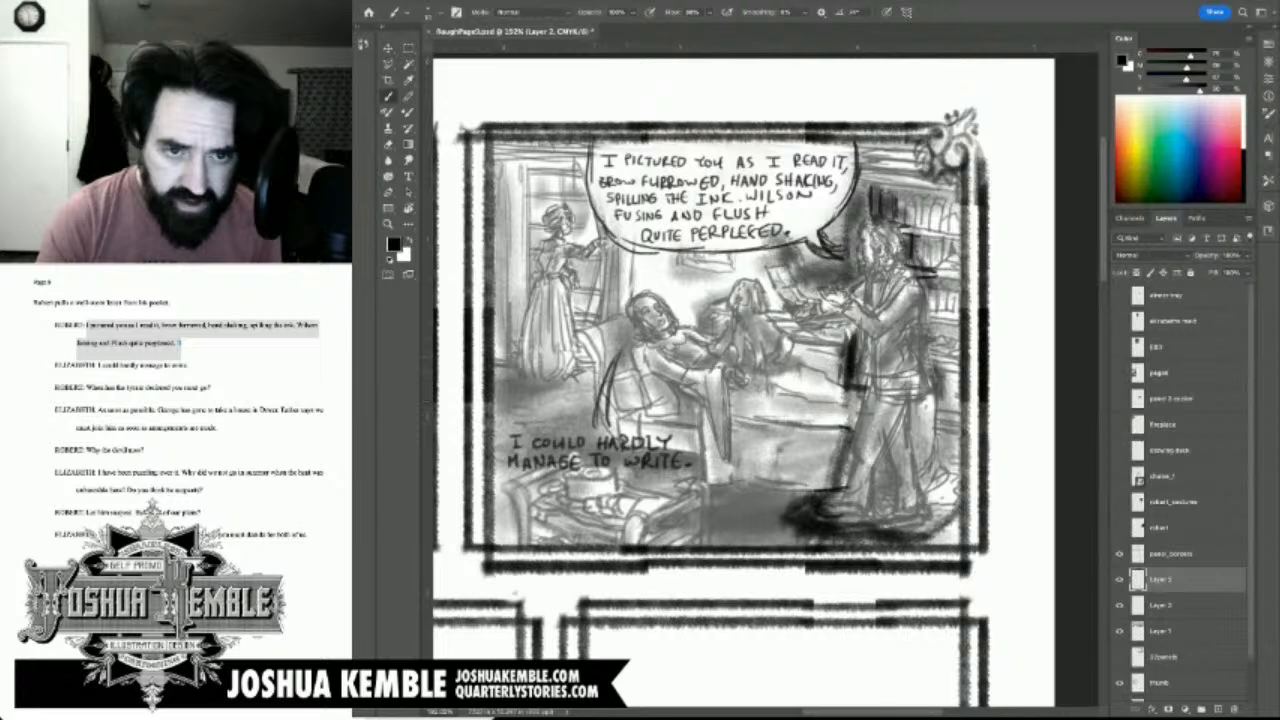
{"action": "left_click_drag", "start_coordinate": [620, 354], "coordinate": [608, 398]}
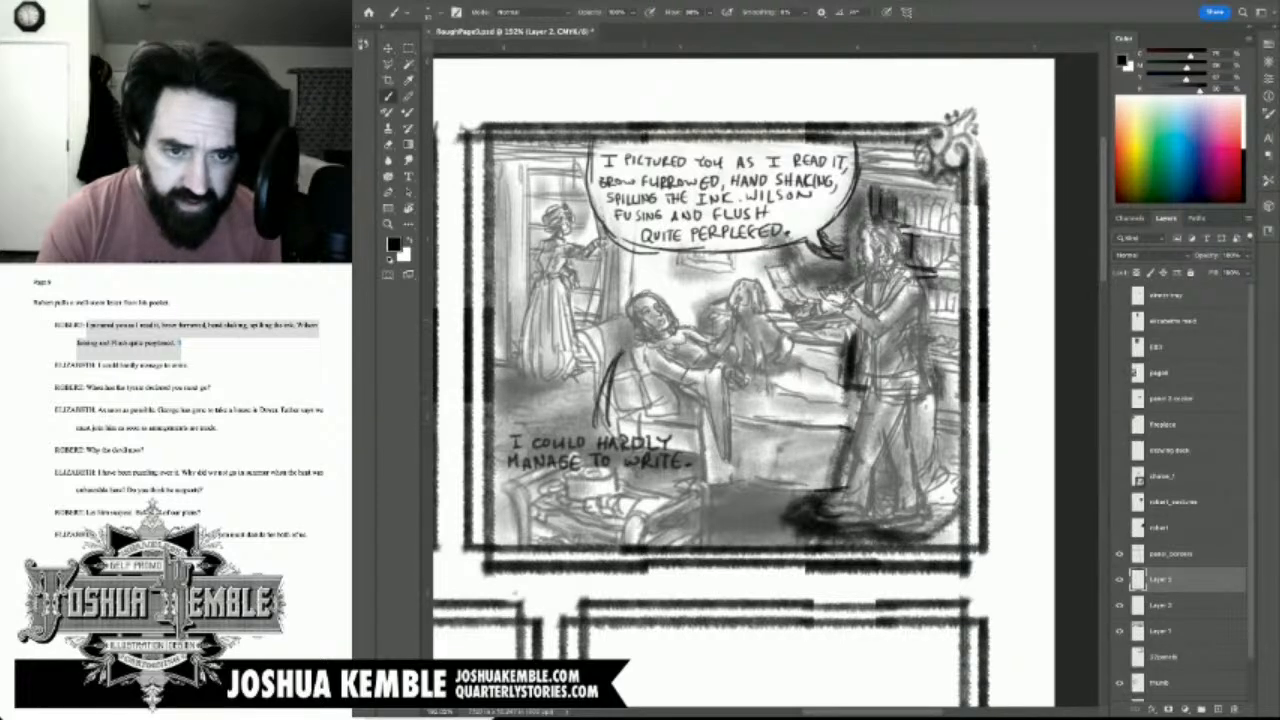
{"action": "mouse_move", "coordinate": [498, 428]}
{"action": "left_mouse_down"}
{"action": "mouse_move", "coordinate": [694, 426]}
{"action": "mouse_move", "coordinate": [712, 466]}
{"action": "left_mouse_up"}
{"action": "mouse_move", "coordinate": [492, 481]}
{"action": "left_mouse_down"}
{"action": "mouse_move", "coordinate": [594, 486]}
{"action": "mouse_move", "coordinate": [552, 489]}
{"action": "mouse_move", "coordinate": [688, 473]}
{"action": "left_mouse_up"}
{"action": "mouse_move", "coordinate": [590, 490]}
{"action": "left_mouse_down"}
{"action": "mouse_move", "coordinate": [711, 467]}
{"action": "mouse_move", "coordinate": [581, 489]}
{"action": "left_mouse_up"}
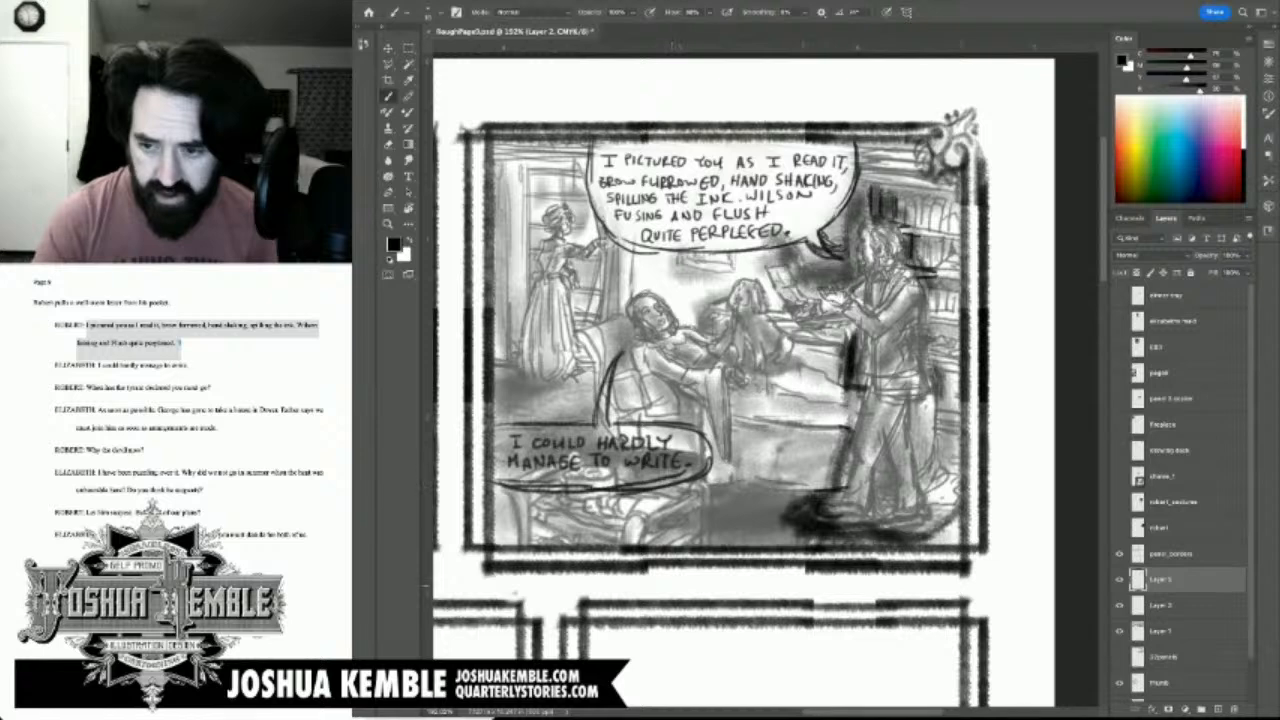
Step: Restore the sketch layer to full opacity and paint the new balloon's interior white on Layer 3, beneath the lettering
{"action": "left_click", "coordinate": [1162, 631]}
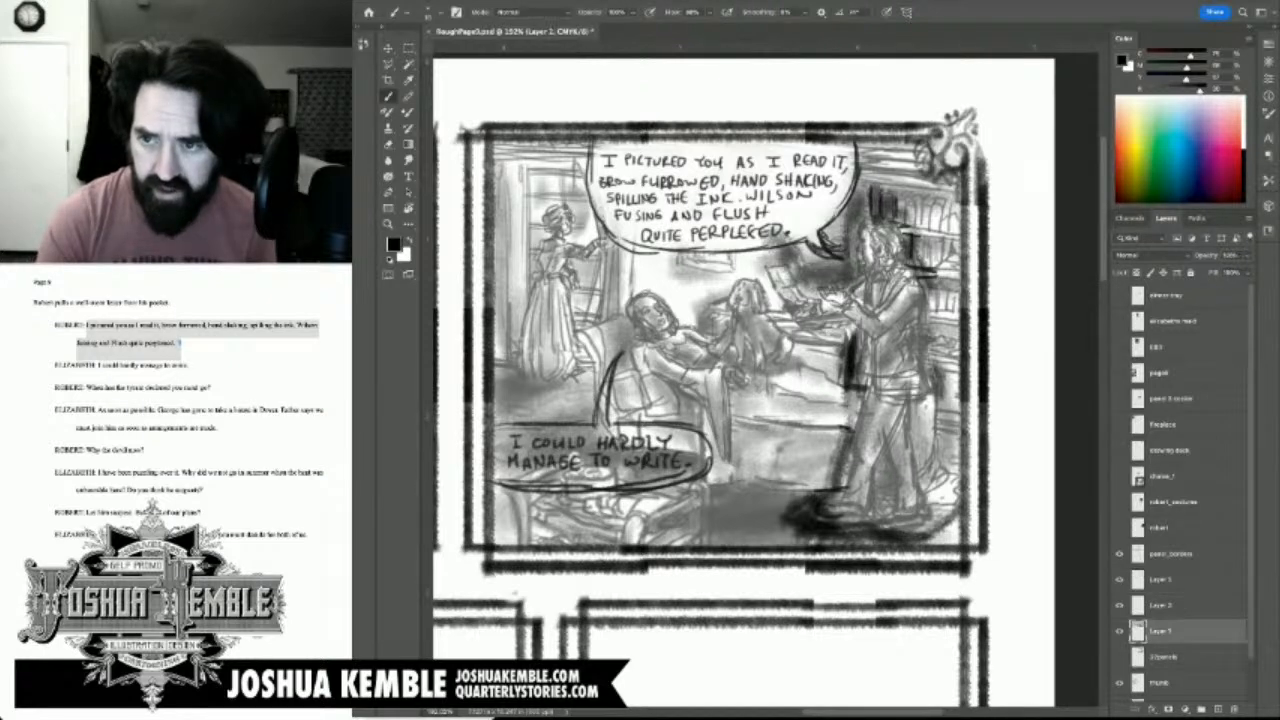
{"action": "left_click", "coordinate": [1119, 605]}
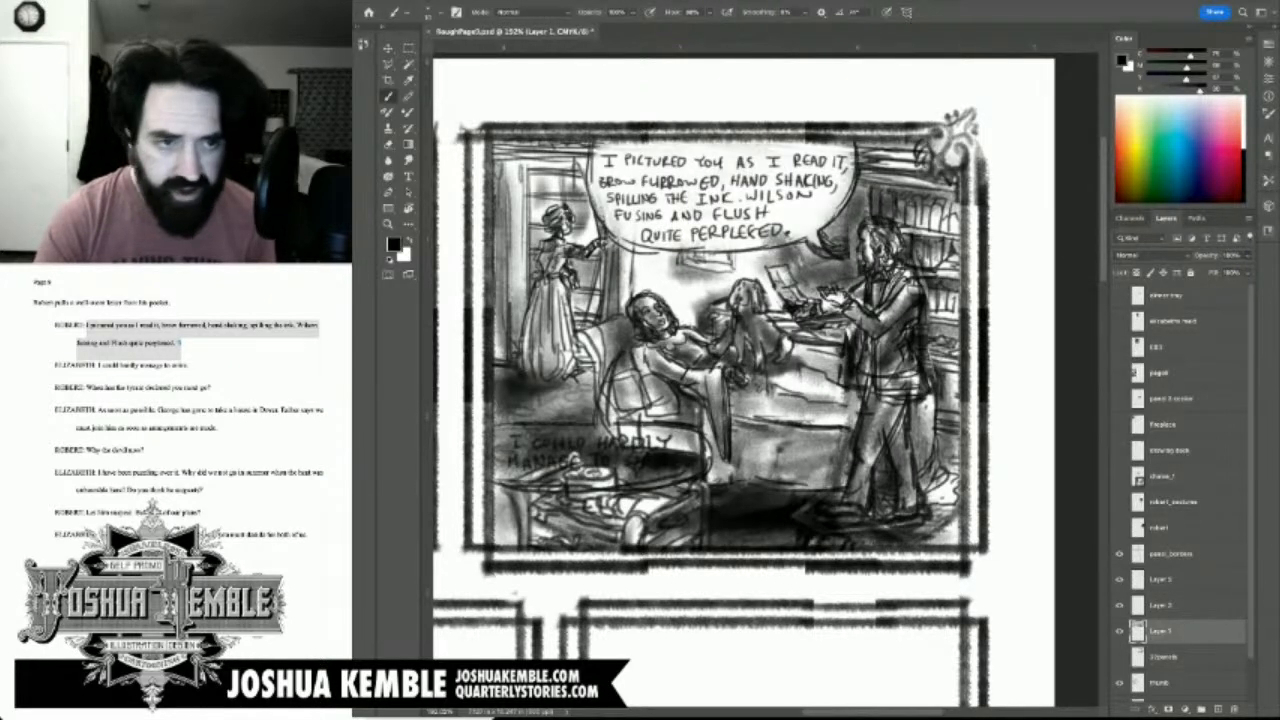
{"action": "left_click", "coordinate": [1162, 605]}
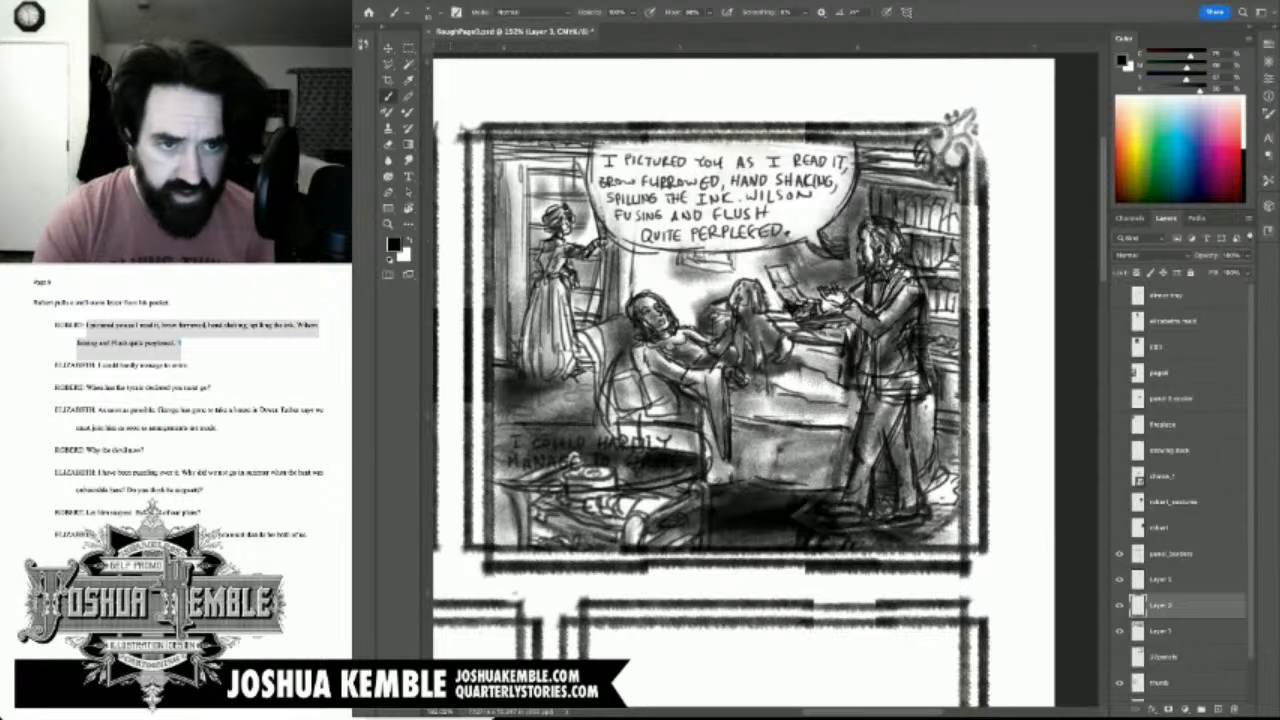
{"action": "key", "text": "x"}
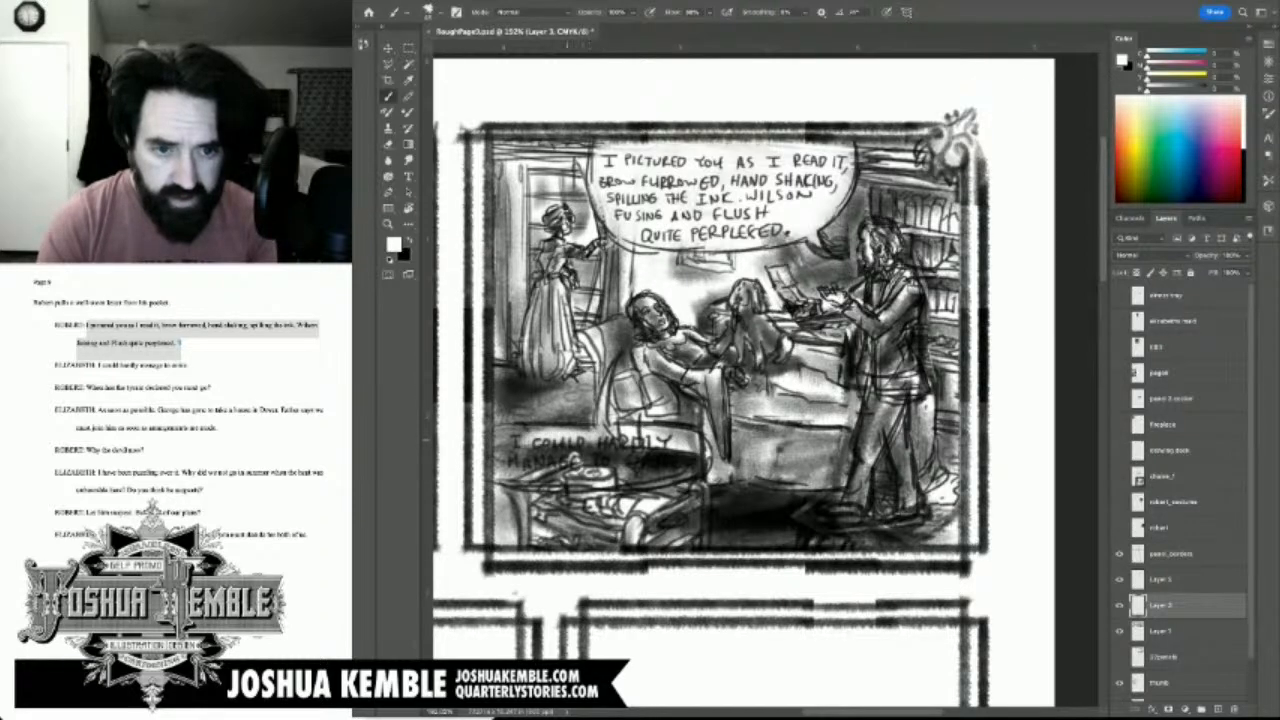
{"action": "mouse_move", "coordinate": [498, 441]}
{"action": "left_mouse_down"}
{"action": "mouse_move", "coordinate": [556, 472]}
{"action": "mouse_move", "coordinate": [652, 475]}
{"action": "mouse_move", "coordinate": [694, 466]}
{"action": "mouse_move", "coordinate": [700, 440]}
{"action": "mouse_move", "coordinate": [560, 445]}
{"action": "mouse_move", "coordinate": [604, 424]}
{"action": "mouse_move", "coordinate": [522, 464]}
{"action": "mouse_move", "coordinate": [636, 461]}
{"action": "mouse_move", "coordinate": [574, 456]}
{"action": "left_mouse_up"}
{"action": "left_click_drag", "start_coordinate": [656, 466], "coordinate": [696, 469]}
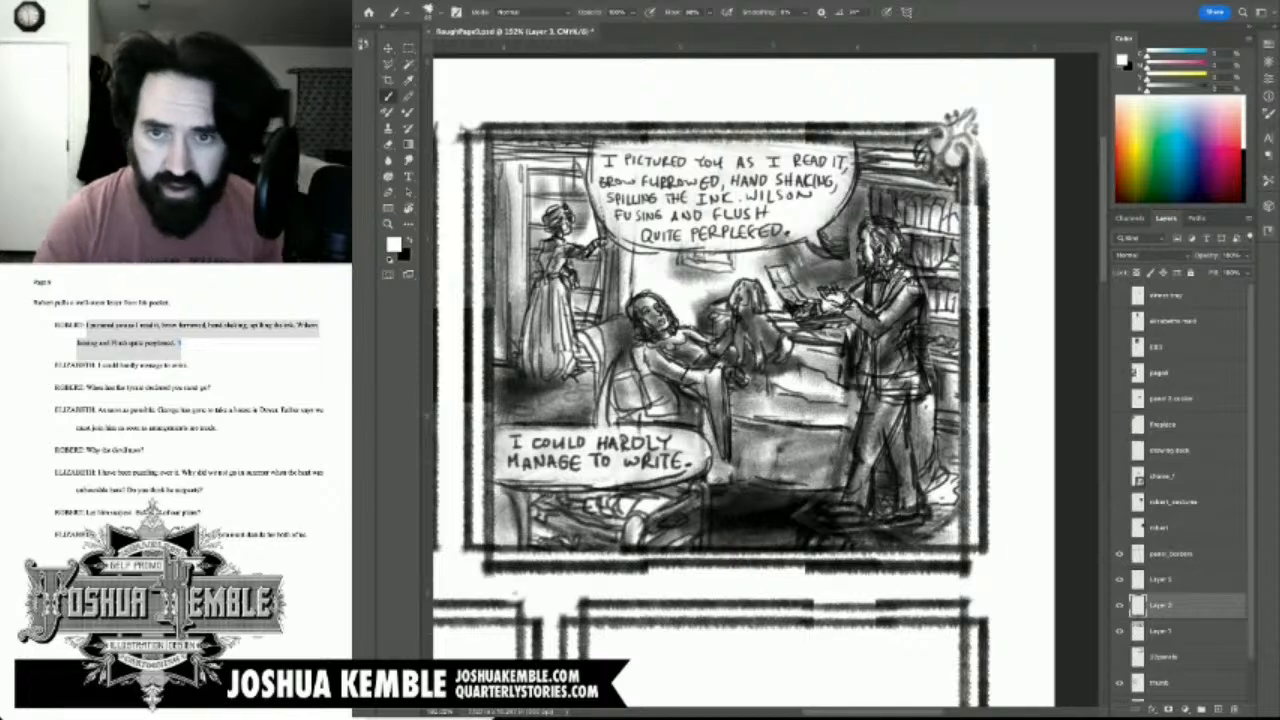
Step: Hide the thumb layer so the small page layout sketch no longer covers the fourth panel
{"action": "key", "text": "super+minus"}
{"action": "key", "text": "super+minus"}
{"action": "key", "text": "super+minus"}
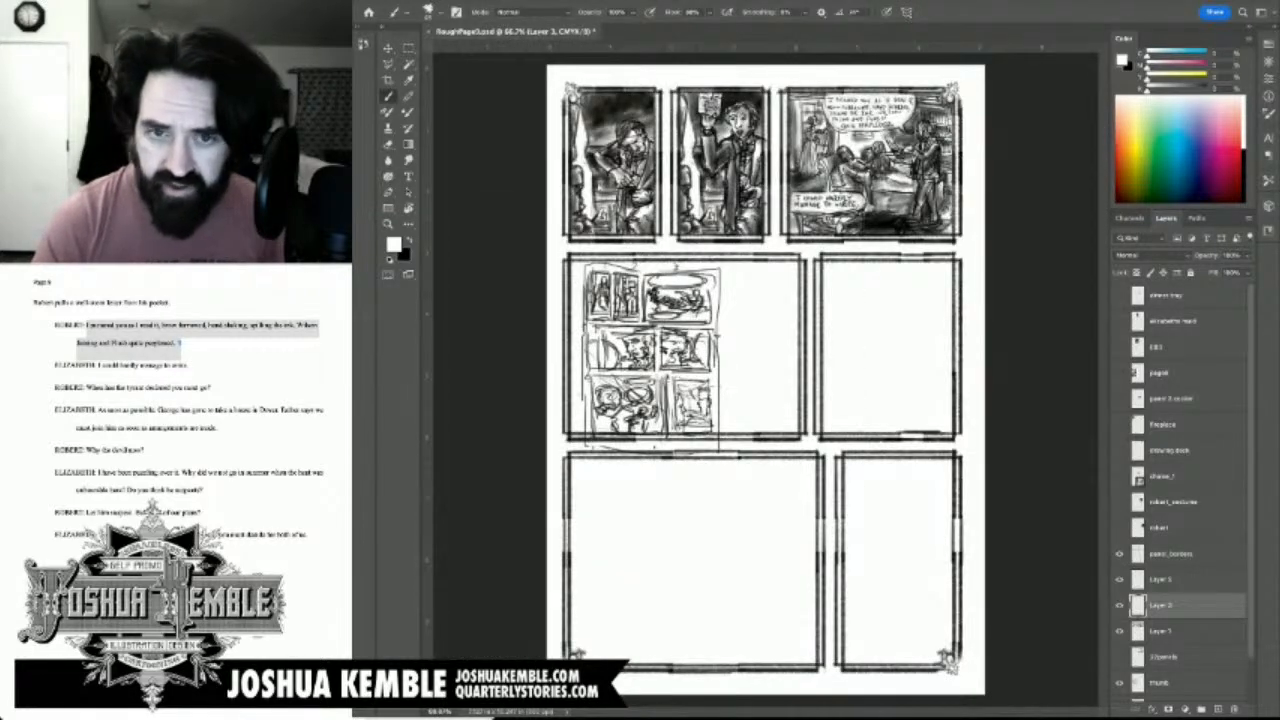
{"action": "left_click", "coordinate": [1119, 683]}
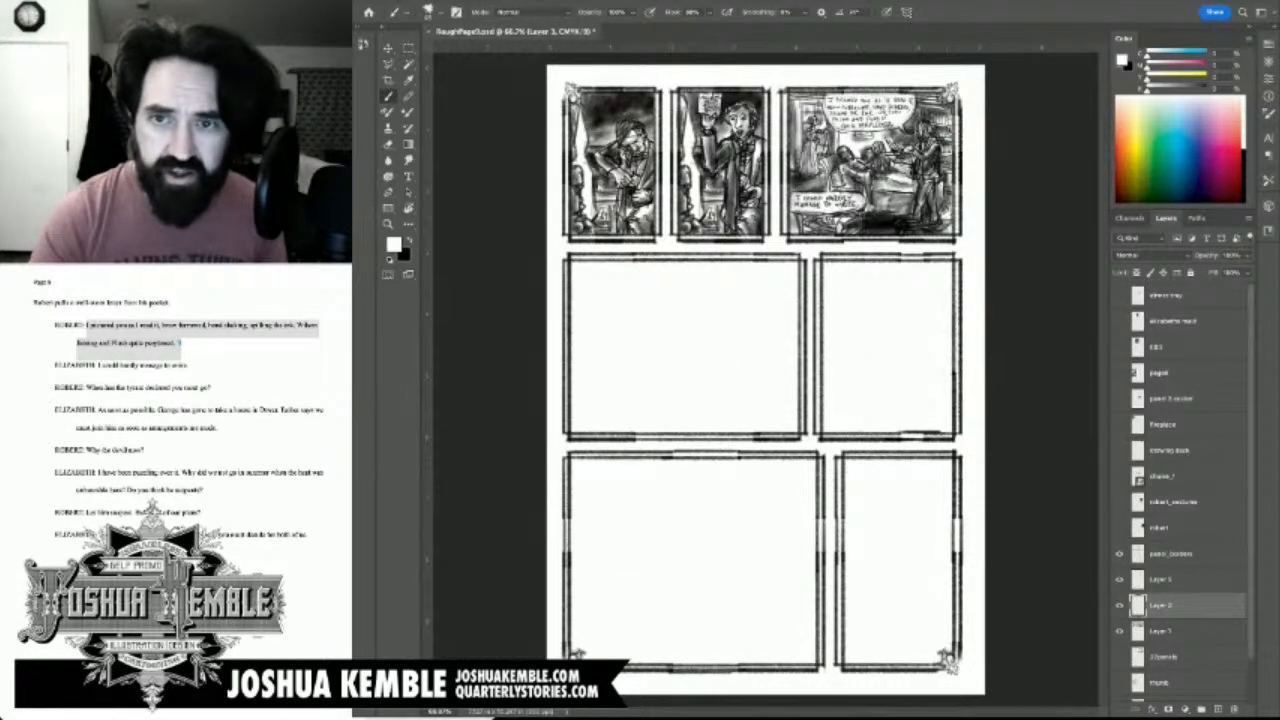
Step: Switch the balloon fill layer and the lettering layer off and on in turn to check what each contains
{"action": "scroll", "coordinate": [927, 114], "scroll_direction": "up", "scroll_amount": 4}
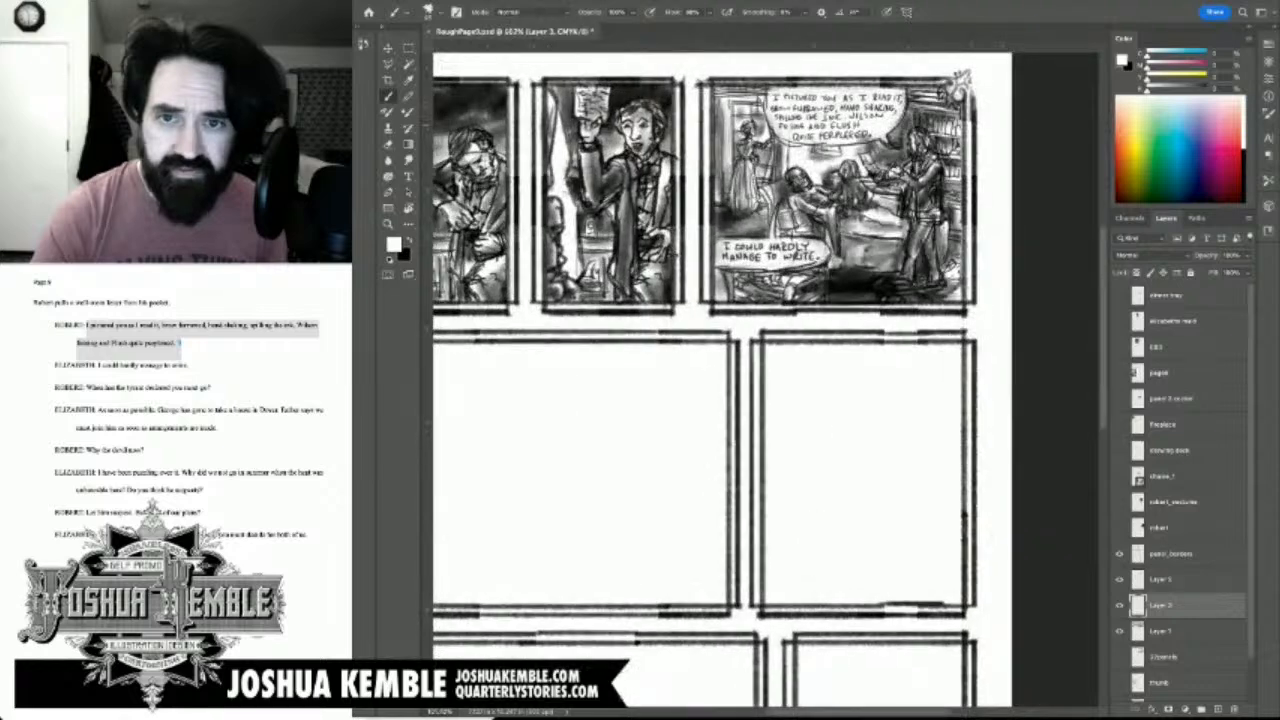
{"action": "left_click_drag", "start_coordinate": [760, 340], "coordinate": [773, 422]}
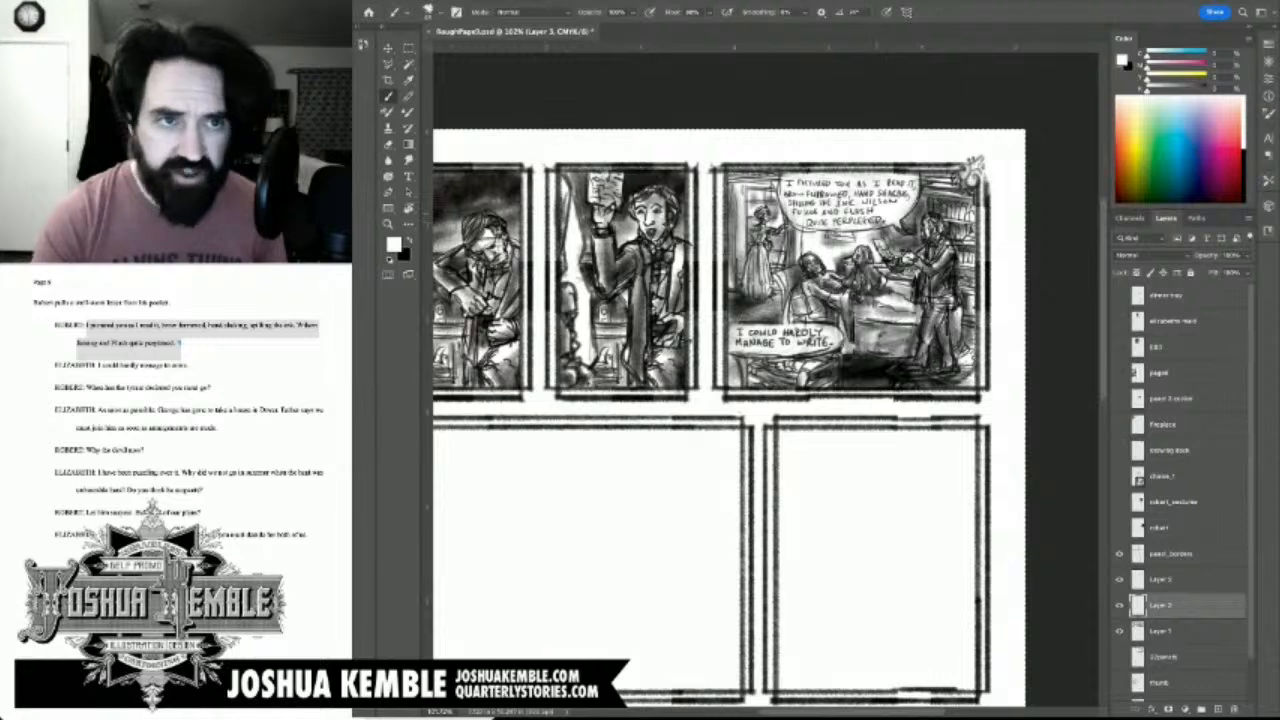
{"action": "key", "text": "m"}
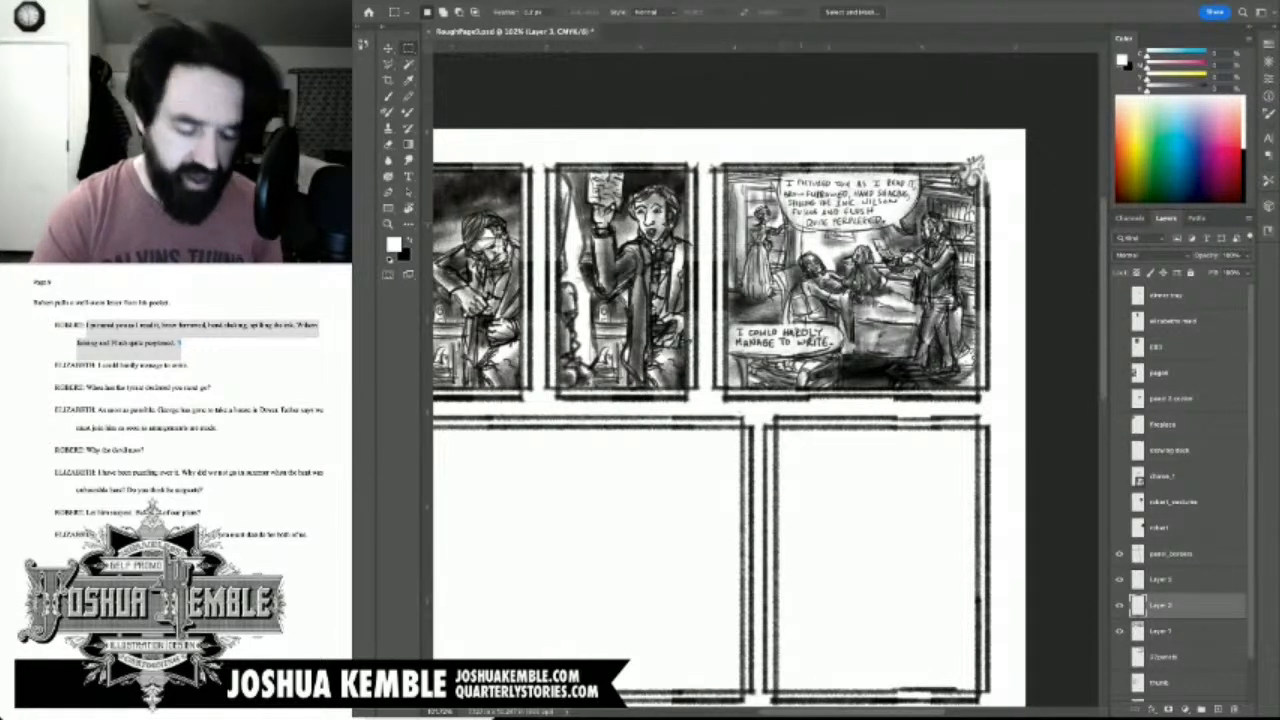
{"action": "key", "text": "b"}
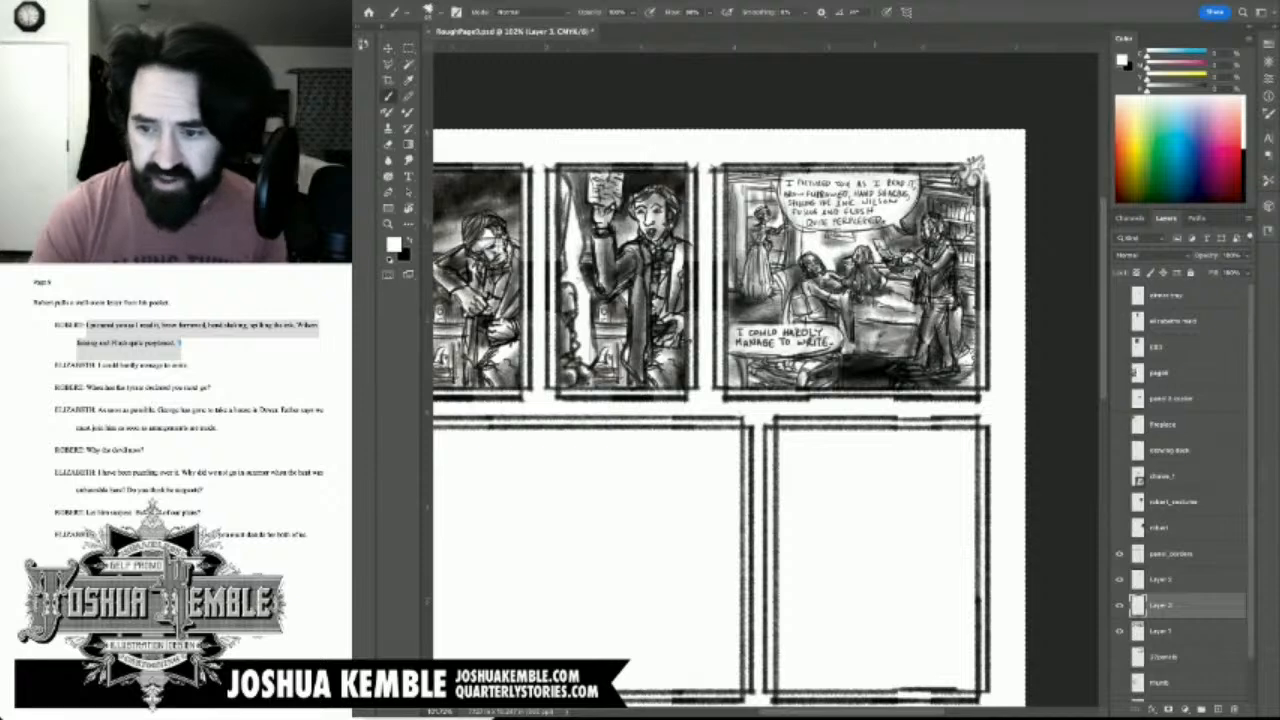
{"action": "left_click", "coordinate": [1119, 605]}
{"action": "left_click", "coordinate": [1119, 605]}
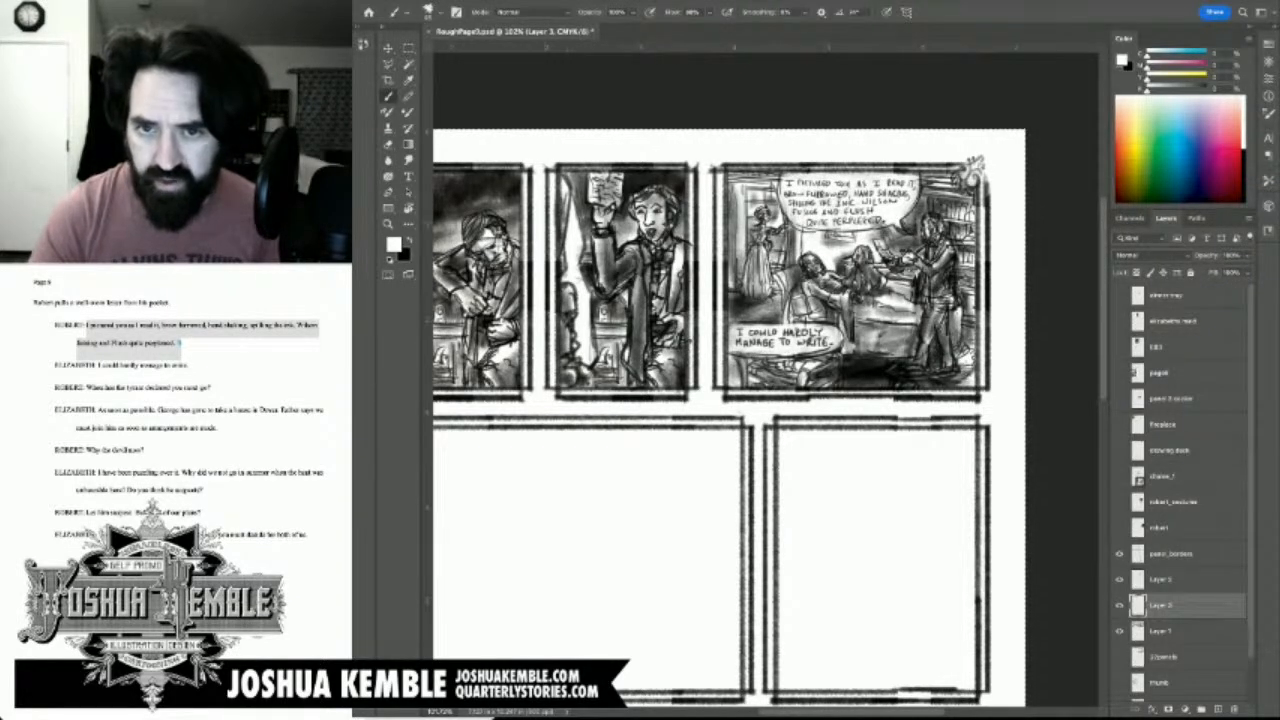
{"action": "left_click", "coordinate": [1119, 579]}
{"action": "left_click", "coordinate": [1119, 579]}
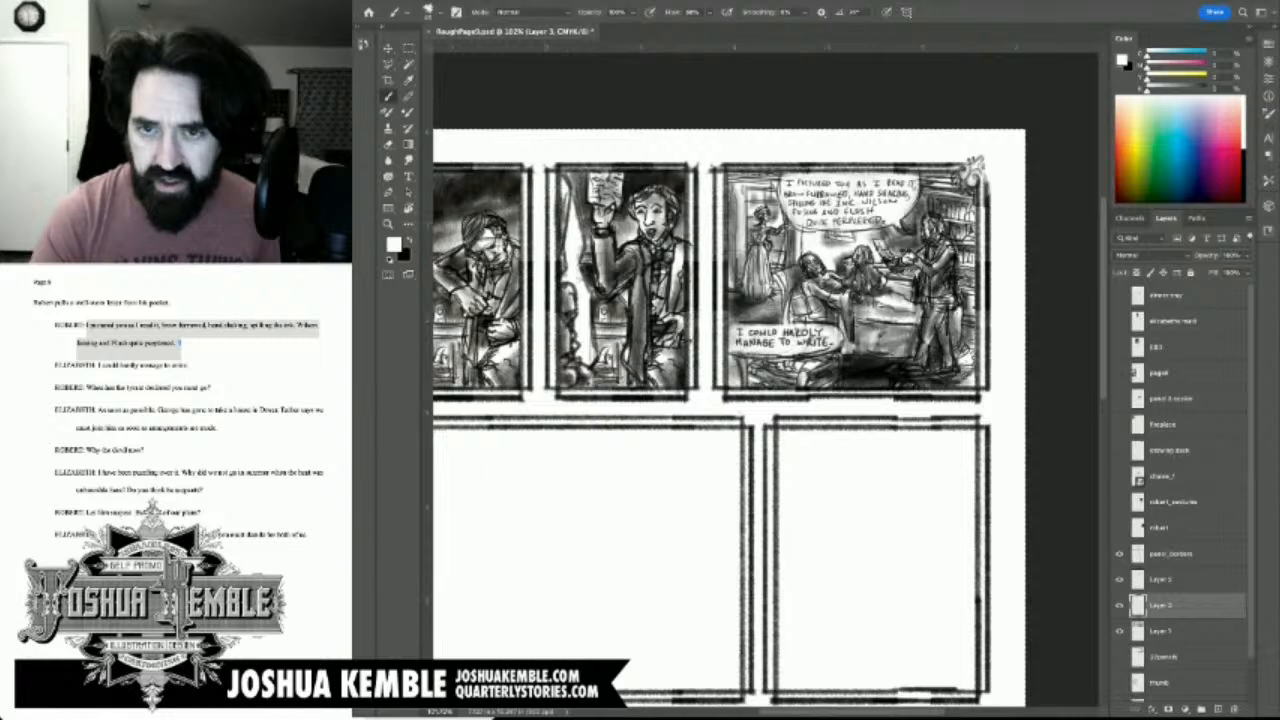
Step: Show the thumb layer containing the rough thumbnail layout of the page
{"action": "left_click", "coordinate": [1162, 580]}
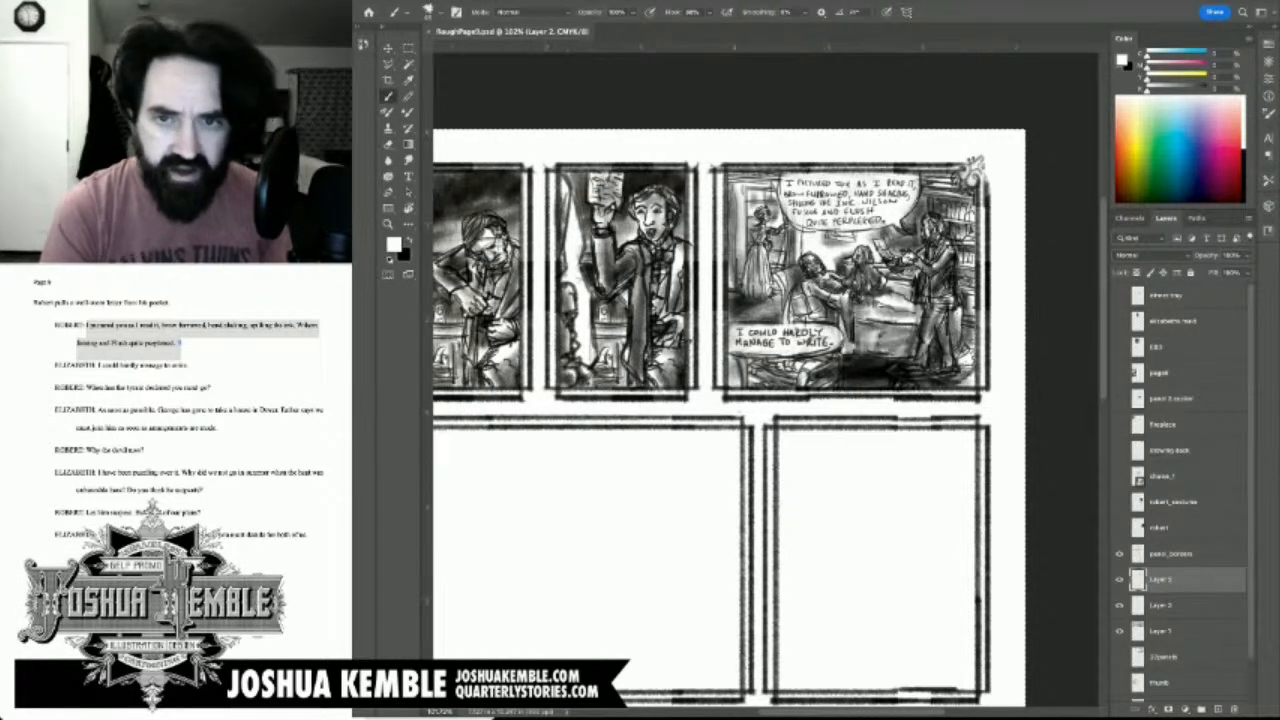
{"action": "key", "text": "ctrl+0"}
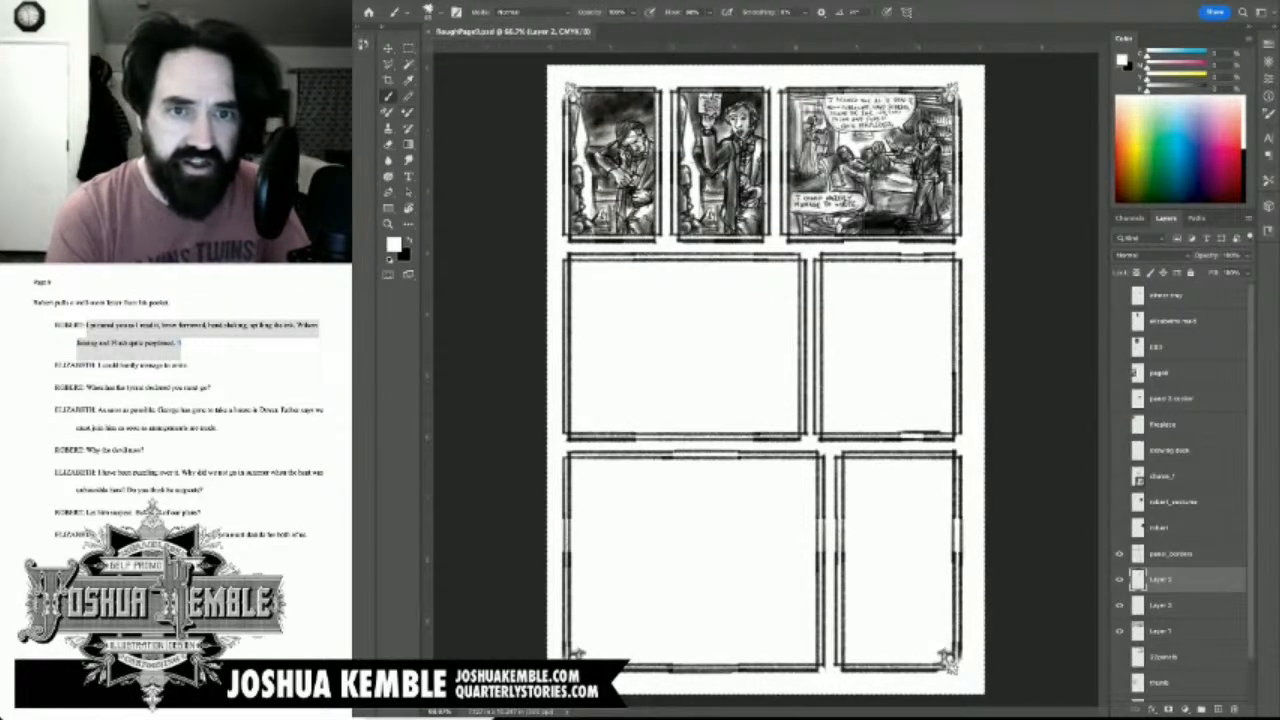
{"action": "key", "text": "m"}
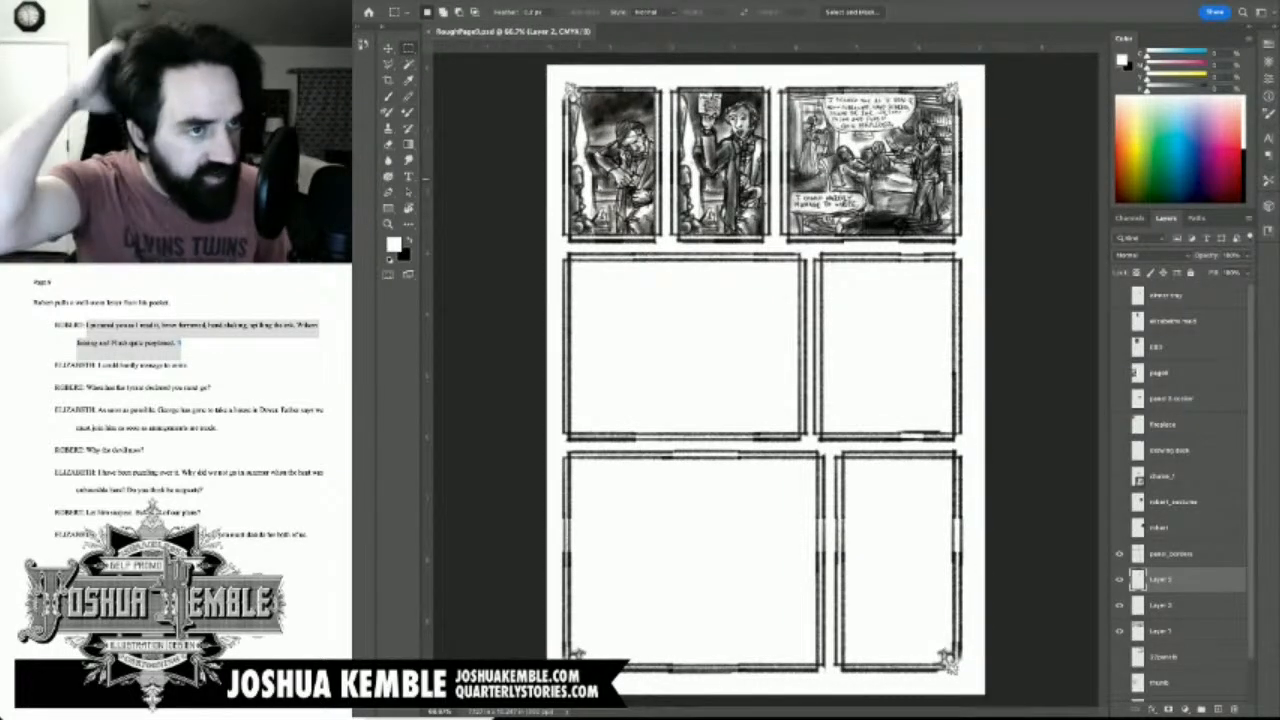
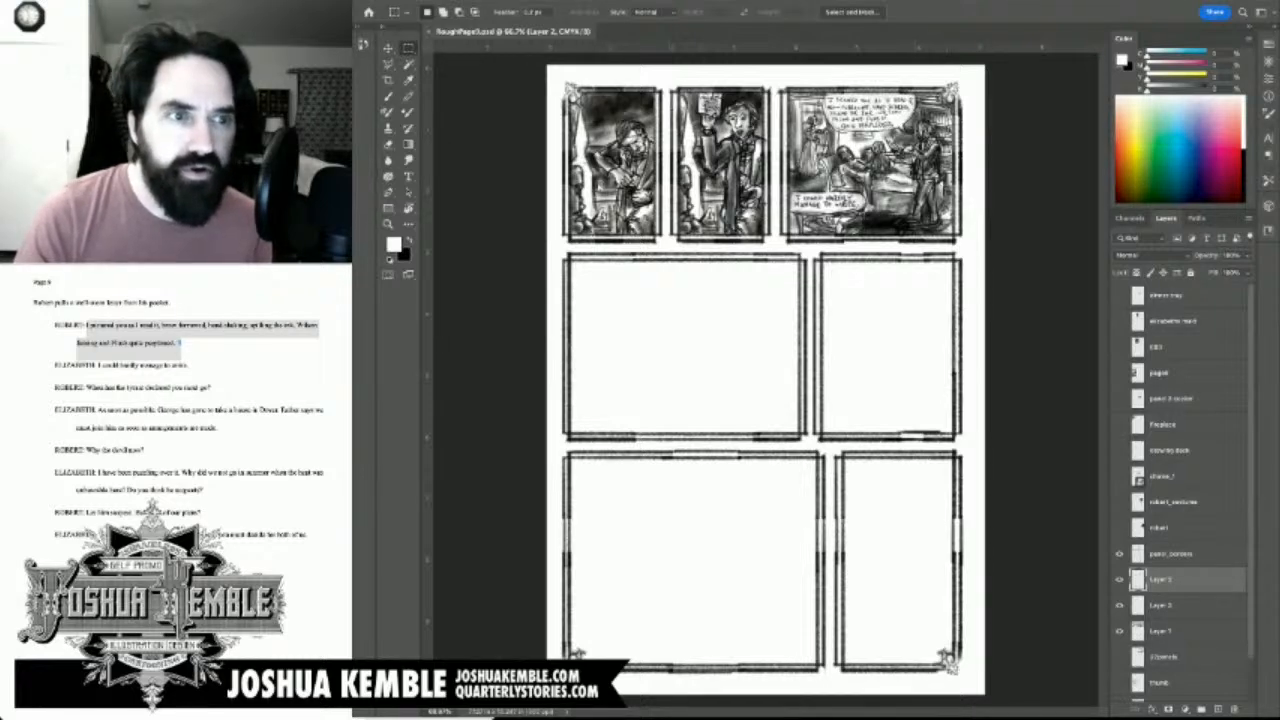
{"action": "key", "text": "super+Tab"}
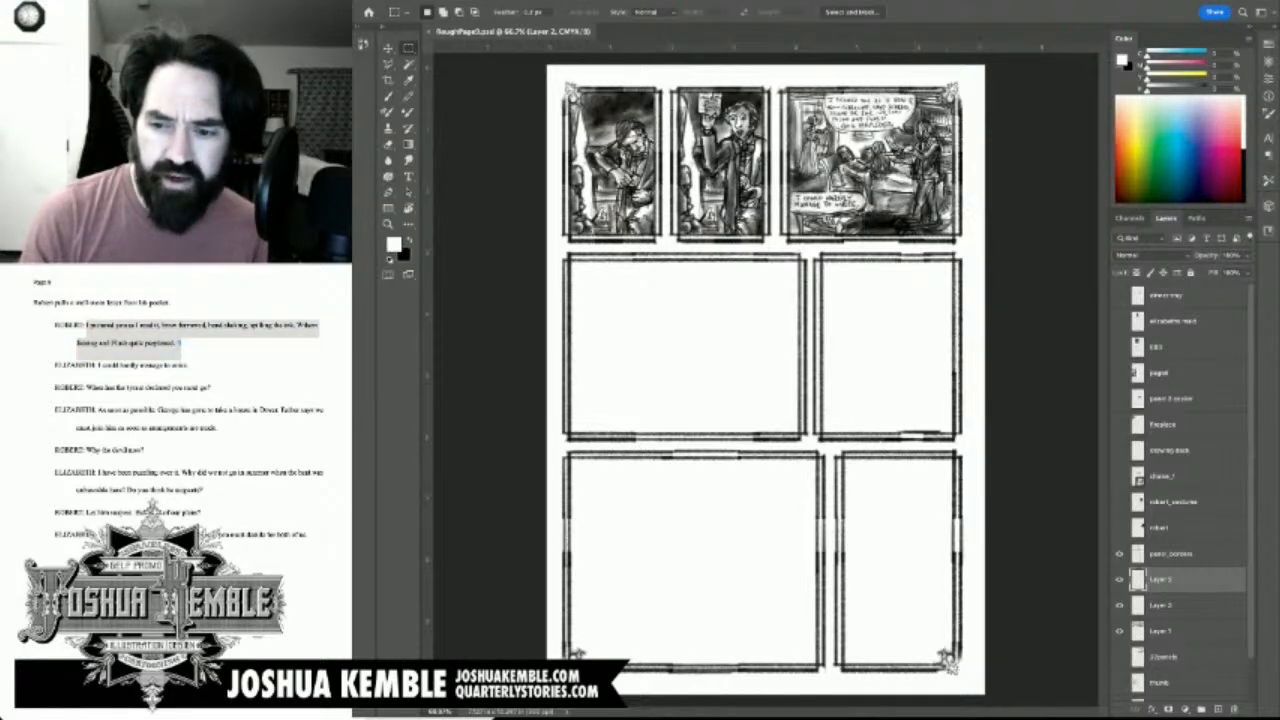
{"action": "scroll", "coordinate": [1184, 493], "scroll_direction": "down", "scroll_amount": 2}
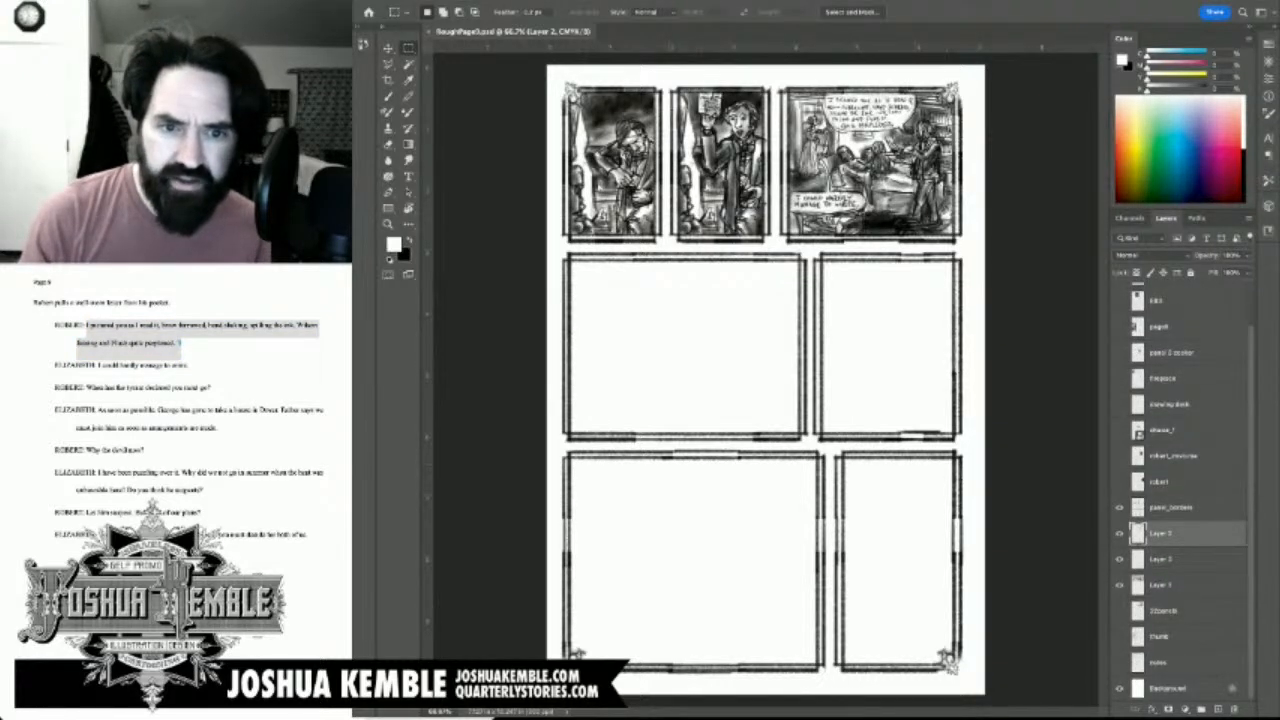
{"action": "left_click", "coordinate": [1120, 636]}
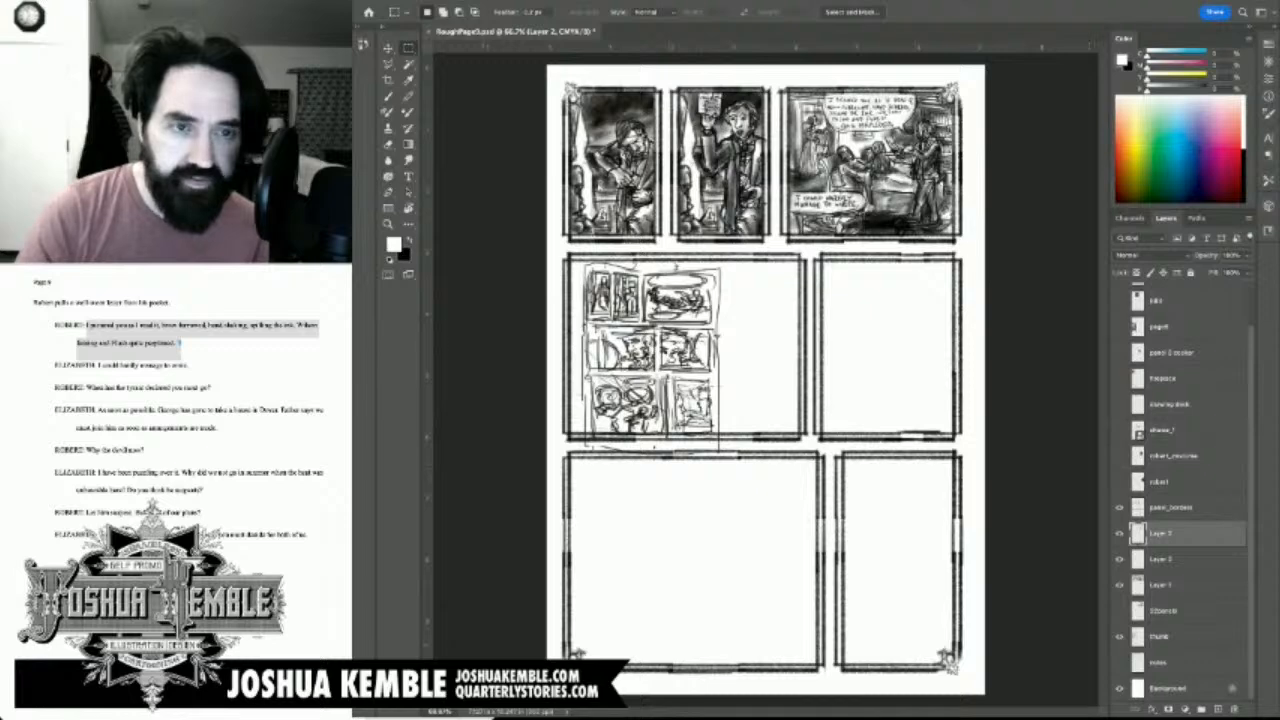
Step: Move the thumb layer's sketch into the narrow panel at the end of the middle row and save the document
{"action": "key", "text": "v"}
{"action": "left_click_drag", "start_coordinate": [868, 118], "coordinate": [999, 124]}
{"action": "key", "text": "ctrl+z"}
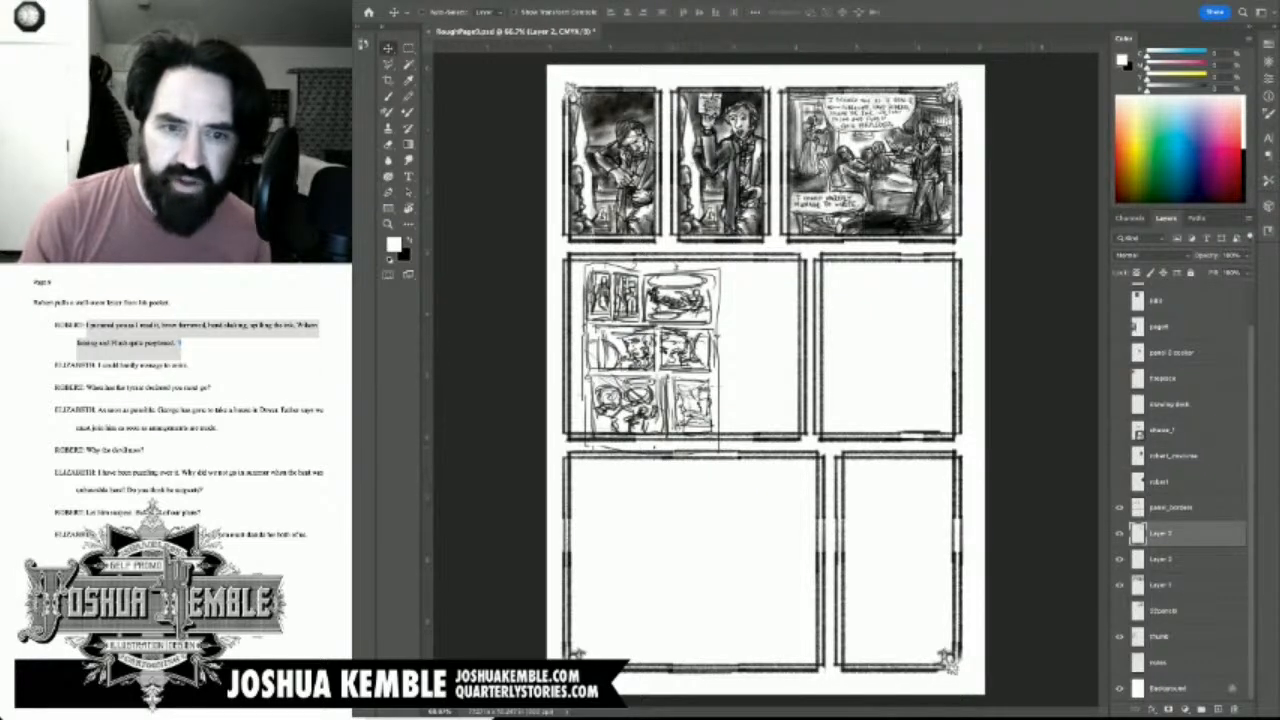
{"action": "left_click", "coordinate": [1160, 636]}
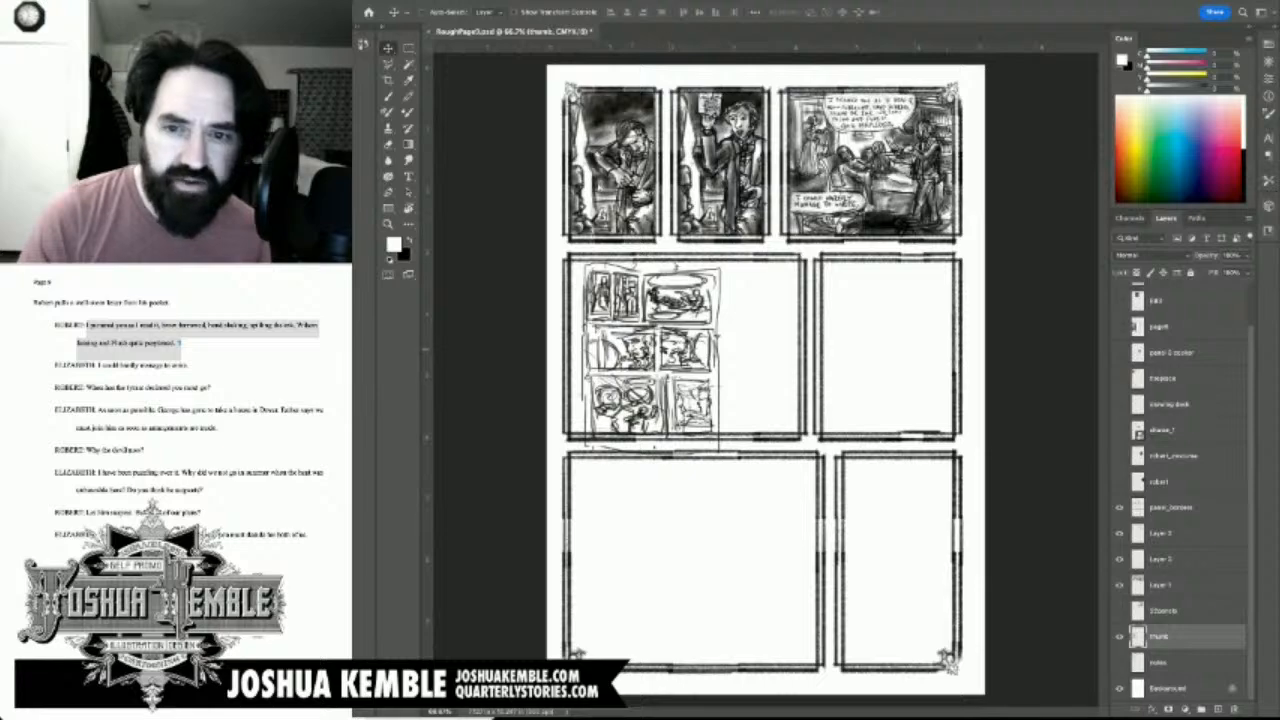
{"action": "left_click_drag", "start_coordinate": [648, 350], "coordinate": [886, 350]}
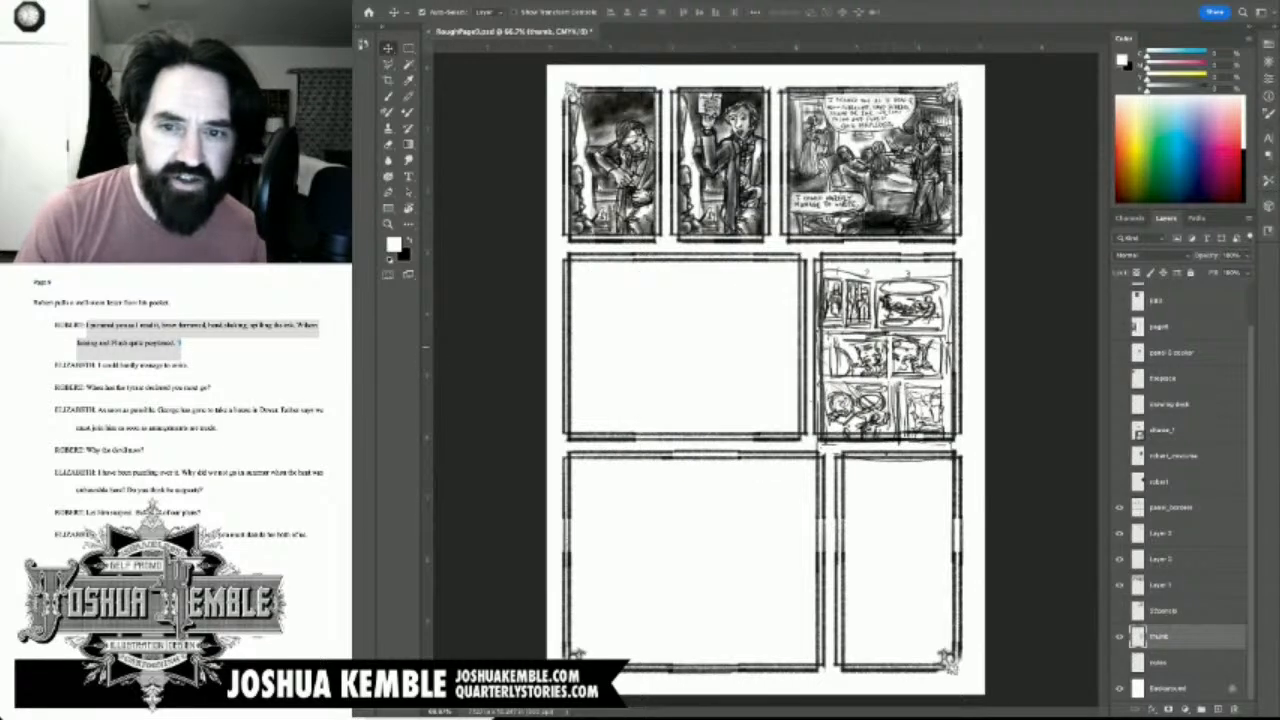
{"action": "left_click_drag", "start_coordinate": [800, 349], "coordinate": [866, 349]}
{"action": "left_click_drag", "start_coordinate": [800, 397], "coordinate": [865, 489]}
{"action": "key", "text": "ctrl+s"}
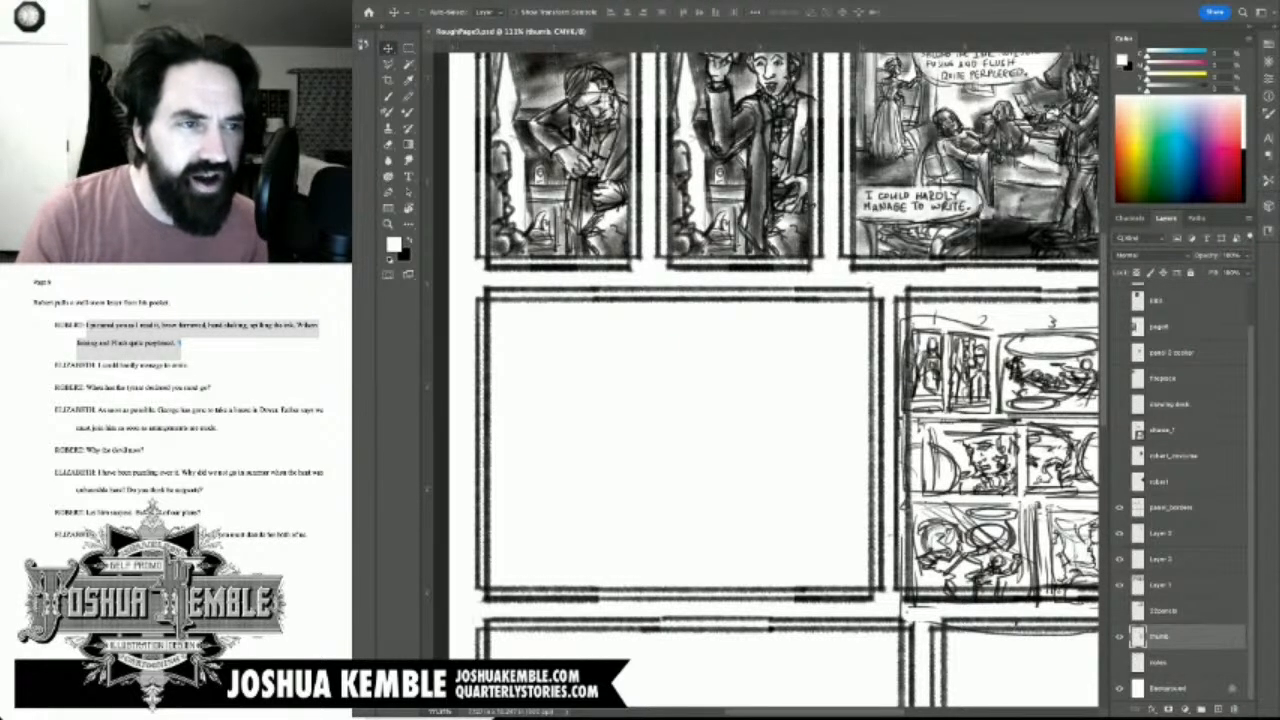
Step: Add a new empty layer directly beneath the panel_borders layer
{"action": "key", "text": "super+Tab"}
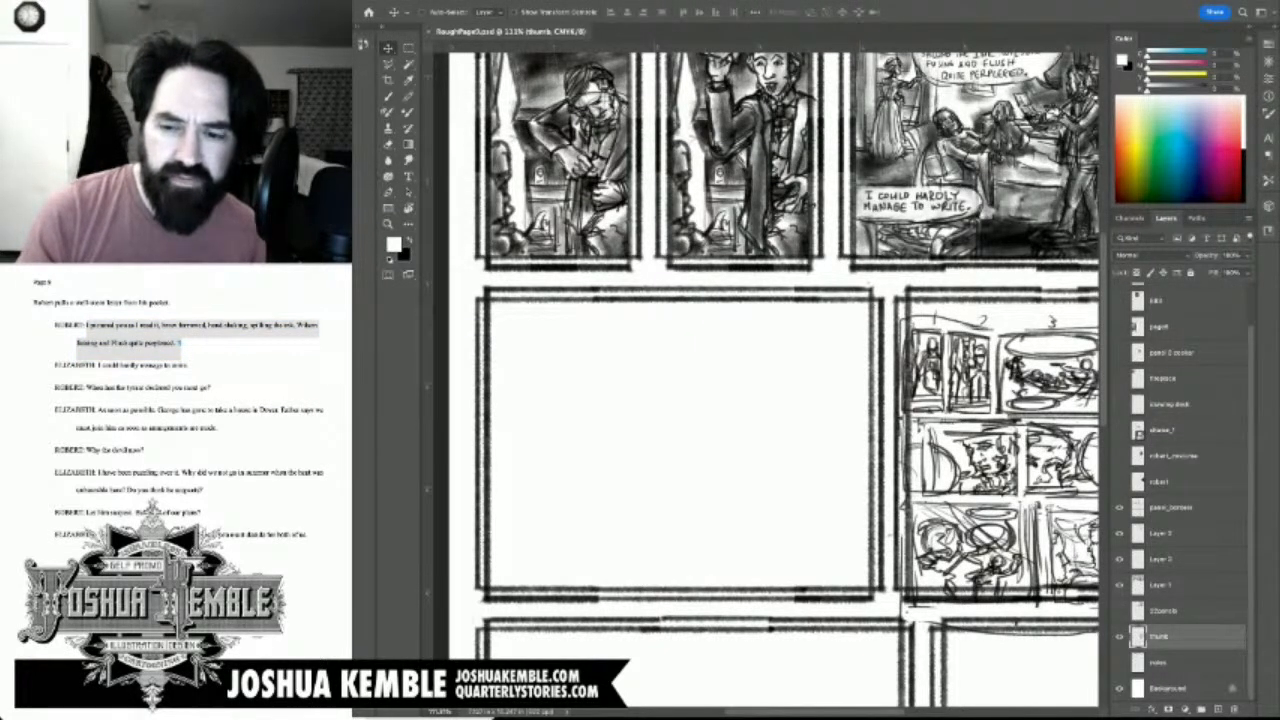
{"action": "left_click", "coordinate": [1119, 636]}
{"action": "left_click", "coordinate": [1119, 636]}
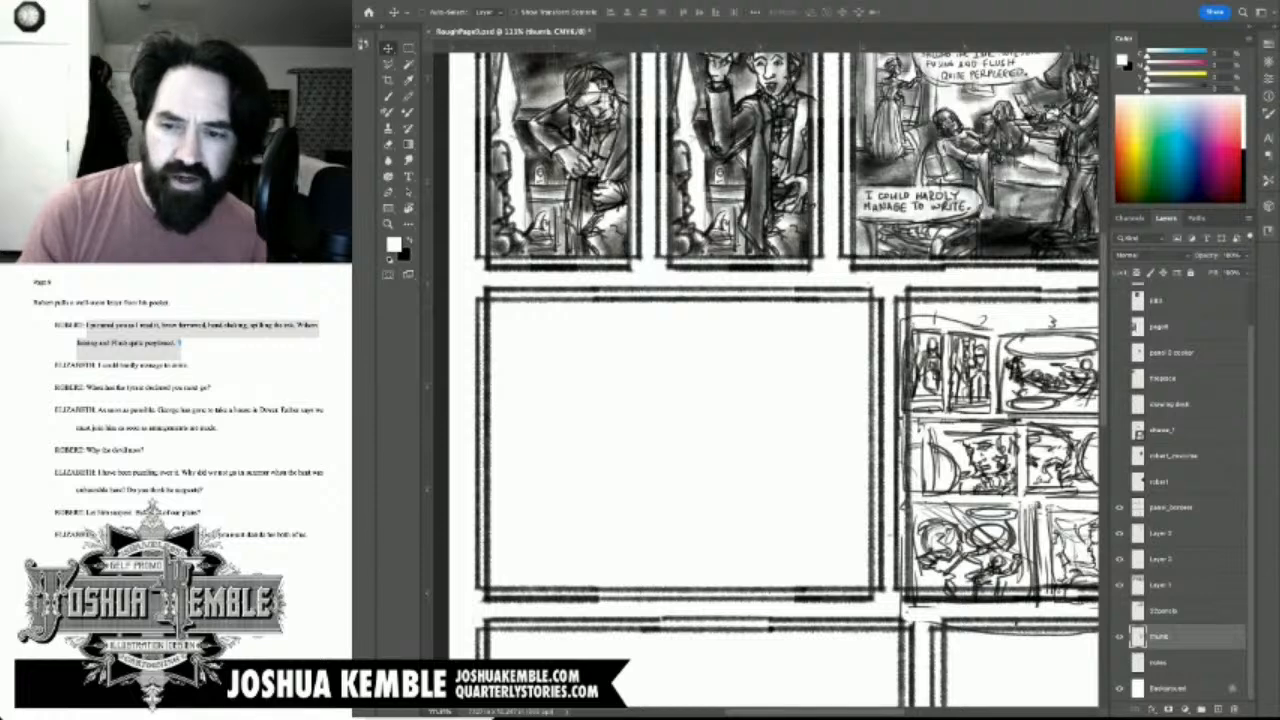
{"action": "left_click", "coordinate": [1180, 533]}
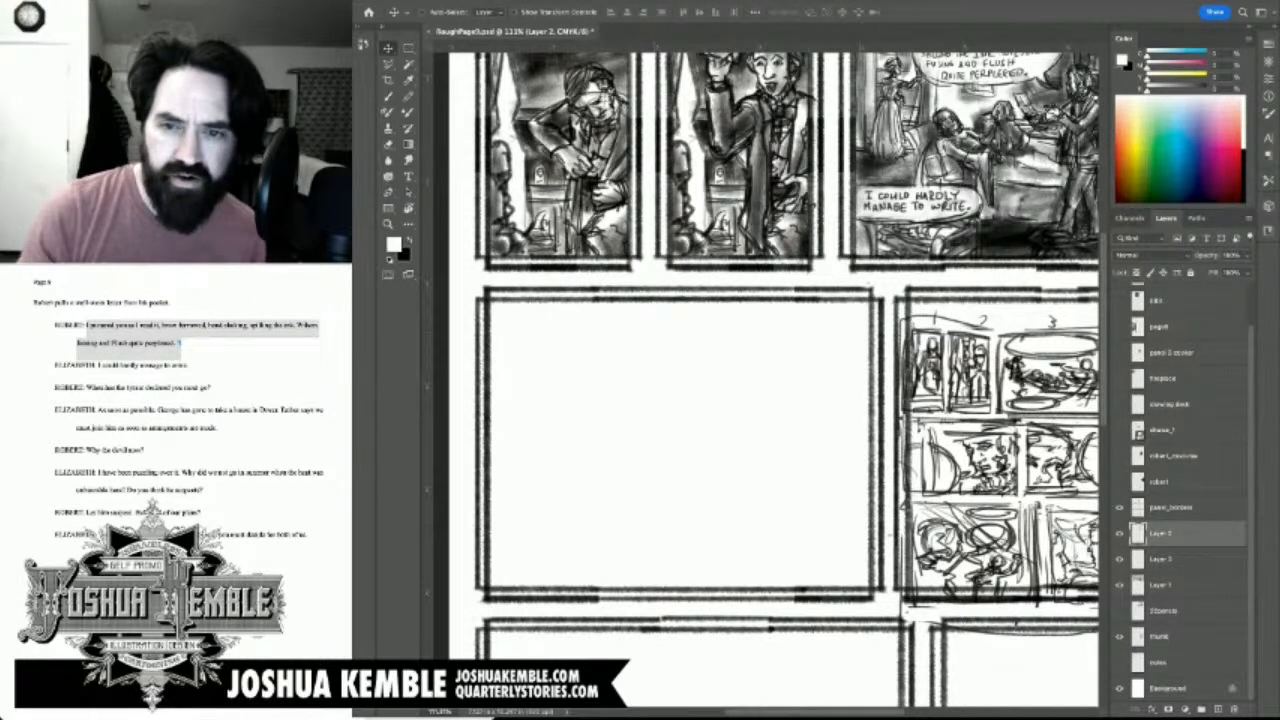
{"action": "left_click", "coordinate": [1218, 709]}
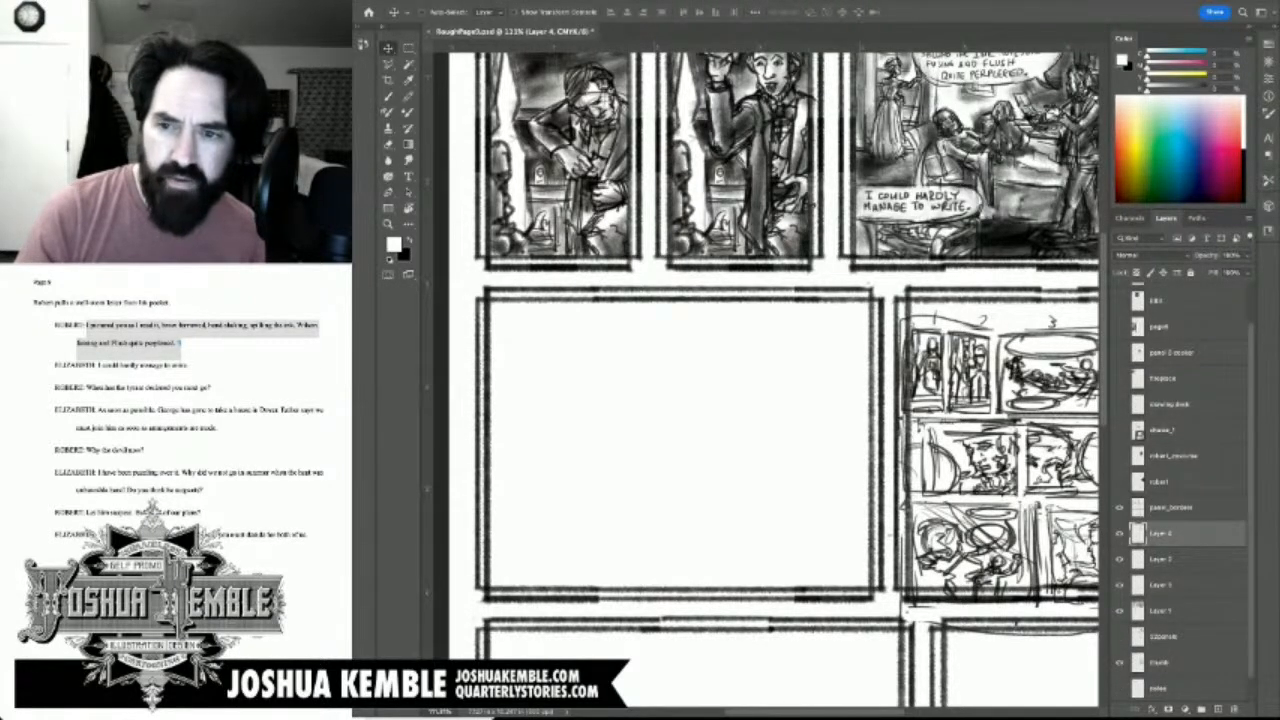
Step: Show the robert_costume reference photo and move it over the first panel of the top row
{"action": "scroll", "coordinate": [1180, 490], "scroll_direction": "up", "scroll_amount": 1}
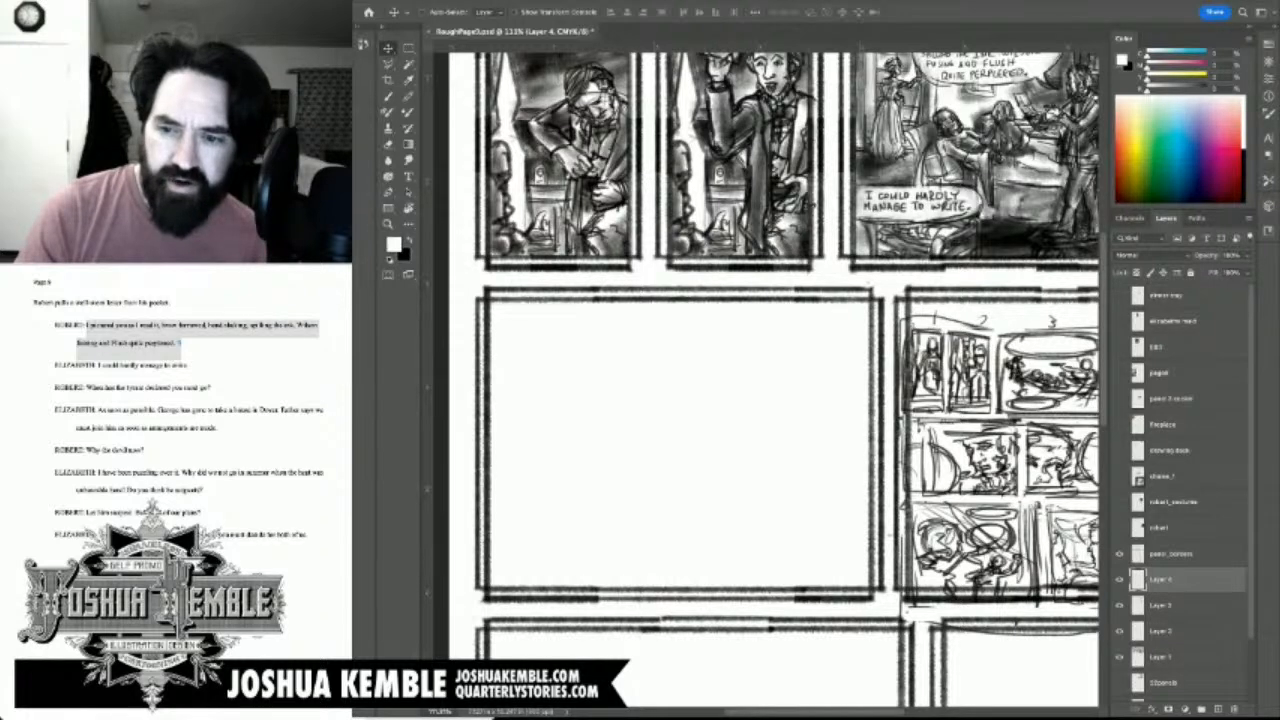
{"action": "left_click", "coordinate": [1120, 527]}
{"action": "left_click", "coordinate": [1120, 501]}
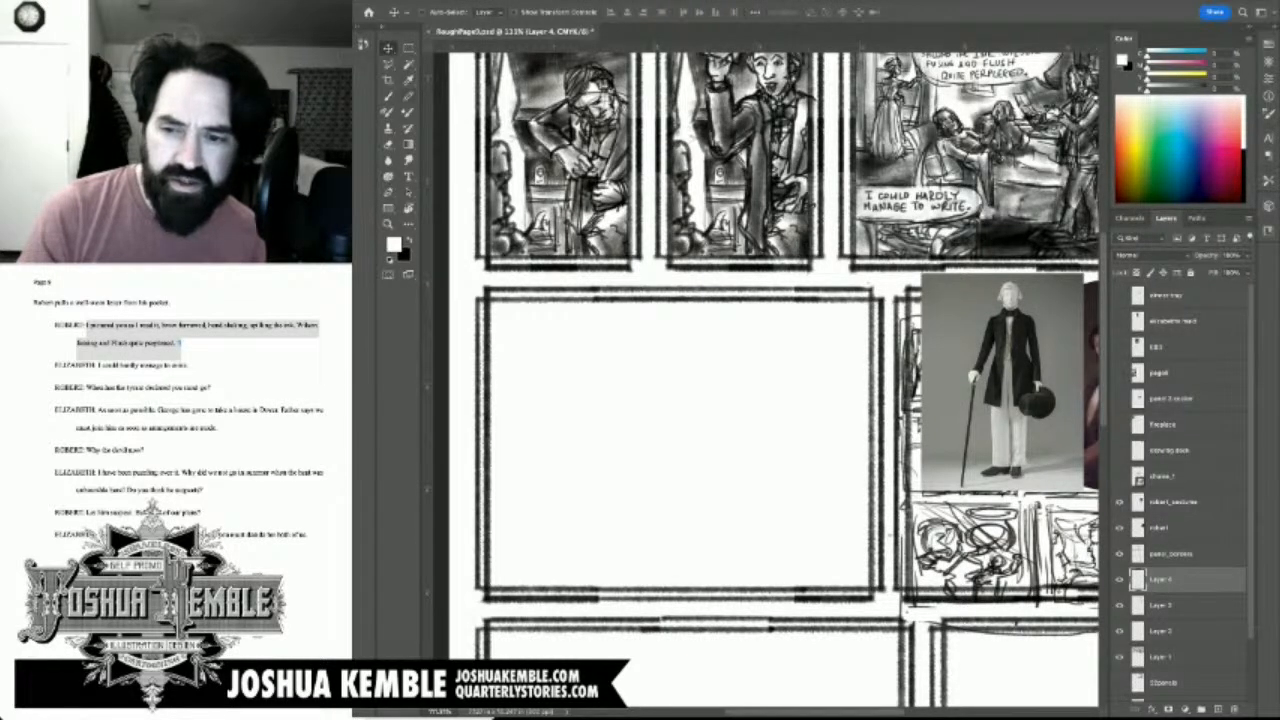
{"action": "left_click", "coordinate": [1120, 527]}
{"action": "left_click", "coordinate": [1120, 501]}
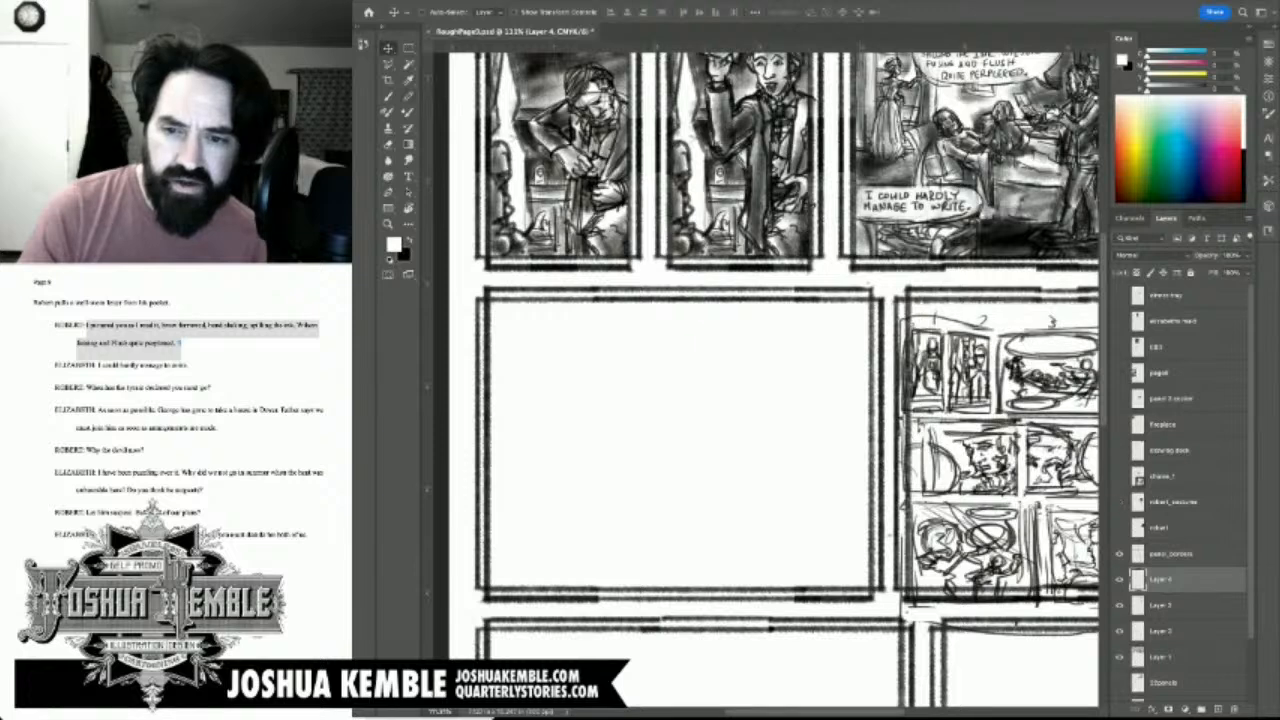
{"action": "left_click", "coordinate": [1120, 501]}
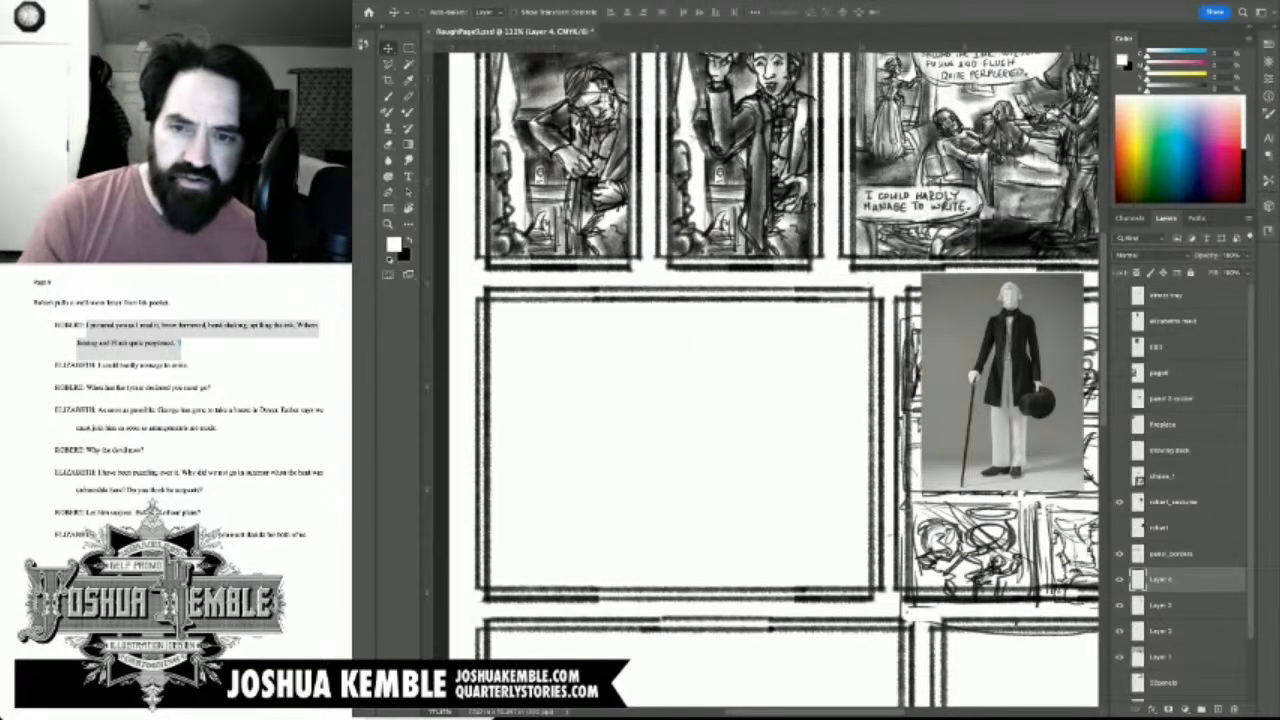
{"action": "left_click", "coordinate": [1172, 502]}
{"action": "left_click_drag", "start_coordinate": [1002, 380], "coordinate": [566, 166]}
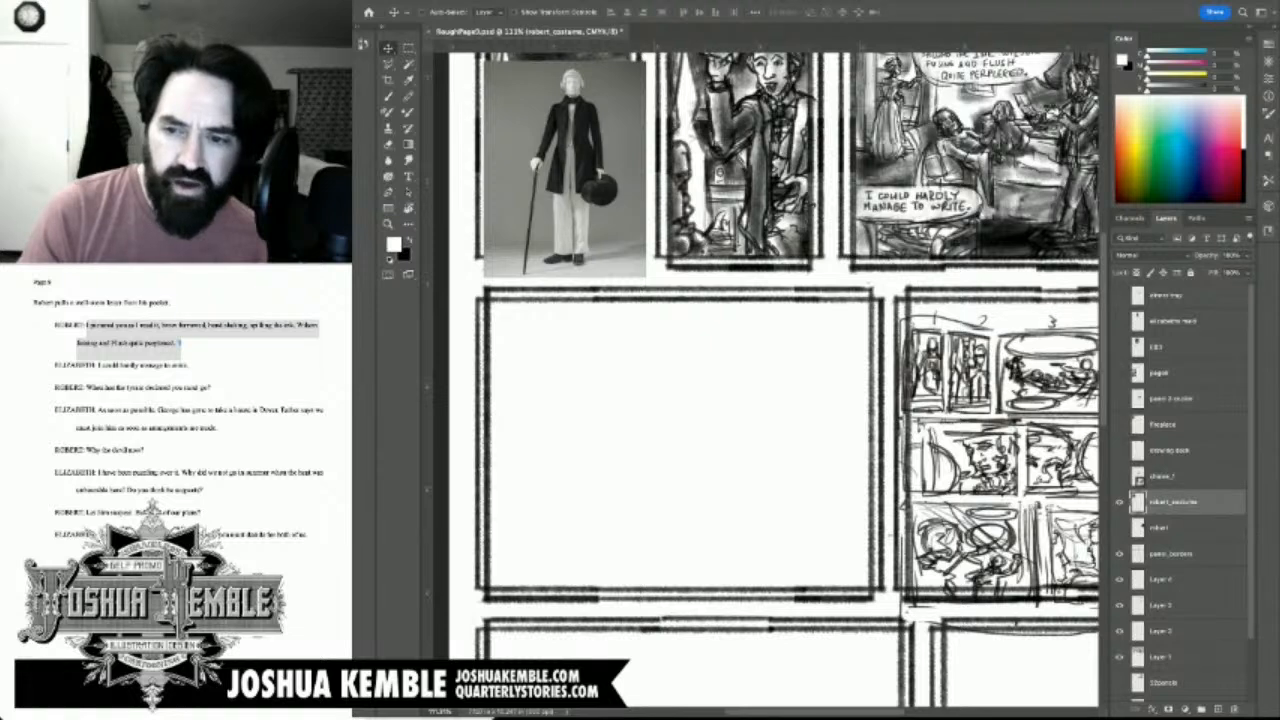
Step: Show the robert portrait reference and place it over the second top-row panel, beside the costume photo
{"action": "left_click", "coordinate": [1120, 528]}
{"action": "left_click", "coordinate": [1160, 528]}
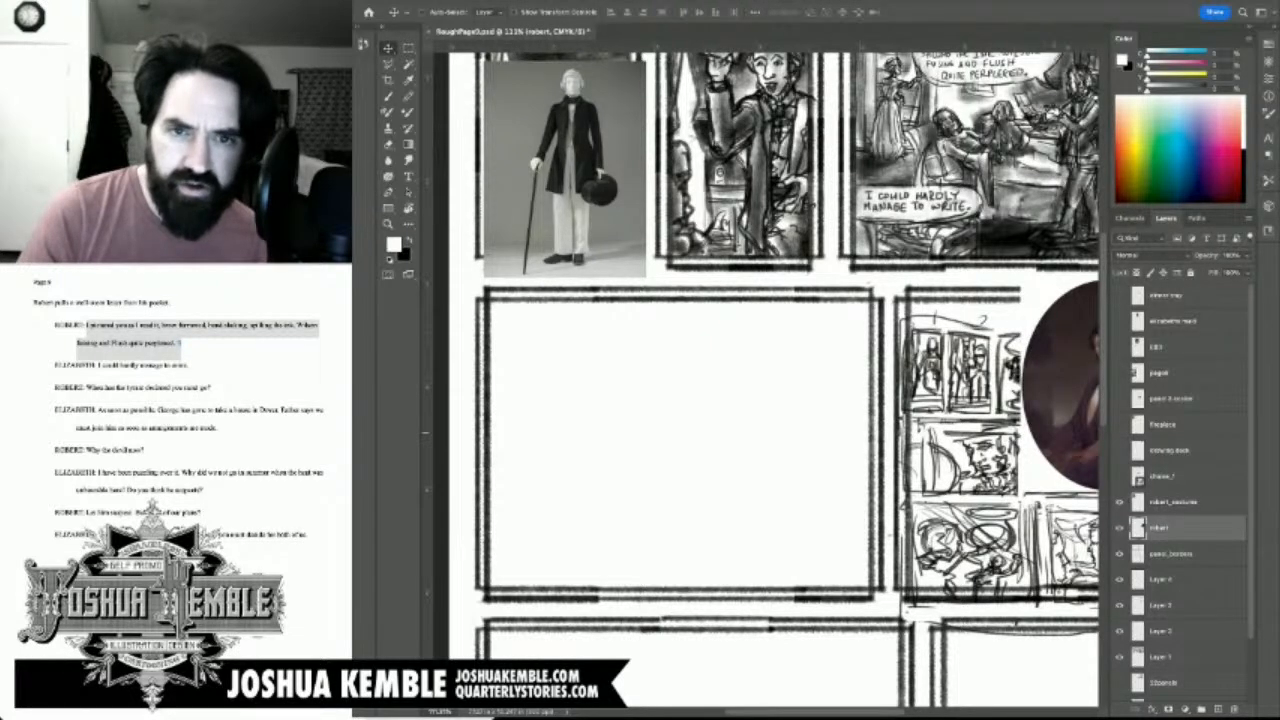
{"action": "left_click_drag", "start_coordinate": [1062, 402], "coordinate": [701, 185]}
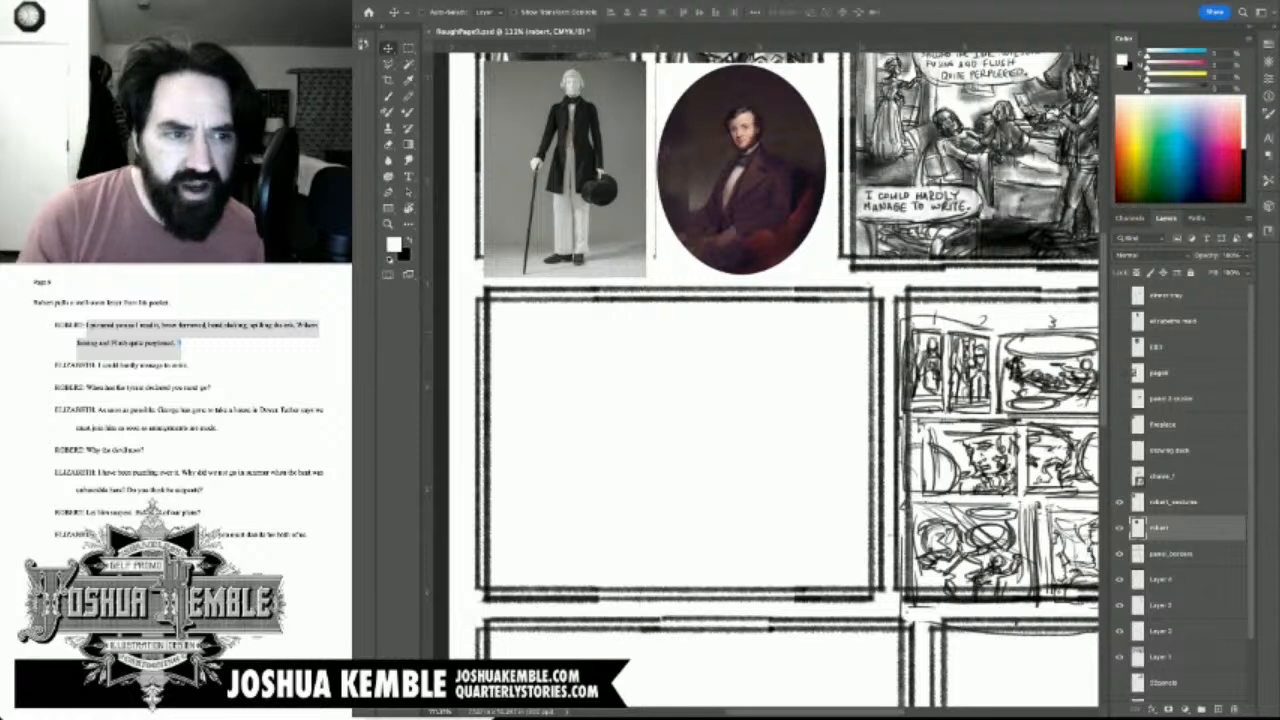
Step: Make Layer 4 the active layer and save the document
{"action": "left_click", "coordinate": [1170, 554]}
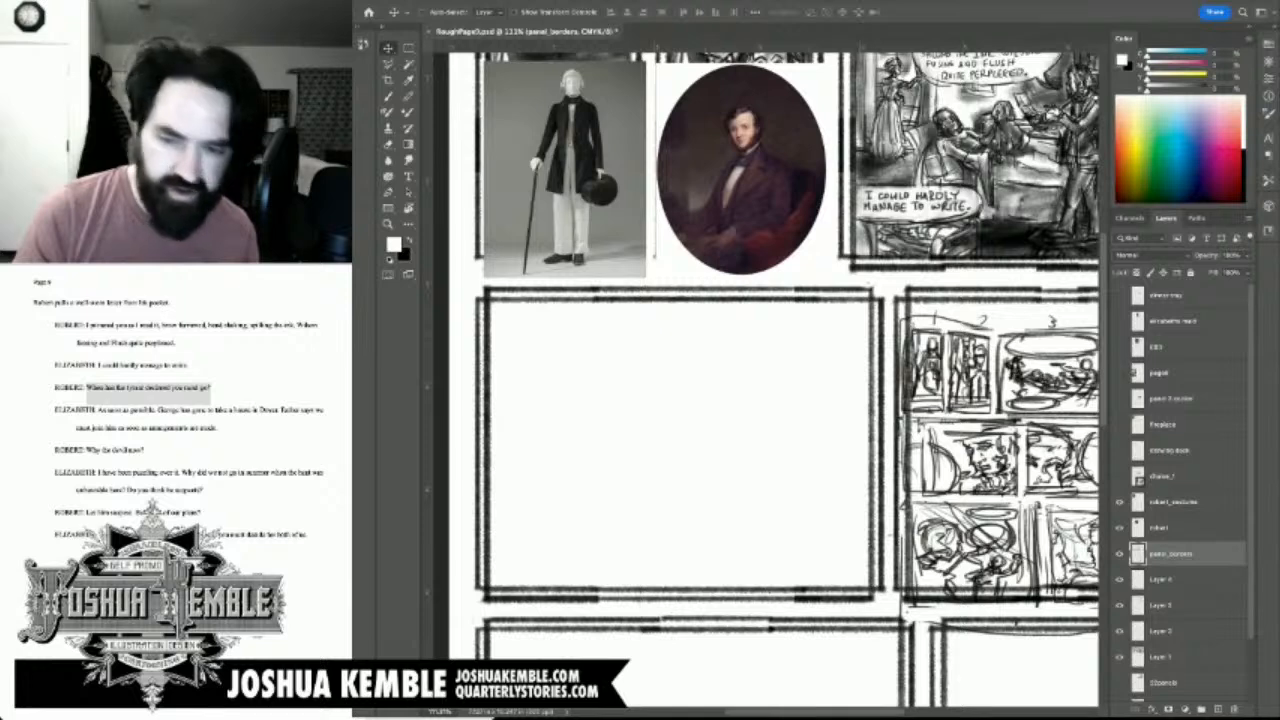
{"action": "left_click", "coordinate": [1162, 580]}
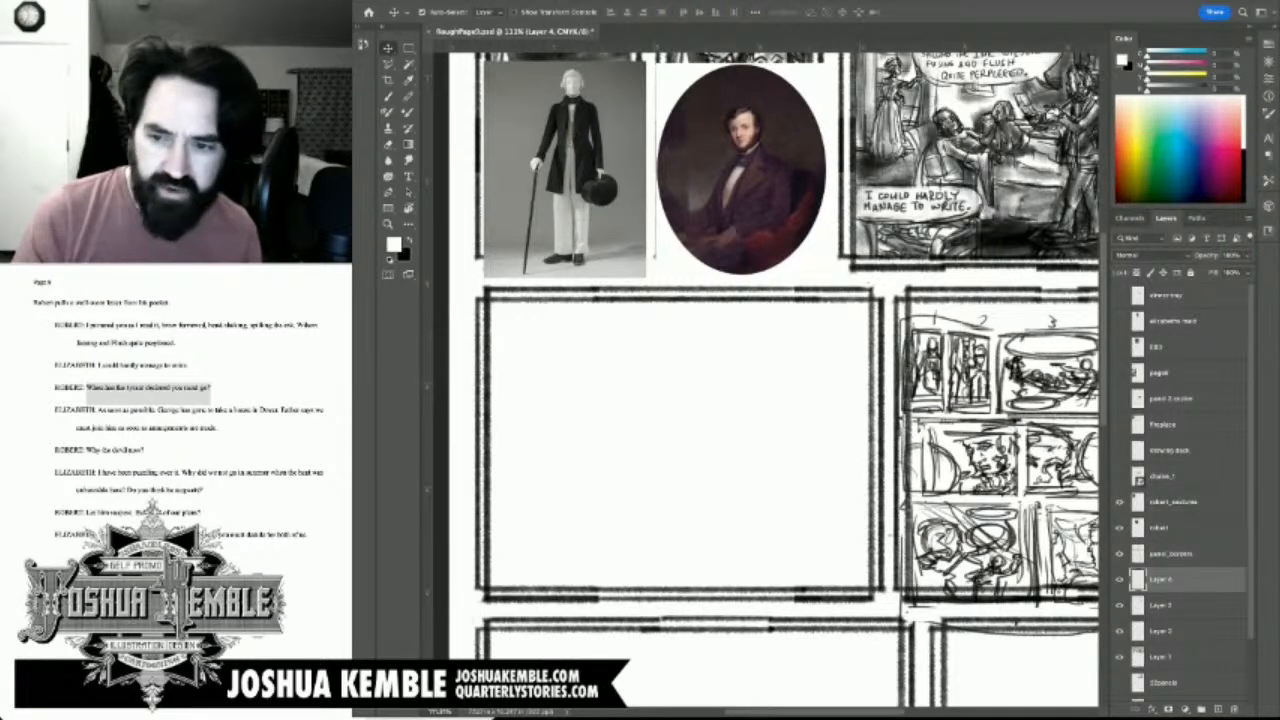
{"action": "key", "text": "ctrl+s"}
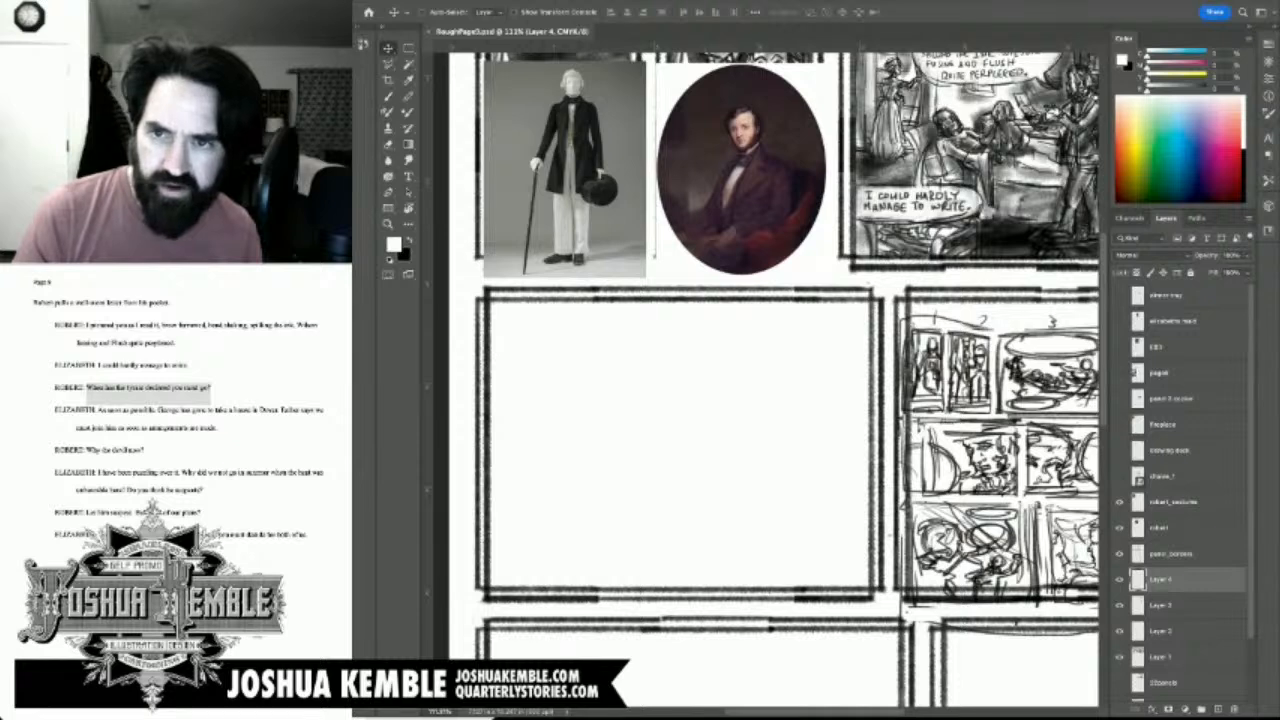
{"action": "left_click", "coordinate": [1119, 580]}
{"action": "left_click", "coordinate": [1119, 580]}
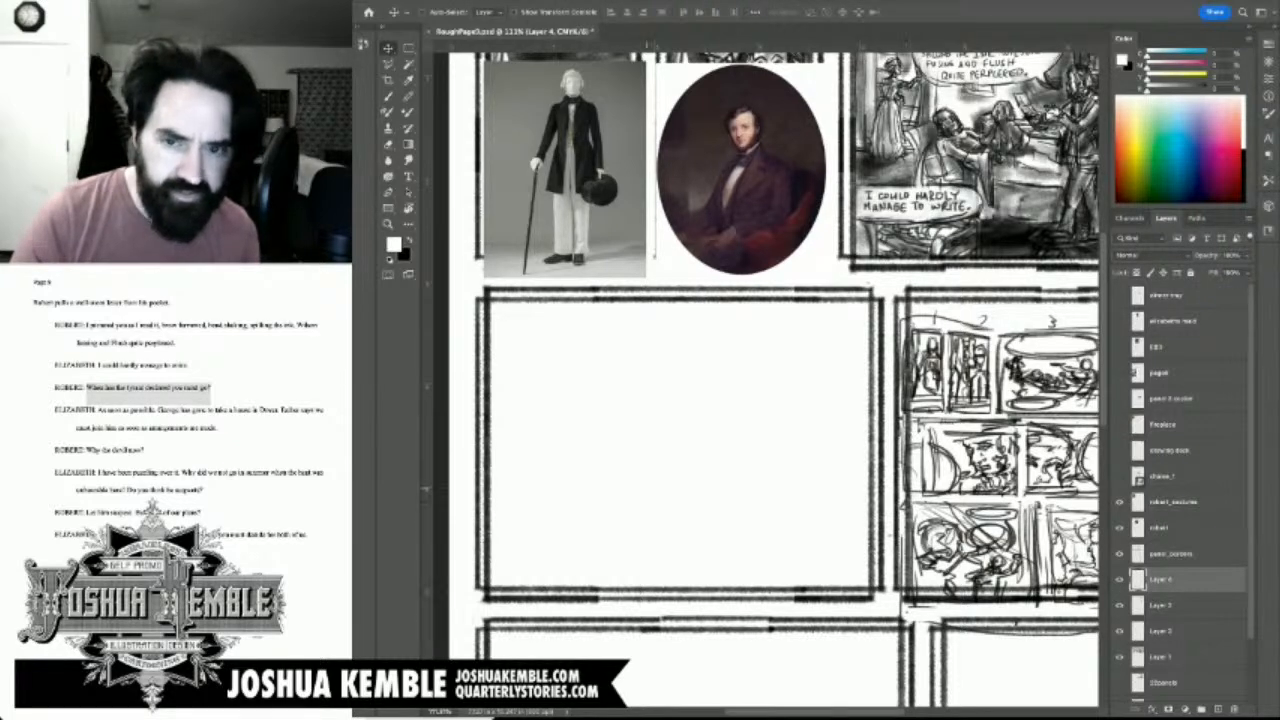
Step: Brush in Robert's eyebrows, eyes and nose in black around a slanted guideline in the wide middle-row panel
{"action": "key", "text": "b"}
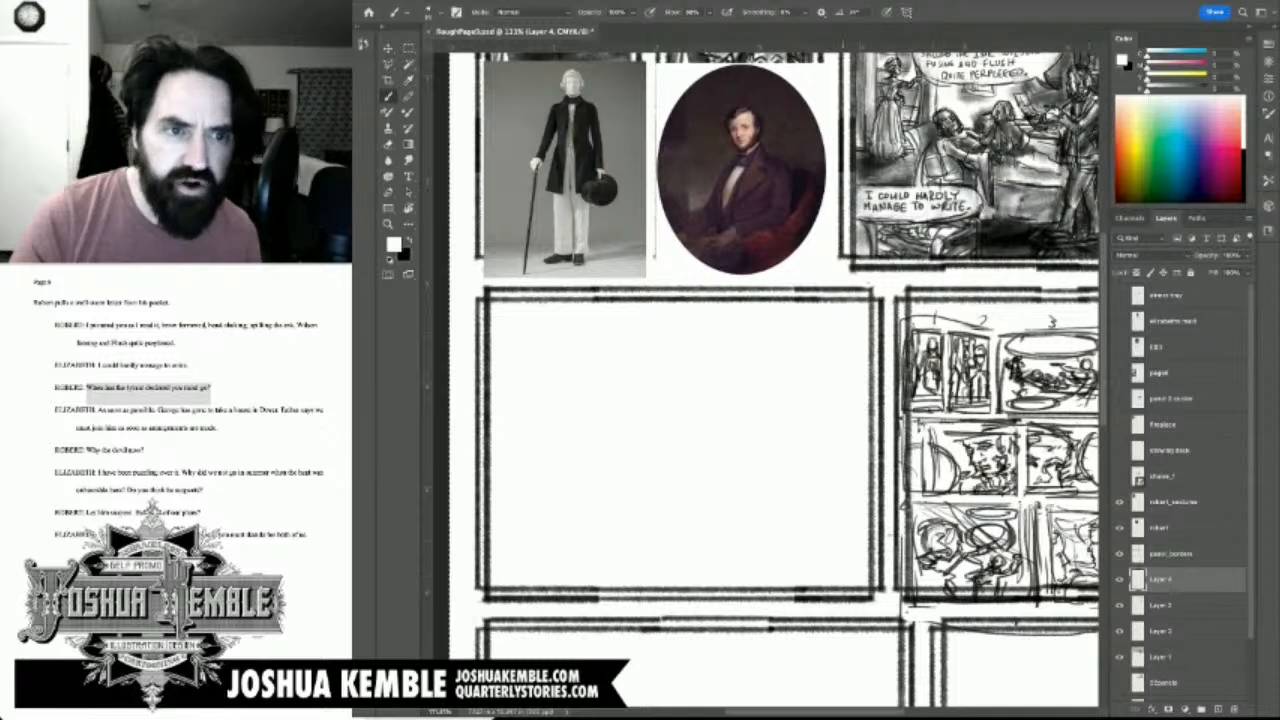
{"action": "key", "text": "x"}
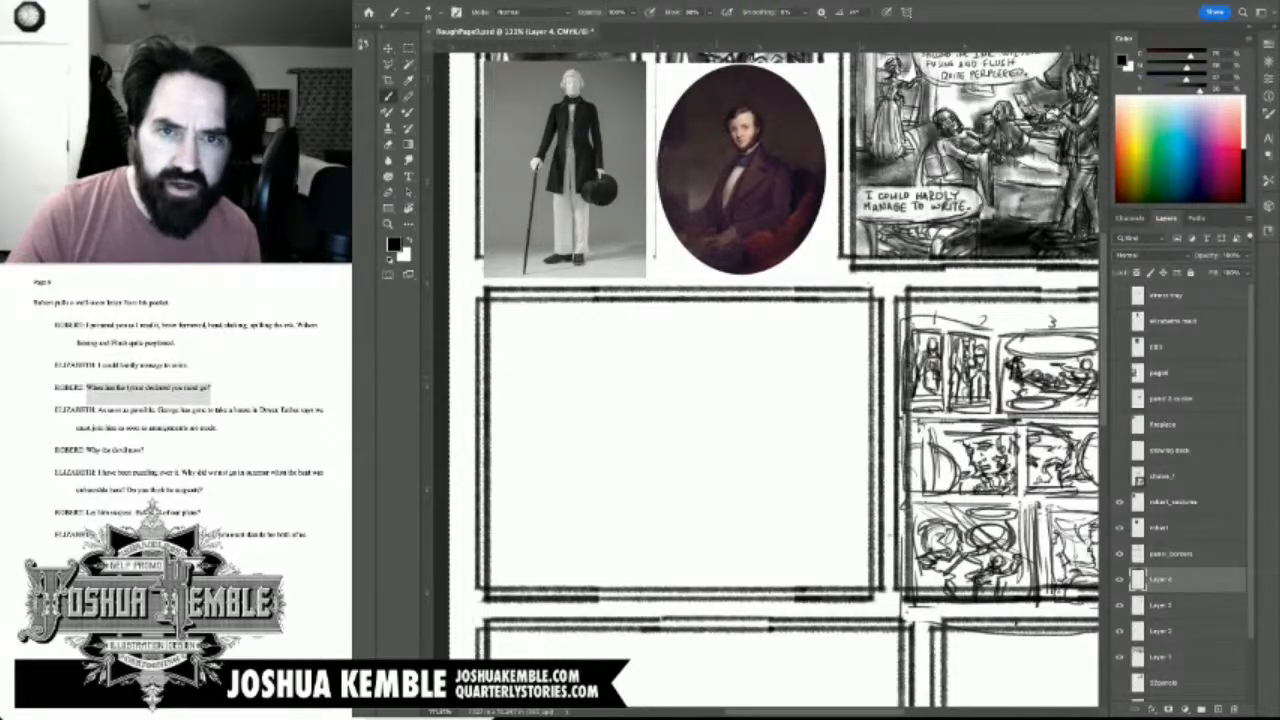
{"action": "left_click_drag", "start_coordinate": [690, 340], "coordinate": [698, 392]}
{"action": "key", "text": "ctrl+z"}
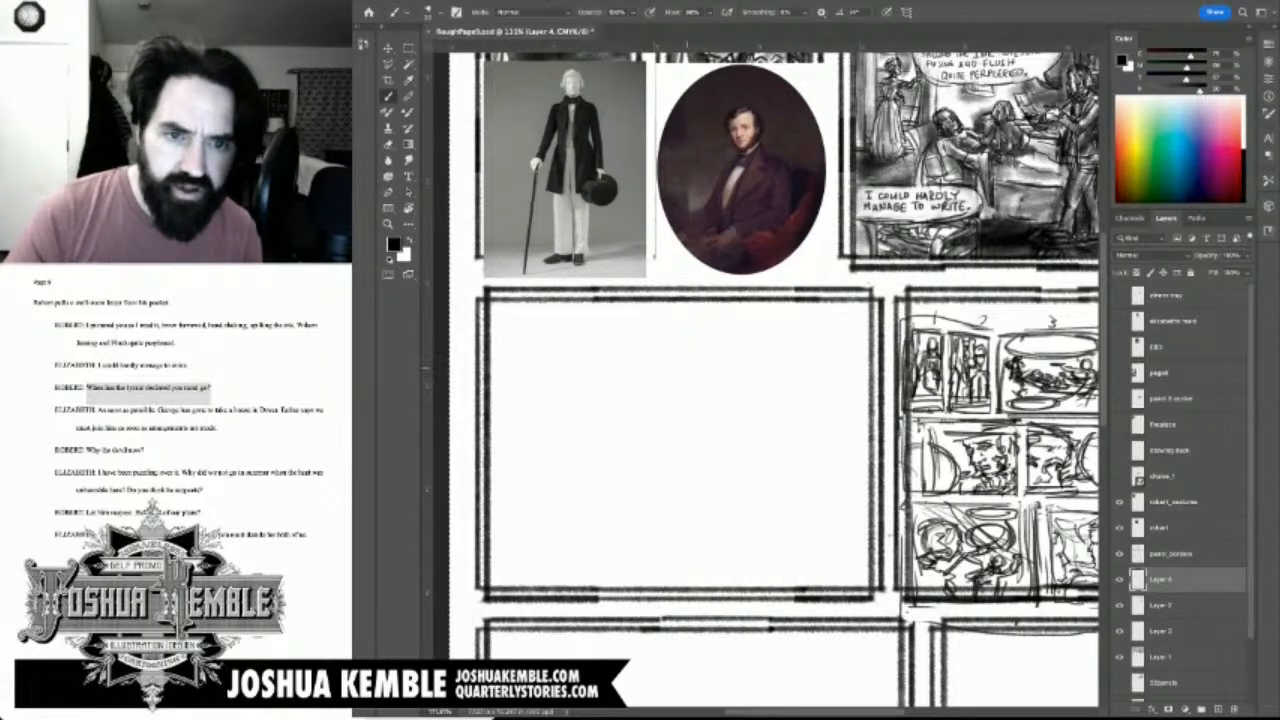
{"action": "mouse_move", "coordinate": [674, 348]}
{"action": "left_mouse_down"}
{"action": "mouse_move", "coordinate": [690, 394]}
{"action": "mouse_move", "coordinate": [710, 406]}
{"action": "left_mouse_up"}
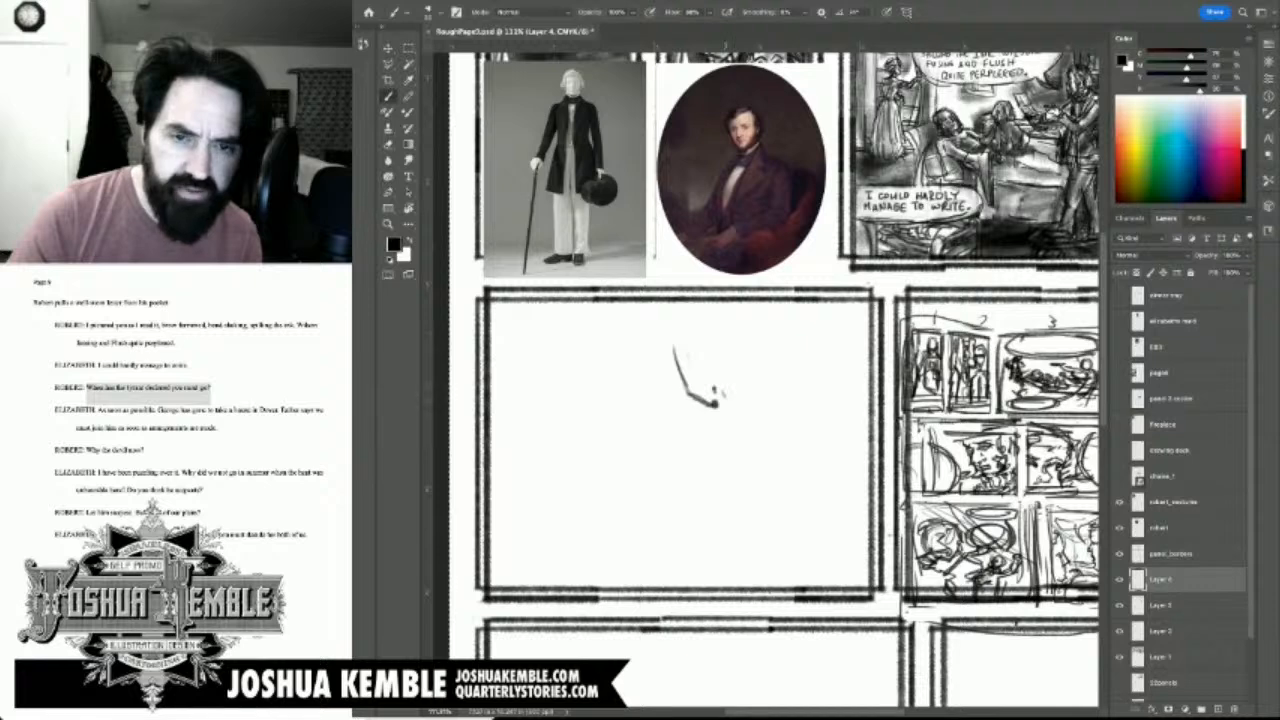
{"action": "mouse_move", "coordinate": [716, 402]}
{"action": "left_mouse_down"}
{"action": "mouse_move", "coordinate": [765, 374]}
{"action": "mouse_move", "coordinate": [766, 389]}
{"action": "left_mouse_up"}
{"action": "left_click_drag", "start_coordinate": [704, 360], "coordinate": [768, 476]}
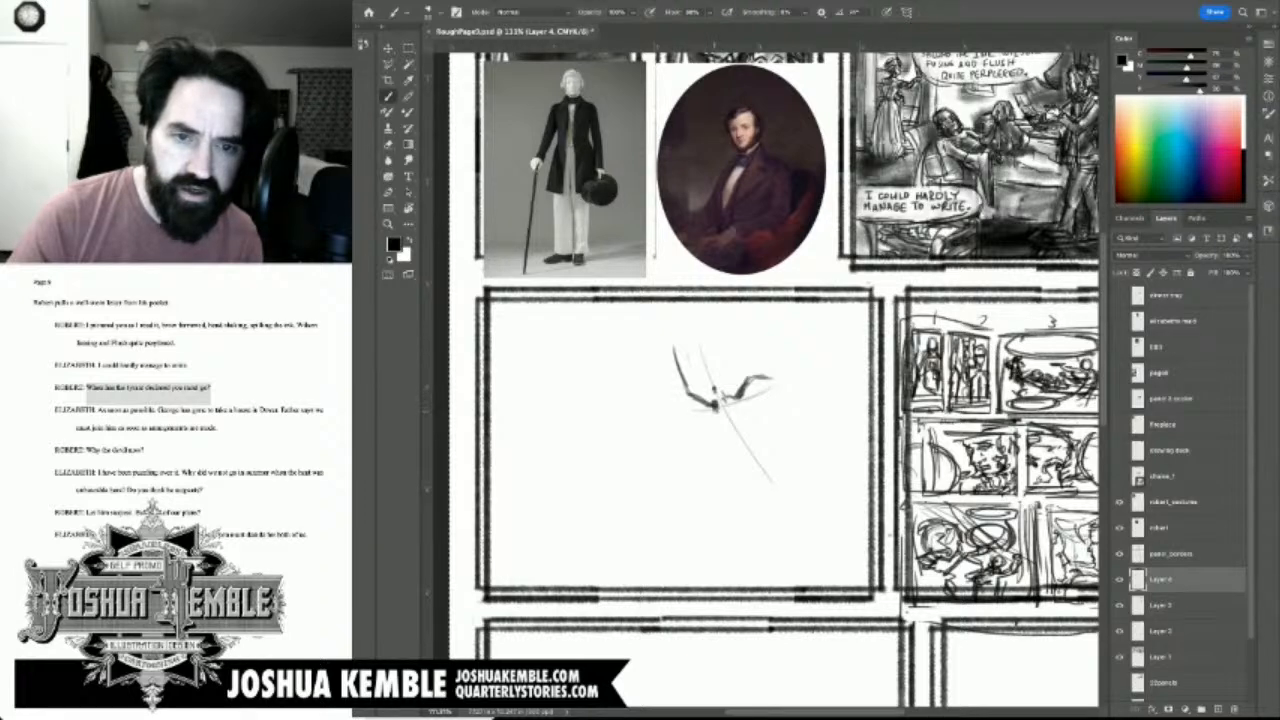
{"action": "mouse_move", "coordinate": [721, 412]}
{"action": "left_mouse_down"}
{"action": "mouse_move", "coordinate": [722, 462]}
{"action": "mouse_move", "coordinate": [742, 470]}
{"action": "mouse_move", "coordinate": [741, 449]}
{"action": "mouse_move", "coordinate": [724, 462]}
{"action": "mouse_move", "coordinate": [725, 447]}
{"action": "mouse_move", "coordinate": [757, 461]}
{"action": "mouse_move", "coordinate": [764, 397]}
{"action": "left_mouse_up"}
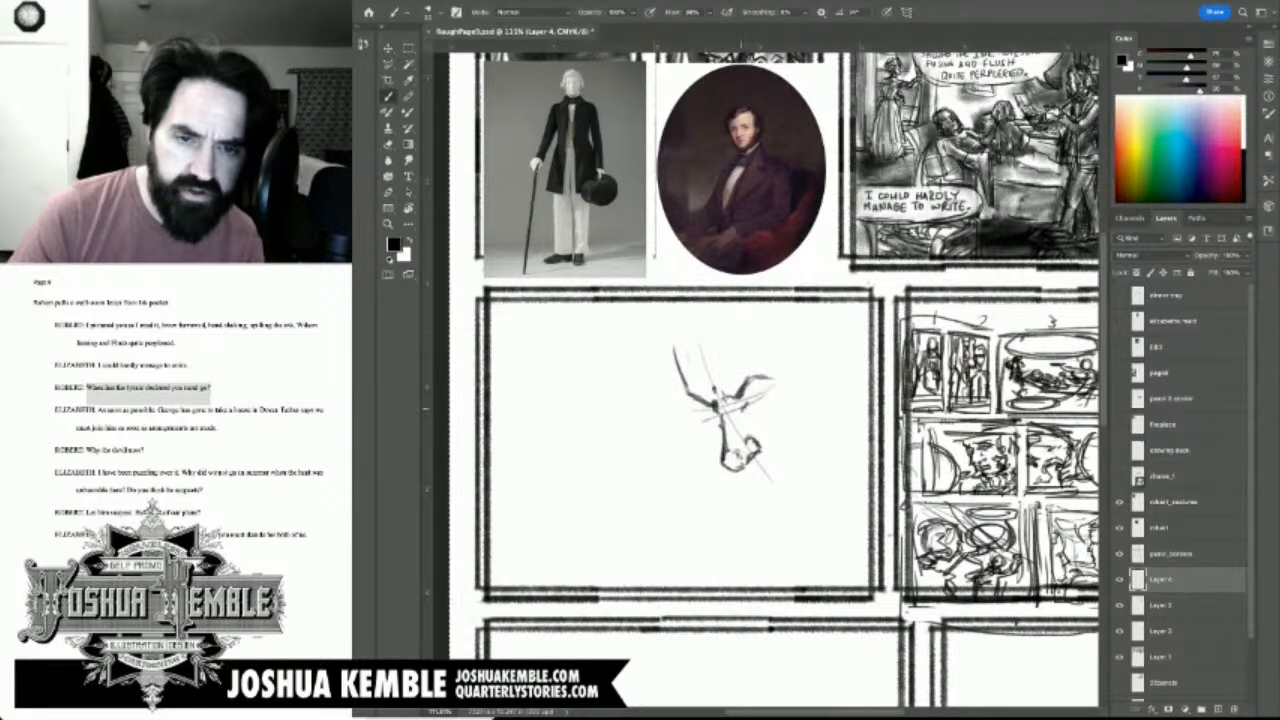
{"action": "mouse_move", "coordinate": [741, 409]}
{"action": "left_mouse_down"}
{"action": "mouse_move", "coordinate": [774, 394]}
{"action": "mouse_move", "coordinate": [747, 404]}
{"action": "mouse_move", "coordinate": [766, 411]}
{"action": "mouse_move", "coordinate": [745, 411]}
{"action": "mouse_move", "coordinate": [769, 417]}
{"action": "mouse_move", "coordinate": [698, 416]}
{"action": "mouse_move", "coordinate": [712, 418]}
{"action": "left_mouse_up"}
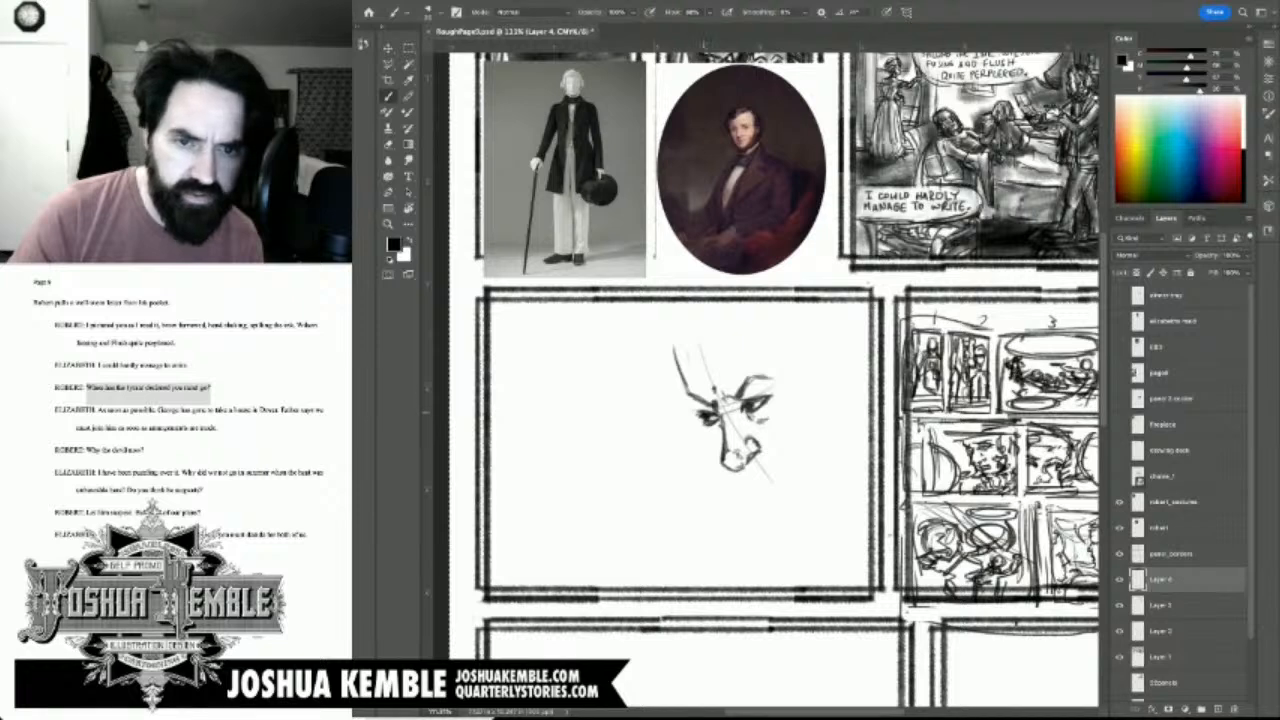
Step: Rework Robert's far eye and brow in heavier black strokes and erase the stray eyebrow lines above both eyes
{"action": "key", "text": "e"}
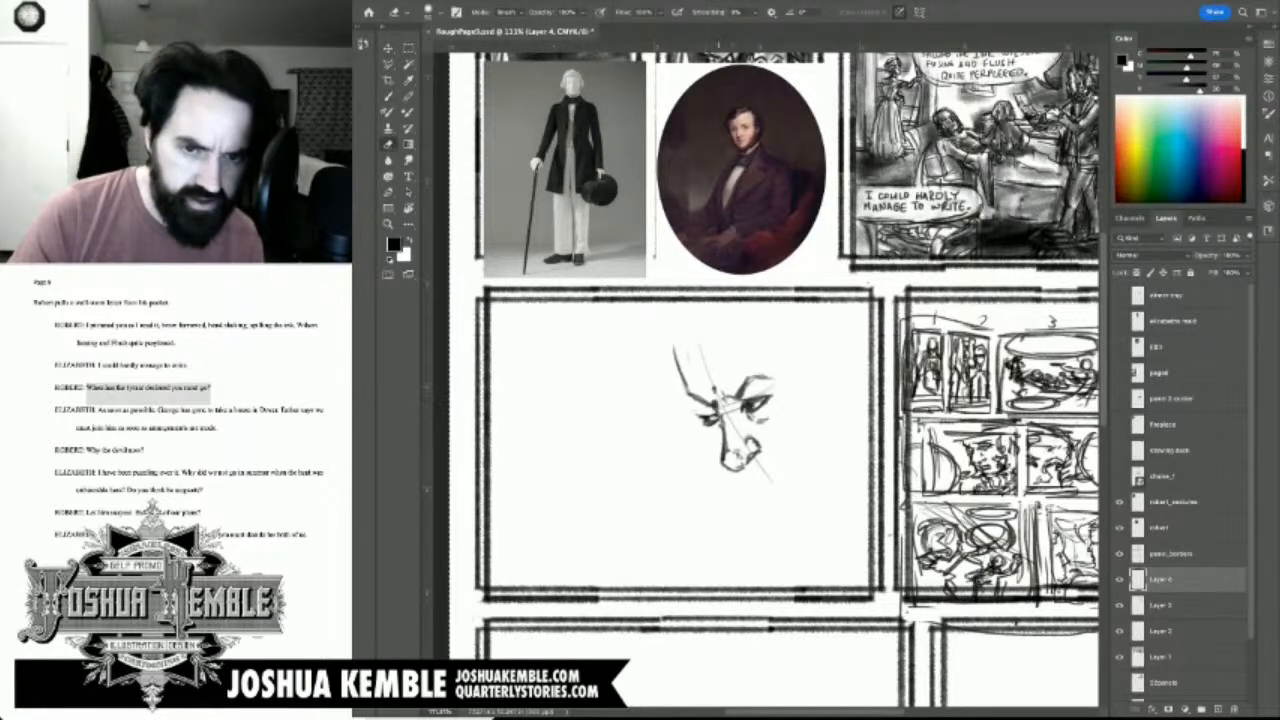
{"action": "key", "text": "b"}
{"action": "mouse_move", "coordinate": [697, 411]}
{"action": "left_mouse_down"}
{"action": "mouse_move", "coordinate": [713, 415]}
{"action": "mouse_move", "coordinate": [682, 403]}
{"action": "mouse_move", "coordinate": [679, 377]}
{"action": "left_mouse_up"}
{"action": "key", "text": "r"}
{"action": "mouse_move", "coordinate": [860, 440]}
{"action": "left_mouse_down"}
{"action": "mouse_move", "coordinate": [869, 422]}
{"action": "mouse_move", "coordinate": [851, 436]}
{"action": "left_mouse_up"}
{"action": "key", "text": "e"}
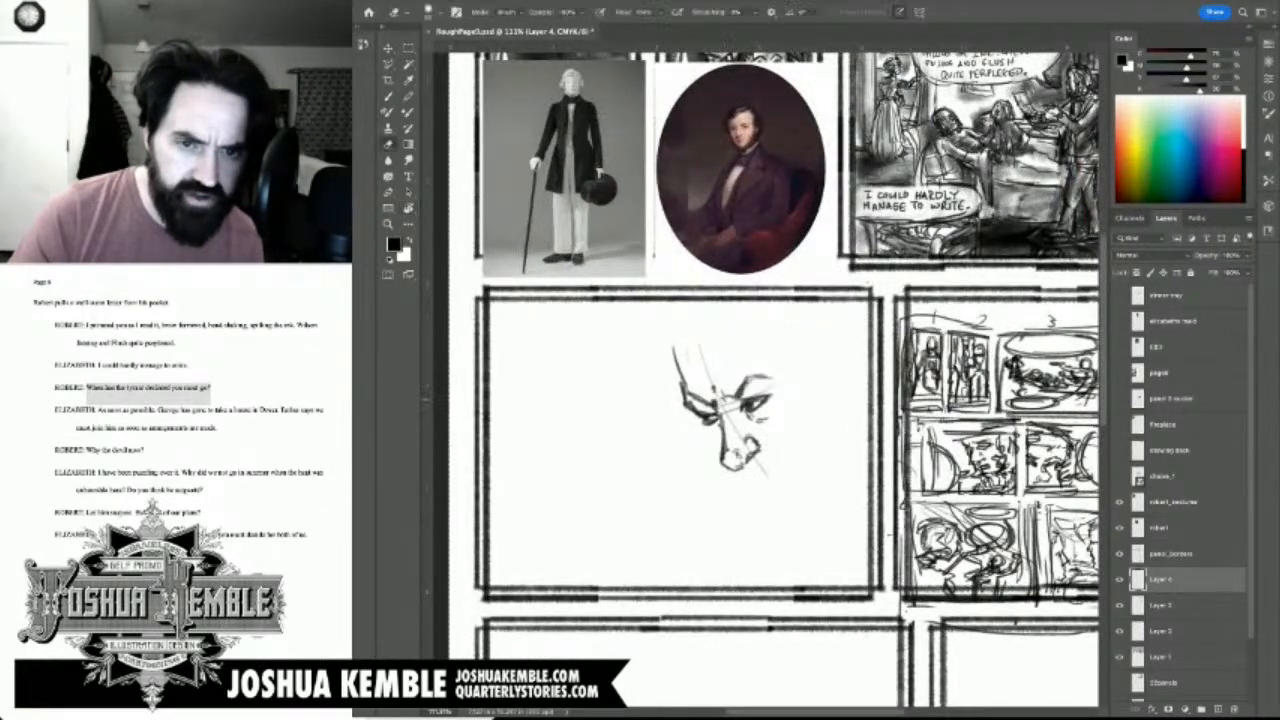
{"action": "left_click_drag", "start_coordinate": [686, 387], "coordinate": [697, 400]}
{"action": "mouse_move", "coordinate": [751, 382]}
{"action": "left_mouse_down"}
{"action": "mouse_move", "coordinate": [739, 391]}
{"action": "mouse_move", "coordinate": [771, 377]}
{"action": "left_mouse_up"}
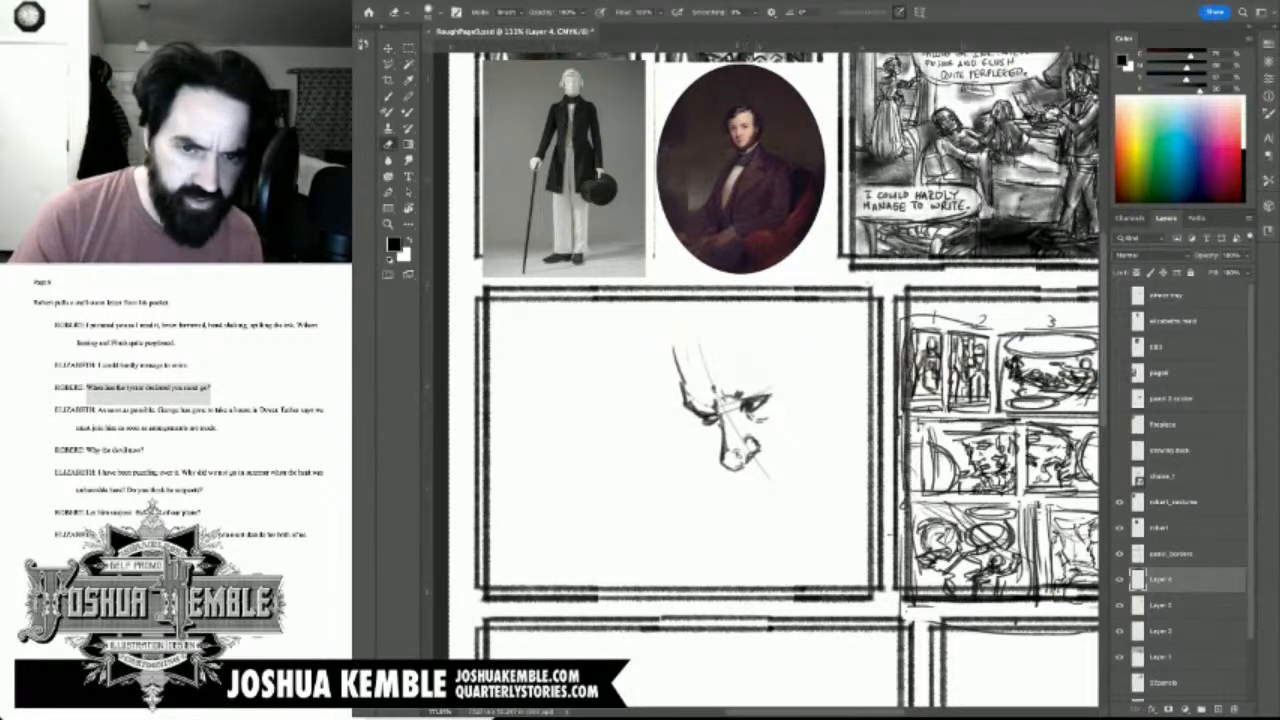
Step: Brush in the moustache edge, the dark parted mouth and the lower lip beneath the nose
{"action": "key", "text": "b"}
{"action": "left_click_drag", "start_coordinate": [756, 440], "coordinate": [770, 455]}
{"action": "left_click_drag", "start_coordinate": [757, 439], "coordinate": [777, 456]}
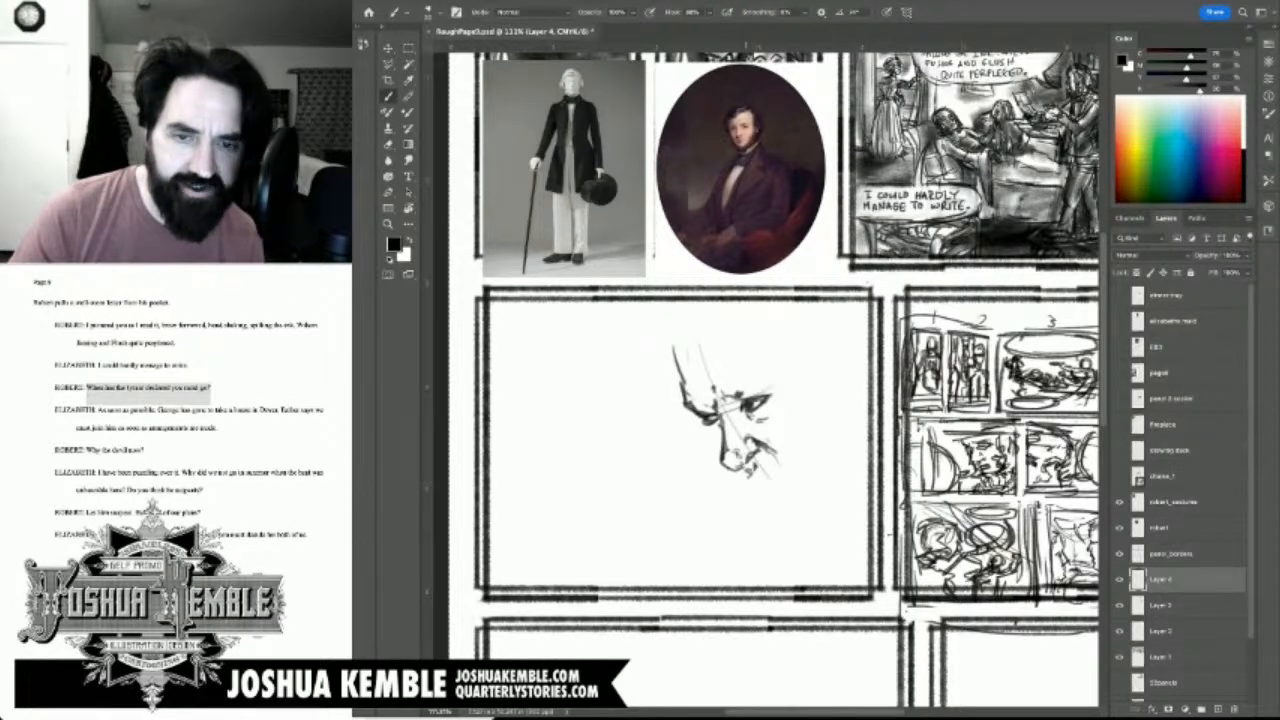
{"action": "mouse_move", "coordinate": [760, 468]}
{"action": "left_mouse_down"}
{"action": "mouse_move", "coordinate": [796, 465]}
{"action": "mouse_move", "coordinate": [765, 481]}
{"action": "mouse_move", "coordinate": [774, 476]}
{"action": "left_mouse_up"}
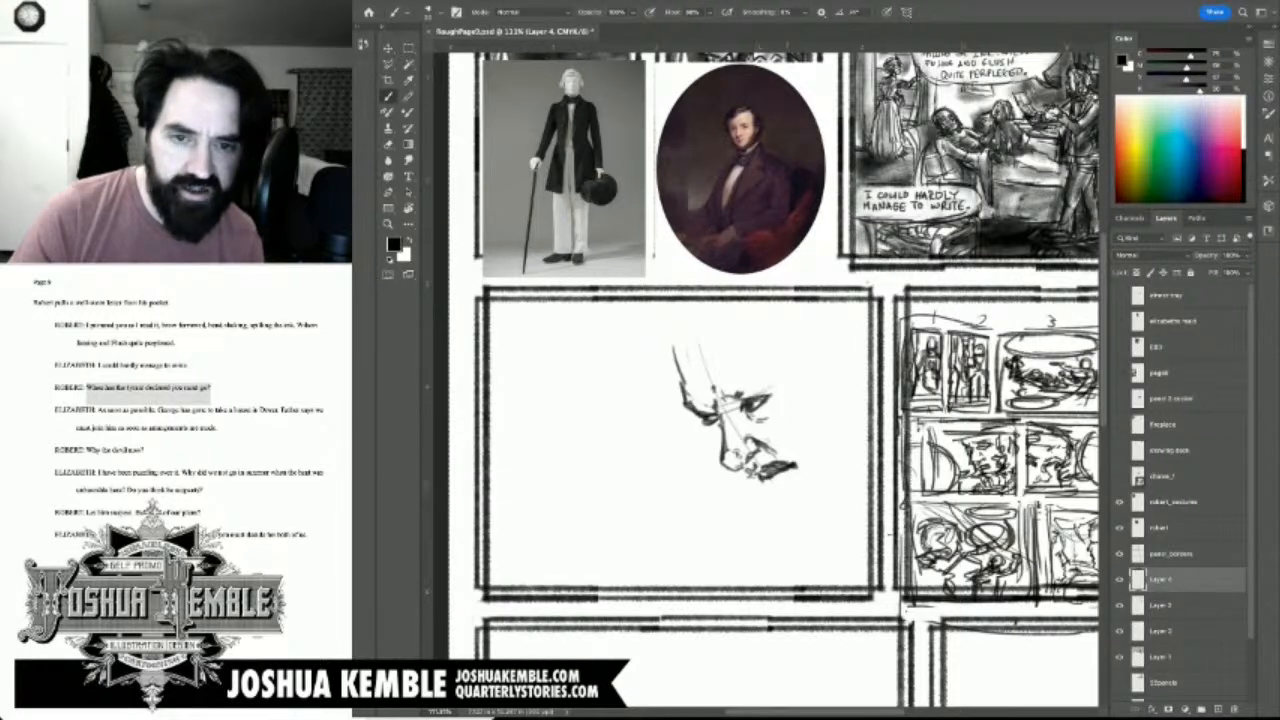
{"action": "mouse_move", "coordinate": [796, 468]}
{"action": "left_mouse_down"}
{"action": "mouse_move", "coordinate": [759, 495]}
{"action": "mouse_move", "coordinate": [774, 502]}
{"action": "mouse_move", "coordinate": [791, 484]}
{"action": "left_mouse_up"}
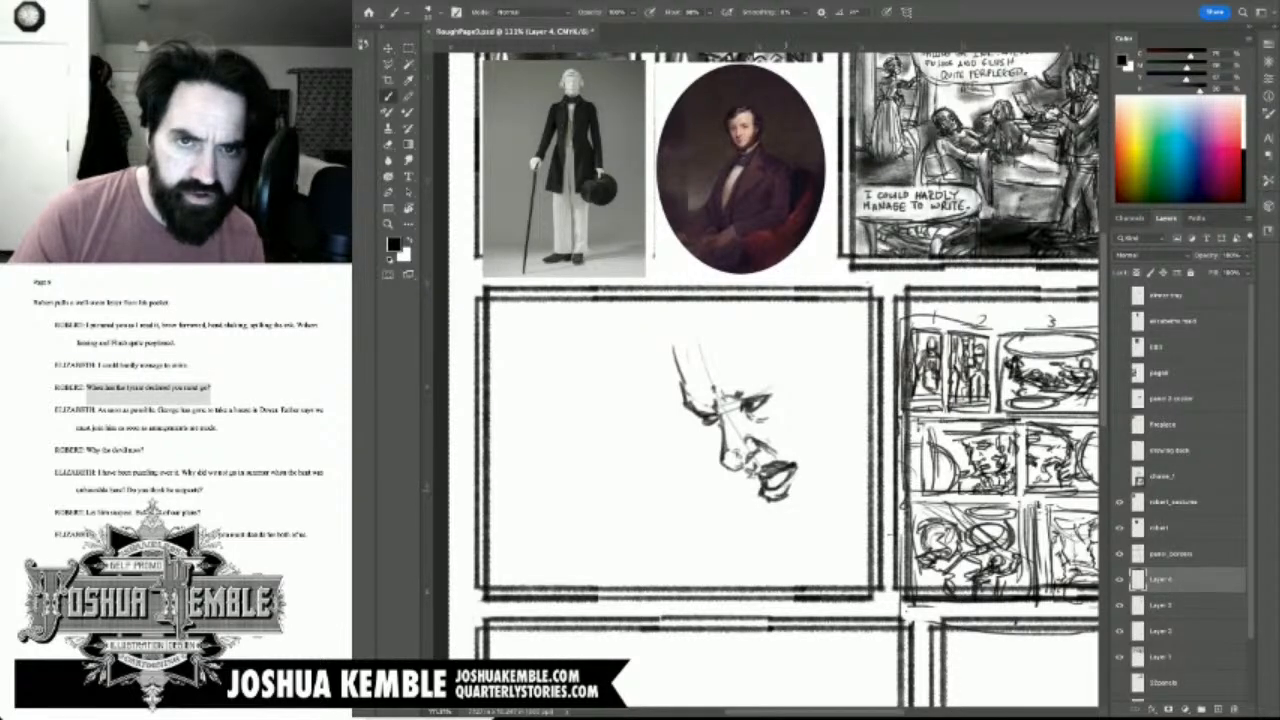
Step: Outline the far cheek down to a ragged chin beard and darken the far eyebrow, undoing the stray strokes
{"action": "mouse_move", "coordinate": [690, 412]}
{"action": "left_mouse_down"}
{"action": "mouse_move", "coordinate": [762, 514]}
{"action": "mouse_move", "coordinate": [797, 527]}
{"action": "left_mouse_up"}
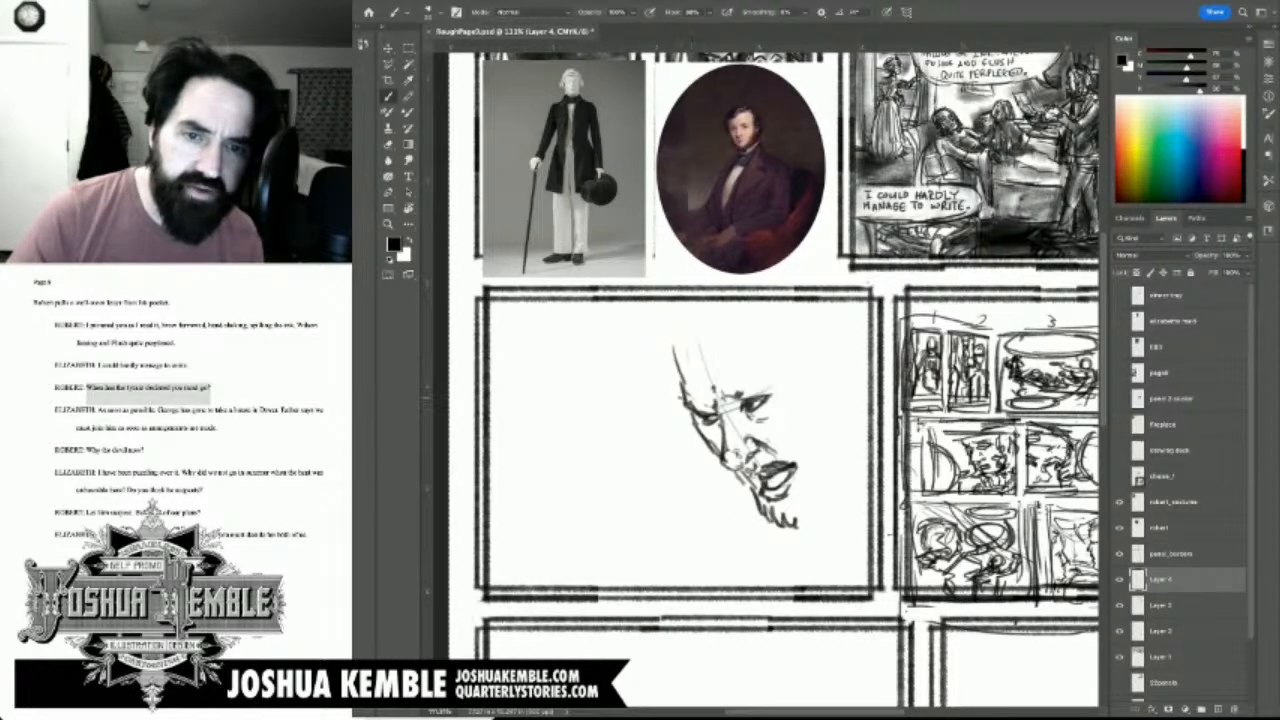
{"action": "mouse_move", "coordinate": [680, 390]}
{"action": "left_mouse_down"}
{"action": "mouse_move", "coordinate": [714, 402]}
{"action": "mouse_move", "coordinate": [805, 355]}
{"action": "left_mouse_up"}
{"action": "key", "text": "super+z"}
{"action": "key", "text": "super+z"}
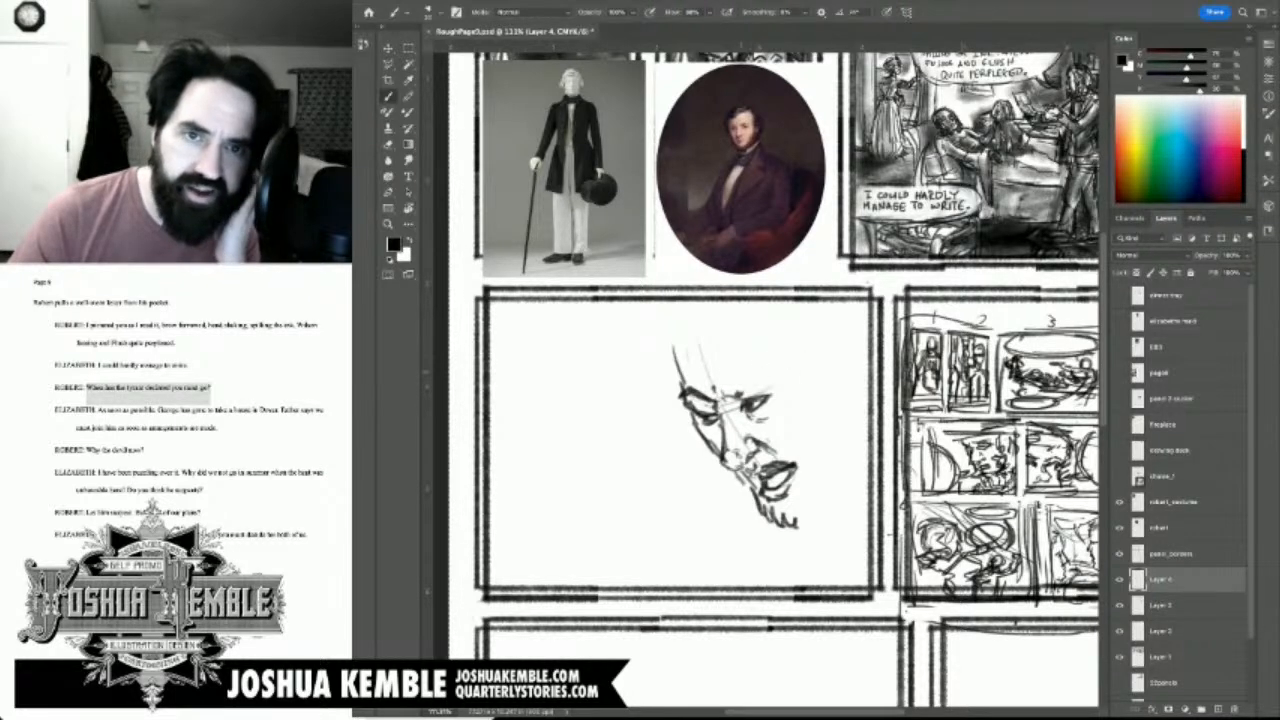
Step: Brush in the near eyebrow, the forehead edge and the swept-back hair reaching the panel's upper border
{"action": "mouse_move", "coordinate": [737, 398]}
{"action": "left_mouse_down"}
{"action": "mouse_move", "coordinate": [760, 364]}
{"action": "mouse_move", "coordinate": [792, 367]}
{"action": "mouse_move", "coordinate": [777, 393]}
{"action": "mouse_move", "coordinate": [811, 443]}
{"action": "left_mouse_up"}
{"action": "left_click_drag", "start_coordinate": [670, 362], "coordinate": [695, 338]}
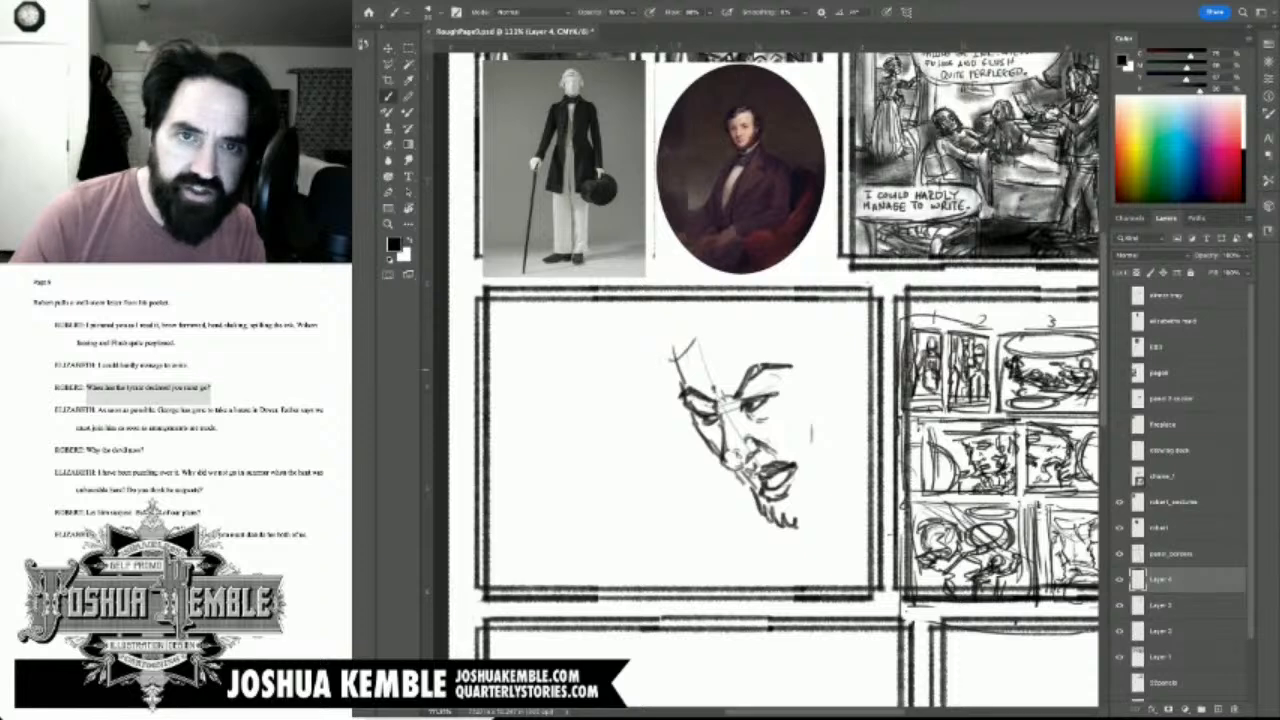
{"action": "left_click_drag", "start_coordinate": [680, 383], "coordinate": [686, 342]}
{"action": "left_click_drag", "start_coordinate": [682, 347], "coordinate": [748, 316]}
{"action": "mouse_move", "coordinate": [748, 316]}
{"action": "left_mouse_down"}
{"action": "mouse_move", "coordinate": [668, 346]}
{"action": "mouse_move", "coordinate": [677, 380]}
{"action": "left_mouse_up"}
{"action": "mouse_move", "coordinate": [684, 326]}
{"action": "left_mouse_down"}
{"action": "mouse_move", "coordinate": [660, 380]}
{"action": "mouse_move", "coordinate": [748, 312]}
{"action": "mouse_move", "coordinate": [726, 302]}
{"action": "mouse_move", "coordinate": [758, 302]}
{"action": "mouse_move", "coordinate": [722, 320]}
{"action": "left_mouse_up"}
{"action": "mouse_move", "coordinate": [684, 324]}
{"action": "left_mouse_down"}
{"action": "mouse_move", "coordinate": [658, 341]}
{"action": "mouse_move", "coordinate": [734, 291]}
{"action": "mouse_move", "coordinate": [786, 300]}
{"action": "mouse_move", "coordinate": [788, 330]}
{"action": "left_mouse_up"}
{"action": "left_click_drag", "start_coordinate": [764, 314], "coordinate": [808, 362]}
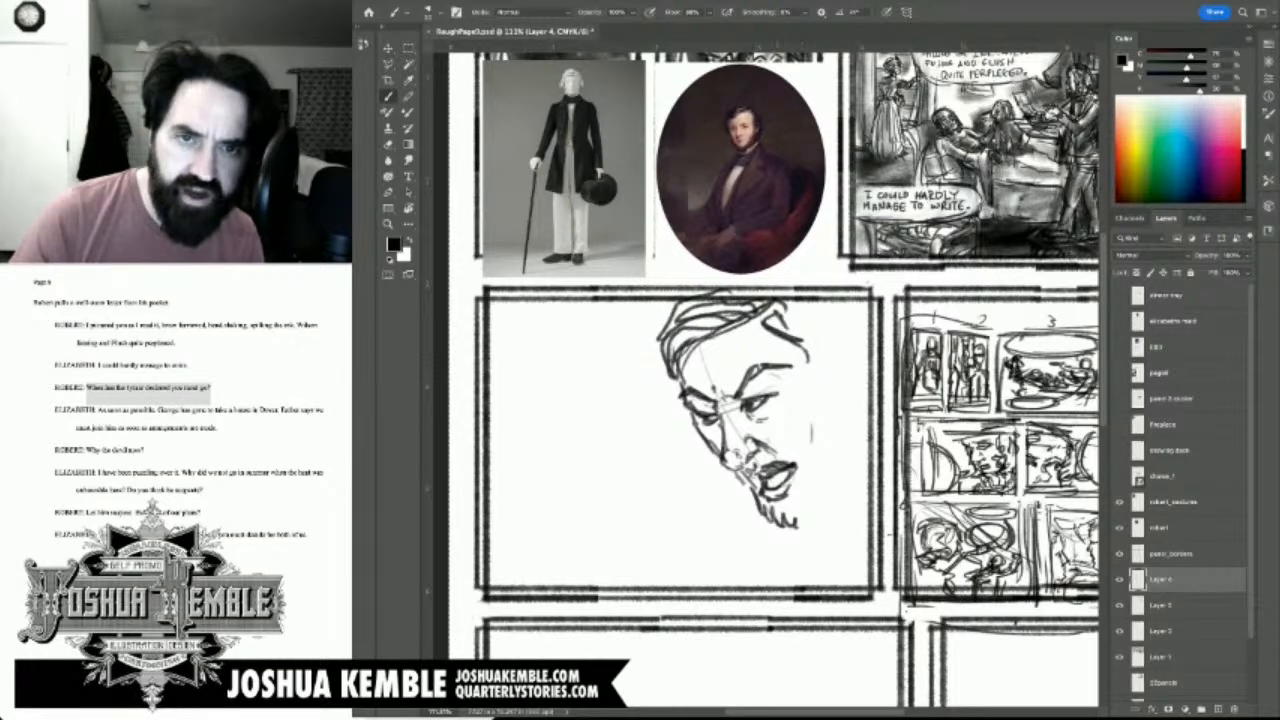
Step: Select the whole face sketch on Layer 4, shift it slightly right and down, and clear the selection
{"action": "key", "text": "e"}
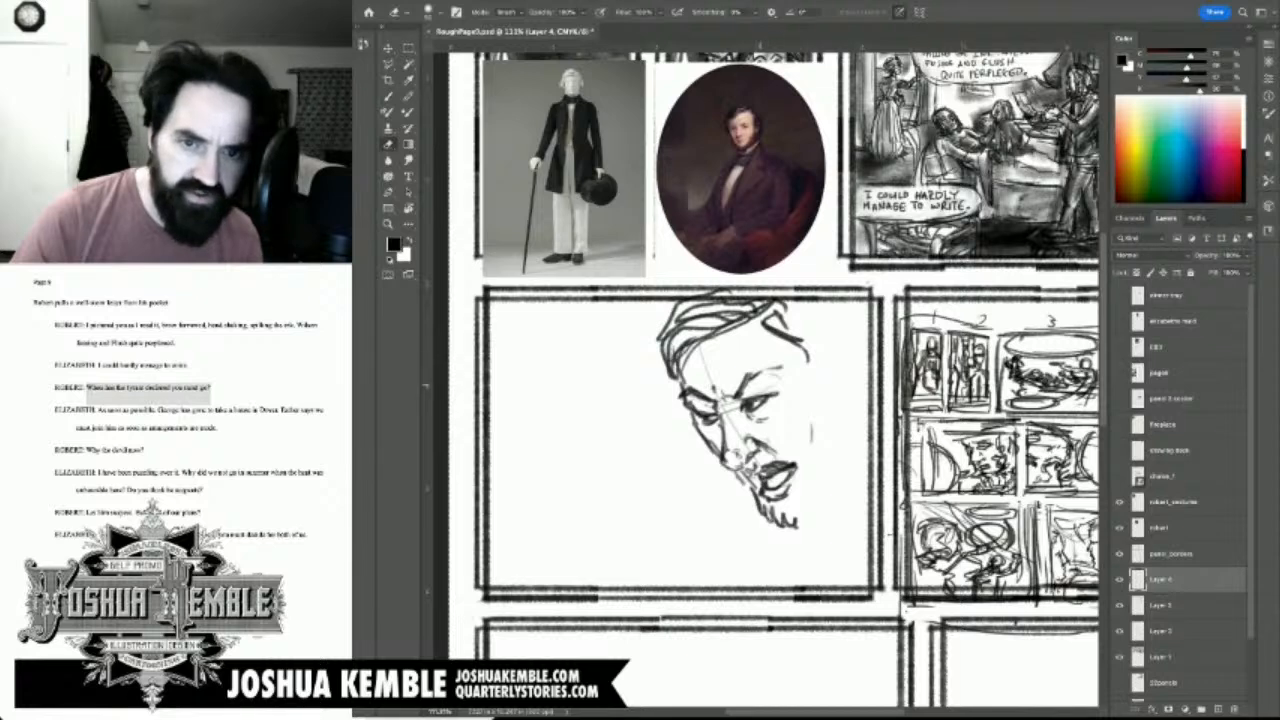
{"action": "key", "text": "v"}
{"action": "key", "text": "super+a"}
{"action": "left_click_drag", "start_coordinate": [735, 420], "coordinate": [741, 426]}
{"action": "key", "text": "b"}
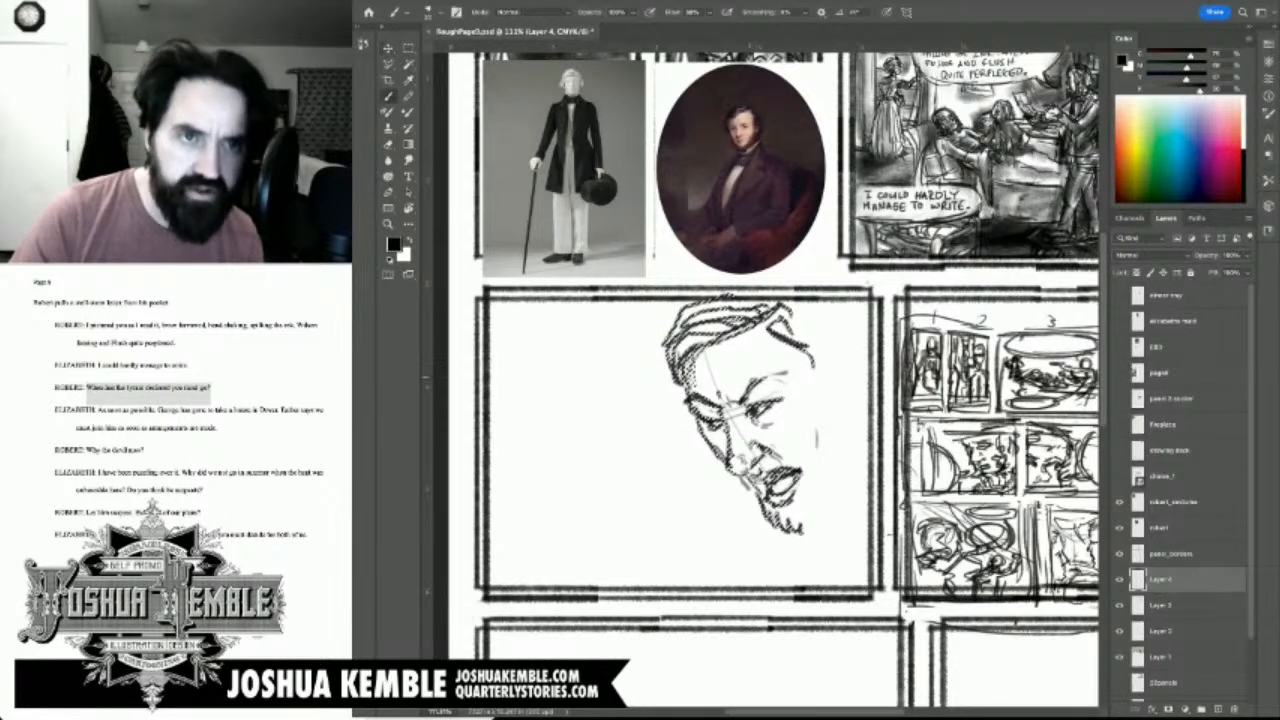
{"action": "key", "text": "m"}
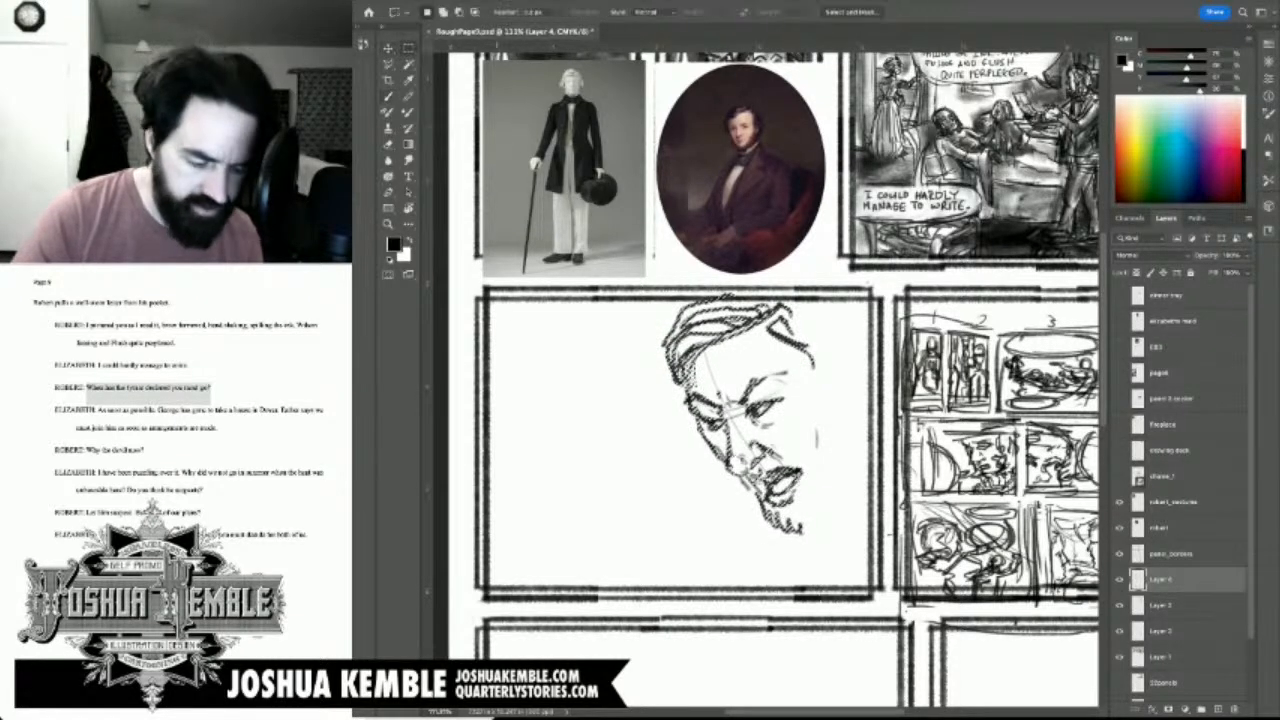
Step: Redraw the near eyebrow and brush the bearded jawline from the chin up the side of the face to the hair
{"action": "key", "text": "b"}
{"action": "left_click_drag", "start_coordinate": [758, 379], "coordinate": [794, 380]}
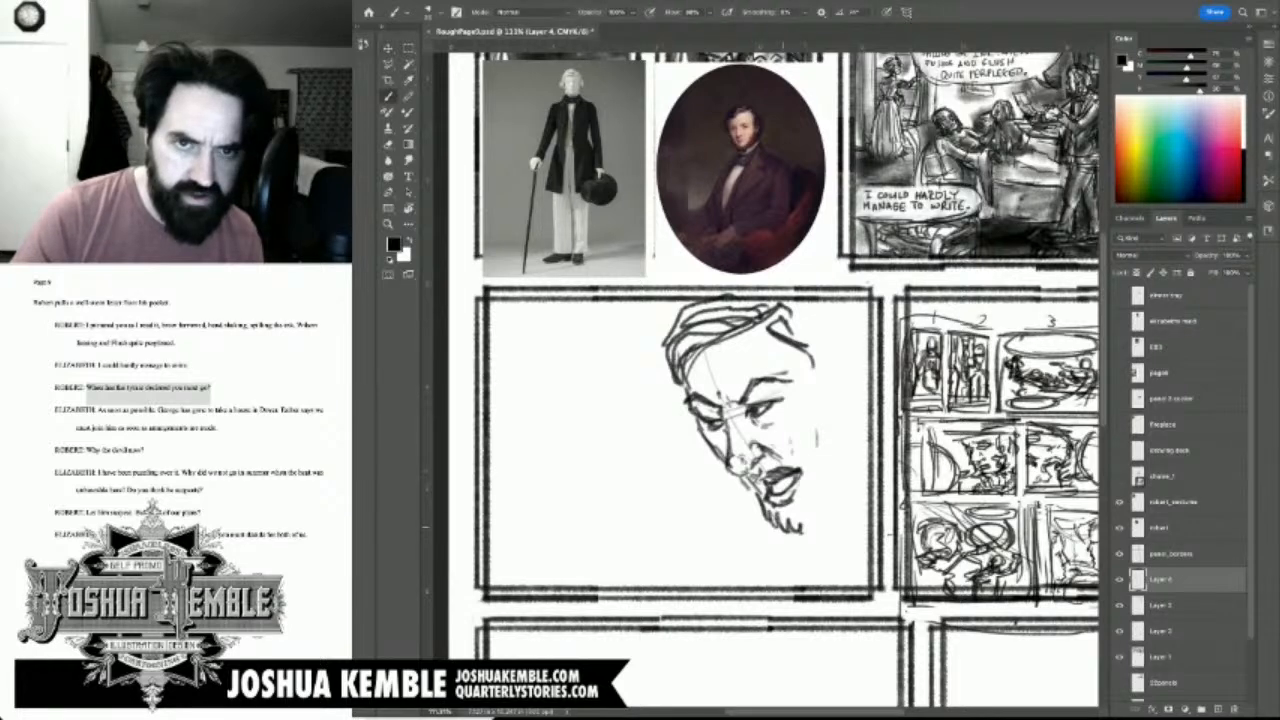
{"action": "mouse_move", "coordinate": [772, 524]}
{"action": "left_mouse_down"}
{"action": "mouse_move", "coordinate": [820, 516]}
{"action": "mouse_move", "coordinate": [826, 482]}
{"action": "mouse_move", "coordinate": [846, 470]}
{"action": "mouse_move", "coordinate": [806, 322]}
{"action": "mouse_move", "coordinate": [778, 296]}
{"action": "left_mouse_up"}
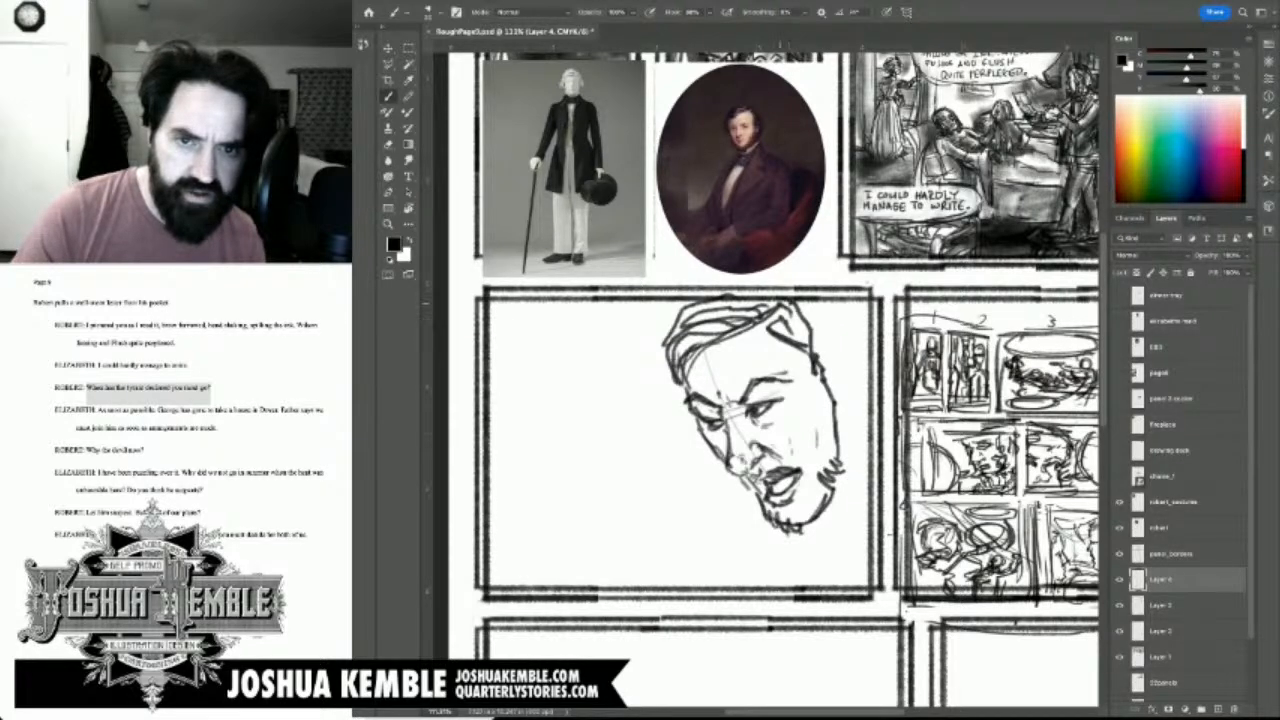
Step: Erase the near temple's hair strokes, redraw that hairline with the ear, and add loose strands to the far-side hair
{"action": "key", "text": "e"}
{"action": "mouse_move", "coordinate": [794, 340]}
{"action": "left_mouse_down"}
{"action": "mouse_move", "coordinate": [784, 306]}
{"action": "mouse_move", "coordinate": [768, 327]}
{"action": "mouse_move", "coordinate": [812, 368]}
{"action": "left_mouse_up"}
{"action": "key", "text": "b"}
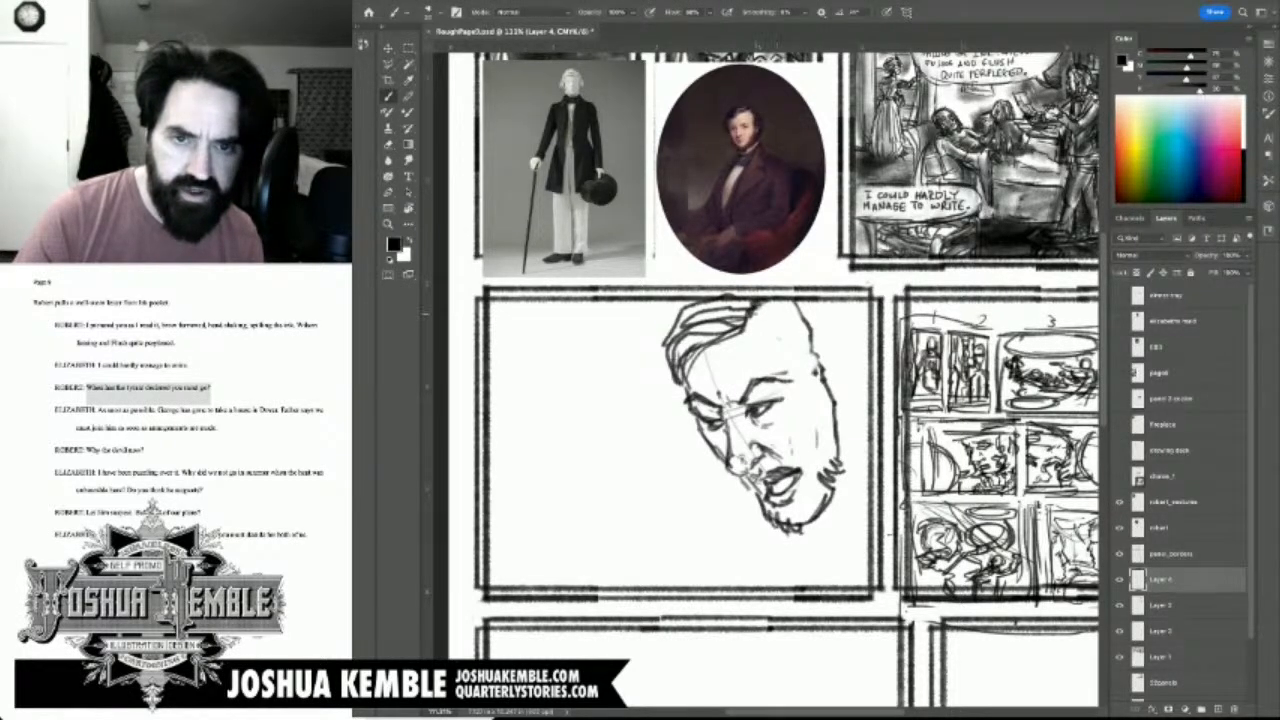
{"action": "mouse_move", "coordinate": [754, 314]}
{"action": "left_mouse_down"}
{"action": "mouse_move", "coordinate": [788, 289]}
{"action": "mouse_move", "coordinate": [832, 400]}
{"action": "mouse_move", "coordinate": [858, 364]}
{"action": "left_mouse_up"}
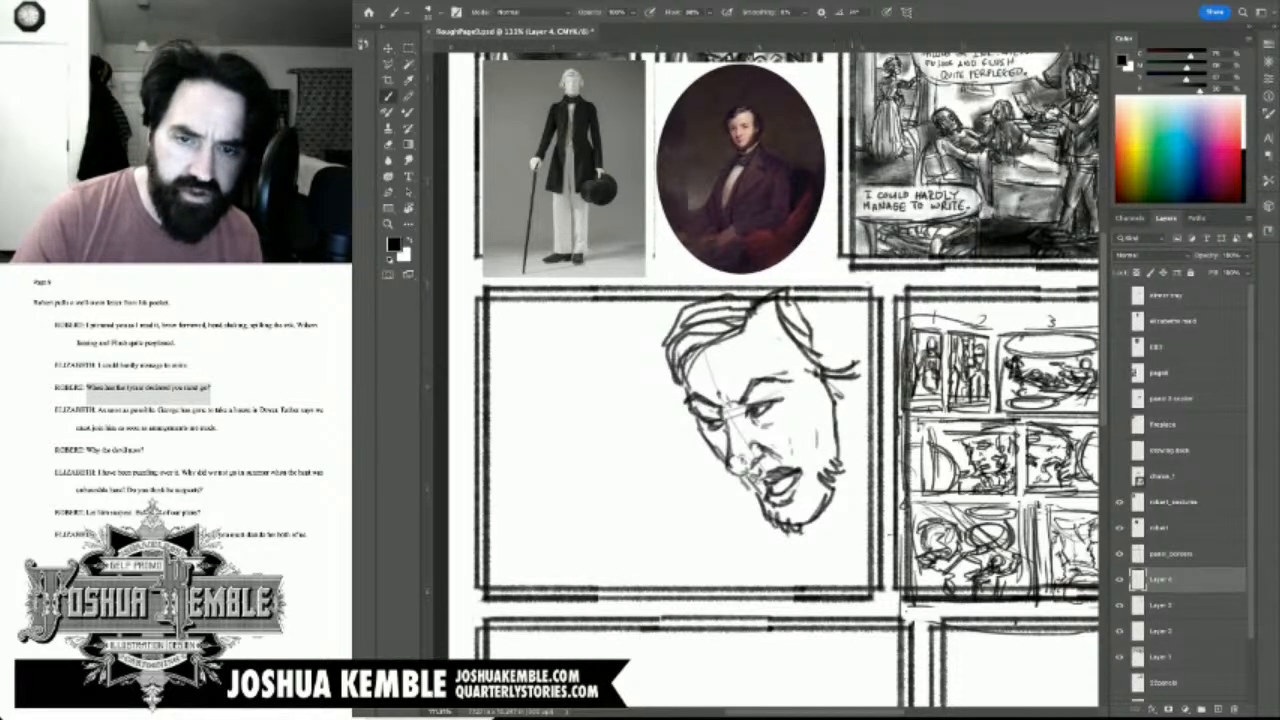
{"action": "mouse_move", "coordinate": [847, 371]}
{"action": "left_mouse_down"}
{"action": "mouse_move", "coordinate": [851, 406]}
{"action": "mouse_move", "coordinate": [829, 402]}
{"action": "left_mouse_up"}
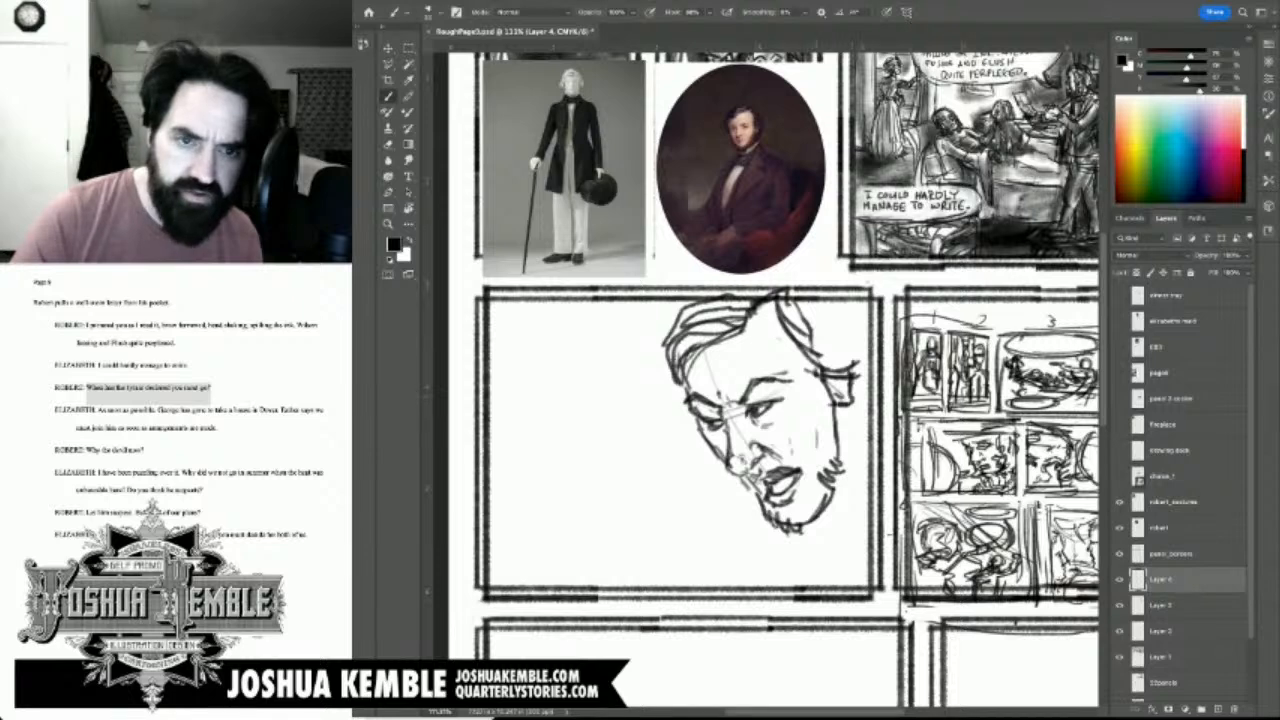
{"action": "mouse_move", "coordinate": [682, 380]}
{"action": "left_mouse_down"}
{"action": "mouse_move", "coordinate": [656, 346]}
{"action": "mouse_move", "coordinate": [674, 304]}
{"action": "left_mouse_up"}
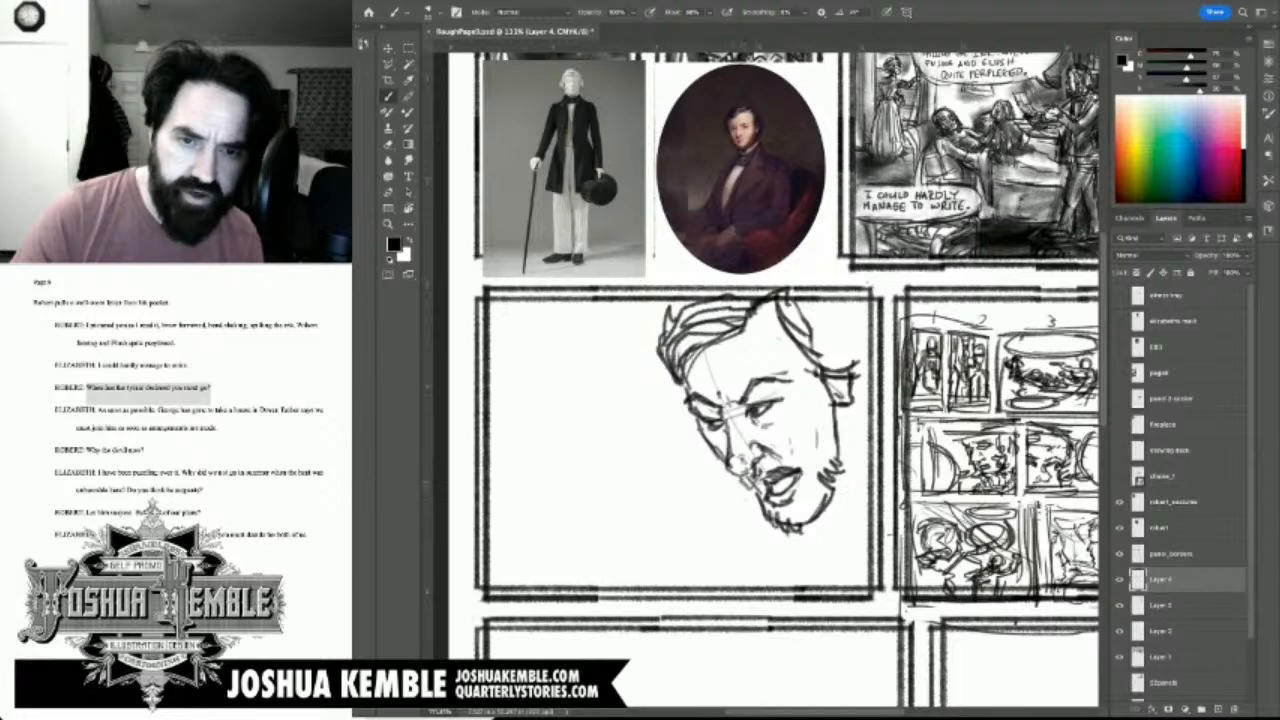
Step: Outline the full beard around the chin and the curling sideburn and hair around the ear
{"action": "mouse_move", "coordinate": [706, 442]}
{"action": "left_mouse_down"}
{"action": "mouse_move", "coordinate": [784, 558]}
{"action": "mouse_move", "coordinate": [810, 560]}
{"action": "mouse_move", "coordinate": [826, 534]}
{"action": "mouse_move", "coordinate": [814, 554]}
{"action": "mouse_move", "coordinate": [838, 552]}
{"action": "mouse_move", "coordinate": [844, 517]}
{"action": "left_mouse_up"}
{"action": "mouse_move", "coordinate": [814, 466]}
{"action": "left_mouse_down"}
{"action": "mouse_move", "coordinate": [828, 498]}
{"action": "mouse_move", "coordinate": [856, 472]}
{"action": "left_mouse_up"}
{"action": "mouse_move", "coordinate": [834, 482]}
{"action": "left_mouse_down"}
{"action": "mouse_move", "coordinate": [868, 496]}
{"action": "mouse_move", "coordinate": [840, 408]}
{"action": "mouse_move", "coordinate": [852, 438]}
{"action": "mouse_move", "coordinate": [872, 398]}
{"action": "mouse_move", "coordinate": [862, 366]}
{"action": "mouse_move", "coordinate": [836, 404]}
{"action": "mouse_move", "coordinate": [830, 366]}
{"action": "left_mouse_up"}
{"action": "mouse_move", "coordinate": [836, 352]}
{"action": "left_mouse_down"}
{"action": "mouse_move", "coordinate": [804, 354]}
{"action": "mouse_move", "coordinate": [818, 341]}
{"action": "mouse_move", "coordinate": [810, 319]}
{"action": "left_mouse_up"}
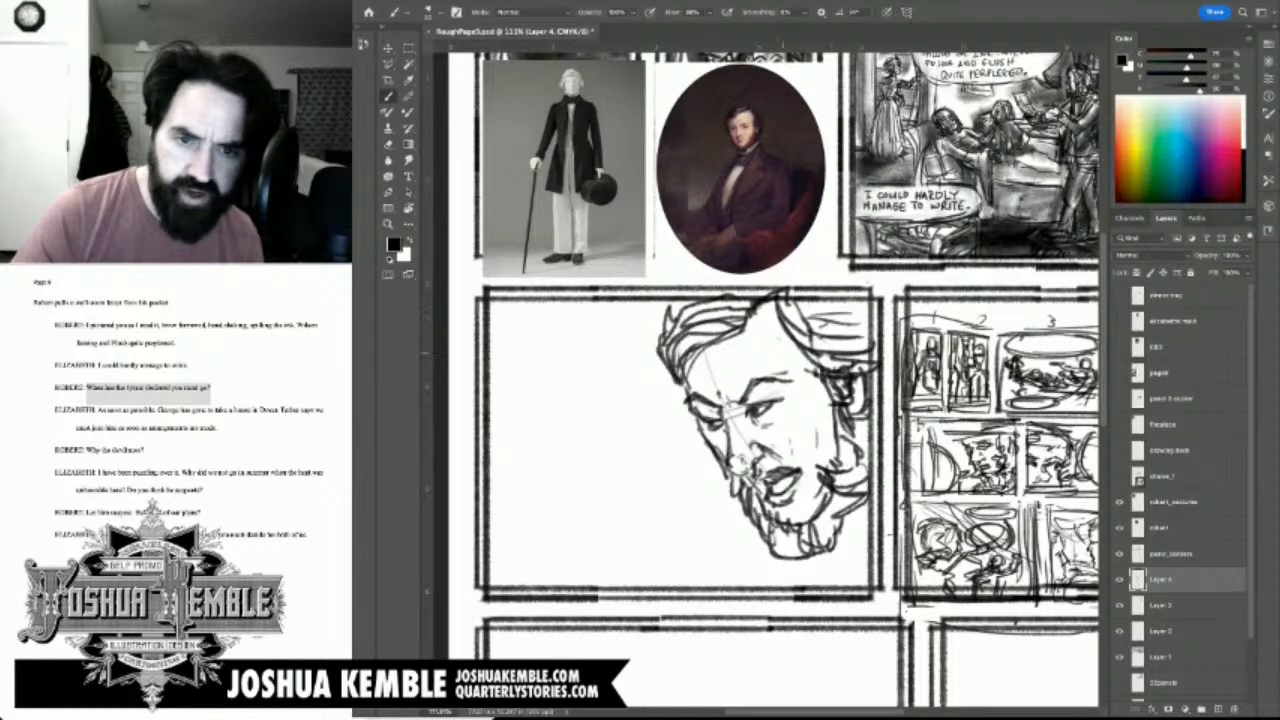
Step: Redraw both eyebrows as an angry frown, refine the near eye, and thicken the far-side hair outline
{"action": "mouse_move", "coordinate": [675, 400]}
{"action": "left_mouse_down"}
{"action": "mouse_move", "coordinate": [726, 417]}
{"action": "mouse_move", "coordinate": [754, 383]}
{"action": "mouse_move", "coordinate": [786, 377]}
{"action": "mouse_move", "coordinate": [752, 400]}
{"action": "left_mouse_up"}
{"action": "key", "text": "e"}
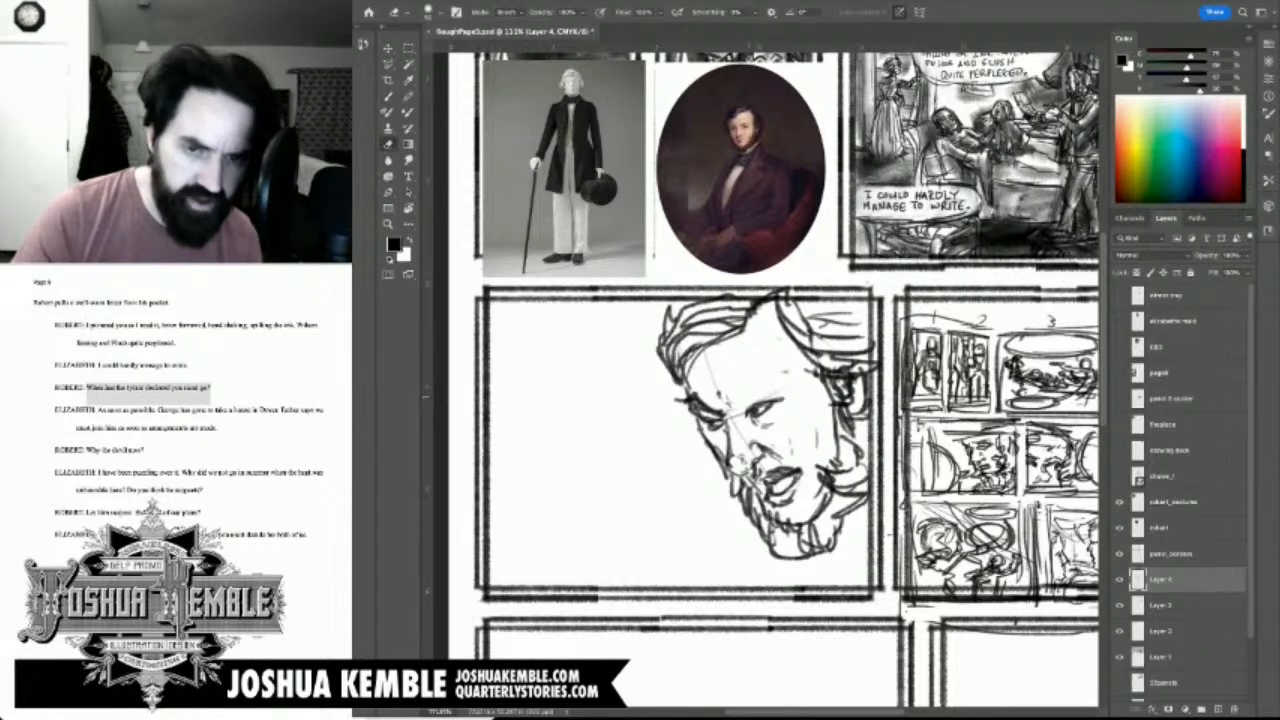
{"action": "key", "text": "b"}
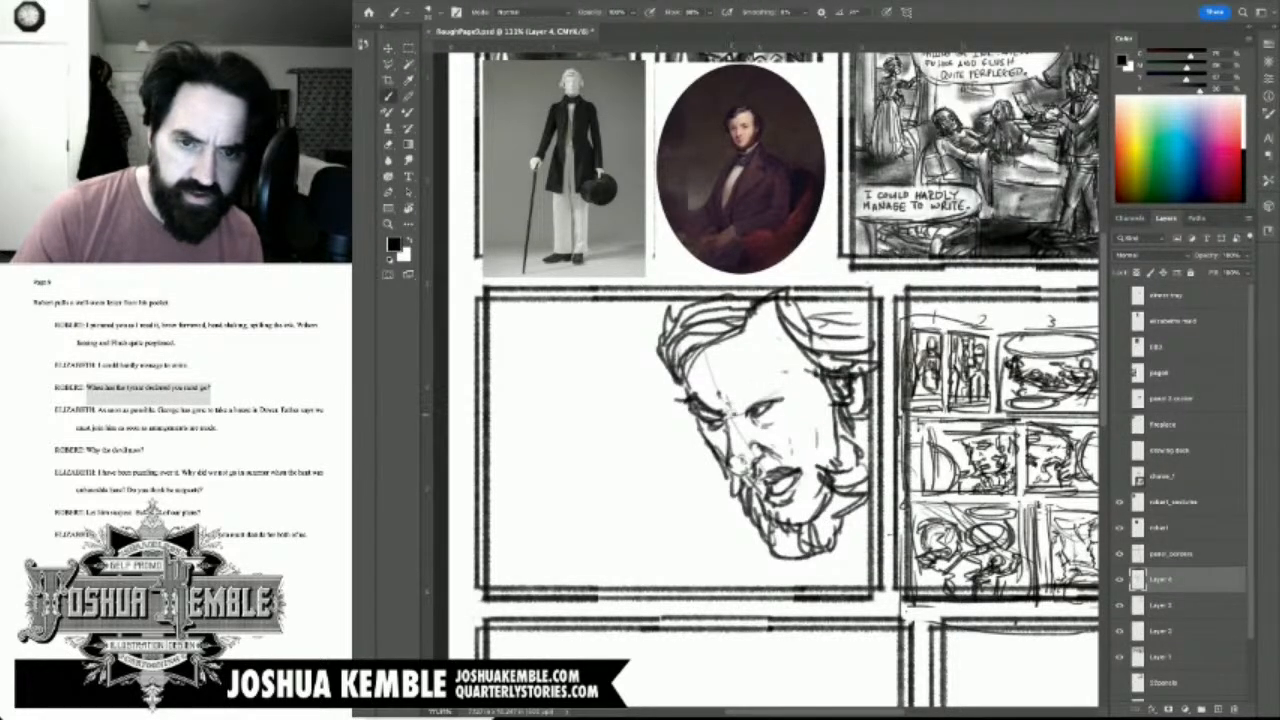
{"action": "left_click_drag", "start_coordinate": [730, 411], "coordinate": [794, 384]}
{"action": "left_click_drag", "start_coordinate": [786, 402], "coordinate": [791, 418]}
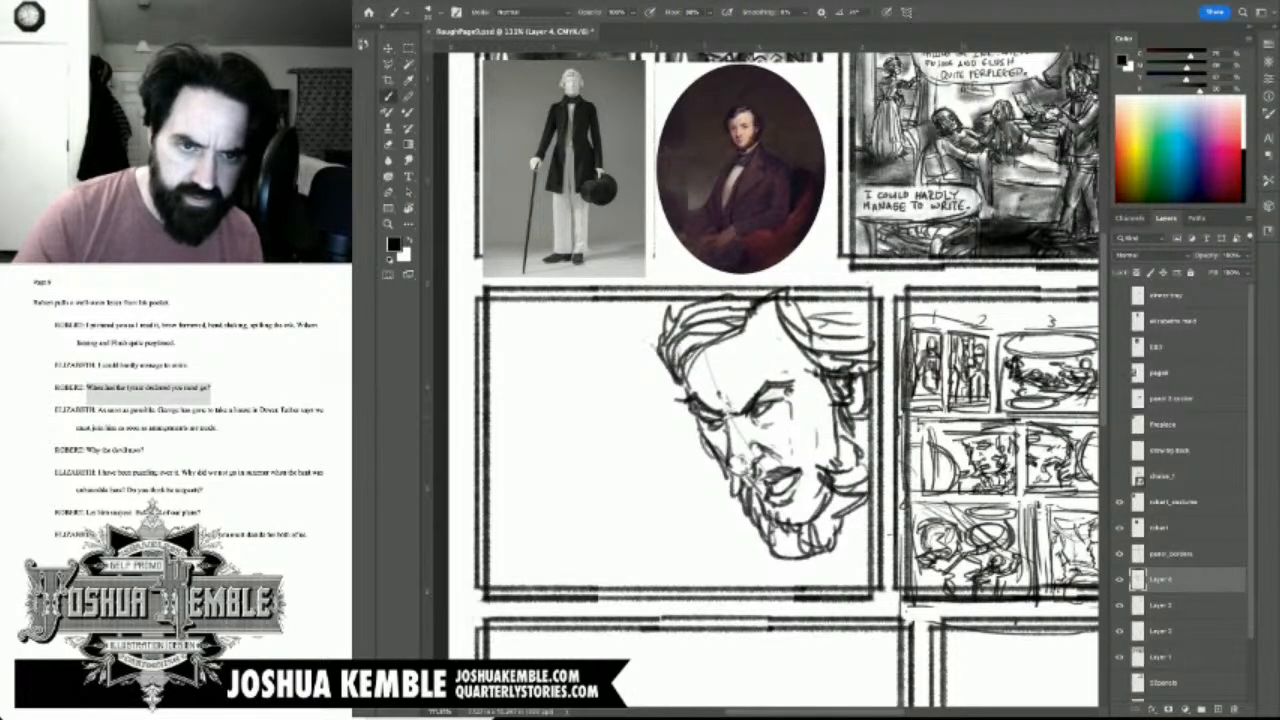
{"action": "mouse_move", "coordinate": [662, 378]}
{"action": "left_mouse_down"}
{"action": "mouse_move", "coordinate": [652, 306]}
{"action": "mouse_move", "coordinate": [669, 300]}
{"action": "left_mouse_up"}
{"action": "left_click_drag", "start_coordinate": [659, 329], "coordinate": [686, 302]}
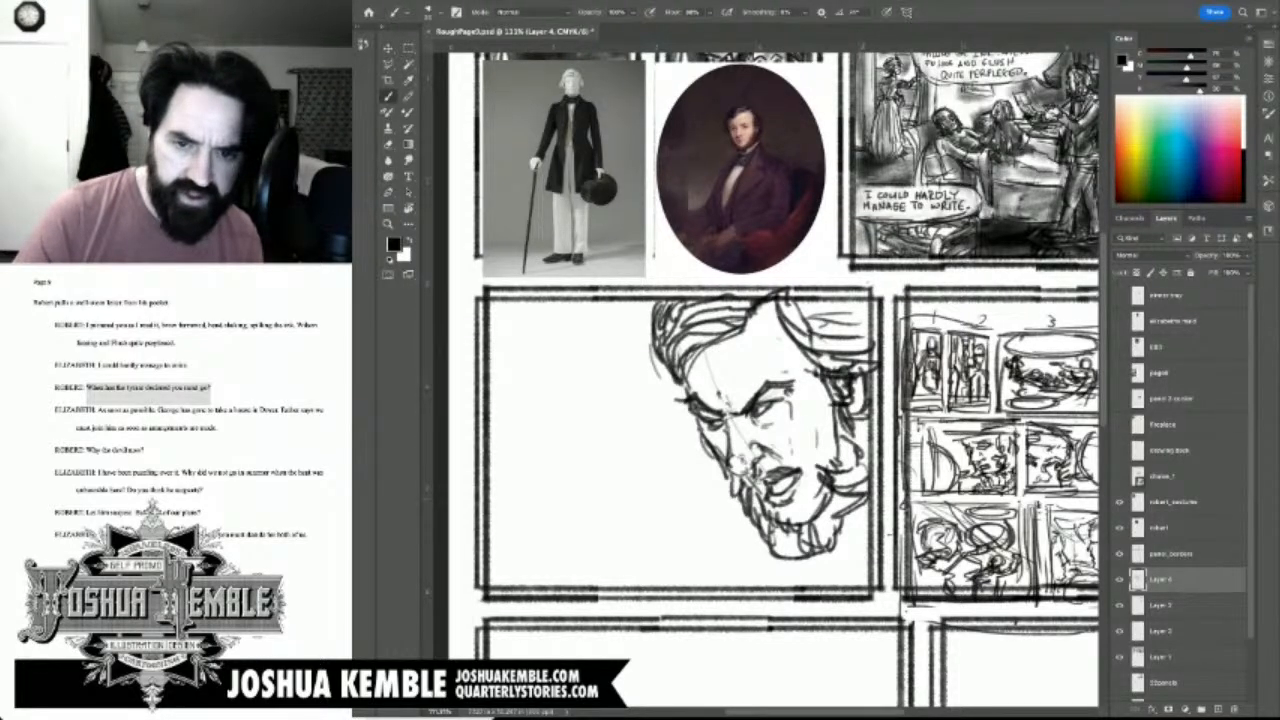
Step: Sketch the shirt collar and coat lapels below the beard, down to the panel's lower border
{"action": "left_click_drag", "start_coordinate": [878, 498], "coordinate": [850, 518]}
{"action": "mouse_move", "coordinate": [850, 514]}
{"action": "left_mouse_down"}
{"action": "mouse_move", "coordinate": [834, 526]}
{"action": "mouse_move", "coordinate": [842, 538]}
{"action": "left_mouse_up"}
{"action": "mouse_move", "coordinate": [854, 516]}
{"action": "left_mouse_down"}
{"action": "mouse_move", "coordinate": [848, 566]}
{"action": "mouse_move", "coordinate": [832, 568]}
{"action": "left_mouse_up"}
{"action": "mouse_move", "coordinate": [842, 566]}
{"action": "left_mouse_down"}
{"action": "mouse_move", "coordinate": [830, 590]}
{"action": "mouse_move", "coordinate": [796, 578]}
{"action": "mouse_move", "coordinate": [802, 596]}
{"action": "mouse_move", "coordinate": [812, 570]}
{"action": "mouse_move", "coordinate": [750, 566]}
{"action": "mouse_move", "coordinate": [734, 590]}
{"action": "left_mouse_up"}
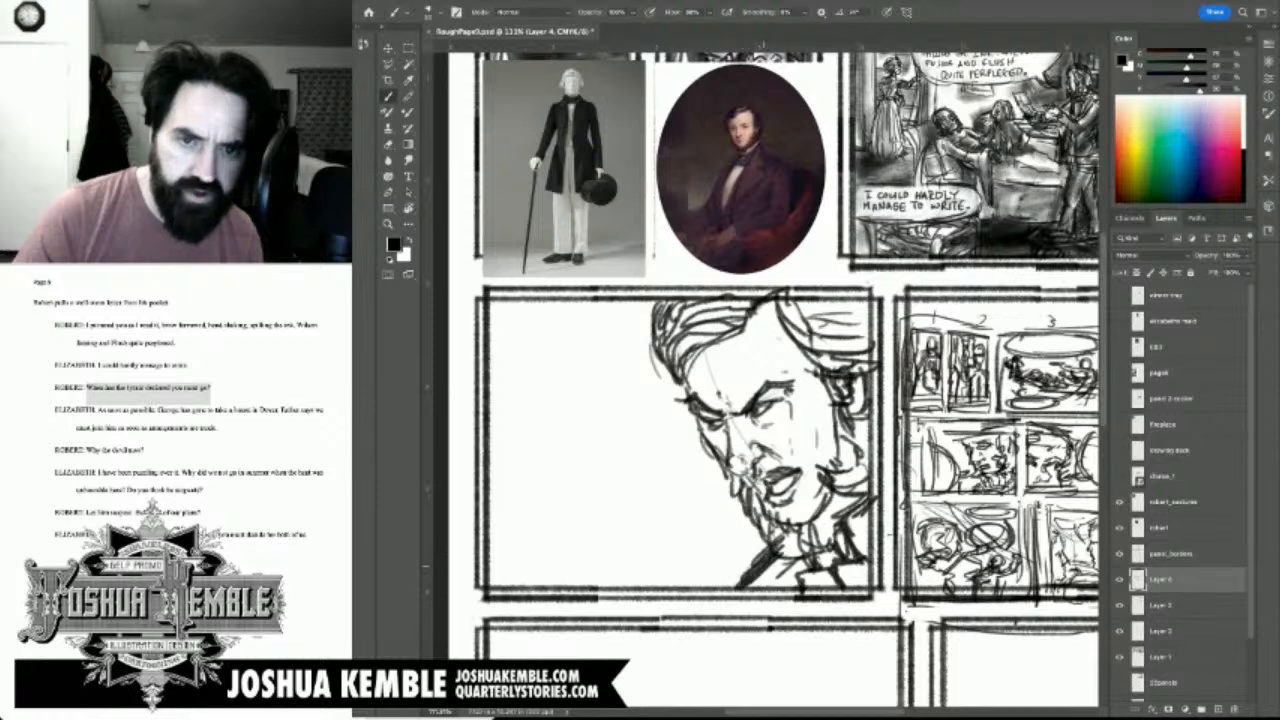
{"action": "left_click_drag", "start_coordinate": [767, 548], "coordinate": [735, 585]}
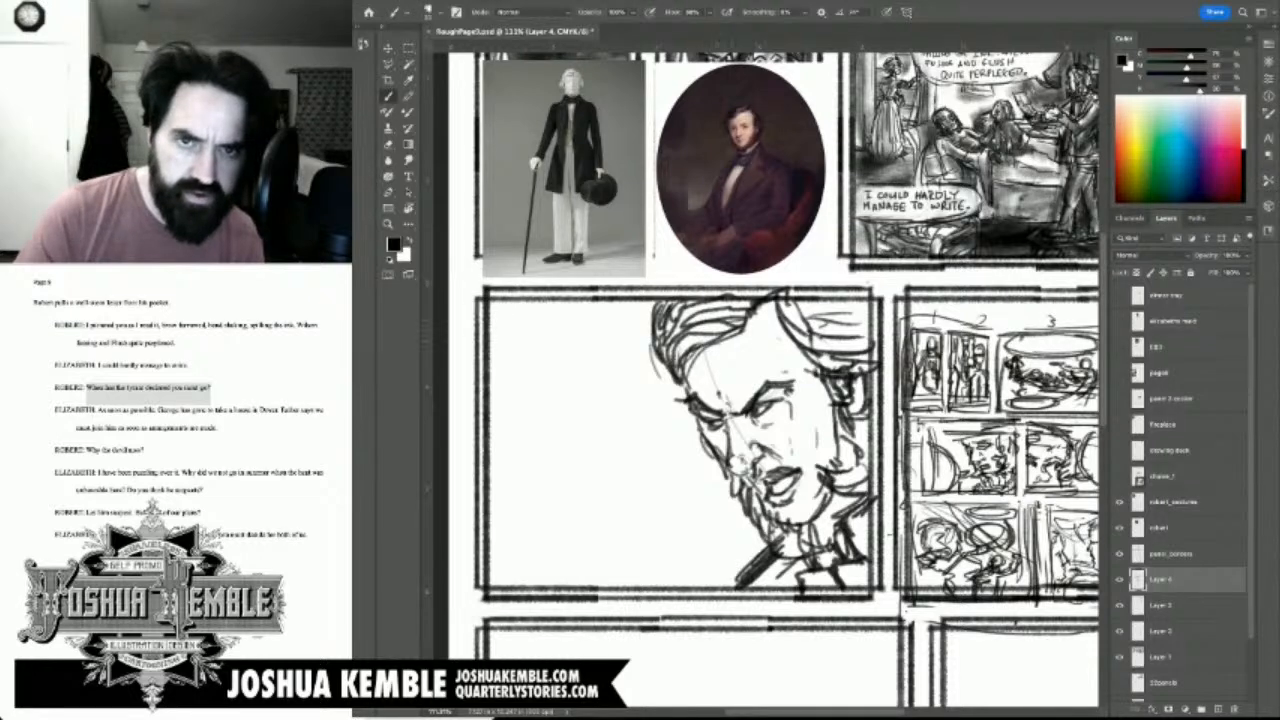
Step: Shade the hair on both sides of the parting with broad, soft dark strokes
{"action": "left_click_drag", "start_coordinate": [732, 323], "coordinate": [668, 370]}
{"action": "left_click_drag", "start_coordinate": [698, 310], "coordinate": [656, 352]}
{"action": "left_click_drag", "start_coordinate": [736, 306], "coordinate": [690, 318]}
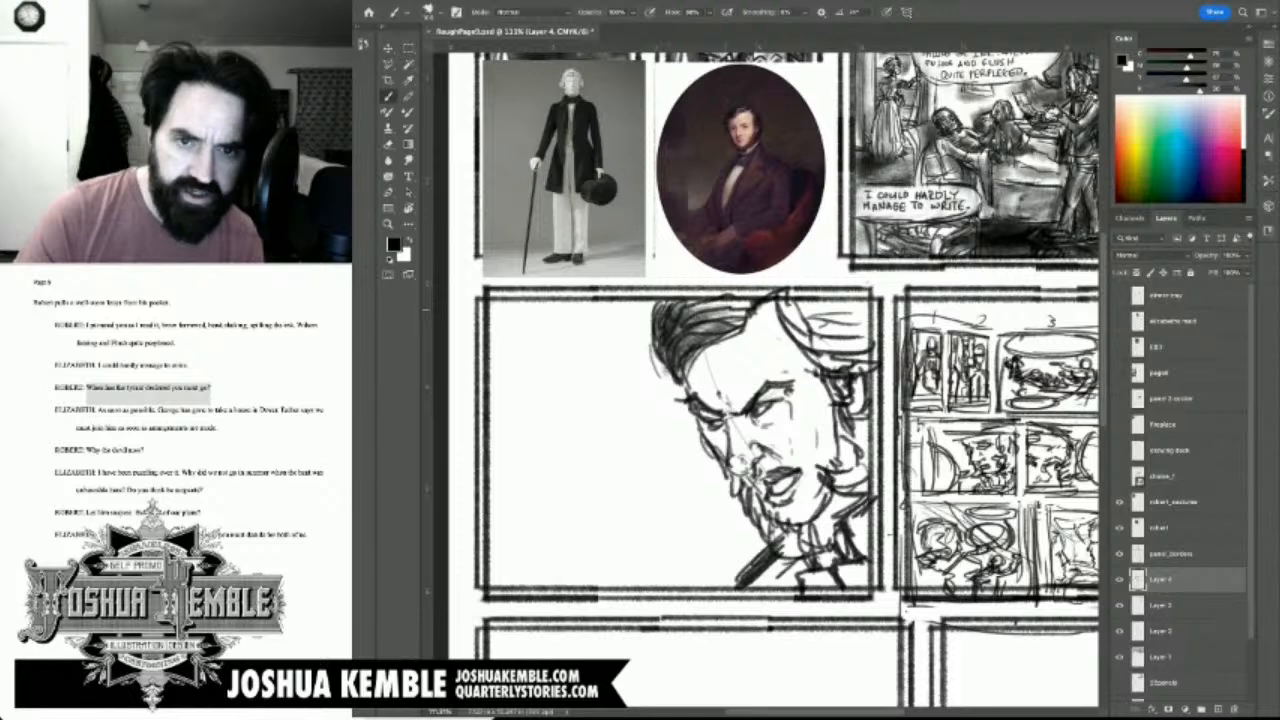
{"action": "mouse_move", "coordinate": [824, 302]}
{"action": "left_mouse_down"}
{"action": "mouse_move", "coordinate": [770, 318]}
{"action": "mouse_move", "coordinate": [800, 334]}
{"action": "left_mouse_up"}
{"action": "mouse_move", "coordinate": [866, 290]}
{"action": "left_mouse_down"}
{"action": "mouse_move", "coordinate": [790, 312]}
{"action": "mouse_move", "coordinate": [802, 350]}
{"action": "left_mouse_up"}
{"action": "mouse_move", "coordinate": [868, 324]}
{"action": "left_mouse_down"}
{"action": "mouse_move", "coordinate": [796, 358]}
{"action": "mouse_move", "coordinate": [832, 368]}
{"action": "left_mouse_up"}
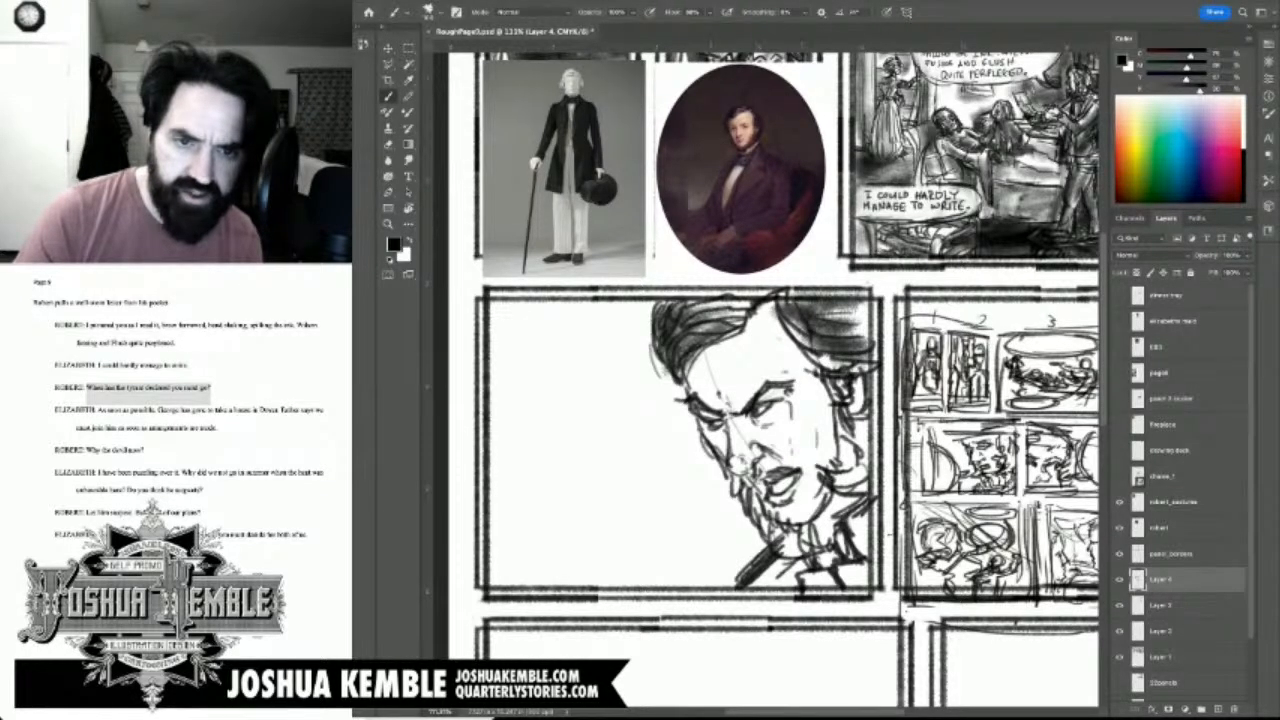
Step: Shade the far side of the face, the nose, the eye sockets, the near cheek and the area below the mouth
{"action": "mouse_move", "coordinate": [708, 356]}
{"action": "left_mouse_down"}
{"action": "mouse_move", "coordinate": [692, 392]}
{"action": "mouse_move", "coordinate": [716, 446]}
{"action": "left_mouse_up"}
{"action": "mouse_move", "coordinate": [732, 426]}
{"action": "left_mouse_down"}
{"action": "mouse_move", "coordinate": [714, 448]}
{"action": "mouse_move", "coordinate": [728, 440]}
{"action": "left_mouse_up"}
{"action": "mouse_move", "coordinate": [750, 432]}
{"action": "left_mouse_down"}
{"action": "mouse_move", "coordinate": [734, 478]}
{"action": "mouse_move", "coordinate": [738, 466]}
{"action": "left_mouse_up"}
{"action": "left_click_drag", "start_coordinate": [754, 430], "coordinate": [738, 448]}
{"action": "mouse_move", "coordinate": [760, 416]}
{"action": "left_mouse_down"}
{"action": "mouse_move", "coordinate": [734, 450]}
{"action": "mouse_move", "coordinate": [762, 464]}
{"action": "mouse_move", "coordinate": [752, 470]}
{"action": "mouse_move", "coordinate": [778, 496]}
{"action": "mouse_move", "coordinate": [771, 515]}
{"action": "left_mouse_up"}
{"action": "left_click_drag", "start_coordinate": [803, 503], "coordinate": [783, 518]}
{"action": "mouse_move", "coordinate": [805, 511]}
{"action": "left_mouse_down"}
{"action": "mouse_move", "coordinate": [781, 525]}
{"action": "mouse_move", "coordinate": [789, 533]}
{"action": "left_mouse_up"}
{"action": "left_click_drag", "start_coordinate": [804, 496], "coordinate": [794, 508]}
{"action": "left_click_drag", "start_coordinate": [779, 420], "coordinate": [755, 441]}
{"action": "mouse_move", "coordinate": [779, 429]}
{"action": "left_mouse_down"}
{"action": "mouse_move", "coordinate": [765, 445]}
{"action": "mouse_move", "coordinate": [759, 429]}
{"action": "left_mouse_up"}
{"action": "left_click_drag", "start_coordinate": [779, 411], "coordinate": [760, 424]}
{"action": "left_click_drag", "start_coordinate": [785, 419], "coordinate": [773, 440]}
{"action": "left_click_drag", "start_coordinate": [791, 431], "coordinate": [775, 467]}
{"action": "left_click_drag", "start_coordinate": [793, 440], "coordinate": [767, 467]}
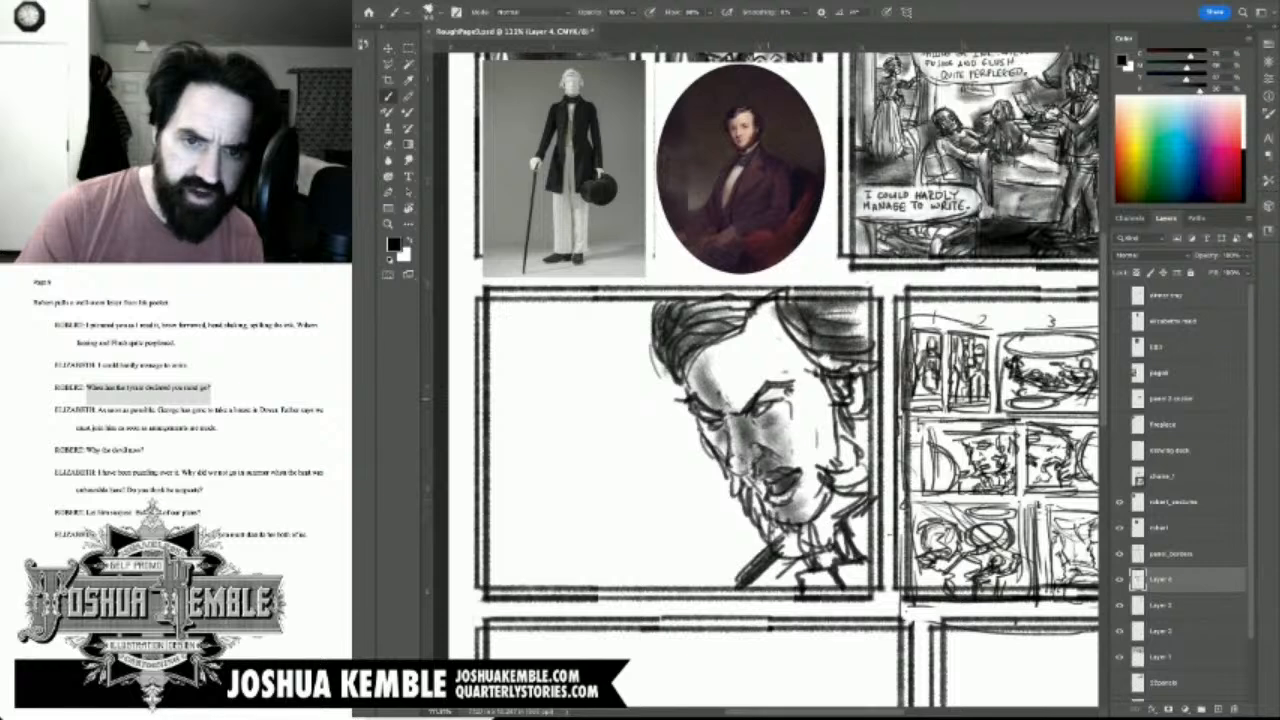
Step: Shade the furrowed brow and the far side of the forehead with soft grey strokes
{"action": "left_click_drag", "start_coordinate": [776, 393], "coordinate": [757, 411]}
{"action": "left_click_drag", "start_coordinate": [778, 387], "coordinate": [711, 407]}
{"action": "left_click_drag", "start_coordinate": [717, 383], "coordinate": [705, 397]}
{"action": "left_click_drag", "start_coordinate": [717, 349], "coordinate": [698, 377]}
{"action": "mouse_move", "coordinate": [738, 340]}
{"action": "left_mouse_down"}
{"action": "mouse_move", "coordinate": [702, 372]}
{"action": "mouse_move", "coordinate": [700, 358]}
{"action": "mouse_move", "coordinate": [722, 354]}
{"action": "left_mouse_up"}
{"action": "left_click_drag", "start_coordinate": [744, 344], "coordinate": [716, 382]}
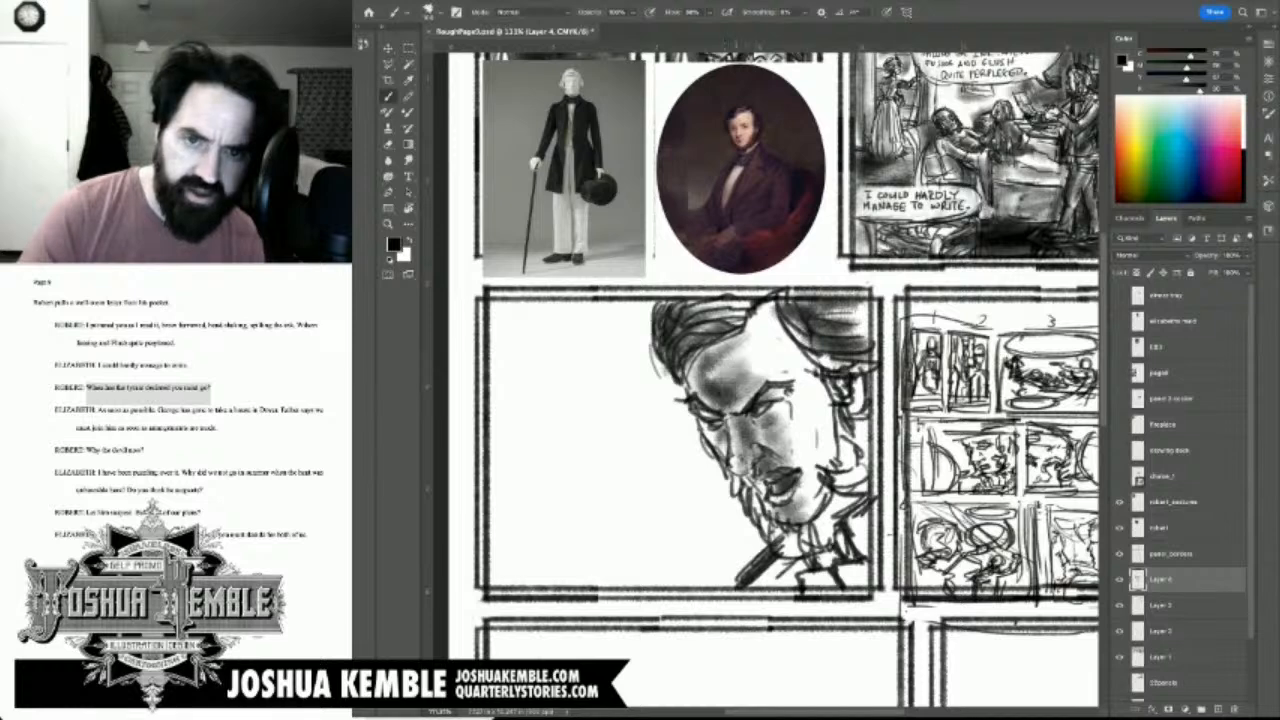
Step: Add soft shading to the near temple and forehead edge, and darken the far side of the beard
{"action": "left_click_drag", "start_coordinate": [828, 354], "coordinate": [794, 384]}
{"action": "left_click_drag", "start_coordinate": [790, 322], "coordinate": [775, 345]}
{"action": "mouse_move", "coordinate": [788, 326]}
{"action": "left_mouse_down"}
{"action": "mouse_move", "coordinate": [754, 380]}
{"action": "mouse_move", "coordinate": [798, 430]}
{"action": "mouse_move", "coordinate": [784, 428]}
{"action": "mouse_move", "coordinate": [788, 490]}
{"action": "mouse_move", "coordinate": [732, 510]}
{"action": "mouse_move", "coordinate": [744, 528]}
{"action": "left_mouse_up"}
{"action": "mouse_move", "coordinate": [790, 502]}
{"action": "left_mouse_down"}
{"action": "mouse_move", "coordinate": [756, 556]}
{"action": "mouse_move", "coordinate": [774, 554]}
{"action": "left_mouse_up"}
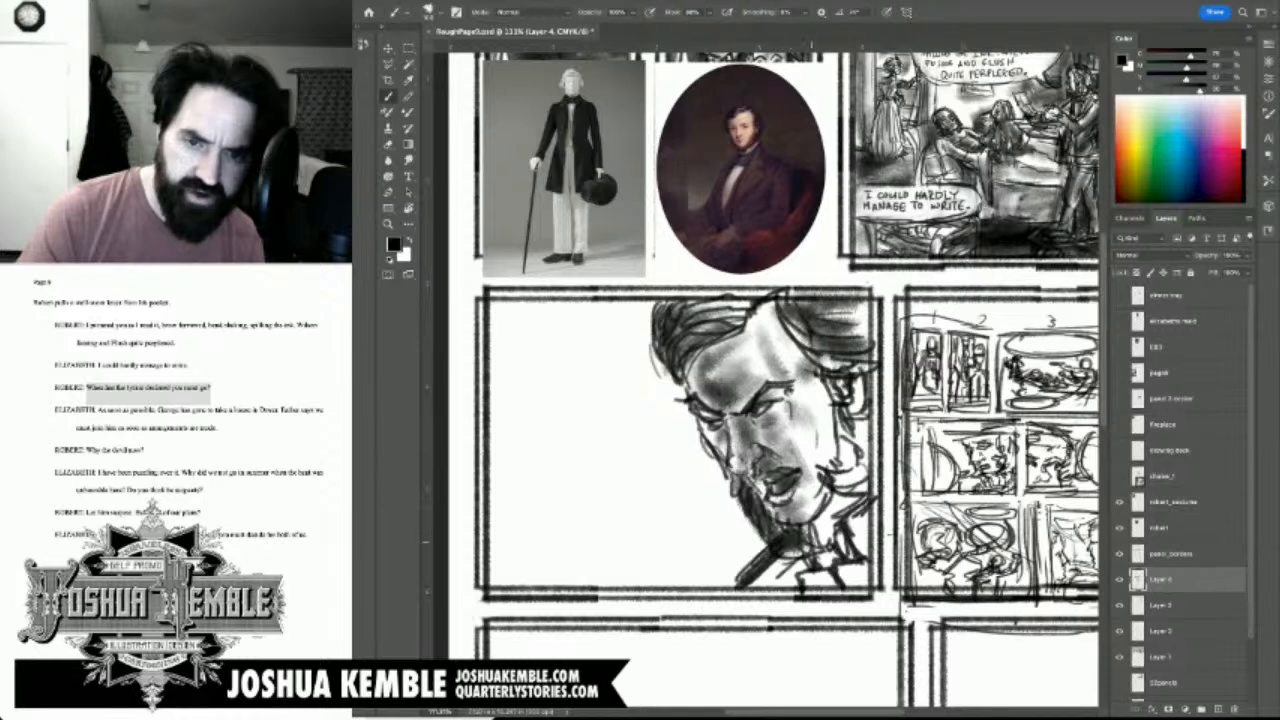
Step: Darken the near side of the beard, the sideburn, the ear and the hair behind it
{"action": "left_click_drag", "start_coordinate": [828, 520], "coordinate": [794, 564]}
{"action": "left_click_drag", "start_coordinate": [832, 508], "coordinate": [808, 542]}
{"action": "left_click_drag", "start_coordinate": [848, 480], "coordinate": [816, 536]}
{"action": "mouse_move", "coordinate": [856, 466]}
{"action": "left_mouse_down"}
{"action": "mouse_move", "coordinate": [828, 538]}
{"action": "mouse_move", "coordinate": [828, 502]}
{"action": "left_mouse_up"}
{"action": "mouse_move", "coordinate": [870, 444]}
{"action": "left_mouse_down"}
{"action": "mouse_move", "coordinate": [840, 490]}
{"action": "mouse_move", "coordinate": [838, 462]}
{"action": "left_mouse_up"}
{"action": "left_click_drag", "start_coordinate": [858, 408], "coordinate": [830, 450]}
{"action": "mouse_move", "coordinate": [844, 370]}
{"action": "left_mouse_down"}
{"action": "mouse_move", "coordinate": [826, 414]}
{"action": "mouse_move", "coordinate": [828, 402]}
{"action": "left_mouse_up"}
{"action": "left_click_drag", "start_coordinate": [862, 390], "coordinate": [844, 416]}
{"action": "left_click_drag", "start_coordinate": [862, 424], "coordinate": [854, 470]}
{"action": "left_click_drag", "start_coordinate": [870, 420], "coordinate": [854, 460]}
Step: Fill the collar, neck shadow and coat below the beard with dark shading
{"action": "mouse_move", "coordinate": [860, 514]}
{"action": "left_mouse_down"}
{"action": "mouse_move", "coordinate": [824, 568]}
{"action": "mouse_move", "coordinate": [800, 568]}
{"action": "mouse_move", "coordinate": [822, 596]}
{"action": "mouse_move", "coordinate": [840, 592]}
{"action": "mouse_move", "coordinate": [806, 592]}
{"action": "left_mouse_up"}
{"action": "left_click_drag", "start_coordinate": [830, 578], "coordinate": [802, 594]}
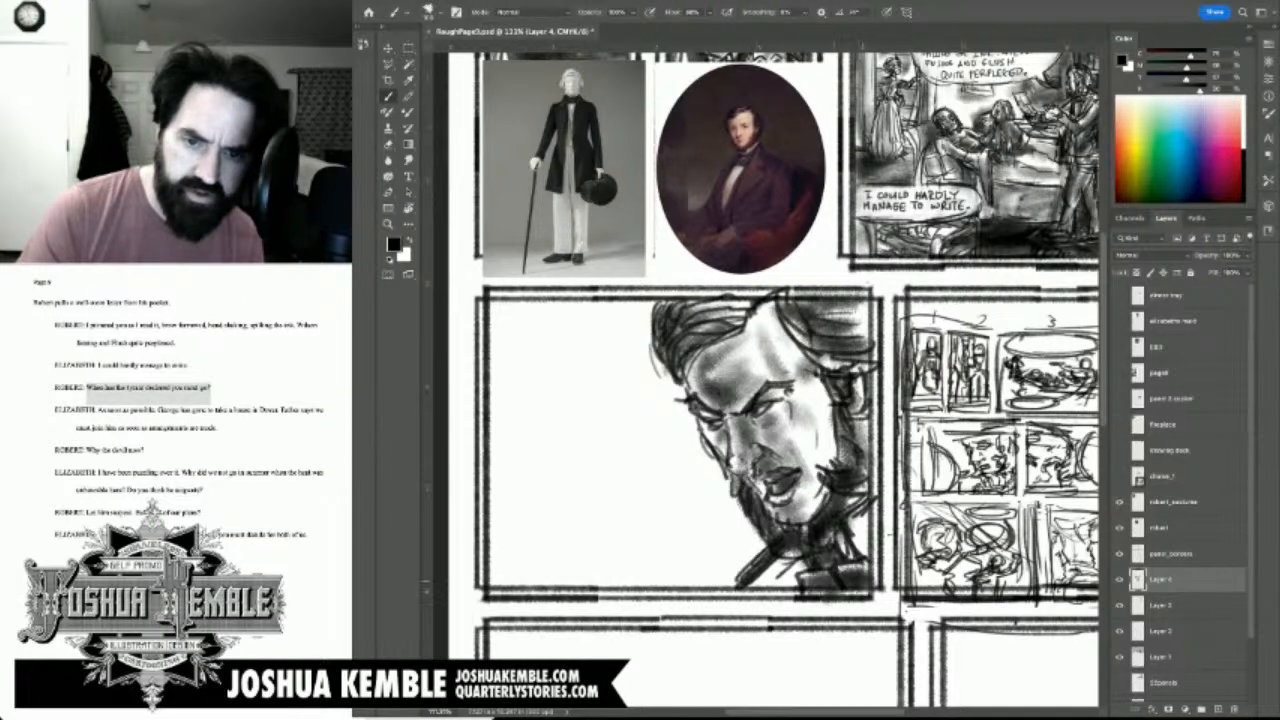
{"action": "left_click_drag", "start_coordinate": [868, 524], "coordinate": [852, 544]}
{"action": "mouse_move", "coordinate": [874, 516]}
{"action": "left_mouse_down"}
{"action": "mouse_move", "coordinate": [854, 562]}
{"action": "mouse_move", "coordinate": [748, 598]}
{"action": "left_mouse_up"}
{"action": "mouse_move", "coordinate": [808, 562]}
{"action": "left_mouse_down"}
{"action": "mouse_move", "coordinate": [770, 604]}
{"action": "mouse_move", "coordinate": [794, 600]}
{"action": "left_mouse_up"}
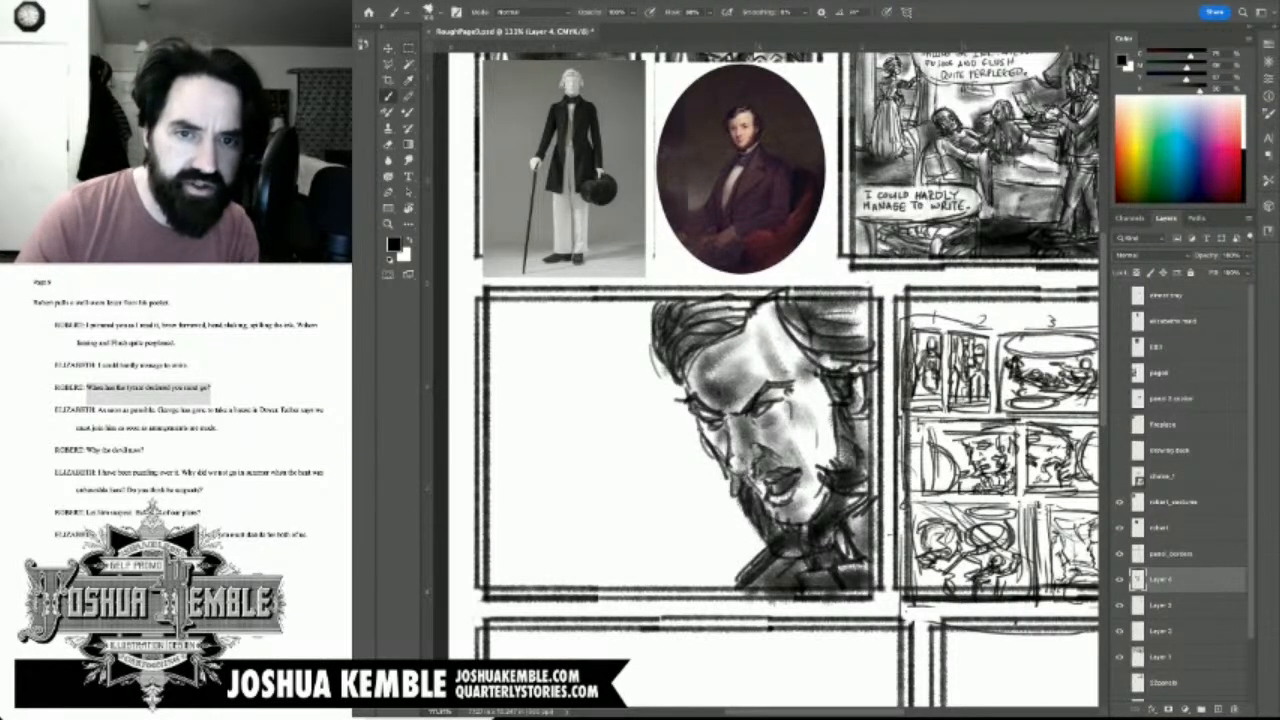
Step: Delete the brushwork spilling past the panel's right and lower borders using rectangular selections, then deselect and return to the Brush
{"action": "key", "text": "m"}
{"action": "mouse_move", "coordinate": [636, 272]}
{"action": "left_mouse_down"}
{"action": "mouse_move", "coordinate": [894, 298]}
{"action": "mouse_move", "coordinate": [880, 304]}
{"action": "mouse_move", "coordinate": [890, 648]}
{"action": "mouse_move", "coordinate": [873, 648]}
{"action": "left_mouse_up"}
{"action": "key", "text": "Delete"}
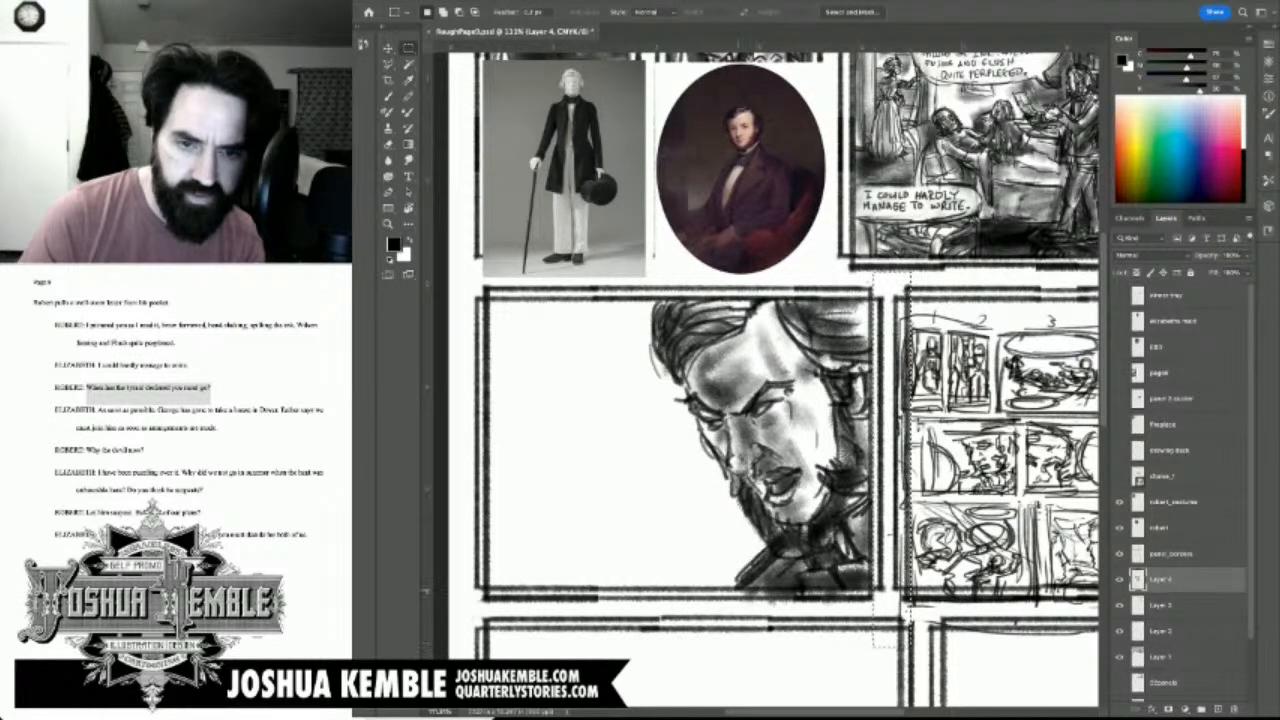
{"action": "left_click_drag", "start_coordinate": [699, 594], "coordinate": [923, 638]}
{"action": "key", "text": "Delete"}
{"action": "key", "text": "ctrl+d"}
{"action": "key", "text": "b"}
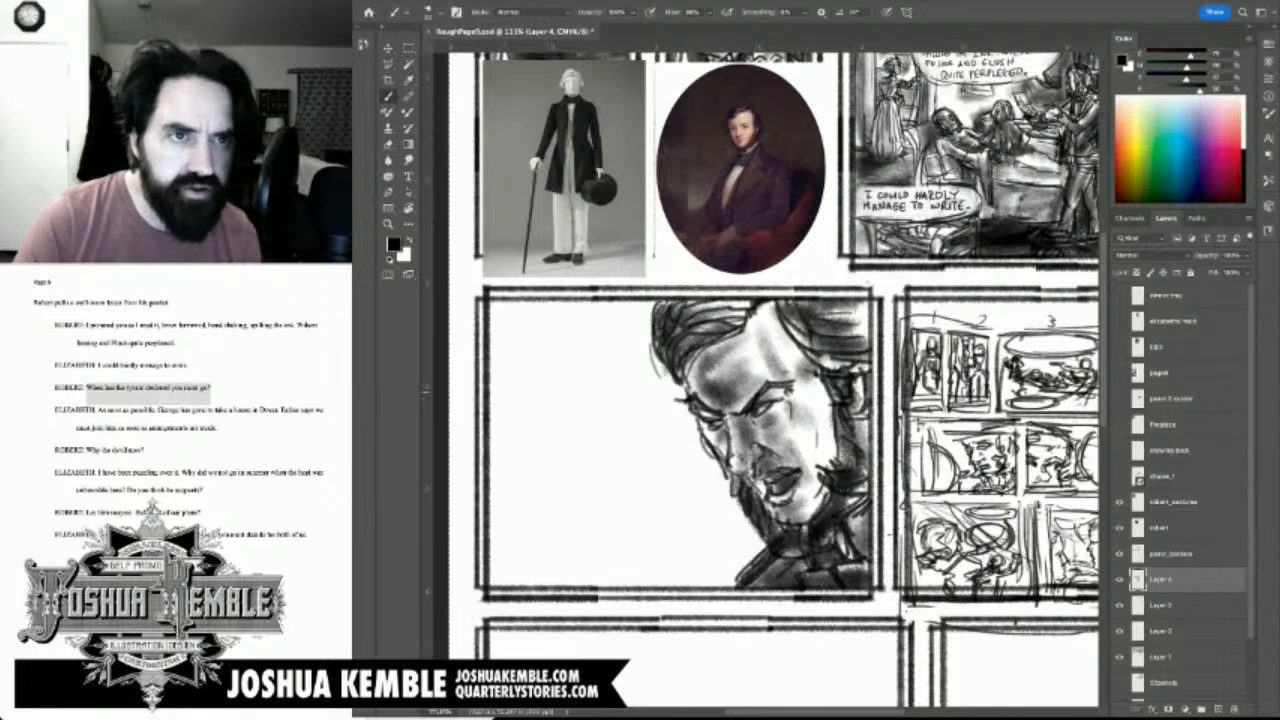
Step: Hand-letter the words "WHEN HAS THE TYRANT" on two lines in the empty area beside the face, making "TYRANT" bold
{"action": "key", "text": "m"}
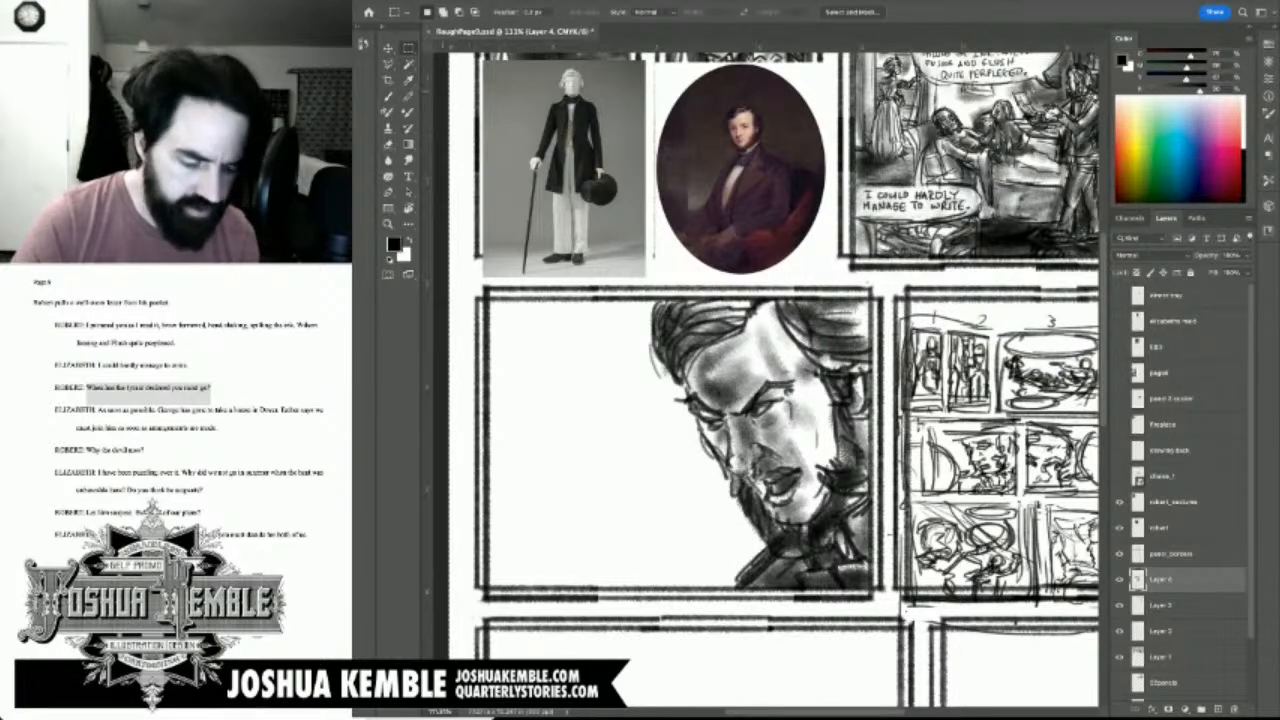
{"action": "key", "text": "b"}
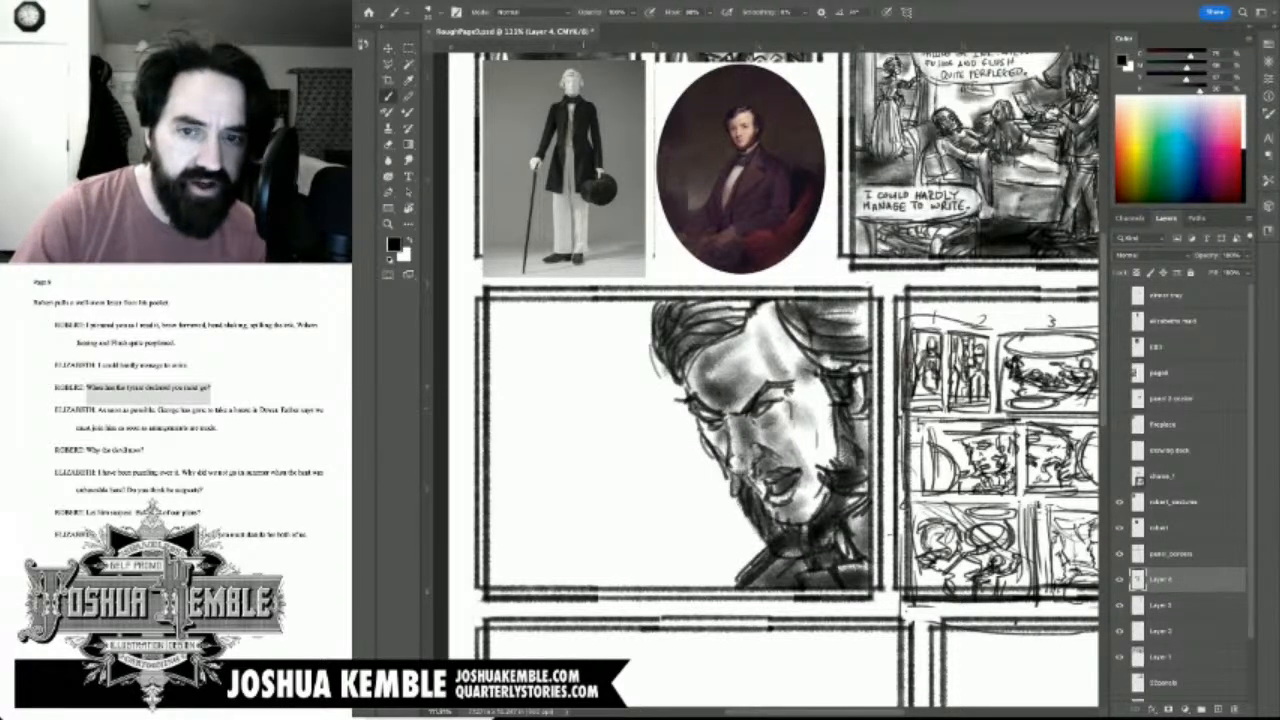
{"action": "left_click_drag", "start_coordinate": [518, 386], "coordinate": [522, 406]}
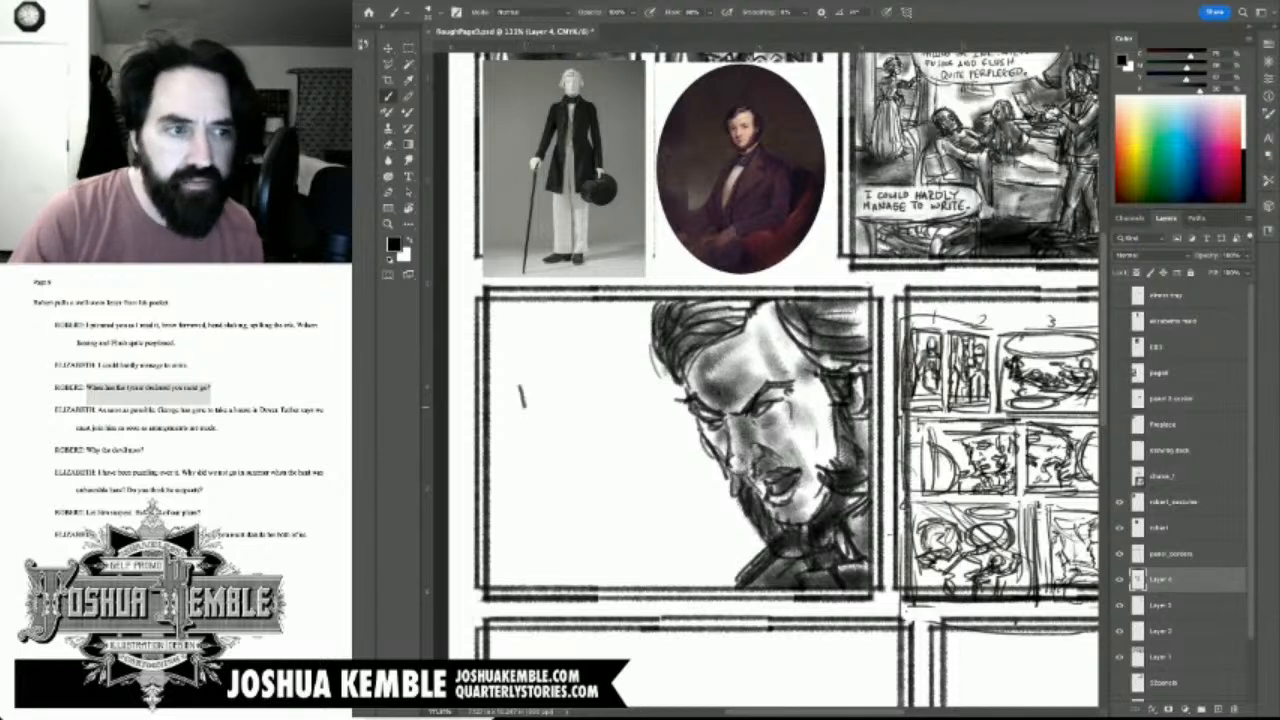
{"action": "key", "text": "ctrl+z"}
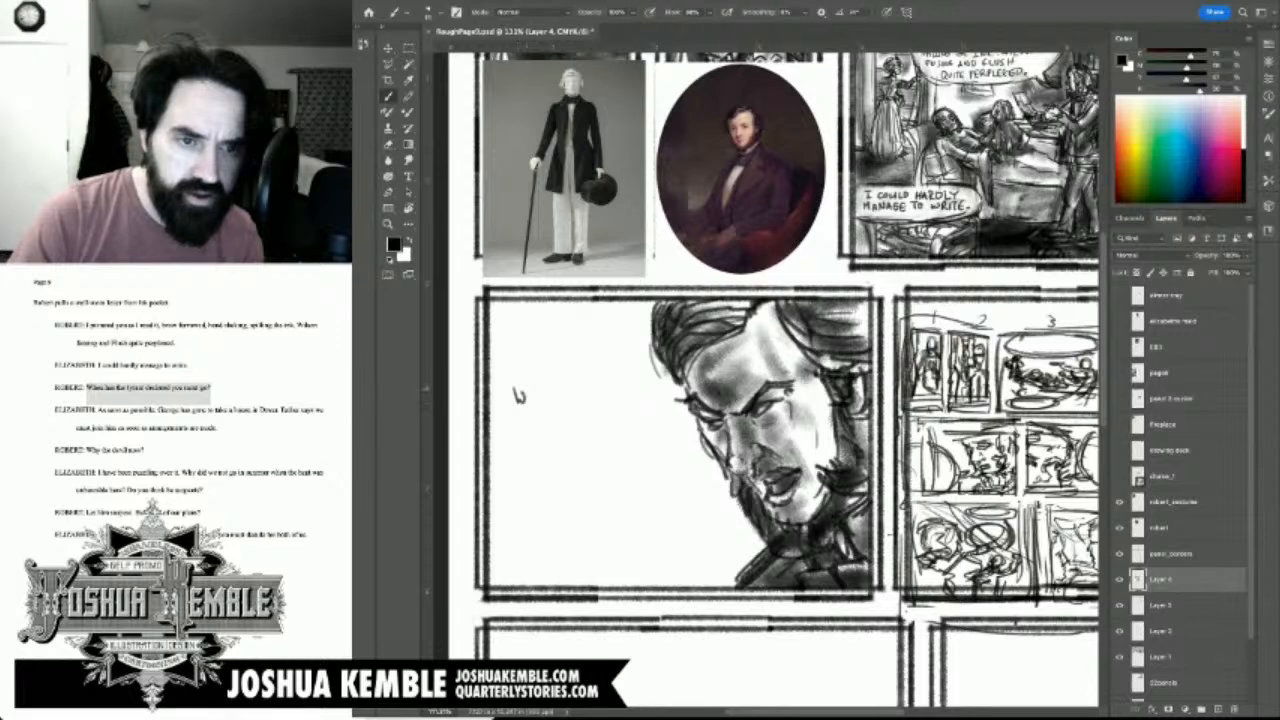
{"action": "left_click_drag", "start_coordinate": [538, 397], "coordinate": [601, 403]}
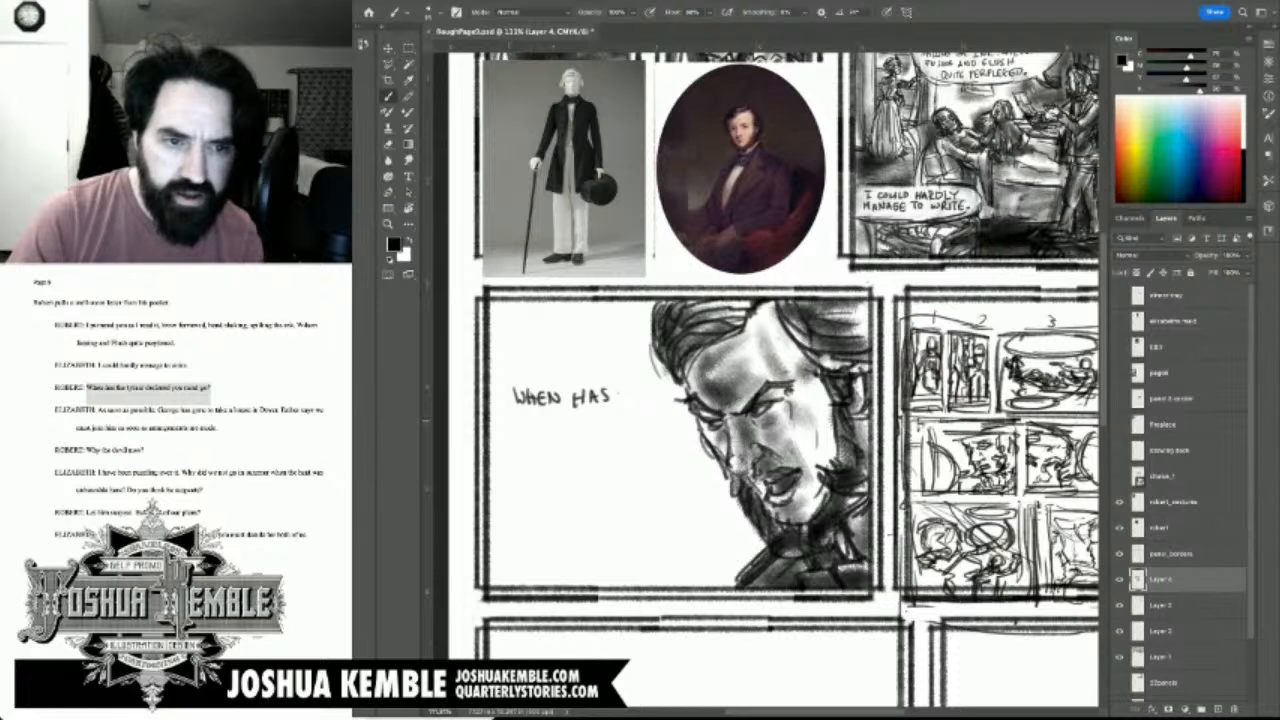
{"action": "mouse_move", "coordinate": [508, 415]}
{"action": "left_mouse_down"}
{"action": "mouse_move", "coordinate": [538, 429]}
{"action": "mouse_move", "coordinate": [565, 417]}
{"action": "mouse_move", "coordinate": [559, 432]}
{"action": "mouse_move", "coordinate": [623, 416]}
{"action": "mouse_move", "coordinate": [632, 432]}
{"action": "mouse_move", "coordinate": [642, 412]}
{"action": "left_mouse_up"}
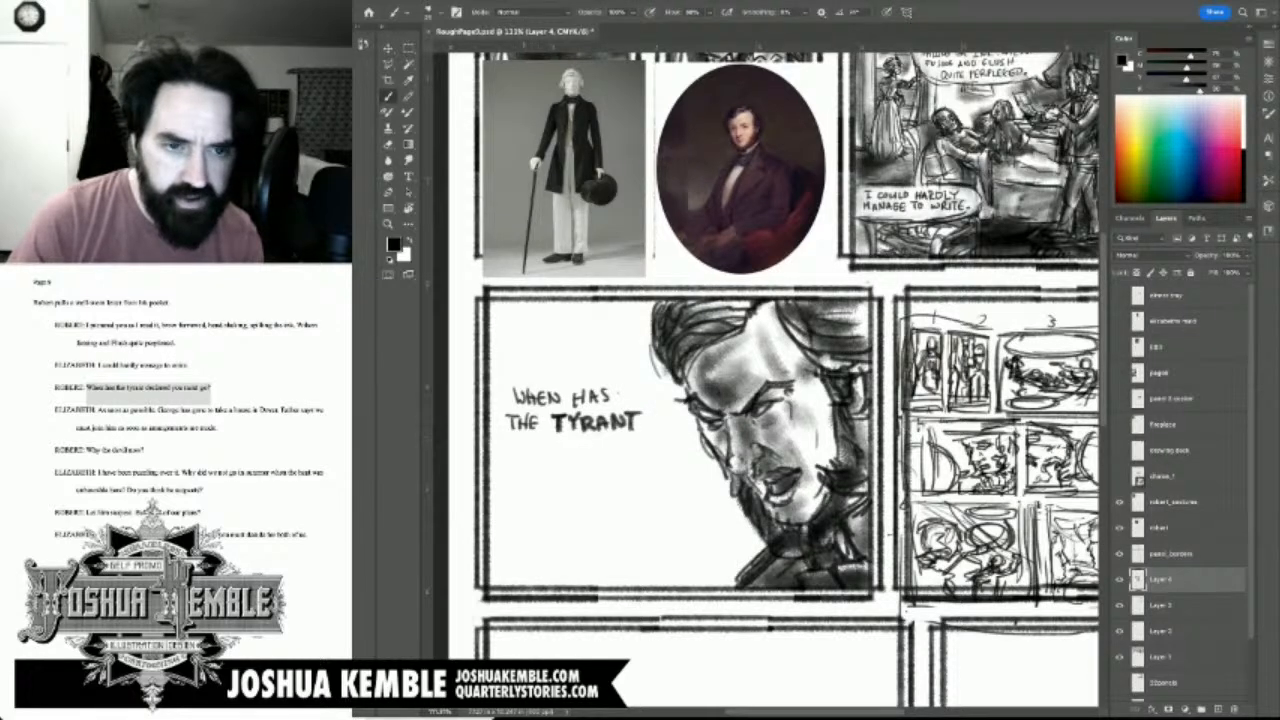
Step: Hand-letter "DECLARED YOU MUST GO?" on two lines beneath "THE TYRANT" to finish the dialogue
{"action": "left_click_drag", "start_coordinate": [505, 445], "coordinate": [505, 463]}
{"action": "left_click_drag", "start_coordinate": [506, 463], "coordinate": [518, 463]}
{"action": "left_click_drag", "start_coordinate": [518, 445], "coordinate": [527, 445]}
{"action": "left_click_drag", "start_coordinate": [518, 454], "coordinate": [525, 454]}
{"action": "left_click_drag", "start_coordinate": [518, 463], "coordinate": [558, 456]}
{"action": "left_click_drag", "start_coordinate": [564, 445], "coordinate": [565, 454]}
{"action": "left_click_drag", "start_coordinate": [565, 454], "coordinate": [575, 463]}
{"action": "left_click_drag", "start_coordinate": [575, 445], "coordinate": [583, 445]}
{"action": "left_click_drag", "start_coordinate": [575, 454], "coordinate": [581, 454]}
{"action": "left_click_drag", "start_coordinate": [575, 463], "coordinate": [605, 462]}
{"action": "left_click_drag", "start_coordinate": [618, 447], "coordinate": [618, 447]}
{"action": "left_click_drag", "start_coordinate": [624, 445], "coordinate": [624, 459]}
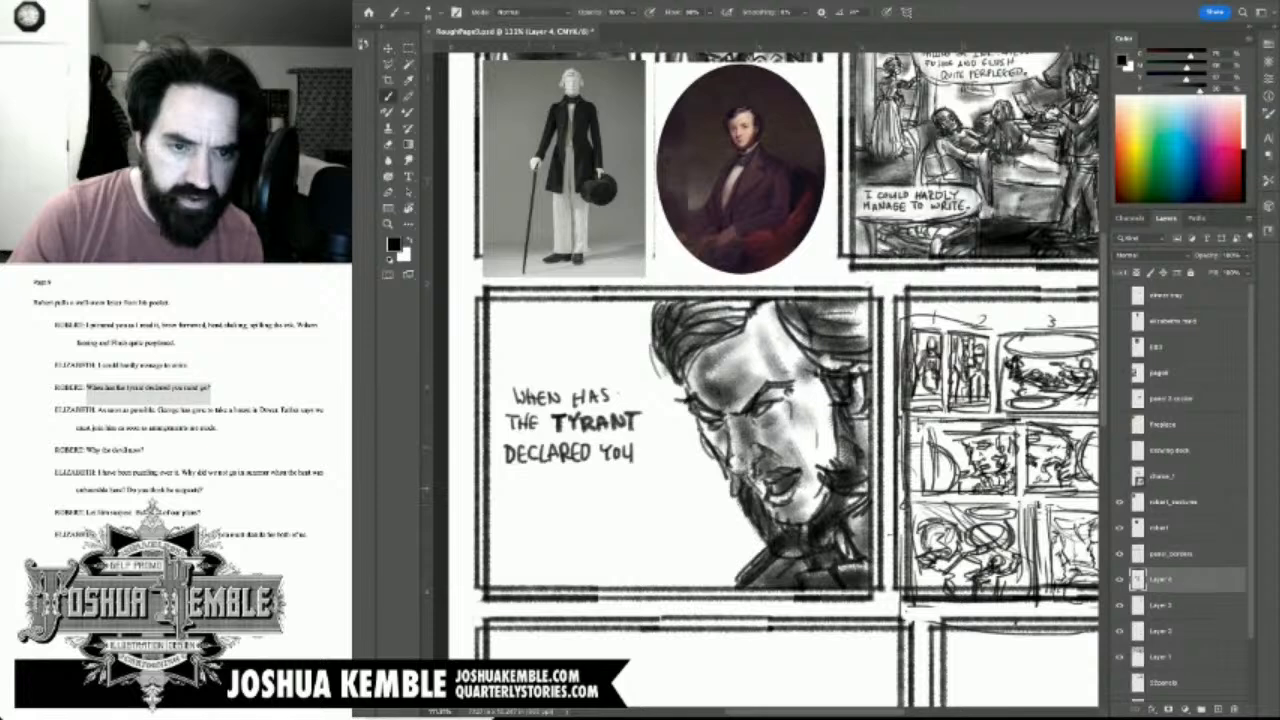
{"action": "left_click_drag", "start_coordinate": [524, 486], "coordinate": [536, 486]}
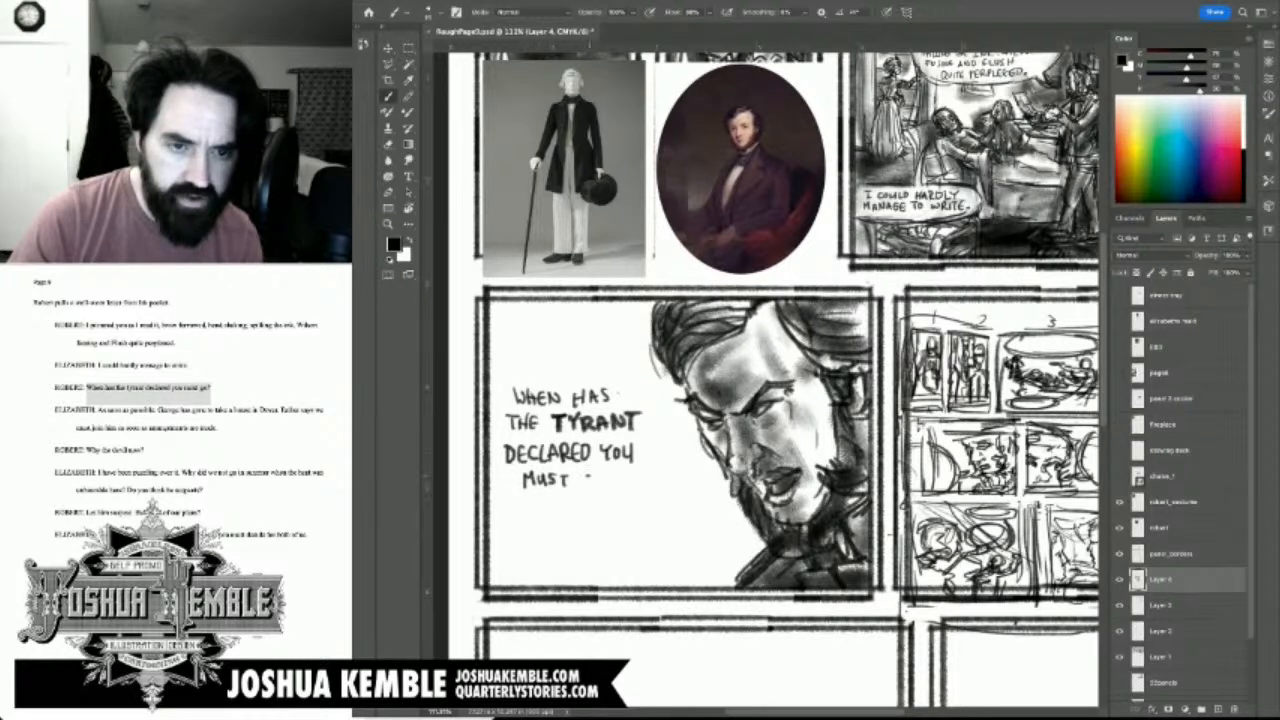
{"action": "mouse_move", "coordinate": [590, 475]}
{"action": "left_mouse_down"}
{"action": "mouse_move", "coordinate": [588, 488]}
{"action": "mouse_move", "coordinate": [602, 478]}
{"action": "mouse_move", "coordinate": [615, 489]}
{"action": "left_mouse_up"}
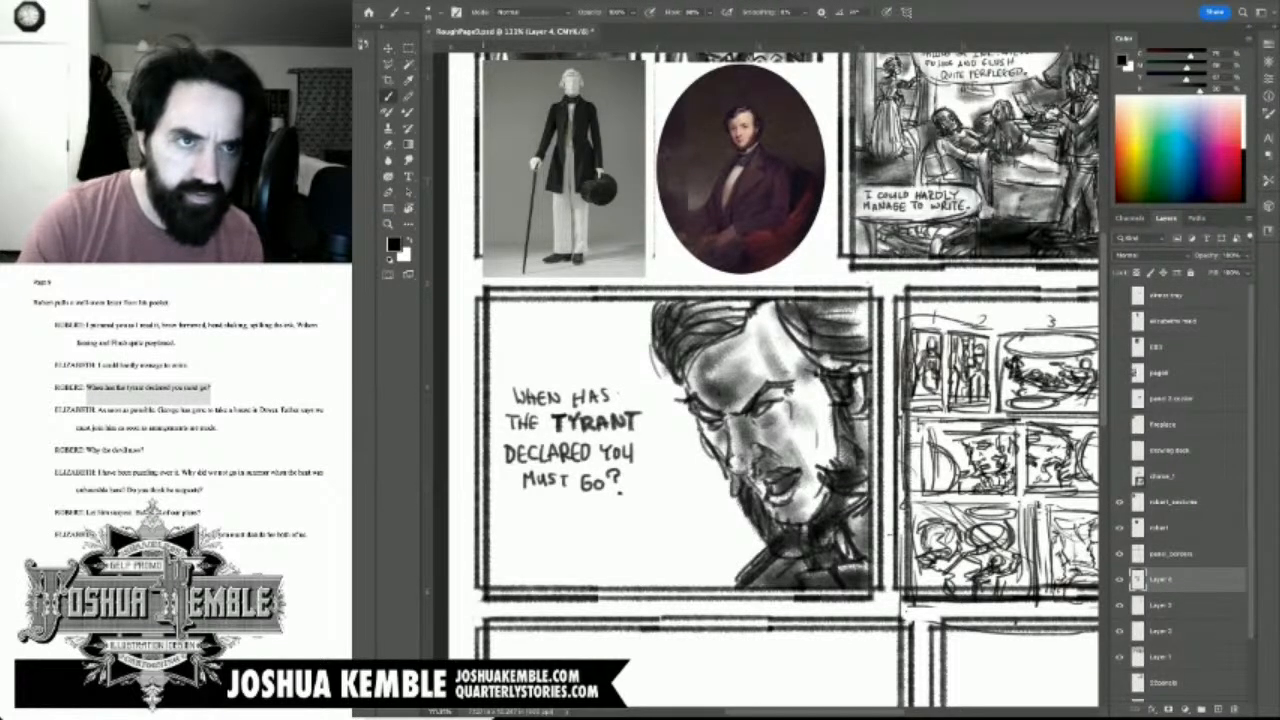
Step: Select the four lines of lettering, move them down into the panel's lower corner beside the beard, and deselect
{"action": "key", "text": "m"}
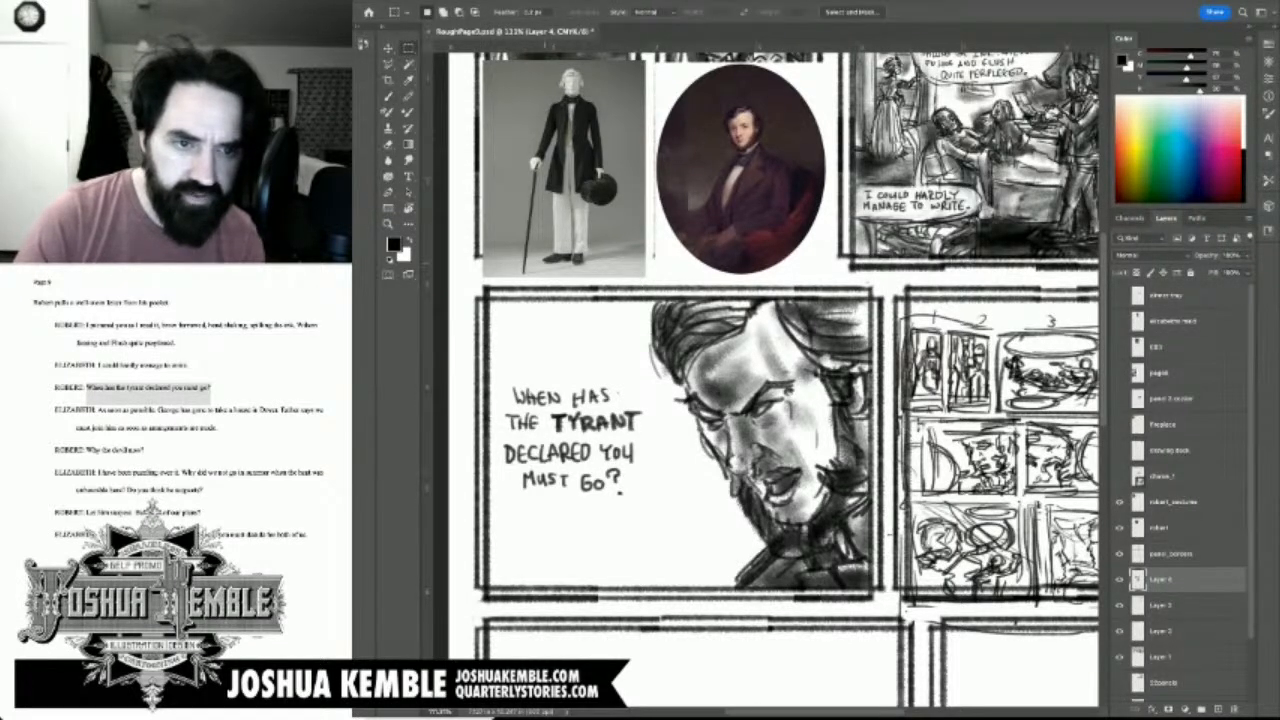
{"action": "left_click_drag", "start_coordinate": [497, 369], "coordinate": [654, 527]}
{"action": "key", "text": "v"}
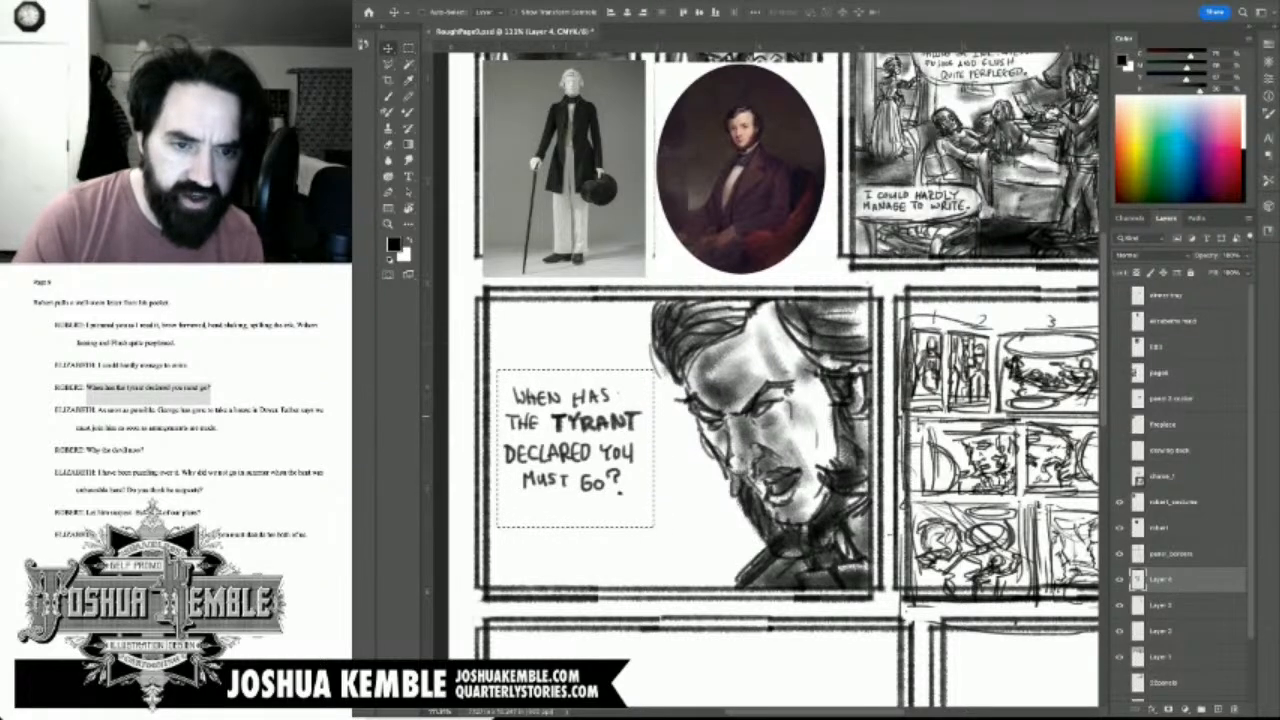
{"action": "left_click_drag", "start_coordinate": [576, 440], "coordinate": [573, 513]}
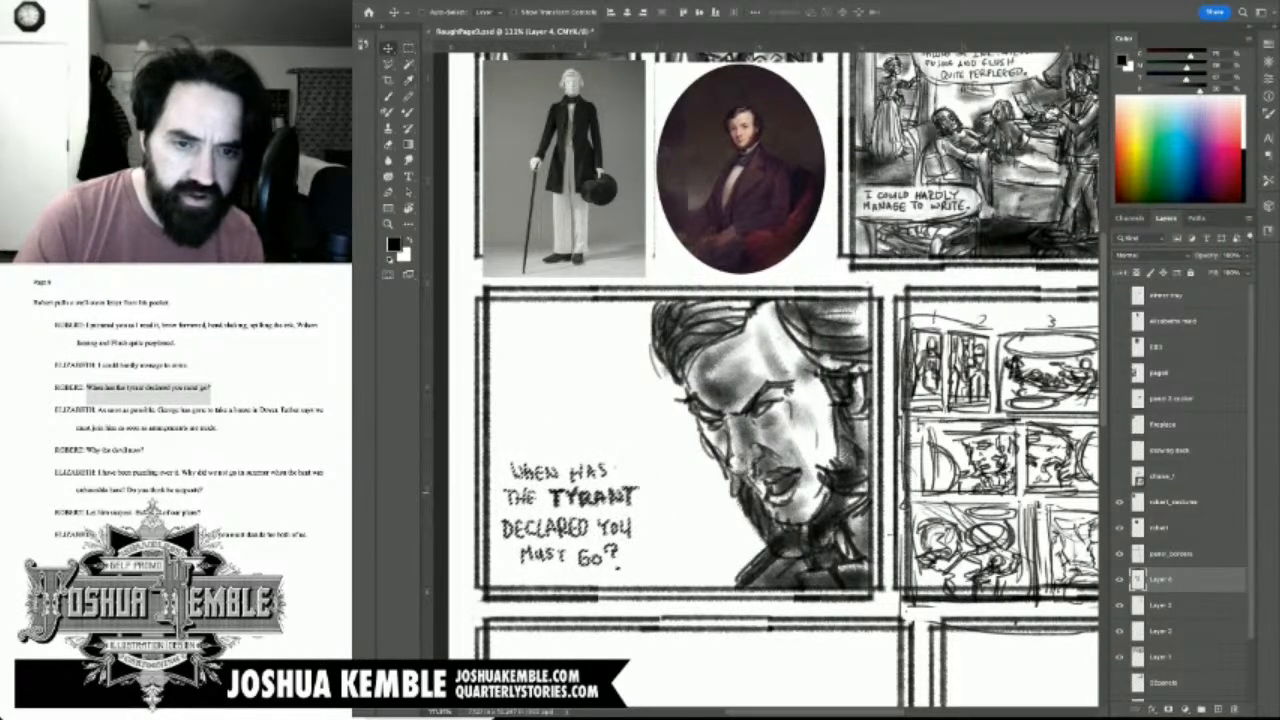
{"action": "key", "text": "m"}
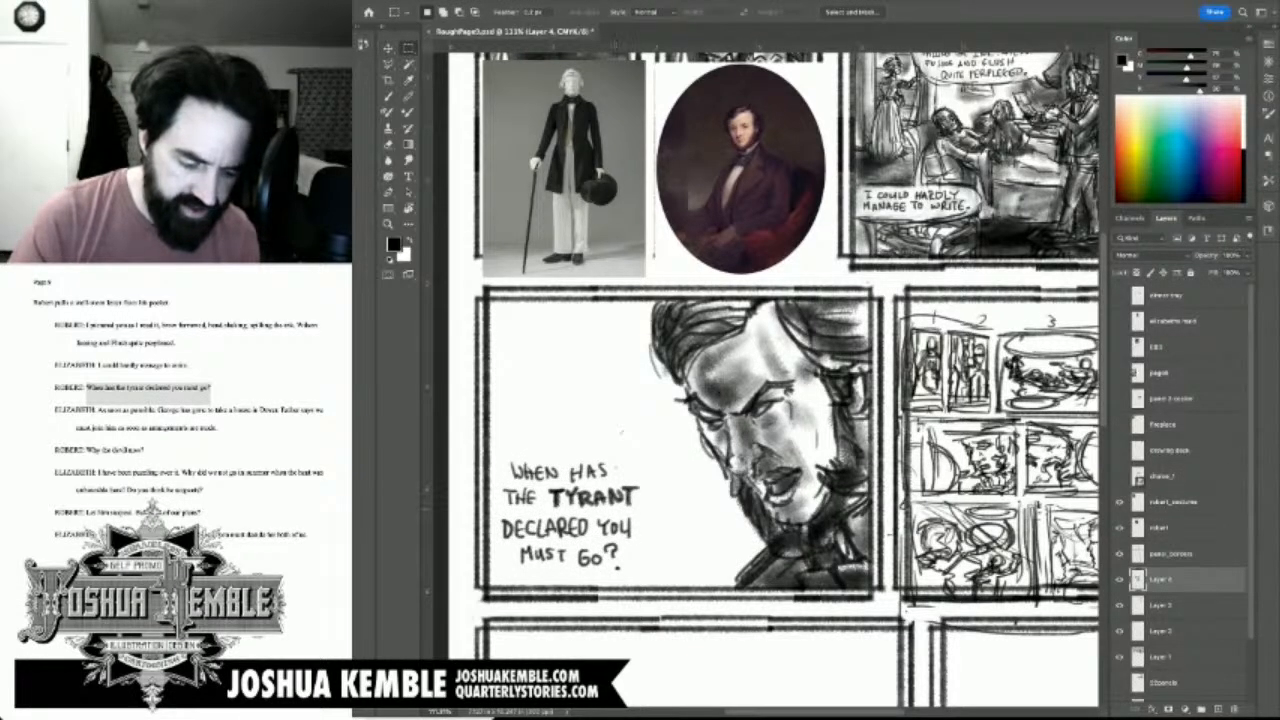
Step: Draw the speech balloon outline around the lettering with the Brush and erase the first tail drawn toward the mouth
{"action": "key", "text": "b"}
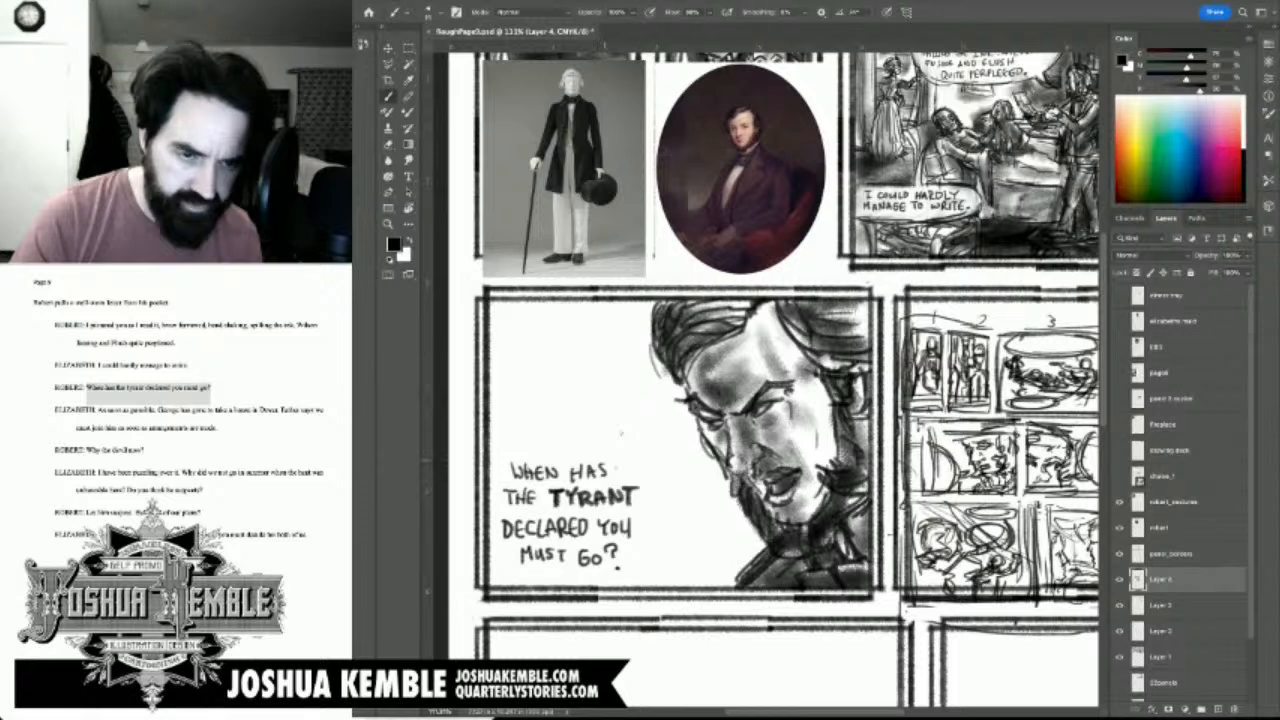
{"action": "mouse_move", "coordinate": [490, 442]}
{"action": "left_mouse_down"}
{"action": "mouse_move", "coordinate": [615, 448]}
{"action": "mouse_move", "coordinate": [640, 464]}
{"action": "mouse_move", "coordinate": [657, 552]}
{"action": "left_mouse_up"}
{"action": "key", "text": "ctrl+z"}
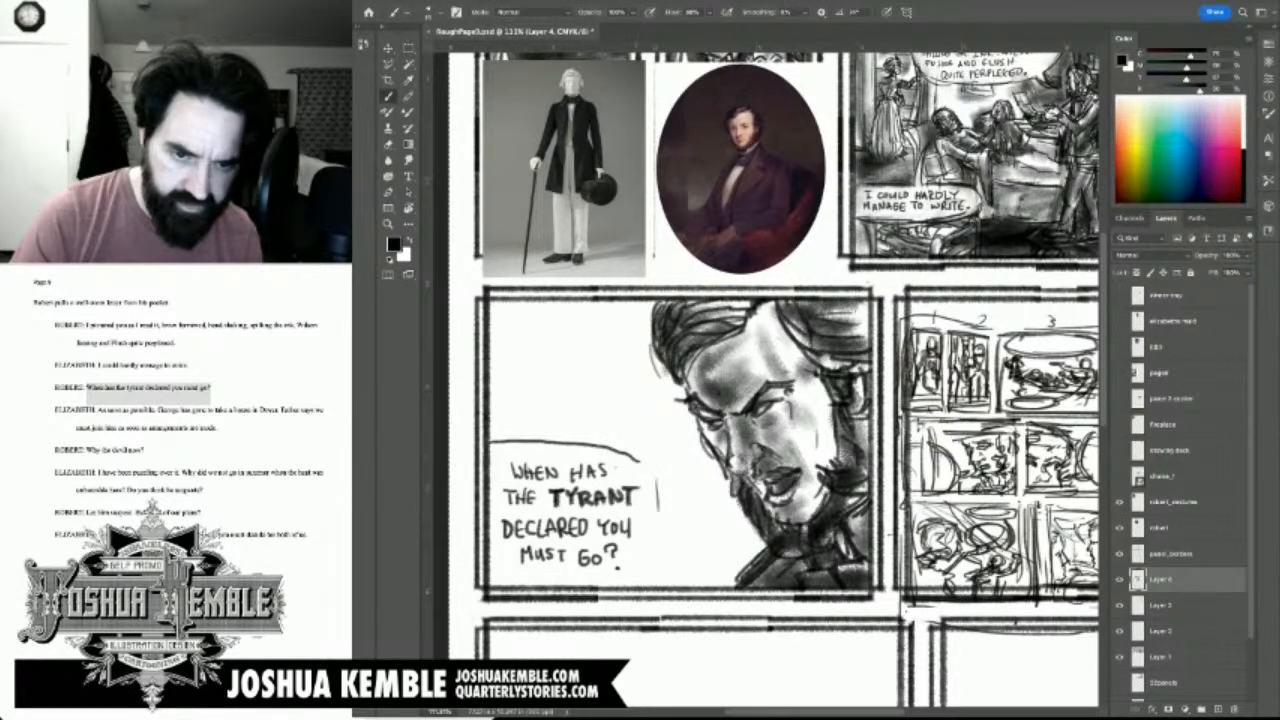
{"action": "mouse_move", "coordinate": [638, 459]}
{"action": "left_mouse_down"}
{"action": "mouse_move", "coordinate": [657, 514]}
{"action": "mouse_move", "coordinate": [727, 506]}
{"action": "mouse_move", "coordinate": [650, 545]}
{"action": "left_mouse_up"}
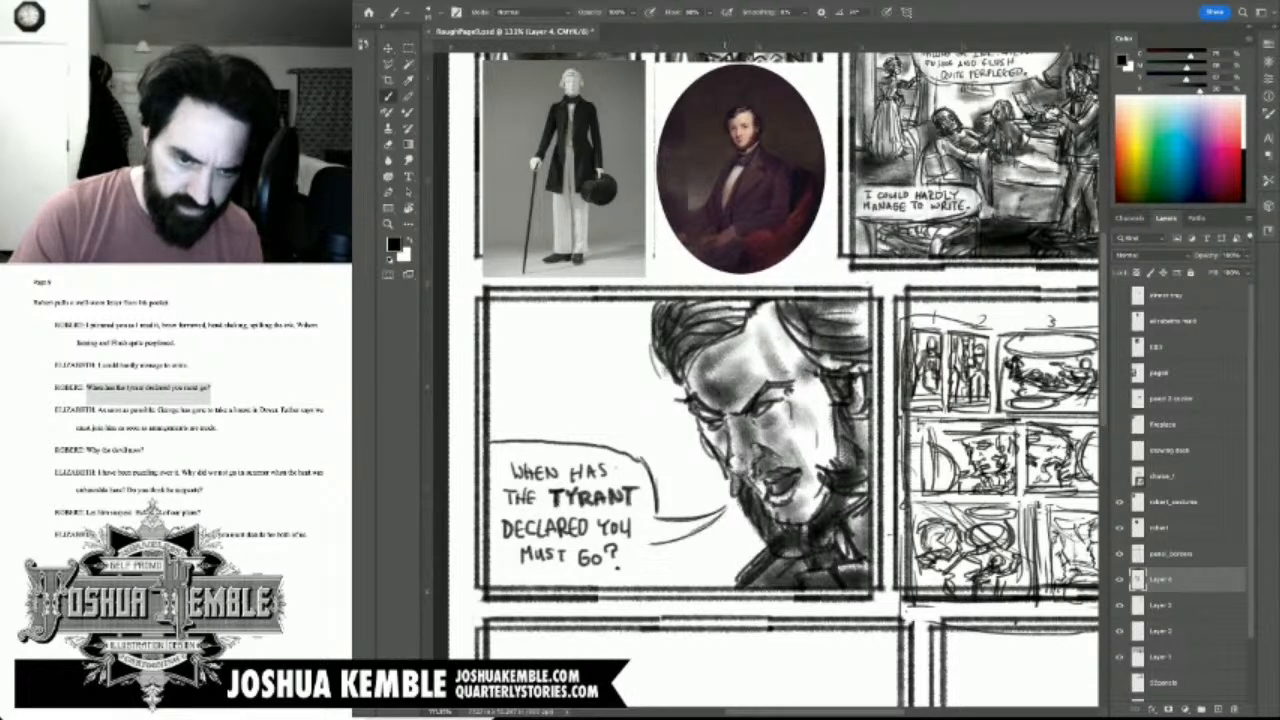
{"action": "mouse_move", "coordinate": [725, 512]}
{"action": "left_mouse_down"}
{"action": "mouse_move", "coordinate": [658, 543]}
{"action": "mouse_move", "coordinate": [727, 506]}
{"action": "mouse_move", "coordinate": [658, 525]}
{"action": "mouse_move", "coordinate": [650, 588]}
{"action": "left_mouse_up"}
{"action": "key", "text": "e"}
{"action": "mouse_move", "coordinate": [694, 514]}
{"action": "left_mouse_down"}
{"action": "mouse_move", "coordinate": [650, 526]}
{"action": "mouse_move", "coordinate": [723, 507]}
{"action": "left_mouse_up"}
{"action": "left_click_drag", "start_coordinate": [656, 484], "coordinate": [657, 516]}
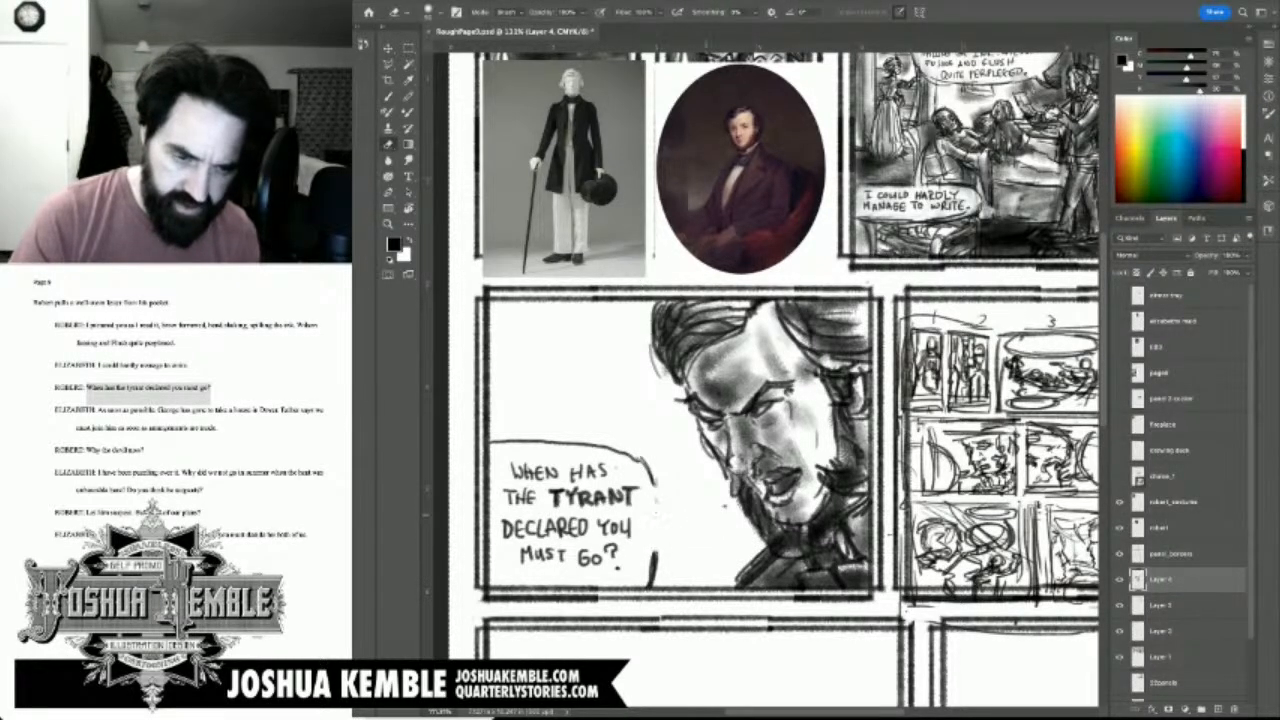
Step: Redraw the balloon's pointed tail toward the mouth and close the outline down to the panel's lower border
{"action": "key", "text": "b"}
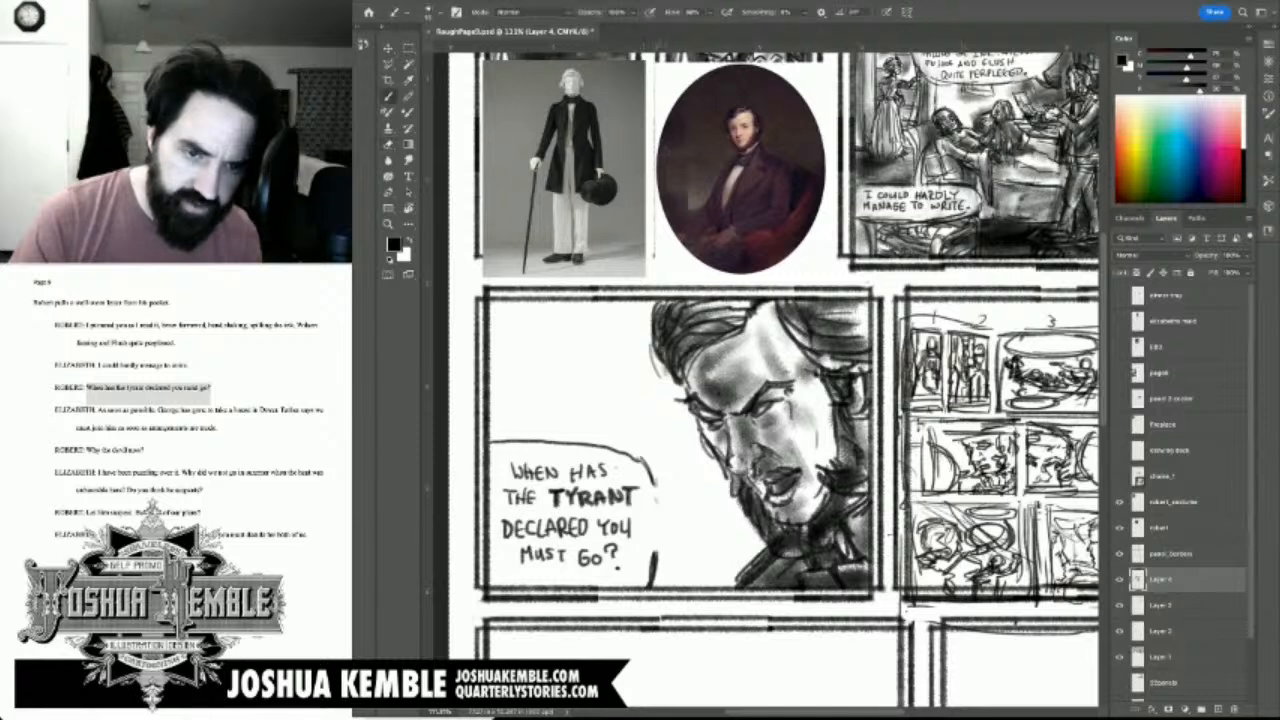
{"action": "left_click_drag", "start_coordinate": [652, 493], "coordinate": [716, 485]}
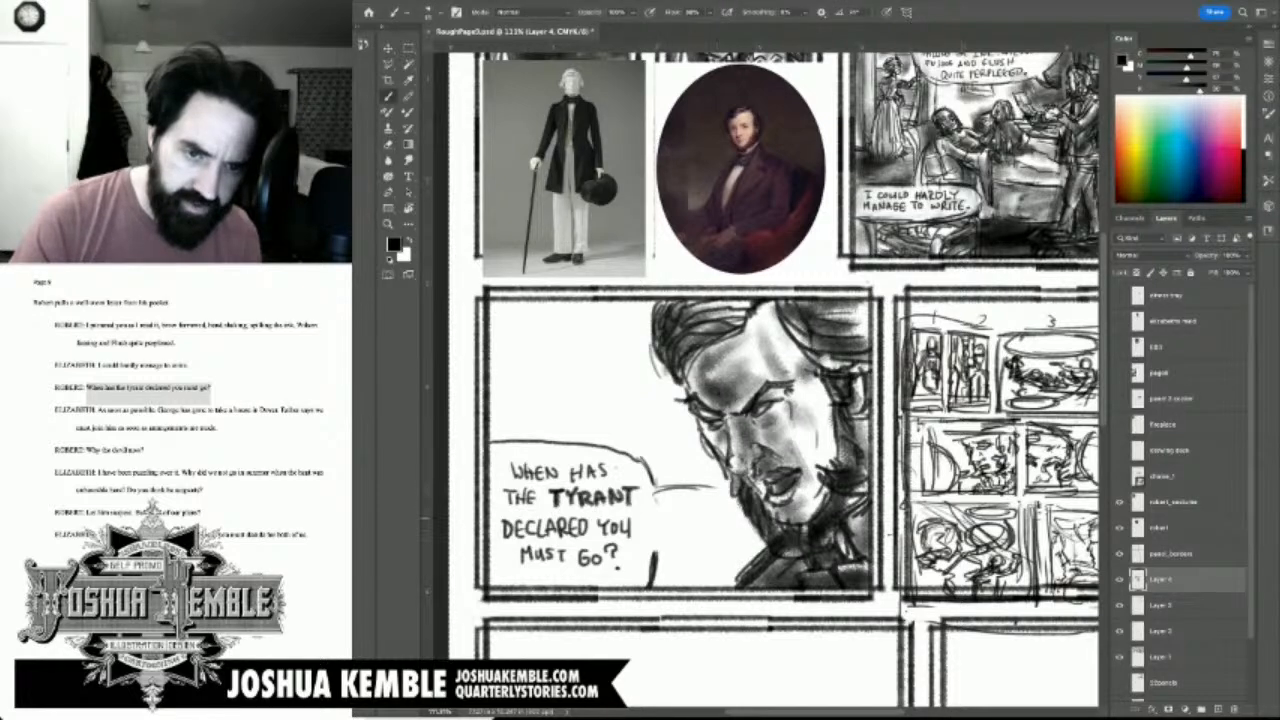
{"action": "left_click_drag", "start_coordinate": [656, 512], "coordinate": [728, 480]}
{"action": "mouse_move", "coordinate": [648, 490]}
{"action": "left_mouse_down"}
{"action": "mouse_move", "coordinate": [720, 488]}
{"action": "mouse_move", "coordinate": [662, 556]}
{"action": "mouse_move", "coordinate": [660, 588]}
{"action": "left_mouse_up"}
{"action": "left_click_drag", "start_coordinate": [660, 512], "coordinate": [650, 590]}
{"action": "key", "text": "e"}
Step: On a new layer, sketch fireplace flames with the Brush in the space between the balloon and the coat
{"action": "mouse_move", "coordinate": [700, 450]}
{"action": "left_mouse_down"}
{"action": "mouse_move", "coordinate": [660, 464]}
{"action": "mouse_move", "coordinate": [677, 462]}
{"action": "left_mouse_up"}
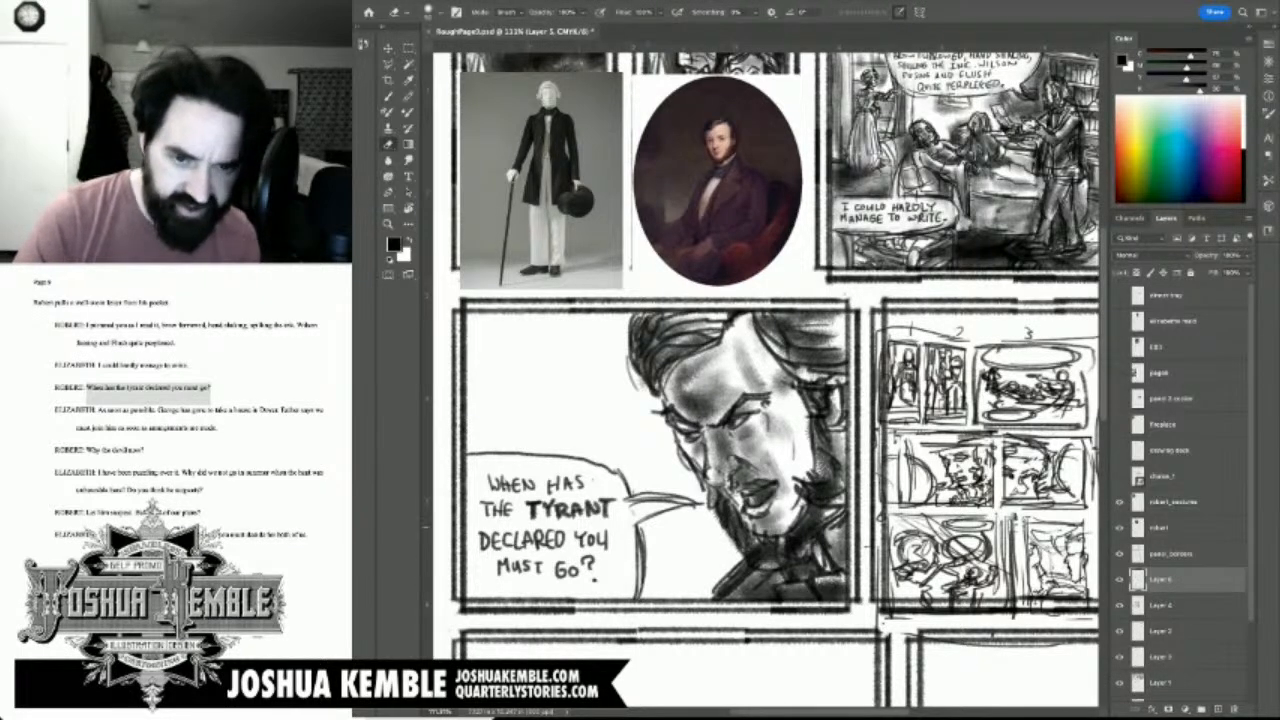
{"action": "key", "text": "b"}
{"action": "left_click_drag", "start_coordinate": [740, 400], "coordinate": [764, 411]}
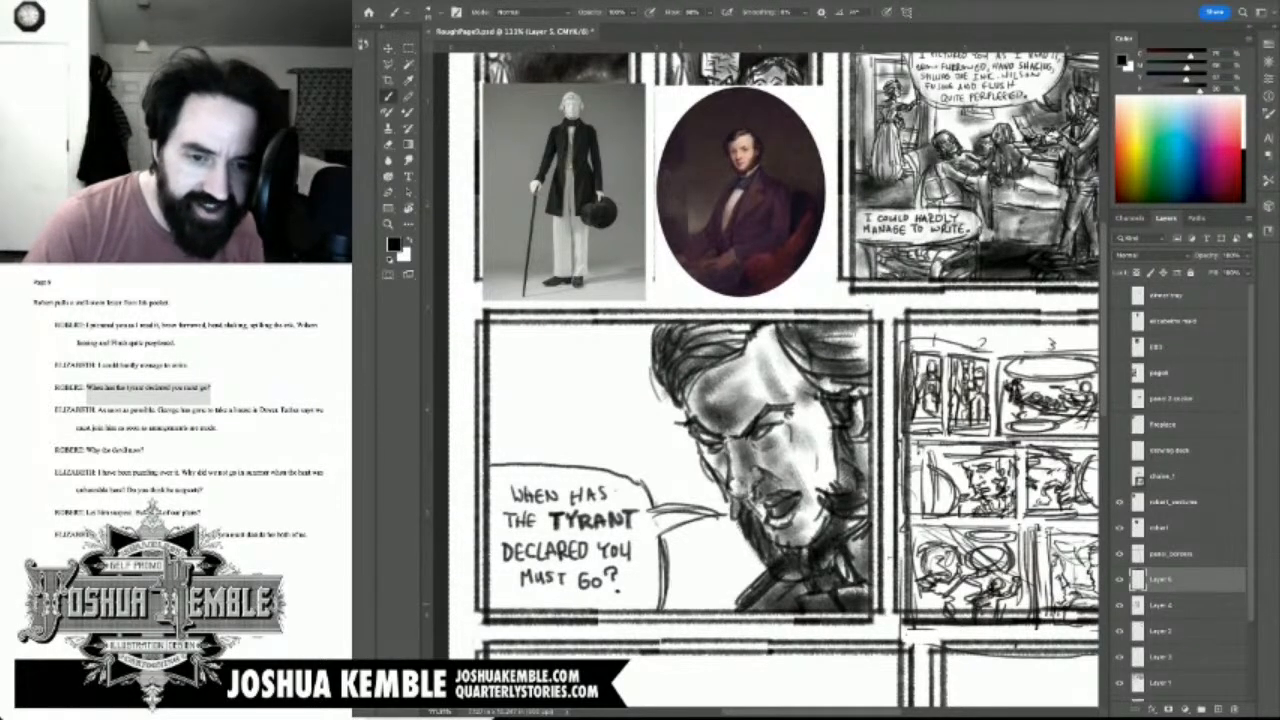
{"action": "mouse_move", "coordinate": [686, 584]}
{"action": "left_mouse_down"}
{"action": "mouse_move", "coordinate": [676, 610]}
{"action": "mouse_move", "coordinate": [686, 602]}
{"action": "left_mouse_up"}
{"action": "mouse_move", "coordinate": [706, 542]}
{"action": "left_mouse_down"}
{"action": "mouse_move", "coordinate": [692, 586]}
{"action": "mouse_move", "coordinate": [706, 610]}
{"action": "mouse_move", "coordinate": [712, 590]}
{"action": "mouse_move", "coordinate": [746, 594]}
{"action": "mouse_move", "coordinate": [688, 606]}
{"action": "mouse_move", "coordinate": [736, 610]}
{"action": "left_mouse_up"}
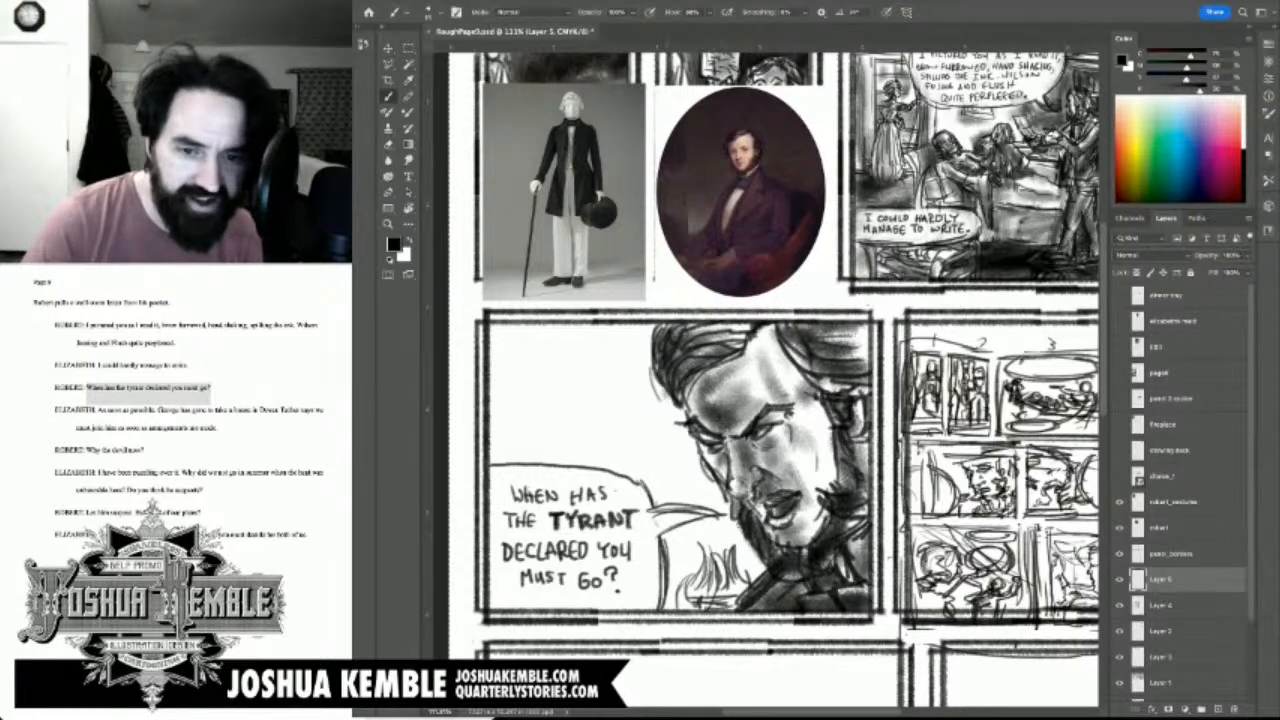
Step: Sketch the ledges of the mantelpiece between the top of the balloon and the cheek
{"action": "mouse_move", "coordinate": [696, 490]}
{"action": "left_mouse_down"}
{"action": "mouse_move", "coordinate": [658, 494]}
{"action": "mouse_move", "coordinate": [638, 479]}
{"action": "mouse_move", "coordinate": [650, 478]}
{"action": "left_mouse_up"}
{"action": "left_click_drag", "start_coordinate": [654, 466], "coordinate": [642, 472]}
{"action": "mouse_move", "coordinate": [690, 460]}
{"action": "left_mouse_down"}
{"action": "mouse_move", "coordinate": [652, 464]}
{"action": "mouse_move", "coordinate": [685, 471]}
{"action": "left_mouse_up"}
{"action": "left_click_drag", "start_coordinate": [686, 437], "coordinate": [690, 466]}
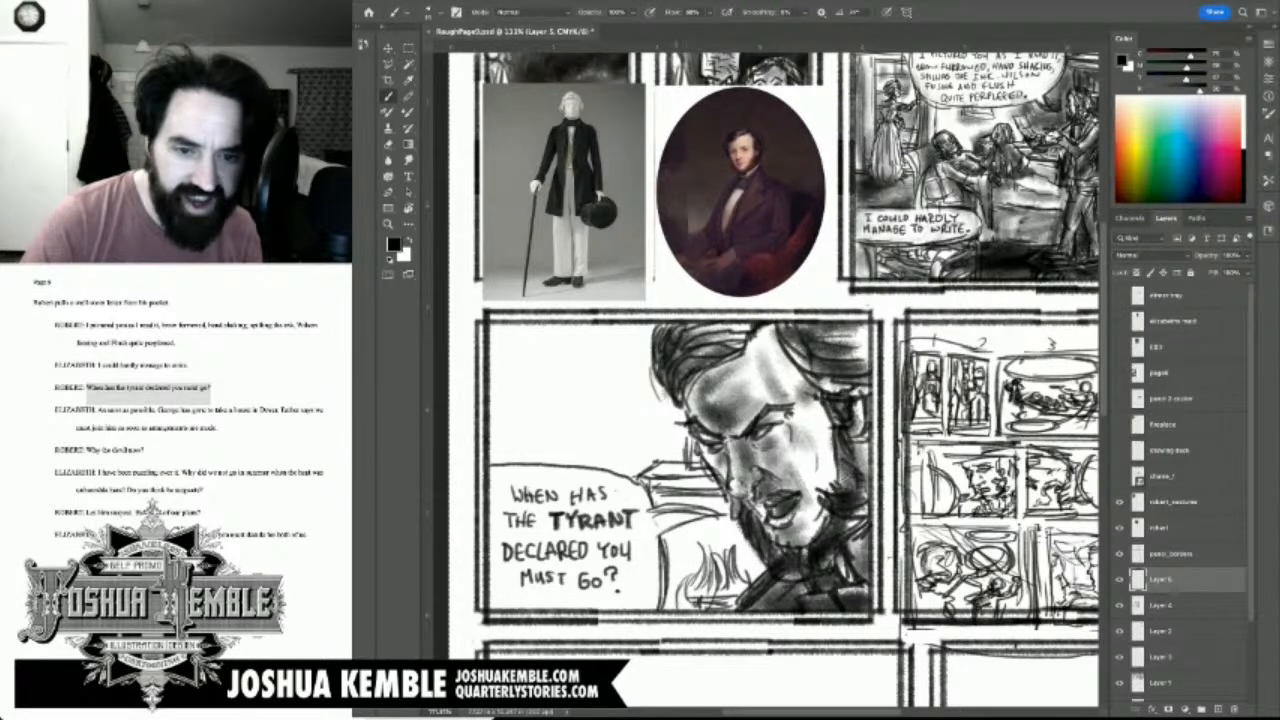
Step: Outline the fireplace opening around the flames and add rough strokes across its interior
{"action": "left_click_drag", "start_coordinate": [672, 526], "coordinate": [676, 598]}
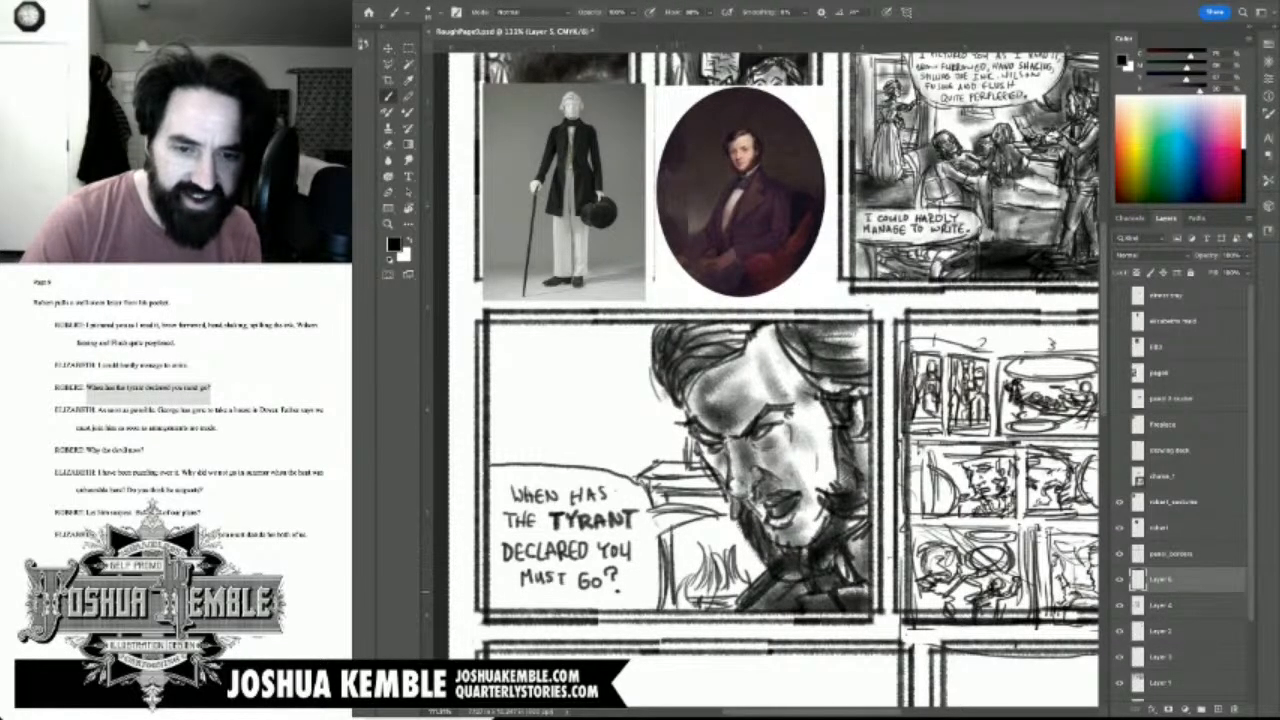
{"action": "left_click_drag", "start_coordinate": [676, 533], "coordinate": [740, 529]}
{"action": "left_click_drag", "start_coordinate": [675, 532], "coordinate": [740, 523]}
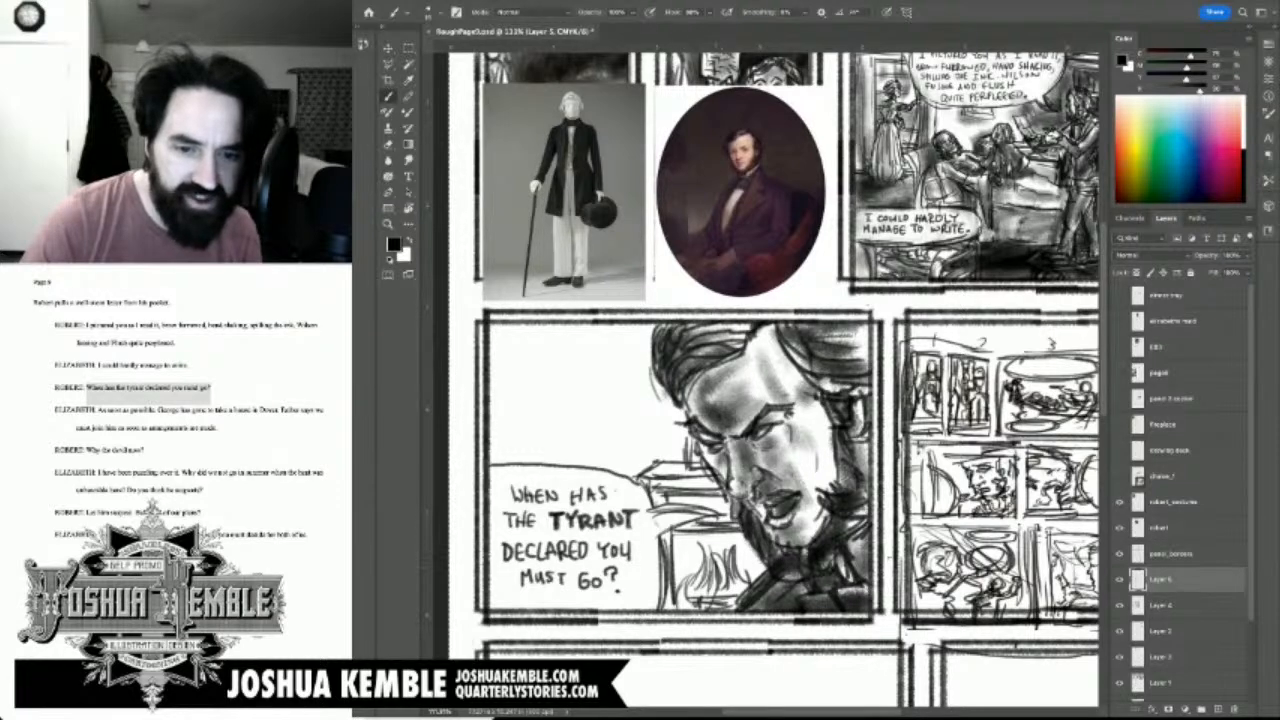
{"action": "left_click_drag", "start_coordinate": [673, 574], "coordinate": [767, 565]}
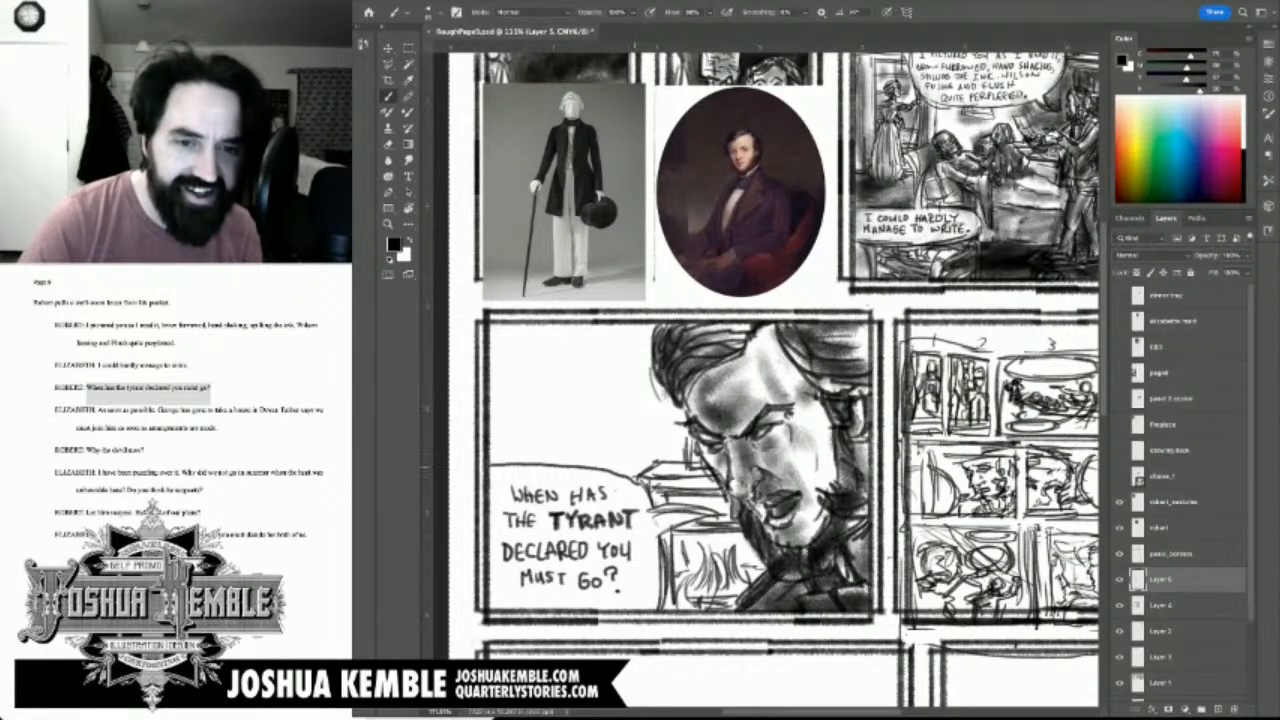
Step: Sketch a small rounded ornament on the mantel and long vertical lines rising above it to the panel's upper border
{"action": "mouse_move", "coordinate": [617, 471]}
{"action": "left_mouse_down"}
{"action": "mouse_move", "coordinate": [608, 444]}
{"action": "mouse_move", "coordinate": [613, 472]}
{"action": "mouse_move", "coordinate": [606, 450]}
{"action": "mouse_move", "coordinate": [638, 450]}
{"action": "mouse_move", "coordinate": [632, 476]}
{"action": "mouse_move", "coordinate": [602, 466]}
{"action": "mouse_move", "coordinate": [634, 467]}
{"action": "left_mouse_up"}
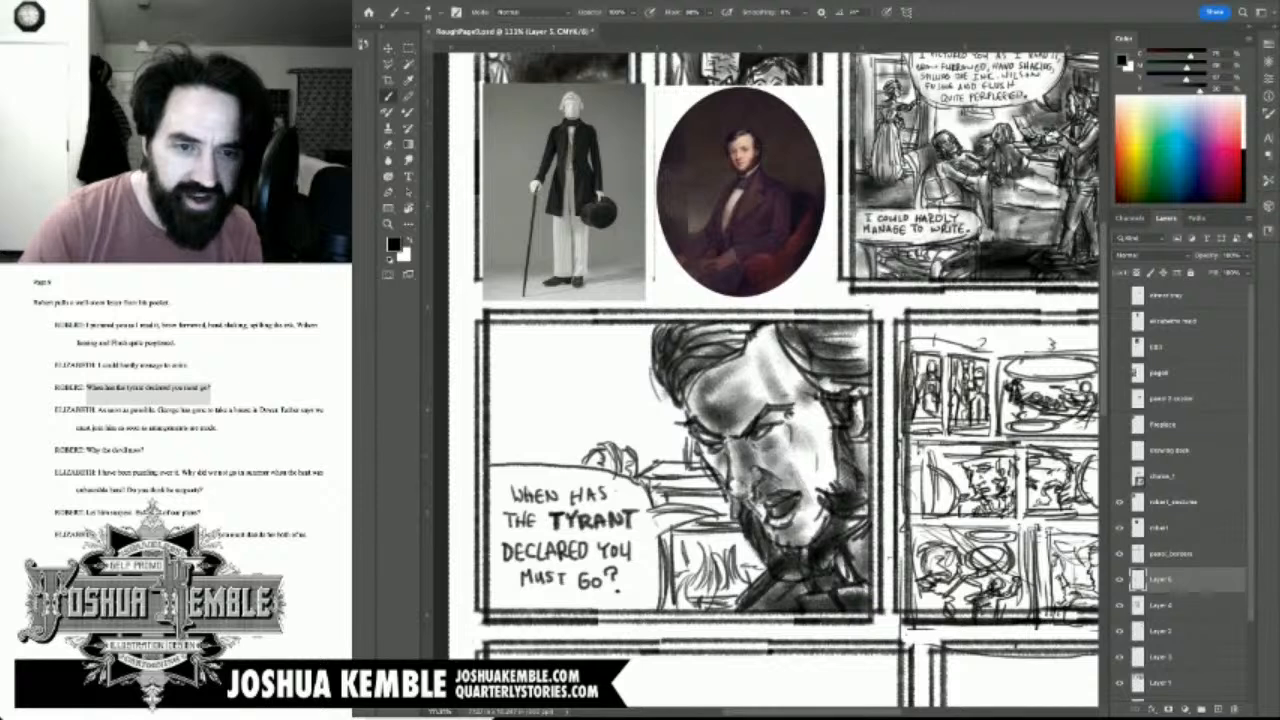
{"action": "left_click_drag", "start_coordinate": [583, 426], "coordinate": [584, 455]}
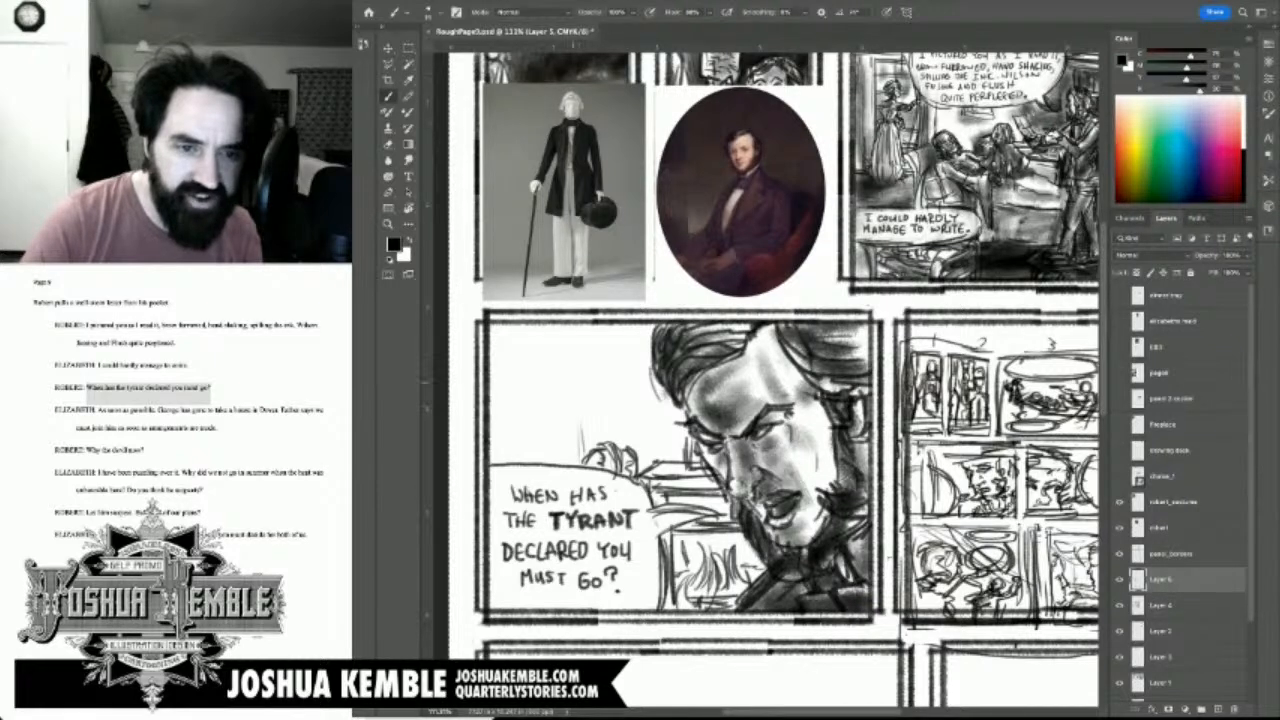
{"action": "left_click_drag", "start_coordinate": [574, 360], "coordinate": [572, 468]}
{"action": "left_click_drag", "start_coordinate": [578, 408], "coordinate": [580, 464]}
{"action": "mouse_move", "coordinate": [570, 330]}
{"action": "left_mouse_down"}
{"action": "mouse_move", "coordinate": [572, 414]}
{"action": "mouse_move", "coordinate": [570, 384]}
{"action": "left_mouse_up"}
{"action": "left_click_drag", "start_coordinate": [572, 328], "coordinate": [579, 463]}
{"action": "left_click_drag", "start_coordinate": [624, 392], "coordinate": [626, 448]}
{"action": "left_click_drag", "start_coordinate": [620, 330], "coordinate": [626, 462]}
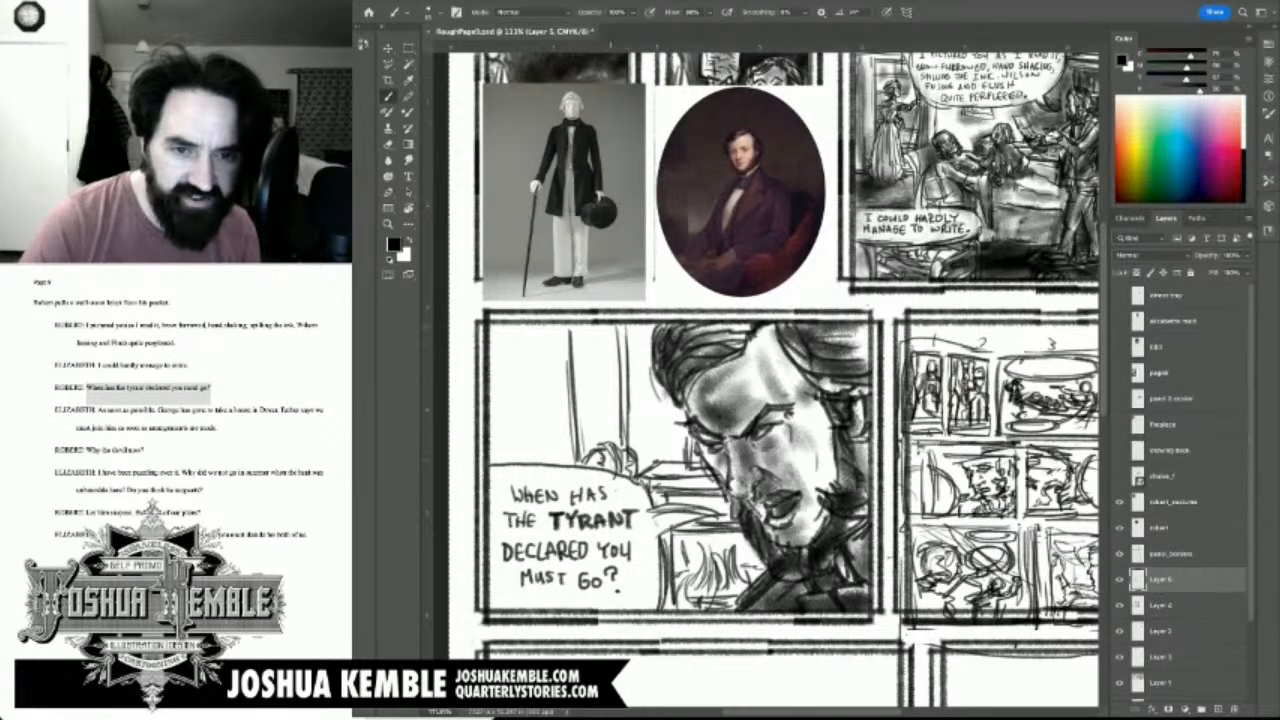
Step: Add a wavy edge along the background verticals nearest the hair, leafy shapes on the mantel, and short horizontal bars across
{"action": "left_click_drag", "start_coordinate": [612, 324], "coordinate": [612, 440]}
{"action": "mouse_move", "coordinate": [614, 368]}
{"action": "left_mouse_down"}
{"action": "mouse_move", "coordinate": [613, 456]}
{"action": "mouse_move", "coordinate": [633, 412]}
{"action": "mouse_move", "coordinate": [631, 432]}
{"action": "left_mouse_up"}
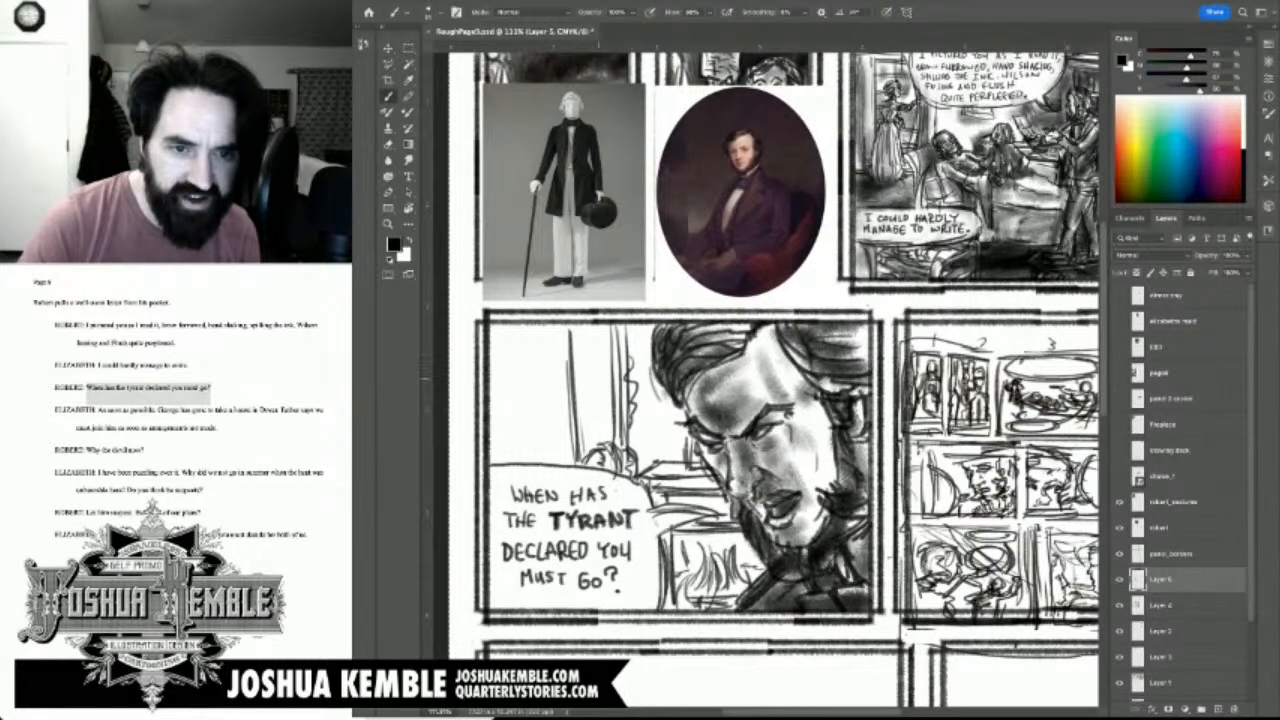
{"action": "mouse_move", "coordinate": [610, 340]}
{"action": "left_mouse_down"}
{"action": "mouse_move", "coordinate": [612, 446]}
{"action": "mouse_move", "coordinate": [640, 458]}
{"action": "mouse_move", "coordinate": [642, 428]}
{"action": "left_mouse_up"}
{"action": "mouse_move", "coordinate": [644, 427]}
{"action": "left_mouse_down"}
{"action": "mouse_move", "coordinate": [652, 464]}
{"action": "mouse_move", "coordinate": [659, 443]}
{"action": "left_mouse_up"}
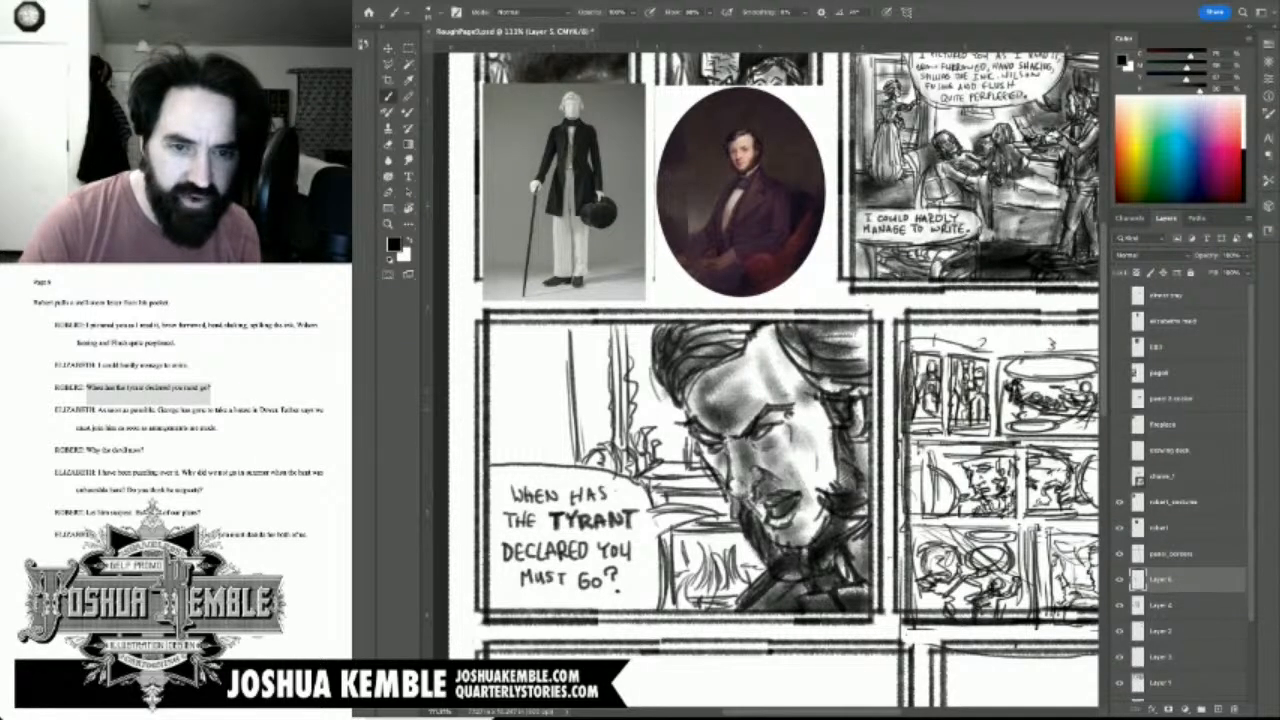
{"action": "left_click_drag", "start_coordinate": [627, 383], "coordinate": [661, 376]}
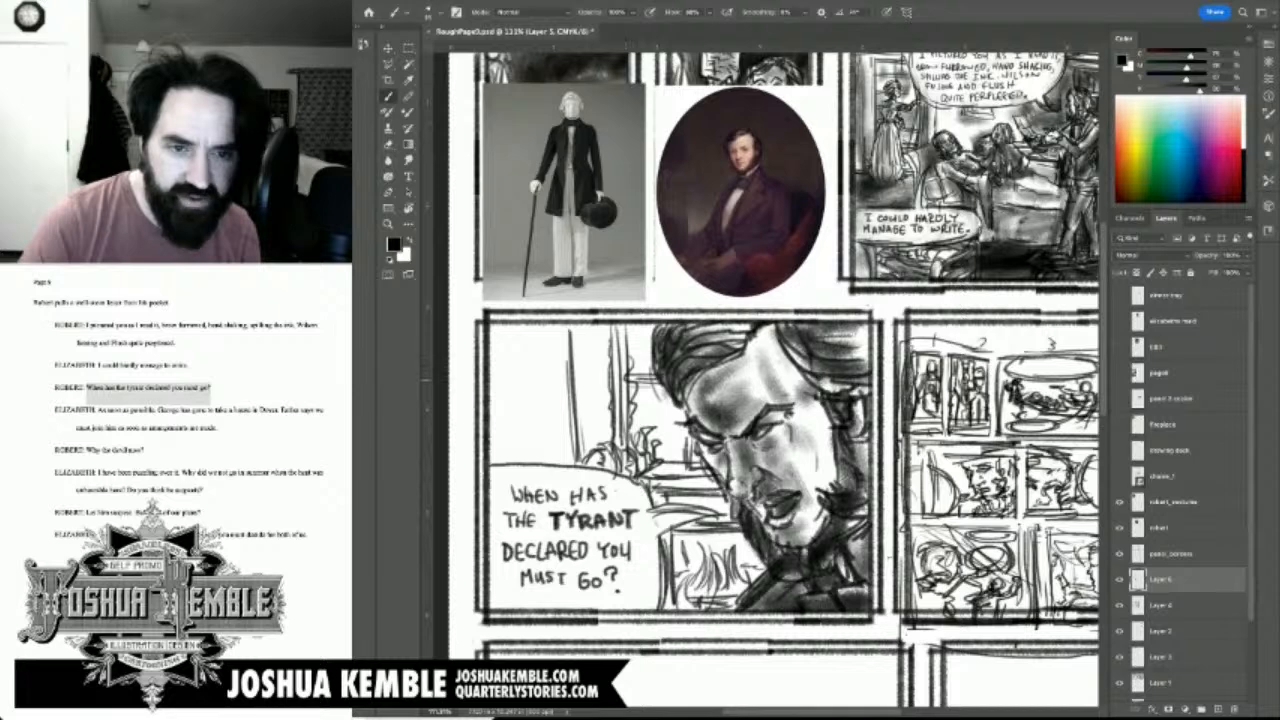
{"action": "left_click_drag", "start_coordinate": [578, 383], "coordinate": [611, 375]}
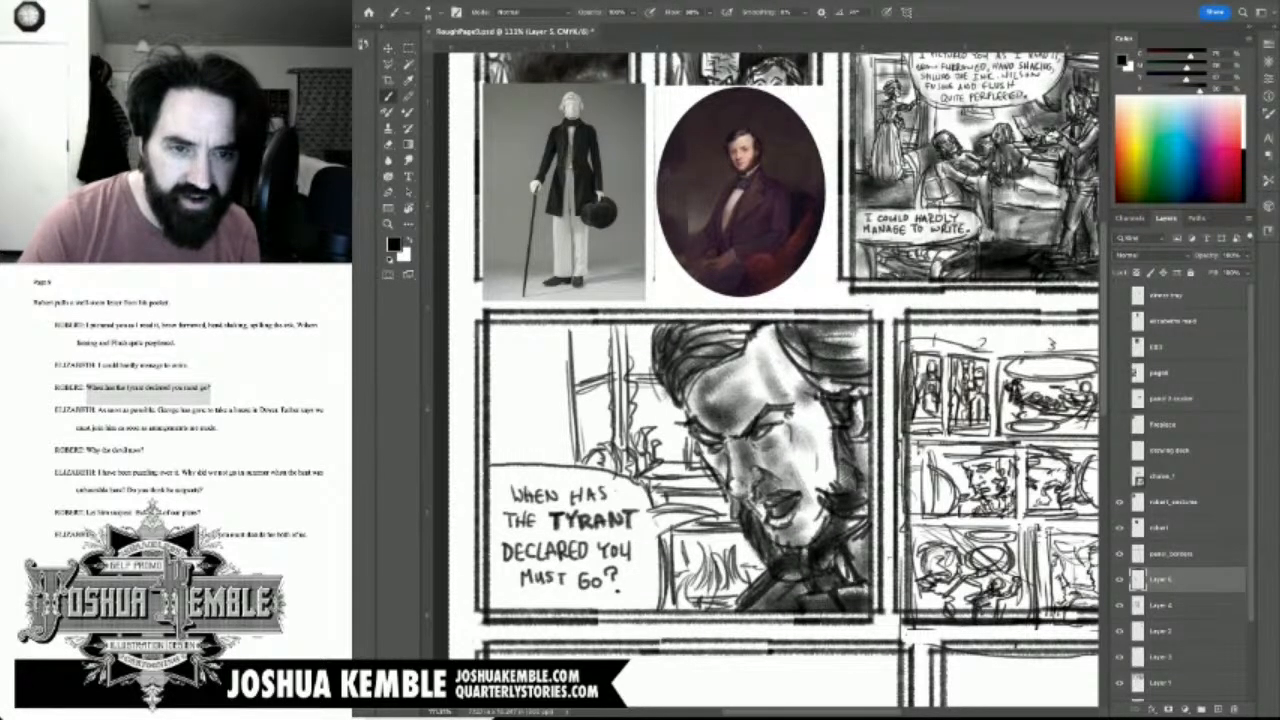
Step: Reinforce the outer background vertical and add diagonal strokes beside it above the speech balloon
{"action": "left_click_drag", "start_coordinate": [568, 328], "coordinate": [572, 456]}
{"action": "mouse_move", "coordinate": [568, 356]}
{"action": "left_mouse_down"}
{"action": "mouse_move", "coordinate": [572, 464]}
{"action": "mouse_move", "coordinate": [535, 447]}
{"action": "left_mouse_up"}
{"action": "left_click_drag", "start_coordinate": [567, 434], "coordinate": [516, 457]}
{"action": "left_click_drag", "start_coordinate": [570, 438], "coordinate": [522, 461]}
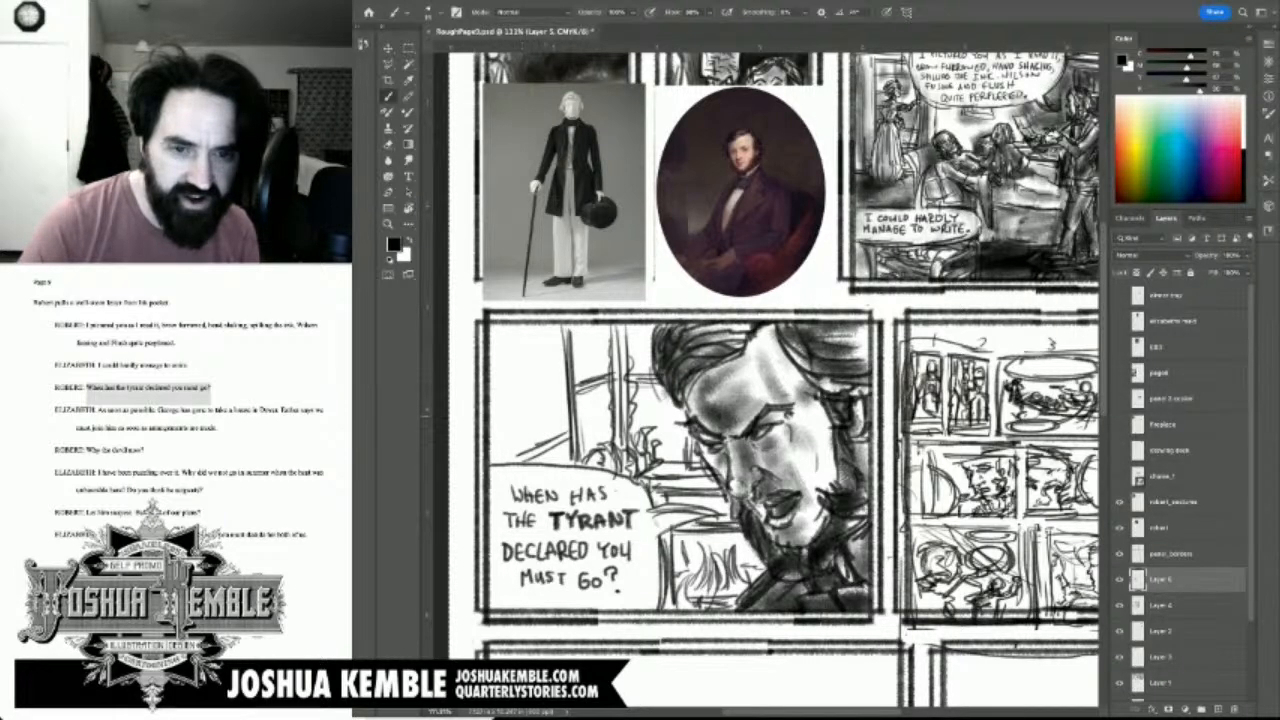
{"action": "left_click_drag", "start_coordinate": [560, 405], "coordinate": [514, 421]}
{"action": "left_click_drag", "start_coordinate": [568, 401], "coordinate": [528, 419]}
{"action": "mouse_move", "coordinate": [560, 376]}
{"action": "left_mouse_down"}
{"action": "mouse_move", "coordinate": [514, 380]}
{"action": "mouse_move", "coordinate": [528, 368]}
{"action": "mouse_move", "coordinate": [518, 412]}
{"action": "left_mouse_up"}
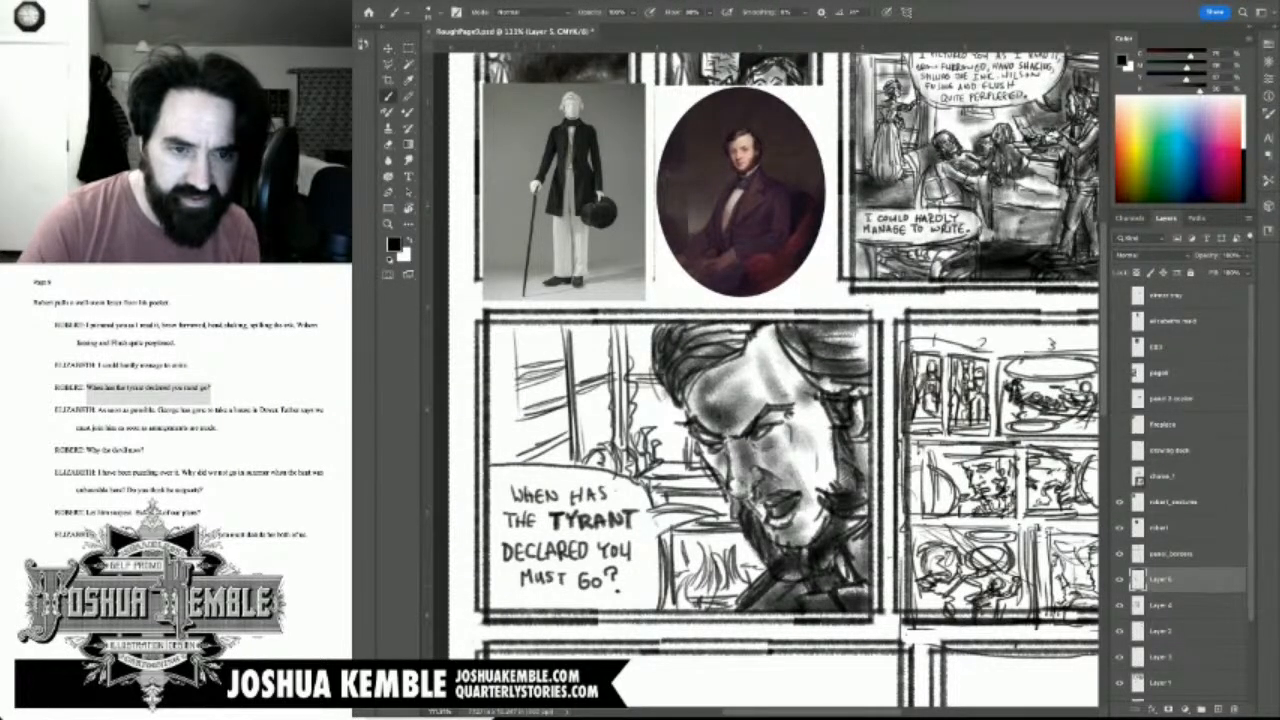
Step: Sketch a bookcase with horizontal shelves and upright book spines in the background above the speech balloon
{"action": "mouse_move", "coordinate": [512, 329]}
{"action": "left_mouse_down"}
{"action": "mouse_move", "coordinate": [517, 462]}
{"action": "mouse_move", "coordinate": [507, 427]}
{"action": "mouse_move", "coordinate": [506, 461]}
{"action": "left_mouse_up"}
{"action": "left_click_drag", "start_coordinate": [510, 387], "coordinate": [508, 447]}
{"action": "mouse_move", "coordinate": [490, 330]}
{"action": "left_mouse_down"}
{"action": "mouse_move", "coordinate": [564, 327]}
{"action": "mouse_move", "coordinate": [517, 370]}
{"action": "mouse_move", "coordinate": [539, 364]}
{"action": "mouse_move", "coordinate": [521, 411]}
{"action": "left_mouse_up"}
{"action": "mouse_move", "coordinate": [534, 385]}
{"action": "left_mouse_down"}
{"action": "mouse_move", "coordinate": [533, 407]}
{"action": "mouse_move", "coordinate": [555, 401]}
{"action": "mouse_move", "coordinate": [526, 446]}
{"action": "left_mouse_up"}
{"action": "mouse_move", "coordinate": [538, 425]}
{"action": "left_mouse_down"}
{"action": "mouse_move", "coordinate": [537, 443]}
{"action": "mouse_move", "coordinate": [564, 465]}
{"action": "left_mouse_up"}
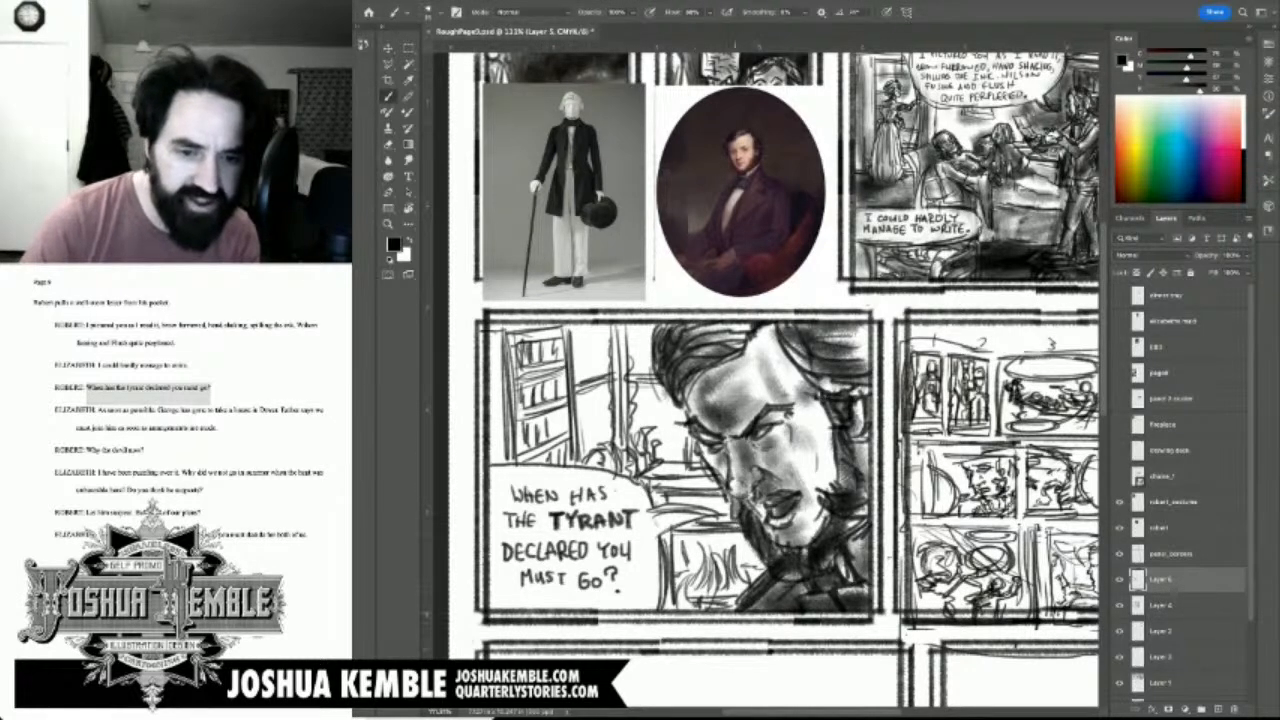
Step: Shade the fireplace opening around the flames and the surround next to the beard
{"action": "left_click_drag", "start_coordinate": [702, 579], "coordinate": [690, 599]}
{"action": "left_click_drag", "start_coordinate": [712, 586], "coordinate": [707, 595]}
{"action": "left_click_drag", "start_coordinate": [721, 594], "coordinate": [723, 607]}
{"action": "mouse_move", "coordinate": [692, 599]}
{"action": "left_mouse_down"}
{"action": "mouse_move", "coordinate": [717, 608]}
{"action": "mouse_move", "coordinate": [682, 595]}
{"action": "left_mouse_up"}
{"action": "left_click_drag", "start_coordinate": [682, 572], "coordinate": [679, 596]}
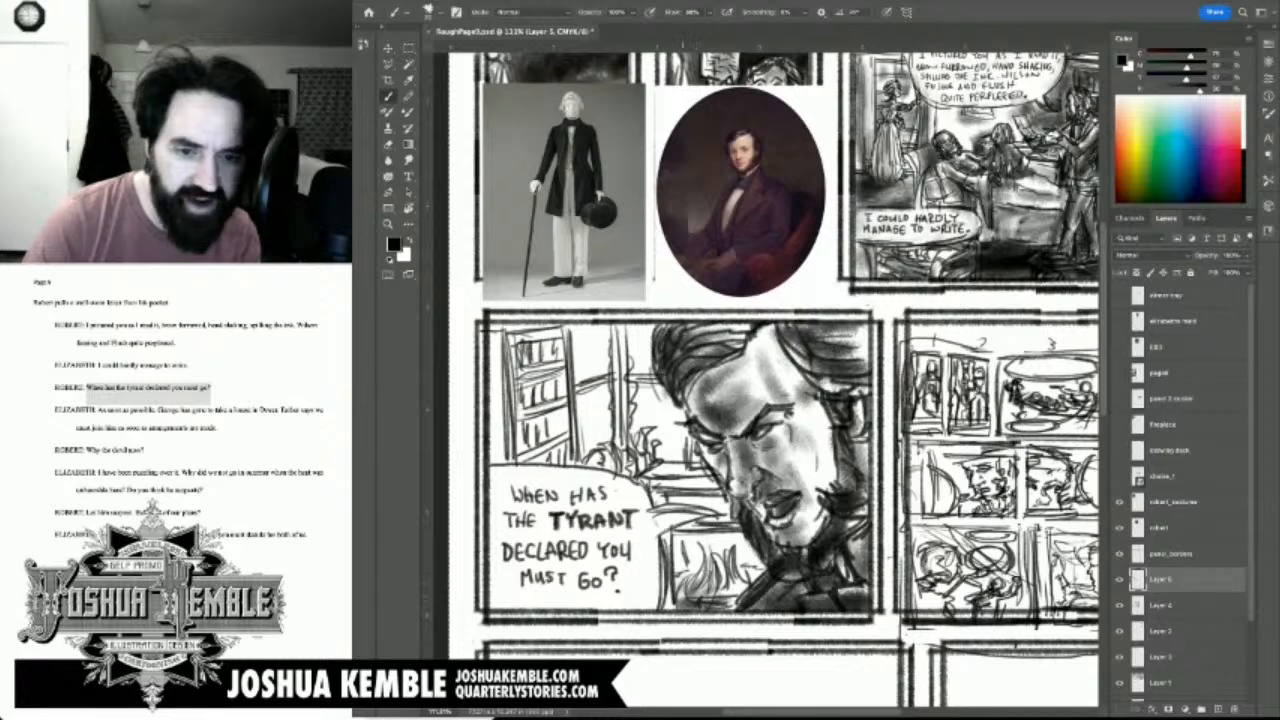
{"action": "left_click_drag", "start_coordinate": [681, 541], "coordinate": [676, 566]}
{"action": "mouse_move", "coordinate": [683, 535]}
{"action": "left_mouse_down"}
{"action": "mouse_move", "coordinate": [677, 581]}
{"action": "mouse_move", "coordinate": [674, 546]}
{"action": "left_mouse_up"}
{"action": "left_click_drag", "start_coordinate": [696, 530], "coordinate": [687, 542]}
{"action": "left_click_drag", "start_coordinate": [728, 536], "coordinate": [750, 550]}
{"action": "mouse_move", "coordinate": [742, 540]}
{"action": "left_mouse_down"}
{"action": "mouse_move", "coordinate": [756, 562]}
{"action": "mouse_move", "coordinate": [747, 574]}
{"action": "left_mouse_up"}
{"action": "mouse_move", "coordinate": [763, 557]}
{"action": "left_mouse_down"}
{"action": "mouse_move", "coordinate": [754, 574]}
{"action": "mouse_move", "coordinate": [698, 543]}
{"action": "mouse_move", "coordinate": [667, 566]}
{"action": "mouse_move", "coordinate": [666, 609]}
{"action": "left_mouse_up"}
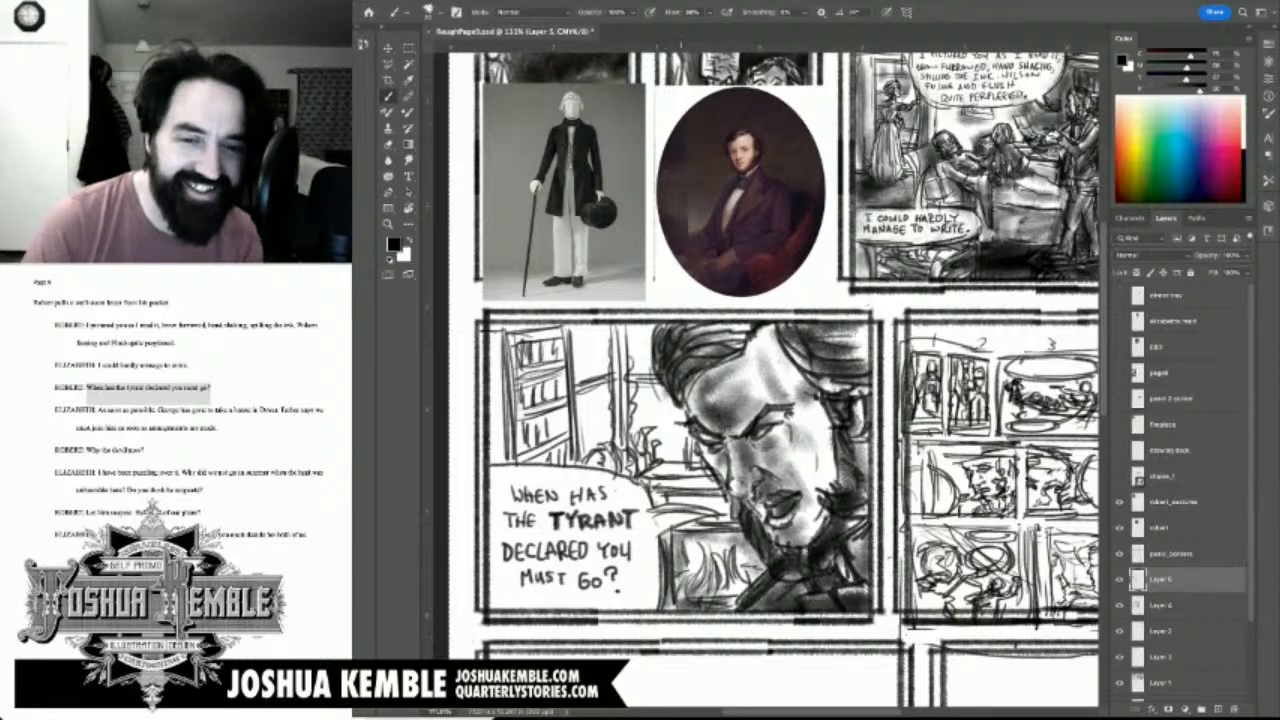
Step: Shade beneath the mantel ledge and darken the tall background vertical between the bookcase and the hair
{"action": "mouse_move", "coordinate": [660, 499]}
{"action": "left_mouse_down"}
{"action": "mouse_move", "coordinate": [726, 500]}
{"action": "mouse_move", "coordinate": [675, 478]}
{"action": "left_mouse_up"}
{"action": "left_click_drag", "start_coordinate": [664, 473], "coordinate": [702, 475]}
{"action": "left_click_drag", "start_coordinate": [660, 463], "coordinate": [702, 472]}
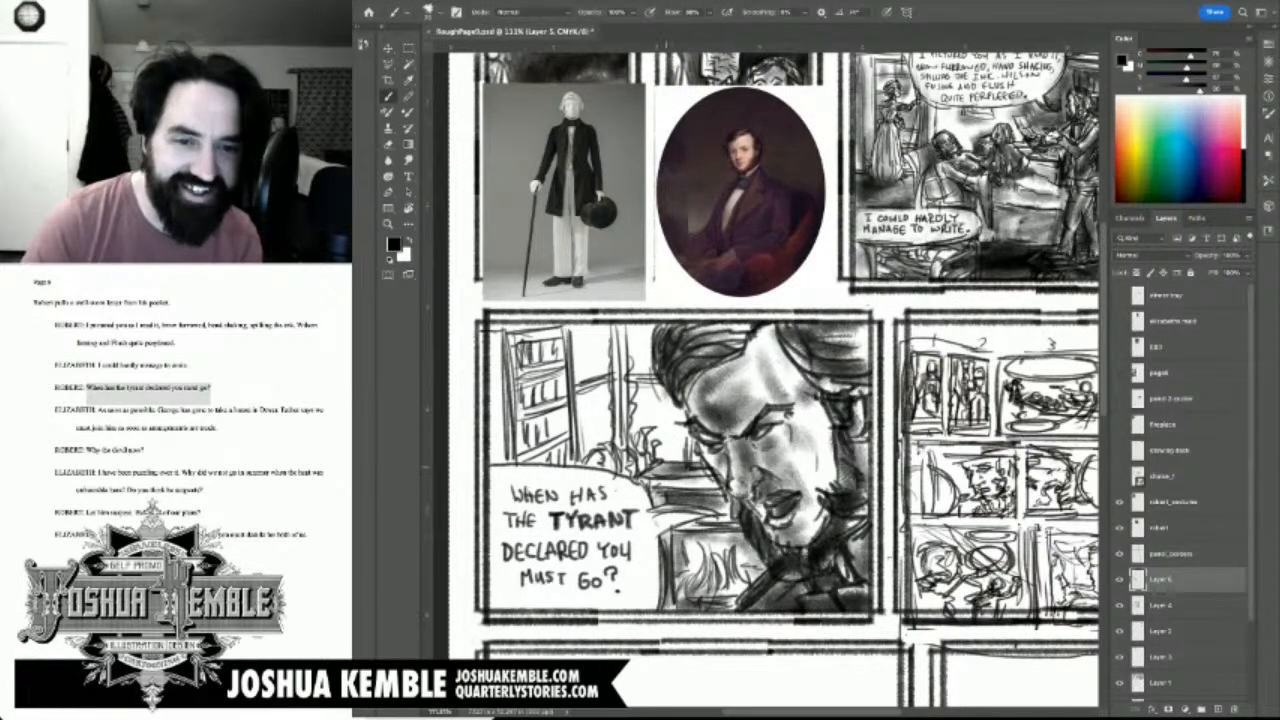
{"action": "left_click_drag", "start_coordinate": [627, 338], "coordinate": [629, 430]}
{"action": "left_click_drag", "start_coordinate": [626, 332], "coordinate": [628, 445]}
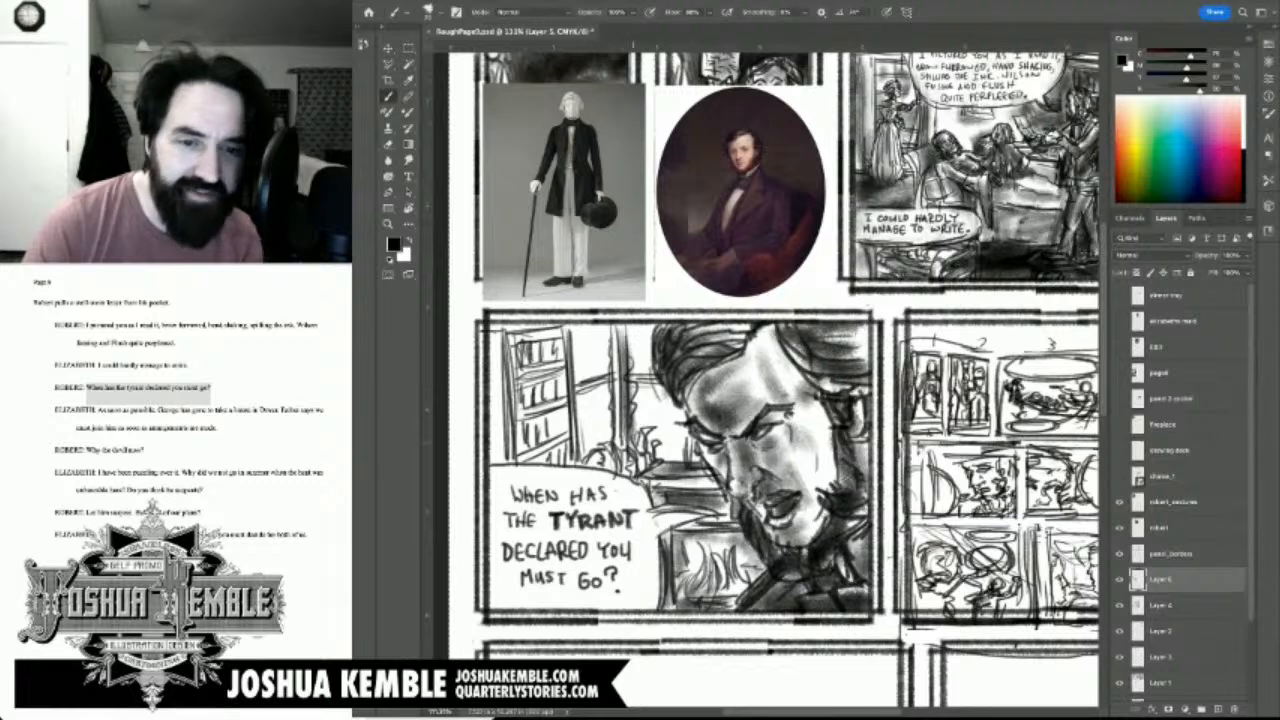
Step: Fill the wall area between the wavy-edged vertical and the face with dark shading down to the mantel
{"action": "left_click_drag", "start_coordinate": [633, 378], "coordinate": [661, 391]}
{"action": "left_click_drag", "start_coordinate": [659, 393], "coordinate": [635, 430]}
{"action": "left_click_drag", "start_coordinate": [668, 402], "coordinate": [634, 442]}
{"action": "left_click_drag", "start_coordinate": [670, 412], "coordinate": [642, 448]}
{"action": "mouse_move", "coordinate": [679, 422]}
{"action": "left_mouse_down"}
{"action": "mouse_move", "coordinate": [645, 464]}
{"action": "mouse_move", "coordinate": [668, 462]}
{"action": "left_mouse_up"}
{"action": "left_click_drag", "start_coordinate": [703, 448], "coordinate": [663, 460]}
{"action": "left_click_drag", "start_coordinate": [690, 419], "coordinate": [669, 450]}
{"action": "mouse_move", "coordinate": [683, 427]}
{"action": "left_mouse_down"}
{"action": "mouse_move", "coordinate": [655, 452]}
{"action": "mouse_move", "coordinate": [661, 435]}
{"action": "left_mouse_up"}
{"action": "left_click_drag", "start_coordinate": [682, 407], "coordinate": [647, 447]}
{"action": "left_click_drag", "start_coordinate": [684, 441], "coordinate": [602, 467]}
{"action": "mouse_move", "coordinate": [614, 456]}
{"action": "left_mouse_down"}
{"action": "mouse_move", "coordinate": [604, 474]}
{"action": "mouse_move", "coordinate": [631, 473]}
{"action": "left_mouse_up"}
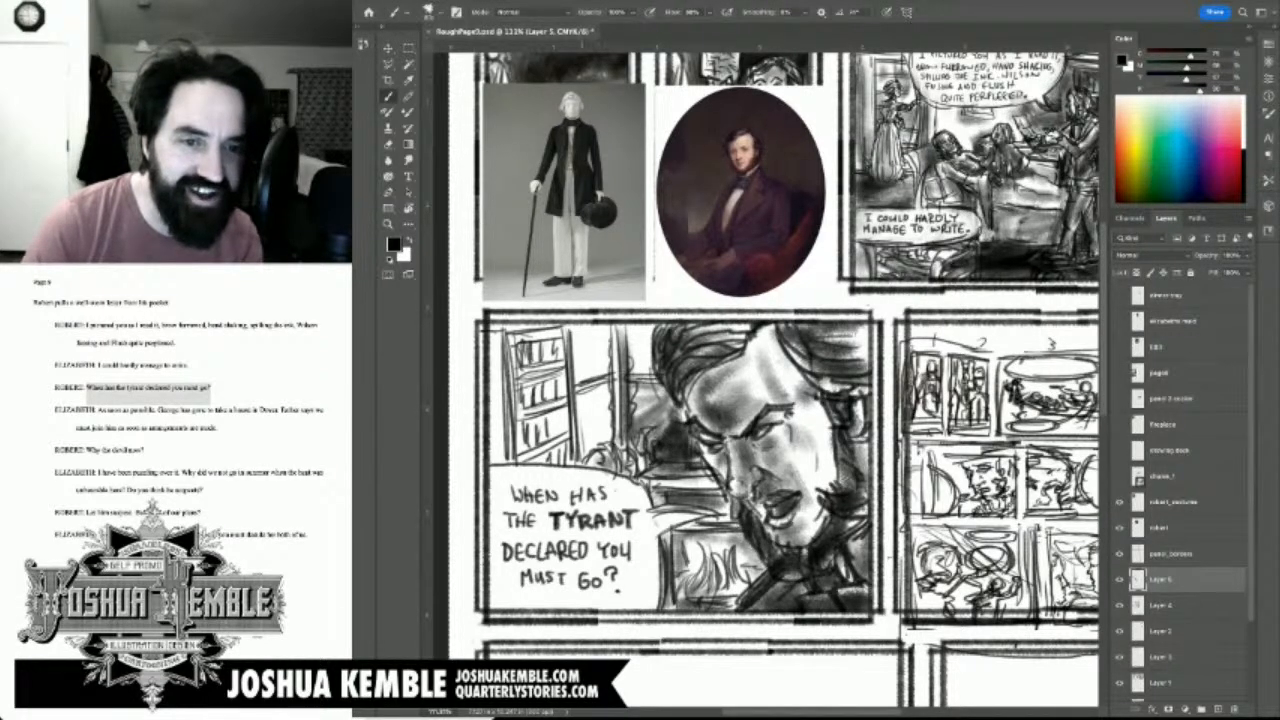
Step: Shade the wall between the bookcase and the wavy-edged vertical, continuing up to the hair
{"action": "mouse_move", "coordinate": [584, 346]}
{"action": "left_mouse_down"}
{"action": "mouse_move", "coordinate": [574, 381]}
{"action": "mouse_move", "coordinate": [588, 376]}
{"action": "left_mouse_up"}
{"action": "mouse_move", "coordinate": [598, 370]}
{"action": "left_mouse_down"}
{"action": "mouse_move", "coordinate": [578, 382]}
{"action": "mouse_move", "coordinate": [593, 430]}
{"action": "left_mouse_up"}
{"action": "left_click_drag", "start_coordinate": [597, 390], "coordinate": [583, 450]}
{"action": "left_click_drag", "start_coordinate": [589, 385], "coordinate": [581, 456]}
{"action": "left_click_drag", "start_coordinate": [617, 418], "coordinate": [577, 456]}
{"action": "left_click_drag", "start_coordinate": [626, 441], "coordinate": [600, 452]}
{"action": "left_click_drag", "start_coordinate": [627, 345], "coordinate": [621, 367]}
{"action": "left_click_drag", "start_coordinate": [645, 338], "coordinate": [626, 378]}
{"action": "left_click_drag", "start_coordinate": [650, 334], "coordinate": [632, 355]}
{"action": "left_click_drag", "start_coordinate": [648, 331], "coordinate": [616, 349]}
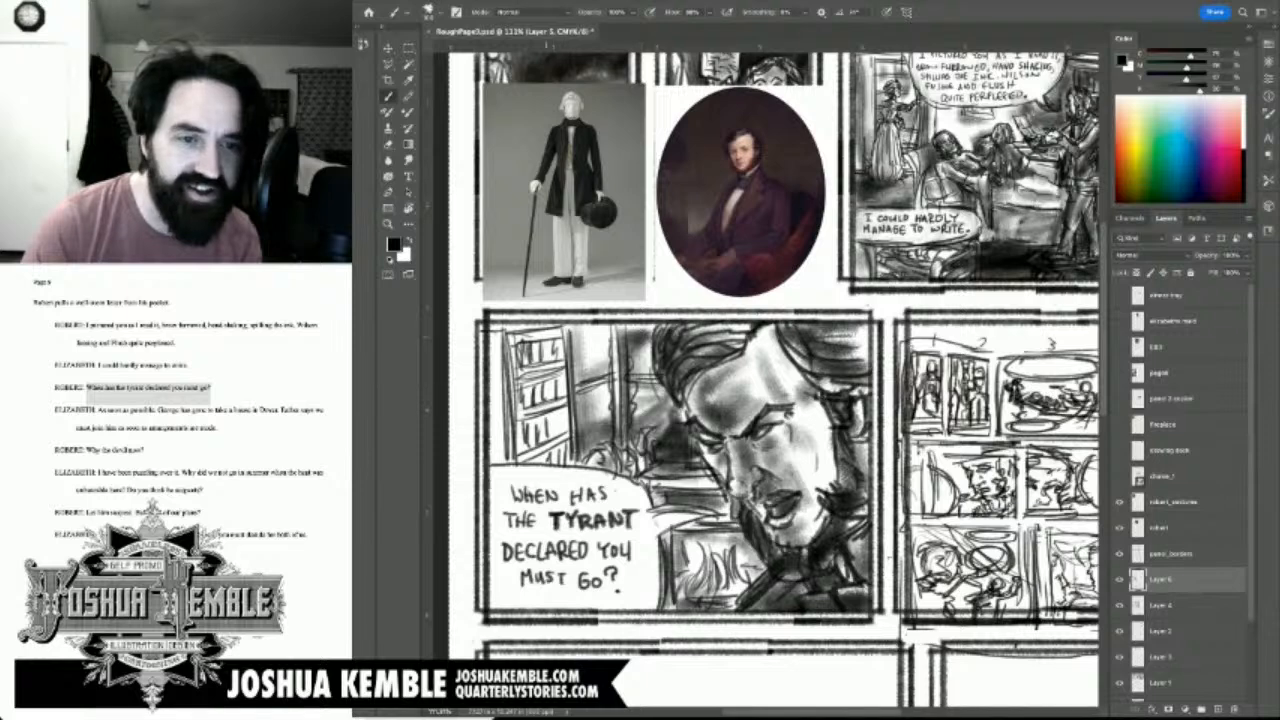
Step: Lay dark tone over the bookcase, and deepen the shading on the fireplace and the surrounding wall
{"action": "mouse_move", "coordinate": [524, 328]}
{"action": "left_mouse_down"}
{"action": "mouse_move", "coordinate": [494, 468]}
{"action": "mouse_move", "coordinate": [508, 370]}
{"action": "mouse_move", "coordinate": [528, 474]}
{"action": "mouse_move", "coordinate": [554, 462]}
{"action": "mouse_move", "coordinate": [514, 342]}
{"action": "mouse_move", "coordinate": [536, 343]}
{"action": "left_mouse_up"}
{"action": "left_click_drag", "start_coordinate": [552, 322], "coordinate": [494, 342]}
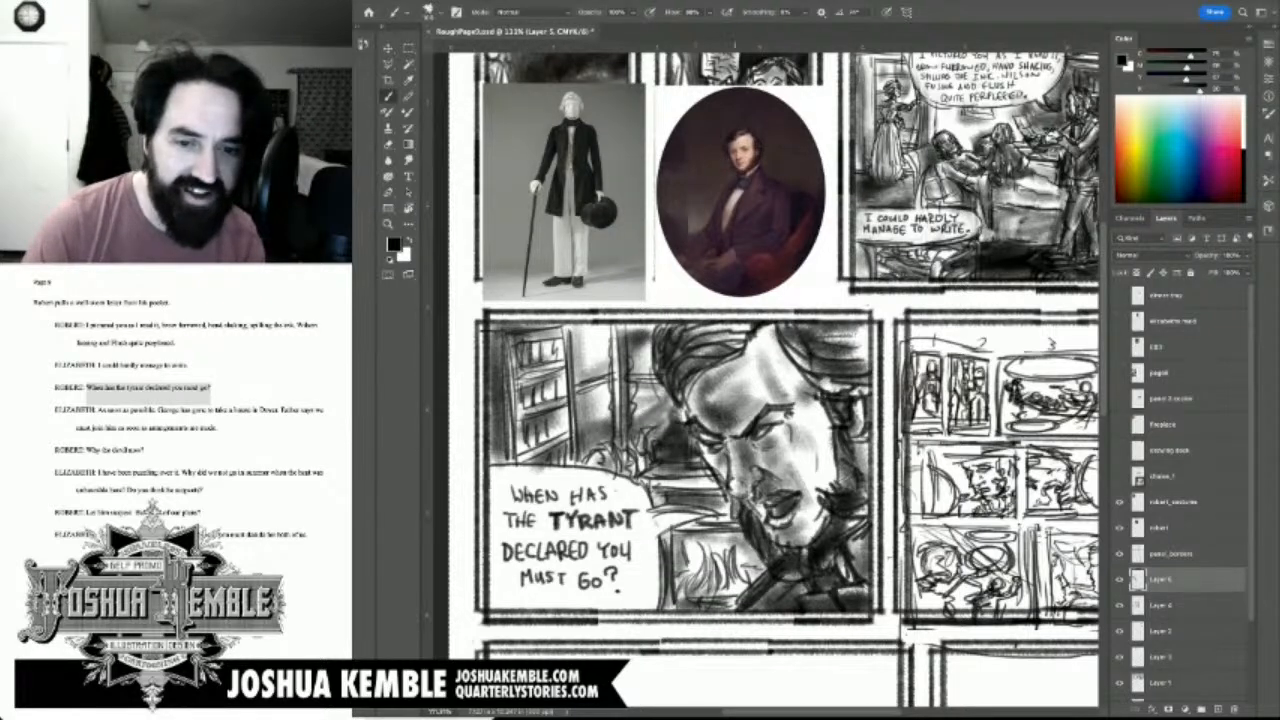
{"action": "mouse_move", "coordinate": [711, 533]}
{"action": "left_mouse_down"}
{"action": "mouse_move", "coordinate": [733, 540]}
{"action": "mouse_move", "coordinate": [685, 550]}
{"action": "mouse_move", "coordinate": [710, 592]}
{"action": "mouse_move", "coordinate": [745, 587]}
{"action": "mouse_move", "coordinate": [760, 565]}
{"action": "left_mouse_up"}
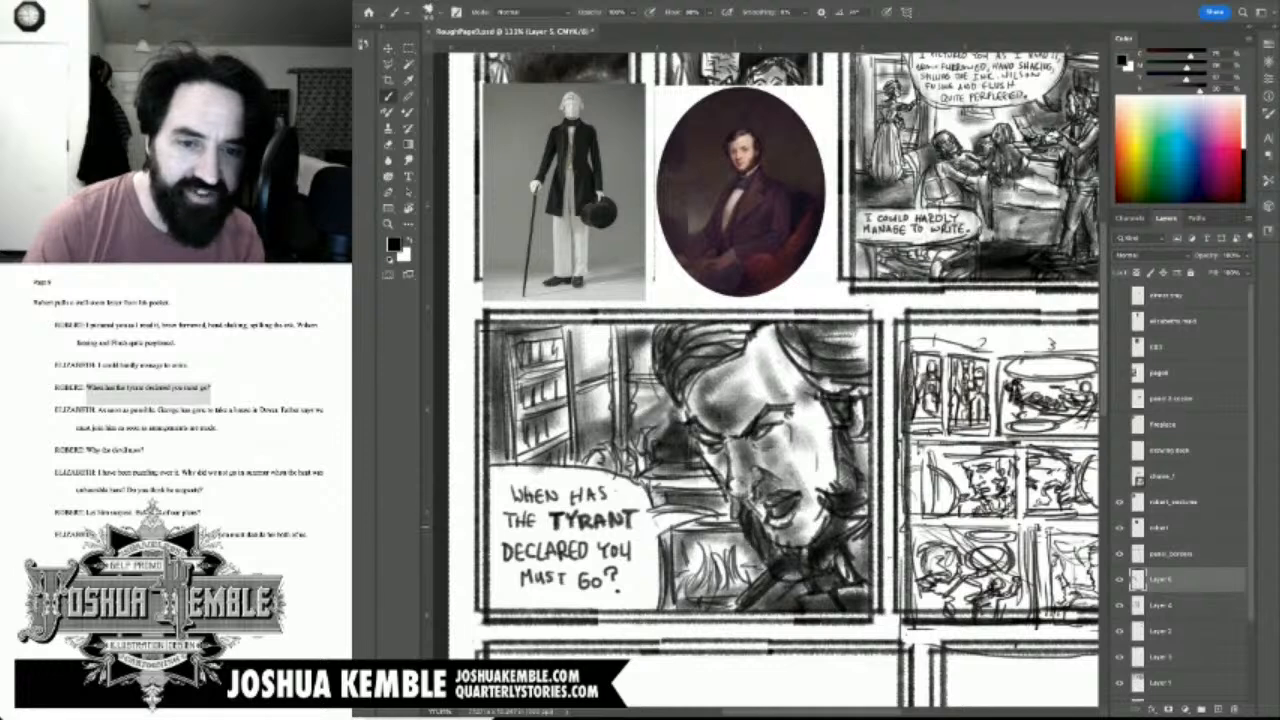
{"action": "mouse_move", "coordinate": [642, 466]}
{"action": "left_mouse_down"}
{"action": "mouse_move", "coordinate": [665, 418]}
{"action": "mouse_move", "coordinate": [576, 420]}
{"action": "mouse_move", "coordinate": [640, 374]}
{"action": "mouse_move", "coordinate": [618, 352]}
{"action": "mouse_move", "coordinate": [590, 366]}
{"action": "mouse_move", "coordinate": [636, 334]}
{"action": "mouse_move", "coordinate": [496, 350]}
{"action": "mouse_move", "coordinate": [510, 440]}
{"action": "mouse_move", "coordinate": [560, 380]}
{"action": "mouse_move", "coordinate": [585, 390]}
{"action": "left_mouse_up"}
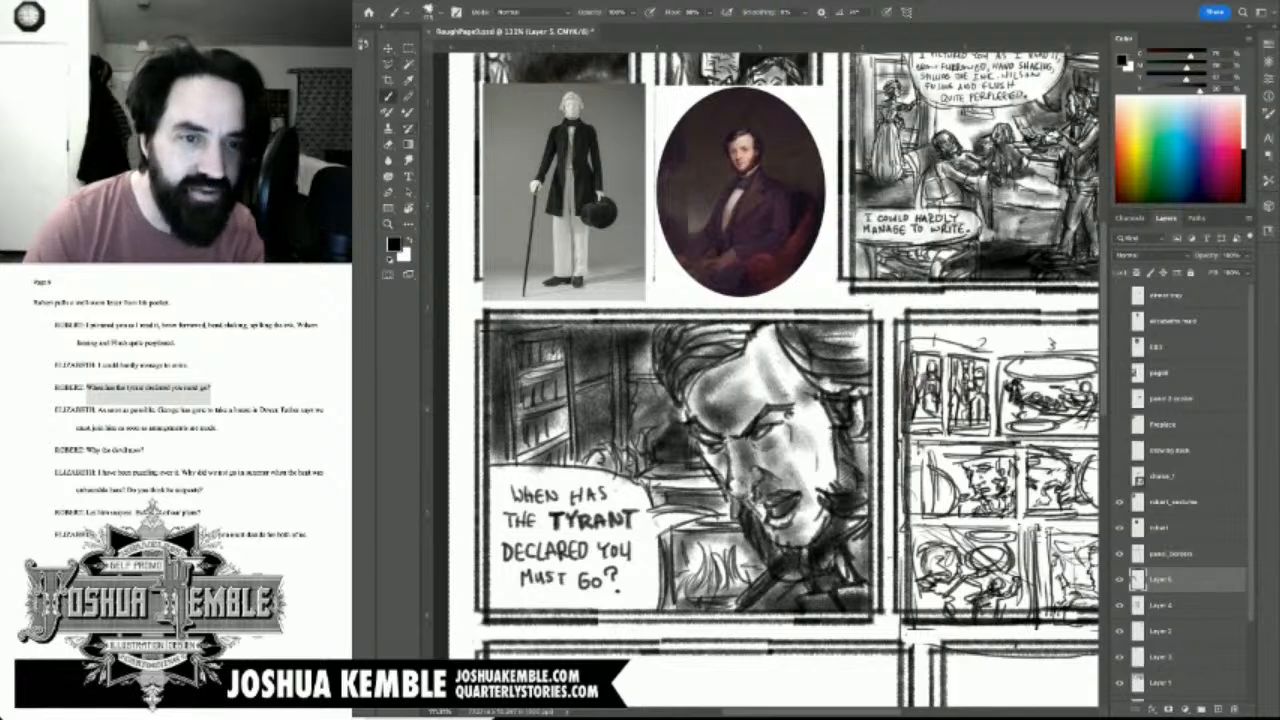
{"action": "key", "text": "m"}
{"action": "left_click_drag", "start_coordinate": [466, 290], "coordinate": [890, 322]}
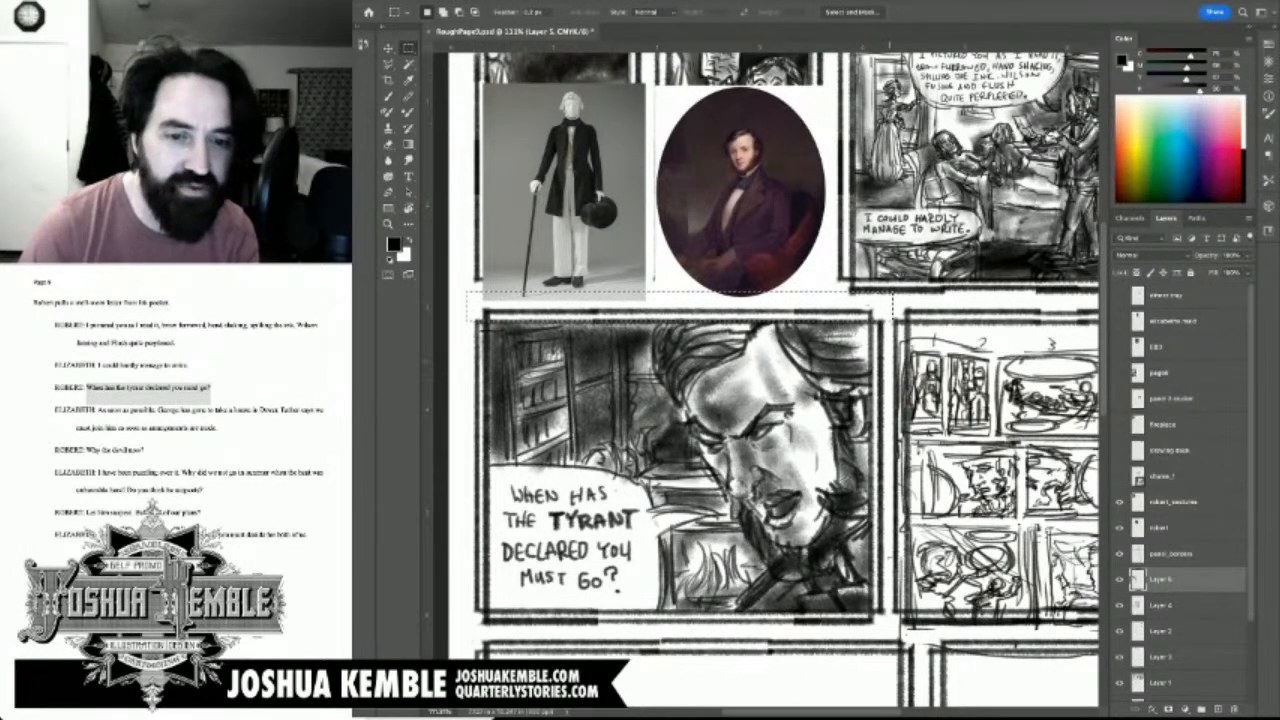
{"action": "key", "text": "ctrl+d"}
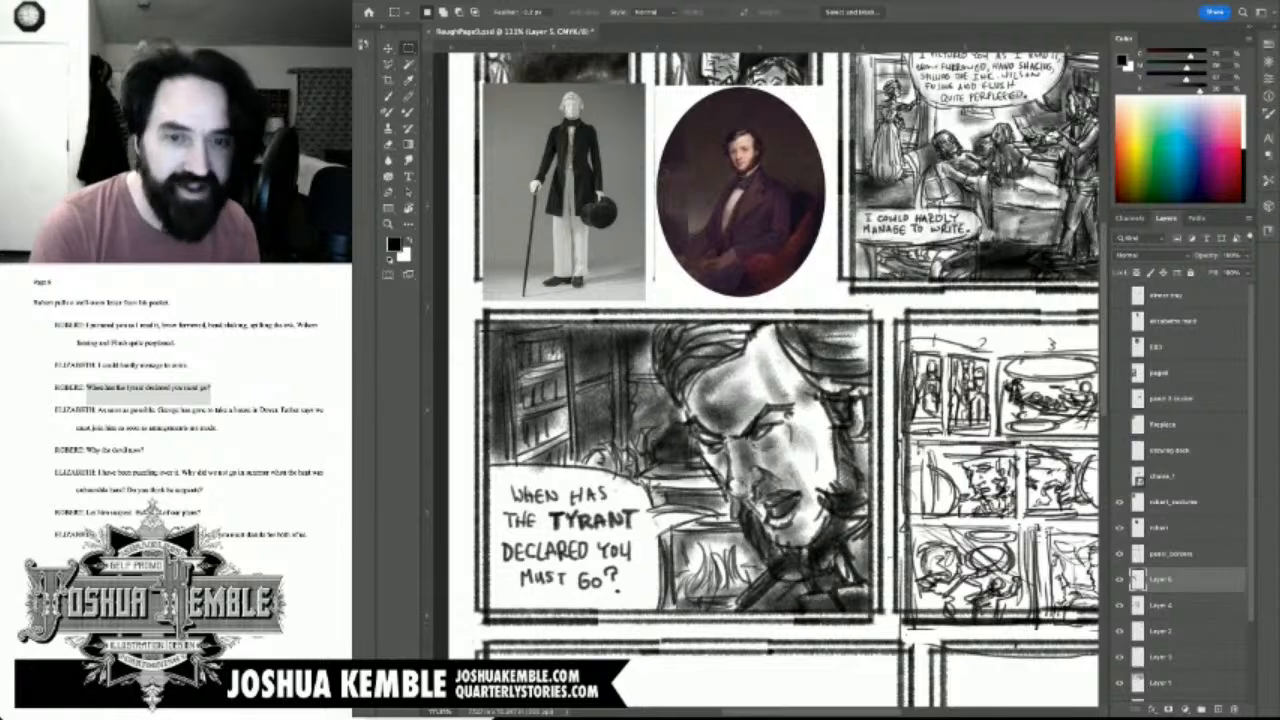
Step: Hide the Robert portrait and costume reference layers covering the first two panels, and save the file
{"action": "key", "text": "ctrl+minus"}
{"action": "key", "text": "ctrl+minus"}
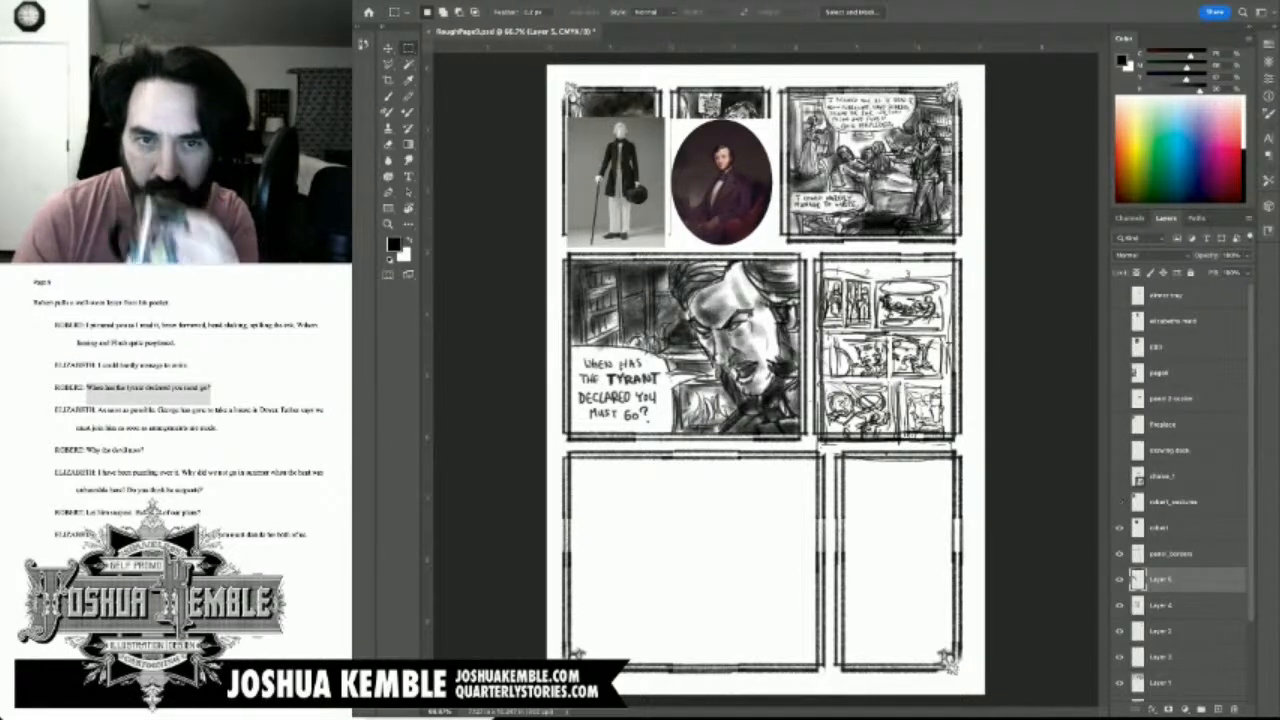
{"action": "left_click_drag", "start_coordinate": [1119, 501], "coordinate": [1119, 527]}
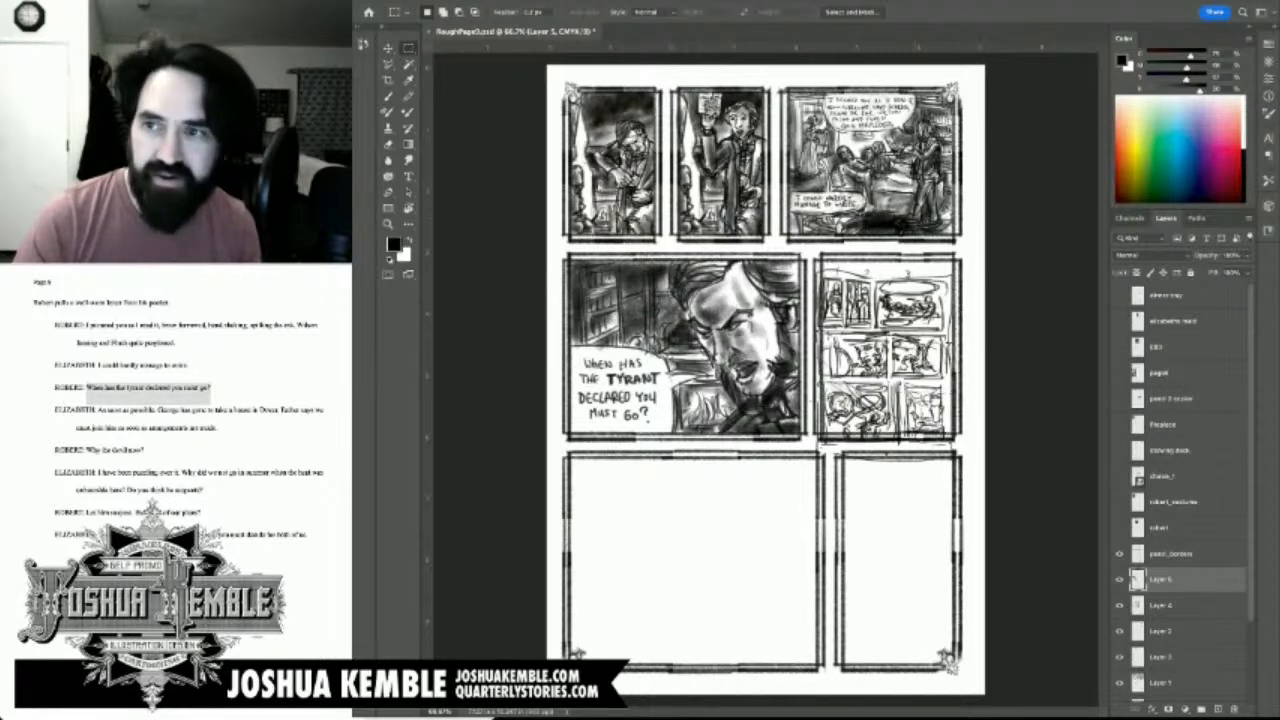
{"action": "key", "text": "ctrl+s"}
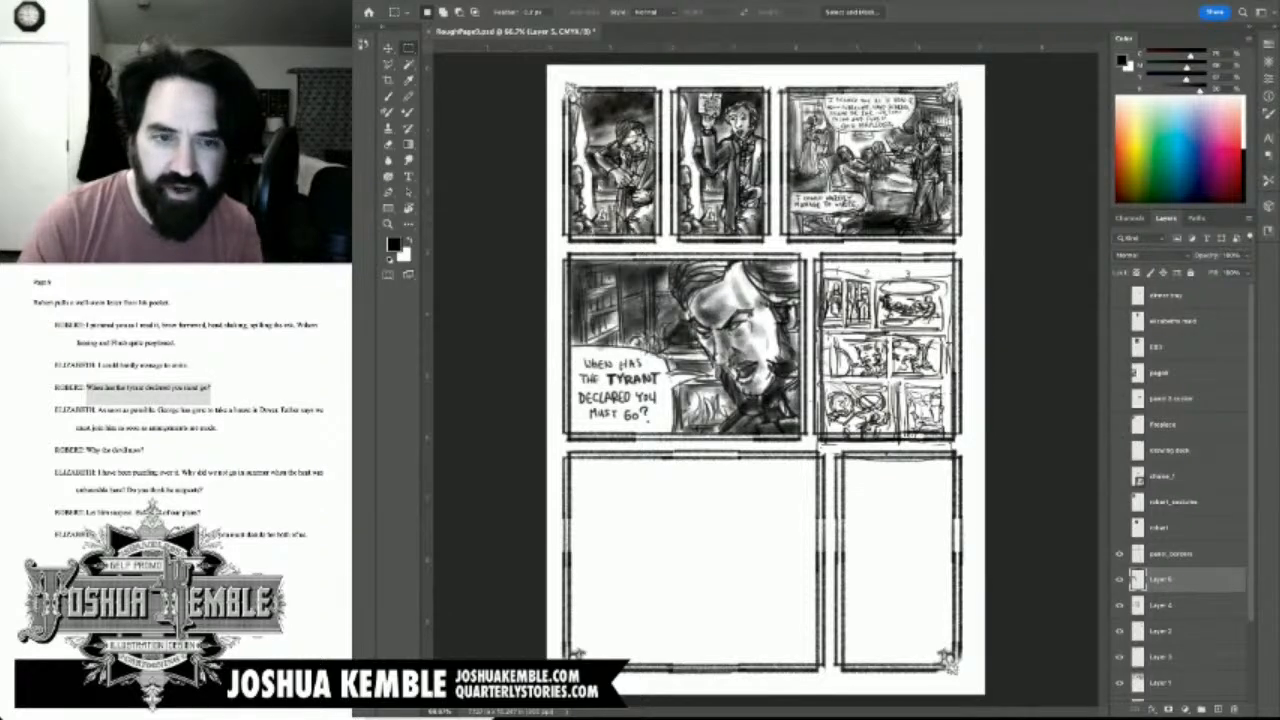
Step: Select the balloon's dialogue lettering on Layer 4, scale it down, and place it nearer the fireplace and the panel's lower border
{"action": "left_click", "coordinate": [1137, 604]}
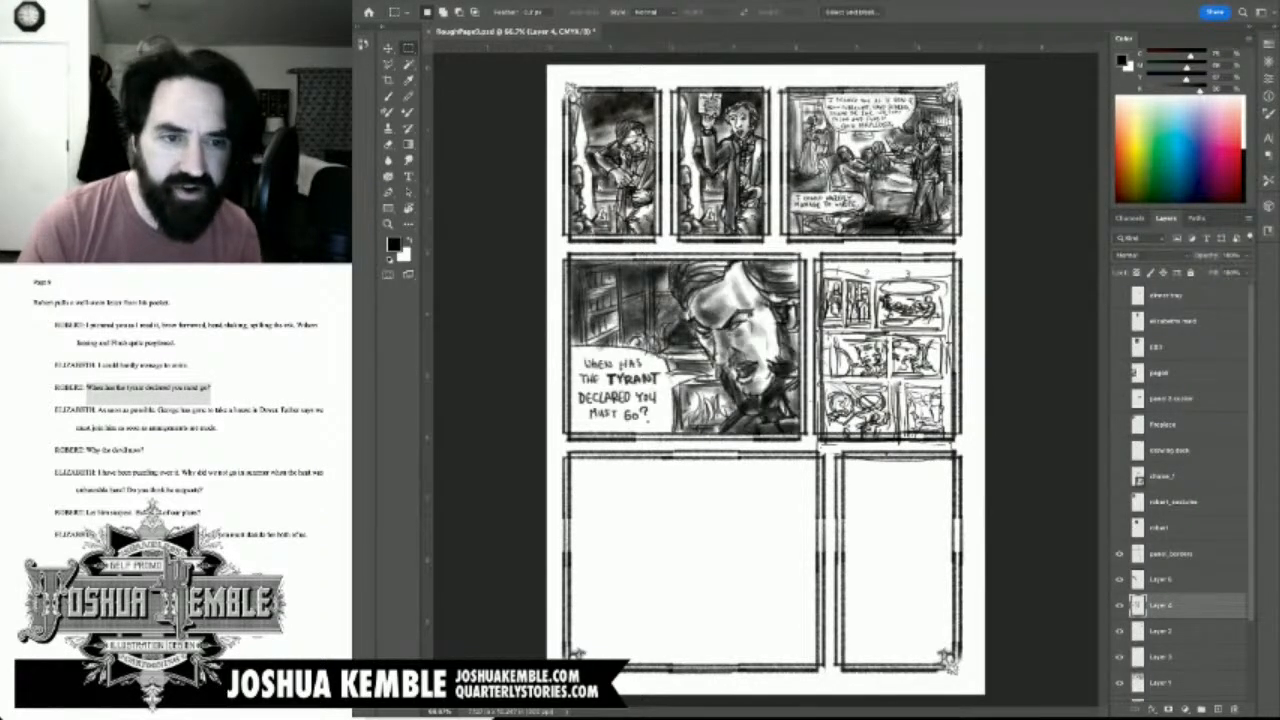
{"action": "scroll", "coordinate": [608, 380], "scroll_direction": "up", "scroll_amount": 6}
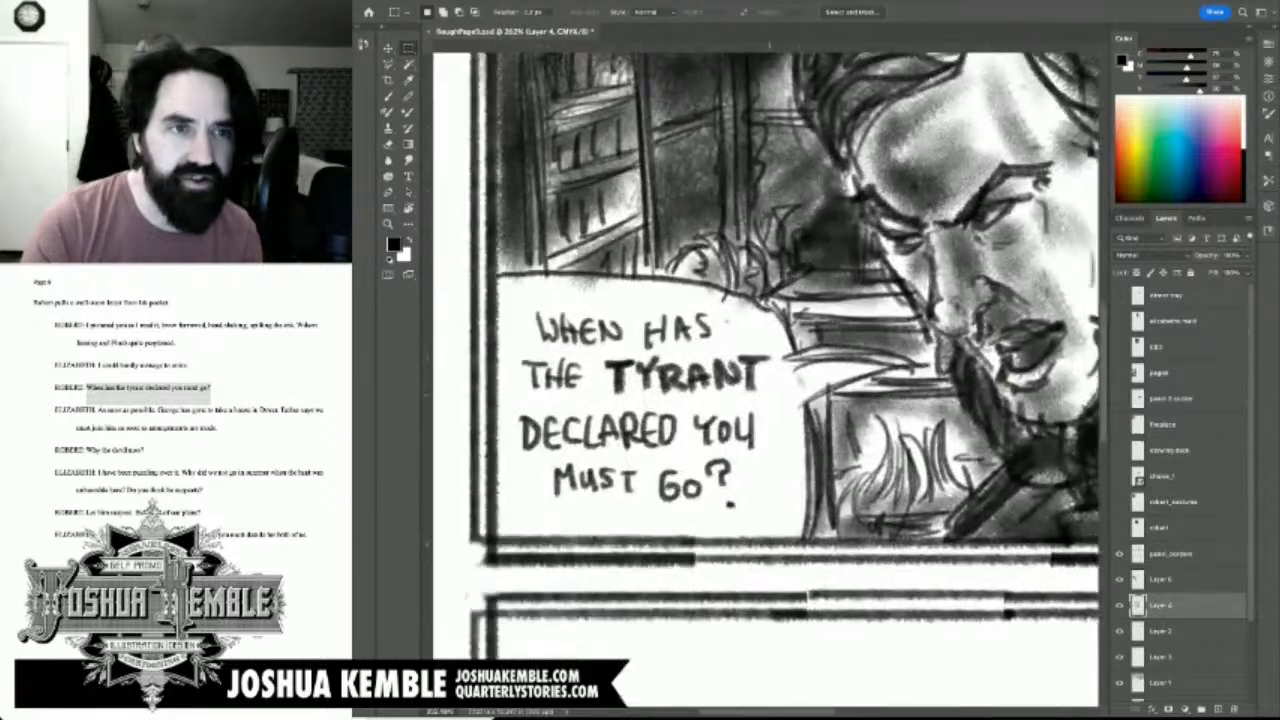
{"action": "left_click_drag", "start_coordinate": [608, 380], "coordinate": [660, 382]}
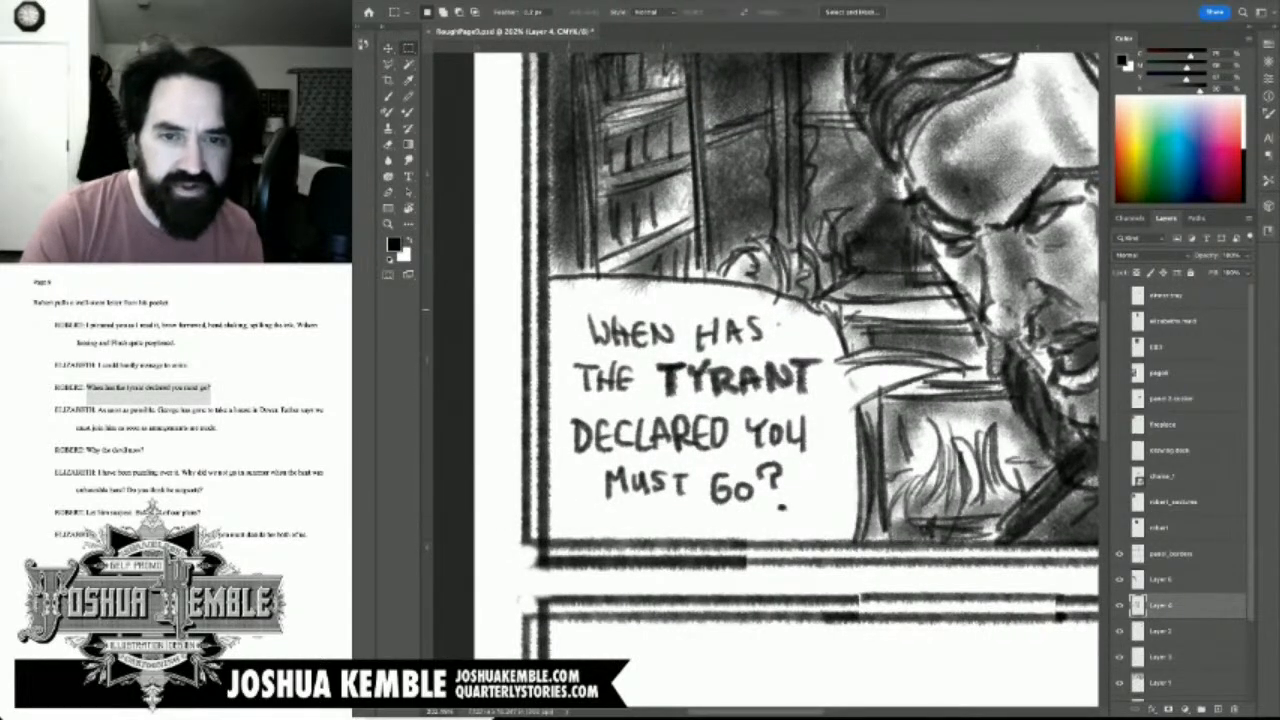
{"action": "left_click_drag", "start_coordinate": [568, 308], "coordinate": [832, 530]}
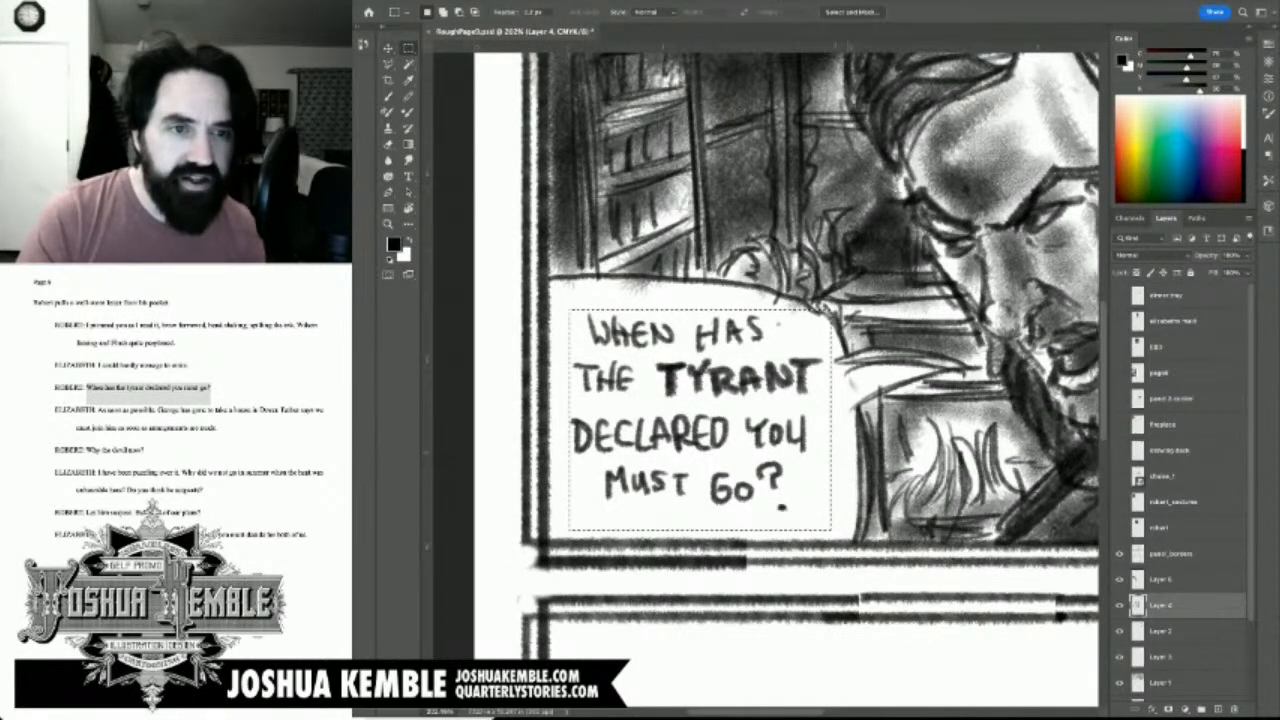
{"action": "key", "text": "ctrl+t"}
{"action": "left_click_drag", "start_coordinate": [568, 308], "coordinate": [632, 363]}
{"action": "mouse_move", "coordinate": [732, 446]}
{"action": "left_mouse_down"}
{"action": "mouse_move", "coordinate": [682, 431]}
{"action": "mouse_move", "coordinate": [745, 446]}
{"action": "left_mouse_up"}
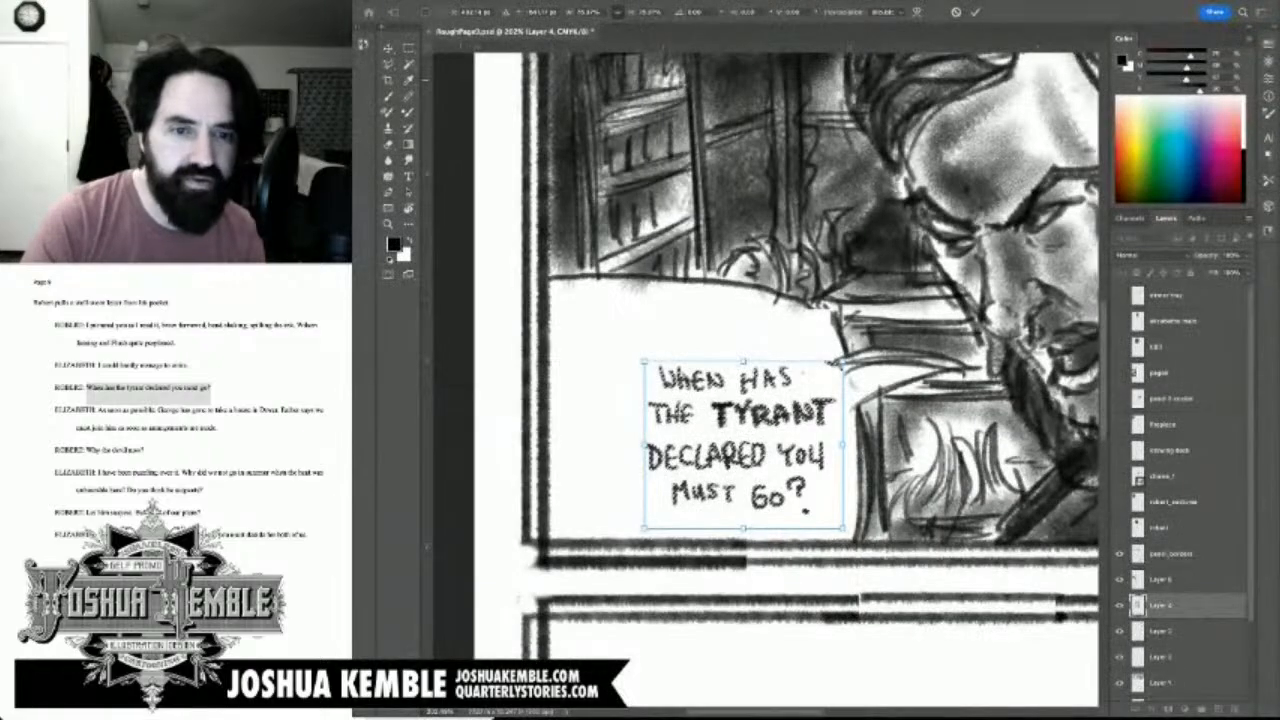
{"action": "key", "text": "Return"}
Step: Erase the old speech balloon's upper outline above the reduced lettering
{"action": "key", "text": "super+minus"}
{"action": "key", "text": "super+minus"}
{"action": "key", "text": "super+minus"}
{"action": "key", "text": "super+minus"}
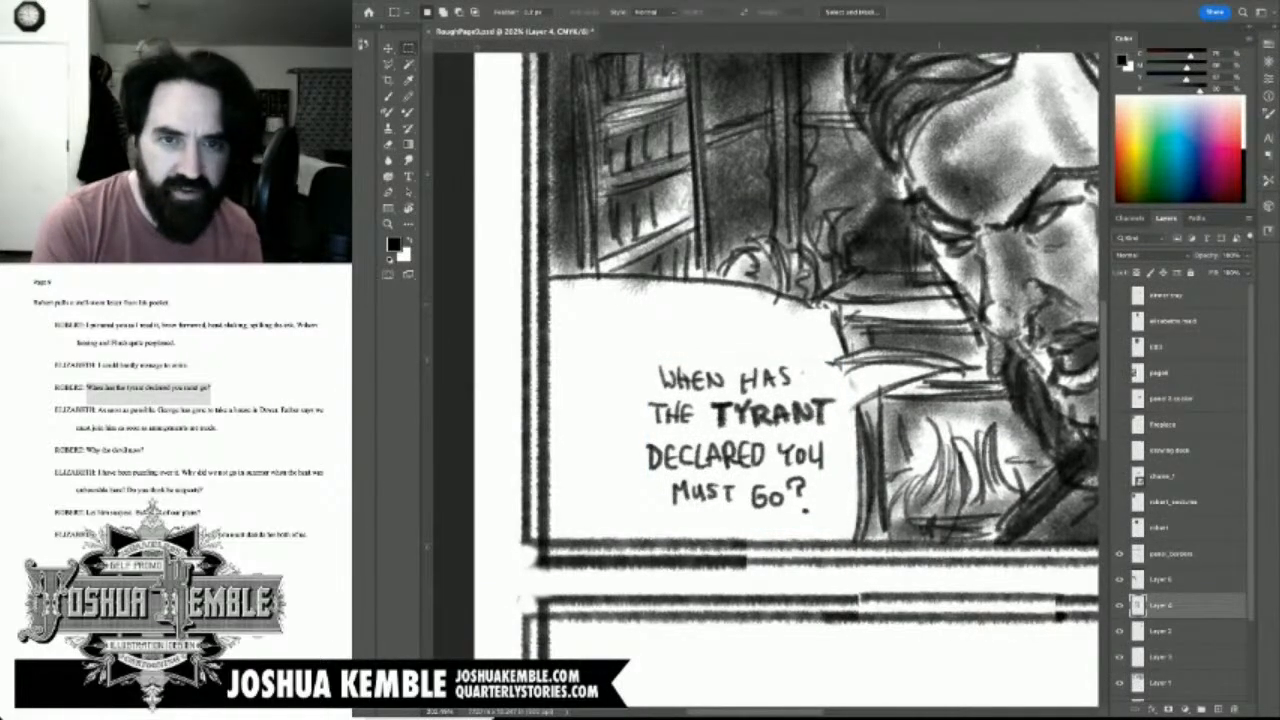
{"action": "key", "text": "super+plus"}
{"action": "key", "text": "super+plus"}
{"action": "key", "text": "super+plus"}
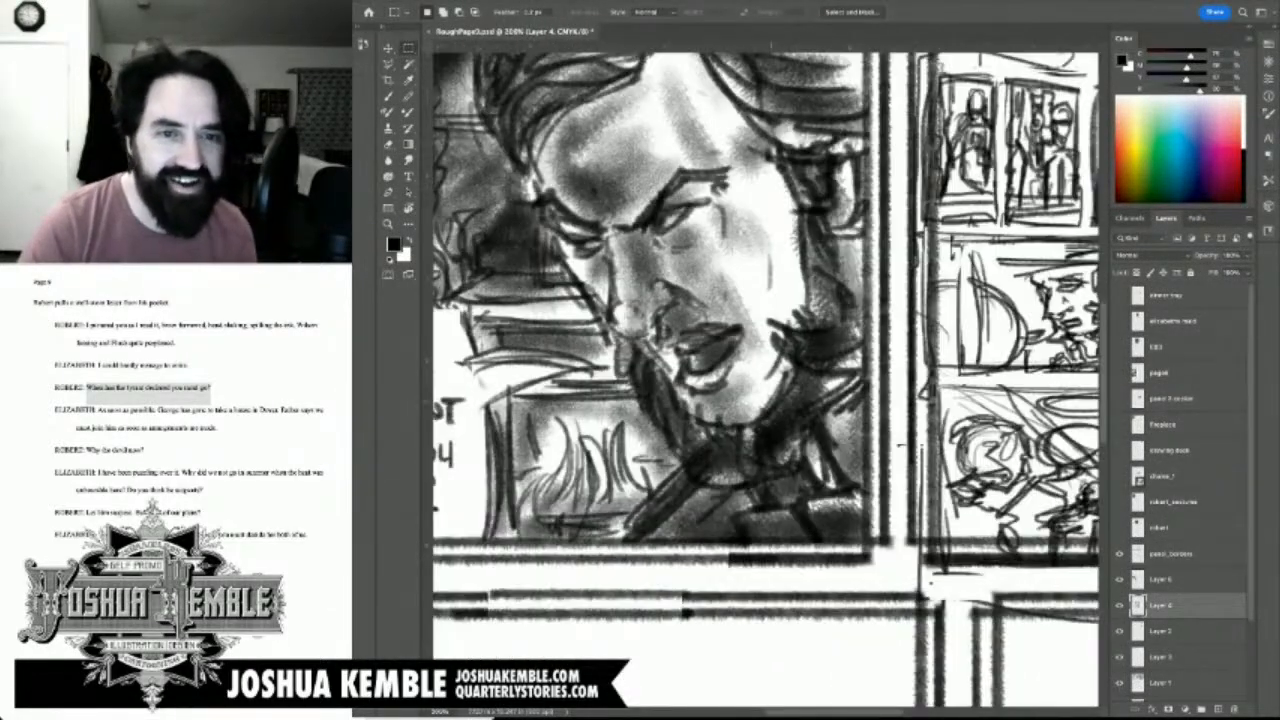
{"action": "left_click_drag", "start_coordinate": [600, 380], "coordinate": [935, 340]}
{"action": "key", "text": "e"}
{"action": "left_click_drag", "start_coordinate": [770, 258], "coordinate": [518, 234]}
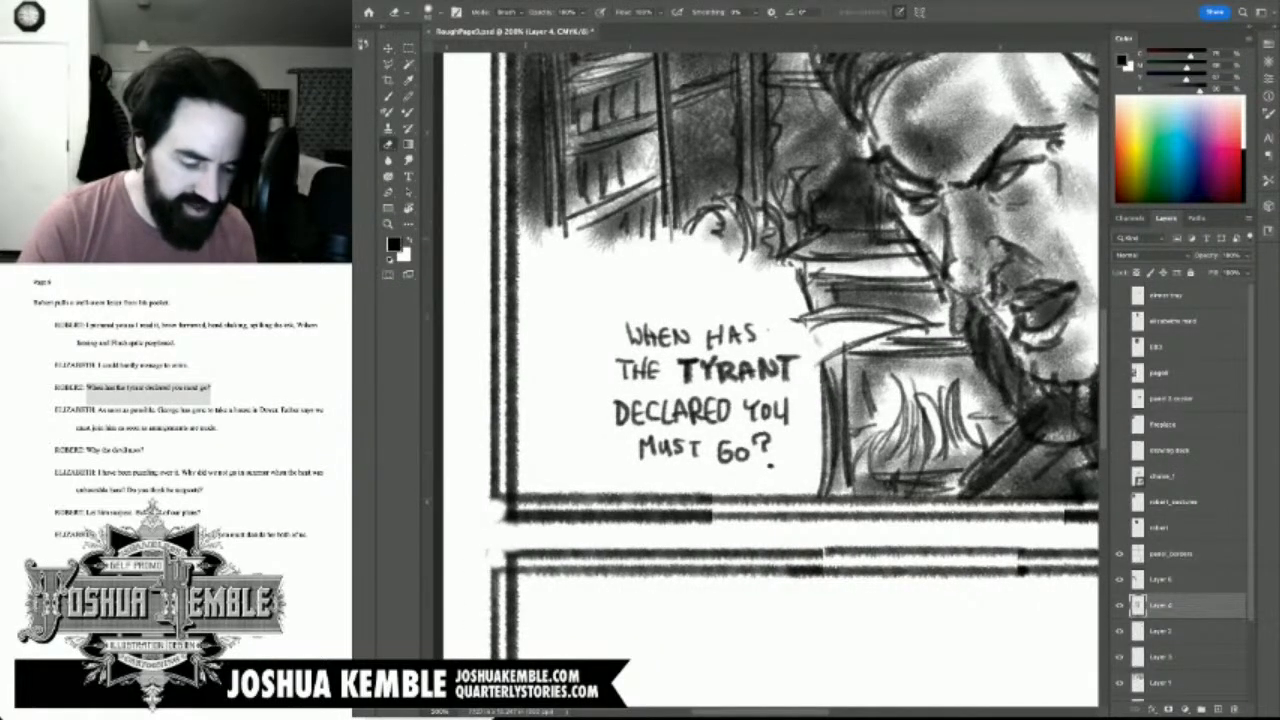
Step: Draw a smaller rounded balloon outline tightly around the lettering, running down to the panel's lower border
{"action": "key", "text": "b"}
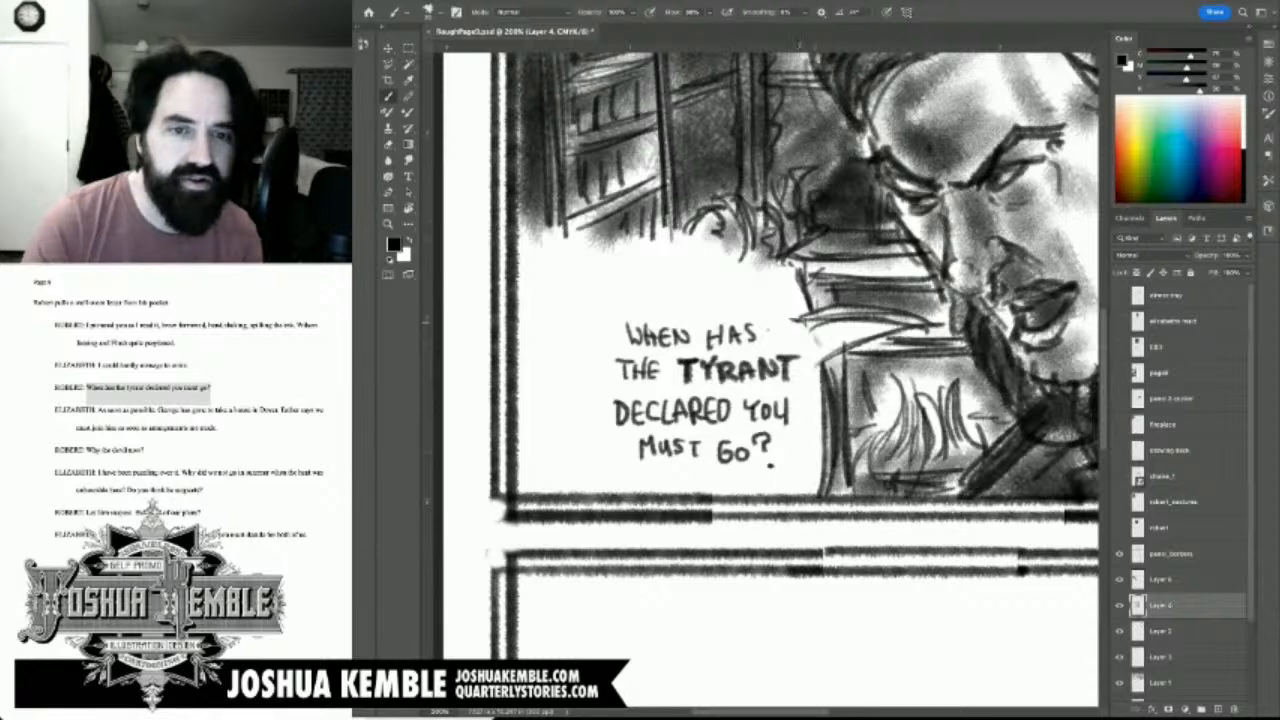
{"action": "mouse_move", "coordinate": [748, 284]}
{"action": "left_mouse_down"}
{"action": "mouse_move", "coordinate": [804, 318]}
{"action": "mouse_move", "coordinate": [768, 294]}
{"action": "mouse_move", "coordinate": [628, 282]}
{"action": "mouse_move", "coordinate": [600, 296]}
{"action": "mouse_move", "coordinate": [556, 362]}
{"action": "mouse_move", "coordinate": [575, 475]}
{"action": "left_mouse_up"}
{"action": "left_click_drag", "start_coordinate": [560, 330], "coordinate": [568, 488]}
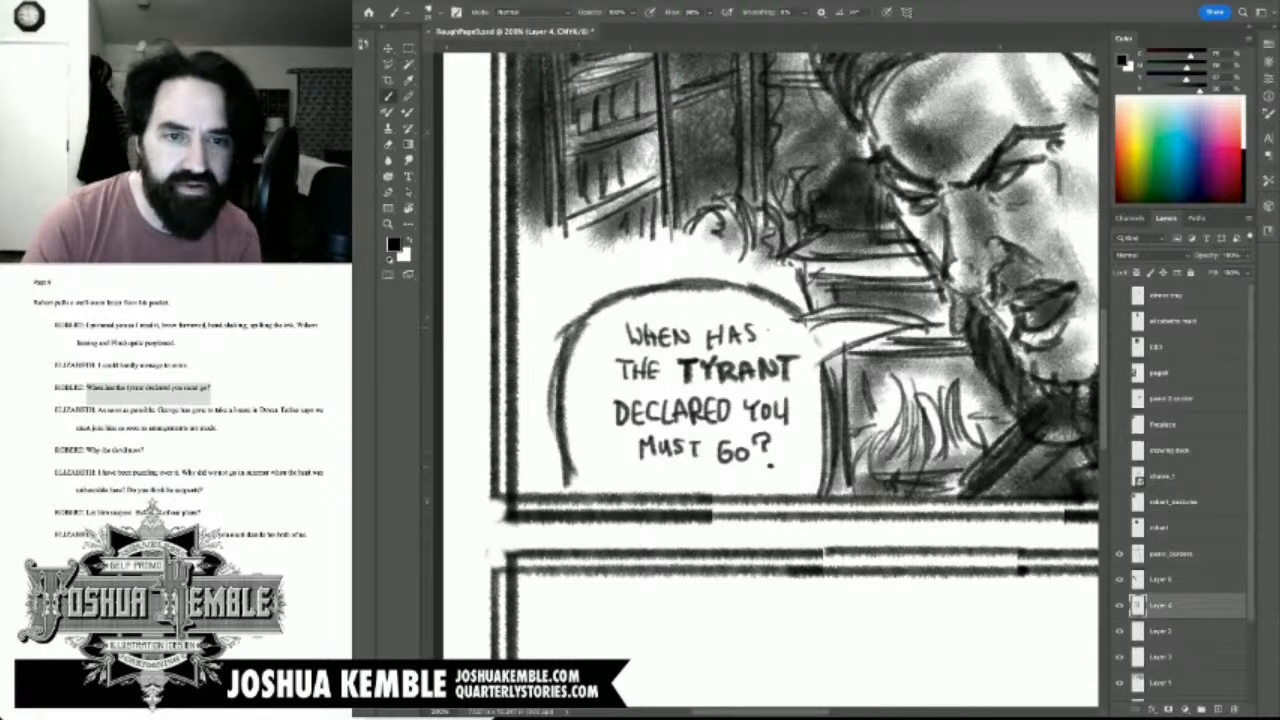
{"action": "left_click_drag", "start_coordinate": [566, 356], "coordinate": [576, 488]}
{"action": "mouse_move", "coordinate": [566, 316]}
{"action": "left_mouse_down"}
{"action": "mouse_move", "coordinate": [572, 484]}
{"action": "mouse_move", "coordinate": [668, 286]}
{"action": "left_mouse_up"}
{"action": "mouse_move", "coordinate": [841, 370]}
{"action": "left_mouse_down"}
{"action": "mouse_move", "coordinate": [828, 463]}
{"action": "mouse_move", "coordinate": [798, 519]}
{"action": "left_mouse_up"}
{"action": "mouse_move", "coordinate": [804, 314]}
{"action": "left_mouse_down"}
{"action": "mouse_move", "coordinate": [694, 276]}
{"action": "mouse_move", "coordinate": [708, 279]}
{"action": "left_mouse_up"}
Step: Complete the round clock-like ornament on the mantel directly above the new balloon
{"action": "left_click_drag", "start_coordinate": [738, 244], "coordinate": [722, 280]}
{"action": "mouse_move", "coordinate": [746, 241]}
{"action": "left_mouse_down"}
{"action": "mouse_move", "coordinate": [727, 275]}
{"action": "mouse_move", "coordinate": [770, 280]}
{"action": "left_mouse_up"}
{"action": "left_click_drag", "start_coordinate": [722, 240], "coordinate": [706, 264]}
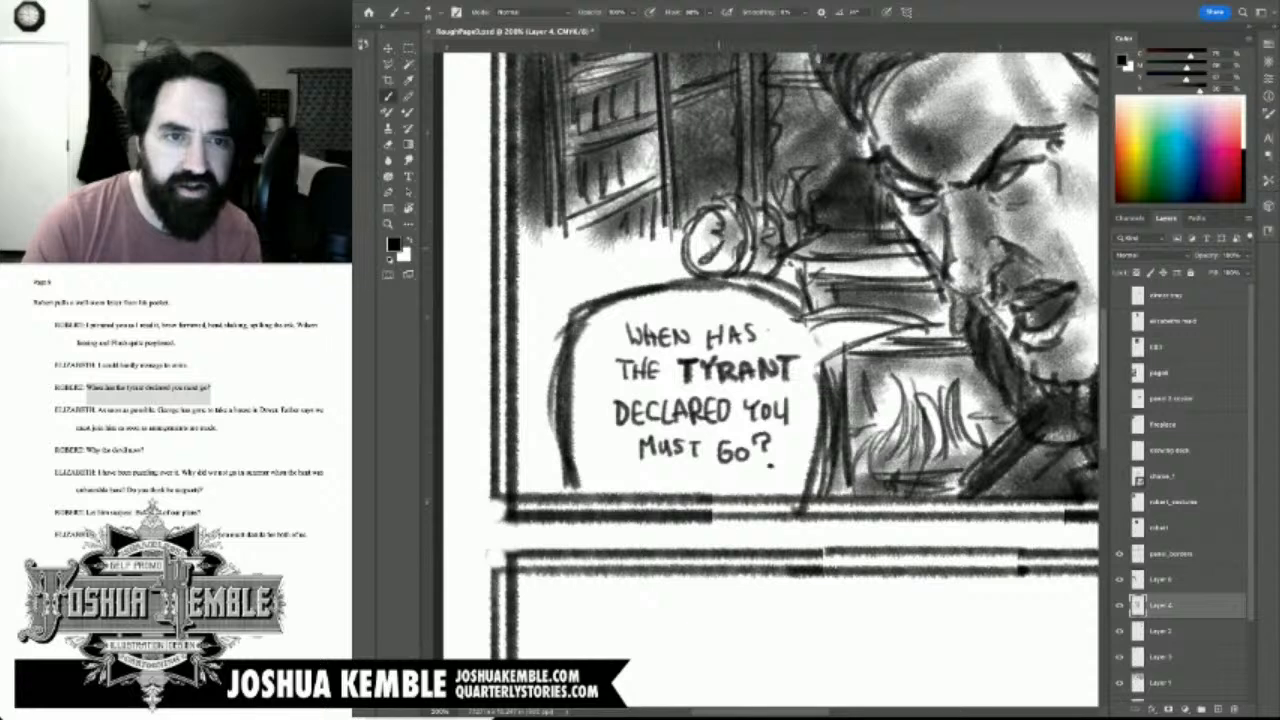
Step: Extend the bookcase down to the new balloon with its side uprights, another shelf and book spines
{"action": "left_click_drag", "start_coordinate": [670, 214], "coordinate": [674, 282]}
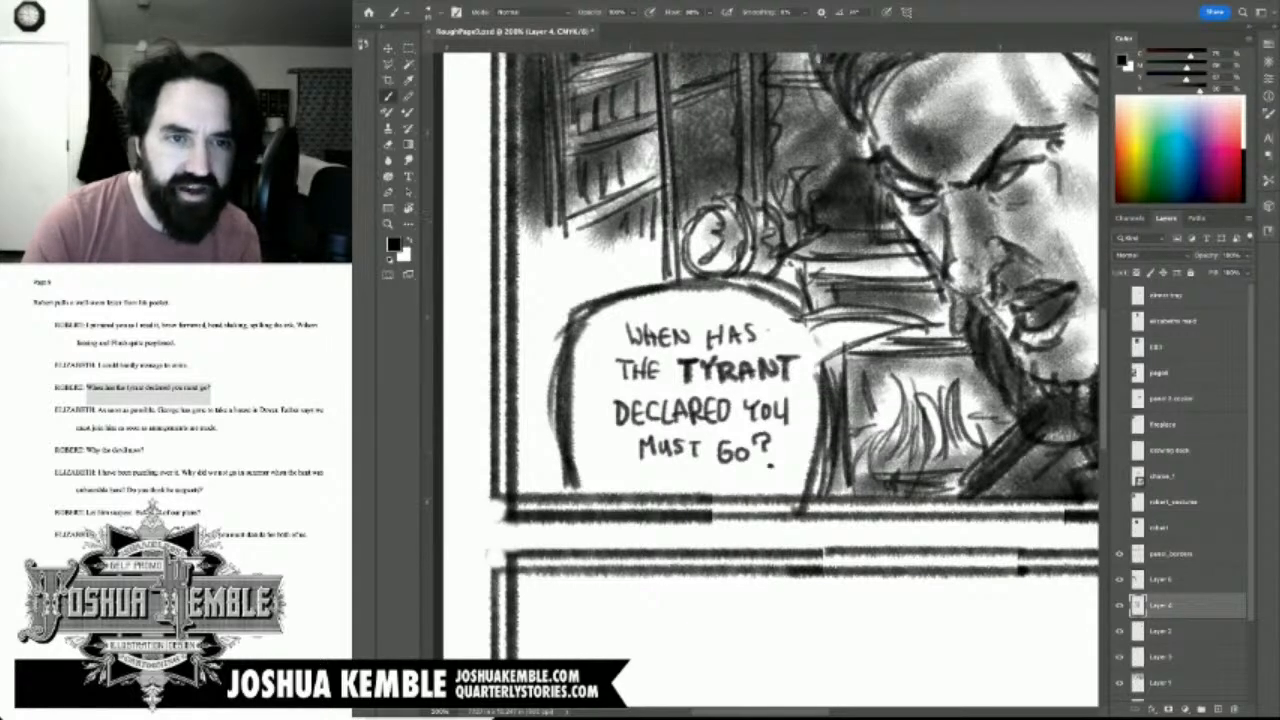
{"action": "mouse_move", "coordinate": [568, 236]}
{"action": "left_mouse_down"}
{"action": "mouse_move", "coordinate": [577, 293]}
{"action": "mouse_move", "coordinate": [660, 251]}
{"action": "mouse_move", "coordinate": [612, 236]}
{"action": "mouse_move", "coordinate": [634, 222]}
{"action": "left_mouse_up"}
{"action": "mouse_move", "coordinate": [572, 258]}
{"action": "left_mouse_down"}
{"action": "mouse_move", "coordinate": [604, 242]}
{"action": "mouse_move", "coordinate": [593, 283]}
{"action": "left_mouse_up"}
{"action": "mouse_move", "coordinate": [612, 238]}
{"action": "left_mouse_down"}
{"action": "mouse_move", "coordinate": [602, 277]}
{"action": "mouse_move", "coordinate": [603, 235]}
{"action": "mouse_move", "coordinate": [623, 225]}
{"action": "left_mouse_up"}
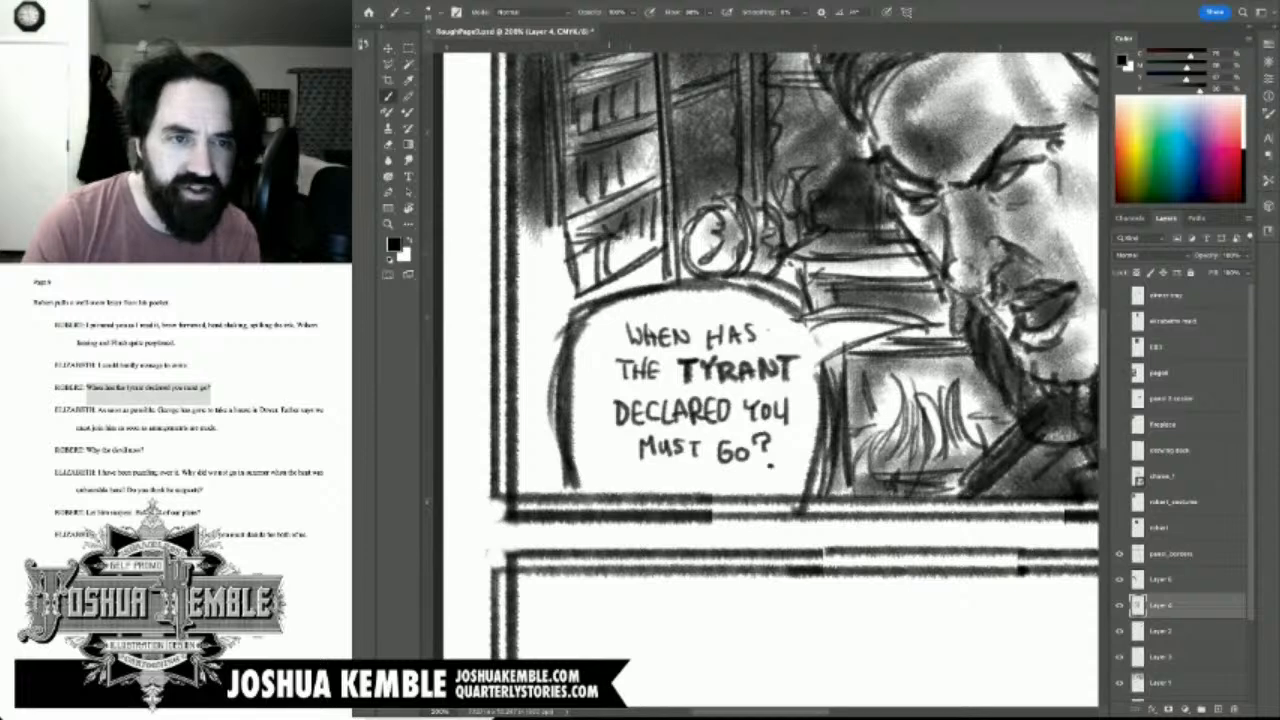
{"action": "left_click_drag", "start_coordinate": [547, 217], "coordinate": [563, 325]}
{"action": "mouse_move", "coordinate": [577, 253]}
{"action": "left_mouse_down"}
{"action": "mouse_move", "coordinate": [575, 319]}
{"action": "mouse_move", "coordinate": [662, 274]}
{"action": "left_mouse_up"}
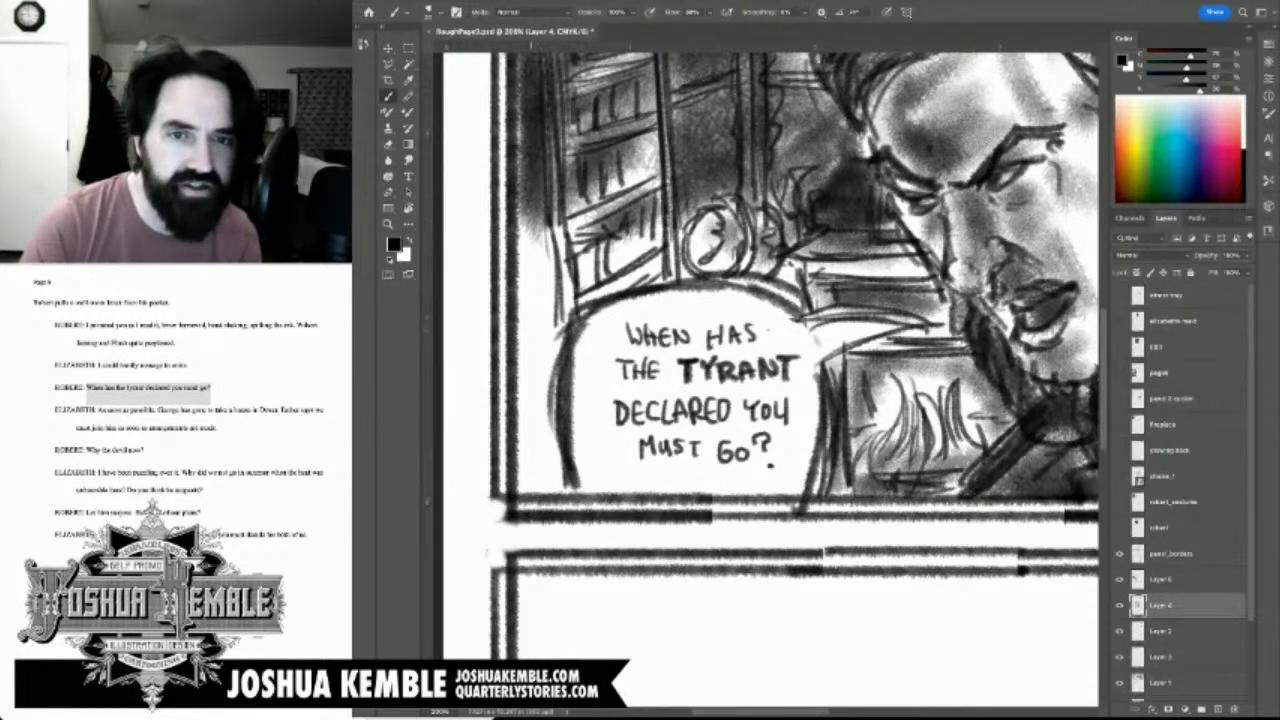
Step: Sketch a small table with a flat top and long legs between the panel border and the balloon
{"action": "left_click_drag", "start_coordinate": [518, 303], "coordinate": [557, 284]}
{"action": "mouse_move", "coordinate": [515, 325]}
{"action": "left_mouse_down"}
{"action": "mouse_move", "coordinate": [553, 299]}
{"action": "mouse_move", "coordinate": [557, 411]}
{"action": "mouse_move", "coordinate": [536, 438]}
{"action": "mouse_move", "coordinate": [550, 500]}
{"action": "left_mouse_up"}
{"action": "mouse_move", "coordinate": [556, 362]}
{"action": "left_mouse_down"}
{"action": "mouse_move", "coordinate": [545, 492]}
{"action": "mouse_move", "coordinate": [560, 494]}
{"action": "left_mouse_up"}
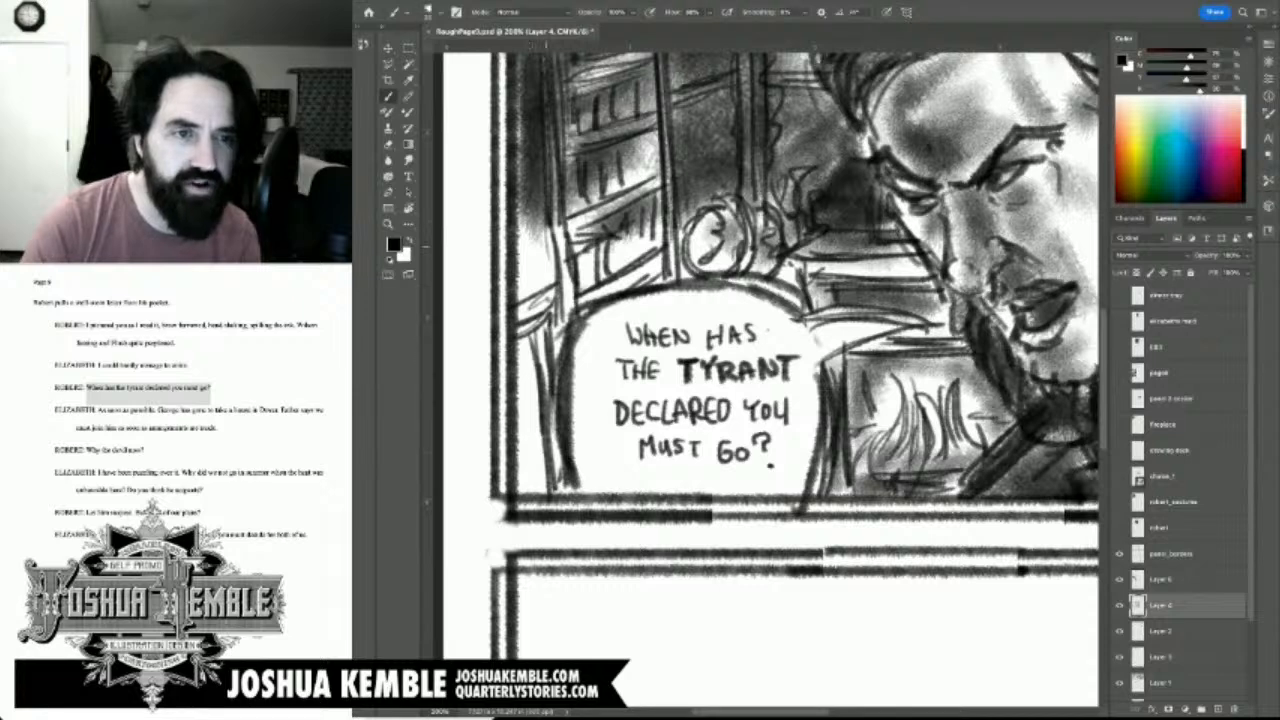
{"action": "left_click_drag", "start_coordinate": [518, 274], "coordinate": [565, 272]}
{"action": "left_click_drag", "start_coordinate": [520, 280], "coordinate": [557, 273]}
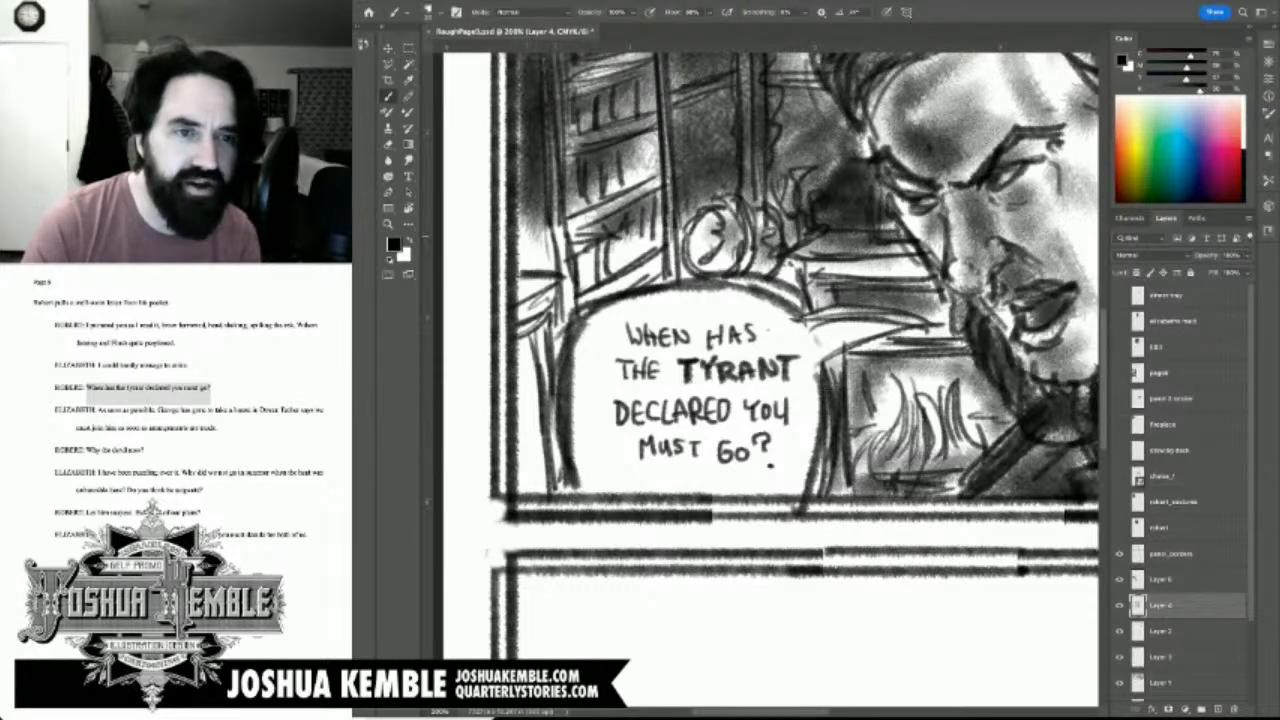
Step: Shade the wall above the table, the bookcase's lowest shelf, and the area around the round mantel ornament
{"action": "mouse_move", "coordinate": [526, 198]}
{"action": "left_mouse_down"}
{"action": "mouse_move", "coordinate": [528, 270]}
{"action": "mouse_move", "coordinate": [538, 264]}
{"action": "left_mouse_up"}
{"action": "left_click_drag", "start_coordinate": [516, 198], "coordinate": [546, 286]}
{"action": "left_click_drag", "start_coordinate": [544, 224], "coordinate": [558, 350]}
{"action": "mouse_move", "coordinate": [580, 276]}
{"action": "left_mouse_down"}
{"action": "mouse_move", "coordinate": [590, 306]}
{"action": "mouse_move", "coordinate": [616, 276]}
{"action": "mouse_move", "coordinate": [662, 262]}
{"action": "left_mouse_up"}
{"action": "left_click_drag", "start_coordinate": [590, 298], "coordinate": [642, 282]}
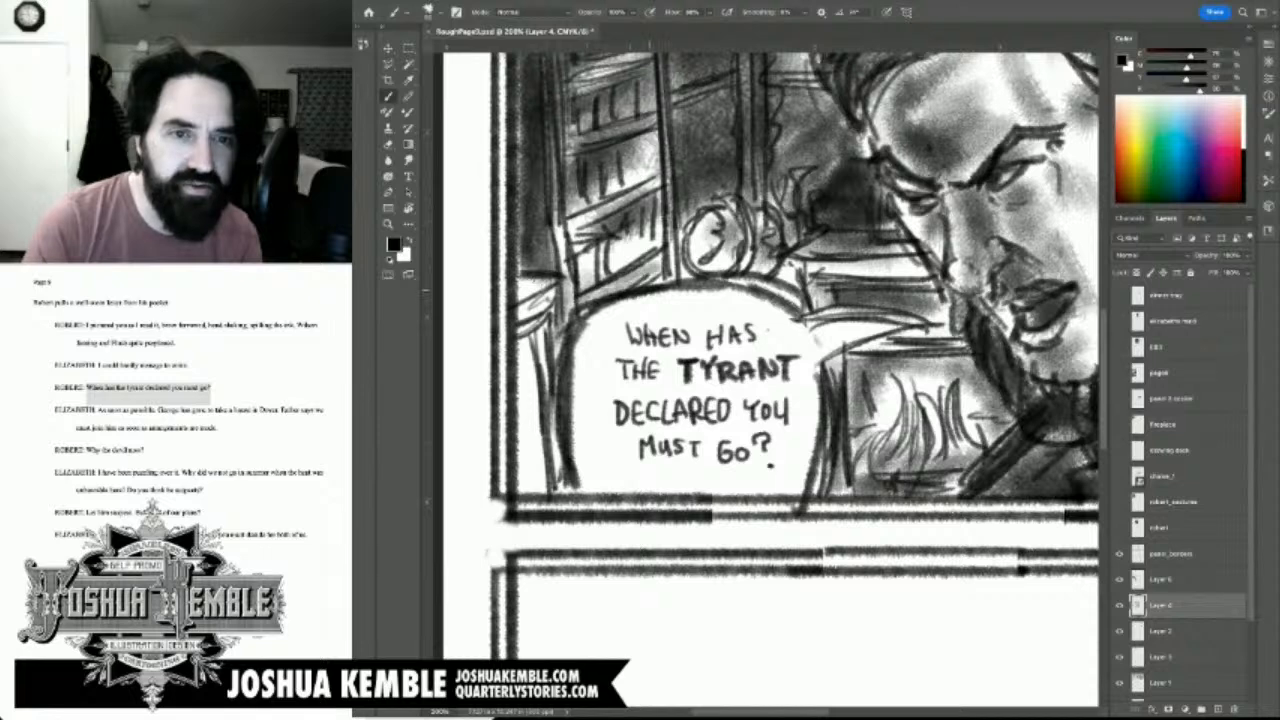
{"action": "left_click_drag", "start_coordinate": [680, 228], "coordinate": [674, 264]}
{"action": "mouse_move", "coordinate": [678, 236]}
{"action": "left_mouse_down"}
{"action": "mouse_move", "coordinate": [696, 280]}
{"action": "mouse_move", "coordinate": [716, 282]}
{"action": "left_mouse_up"}
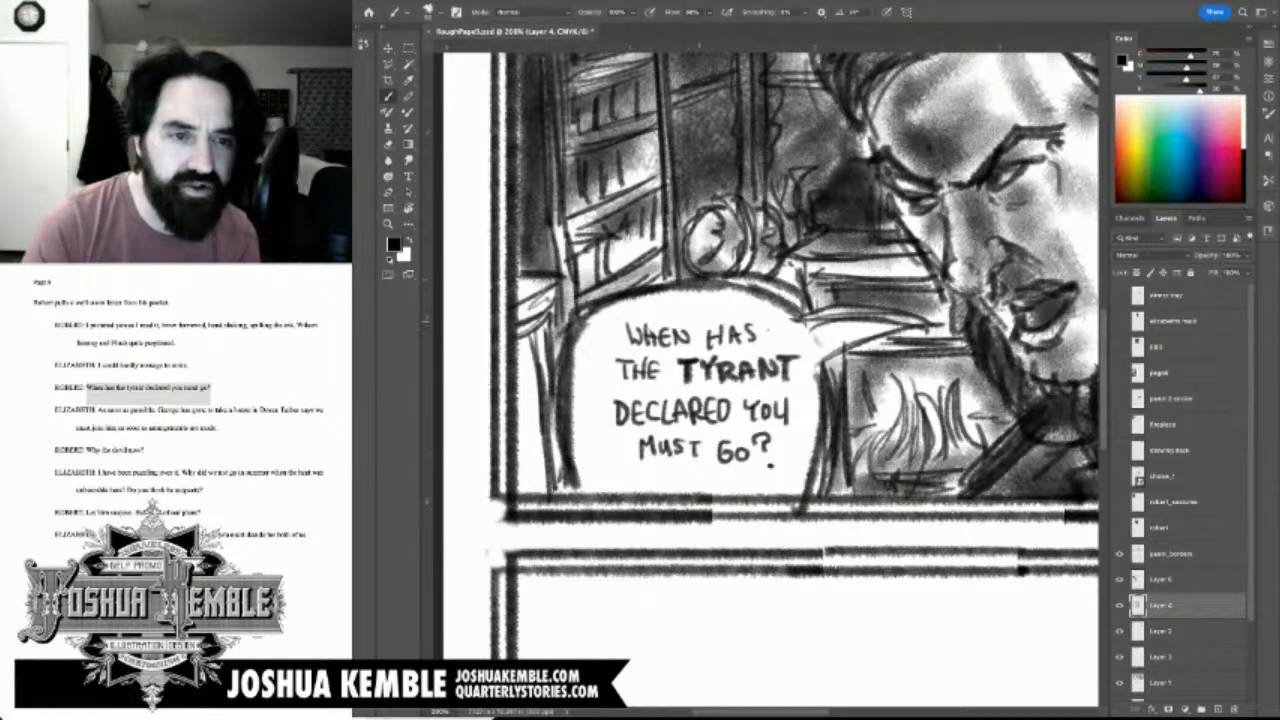
Step: Shade the table and the space between its legs beside the panel border
{"action": "mouse_move", "coordinate": [520, 346]}
{"action": "left_mouse_down"}
{"action": "mouse_move", "coordinate": [532, 486]}
{"action": "mouse_move", "coordinate": [518, 490]}
{"action": "left_mouse_up"}
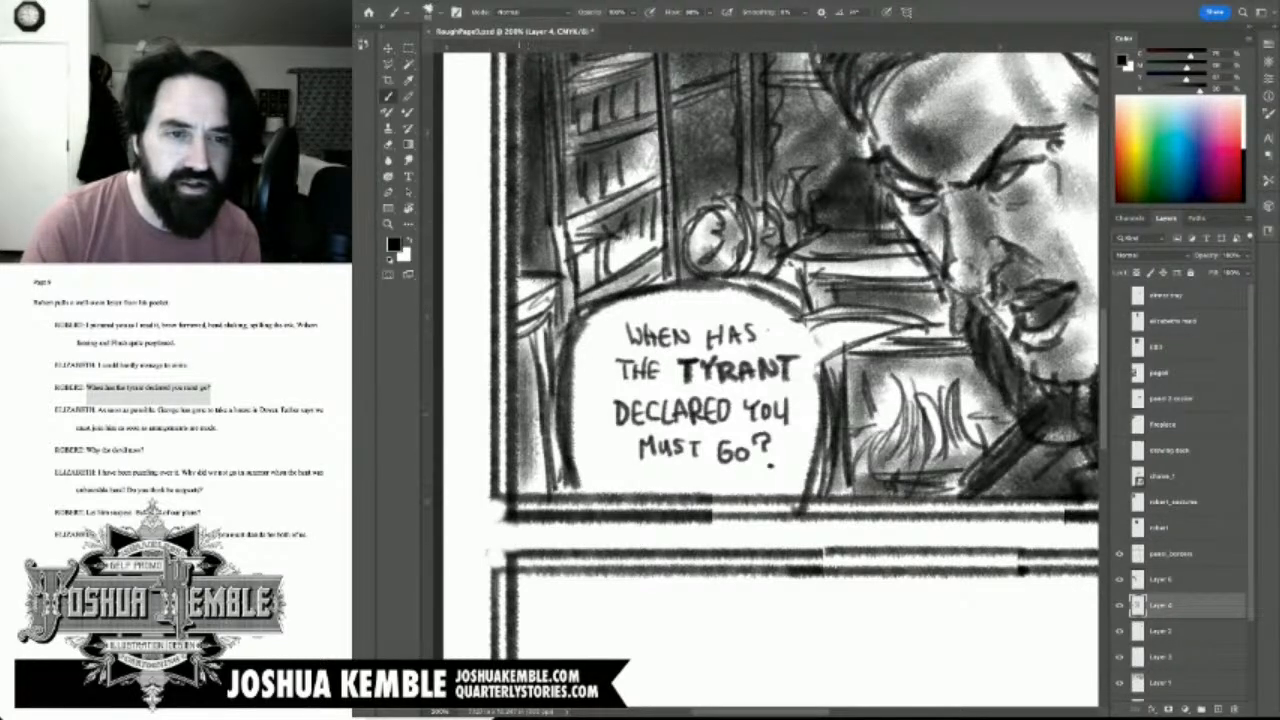
{"action": "mouse_move", "coordinate": [536, 386]}
{"action": "left_mouse_down"}
{"action": "mouse_move", "coordinate": [534, 494]}
{"action": "mouse_move", "coordinate": [530, 328]}
{"action": "mouse_move", "coordinate": [548, 298]}
{"action": "mouse_move", "coordinate": [546, 276]}
{"action": "mouse_move", "coordinate": [530, 281]}
{"action": "left_mouse_up"}
{"action": "key", "text": "super+minus"}
{"action": "key", "text": "super+minus"}
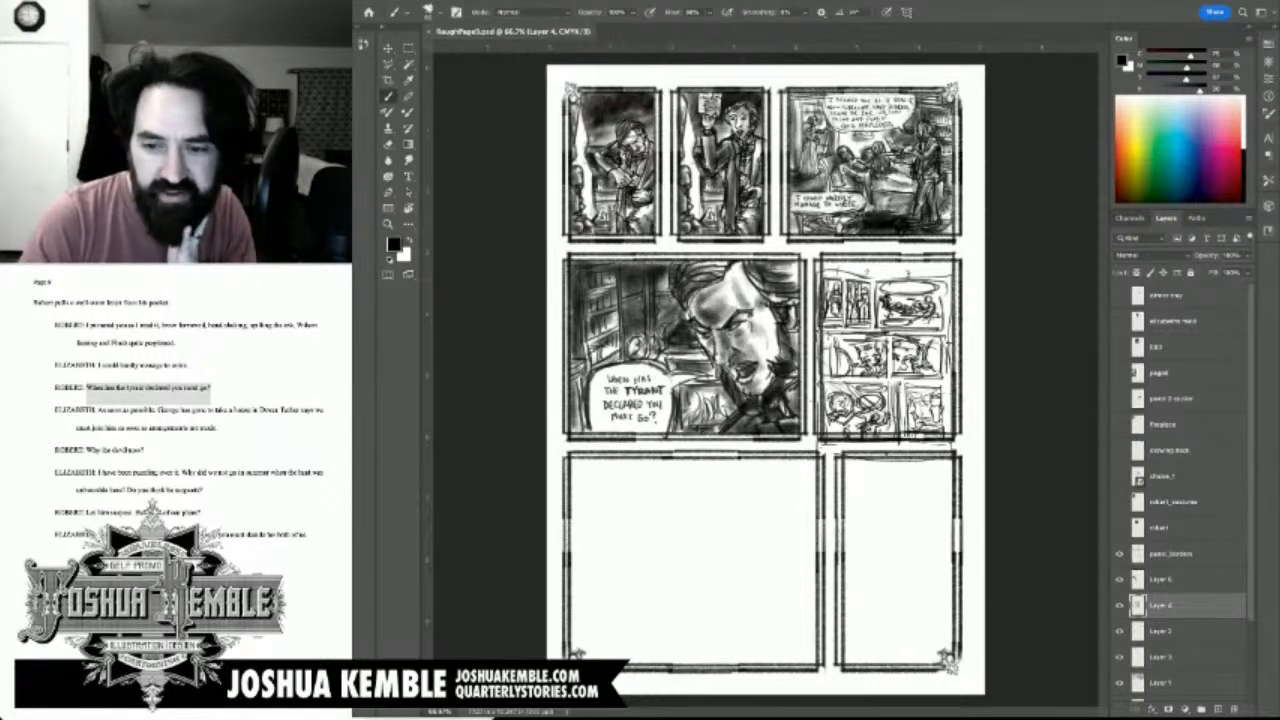
Step: Move the thumbnail page sketch from the empty fifth panel into the large panel of the bottom row and save the file
{"action": "scroll", "coordinate": [1184, 490], "scroll_direction": "down", "scroll_amount": 3}
{"action": "left_click", "coordinate": [1137, 634]}
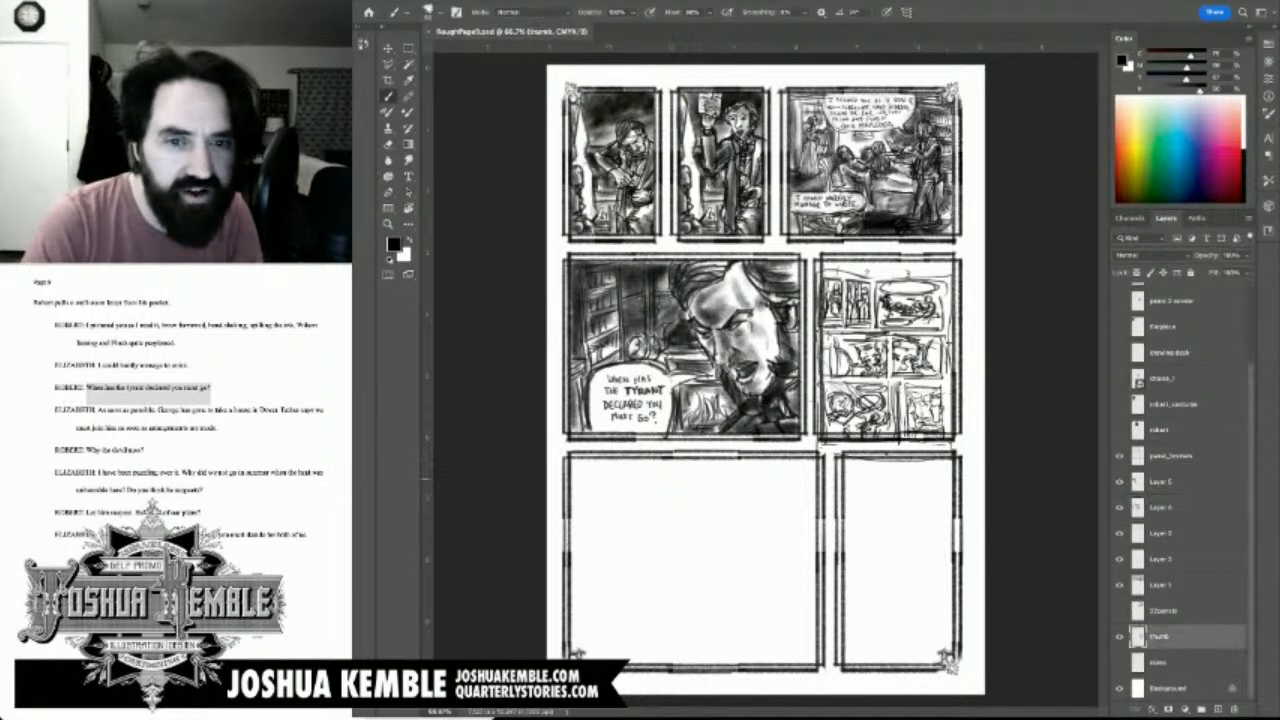
{"action": "key", "text": "v"}
{"action": "mouse_move", "coordinate": [889, 351]}
{"action": "left_mouse_down"}
{"action": "mouse_move", "coordinate": [869, 437]}
{"action": "mouse_move", "coordinate": [719, 566]}
{"action": "left_mouse_up"}
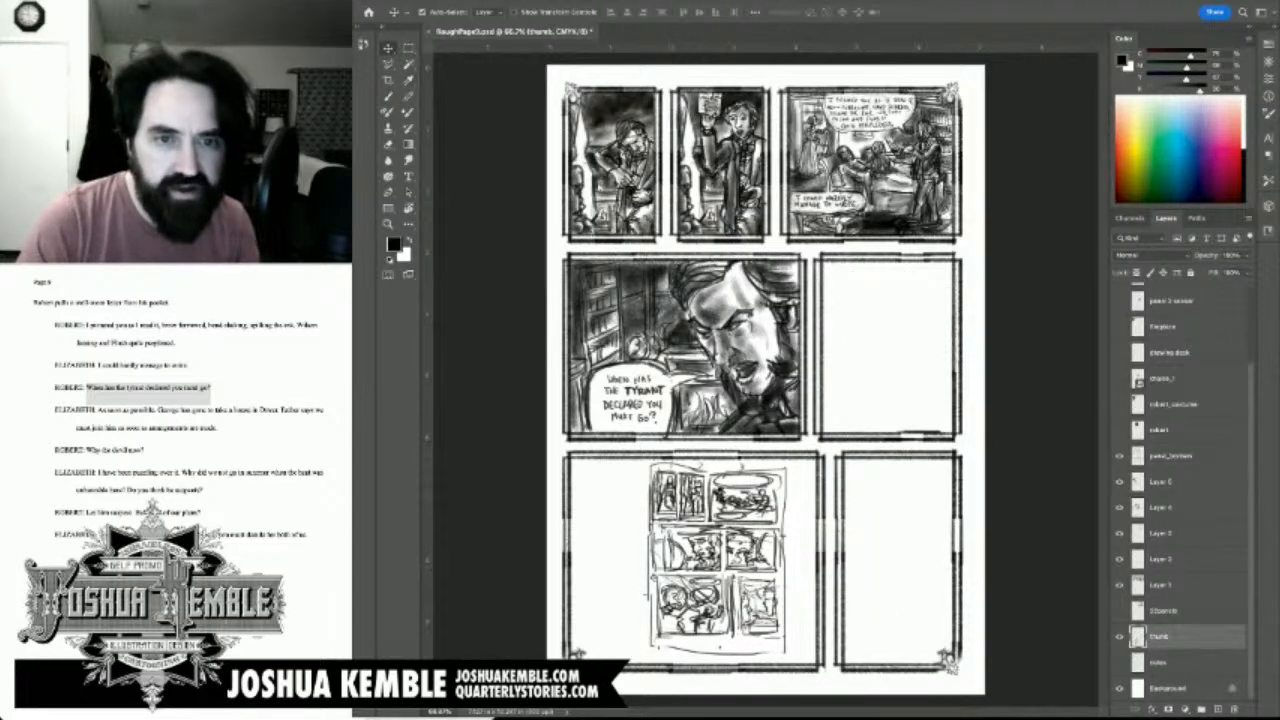
{"action": "key", "text": "ctrl+s"}
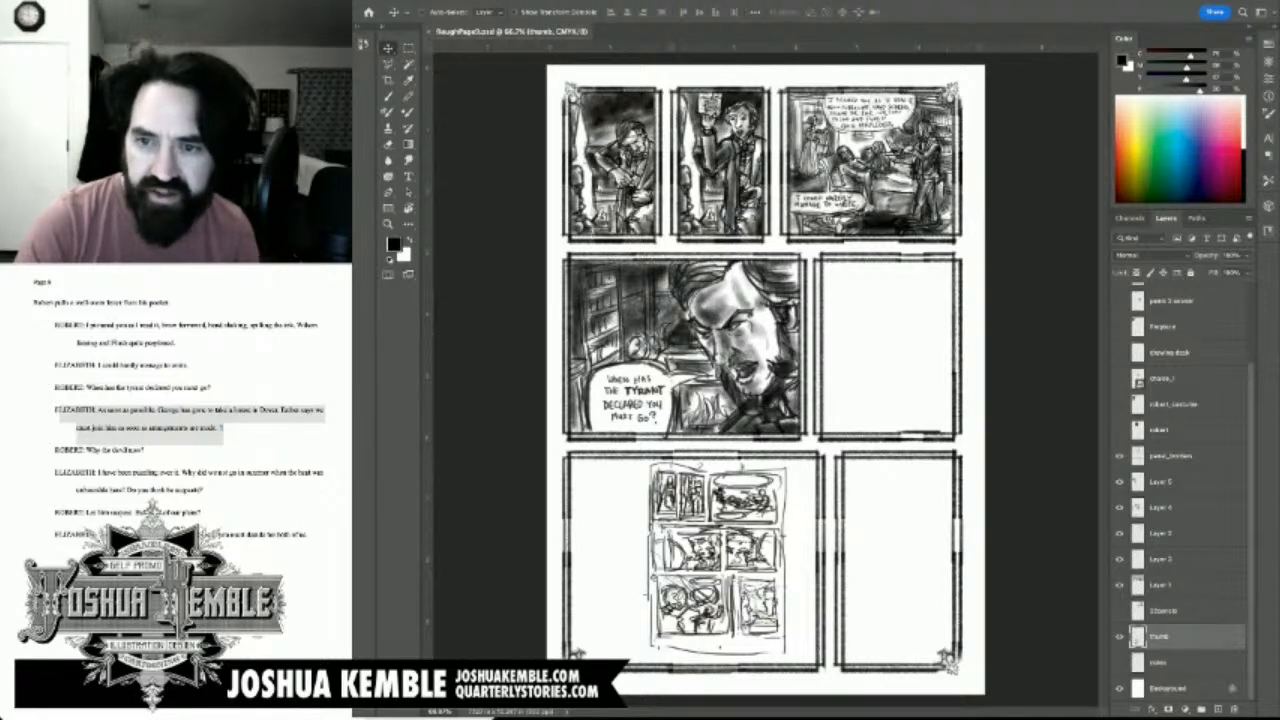
Step: Show the marble bust reference photo and move it down over the angry face in the fourth panel
{"action": "scroll", "coordinate": [1180, 500], "scroll_direction": "up", "scroll_amount": 2}
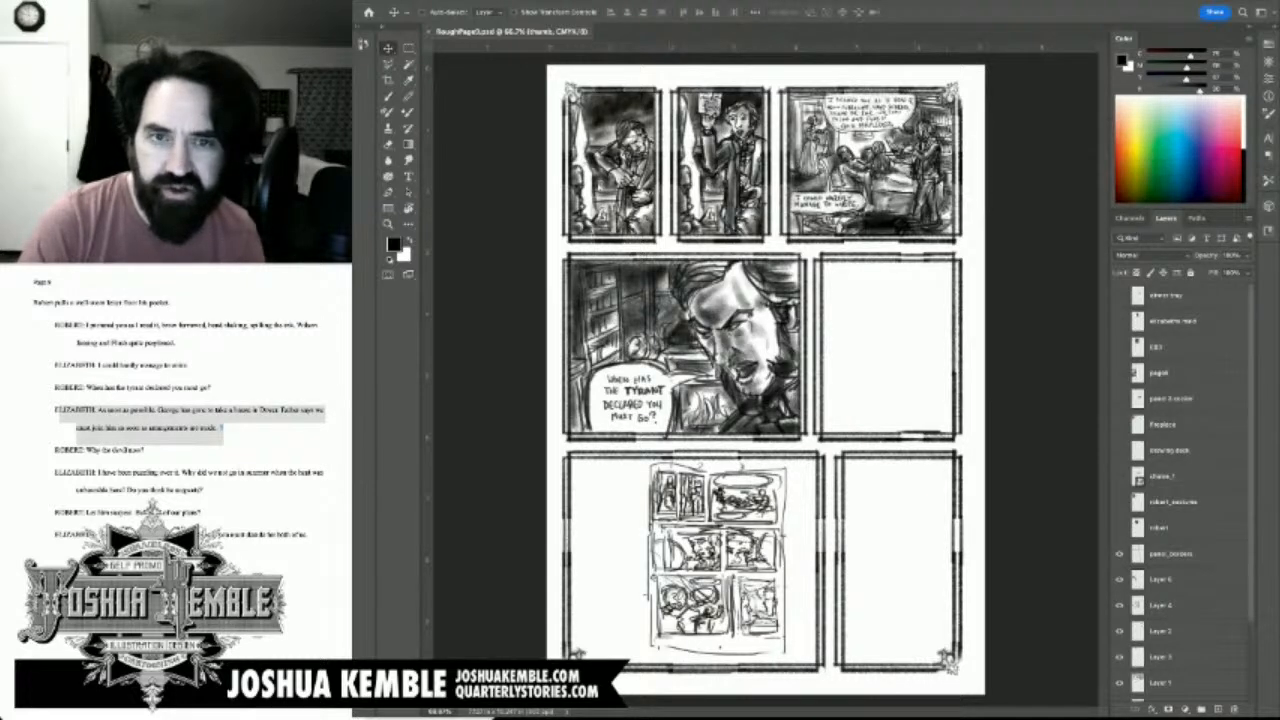
{"action": "left_click", "coordinate": [1119, 347]}
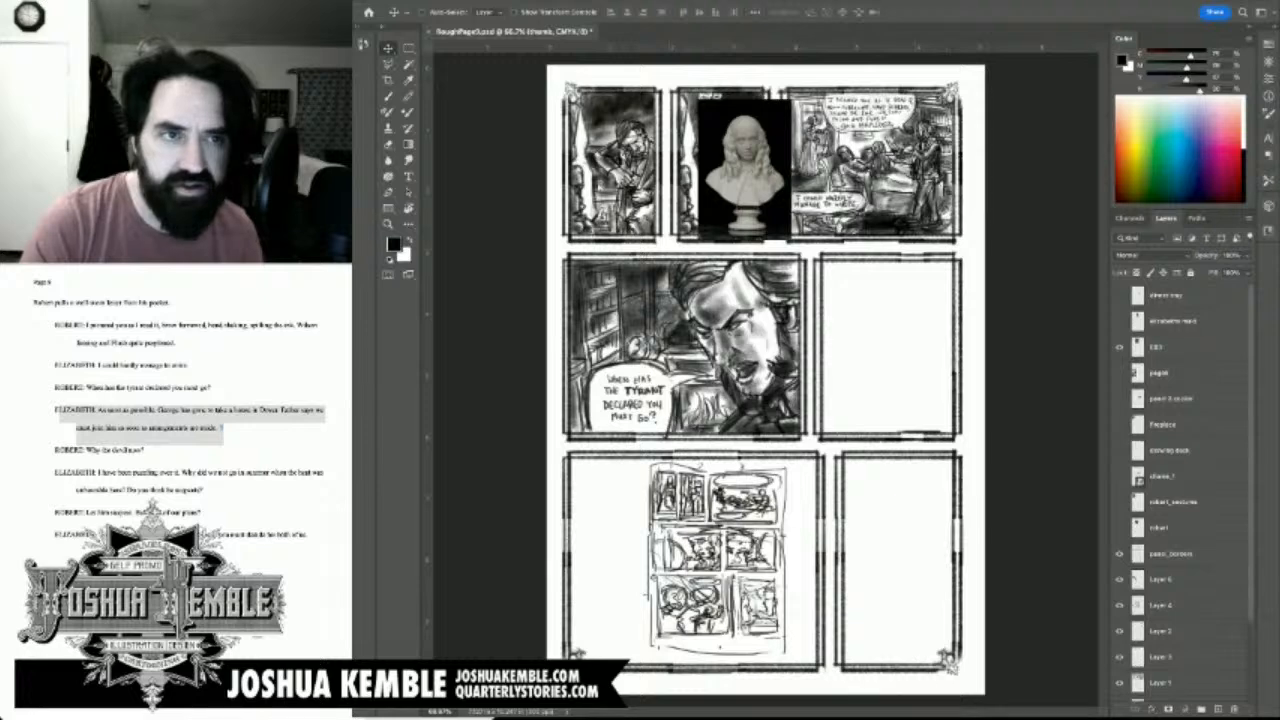
{"action": "left_click", "coordinate": [1180, 347]}
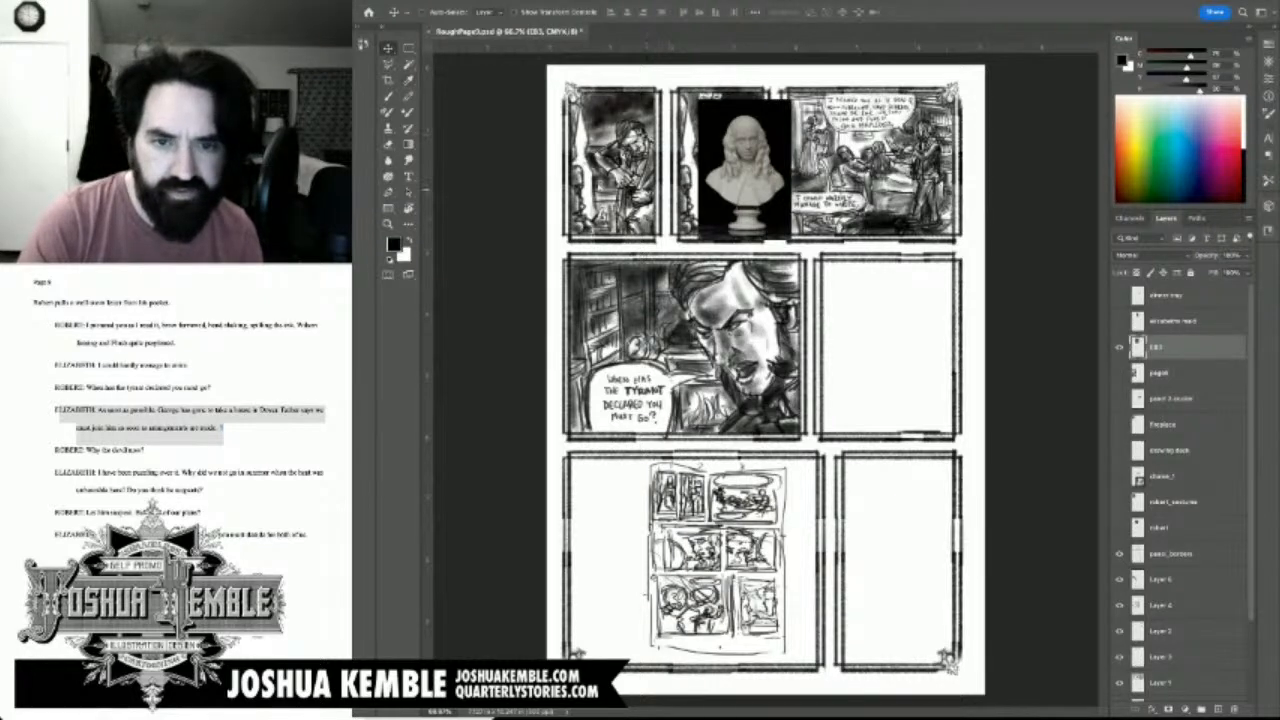
{"action": "left_click_drag", "start_coordinate": [743, 168], "coordinate": [754, 378]}
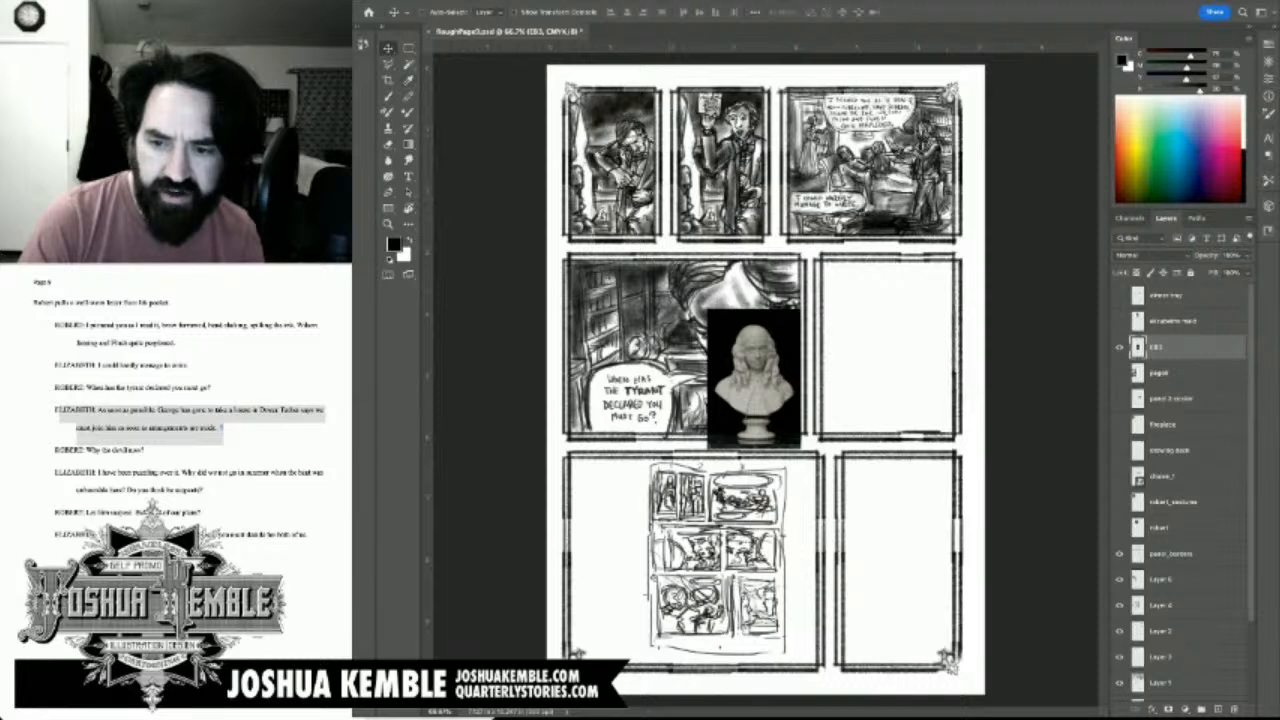
Step: Merge the finished panel drawing layers into one, keeping the background, thumbnail, bust reference and panel borders hidden and separate
{"action": "left_click", "coordinate": [1162, 579]}
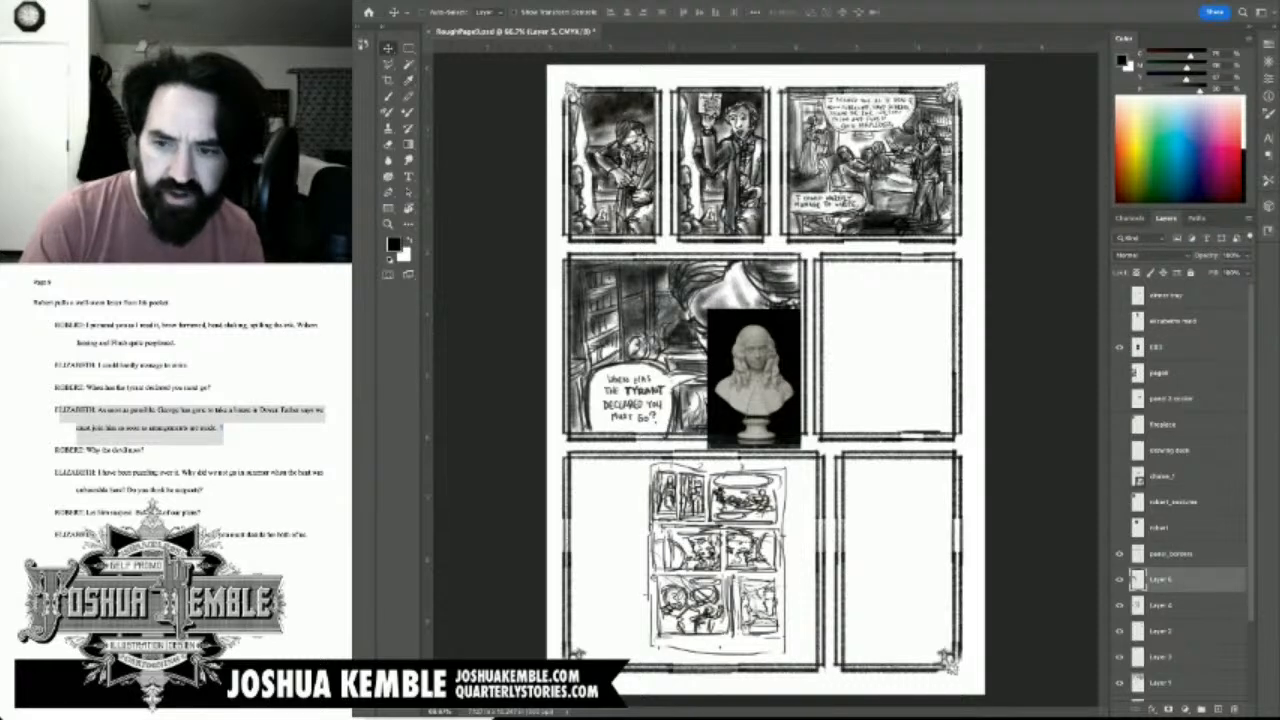
{"action": "scroll", "coordinate": [1170, 540], "scroll_direction": "down", "scroll_amount": 2}
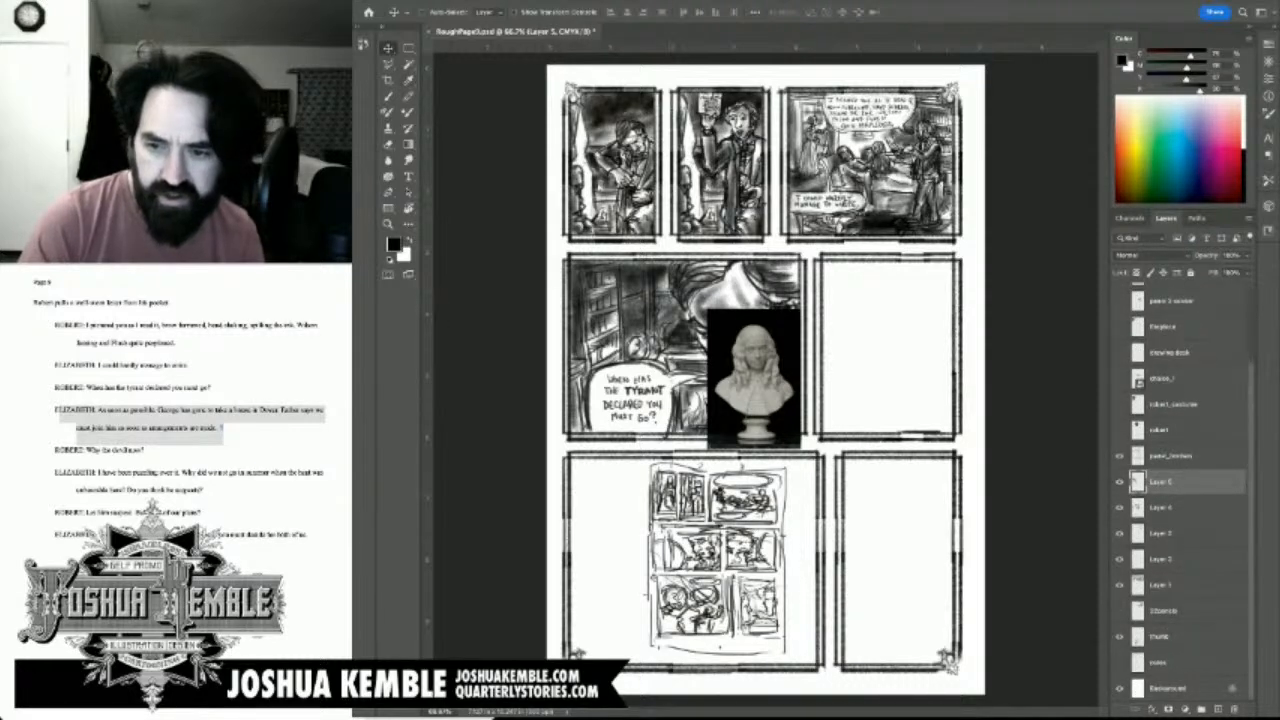
{"action": "left_click", "coordinate": [1119, 688]}
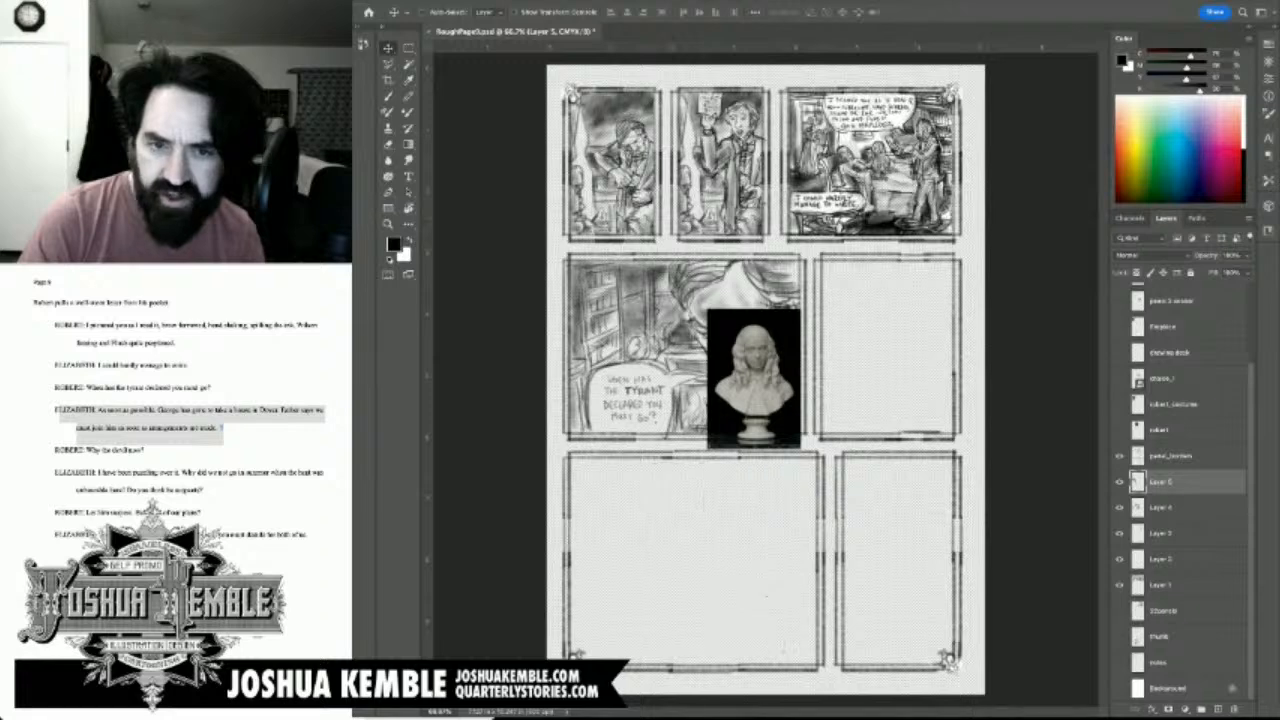
{"action": "left_click", "coordinate": [1120, 481]}
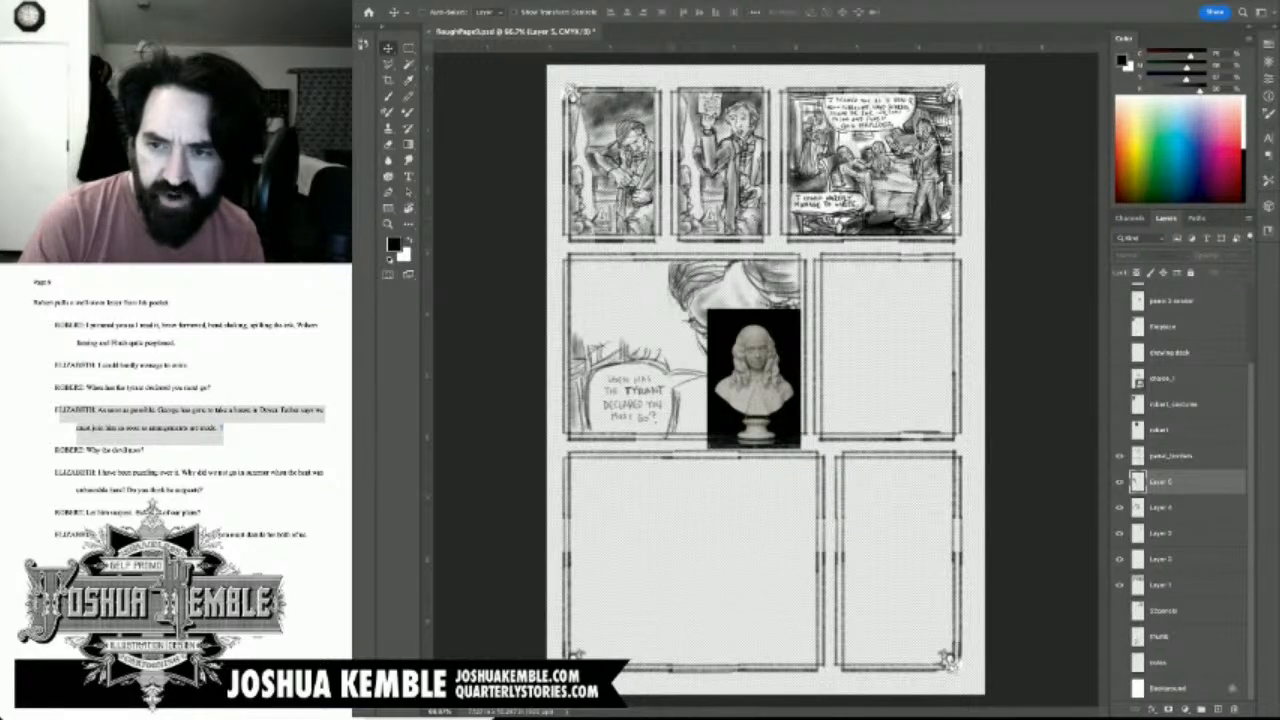
{"action": "left_click", "coordinate": [1120, 481]}
{"action": "scroll", "coordinate": [1180, 480], "scroll_direction": "up", "scroll_amount": 3}
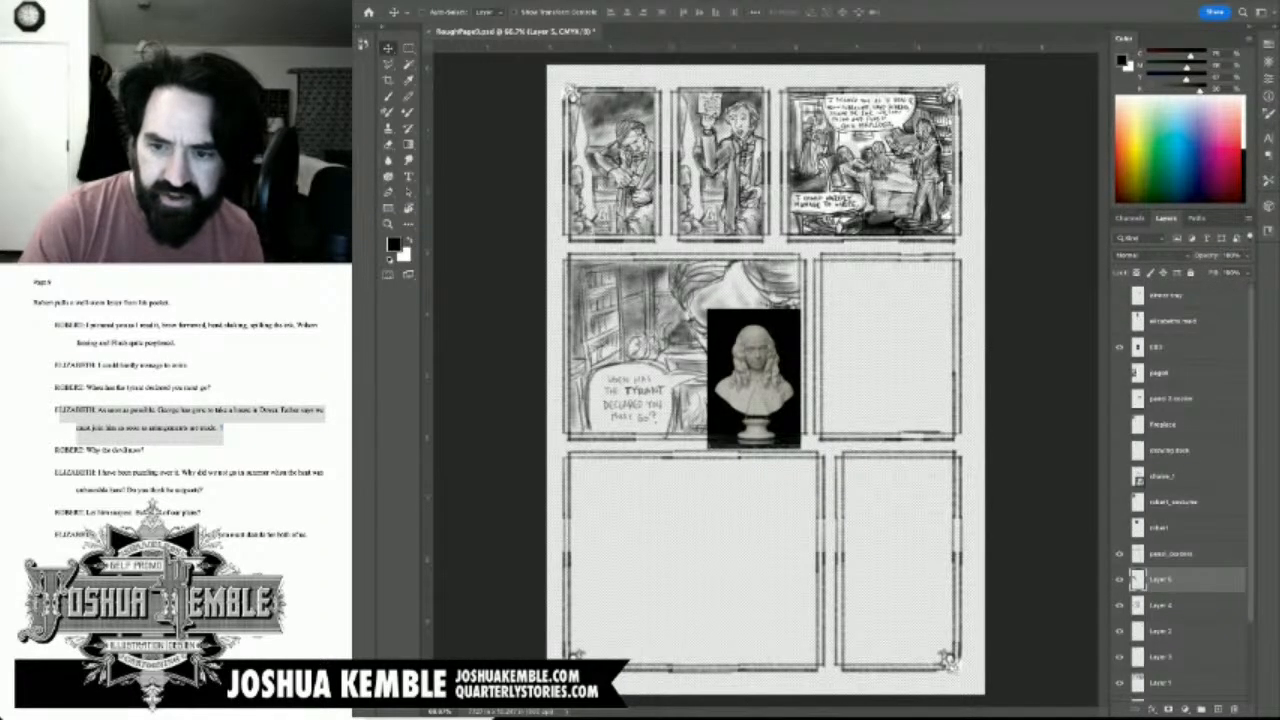
{"action": "left_click", "coordinate": [1120, 347]}
{"action": "left_click", "coordinate": [1120, 554]}
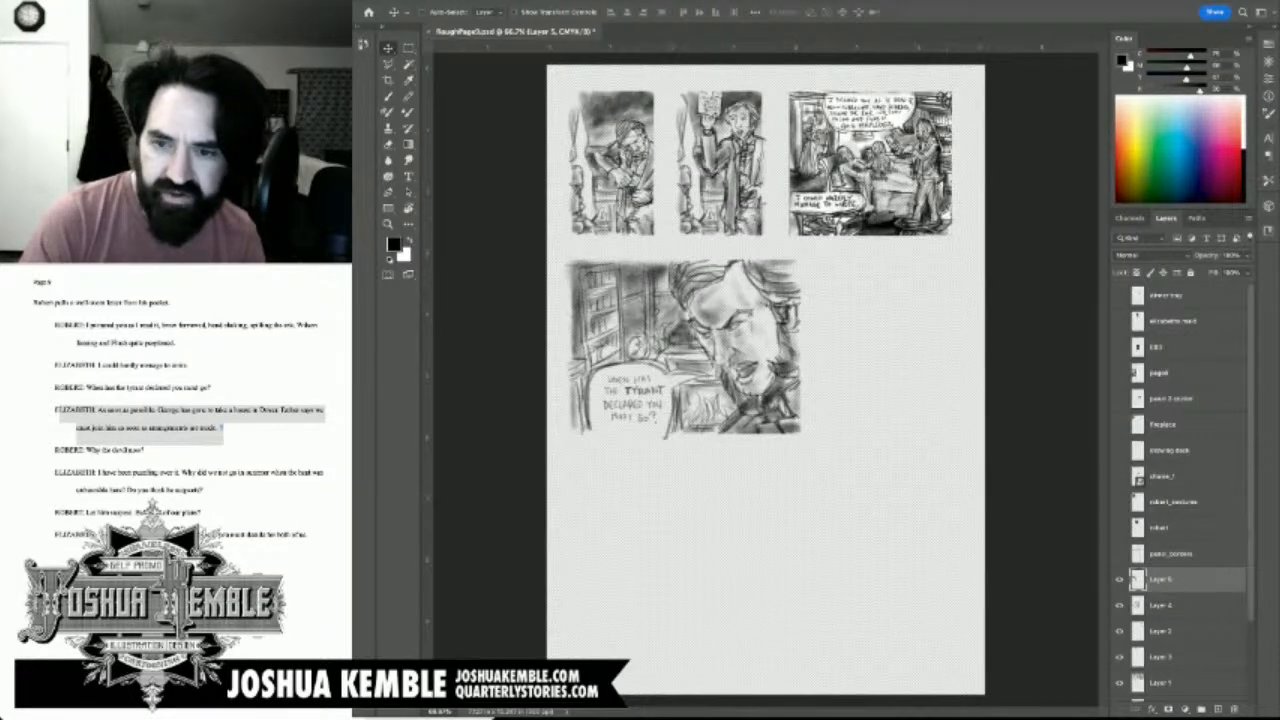
{"action": "key", "text": "ctrl+shift+e"}
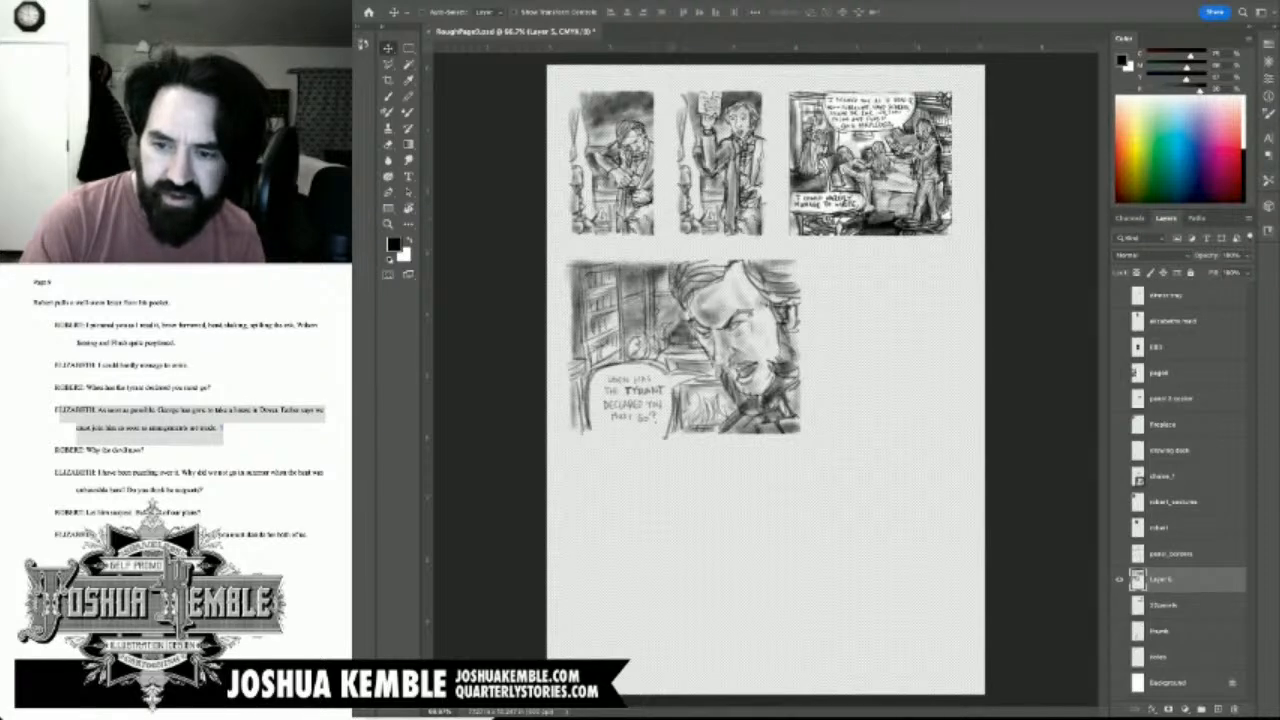
Step: Show the panel borders, thumbnail sketch and white background again, and save the file
{"action": "left_click", "coordinate": [1120, 553]}
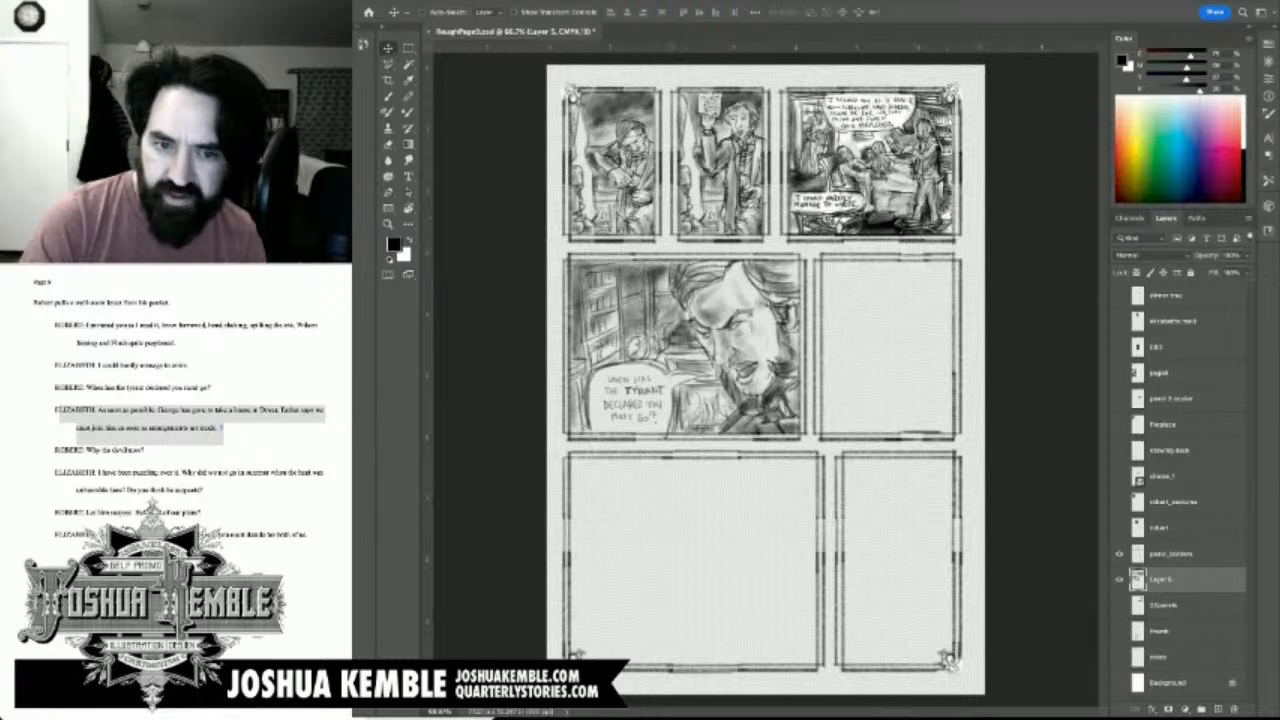
{"action": "left_click", "coordinate": [1120, 682]}
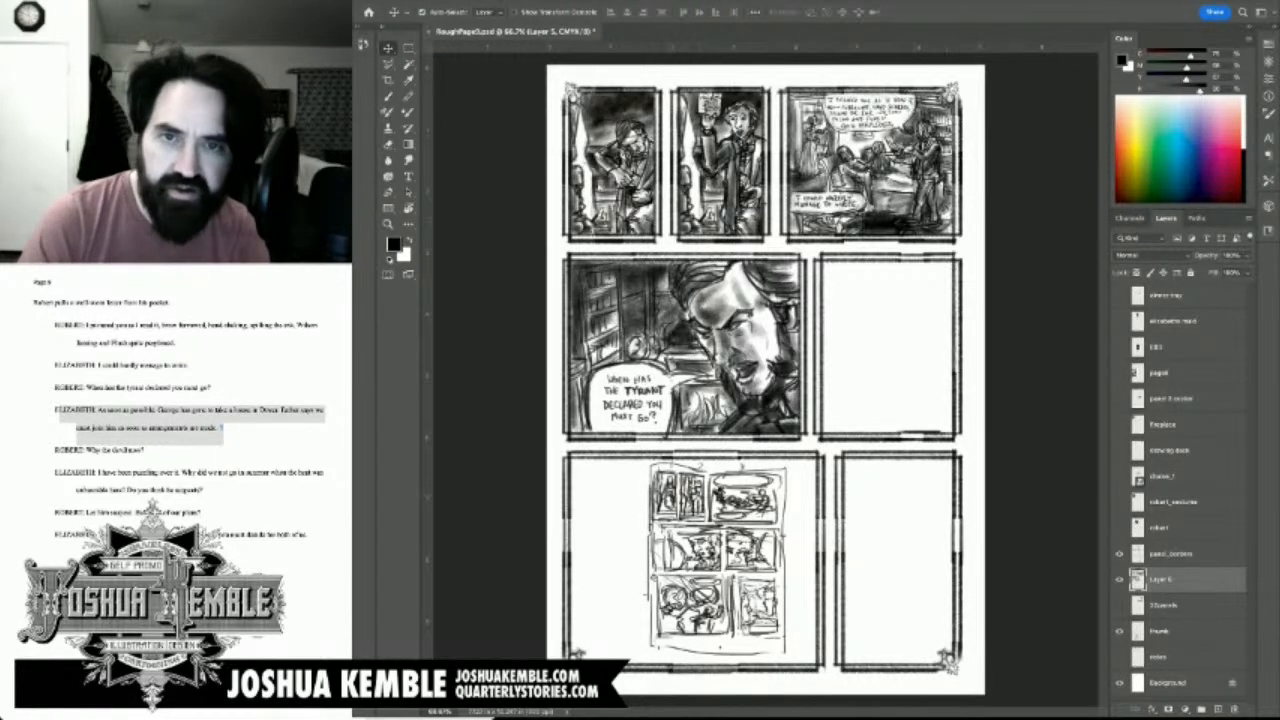
{"action": "key", "text": "ctrl+s"}
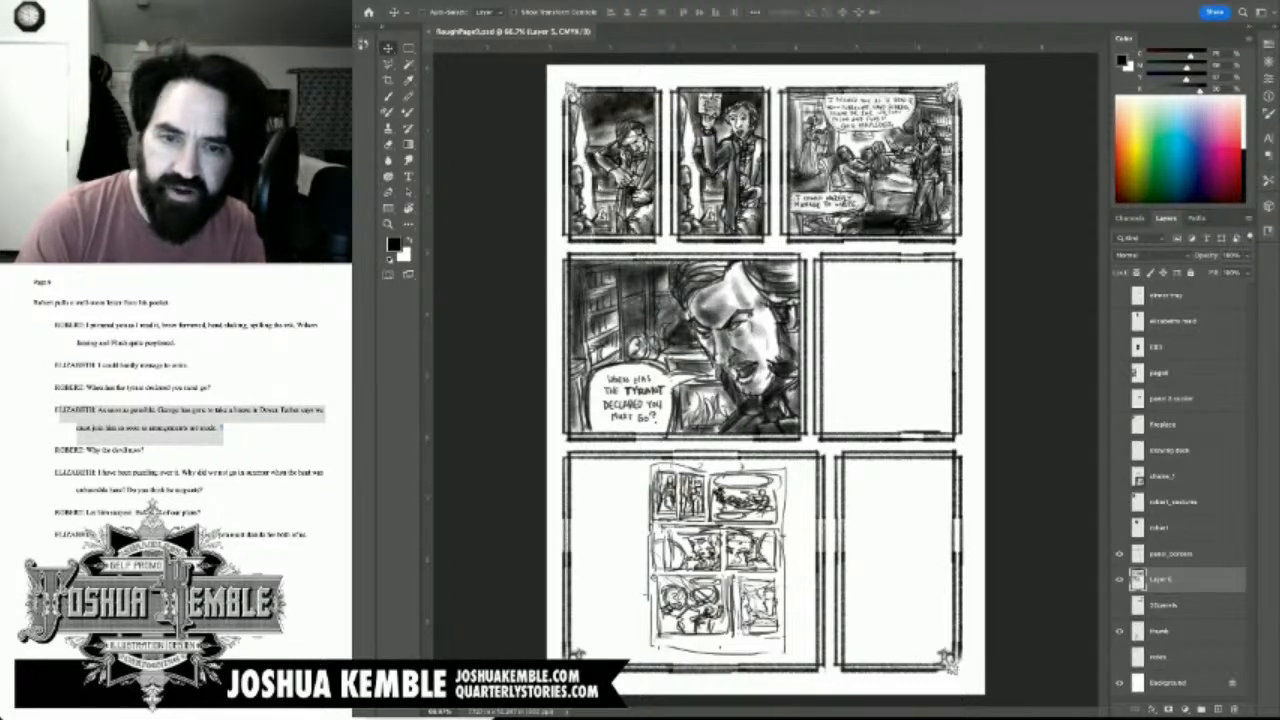
Step: Show the bust reference beside the empty fifth panel and add a new layer above the merged drawings
{"action": "left_click", "coordinate": [1119, 347]}
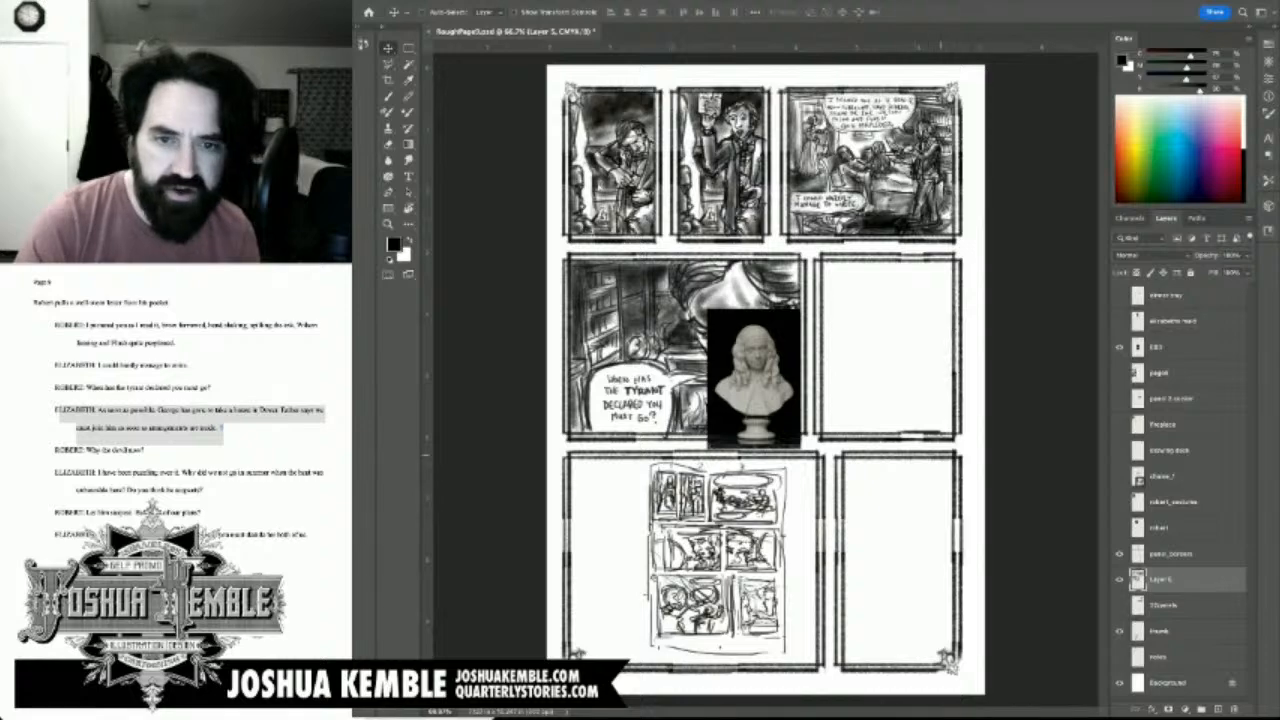
{"action": "left_click_drag", "start_coordinate": [856, 344], "coordinate": [937, 378]}
{"action": "mouse_move", "coordinate": [775, 350]}
{"action": "left_mouse_down"}
{"action": "mouse_move", "coordinate": [719, 349]}
{"action": "mouse_move", "coordinate": [984, 162]}
{"action": "mouse_move", "coordinate": [776, 398]}
{"action": "mouse_move", "coordinate": [779, 415]}
{"action": "mouse_move", "coordinate": [818, 312]}
{"action": "mouse_move", "coordinate": [814, 110]}
{"action": "mouse_move", "coordinate": [758, 403]}
{"action": "left_mouse_up"}
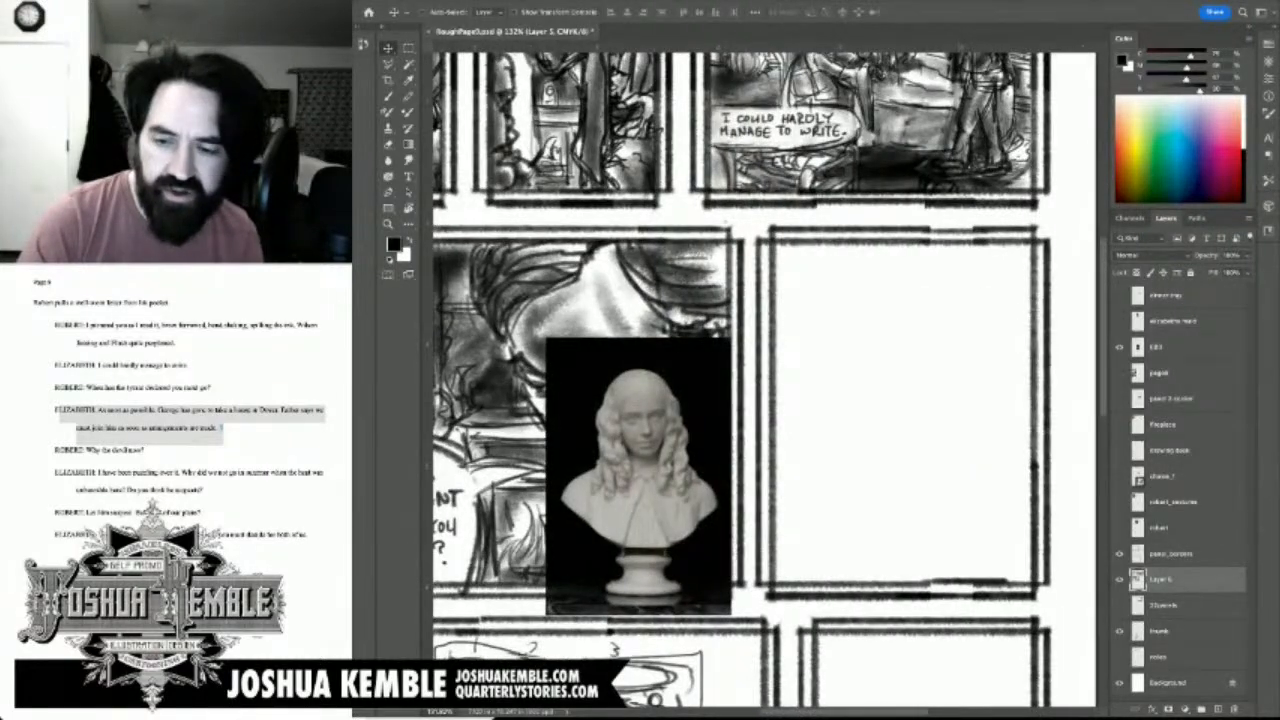
{"action": "left_click", "coordinate": [1160, 631]}
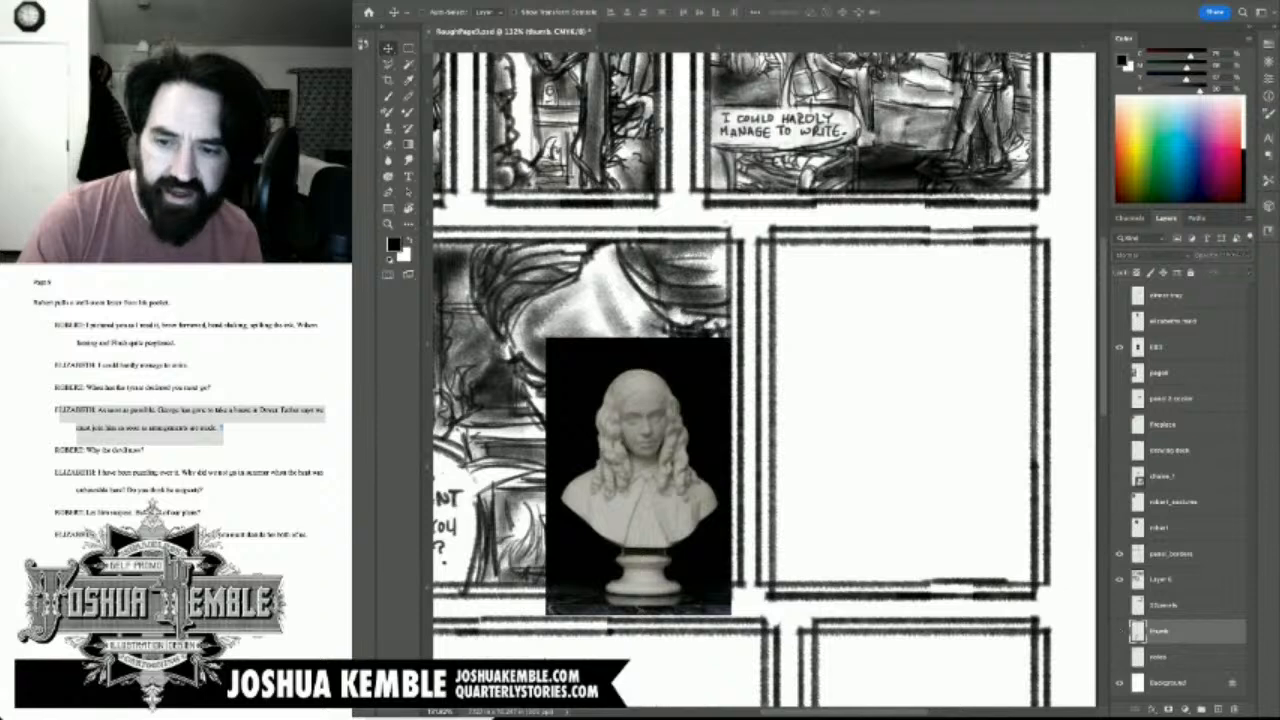
{"action": "left_click", "coordinate": [1140, 579]}
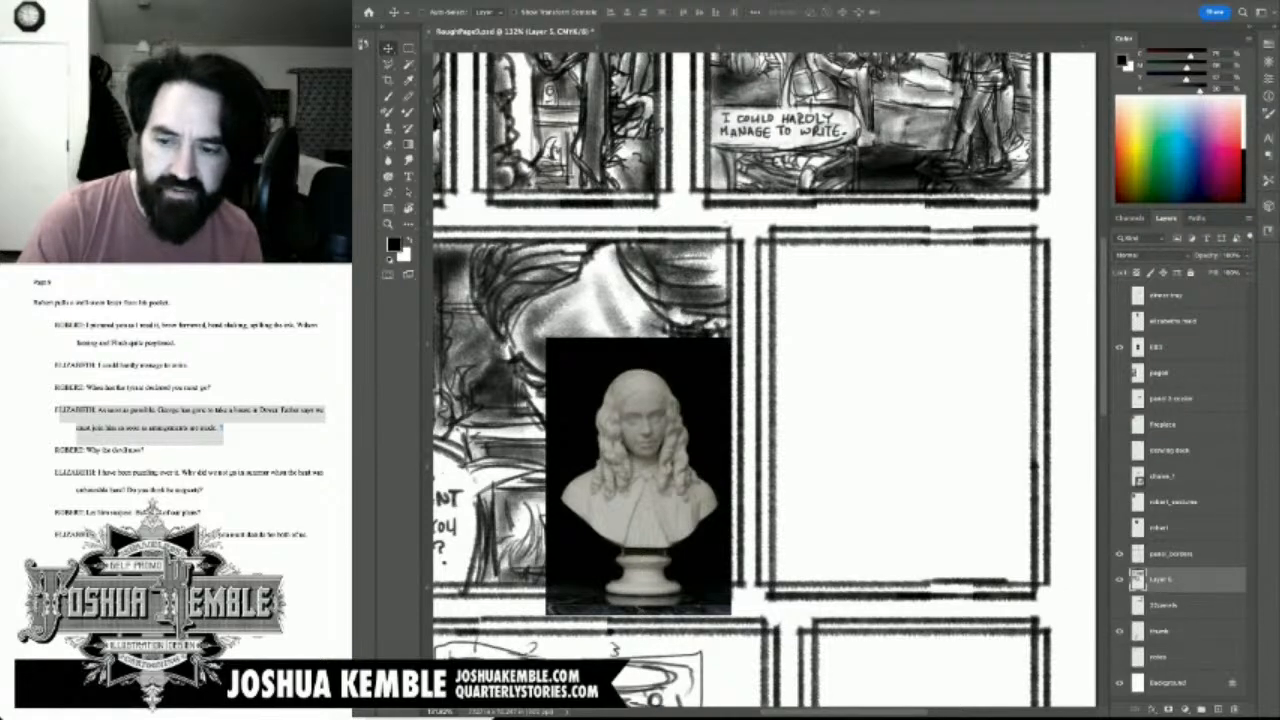
{"action": "left_click", "coordinate": [1218, 709]}
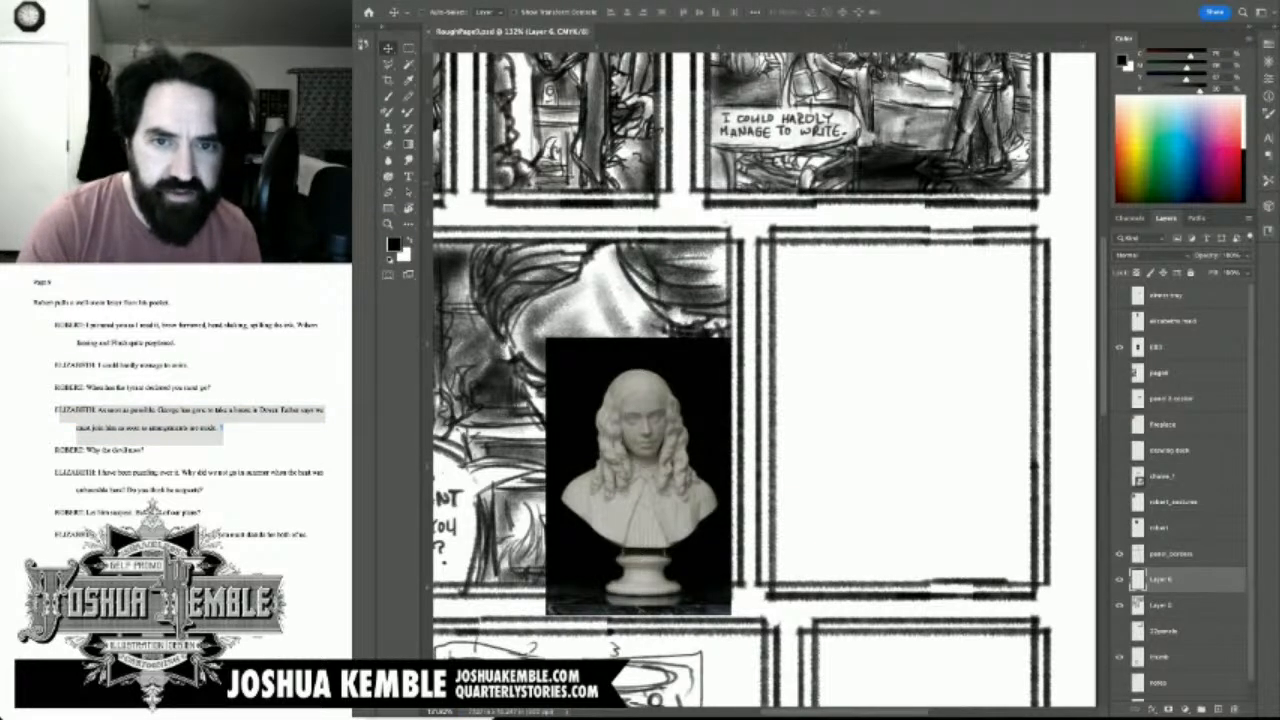
Step: Hand-letter "AS SOON AS POSSIBLE. GEORGE" with the brush along the upper edge of the fifth panel
{"action": "left_click_drag", "start_coordinate": [850, 380], "coordinate": [752, 392]}
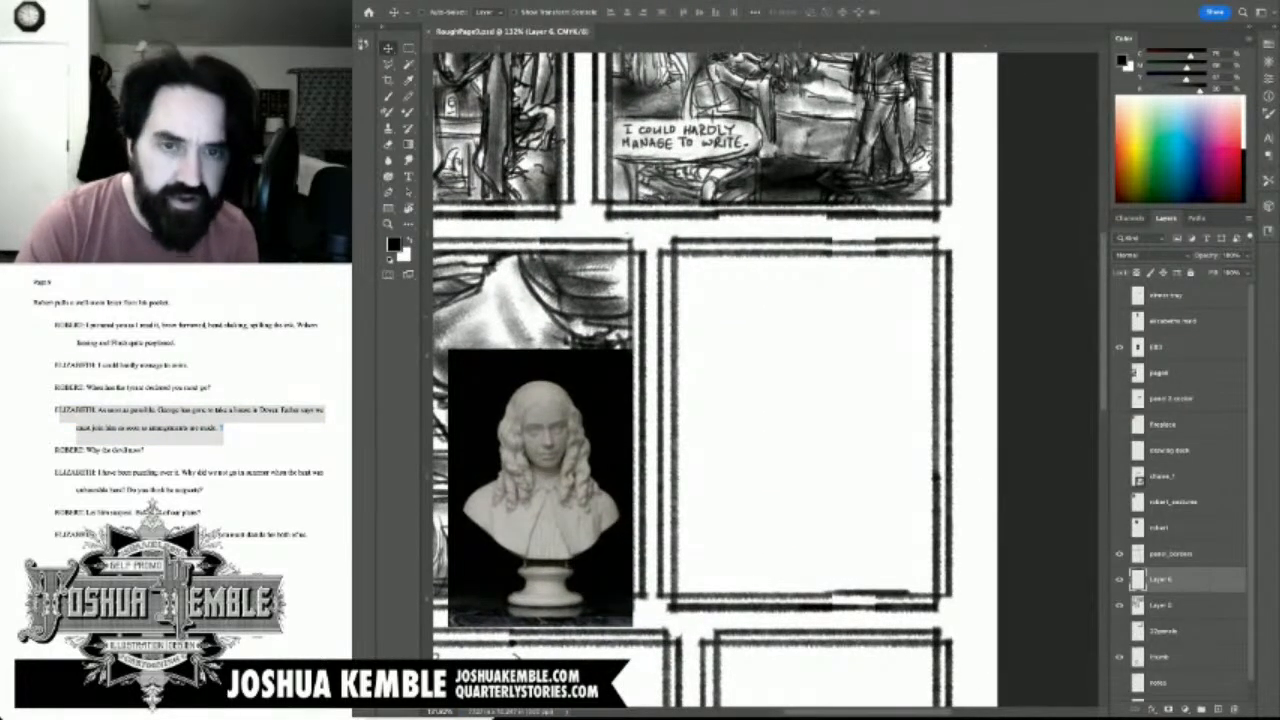
{"action": "key", "text": "b"}
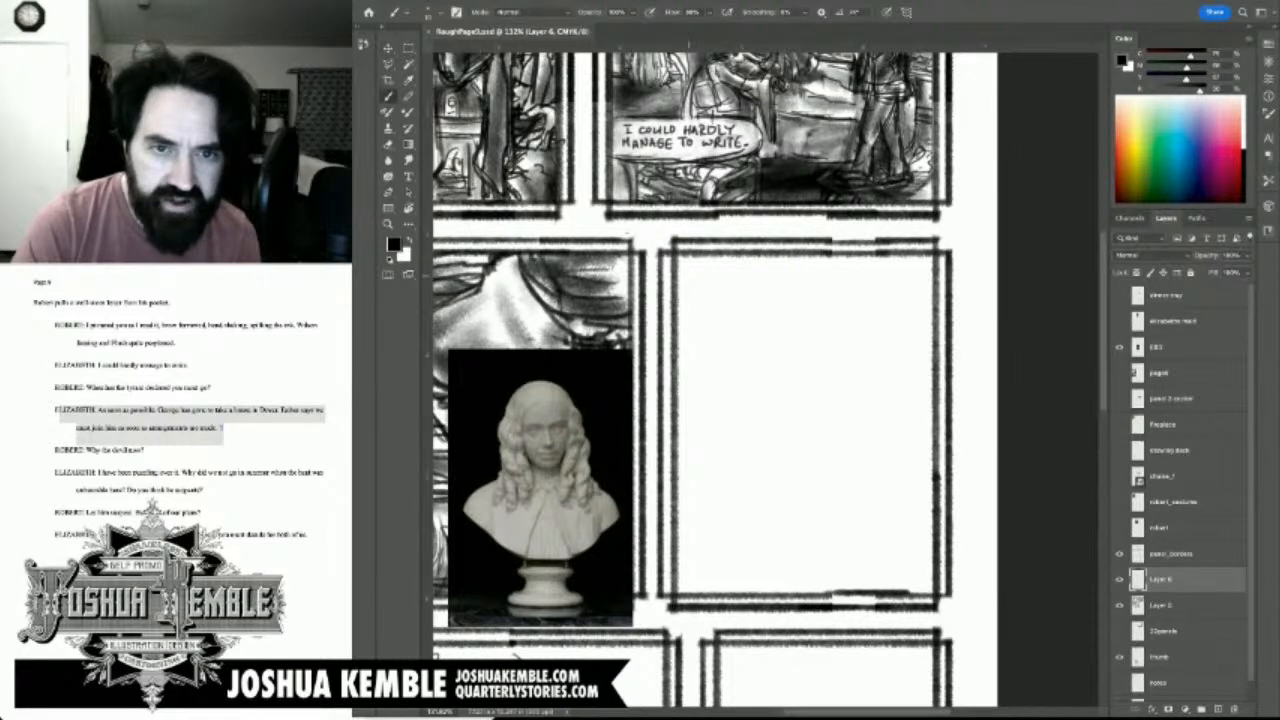
{"action": "left_click_drag", "start_coordinate": [691, 262], "coordinate": [688, 276]}
{"action": "mouse_move", "coordinate": [691, 262]}
{"action": "left_mouse_down"}
{"action": "mouse_move", "coordinate": [697, 275]}
{"action": "mouse_move", "coordinate": [834, 274]}
{"action": "left_mouse_up"}
{"action": "left_click", "coordinate": [803, 268]}
{"action": "left_click_drag", "start_coordinate": [835, 262], "coordinate": [852, 276]}
{"action": "mouse_move", "coordinate": [859, 263]}
{"action": "left_mouse_down"}
{"action": "mouse_move", "coordinate": [859, 275]}
{"action": "mouse_move", "coordinate": [922, 278]}
{"action": "left_mouse_up"}
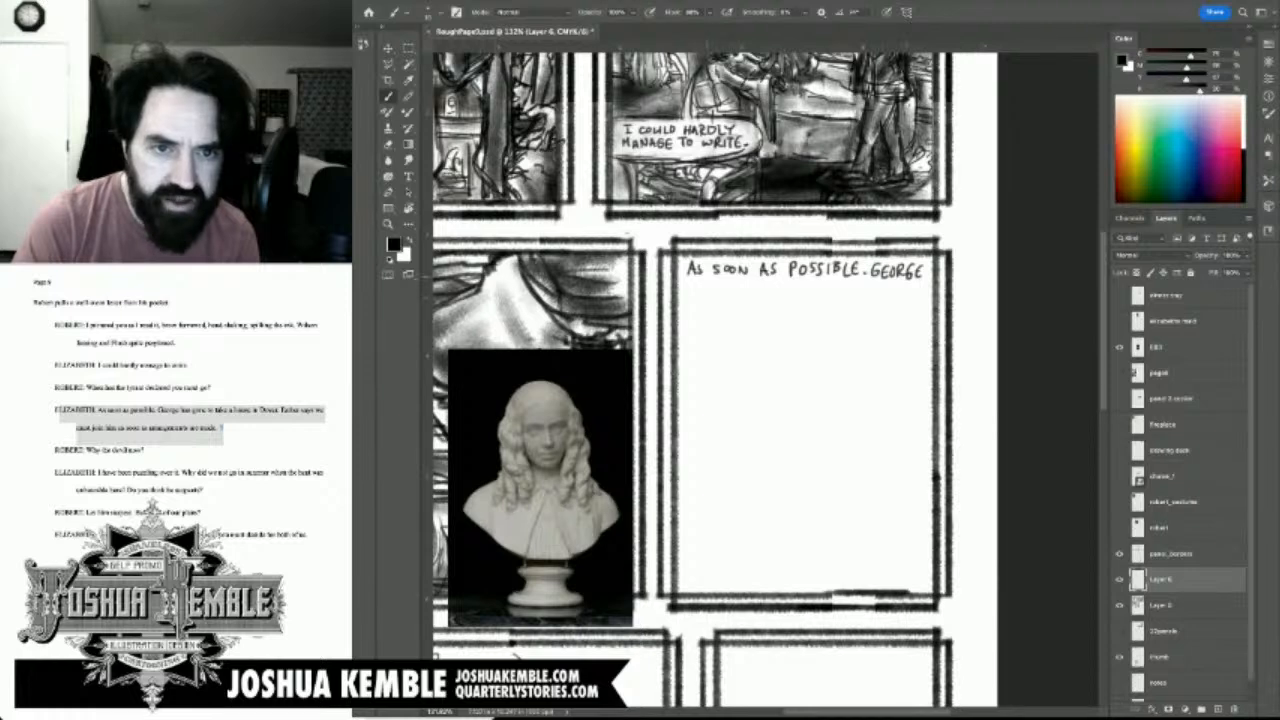
Step: Letter the second dialogue line, "HAS GONE TO TAKE A HOUSE", beneath the first
{"action": "mouse_move", "coordinate": [697, 283]}
{"action": "left_mouse_down"}
{"action": "mouse_move", "coordinate": [697, 295]}
{"action": "mouse_move", "coordinate": [704, 284]}
{"action": "left_mouse_up"}
{"action": "mouse_move", "coordinate": [704, 284]}
{"action": "left_mouse_down"}
{"action": "mouse_move", "coordinate": [710, 295]}
{"action": "mouse_move", "coordinate": [752, 283]}
{"action": "mouse_move", "coordinate": [754, 296]}
{"action": "left_mouse_up"}
{"action": "left_click_drag", "start_coordinate": [754, 290], "coordinate": [760, 290]}
{"action": "left_click_drag", "start_coordinate": [754, 296], "coordinate": [806, 283]}
{"action": "mouse_move", "coordinate": [801, 284]}
{"action": "left_mouse_down"}
{"action": "mouse_move", "coordinate": [801, 296]}
{"action": "mouse_move", "coordinate": [808, 283]}
{"action": "left_mouse_up"}
{"action": "left_click_drag", "start_coordinate": [808, 283], "coordinate": [814, 291]}
{"action": "left_click_drag", "start_coordinate": [819, 284], "coordinate": [820, 290]}
{"action": "left_click_drag", "start_coordinate": [820, 290], "coordinate": [845, 283]}
{"action": "mouse_move", "coordinate": [845, 283]}
{"action": "left_mouse_down"}
{"action": "mouse_move", "coordinate": [848, 296]}
{"action": "mouse_move", "coordinate": [875, 290]}
{"action": "left_mouse_up"}
{"action": "mouse_move", "coordinate": [875, 283]}
{"action": "left_mouse_down"}
{"action": "mouse_move", "coordinate": [875, 297]}
{"action": "mouse_move", "coordinate": [902, 298]}
{"action": "left_mouse_up"}
{"action": "left_click_drag", "start_coordinate": [902, 284], "coordinate": [909, 284]}
{"action": "left_click_drag", "start_coordinate": [902, 291], "coordinate": [908, 291]}
{"action": "left_click_drag", "start_coordinate": [902, 298], "coordinate": [909, 298]}
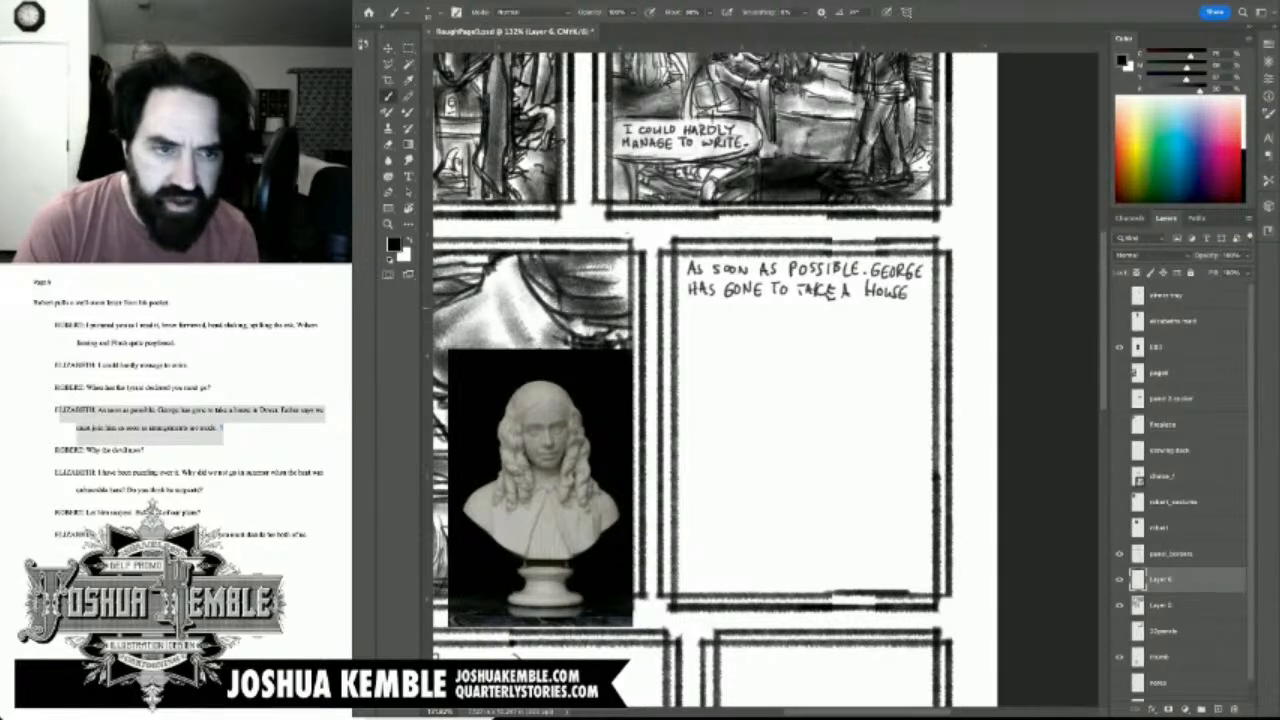
Step: Start the third dialogue line with "IN DOVER."
{"action": "left_click_drag", "start_coordinate": [688, 304], "coordinate": [694, 315]}
{"action": "left_click_drag", "start_coordinate": [694, 303], "coordinate": [701, 315]}
{"action": "mouse_move", "coordinate": [701, 315]}
{"action": "left_mouse_down"}
{"action": "mouse_move", "coordinate": [701, 303]}
{"action": "mouse_move", "coordinate": [727, 318]}
{"action": "mouse_move", "coordinate": [731, 304]}
{"action": "mouse_move", "coordinate": [736, 318]}
{"action": "left_mouse_up"}
{"action": "left_click_drag", "start_coordinate": [736, 304], "coordinate": [743, 304]}
{"action": "left_click_drag", "start_coordinate": [736, 311], "coordinate": [742, 311]}
{"action": "left_click_drag", "start_coordinate": [736, 318], "coordinate": [746, 304]}
{"action": "left_click_drag", "start_coordinate": [746, 304], "coordinate": [753, 318]}
{"action": "left_click", "coordinate": [761, 315]}
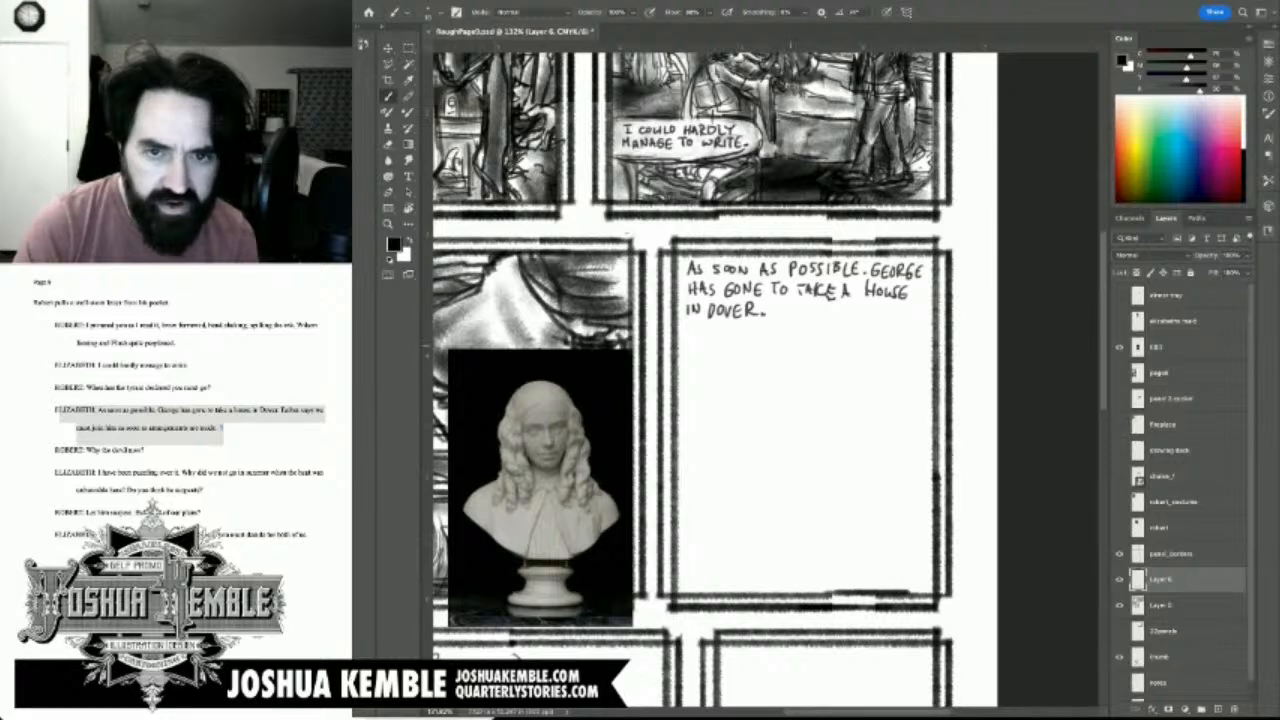
Step: Complete the third dialogue line with "FATHER SAYS WE"
{"action": "left_click_drag", "start_coordinate": [776, 303], "coordinate": [776, 318]}
{"action": "left_click_drag", "start_coordinate": [776, 311], "coordinate": [787, 305]}
{"action": "left_click_drag", "start_coordinate": [787, 305], "coordinate": [804, 318]}
{"action": "mouse_move", "coordinate": [810, 306]}
{"action": "left_mouse_down"}
{"action": "mouse_move", "coordinate": [810, 318]}
{"action": "mouse_move", "coordinate": [815, 307]}
{"action": "left_mouse_up"}
{"action": "left_click_drag", "start_coordinate": [815, 307], "coordinate": [816, 311]}
{"action": "mouse_move", "coordinate": [823, 305]}
{"action": "left_mouse_down"}
{"action": "mouse_move", "coordinate": [823, 317]}
{"action": "mouse_move", "coordinate": [863, 311]}
{"action": "left_mouse_up"}
{"action": "mouse_move", "coordinate": [869, 305]}
{"action": "left_mouse_down"}
{"action": "mouse_move", "coordinate": [861, 318]}
{"action": "mouse_move", "coordinate": [904, 306]}
{"action": "mouse_move", "coordinate": [914, 317]}
{"action": "left_mouse_up"}
{"action": "left_click_drag", "start_coordinate": [907, 311], "coordinate": [912, 311]}
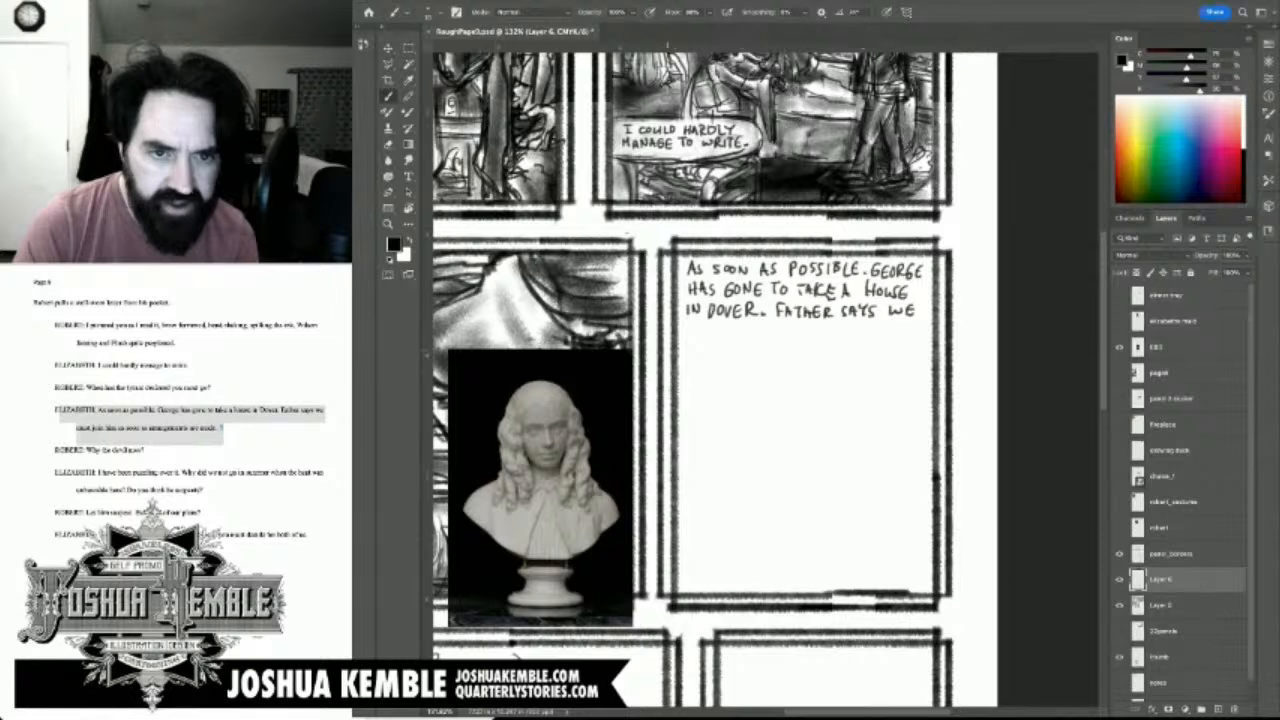
Step: Letter the fourth dialogue line, "MUST JOIN HIM AS SOON AS"
{"action": "mouse_move", "coordinate": [688, 340]}
{"action": "left_mouse_down"}
{"action": "mouse_move", "coordinate": [689, 328]}
{"action": "mouse_move", "coordinate": [698, 340]}
{"action": "mouse_move", "coordinate": [722, 329]}
{"action": "left_mouse_up"}
{"action": "mouse_move", "coordinate": [718, 330]}
{"action": "left_mouse_down"}
{"action": "mouse_move", "coordinate": [718, 342]}
{"action": "mouse_move", "coordinate": [746, 329]}
{"action": "mouse_move", "coordinate": [757, 341]}
{"action": "mouse_move", "coordinate": [768, 325]}
{"action": "mouse_move", "coordinate": [791, 333]}
{"action": "left_mouse_up"}
{"action": "mouse_move", "coordinate": [791, 323]}
{"action": "left_mouse_down"}
{"action": "mouse_move", "coordinate": [791, 341]}
{"action": "mouse_move", "coordinate": [812, 326]}
{"action": "mouse_move", "coordinate": [815, 340]}
{"action": "mouse_move", "coordinate": [871, 325]}
{"action": "mouse_move", "coordinate": [880, 337]}
{"action": "mouse_move", "coordinate": [890, 324]}
{"action": "mouse_move", "coordinate": [907, 337]}
{"action": "left_mouse_up"}
{"action": "left_click", "coordinate": [802, 340]}
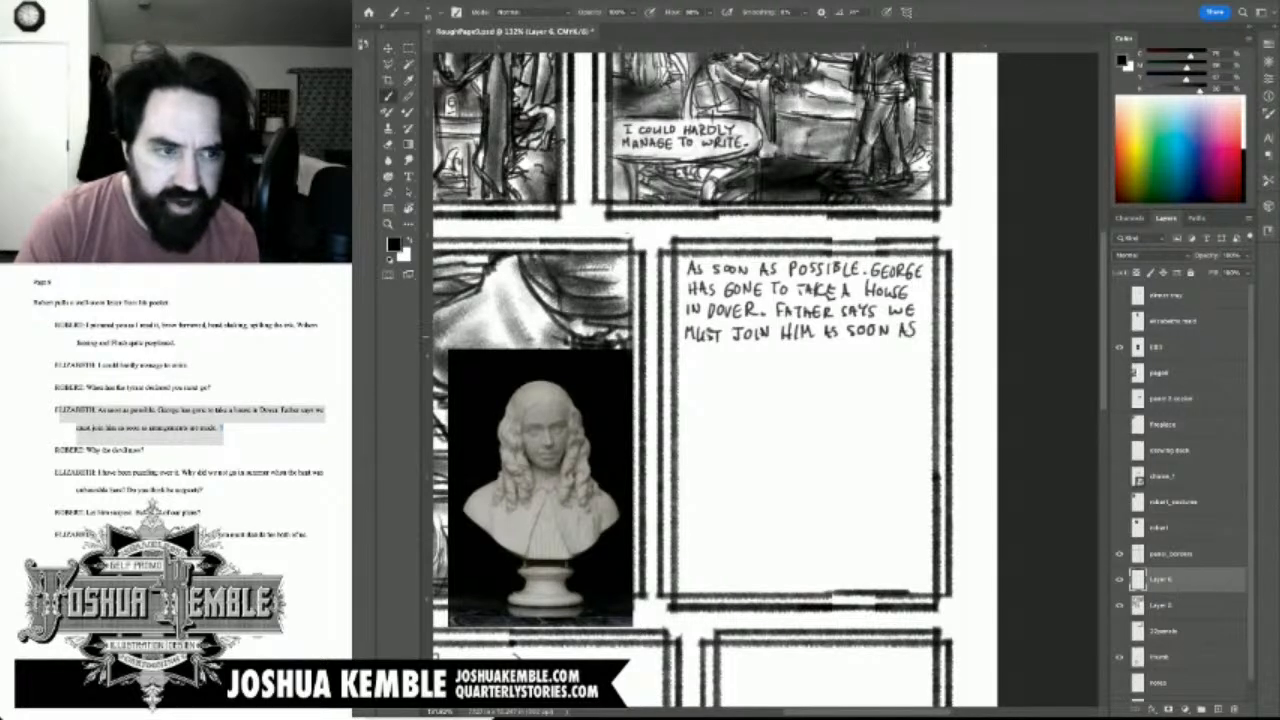
Step: Letter the last dialogue line, "ARRANGEMENTS ARE MADE.", beneath the others
{"action": "mouse_move", "coordinate": [686, 363]}
{"action": "left_mouse_down"}
{"action": "mouse_move", "coordinate": [689, 349]}
{"action": "mouse_move", "coordinate": [692, 363]}
{"action": "mouse_move", "coordinate": [697, 350]}
{"action": "mouse_move", "coordinate": [708, 364]}
{"action": "mouse_move", "coordinate": [722, 349]}
{"action": "mouse_move", "coordinate": [727, 363]}
{"action": "mouse_move", "coordinate": [737, 349]}
{"action": "mouse_move", "coordinate": [747, 358]}
{"action": "left_mouse_up"}
{"action": "left_click_drag", "start_coordinate": [751, 351], "coordinate": [757, 362]}
{"action": "left_click_drag", "start_coordinate": [751, 356], "coordinate": [773, 362]}
{"action": "mouse_move", "coordinate": [783, 350]}
{"action": "left_mouse_down"}
{"action": "mouse_move", "coordinate": [783, 362]}
{"action": "mouse_move", "coordinate": [792, 350]}
{"action": "left_mouse_up"}
{"action": "mouse_move", "coordinate": [793, 362]}
{"action": "left_mouse_down"}
{"action": "mouse_move", "coordinate": [794, 350]}
{"action": "mouse_move", "coordinate": [803, 362]}
{"action": "left_mouse_up"}
{"action": "left_click_drag", "start_coordinate": [803, 362], "coordinate": [814, 349]}
{"action": "mouse_move", "coordinate": [818, 350]}
{"action": "left_mouse_down"}
{"action": "mouse_move", "coordinate": [812, 362]}
{"action": "mouse_move", "coordinate": [826, 348]}
{"action": "left_mouse_up"}
{"action": "left_click_drag", "start_coordinate": [826, 348], "coordinate": [830, 357]}
{"action": "left_click_drag", "start_coordinate": [835, 362], "coordinate": [838, 356]}
{"action": "left_click_drag", "start_coordinate": [838, 356], "coordinate": [851, 362]}
{"action": "left_click_drag", "start_coordinate": [845, 355], "coordinate": [869, 356]}
{"action": "left_click_drag", "start_coordinate": [869, 356], "coordinate": [876, 361]}
{"action": "mouse_move", "coordinate": [878, 361]}
{"action": "left_mouse_down"}
{"action": "mouse_move", "coordinate": [882, 349]}
{"action": "mouse_move", "coordinate": [888, 361]}
{"action": "left_mouse_up"}
{"action": "left_click_drag", "start_coordinate": [891, 349], "coordinate": [906, 360]}
{"action": "left_click_drag", "start_coordinate": [898, 355], "coordinate": [904, 354]}
{"action": "left_click", "coordinate": [911, 358]}
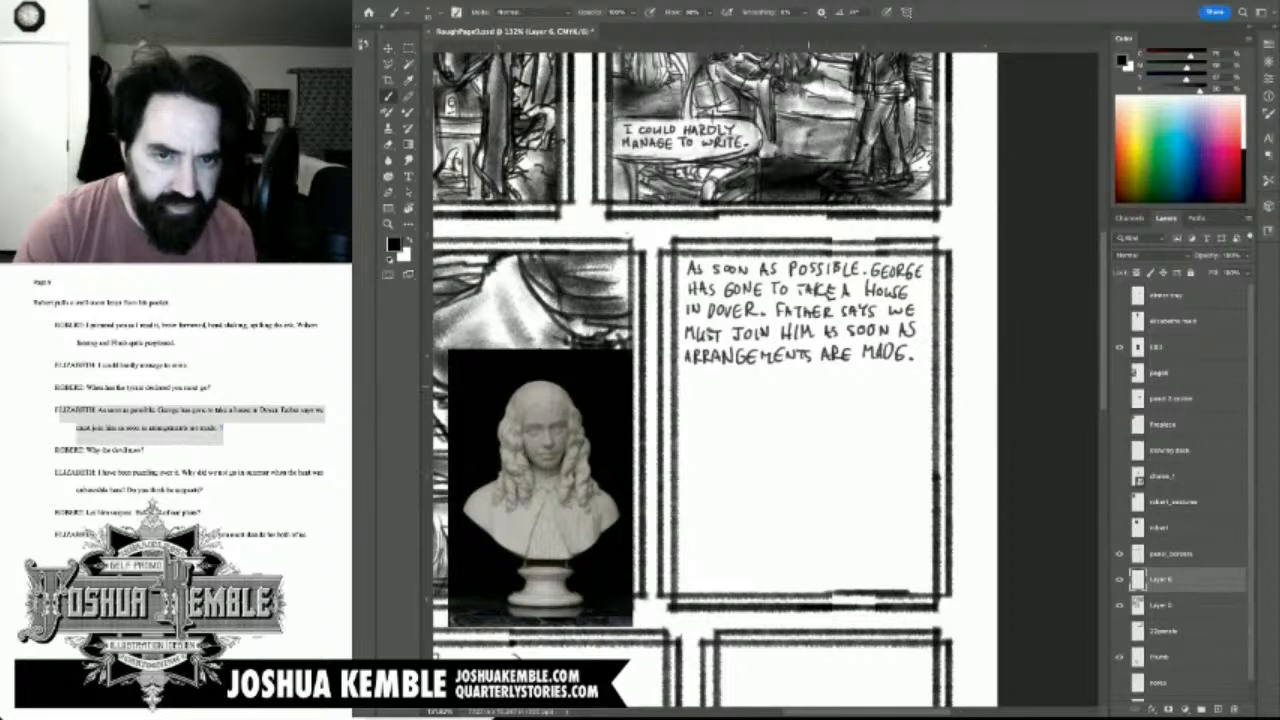
Step: Draw the dialogue balloon's curved lower edge and sides around the lettering in the fifth panel
{"action": "mouse_move", "coordinate": [740, 530]}
{"action": "left_mouse_down"}
{"action": "mouse_move", "coordinate": [900, 141]}
{"action": "mouse_move", "coordinate": [747, 428]}
{"action": "left_mouse_up"}
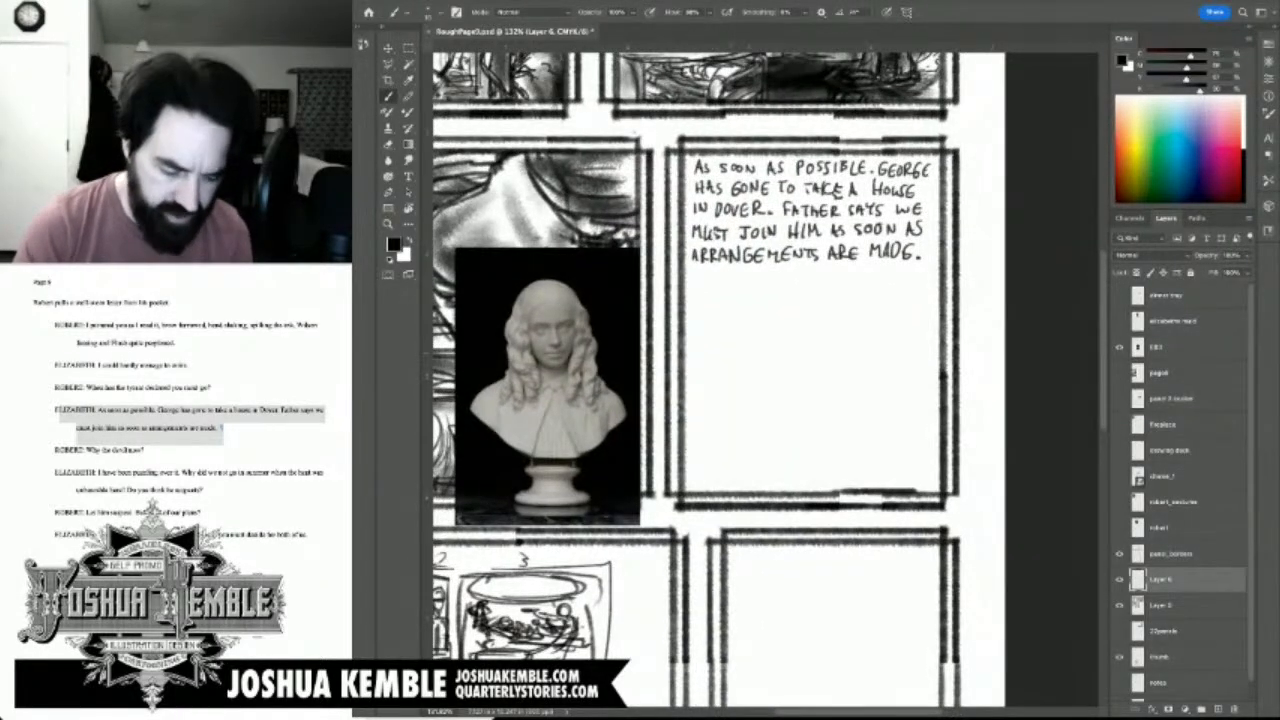
{"action": "key", "text": "super+minus"}
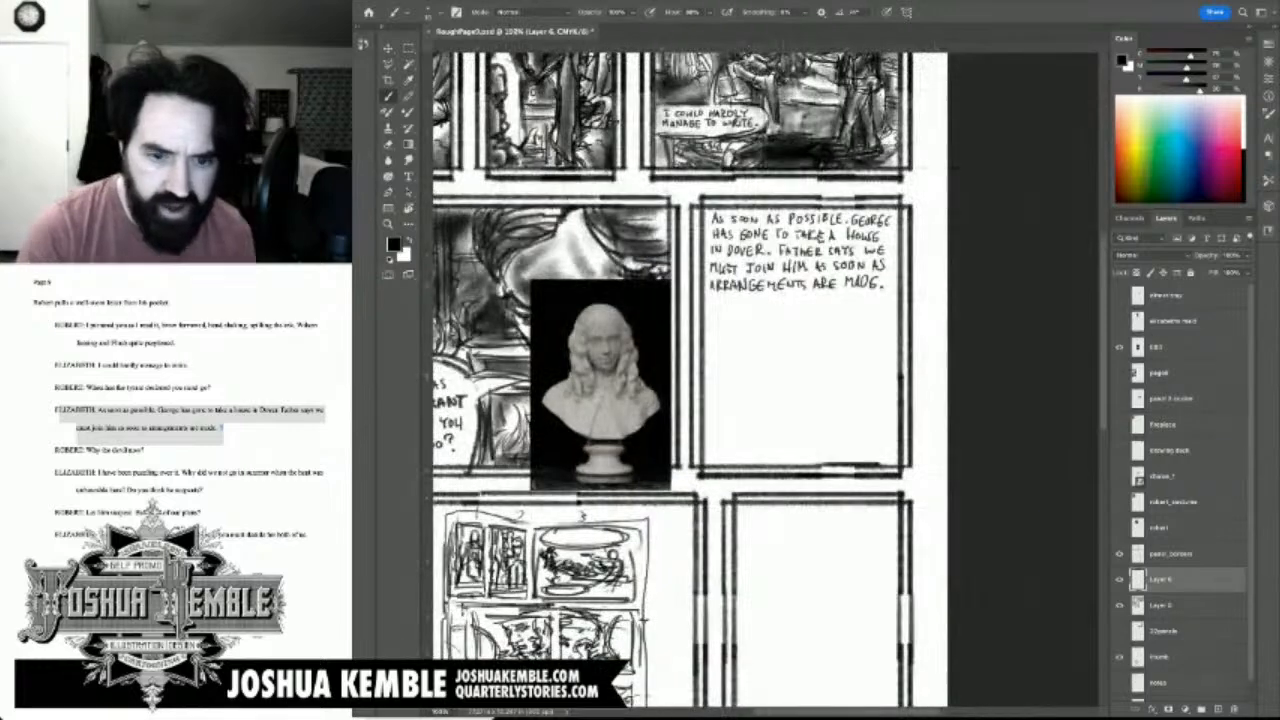
{"action": "left_click_drag", "start_coordinate": [747, 428], "coordinate": [818, 408]}
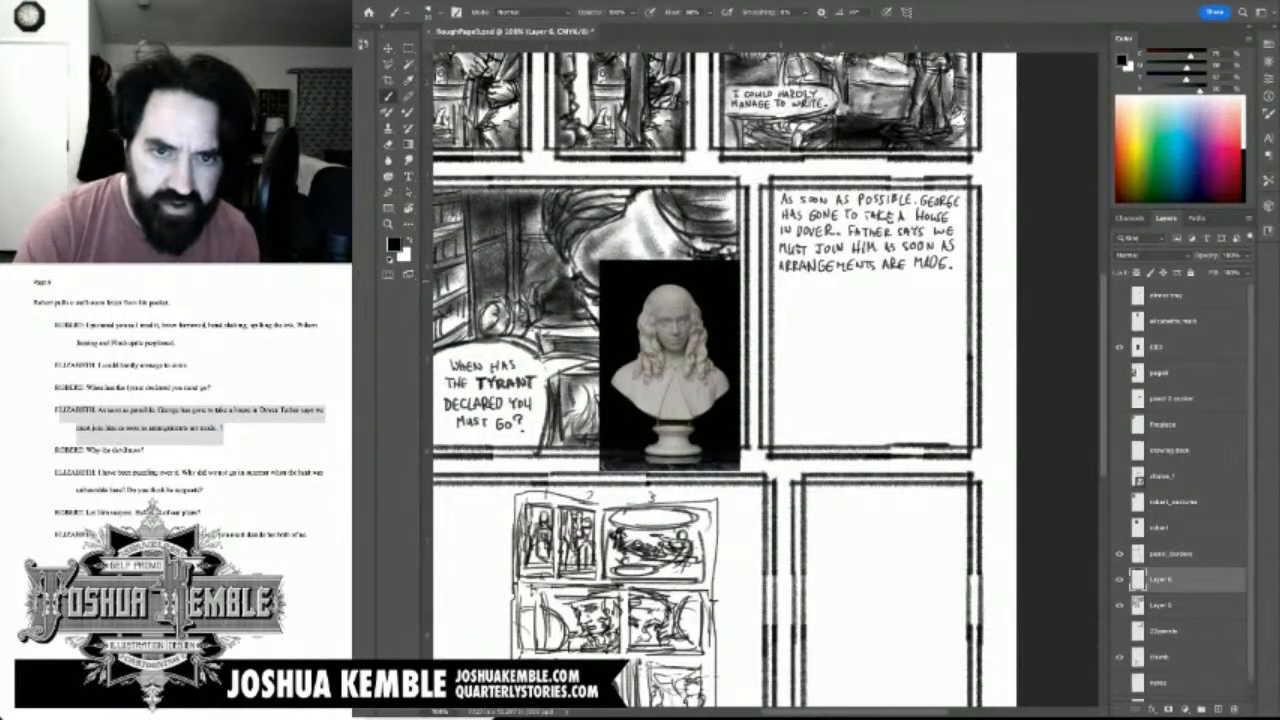
{"action": "mouse_move", "coordinate": [786, 279]}
{"action": "left_mouse_down"}
{"action": "mouse_move", "coordinate": [778, 292]}
{"action": "mouse_move", "coordinate": [936, 288]}
{"action": "left_mouse_up"}
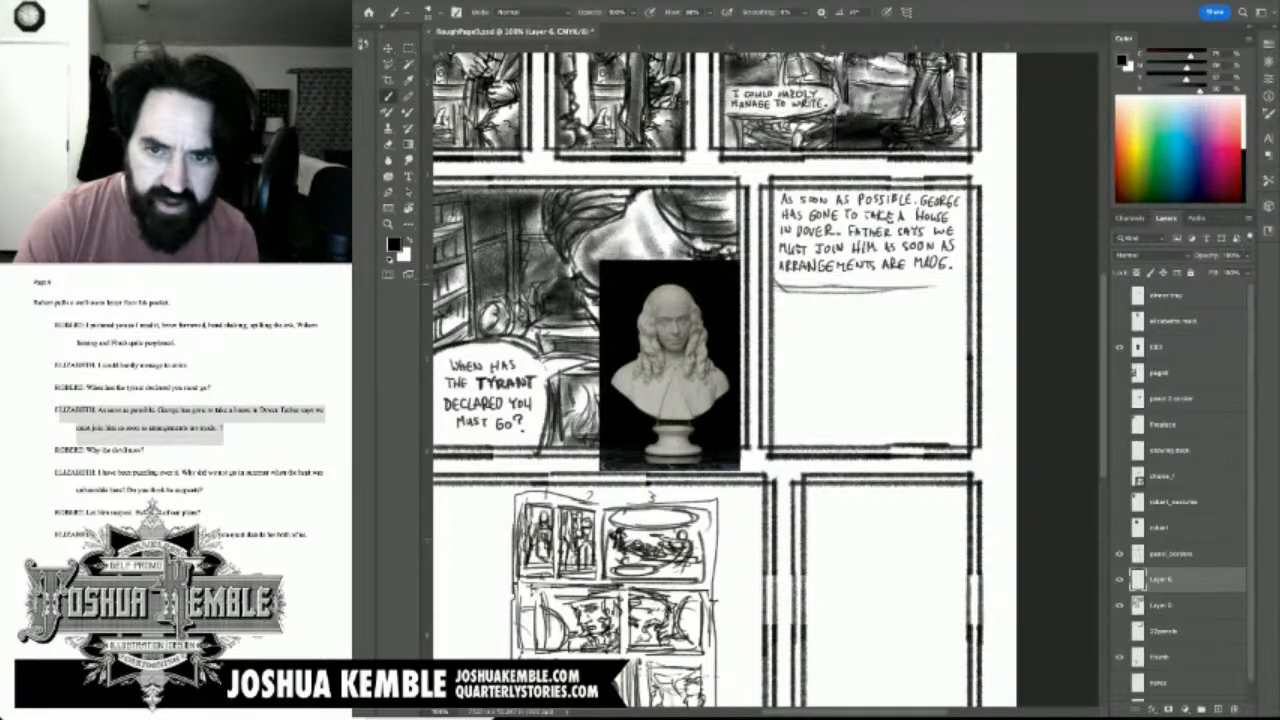
{"action": "mouse_move", "coordinate": [842, 290]}
{"action": "left_mouse_down"}
{"action": "mouse_move", "coordinate": [932, 291]}
{"action": "mouse_move", "coordinate": [967, 274]}
{"action": "mouse_move", "coordinate": [928, 290]}
{"action": "mouse_move", "coordinate": [790, 293]}
{"action": "mouse_move", "coordinate": [842, 293]}
{"action": "left_mouse_up"}
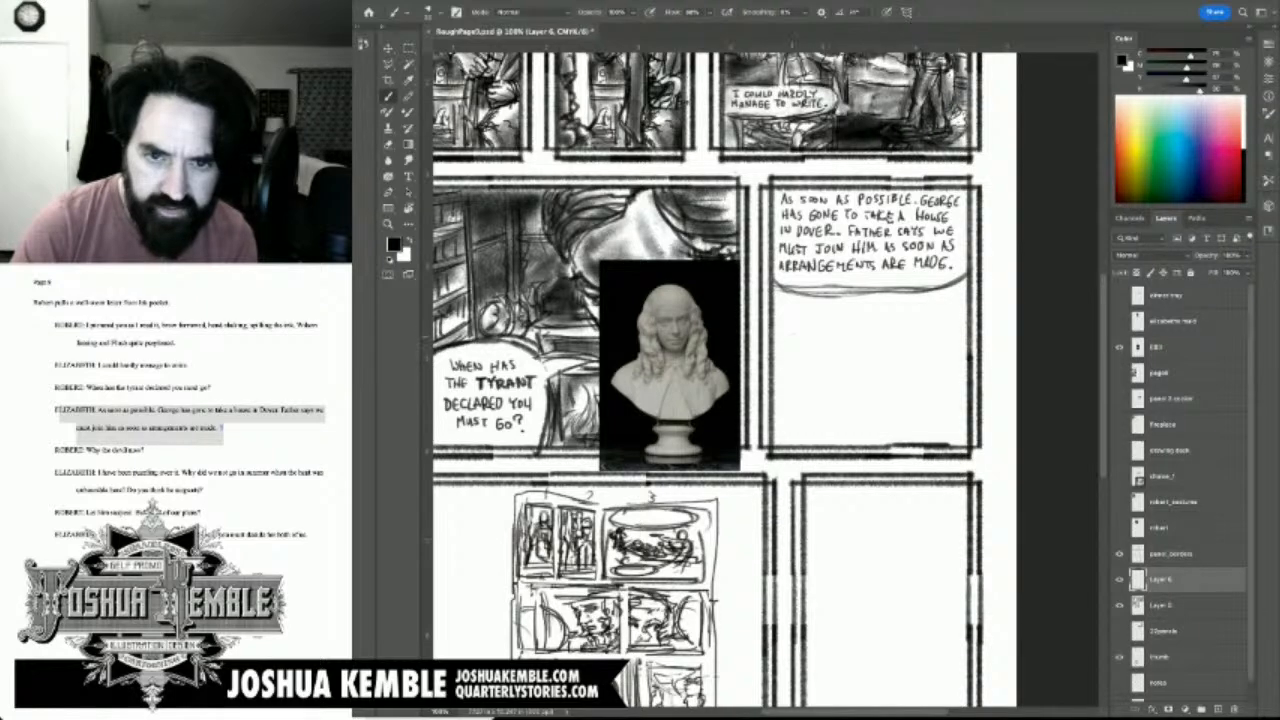
Step: Sketch Elizabeth's pair of eyes beneath the dialogue balloon in the fifth panel, reworking the irises
{"action": "mouse_move", "coordinate": [801, 324]}
{"action": "left_mouse_down"}
{"action": "mouse_move", "coordinate": [786, 345]}
{"action": "mouse_move", "coordinate": [840, 326]}
{"action": "mouse_move", "coordinate": [796, 368]}
{"action": "mouse_move", "coordinate": [826, 343]}
{"action": "mouse_move", "coordinate": [838, 369]}
{"action": "mouse_move", "coordinate": [814, 366]}
{"action": "mouse_move", "coordinate": [830, 360]}
{"action": "mouse_move", "coordinate": [840, 380]}
{"action": "mouse_move", "coordinate": [846, 370]}
{"action": "mouse_move", "coordinate": [808, 330]}
{"action": "mouse_move", "coordinate": [852, 328]}
{"action": "left_mouse_up"}
{"action": "mouse_move", "coordinate": [882, 330]}
{"action": "left_mouse_down"}
{"action": "mouse_move", "coordinate": [878, 344]}
{"action": "mouse_move", "coordinate": [862, 338]}
{"action": "mouse_move", "coordinate": [914, 374]}
{"action": "mouse_move", "coordinate": [896, 352]}
{"action": "mouse_move", "coordinate": [928, 331]}
{"action": "mouse_move", "coordinate": [936, 350]}
{"action": "left_mouse_up"}
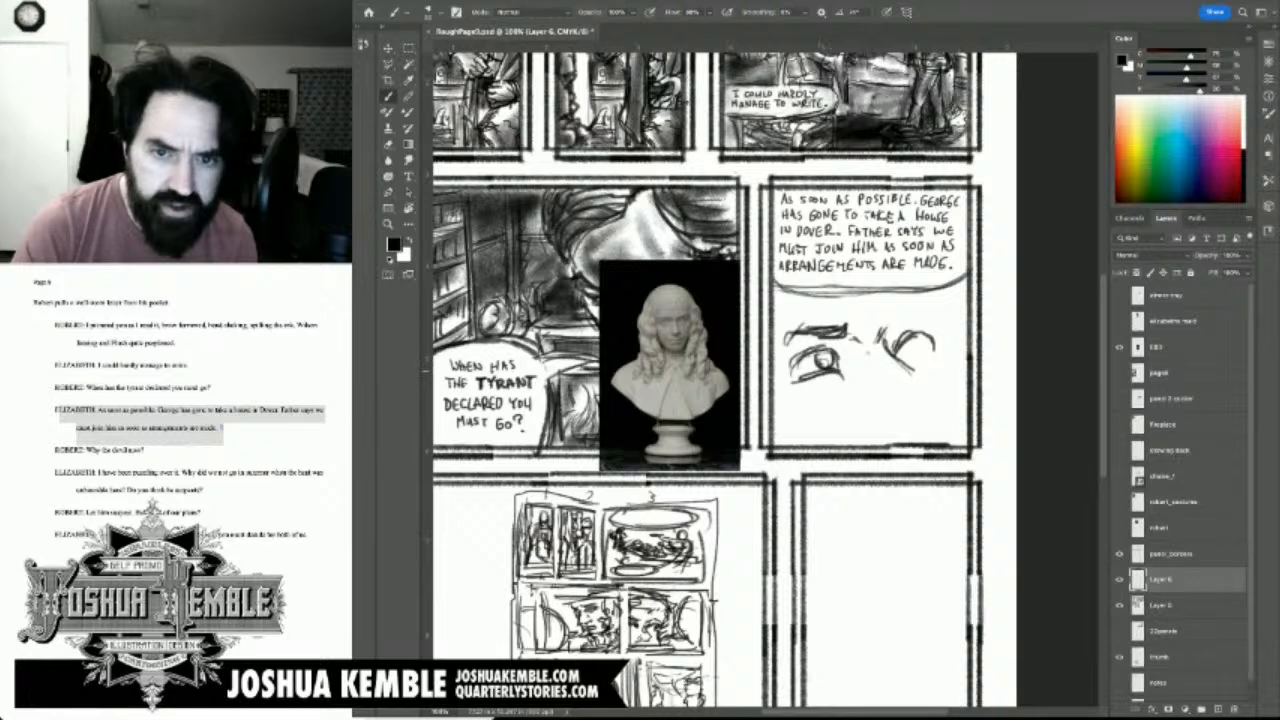
{"action": "key", "text": "e"}
{"action": "mouse_move", "coordinate": [818, 360]}
{"action": "left_mouse_down"}
{"action": "mouse_move", "coordinate": [833, 373]}
{"action": "mouse_move", "coordinate": [817, 374]}
{"action": "mouse_move", "coordinate": [830, 357]}
{"action": "mouse_move", "coordinate": [833, 371]}
{"action": "left_mouse_up"}
{"action": "key", "text": "b"}
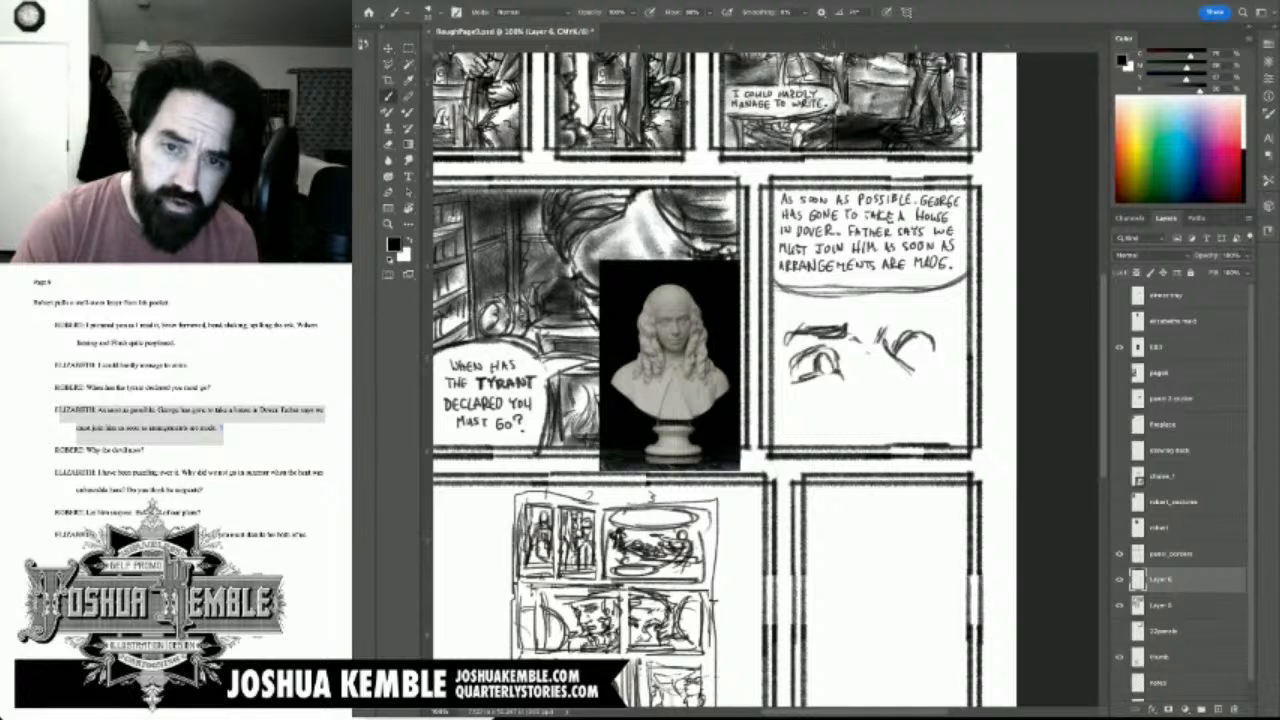
{"action": "mouse_move", "coordinate": [904, 350]}
{"action": "left_mouse_down"}
{"action": "mouse_move", "coordinate": [942, 362]}
{"action": "mouse_move", "coordinate": [908, 352]}
{"action": "left_mouse_up"}
{"action": "mouse_move", "coordinate": [904, 326]}
{"action": "left_mouse_down"}
{"action": "mouse_move", "coordinate": [936, 342]}
{"action": "mouse_move", "coordinate": [920, 352]}
{"action": "left_mouse_up"}
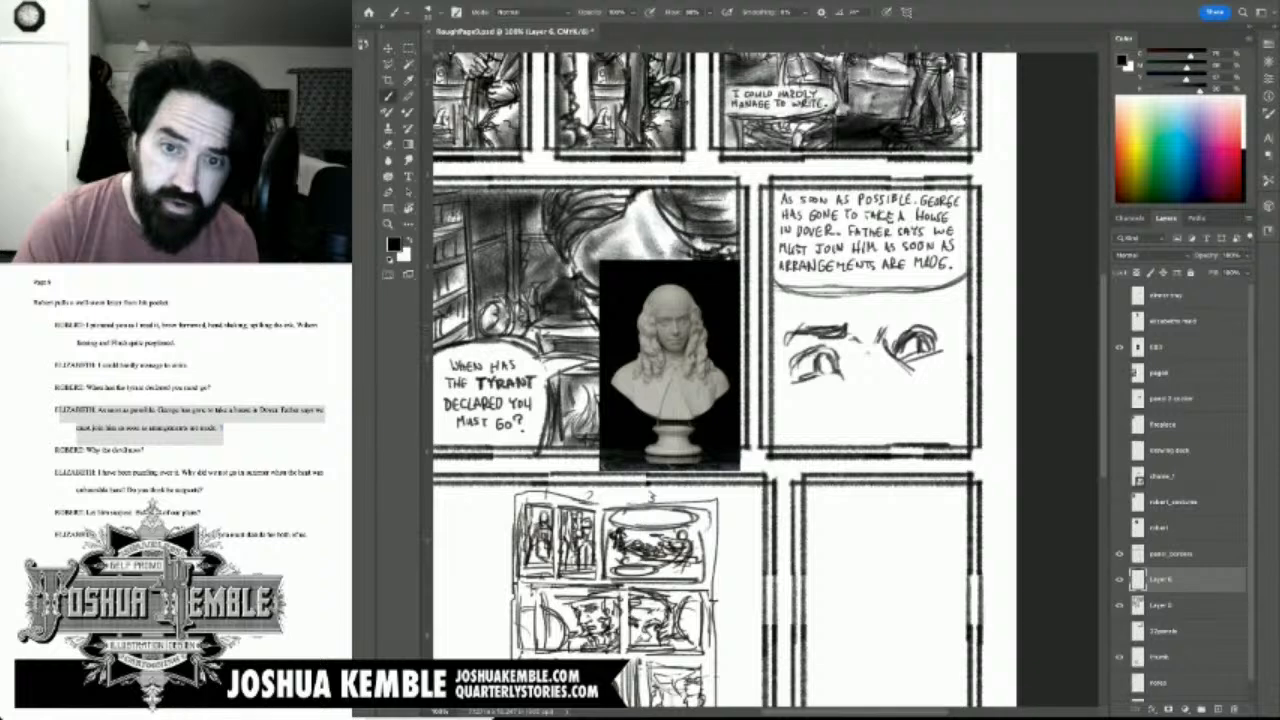
Step: Erase the flat eyebrow over the eye nearer the inner border and redraw both brows with a worried slant
{"action": "key", "text": "e"}
{"action": "left_click_drag", "start_coordinate": [812, 332], "coordinate": [850, 332]}
{"action": "mouse_move", "coordinate": [810, 336]}
{"action": "left_mouse_down"}
{"action": "mouse_move", "coordinate": [848, 338]}
{"action": "mouse_move", "coordinate": [790, 334]}
{"action": "left_mouse_up"}
{"action": "key", "text": "b"}
{"action": "mouse_move", "coordinate": [788, 334]}
{"action": "left_mouse_down"}
{"action": "mouse_move", "coordinate": [838, 312]}
{"action": "mouse_move", "coordinate": [940, 323]}
{"action": "left_mouse_up"}
{"action": "mouse_move", "coordinate": [918, 312]}
{"action": "left_mouse_down"}
{"action": "mouse_move", "coordinate": [942, 326]}
{"action": "mouse_move", "coordinate": [883, 336]}
{"action": "mouse_move", "coordinate": [923, 381]}
{"action": "left_mouse_up"}
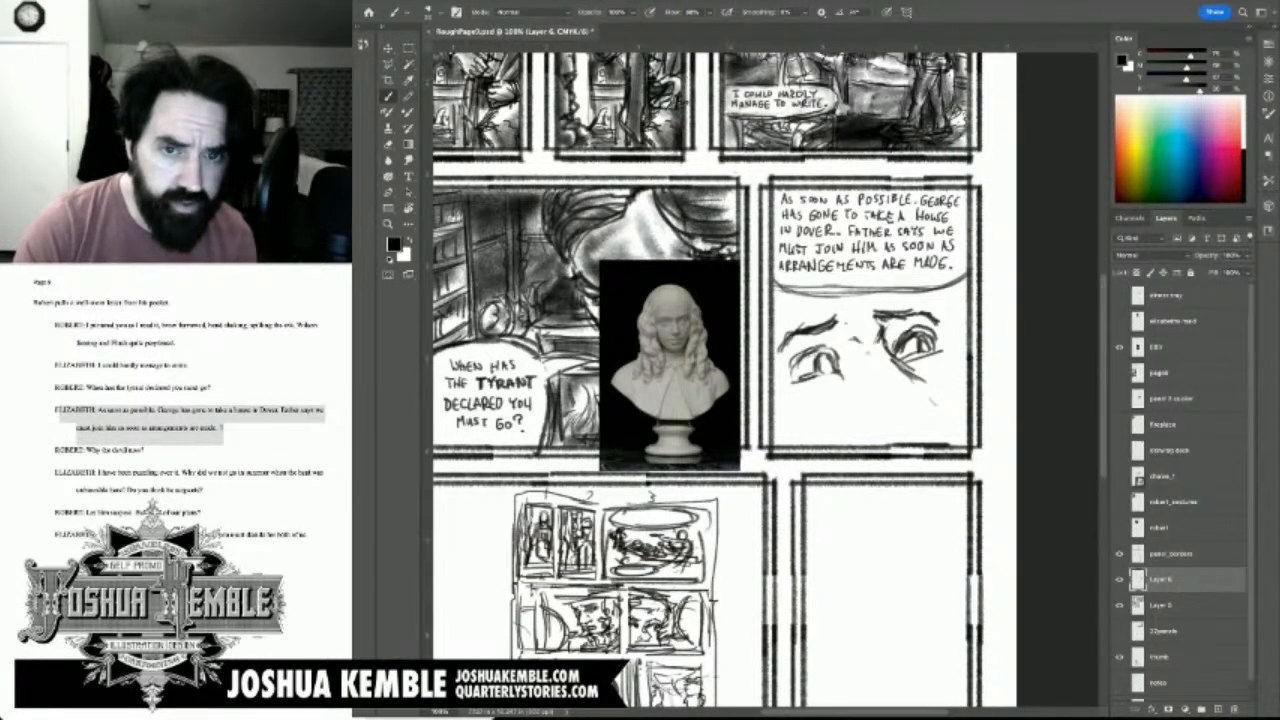
Step: Select the sketched eyes and brows, shift them slightly down and toward the inner border, and rotate them a few degrees clockwise
{"action": "key", "text": "m"}
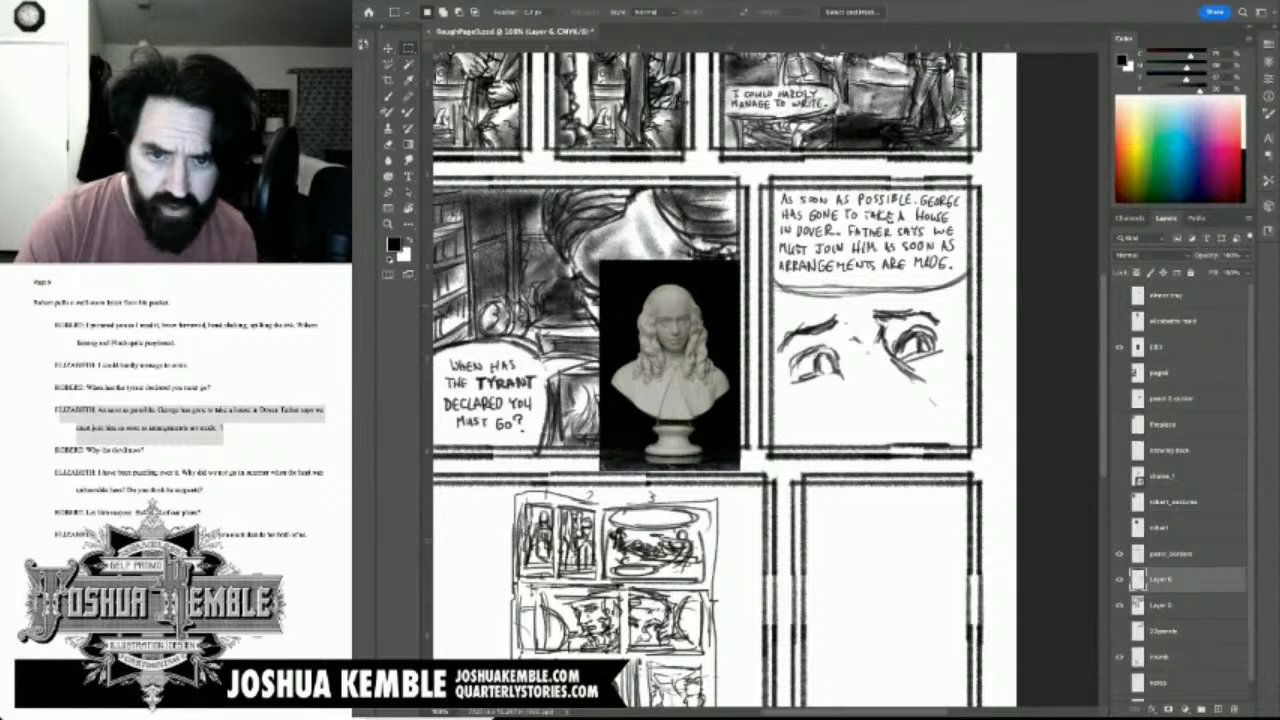
{"action": "mouse_move", "coordinate": [951, 305]}
{"action": "left_mouse_down"}
{"action": "mouse_move", "coordinate": [785, 450]}
{"action": "mouse_move", "coordinate": [781, 421]}
{"action": "left_mouse_up"}
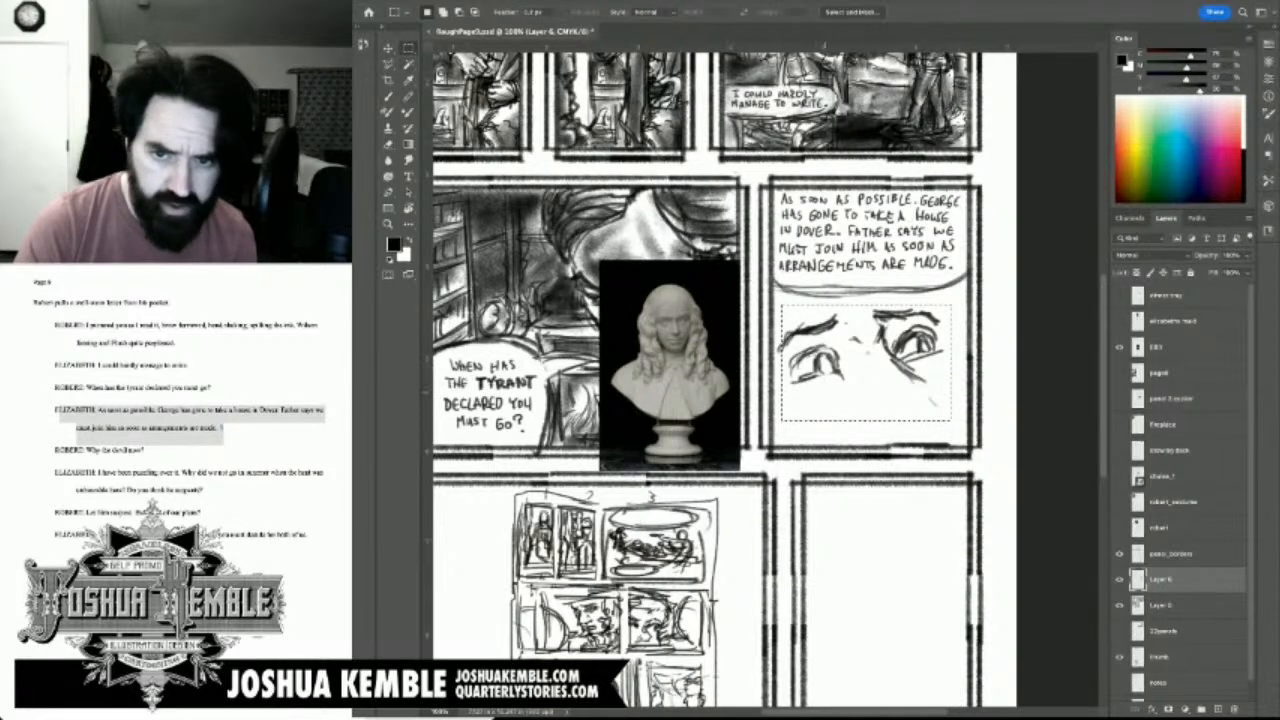
{"action": "key", "text": "ctrl+t"}
{"action": "left_click_drag", "start_coordinate": [866, 364], "coordinate": [854, 375]}
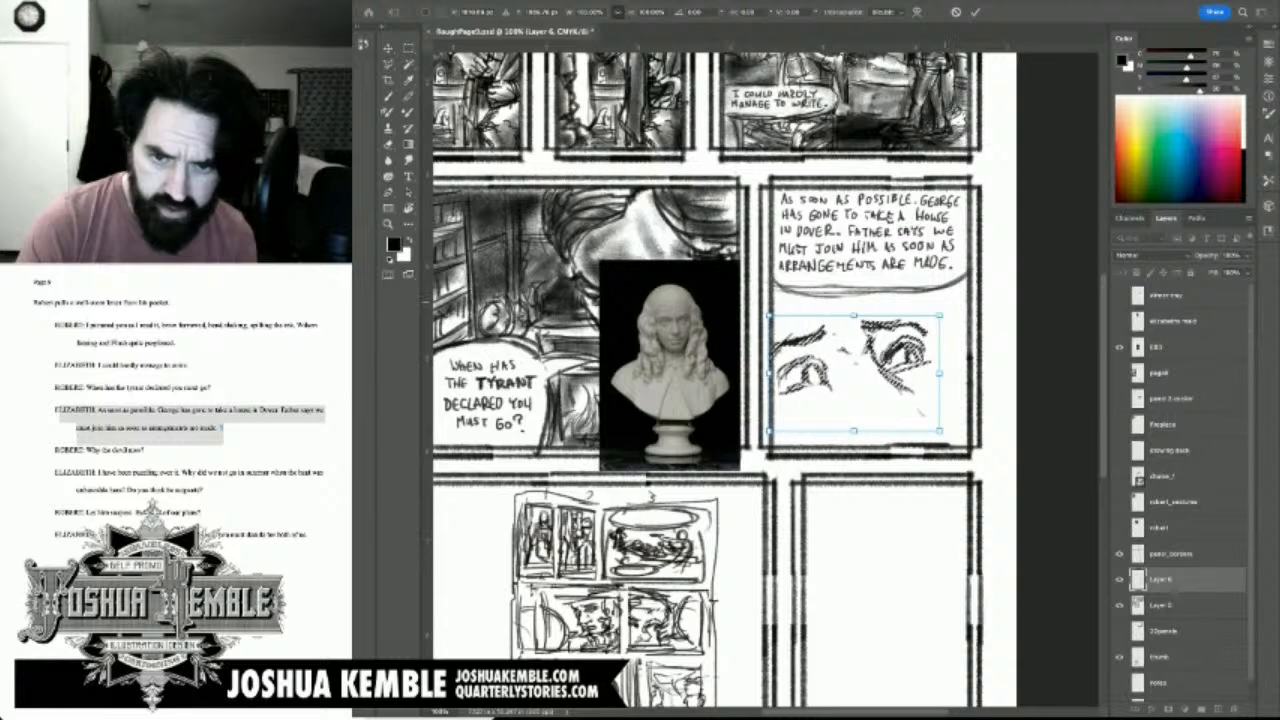
{"action": "left_click_drag", "start_coordinate": [946, 304], "coordinate": [953, 315]}
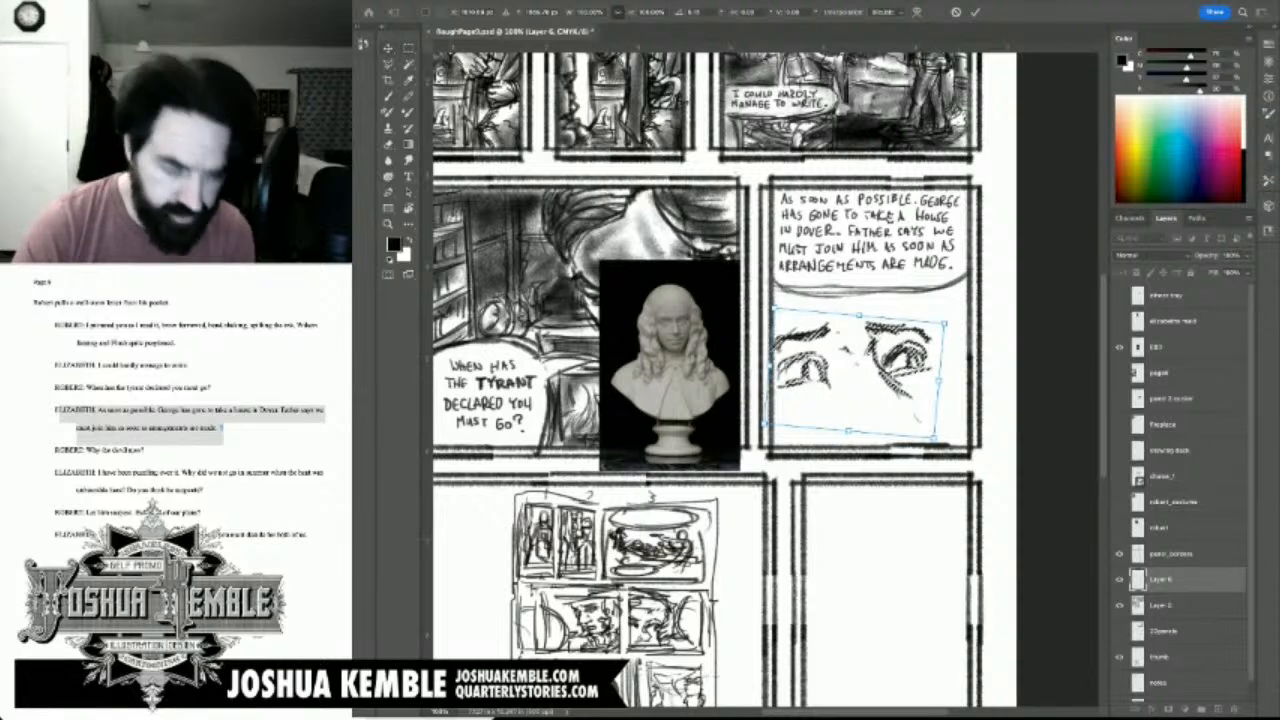
{"action": "key", "text": "Return"}
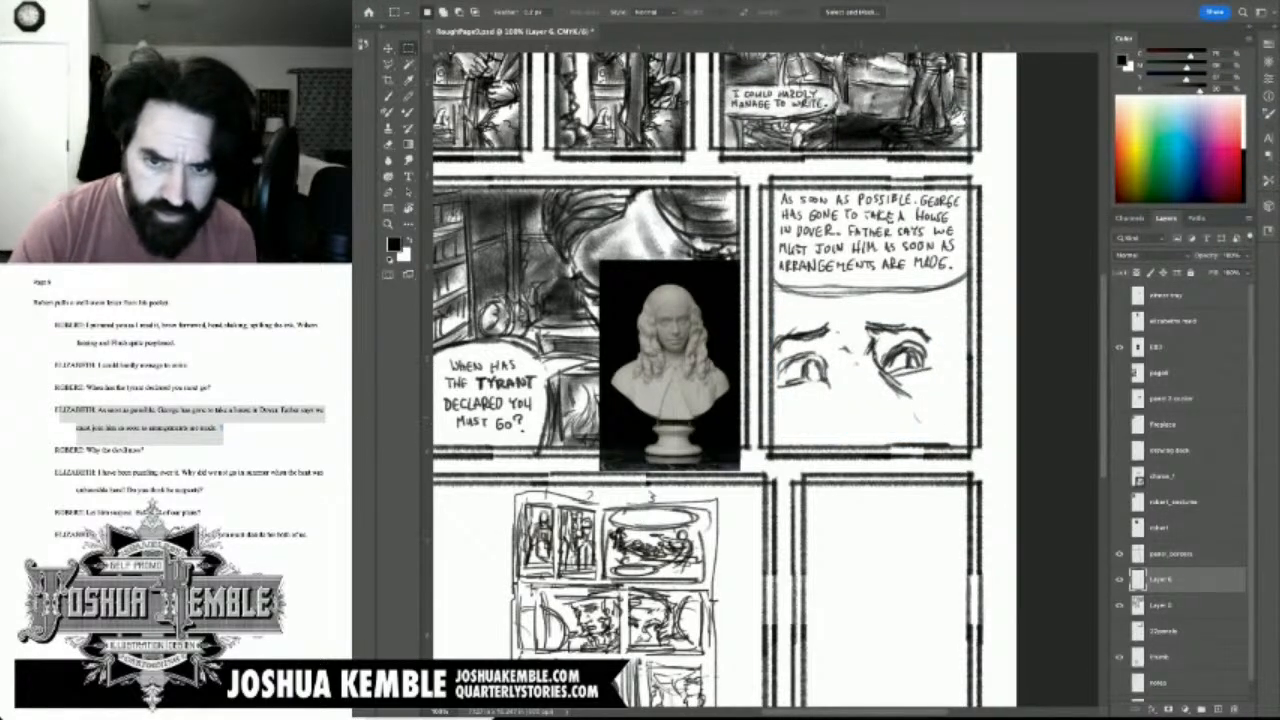
Step: Darken the irises and lids of both eyes, and add the nose bridge and under-eye lines
{"action": "key", "text": "b"}
{"action": "left_click_drag", "start_coordinate": [870, 331], "coordinate": [920, 414]}
{"action": "mouse_move", "coordinate": [838, 345]}
{"action": "left_mouse_down"}
{"action": "mouse_move", "coordinate": [834, 371]}
{"action": "mouse_move", "coordinate": [847, 359]}
{"action": "mouse_move", "coordinate": [864, 395]}
{"action": "mouse_move", "coordinate": [778, 382]}
{"action": "mouse_move", "coordinate": [814, 354]}
{"action": "mouse_move", "coordinate": [828, 378]}
{"action": "mouse_move", "coordinate": [792, 380]}
{"action": "mouse_move", "coordinate": [814, 378]}
{"action": "mouse_move", "coordinate": [830, 398]}
{"action": "mouse_move", "coordinate": [820, 401]}
{"action": "left_mouse_up"}
{"action": "left_click_drag", "start_coordinate": [778, 398], "coordinate": [819, 397]}
{"action": "mouse_move", "coordinate": [902, 366]}
{"action": "left_mouse_down"}
{"action": "mouse_move", "coordinate": [926, 359]}
{"action": "mouse_move", "coordinate": [887, 366]}
{"action": "mouse_move", "coordinate": [881, 350]}
{"action": "mouse_move", "coordinate": [890, 359]}
{"action": "left_mouse_up"}
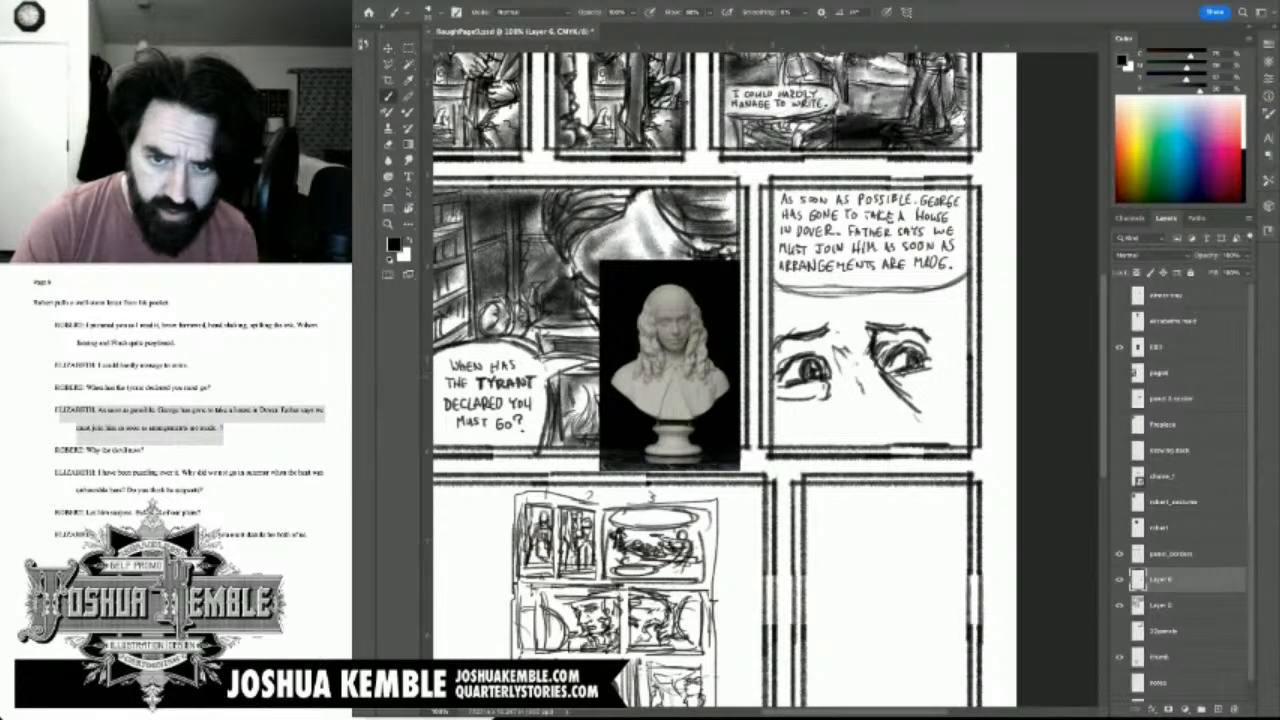
Step: Draw the nose tip with its nostrils and the outer contour of the cheek down to the panel border
{"action": "mouse_move", "coordinate": [914, 345]}
{"action": "left_mouse_down"}
{"action": "mouse_move", "coordinate": [926, 356]}
{"action": "mouse_move", "coordinate": [913, 390]}
{"action": "mouse_move", "coordinate": [930, 387]}
{"action": "left_mouse_up"}
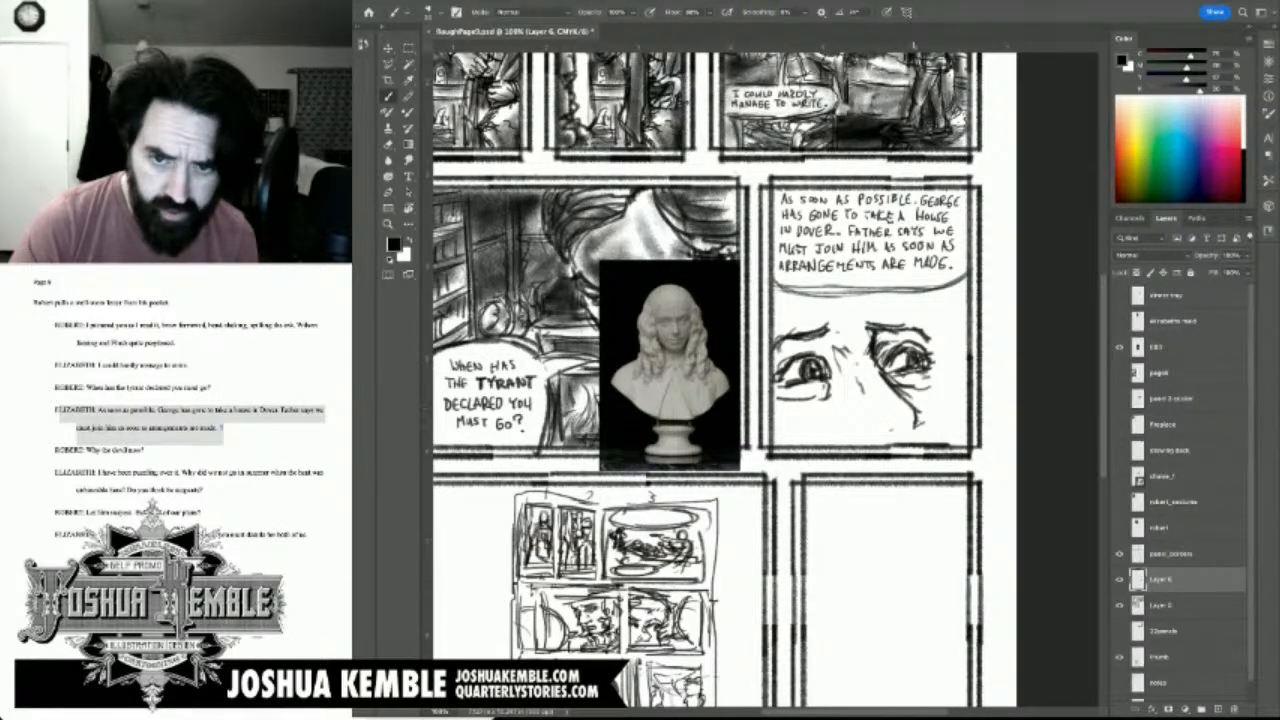
{"action": "mouse_move", "coordinate": [925, 411]}
{"action": "left_mouse_down"}
{"action": "mouse_move", "coordinate": [918, 434]}
{"action": "mouse_move", "coordinate": [909, 397]}
{"action": "mouse_move", "coordinate": [884, 432]}
{"action": "mouse_move", "coordinate": [903, 446]}
{"action": "mouse_move", "coordinate": [866, 444]}
{"action": "mouse_move", "coordinate": [920, 441]}
{"action": "left_mouse_up"}
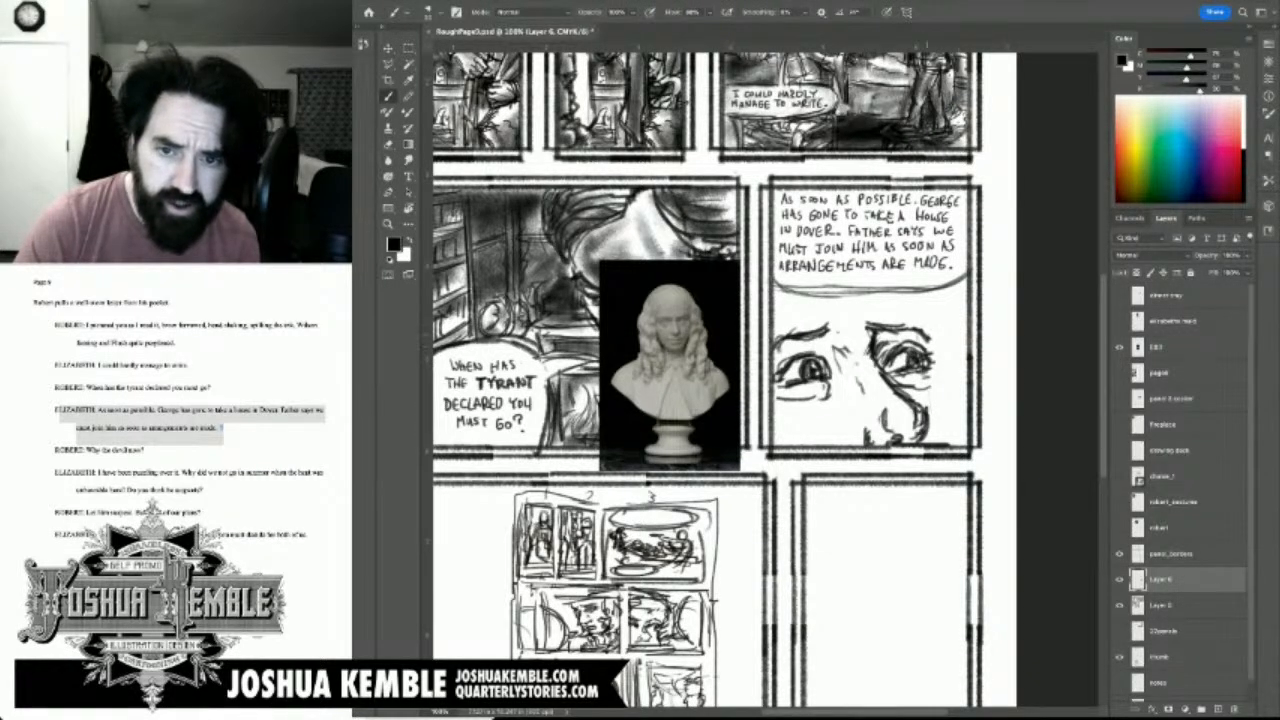
{"action": "left_click_drag", "start_coordinate": [928, 328], "coordinate": [972, 414]}
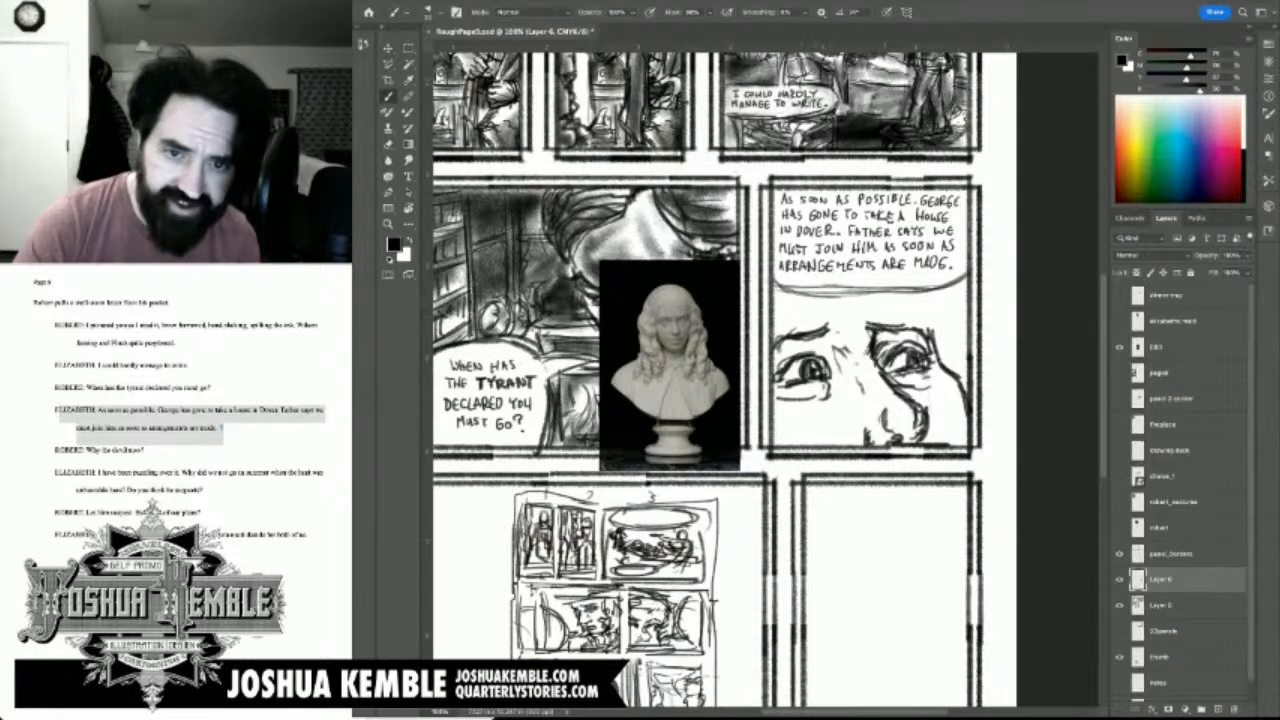
Step: Erase the lower edge and corners of the dialogue balloon in the fifth panel
{"action": "key", "text": "e"}
{"action": "left_click_drag", "start_coordinate": [814, 289], "coordinate": [925, 289]}
{"action": "left_click_drag", "start_coordinate": [814, 292], "coordinate": [776, 288]}
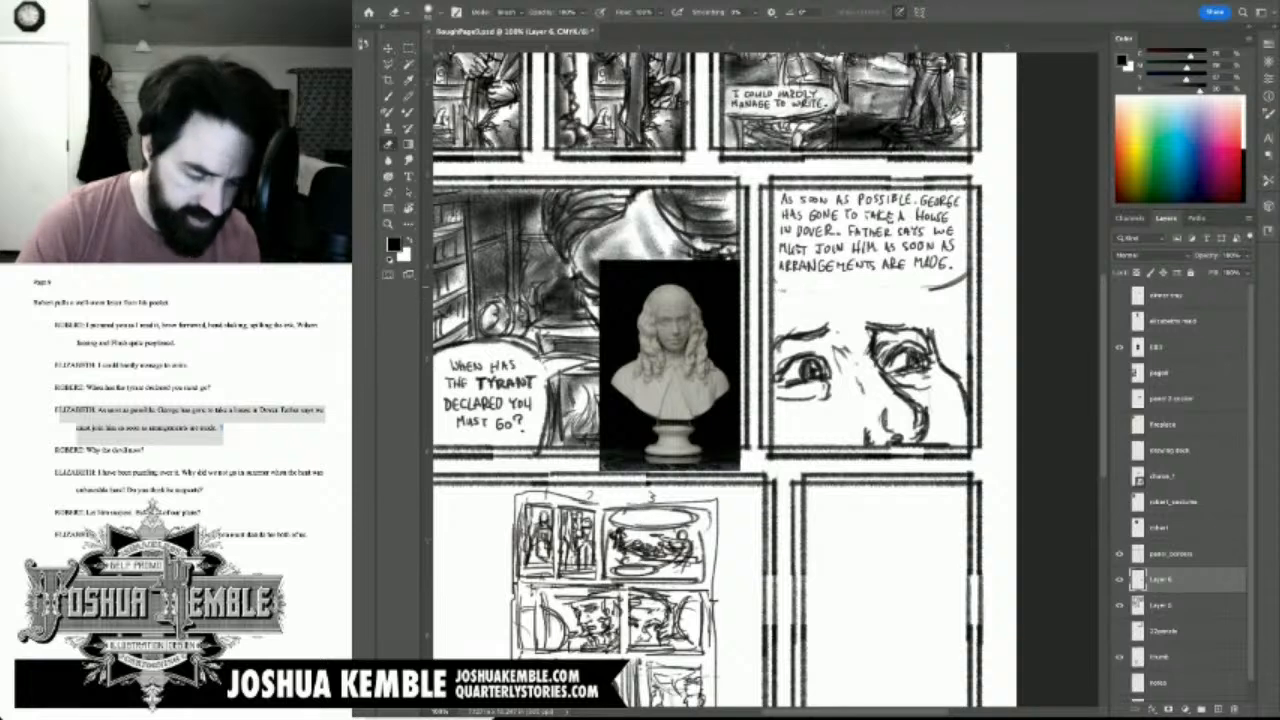
{"action": "key", "text": "b"}
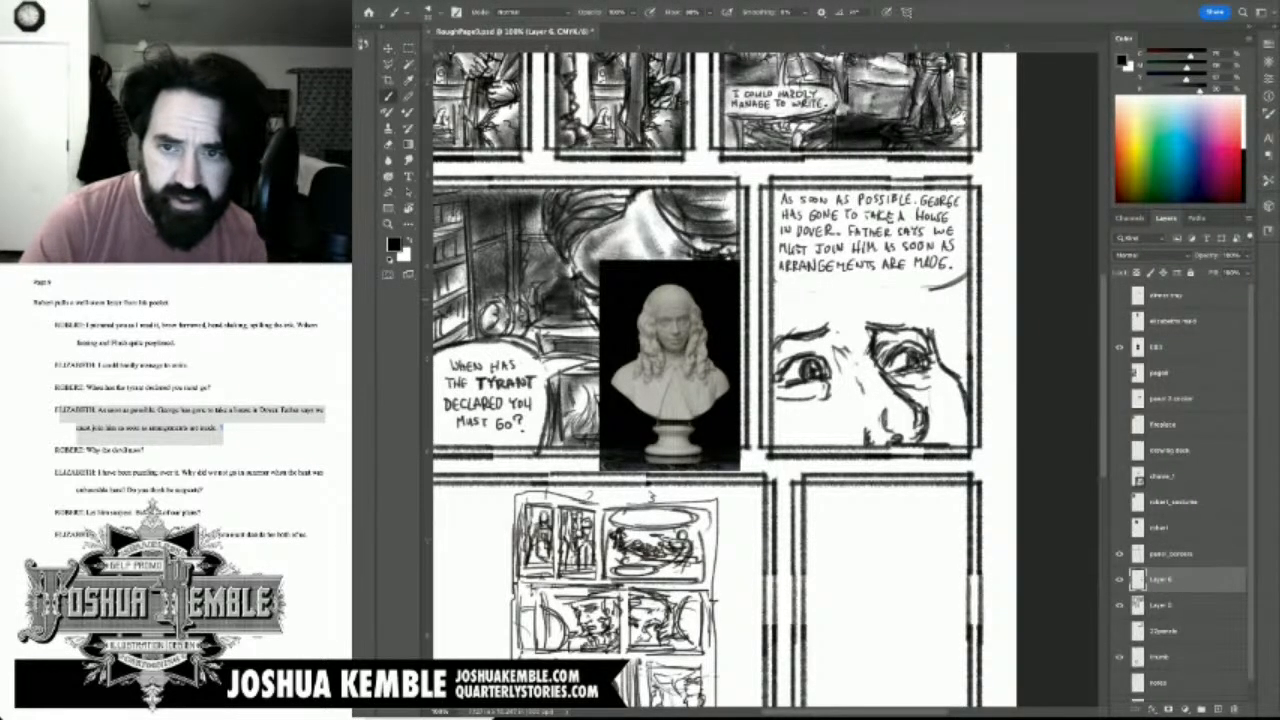
{"action": "key", "text": "e"}
{"action": "left_click_drag", "start_coordinate": [924, 288], "coordinate": [964, 277]}
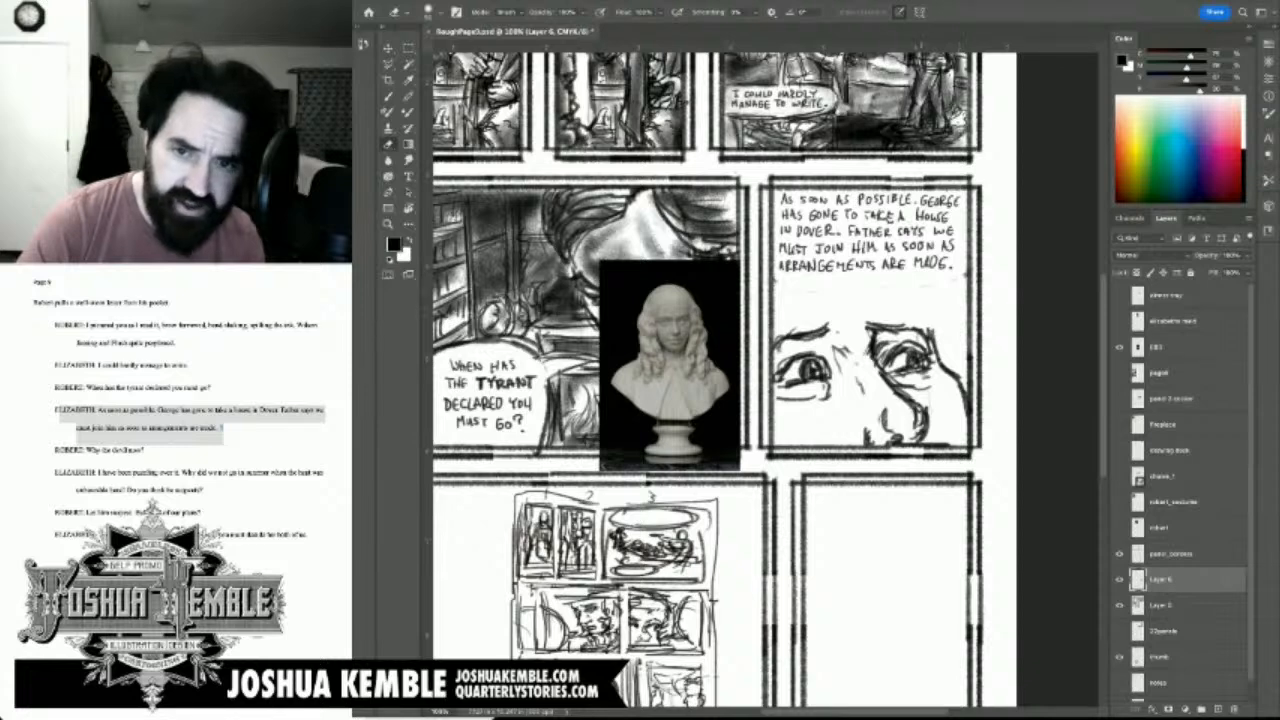
Step: Redraw the balloon's lower edge closer to the lettering, with a pointed tail running down beside the face
{"action": "key", "text": "b"}
{"action": "left_click_drag", "start_coordinate": [945, 326], "coordinate": [938, 287]}
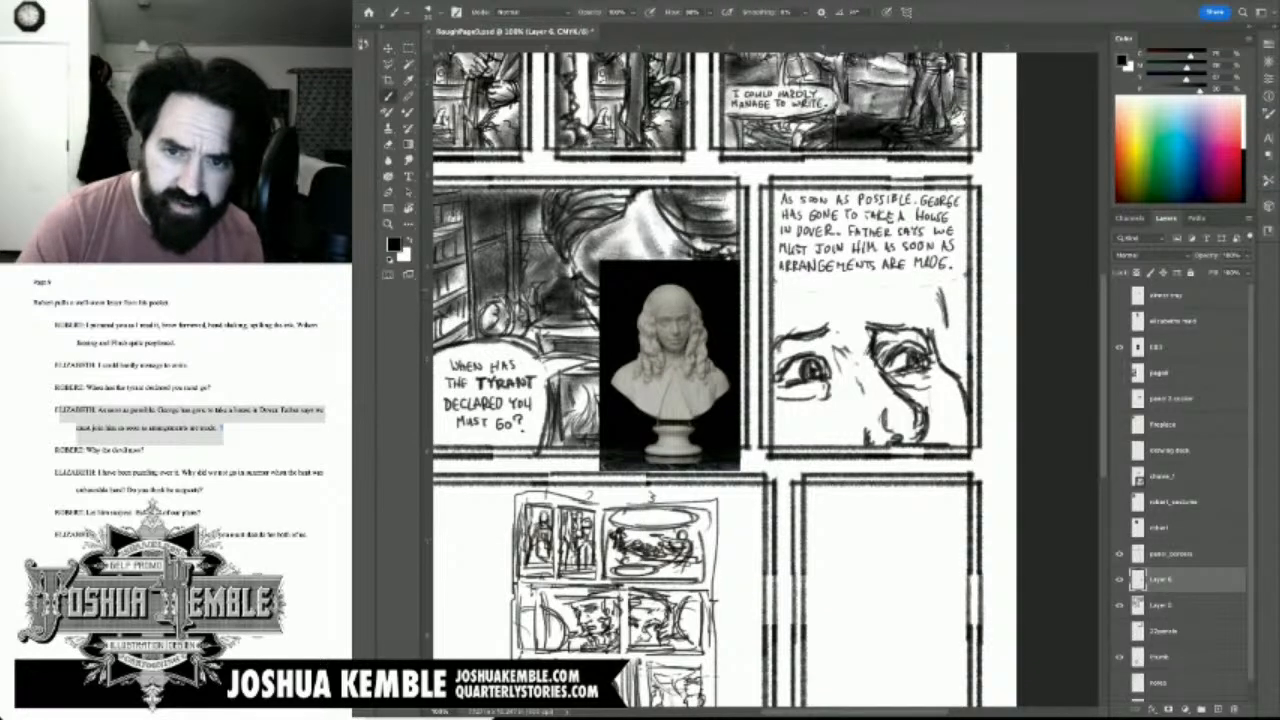
{"action": "mouse_move", "coordinate": [948, 358]}
{"action": "left_mouse_down"}
{"action": "mouse_move", "coordinate": [954, 284]}
{"action": "mouse_move", "coordinate": [884, 288]}
{"action": "left_mouse_up"}
{"action": "left_click_drag", "start_coordinate": [772, 286], "coordinate": [912, 289]}
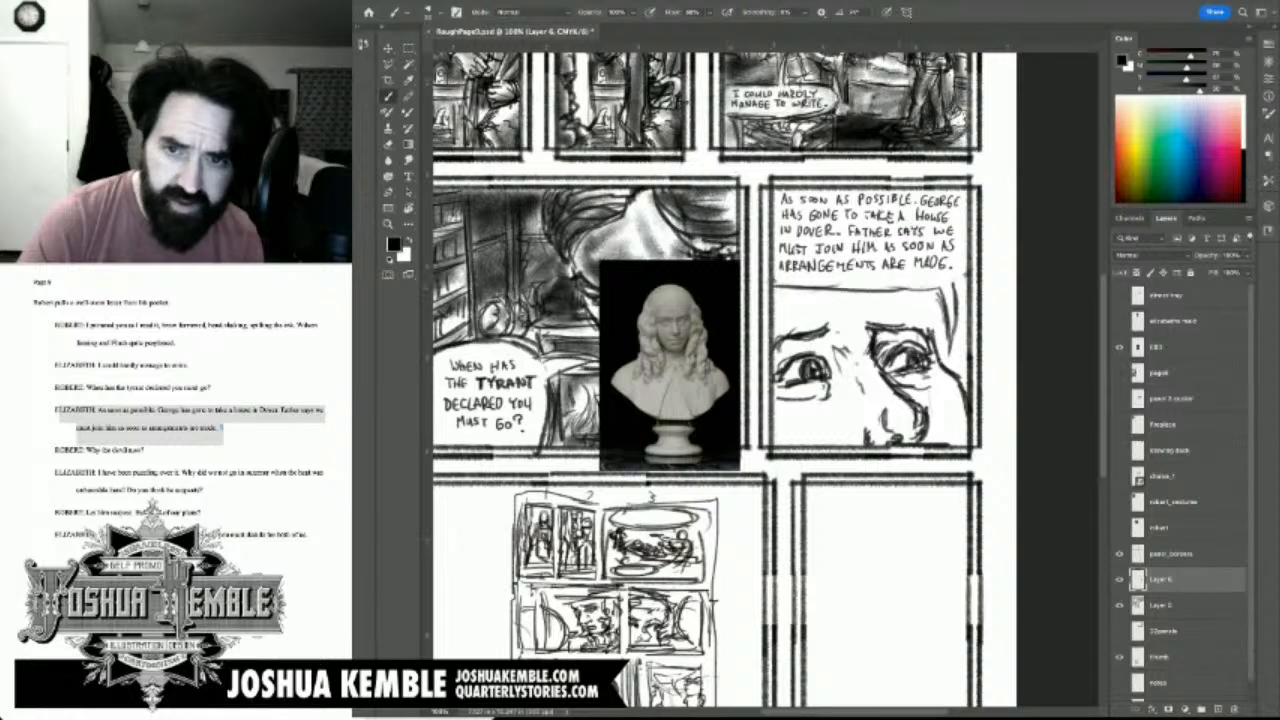
{"action": "mouse_move", "coordinate": [818, 287]}
{"action": "left_mouse_down"}
{"action": "mouse_move", "coordinate": [942, 289]}
{"action": "mouse_move", "coordinate": [932, 285]}
{"action": "left_mouse_up"}
{"action": "mouse_move", "coordinate": [950, 358]}
{"action": "left_mouse_down"}
{"action": "mouse_move", "coordinate": [936, 290]}
{"action": "mouse_move", "coordinate": [950, 296]}
{"action": "mouse_move", "coordinate": [958, 281]}
{"action": "left_mouse_up"}
{"action": "left_click_drag", "start_coordinate": [951, 290], "coordinate": [968, 271]}
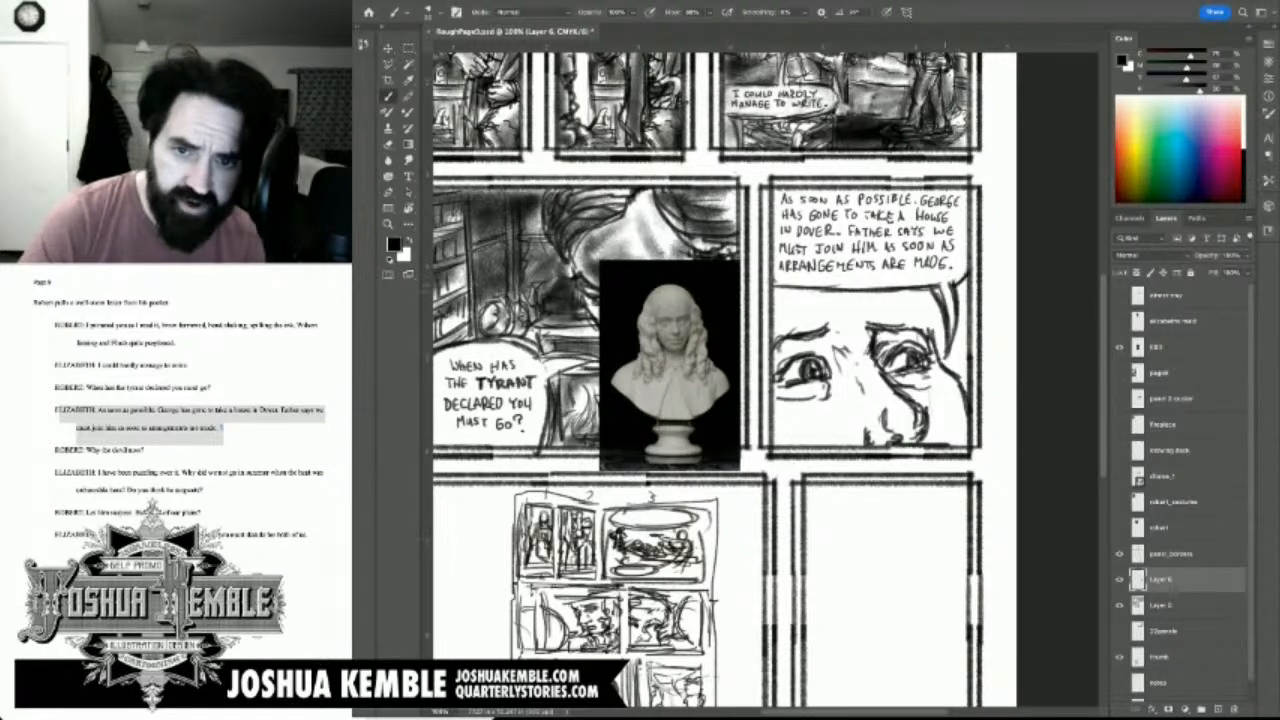
Step: Draw Elizabeth's hairline and the curled strands of hair framing both sides of her face
{"action": "left_click_drag", "start_coordinate": [908, 304], "coordinate": [932, 334]}
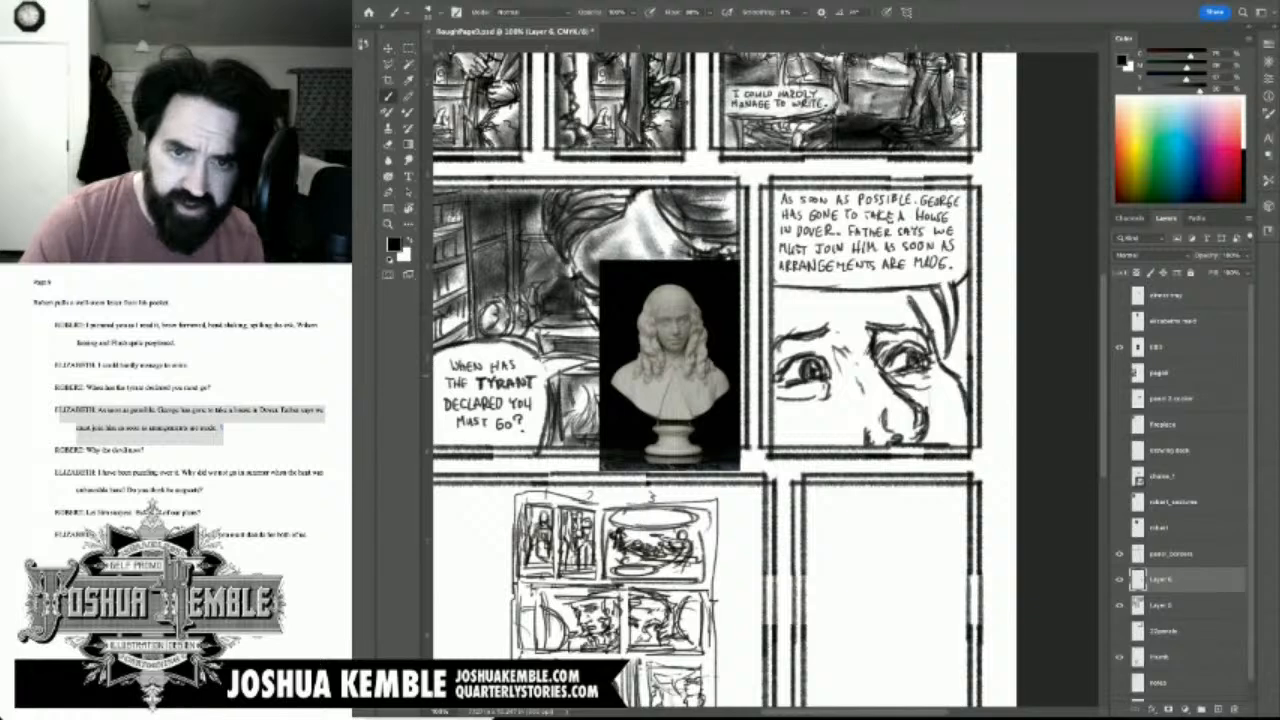
{"action": "left_click_drag", "start_coordinate": [766, 310], "coordinate": [790, 283]}
{"action": "mouse_move", "coordinate": [870, 292]}
{"action": "left_mouse_down"}
{"action": "mouse_move", "coordinate": [916, 296]}
{"action": "mouse_move", "coordinate": [956, 390]}
{"action": "left_mouse_up"}
{"action": "left_click_drag", "start_coordinate": [934, 316], "coordinate": [962, 394]}
{"action": "left_click_drag", "start_coordinate": [952, 386], "coordinate": [972, 432]}
{"action": "left_click_drag", "start_coordinate": [960, 404], "coordinate": [972, 434]}
{"action": "mouse_move", "coordinate": [942, 370]}
{"action": "left_mouse_down"}
{"action": "mouse_move", "coordinate": [966, 348]}
{"action": "mouse_move", "coordinate": [966, 366]}
{"action": "left_mouse_up"}
{"action": "left_click_drag", "start_coordinate": [918, 296], "coordinate": [942, 340]}
{"action": "left_click_drag", "start_coordinate": [938, 330], "coordinate": [970, 374]}
{"action": "left_click_drag", "start_coordinate": [772, 410], "coordinate": [780, 446]}
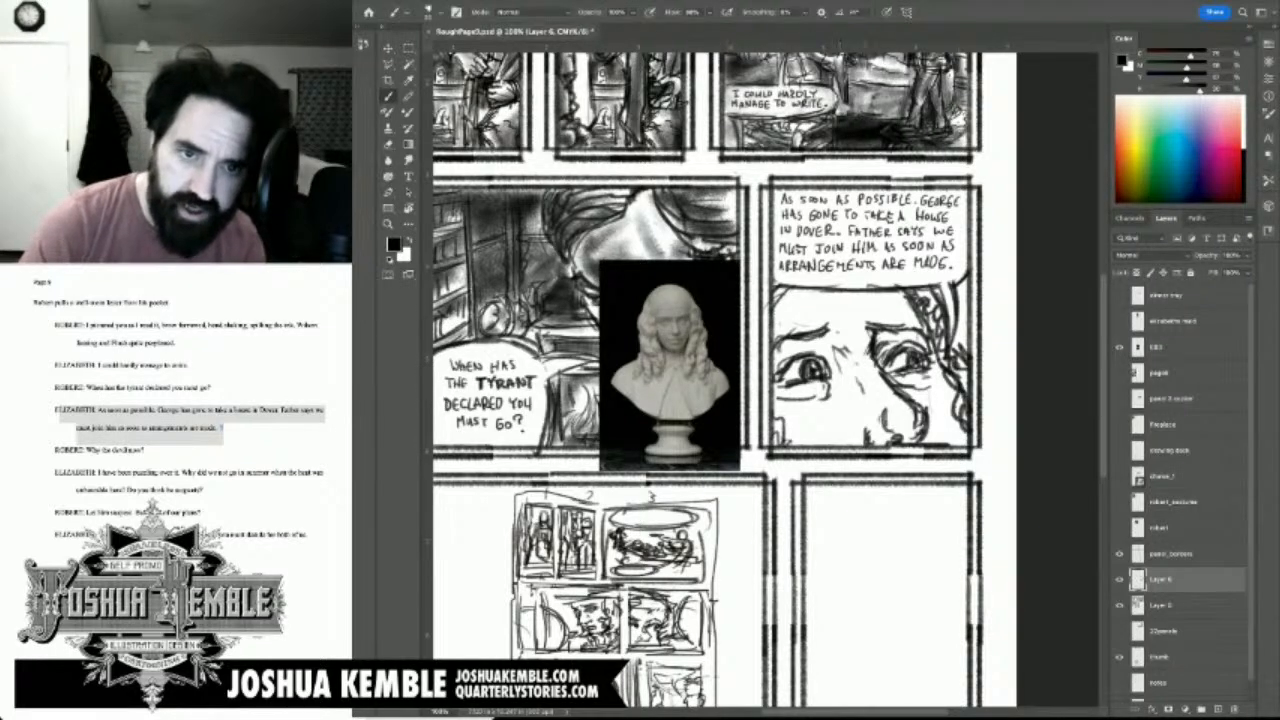
Step: Shade the forehead, eye sockets, cheeks, nose and hair of Elizabeth's face with broad soft strokes
{"action": "mouse_move", "coordinate": [774, 290]}
{"action": "left_mouse_down"}
{"action": "mouse_move", "coordinate": [788, 338]}
{"action": "mouse_move", "coordinate": [806, 350]}
{"action": "mouse_move", "coordinate": [812, 334]}
{"action": "mouse_move", "coordinate": [840, 358]}
{"action": "left_mouse_up"}
{"action": "left_click_drag", "start_coordinate": [820, 331], "coordinate": [884, 450]}
{"action": "mouse_move", "coordinate": [830, 388]}
{"action": "left_mouse_down"}
{"action": "mouse_move", "coordinate": [792, 414]}
{"action": "mouse_move", "coordinate": [776, 404]}
{"action": "left_mouse_up"}
{"action": "mouse_move", "coordinate": [804, 386]}
{"action": "left_mouse_down"}
{"action": "mouse_move", "coordinate": [766, 446]}
{"action": "mouse_move", "coordinate": [836, 460]}
{"action": "left_mouse_up"}
{"action": "mouse_move", "coordinate": [844, 328]}
{"action": "left_mouse_down"}
{"action": "mouse_move", "coordinate": [852, 348]}
{"action": "mouse_move", "coordinate": [914, 350]}
{"action": "mouse_move", "coordinate": [892, 358]}
{"action": "mouse_move", "coordinate": [928, 392]}
{"action": "mouse_move", "coordinate": [952, 450]}
{"action": "left_mouse_up"}
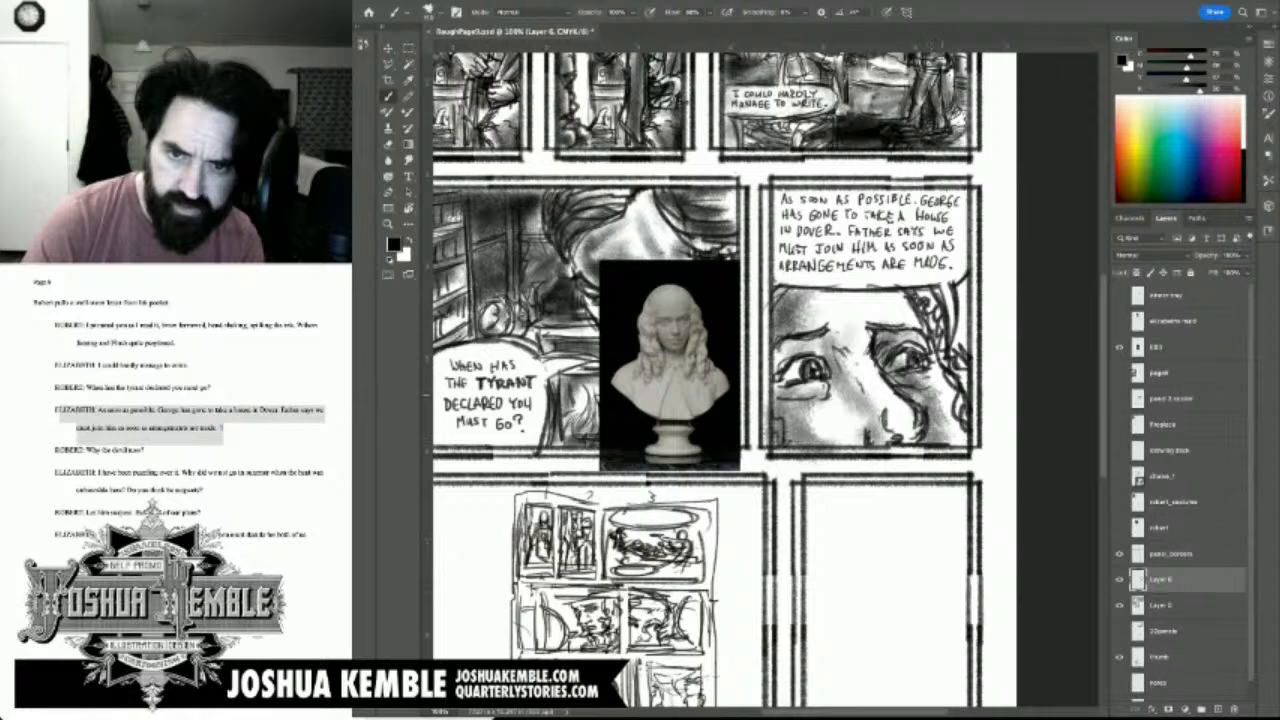
{"action": "mouse_move", "coordinate": [914, 284]}
{"action": "left_mouse_down"}
{"action": "mouse_move", "coordinate": [942, 334]}
{"action": "mouse_move", "coordinate": [972, 322]}
{"action": "mouse_move", "coordinate": [972, 350]}
{"action": "mouse_move", "coordinate": [934, 297]}
{"action": "mouse_move", "coordinate": [975, 350]}
{"action": "left_mouse_up"}
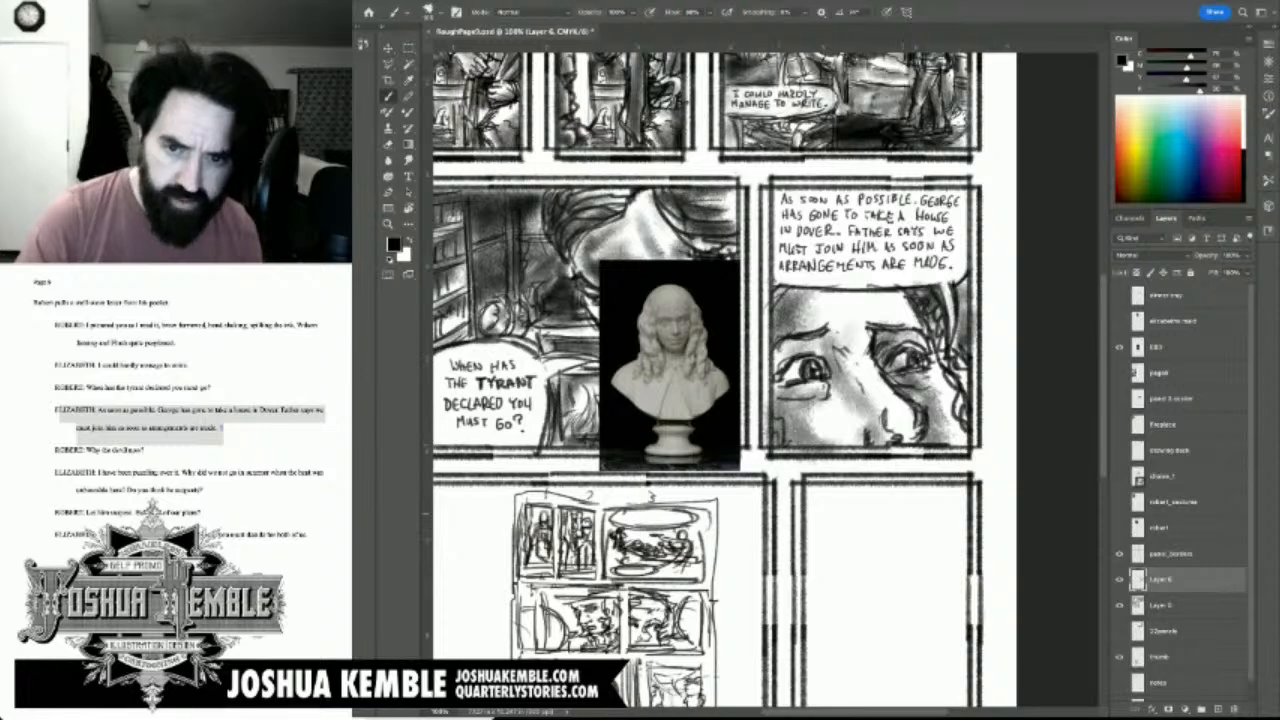
{"action": "left_click_drag", "start_coordinate": [874, 436], "coordinate": [918, 440]}
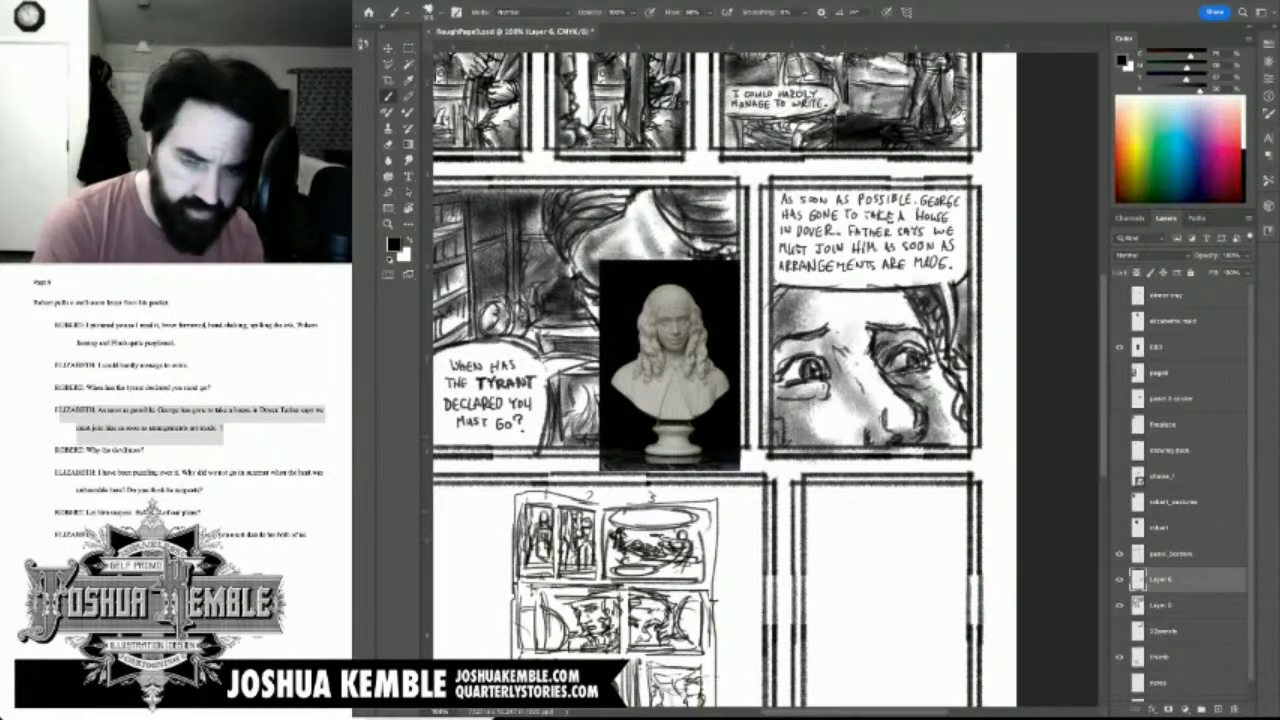
Step: Hide the bust reference photo and show the whole page
{"action": "key", "text": "super+0"}
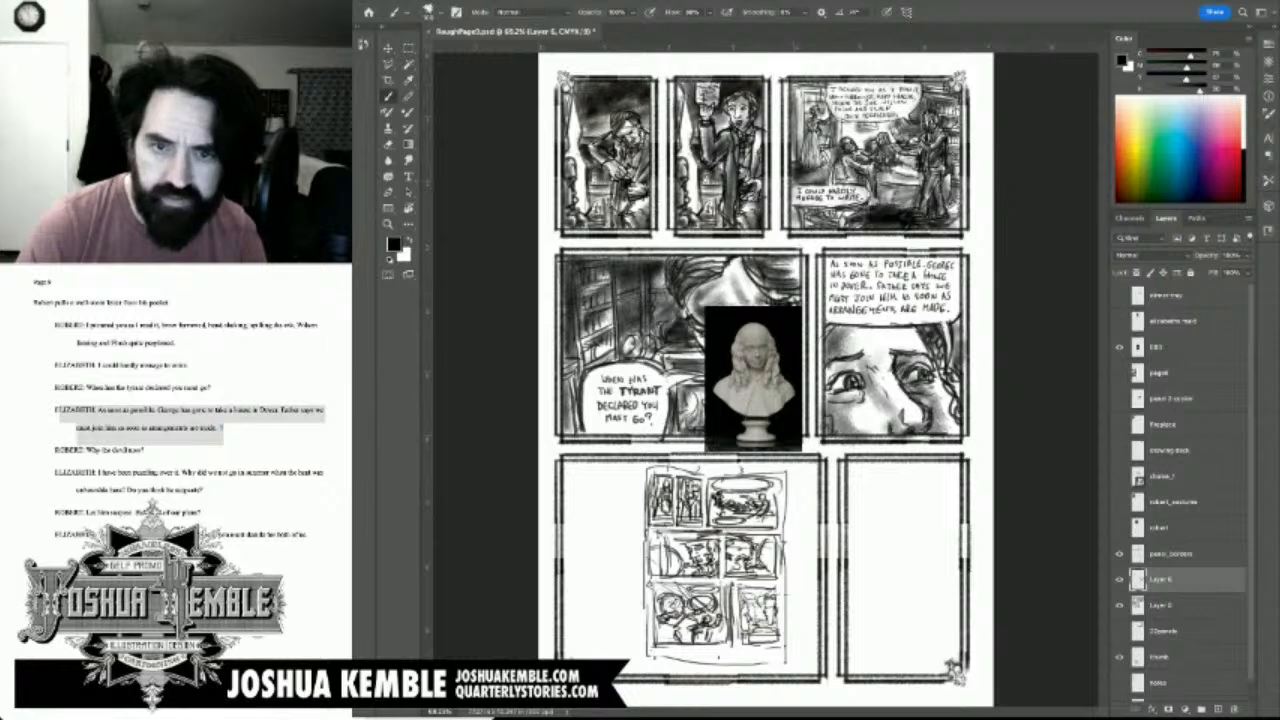
{"action": "left_click", "coordinate": [1119, 347]}
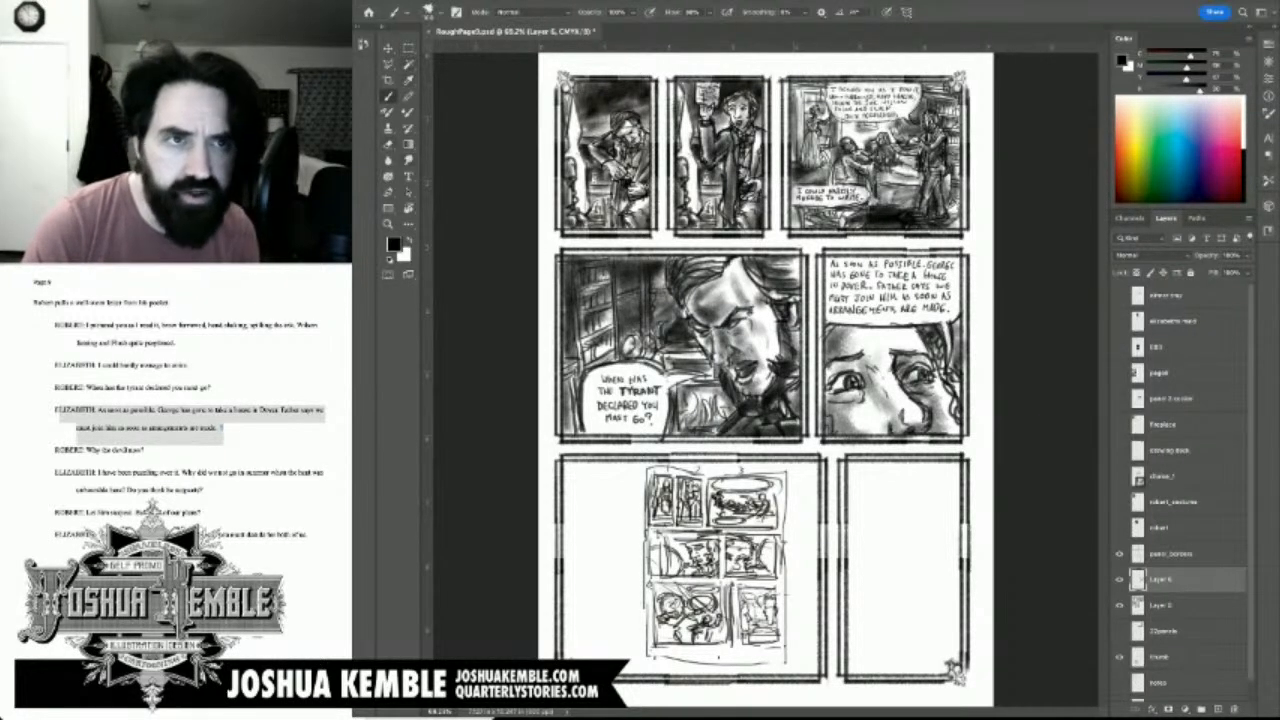
Step: Select Elizabeth's face below the balloon with the Polygonal Lasso and shift it slightly toward the fourth panel
{"action": "key", "text": "m"}
{"action": "key", "text": "l"}
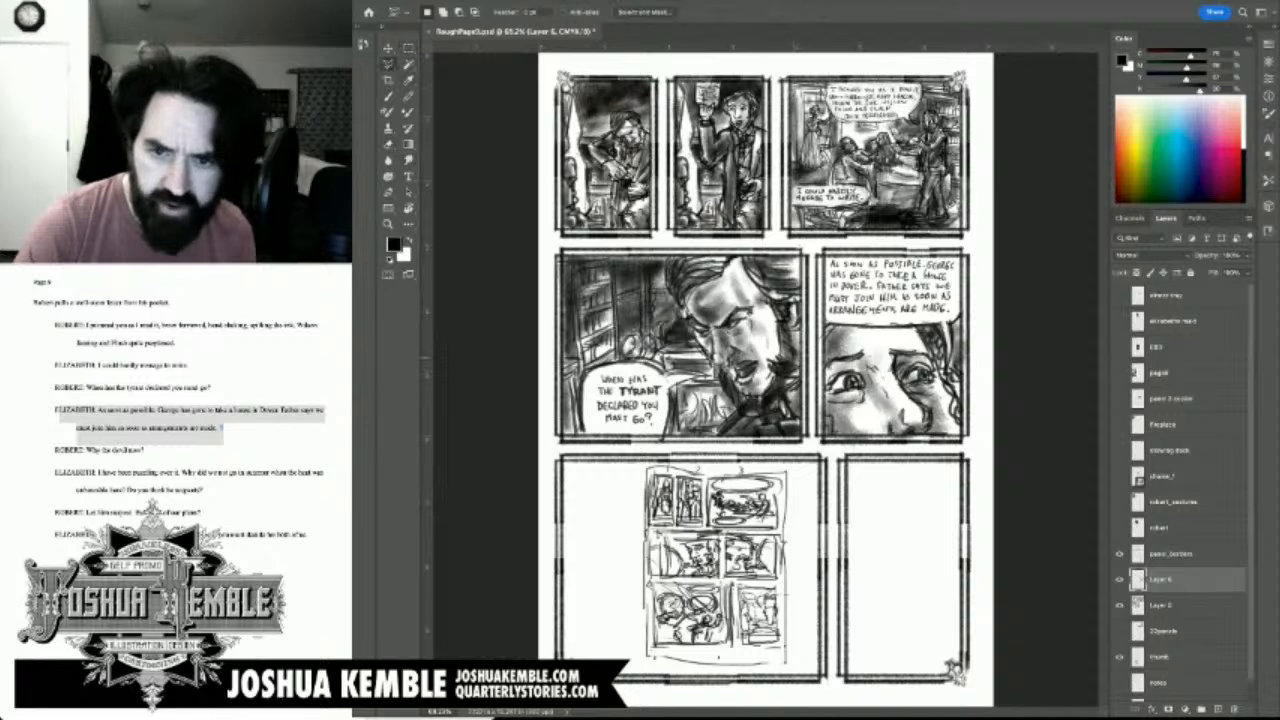
{"action": "left_click", "coordinate": [985, 384]}
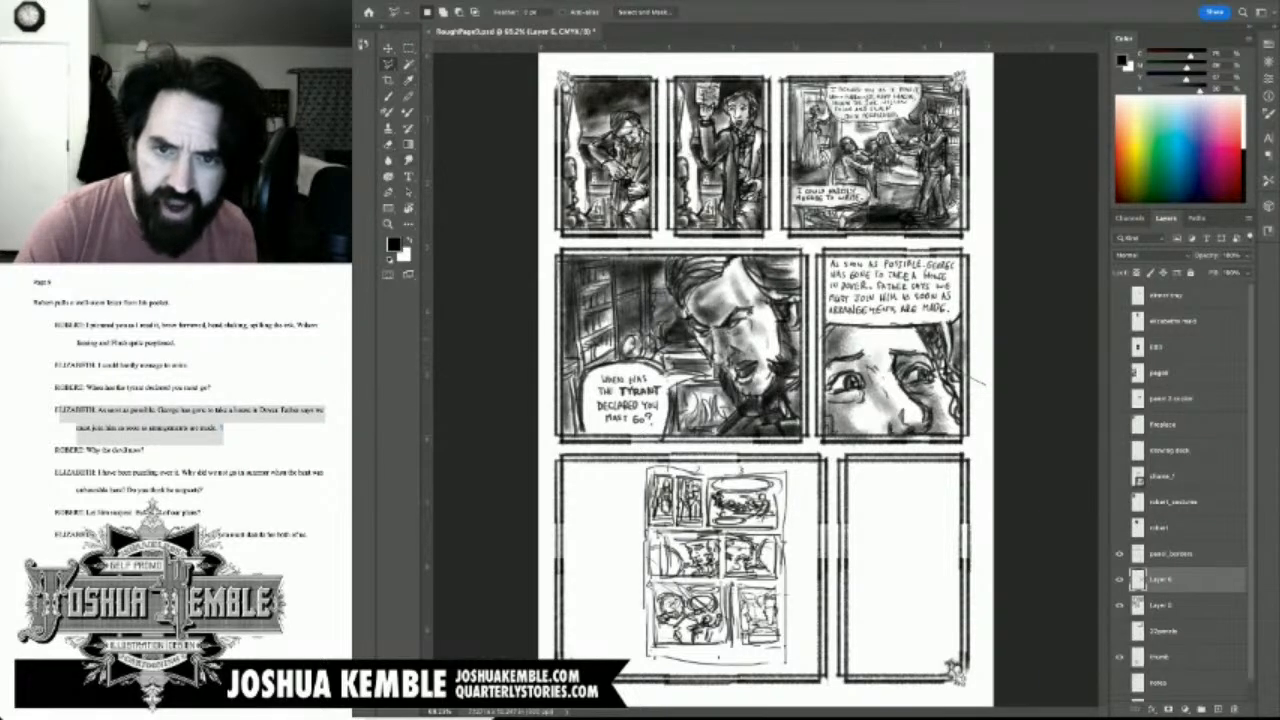
{"action": "left_click", "coordinate": [932, 329]}
{"action": "left_click", "coordinate": [884, 329]}
{"action": "left_click", "coordinate": [828, 325]}
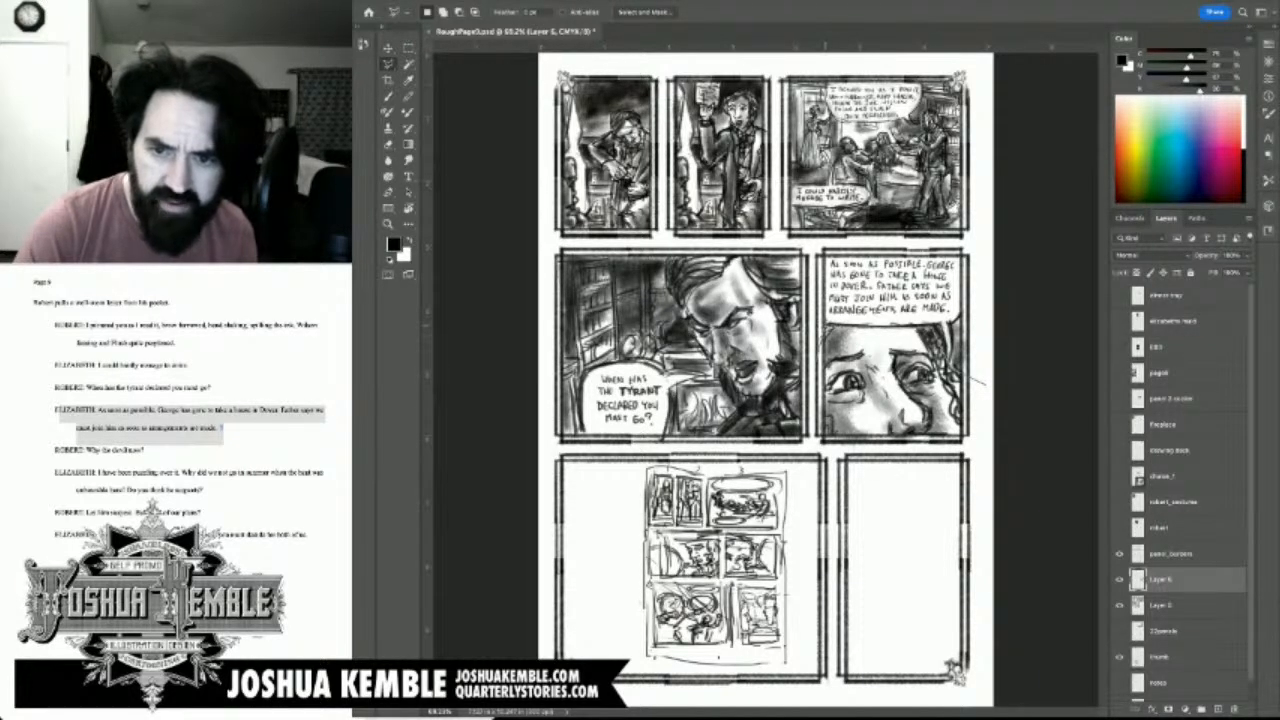
{"action": "left_click", "coordinate": [824, 457]}
{"action": "double_click", "coordinate": [989, 455]}
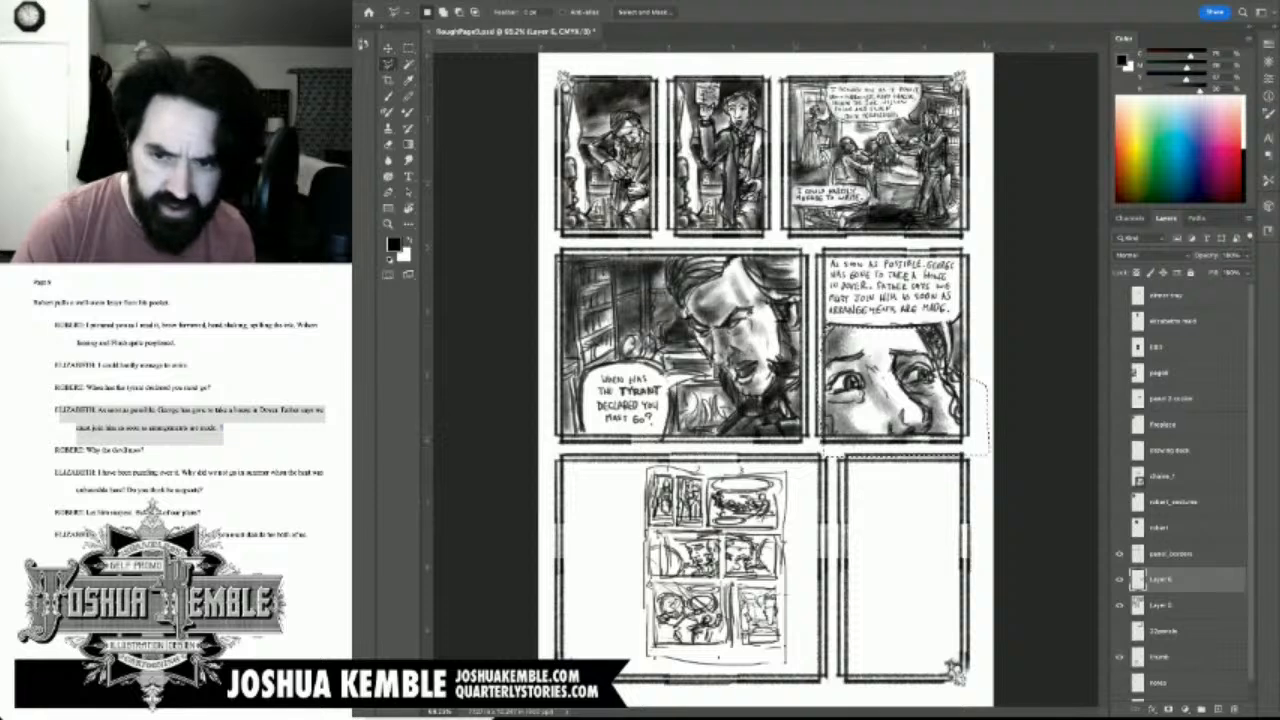
{"action": "key", "text": "ctrl+t"}
{"action": "left_click_drag", "start_coordinate": [903, 456], "coordinate": [888, 456]}
{"action": "key", "text": "Return"}
{"action": "key", "text": "ctrl+d"}
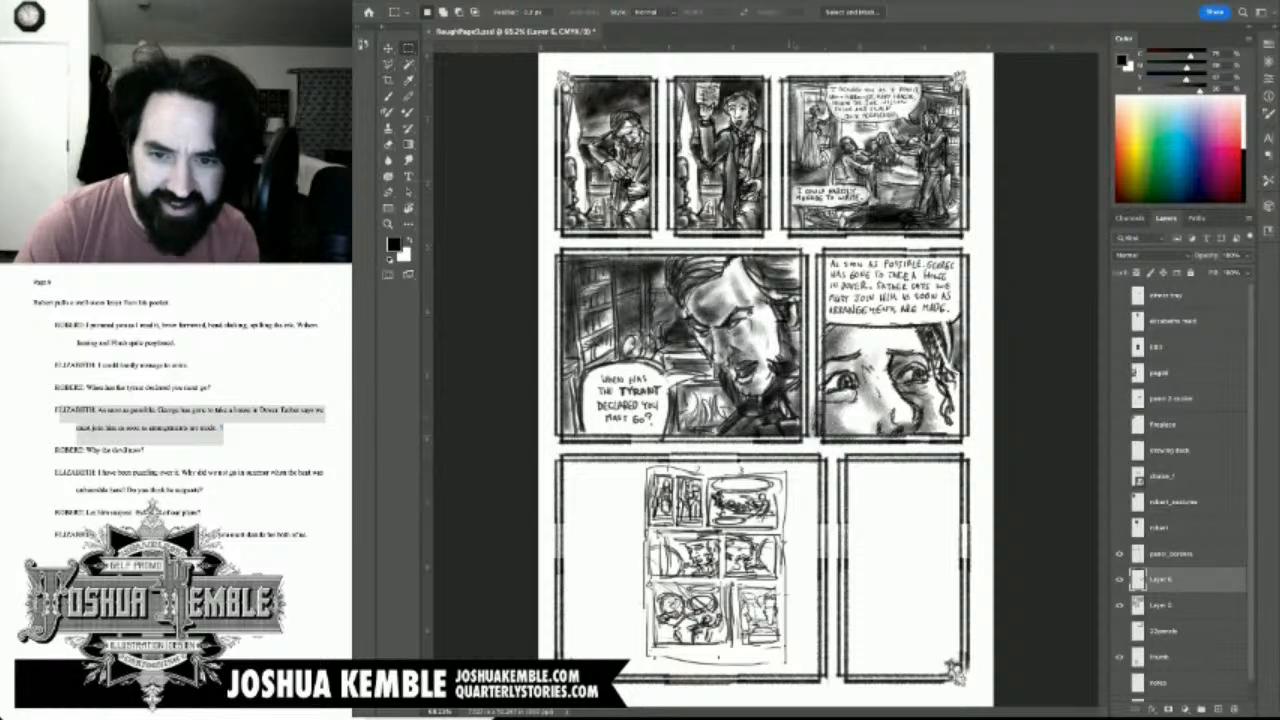
Step: Fill the gap along the fifth panel's outer border with extra hair strokes and shading beside the face
{"action": "left_click_drag", "start_coordinate": [782, 340], "coordinate": [964, 453]}
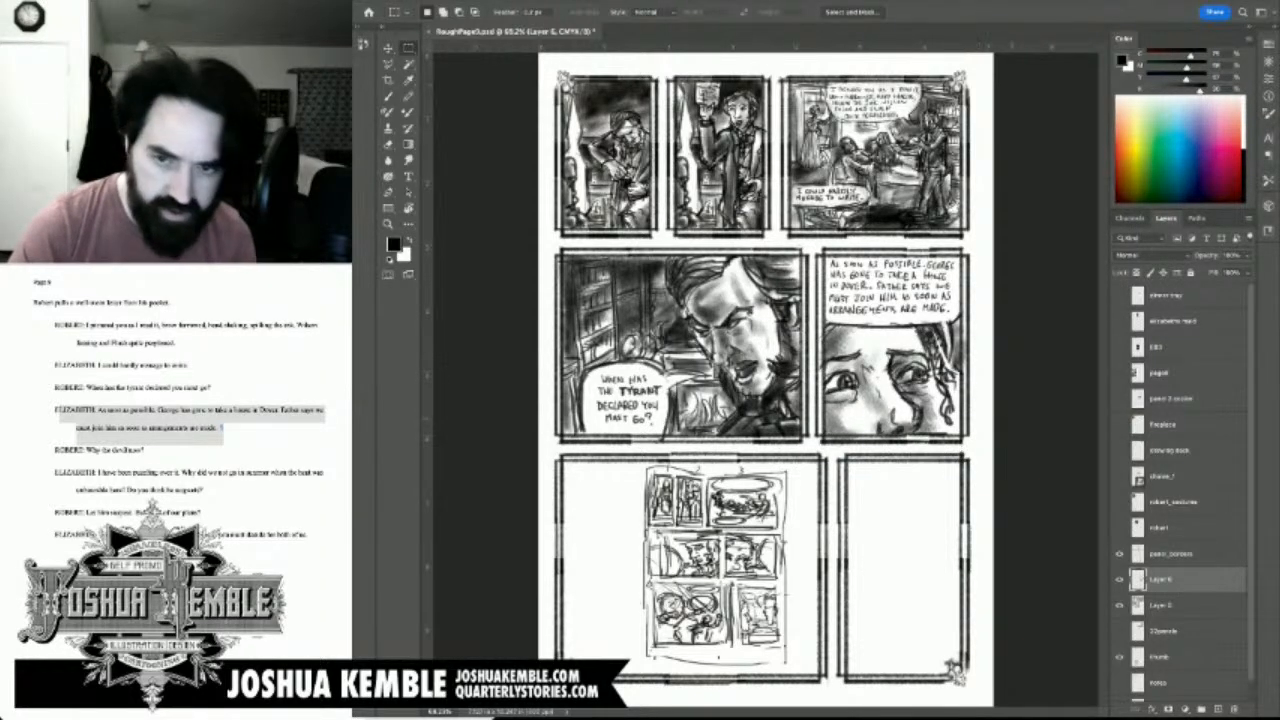
{"action": "key", "text": "b"}
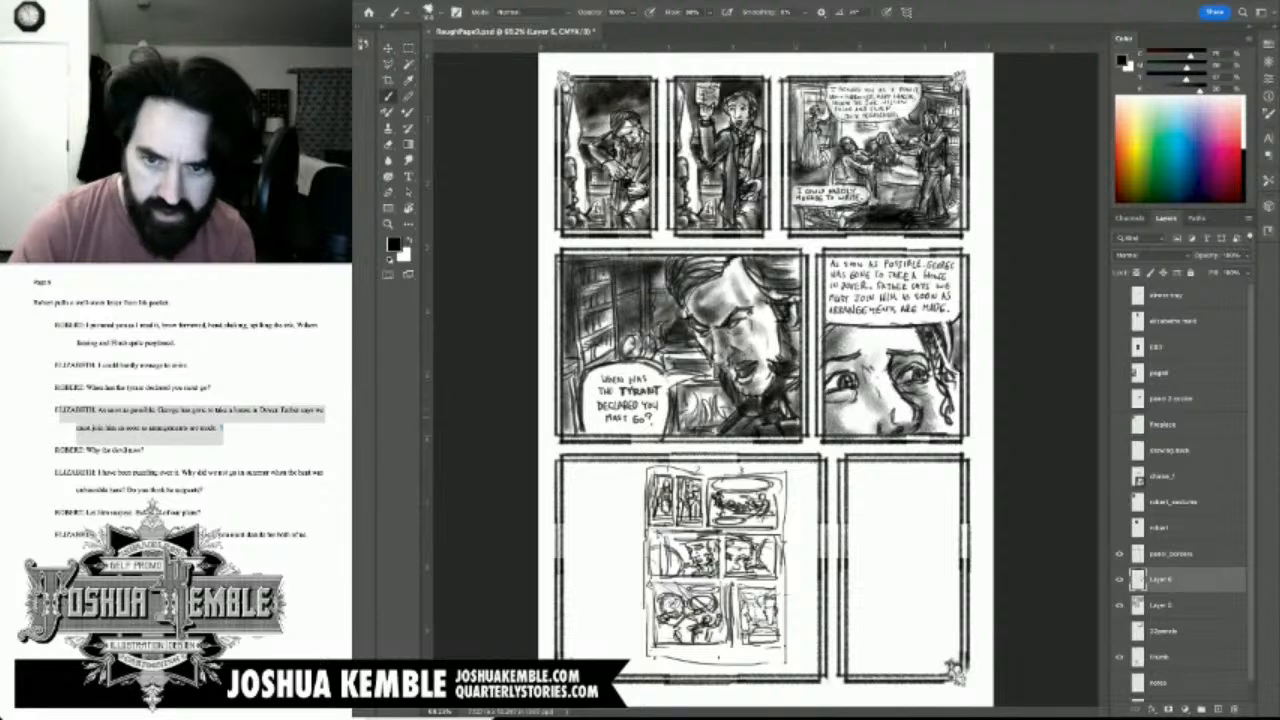
{"action": "left_click_drag", "start_coordinate": [947, 397], "coordinate": [956, 428]}
{"action": "left_click_drag", "start_coordinate": [952, 380], "coordinate": [956, 410]}
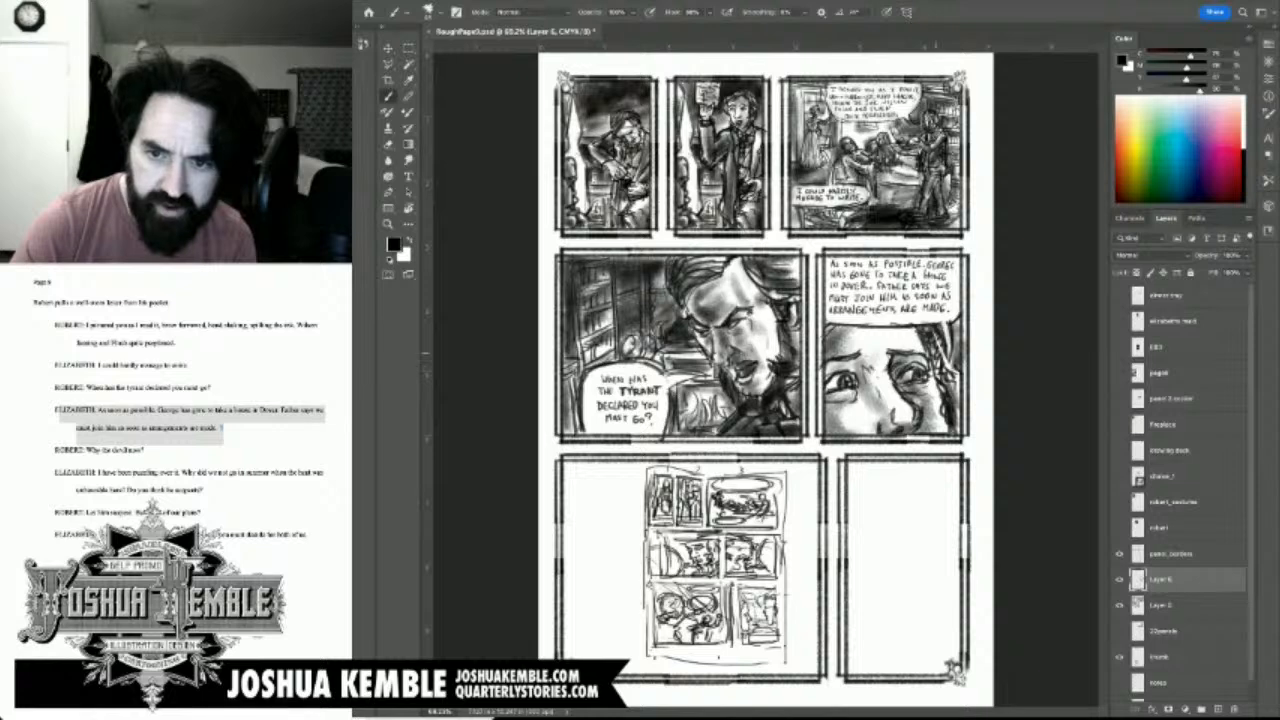
{"action": "mouse_move", "coordinate": [941, 354]}
{"action": "left_mouse_down"}
{"action": "mouse_move", "coordinate": [951, 377]}
{"action": "mouse_move", "coordinate": [945, 364]}
{"action": "left_mouse_up"}
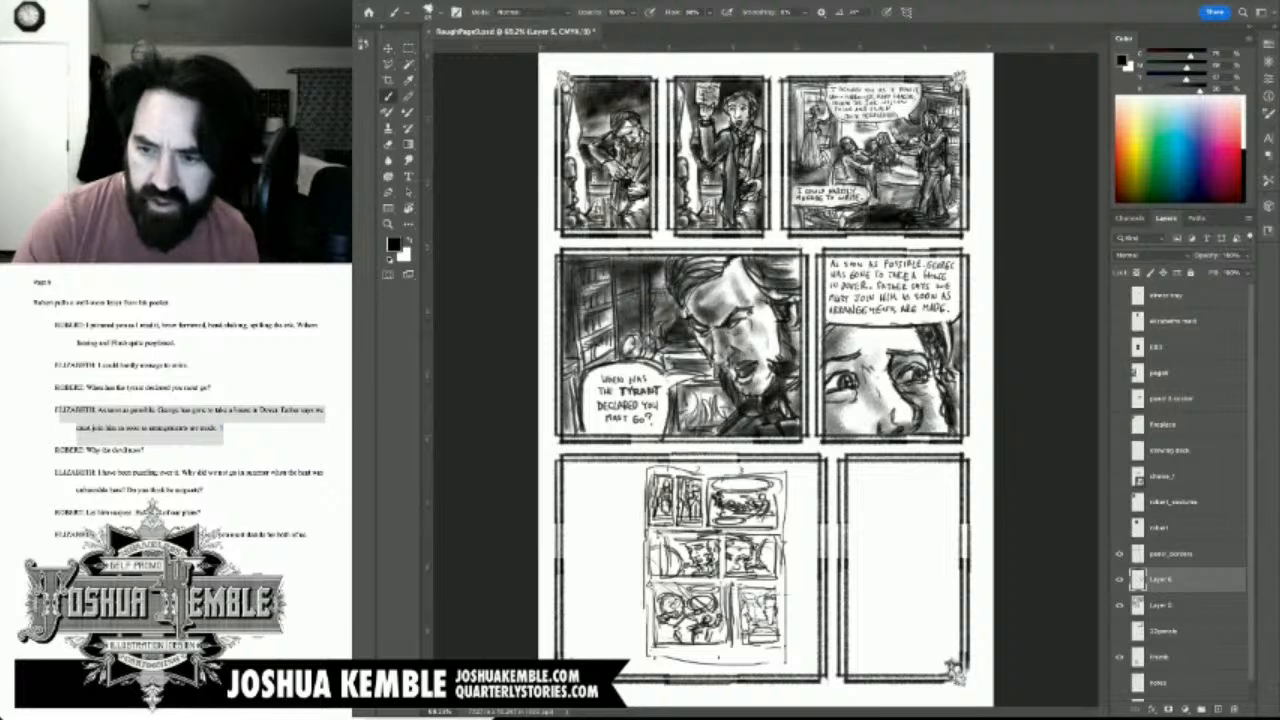
Step: Trace the page's reading path through the five finished panels with a brush line and arrow, and undo it
{"action": "key", "text": "super+e"}
{"action": "key", "text": "super+z"}
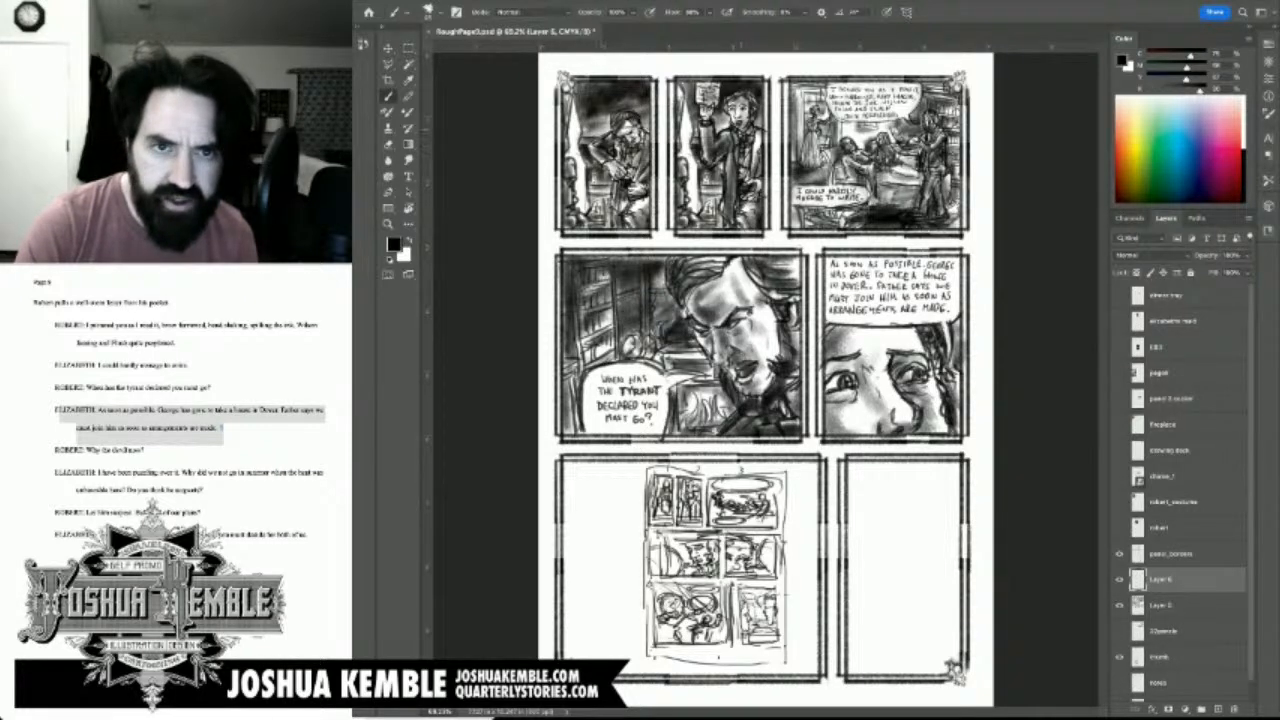
{"action": "mouse_move", "coordinate": [572, 172]}
{"action": "left_mouse_down"}
{"action": "mouse_move", "coordinate": [722, 106]}
{"action": "mouse_move", "coordinate": [905, 150]}
{"action": "left_mouse_up"}
{"action": "mouse_move", "coordinate": [926, 154]}
{"action": "left_mouse_down"}
{"action": "mouse_move", "coordinate": [630, 318]}
{"action": "mouse_move", "coordinate": [902, 413]}
{"action": "mouse_move", "coordinate": [908, 536]}
{"action": "mouse_move", "coordinate": [882, 502]}
{"action": "mouse_move", "coordinate": [934, 488]}
{"action": "left_mouse_up"}
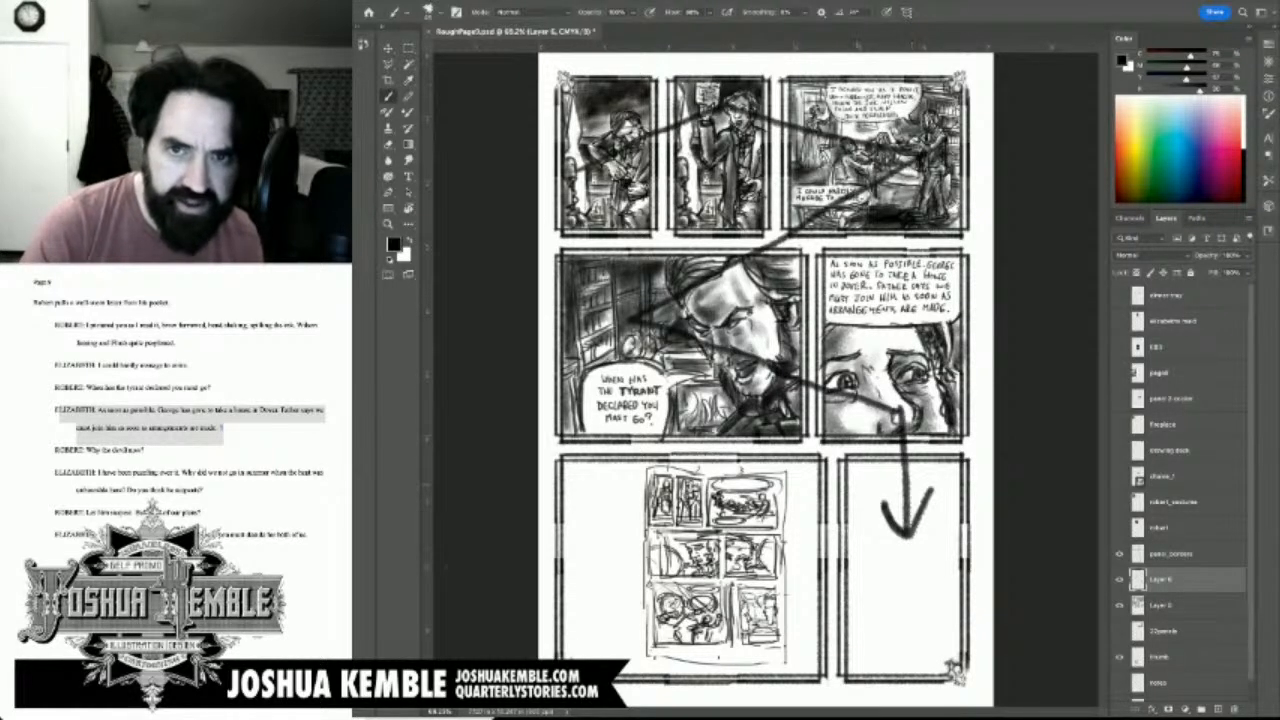
{"action": "key", "text": "ctrl+z"}
{"action": "key", "text": "ctrl+z"}
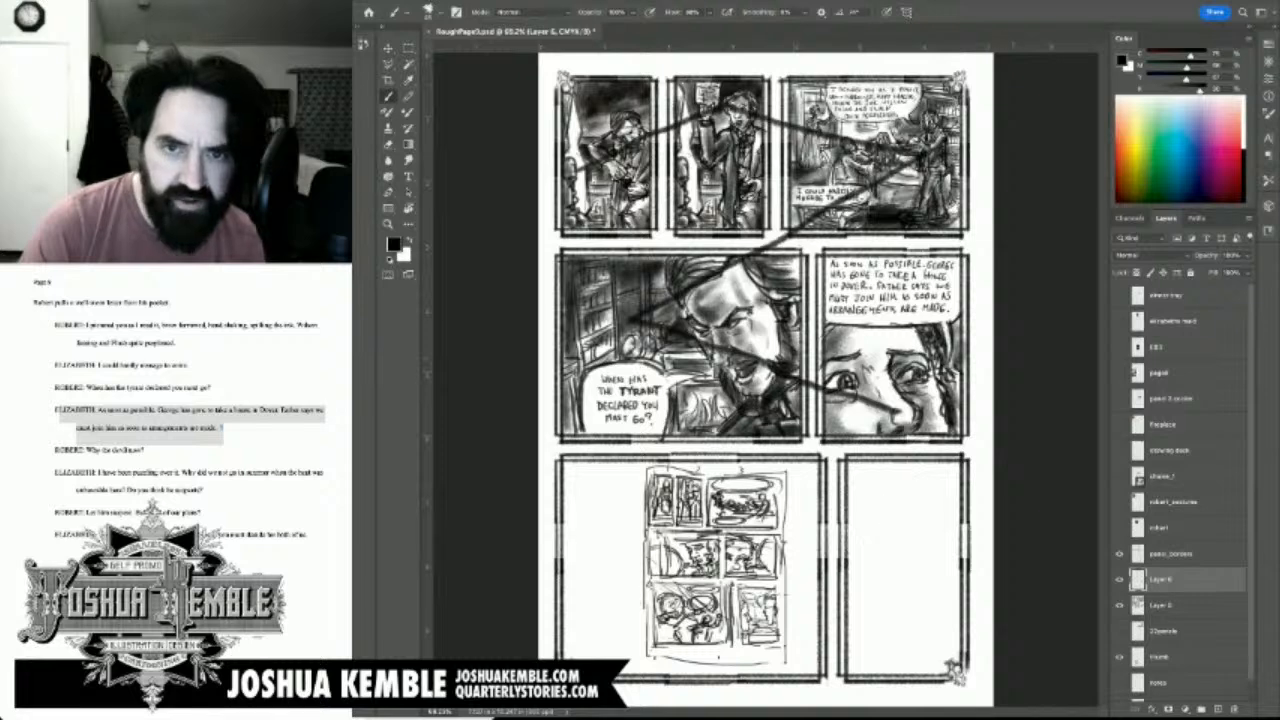
{"action": "key", "text": "ctrl+z"}
{"action": "key", "text": "ctrl+z"}
Step: Merge Layer 6 into Layer 5, check the merged artwork by toggling its visibility, and save the file
{"action": "key", "text": "ctrl+e"}
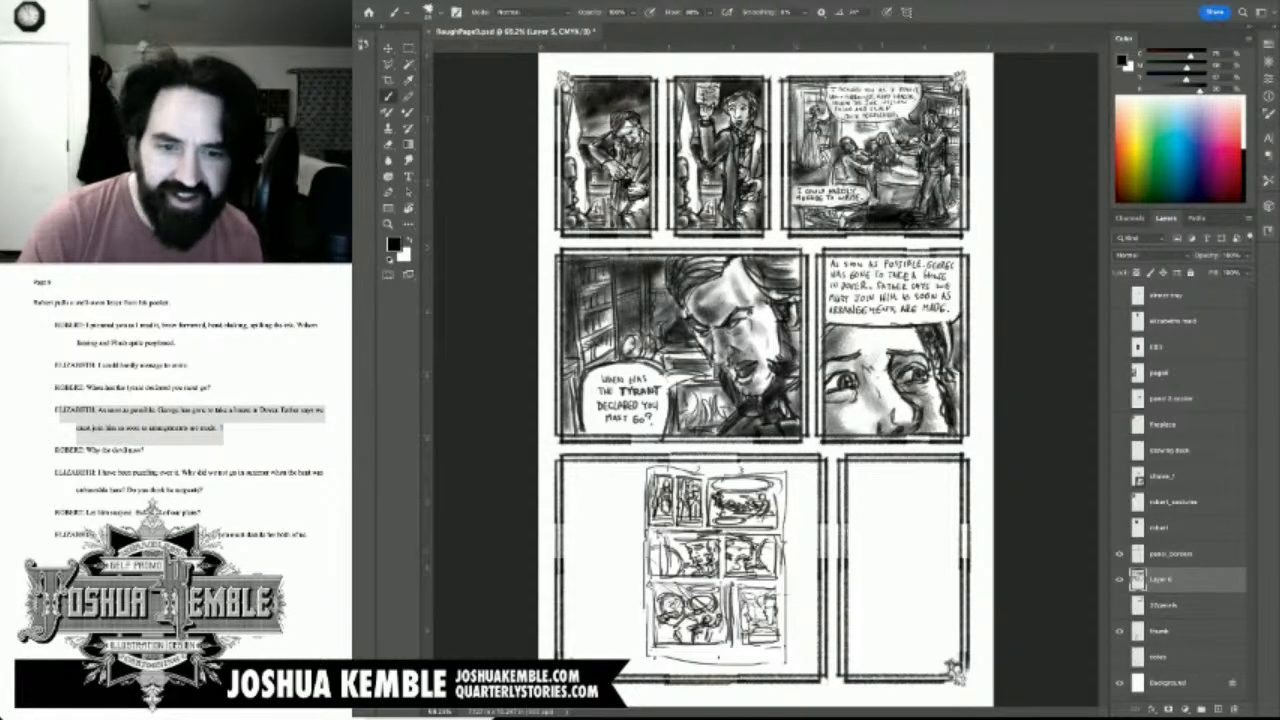
{"action": "left_click", "coordinate": [1119, 580]}
{"action": "left_click", "coordinate": [1119, 580]}
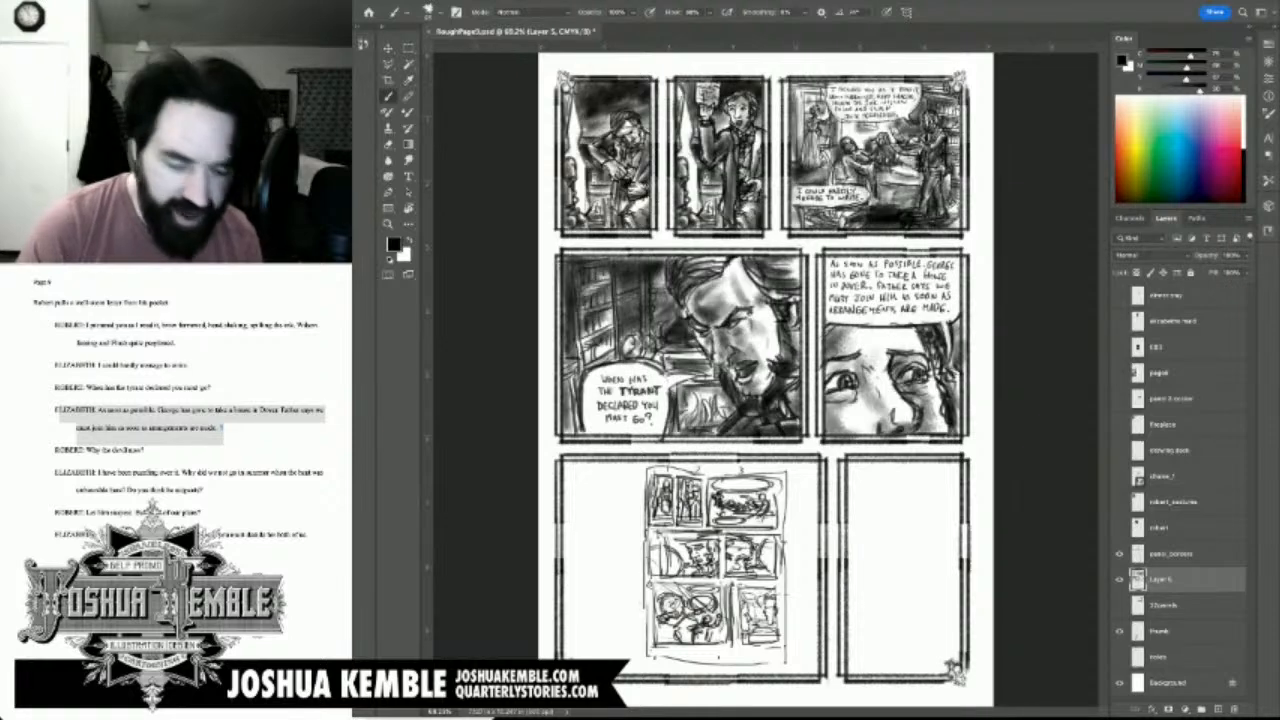
{"action": "key", "text": "ctrl+s"}
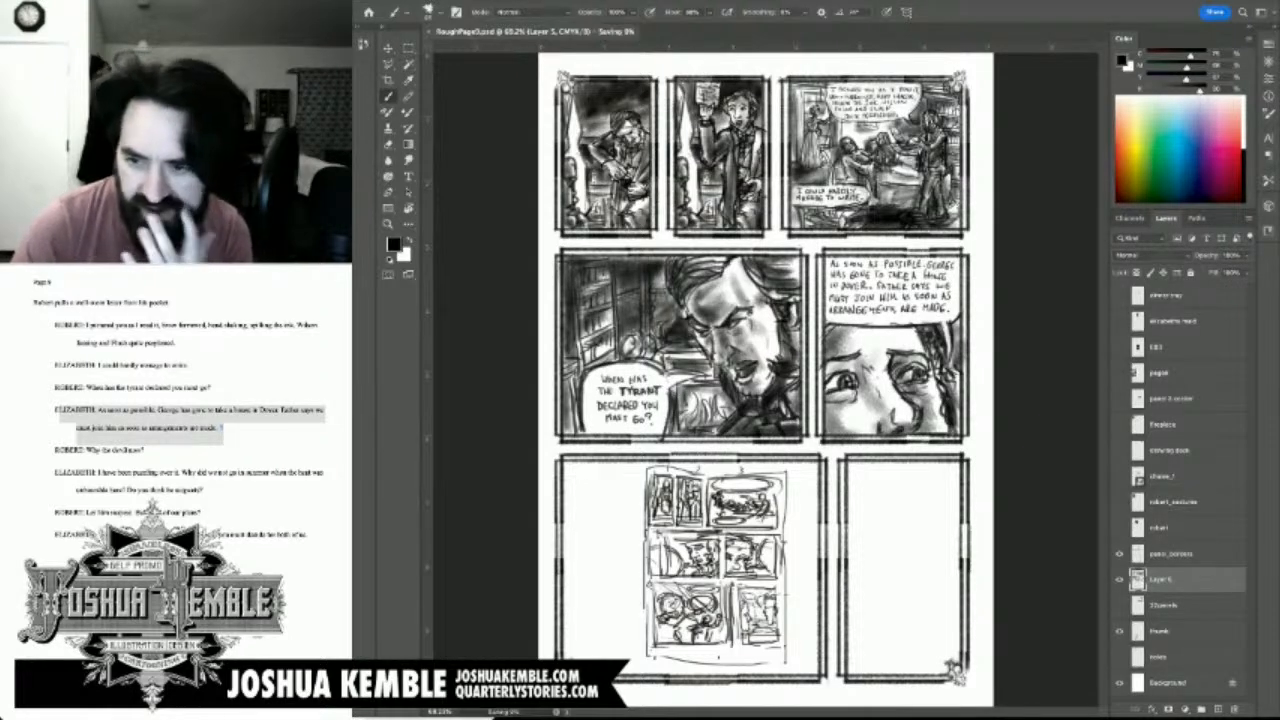
Step: Move the thumb layer's page sketch out of the sixth panel into the narrow seventh panel and save the file
{"action": "left_click", "coordinate": [1160, 631]}
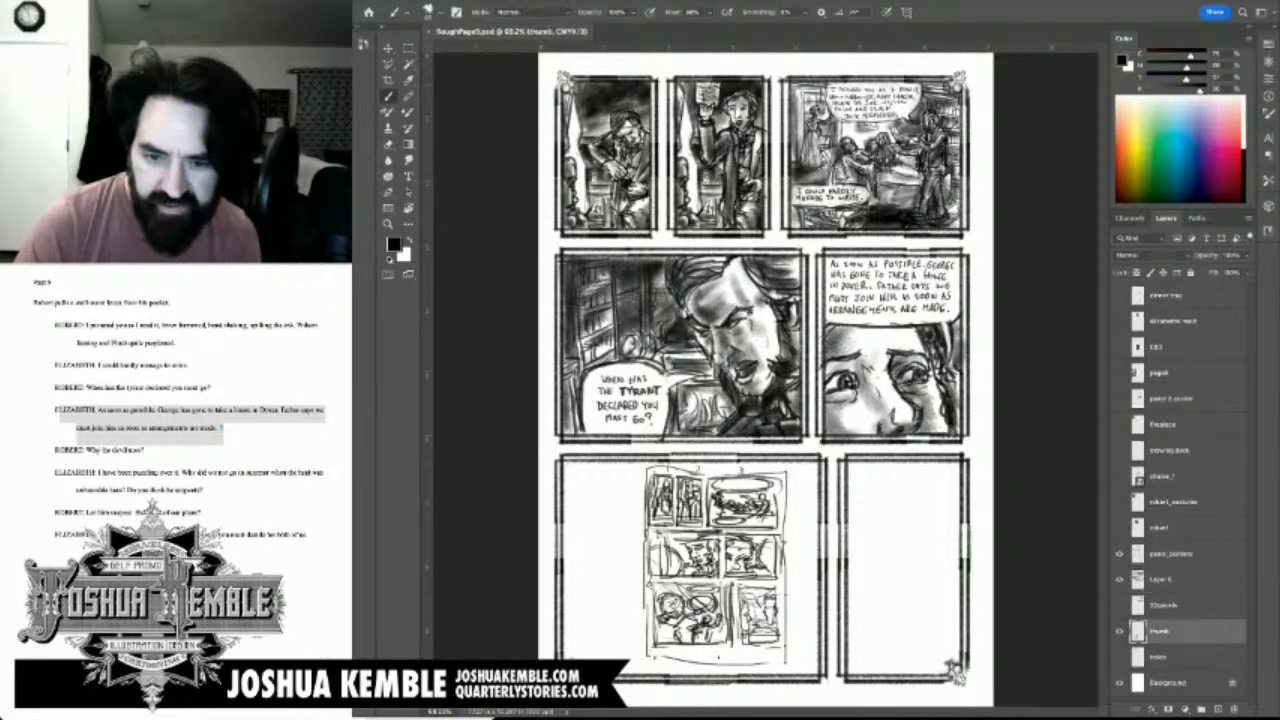
{"action": "left_click", "coordinate": [1119, 631]}
{"action": "left_click", "coordinate": [1119, 631]}
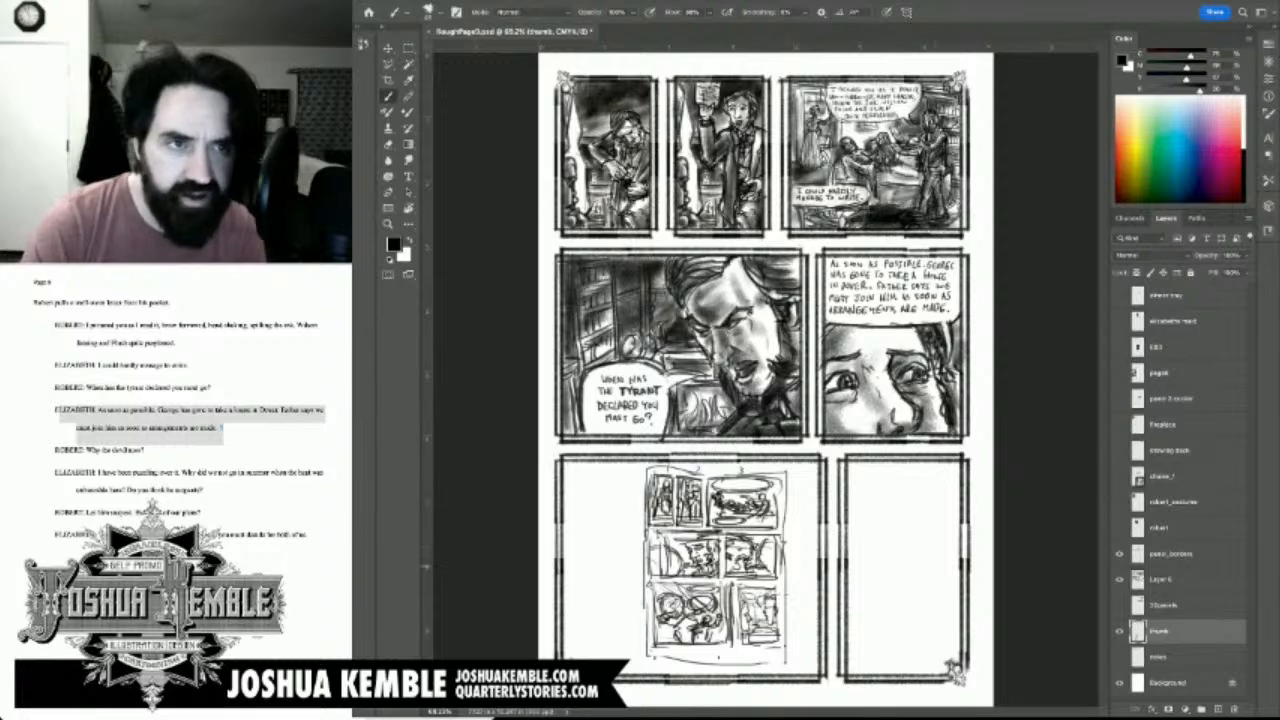
{"action": "key", "text": "v"}
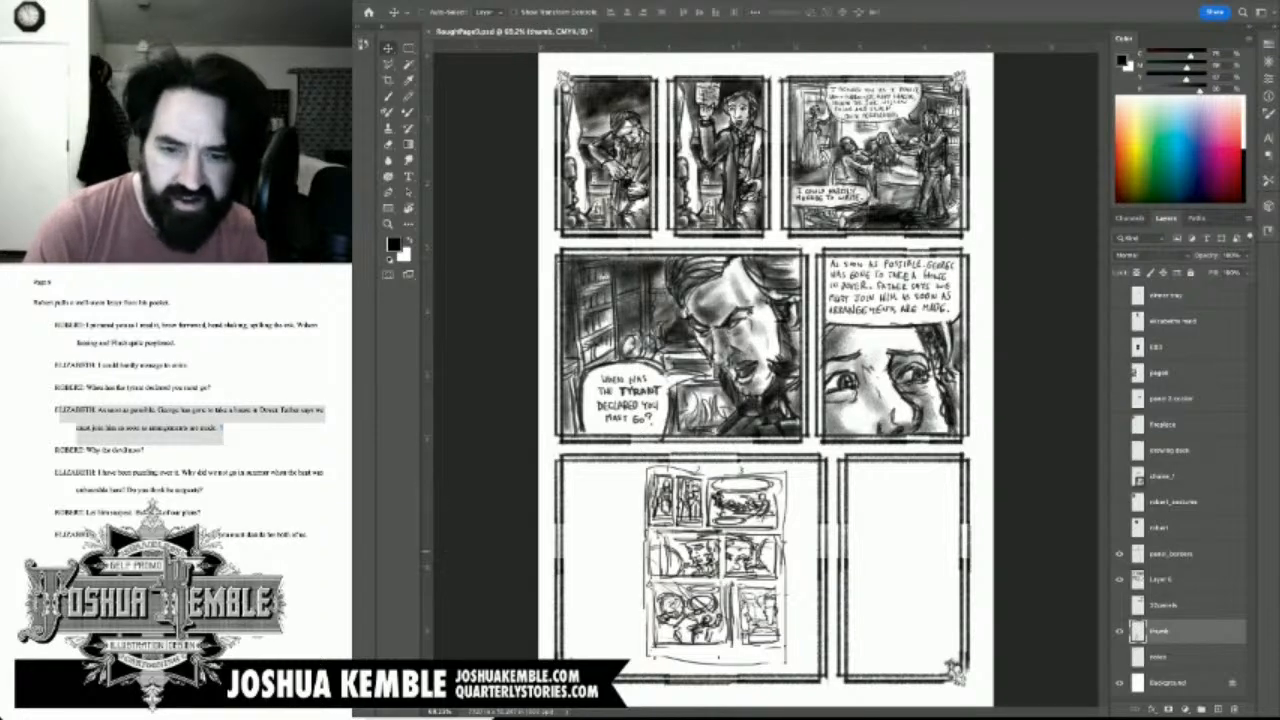
{"action": "left_click_drag", "start_coordinate": [716, 565], "coordinate": [918, 557]}
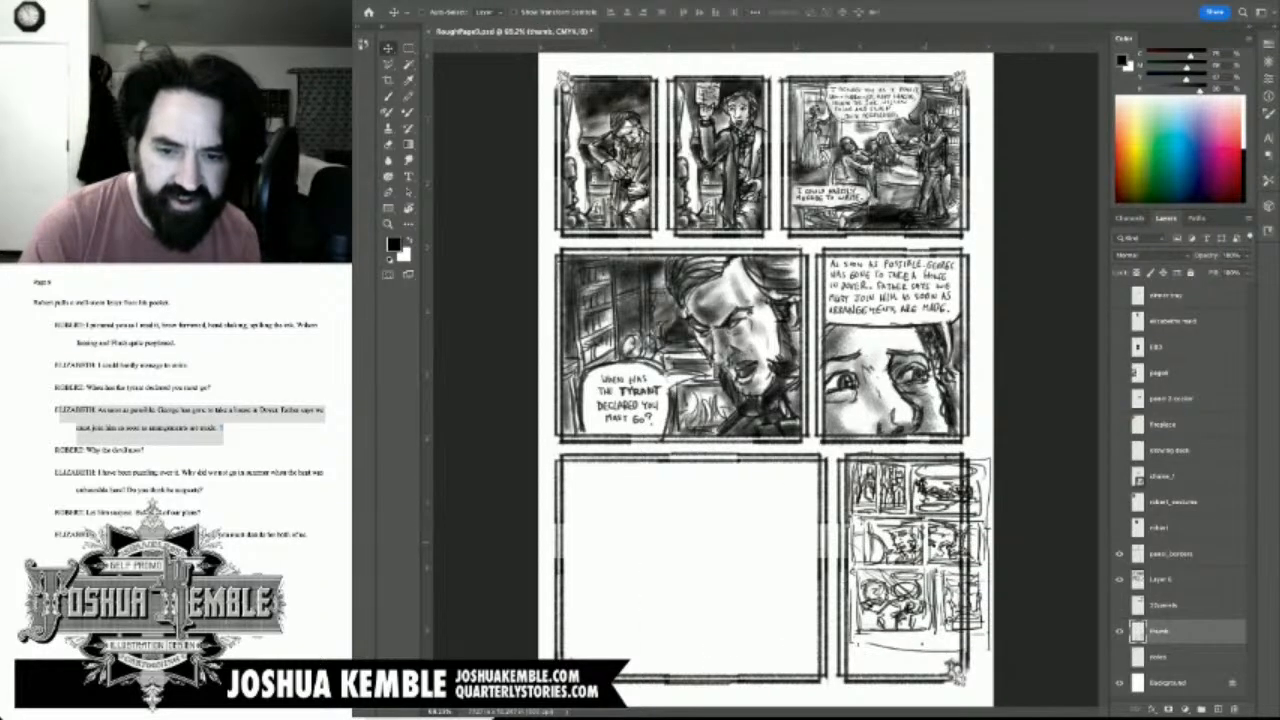
{"action": "left_click_drag", "start_coordinate": [767, 588], "coordinate": [792, 422]}
{"action": "key", "text": "ctrl+s"}
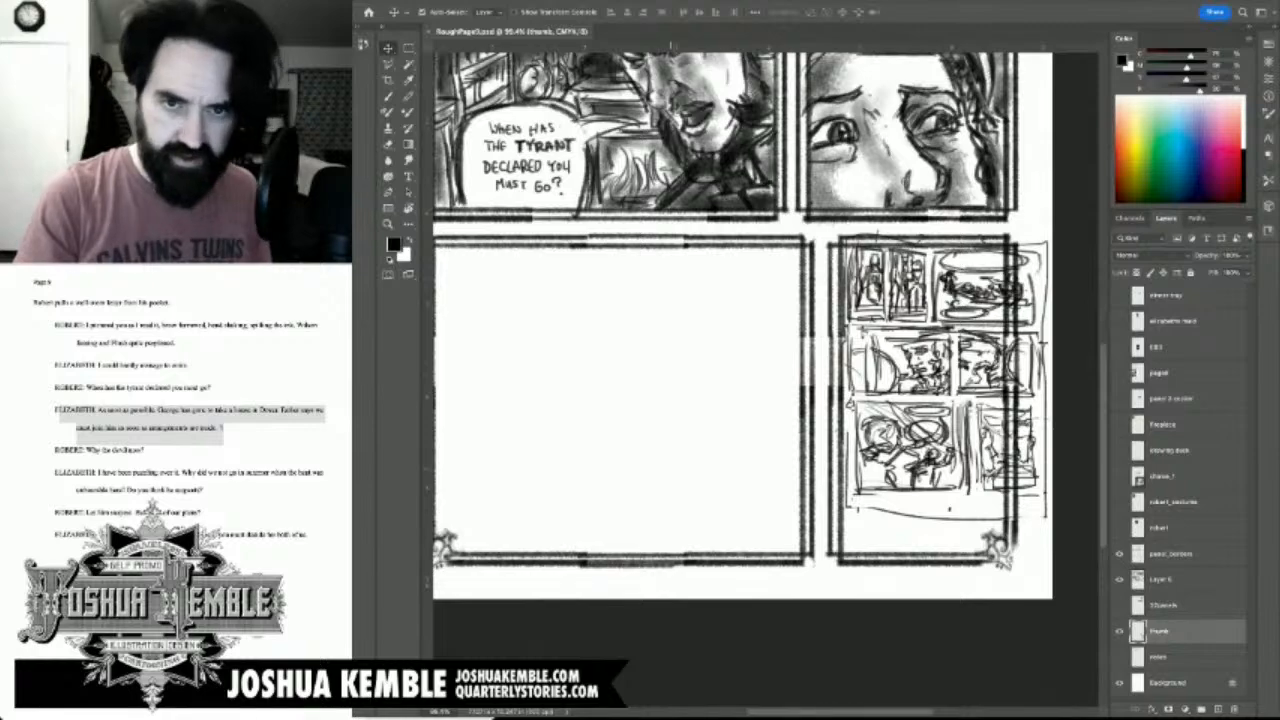
{"action": "key", "text": "ctrl+minus"}
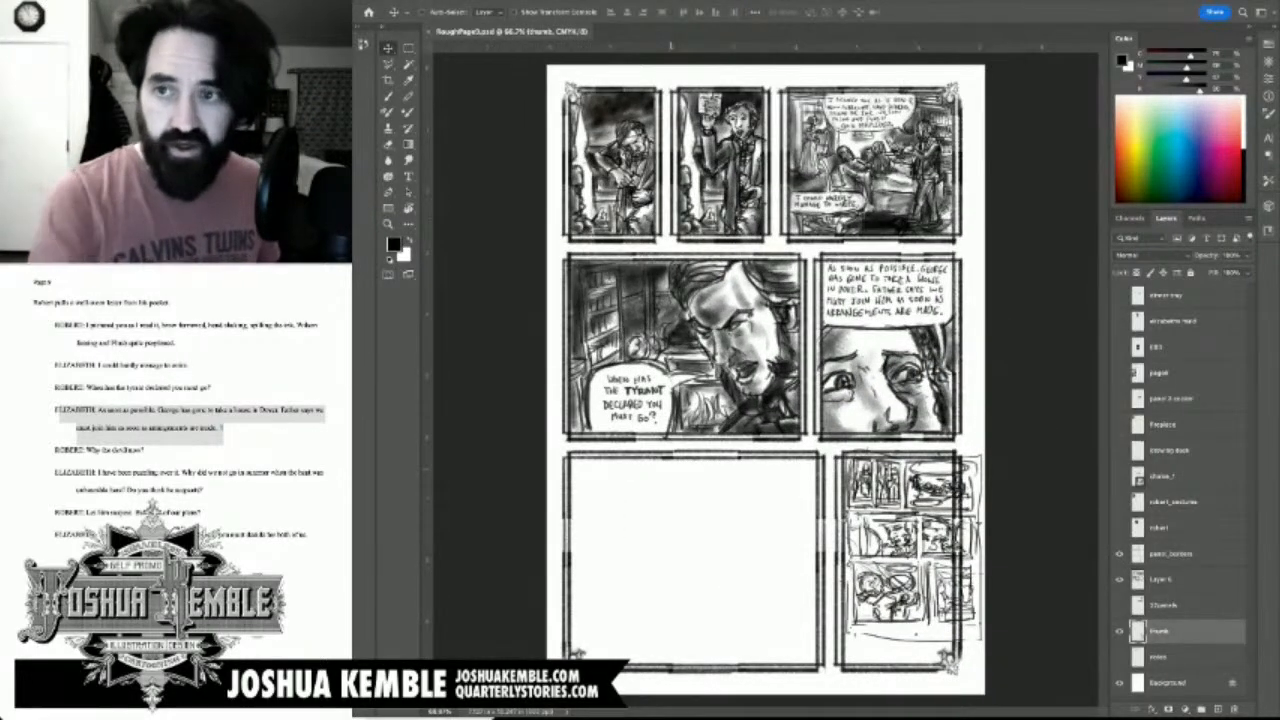
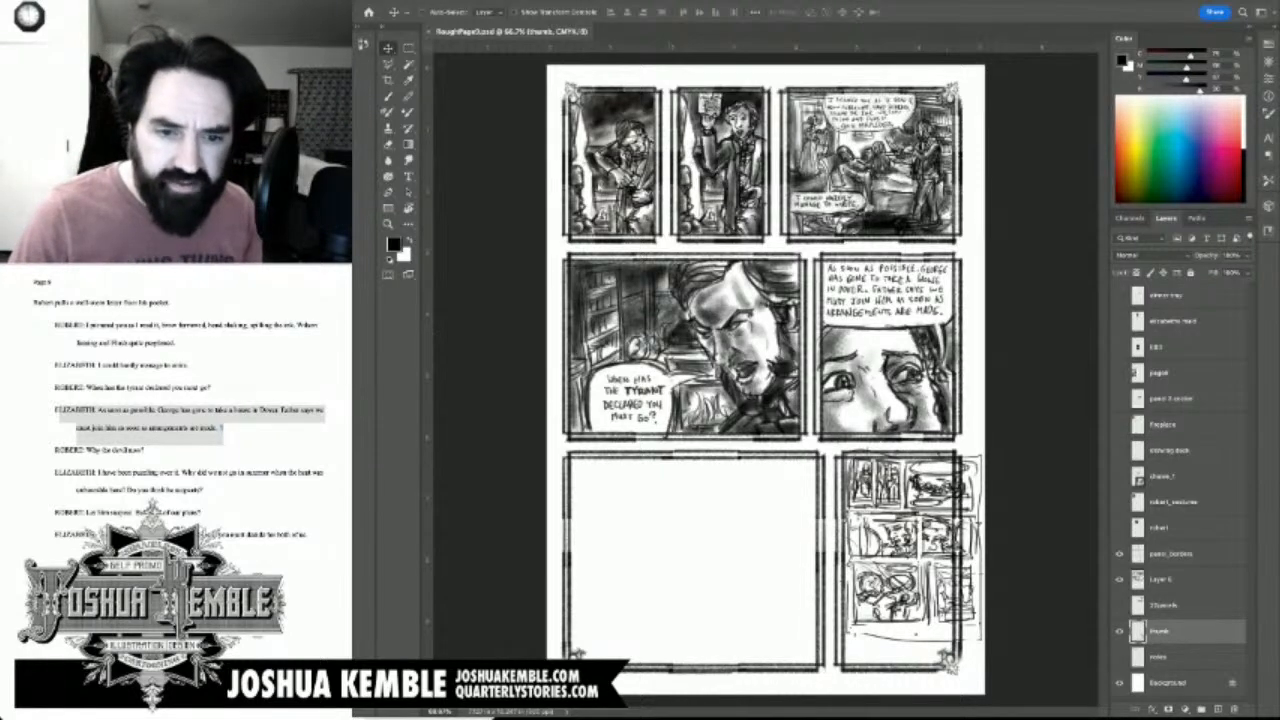
Step: Check the previous page's artwork, and brush a short curved stroke on Layer 5 in the left part of the sixth panel
{"action": "scroll", "coordinate": [720, 553], "scroll_direction": "up", "scroll_amount": 5}
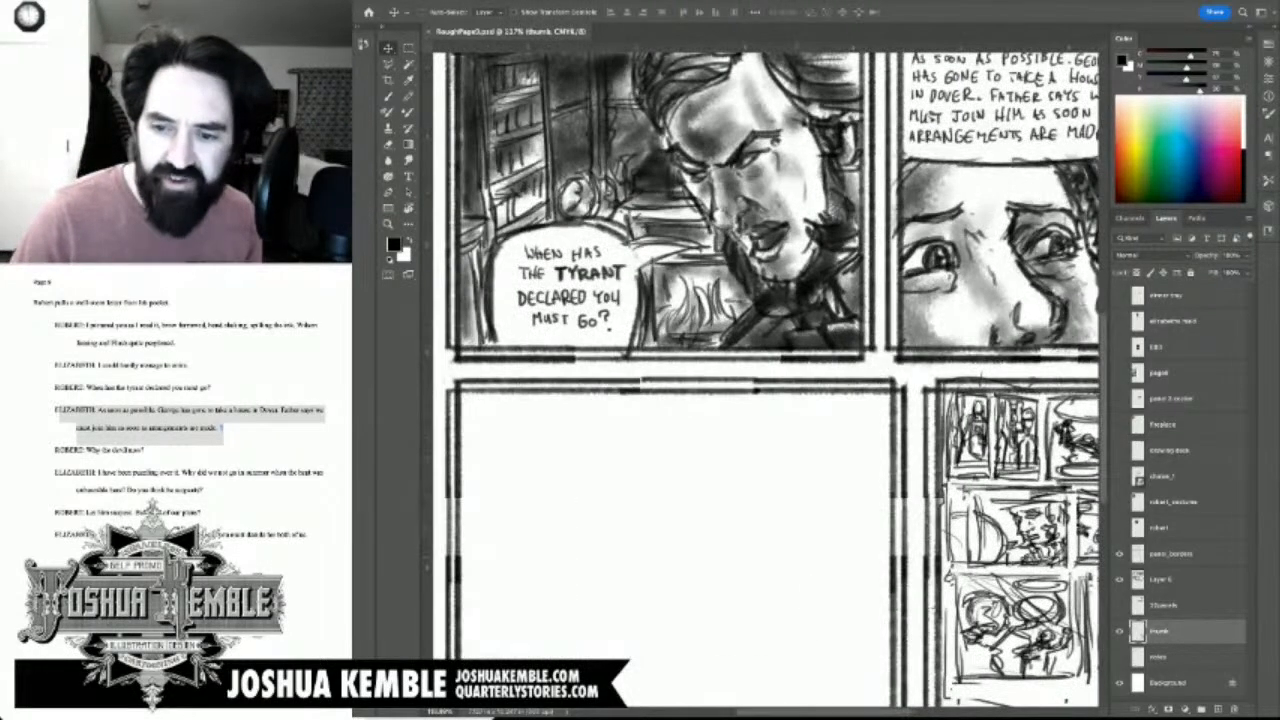
{"action": "left_click_drag", "start_coordinate": [720, 553], "coordinate": [637, 391]}
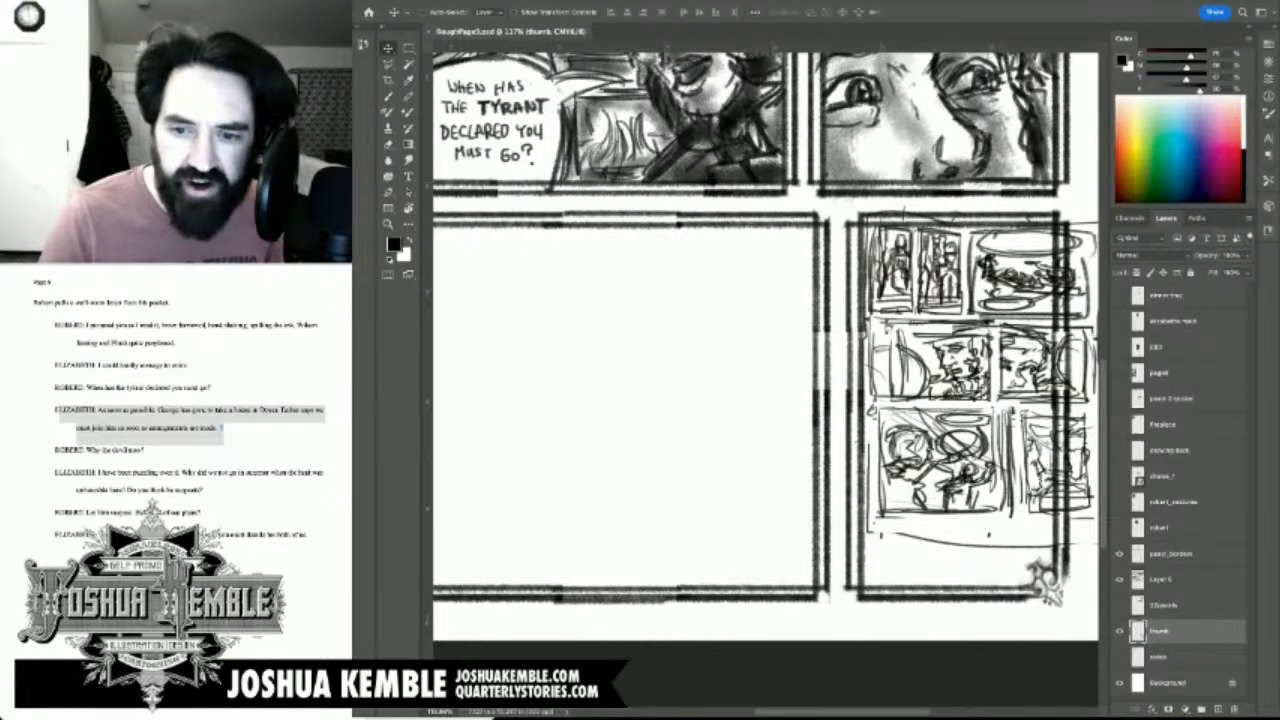
{"action": "left_click", "coordinate": [1119, 631]}
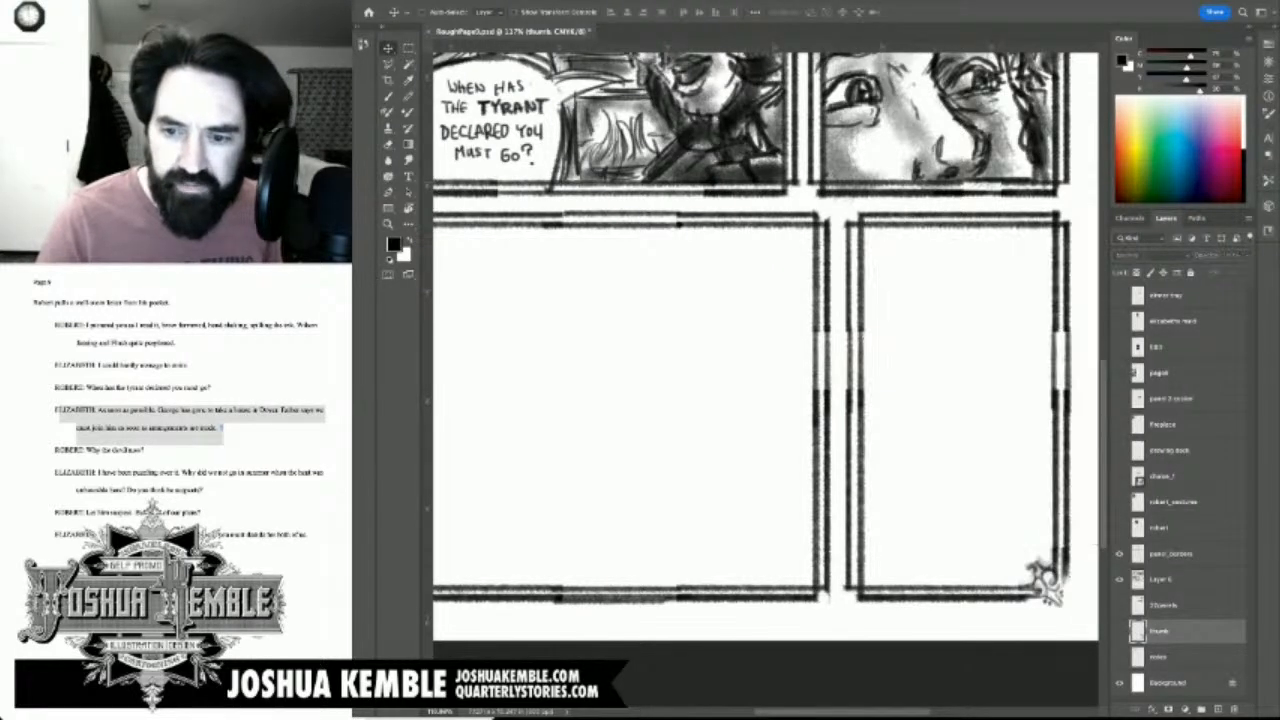
{"action": "left_click", "coordinate": [1119, 631]}
{"action": "left_click", "coordinate": [1162, 580]}
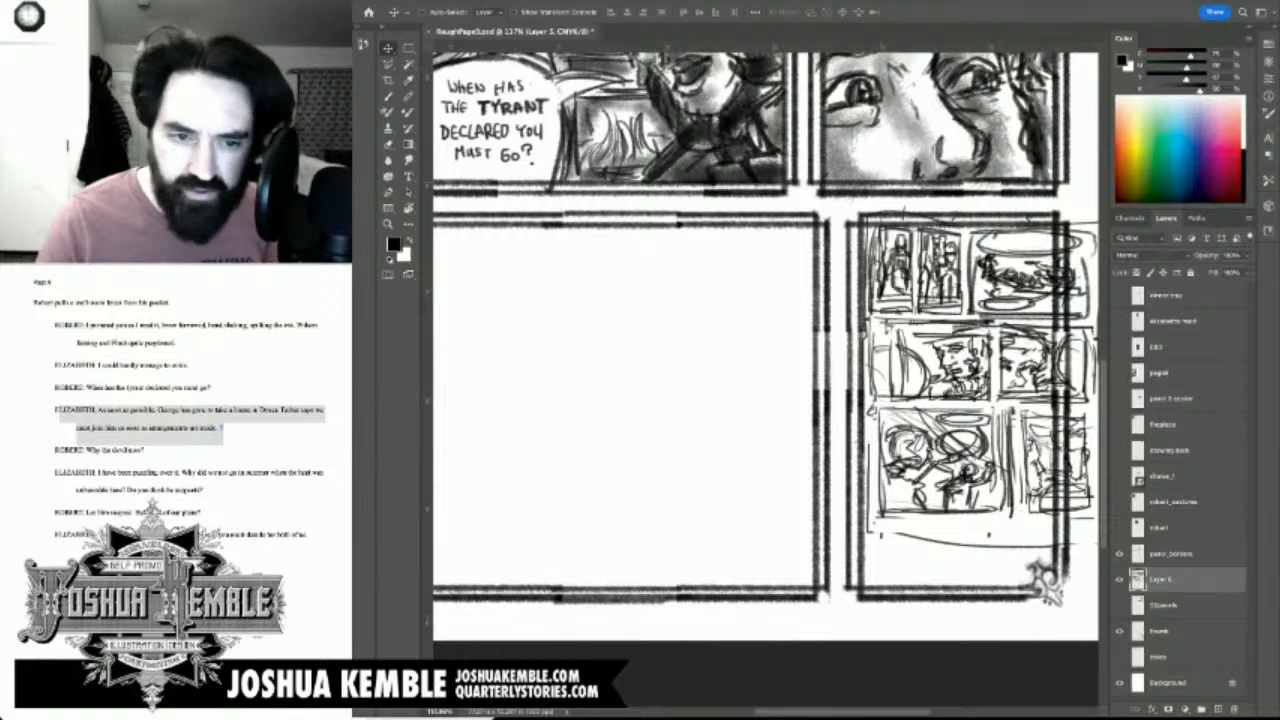
{"action": "key", "text": "b"}
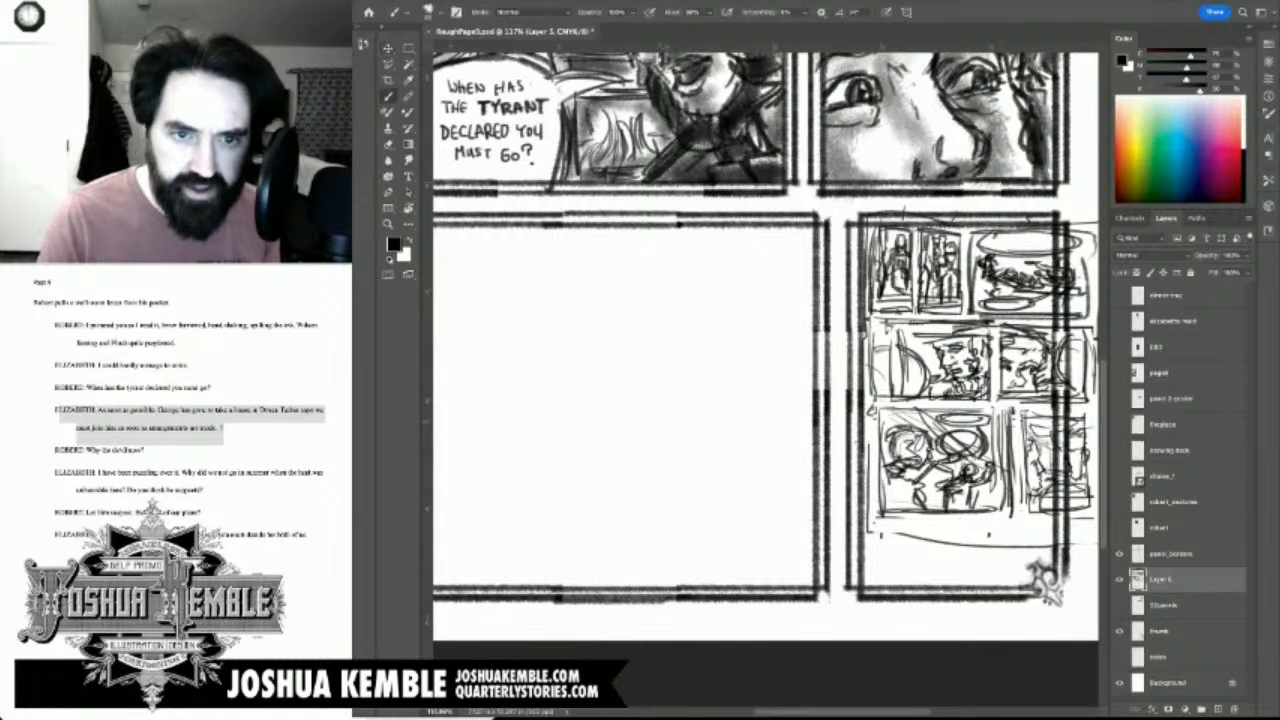
{"action": "left_click_drag", "start_coordinate": [647, 411], "coordinate": [744, 440]}
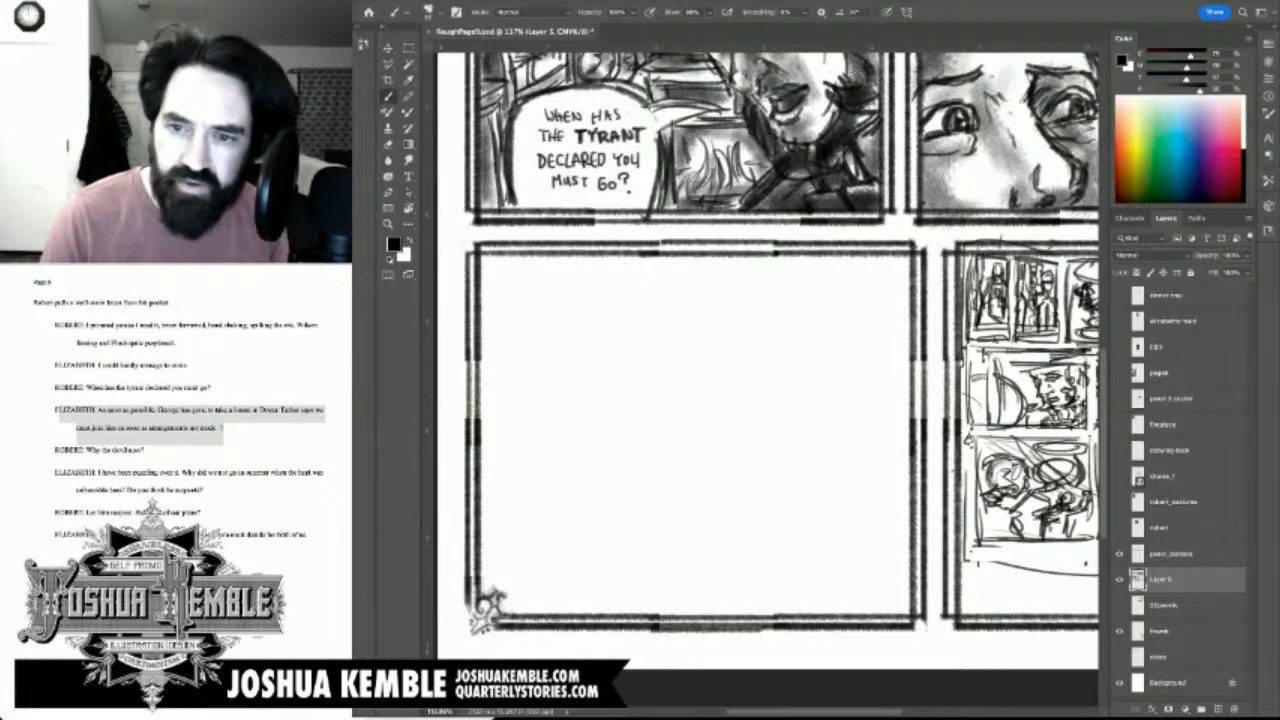
{"action": "left_click", "coordinate": [1120, 373]}
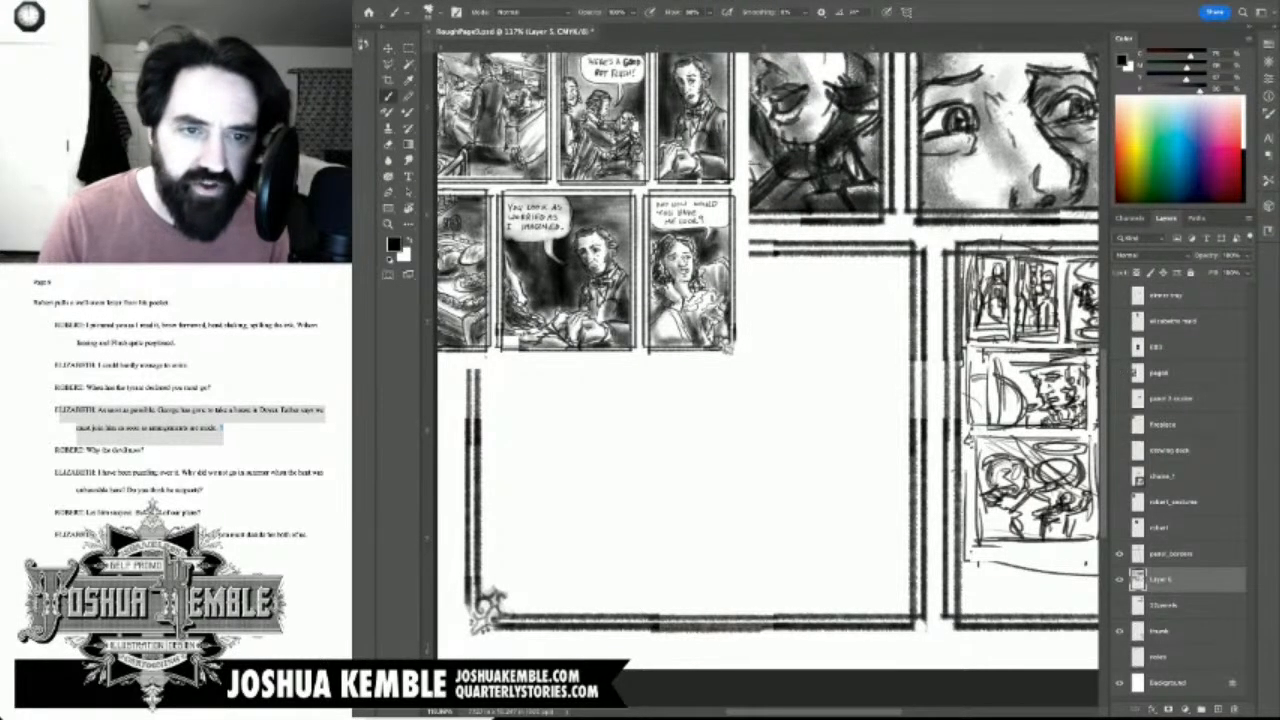
{"action": "left_click", "coordinate": [1119, 373]}
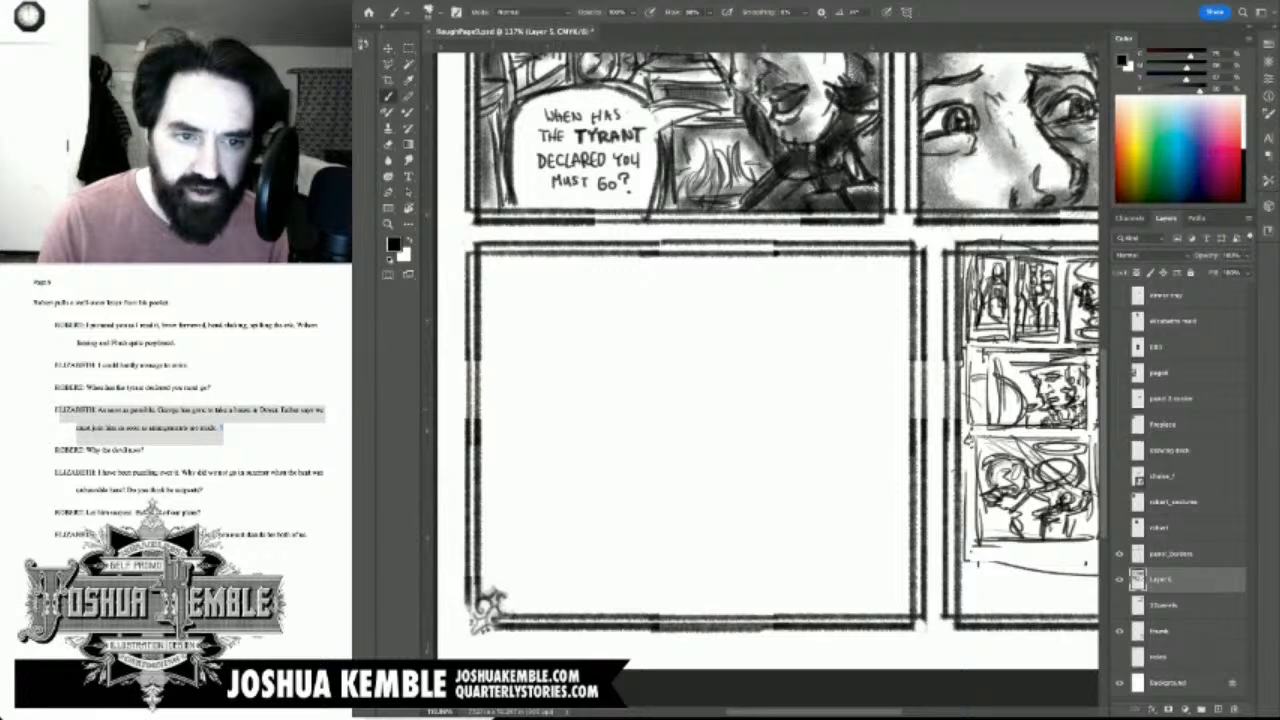
{"action": "left_click_drag", "start_coordinate": [538, 396], "coordinate": [519, 458]}
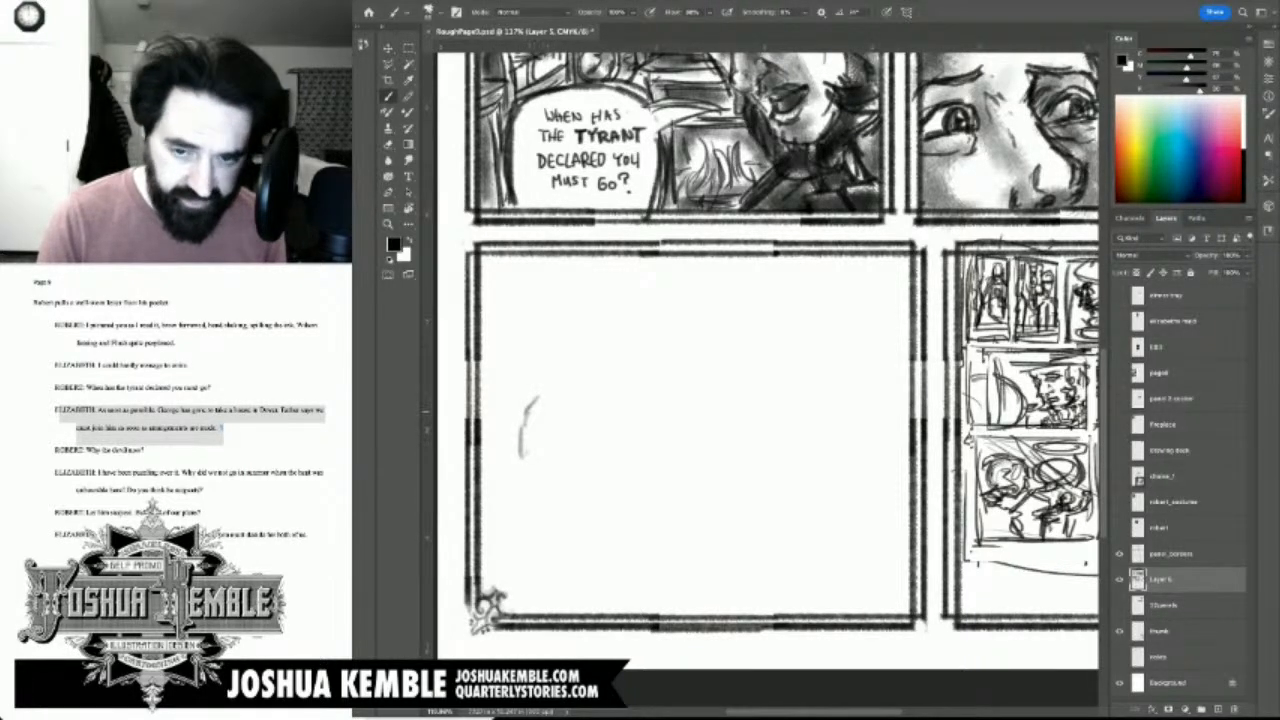
{"action": "left_click_drag", "start_coordinate": [528, 411], "coordinate": [532, 467]}
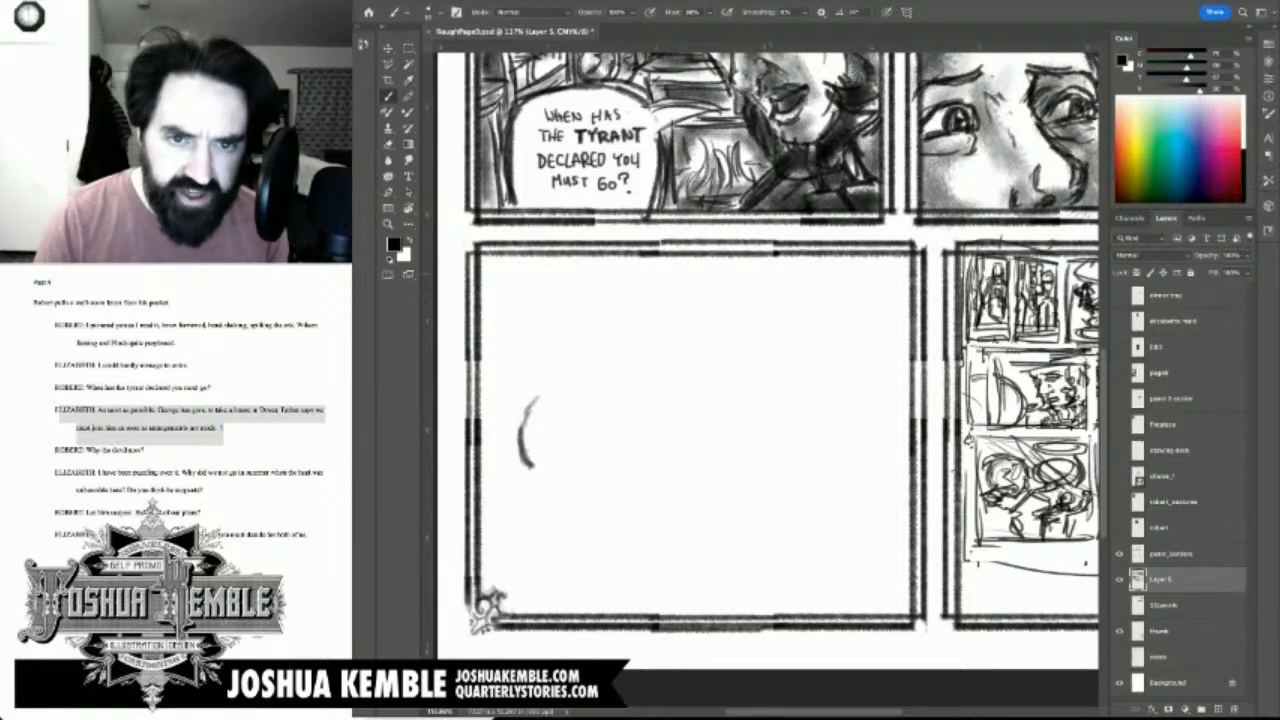
{"action": "left_click_drag", "start_coordinate": [761, 270], "coordinate": [777, 279]}
{"action": "left_click_drag", "start_coordinate": [784, 267], "coordinate": [794, 281]}
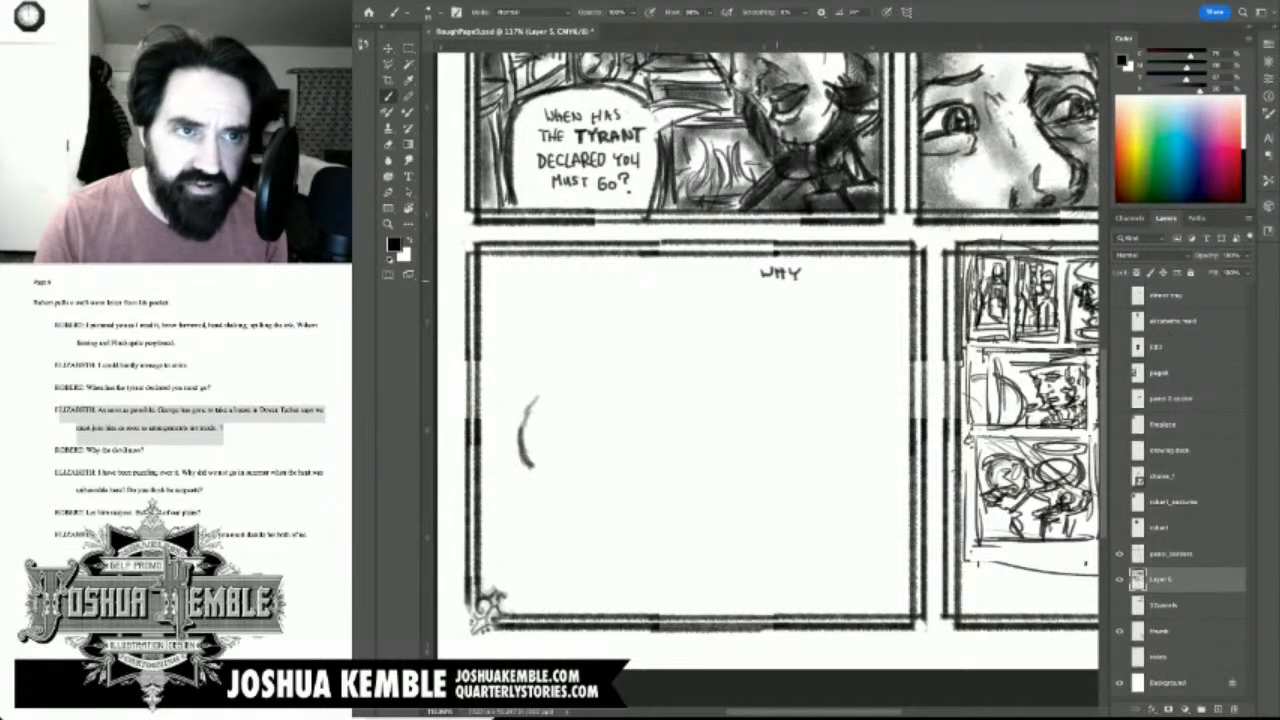
{"action": "key", "text": "m"}
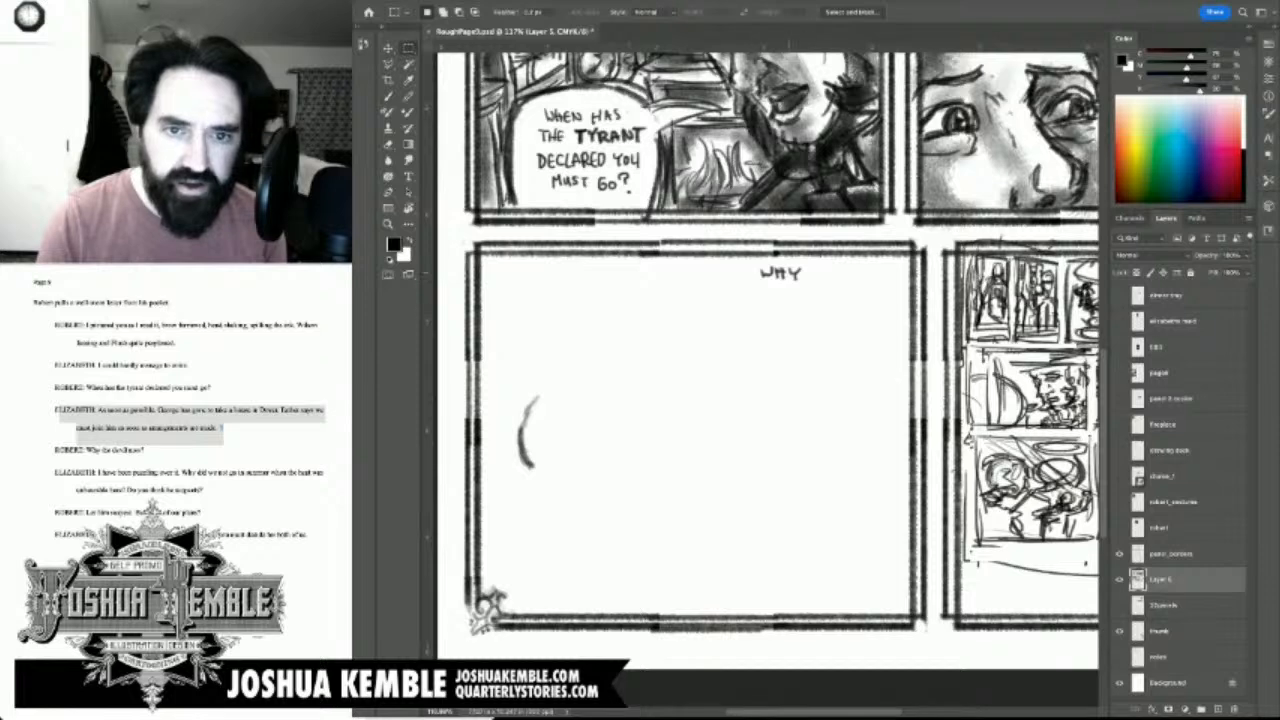
{"action": "left_click_drag", "start_coordinate": [747, 260], "coordinate": [831, 300]}
{"action": "key", "text": "Delete"}
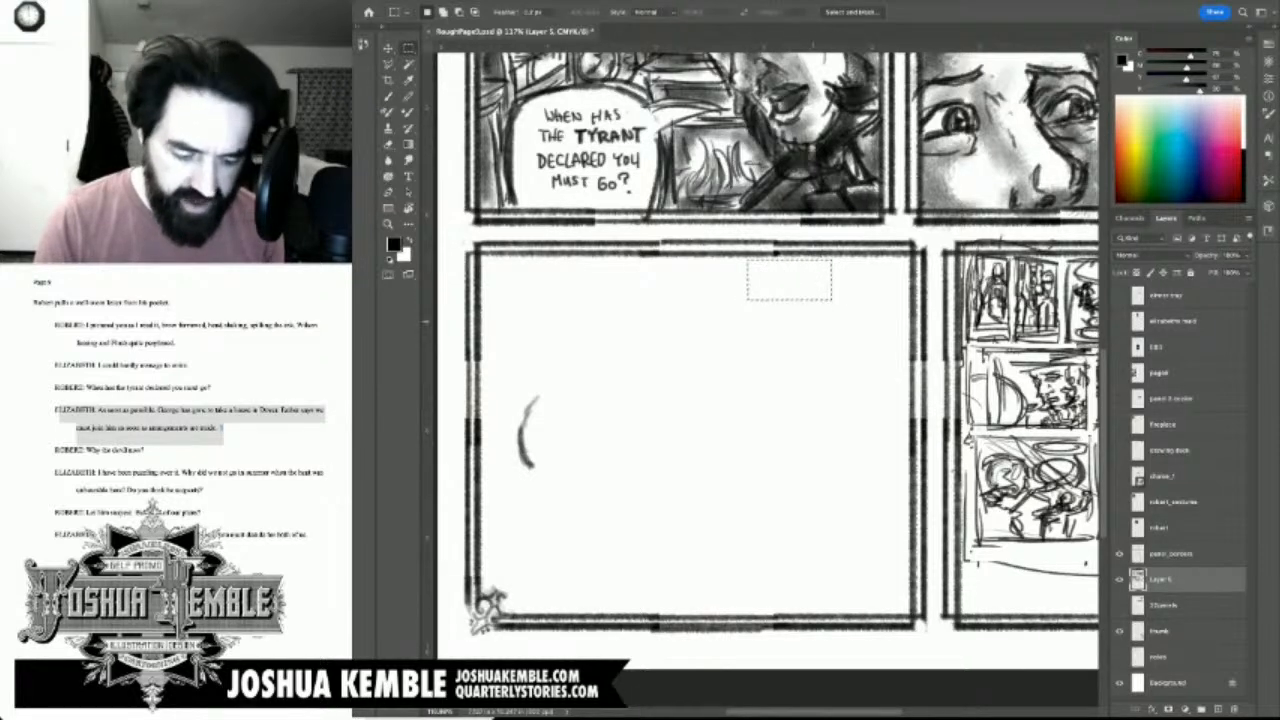
{"action": "key", "text": "ctrl+d"}
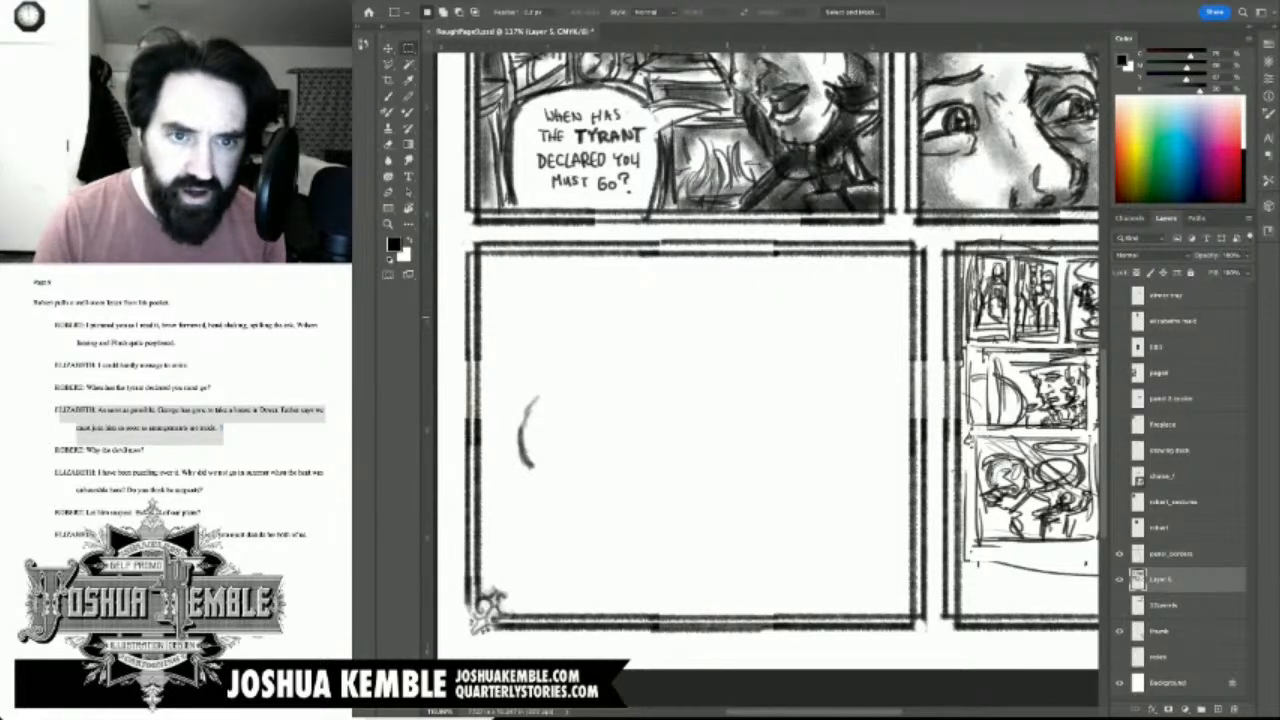
Step: Hand-letter "WHY THE" just below the sixth panel's top border, right of its centre
{"action": "key", "text": "b"}
{"action": "left_click_drag", "start_coordinate": [722, 269], "coordinate": [755, 279]}
{"action": "mouse_move", "coordinate": [760, 272]}
{"action": "left_mouse_down"}
{"action": "mouse_move", "coordinate": [753, 286]}
{"action": "mouse_move", "coordinate": [782, 269]}
{"action": "mouse_move", "coordinate": [778, 284]}
{"action": "mouse_move", "coordinate": [795, 278]}
{"action": "left_mouse_up"}
{"action": "left_click_drag", "start_coordinate": [806, 270], "coordinate": [800, 284]}
{"action": "left_click_drag", "start_coordinate": [800, 278], "coordinate": [806, 278]}
{"action": "left_click_drag", "start_coordinate": [800, 285], "coordinate": [808, 285]}
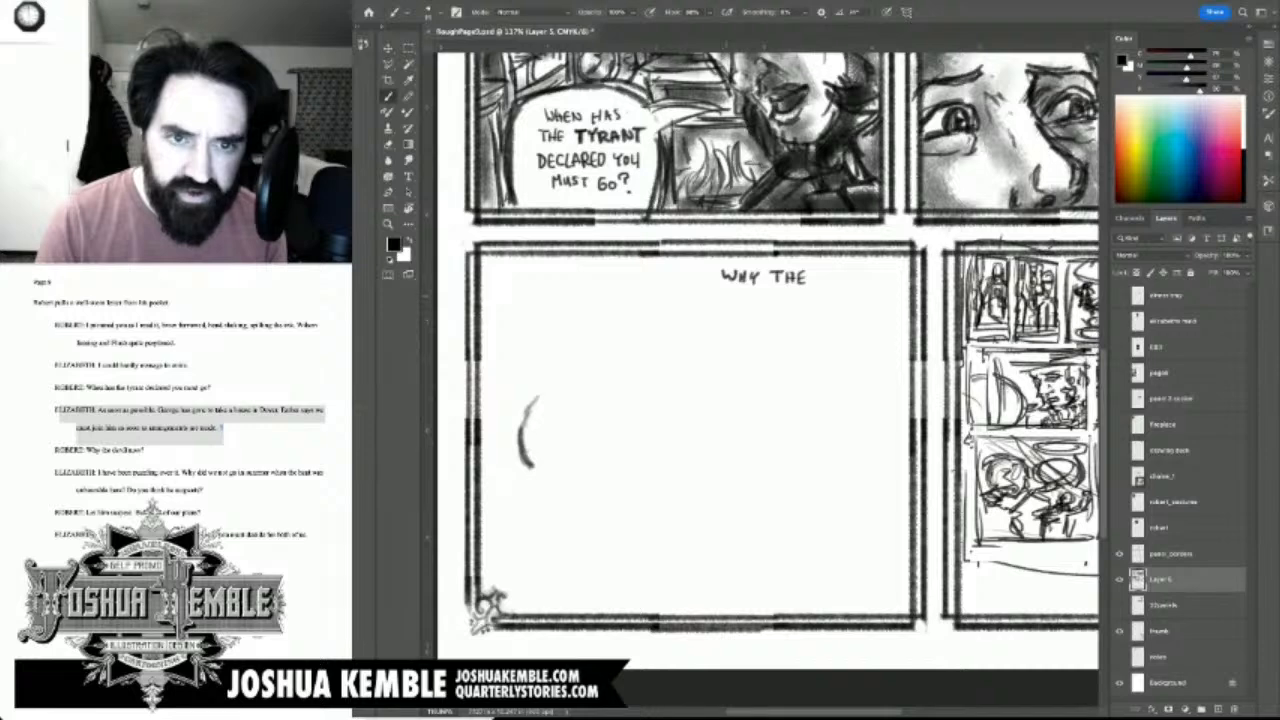
Step: Letter "DEVIL NOW?" as the second dialogue line in the sixth panel, with heavier strokes for DEVIL
{"action": "mouse_move", "coordinate": [727, 289]}
{"action": "left_mouse_down"}
{"action": "mouse_move", "coordinate": [731, 310]}
{"action": "mouse_move", "coordinate": [745, 289]}
{"action": "left_mouse_up"}
{"action": "left_click_drag", "start_coordinate": [745, 289], "coordinate": [754, 306]}
{"action": "mouse_move", "coordinate": [745, 298]}
{"action": "left_mouse_down"}
{"action": "mouse_move", "coordinate": [761, 307]}
{"action": "mouse_move", "coordinate": [767, 292]}
{"action": "mouse_move", "coordinate": [776, 307]}
{"action": "left_mouse_up"}
{"action": "left_click_drag", "start_coordinate": [776, 307], "coordinate": [805, 307]}
{"action": "mouse_move", "coordinate": [806, 307]}
{"action": "left_mouse_down"}
{"action": "mouse_move", "coordinate": [806, 292]}
{"action": "mouse_move", "coordinate": [839, 300]}
{"action": "left_mouse_up"}
{"action": "left_click", "coordinate": [839, 306]}
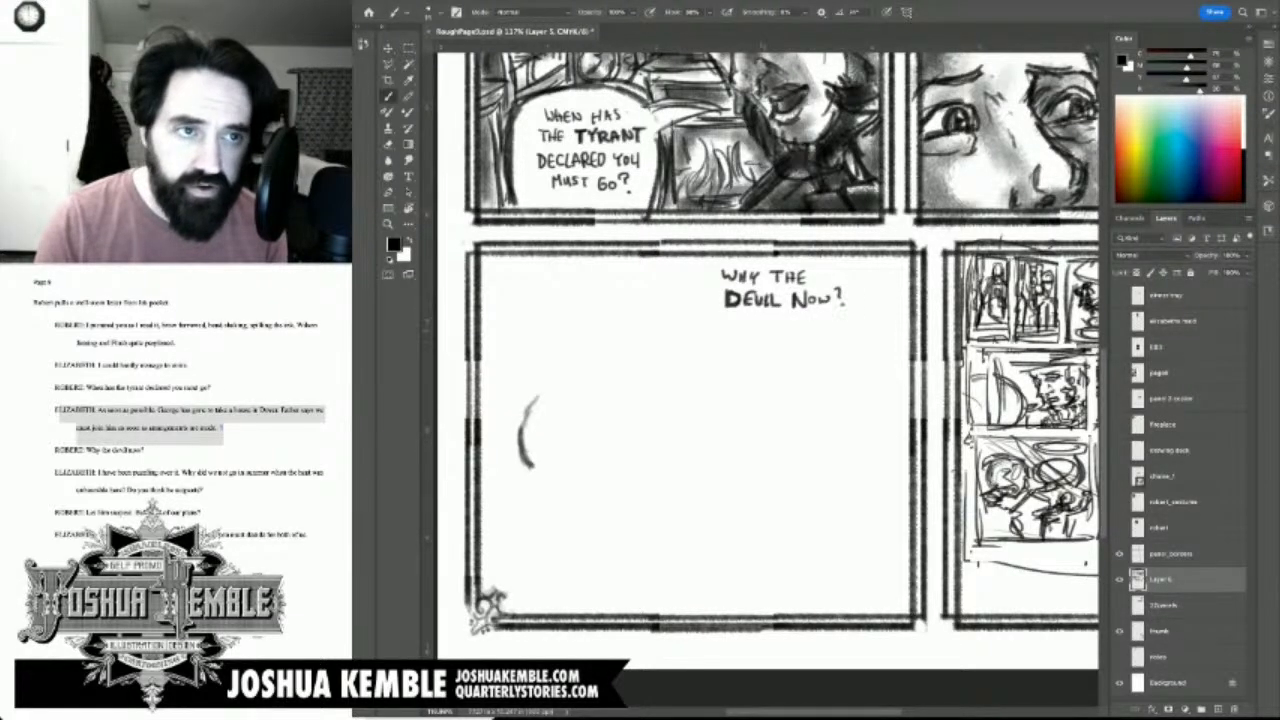
Step: Select the words "WHY THE" and shift them right to centre them over the second dialogue line
{"action": "key", "text": "m"}
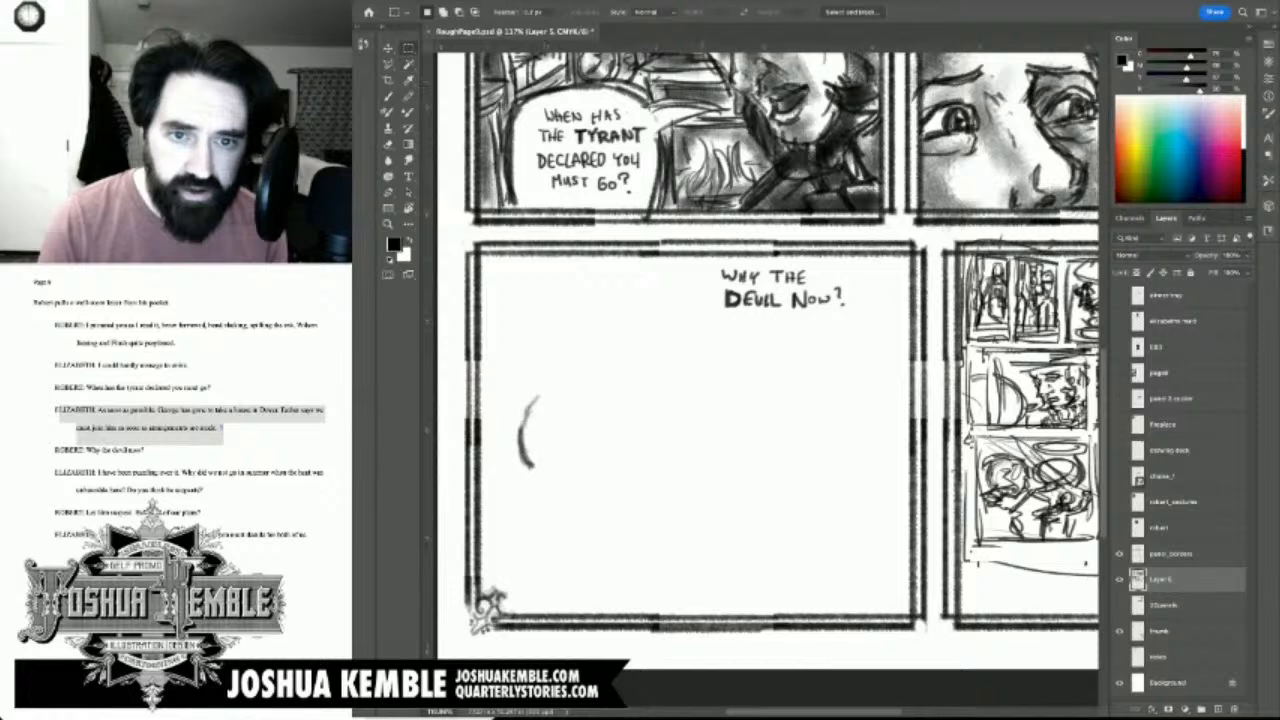
{"action": "left_click_drag", "start_coordinate": [700, 264], "coordinate": [781, 279]}
{"action": "key", "text": "v"}
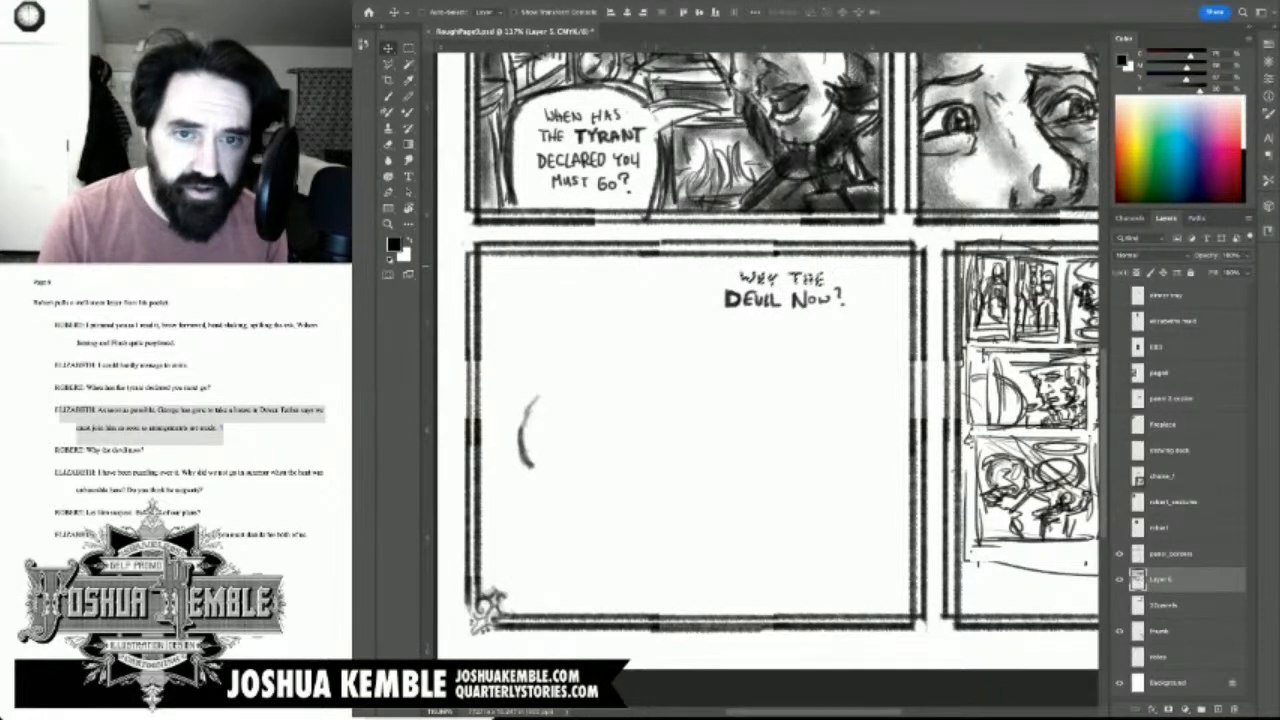
Step: Select both lines of "WHY THE DEVIL NOW?" and move them closer to the sixth panel's upper right corner
{"action": "key", "text": "m"}
{"action": "left_click_drag", "start_coordinate": [699, 324], "coordinate": [846, 270]}
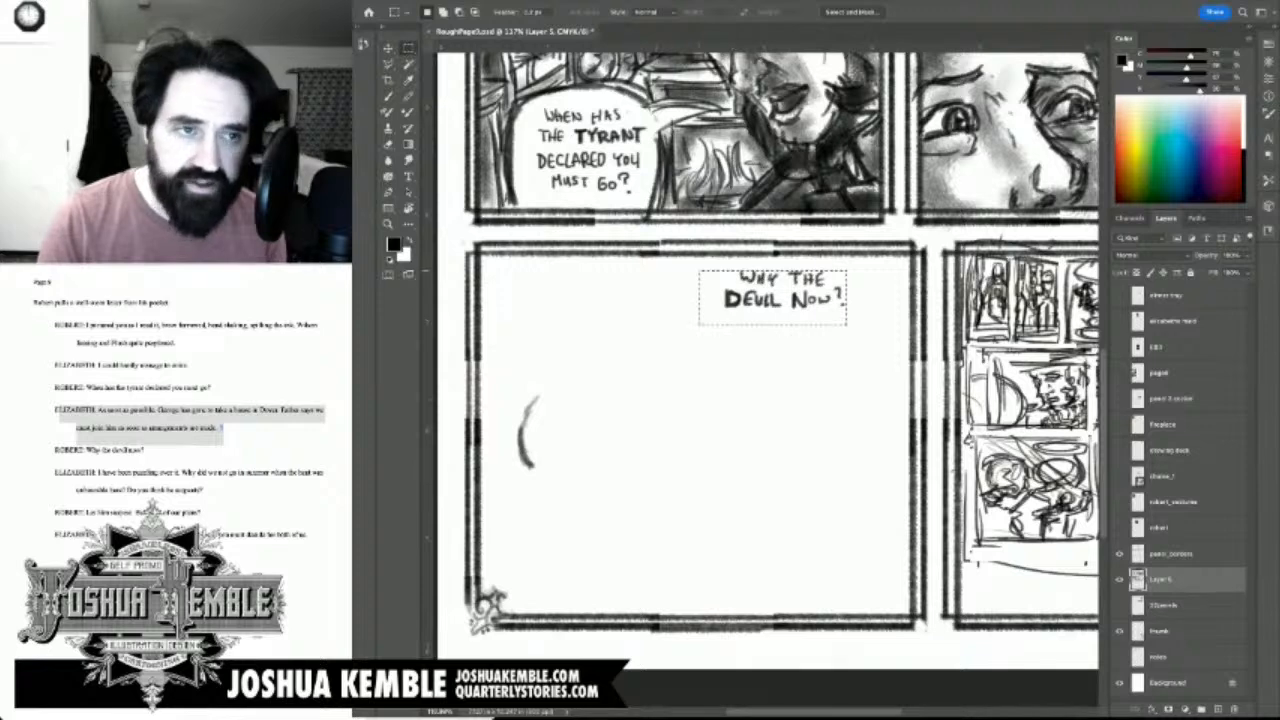
{"action": "left_click_drag", "start_coordinate": [846, 324], "coordinate": [863, 335]}
{"action": "key", "text": "v"}
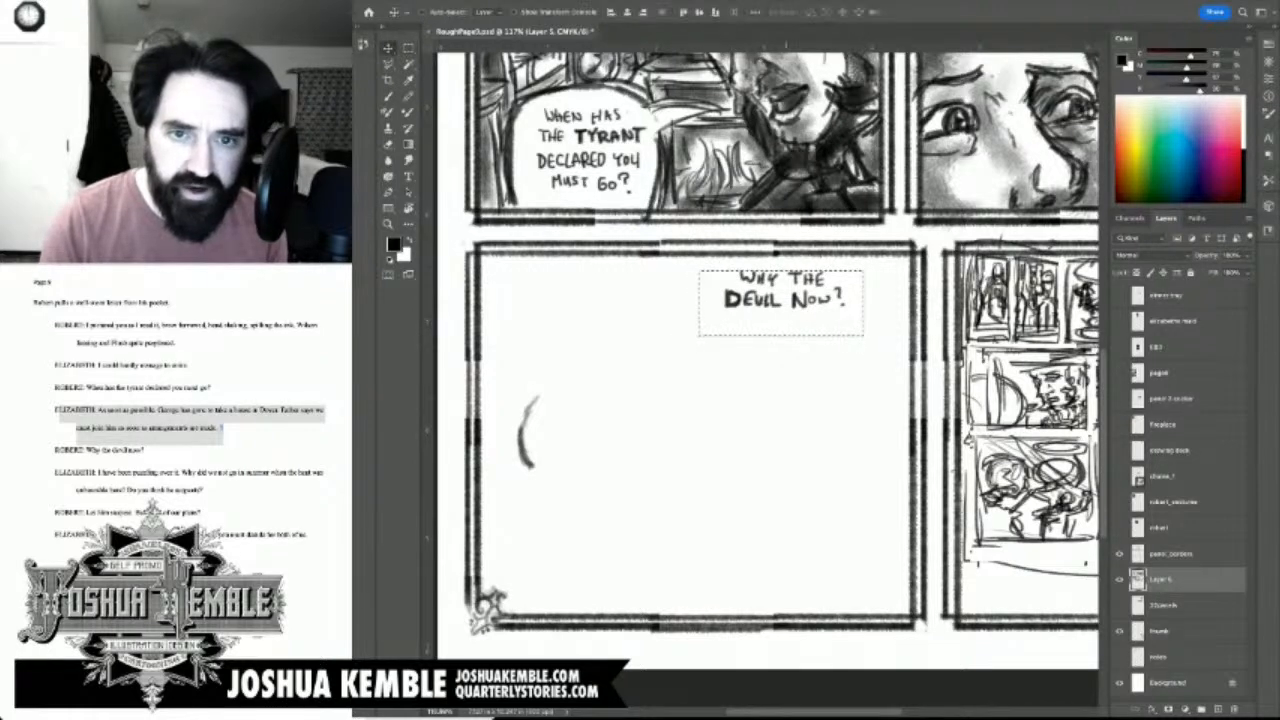
{"action": "left_click_drag", "start_coordinate": [785, 300], "coordinate": [813, 293]}
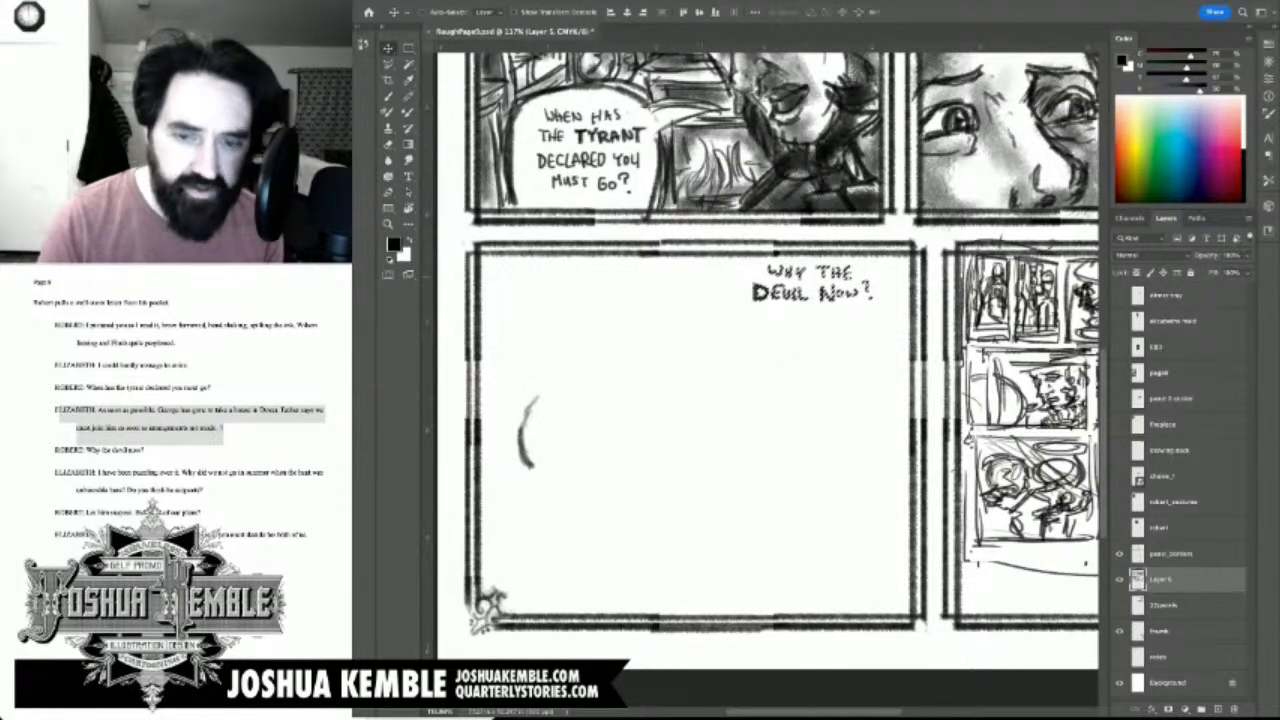
{"action": "key", "text": "m"}
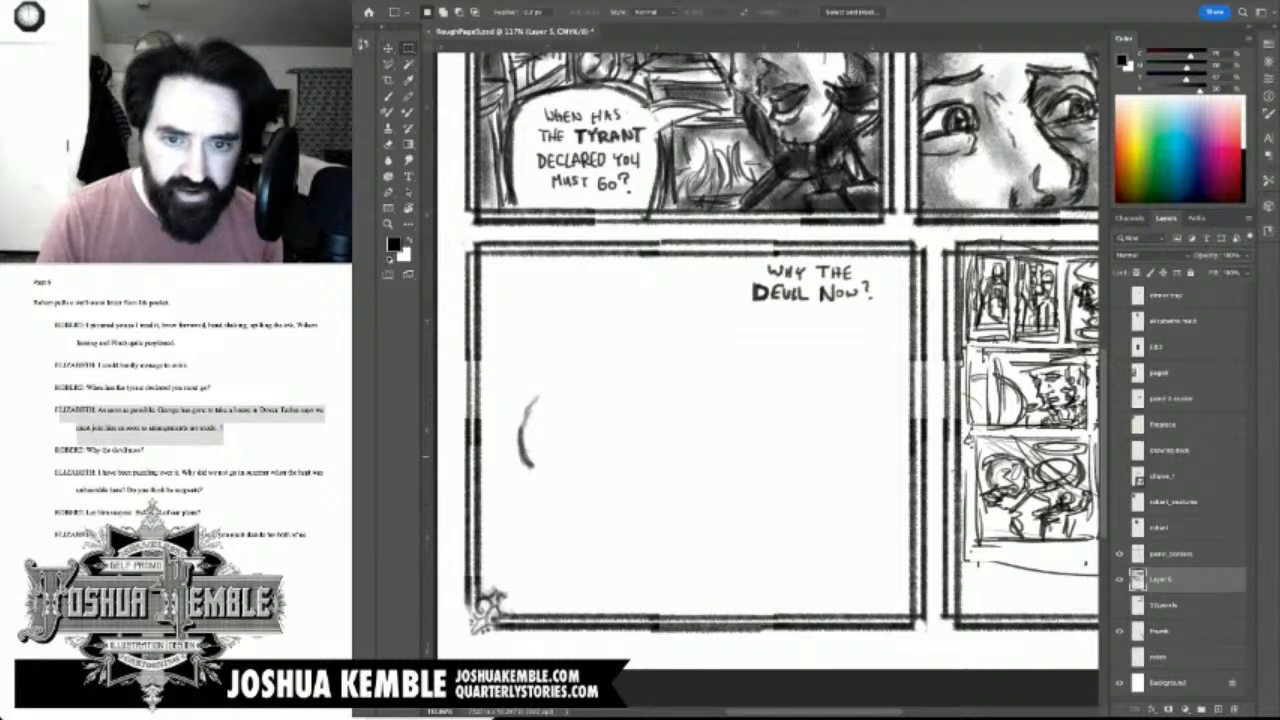
{"action": "key", "text": "b"}
{"action": "mouse_move", "coordinate": [810, 470]}
{"action": "left_mouse_down"}
{"action": "mouse_move", "coordinate": [944, 510]}
{"action": "mouse_move", "coordinate": [918, 528]}
{"action": "left_mouse_up"}
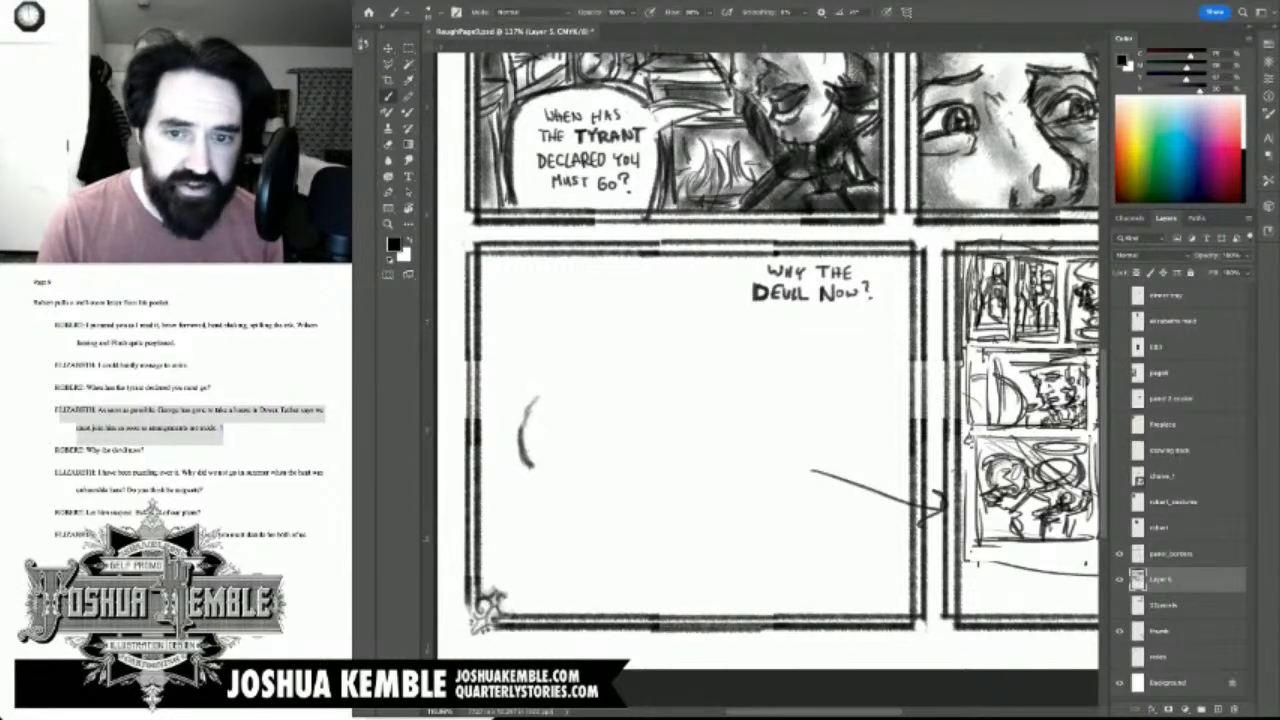
{"action": "key", "text": "ctrl+z"}
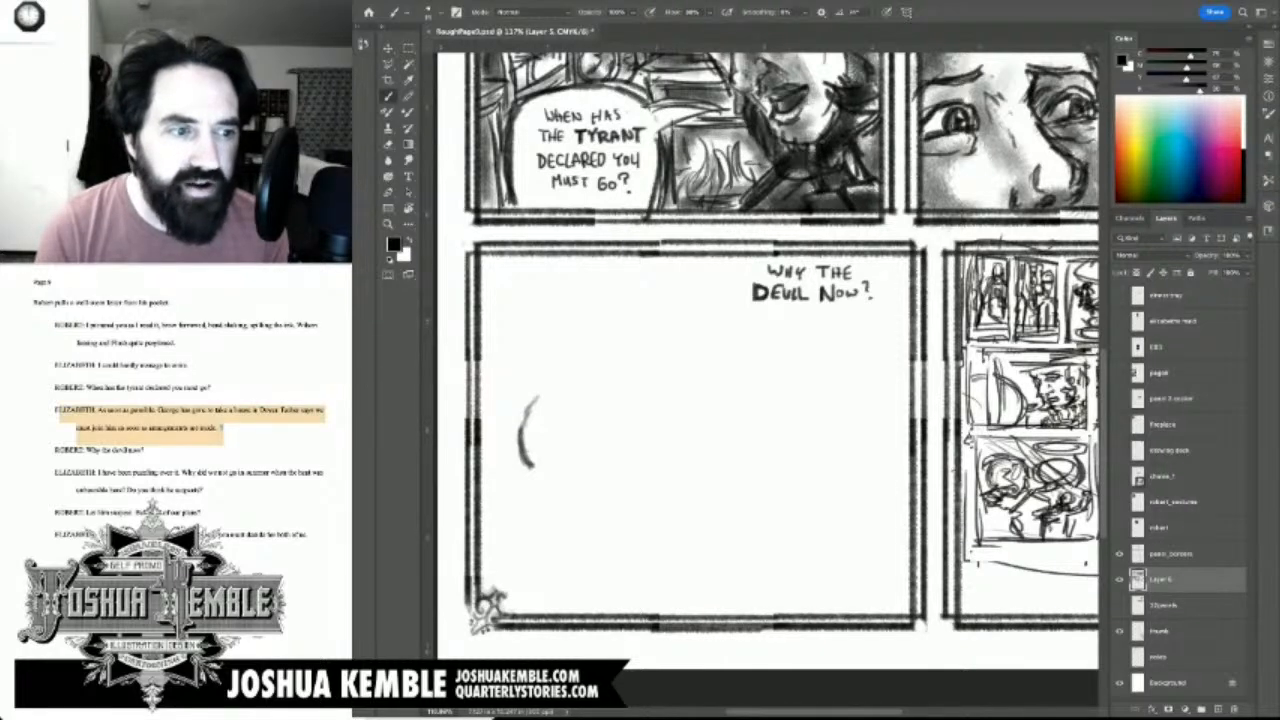
Step: Highlight Elizabeth's next speech in the script and hand-letter "I HAVE BEEN PUZZLING" below the first dialogue in the sixth panel
{"action": "left_click_drag", "start_coordinate": [99, 473], "coordinate": [206, 490]}
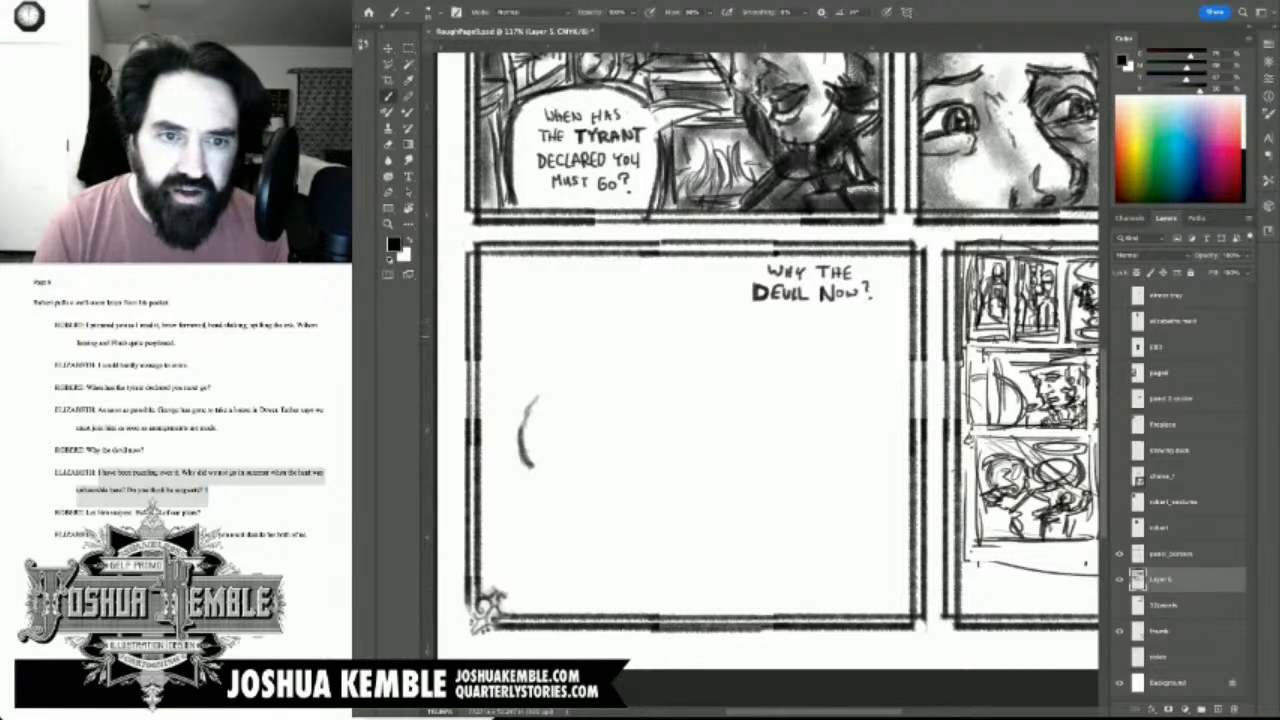
{"action": "left_click_drag", "start_coordinate": [654, 332], "coordinate": [686, 346]}
{"action": "left_click_drag", "start_coordinate": [679, 339], "coordinate": [704, 334]}
{"action": "left_click_drag", "start_coordinate": [707, 334], "coordinate": [714, 344]}
{"action": "left_click_drag", "start_coordinate": [708, 340], "coordinate": [725, 346]}
{"action": "left_click_drag", "start_coordinate": [725, 340], "coordinate": [727, 339]}
{"action": "left_click_drag", "start_coordinate": [734, 334], "coordinate": [765, 345]}
{"action": "mouse_move", "coordinate": [765, 345]}
{"action": "left_mouse_down"}
{"action": "mouse_move", "coordinate": [765, 332]}
{"action": "mouse_move", "coordinate": [775, 347]}
{"action": "left_mouse_up"}
{"action": "mouse_move", "coordinate": [774, 333]}
{"action": "left_mouse_down"}
{"action": "mouse_move", "coordinate": [791, 347]}
{"action": "mouse_move", "coordinate": [817, 334]}
{"action": "left_mouse_up"}
{"action": "left_click_drag", "start_coordinate": [817, 334], "coordinate": [818, 346]}
{"action": "left_click_drag", "start_coordinate": [821, 333], "coordinate": [821, 346]}
{"action": "left_click_drag", "start_coordinate": [821, 346], "coordinate": [834, 346]}
{"action": "mouse_move", "coordinate": [835, 333]}
{"action": "left_mouse_down"}
{"action": "mouse_move", "coordinate": [841, 346]}
{"action": "mouse_move", "coordinate": [841, 332]}
{"action": "left_mouse_up"}
{"action": "left_click_drag", "start_coordinate": [853, 334], "coordinate": [854, 341]}
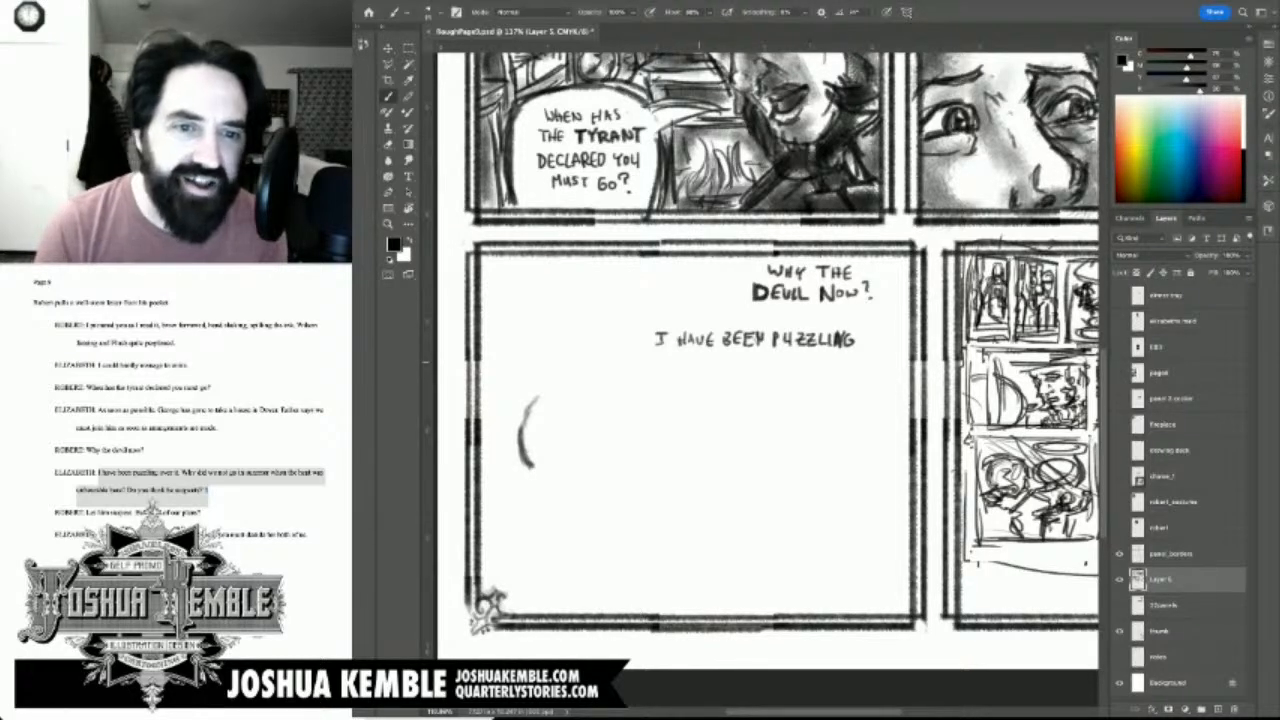
Step: Letter "OVER IT. WHY DID WE NOT GO" as the second line of Elizabeth's speech
{"action": "mouse_move", "coordinate": [646, 355]}
{"action": "left_mouse_down"}
{"action": "mouse_move", "coordinate": [639, 365]}
{"action": "mouse_move", "coordinate": [650, 357]}
{"action": "mouse_move", "coordinate": [658, 370]}
{"action": "mouse_move", "coordinate": [708, 355]}
{"action": "mouse_move", "coordinate": [700, 368]}
{"action": "left_mouse_up"}
{"action": "left_click", "coordinate": [707, 366]}
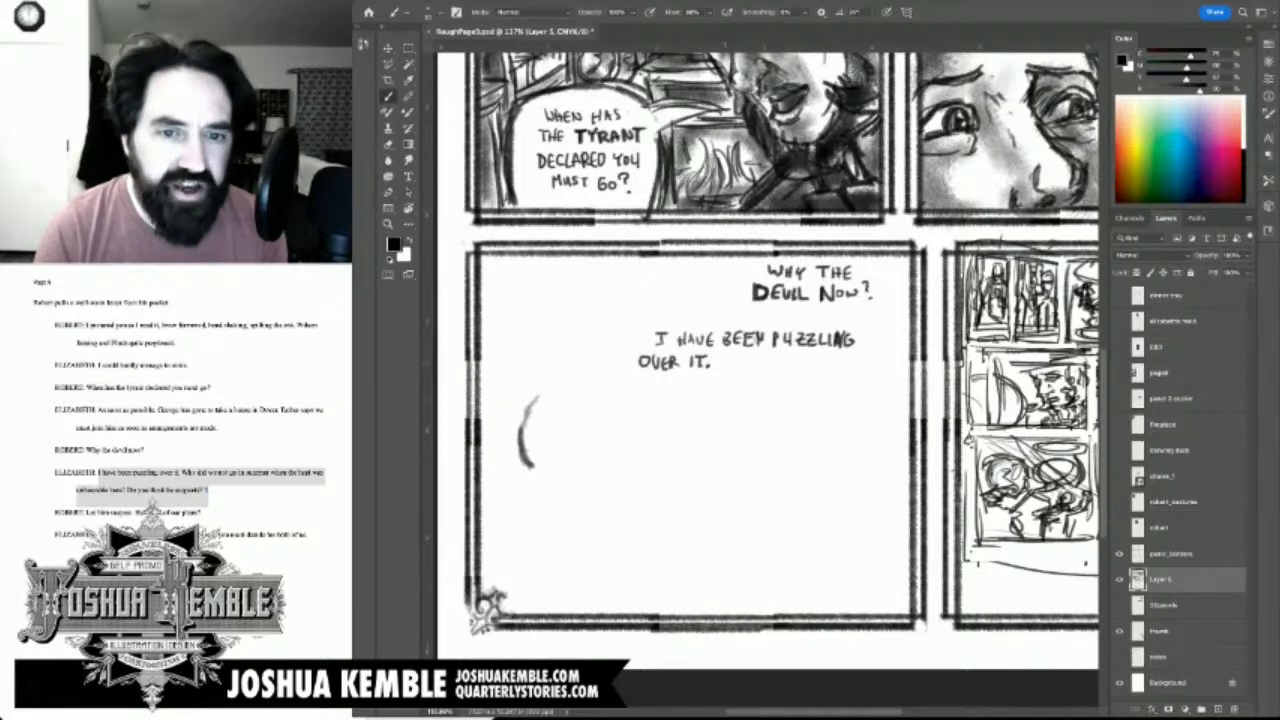
{"action": "mouse_move", "coordinate": [724, 355]}
{"action": "left_mouse_down"}
{"action": "mouse_move", "coordinate": [723, 366]}
{"action": "mouse_move", "coordinate": [746, 364]}
{"action": "left_mouse_up"}
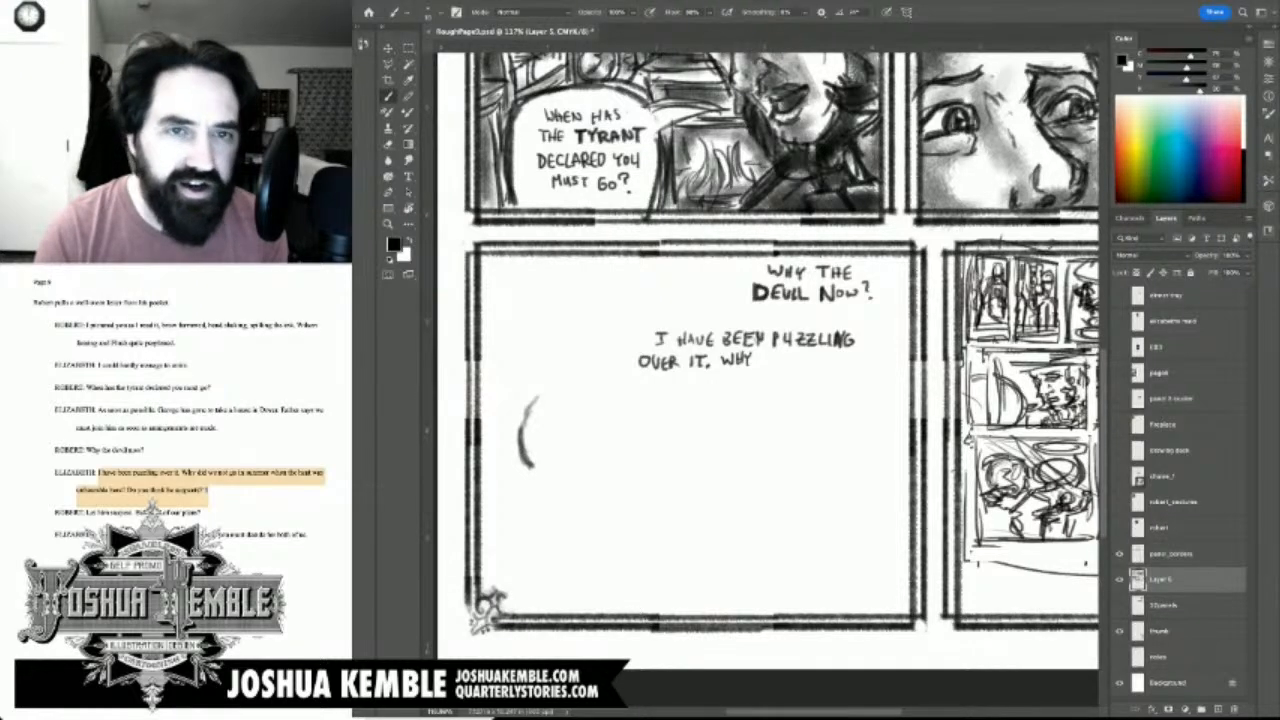
{"action": "key", "text": "super+Tab"}
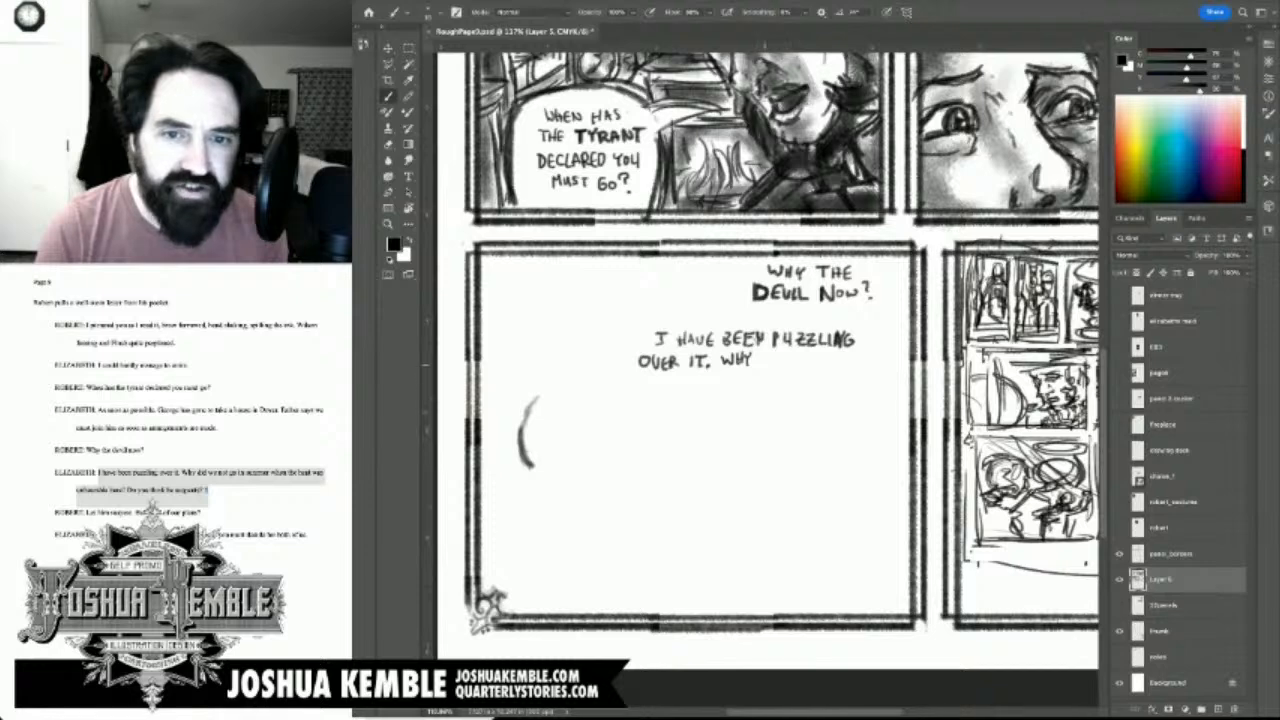
{"action": "left_click_drag", "start_coordinate": [763, 356], "coordinate": [787, 366]}
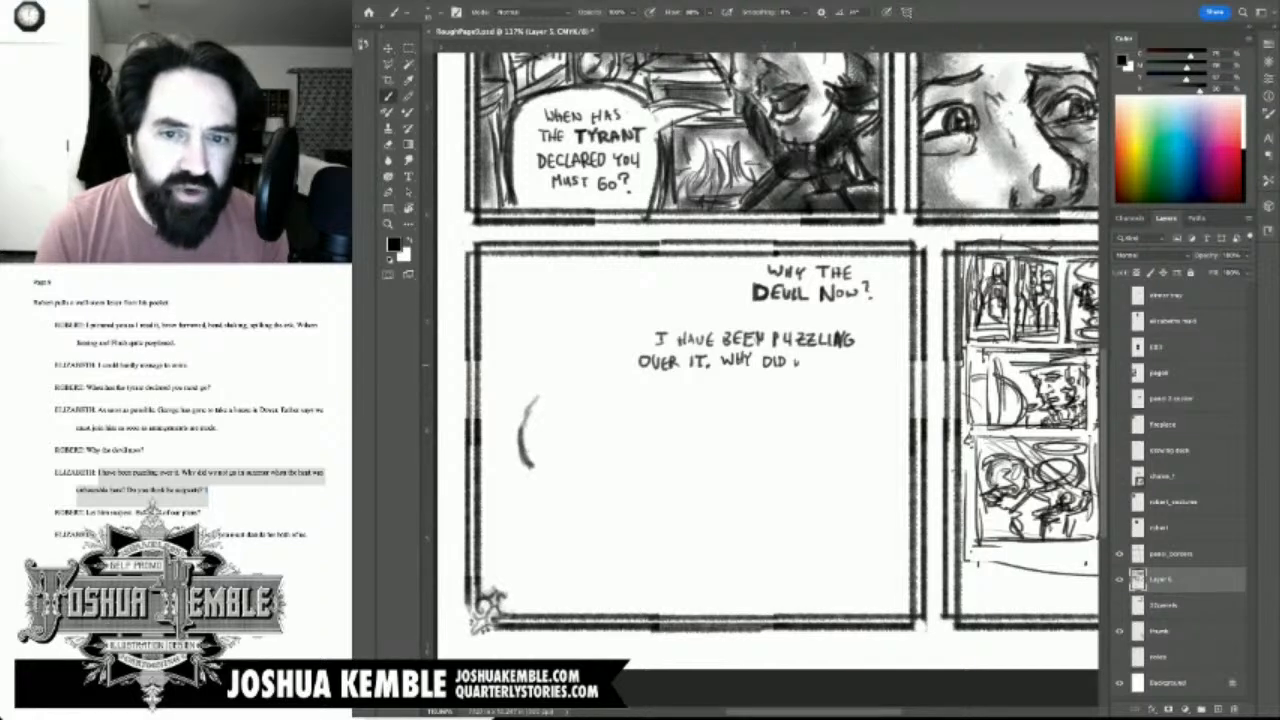
{"action": "mouse_move", "coordinate": [802, 358]}
{"action": "left_mouse_down"}
{"action": "mouse_move", "coordinate": [812, 368]}
{"action": "mouse_move", "coordinate": [841, 357]}
{"action": "mouse_move", "coordinate": [836, 370]}
{"action": "mouse_move", "coordinate": [865, 356]}
{"action": "left_mouse_up"}
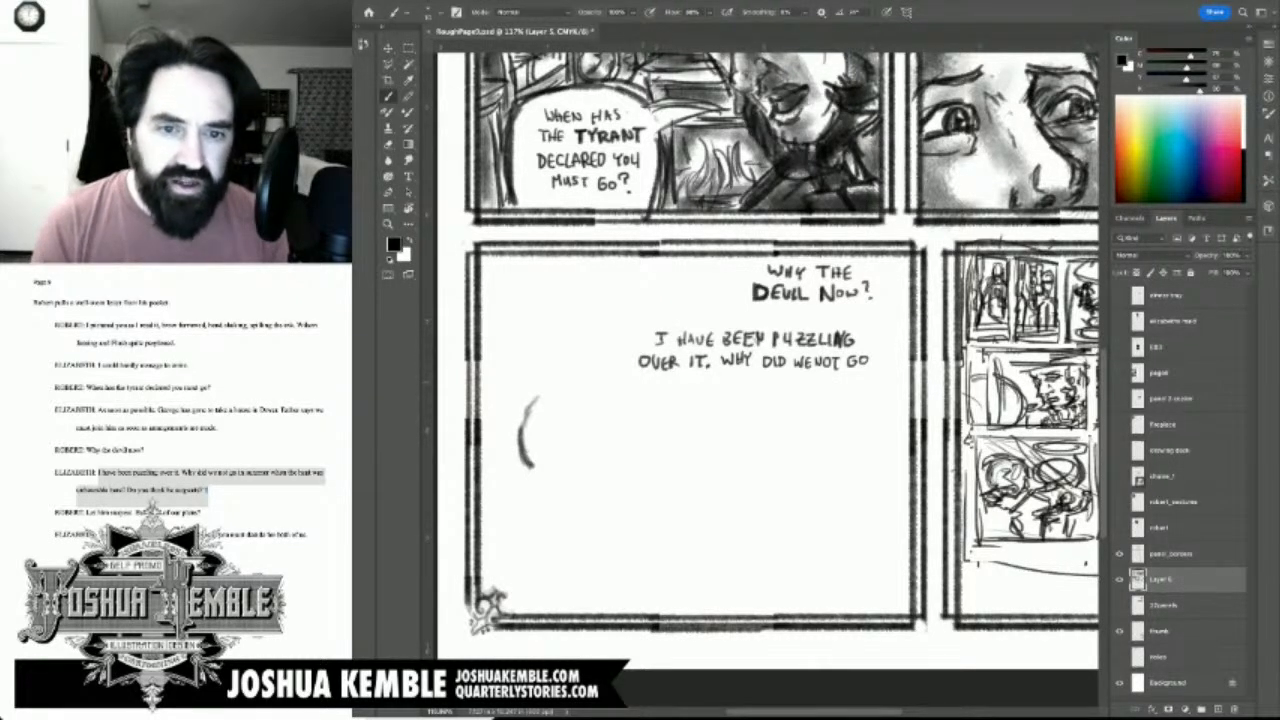
Step: Letter "IN SUMMER WHEN THE HEAT" as the third line of Elizabeth's speech
{"action": "mouse_move", "coordinate": [641, 379]}
{"action": "left_mouse_down"}
{"action": "mouse_move", "coordinate": [641, 393]}
{"action": "mouse_move", "coordinate": [645, 378]}
{"action": "left_mouse_up"}
{"action": "mouse_move", "coordinate": [638, 391]}
{"action": "left_mouse_down"}
{"action": "mouse_move", "coordinate": [685, 379]}
{"action": "mouse_move", "coordinate": [715, 389]}
{"action": "left_mouse_up"}
{"action": "left_click_drag", "start_coordinate": [722, 379], "coordinate": [721, 386]}
{"action": "left_click_drag", "start_coordinate": [722, 386], "coordinate": [791, 379]}
{"action": "mouse_move", "coordinate": [785, 379]}
{"action": "left_mouse_down"}
{"action": "mouse_move", "coordinate": [785, 390]}
{"action": "mouse_move", "coordinate": [800, 384]}
{"action": "left_mouse_up"}
{"action": "mouse_move", "coordinate": [800, 377]}
{"action": "left_mouse_down"}
{"action": "mouse_move", "coordinate": [803, 391]}
{"action": "mouse_move", "coordinate": [822, 384]}
{"action": "left_mouse_up"}
{"action": "mouse_move", "coordinate": [822, 376]}
{"action": "left_mouse_down"}
{"action": "mouse_move", "coordinate": [827, 390]}
{"action": "mouse_move", "coordinate": [838, 377]}
{"action": "left_mouse_up"}
{"action": "left_click_drag", "start_coordinate": [830, 384], "coordinate": [846, 377]}
{"action": "mouse_move", "coordinate": [846, 377]}
{"action": "left_mouse_down"}
{"action": "mouse_move", "coordinate": [850, 390]}
{"action": "mouse_move", "coordinate": [860, 377]}
{"action": "left_mouse_up"}
{"action": "left_click_drag", "start_coordinate": [855, 377], "coordinate": [855, 390]}
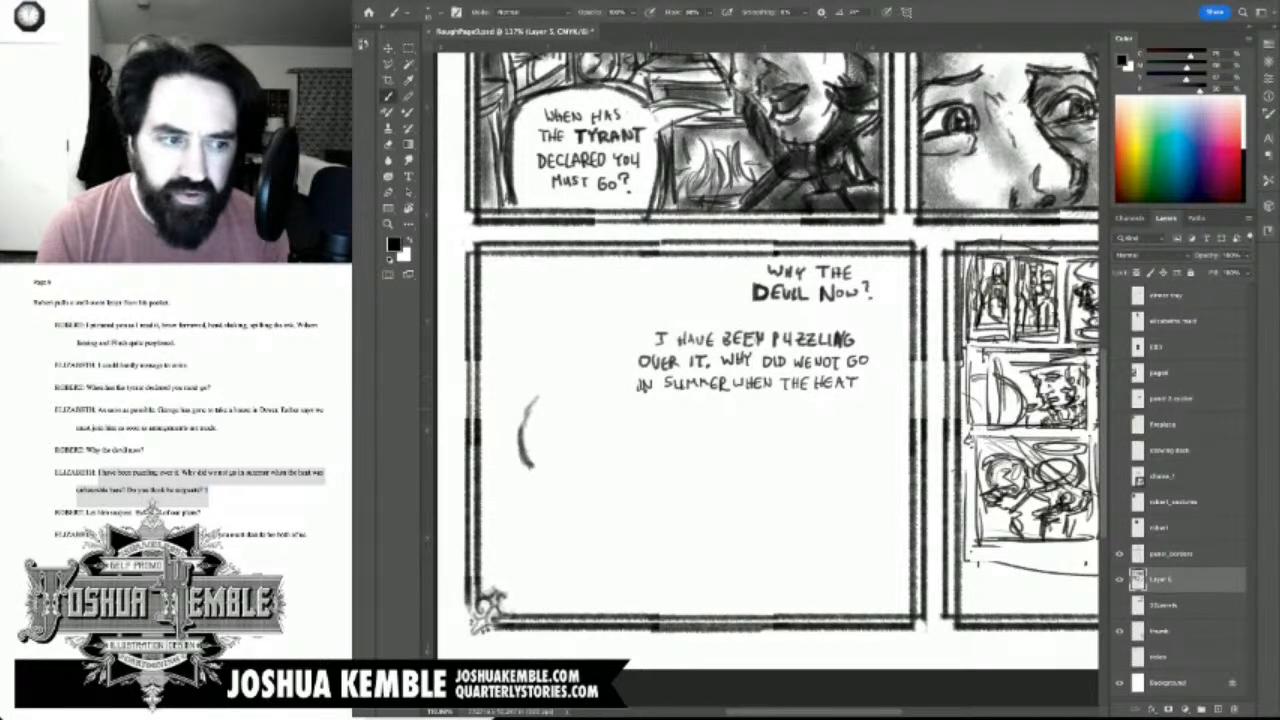
Step: Letter "WAS UNBEARABLE HERE?" as the fourth line of Elizabeth's speech
{"action": "left_click_drag", "start_coordinate": [641, 399], "coordinate": [702, 409]}
{"action": "left_click_drag", "start_coordinate": [702, 401], "coordinate": [716, 409]}
{"action": "left_click_drag", "start_coordinate": [716, 400], "coordinate": [717, 408]}
{"action": "left_click_drag", "start_coordinate": [724, 400], "coordinate": [732, 408]}
{"action": "left_click_drag", "start_coordinate": [725, 404], "coordinate": [766, 409]}
{"action": "left_click_drag", "start_coordinate": [765, 400], "coordinate": [814, 402]}
{"action": "left_click_drag", "start_coordinate": [821, 397], "coordinate": [825, 408]}
{"action": "left_click_drag", "start_coordinate": [823, 397], "coordinate": [831, 408]}
{"action": "left_click_drag", "start_coordinate": [835, 398], "coordinate": [835, 408]}
{"action": "left_click_drag", "start_coordinate": [835, 397], "coordinate": [842, 396]}
{"action": "left_click_drag", "start_coordinate": [835, 403], "coordinate": [841, 402]}
{"action": "left_click_drag", "start_coordinate": [835, 408], "coordinate": [848, 403]}
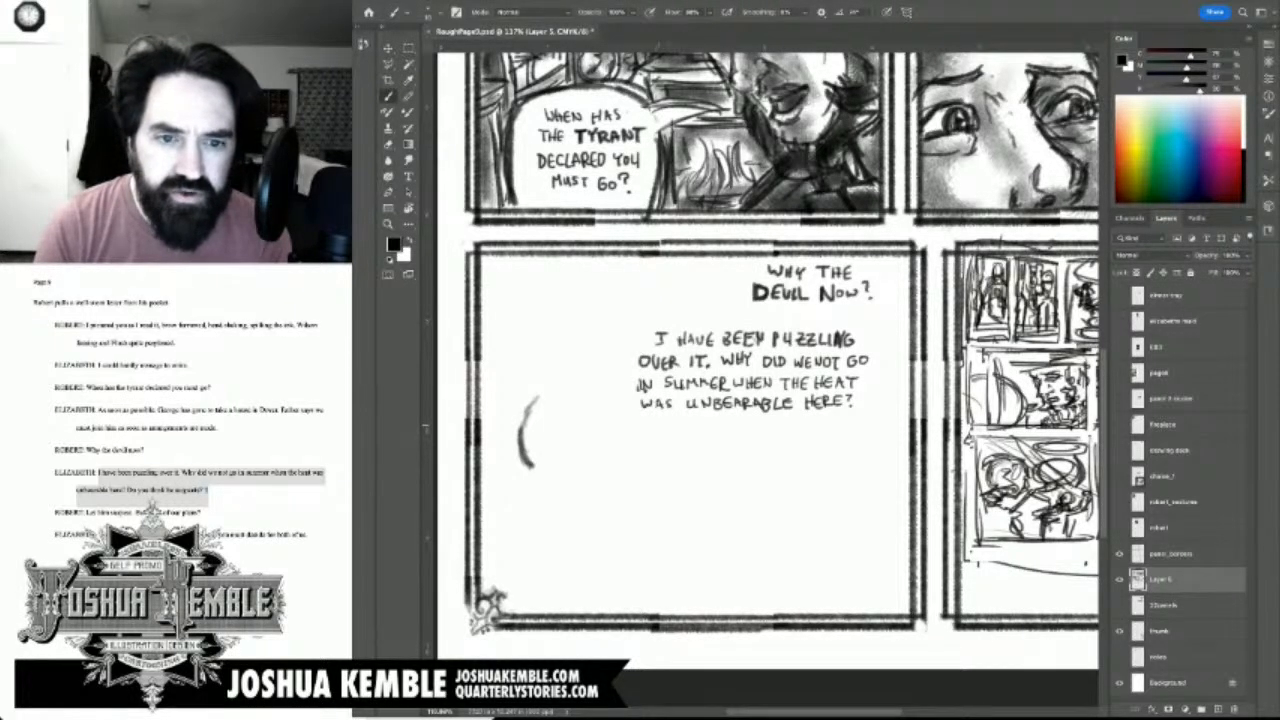
Step: Letter "DO YOU THINK HE SUSPECTS US?" as the fifth line and thicken the strokes of UNBEARABLE and SUSPECTS
{"action": "mouse_move", "coordinate": [650, 419]}
{"action": "left_mouse_down"}
{"action": "mouse_move", "coordinate": [650, 432]}
{"action": "mouse_move", "coordinate": [651, 420]}
{"action": "mouse_move", "coordinate": [680, 435]}
{"action": "mouse_move", "coordinate": [730, 422]}
{"action": "mouse_move", "coordinate": [724, 434]}
{"action": "left_mouse_up"}
{"action": "left_click_drag", "start_coordinate": [731, 421], "coordinate": [741, 432]}
{"action": "mouse_move", "coordinate": [747, 421]}
{"action": "left_mouse_down"}
{"action": "mouse_move", "coordinate": [746, 432]}
{"action": "mouse_move", "coordinate": [753, 420]}
{"action": "mouse_move", "coordinate": [779, 425]}
{"action": "left_mouse_up"}
{"action": "mouse_move", "coordinate": [784, 418]}
{"action": "left_mouse_down"}
{"action": "mouse_move", "coordinate": [784, 430]}
{"action": "mouse_move", "coordinate": [790, 418]}
{"action": "left_mouse_up"}
{"action": "left_click_drag", "start_coordinate": [784, 429], "coordinate": [790, 429]}
{"action": "left_click_drag", "start_coordinate": [702, 420], "coordinate": [707, 433]}
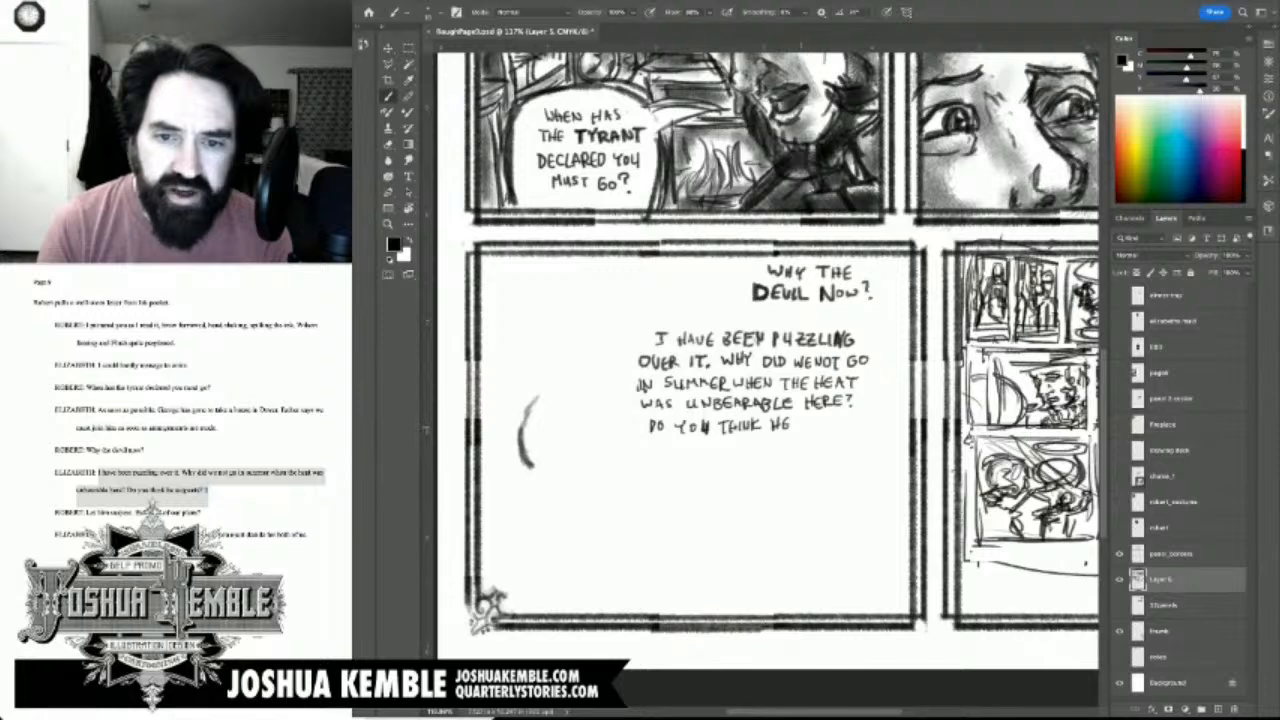
{"action": "mouse_move", "coordinate": [804, 419]}
{"action": "left_mouse_down"}
{"action": "mouse_move", "coordinate": [799, 430]}
{"action": "mouse_move", "coordinate": [894, 421]}
{"action": "left_mouse_up"}
{"action": "left_click", "coordinate": [894, 427]}
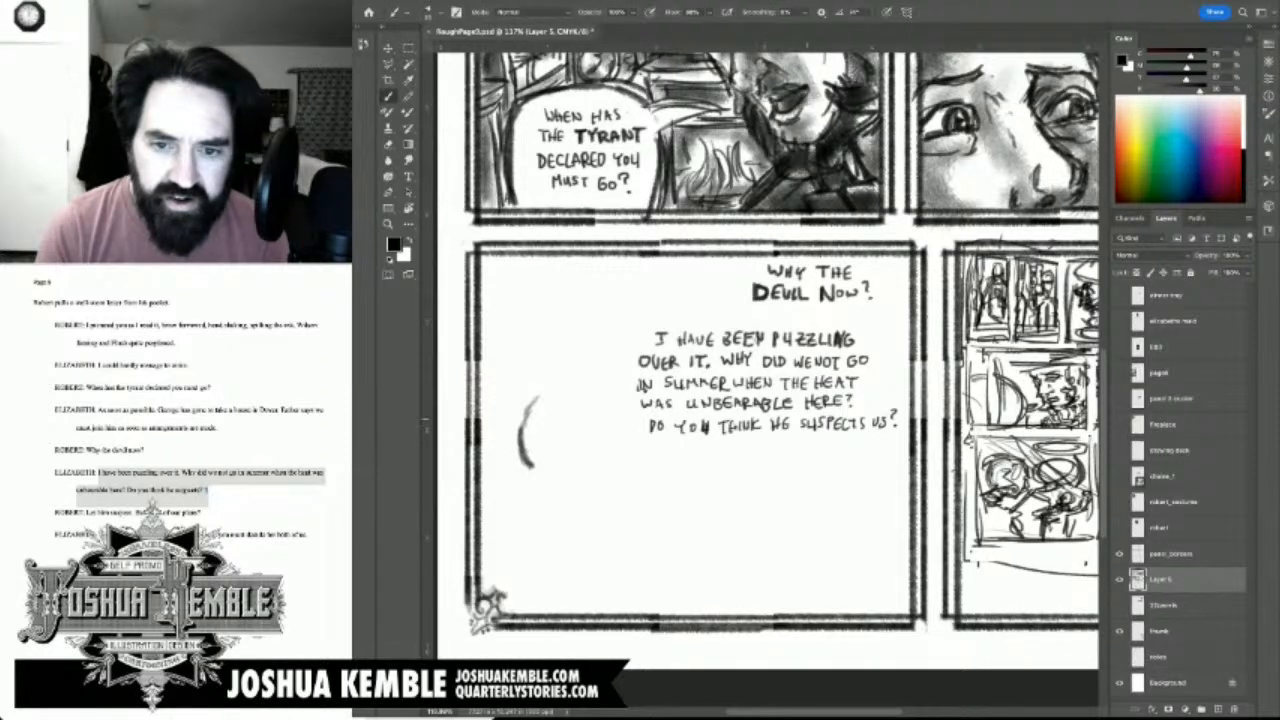
{"action": "mouse_move", "coordinate": [805, 418]}
{"action": "left_mouse_down"}
{"action": "mouse_move", "coordinate": [798, 430]}
{"action": "mouse_move", "coordinate": [815, 416]}
{"action": "mouse_move", "coordinate": [818, 430]}
{"action": "mouse_move", "coordinate": [845, 431]}
{"action": "mouse_move", "coordinate": [868, 416]}
{"action": "left_mouse_up"}
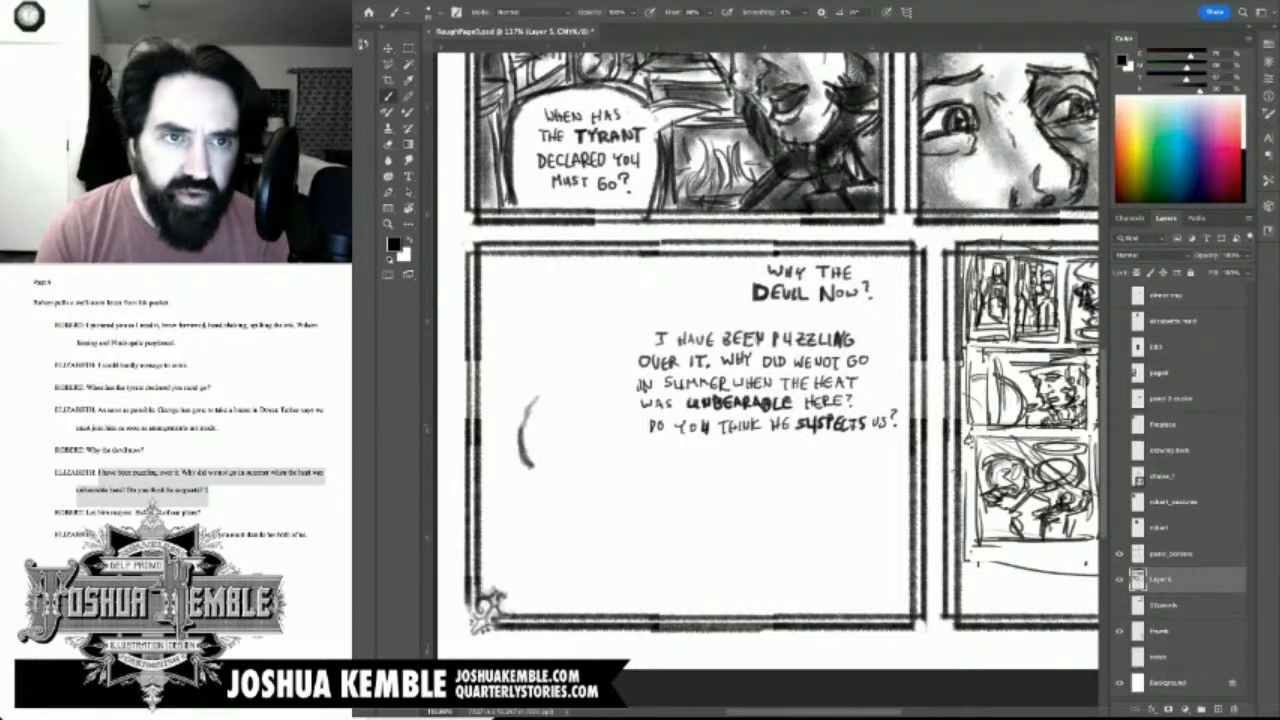
Step: Select the word "DO" and move it up to the end of the fourth line, after "HERE?"
{"action": "key", "text": "m"}
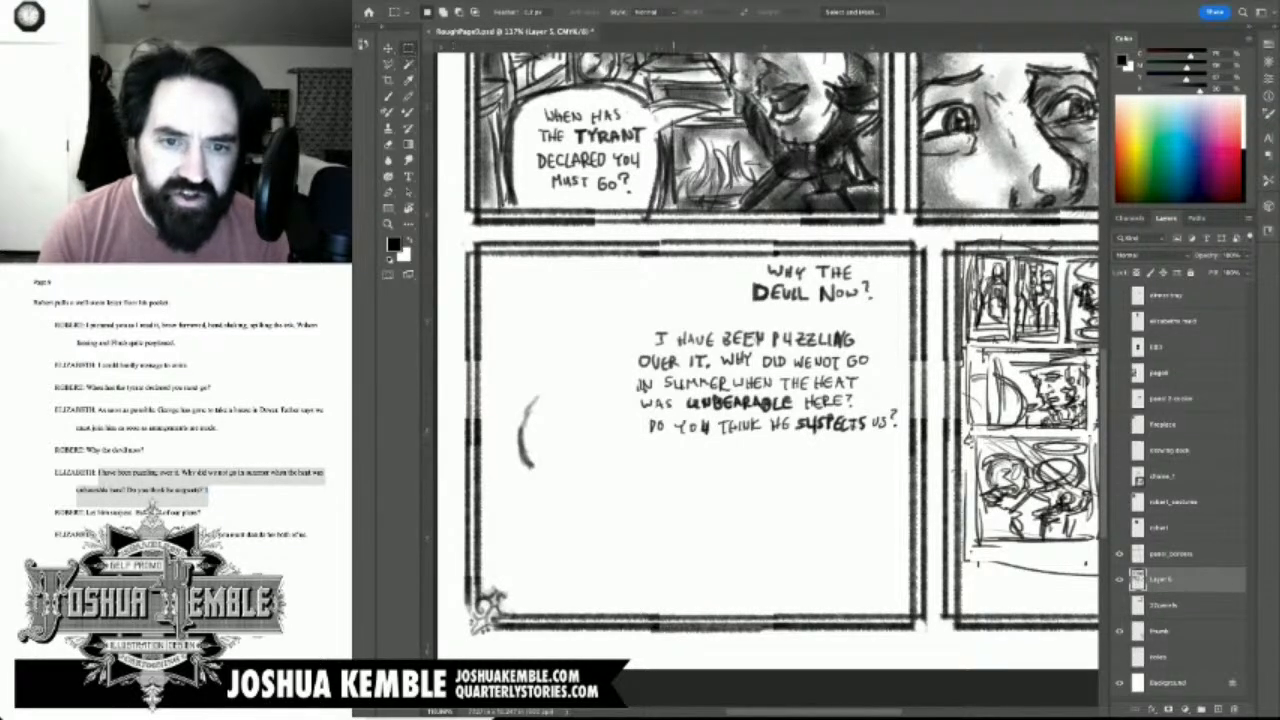
{"action": "left_click_drag", "start_coordinate": [639, 417], "coordinate": [862, 400]}
{"action": "key", "text": "v"}
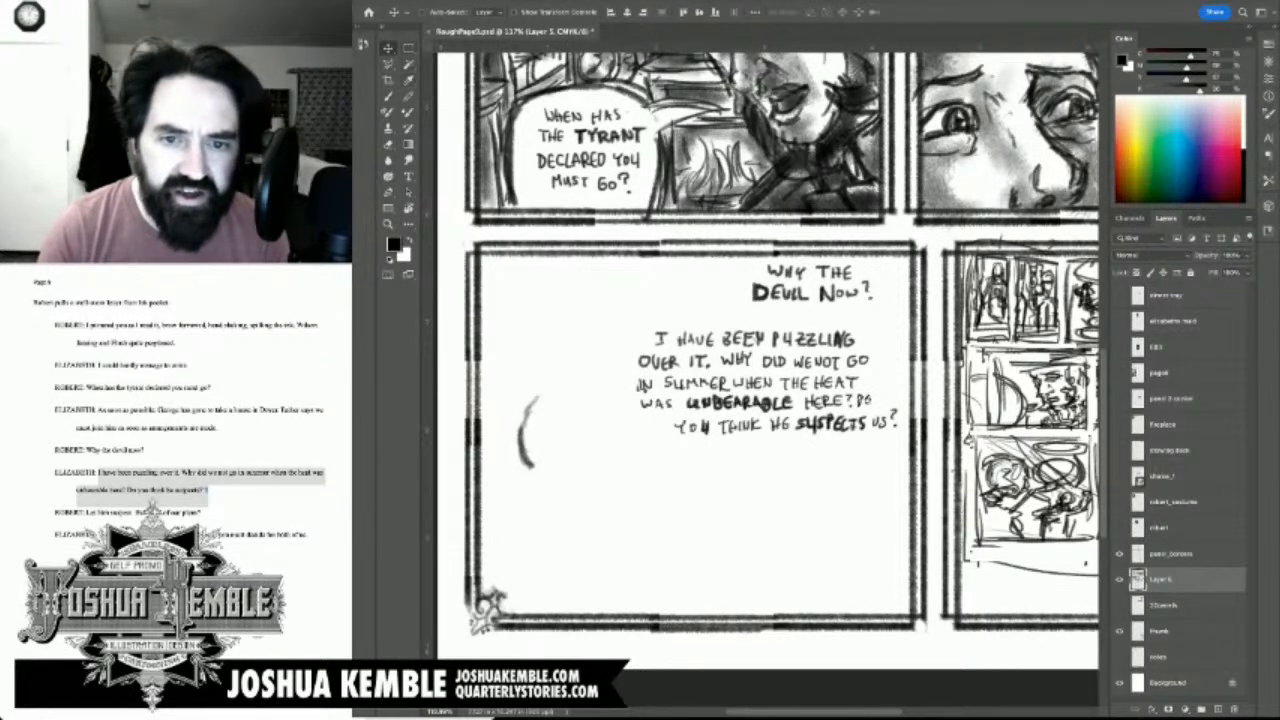
Step: Select the last line "YOU THINK HE SUSPECTS US?" and shift it left to centre it under the lines above
{"action": "key", "text": "m"}
{"action": "left_click_drag", "start_coordinate": [658, 408], "coordinate": [906, 443]}
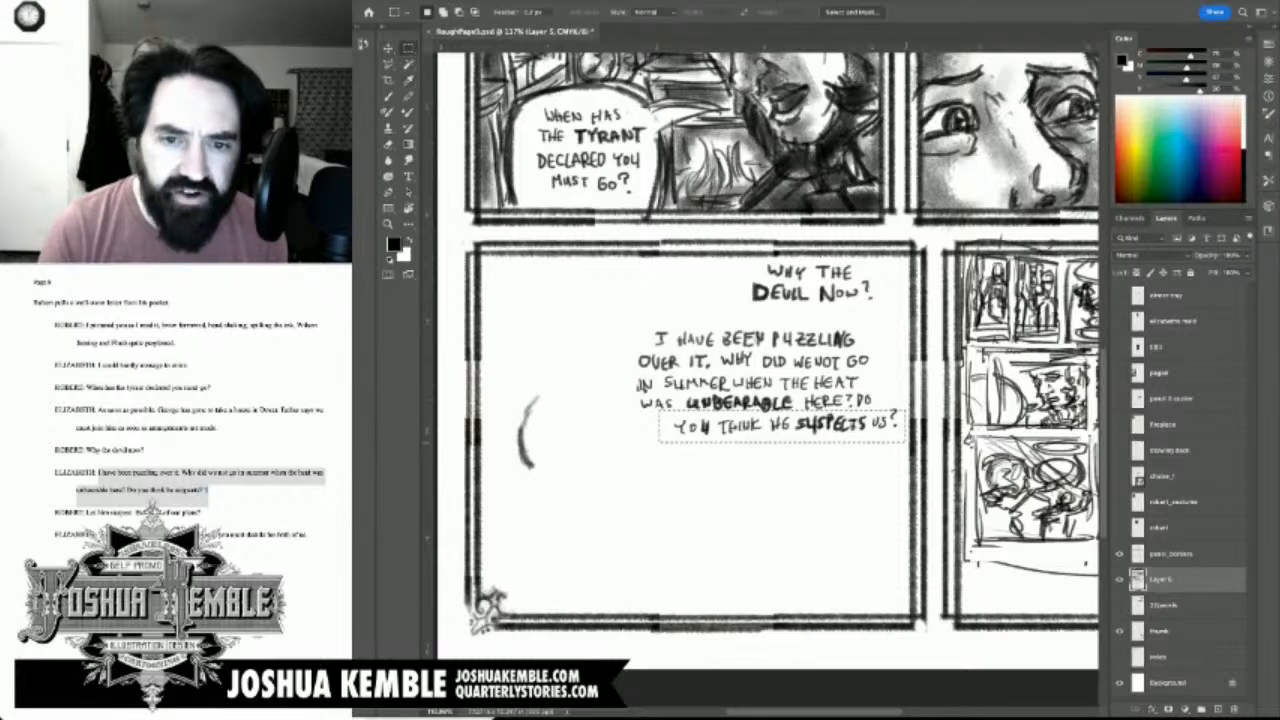
{"action": "left_click_drag", "start_coordinate": [751, 403], "coordinate": [786, 414]}
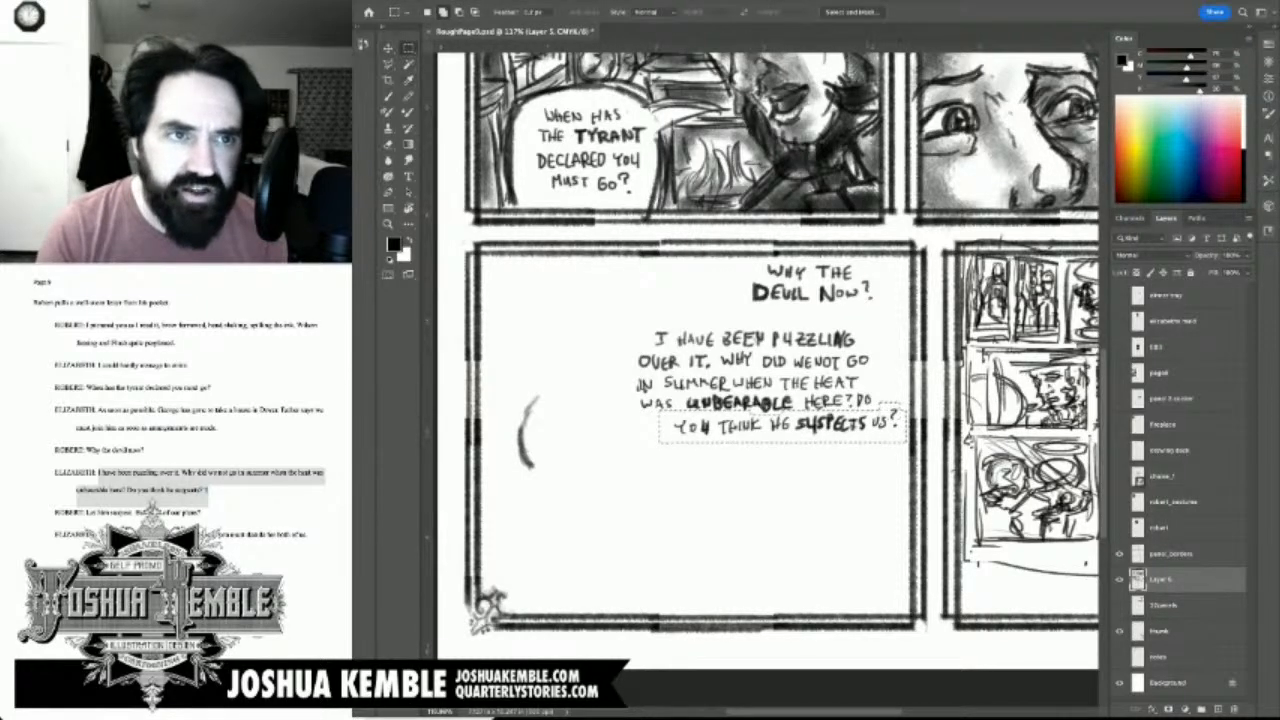
{"action": "key", "text": "v"}
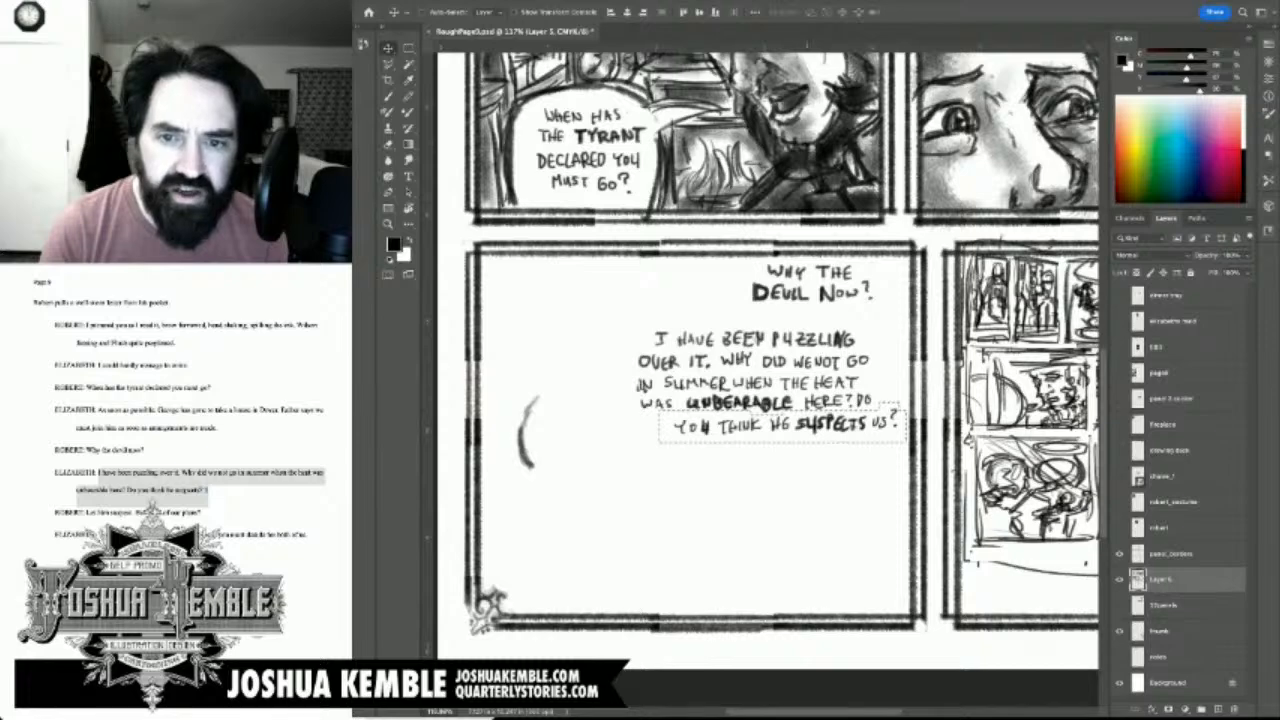
{"action": "left_click_drag", "start_coordinate": [886, 401], "coordinate": [861, 402]}
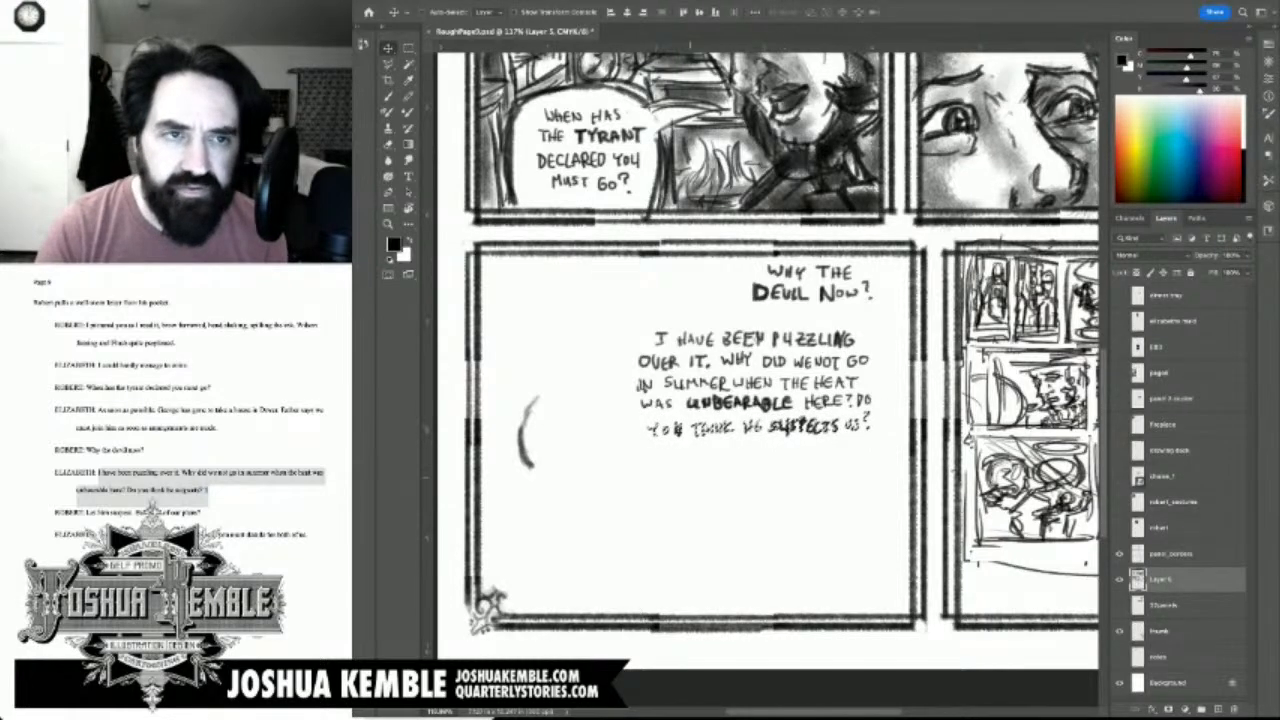
Step: Select all five lines of Elizabeth's speech and move the block left and slightly down within the panel
{"action": "scroll", "coordinate": [768, 380], "scroll_direction": "left", "scroll_amount": 1}
{"action": "key", "text": "m"}
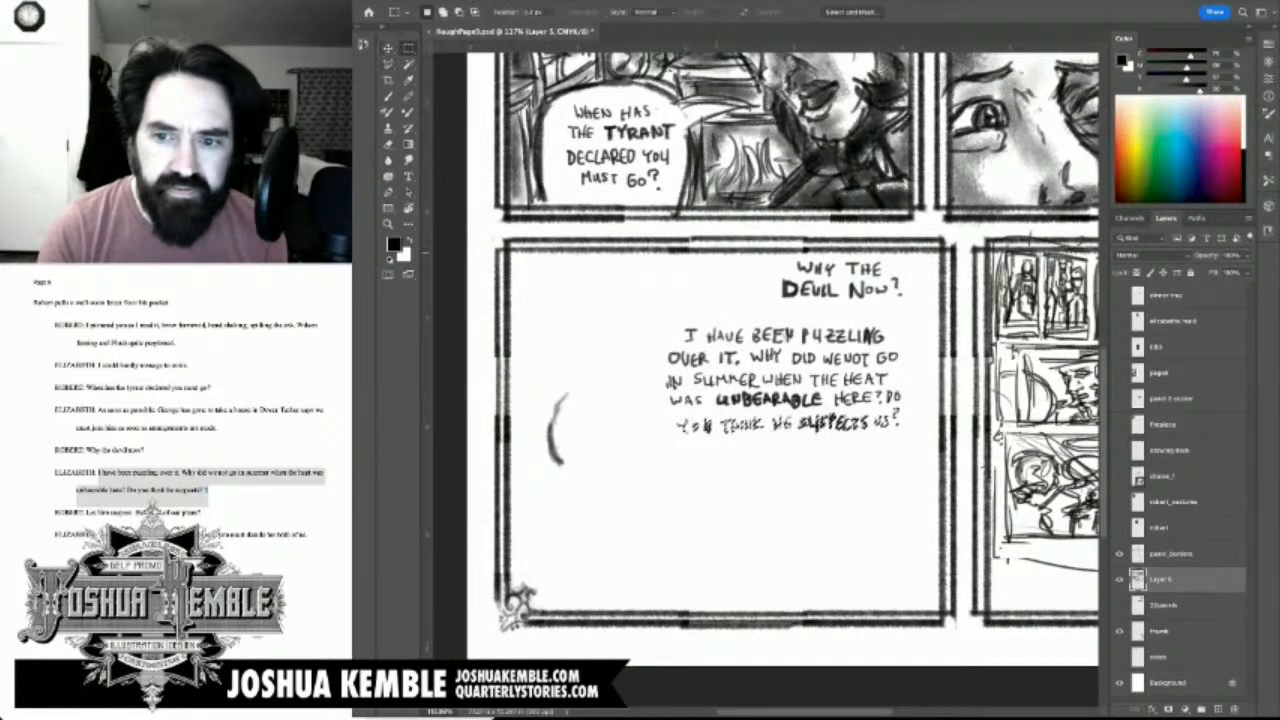
{"action": "scroll", "coordinate": [768, 380], "scroll_direction": "right", "scroll_amount": 2}
{"action": "left_click_drag", "start_coordinate": [551, 297], "coordinate": [827, 438]}
{"action": "key", "text": "v"}
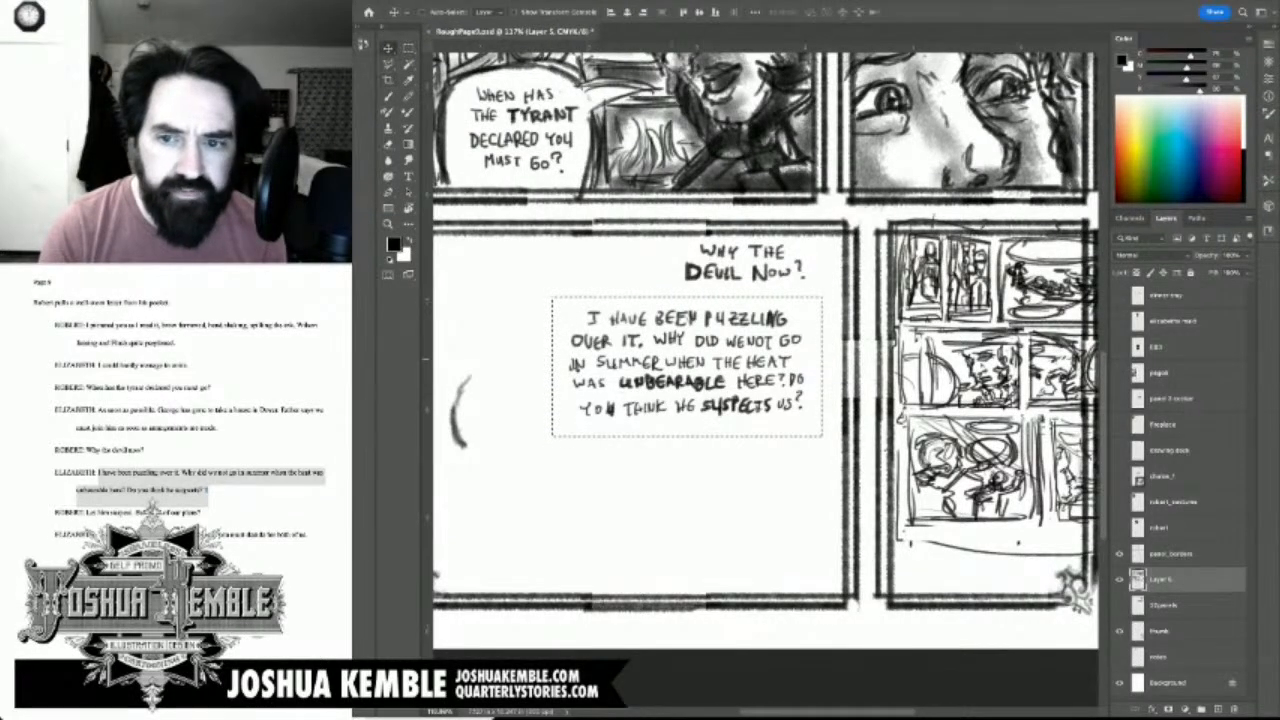
{"action": "mouse_move", "coordinate": [690, 367]}
{"action": "left_mouse_down"}
{"action": "mouse_move", "coordinate": [660, 369]}
{"action": "mouse_move", "coordinate": [680, 376]}
{"action": "left_mouse_up"}
{"action": "key", "text": "m"}
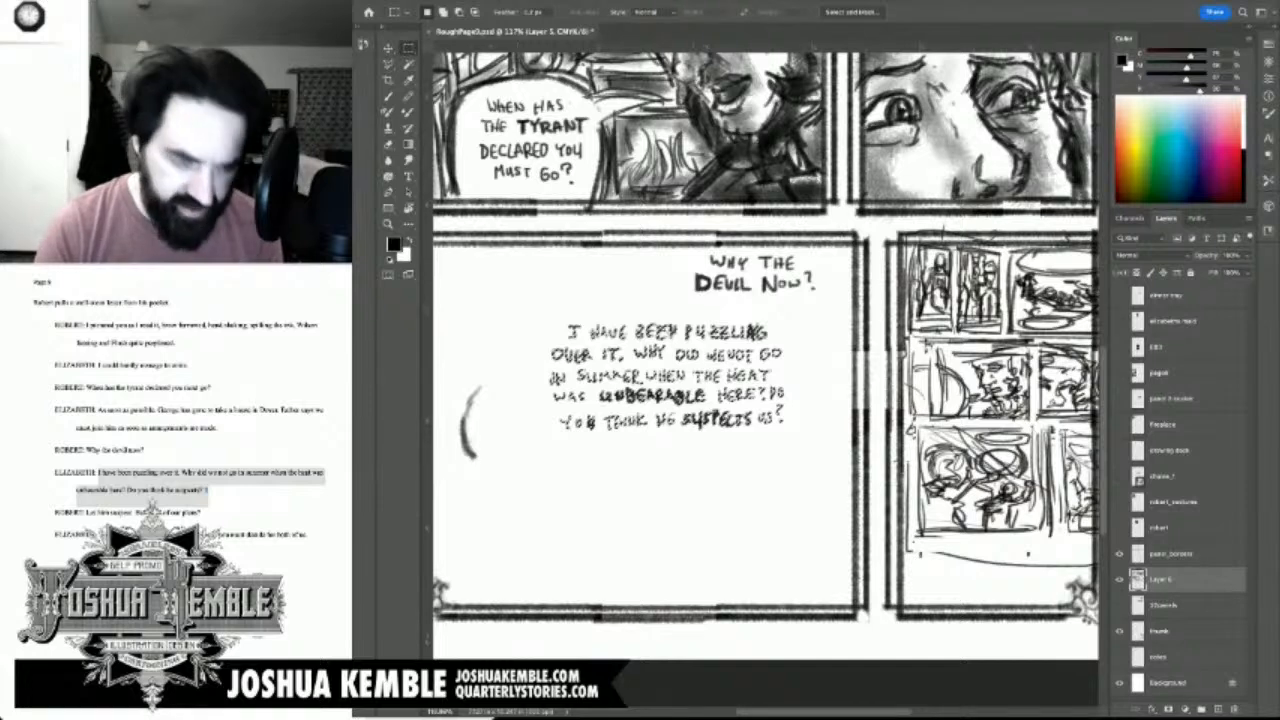
Step: Brush a rounded speech balloon around "WHY THE DEVIL NOW?", joined to the panel's top border
{"action": "key", "text": "b"}
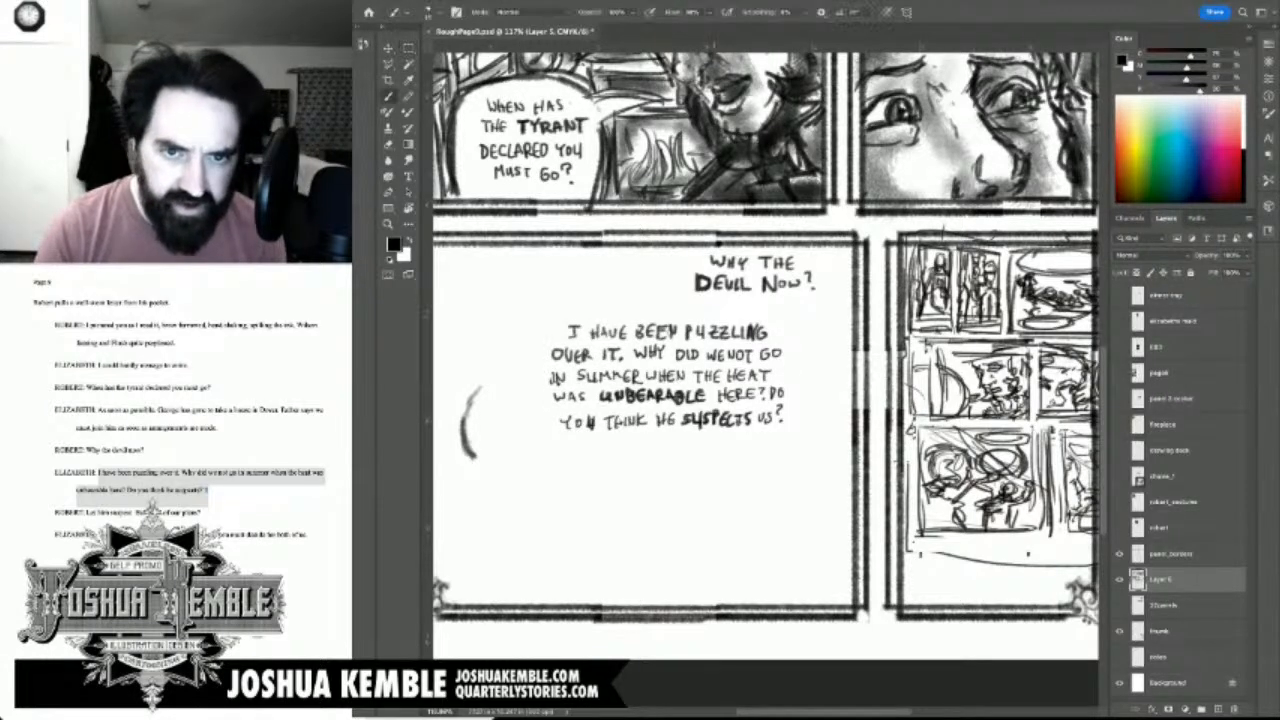
{"action": "mouse_move", "coordinate": [688, 247]}
{"action": "left_mouse_down"}
{"action": "mouse_move", "coordinate": [679, 290]}
{"action": "mouse_move", "coordinate": [746, 306]}
{"action": "mouse_move", "coordinate": [808, 296]}
{"action": "left_mouse_up"}
{"action": "mouse_move", "coordinate": [726, 305]}
{"action": "left_mouse_down"}
{"action": "mouse_move", "coordinate": [832, 298]}
{"action": "mouse_move", "coordinate": [836, 258]}
{"action": "mouse_move", "coordinate": [820, 305]}
{"action": "left_mouse_up"}
Step: Draw a large rounded balloon around Elizabeth's five-line speech and erase the extra inner line along its lower edge
{"action": "left_click_drag", "start_coordinate": [561, 470], "coordinate": [573, 448]}
{"action": "mouse_move", "coordinate": [694, 424]}
{"action": "left_mouse_down"}
{"action": "mouse_move", "coordinate": [642, 428]}
{"action": "mouse_move", "coordinate": [540, 398]}
{"action": "mouse_move", "coordinate": [546, 312]}
{"action": "mouse_move", "coordinate": [592, 292]}
{"action": "mouse_move", "coordinate": [715, 289]}
{"action": "left_mouse_up"}
{"action": "mouse_move", "coordinate": [589, 287]}
{"action": "left_mouse_down"}
{"action": "mouse_move", "coordinate": [731, 286]}
{"action": "mouse_move", "coordinate": [799, 296]}
{"action": "mouse_move", "coordinate": [822, 320]}
{"action": "mouse_move", "coordinate": [810, 420]}
{"action": "mouse_move", "coordinate": [688, 450]}
{"action": "left_mouse_up"}
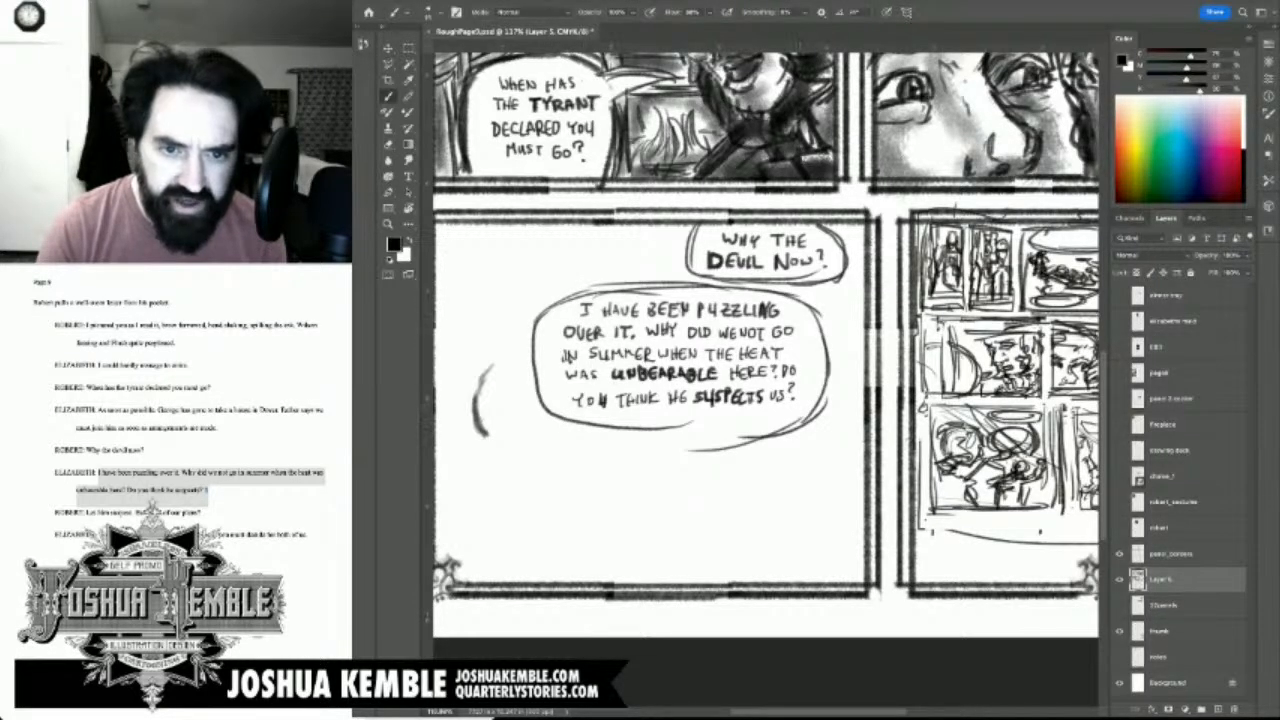
{"action": "mouse_move", "coordinate": [544, 410]}
{"action": "left_mouse_down"}
{"action": "mouse_move", "coordinate": [590, 444]}
{"action": "mouse_move", "coordinate": [656, 450]}
{"action": "left_mouse_up"}
{"action": "left_click_drag", "start_coordinate": [580, 436], "coordinate": [712, 448]}
{"action": "left_click_drag", "start_coordinate": [622, 446], "coordinate": [760, 440]}
{"action": "key", "text": "e"}
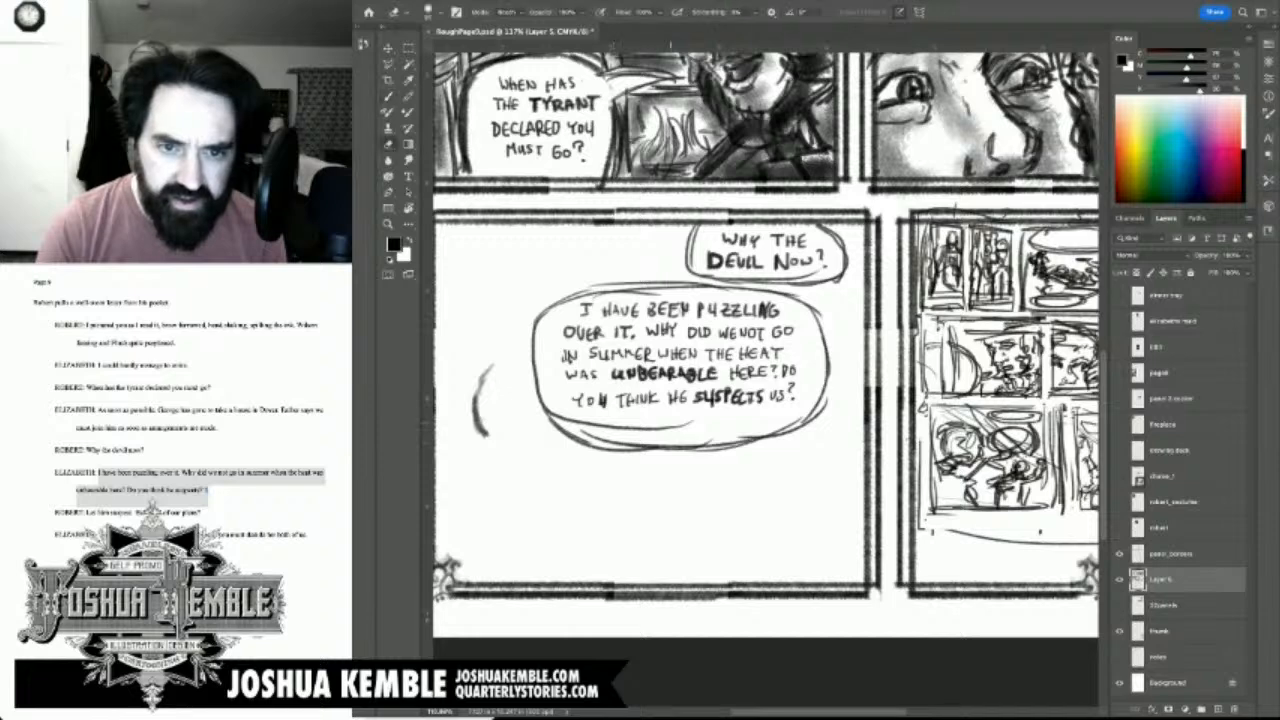
{"action": "left_click_drag", "start_coordinate": [570, 424], "coordinate": [692, 426]}
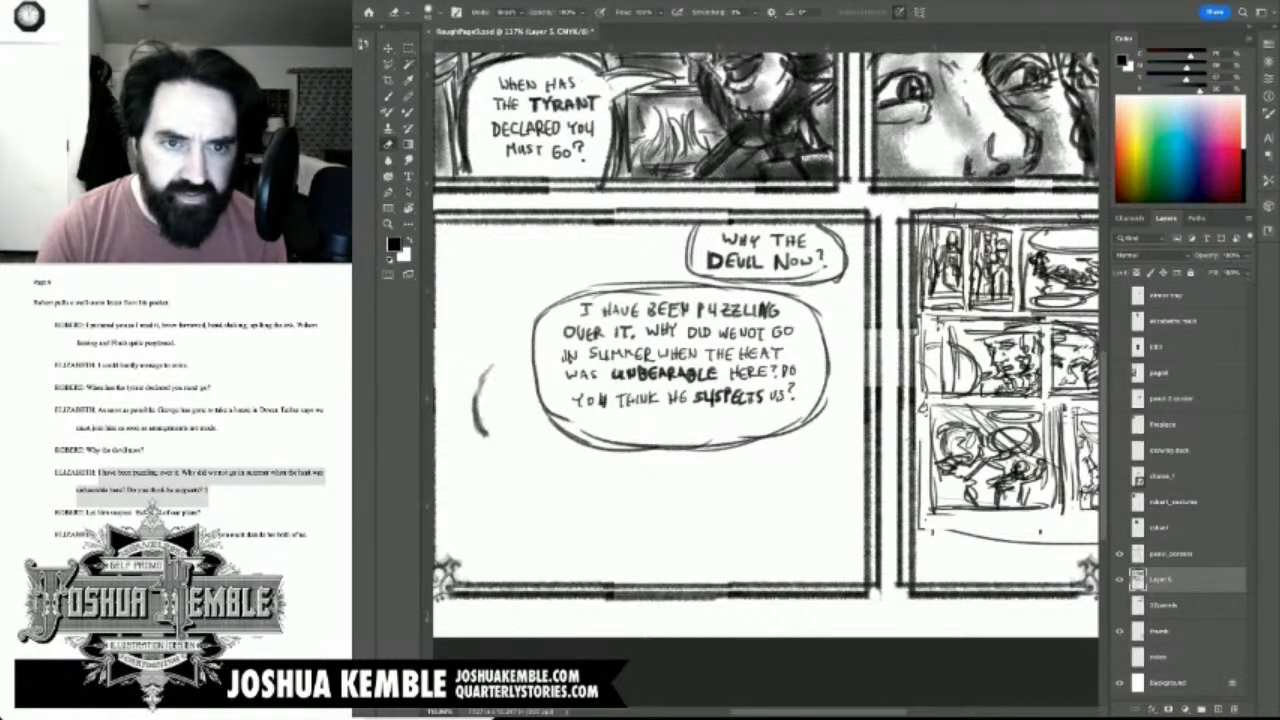
Step: Select the lettering inside the large balloon and nudge it down to centre it vertically
{"action": "key", "text": "m"}
{"action": "left_click_drag", "start_coordinate": [560, 300], "coordinate": [800, 410]}
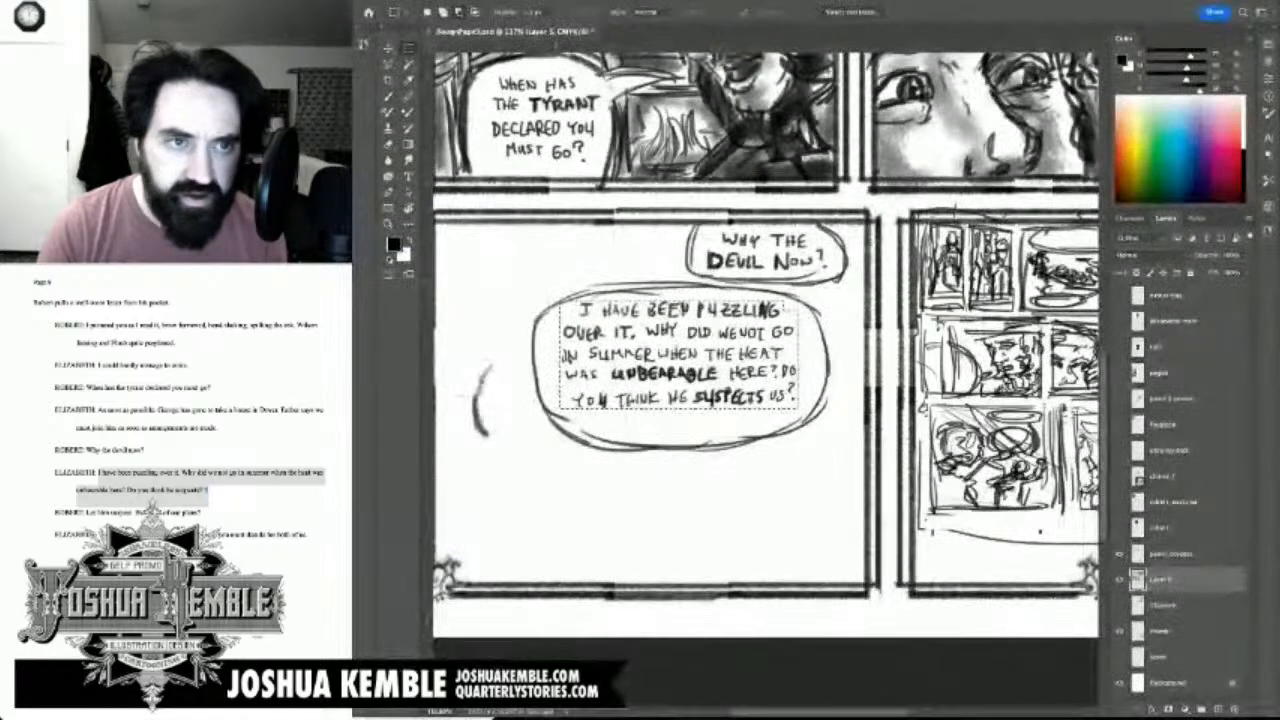
{"action": "key", "text": "v"}
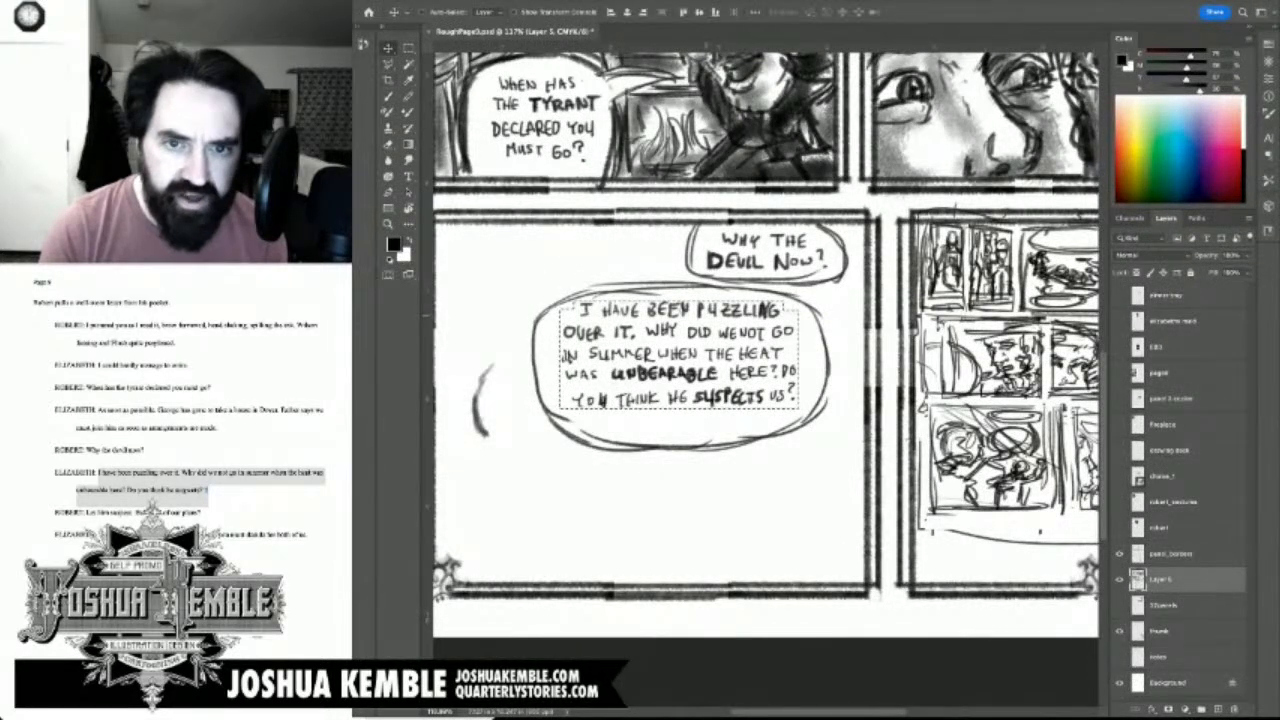
{"action": "left_click_drag", "start_coordinate": [680, 355], "coordinate": [681, 363]}
{"action": "key", "text": "super+d"}
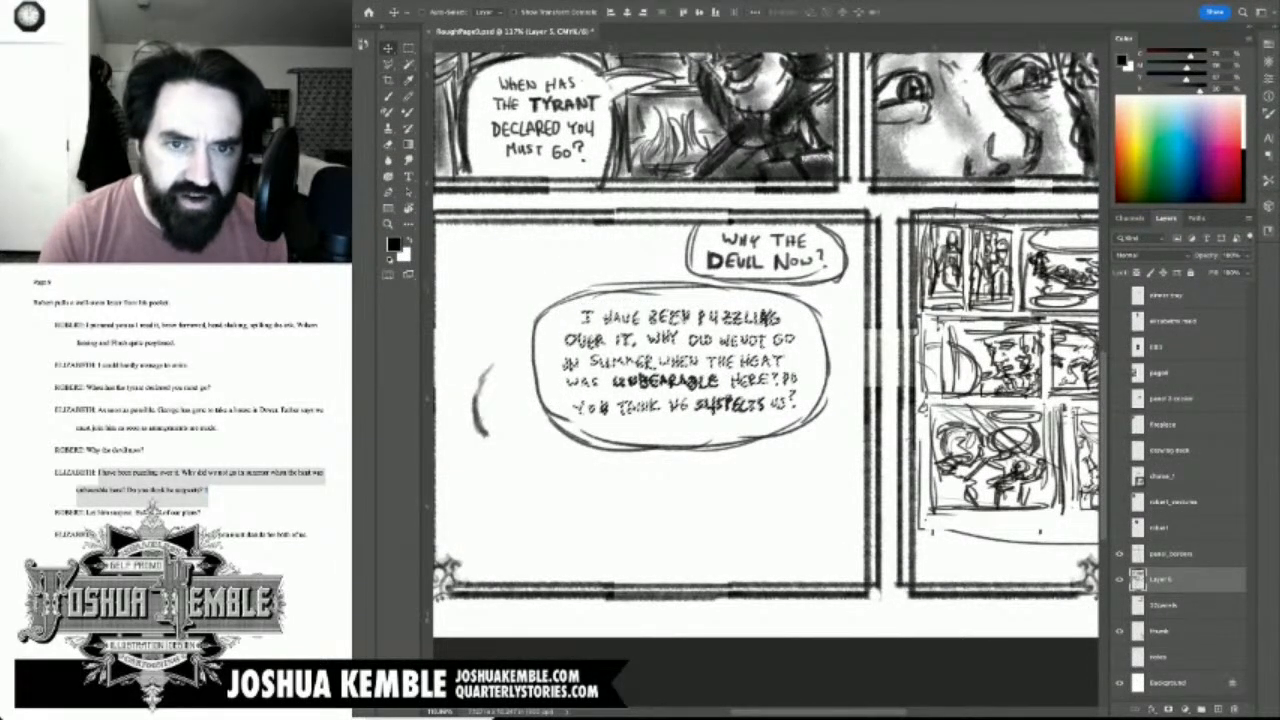
Step: Select the large balloon together with its lettering and move it right, clear of the upper balloon
{"action": "key", "text": "m"}
{"action": "left_click_drag", "start_coordinate": [510, 287], "coordinate": [836, 479]}
{"action": "left_click_drag", "start_coordinate": [576, 277], "coordinate": [688, 299]}
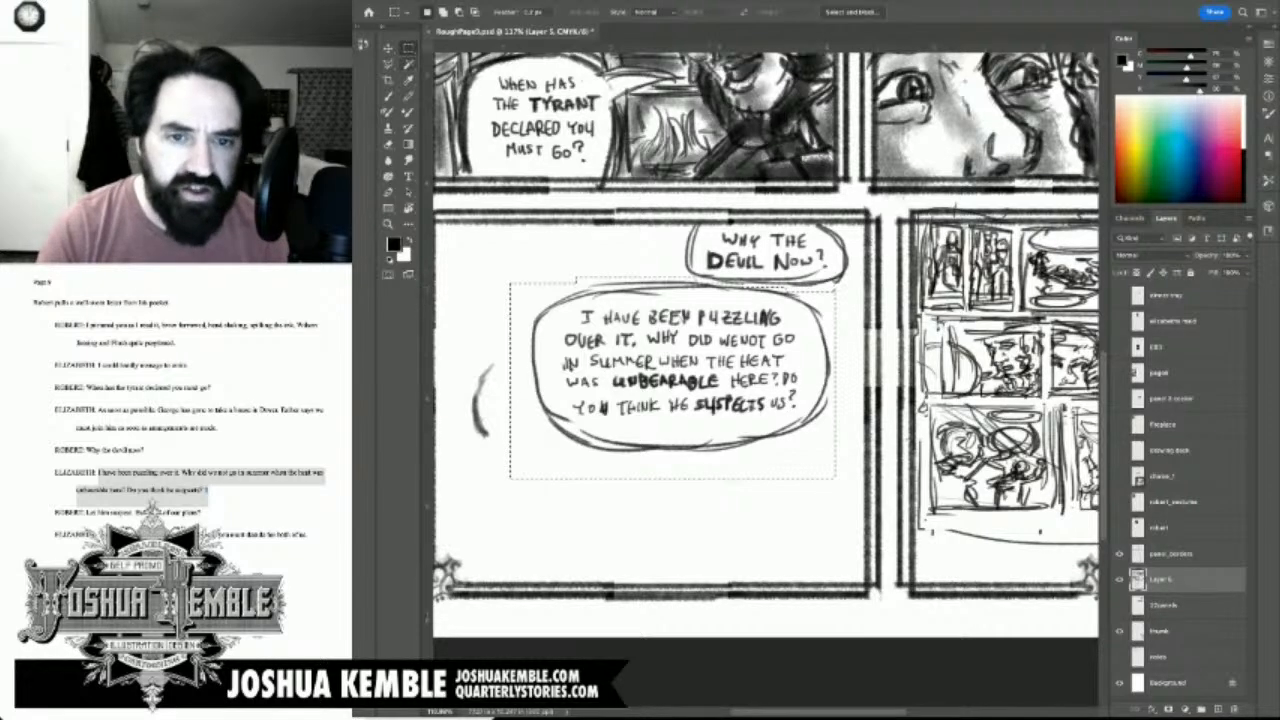
{"action": "key", "text": "v"}
{"action": "left_click_drag", "start_coordinate": [698, 389], "coordinate": [735, 382]}
{"action": "key", "text": "m"}
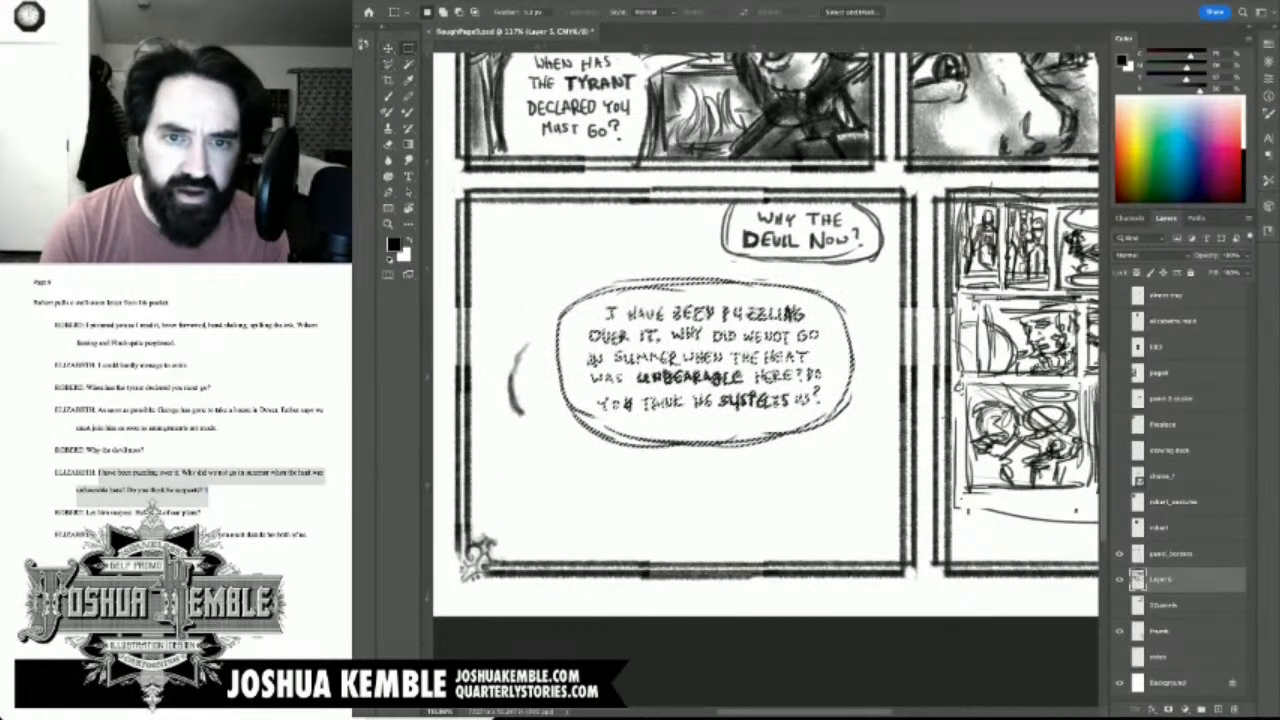
Step: Delete the top and right parts of the large balloon's outline, keeping the lettering
{"action": "key", "text": "super+d"}
{"action": "mouse_move", "coordinate": [565, 269]}
{"action": "left_mouse_down"}
{"action": "mouse_move", "coordinate": [786, 317]}
{"action": "mouse_move", "coordinate": [799, 297]}
{"action": "mouse_move", "coordinate": [838, 316]}
{"action": "mouse_move", "coordinate": [859, 378]}
{"action": "mouse_move", "coordinate": [854, 329]}
{"action": "mouse_move", "coordinate": [868, 420]}
{"action": "mouse_move", "coordinate": [820, 453]}
{"action": "mouse_move", "coordinate": [830, 450]}
{"action": "left_mouse_up"}
{"action": "key", "text": "Delete"}
{"action": "key", "text": "Delete"}
{"action": "key", "text": "super+d"}
{"action": "key", "text": "Delete"}
{"action": "key", "text": "super+d"}
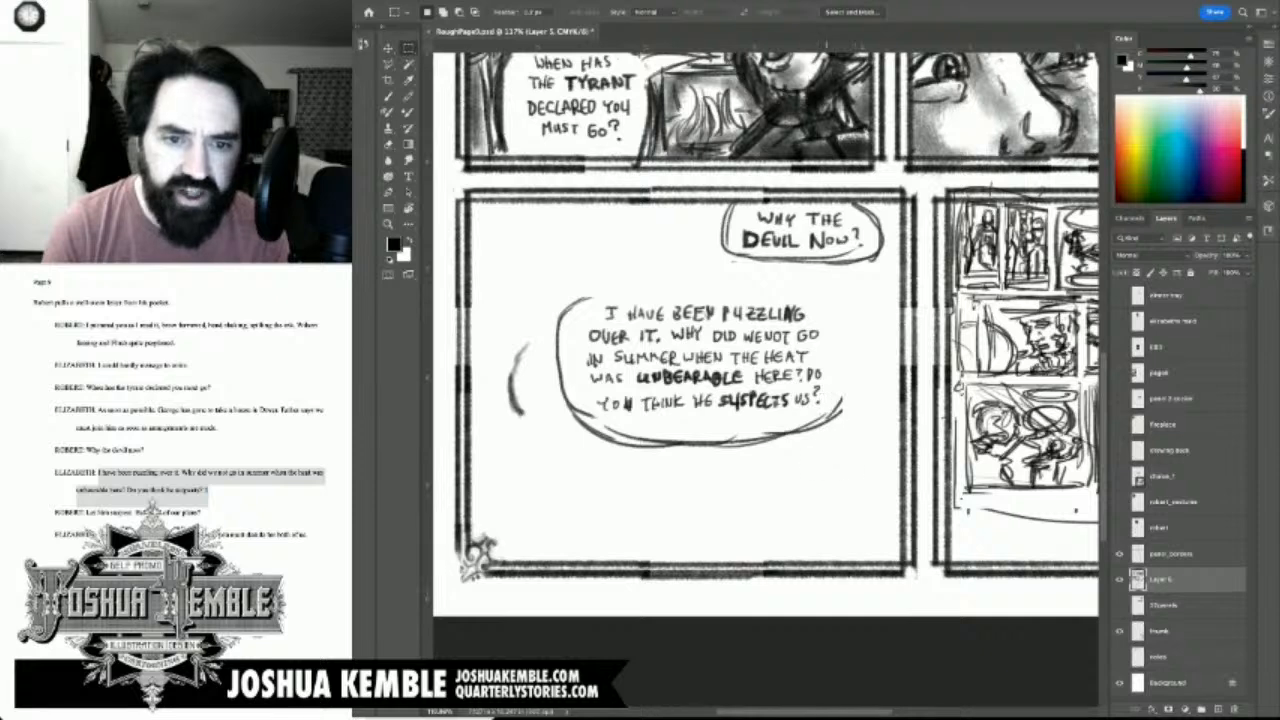
{"action": "key", "text": "Delete"}
{"action": "key", "text": "super+d"}
Step: Delete the bottom and left parts of the large balloon's outline around Elizabeth's speech
{"action": "mouse_move", "coordinate": [723, 451]}
{"action": "left_mouse_down"}
{"action": "mouse_move", "coordinate": [597, 422]}
{"action": "mouse_move", "coordinate": [874, 468]}
{"action": "left_mouse_up"}
{"action": "key", "text": "Delete"}
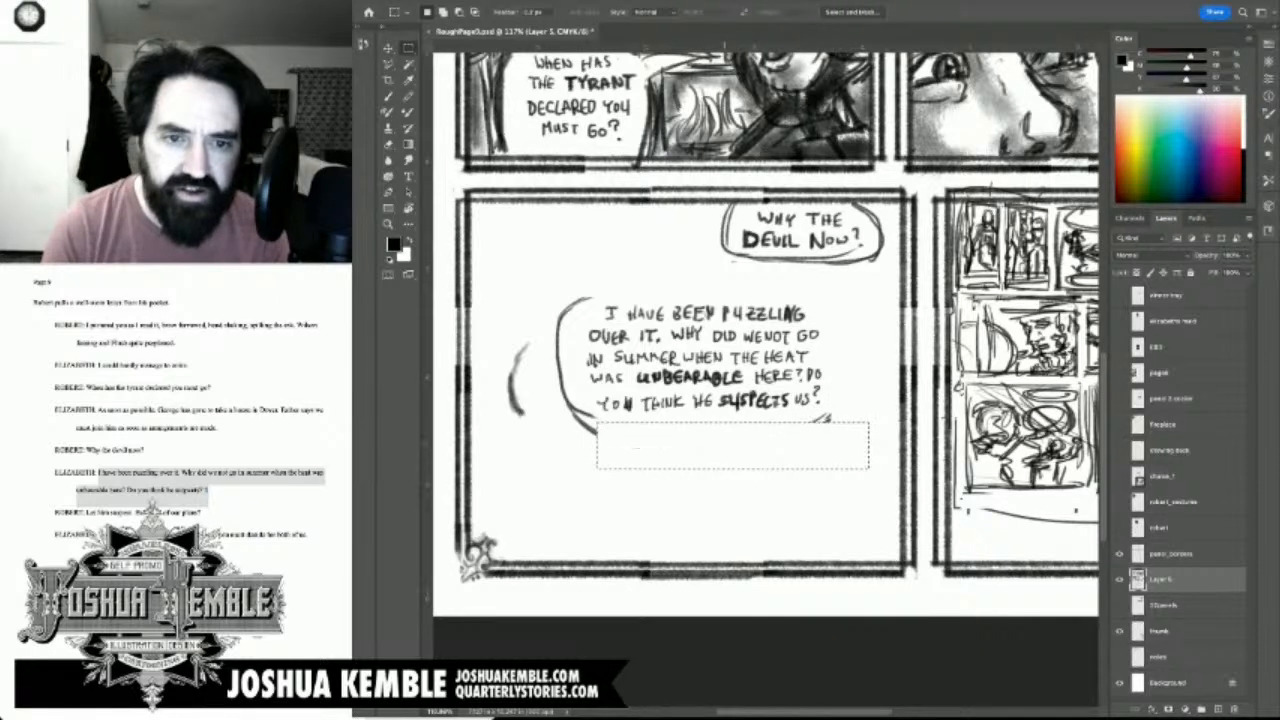
{"action": "key", "text": "super+d"}
{"action": "left_click_drag", "start_coordinate": [542, 268], "coordinate": [592, 453]}
{"action": "key", "text": "Delete"}
{"action": "key", "text": "super+d"}
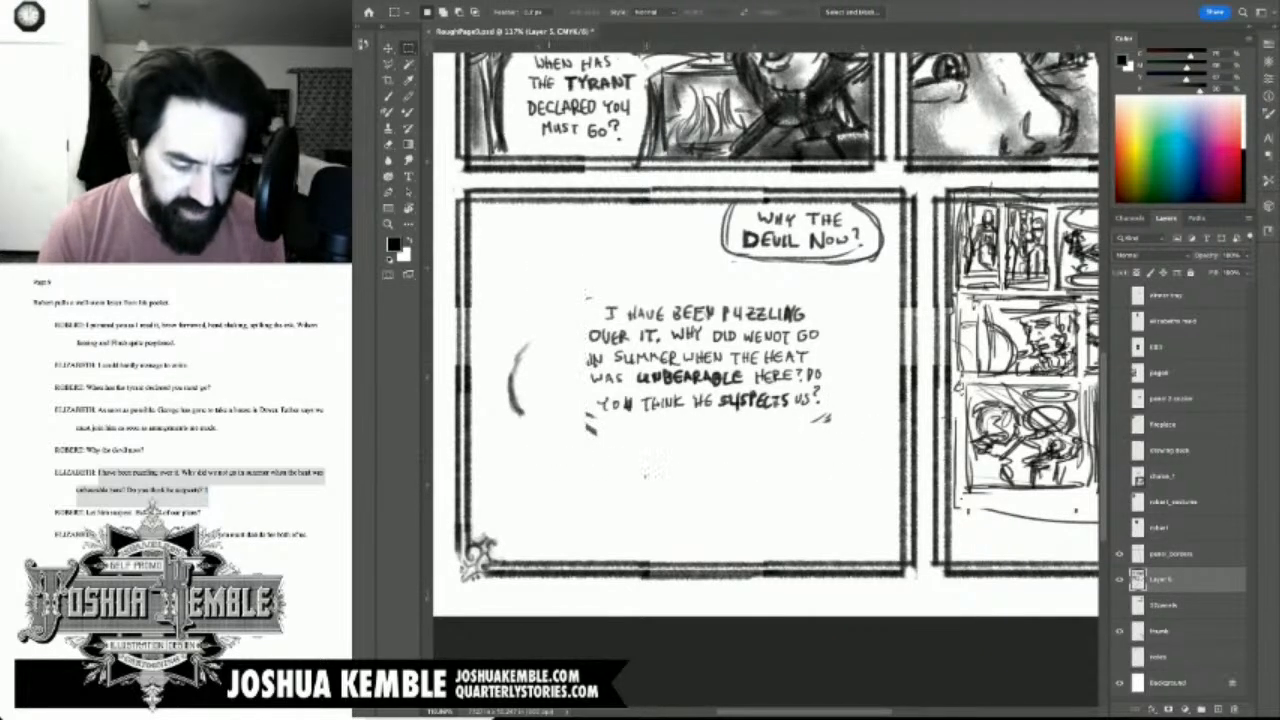
Step: Move the lower four lines of Elizabeth's speech down, leaving a gap beneath "I HAVE BEEN PUZZLING"
{"action": "key", "text": "b"}
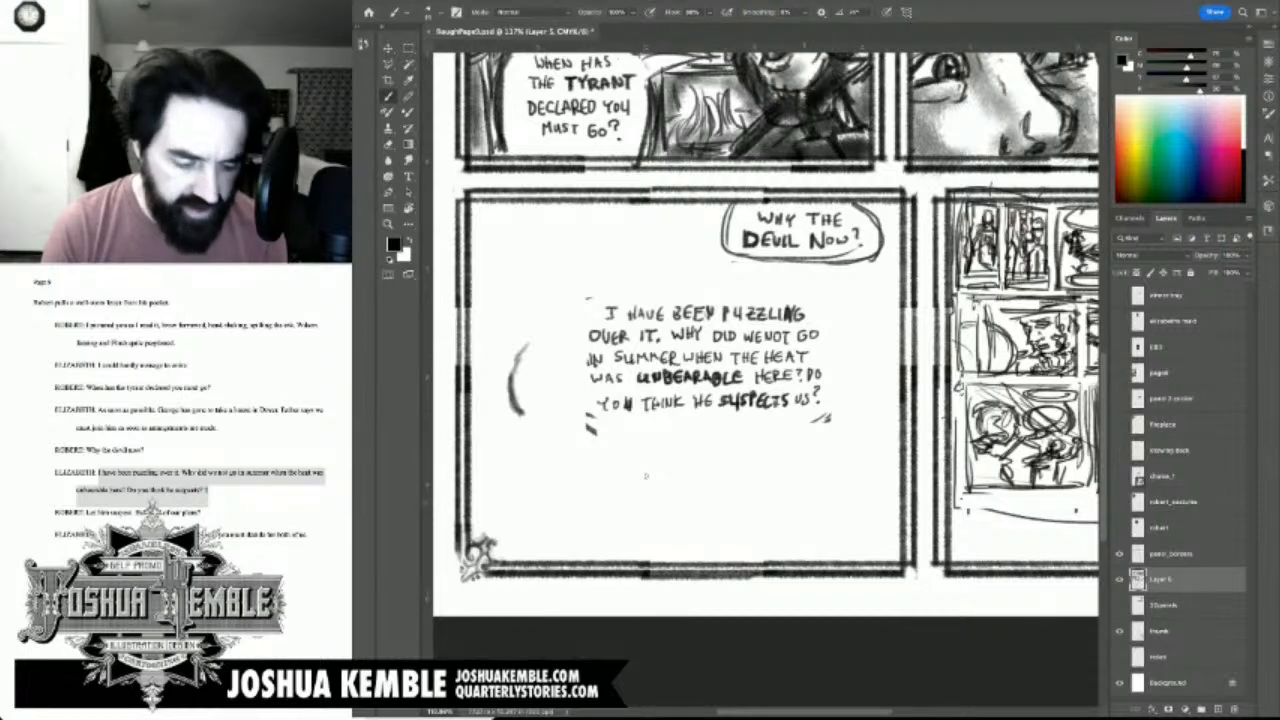
{"action": "mouse_move", "coordinate": [808, 533]}
{"action": "left_mouse_down"}
{"action": "mouse_move", "coordinate": [940, 478]}
{"action": "mouse_move", "coordinate": [936, 496]}
{"action": "left_mouse_up"}
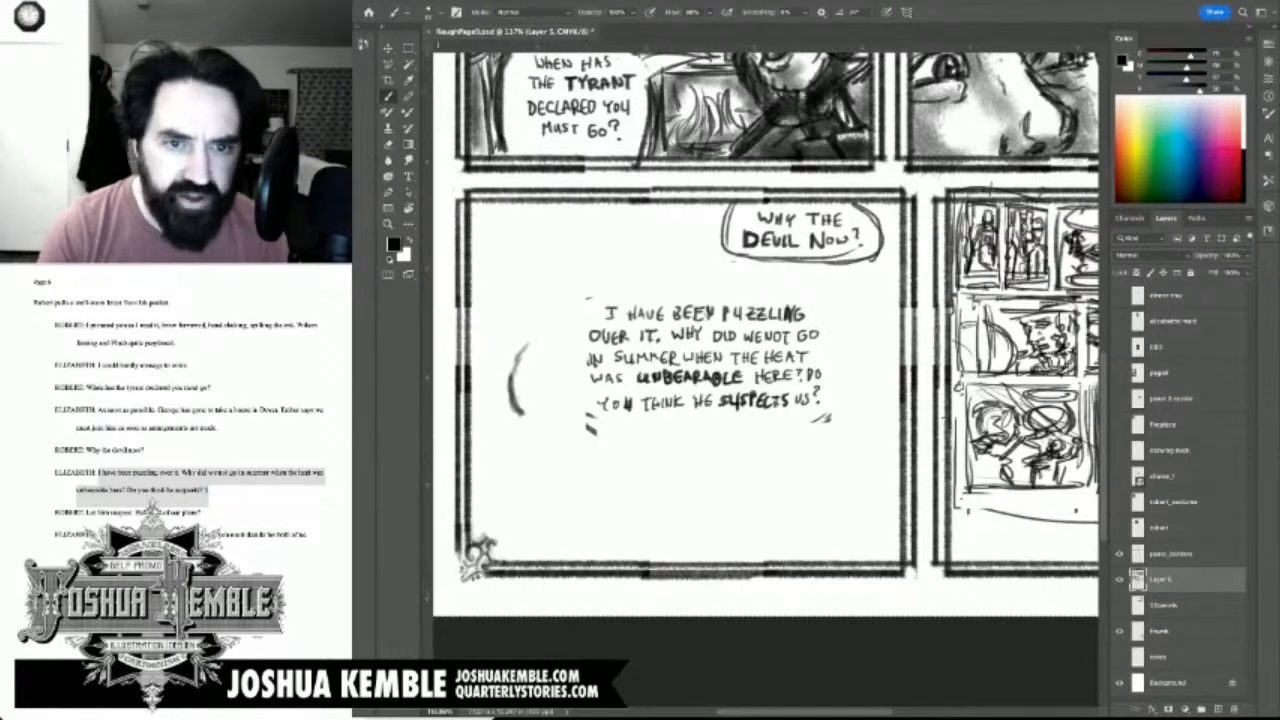
{"action": "key", "text": "m"}
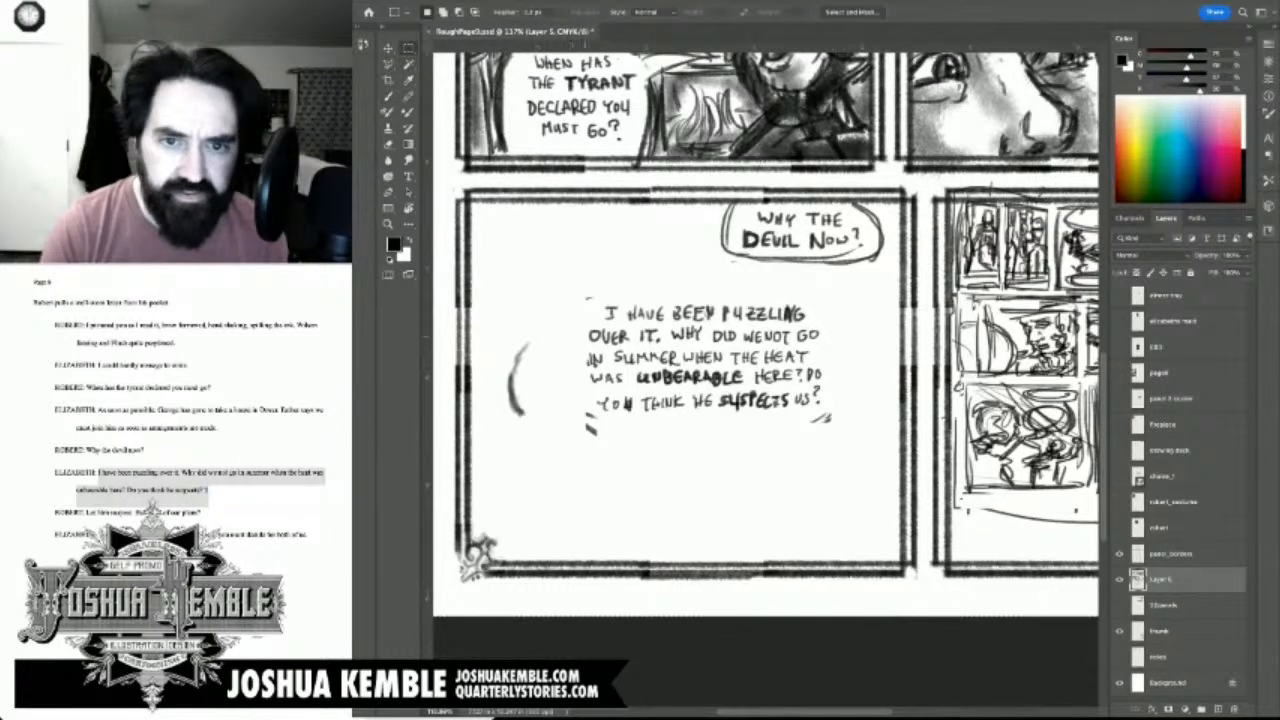
{"action": "left_click_drag", "start_coordinate": [577, 323], "coordinate": [865, 455]}
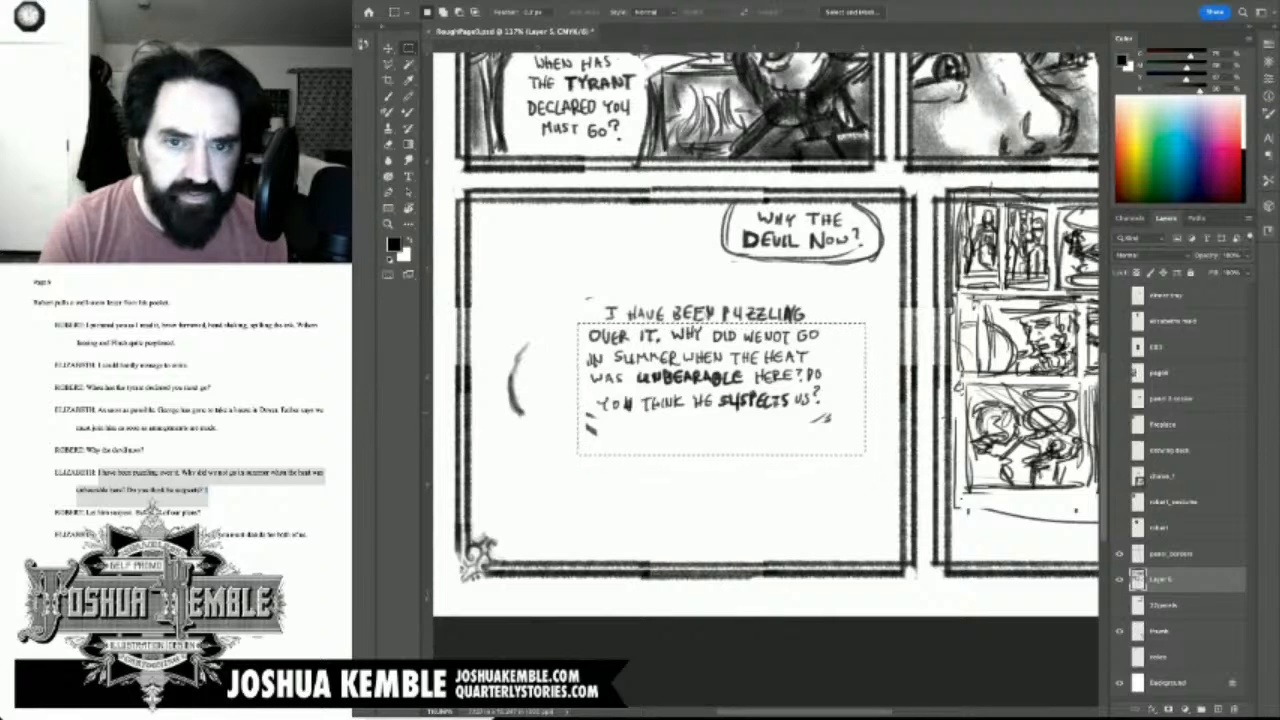
{"action": "key", "text": "v"}
{"action": "left_click_drag", "start_coordinate": [720, 380], "coordinate": [716, 456]}
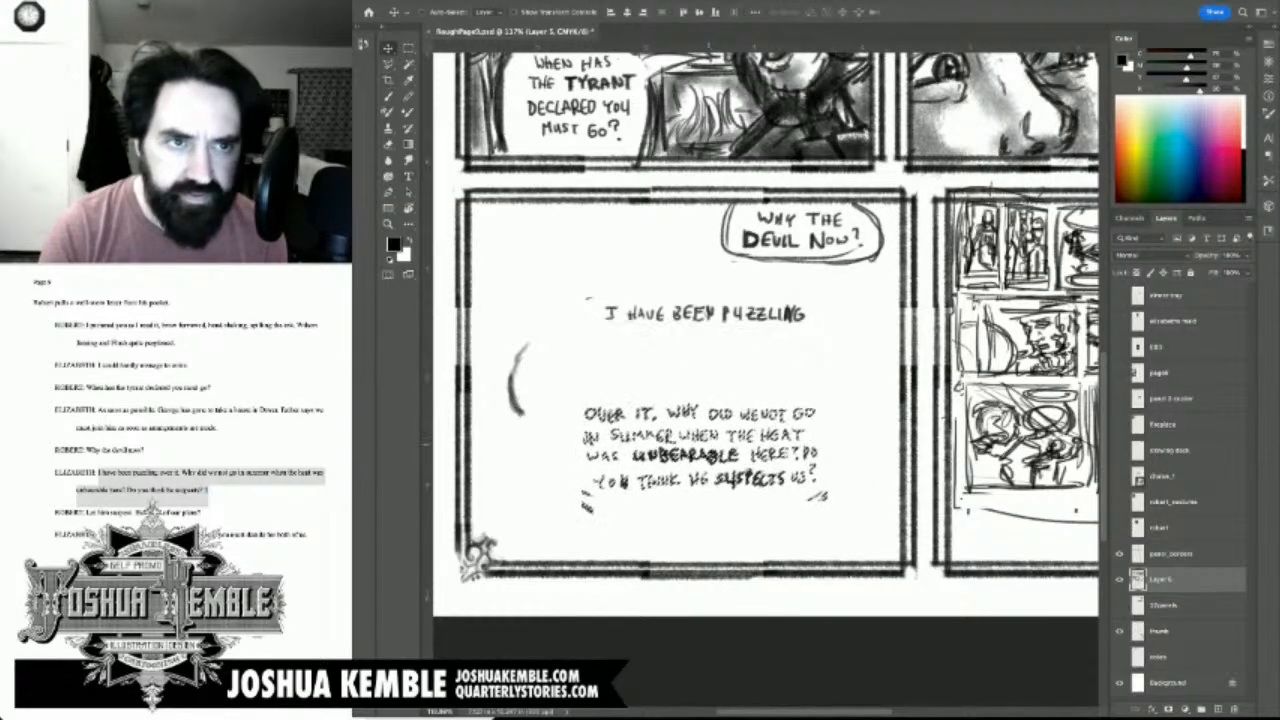
{"action": "key", "text": "ctrl+d"}
Step: Move "PUZZLING" and "OVER IT." under "I HAVE BEEN" to form the second line of the speech
{"action": "key", "text": "m"}
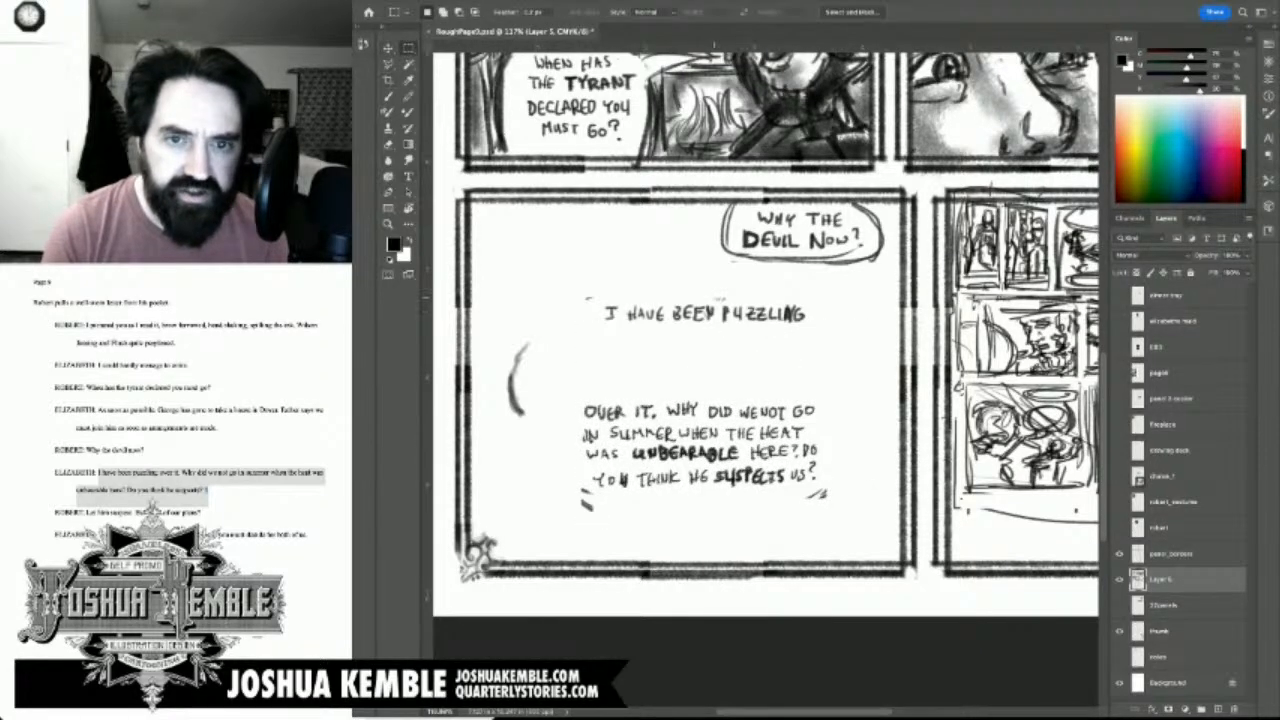
{"action": "left_click_drag", "start_coordinate": [716, 297], "coordinate": [620, 338]}
{"action": "key", "text": "v"}
{"action": "key", "text": "m"}
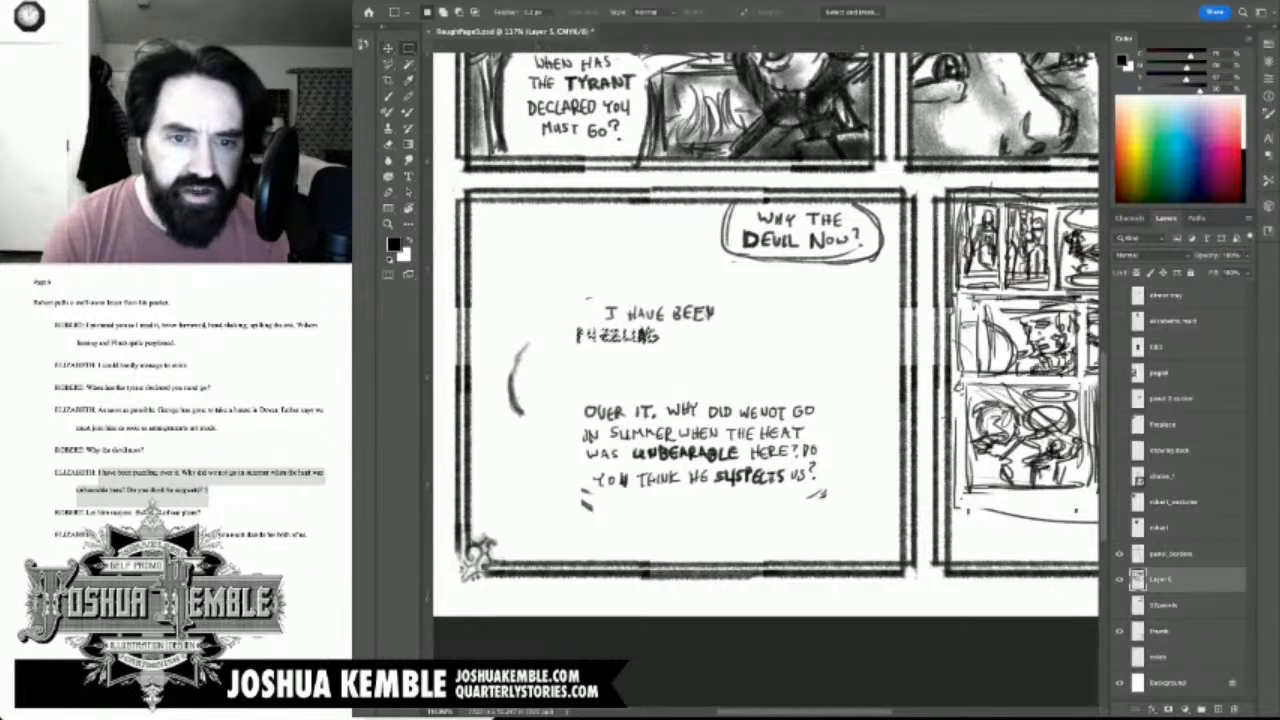
{"action": "mouse_move", "coordinate": [566, 398]}
{"action": "left_mouse_down"}
{"action": "mouse_move", "coordinate": [660, 422]}
{"action": "mouse_move", "coordinate": [614, 408]}
{"action": "mouse_move", "coordinate": [696, 335]}
{"action": "left_mouse_up"}
{"action": "key", "text": "v"}
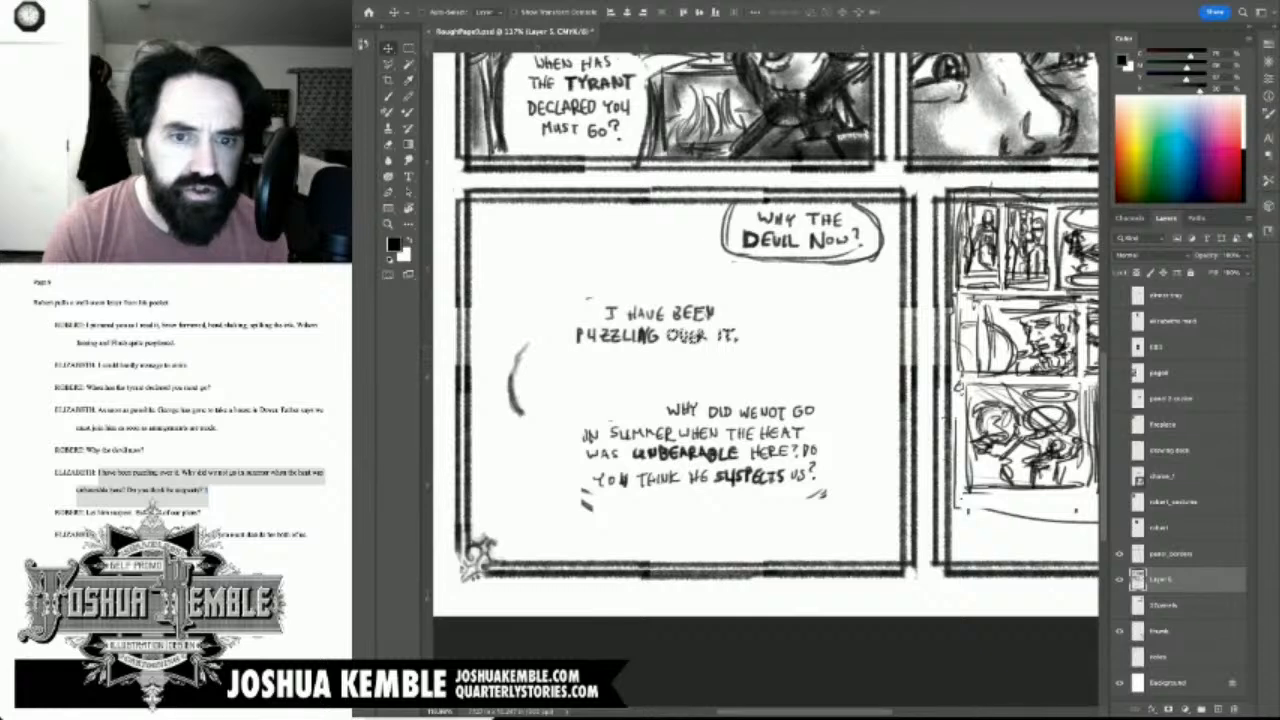
Step: Move "WHY DID WE" and "NOT" beneath "PUZZLING OVER IT." as the third line of the speech
{"action": "key", "text": "m"}
{"action": "left_click_drag", "start_coordinate": [656, 391], "coordinate": [760, 422]}
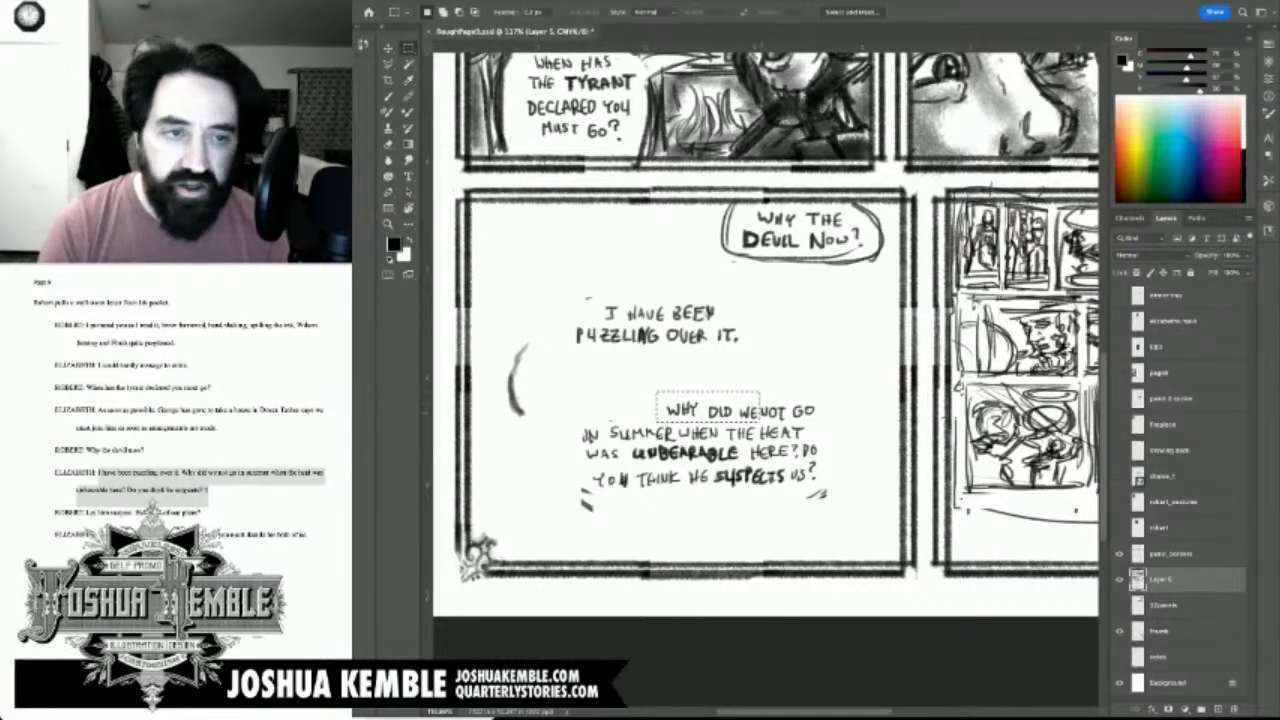
{"action": "key", "text": "v"}
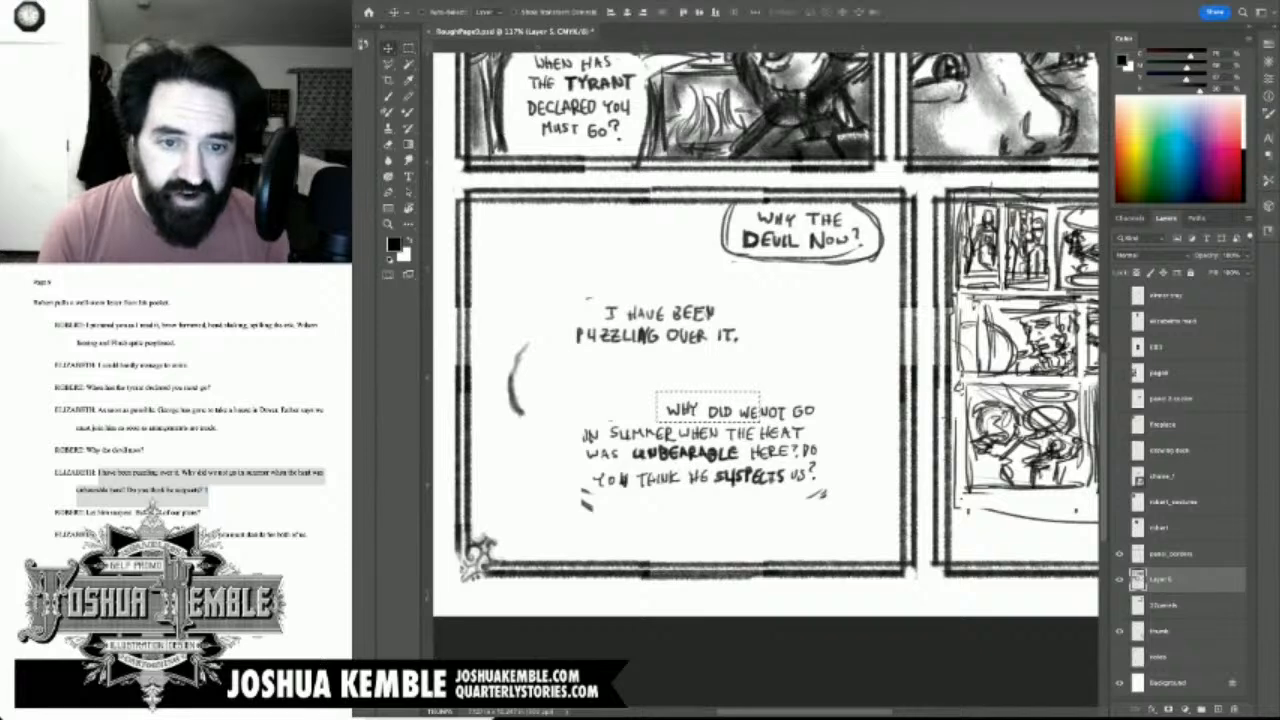
{"action": "left_click_drag", "start_coordinate": [708, 408], "coordinate": [623, 357]}
{"action": "key", "text": "m"}
{"action": "left_click_drag", "start_coordinate": [742, 386], "coordinate": [697, 362]}
{"action": "key", "text": "v"}
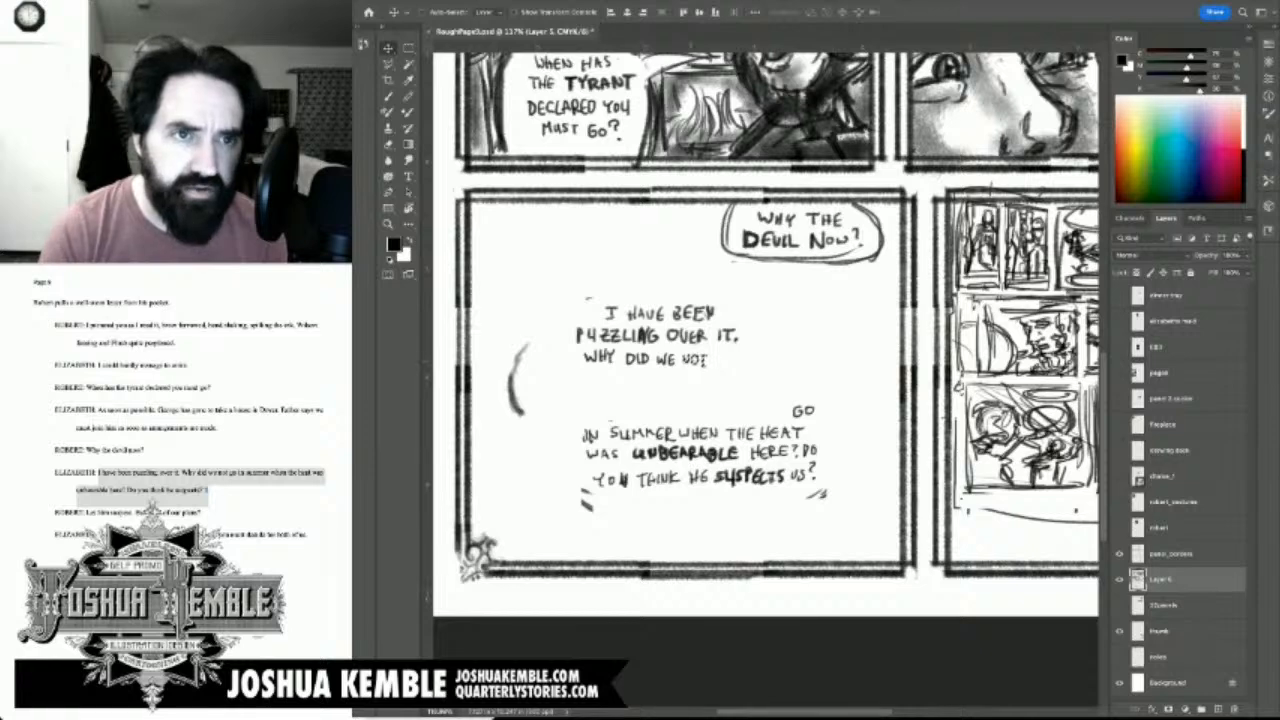
Step: Move "GO" and "IN SUMMER WHEN" together beneath "WHY DID WE NOT" as the fourth line
{"action": "key", "text": "m"}
{"action": "mouse_move", "coordinate": [781, 391]}
{"action": "left_mouse_down"}
{"action": "mouse_move", "coordinate": [830, 424]}
{"action": "mouse_move", "coordinate": [587, 379]}
{"action": "mouse_move", "coordinate": [720, 440]}
{"action": "left_mouse_up"}
{"action": "key", "text": "v"}
{"action": "key", "text": "m"}
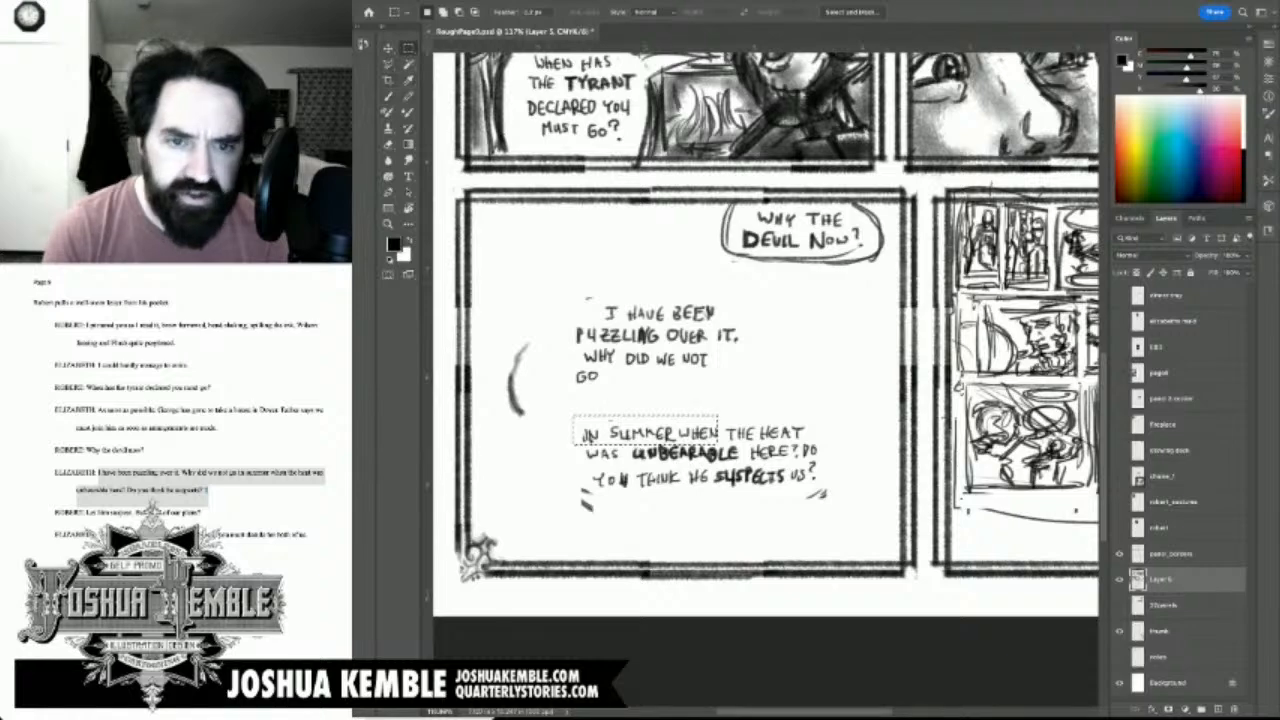
{"action": "key", "text": "v"}
{"action": "left_click_drag", "start_coordinate": [643, 433], "coordinate": [664, 374]}
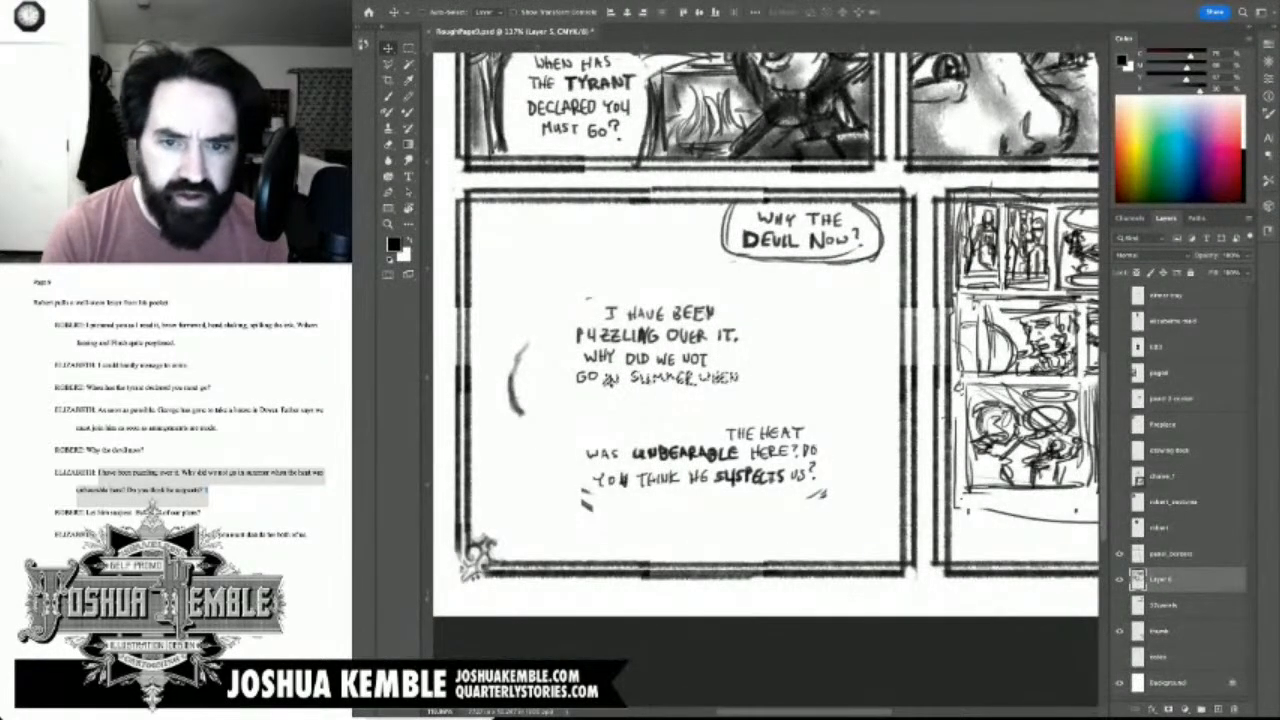
Step: Move "THE HEAT" beneath "GO IN SUMMER WHEN" to begin the fifth line
{"action": "key", "text": "m"}
{"action": "left_click_drag", "start_coordinate": [715, 418], "coordinate": [626, 393]}
{"action": "key", "text": "v"}
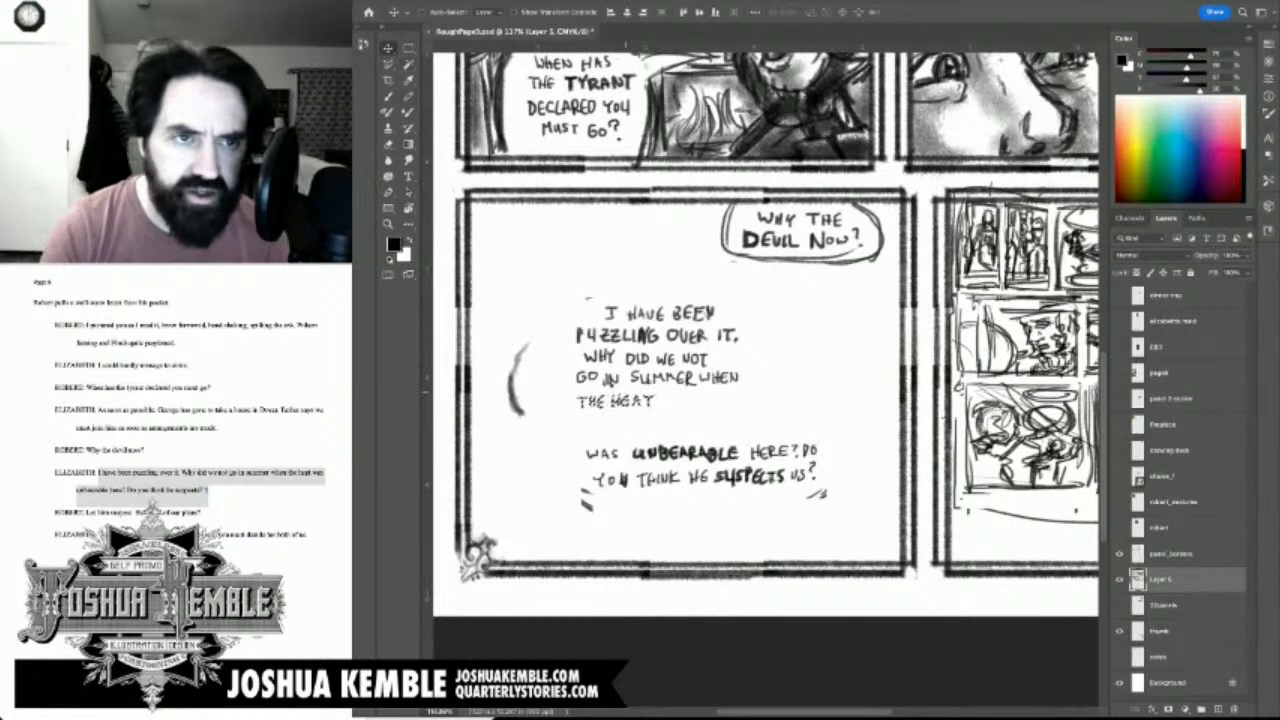
Step: Place "WAS UNBEARABLE" after "THE HEAT" and nudge it right and up to set the word spacing and alignment
{"action": "key", "text": "m"}
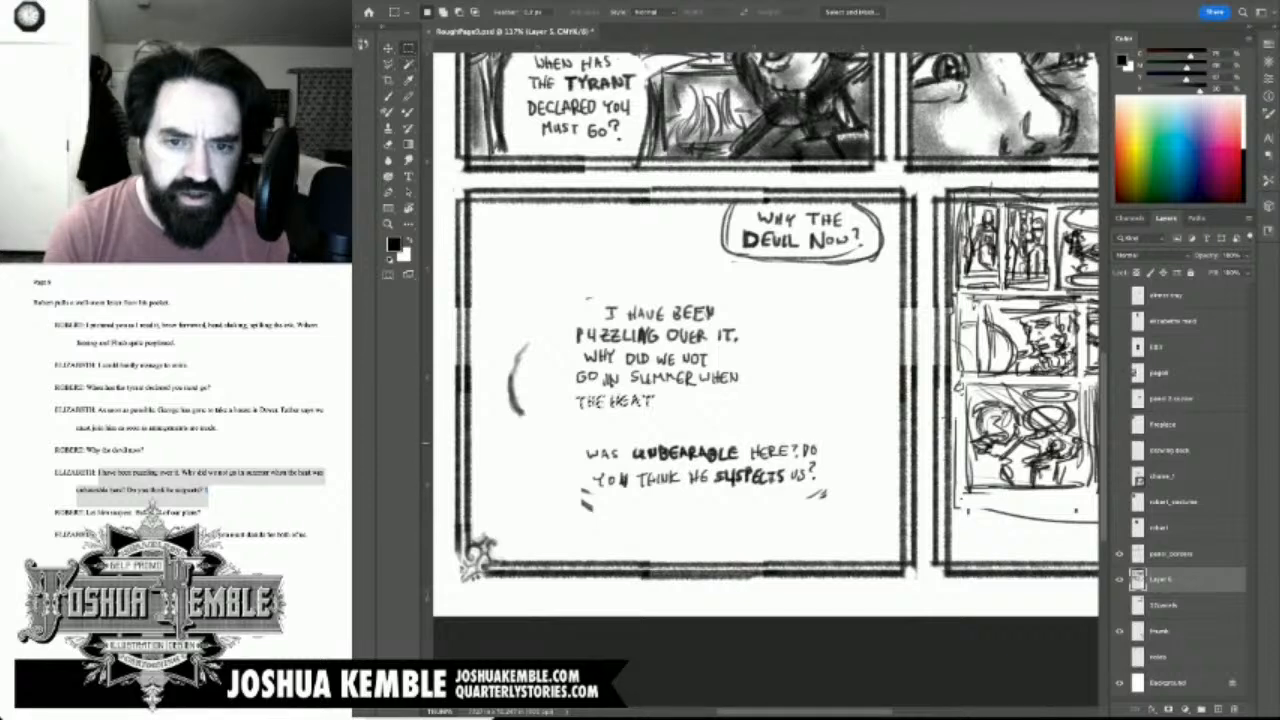
{"action": "left_click_drag", "start_coordinate": [566, 432], "coordinate": [742, 464]}
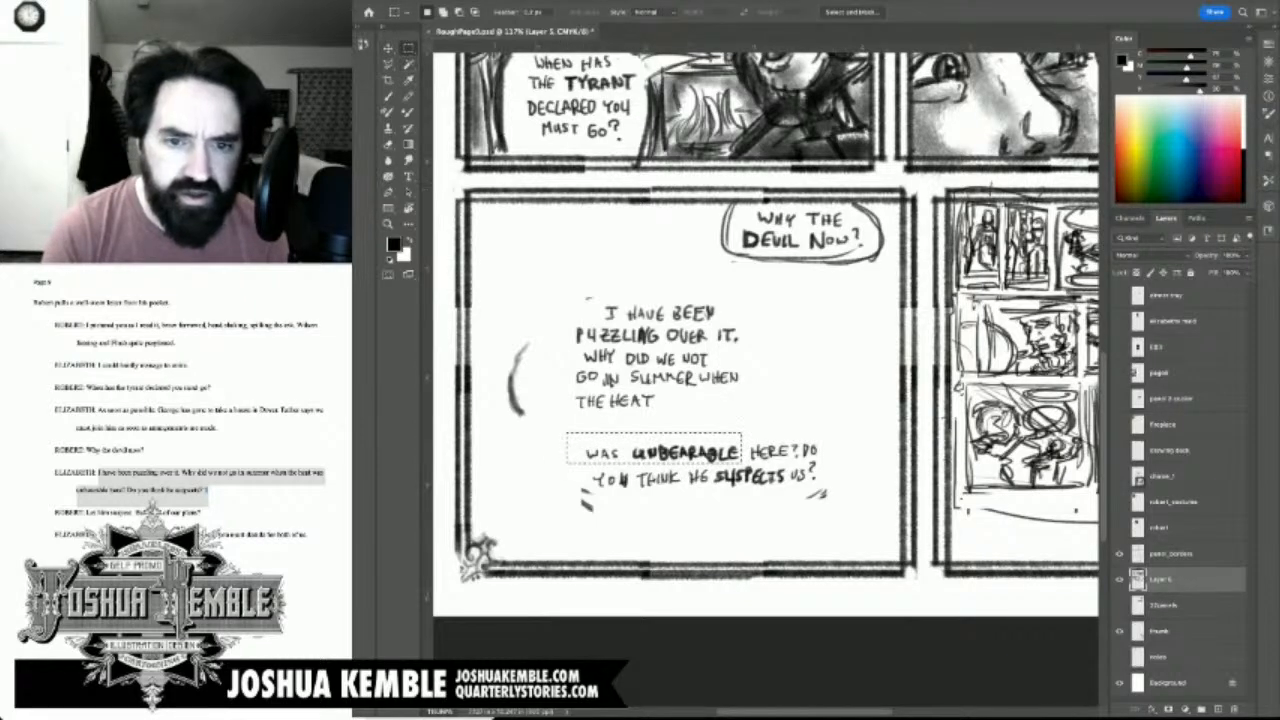
{"action": "key", "text": "v"}
{"action": "left_click_drag", "start_coordinate": [650, 452], "coordinate": [768, 400]}
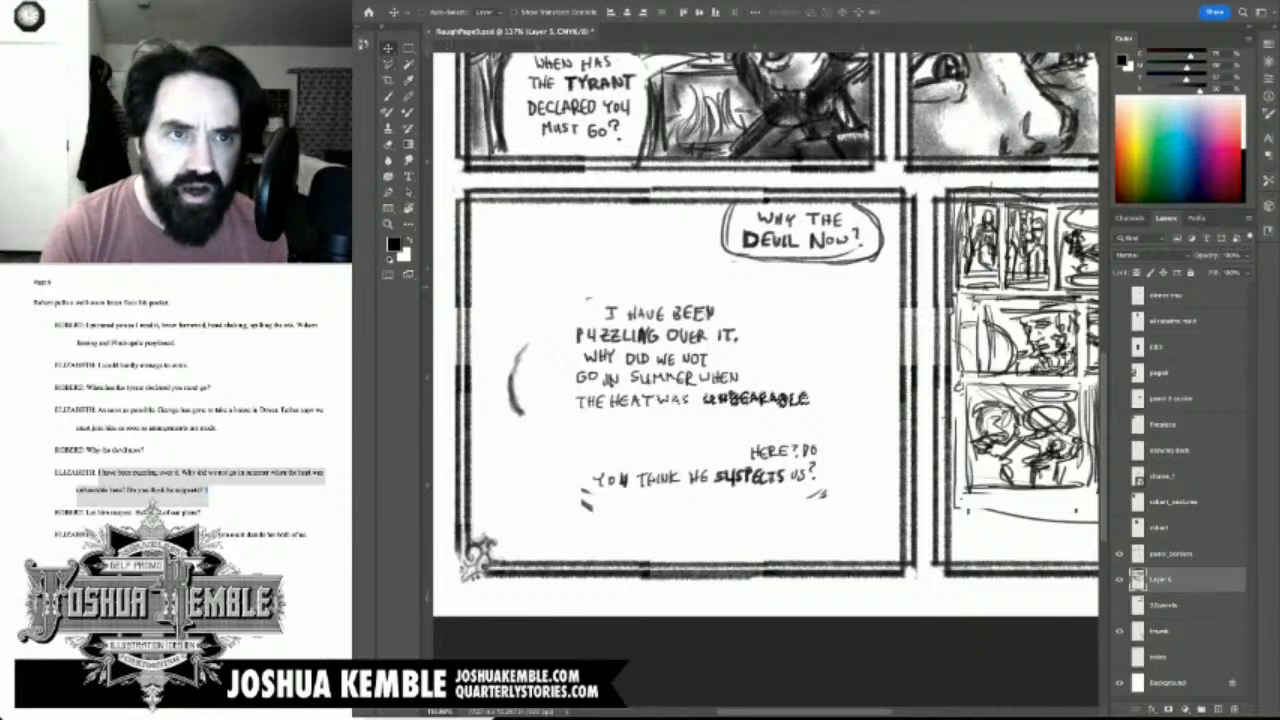
{"action": "key", "text": "Right"}
{"action": "key", "text": "Right"}
{"action": "key", "text": "Right"}
{"action": "key", "text": "Right"}
{"action": "key", "text": "Up"}
{"action": "key", "text": "Up"}
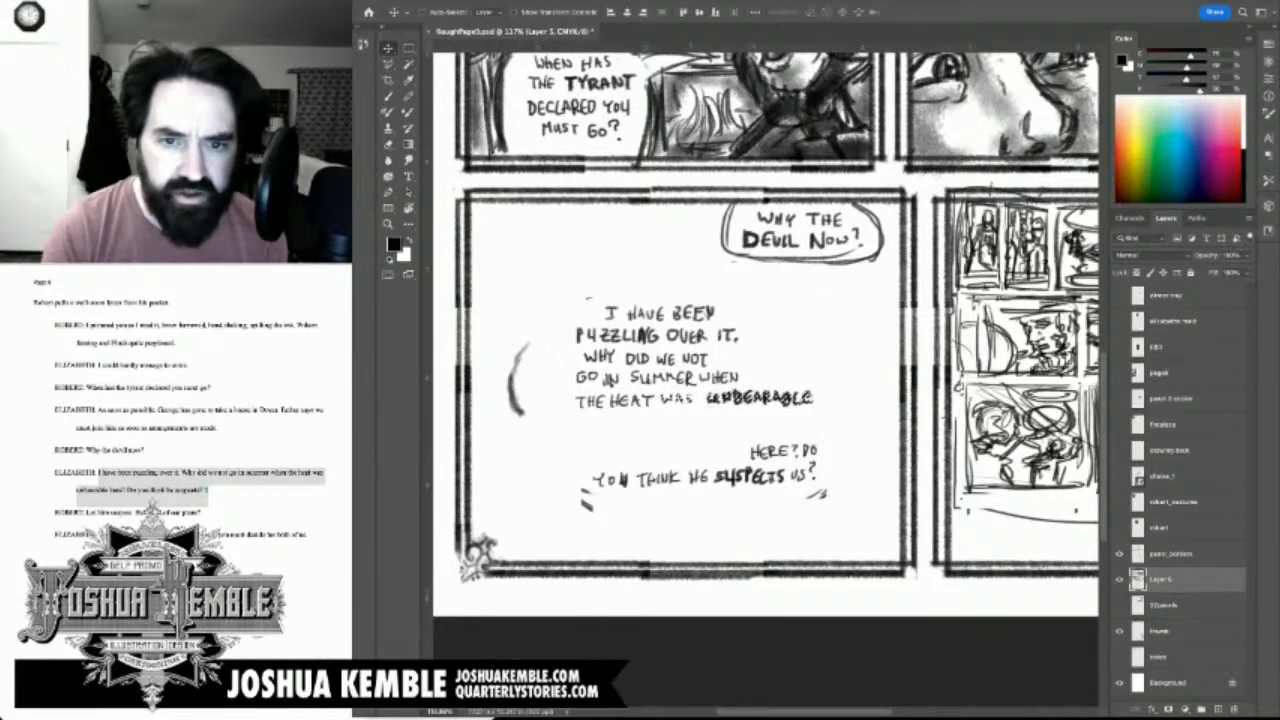
Step: Move "UNBEARABLE" down to begin a sixth line and shift "THE HEAT WAS" right to centre it
{"action": "key", "text": "m"}
{"action": "left_click_drag", "start_coordinate": [703, 388], "coordinate": [832, 418]}
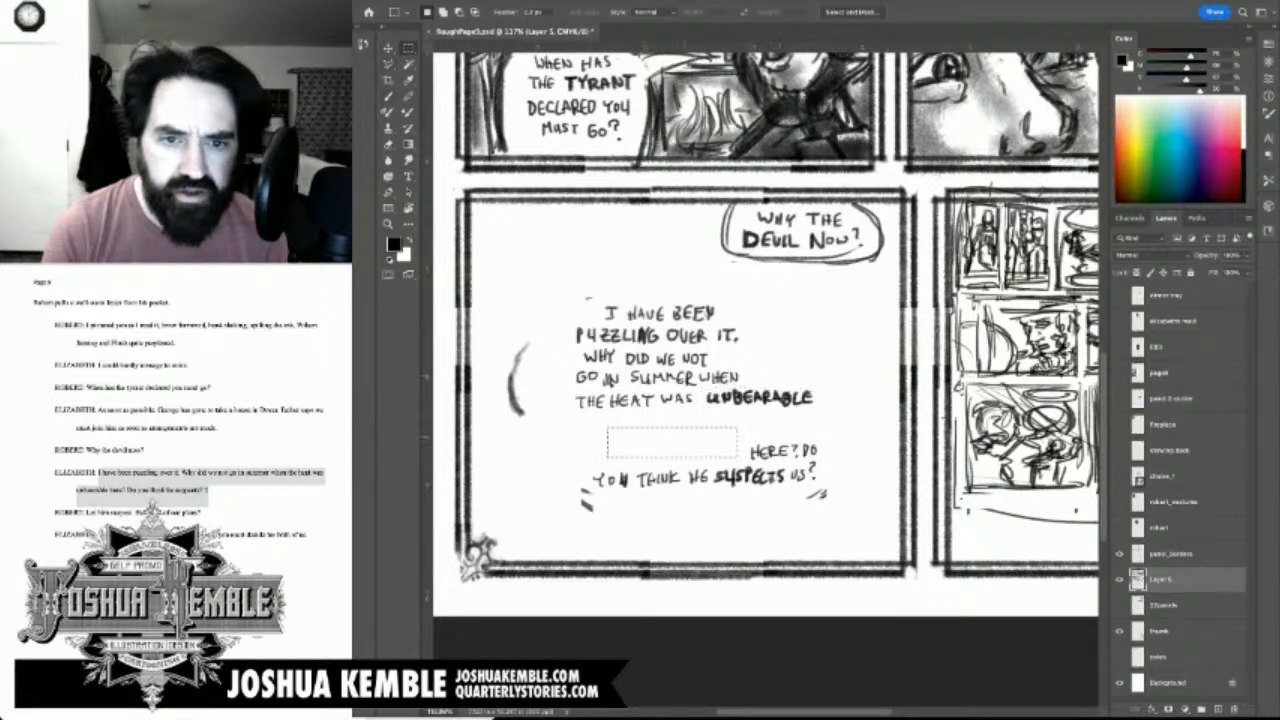
{"action": "key", "text": "v"}
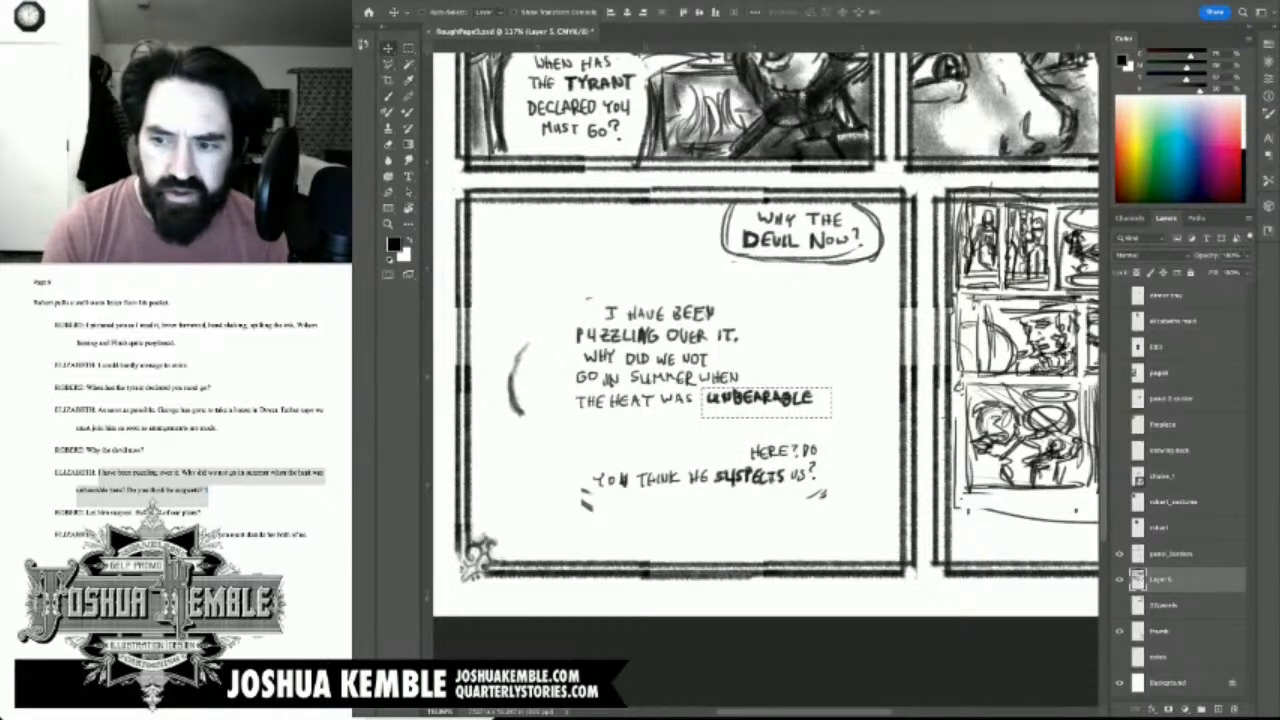
{"action": "left_click_drag", "start_coordinate": [762, 398], "coordinate": [631, 424]}
{"action": "key", "text": "m"}
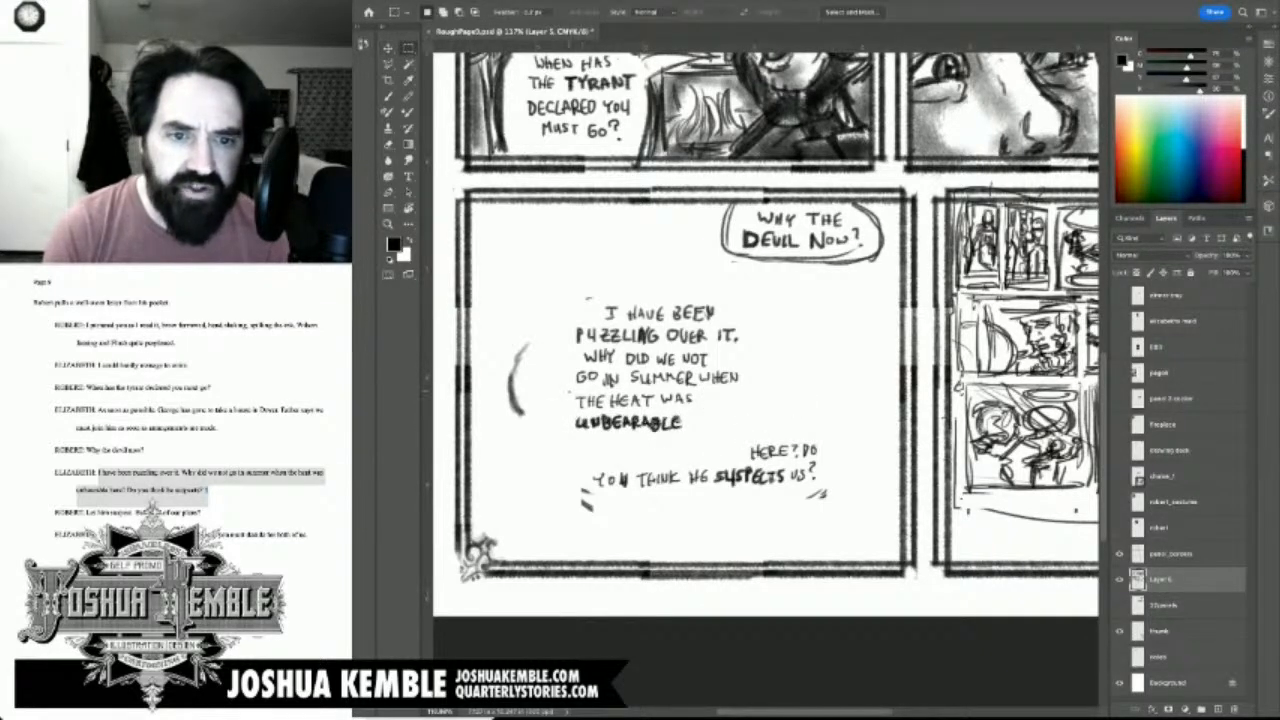
{"action": "left_click_drag", "start_coordinate": [569, 391], "coordinate": [800, 466]}
{"action": "key", "text": "v"}
Step: Move "HERE? DO" up beside "UNBEARABLE" to complete the sixth line
{"action": "key", "text": "m"}
{"action": "left_click_drag", "start_coordinate": [813, 463], "coordinate": [720, 417]}
{"action": "key", "text": "v"}
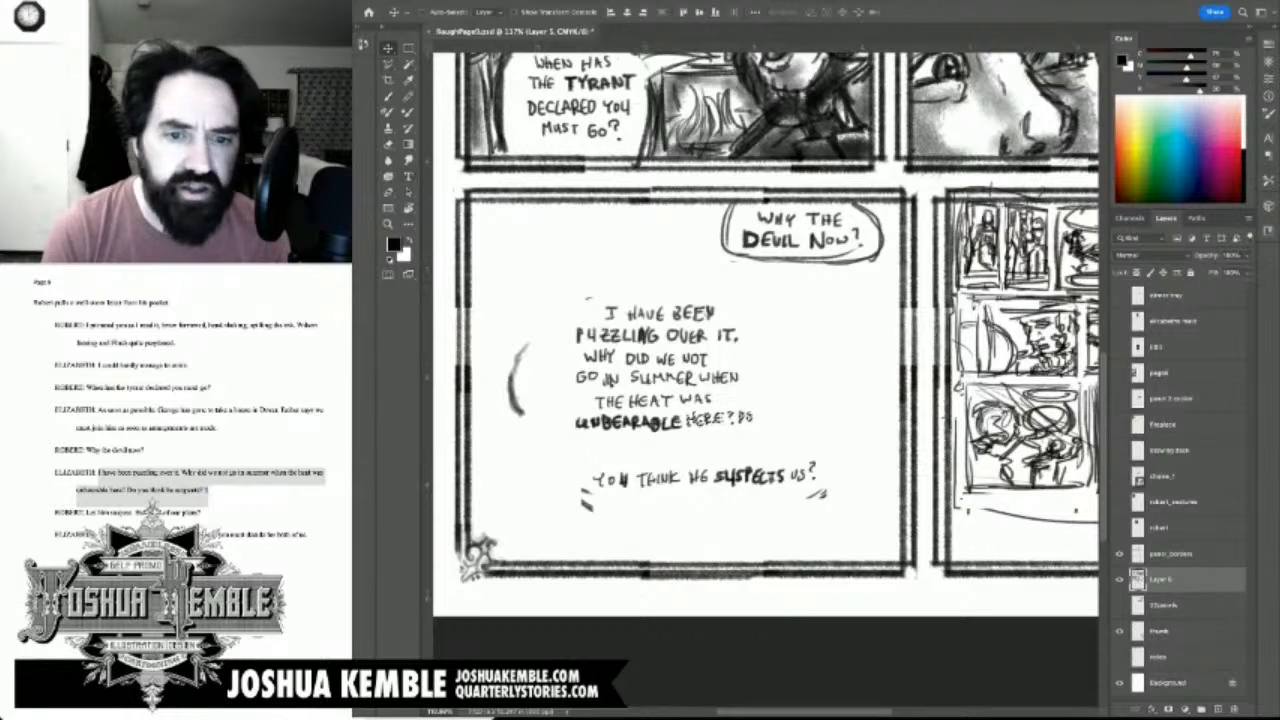
Step: Stack "YOU THINK HE" and "SUSPECTS US?" as two centred closing lines beneath "UNBEARABLE HERE? DO"
{"action": "key", "text": "m"}
{"action": "left_click_drag", "start_coordinate": [592, 465], "coordinate": [678, 478]}
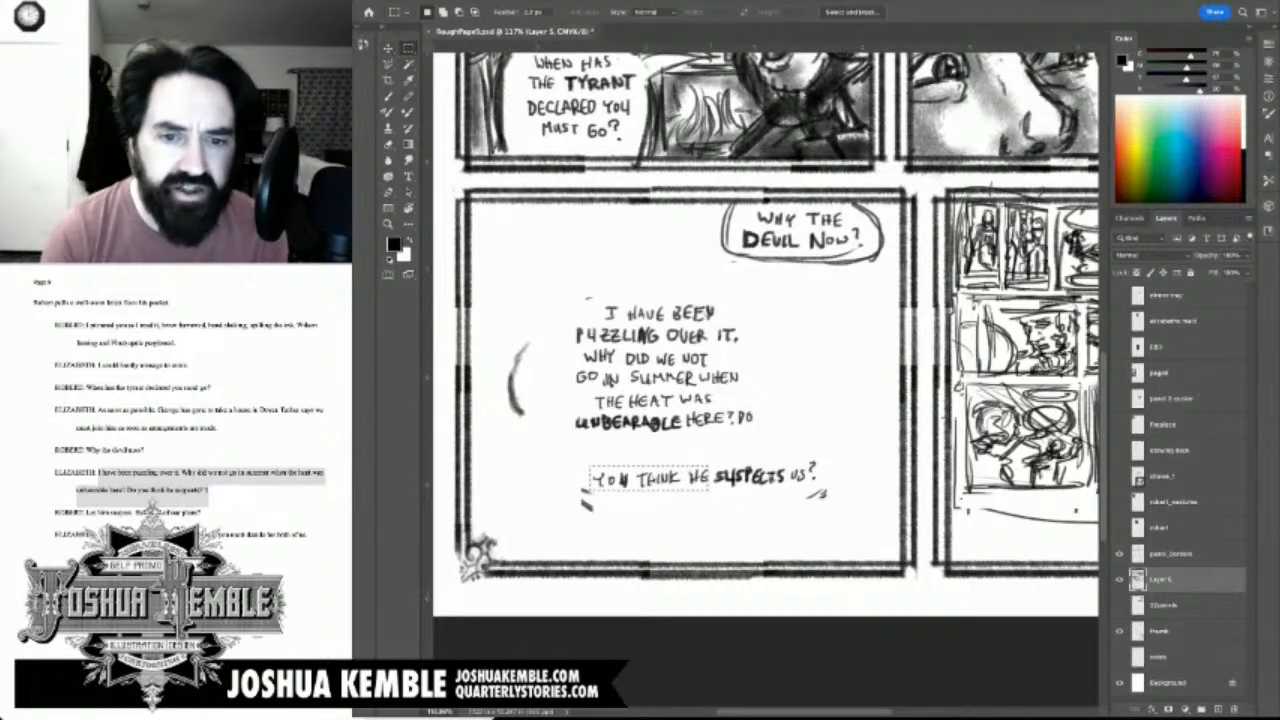
{"action": "key", "text": "v"}
{"action": "mouse_move", "coordinate": [678, 478]}
{"action": "left_mouse_down"}
{"action": "mouse_move", "coordinate": [686, 442]}
{"action": "mouse_move", "coordinate": [852, 488]}
{"action": "left_mouse_up"}
{"action": "key", "text": "m"}
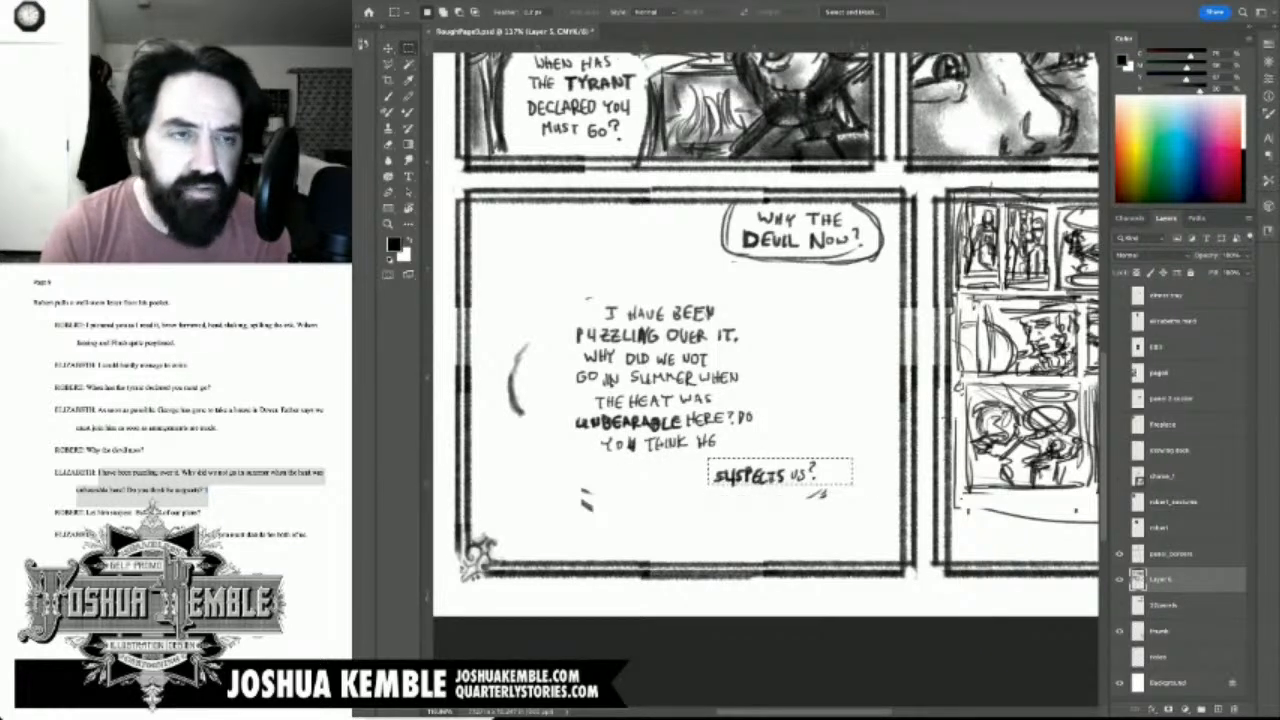
{"action": "key", "text": "v"}
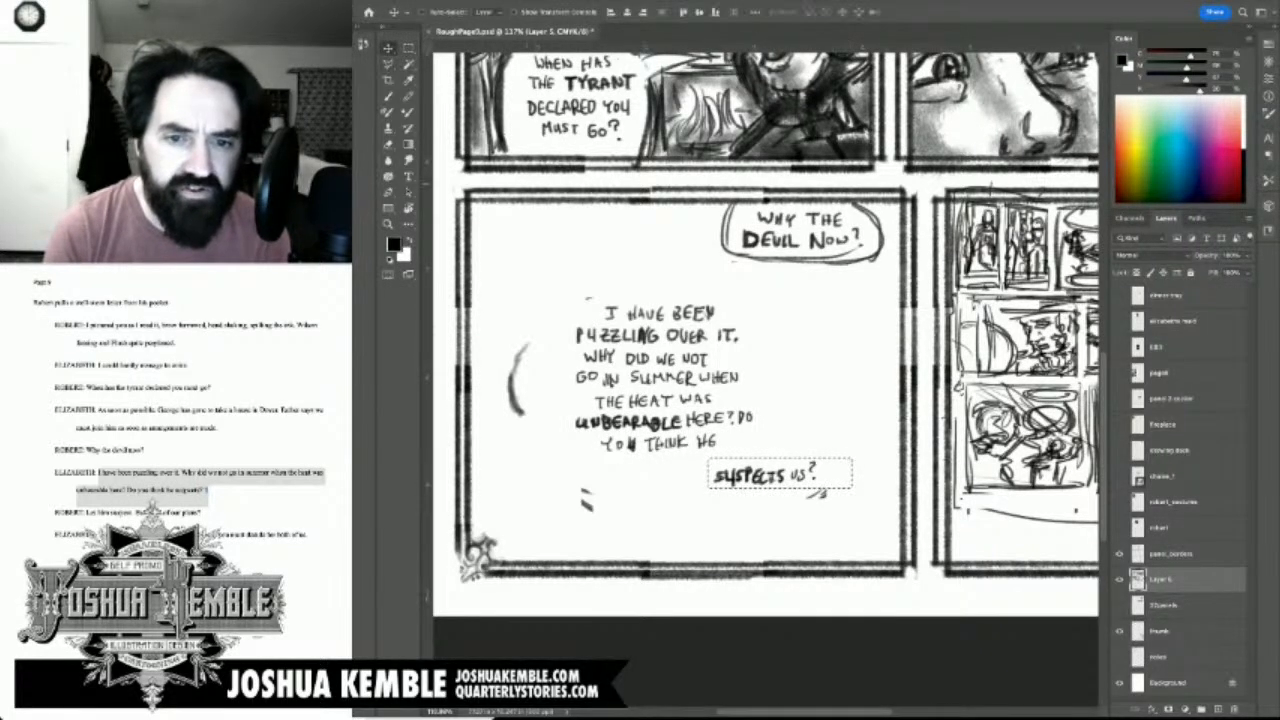
{"action": "left_click_drag", "start_coordinate": [786, 474], "coordinate": [688, 464]}
Step: Select the whole rearranged speech and move it up and right, beneath the "WHY THE DEVIL NOW?" balloon
{"action": "key", "text": "m"}
{"action": "left_click_drag", "start_coordinate": [550, 295], "coordinate": [783, 491]}
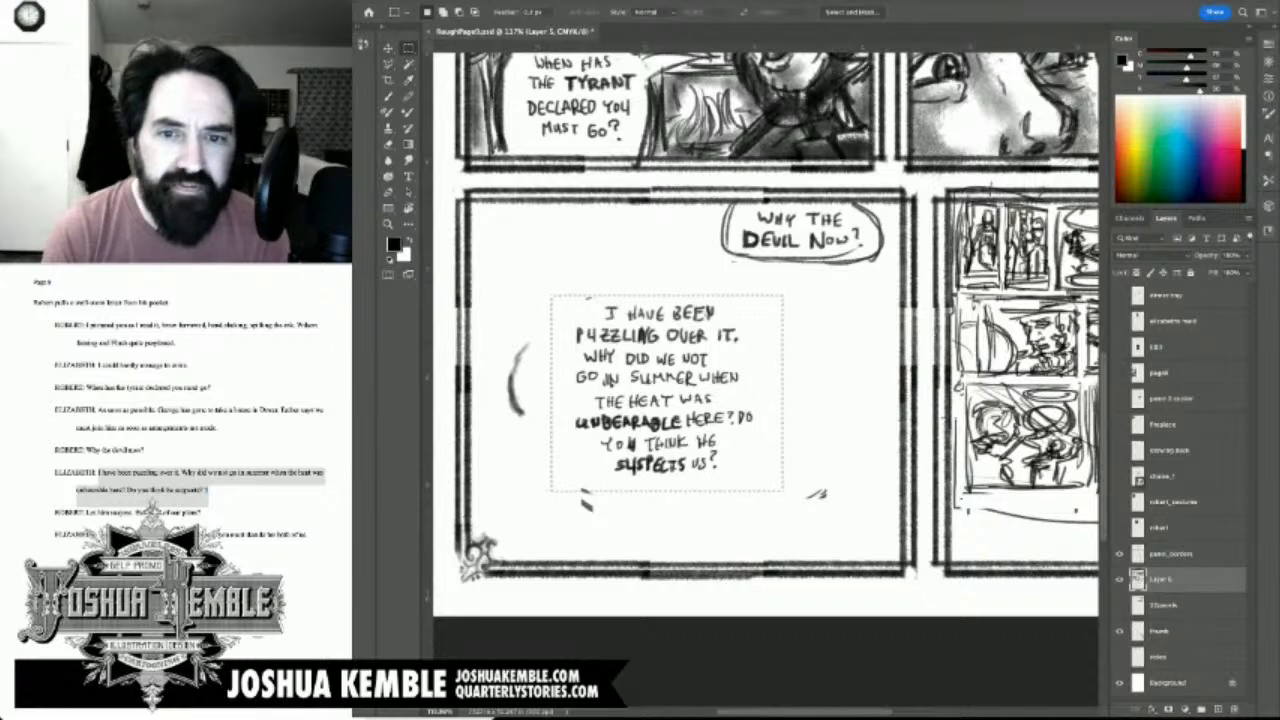
{"action": "key", "text": "v"}
{"action": "mouse_move", "coordinate": [700, 400]}
{"action": "left_mouse_down"}
{"action": "mouse_move", "coordinate": [775, 384]}
{"action": "mouse_move", "coordinate": [746, 374]}
{"action": "left_mouse_up"}
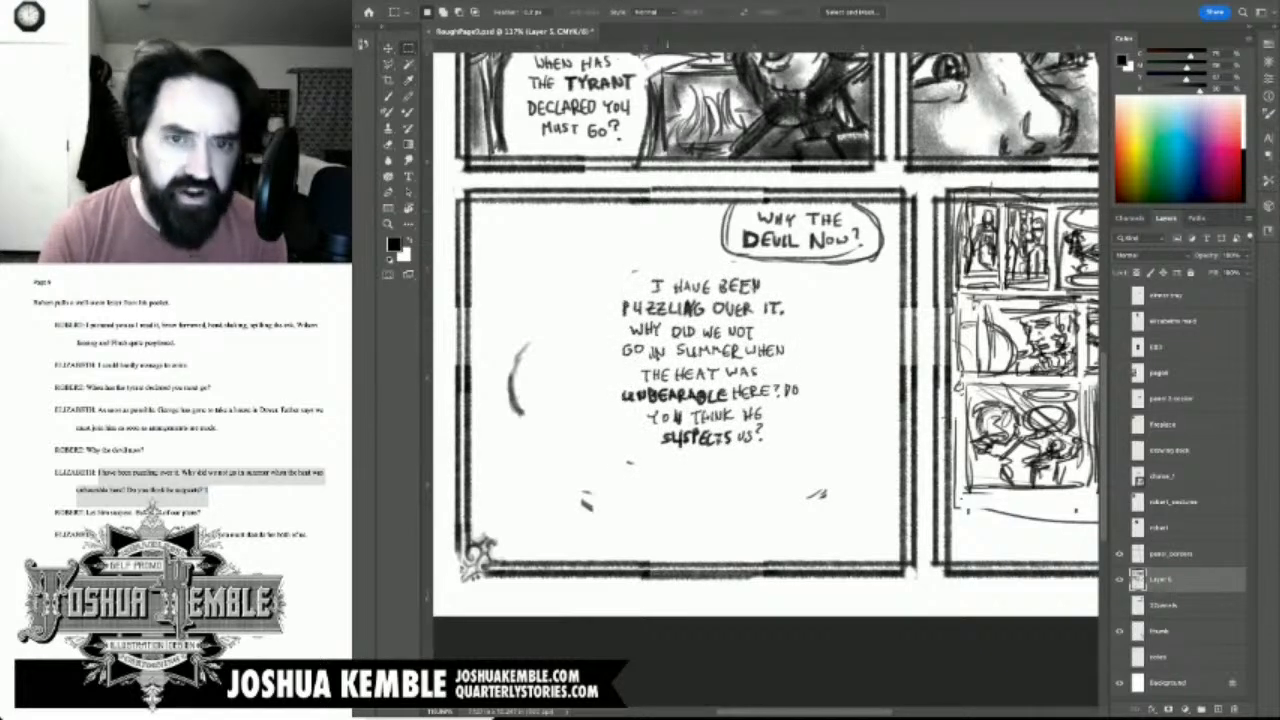
{"action": "key", "text": "b"}
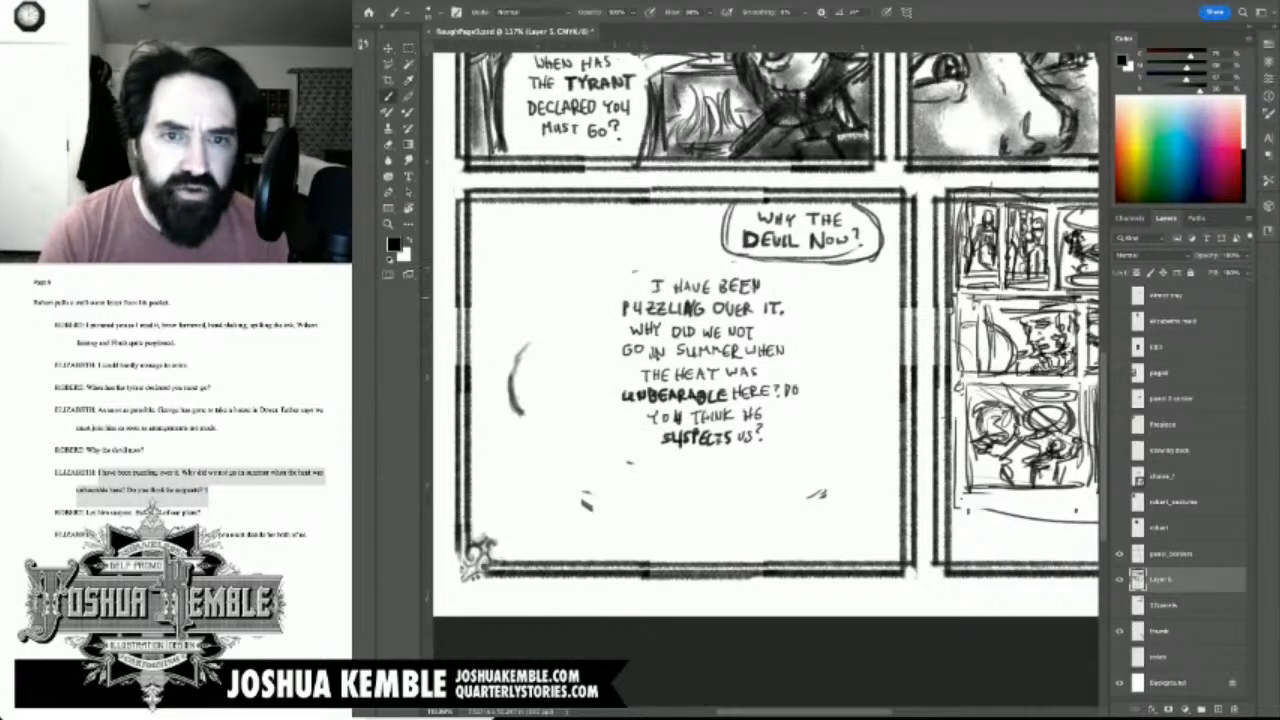
{"action": "mouse_move", "coordinate": [617, 292]}
{"action": "left_mouse_down"}
{"action": "mouse_move", "coordinate": [630, 268]}
{"action": "mouse_move", "coordinate": [718, 262]}
{"action": "left_mouse_up"}
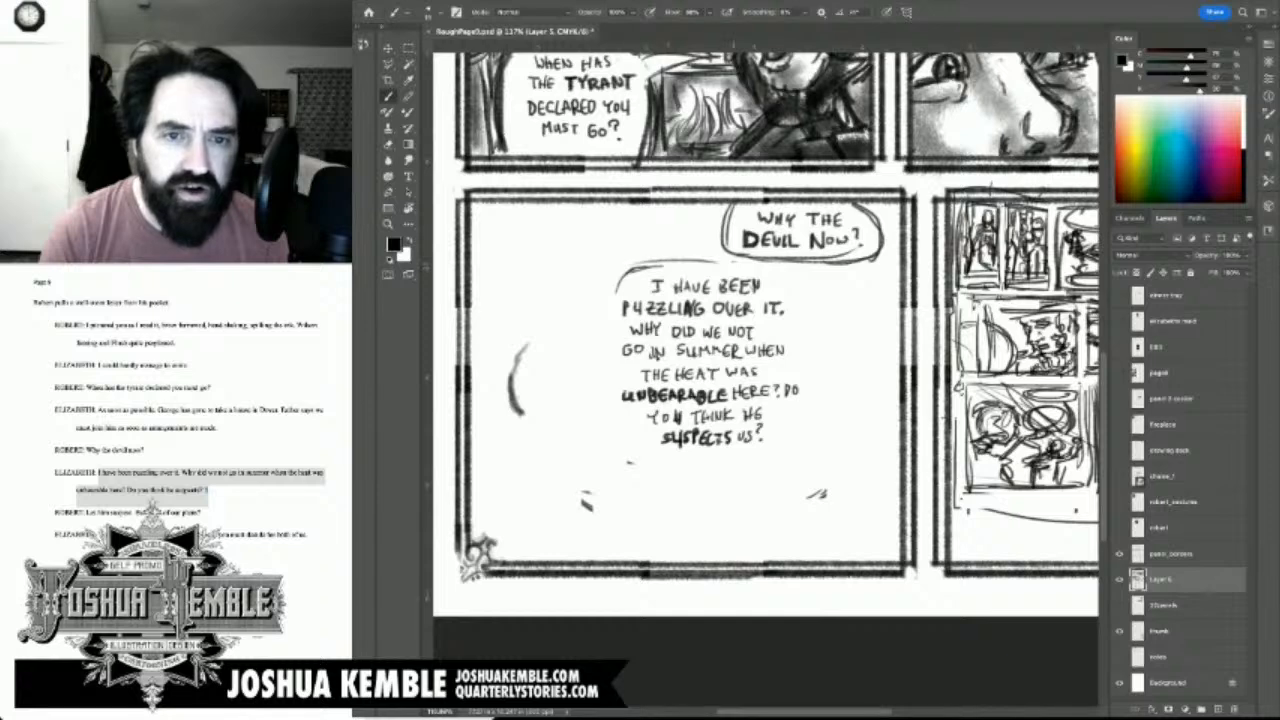
{"action": "key", "text": "ctrl+z"}
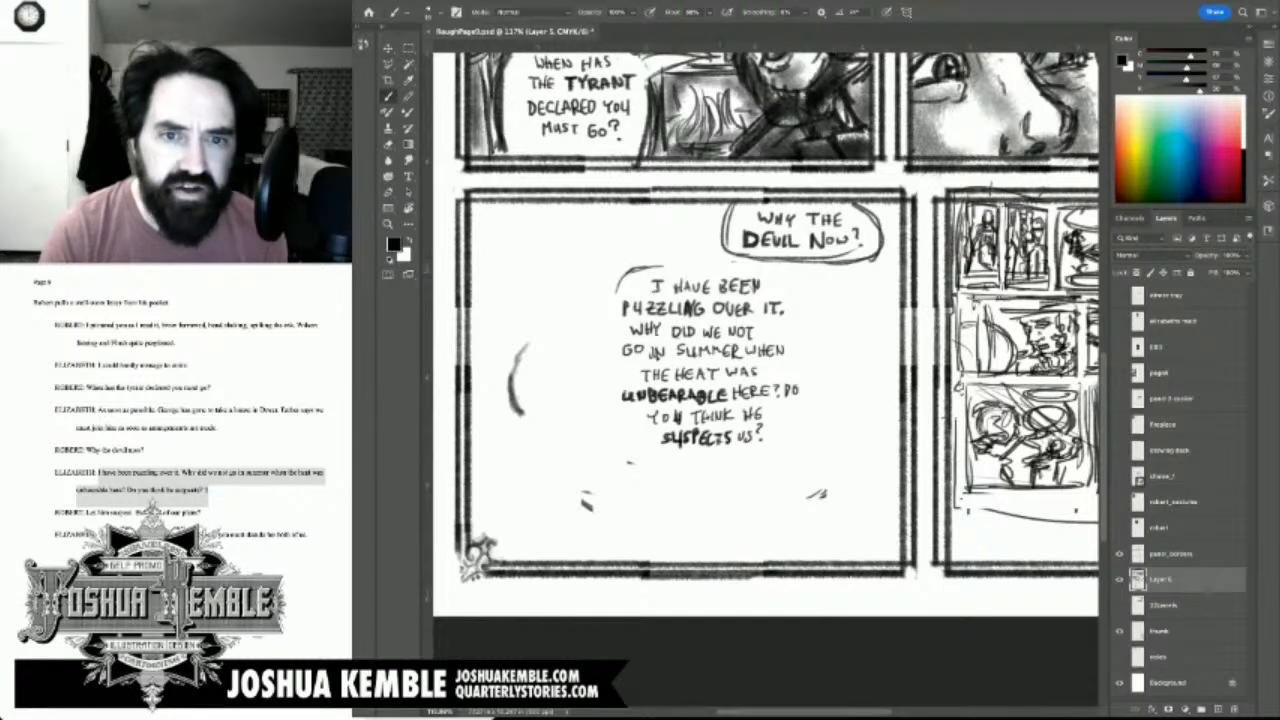
Step: Select Elizabeth's speech without the upper balloon and move it slightly down and left to clear room between them
{"action": "key", "text": "m"}
{"action": "left_click_drag", "start_coordinate": [590, 252], "coordinate": [838, 494]}
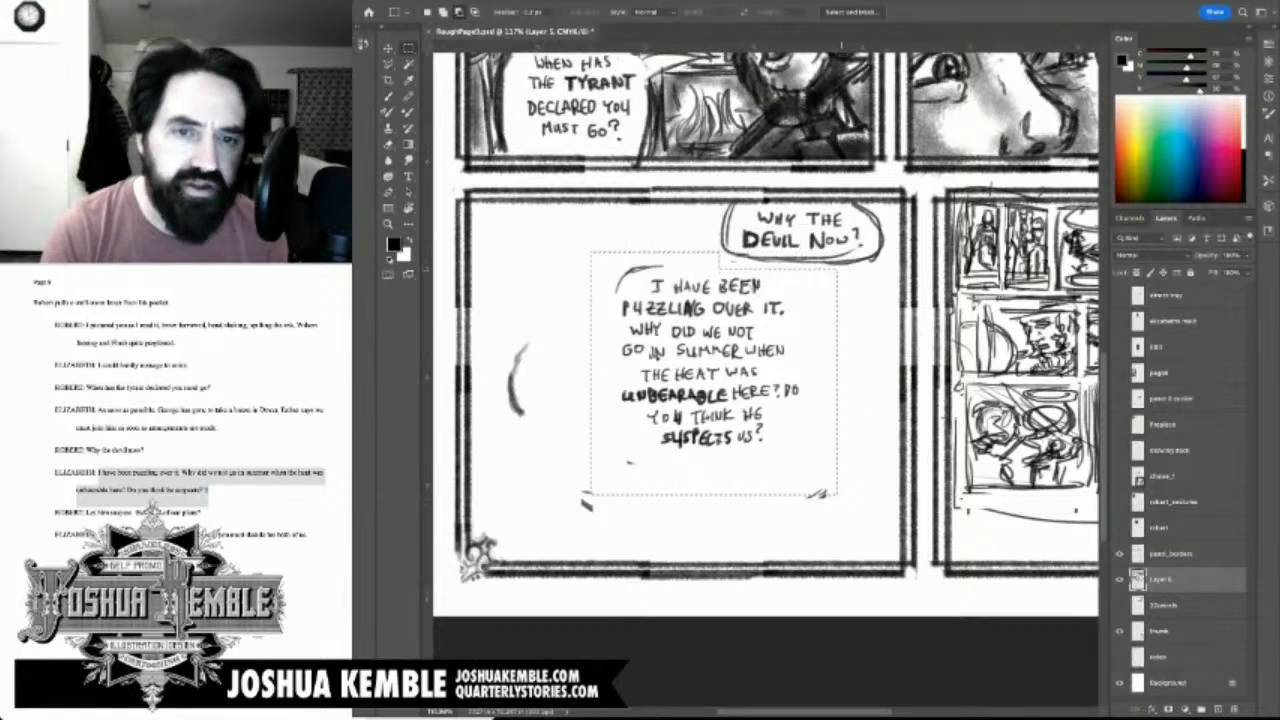
{"action": "key", "text": "v"}
{"action": "left_click_drag", "start_coordinate": [712, 372], "coordinate": [701, 390]}
Step: Delete the leftover outline fragments around Elizabeth's speech, clear the selection, and switch back to the Brush tool
{"action": "key", "text": "m"}
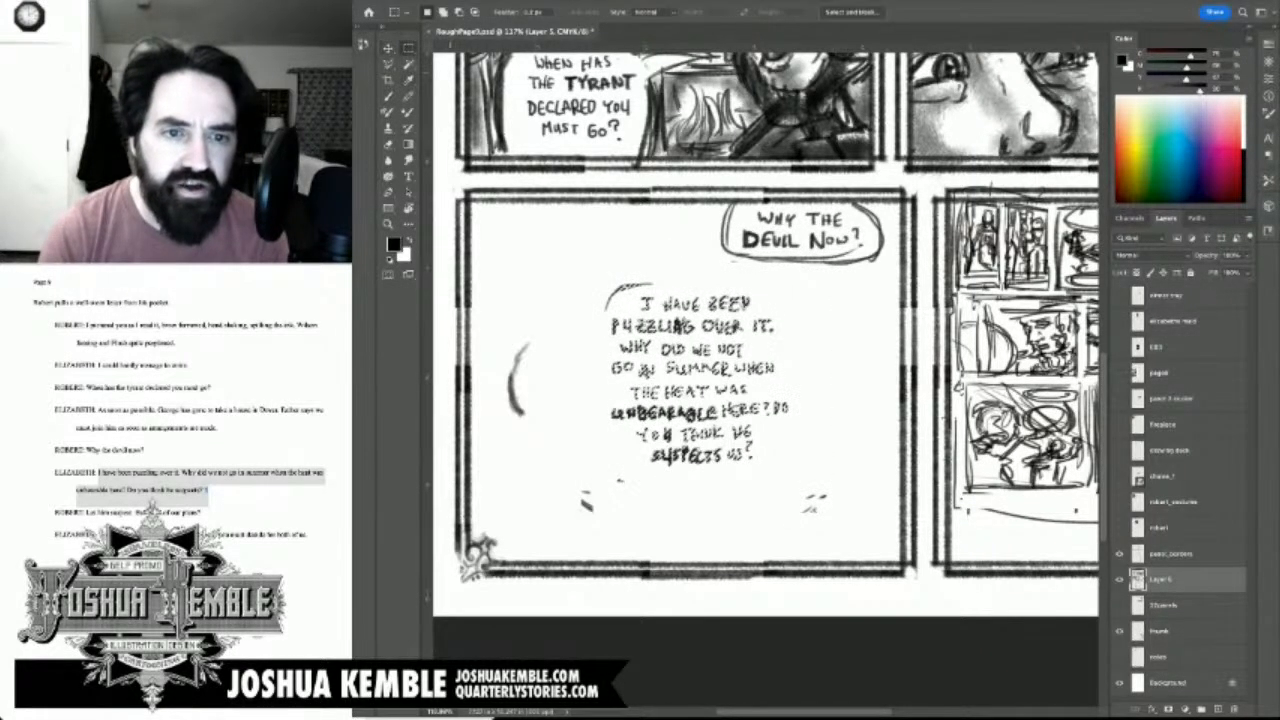
{"action": "mouse_move", "coordinate": [506, 322]}
{"action": "left_mouse_down"}
{"action": "mouse_move", "coordinate": [548, 465]}
{"action": "mouse_move", "coordinate": [632, 525]}
{"action": "left_mouse_up"}
{"action": "key", "text": "Delete"}
{"action": "key", "text": "ctrl+d"}
{"action": "key", "text": "Delete"}
{"action": "left_click_drag", "start_coordinate": [786, 487], "coordinate": [851, 535]}
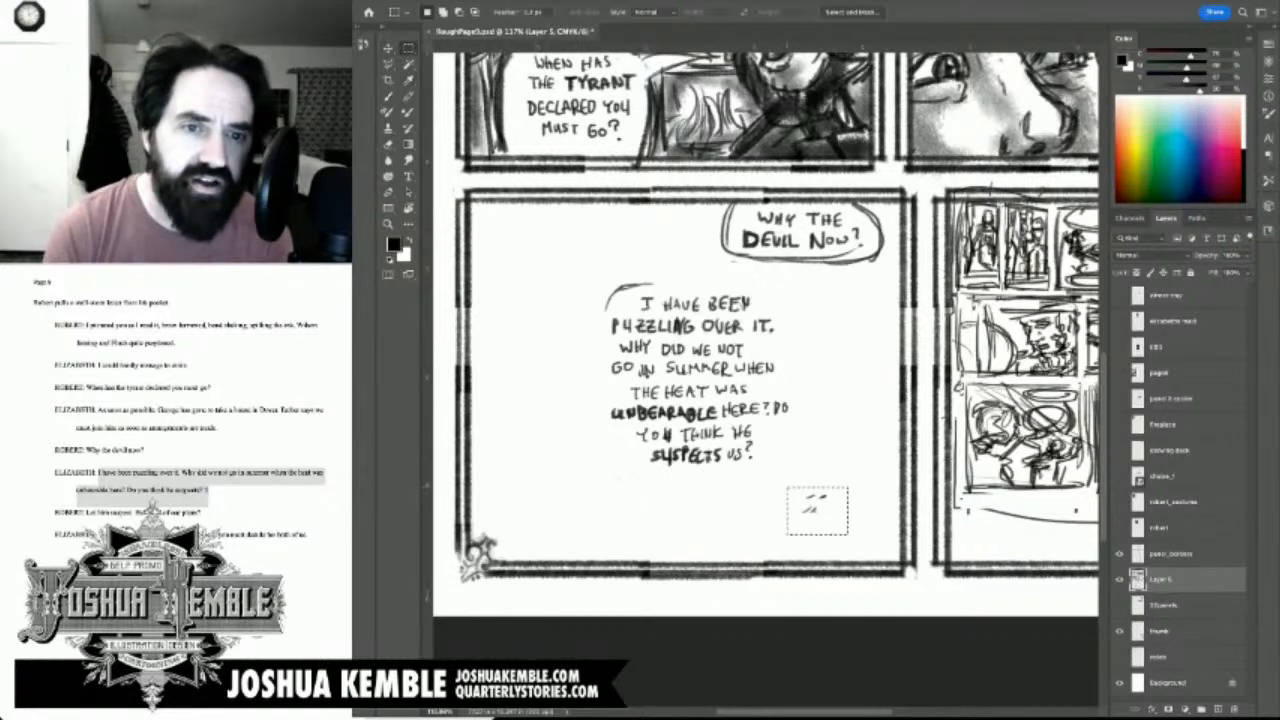
{"action": "key", "text": "Delete"}
{"action": "mouse_move", "coordinate": [600, 268]}
{"action": "left_mouse_down"}
{"action": "mouse_move", "coordinate": [643, 283]}
{"action": "mouse_move", "coordinate": [588, 264]}
{"action": "mouse_move", "coordinate": [628, 315]}
{"action": "left_mouse_up"}
{"action": "key", "text": "Delete"}
{"action": "left_click", "coordinate": [682, 268]}
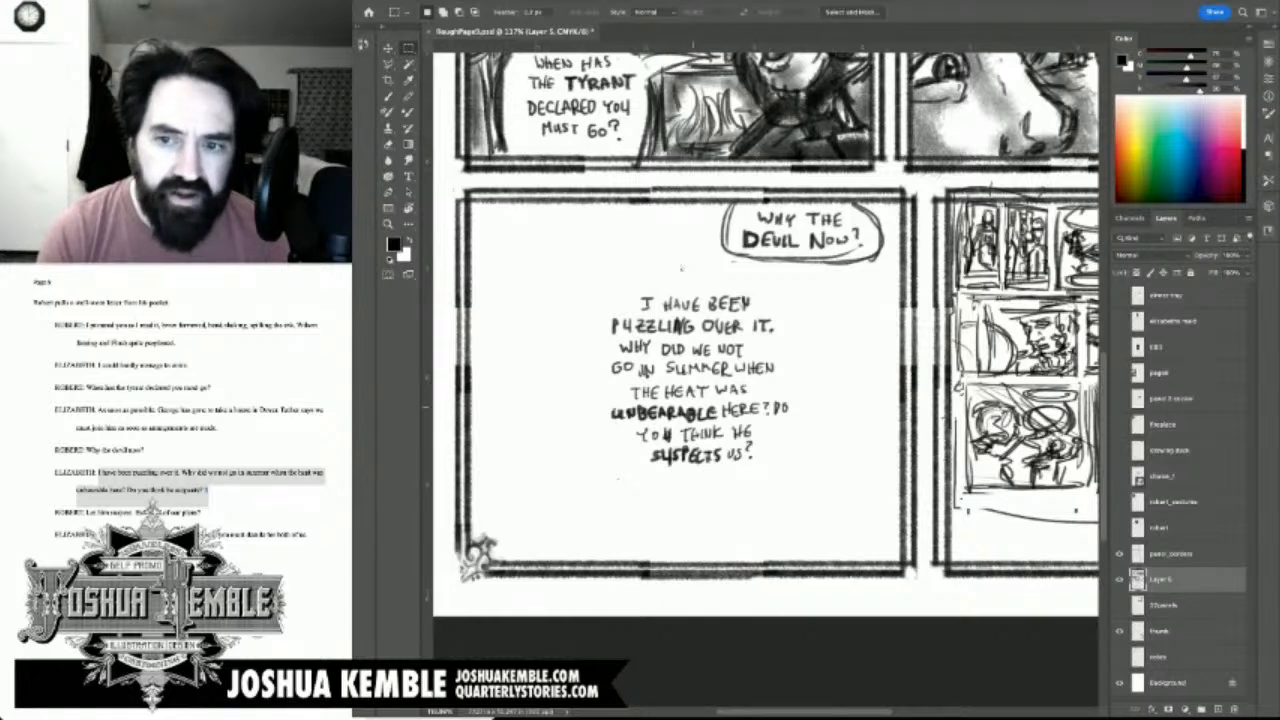
{"action": "key", "text": "b"}
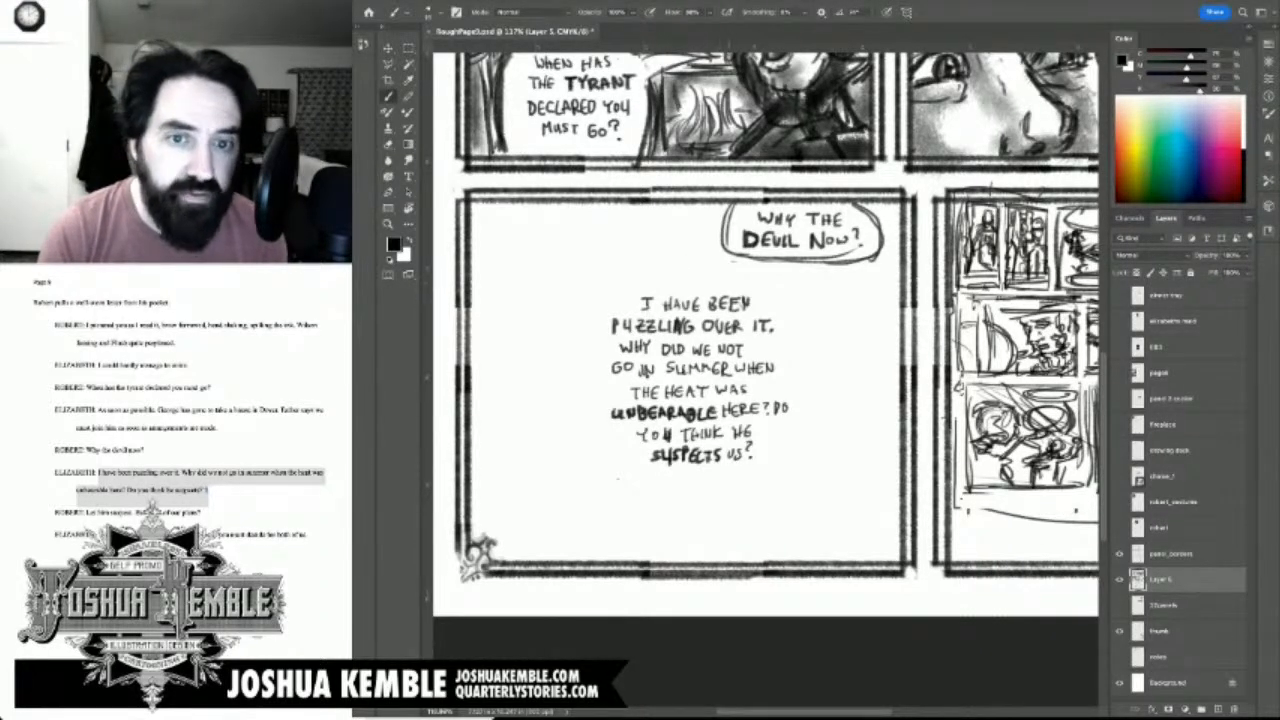
Step: Draw a rounded balloon outline around Elizabeth's speech in the sixth panel and reinforce its sides
{"action": "mouse_move", "coordinate": [727, 279]}
{"action": "left_mouse_down"}
{"action": "mouse_move", "coordinate": [620, 283]}
{"action": "mouse_move", "coordinate": [603, 296]}
{"action": "mouse_move", "coordinate": [594, 455]}
{"action": "mouse_move", "coordinate": [610, 477]}
{"action": "mouse_move", "coordinate": [704, 487]}
{"action": "mouse_move", "coordinate": [786, 465]}
{"action": "mouse_move", "coordinate": [806, 410]}
{"action": "mouse_move", "coordinate": [798, 322]}
{"action": "mouse_move", "coordinate": [730, 277]}
{"action": "mouse_move", "coordinate": [796, 302]}
{"action": "mouse_move", "coordinate": [810, 426]}
{"action": "left_mouse_up"}
{"action": "key", "text": "super+z"}
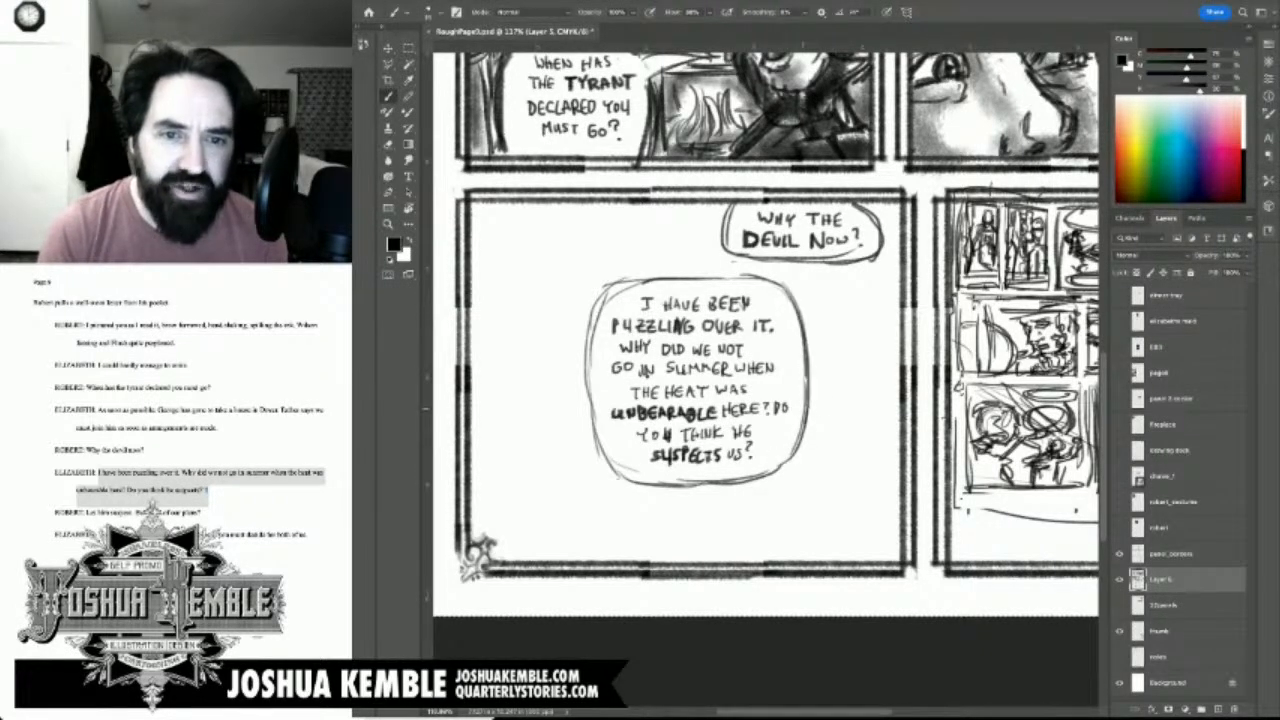
{"action": "left_click_drag", "start_coordinate": [806, 366], "coordinate": [792, 466]}
{"action": "mouse_move", "coordinate": [636, 282]}
{"action": "left_mouse_down"}
{"action": "mouse_move", "coordinate": [594, 318]}
{"action": "mouse_move", "coordinate": [608, 472]}
{"action": "mouse_move", "coordinate": [642, 484]}
{"action": "mouse_move", "coordinate": [762, 472]}
{"action": "left_mouse_up"}
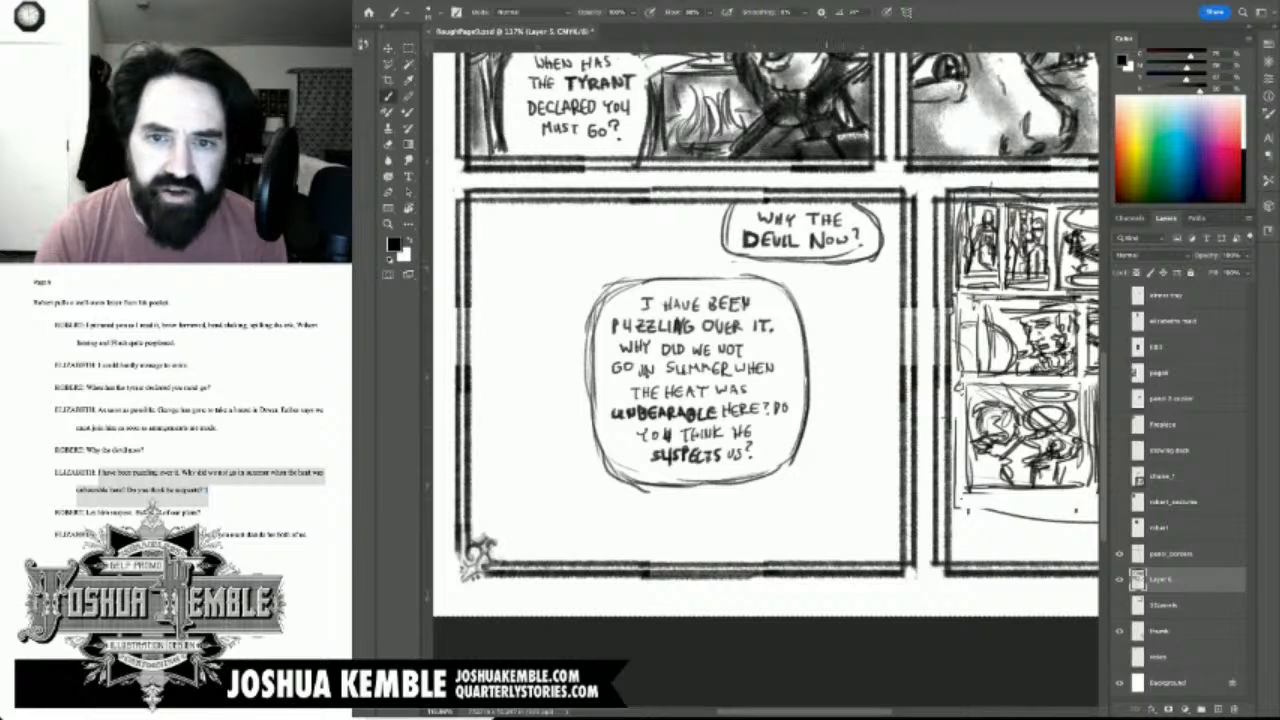
Step: Draw a long curved tail down from the "WHY THE DEVIL NOW?" balloon and erase the line where it joins
{"action": "left_click_drag", "start_coordinate": [839, 265], "coordinate": [858, 341]}
{"action": "left_click_drag", "start_coordinate": [848, 289], "coordinate": [858, 350]}
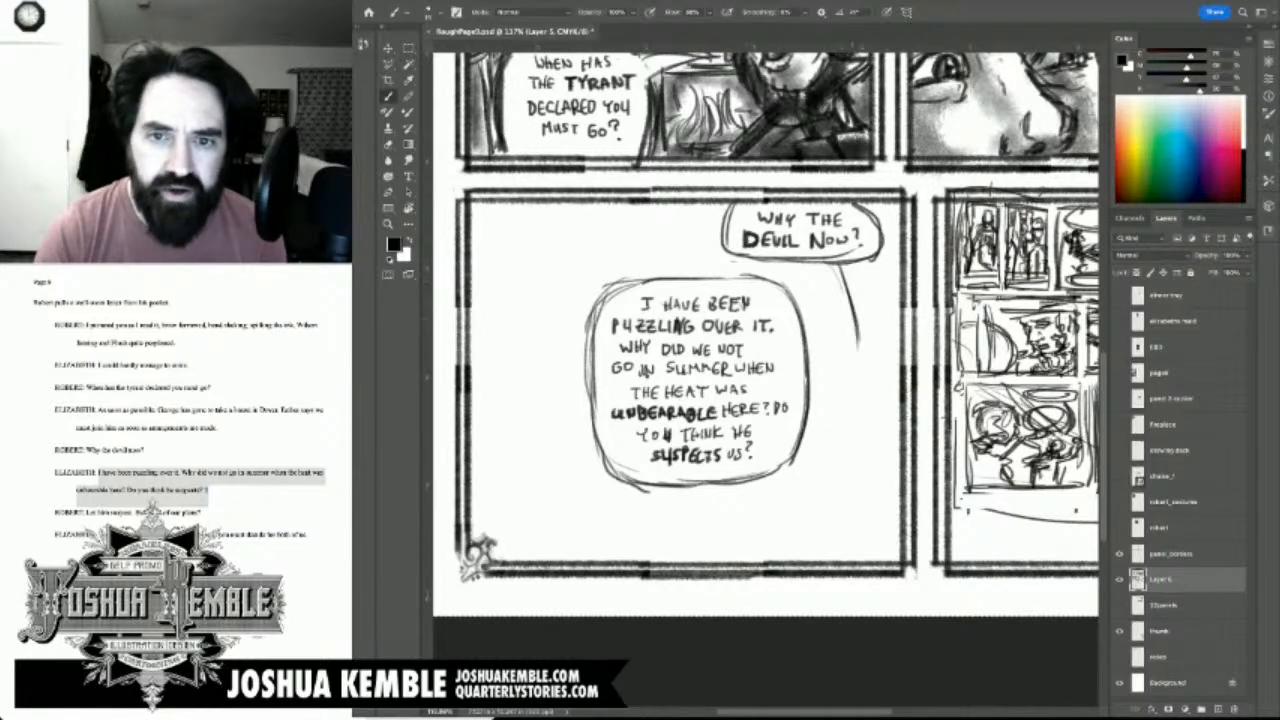
{"action": "left_click_drag", "start_coordinate": [840, 268], "coordinate": [858, 386]}
{"action": "left_click_drag", "start_coordinate": [846, 298], "coordinate": [856, 430]}
{"action": "left_click_drag", "start_coordinate": [856, 266], "coordinate": [866, 376]}
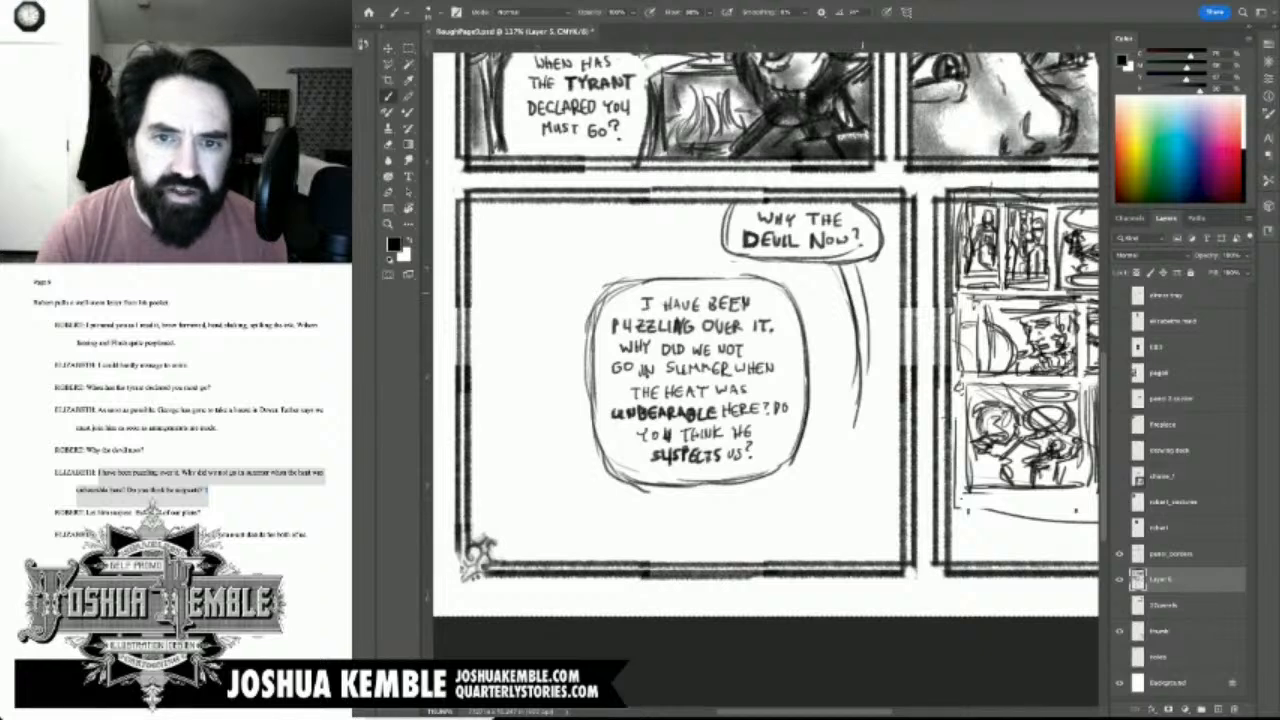
{"action": "left_click_drag", "start_coordinate": [868, 312], "coordinate": [860, 406]}
{"action": "key", "text": "e"}
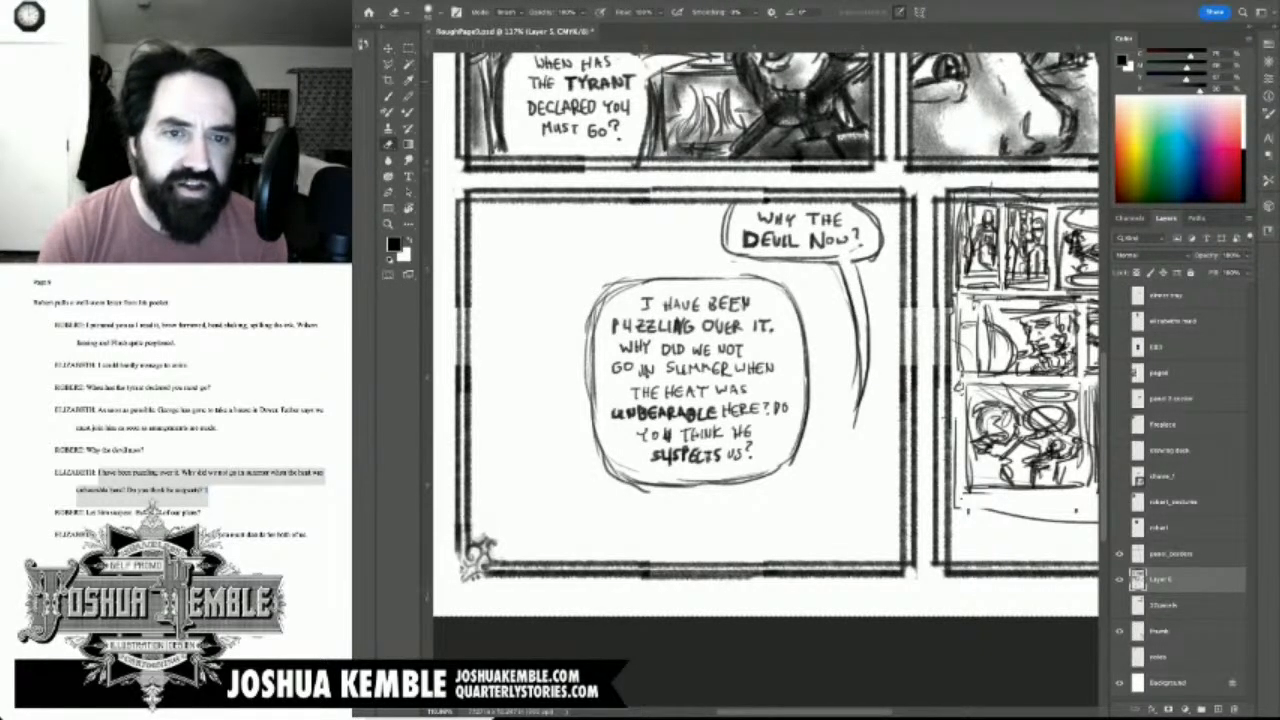
Step: Select Elizabeth's whole speech balloon, move it slightly up and left, and clear the selection
{"action": "key", "text": "m"}
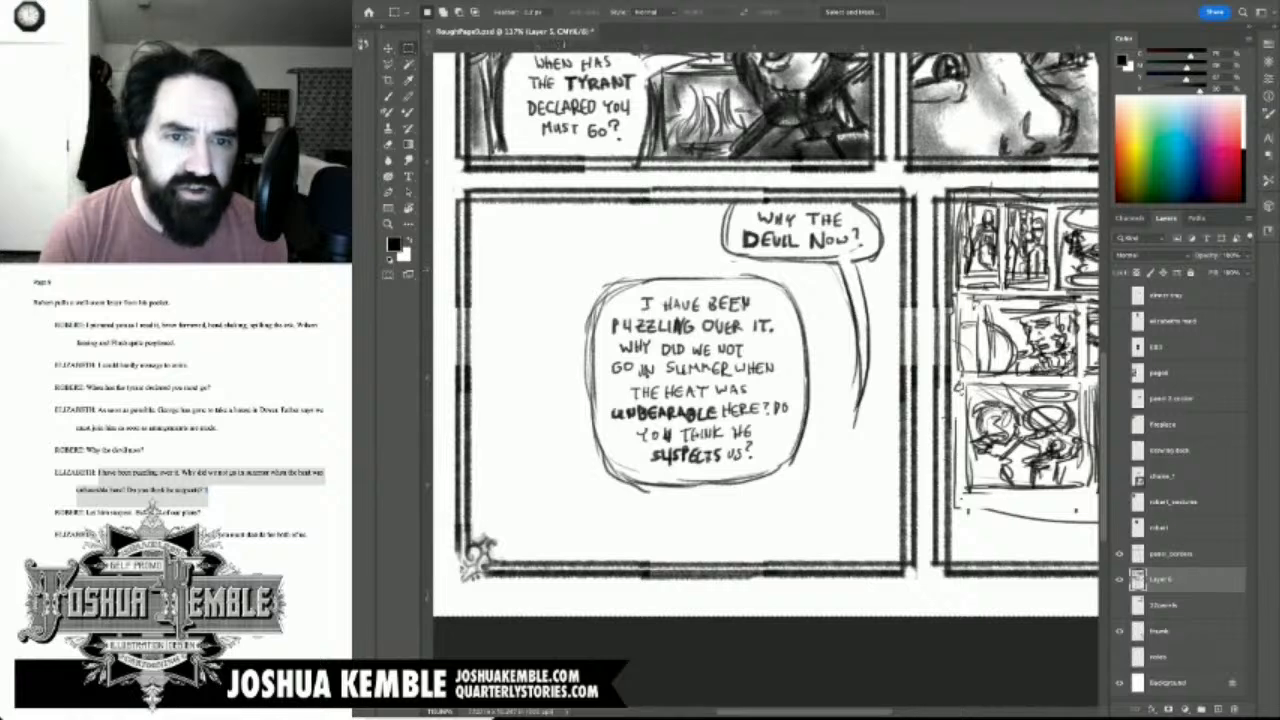
{"action": "left_click_drag", "start_coordinate": [557, 266], "coordinate": [821, 500]}
{"action": "key", "text": "v"}
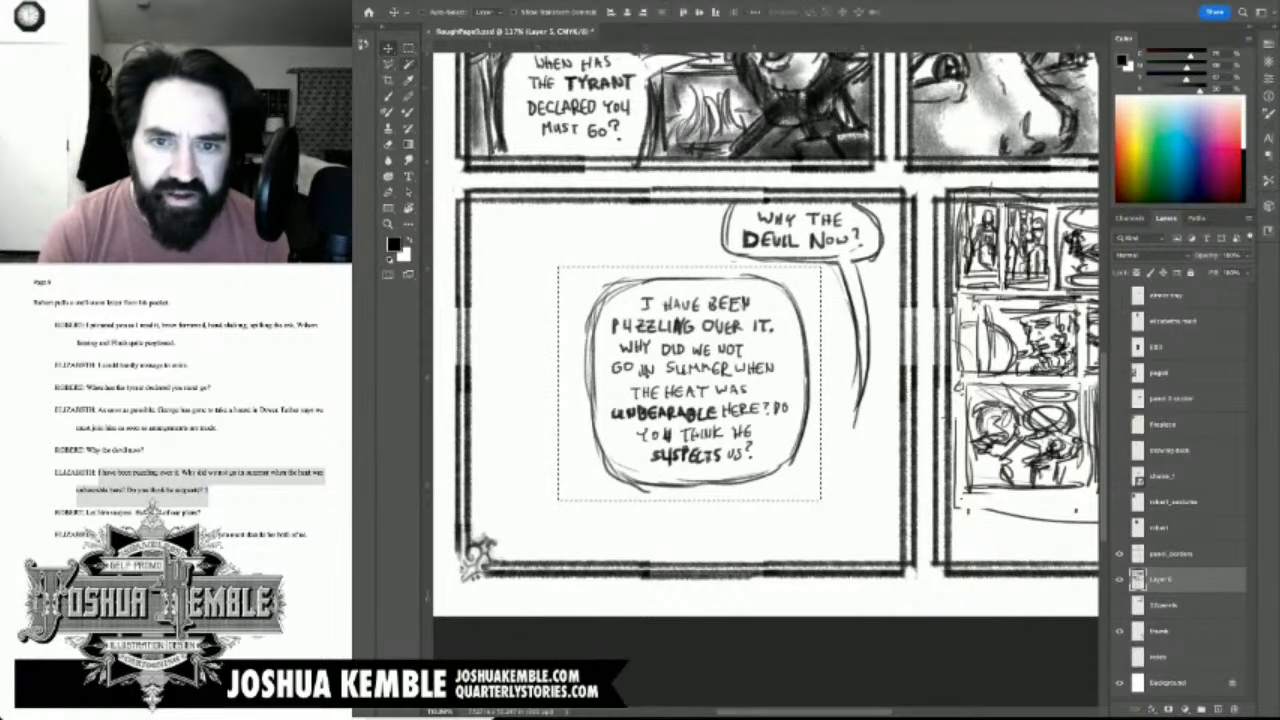
{"action": "left_click_drag", "start_coordinate": [700, 380], "coordinate": [685, 371]}
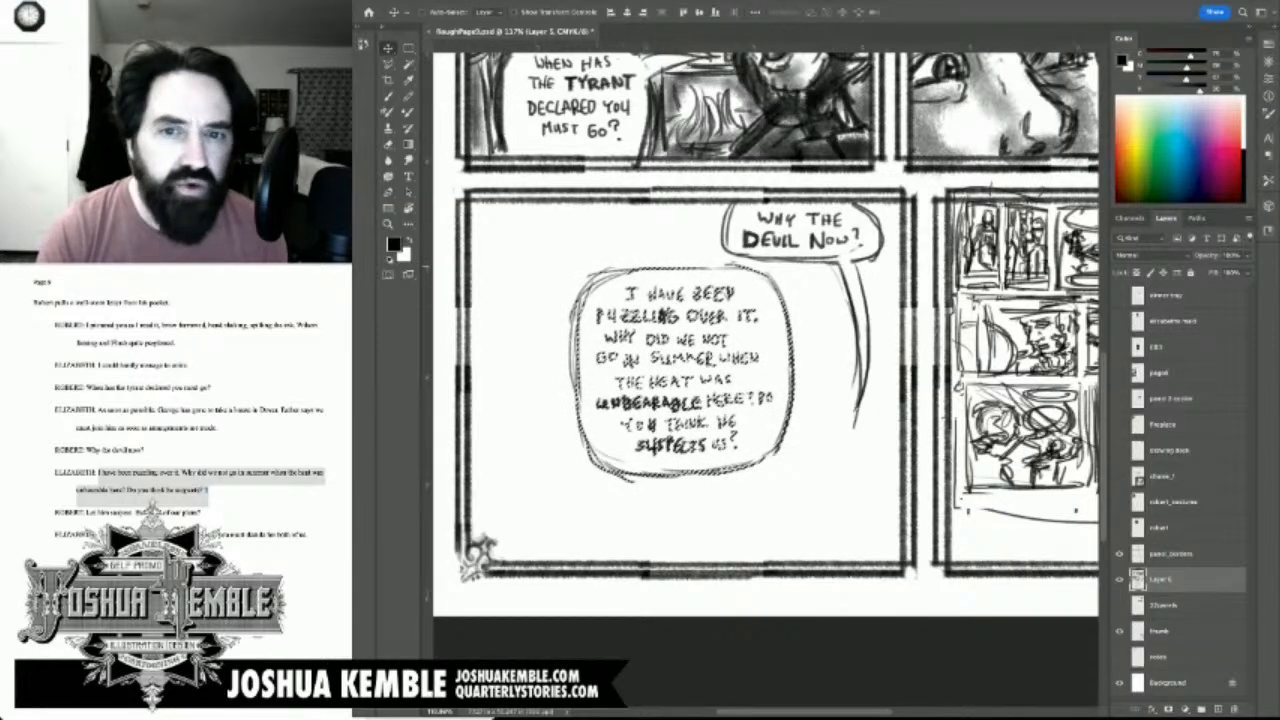
{"action": "key", "text": "m"}
{"action": "key", "text": "ctrl+d"}
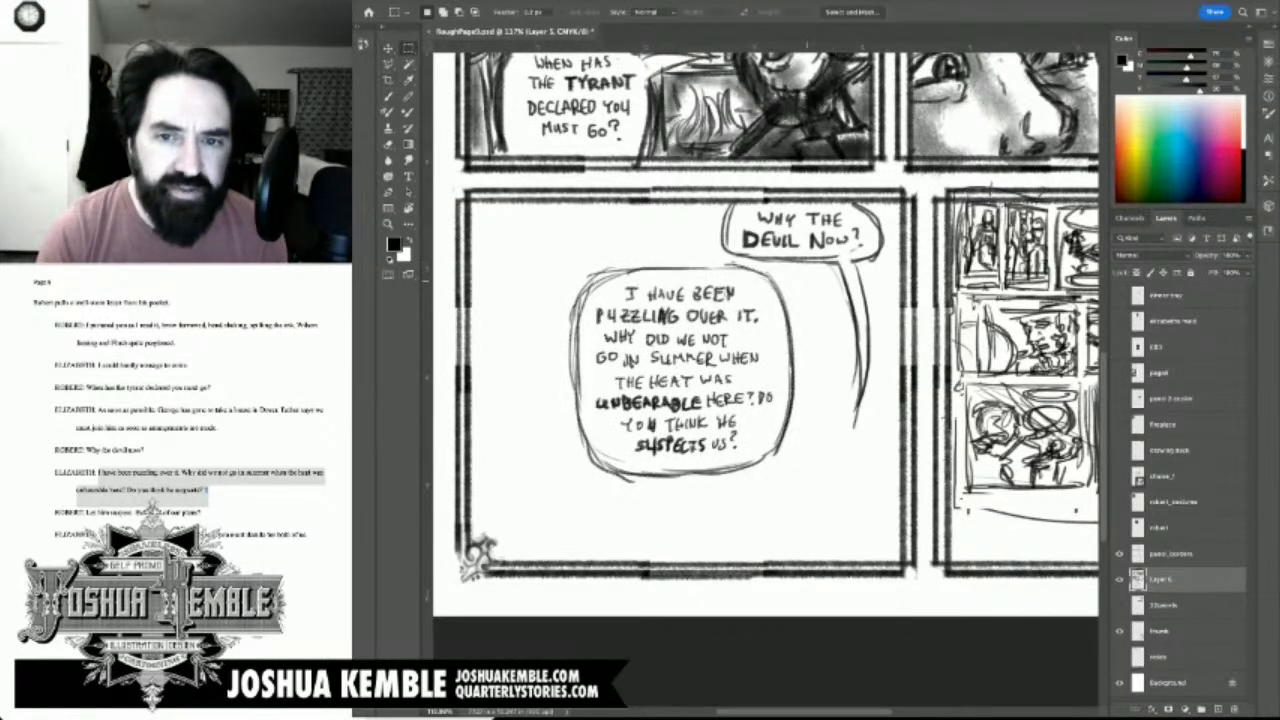
Step: Erase most of the upper balloon's tail and redraw it shorter, tapering to a point that curves slightly left
{"action": "key", "text": "b"}
{"action": "mouse_move", "coordinate": [850, 288]}
{"action": "left_mouse_down"}
{"action": "mouse_move", "coordinate": [867, 330]}
{"action": "mouse_move", "coordinate": [860, 276]}
{"action": "left_mouse_up"}
{"action": "left_click_drag", "start_coordinate": [857, 410], "coordinate": [855, 429]}
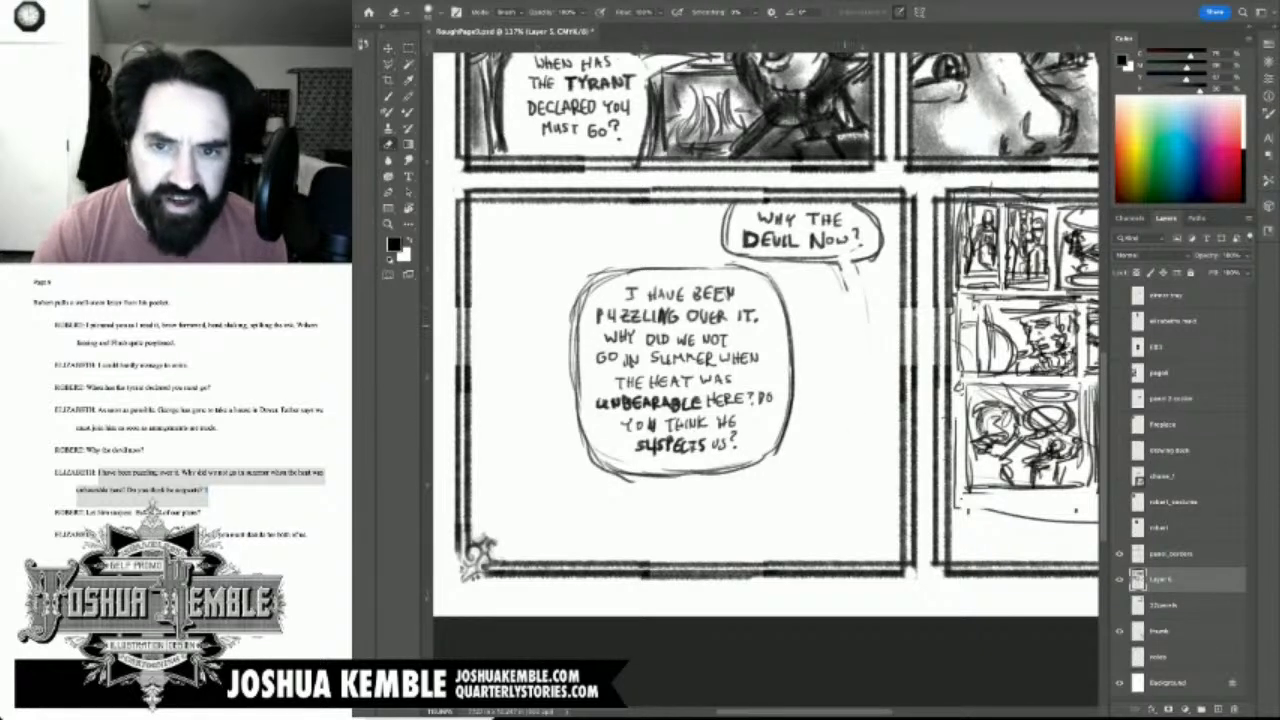
{"action": "key", "text": "b"}
{"action": "mouse_move", "coordinate": [842, 266]}
{"action": "left_mouse_down"}
{"action": "mouse_move", "coordinate": [849, 374]}
{"action": "mouse_move", "coordinate": [857, 331]}
{"action": "mouse_move", "coordinate": [852, 360]}
{"action": "left_mouse_up"}
{"action": "left_click_drag", "start_coordinate": [859, 302], "coordinate": [848, 376]}
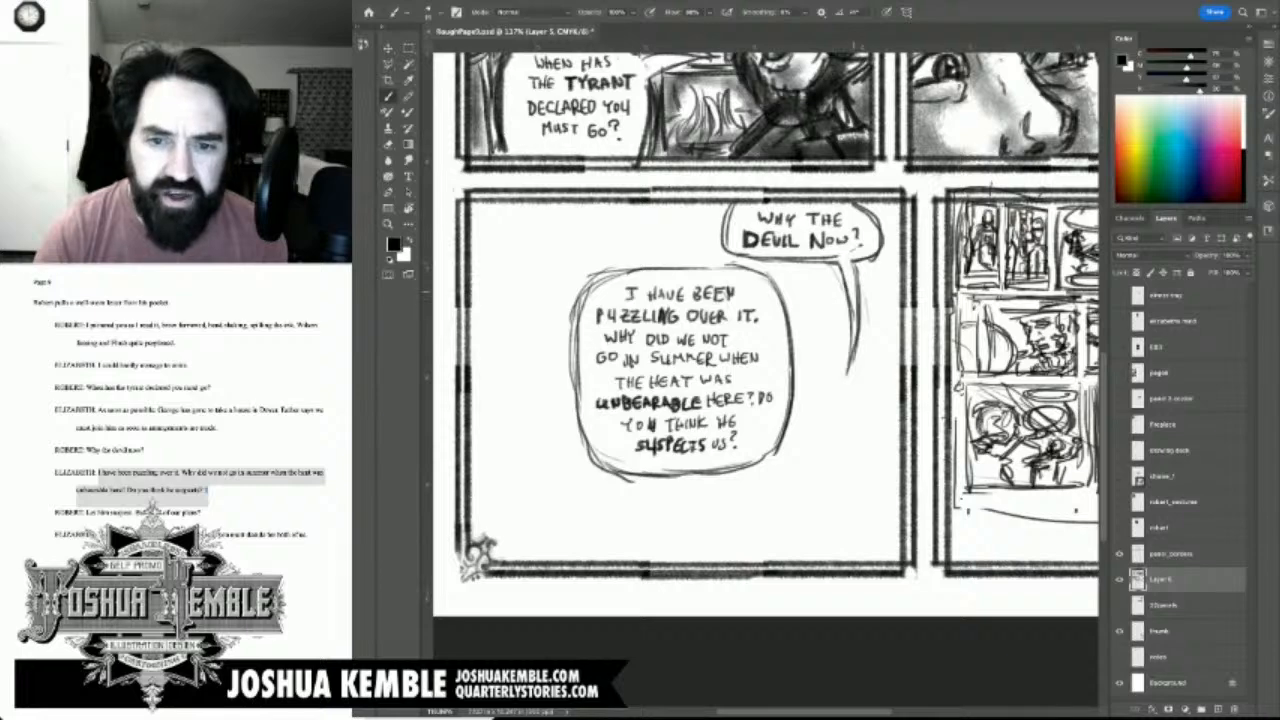
{"action": "left_click_drag", "start_coordinate": [857, 330], "coordinate": [852, 367]}
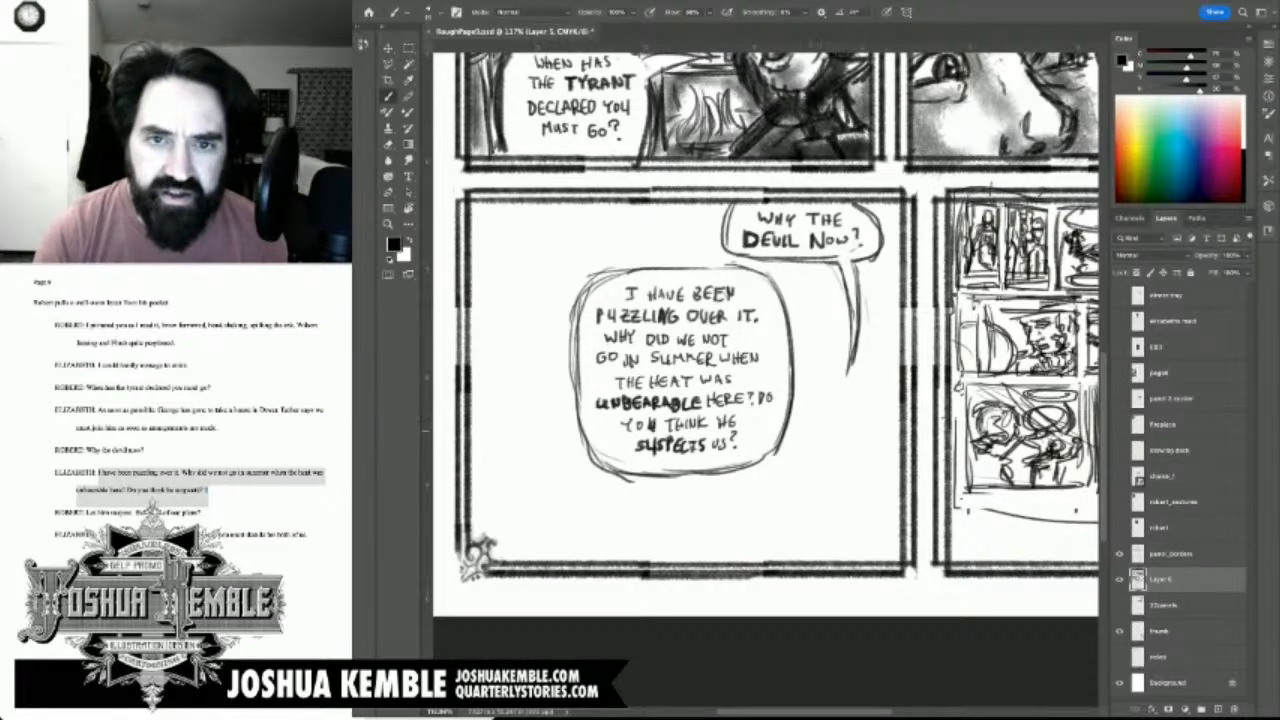
Step: Look over the whole page and save the document
{"action": "left_click_drag", "start_coordinate": [813, 405], "coordinate": [722, 480]}
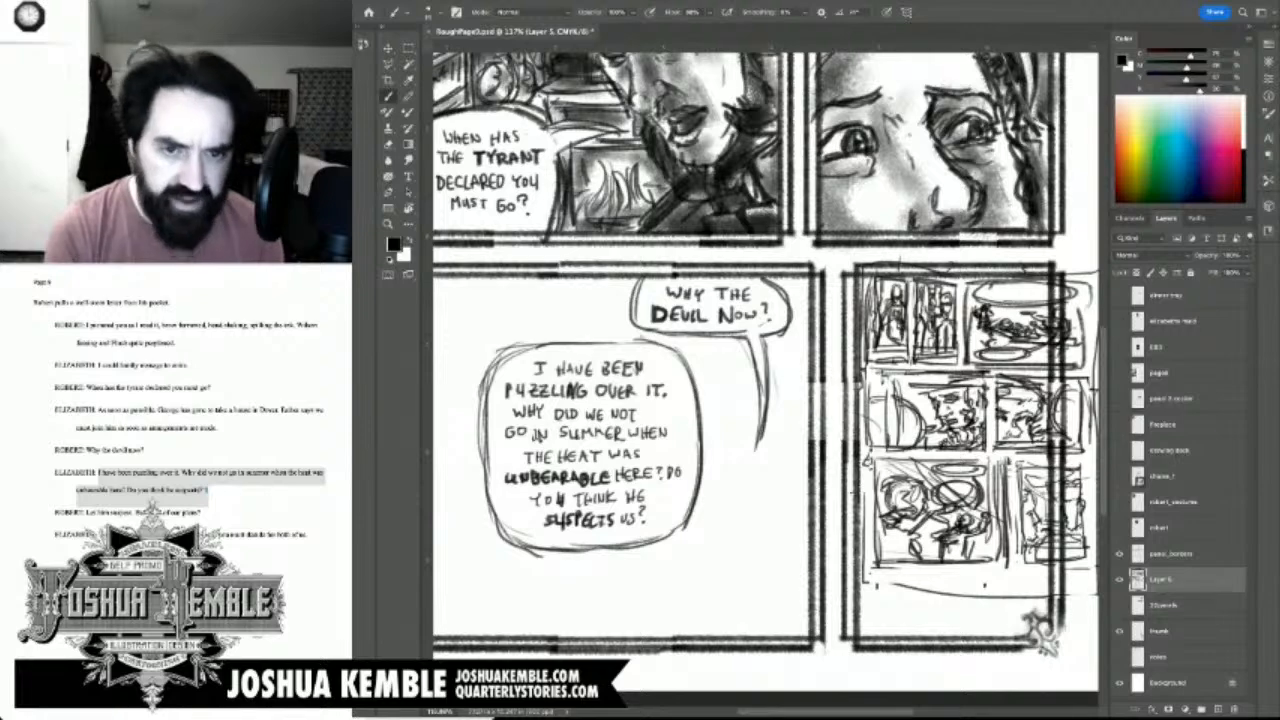
{"action": "key", "text": "ctrl+minus"}
{"action": "key", "text": "ctrl+minus"}
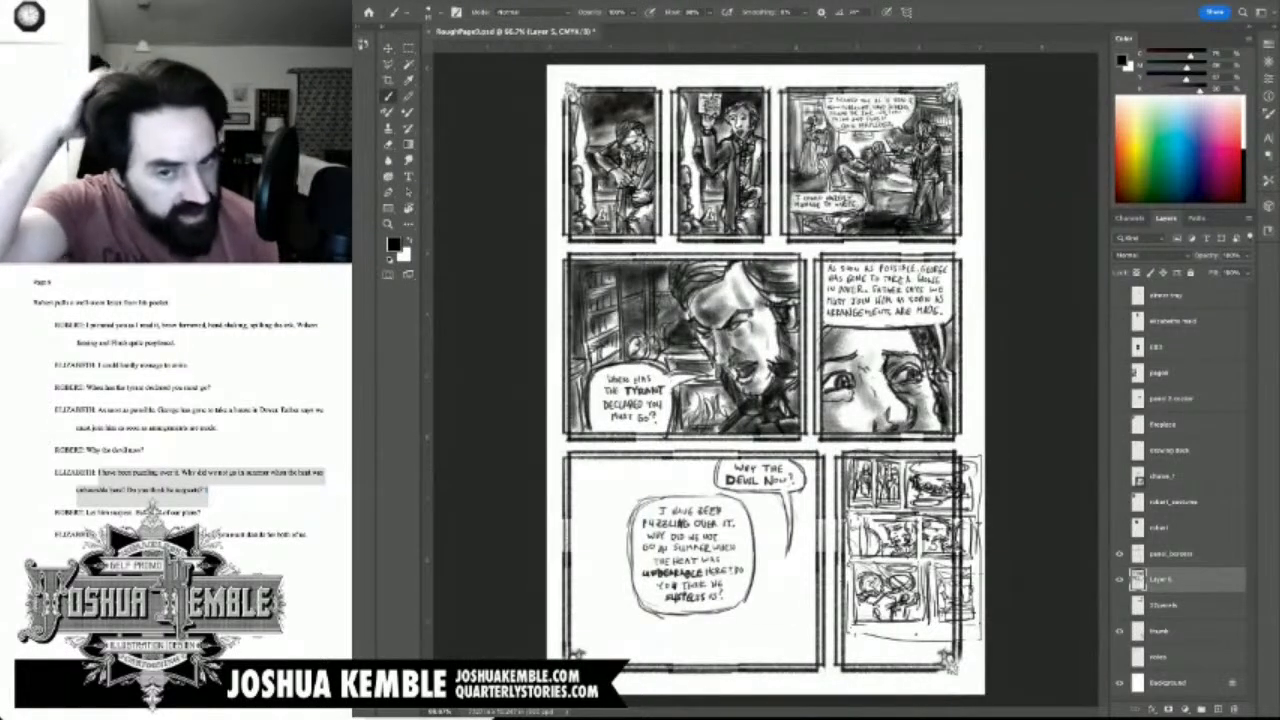
{"action": "key", "text": "ctrl+s"}
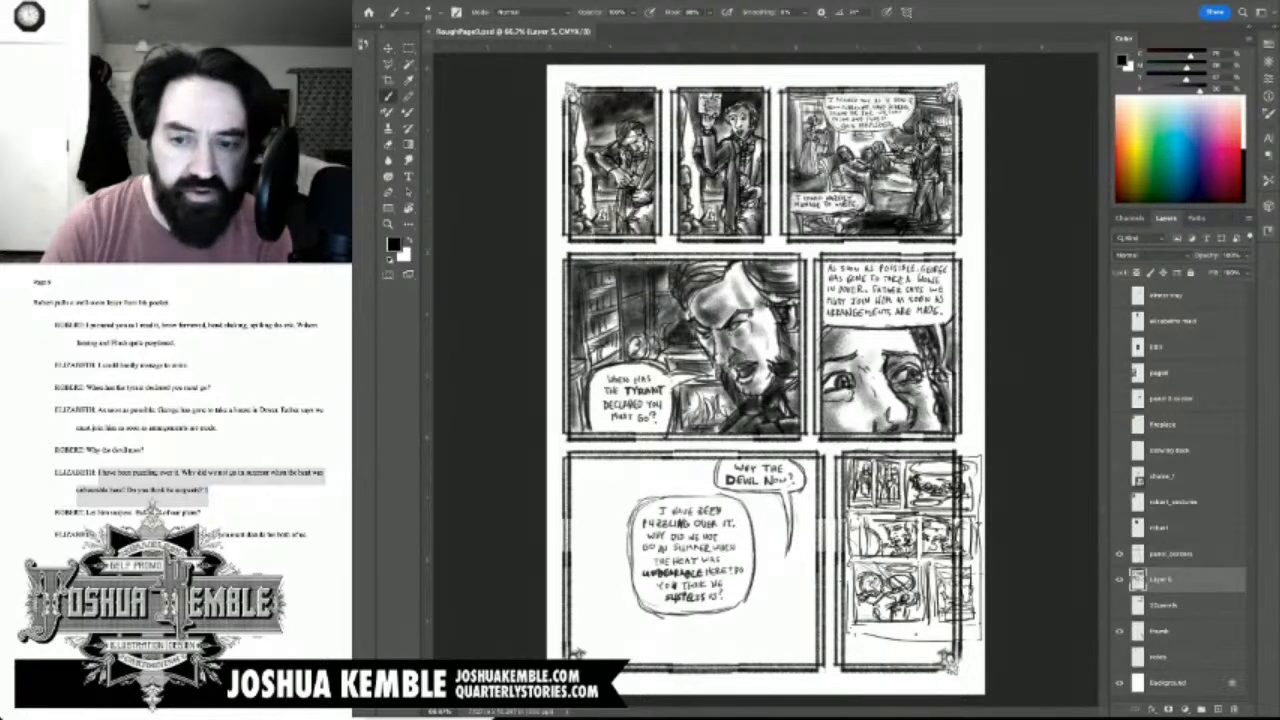
Step: Show the two Robert reference photos and move them together down over the fourth panel, just above the sixth
{"action": "left_click", "coordinate": [1119, 502]}
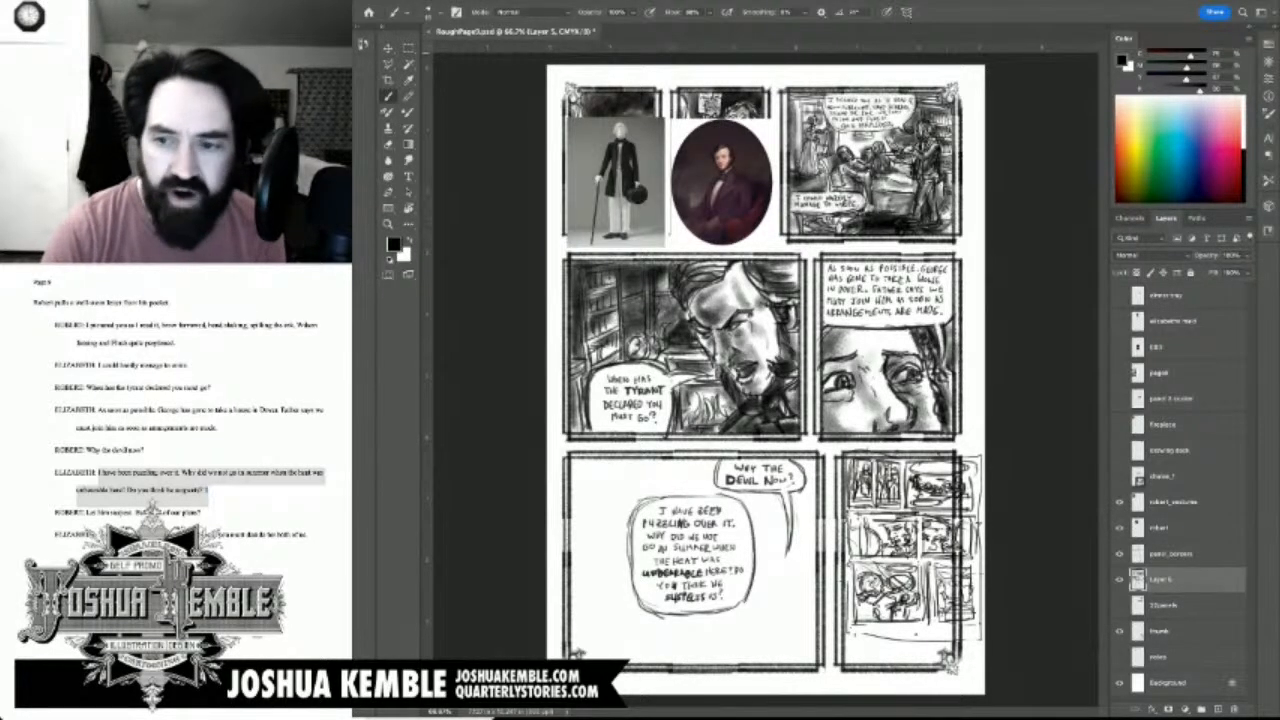
{"action": "key", "text": "v"}
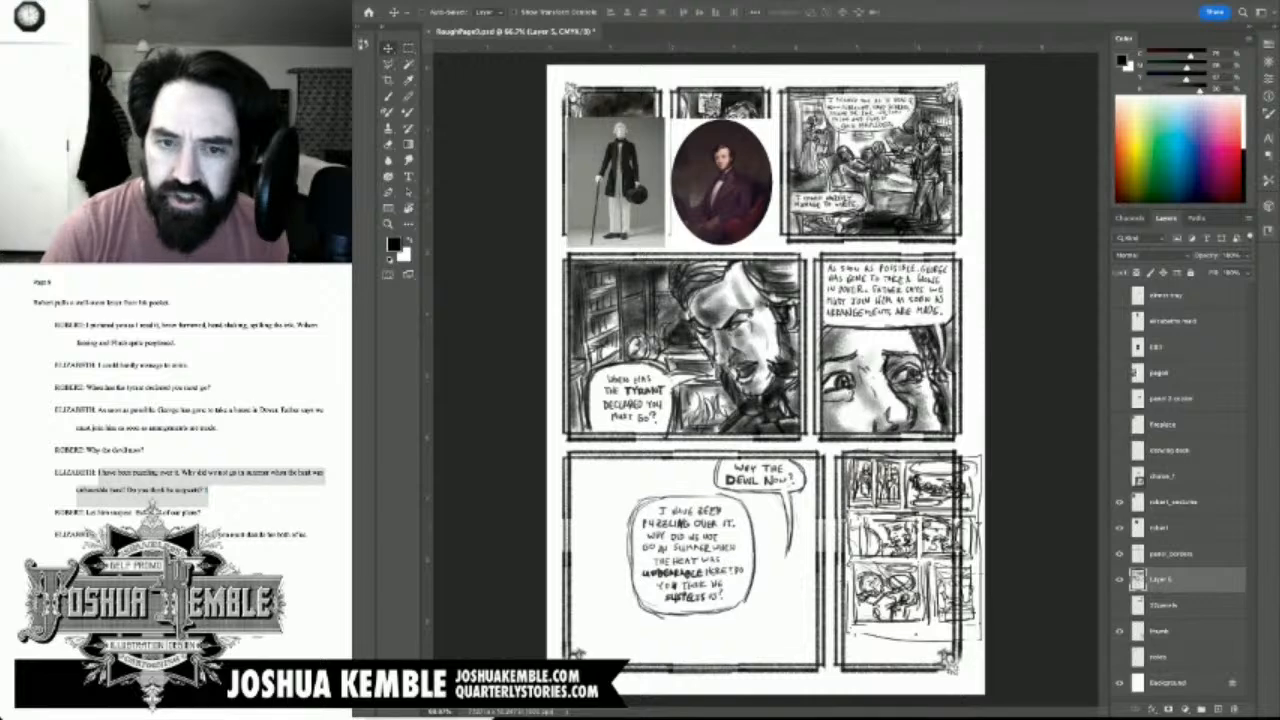
{"action": "left_click", "coordinate": [1175, 528]}
{"action": "left_click", "coordinate": [1175, 502], "text": "shift"}
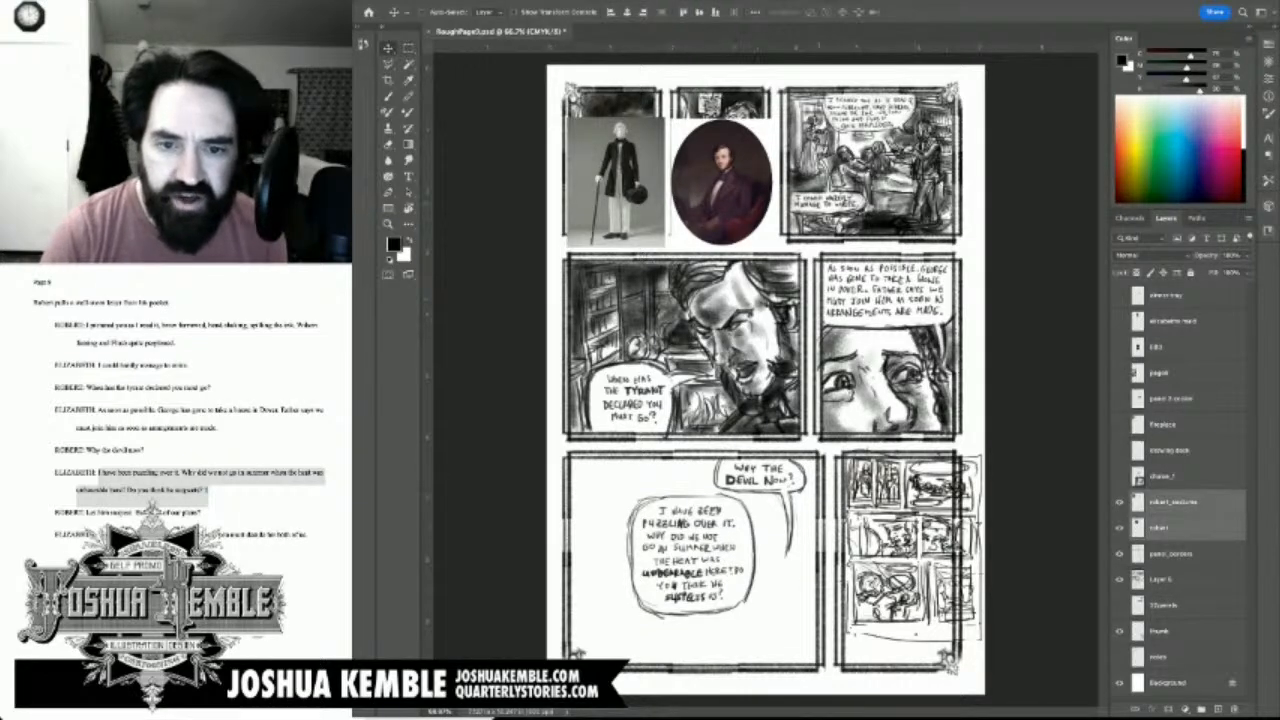
{"action": "left_click_drag", "start_coordinate": [721, 185], "coordinate": [741, 382]}
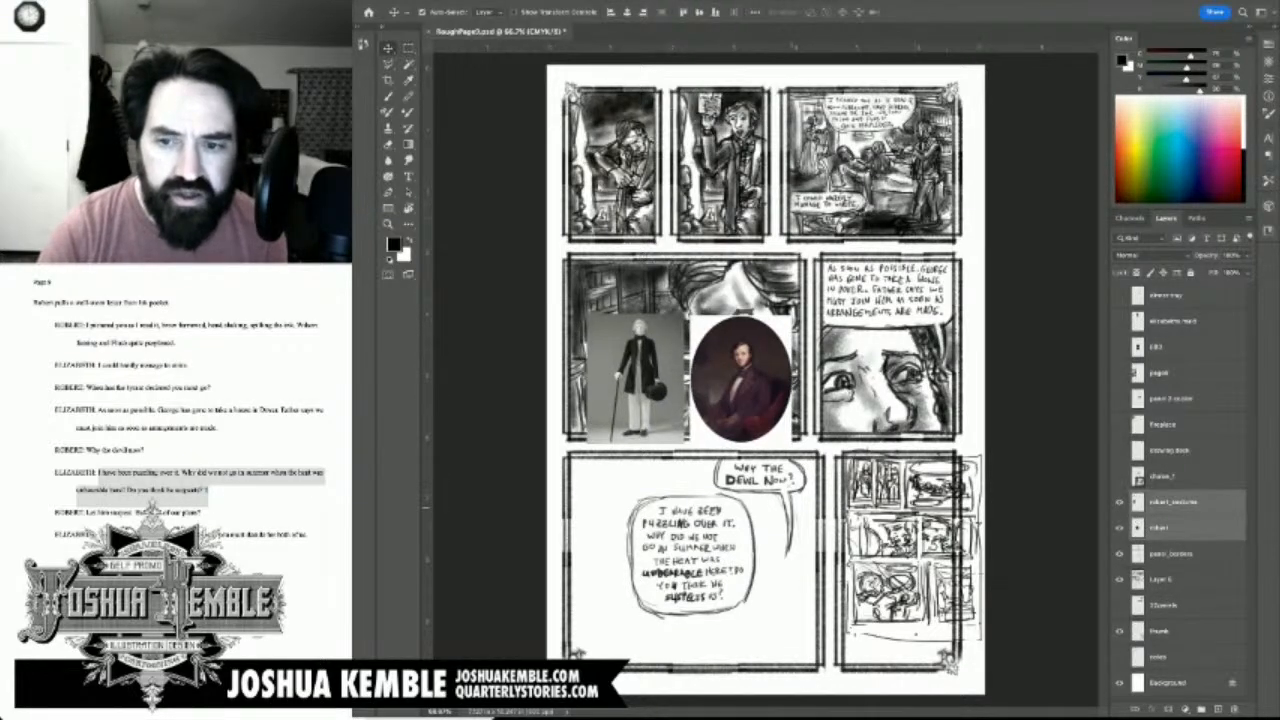
Step: Add a new layer directly above Layer 5 for the sixth panel's figure sketch
{"action": "scroll", "coordinate": [765, 501], "scroll_direction": "up", "scroll_amount": 5}
{"action": "scroll", "coordinate": [765, 501], "scroll_direction": "down", "scroll_amount": 5}
{"action": "scroll", "coordinate": [765, 501], "scroll_direction": "up", "scroll_amount": 4}
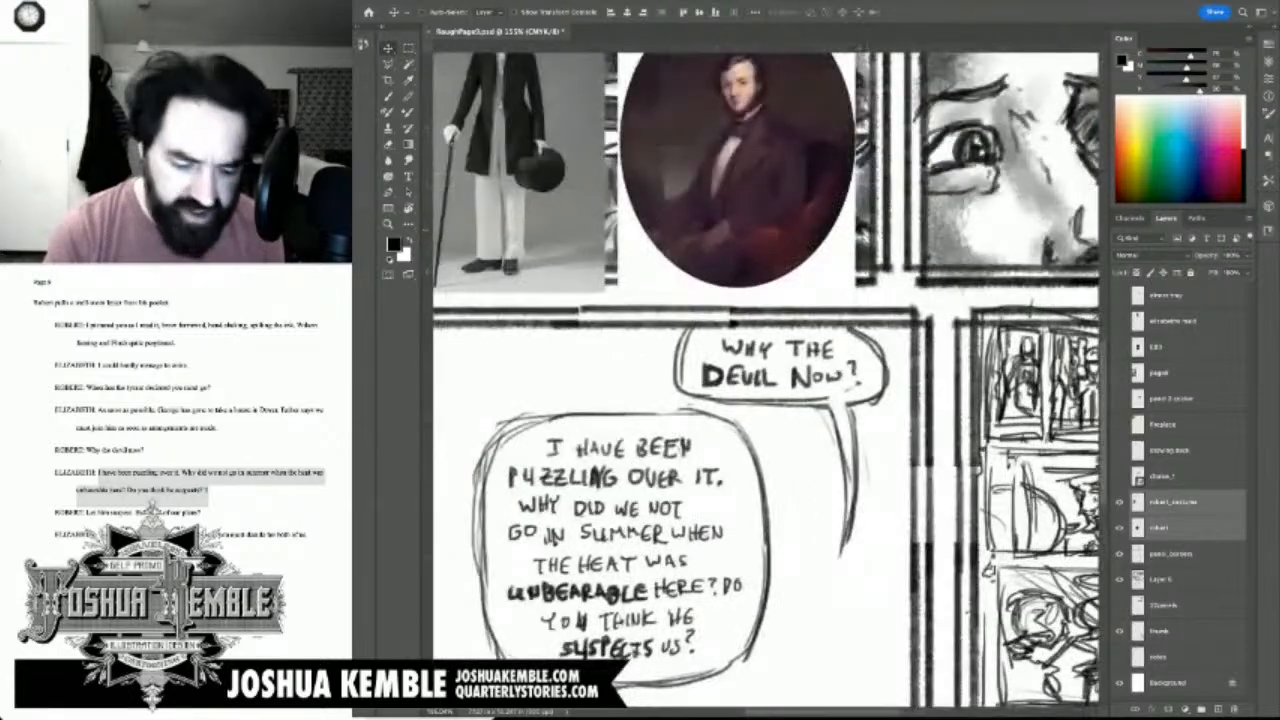
{"action": "scroll", "coordinate": [766, 383], "scroll_direction": "down", "scroll_amount": 3}
{"action": "key", "text": "super+minus"}
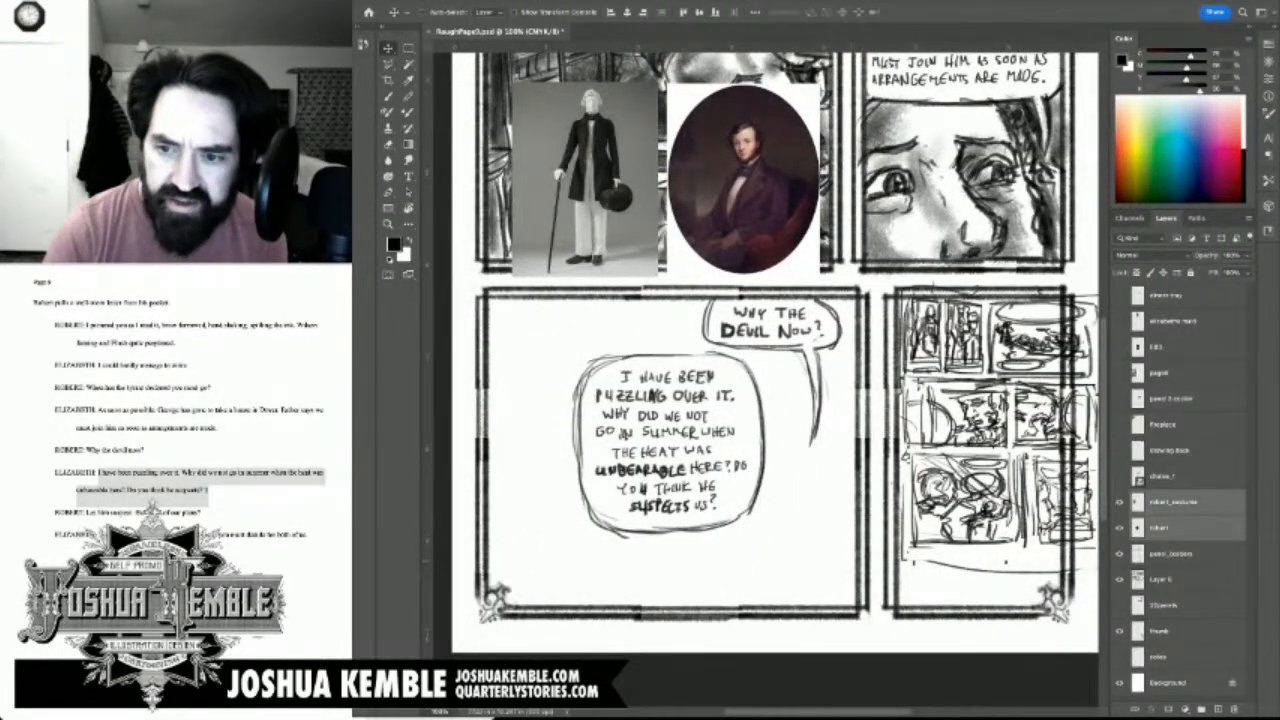
{"action": "left_click", "coordinate": [1162, 580]}
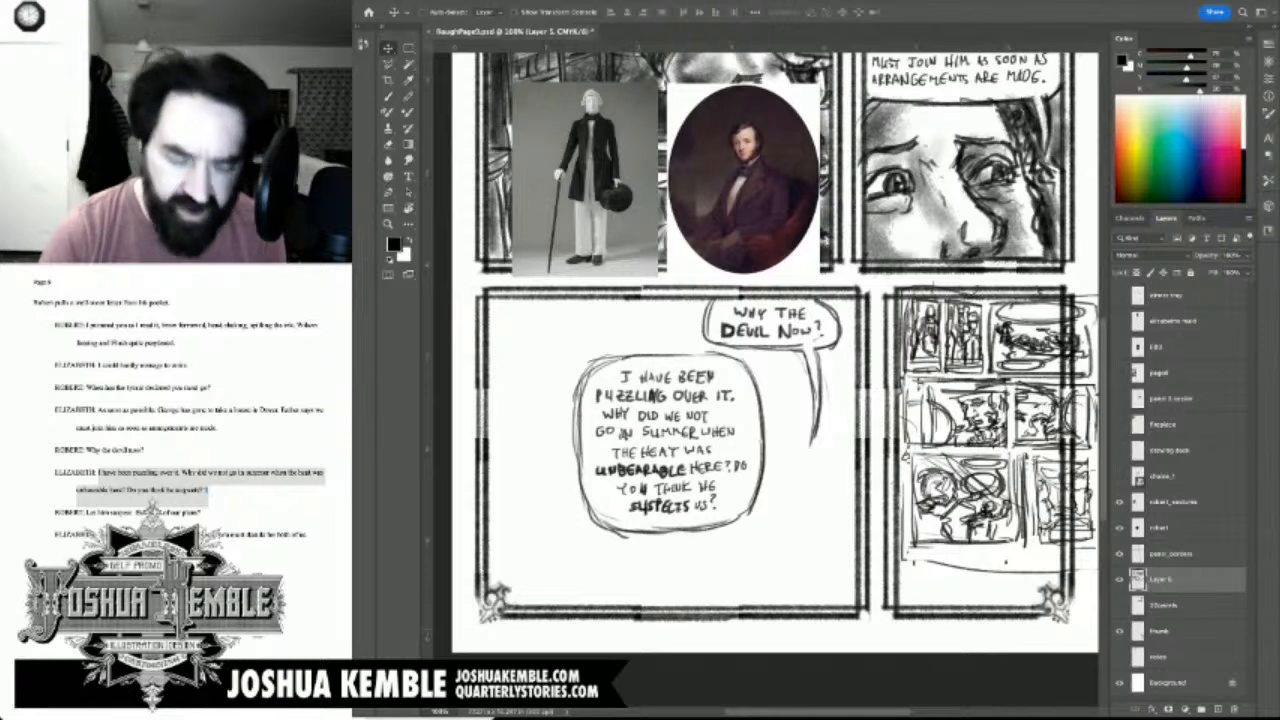
{"action": "left_click", "coordinate": [1217, 709]}
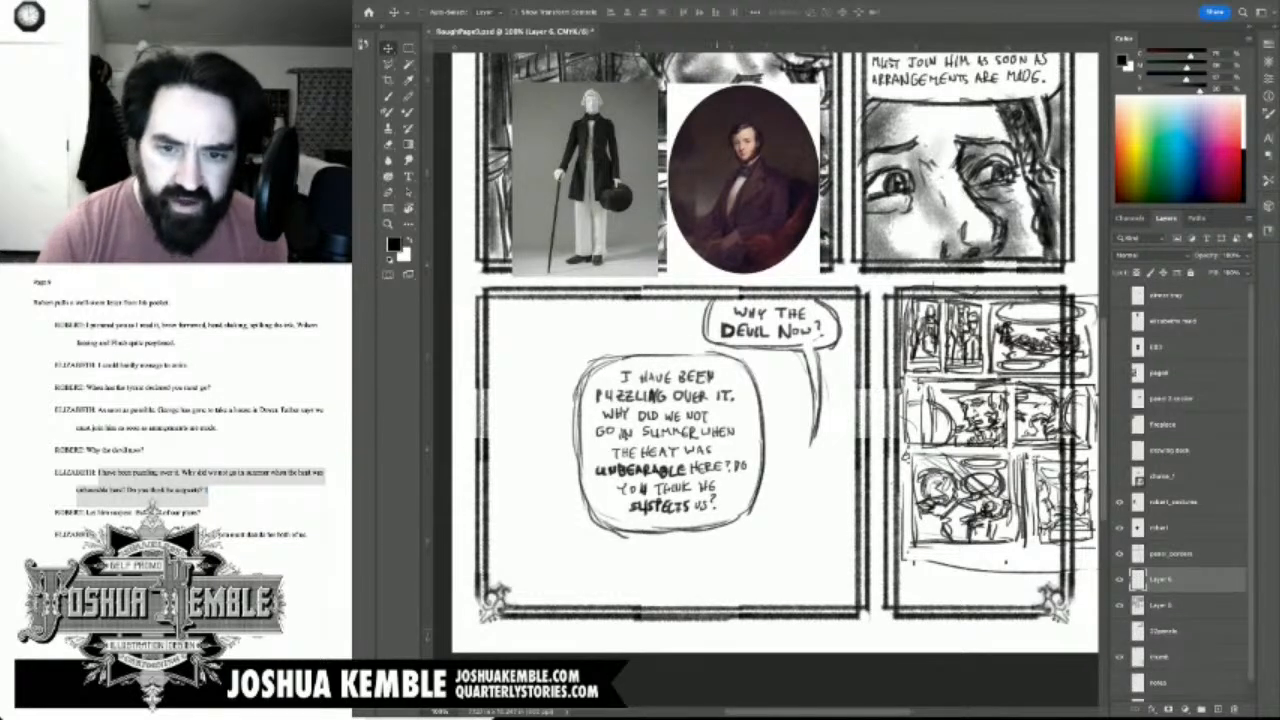
Step: Sketch Robert's small bearded head beneath the upper balloon's tail, with eyes, mouth, jaw and hair
{"action": "key", "text": "b"}
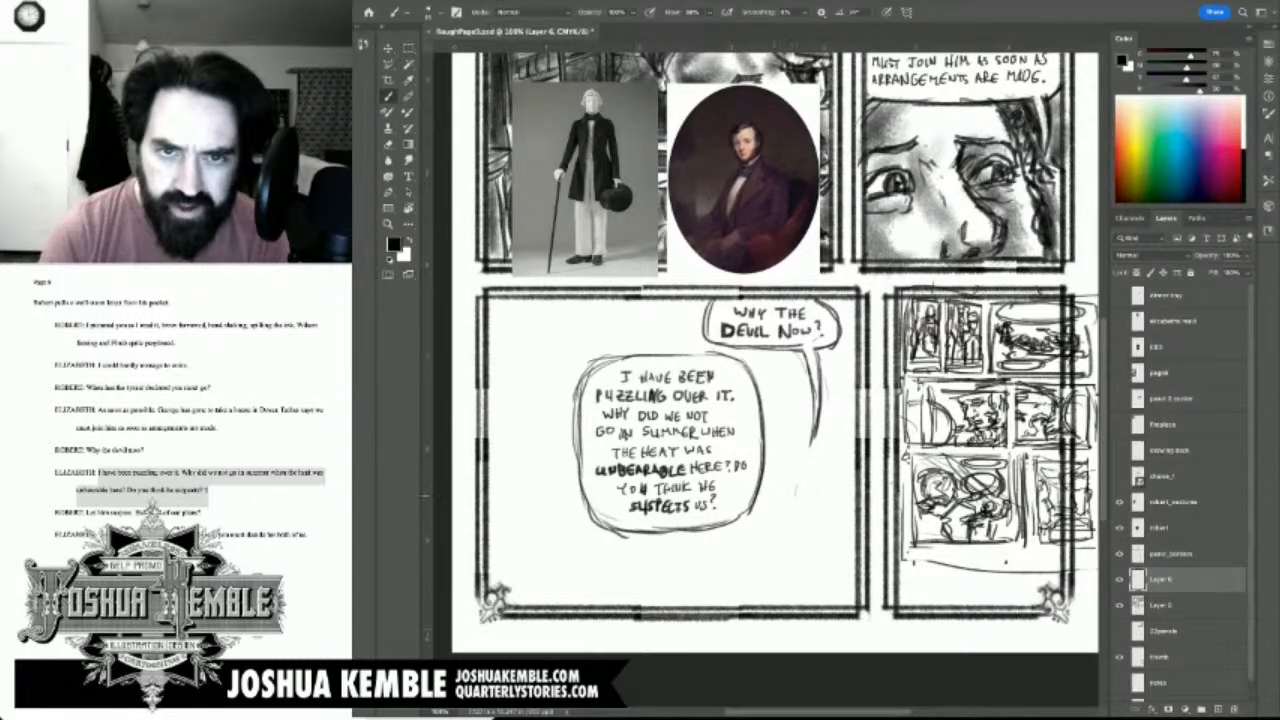
{"action": "left_click_drag", "start_coordinate": [779, 482], "coordinate": [781, 488]}
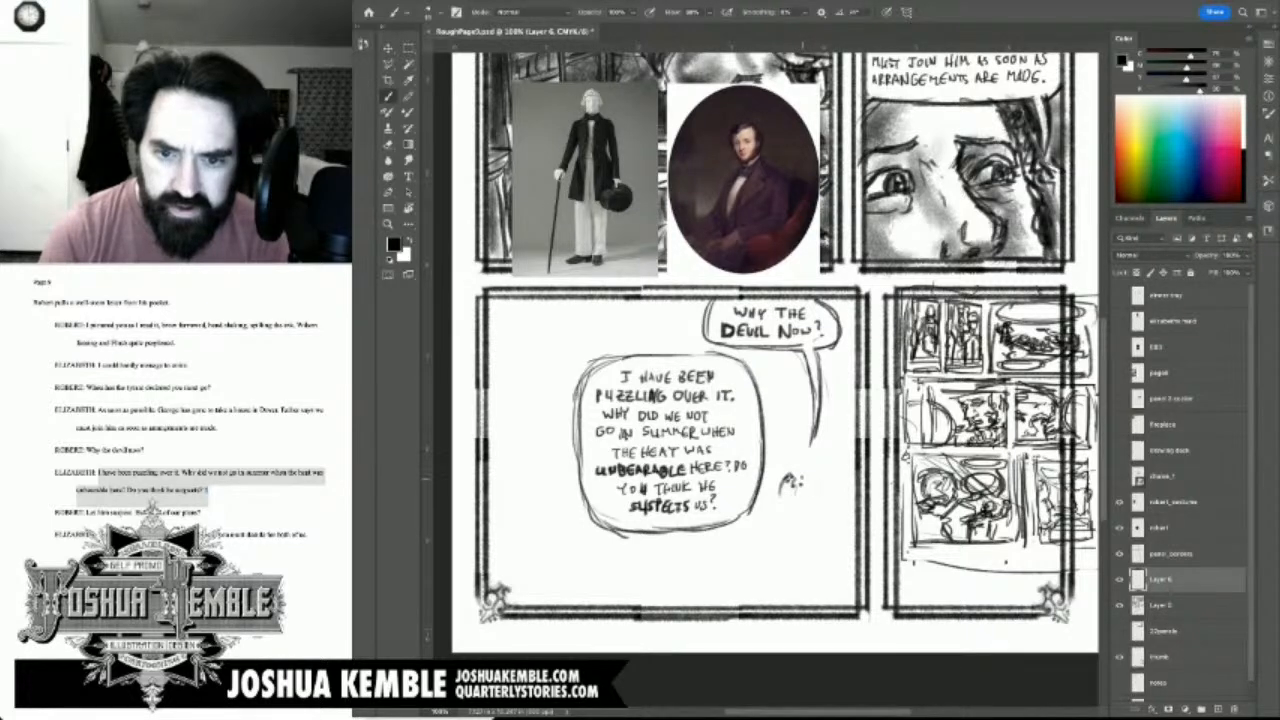
{"action": "left_click_drag", "start_coordinate": [802, 476], "coordinate": [800, 487]}
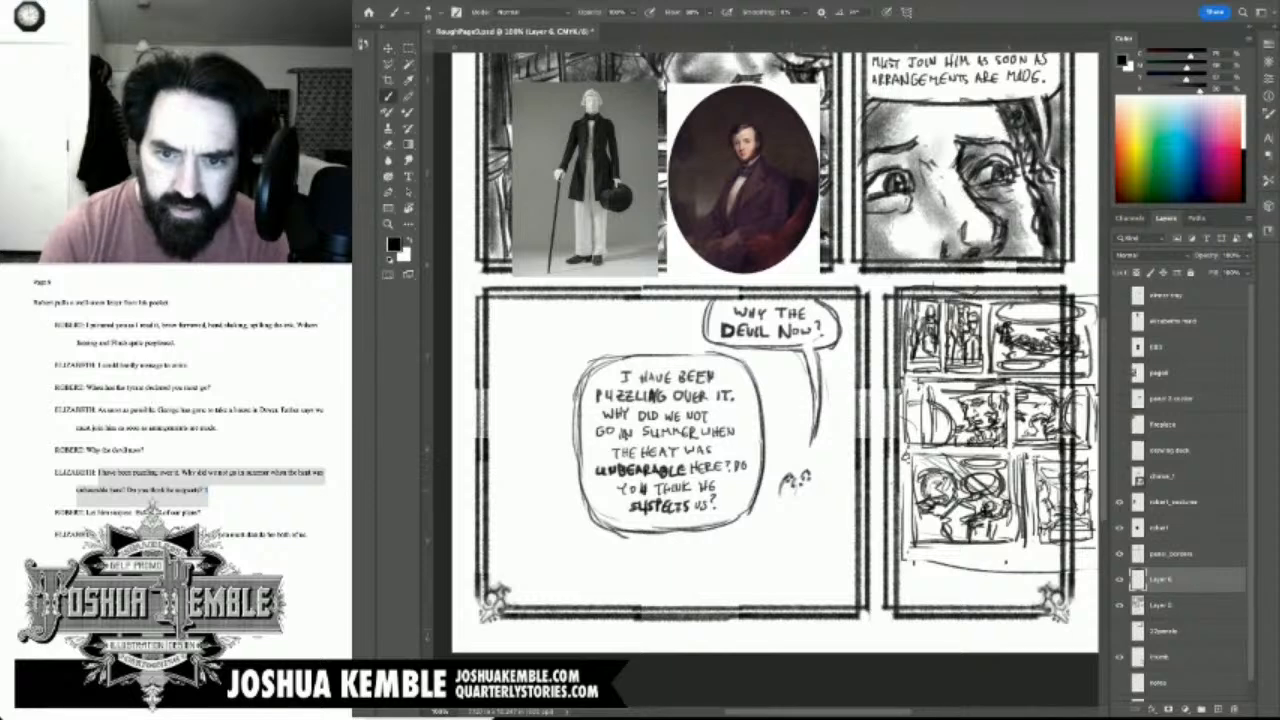
{"action": "mouse_move", "coordinate": [788, 492]}
{"action": "left_mouse_down"}
{"action": "mouse_move", "coordinate": [806, 498]}
{"action": "mouse_move", "coordinate": [786, 503]}
{"action": "mouse_move", "coordinate": [820, 502]}
{"action": "mouse_move", "coordinate": [795, 511]}
{"action": "left_mouse_up"}
{"action": "left_click_drag", "start_coordinate": [787, 509], "coordinate": [811, 515]}
{"action": "mouse_move", "coordinate": [799, 507]}
{"action": "left_mouse_down"}
{"action": "mouse_move", "coordinate": [811, 511]}
{"action": "mouse_move", "coordinate": [784, 520]}
{"action": "mouse_move", "coordinate": [799, 524]}
{"action": "mouse_move", "coordinate": [817, 495]}
{"action": "mouse_move", "coordinate": [782, 512]}
{"action": "left_mouse_up"}
{"action": "mouse_move", "coordinate": [777, 507]}
{"action": "left_mouse_down"}
{"action": "mouse_move", "coordinate": [793, 517]}
{"action": "mouse_move", "coordinate": [791, 469]}
{"action": "mouse_move", "coordinate": [805, 460]}
{"action": "mouse_move", "coordinate": [793, 467]}
{"action": "mouse_move", "coordinate": [821, 463]}
{"action": "mouse_move", "coordinate": [825, 478]}
{"action": "left_mouse_up"}
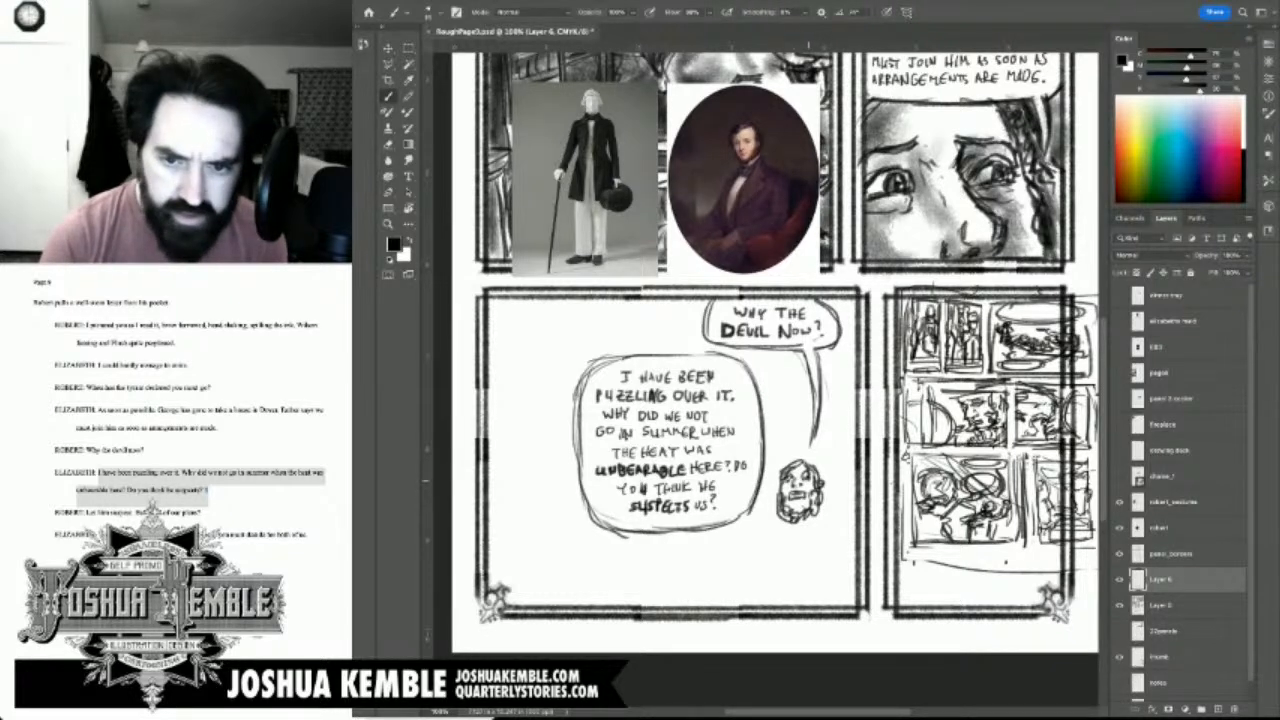
Step: Clean up Robert's face and sketch his collar and the start of his shoulder below the head
{"action": "key", "text": "e"}
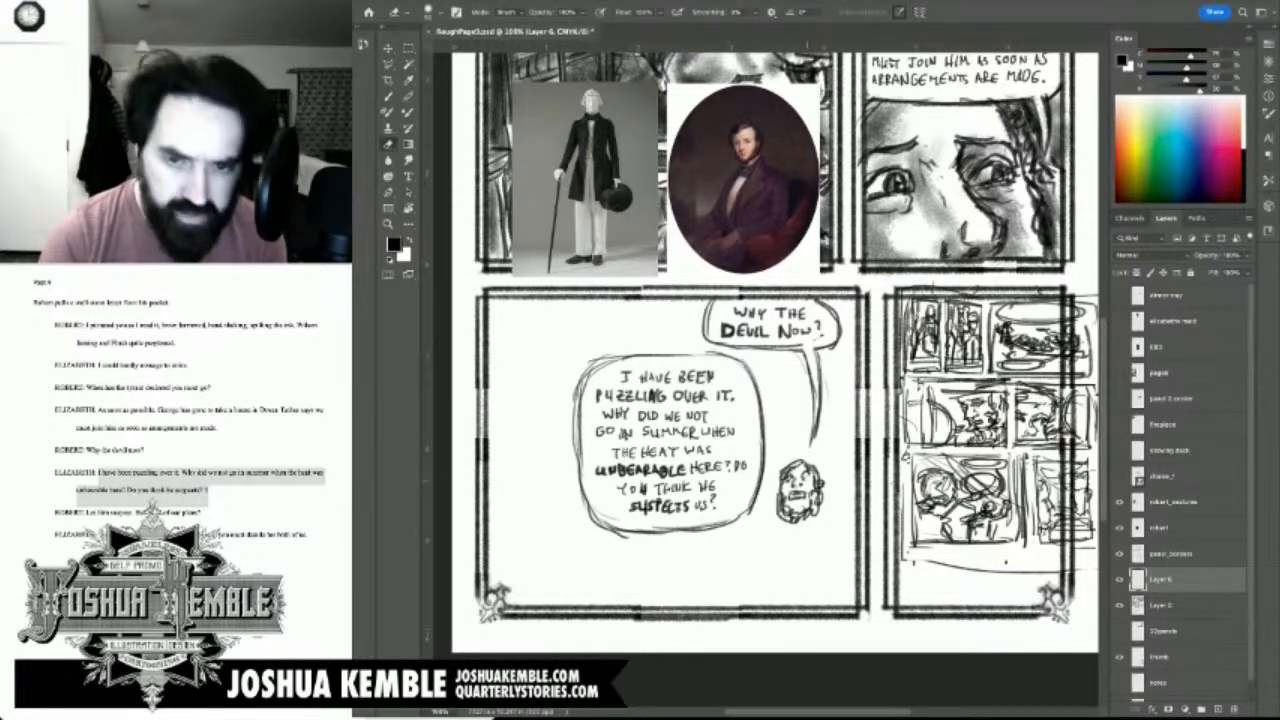
{"action": "key", "text": "b"}
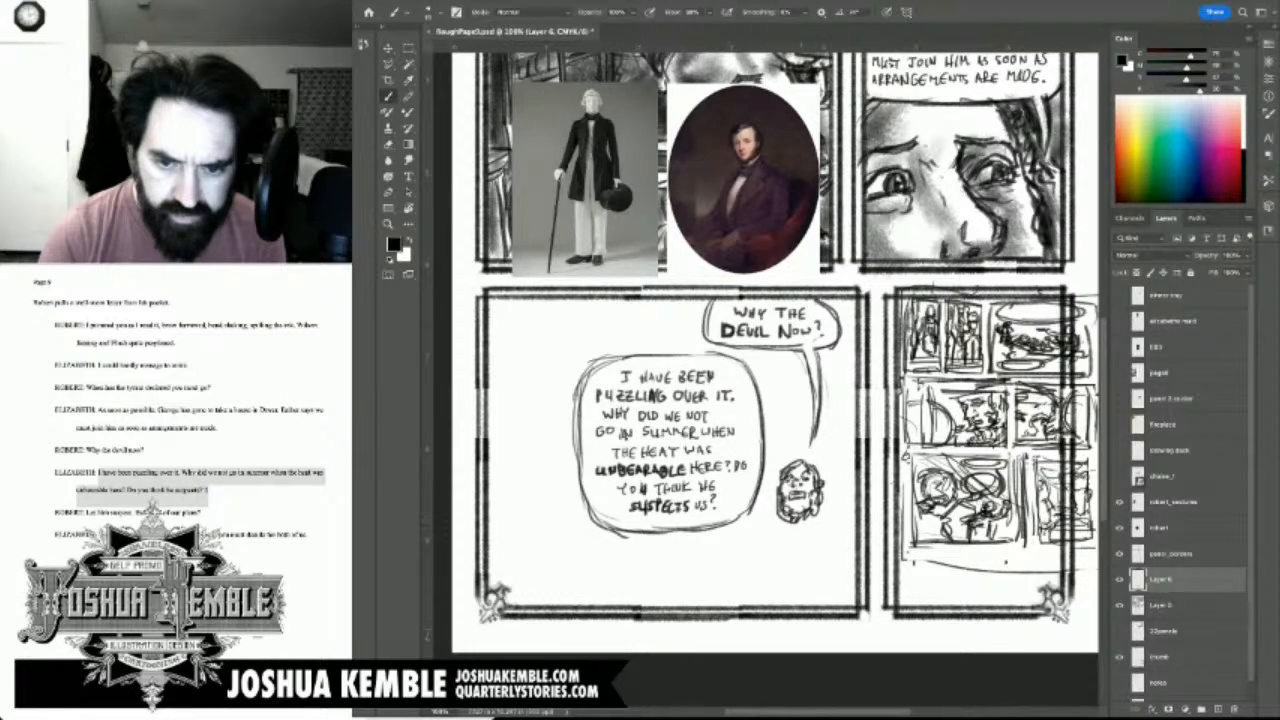
{"action": "mouse_move", "coordinate": [805, 519]}
{"action": "left_mouse_down"}
{"action": "mouse_move", "coordinate": [778, 532]}
{"action": "mouse_move", "coordinate": [804, 524]}
{"action": "mouse_move", "coordinate": [811, 536]}
{"action": "left_mouse_up"}
{"action": "mouse_move", "coordinate": [822, 518]}
{"action": "left_mouse_down"}
{"action": "mouse_move", "coordinate": [813, 534]}
{"action": "mouse_move", "coordinate": [829, 492]}
{"action": "mouse_move", "coordinate": [832, 518]}
{"action": "left_mouse_up"}
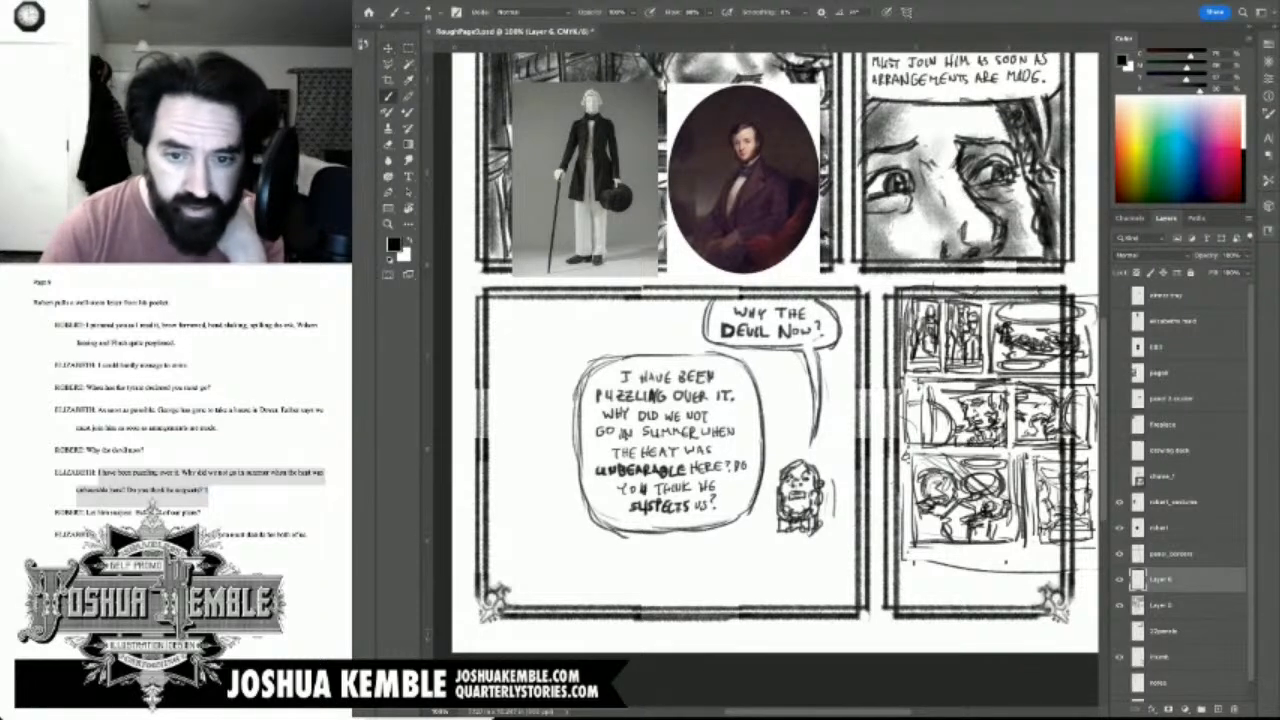
Step: Select the small Robert sketch and rotate it slightly clockwise so that the head tilts
{"action": "key", "text": "m"}
{"action": "mouse_move", "coordinate": [770, 456]}
{"action": "left_mouse_down"}
{"action": "mouse_move", "coordinate": [843, 555]}
{"action": "mouse_move", "coordinate": [819, 584]}
{"action": "left_mouse_up"}
{"action": "key", "text": "ctrl+t"}
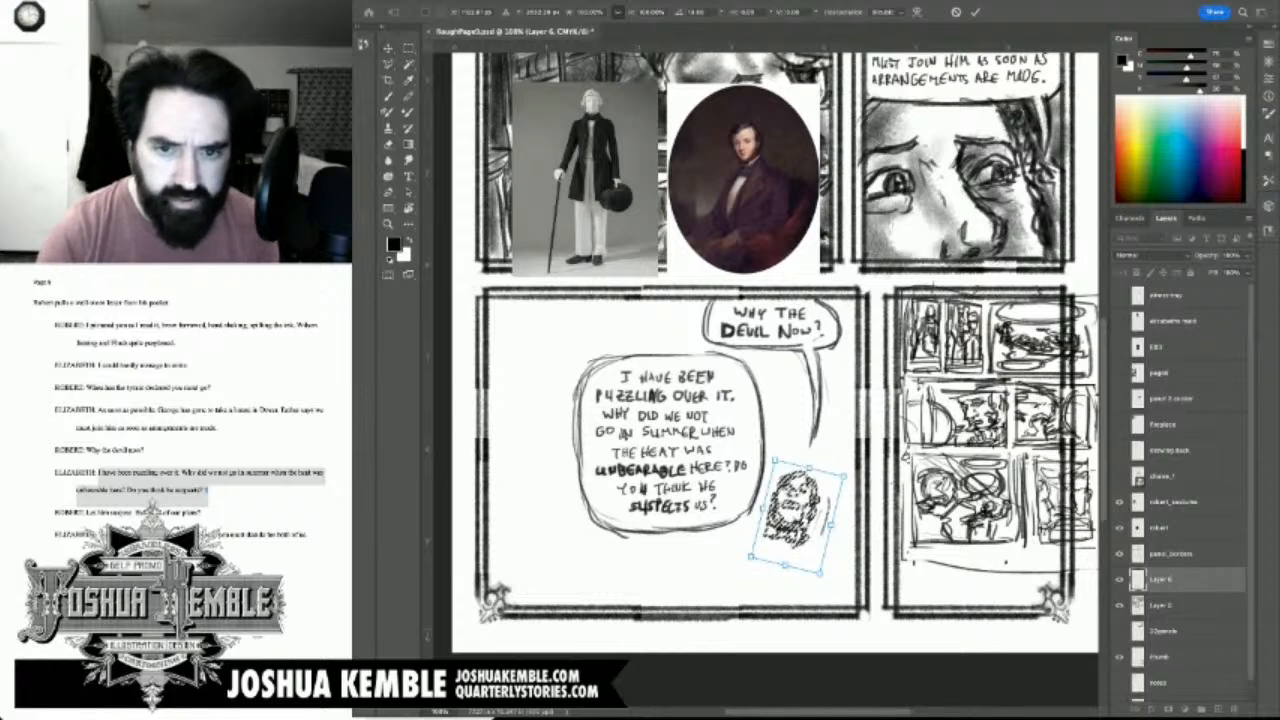
{"action": "key", "text": "Return"}
Step: Delete the right side of Elizabeth's balloon outline on Layer 5 in sections and clear the selection
{"action": "left_click_drag", "start_coordinate": [771, 394], "coordinate": [748, 469]}
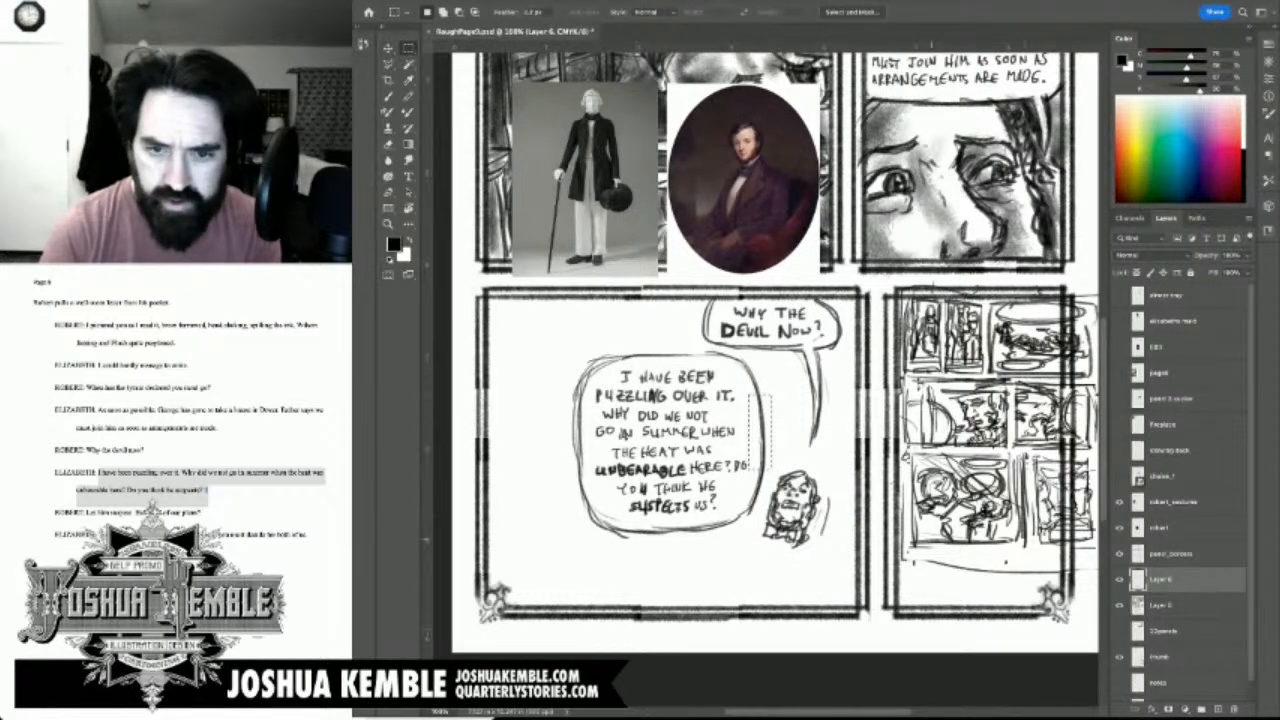
{"action": "left_click", "coordinate": [1162, 605]}
{"action": "key", "text": "Delete"}
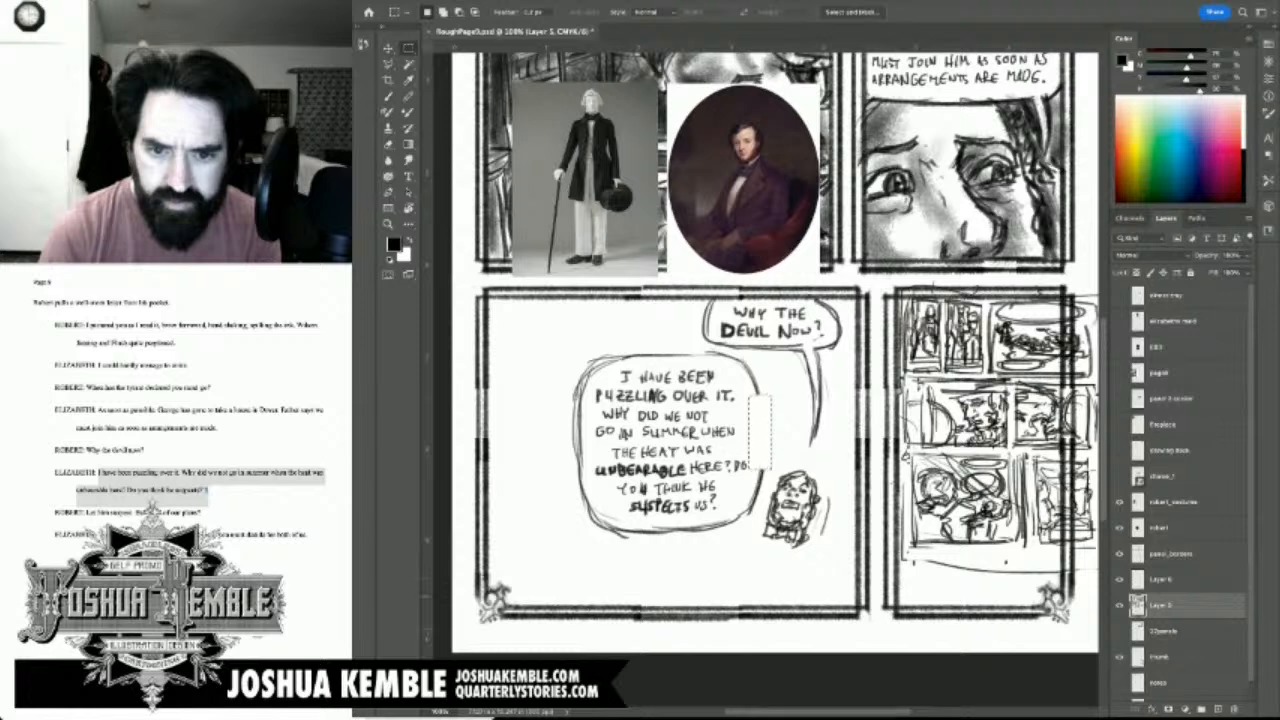
{"action": "key", "text": "super+d"}
{"action": "mouse_move", "coordinate": [756, 460]}
{"action": "left_mouse_down"}
{"action": "mouse_move", "coordinate": [771, 503]}
{"action": "mouse_move", "coordinate": [741, 524]}
{"action": "left_mouse_up"}
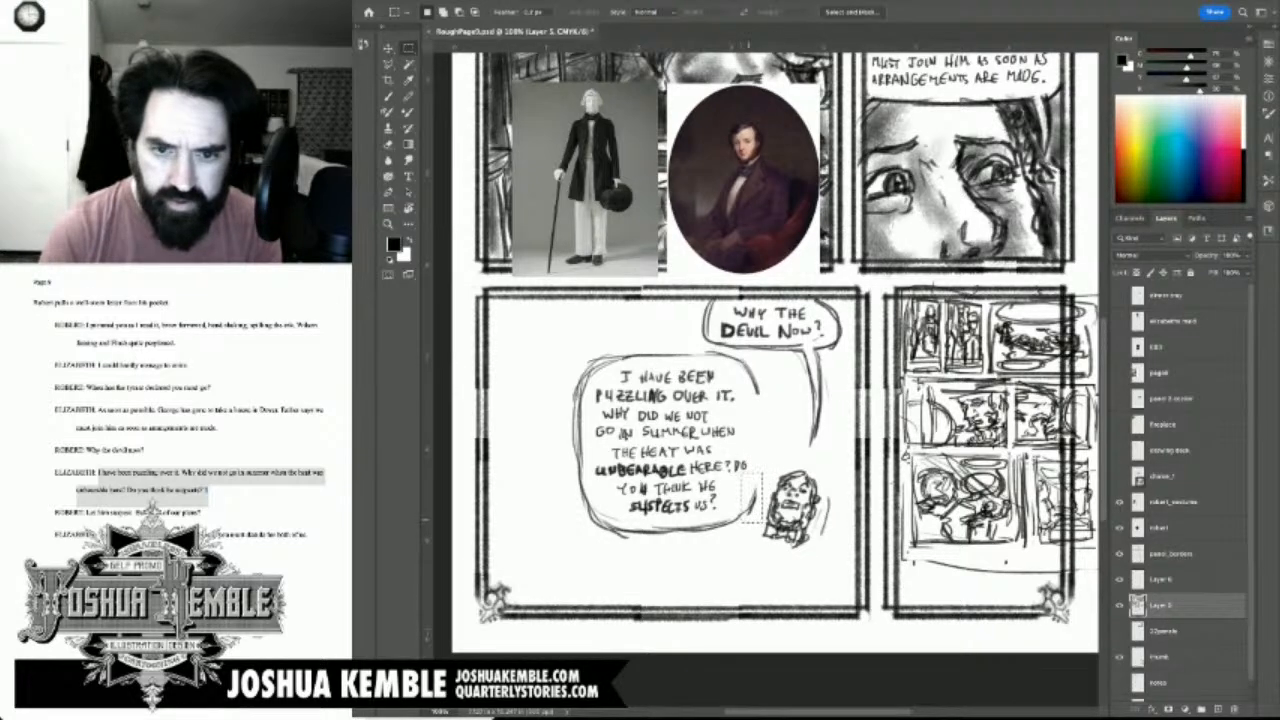
{"action": "left_click_drag", "start_coordinate": [769, 357], "coordinate": [749, 403]}
{"action": "key", "text": "Delete"}
{"action": "key", "text": "super+d"}
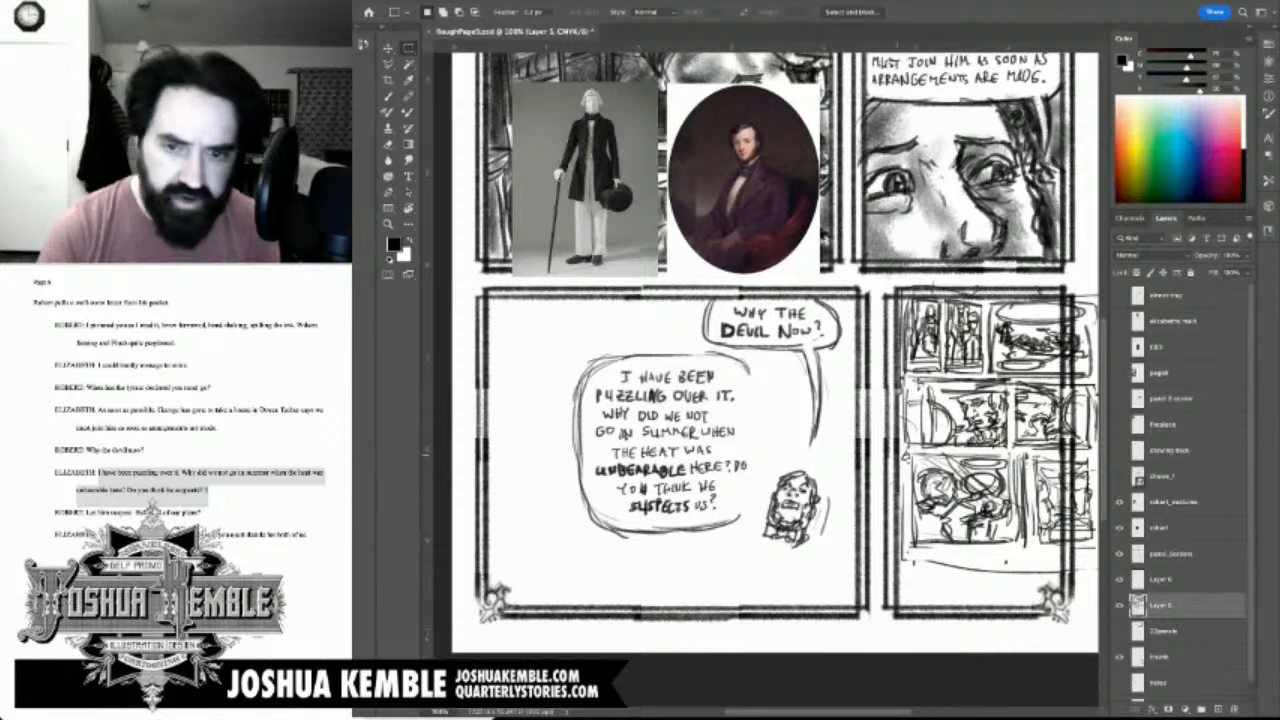
Step: Sketch Robert's shoulder lines below and to the right of his head
{"action": "key", "text": "b"}
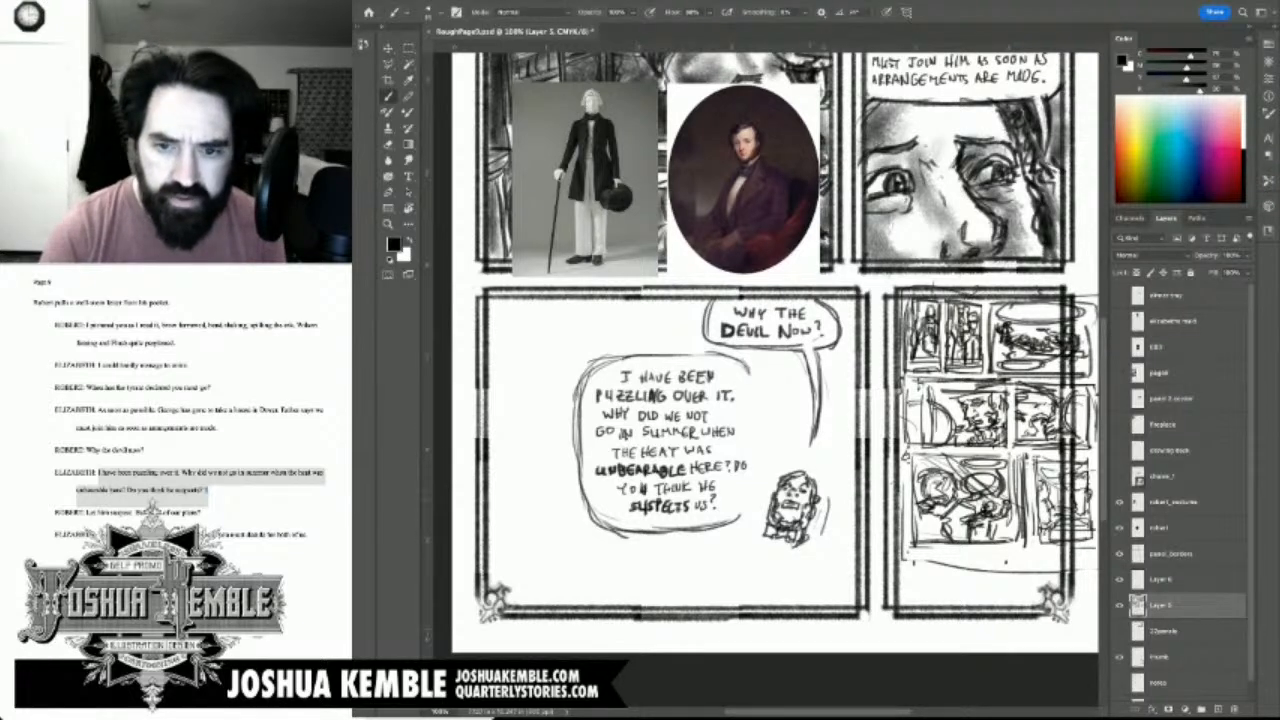
{"action": "mouse_move", "coordinate": [800, 533]}
{"action": "left_mouse_down"}
{"action": "mouse_move", "coordinate": [829, 528]}
{"action": "mouse_move", "coordinate": [828, 552]}
{"action": "left_mouse_up"}
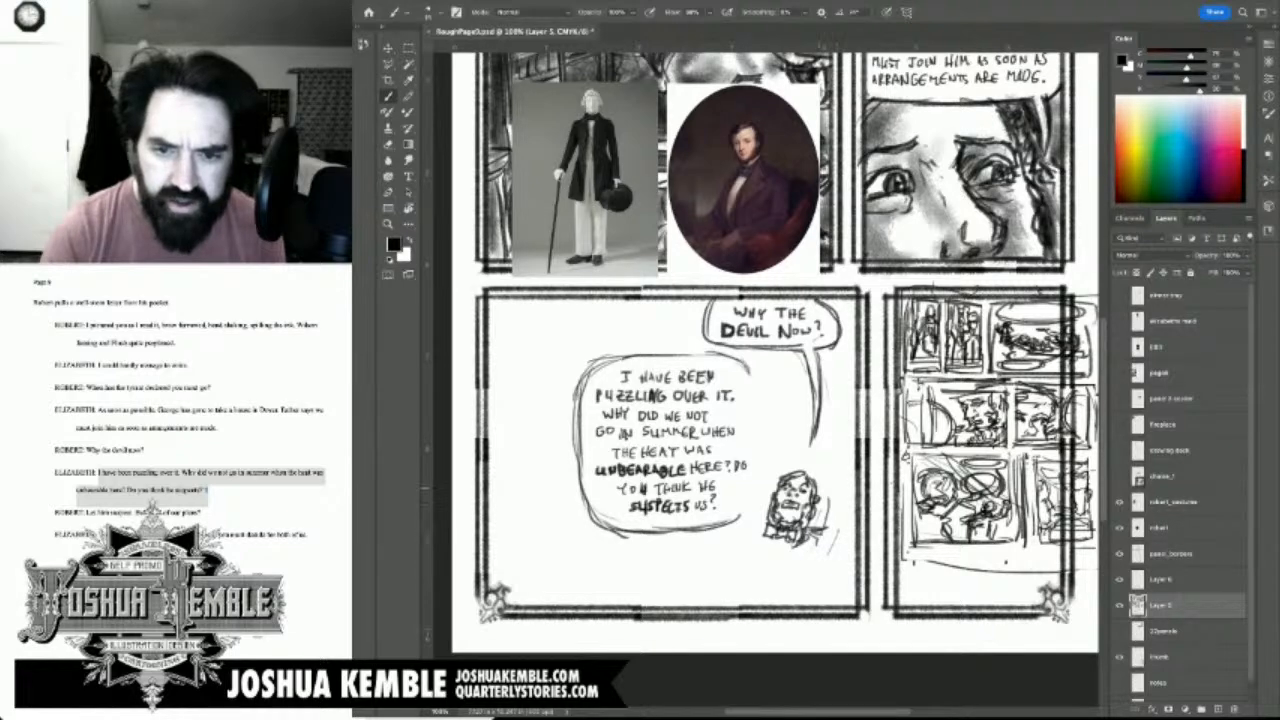
{"action": "left_click_drag", "start_coordinate": [832, 489], "coordinate": [818, 527]}
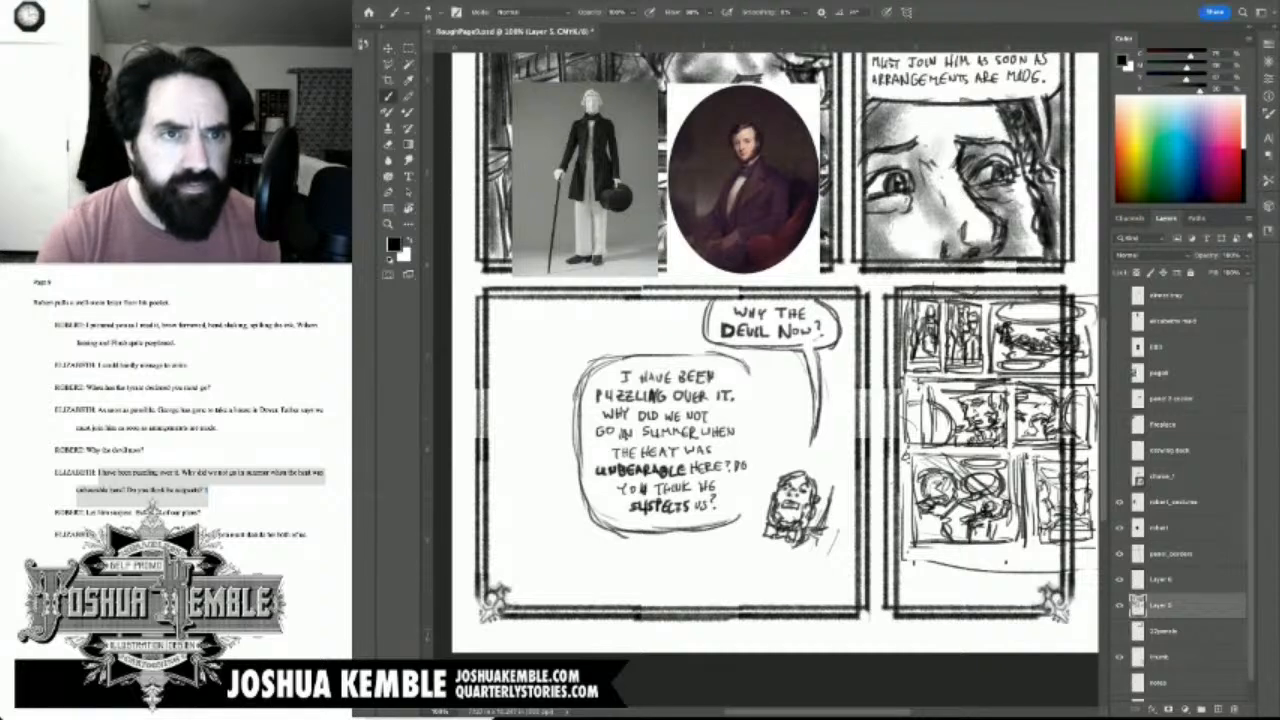
{"action": "key", "text": "m"}
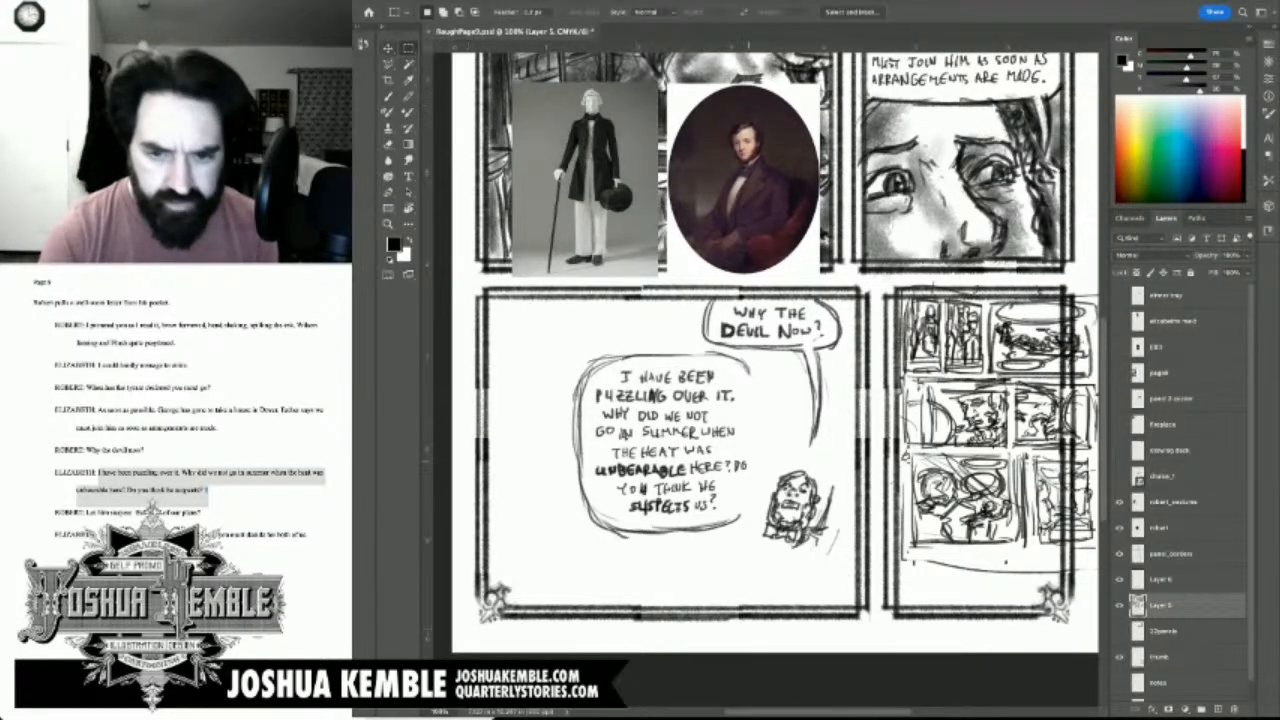
{"action": "left_click_drag", "start_coordinate": [750, 460], "coordinate": [845, 580]}
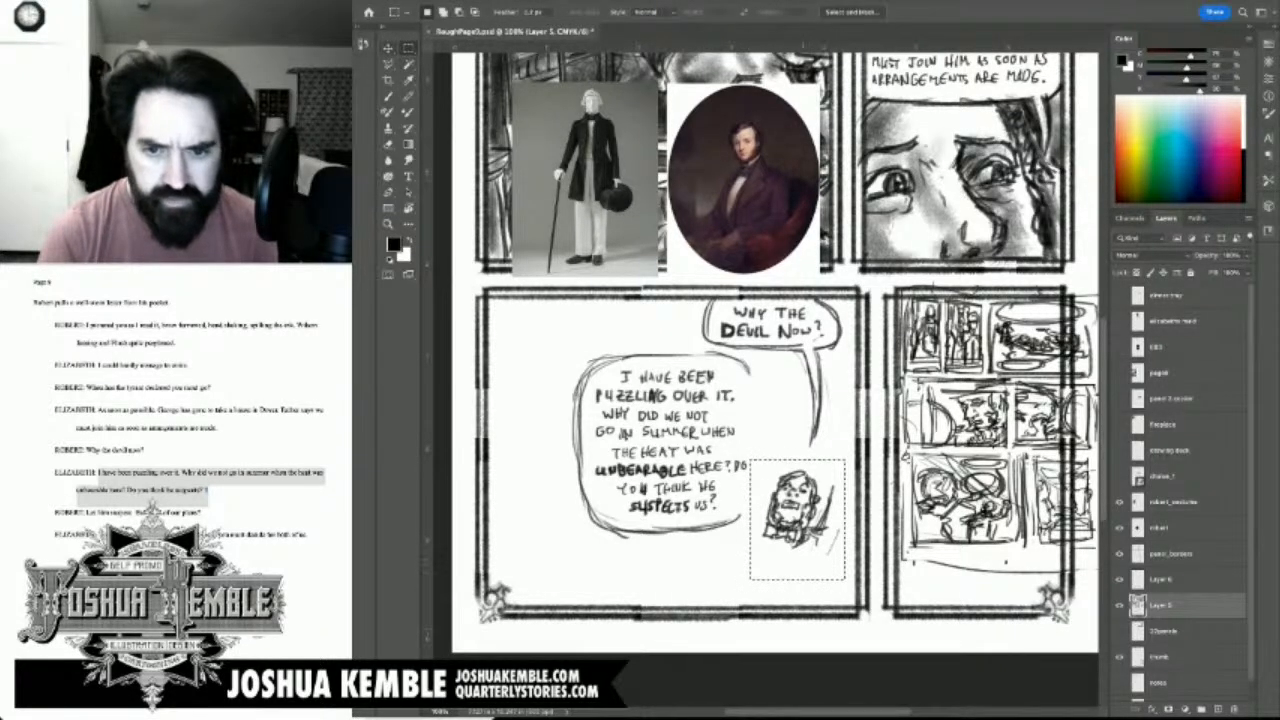
{"action": "key", "text": "ctrl+t"}
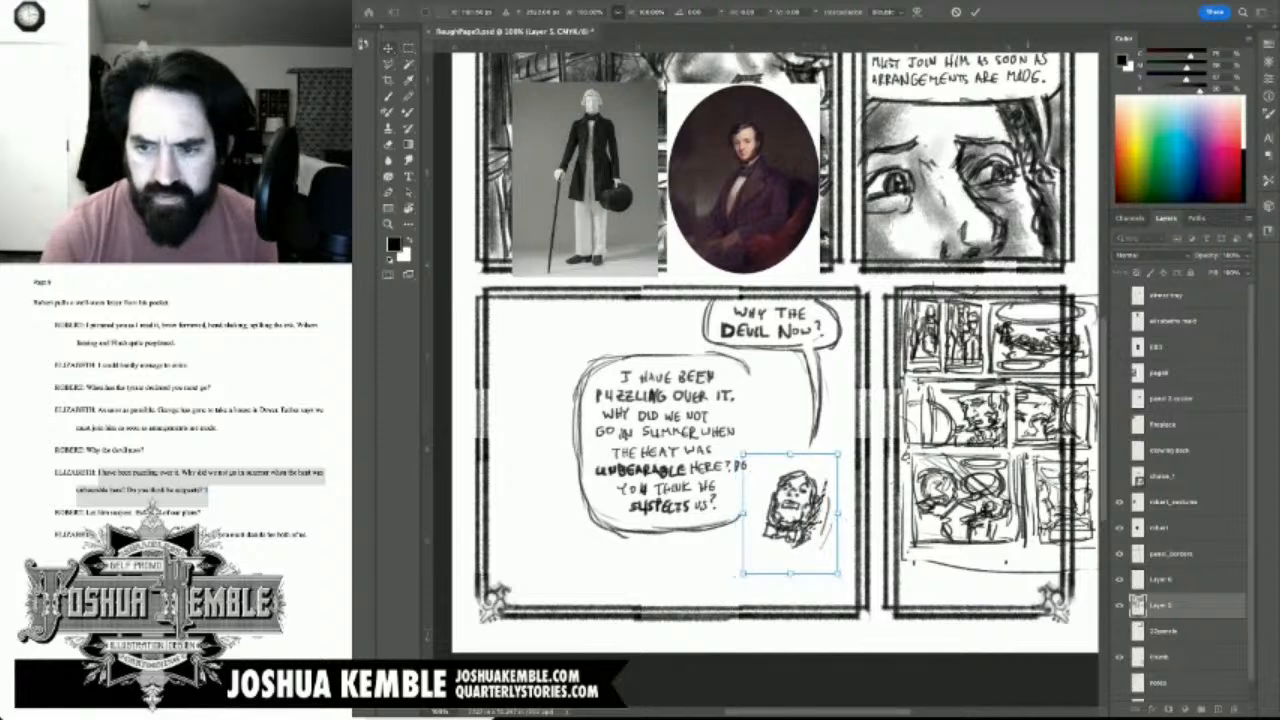
{"action": "key", "text": "ctrl+z"}
{"action": "key", "text": "ctrl+z"}
{"action": "key", "text": "ctrl+z"}
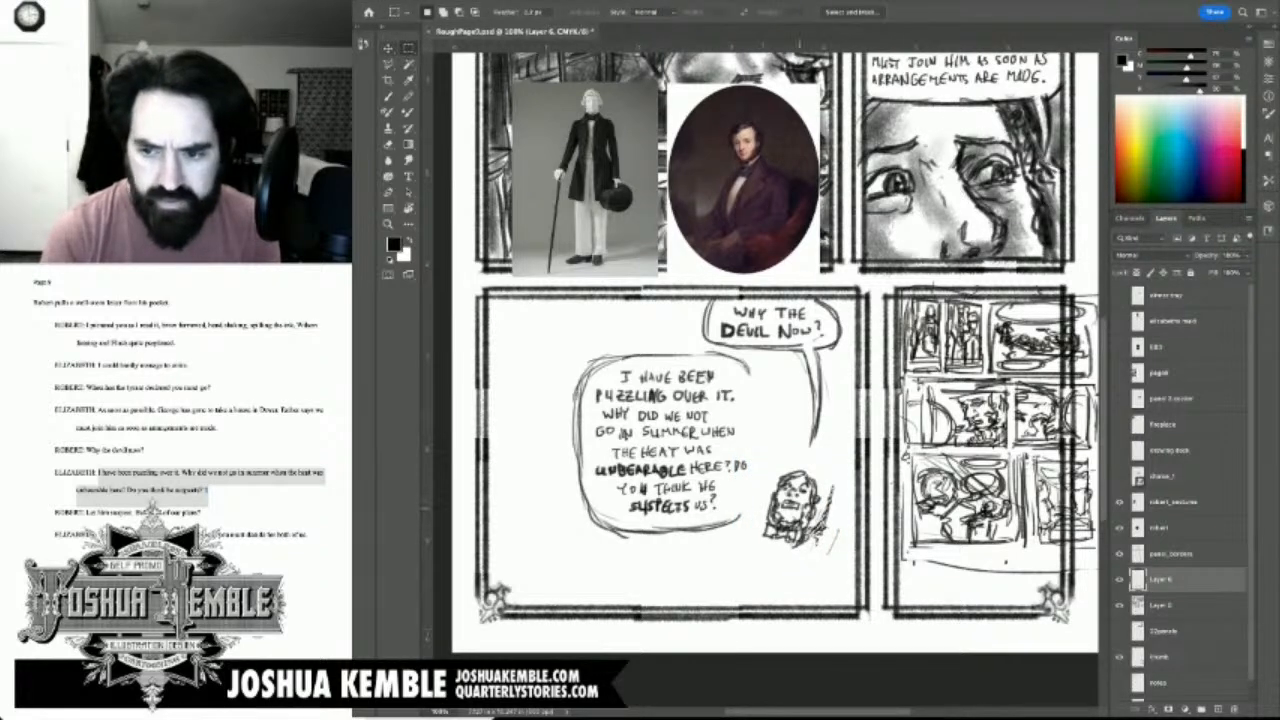
Step: Scale down the man's sketched head on Layer 6 and place it closer to the large speech balloon
{"action": "key", "text": "alt+bracketleft"}
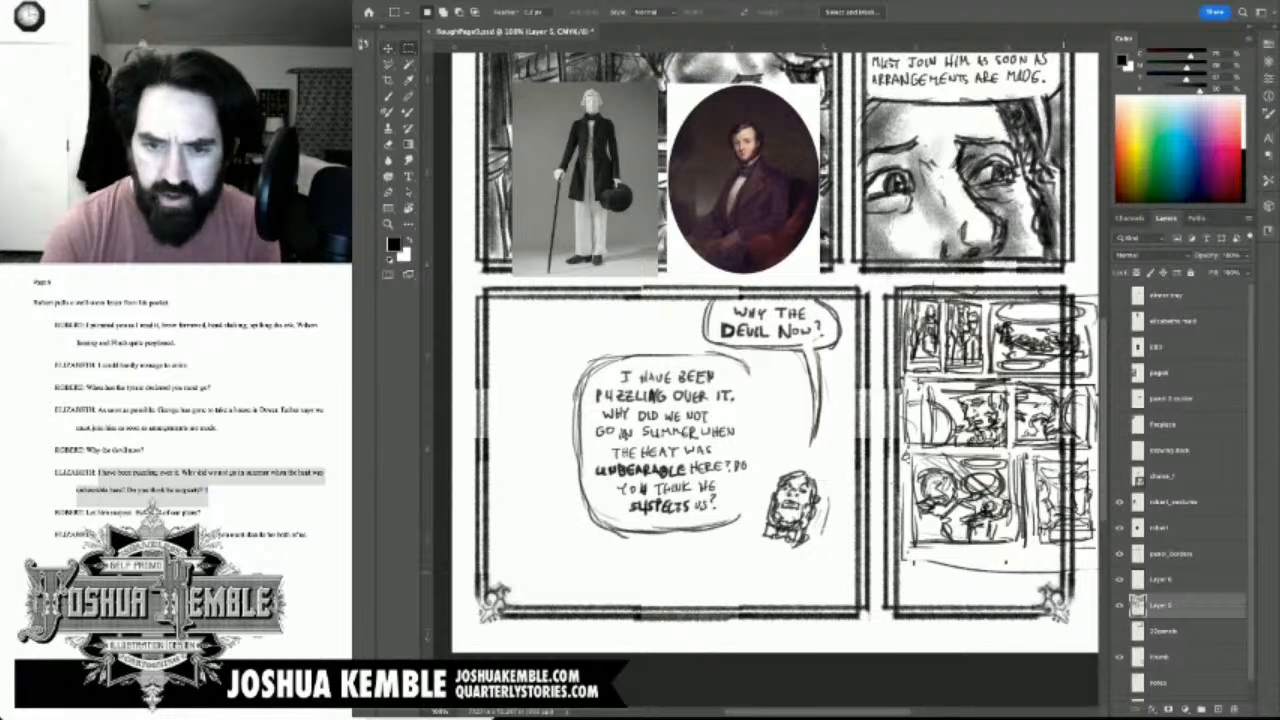
{"action": "key", "text": "alt+bracketright"}
{"action": "key", "text": "ctrl+t"}
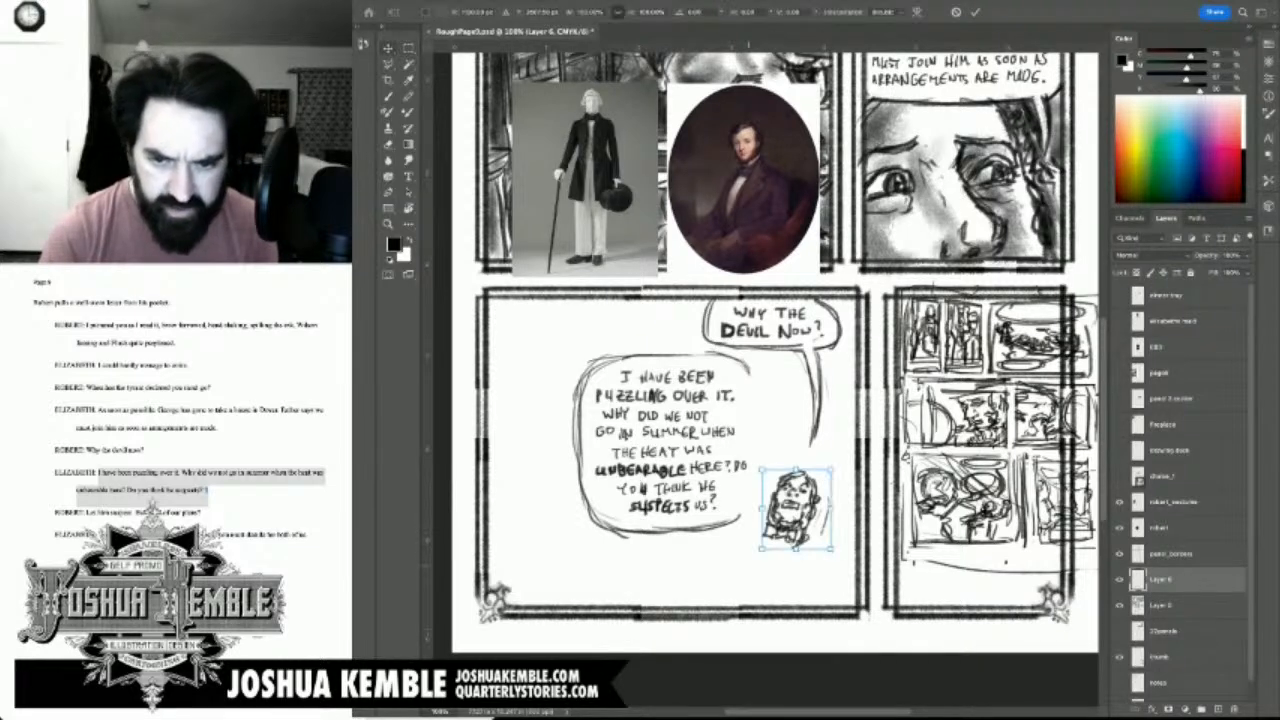
{"action": "mouse_move", "coordinate": [831, 549]}
{"action": "left_mouse_down"}
{"action": "mouse_move", "coordinate": [793, 493]}
{"action": "mouse_move", "coordinate": [780, 496]}
{"action": "left_mouse_up"}
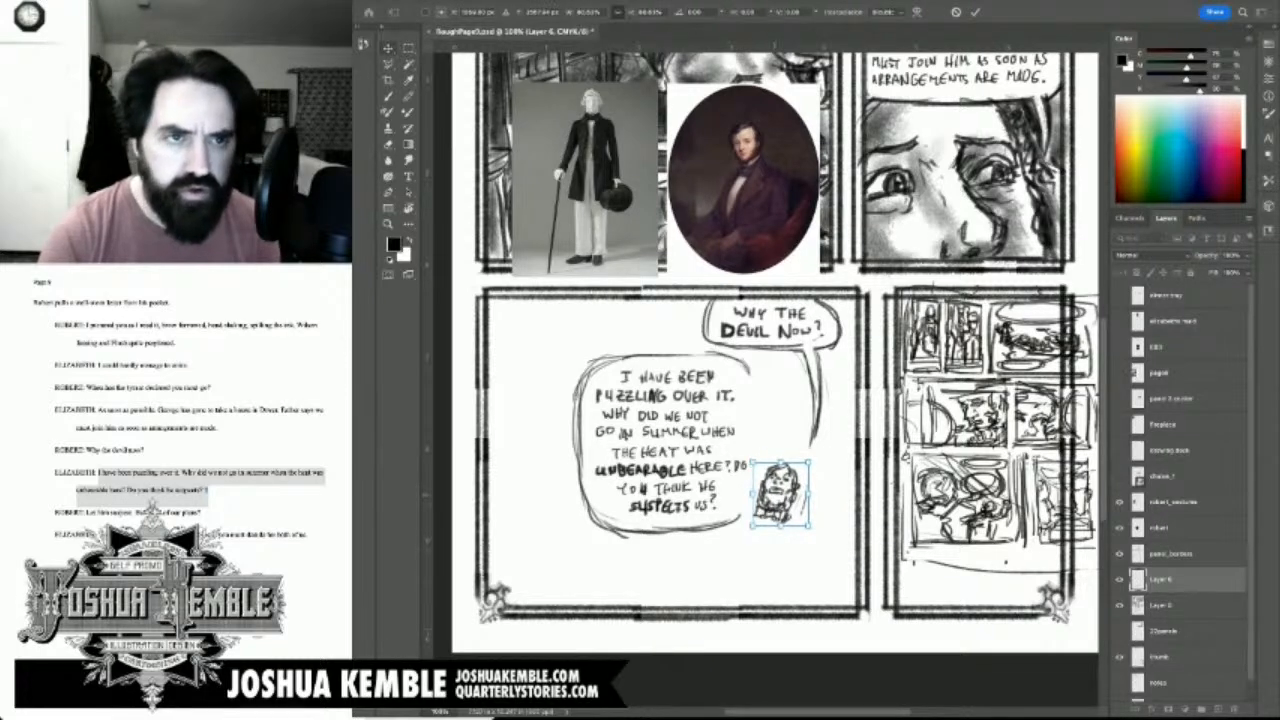
{"action": "key", "text": "Return"}
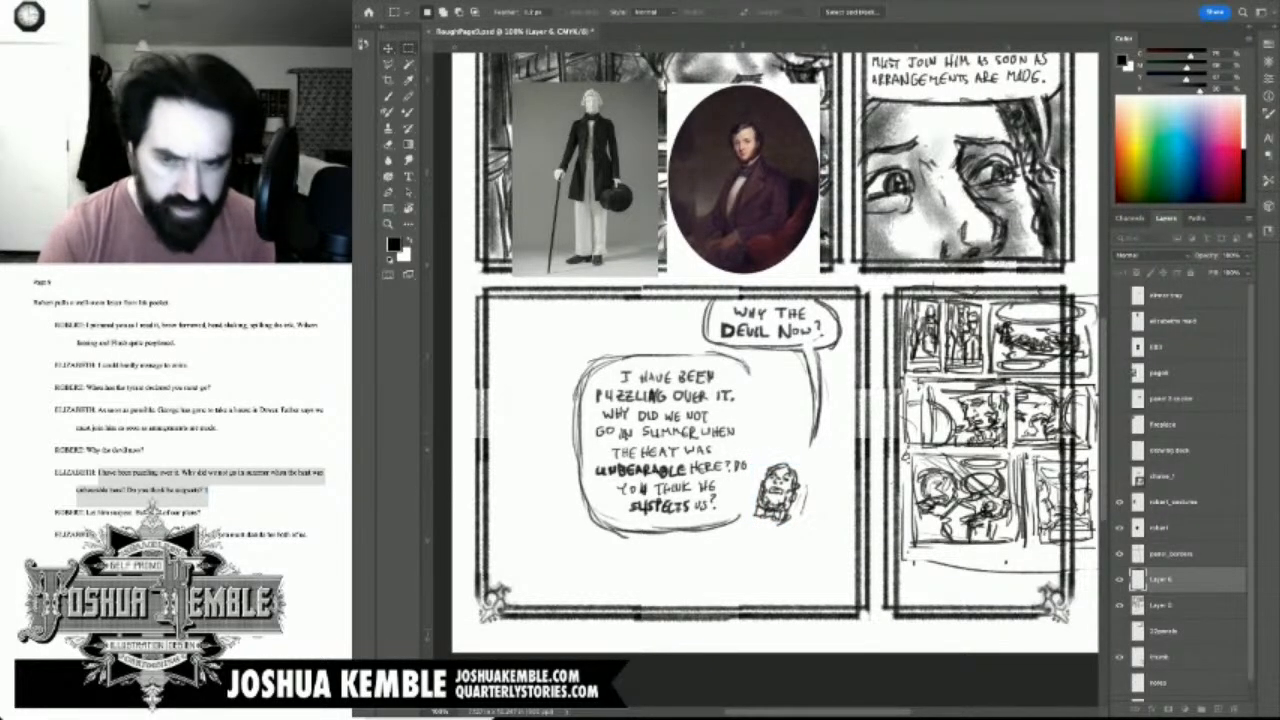
Step: Sketch the man's shoulder and bent arm with a raised hand beside the head on Layer 6
{"action": "key", "text": "b"}
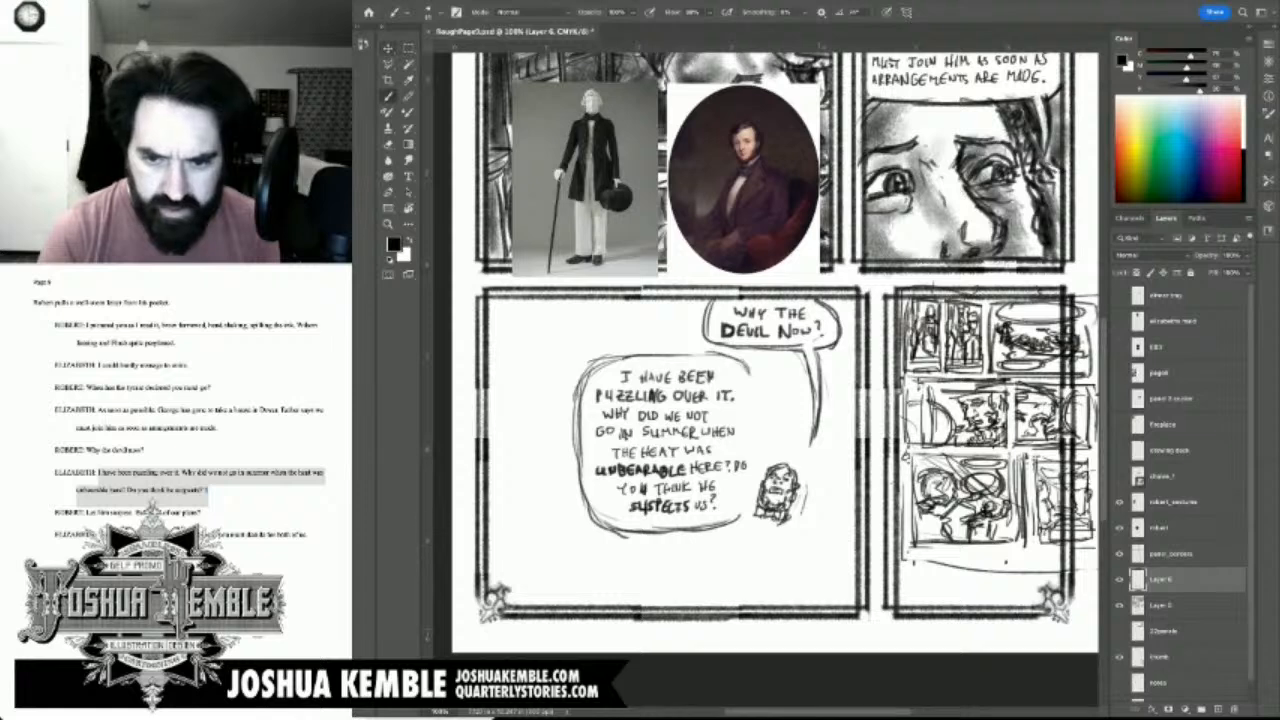
{"action": "mouse_move", "coordinate": [790, 512]}
{"action": "left_mouse_down"}
{"action": "mouse_move", "coordinate": [840, 508]}
{"action": "mouse_move", "coordinate": [842, 532]}
{"action": "mouse_move", "coordinate": [856, 507]}
{"action": "mouse_move", "coordinate": [802, 550]}
{"action": "left_mouse_up"}
{"action": "left_click_drag", "start_coordinate": [834, 478], "coordinate": [852, 514]}
{"action": "mouse_move", "coordinate": [840, 478]}
{"action": "left_mouse_down"}
{"action": "mouse_move", "coordinate": [854, 510]}
{"action": "mouse_move", "coordinate": [825, 507]}
{"action": "mouse_move", "coordinate": [842, 484]}
{"action": "mouse_move", "coordinate": [847, 518]}
{"action": "left_mouse_up"}
{"action": "mouse_move", "coordinate": [844, 489]}
{"action": "left_mouse_down"}
{"action": "mouse_move", "coordinate": [849, 525]}
{"action": "mouse_move", "coordinate": [826, 538]}
{"action": "mouse_move", "coordinate": [832, 509]}
{"action": "mouse_move", "coordinate": [805, 542]}
{"action": "left_mouse_up"}
{"action": "mouse_move", "coordinate": [829, 481]}
{"action": "left_mouse_down"}
{"action": "mouse_move", "coordinate": [840, 466]}
{"action": "mouse_move", "coordinate": [826, 465]}
{"action": "left_mouse_up"}
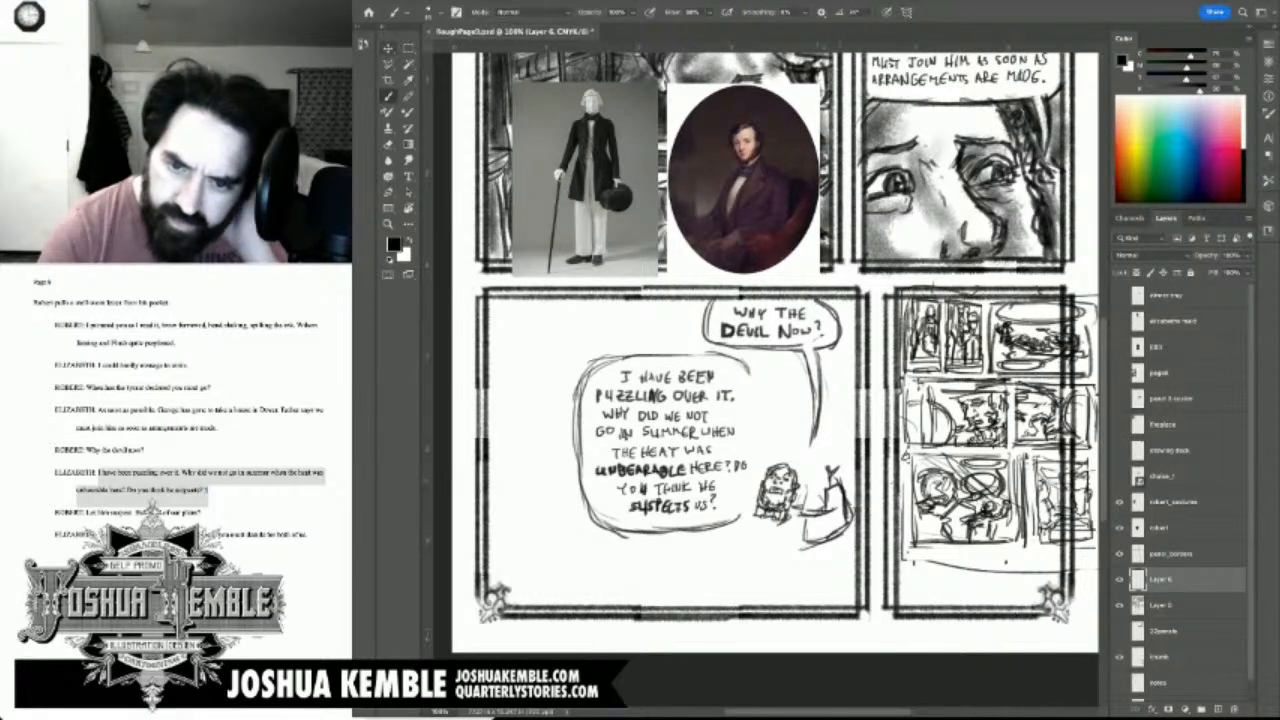
{"action": "mouse_move", "coordinate": [843, 474]}
{"action": "left_mouse_down"}
{"action": "mouse_move", "coordinate": [832, 463]}
{"action": "mouse_move", "coordinate": [849, 510]}
{"action": "mouse_move", "coordinate": [837, 493]}
{"action": "mouse_move", "coordinate": [831, 519]}
{"action": "mouse_move", "coordinate": [810, 514]}
{"action": "mouse_move", "coordinate": [784, 535]}
{"action": "mouse_move", "coordinate": [781, 561]}
{"action": "left_mouse_up"}
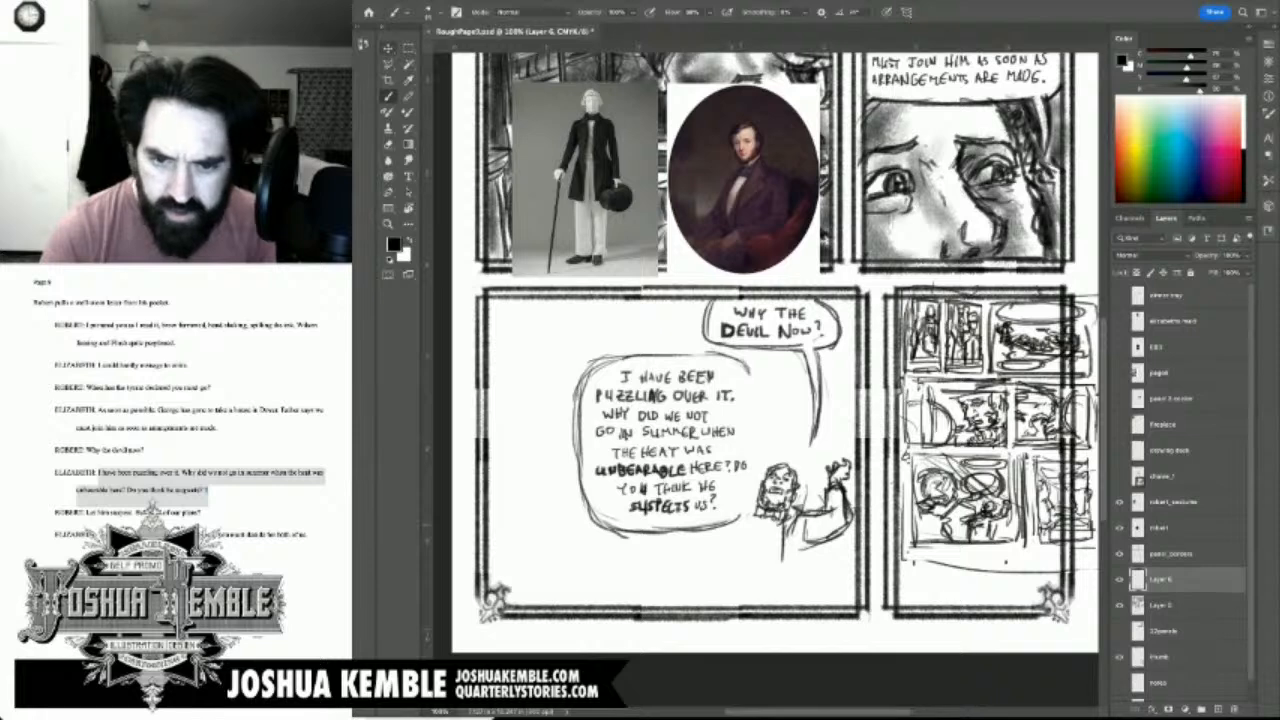
Step: Erase the lower corner of the large speech balloon's outline on Layer 5, next to the man's head
{"action": "left_click", "coordinate": [1162, 605]}
{"action": "key", "text": "e"}
{"action": "left_click_drag", "start_coordinate": [741, 517], "coordinate": [690, 530]}
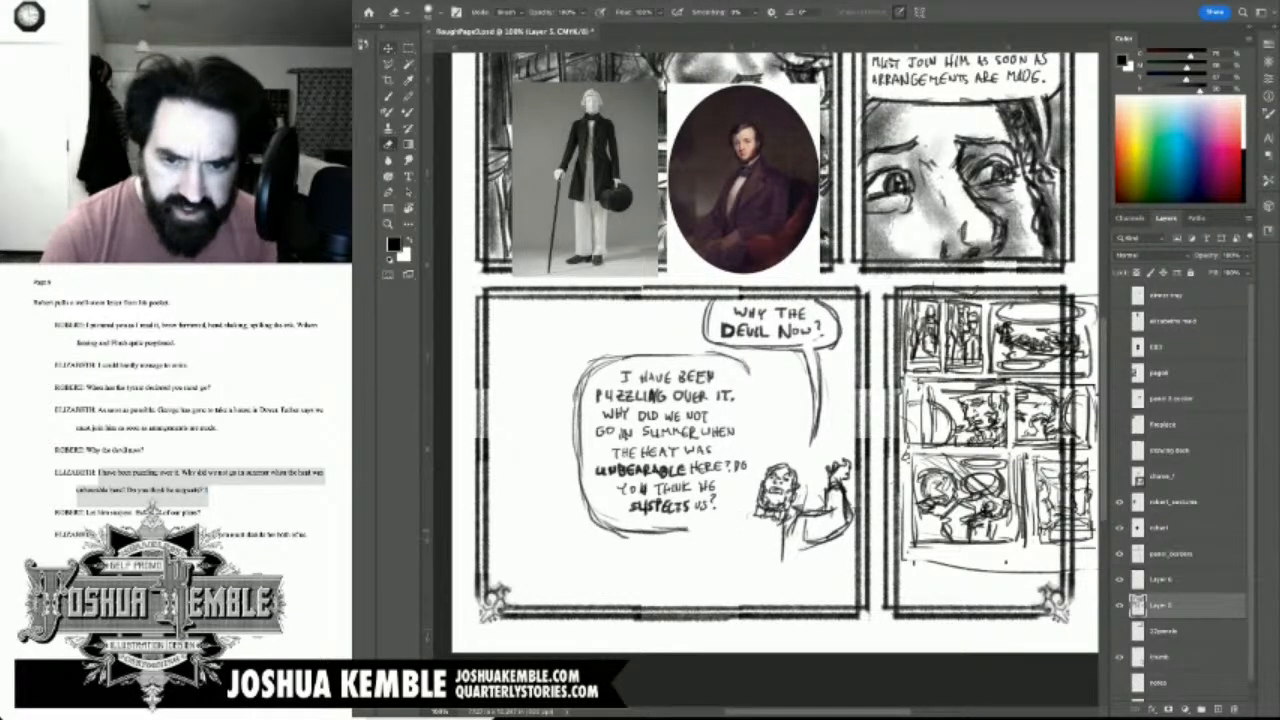
Step: Sketch the man's collar, other shoulder and open coat front below the head on Layer 5
{"action": "key", "text": "b"}
{"action": "left_click_drag", "start_coordinate": [770, 526], "coordinate": [754, 580]}
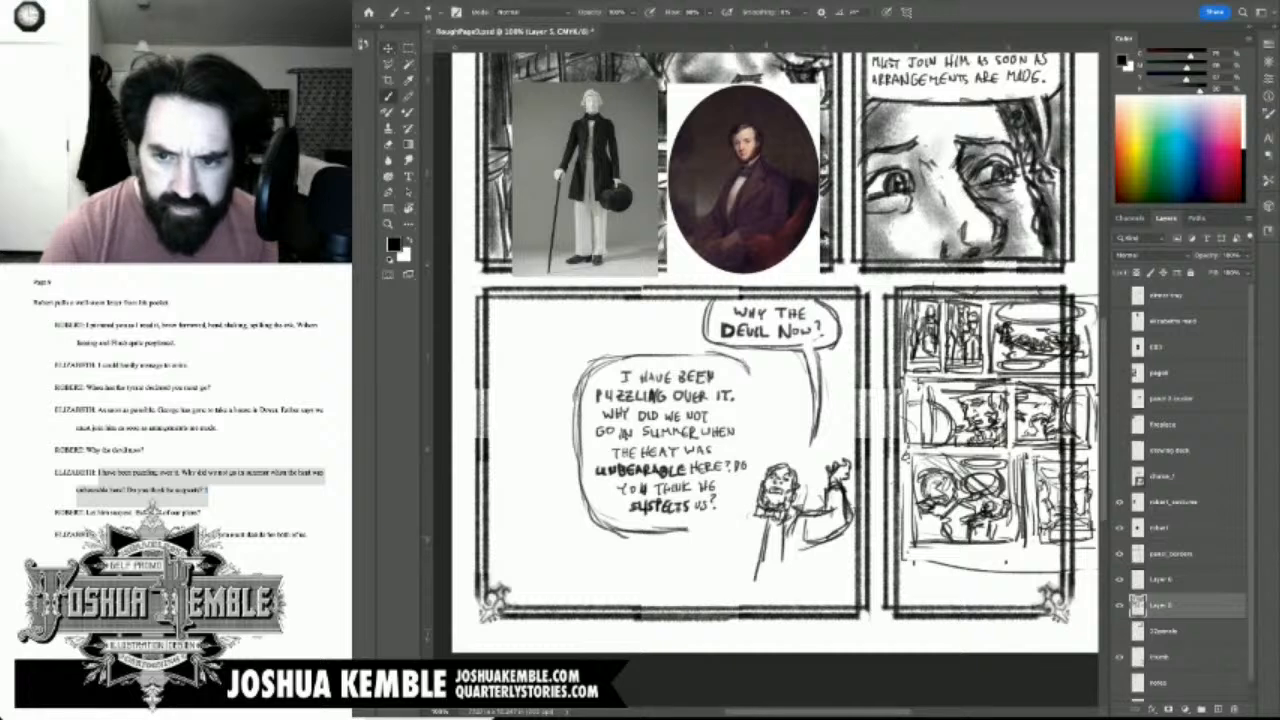
{"action": "mouse_move", "coordinate": [767, 517]}
{"action": "left_mouse_down"}
{"action": "mouse_move", "coordinate": [759, 535]}
{"action": "mouse_move", "coordinate": [742, 506]}
{"action": "mouse_move", "coordinate": [717, 525]}
{"action": "mouse_move", "coordinate": [737, 510]}
{"action": "left_mouse_up"}
{"action": "mouse_move", "coordinate": [753, 507]}
{"action": "left_mouse_down"}
{"action": "mouse_move", "coordinate": [731, 514]}
{"action": "mouse_move", "coordinate": [742, 552]}
{"action": "mouse_move", "coordinate": [755, 547]}
{"action": "left_mouse_up"}
{"action": "mouse_move", "coordinate": [778, 527]}
{"action": "left_mouse_down"}
{"action": "mouse_move", "coordinate": [754, 549]}
{"action": "mouse_move", "coordinate": [769, 539]}
{"action": "left_mouse_up"}
{"action": "left_click_drag", "start_coordinate": [767, 537], "coordinate": [755, 563]}
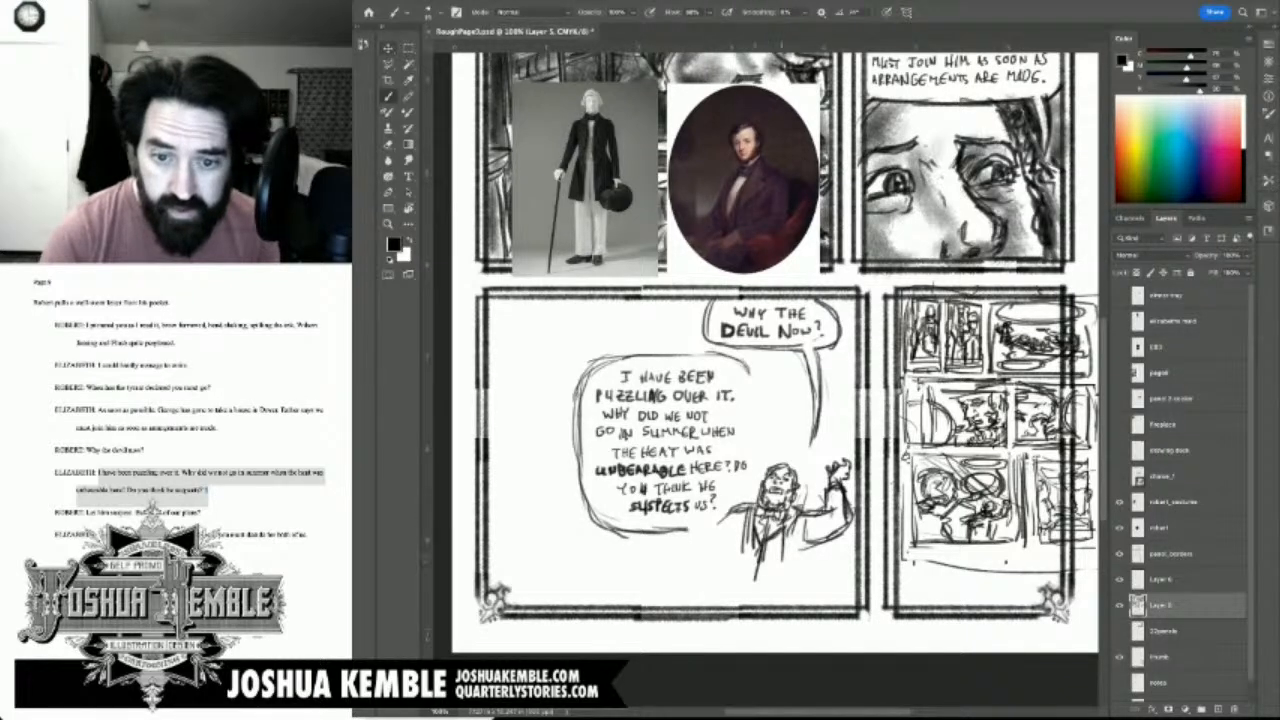
Step: Draw the man's other arm on Layer 6, bent at the elbow below the large speech balloon
{"action": "key", "text": "e"}
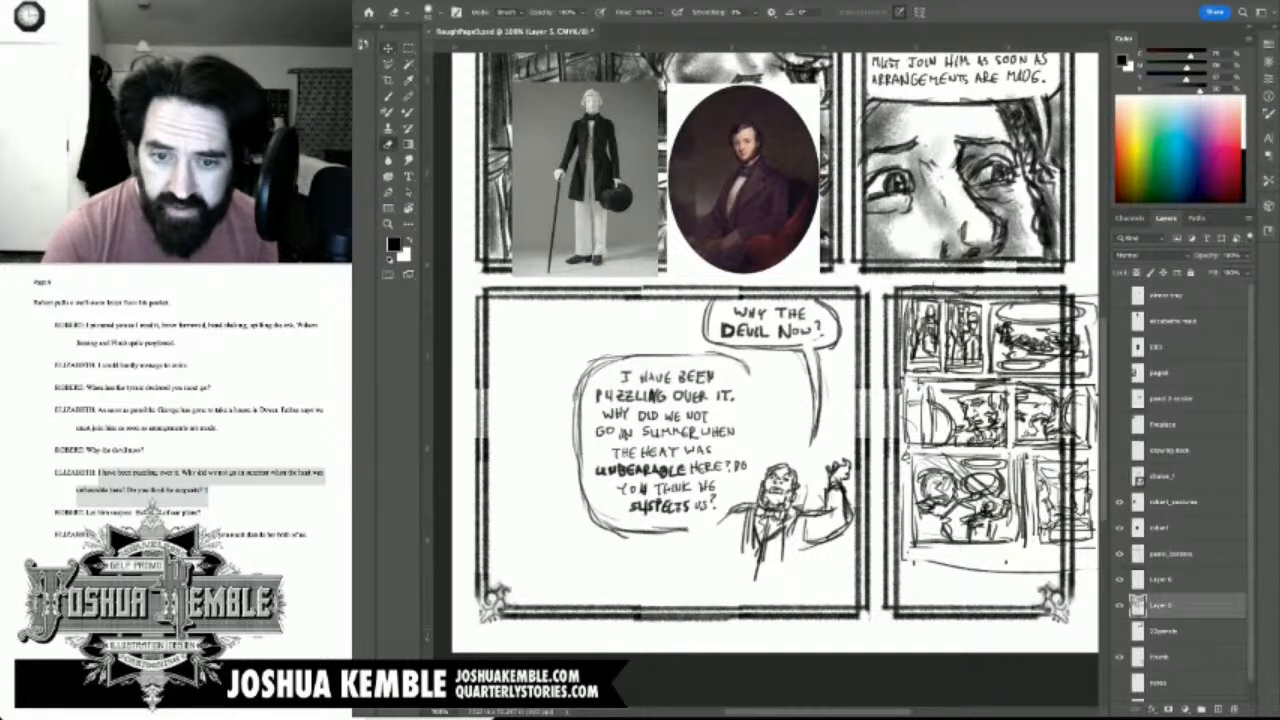
{"action": "left_click", "coordinate": [1119, 605]}
{"action": "left_click", "coordinate": [1119, 605]}
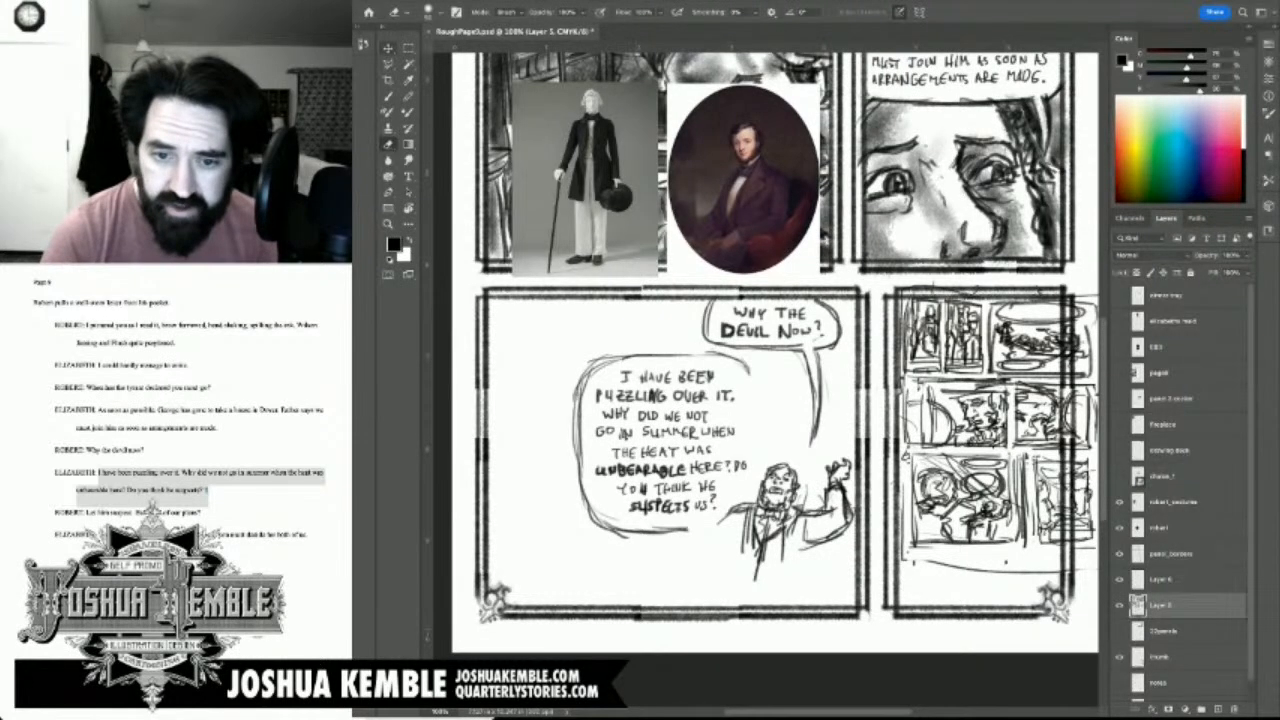
{"action": "left_click", "coordinate": [1161, 580]}
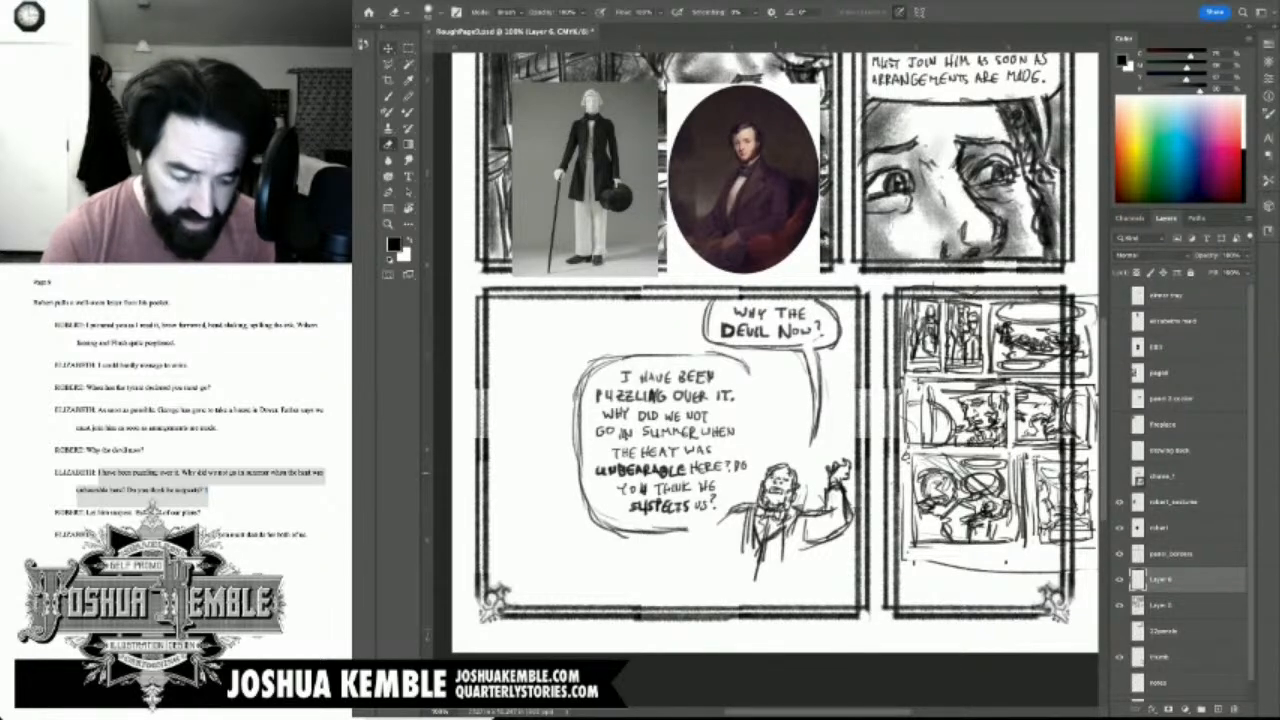
{"action": "key", "text": "b"}
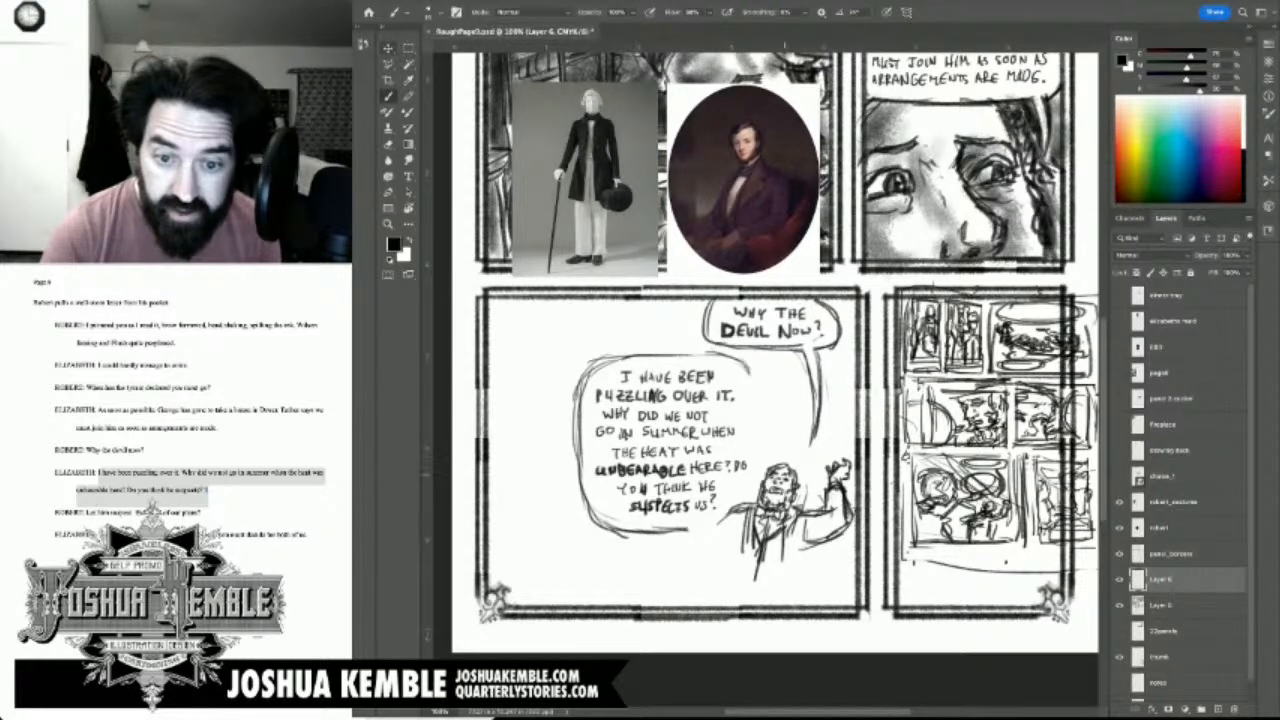
{"action": "key", "text": "e"}
{"action": "key", "text": "b"}
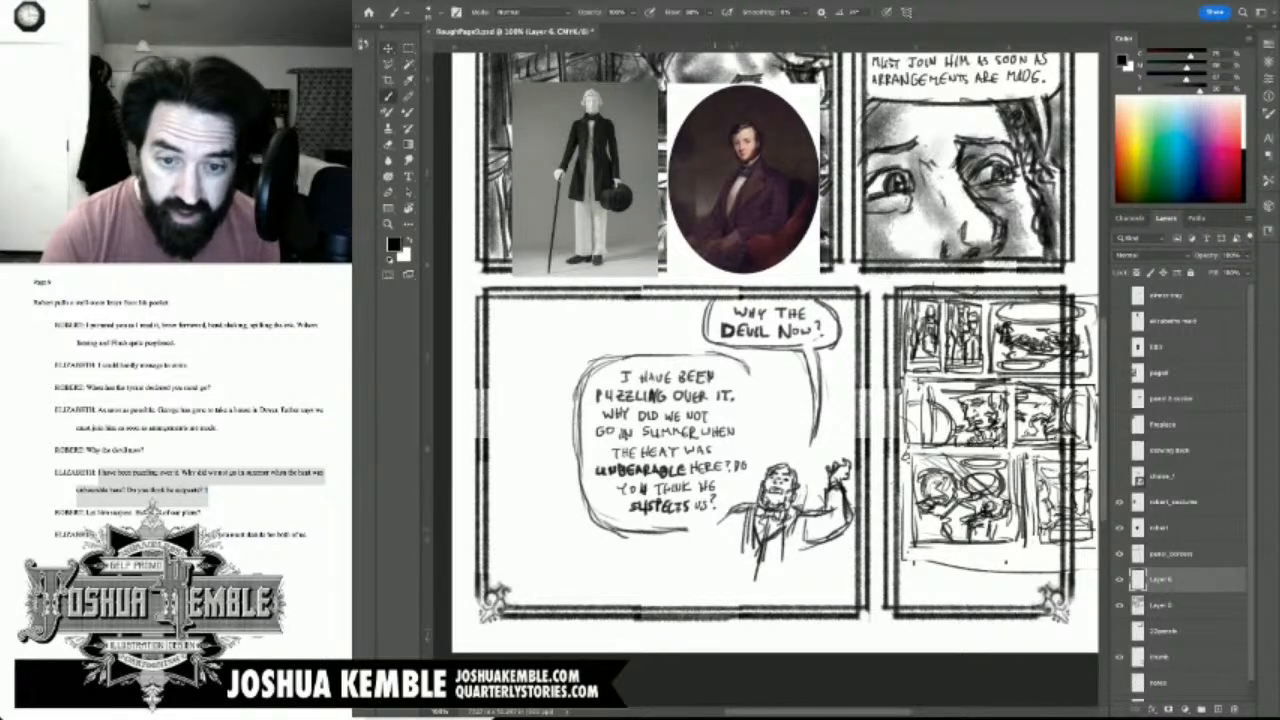
{"action": "mouse_move", "coordinate": [729, 511]}
{"action": "left_mouse_down"}
{"action": "mouse_move", "coordinate": [695, 546]}
{"action": "mouse_move", "coordinate": [738, 546]}
{"action": "left_mouse_up"}
Step: Erase the overlapping coat lines on Layer 5 and rework the torso with a forearm and hand across the waist
{"action": "key", "text": "e"}
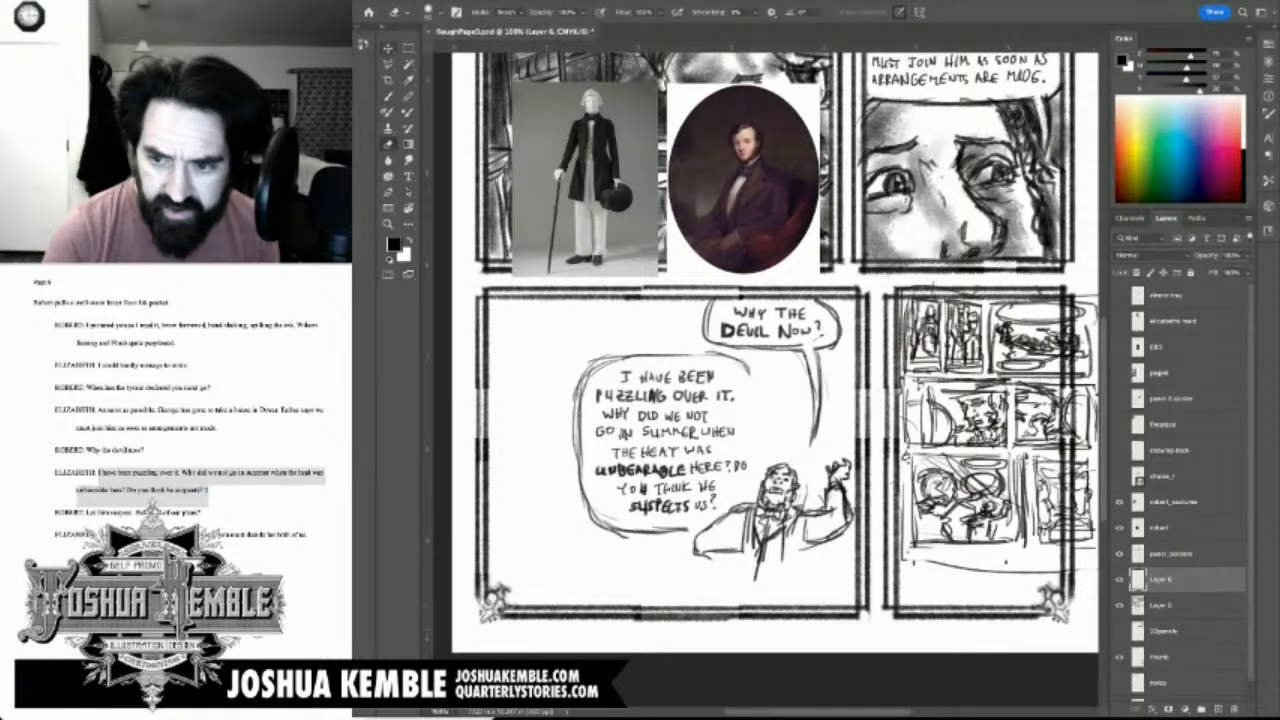
{"action": "left_click", "coordinate": [1137, 605]}
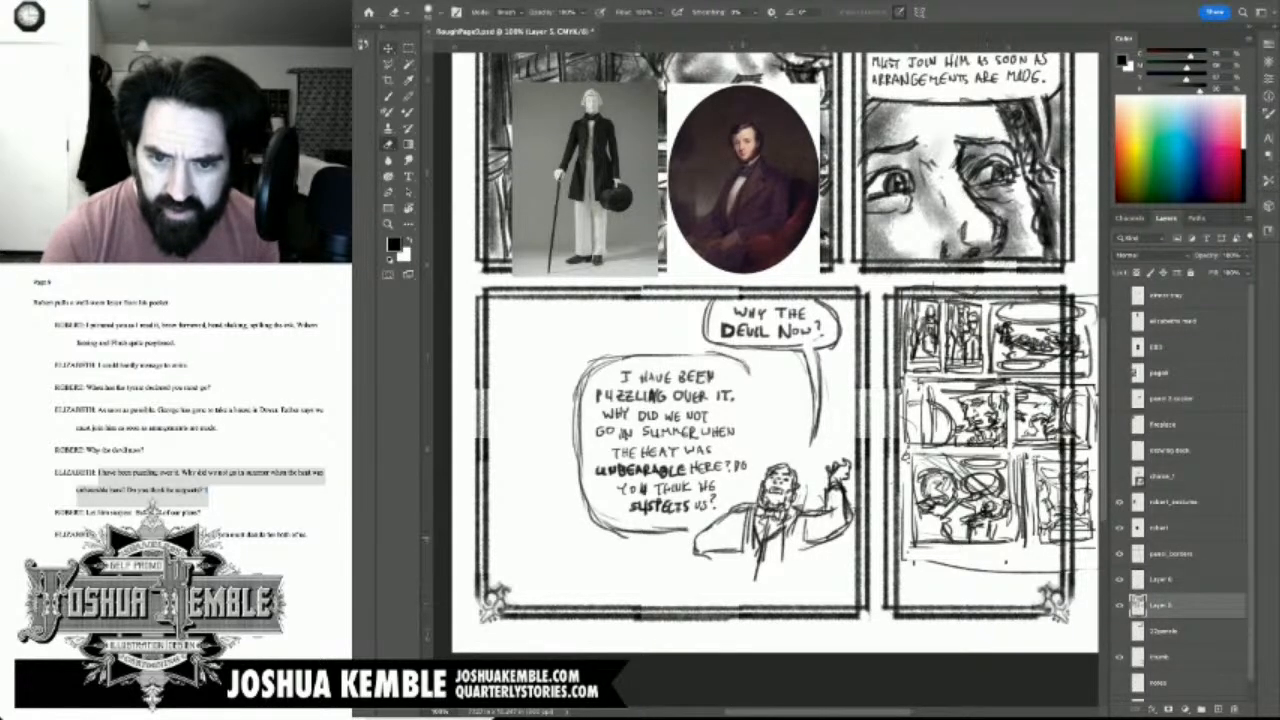
{"action": "mouse_move", "coordinate": [747, 546]}
{"action": "left_mouse_down"}
{"action": "mouse_move", "coordinate": [762, 537]}
{"action": "mouse_move", "coordinate": [753, 528]}
{"action": "mouse_move", "coordinate": [763, 552]}
{"action": "mouse_move", "coordinate": [731, 545]}
{"action": "mouse_move", "coordinate": [734, 555]}
{"action": "mouse_move", "coordinate": [750, 528]}
{"action": "mouse_move", "coordinate": [744, 538]}
{"action": "mouse_move", "coordinate": [762, 544]}
{"action": "mouse_move", "coordinate": [767, 528]}
{"action": "mouse_move", "coordinate": [785, 558]}
{"action": "left_mouse_up"}
{"action": "key", "text": "b"}
{"action": "key", "text": "e"}
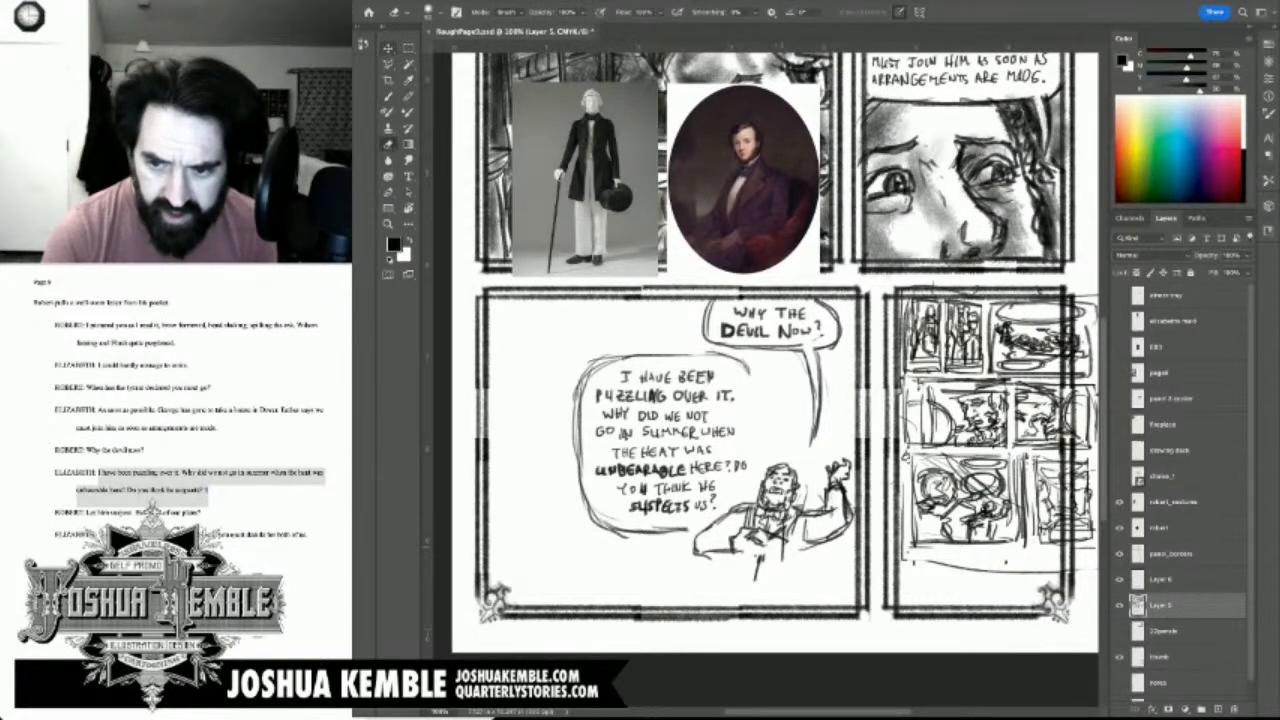
{"action": "key", "text": "alt+bracketright"}
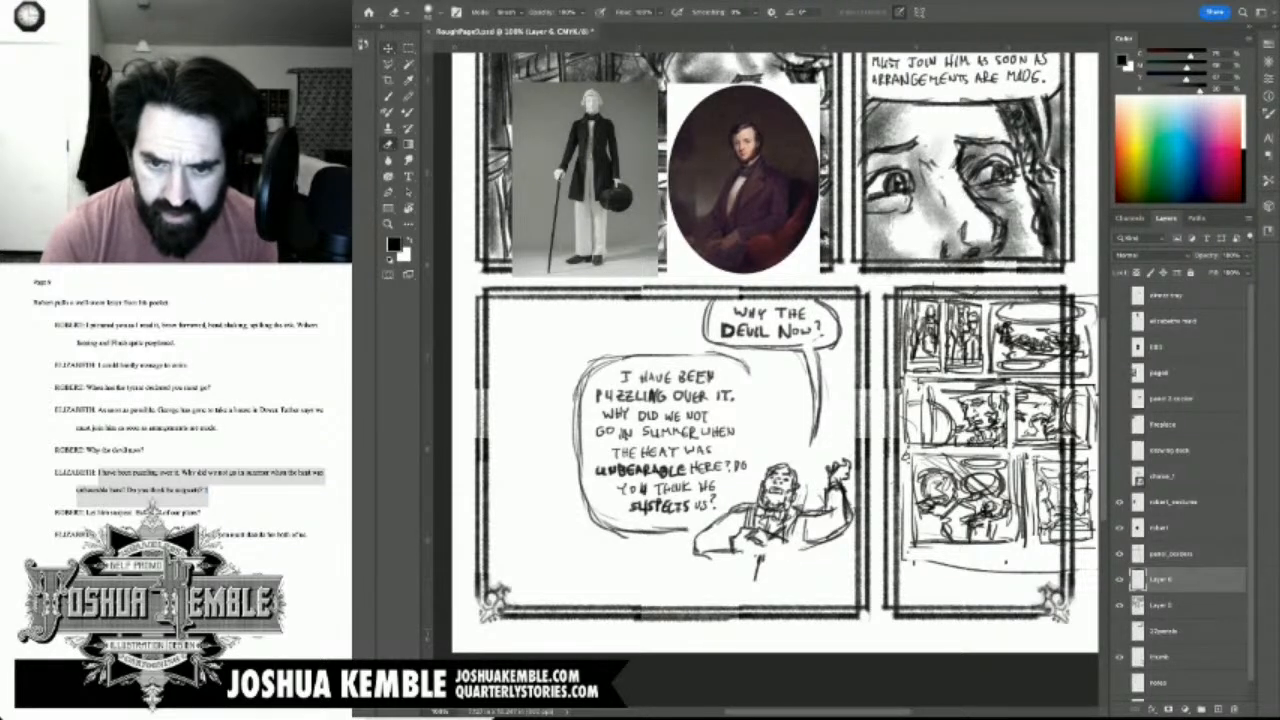
{"action": "key", "text": "alt+bracketleft"}
{"action": "mouse_move", "coordinate": [757, 556]}
{"action": "left_mouse_down"}
{"action": "mouse_move", "coordinate": [758, 580]}
{"action": "mouse_move", "coordinate": [746, 550]}
{"action": "mouse_move", "coordinate": [772, 551]}
{"action": "mouse_move", "coordinate": [749, 573]}
{"action": "mouse_move", "coordinate": [788, 575]}
{"action": "mouse_move", "coordinate": [804, 542]}
{"action": "mouse_move", "coordinate": [798, 568]}
{"action": "mouse_move", "coordinate": [811, 582]}
{"action": "left_mouse_up"}
Step: Sketch the man's lapel, lower coat and legs on Layer 5, extending the figure down to the panel's bottom border
{"action": "key", "text": "b"}
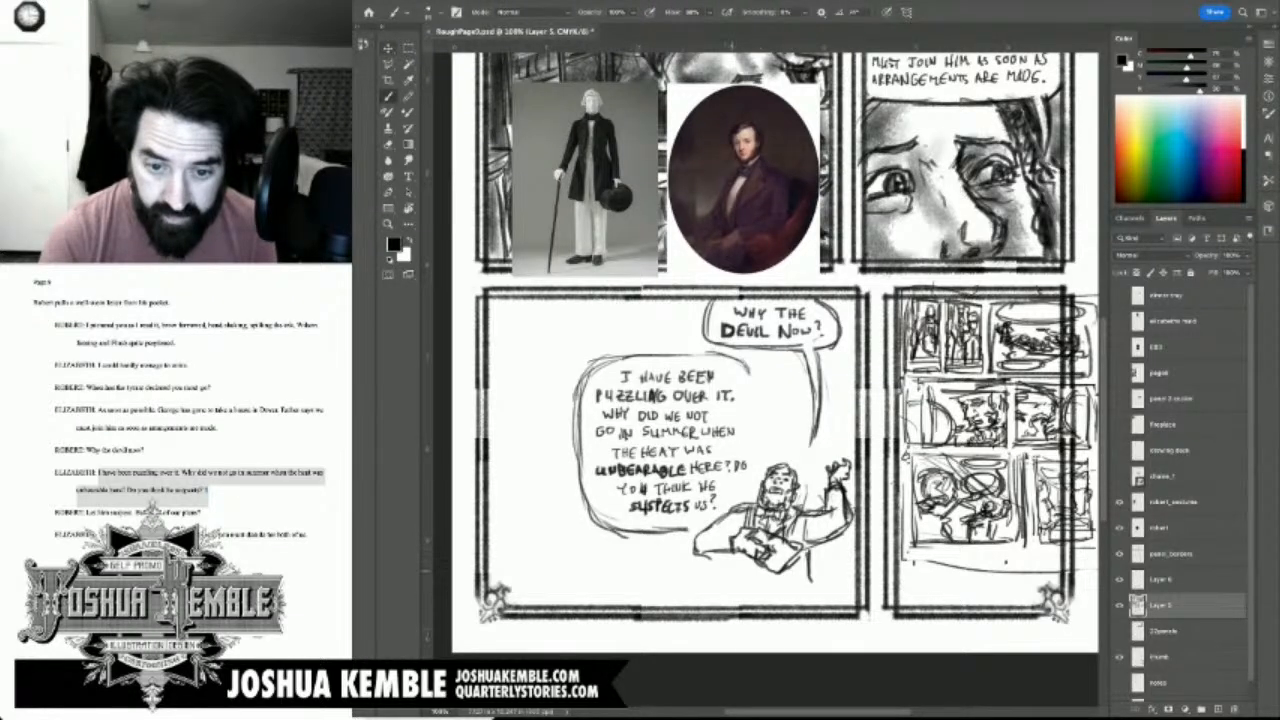
{"action": "mouse_move", "coordinate": [730, 556]}
{"action": "left_mouse_down"}
{"action": "mouse_move", "coordinate": [722, 600]}
{"action": "mouse_move", "coordinate": [744, 606]}
{"action": "mouse_move", "coordinate": [741, 596]}
{"action": "left_mouse_up"}
{"action": "mouse_move", "coordinate": [730, 560]}
{"action": "left_mouse_down"}
{"action": "mouse_move", "coordinate": [716, 608]}
{"action": "mouse_move", "coordinate": [726, 590]}
{"action": "left_mouse_up"}
{"action": "mouse_move", "coordinate": [710, 533]}
{"action": "left_mouse_down"}
{"action": "mouse_move", "coordinate": [746, 536]}
{"action": "mouse_move", "coordinate": [726, 519]}
{"action": "mouse_move", "coordinate": [742, 524]}
{"action": "left_mouse_up"}
{"action": "left_click_drag", "start_coordinate": [740, 502], "coordinate": [760, 500]}
{"action": "mouse_move", "coordinate": [744, 506]}
{"action": "left_mouse_down"}
{"action": "mouse_move", "coordinate": [710, 603]}
{"action": "mouse_move", "coordinate": [730, 606]}
{"action": "left_mouse_up"}
{"action": "mouse_move", "coordinate": [784, 574]}
{"action": "left_mouse_down"}
{"action": "mouse_move", "coordinate": [774, 605]}
{"action": "mouse_move", "coordinate": [807, 603]}
{"action": "left_mouse_up"}
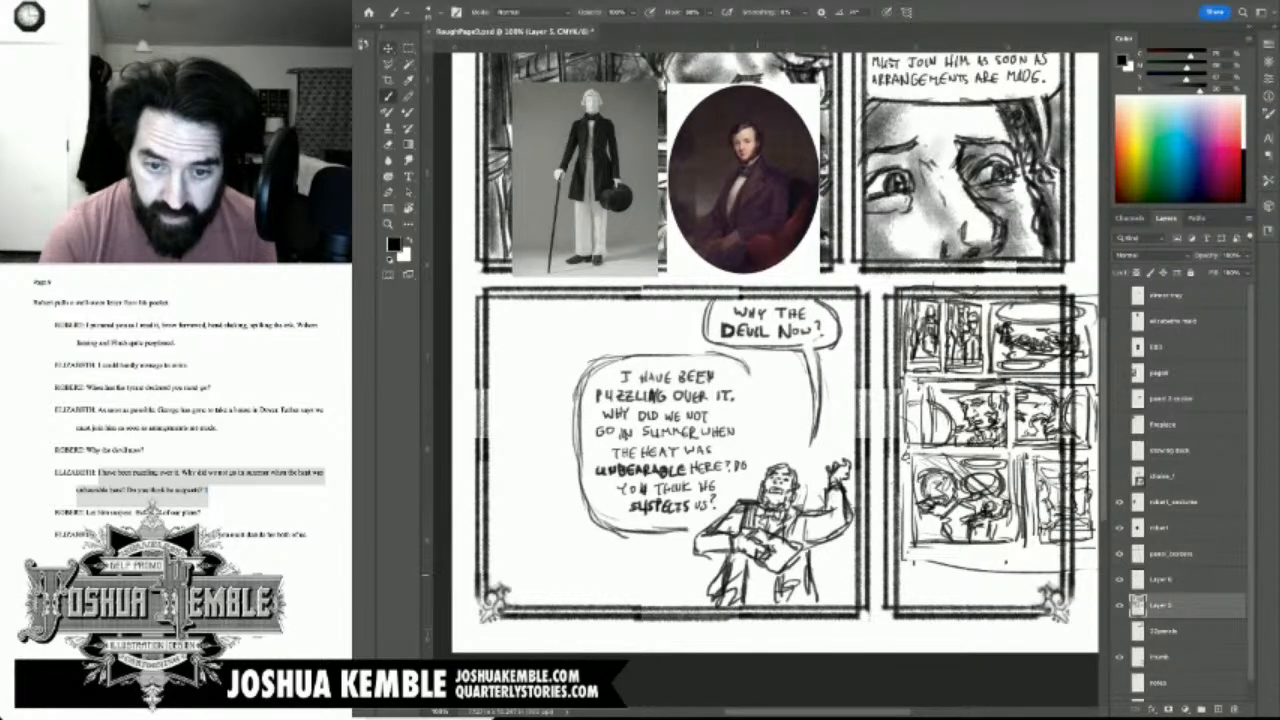
{"action": "mouse_move", "coordinate": [758, 567]}
{"action": "left_mouse_down"}
{"action": "mouse_move", "coordinate": [759, 589]}
{"action": "mouse_move", "coordinate": [777, 594]}
{"action": "mouse_move", "coordinate": [752, 598]}
{"action": "mouse_move", "coordinate": [774, 601]}
{"action": "mouse_move", "coordinate": [712, 606]}
{"action": "left_mouse_up"}
{"action": "mouse_move", "coordinate": [728, 585]}
{"action": "left_mouse_down"}
{"action": "mouse_move", "coordinate": [706, 605]}
{"action": "mouse_move", "coordinate": [795, 607]}
{"action": "mouse_move", "coordinate": [781, 597]}
{"action": "left_mouse_up"}
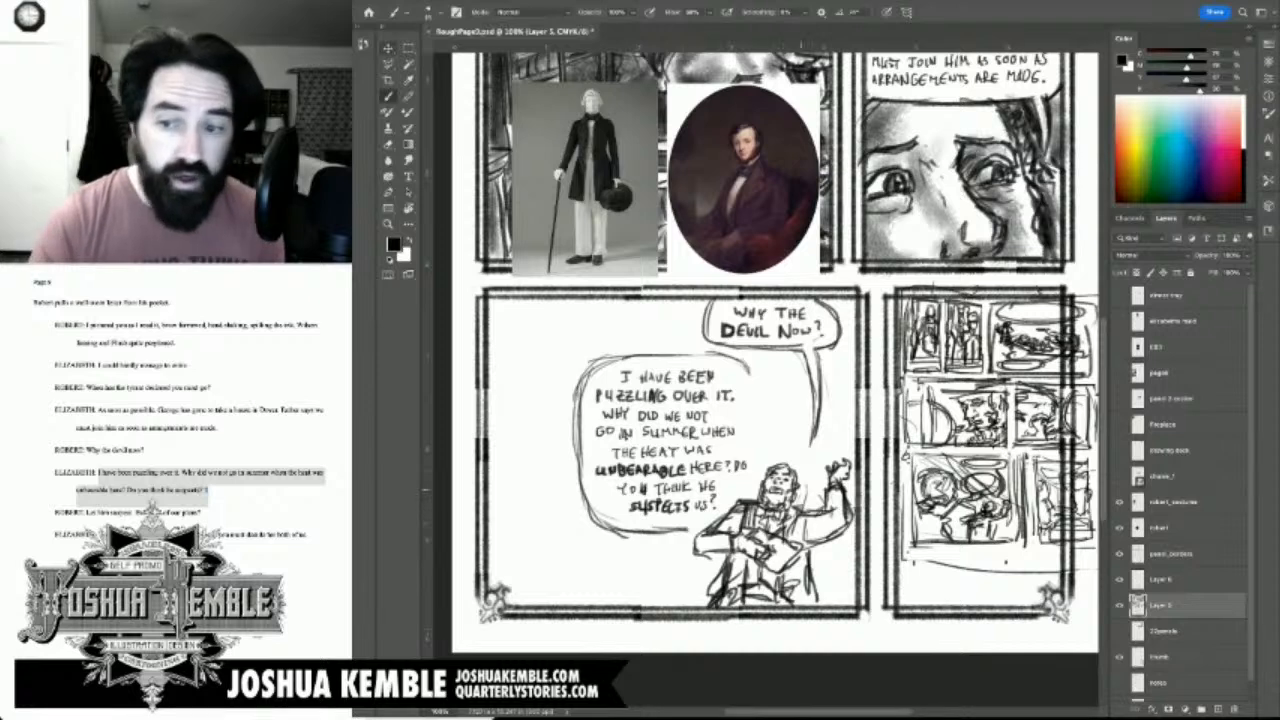
Step: Merge Layer 6 down into Layer 5
{"action": "key", "text": "m"}
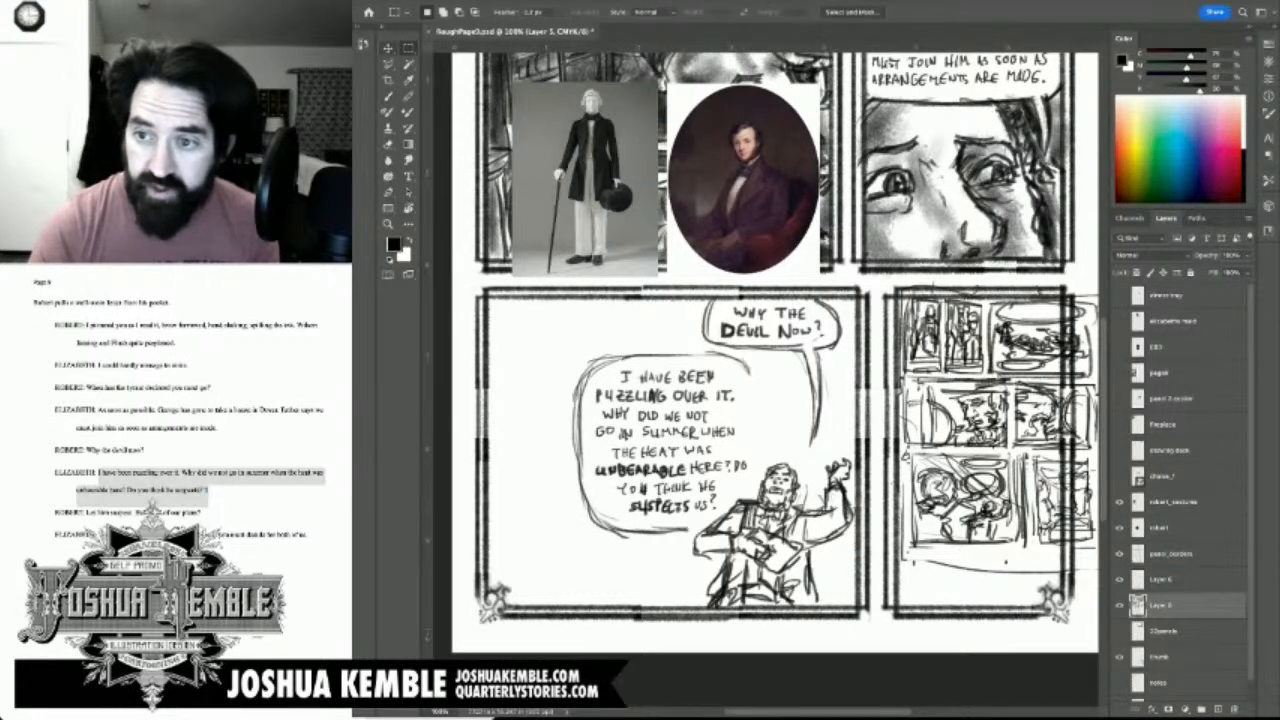
{"action": "key", "text": "alt+bracketright"}
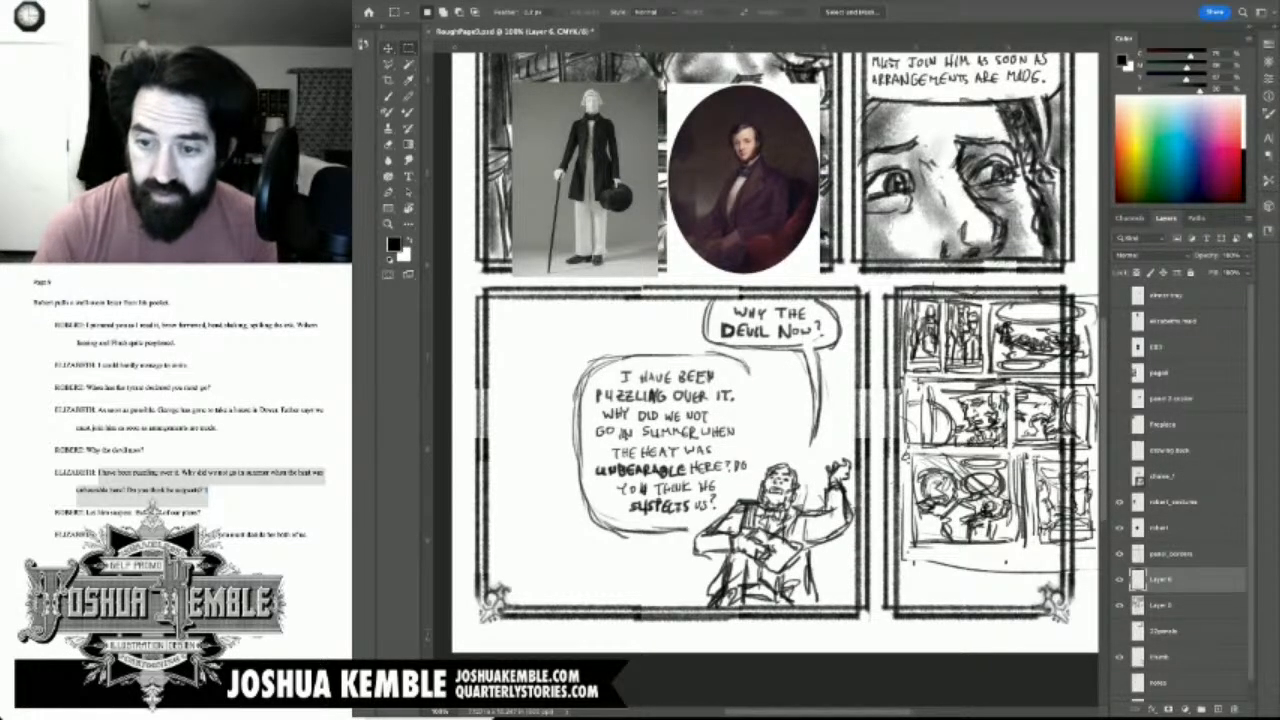
{"action": "key", "text": "ctrl+e"}
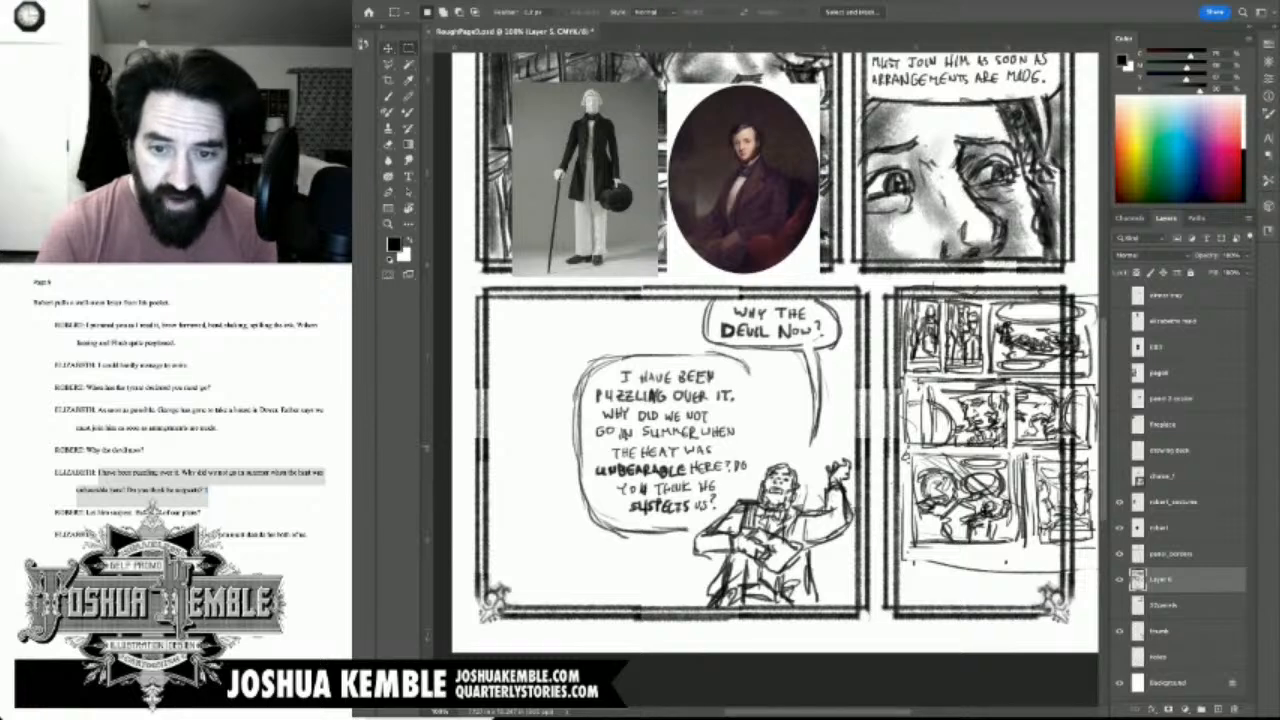
{"action": "left_click_drag", "start_coordinate": [688, 448], "coordinate": [855, 607]}
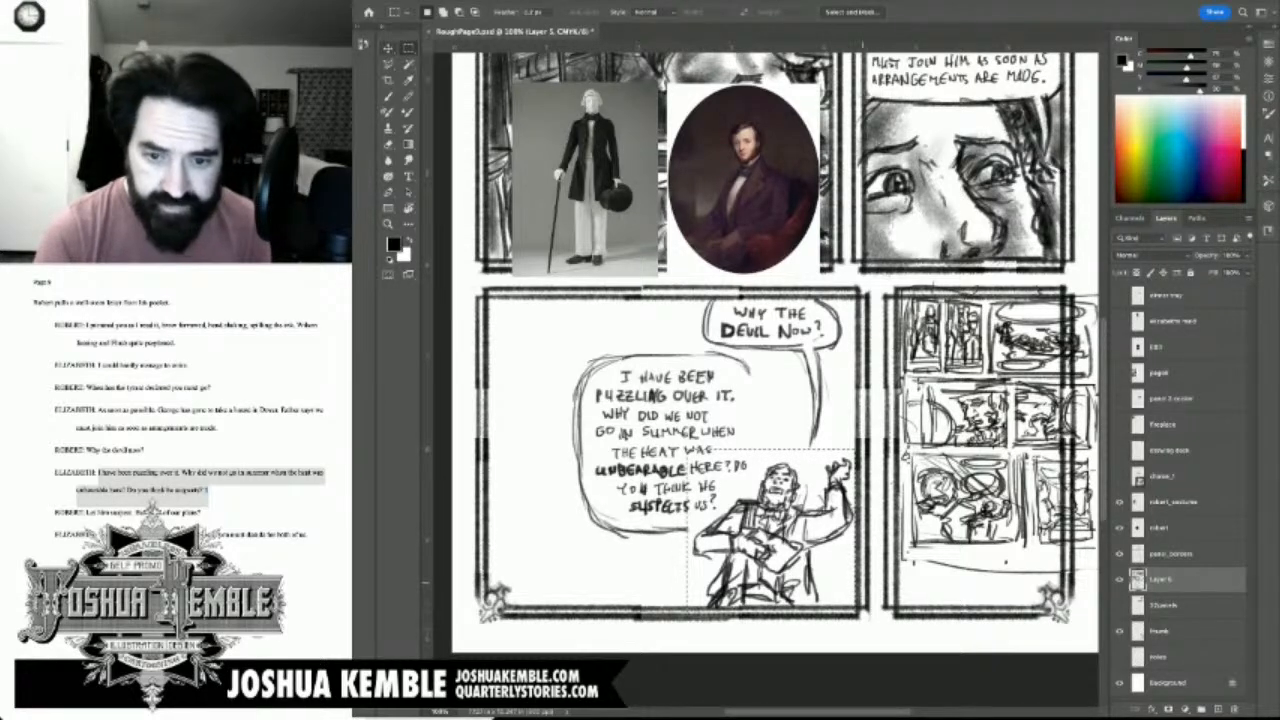
{"action": "key", "text": "ctrl+t"}
{"action": "mouse_move", "coordinate": [775, 500]}
{"action": "left_mouse_down"}
{"action": "mouse_move", "coordinate": [739, 500]}
{"action": "mouse_move", "coordinate": [775, 499]}
{"action": "left_mouse_up"}
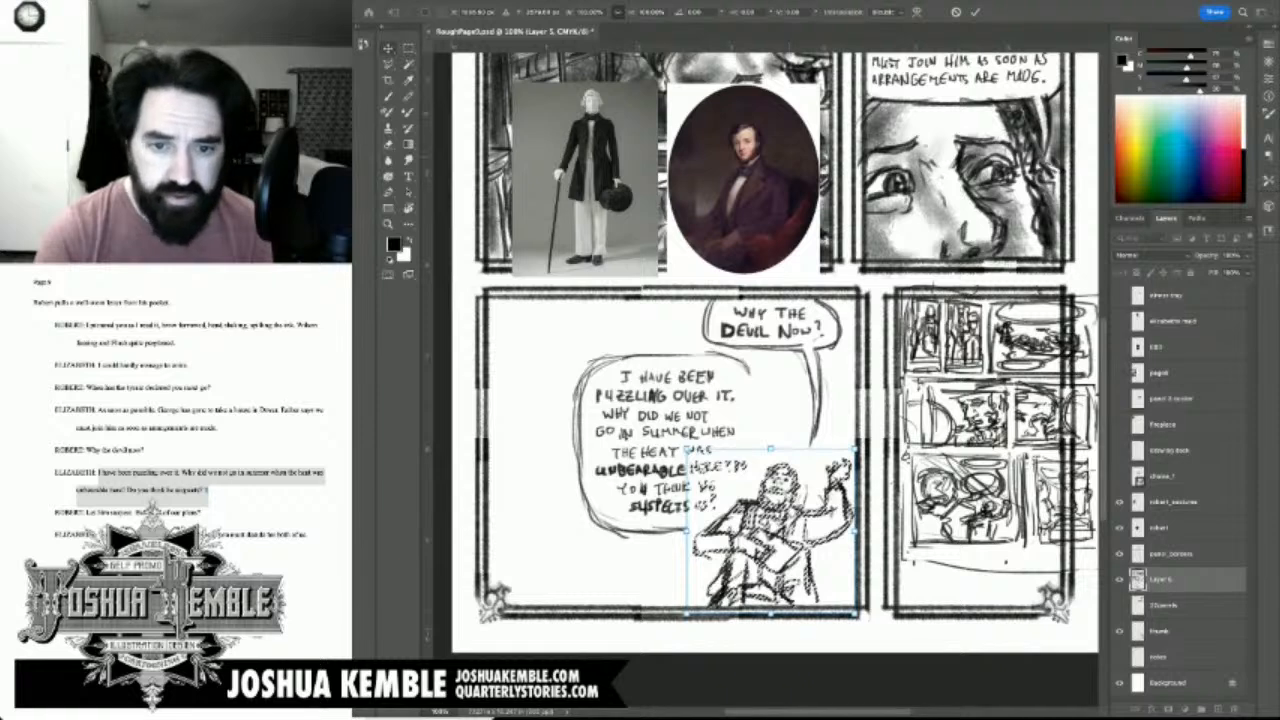
{"action": "key", "text": "Return"}
{"action": "key", "text": "ctrl+d"}
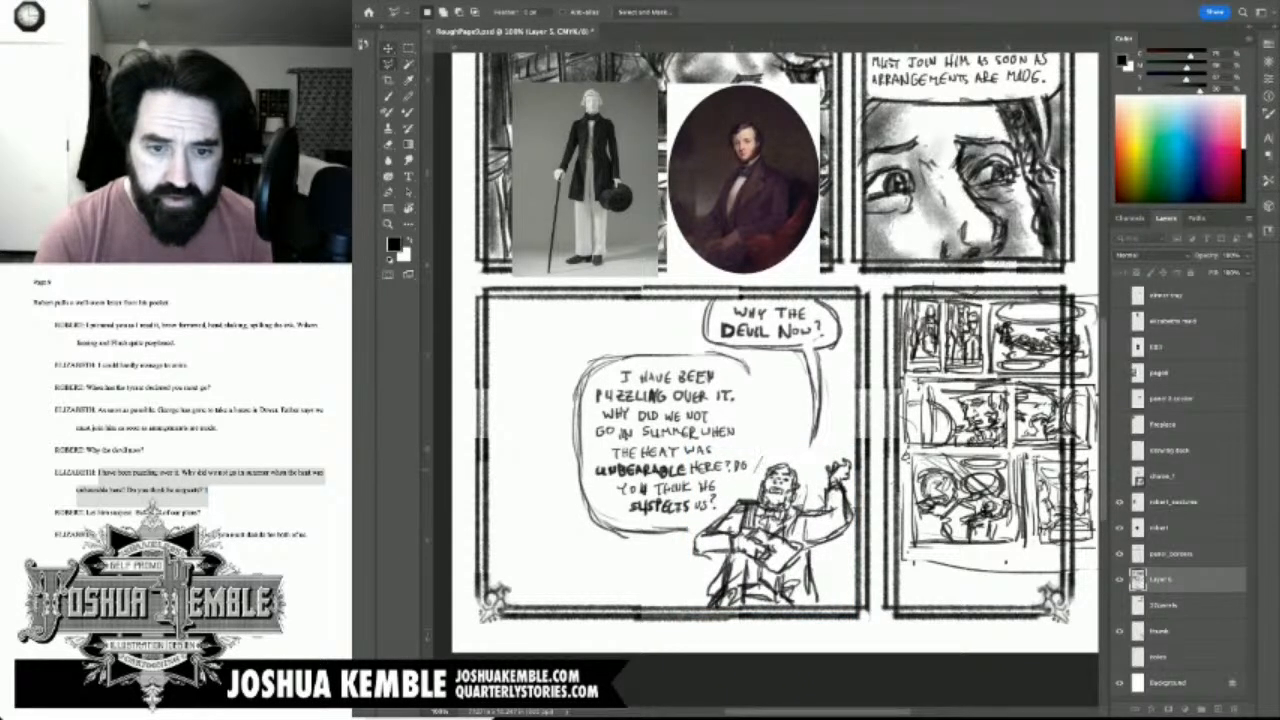
Step: Lasso the large "I have been puzzling over it" balloon with its text and move it up and away from the man
{"action": "mouse_move", "coordinate": [752, 470]}
{"action": "left_mouse_down"}
{"action": "mouse_move", "coordinate": [655, 556]}
{"action": "mouse_move", "coordinate": [516, 541]}
{"action": "mouse_move", "coordinate": [558, 356]}
{"action": "mouse_move", "coordinate": [740, 352]}
{"action": "mouse_move", "coordinate": [770, 378]}
{"action": "mouse_move", "coordinate": [752, 470]}
{"action": "left_mouse_up"}
{"action": "key", "text": "v"}
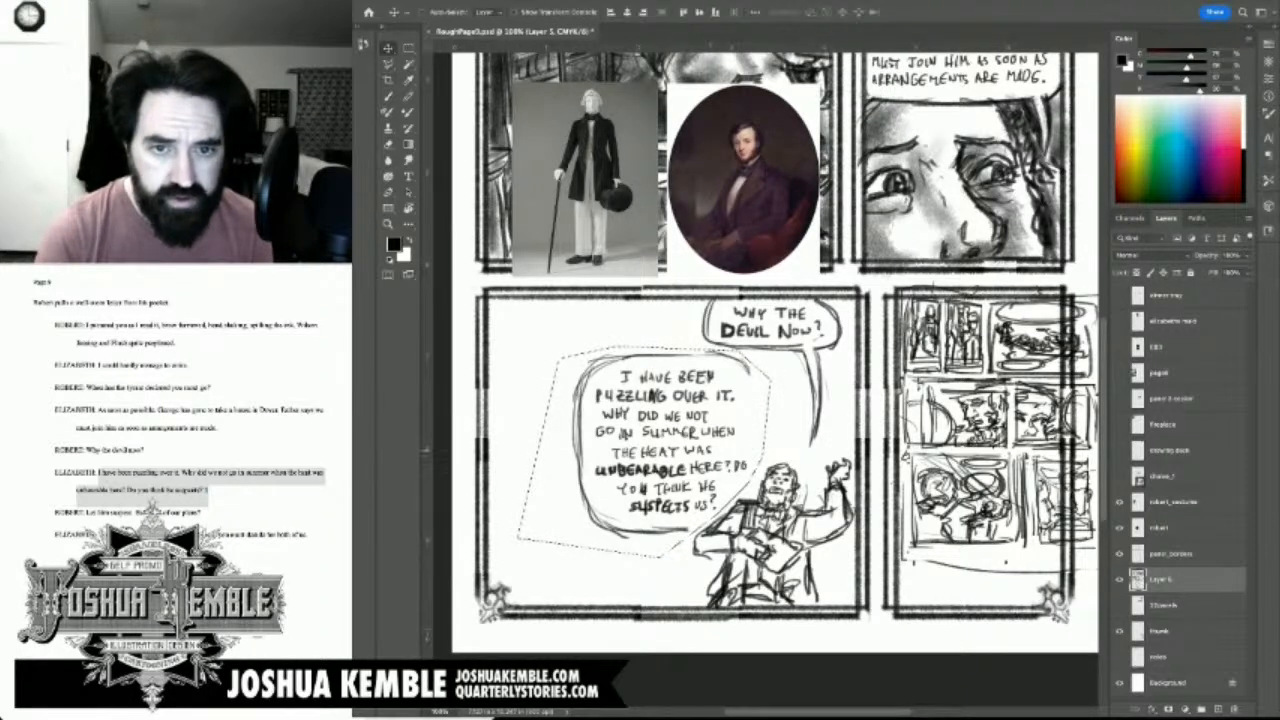
{"action": "left_click_drag", "start_coordinate": [664, 440], "coordinate": [593, 415]}
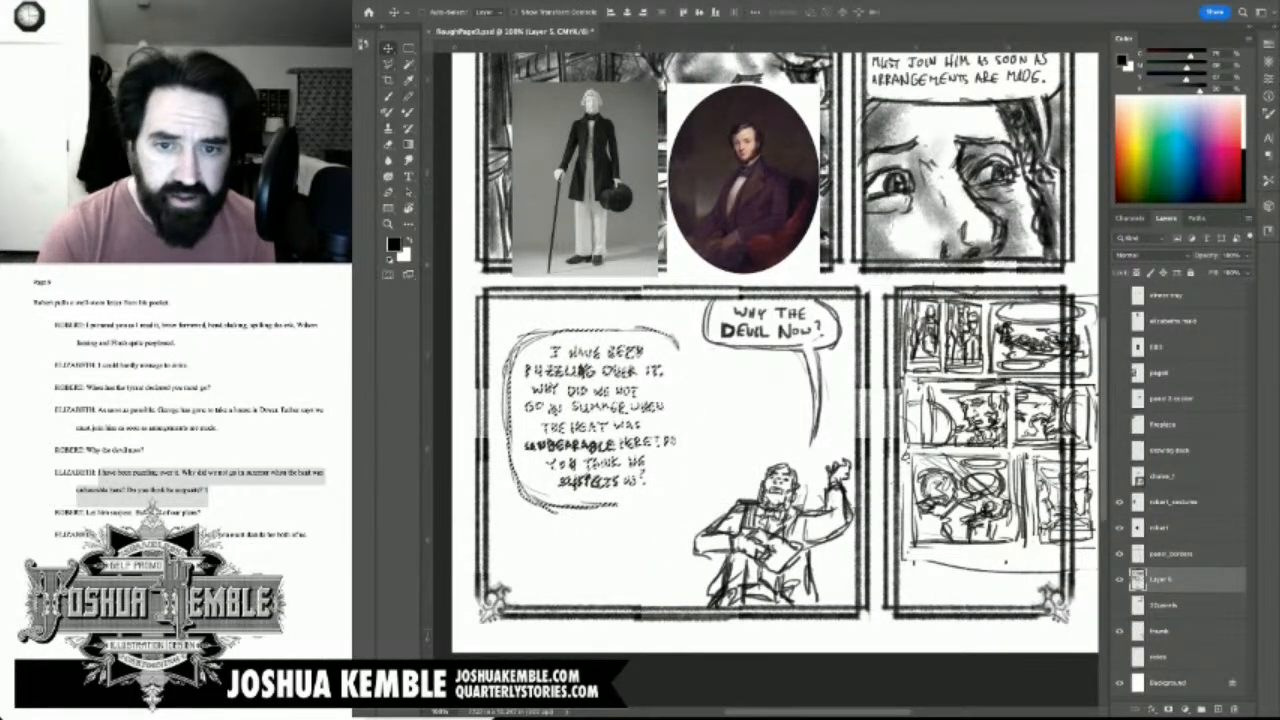
Step: Clear the selection, then select the "Why the devil now?" balloon with its tail and shift it slightly right
{"action": "key", "text": "m"}
{"action": "key", "text": "ctrl+d"}
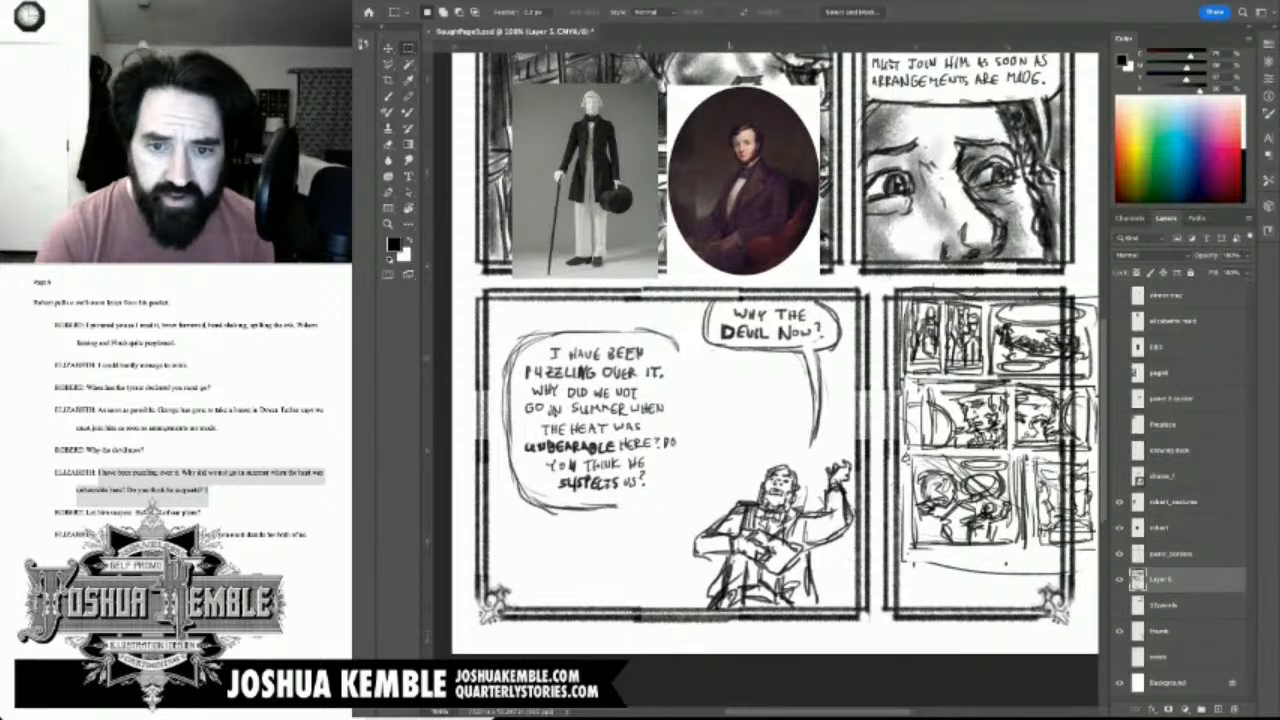
{"action": "scroll", "coordinate": [775, 360], "scroll_direction": "up", "scroll_amount": 2}
{"action": "left_click_drag", "start_coordinate": [697, 326], "coordinate": [841, 475]}
{"action": "key", "text": "v"}
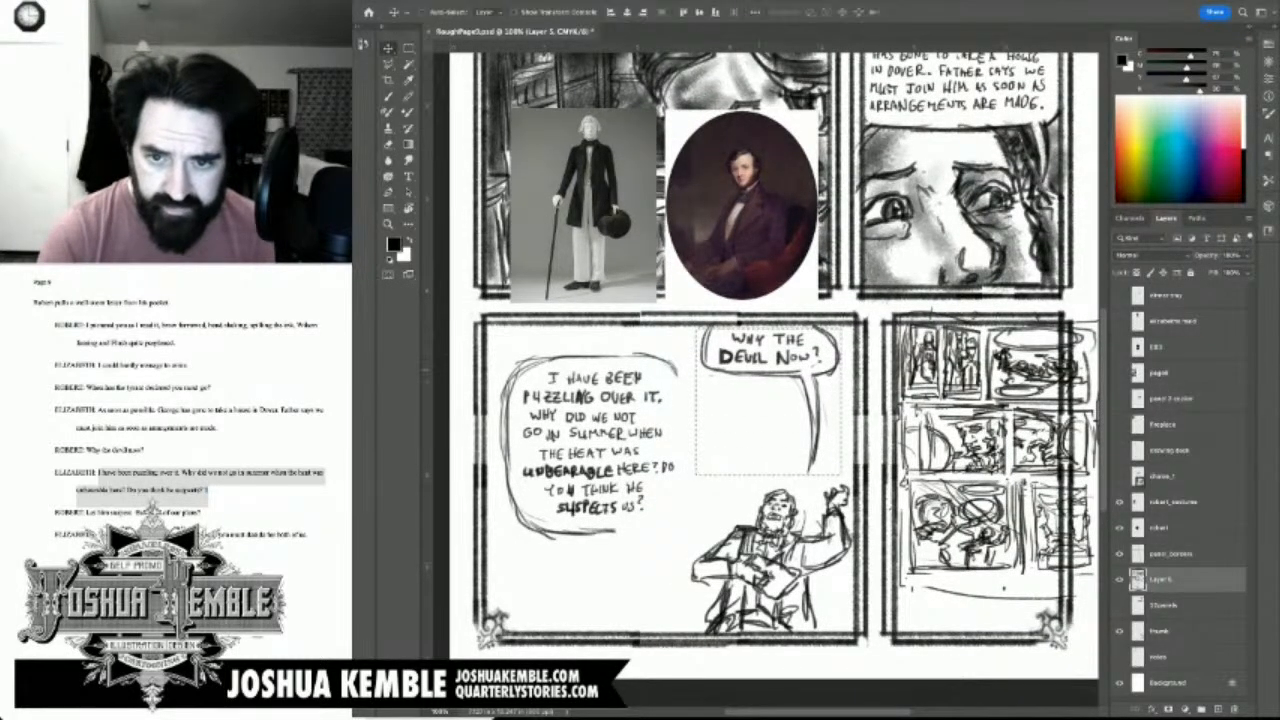
{"action": "left_click_drag", "start_coordinate": [770, 352], "coordinate": [787, 350]}
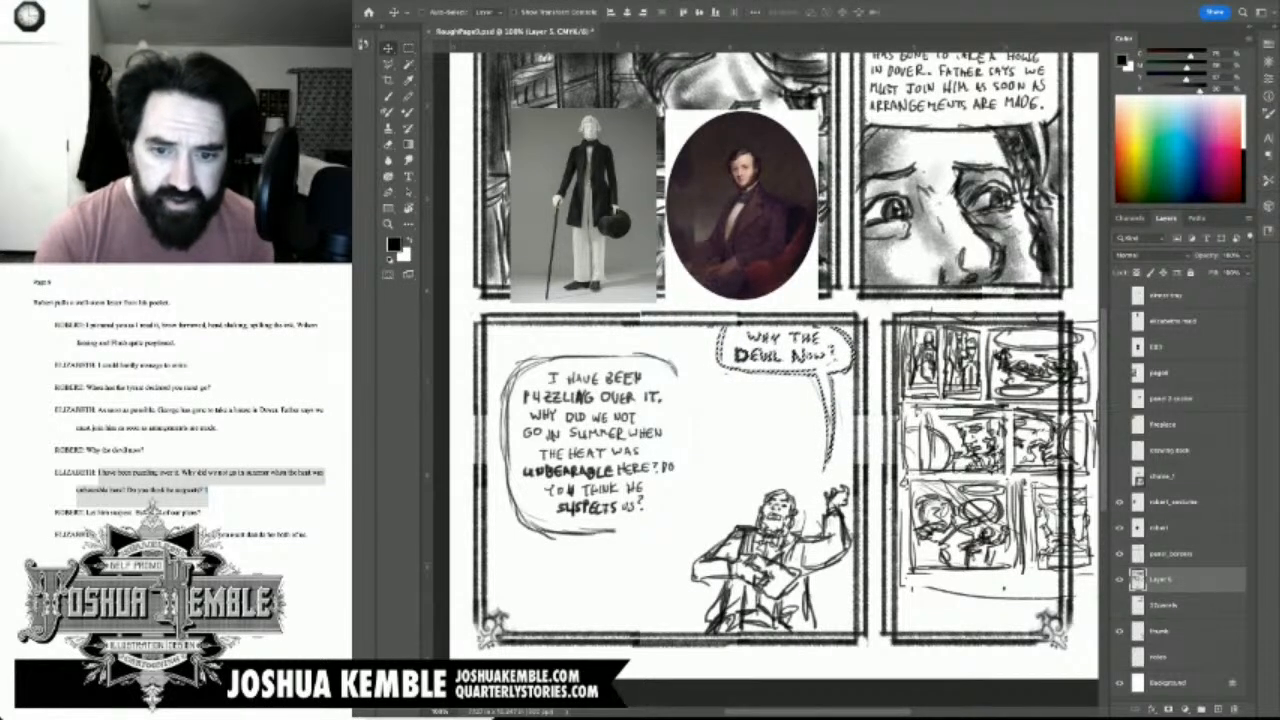
Step: Select the seated man's sketch and transform it, rotating the figure slightly clockwise and shifting it left and up
{"action": "key", "text": "m"}
{"action": "left_click_drag", "start_coordinate": [680, 484], "coordinate": [882, 652]}
{"action": "mouse_move", "coordinate": [820, 478]}
{"action": "left_mouse_down"}
{"action": "mouse_move", "coordinate": [861, 504]}
{"action": "mouse_move", "coordinate": [908, 485]}
{"action": "left_mouse_up"}
{"action": "key", "text": "super+t"}
{"action": "left_click_drag", "start_coordinate": [780, 565], "coordinate": [766, 555]}
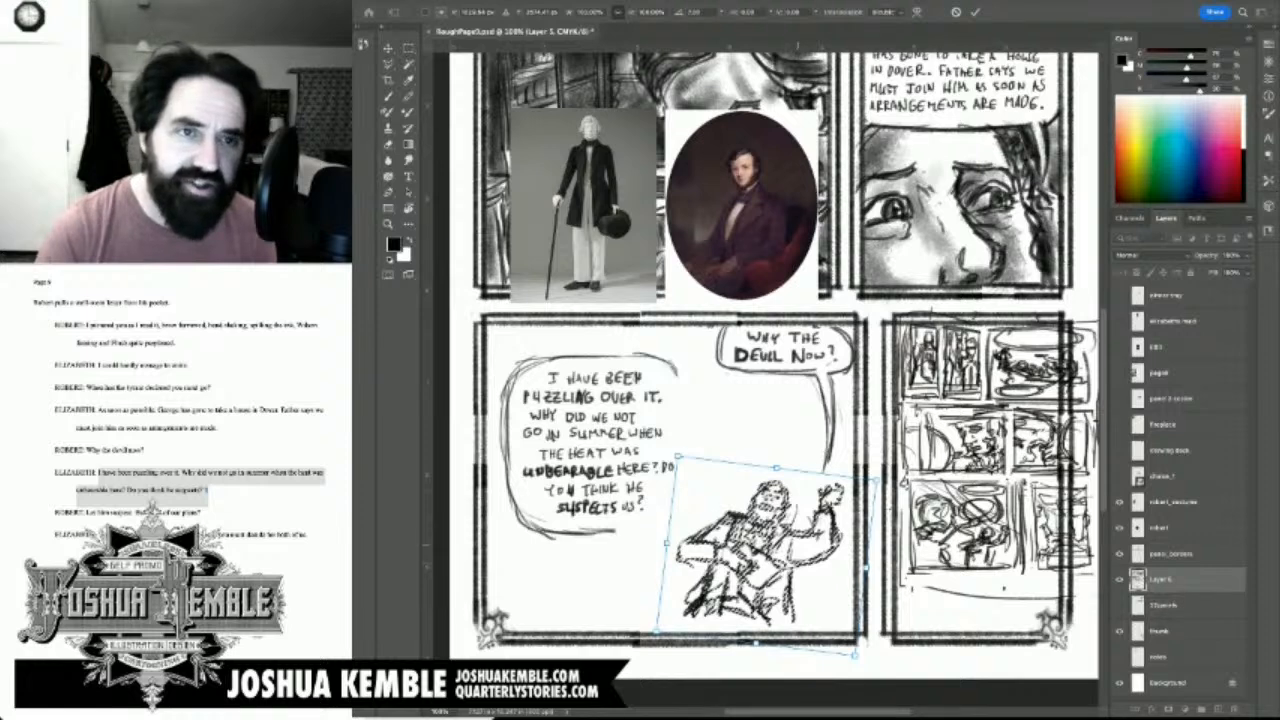
{"action": "key", "text": "Return"}
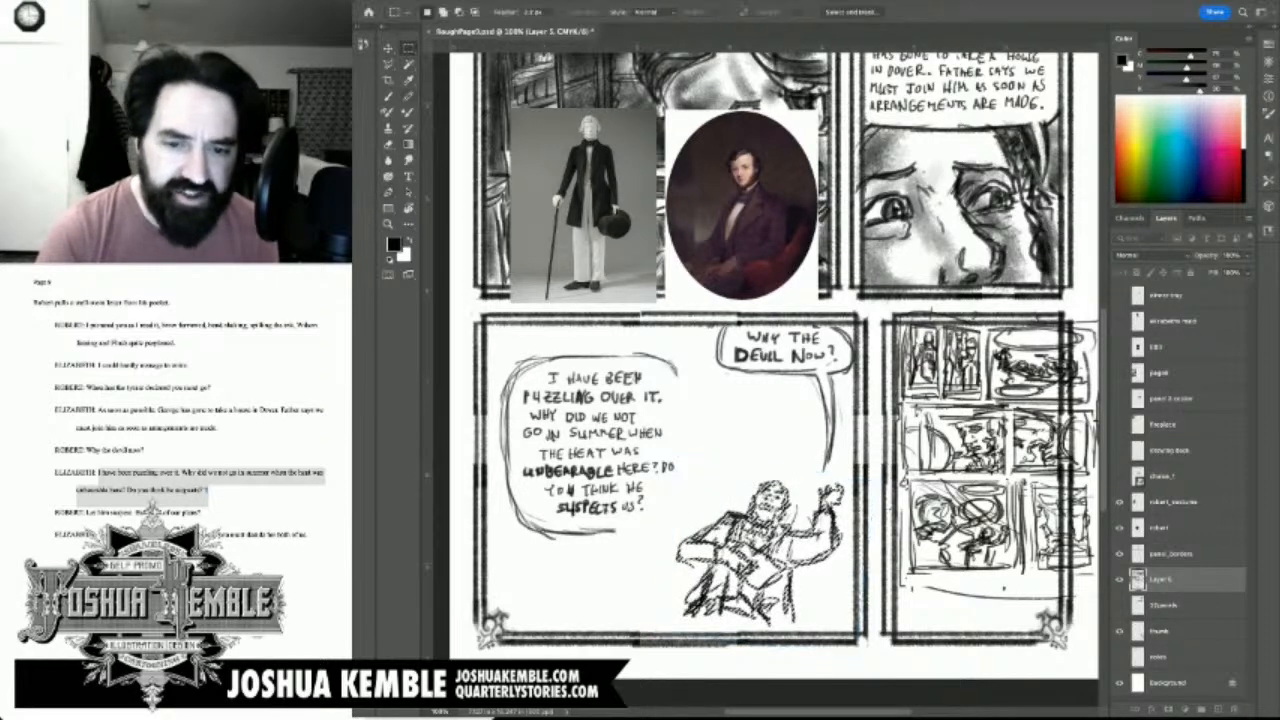
Step: Extend the man's legs and coat bottom with brush strokes down to the panel's bottom border
{"action": "key", "text": "b"}
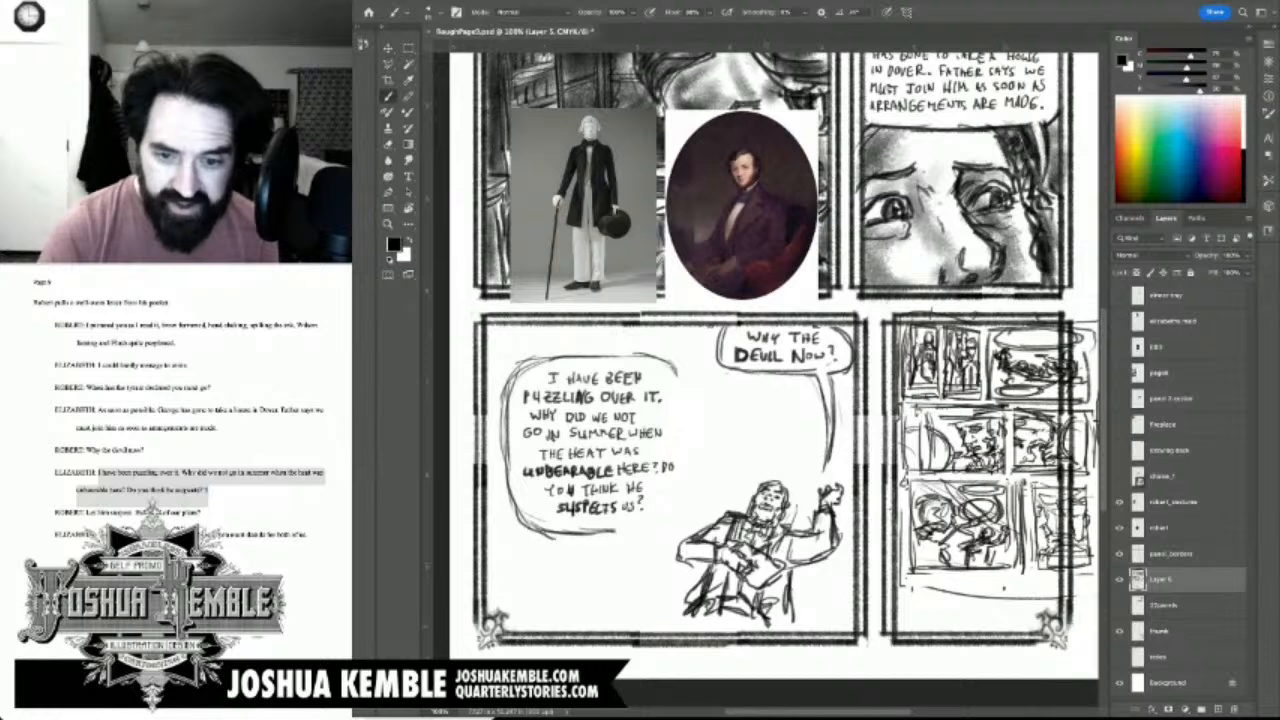
{"action": "mouse_move", "coordinate": [760, 615]}
{"action": "left_mouse_down"}
{"action": "mouse_move", "coordinate": [767, 632]}
{"action": "mouse_move", "coordinate": [792, 632]}
{"action": "left_mouse_up"}
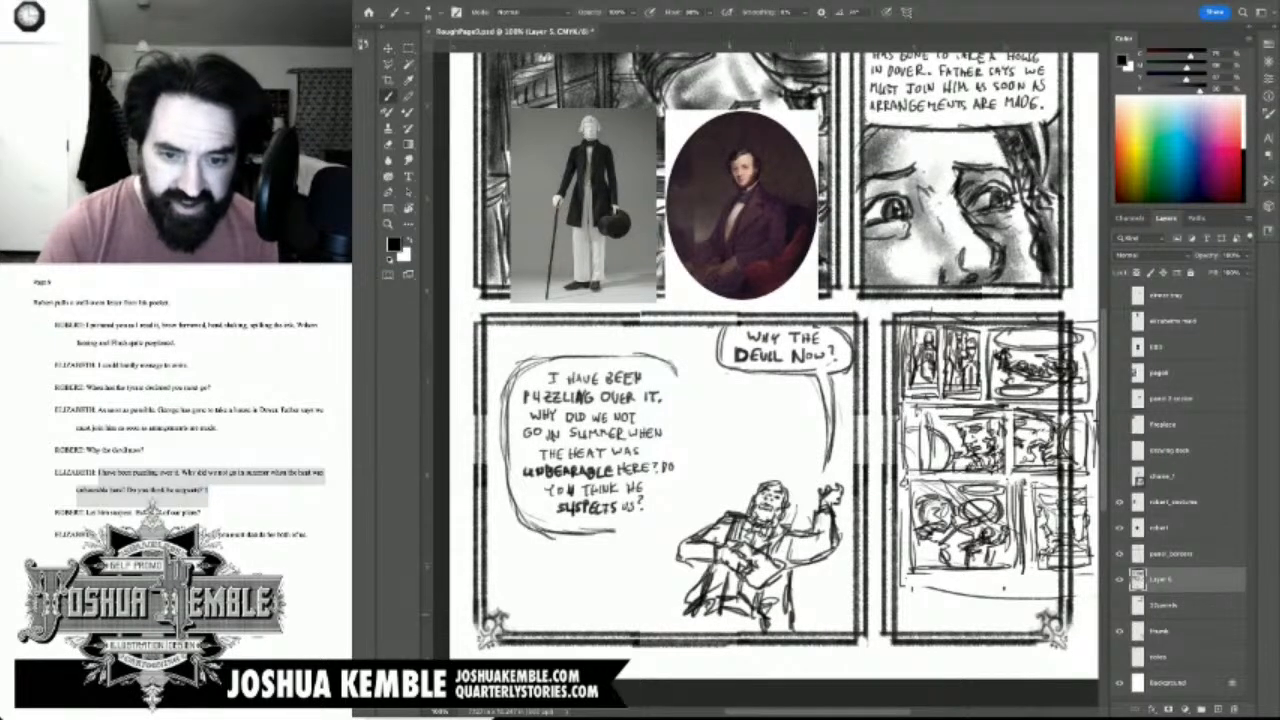
{"action": "mouse_move", "coordinate": [717, 603]}
{"action": "left_mouse_down"}
{"action": "mouse_move", "coordinate": [689, 637]}
{"action": "mouse_move", "coordinate": [662, 632]}
{"action": "left_mouse_up"}
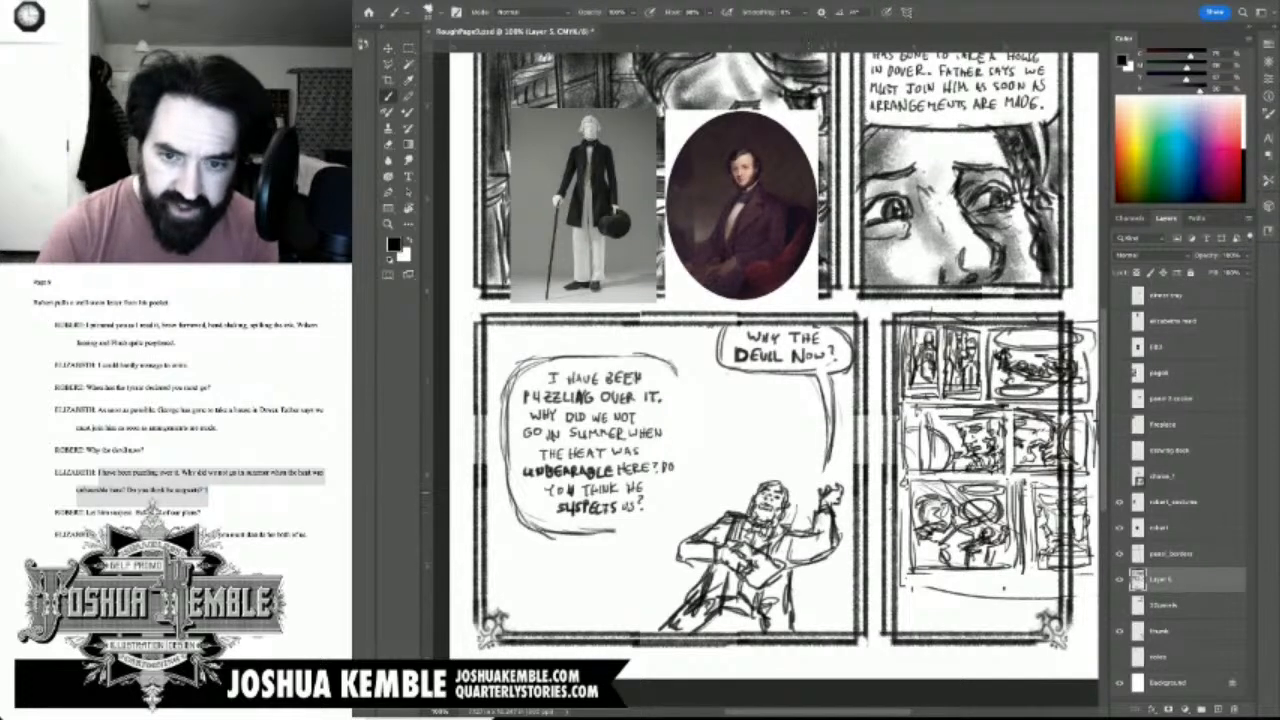
Step: Shade the man's coat sleeves, shoulder, torso and trousers with soft dark brush strokes
{"action": "mouse_move", "coordinate": [828, 496]}
{"action": "left_mouse_down"}
{"action": "mouse_move", "coordinate": [812, 550]}
{"action": "mouse_move", "coordinate": [778, 568]}
{"action": "mouse_move", "coordinate": [770, 544]}
{"action": "left_mouse_up"}
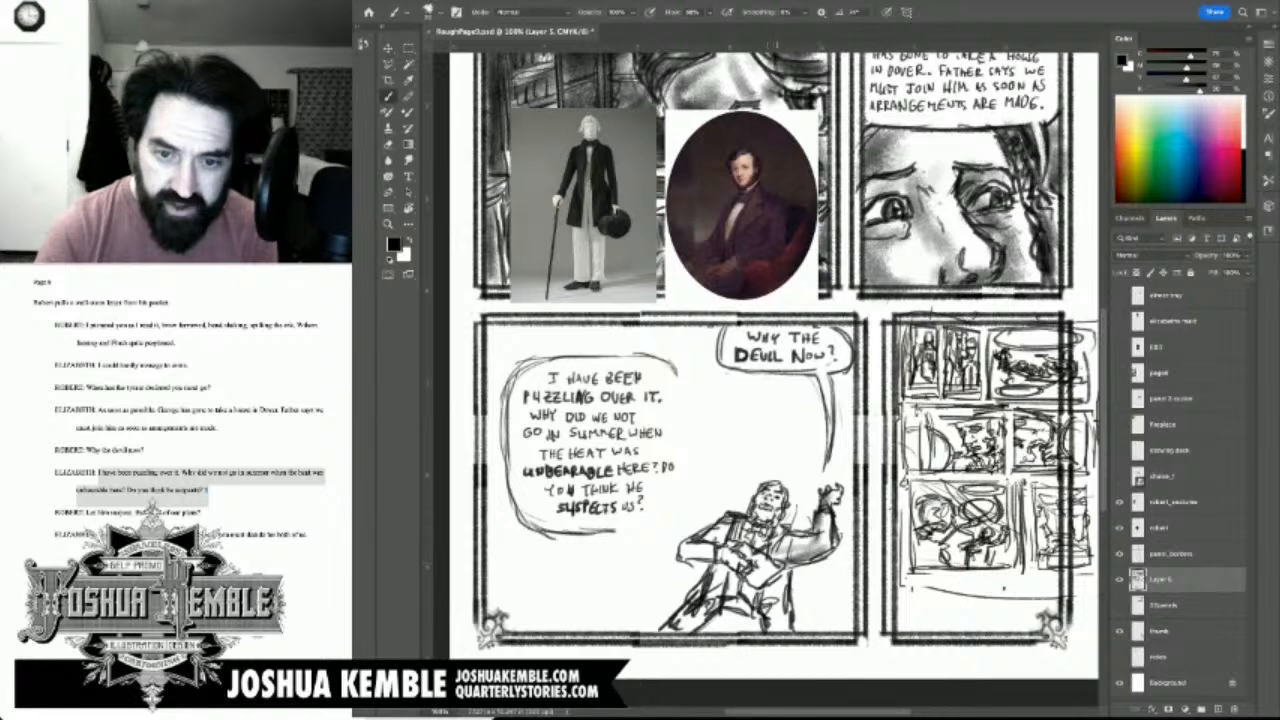
{"action": "mouse_move", "coordinate": [760, 486]}
{"action": "left_mouse_down"}
{"action": "mouse_move", "coordinate": [766, 522]}
{"action": "mouse_move", "coordinate": [774, 498]}
{"action": "mouse_move", "coordinate": [733, 542]}
{"action": "left_mouse_up"}
{"action": "mouse_move", "coordinate": [736, 520]}
{"action": "left_mouse_down"}
{"action": "mouse_move", "coordinate": [764, 538]}
{"action": "mouse_move", "coordinate": [690, 548]}
{"action": "mouse_move", "coordinate": [680, 564]}
{"action": "left_mouse_up"}
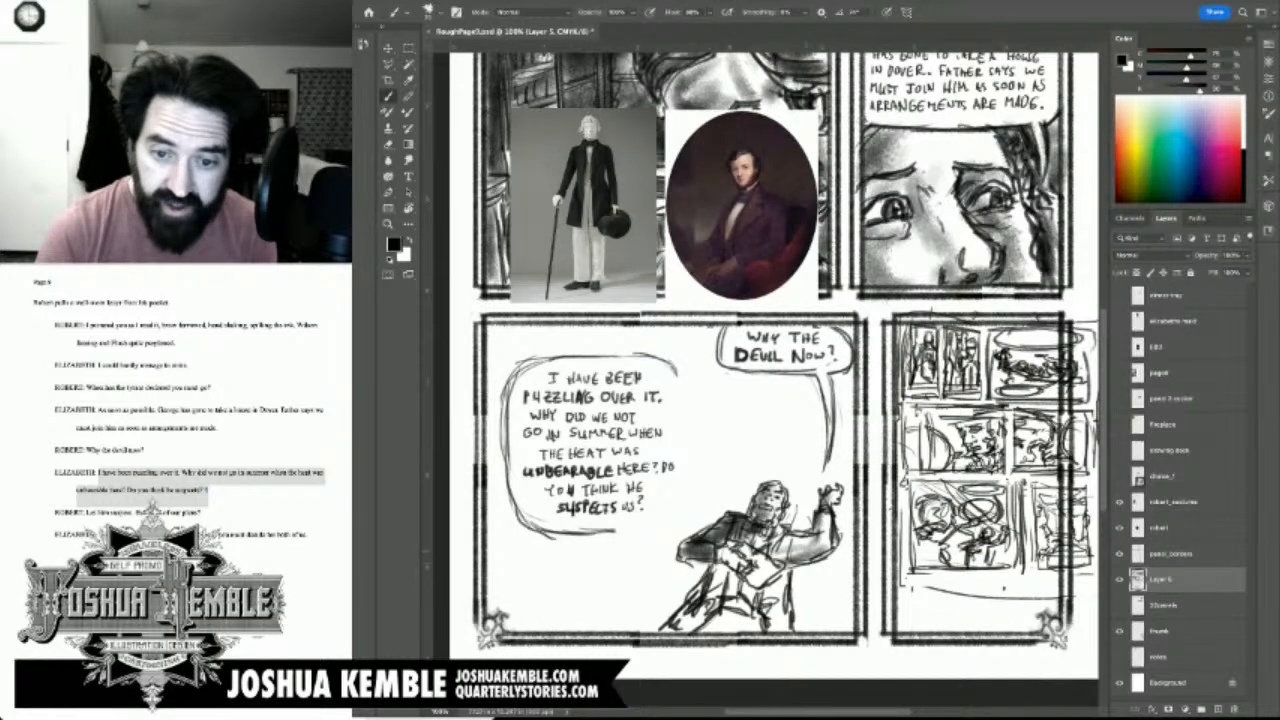
{"action": "mouse_move", "coordinate": [804, 542]}
{"action": "left_mouse_down"}
{"action": "mouse_move", "coordinate": [778, 554]}
{"action": "mouse_move", "coordinate": [826, 542]}
{"action": "mouse_move", "coordinate": [774, 554]}
{"action": "mouse_move", "coordinate": [826, 538]}
{"action": "mouse_move", "coordinate": [824, 514]}
{"action": "mouse_move", "coordinate": [708, 594]}
{"action": "left_mouse_up"}
{"action": "mouse_move", "coordinate": [734, 552]}
{"action": "left_mouse_down"}
{"action": "mouse_move", "coordinate": [718, 570]}
{"action": "mouse_move", "coordinate": [746, 580]}
{"action": "mouse_move", "coordinate": [674, 630]}
{"action": "left_mouse_up"}
{"action": "mouse_move", "coordinate": [742, 601]}
{"action": "left_mouse_down"}
{"action": "mouse_move", "coordinate": [696, 632]}
{"action": "mouse_move", "coordinate": [750, 630]}
{"action": "left_mouse_up"}
{"action": "mouse_move", "coordinate": [778, 582]}
{"action": "left_mouse_down"}
{"action": "mouse_move", "coordinate": [766, 630]}
{"action": "mouse_move", "coordinate": [760, 600]}
{"action": "left_mouse_up"}
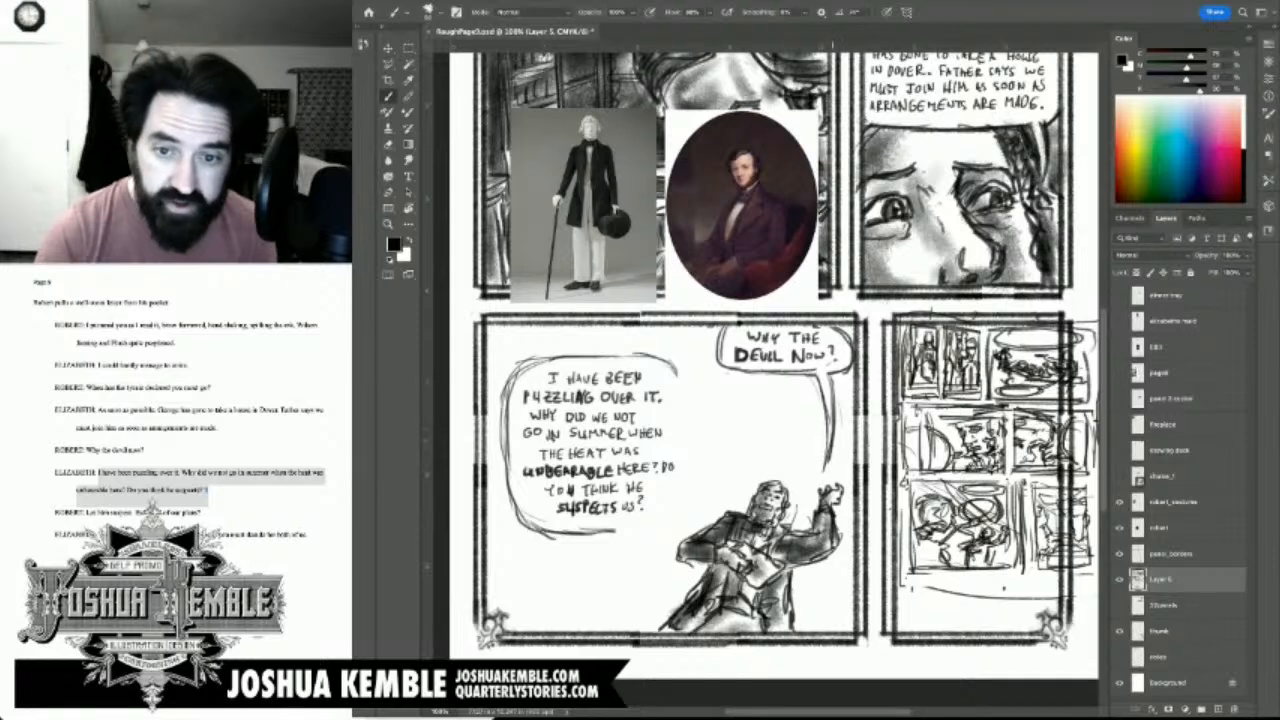
Step: Erase the old tail of the "Why the devil now?" balloon and return to the Brush tool
{"action": "key", "text": "e"}
{"action": "left_click_drag", "start_coordinate": [826, 380], "coordinate": [830, 470]}
{"action": "left_click_drag", "start_coordinate": [820, 382], "coordinate": [791, 374]}
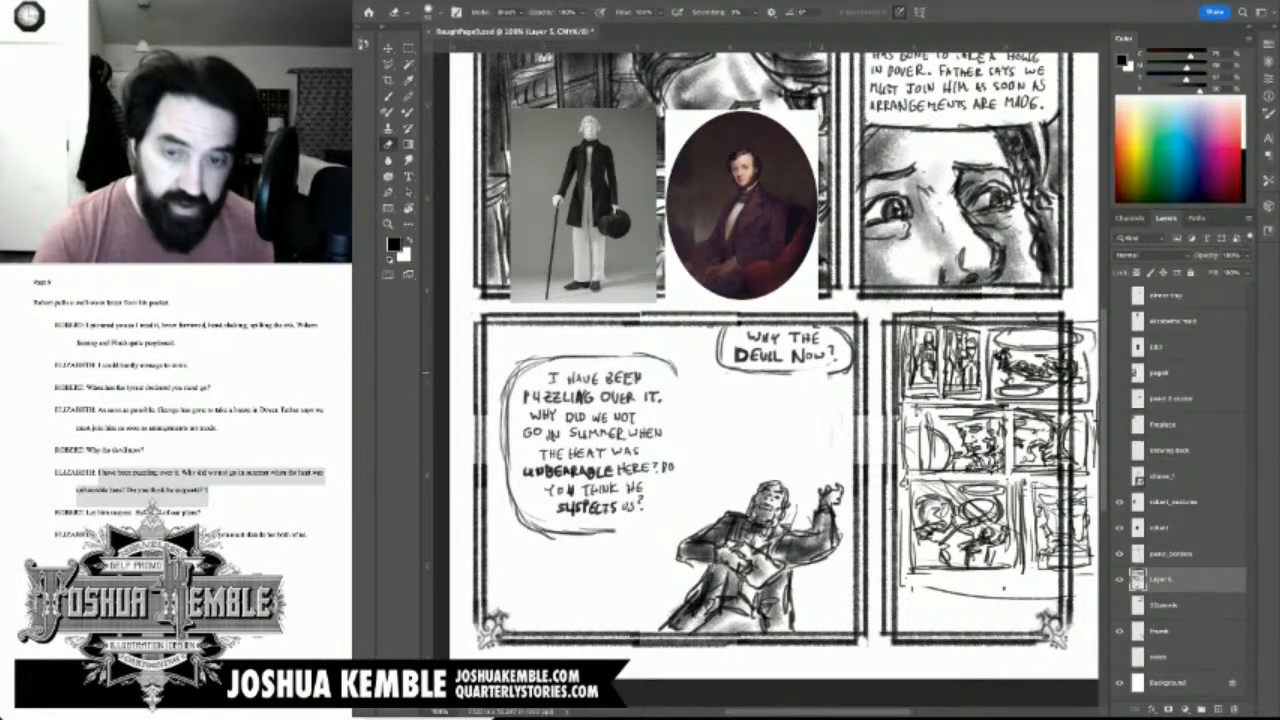
{"action": "key", "text": "b"}
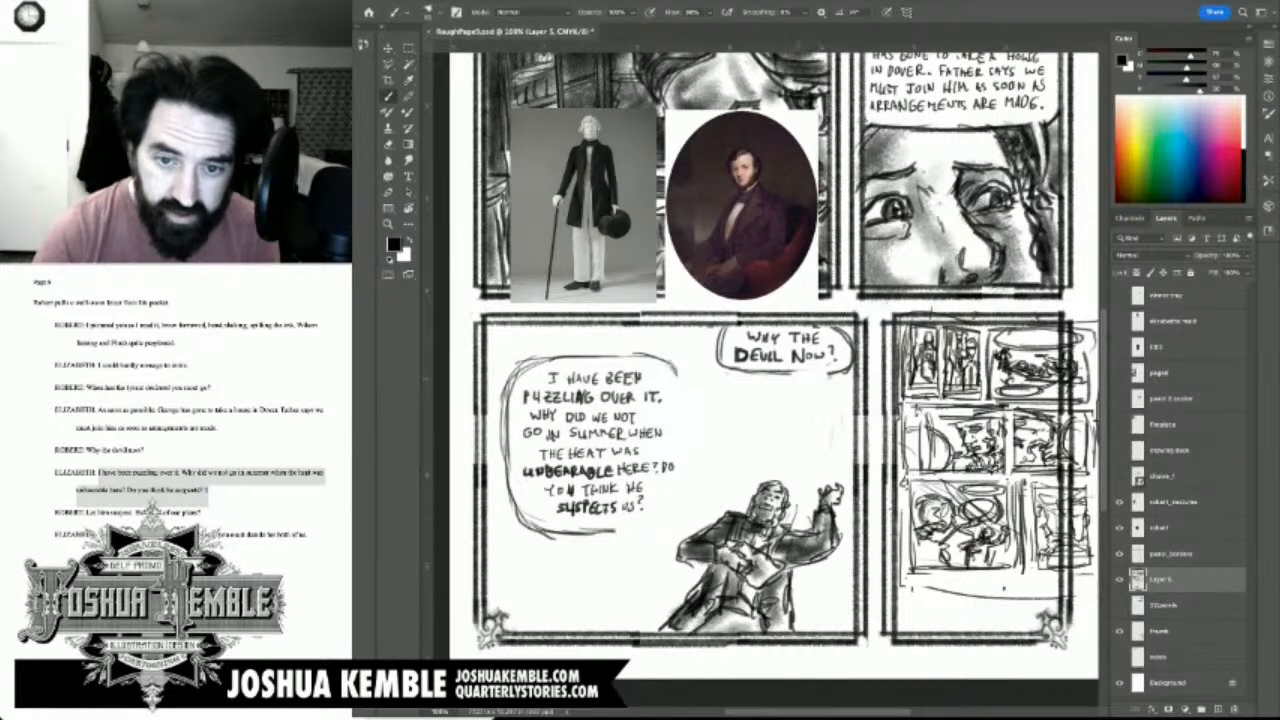
{"action": "left_click_drag", "start_coordinate": [801, 377], "coordinate": [798, 504]}
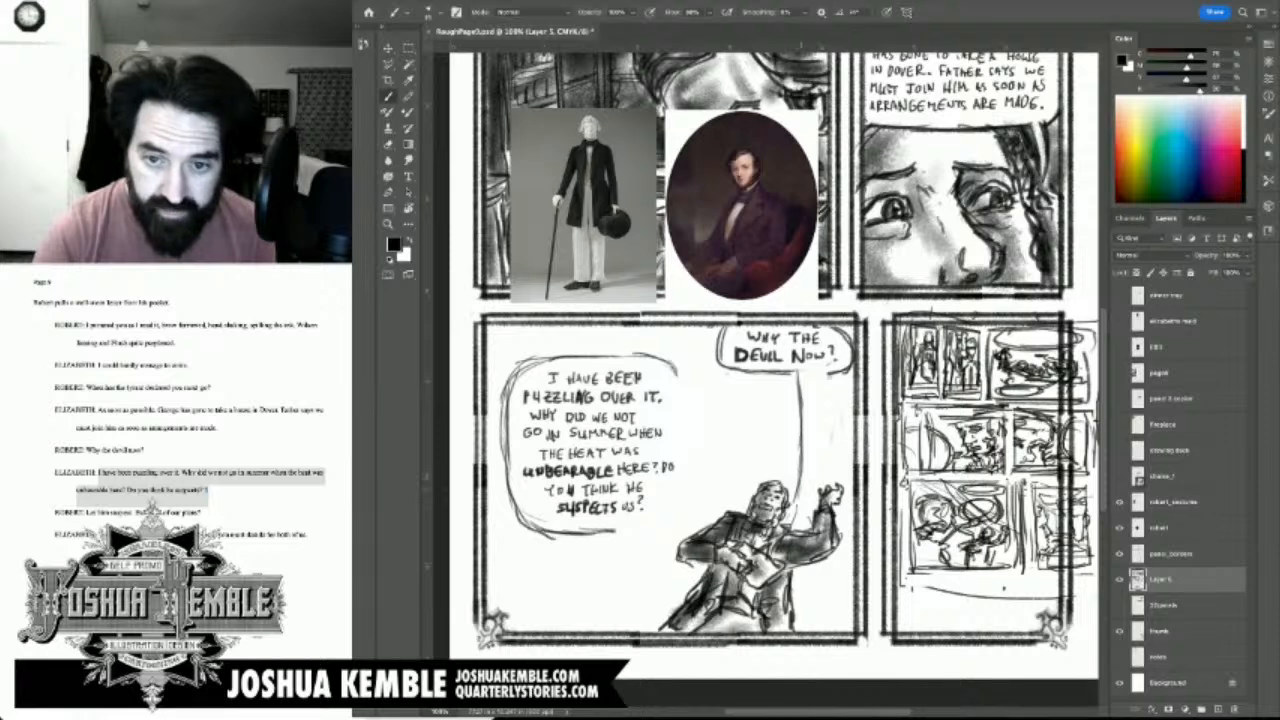
{"action": "key", "text": "super+z"}
{"action": "key", "text": "super+z"}
{"action": "key", "text": "super+z"}
{"action": "key", "text": "super+z"}
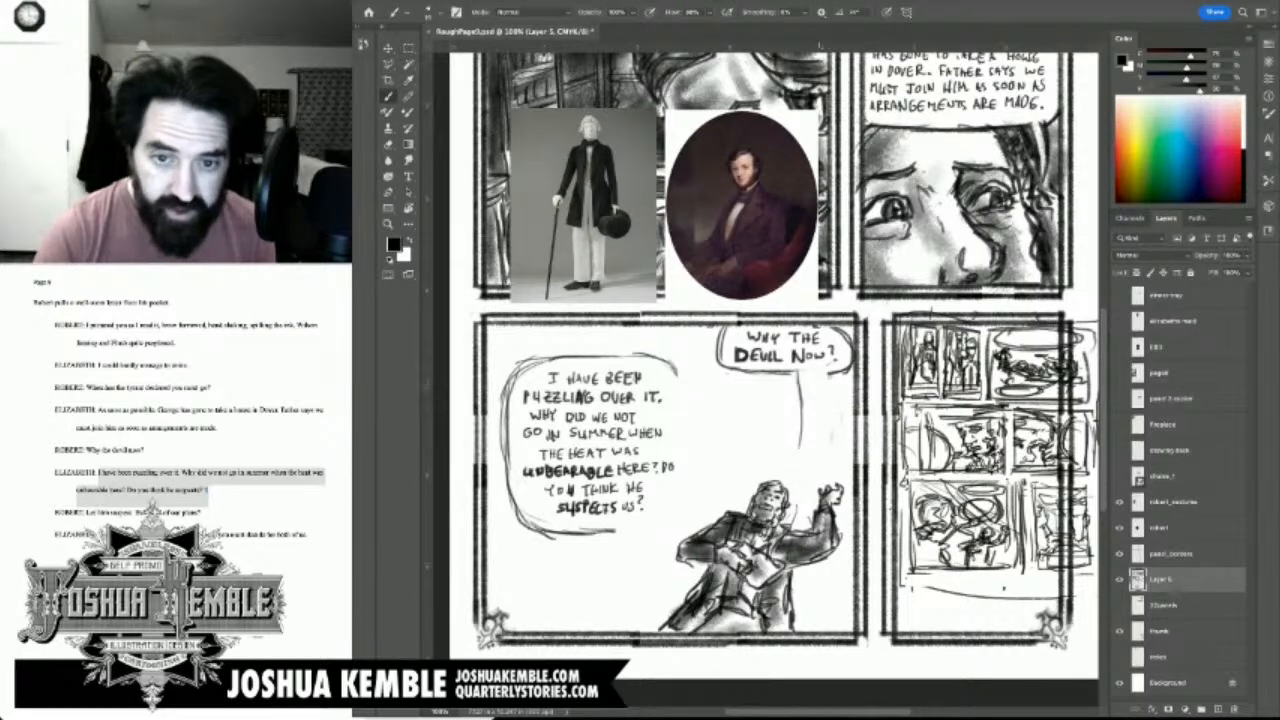
{"action": "key", "text": "super+z"}
Step: Draw a new tapering tail from the "Why the devil now?" balloon to the man's head
{"action": "mouse_move", "coordinate": [801, 372]}
{"action": "left_mouse_down"}
{"action": "mouse_move", "coordinate": [802, 480]}
{"action": "mouse_move", "coordinate": [817, 371]}
{"action": "mouse_move", "coordinate": [814, 442]}
{"action": "mouse_move", "coordinate": [807, 425]}
{"action": "left_mouse_up"}
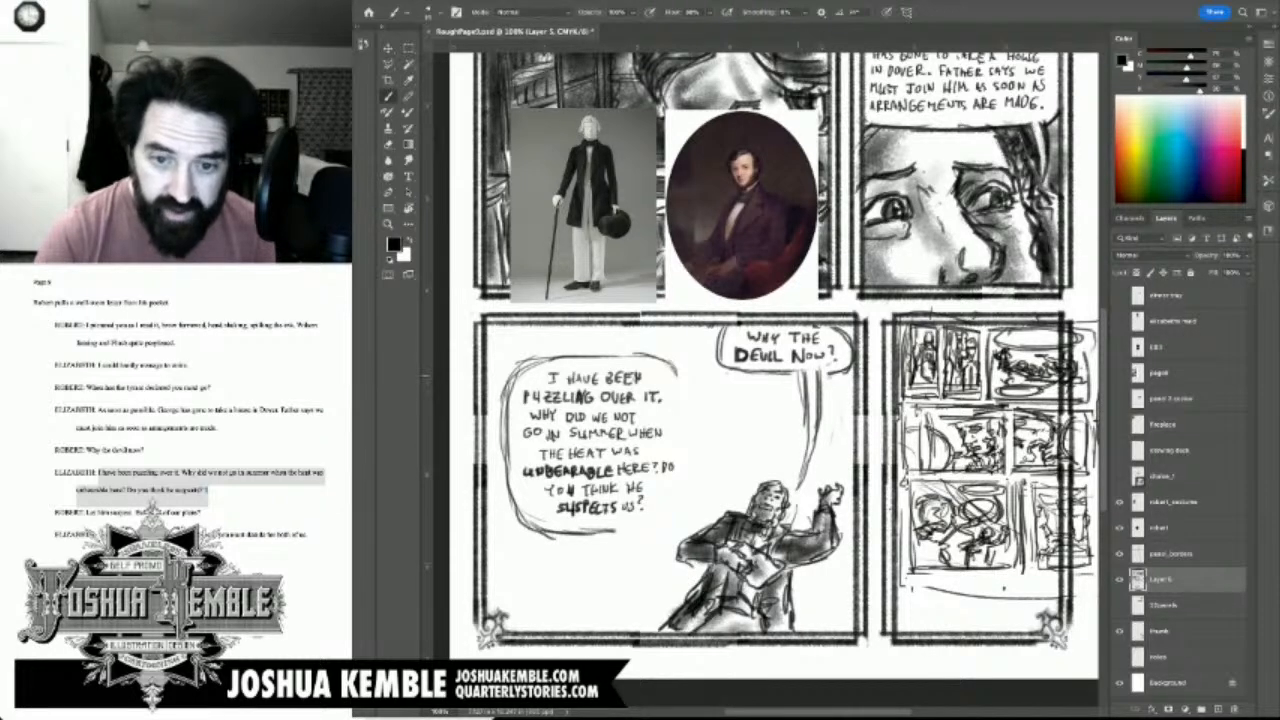
{"action": "left_click_drag", "start_coordinate": [792, 371], "coordinate": [842, 369]}
{"action": "left_click_drag", "start_coordinate": [770, 430], "coordinate": [782, 378]}
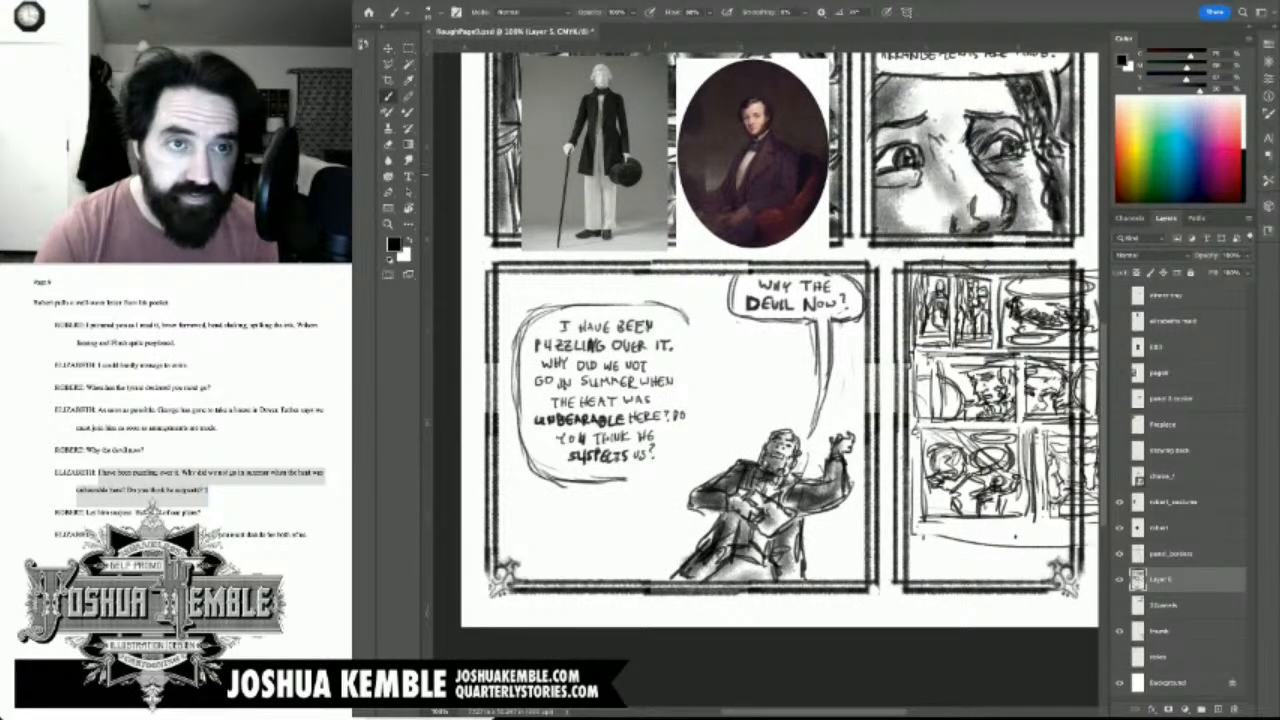
Step: Lasso the outline around the "I have been puzzling over it" text and delete it, keeping the lettering
{"action": "key", "text": "m"}
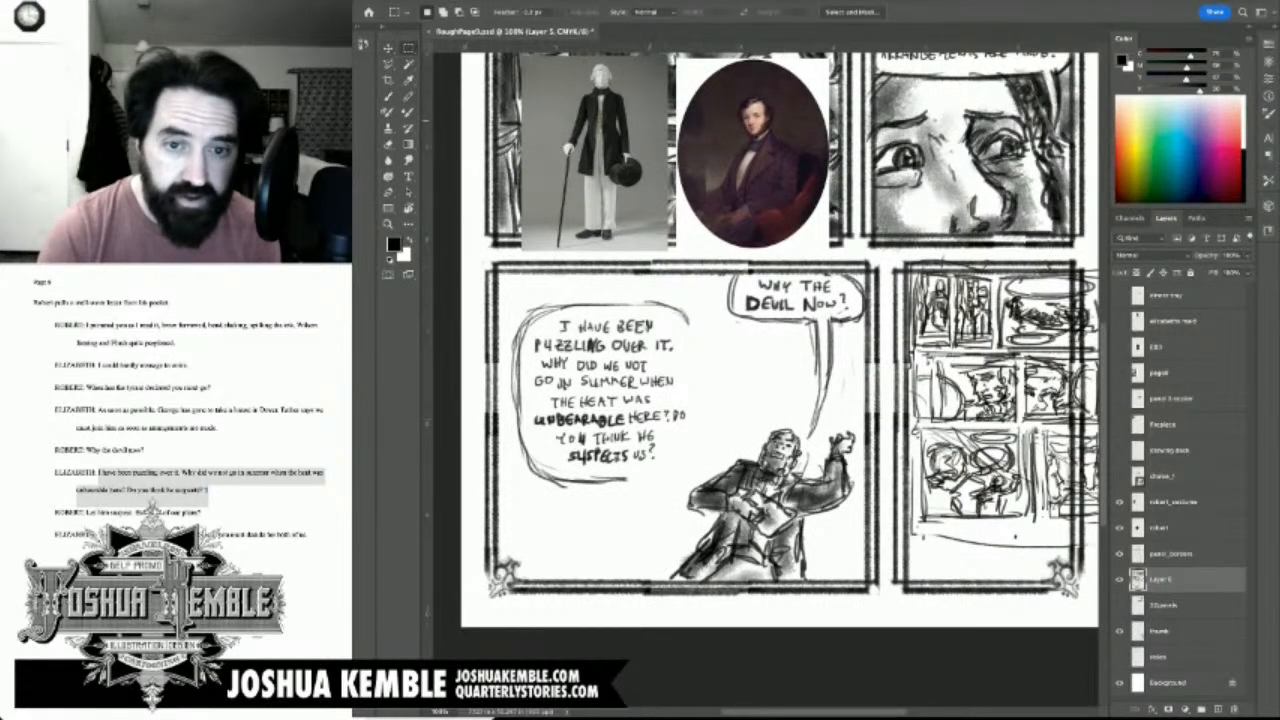
{"action": "key", "text": "l"}
{"action": "mouse_move", "coordinate": [712, 336]}
{"action": "left_mouse_down"}
{"action": "mouse_move", "coordinate": [554, 316]}
{"action": "mouse_move", "coordinate": [527, 340]}
{"action": "mouse_move", "coordinate": [523, 432]}
{"action": "mouse_move", "coordinate": [550, 460]}
{"action": "mouse_move", "coordinate": [648, 476]}
{"action": "mouse_move", "coordinate": [514, 502]}
{"action": "mouse_move", "coordinate": [478, 284]}
{"action": "mouse_move", "coordinate": [698, 292]}
{"action": "left_mouse_up"}
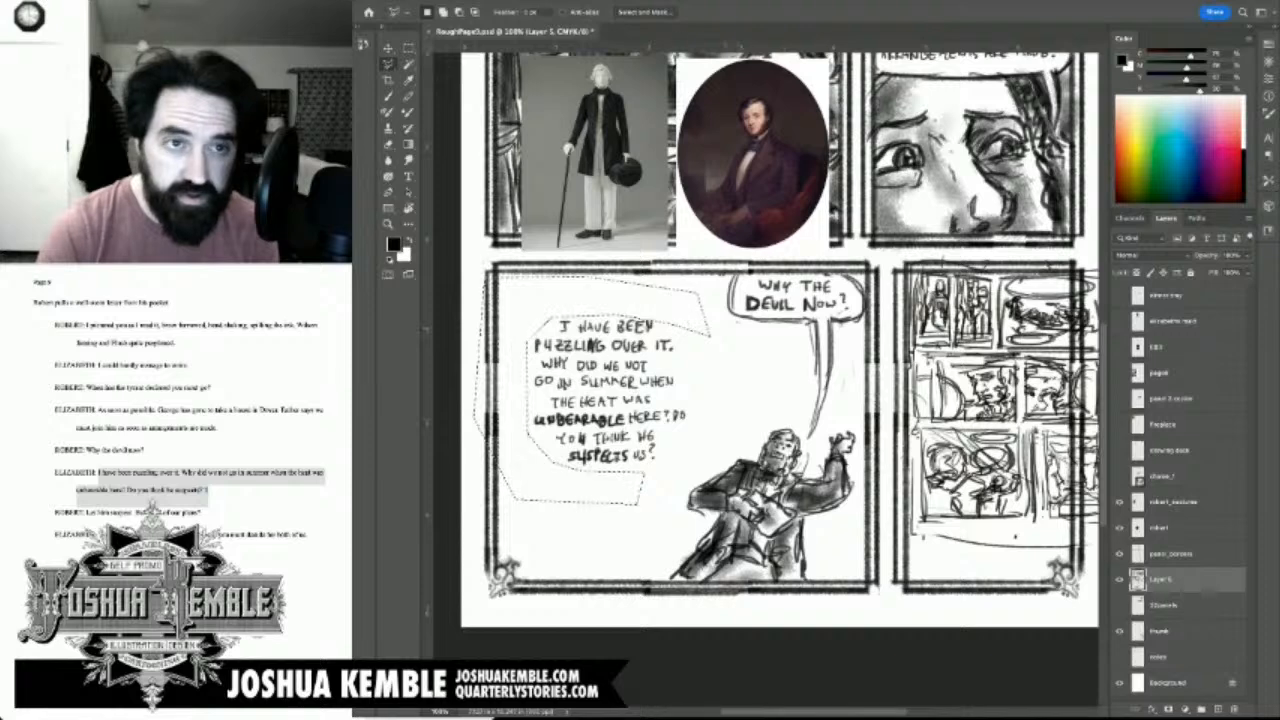
{"action": "key", "text": "m"}
{"action": "key", "text": "ctrl+d"}
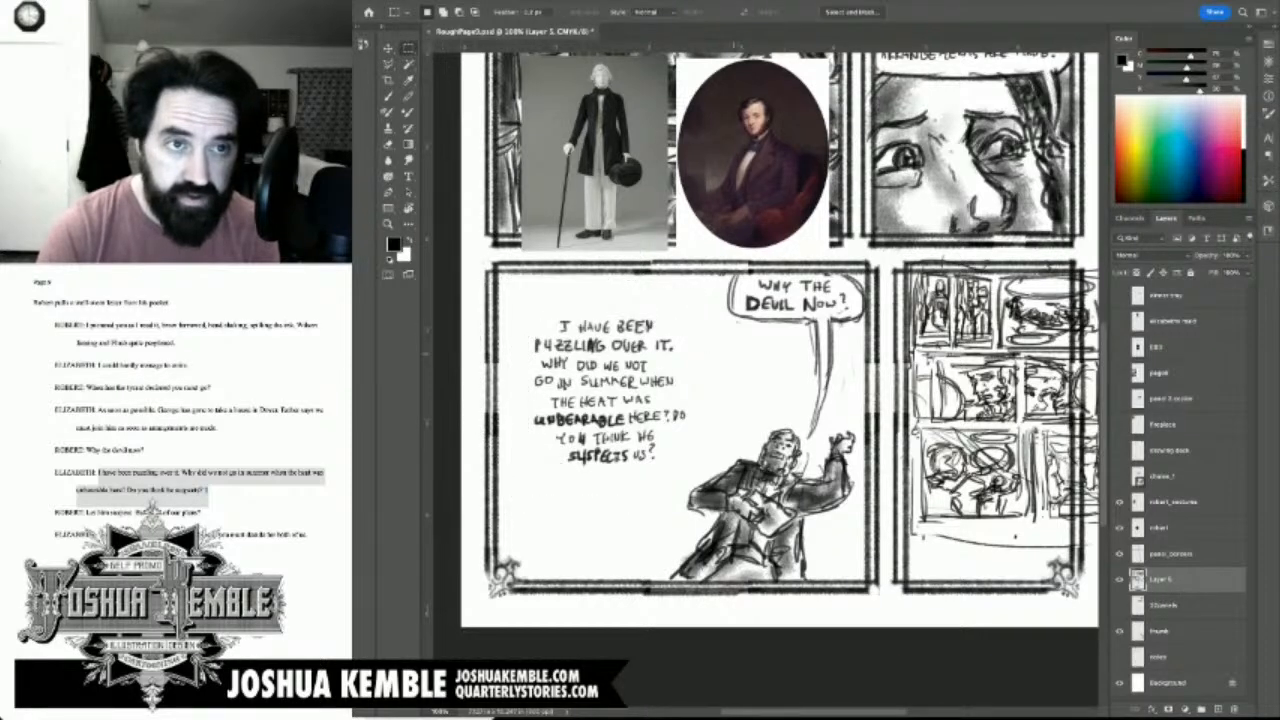
Step: Select the "I have been puzzling over it" lettering and move it right, beside the man's head and upper balloon
{"action": "left_click_drag", "start_coordinate": [512, 305], "coordinate": [697, 481]}
{"action": "key", "text": "v"}
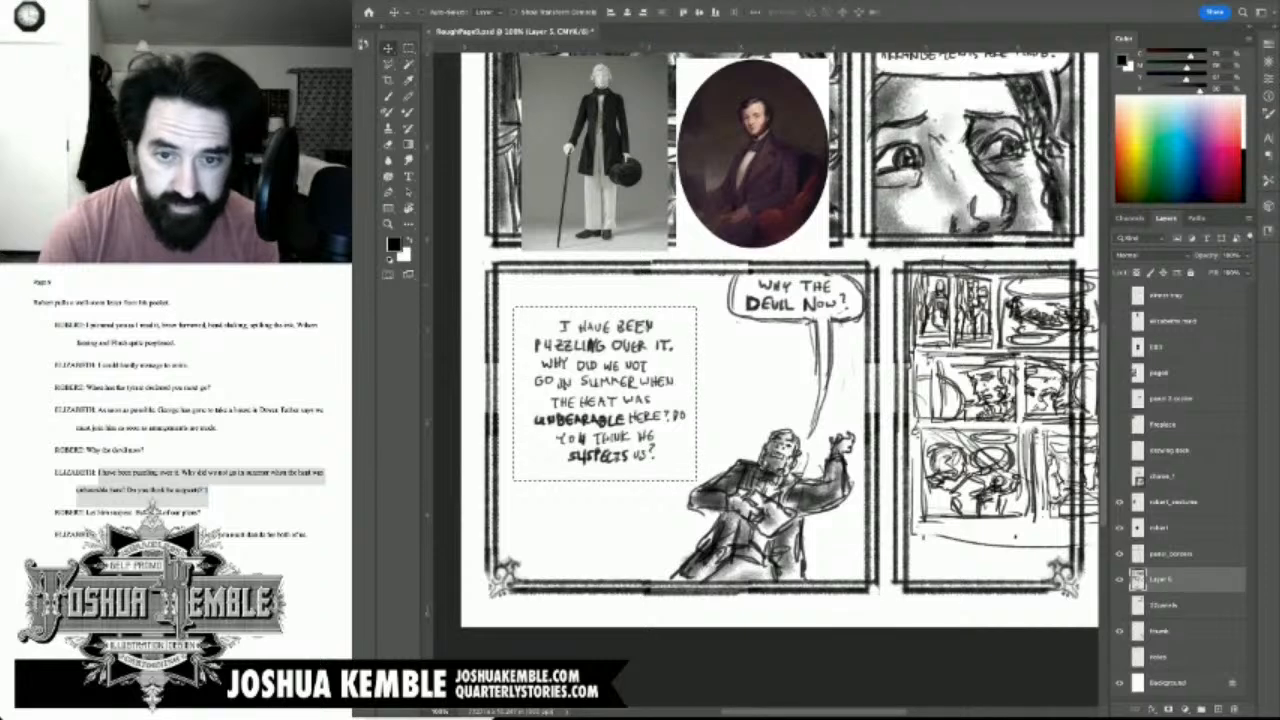
{"action": "left_click_drag", "start_coordinate": [605, 393], "coordinate": [665, 392]}
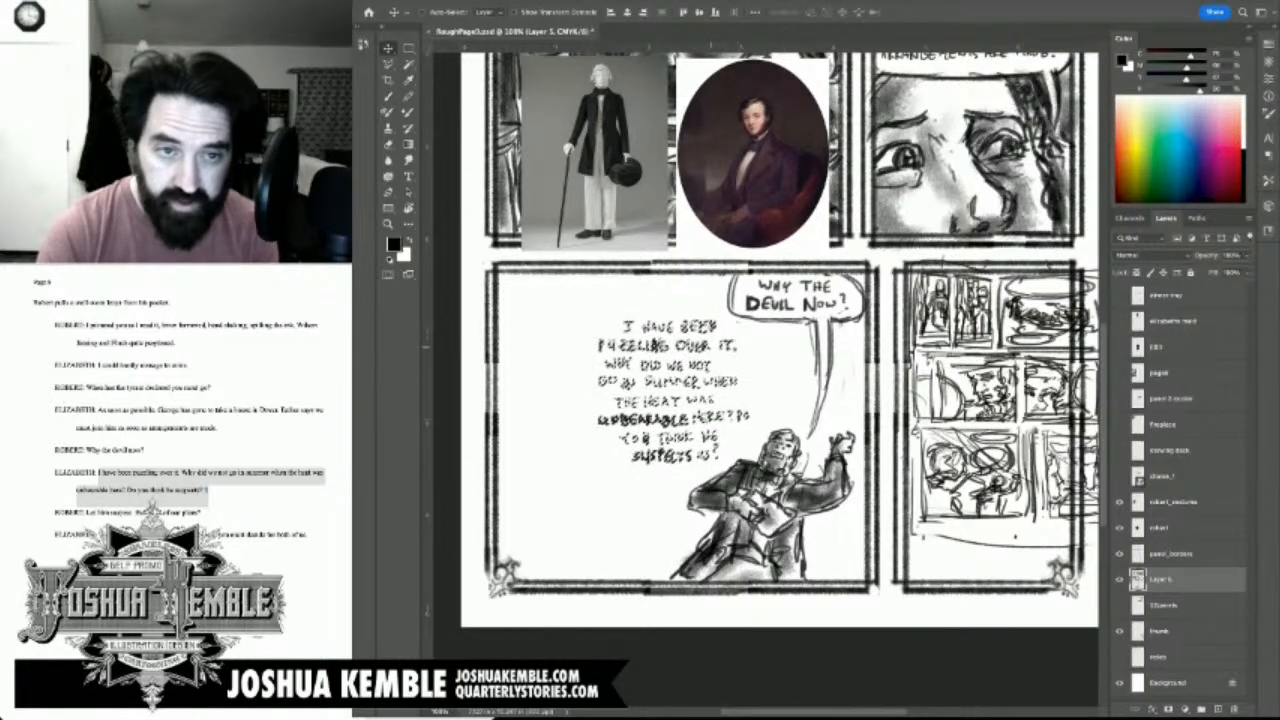
{"action": "key", "text": "m"}
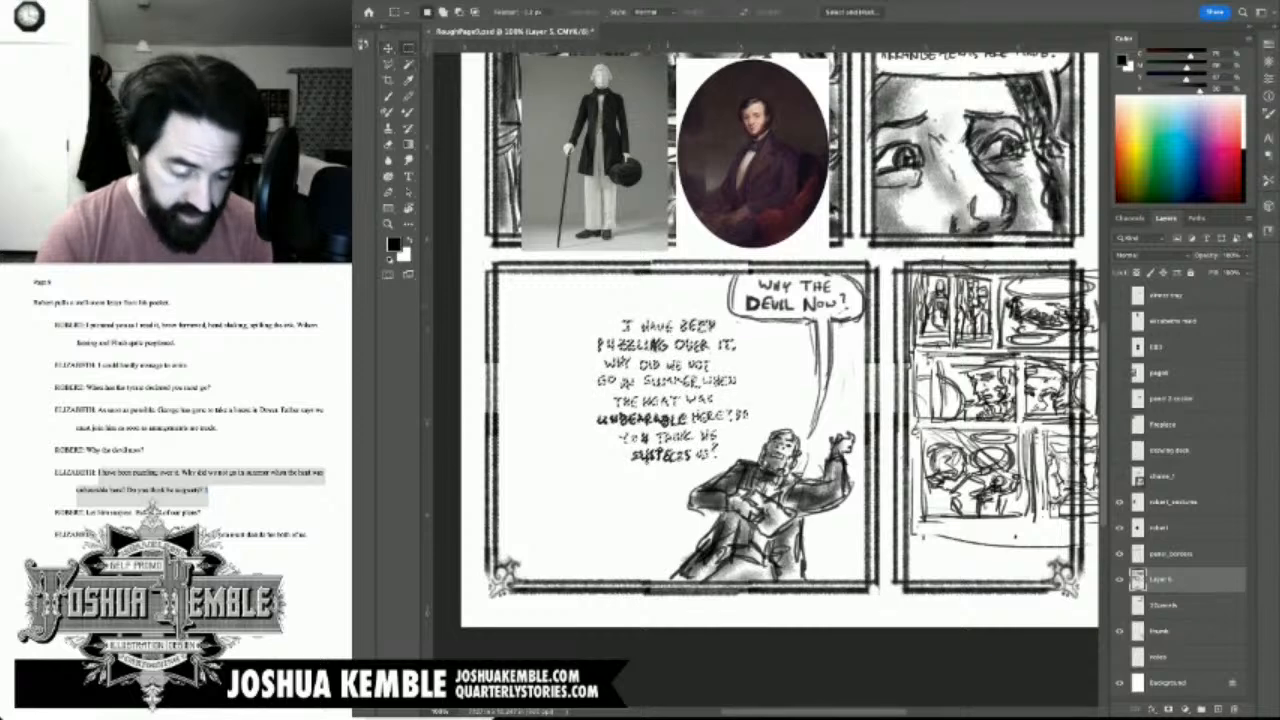
{"action": "key", "text": "super+d"}
Step: Draw a new rounded balloon outline around the "I have been puzzling over it" lettering, meeting the upper balloon
{"action": "key", "text": "b"}
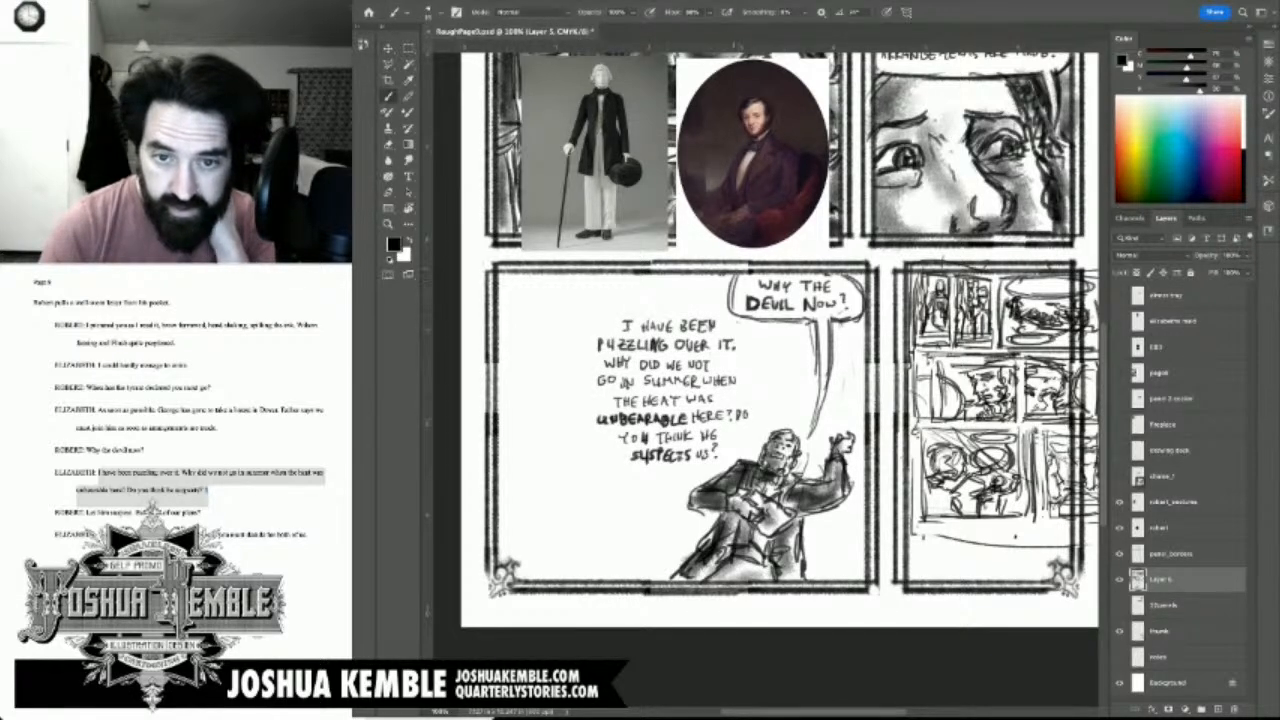
{"action": "left_click_drag", "start_coordinate": [719, 276], "coordinate": [741, 313]}
{"action": "mouse_move", "coordinate": [720, 281]}
{"action": "left_mouse_down"}
{"action": "mouse_move", "coordinate": [725, 309]}
{"action": "mouse_move", "coordinate": [628, 308]}
{"action": "left_mouse_up"}
{"action": "mouse_move", "coordinate": [726, 308]}
{"action": "left_mouse_down"}
{"action": "mouse_move", "coordinate": [602, 304]}
{"action": "mouse_move", "coordinate": [583, 334]}
{"action": "mouse_move", "coordinate": [588, 360]}
{"action": "left_mouse_up"}
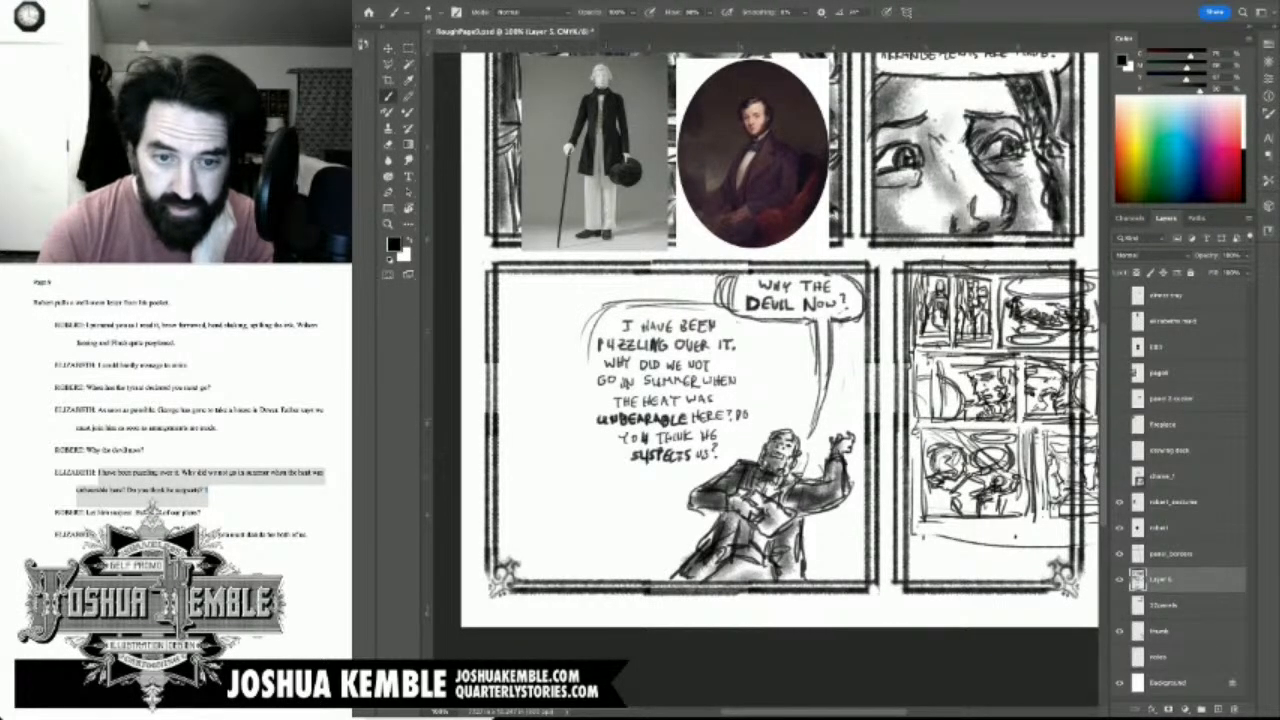
{"action": "mouse_move", "coordinate": [604, 456]}
{"action": "left_mouse_down"}
{"action": "mouse_move", "coordinate": [680, 477]}
{"action": "mouse_move", "coordinate": [757, 444]}
{"action": "mouse_move", "coordinate": [752, 328]}
{"action": "mouse_move", "coordinate": [760, 406]}
{"action": "left_mouse_up"}
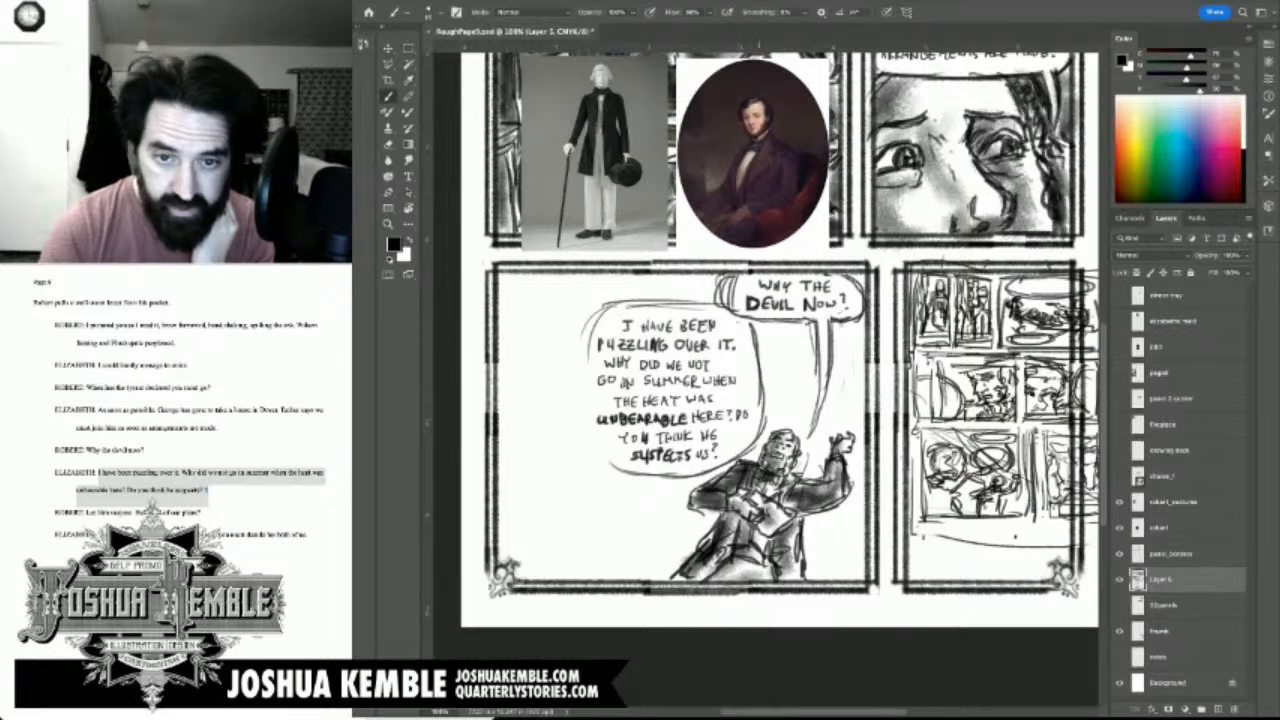
{"action": "left_click_drag", "start_coordinate": [754, 337], "coordinate": [762, 430]}
{"action": "mouse_move", "coordinate": [728, 302]}
{"action": "left_mouse_down"}
{"action": "mouse_move", "coordinate": [708, 300]}
{"action": "mouse_move", "coordinate": [753, 334]}
{"action": "mouse_move", "coordinate": [714, 305]}
{"action": "left_mouse_up"}
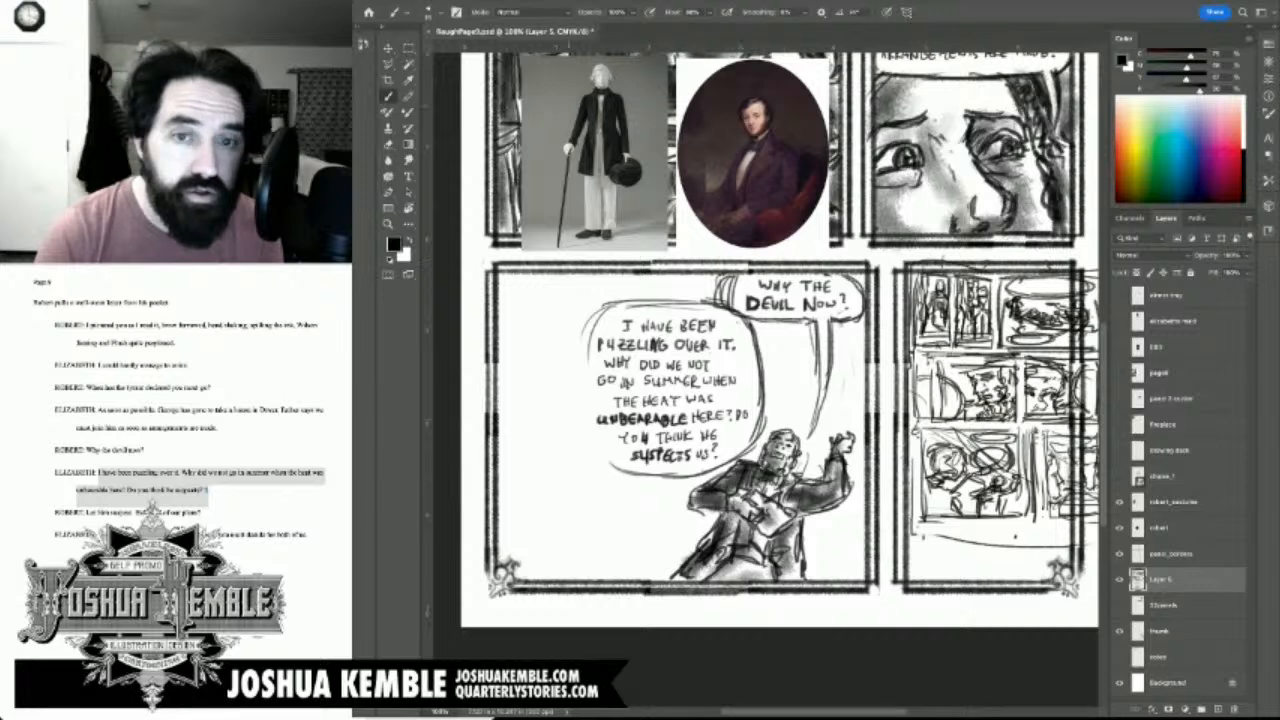
Step: Select the "Why the devil now?" lettering and scale it down slightly inside its balloon
{"action": "key", "text": "m"}
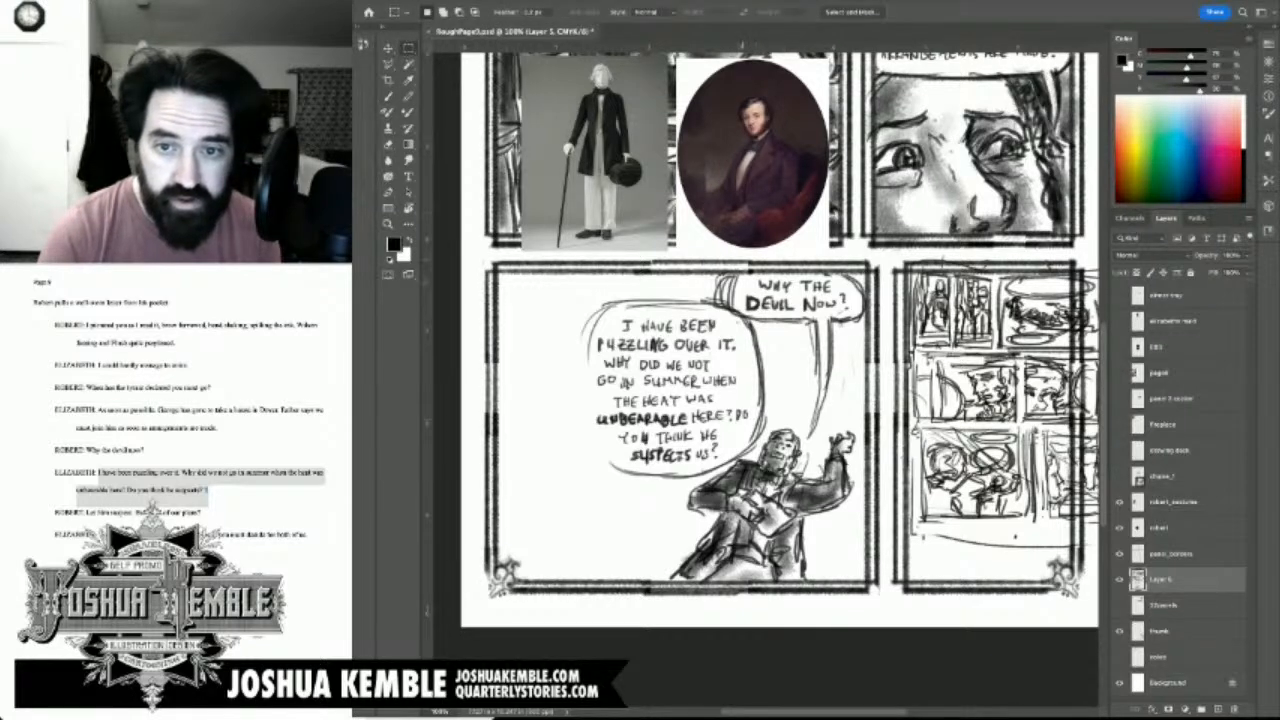
{"action": "left_click_drag", "start_coordinate": [740, 278], "coordinate": [856, 316]}
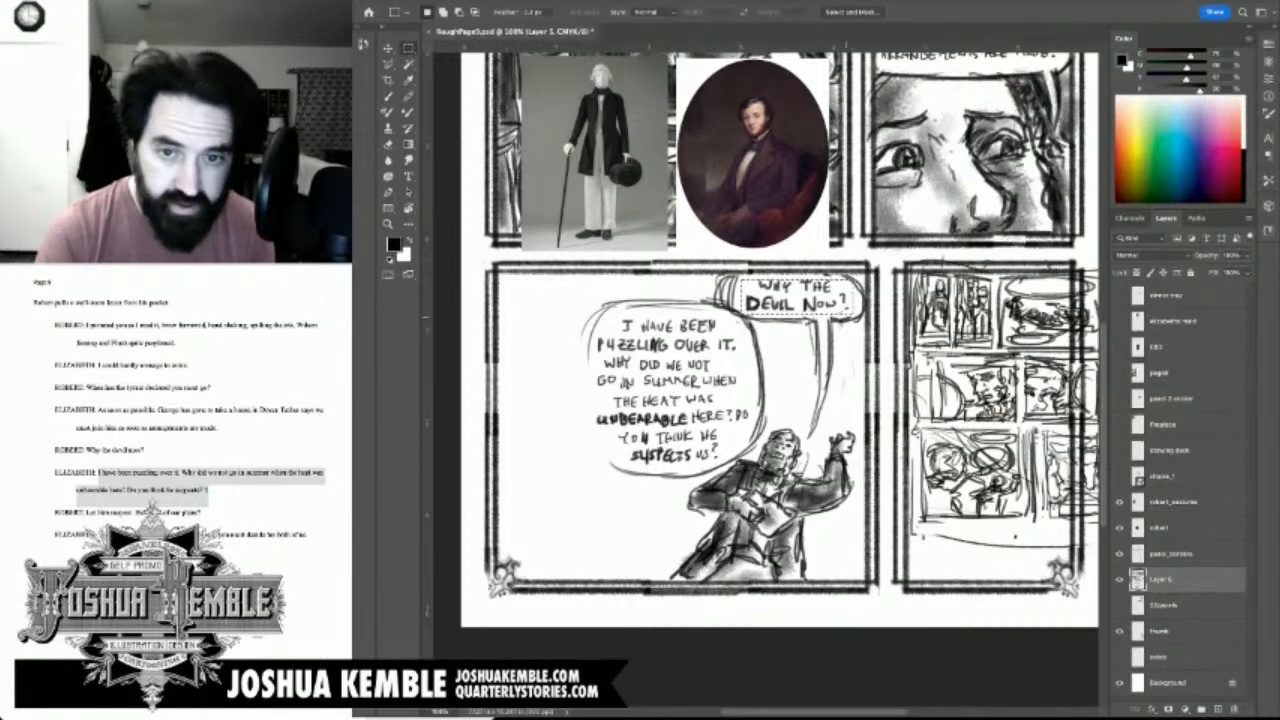
{"action": "key", "text": "ctrl+t"}
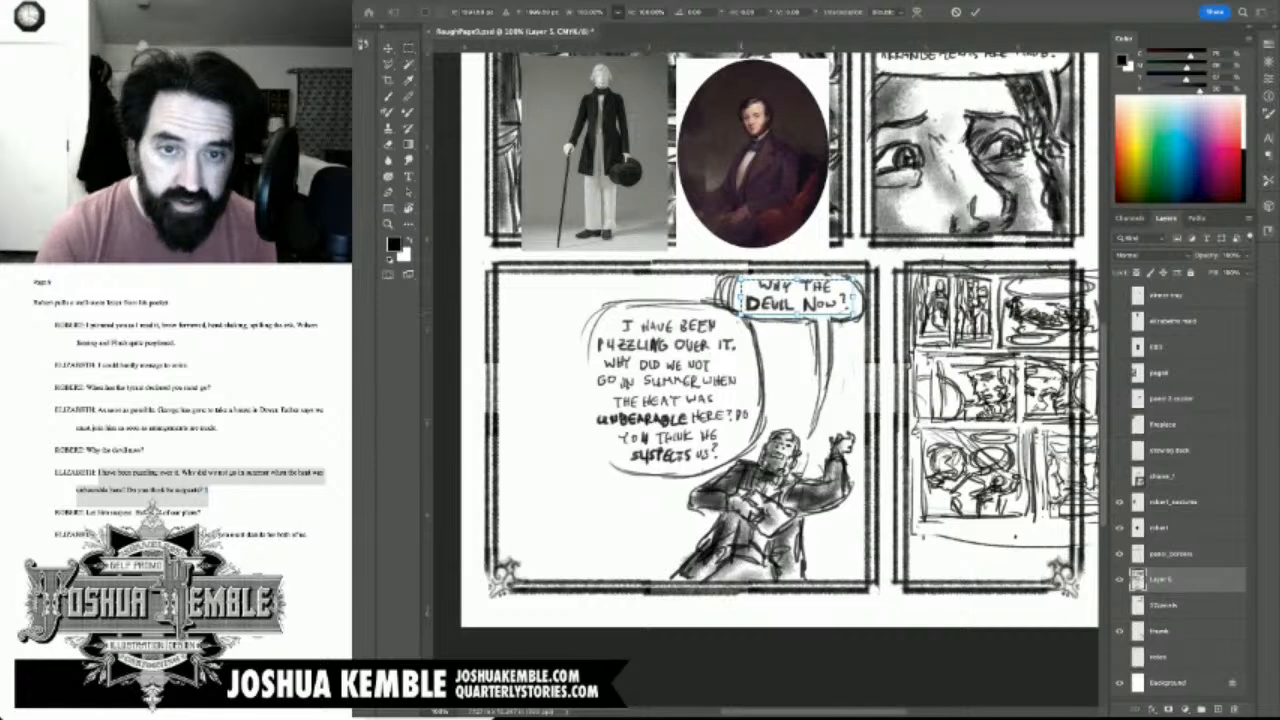
{"action": "left_click_drag", "start_coordinate": [740, 317], "coordinate": [748, 314]}
{"action": "key", "text": "Return"}
{"action": "key", "text": "ctrl+d"}
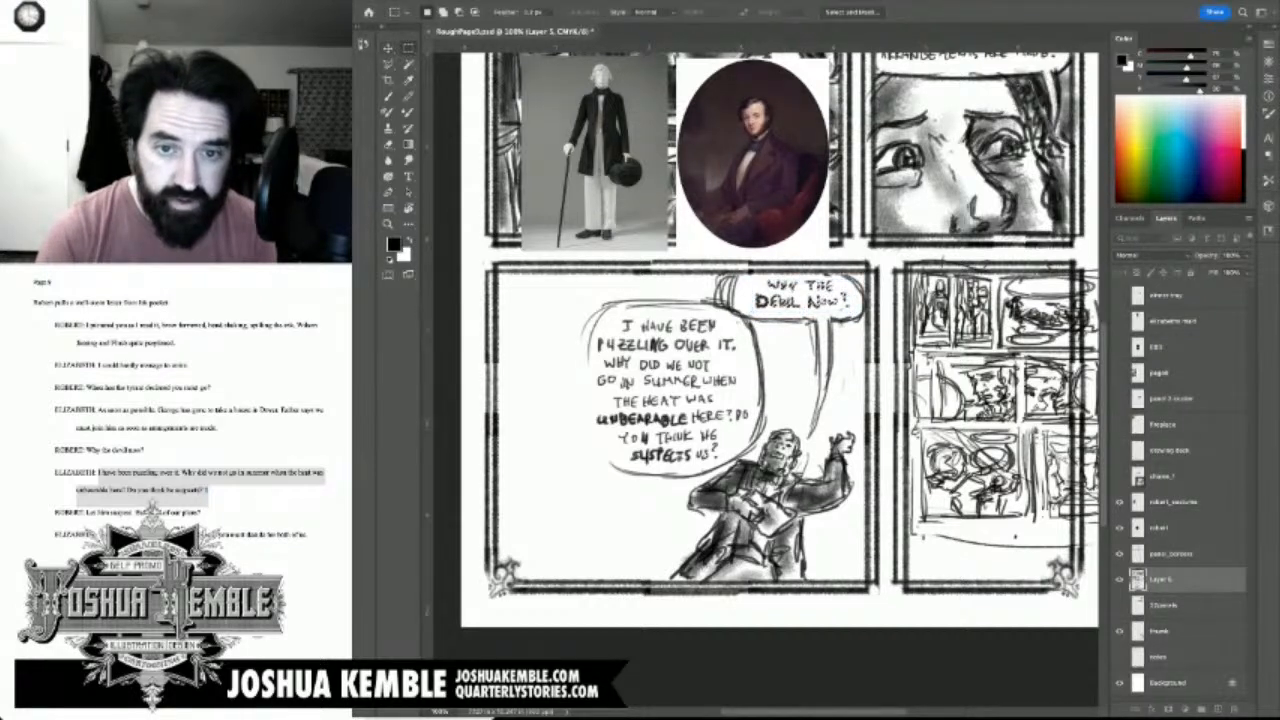
Step: Erase the left edge of the "Why the devil now?" balloon and redraw it closer to the lettering
{"action": "key", "text": "e"}
{"action": "mouse_move", "coordinate": [732, 284]}
{"action": "left_mouse_down"}
{"action": "mouse_move", "coordinate": [722, 301]}
{"action": "mouse_move", "coordinate": [729, 280]}
{"action": "mouse_move", "coordinate": [746, 317]}
{"action": "left_mouse_up"}
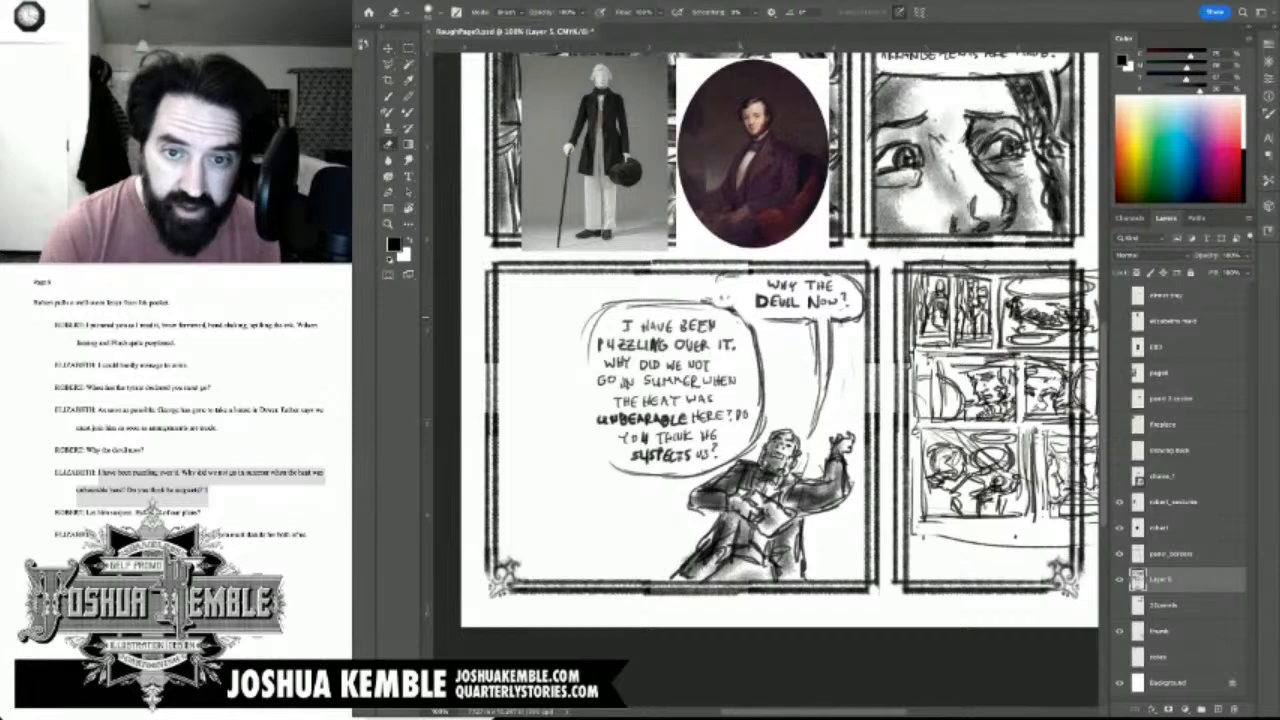
{"action": "key", "text": "b"}
{"action": "mouse_move", "coordinate": [754, 274]}
{"action": "left_mouse_down"}
{"action": "mouse_move", "coordinate": [750, 310]}
{"action": "mouse_move", "coordinate": [772, 321]}
{"action": "left_mouse_up"}
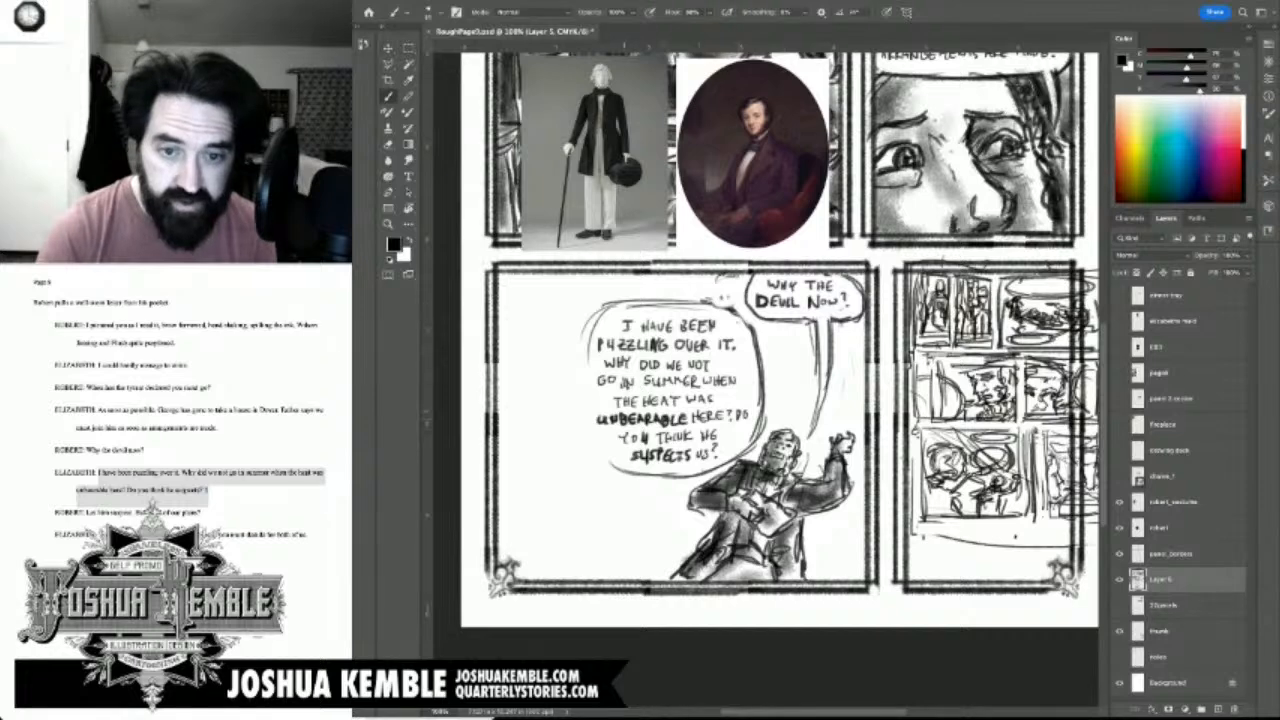
Step: Sketch the second figure's curved head outline, profile and shoulders along the left side of the lower panel, facing the man
{"action": "left_click_drag", "start_coordinate": [700, 380], "coordinate": [737, 388]}
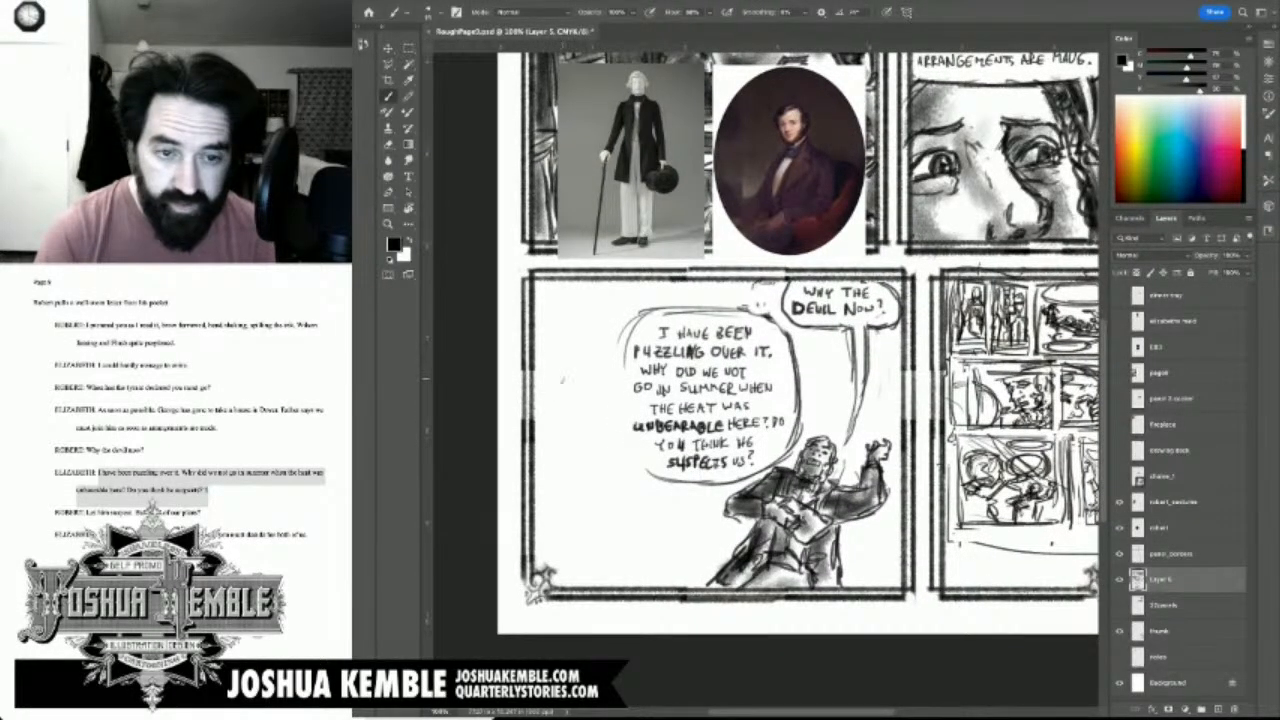
{"action": "mouse_move", "coordinate": [563, 379]}
{"action": "left_mouse_down"}
{"action": "mouse_move", "coordinate": [550, 402]}
{"action": "mouse_move", "coordinate": [580, 378]}
{"action": "mouse_move", "coordinate": [612, 388]}
{"action": "mouse_move", "coordinate": [592, 482]}
{"action": "mouse_move", "coordinate": [584, 500]}
{"action": "mouse_move", "coordinate": [566, 494]}
{"action": "mouse_move", "coordinate": [598, 472]}
{"action": "mouse_move", "coordinate": [600, 450]}
{"action": "mouse_move", "coordinate": [612, 494]}
{"action": "mouse_move", "coordinate": [580, 504]}
{"action": "left_mouse_up"}
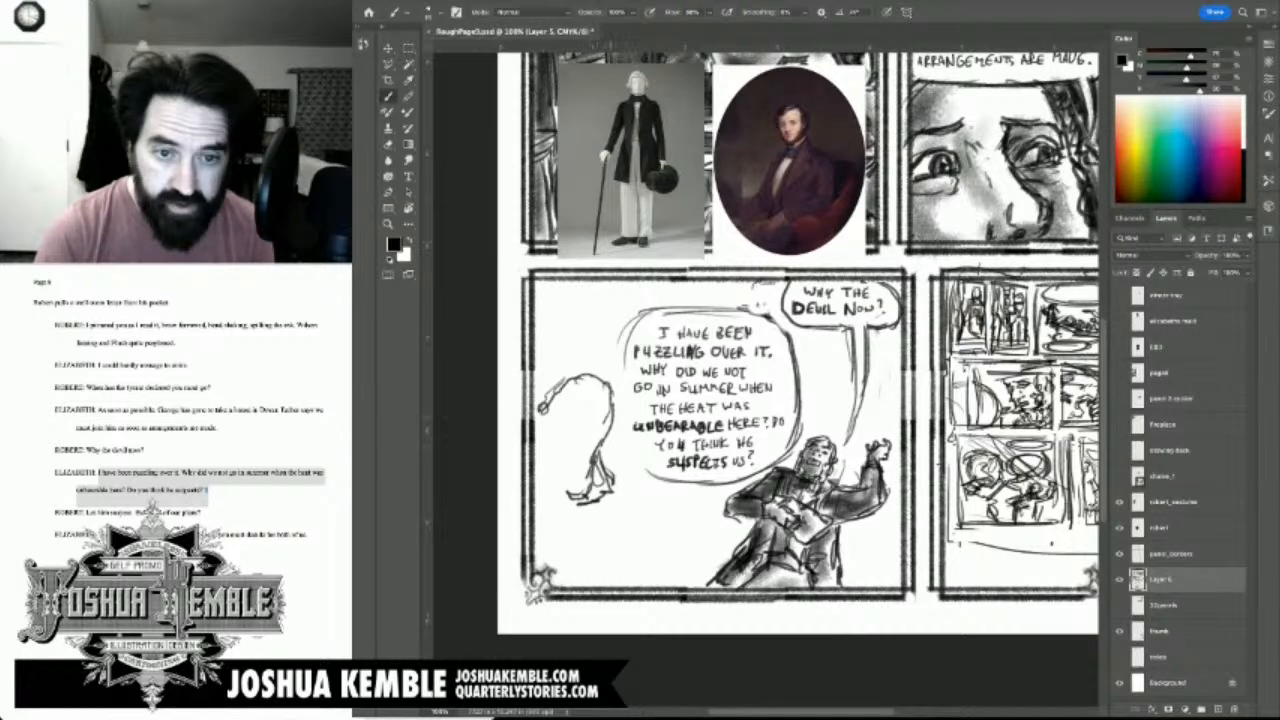
{"action": "mouse_move", "coordinate": [613, 404]}
{"action": "left_mouse_down"}
{"action": "mouse_move", "coordinate": [616, 492]}
{"action": "mouse_move", "coordinate": [600, 505]}
{"action": "left_mouse_up"}
{"action": "left_click_drag", "start_coordinate": [600, 458], "coordinate": [600, 504]}
{"action": "left_click_drag", "start_coordinate": [604, 502], "coordinate": [594, 536]}
{"action": "mouse_move", "coordinate": [598, 506]}
{"action": "left_mouse_down"}
{"action": "mouse_move", "coordinate": [576, 532]}
{"action": "mouse_move", "coordinate": [582, 470]}
{"action": "mouse_move", "coordinate": [608, 432]}
{"action": "mouse_move", "coordinate": [606, 390]}
{"action": "mouse_move", "coordinate": [584, 398]}
{"action": "left_mouse_up"}
{"action": "mouse_move", "coordinate": [587, 383]}
{"action": "left_mouse_down"}
{"action": "mouse_move", "coordinate": [549, 391]}
{"action": "mouse_move", "coordinate": [566, 434]}
{"action": "mouse_move", "coordinate": [563, 484]}
{"action": "mouse_move", "coordinate": [628, 518]}
{"action": "mouse_move", "coordinate": [638, 530]}
{"action": "mouse_move", "coordinate": [610, 526]}
{"action": "mouse_move", "coordinate": [634, 545]}
{"action": "mouse_move", "coordinate": [637, 526]}
{"action": "mouse_move", "coordinate": [536, 532]}
{"action": "mouse_move", "coordinate": [570, 506]}
{"action": "mouse_move", "coordinate": [530, 544]}
{"action": "mouse_move", "coordinate": [562, 378]}
{"action": "mouse_move", "coordinate": [538, 382]}
{"action": "left_mouse_up"}
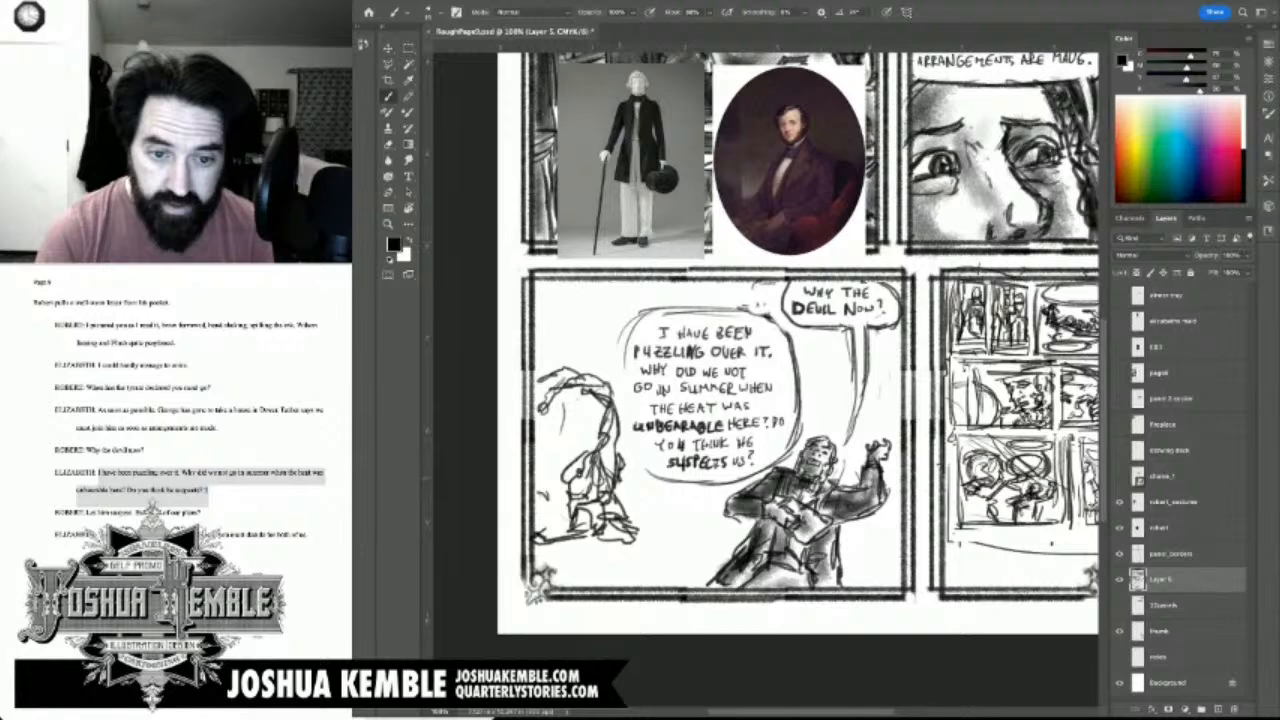
Step: Add light hair lines inside the second figure's head and extend the body contour down to the panel's bottom border
{"action": "left_click_drag", "start_coordinate": [615, 483], "coordinate": [620, 490]}
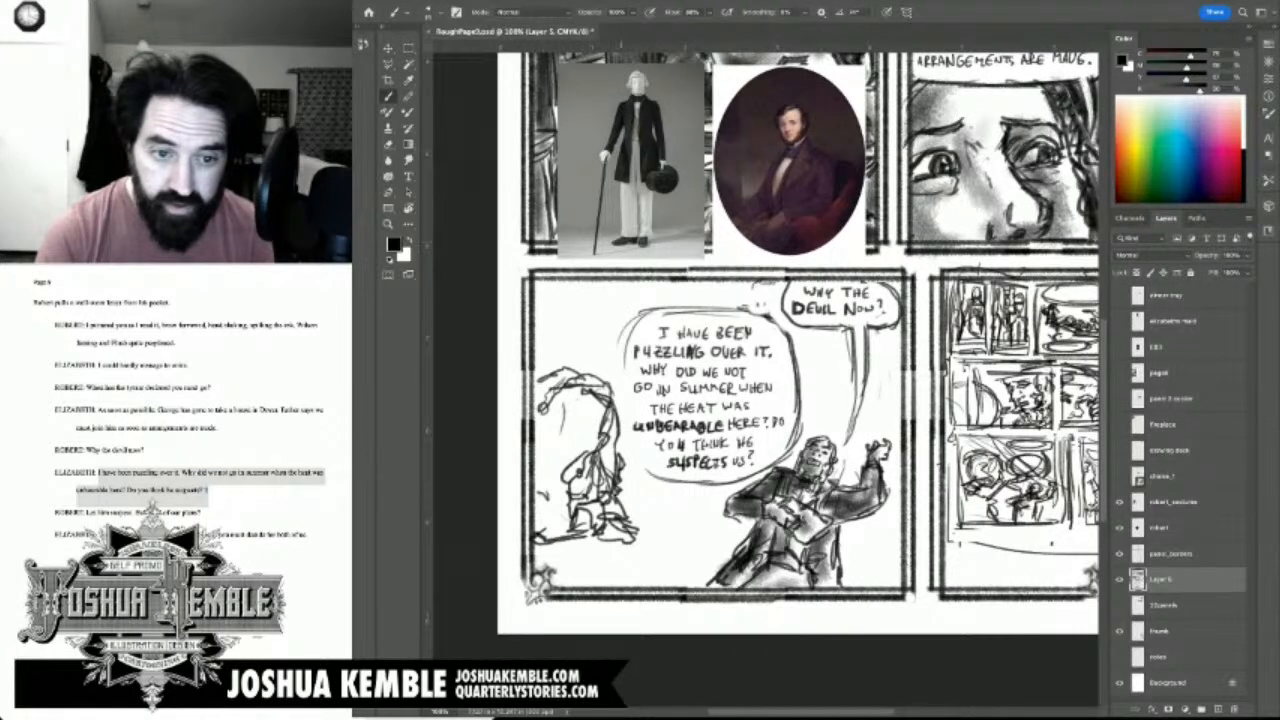
{"action": "left_click_drag", "start_coordinate": [586, 406], "coordinate": [572, 446]}
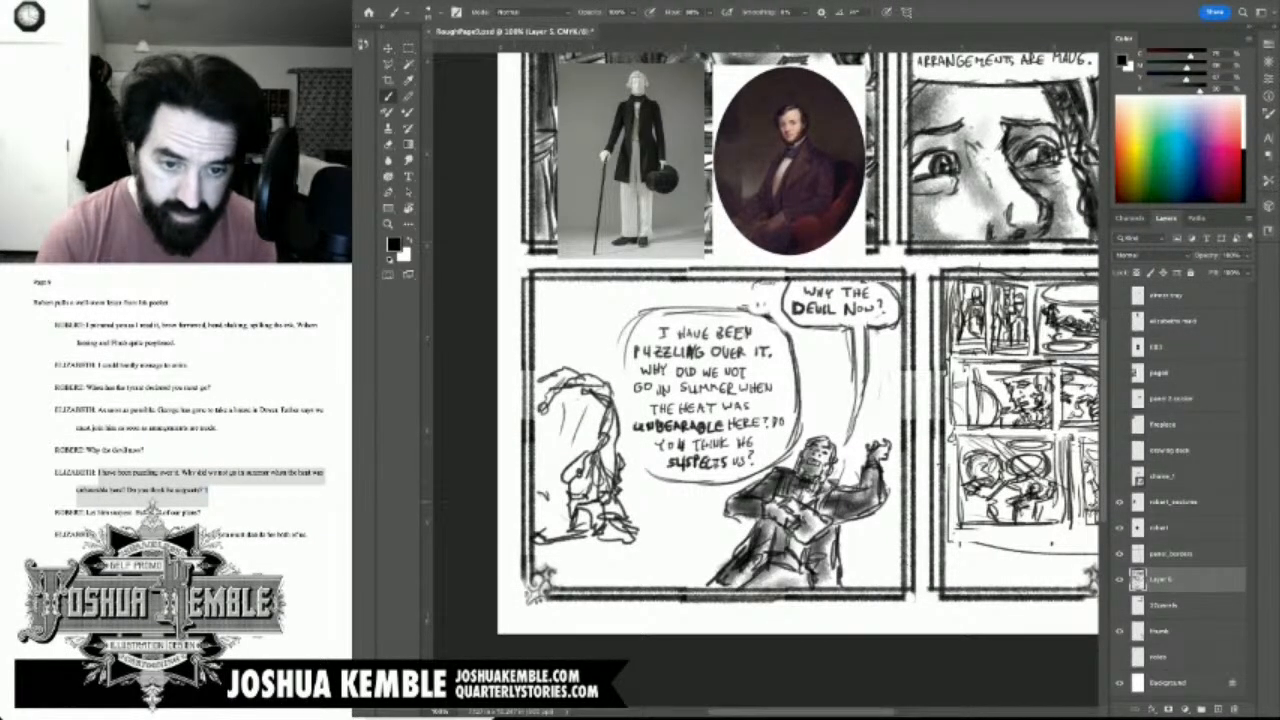
{"action": "mouse_move", "coordinate": [586, 536]}
{"action": "left_mouse_down"}
{"action": "mouse_move", "coordinate": [644, 556]}
{"action": "mouse_move", "coordinate": [638, 588]}
{"action": "mouse_move", "coordinate": [653, 586]}
{"action": "left_mouse_up"}
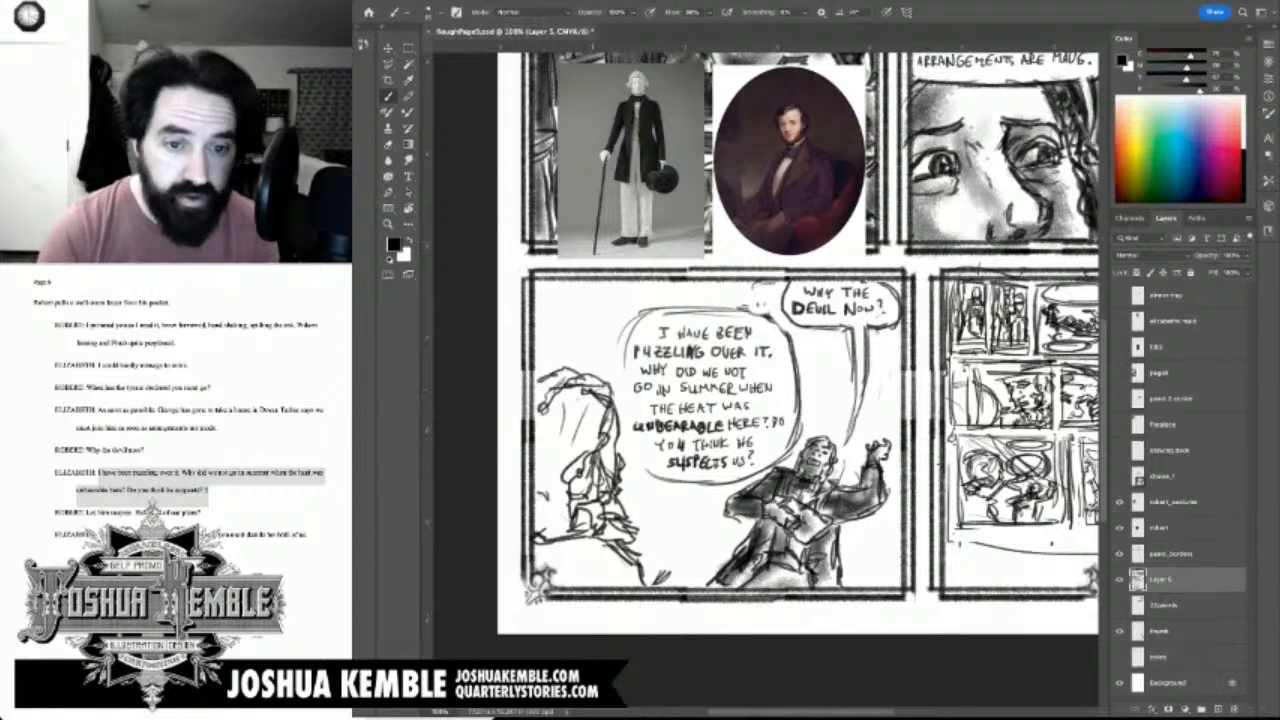
Step: Select the second figure's sketch with the lasso, rotate it clockwise and move it up within the panel
{"action": "key", "text": "m"}
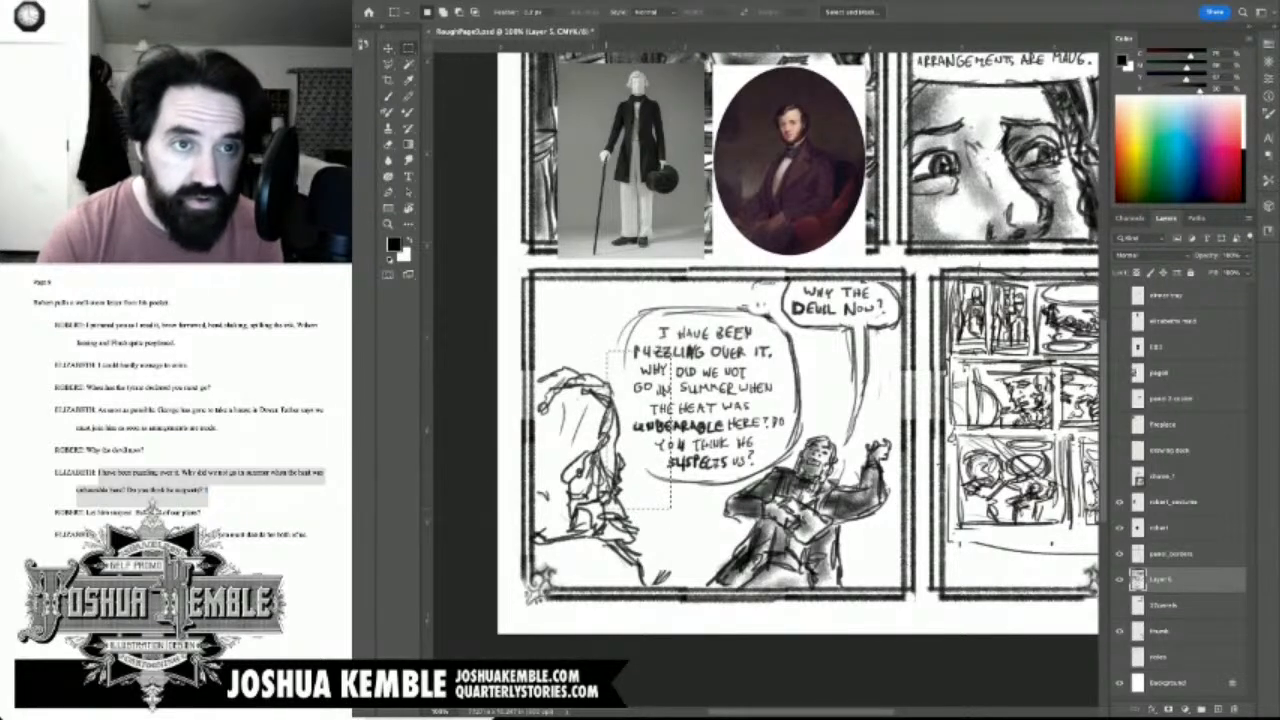
{"action": "key", "text": "l"}
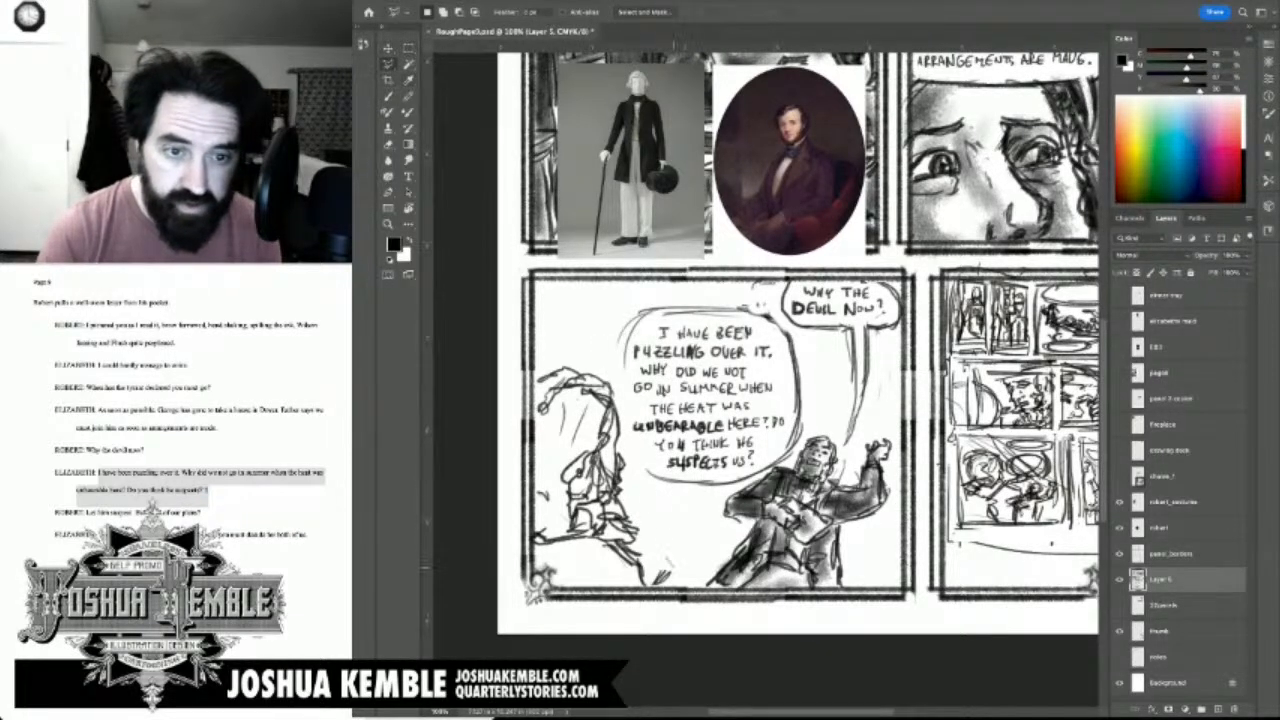
{"action": "mouse_move", "coordinate": [672, 570]}
{"action": "left_mouse_down"}
{"action": "mouse_move", "coordinate": [605, 350]}
{"action": "mouse_move", "coordinate": [514, 416]}
{"action": "mouse_move", "coordinate": [495, 602]}
{"action": "mouse_move", "coordinate": [636, 628]}
{"action": "mouse_move", "coordinate": [684, 610]}
{"action": "left_mouse_up"}
{"action": "key", "text": "ctrl+t"}
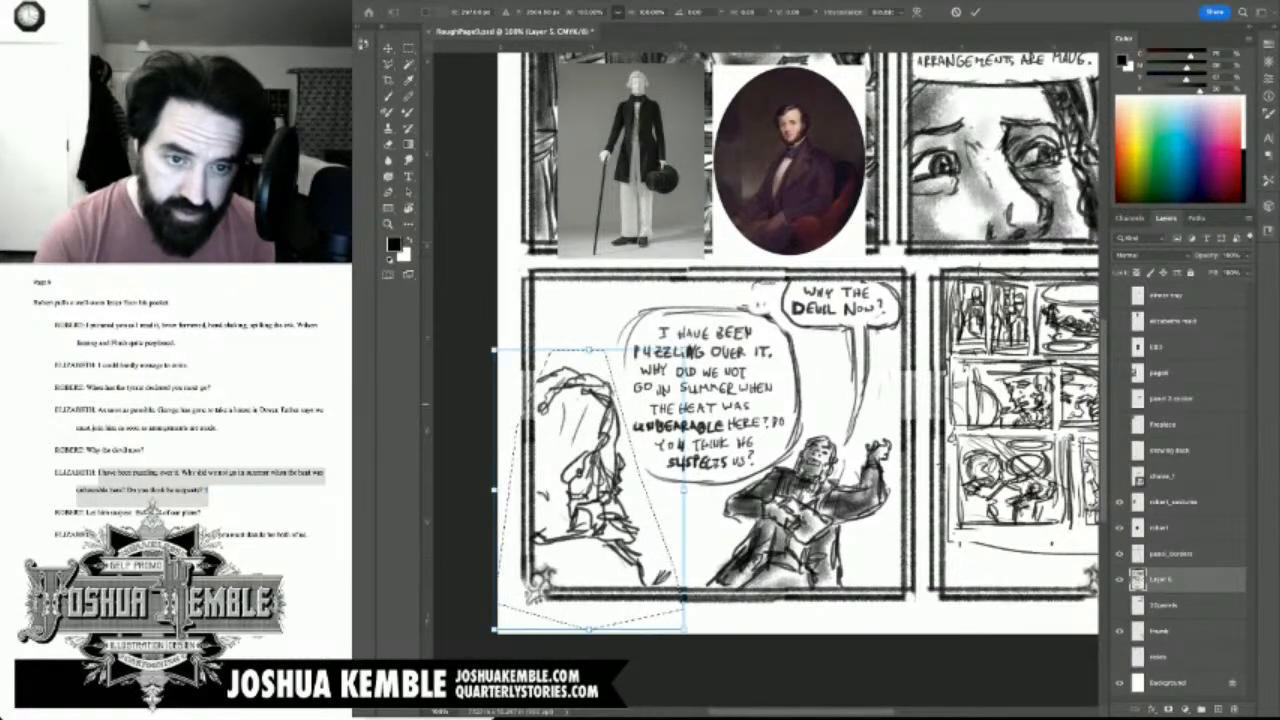
{"action": "left_click_drag", "start_coordinate": [692, 350], "coordinate": [717, 382]}
{"action": "left_click_drag", "start_coordinate": [638, 432], "coordinate": [634, 388]}
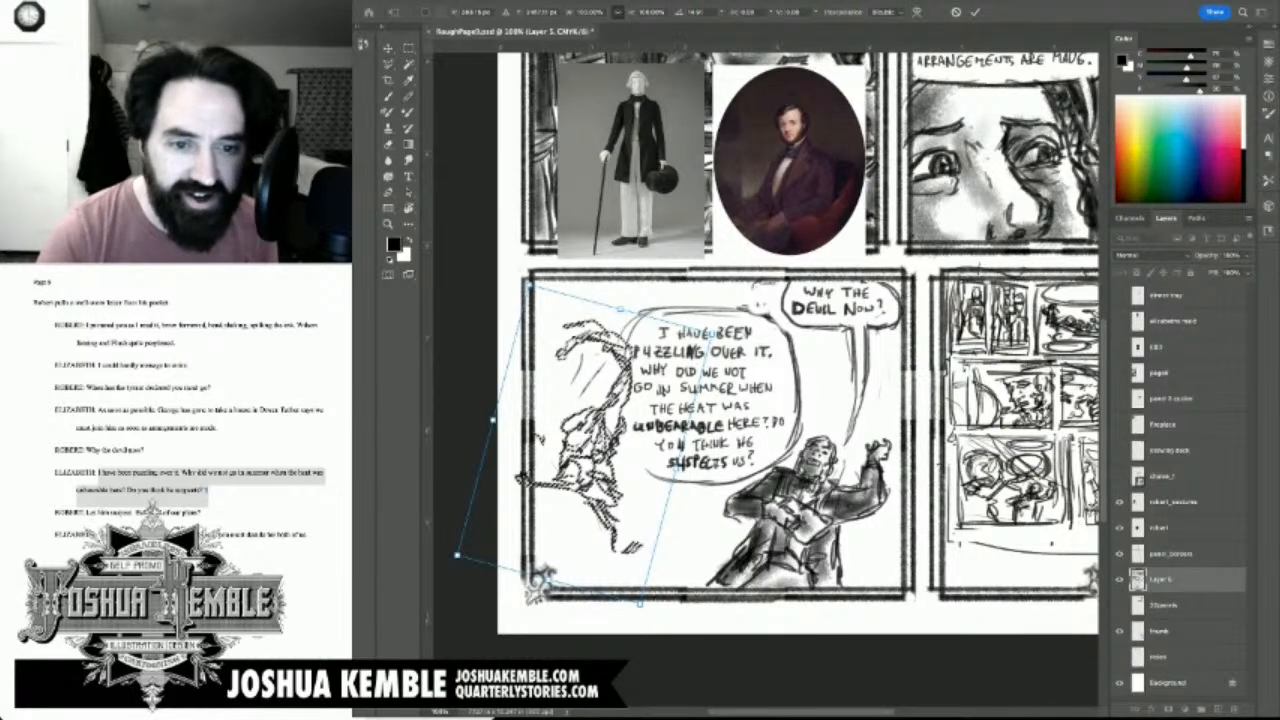
{"action": "key", "text": "Return"}
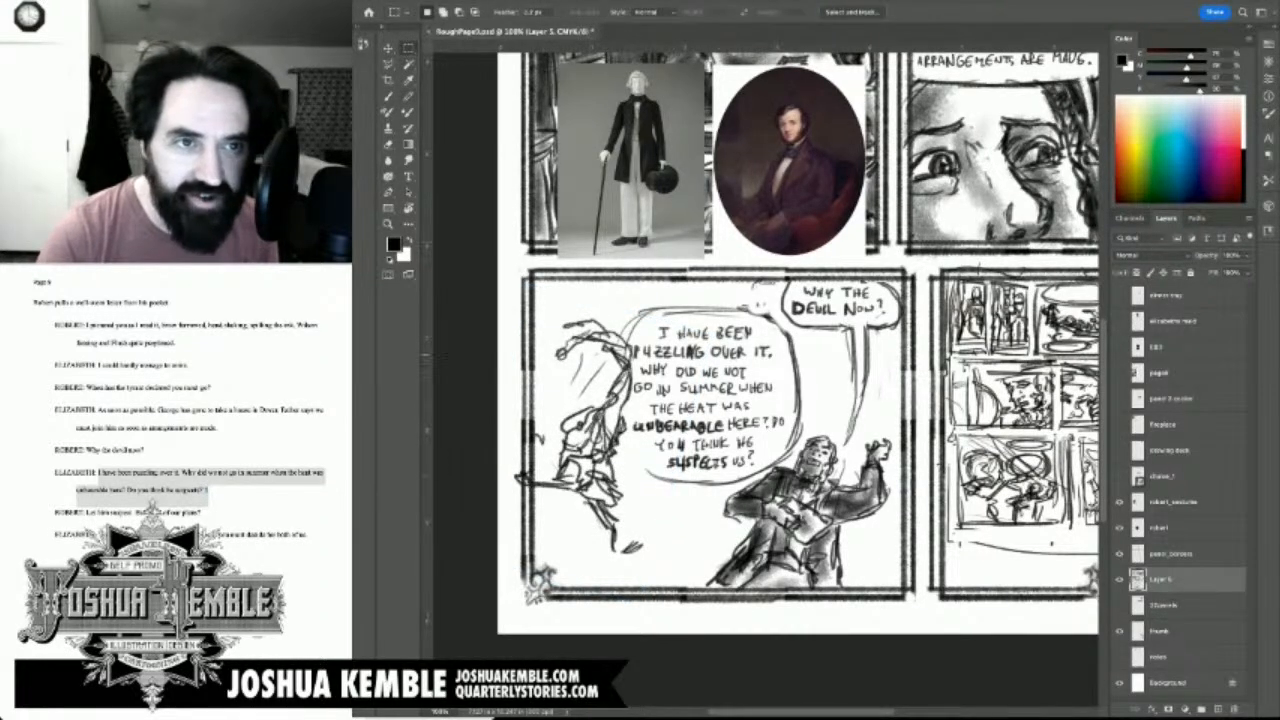
Step: Cut the "I have been puzzling over it" balloon, without the man, onto its own layer and hide that layer
{"action": "key", "text": "l"}
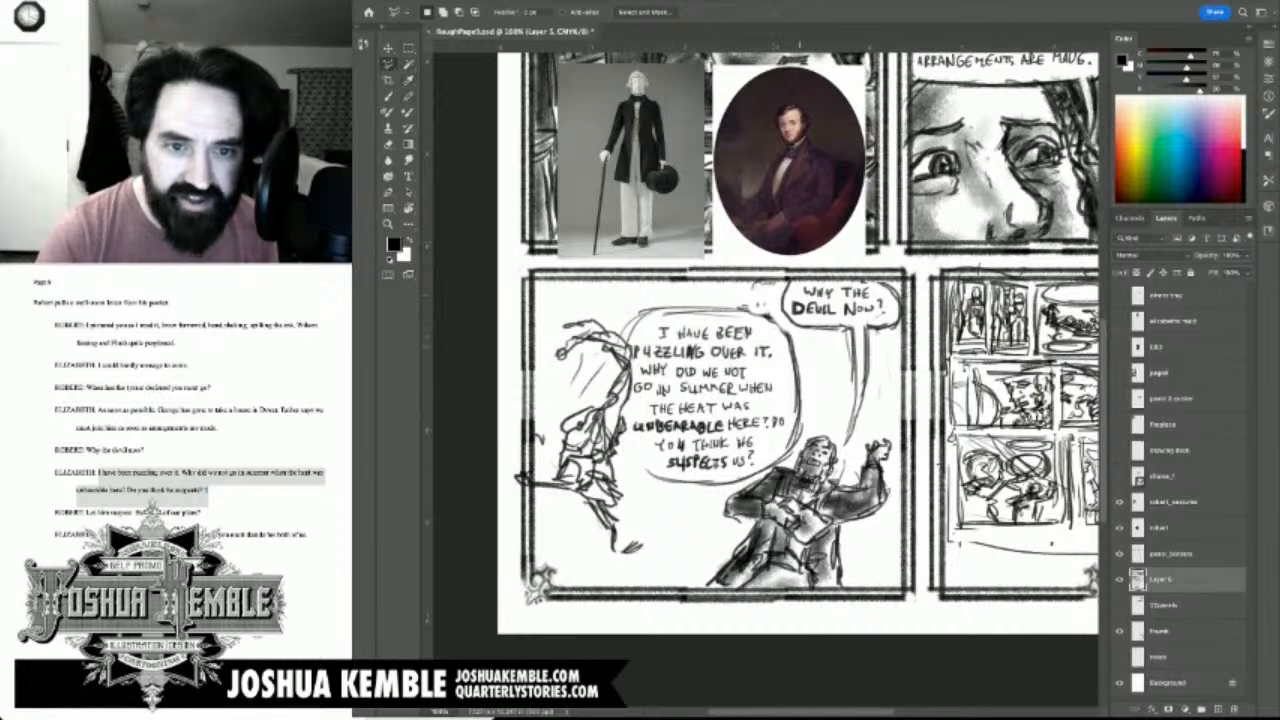
{"action": "mouse_move", "coordinate": [798, 345]}
{"action": "left_mouse_down"}
{"action": "mouse_move", "coordinate": [758, 293]}
{"action": "mouse_move", "coordinate": [642, 298]}
{"action": "mouse_move", "coordinate": [622, 335]}
{"action": "mouse_move", "coordinate": [624, 454]}
{"action": "mouse_move", "coordinate": [648, 498]}
{"action": "mouse_move", "coordinate": [726, 502]}
{"action": "left_mouse_up"}
{"action": "mouse_move", "coordinate": [795, 445]}
{"action": "left_mouse_down"}
{"action": "mouse_move", "coordinate": [814, 400]}
{"action": "mouse_move", "coordinate": [800, 348]}
{"action": "left_mouse_up"}
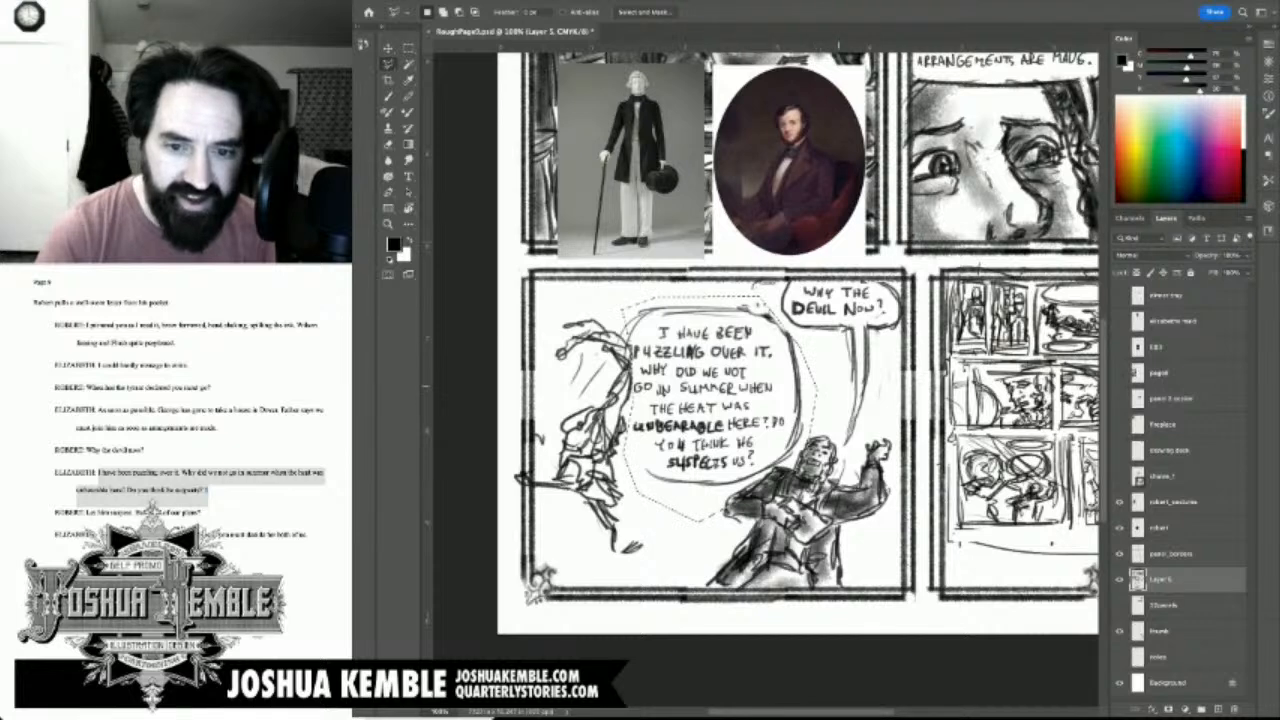
{"action": "key", "text": "Delete"}
{"action": "key", "text": "ctrl+z"}
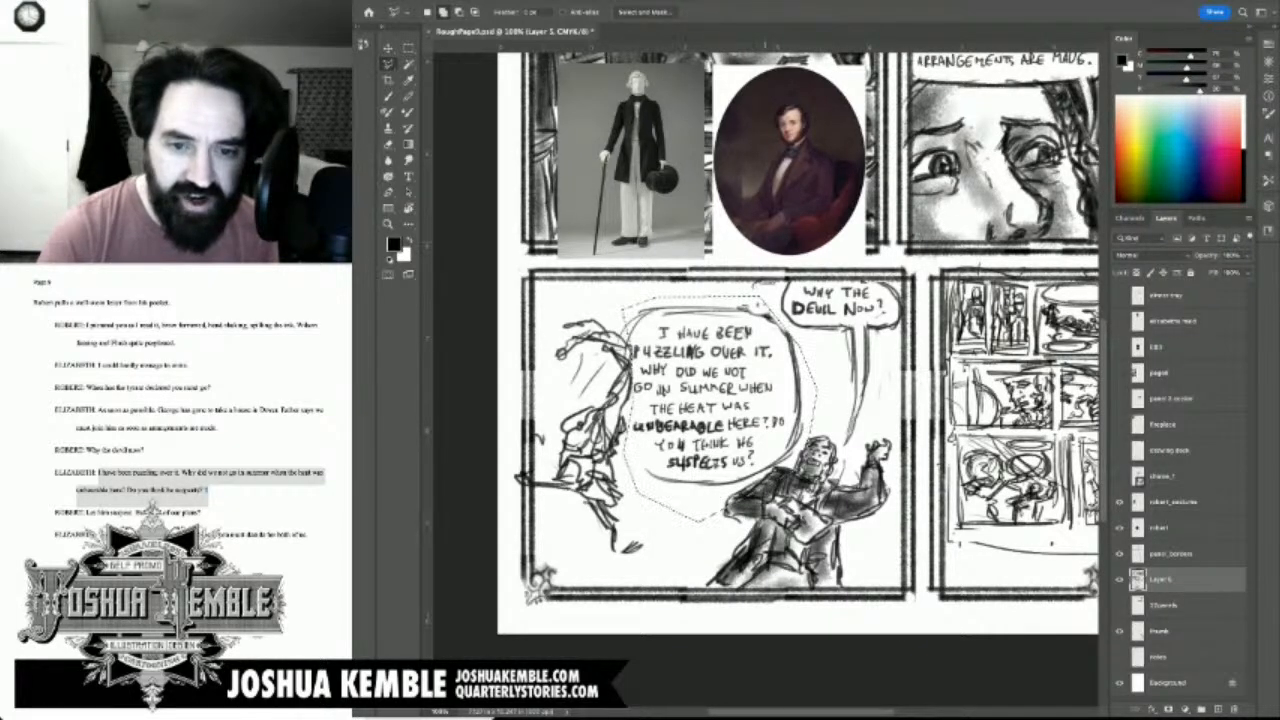
{"action": "left_click", "coordinate": [712, 540], "text": "alt"}
{"action": "left_click", "coordinate": [718, 492], "text": "alt"}
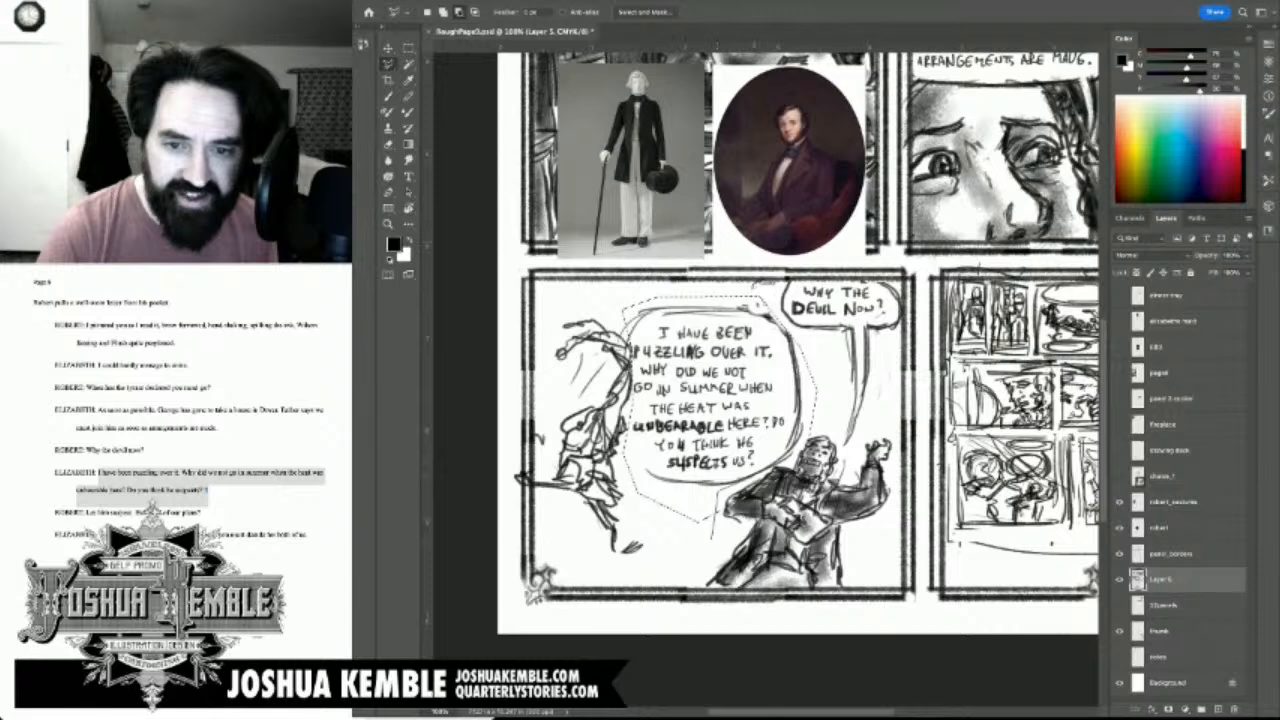
{"action": "left_click", "coordinate": [795, 457]}
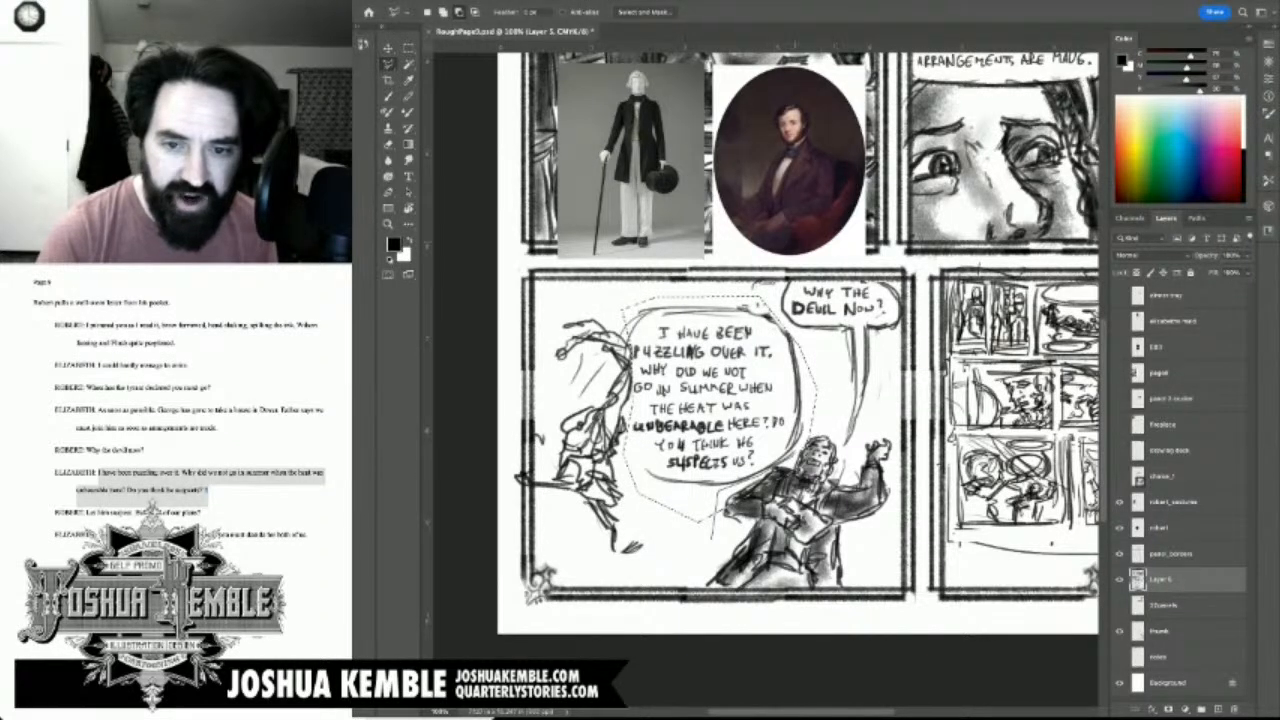
{"action": "left_click", "coordinate": [827, 419]}
{"action": "left_click", "coordinate": [829, 484]}
{"action": "double_click", "coordinate": [795, 526]}
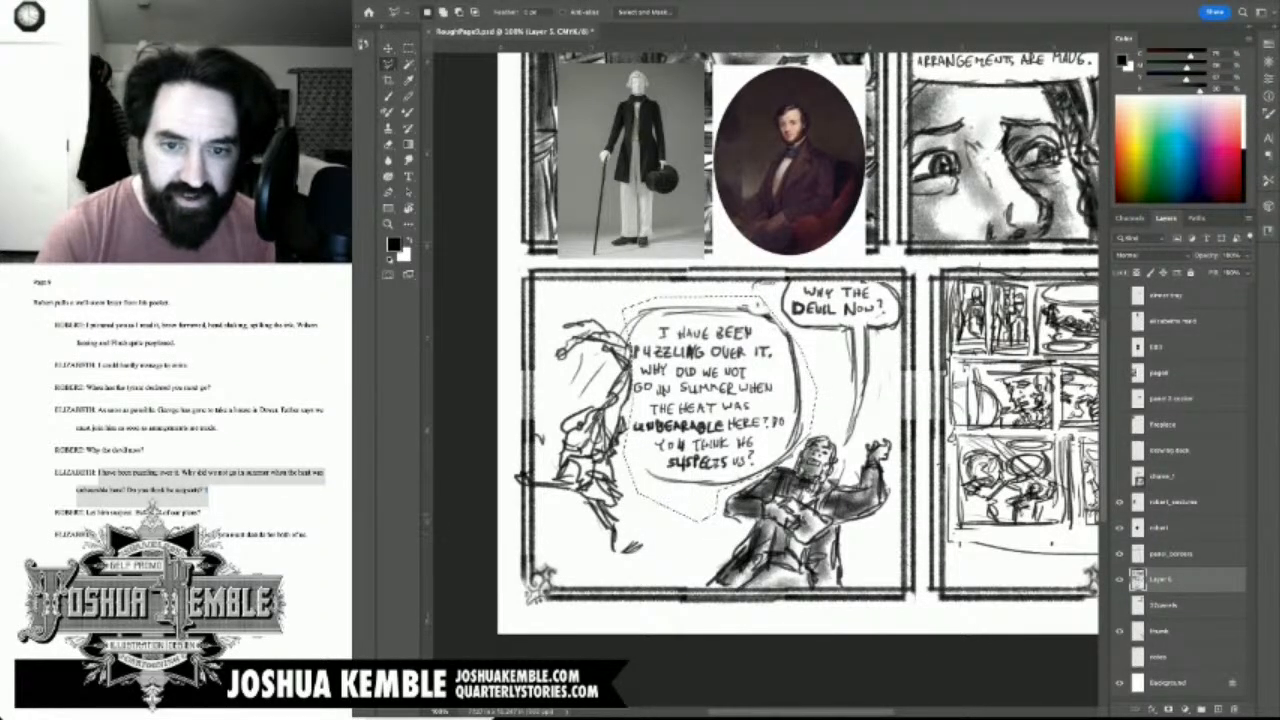
{"action": "key", "text": "super+x"}
{"action": "key", "text": "super+v"}
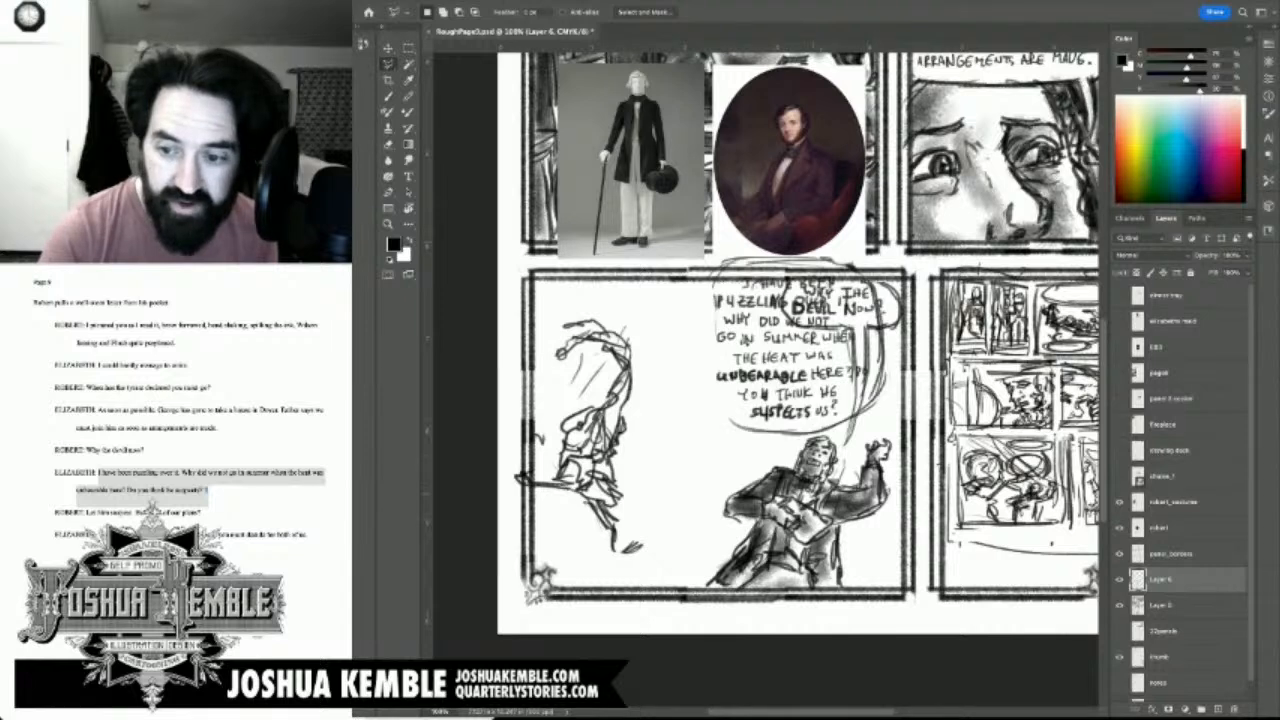
{"action": "left_click", "coordinate": [1119, 579]}
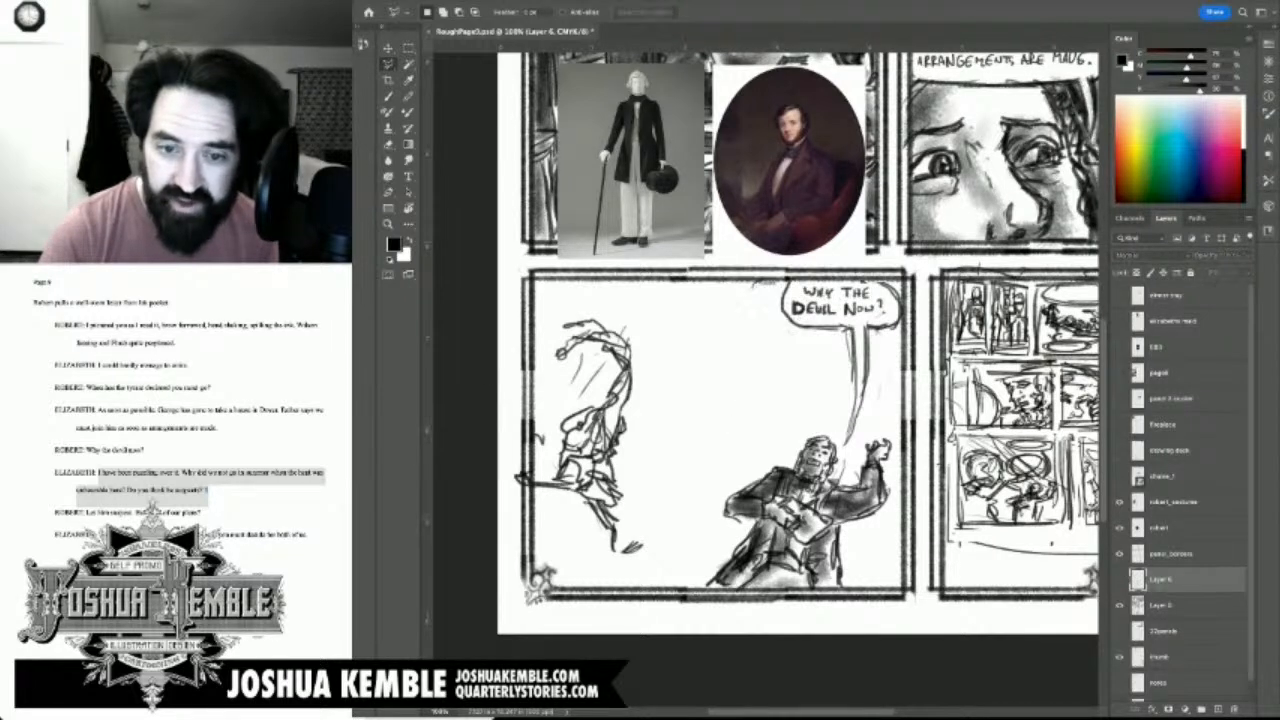
{"action": "left_click", "coordinate": [1164, 631]}
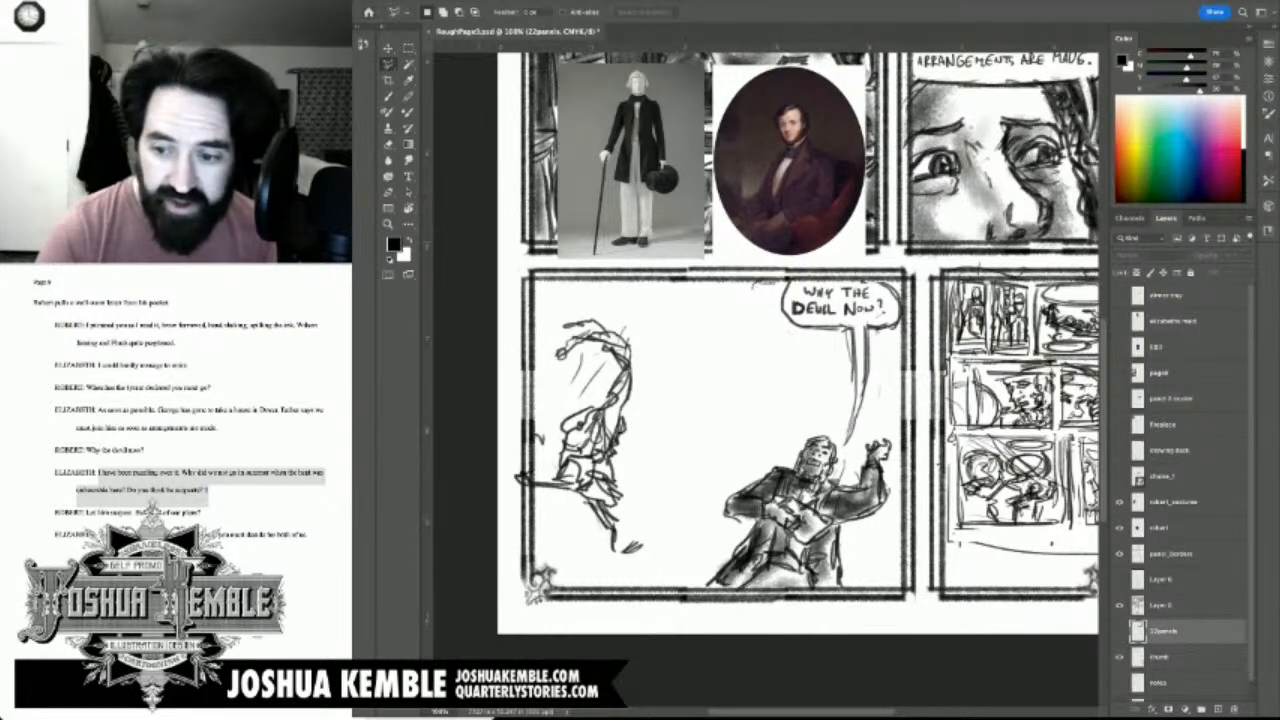
{"action": "key", "text": "v"}
{"action": "left_click", "coordinate": [1160, 657]}
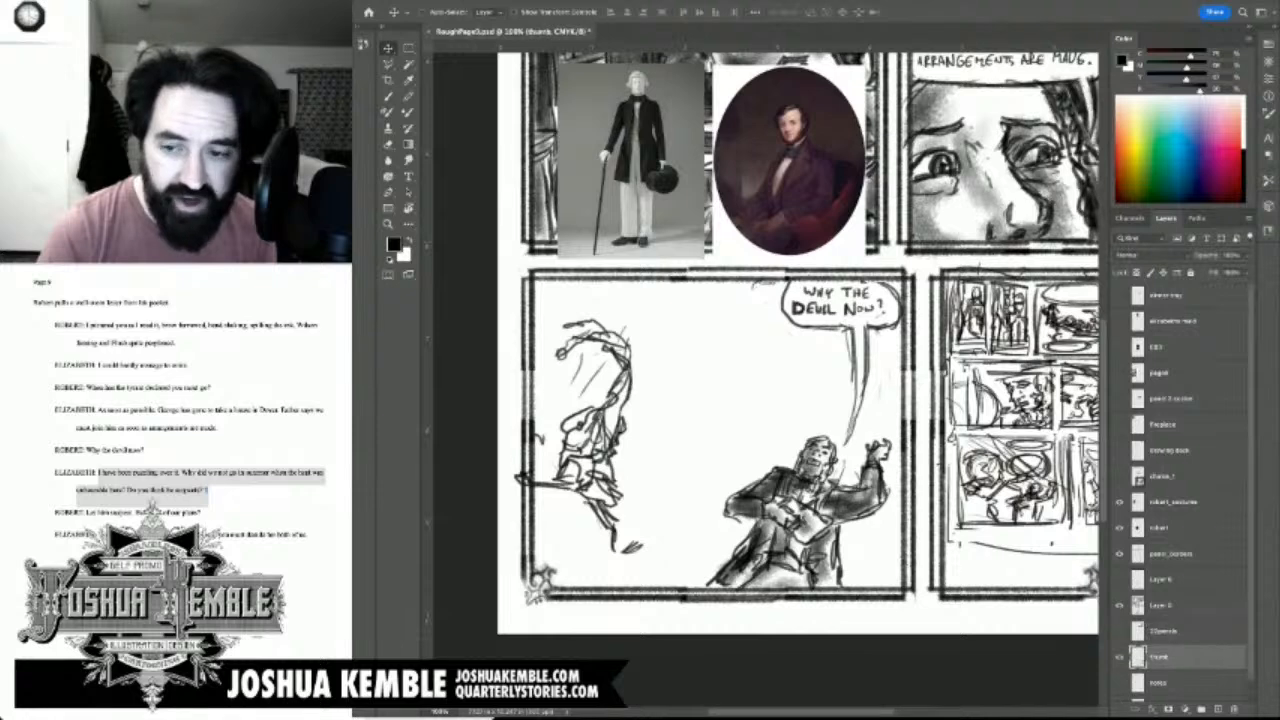
{"action": "mouse_move", "coordinate": [1020, 440]}
{"action": "left_mouse_down"}
{"action": "mouse_move", "coordinate": [1032, 418]}
{"action": "mouse_move", "coordinate": [1019, 440]}
{"action": "left_mouse_up"}
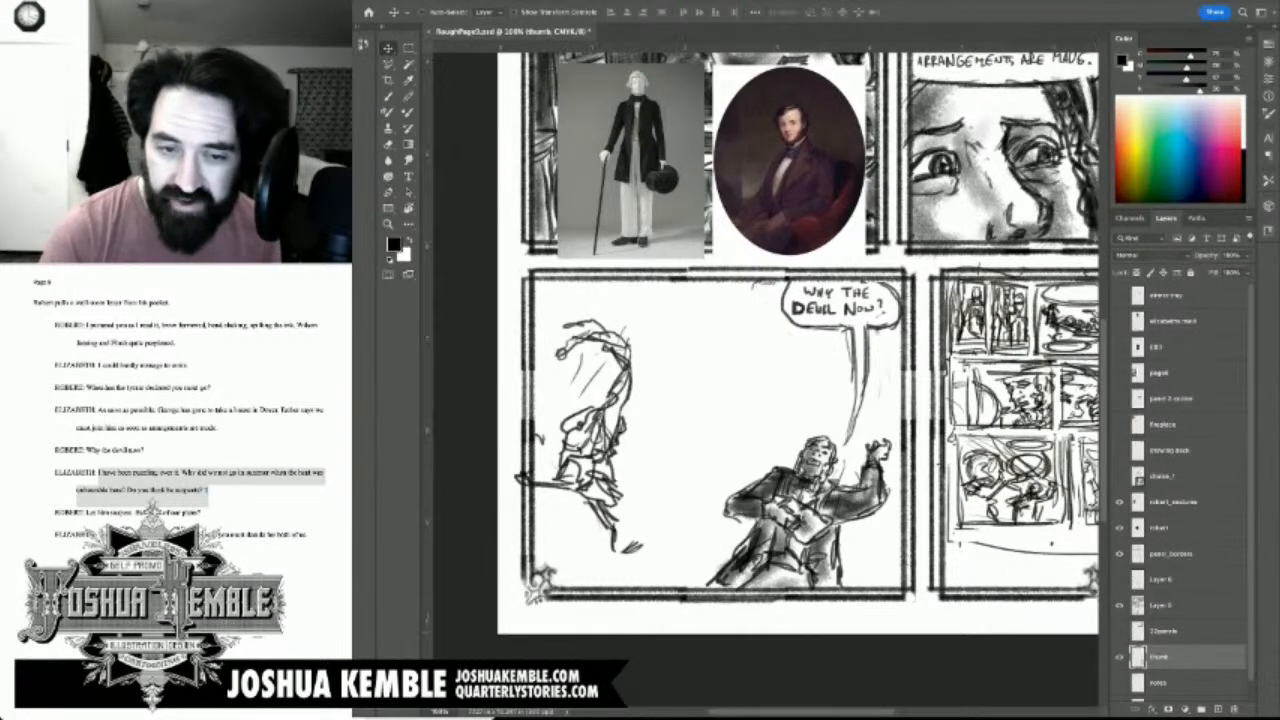
Step: Select the second figure on Layer 5, move it up and right, and rotate it further clockwise
{"action": "left_click", "coordinate": [1160, 605]}
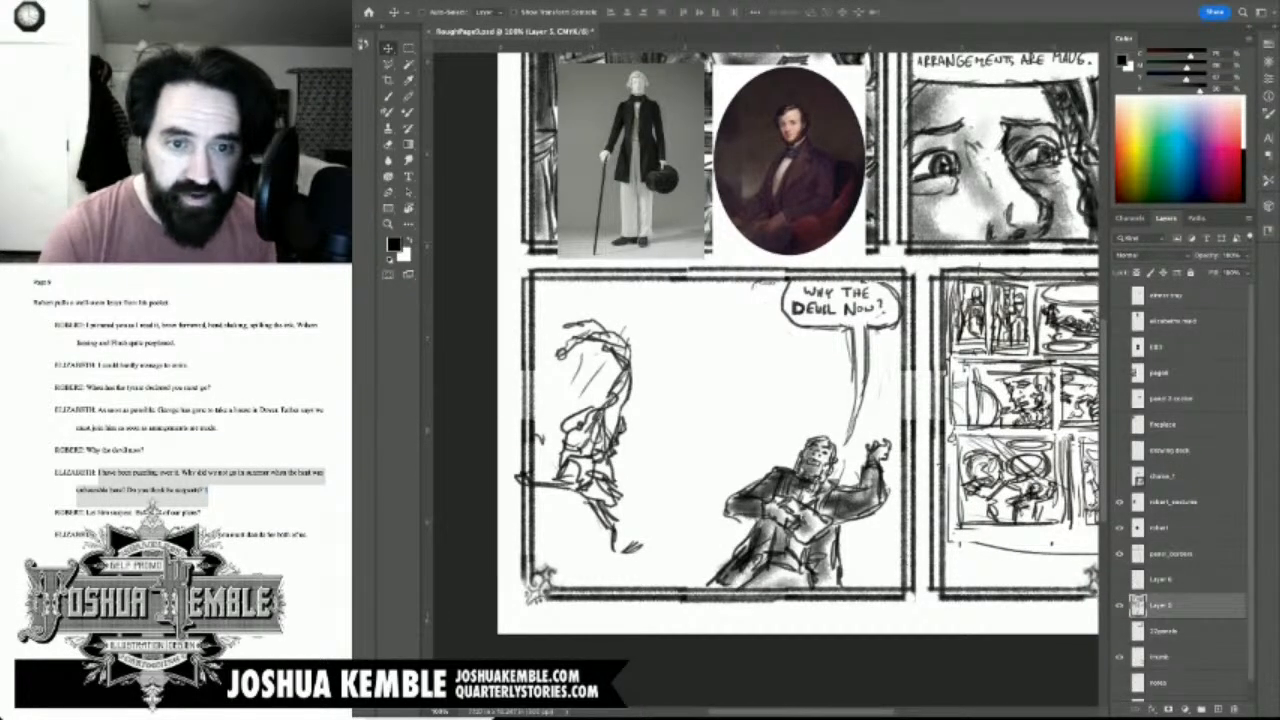
{"action": "key", "text": "m"}
{"action": "mouse_move", "coordinate": [507, 282]}
{"action": "left_mouse_down"}
{"action": "mouse_move", "coordinate": [650, 420]}
{"action": "mouse_move", "coordinate": [668, 590]}
{"action": "left_mouse_up"}
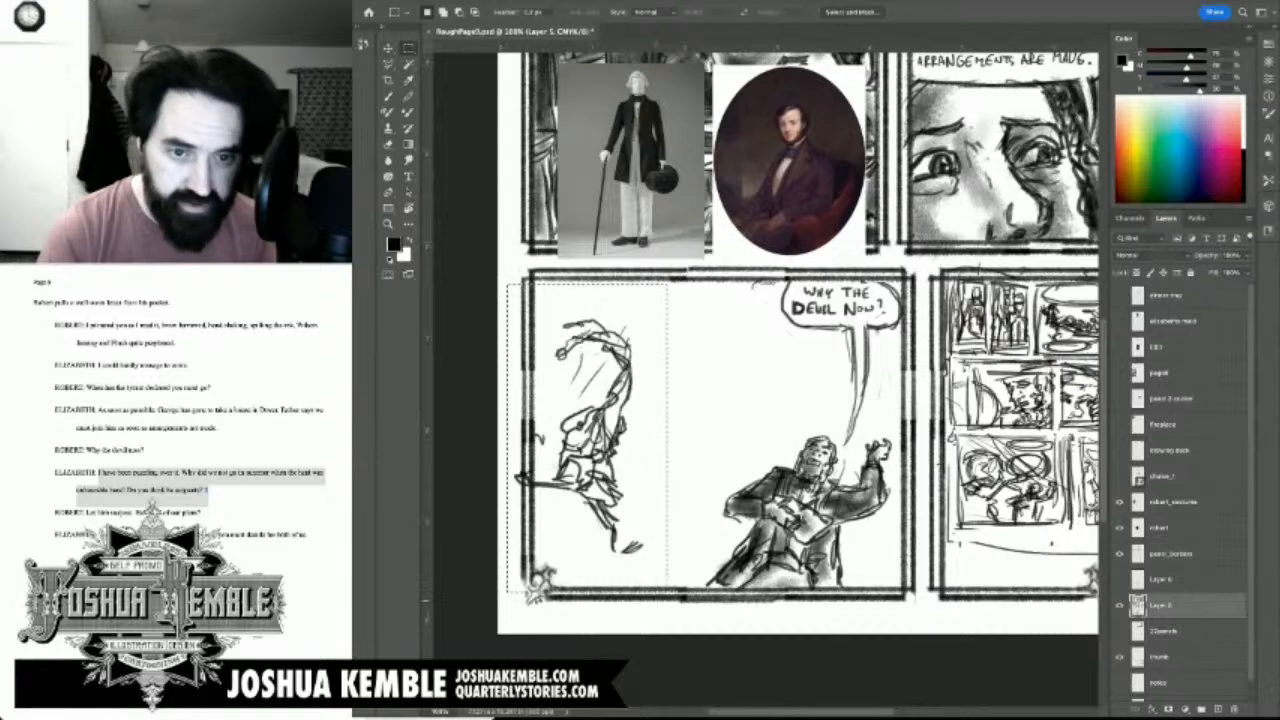
{"action": "key", "text": "ctrl+t"}
{"action": "left_click_drag", "start_coordinate": [598, 440], "coordinate": [629, 413]}
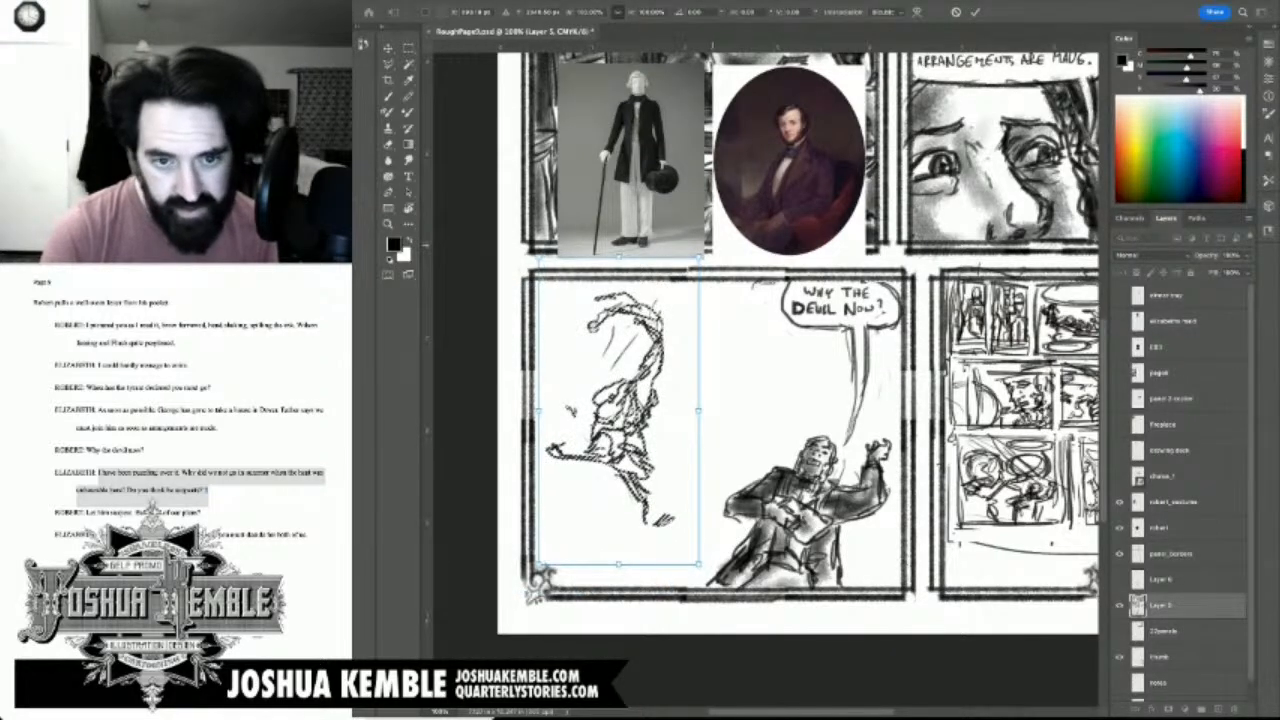
{"action": "left_click_drag", "start_coordinate": [712, 578], "coordinate": [683, 591]}
{"action": "mouse_move", "coordinate": [624, 384]}
{"action": "left_mouse_down"}
{"action": "mouse_move", "coordinate": [629, 373]}
{"action": "mouse_move", "coordinate": [617, 381]}
{"action": "mouse_move", "coordinate": [628, 389]}
{"action": "left_mouse_up"}
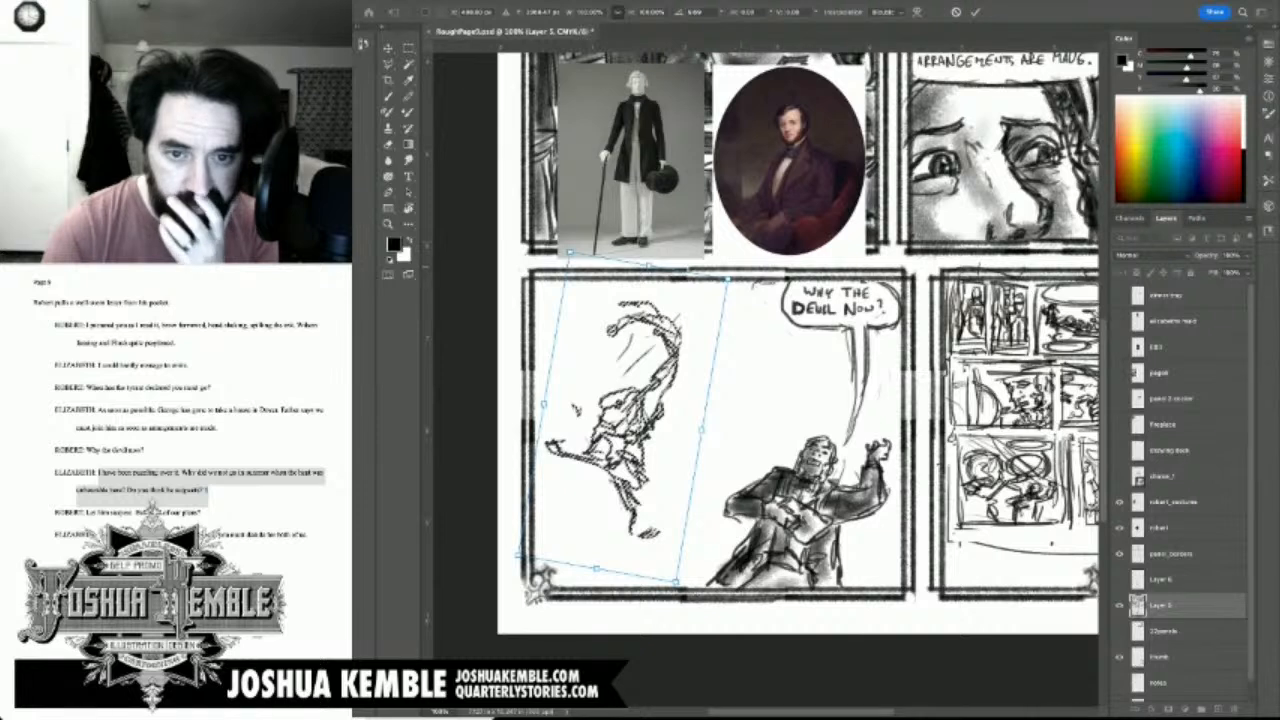
{"action": "left_click_drag", "start_coordinate": [740, 264], "coordinate": [753, 275]}
{"action": "key", "text": "Return"}
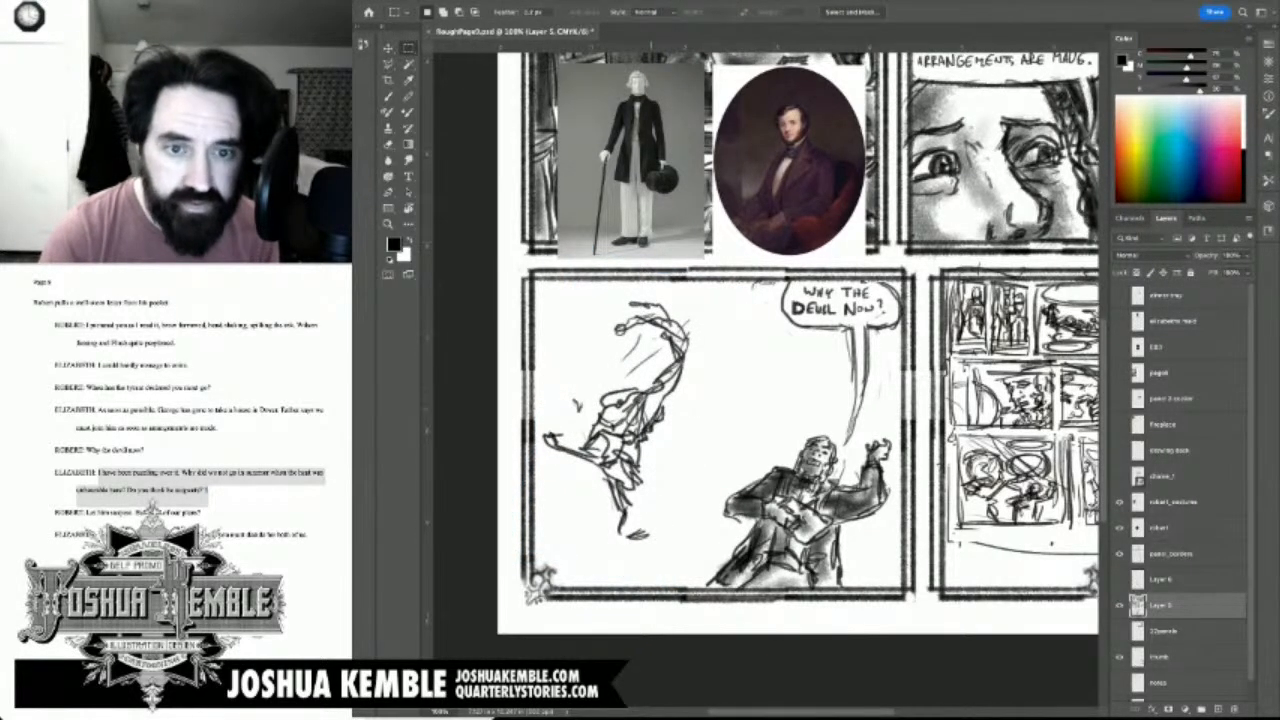
Step: Sketch the back of the second figure's head and fill it with wavy hair strokes reaching the panel's left border
{"action": "key", "text": "b"}
{"action": "left_click_drag", "start_coordinate": [645, 303], "coordinate": [613, 296]}
{"action": "mouse_move", "coordinate": [613, 298]}
{"action": "left_mouse_down"}
{"action": "mouse_move", "coordinate": [675, 342]}
{"action": "mouse_move", "coordinate": [651, 317]}
{"action": "mouse_move", "coordinate": [554, 324]}
{"action": "mouse_move", "coordinate": [534, 344]}
{"action": "mouse_move", "coordinate": [536, 394]}
{"action": "mouse_move", "coordinate": [570, 394]}
{"action": "mouse_move", "coordinate": [540, 414]}
{"action": "mouse_move", "coordinate": [618, 366]}
{"action": "mouse_move", "coordinate": [542, 412]}
{"action": "left_mouse_up"}
{"action": "left_click_drag", "start_coordinate": [542, 410], "coordinate": [556, 450]}
{"action": "mouse_move", "coordinate": [542, 398]}
{"action": "left_mouse_down"}
{"action": "mouse_move", "coordinate": [532, 434]}
{"action": "mouse_move", "coordinate": [586, 362]}
{"action": "mouse_move", "coordinate": [616, 356]}
{"action": "left_mouse_up"}
{"action": "left_click_drag", "start_coordinate": [538, 362], "coordinate": [606, 348]}
Step: Sketch the second figure's torso, shoulders and arm below the head, reaching down to the panel's bottom border
{"action": "mouse_move", "coordinate": [586, 480]}
{"action": "left_mouse_down"}
{"action": "mouse_move", "coordinate": [568, 500]}
{"action": "mouse_move", "coordinate": [608, 466]}
{"action": "mouse_move", "coordinate": [620, 496]}
{"action": "mouse_move", "coordinate": [630, 540]}
{"action": "mouse_move", "coordinate": [608, 576]}
{"action": "left_mouse_up"}
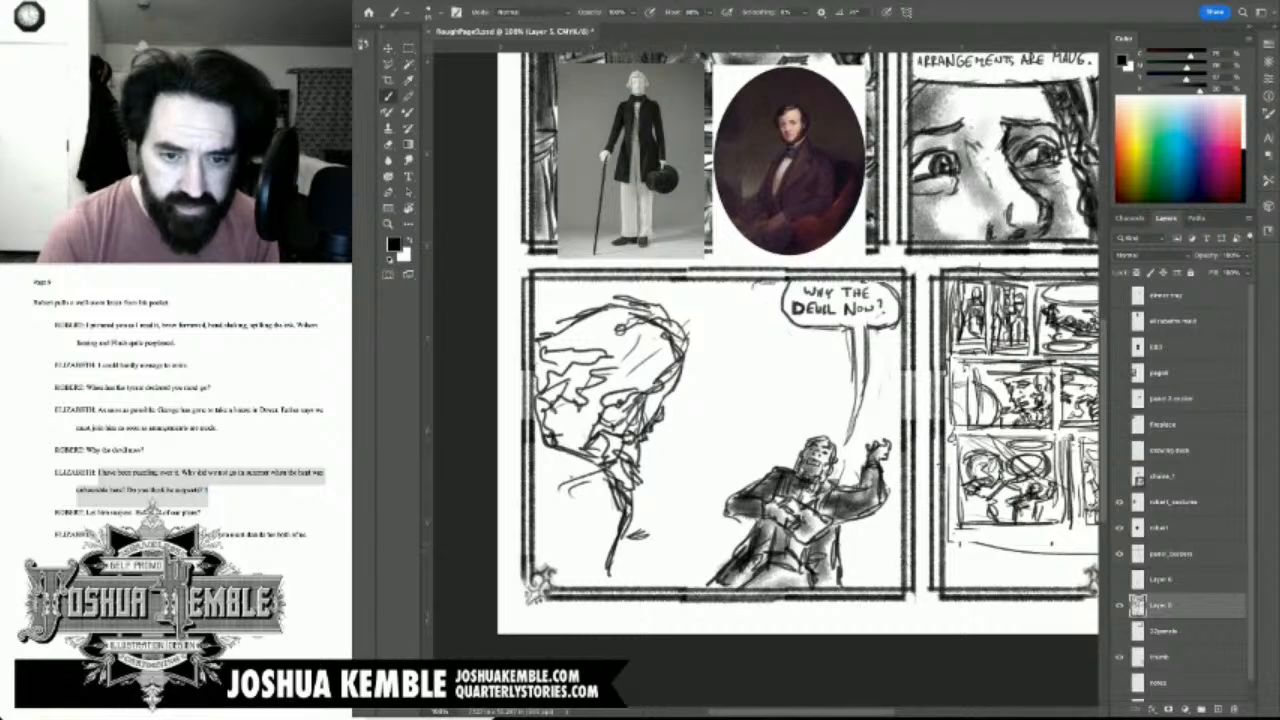
{"action": "mouse_move", "coordinate": [626, 528]}
{"action": "left_mouse_down"}
{"action": "mouse_move", "coordinate": [624, 574]}
{"action": "mouse_move", "coordinate": [606, 586]}
{"action": "left_mouse_up"}
{"action": "mouse_move", "coordinate": [574, 511]}
{"action": "left_mouse_down"}
{"action": "mouse_move", "coordinate": [549, 575]}
{"action": "mouse_move", "coordinate": [558, 548]}
{"action": "left_mouse_up"}
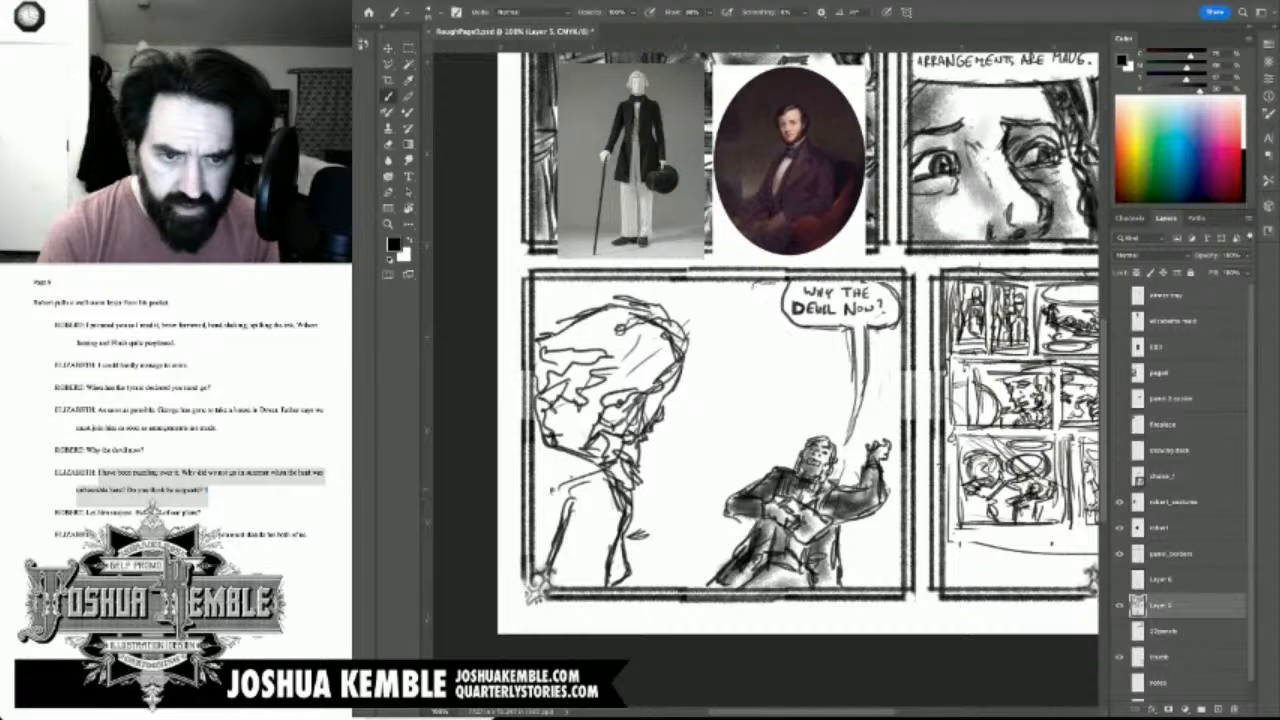
{"action": "mouse_move", "coordinate": [542, 456]}
{"action": "left_mouse_down"}
{"action": "mouse_move", "coordinate": [550, 474]}
{"action": "mouse_move", "coordinate": [542, 443]}
{"action": "mouse_move", "coordinate": [535, 453]}
{"action": "mouse_move", "coordinate": [607, 487]}
{"action": "mouse_move", "coordinate": [634, 466]}
{"action": "mouse_move", "coordinate": [640, 490]}
{"action": "mouse_move", "coordinate": [595, 450]}
{"action": "left_mouse_up"}
{"action": "key", "text": "e"}
{"action": "key", "text": "b"}
{"action": "mouse_move", "coordinate": [596, 451]}
{"action": "left_mouse_down"}
{"action": "mouse_move", "coordinate": [625, 466]}
{"action": "mouse_move", "coordinate": [630, 496]}
{"action": "mouse_move", "coordinate": [640, 466]}
{"action": "mouse_move", "coordinate": [628, 518]}
{"action": "mouse_move", "coordinate": [646, 474]}
{"action": "left_mouse_up"}
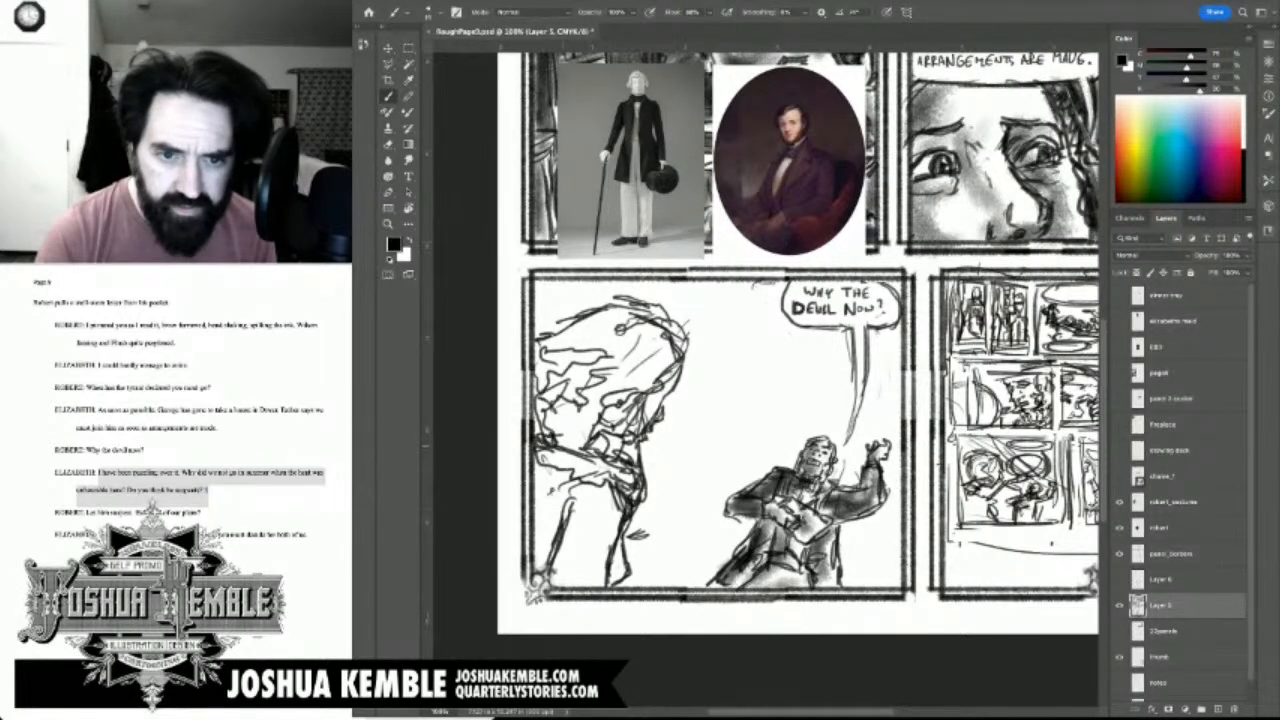
{"action": "left_click_drag", "start_coordinate": [562, 428], "coordinate": [541, 438]}
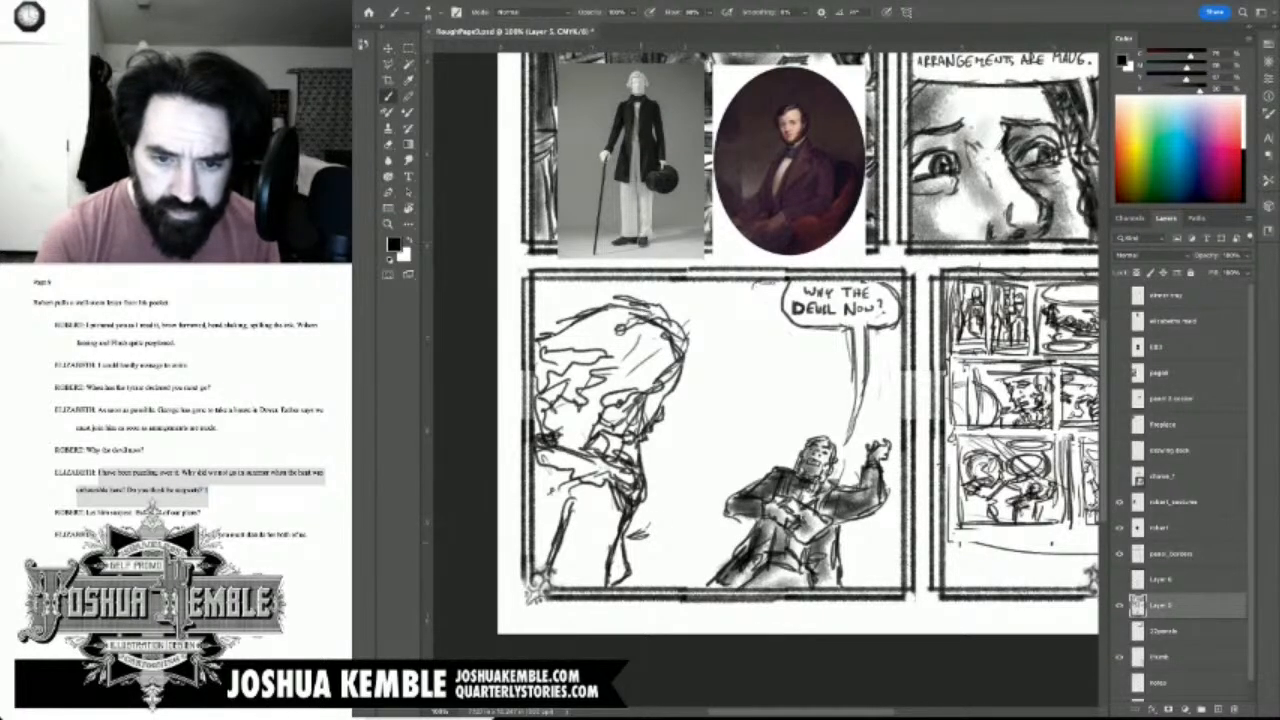
Step: Erase the small marks in front of the second figure's torso and redraw them as a curved form reaching the bottom border
{"action": "mouse_move", "coordinate": [652, 534]}
{"action": "left_mouse_down"}
{"action": "mouse_move", "coordinate": [636, 546]}
{"action": "mouse_move", "coordinate": [669, 535]}
{"action": "left_mouse_up"}
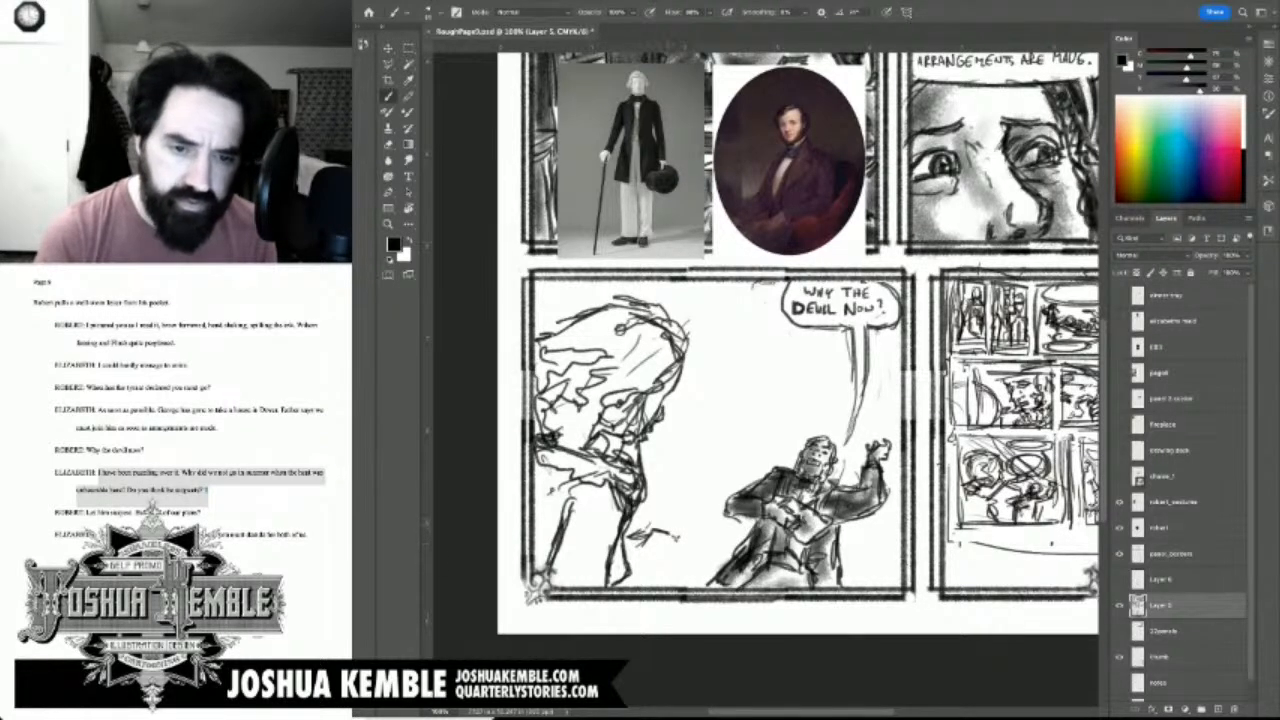
{"action": "key", "text": "e"}
{"action": "left_click_drag", "start_coordinate": [638, 541], "coordinate": [679, 540]}
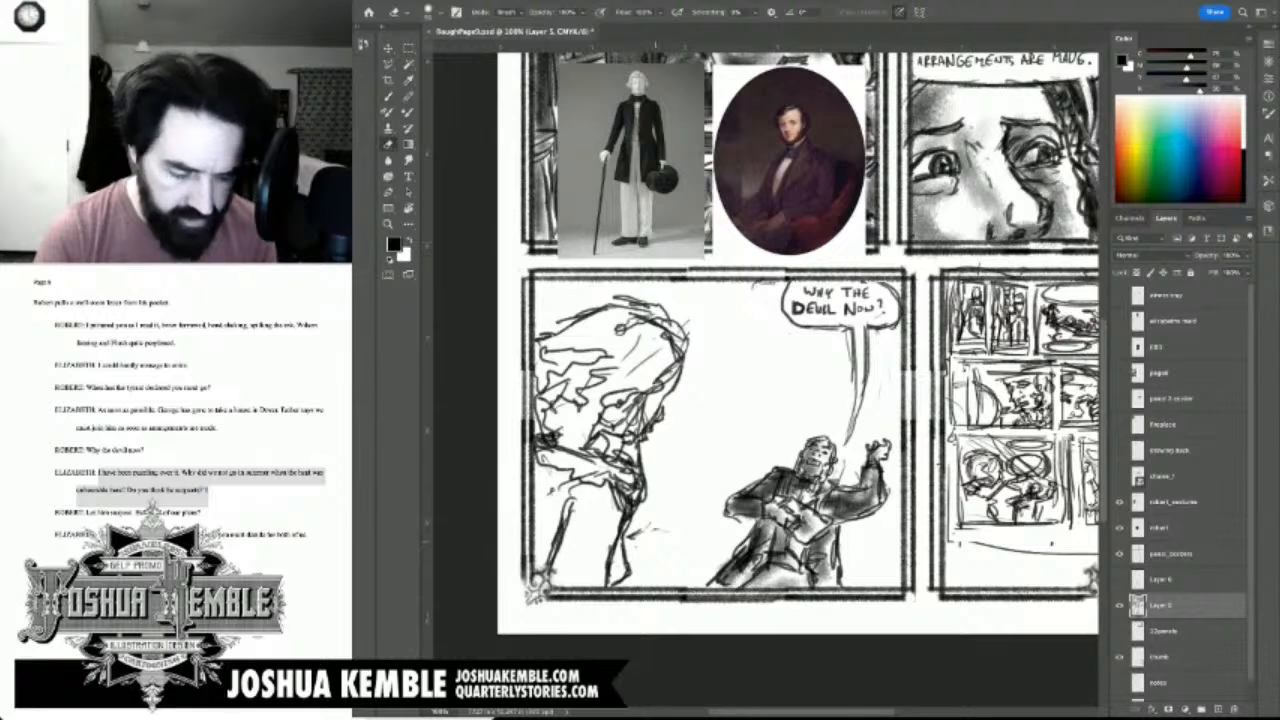
{"action": "key", "text": "v"}
{"action": "key", "text": "b"}
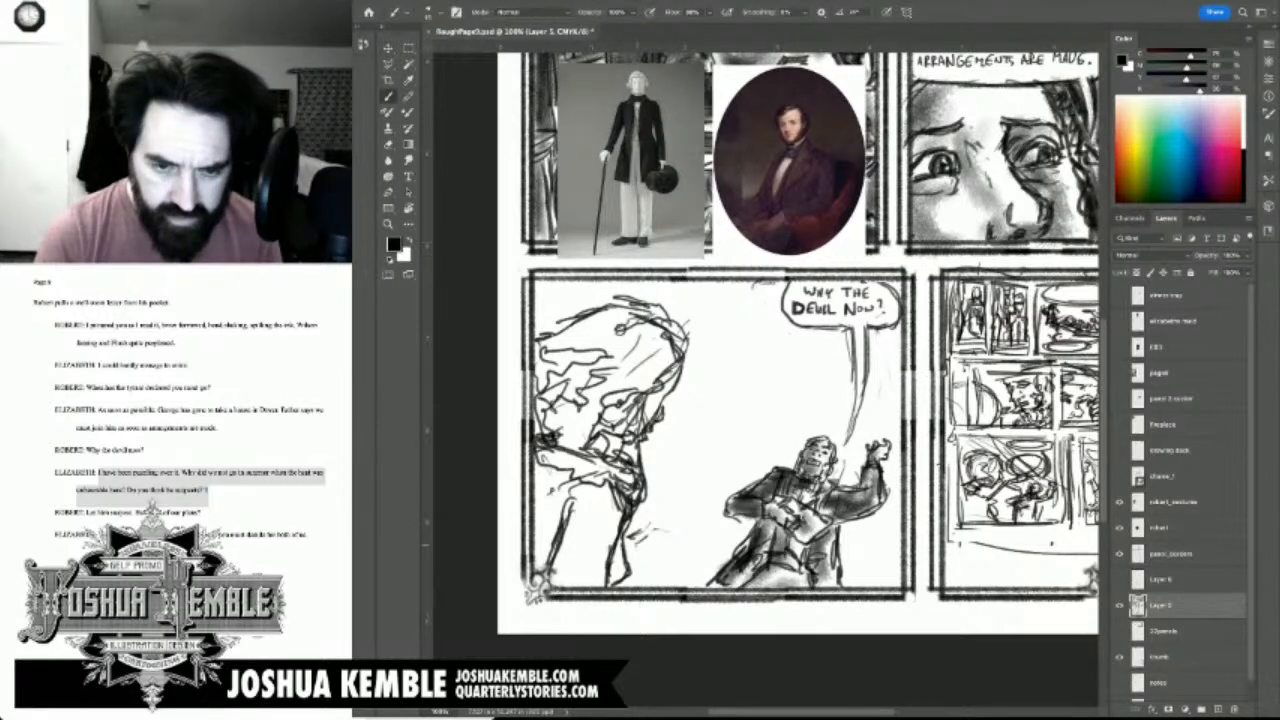
{"action": "mouse_move", "coordinate": [634, 543]}
{"action": "left_mouse_down"}
{"action": "mouse_move", "coordinate": [675, 514]}
{"action": "mouse_move", "coordinate": [652, 563]}
{"action": "mouse_move", "coordinate": [672, 578]}
{"action": "mouse_move", "coordinate": [635, 577]}
{"action": "mouse_move", "coordinate": [626, 550]}
{"action": "mouse_move", "coordinate": [641, 542]}
{"action": "mouse_move", "coordinate": [632, 593]}
{"action": "left_mouse_up"}
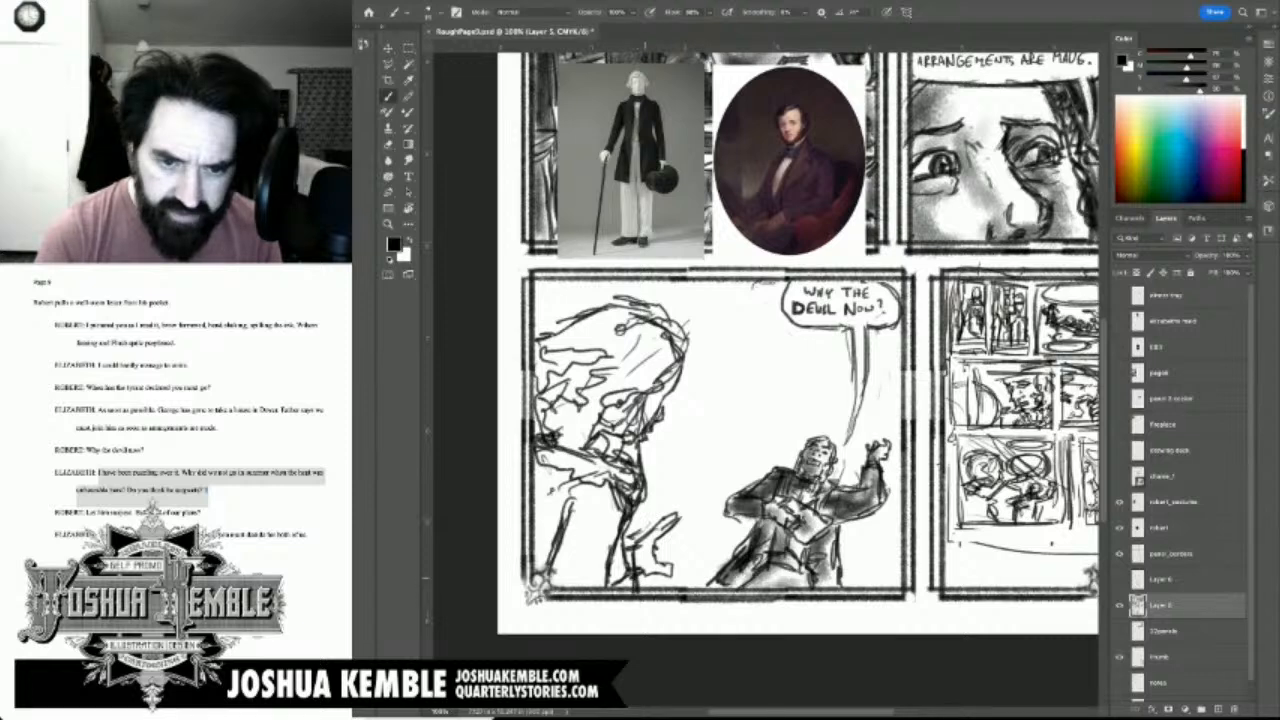
Step: Sketch the second figure's outstretched hand and shade the hair dark and the coat in soft grey
{"action": "mouse_move", "coordinate": [658, 548]}
{"action": "left_mouse_down"}
{"action": "mouse_move", "coordinate": [679, 534]}
{"action": "mouse_move", "coordinate": [668, 557]}
{"action": "mouse_move", "coordinate": [703, 565]}
{"action": "left_mouse_up"}
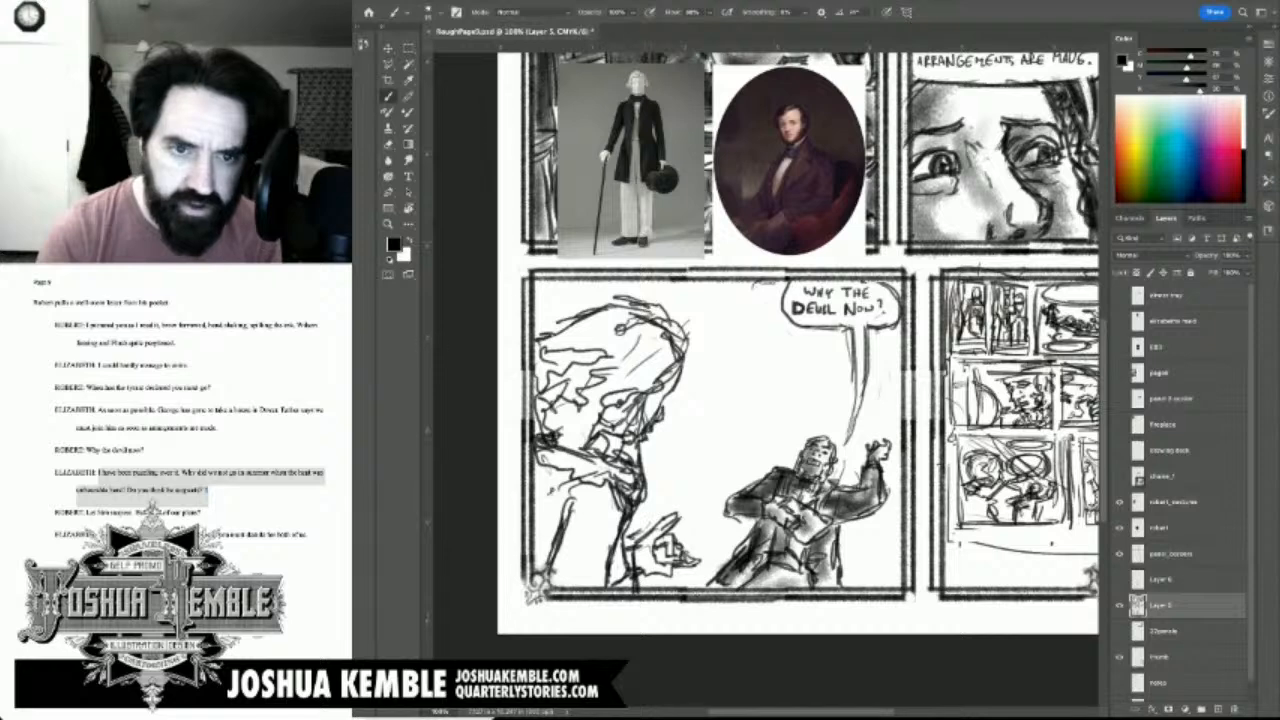
{"action": "mouse_move", "coordinate": [622, 318]}
{"action": "left_mouse_down"}
{"action": "mouse_move", "coordinate": [554, 354]}
{"action": "mouse_move", "coordinate": [580, 358]}
{"action": "mouse_move", "coordinate": [552, 394]}
{"action": "mouse_move", "coordinate": [618, 398]}
{"action": "left_mouse_up"}
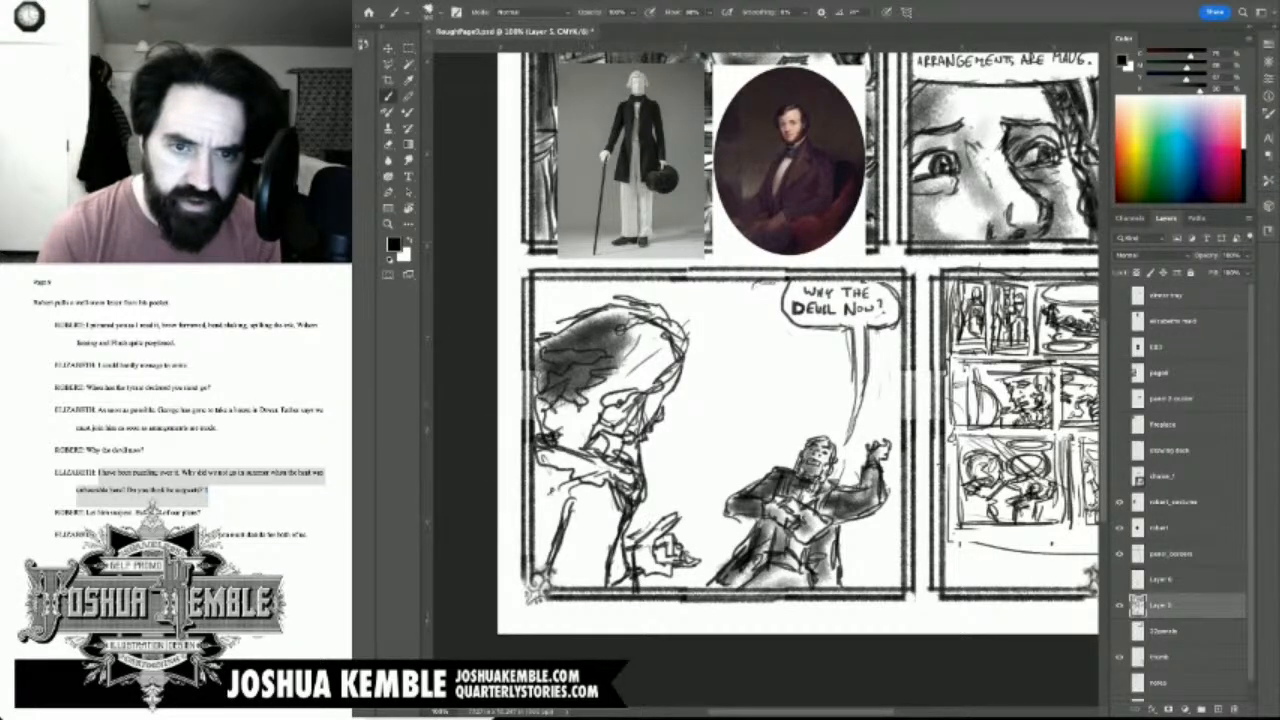
{"action": "mouse_move", "coordinate": [610, 348]}
{"action": "left_mouse_down"}
{"action": "mouse_move", "coordinate": [650, 400]}
{"action": "mouse_move", "coordinate": [612, 460]}
{"action": "mouse_move", "coordinate": [625, 422]}
{"action": "mouse_move", "coordinate": [590, 440]}
{"action": "mouse_move", "coordinate": [600, 392]}
{"action": "mouse_move", "coordinate": [584, 428]}
{"action": "mouse_move", "coordinate": [542, 428]}
{"action": "mouse_move", "coordinate": [543, 362]}
{"action": "mouse_move", "coordinate": [638, 328]}
{"action": "mouse_move", "coordinate": [652, 372]}
{"action": "mouse_move", "coordinate": [610, 390]}
{"action": "mouse_move", "coordinate": [620, 360]}
{"action": "mouse_move", "coordinate": [600, 310]}
{"action": "left_mouse_up"}
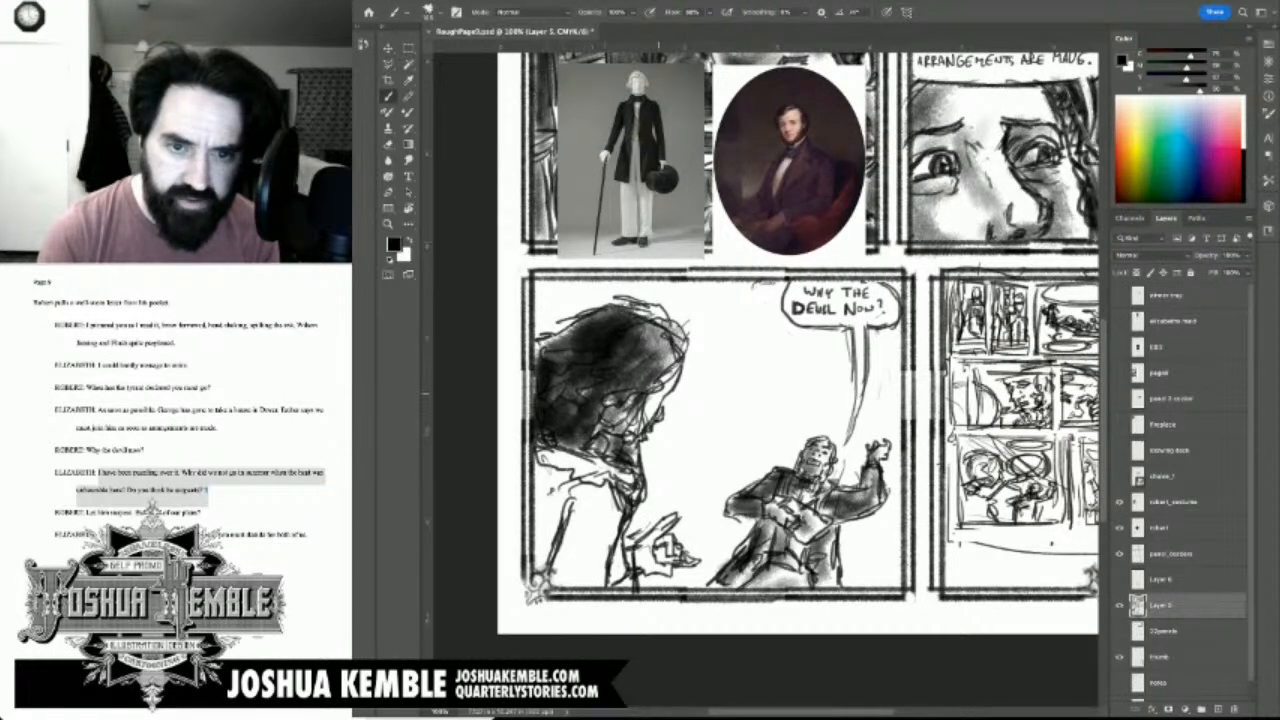
{"action": "left_click_drag", "start_coordinate": [658, 390], "coordinate": [622, 433]}
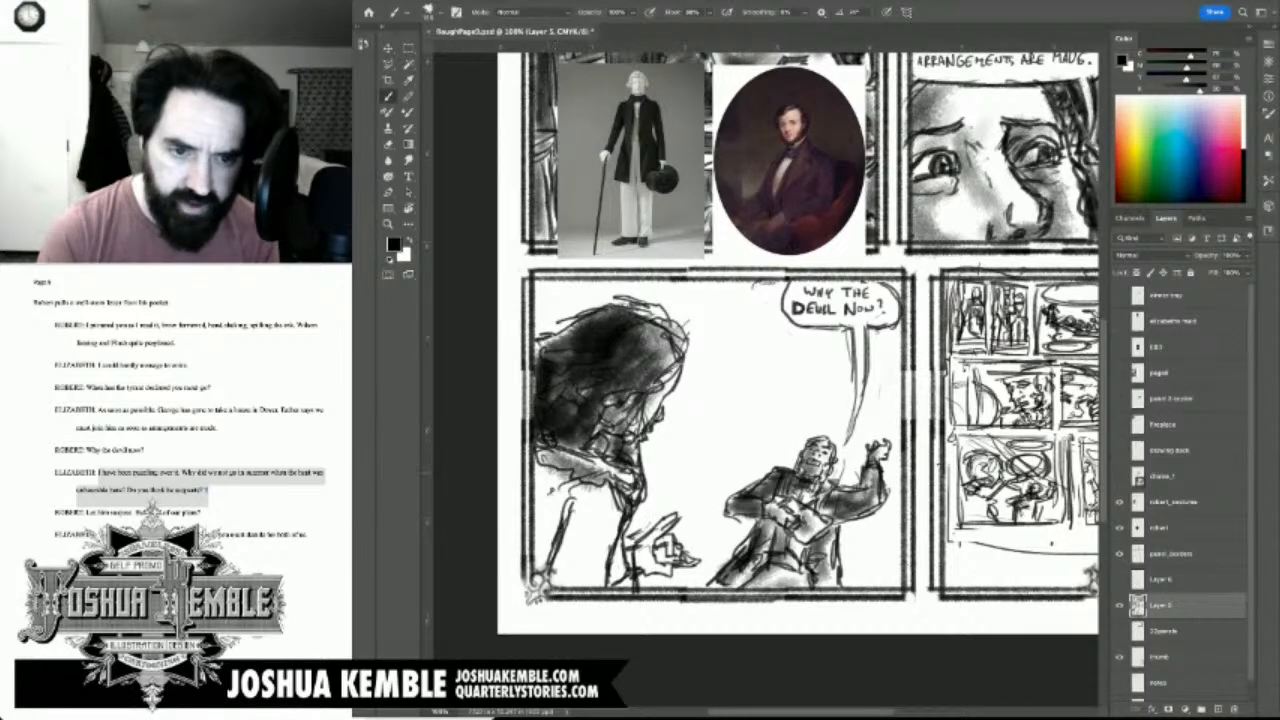
{"action": "mouse_move", "coordinate": [550, 464]}
{"action": "left_mouse_down"}
{"action": "mouse_move", "coordinate": [537, 540]}
{"action": "mouse_move", "coordinate": [572, 558]}
{"action": "mouse_move", "coordinate": [588, 520]}
{"action": "mouse_move", "coordinate": [566, 582]}
{"action": "mouse_move", "coordinate": [602, 505]}
{"action": "mouse_move", "coordinate": [616, 582]}
{"action": "mouse_move", "coordinate": [618, 568]}
{"action": "mouse_move", "coordinate": [660, 548]}
{"action": "mouse_move", "coordinate": [664, 560]}
{"action": "mouse_move", "coordinate": [644, 562]}
{"action": "mouse_move", "coordinate": [676, 540]}
{"action": "left_mouse_up"}
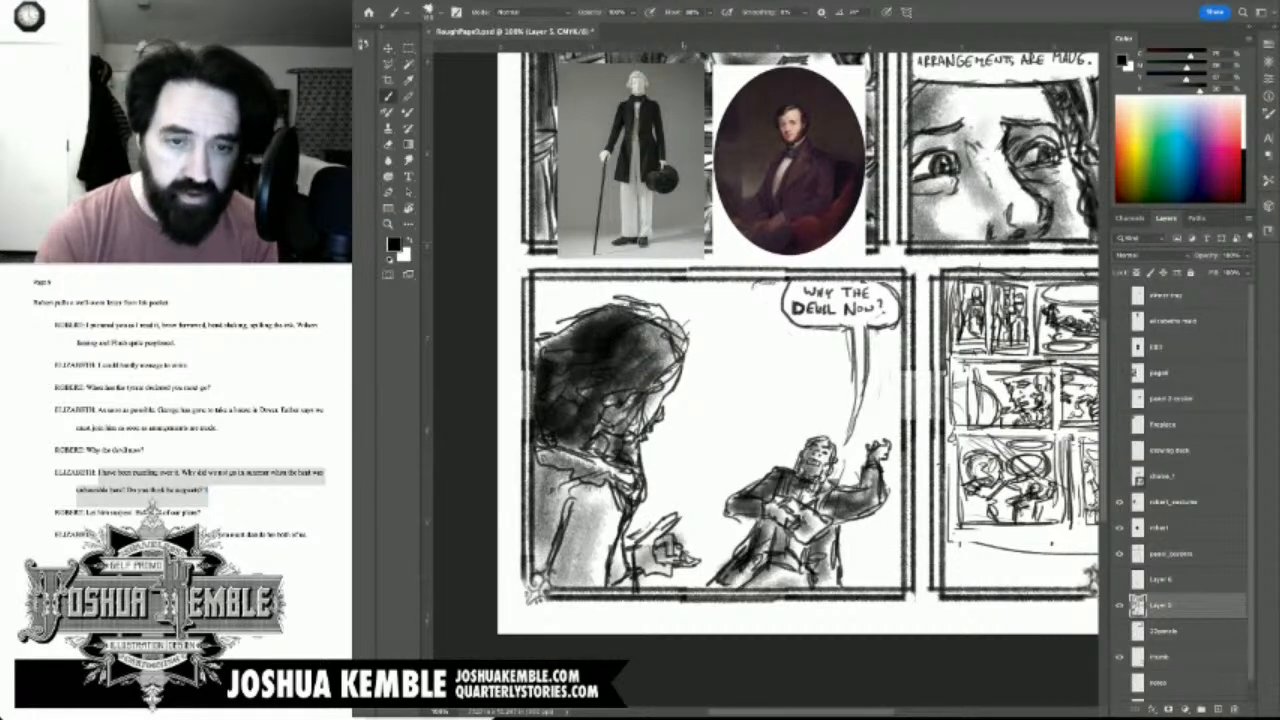
{"action": "left_click_drag", "start_coordinate": [618, 582], "coordinate": [648, 568]}
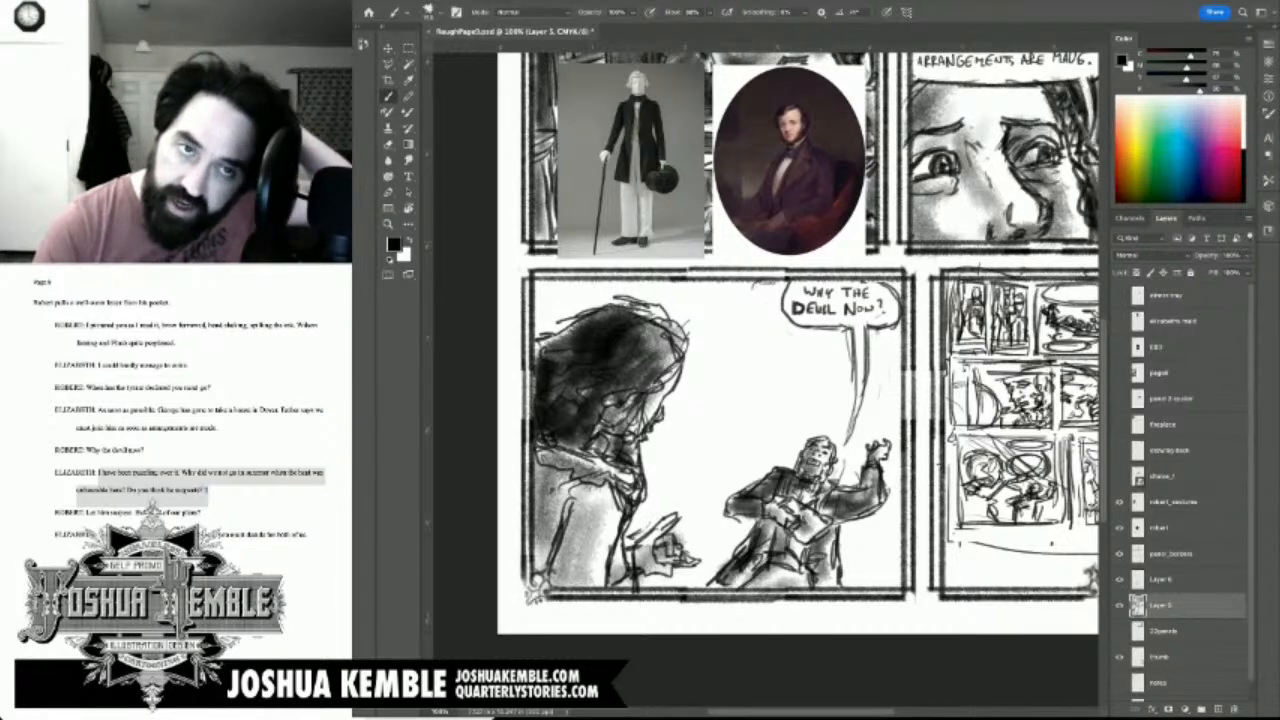
Step: Show Layer 6 and move its large speech balloon down and left, between the two figures
{"action": "left_click", "coordinate": [1119, 579]}
{"action": "key", "text": "v"}
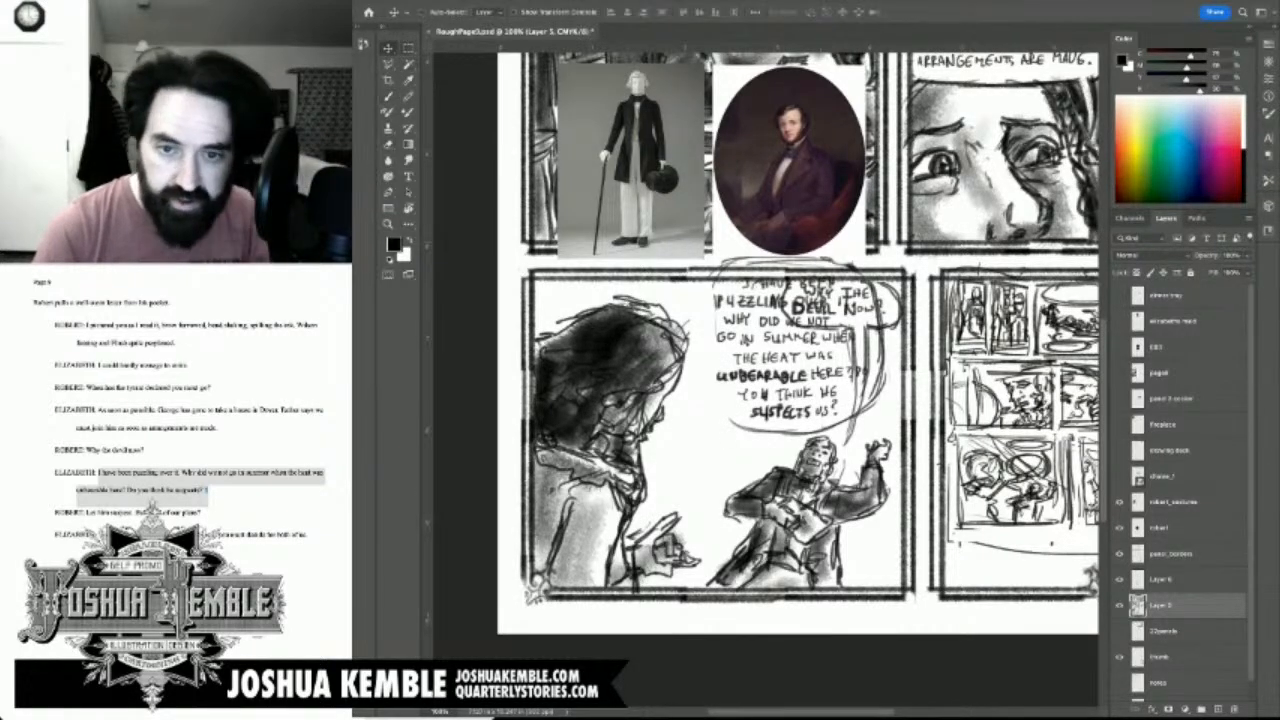
{"action": "left_click_drag", "start_coordinate": [790, 400], "coordinate": [760, 475]}
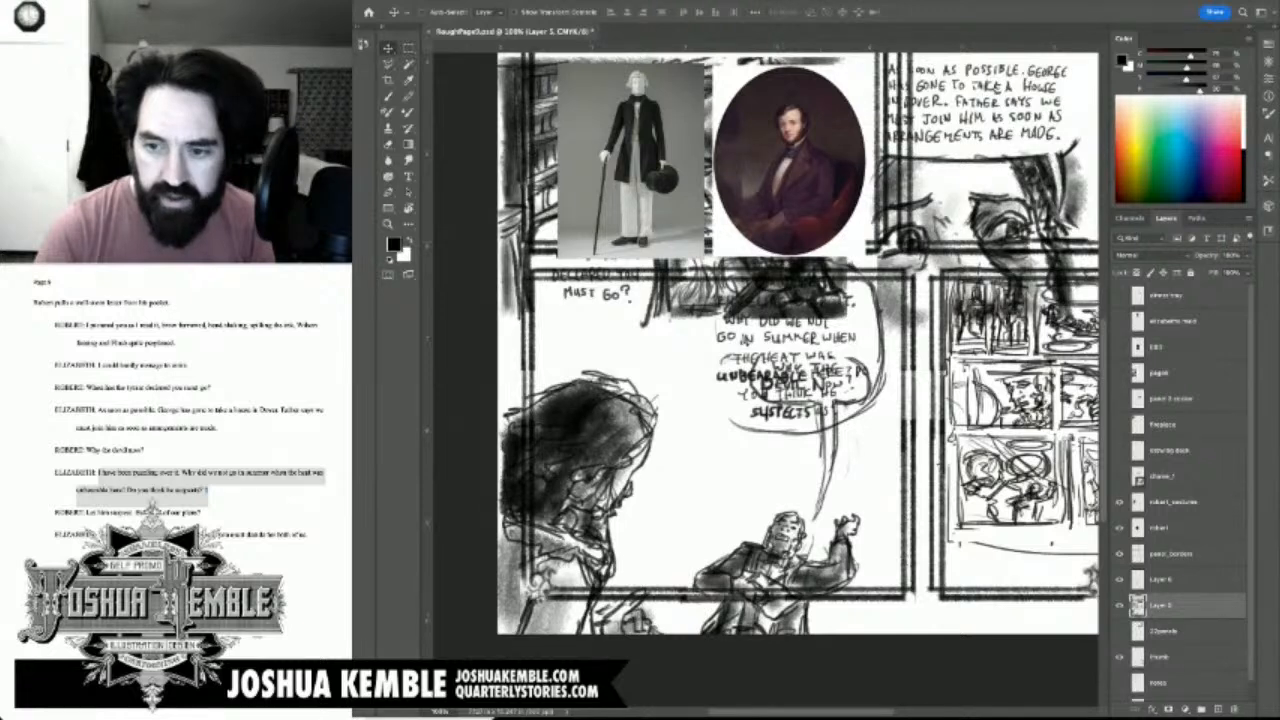
{"action": "key", "text": "ctrl+z"}
{"action": "left_click", "coordinate": [1162, 580]}
{"action": "left_click_drag", "start_coordinate": [761, 353], "coordinate": [739, 427]}
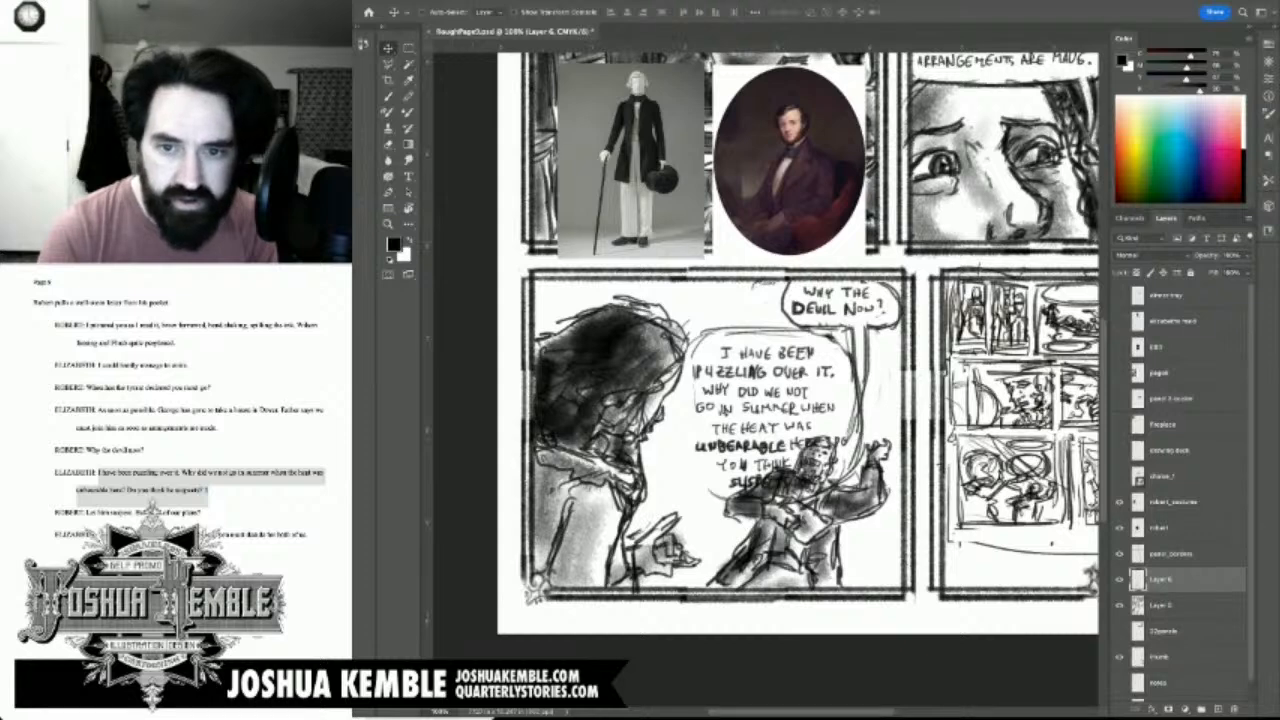
Step: Delete the large balloon's upper outline and raise the lettering "I have been puzzling over it." slightly above the remaining lines
{"action": "key", "text": "m"}
{"action": "left_click_drag", "start_coordinate": [822, 326], "coordinate": [883, 389]}
{"action": "key", "text": "Delete"}
{"action": "key", "text": "Delete"}
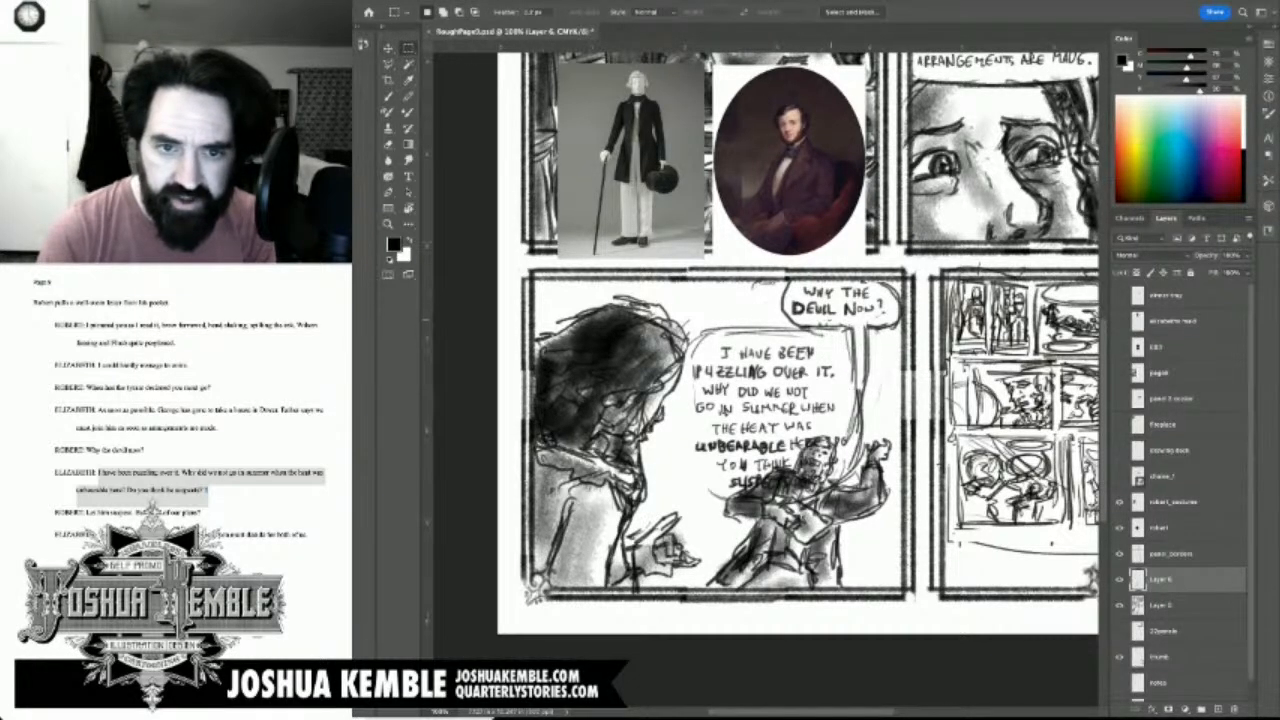
{"action": "left_click_drag", "start_coordinate": [694, 318], "coordinate": [836, 340]}
{"action": "key", "text": "Delete"}
{"action": "mouse_move", "coordinate": [676, 312]}
{"action": "left_mouse_down"}
{"action": "mouse_move", "coordinate": [700, 356]}
{"action": "mouse_move", "coordinate": [760, 345]}
{"action": "mouse_move", "coordinate": [848, 382]}
{"action": "mouse_move", "coordinate": [790, 360]}
{"action": "left_mouse_up"}
{"action": "key", "text": "Delete"}
{"action": "key", "text": "super+d"}
{"action": "key", "text": "v"}
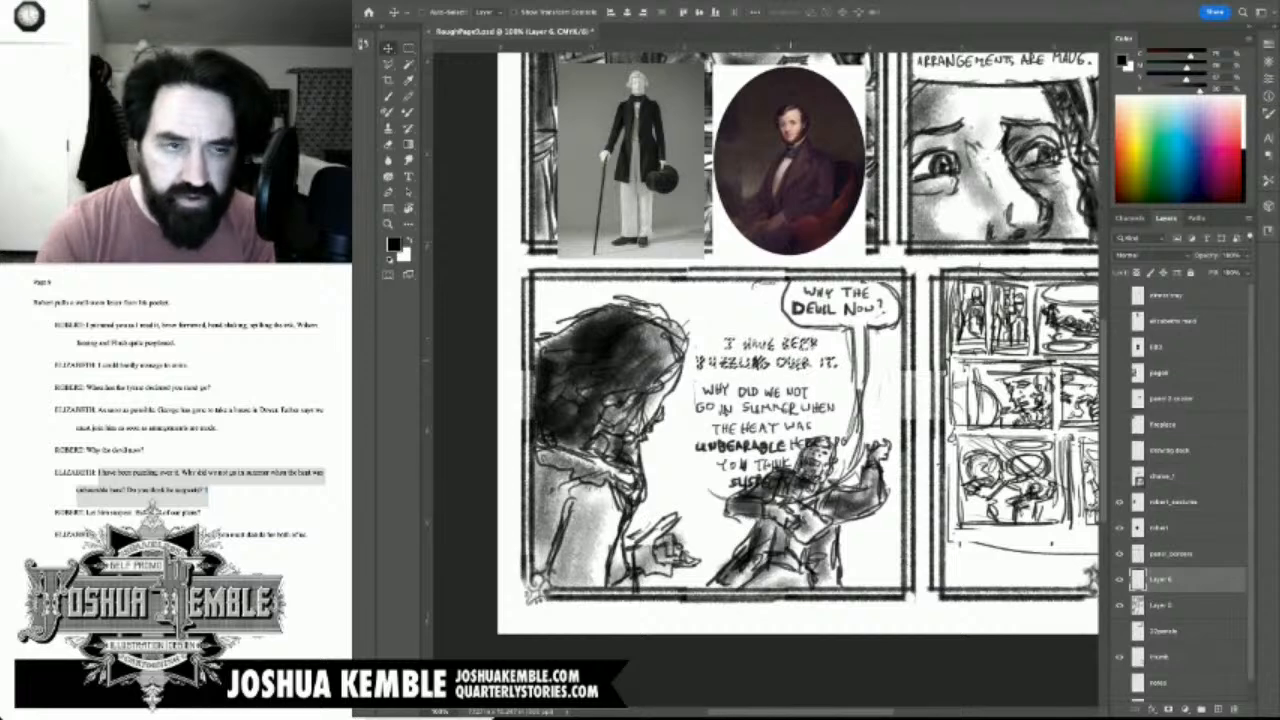
Step: Draw a rounded balloon outline around "I have been puzzling over it." on Layer 6
{"action": "key", "text": "m"}
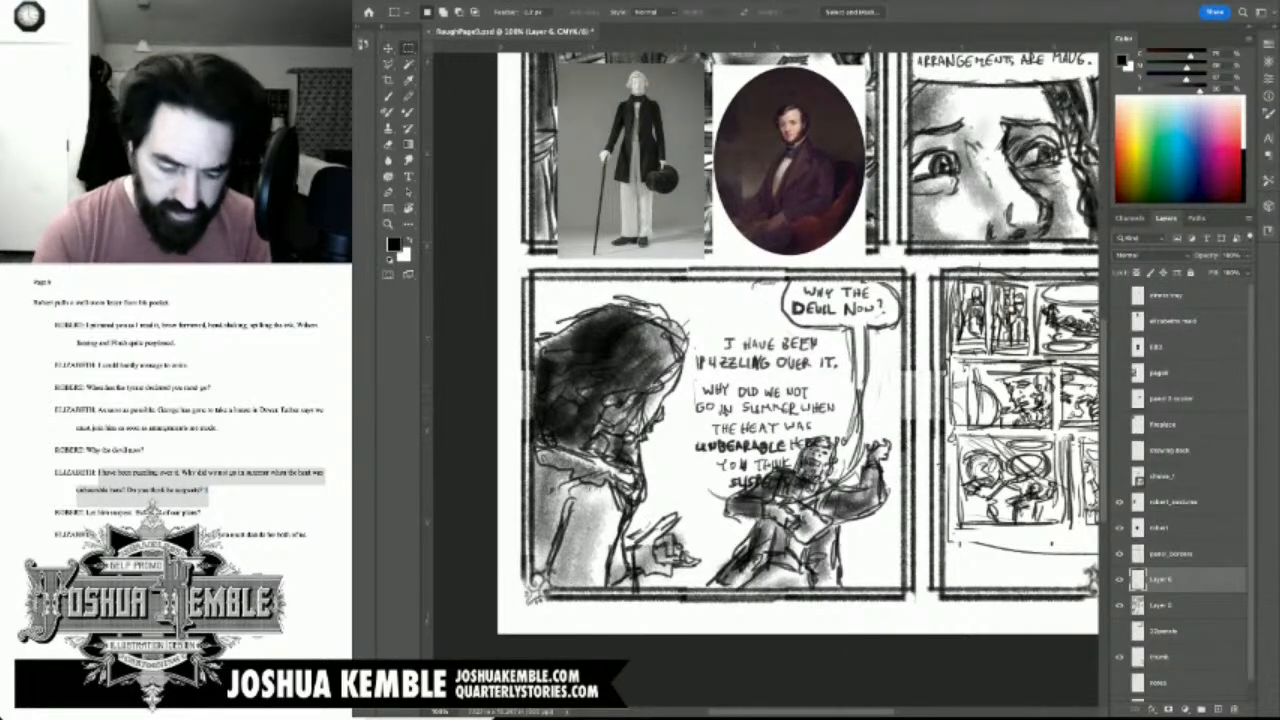
{"action": "key", "text": "b"}
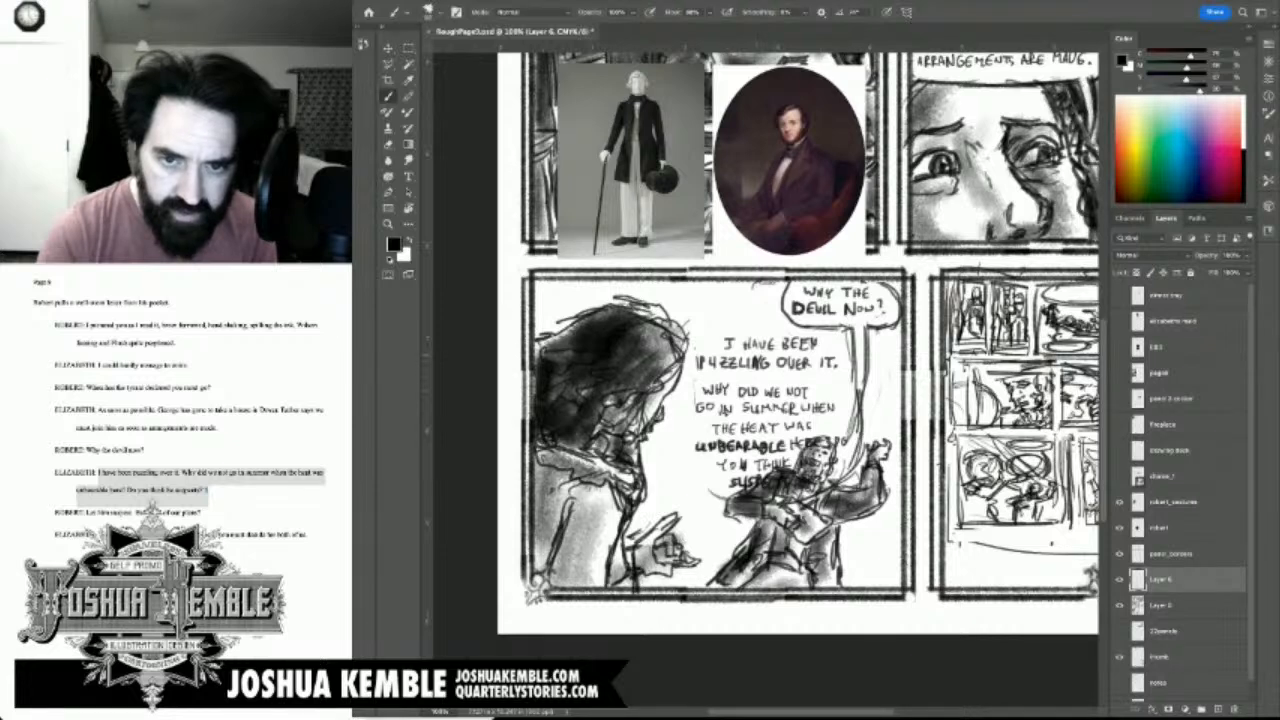
{"action": "mouse_move", "coordinate": [765, 378]}
{"action": "left_mouse_down"}
{"action": "mouse_move", "coordinate": [702, 380]}
{"action": "mouse_move", "coordinate": [688, 362]}
{"action": "mouse_move", "coordinate": [696, 330]}
{"action": "mouse_move", "coordinate": [778, 322]}
{"action": "mouse_move", "coordinate": [832, 338]}
{"action": "mouse_move", "coordinate": [846, 364]}
{"action": "mouse_move", "coordinate": [766, 381]}
{"action": "left_mouse_up"}
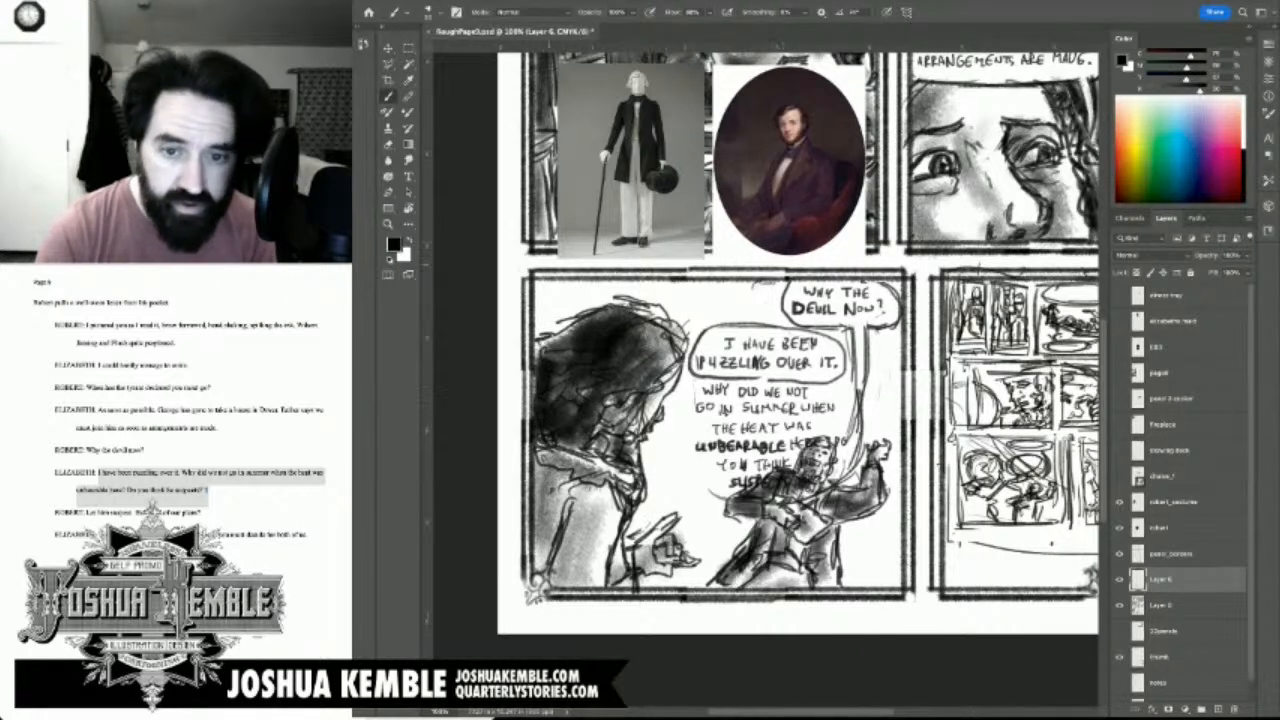
Step: Move the remaining lettering on Layer 6 down and left, and delete the leftover balloon outline beside it
{"action": "key", "text": "m"}
{"action": "mouse_move", "coordinate": [687, 382]}
{"action": "left_mouse_down"}
{"action": "mouse_move", "coordinate": [766, 406]}
{"action": "mouse_move", "coordinate": [848, 480]}
{"action": "mouse_move", "coordinate": [862, 511]}
{"action": "left_mouse_up"}
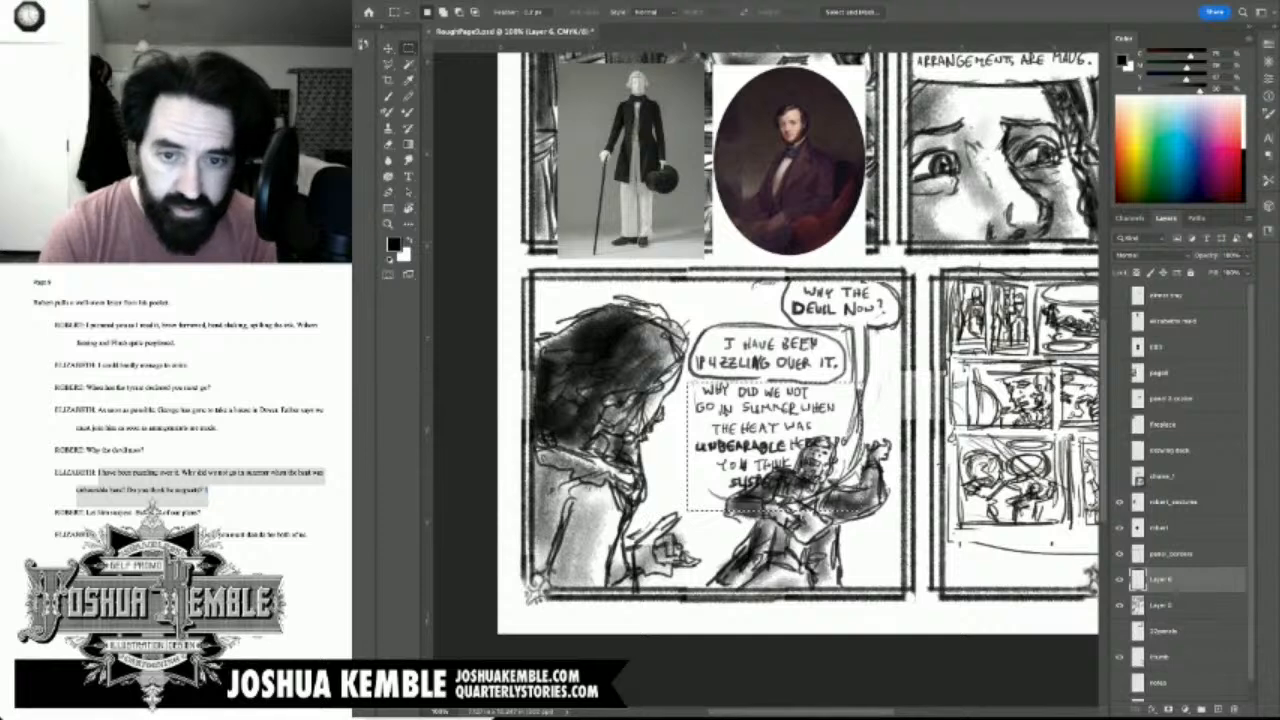
{"action": "key", "text": "v"}
{"action": "left_click_drag", "start_coordinate": [770, 450], "coordinate": [748, 462]}
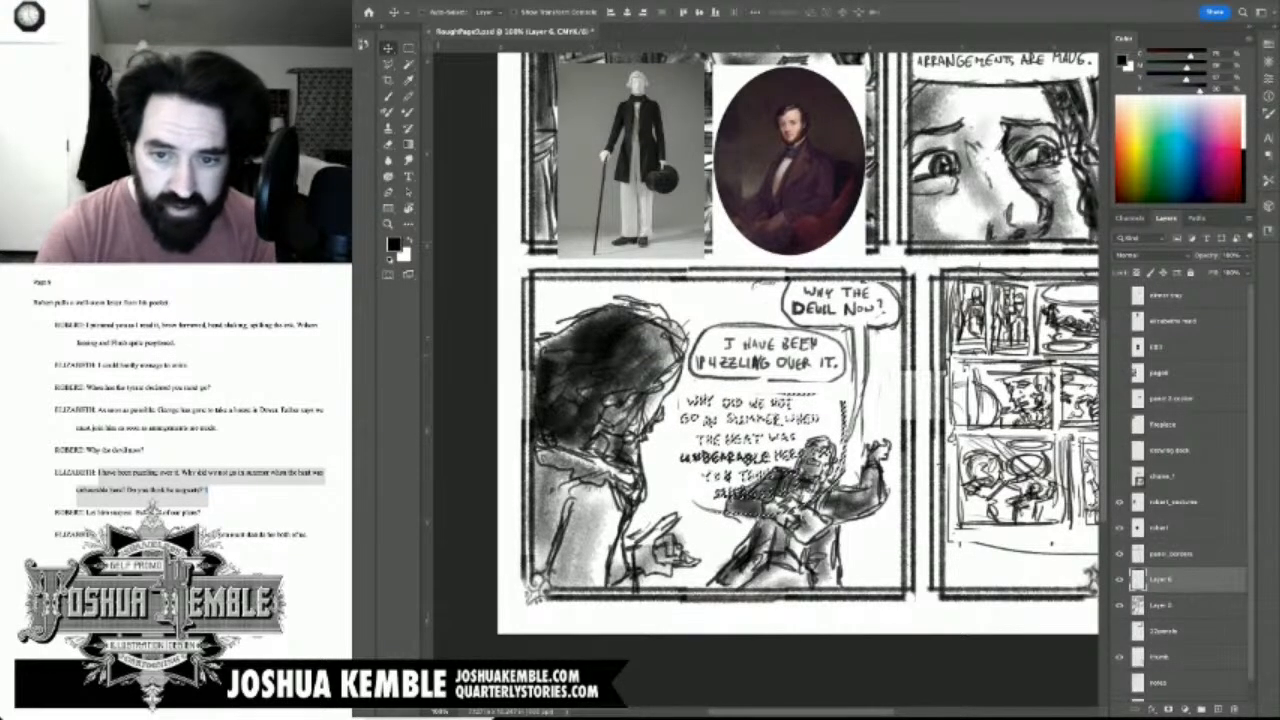
{"action": "key", "text": "m"}
{"action": "left_click_drag", "start_coordinate": [835, 394], "coordinate": [873, 459]}
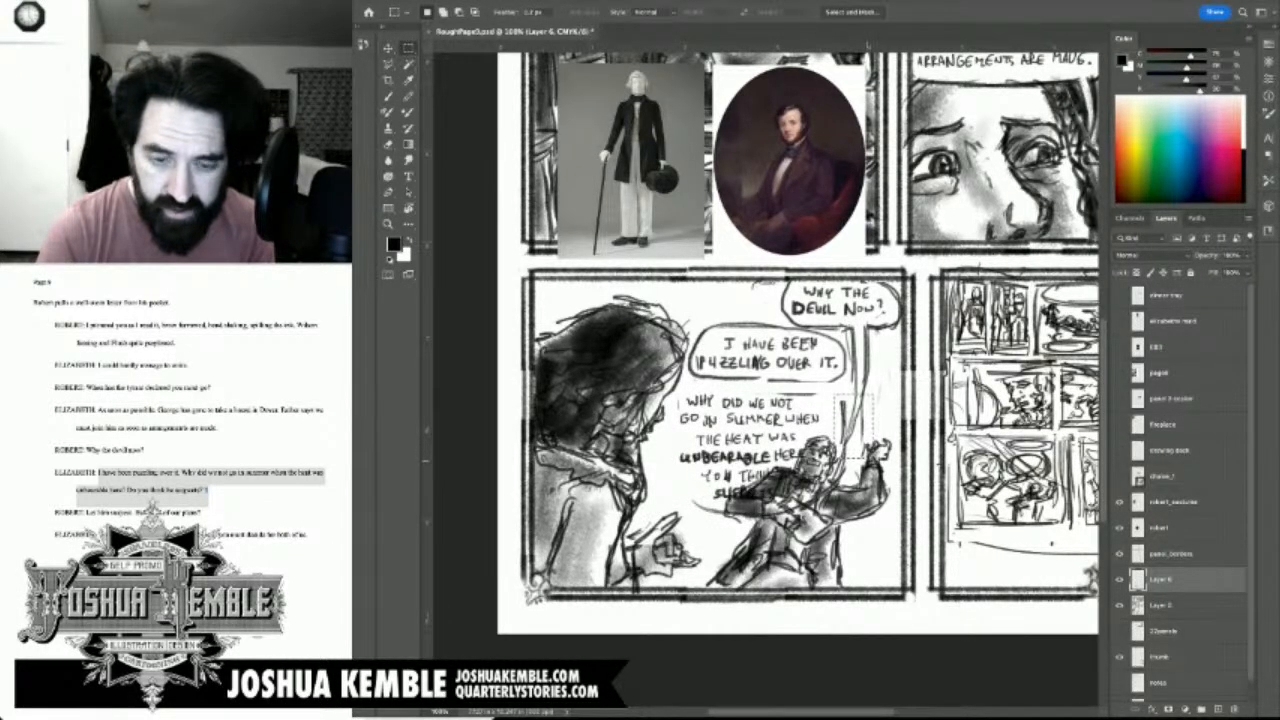
{"action": "key", "text": "Delete"}
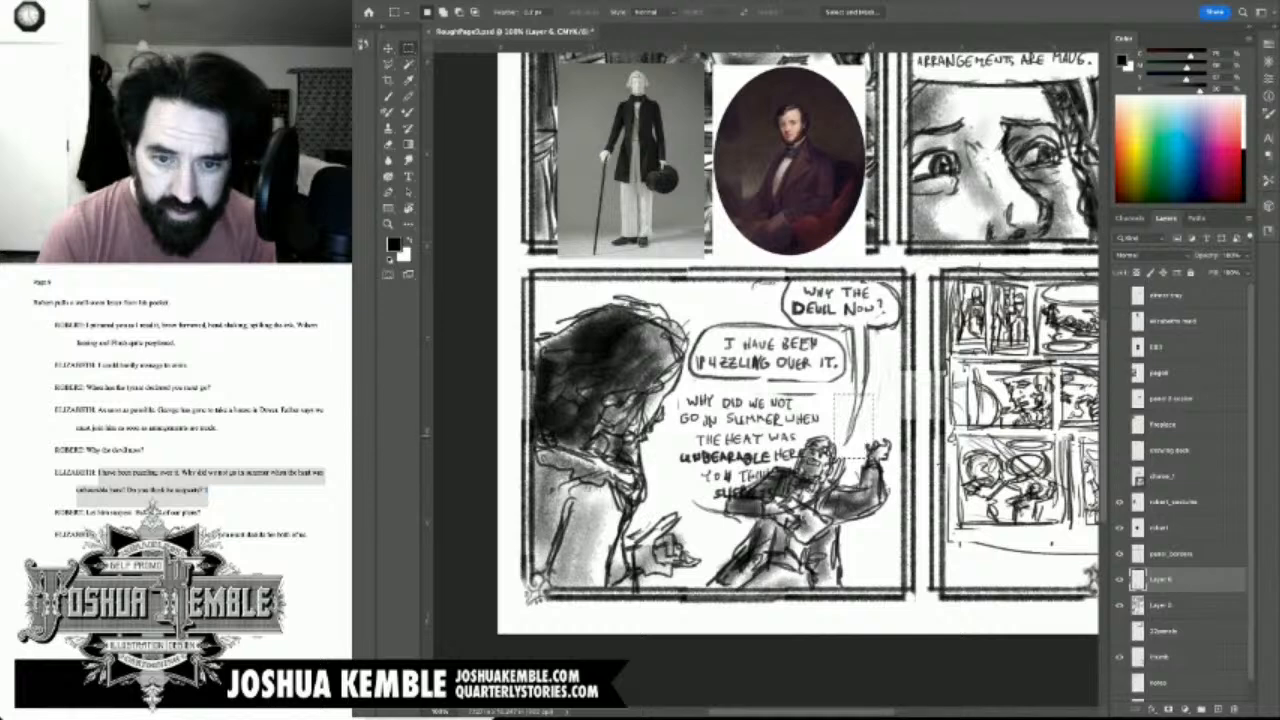
{"action": "key", "text": "ctrl+d"}
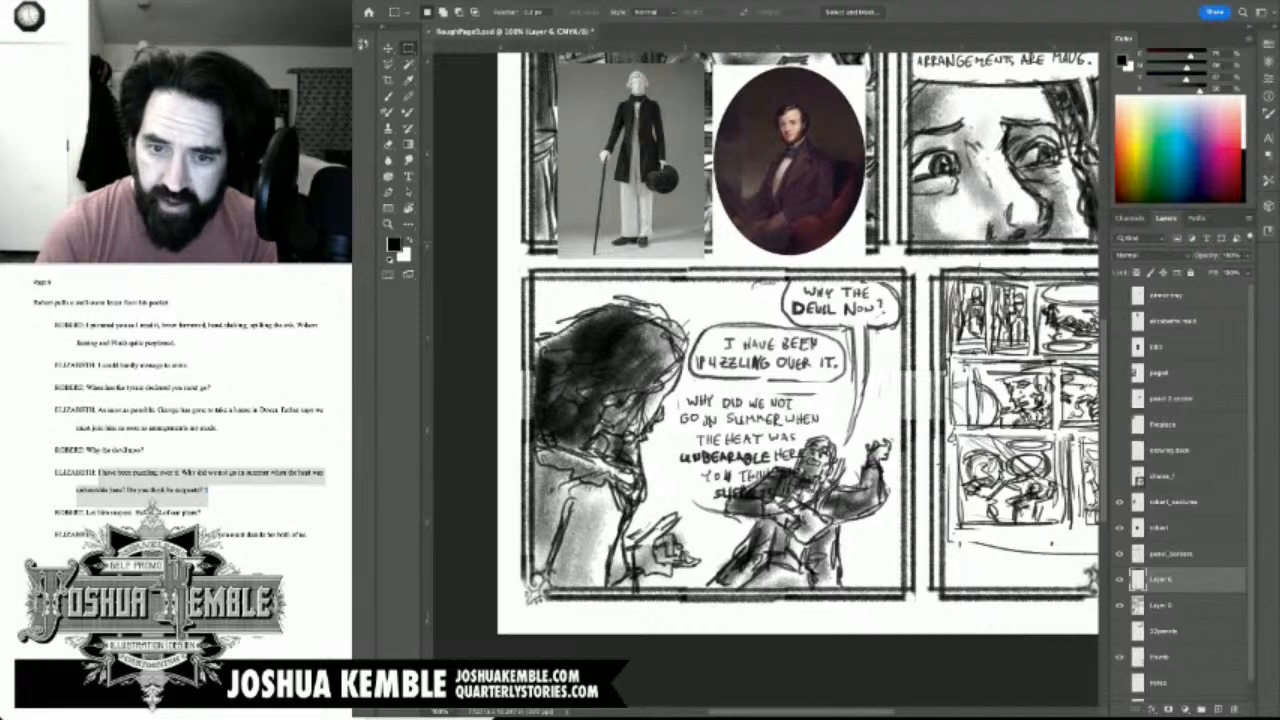
Step: Select the seated man on Layer 5, move him down and right clear of the lettering, and rotate him slightly counter-clockwise
{"action": "left_click", "coordinate": [1162, 605]}
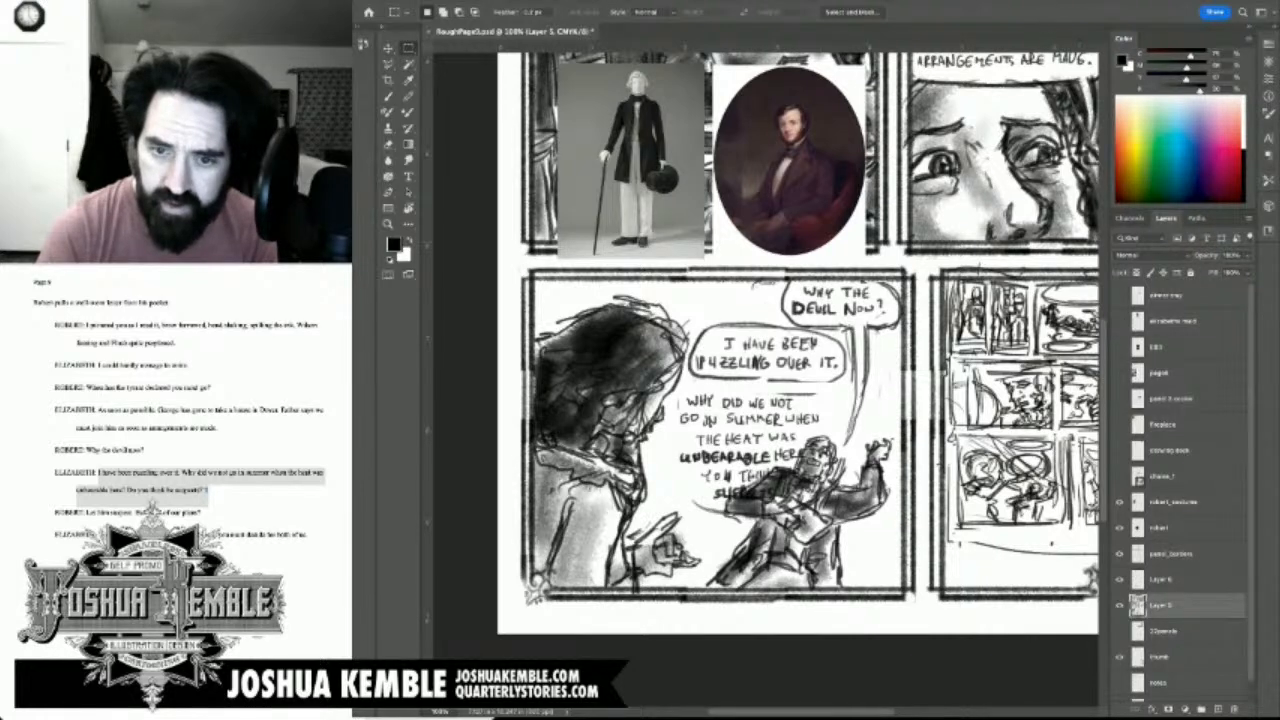
{"action": "left_click", "coordinate": [1119, 605]}
{"action": "left_click", "coordinate": [1119, 605]}
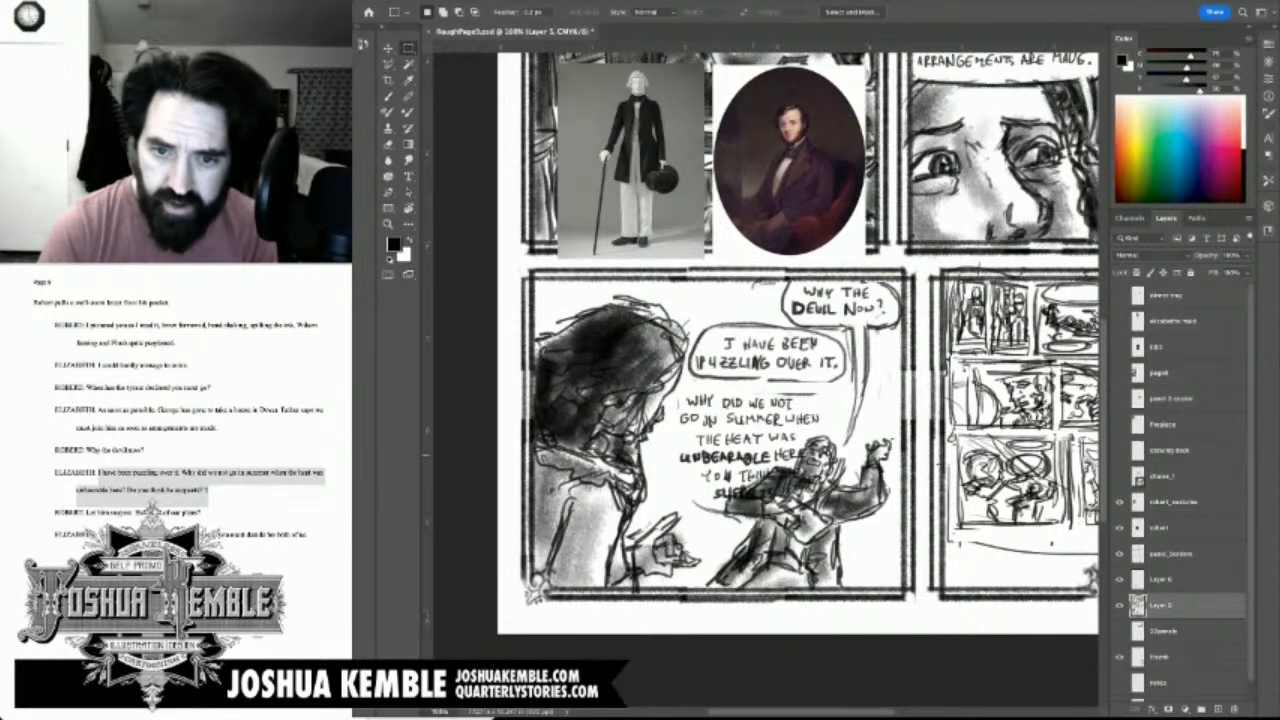
{"action": "left_click_drag", "start_coordinate": [706, 420], "coordinate": [910, 606]}
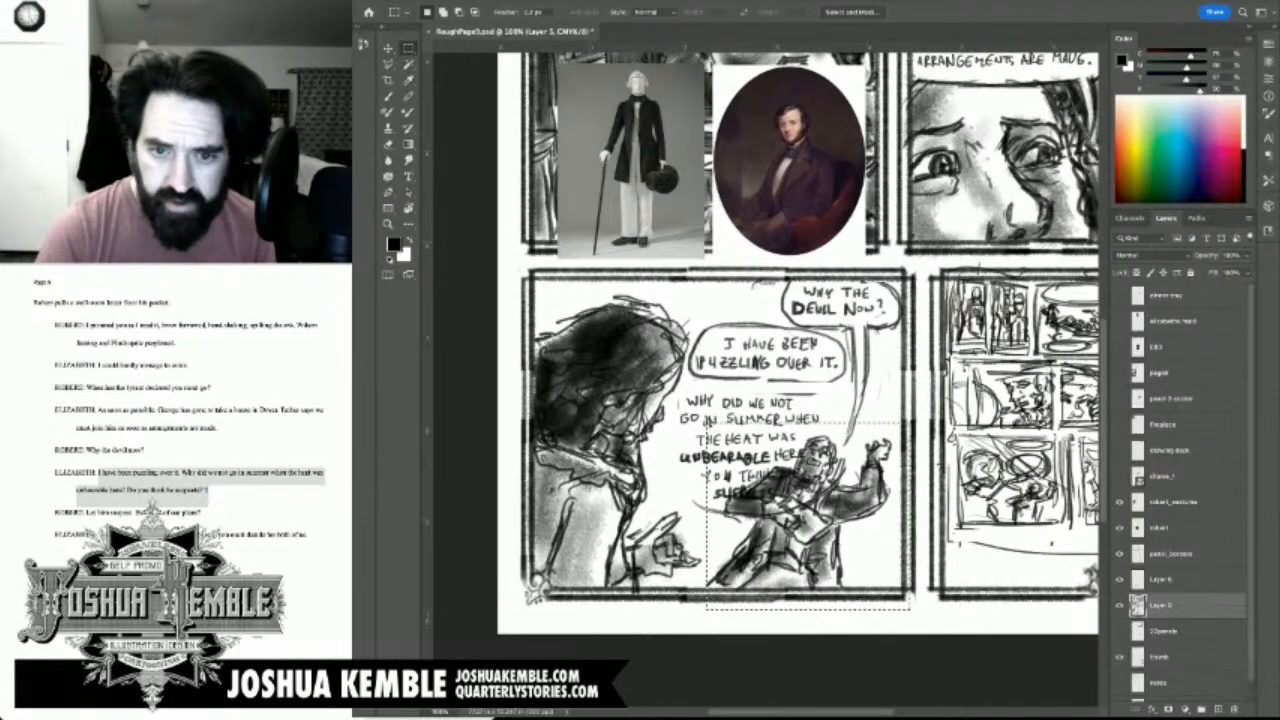
{"action": "left_click", "coordinate": [1119, 605]}
{"action": "left_click", "coordinate": [1119, 605]}
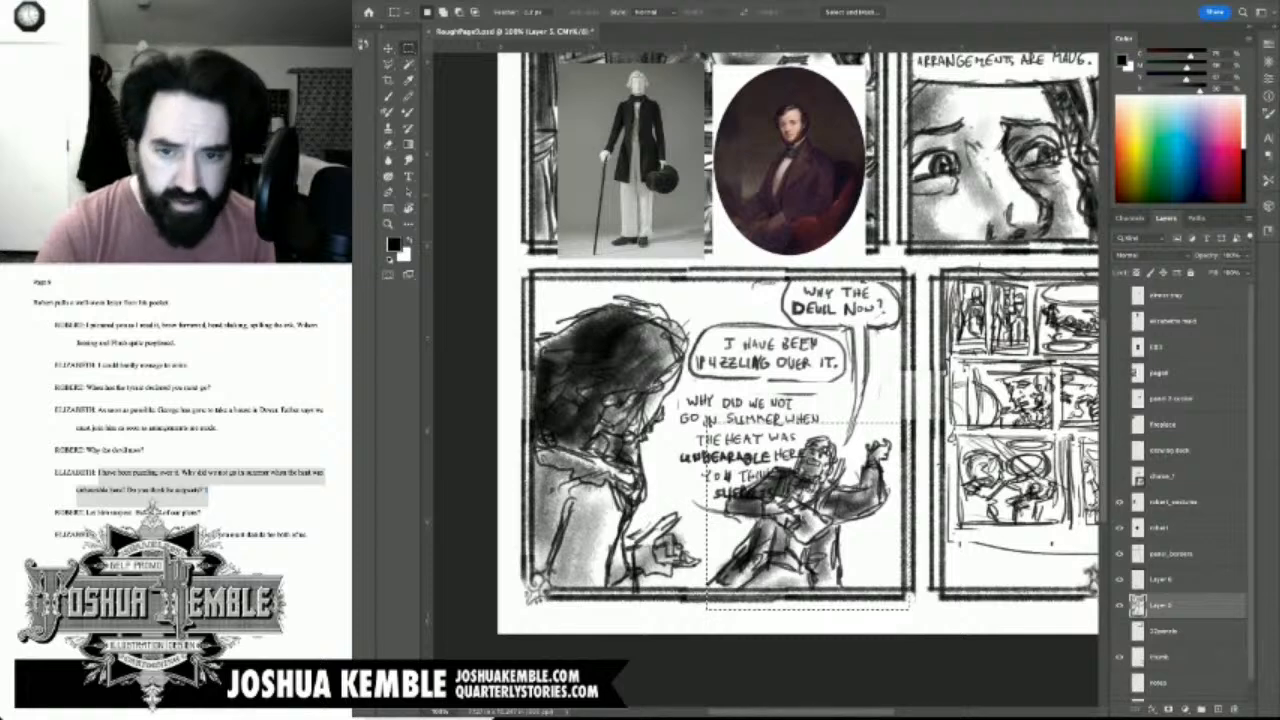
{"action": "key", "text": "v"}
{"action": "left_click_drag", "start_coordinate": [836, 518], "coordinate": [864, 537]}
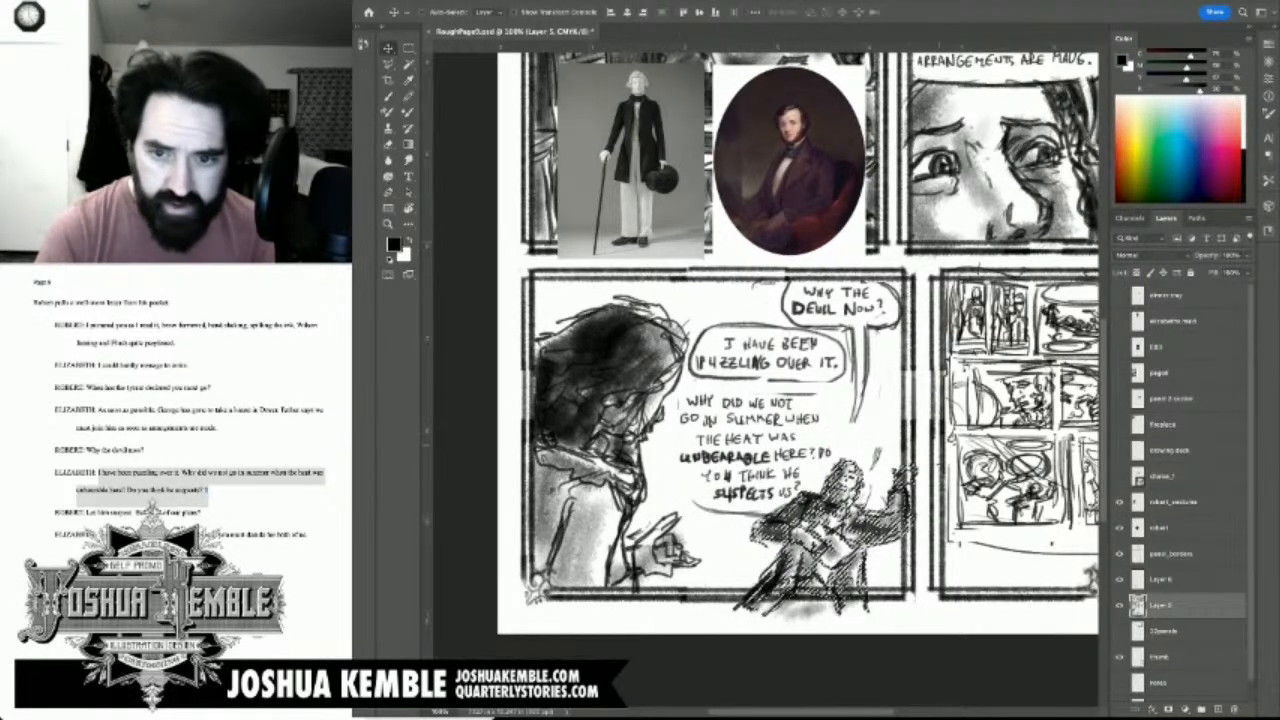
{"action": "key", "text": "ctrl+t"}
{"action": "left_click_drag", "start_coordinate": [931, 432], "coordinate": [921, 423]}
{"action": "left_click_drag", "start_coordinate": [872, 514], "coordinate": [859, 515]}
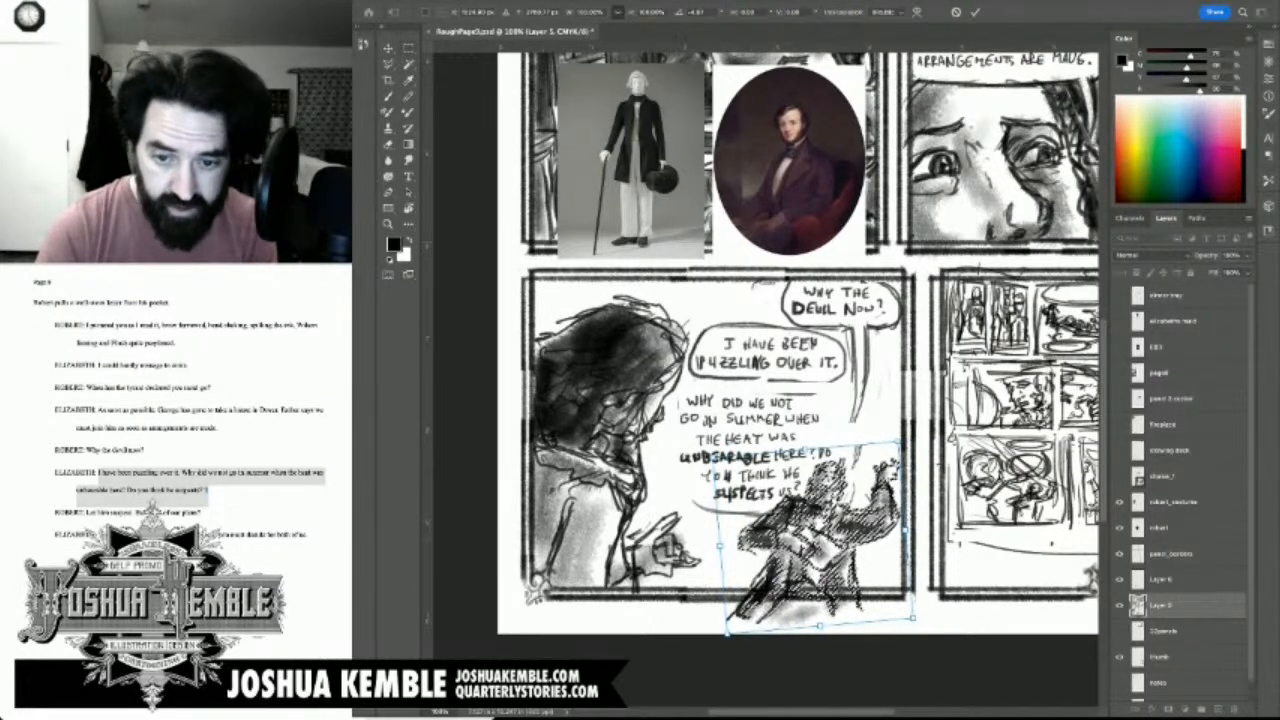
{"action": "key", "text": "Return"}
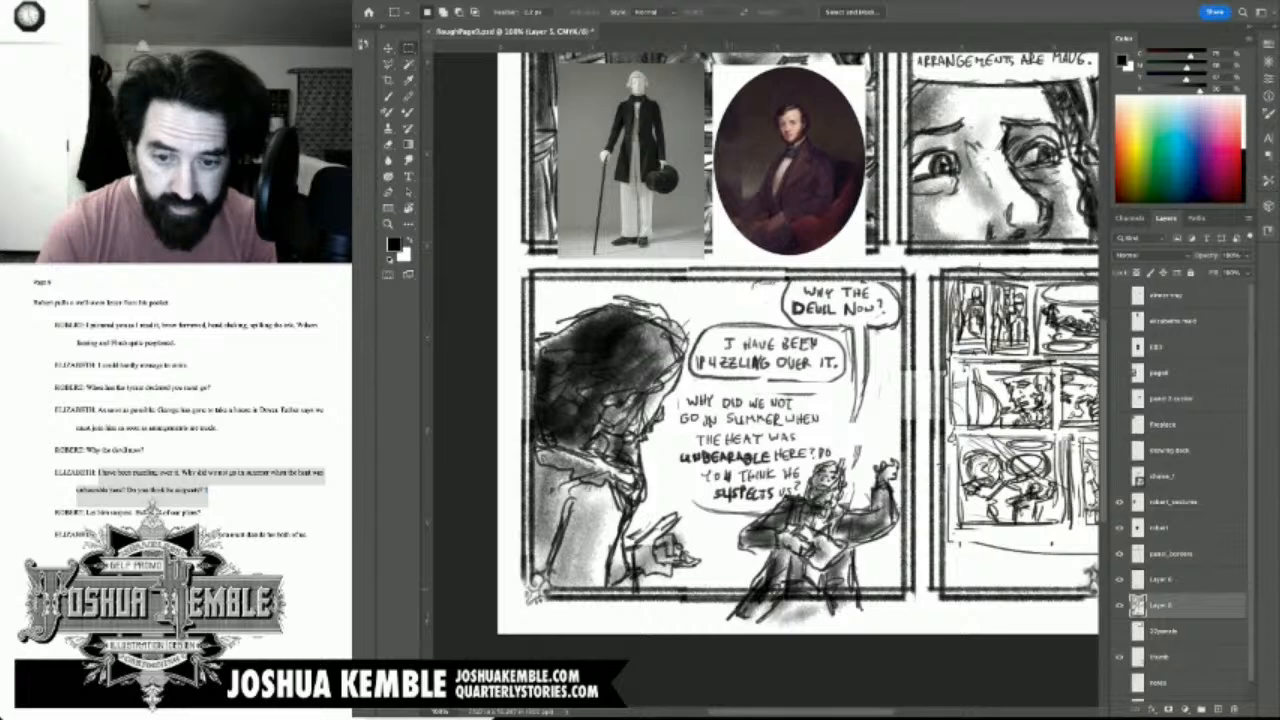
Step: Delete the part of the seated man that extends below the panel's bottom border
{"action": "left_click_drag", "start_coordinate": [729, 590], "coordinate": [904, 635]}
{"action": "key", "text": "Delete"}
{"action": "key", "text": "super+d"}
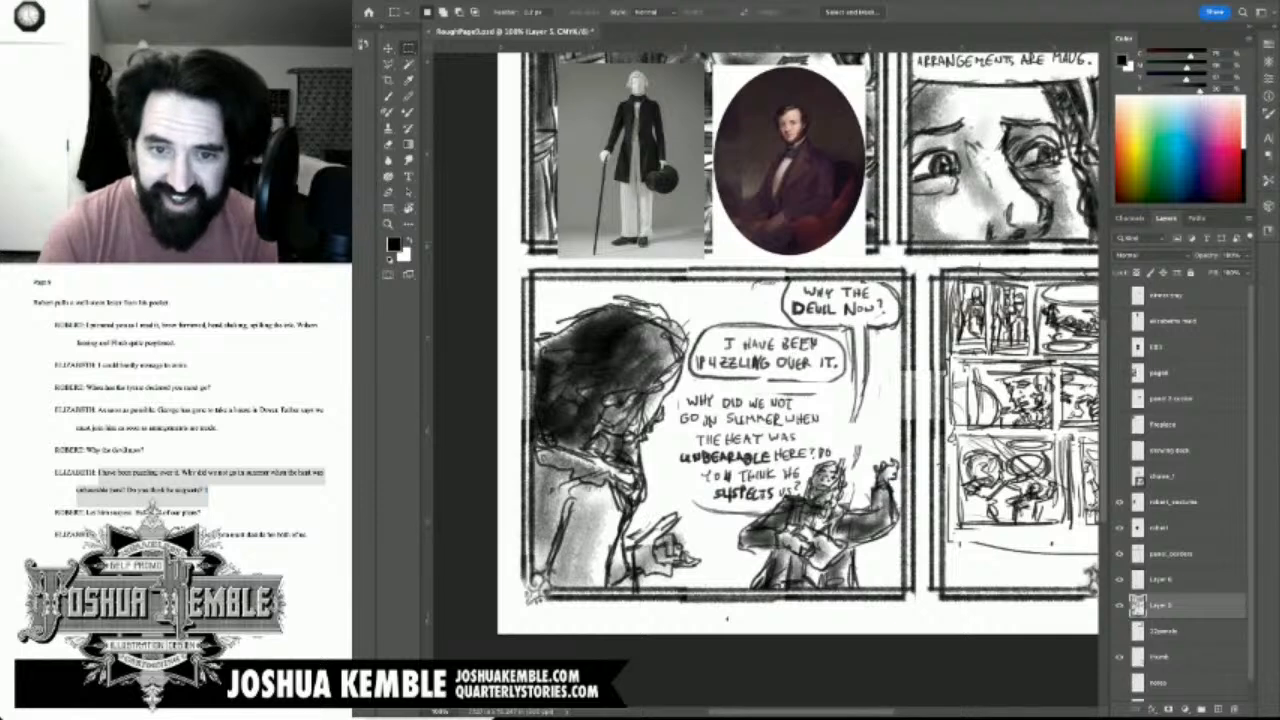
Step: Compare the panel with Layer 5 and Layer 6 switched off and on, and leave Layer 6 hidden
{"action": "left_click", "coordinate": [1120, 605]}
{"action": "left_click", "coordinate": [1120, 605]}
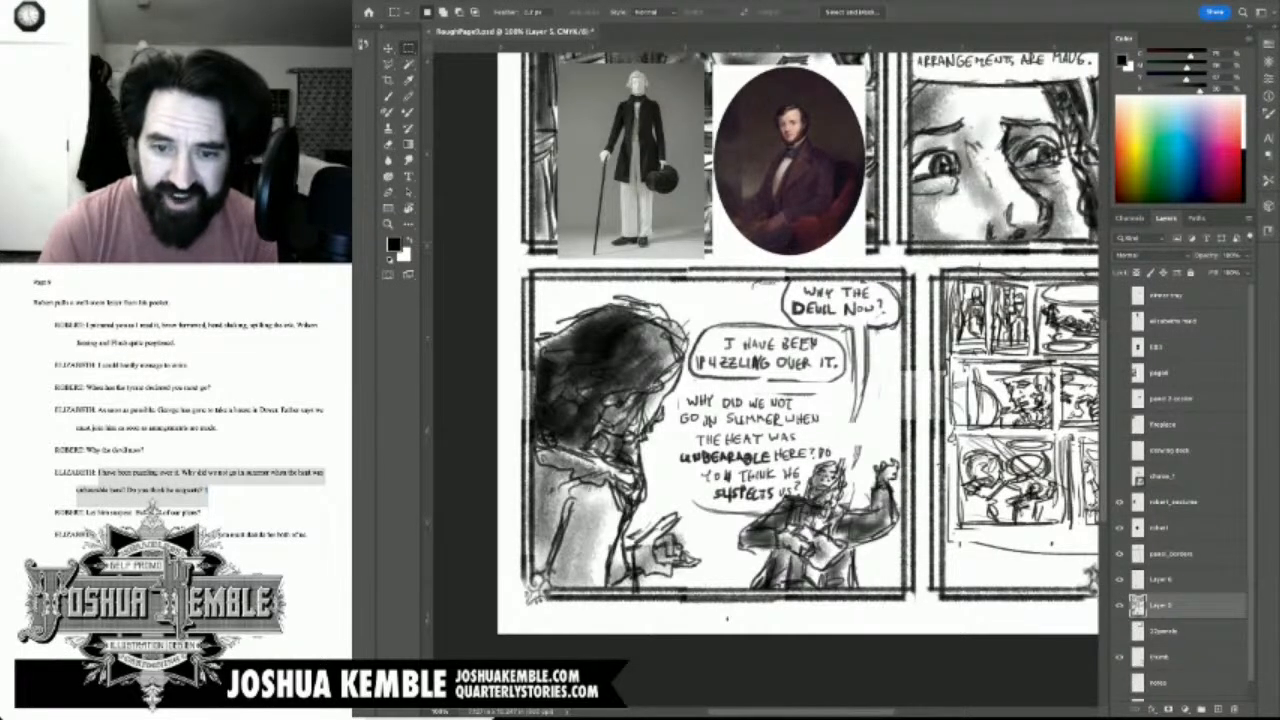
{"action": "left_click", "coordinate": [1120, 579]}
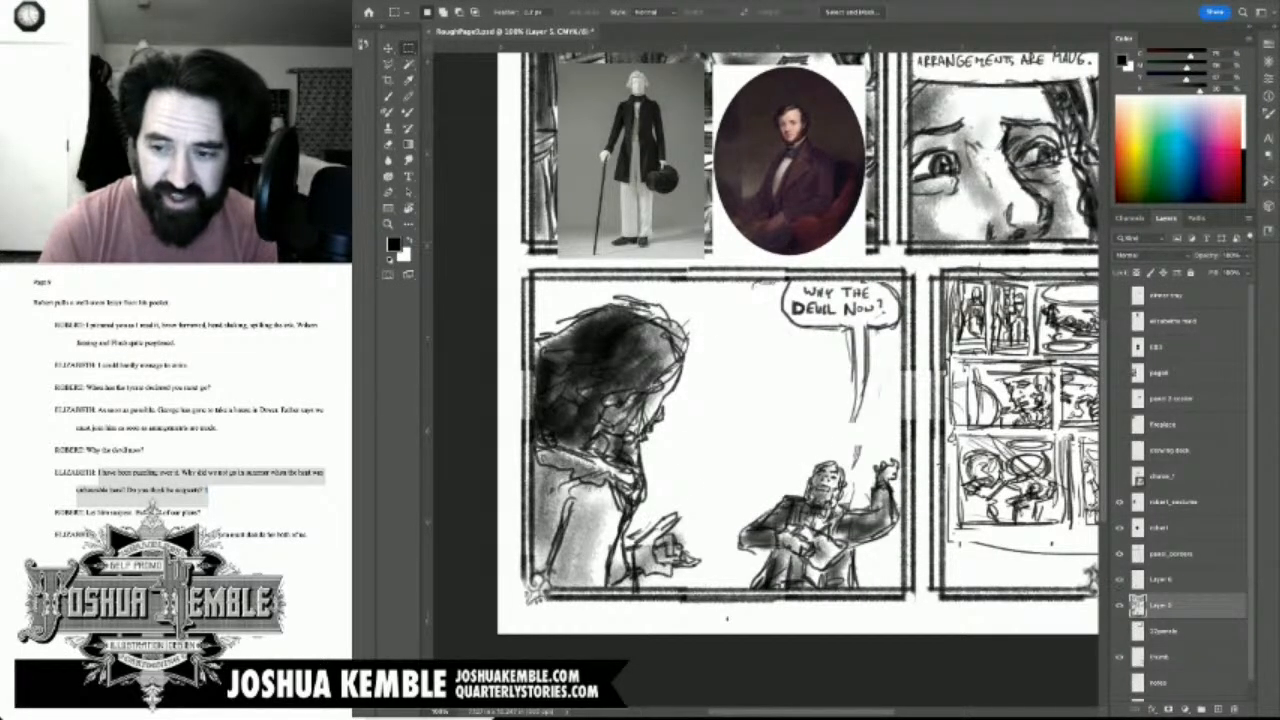
{"action": "left_click", "coordinate": [1120, 579]}
{"action": "left_click", "coordinate": [1120, 579]}
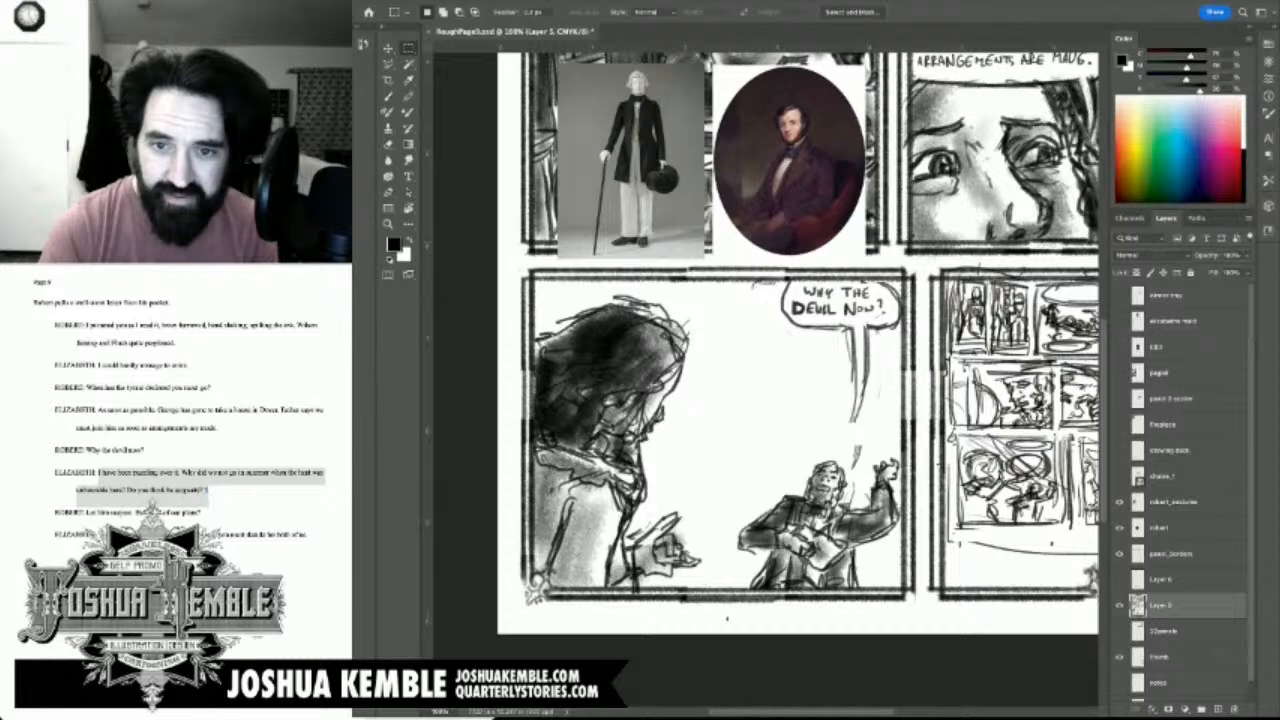
{"action": "left_click", "coordinate": [1120, 605]}
{"action": "left_click", "coordinate": [1120, 605]}
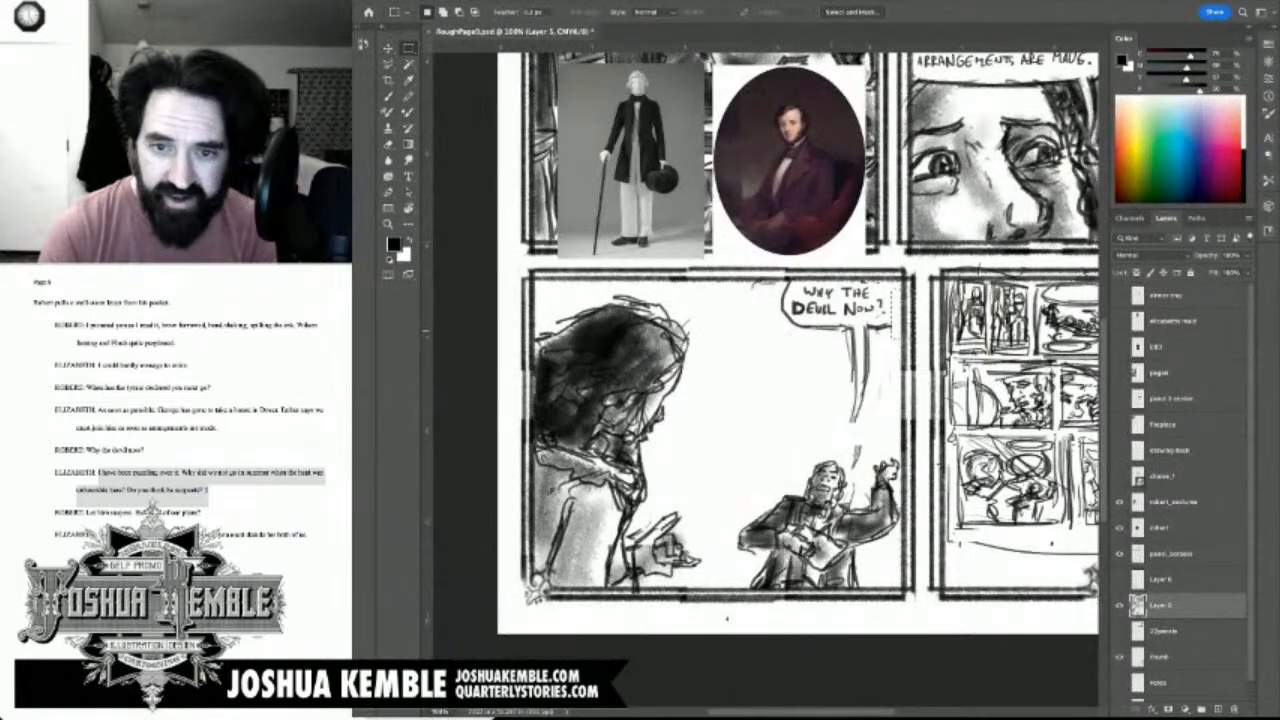
Step: Delete the tail and most of the balloon outline around "Why the devil now?" on Layer 5
{"action": "left_click_drag", "start_coordinate": [834, 324], "coordinate": [900, 427]}
{"action": "key", "text": "Delete"}
{"action": "mouse_move", "coordinate": [776, 274]}
{"action": "left_mouse_down"}
{"action": "mouse_move", "coordinate": [788, 320]}
{"action": "mouse_move", "coordinate": [846, 322]}
{"action": "mouse_move", "coordinate": [900, 354]}
{"action": "left_mouse_up"}
{"action": "key", "text": "Delete"}
{"action": "key", "text": "Delete"}
{"action": "key", "text": "Delete"}
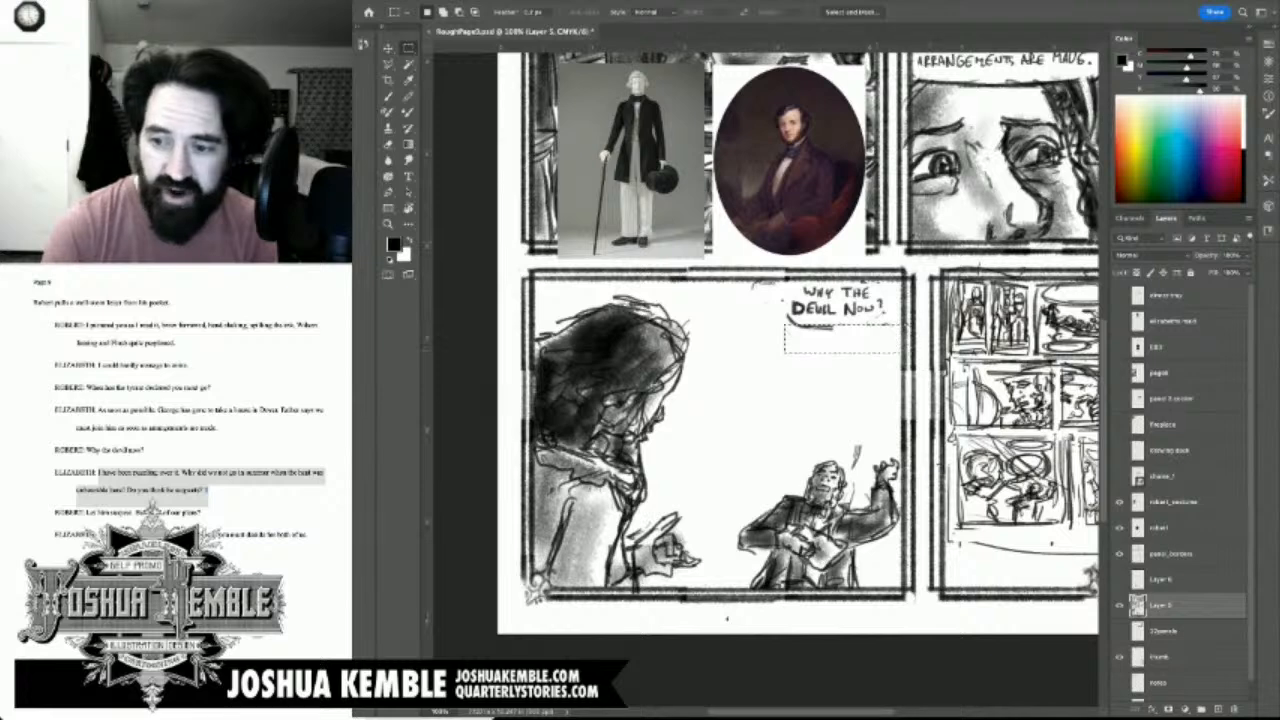
{"action": "key", "text": "ctrl+d"}
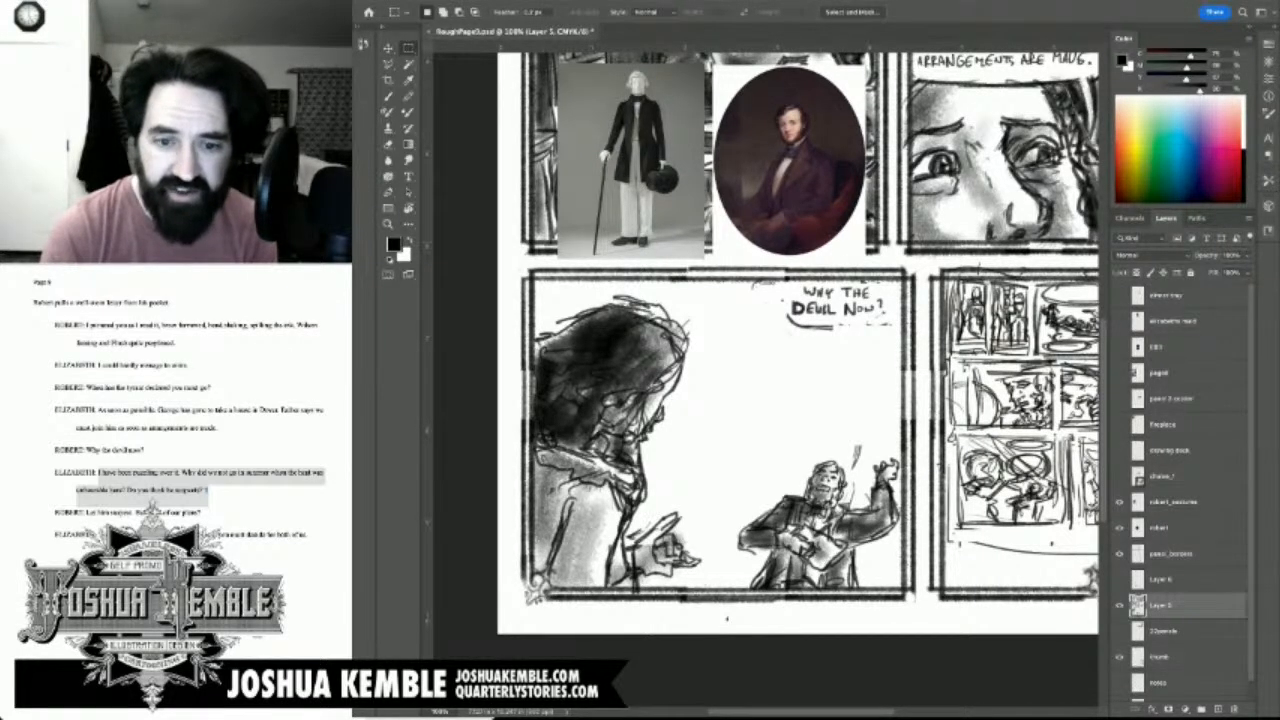
Step: Select the "Why the devil now?" lettering and move it slightly right and down
{"action": "key", "text": "ctrl+z"}
{"action": "key", "text": "ctrl+d"}
{"action": "mouse_move", "coordinate": [770, 282]}
{"action": "left_mouse_down"}
{"action": "mouse_move", "coordinate": [900, 331]}
{"action": "mouse_move", "coordinate": [845, 311]}
{"action": "left_mouse_up"}
{"action": "key", "text": "v"}
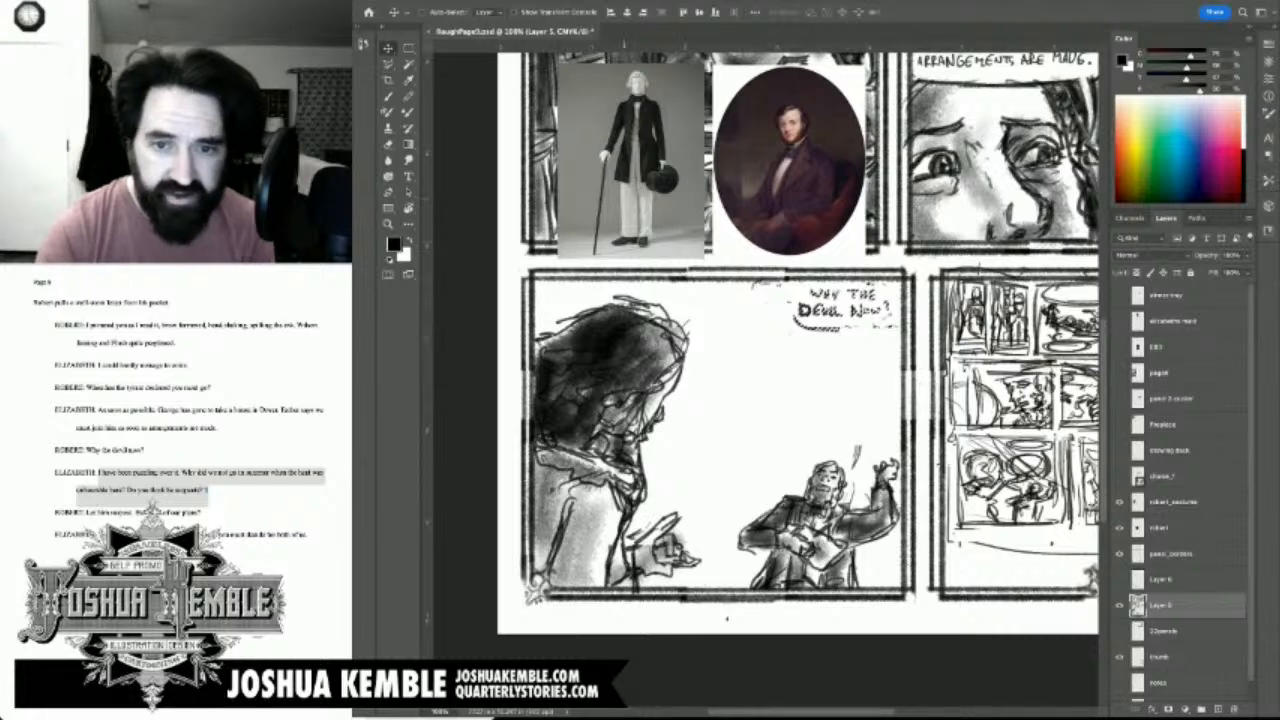
{"action": "key", "text": "m"}
{"action": "key", "text": "ctrl+d"}
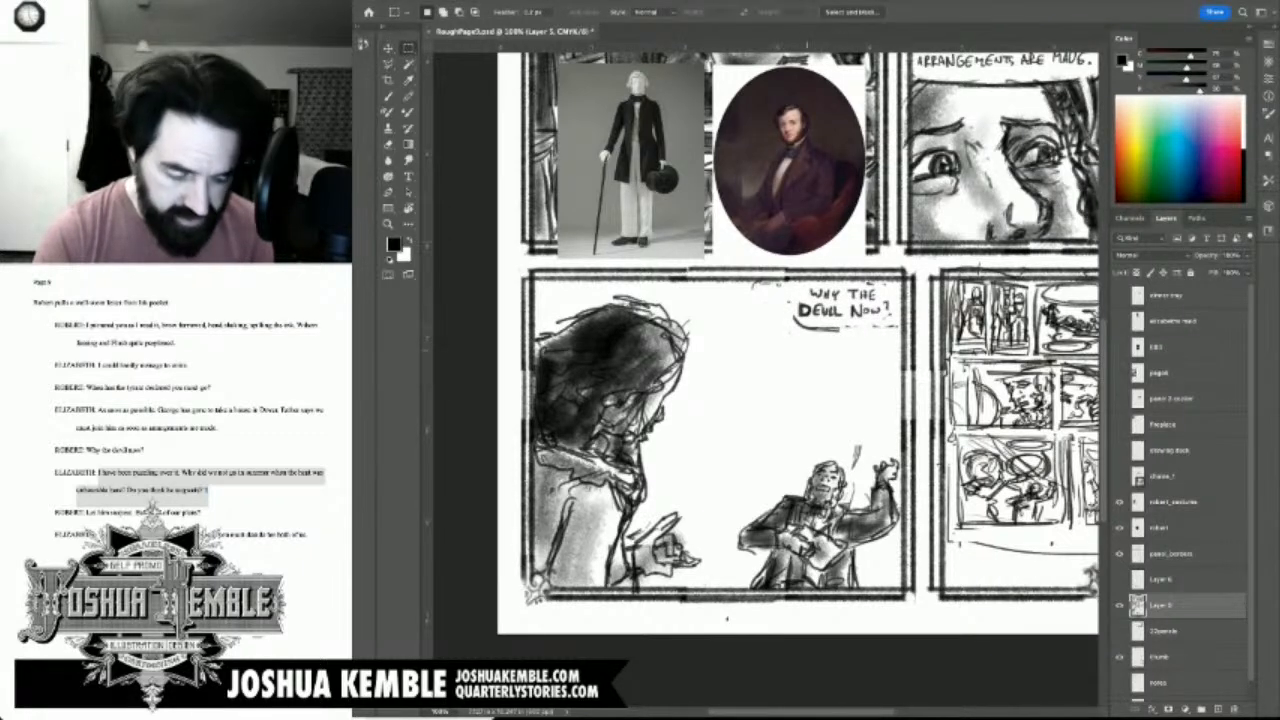
Step: Redraw the side outline of the "Why the devil now?" balloon and give it a long curved tail reaching down toward the seated man
{"action": "key", "text": "b"}
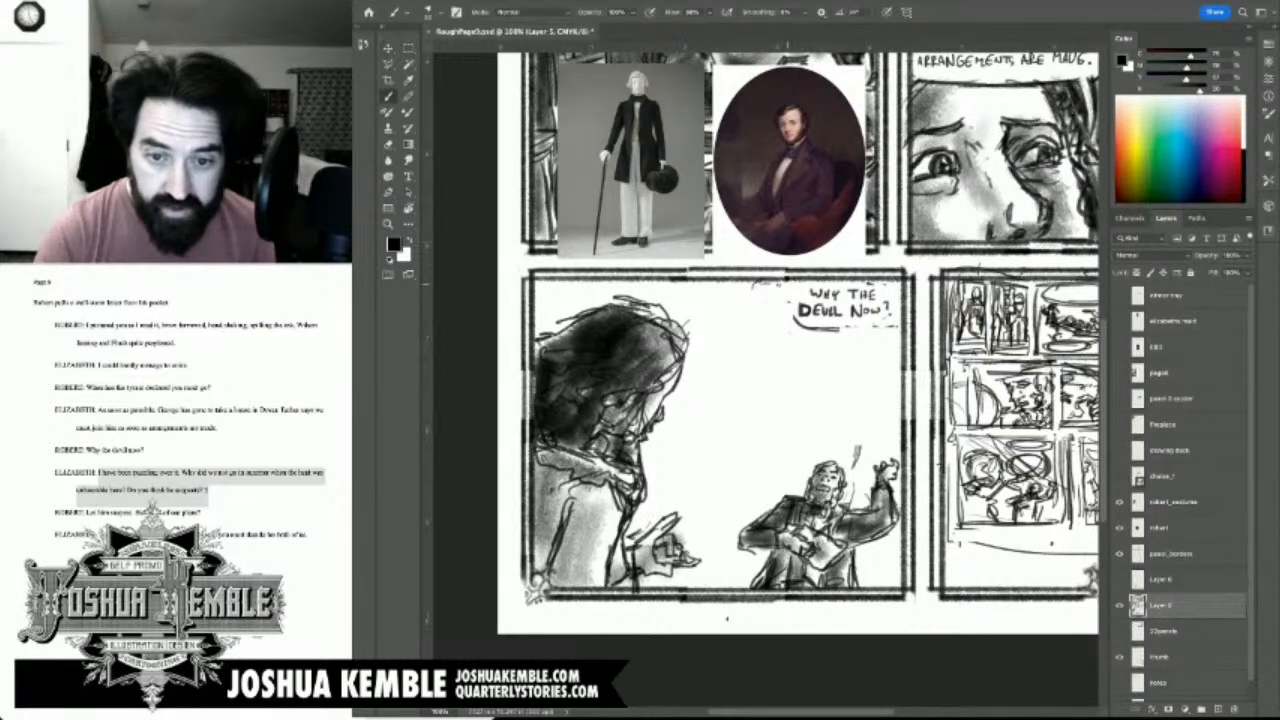
{"action": "mouse_move", "coordinate": [796, 282]}
{"action": "left_mouse_down"}
{"action": "mouse_move", "coordinate": [790, 332]}
{"action": "mouse_move", "coordinate": [893, 327]}
{"action": "mouse_move", "coordinate": [869, 424]}
{"action": "left_mouse_up"}
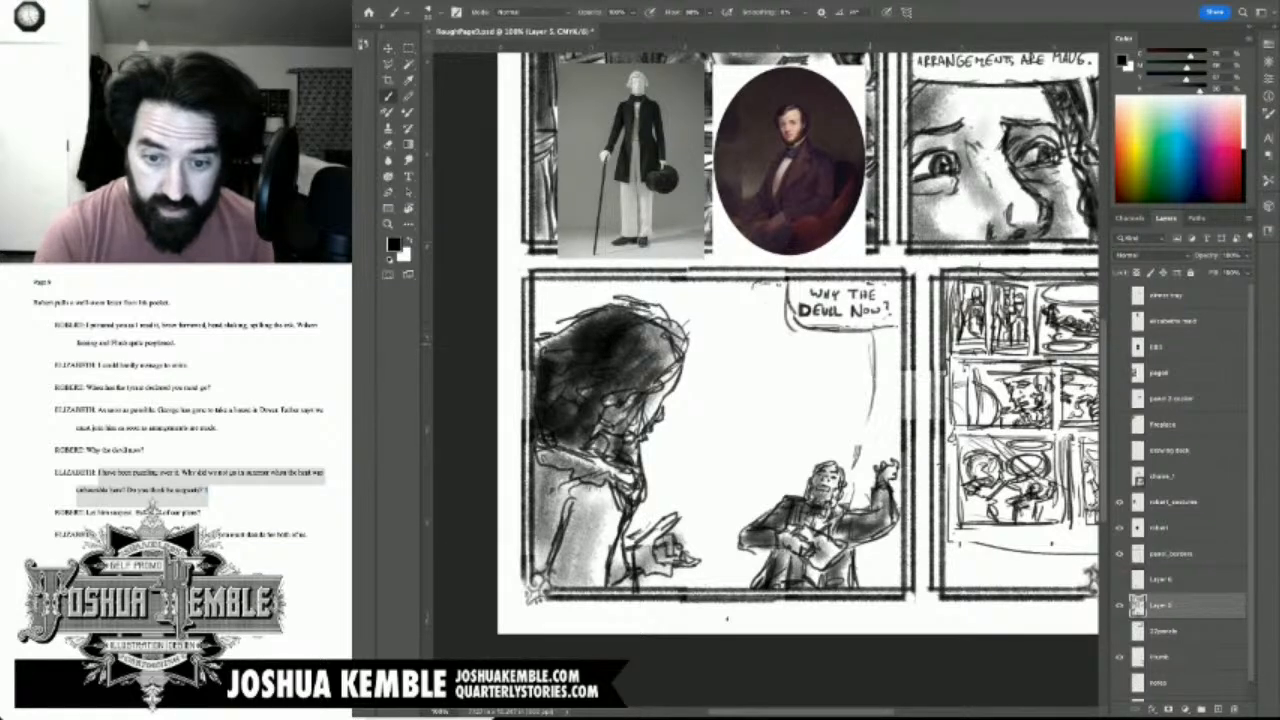
{"action": "left_click_drag", "start_coordinate": [874, 346], "coordinate": [855, 471]}
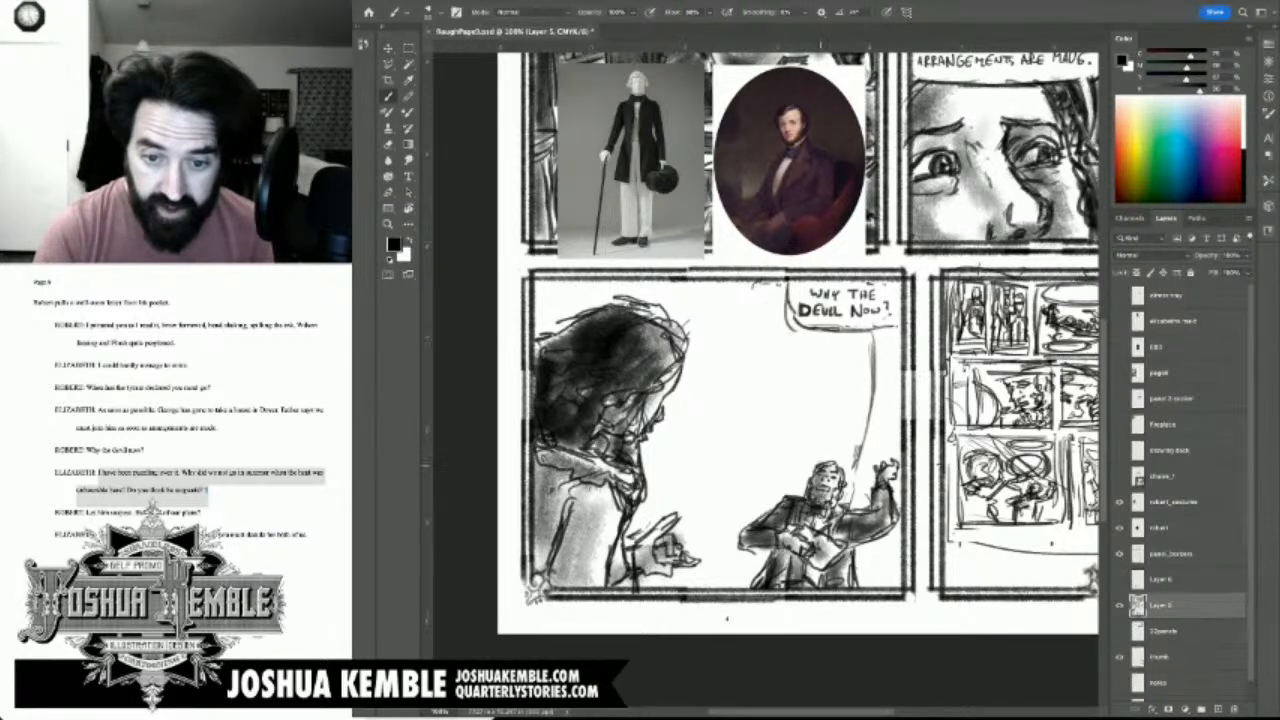
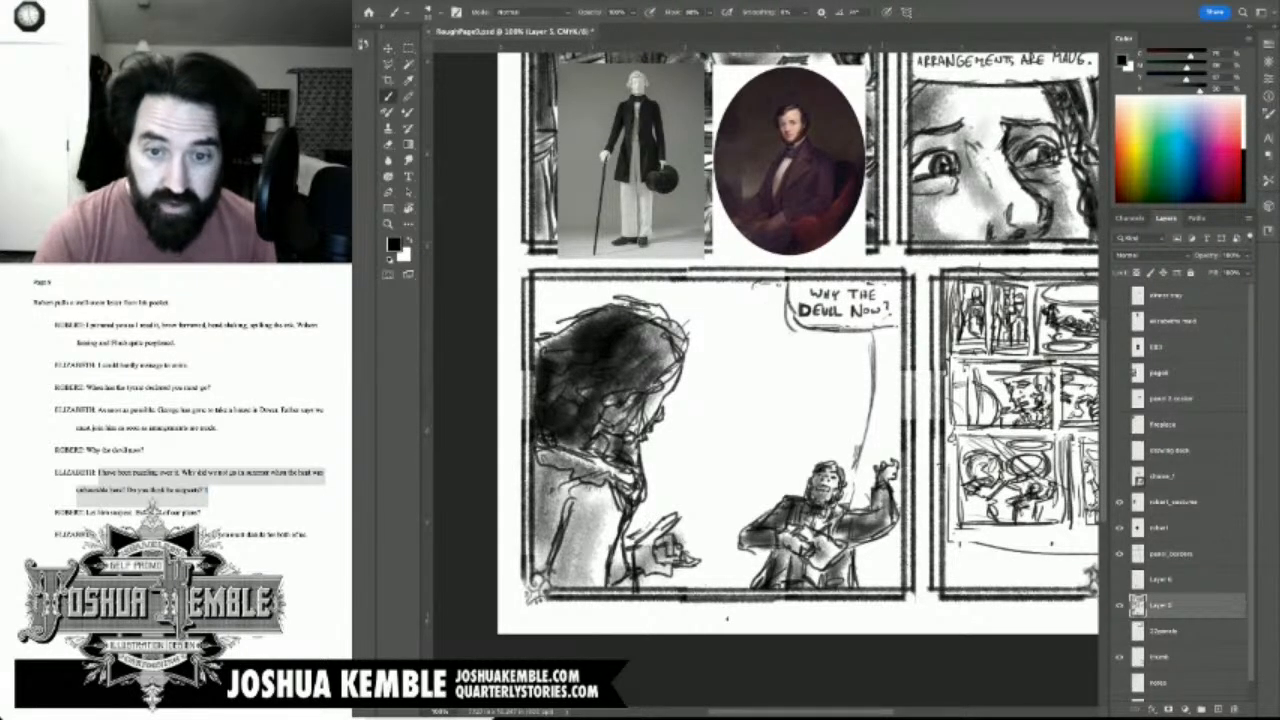
{"action": "key", "text": "e"}
{"action": "left_click_drag", "start_coordinate": [872, 340], "coordinate": [855, 472]}
{"action": "key", "text": "b"}
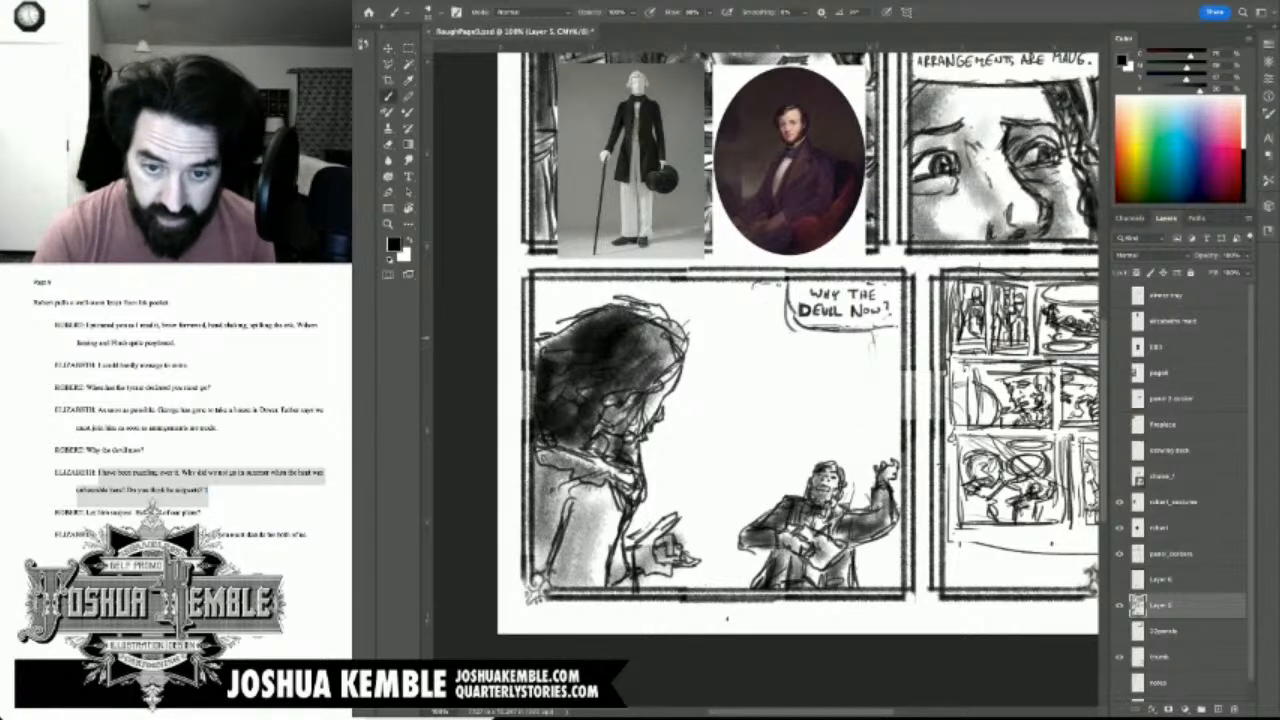
{"action": "mouse_move", "coordinate": [875, 330]}
{"action": "left_mouse_down"}
{"action": "mouse_move", "coordinate": [867, 468]}
{"action": "mouse_move", "coordinate": [883, 432]}
{"action": "mouse_move", "coordinate": [887, 337]}
{"action": "mouse_move", "coordinate": [886, 427]}
{"action": "left_mouse_up"}
{"action": "mouse_move", "coordinate": [890, 370]}
{"action": "left_mouse_down"}
{"action": "mouse_move", "coordinate": [902, 329]}
{"action": "mouse_move", "coordinate": [877, 326]}
{"action": "left_mouse_up"}
Step: Erase the seated man's raised hand and redraw it with spread fingers, then touch up the hand and sleeve with a larger brush
{"action": "key", "text": "e"}
{"action": "mouse_move", "coordinate": [888, 481]}
{"action": "left_mouse_down"}
{"action": "mouse_move", "coordinate": [880, 466]}
{"action": "mouse_move", "coordinate": [888, 531]}
{"action": "left_mouse_up"}
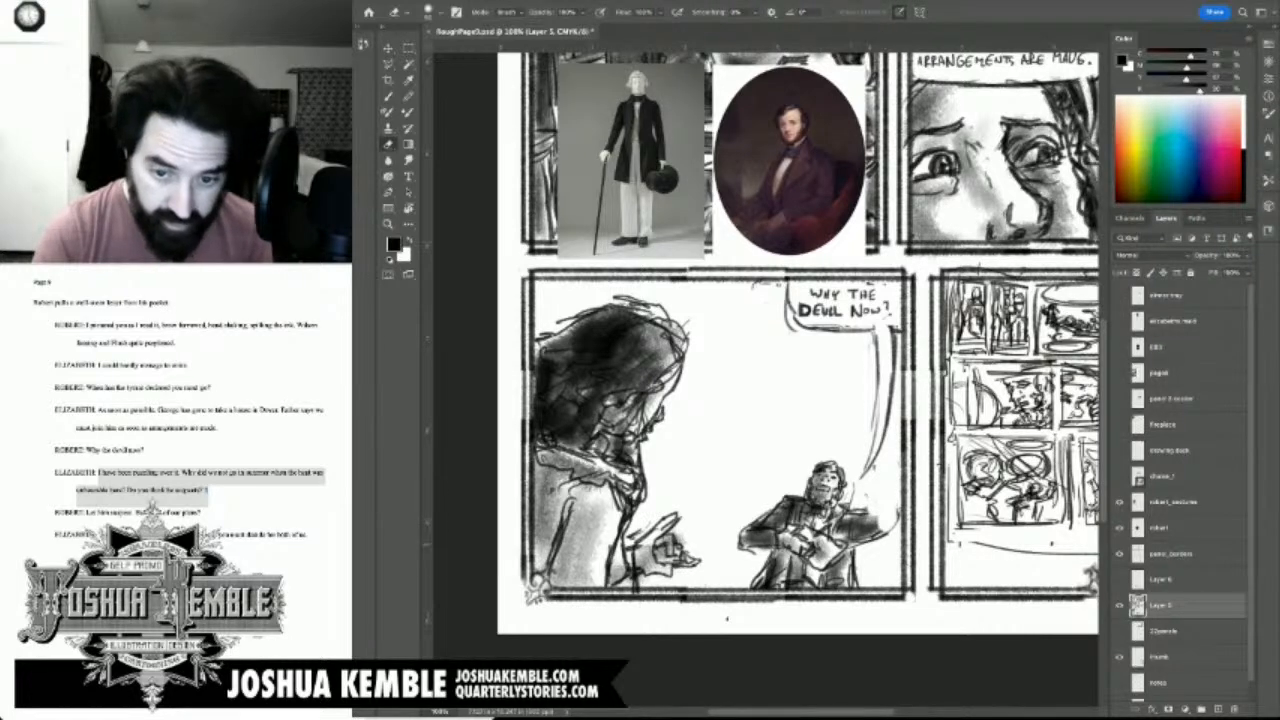
{"action": "key", "text": "b"}
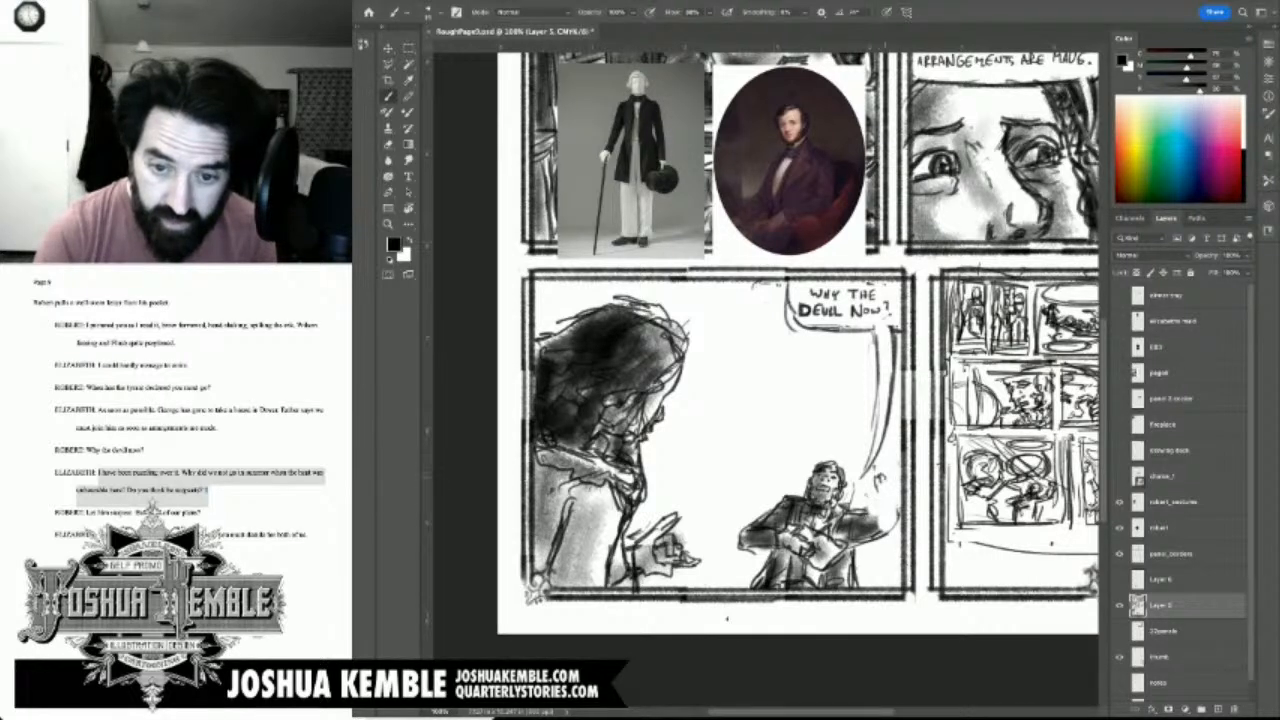
{"action": "mouse_move", "coordinate": [882, 462]}
{"action": "left_mouse_down"}
{"action": "mouse_move", "coordinate": [880, 478]}
{"action": "mouse_move", "coordinate": [885, 460]}
{"action": "mouse_move", "coordinate": [896, 483]}
{"action": "mouse_move", "coordinate": [880, 514]}
{"action": "mouse_move", "coordinate": [894, 530]}
{"action": "mouse_move", "coordinate": [868, 534]}
{"action": "mouse_move", "coordinate": [856, 506]}
{"action": "mouse_move", "coordinate": [896, 510]}
{"action": "left_mouse_up"}
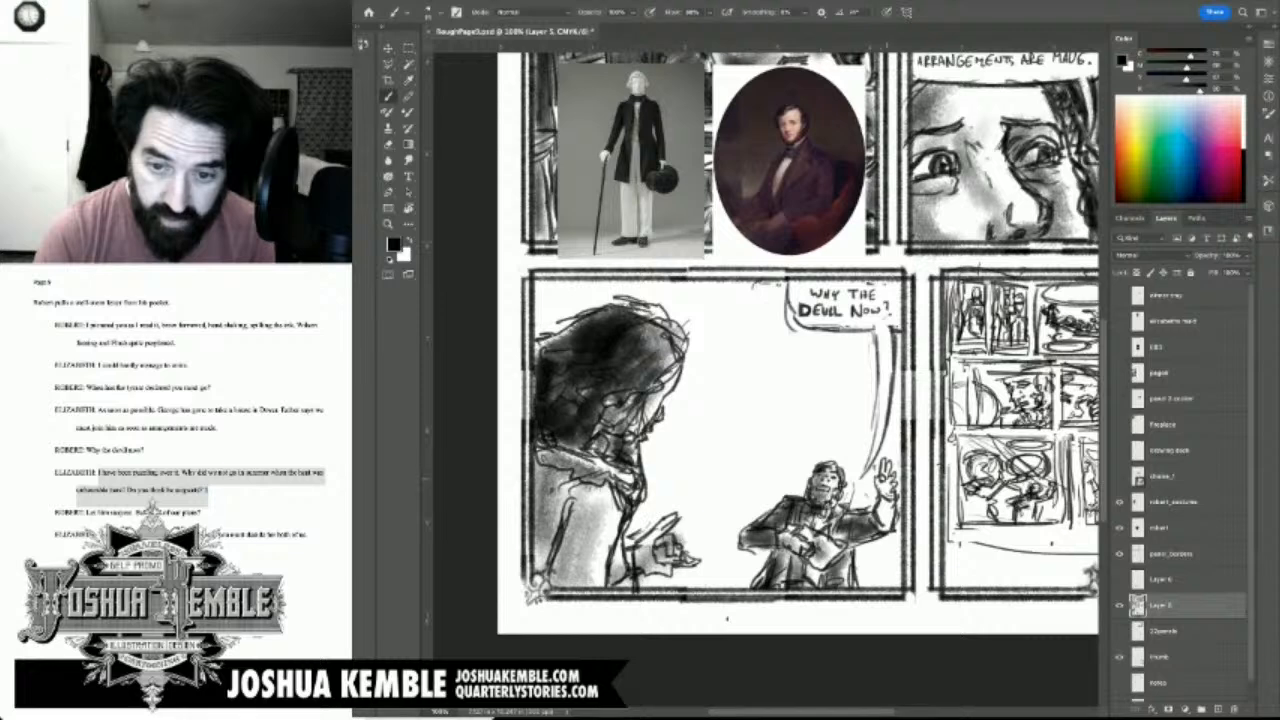
{"action": "left_click_drag", "start_coordinate": [884, 485], "coordinate": [886, 495]}
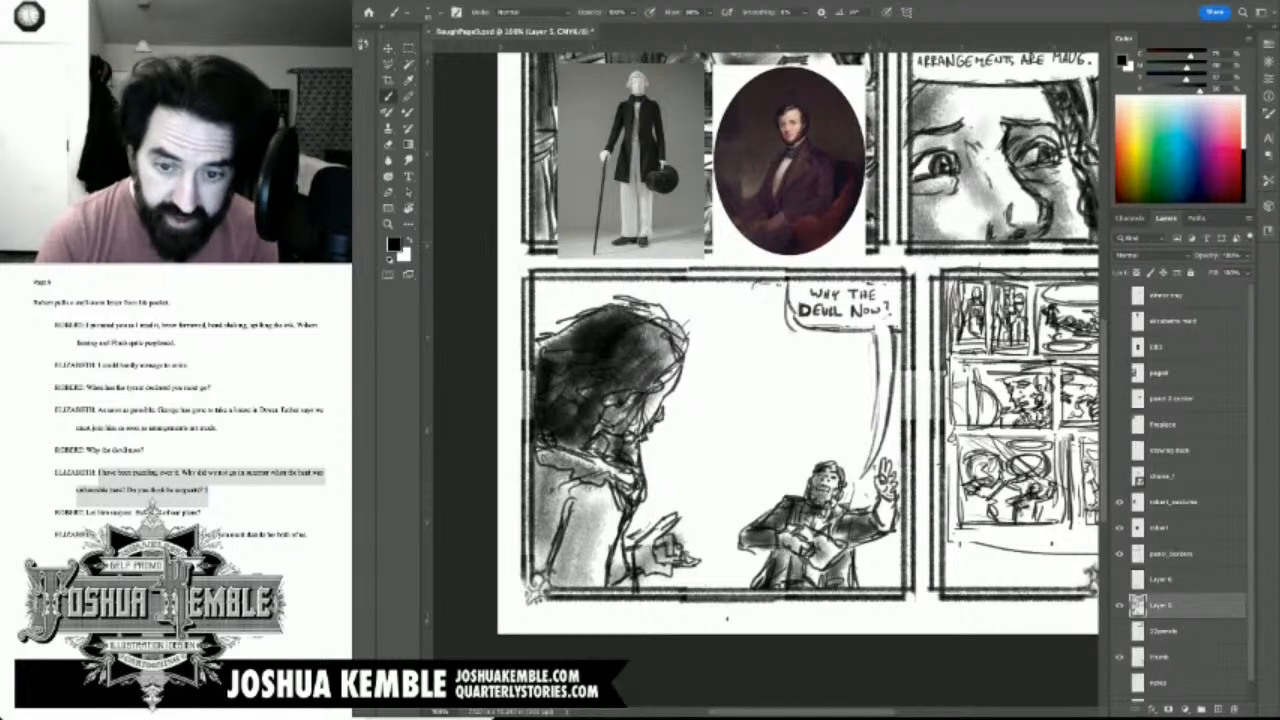
{"action": "key", "text": "bracketright"}
{"action": "key", "text": "bracketright"}
{"action": "key", "text": "bracketright"}
{"action": "left_click_drag", "start_coordinate": [880, 468], "coordinate": [884, 525]}
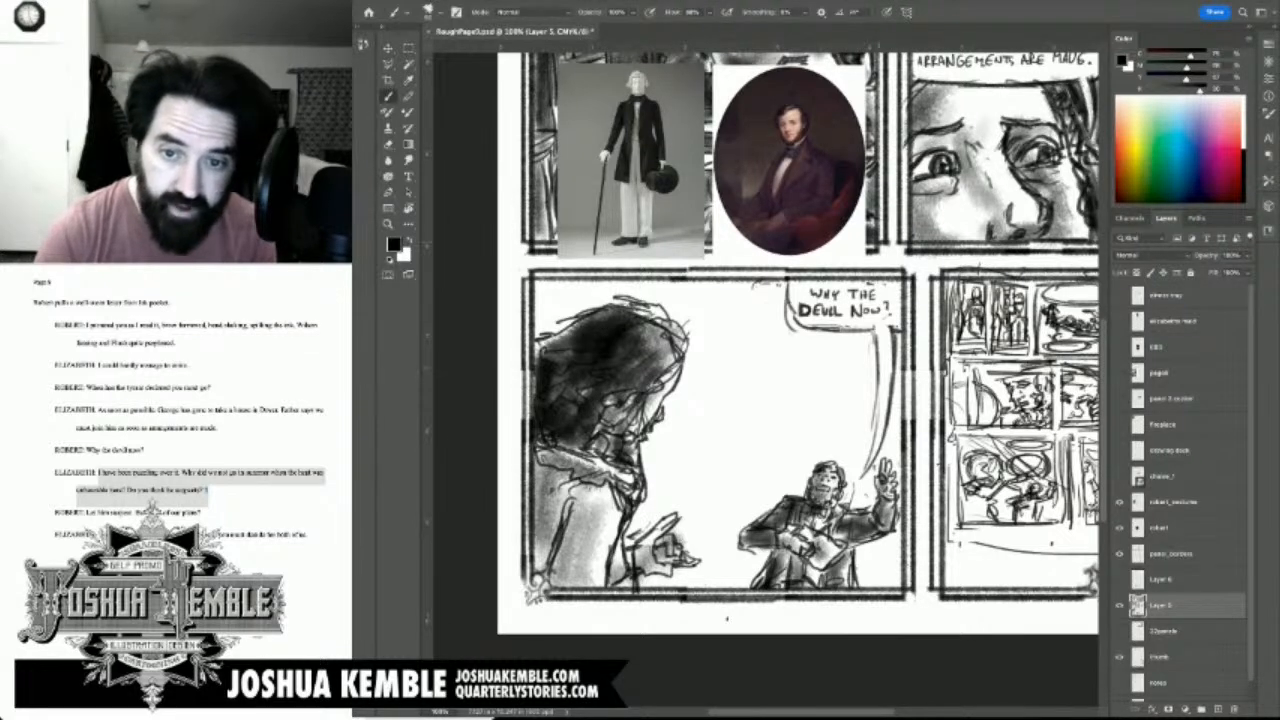
Step: Reinforce the long tail of the "Why the devil now?" balloon with a smaller brush
{"action": "key", "text": "bracketleft"}
{"action": "key", "text": "bracketleft"}
{"action": "key", "text": "bracketleft"}
{"action": "left_click_drag", "start_coordinate": [876, 332], "coordinate": [864, 474]}
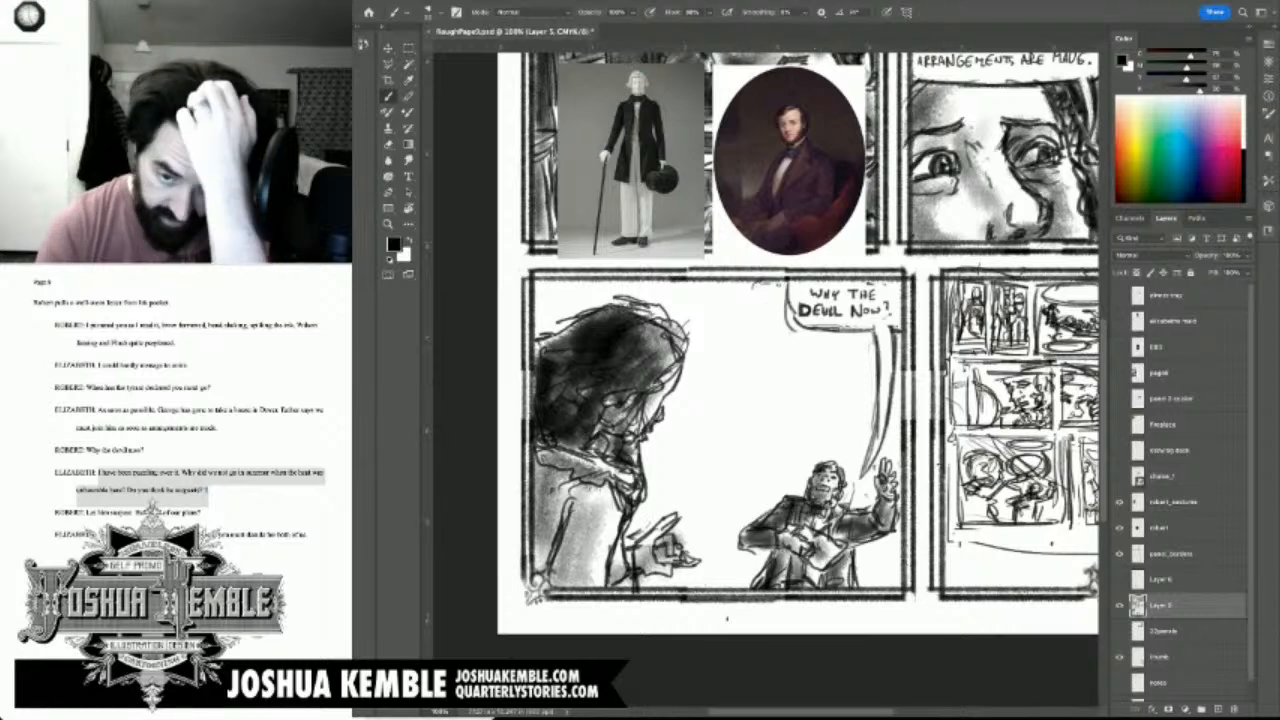
Step: Show Layer 6 and erase the bottom of the "I have been puzzling over it" balloon and the outline remnants around the lettering below it
{"action": "left_click", "coordinate": [1119, 580]}
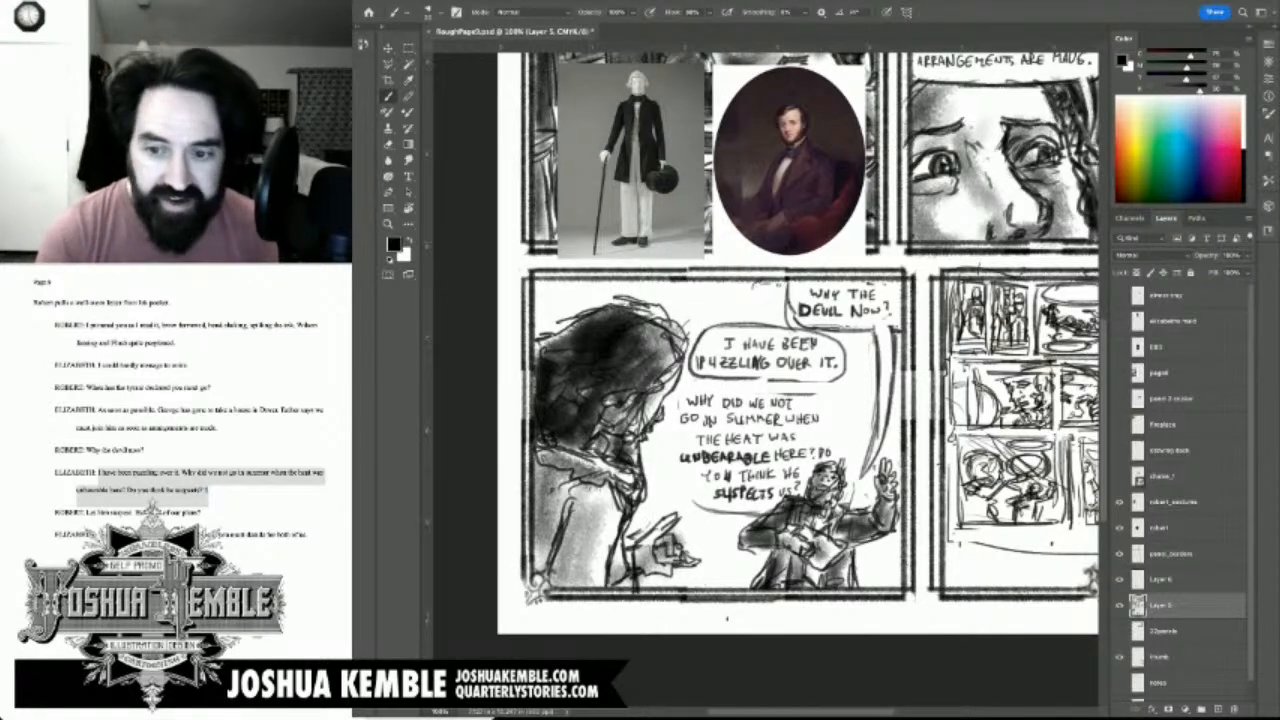
{"action": "left_click", "coordinate": [1162, 580]}
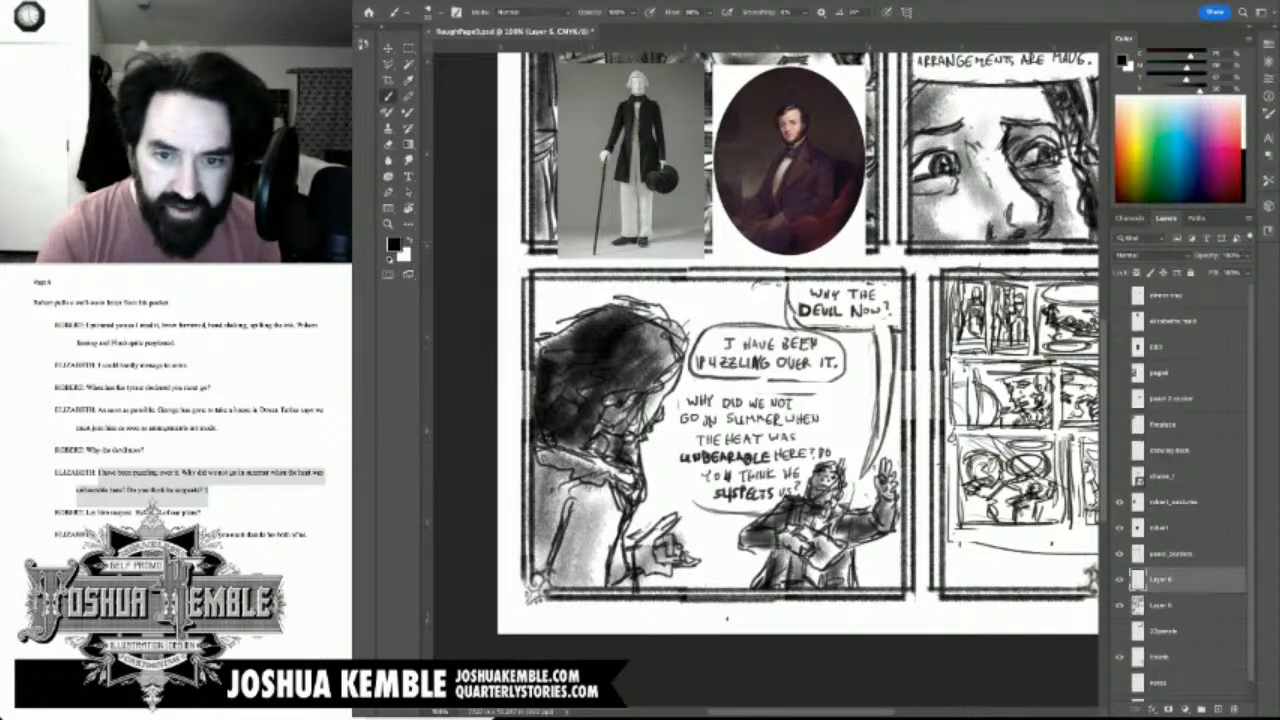
{"action": "key", "text": "e"}
{"action": "left_click_drag", "start_coordinate": [766, 381], "coordinate": [690, 366]}
{"action": "left_click_drag", "start_coordinate": [842, 377], "coordinate": [816, 395]}
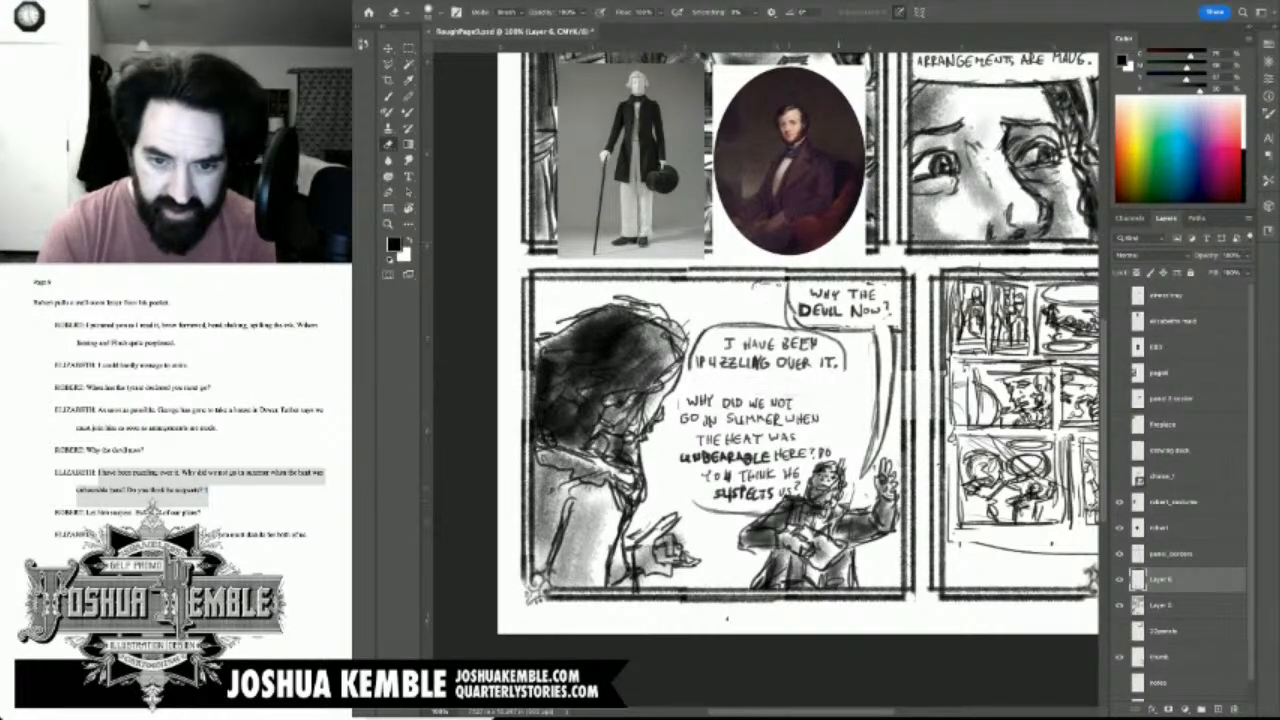
{"action": "mouse_move", "coordinate": [845, 467]}
{"action": "left_mouse_down"}
{"action": "mouse_move", "coordinate": [819, 497]}
{"action": "mouse_move", "coordinate": [757, 513]}
{"action": "mouse_move", "coordinate": [696, 505]}
{"action": "left_mouse_up"}
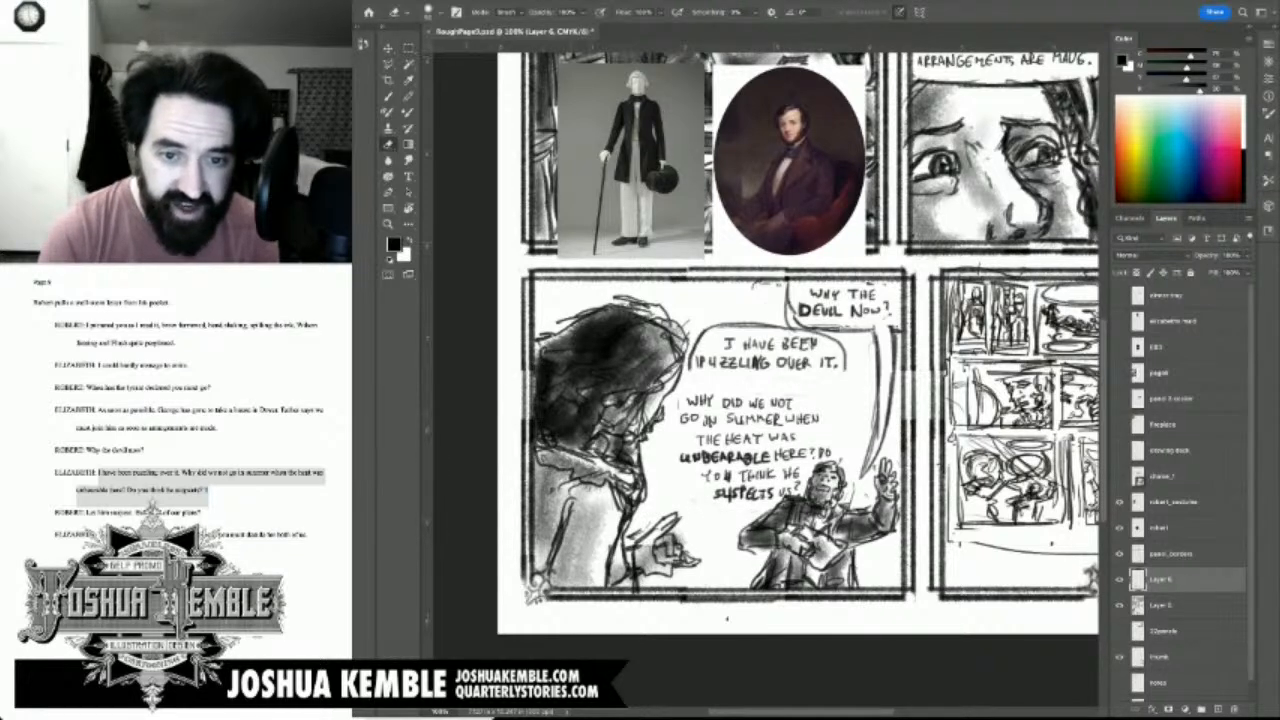
Step: Move the "Why did we not go in summer" lettering block up and slightly right, directly beneath "puzzling over it"
{"action": "key", "text": "m"}
{"action": "left_click_drag", "start_coordinate": [662, 388], "coordinate": [858, 525]}
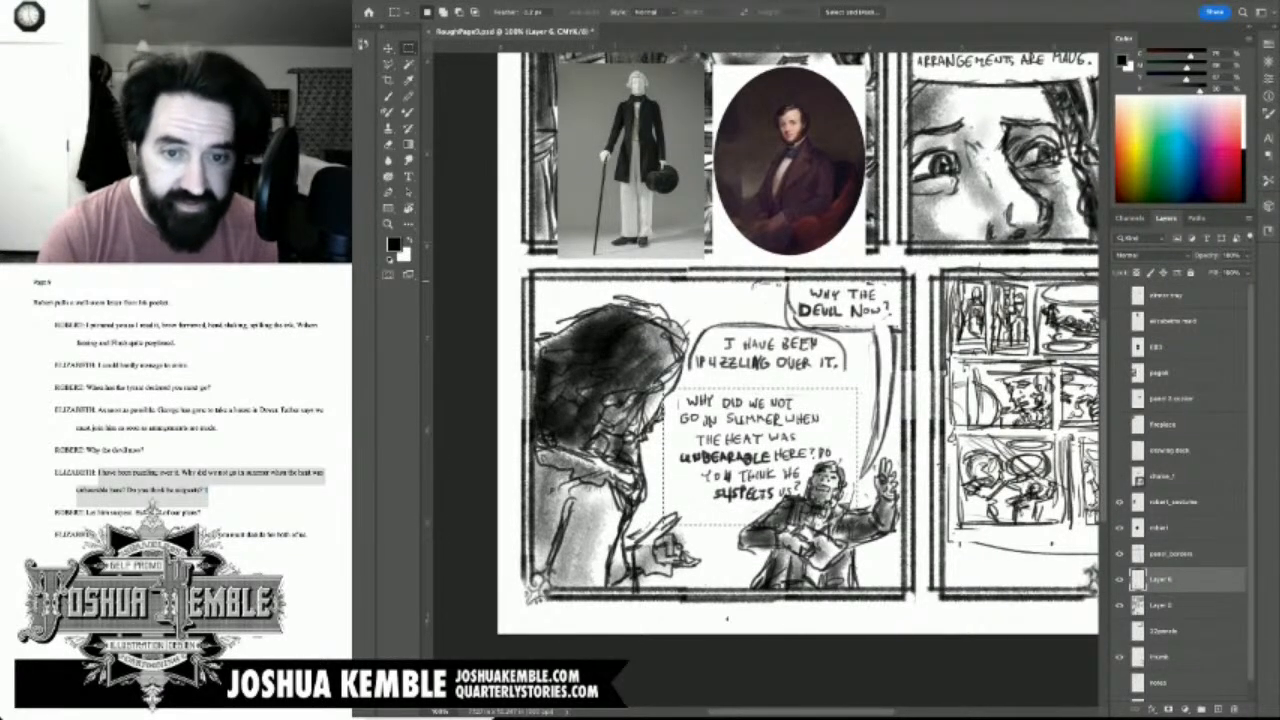
{"action": "key", "text": "v"}
{"action": "left_click_drag", "start_coordinate": [760, 455], "coordinate": [777, 438]}
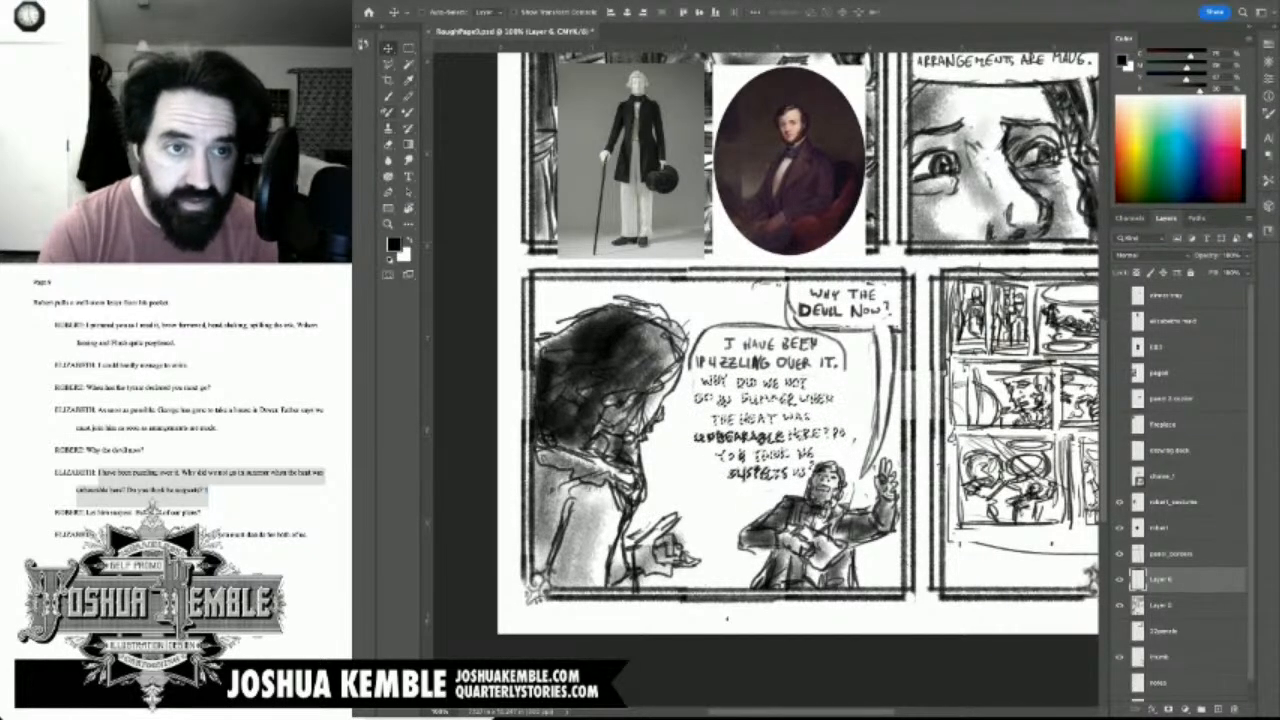
Step: Move the word "Do" down to the start of the "you think he" line
{"action": "key", "text": "m"}
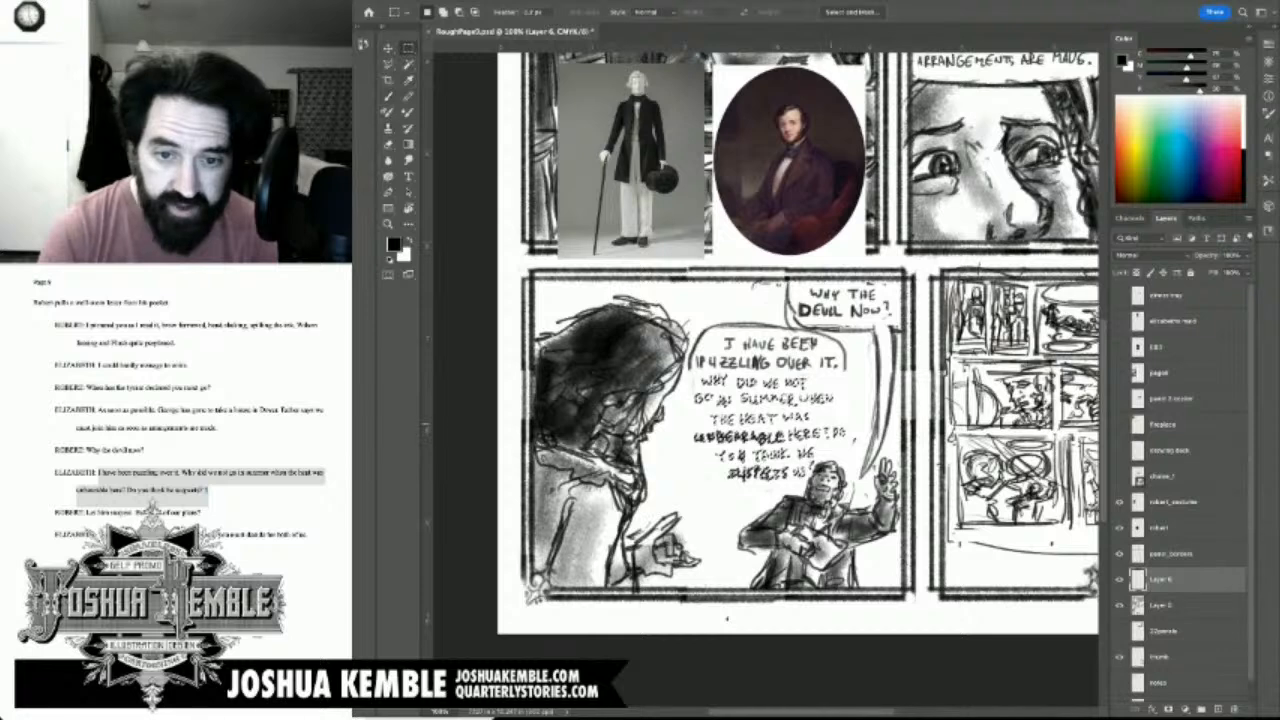
{"action": "left_click_drag", "start_coordinate": [826, 418], "coordinate": [856, 448]}
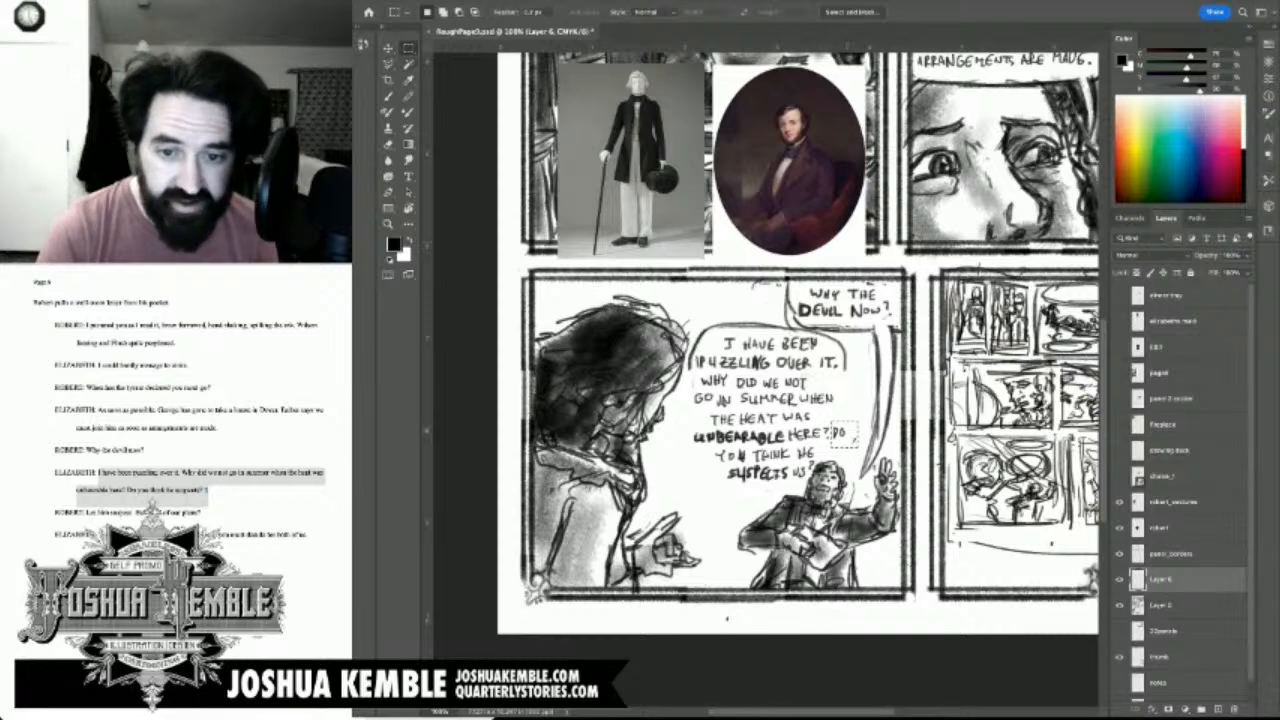
{"action": "key", "text": "v"}
{"action": "left_click_drag", "start_coordinate": [840, 433], "coordinate": [700, 457]}
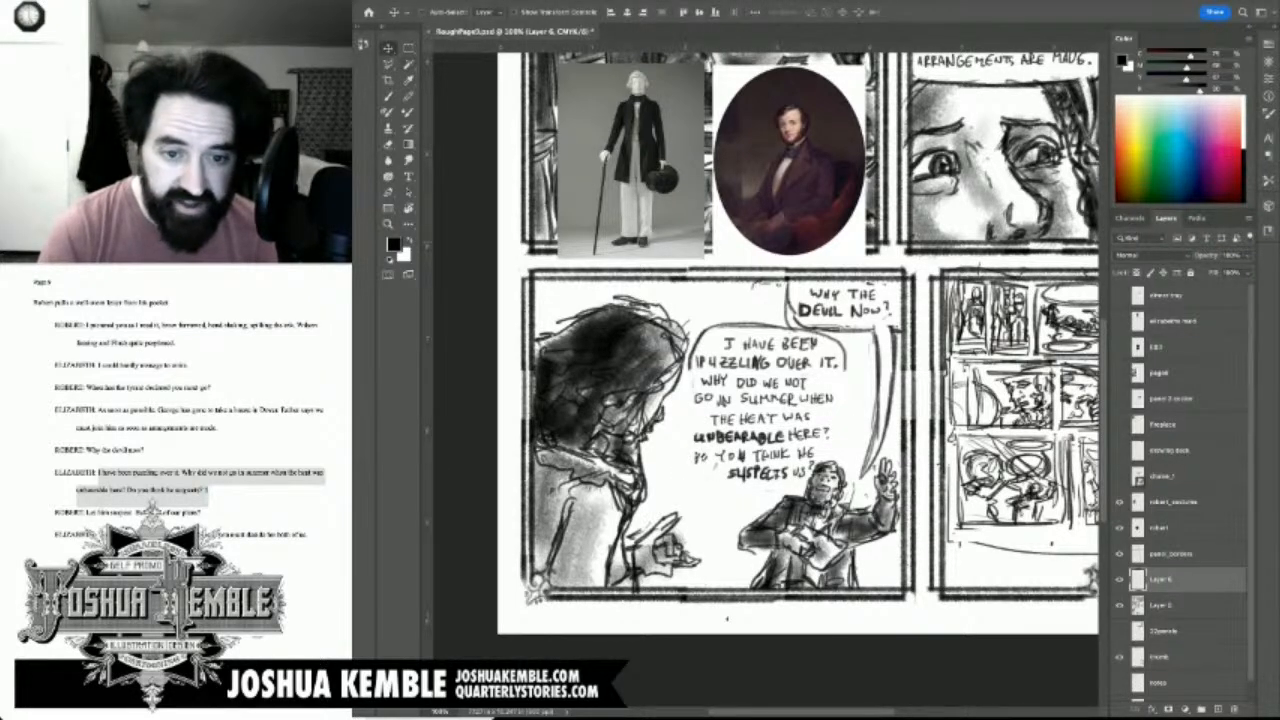
Step: Select the "Do you think he suspects us?" lettering and cut it from Layer 6
{"action": "key", "text": "m"}
{"action": "left_click_drag", "start_coordinate": [676, 445], "coordinate": [866, 499]}
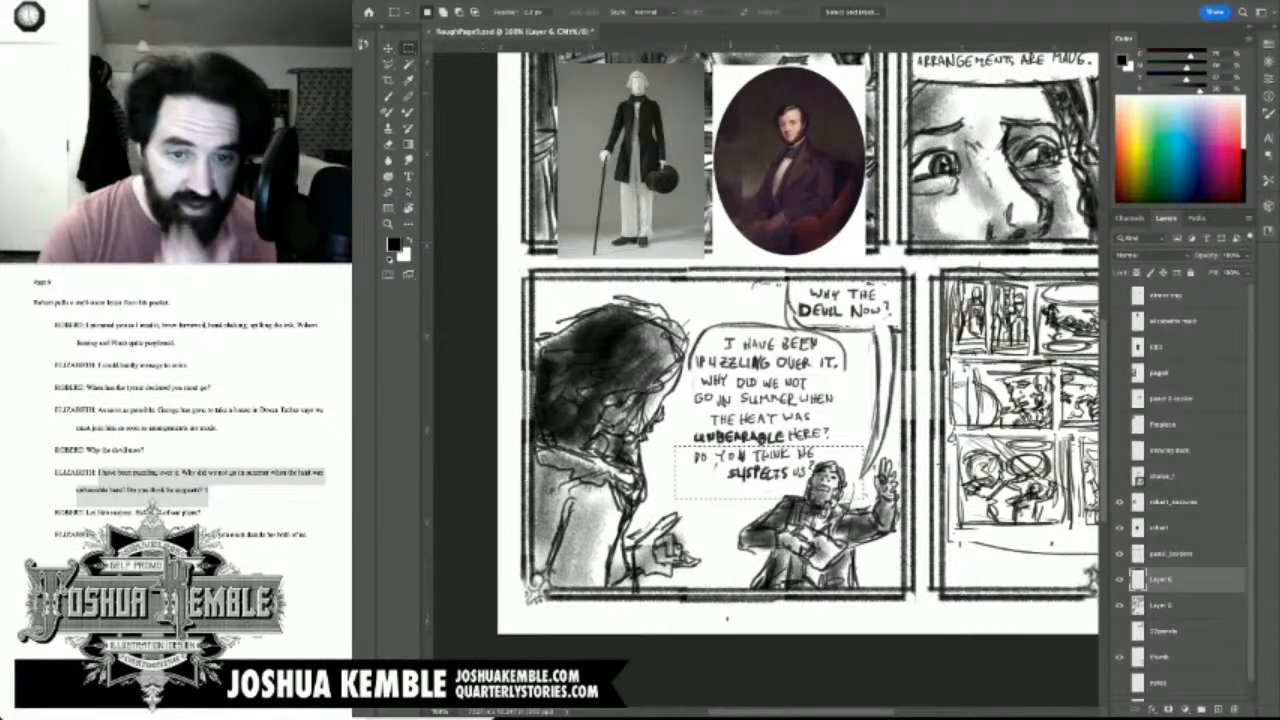
{"action": "key", "text": "ctrl+x"}
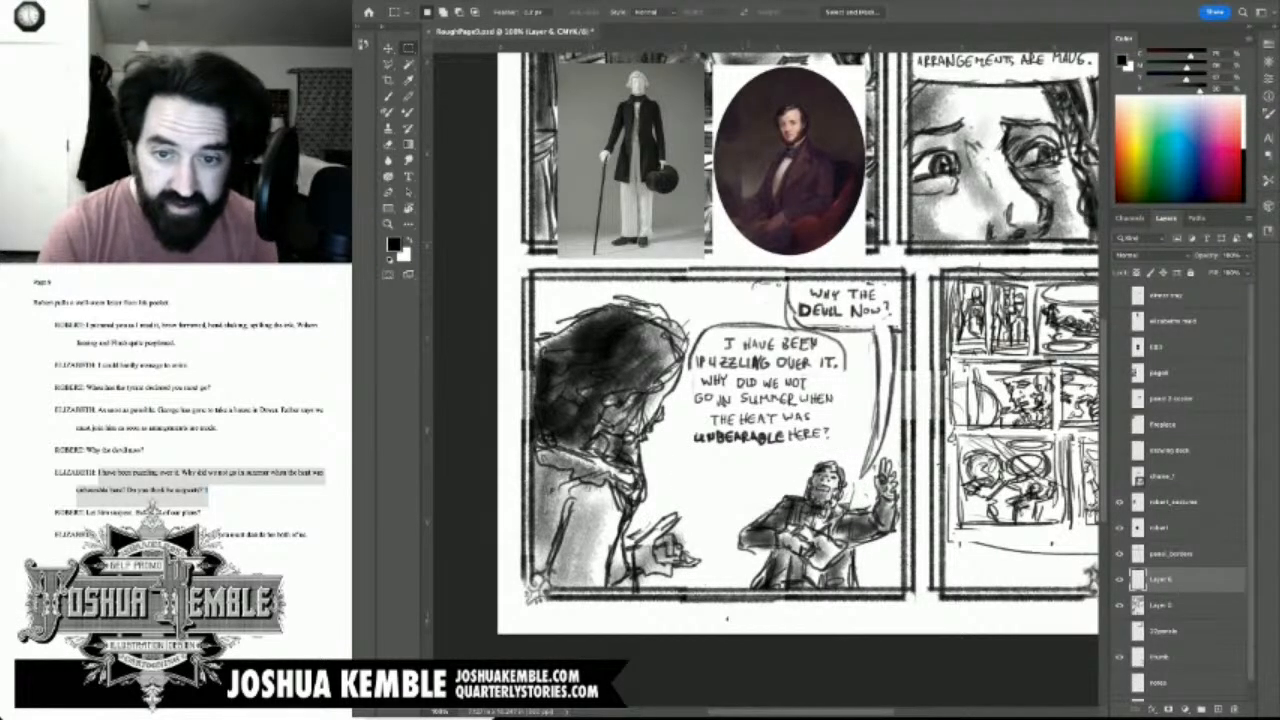
Step: Erase the remaining balloon outline around "I have been puzzling over it" and shift the combined lettering slightly right and down
{"action": "key", "text": "e"}
{"action": "mouse_move", "coordinate": [846, 372]}
{"action": "left_mouse_down"}
{"action": "mouse_move", "coordinate": [842, 348]}
{"action": "mouse_move", "coordinate": [818, 335]}
{"action": "mouse_move", "coordinate": [708, 326]}
{"action": "mouse_move", "coordinate": [690, 371]}
{"action": "left_mouse_up"}
{"action": "key", "text": "v"}
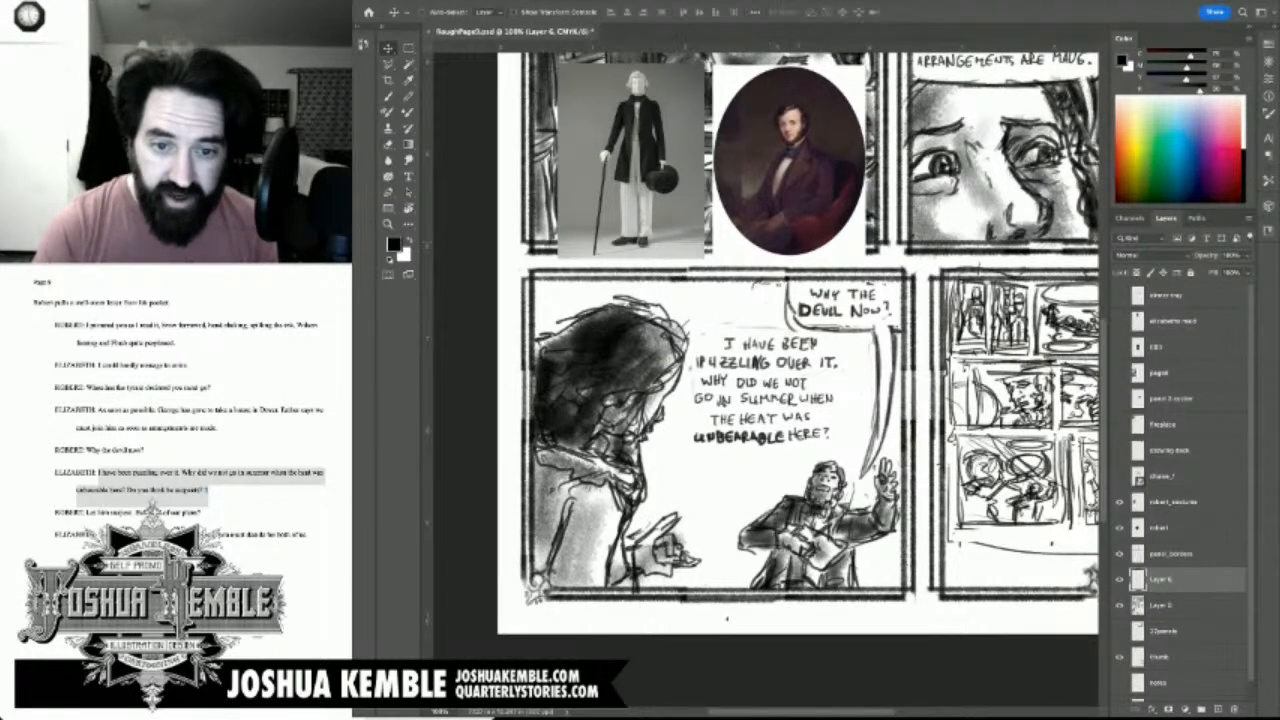
{"action": "left_click_drag", "start_coordinate": [798, 402], "coordinate": [808, 409]}
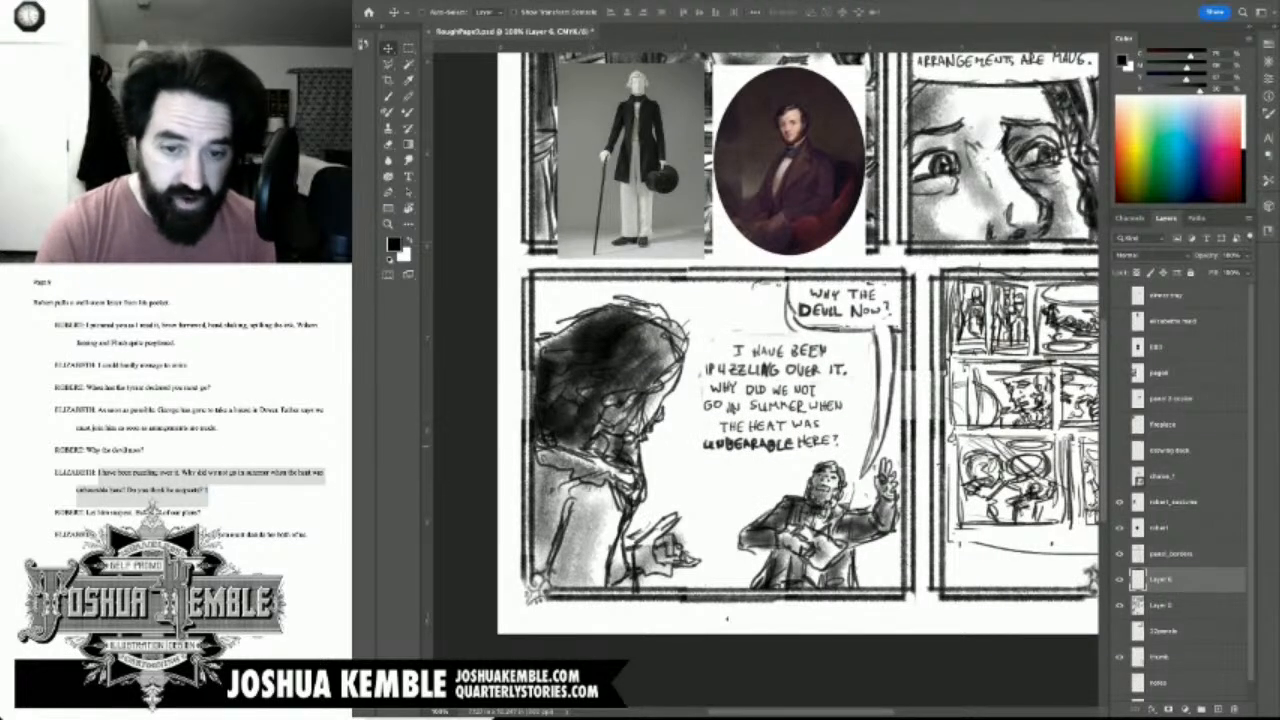
Step: Draw a rounded balloon outline around the combined lettering from "I have been puzzling over it" to "unbearable here?", undoing strokes that miss
{"action": "key", "text": "m"}
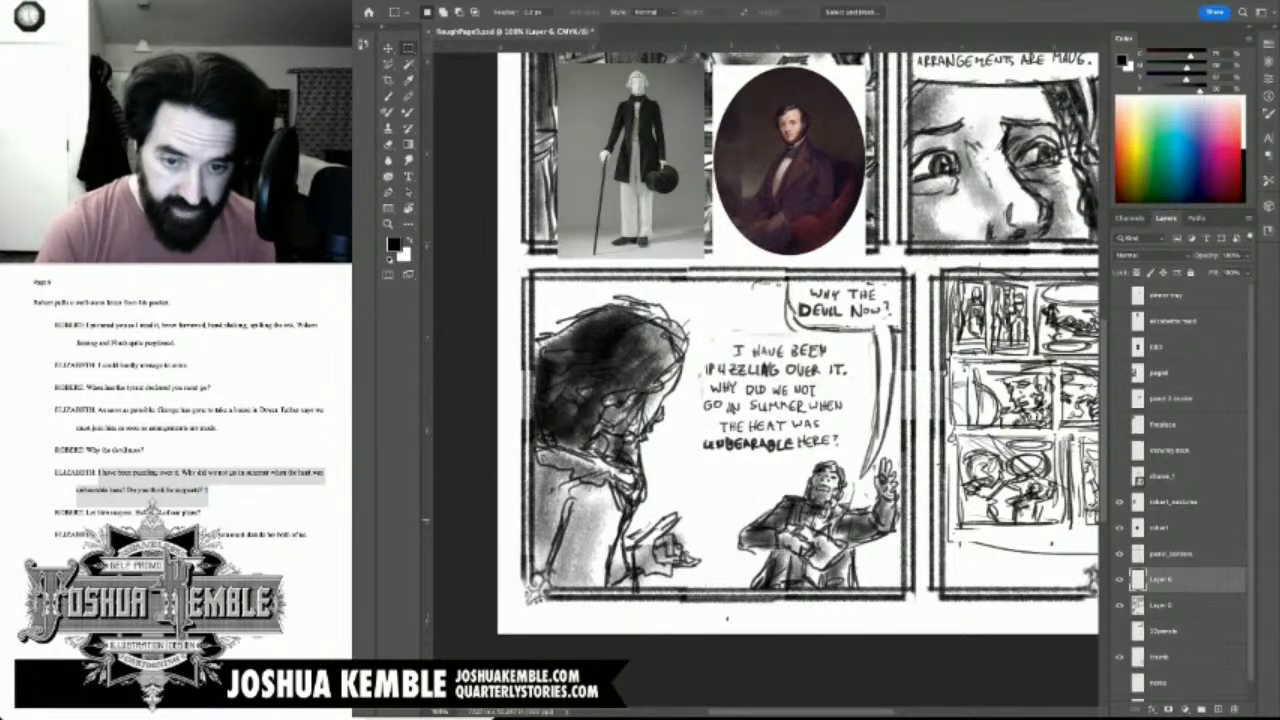
{"action": "key", "text": "b"}
{"action": "mouse_move", "coordinate": [713, 459]}
{"action": "left_mouse_down"}
{"action": "mouse_move", "coordinate": [824, 465]}
{"action": "mouse_move", "coordinate": [856, 448]}
{"action": "left_mouse_up"}
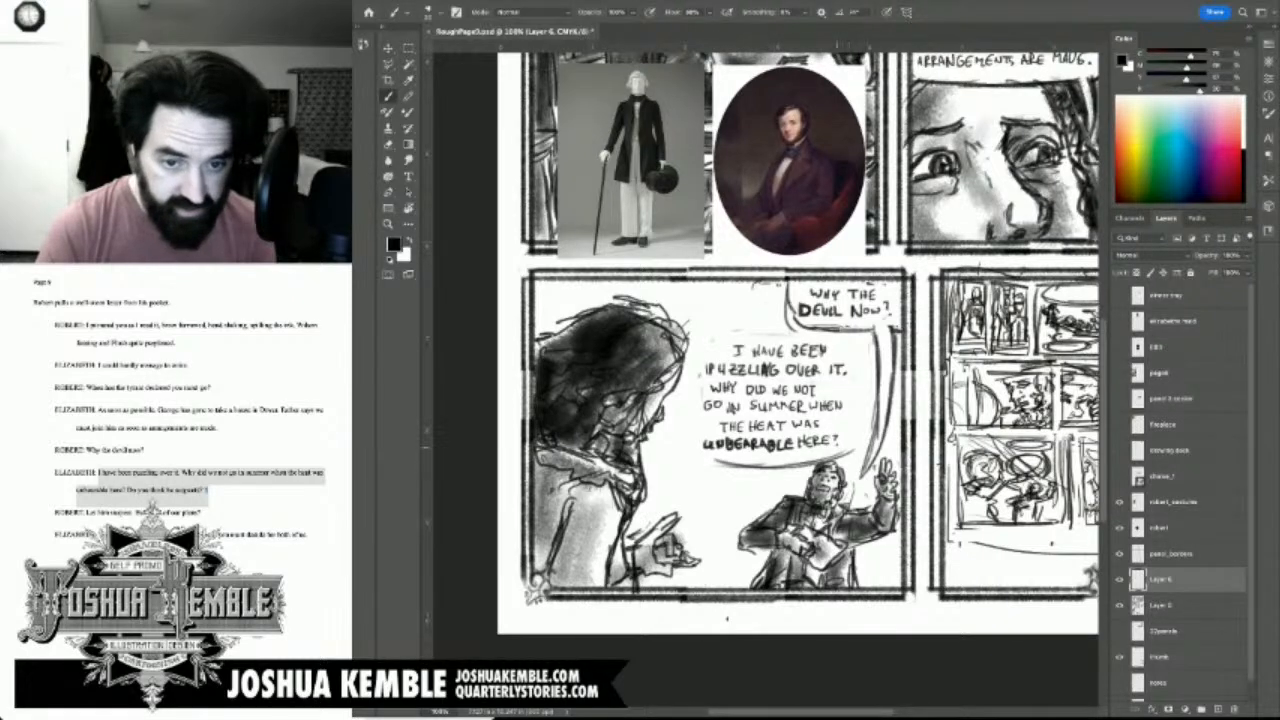
{"action": "key", "text": "ctrl+z"}
{"action": "key", "text": "ctrl+z"}
{"action": "key", "text": "ctrl+z"}
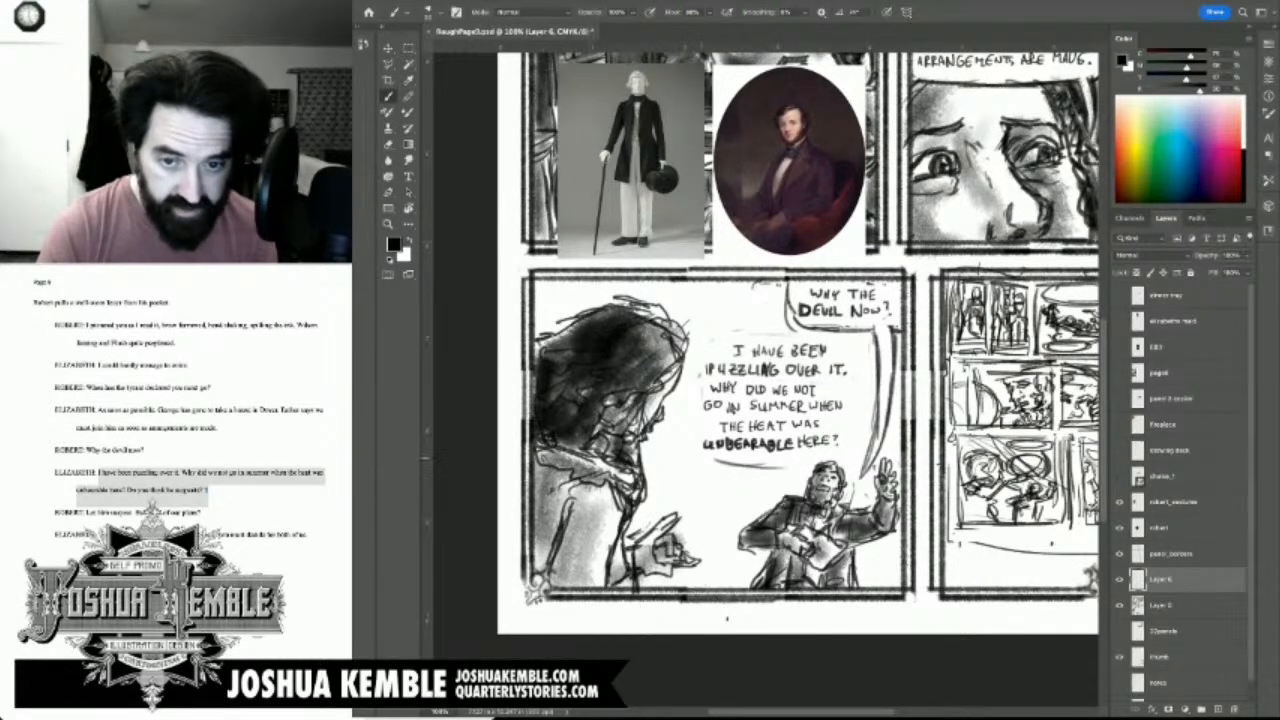
{"action": "mouse_move", "coordinate": [702, 456]}
{"action": "left_mouse_down"}
{"action": "mouse_move", "coordinate": [842, 456]}
{"action": "mouse_move", "coordinate": [858, 438]}
{"action": "mouse_move", "coordinate": [858, 358]}
{"action": "mouse_move", "coordinate": [798, 332]}
{"action": "mouse_move", "coordinate": [722, 328]}
{"action": "mouse_move", "coordinate": [688, 372]}
{"action": "mouse_move", "coordinate": [684, 424]}
{"action": "mouse_move", "coordinate": [700, 446]}
{"action": "left_mouse_up"}
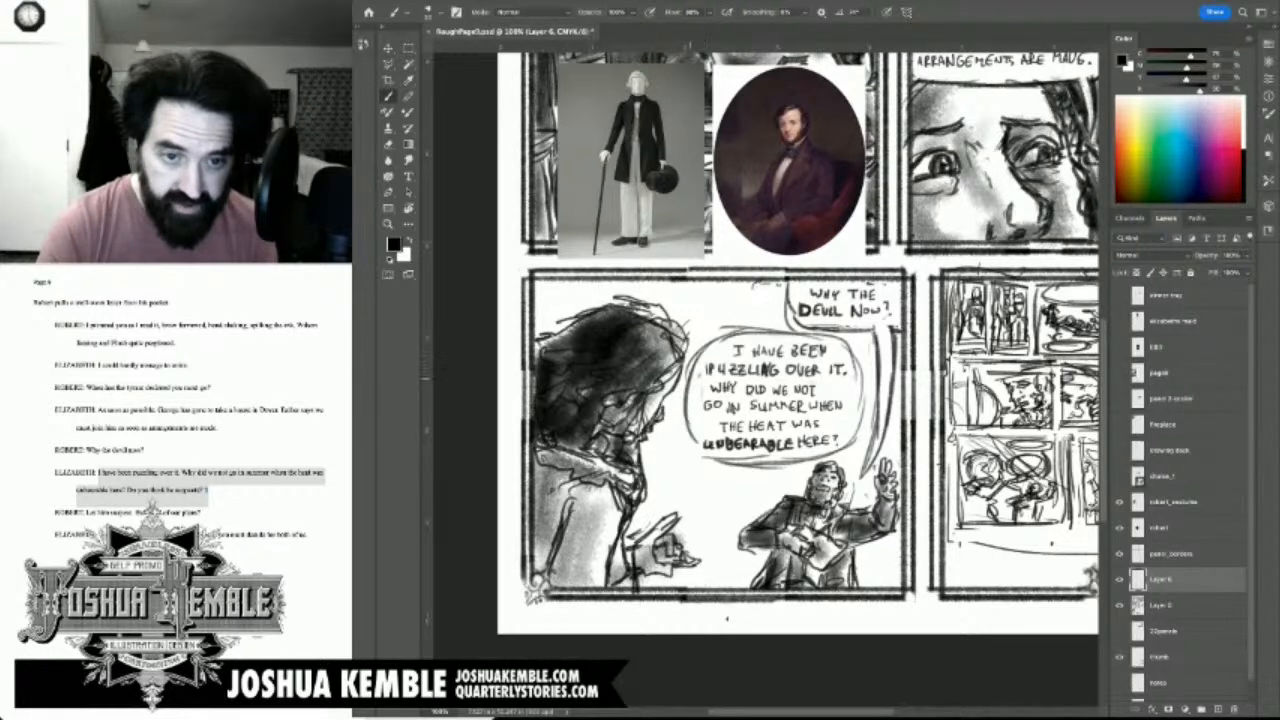
{"action": "mouse_move", "coordinate": [687, 380]}
{"action": "left_mouse_down"}
{"action": "mouse_move", "coordinate": [700, 458]}
{"action": "mouse_move", "coordinate": [746, 471]}
{"action": "left_mouse_up"}
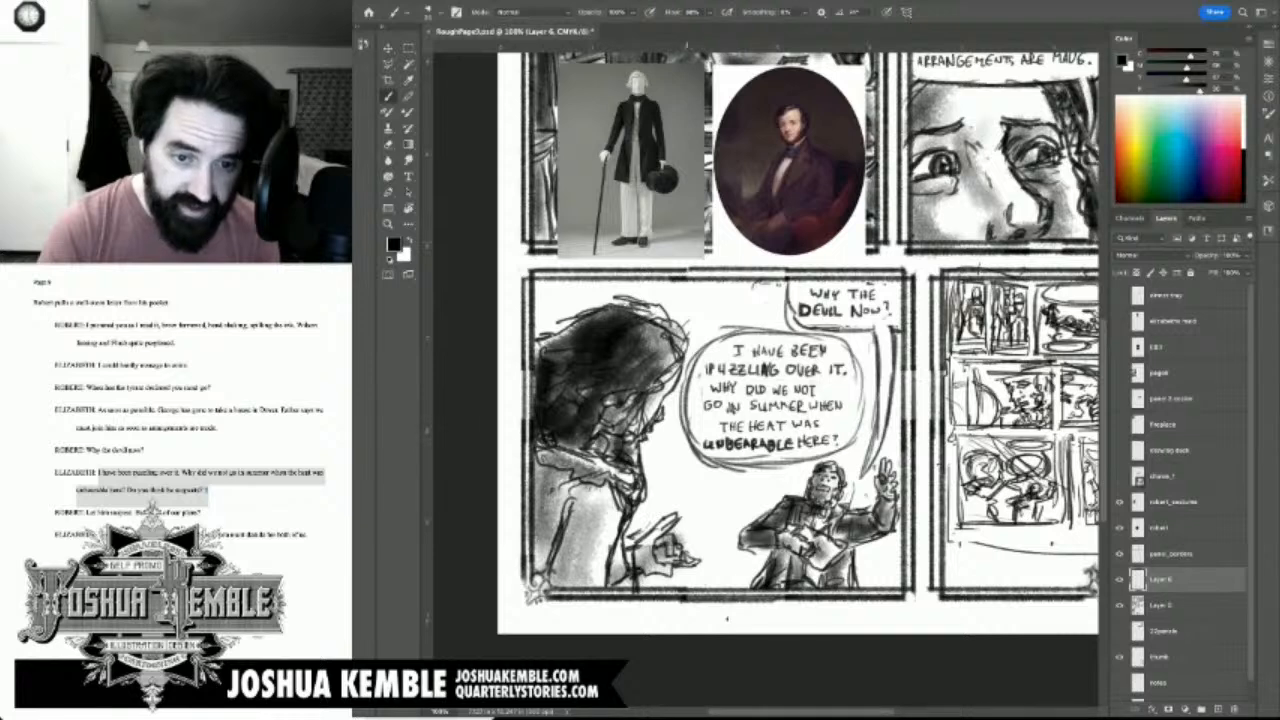
Step: Add a short pointed tail from the large balloon's lower edge to the woman's mouth
{"action": "key", "text": "e"}
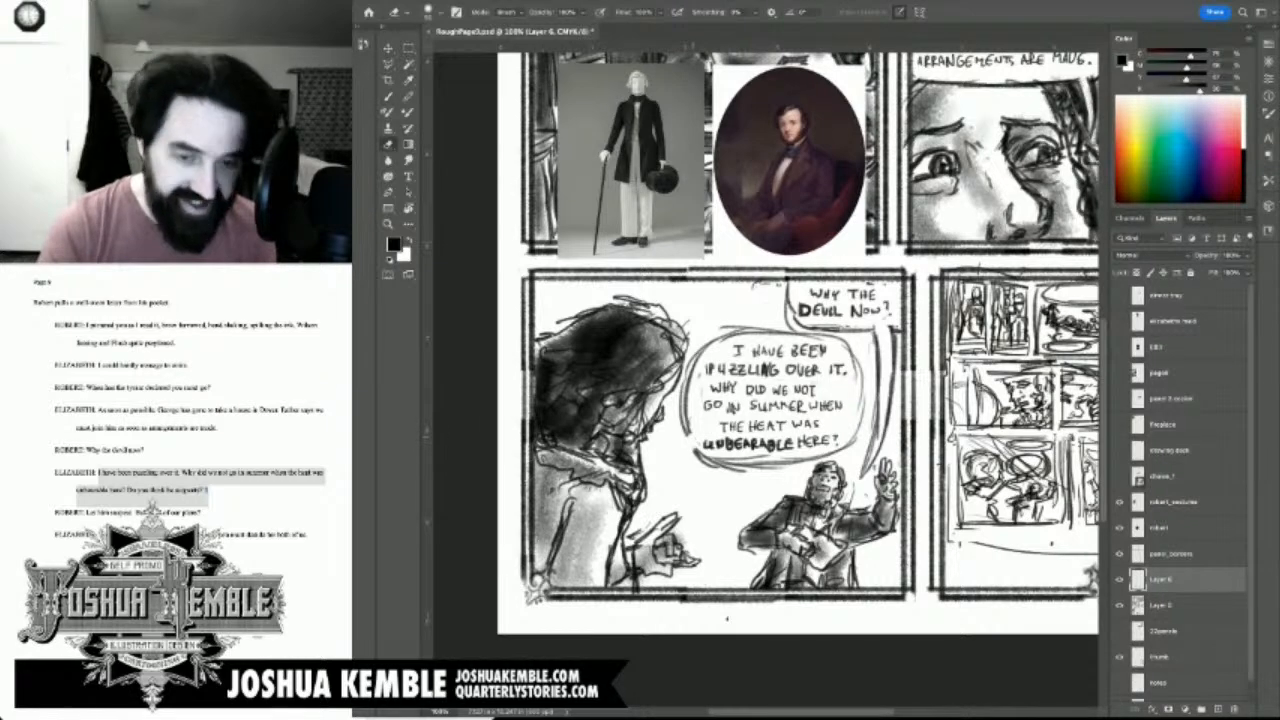
{"action": "key", "text": "b"}
{"action": "mouse_move", "coordinate": [691, 433]}
{"action": "left_mouse_down"}
{"action": "mouse_move", "coordinate": [657, 442]}
{"action": "mouse_move", "coordinate": [702, 454]}
{"action": "left_mouse_up"}
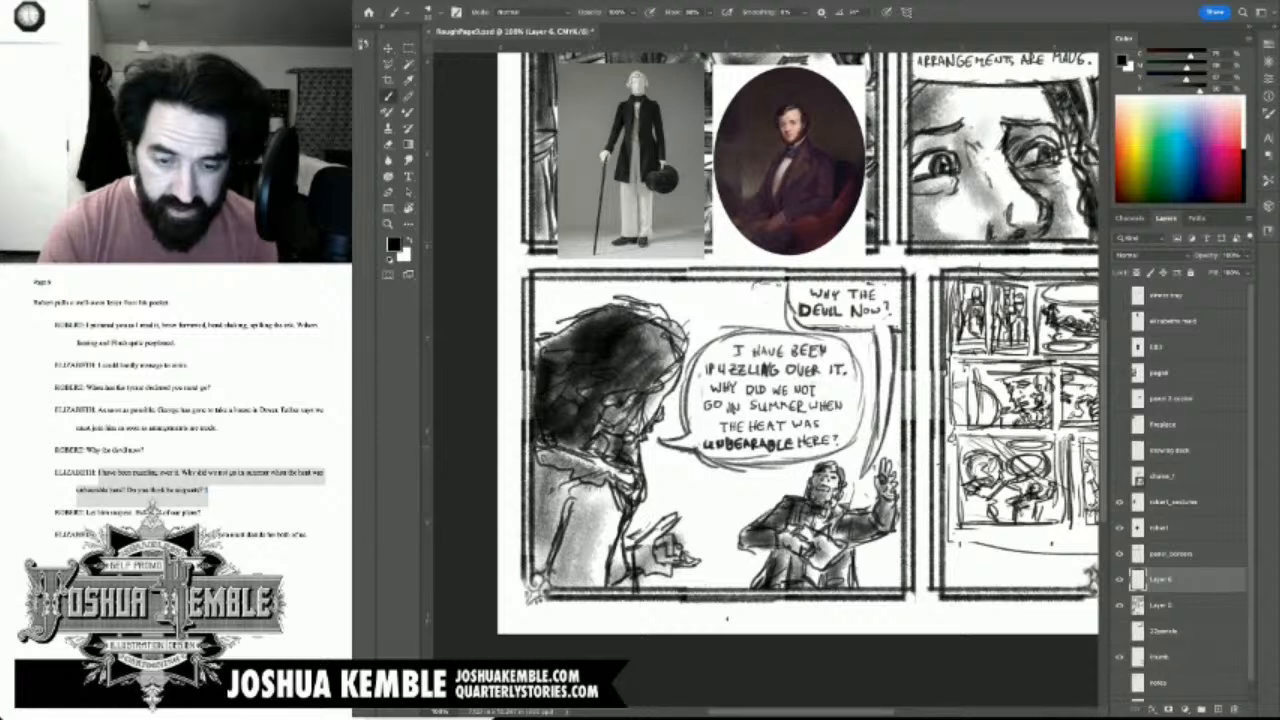
{"action": "key", "text": "e"}
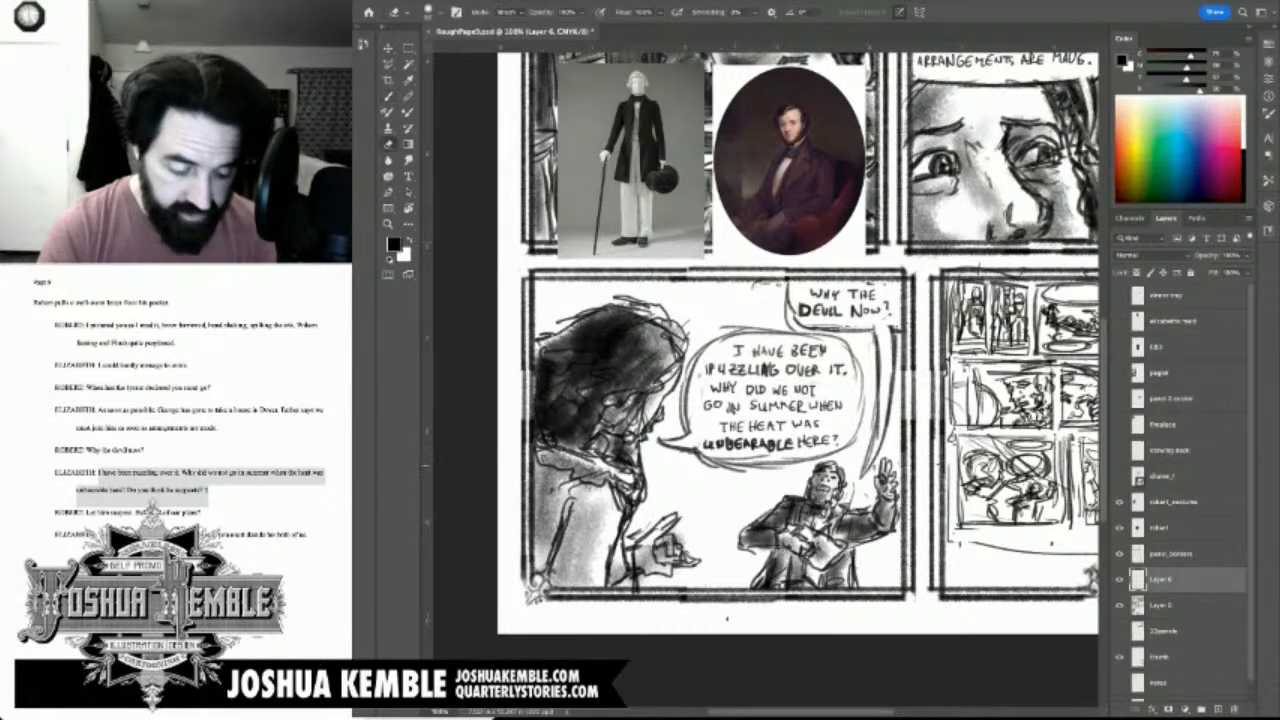
Step: Paste the "Do you think he suspects us?" lettering on a new layer and place it below the large balloon, between the two figures
{"action": "key", "text": "ctrl+v"}
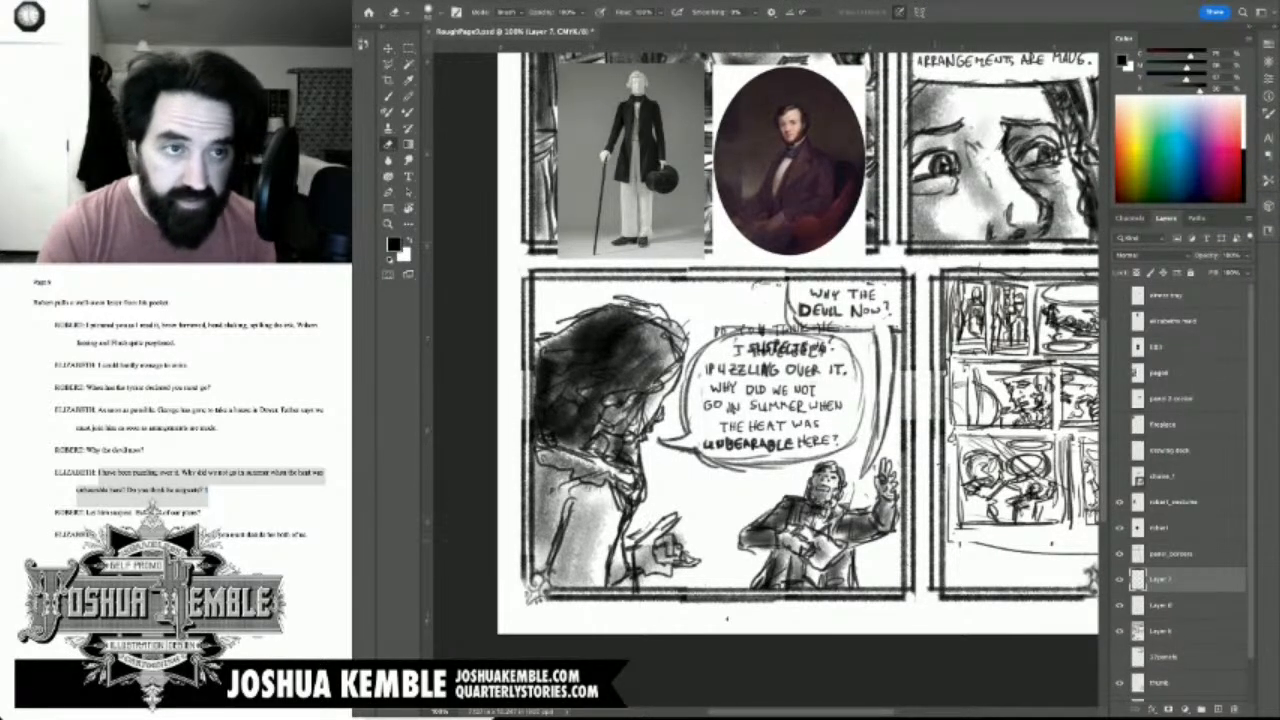
{"action": "key", "text": "v"}
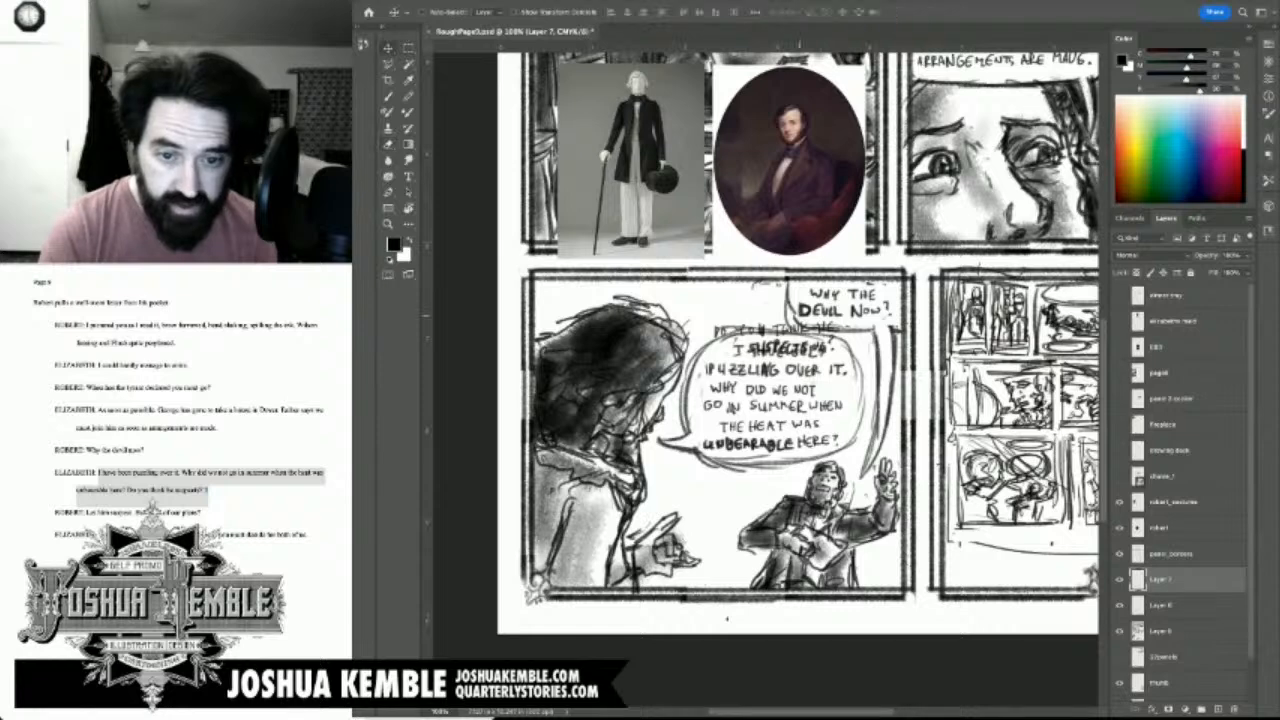
{"action": "left_click_drag", "start_coordinate": [750, 340], "coordinate": [730, 500]}
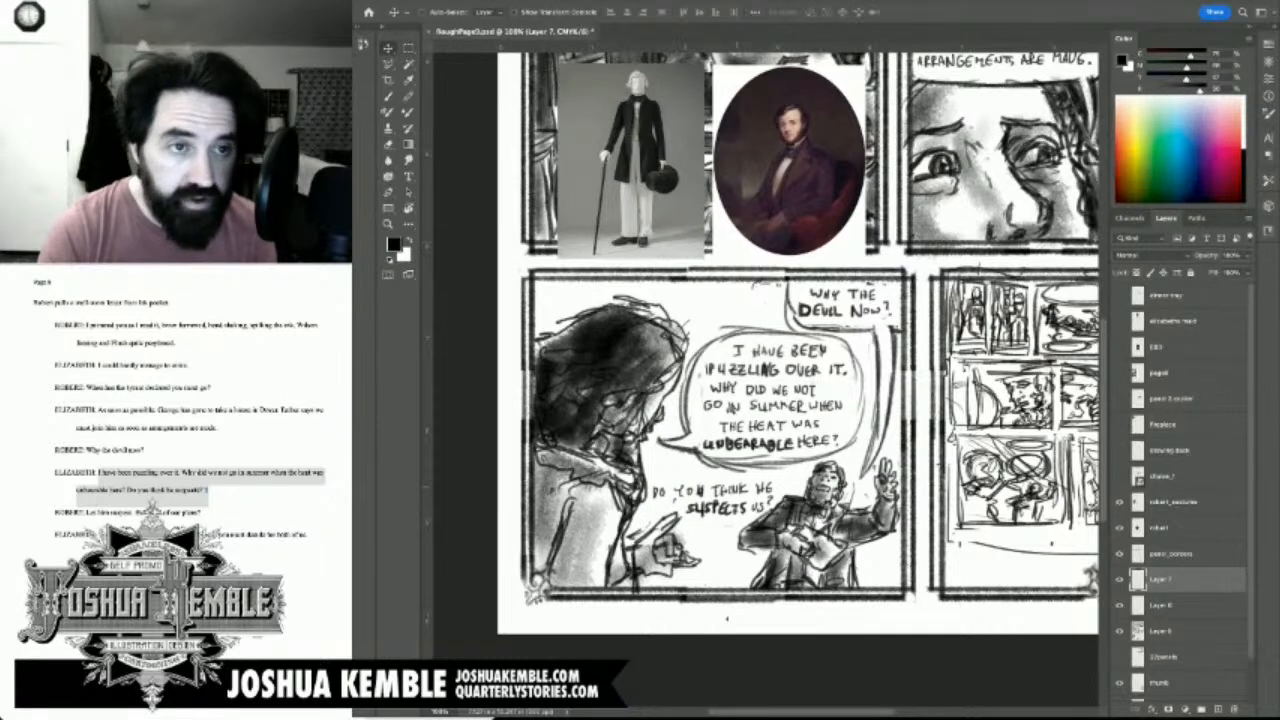
Step: Restack the "Do you think he suspects us?" lettering into three centred lines, with "Do you" above "think he"
{"action": "key", "text": "m"}
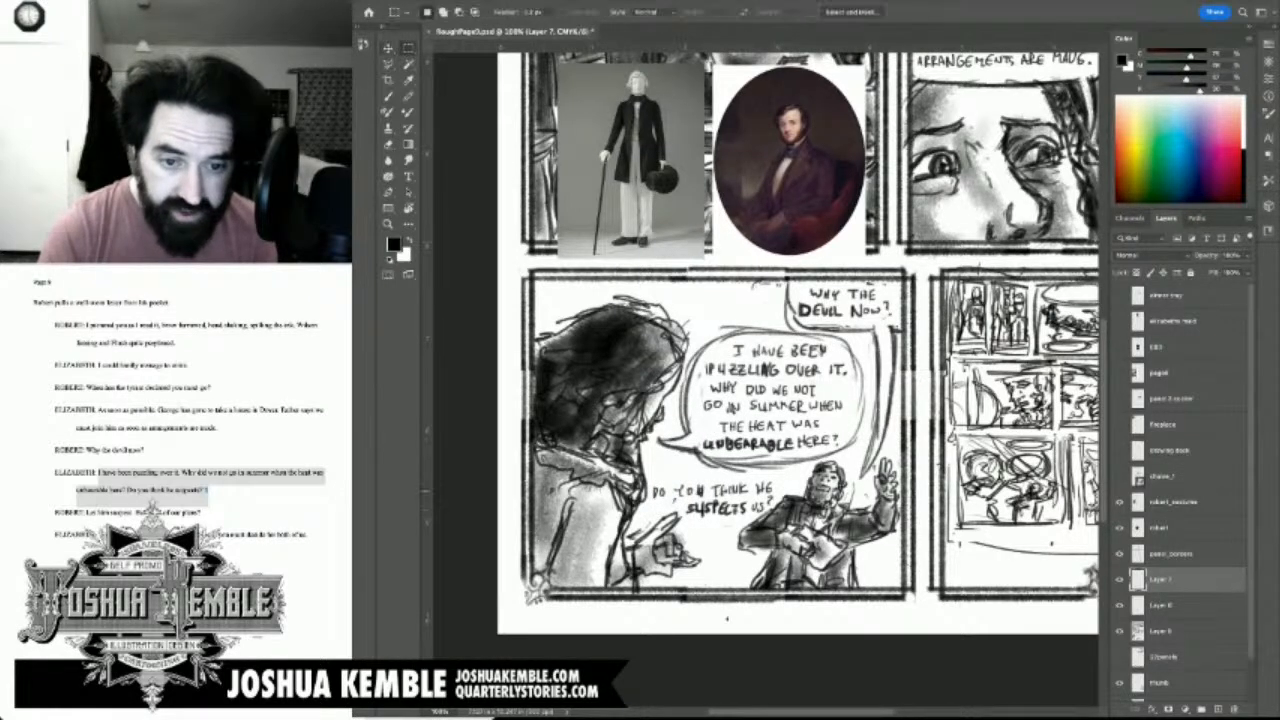
{"action": "left_click_drag", "start_coordinate": [648, 478], "coordinate": [708, 503]}
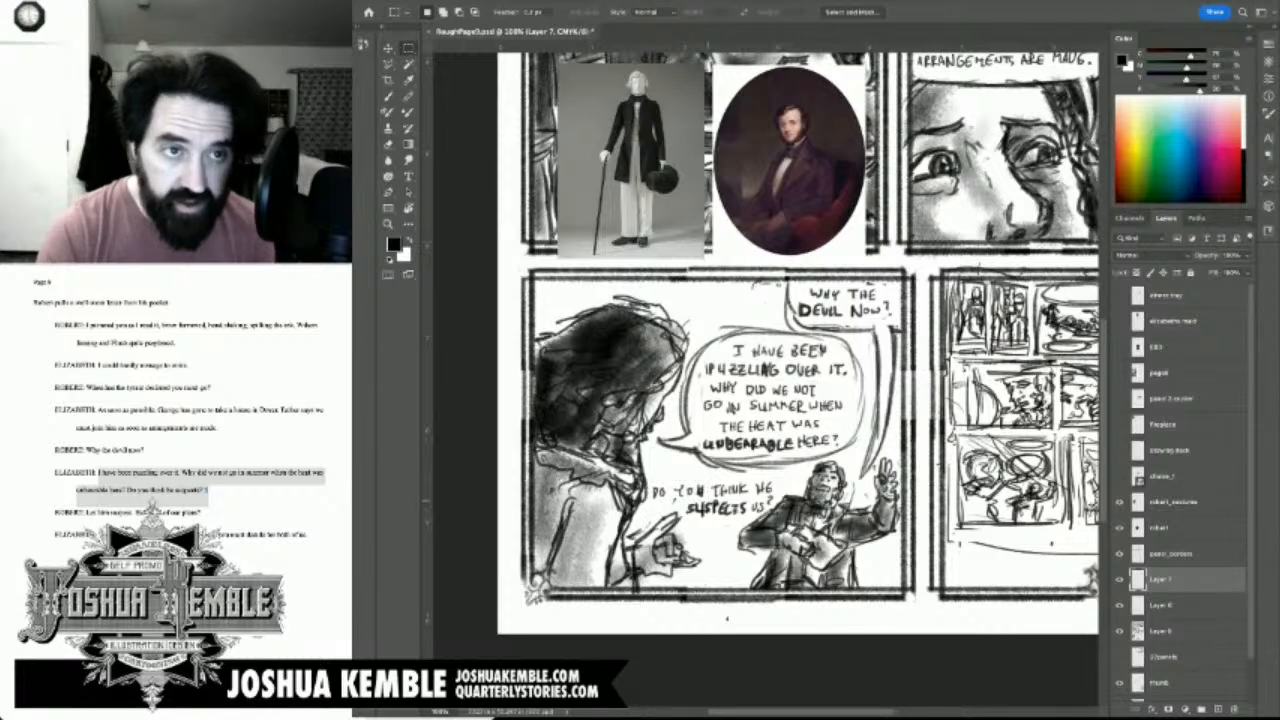
{"action": "key", "text": "v"}
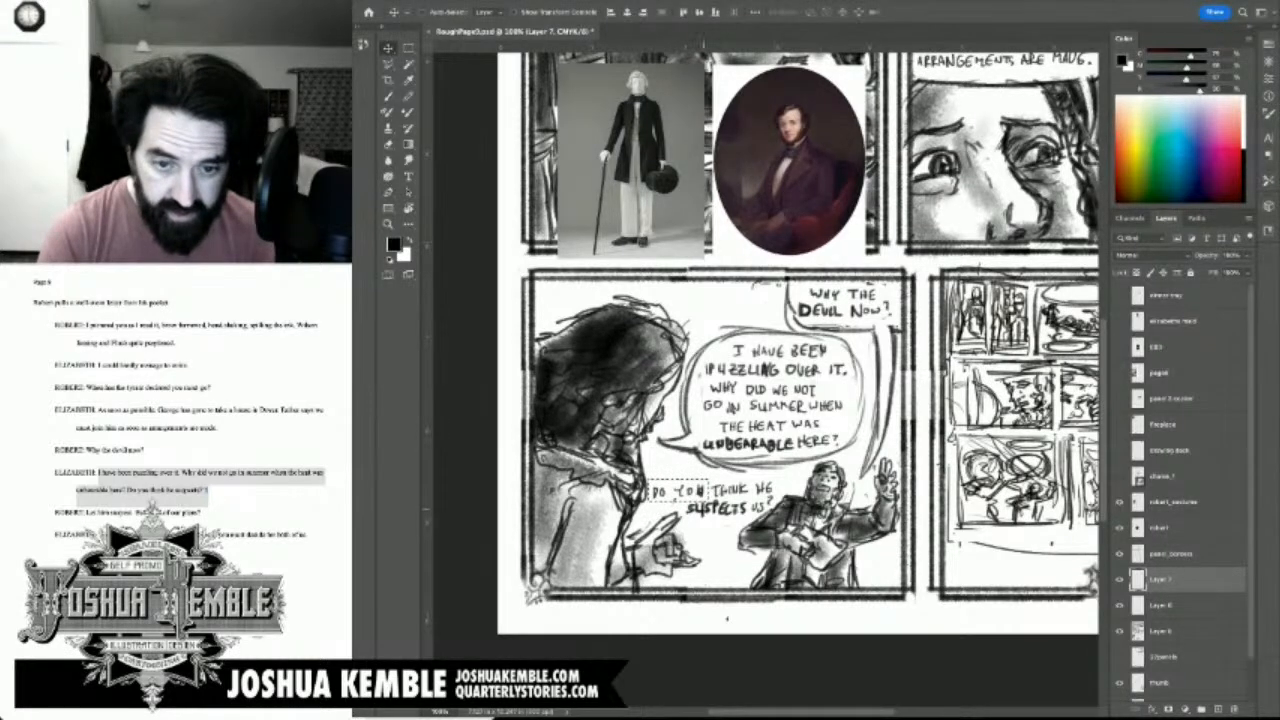
{"action": "mouse_move", "coordinate": [679, 491]}
{"action": "left_mouse_down"}
{"action": "mouse_move", "coordinate": [743, 474]}
{"action": "mouse_move", "coordinate": [786, 497]}
{"action": "left_mouse_up"}
{"action": "key", "text": "m"}
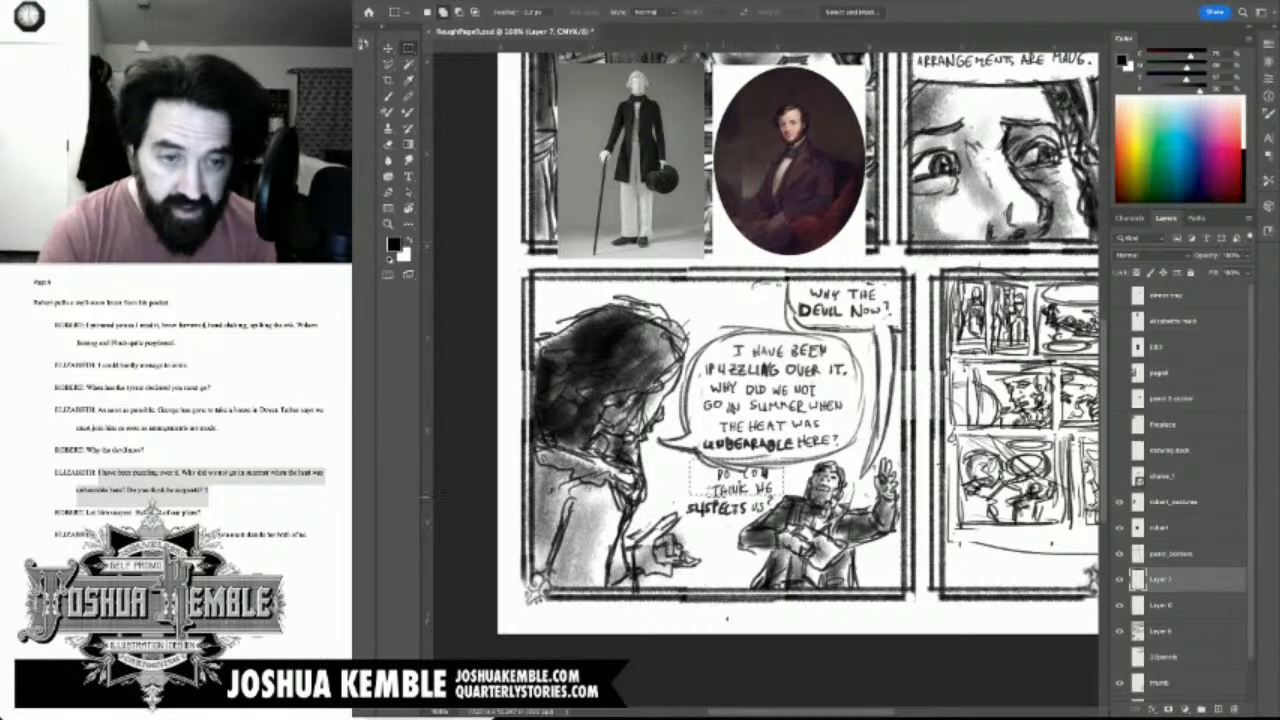
{"action": "key", "text": "v"}
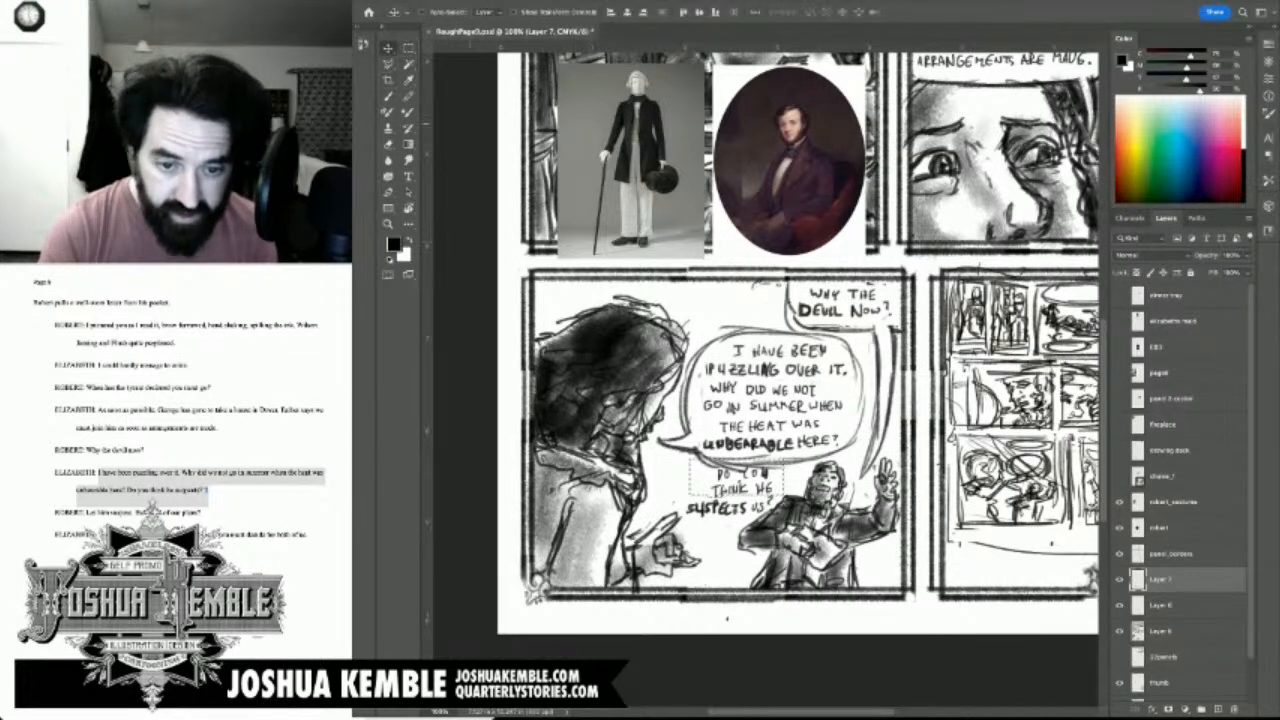
{"action": "left_click_drag", "start_coordinate": [742, 480], "coordinate": [722, 481]}
{"action": "key", "text": "super+d"}
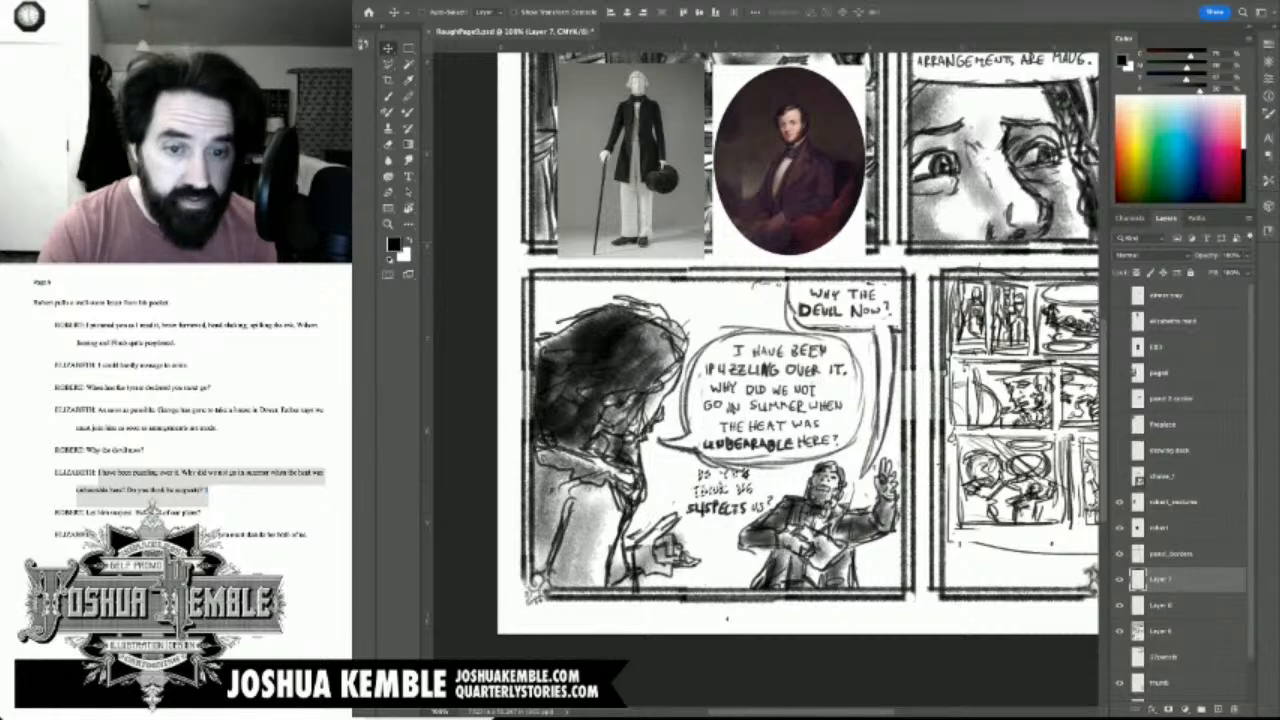
Step: Move the three-line "Do you think he suspects us?" lettering left and down, clear of the seated man and over the woman's hand
{"action": "key", "text": "m"}
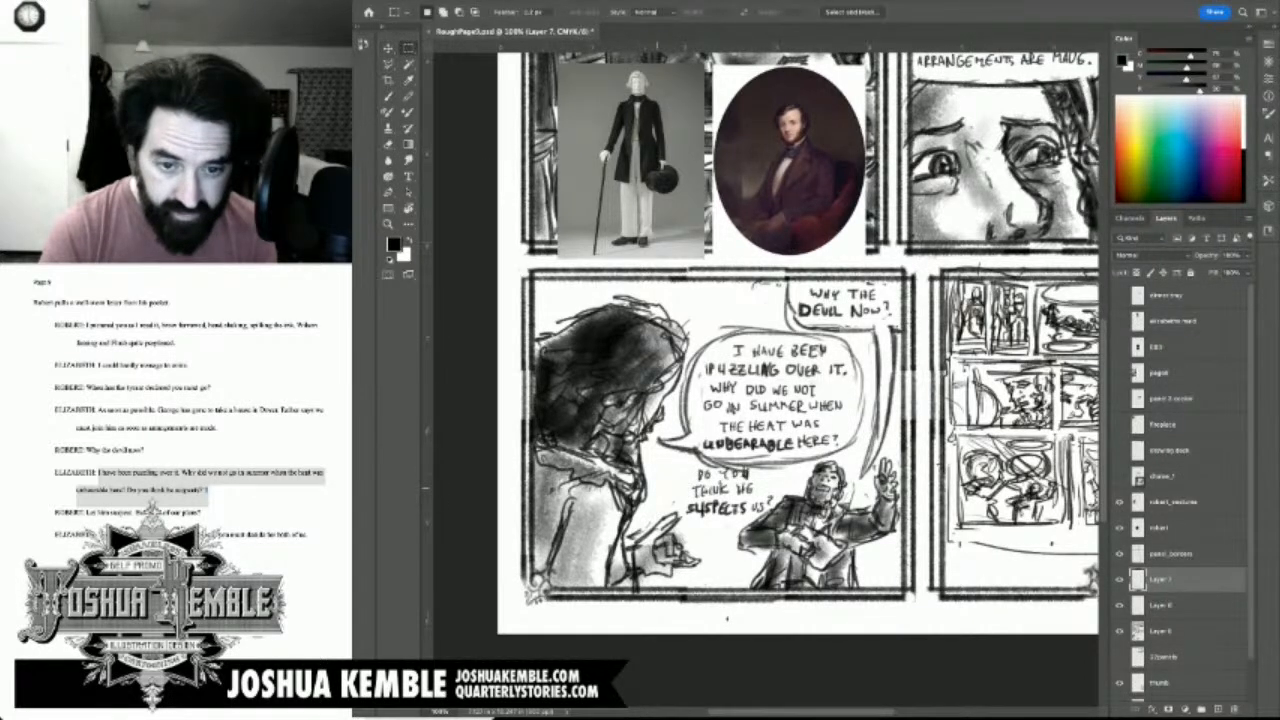
{"action": "left_click_drag", "start_coordinate": [677, 459], "coordinate": [779, 520]}
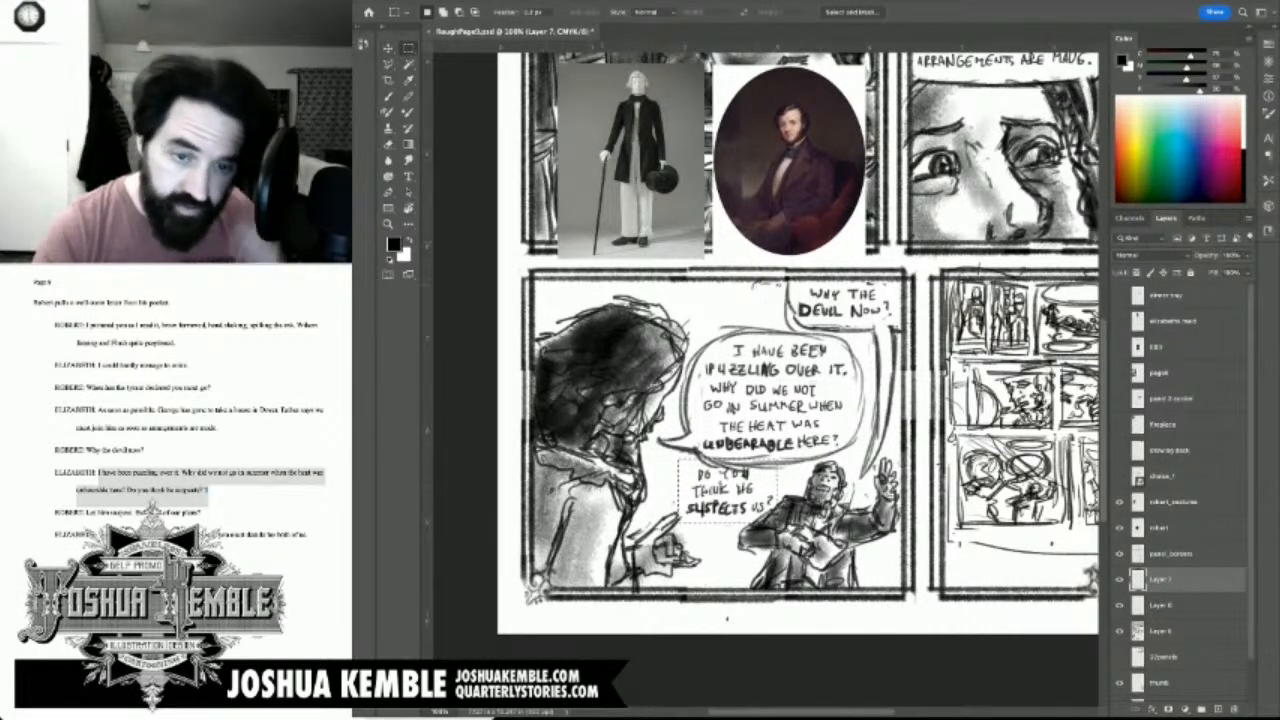
{"action": "key", "text": "v"}
{"action": "left_click_drag", "start_coordinate": [716, 491], "coordinate": [678, 498]}
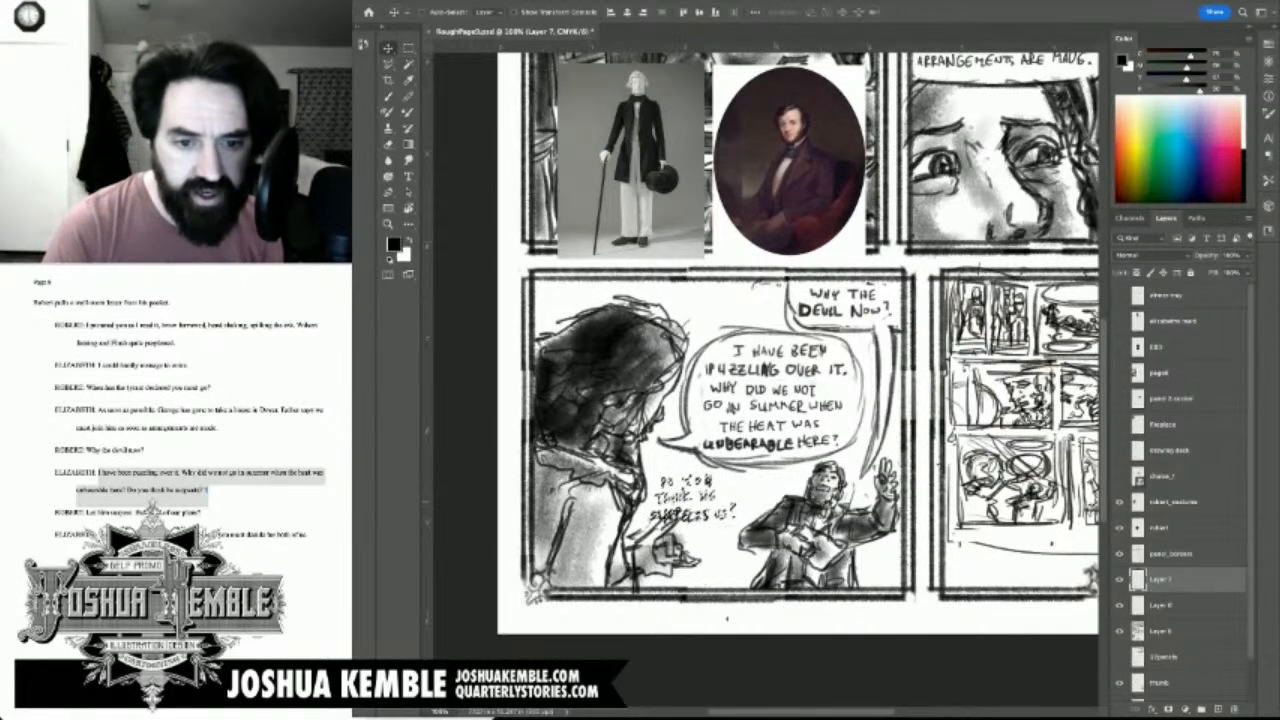
{"action": "key", "text": "ctrl+z"}
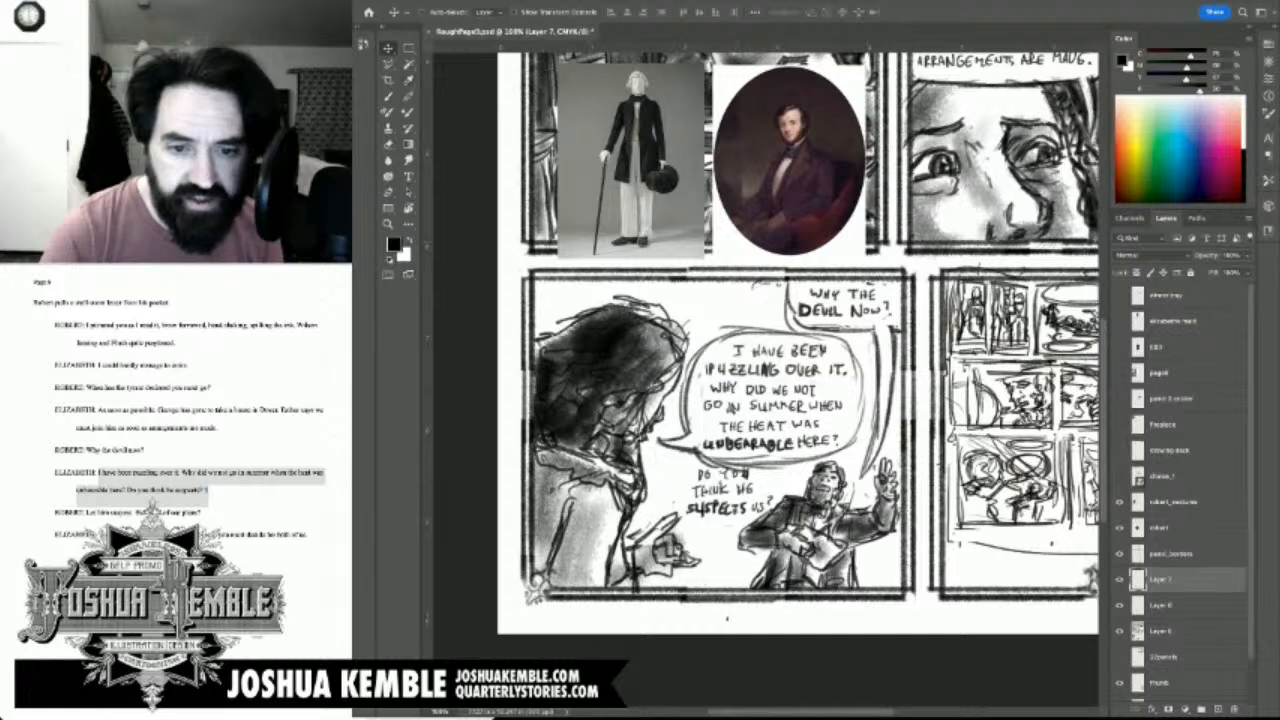
{"action": "left_click_drag", "start_coordinate": [721, 496], "coordinate": [688, 512]}
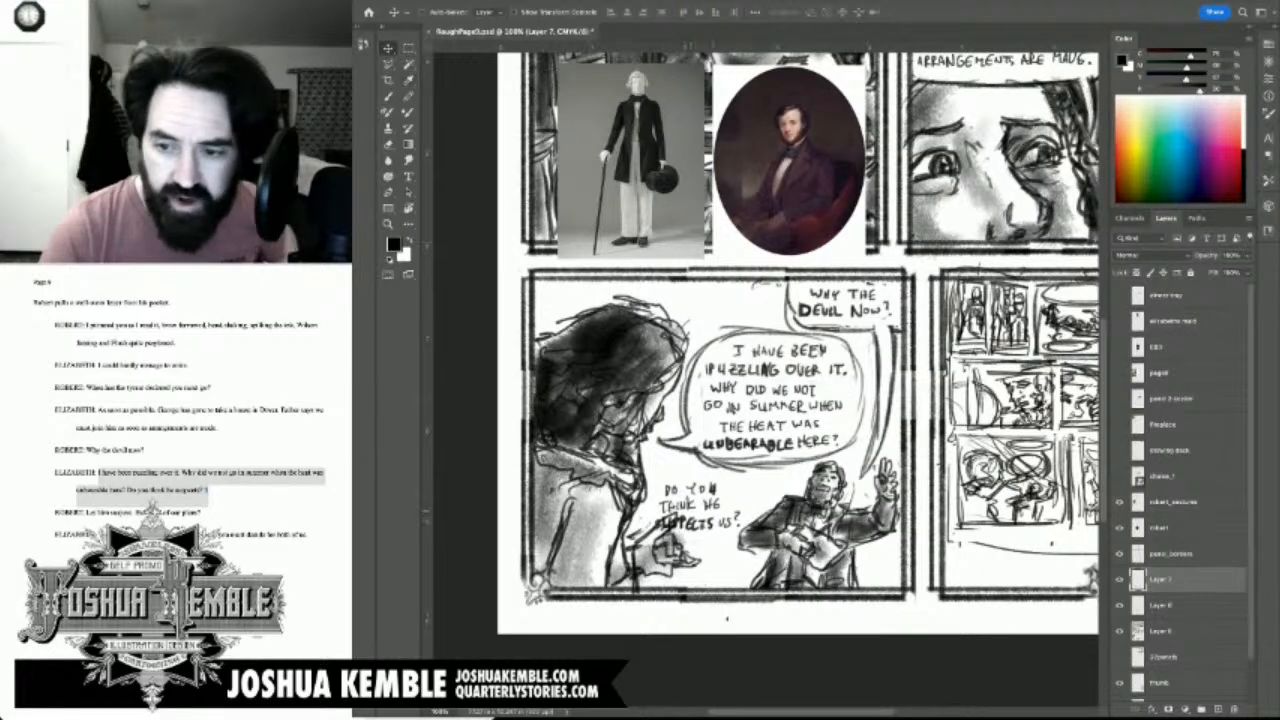
Step: Outline the woman's extended hand with the Polygonal Lasso and delete it from the figure sketch layer
{"action": "left_click", "coordinate": [1162, 631]}
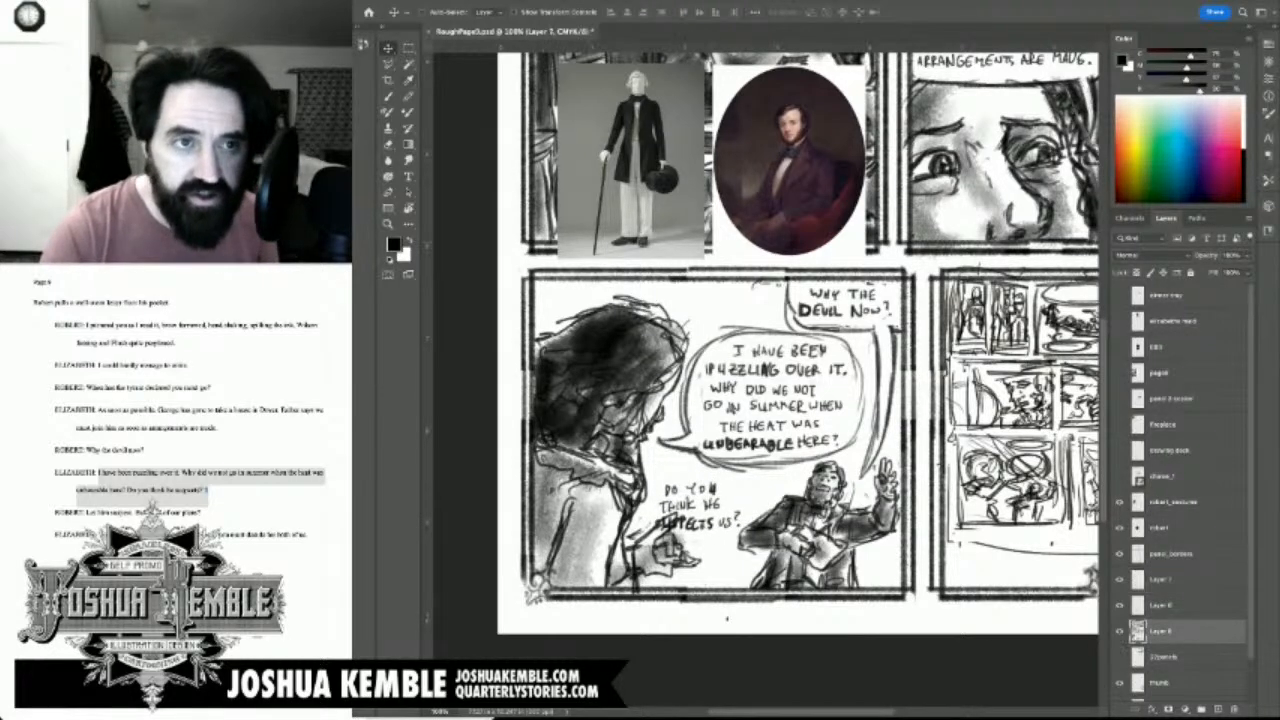
{"action": "key", "text": "l"}
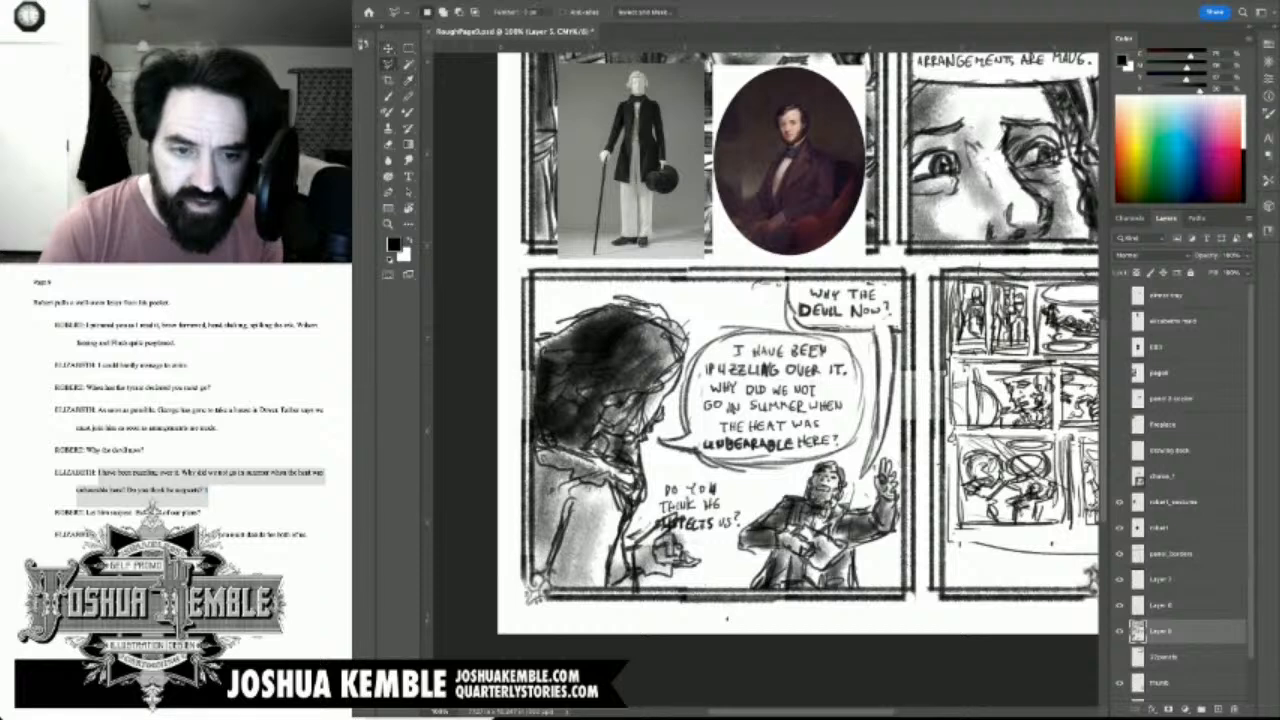
{"action": "left_click", "coordinate": [719, 549]}
{"action": "left_click", "coordinate": [674, 506]}
{"action": "left_click", "coordinate": [629, 528]}
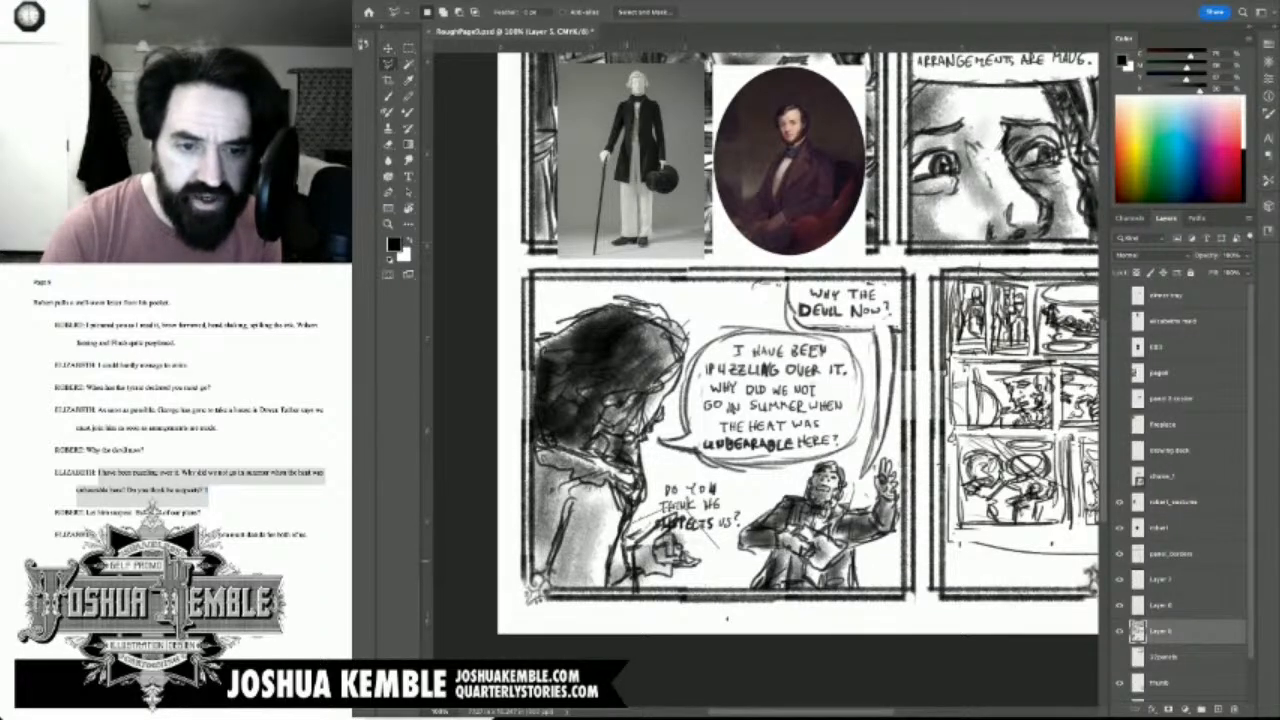
{"action": "left_click", "coordinate": [619, 592]}
{"action": "left_click", "coordinate": [677, 623]}
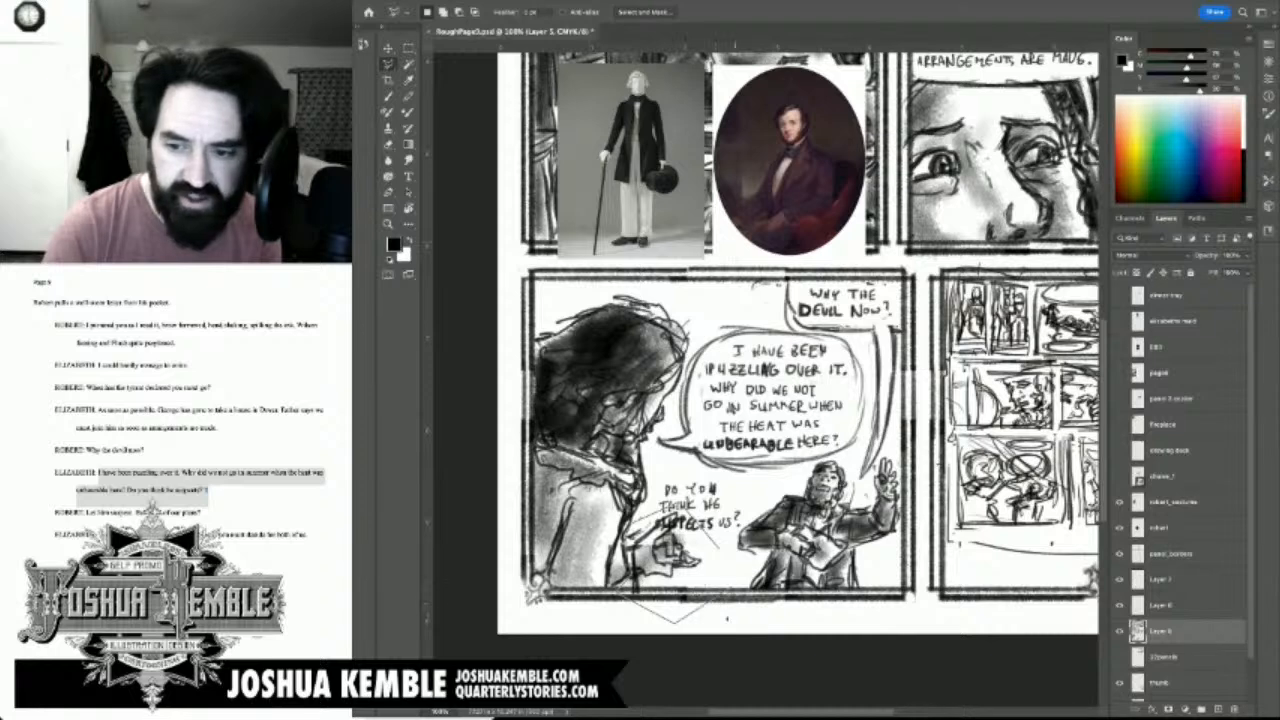
{"action": "left_click", "coordinate": [732, 581]}
{"action": "left_click", "coordinate": [719, 549]}
{"action": "left_click", "coordinate": [1164, 657]}
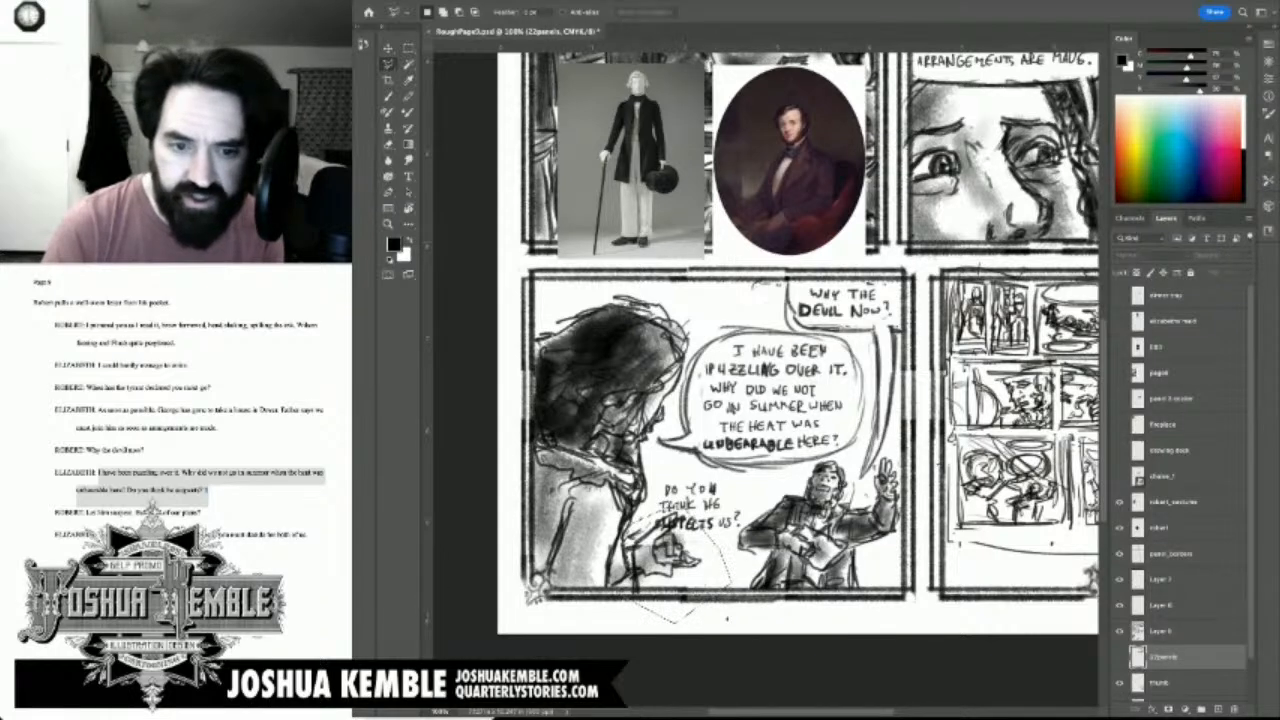
{"action": "left_click", "coordinate": [1160, 683]}
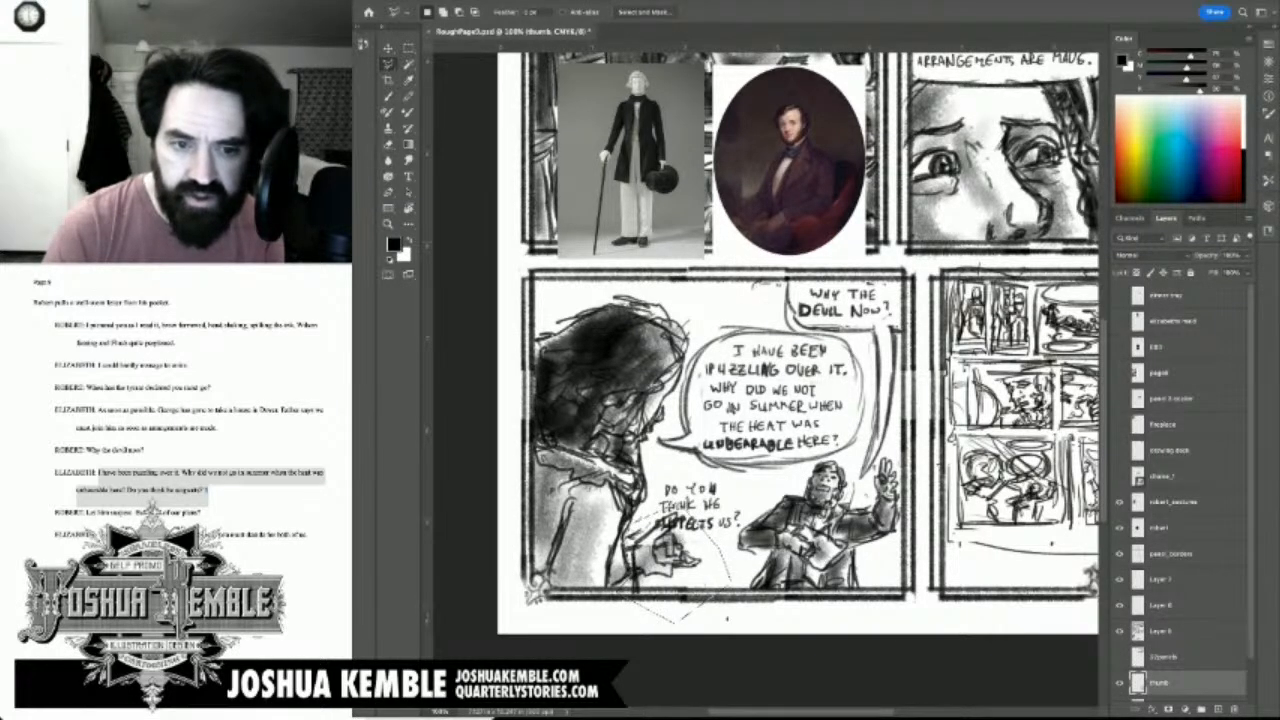
{"action": "left_click", "coordinate": [1150, 631]}
{"action": "key", "text": "Delete"}
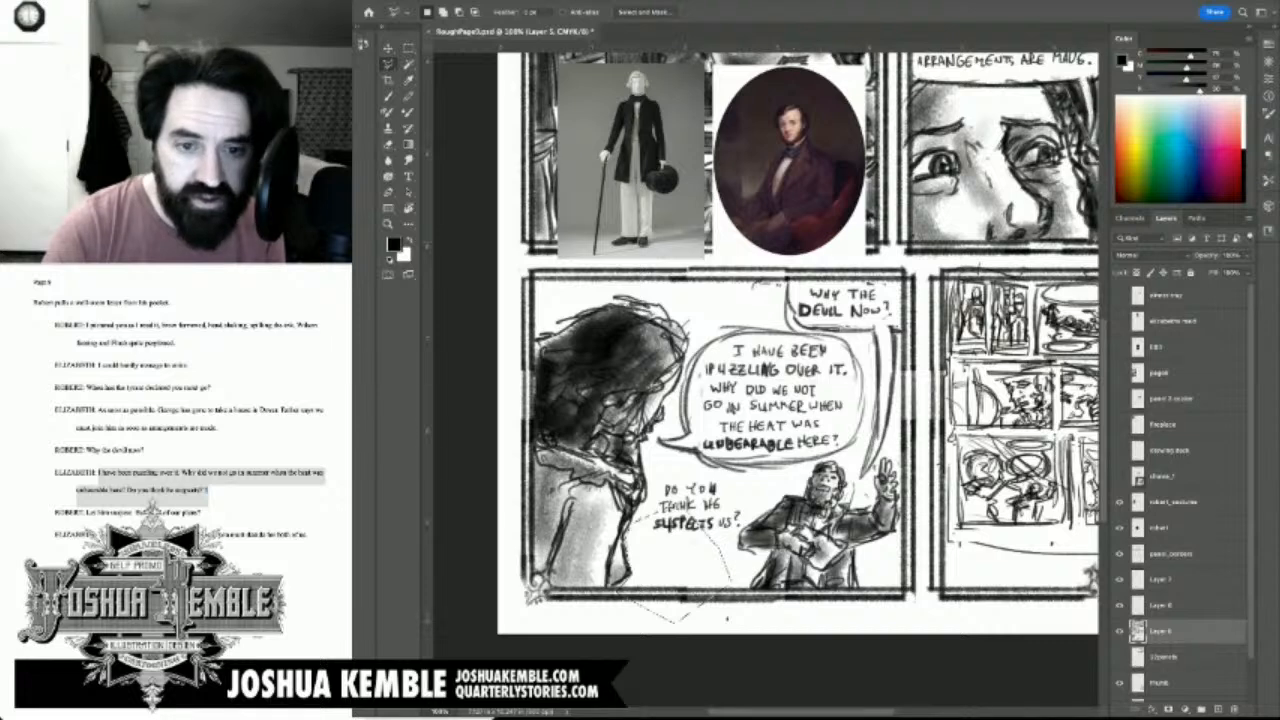
{"action": "key", "text": "ctrl+d"}
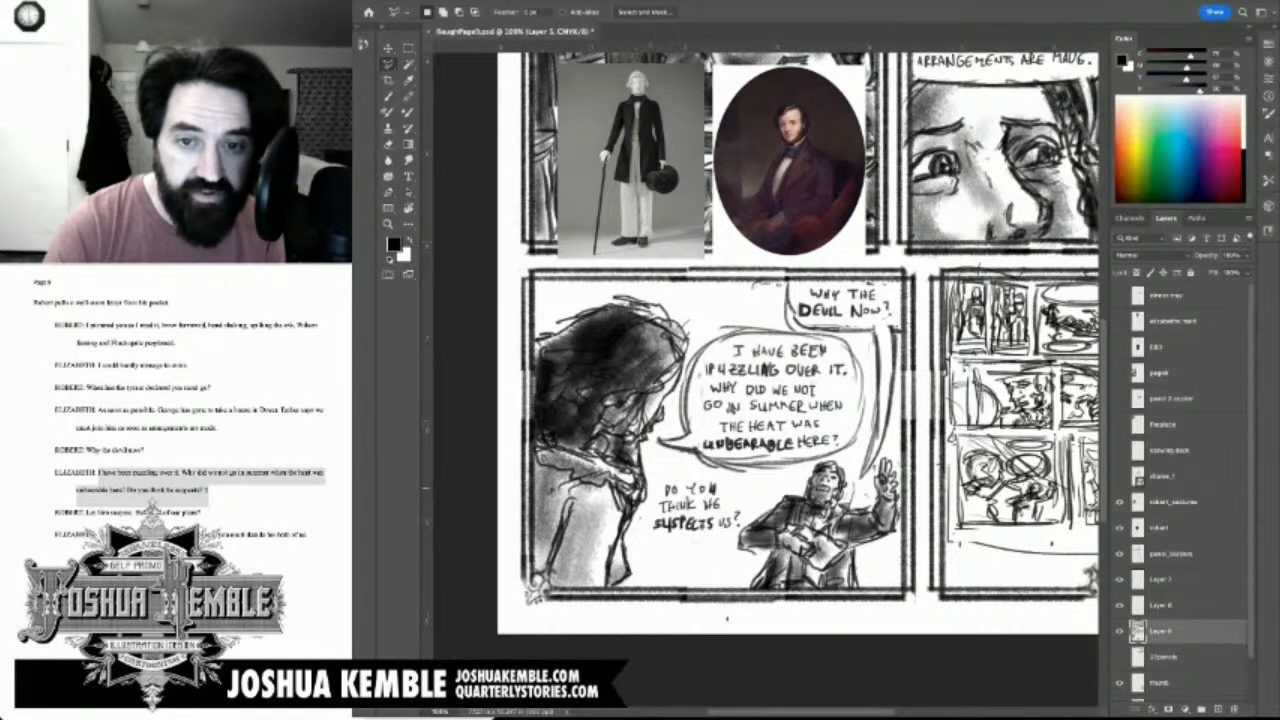
{"action": "key", "text": "ctrl+z"}
{"action": "key", "text": "ctrl+d"}
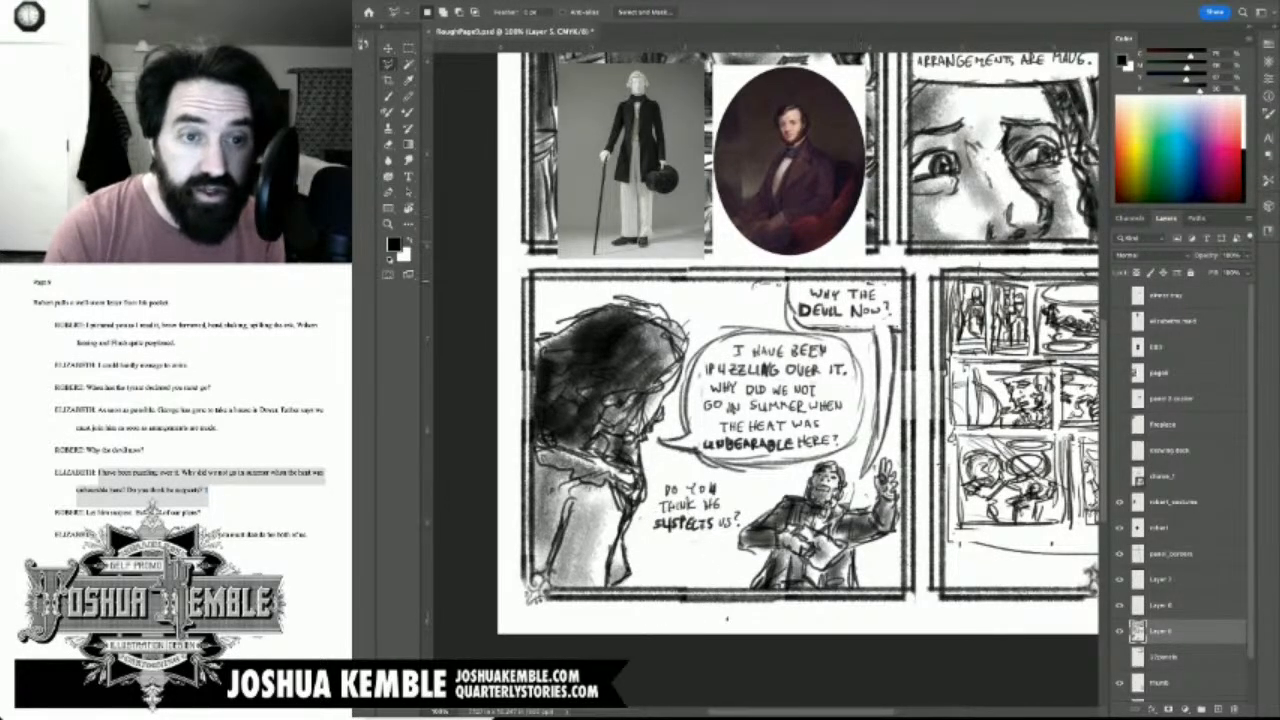
Step: Move the "Do you think he suspects us?" lettering on Layer 7 further down and slightly left into the cleared space
{"action": "key", "text": "m"}
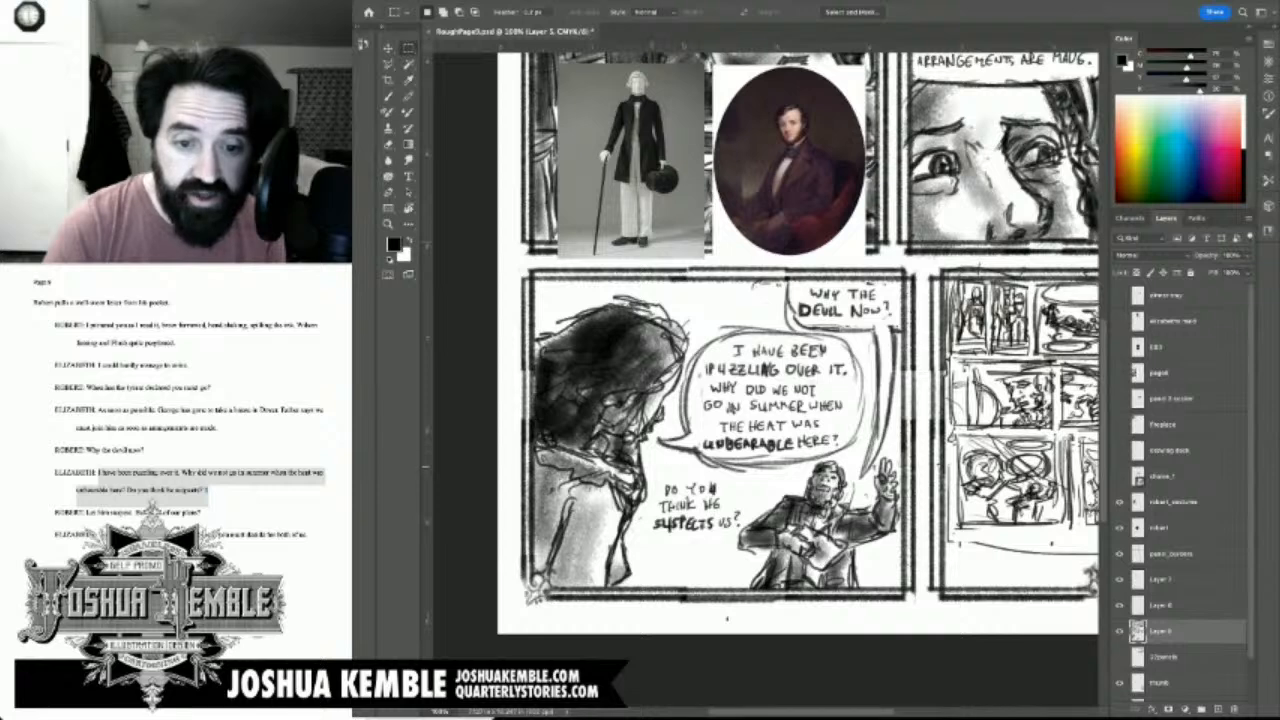
{"action": "mouse_move", "coordinate": [656, 466]}
{"action": "left_mouse_down"}
{"action": "mouse_move", "coordinate": [756, 548]}
{"action": "mouse_move", "coordinate": [720, 539]}
{"action": "left_mouse_up"}
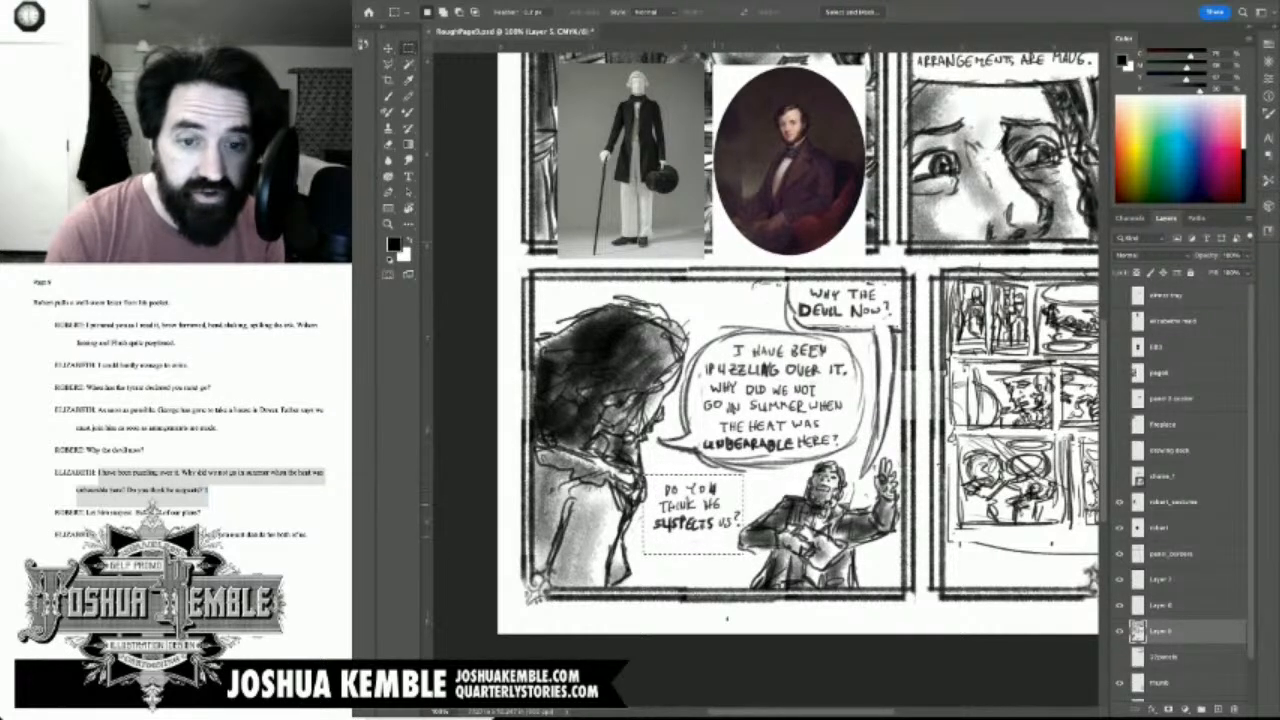
{"action": "key", "text": "v"}
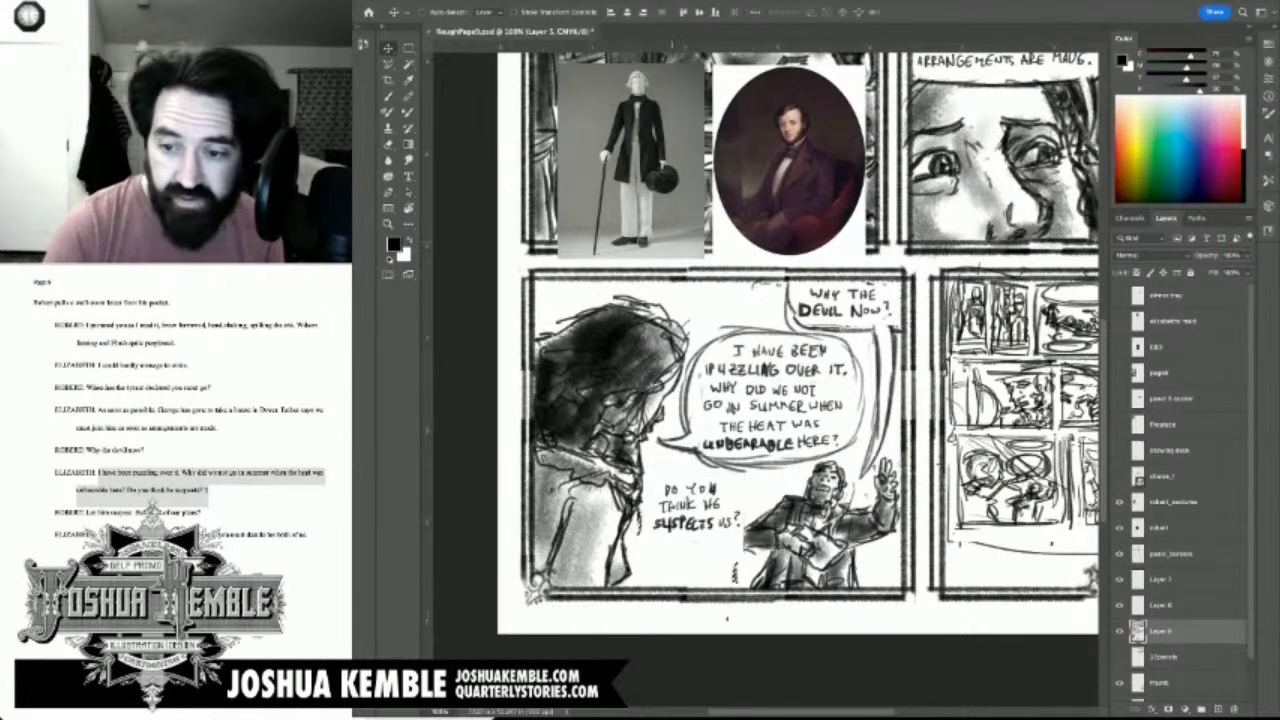
{"action": "left_click", "coordinate": [700, 507], "text": "super"}
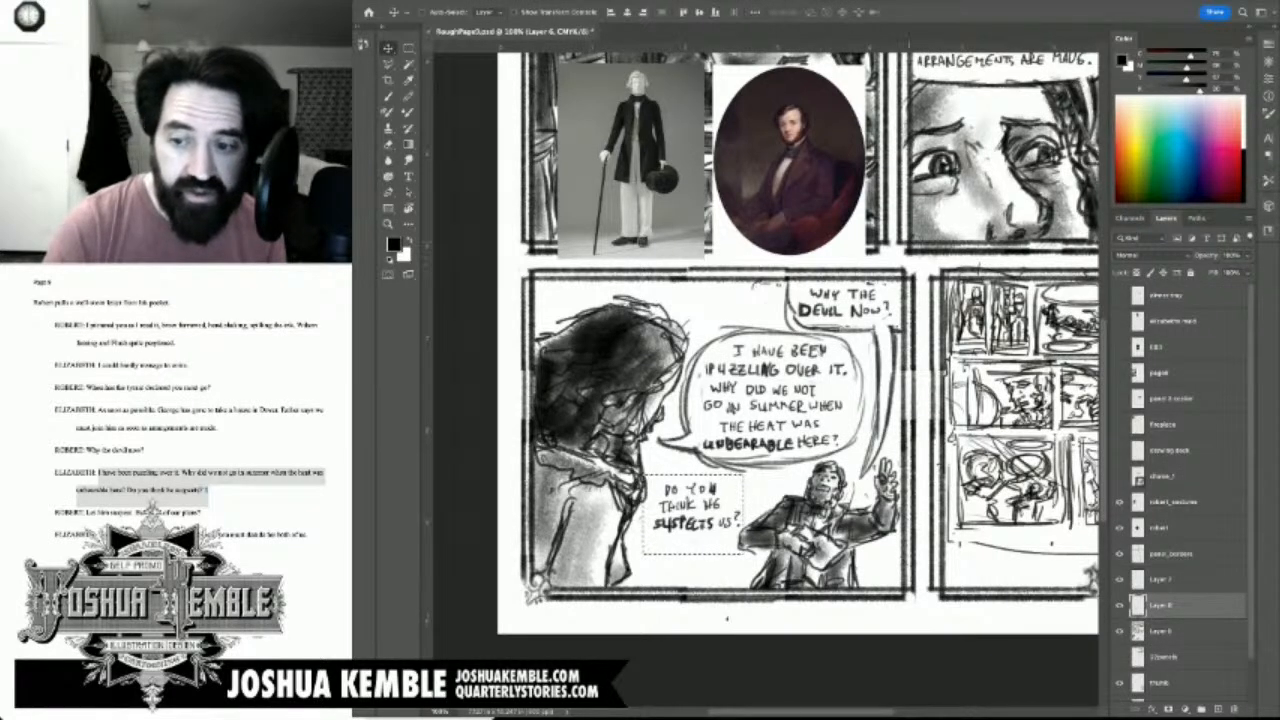
{"action": "left_click", "coordinate": [1162, 580]}
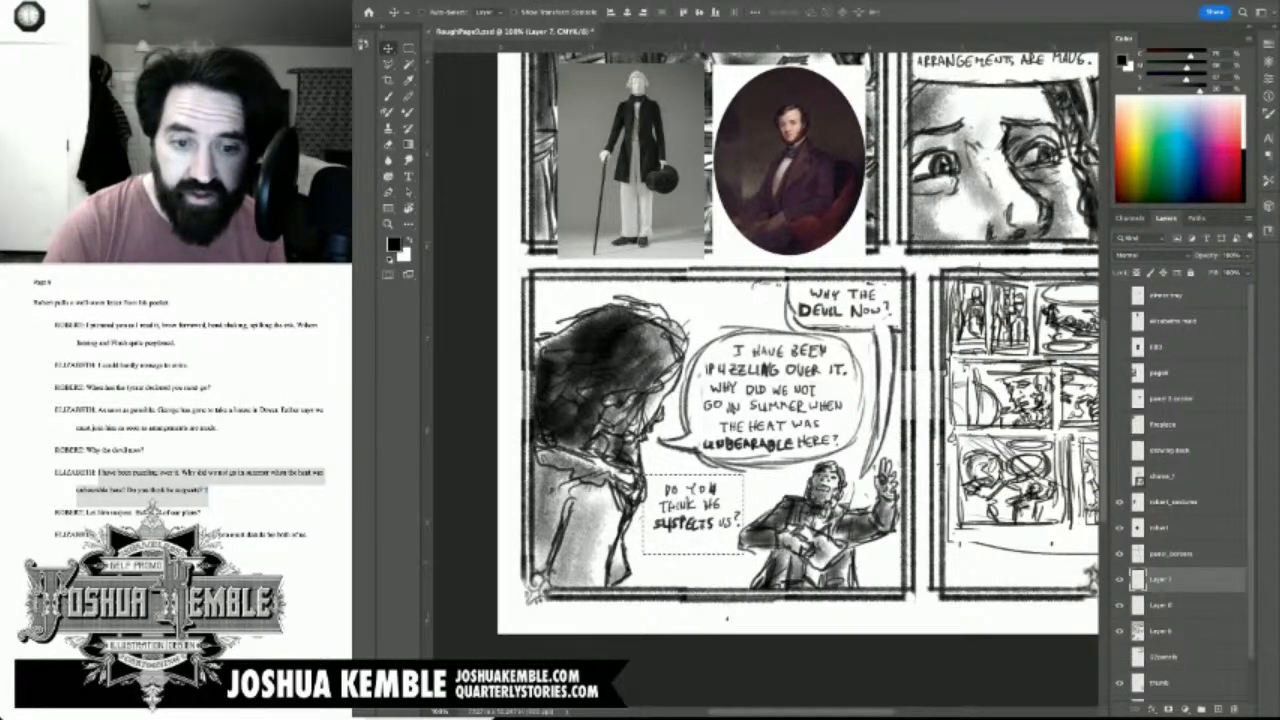
{"action": "left_click_drag", "start_coordinate": [695, 508], "coordinate": [681, 540]}
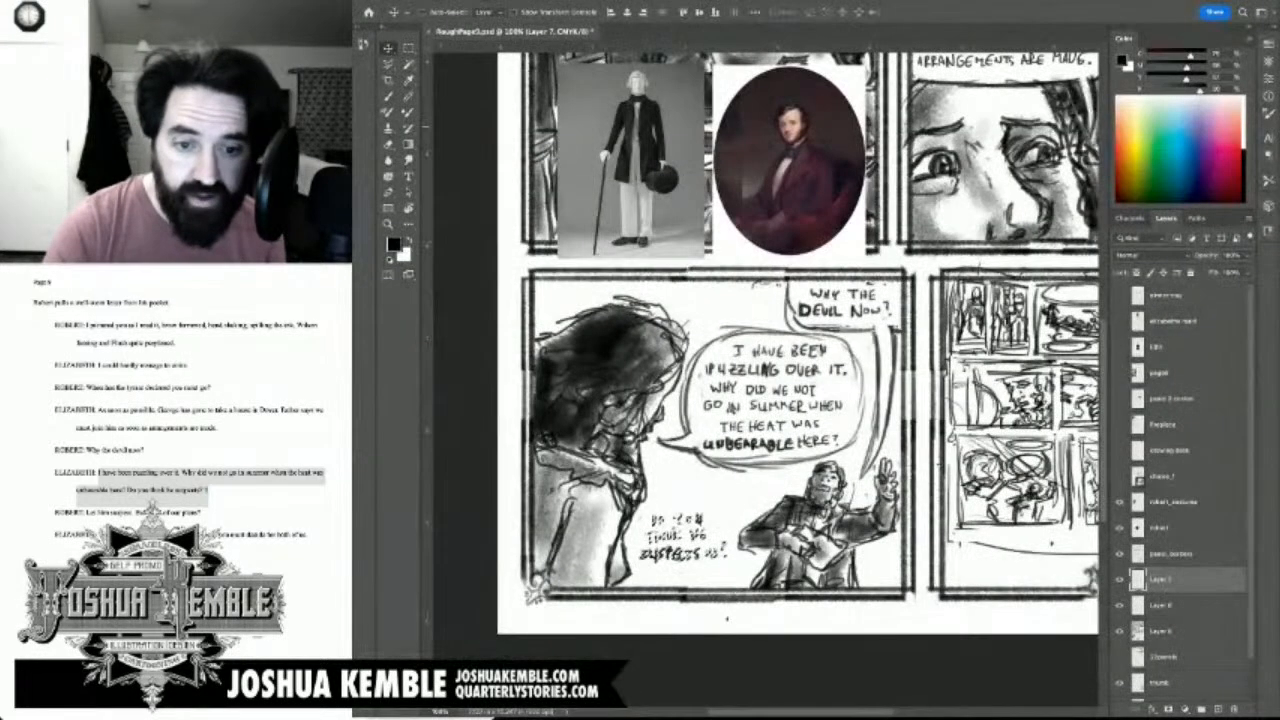
{"action": "key", "text": "m"}
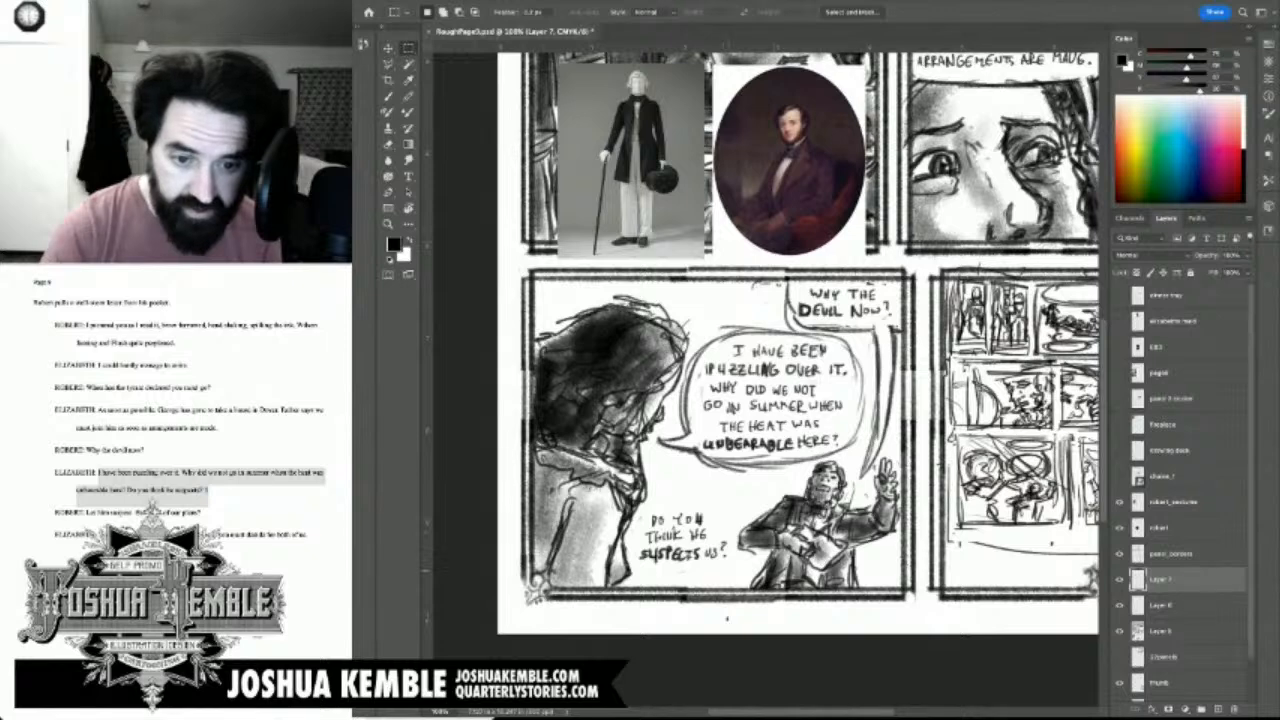
Step: Draw a rounded balloon outline around the "Do you think he suspects us?" lettering, undoing the stroke that misses
{"action": "key", "text": "b"}
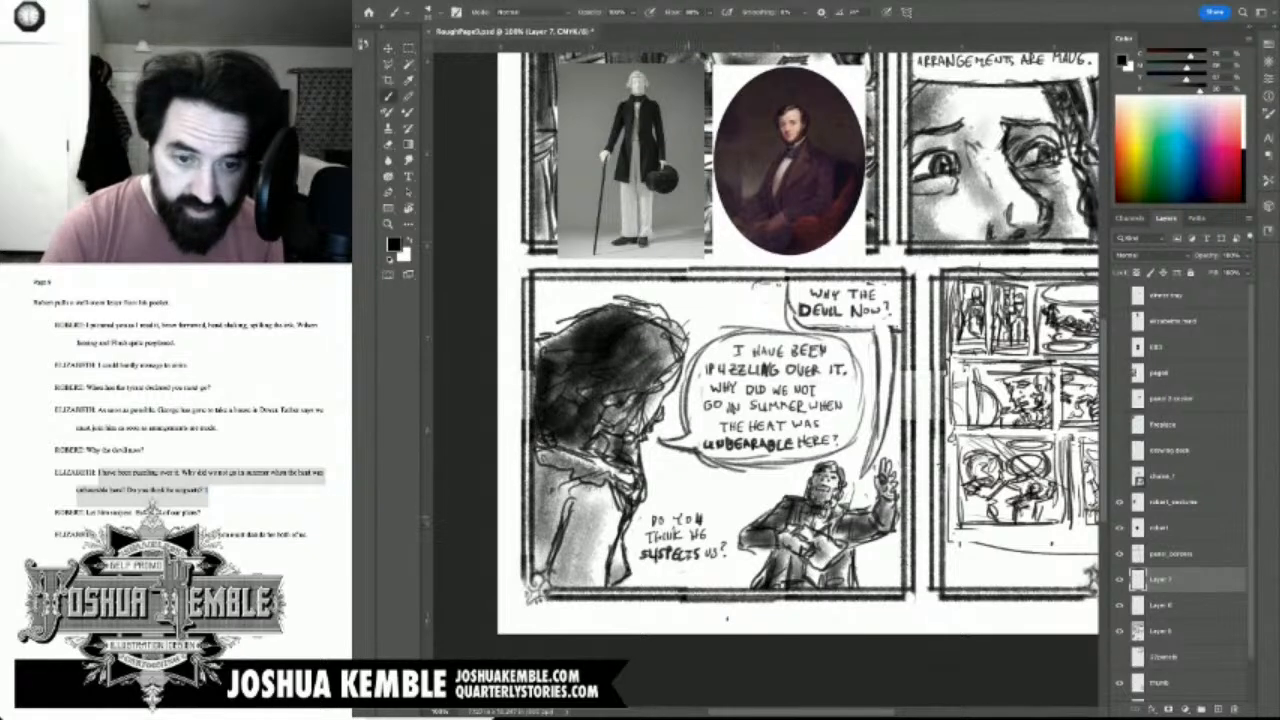
{"action": "mouse_move", "coordinate": [693, 503]}
{"action": "left_mouse_down"}
{"action": "mouse_move", "coordinate": [638, 513]}
{"action": "mouse_move", "coordinate": [636, 574]}
{"action": "mouse_move", "coordinate": [708, 578]}
{"action": "mouse_move", "coordinate": [732, 565]}
{"action": "mouse_move", "coordinate": [727, 526]}
{"action": "mouse_move", "coordinate": [700, 506]}
{"action": "mouse_move", "coordinate": [734, 547]}
{"action": "left_mouse_up"}
{"action": "key", "text": "ctrl+z"}
Step: Open a gap in the large balloon's lower edge and draw a curved connector joining it to the small balloon
{"action": "key", "text": "e"}
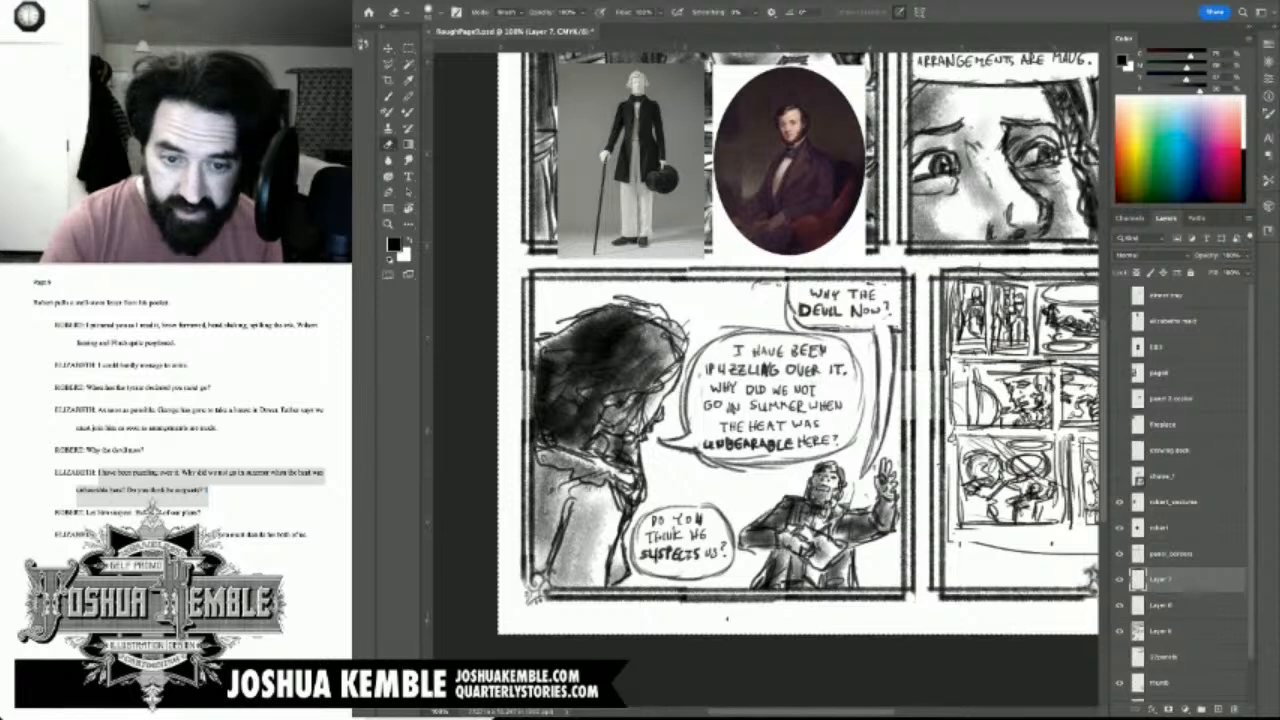
{"action": "left_click", "coordinate": [1162, 605]}
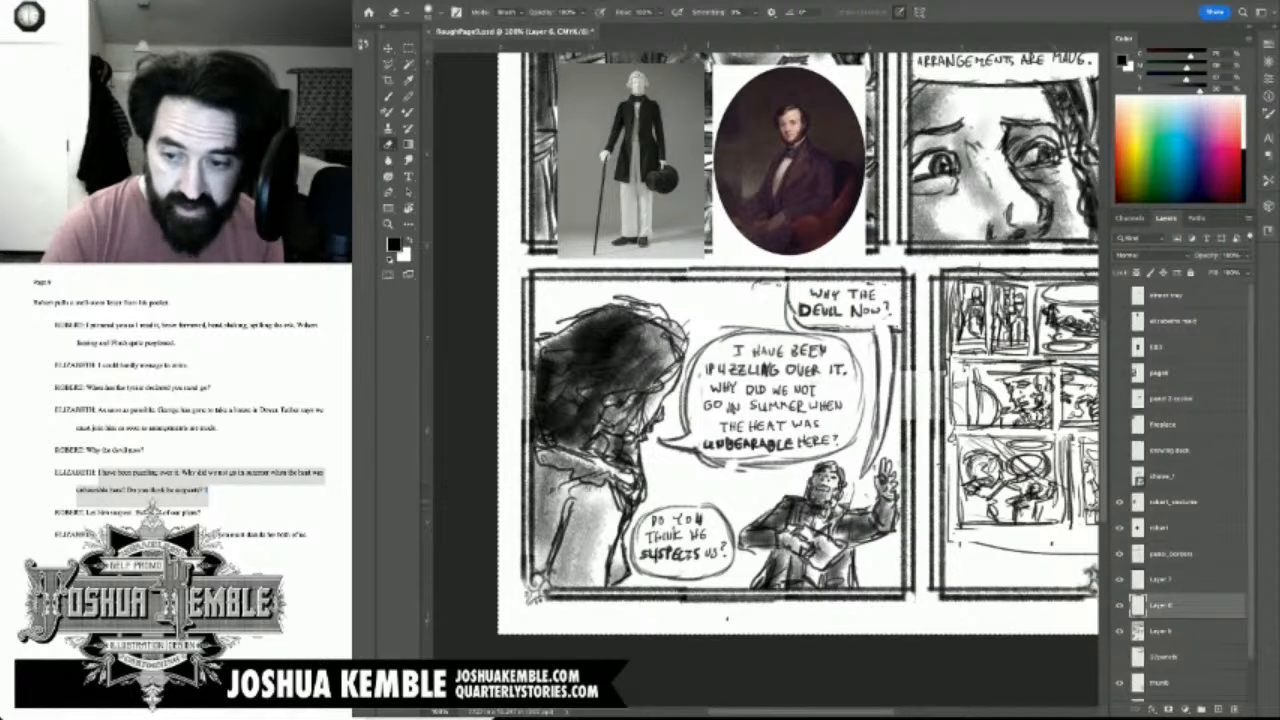
{"action": "left_click", "coordinate": [1162, 580]}
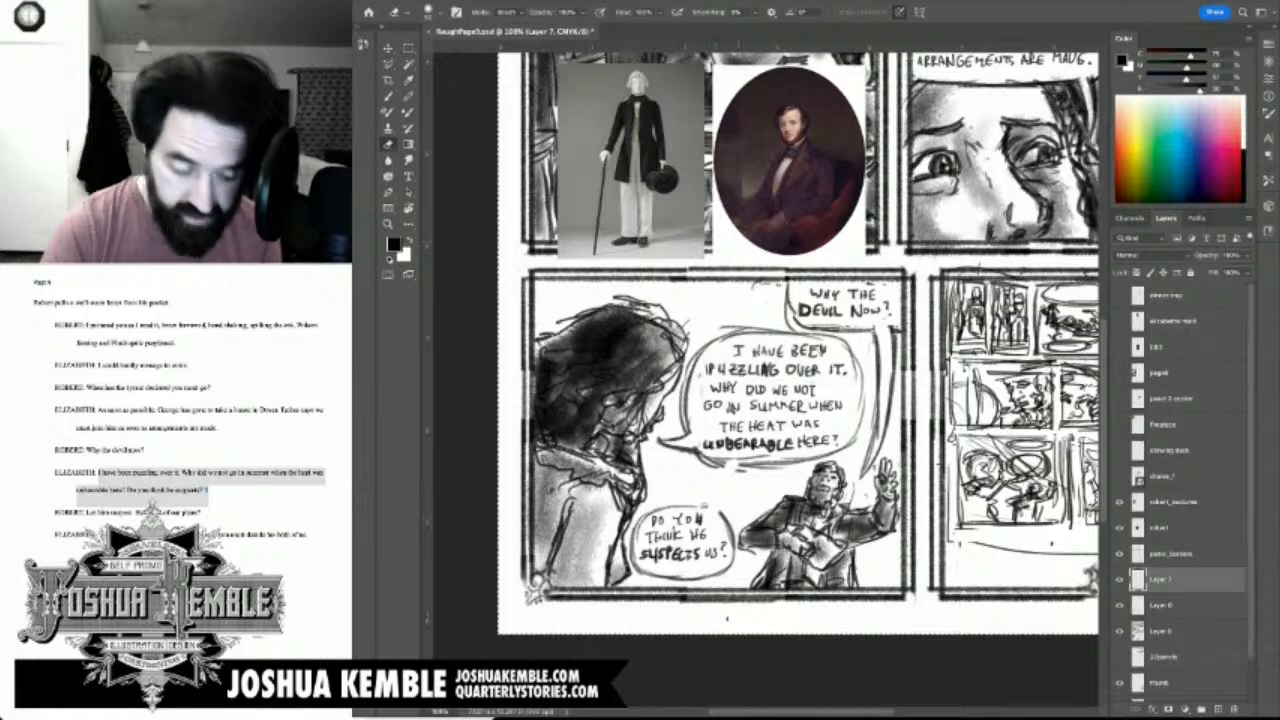
{"action": "key", "text": "b"}
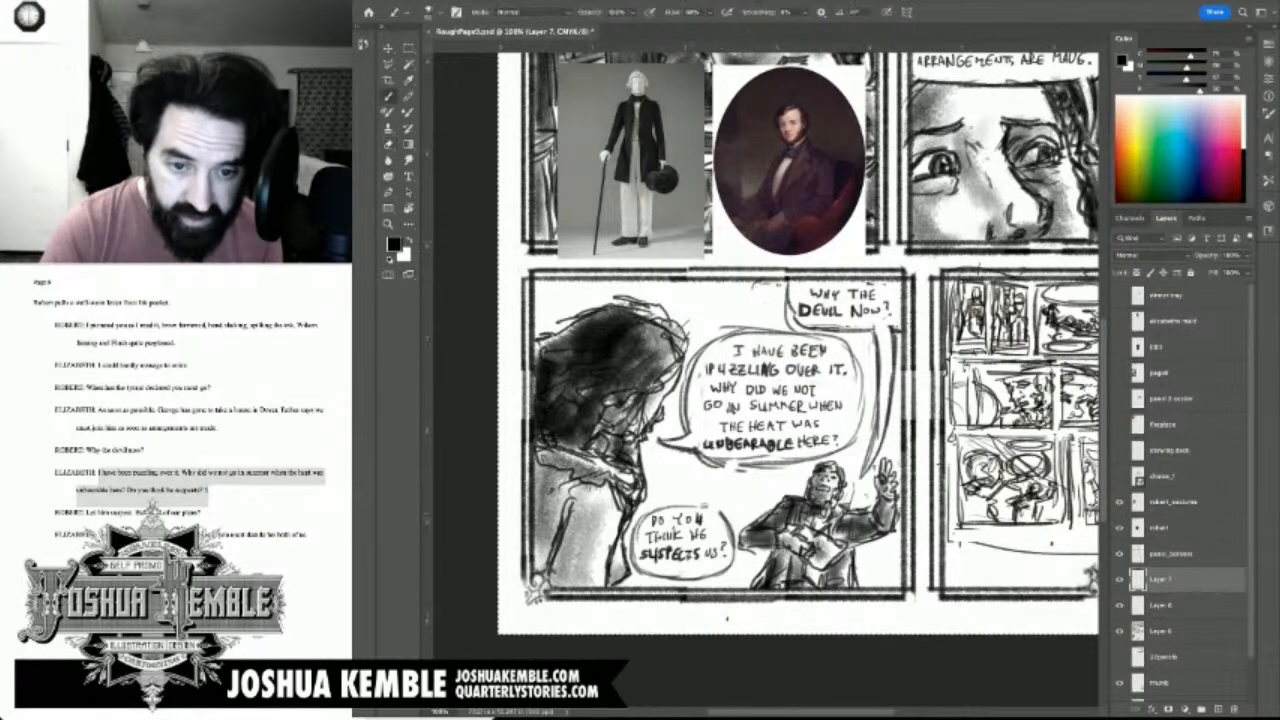
{"action": "mouse_move", "coordinate": [728, 465]}
{"action": "left_mouse_down"}
{"action": "mouse_move", "coordinate": [701, 510]}
{"action": "mouse_move", "coordinate": [746, 468]}
{"action": "left_mouse_up"}
{"action": "mouse_move", "coordinate": [716, 510]}
{"action": "left_mouse_down"}
{"action": "mouse_move", "coordinate": [742, 465]}
{"action": "mouse_move", "coordinate": [846, 458]}
{"action": "left_mouse_up"}
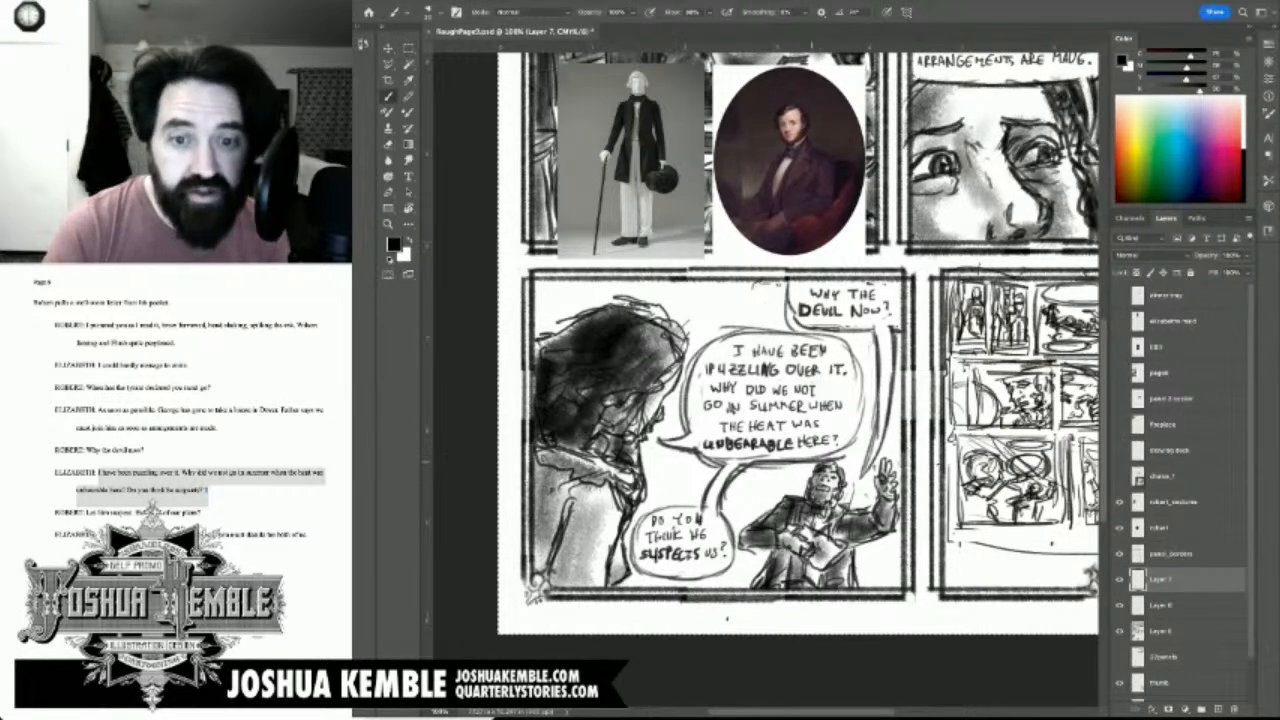
{"action": "key", "text": "super+z"}
Step: Go over the outlines of the large balloon, its tail and the small balloon with heavier brush strokes
{"action": "mouse_move", "coordinate": [754, 462]}
{"action": "left_mouse_down"}
{"action": "mouse_move", "coordinate": [844, 456]}
{"action": "mouse_move", "coordinate": [854, 440]}
{"action": "mouse_move", "coordinate": [852, 364]}
{"action": "mouse_move", "coordinate": [826, 338]}
{"action": "mouse_move", "coordinate": [794, 336]}
{"action": "left_mouse_up"}
{"action": "mouse_move", "coordinate": [690, 436]}
{"action": "left_mouse_down"}
{"action": "mouse_move", "coordinate": [692, 350]}
{"action": "mouse_move", "coordinate": [744, 332]}
{"action": "left_mouse_up"}
{"action": "left_click_drag", "start_coordinate": [660, 434], "coordinate": [700, 448]}
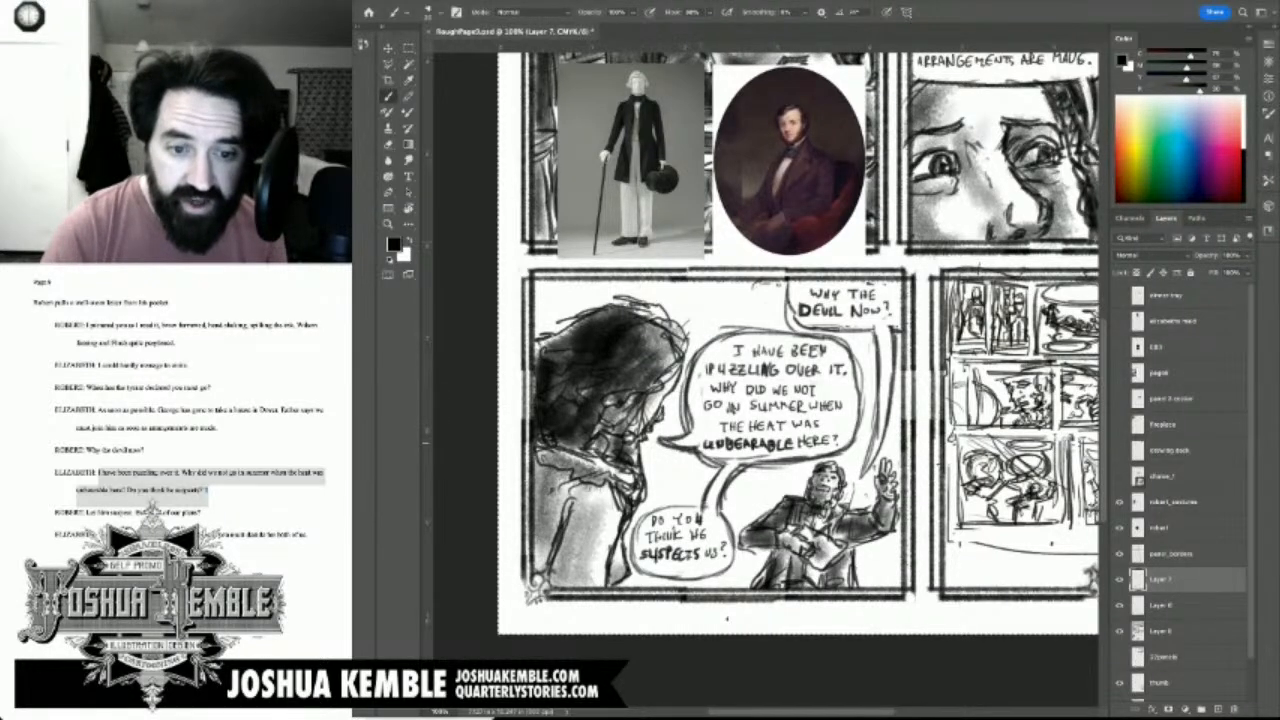
{"action": "mouse_move", "coordinate": [700, 506]}
{"action": "left_mouse_down"}
{"action": "mouse_move", "coordinate": [646, 508]}
{"action": "mouse_move", "coordinate": [634, 532]}
{"action": "mouse_move", "coordinate": [638, 558]}
{"action": "mouse_move", "coordinate": [688, 579]}
{"action": "left_mouse_up"}
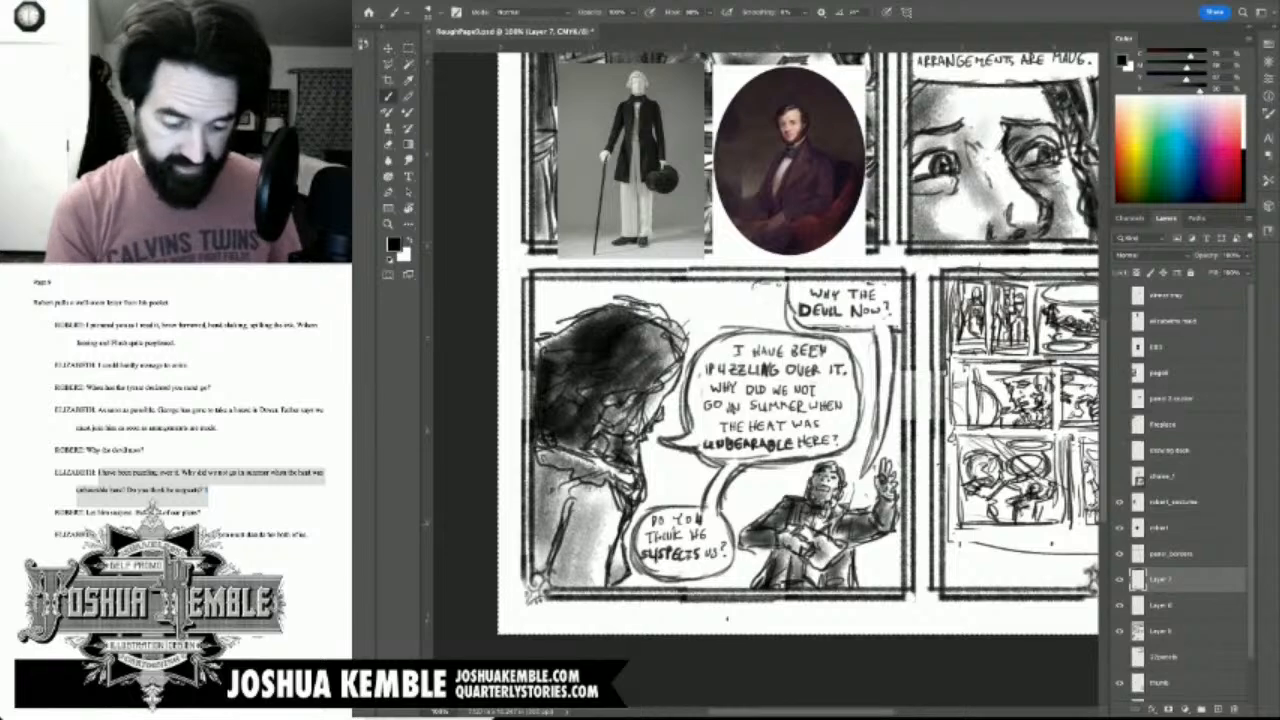
Step: Save the page file and hide the robert_costume and robert reference layers covering the middle panel
{"action": "key", "text": "ctrl+minus"}
{"action": "key", "text": "ctrl+minus"}
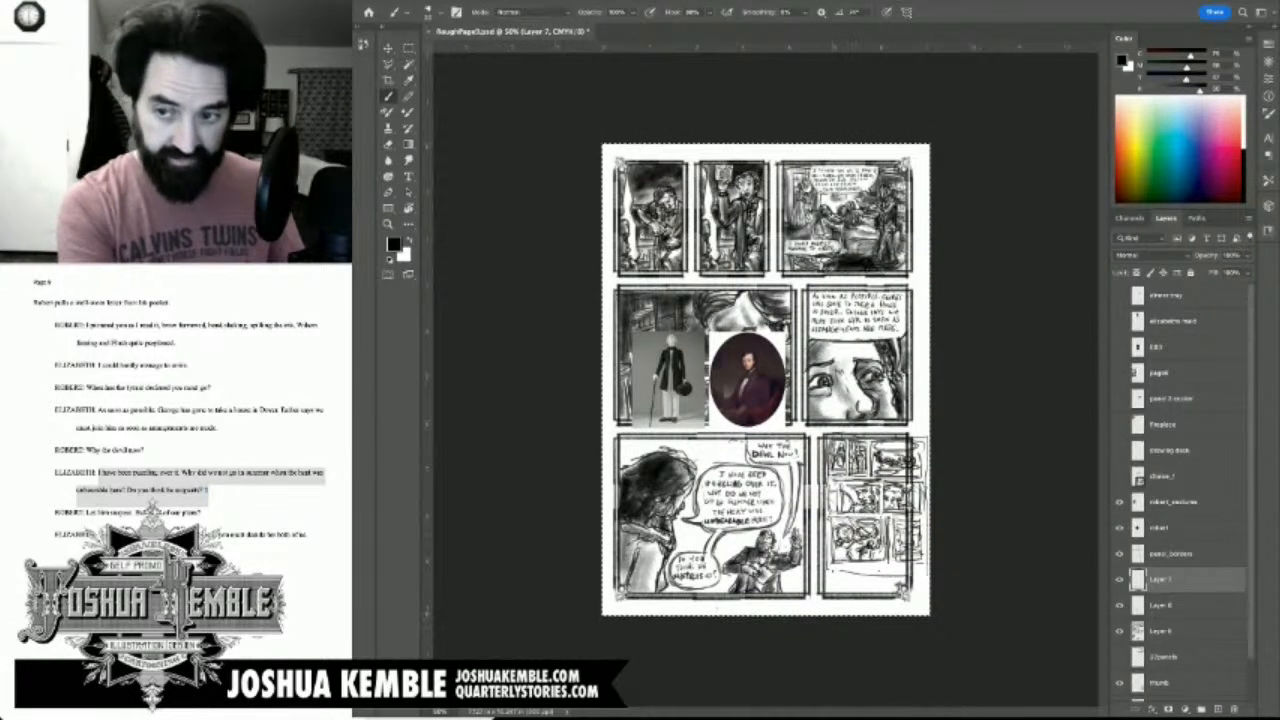
{"action": "key", "text": "ctrl+s"}
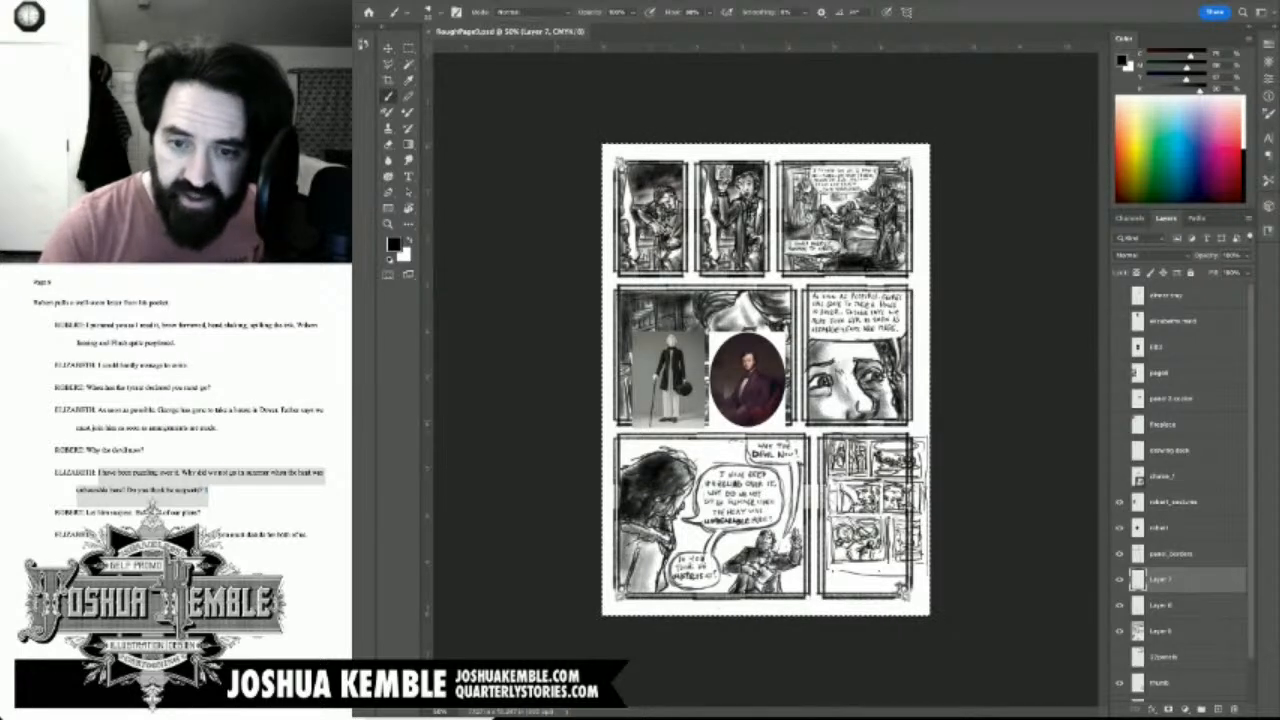
{"action": "left_click", "coordinate": [1119, 501]}
{"action": "left_click", "coordinate": [1119, 527]}
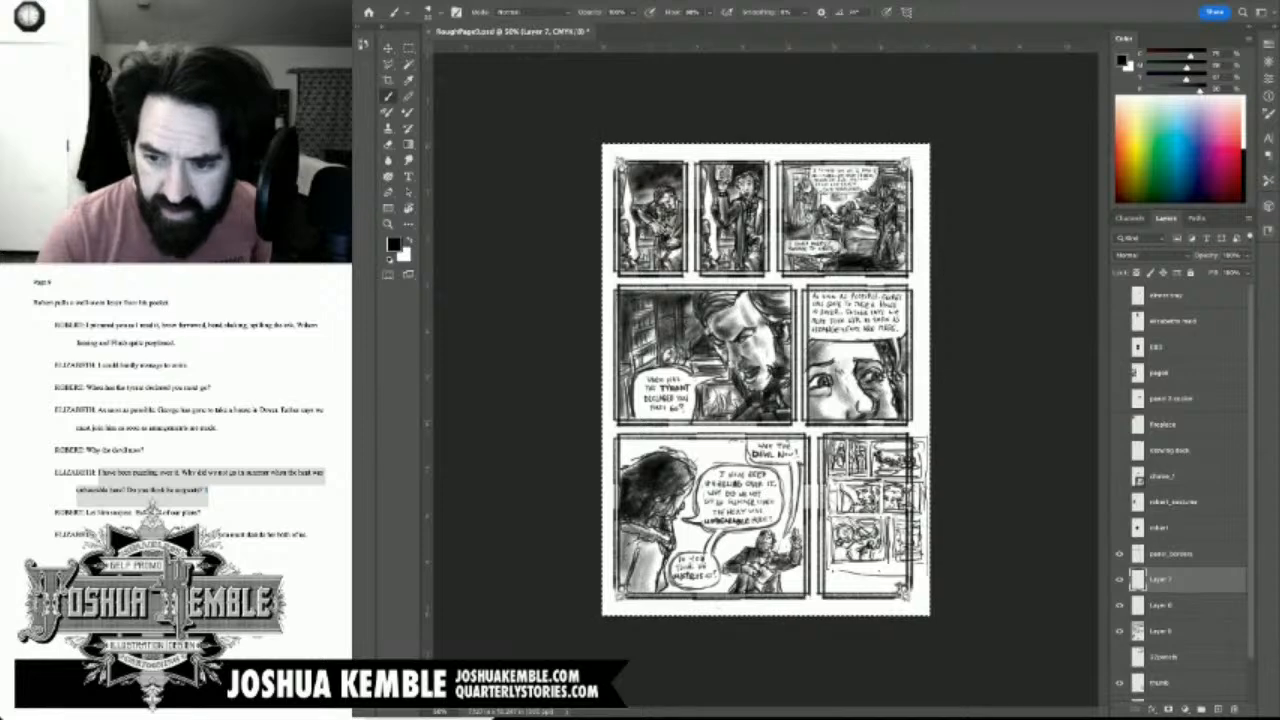
Step: Hide the thumb, panel_borders and Background layers and merge the remaining visible artwork layers into one
{"action": "scroll", "coordinate": [1184, 488], "scroll_direction": "down", "scroll_amount": 1}
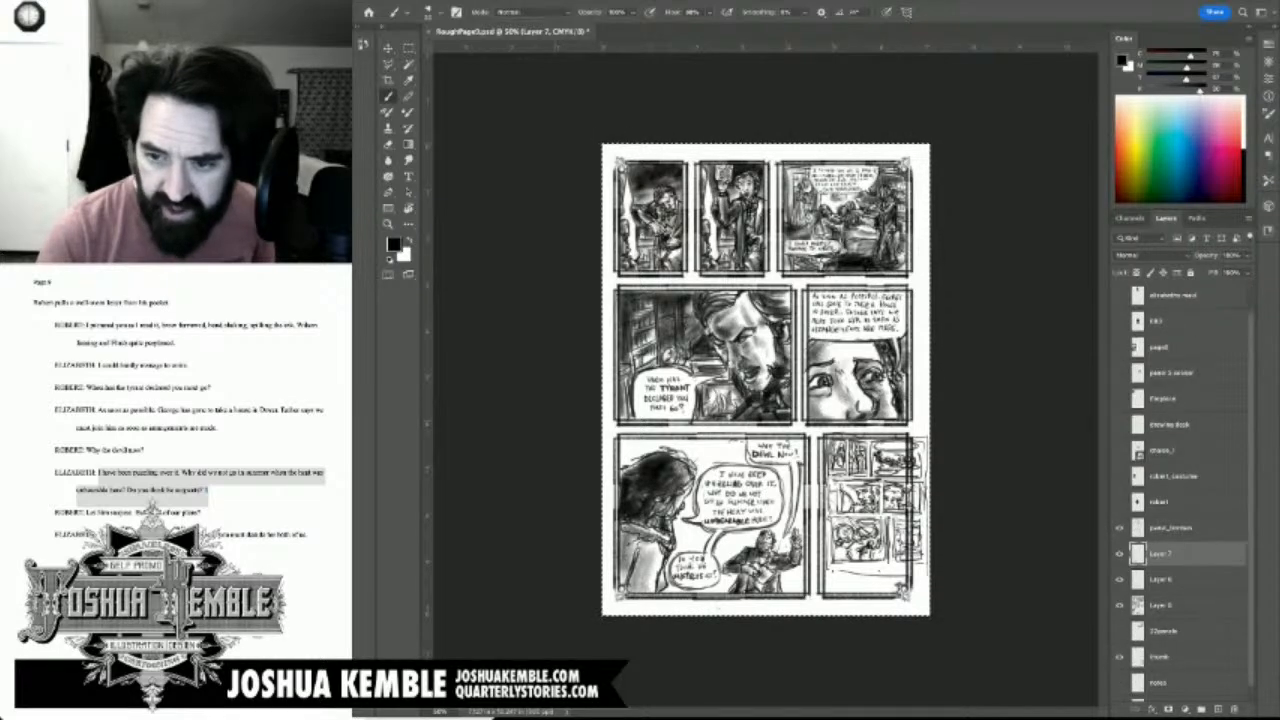
{"action": "left_click", "coordinate": [1120, 657]}
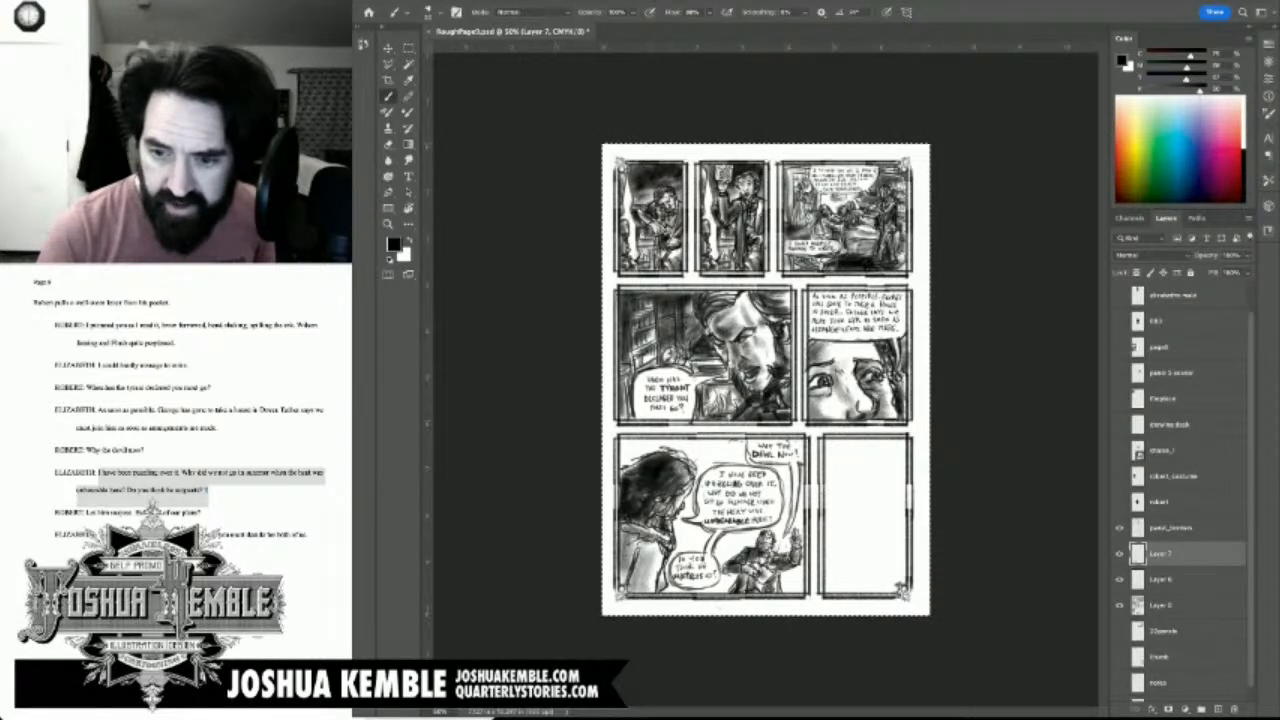
{"action": "left_click", "coordinate": [1120, 527]}
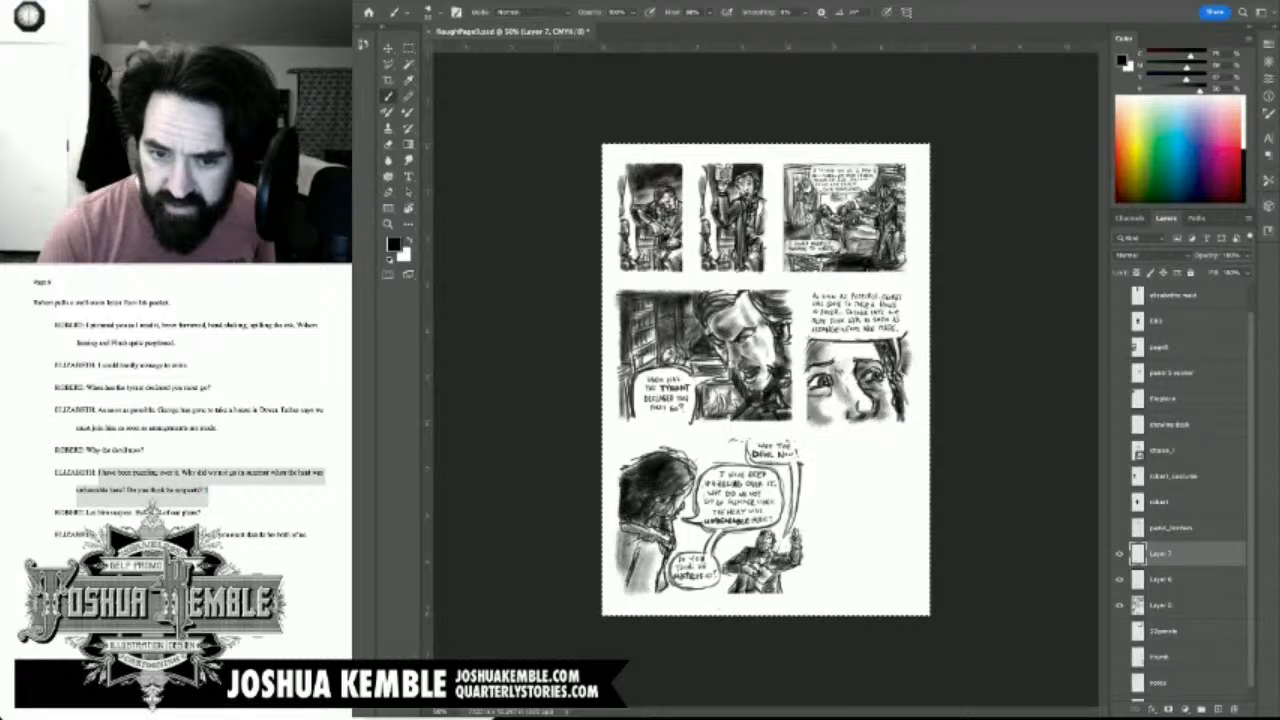
{"action": "scroll", "coordinate": [1184, 500], "scroll_direction": "down", "scroll_amount": 1}
{"action": "left_click", "coordinate": [1120, 688]}
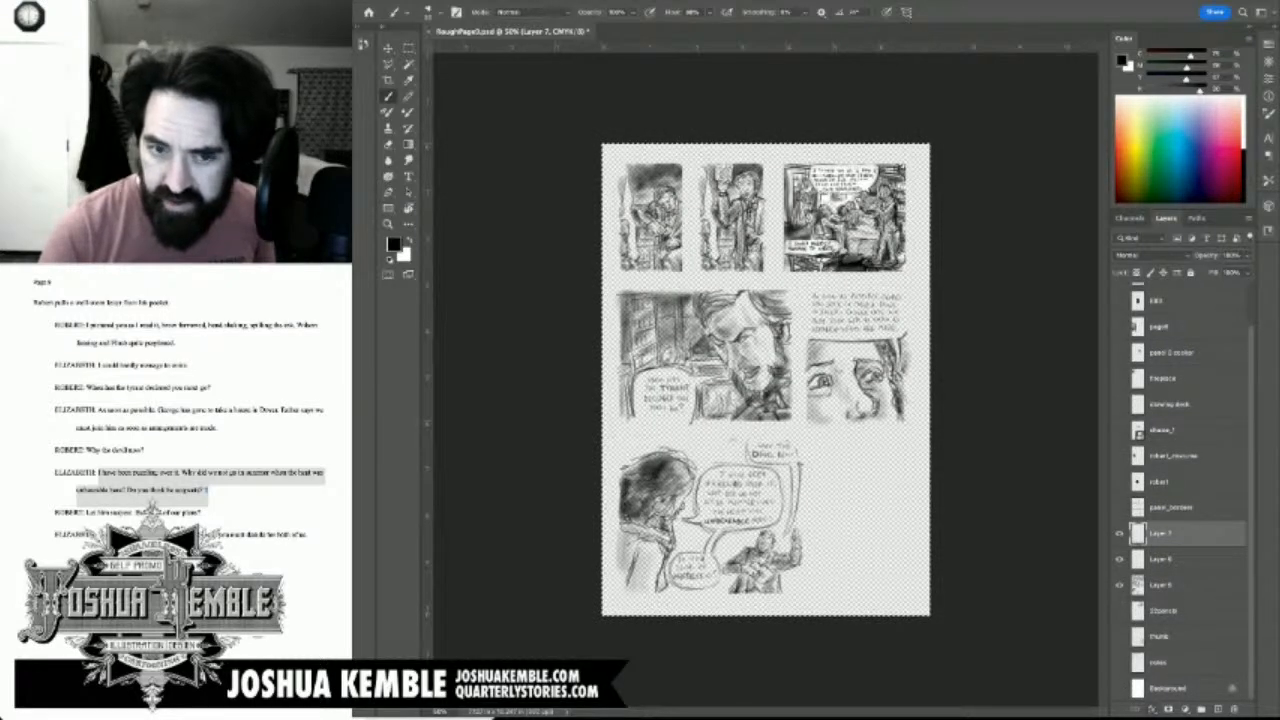
{"action": "key", "text": "ctrl+shift+e"}
Step: Make the Background and panel_borders layers visible again and save the file
{"action": "left_click", "coordinate": [1120, 683]}
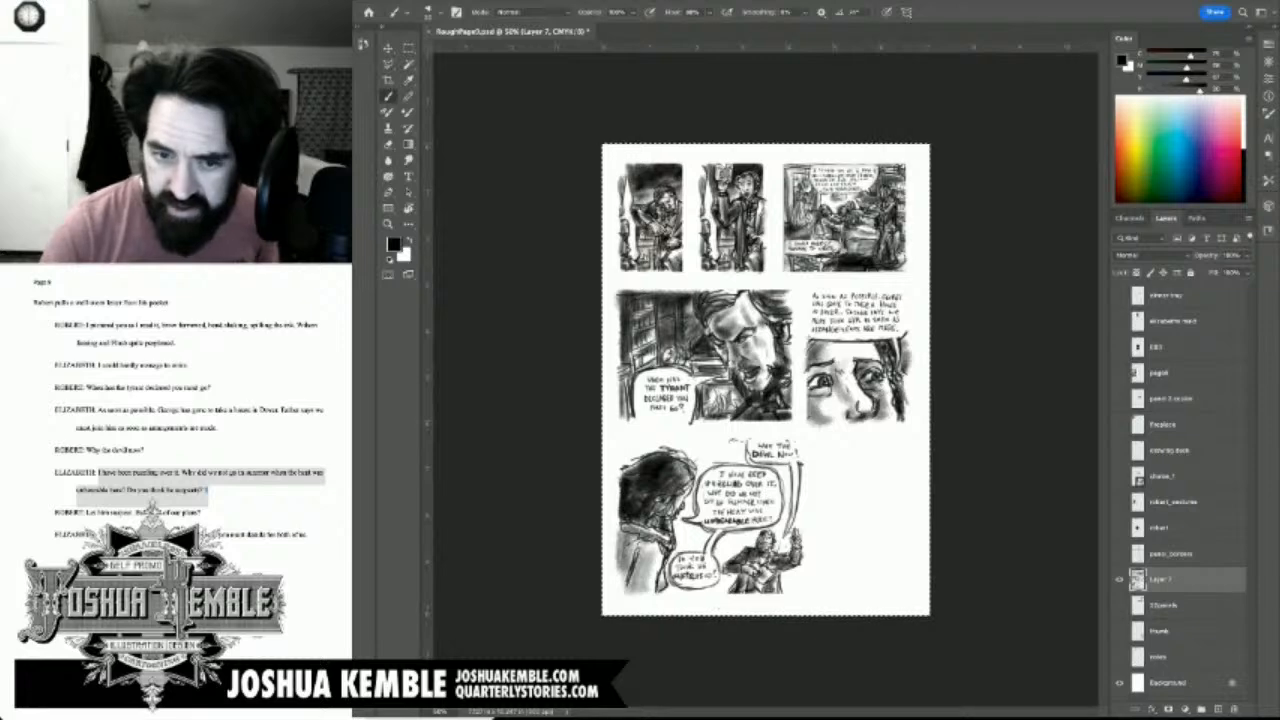
{"action": "left_click", "coordinate": [1120, 554]}
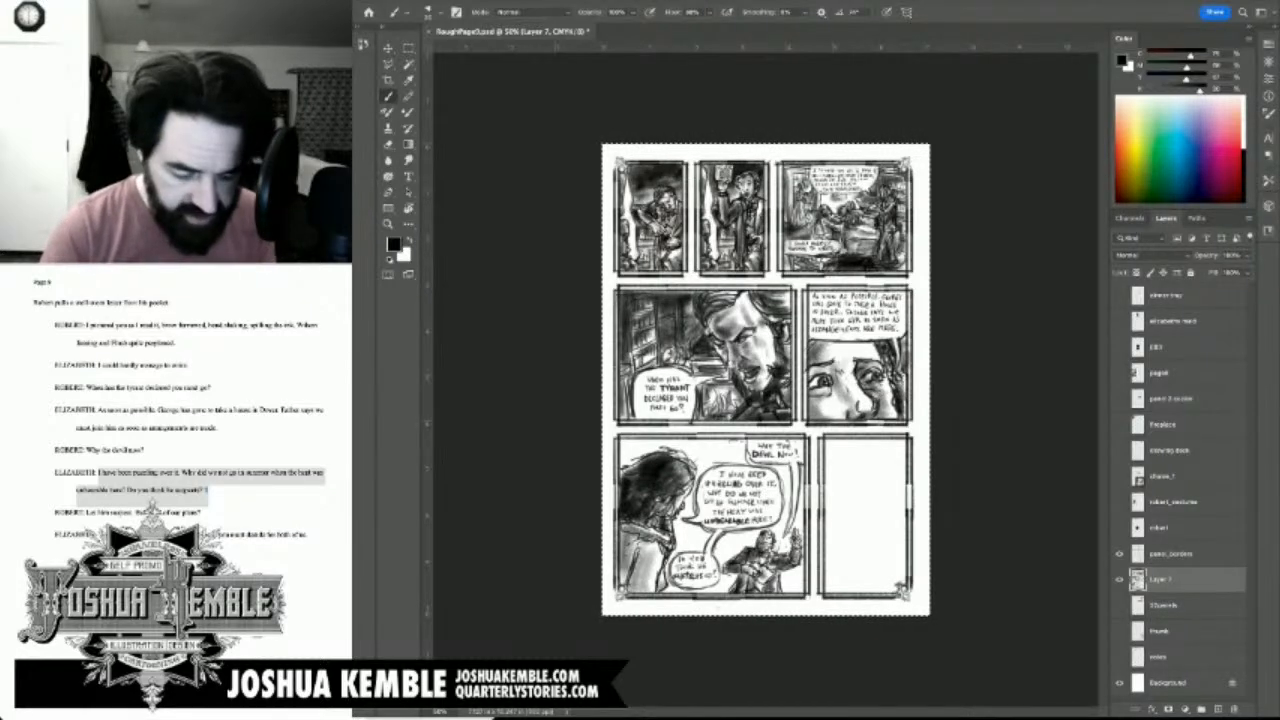
{"action": "key", "text": "ctrl+s"}
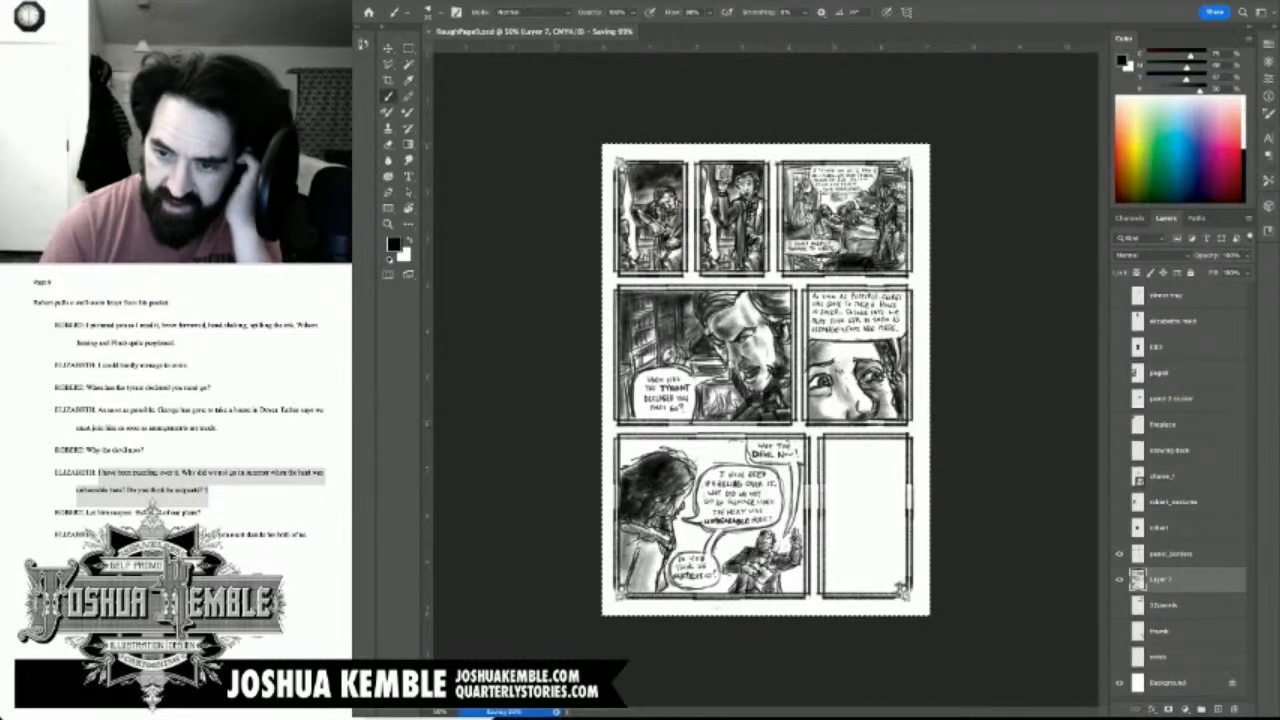
Step: Show the thumb layer and add a new layer above the merged artwork on Layer 7
{"action": "left_click", "coordinate": [1120, 631]}
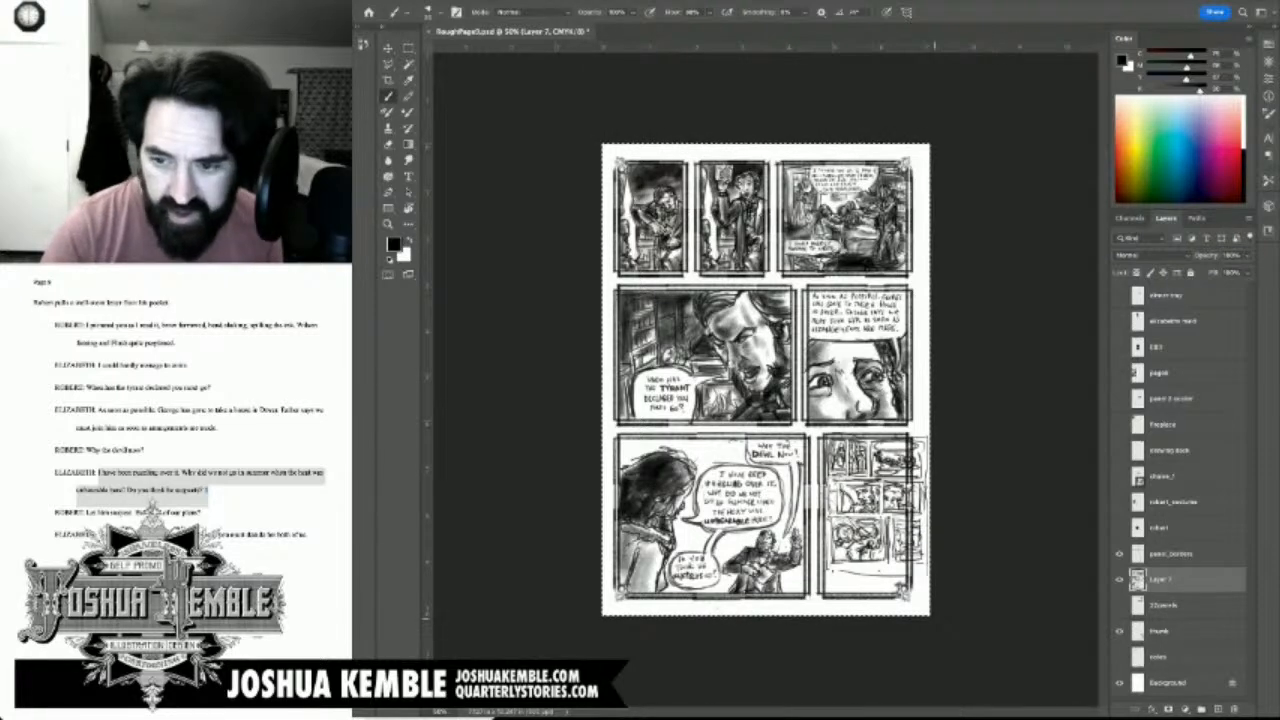
{"action": "scroll", "coordinate": [747, 519], "scroll_direction": "up", "scroll_amount": 5}
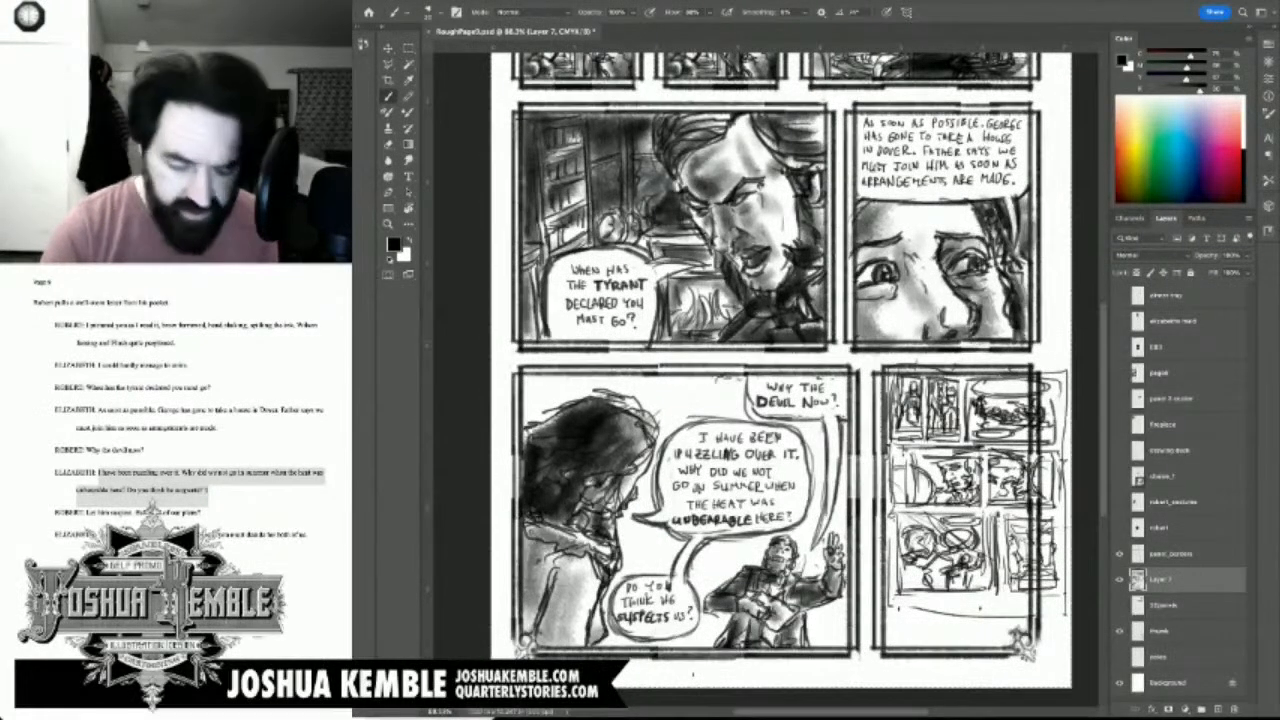
{"action": "left_click", "coordinate": [1218, 709]}
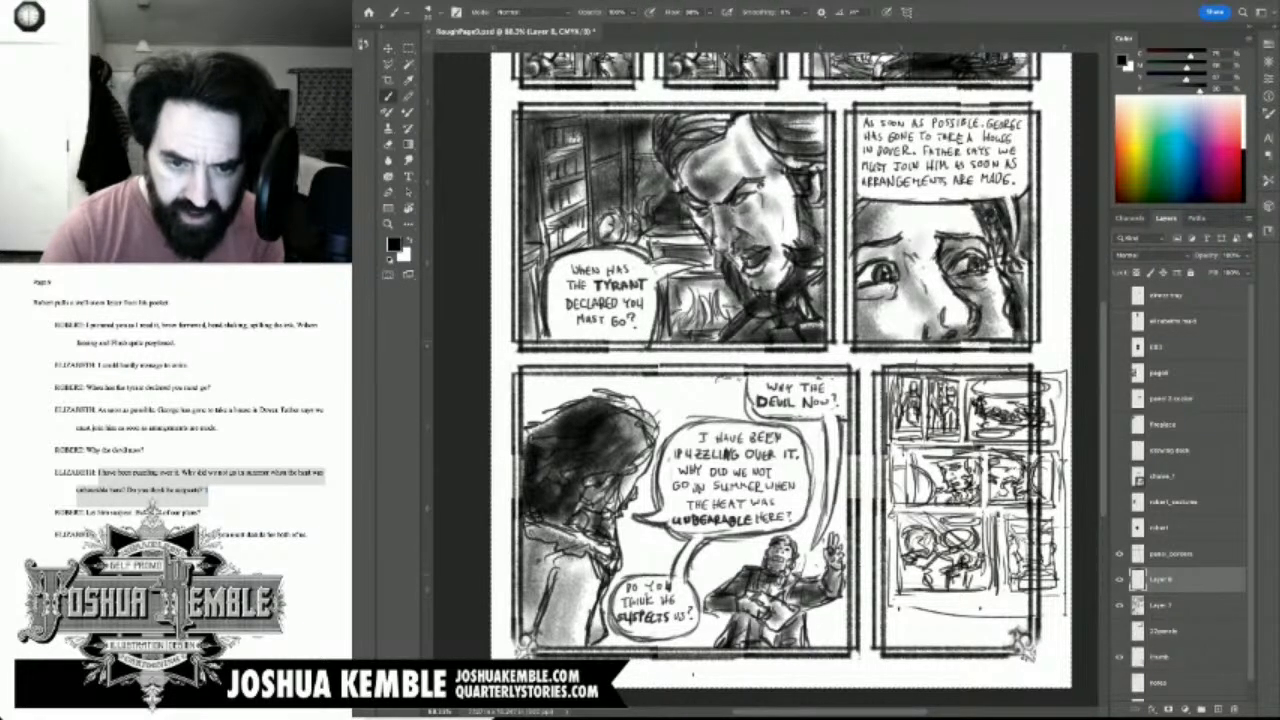
Step: Sketch diagonal background lines and furniture edges around the seated man in the lower-left panel
{"action": "left_click_drag", "start_coordinate": [702, 548], "coordinate": [729, 573]}
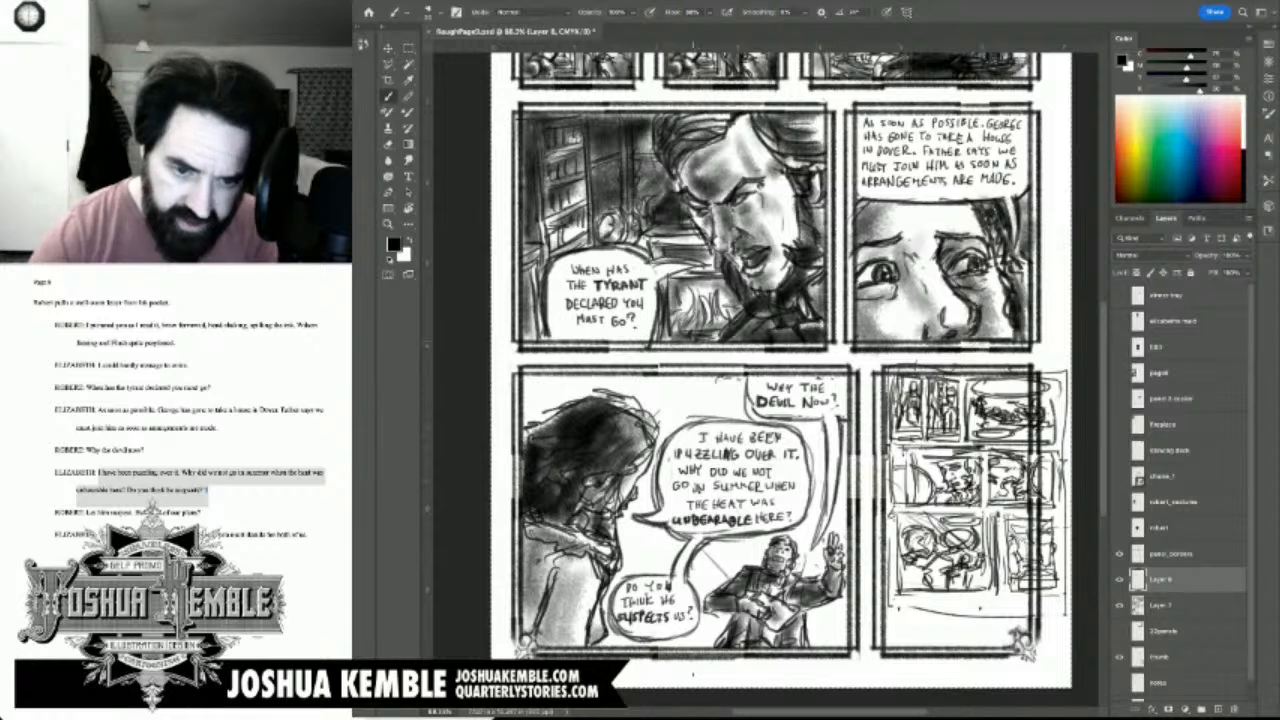
{"action": "left_click_drag", "start_coordinate": [682, 452], "coordinate": [742, 566]}
{"action": "left_click_drag", "start_coordinate": [696, 474], "coordinate": [746, 572]}
{"action": "left_click_drag", "start_coordinate": [728, 522], "coordinate": [746, 566]}
{"action": "left_click_drag", "start_coordinate": [812, 612], "coordinate": [855, 604]}
{"action": "mouse_move", "coordinate": [806, 640]}
{"action": "left_mouse_down"}
{"action": "mouse_move", "coordinate": [850, 636]}
{"action": "mouse_move", "coordinate": [828, 642]}
{"action": "mouse_move", "coordinate": [840, 624]}
{"action": "left_mouse_up"}
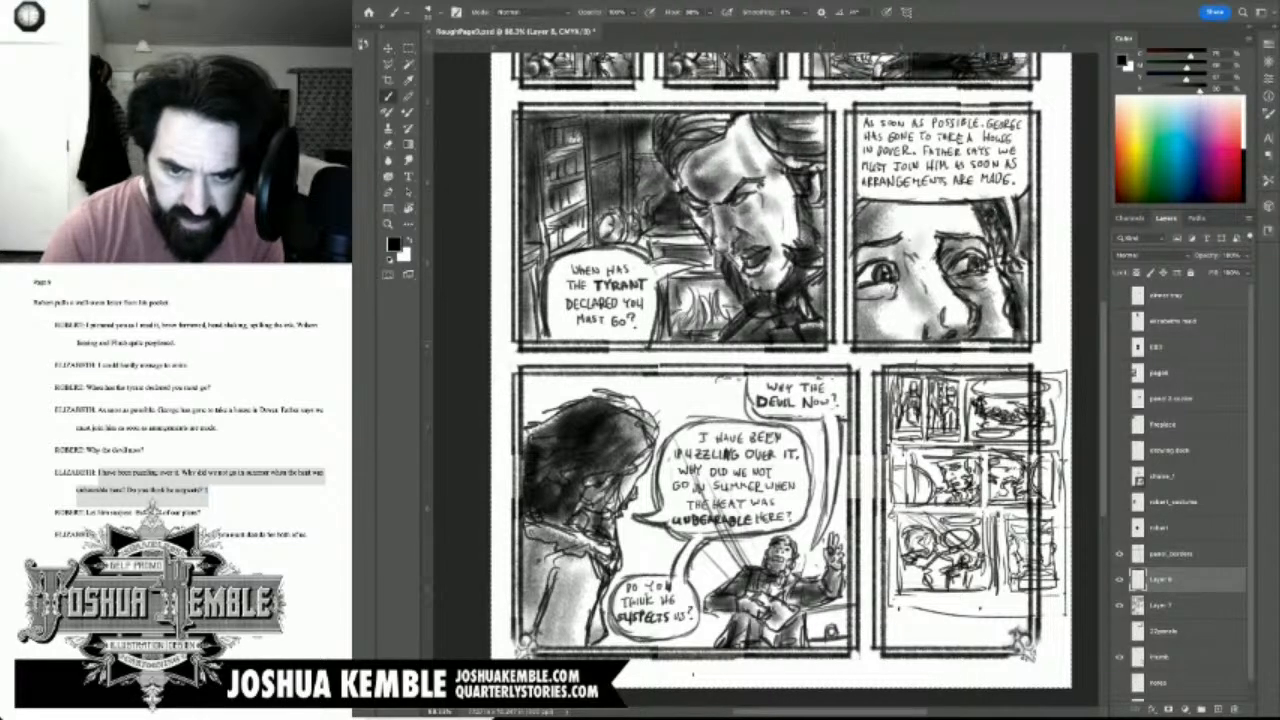
{"action": "left_click_drag", "start_coordinate": [722, 558], "coordinate": [694, 646]}
{"action": "left_click_drag", "start_coordinate": [715, 581], "coordinate": [696, 646]}
{"action": "mouse_move", "coordinate": [721, 558]}
{"action": "left_mouse_down"}
{"action": "mouse_move", "coordinate": [744, 549]}
{"action": "mouse_move", "coordinate": [725, 638]}
{"action": "mouse_move", "coordinate": [759, 572]}
{"action": "left_mouse_up"}
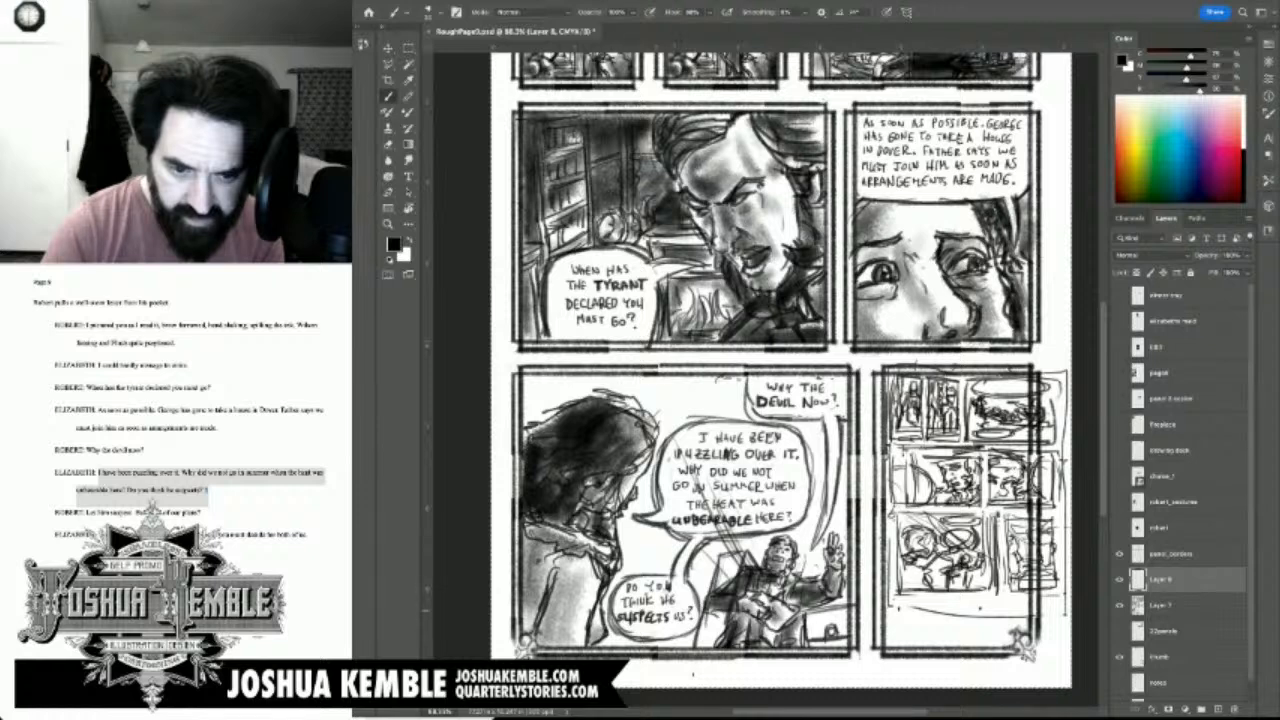
Step: Sketch diagonal lines across the small lower balloon, from the woman's back to the panel's bottom edge
{"action": "left_click_drag", "start_coordinate": [618, 584], "coordinate": [694, 642]}
{"action": "left_click_drag", "start_coordinate": [648, 610], "coordinate": [692, 646]}
{"action": "left_click_drag", "start_coordinate": [618, 596], "coordinate": [704, 646]}
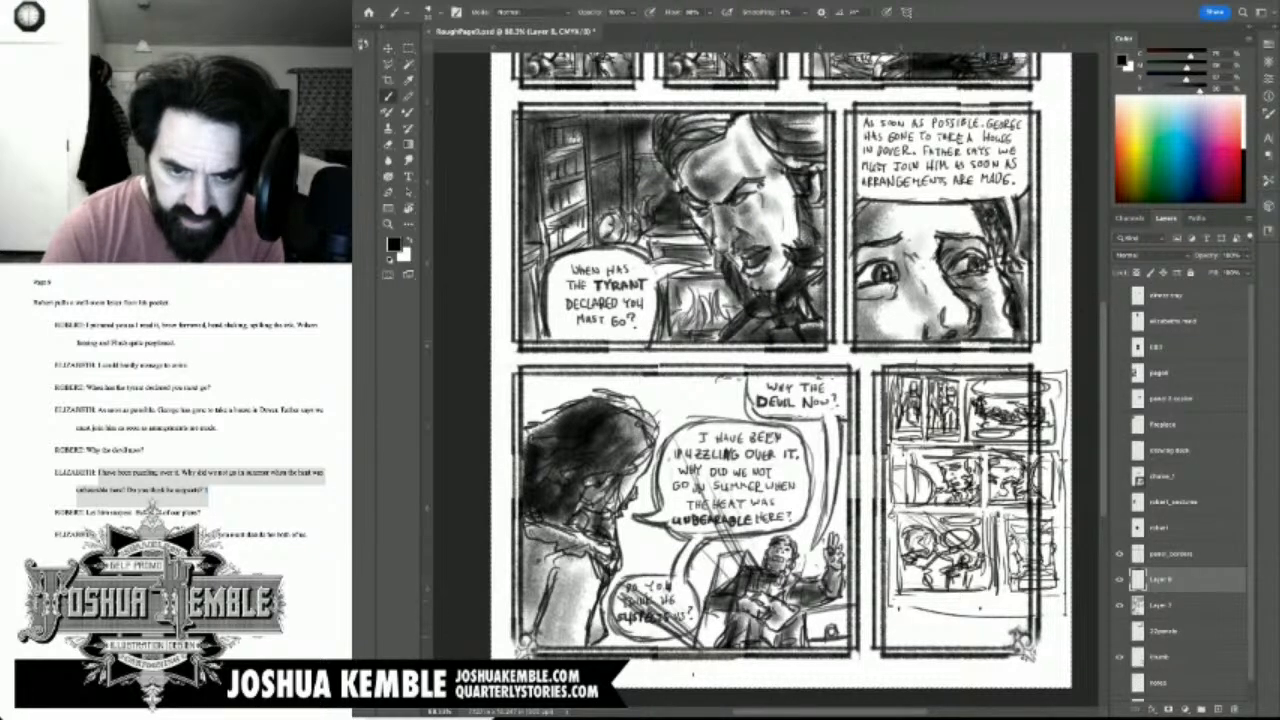
{"action": "mouse_move", "coordinate": [612, 574]}
{"action": "left_mouse_down"}
{"action": "mouse_move", "coordinate": [630, 589]}
{"action": "mouse_move", "coordinate": [634, 630]}
{"action": "mouse_move", "coordinate": [664, 654]}
{"action": "left_mouse_up"}
{"action": "mouse_move", "coordinate": [610, 620]}
{"action": "left_mouse_down"}
{"action": "mouse_move", "coordinate": [669, 647]}
{"action": "mouse_move", "coordinate": [627, 647]}
{"action": "mouse_move", "coordinate": [645, 649]}
{"action": "left_mouse_up"}
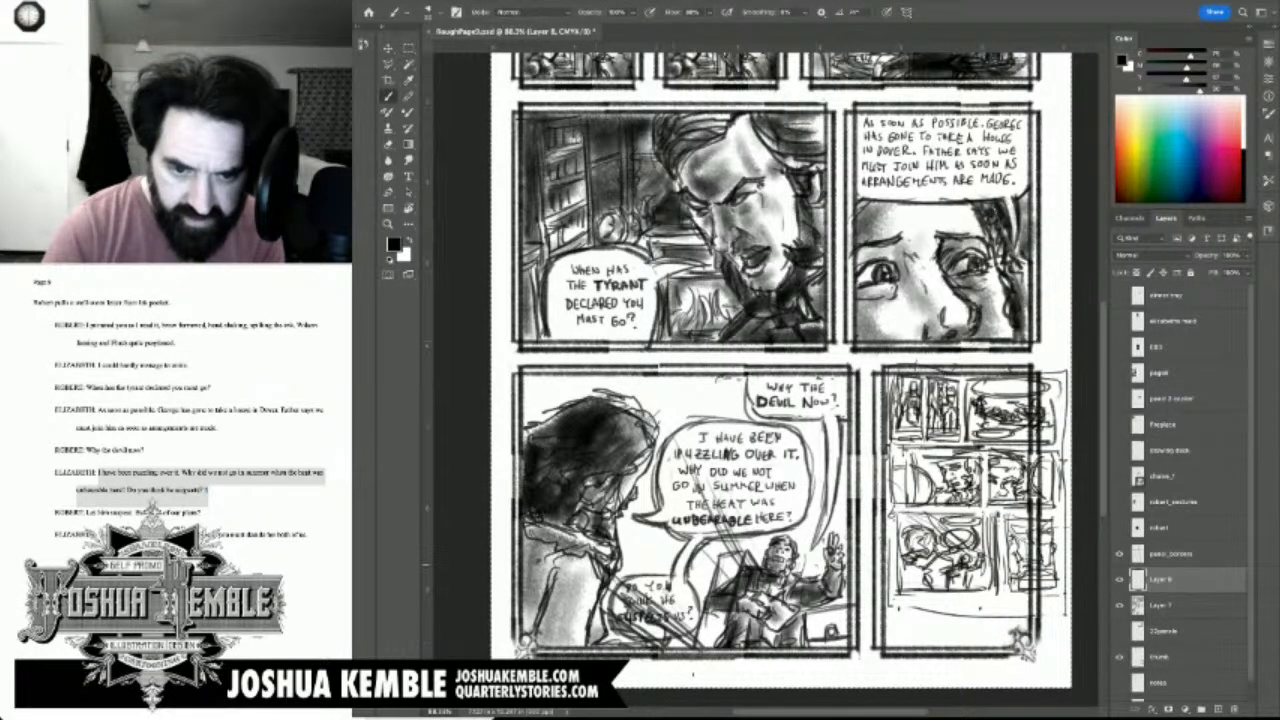
Step: Draw long diagonal background lines through the large balloon down toward the seated man
{"action": "left_click_drag", "start_coordinate": [676, 483], "coordinate": [718, 556]}
{"action": "left_click_drag", "start_coordinate": [636, 446], "coordinate": [702, 542]}
{"action": "left_click_drag", "start_coordinate": [662, 430], "coordinate": [718, 550]}
{"action": "left_click_drag", "start_coordinate": [666, 462], "coordinate": [726, 564]}
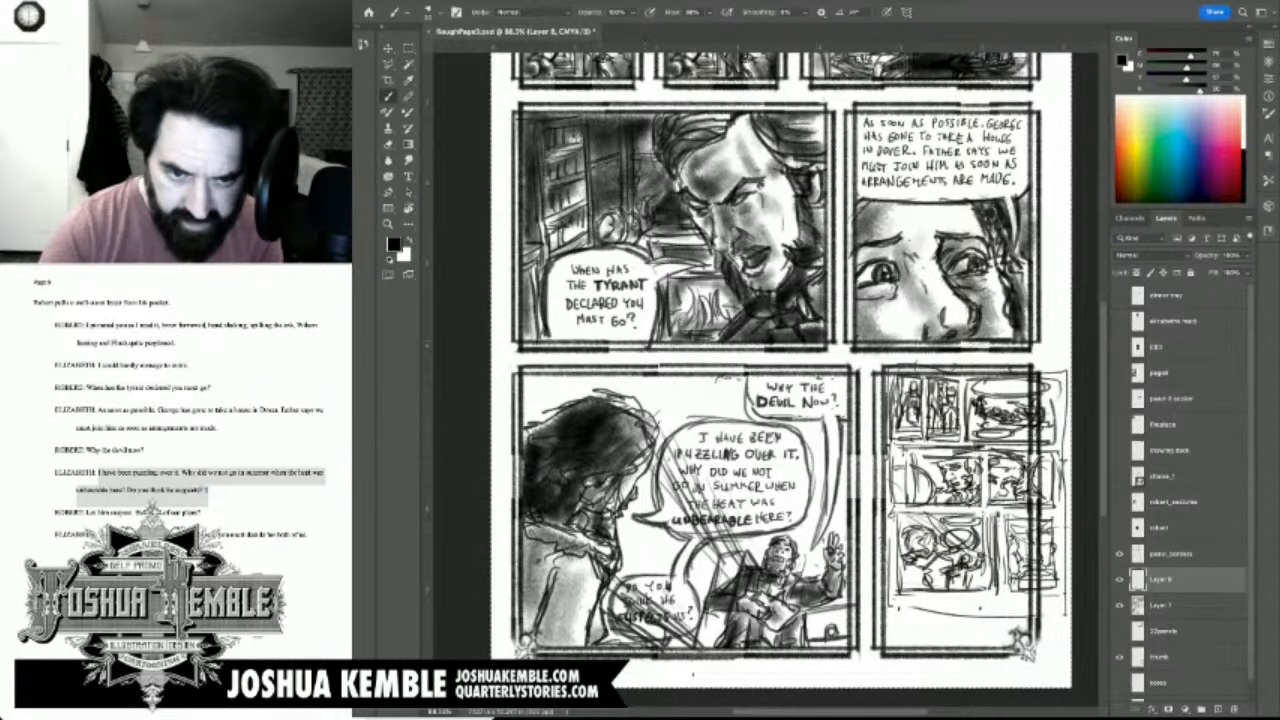
Step: Sketch loose background lines above and around the woman's head in the panel's upper-left area
{"action": "left_click_drag", "start_coordinate": [600, 380], "coordinate": [636, 416]}
{"action": "left_click_drag", "start_coordinate": [646, 430], "coordinate": [656, 452]}
{"action": "left_click_drag", "start_coordinate": [630, 412], "coordinate": [664, 468]}
{"action": "left_click_drag", "start_coordinate": [584, 380], "coordinate": [600, 400]}
{"action": "left_click_drag", "start_coordinate": [580, 378], "coordinate": [644, 454]}
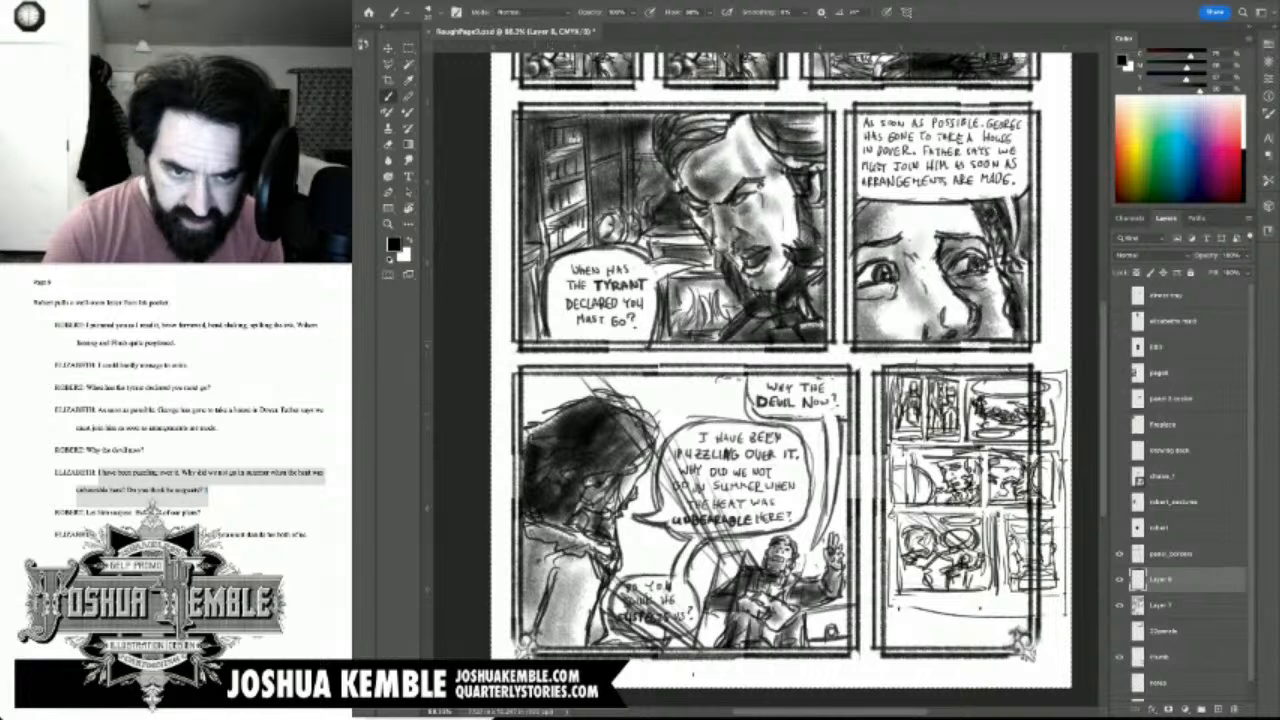
{"action": "left_click_drag", "start_coordinate": [536, 392], "coordinate": [567, 421]}
{"action": "mouse_move", "coordinate": [528, 386]}
{"action": "left_mouse_down"}
{"action": "mouse_move", "coordinate": [578, 379]}
{"action": "mouse_move", "coordinate": [534, 406]}
{"action": "left_mouse_up"}
{"action": "mouse_move", "coordinate": [544, 406]}
{"action": "left_mouse_down"}
{"action": "mouse_move", "coordinate": [528, 422]}
{"action": "mouse_move", "coordinate": [538, 414]}
{"action": "left_mouse_up"}
{"action": "left_click_drag", "start_coordinate": [532, 398], "coordinate": [534, 419]}
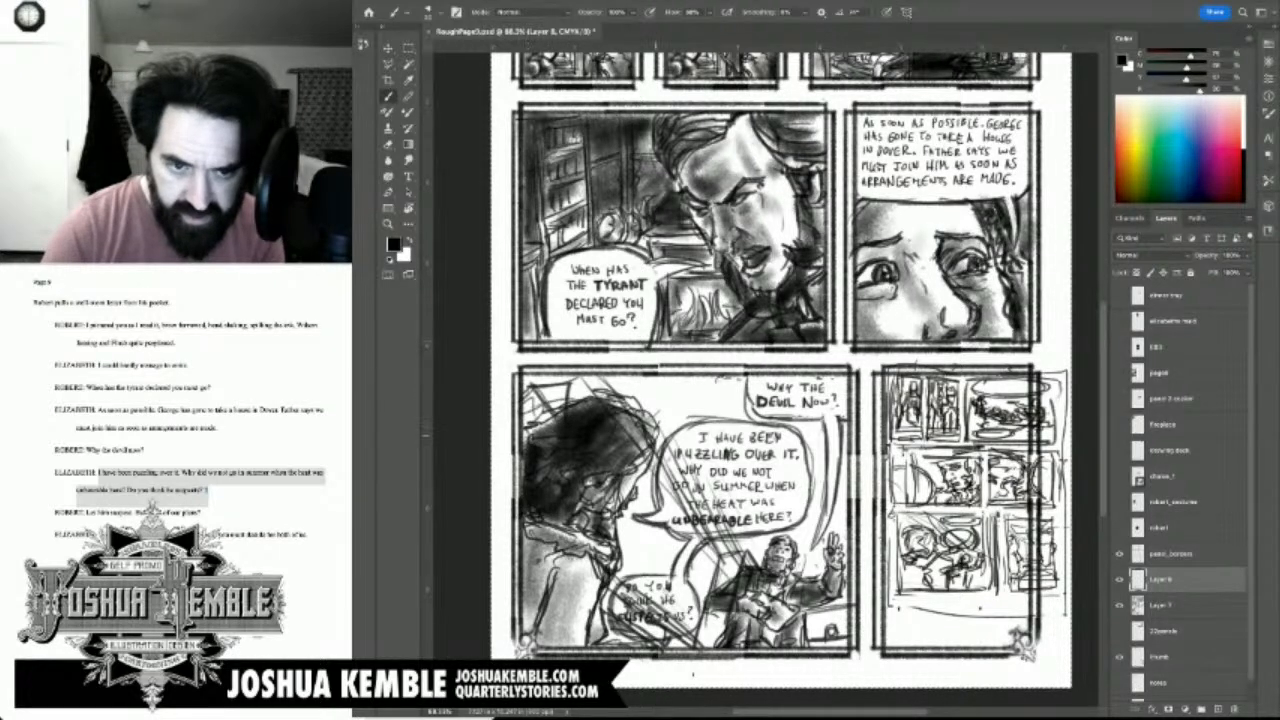
Step: Shade the background behind the two upper balloons and above the seated man with broad dark brush strokes
{"action": "left_click_drag", "start_coordinate": [642, 388], "coordinate": [702, 502]}
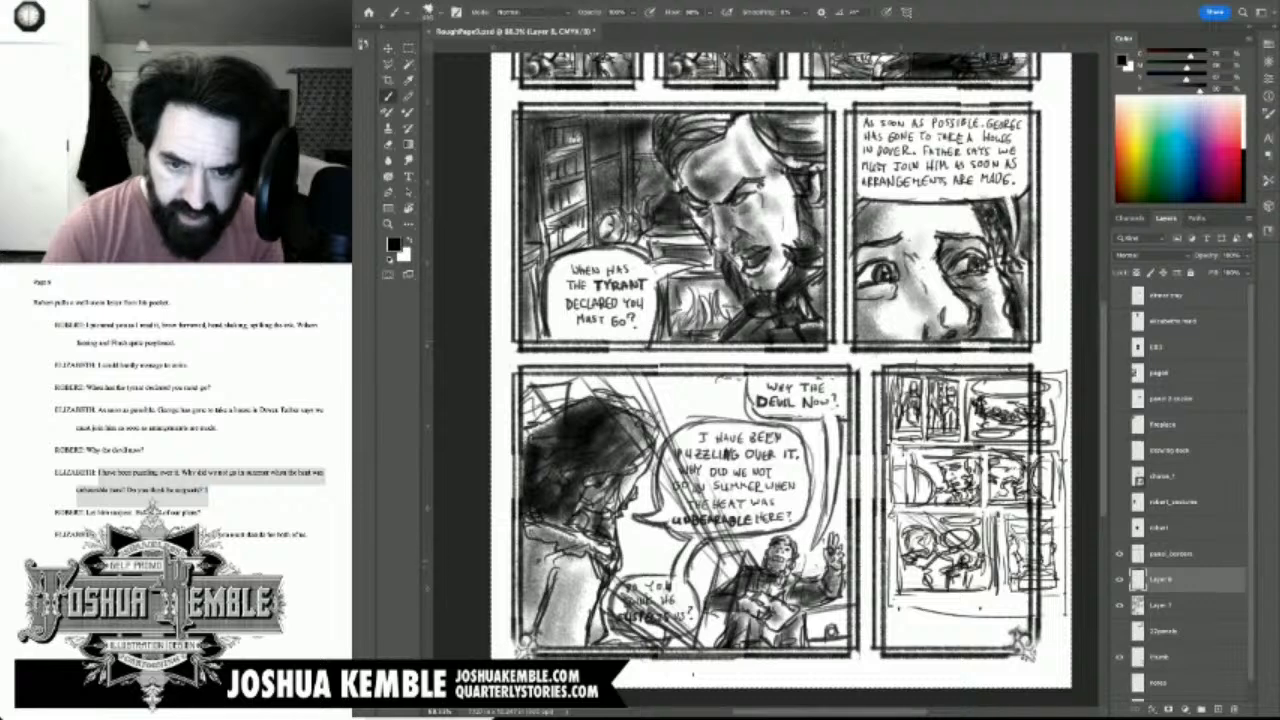
{"action": "mouse_move", "coordinate": [800, 570]}
{"action": "left_mouse_down"}
{"action": "mouse_move", "coordinate": [822, 530]}
{"action": "mouse_move", "coordinate": [770, 536]}
{"action": "mouse_move", "coordinate": [790, 510]}
{"action": "mouse_move", "coordinate": [760, 460]}
{"action": "mouse_move", "coordinate": [840, 410]}
{"action": "mouse_move", "coordinate": [650, 380]}
{"action": "mouse_move", "coordinate": [668, 450]}
{"action": "left_mouse_up"}
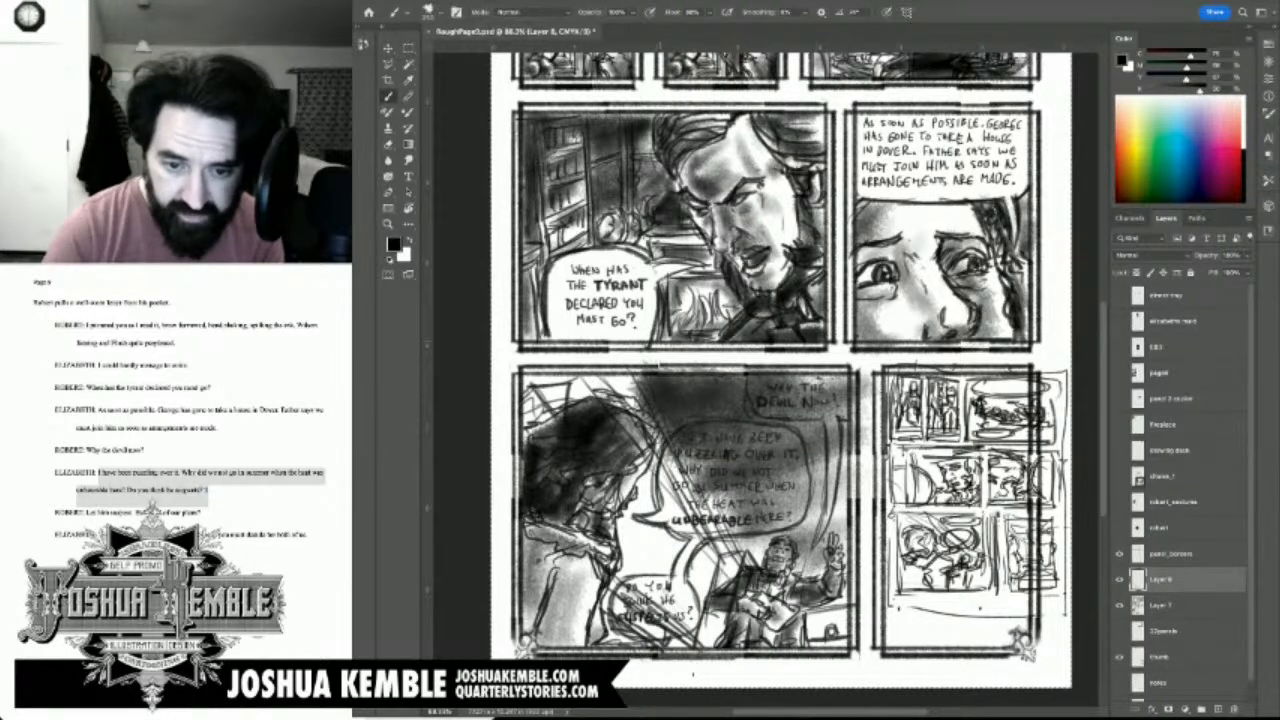
Step: Darken the chair and floor area around the seated man and beside the small balloon
{"action": "left_click_drag", "start_coordinate": [728, 562], "coordinate": [704, 652]}
{"action": "left_click_drag", "start_coordinate": [720, 604], "coordinate": [706, 654]}
{"action": "mouse_move", "coordinate": [732, 568]}
{"action": "left_mouse_down"}
{"action": "mouse_move", "coordinate": [688, 645]}
{"action": "mouse_move", "coordinate": [666, 596]}
{"action": "mouse_move", "coordinate": [600, 636]}
{"action": "mouse_move", "coordinate": [678, 660]}
{"action": "left_mouse_up"}
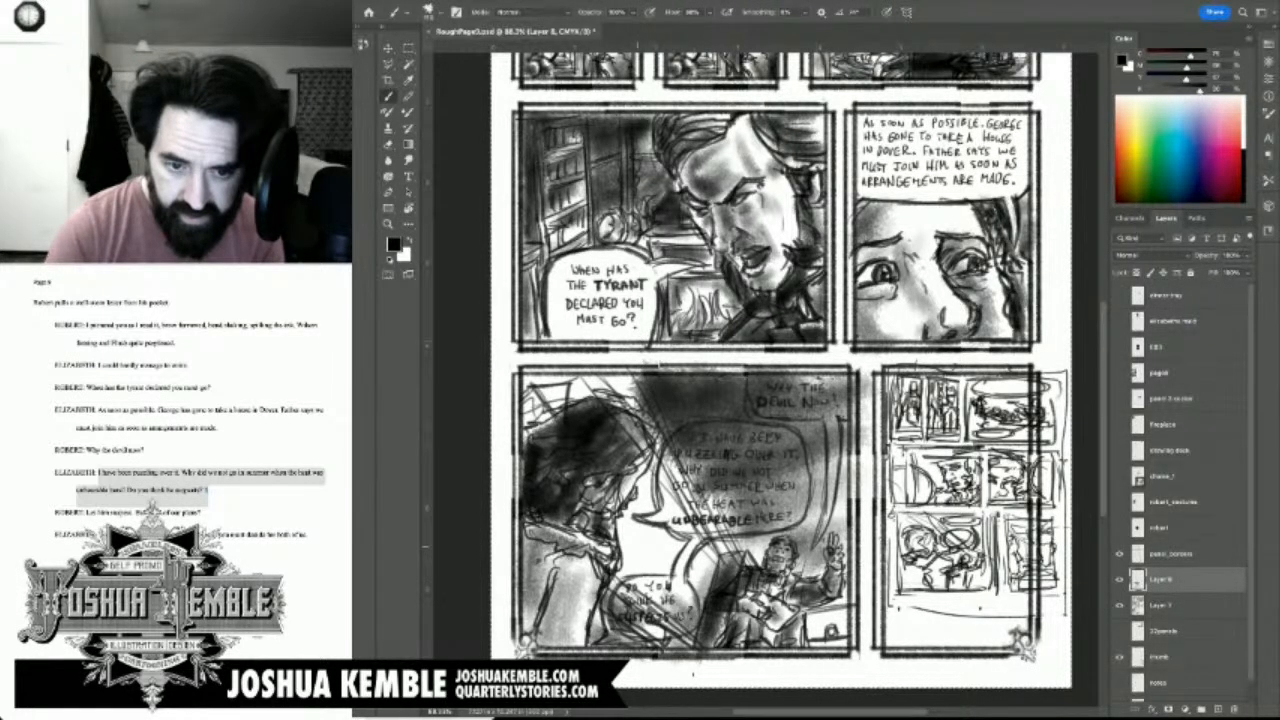
{"action": "left_click_drag", "start_coordinate": [672, 551], "coordinate": [652, 588]}
{"action": "left_click_drag", "start_coordinate": [714, 558], "coordinate": [662, 614]}
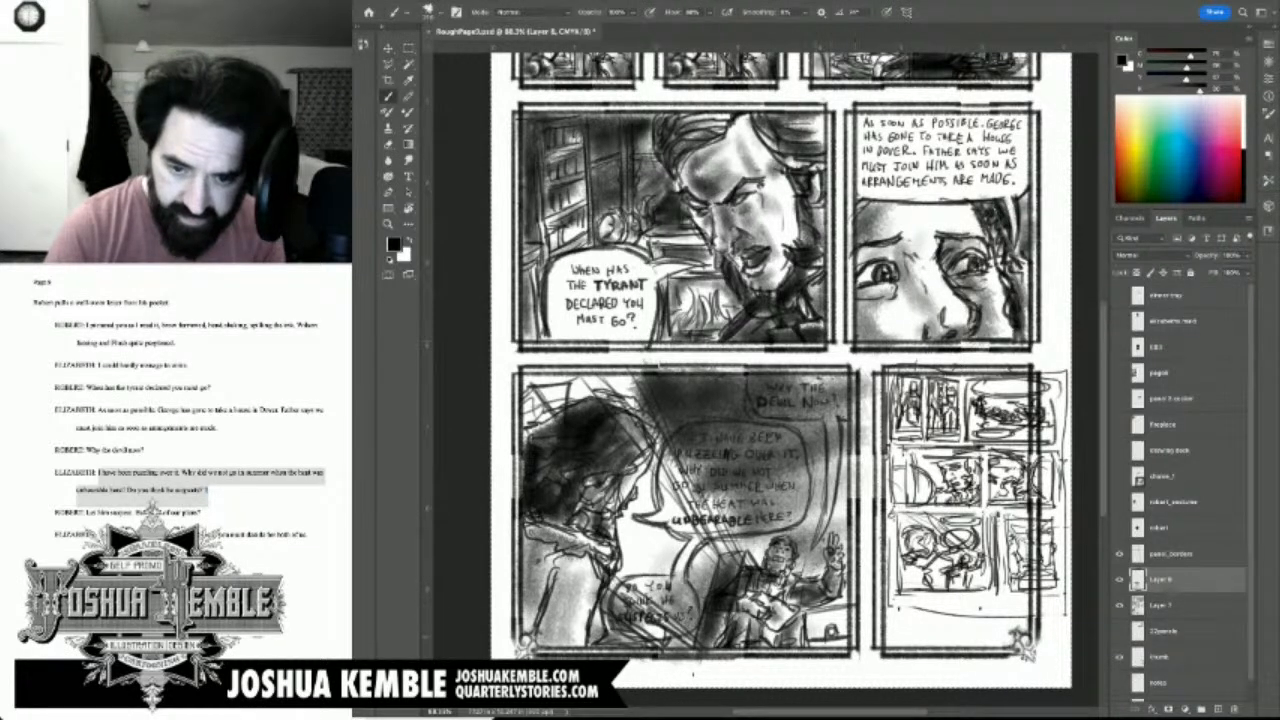
{"action": "mouse_move", "coordinate": [816, 618]}
{"action": "left_mouse_down"}
{"action": "mouse_move", "coordinate": [806, 633]}
{"action": "mouse_move", "coordinate": [832, 613]}
{"action": "mouse_move", "coordinate": [842, 626]}
{"action": "mouse_move", "coordinate": [830, 610]}
{"action": "mouse_move", "coordinate": [852, 568]}
{"action": "mouse_move", "coordinate": [800, 580]}
{"action": "mouse_move", "coordinate": [862, 592]}
{"action": "mouse_move", "coordinate": [770, 636]}
{"action": "left_mouse_up"}
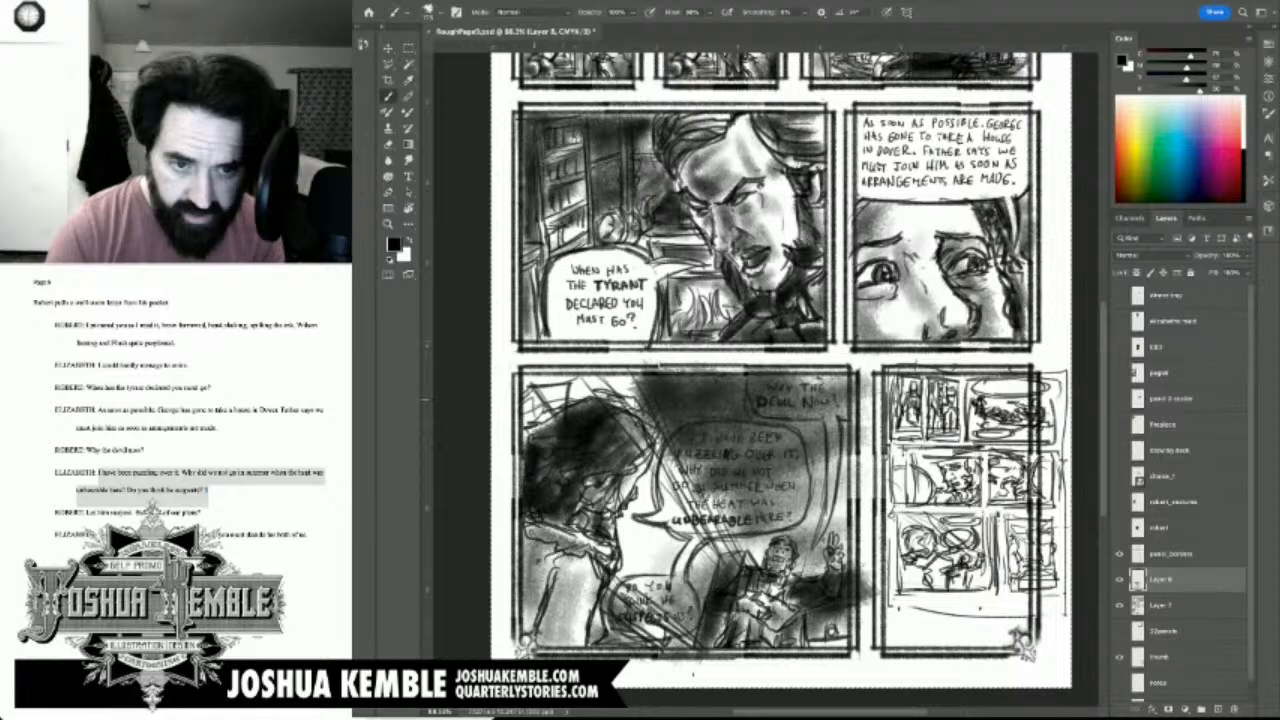
Step: Add gray shading to the background above the woman's head and down along her front
{"action": "mouse_move", "coordinate": [535, 404]}
{"action": "left_mouse_down"}
{"action": "mouse_move", "coordinate": [560, 380]}
{"action": "mouse_move", "coordinate": [624, 388]}
{"action": "left_mouse_up"}
{"action": "mouse_move", "coordinate": [642, 460]}
{"action": "left_mouse_down"}
{"action": "mouse_move", "coordinate": [655, 490]}
{"action": "mouse_move", "coordinate": [620, 578]}
{"action": "mouse_move", "coordinate": [660, 590]}
{"action": "mouse_move", "coordinate": [599, 616]}
{"action": "mouse_move", "coordinate": [622, 643]}
{"action": "left_mouse_up"}
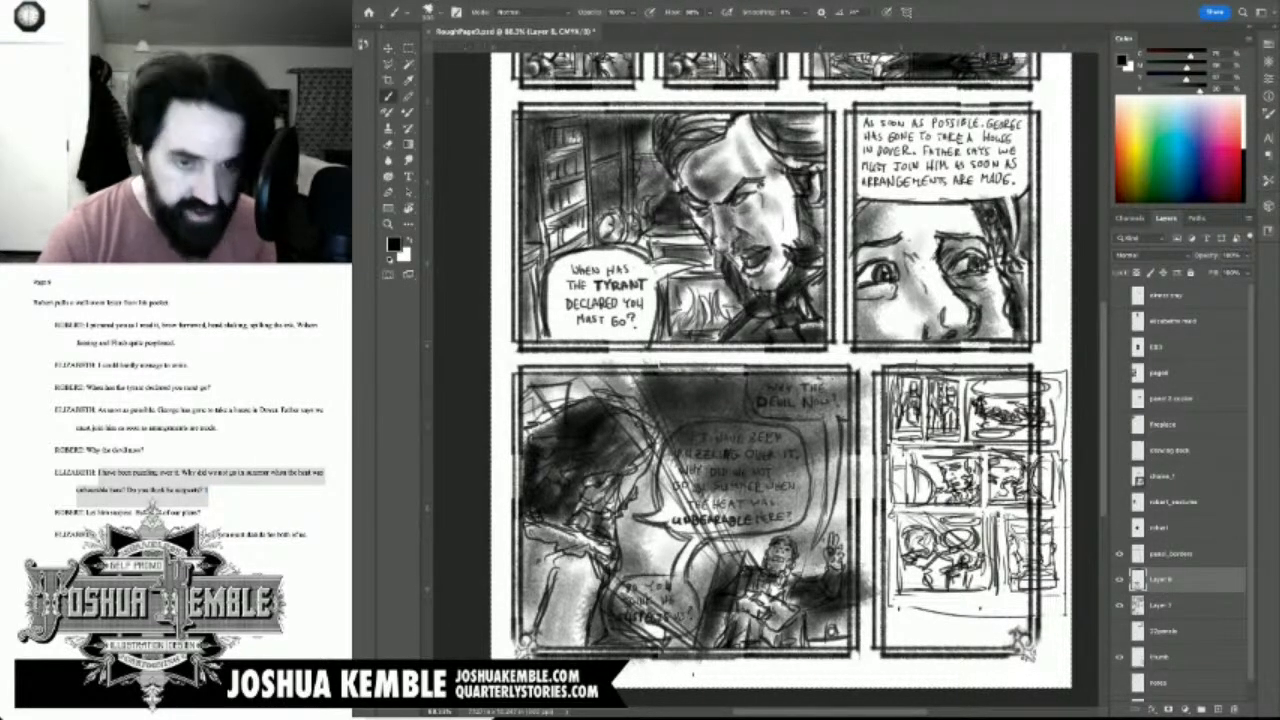
Step: Erase the background shading that overlaps the woman's hair, face and coat
{"action": "key", "text": "e"}
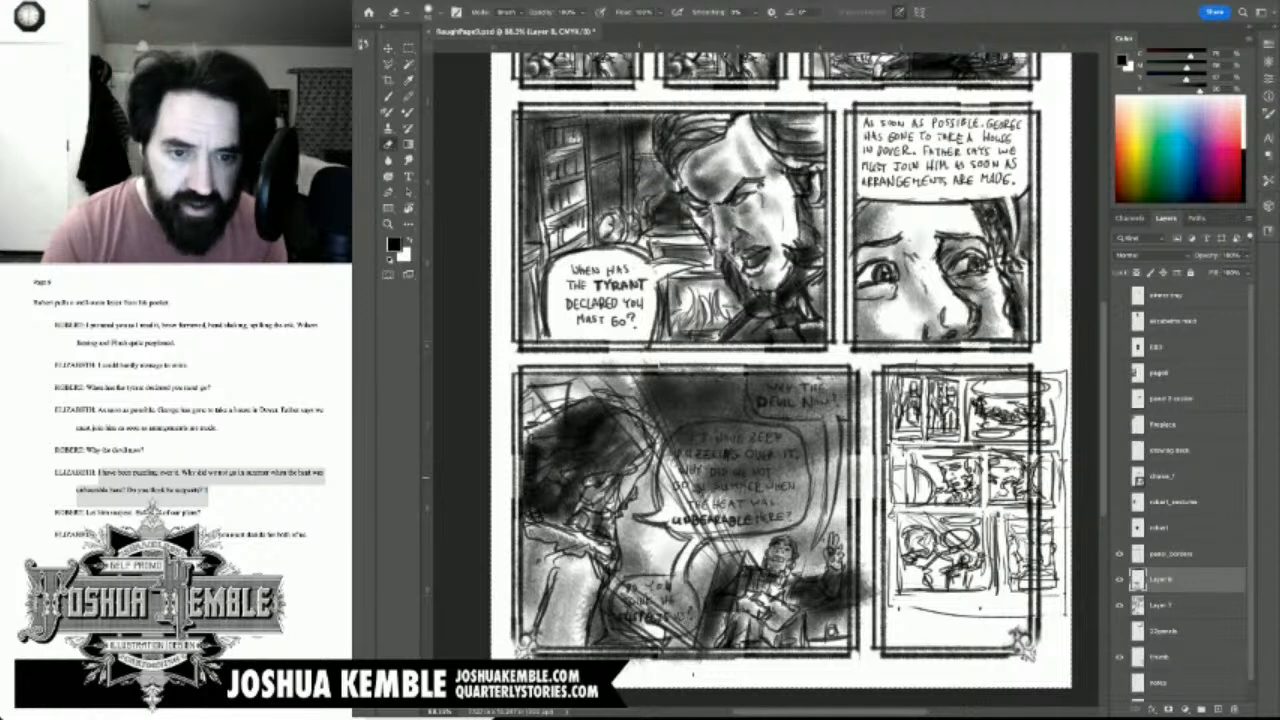
{"action": "left_click_drag", "start_coordinate": [650, 470], "coordinate": [614, 412]}
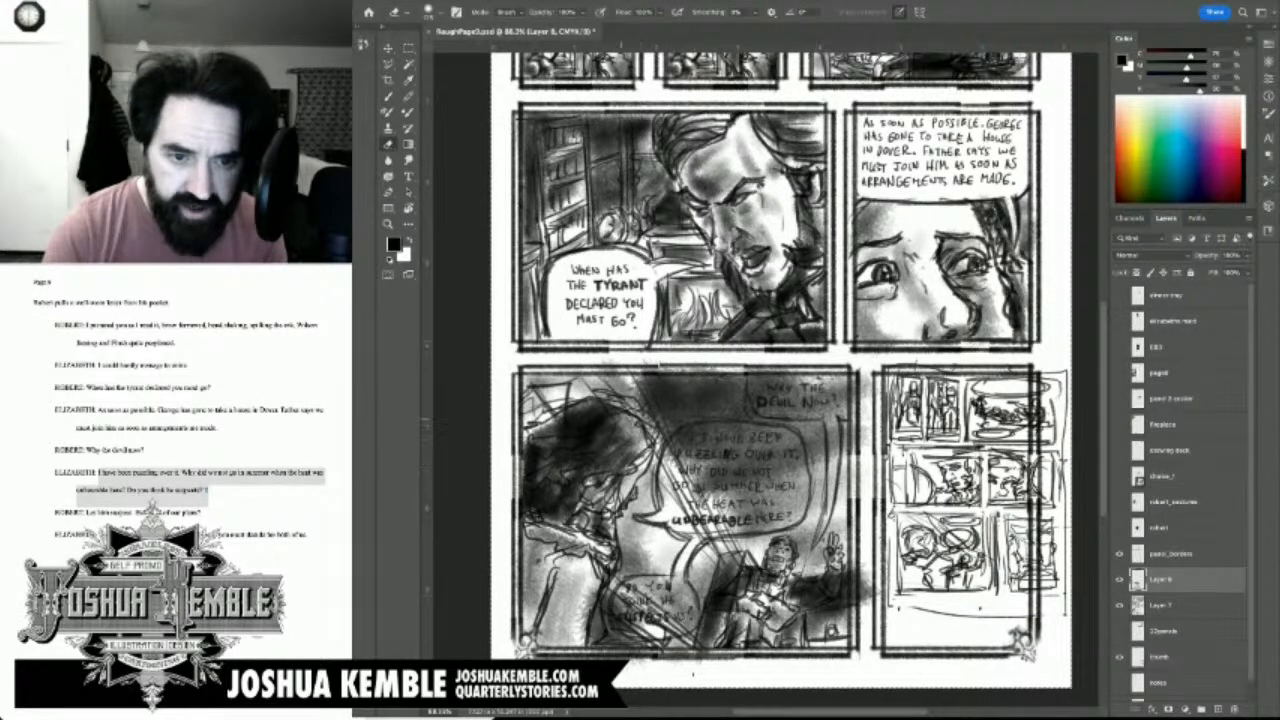
{"action": "left_click_drag", "start_coordinate": [648, 470], "coordinate": [632, 506]}
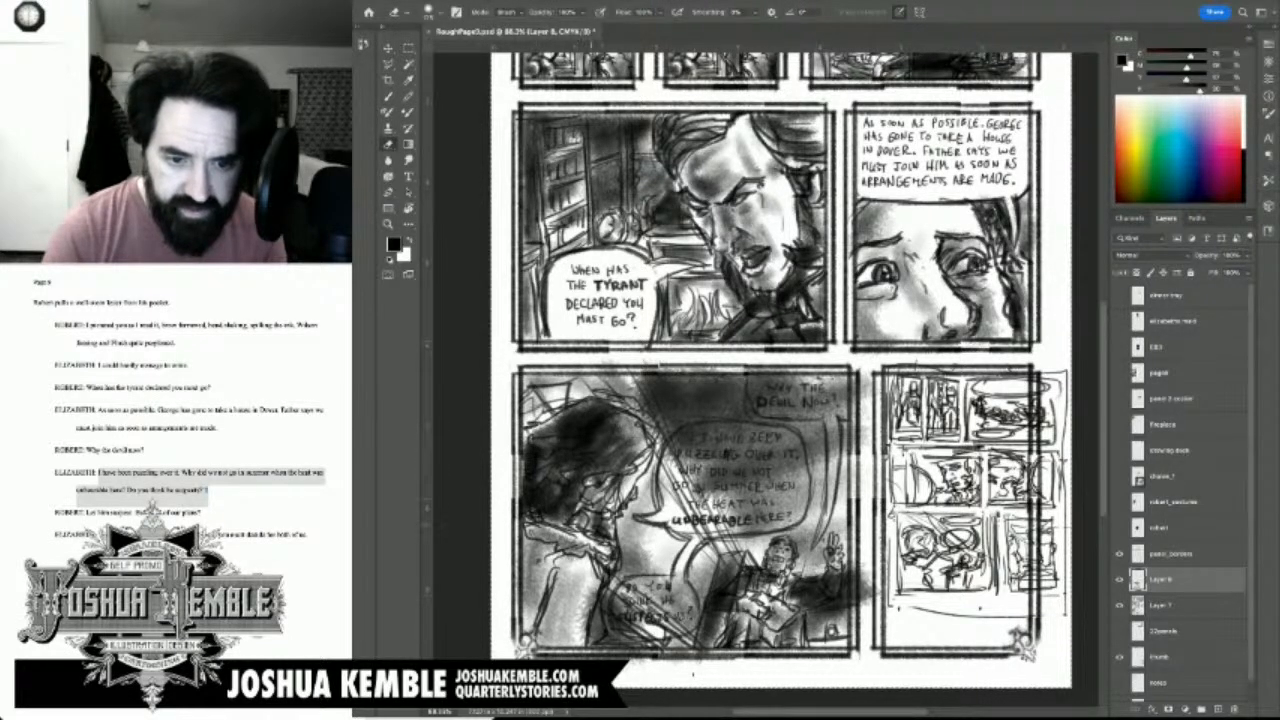
{"action": "mouse_move", "coordinate": [597, 580]}
{"action": "left_mouse_down"}
{"action": "mouse_move", "coordinate": [584, 611]}
{"action": "mouse_move", "coordinate": [611, 646]}
{"action": "left_mouse_up"}
Step: Erase the shading and sketch lines from the three speech balloons, the upper balloon's tail and the seated man
{"action": "mouse_move", "coordinate": [656, 592]}
{"action": "left_mouse_down"}
{"action": "mouse_move", "coordinate": [638, 608]}
{"action": "mouse_move", "coordinate": [644, 627]}
{"action": "mouse_move", "coordinate": [684, 622]}
{"action": "mouse_move", "coordinate": [662, 586]}
{"action": "mouse_move", "coordinate": [703, 532]}
{"action": "mouse_move", "coordinate": [789, 507]}
{"action": "mouse_move", "coordinate": [792, 448]}
{"action": "mouse_move", "coordinate": [750, 442]}
{"action": "mouse_move", "coordinate": [676, 462]}
{"action": "mouse_move", "coordinate": [668, 500]}
{"action": "mouse_move", "coordinate": [766, 492]}
{"action": "mouse_move", "coordinate": [738, 474]}
{"action": "left_mouse_up"}
{"action": "mouse_move", "coordinate": [771, 382]}
{"action": "left_mouse_down"}
{"action": "mouse_move", "coordinate": [774, 410]}
{"action": "mouse_move", "coordinate": [766, 378]}
{"action": "mouse_move", "coordinate": [818, 400]}
{"action": "mouse_move", "coordinate": [852, 388]}
{"action": "mouse_move", "coordinate": [848, 414]}
{"action": "left_mouse_up"}
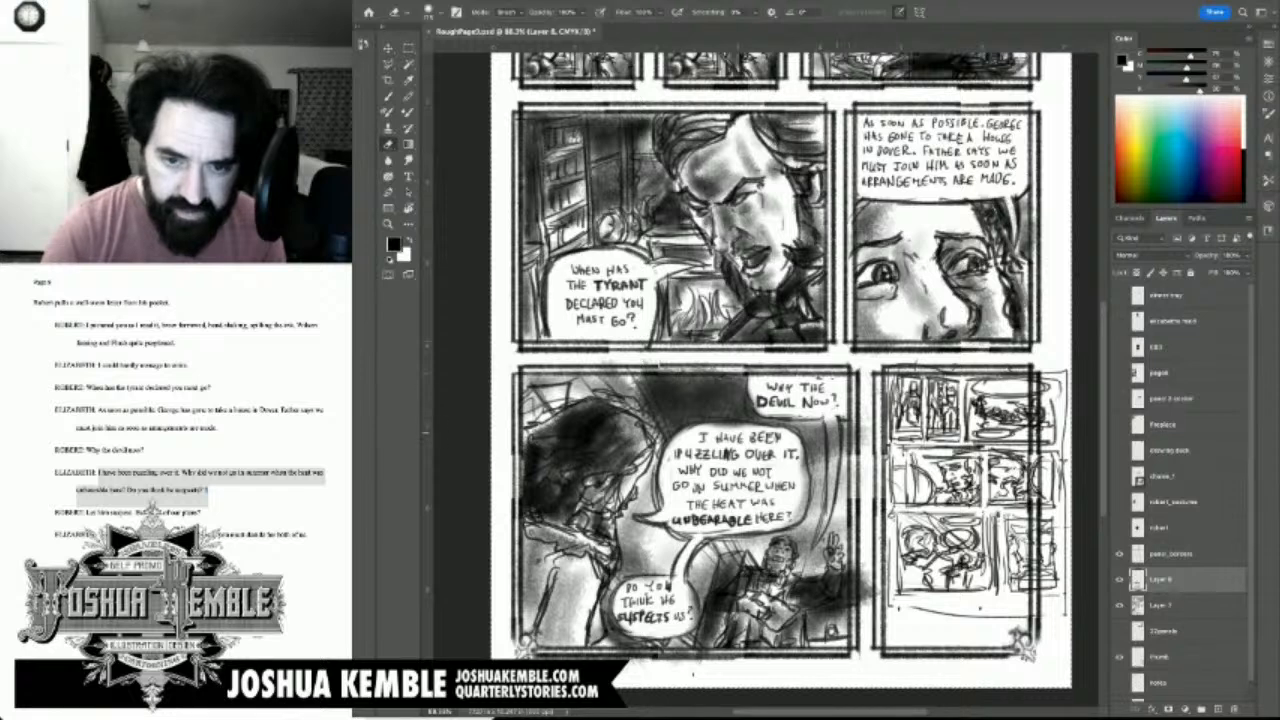
{"action": "mouse_move", "coordinate": [821, 534]}
{"action": "left_mouse_down"}
{"action": "mouse_move", "coordinate": [835, 446]}
{"action": "mouse_move", "coordinate": [832, 474]}
{"action": "left_mouse_up"}
{"action": "mouse_move", "coordinate": [779, 545]}
{"action": "left_mouse_down"}
{"action": "mouse_move", "coordinate": [785, 560]}
{"action": "mouse_move", "coordinate": [710, 612]}
{"action": "mouse_move", "coordinate": [729, 615]}
{"action": "mouse_move", "coordinate": [728, 634]}
{"action": "mouse_move", "coordinate": [830, 585]}
{"action": "mouse_move", "coordinate": [833, 542]}
{"action": "mouse_move", "coordinate": [860, 620]}
{"action": "mouse_move", "coordinate": [864, 582]}
{"action": "mouse_move", "coordinate": [872, 602]}
{"action": "left_mouse_up"}
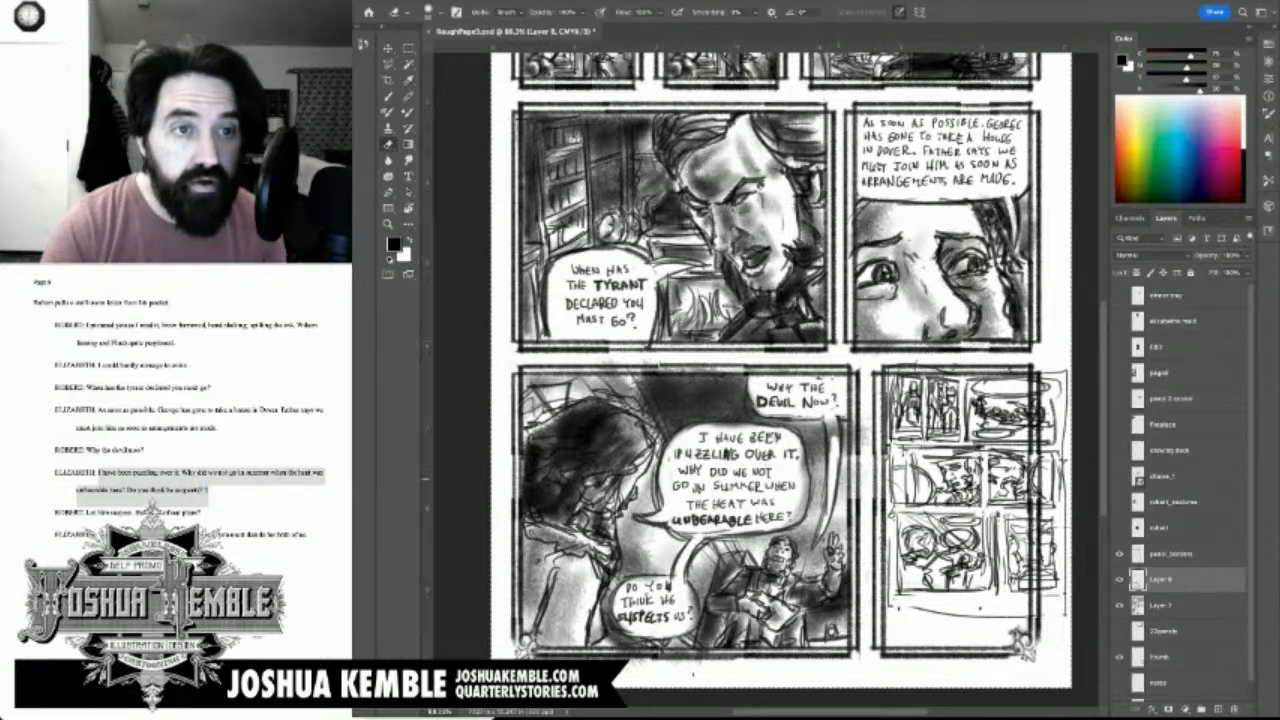
Step: Select the gutter strip between the two lower panels, delete the shading spilling into it, and deselect
{"action": "key", "text": "m"}
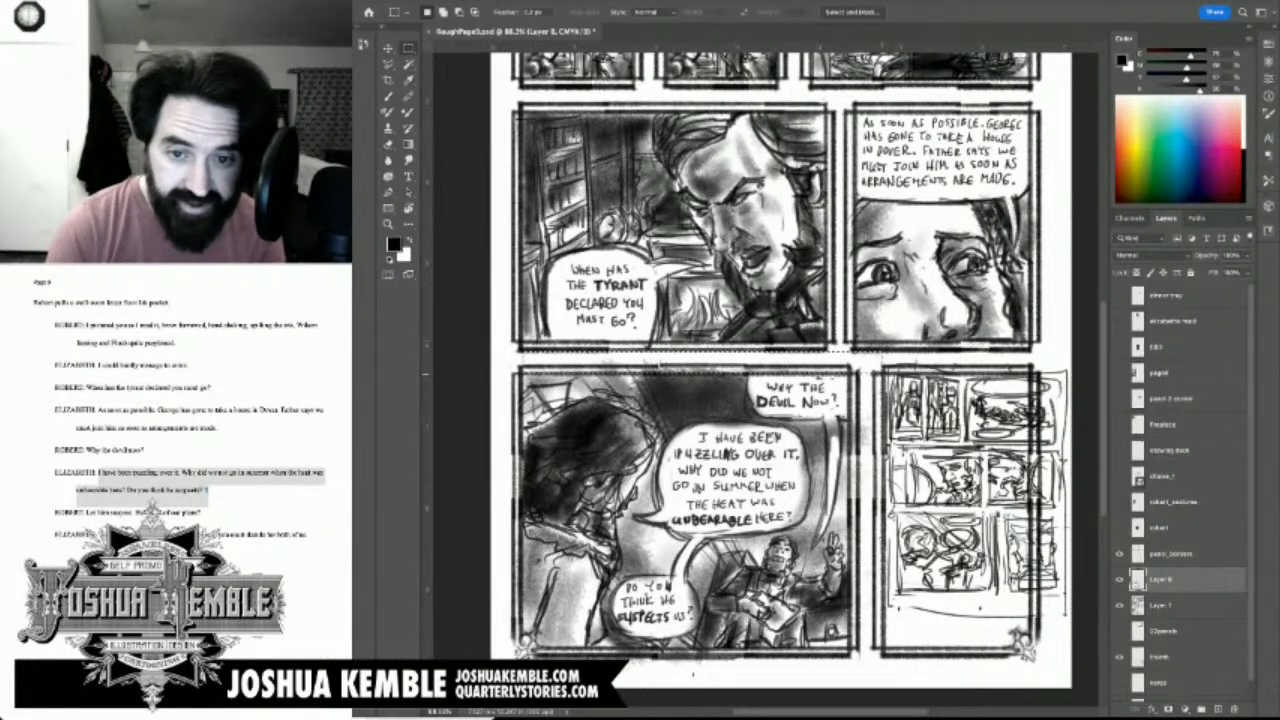
{"action": "mouse_move", "coordinate": [900, 680]}
{"action": "left_mouse_down"}
{"action": "mouse_move", "coordinate": [869, 392]}
{"action": "mouse_move", "coordinate": [851, 365]}
{"action": "left_mouse_up"}
{"action": "key", "text": "Delete"}
{"action": "key", "text": "ctrl+d"}
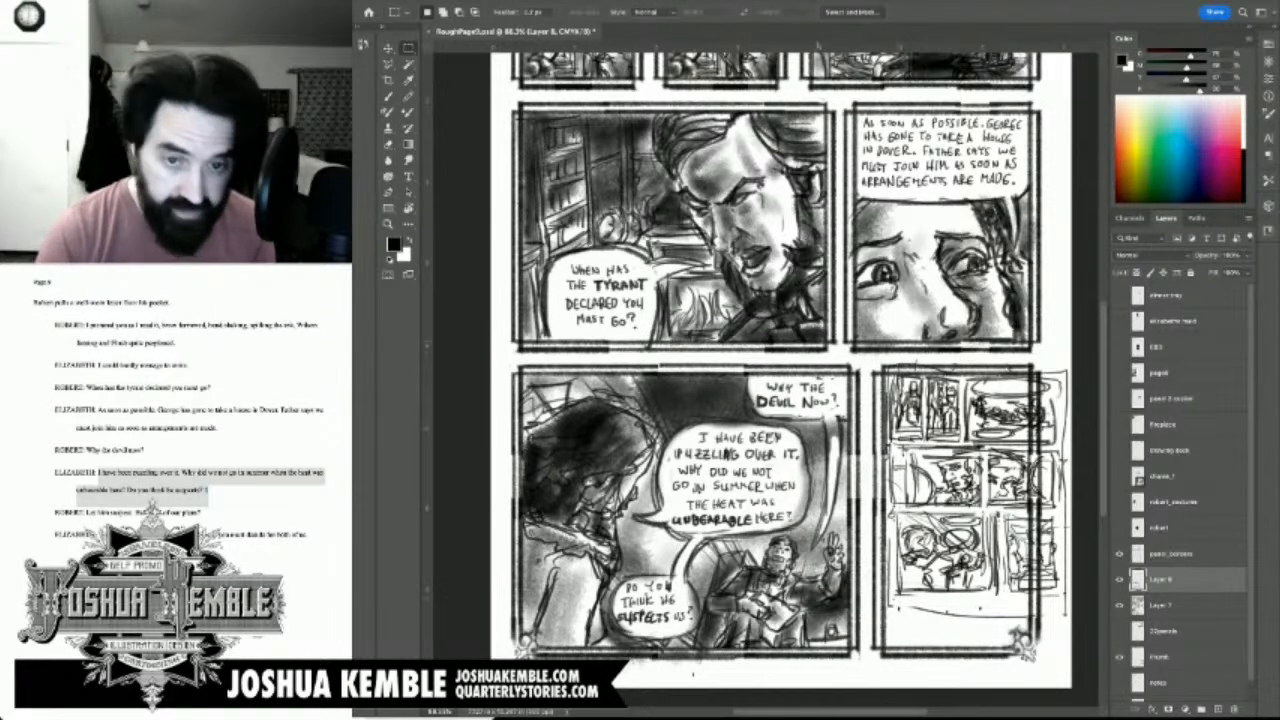
{"action": "key", "text": "b"}
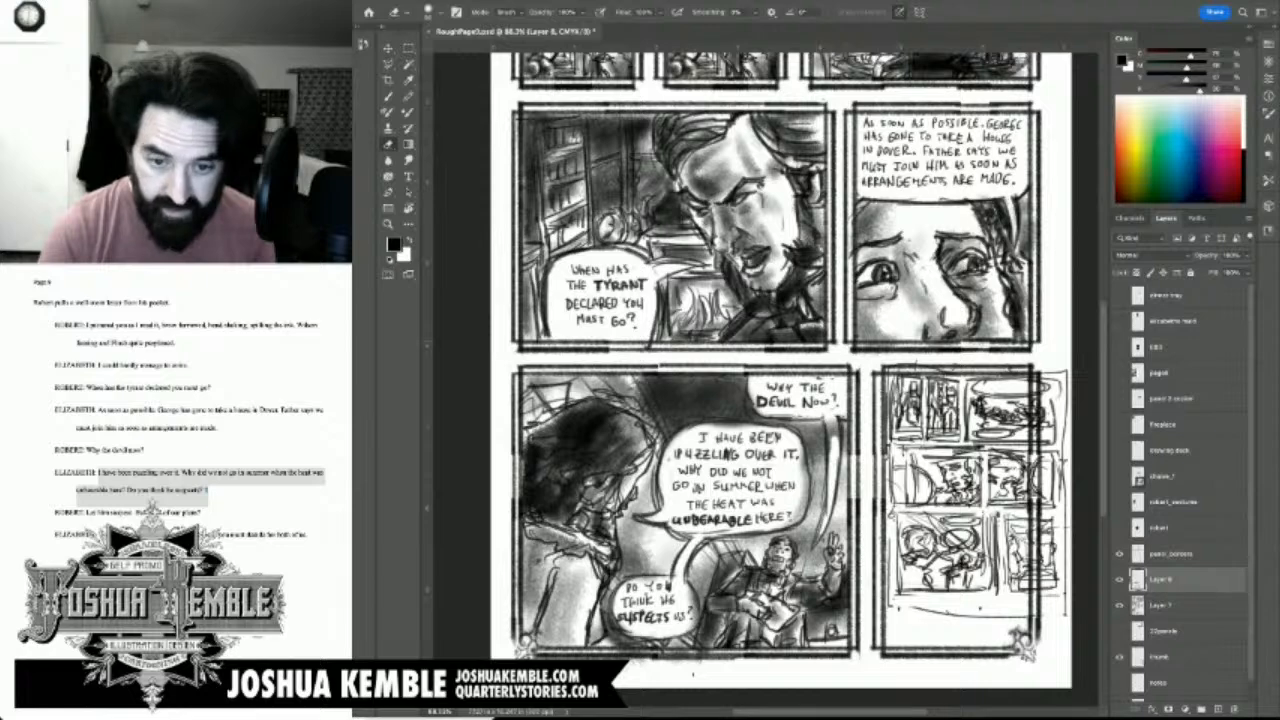
Step: Toggle the visibility of Layer 7 and Layer 8 to check their artwork, leaving Layer 8 active
{"action": "left_click", "coordinate": [1161, 605]}
{"action": "left_click", "coordinate": [1119, 605]}
{"action": "left_click", "coordinate": [1119, 605]}
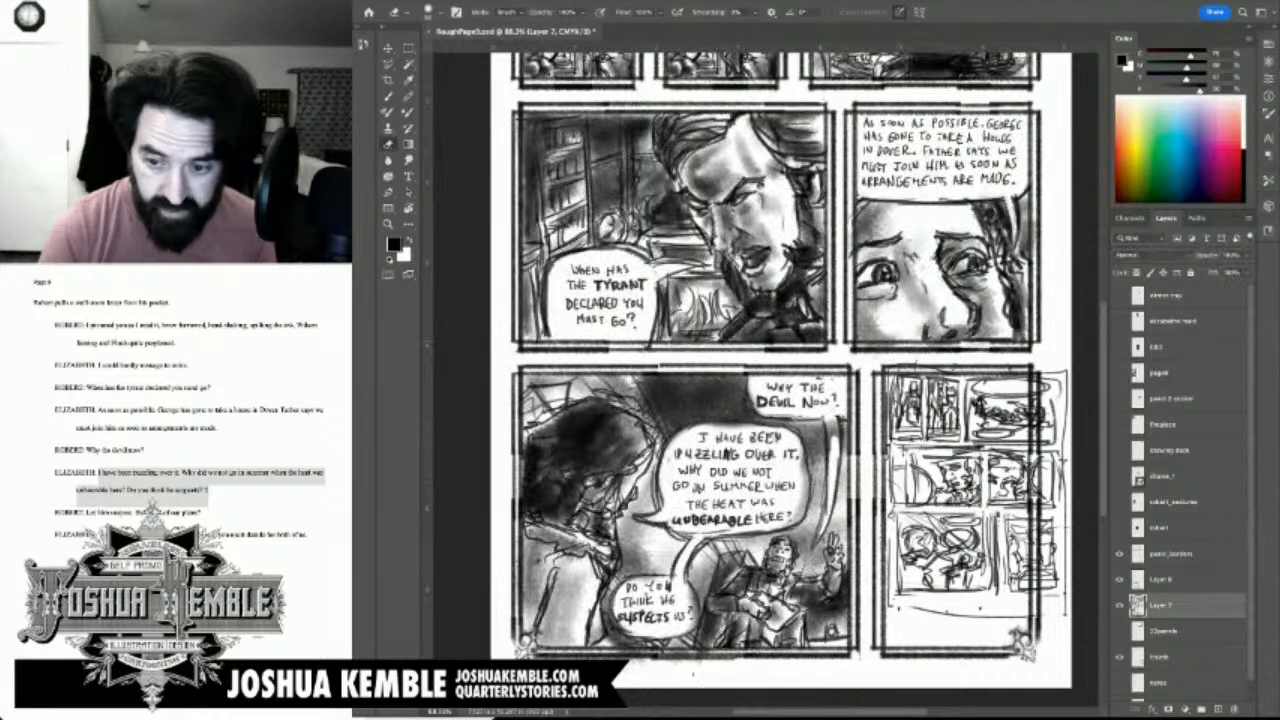
{"action": "left_click", "coordinate": [1119, 580]}
{"action": "left_click", "coordinate": [1119, 580]}
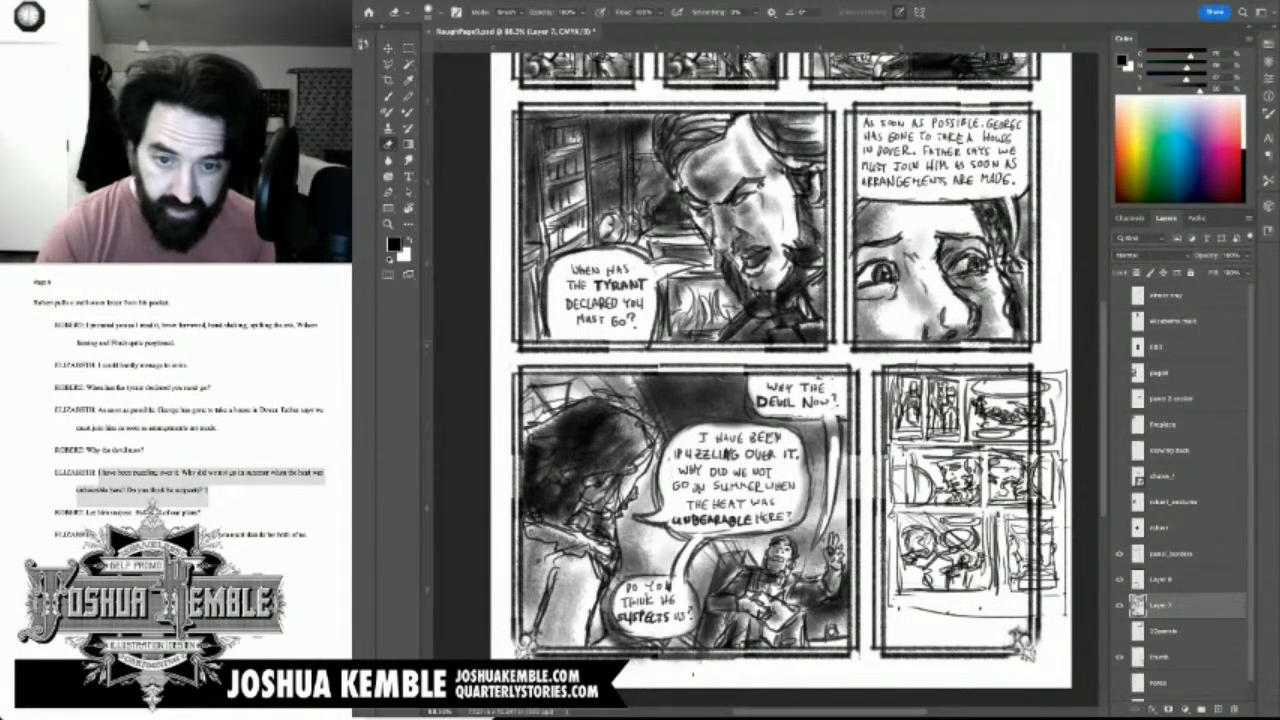
{"action": "left_click", "coordinate": [1161, 580]}
Step: Clear the selected area around the panels on Layer 8, hide the thumb layer, and save the page
{"action": "key", "text": "w"}
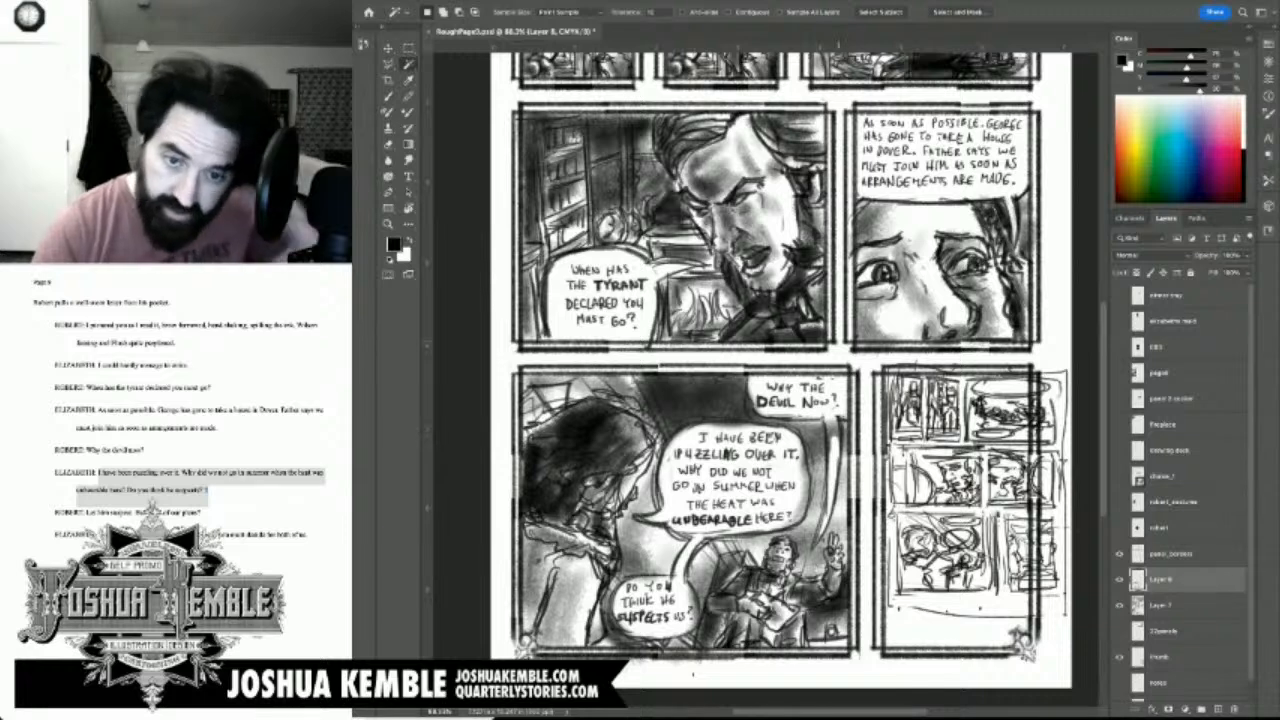
{"action": "key", "text": "e"}
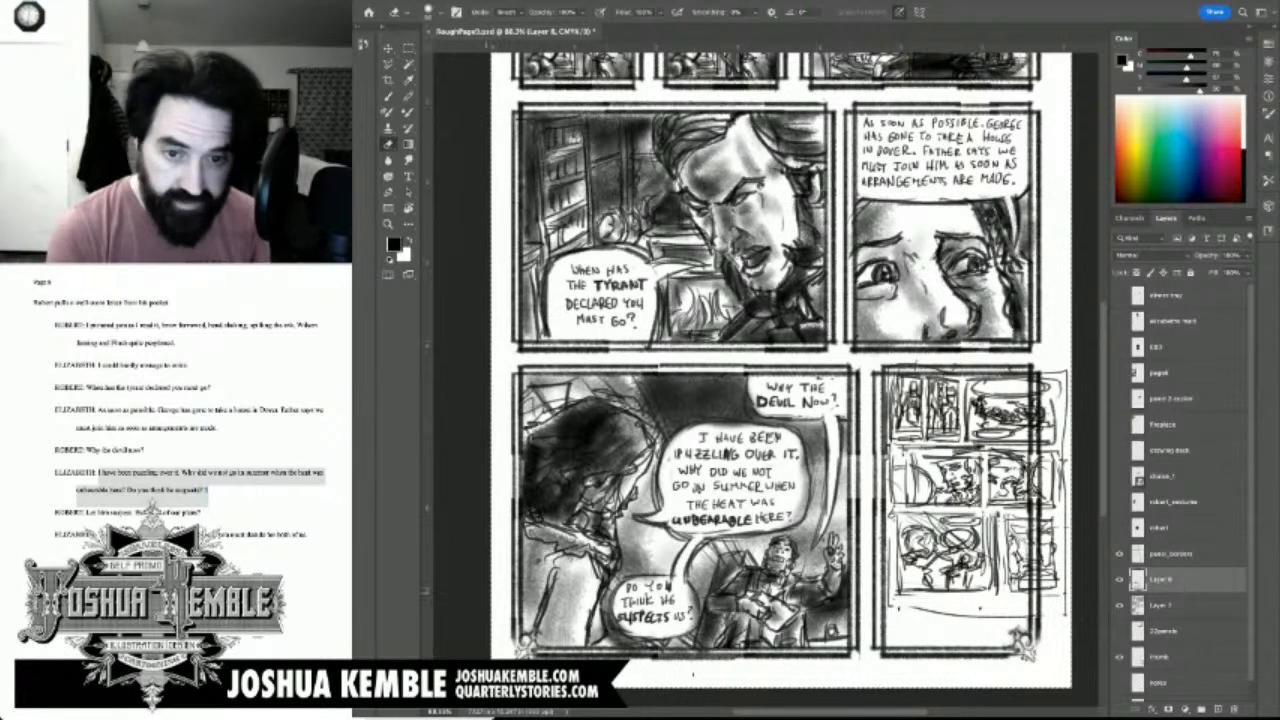
{"action": "key", "text": "ctrl+0"}
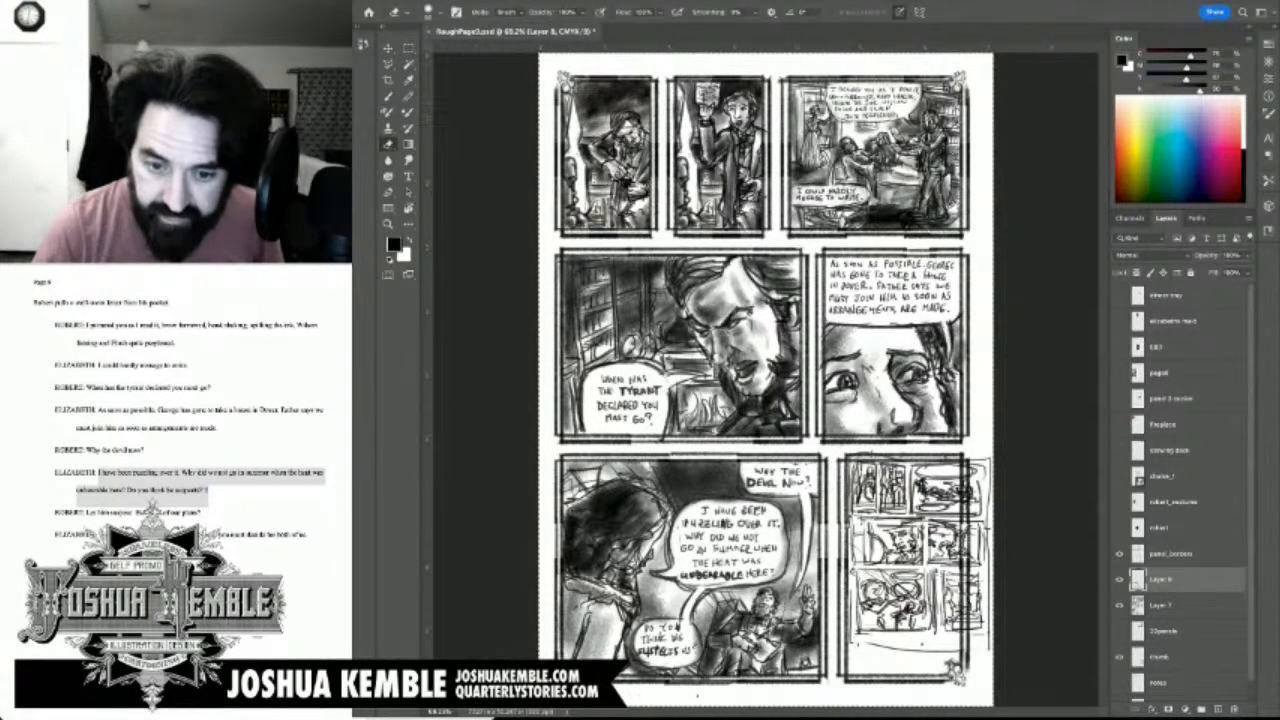
{"action": "key", "text": "Delete"}
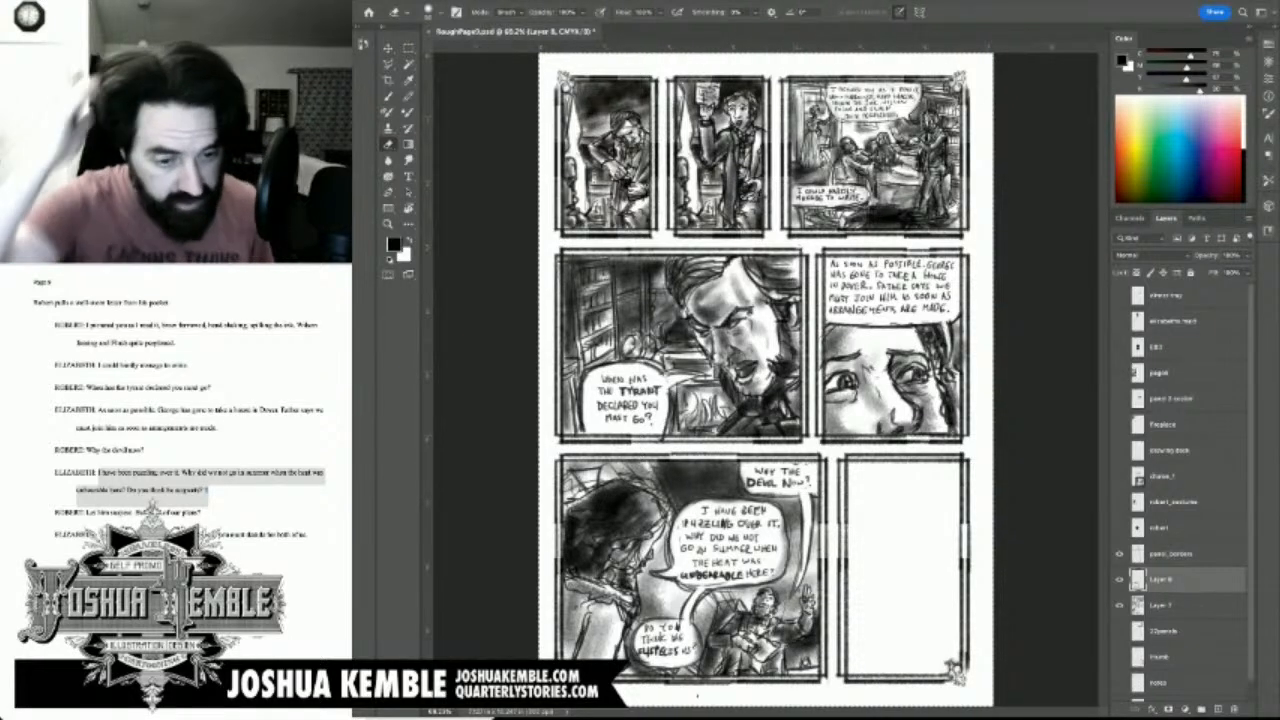
{"action": "key", "text": "ctrl+s"}
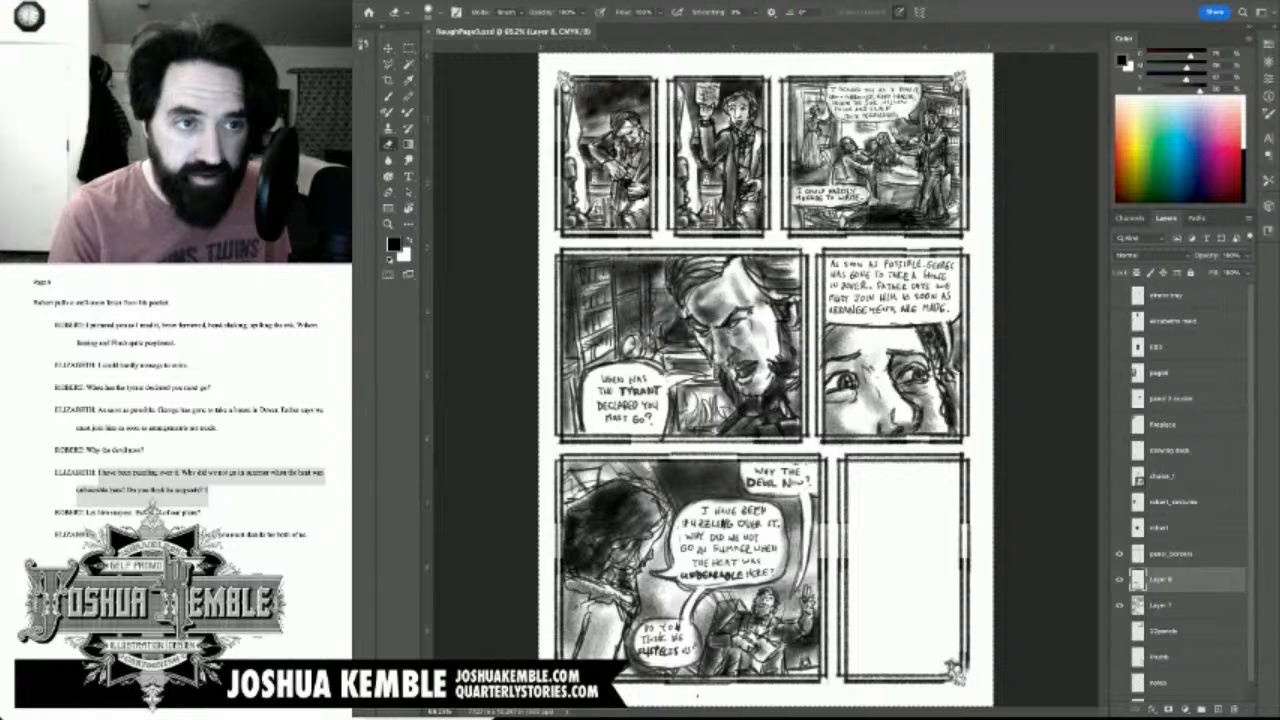
{"action": "key", "text": "m"}
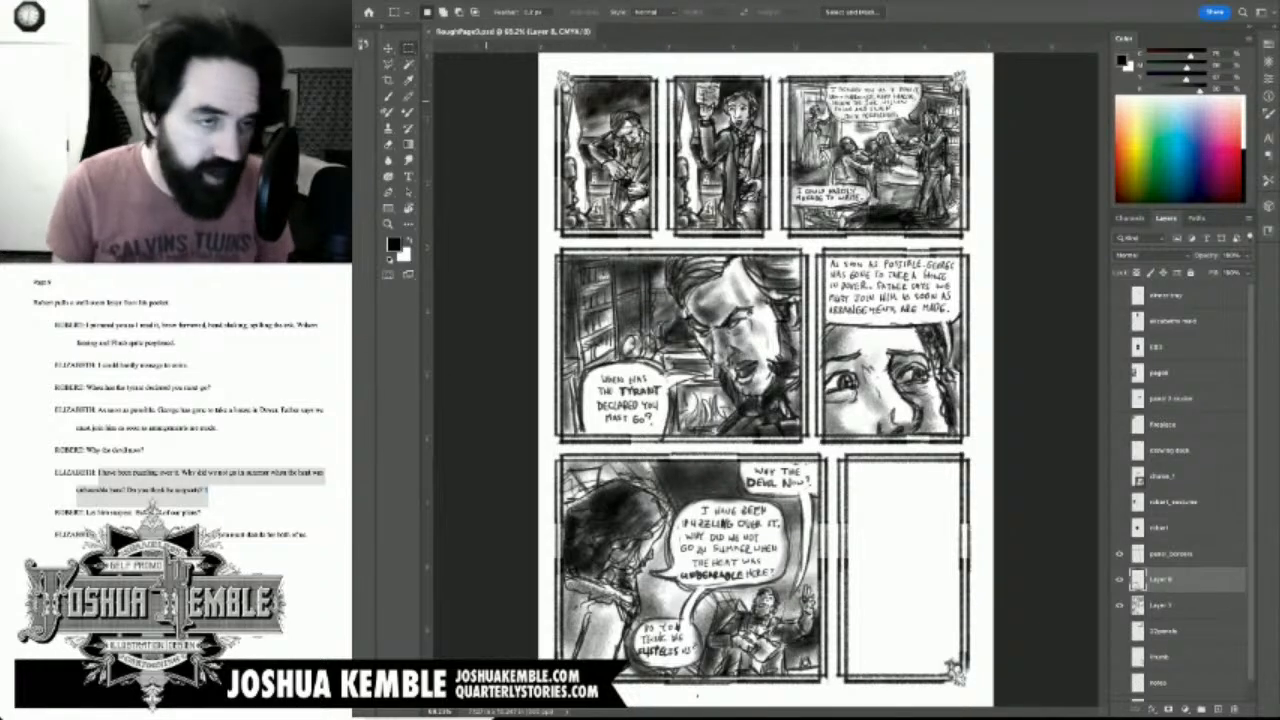
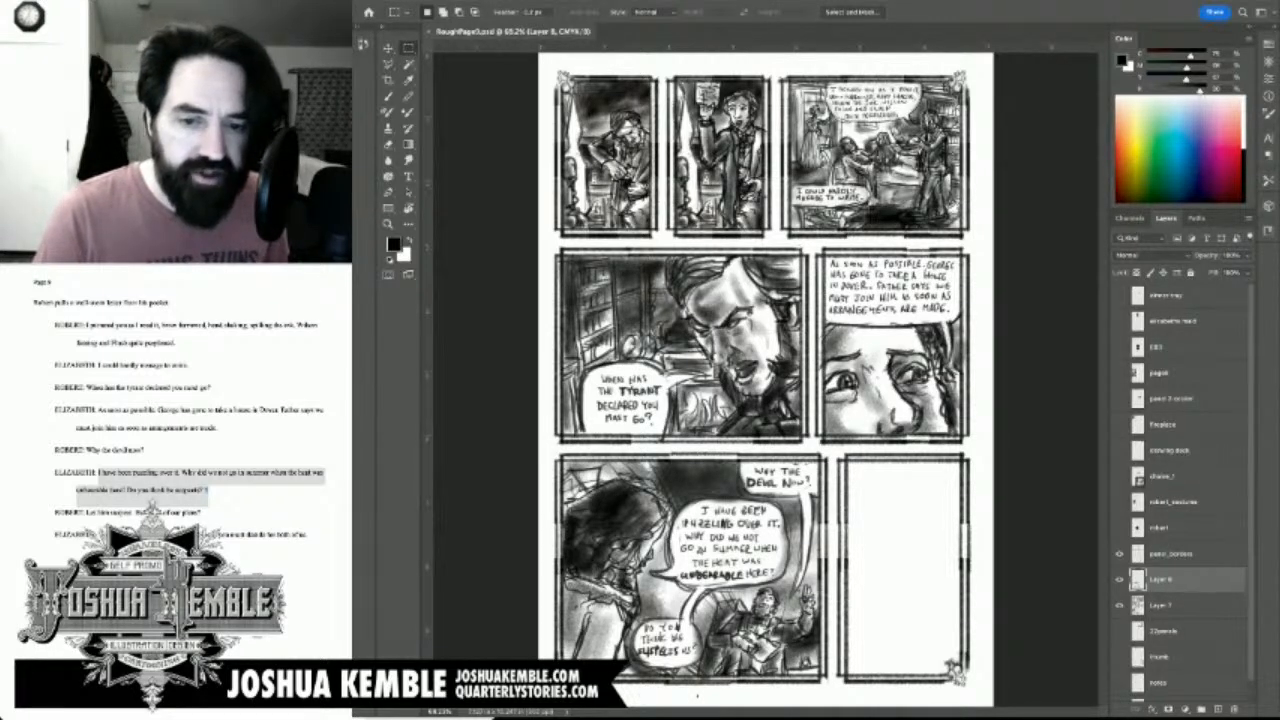
Step: Show the thumb layer above panel_borders and fill a rectangle behind the thumbnail sketch with white on a new layer
{"action": "left_click", "coordinate": [1119, 657]}
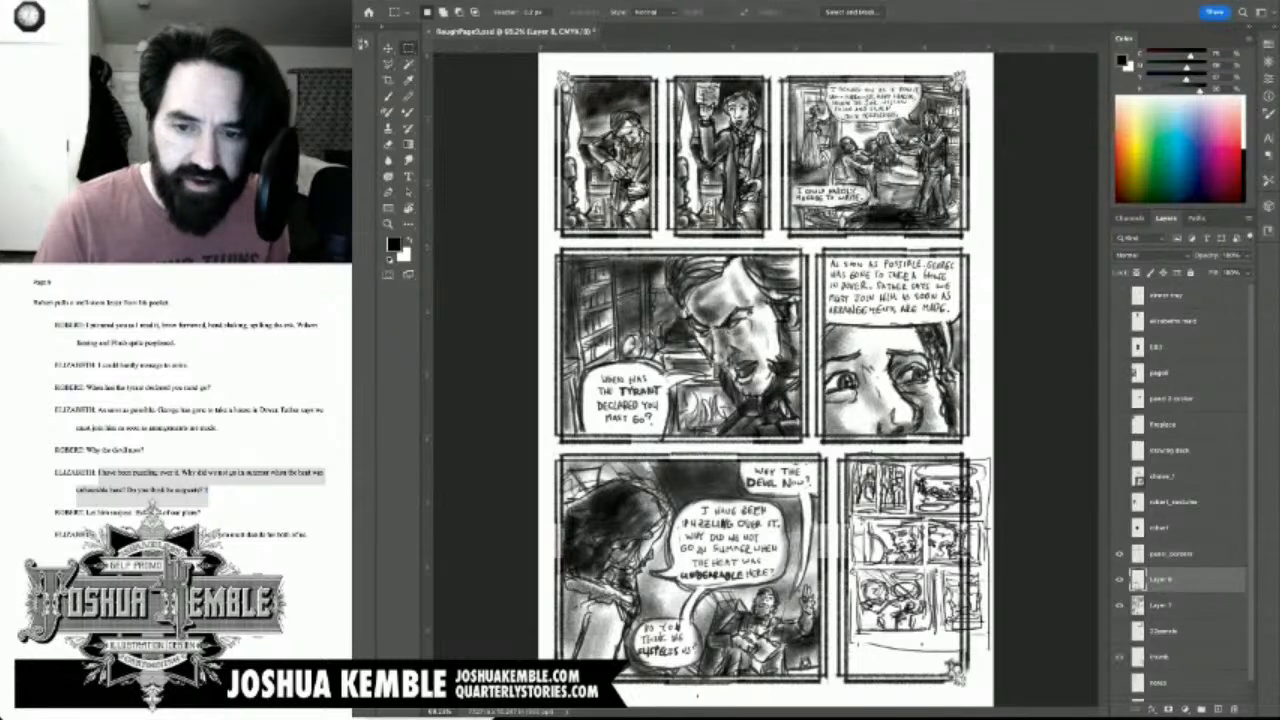
{"action": "left_click_drag", "start_coordinate": [1165, 545], "coordinate": [1165, 550]}
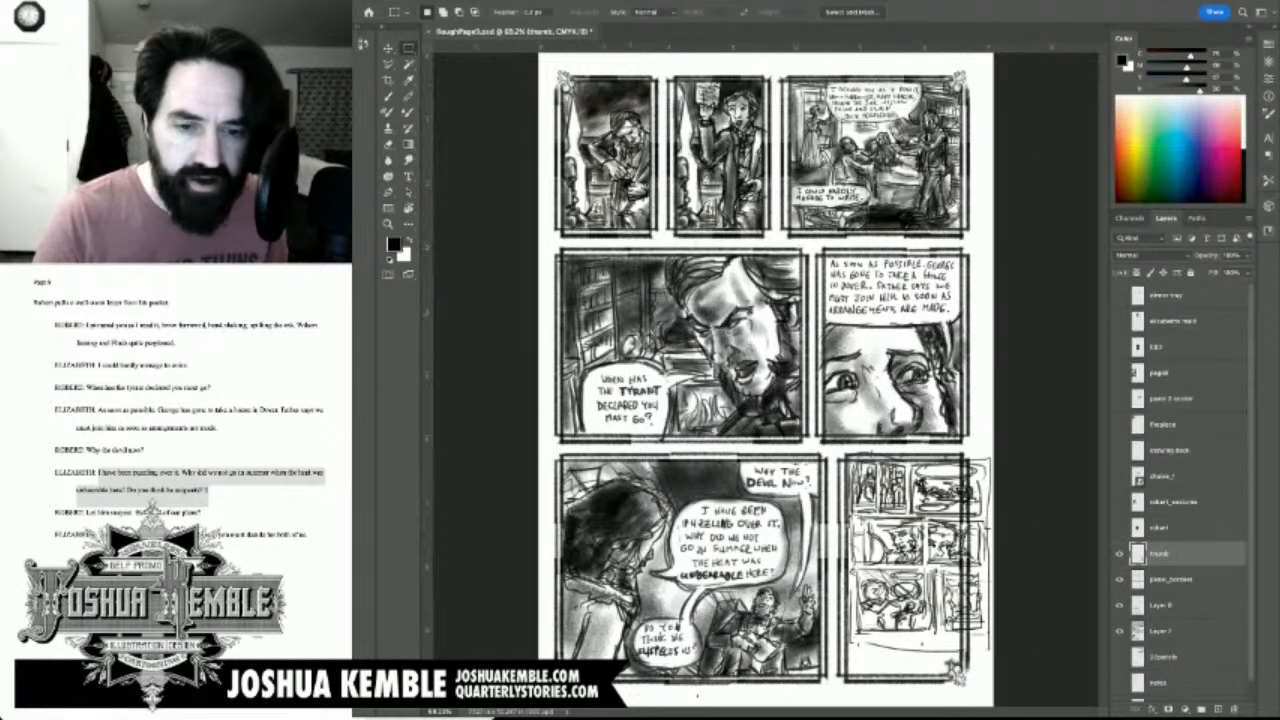
{"action": "key", "text": "x"}
{"action": "mouse_move", "coordinate": [838, 447]}
{"action": "left_mouse_down"}
{"action": "mouse_move", "coordinate": [962, 472]}
{"action": "mouse_move", "coordinate": [991, 684]}
{"action": "mouse_move", "coordinate": [993, 667]}
{"action": "left_mouse_up"}
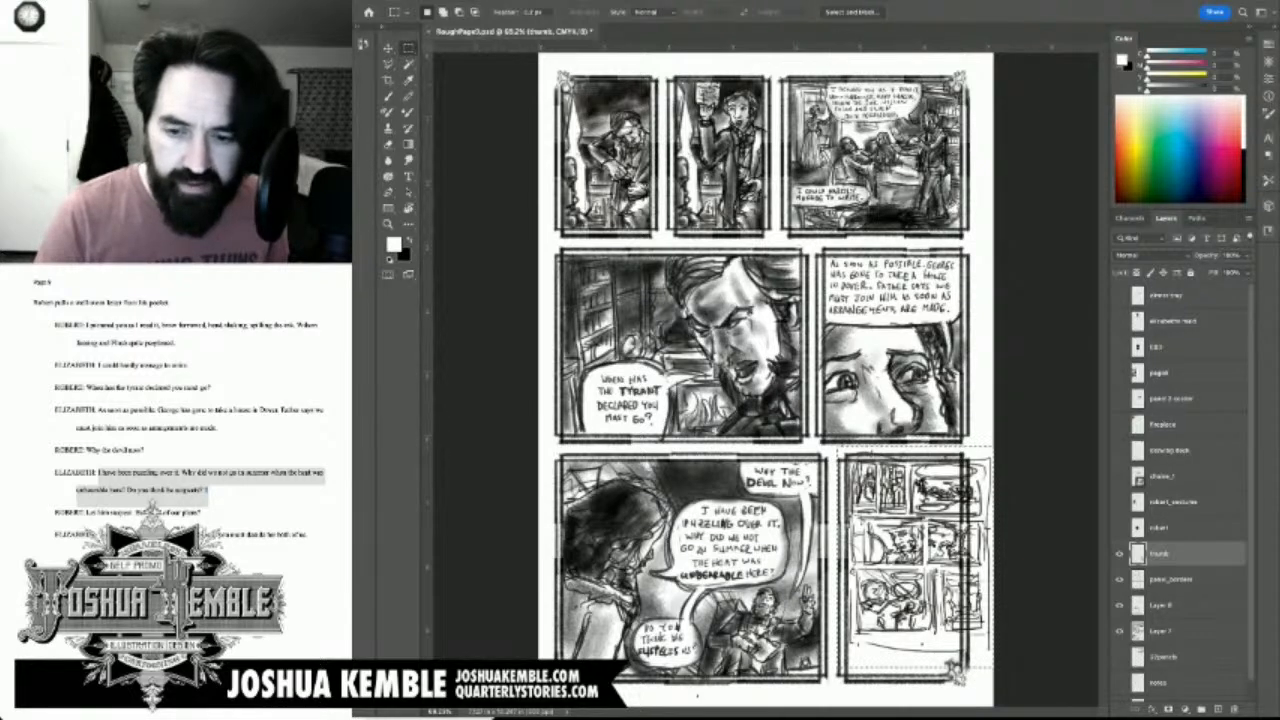
{"action": "left_click", "coordinate": [1172, 579]}
{"action": "left_click", "coordinate": [1218, 709]}
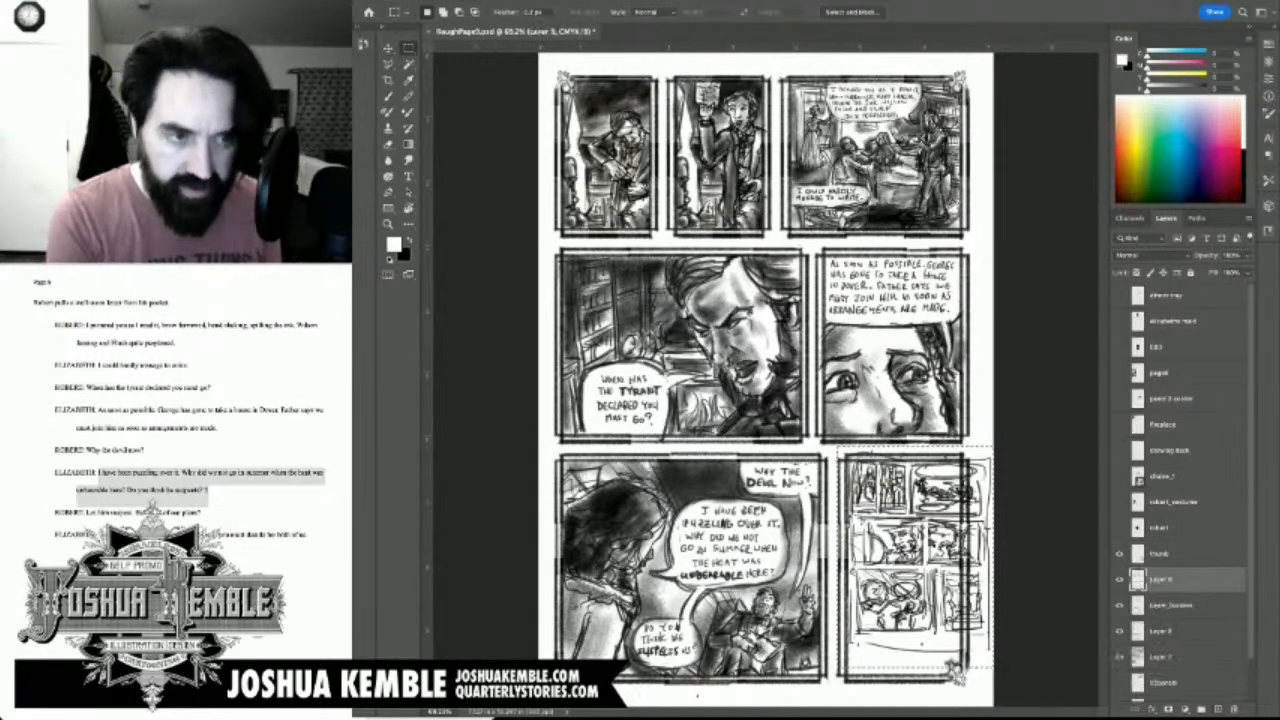
{"action": "key", "text": "i"}
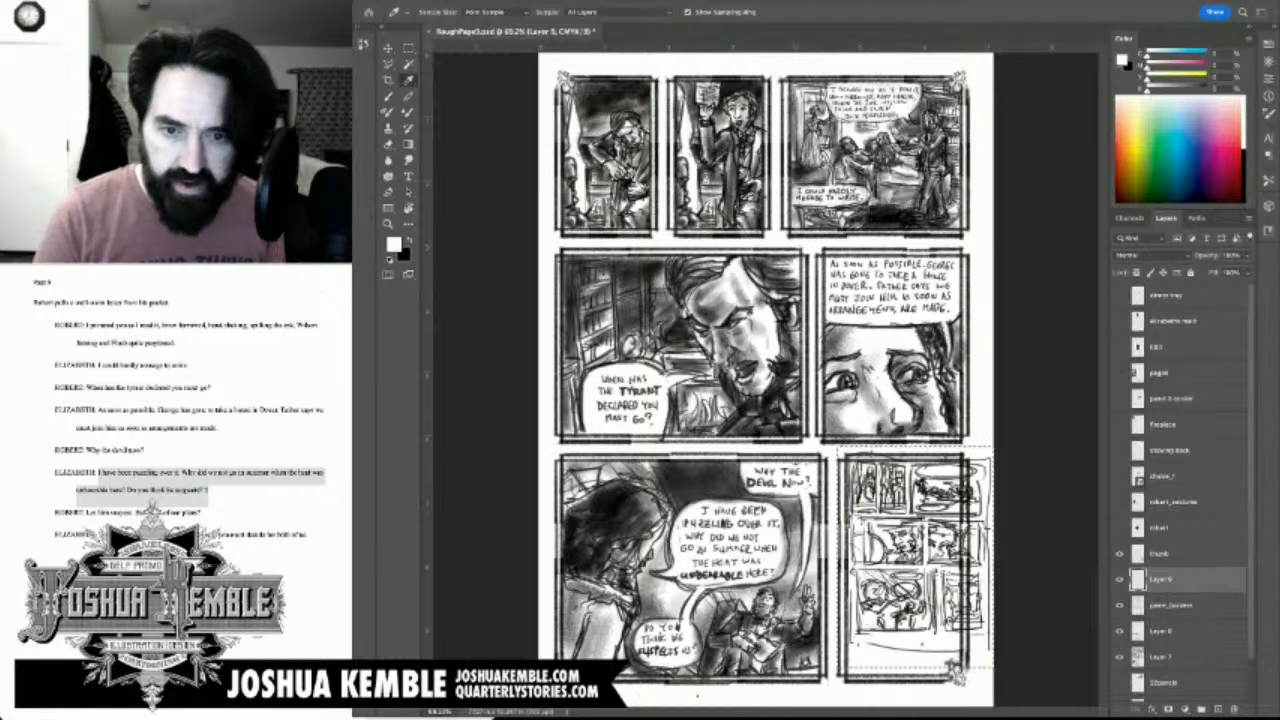
{"action": "key", "text": "alt+BackSpace"}
{"action": "key", "text": "m"}
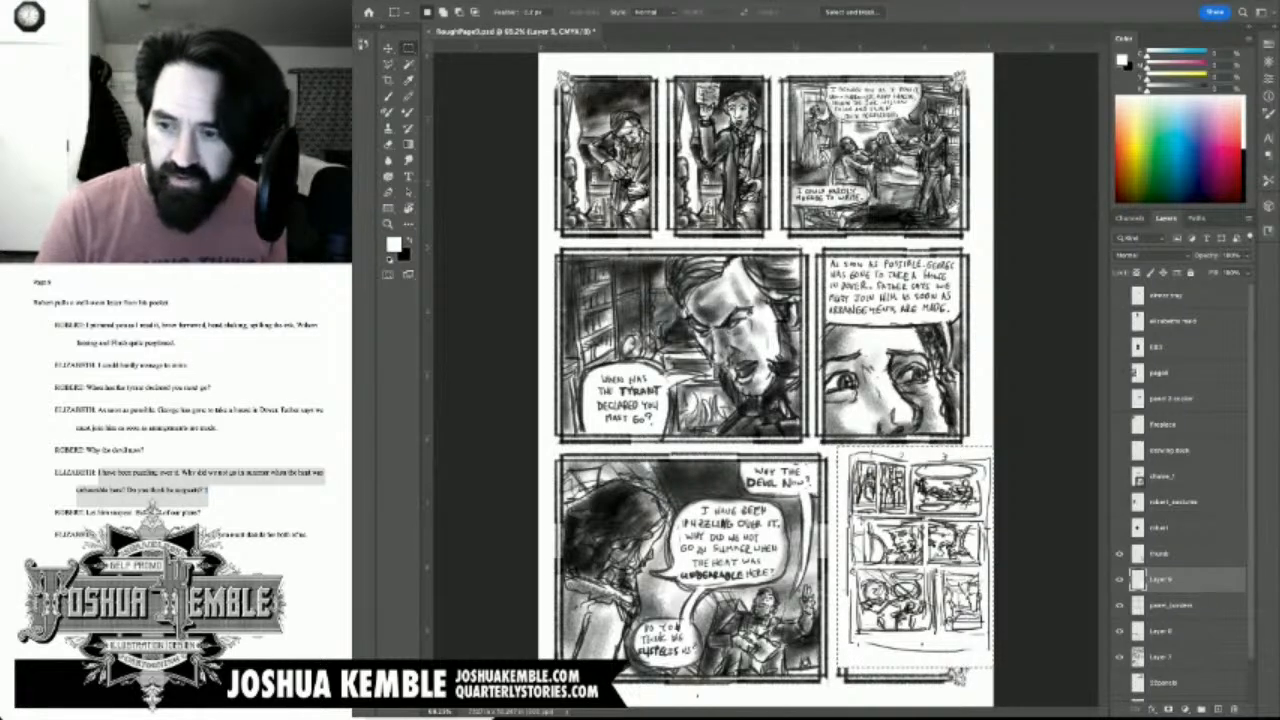
Step: Move the thumbnail sketch with its white backing off the empty last panel onto the middle-row panel, and deselect
{"action": "left_click", "coordinate": [1172, 554], "text": "shift"}
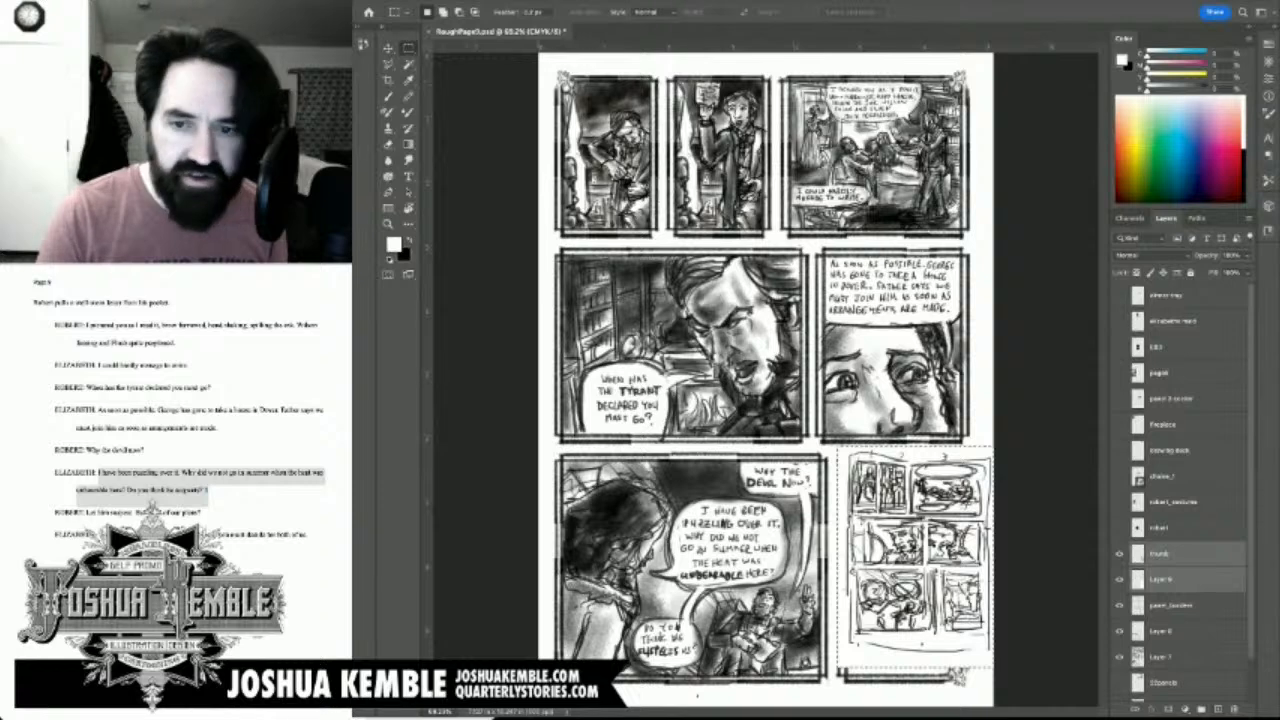
{"action": "key", "text": "v"}
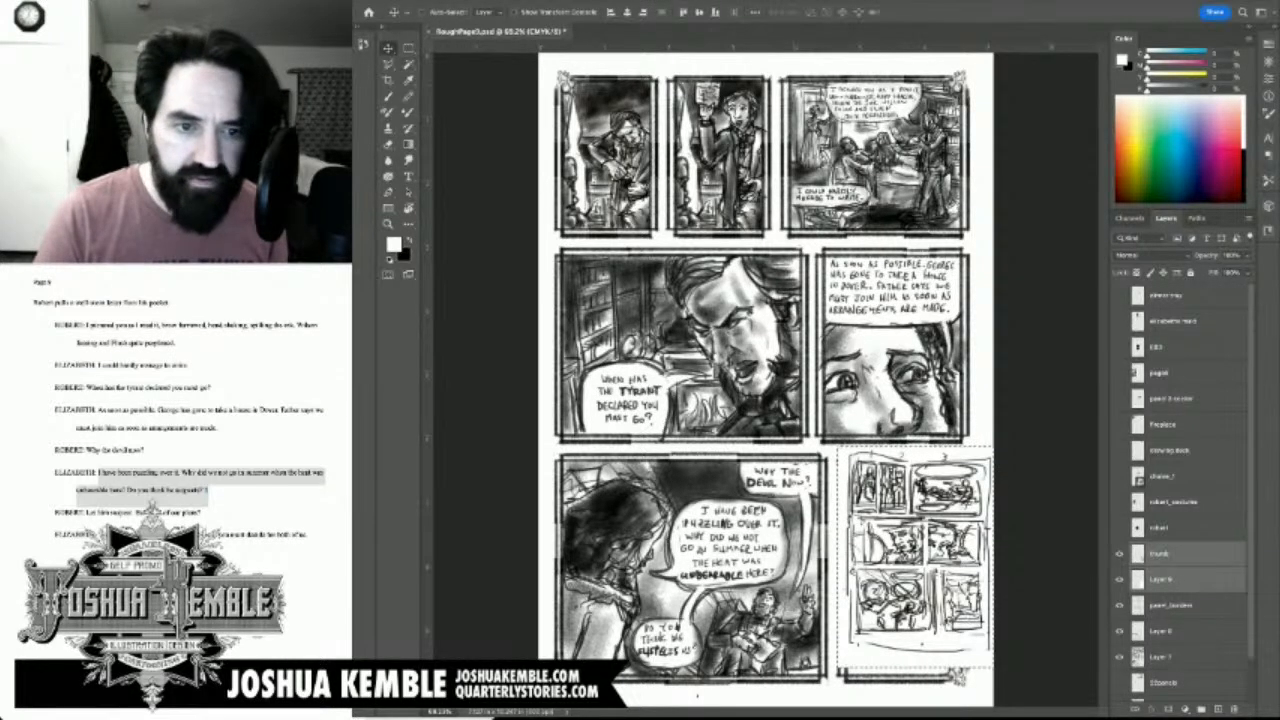
{"action": "mouse_move", "coordinate": [914, 560]}
{"action": "left_mouse_down"}
{"action": "mouse_move", "coordinate": [707, 519]}
{"action": "mouse_move", "coordinate": [706, 384]}
{"action": "mouse_move", "coordinate": [742, 386]}
{"action": "left_mouse_up"}
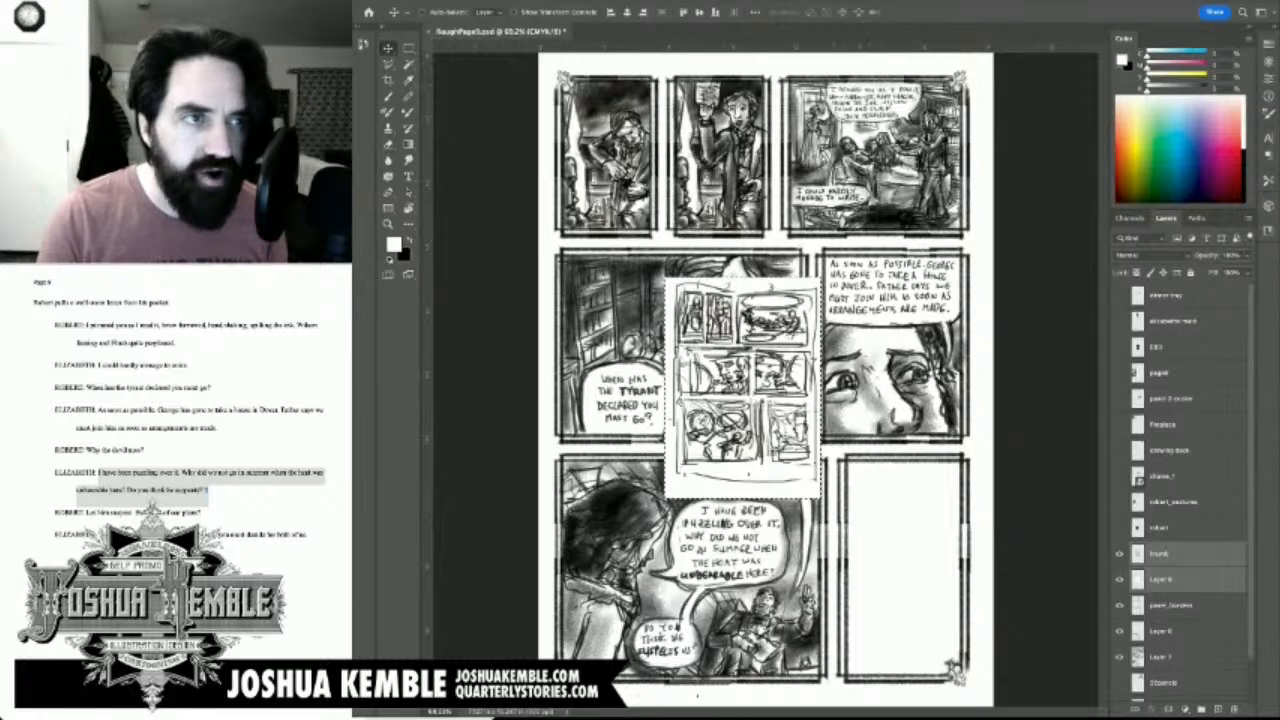
{"action": "key", "text": "m"}
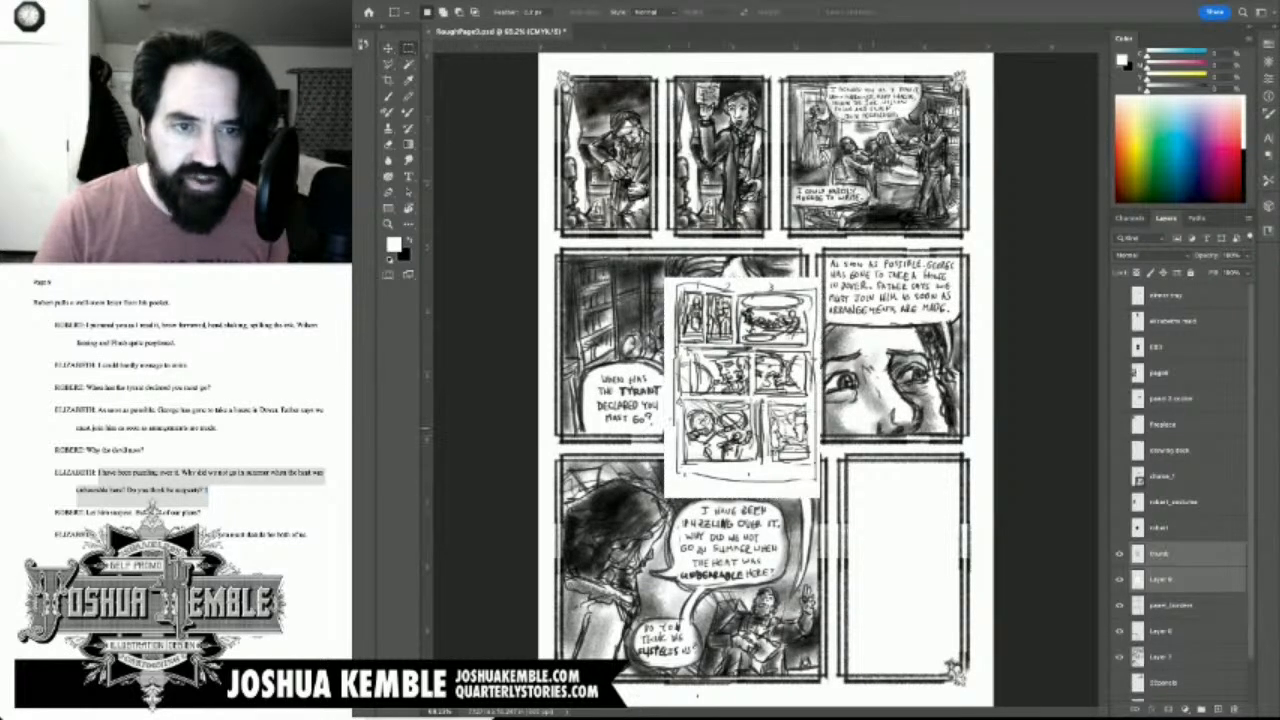
Step: Add a new layer between Layer 8 and panel_borders for the last panel's lettering
{"action": "scroll", "coordinate": [945, 583], "scroll_direction": "up", "scroll_amount": 5}
{"action": "scroll", "coordinate": [945, 583], "scroll_direction": "down", "scroll_amount": 3}
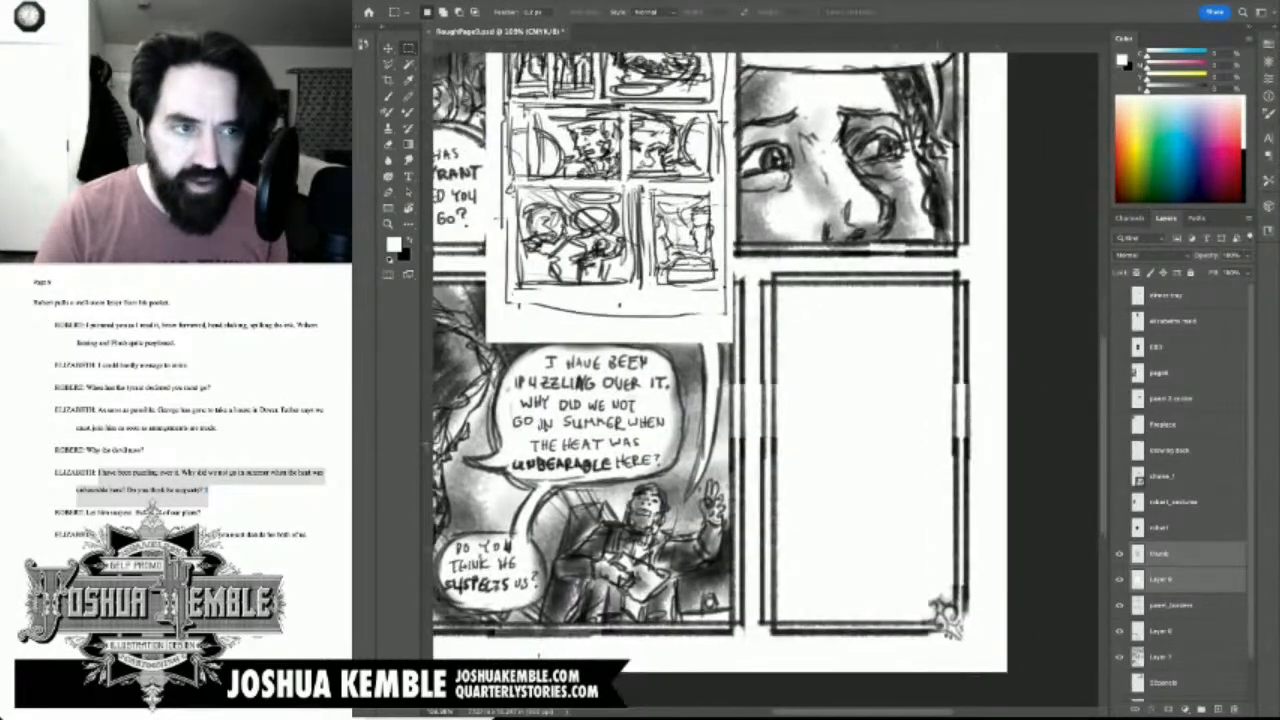
{"action": "mouse_move", "coordinate": [948, 622]}
{"action": "left_mouse_down"}
{"action": "mouse_move", "coordinate": [992, 612]}
{"action": "mouse_move", "coordinate": [970, 628]}
{"action": "left_mouse_up"}
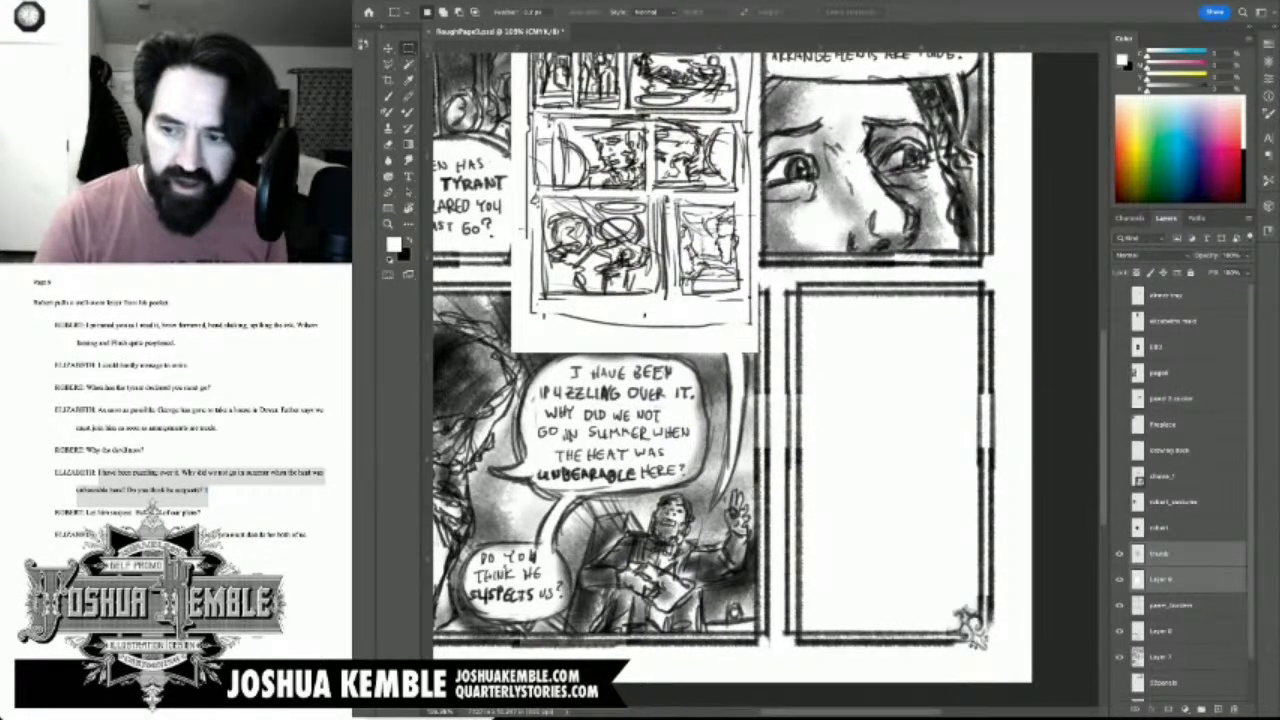
{"action": "left_click", "coordinate": [1136, 604]}
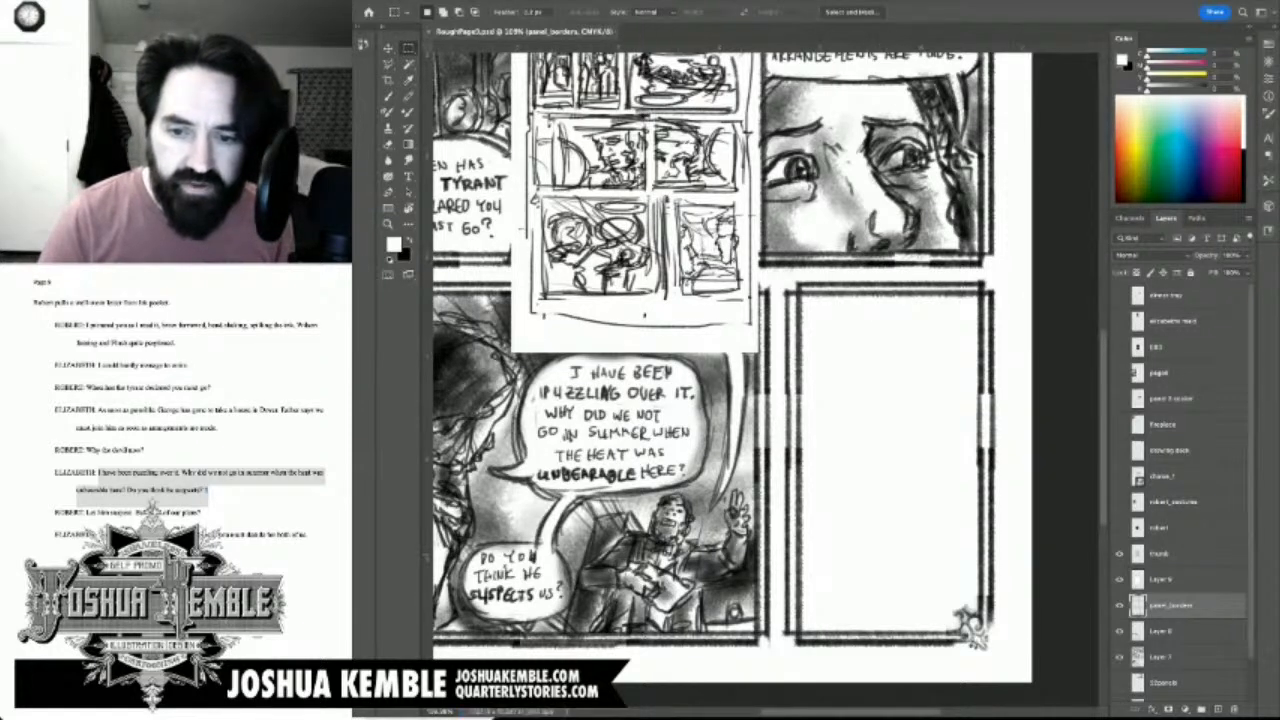
{"action": "left_click", "coordinate": [1162, 631]}
{"action": "left_click", "coordinate": [1218, 709]}
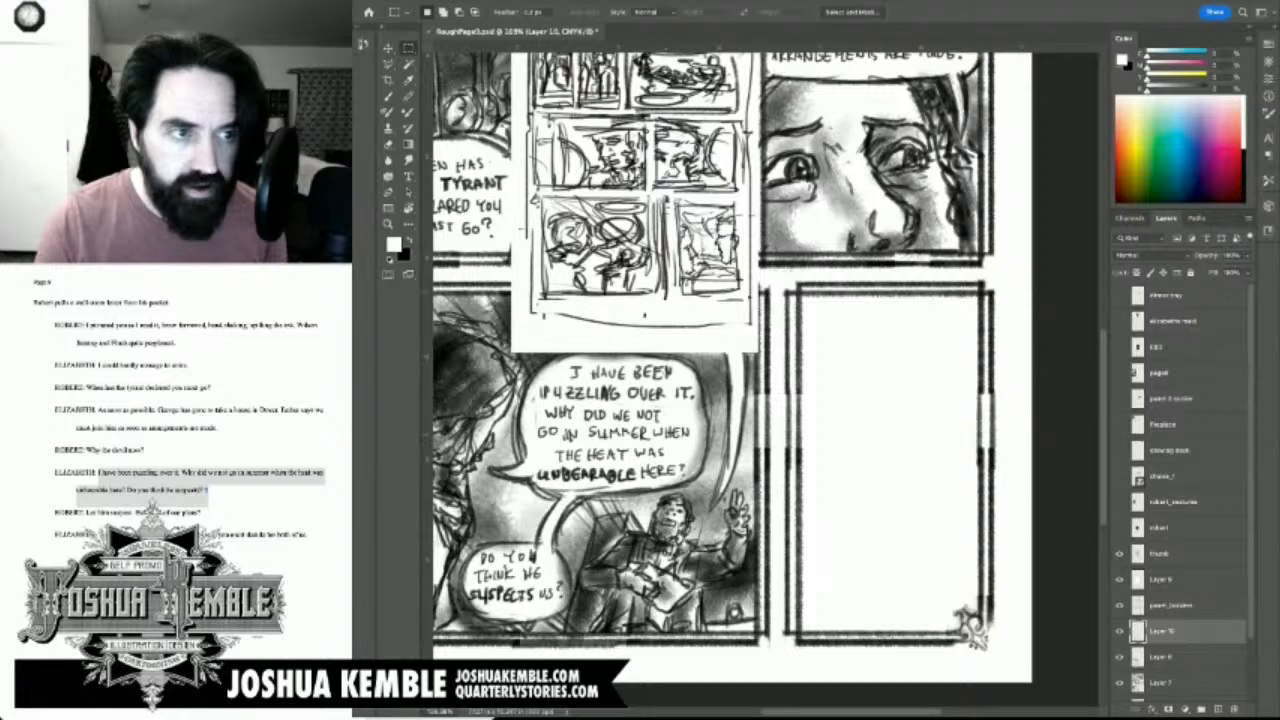
Step: Letter "LET HIM SUSPECT BUT WHAT OF OUR" in black brush across the top of the empty last panel
{"action": "key", "text": "x"}
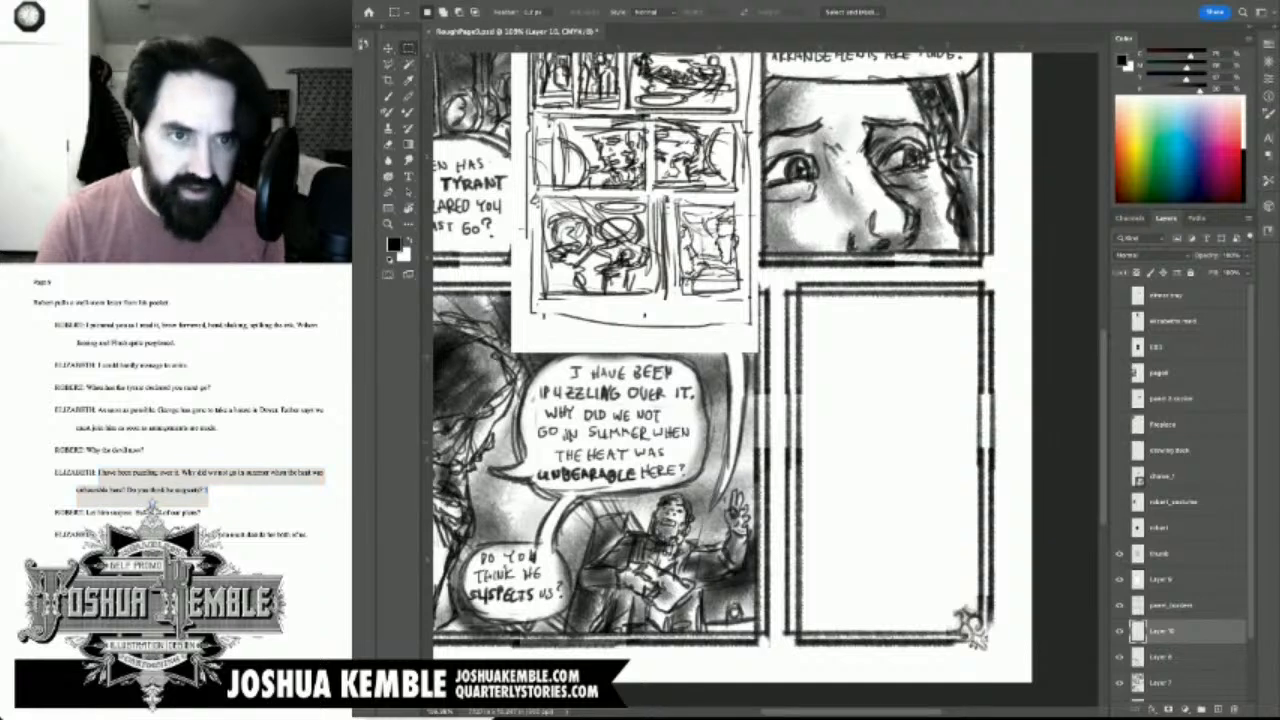
{"action": "key", "text": "b"}
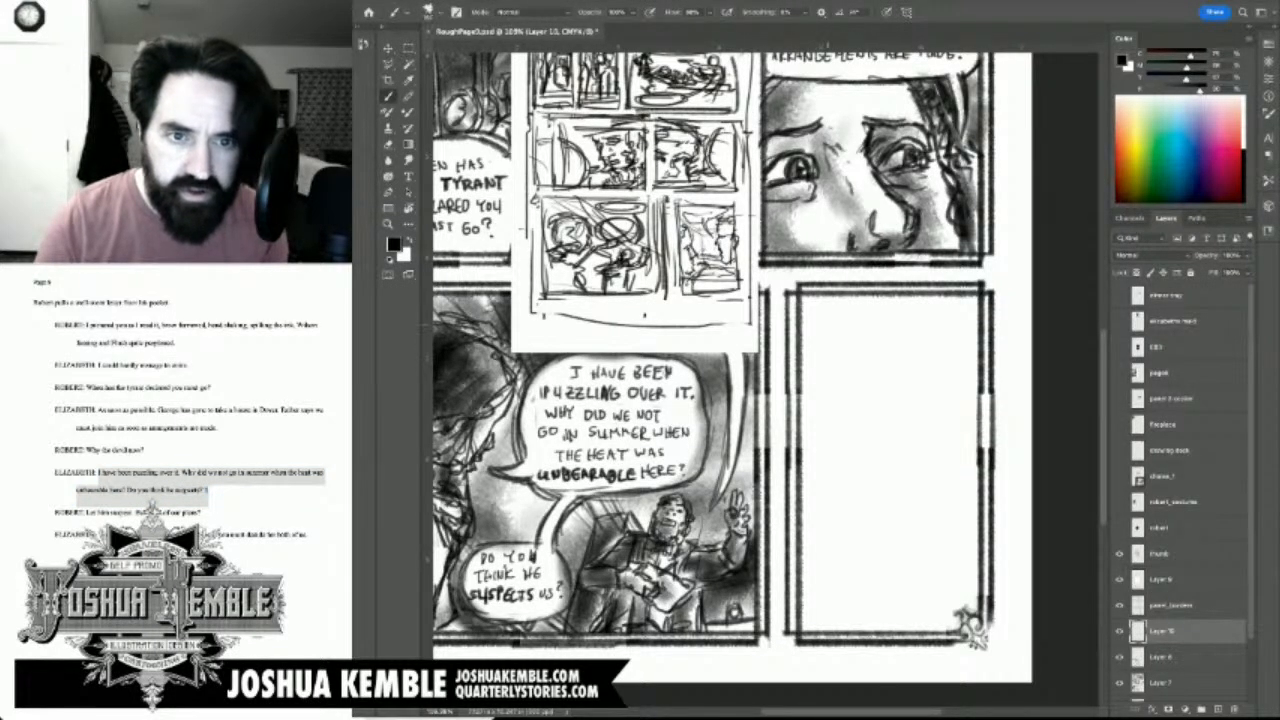
{"action": "mouse_move", "coordinate": [810, 303]}
{"action": "left_mouse_down"}
{"action": "mouse_move", "coordinate": [819, 316]}
{"action": "mouse_move", "coordinate": [834, 305]}
{"action": "left_mouse_up"}
{"action": "mouse_move", "coordinate": [827, 305]}
{"action": "left_mouse_down"}
{"action": "mouse_move", "coordinate": [827, 317]}
{"action": "mouse_move", "coordinate": [864, 303]}
{"action": "mouse_move", "coordinate": [899, 317]}
{"action": "mouse_move", "coordinate": [947, 305]}
{"action": "left_mouse_up"}
{"action": "left_click_drag", "start_coordinate": [940, 305], "coordinate": [940, 315]}
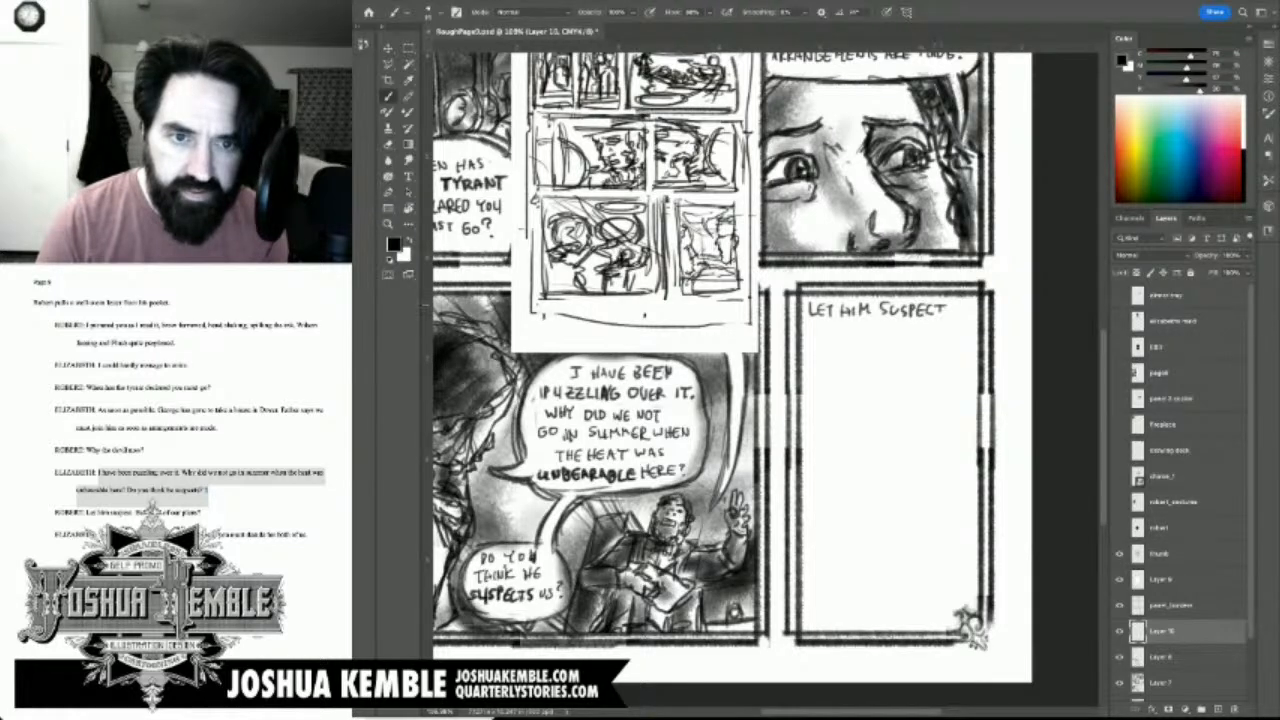
{"action": "mouse_move", "coordinate": [810, 322]}
{"action": "left_mouse_down"}
{"action": "mouse_move", "coordinate": [810, 335]}
{"action": "mouse_move", "coordinate": [848, 322]}
{"action": "mouse_move", "coordinate": [841, 334]}
{"action": "mouse_move", "coordinate": [913, 335]}
{"action": "left_mouse_up"}
{"action": "left_click_drag", "start_coordinate": [913, 328], "coordinate": [970, 333]}
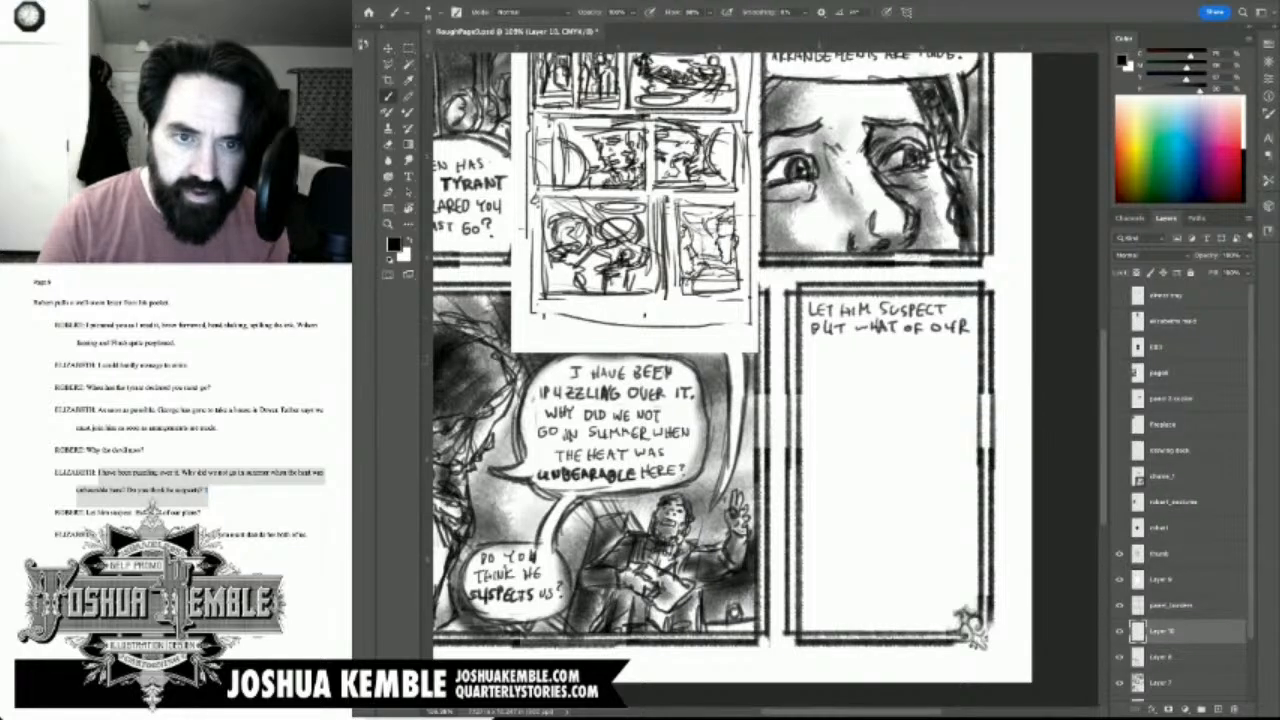
{"action": "left_click_drag", "start_coordinate": [812, 341], "coordinate": [814, 357]}
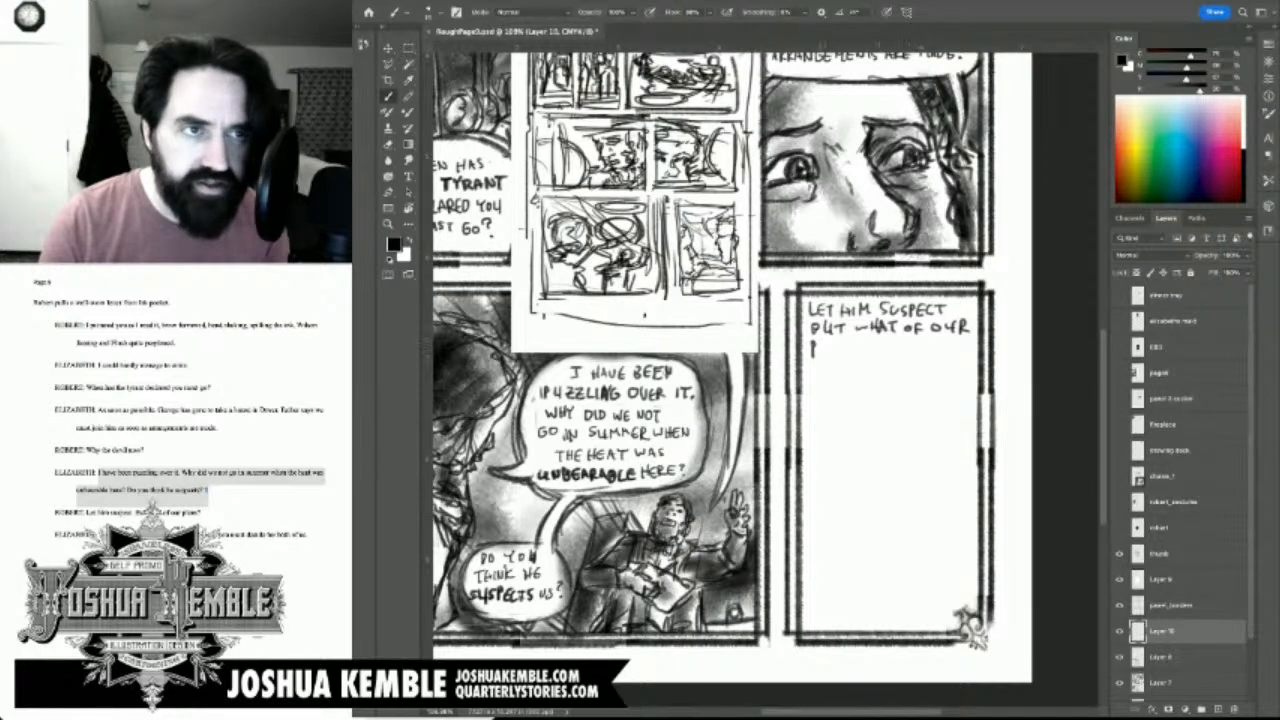
Step: Delete the word "OUR" and the started letter below it from the last panel's lettering, and deselect
{"action": "key", "text": "m"}
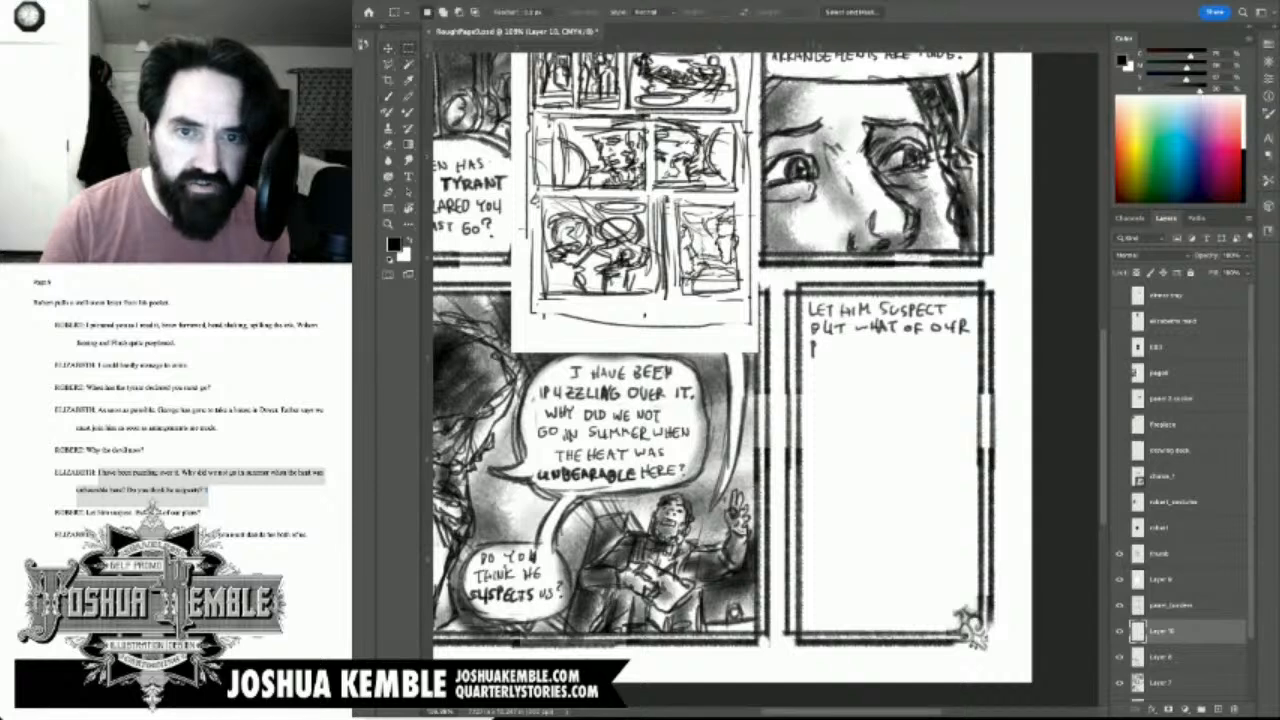
{"action": "left_click_drag", "start_coordinate": [923, 317], "coordinate": [976, 342]}
{"action": "key", "text": "Delete"}
{"action": "key", "text": "ctrl+d"}
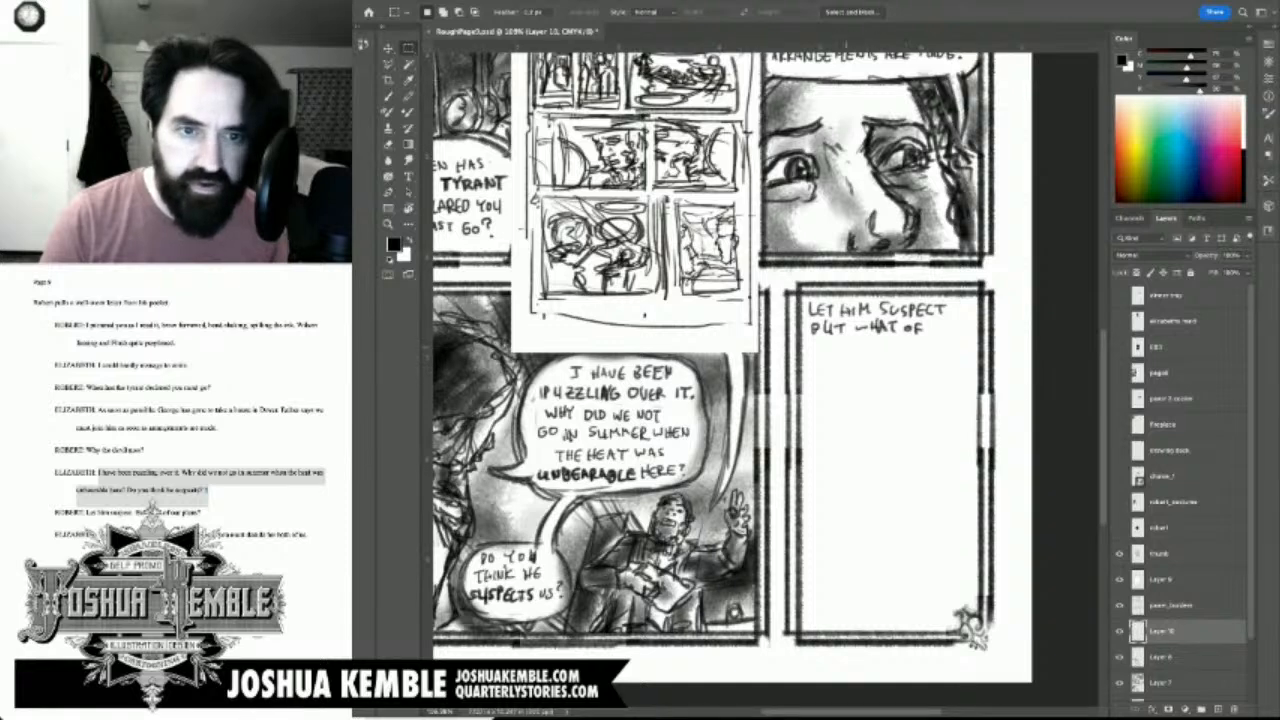
Step: Letter "OUR PLANS?" as the third line of the last panel's dialogue, checking the wording against the script
{"action": "key", "text": "b"}
{"action": "mouse_move", "coordinate": [822, 341]}
{"action": "left_mouse_down"}
{"action": "mouse_move", "coordinate": [816, 350]}
{"action": "mouse_move", "coordinate": [851, 352]}
{"action": "mouse_move", "coordinate": [879, 337]}
{"action": "left_mouse_up"}
{"action": "left_click_drag", "start_coordinate": [879, 337], "coordinate": [903, 350]}
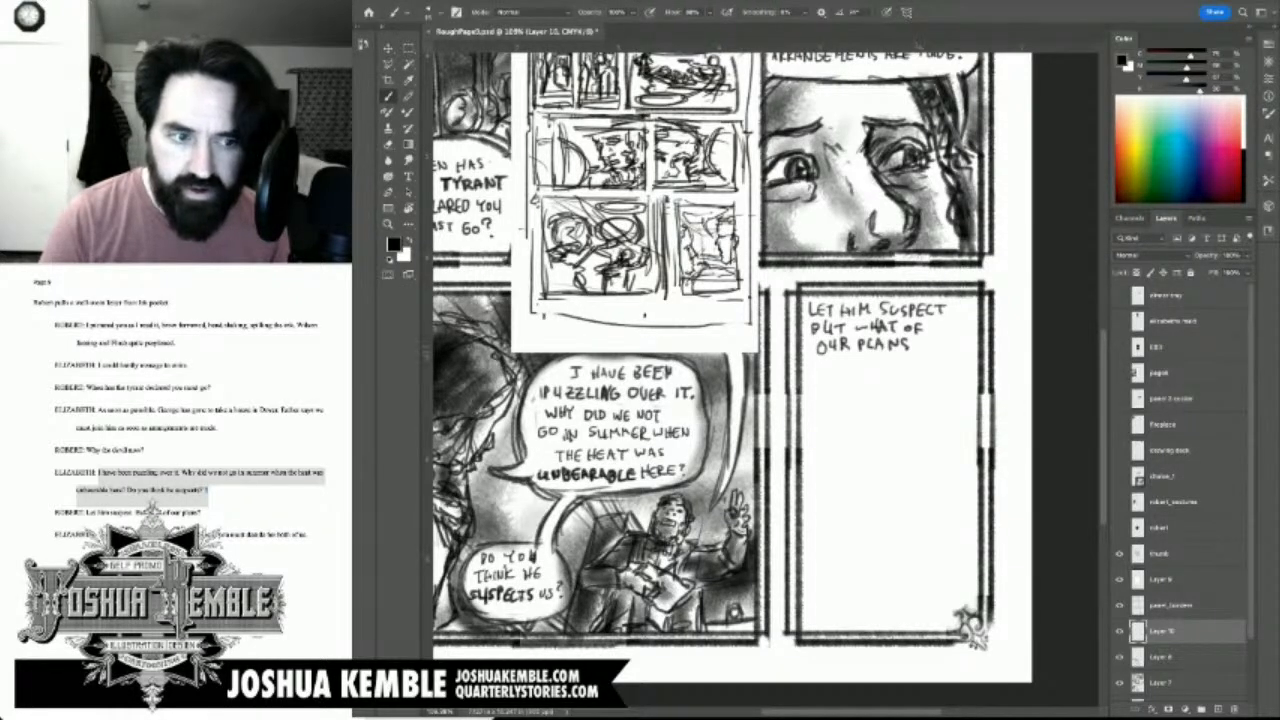
{"action": "key", "text": "super+Tab"}
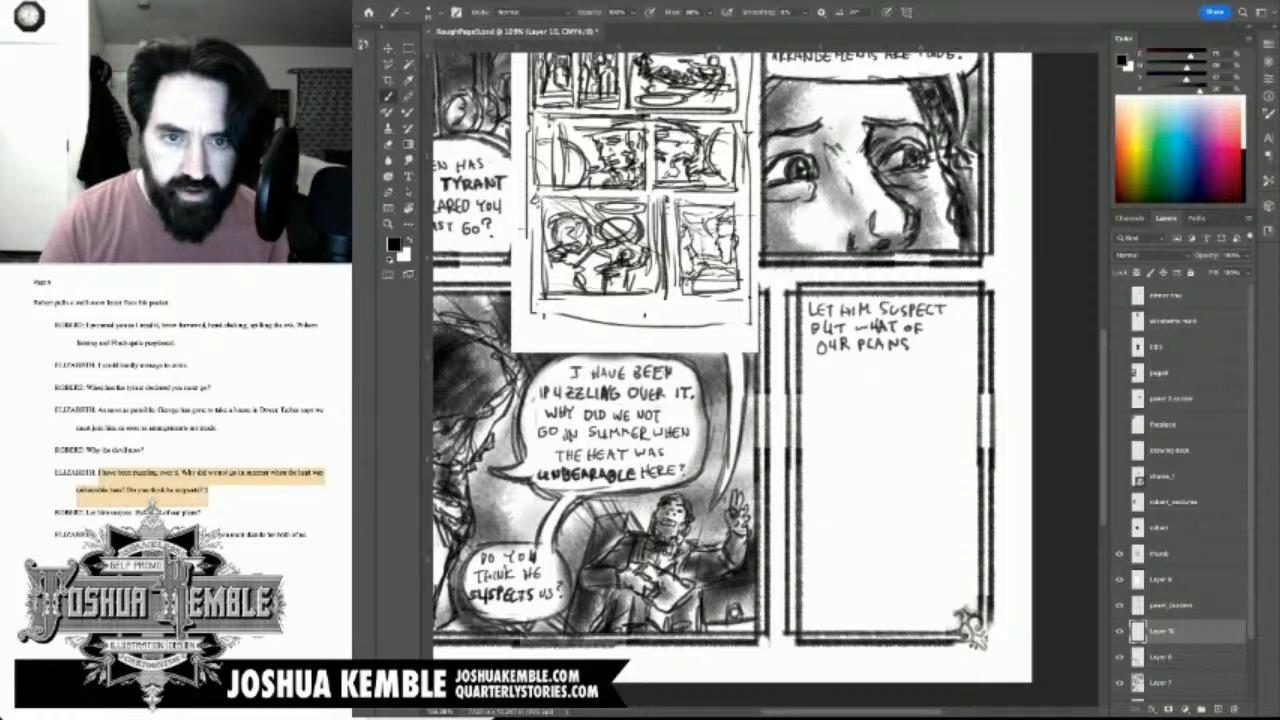
{"action": "key", "text": "super+Tab"}
{"action": "left_click_drag", "start_coordinate": [919, 337], "coordinate": [923, 347]}
Step: Outline a balloon around the last panel's opening dialogue, and undo the strokes of its right-hand side
{"action": "mouse_move", "coordinate": [802, 361]}
{"action": "left_mouse_down"}
{"action": "mouse_move", "coordinate": [936, 364]}
{"action": "mouse_move", "coordinate": [966, 352]}
{"action": "mouse_move", "coordinate": [975, 297]}
{"action": "left_mouse_up"}
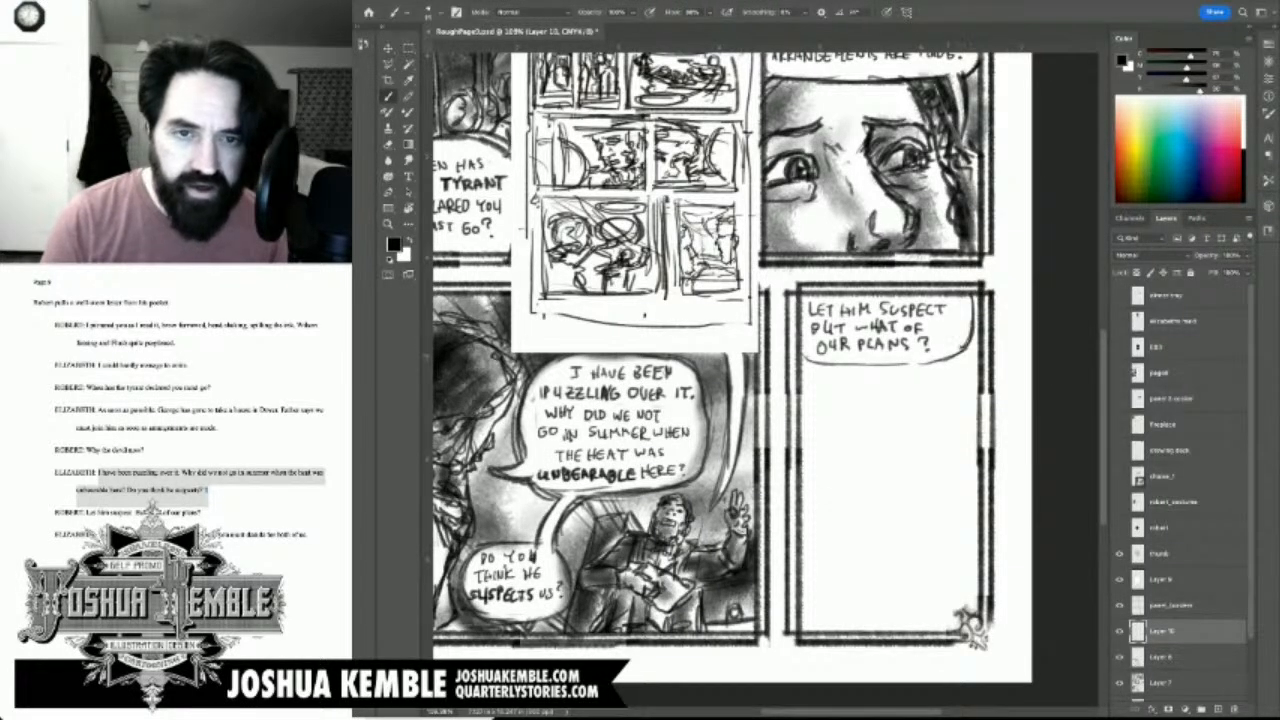
{"action": "key", "text": "ctrl+z"}
{"action": "key", "text": "ctrl+z"}
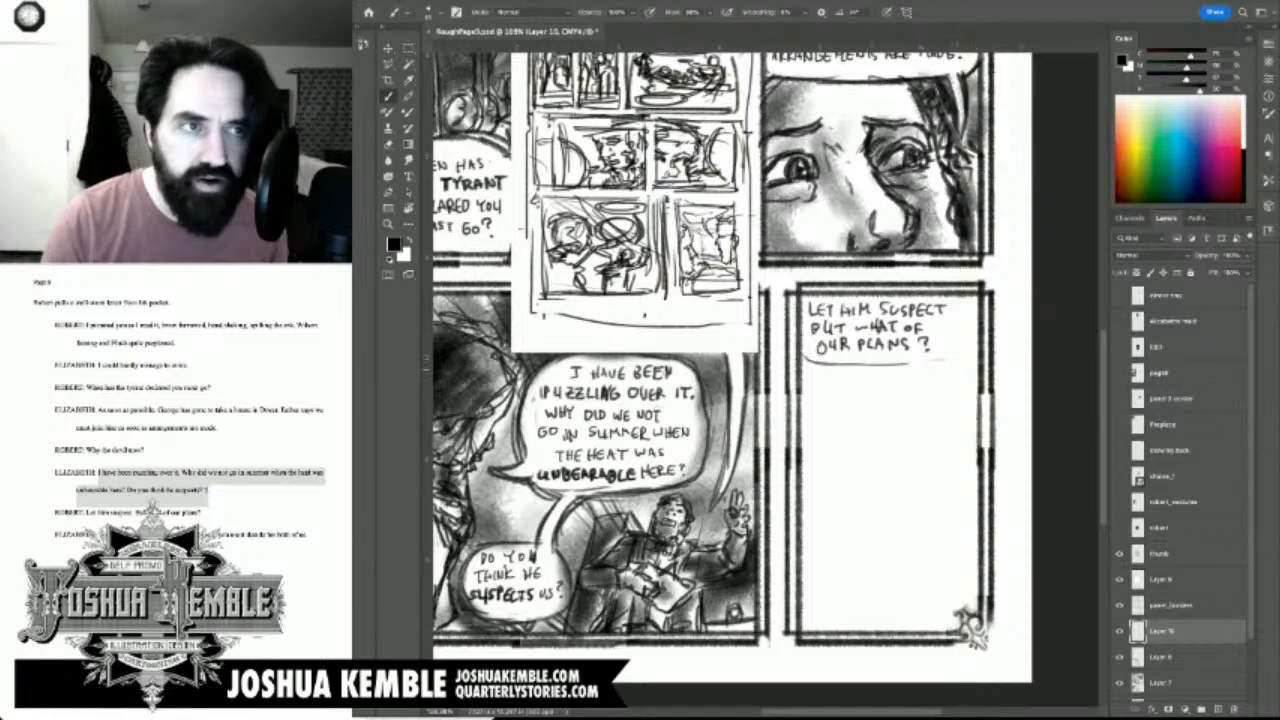
Step: Shift the three lines of "LET HIM SUSPECT BUT WHAT OF OUR PLANS?" slightly right and redraw the balloon's right-hand edge around them
{"action": "key", "text": "m"}
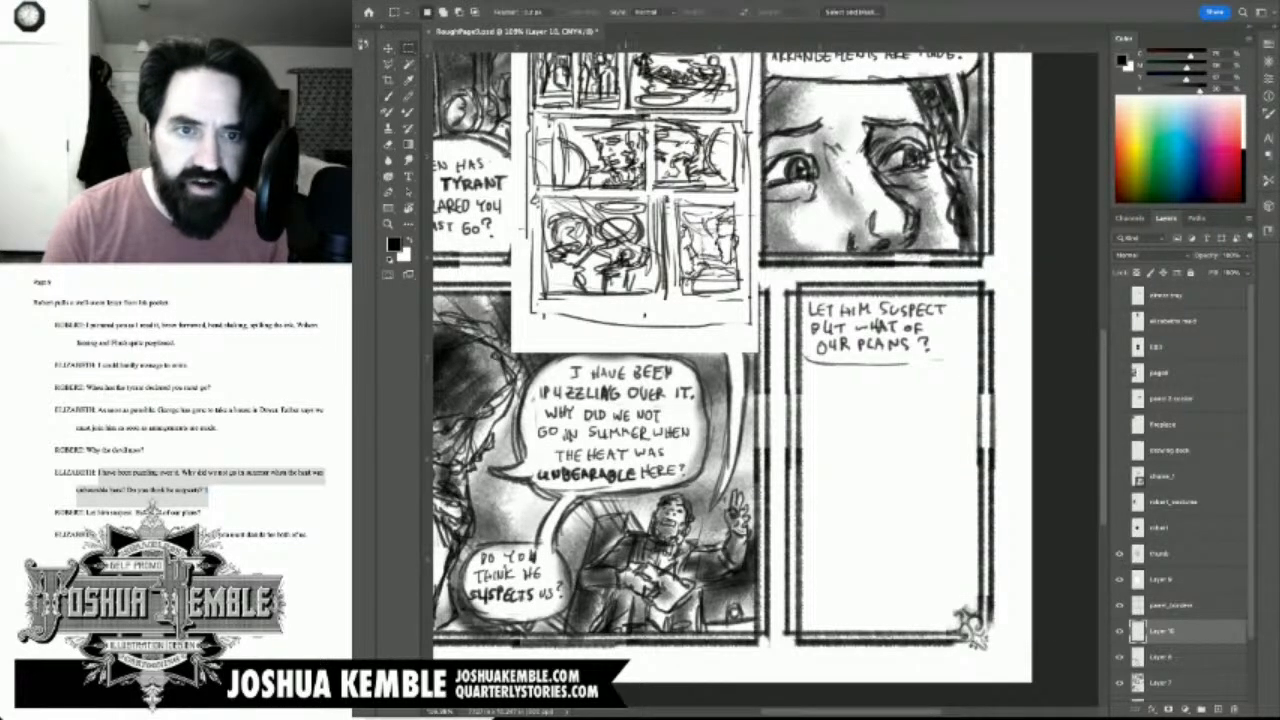
{"action": "left_click_drag", "start_coordinate": [802, 298], "coordinate": [958, 358]}
{"action": "left_click_drag", "start_coordinate": [794, 345], "coordinate": [813, 369]}
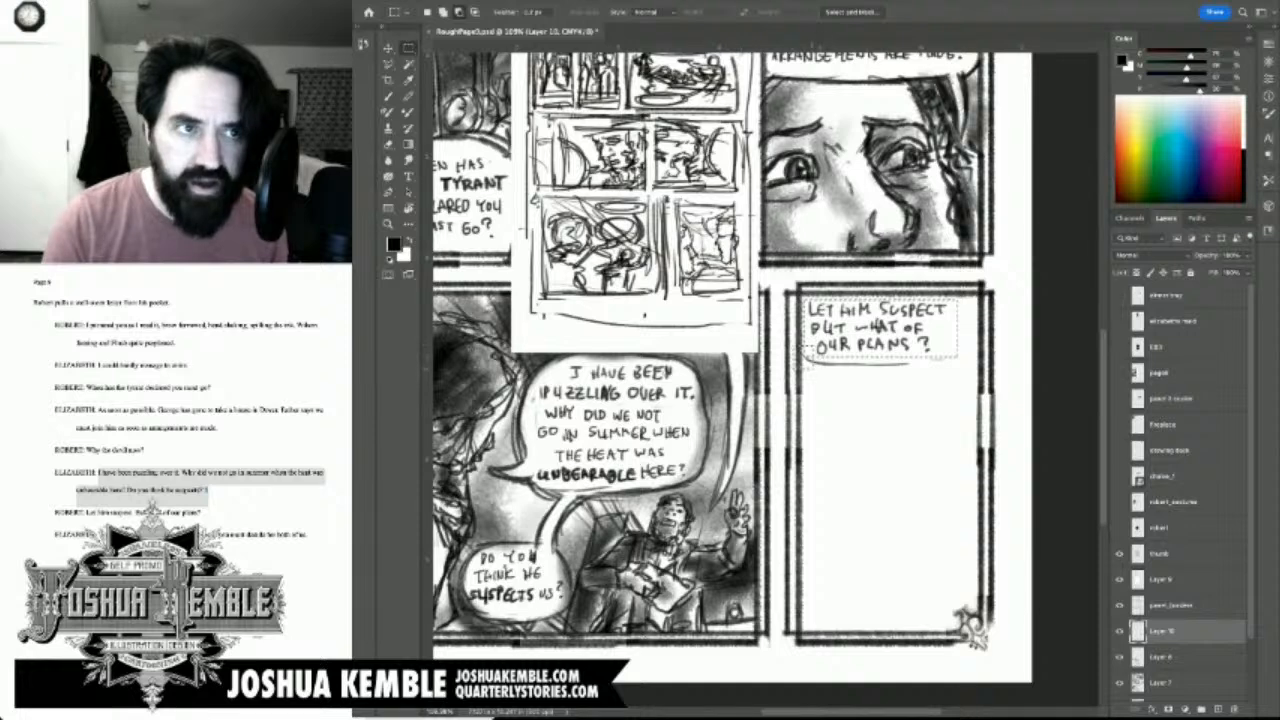
{"action": "key", "text": "v"}
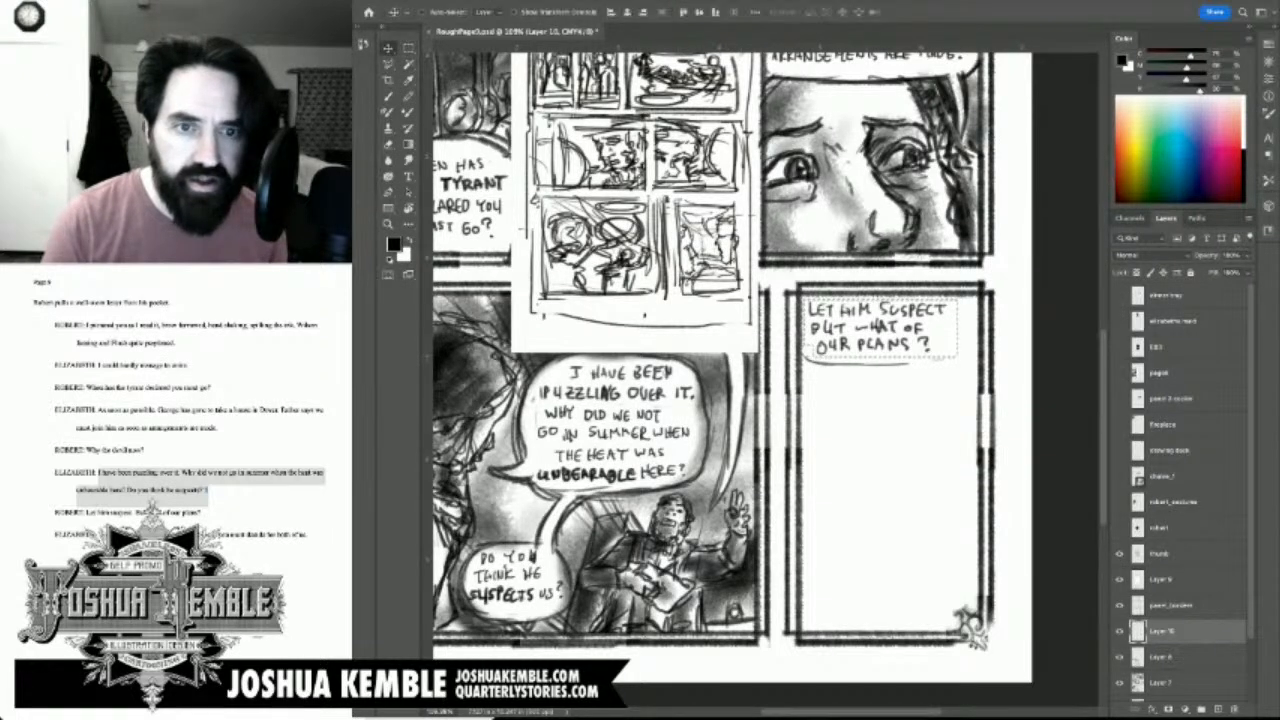
{"action": "left_click_drag", "start_coordinate": [889, 330], "coordinate": [898, 330]}
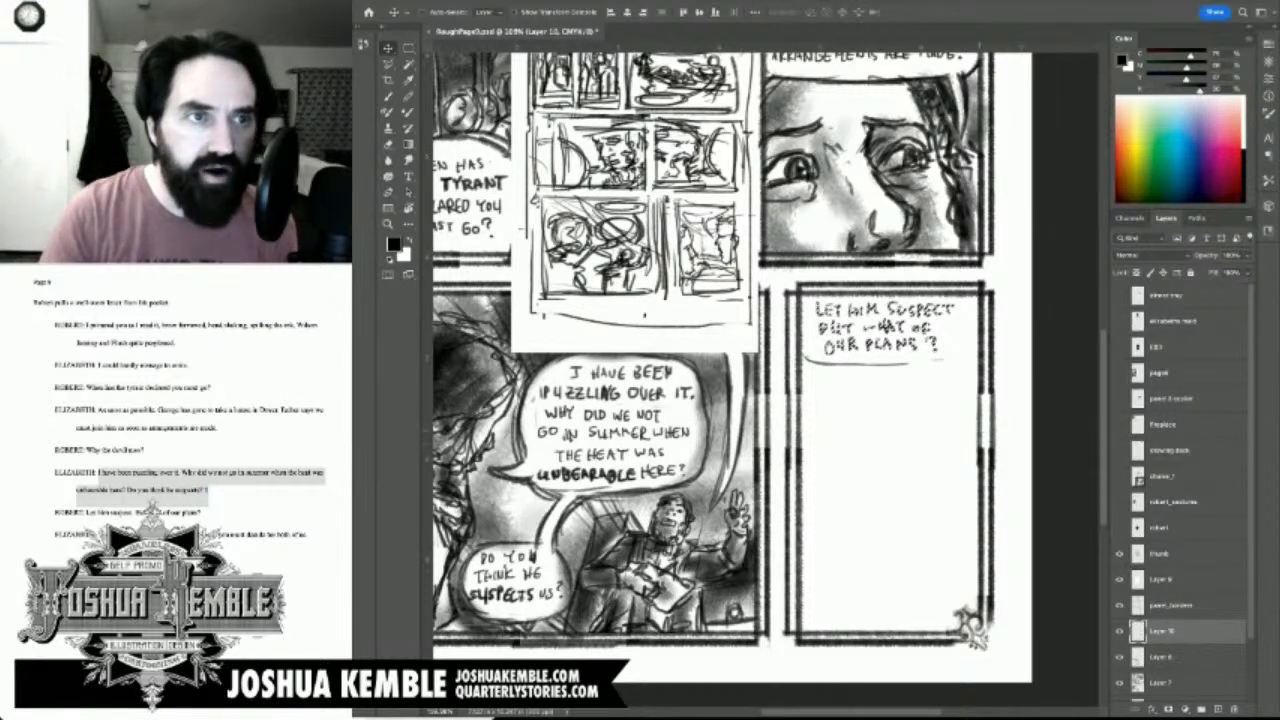
{"action": "key", "text": "m"}
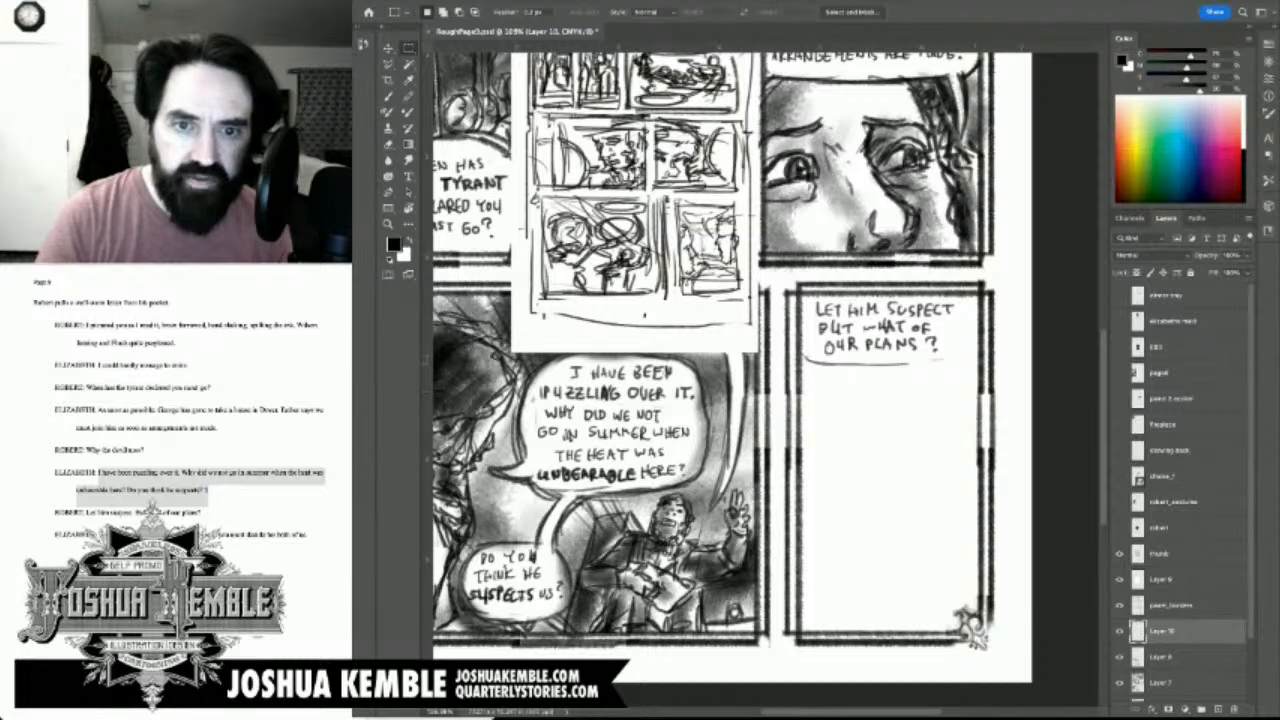
{"action": "key", "text": "b"}
{"action": "left_click_drag", "start_coordinate": [930, 360], "coordinate": [977, 341]}
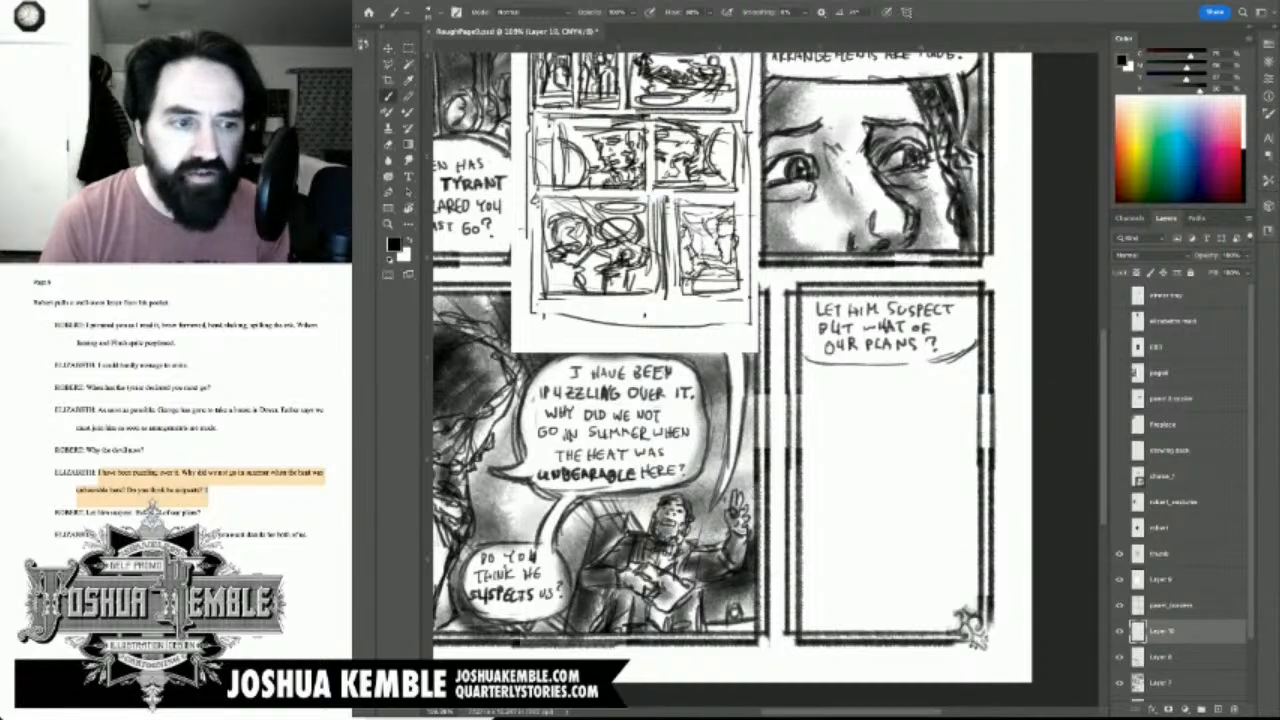
Step: Highlight Elizabeth's final line in the script and letter "THEY WILL HAVE" in the lower part of the last panel
{"action": "left_click_drag", "start_coordinate": [97, 536], "coordinate": [308, 538]}
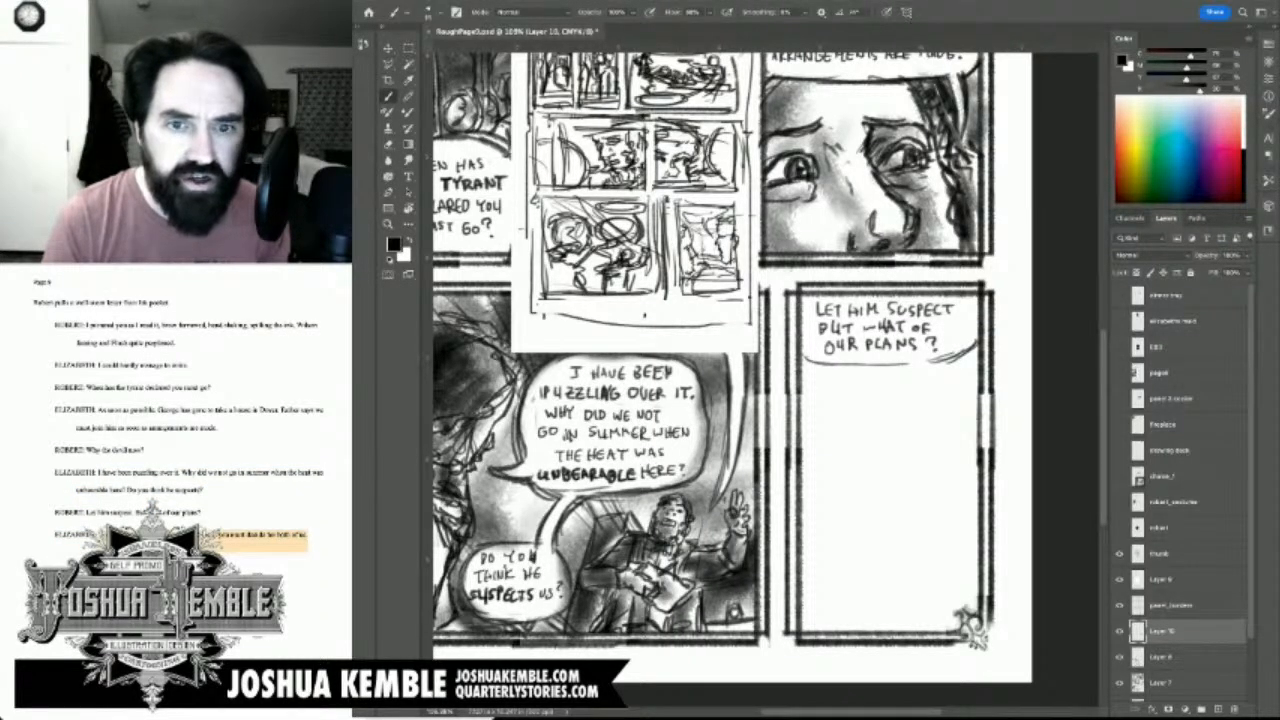
{"action": "key", "text": "super+Tab"}
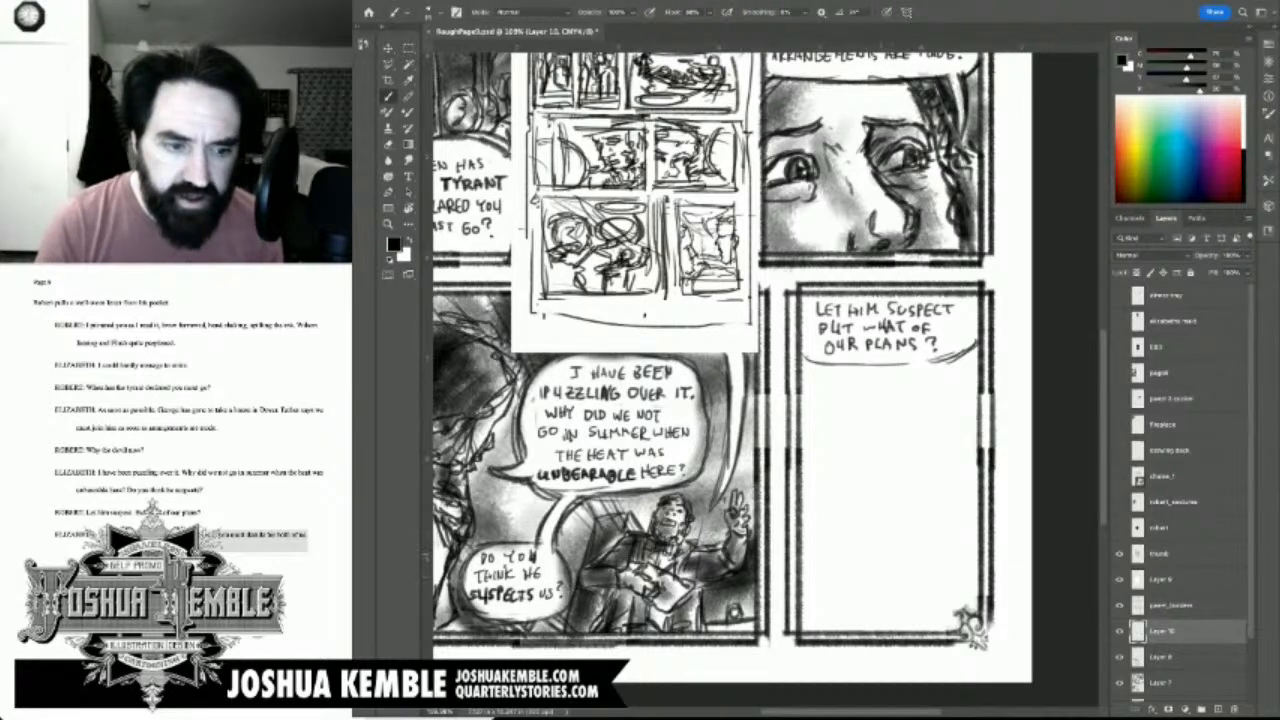
{"action": "left_click_drag", "start_coordinate": [851, 538], "coordinate": [869, 547]}
{"action": "left_click_drag", "start_coordinate": [864, 542], "coordinate": [877, 549]}
{"action": "left_click_drag", "start_coordinate": [874, 542], "coordinate": [880, 534]}
{"action": "mouse_move", "coordinate": [881, 535]}
{"action": "left_mouse_down"}
{"action": "mouse_move", "coordinate": [883, 551]}
{"action": "mouse_move", "coordinate": [921, 542]}
{"action": "left_mouse_up"}
{"action": "left_click_drag", "start_coordinate": [924, 534], "coordinate": [946, 551]}
{"action": "left_click_drag", "start_coordinate": [939, 543], "coordinate": [957, 551]}
{"action": "mouse_move", "coordinate": [957, 551]}
{"action": "left_mouse_down"}
{"action": "mouse_move", "coordinate": [963, 536]}
{"action": "mouse_move", "coordinate": [964, 551]}
{"action": "left_mouse_up"}
{"action": "left_click_drag", "start_coordinate": [964, 543], "coordinate": [969, 543]}
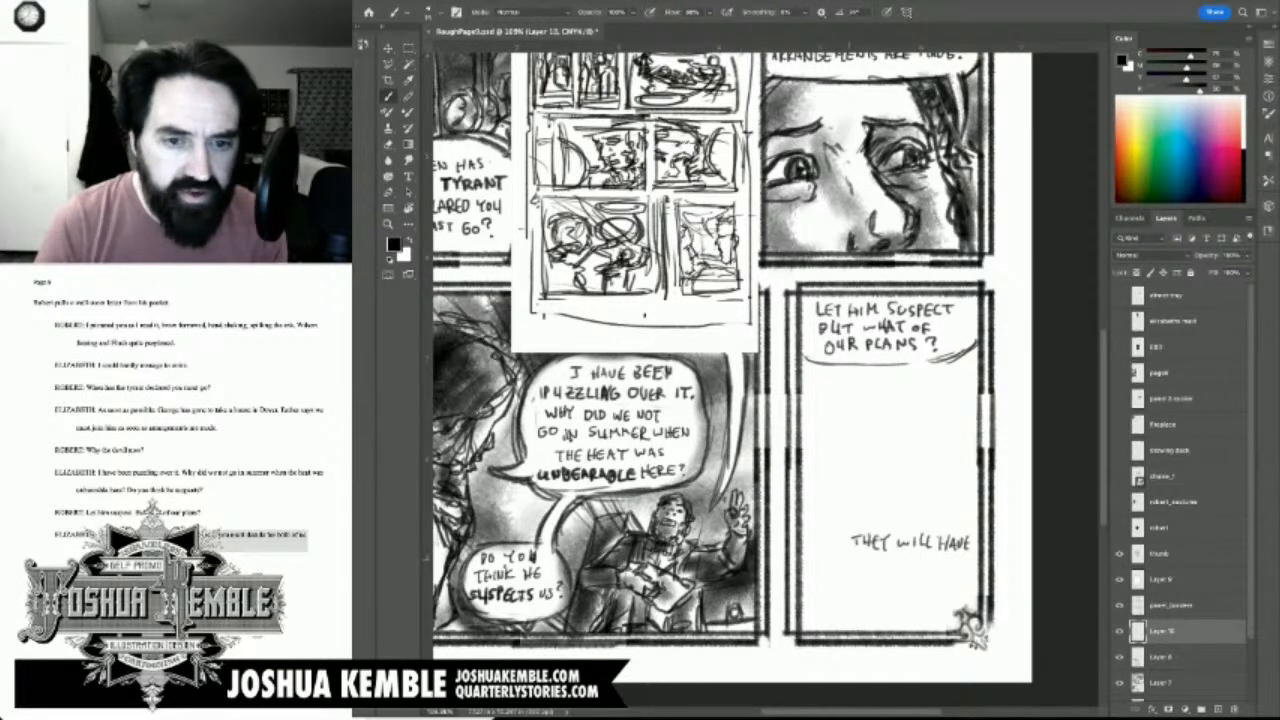
Step: Letter "TO WAIT... UNLESS... ROBERT YOU MUST DECIDE" on four lines beneath "THEY WILL HAVE"
{"action": "mouse_move", "coordinate": [847, 558]}
{"action": "left_mouse_down"}
{"action": "mouse_move", "coordinate": [894, 568]}
{"action": "mouse_move", "coordinate": [906, 556]}
{"action": "mouse_move", "coordinate": [864, 581]}
{"action": "mouse_move", "coordinate": [947, 576]}
{"action": "left_mouse_up"}
{"action": "left_click", "coordinate": [923, 565]}
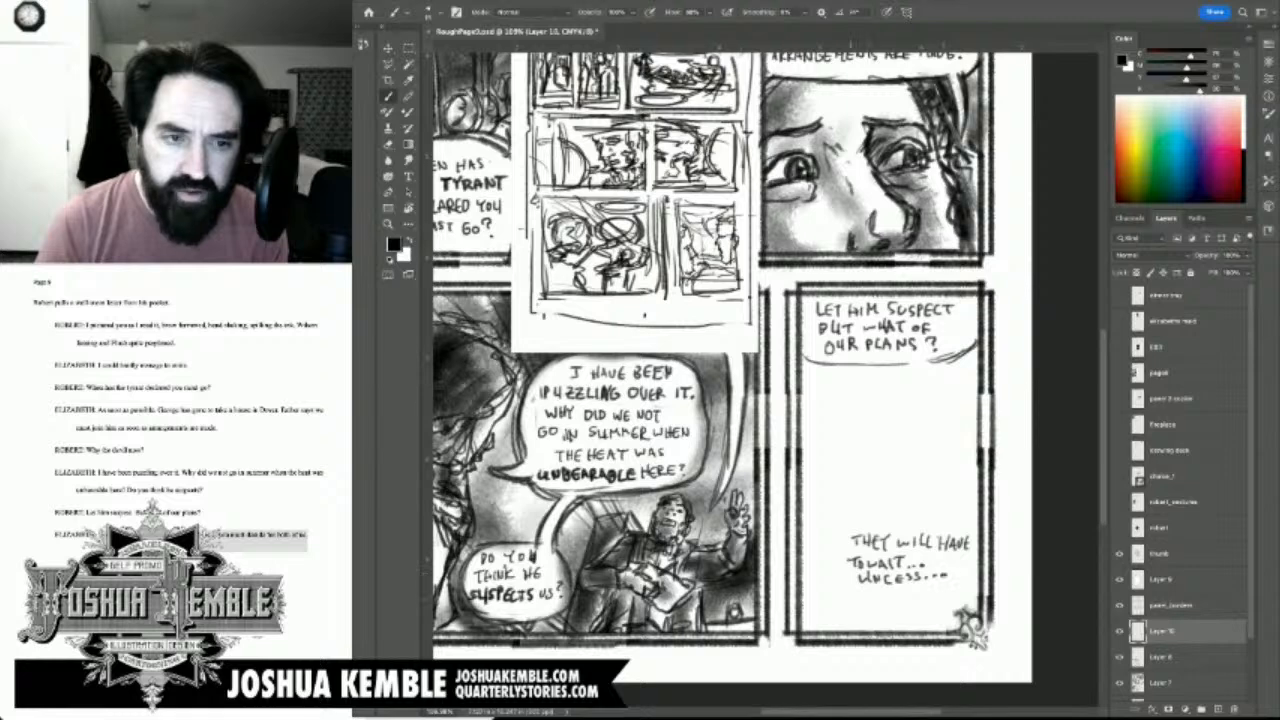
{"action": "mouse_move", "coordinate": [848, 588]}
{"action": "left_mouse_down"}
{"action": "mouse_move", "coordinate": [848, 601]}
{"action": "mouse_move", "coordinate": [886, 600]}
{"action": "left_mouse_up"}
{"action": "mouse_move", "coordinate": [887, 586]}
{"action": "left_mouse_down"}
{"action": "mouse_move", "coordinate": [897, 599]}
{"action": "mouse_move", "coordinate": [912, 588]}
{"action": "mouse_move", "coordinate": [904, 600]}
{"action": "mouse_move", "coordinate": [929, 587]}
{"action": "left_mouse_up"}
{"action": "left_click_drag", "start_coordinate": [923, 588], "coordinate": [923, 600]}
{"action": "left_click_drag", "start_coordinate": [943, 587], "coordinate": [952, 596]}
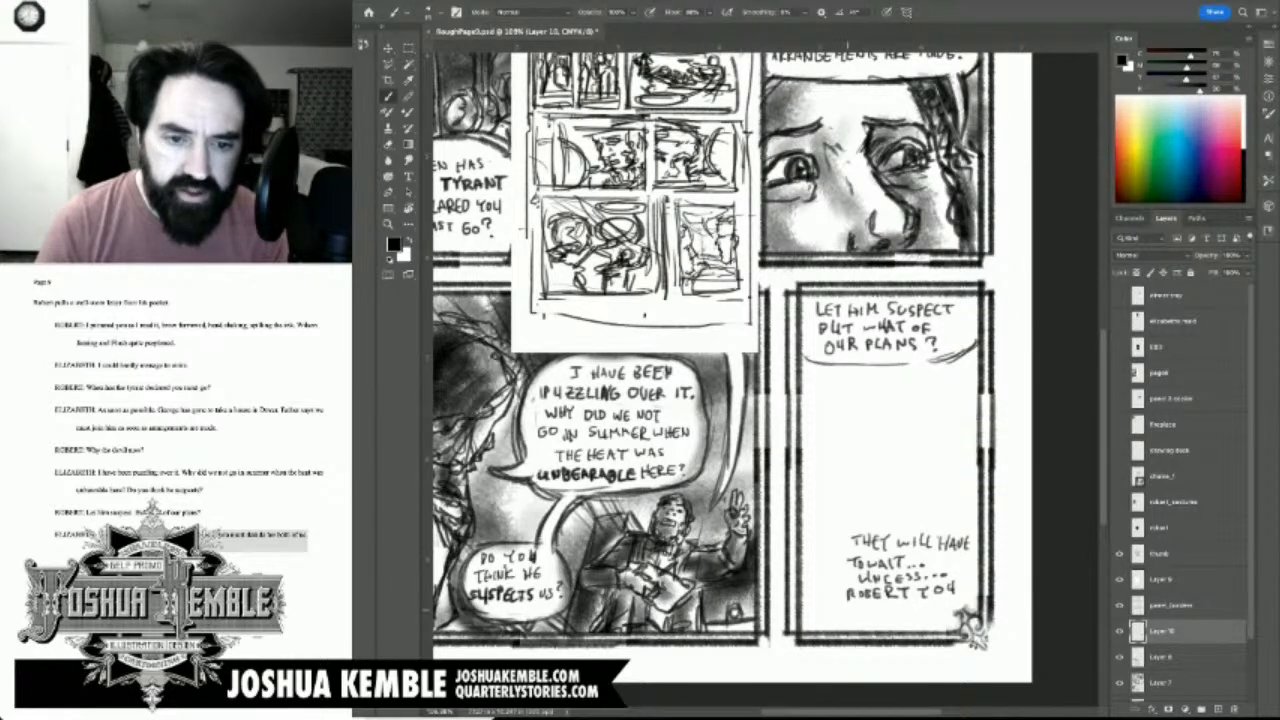
{"action": "mouse_move", "coordinate": [849, 605]}
{"action": "left_mouse_down"}
{"action": "mouse_move", "coordinate": [849, 619]}
{"action": "mouse_move", "coordinate": [897, 604]}
{"action": "left_mouse_up"}
{"action": "mouse_move", "coordinate": [892, 604]}
{"action": "left_mouse_down"}
{"action": "mouse_move", "coordinate": [892, 618]}
{"action": "mouse_move", "coordinate": [905, 616]}
{"action": "left_mouse_up"}
{"action": "mouse_move", "coordinate": [905, 601]}
{"action": "left_mouse_down"}
{"action": "mouse_move", "coordinate": [906, 616]}
{"action": "mouse_move", "coordinate": [947, 615]}
{"action": "left_mouse_up"}
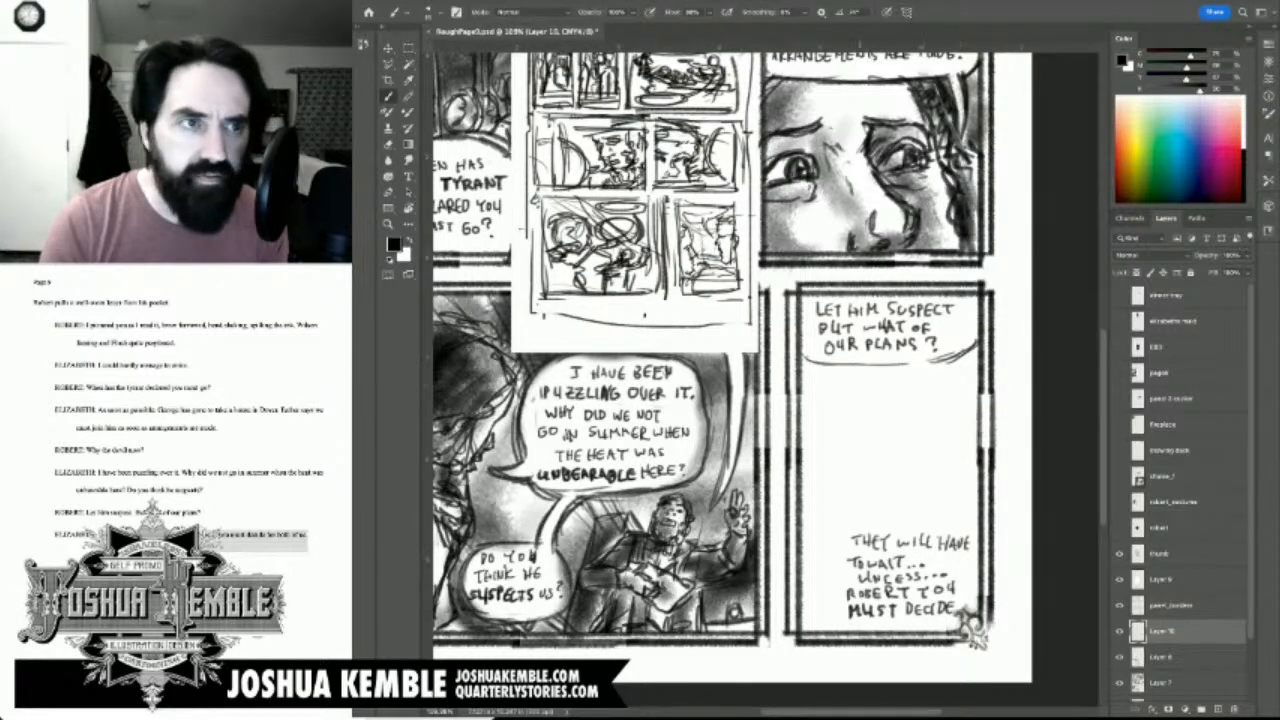
Step: Move the whole lower dialogue block up to make room for more lines above the panel border
{"action": "key", "text": "m"}
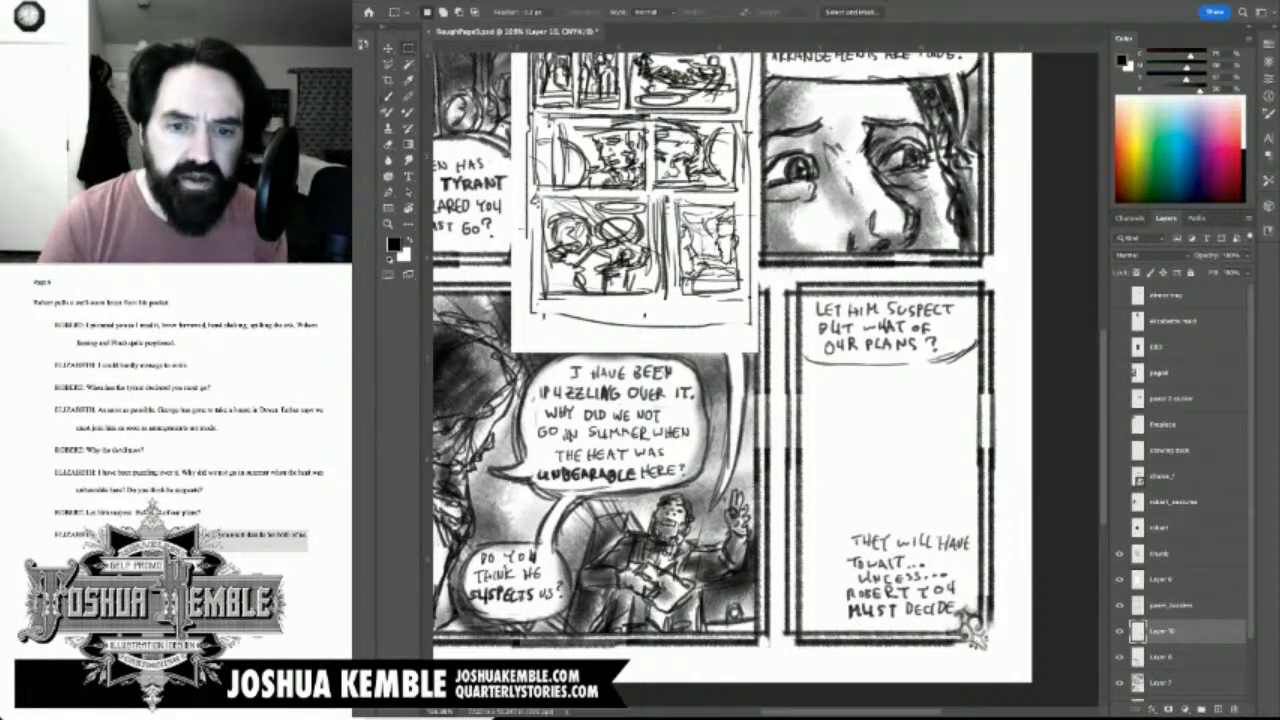
{"action": "left_click_drag", "start_coordinate": [975, 630], "coordinate": [822, 510]}
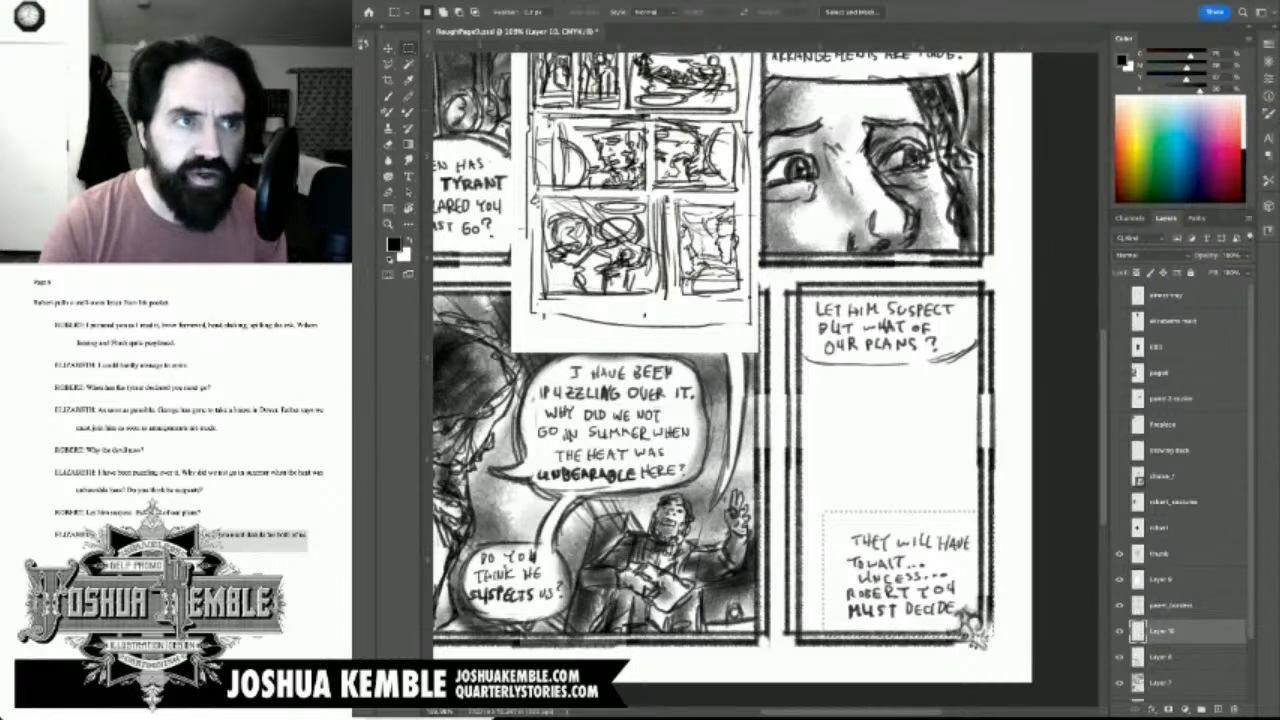
{"action": "key", "text": "v"}
{"action": "left_click_drag", "start_coordinate": [900, 570], "coordinate": [903, 545]}
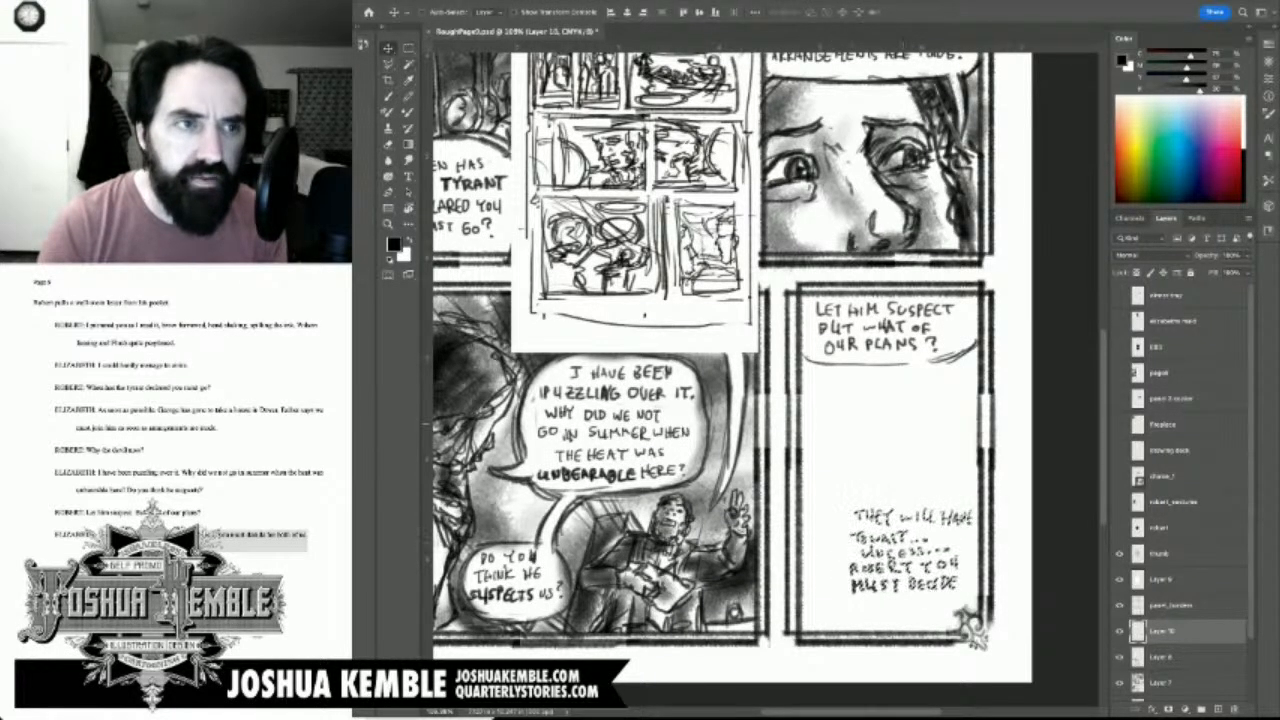
Step: Shift the "TO WAIT..." line to the right so it sits centred within the lower dialogue, and deselect
{"action": "key", "text": "m"}
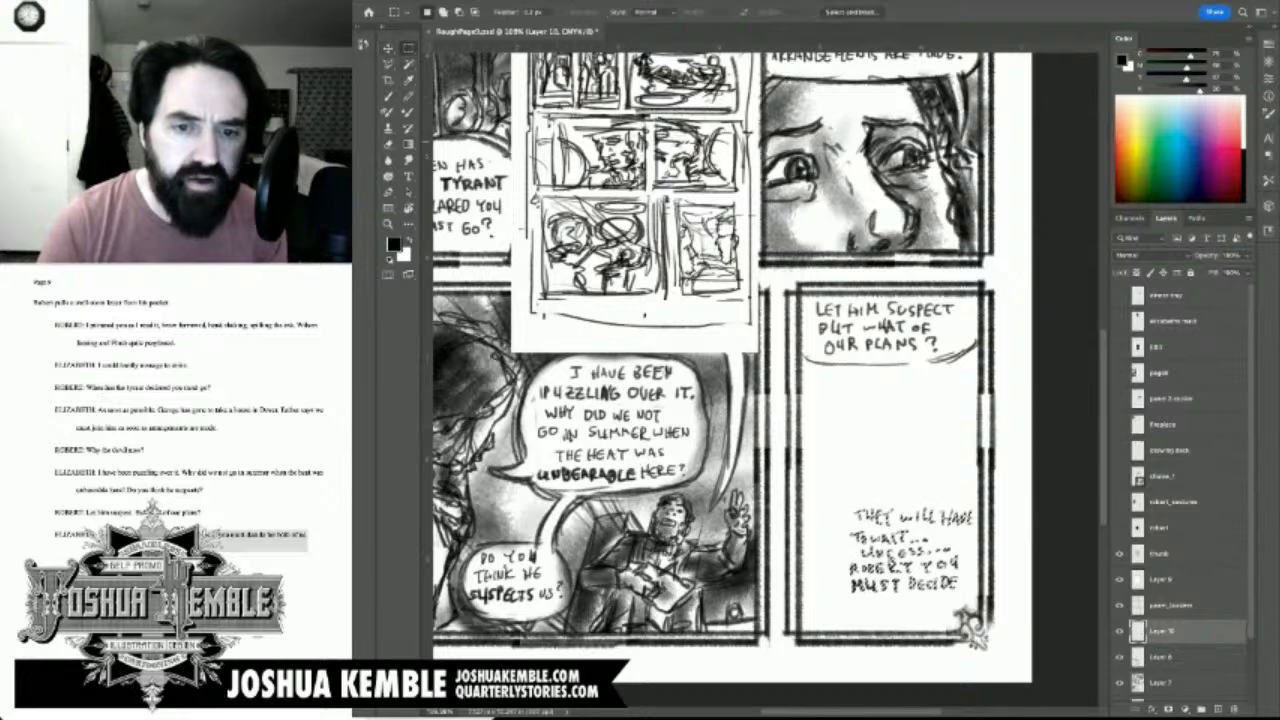
{"action": "mouse_move", "coordinate": [836, 530]}
{"action": "left_mouse_down"}
{"action": "mouse_move", "coordinate": [935, 547]}
{"action": "mouse_move", "coordinate": [888, 538]}
{"action": "left_mouse_up"}
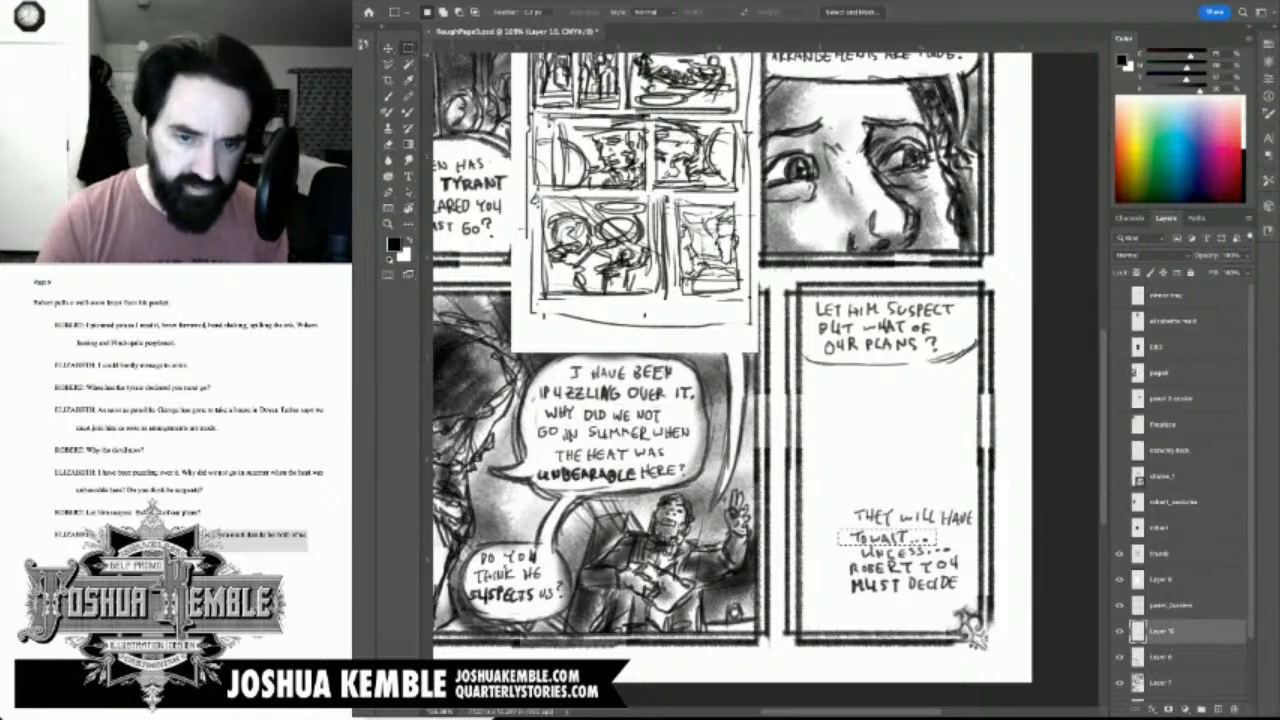
{"action": "key", "text": "v"}
{"action": "left_click_drag", "start_coordinate": [888, 538], "coordinate": [909, 536]}
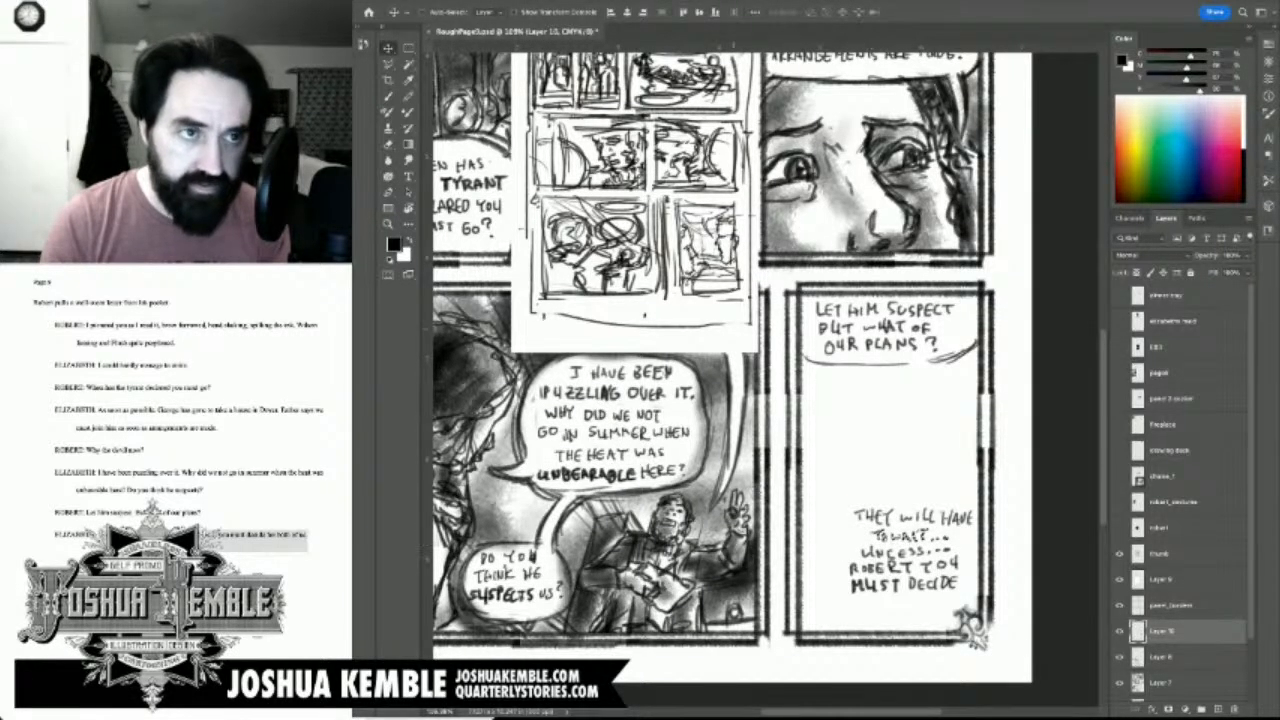
{"action": "key", "text": "m"}
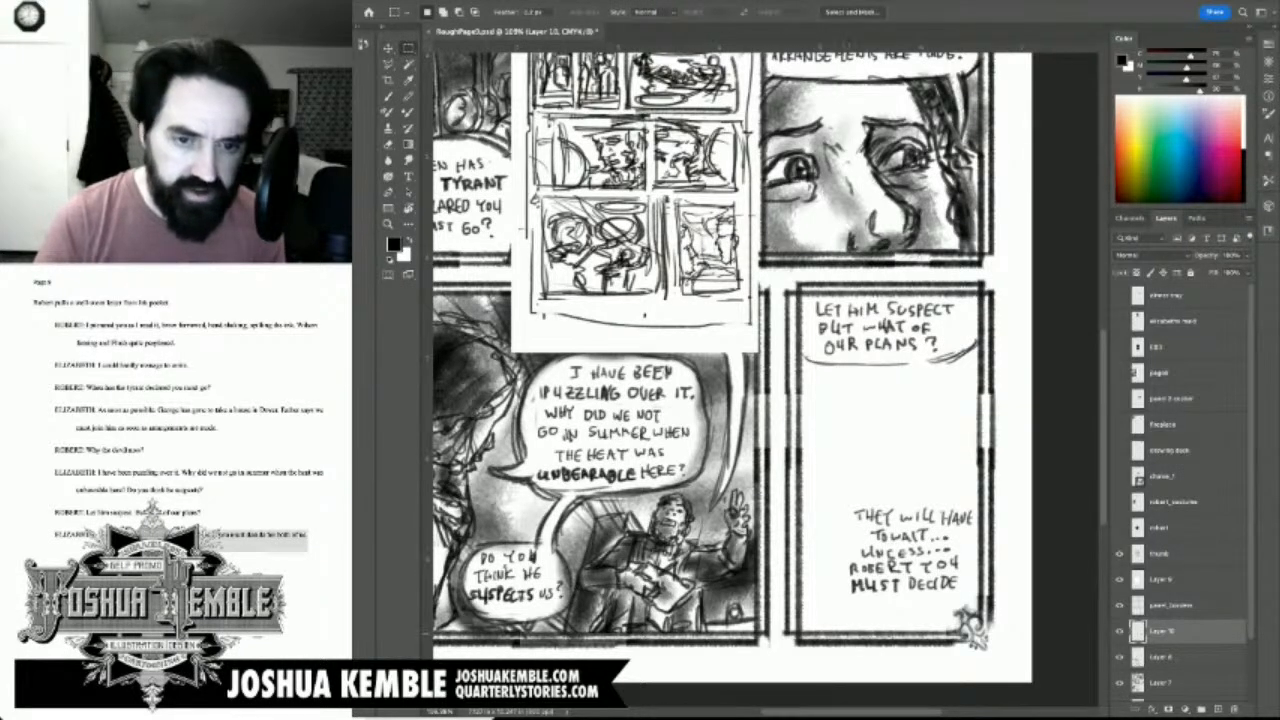
Step: Letter "FOR BOTH OF US." on two lines below "MUST DECIDE" to complete the lower dialogue
{"action": "key", "text": "b"}
{"action": "mouse_move", "coordinate": [857, 598]}
{"action": "left_mouse_down"}
{"action": "mouse_move", "coordinate": [853, 611]}
{"action": "mouse_move", "coordinate": [862, 599]}
{"action": "left_mouse_up"}
{"action": "mouse_move", "coordinate": [854, 605]}
{"action": "left_mouse_down"}
{"action": "mouse_move", "coordinate": [936, 600]}
{"action": "mouse_move", "coordinate": [864, 622]}
{"action": "mouse_move", "coordinate": [875, 624]}
{"action": "left_mouse_up"}
{"action": "left_click_drag", "start_coordinate": [875, 618], "coordinate": [909, 622]}
{"action": "left_click", "coordinate": [928, 620]}
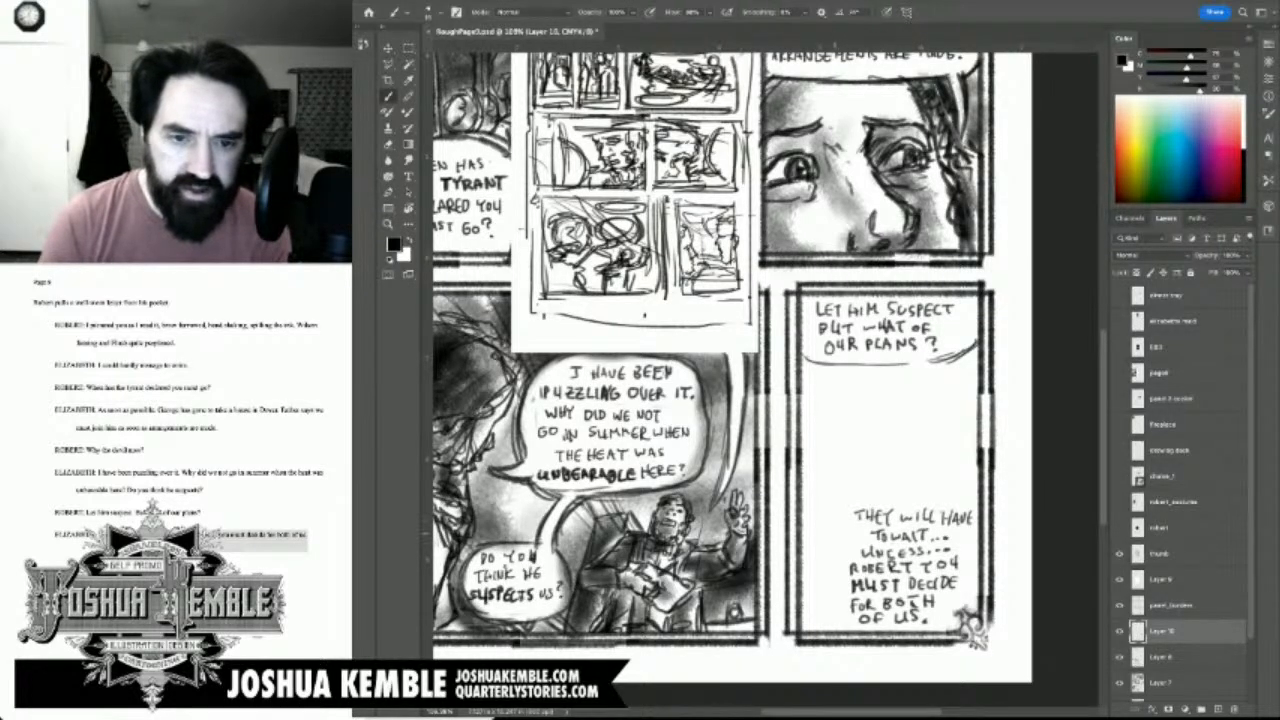
Step: Outline the balloon around the left and top of the last panel's lower dialogue
{"action": "left_click_drag", "start_coordinate": [838, 517], "coordinate": [830, 558]}
{"action": "left_click_drag", "start_coordinate": [845, 502], "coordinate": [831, 594]}
{"action": "left_click_drag", "start_coordinate": [832, 530], "coordinate": [845, 627]}
{"action": "mouse_move", "coordinate": [853, 507]}
{"action": "left_mouse_down"}
{"action": "mouse_move", "coordinate": [833, 547]}
{"action": "mouse_move", "coordinate": [843, 511]}
{"action": "mouse_move", "coordinate": [917, 492]}
{"action": "mouse_move", "coordinate": [980, 505]}
{"action": "left_mouse_up"}
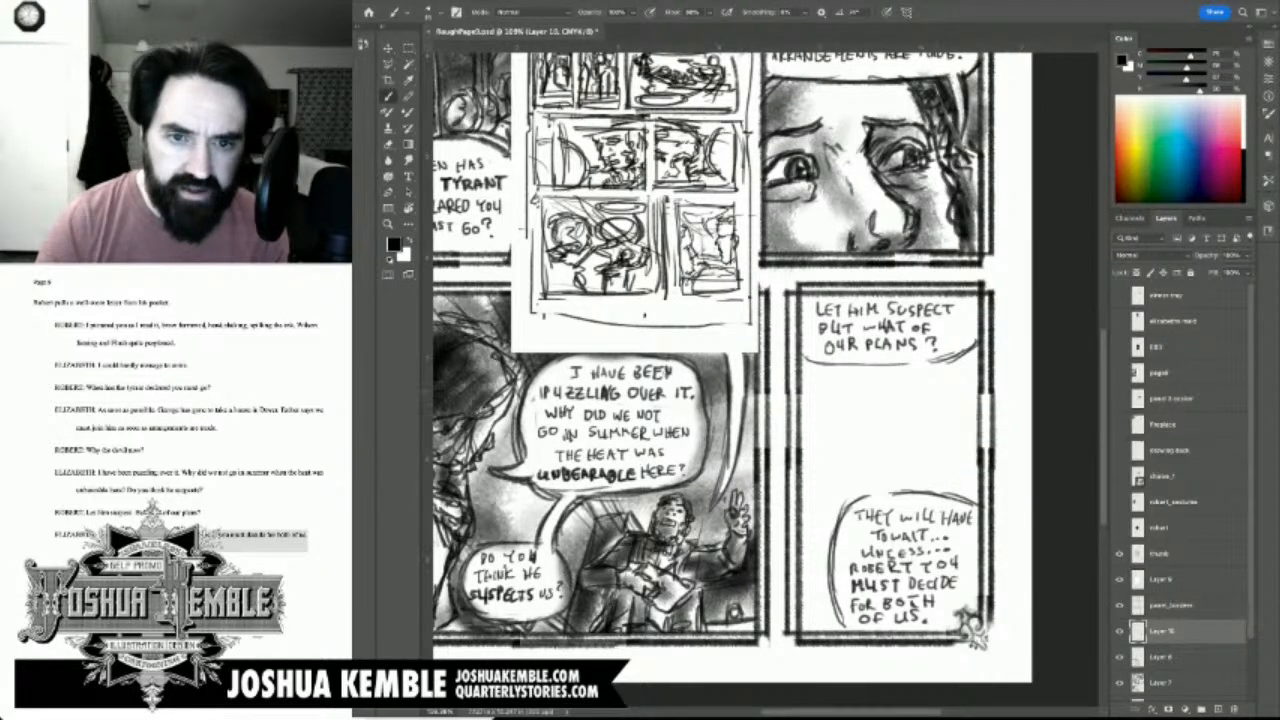
Step: Show the robert portrait reference and sketch the man's forehead, nose and eye in profile at the last panel's right edge
{"action": "left_click_drag", "start_coordinate": [932, 407], "coordinate": [932, 385]}
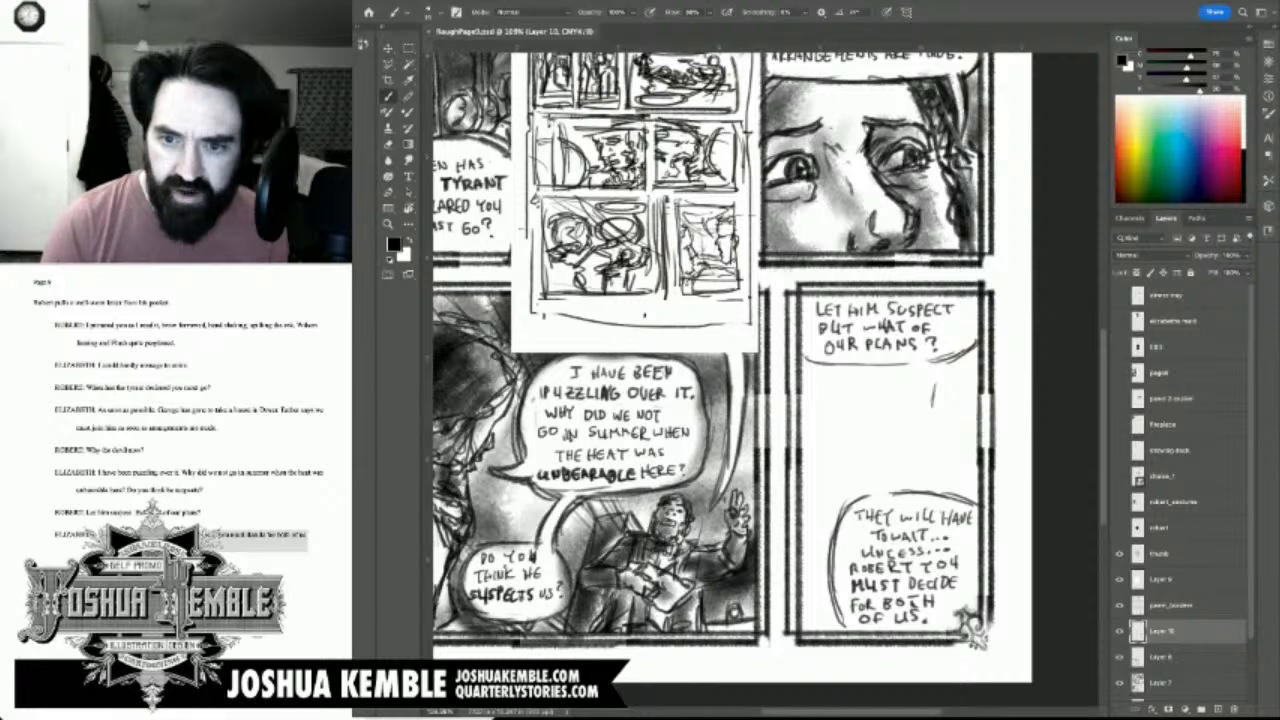
{"action": "left_click", "coordinate": [1119, 502]}
{"action": "left_click", "coordinate": [1119, 502]}
{"action": "left_click", "coordinate": [1119, 528]}
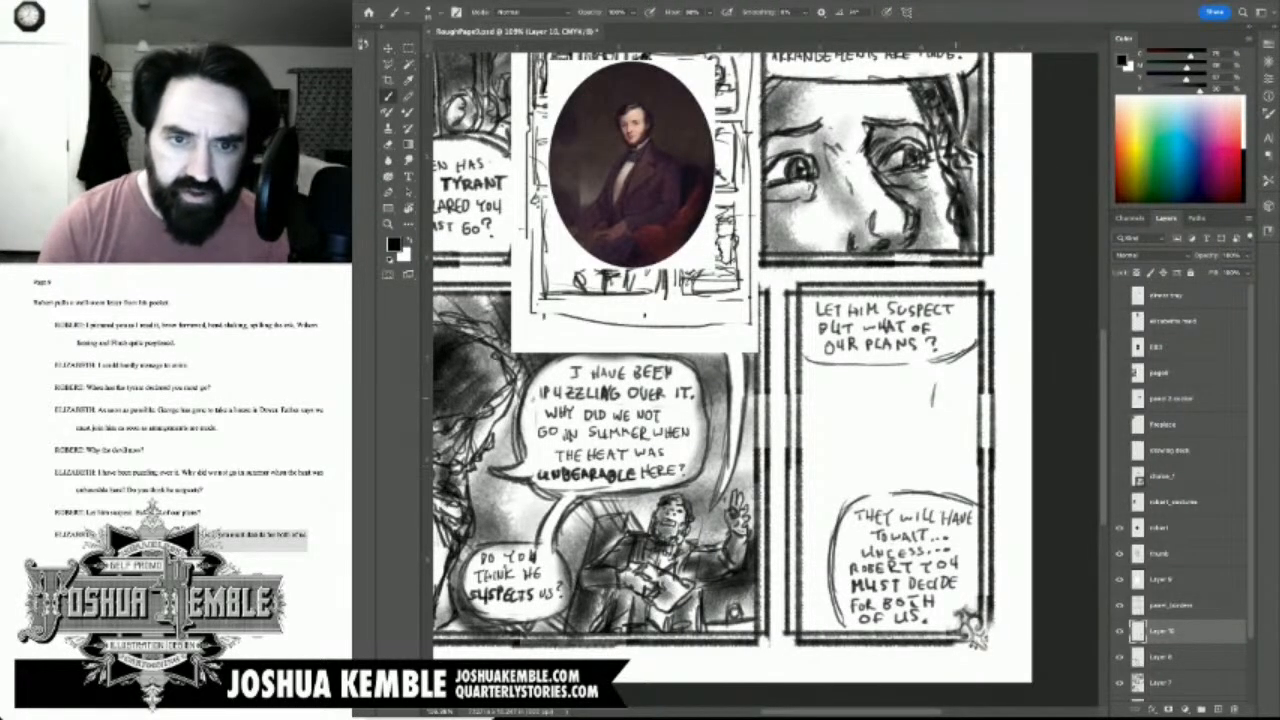
{"action": "left_click_drag", "start_coordinate": [938, 379], "coordinate": [935, 411]}
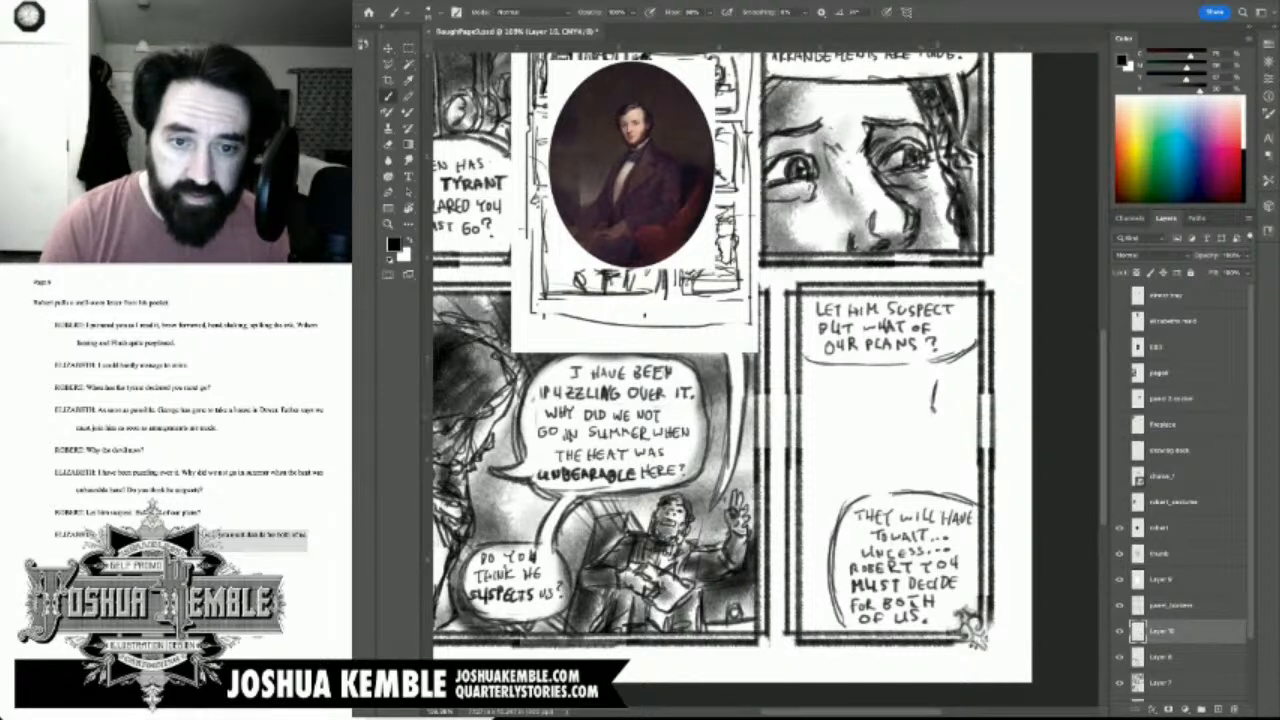
{"action": "left_click_drag", "start_coordinate": [936, 406], "coordinate": [926, 434]}
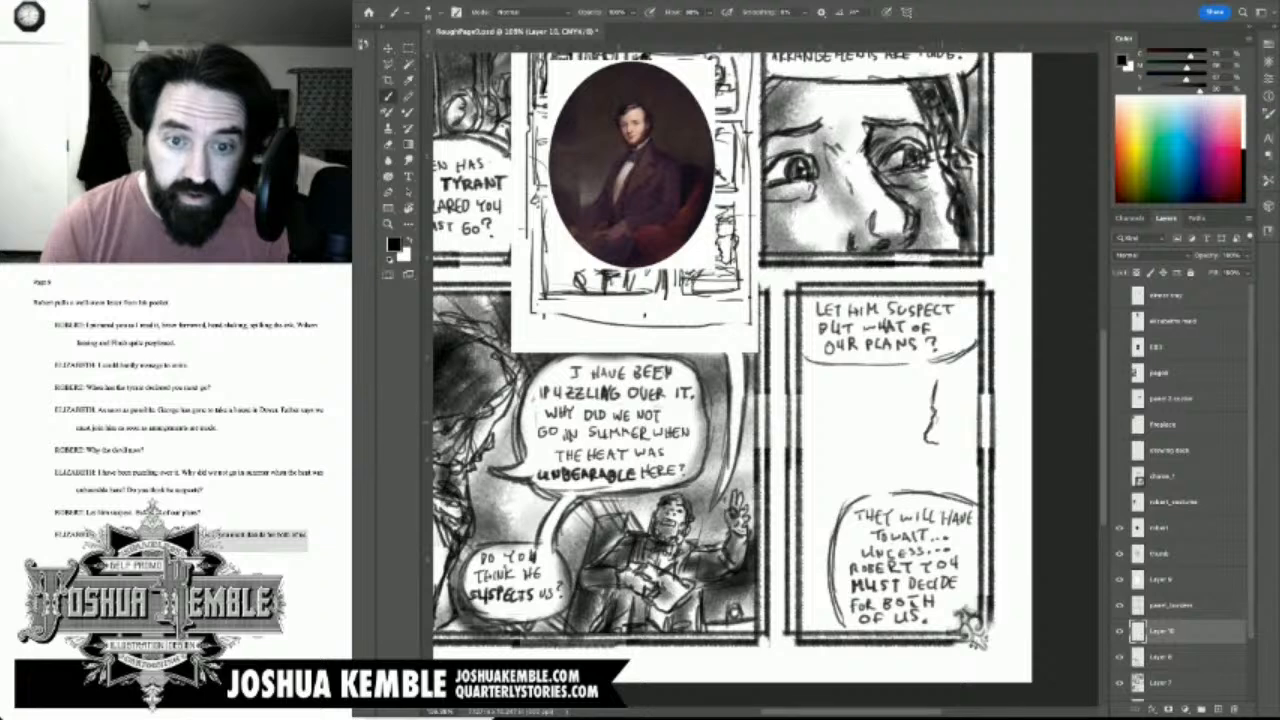
{"action": "left_click_drag", "start_coordinate": [936, 441], "coordinate": [950, 419]}
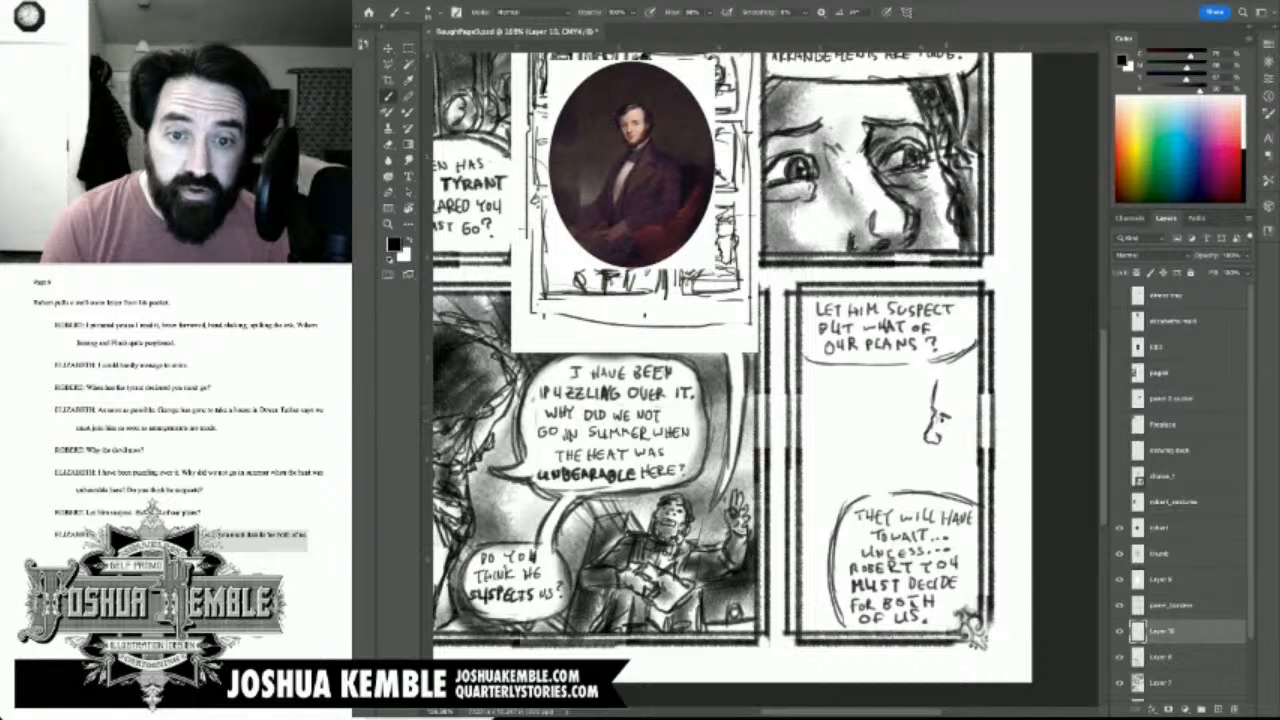
Step: Sketch the hair, side of the face, mouth and bearded jaw of the man in profile, using the portrait as reference
{"action": "mouse_move", "coordinate": [941, 406]}
{"action": "left_mouse_down"}
{"action": "mouse_move", "coordinate": [953, 413]}
{"action": "mouse_move", "coordinate": [966, 379]}
{"action": "mouse_move", "coordinate": [956, 373]}
{"action": "left_mouse_up"}
{"action": "left_click_drag", "start_coordinate": [940, 377], "coordinate": [971, 362]}
{"action": "mouse_move", "coordinate": [959, 375]}
{"action": "left_mouse_down"}
{"action": "mouse_move", "coordinate": [982, 372]}
{"action": "mouse_move", "coordinate": [977, 430]}
{"action": "left_mouse_up"}
{"action": "left_click_drag", "start_coordinate": [975, 416], "coordinate": [948, 447]}
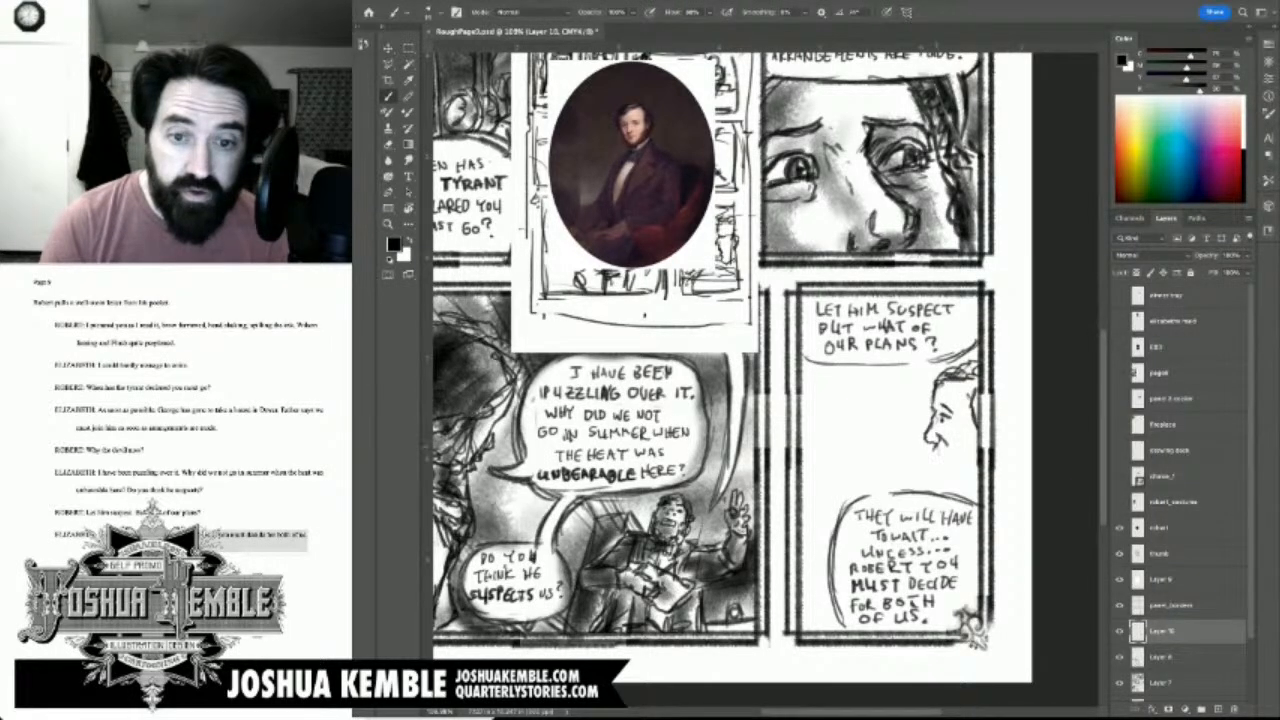
{"action": "left_click_drag", "start_coordinate": [933, 453], "coordinate": [943, 459]}
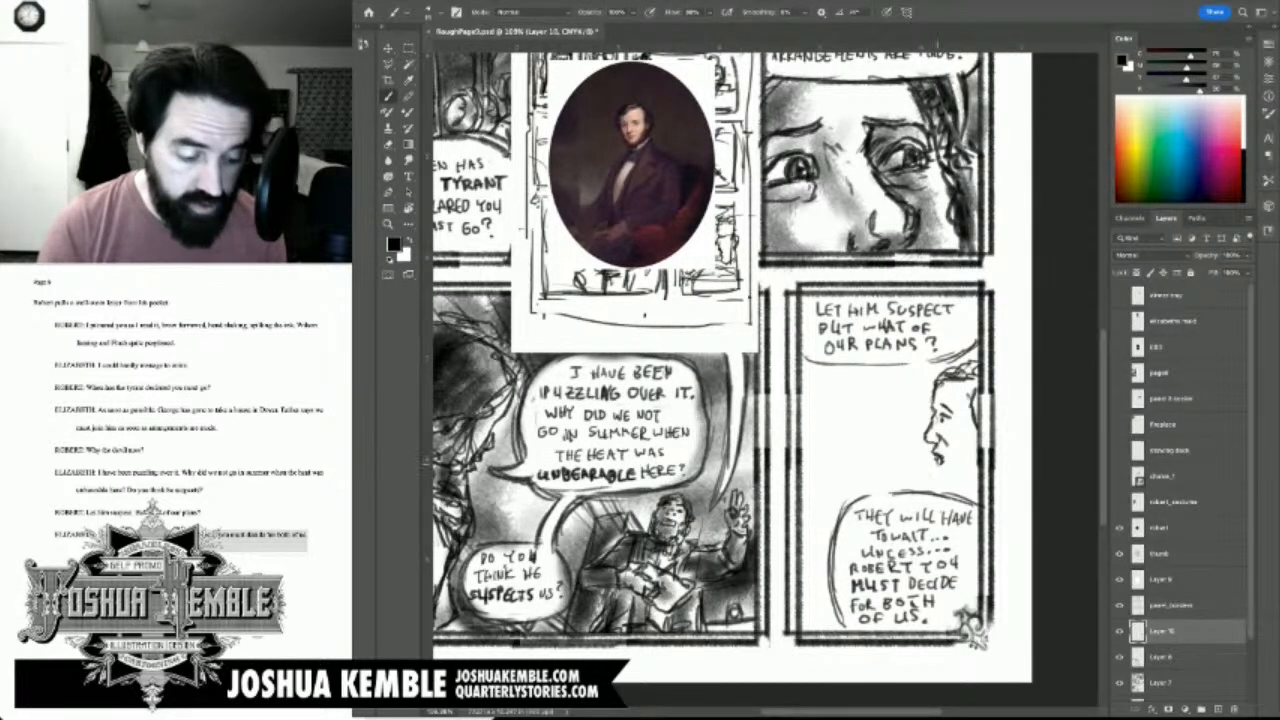
{"action": "key", "text": "e"}
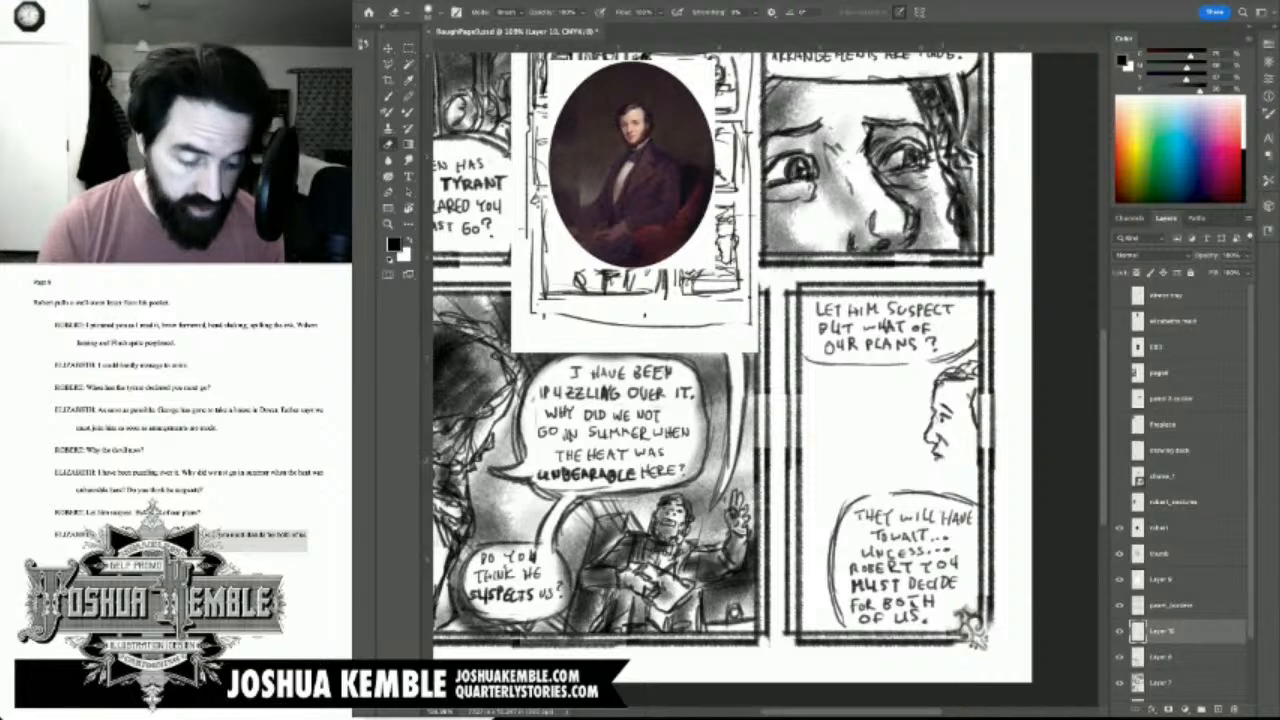
{"action": "key", "text": "b"}
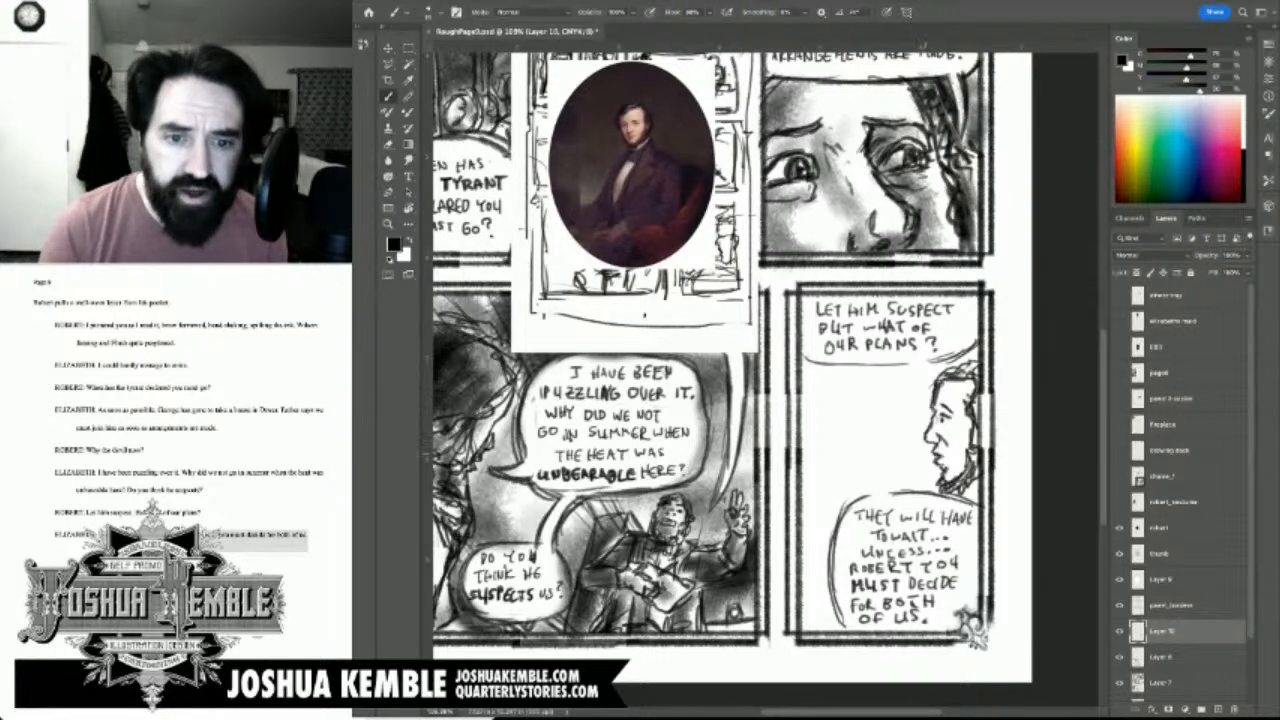
Step: Clean up and redraw the top edge of the lower balloon below the man's bearded chin
{"action": "left_click_drag", "start_coordinate": [868, 499], "coordinate": [978, 501]}
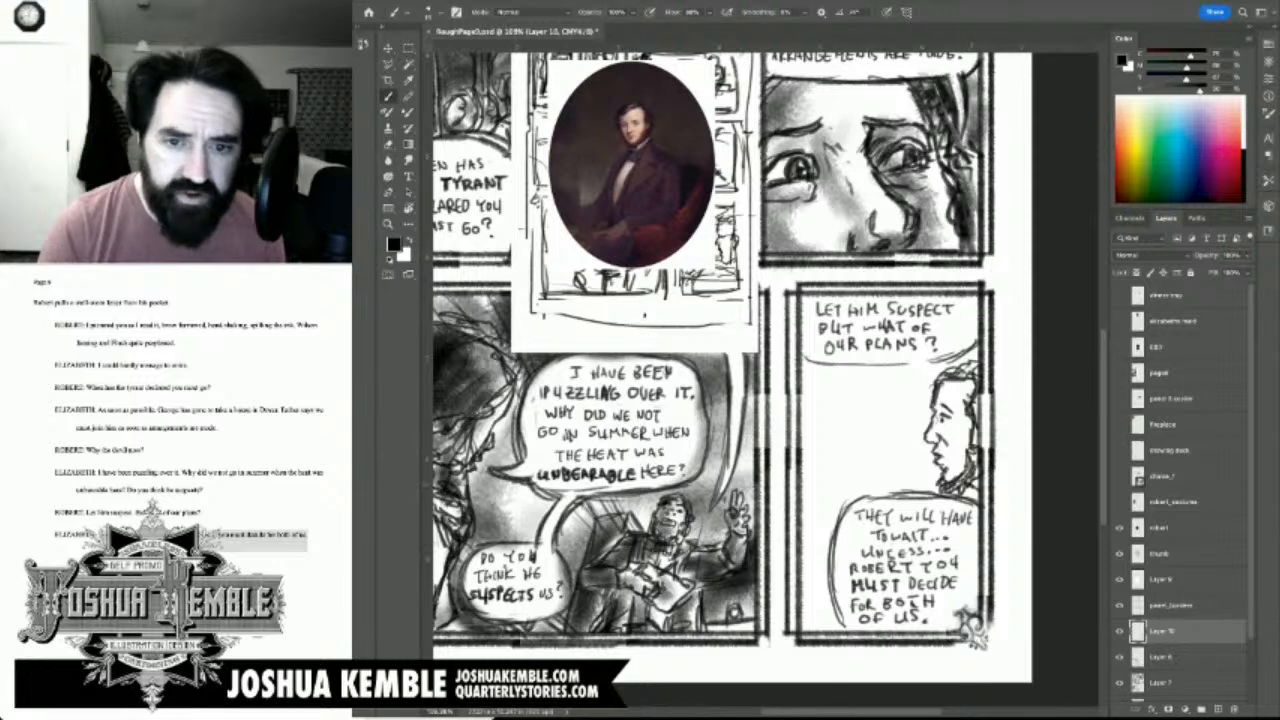
{"action": "key", "text": "e"}
{"action": "left_click_drag", "start_coordinate": [900, 493], "coordinate": [970, 498]}
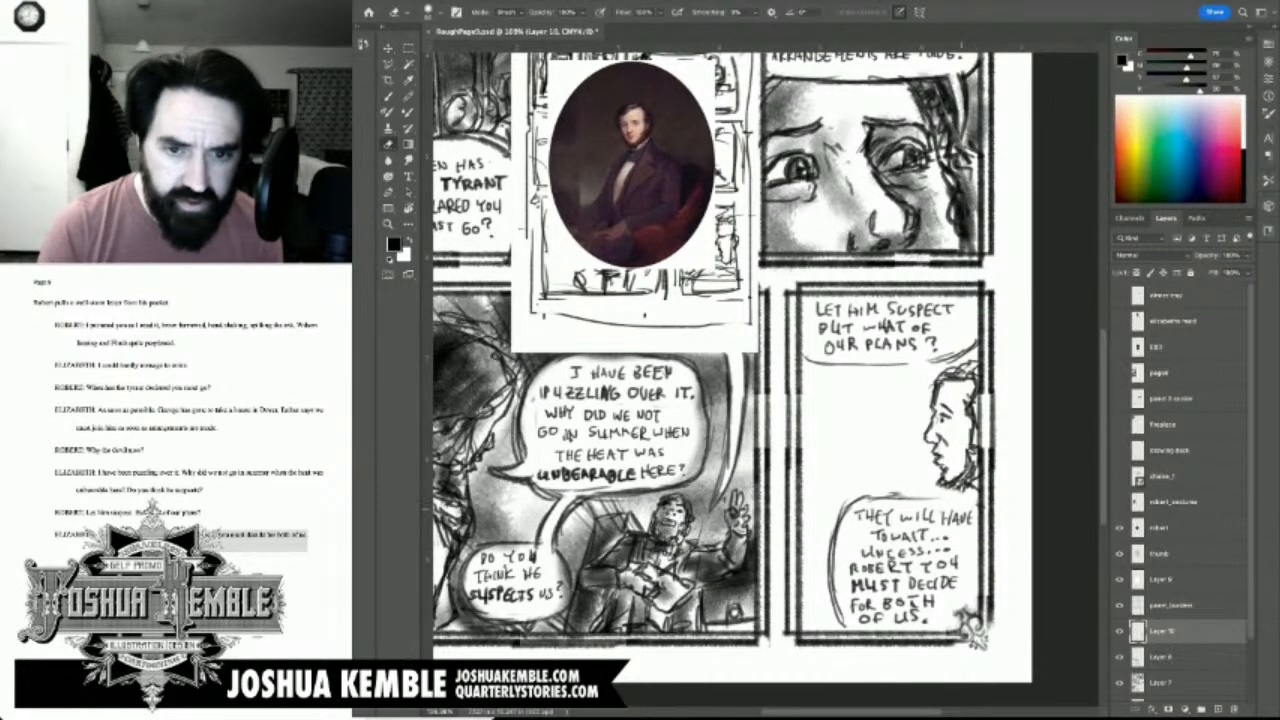
{"action": "key", "text": "b"}
{"action": "left_click_drag", "start_coordinate": [905, 497], "coordinate": [977, 505]}
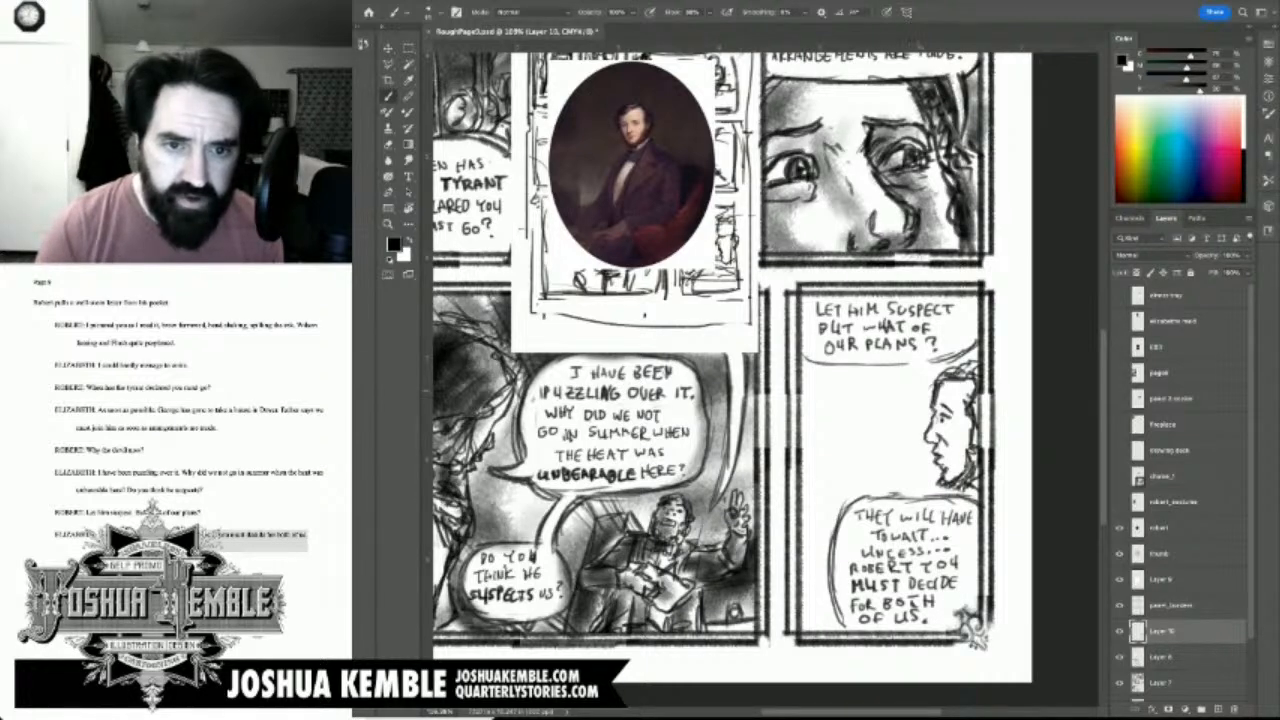
Step: Draw the upper balloon's tail toward the man in the last panel, close the balloon's lower edge and save the file
{"action": "key", "text": "e"}
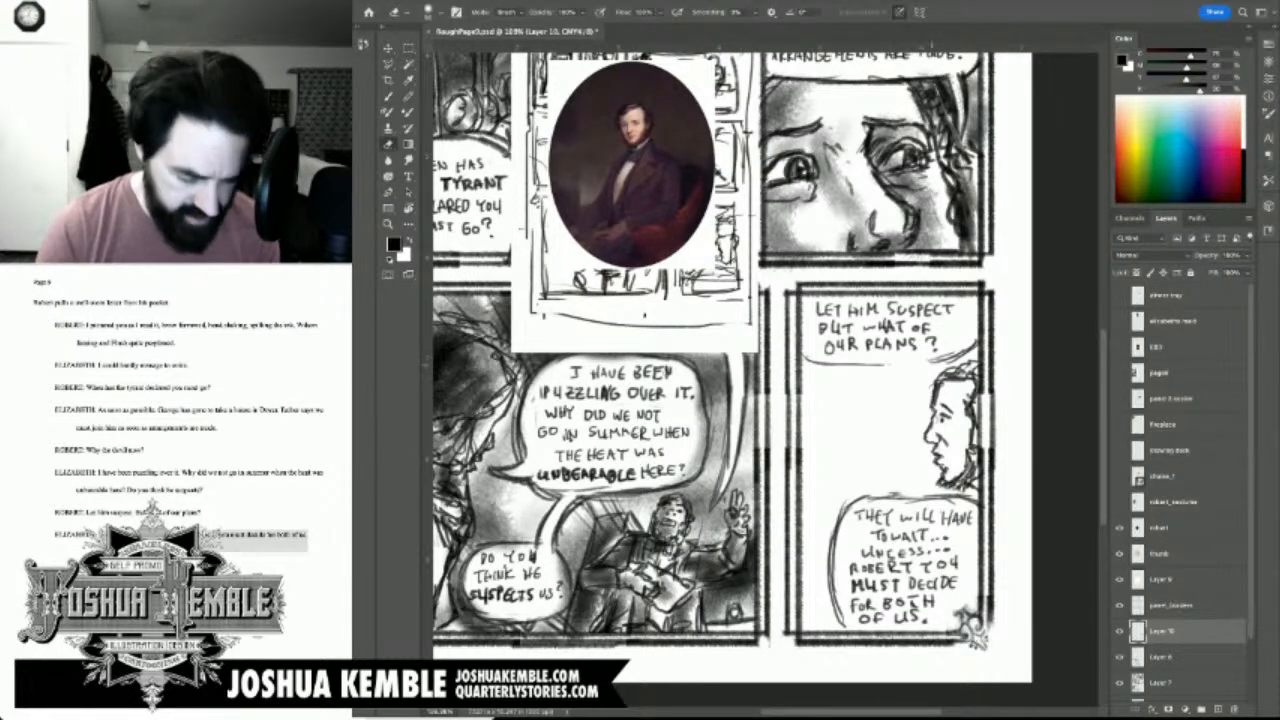
{"action": "key", "text": "b"}
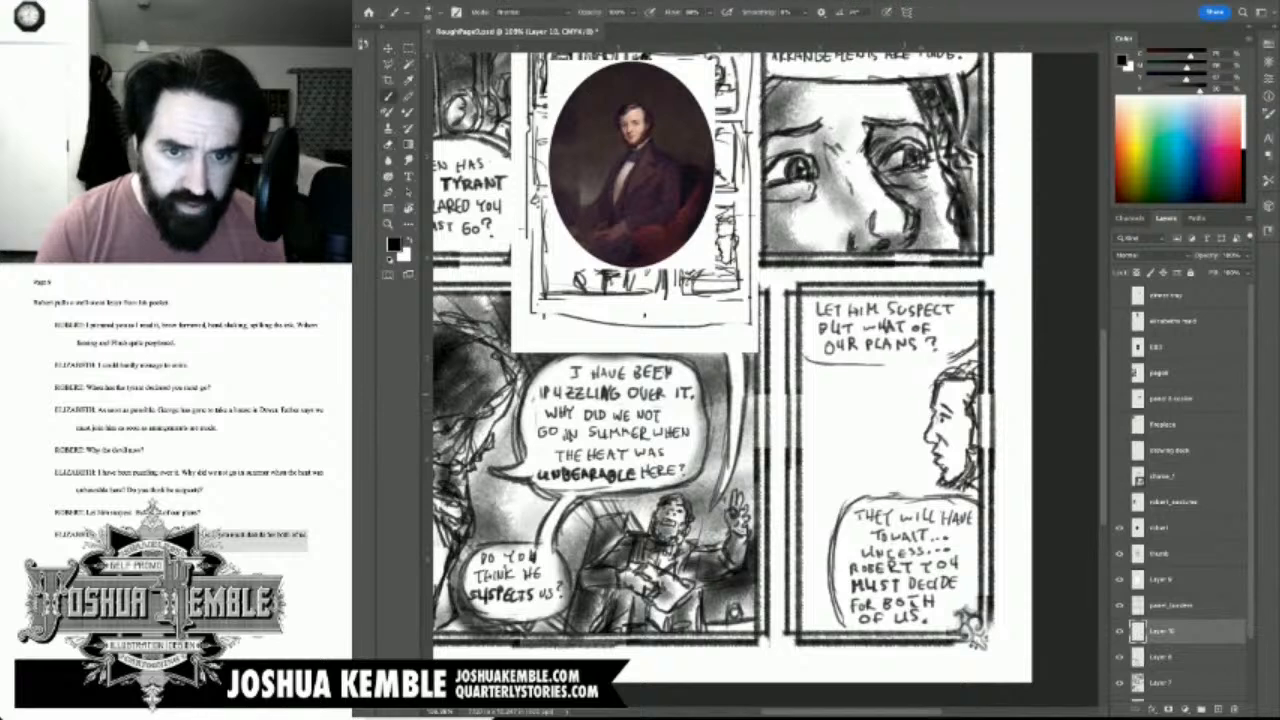
{"action": "mouse_move", "coordinate": [884, 365]}
{"action": "left_mouse_down"}
{"action": "mouse_move", "coordinate": [903, 368]}
{"action": "mouse_move", "coordinate": [910, 417]}
{"action": "left_mouse_up"}
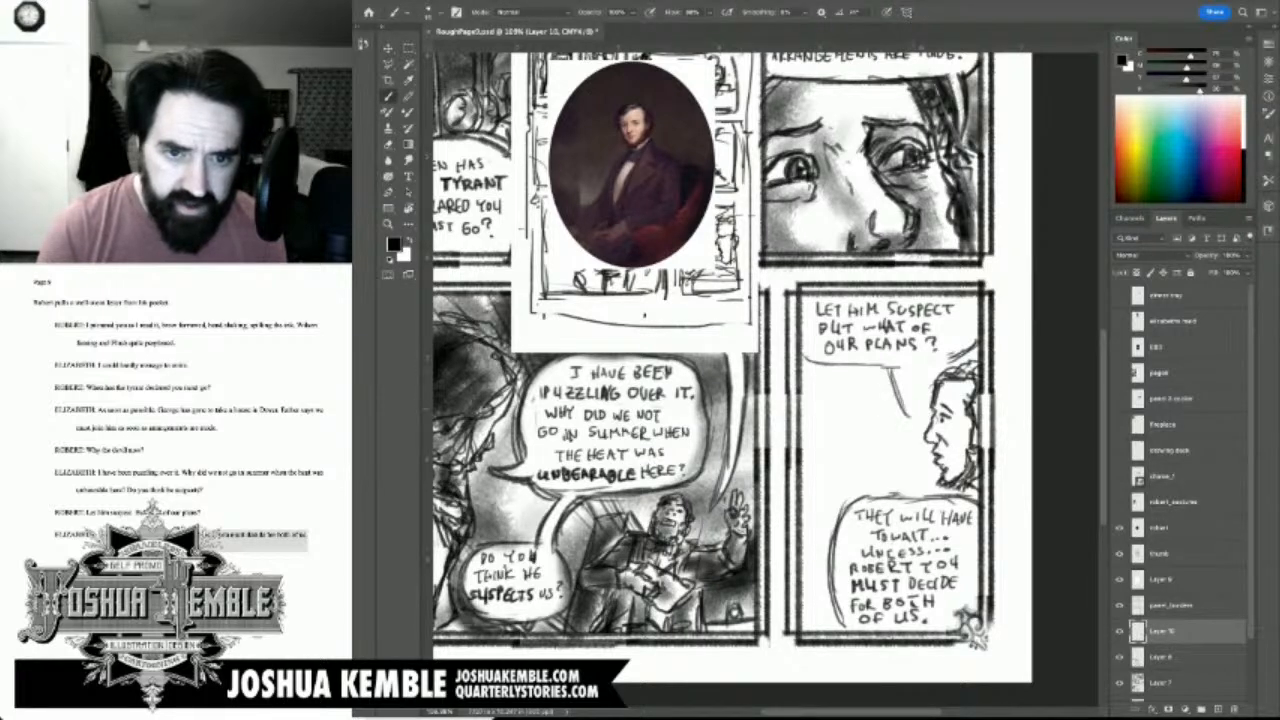
{"action": "mouse_move", "coordinate": [904, 370]}
{"action": "left_mouse_down"}
{"action": "mouse_move", "coordinate": [914, 424]}
{"action": "mouse_move", "coordinate": [904, 414]}
{"action": "left_mouse_up"}
{"action": "mouse_move", "coordinate": [904, 370]}
{"action": "left_mouse_down"}
{"action": "mouse_move", "coordinate": [908, 386]}
{"action": "mouse_move", "coordinate": [924, 362]}
{"action": "mouse_move", "coordinate": [960, 356]}
{"action": "left_mouse_up"}
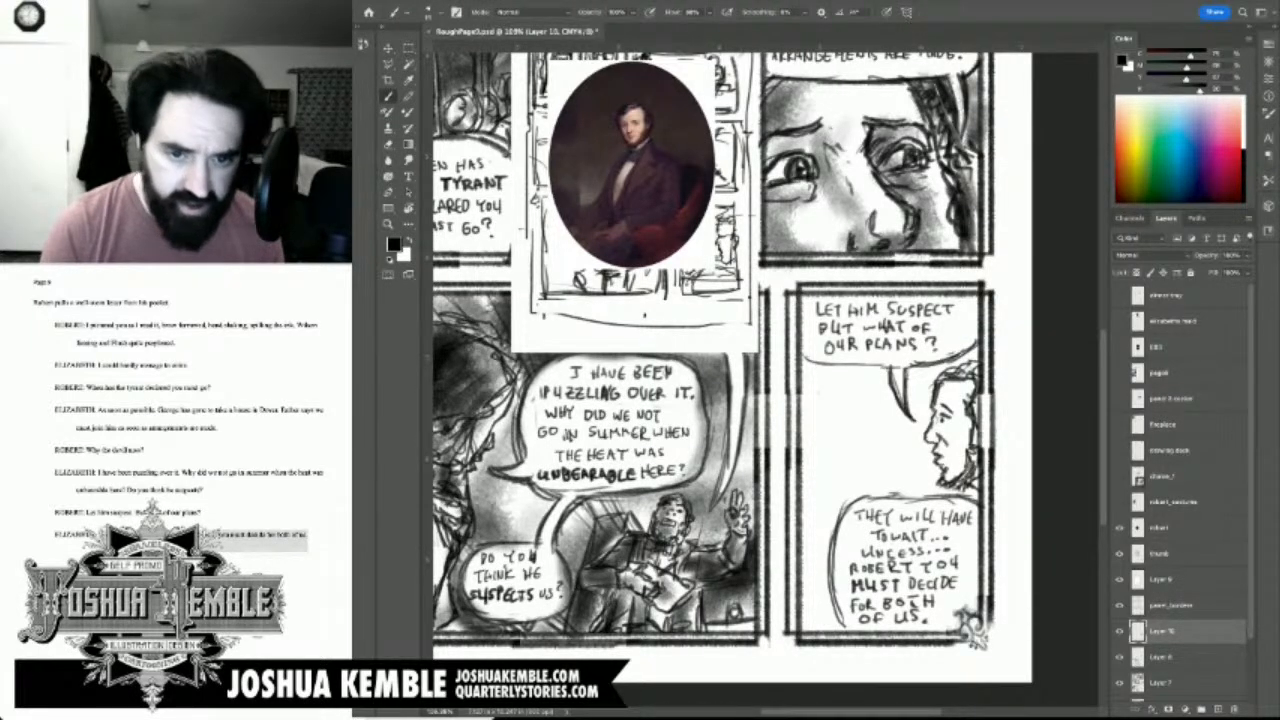
{"action": "key", "text": "ctrl+s"}
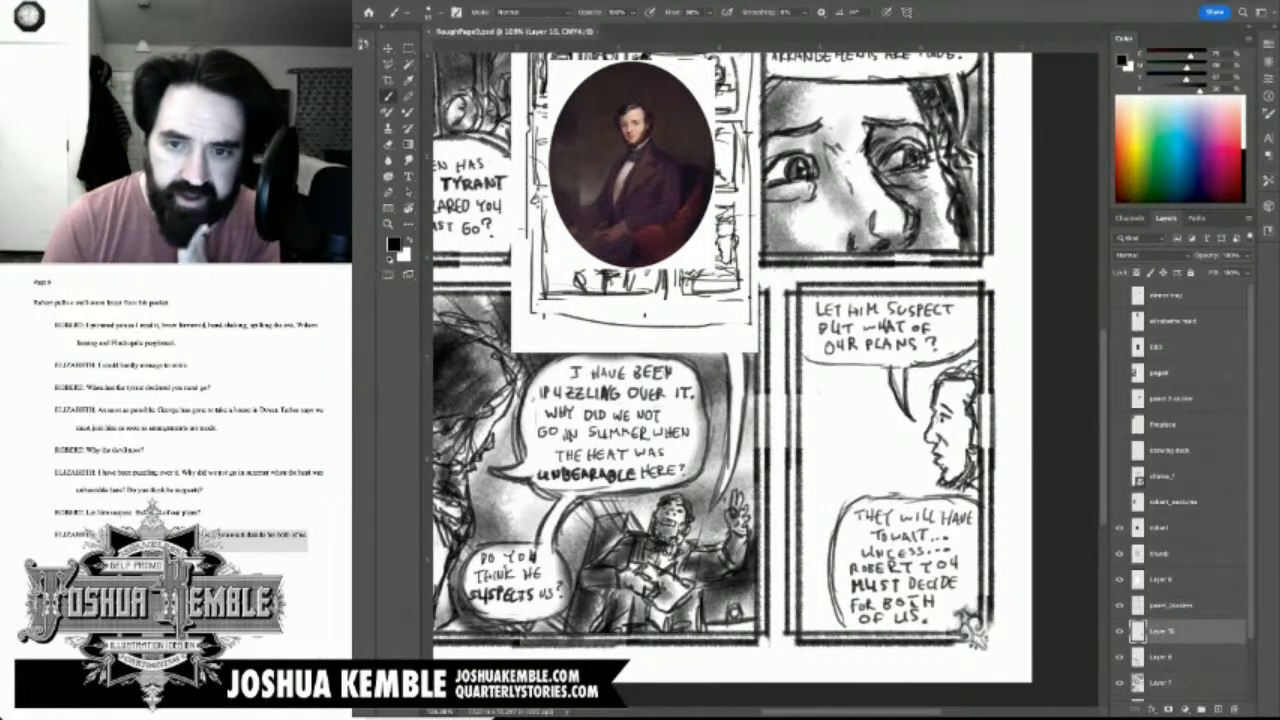
Step: Hide the robert portrait, show the marble bust reference and move it just below the page thumbnails
{"action": "left_click", "coordinate": [1119, 527]}
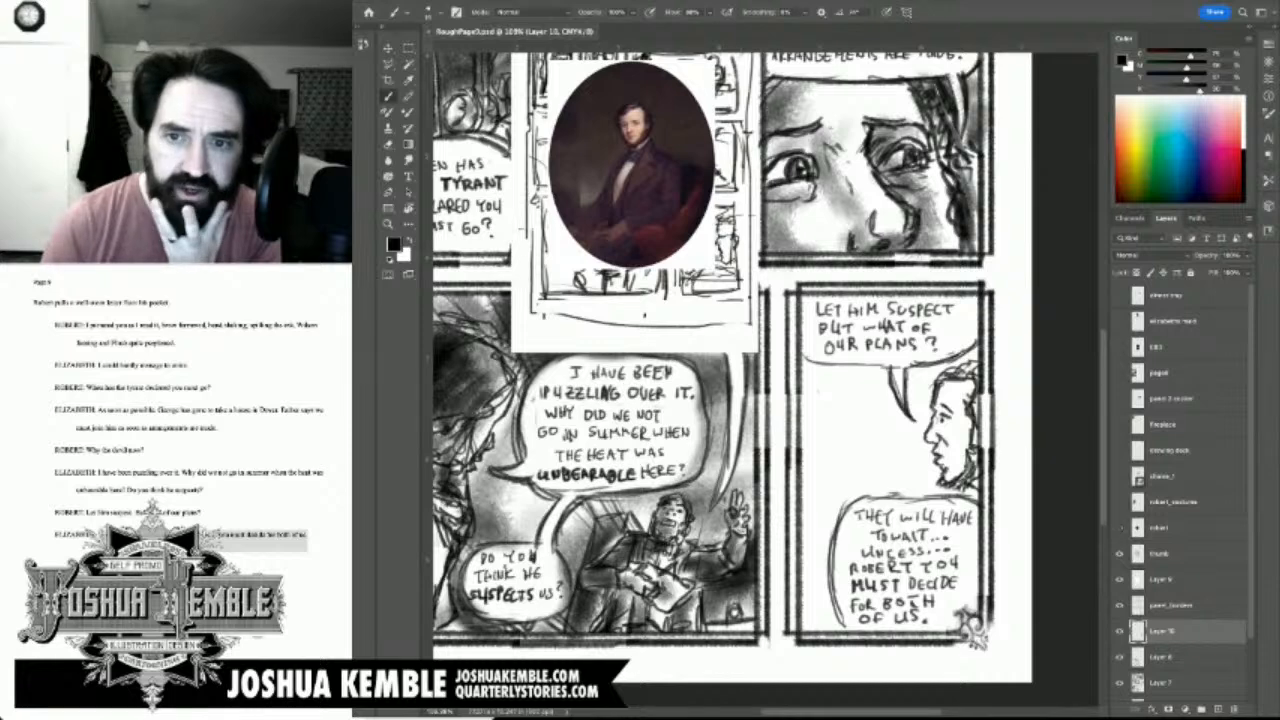
{"action": "left_click", "coordinate": [1119, 346]}
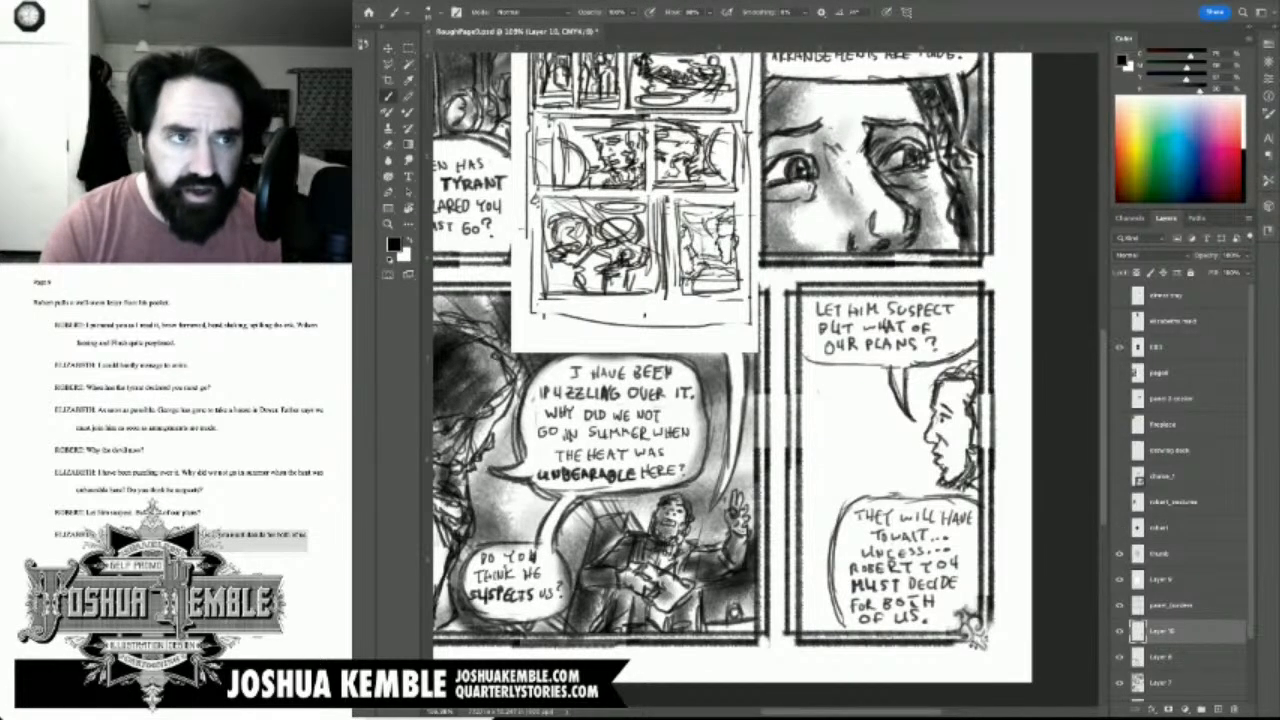
{"action": "key", "text": "v"}
{"action": "mouse_move", "coordinate": [890, 400]}
{"action": "left_mouse_down"}
{"action": "mouse_move", "coordinate": [897, 536]}
{"action": "mouse_move", "coordinate": [897, 486]}
{"action": "left_mouse_up"}
{"action": "key", "text": "ctrl+z"}
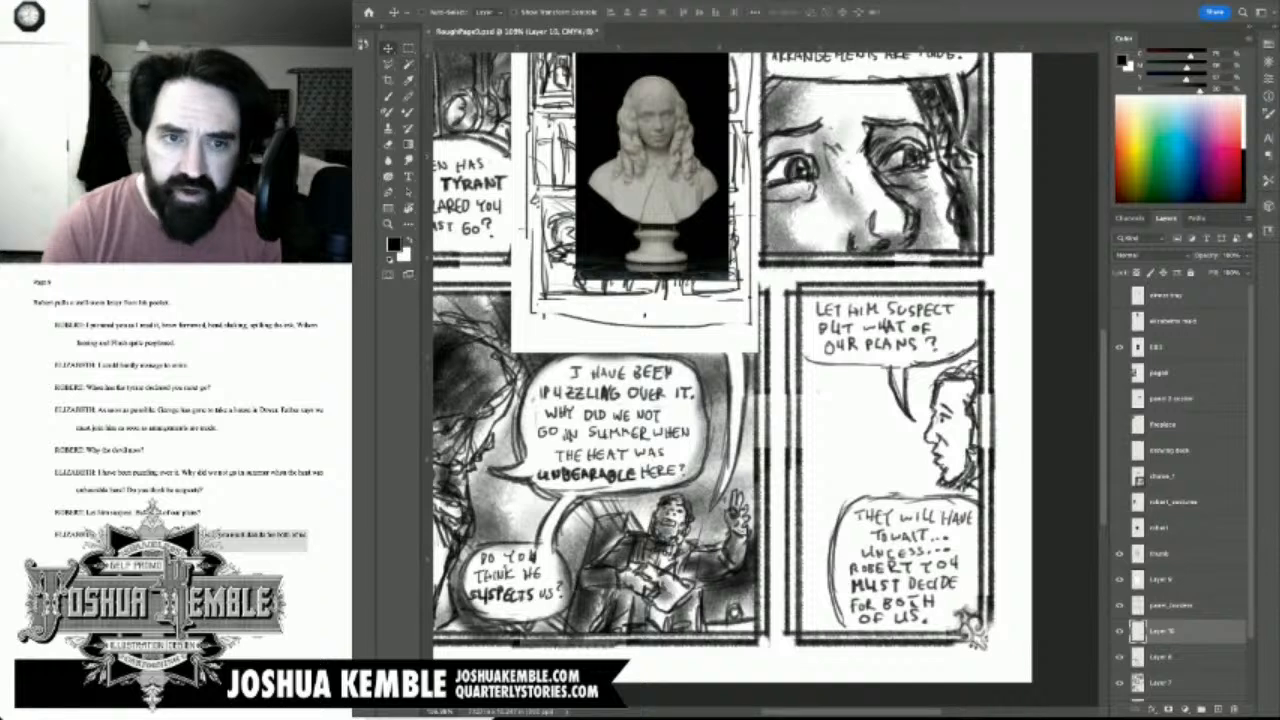
{"action": "left_click", "coordinate": [1158, 347]}
{"action": "left_click_drag", "start_coordinate": [652, 166], "coordinate": [681, 456]}
Step: Check what the thumb and Layer 10 layers contain and add a new layer above Layer 10
{"action": "left_click", "coordinate": [1160, 554]}
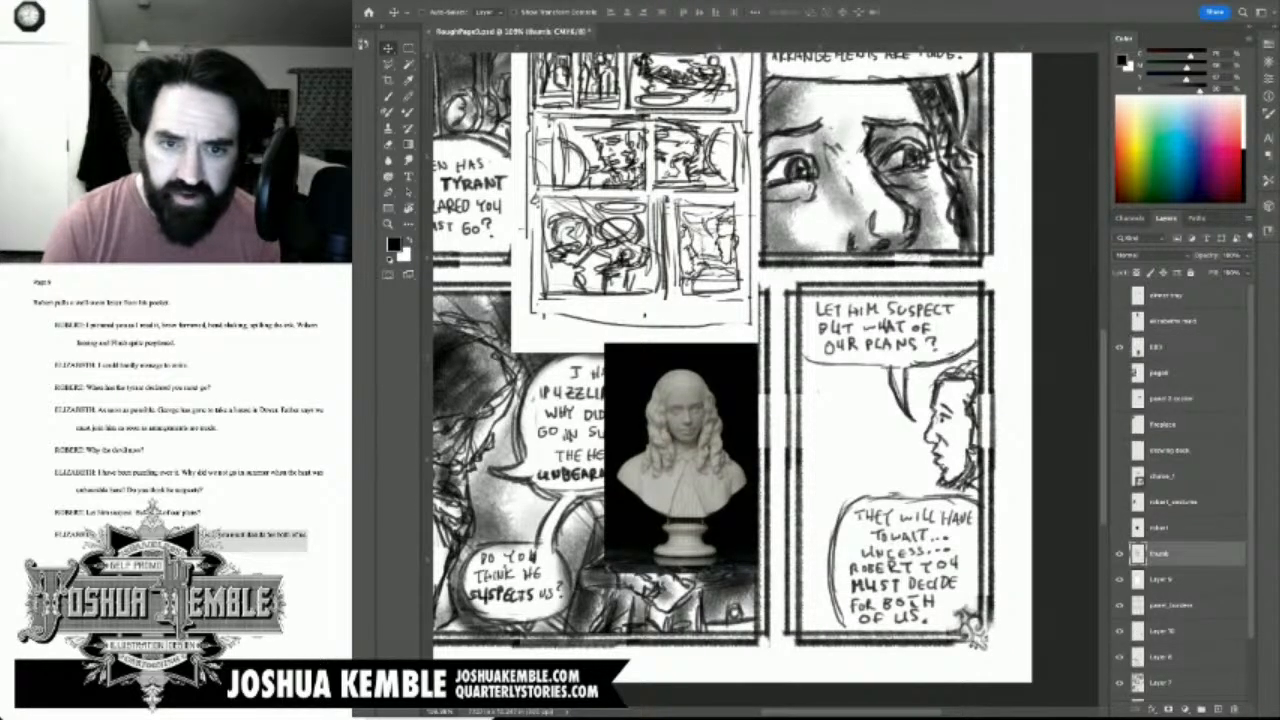
{"action": "left_click", "coordinate": [1119, 554]}
{"action": "left_click", "coordinate": [1119, 554]}
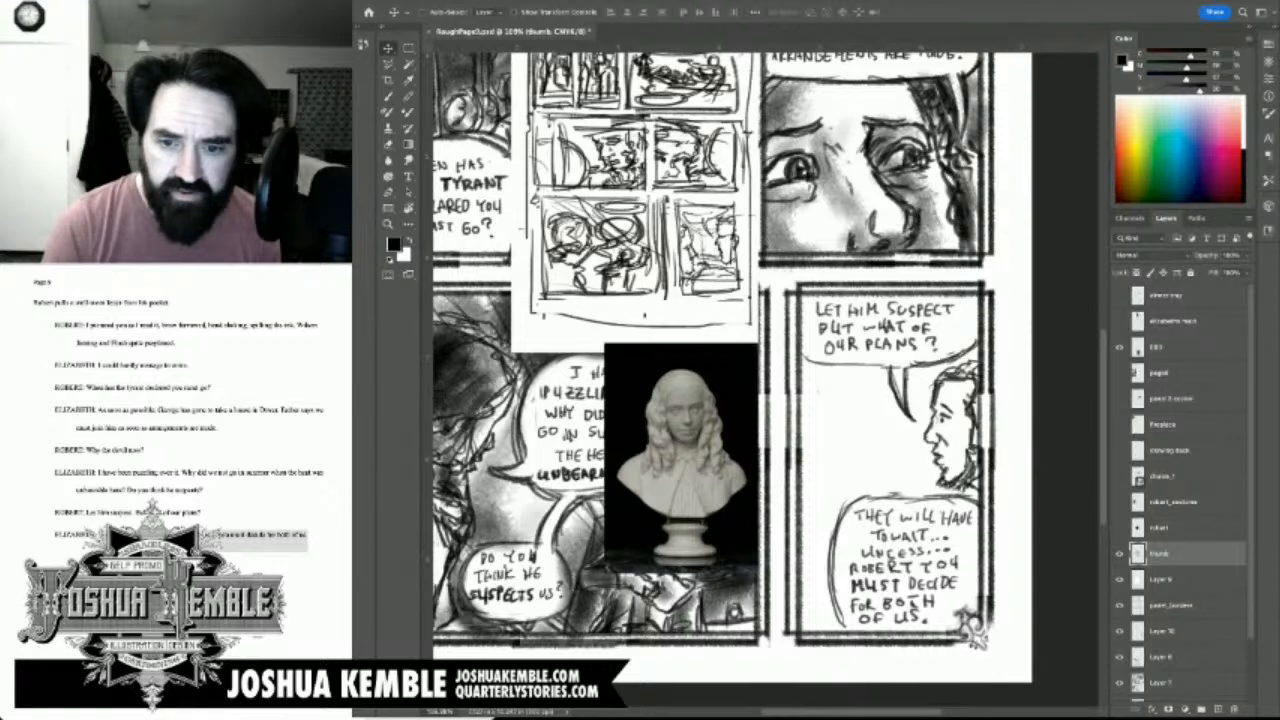
{"action": "left_click", "coordinate": [1119, 606]}
{"action": "left_click", "coordinate": [1162, 631]}
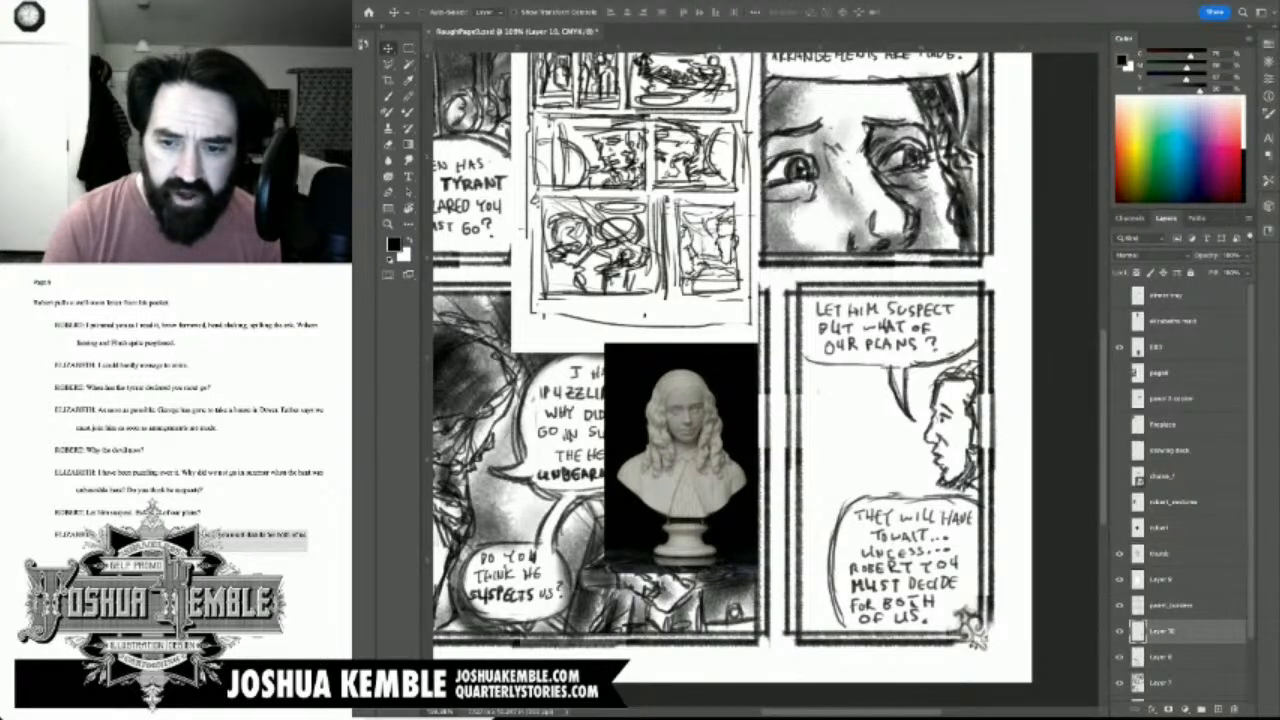
{"action": "left_click", "coordinate": [1119, 631]}
{"action": "left_click", "coordinate": [1119, 631]}
{"action": "left_click", "coordinate": [1218, 709]}
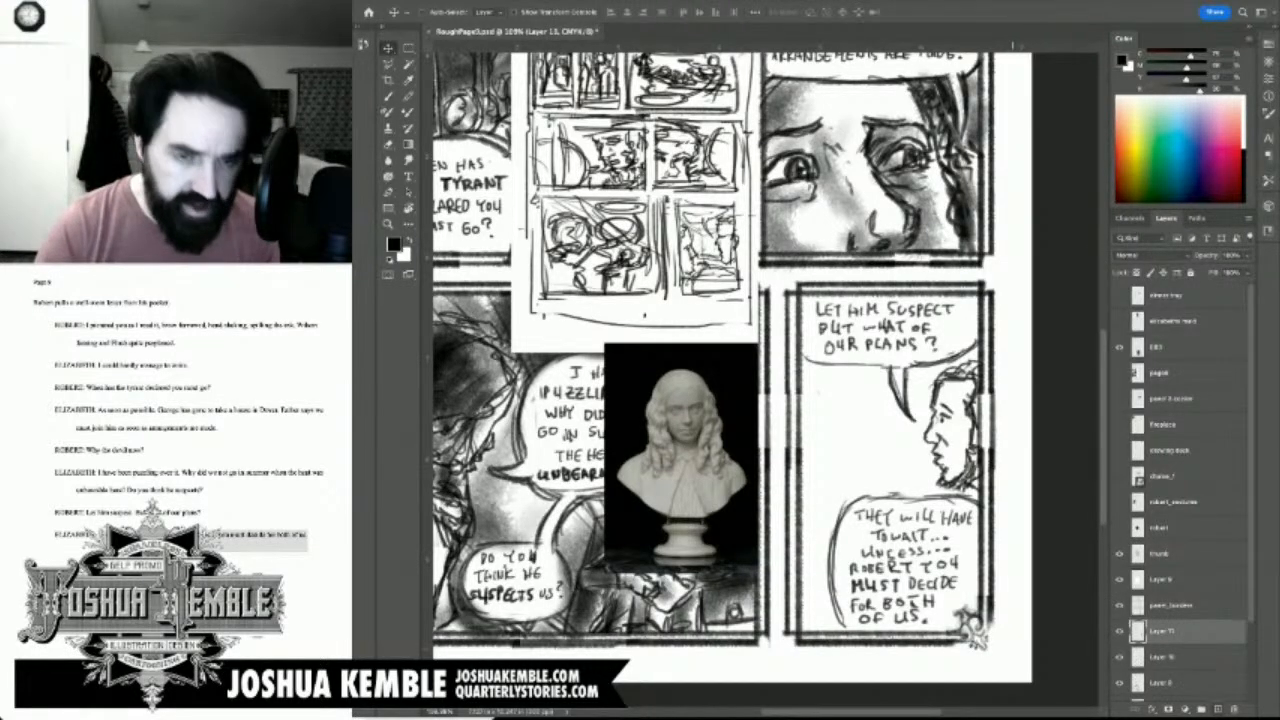
Step: Sketch the woman's forehead, eye, nose, lips and chin in profile at the last panel's left edge, facing the man
{"action": "key", "text": "b"}
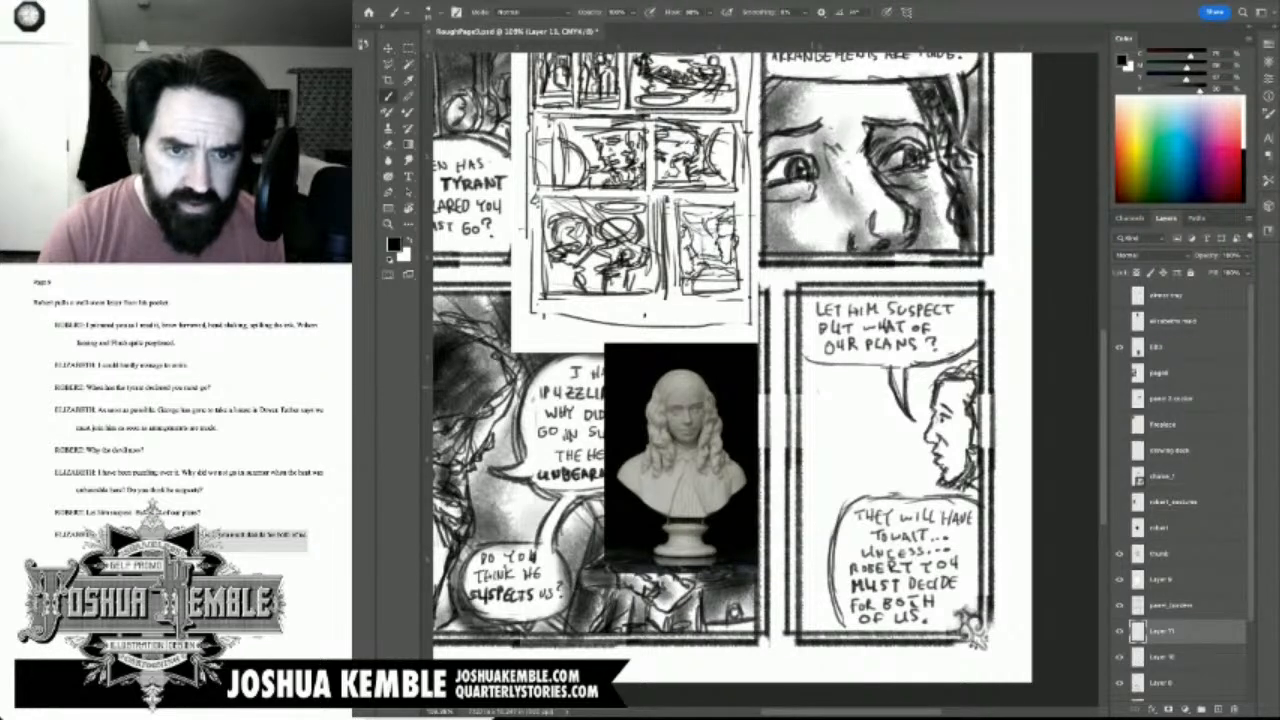
{"action": "left_click_drag", "start_coordinate": [805, 385], "coordinate": [816, 391]}
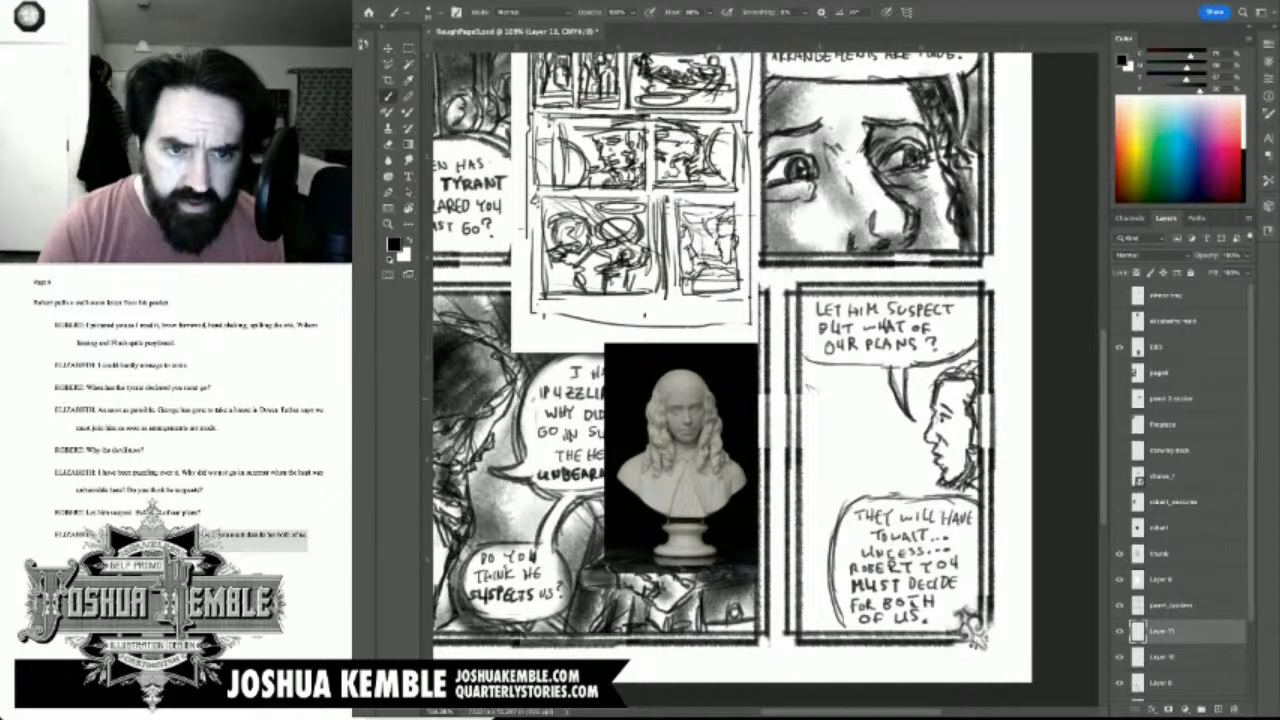
{"action": "mouse_move", "coordinate": [817, 385]}
{"action": "left_mouse_down"}
{"action": "mouse_move", "coordinate": [826, 431]}
{"action": "mouse_move", "coordinate": [851, 429]}
{"action": "left_mouse_up"}
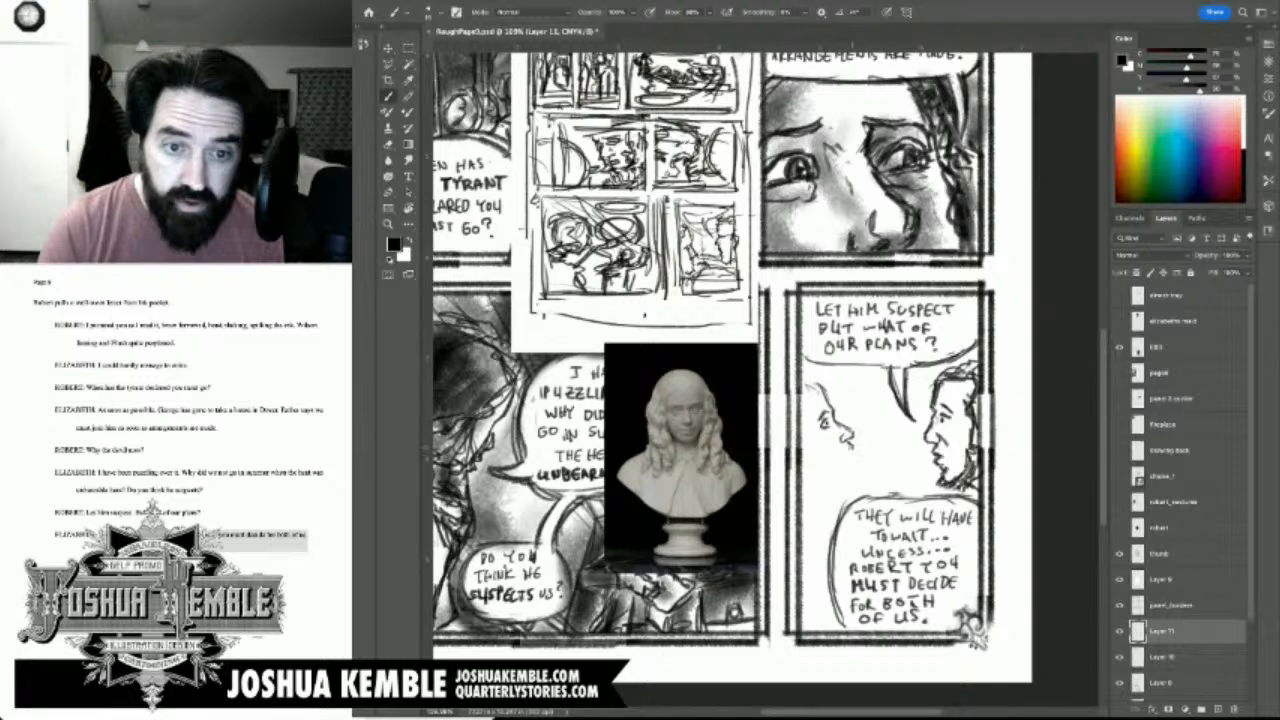
{"action": "left_click_drag", "start_coordinate": [846, 446], "coordinate": [852, 455]}
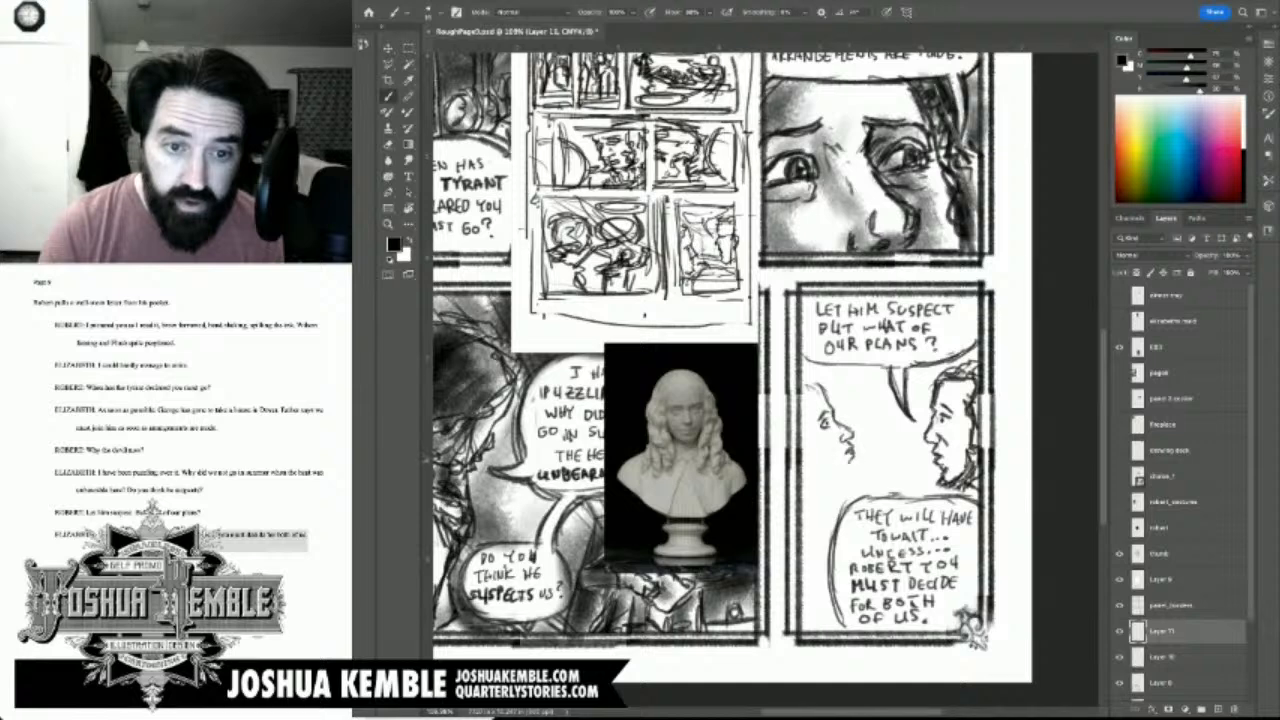
{"action": "mouse_move", "coordinate": [854, 468]}
{"action": "left_mouse_down"}
{"action": "mouse_move", "coordinate": [834, 479]}
{"action": "mouse_move", "coordinate": [836, 462]}
{"action": "left_mouse_up"}
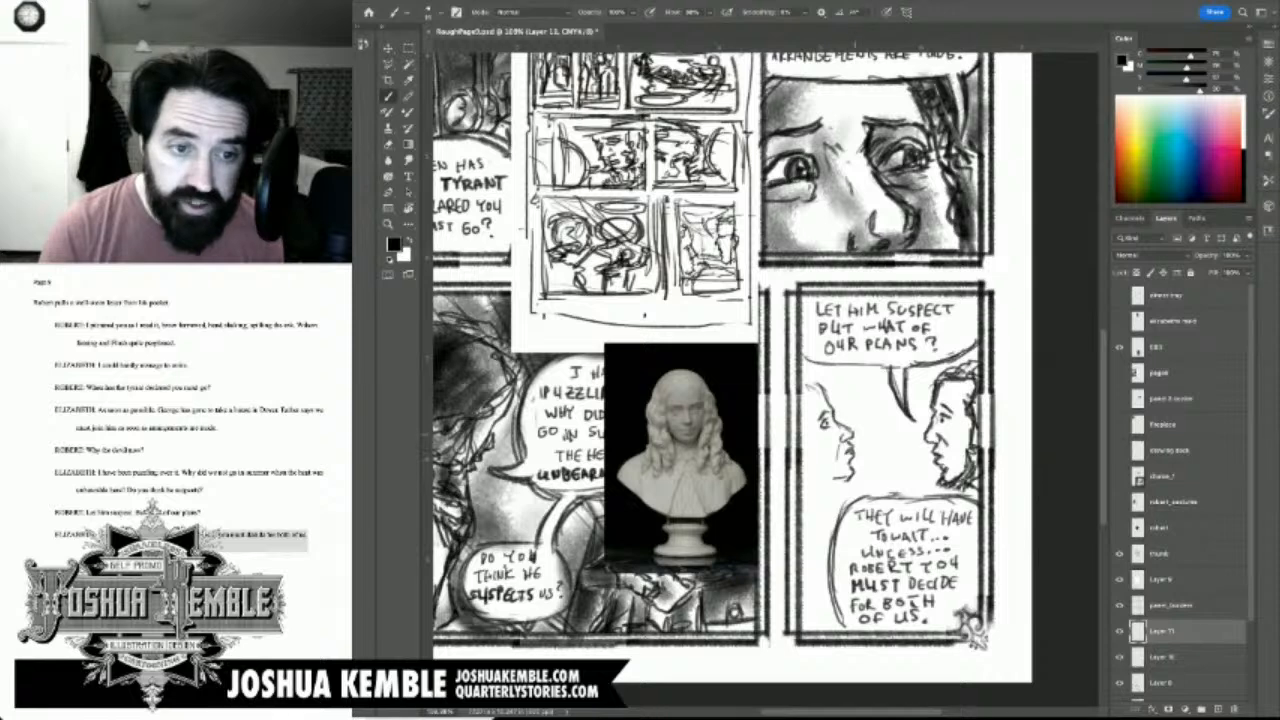
{"action": "key", "text": "ctrl+z"}
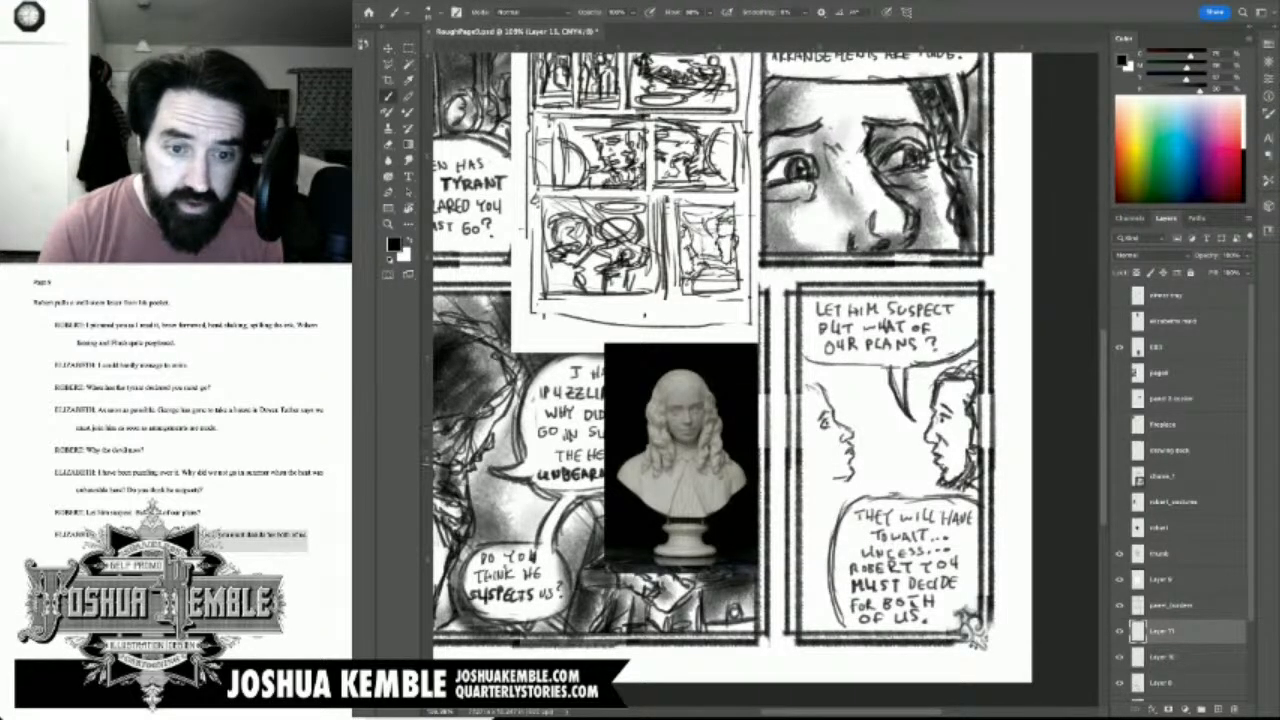
Step: Sketch the woman's jaw, curled hair and the lines of her body down the last panel's left edge
{"action": "mouse_move", "coordinate": [822, 469]}
{"action": "left_mouse_down"}
{"action": "mouse_move", "coordinate": [828, 496]}
{"action": "mouse_move", "coordinate": [805, 506]}
{"action": "mouse_move", "coordinate": [809, 520]}
{"action": "mouse_move", "coordinate": [809, 411]}
{"action": "mouse_move", "coordinate": [834, 407]}
{"action": "mouse_move", "coordinate": [814, 402]}
{"action": "mouse_move", "coordinate": [807, 380]}
{"action": "mouse_move", "coordinate": [802, 427]}
{"action": "left_mouse_up"}
{"action": "key", "text": "e"}
{"action": "key", "text": "b"}
{"action": "mouse_move", "coordinate": [808, 406]}
{"action": "left_mouse_down"}
{"action": "mouse_move", "coordinate": [804, 434]}
{"action": "mouse_move", "coordinate": [811, 378]}
{"action": "left_mouse_up"}
{"action": "left_click_drag", "start_coordinate": [803, 429], "coordinate": [808, 455]}
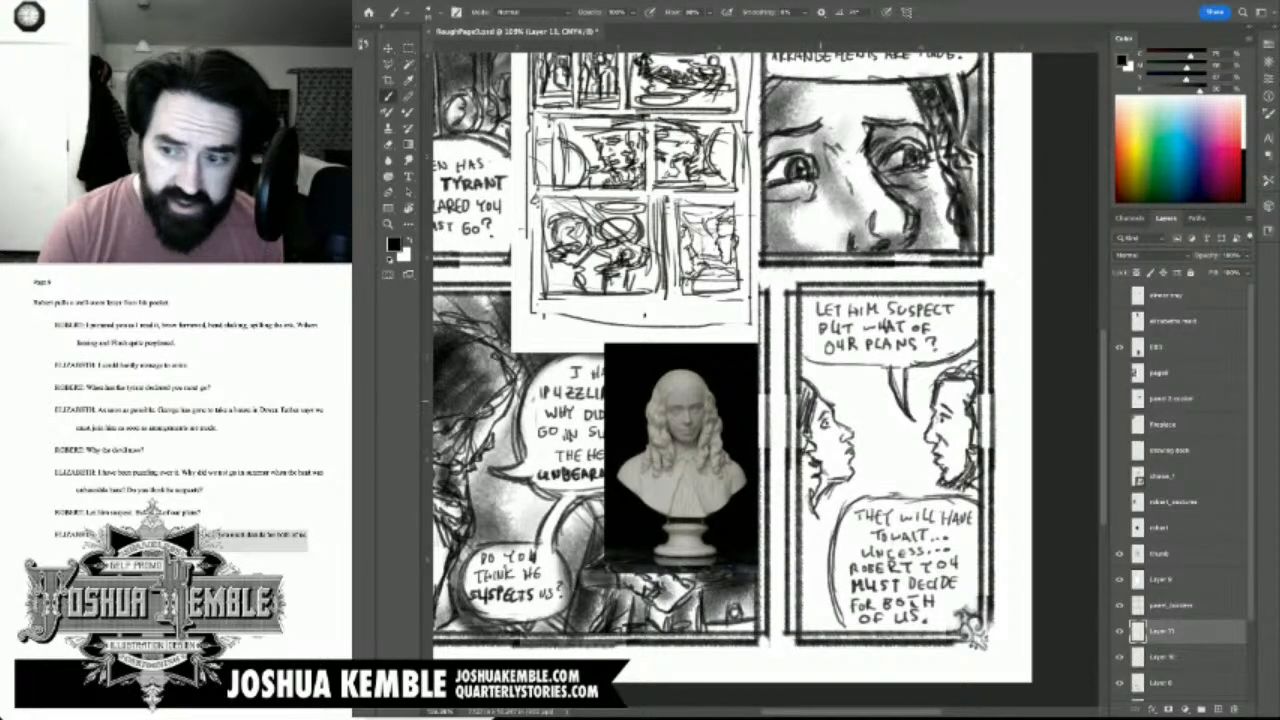
{"action": "left_click_drag", "start_coordinate": [807, 381], "coordinate": [819, 387]}
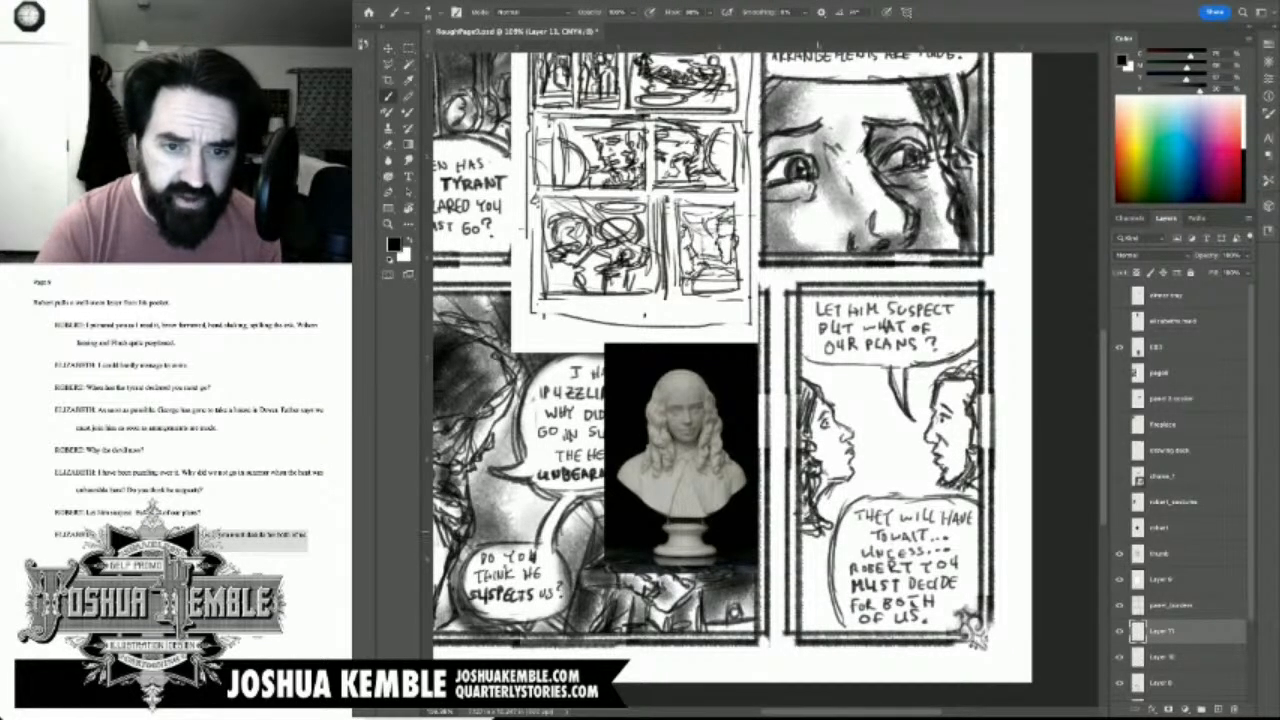
{"action": "mouse_move", "coordinate": [813, 532]}
{"action": "left_mouse_down"}
{"action": "mouse_move", "coordinate": [823, 589]}
{"action": "mouse_move", "coordinate": [806, 595]}
{"action": "mouse_move", "coordinate": [812, 622]}
{"action": "left_mouse_up"}
{"action": "left_click_drag", "start_coordinate": [820, 578], "coordinate": [817, 628]}
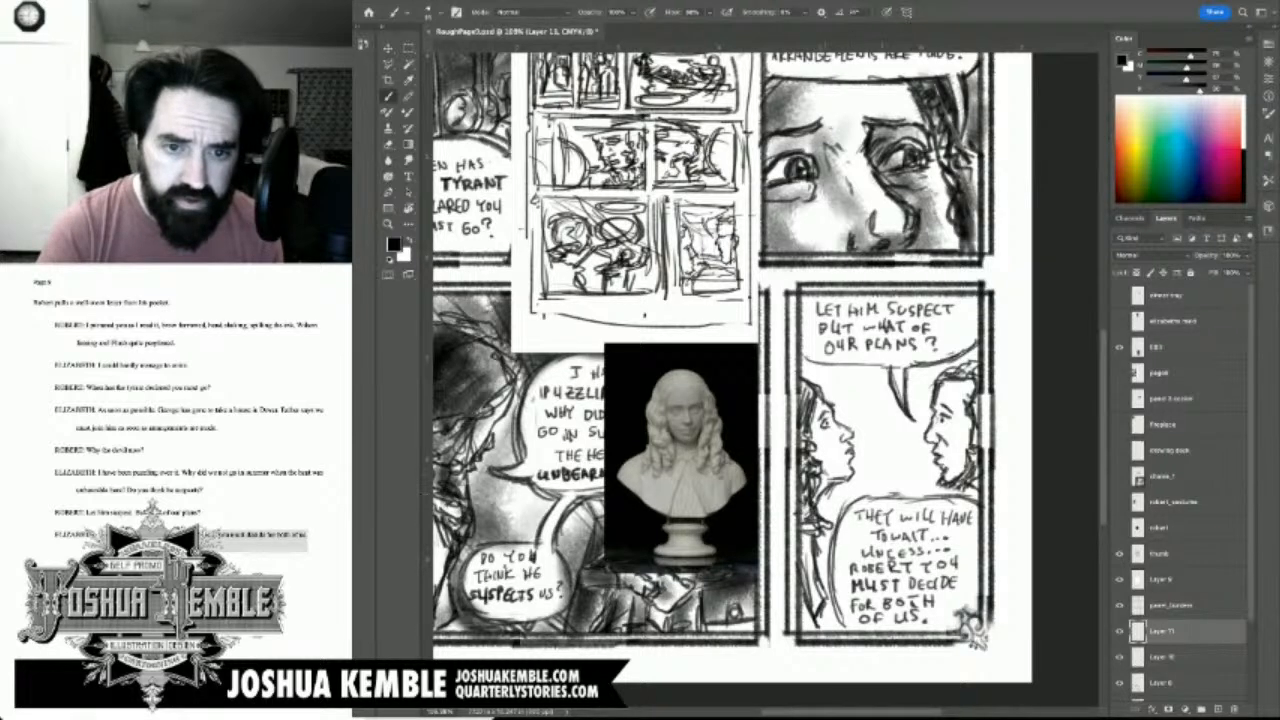
{"action": "key", "text": "e"}
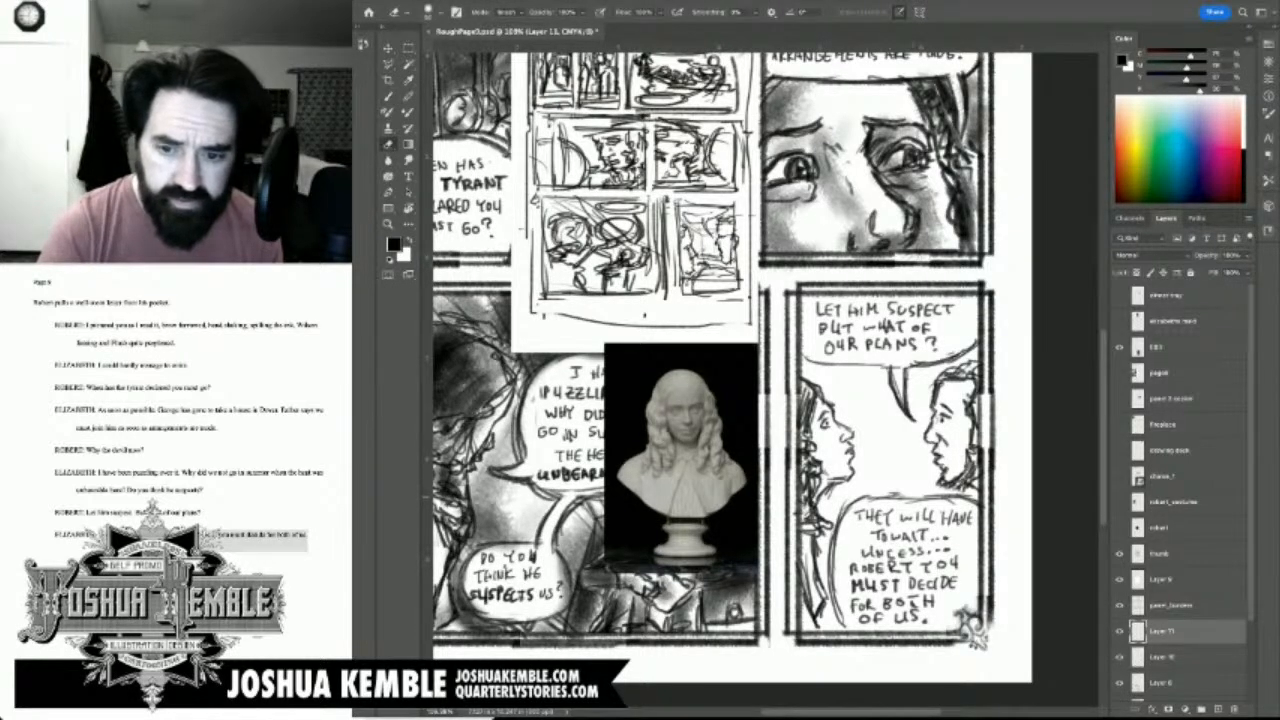
Step: On Layer 10, draw the lower balloon's tail up toward the woman's mouth
{"action": "left_click", "coordinate": [1163, 657]}
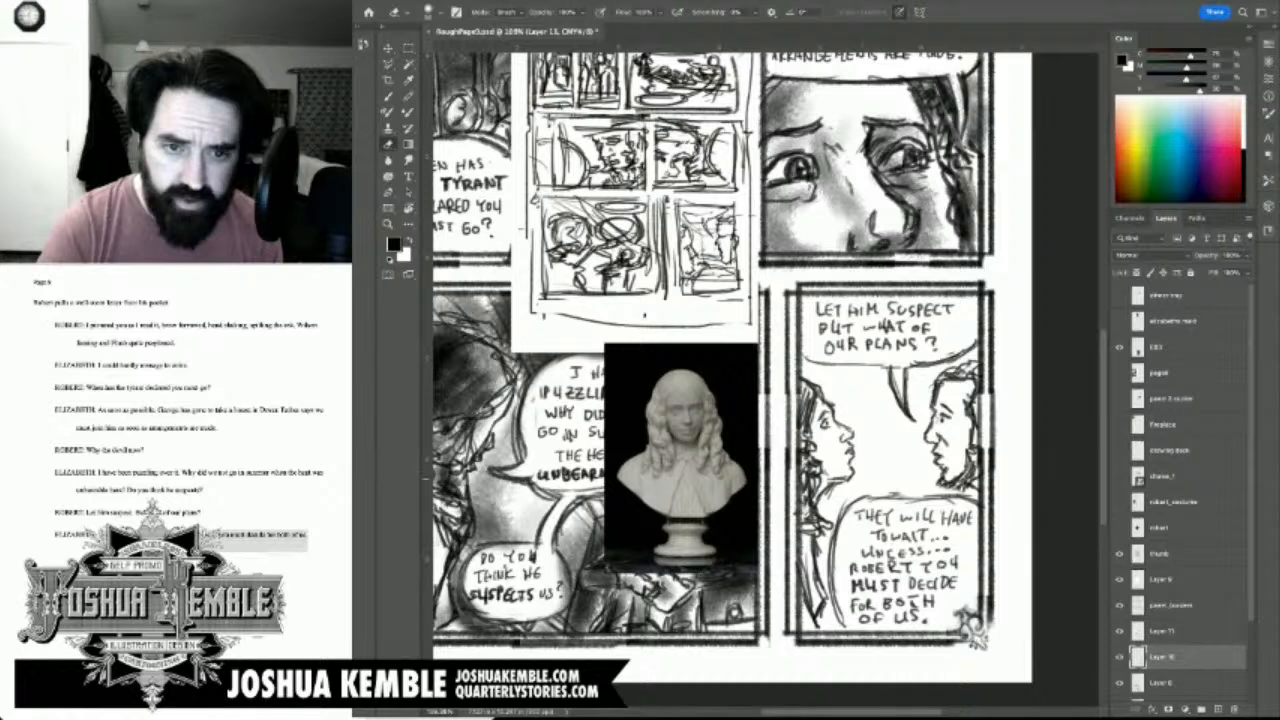
{"action": "key", "text": "b"}
{"action": "mouse_move", "coordinate": [870, 461]}
{"action": "left_mouse_down"}
{"action": "mouse_move", "coordinate": [878, 494]}
{"action": "mouse_move", "coordinate": [882, 477]}
{"action": "mouse_move", "coordinate": [896, 498]}
{"action": "mouse_move", "coordinate": [880, 498]}
{"action": "mouse_move", "coordinate": [906, 501]}
{"action": "left_mouse_up"}
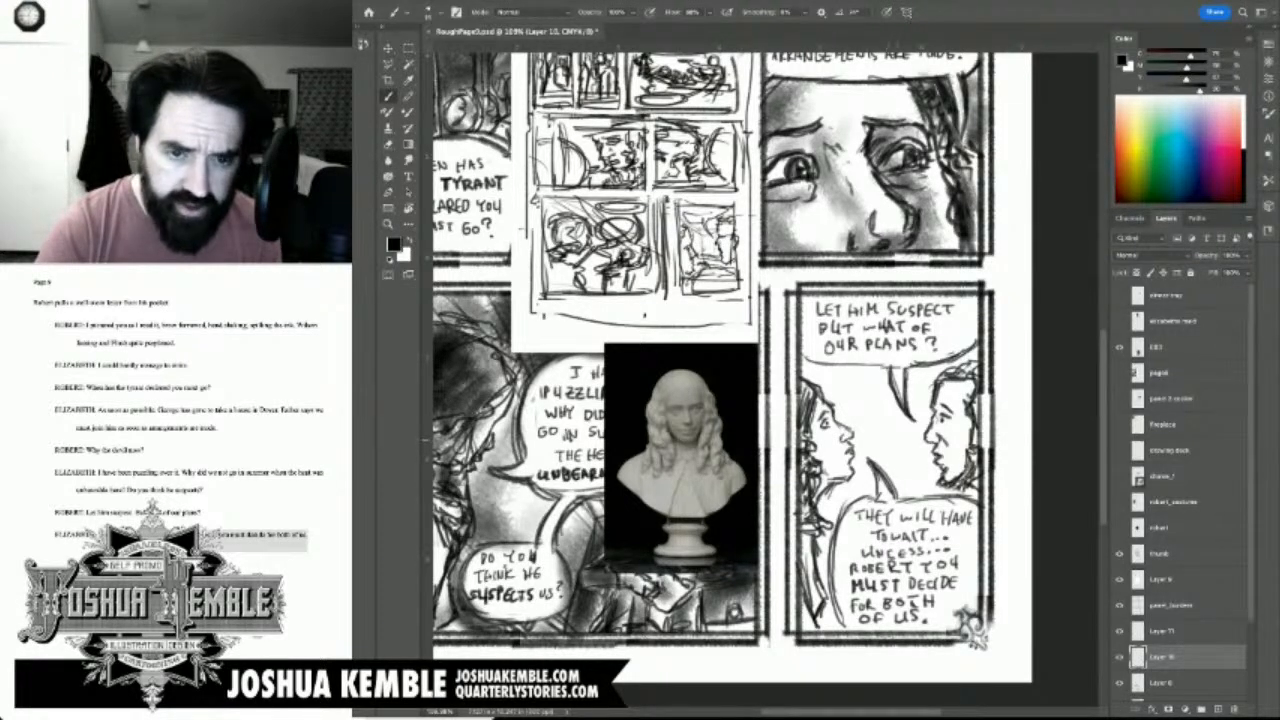
Step: Sketch an upright frame with small background details behind the man's profile
{"action": "mouse_move", "coordinate": [909, 500]}
{"action": "left_mouse_down"}
{"action": "mouse_move", "coordinate": [908, 421]}
{"action": "mouse_move", "coordinate": [908, 488]}
{"action": "left_mouse_up"}
{"action": "mouse_move", "coordinate": [919, 426]}
{"action": "left_mouse_down"}
{"action": "mouse_move", "coordinate": [919, 496]}
{"action": "mouse_move", "coordinate": [919, 378]}
{"action": "mouse_move", "coordinate": [980, 355]}
{"action": "left_mouse_up"}
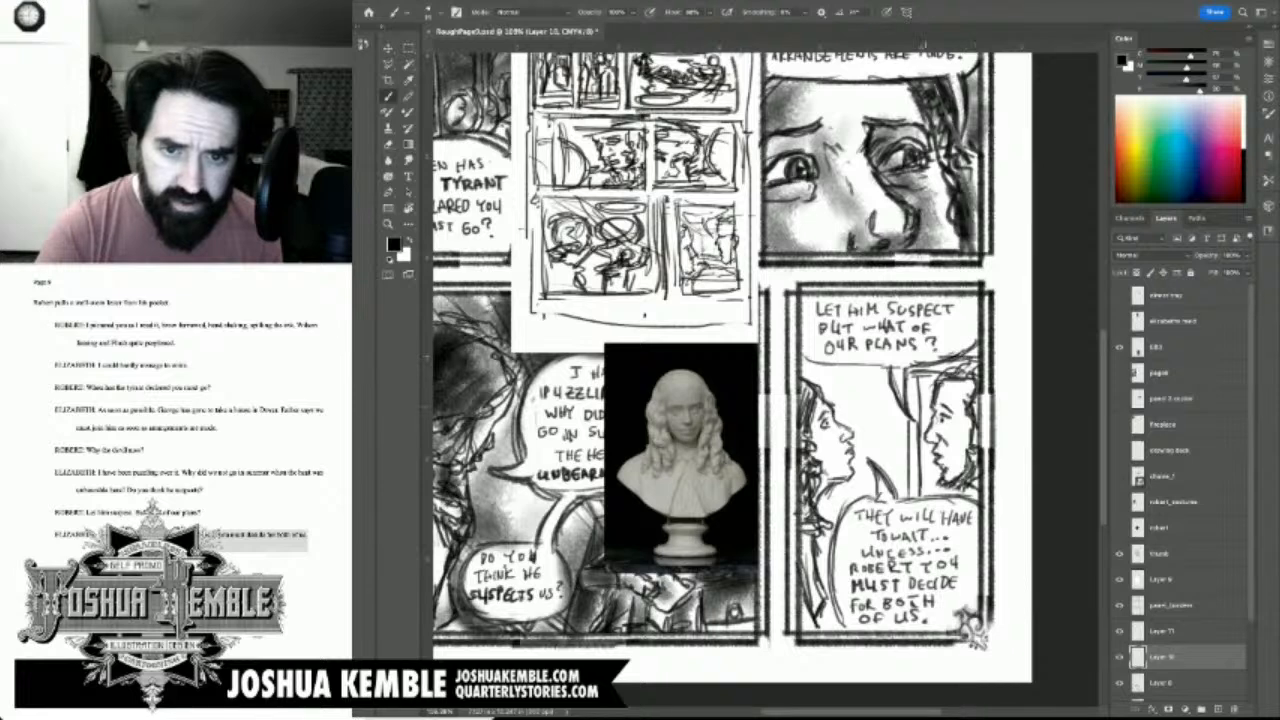
{"action": "mouse_move", "coordinate": [921, 403]}
{"action": "left_mouse_down"}
{"action": "mouse_move", "coordinate": [934, 412]}
{"action": "mouse_move", "coordinate": [929, 398]}
{"action": "left_mouse_up"}
{"action": "left_click_drag", "start_coordinate": [920, 446], "coordinate": [950, 495]}
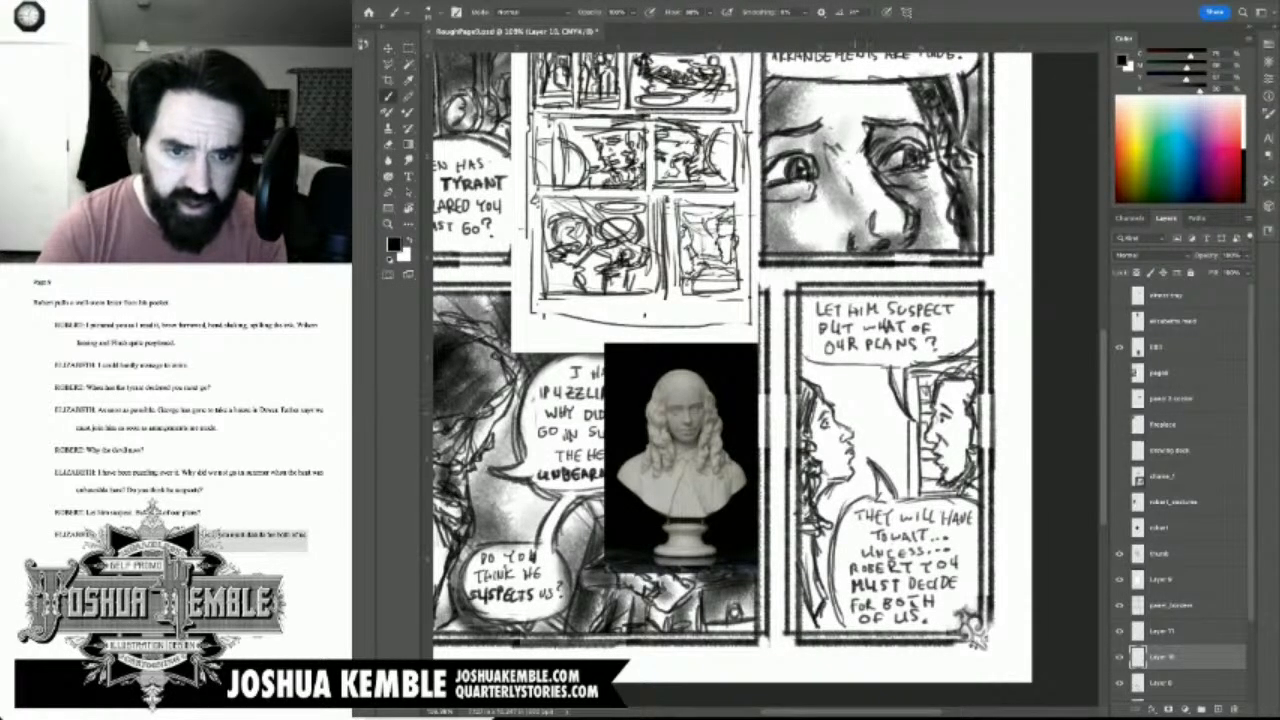
Step: Add the woman's shoulder and dress lines beside the lower balloon
{"action": "mouse_move", "coordinate": [832, 490]}
{"action": "left_mouse_down"}
{"action": "mouse_move", "coordinate": [908, 487]}
{"action": "mouse_move", "coordinate": [831, 507]}
{"action": "mouse_move", "coordinate": [845, 511]}
{"action": "left_mouse_up"}
{"action": "mouse_move", "coordinate": [823, 514]}
{"action": "left_mouse_down"}
{"action": "mouse_move", "coordinate": [851, 503]}
{"action": "mouse_move", "coordinate": [834, 563]}
{"action": "mouse_move", "coordinate": [827, 546]}
{"action": "left_mouse_up"}
{"action": "left_click_drag", "start_coordinate": [819, 592], "coordinate": [829, 594]}
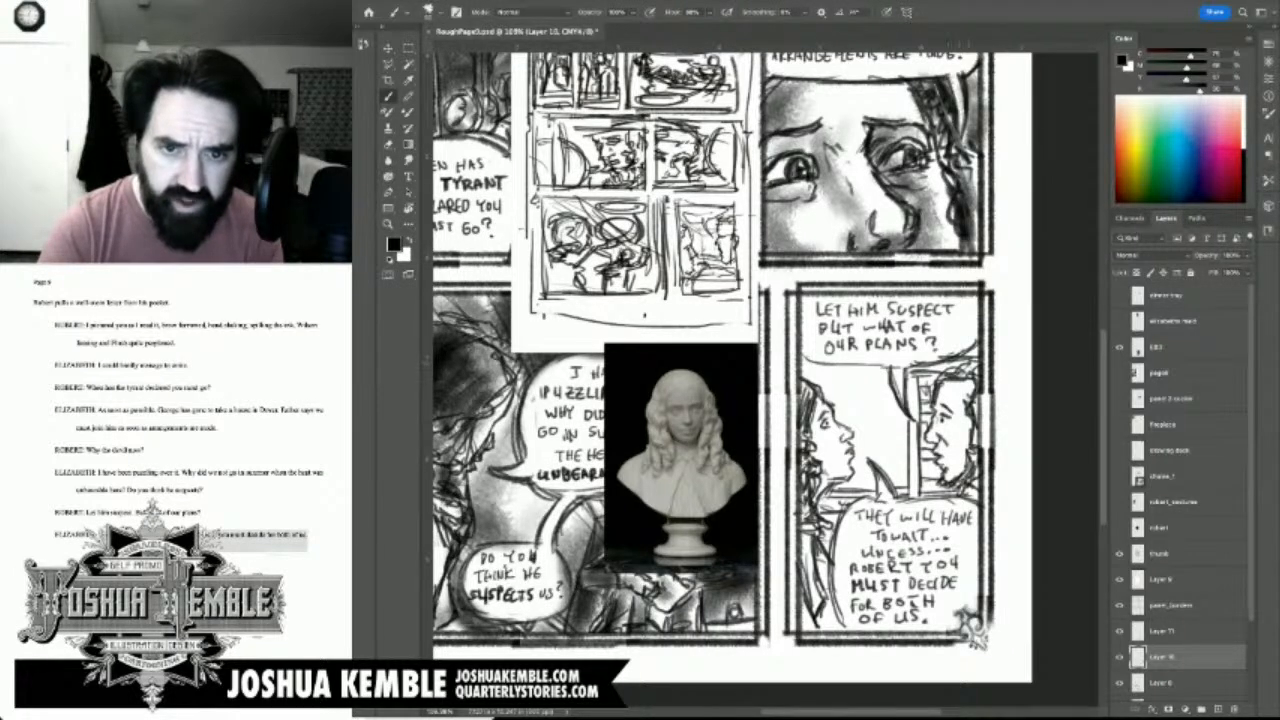
Step: Shade inside the frame behind the man and the wall between the two faces
{"action": "mouse_move", "coordinate": [947, 371]}
{"action": "left_mouse_down"}
{"action": "mouse_move", "coordinate": [975, 357]}
{"action": "mouse_move", "coordinate": [927, 388]}
{"action": "mouse_move", "coordinate": [936, 376]}
{"action": "mouse_move", "coordinate": [935, 499]}
{"action": "left_mouse_up"}
{"action": "left_click_drag", "start_coordinate": [924, 493], "coordinate": [954, 502]}
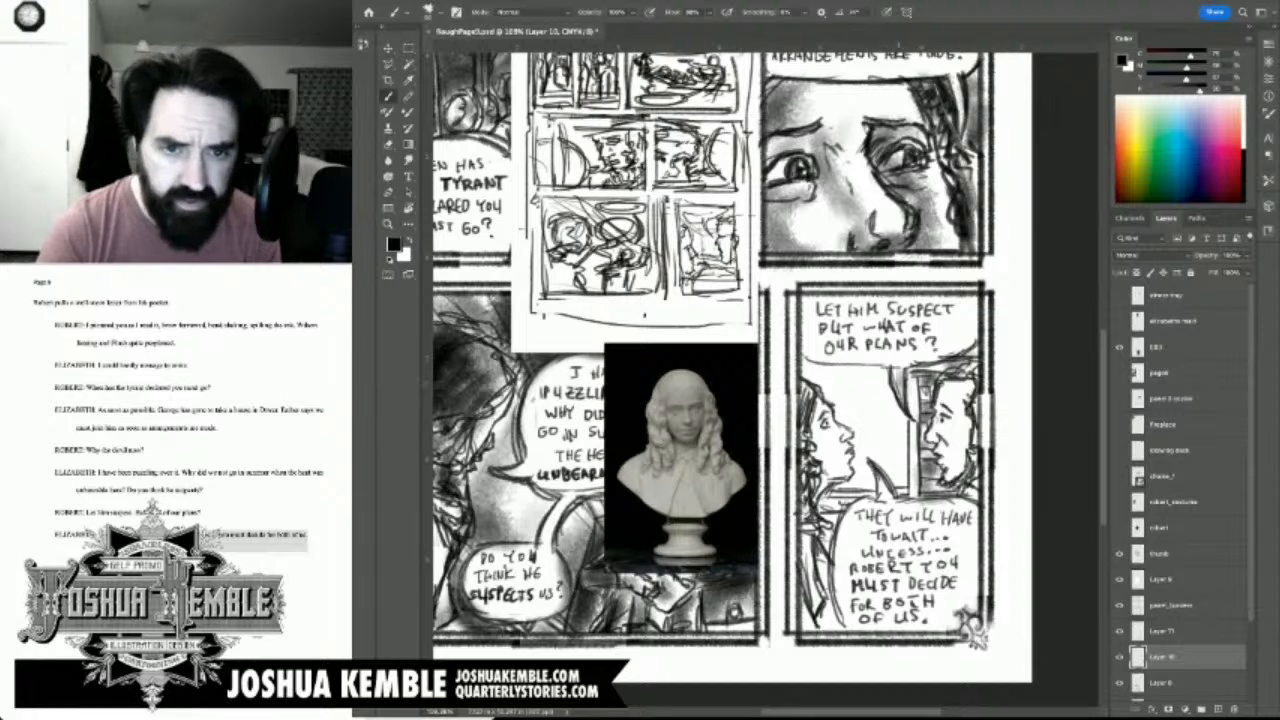
{"action": "mouse_move", "coordinate": [900, 402]}
{"action": "left_mouse_down"}
{"action": "mouse_move", "coordinate": [869, 455]}
{"action": "mouse_move", "coordinate": [892, 500]}
{"action": "left_mouse_up"}
{"action": "mouse_move", "coordinate": [914, 426]}
{"action": "left_mouse_down"}
{"action": "mouse_move", "coordinate": [898, 496]}
{"action": "mouse_move", "coordinate": [874, 462]}
{"action": "mouse_move", "coordinate": [888, 458]}
{"action": "mouse_move", "coordinate": [894, 478]}
{"action": "mouse_move", "coordinate": [856, 500]}
{"action": "left_mouse_up"}
{"action": "mouse_move", "coordinate": [874, 478]}
{"action": "left_mouse_down"}
{"action": "mouse_move", "coordinate": [864, 508]}
{"action": "mouse_move", "coordinate": [842, 505]}
{"action": "mouse_move", "coordinate": [821, 533]}
{"action": "left_mouse_up"}
Step: Shade the woman's cheek, neck and curled hair in the last panel
{"action": "left_click_drag", "start_coordinate": [820, 406], "coordinate": [812, 430]}
{"action": "mouse_move", "coordinate": [822, 406]}
{"action": "left_mouse_down"}
{"action": "mouse_move", "coordinate": [813, 431]}
{"action": "mouse_move", "coordinate": [839, 458]}
{"action": "mouse_move", "coordinate": [812, 458]}
{"action": "mouse_move", "coordinate": [810, 484]}
{"action": "left_mouse_up"}
{"action": "mouse_move", "coordinate": [830, 446]}
{"action": "left_mouse_down"}
{"action": "mouse_move", "coordinate": [816, 482]}
{"action": "mouse_move", "coordinate": [836, 486]}
{"action": "mouse_move", "coordinate": [810, 502]}
{"action": "left_mouse_up"}
{"action": "left_click_drag", "start_coordinate": [817, 459], "coordinate": [801, 511]}
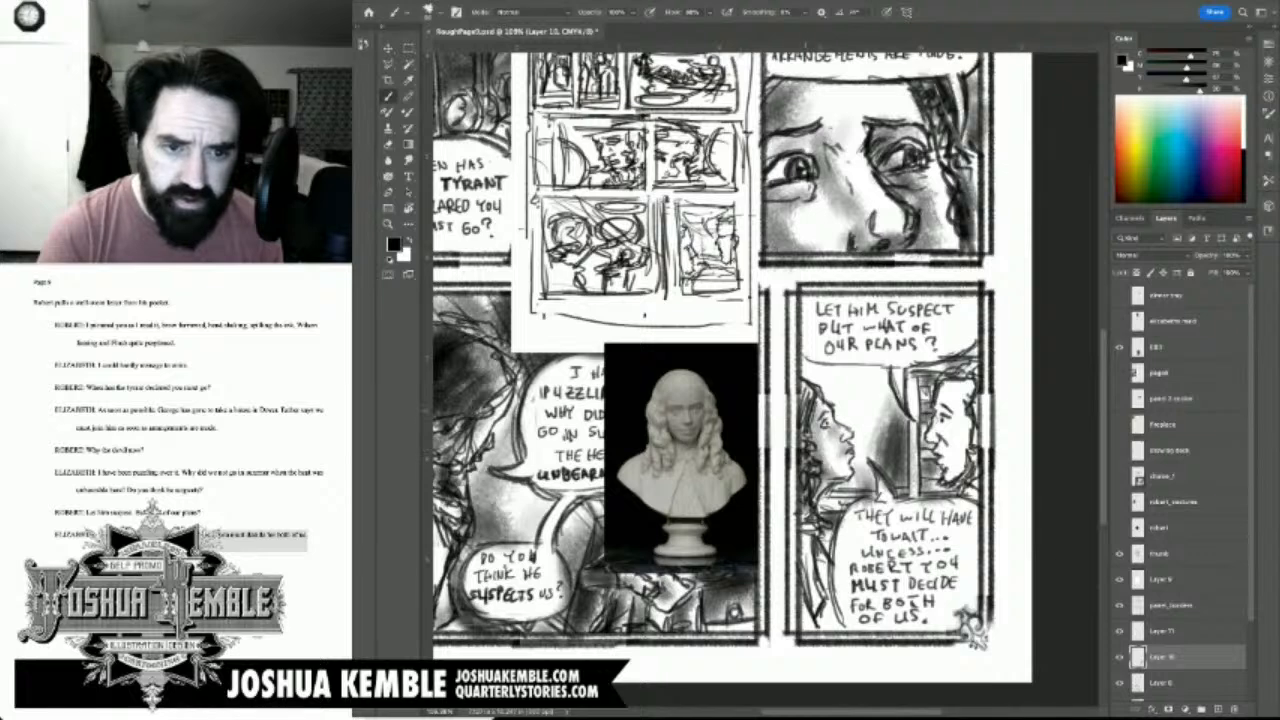
{"action": "left_click_drag", "start_coordinate": [802, 392], "coordinate": [808, 430]}
{"action": "left_click_drag", "start_coordinate": [804, 387], "coordinate": [812, 428]}
Step: Shade the woman's dress and shoulder in the narrow area beside the lower balloon
{"action": "left_click_drag", "start_coordinate": [812, 506], "coordinate": [802, 639]}
{"action": "mouse_move", "coordinate": [828, 557]}
{"action": "left_mouse_down"}
{"action": "mouse_move", "coordinate": [811, 603]}
{"action": "mouse_move", "coordinate": [834, 629]}
{"action": "mouse_move", "coordinate": [817, 559]}
{"action": "mouse_move", "coordinate": [821, 591]}
{"action": "left_mouse_up"}
{"action": "left_click_drag", "start_coordinate": [834, 529], "coordinate": [817, 543]}
{"action": "mouse_move", "coordinate": [836, 525]}
{"action": "left_mouse_down"}
{"action": "mouse_move", "coordinate": [818, 546]}
{"action": "mouse_move", "coordinate": [821, 531]}
{"action": "left_mouse_up"}
{"action": "left_click_drag", "start_coordinate": [838, 513], "coordinate": [818, 527]}
{"action": "left_click_drag", "start_coordinate": [832, 600], "coordinate": [818, 626]}
{"action": "mouse_move", "coordinate": [840, 592]}
{"action": "left_mouse_down"}
{"action": "mouse_move", "coordinate": [816, 632]}
{"action": "mouse_move", "coordinate": [828, 627]}
{"action": "left_mouse_up"}
{"action": "left_click_drag", "start_coordinate": [840, 618], "coordinate": [815, 633]}
{"action": "left_click_drag", "start_coordinate": [839, 497], "coordinate": [816, 512]}
{"action": "left_click_drag", "start_coordinate": [831, 498], "coordinate": [818, 506]}
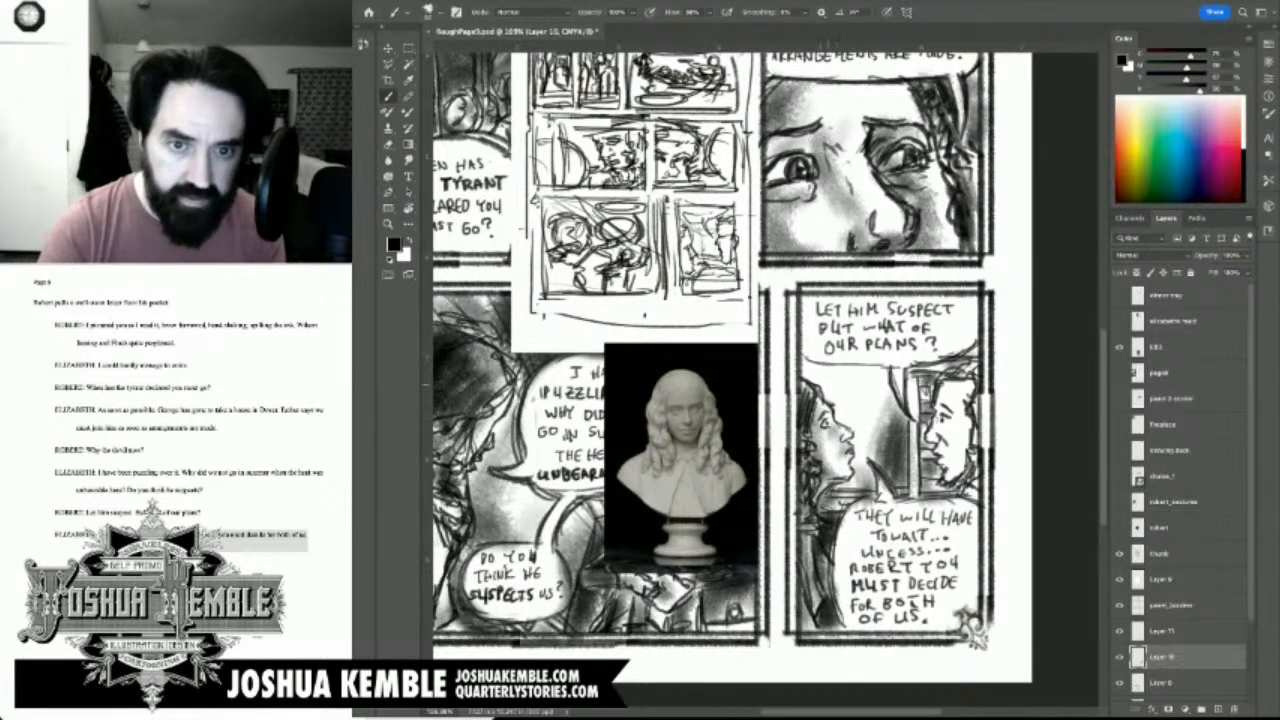
Step: Enlarge the brush and tone the background under the upper balloon above the woman's head
{"action": "key", "text": "bracketright"}
{"action": "key", "text": "bracketright"}
{"action": "key", "text": "bracketright"}
{"action": "key", "text": "bracketright"}
{"action": "key", "text": "bracketright"}
{"action": "key", "text": "bracketright"}
{"action": "key", "text": "bracketright"}
{"action": "mouse_move", "coordinate": [870, 372]}
{"action": "left_mouse_down"}
{"action": "mouse_move", "coordinate": [820, 378]}
{"action": "mouse_move", "coordinate": [844, 384]}
{"action": "mouse_move", "coordinate": [808, 369]}
{"action": "mouse_move", "coordinate": [844, 400]}
{"action": "mouse_move", "coordinate": [834, 406]}
{"action": "mouse_move", "coordinate": [880, 380]}
{"action": "mouse_move", "coordinate": [806, 362]}
{"action": "left_mouse_up"}
Step: Reduce the brush size and shade the background around the man, then his face, hair and beard
{"action": "key", "text": "bracketleft"}
{"action": "key", "text": "bracketleft"}
{"action": "mouse_move", "coordinate": [892, 412]}
{"action": "left_mouse_down"}
{"action": "mouse_move", "coordinate": [846, 488]}
{"action": "mouse_move", "coordinate": [886, 458]}
{"action": "mouse_move", "coordinate": [887, 426]}
{"action": "mouse_move", "coordinate": [920, 376]}
{"action": "mouse_move", "coordinate": [918, 470]}
{"action": "mouse_move", "coordinate": [944, 508]}
{"action": "left_mouse_up"}
{"action": "mouse_move", "coordinate": [916, 430]}
{"action": "left_mouse_down"}
{"action": "mouse_move", "coordinate": [924, 362]}
{"action": "mouse_move", "coordinate": [968, 404]}
{"action": "mouse_move", "coordinate": [962, 380]}
{"action": "mouse_move", "coordinate": [942, 416]}
{"action": "mouse_move", "coordinate": [954, 452]}
{"action": "mouse_move", "coordinate": [944, 470]}
{"action": "mouse_move", "coordinate": [972, 477]}
{"action": "left_mouse_up"}
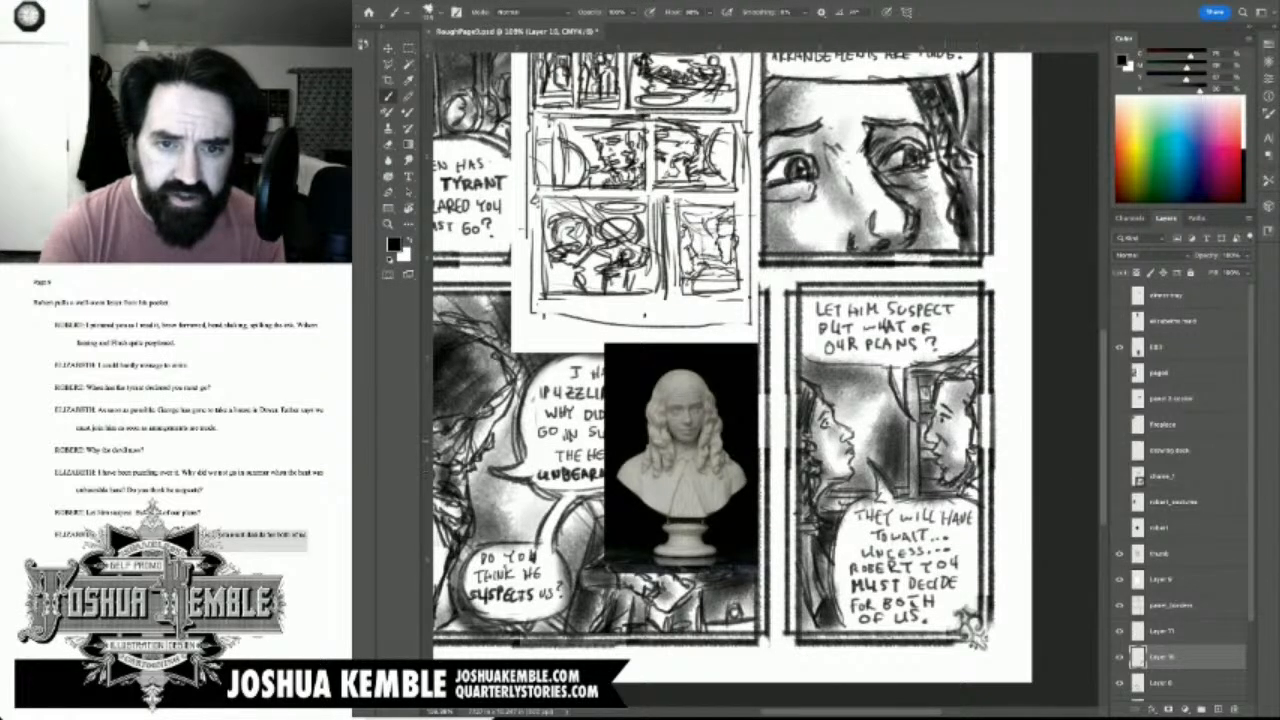
{"action": "left_click_drag", "start_coordinate": [941, 424], "coordinate": [943, 430]}
{"action": "mouse_move", "coordinate": [952, 387]}
{"action": "left_mouse_down"}
{"action": "mouse_move", "coordinate": [943, 450]}
{"action": "mouse_move", "coordinate": [958, 474]}
{"action": "left_mouse_up"}
{"action": "mouse_move", "coordinate": [964, 370]}
{"action": "left_mouse_down"}
{"action": "mouse_move", "coordinate": [981, 428]}
{"action": "mouse_move", "coordinate": [969, 503]}
{"action": "mouse_move", "coordinate": [958, 502]}
{"action": "mouse_move", "coordinate": [973, 503]}
{"action": "left_mouse_up"}
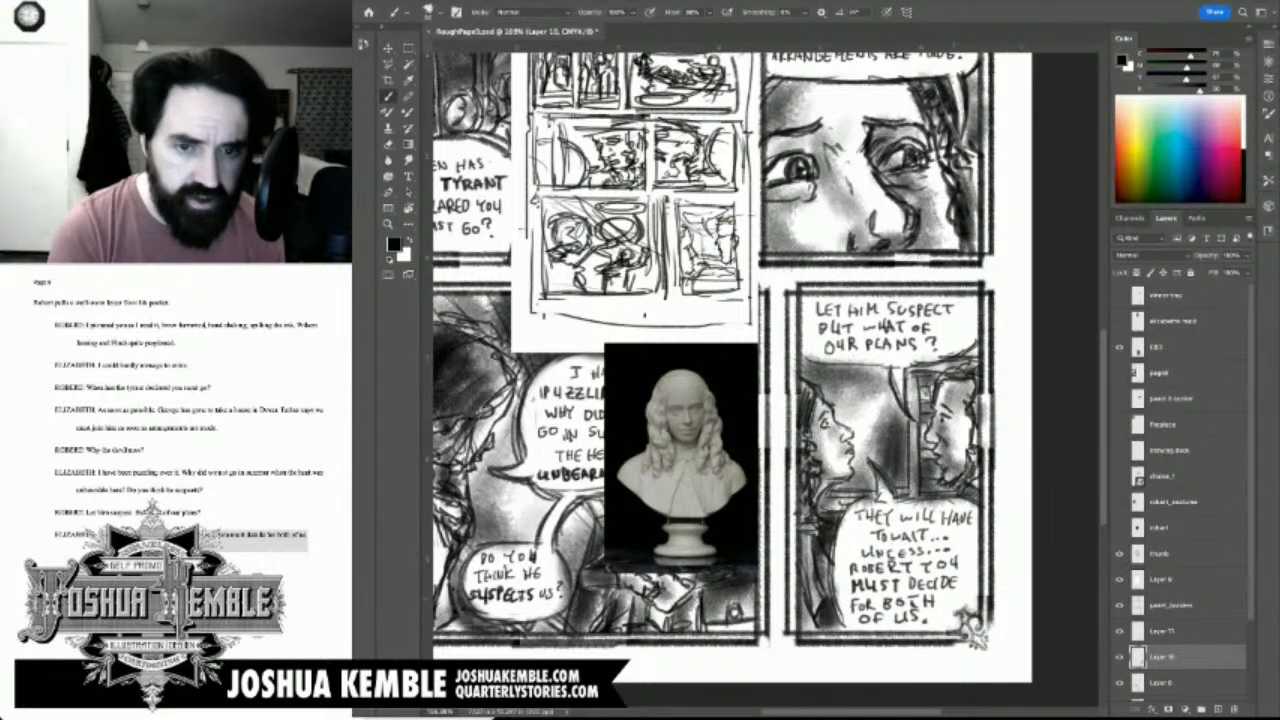
Step: Fit the whole page in view and hide the thumb, Layer 9 and marble bust reference layers
{"action": "key", "text": "ctrl+0"}
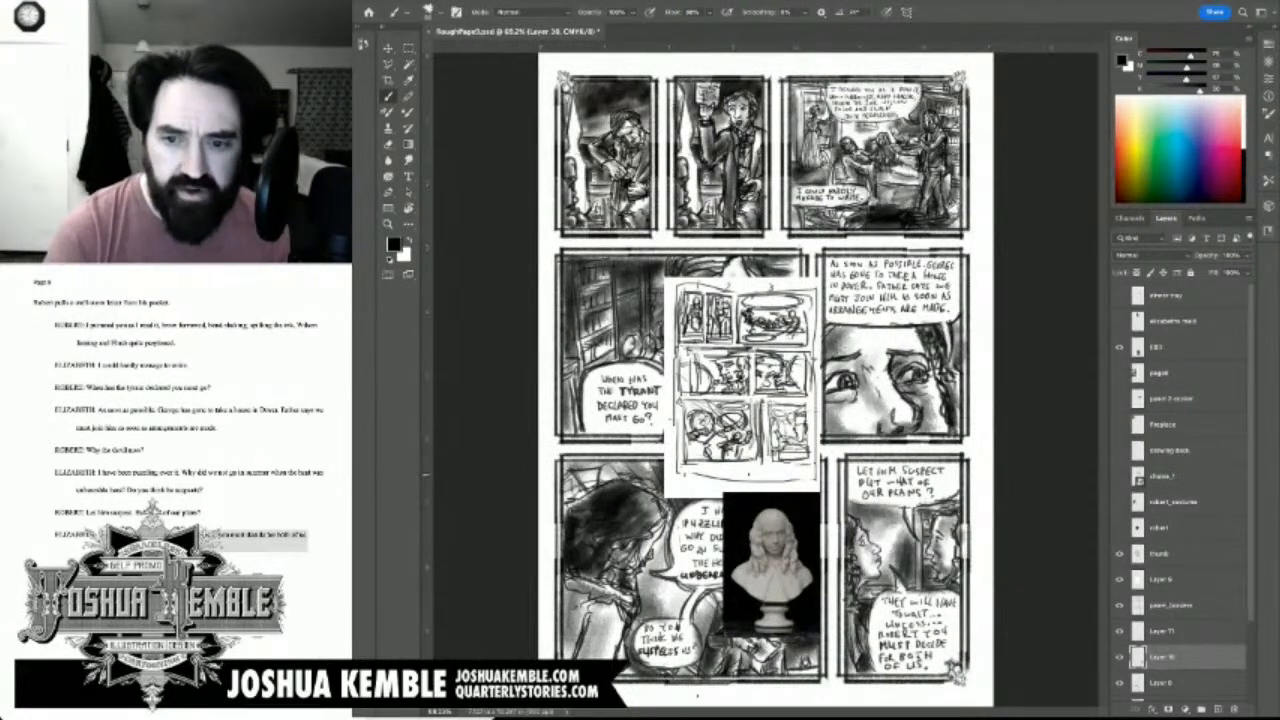
{"action": "left_click", "coordinate": [1119, 554]}
{"action": "left_click", "coordinate": [1119, 580]}
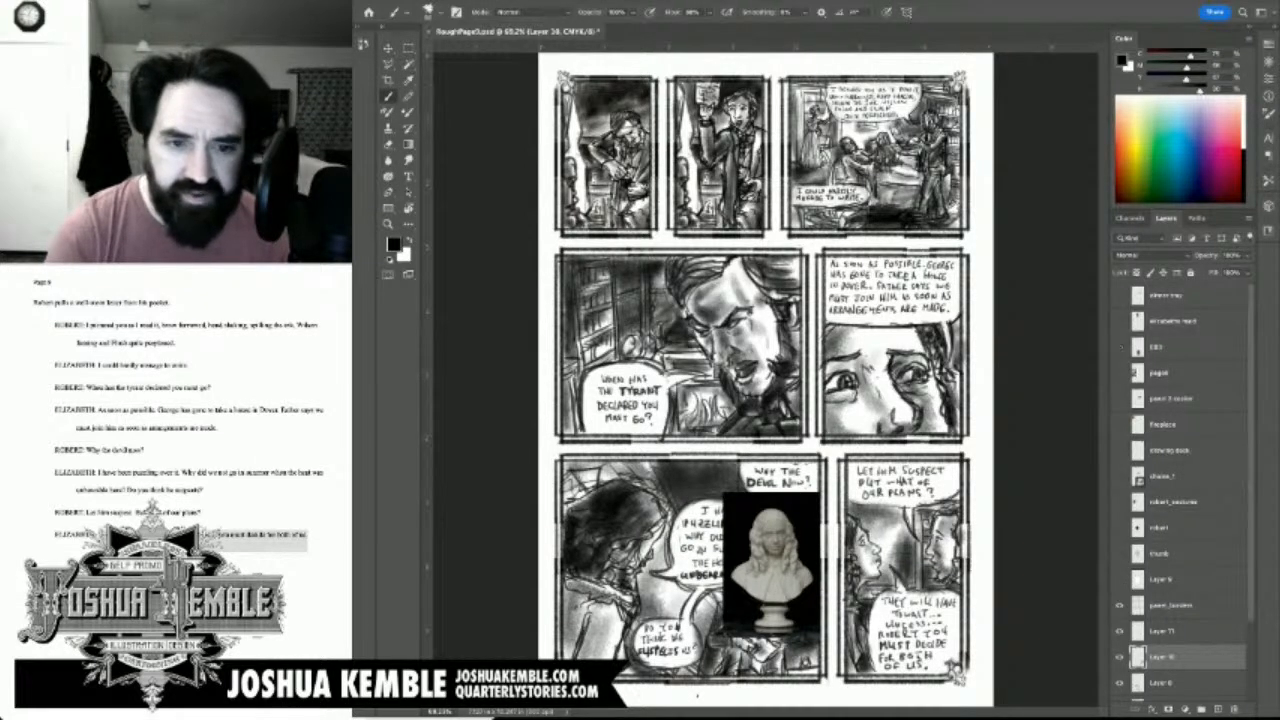
{"action": "left_click", "coordinate": [1119, 346]}
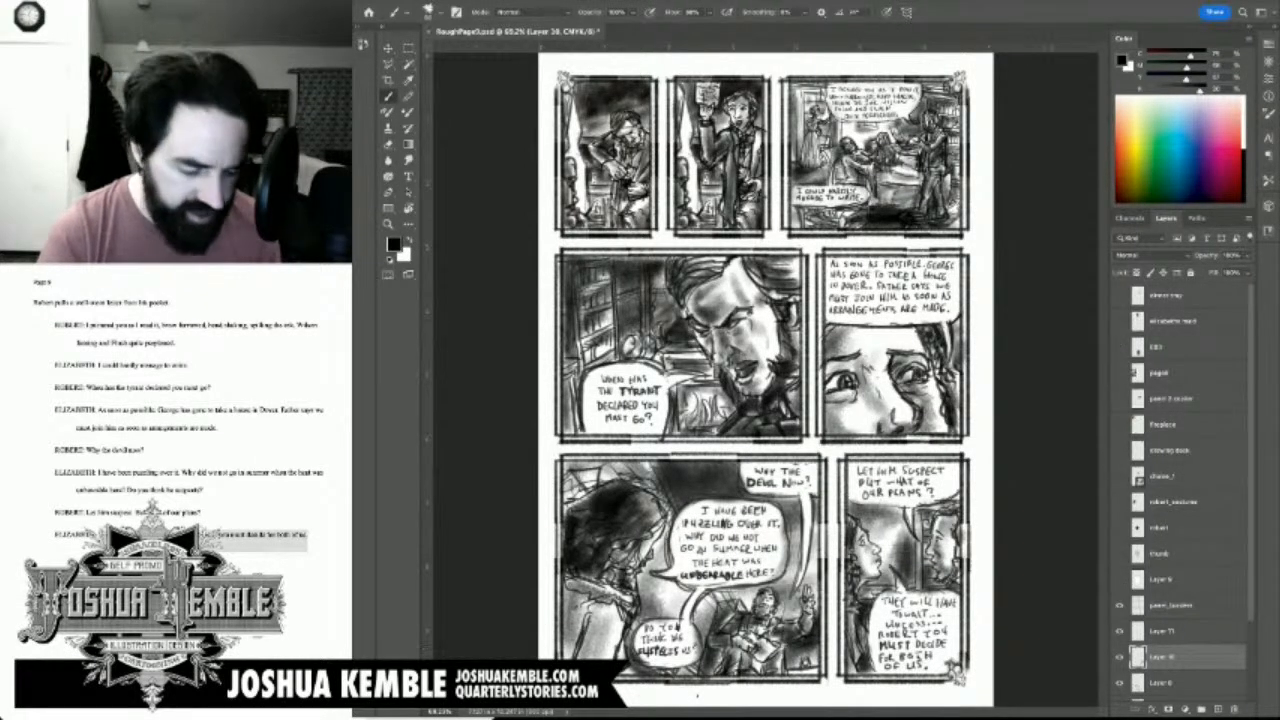
Step: Darken the left sides of the first two top-row panels with vertical brush strokes and save the page file
{"action": "key", "text": "ctrl+s"}
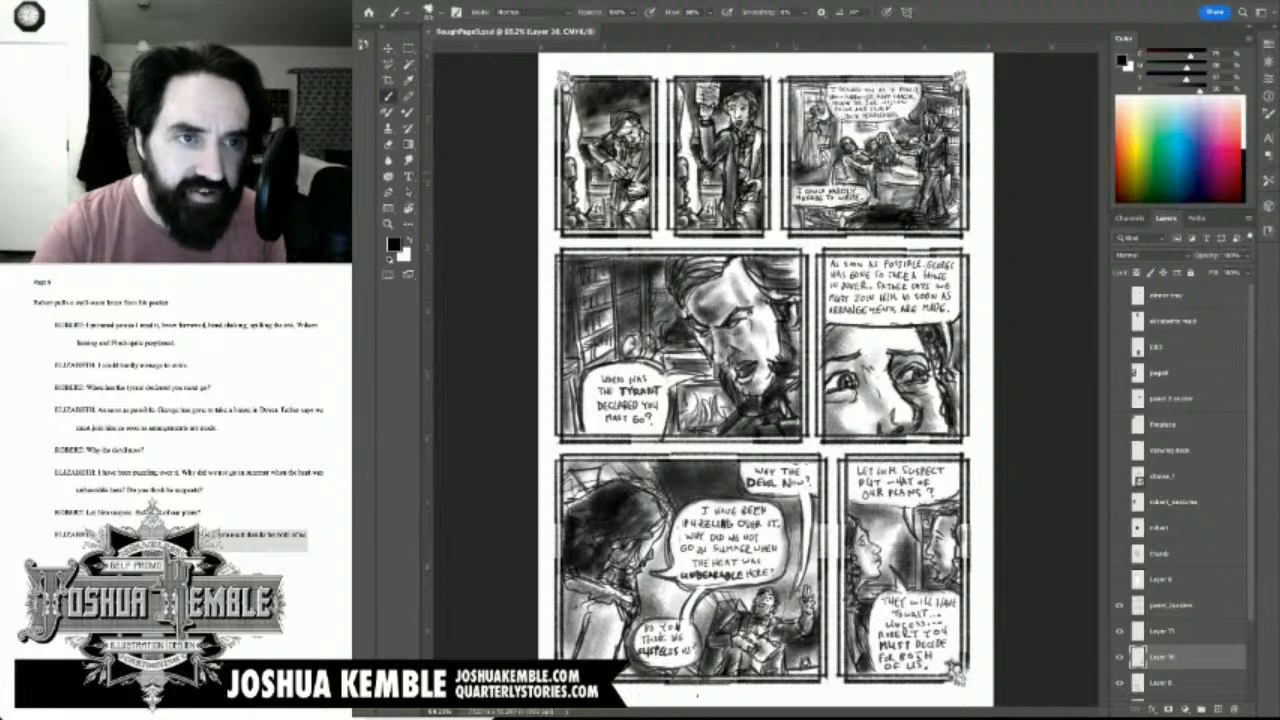
{"action": "left_click_drag", "start_coordinate": [571, 121], "coordinate": [568, 212]}
{"action": "left_click_drag", "start_coordinate": [676, 114], "coordinate": [678, 214]}
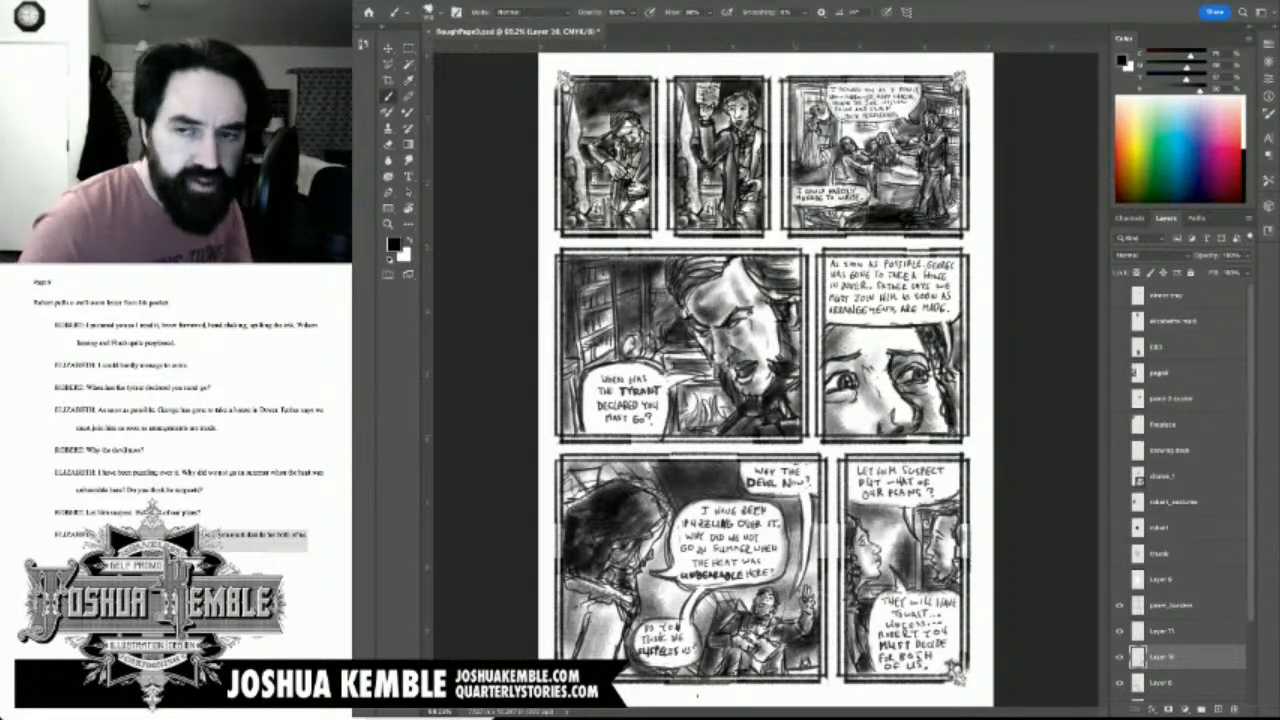
{"action": "key", "text": "ctrl+s"}
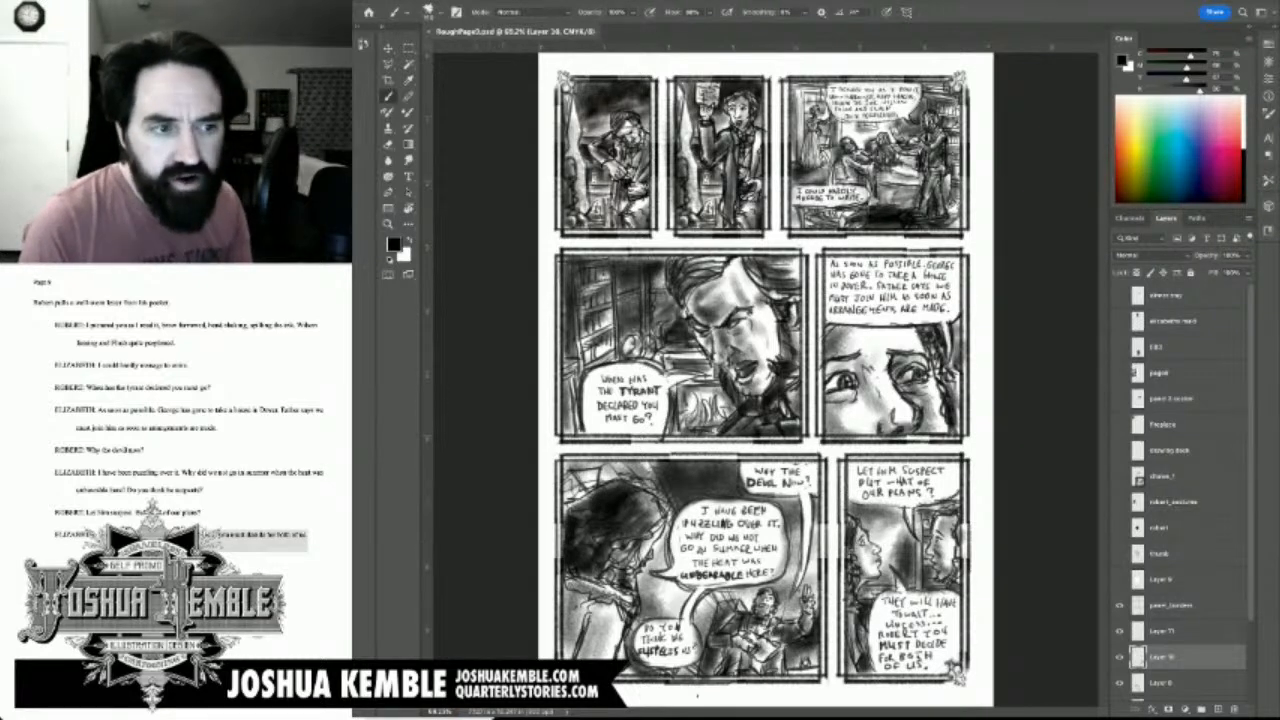
Step: Read ahead in the script past the finished page's last line to the next page's action and dialogue
{"action": "scroll", "coordinate": [176, 450], "scroll_direction": "down", "scroll_amount": 5}
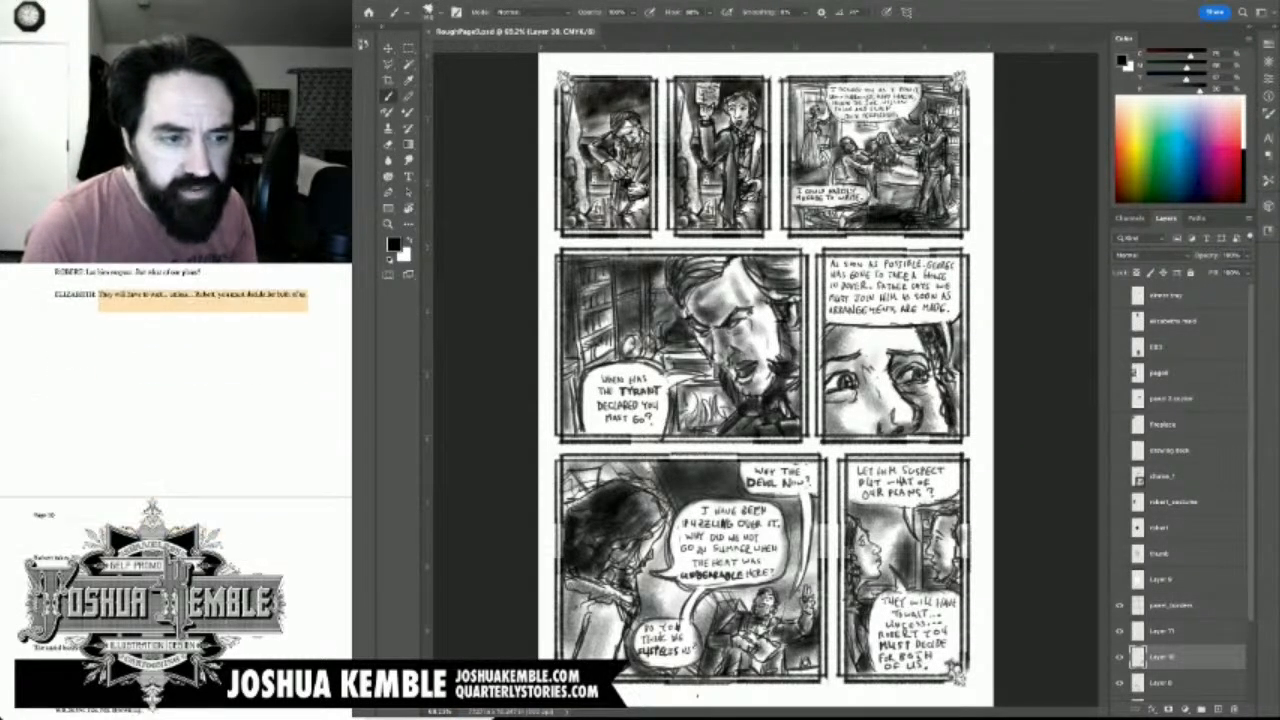
{"action": "scroll", "coordinate": [176, 450], "scroll_direction": "down", "scroll_amount": 3}
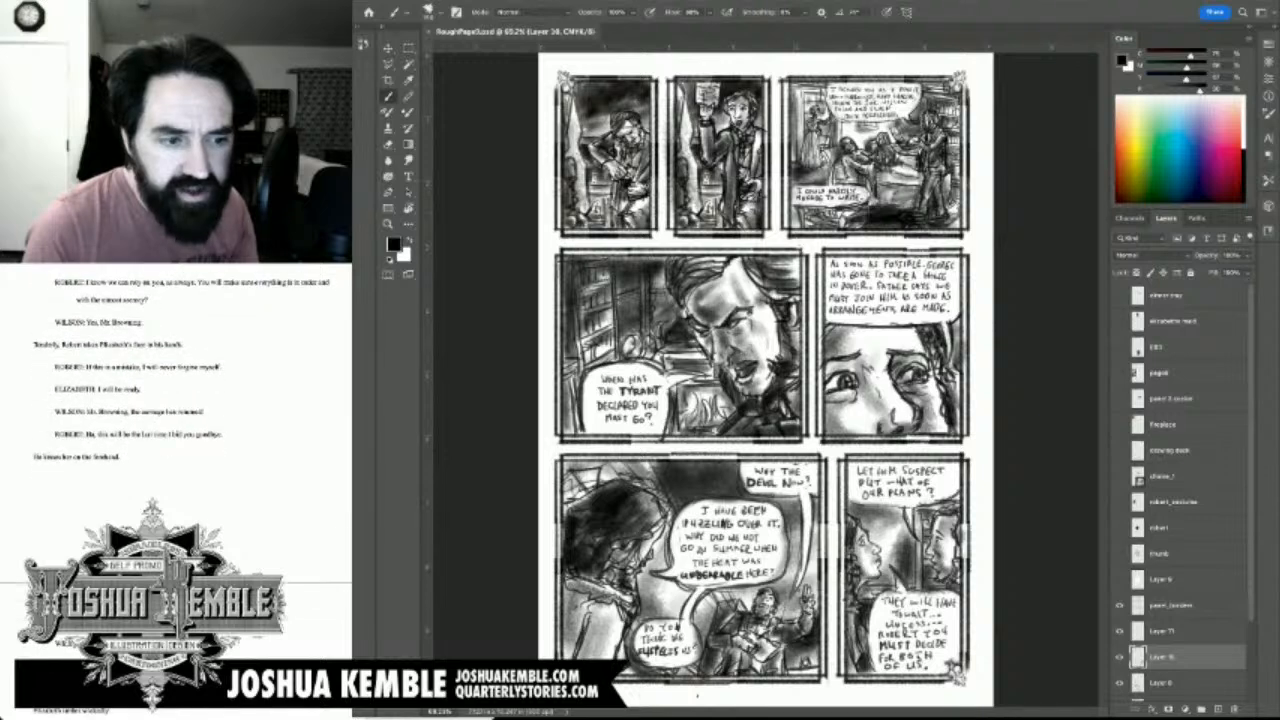
{"action": "scroll", "coordinate": [152, 506], "scroll_direction": "up", "scroll_amount": 1}
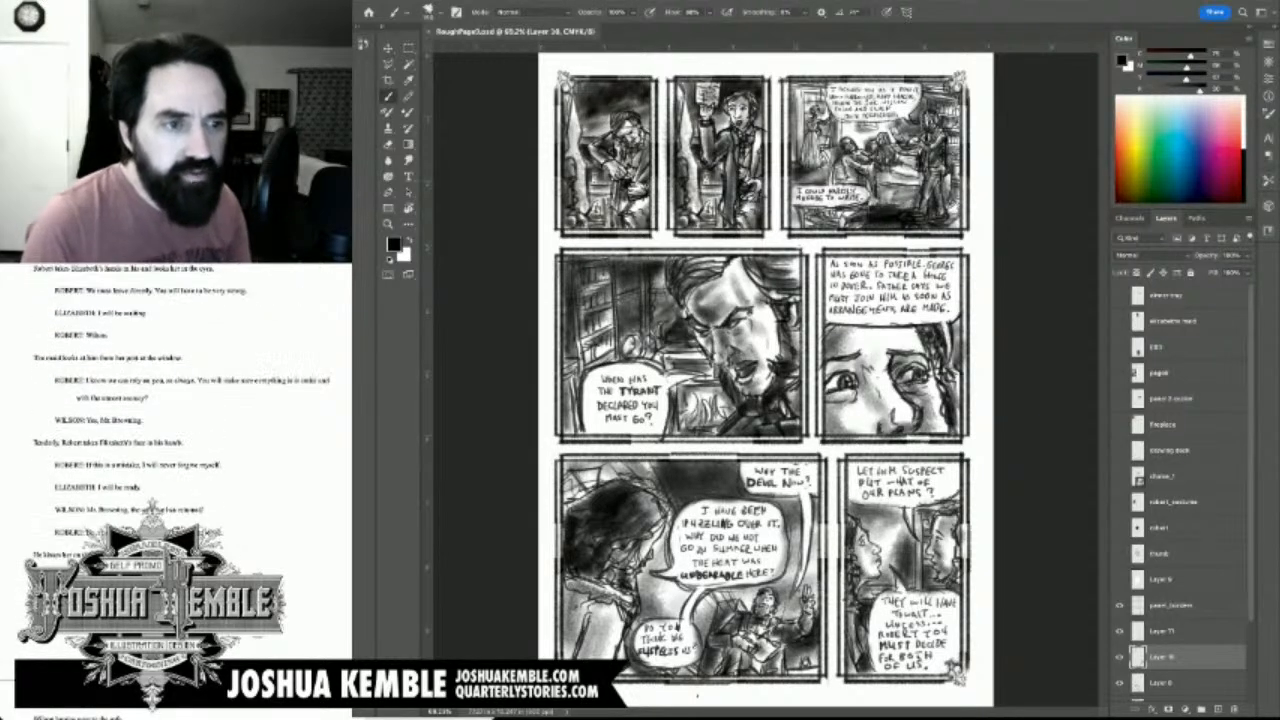